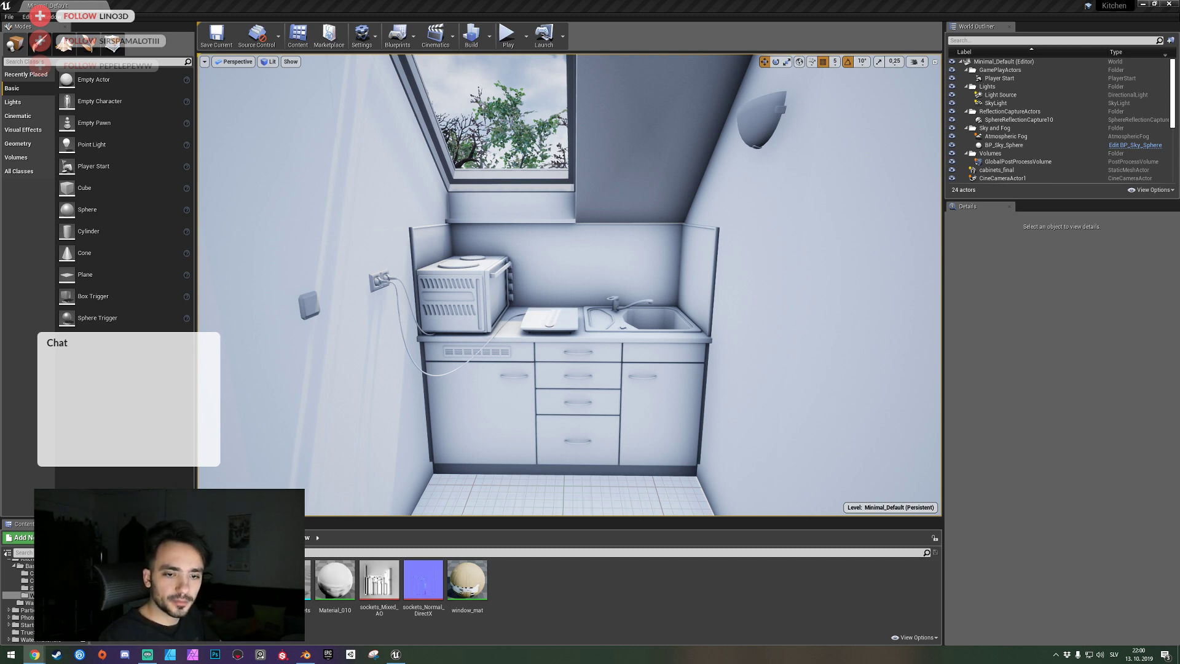
# Select kitchen_base_final2 in the Unreal viewport to inspect its Details, then switch to Blender.
pyautogui.click(548, 307)
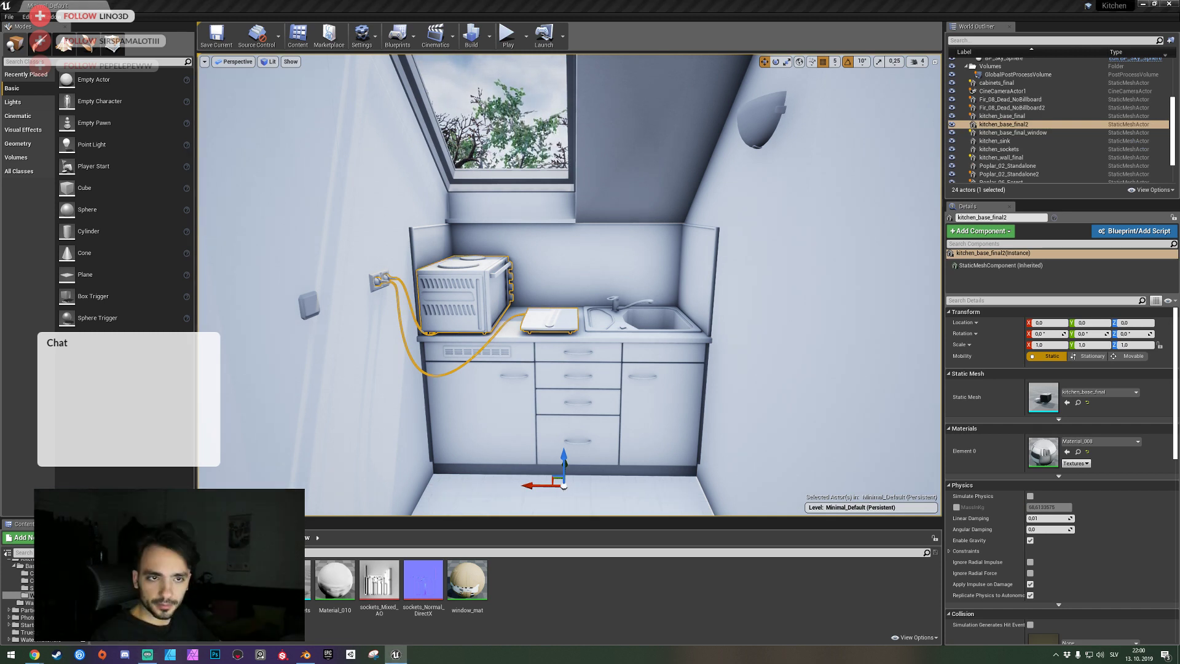
pyautogui.hotkey('alt', 'Tab')
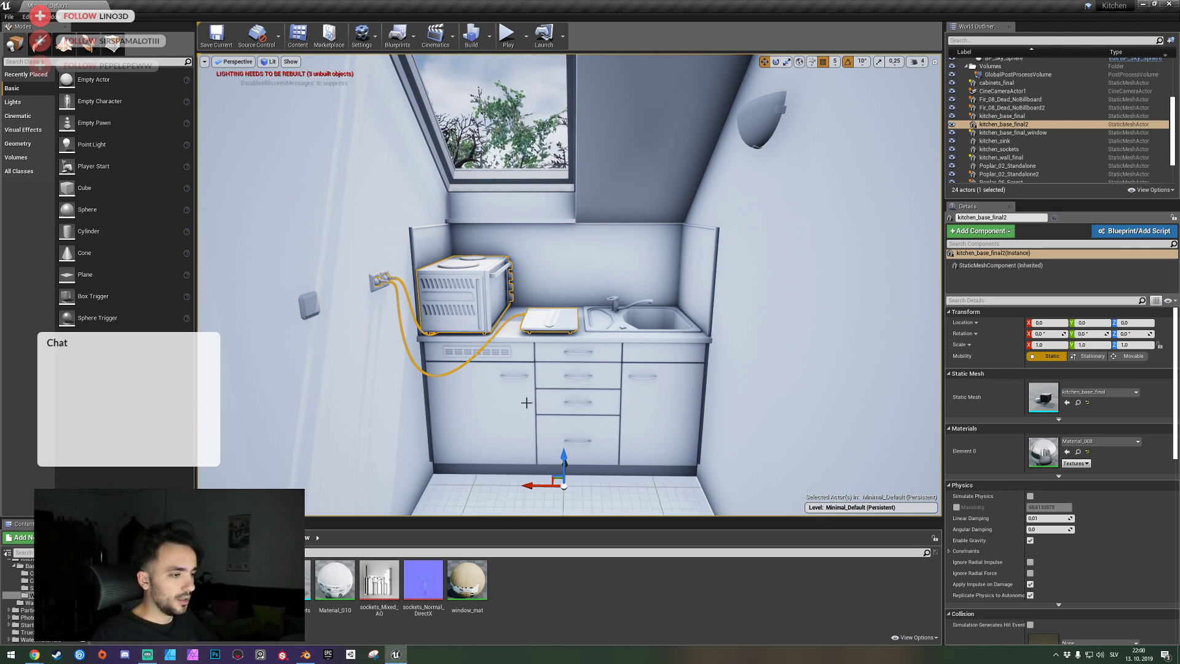
pyautogui.click(148, 654)
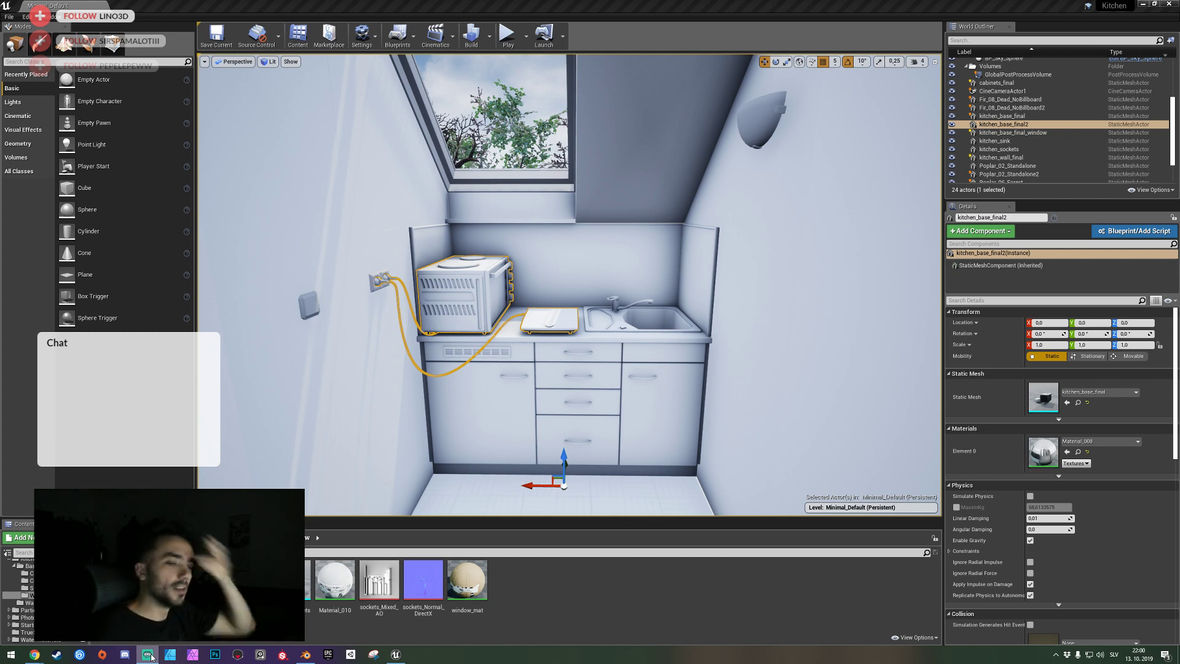
pyautogui.click(307, 656)
pyautogui.keyDown('shift'); pyautogui.moveTo(440, 466); pyautogui.dragTo(487, 326, button='middle'); pyautogui.keyUp('shift')
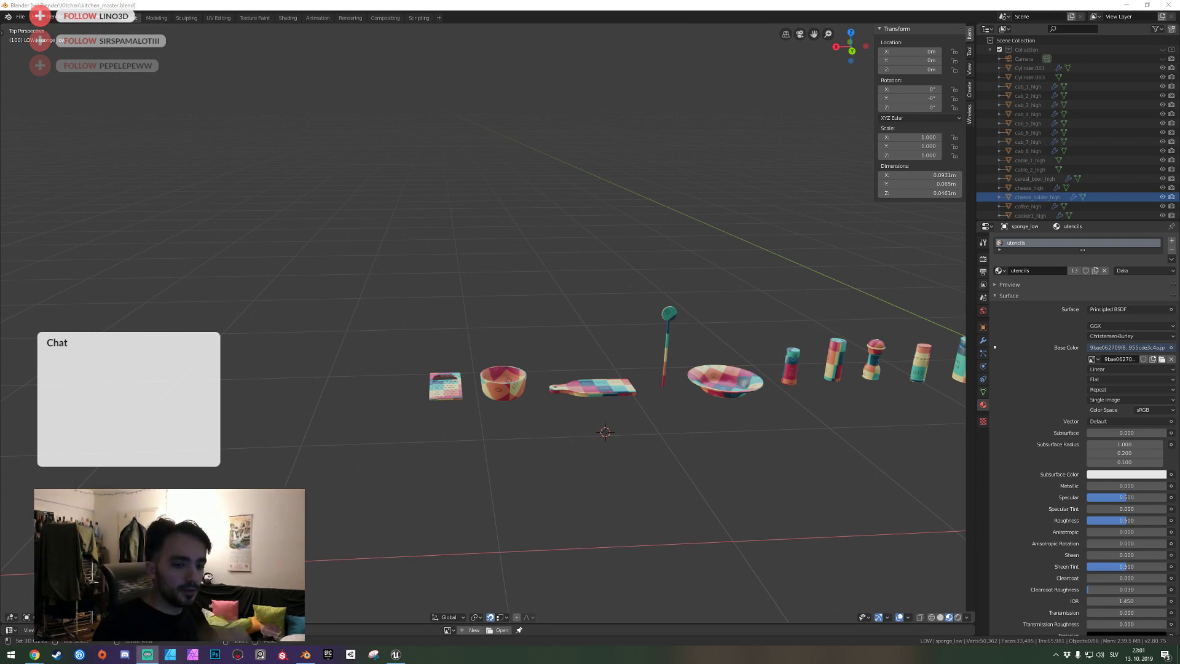
# Place the 3D cursor on the ground in front of the bowl and cutting board.
pyautogui.keyDown('shift'); pyautogui.rightClick(542, 293); pyautogui.keyUp('shift')
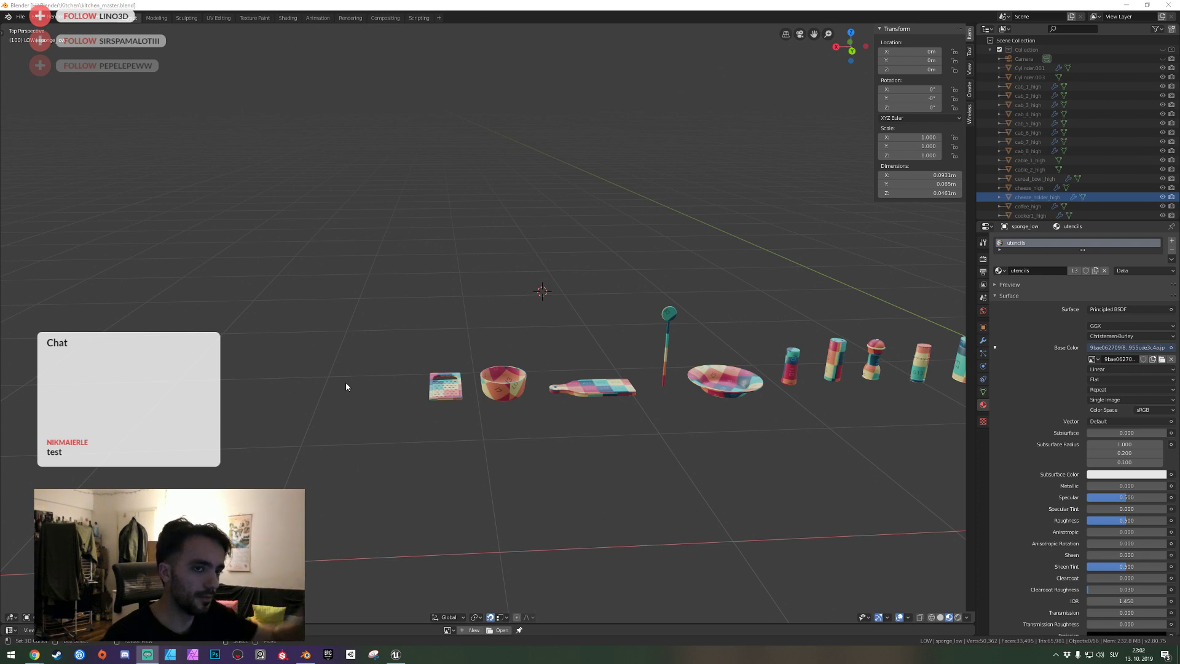
# Add a new cube at the 3D cursor near the cutting board.
pyautogui.click(547, 401)
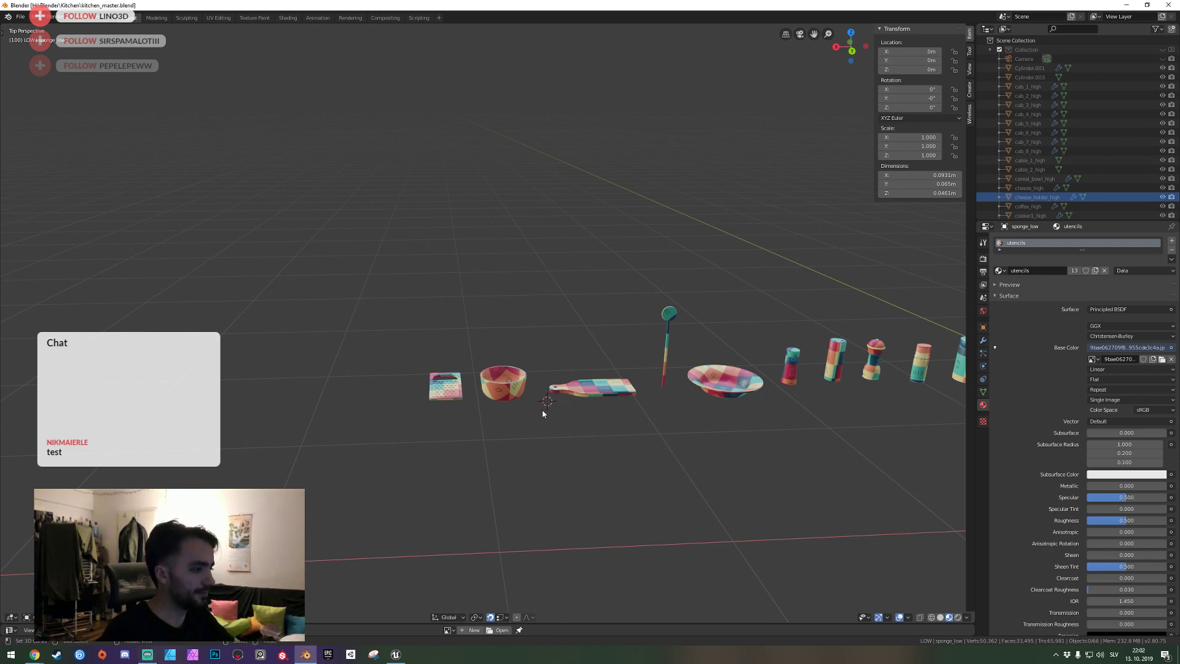
pyautogui.moveTo(389, 346); pyautogui.dragTo(490, 324, button='middle')
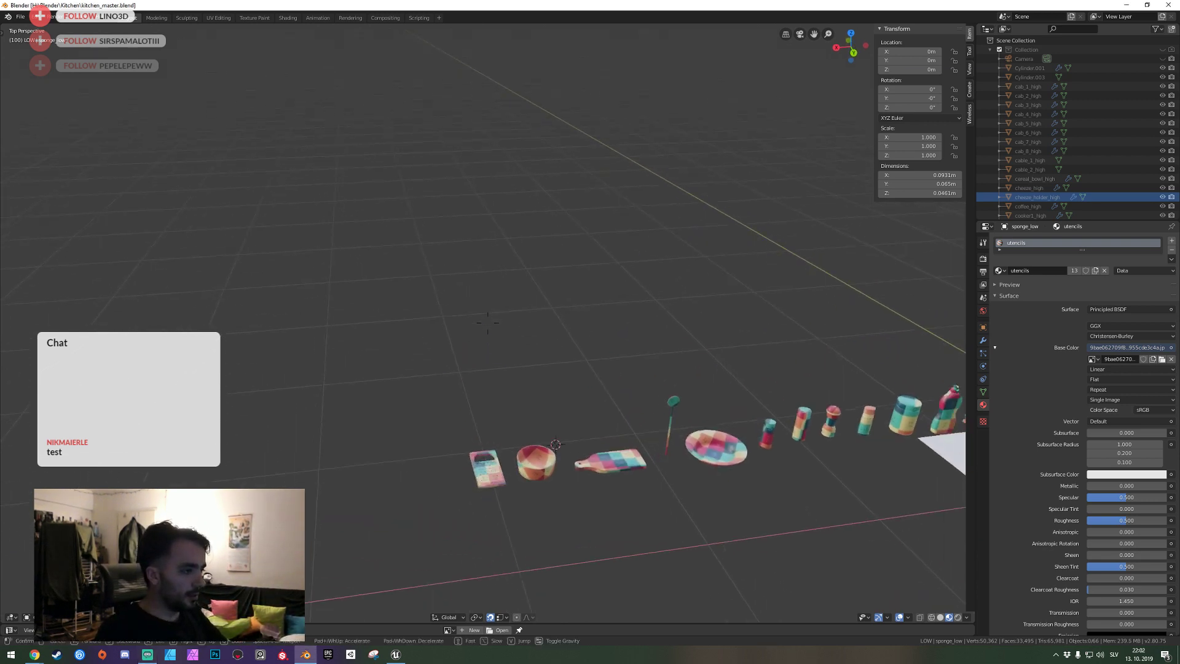
pyautogui.hotkey('shift', 'a')
pyautogui.moveTo(444, 322)
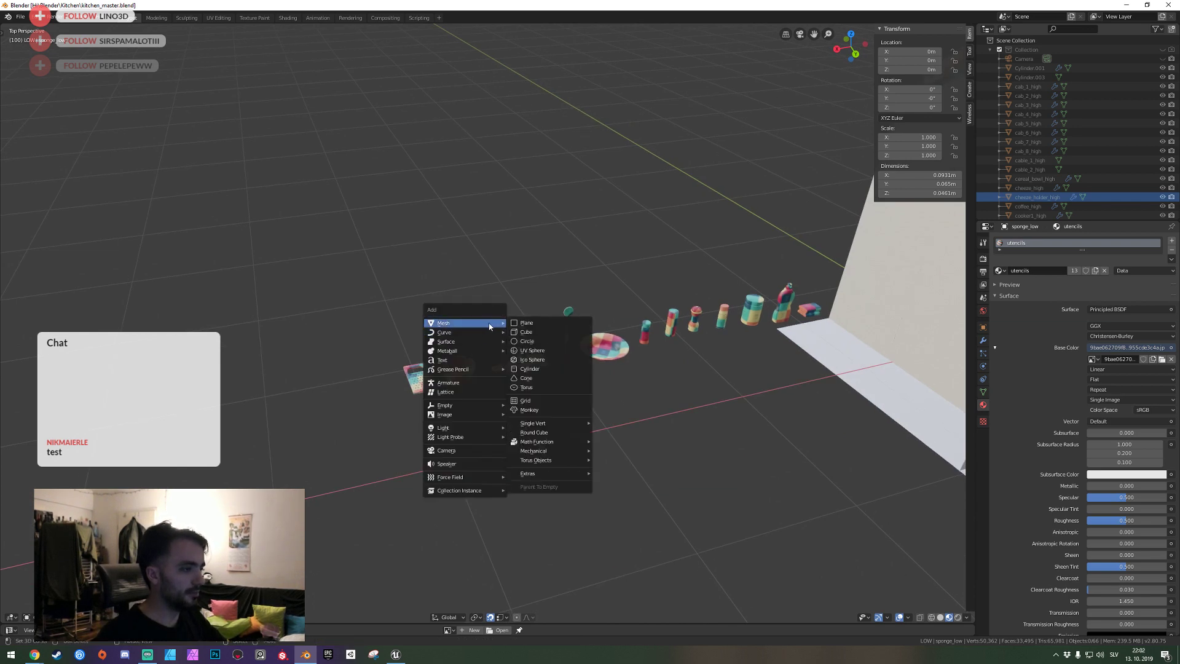
pyautogui.click(543, 333)
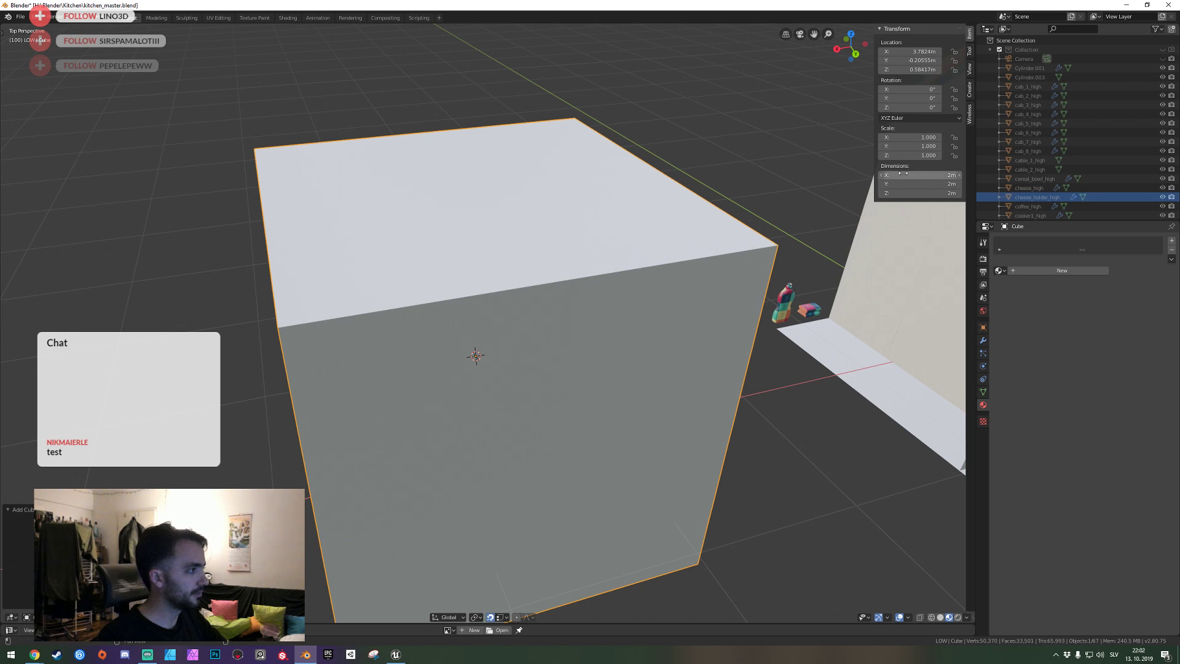
# Resize the cube to a 0.045 × 0.045 × 0.22 m pillar.
pyautogui.moveTo(901, 174); pyautogui.dragTo(901, 193)
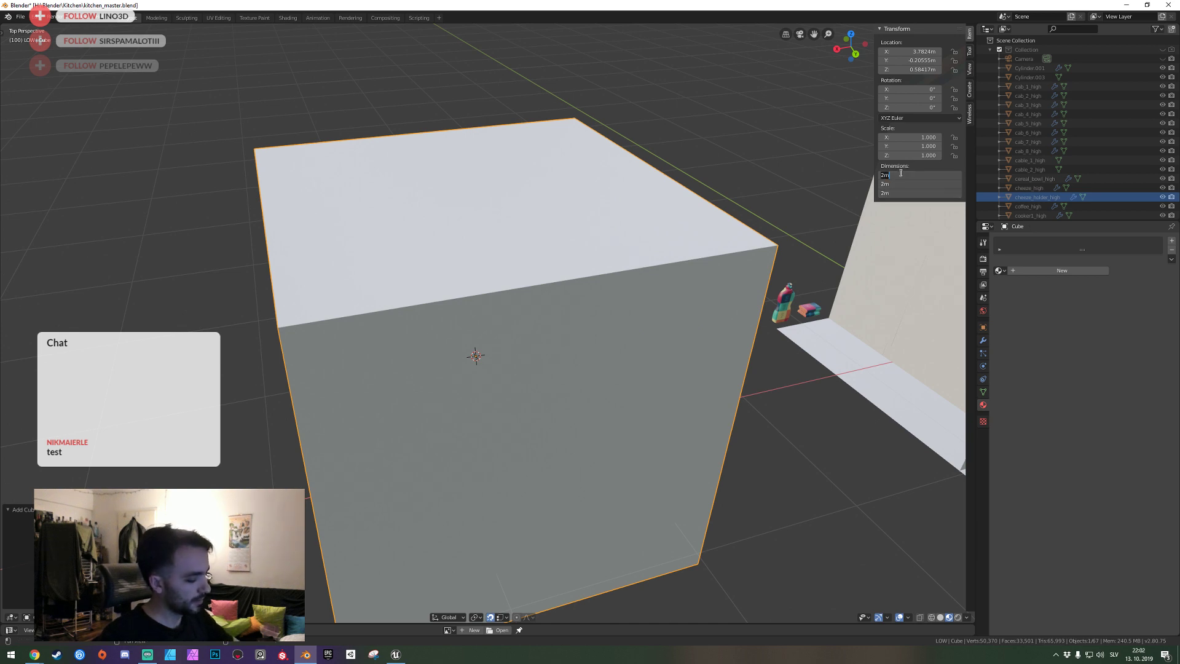
pyautogui.write('0.22')
pyautogui.press('Return')
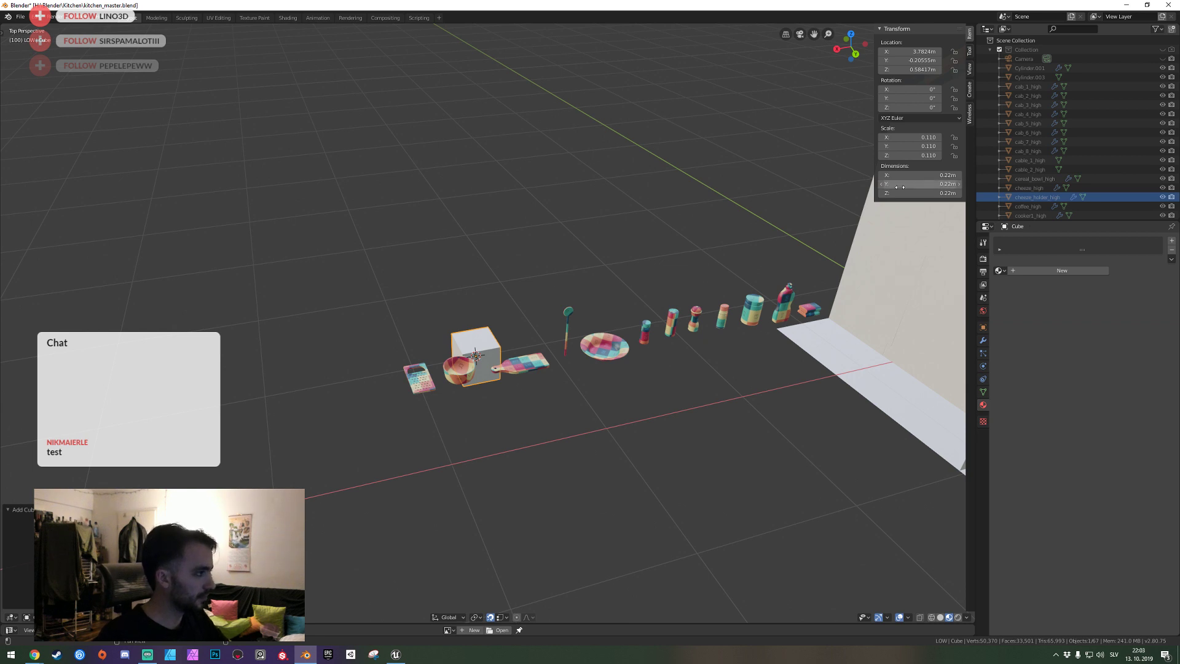
pyautogui.moveTo(900, 187); pyautogui.dragTo(900, 174)
pyautogui.write('0.045')
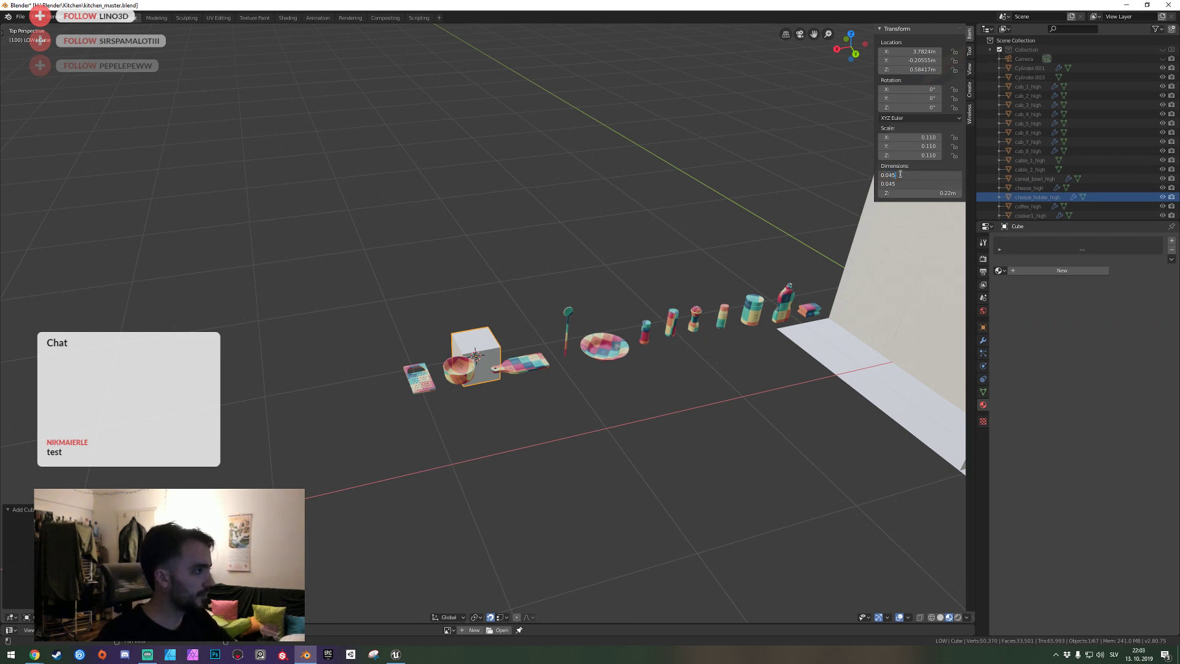
pyautogui.press('Return')
pyautogui.press('g')
pyautogui.hotkey('shift', 'z')
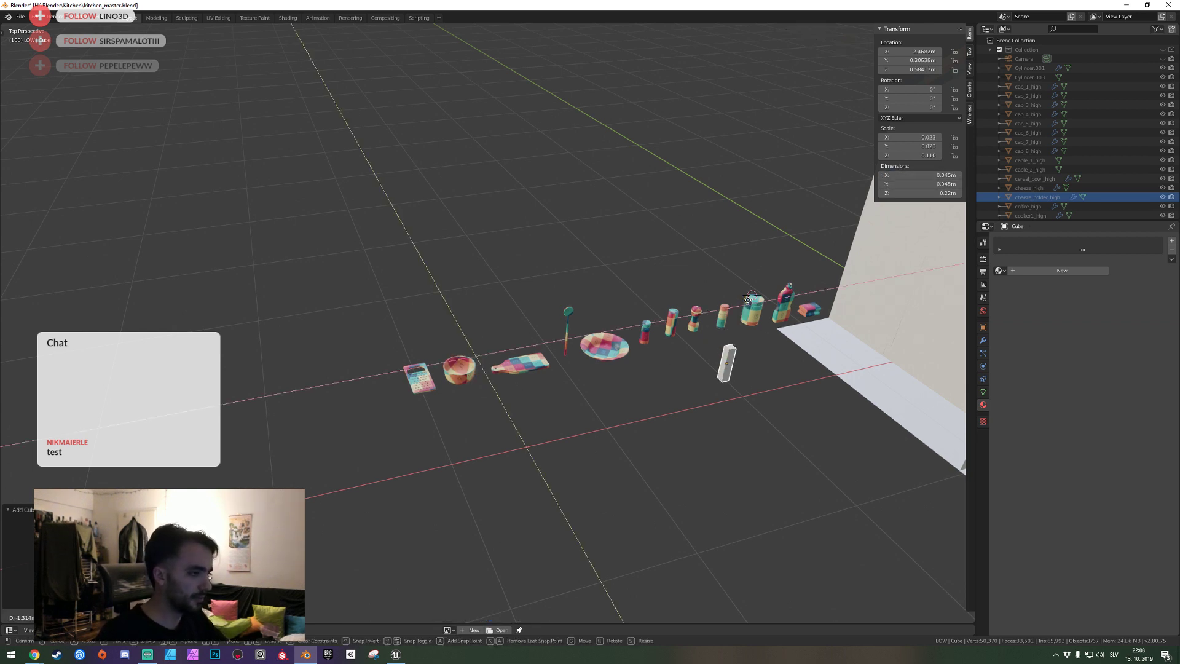
# Set the pillar down beside the grater and raise it vertically.
pyautogui.click(659, 322)
pyautogui.hotkey('shift', '`')
pyautogui.press('w')
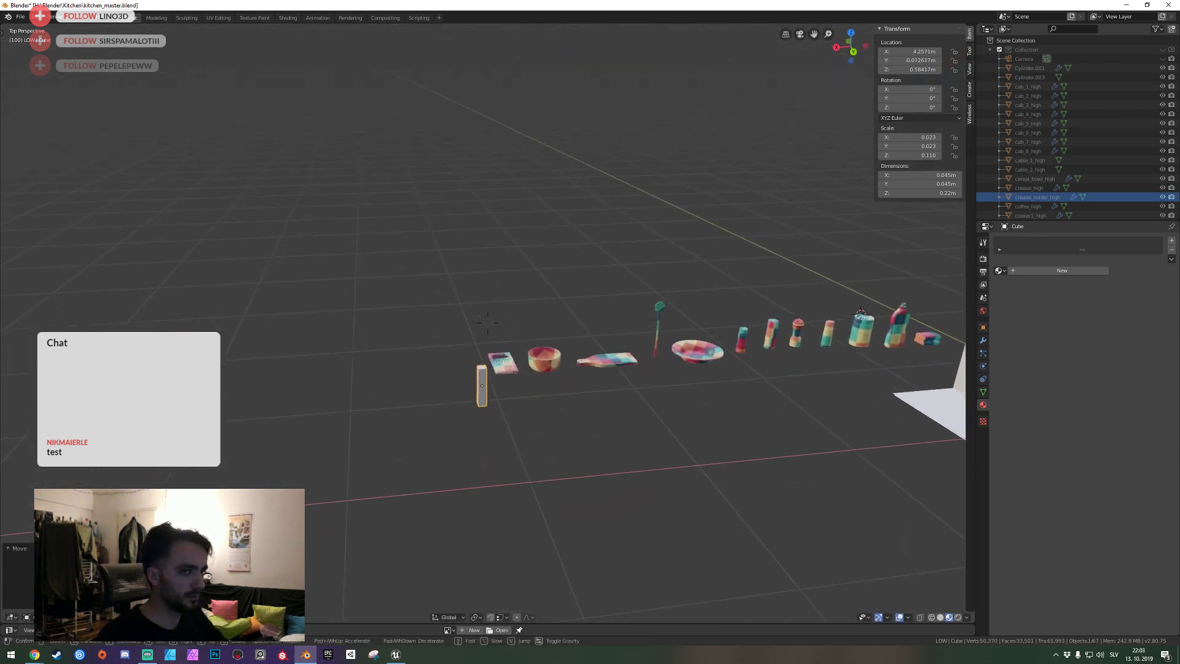
pyautogui.press('s')
pyautogui.click(488, 322)
pyautogui.press('g')
pyautogui.press('z')
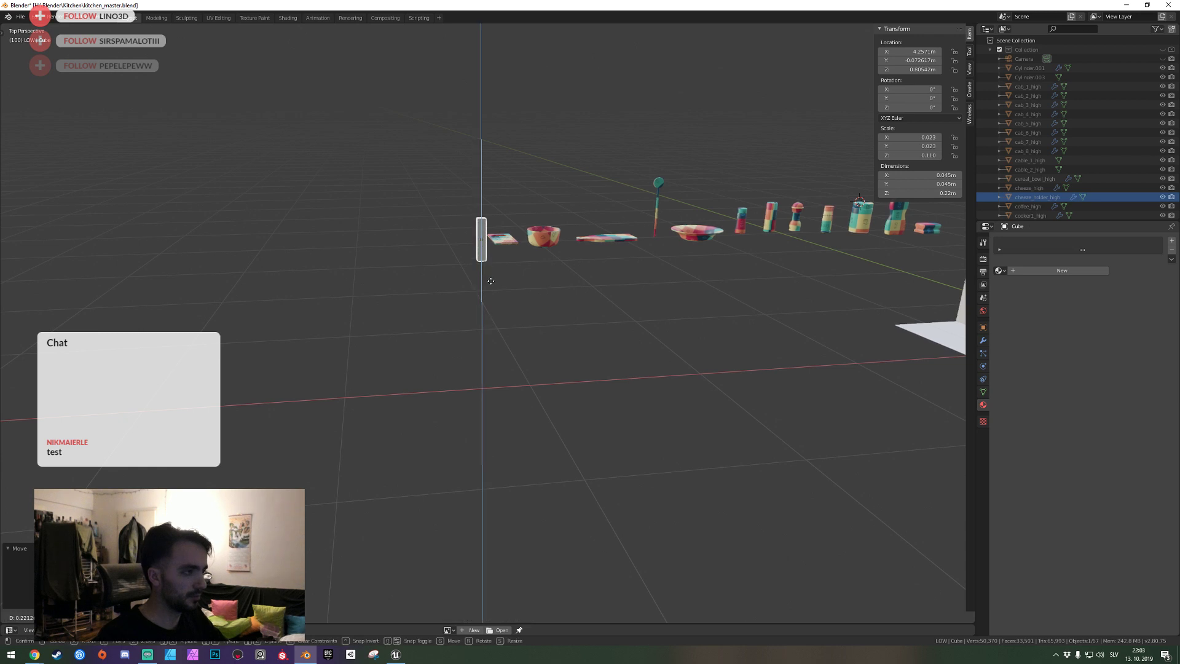
pyautogui.click(491, 271)
# Reposition the pillar beside the grater and lift it to about 0.97 m.
pyautogui.hotkey('shift', '`')
pyautogui.press('w')
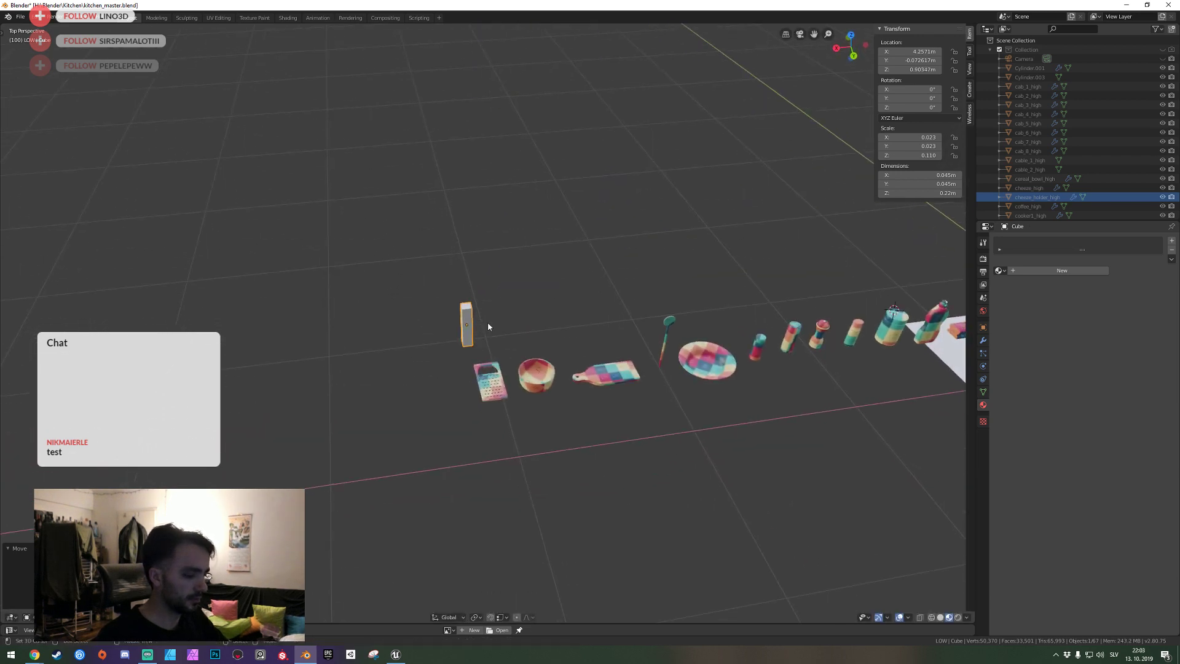
pyautogui.click(488, 322)
pyautogui.press('g')
pyautogui.click(488, 322)
pyautogui.hotkey('shift', '`')
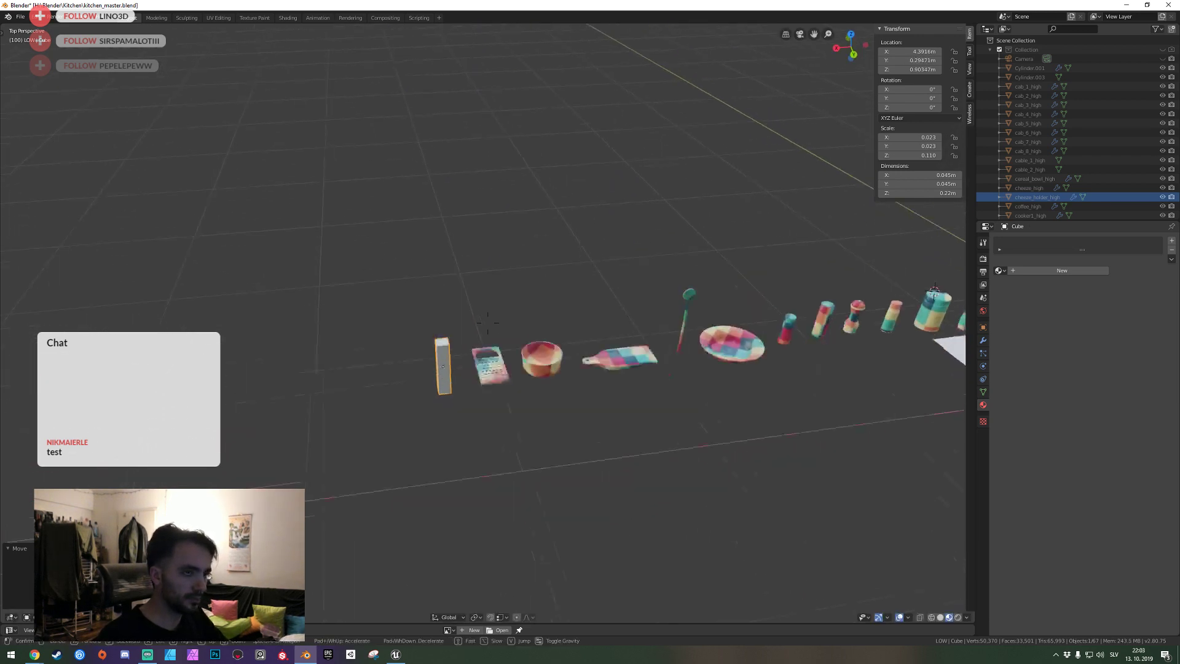
pyautogui.press('w')
pyautogui.click(486, 320)
pyautogui.press('g')
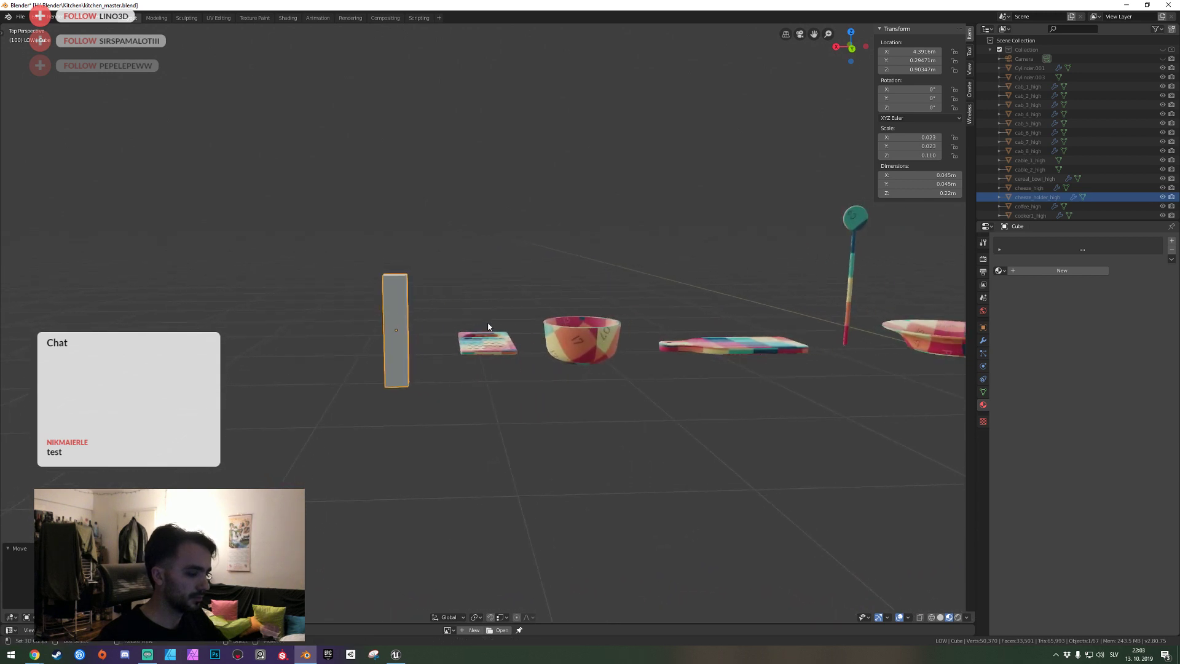
pyautogui.press('z')
pyautogui.click(480, 286)
pyautogui.moveTo(480, 286); pyautogui.dragTo(488, 327, button='middle')
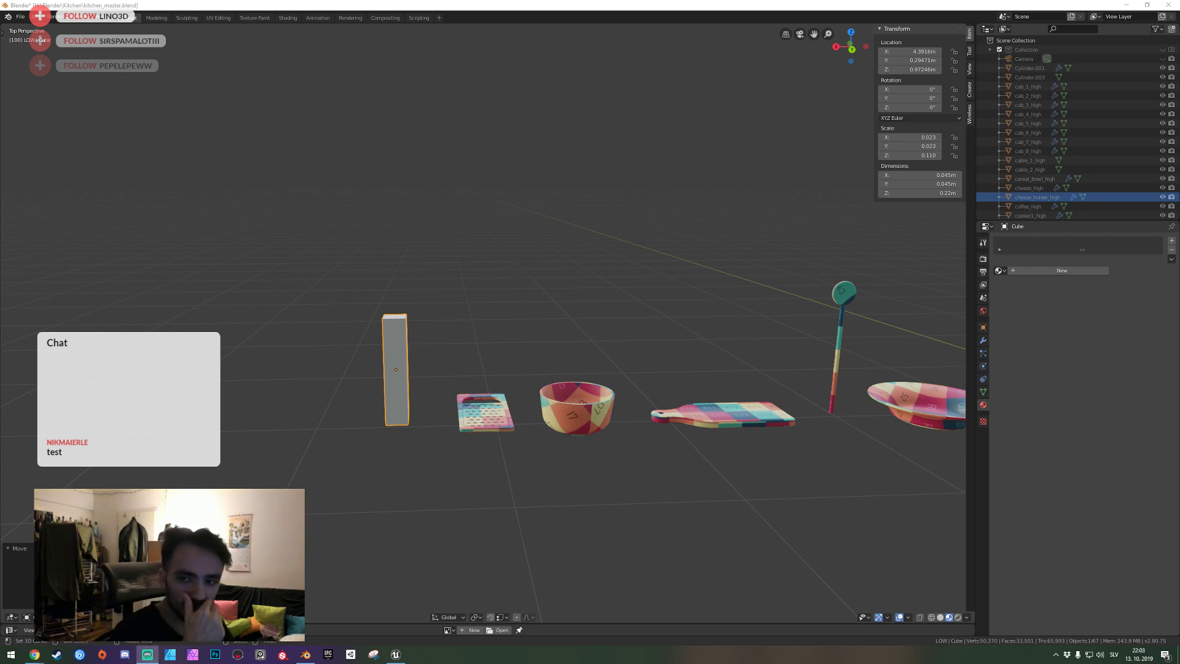
# Cut a horizontal loop around the pillar's middle, move it up, and save.
pyautogui.click(415, 352)
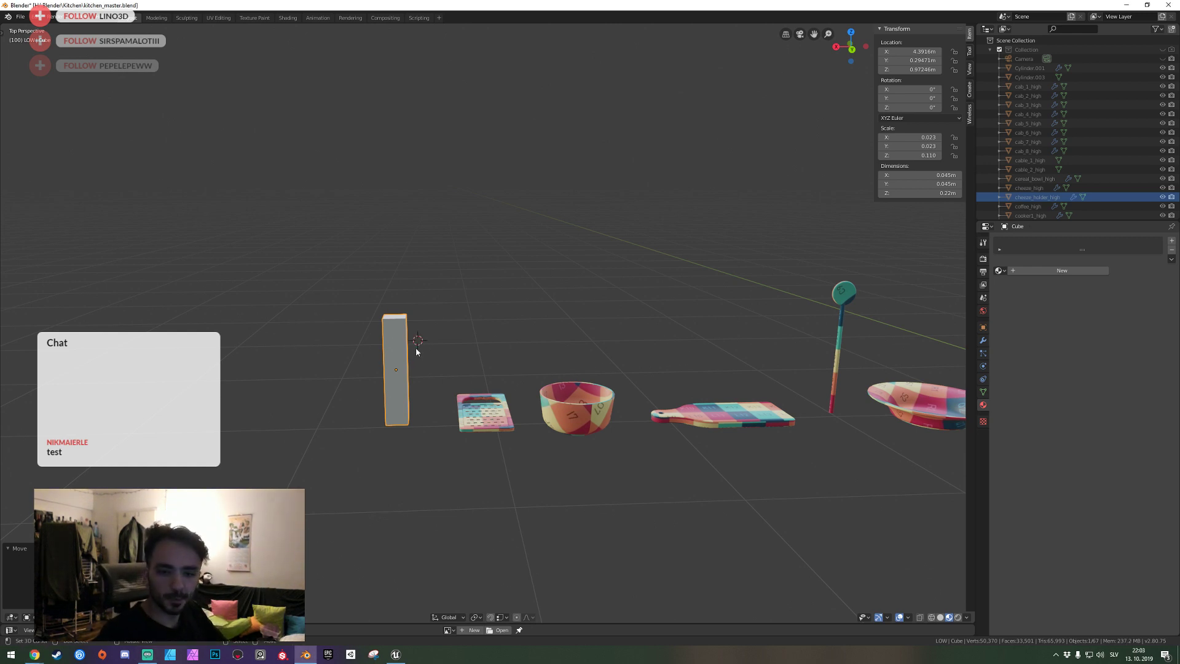
pyautogui.hotkey('shift', '`')
pyautogui.press('w')
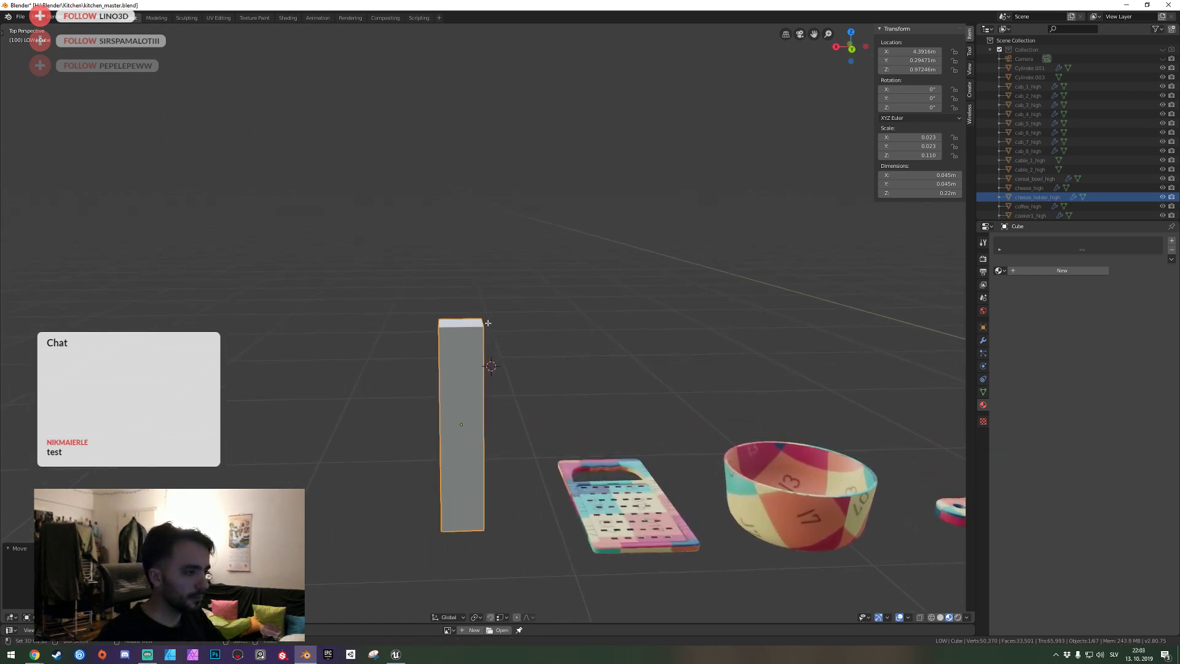
pyautogui.press('Tab')
pyautogui.press('Escape')
pyautogui.hotkey('alt', 'a')
pyautogui.click(483, 273)
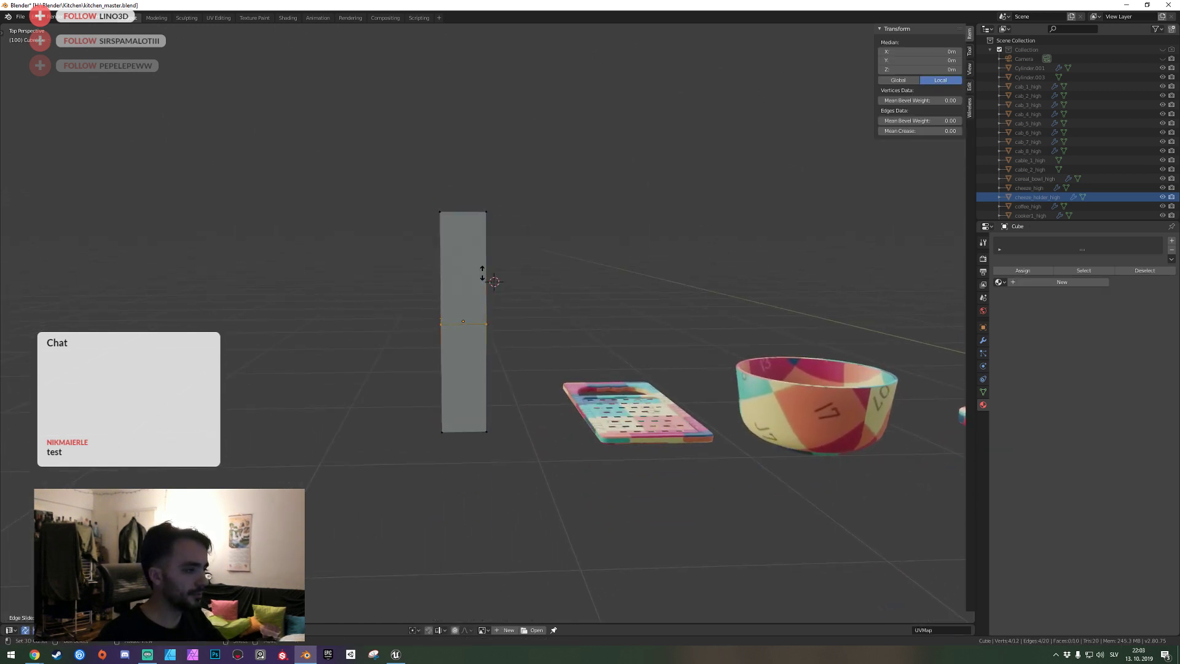
pyautogui.rightClick(474, 97)
pyautogui.press('g')
pyautogui.press('z')
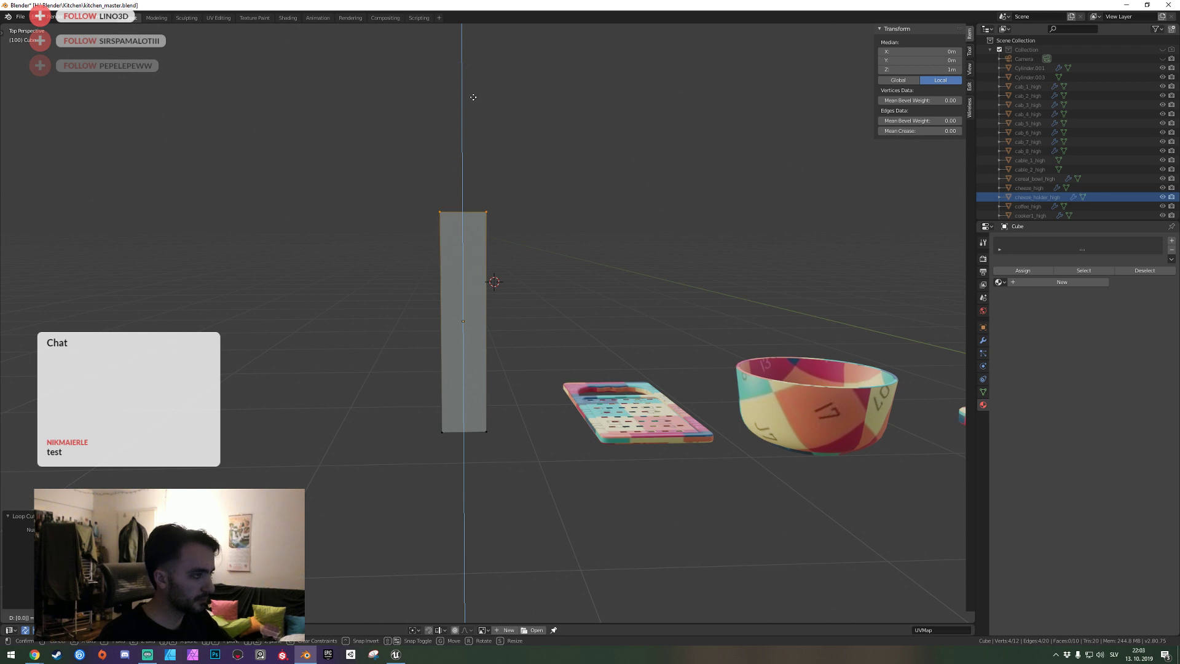
pyautogui.click(474, 97)
pyautogui.moveTo(474, 97); pyautogui.dragTo(488, 326, button='middle')
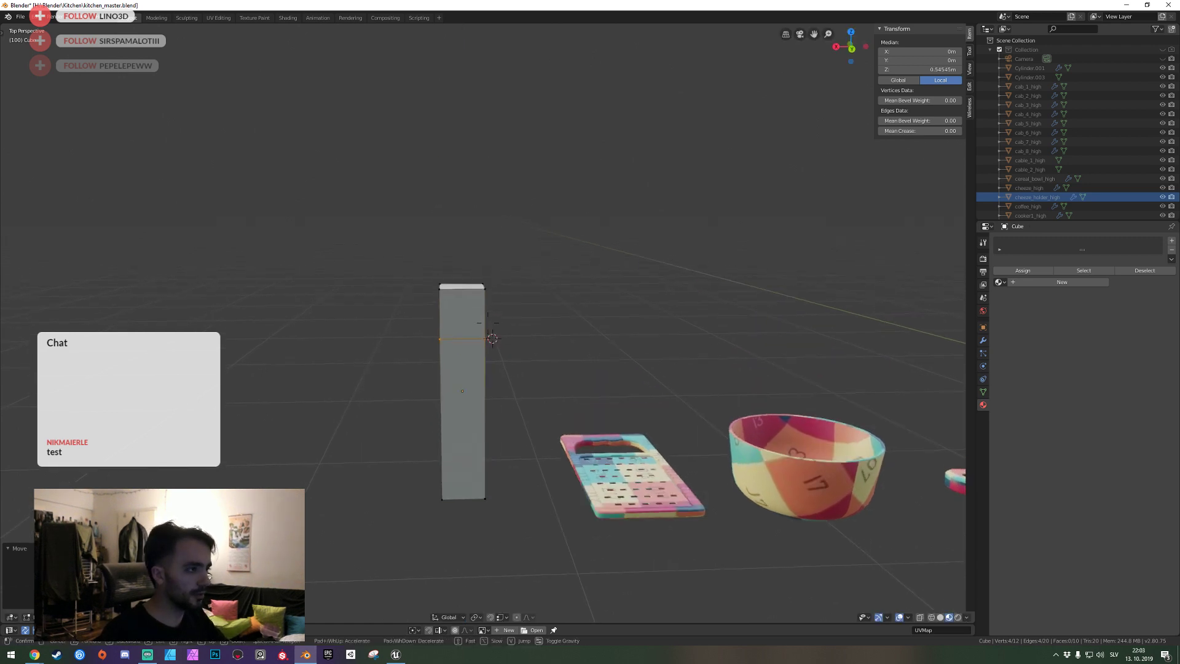
pyautogui.press('Tab')
pyautogui.hotkey('ctrl', 's')
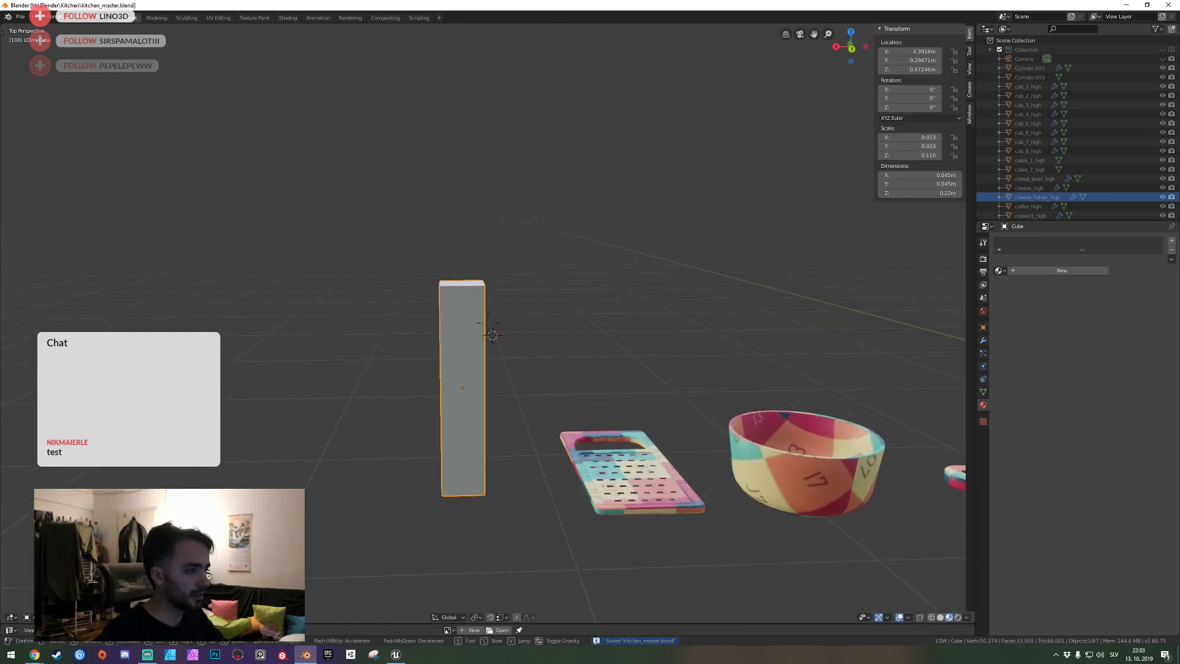
# Add a second horizontal loop cut, raise it toward the top, and save.
pyautogui.press('Tab')
pyautogui.hotkey('shift', '`')
pyautogui.click(480, 321)
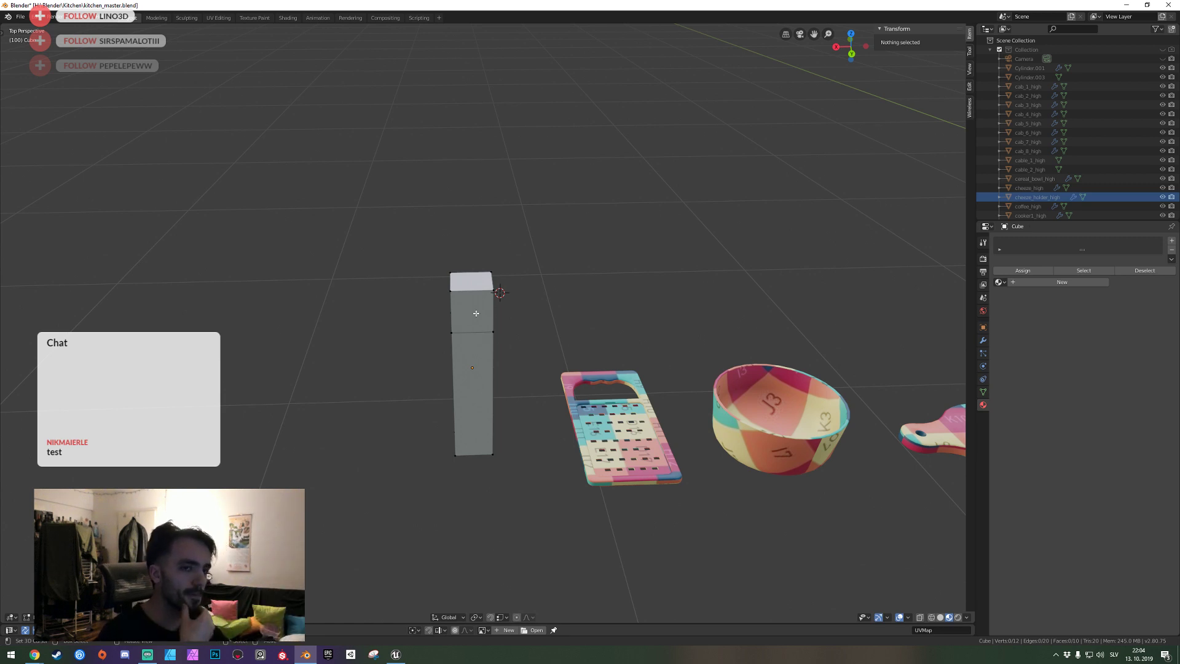
pyautogui.hotkey('ctrl', 'r')
pyautogui.click(490, 349)
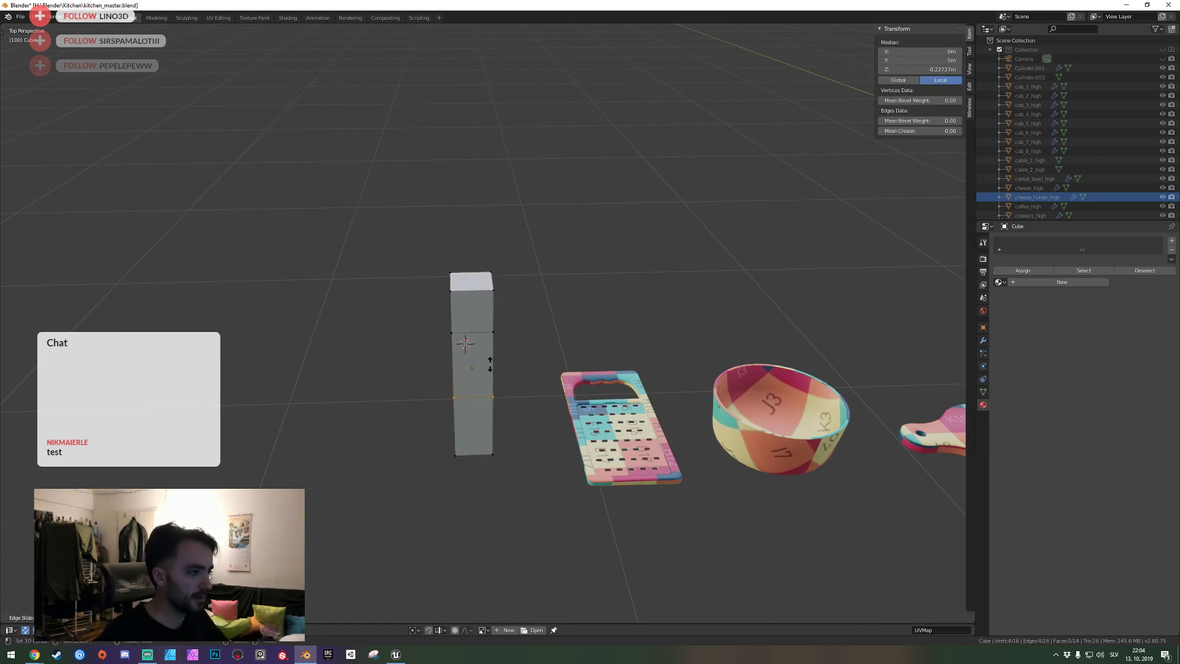
pyautogui.click(487, 280)
pyautogui.press('g')
pyautogui.press('z')
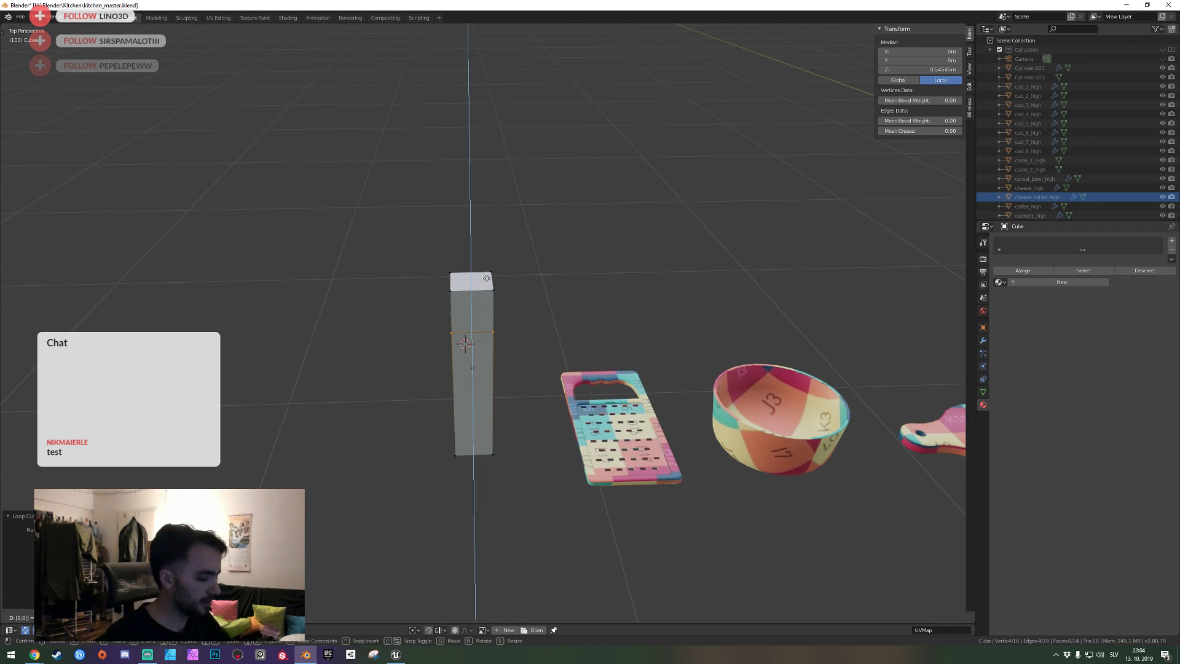
pyautogui.click(486, 279)
pyautogui.hotkey('alt', 'a')
pyautogui.hotkey('ctrl', 's')
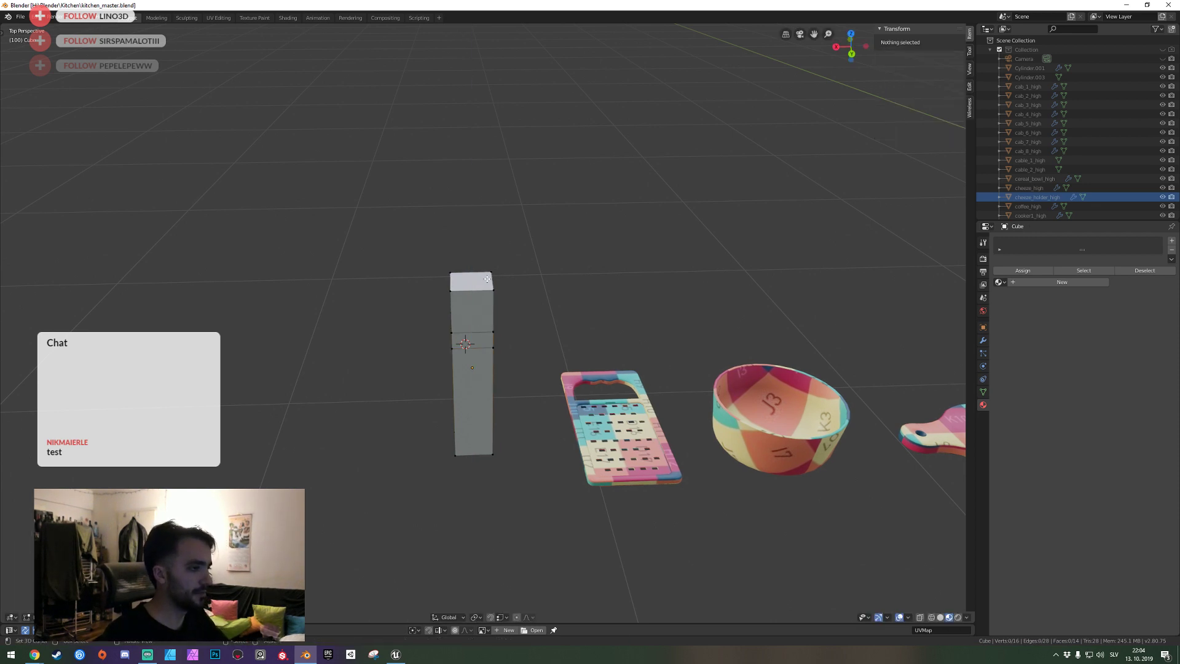
# Add several centred loop cuts lengthwise along the box.
pyautogui.hotkey('shift', '`')
pyautogui.click(487, 322)
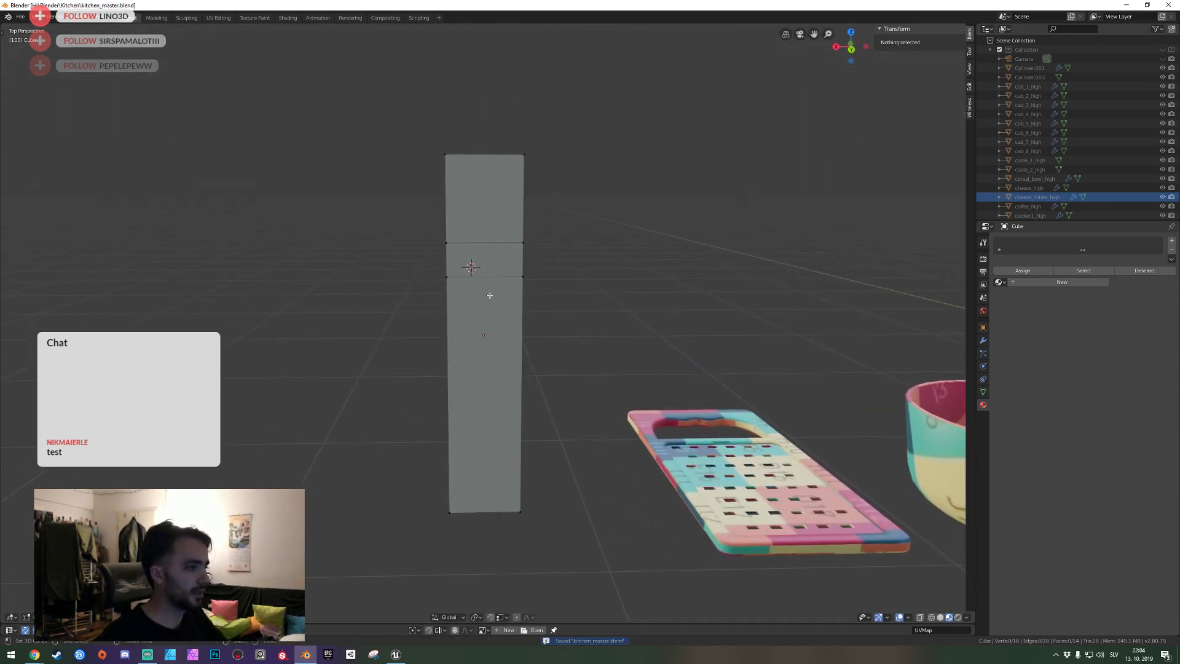
pyautogui.hotkey('ctrl', 'r')
pyautogui.scroll(3, 485, 166)
pyautogui.click(485, 166)
pyautogui.rightClick(485, 166)
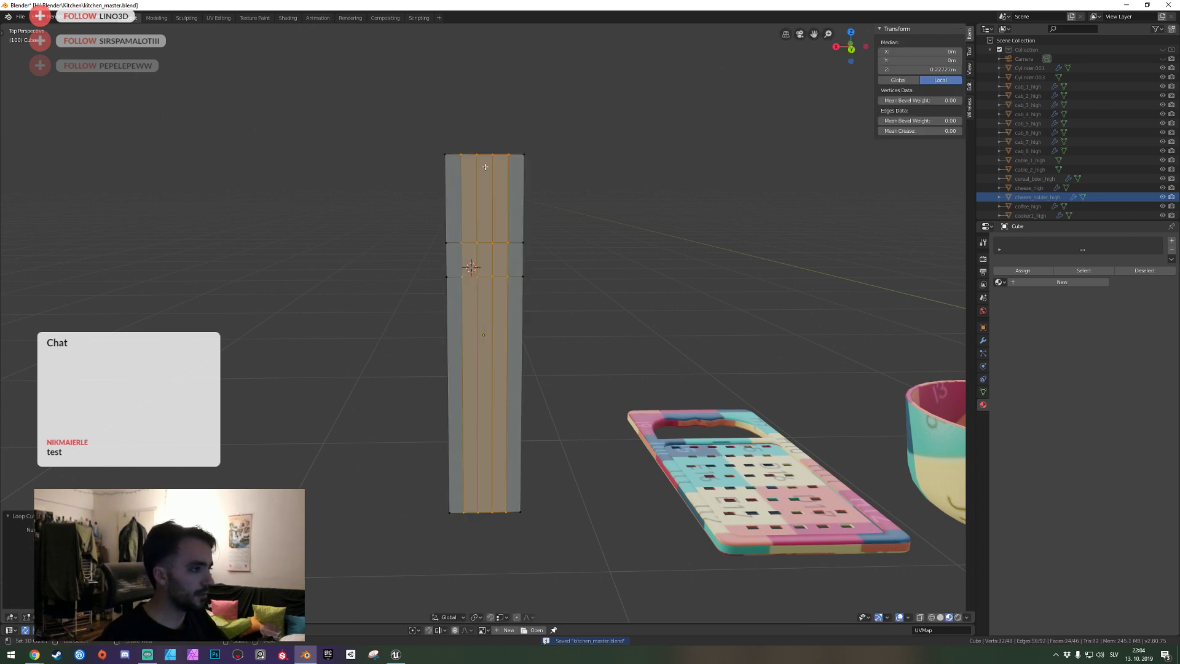
pyautogui.hotkey('shift', '`')
pyautogui.click(488, 323)
pyautogui.hotkey('alt', 'a')
# Add a centred loop cut across the other direction and save.
pyautogui.hotkey('ctrl', 'r')
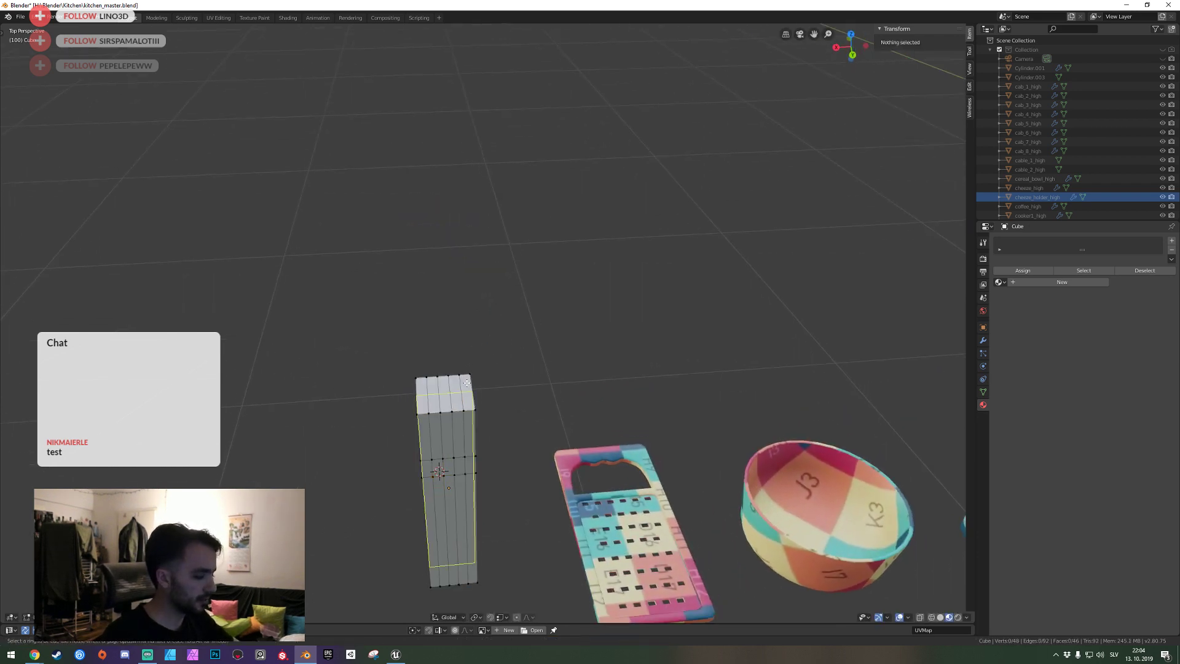
pyautogui.click(467, 382)
pyautogui.rightClick(467, 382)
pyautogui.hotkey('alt', 'a')
pyautogui.hotkey('ctrl', 's')
pyautogui.hotkey('shift', '`')
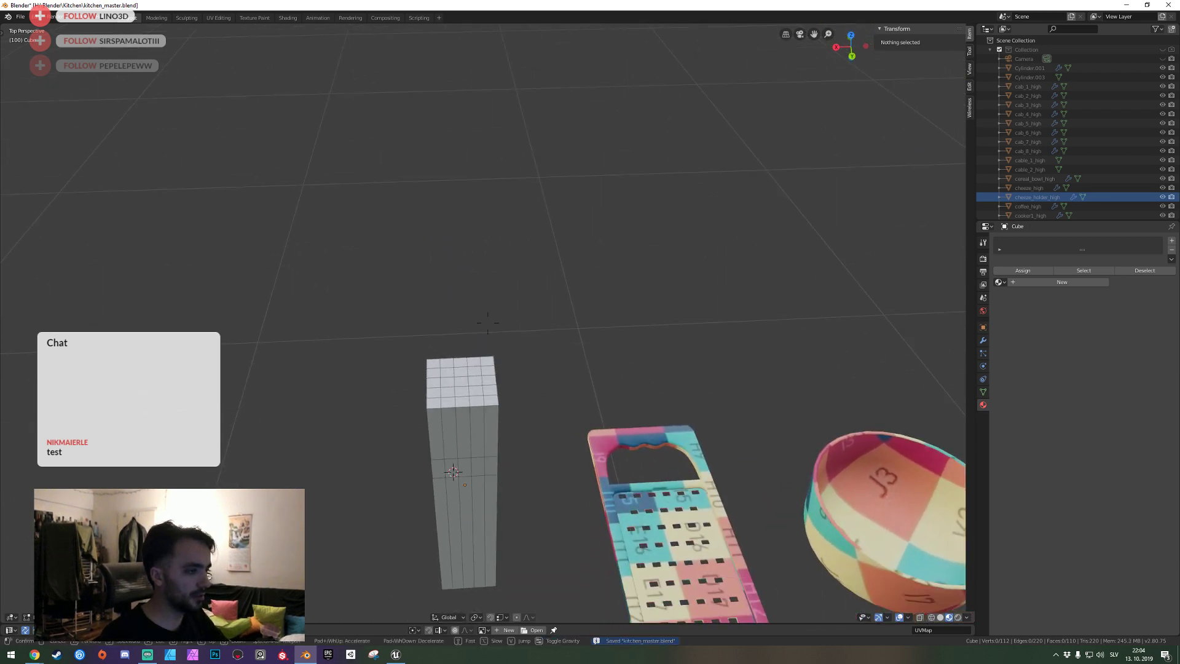
# Select the box's top faces and try rounding them into a circle, then undo it.
pyautogui.click(487, 322)
pyautogui.click(427, 358)
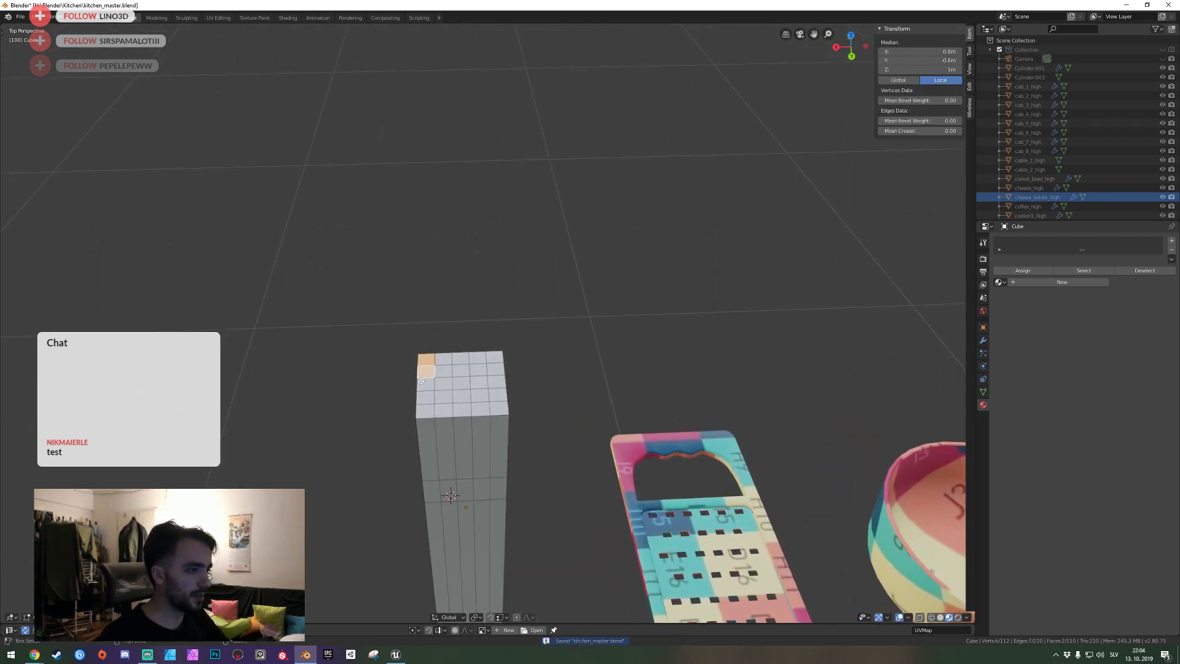
pyautogui.keyDown('shift'); pyautogui.click(425, 408); pyautogui.keyUp('shift')
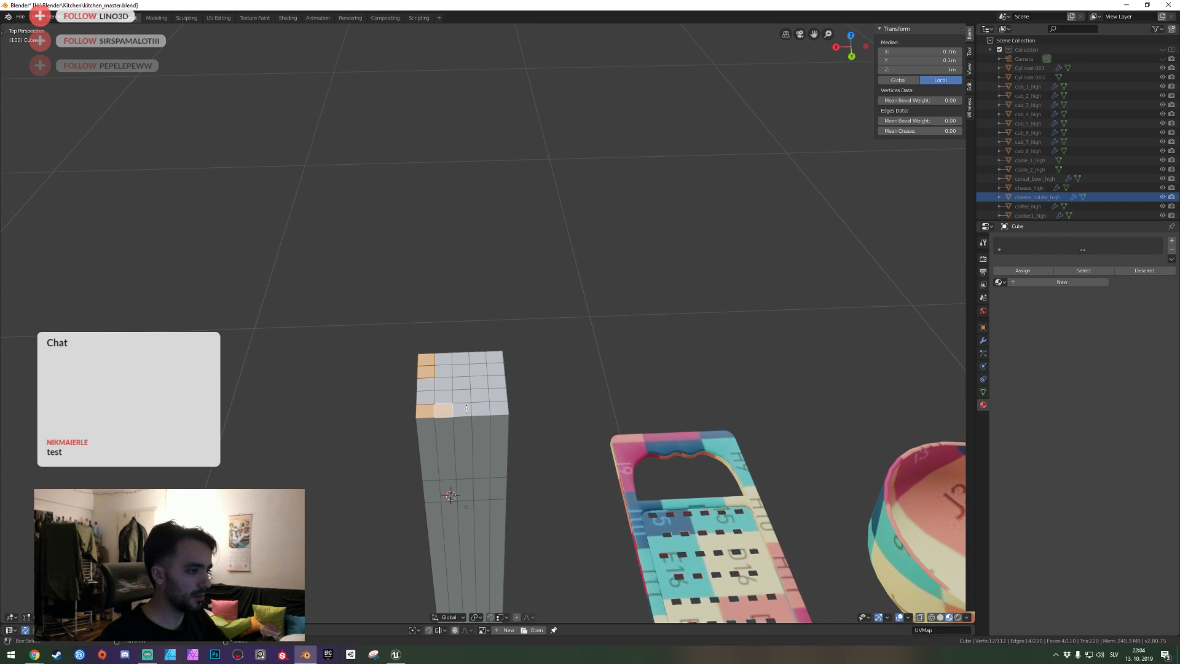
pyautogui.keyDown('ctrl'); pyautogui.click(499, 408); pyautogui.keyUp('ctrl')
pyautogui.keyDown('ctrl'); pyautogui.click(490, 358); pyautogui.keyUp('ctrl')
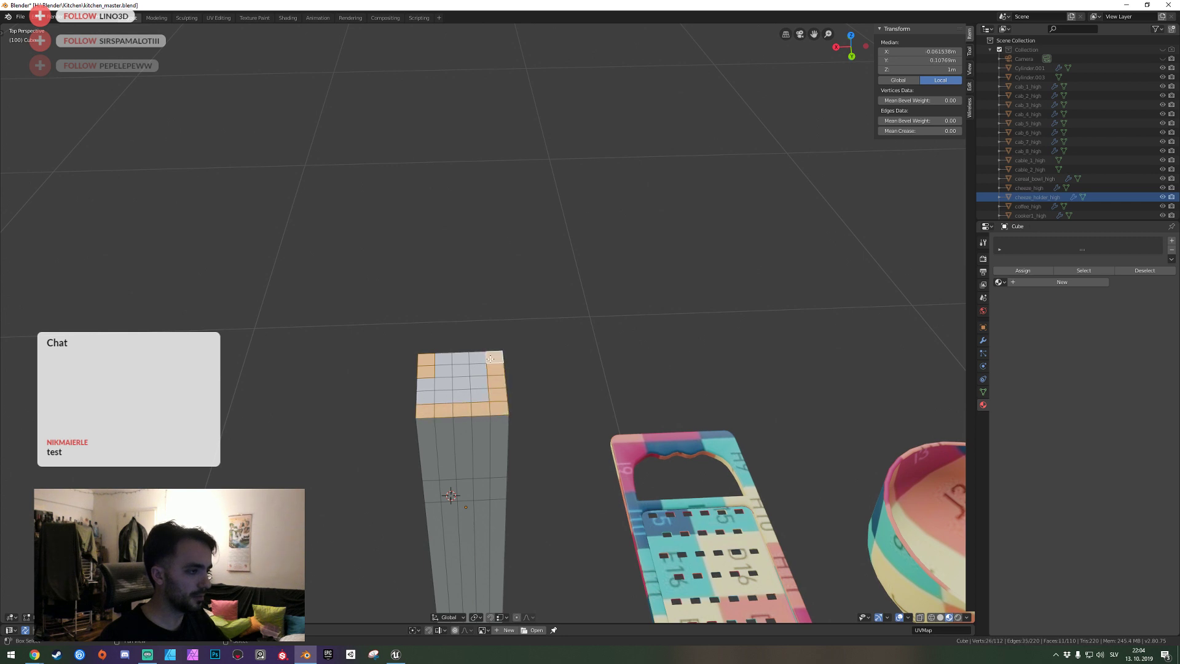
pyautogui.keyDown('shift'); pyautogui.click(444, 397); pyautogui.keyUp('shift')
pyautogui.keyDown('shift'); pyautogui.click(426, 371); pyautogui.keyUp('shift')
pyautogui.keyDown('shift'); pyautogui.click(462, 384); pyautogui.keyUp('shift')
pyautogui.rightClick(463, 368)
pyautogui.moveTo(435, 355)
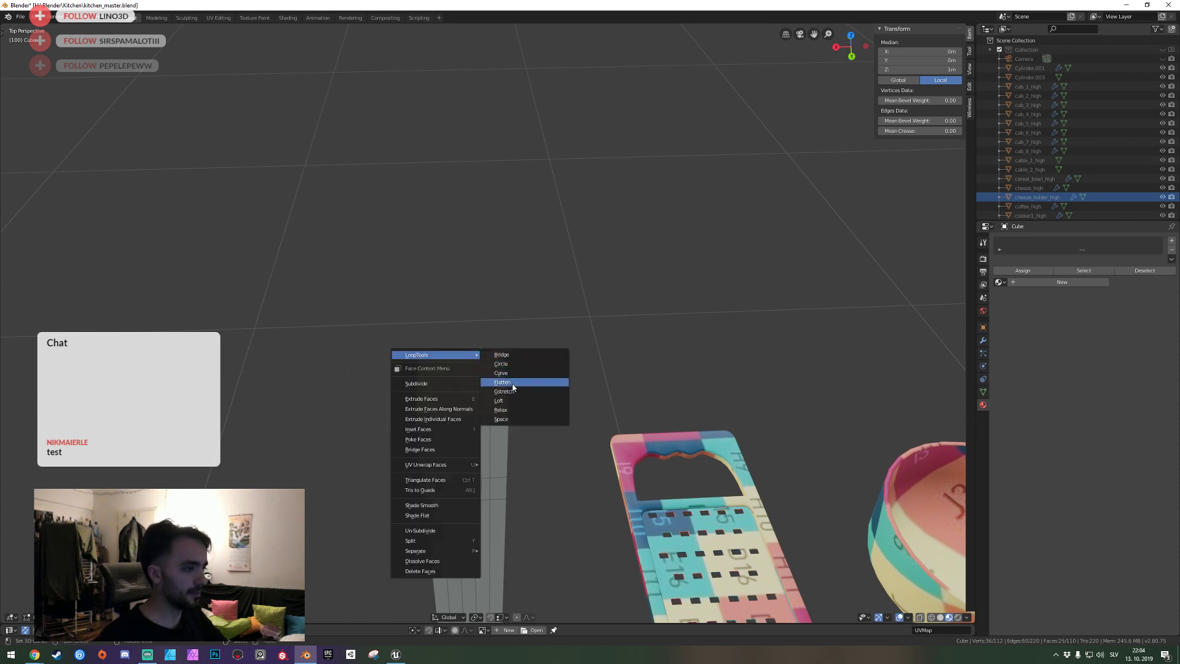
pyautogui.click(513, 364)
pyautogui.hotkey('shift', '`')
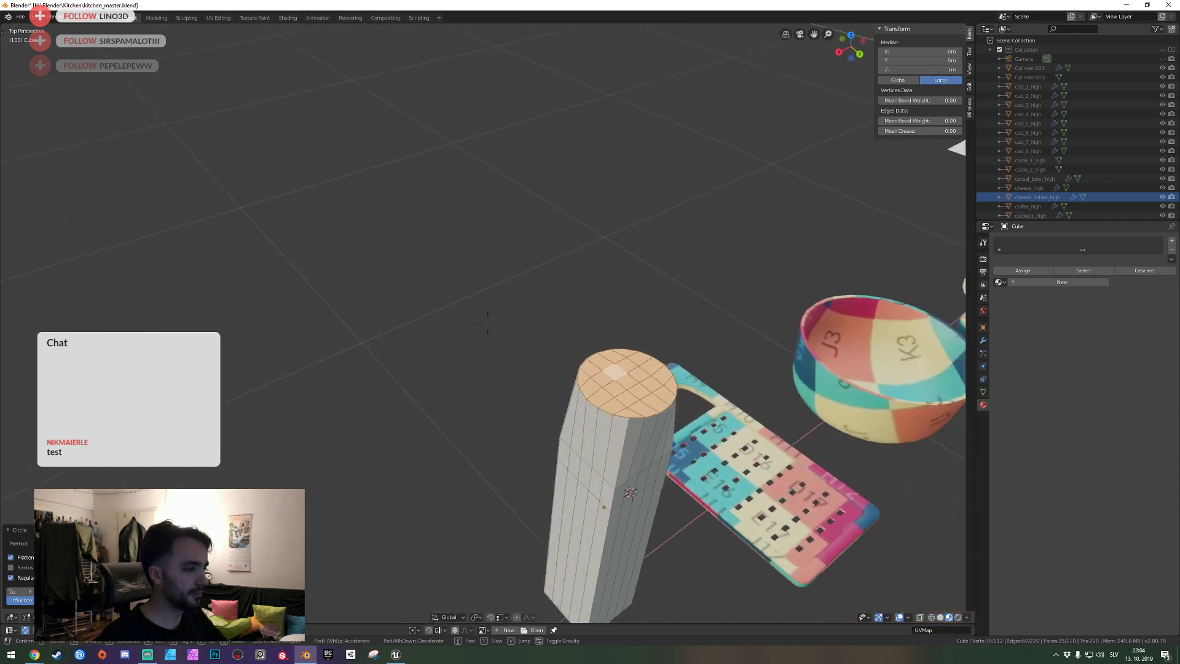
pyautogui.click(550, 311)
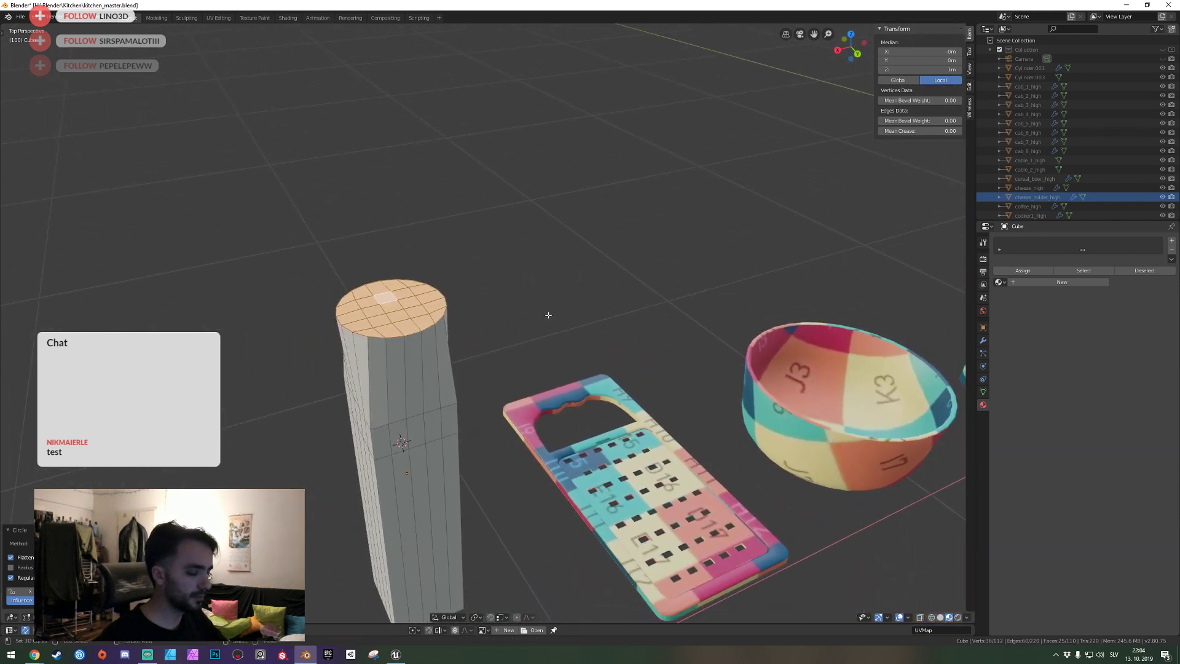
pyautogui.hotkey('ctrl', 'z')
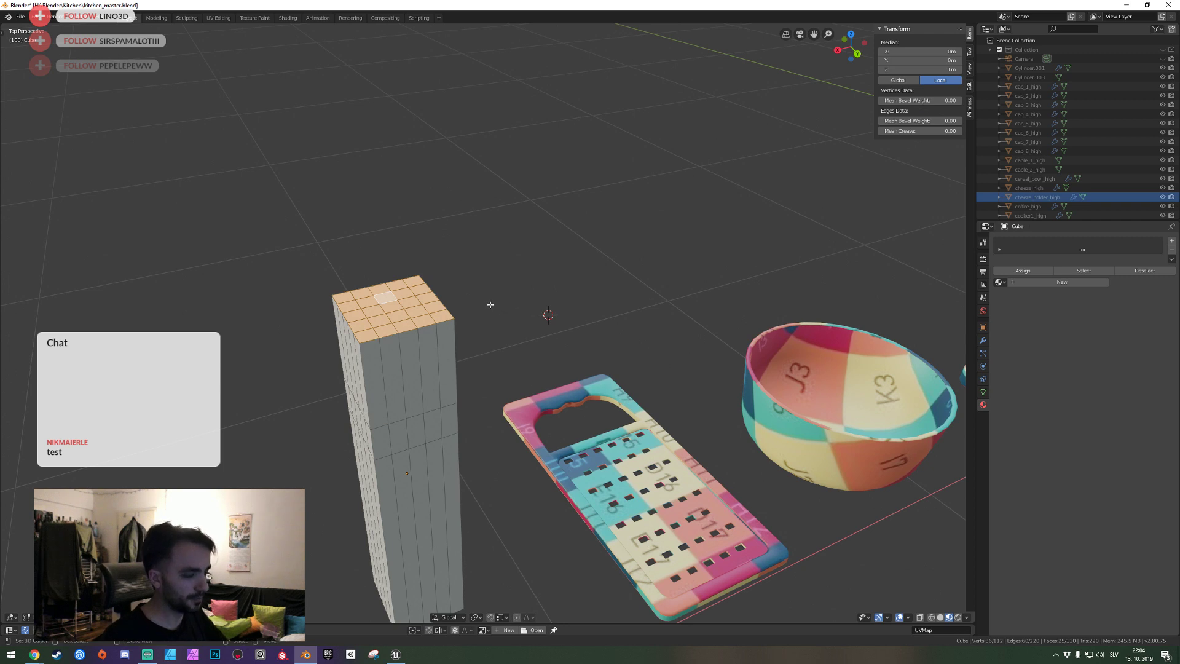
pyautogui.hotkey('alt', 'a')
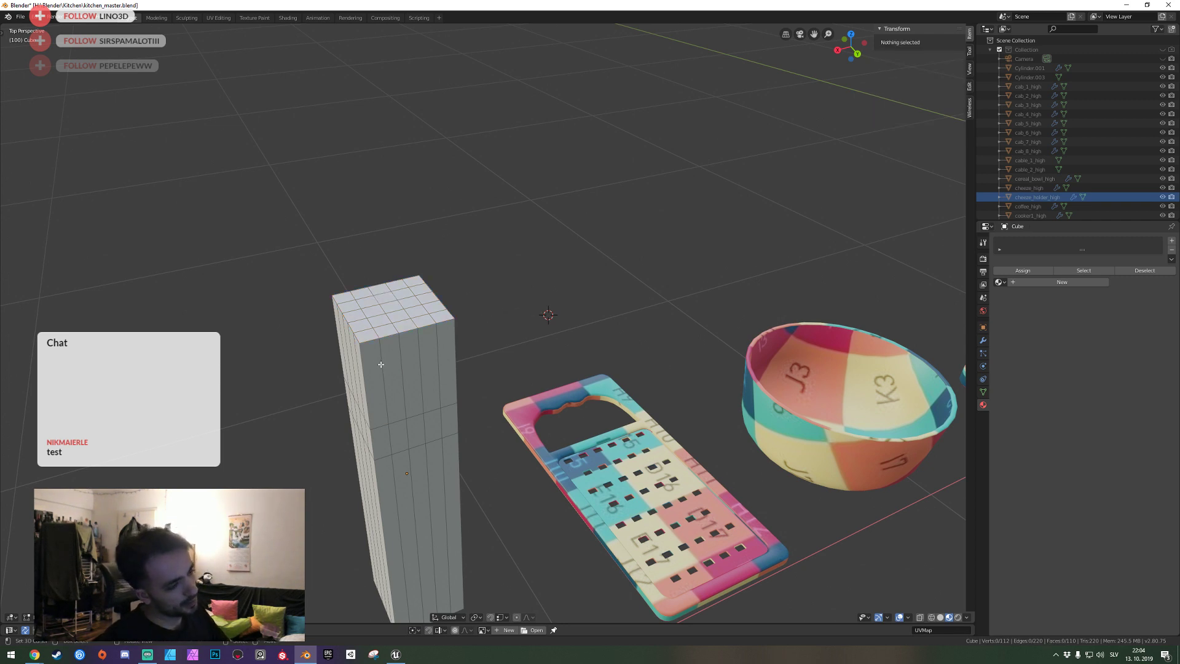
# From top view, select the top faces and retry the circle rounding, then undo again.
pyautogui.keyDown('alt'); pyautogui.click(375, 366); pyautogui.keyUp('alt')
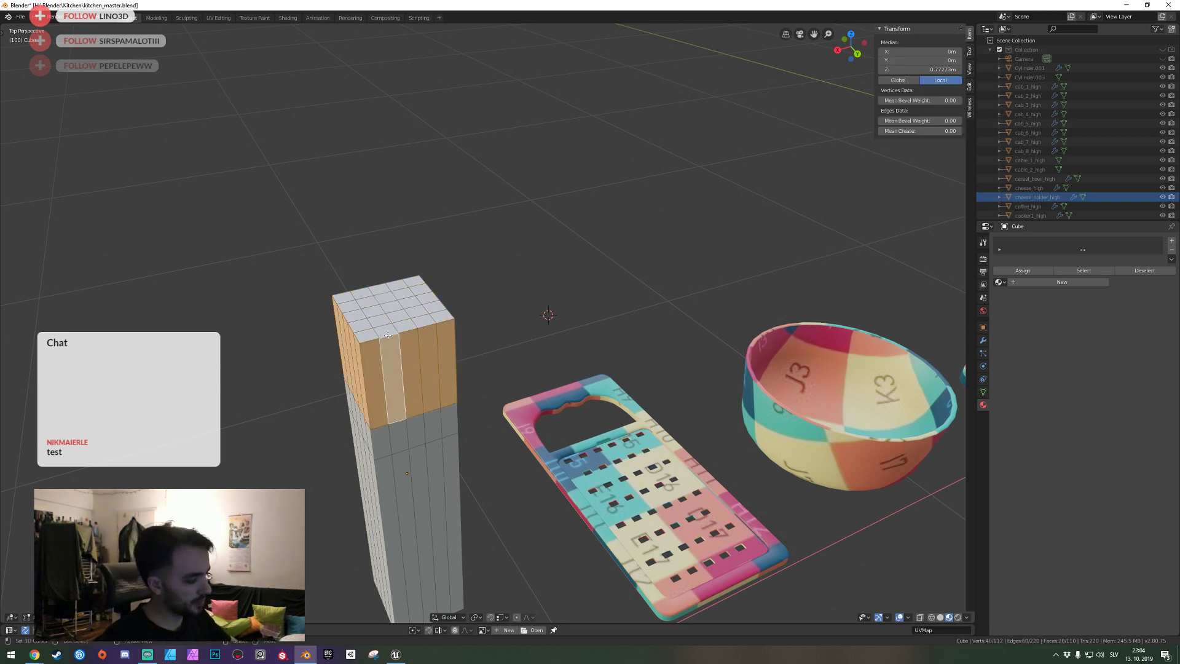
pyautogui.press('KP_7')
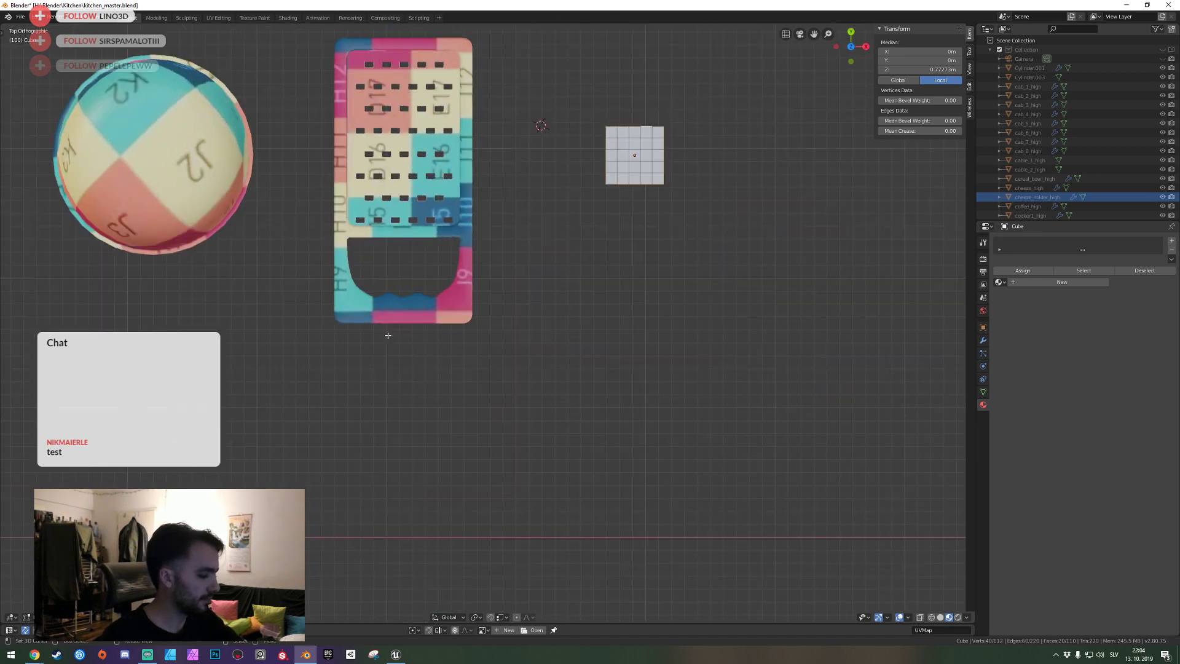
pyautogui.keyDown('shift'); pyautogui.moveTo(416, 195); pyautogui.dragTo(303, 270, button='middle'); pyautogui.keyUp('shift')
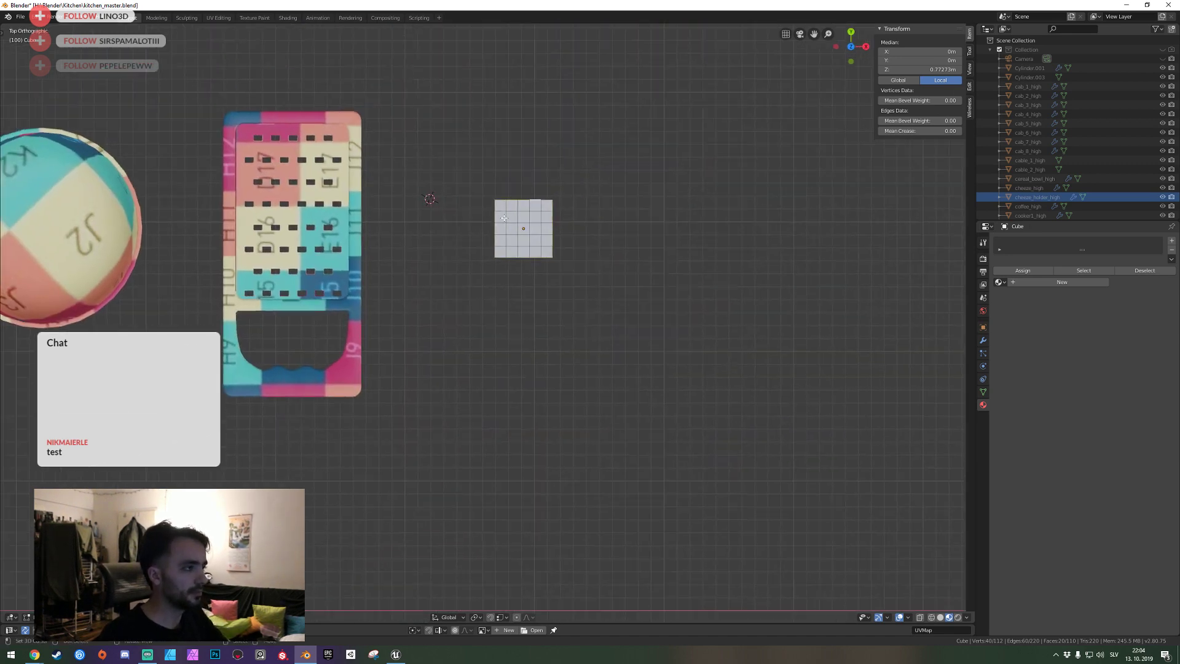
pyautogui.scroll(4, 472, 148)
pyautogui.scroll(2, 472, 149)
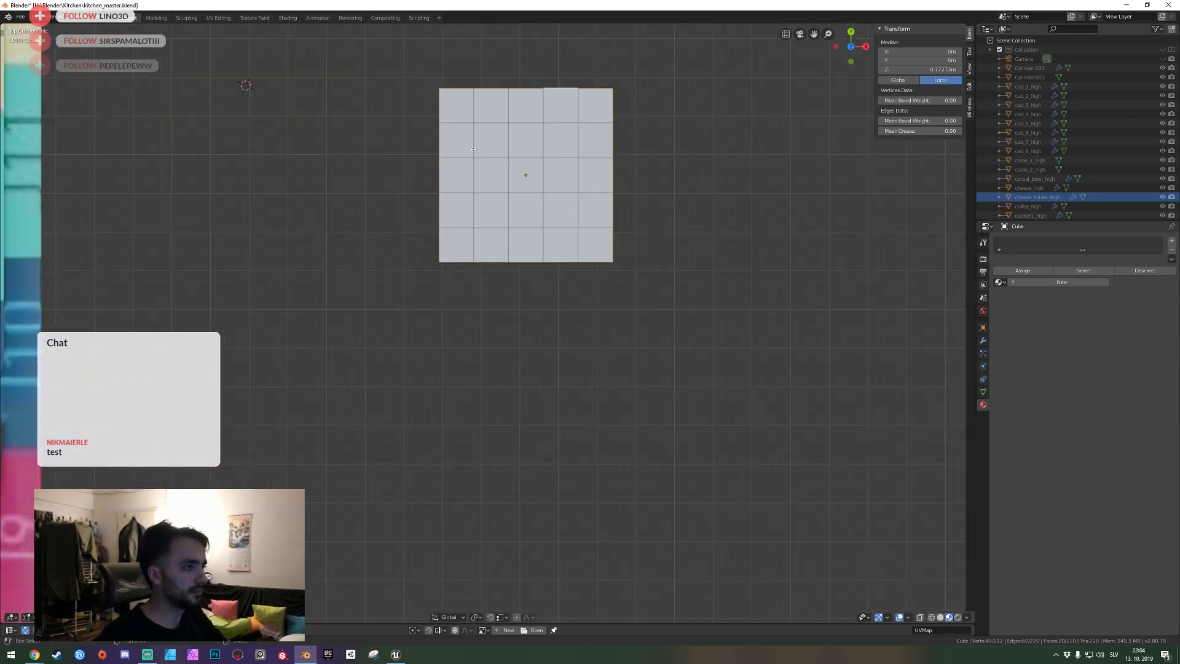
pyautogui.moveTo(595, 241); pyautogui.dragTo(596, 241)
pyautogui.rightClick(595, 241)
pyautogui.moveTo(567, 241)
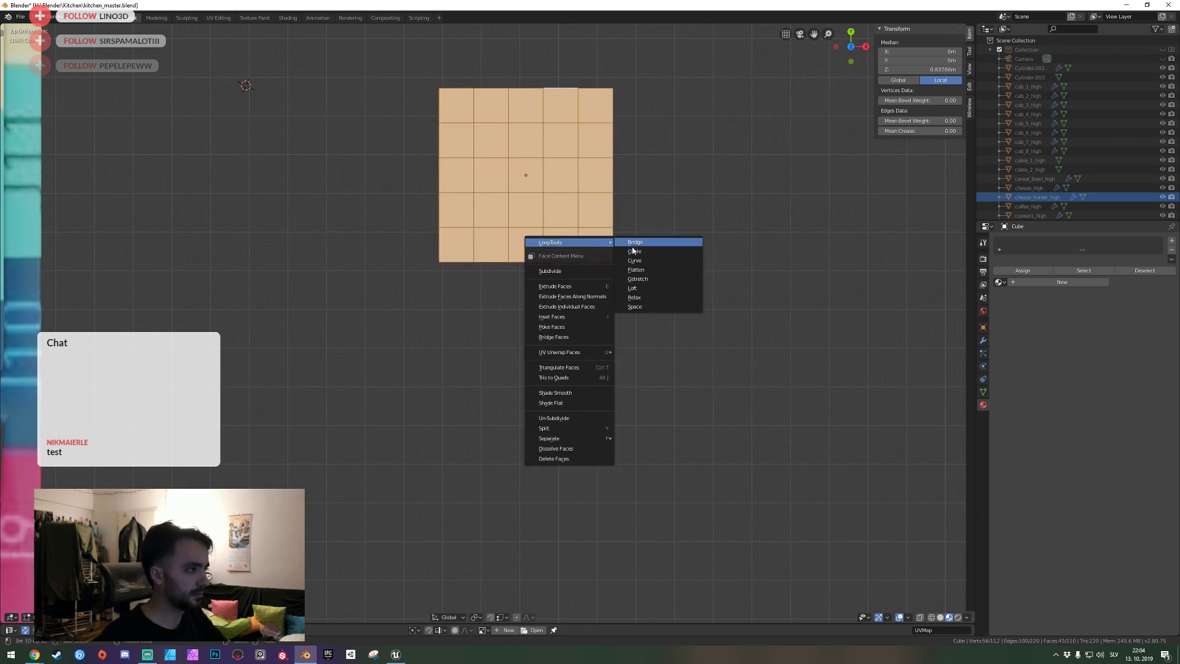
pyautogui.click(633, 250)
pyautogui.hotkey('shift', '`')
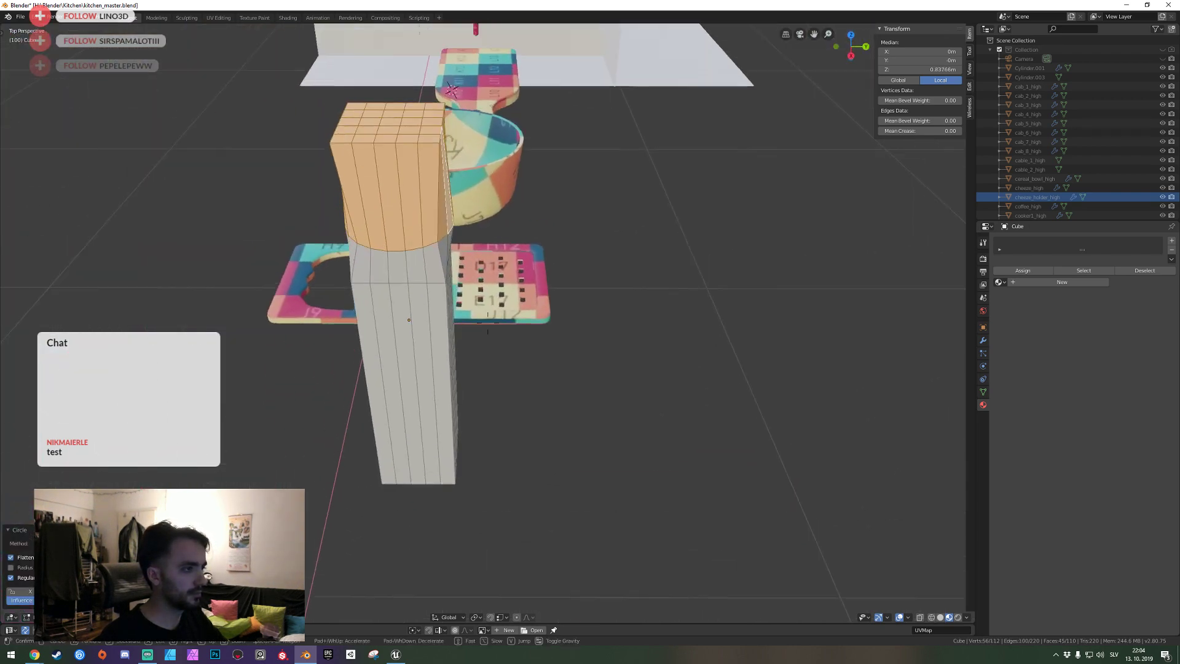
pyautogui.press('w')
pyautogui.click(477, 326)
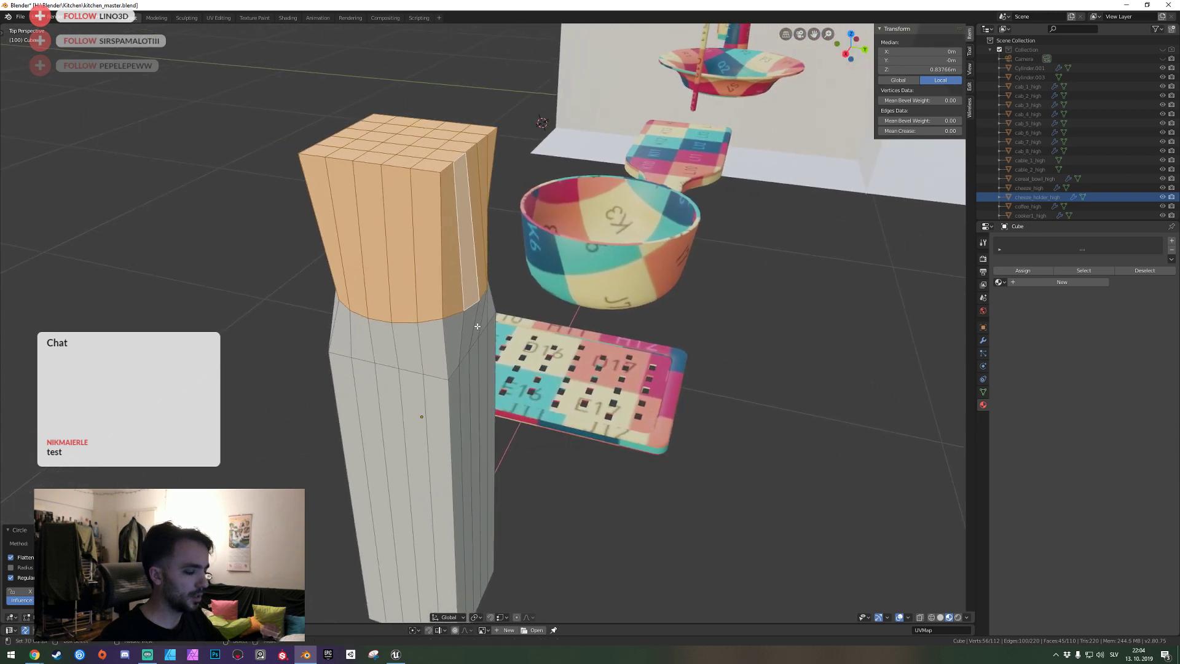
pyautogui.hotkey('ctrl', 'z')
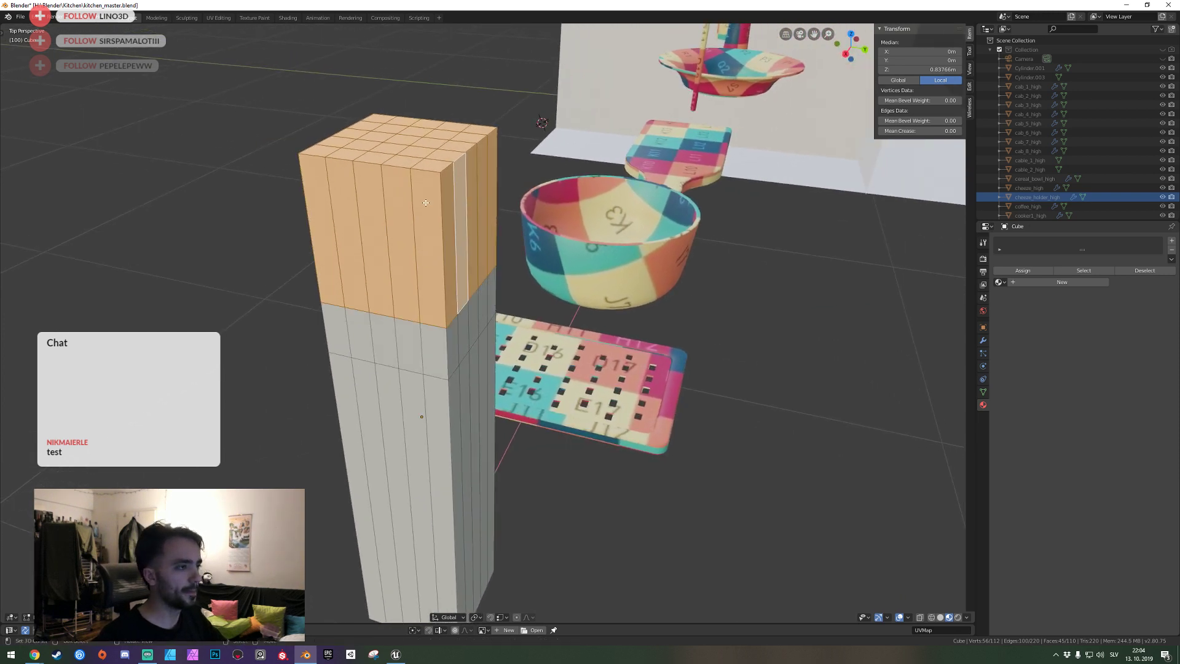
# Delete the upper side faces and the leftover floating top grid.
pyautogui.keyDown('alt'); pyautogui.click(443, 227); pyautogui.keyUp('alt')
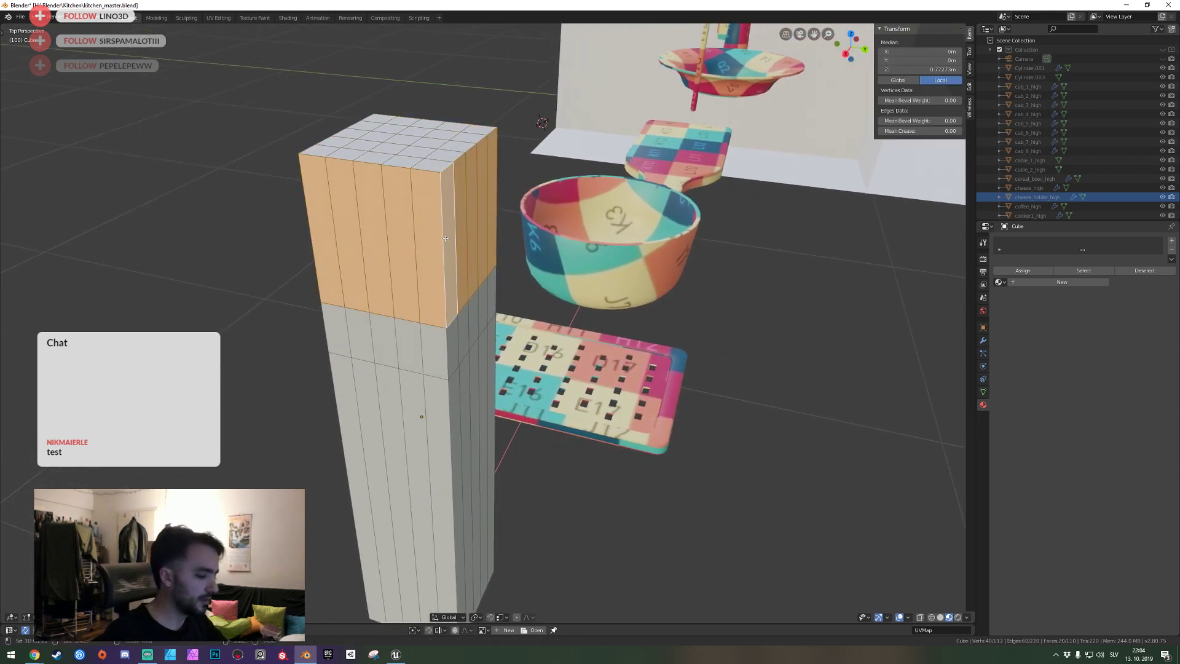
pyautogui.press('x')
pyautogui.click(436, 256)
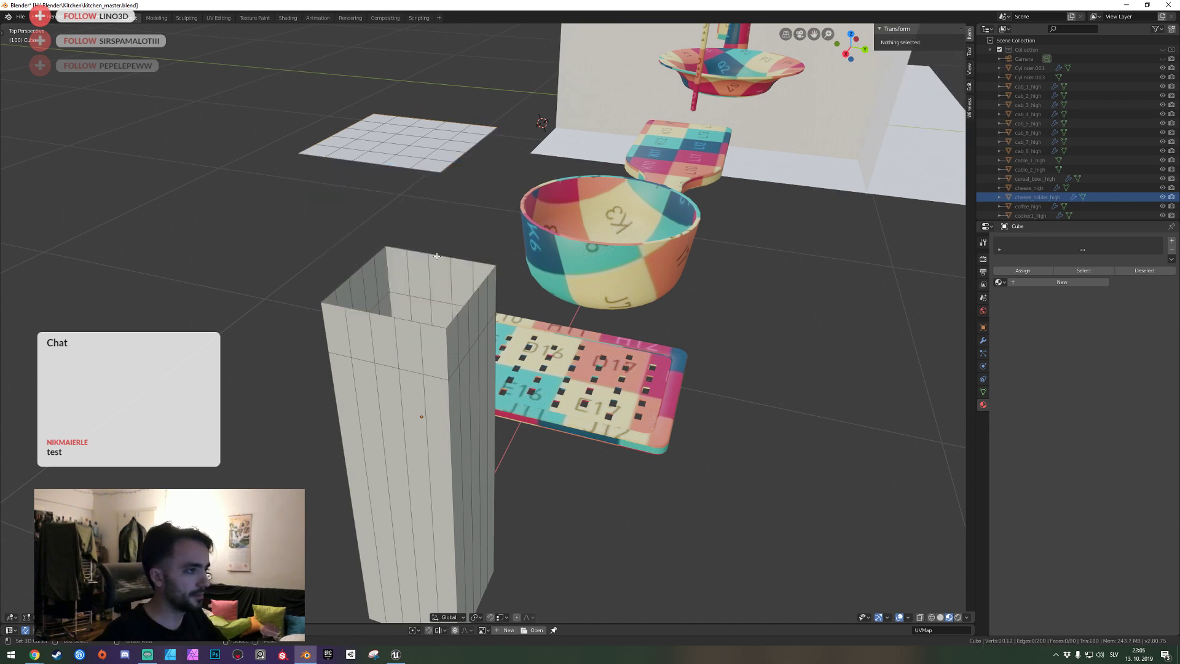
pyautogui.rightClick(417, 148)
pyautogui.press('Escape')
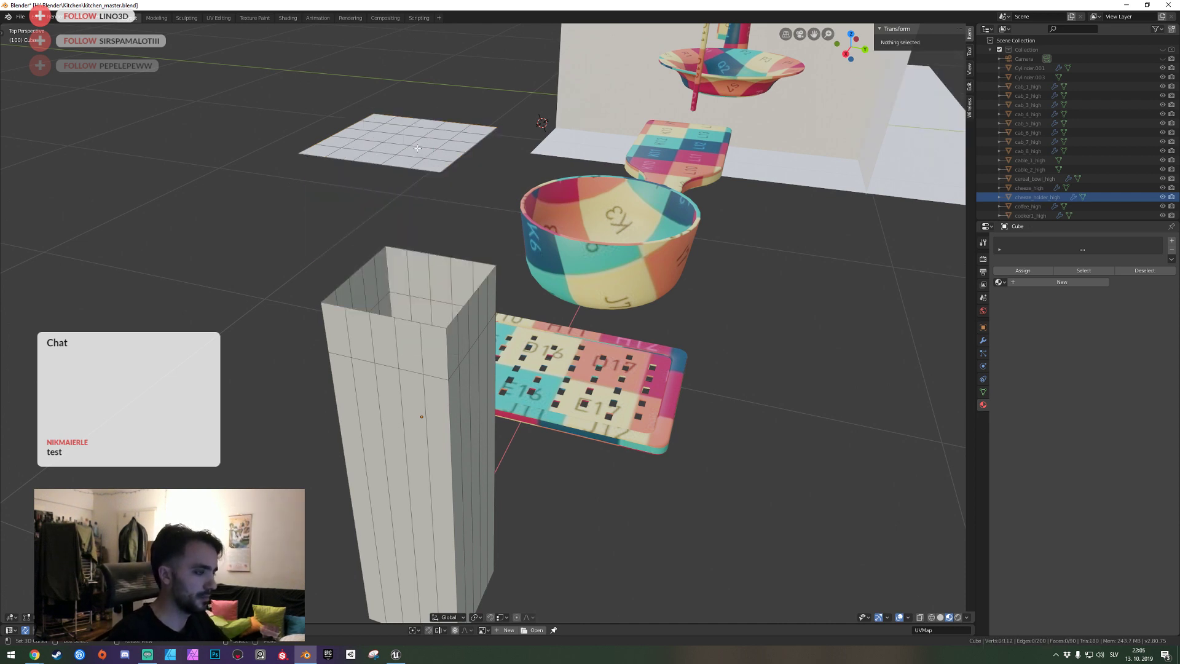
pyautogui.press('l')
pyautogui.press('x')
pyautogui.click(420, 150)
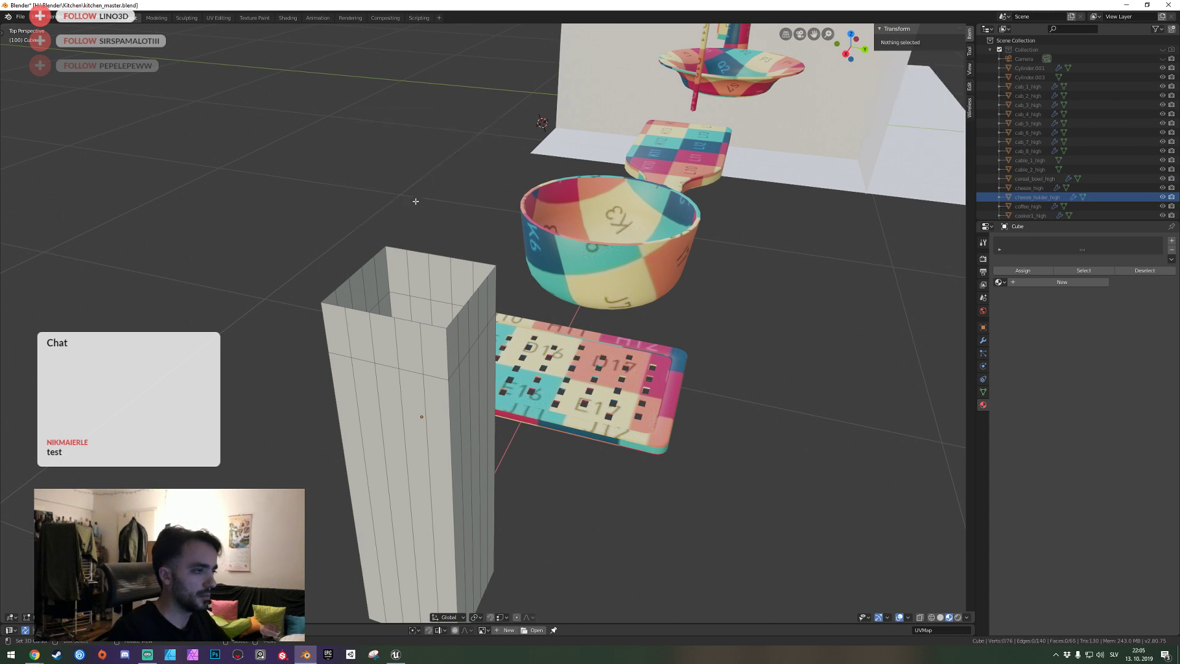
# Round the open top edge loop into a circle with LoopTools Circle.
pyautogui.keyDown('alt'); pyautogui.click(442, 323); pyautogui.keyUp('alt')
pyautogui.rightClick(504, 319)
pyautogui.moveTo(475, 319)
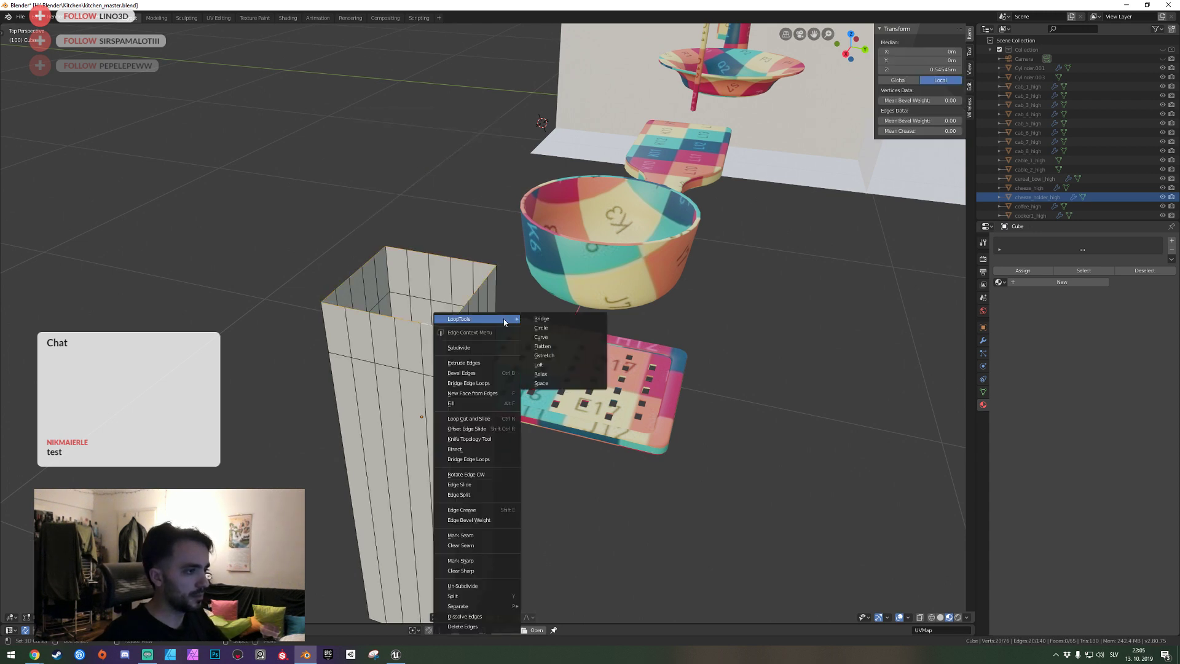
pyautogui.click(556, 325)
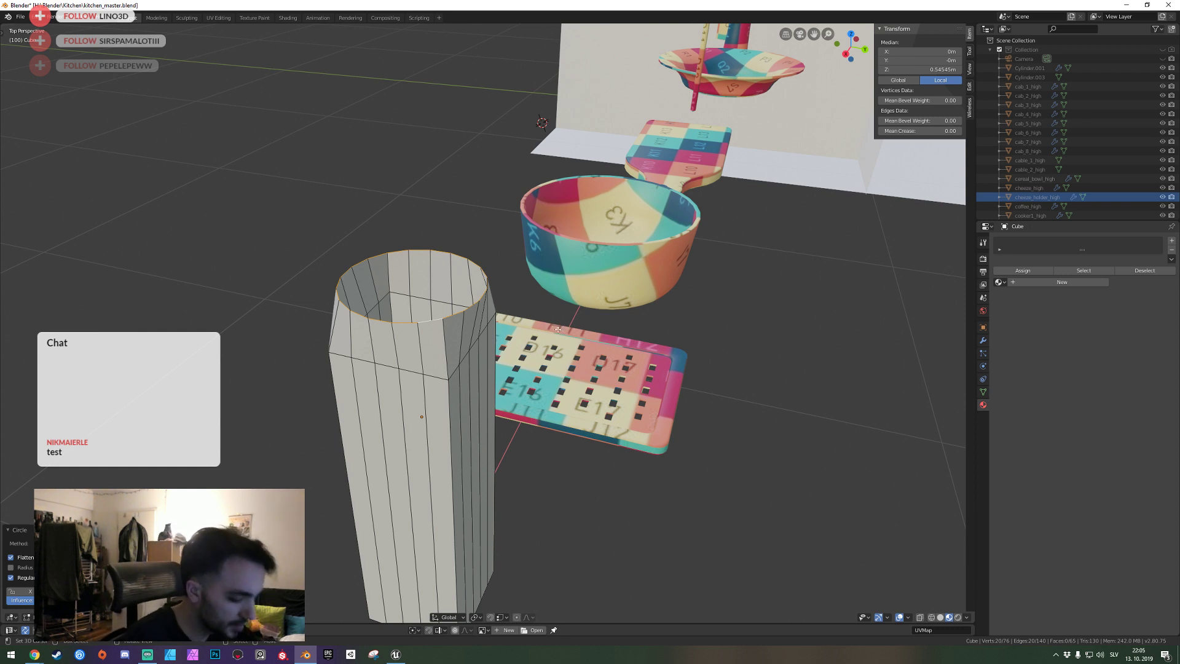
pyautogui.rightClick(557, 329)
pyautogui.click(561, 325)
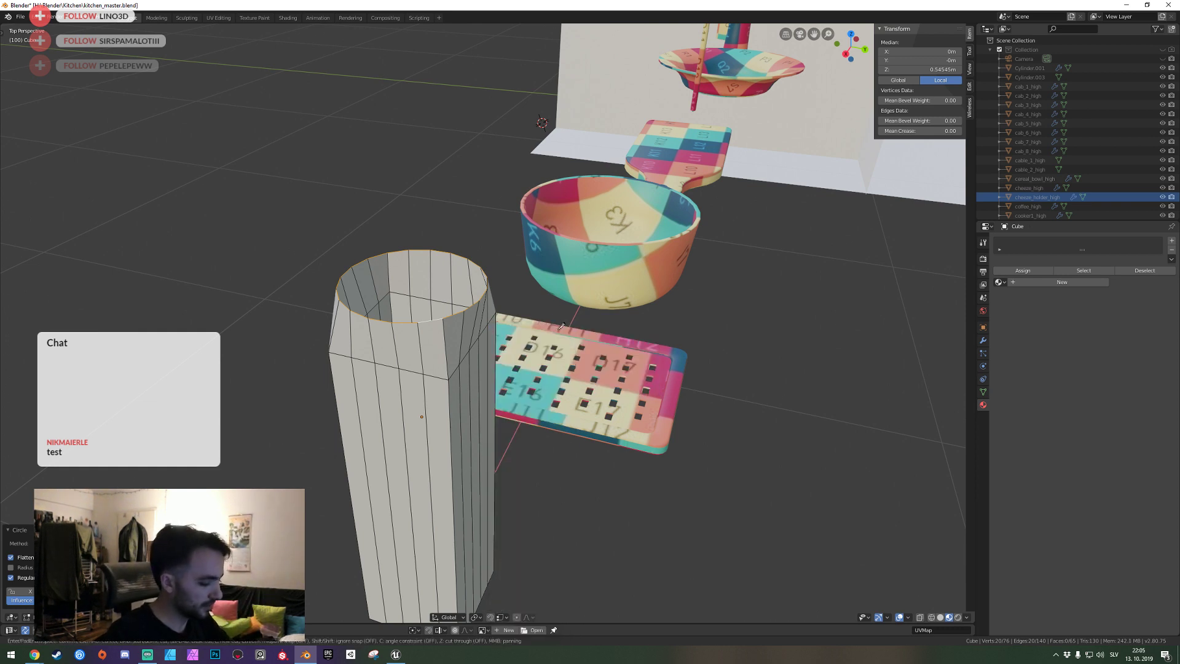
pyautogui.press('Escape')
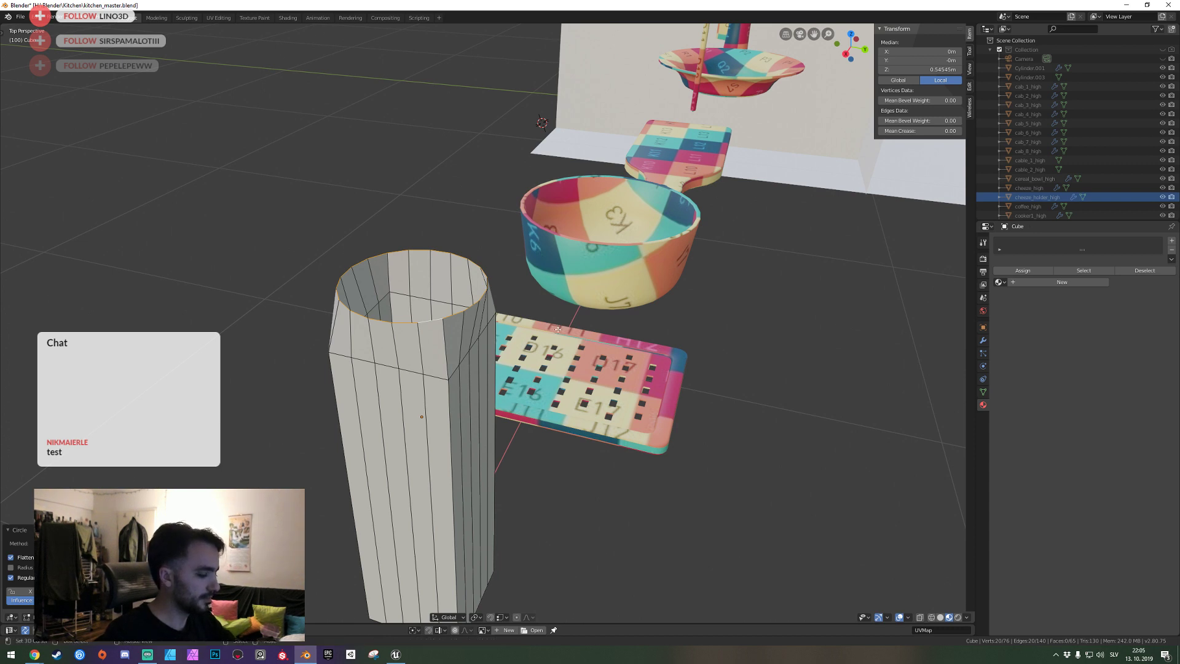
# Scale the round top rim to 0.88 and leave Edit Mode.
pyautogui.write('s0.8')
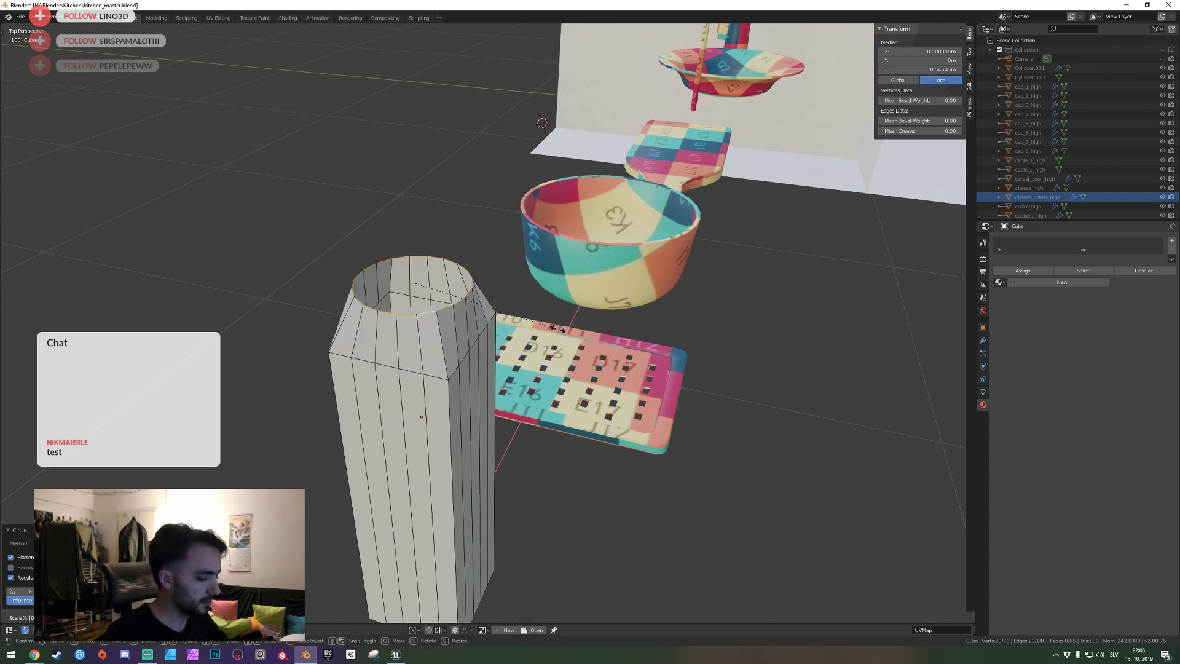
pyautogui.press('BackSpace')
pyautogui.write('8')
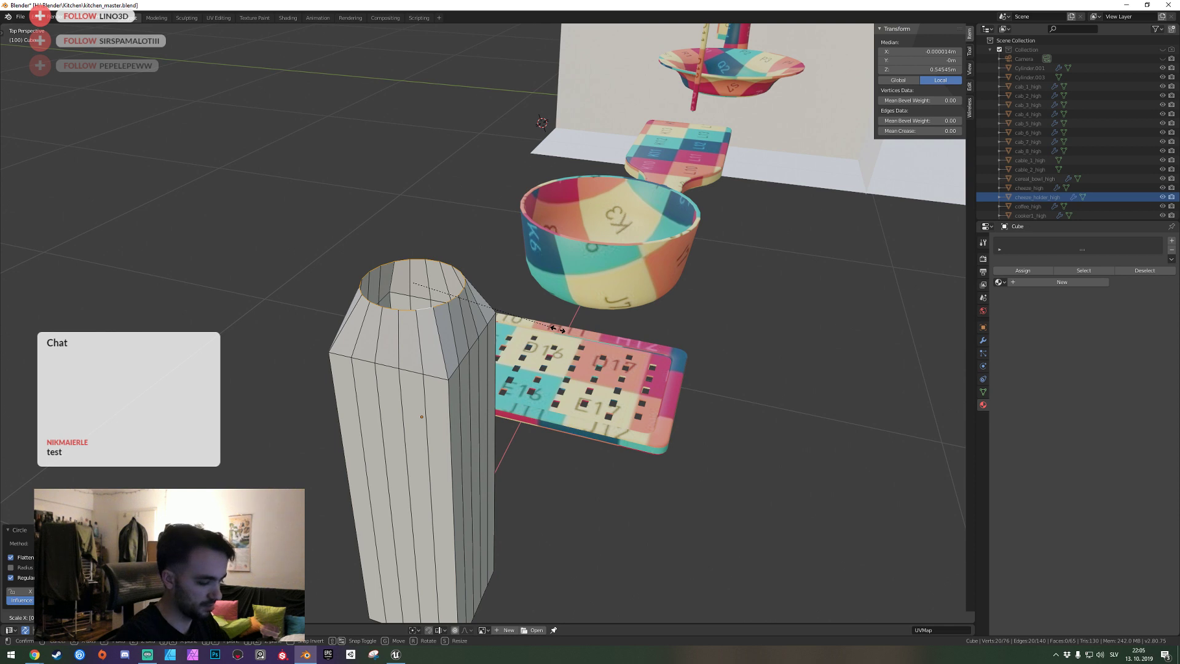
pyautogui.press('Return')
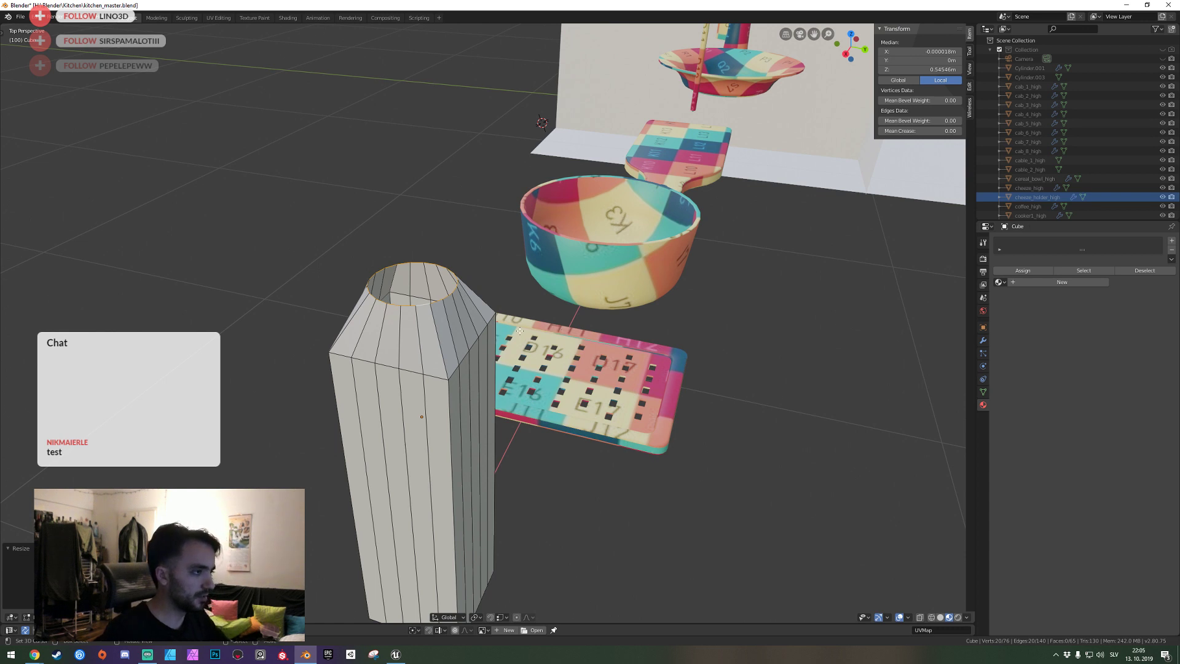
pyautogui.press('Tab')
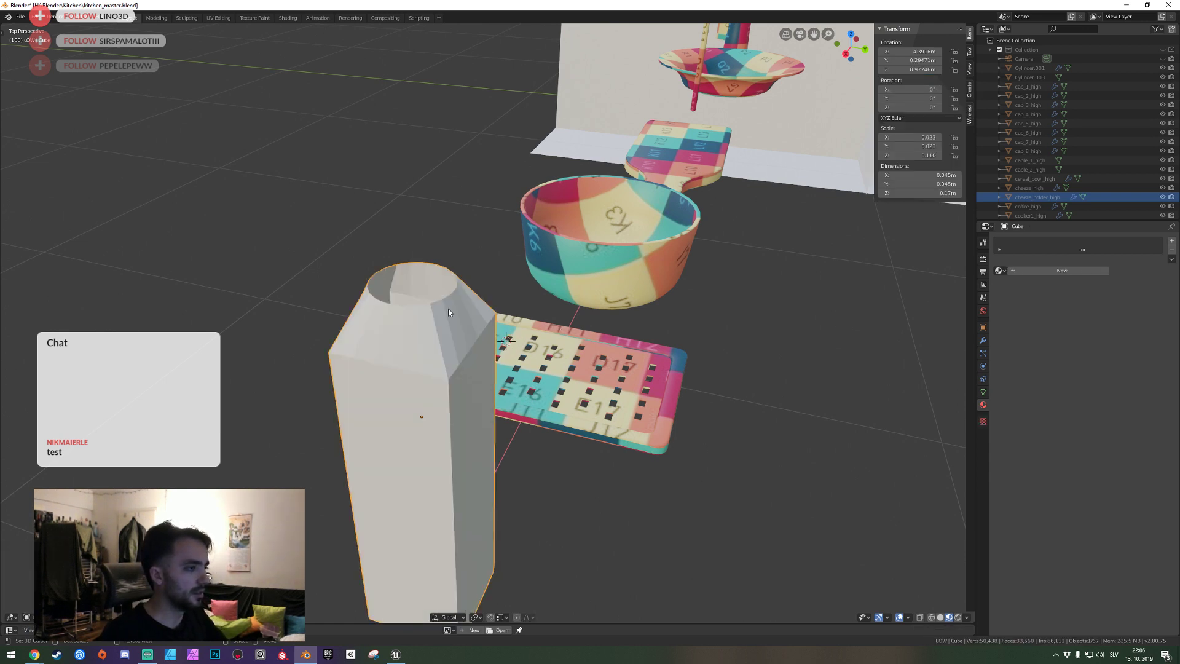
# Add and delete a trial cube, then add a cylinder for the cap and scale it.
pyautogui.hotkey('shift', 'a')
pyautogui.click(483, 320)
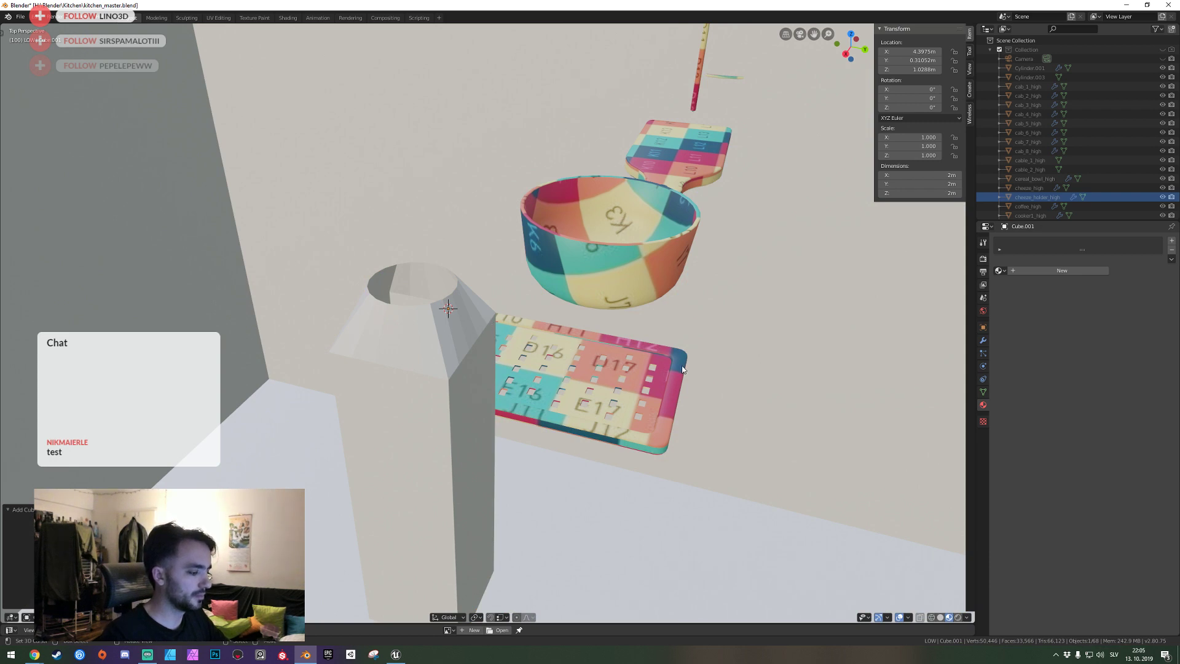
pyautogui.press('Delete')
pyautogui.hotkey('shift', 'a')
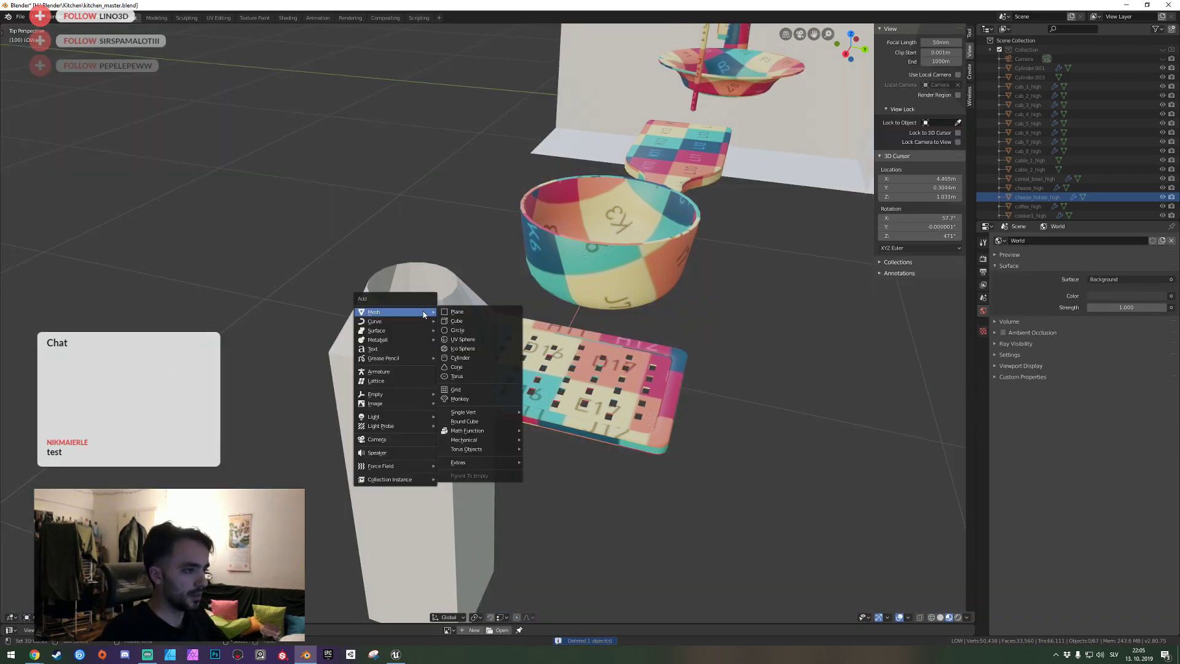
pyautogui.click(460, 357)
pyautogui.press('s')
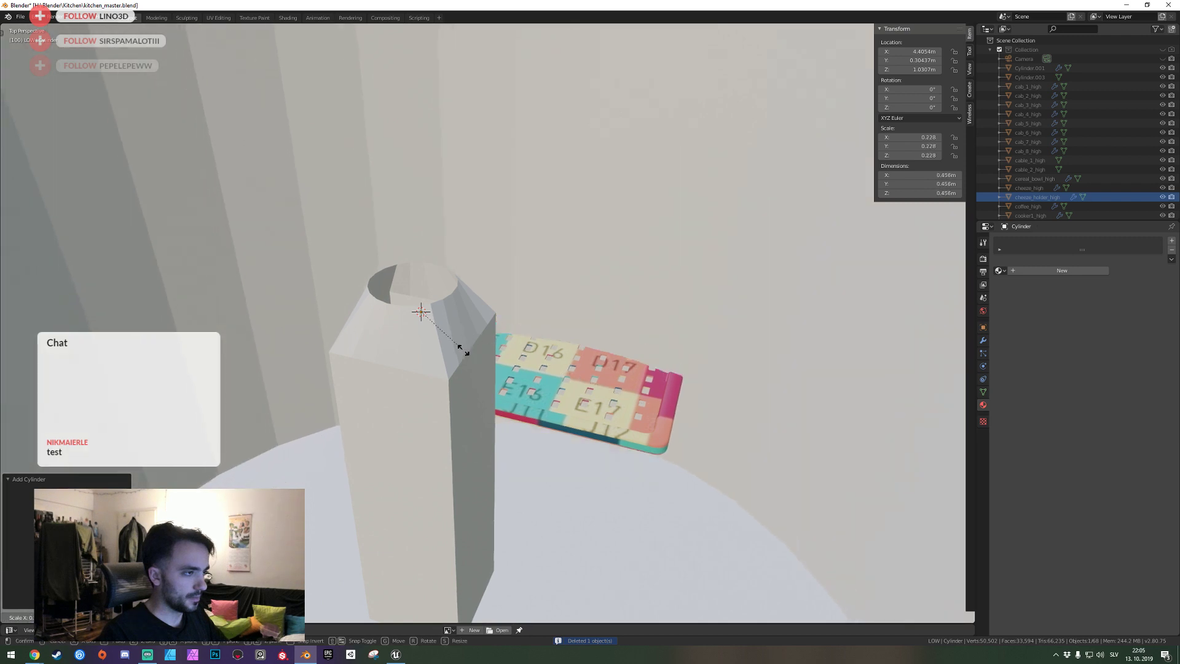
pyautogui.click(466, 353)
# Set the test cylinder's dimensions to 0.03 m, then delete it.
pyautogui.moveTo(910, 193); pyautogui.dragTo(905, 175)
pyautogui.write('0.03')
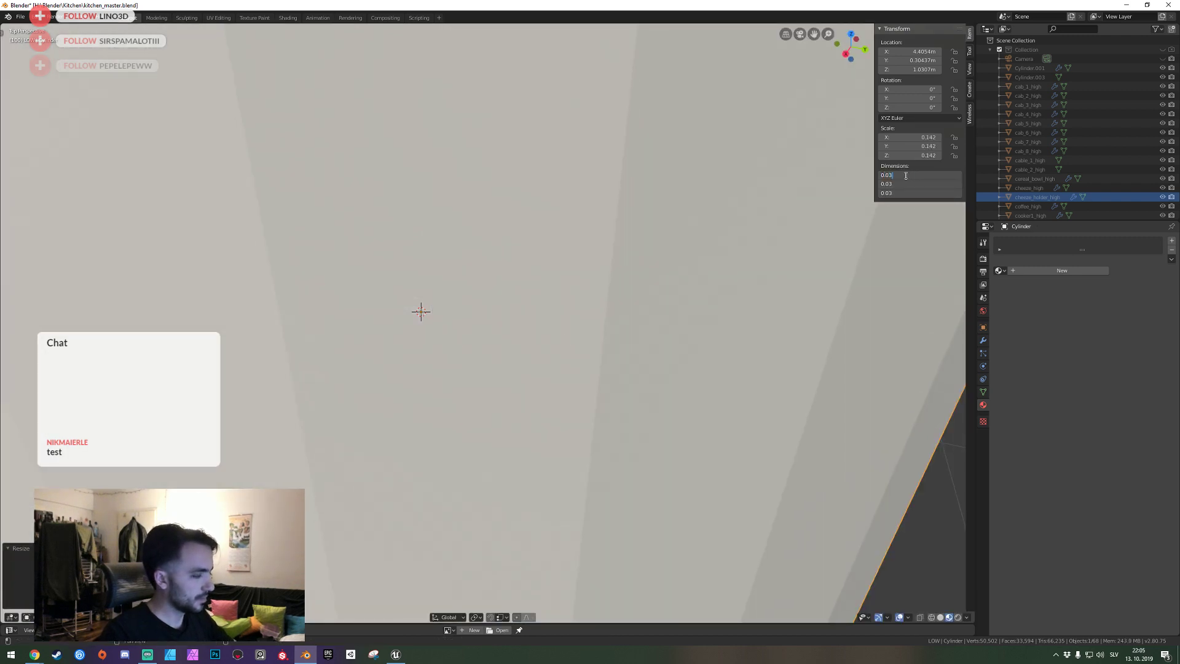
pyautogui.press('Return')
pyautogui.press('g')
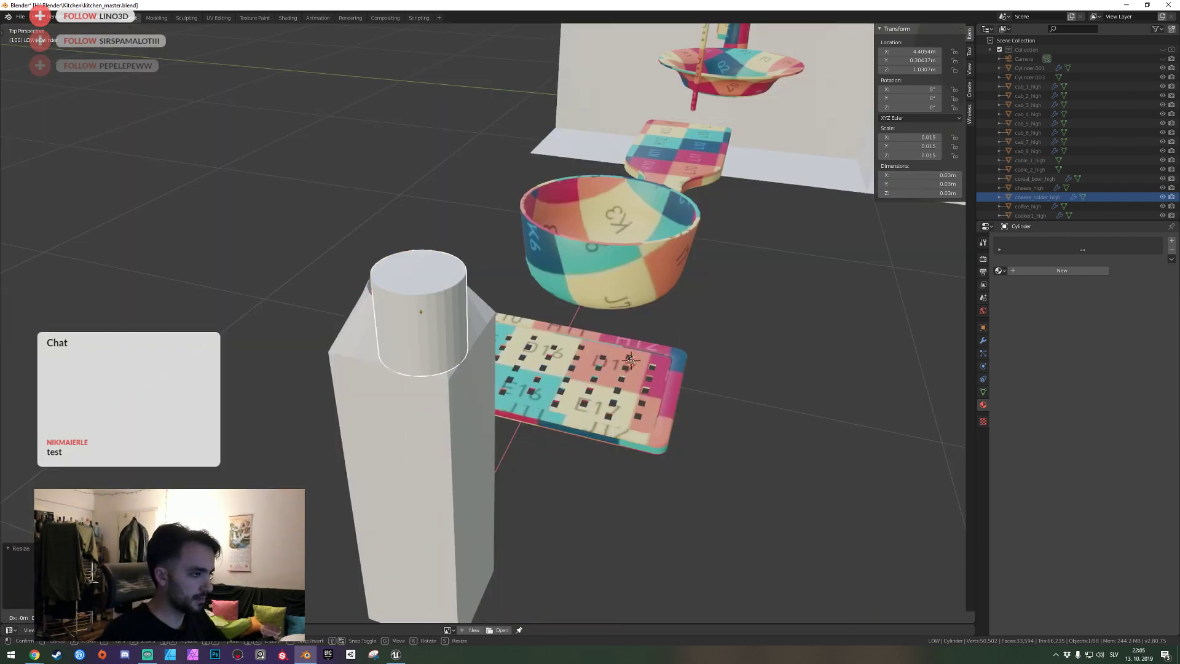
pyautogui.press('Escape')
pyautogui.press('Delete')
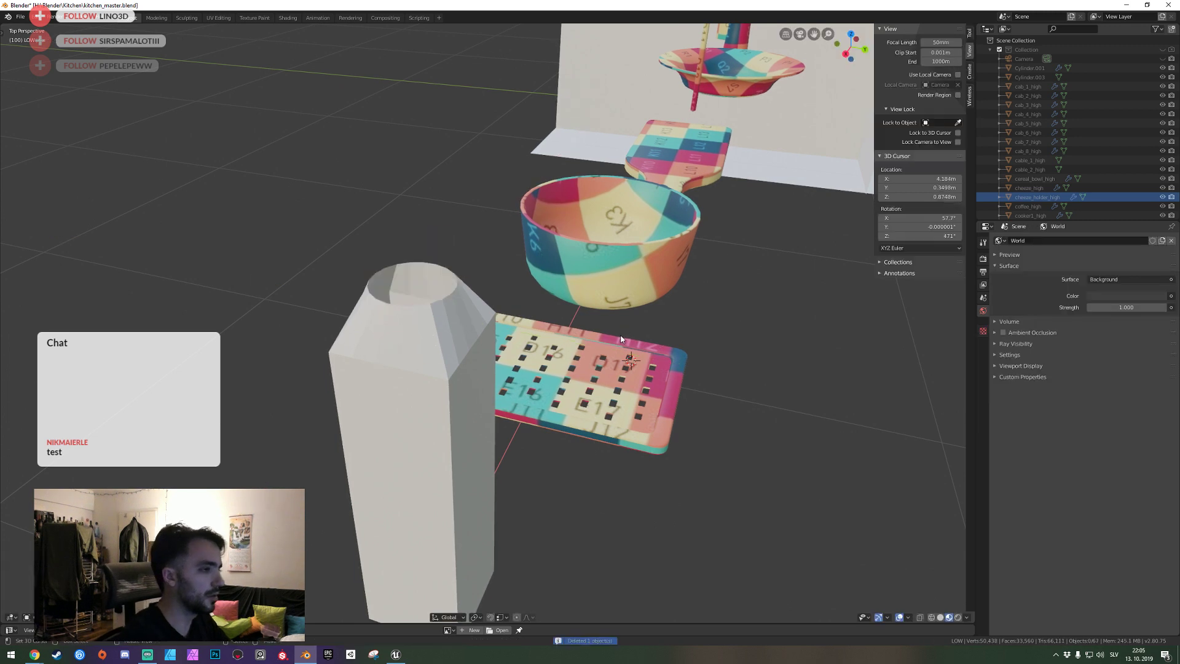
# Select the bottle in Edit Mode and extrude its top rim upward.
pyautogui.click(415, 305)
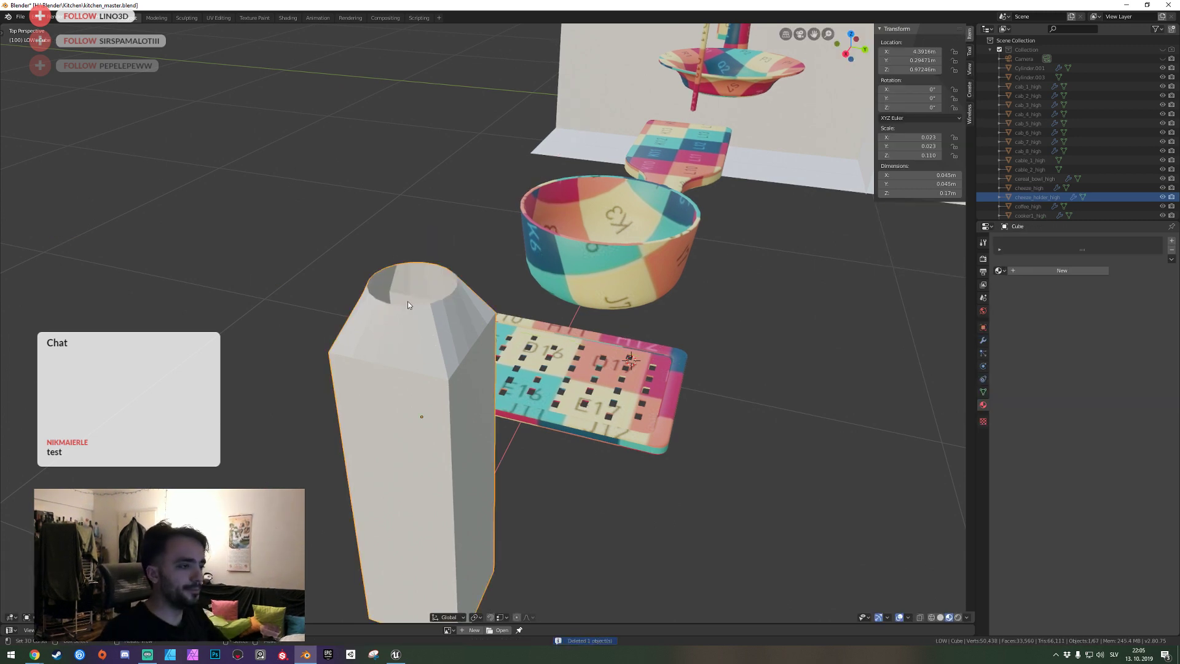
pyautogui.press('Tab')
pyautogui.write('e')
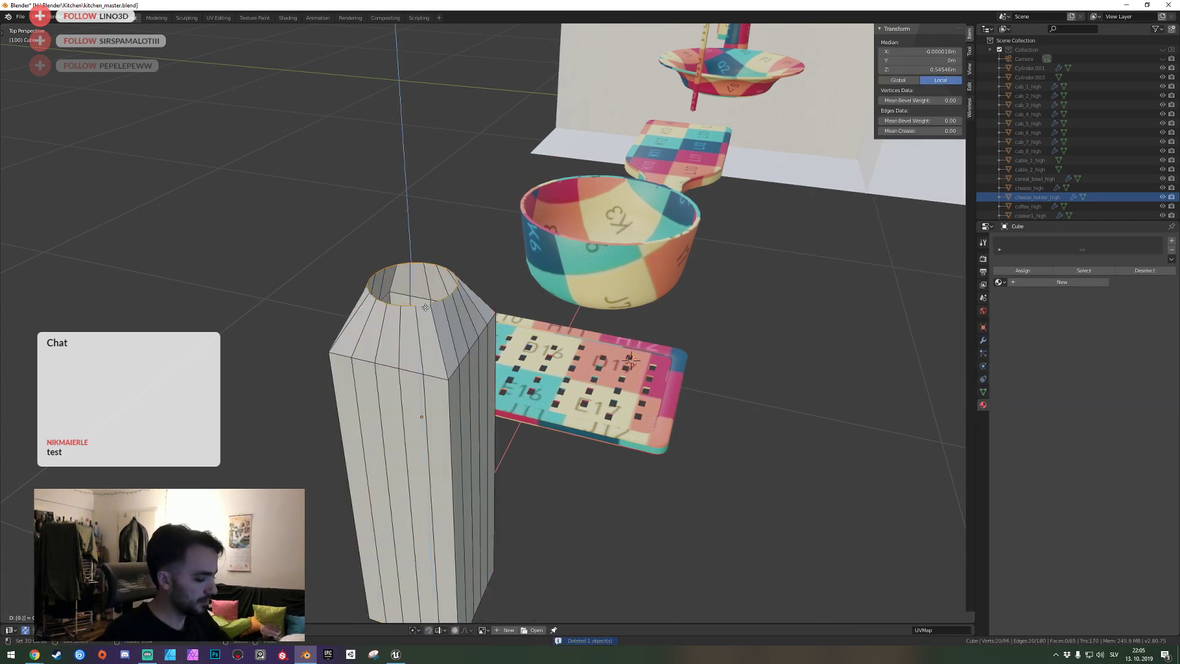
pyautogui.write('05')
# Finish extruding the taller, narrow bottle neck and save the file.
pyautogui.press('Return')
pyautogui.moveTo(426, 307)
pyautogui.mouseDown(button='middle')
pyautogui.moveTo(489, 322)
pyautogui.moveTo(458, 310)
pyautogui.mouseUp(button='middle')
pyautogui.press('Tab')
pyautogui.hotkey('ctrl', 's')
# Shade the bottle smooth and turn on Auto Smooth in its Normals settings.
pyautogui.rightClick(458, 310)
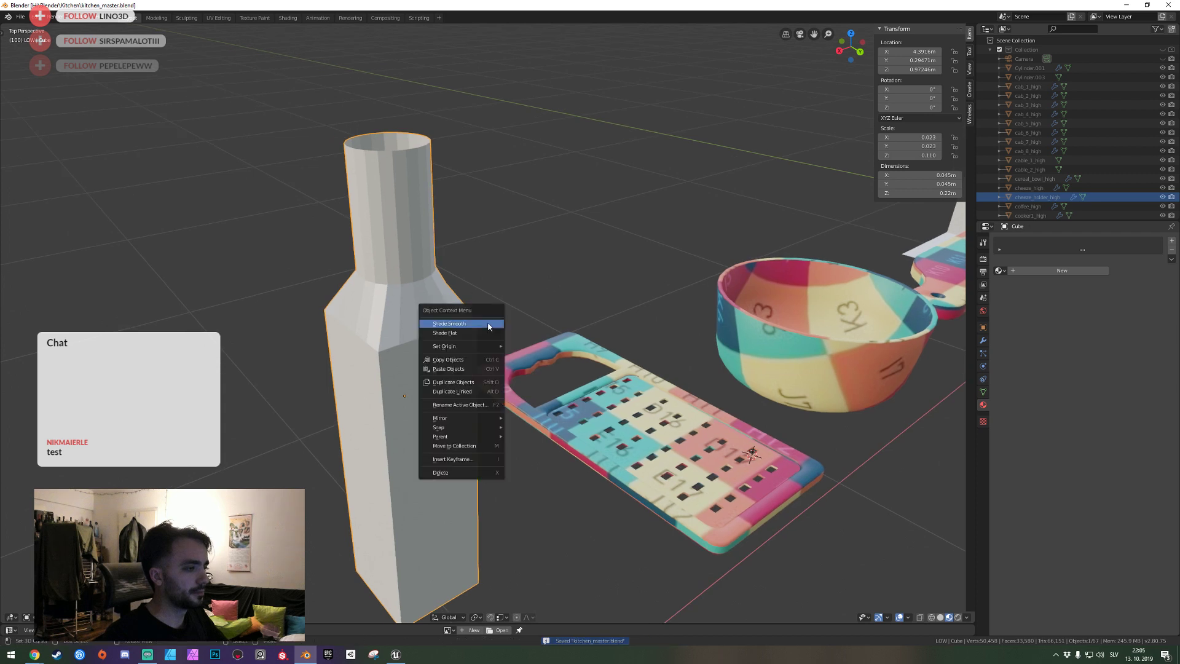
pyautogui.click(455, 321)
pyautogui.click(983, 391)
pyautogui.click(1009, 266)
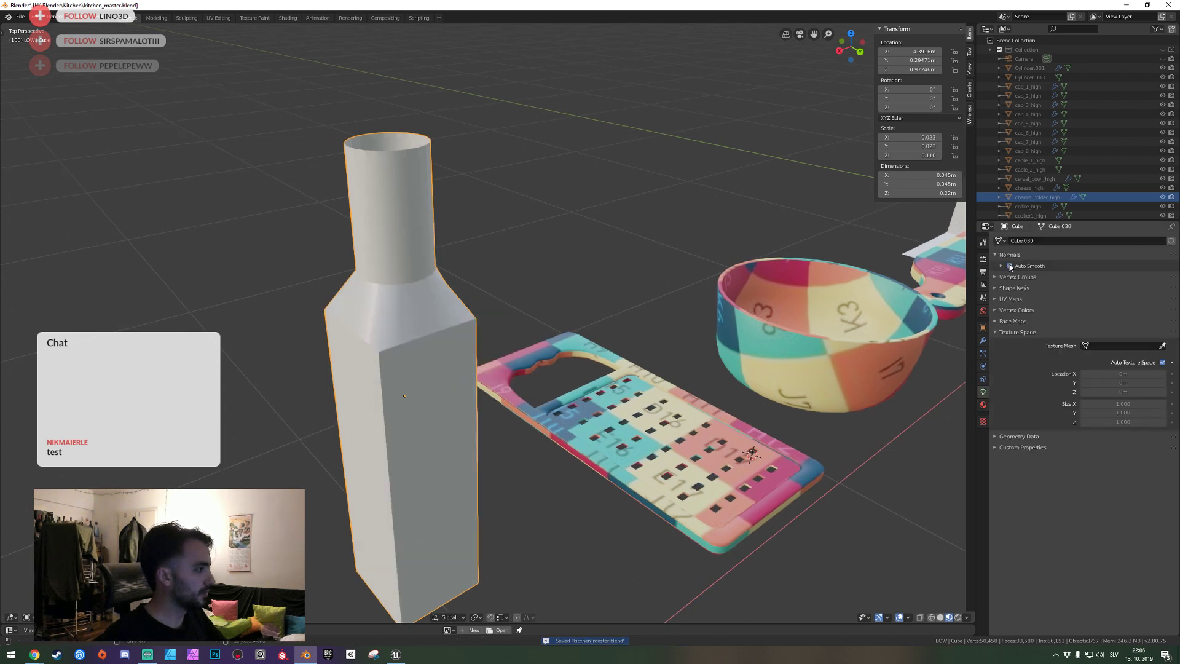
# Add a Weighted Normal modifier to the bottle and check its edges.
pyautogui.click(982, 339)
pyautogui.click(1044, 240)
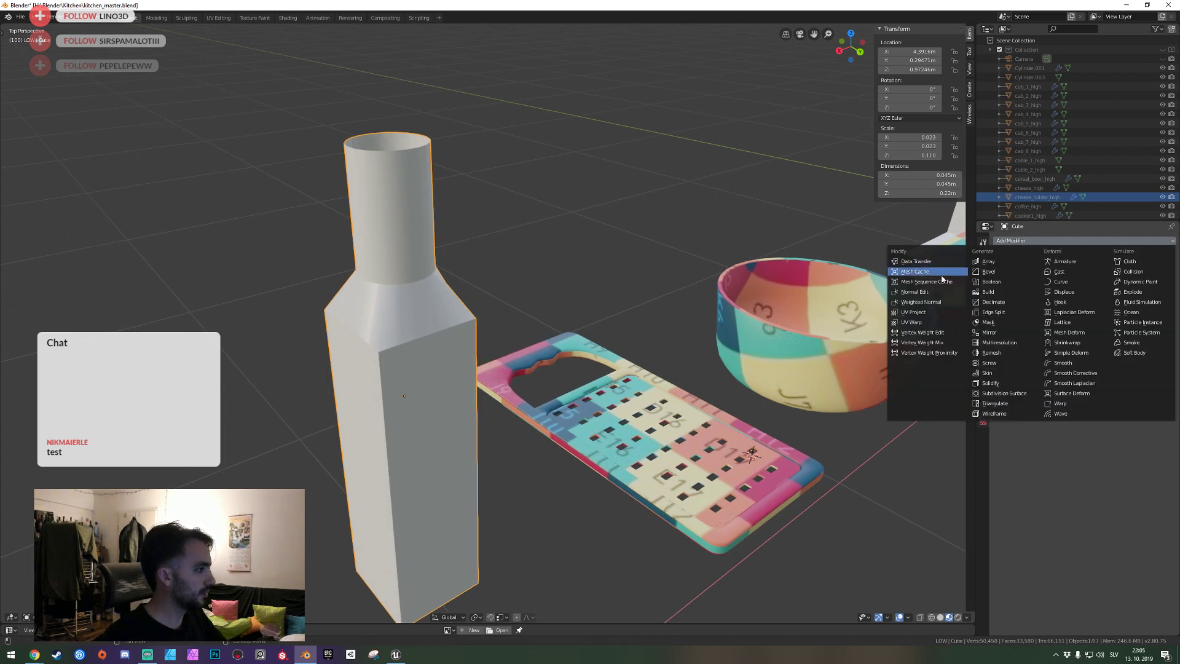
pyautogui.click(931, 304)
pyautogui.press('Tab')
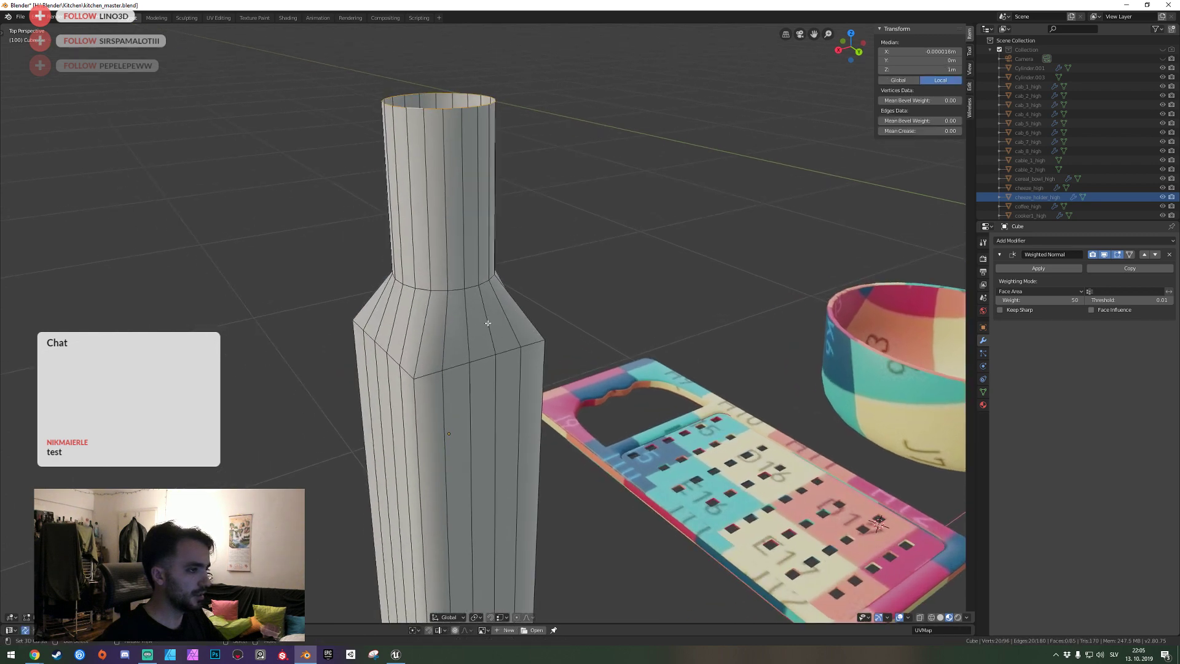
pyautogui.press('Tab')
pyautogui.hotkey('shift', '`')
# Select the bottle body's vertical corner edges in Edit Mode.
pyautogui.click(487, 323)
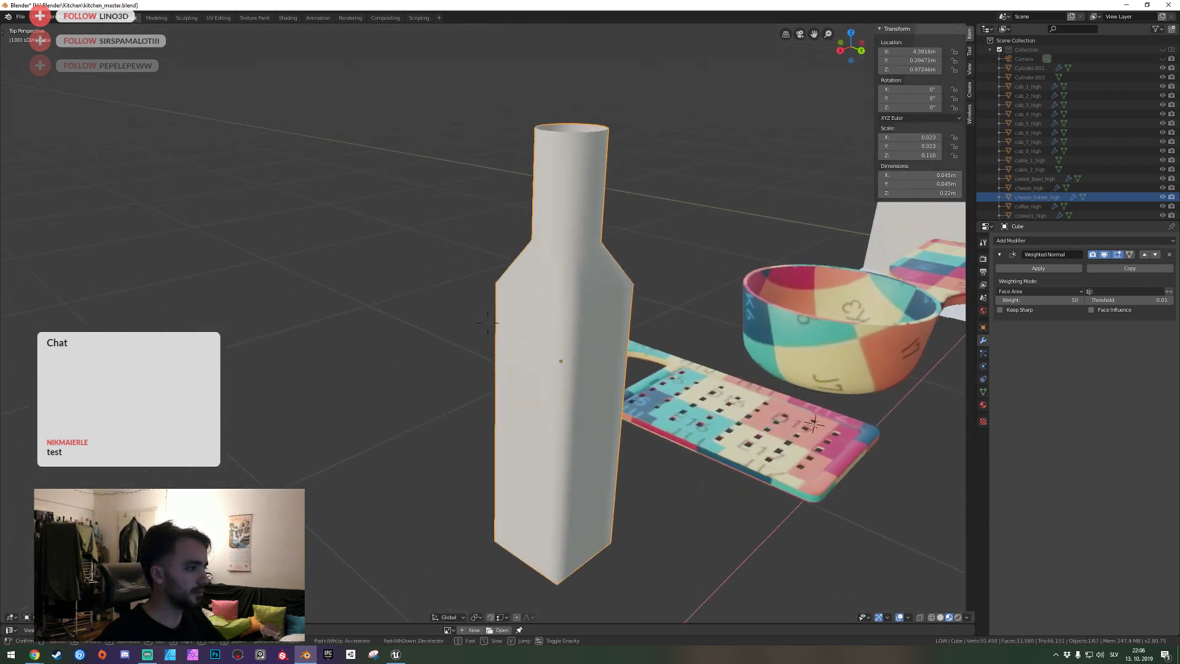
pyautogui.press('Tab')
pyautogui.click(487, 322)
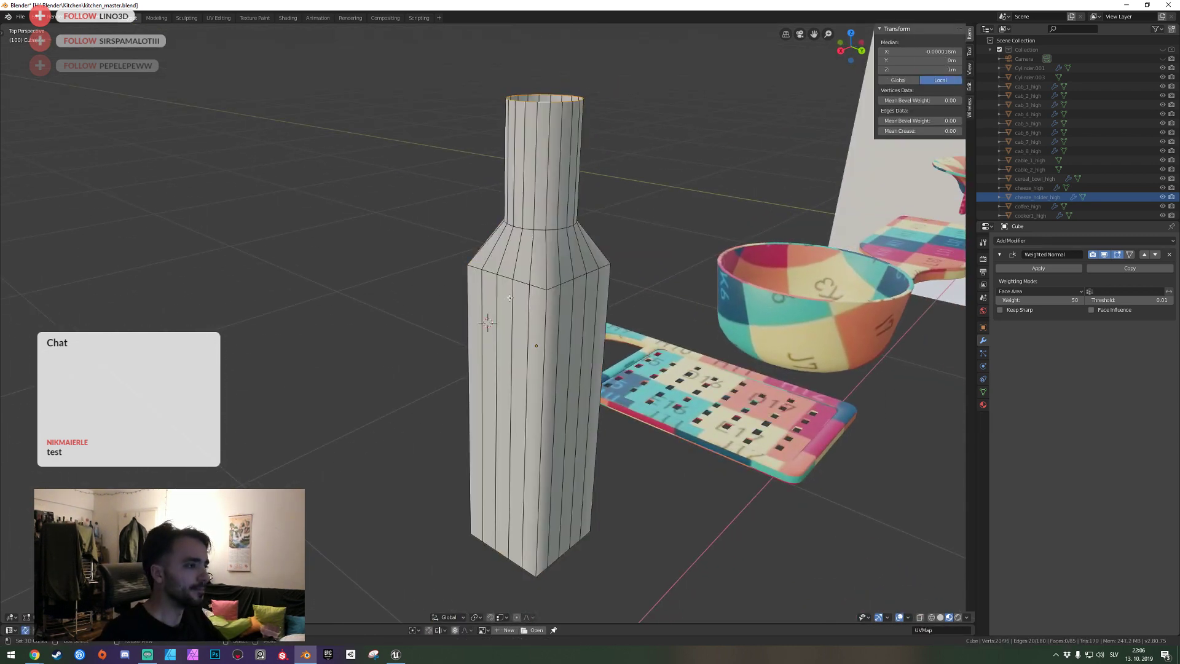
pyautogui.click(544, 287)
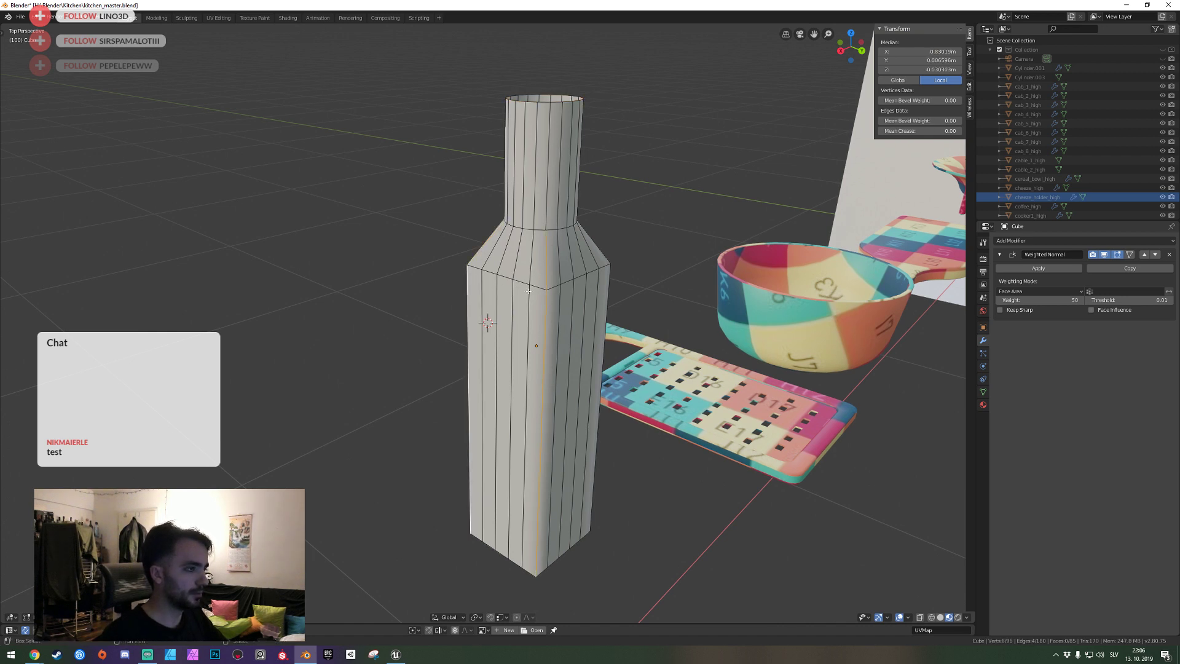
pyautogui.keyDown('shift'); pyautogui.click(610, 273); pyautogui.keyUp('shift')
pyautogui.moveTo(610, 273); pyautogui.dragTo(542, 372, button='middle')
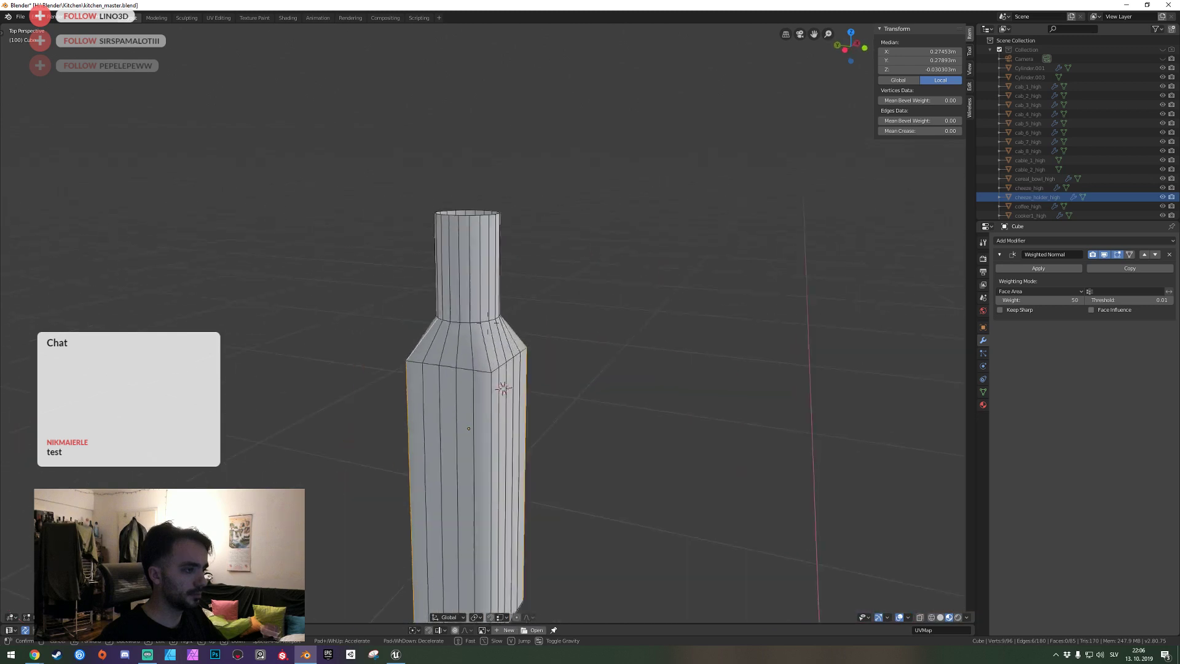
pyautogui.scroll(-3, 566, 413)
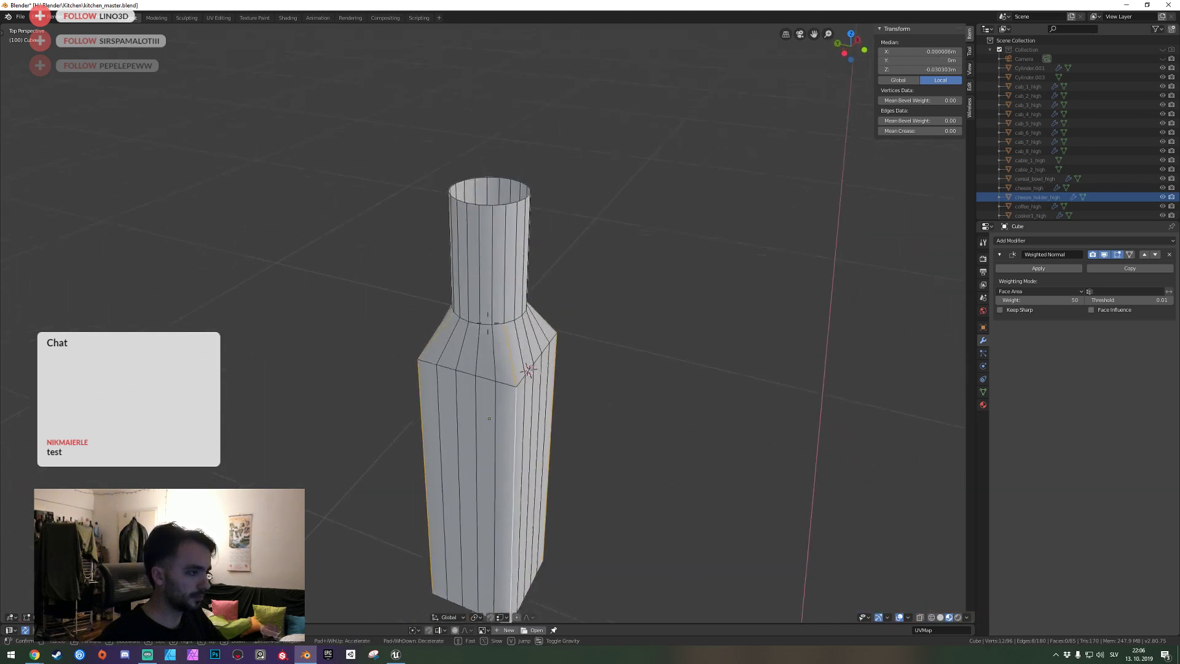
pyautogui.moveTo(566, 414); pyautogui.dragTo(519, 322, button='middle')
# Bevel the selected corner edges with several segments for rounded corners.
pyautogui.hotkey('ctrl', 'b')
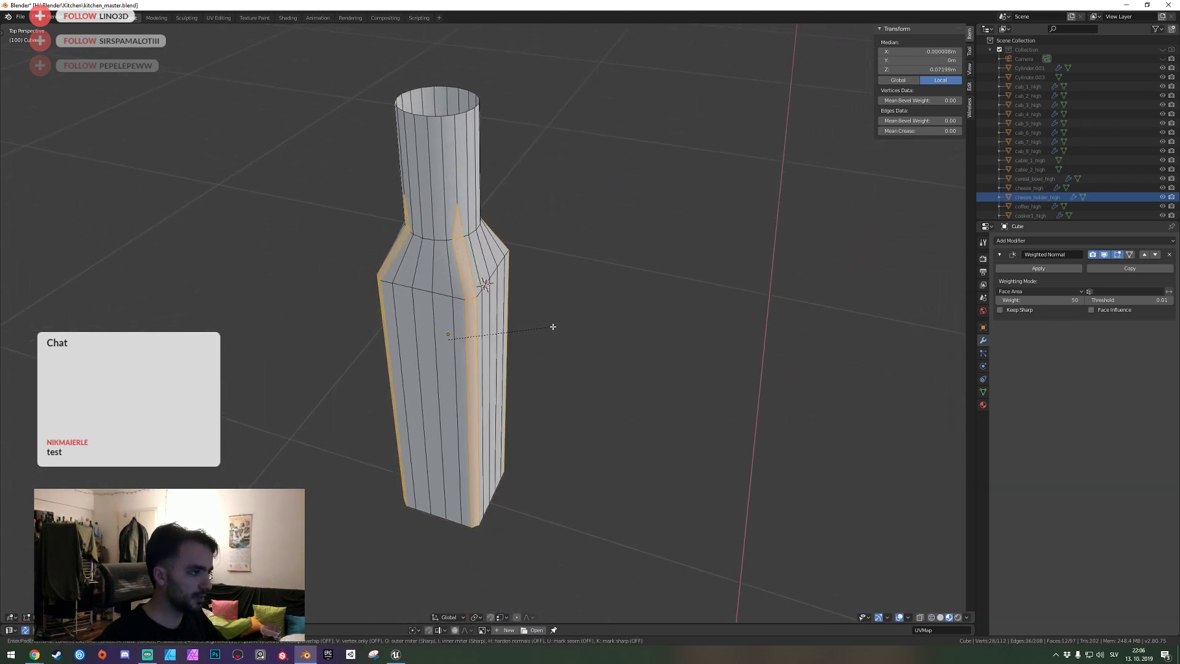
pyautogui.rightClick(555, 327)
pyautogui.hotkey('ctrl', 'b')
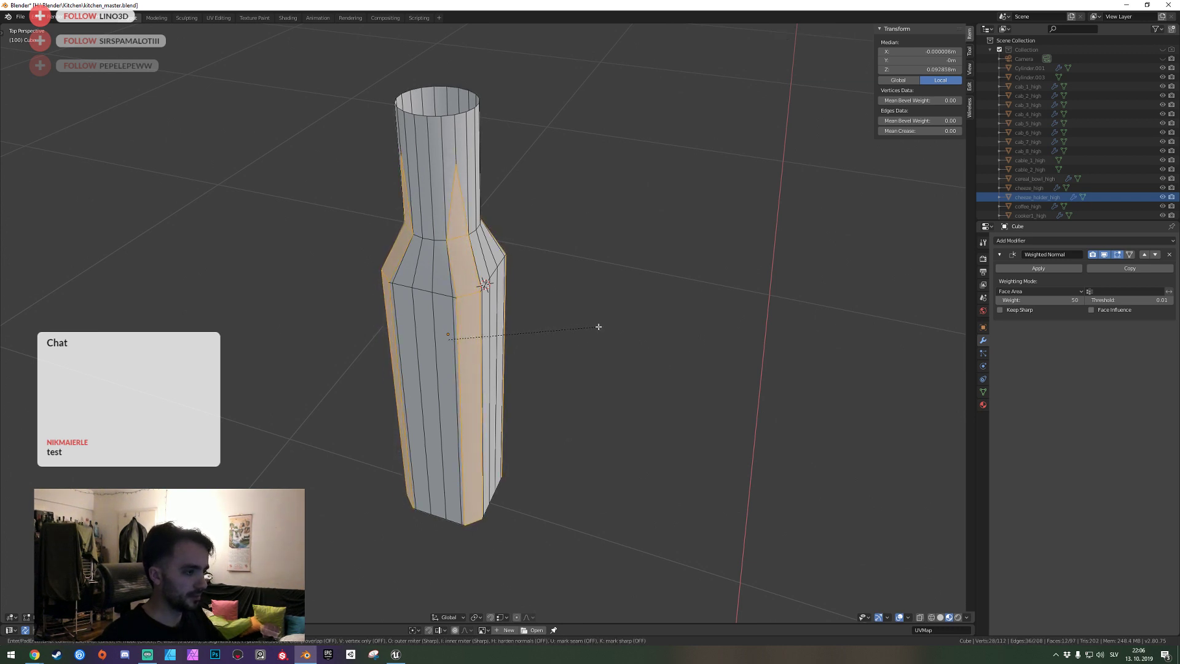
pyautogui.scroll(1, 621, 323)
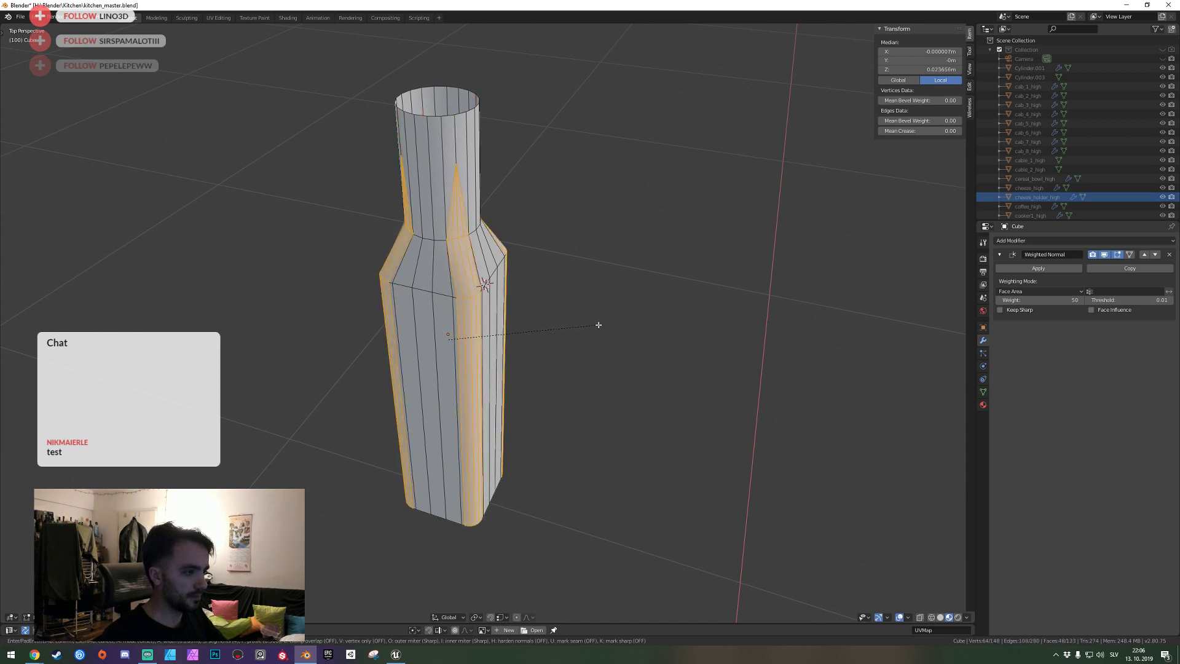
pyautogui.click(599, 324)
pyautogui.scroll(2, 600, 328)
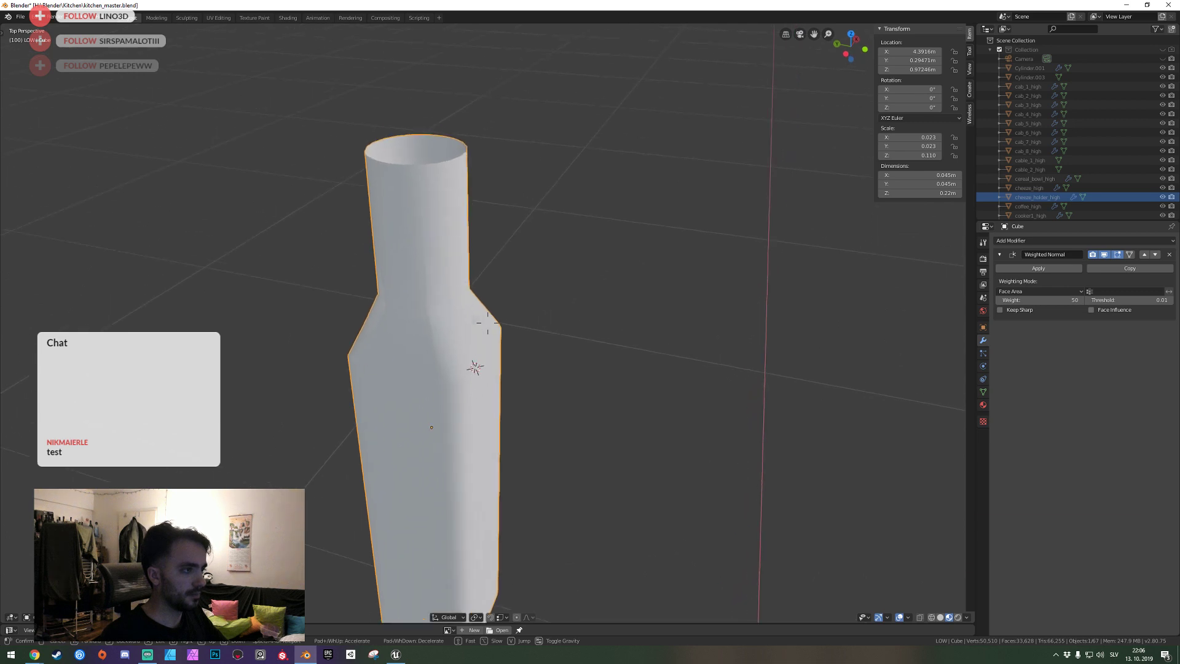
pyautogui.moveTo(601, 328)
pyautogui.mouseDown(button='middle')
pyautogui.moveTo(483, 327)
pyautogui.moveTo(402, 403)
pyautogui.mouseUp(button='middle')
pyautogui.scroll(3, 403, 403)
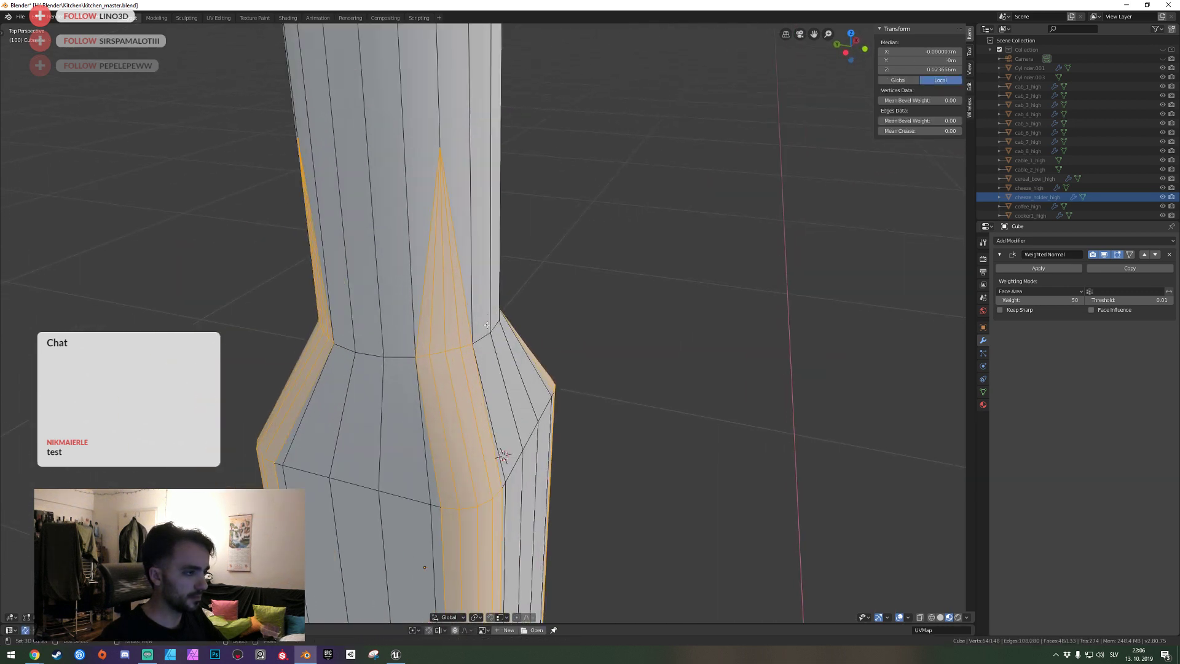
# Merge the eight overlapping vertices by distance and save kitchen_master.blend.
pyautogui.press('a')
pyautogui.hotkey('ctrl', 'v')
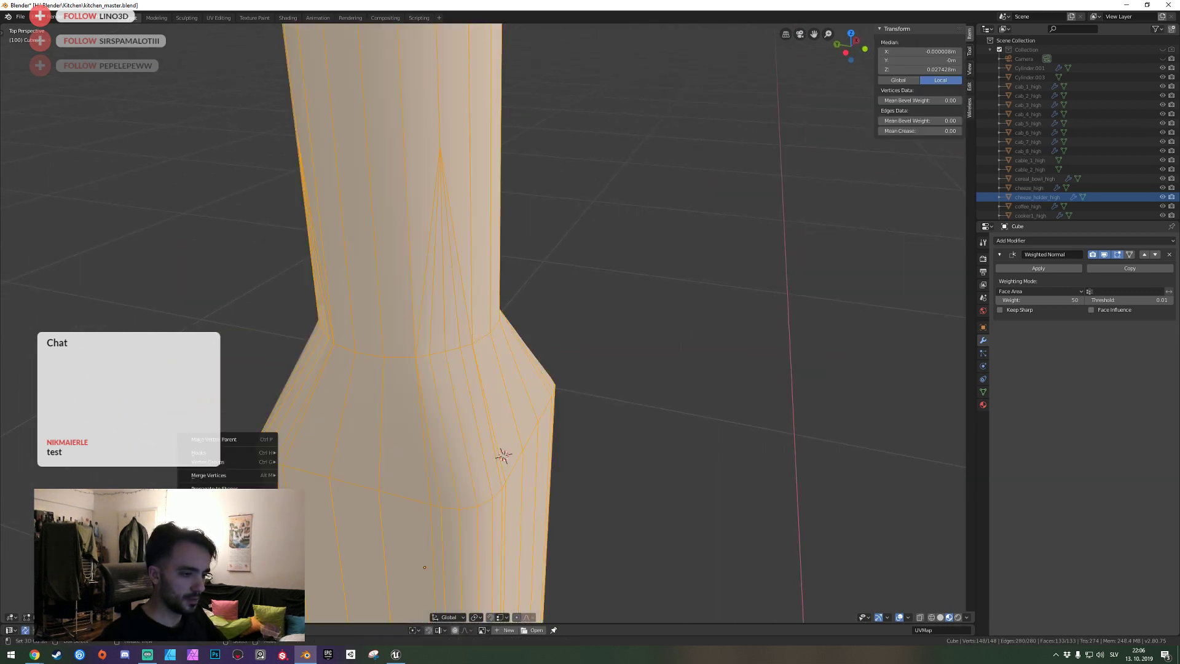
pyautogui.moveTo(224, 475)
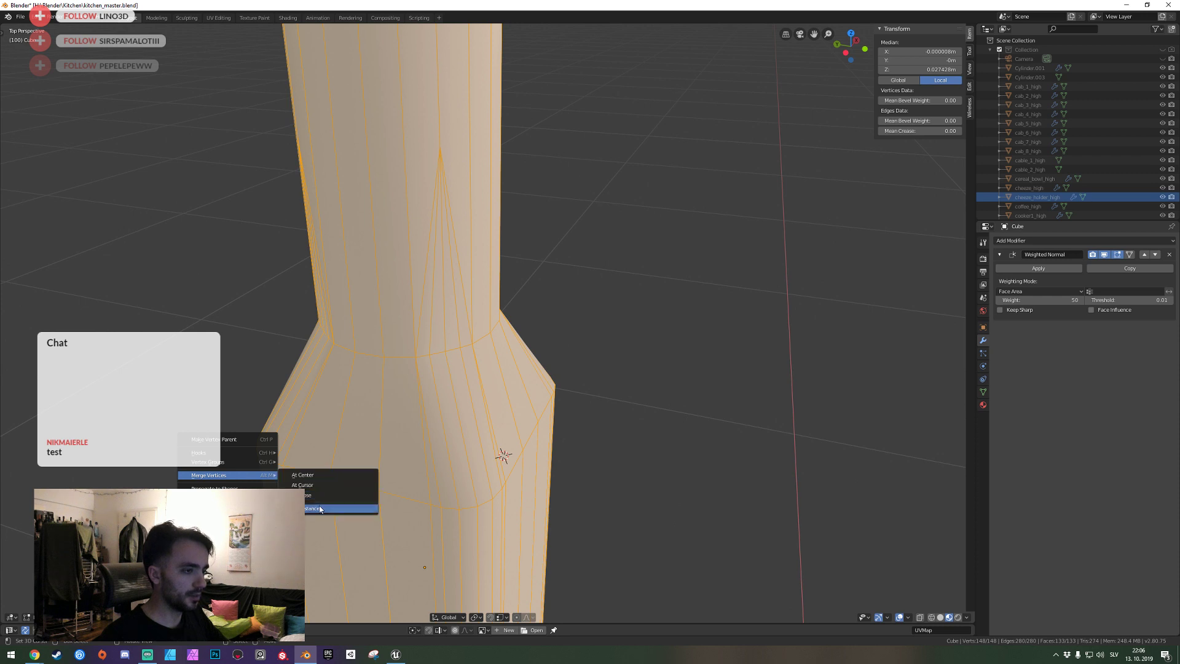
pyautogui.click(319, 508)
pyautogui.press('Tab')
pyautogui.hotkey('shift', '`')
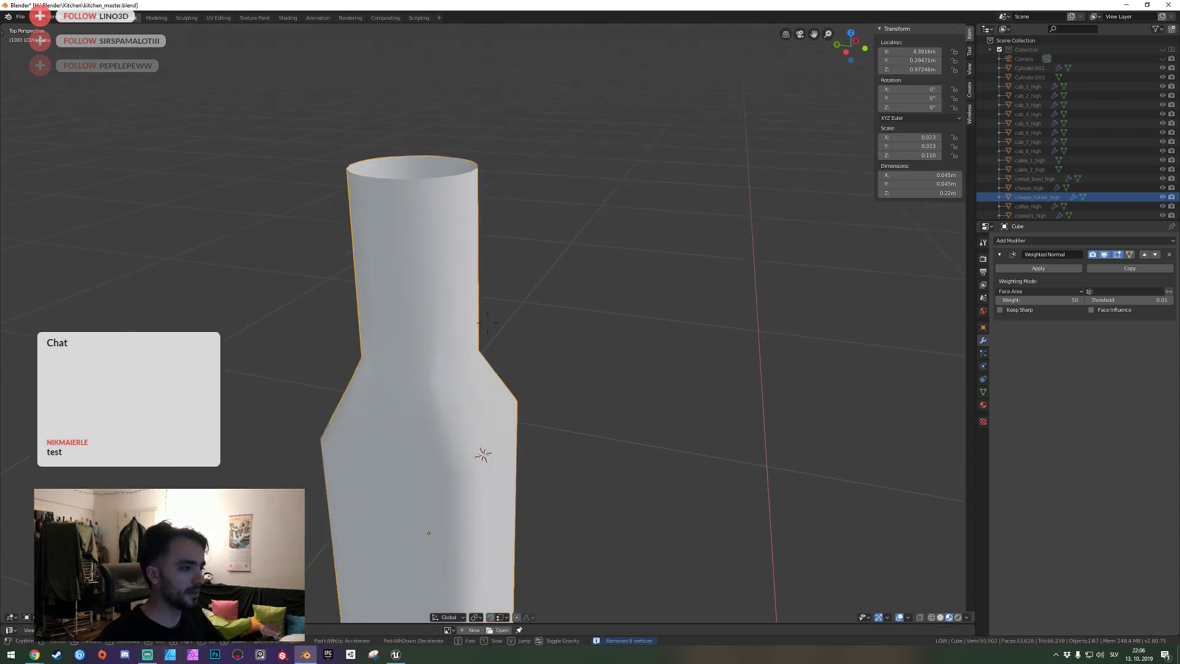
pyautogui.press('s')
pyautogui.hotkey('ctrl', 's')
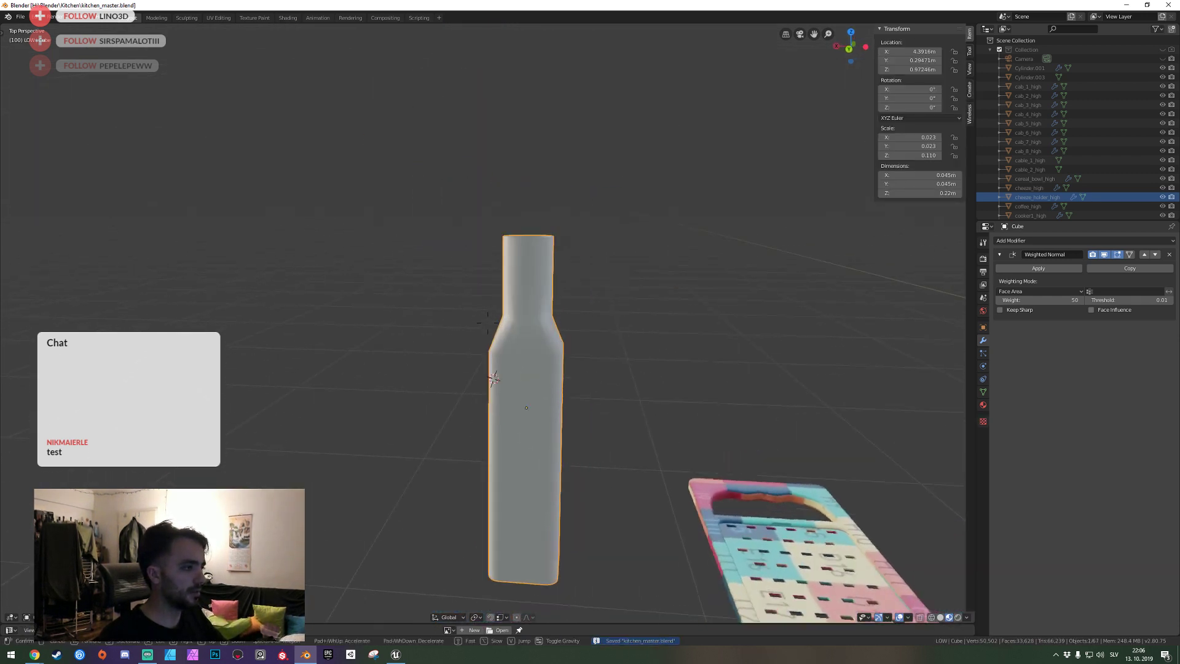
pyautogui.press('w')
pyautogui.click(488, 322)
pyautogui.press('Tab')
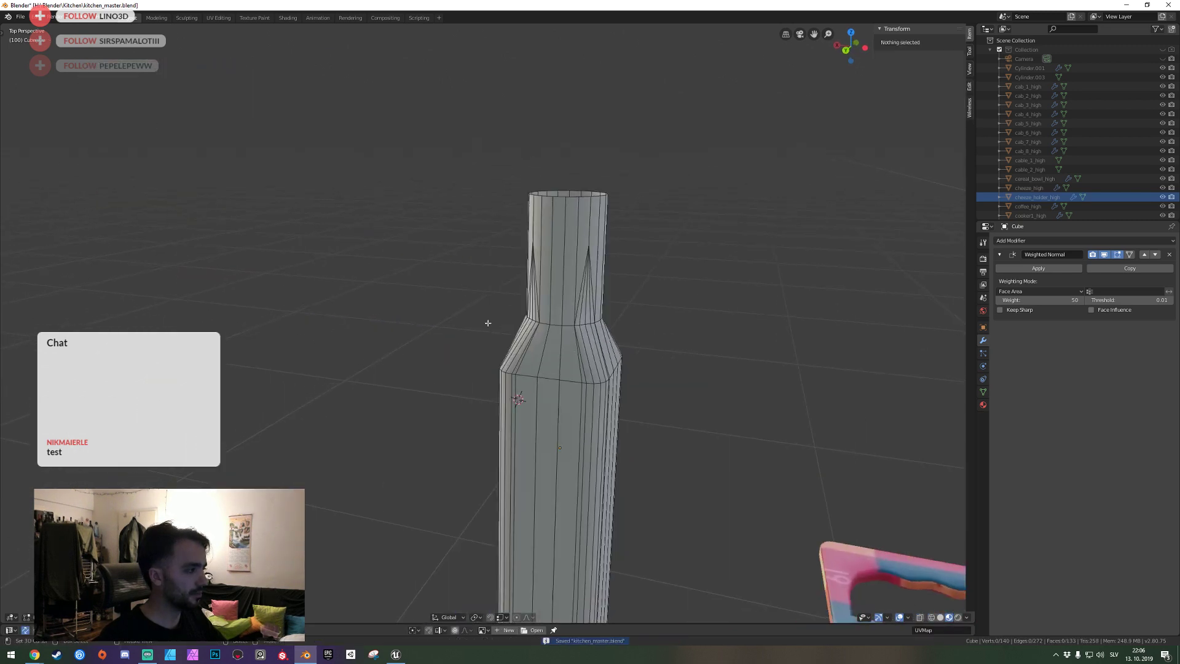
# Toggle the Weighted Normal modifier to compare the bottle's shading.
pyautogui.press('Tab')
pyautogui.click(1104, 255)
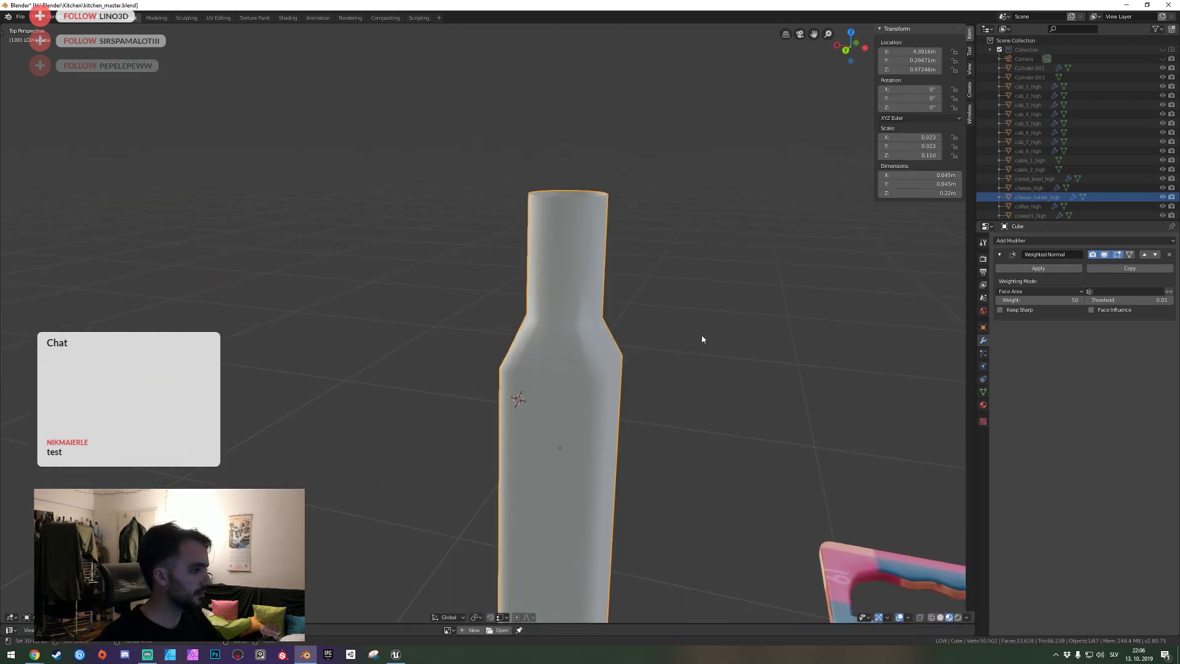
pyautogui.press('Tab')
pyautogui.hotkey('shift', '`')
pyautogui.press('w')
pyautogui.click(488, 322)
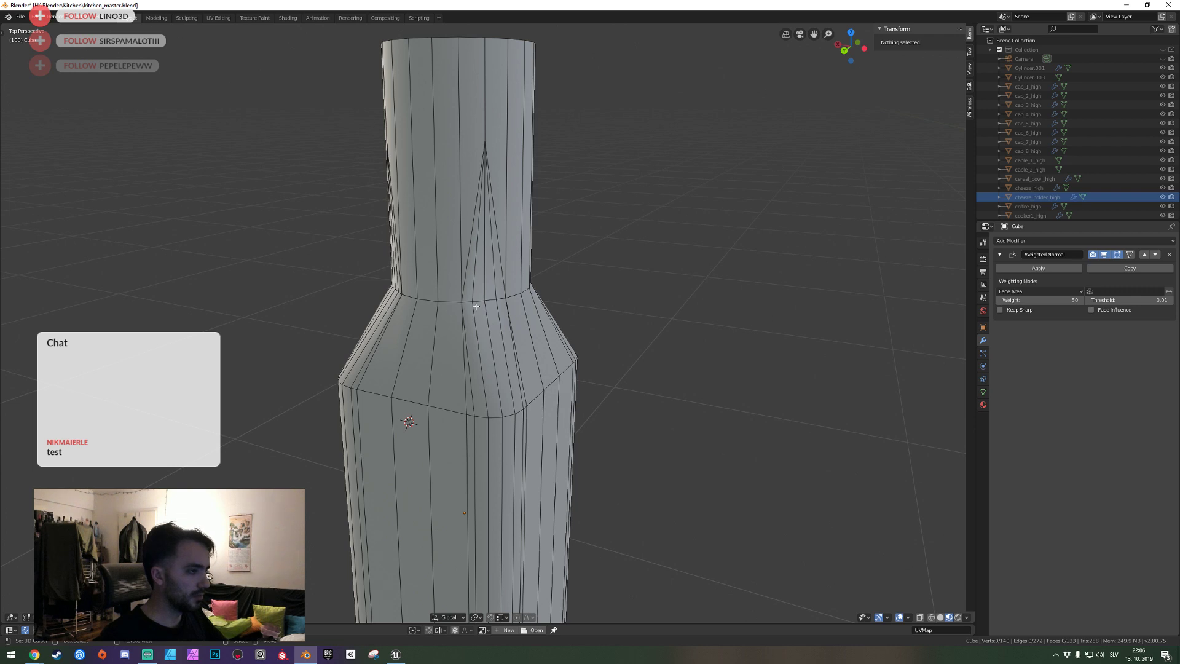
# Inspect the thin triangle on the neck, then view the whole bottle.
pyautogui.click(475, 246)
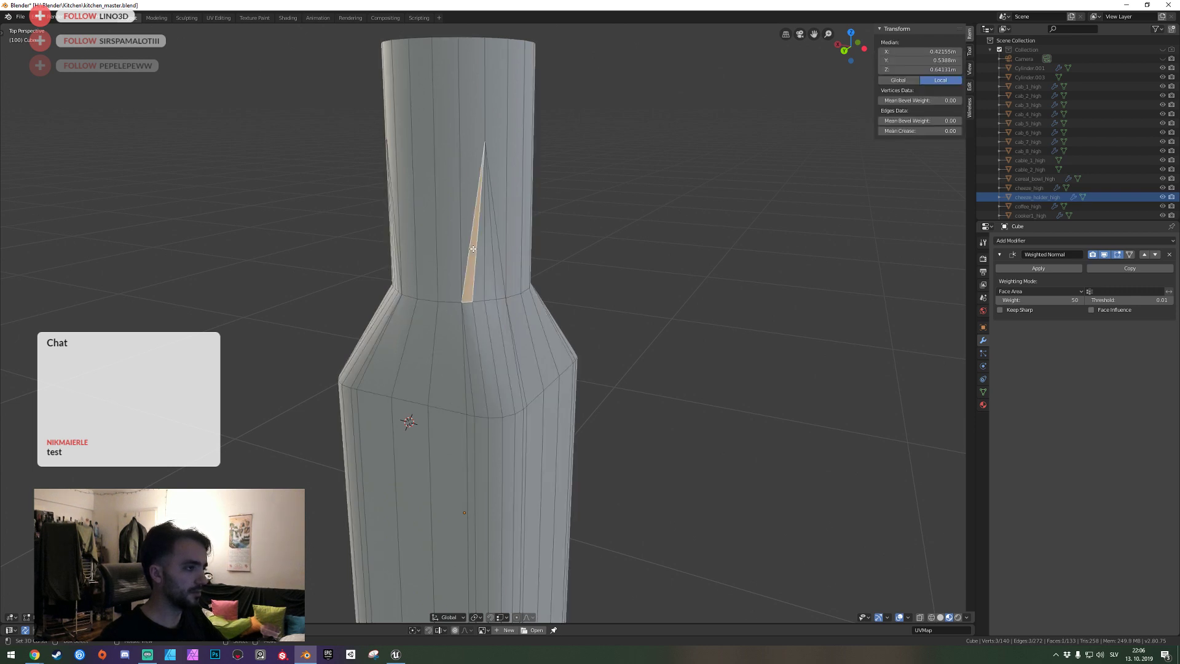
pyautogui.hotkey('alt', 'a')
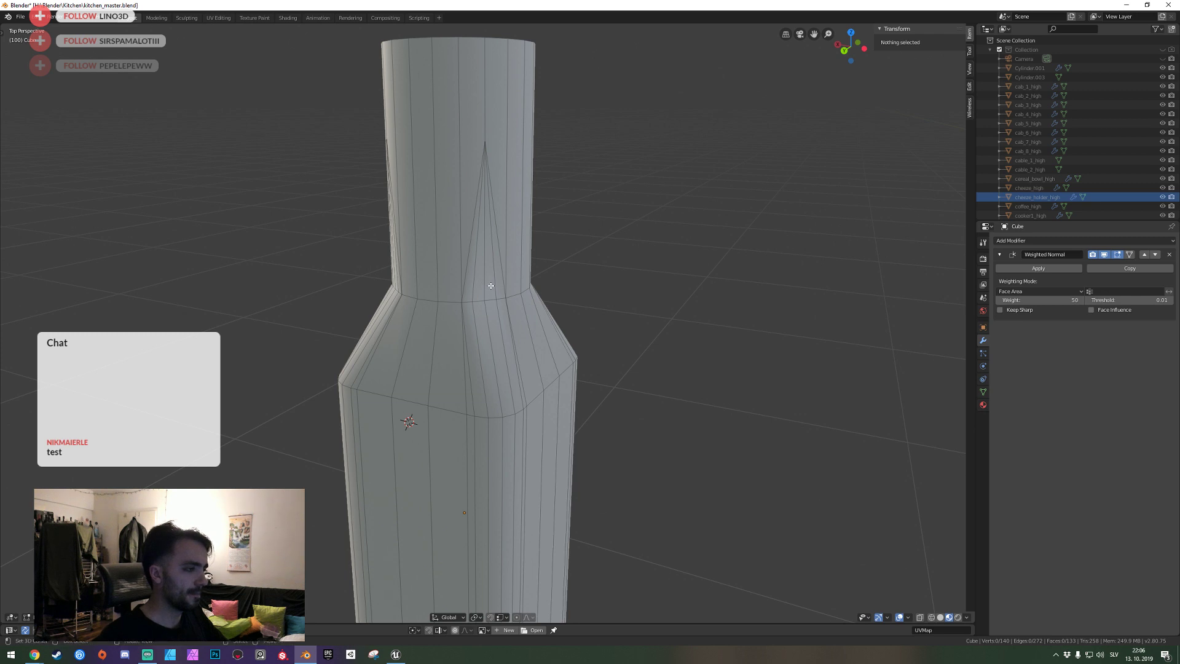
pyautogui.press('Tab')
pyautogui.hotkey('shift', '`')
pyautogui.press('s')
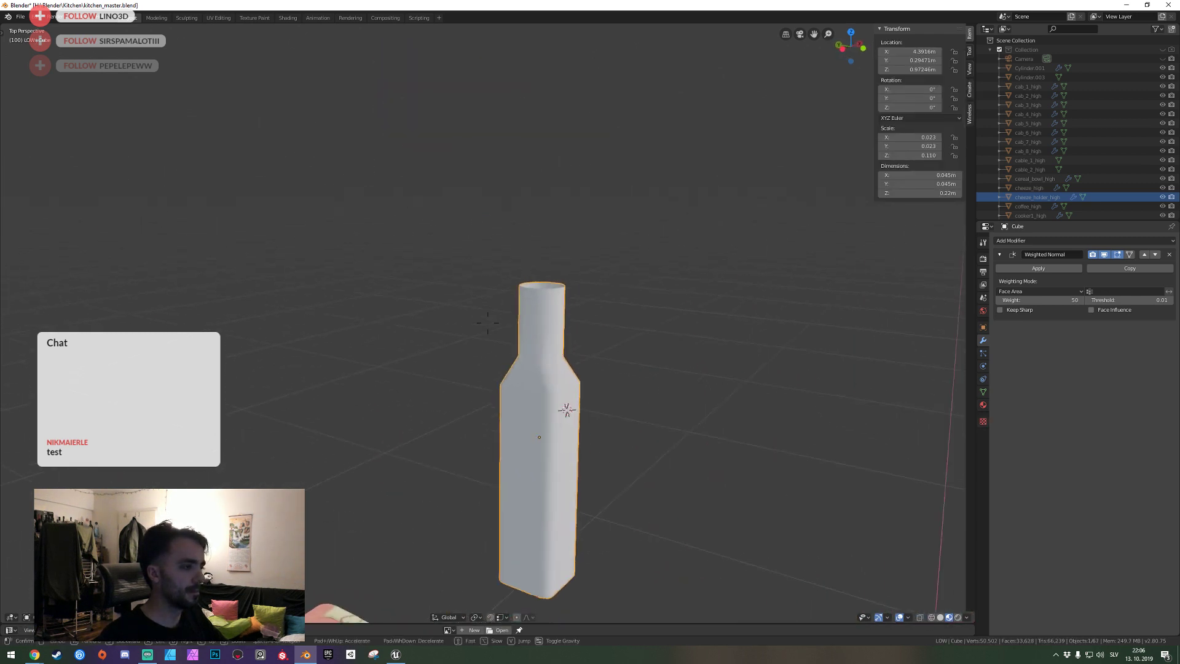
pyautogui.press('w')
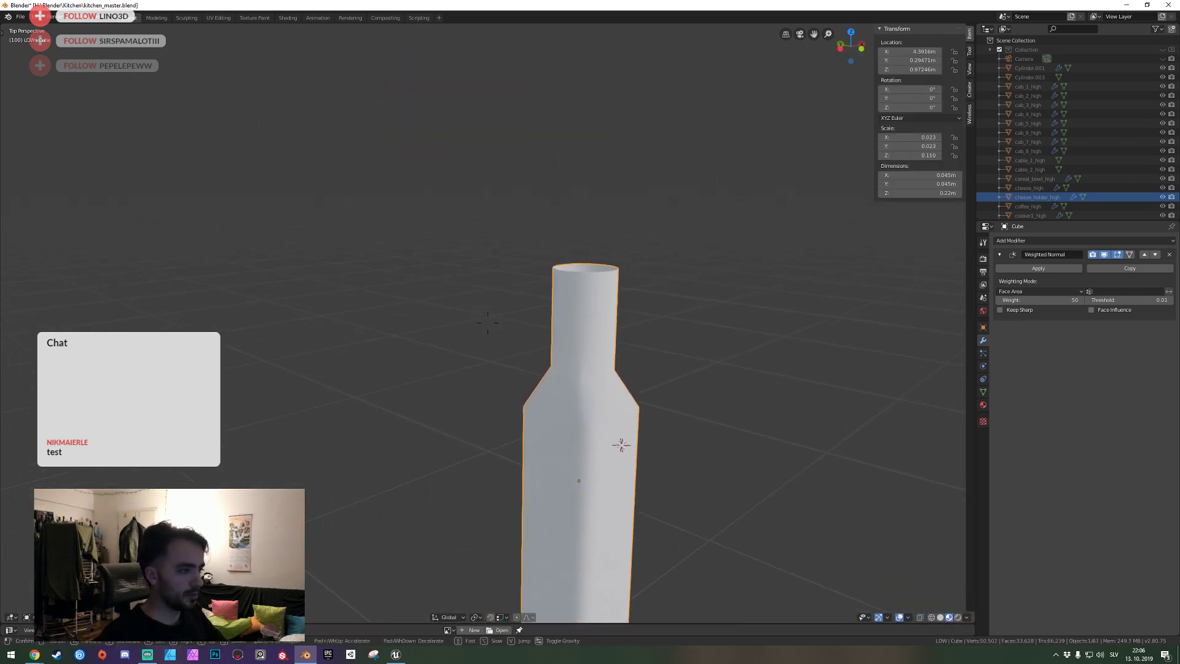
pyautogui.click(487, 323)
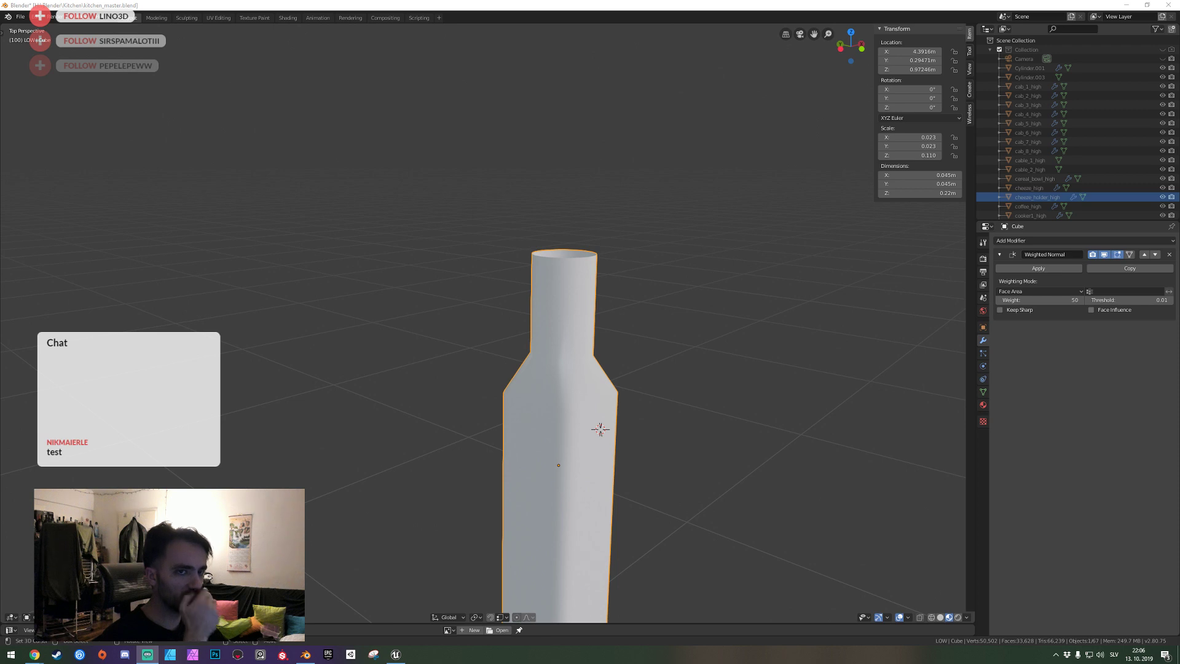
# Move in close to the neck and select the thin triangle's edges.
pyautogui.click(329, 222)
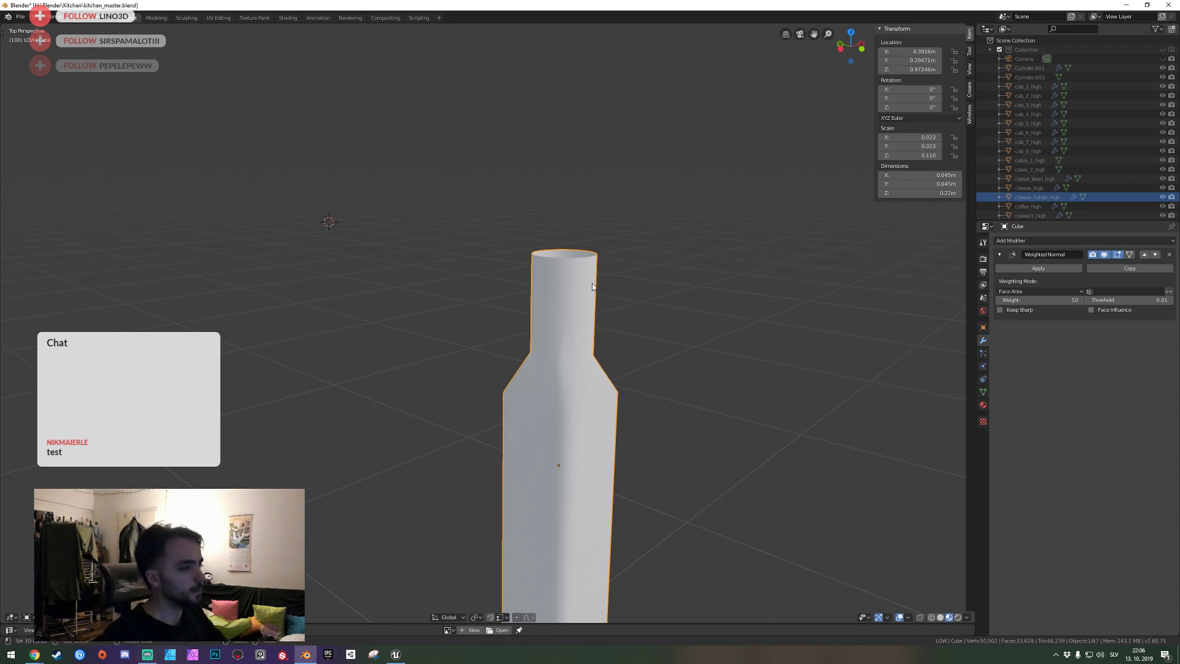
pyautogui.hotkey('shift', '`')
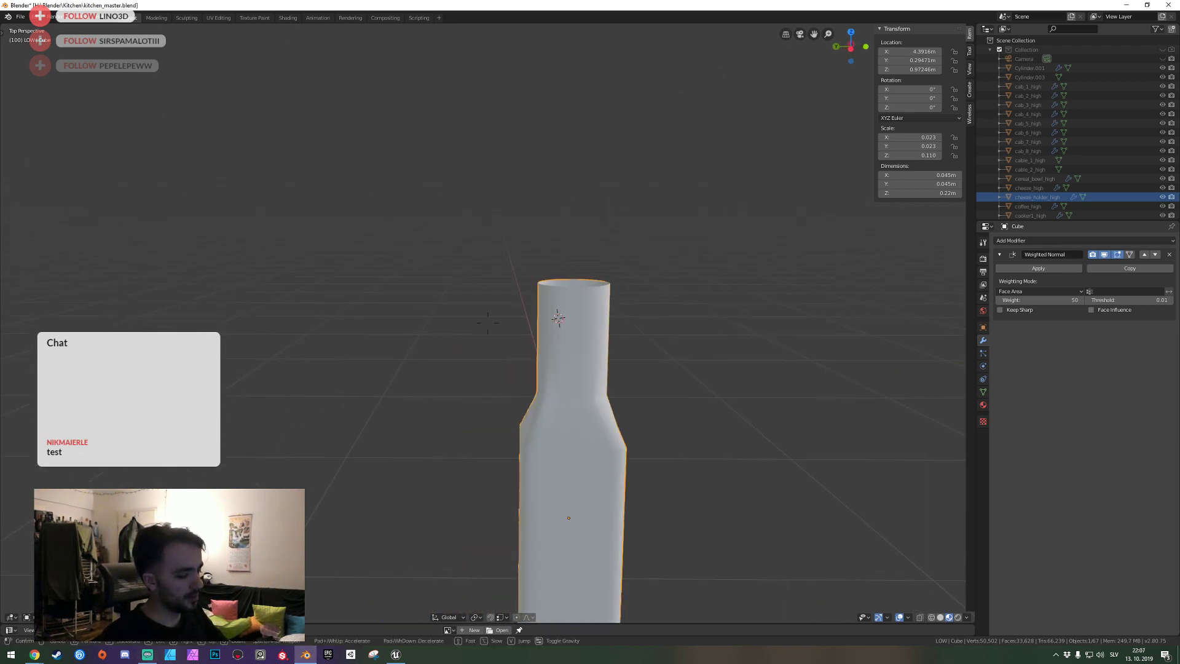
pyautogui.press('Tab')
pyautogui.click(483, 327)
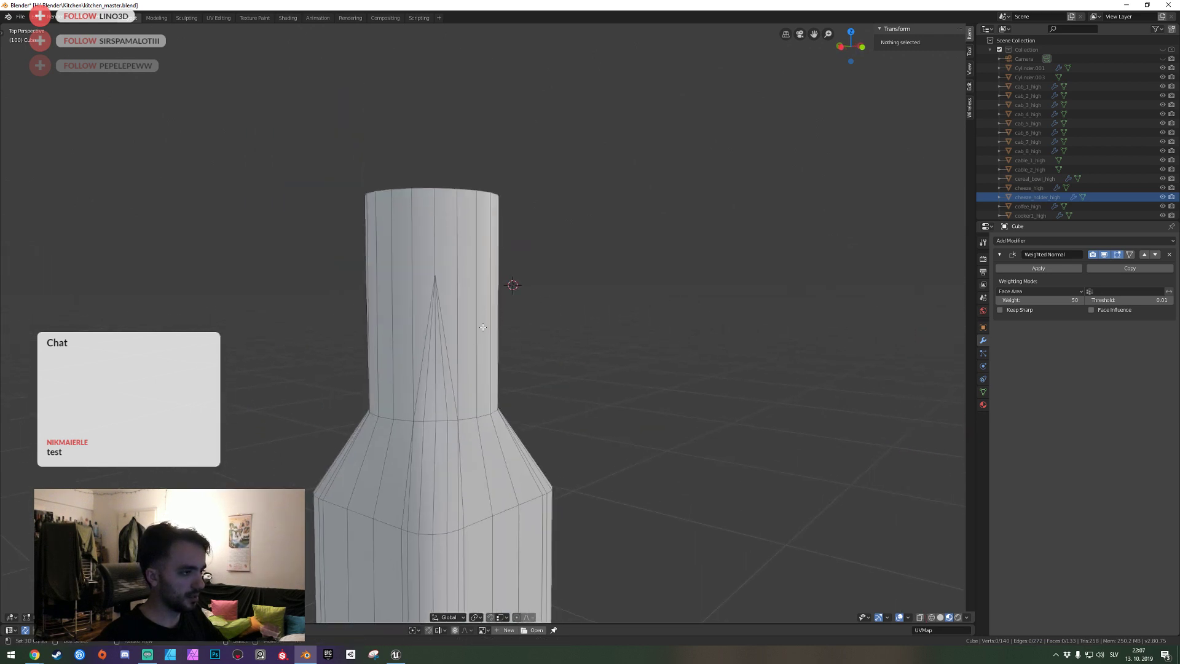
pyautogui.click(424, 357)
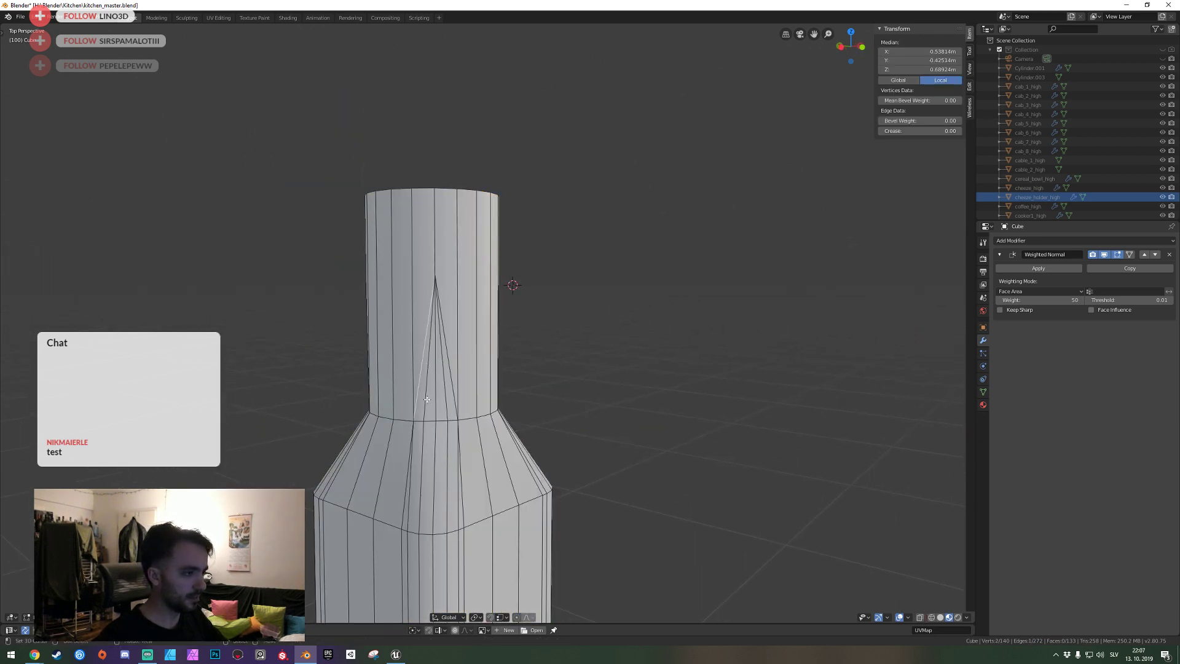
pyautogui.click(423, 402)
pyautogui.keyDown('shift'); pyautogui.click(425, 381); pyautogui.keyUp('shift')
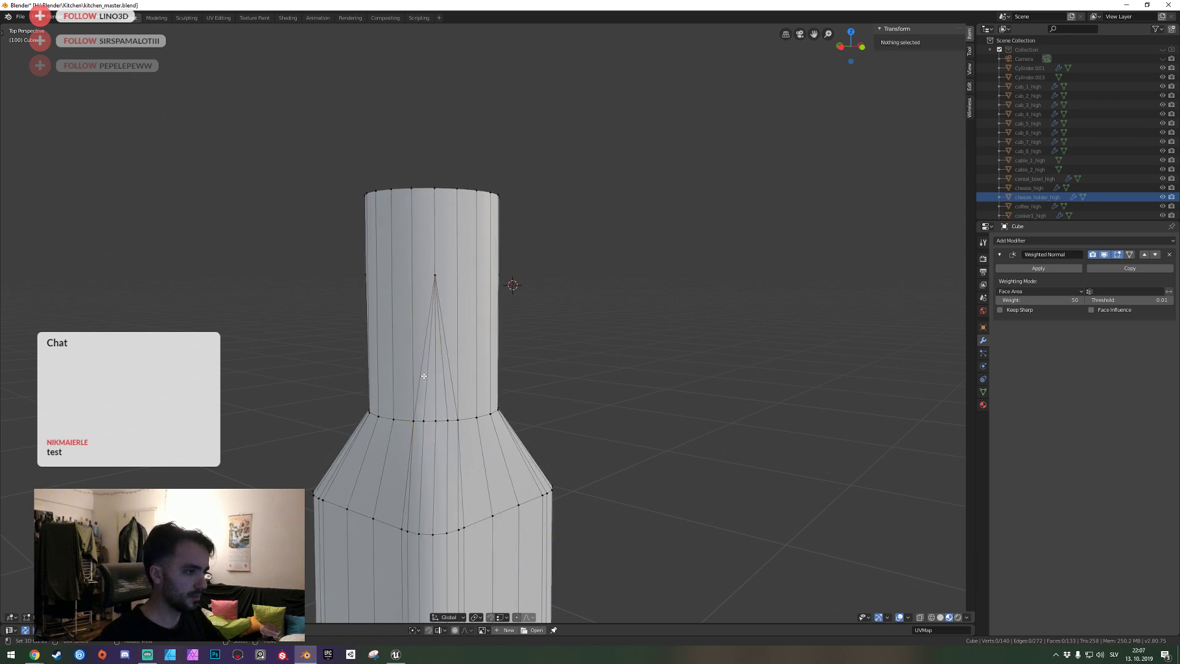
# Dissolve the thin triangle's diagonal and stray edges on the neck.
pyautogui.hotkey('ctrl', 'x')
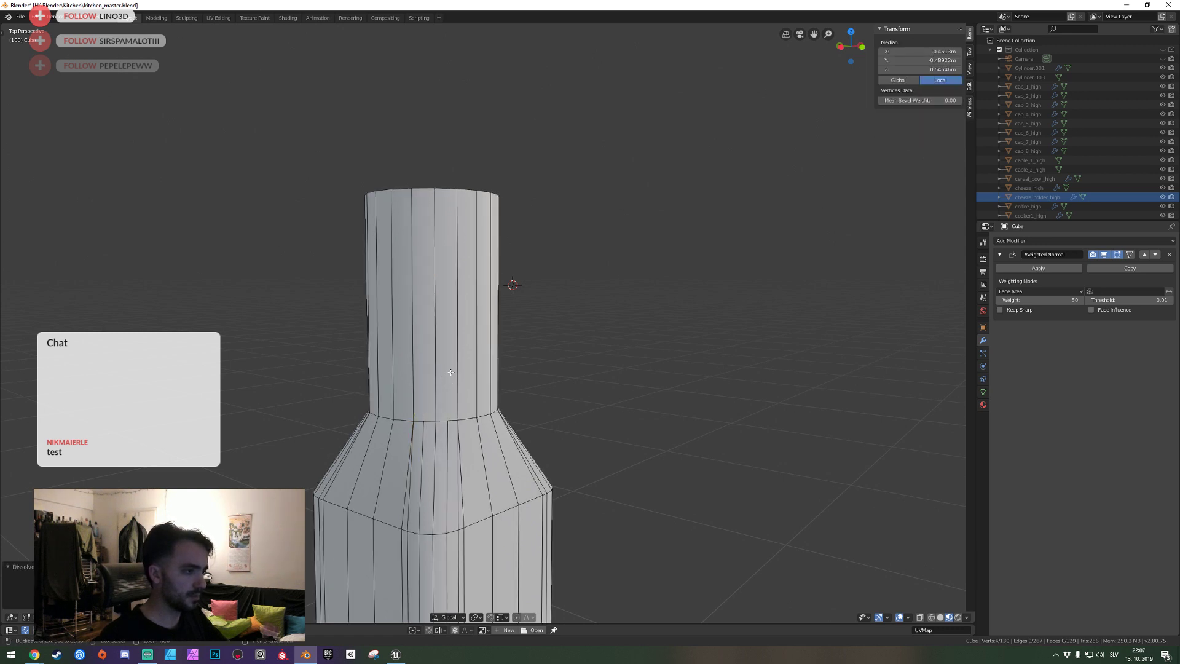
pyautogui.moveTo(417, 294); pyautogui.dragTo(453, 318, button='middle')
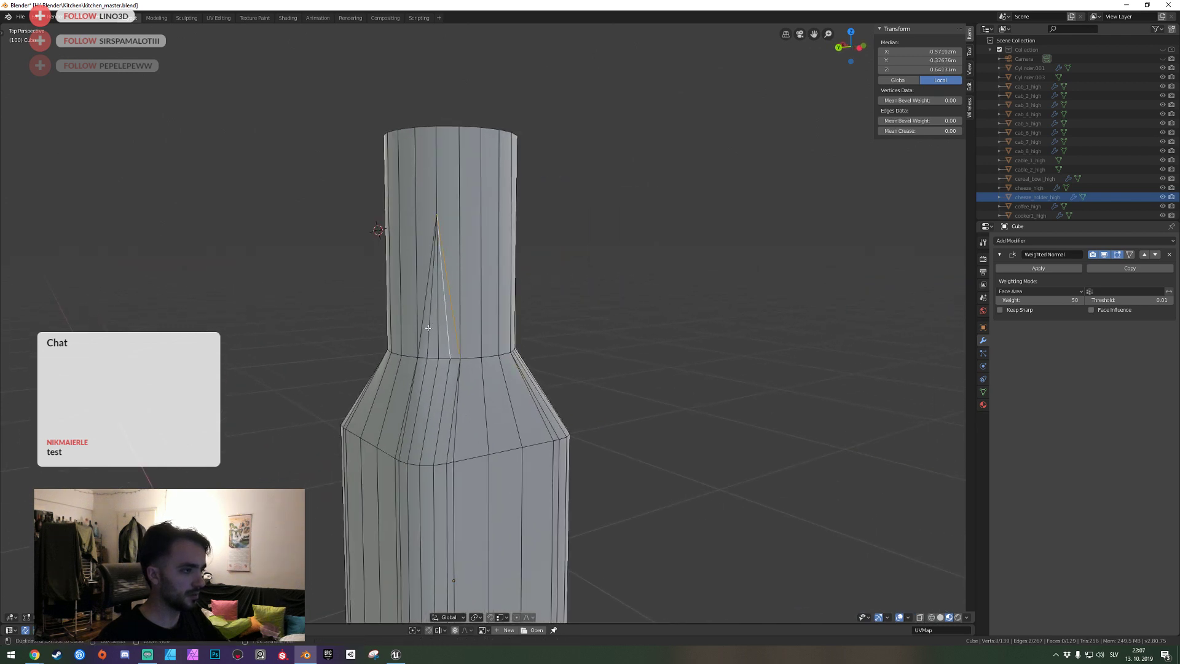
pyautogui.hotkey('ctrl', 'x')
pyautogui.moveTo(425, 327); pyautogui.dragTo(449, 327, button='middle')
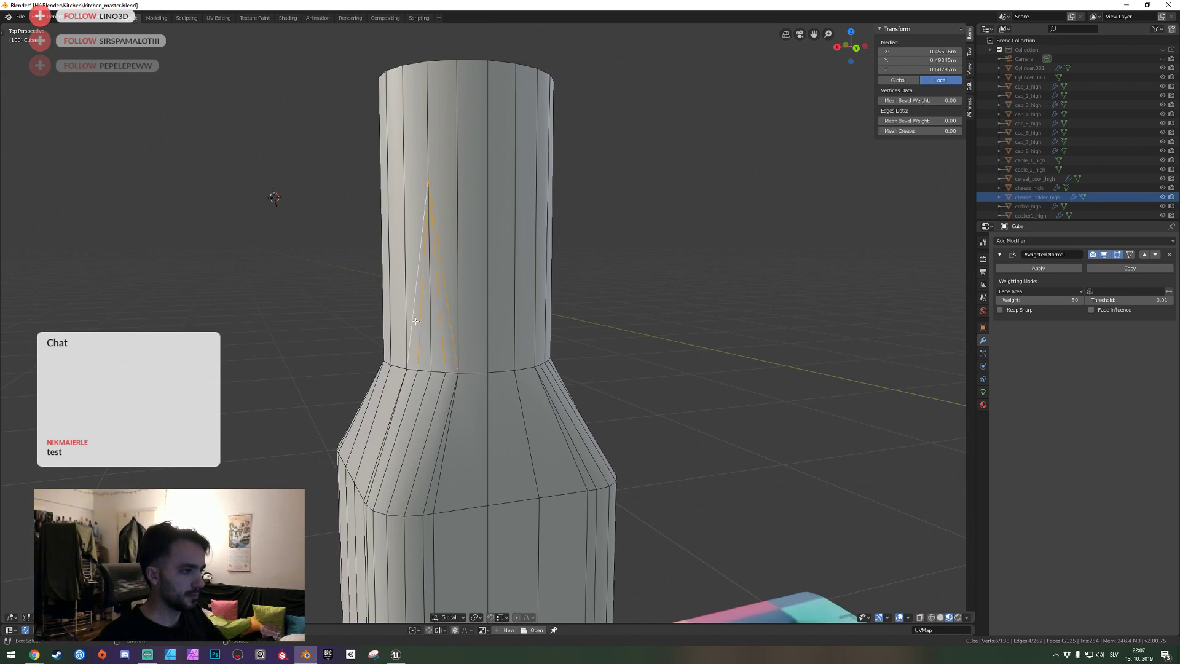
pyautogui.hotkey('ctrl', 'x')
pyautogui.moveTo(415, 321); pyautogui.dragTo(511, 323, button='middle')
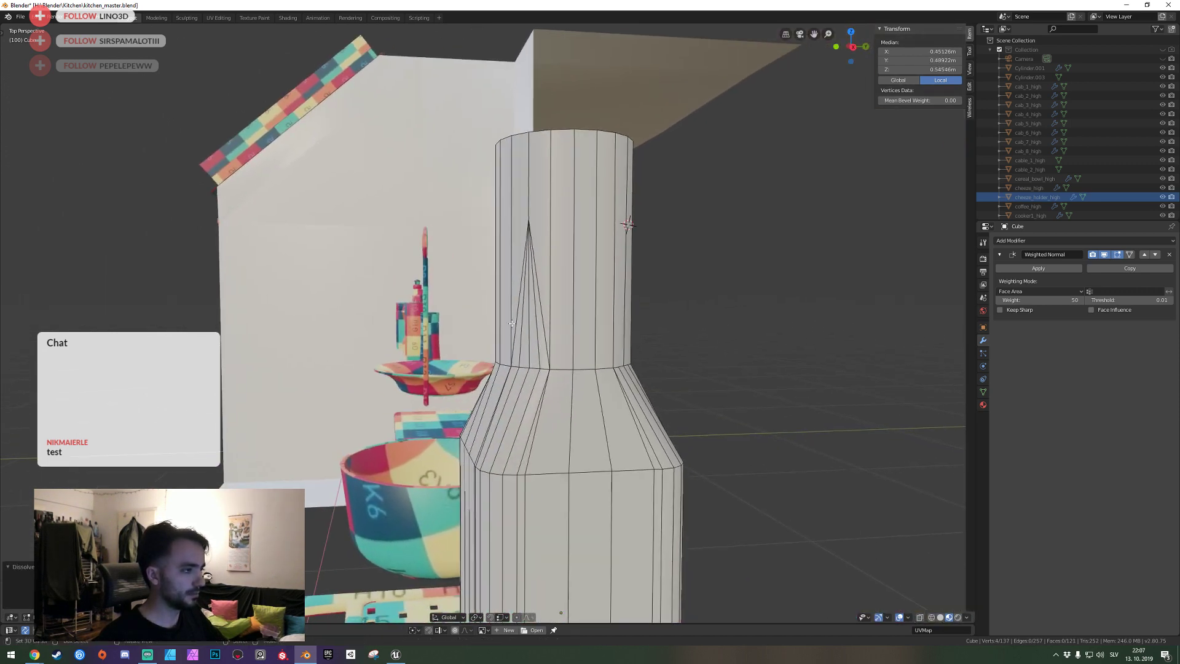
pyautogui.click(521, 323)
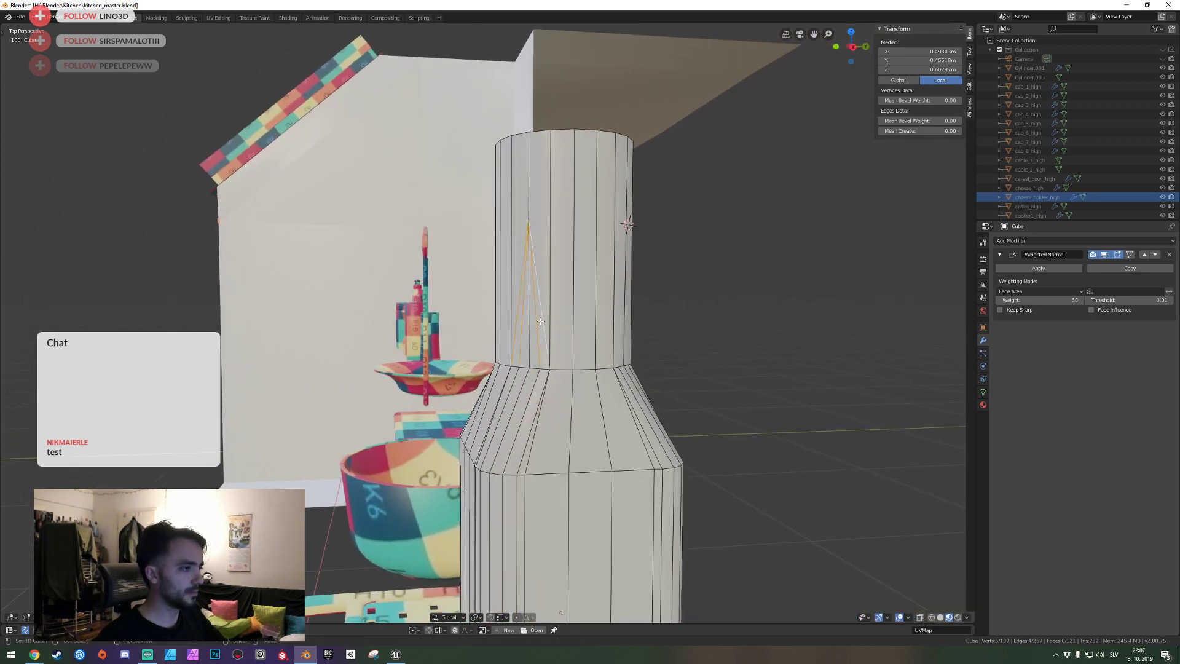
# Save kitchen_master.blend and add a Subdivision Surface modifier to preview the bottle.
pyautogui.press('Tab')
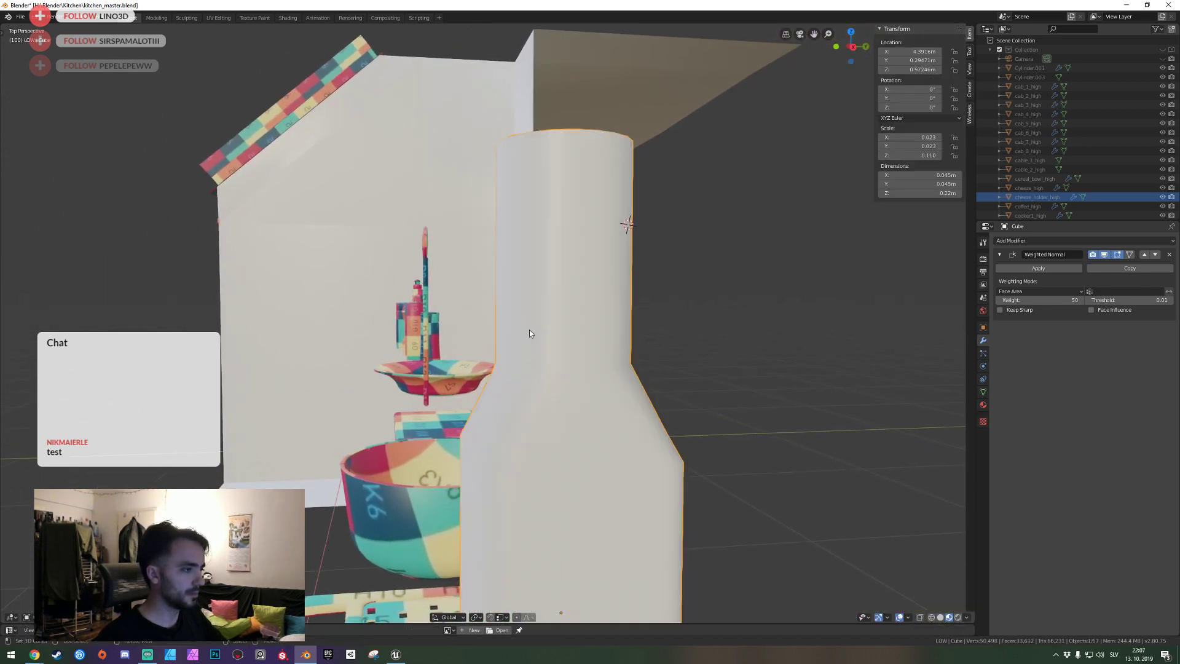
pyautogui.hotkey('shift', '`')
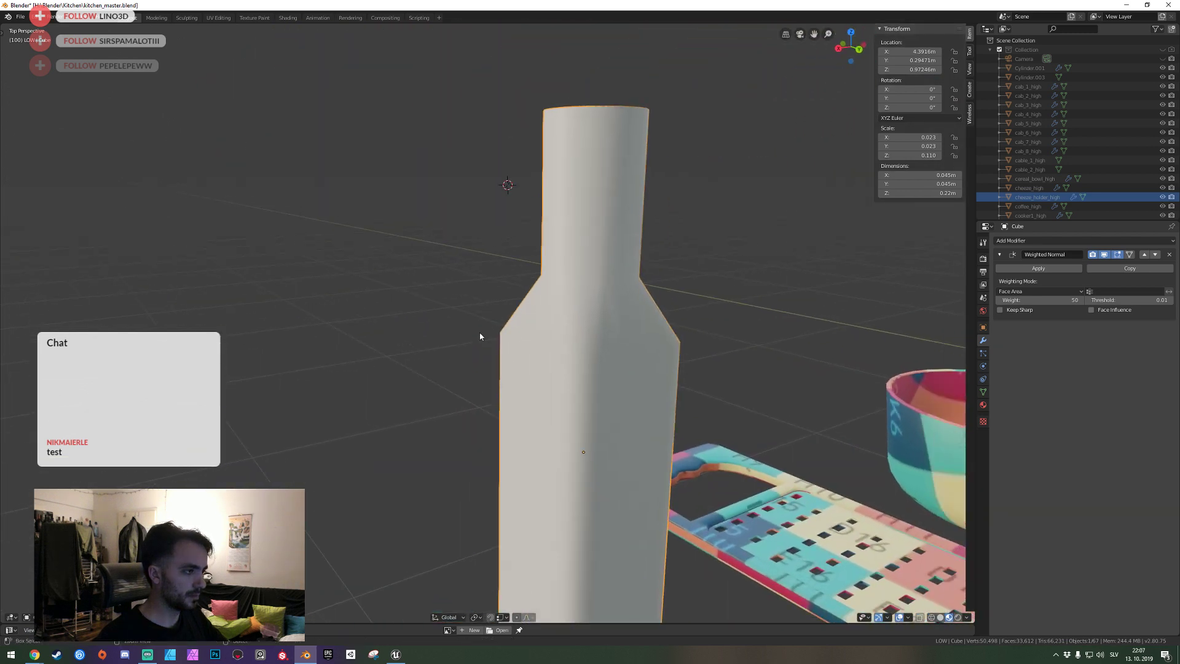
pyautogui.hotkey('ctrl', 's')
pyautogui.click(488, 327)
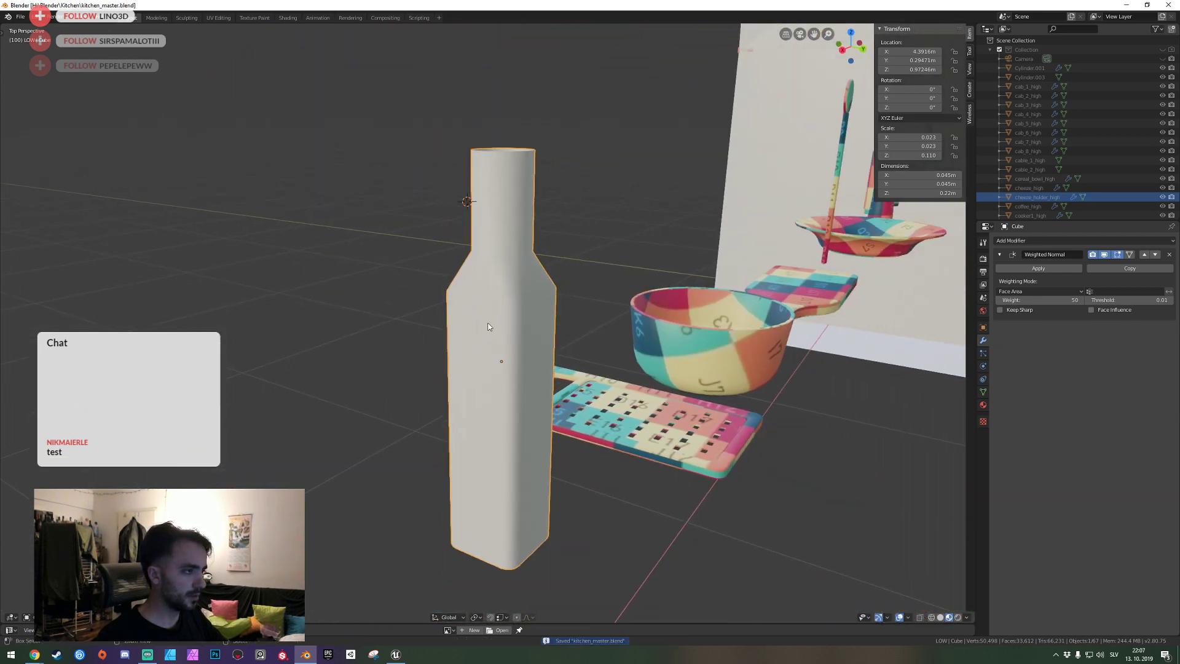
pyautogui.hotkey('ctrl', '1')
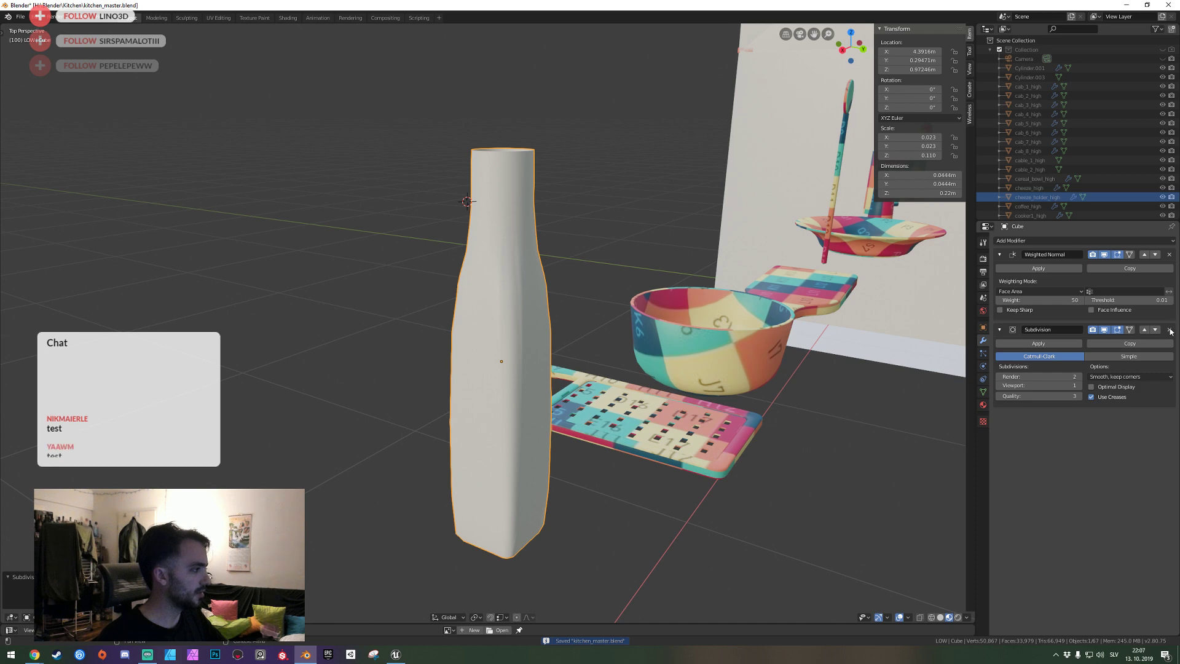
# Remove the Subdivision modifier and dissolve the first two vertical edge loops.
pyautogui.click(1170, 332)
pyautogui.press('Tab')
pyautogui.scroll(2, 479, 339)
pyautogui.scroll(3, 479, 339)
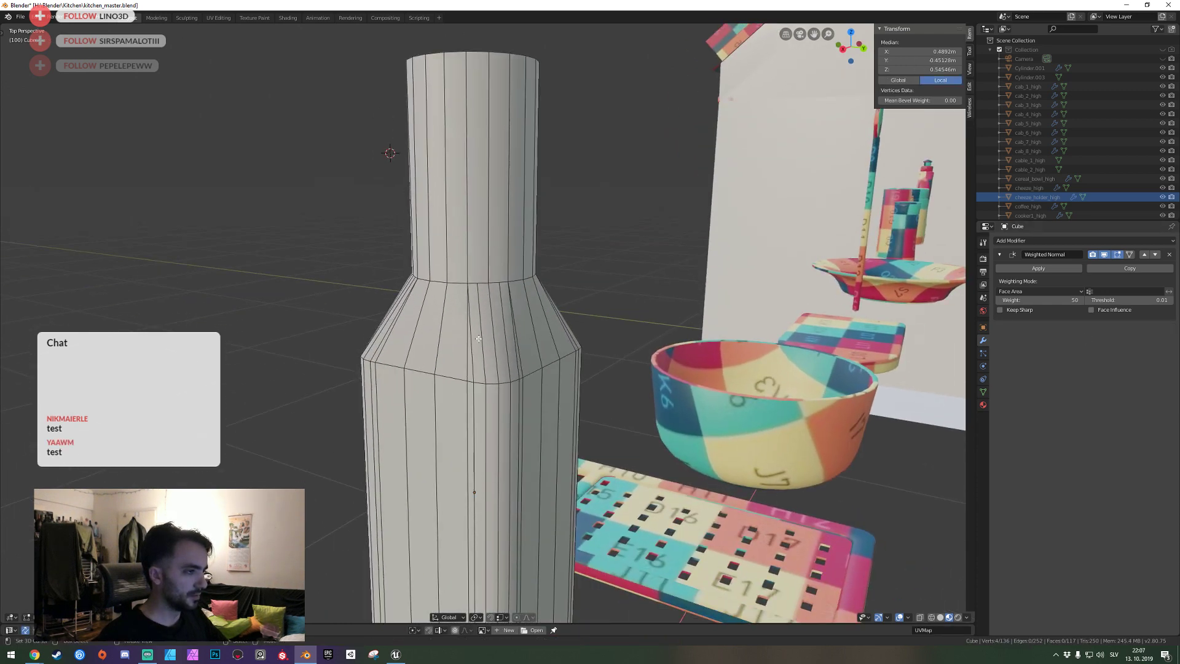
pyautogui.keyDown('alt'); pyautogui.click(474, 343); pyautogui.keyUp('alt')
pyautogui.hotkey('ctrl', 'x')
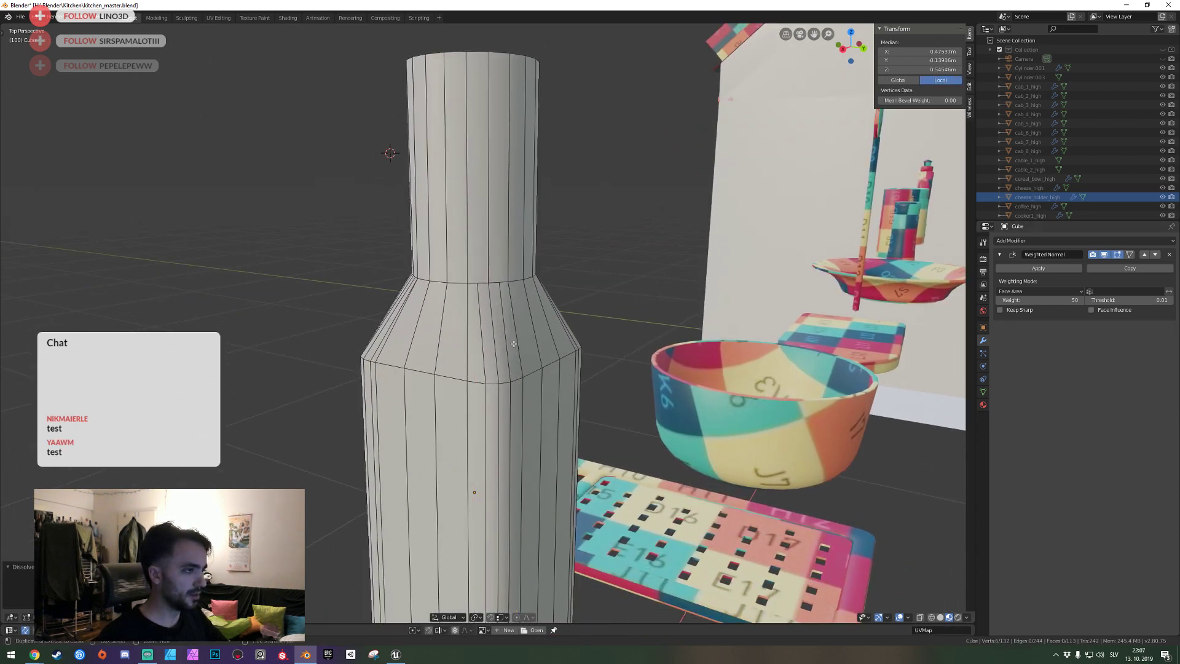
pyautogui.moveTo(514, 343); pyautogui.dragTo(565, 335, button='middle')
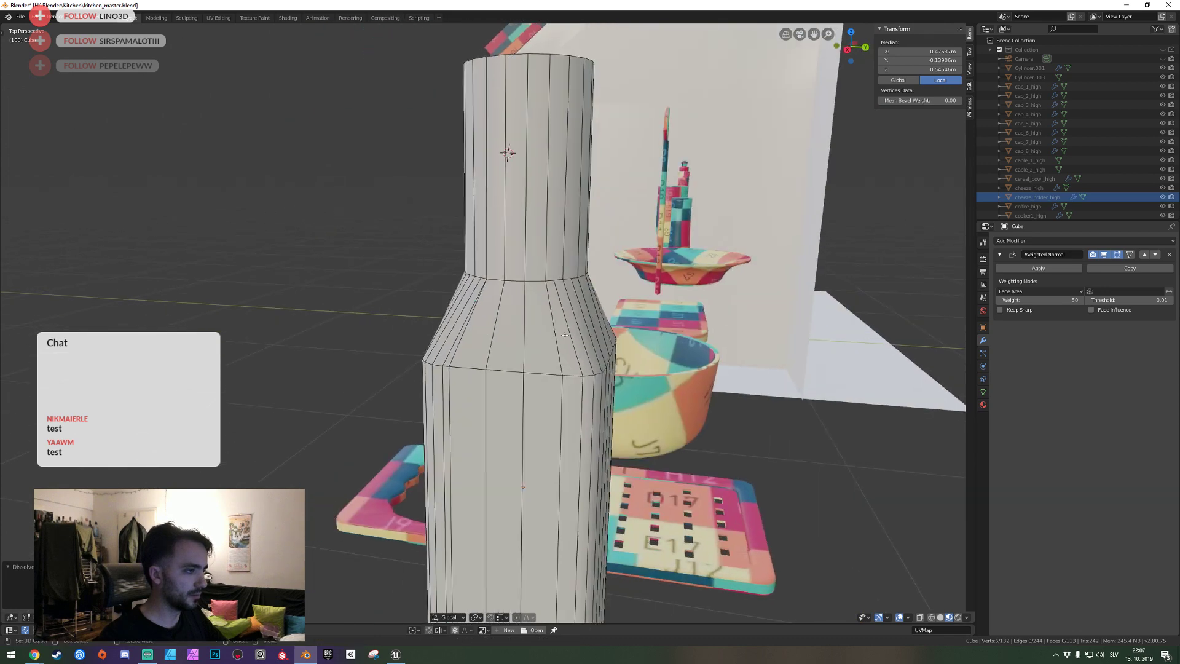
pyautogui.keyDown('alt'); pyautogui.click(577, 320); pyautogui.keyUp('alt')
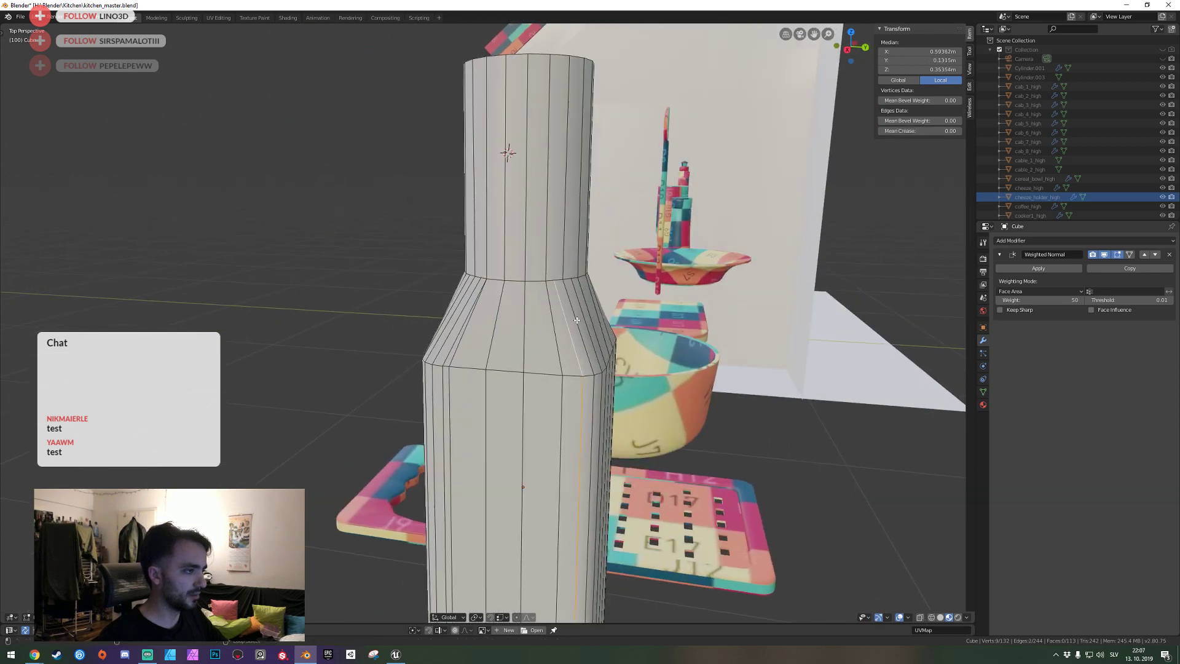
pyautogui.hotkey('ctrl', 'x')
# Dissolve the remaining extra vertical edge loops around the bottle's far side.
pyautogui.moveTo(580, 311); pyautogui.dragTo(474, 343, button='middle')
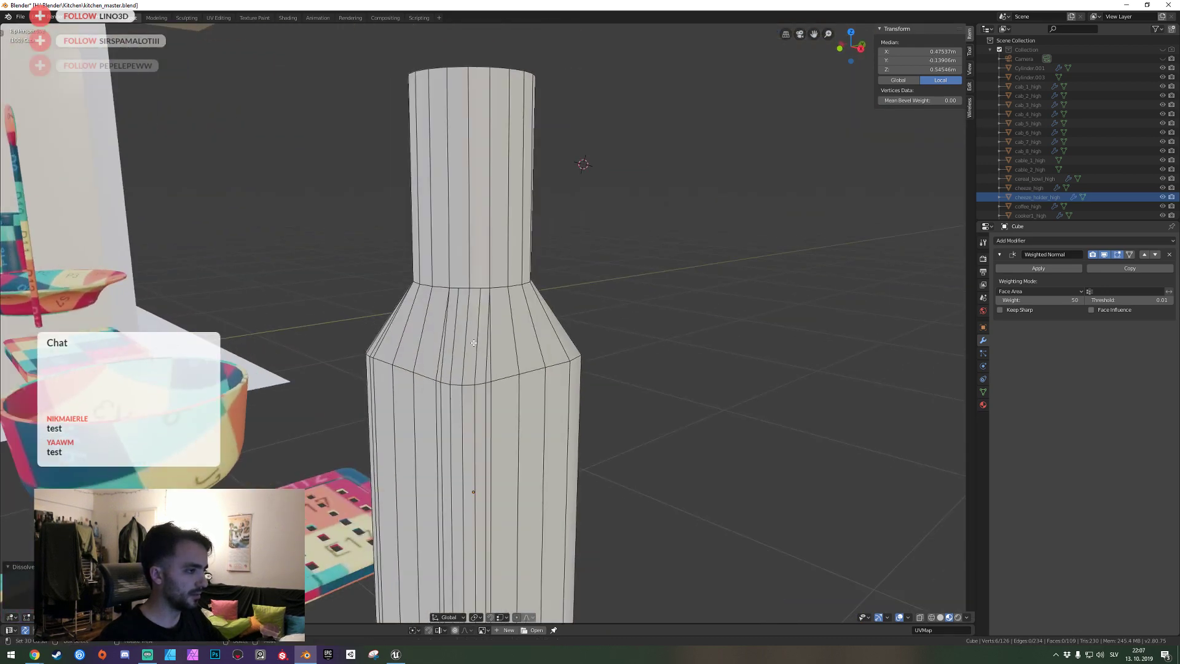
pyautogui.keyDown('alt'); pyautogui.click(482, 358); pyautogui.keyUp('alt')
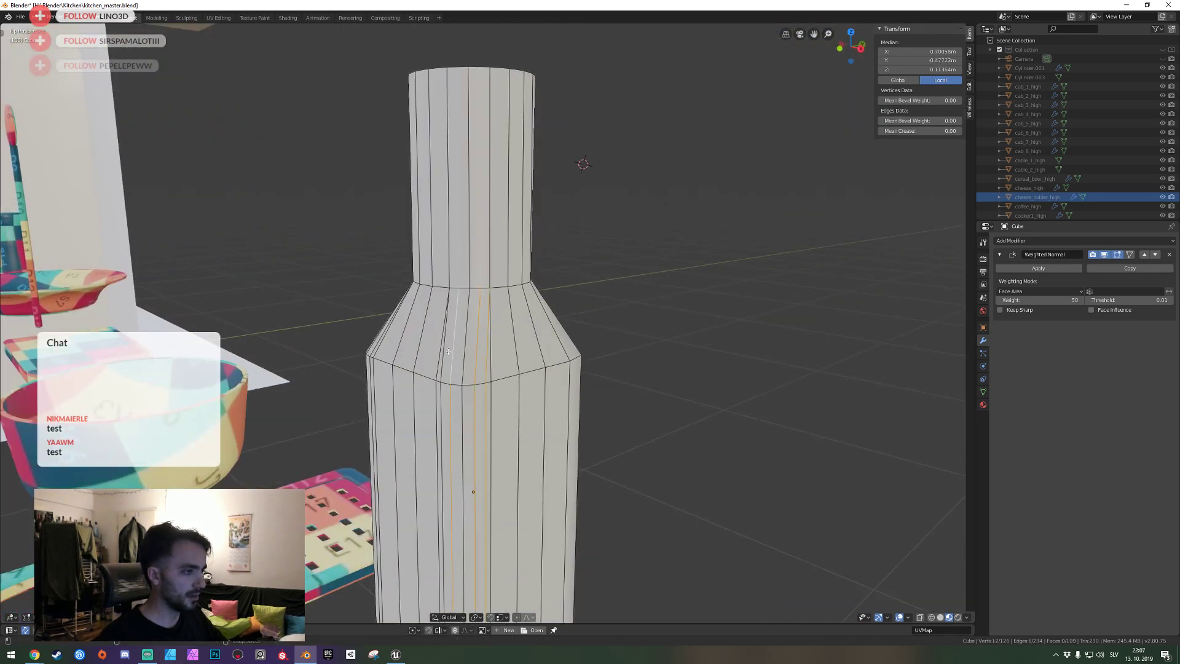
pyautogui.hotkey('ctrl', 'x')
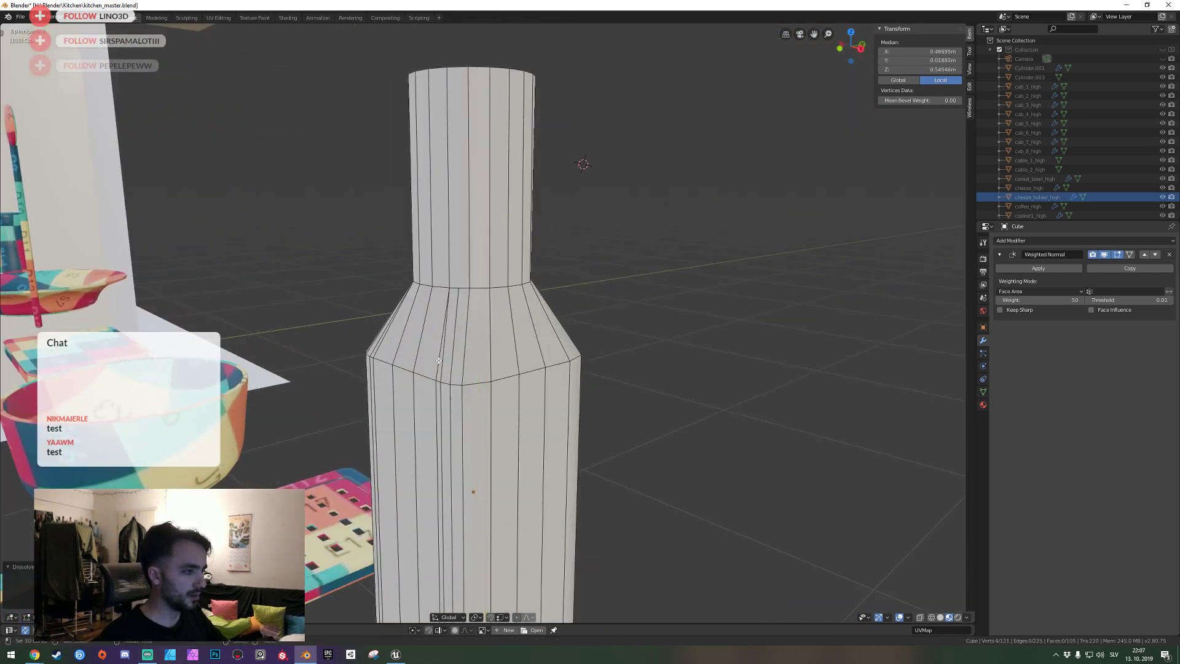
pyautogui.hotkey('ctrl', 'z')
pyautogui.hotkey('ctrl', 'shift', 'z')
pyautogui.hotkey('shift', '`')
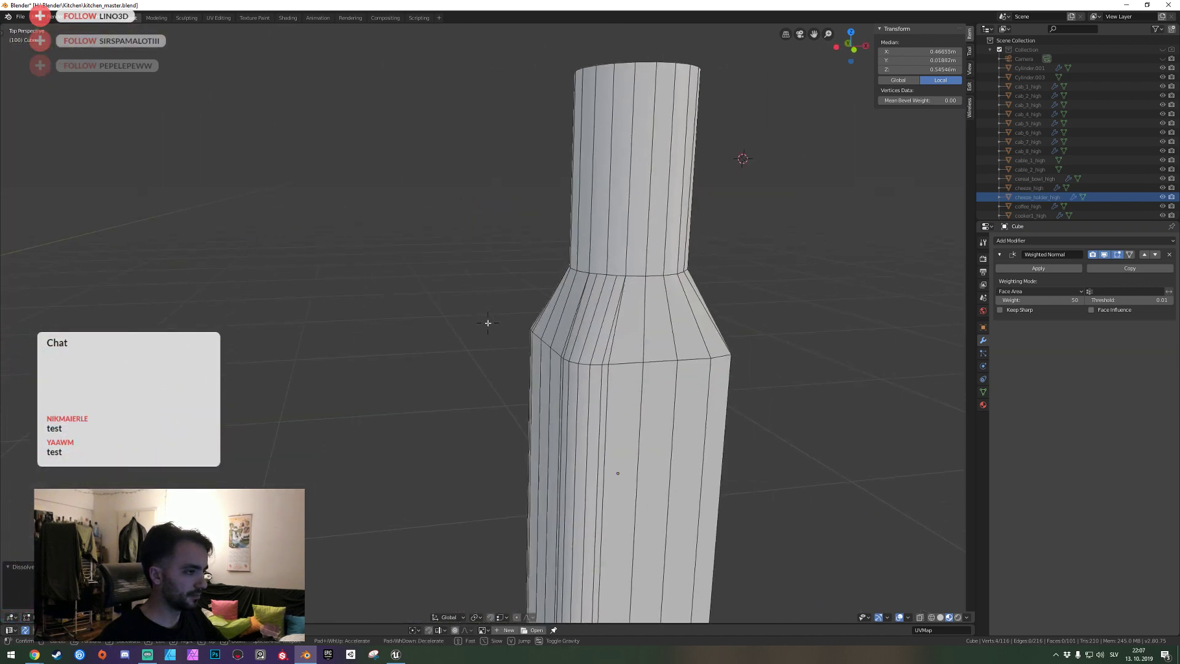
pyautogui.click(574, 349)
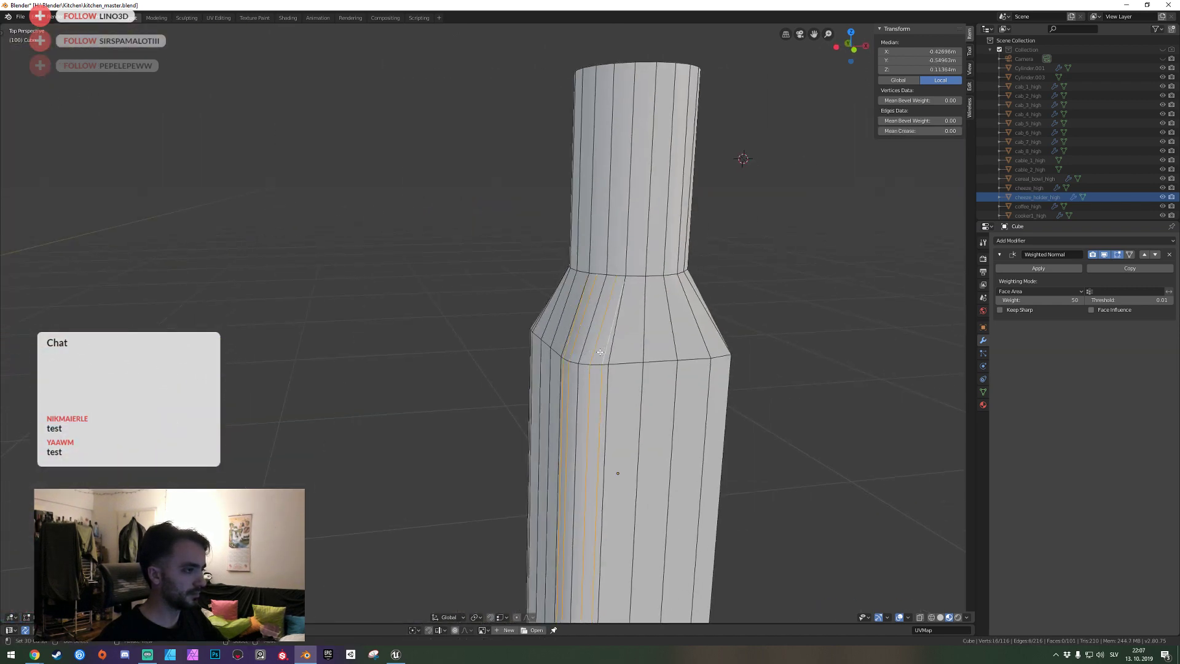
pyautogui.hotkey('ctrl', 'x')
pyautogui.moveTo(600, 351); pyautogui.dragTo(489, 323, button='middle')
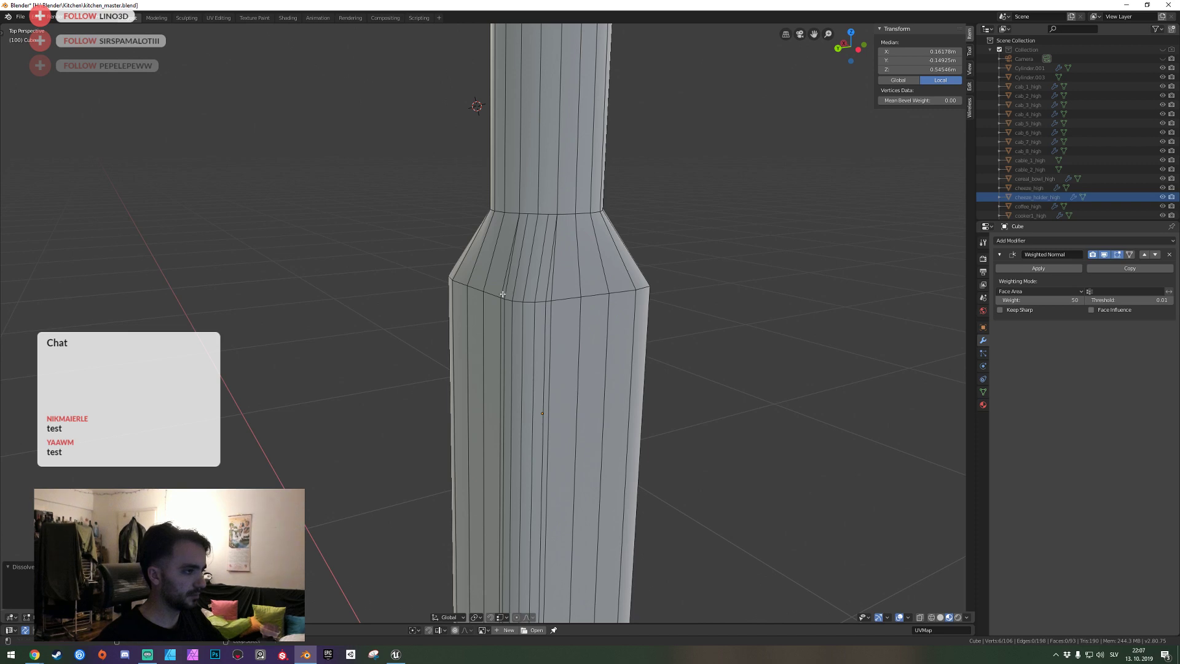
pyautogui.keyDown('alt'); pyautogui.keyDown('shift'); pyautogui.click(503, 294); pyautogui.keyUp('shift'); pyautogui.keyUp('alt')
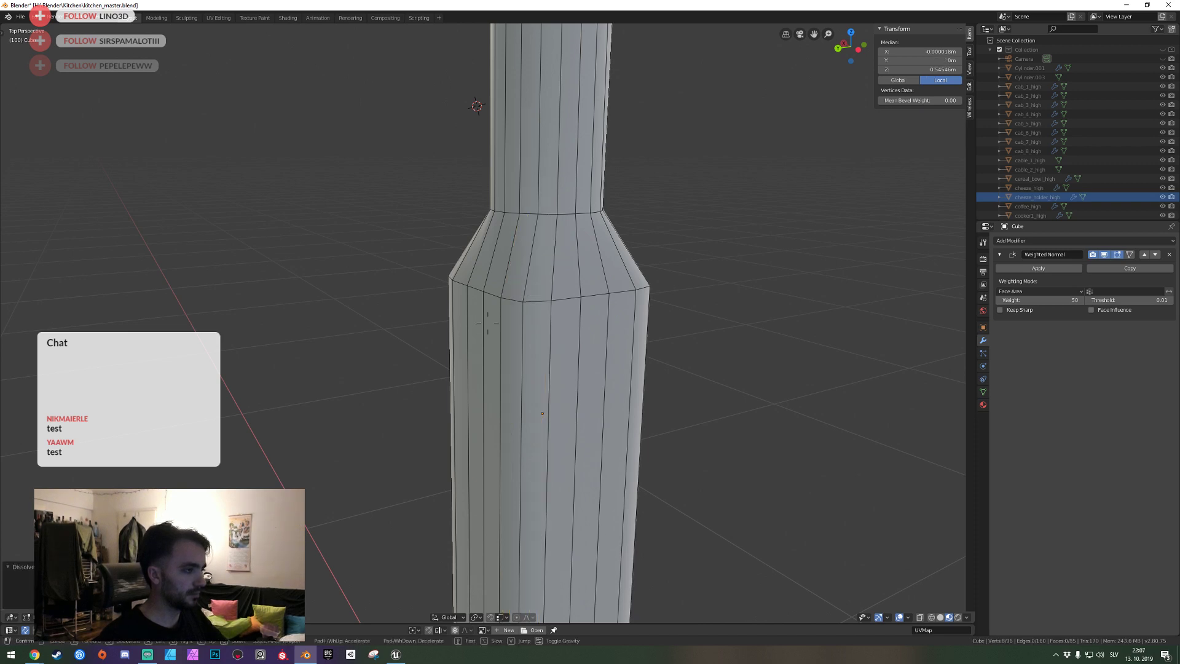
# Bevel the horizontal shoulder edge loop, then apply all transforms to the bottle.
pyautogui.press('Tab')
pyautogui.hotkey('shift', '`')
pyautogui.press('s')
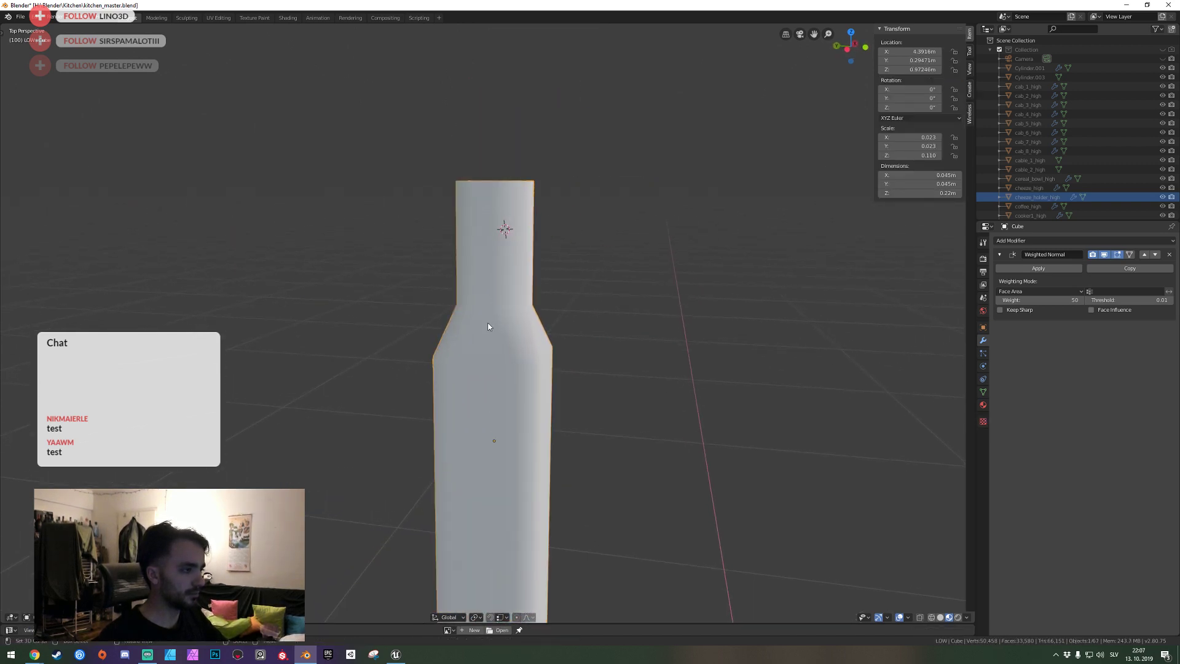
pyautogui.press('Tab')
pyautogui.keyDown('alt'); pyautogui.click(518, 367); pyautogui.keyUp('alt')
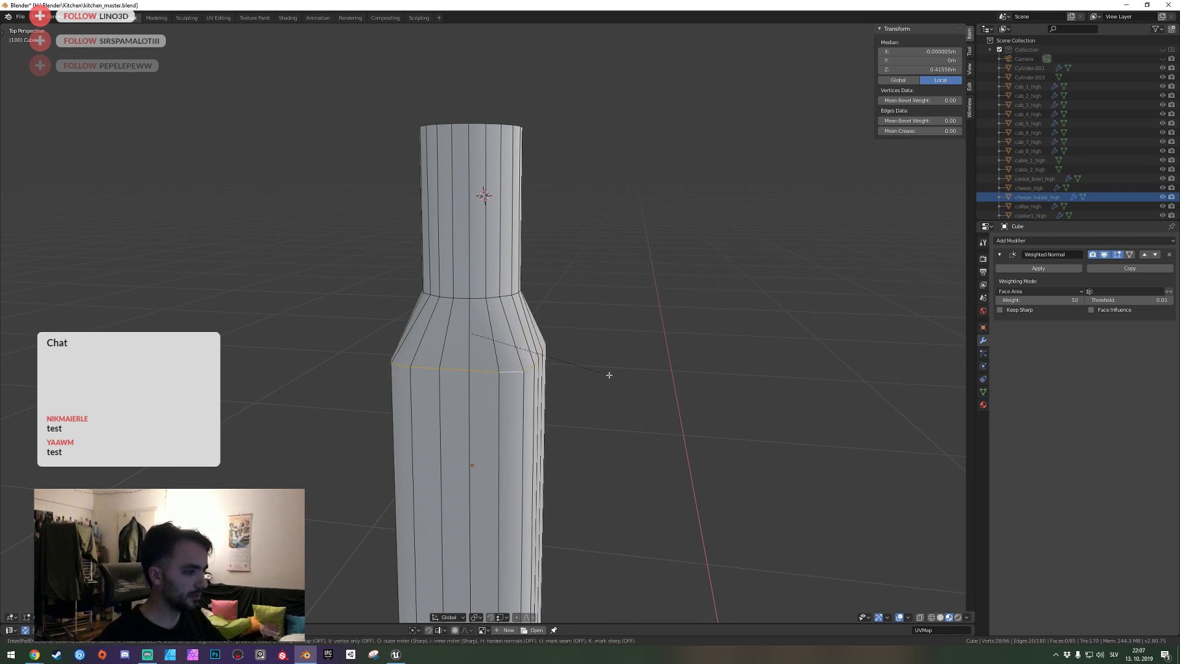
pyautogui.hotkey('ctrl', 'b')
pyautogui.click(628, 372)
pyautogui.press('Tab')
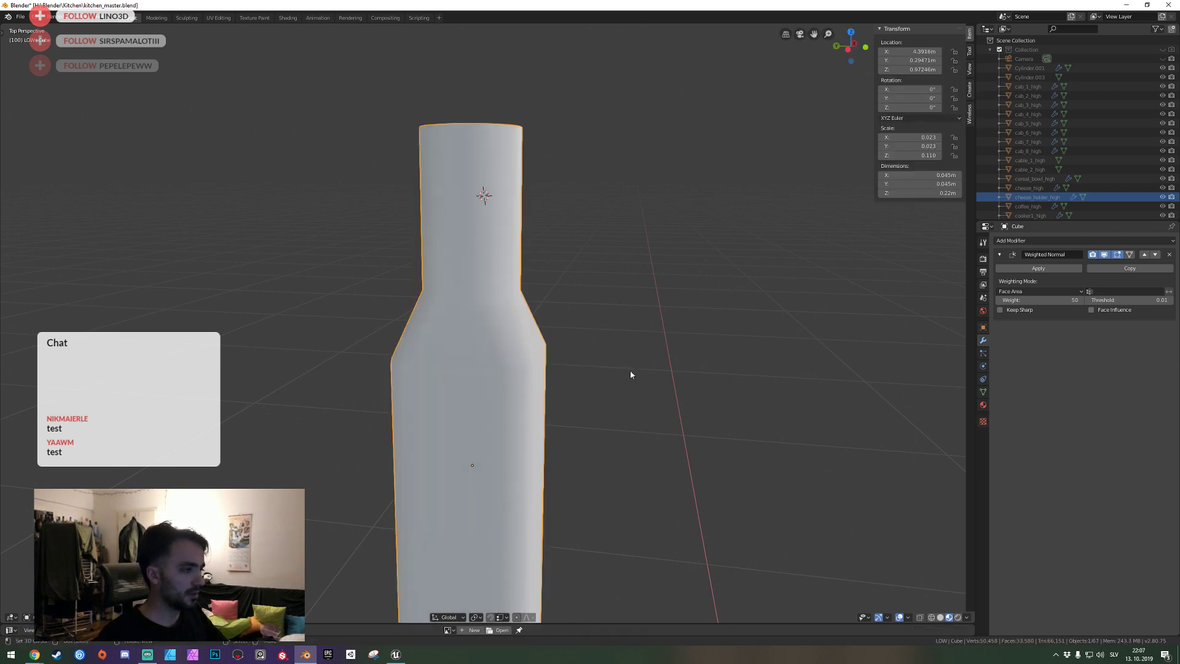
pyautogui.hotkey('ctrl', 'a')
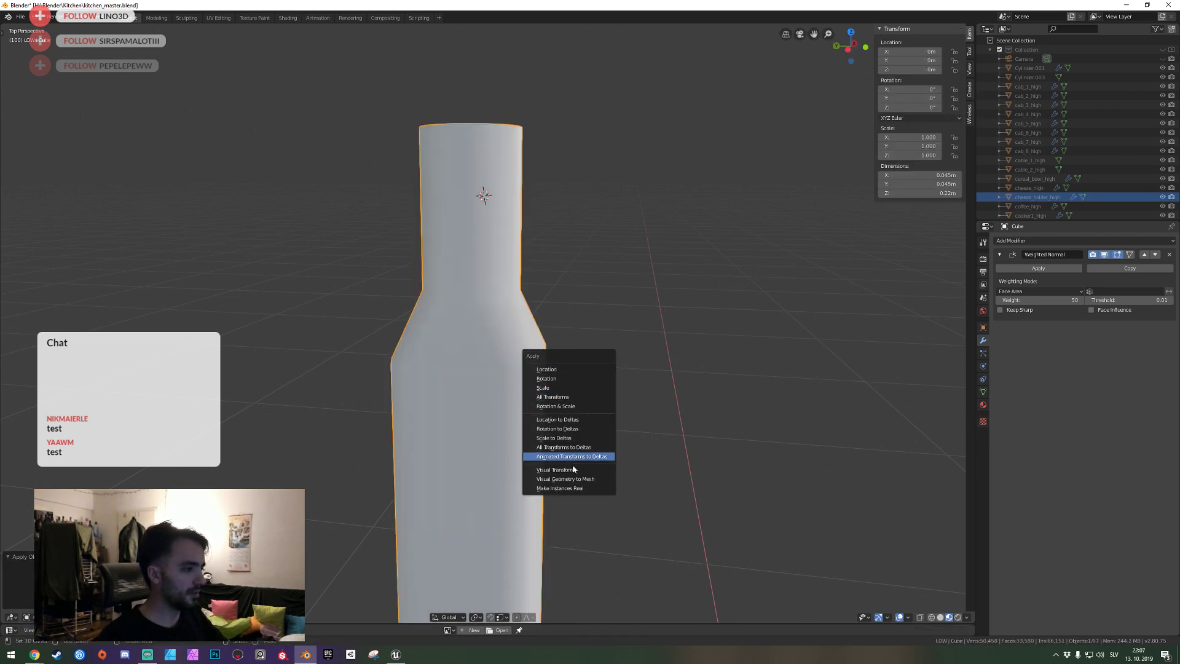
# Re-bevel the body-to-shoulder loop narrower and save kitchen_master.blend.
pyautogui.press('Escape')
pyautogui.press('Tab')
pyautogui.hotkey('ctrl', 'b')
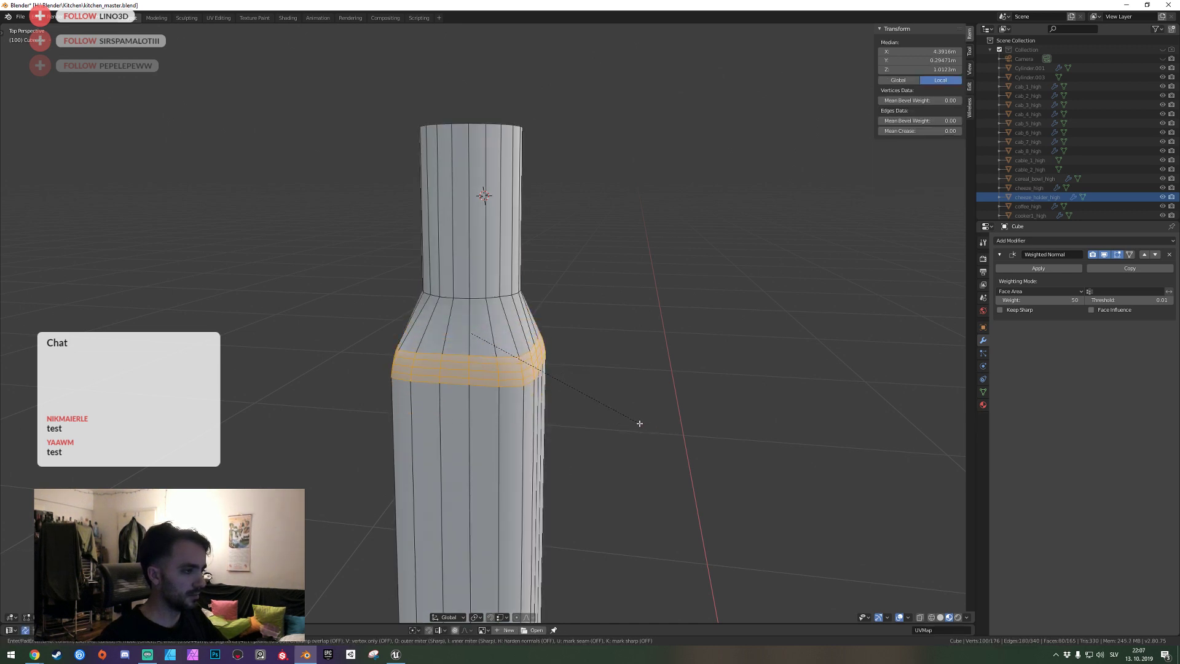
pyautogui.click(633, 422)
pyautogui.press('Tab')
pyautogui.hotkey('shift', '`')
pyautogui.press('s')
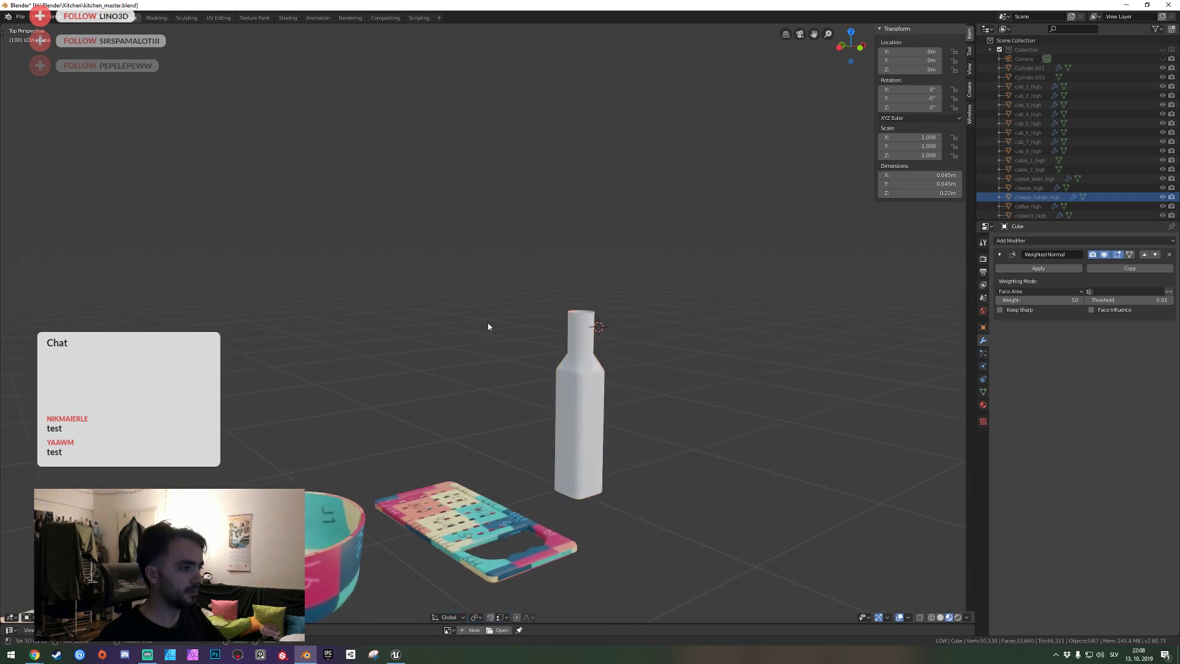
pyautogui.hotkey('ctrl', 's')
pyautogui.press('w')
# Bevel the neck's base edge loop into a rounded multi-segment band.
pyautogui.press('Tab')
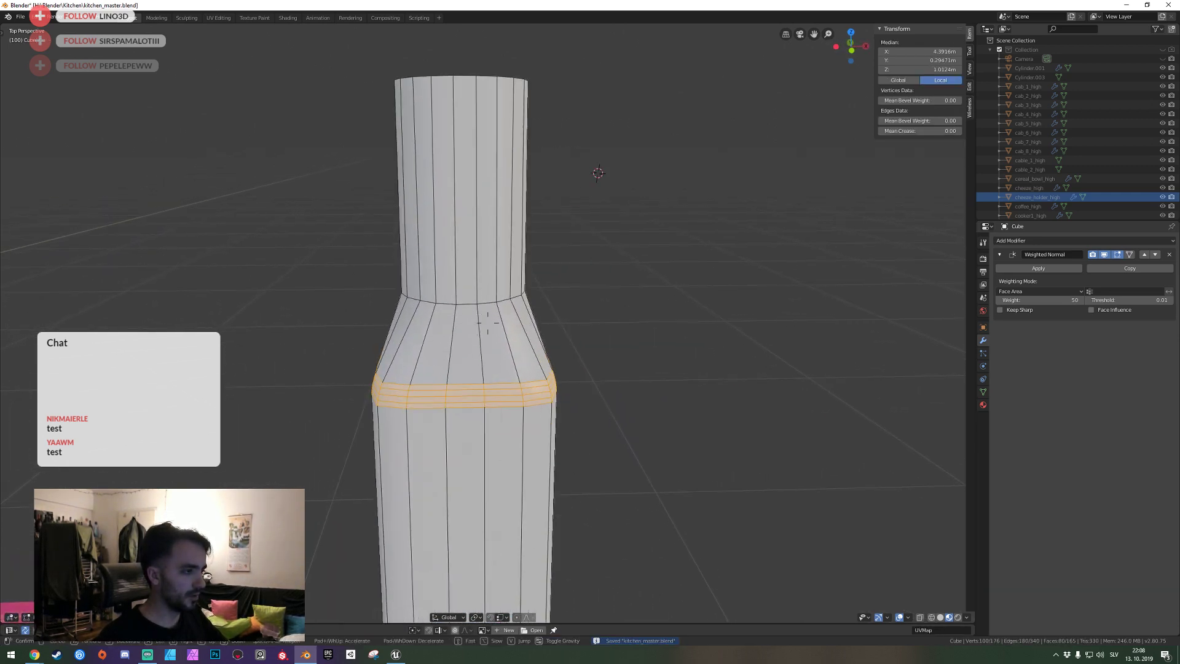
pyautogui.click(478, 334)
pyautogui.press('Tab')
pyautogui.press('Tab')
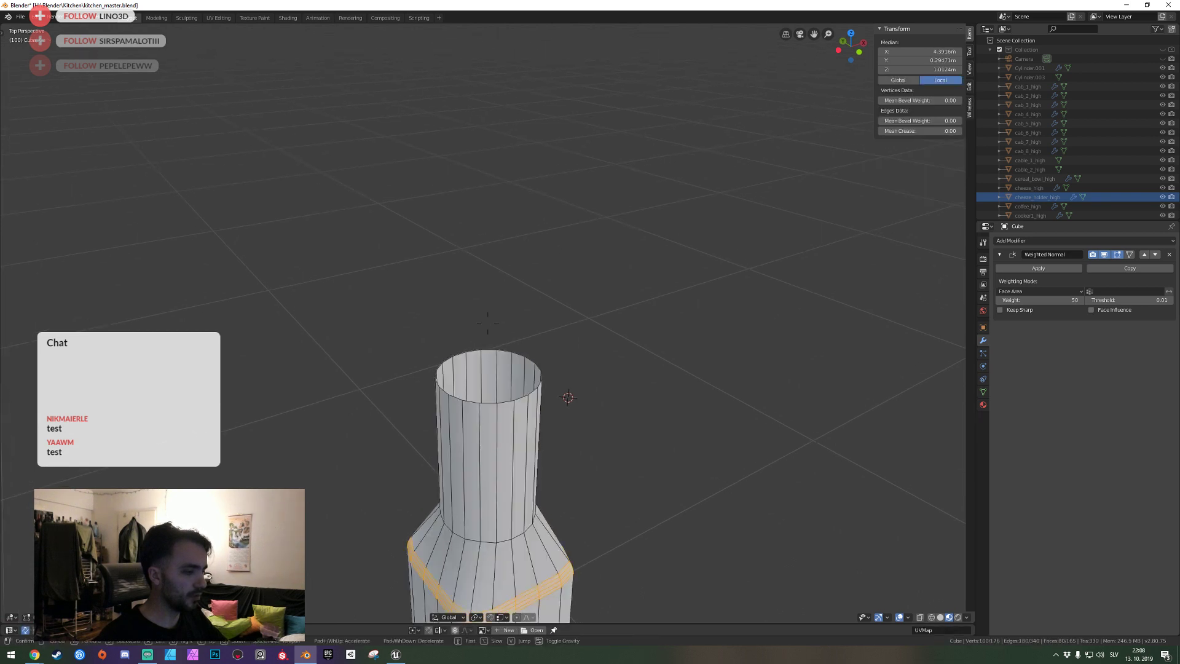
pyautogui.moveTo(488, 327); pyautogui.dragTo(510, 368, button='middle')
pyautogui.hotkey('alt', 'a')
pyautogui.keyDown('alt'); pyautogui.click(511, 368); pyautogui.keyUp('alt')
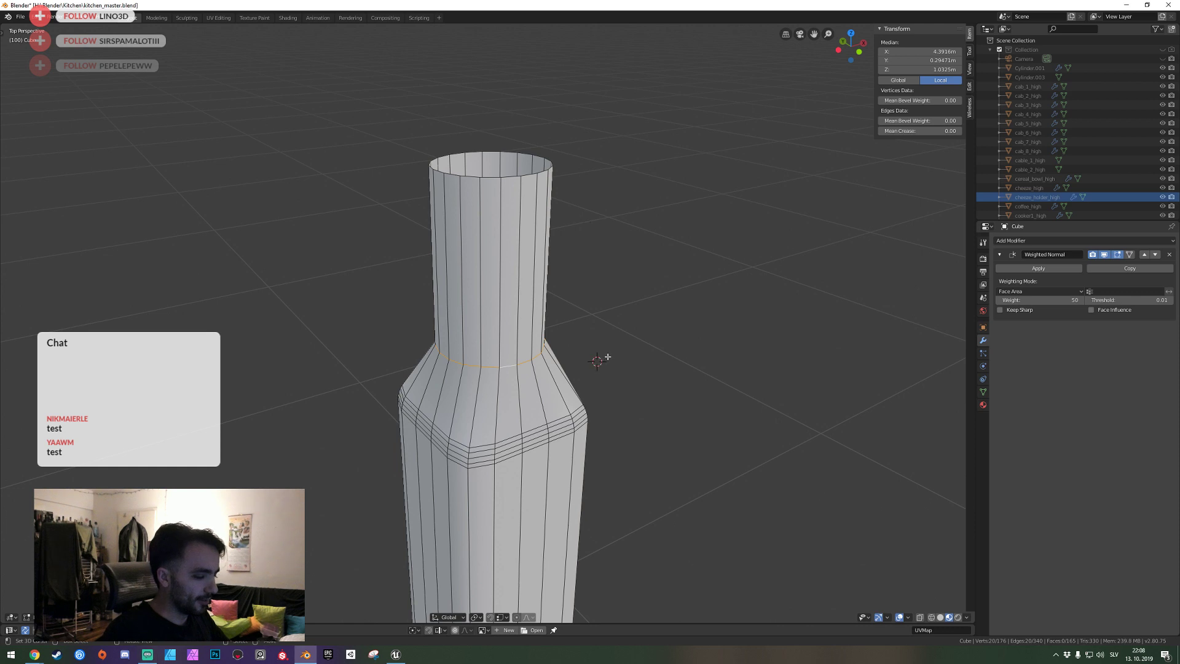
pyautogui.hotkey('ctrl', 'b')
pyautogui.click(634, 354)
# Review the smoothed bottle from farther out and save the file.
pyautogui.press('Tab')
pyautogui.scroll(-2, 485, 323)
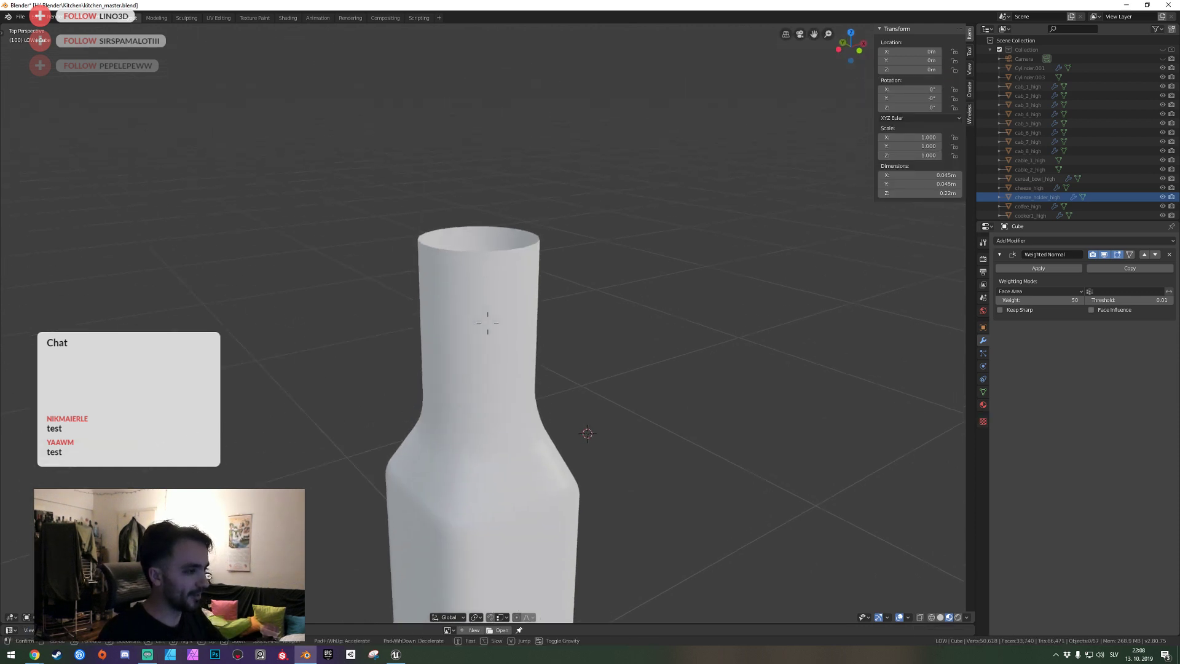
pyautogui.scroll(-2, 487, 323)
pyautogui.scroll(-2, 489, 327)
pyautogui.hotkey('ctrl', 's')
pyautogui.hotkey('alt', 'a')
pyautogui.hotkey('shift', '`')
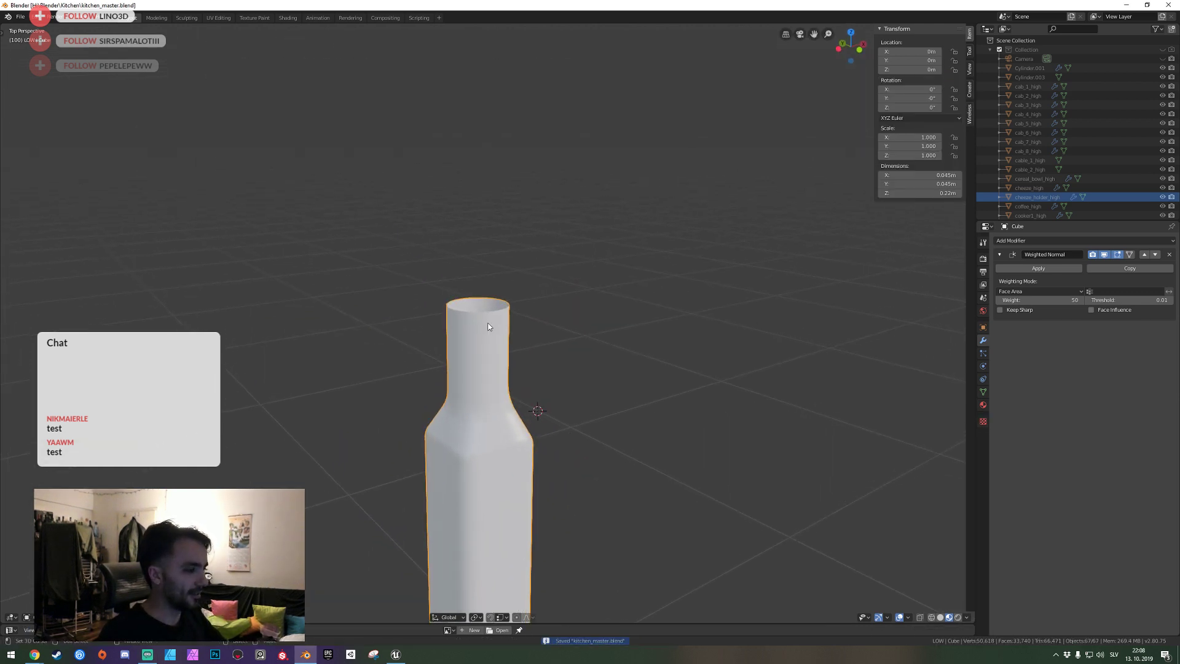
# Fill the open neck-top rim with a face, inset it into a lip, and save.
pyautogui.click(487, 322)
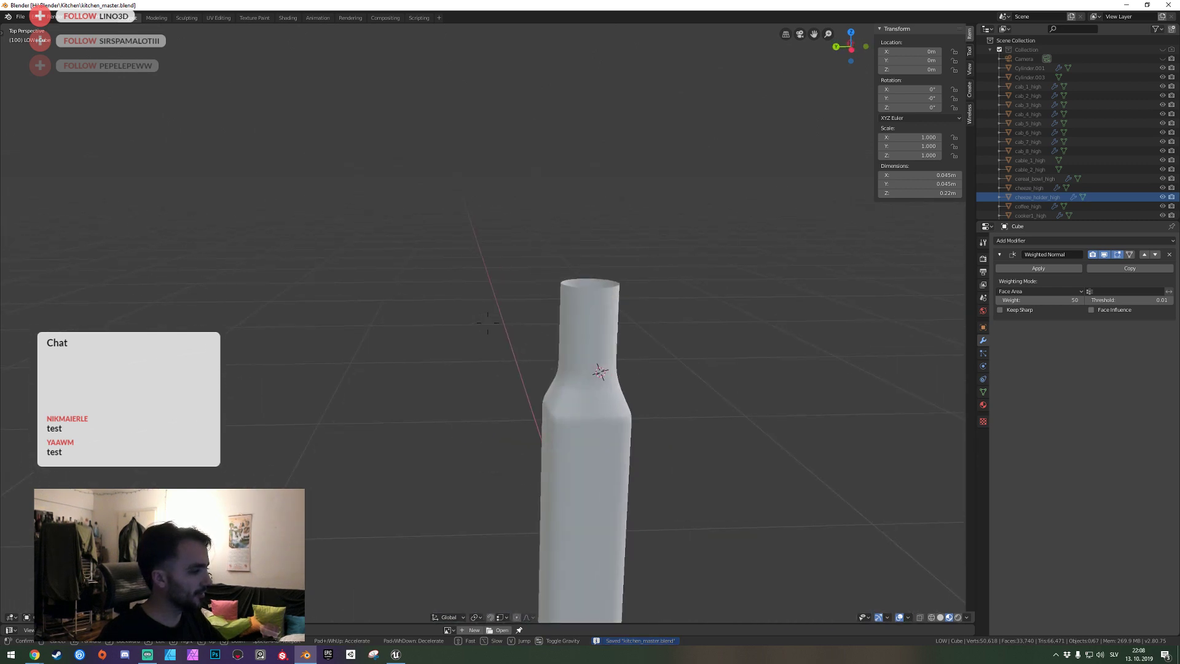
pyautogui.press('Tab')
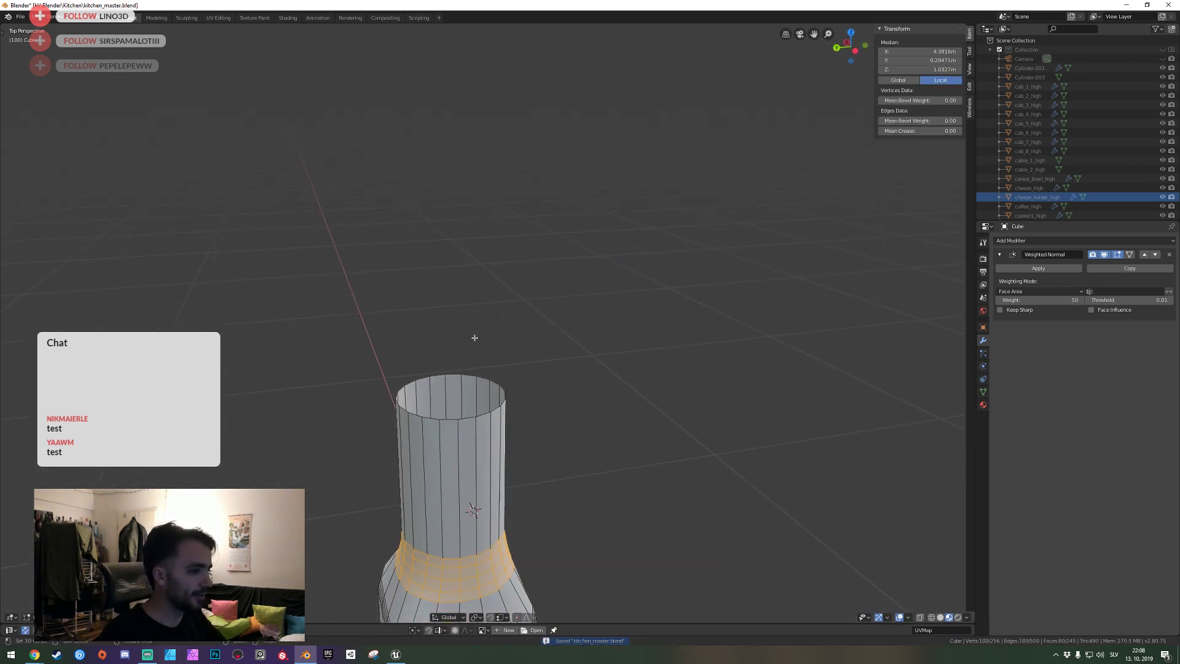
pyautogui.click(477, 368)
pyautogui.keyDown('alt'); pyautogui.click(526, 377); pyautogui.keyUp('alt')
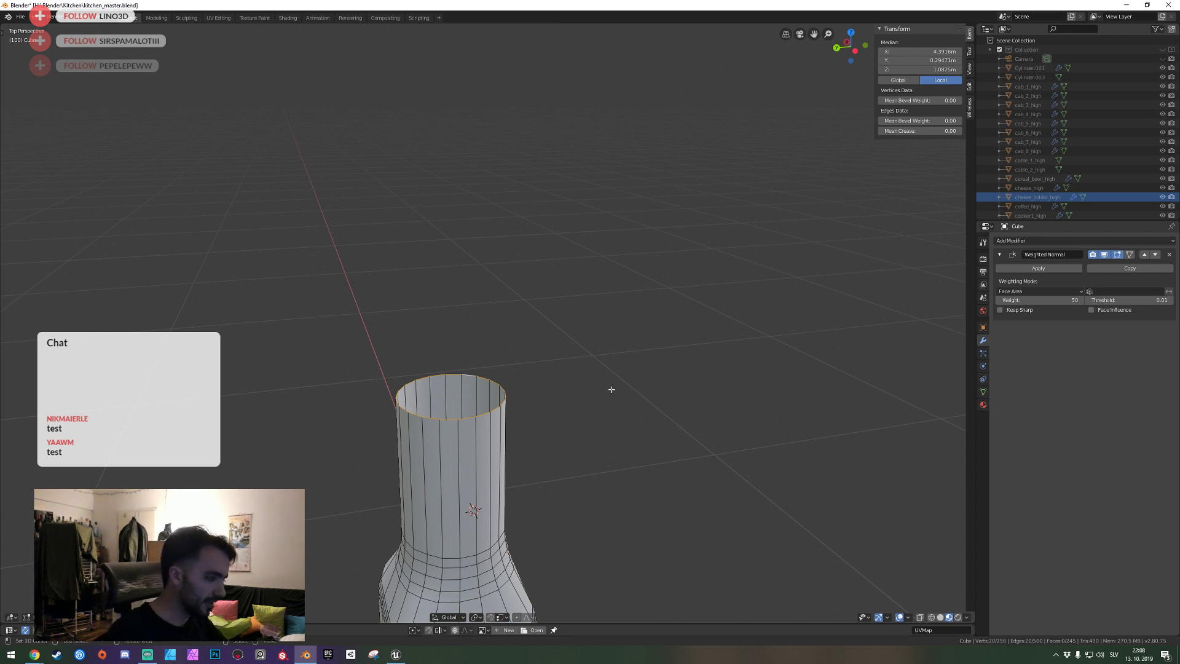
pyautogui.press('f')
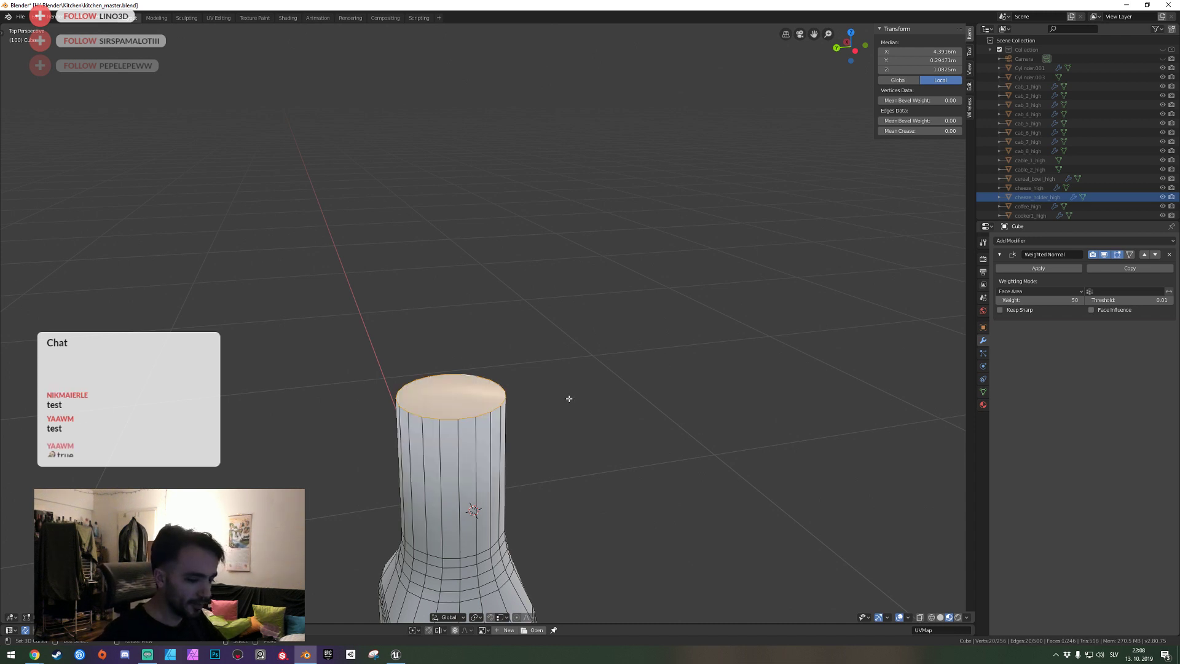
pyautogui.press('i')
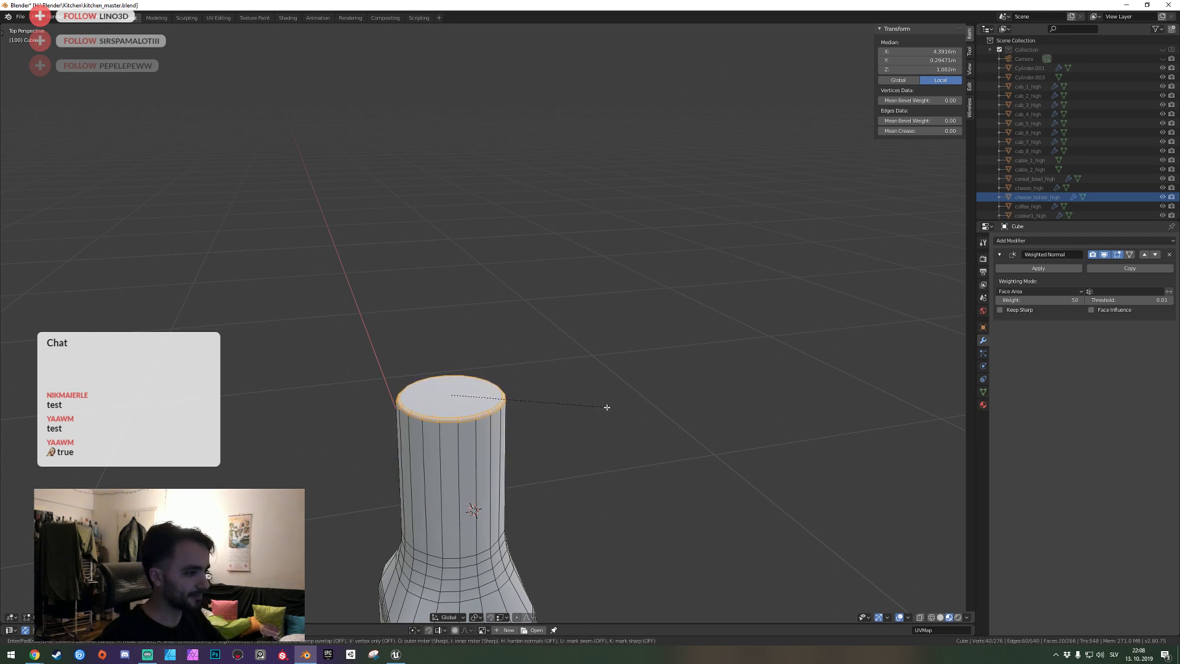
pyautogui.click(605, 406)
pyautogui.press('Tab')
pyautogui.hotkey('ctrl', 's')
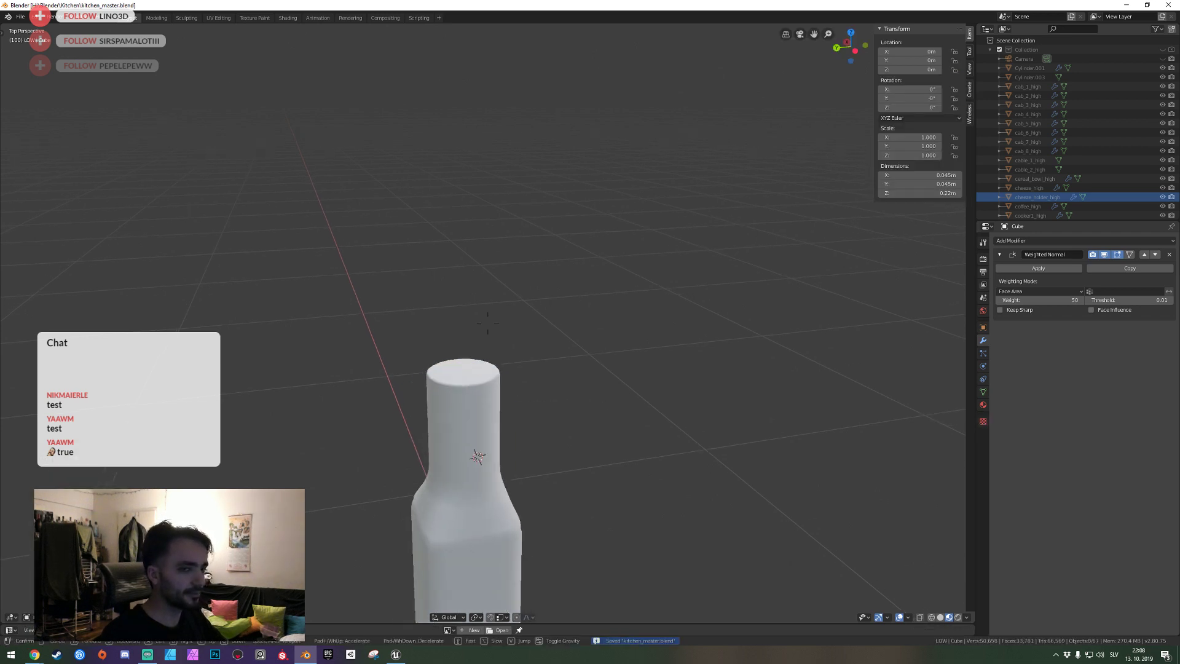
# Add an edge loop around the upper neck and raise it along Z.
pyautogui.keyDown('shift'); pyautogui.moveTo(477, 473); pyautogui.dragTo(489, 325, button='middle'); pyautogui.keyUp('shift')
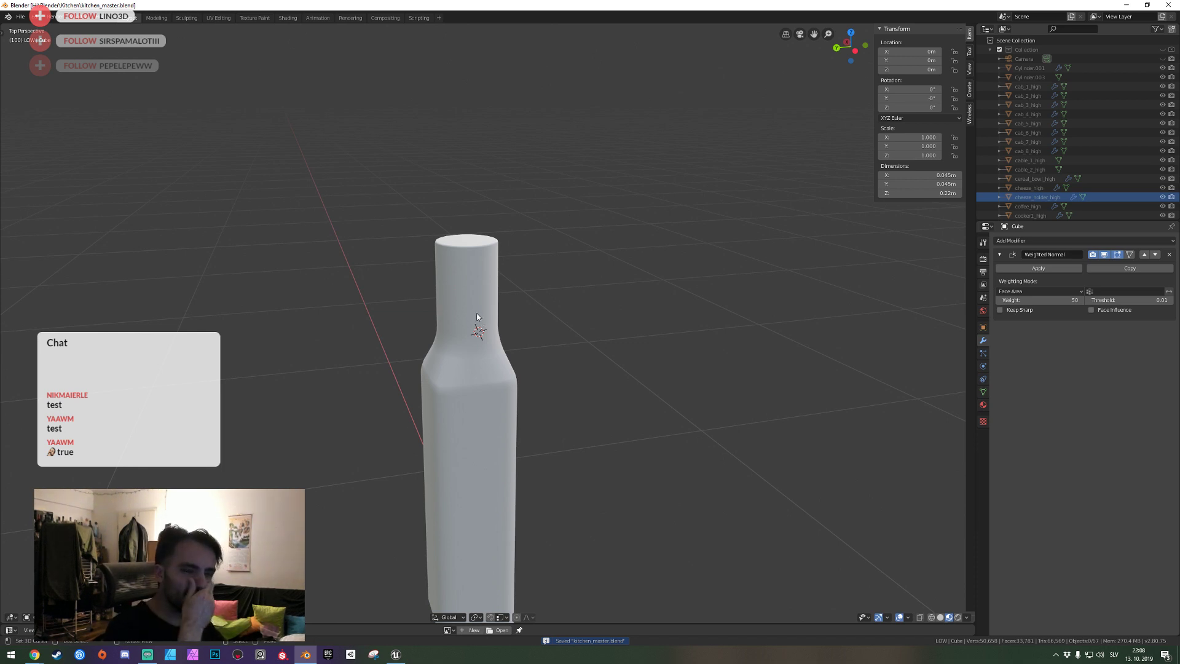
pyautogui.press('Tab')
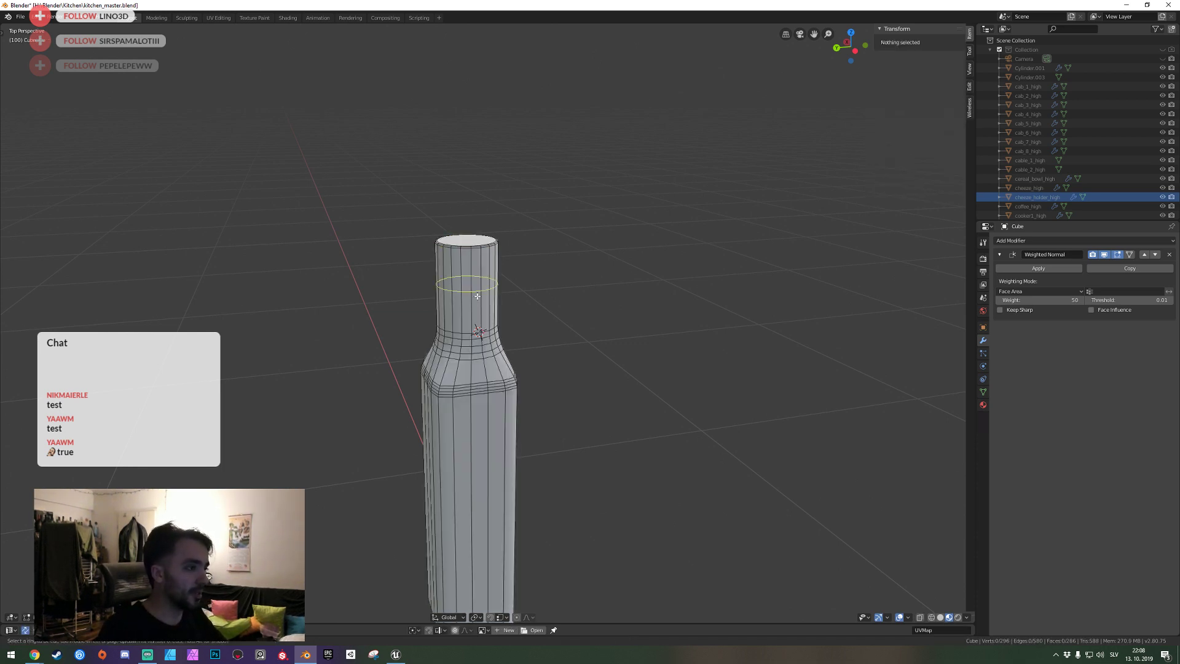
pyautogui.click(477, 296)
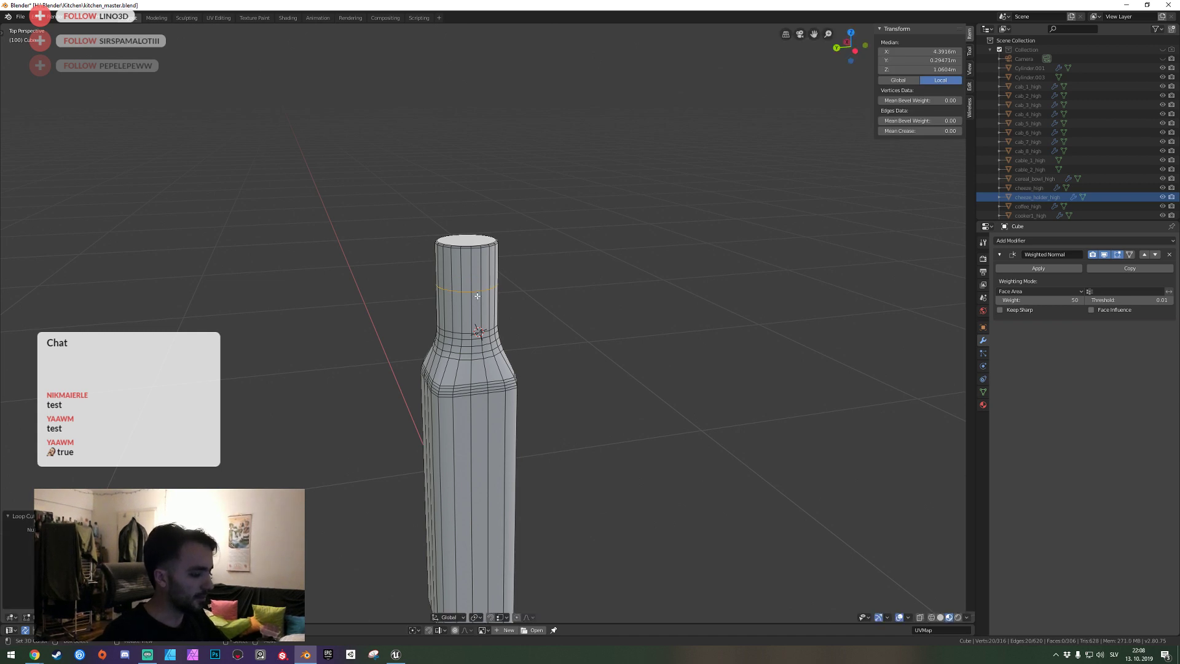
pyautogui.moveTo(477, 296); pyautogui.dragTo(485, 314, button='middle')
pyautogui.scroll(2, 486, 314)
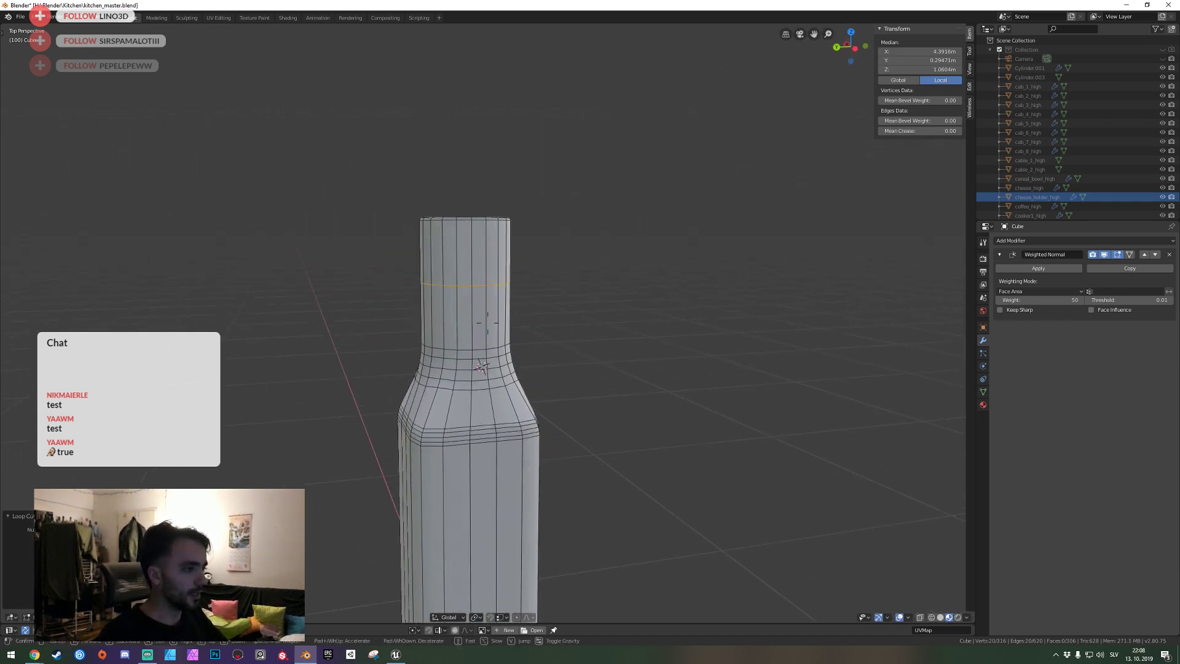
pyautogui.click(487, 312)
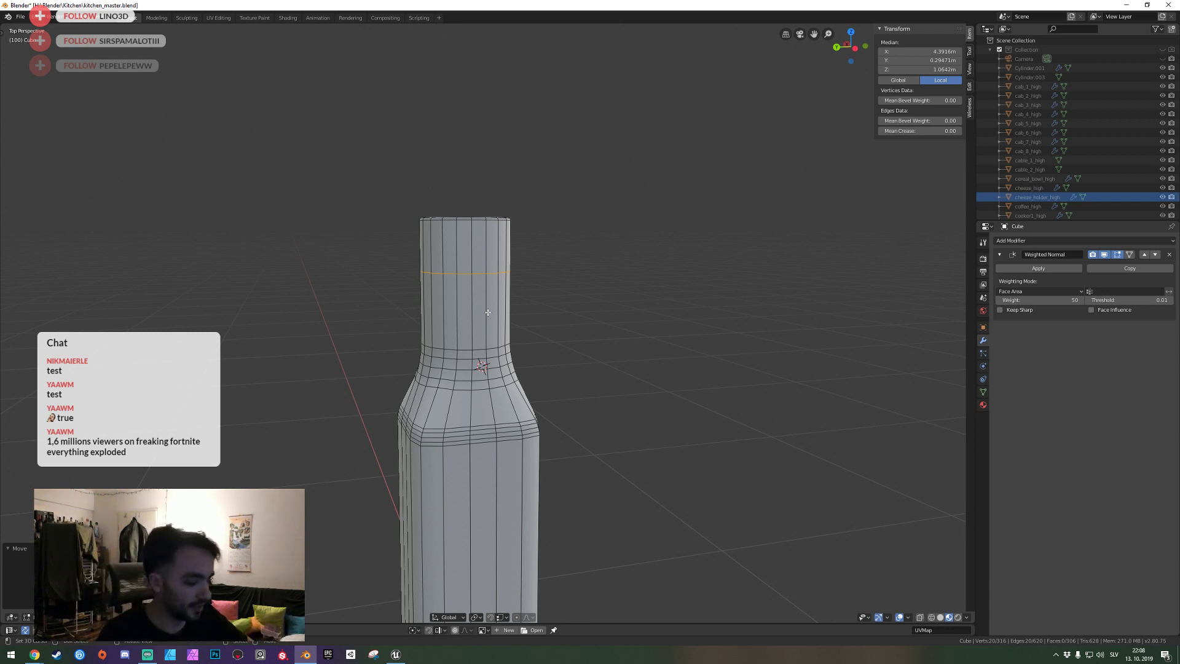
pyautogui.press('g')
pyautogui.press('z')
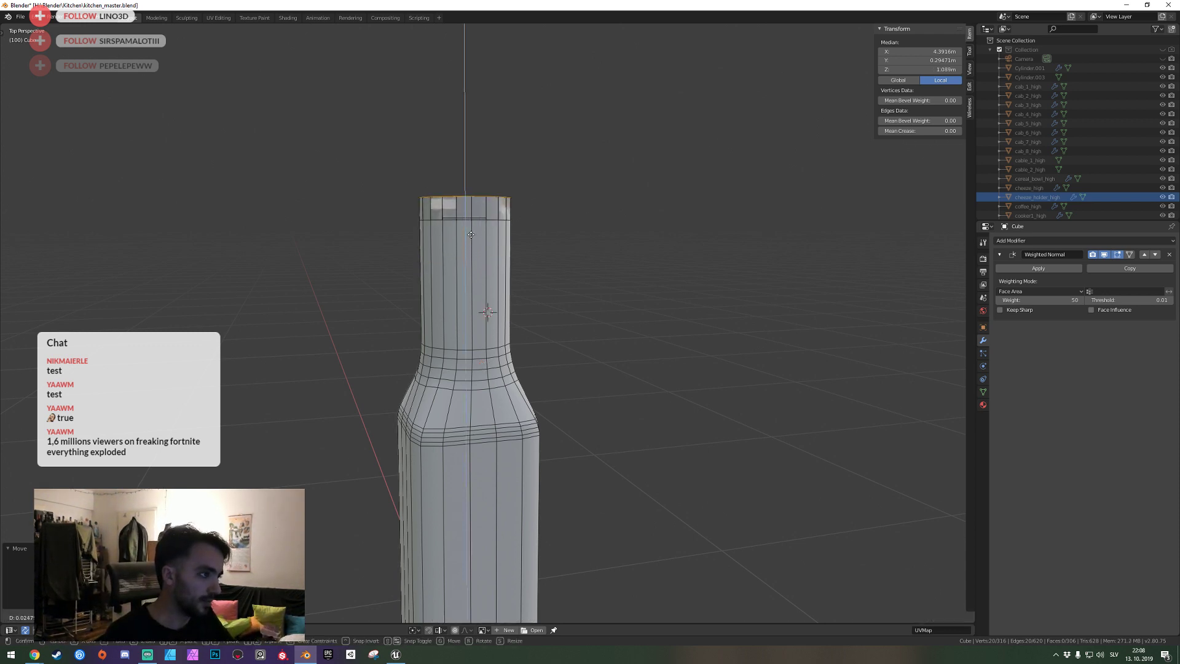
pyautogui.click(510, 256)
# Lower the neck loop to mark where the cap begins, save, and deselect all.
pyautogui.press('g')
pyautogui.press('z')
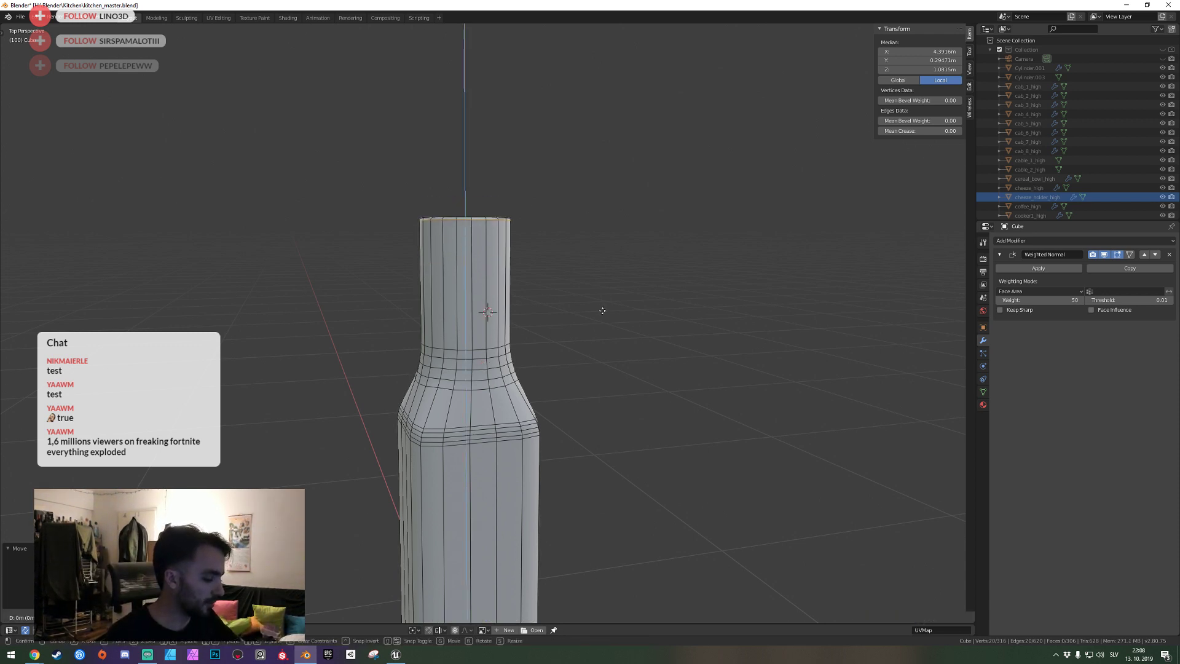
pyautogui.click(602, 311)
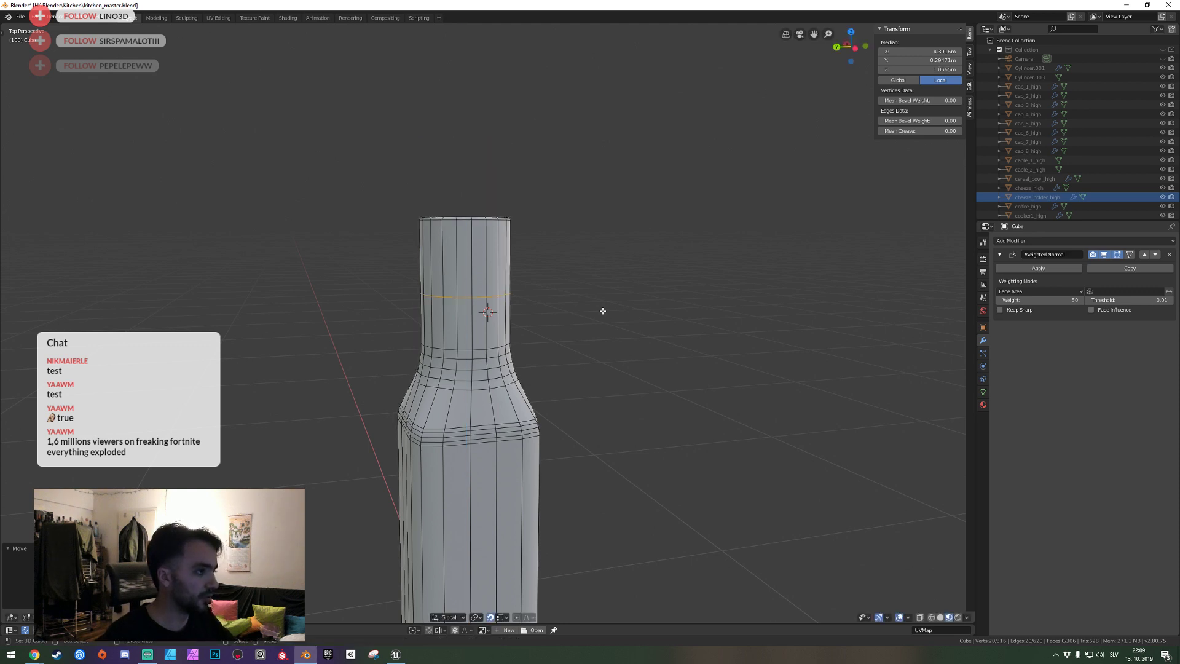
pyautogui.hotkey('ctrl', 's')
pyautogui.press('Tab')
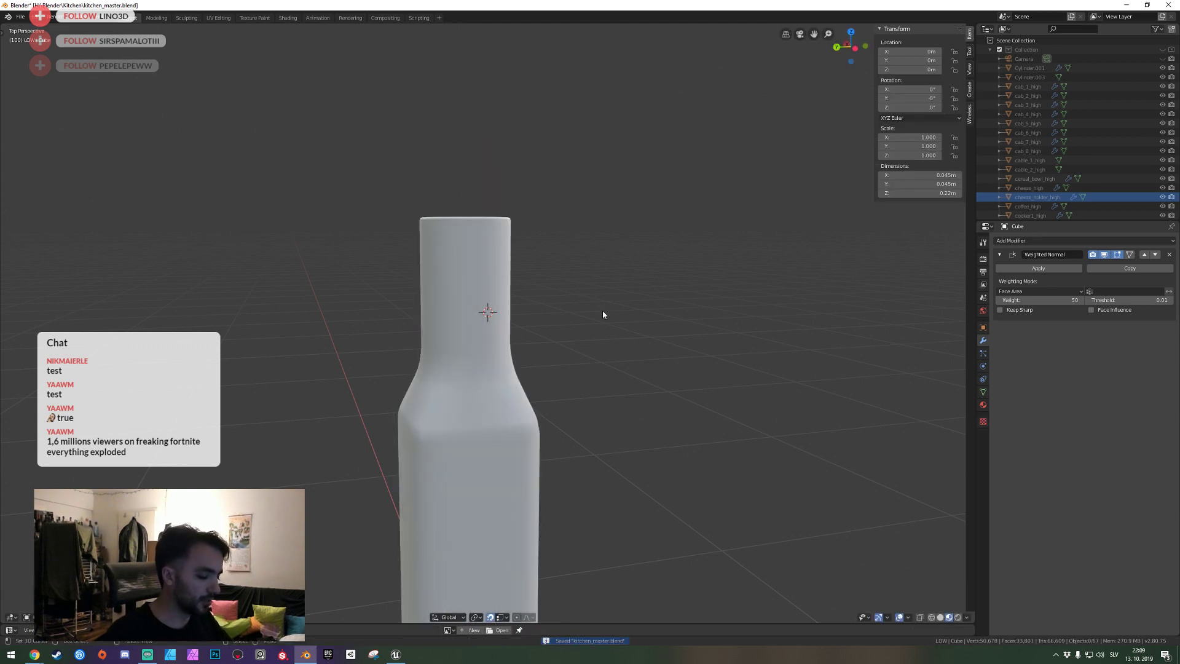
pyautogui.hotkey('shift', '`')
pyautogui.press('Tab')
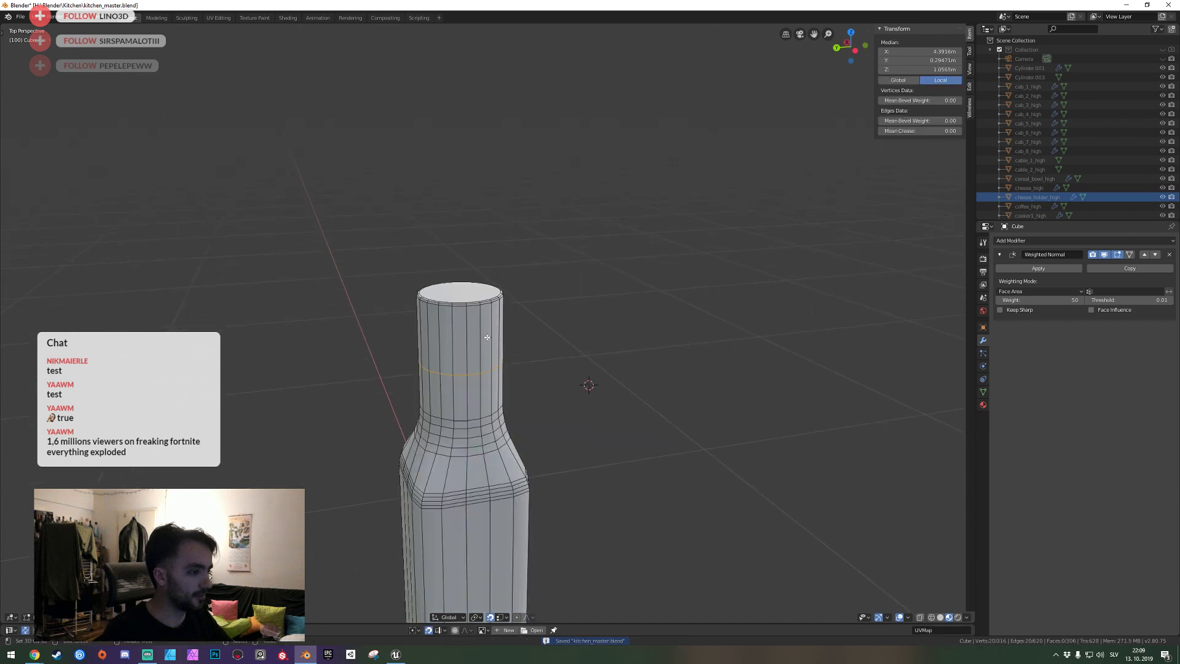
pyautogui.click(488, 322)
pyautogui.hotkey('alt', 'a')
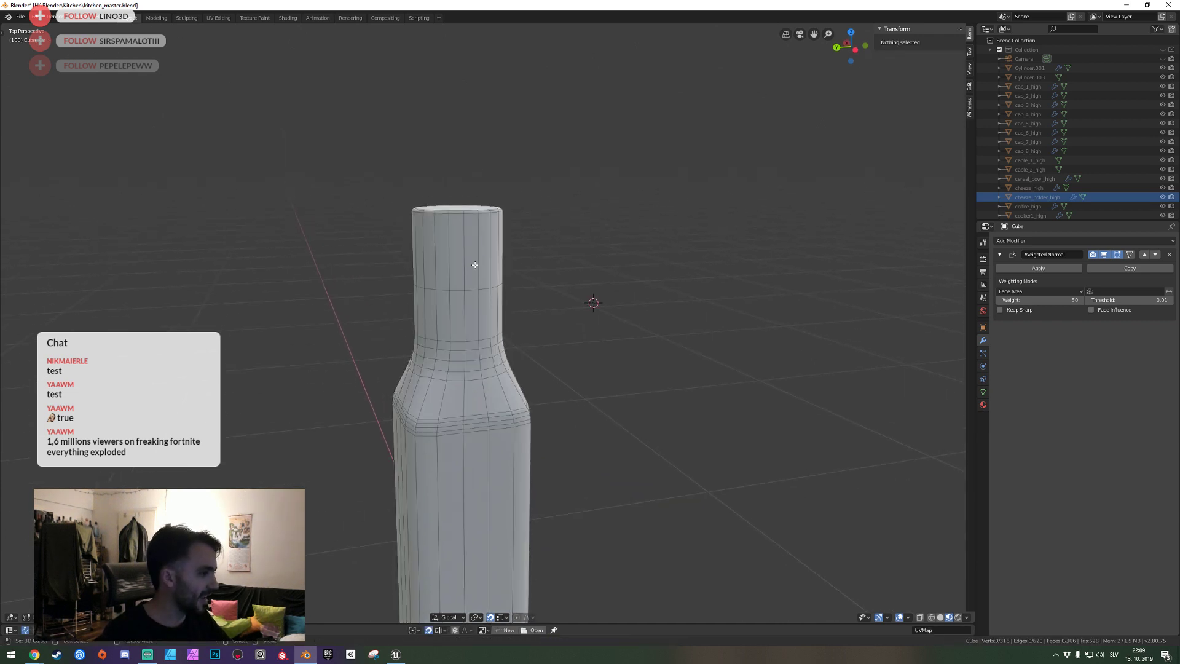
pyautogui.keyDown('shift'); pyautogui.moveTo(482, 203); pyautogui.dragTo(498, 412, button='middle'); pyautogui.keyUp('shift')
pyautogui.scroll(2, 487, 328)
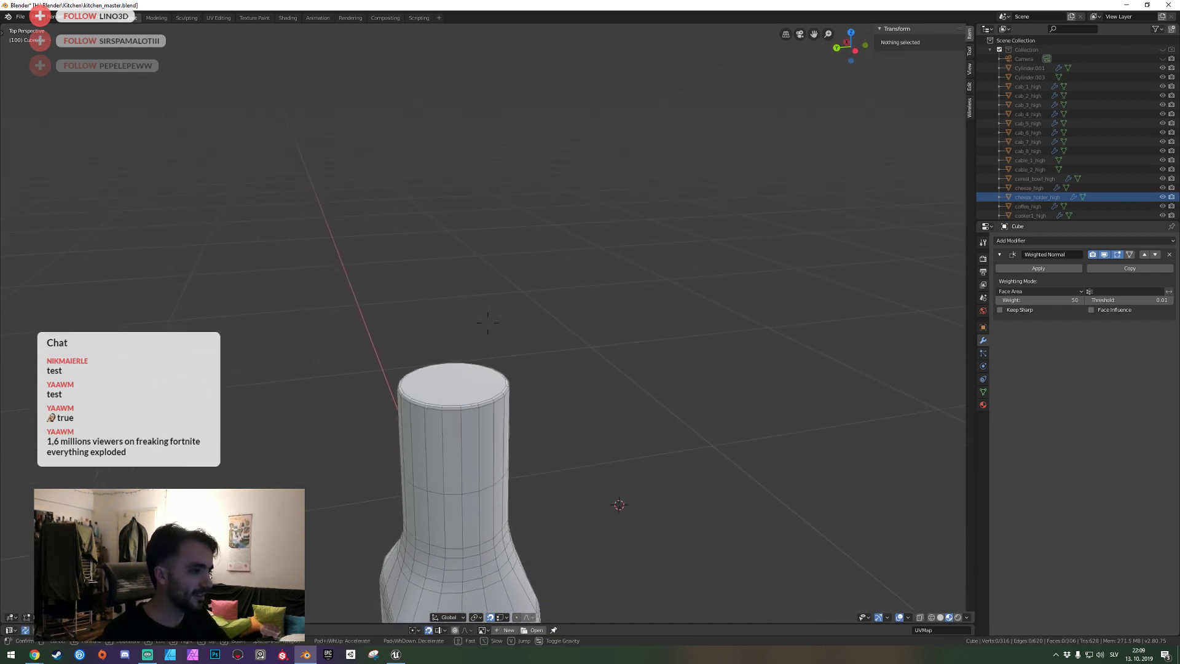
# Select the neck's top loop and grow it into the cap's band of faces.
pyautogui.scroll(1, 488, 322)
pyautogui.scroll(3, 487, 323)
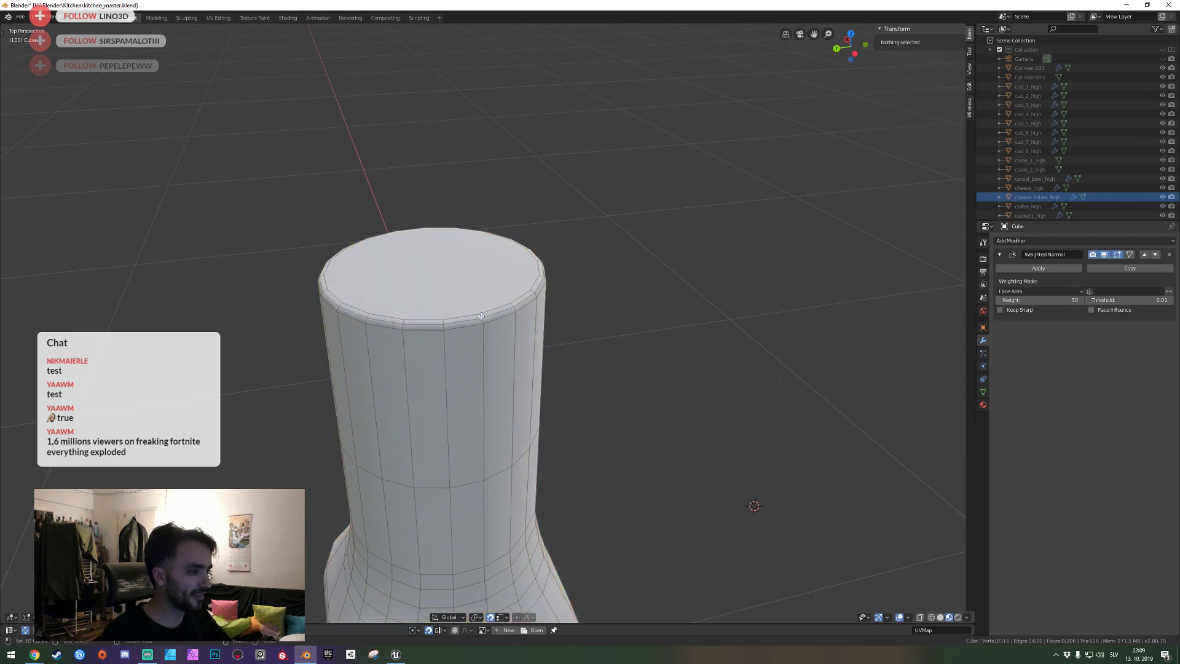
pyautogui.keyDown('alt'); pyautogui.click(482, 316); pyautogui.keyUp('alt')
pyautogui.press('ctrl+KP_Add')
pyautogui.hotkey('shift', '`')
# Extrude the cap faces, scale them horizontally slightly wider than the neck, and save.
pyautogui.press('Escape')
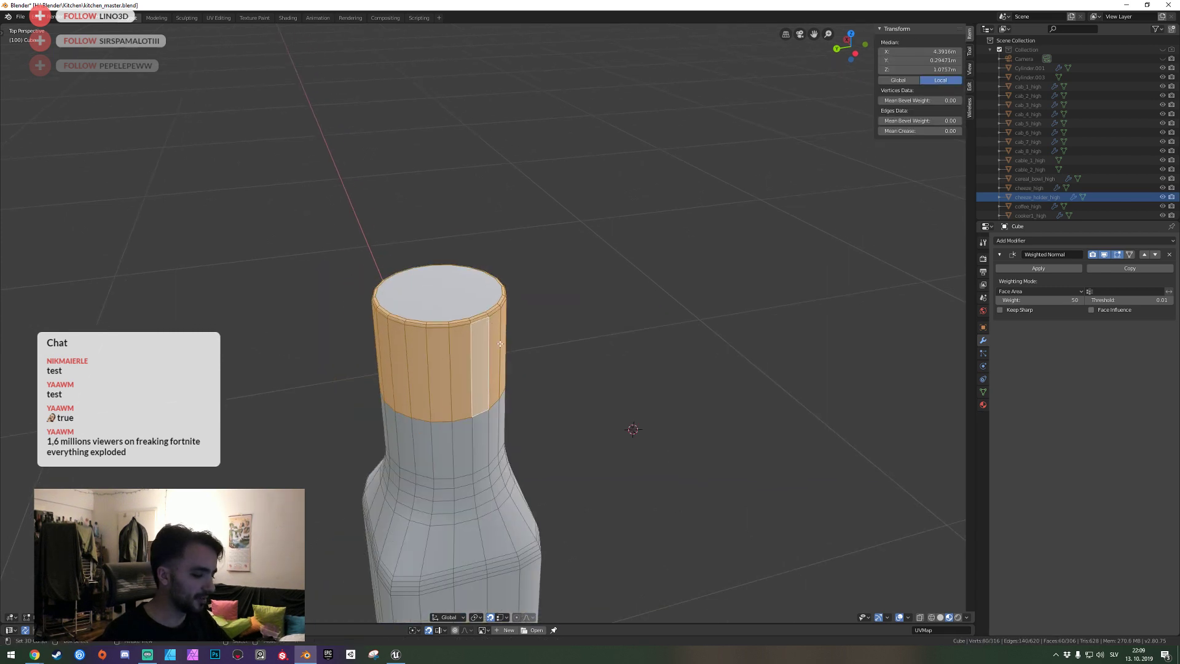
pyautogui.press('e')
pyautogui.press('Escape')
pyautogui.press('s')
pyautogui.hotkey('shift', 'z')
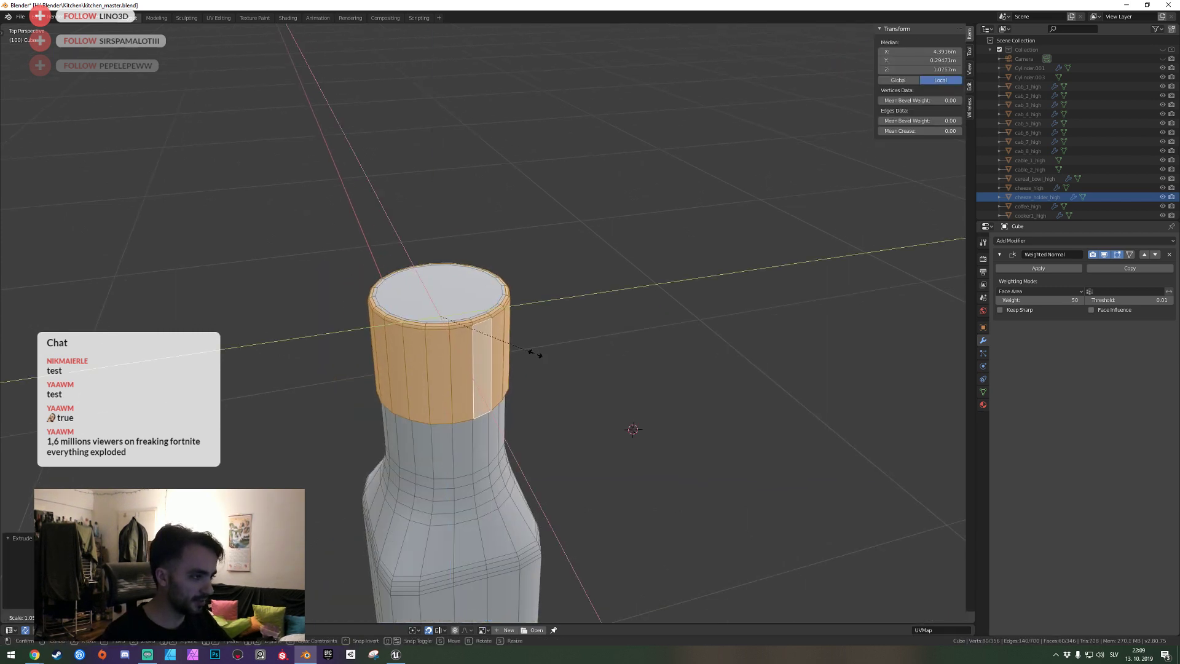
pyautogui.click(561, 351)
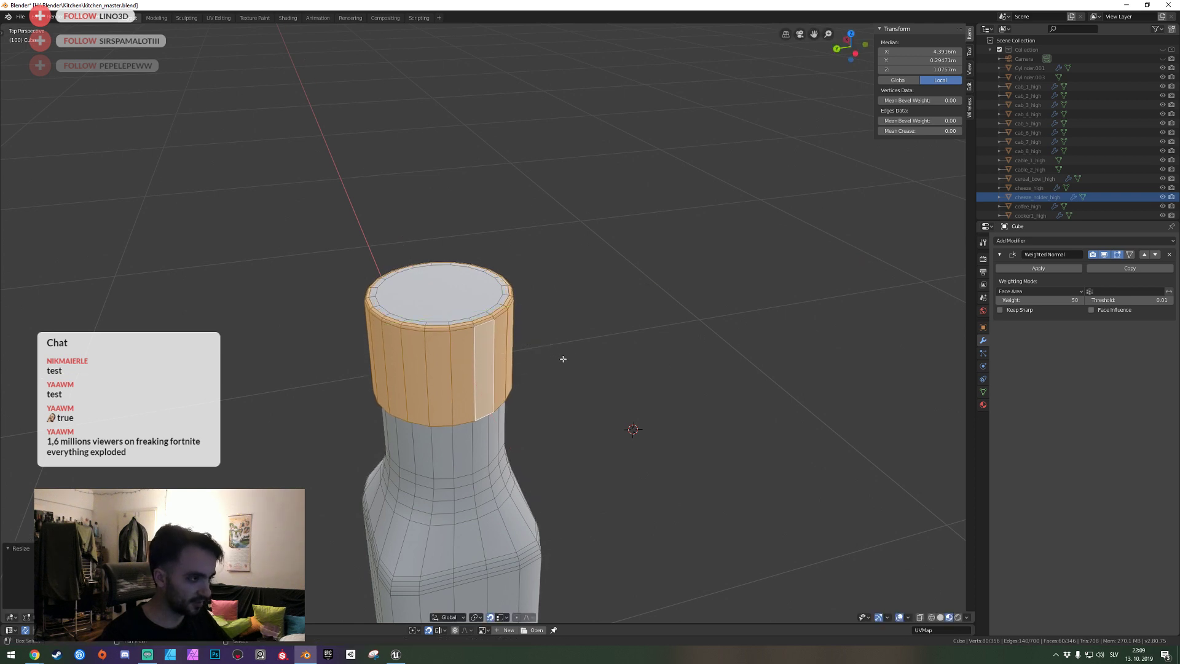
pyautogui.hotkey('shift', '`')
pyautogui.press('Tab')
pyautogui.hotkey('ctrl', 's')
# Place the 3D cursor on the bottle, fly around to inspect it, then select it.
pyautogui.scroll(-2, 488, 326)
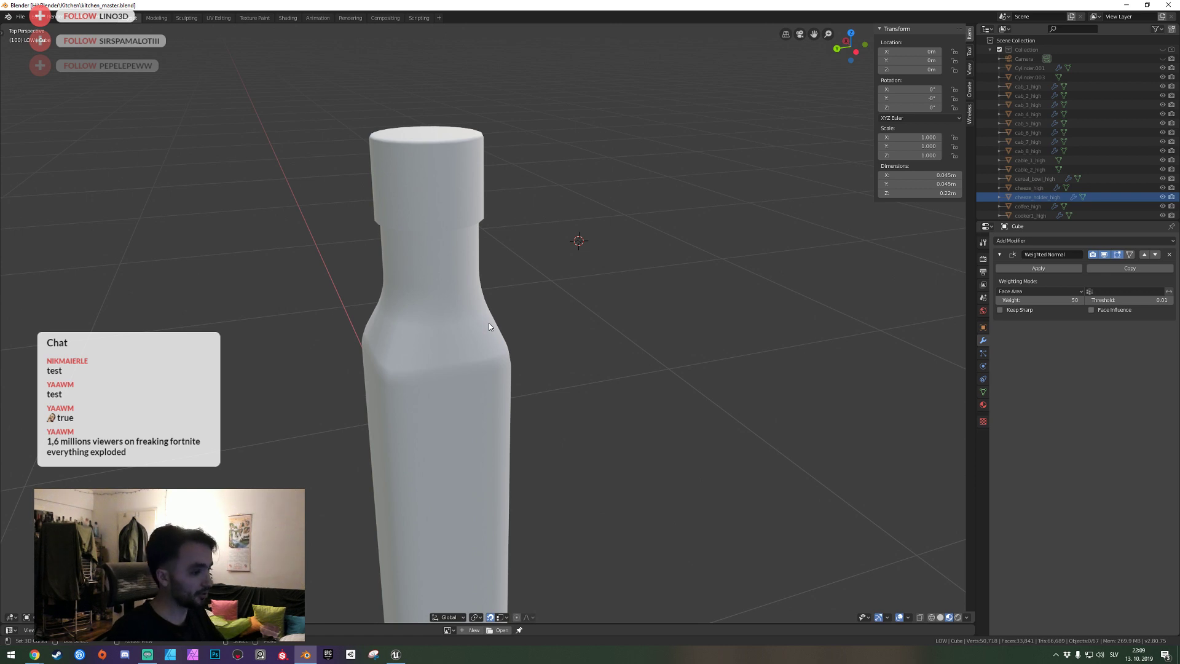
pyautogui.keyDown('shift'); pyautogui.rightClick(489, 324); pyautogui.keyUp('shift')
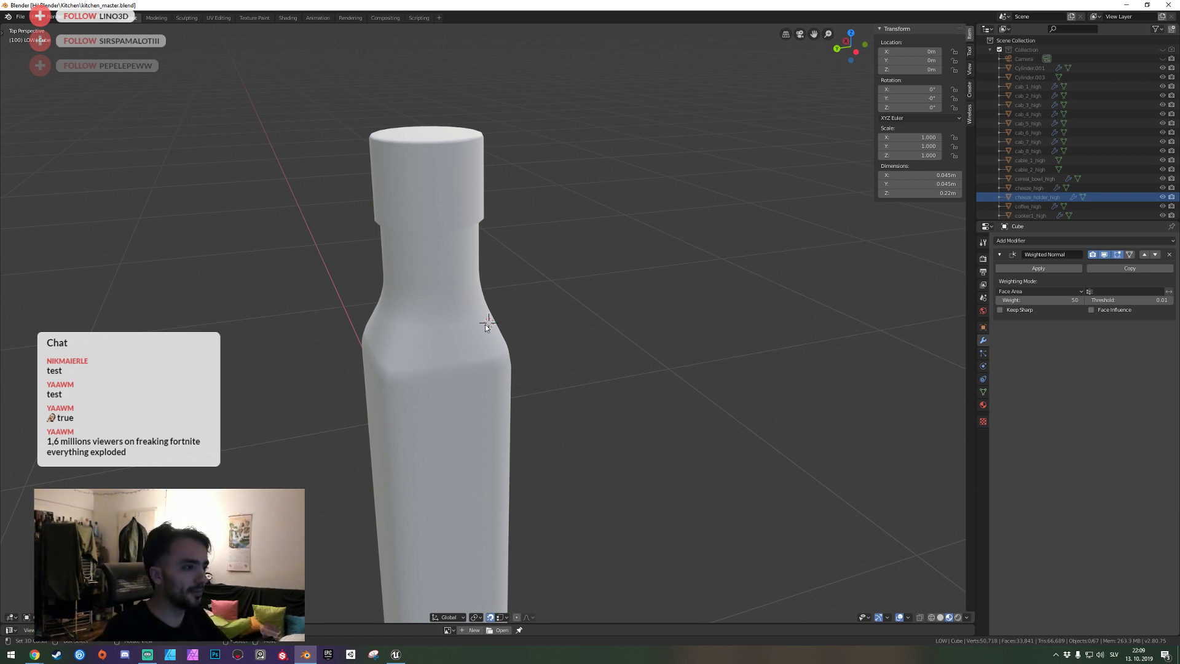
pyautogui.hotkey('shift', '`')
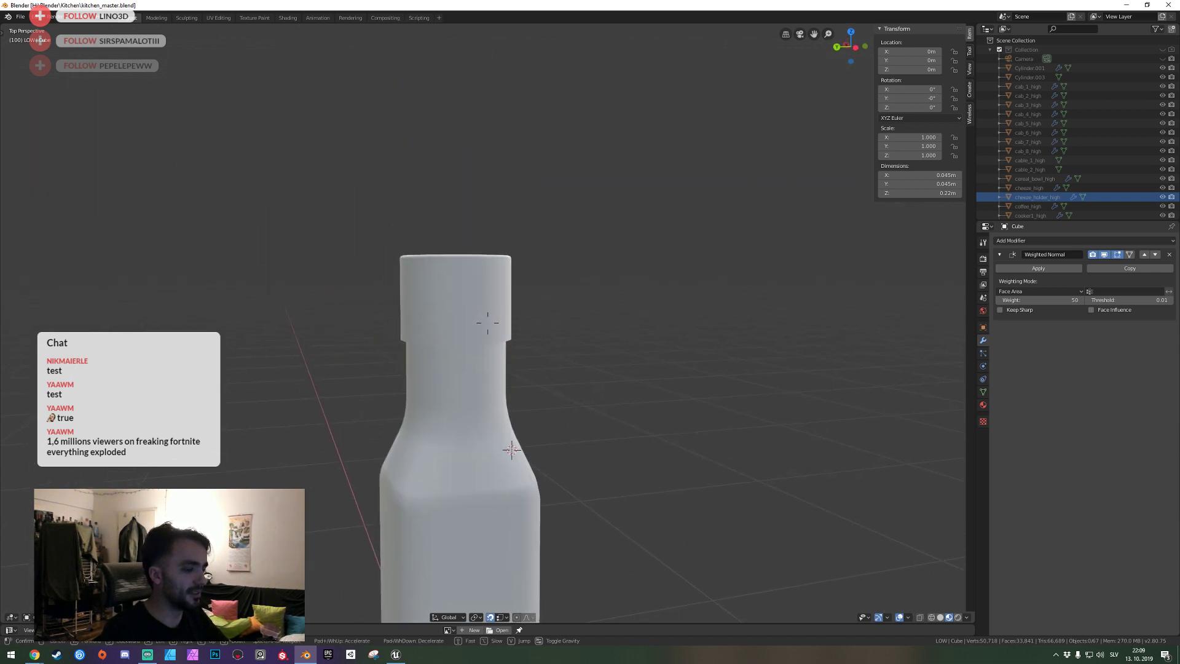
pyautogui.click(487, 322)
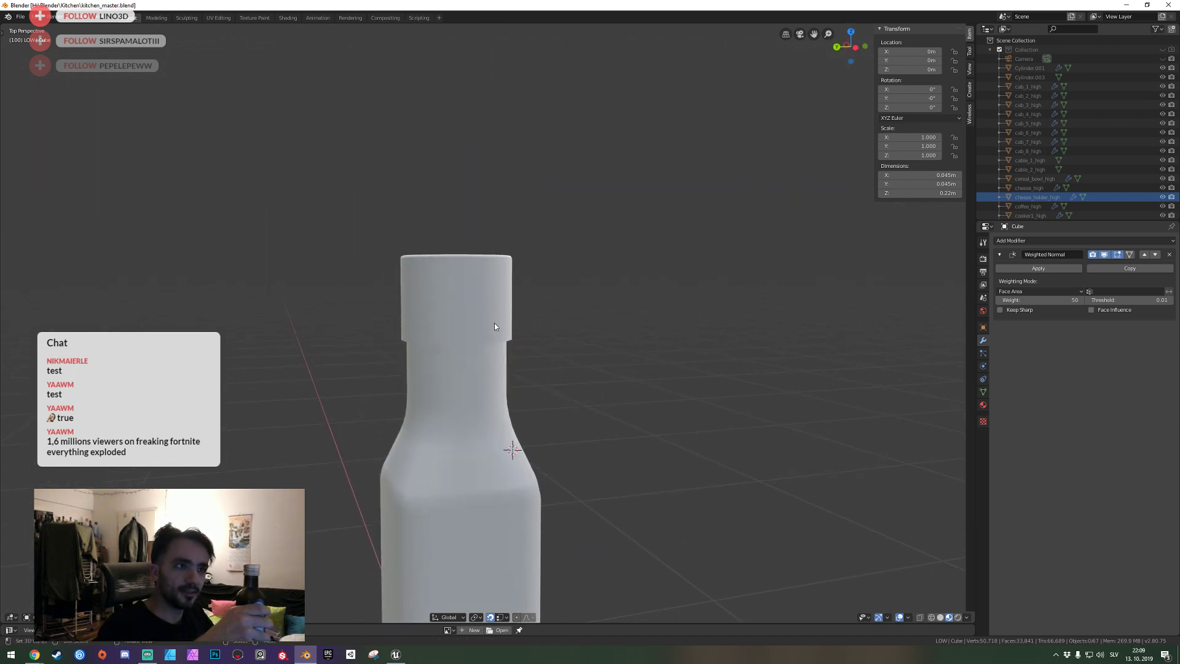
pyautogui.click(492, 334)
# Bevel the loop at the cap-to-neck seam and save the blend file.
pyautogui.press('Tab')
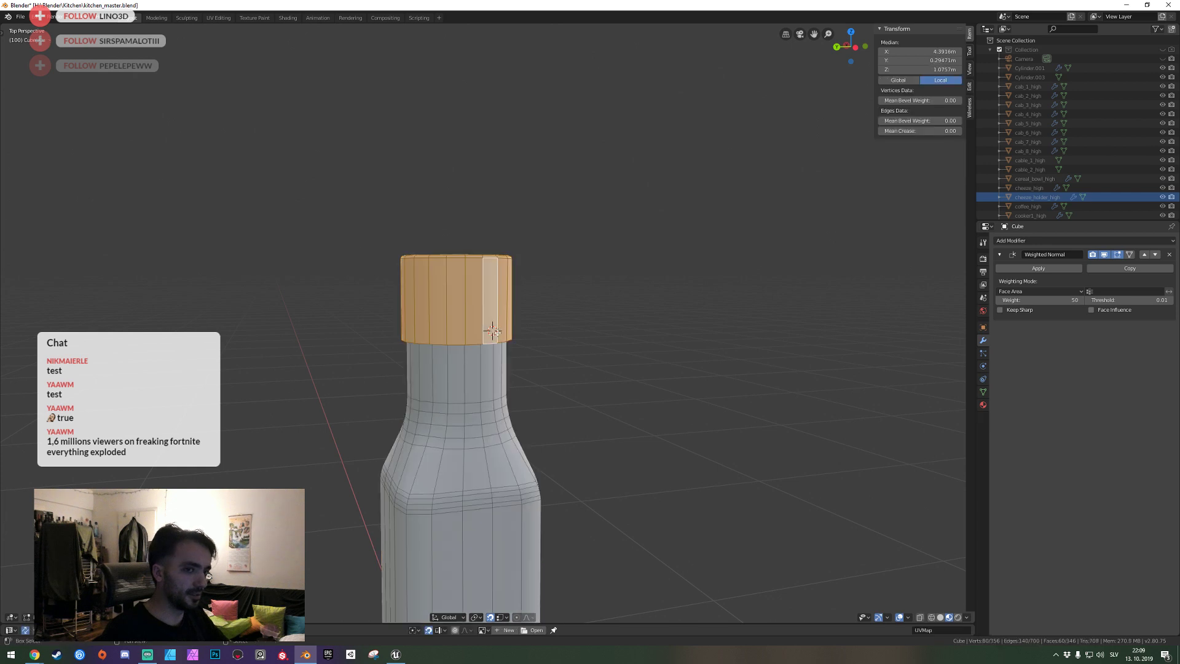
pyautogui.scroll(2, 489, 325)
pyautogui.scroll(3, 488, 323)
pyautogui.hotkey('alt', 'a')
pyautogui.keyDown('alt'); pyautogui.click(455, 201); pyautogui.keyUp('alt')
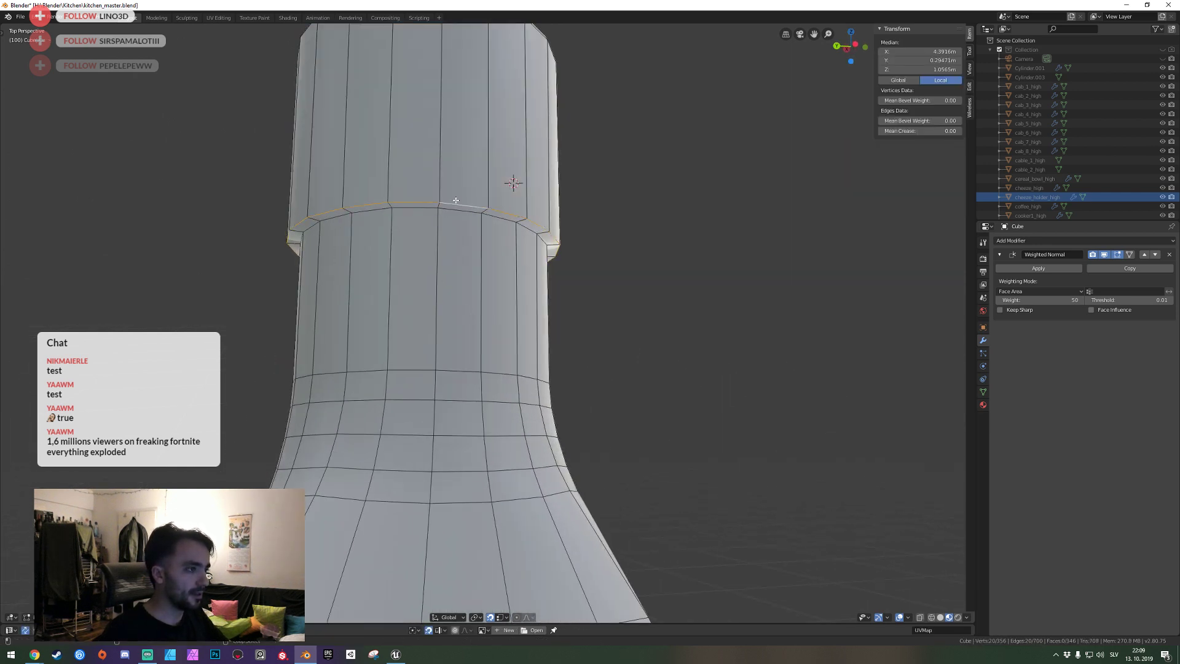
pyautogui.hotkey('ctrl', 'b')
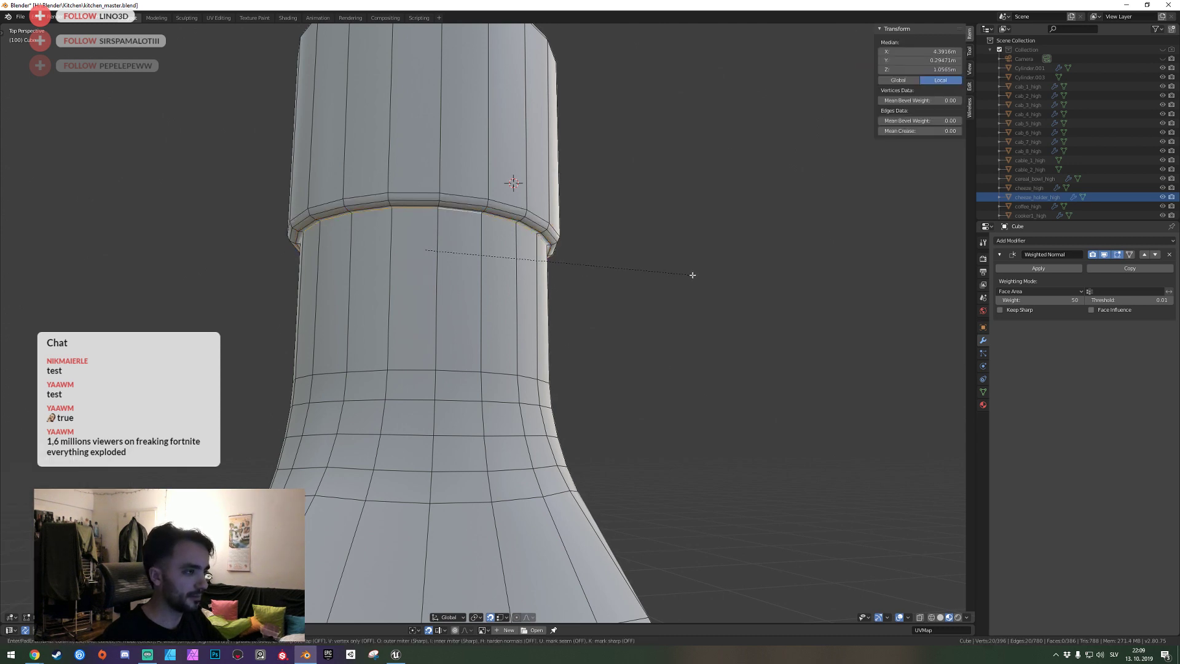
pyautogui.click(708, 280)
pyautogui.hotkey('shift', '`')
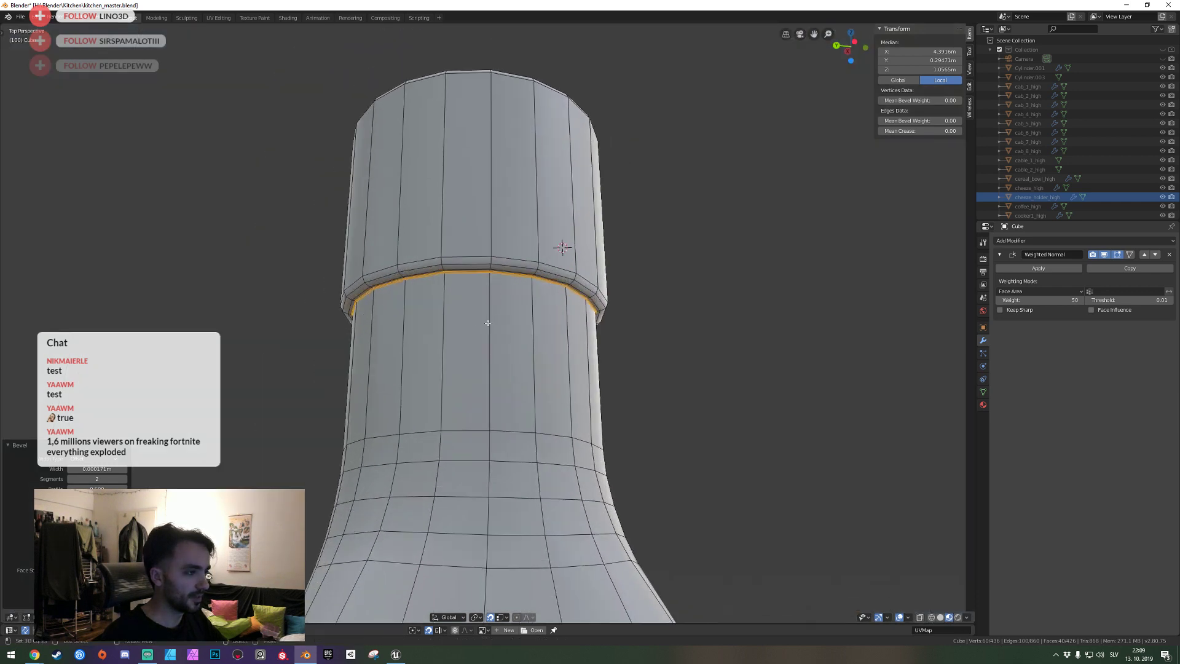
pyautogui.press('Tab')
pyautogui.hotkey('ctrl', 's')
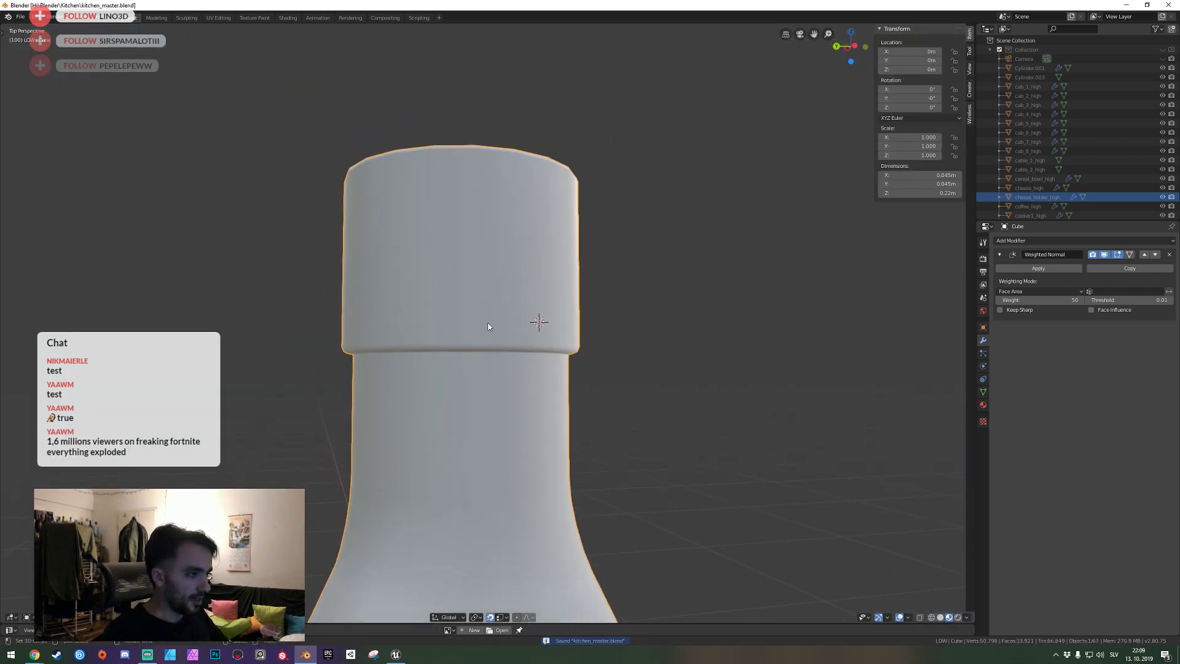
# Add two edge loops around the cap, then deselect them.
pyautogui.press('Tab')
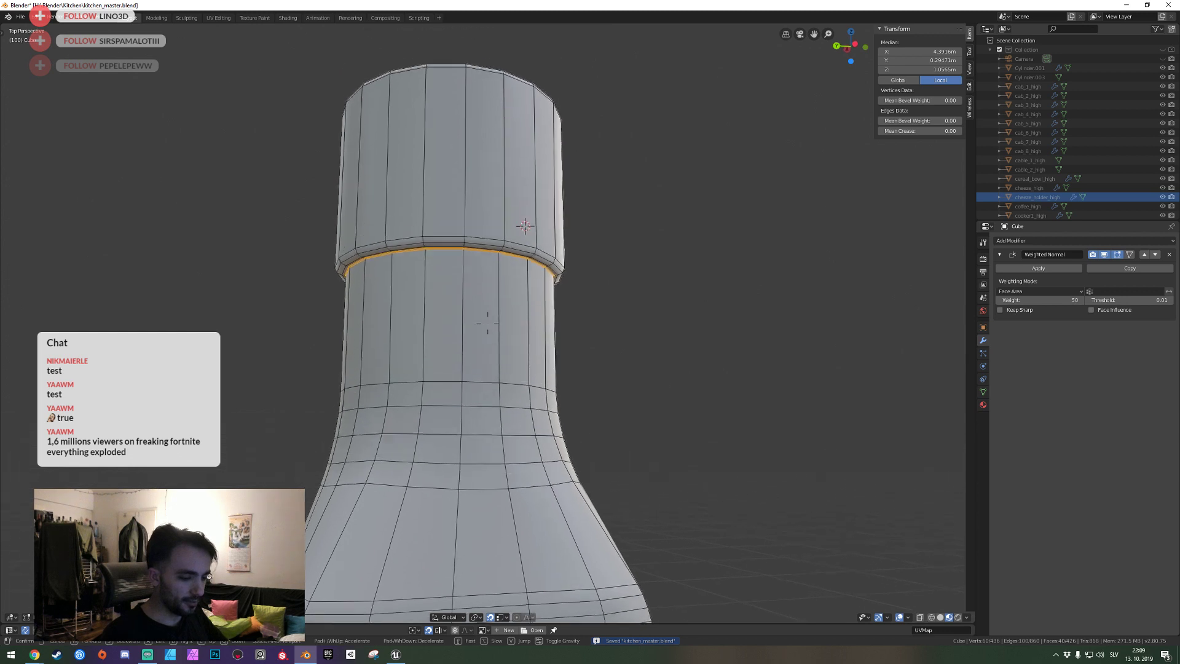
pyautogui.click(488, 234)
pyautogui.hotkey('alt', 'a')
pyautogui.scroll(1, 498, 196)
pyautogui.click(500, 200)
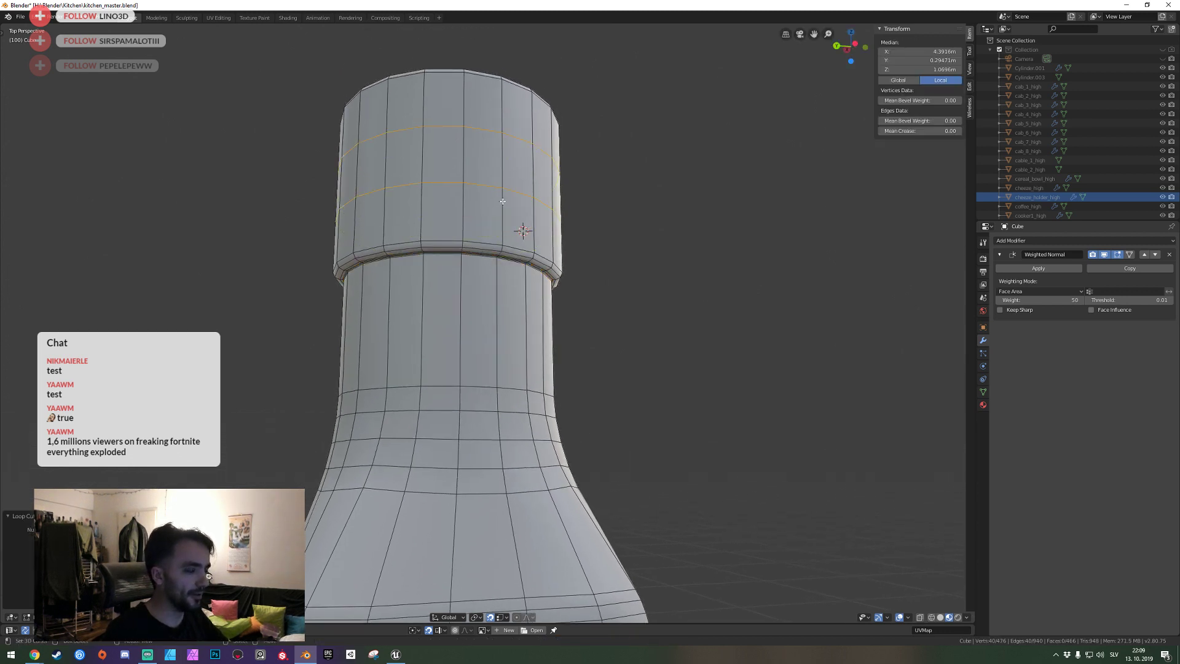
pyautogui.hotkey('shift', '`')
pyautogui.press('s')
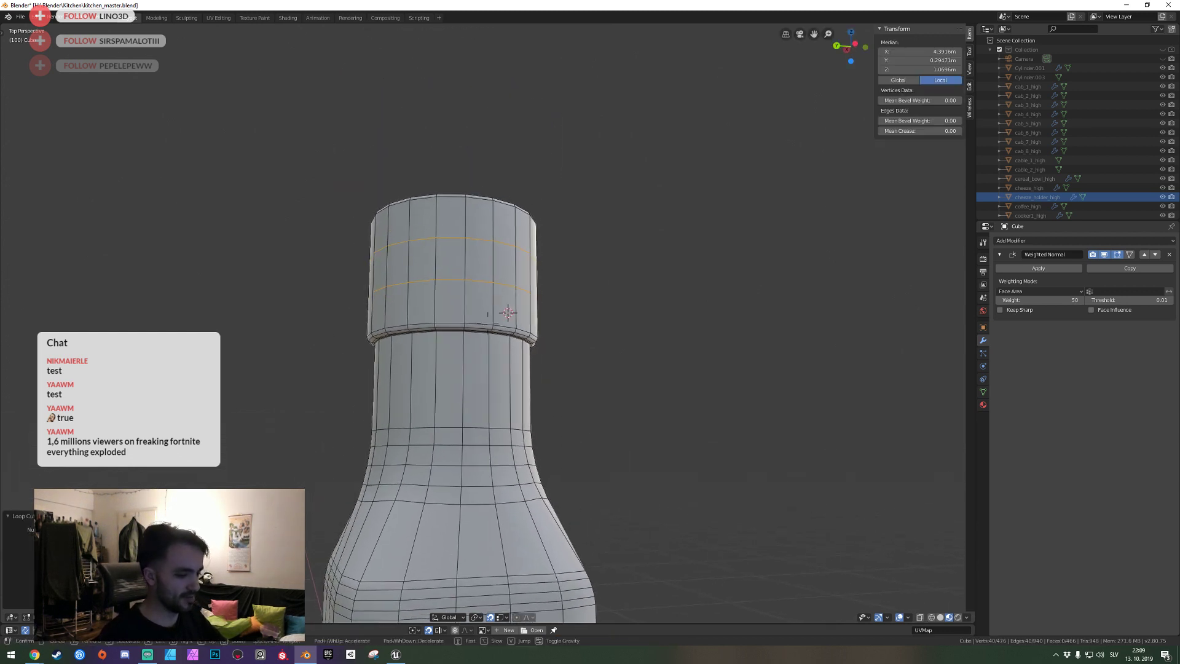
pyautogui.click(488, 323)
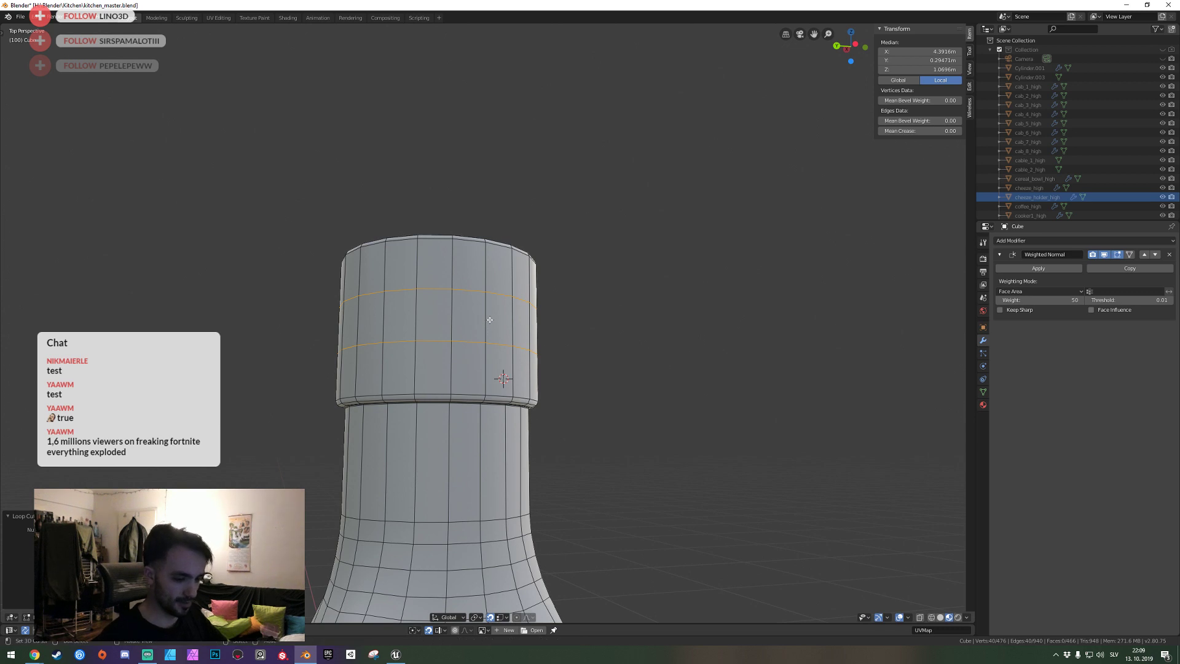
pyautogui.hotkey('alt', 'a')
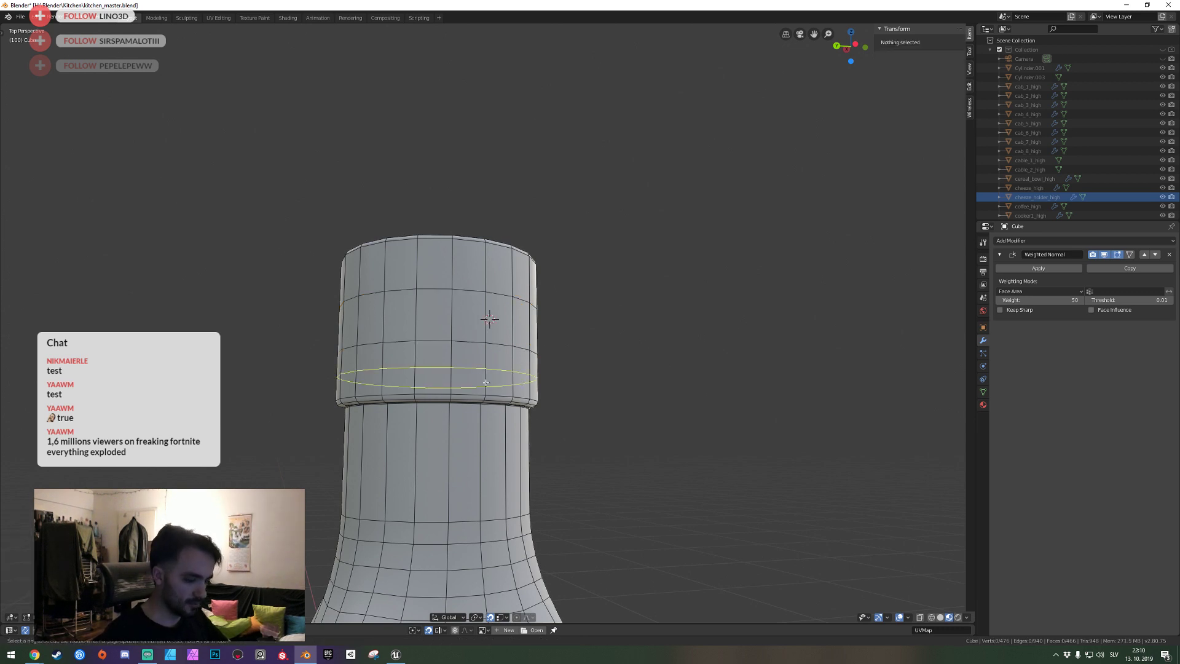
# Cut a new loop near the cap's base and position it vertically.
pyautogui.click(486, 382)
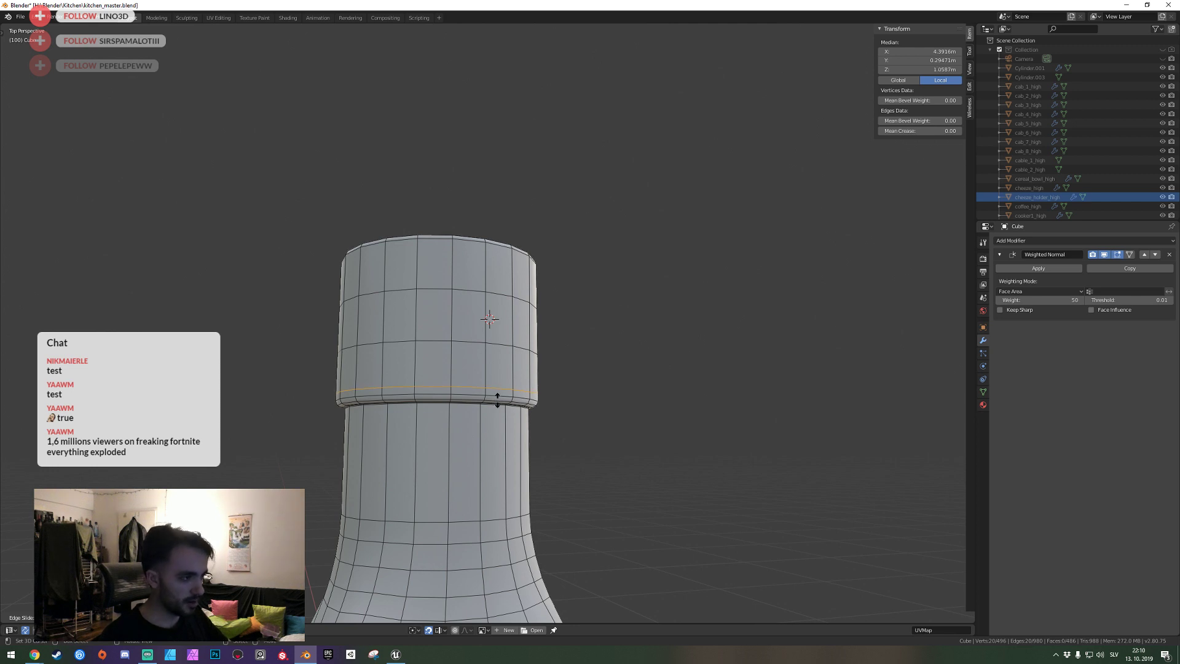
pyautogui.click(499, 400)
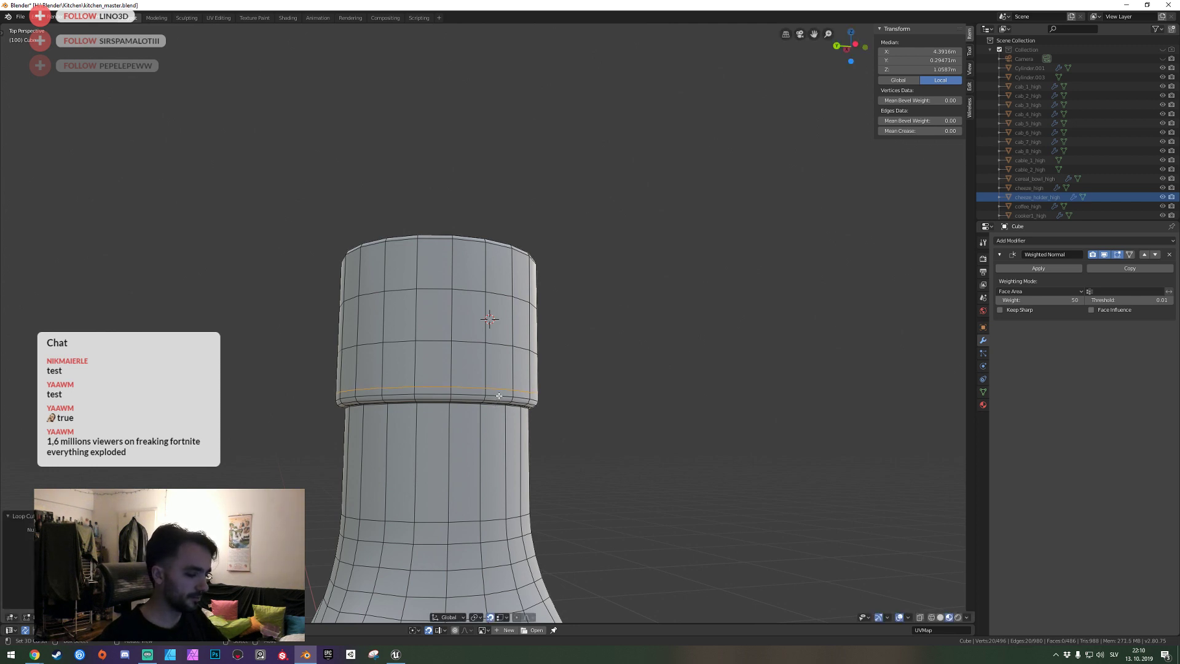
pyautogui.press('g')
pyautogui.press('z')
pyautogui.click(500, 388)
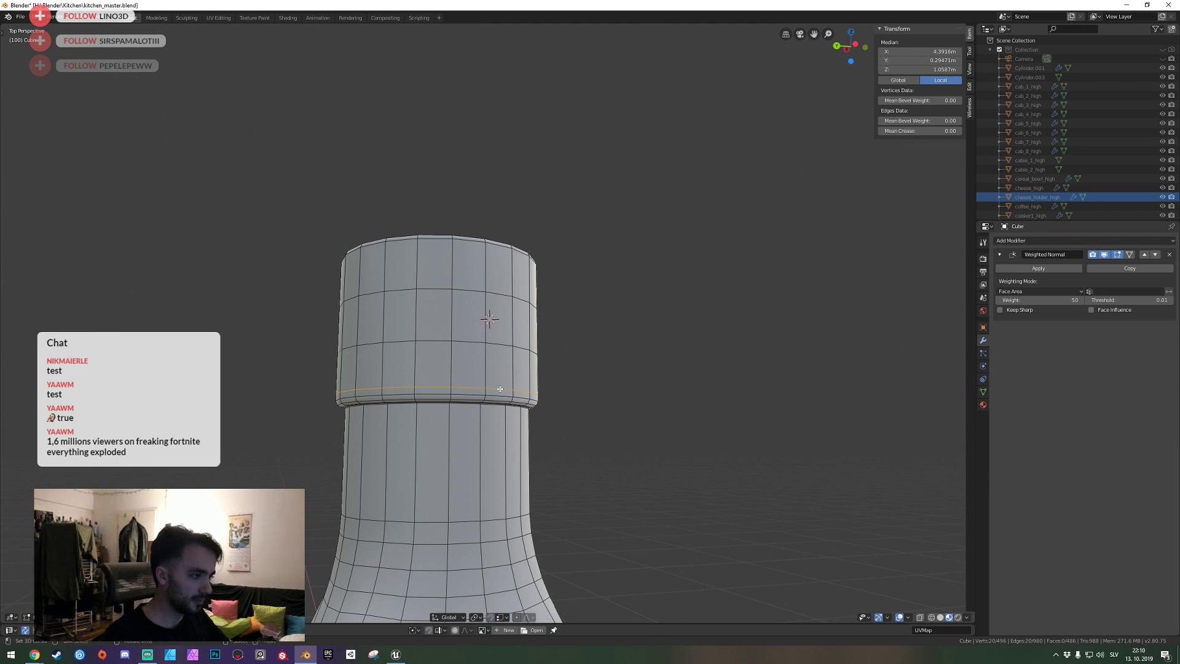
pyautogui.press('z')
pyautogui.click(584, 361)
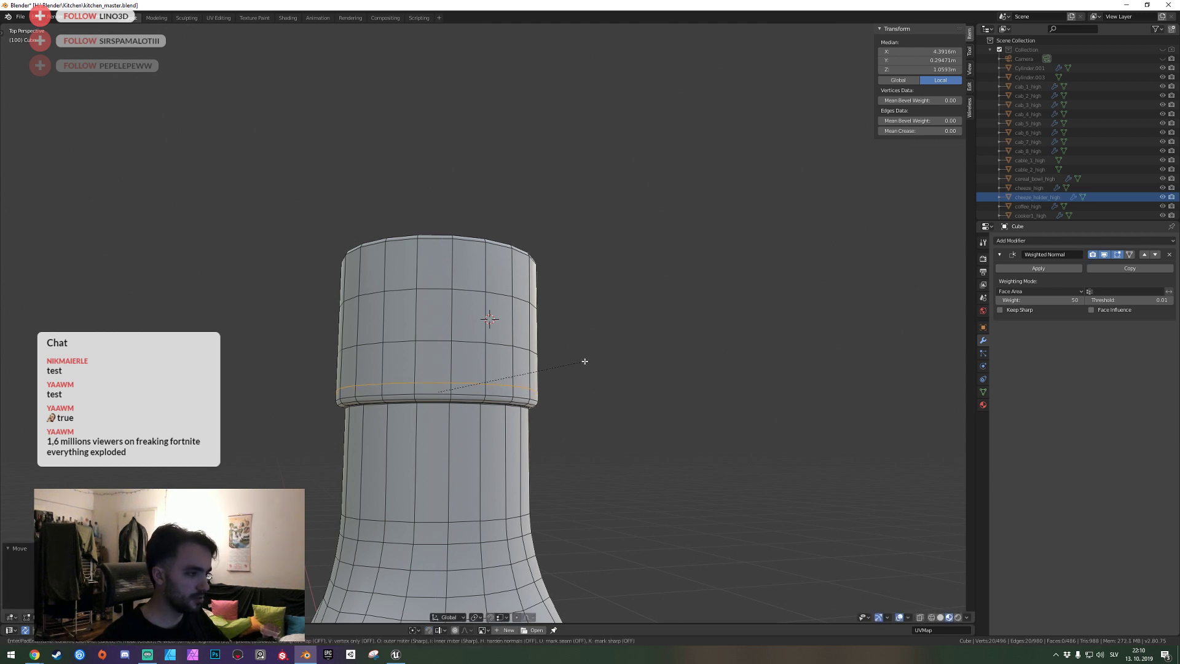
# Bevel the loop into a band, then extrude and scale it horizontally into a raised ridge.
pyautogui.hotkey('ctrl', 'b')
pyautogui.click(610, 365)
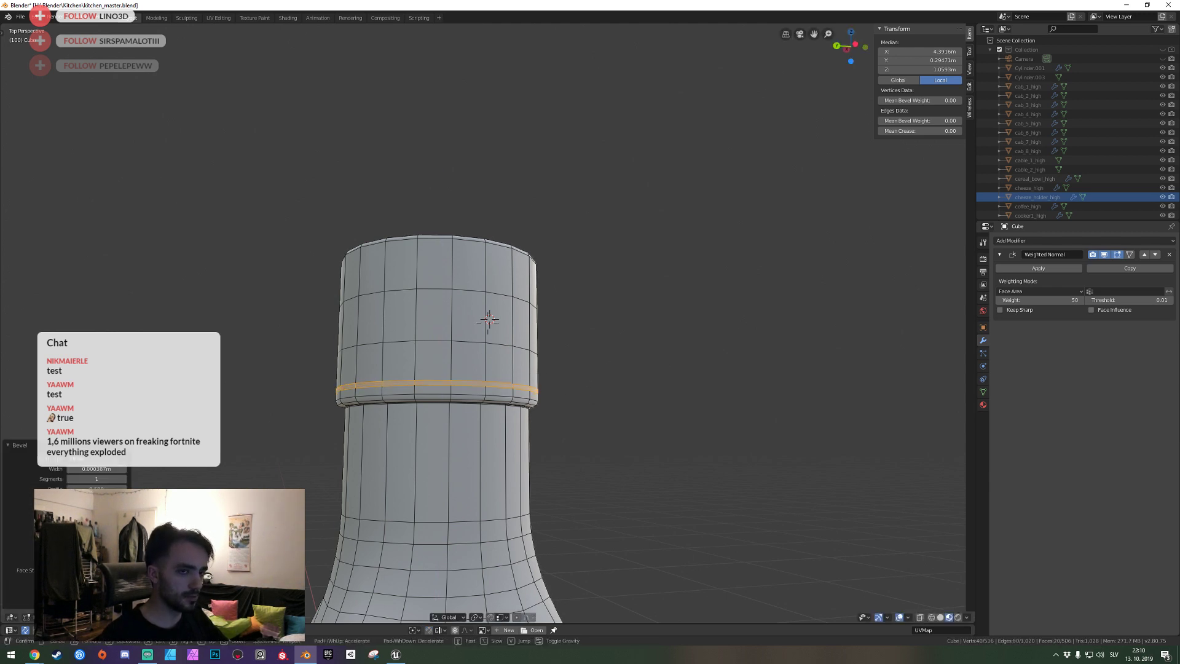
pyautogui.scroll(1, 496, 351)
pyautogui.scroll(1, 496, 351)
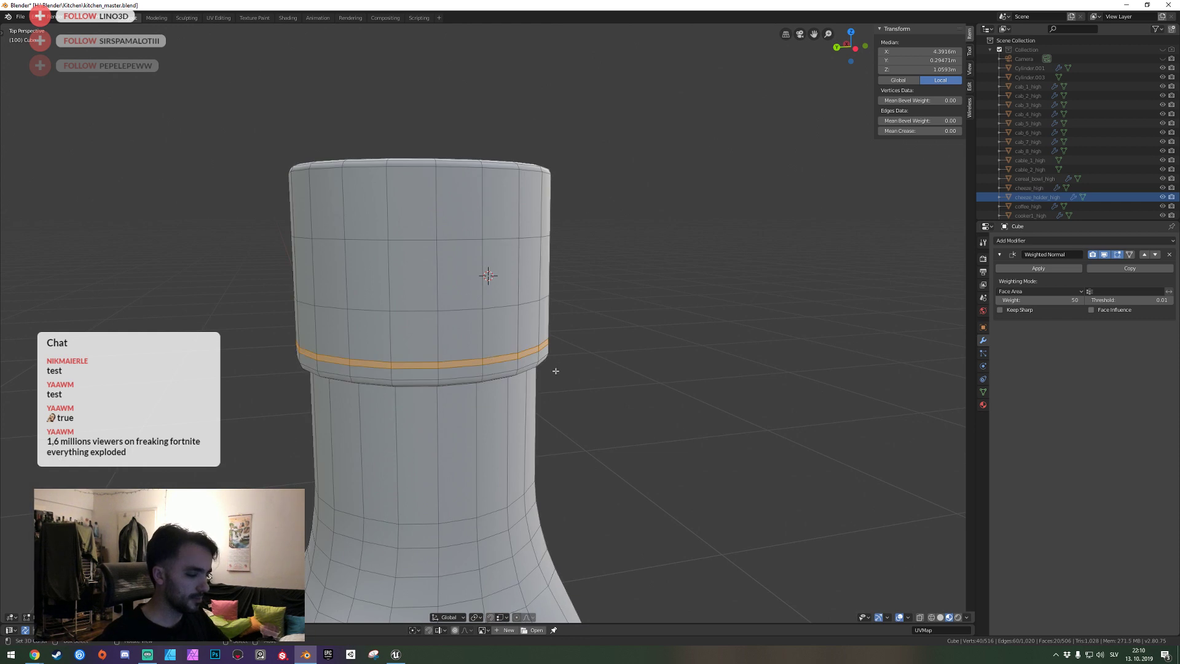
pyautogui.press('e')
pyautogui.press('s')
pyautogui.hotkey('shift', 'z')
pyautogui.click(524, 365)
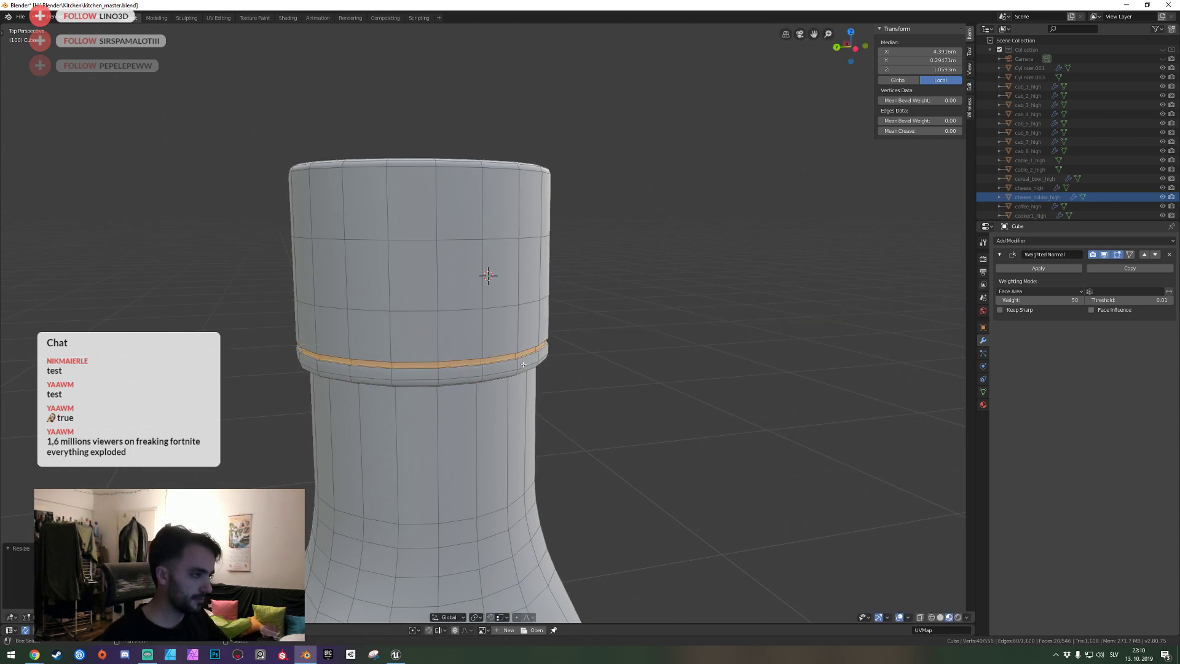
pyautogui.keyDown('shift'); pyautogui.moveTo(509, 305); pyautogui.dragTo(488, 323, button='middle'); pyautogui.keyUp('shift')
# Add a second ring above the first: loop cut, bevel, extrude and horizontal scale.
pyautogui.hotkey('ctrl', 'r')
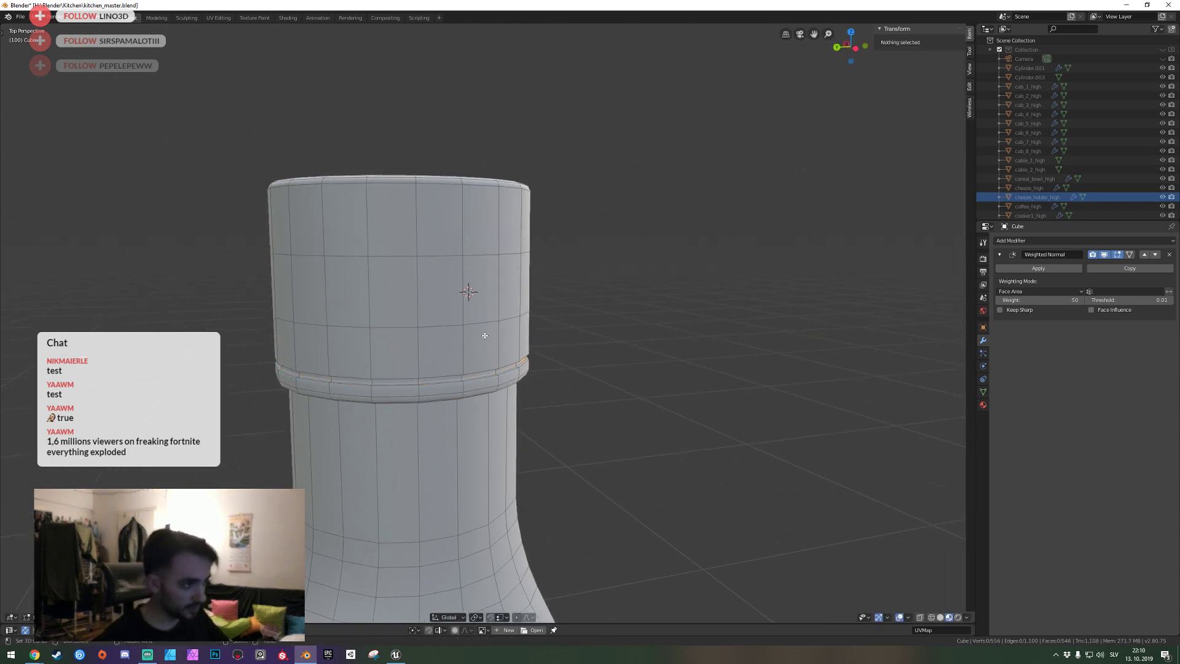
pyautogui.click(494, 348)
pyautogui.click(498, 359)
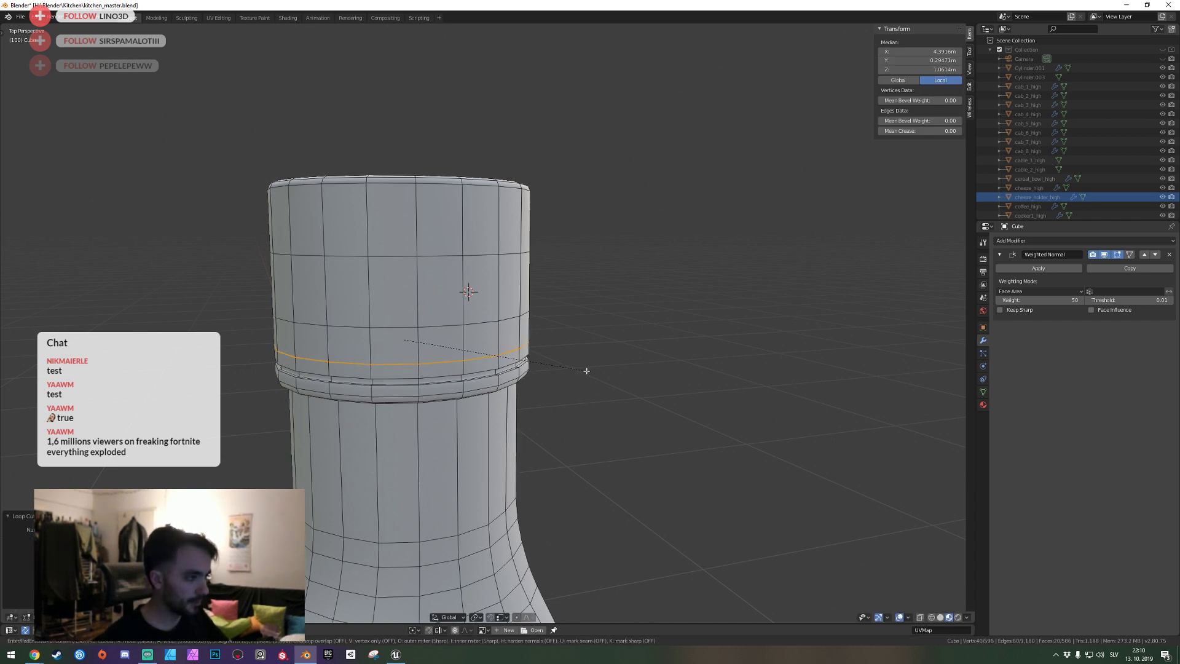
pyautogui.hotkey('ctrl', 'b')
pyautogui.click(607, 374)
pyautogui.press('e')
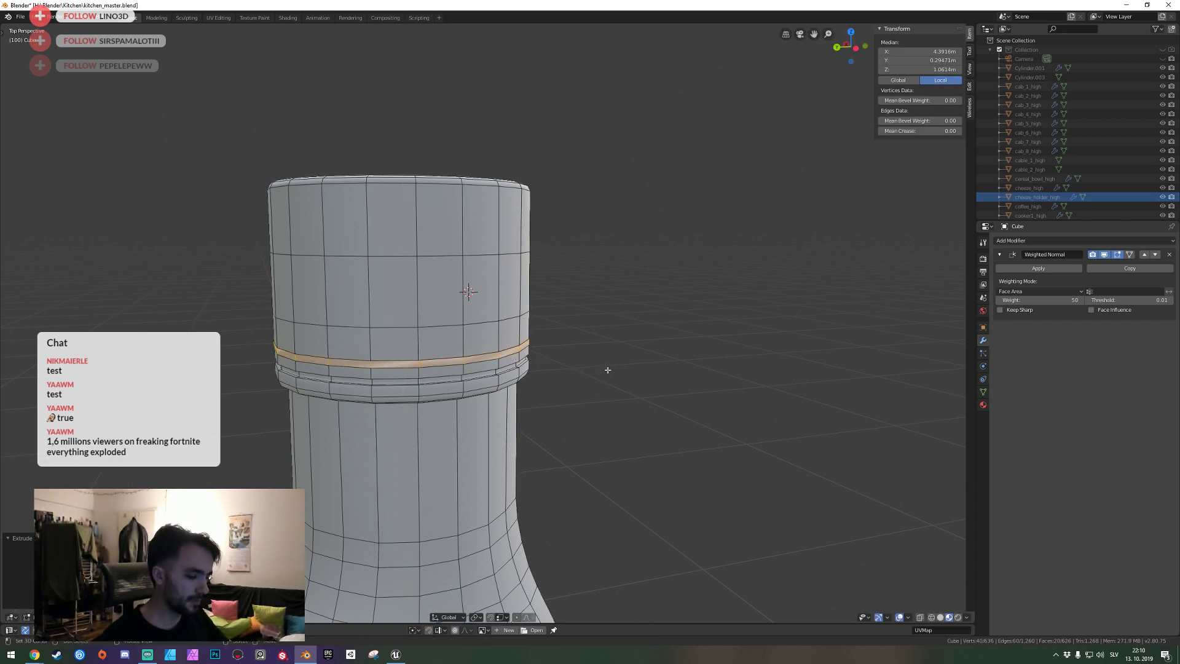
pyautogui.press('s')
pyautogui.hotkey('shift', 'z')
pyautogui.click(540, 363)
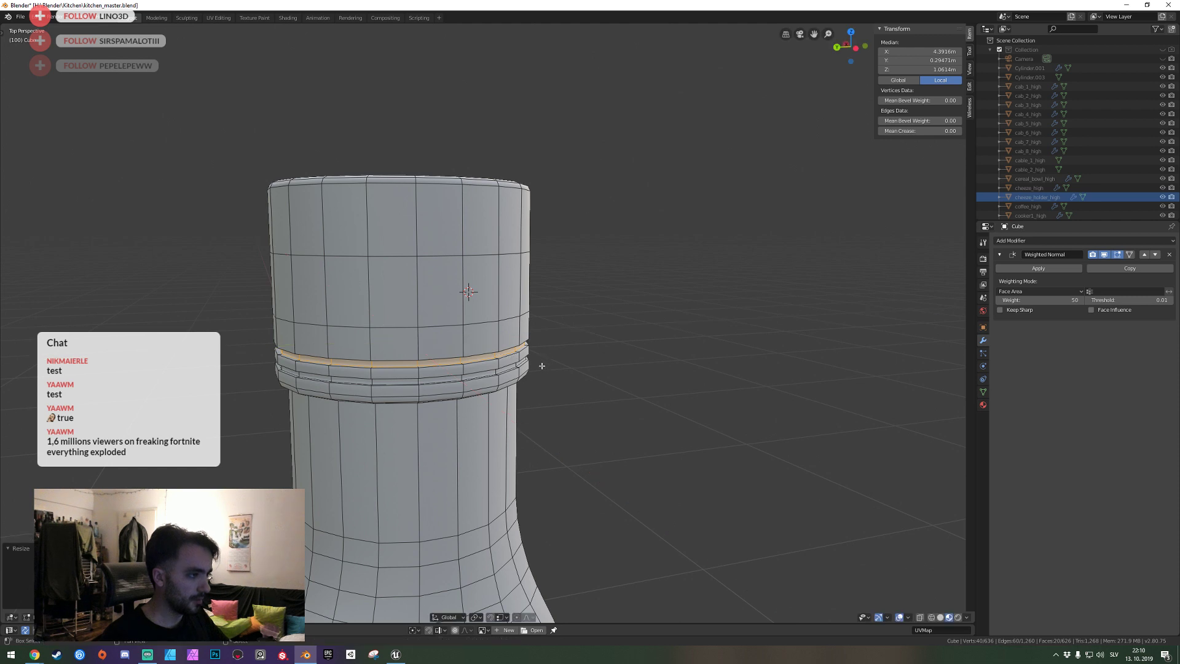
pyautogui.press('s')
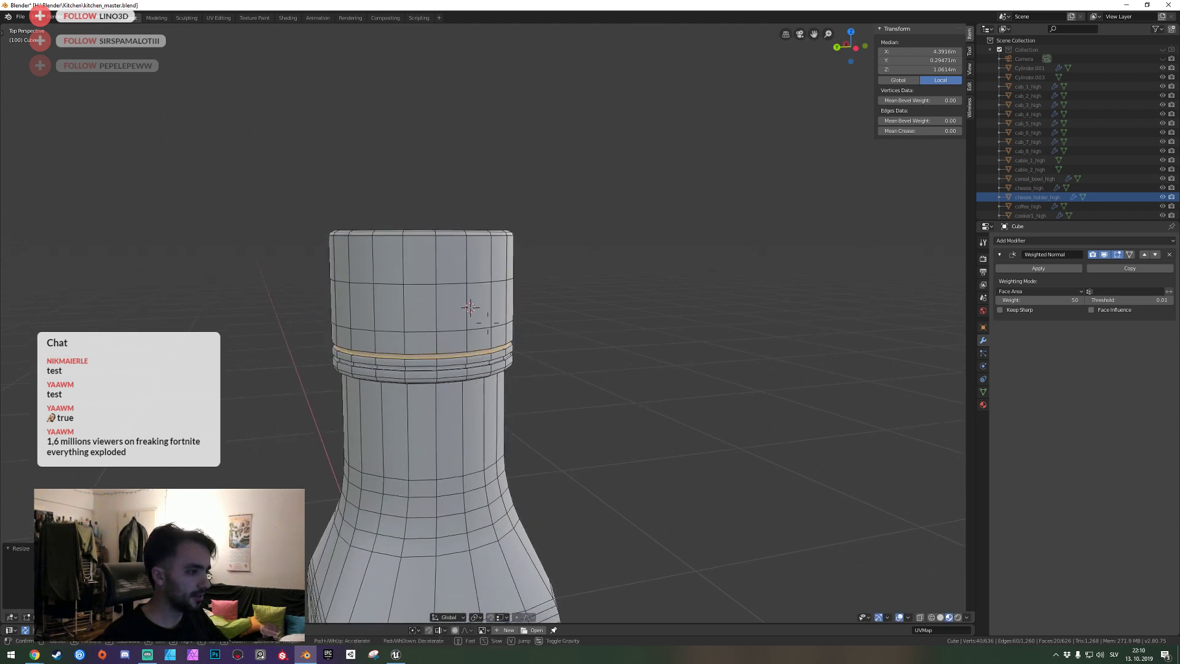
pyautogui.press('w')
# Check the rings in object mode, dismiss the Apply menu, and return to mesh editing.
pyautogui.press('Tab')
pyautogui.hotkey('ctrl', 'a')
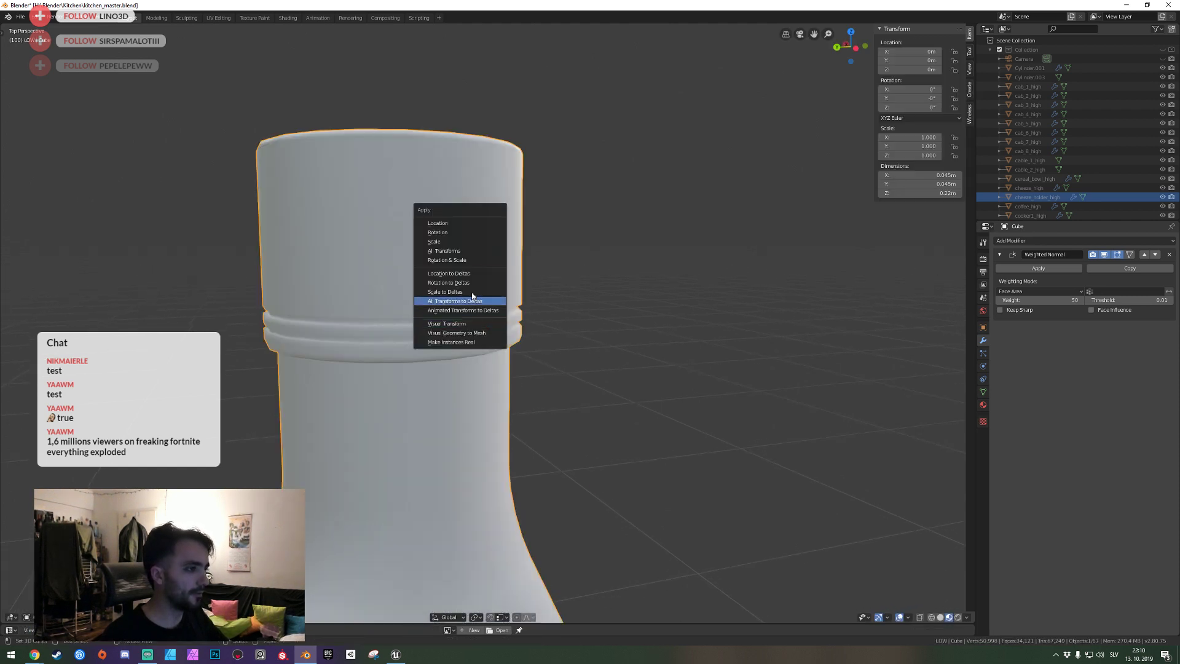
pyautogui.hotkey('ctrl', 'a')
pyautogui.click(435, 337)
pyautogui.press('Tab')
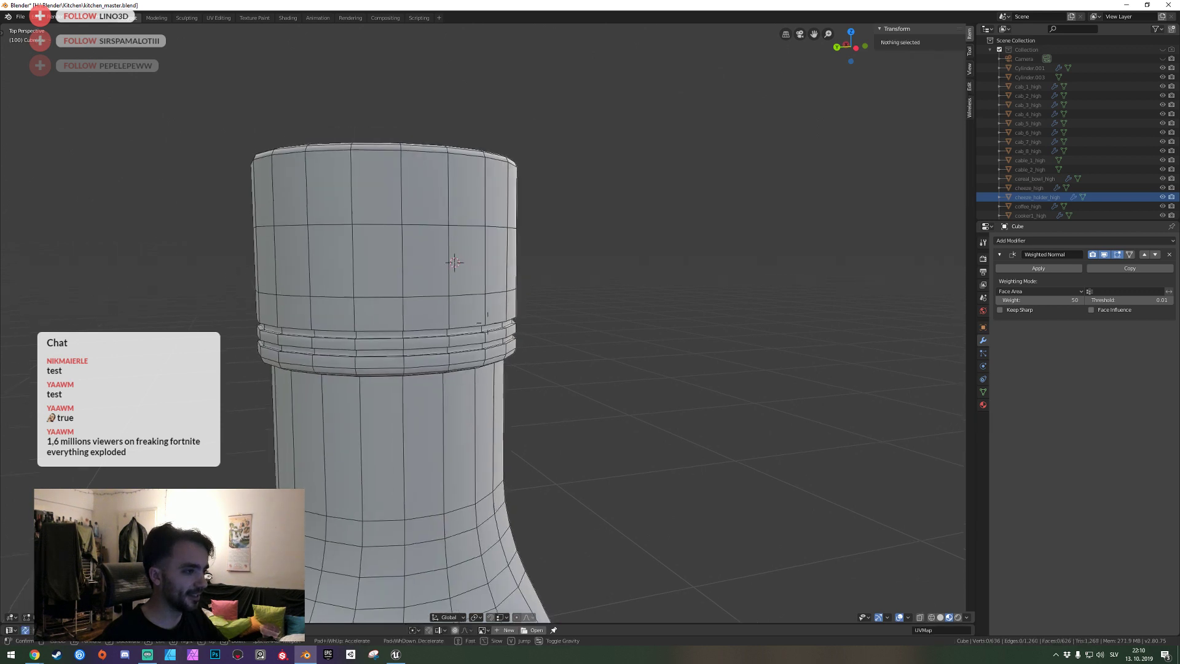
pyautogui.scroll(3, 490, 324)
pyautogui.scroll(3, 478, 283)
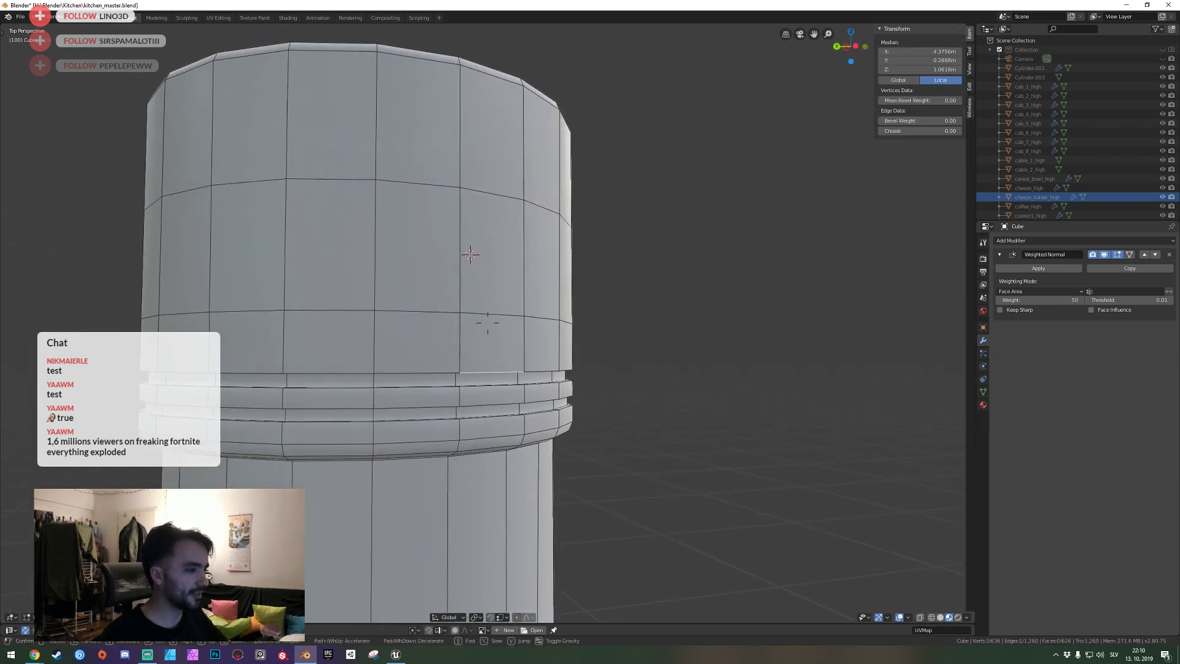
# Select the adjoining ring loops and bevel them into doubled groove lines.
pyautogui.keyDown('alt'); pyautogui.click(467, 250); pyautogui.keyUp('alt')
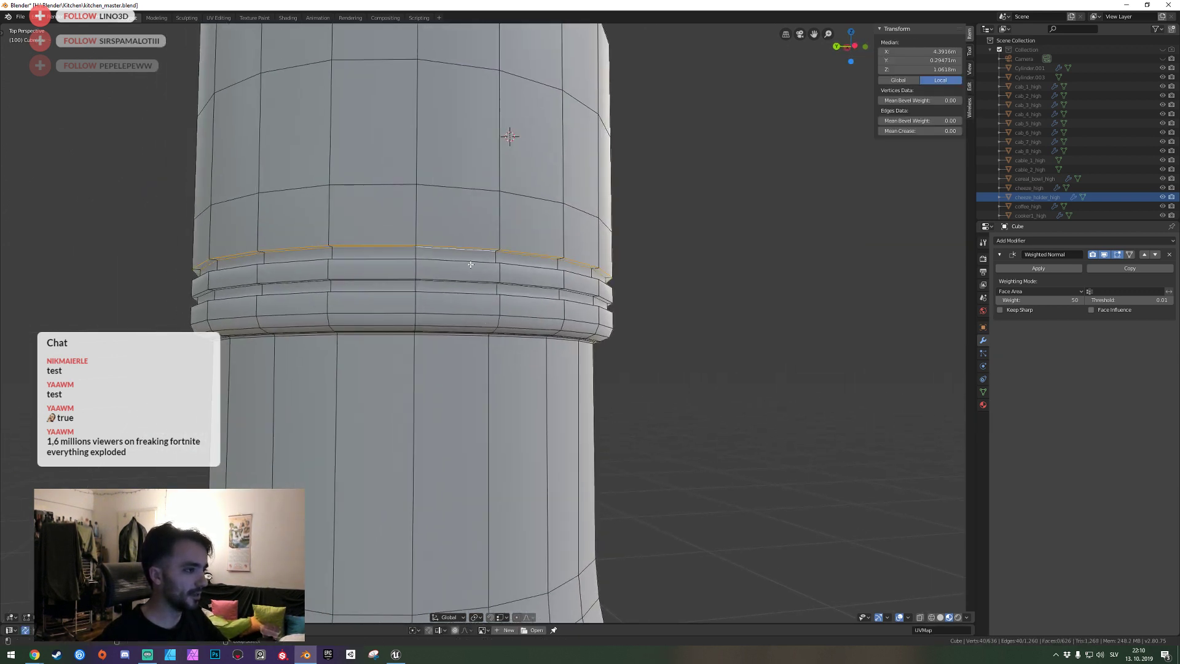
pyautogui.scroll(1, 488, 319)
pyautogui.scroll(1, 488, 318)
pyautogui.scroll(2, 501, 332)
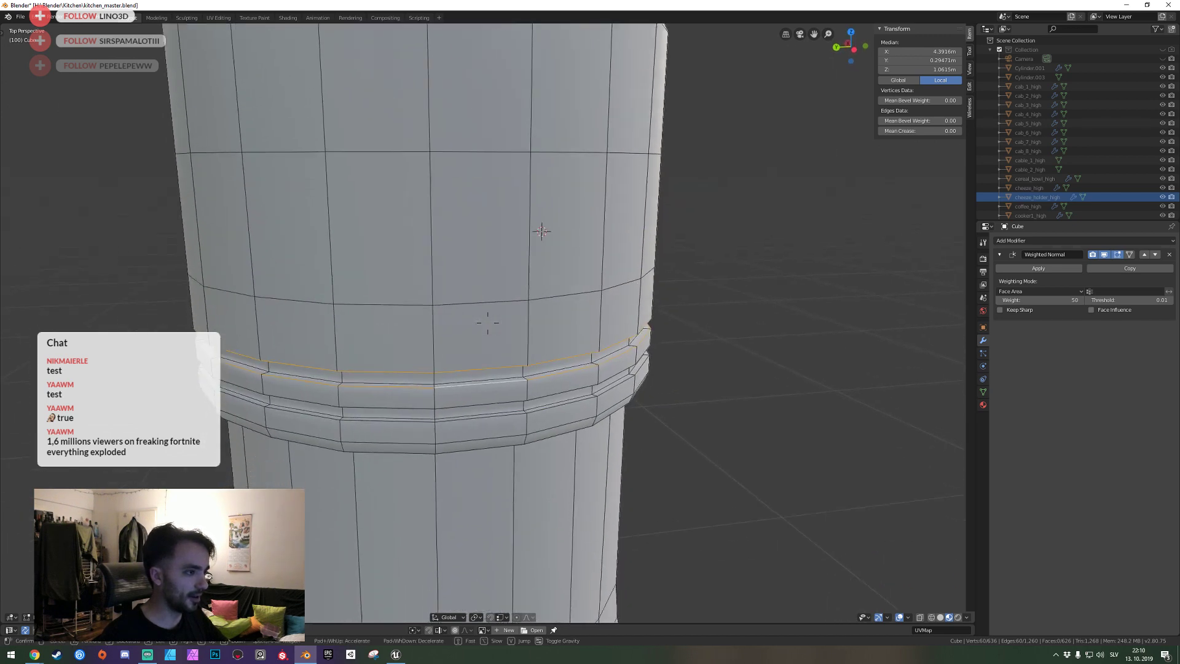
pyautogui.scroll(3, 470, 366)
pyautogui.scroll(-3, 467, 356)
pyautogui.moveTo(467, 357); pyautogui.dragTo(488, 324, button='middle')
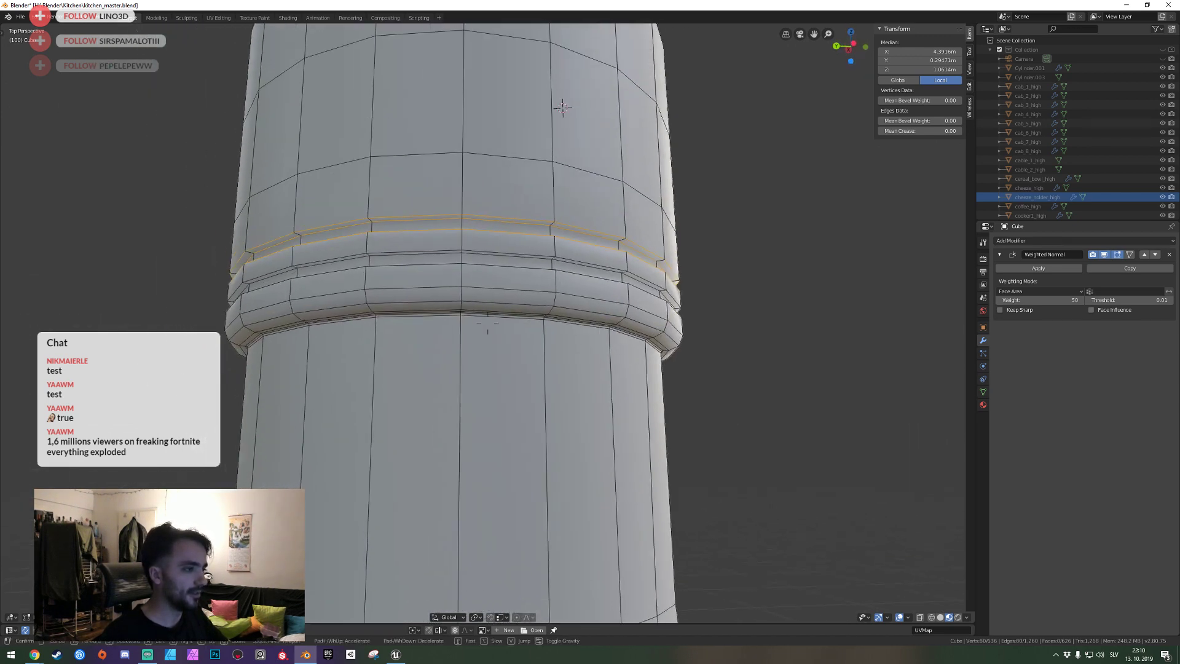
pyautogui.scroll(3, 488, 324)
pyautogui.keyDown('alt'); pyautogui.keyDown('shift'); pyautogui.click(492, 277); pyautogui.keyUp('shift'); pyautogui.keyUp('alt')
pyautogui.hotkey('shift', '`')
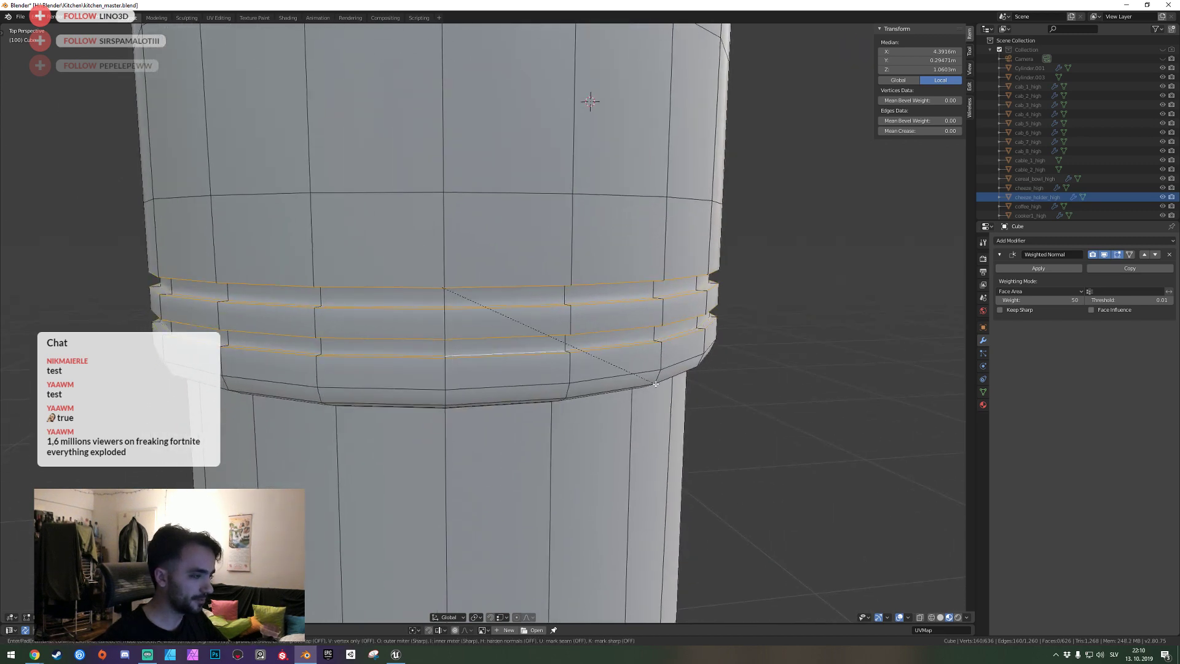
pyautogui.hotkey('ctrl', 'b')
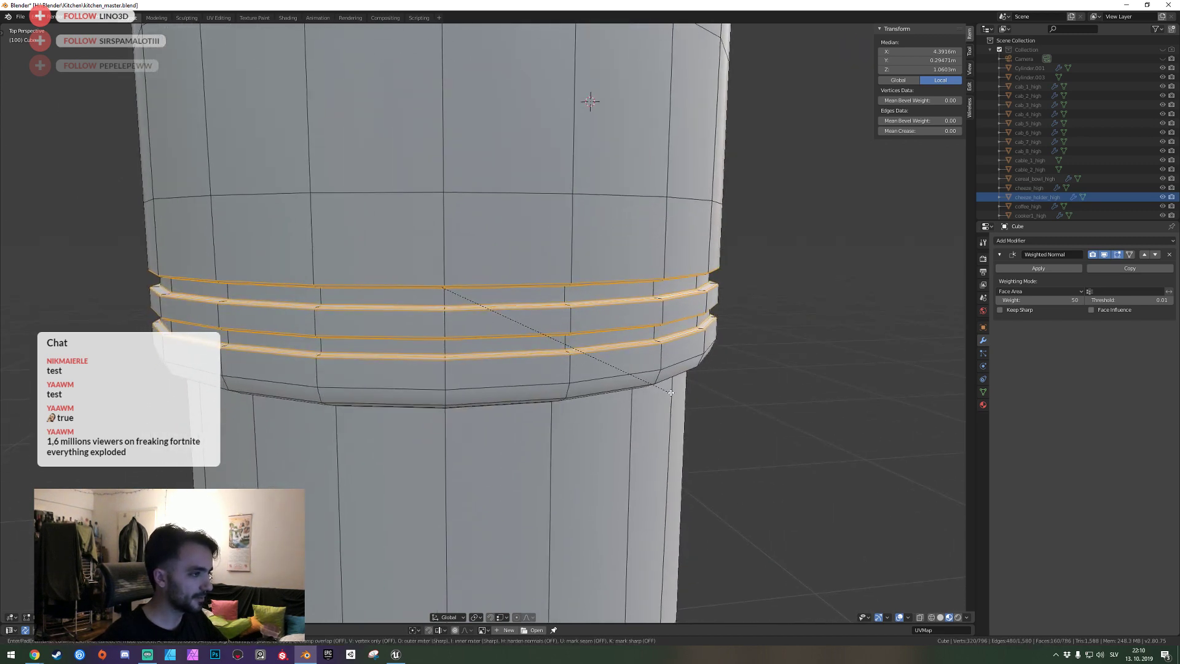
pyautogui.click(681, 394)
# Review the doubled grooves in object mode, then re-enter Edit Mode.
pyautogui.press('Tab')
pyautogui.hotkey('shift', '`')
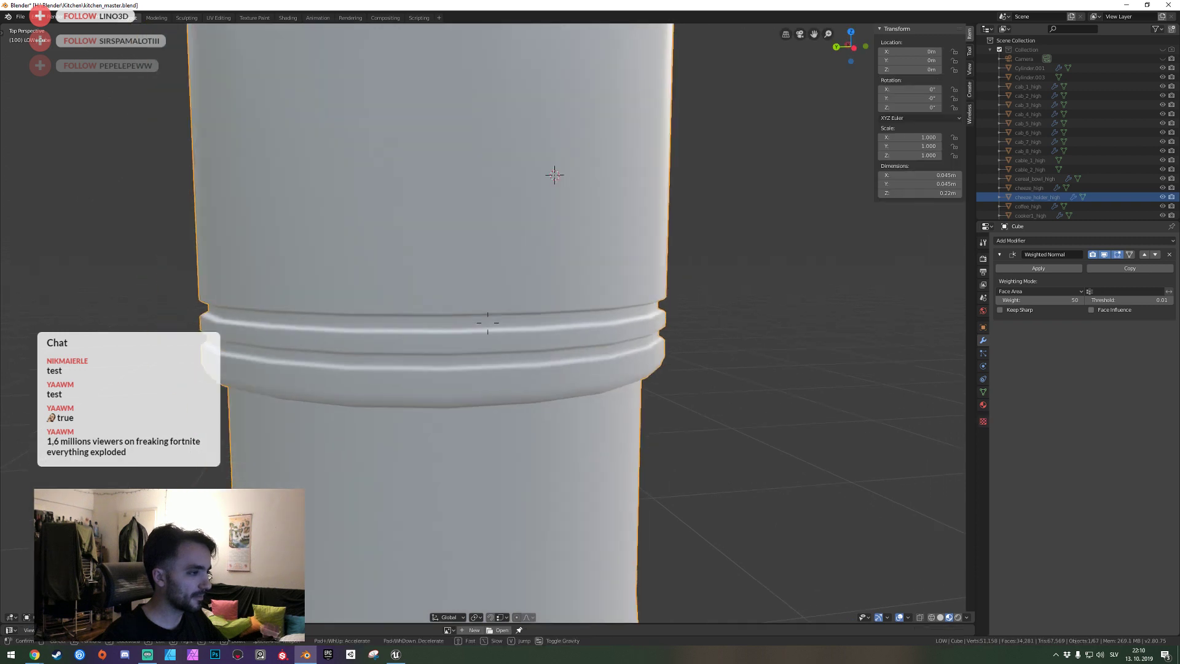
pyautogui.press('s')
pyautogui.click(488, 326)
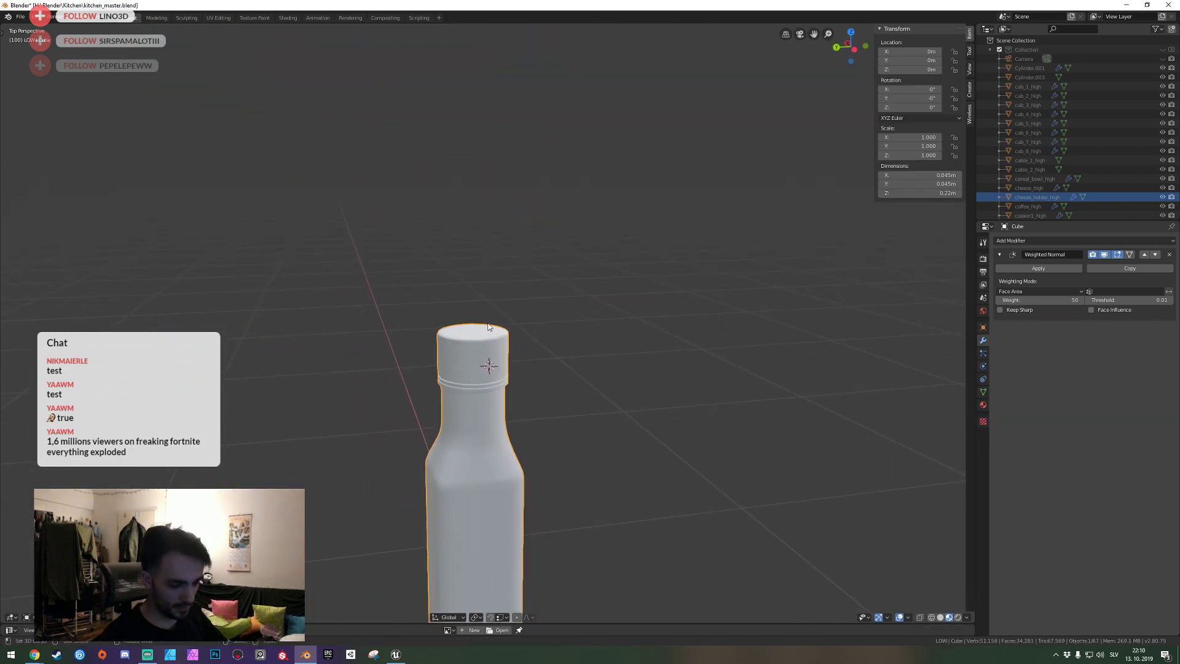
pyautogui.scroll(2, 489, 327)
pyautogui.scroll(2, 489, 327)
pyautogui.scroll(2, 489, 326)
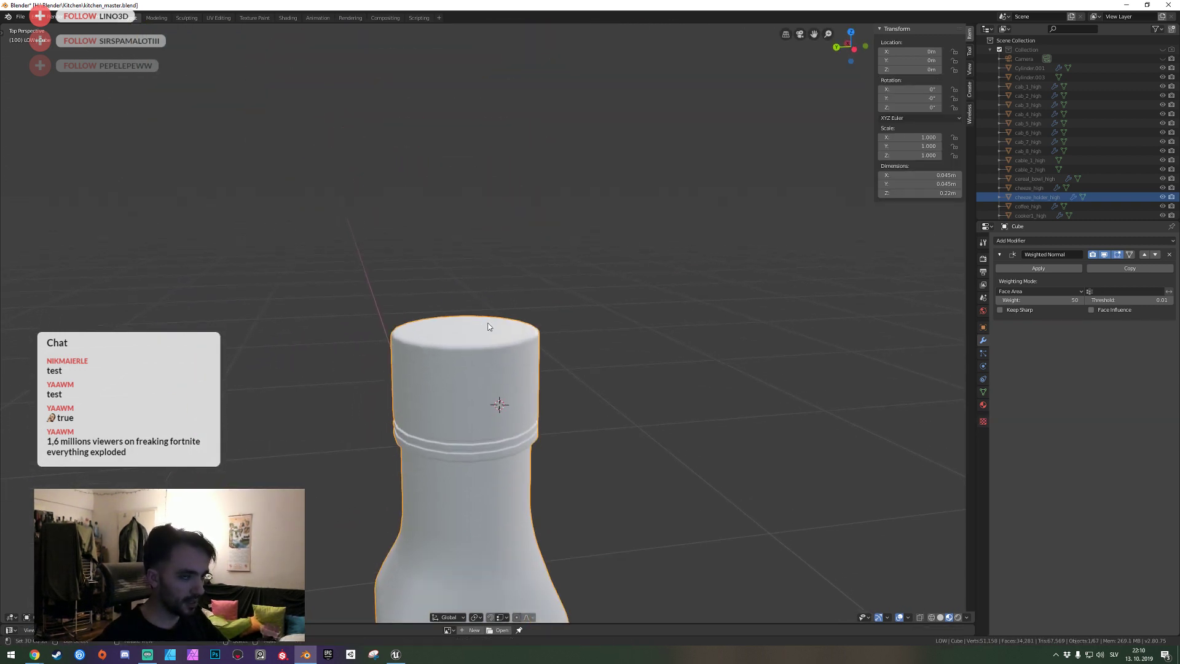
pyautogui.click(487, 322)
pyautogui.press('Tab')
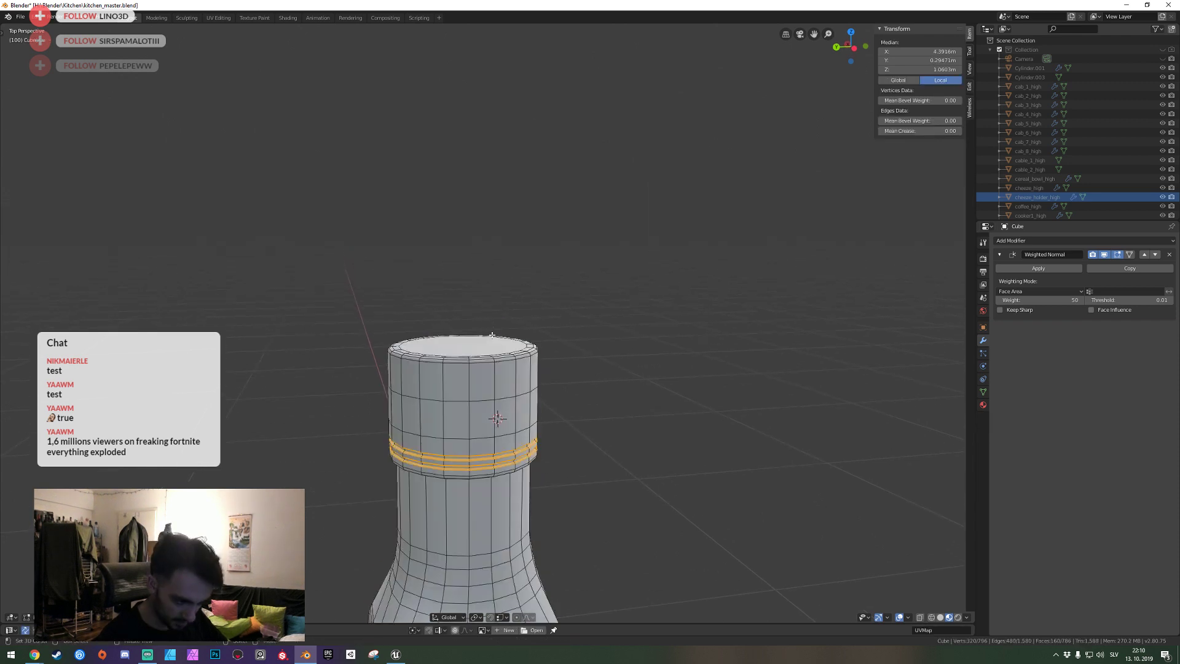
# Extrude the cap's face band and scale it slightly outward, horizontally only.
pyautogui.hotkey('alt', 'a')
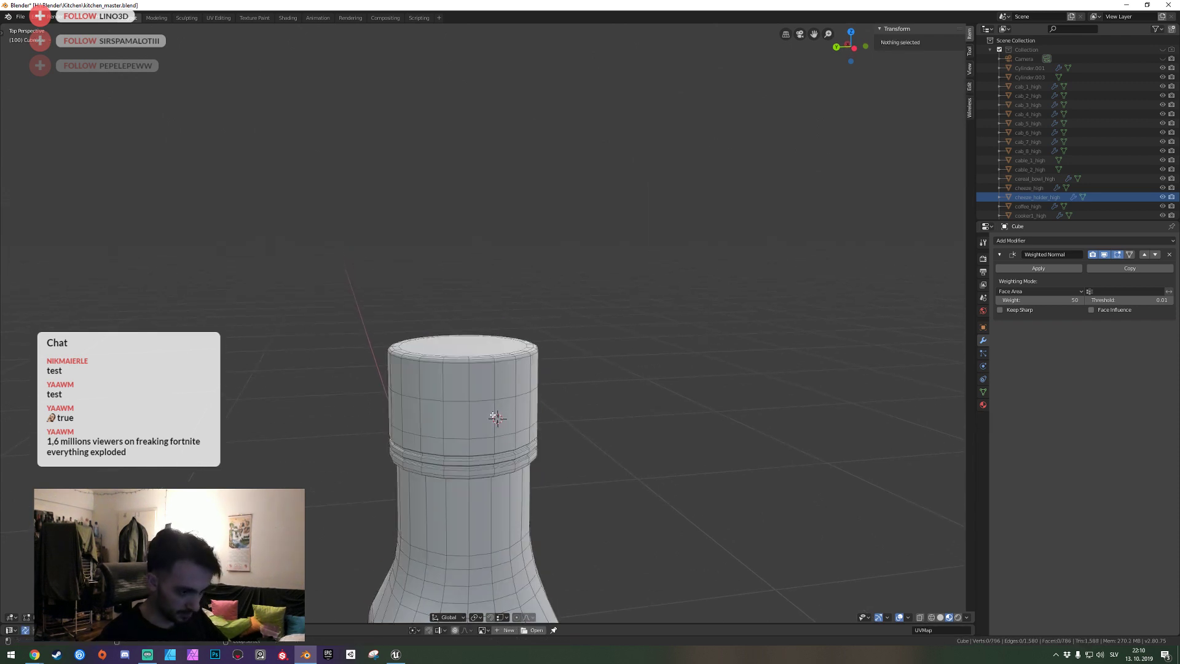
pyautogui.keyDown('alt'); pyautogui.click(496, 417); pyautogui.keyUp('alt')
pyautogui.press('e')
pyautogui.press('s')
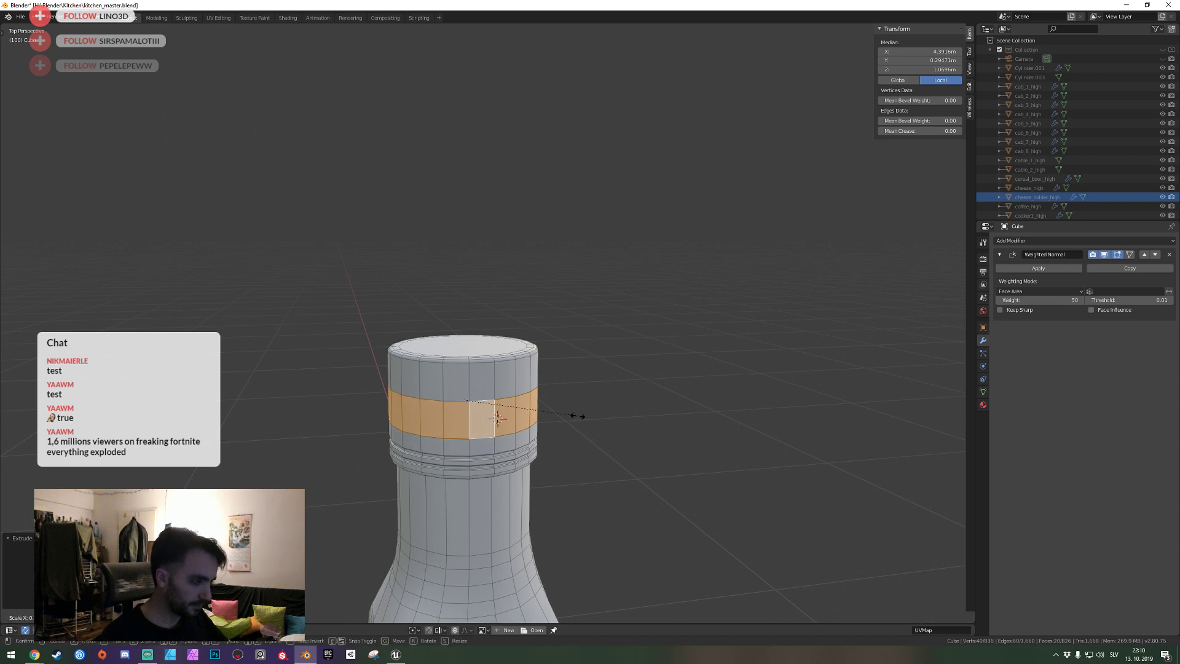
pyautogui.hotkey('shift', 'z')
pyautogui.click(627, 418)
pyautogui.moveTo(628, 419); pyautogui.dragTo(475, 343, button='middle')
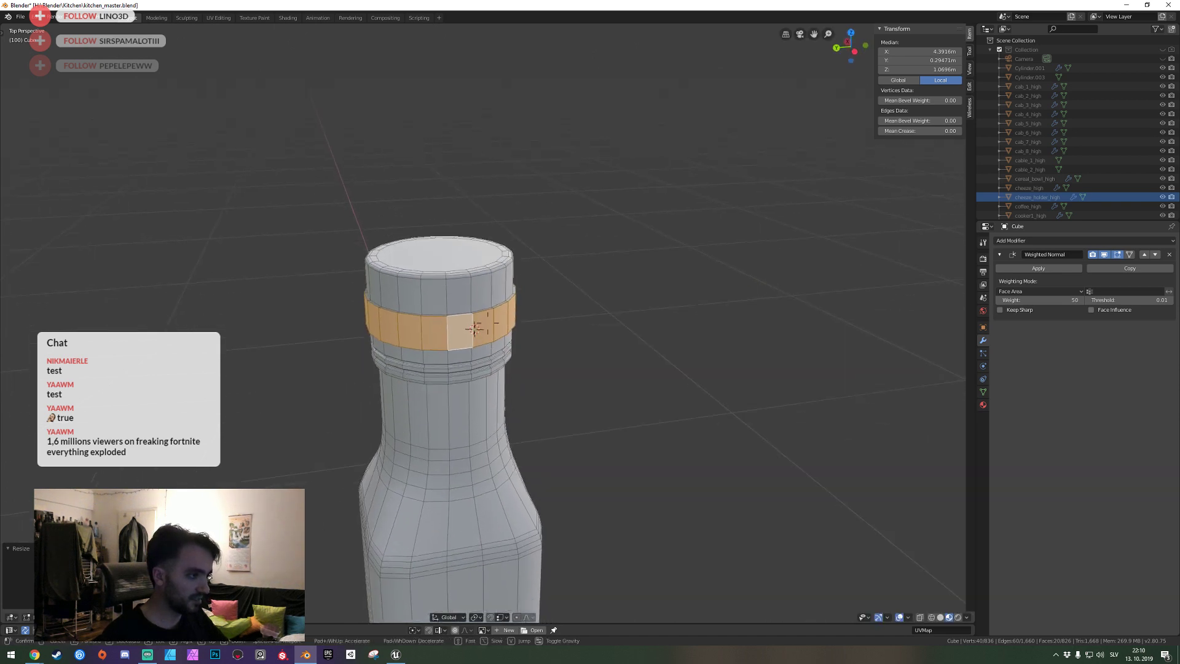
# Bevel the raised band's top and bottom edge loops.
pyautogui.hotkey('ctrl', '2')
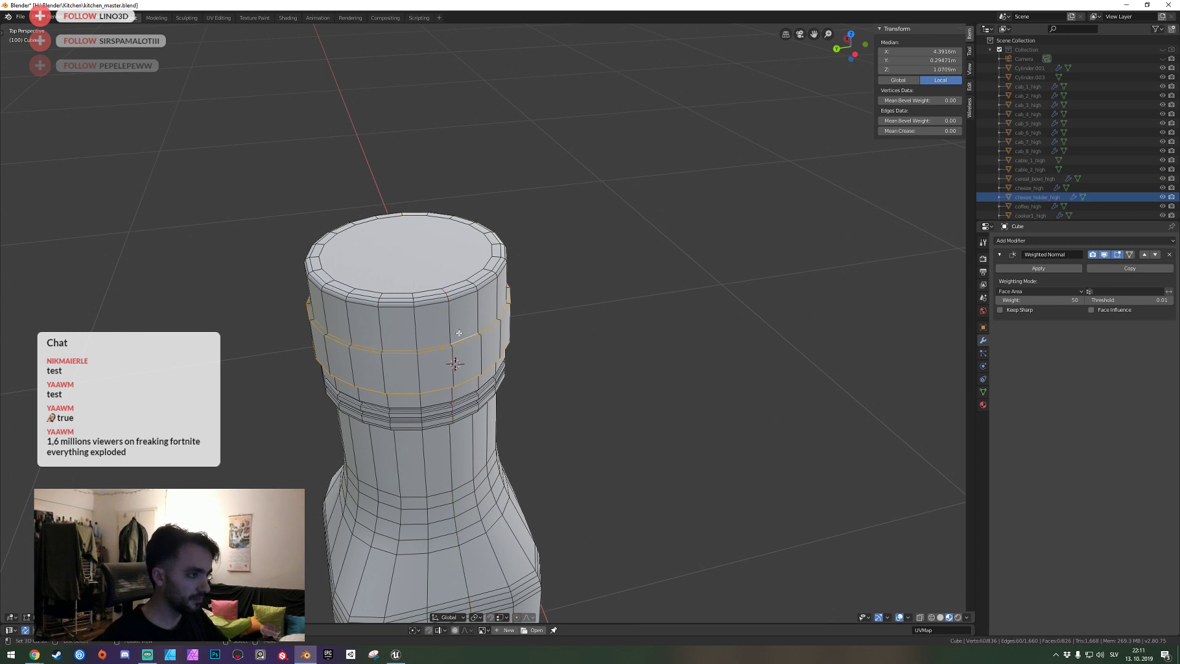
pyautogui.moveTo(458, 332); pyautogui.dragTo(501, 287, button='middle')
pyautogui.scroll(3, 500, 287)
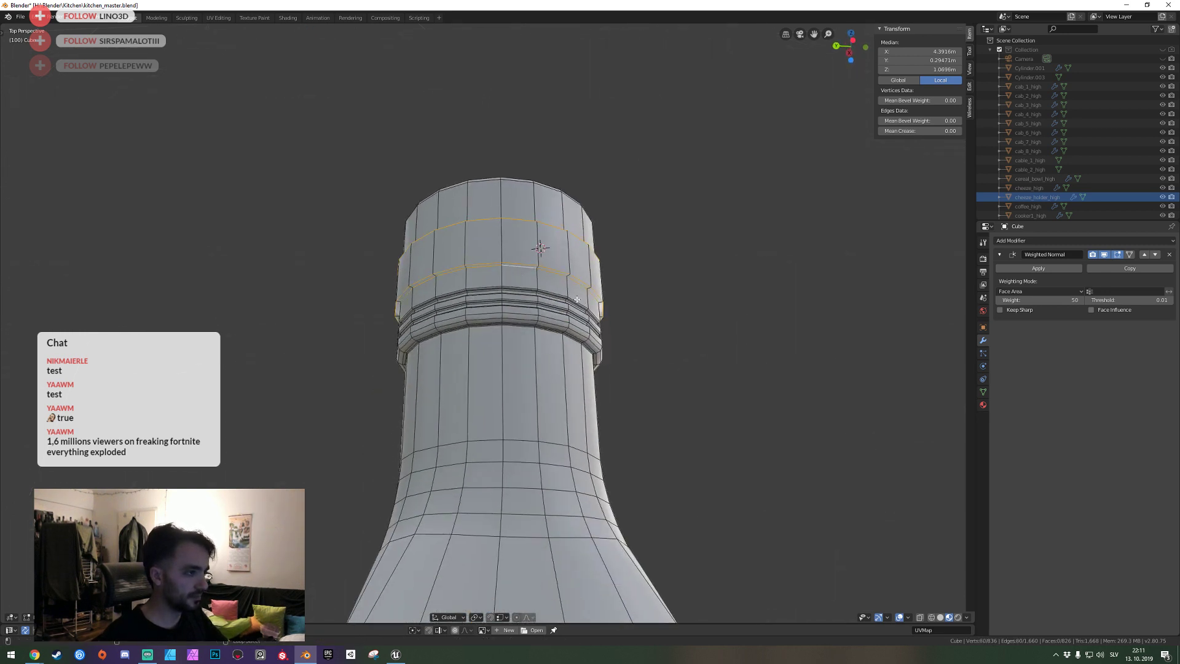
pyautogui.hotkey('ctrl', 'b')
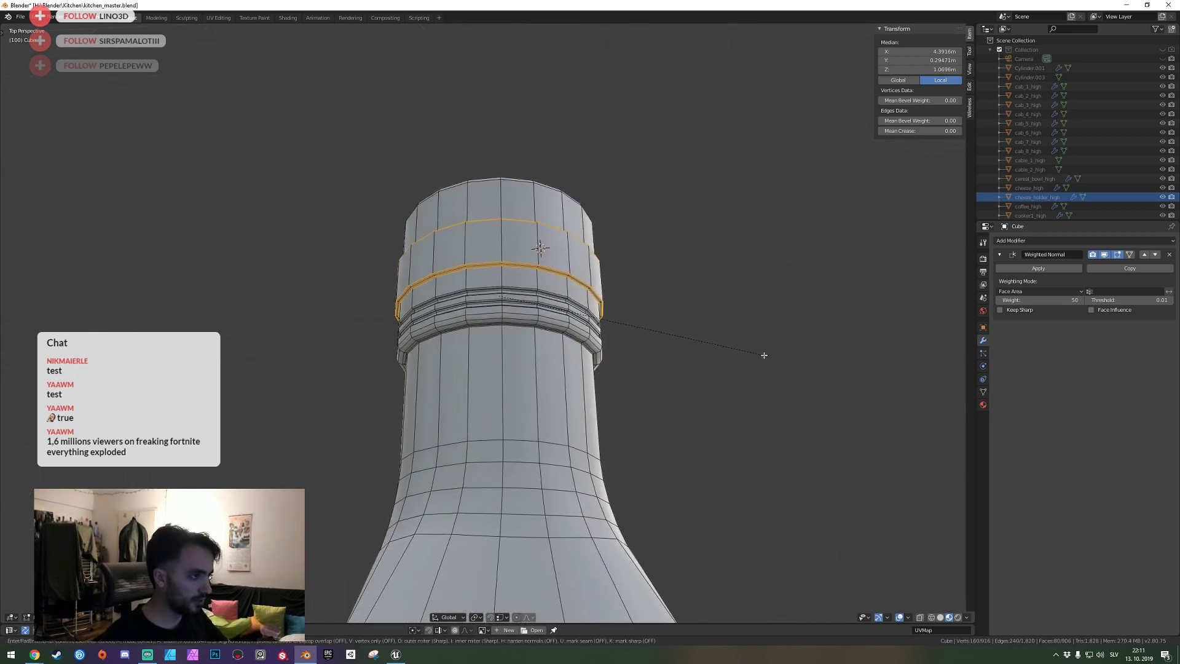
pyautogui.click(764, 356)
pyautogui.moveTo(764, 355); pyautogui.dragTo(477, 330, button='middle')
# Review the smoothed band in Object Mode up close, then reselect a cap band face loop.
pyautogui.press('Tab')
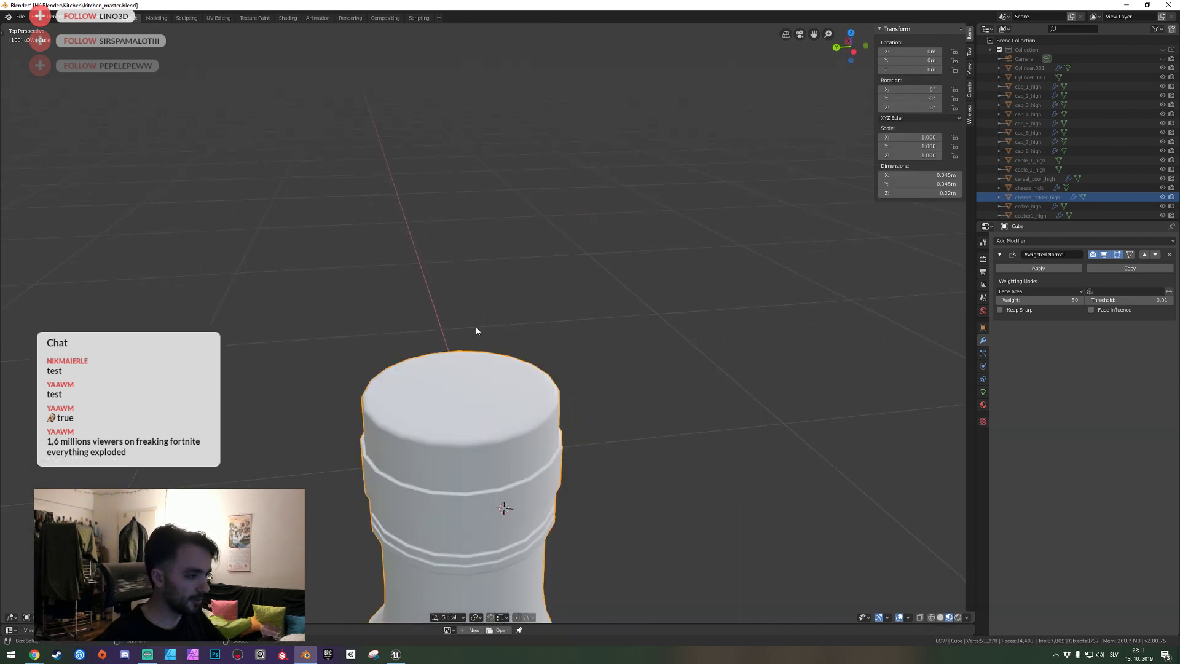
pyautogui.hotkey('shift', '`')
pyautogui.press('w')
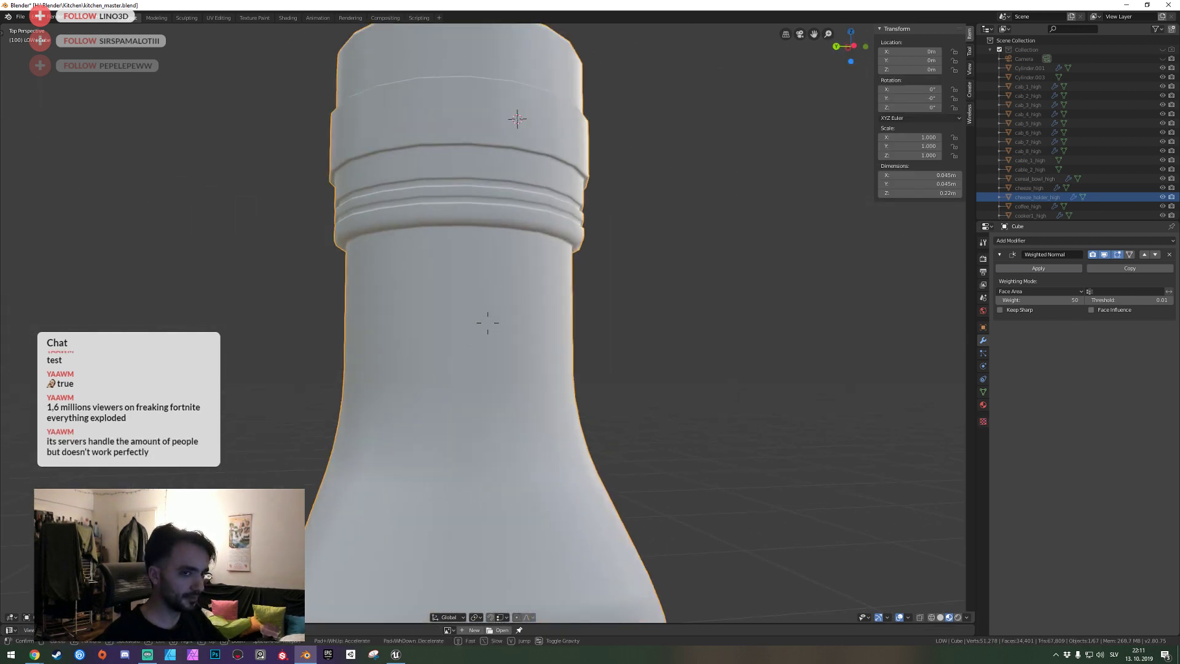
pyautogui.click(487, 323)
pyautogui.press('Tab')
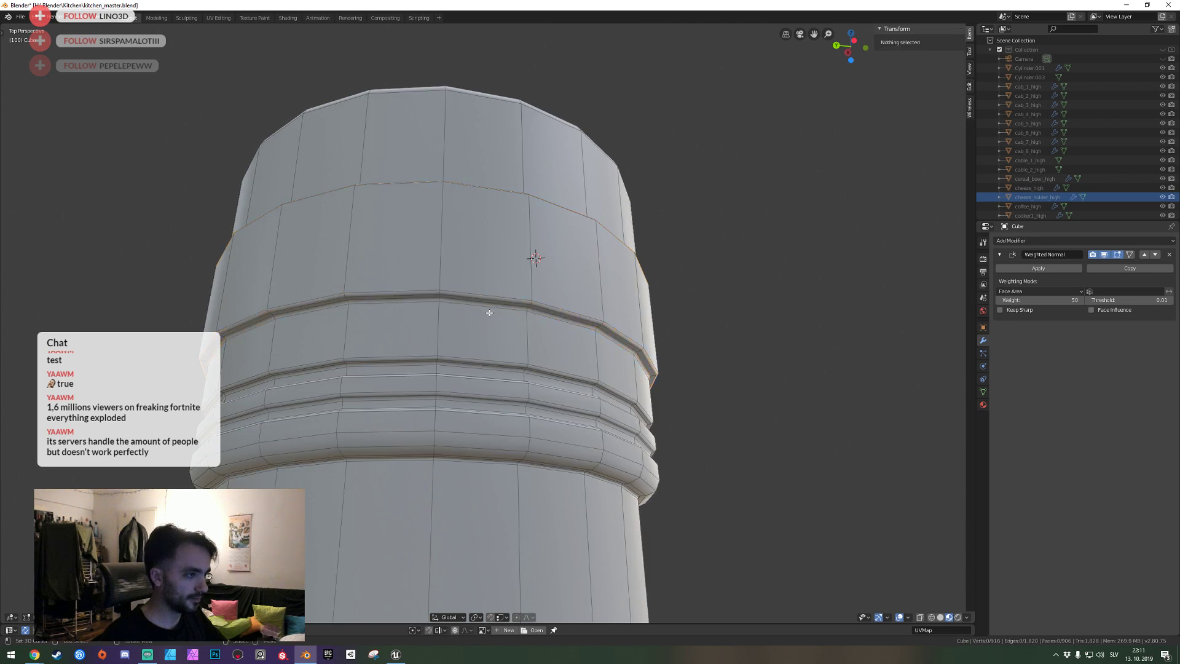
pyautogui.scroll(4, 490, 312)
pyautogui.keyDown('alt'); pyautogui.click(443, 275); pyautogui.keyUp('alt')
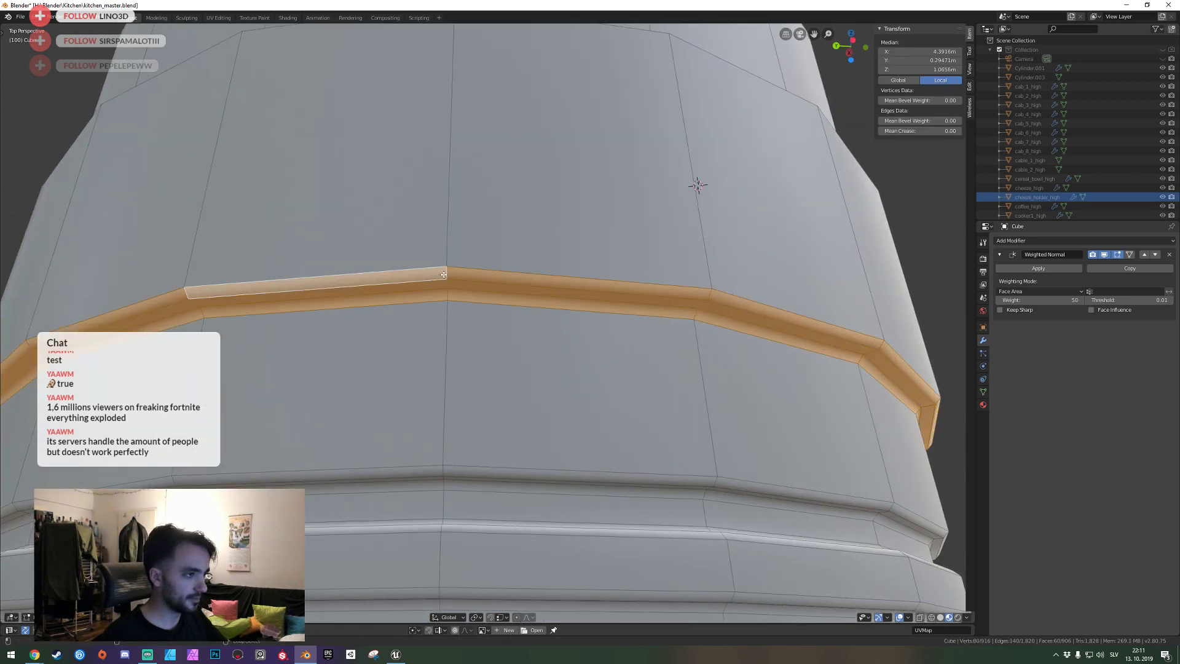
pyautogui.scroll(-2, 506, 353)
# Save kitchen_master.blend and place the 3D cursor on the cap top.
pyautogui.press('Tab')
pyautogui.scroll(-3, 487, 323)
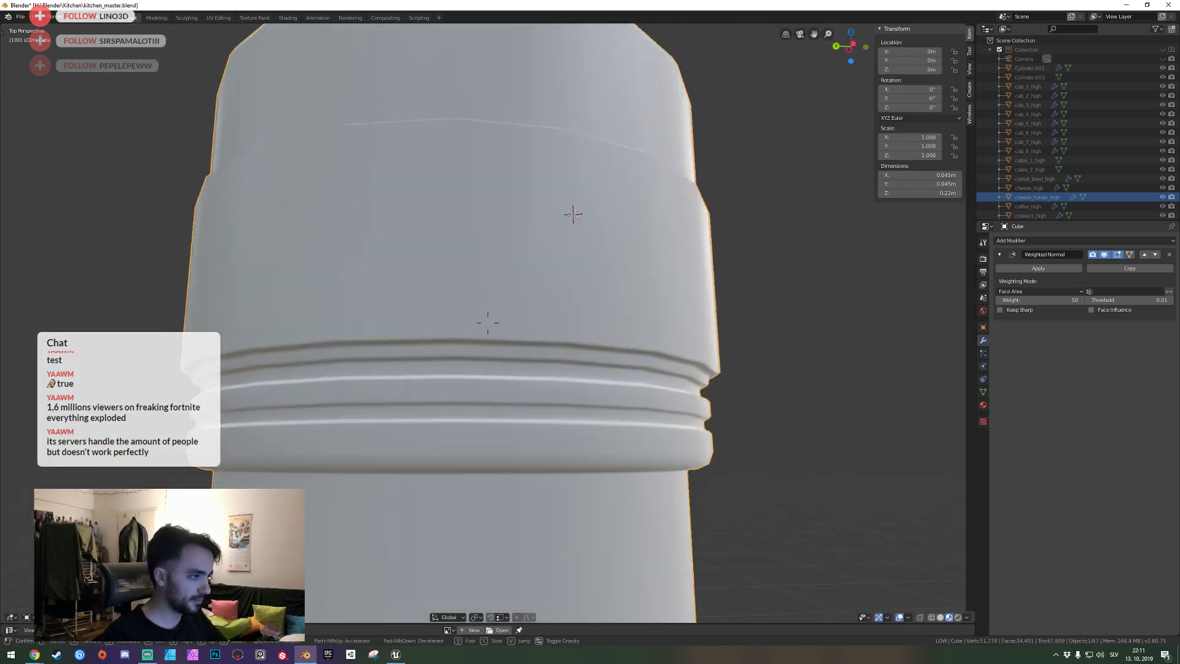
pyautogui.scroll(-2, 488, 326)
pyautogui.hotkey('ctrl', 's')
pyautogui.scroll(1, 488, 326)
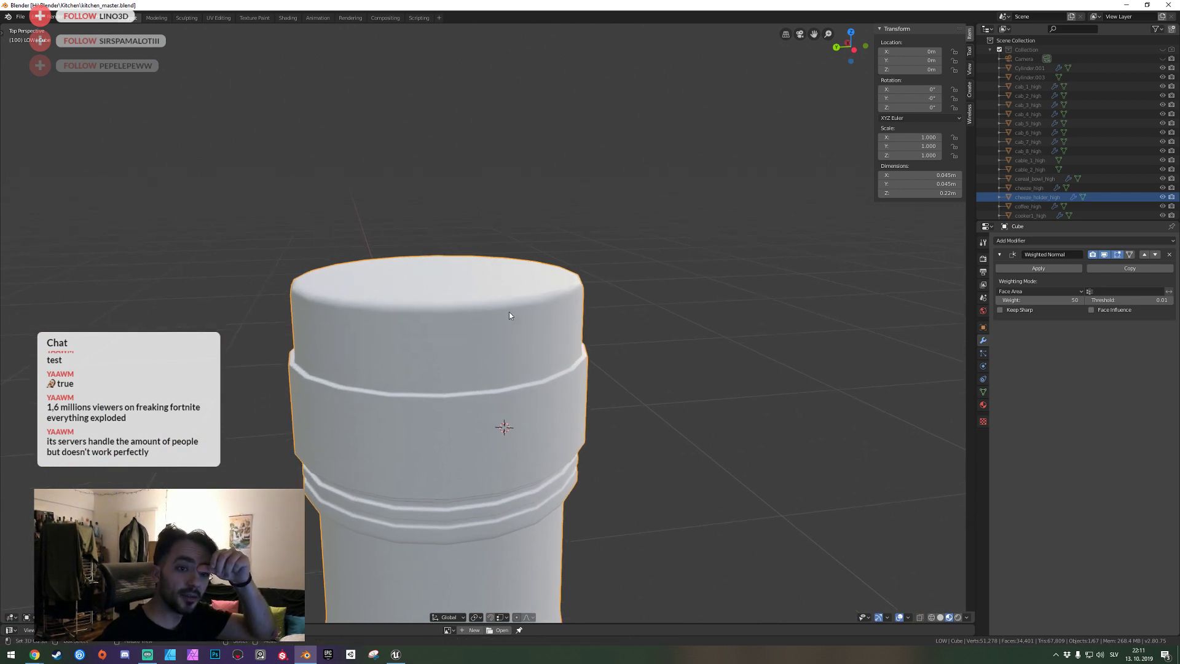
pyautogui.keyDown('shift'); pyautogui.rightClick(508, 312); pyautogui.keyUp('shift')
pyautogui.hotkey('ctrl', 's')
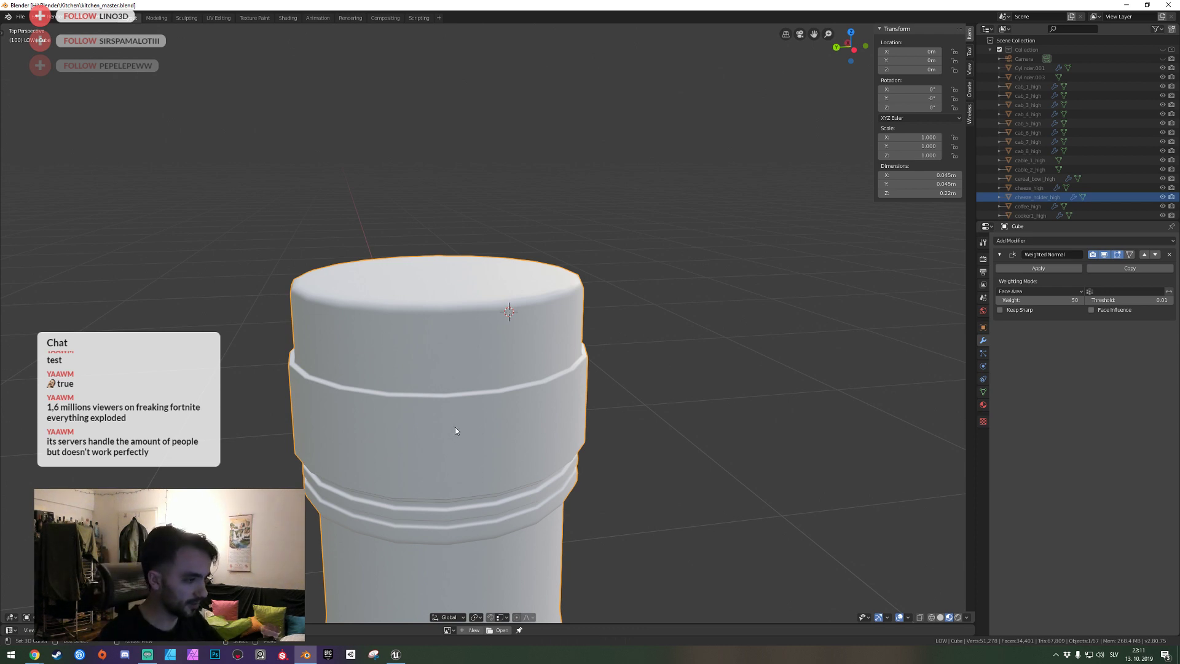
pyautogui.press('Tab')
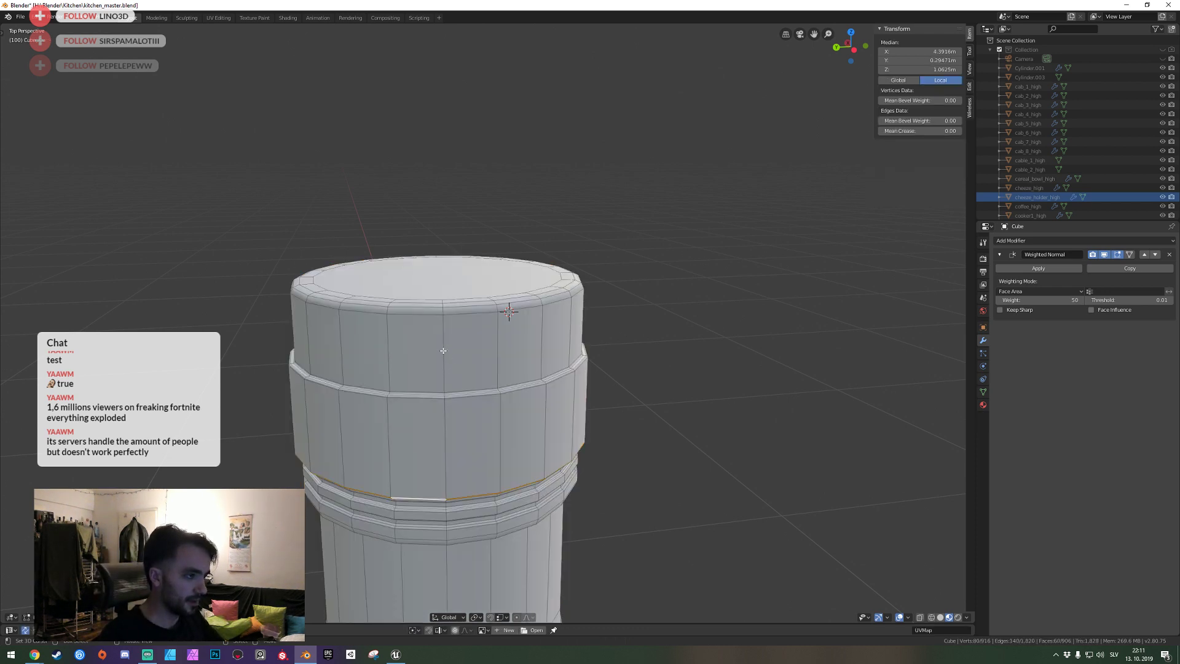
# Cancel the three-ring loop cut and bring the view toward the bottle top.
pyautogui.scroll(2, 496, 350)
pyautogui.click(496, 349)
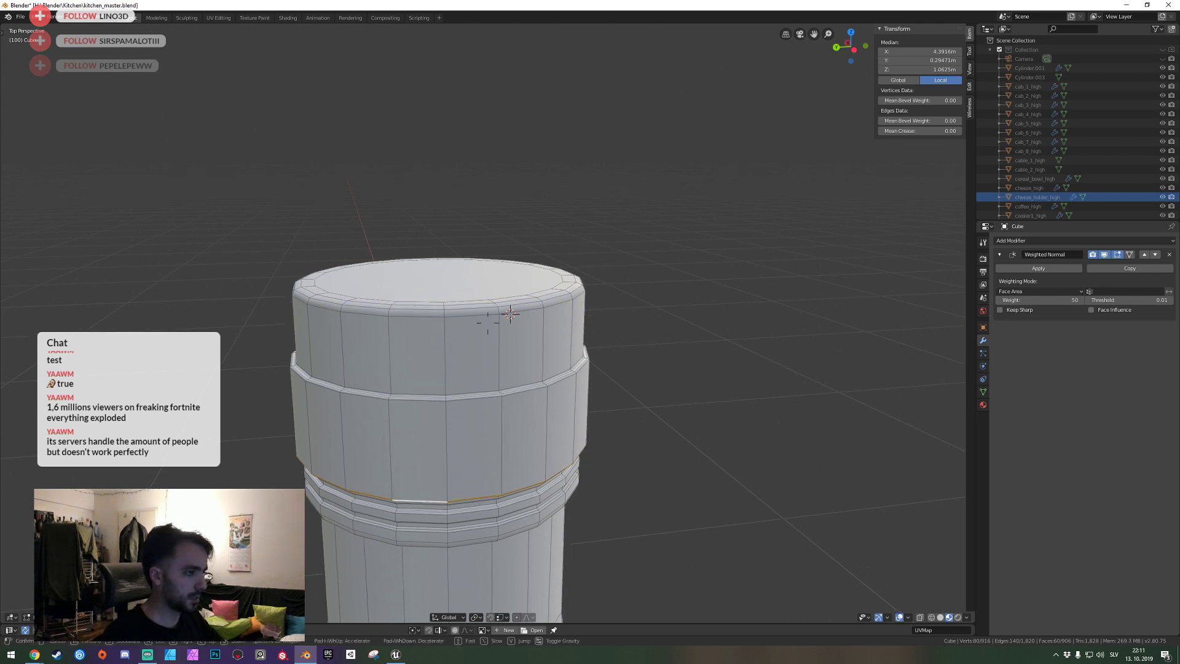
pyautogui.scroll(-5, 492, 332)
pyautogui.scroll(-2, 488, 325)
pyautogui.press('Tab')
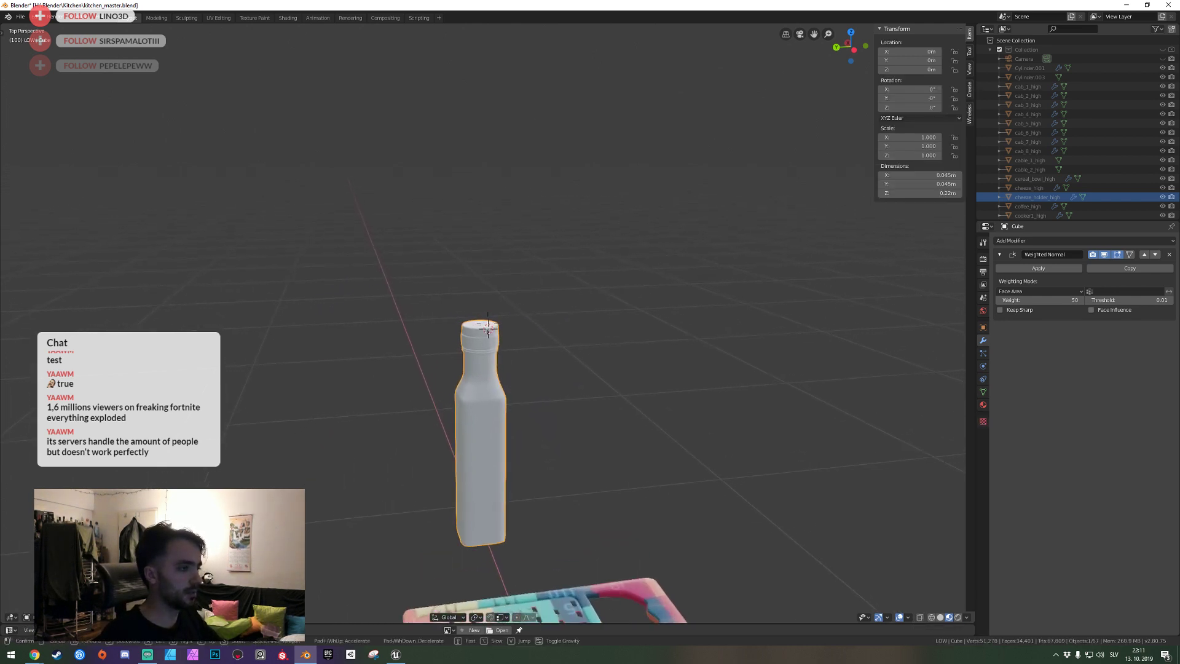
pyautogui.scroll(5, 488, 326)
pyautogui.press('Tab')
pyautogui.hotkey('shift', '`')
pyautogui.press('w')
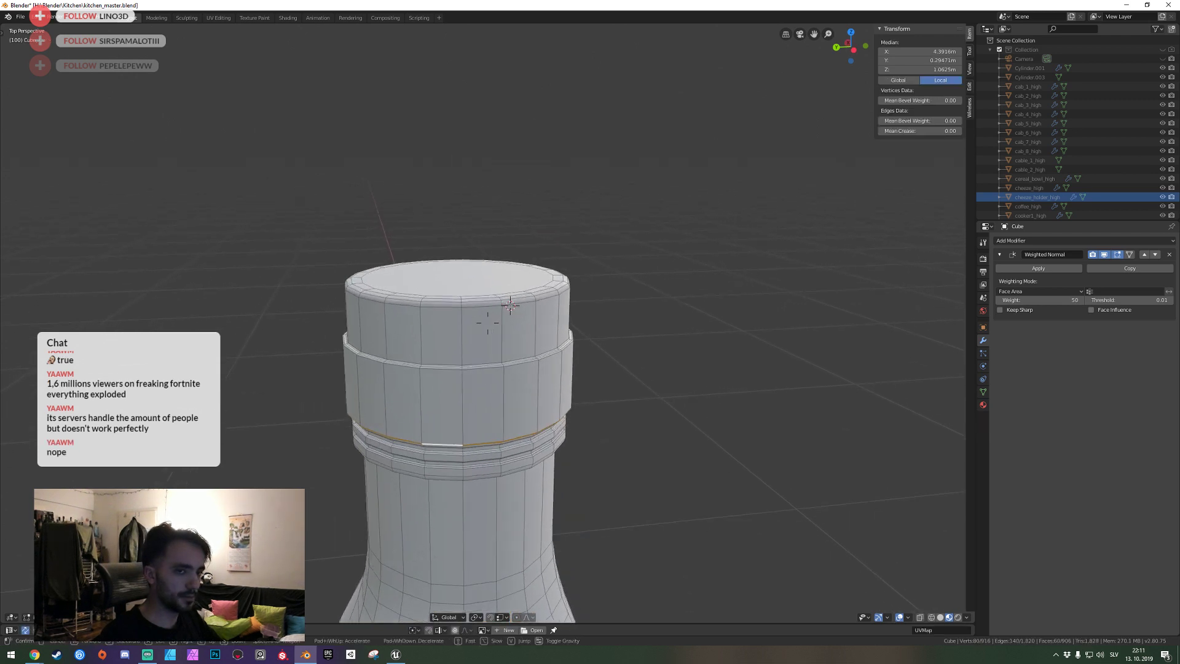
# Clear the selection and check the cap from further back in Object Mode.
pyautogui.hotkey('alt', 'a')
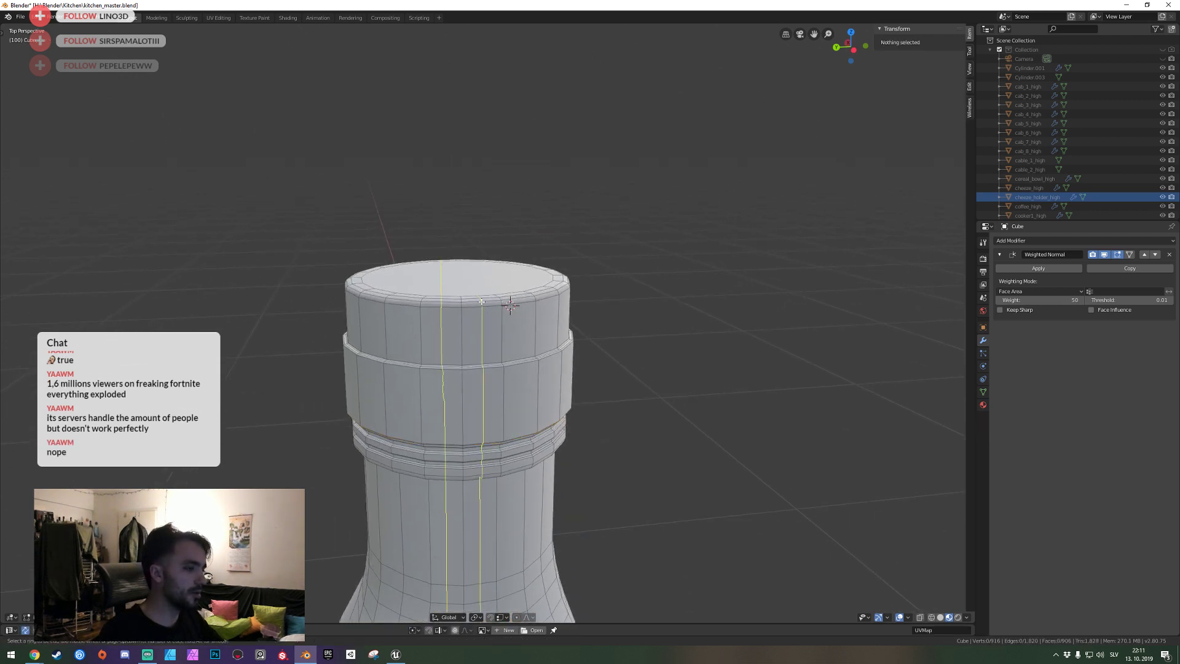
pyautogui.click(481, 301)
pyautogui.press('Tab')
pyautogui.hotkey('shift', '`')
pyautogui.press('s')
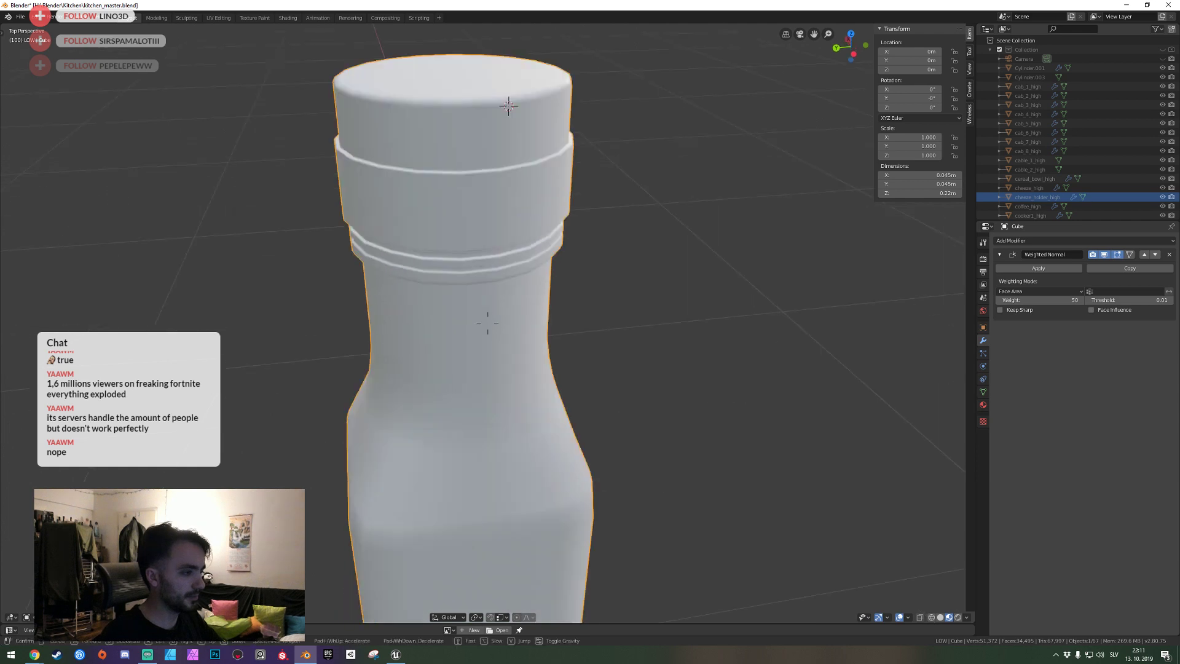
pyautogui.click(488, 322)
pyautogui.press('Tab')
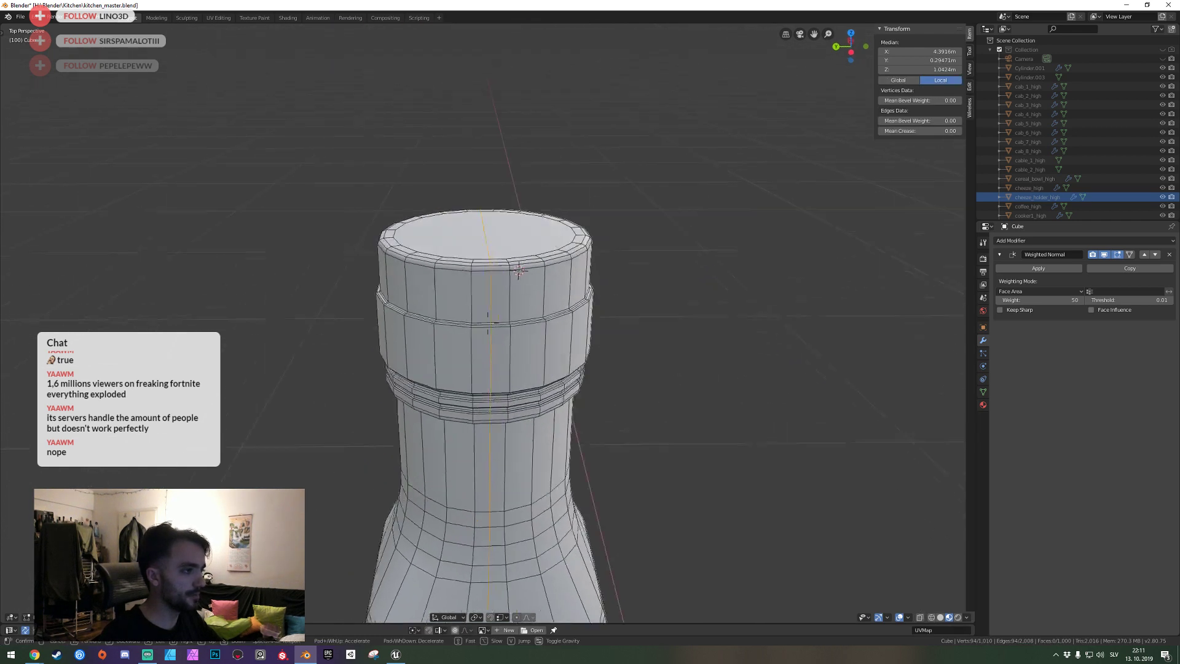
# Cut an edge loop into the cap ring and slide it into position.
pyautogui.hotkey('ctrl', 'r')
pyautogui.click(458, 283)
pyautogui.hotkey('ctrl', 'r')
pyautogui.click(489, 278)
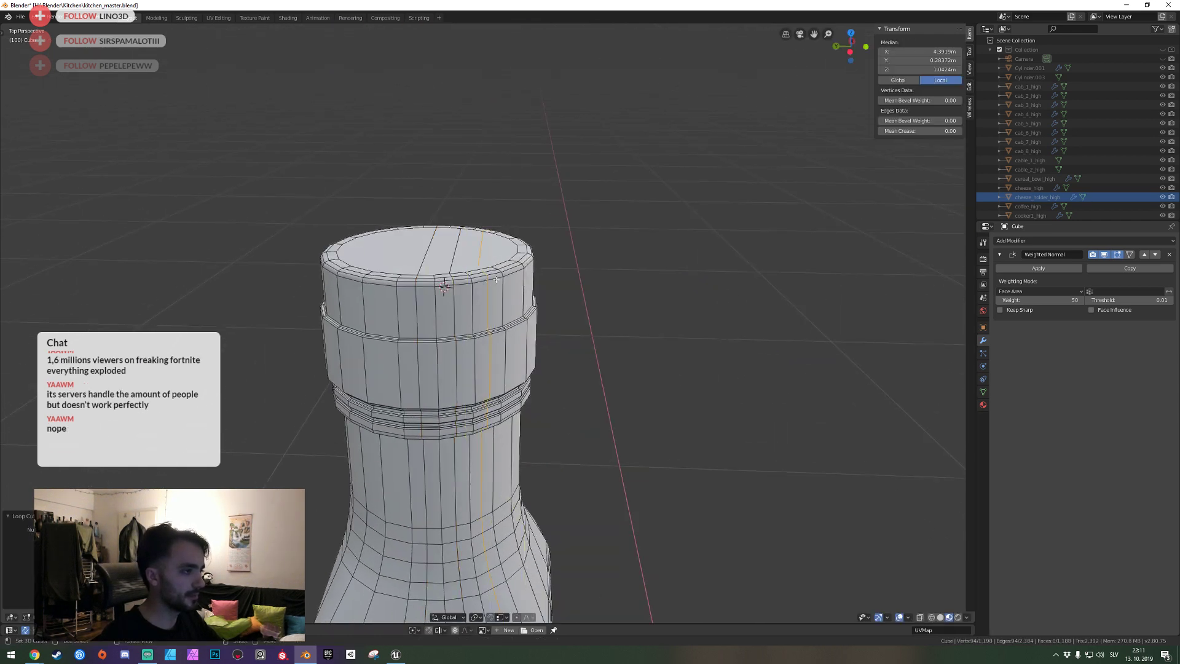
pyautogui.hotkey('ctrl', 'r')
# Add a second edge loop near the cap's top rim and slide it into place.
pyautogui.hotkey('ctrl', 'r')
pyautogui.click(524, 256)
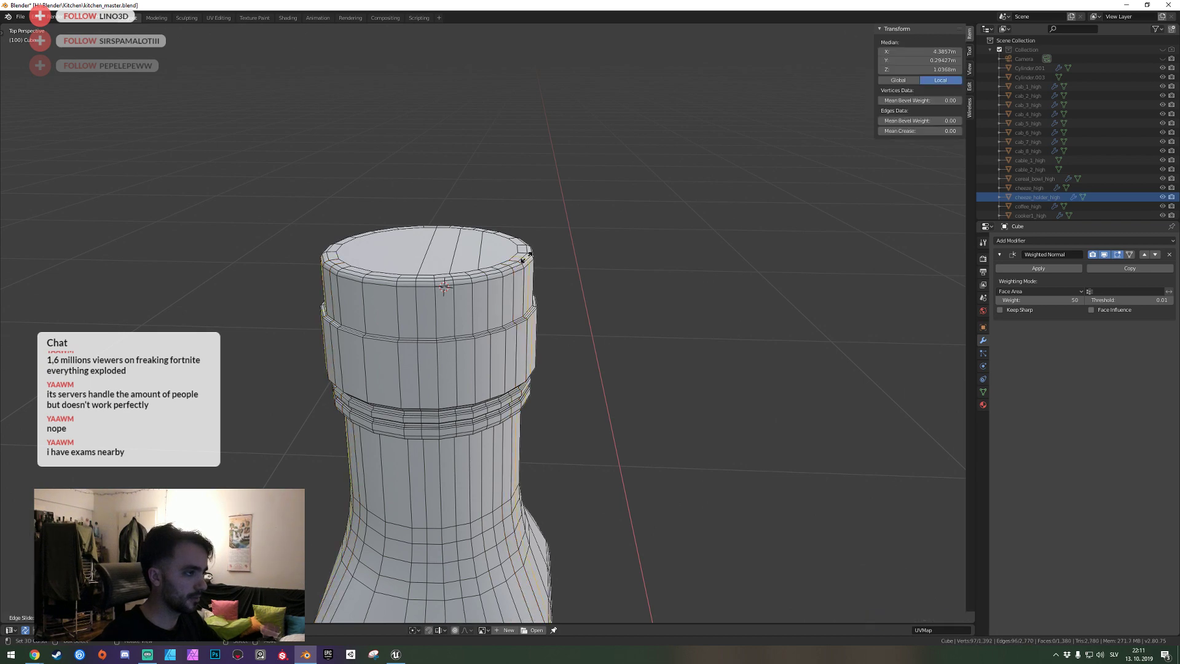
pyautogui.hotkey('ctrl', 'r')
pyautogui.click(522, 253)
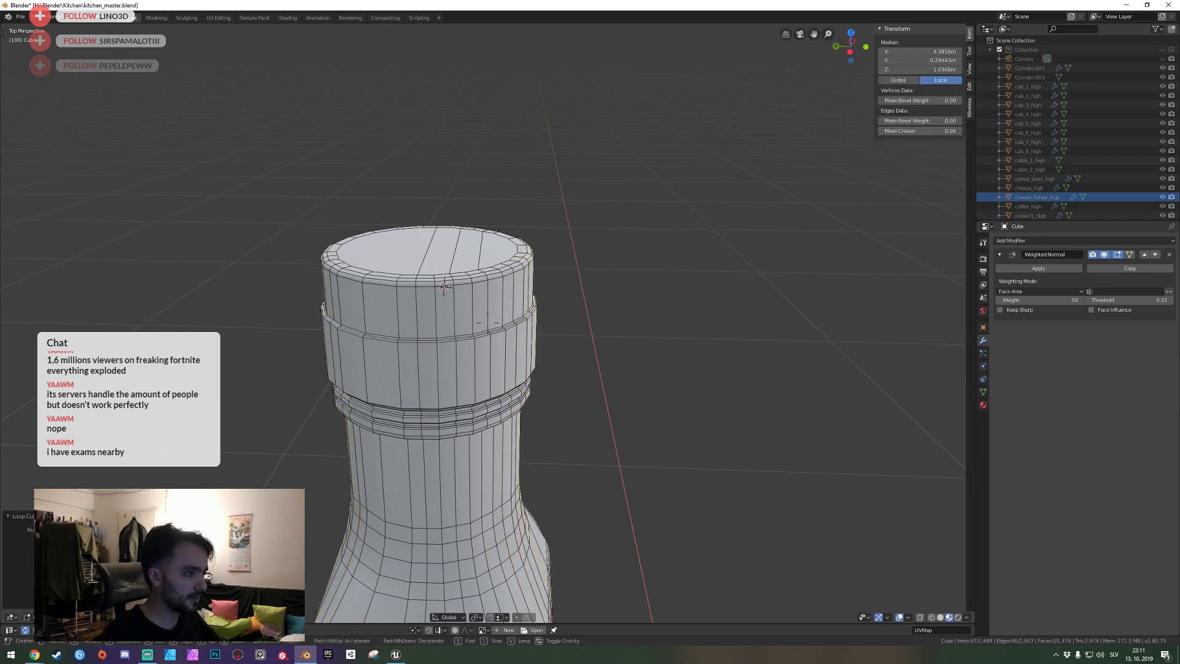
pyautogui.hotkey('shift', '`')
pyautogui.click(503, 367)
pyautogui.hotkey('ctrl', 'r')
pyautogui.click(509, 369)
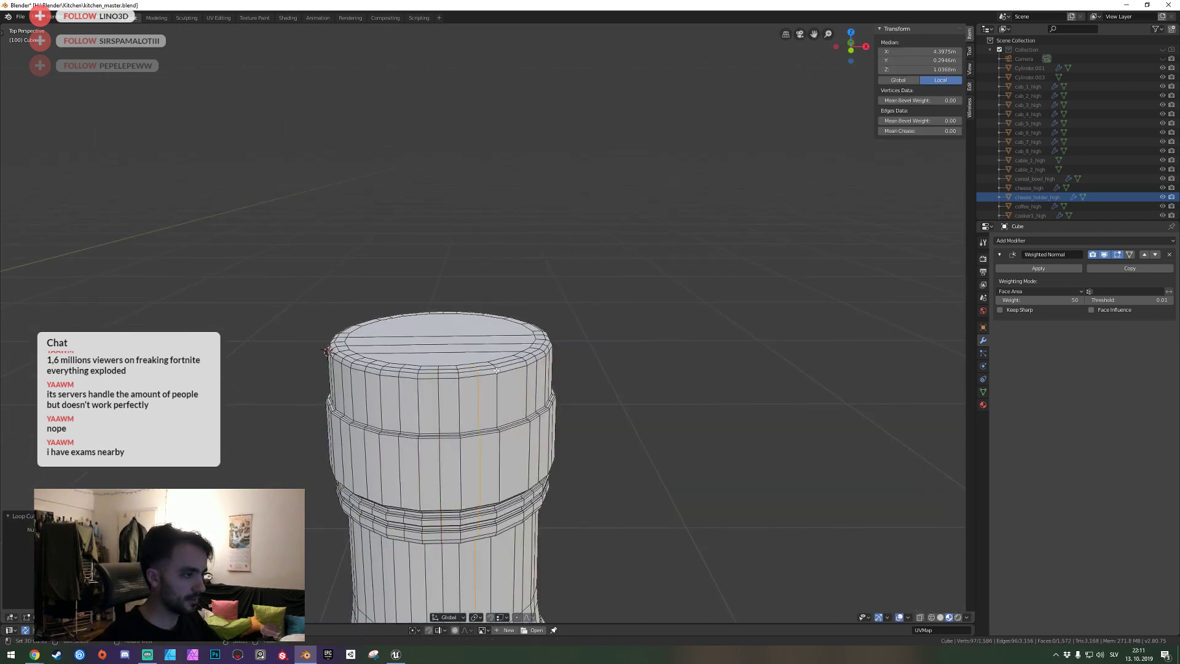
pyautogui.hotkey('ctrl', 'r')
pyautogui.click(510, 368)
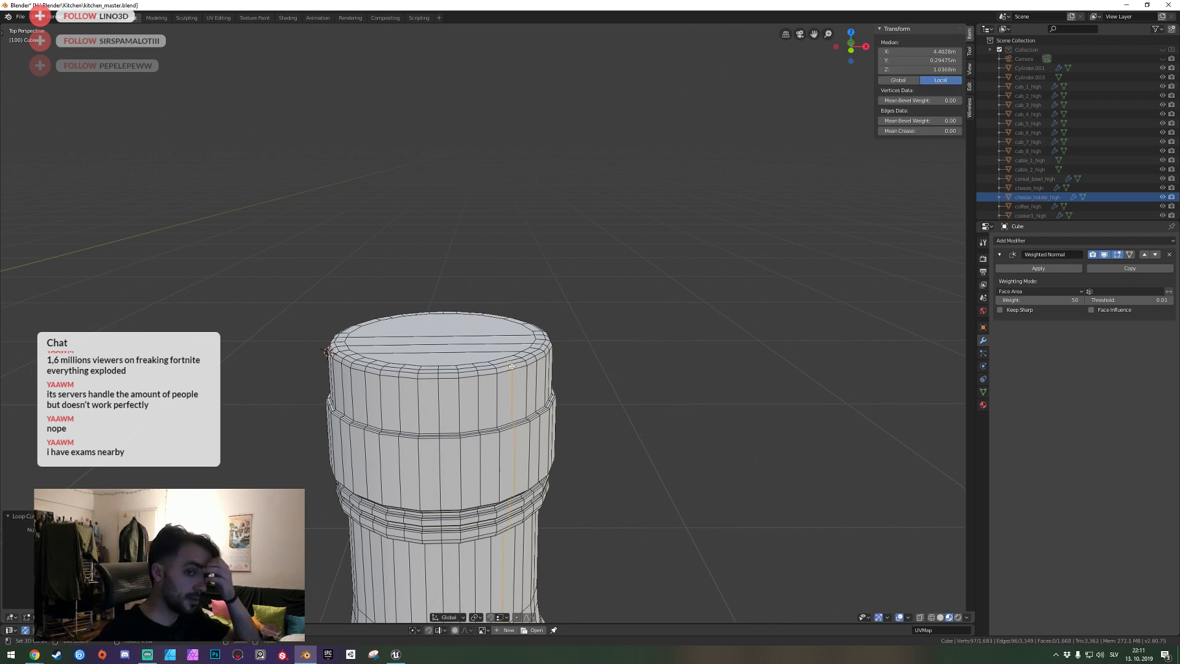
# Review the new loops against the whole bottle, then fly back close to the cap.
pyautogui.press('Tab')
pyautogui.hotkey('shift', '`')
pyautogui.hotkey('shift', '`')
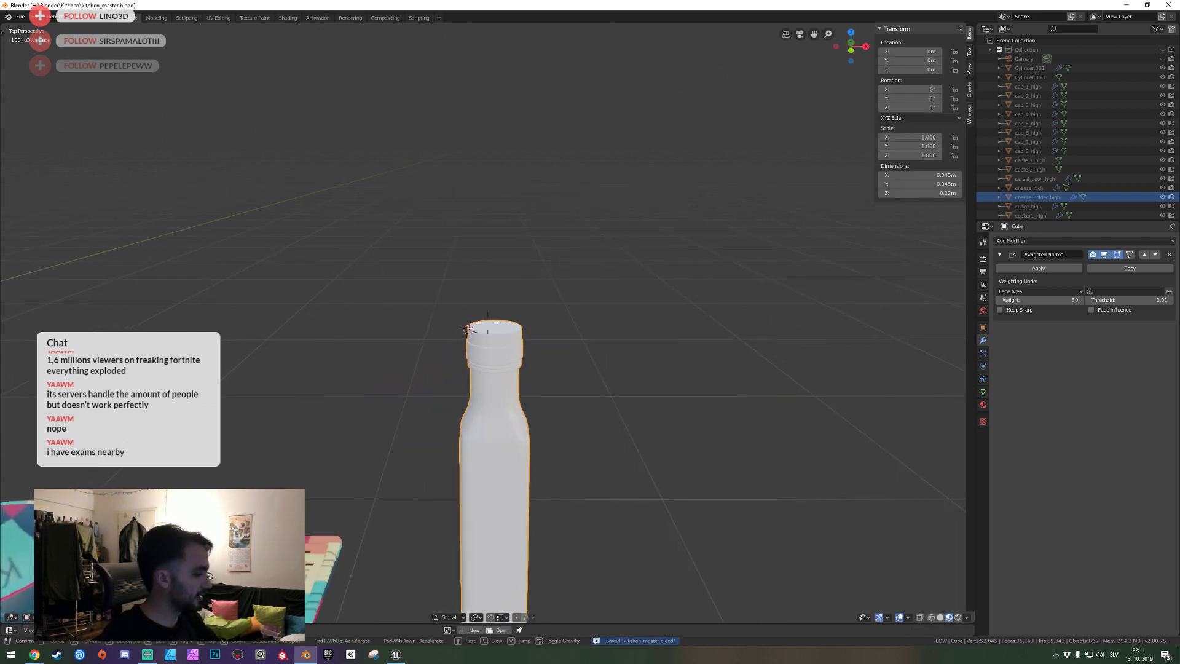
pyautogui.press('w')
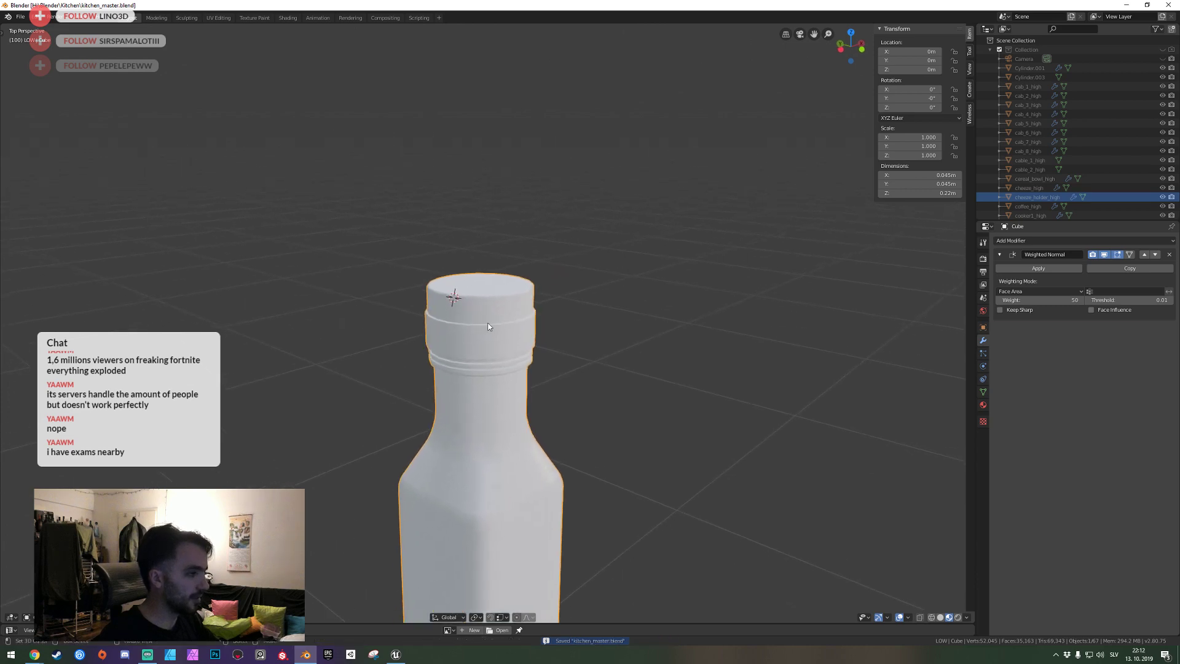
pyautogui.press('Tab')
pyautogui.hotkey('shift', '`')
pyautogui.press('w')
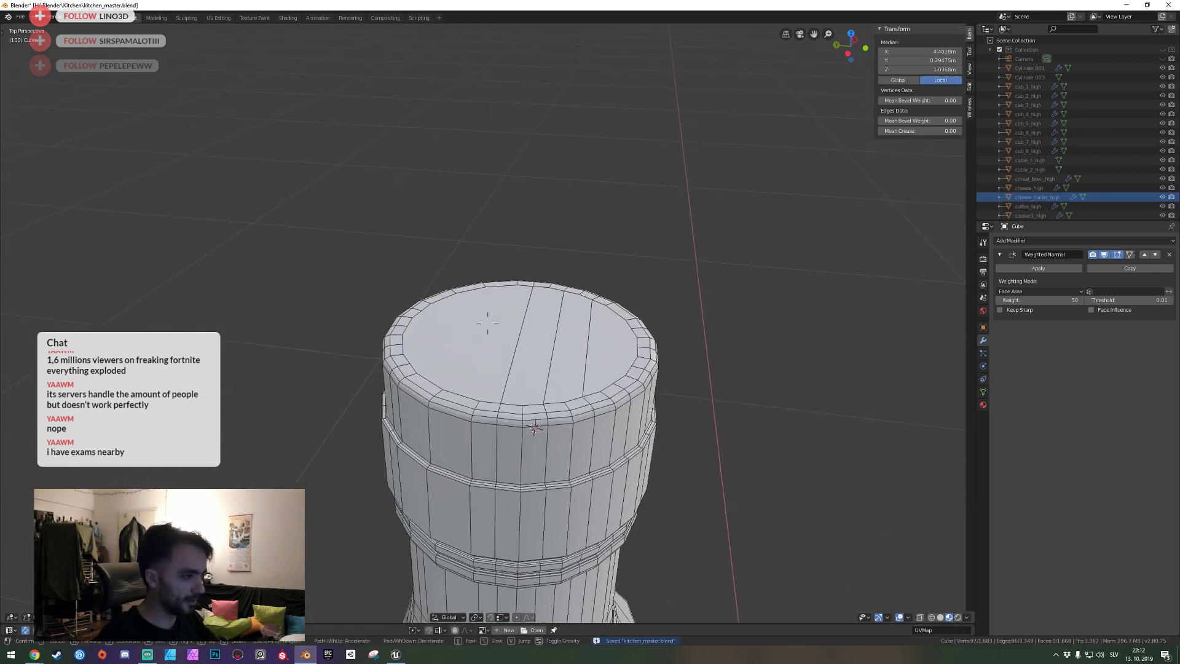
# Cut two centred horizontal loops into the cap's upper band and scale them.
pyautogui.click(487, 323)
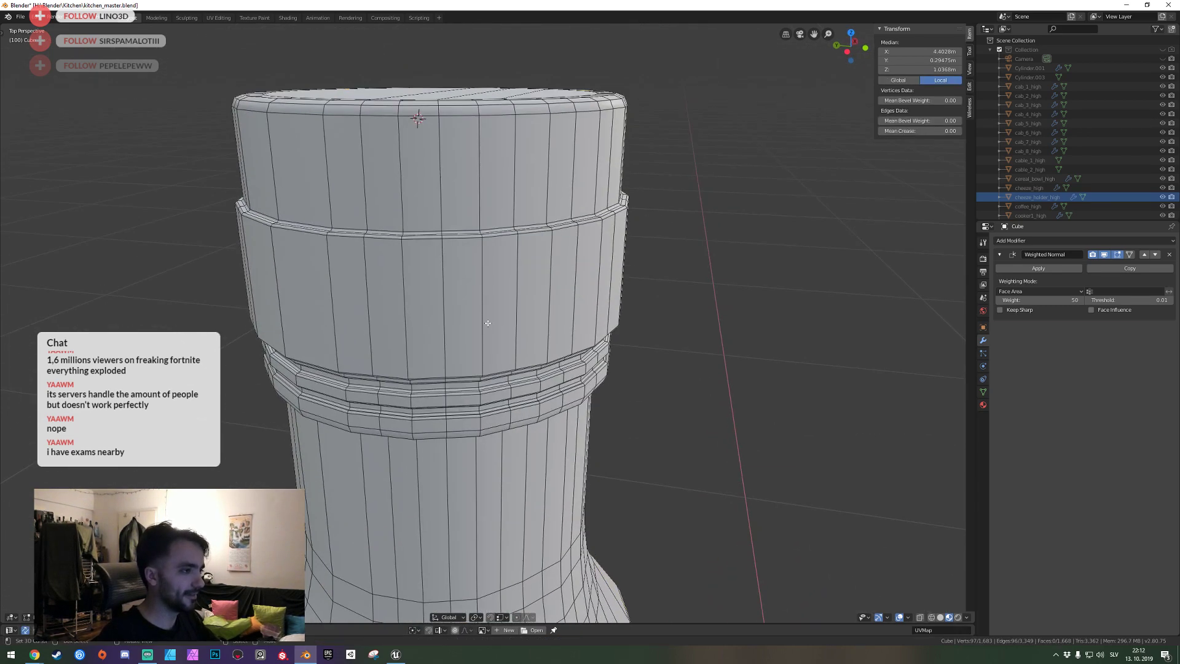
pyautogui.hotkey('ctrl', 'r')
pyautogui.scroll(1, 483, 162)
pyautogui.click(483, 161)
pyautogui.rightClick(483, 162)
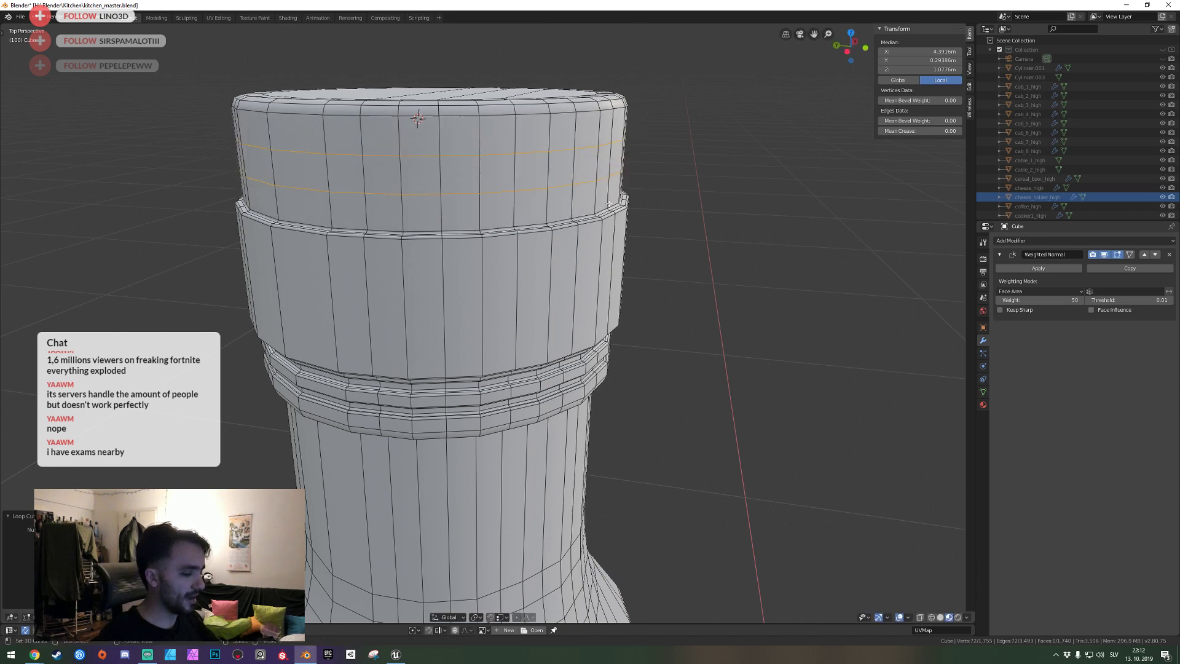
pyautogui.press('s')
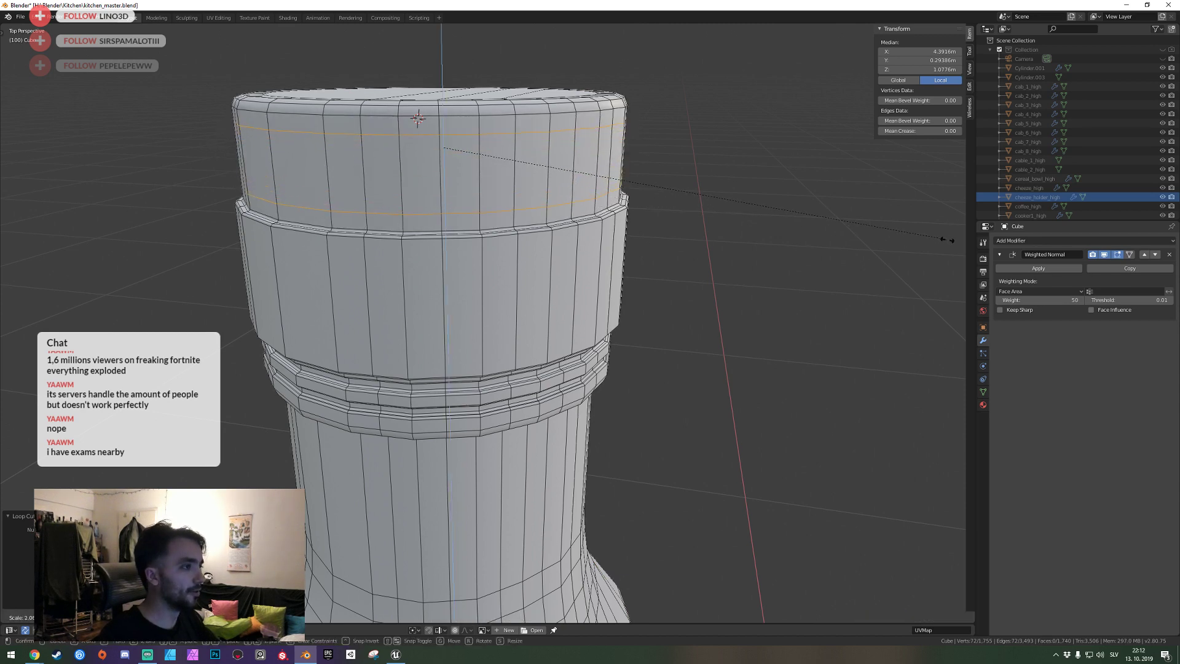
pyautogui.click(24, 242)
pyautogui.press('3')
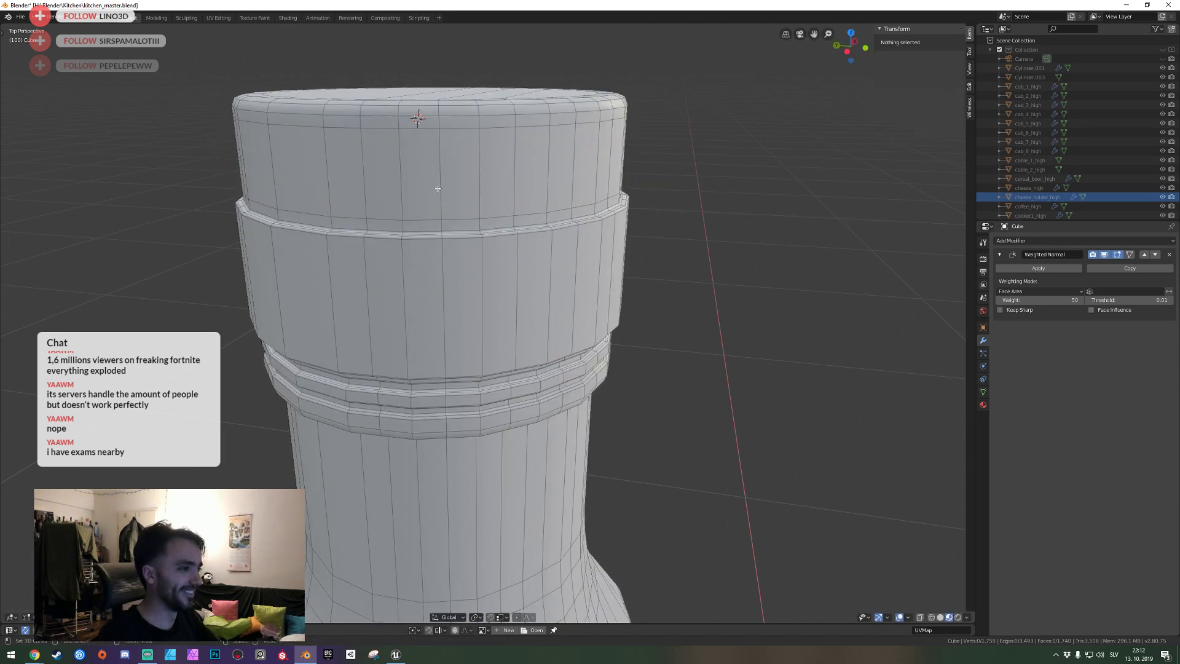
# Add a vertical loop cut across the cap, then deselect everything.
pyautogui.click(410, 175)
pyautogui.moveTo(411, 175); pyautogui.dragTo(486, 328, button='middle')
pyautogui.hotkey('ctrl', 'r')
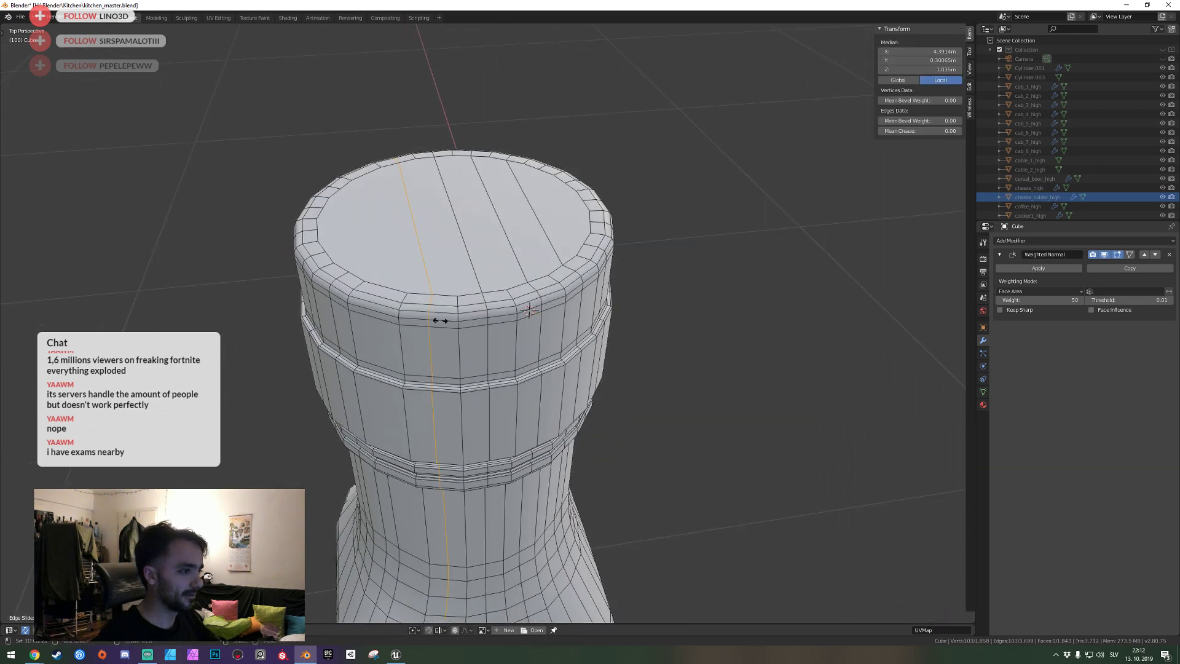
pyautogui.click(395, 308)
pyautogui.hotkey('shift', '`')
pyautogui.click(478, 367)
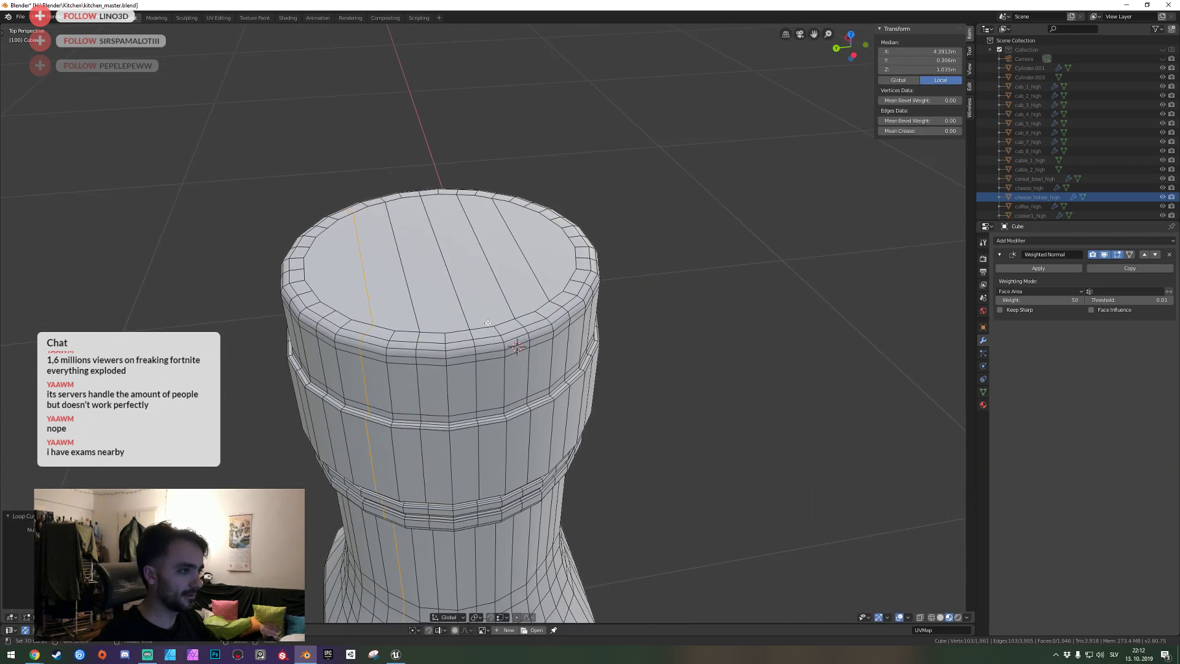
pyautogui.hotkey('alt', 'a')
# Select every other face all the way around the cap's upper band.
pyautogui.click(456, 385)
pyautogui.keyDown('shift'); pyautogui.click(517, 377); pyautogui.keyUp('shift')
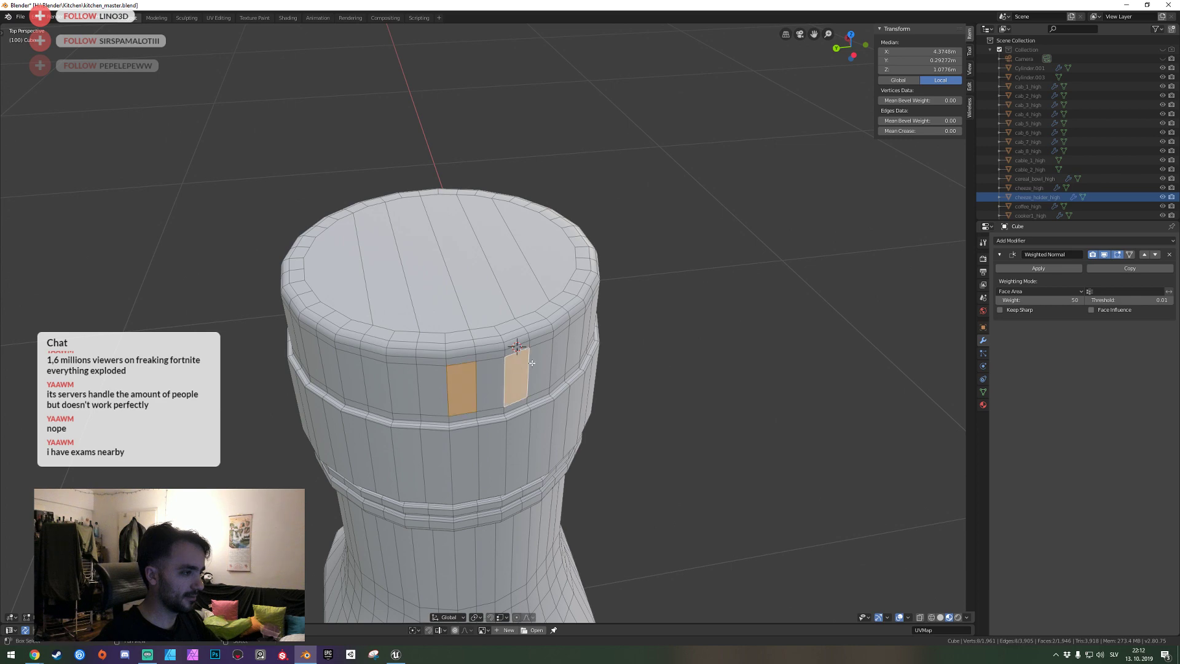
pyautogui.keyDown('shift'); pyautogui.click(565, 348); pyautogui.keyUp('shift')
pyautogui.keyDown('shift'); pyautogui.click(407, 383); pyautogui.keyUp('shift')
pyautogui.keyDown('shift'); pyautogui.click(362, 374); pyautogui.keyUp('shift')
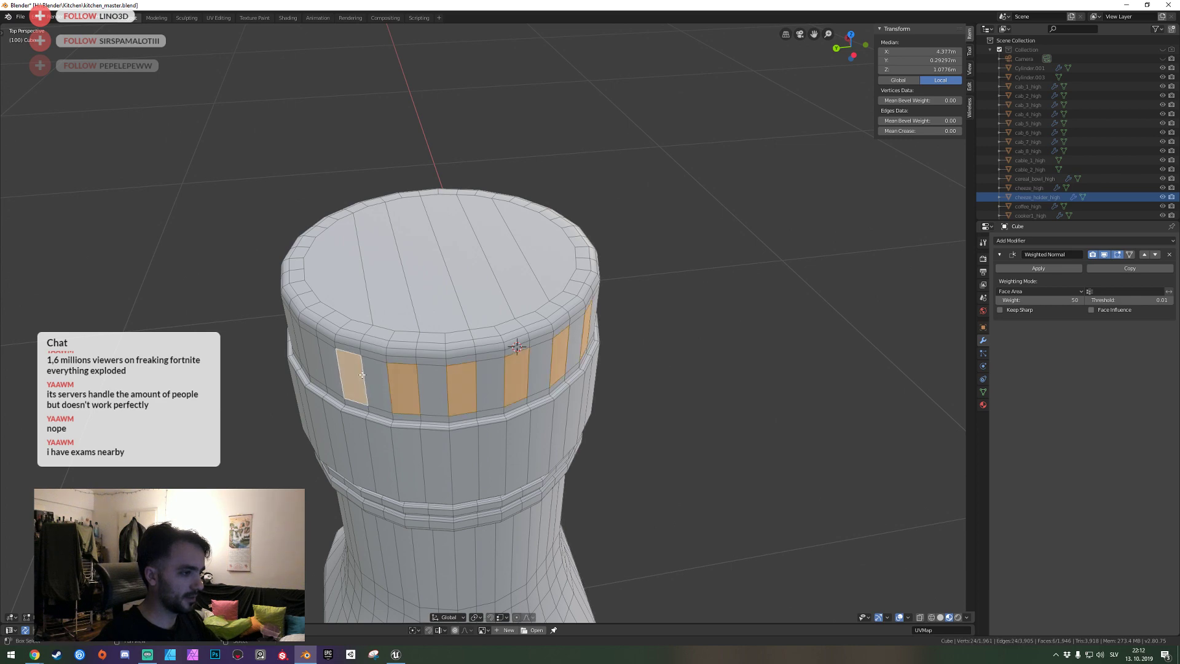
pyautogui.keyDown('shift'); pyautogui.click(320, 362); pyautogui.keyUp('shift')
pyautogui.moveTo(320, 362); pyautogui.dragTo(516, 316, button='middle')
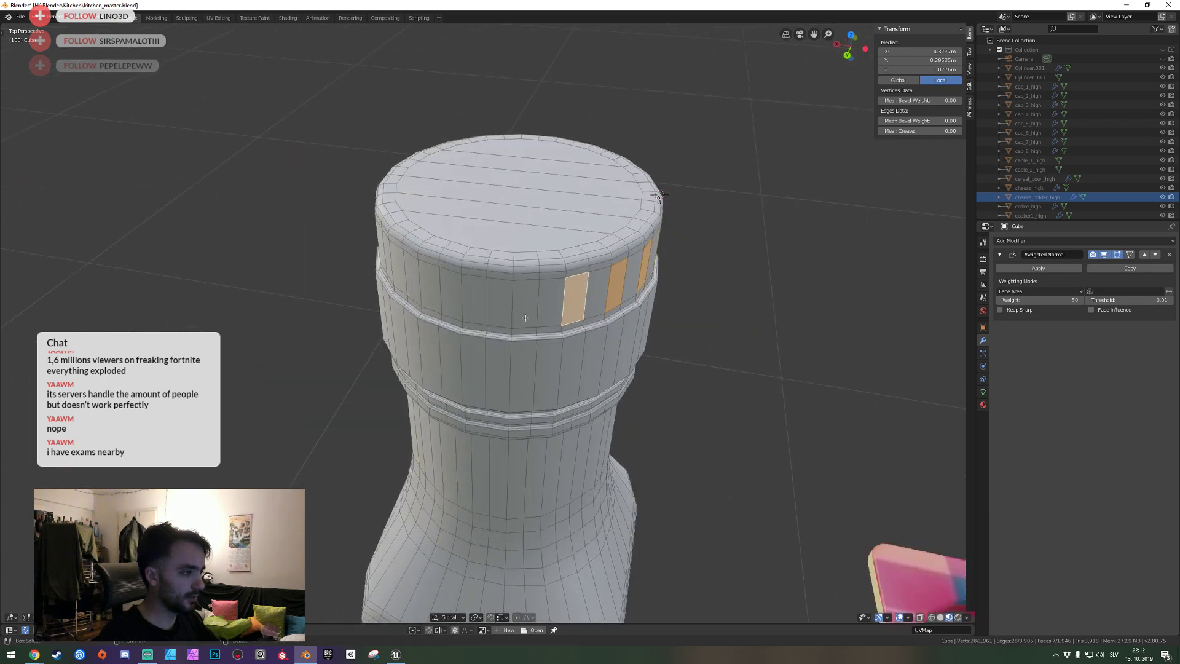
pyautogui.keyDown('shift'); pyautogui.click(522, 305); pyautogui.keyUp('shift')
pyautogui.keyDown('shift'); pyautogui.click(474, 299); pyautogui.keyUp('shift')
pyautogui.keyDown('shift'); pyautogui.click(431, 286); pyautogui.keyUp('shift')
pyautogui.keyDown('shift'); pyautogui.click(397, 278); pyautogui.keyUp('shift')
pyautogui.moveTo(397, 278); pyautogui.dragTo(507, 325, button='middle')
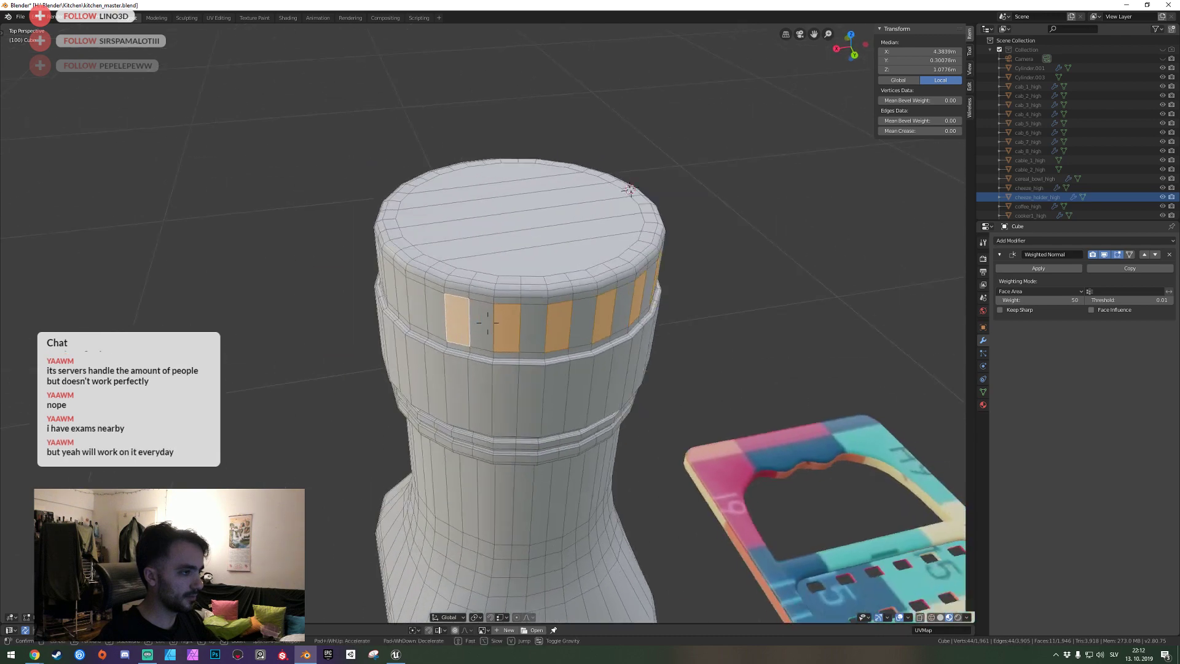
pyautogui.keyDown('shift'); pyautogui.click(574, 319); pyautogui.keyUp('shift')
pyautogui.keyDown('shift'); pyautogui.click(531, 310); pyautogui.keyUp('shift')
pyautogui.keyDown('shift'); pyautogui.click(492, 301); pyautogui.keyUp('shift')
pyautogui.hotkey('shift', '`')
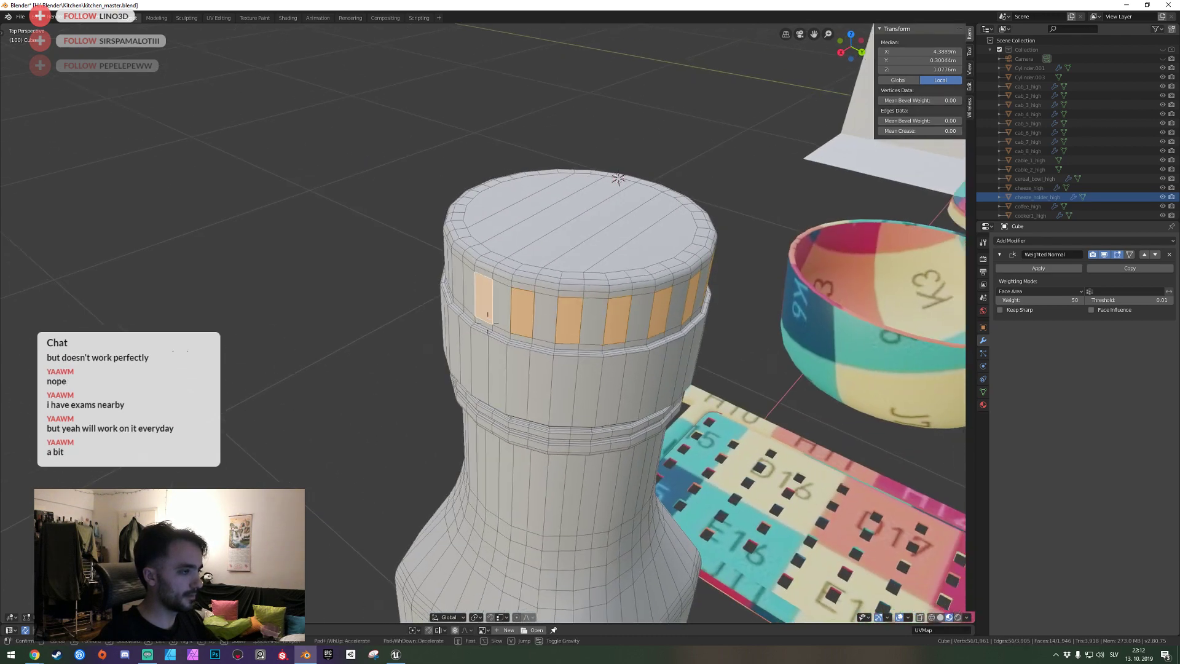
pyautogui.keyDown('shift'); pyautogui.click(397, 357); pyautogui.keyUp('shift')
pyautogui.keyDown('shift'); pyautogui.click(351, 356); pyautogui.keyUp('shift')
pyautogui.keyDown('shift'); pyautogui.click(311, 348); pyautogui.keyUp('shift')
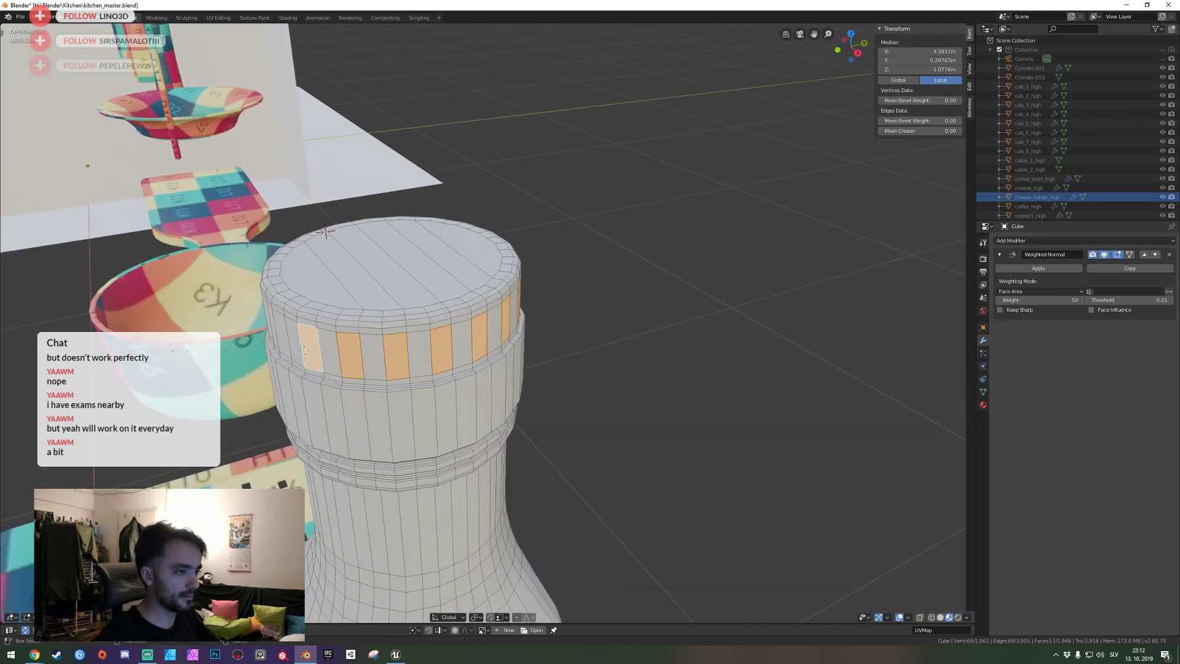
pyautogui.click(487, 322)
pyautogui.keyDown('shift'); pyautogui.click(585, 361); pyautogui.keyUp('shift')
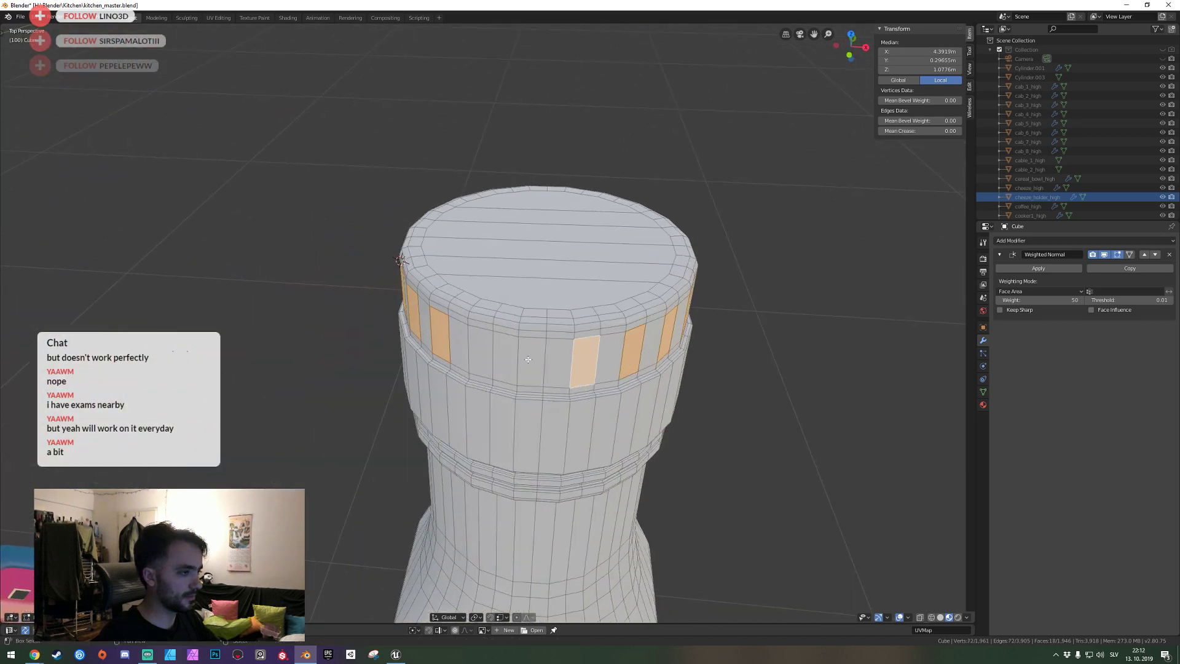
pyautogui.keyDown('shift'); pyautogui.click(532, 361); pyautogui.keyUp('shift')
pyautogui.keyDown('shift'); pyautogui.click(485, 350); pyautogui.keyUp('shift')
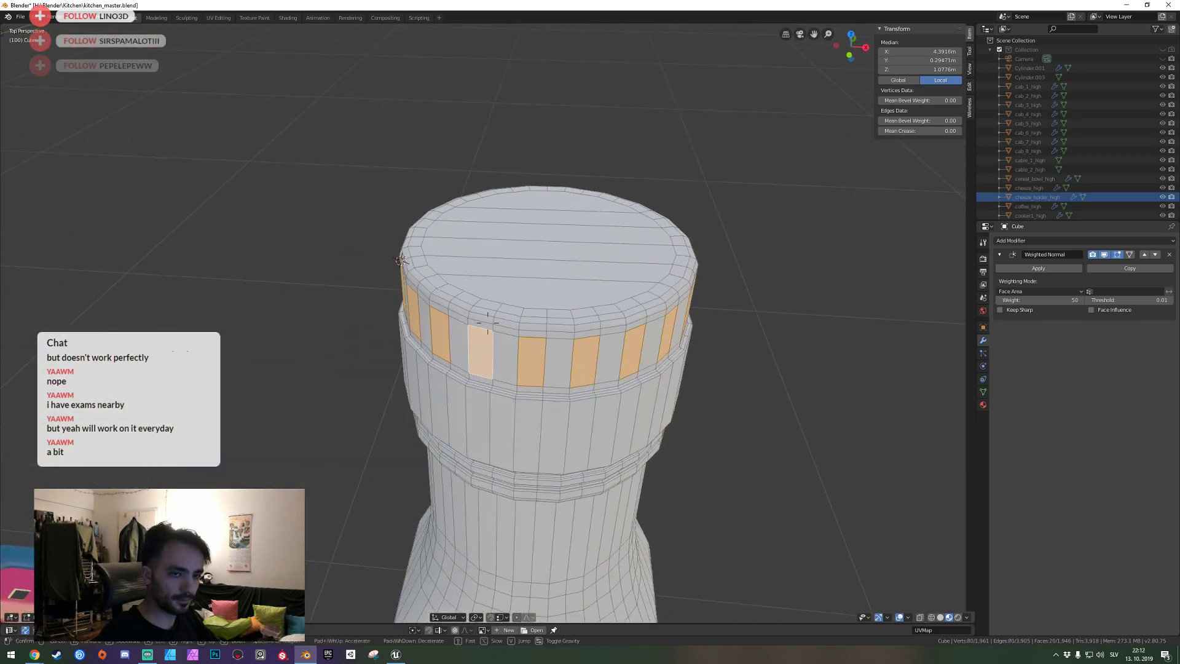
pyautogui.click(487, 323)
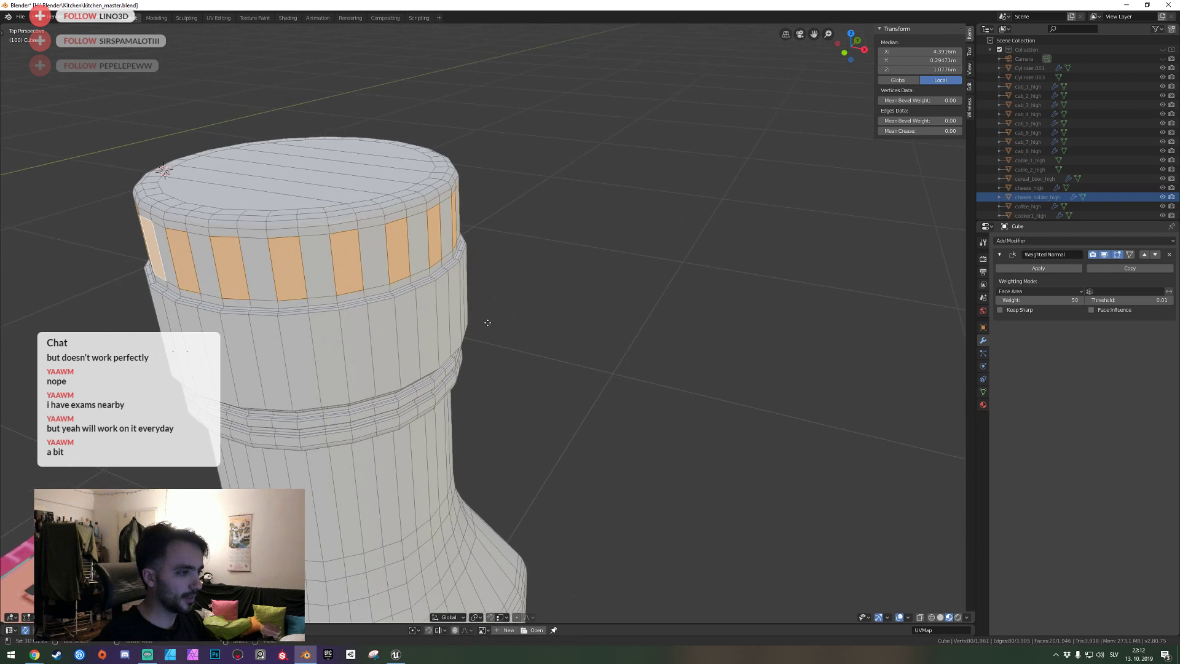
# Extrude the selected faces in place and scale them inward to sink the grooves.
pyautogui.press('e')
pyautogui.rightClick(486, 323)
pyautogui.press('s')
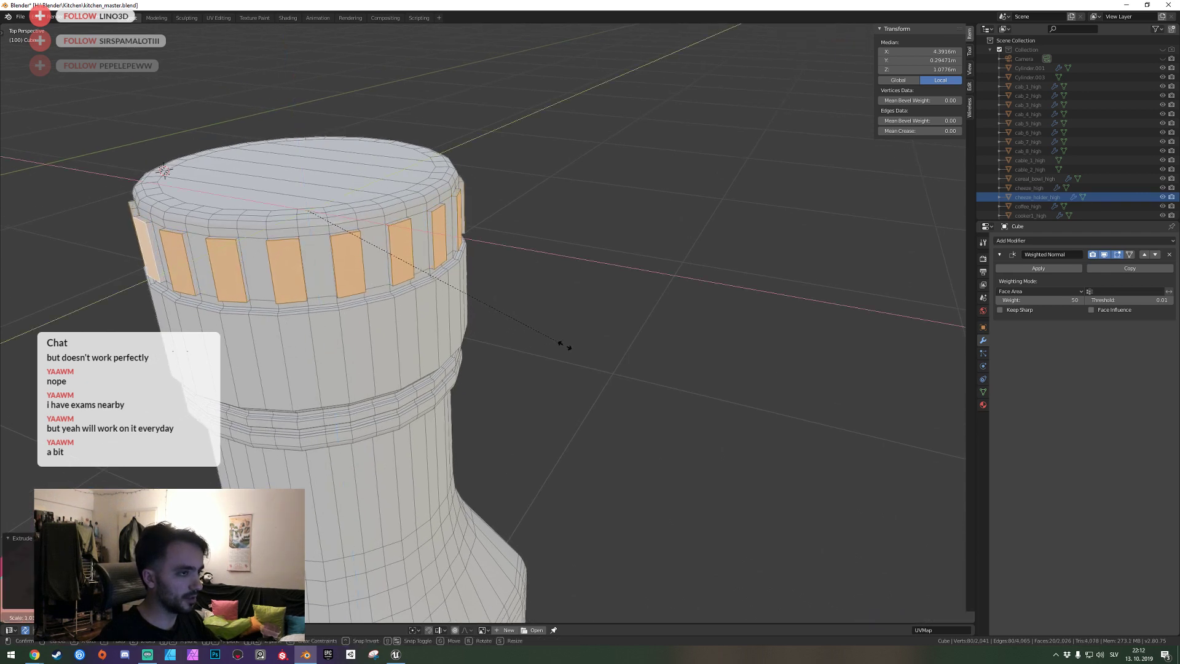
pyautogui.click(566, 346)
pyautogui.scroll(5, 487, 323)
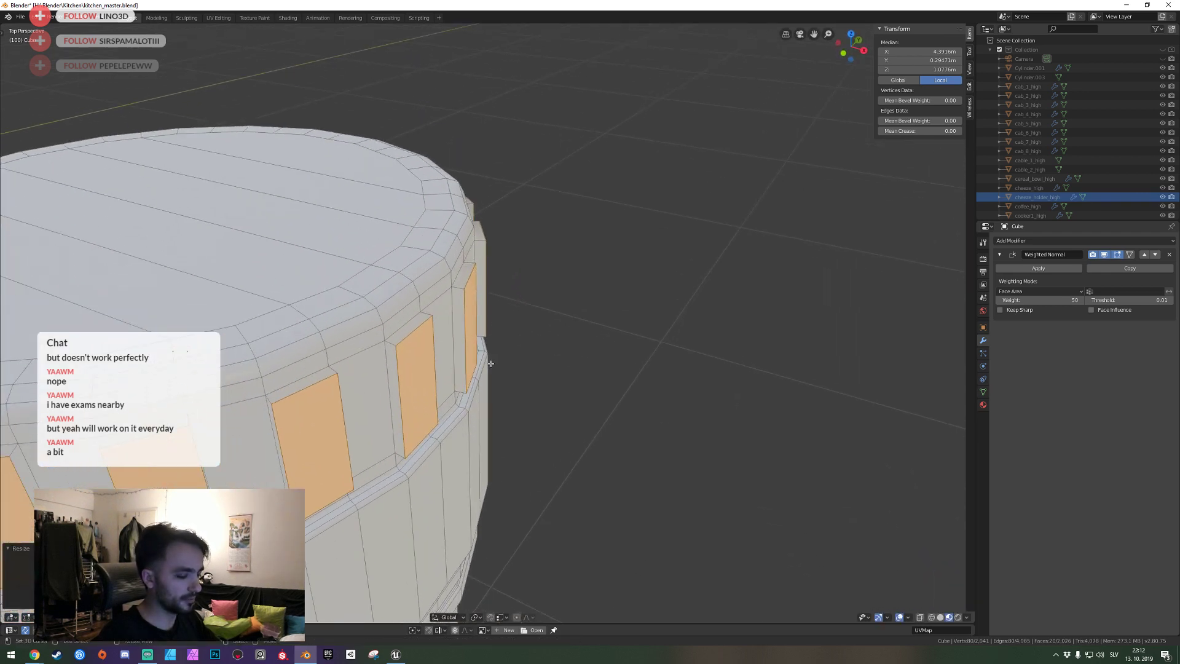
# Check the grooved cap in Object Mode, then deselect the groove faces and pick an adjacent edge.
pyautogui.press('Tab')
pyautogui.hotkey('shift', '`')
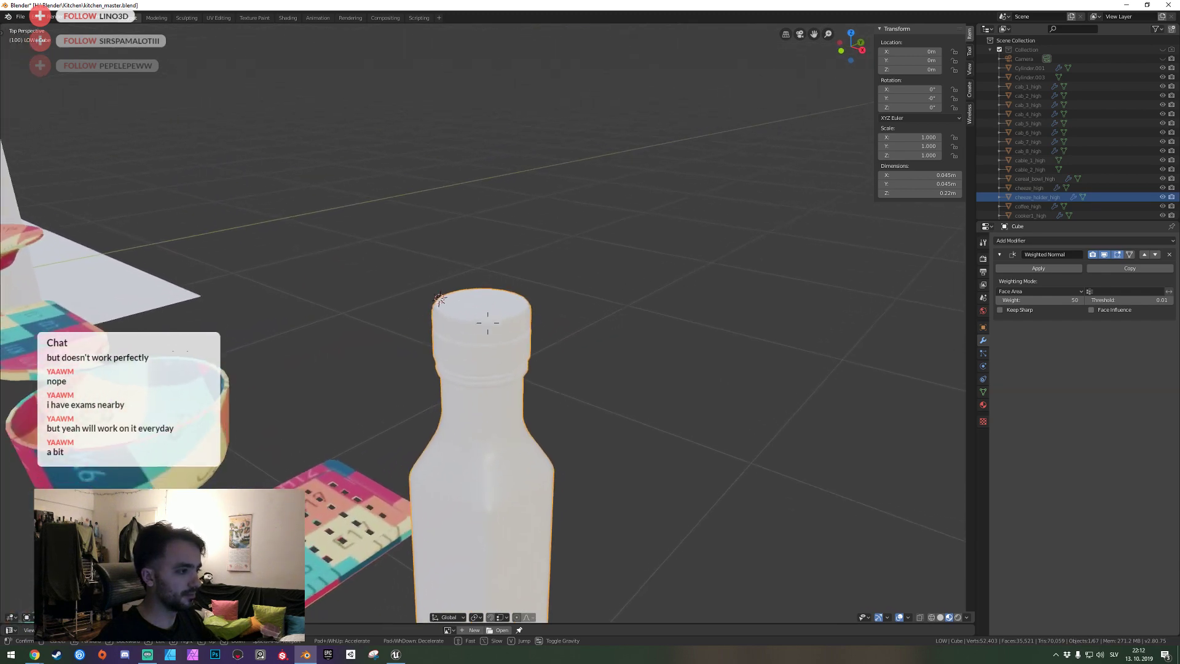
pyautogui.press('w')
pyautogui.click(488, 323)
pyautogui.press('Tab')
pyautogui.press('w')
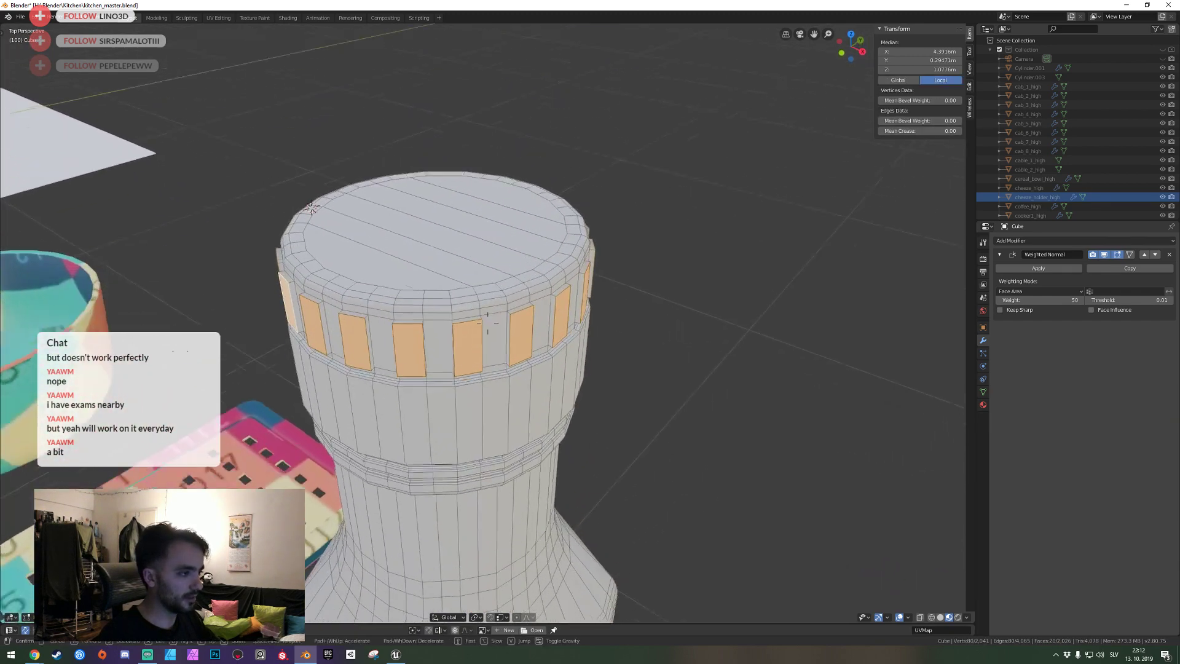
pyautogui.click(479, 327)
pyautogui.scroll(1, 480, 327)
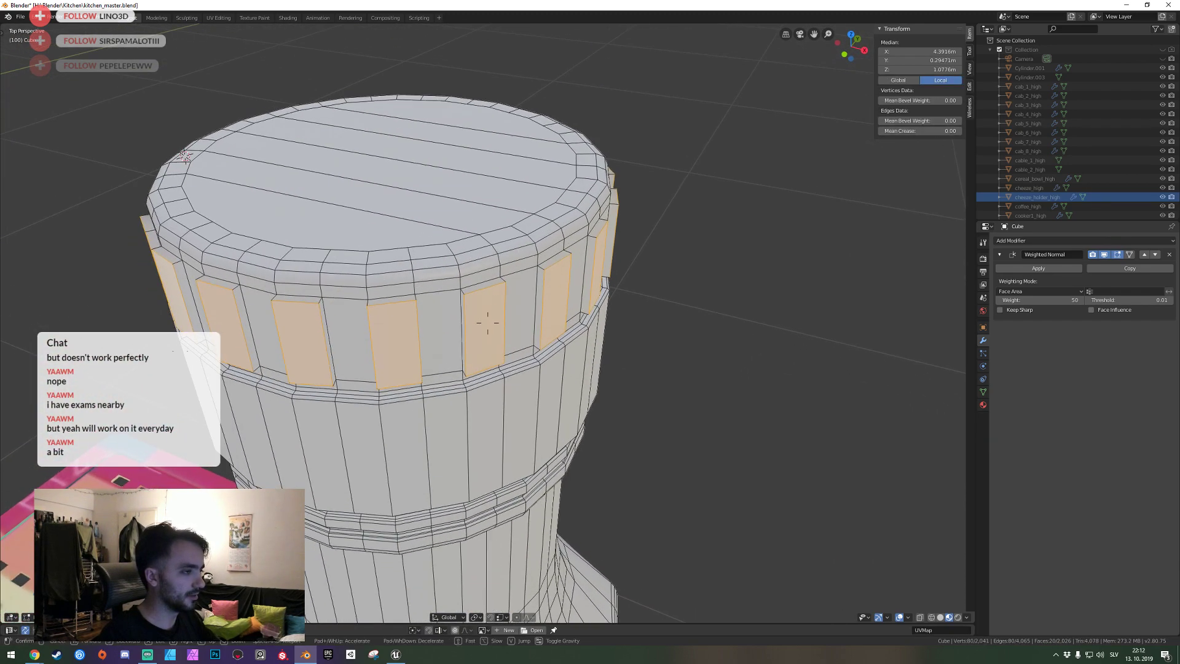
pyautogui.hotkey('alt', 'a')
pyautogui.click(480, 327)
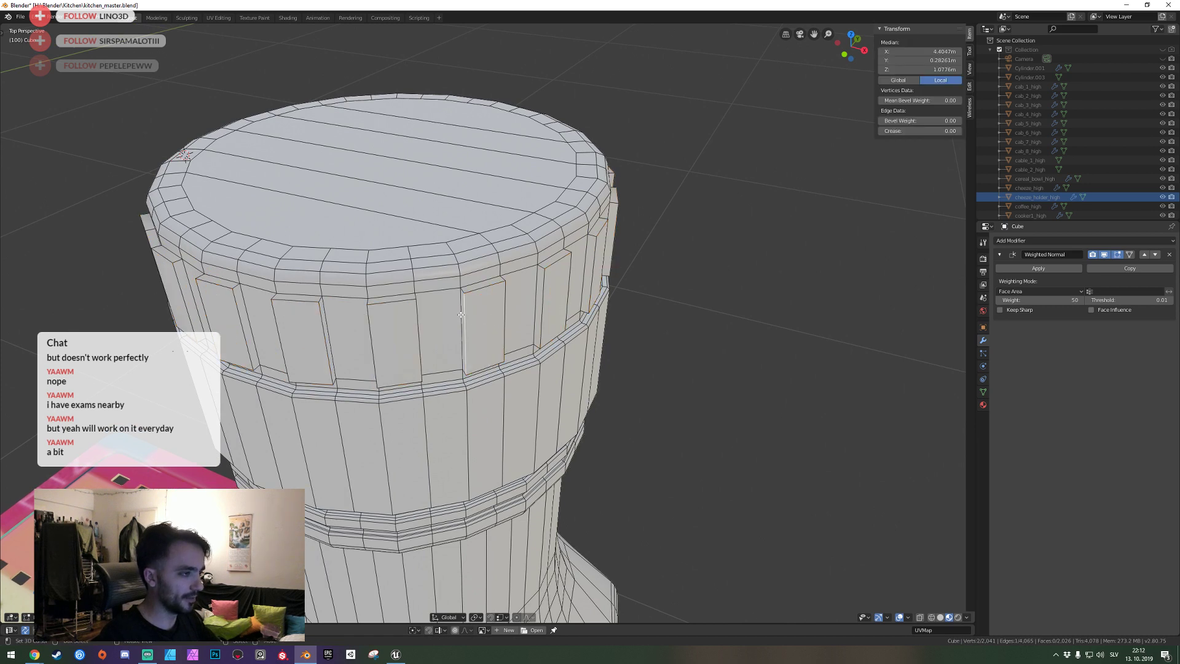
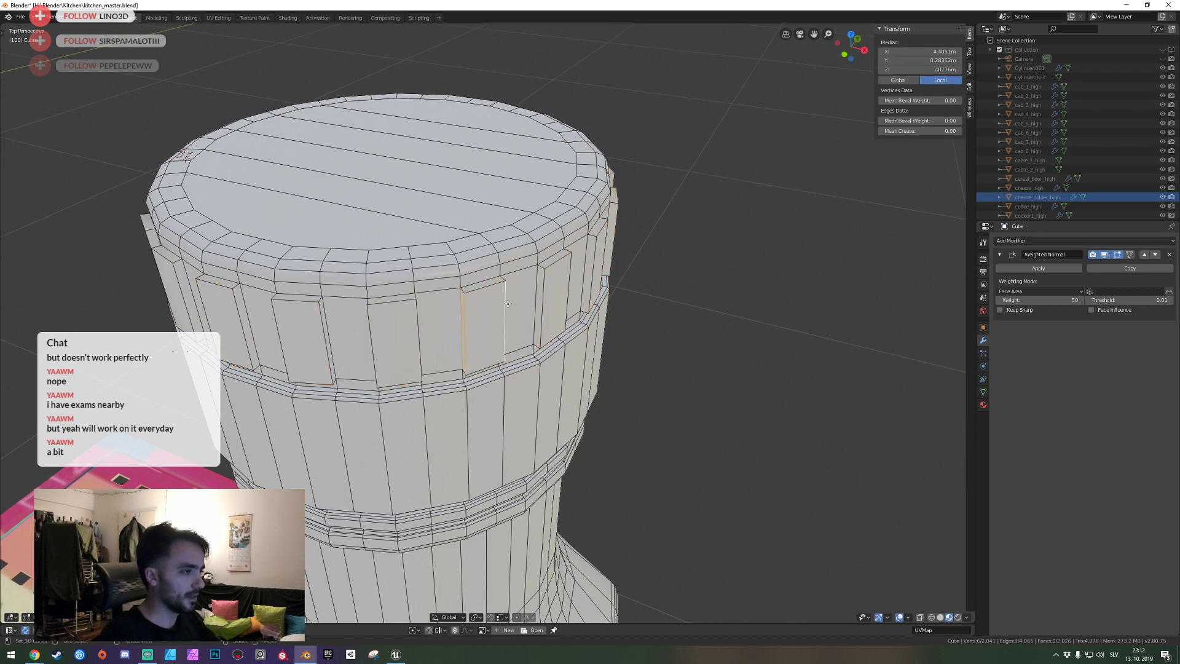
# Inset each face of the cap ring individually into separate panels.
pyautogui.hotkey('alt', 'a')
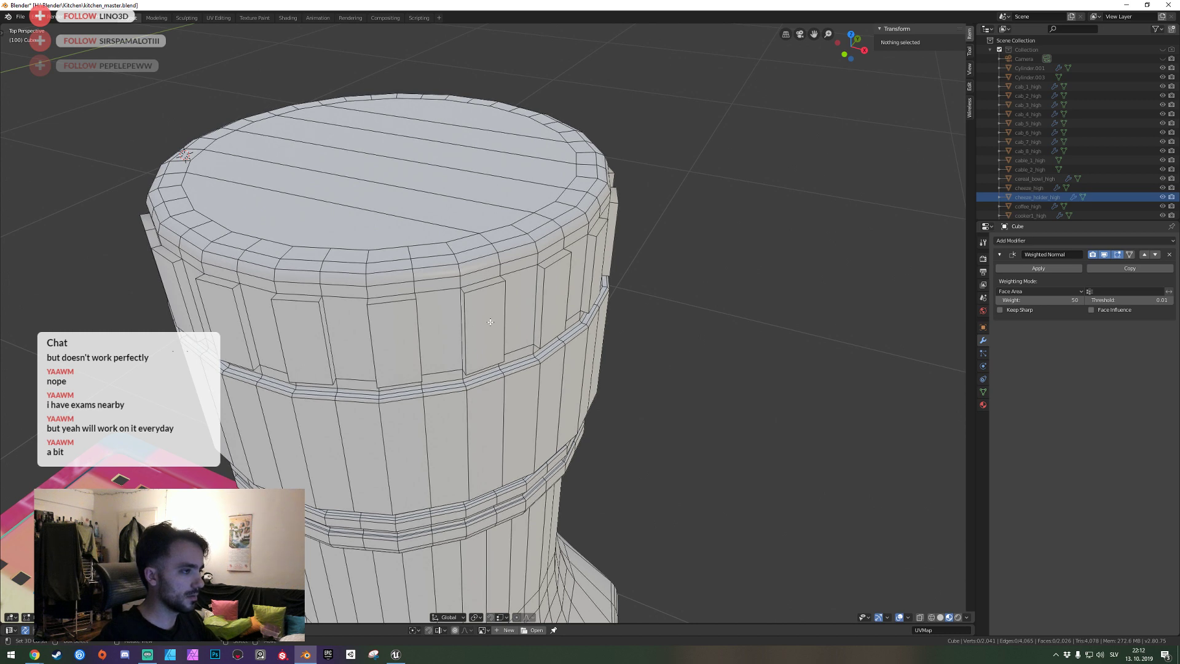
pyautogui.click(532, 316)
pyautogui.keyDown('ctrl'); pyautogui.keyDown('alt'); pyautogui.click(462, 319); pyautogui.keyUp('alt'); pyautogui.keyUp('ctrl')
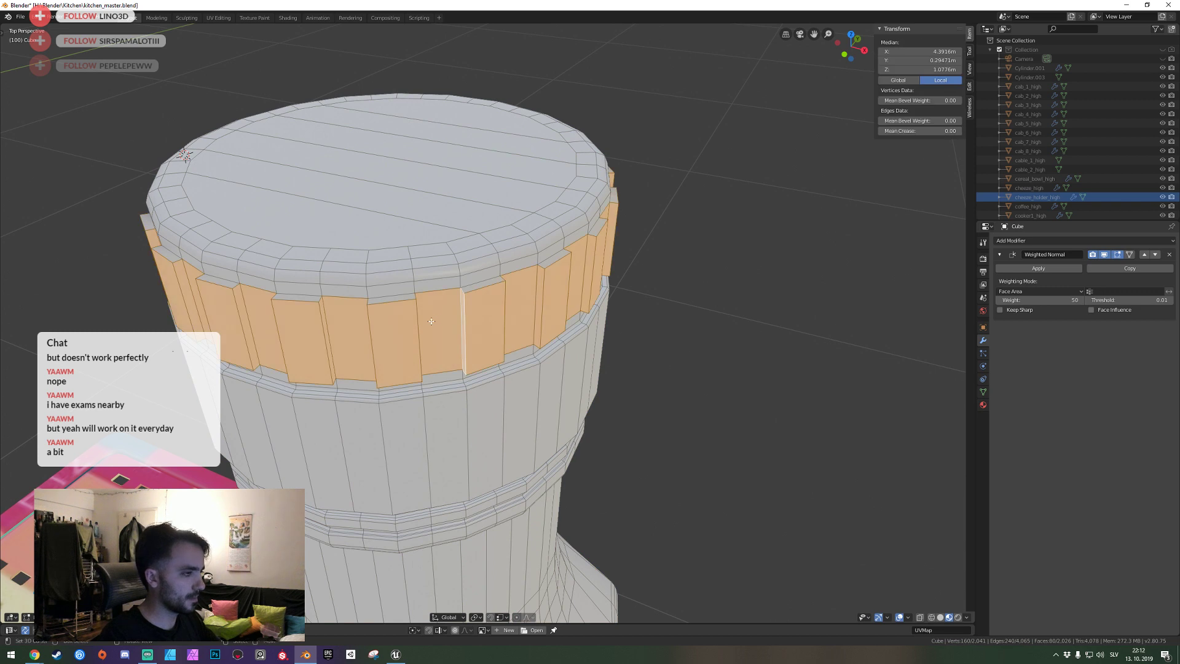
pyautogui.press('i')
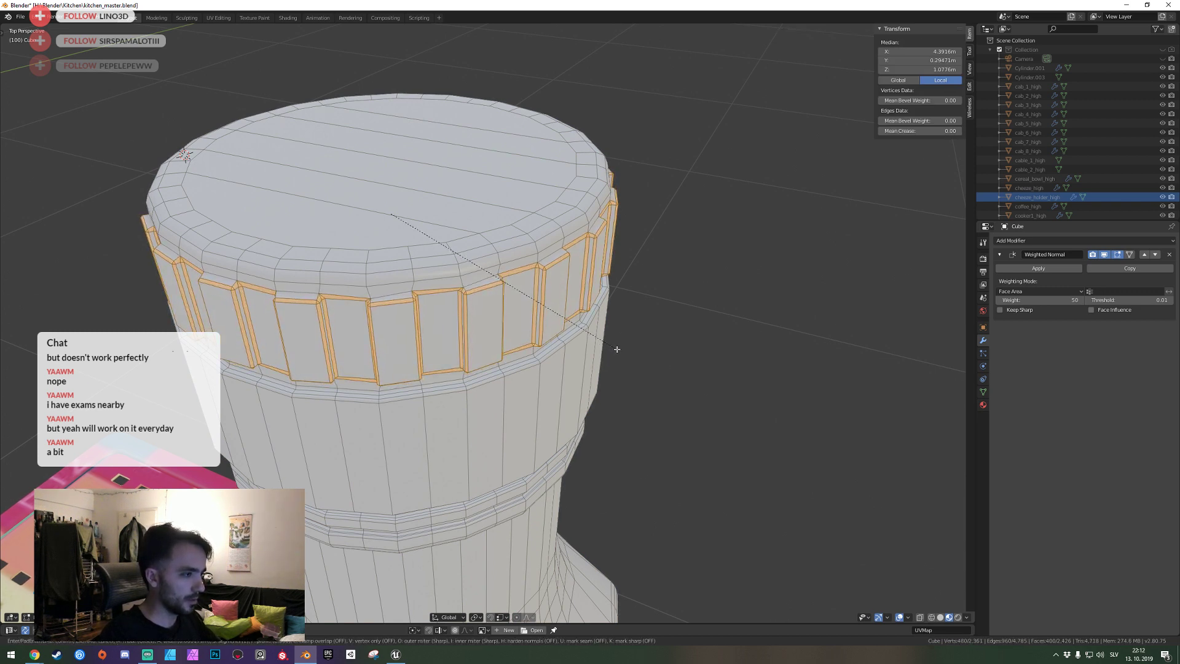
pyautogui.click(618, 350)
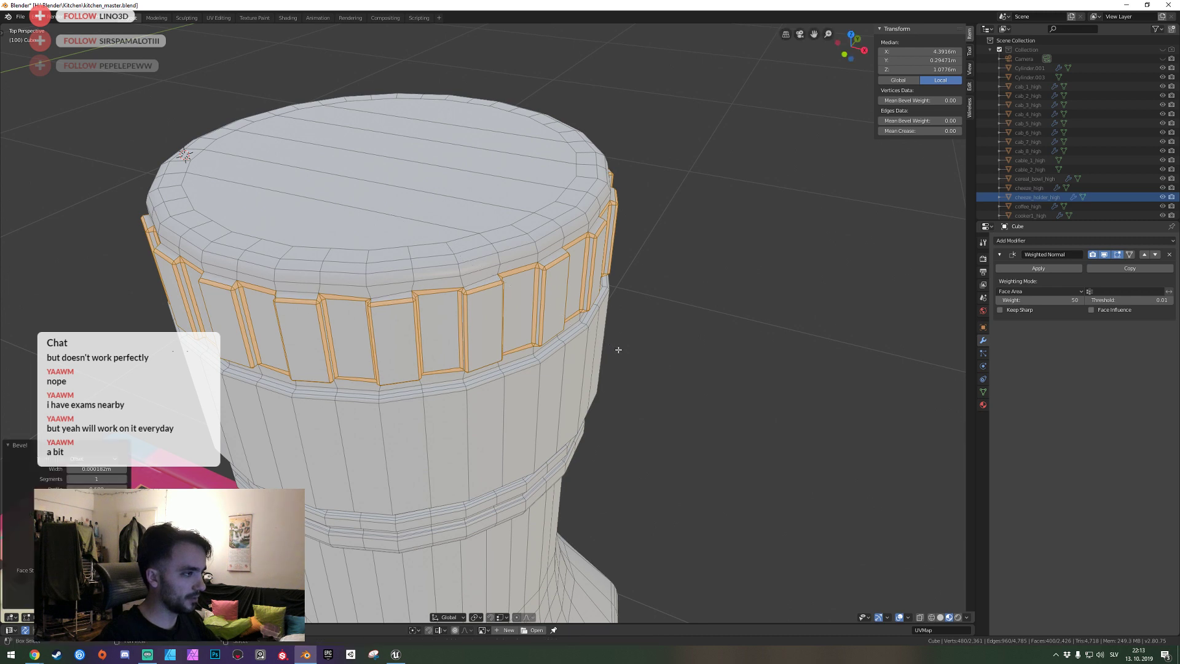
# Save the file, switch to plain solid grey shading, and fly back to the cap.
pyautogui.press('Tab')
pyautogui.hotkey('shift', 'f')
pyautogui.press('s')
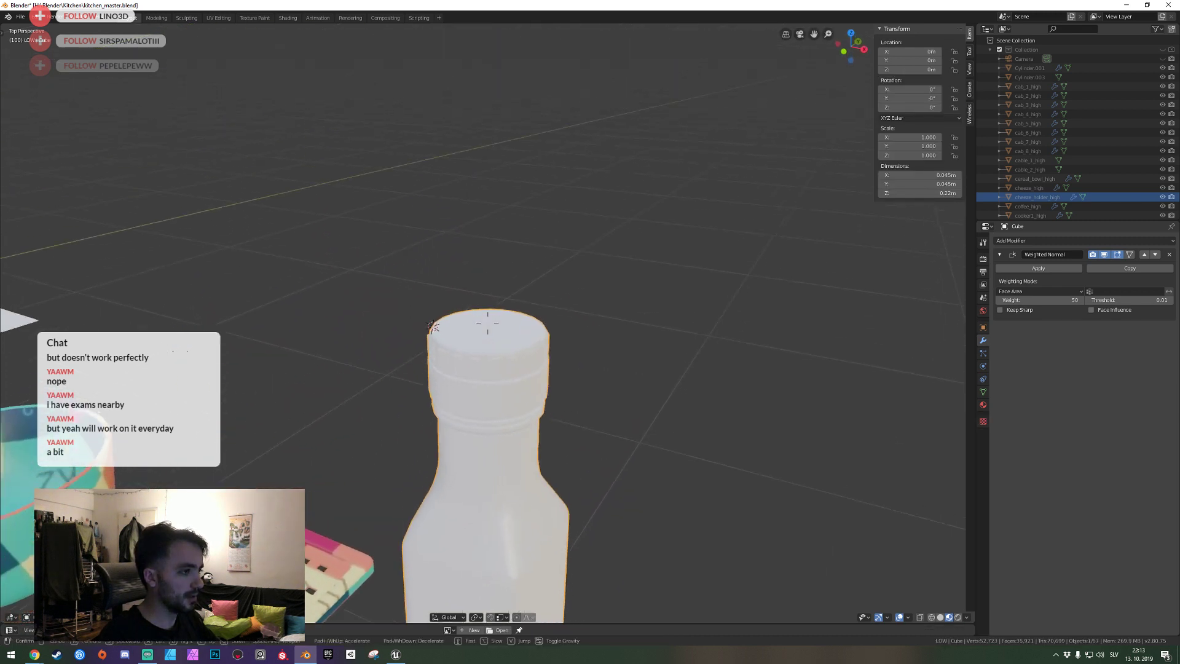
pyautogui.press('Return')
pyautogui.hotkey('ctrl', 's')
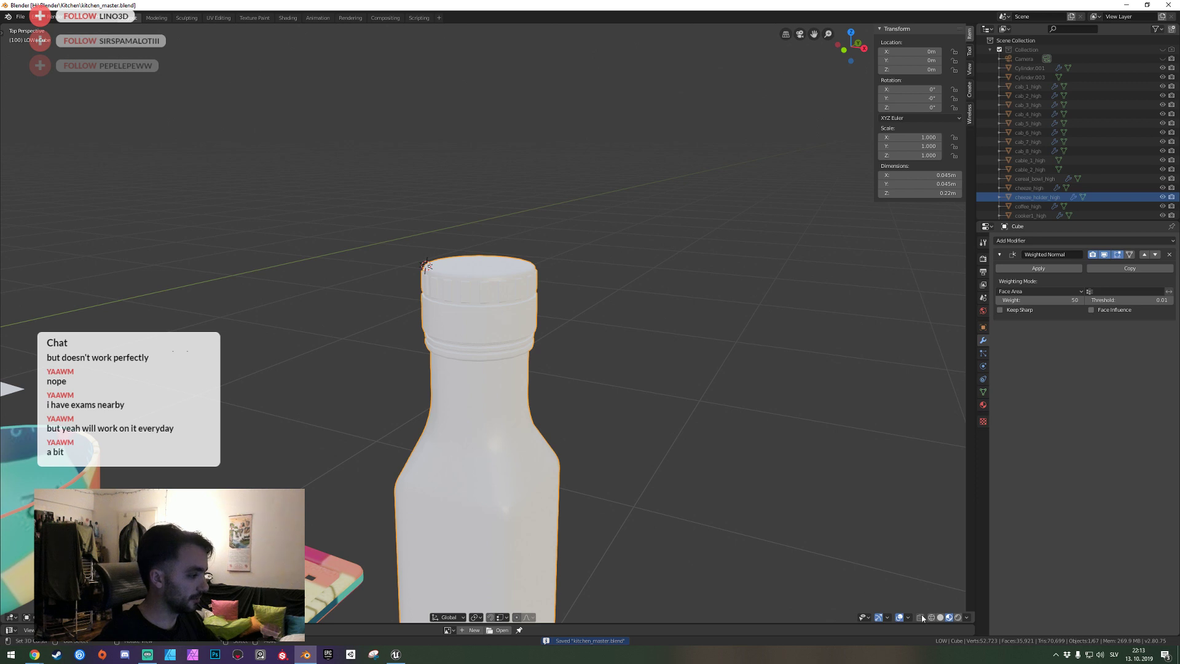
pyautogui.click(939, 618)
pyautogui.hotkey('shift', 'f')
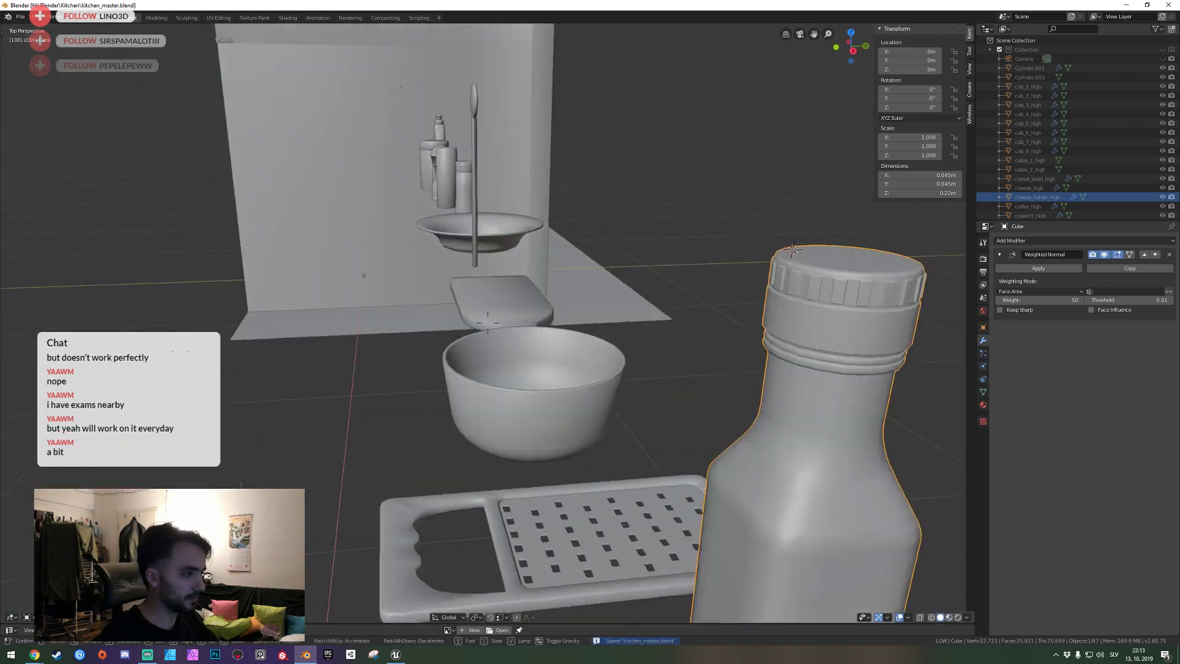
pyautogui.press('s')
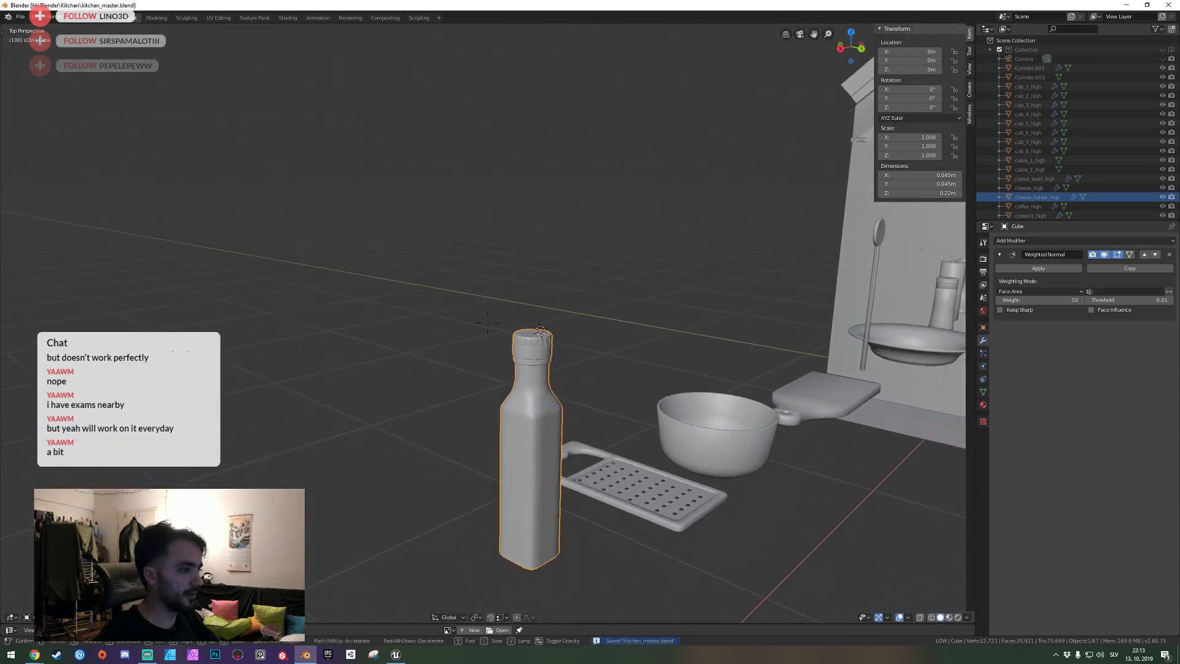
pyautogui.press('w')
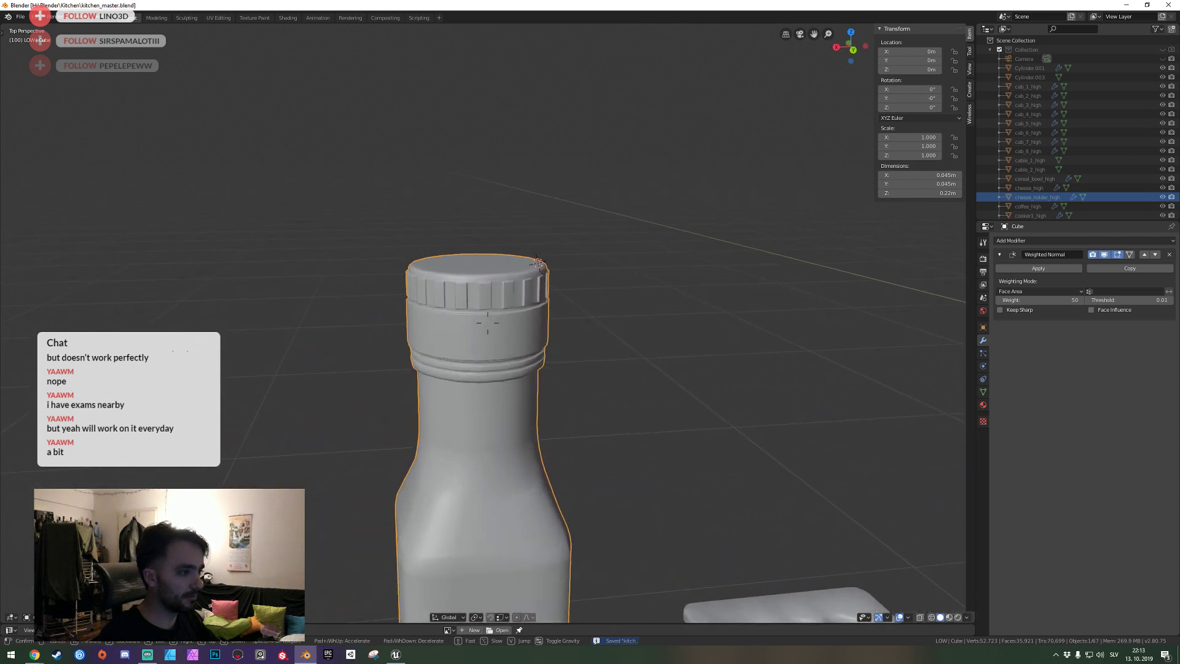
pyautogui.click(481, 325)
# Show the bottle cap in Edit Mode from the front as a see-through wireframe.
pyautogui.press('Tab')
pyautogui.scroll(2, 481, 326)
pyautogui.scroll(1, 488, 322)
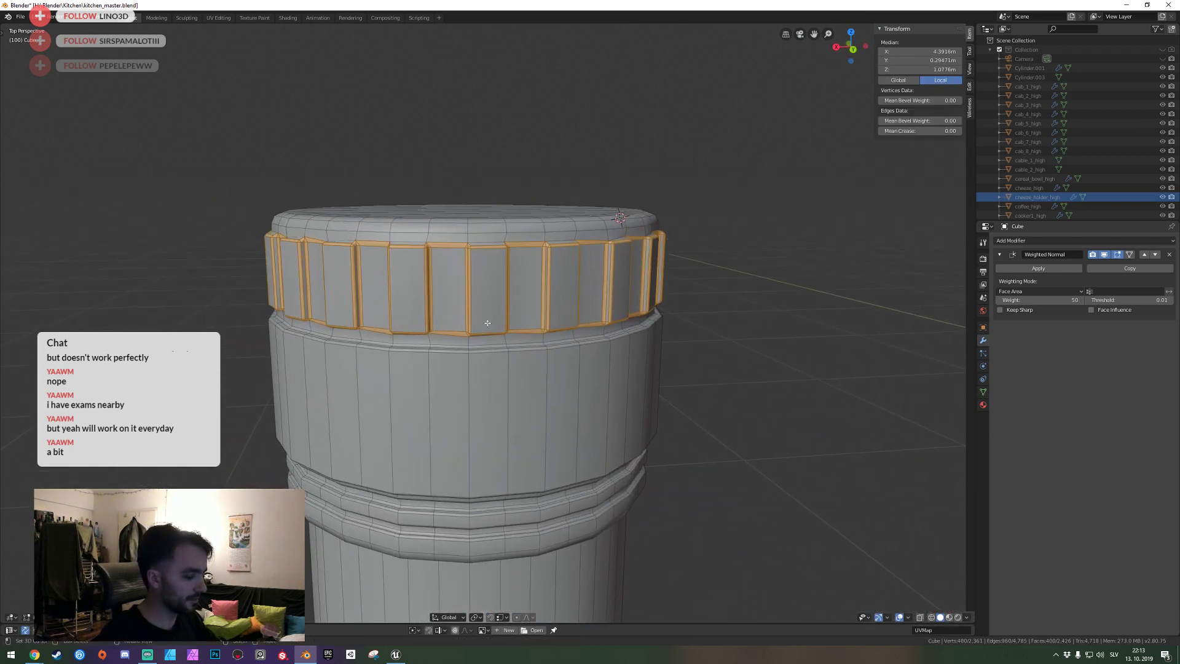
pyautogui.press('KP_1')
pyautogui.hotkey('shift', 'z')
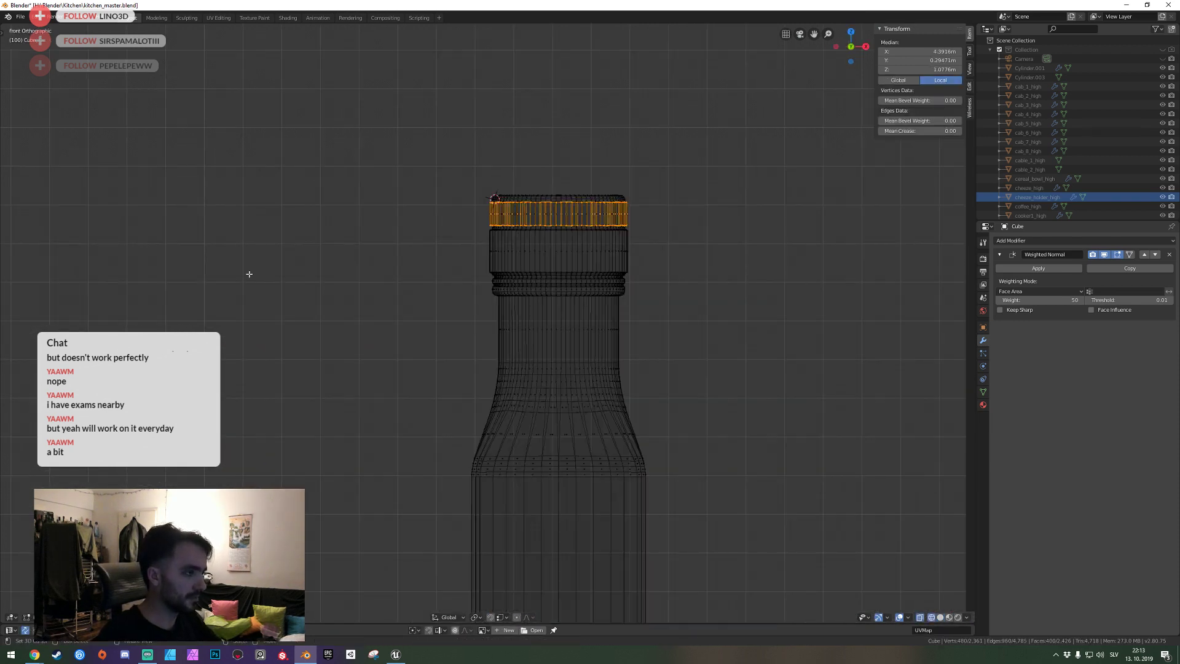
pyautogui.hotkey('alt', 'a')
pyautogui.scroll(2, 482, 227)
pyautogui.press('z')
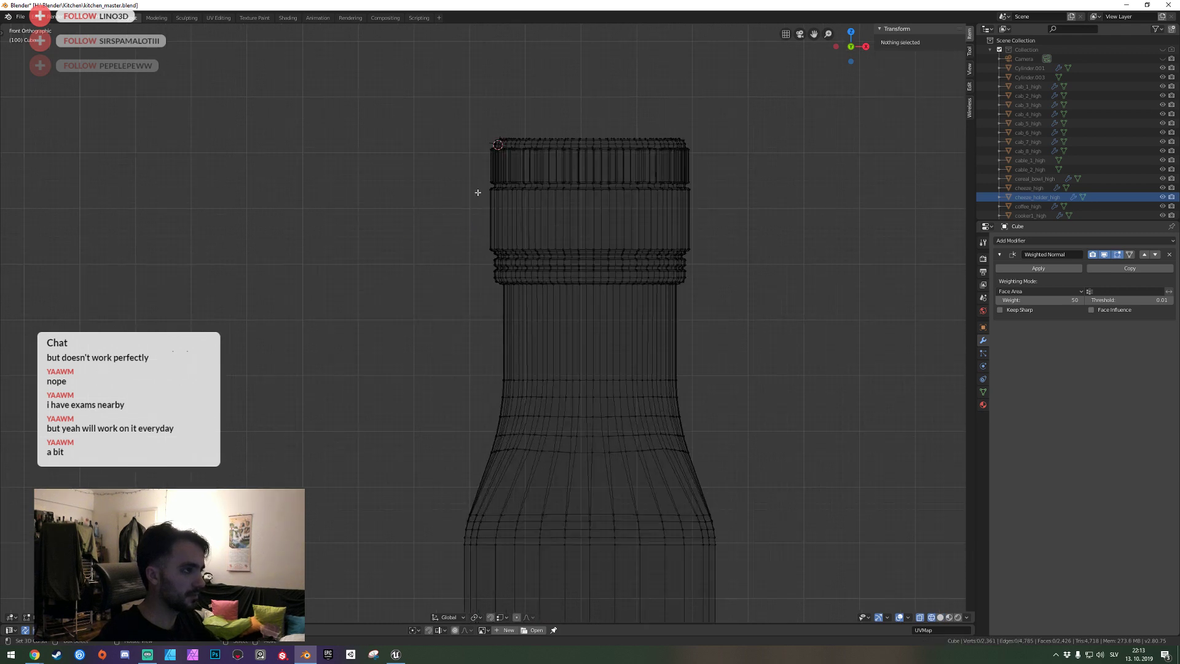
# Raise the vertex loop near the cap's top along Z, then return to solid display.
pyautogui.moveTo(474, 168); pyautogui.dragTo(748, 209)
pyautogui.press('g')
pyautogui.press('z')
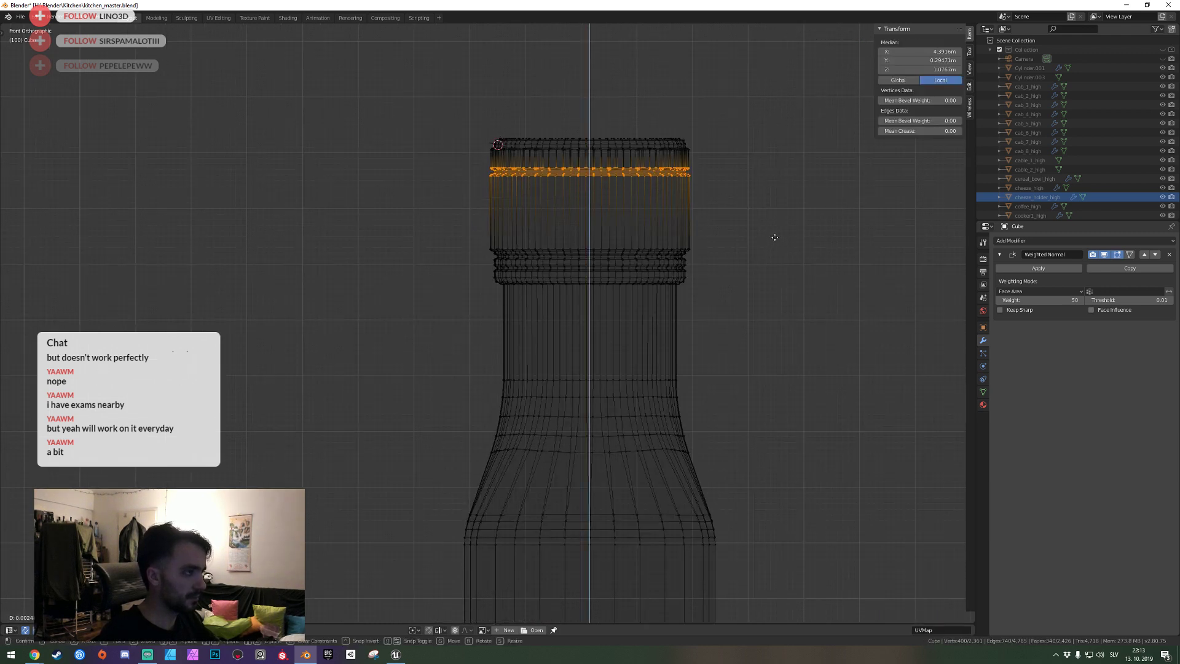
pyautogui.click(772, 237)
pyautogui.press('Tab')
pyautogui.hotkey('shift', 'z')
# Save the file while bringing the bottle's base into view.
pyautogui.hotkey('shift', '`')
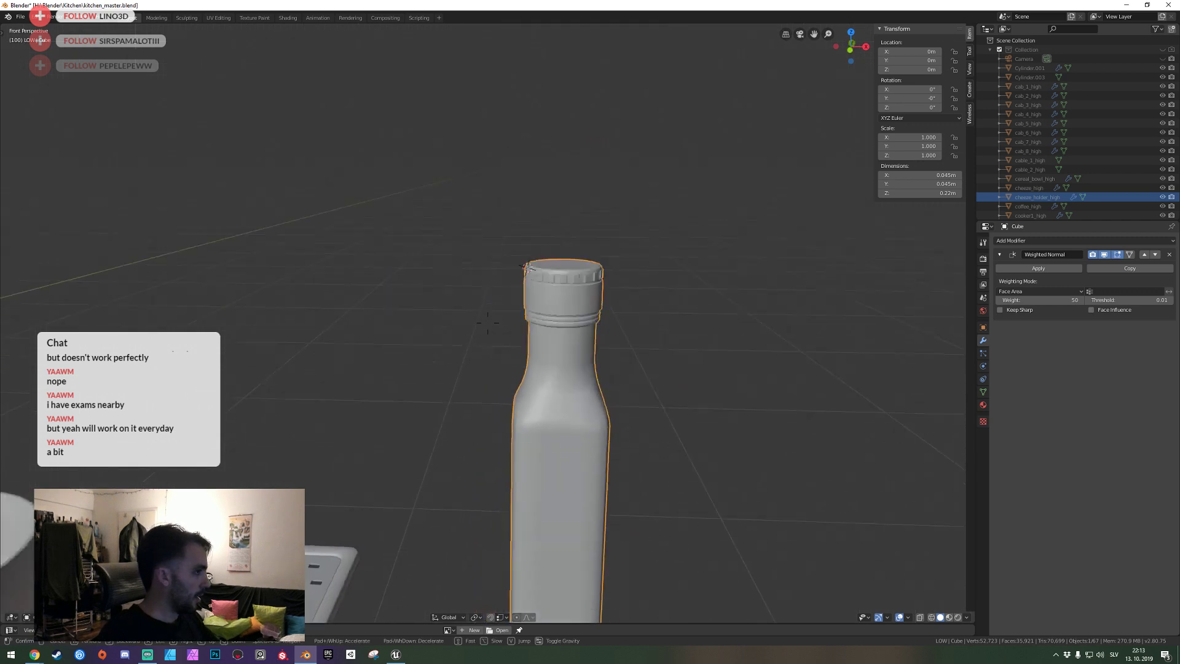
pyautogui.click(488, 322)
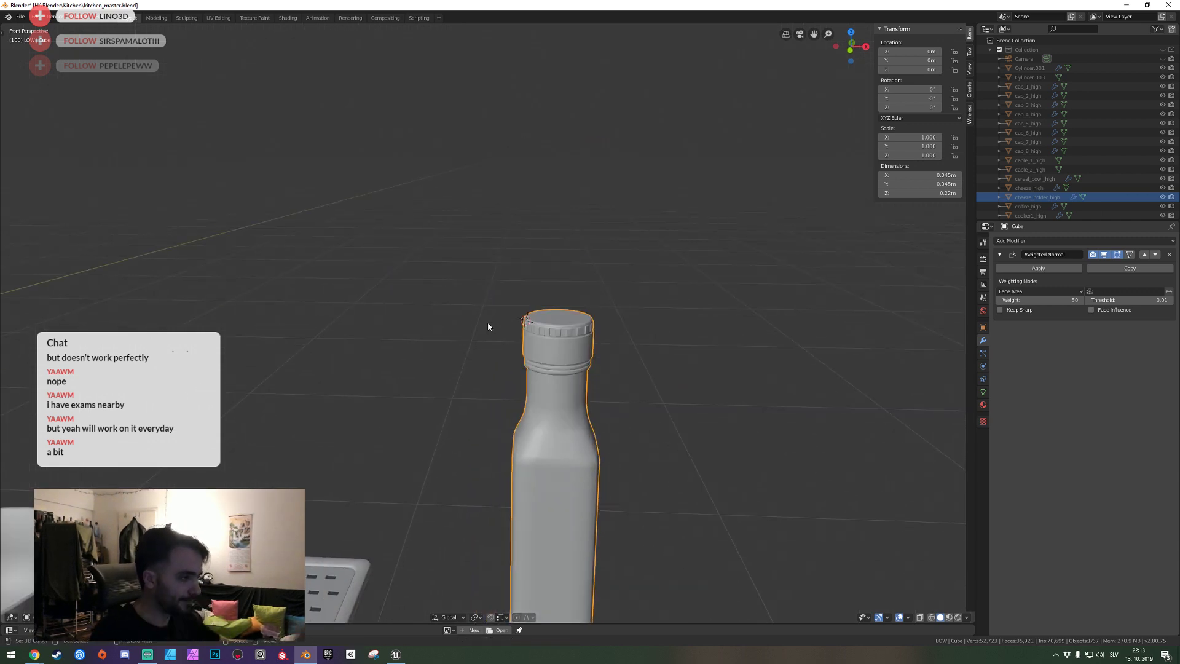
pyautogui.hotkey('shift', '`')
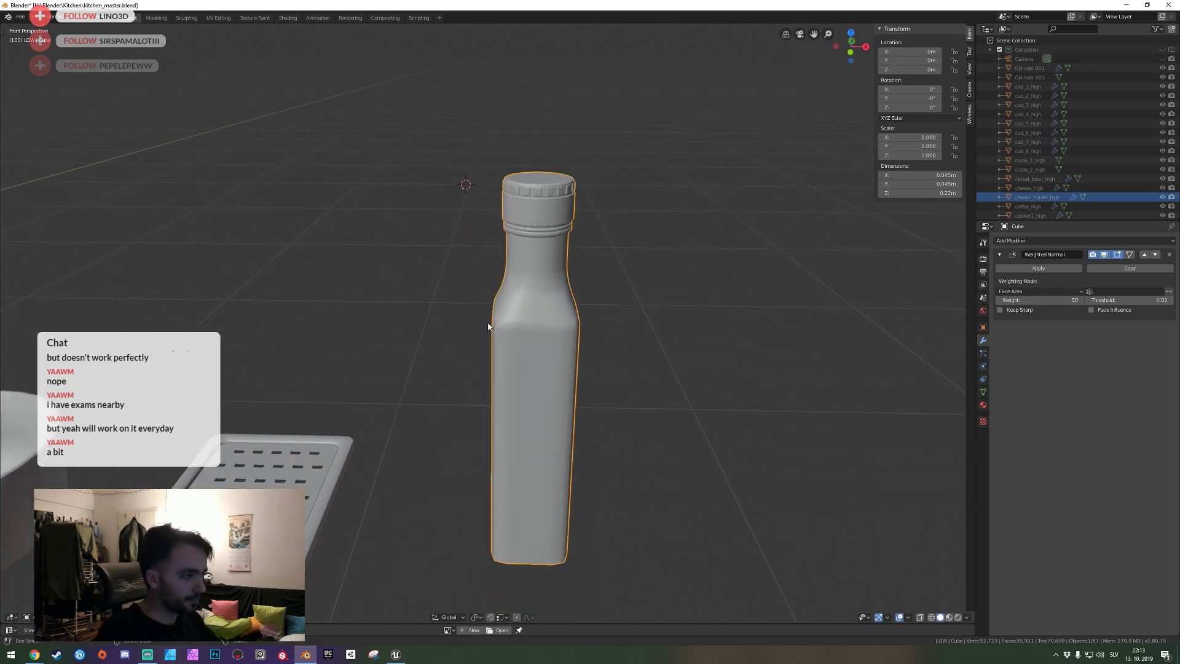
pyautogui.hotkey('ctrl', 's')
pyautogui.click(488, 323)
# Bevel the edge loop around the bottle's base to round its bottom edge.
pyautogui.press('Tab')
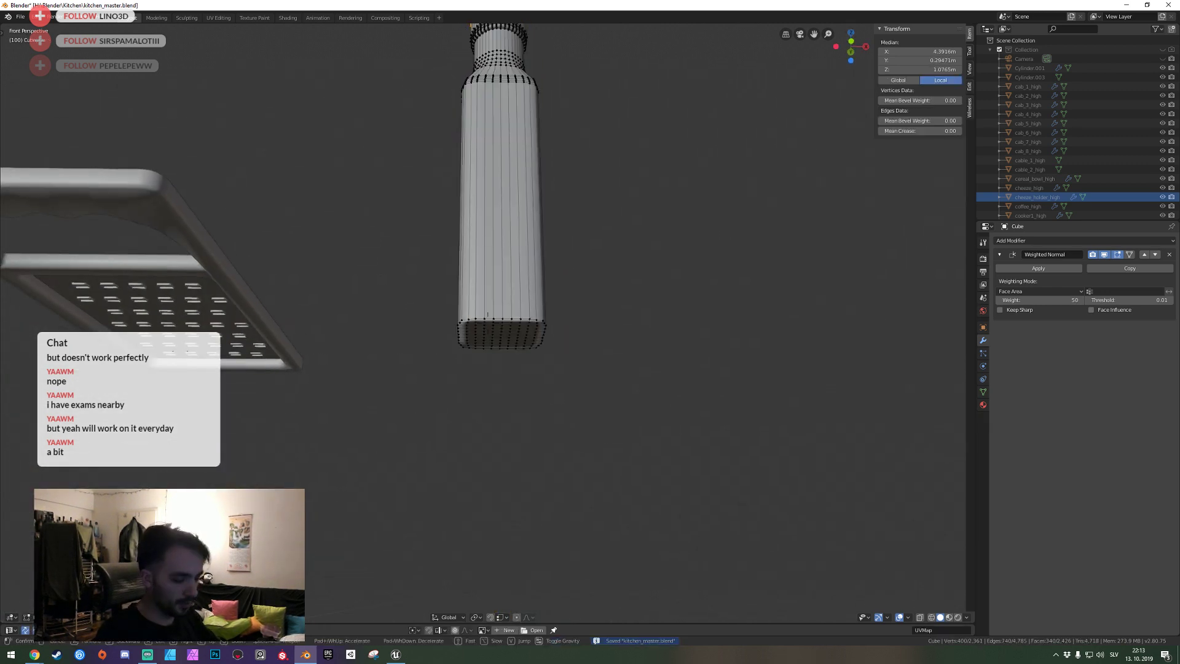
pyautogui.hotkey('shift', '`')
pyautogui.click(487, 281)
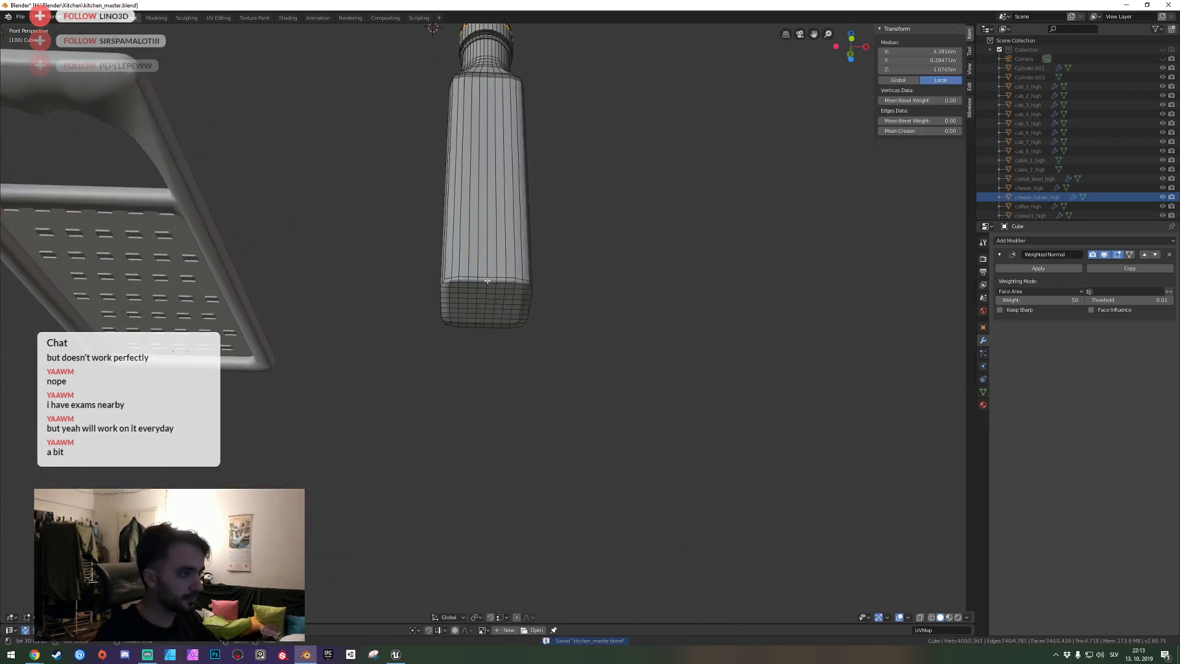
pyautogui.keyDown('alt'); pyautogui.click(492, 278); pyautogui.keyUp('alt')
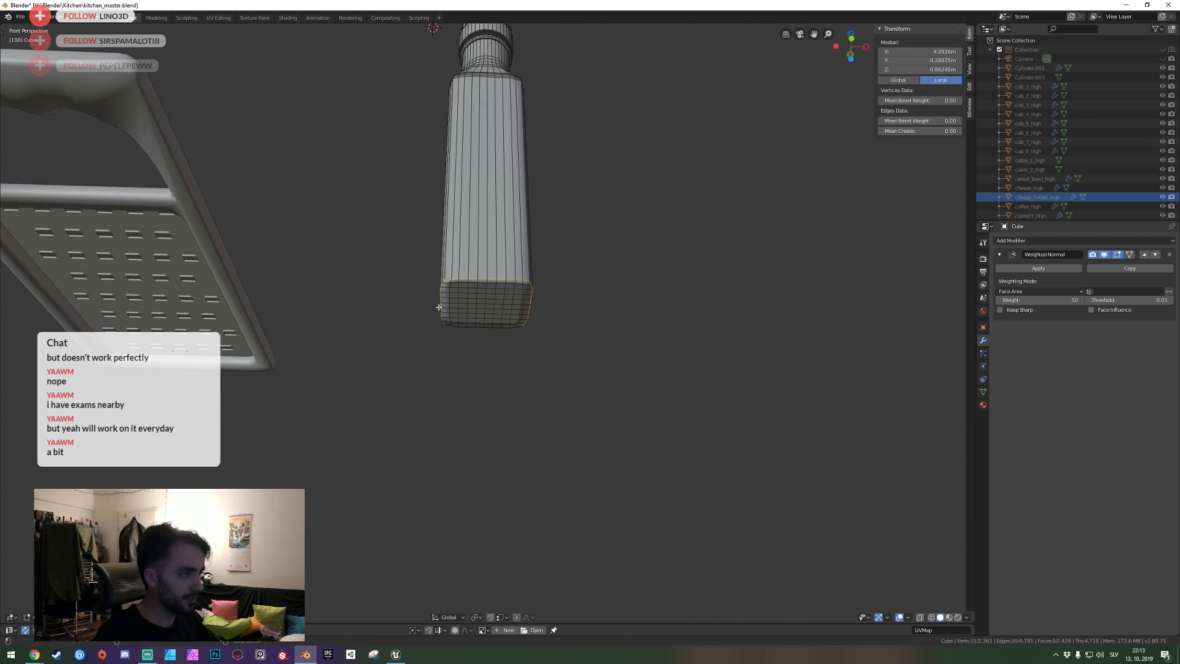
pyautogui.hotkey('ctrl', 'b')
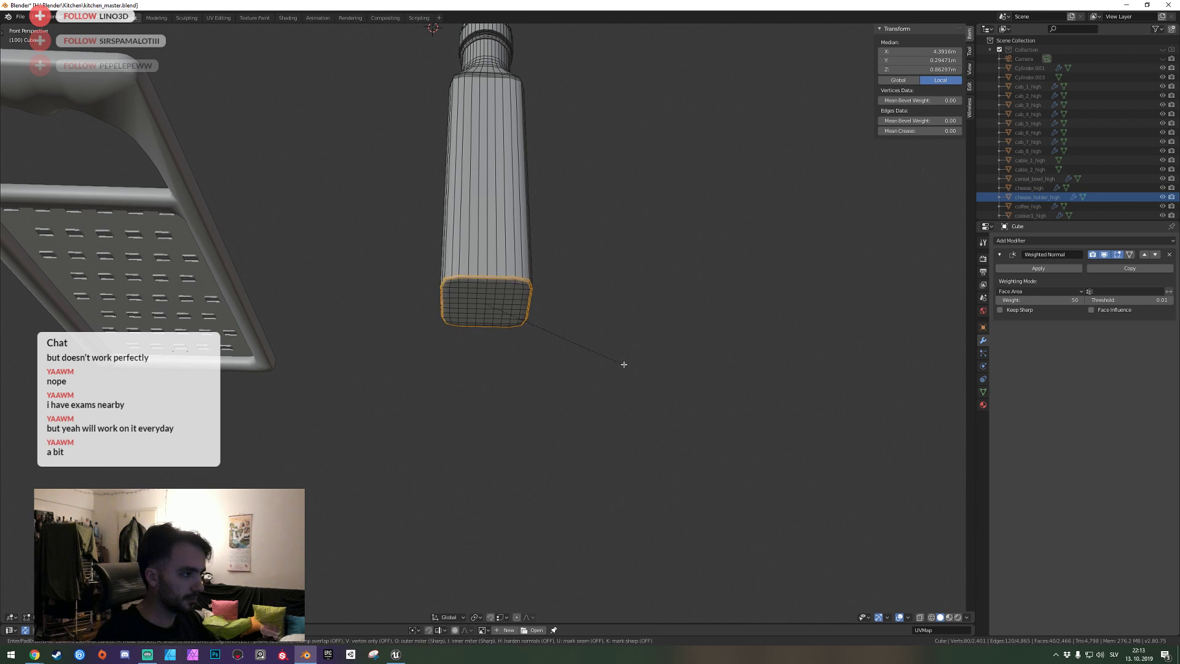
pyautogui.click(642, 369)
pyautogui.press('Tab')
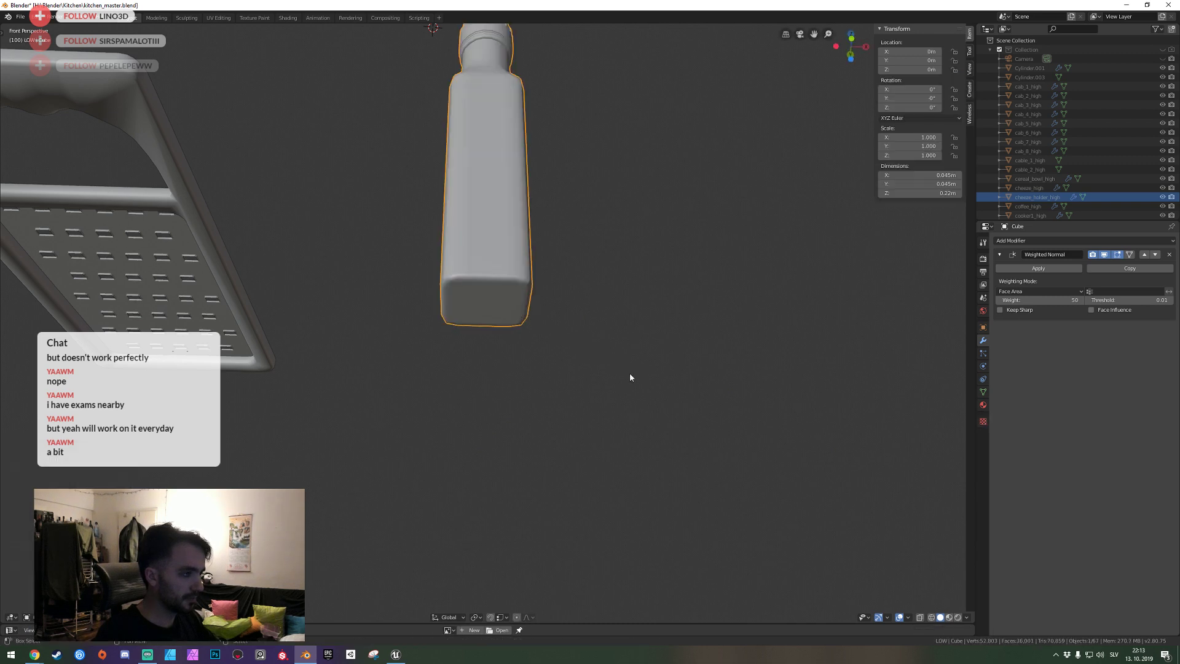
# Add a Subdivision modifier, then remove it so only Weighted Normal remains.
pyautogui.hotkey('shift', '`')
pyautogui.press('Escape')
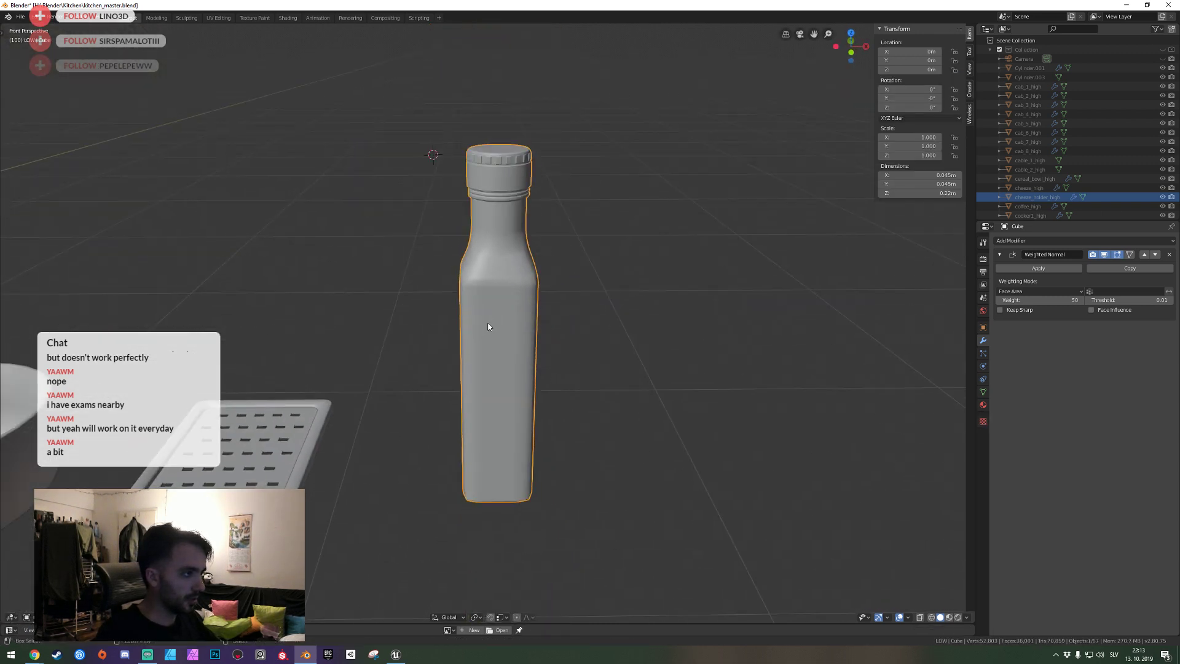
pyautogui.hotkey('ctrl', '1')
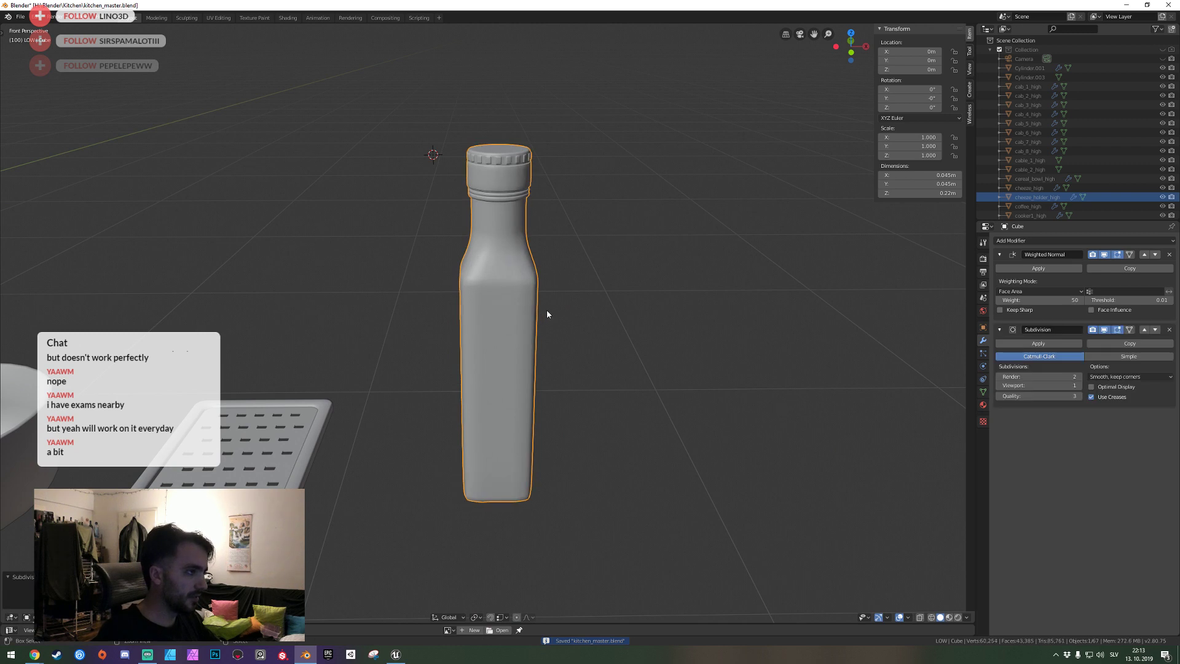
pyautogui.rightClick(664, 304)
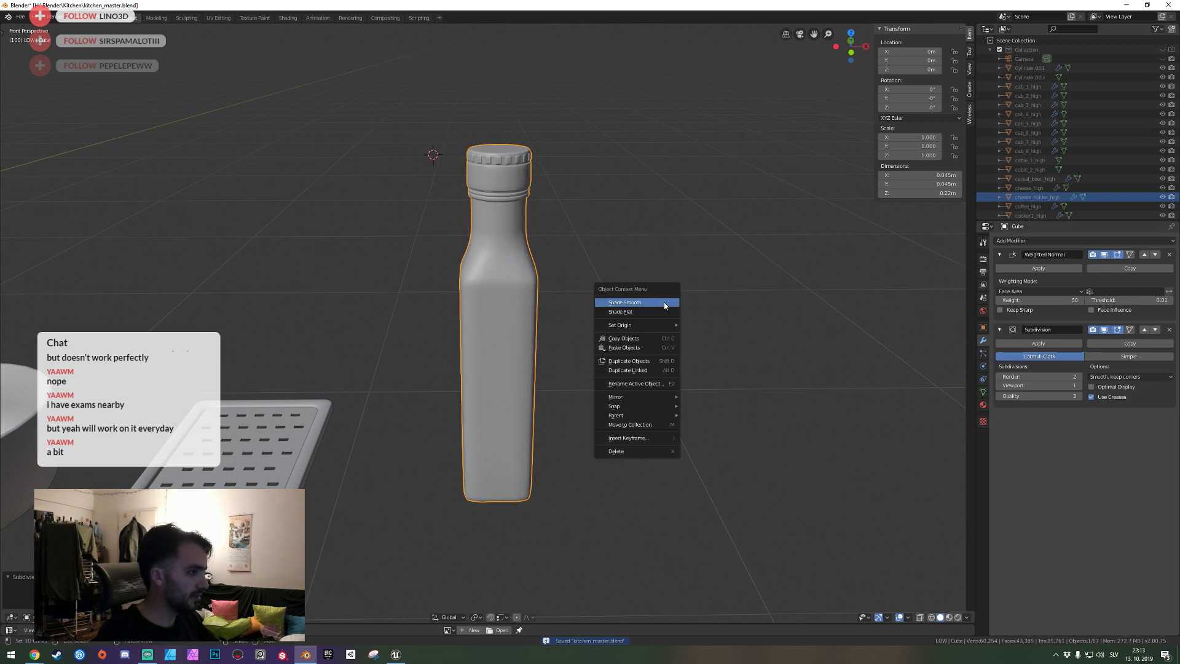
pyautogui.click(1170, 332)
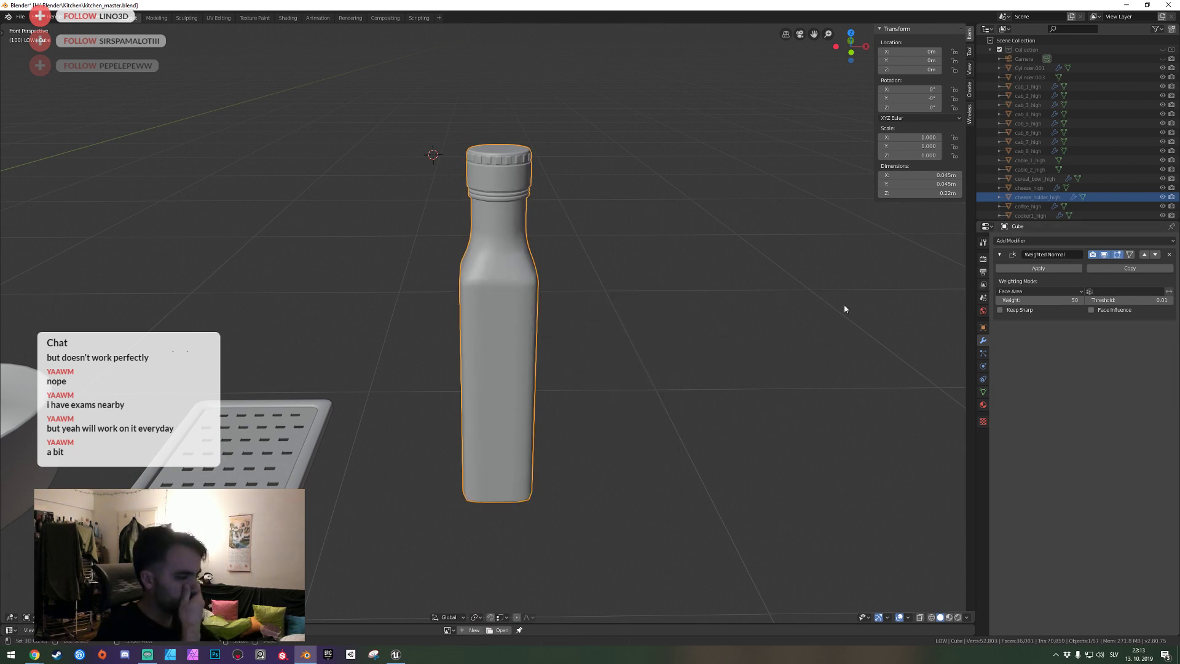
pyautogui.press('.')
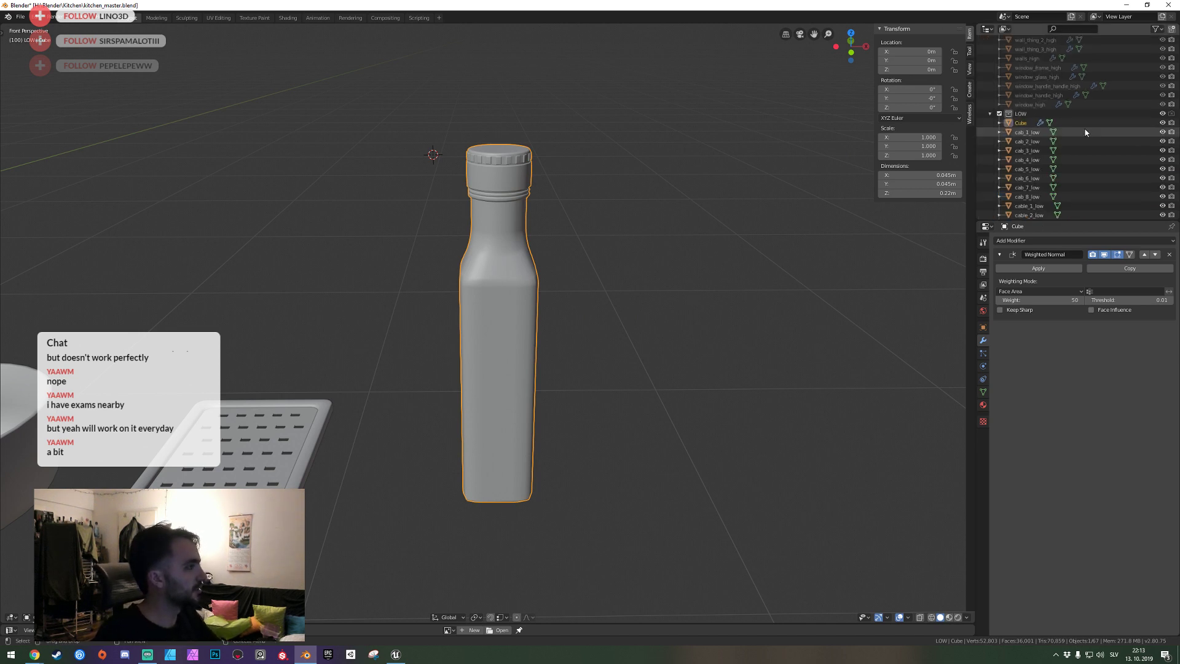
# Rename the bottle oio_high and duplicate it into the LOW collection.
pyautogui.doubleClick(1021, 123)
pyautogui.write('oil_lo')
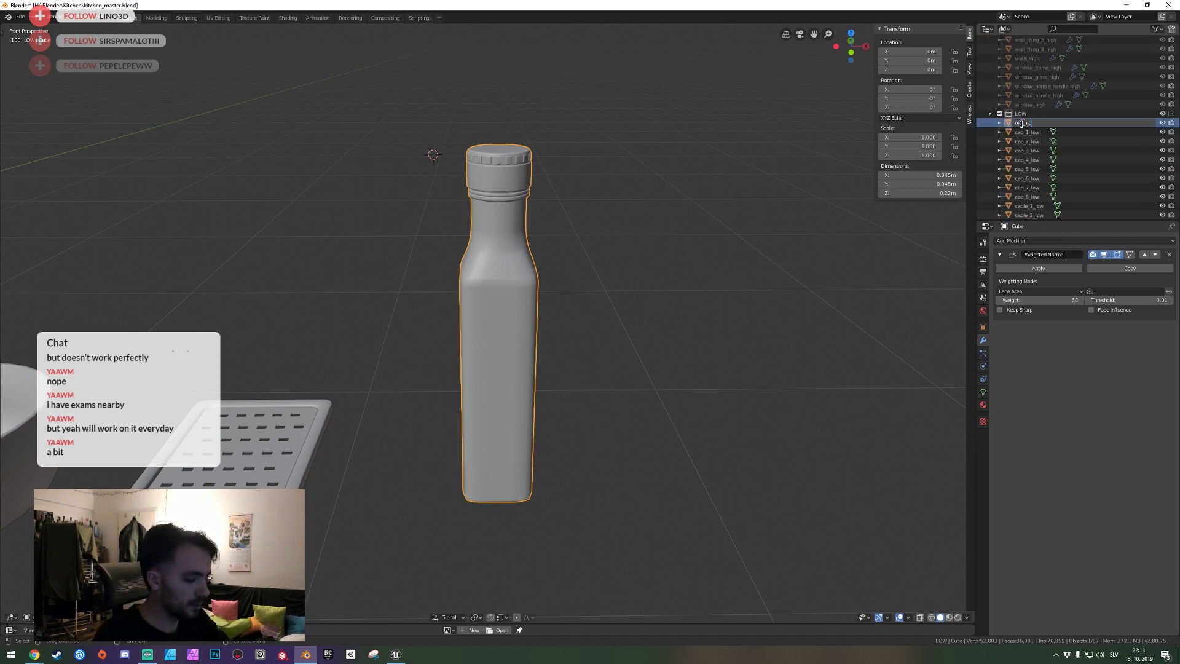
pyautogui.write('h')
pyautogui.press('Return')
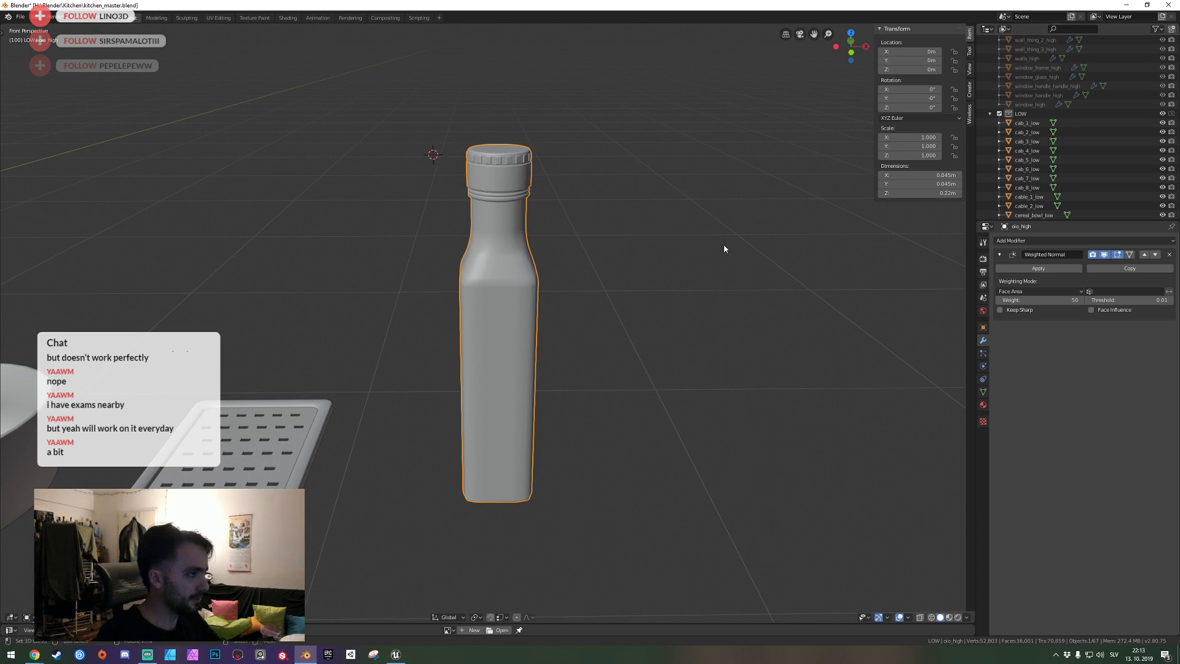
pyautogui.hotkey('shift', 'd')
pyautogui.press('Escape')
pyautogui.press('m')
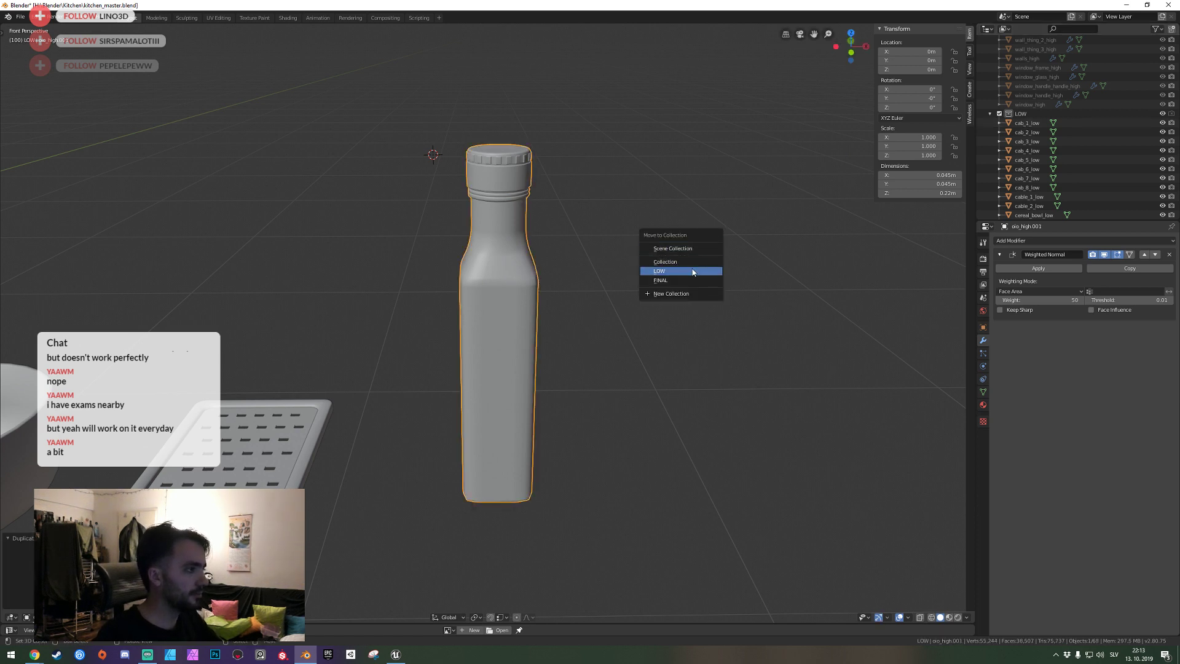
pyautogui.click(692, 273)
pyautogui.press('h')
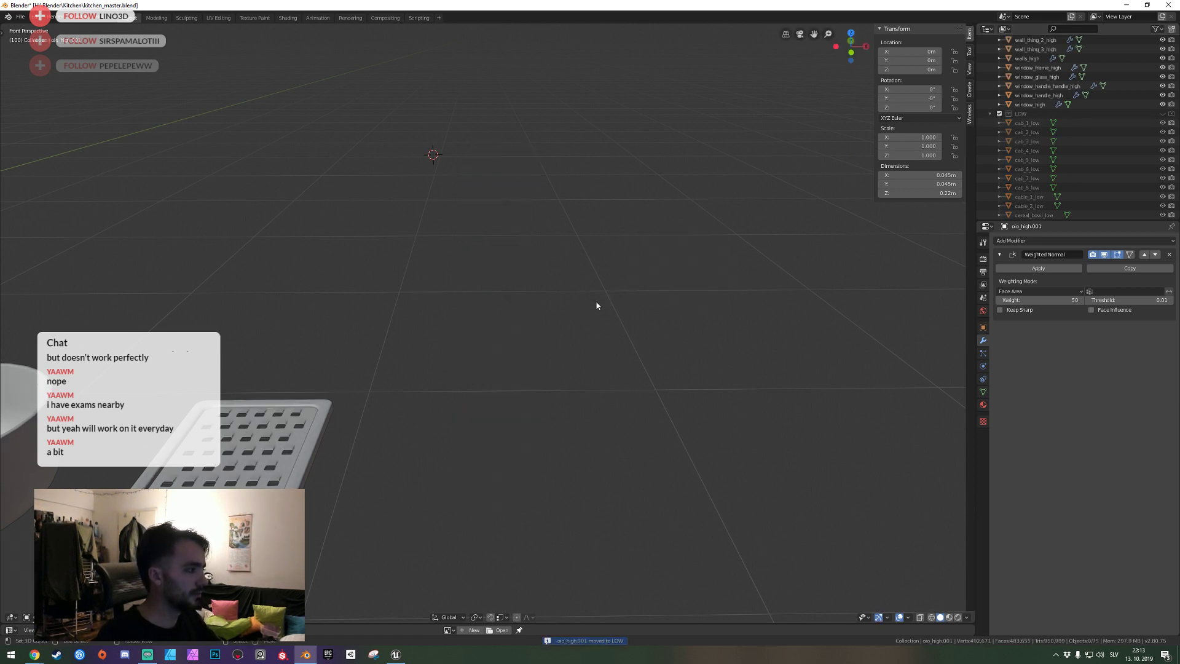
pyautogui.hotkey('alt', 'h')
# Move the original oio_high bottle into Collection.
pyautogui.click(533, 309)
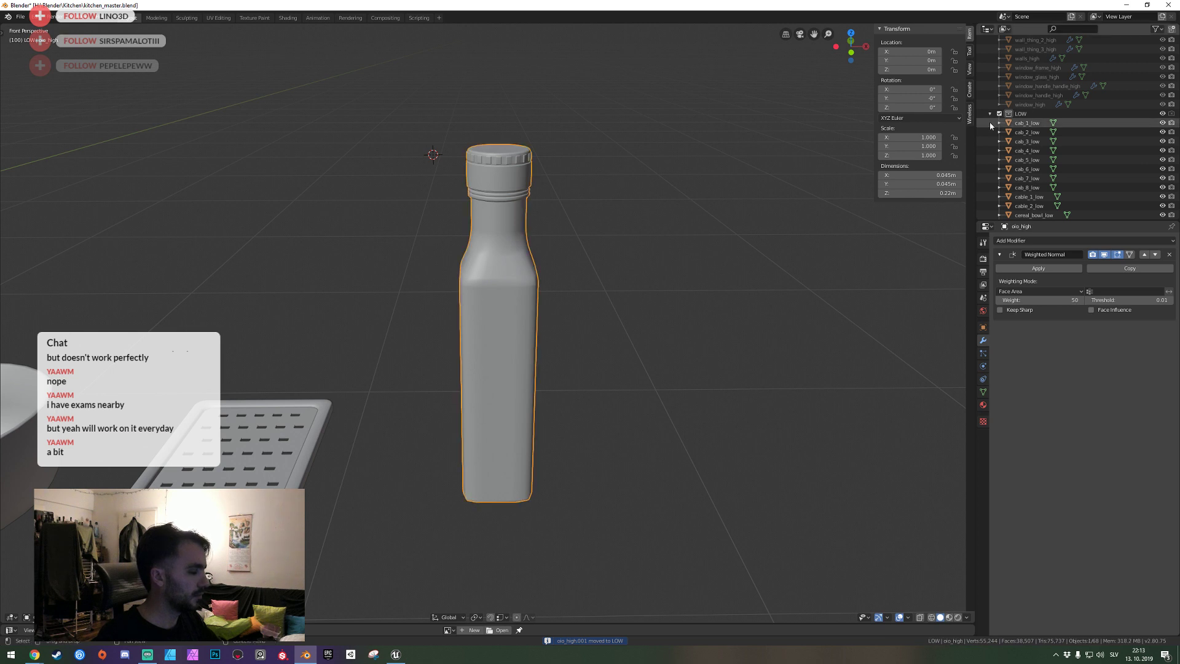
pyautogui.press('.')
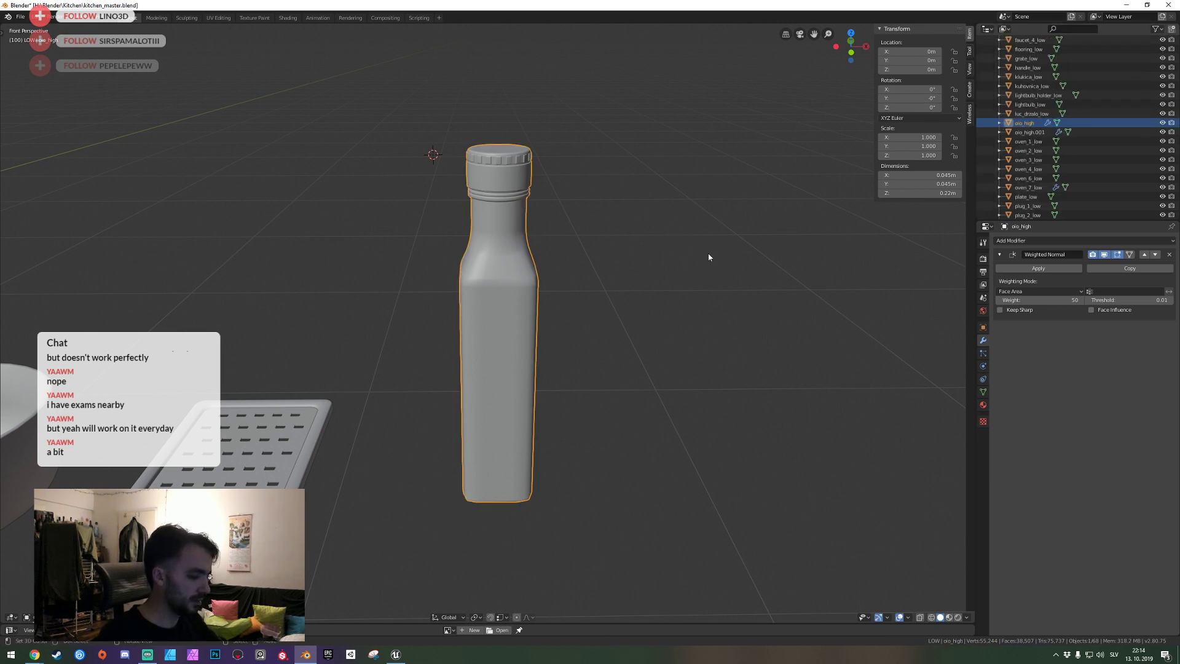
pyautogui.press('m')
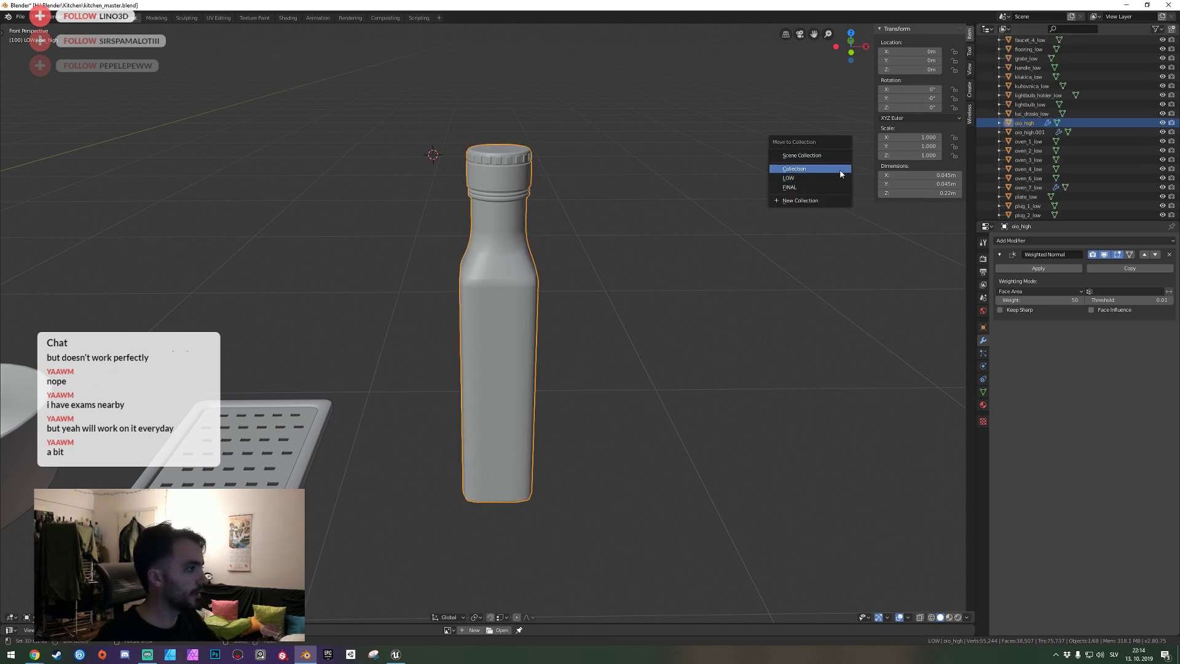
pyautogui.click(840, 174)
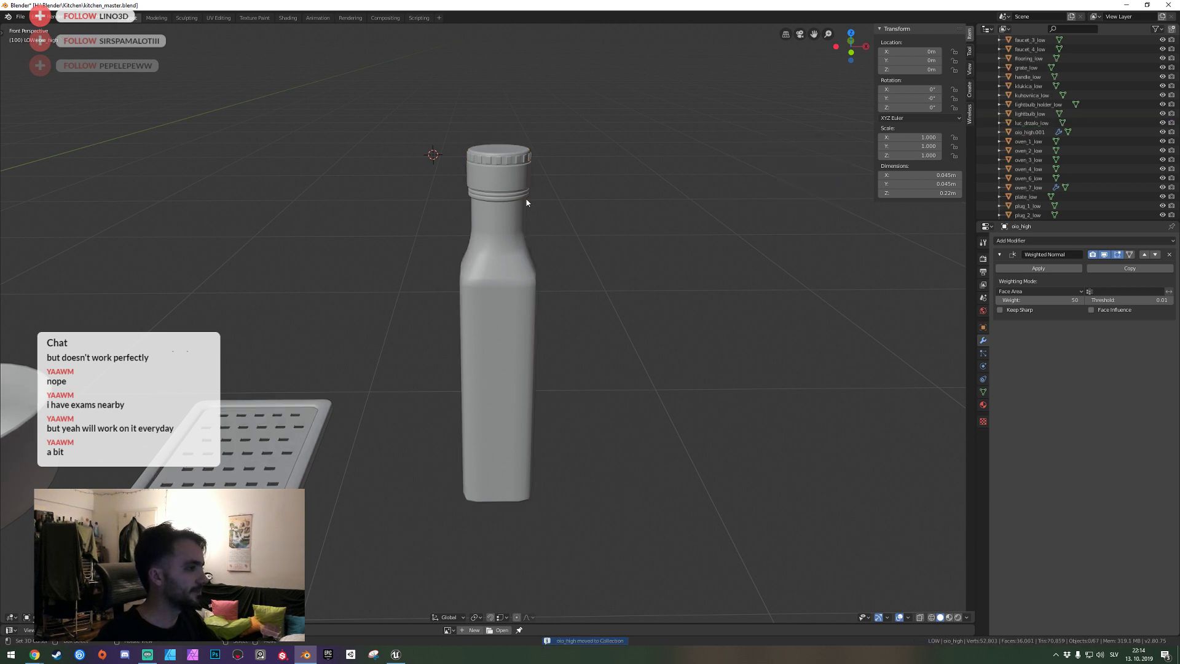
# Rename the copy oio_low and remove its Weighted Normal modifier.
pyautogui.doubleClick(1024, 132)
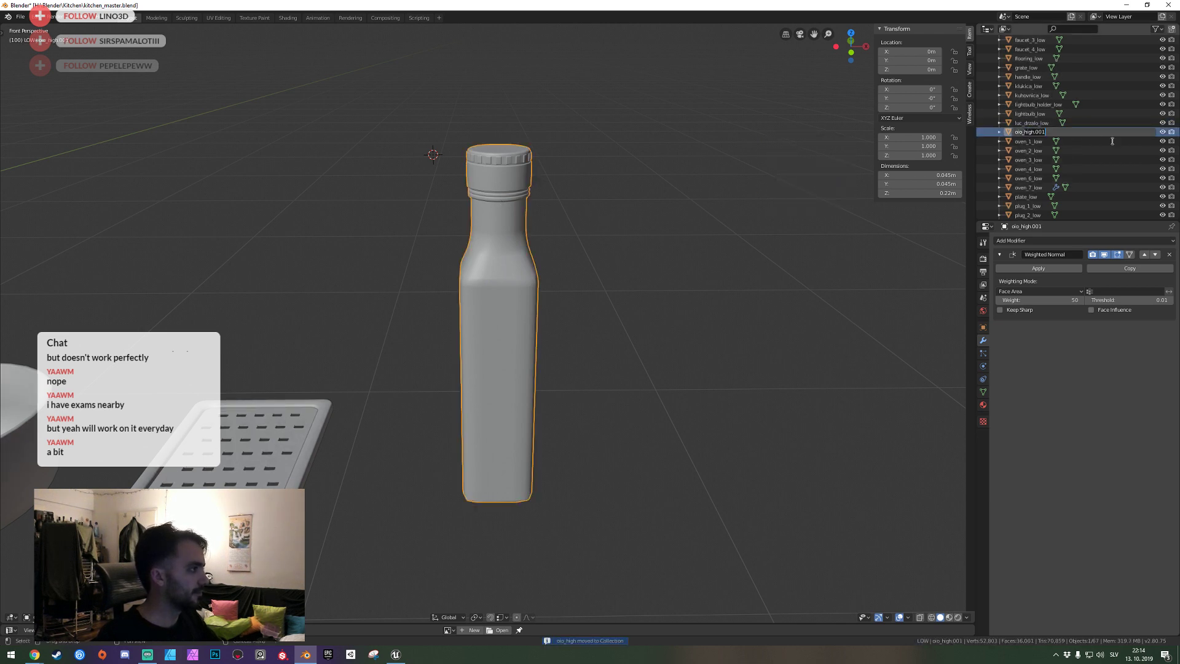
pyautogui.write('oio_low')
pyautogui.press('Return')
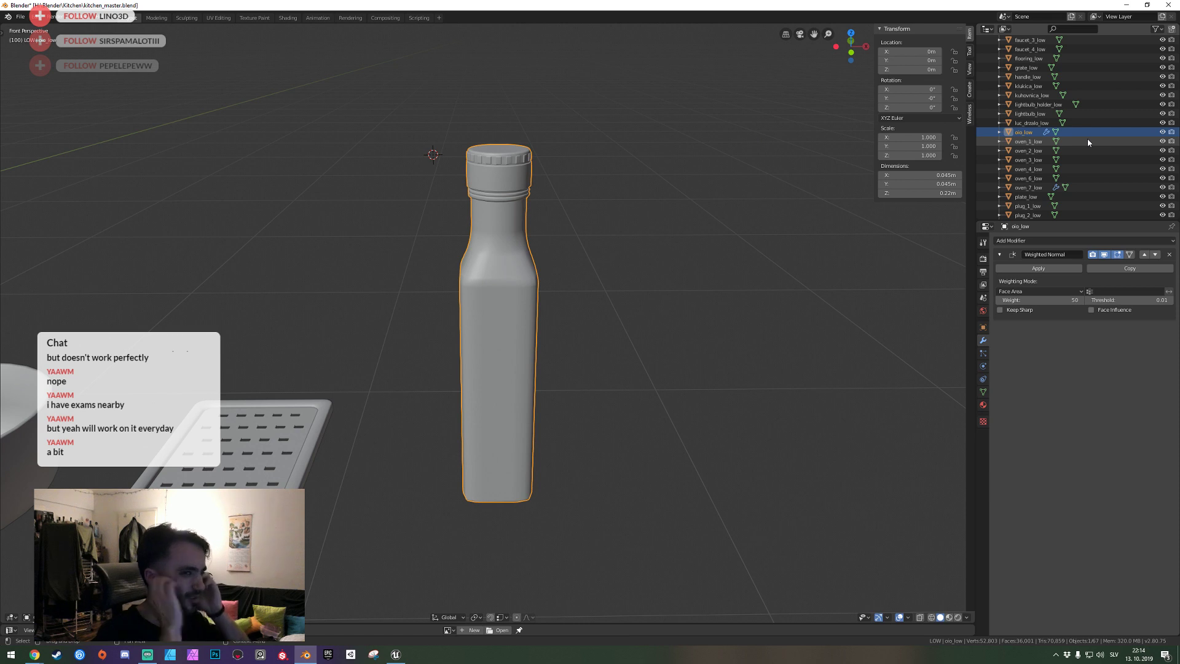
pyautogui.keyDown('shift'); pyautogui.rightClick(796, 256); pyautogui.keyUp('shift')
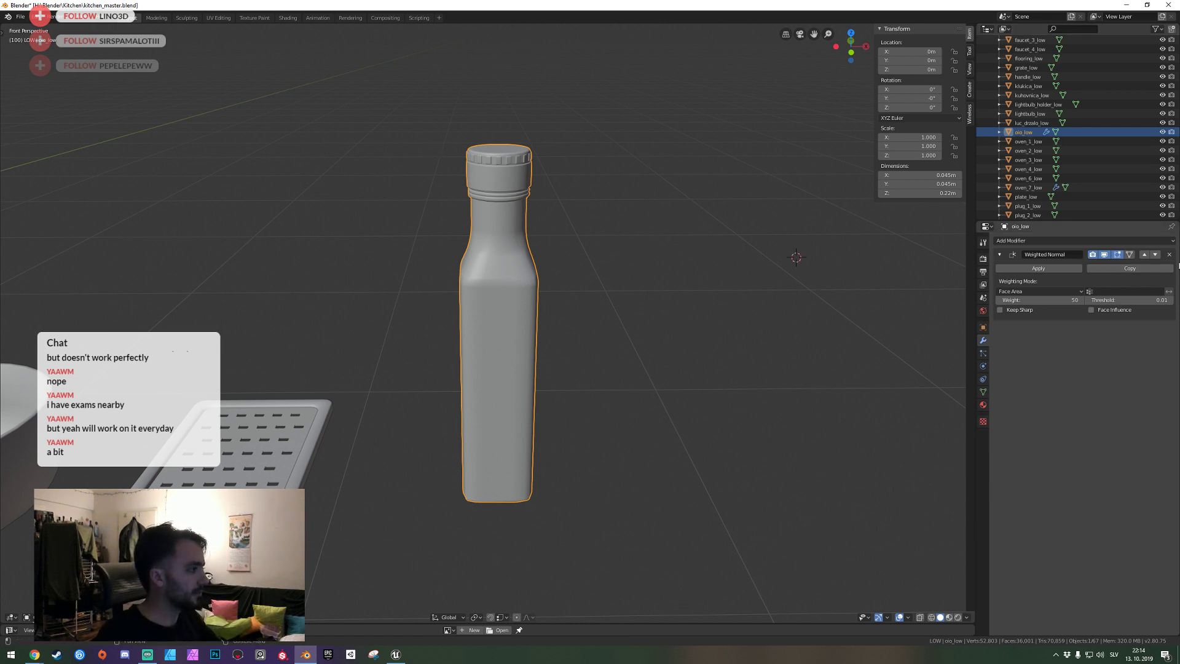
pyautogui.click(1169, 254)
pyautogui.click(983, 392)
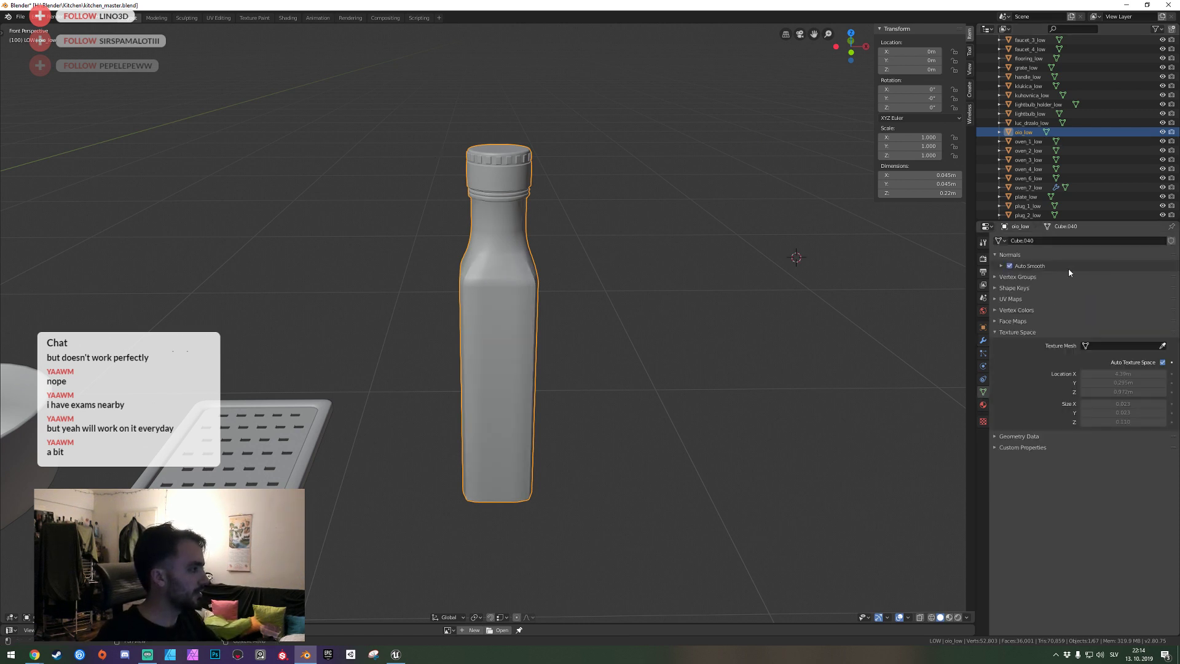
# Turn off Auto Smooth, save, and isolate oio_low in Local view for editing.
pyautogui.click(1017, 267)
pyautogui.hotkey('ctrl', 's')
pyautogui.press('KP_Divide')
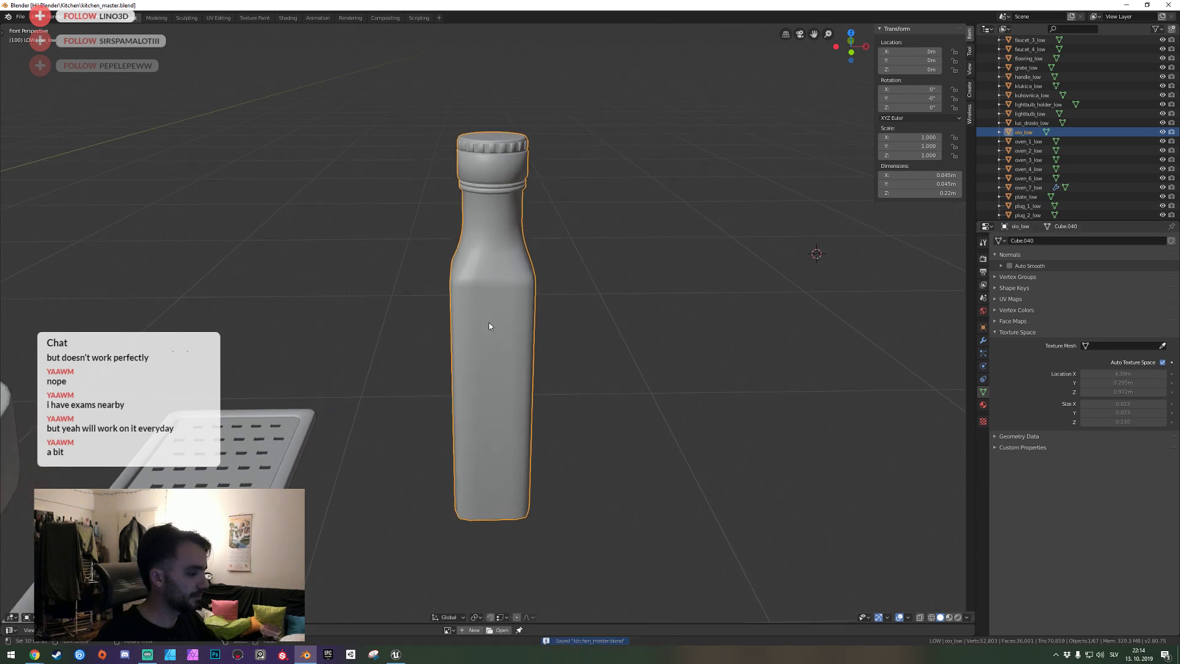
pyautogui.press('Tab')
pyautogui.hotkey('shift', '`')
pyautogui.press('w')
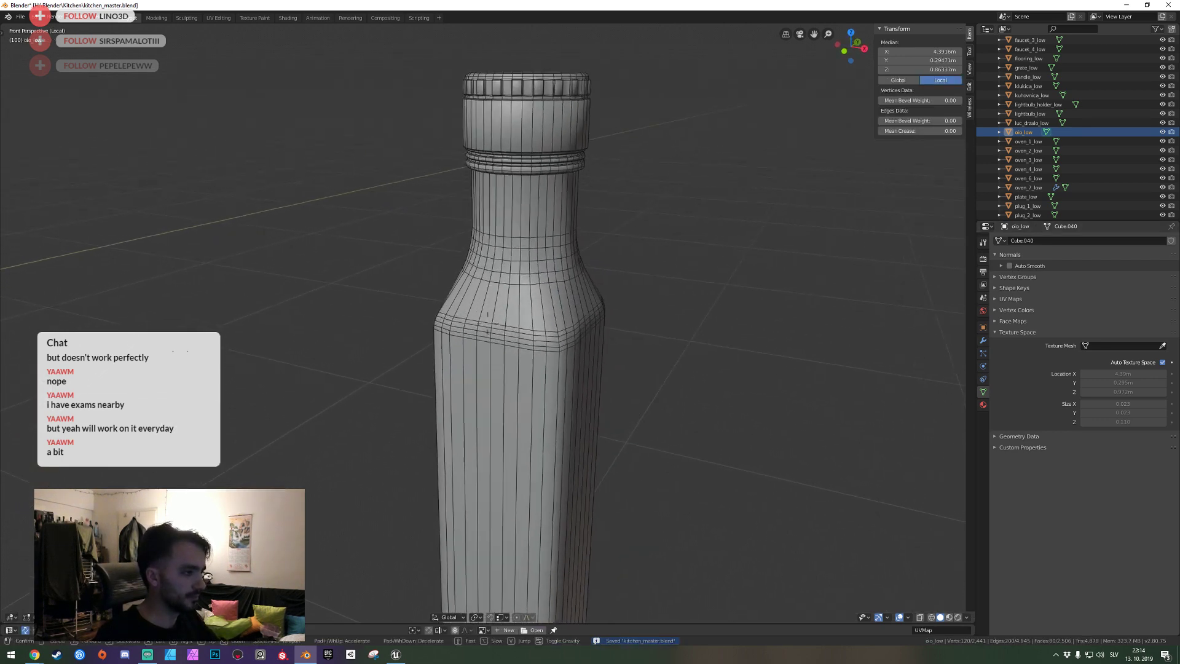
pyautogui.click(487, 322)
# Dissolve the surplus edge loops along the bottle's neck.
pyautogui.press('a')
pyautogui.keyDown('alt'); pyautogui.click(478, 291); pyautogui.keyUp('alt')
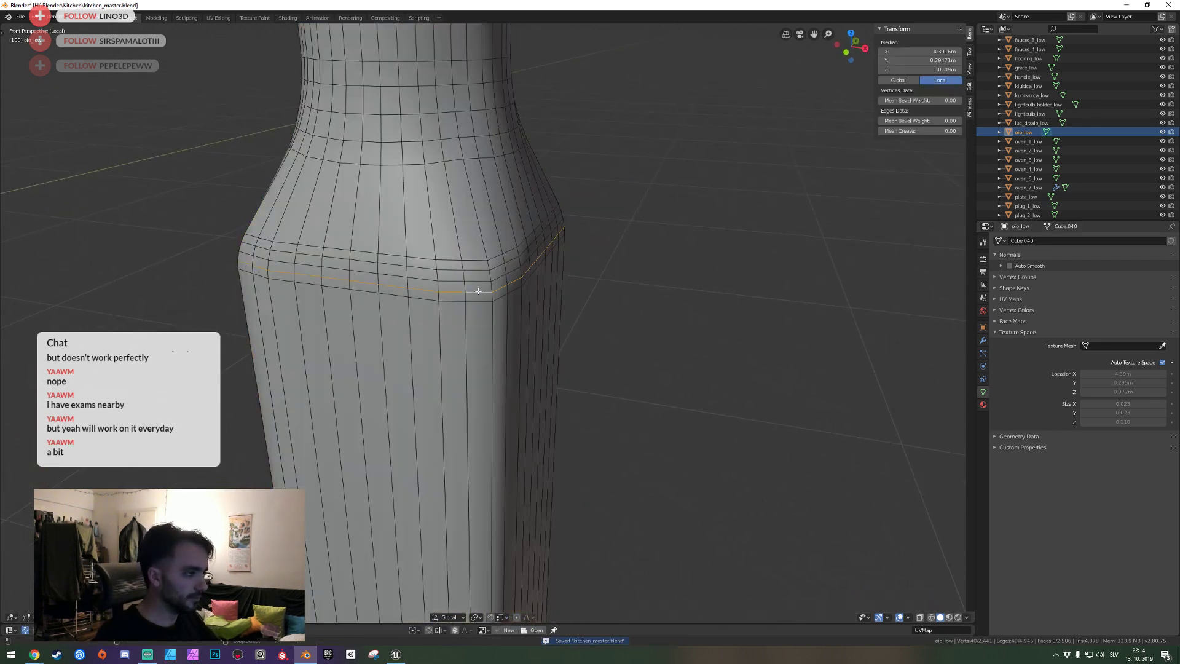
pyautogui.hotkey('ctrl', 'x')
pyautogui.keyDown('alt'); pyautogui.click(475, 267); pyautogui.keyUp('alt')
pyautogui.press('KP_Decimal')
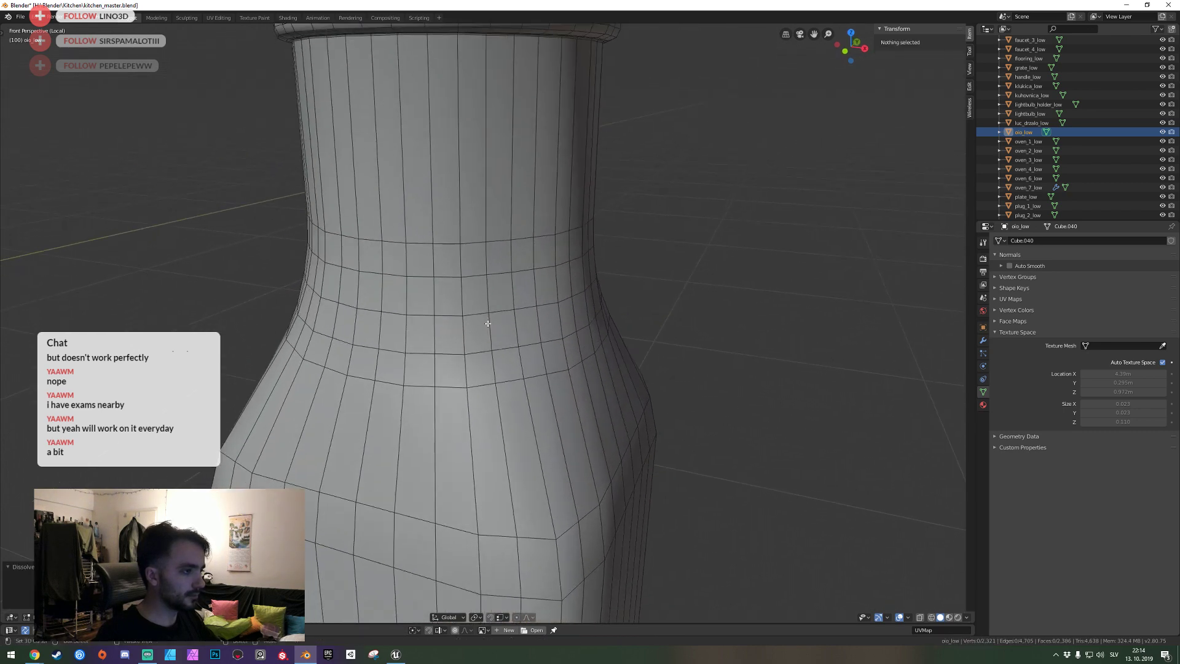
pyautogui.hotkey('ctrl', 'x')
pyautogui.scroll(-6, 473, 301)
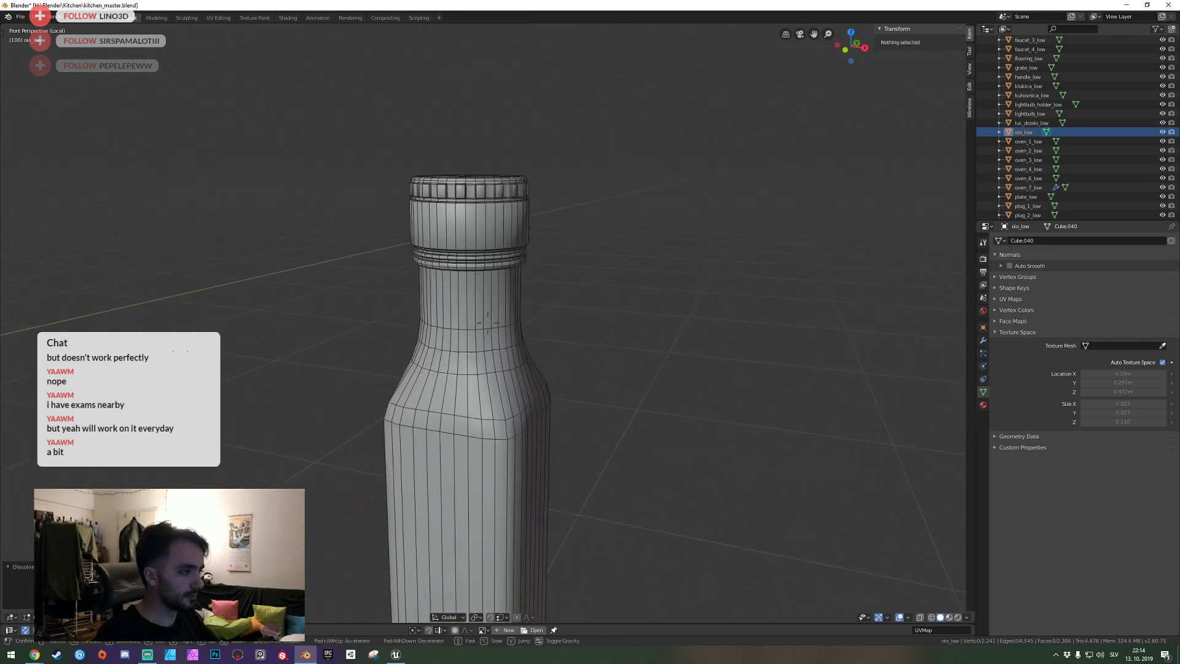
pyautogui.scroll(-2, 486, 320)
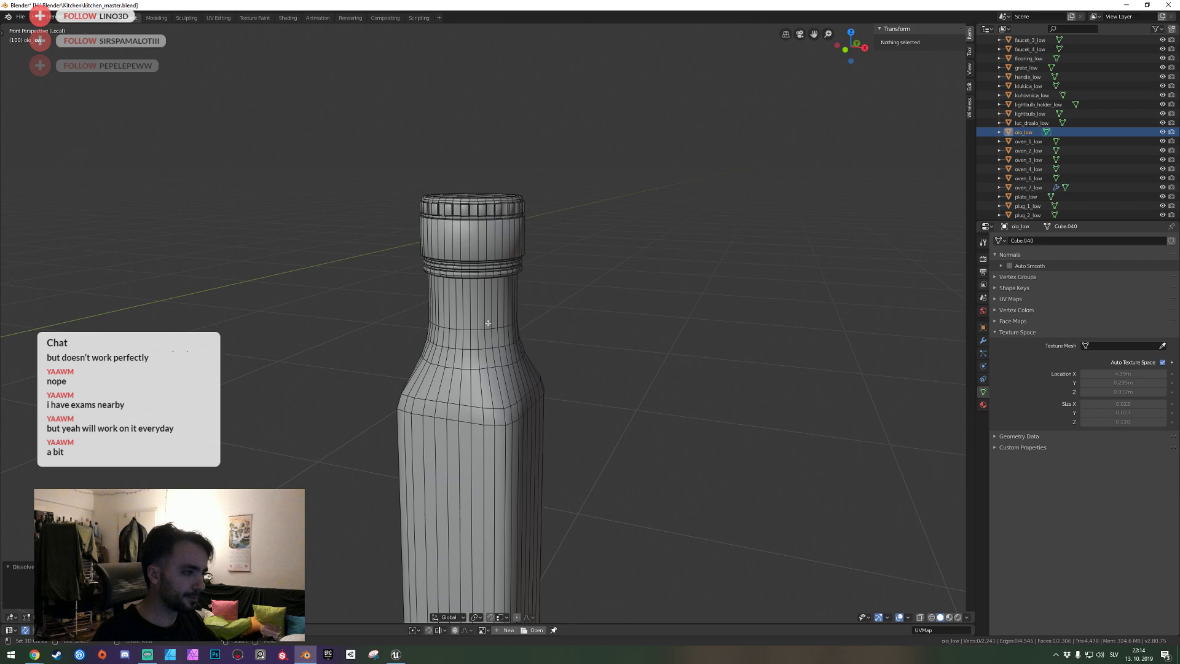
# Fly in to the lower lid rings and dissolve an edge loop there.
pyautogui.press('Tab')
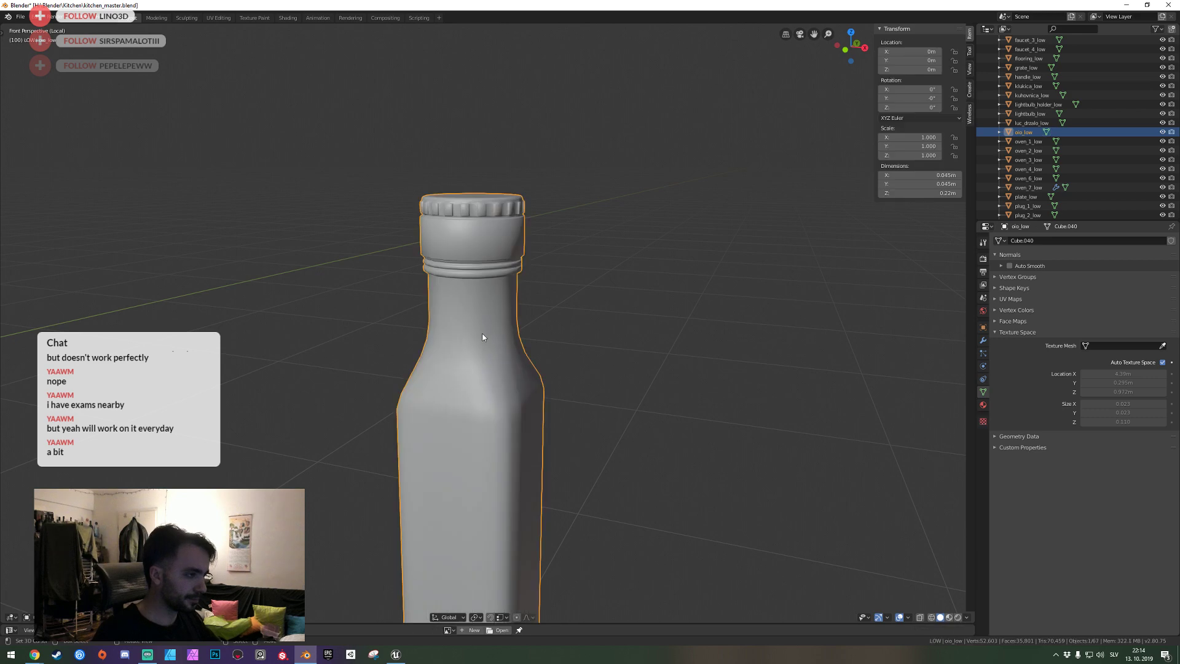
pyautogui.hotkey('shift', '`')
pyautogui.press('w')
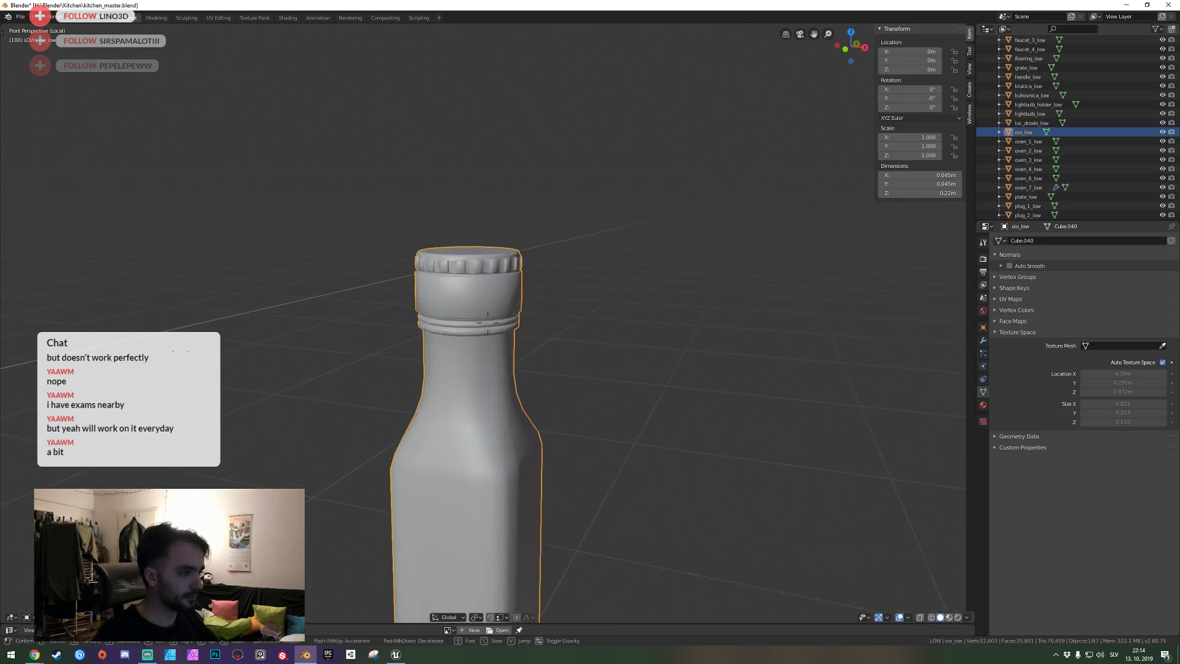
pyautogui.press('Tab')
pyautogui.press('w')
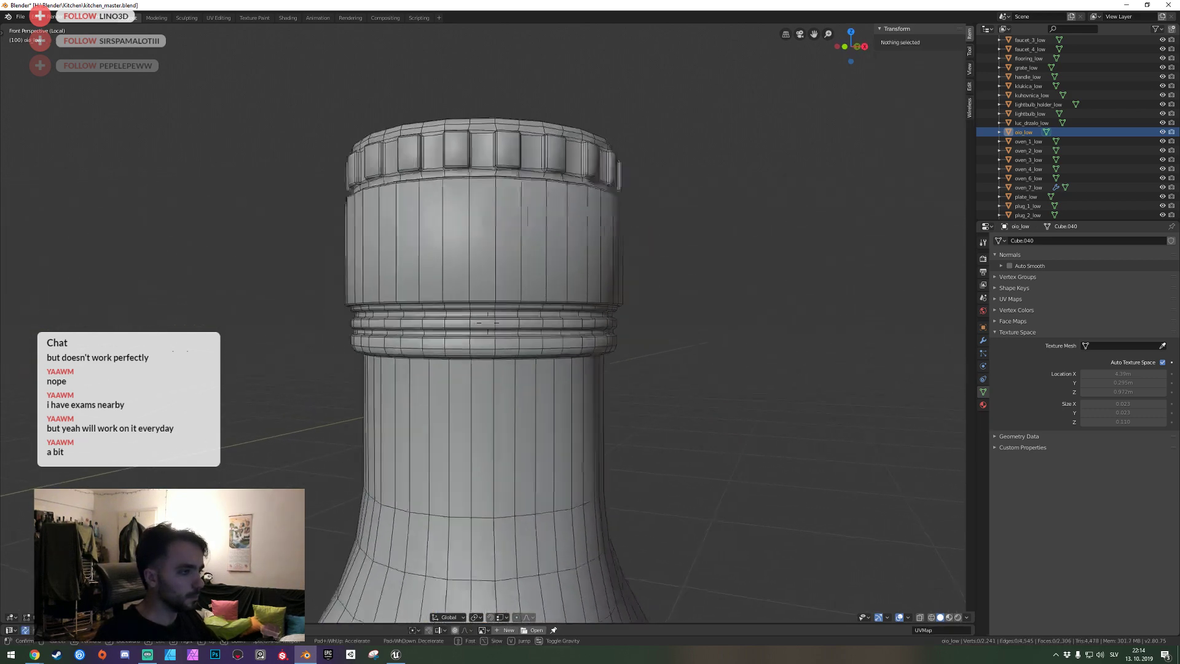
pyautogui.press('w')
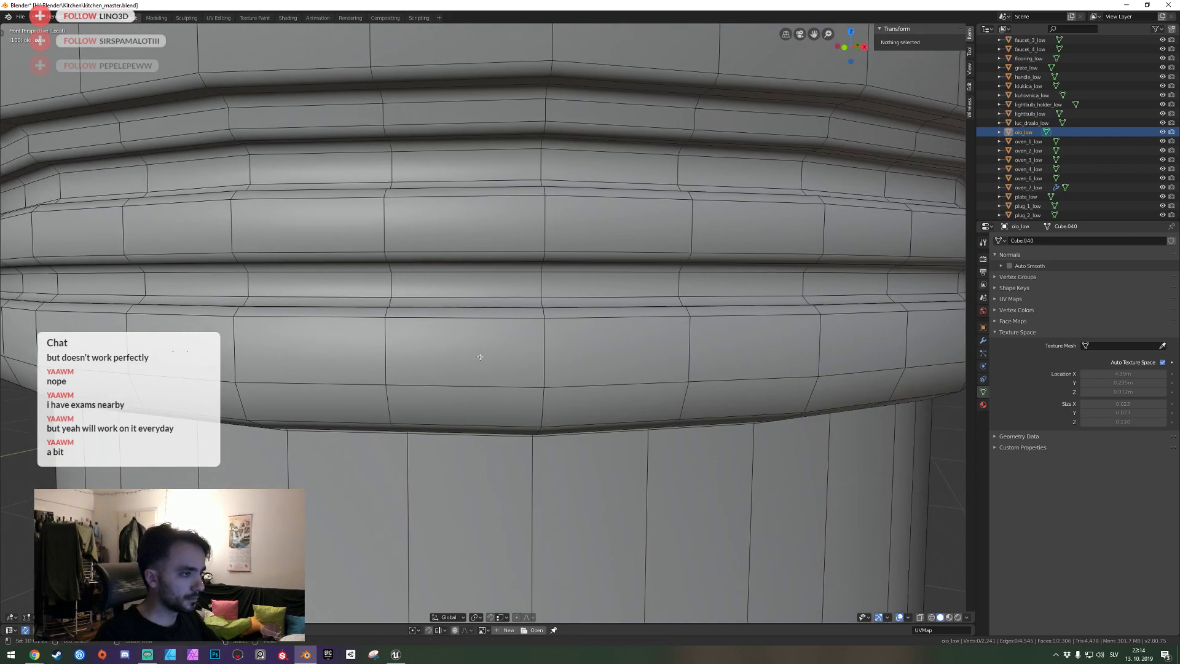
pyautogui.hotkey('shift', '`')
pyautogui.press('s')
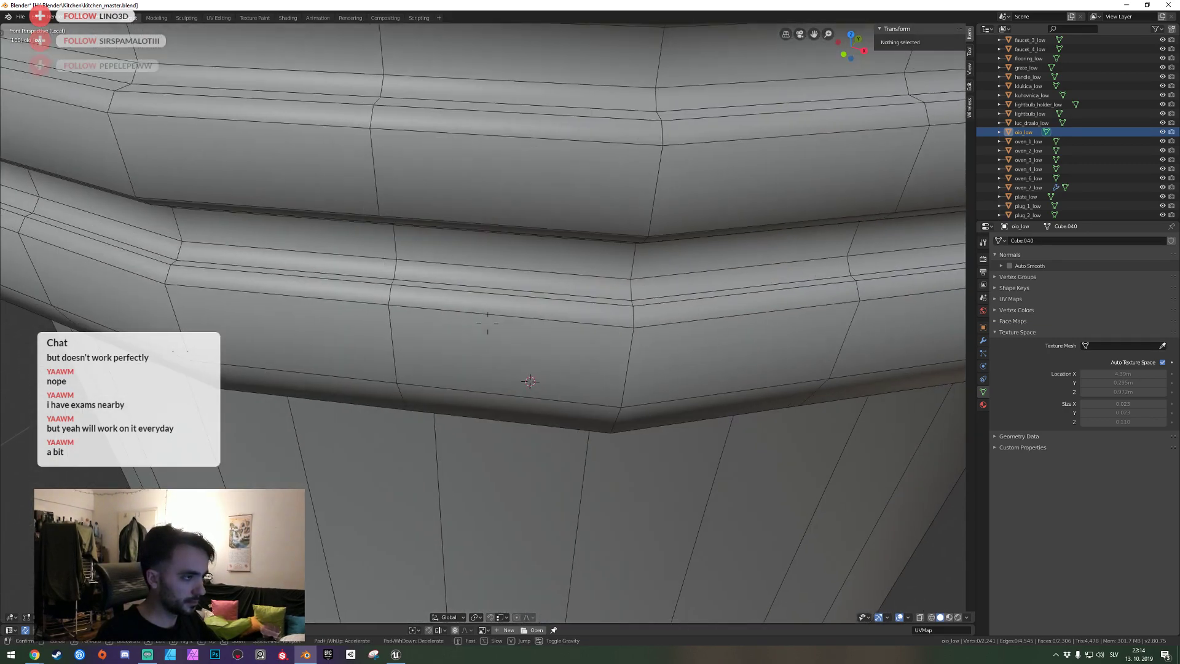
pyautogui.click(488, 323)
pyautogui.press('a')
pyautogui.hotkey('alt', 'a')
pyautogui.keyDown('alt'); pyautogui.click(462, 302); pyautogui.keyUp('alt')
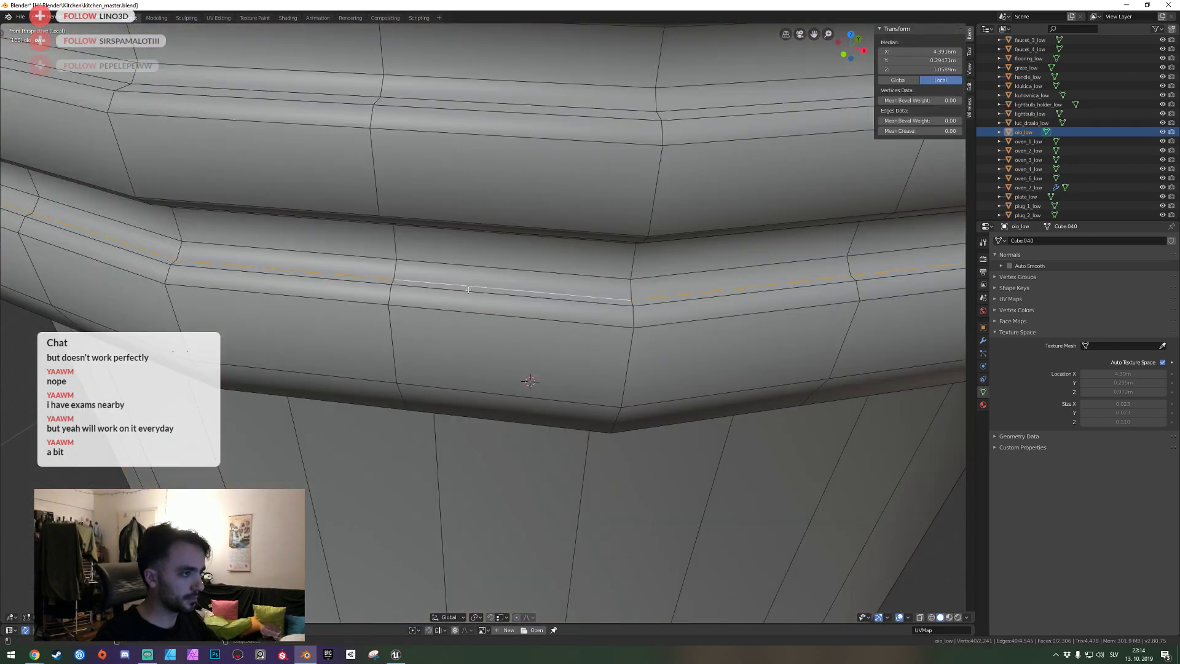
pyautogui.hotkey('ctrl', 'x')
# Dissolve another edge loop on the lid seam ring.
pyautogui.hotkey('shift', '`')
pyautogui.press('s')
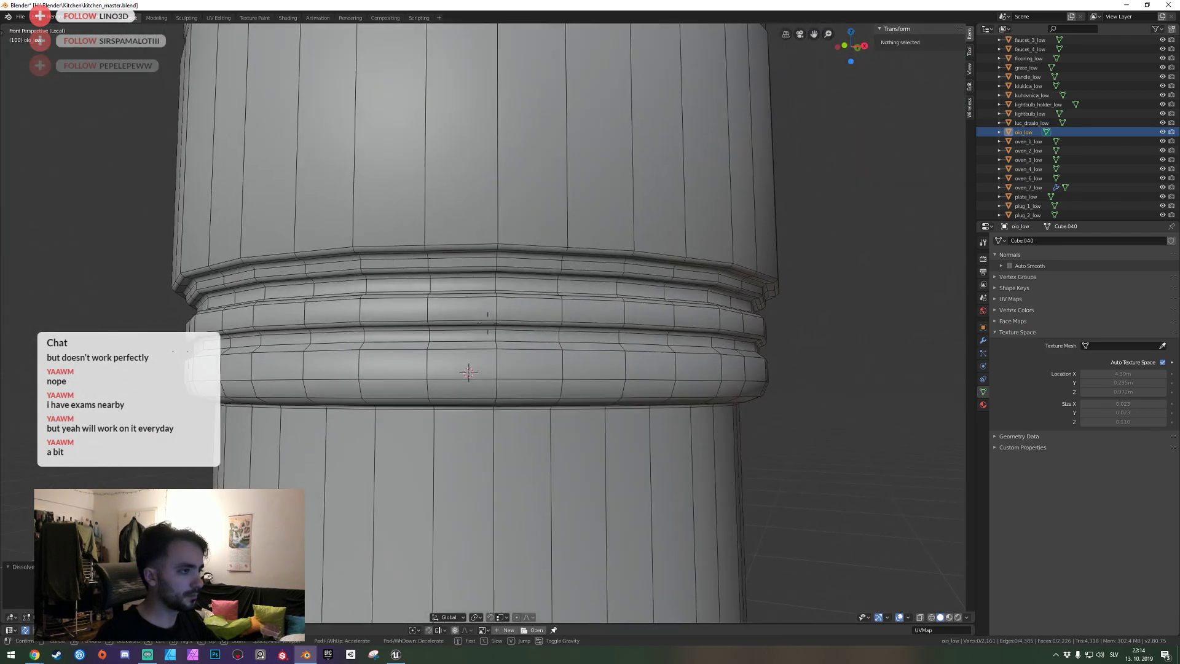
pyautogui.press('w')
pyautogui.click(458, 260)
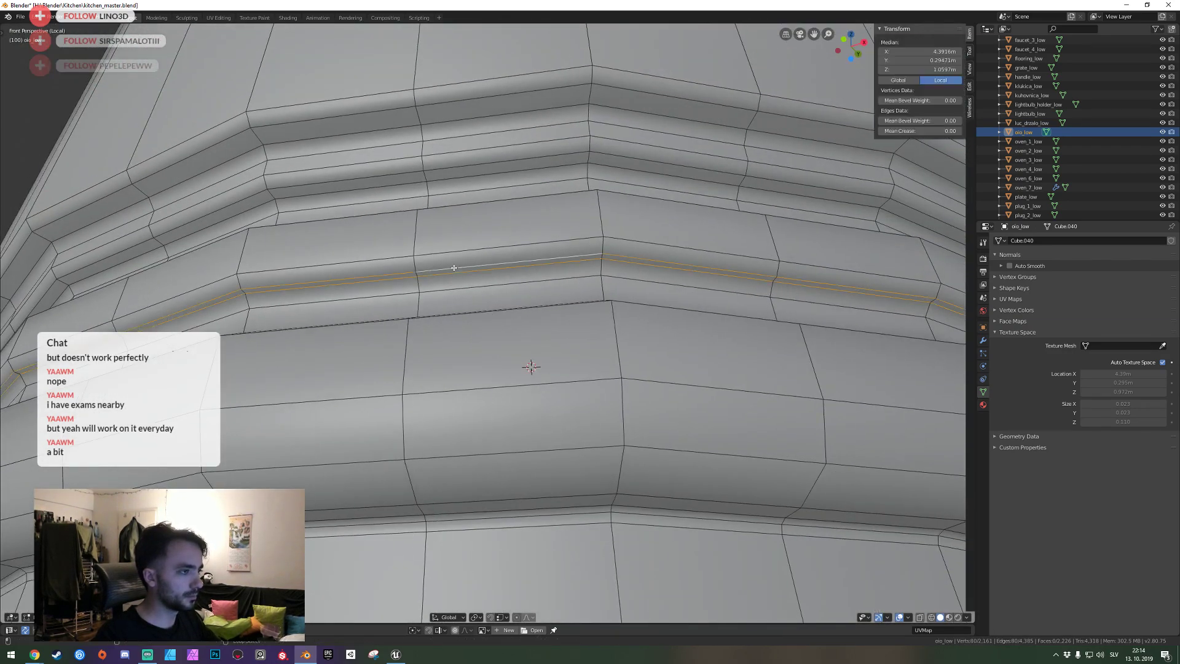
pyautogui.hotkey('shift', '`')
pyautogui.press('s')
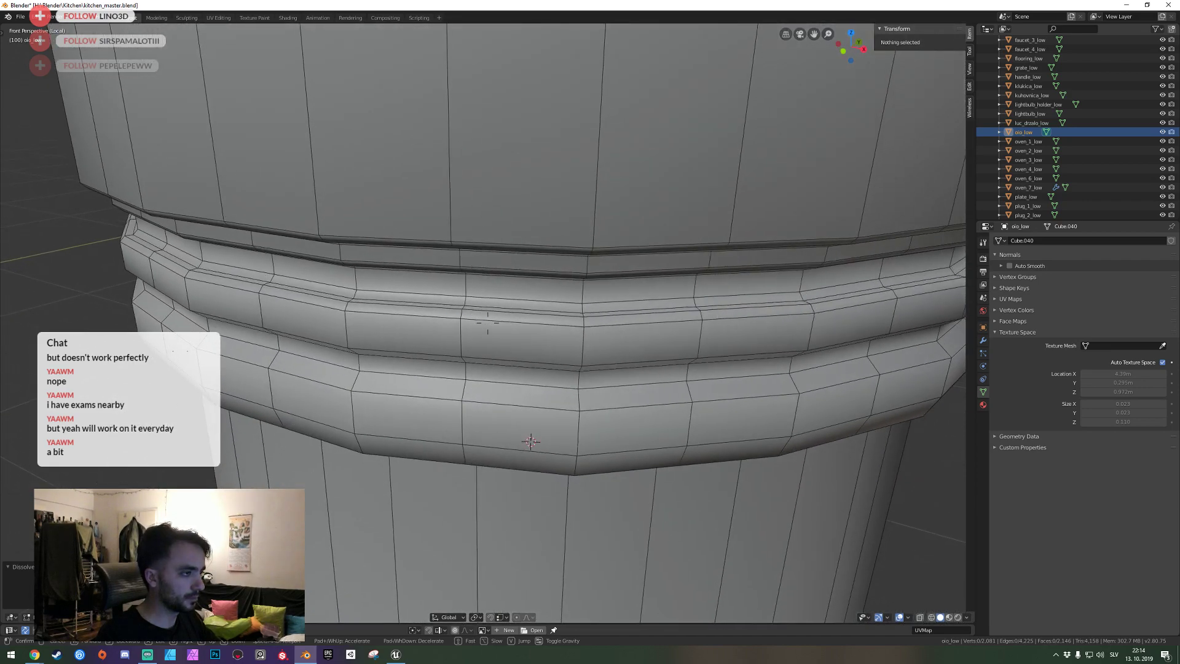
pyautogui.click(487, 323)
pyautogui.keyDown('alt'); pyautogui.click(482, 302); pyautogui.keyUp('alt')
pyautogui.hotkey('ctrl', 'x')
# Dissolve two more ring loops, including one along the upper ring.
pyautogui.hotkey('shift', '`')
pyautogui.press('w')
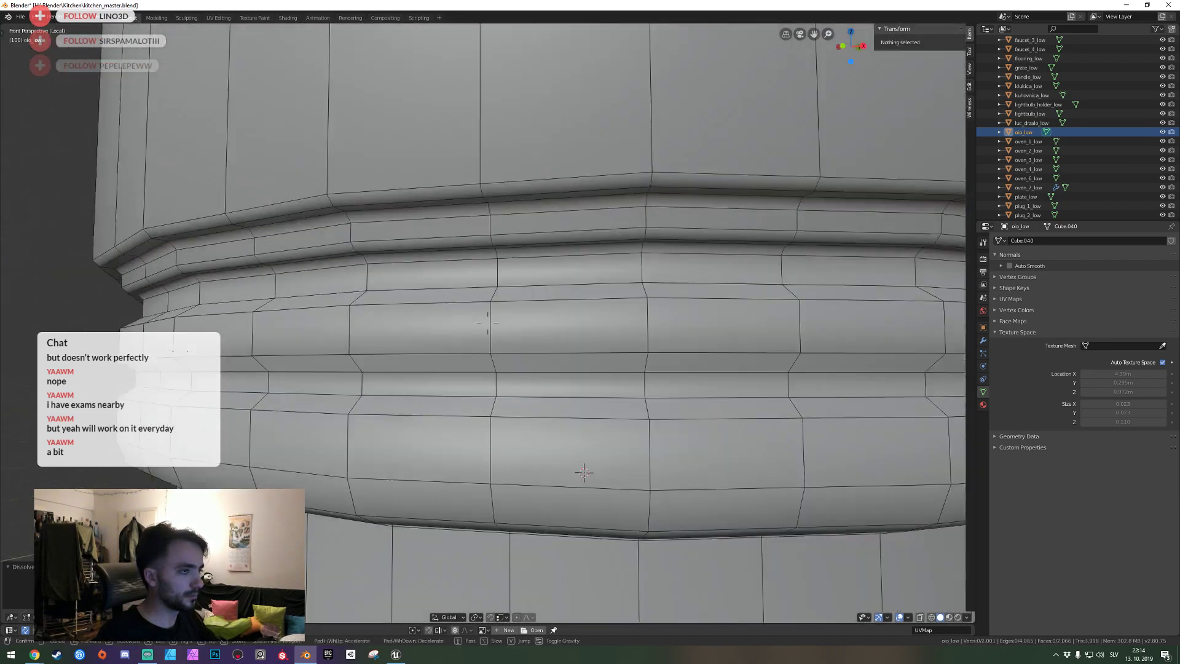
pyautogui.click(488, 323)
pyautogui.keyDown('alt'); pyautogui.click(507, 302); pyautogui.keyUp('alt')
pyautogui.hotkey('ctrl', 'x')
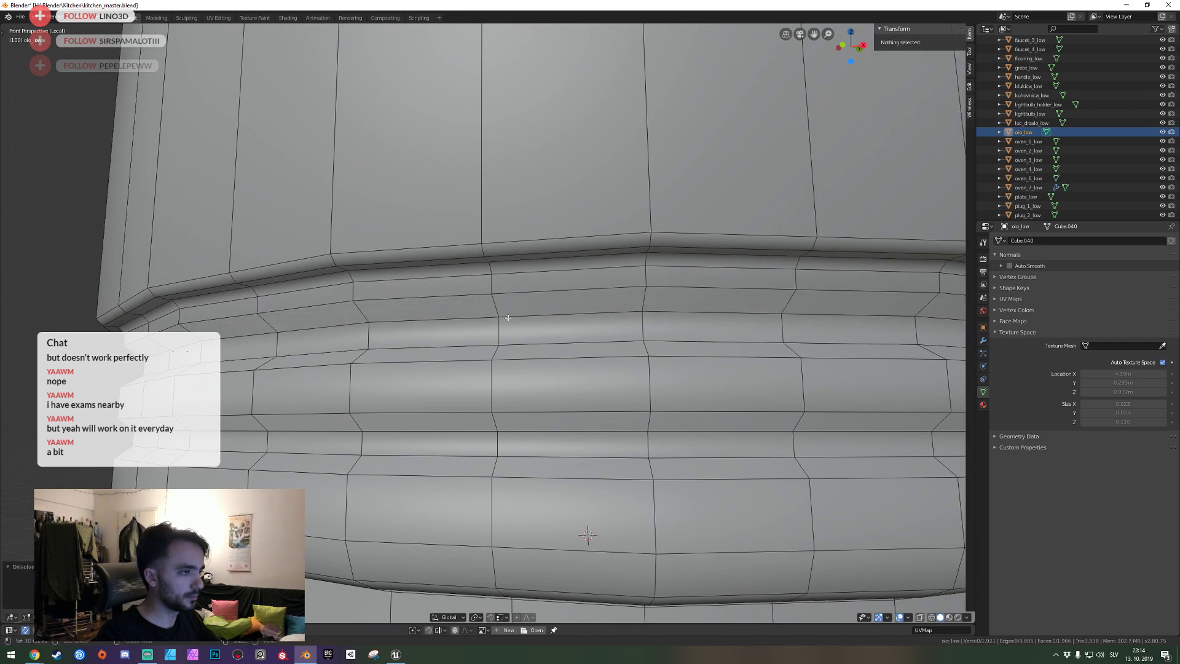
pyautogui.keyDown('alt'); pyautogui.click(524, 272); pyautogui.keyUp('alt')
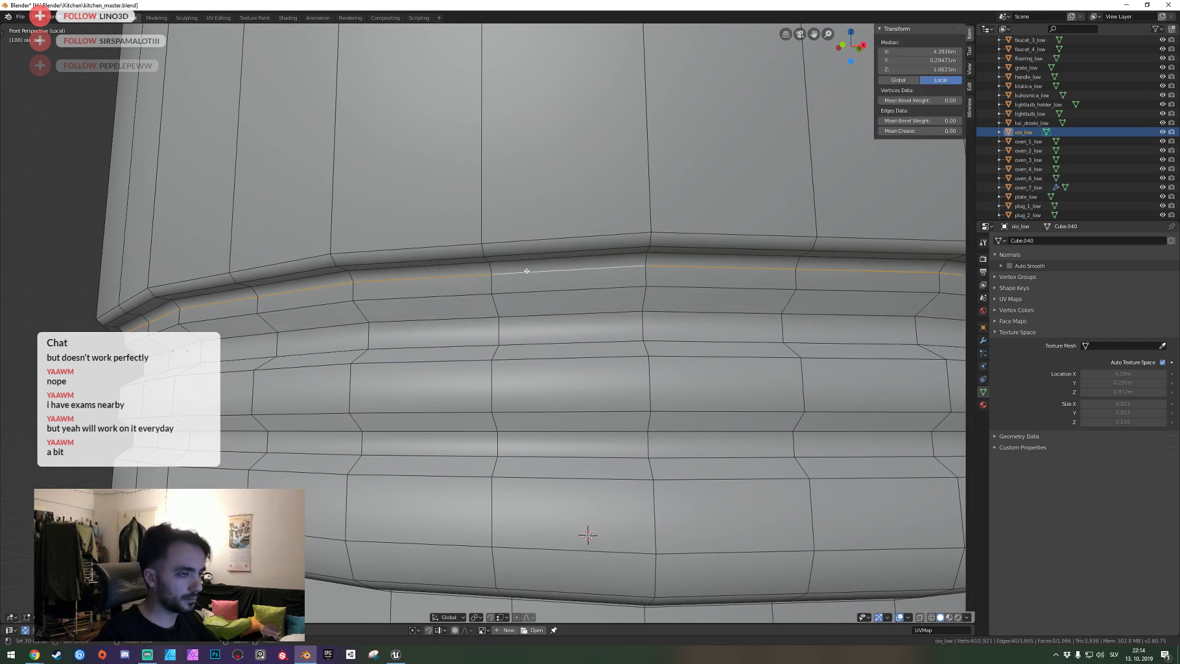
pyautogui.hotkey('ctrl', 'x')
pyautogui.hotkey('shift', '`')
# Fly the view around the lid to frame the ring of raised grip blocks.
pyautogui.press('s')
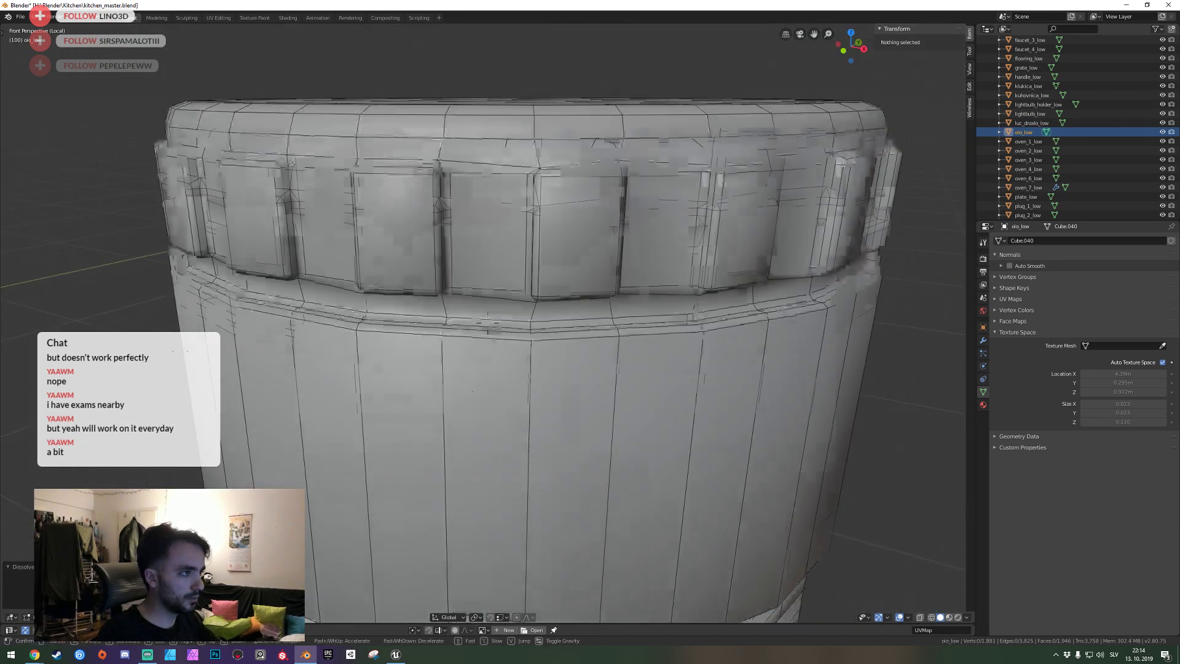
pyautogui.press('w')
pyautogui.click(487, 323)
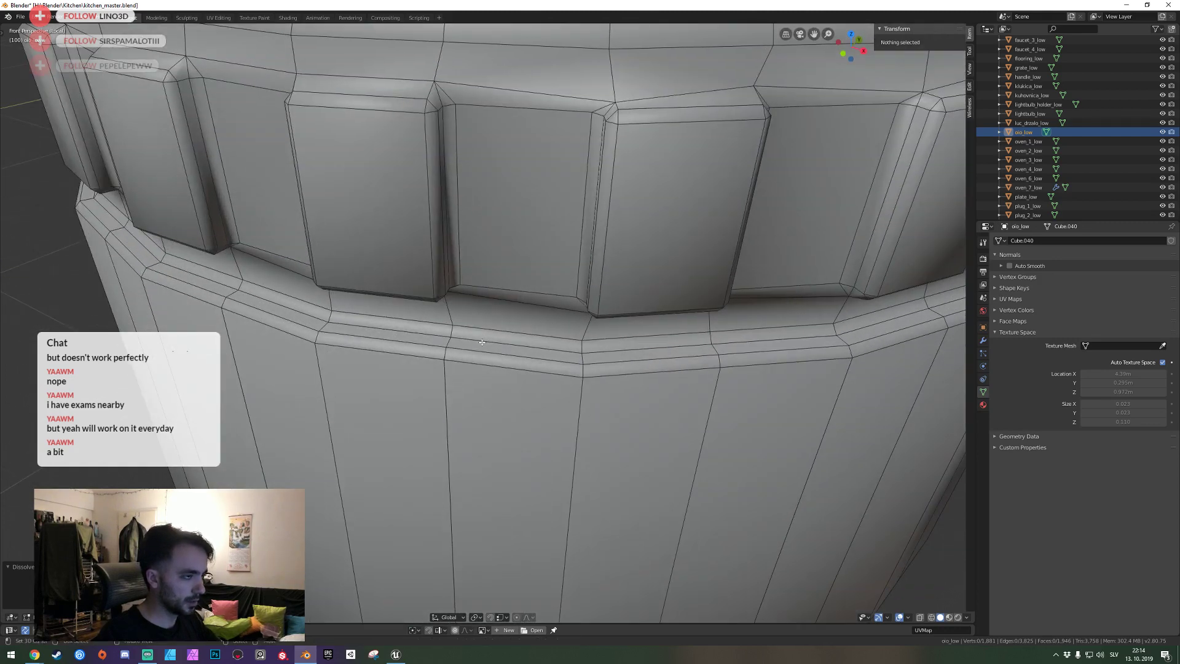
pyautogui.hotkey('shift', '`')
pyautogui.press('w')
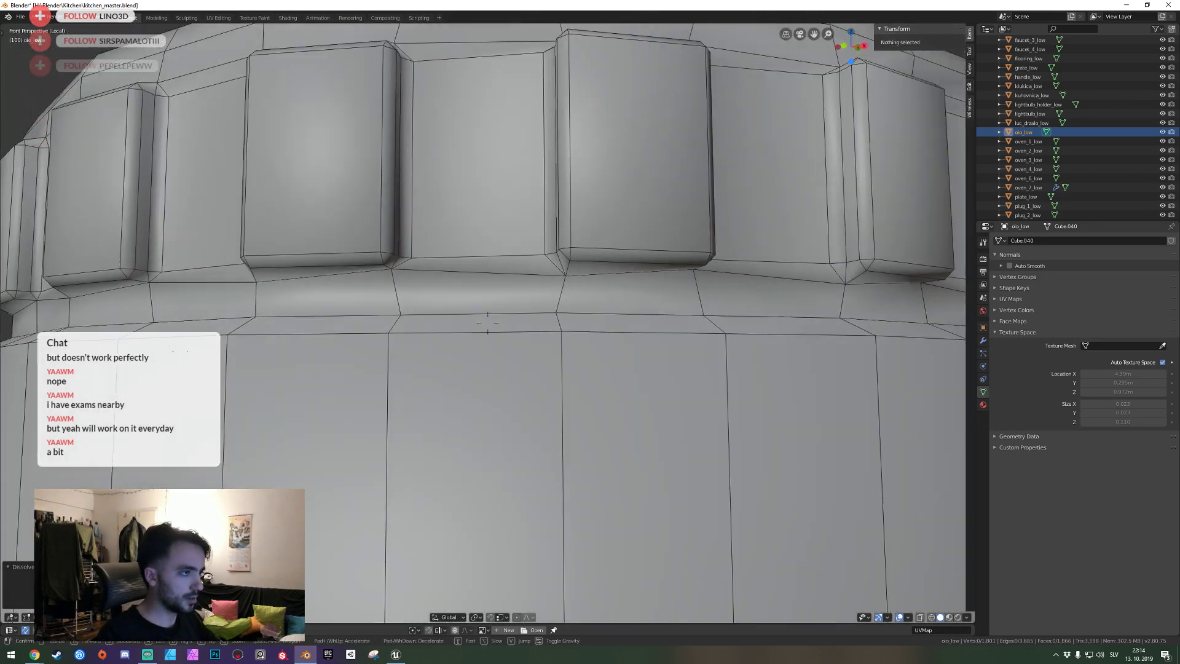
pyautogui.press('e')
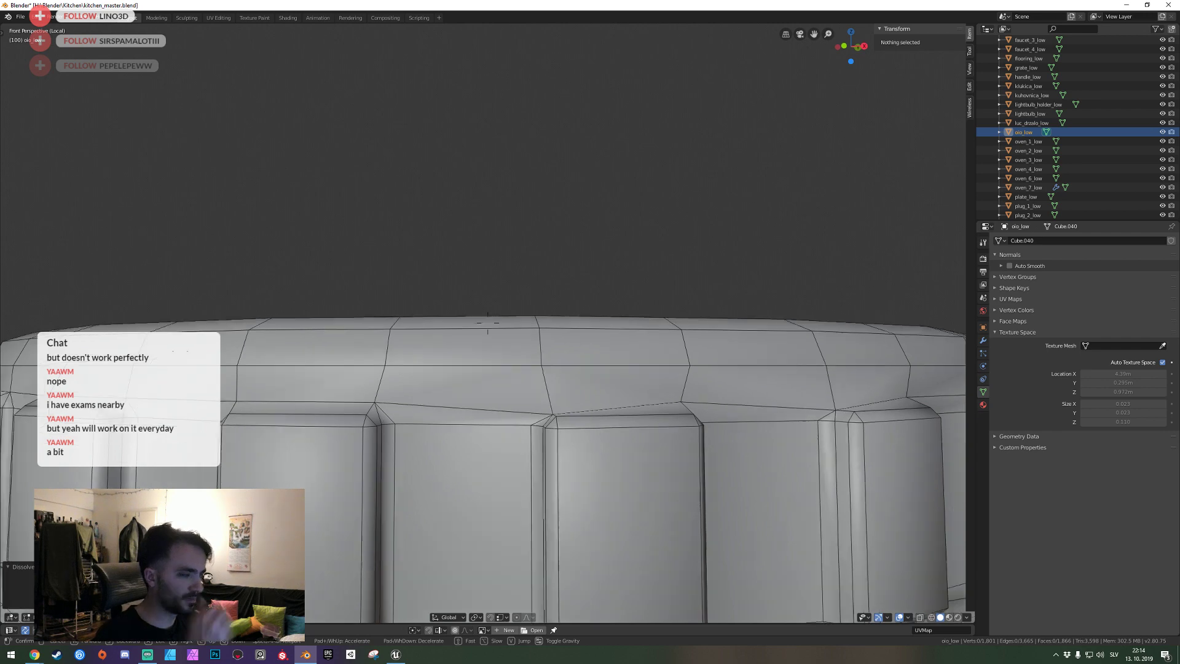
pyautogui.press('s')
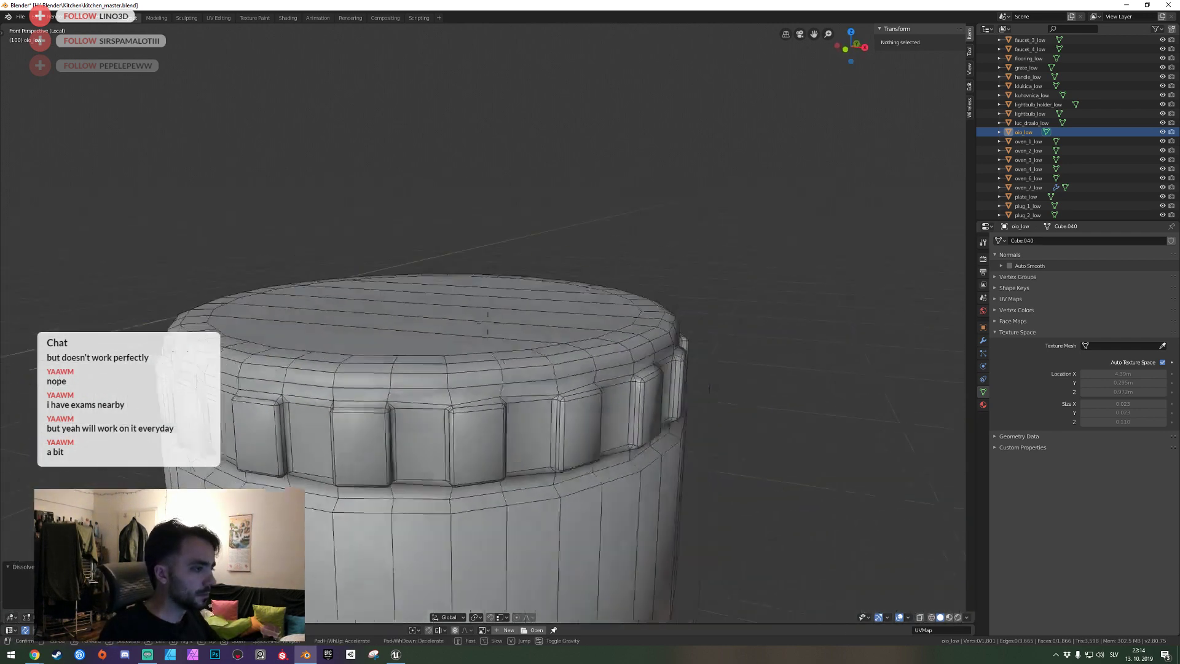
pyautogui.press('w')
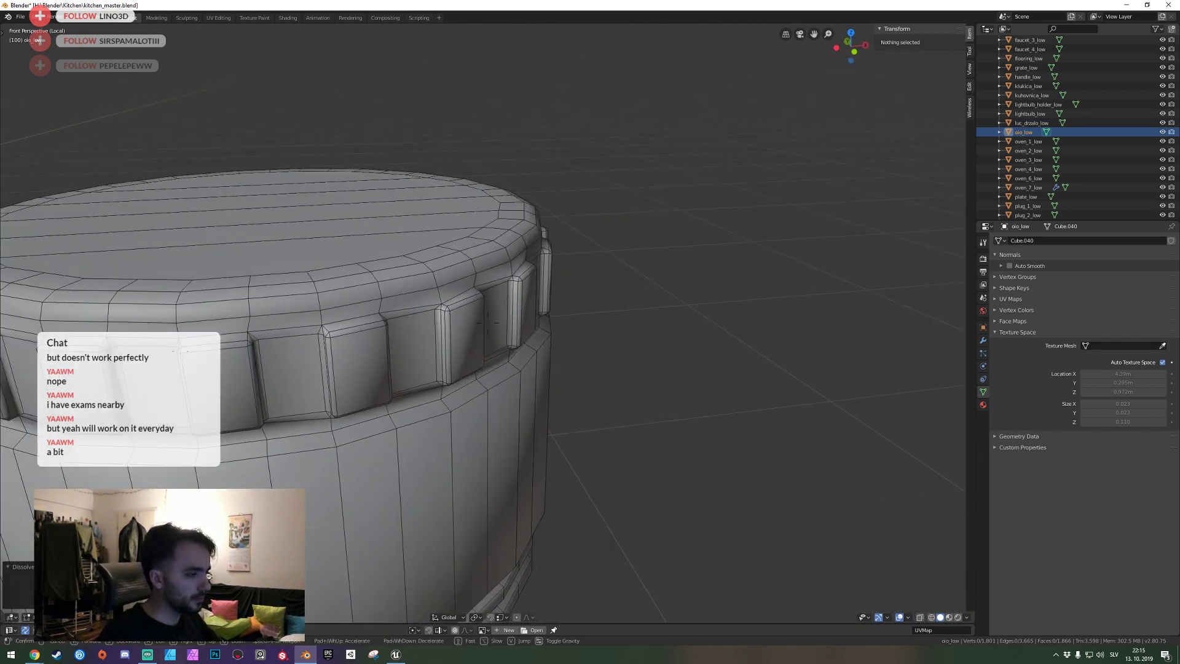
pyautogui.hotkey('shift', '`')
pyautogui.press('w')
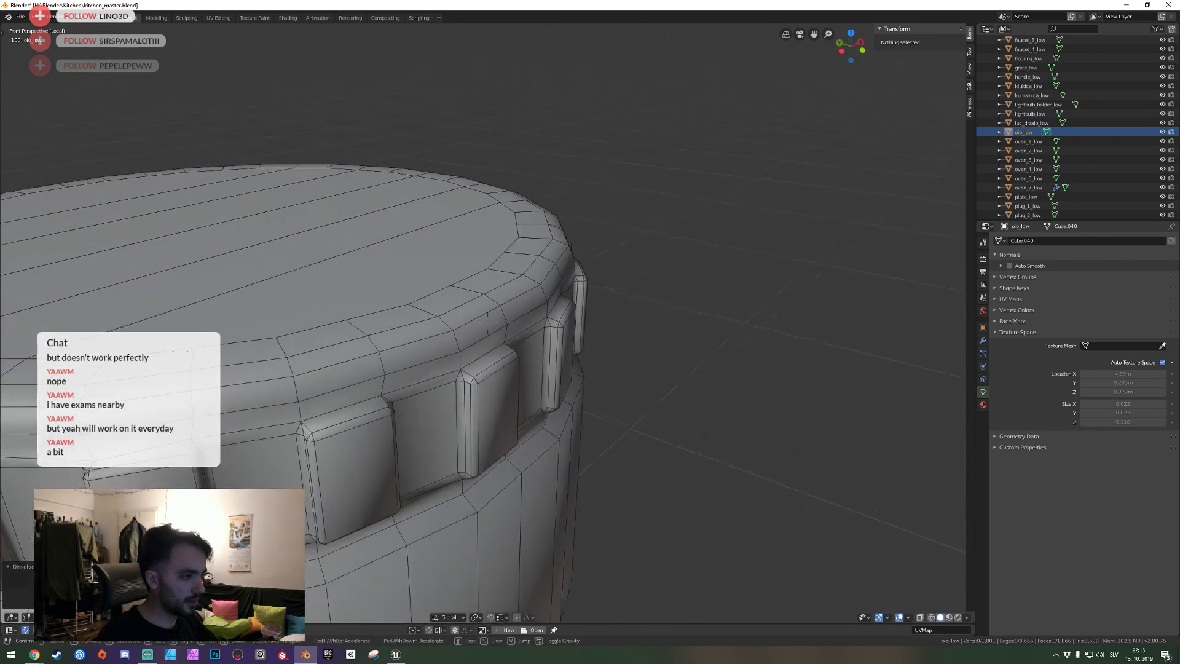
pyautogui.press('s')
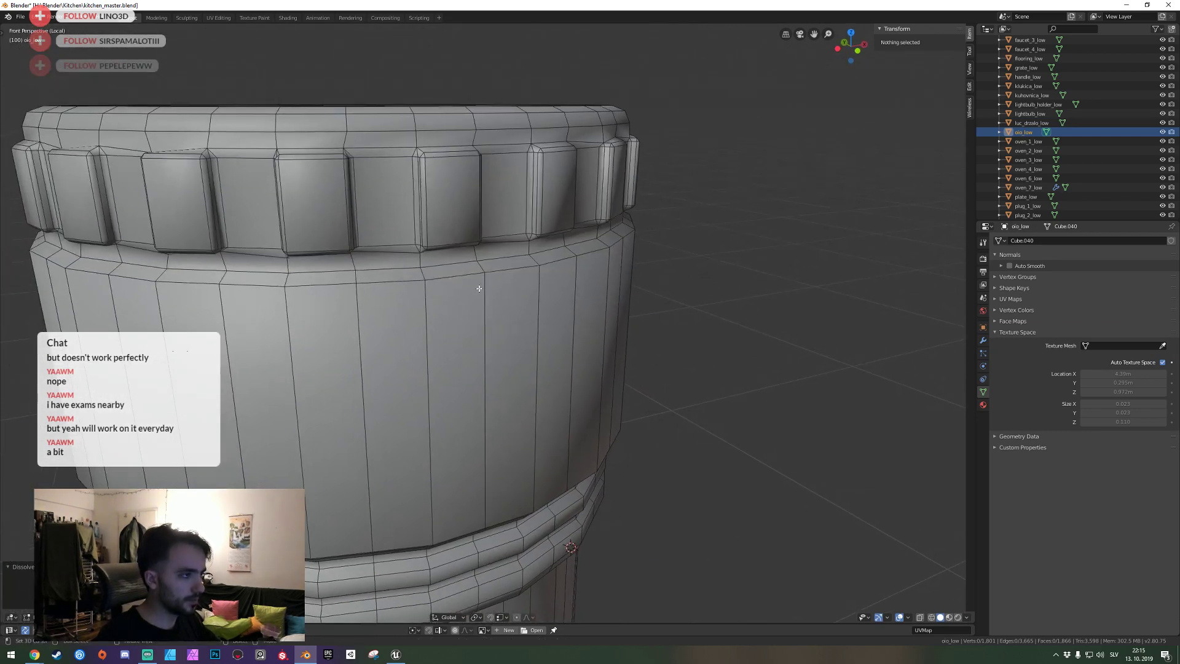
# Rip the edge loop below the grip blocks to split the band from the body.
pyautogui.keyDown('alt'); pyautogui.click(464, 278); pyautogui.keyUp('alt')
pyautogui.press('v')
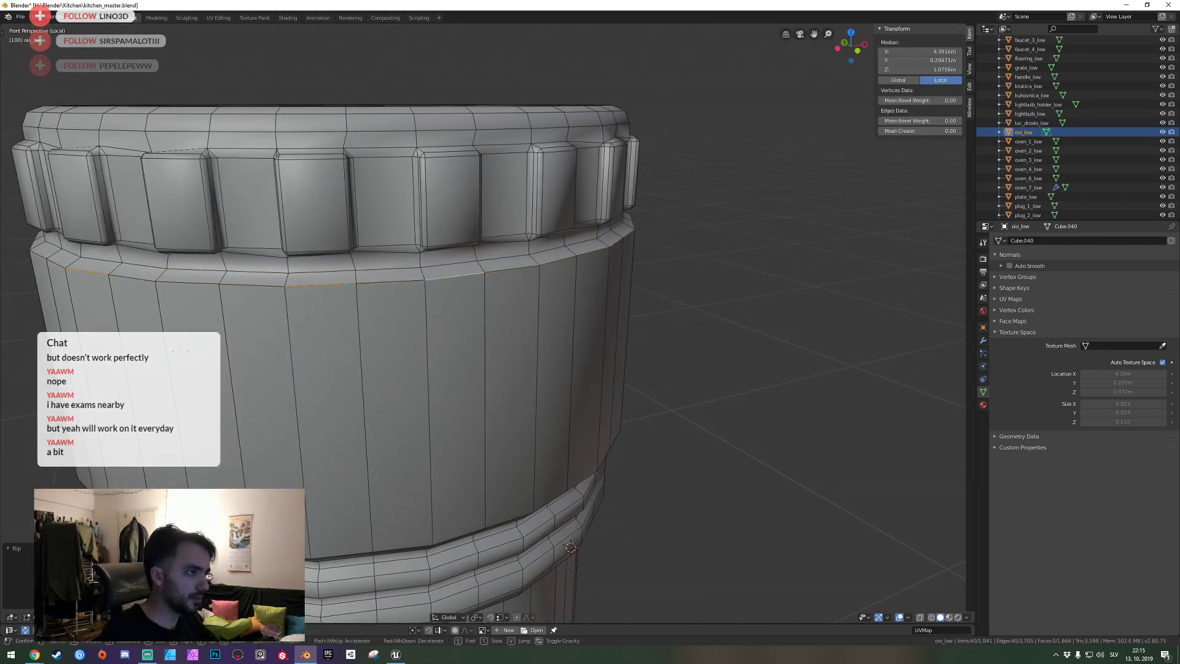
pyautogui.hotkey('shift', '`')
pyautogui.press('w')
pyautogui.click(488, 323)
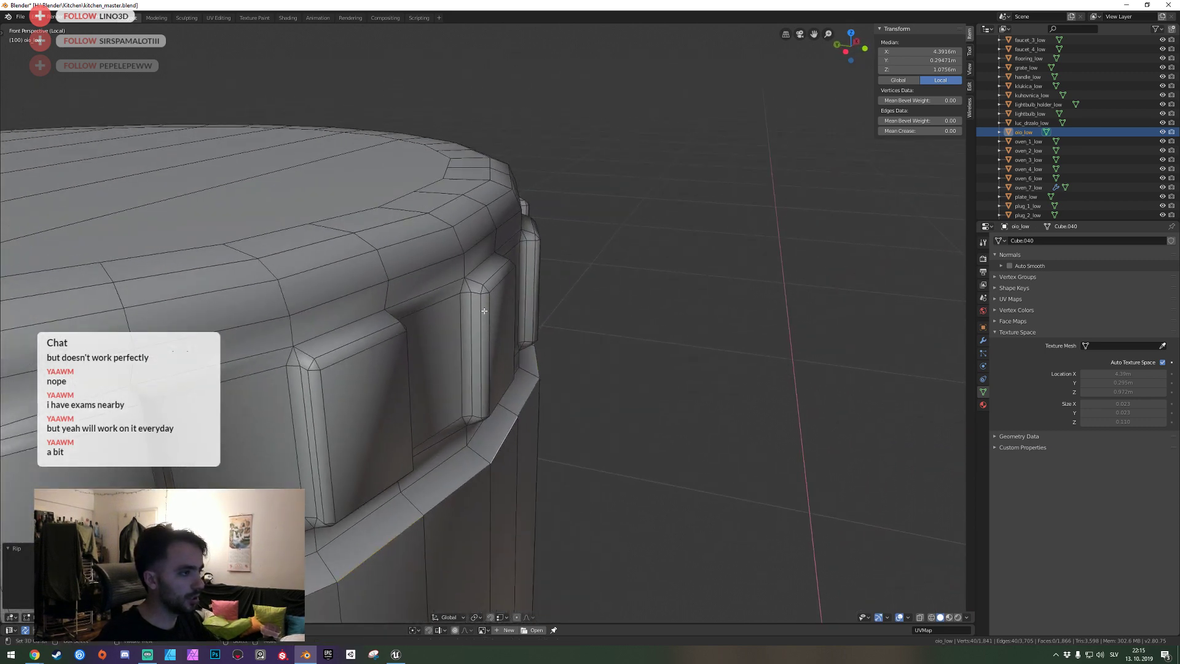
pyautogui.keyDown('alt'); pyautogui.keyDown('shift'); pyautogui.click(480, 244); pyautogui.keyUp('shift'); pyautogui.keyUp('alt')
pyautogui.hotkey('alt', 'a')
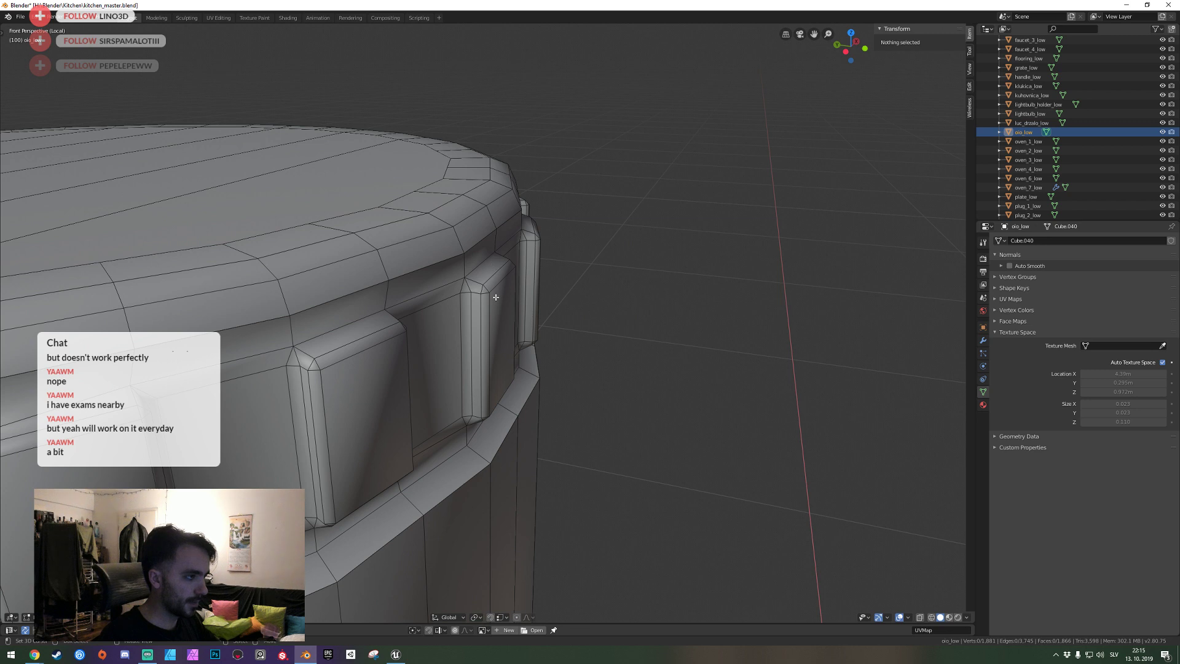
# Delete the grip-block ring piece from the lid.
pyautogui.press('l')
pyautogui.press('x')
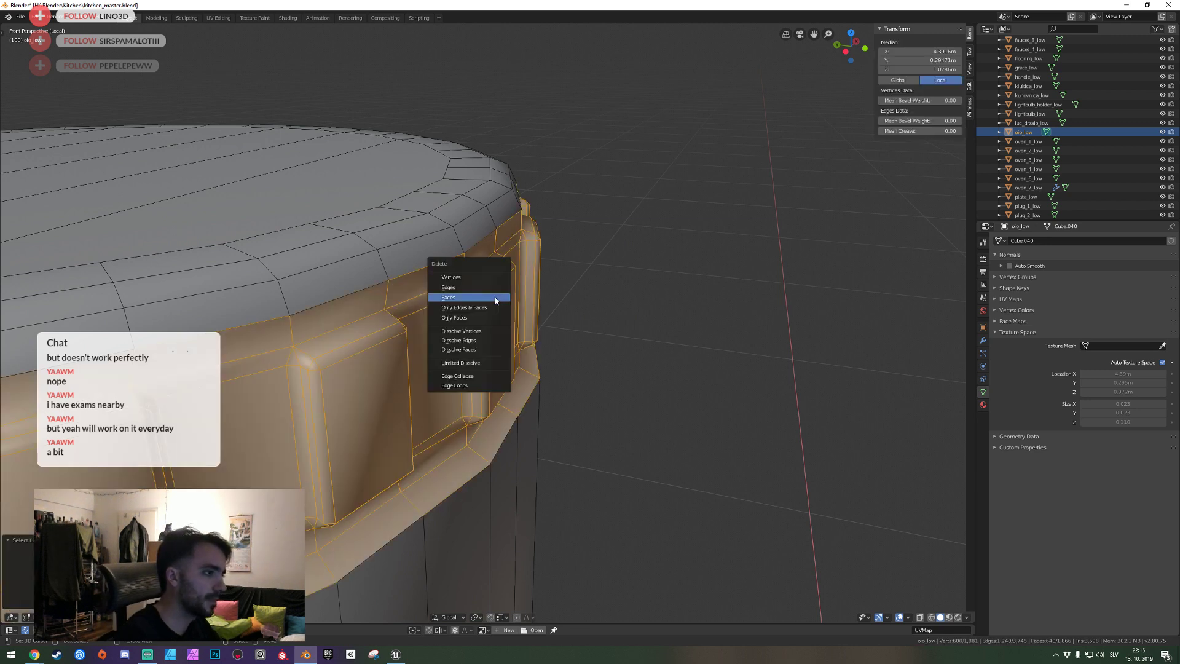
pyautogui.click(496, 300)
# Extrude the lid's lower edge loop downward and fill the gap to the body with faces.
pyautogui.press('e')
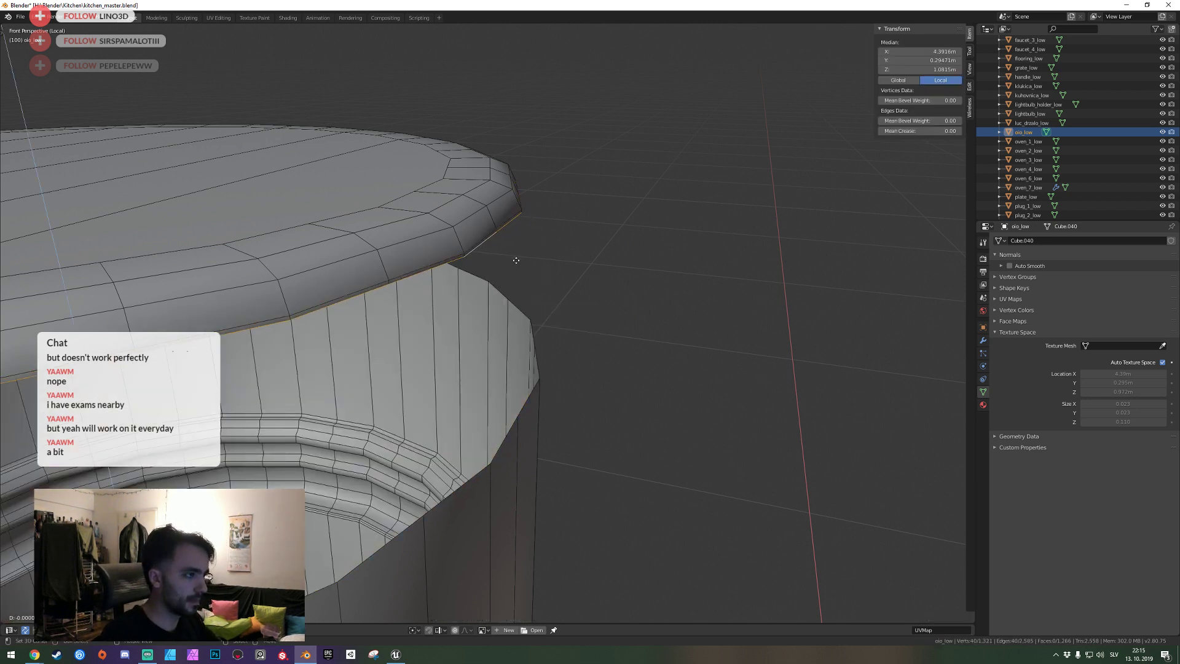
pyautogui.click(521, 282)
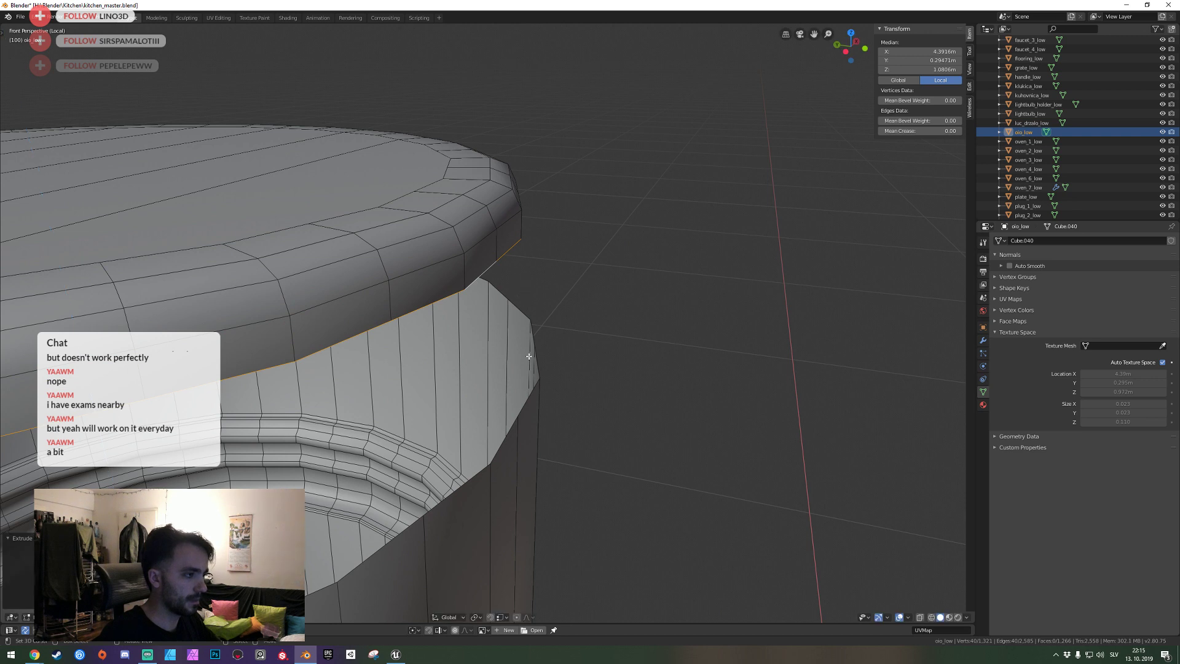
pyautogui.click(505, 441)
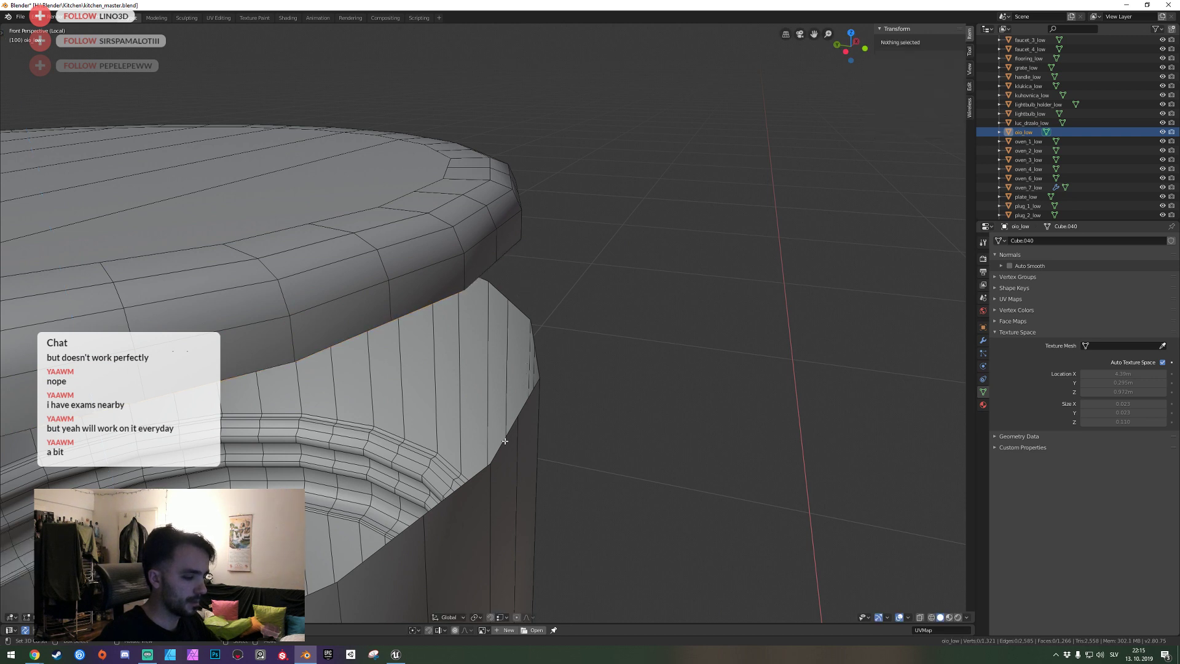
pyautogui.click(506, 441)
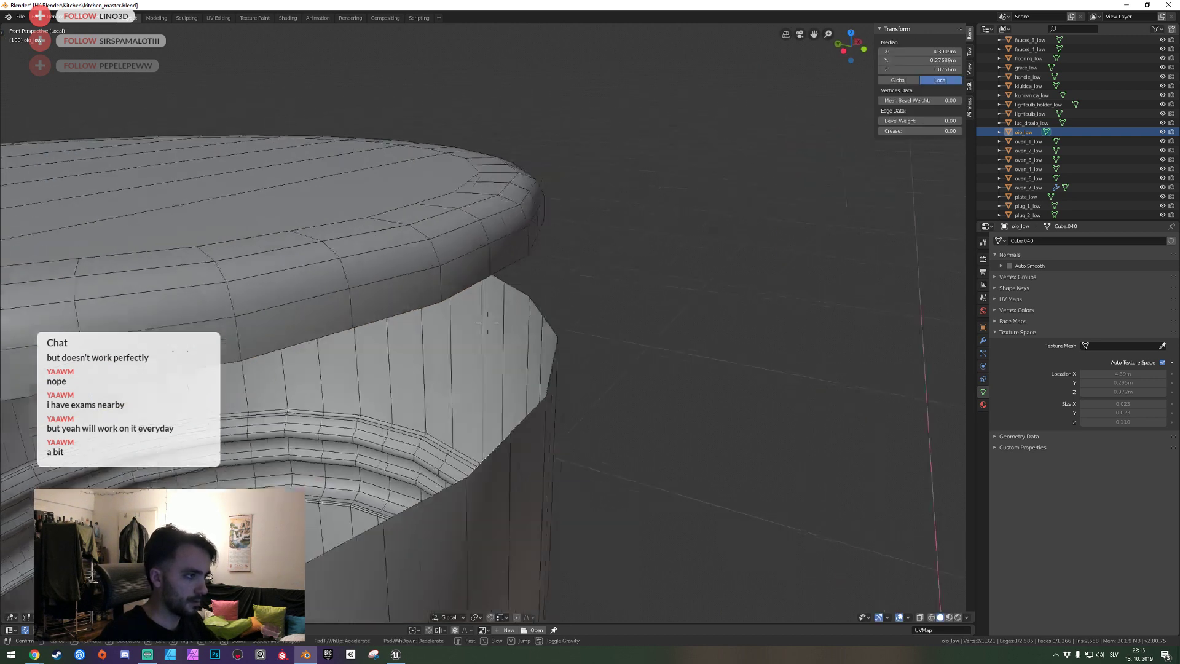
pyautogui.press('f')
pyautogui.press('f')
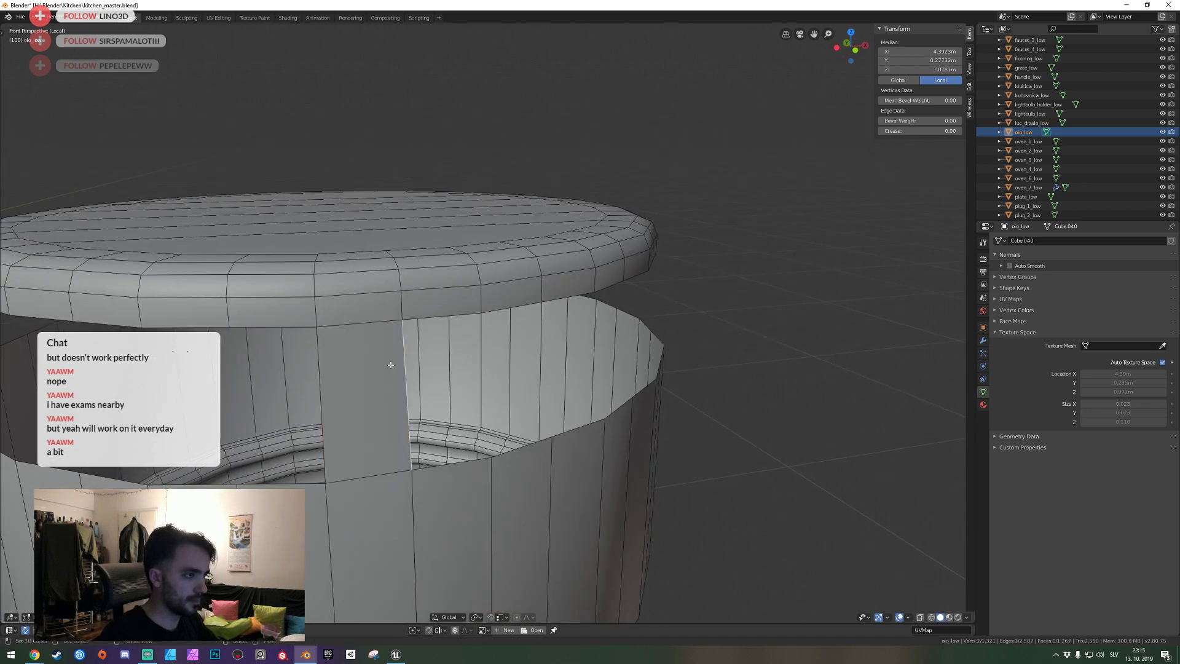
pyautogui.press('f')
pyautogui.press('f')
pyautogui.press('f')
pyautogui.press('f')
pyautogui.press('f')
pyautogui.press('f')
pyautogui.press('f')
pyautogui.press('f')
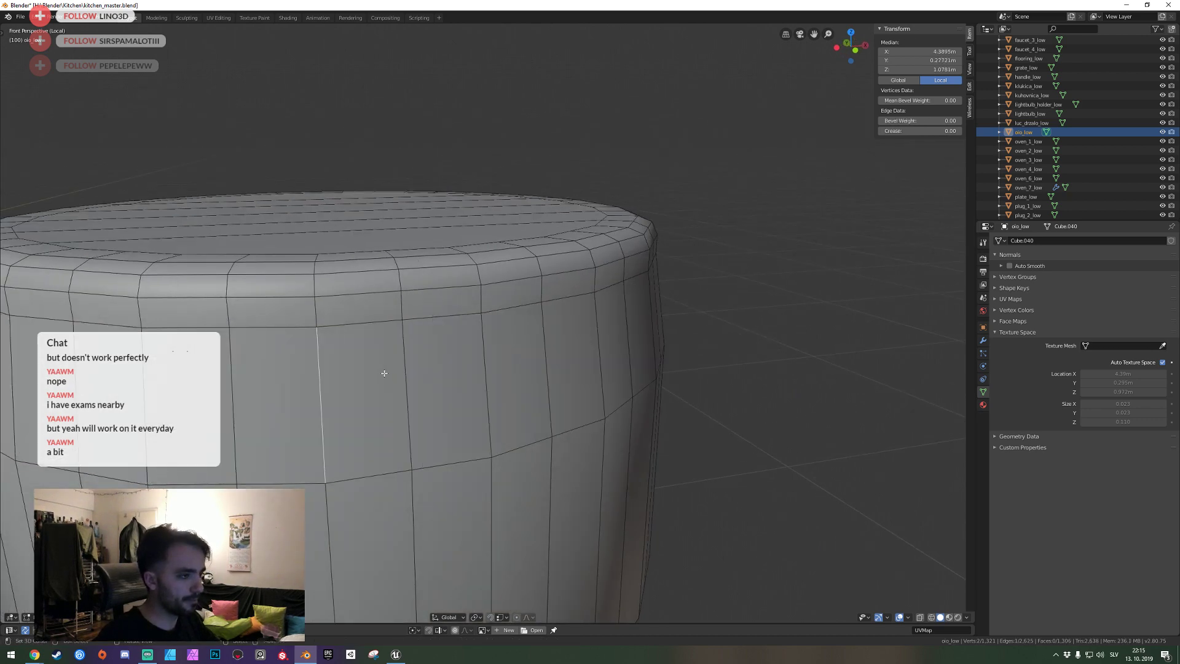
pyautogui.hotkey('alt', 'a')
pyautogui.moveTo(384, 373); pyautogui.dragTo(536, 338, button='middle')
# Add a centred horizontal loop cut around the jar, replacing a misplaced first cut.
pyautogui.hotkey('ctrl', 'r')
pyautogui.click(536, 338)
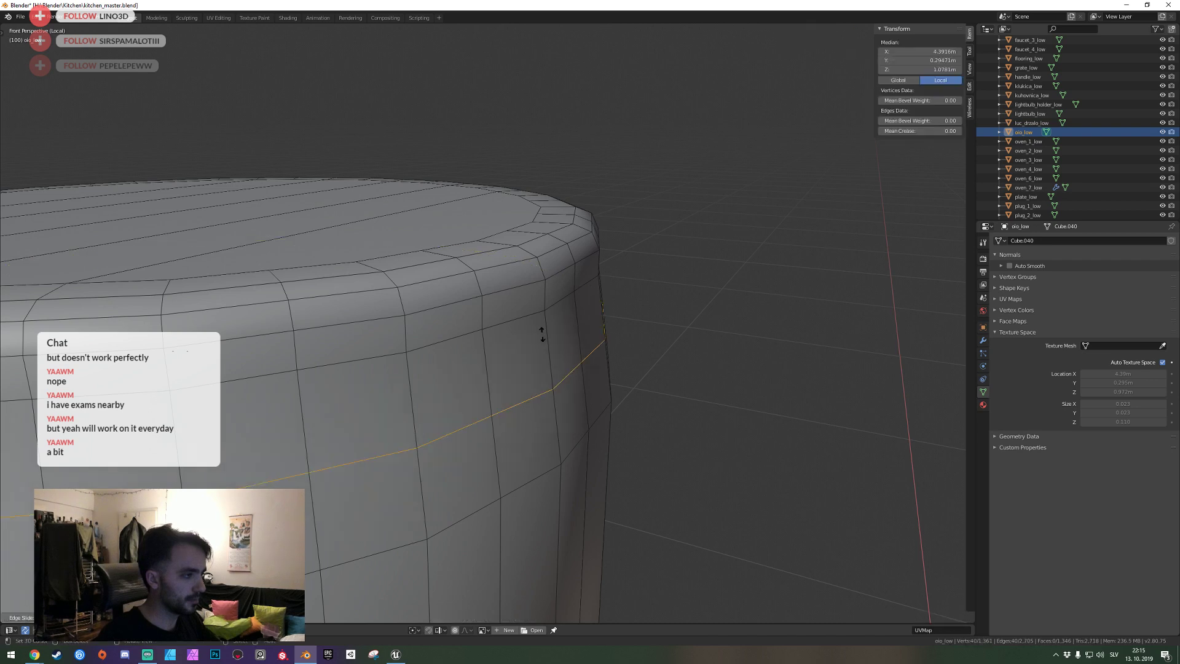
pyautogui.rightClick(526, 267)
pyautogui.hotkey('ctrl', 'x')
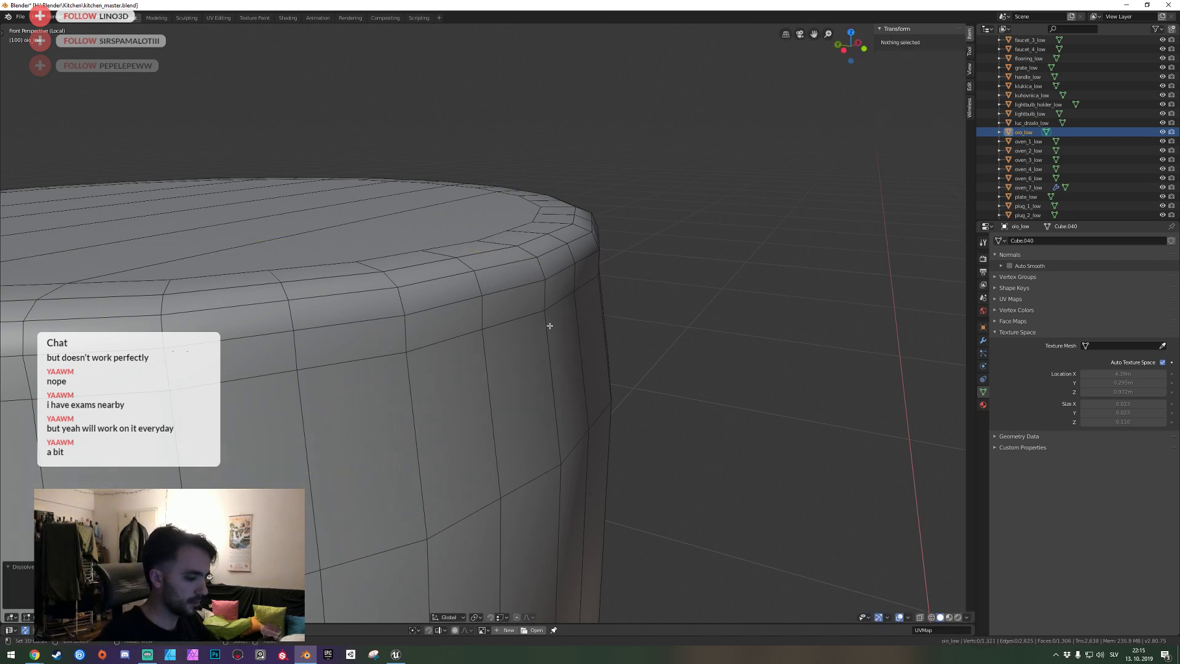
pyautogui.hotkey('ctrl', 'r')
pyautogui.click(550, 326)
pyautogui.rightClick(526, 249)
# Scale the new loop inward in top orthographic view to form a groove, then return to object mode.
pyautogui.press('KP_7')
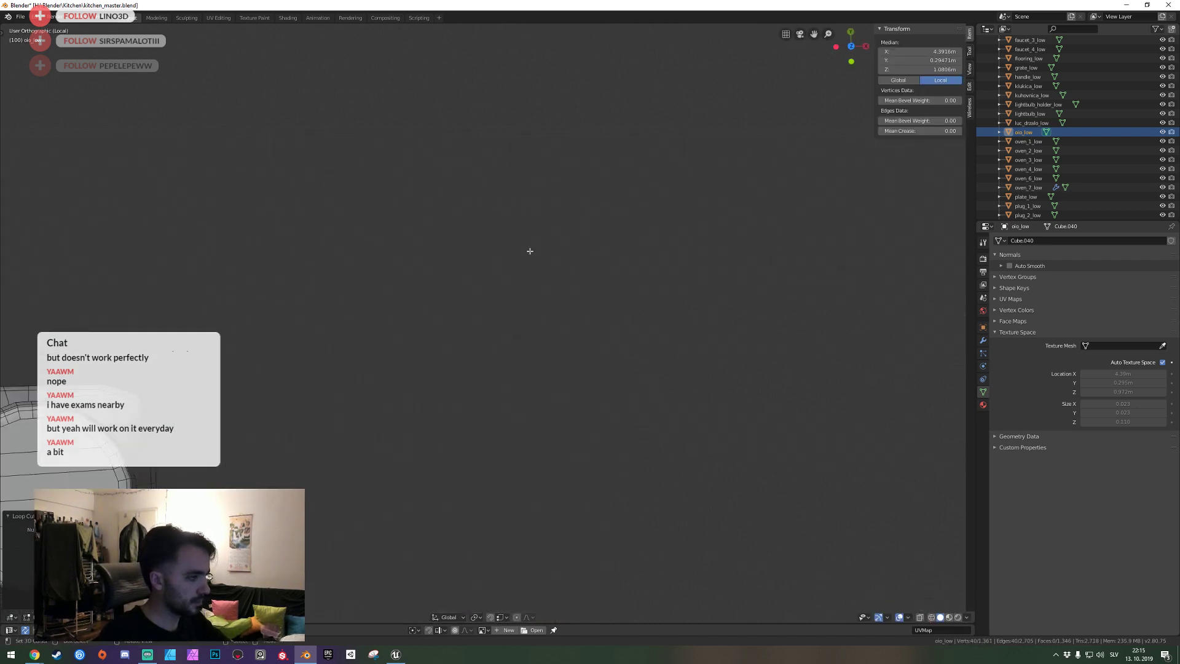
pyautogui.press('KP_5')
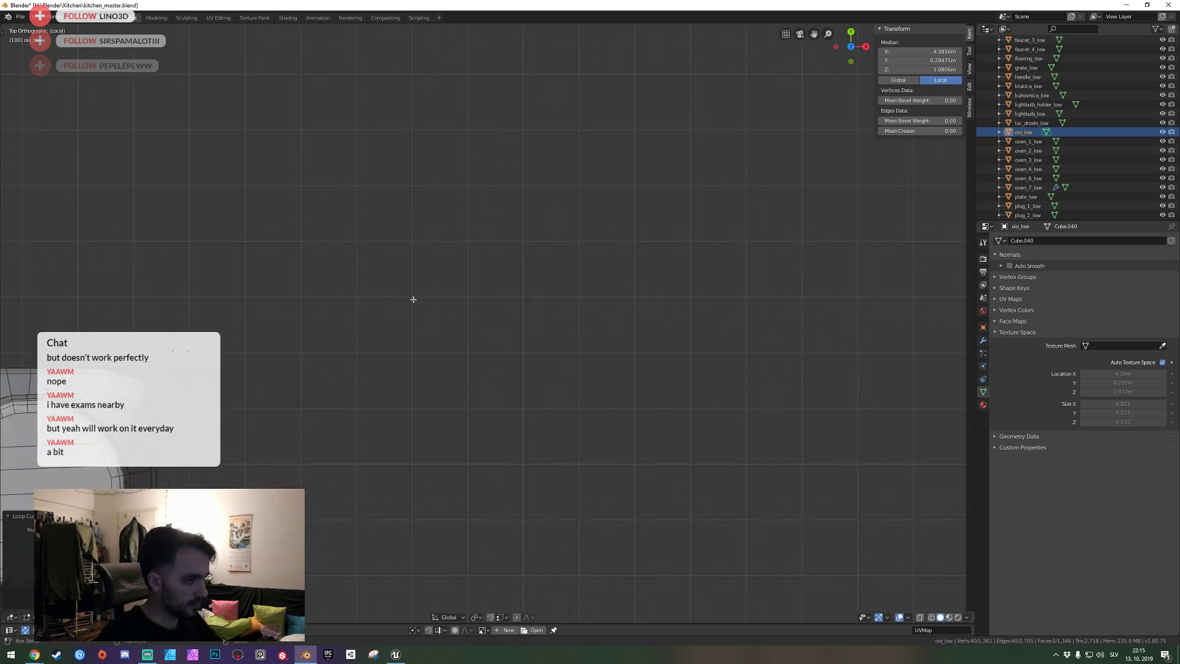
pyautogui.keyDown('shift'); pyautogui.moveTo(413, 299); pyautogui.dragTo(527, 229, button='middle'); pyautogui.keyUp('shift')
pyautogui.scroll(3, 382, 282)
pyautogui.scroll(3, 174, 256)
pyautogui.scroll(3, 569, 271)
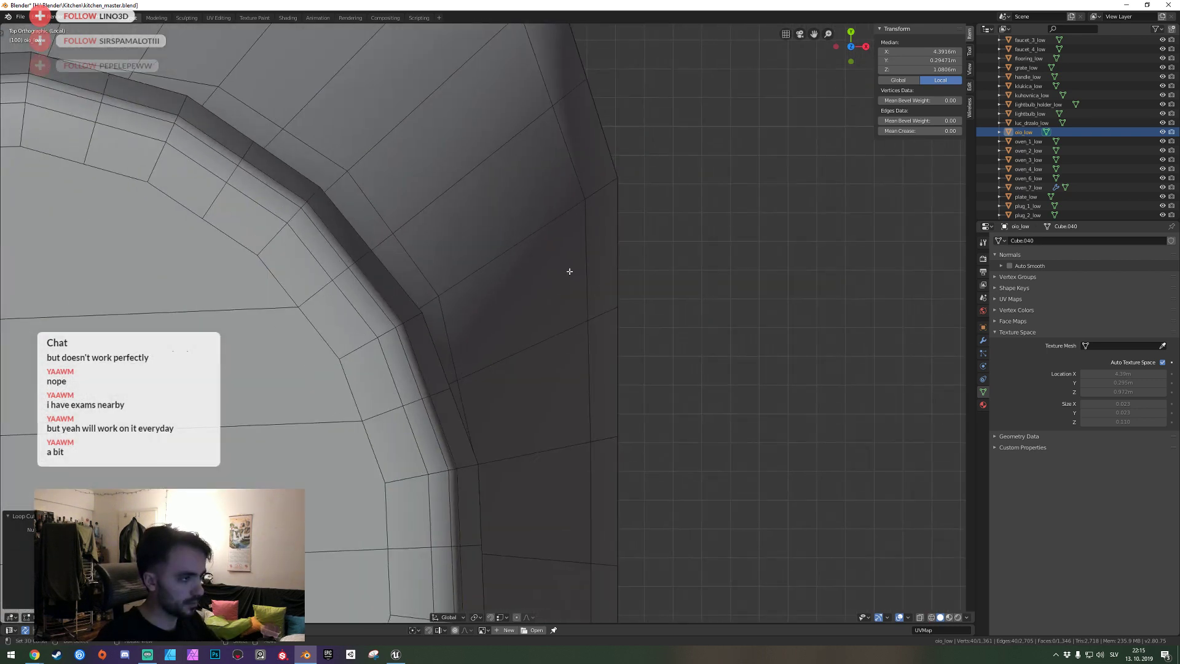
pyautogui.press('s')
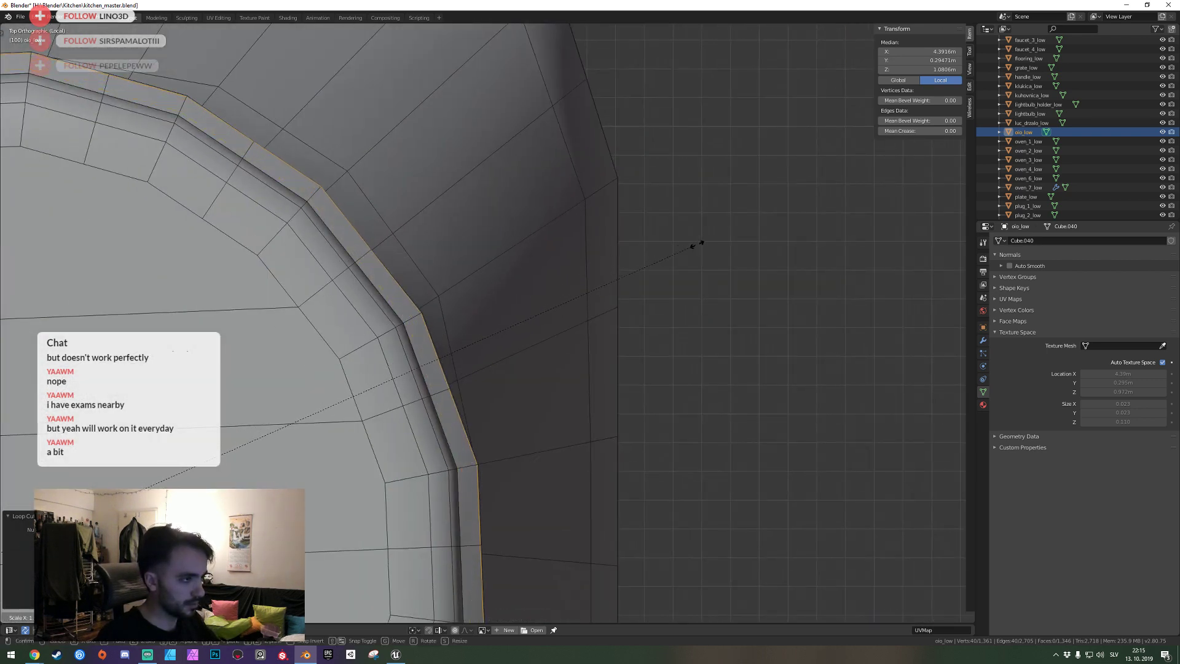
pyautogui.click(696, 244)
pyautogui.press('Tab')
pyautogui.moveTo(695, 253); pyautogui.dragTo(485, 328, button='middle')
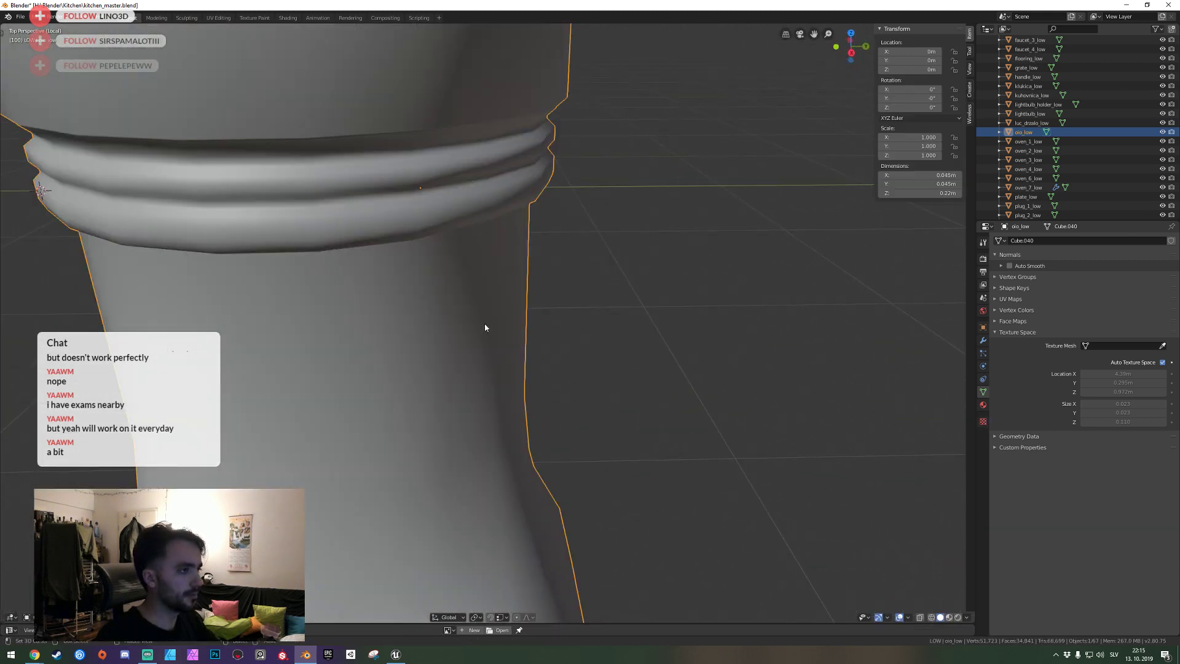
# Save the kitchen_master file and fly the view back from the jar.
pyautogui.hotkey('ctrl', 's')
pyautogui.hotkey('shift', '`')
pyautogui.press('s')
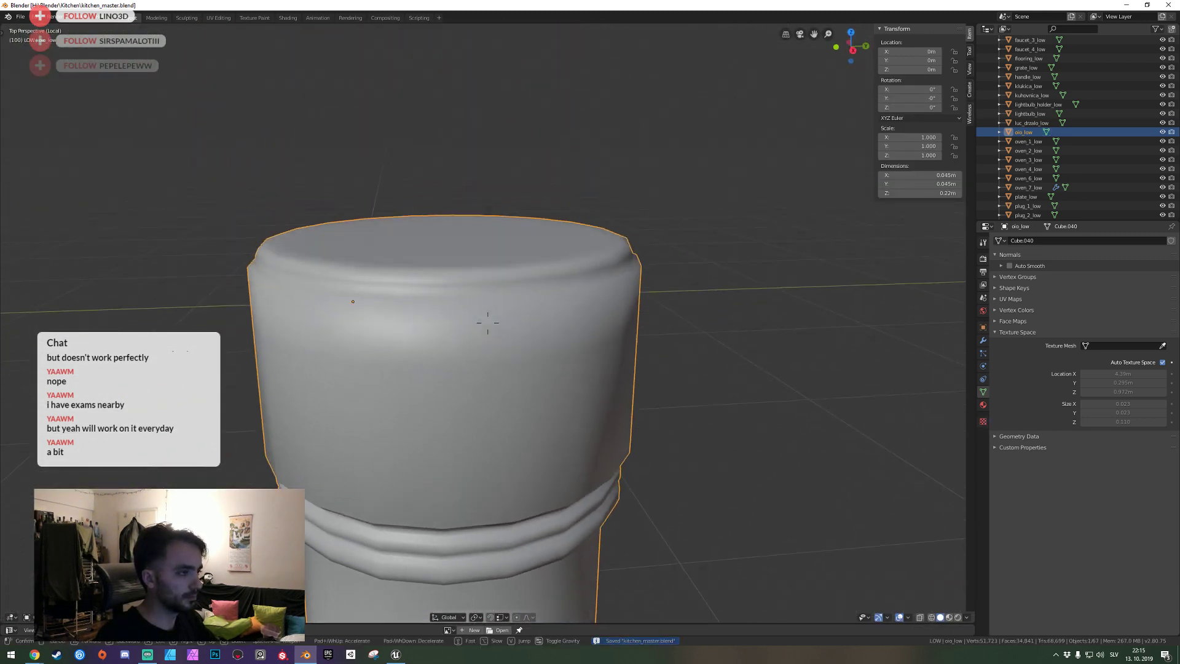
pyautogui.click(487, 322)
# Show the high-poly cap and frame the ridged cap in a close front view.
pyautogui.press('1')
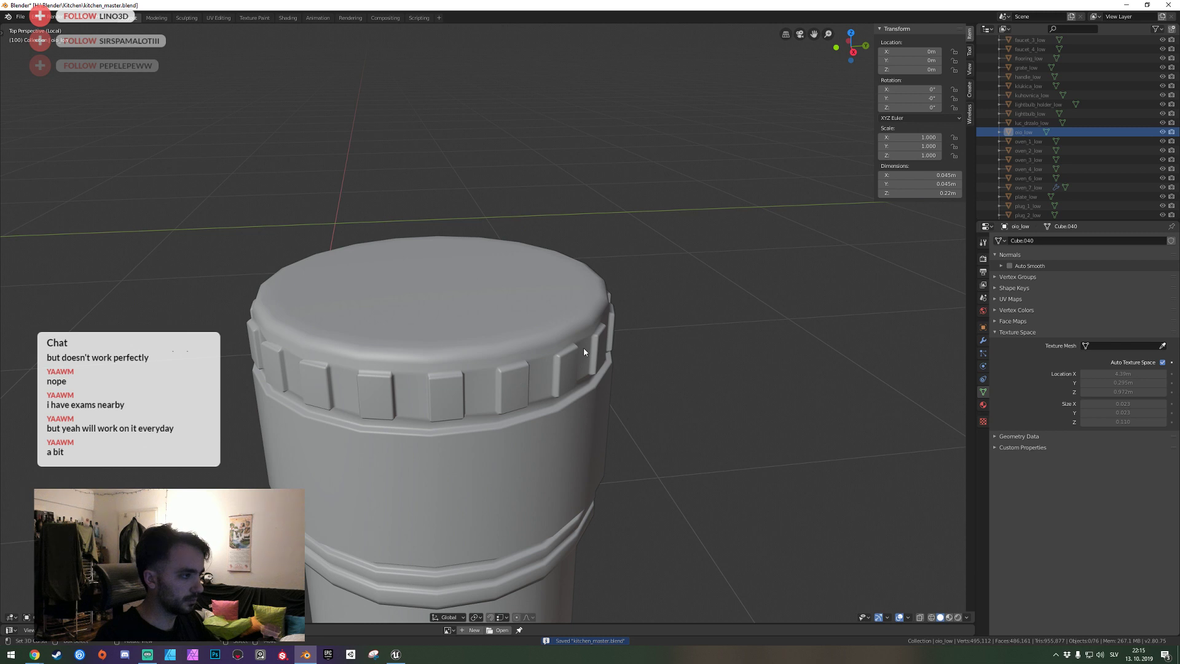
pyautogui.press('1')
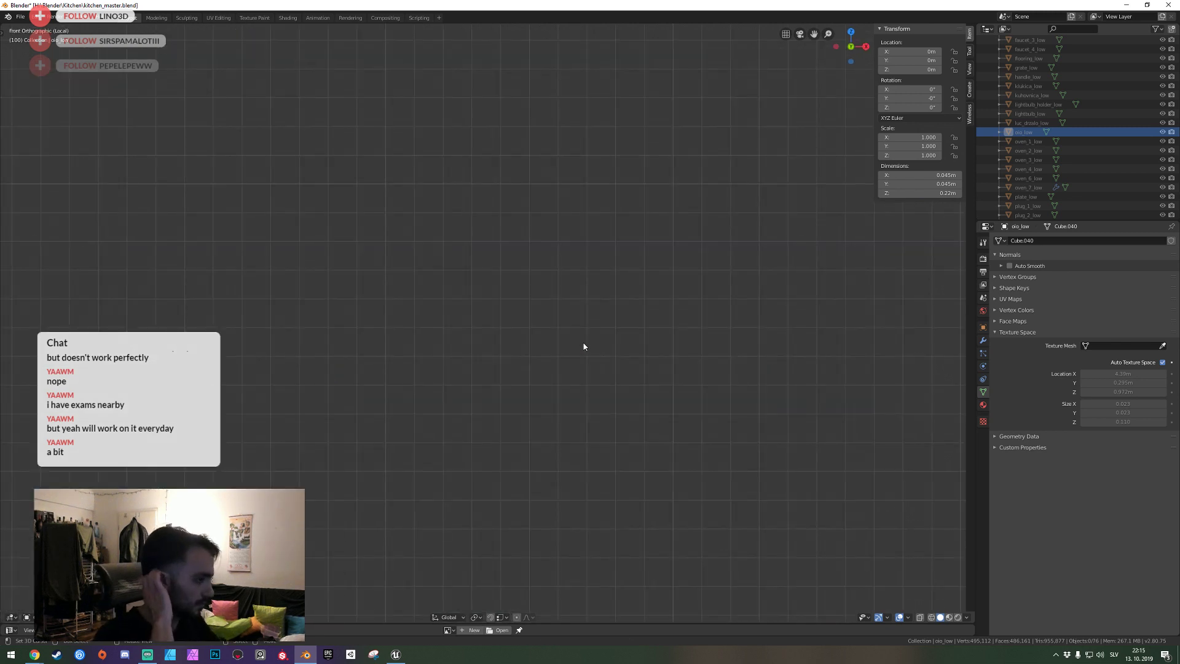
pyautogui.press('5')
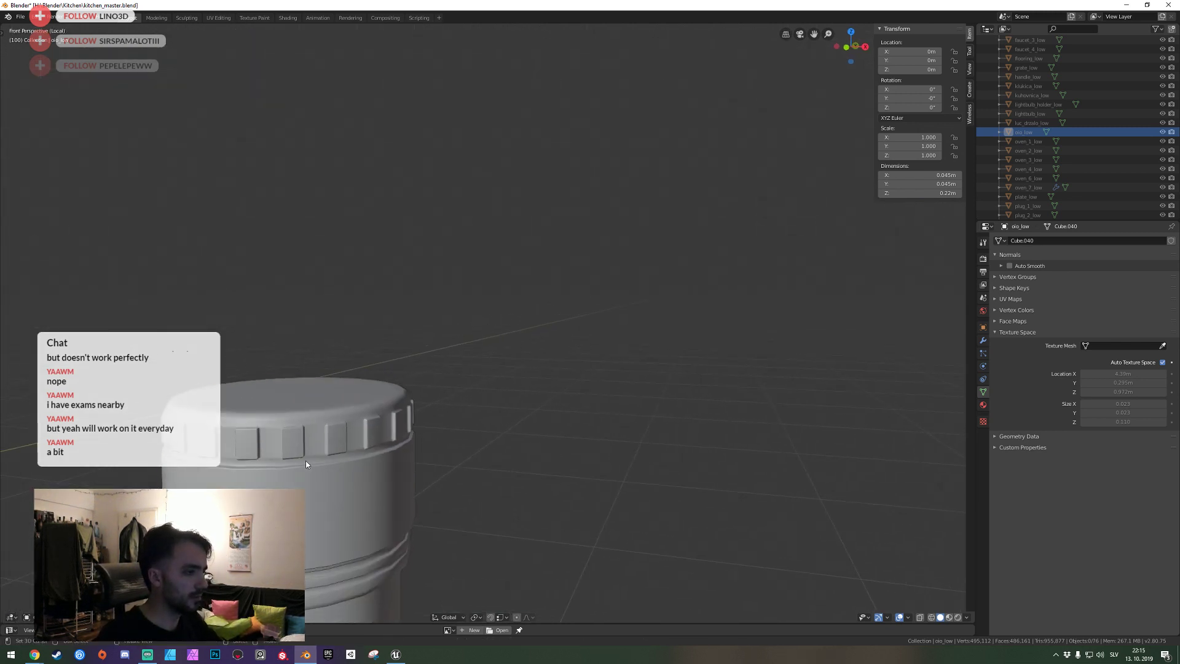
pyautogui.press('5')
pyautogui.press('KP_Decimal')
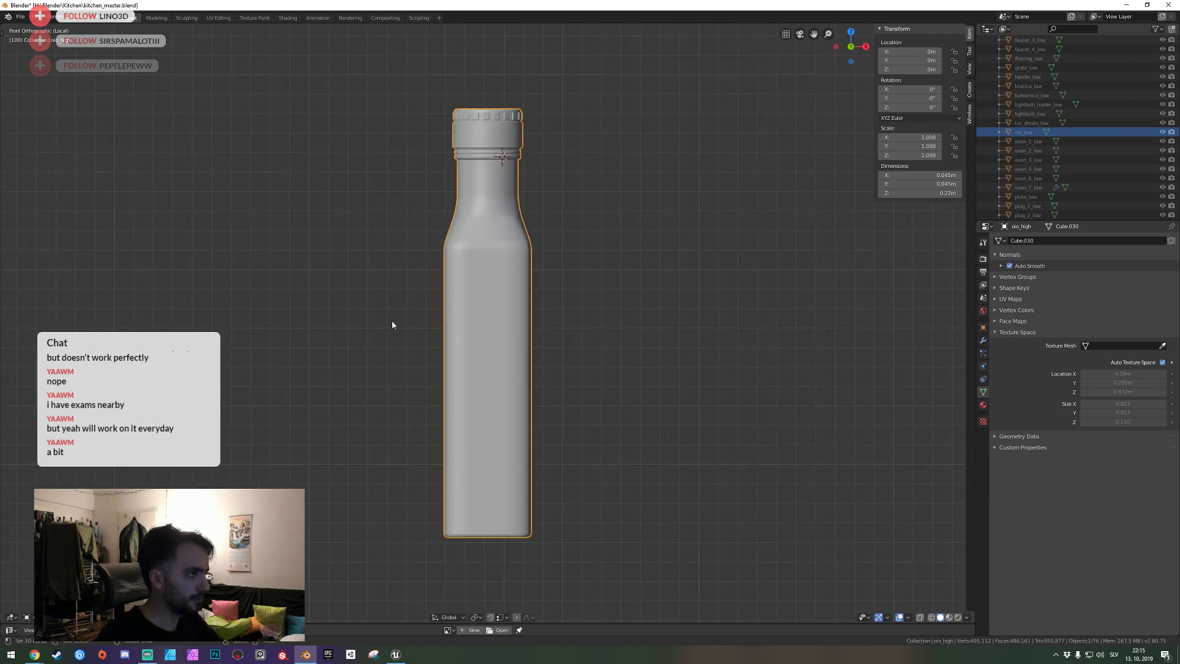
pyautogui.scroll(8, 554, 264)
pyautogui.scroll(3, 594, 214)
pyautogui.keyDown('shift'); pyautogui.moveTo(594, 214); pyautogui.dragTo(503, 440, button='middle'); pyautogui.keyUp('shift')
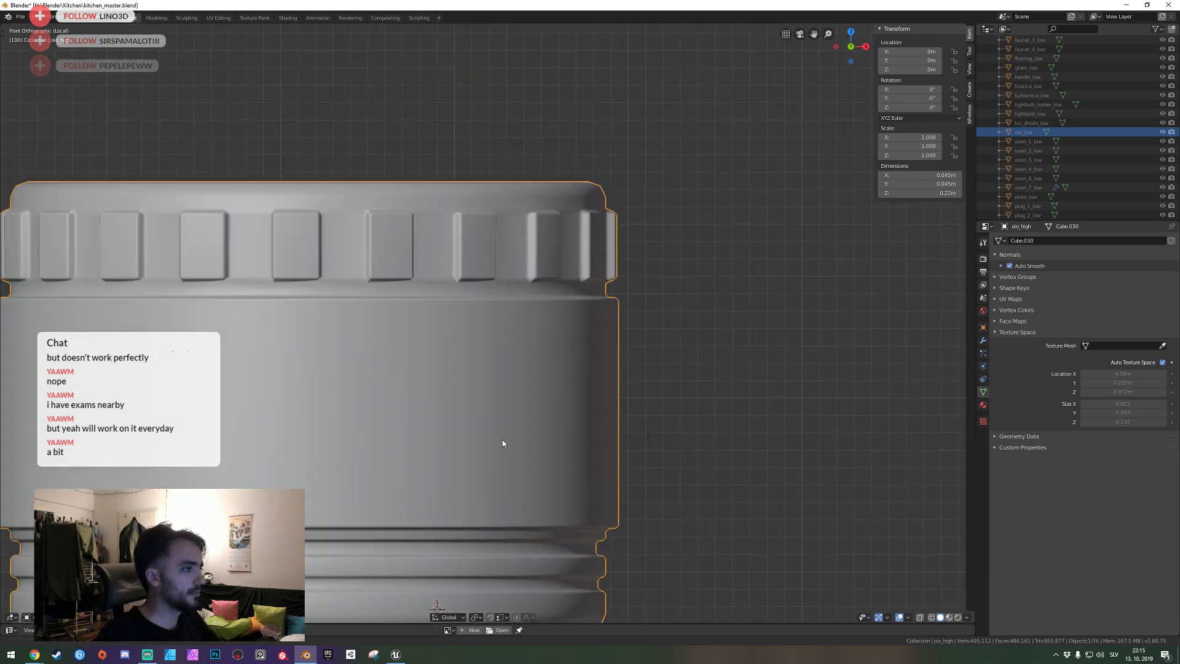
# Toggle collections 1 and 2 to compare the low- and high-poly caps.
pyautogui.press('2')
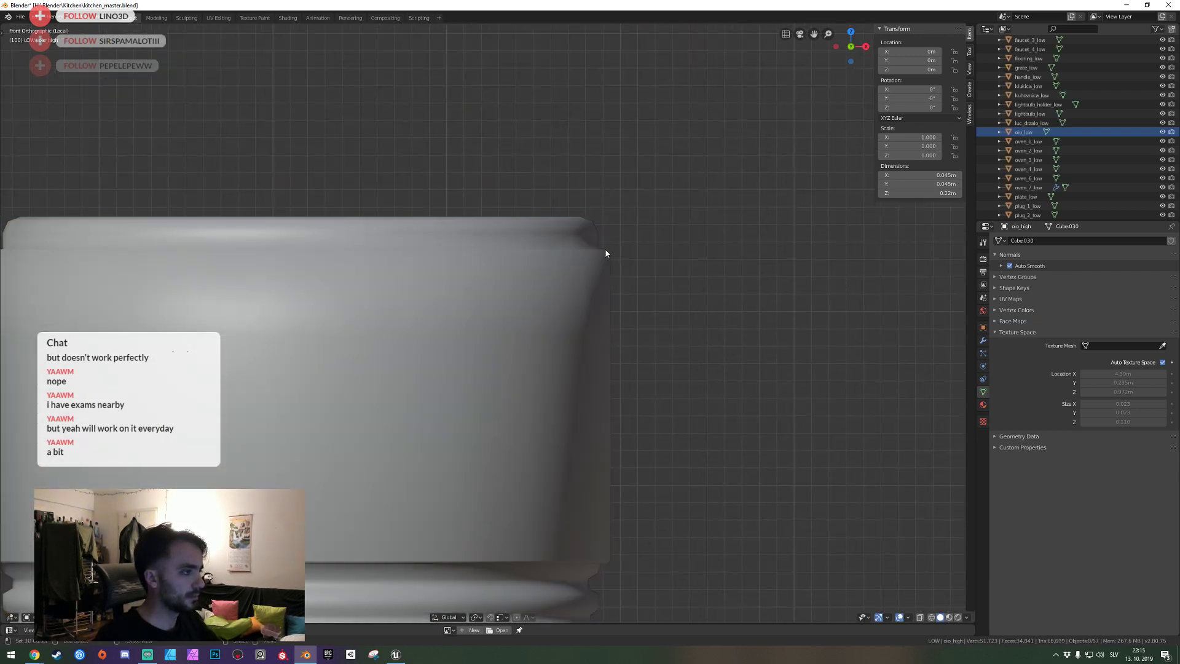
pyautogui.press('1')
pyautogui.press('2')
pyautogui.press('1')
pyautogui.press('2')
# Enter edit mode on oio_low, confirm the bevel and clear the selection.
pyautogui.moveTo(605, 253); pyautogui.dragTo(479, 266, button='middle')
pyautogui.click(479, 266)
pyautogui.press('Tab')
pyautogui.hotkey('shift', '`')
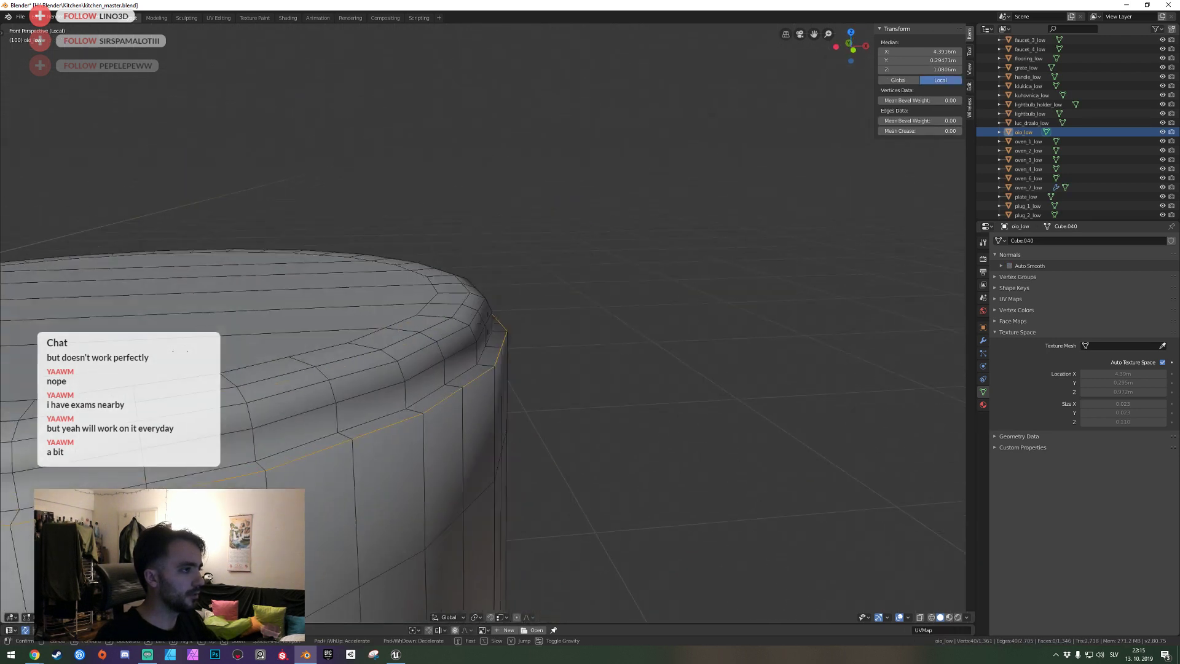
pyautogui.click(445, 366)
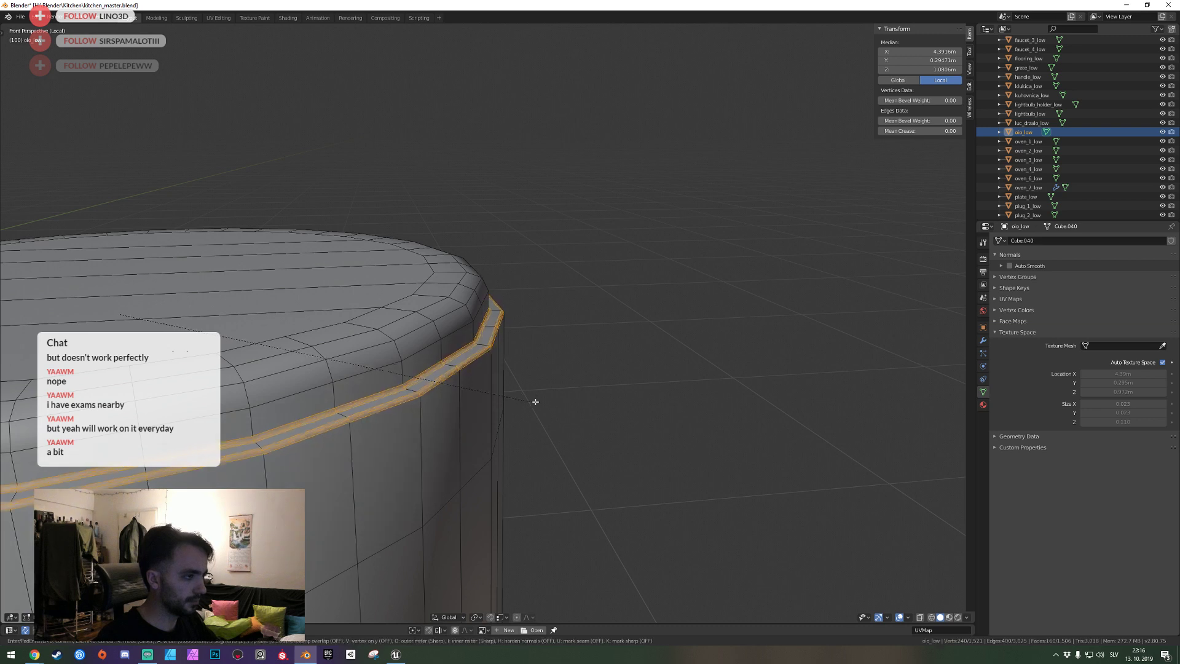
pyautogui.click(547, 399)
pyautogui.hotkey('alt', 'a')
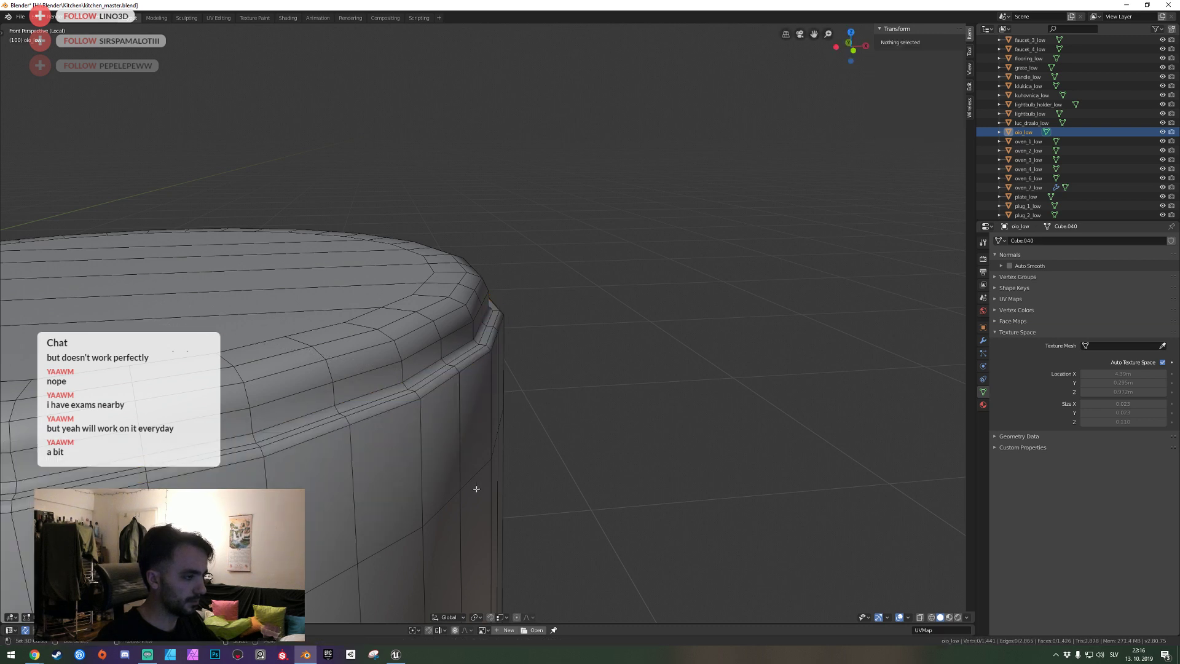
# Return to object mode and save the file.
pyautogui.press('Tab')
pyautogui.scroll(-6, 443, 508)
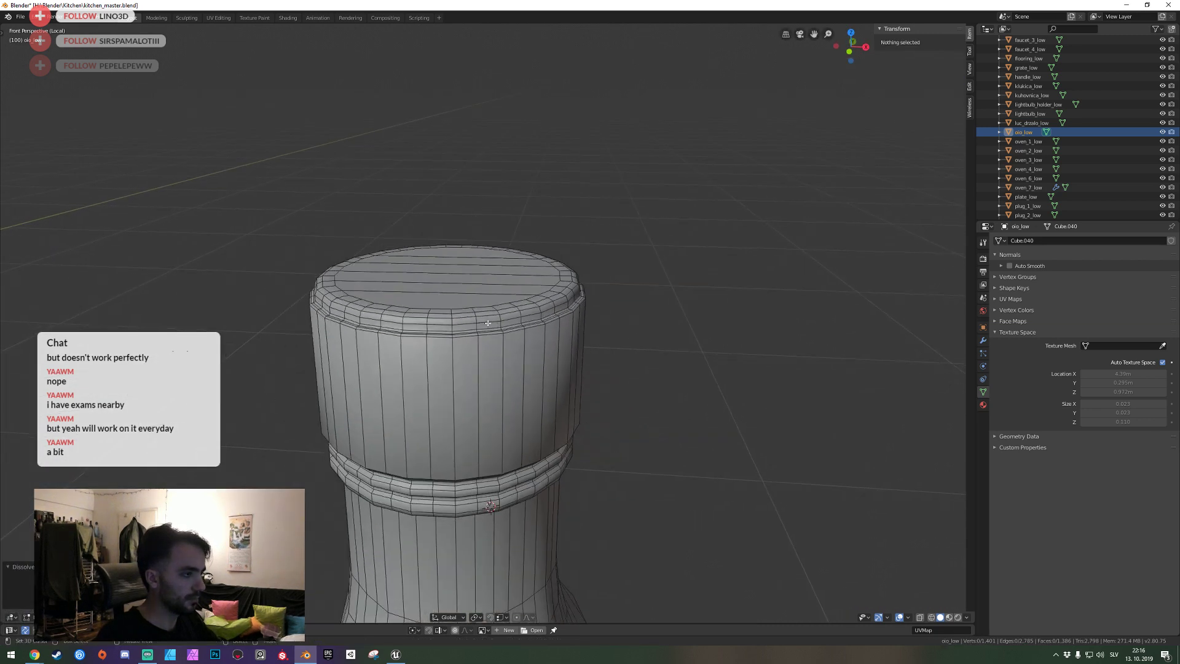
pyautogui.hotkey('ctrl', 's')
pyautogui.scroll(-4, 488, 326)
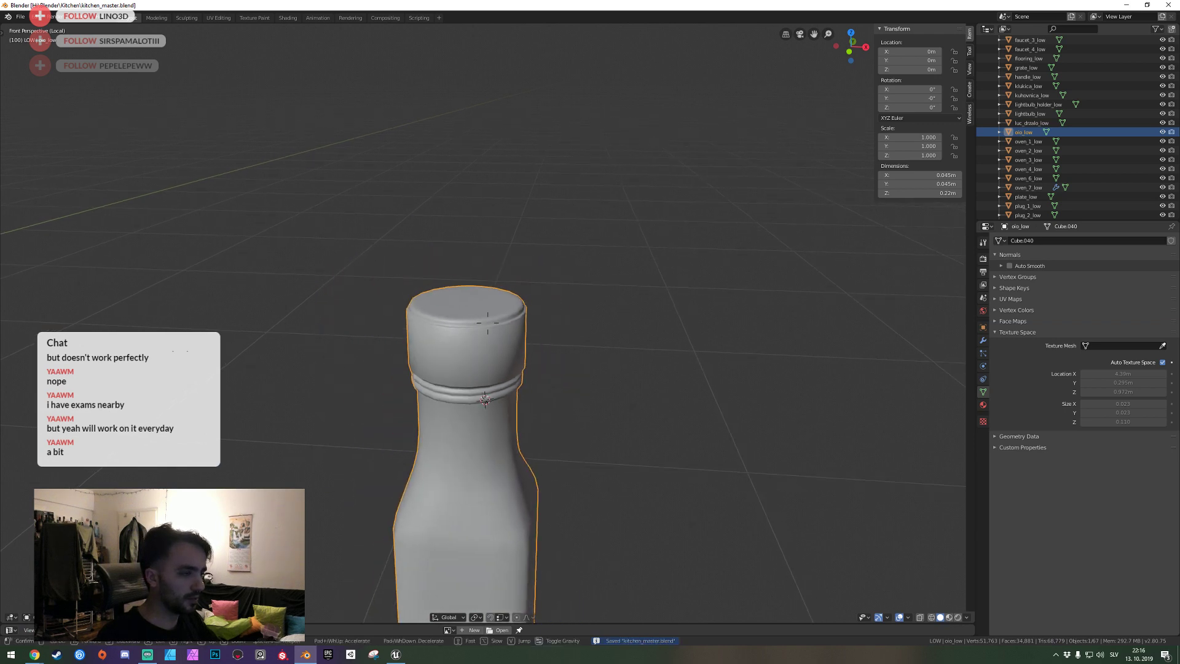
pyautogui.keyDown('shift'); pyautogui.moveTo(488, 326); pyautogui.dragTo(531, 332, button='middle'); pyautogui.keyUp('shift')
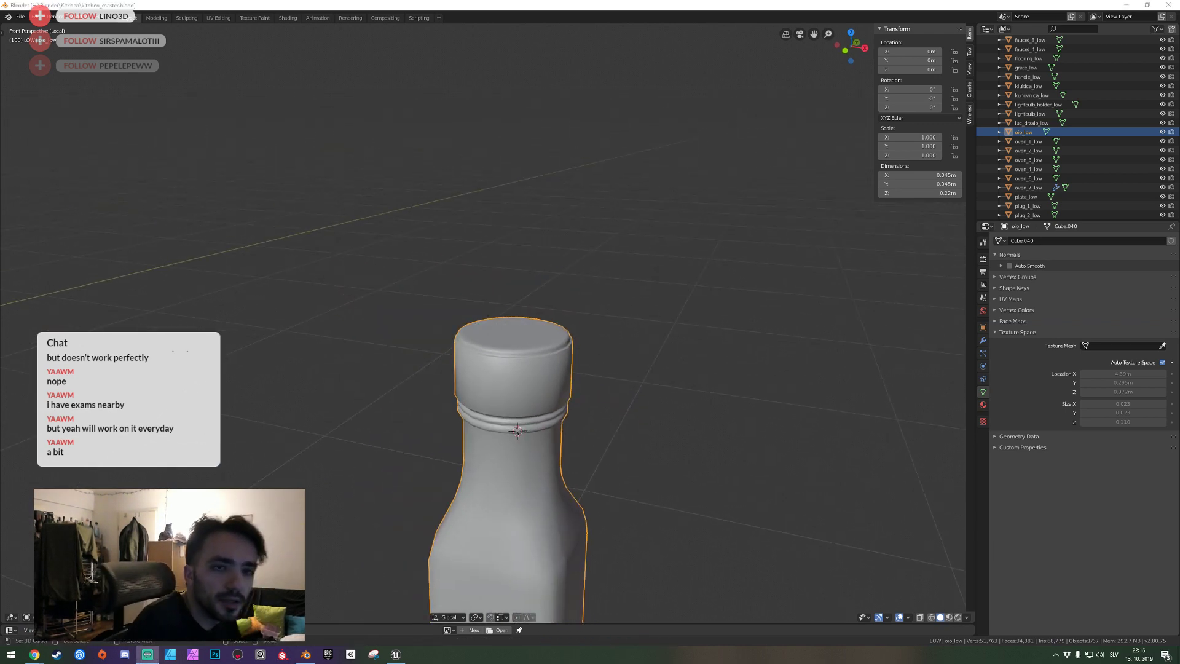
# Back in edit mode, dissolve the extra edge loop beside the lid rings.
pyautogui.hotkey('shift', '`')
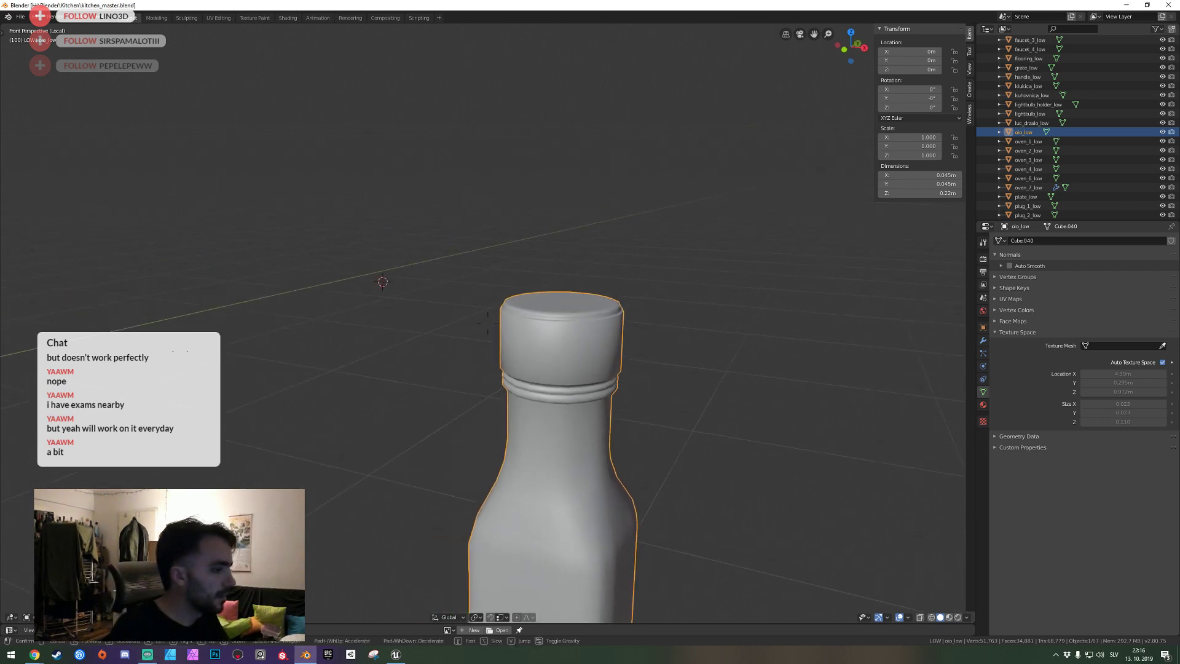
pyautogui.press('w')
pyautogui.press('Tab')
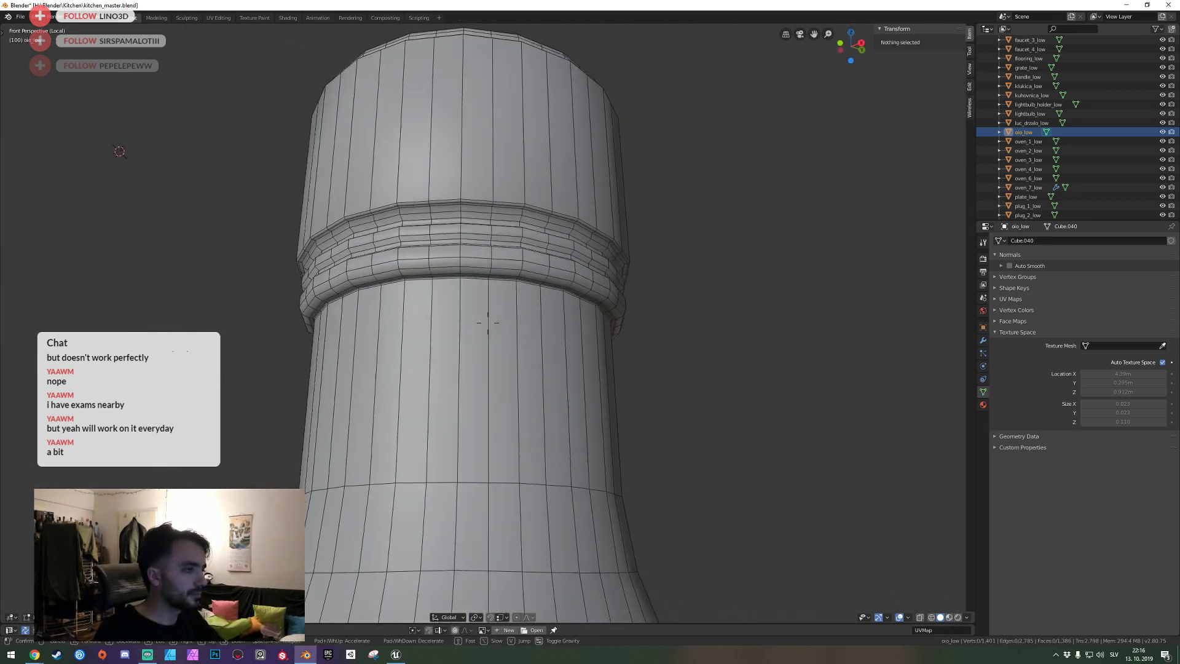
pyautogui.click(487, 323)
pyautogui.keyDown('alt'); pyautogui.click(512, 293); pyautogui.keyUp('alt')
pyautogui.hotkey('ctrl', 'x')
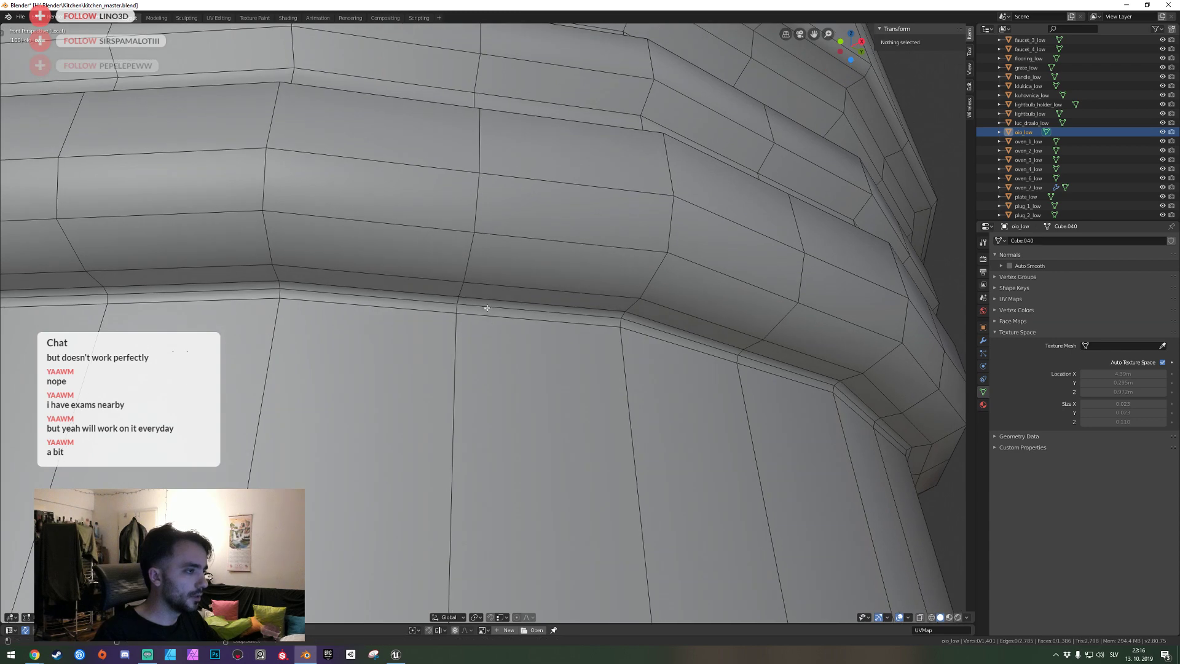
# Select the edge loop under the lid rings and inspect the ring band.
pyautogui.hotkey('shift', '`')
pyautogui.press('w')
pyautogui.press('s')
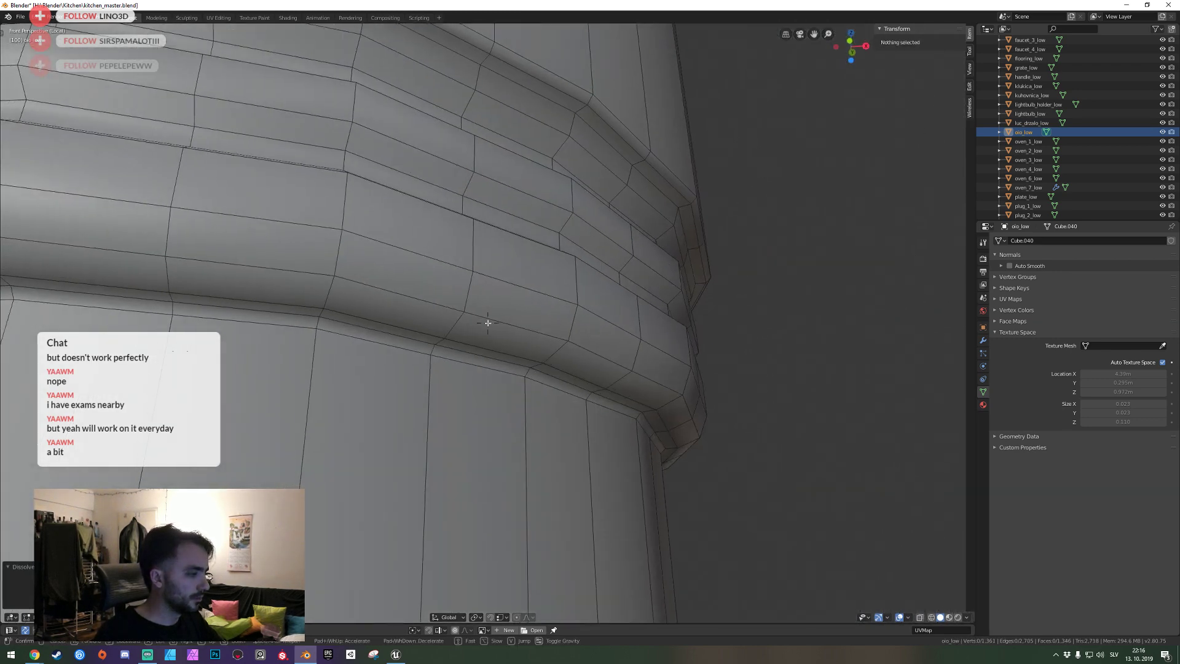
pyautogui.keyDown('alt'); pyautogui.click(463, 355); pyautogui.keyUp('alt')
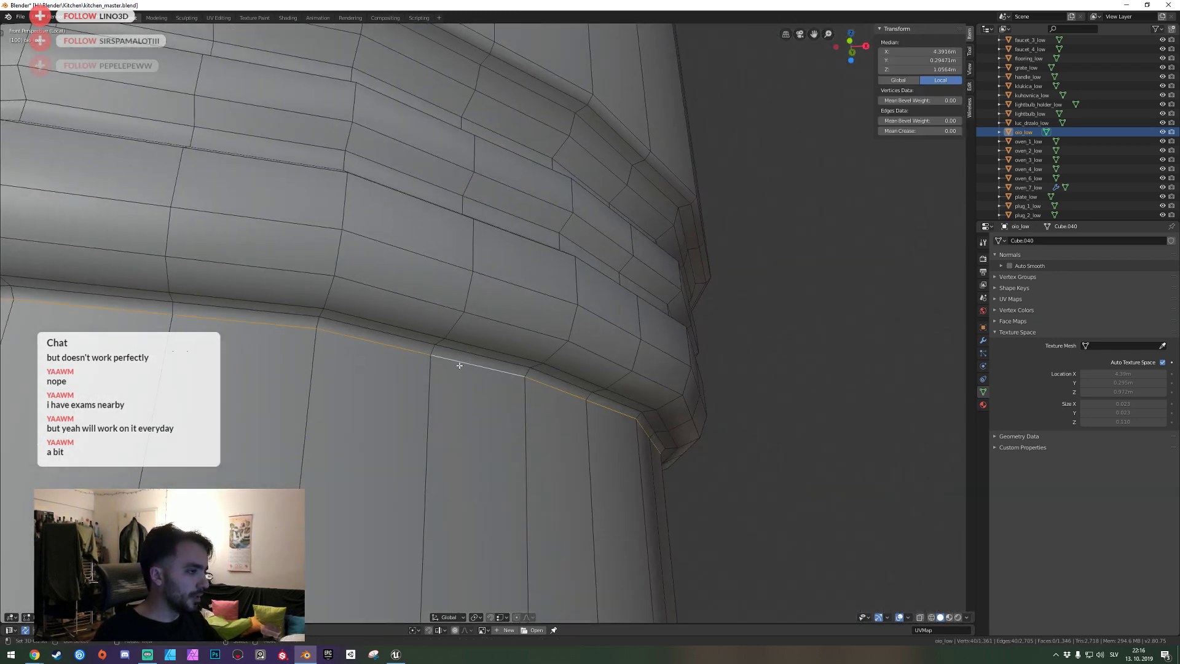
pyautogui.hotkey('shift', '`')
pyautogui.press('s')
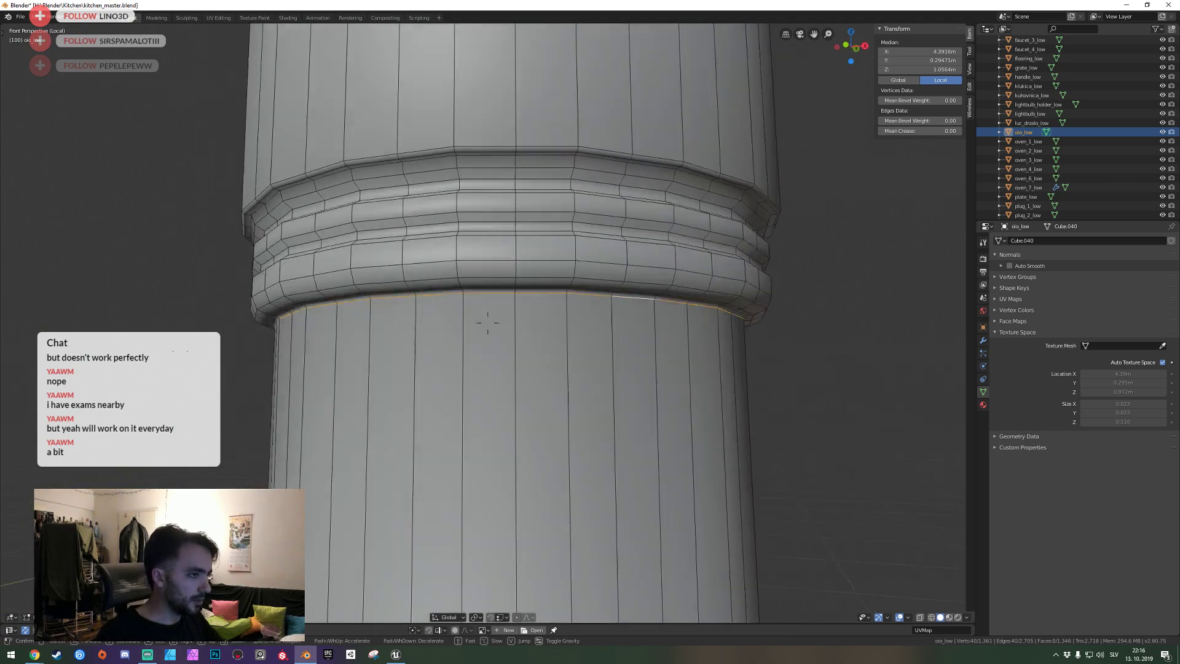
pyautogui.press('w')
pyautogui.press('s')
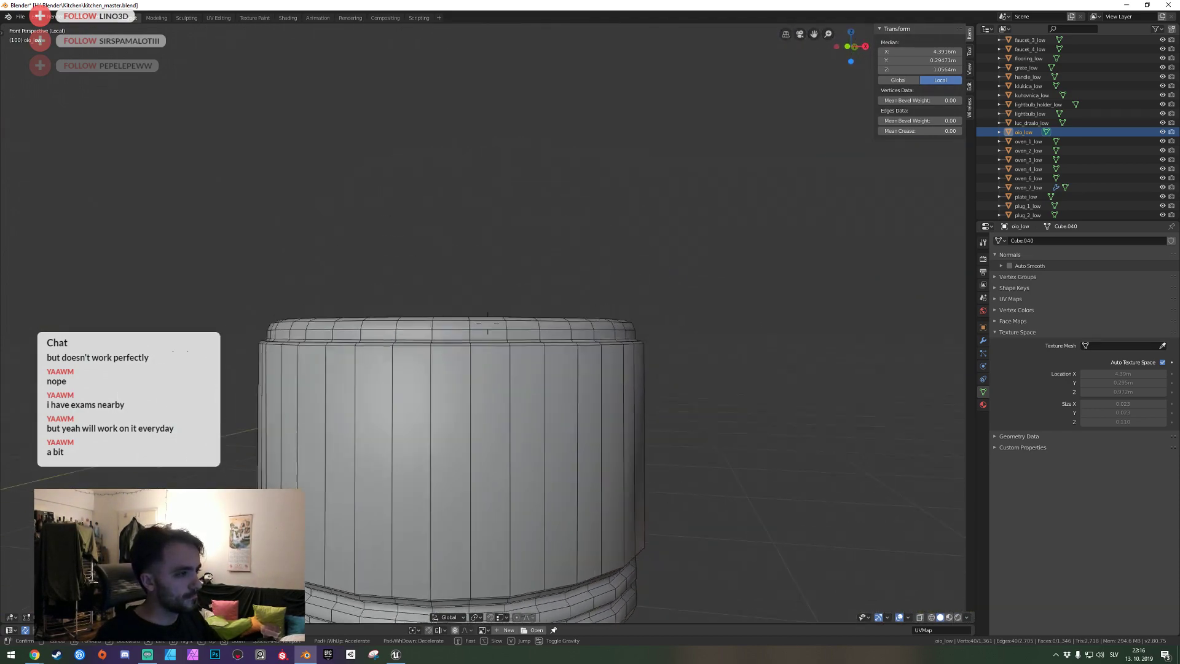
# Add a vertical edge down the jar's side to the seam selection.
pyautogui.press('e')
pyautogui.press('w')
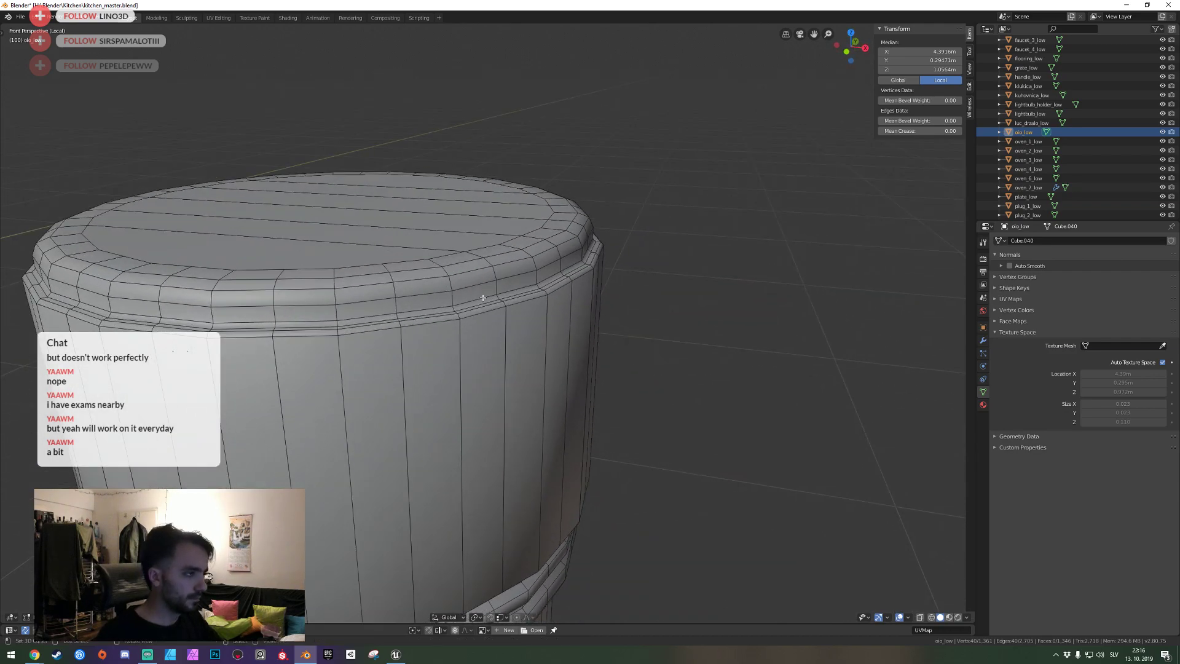
pyautogui.hotkey('shift', '`')
pyautogui.press('s')
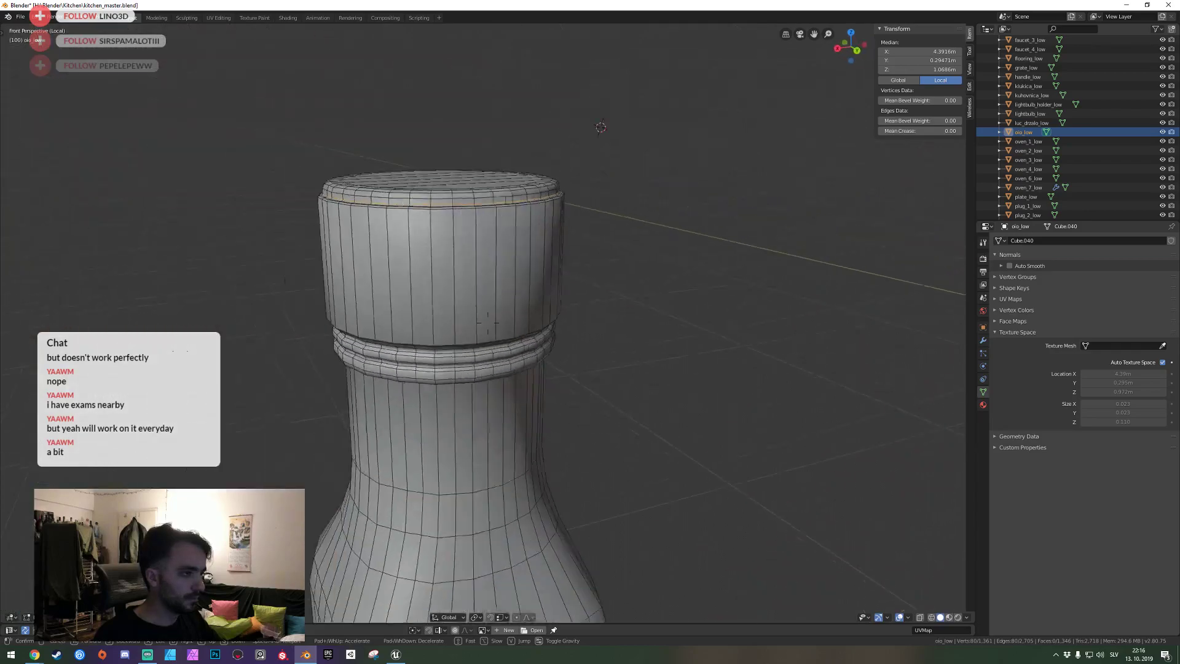
pyautogui.press('w')
pyautogui.click(500, 353)
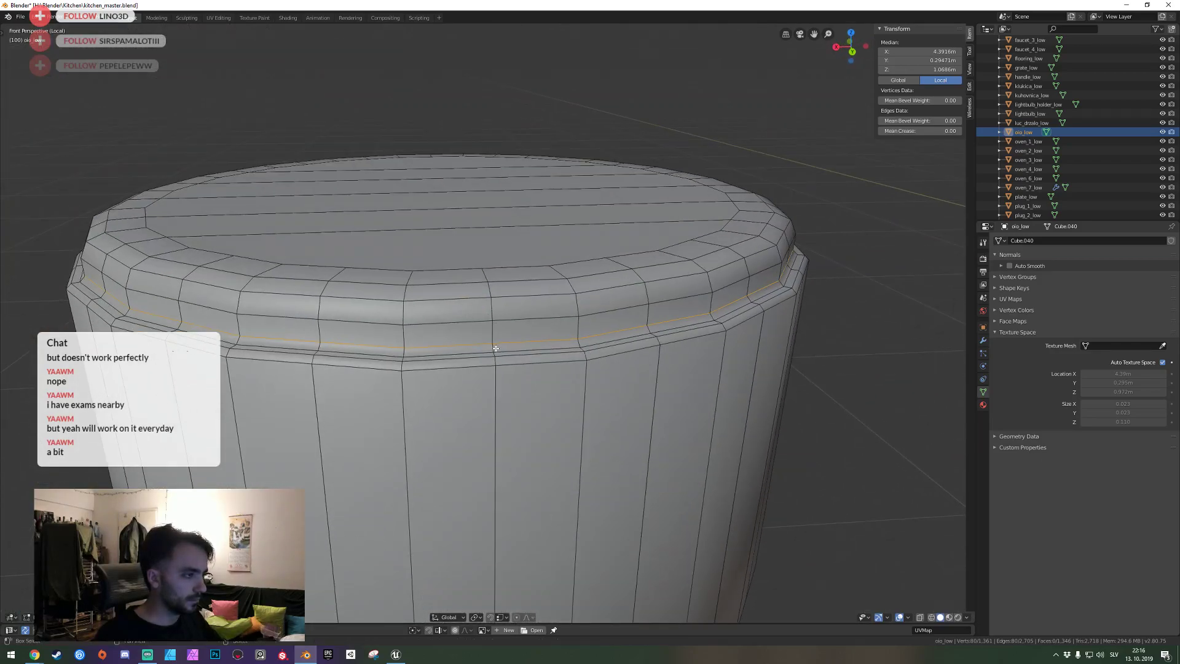
pyautogui.keyDown('shift'); pyautogui.click(495, 363); pyautogui.keyUp('shift')
pyautogui.hotkey('shift', '`')
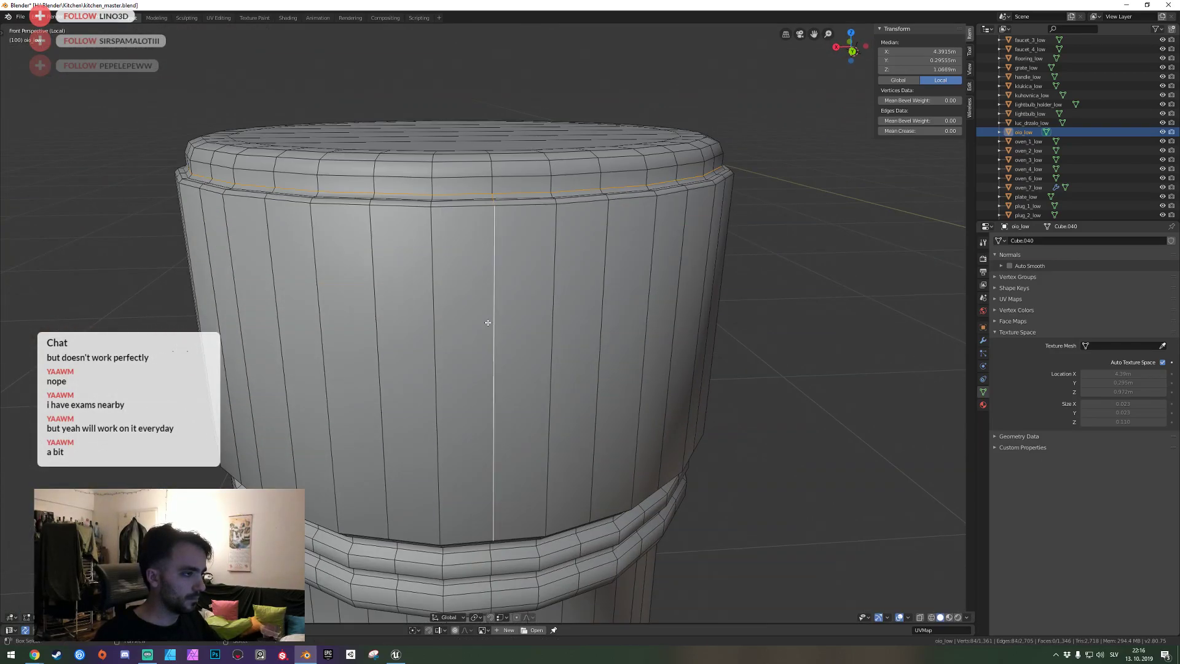
pyautogui.press('w')
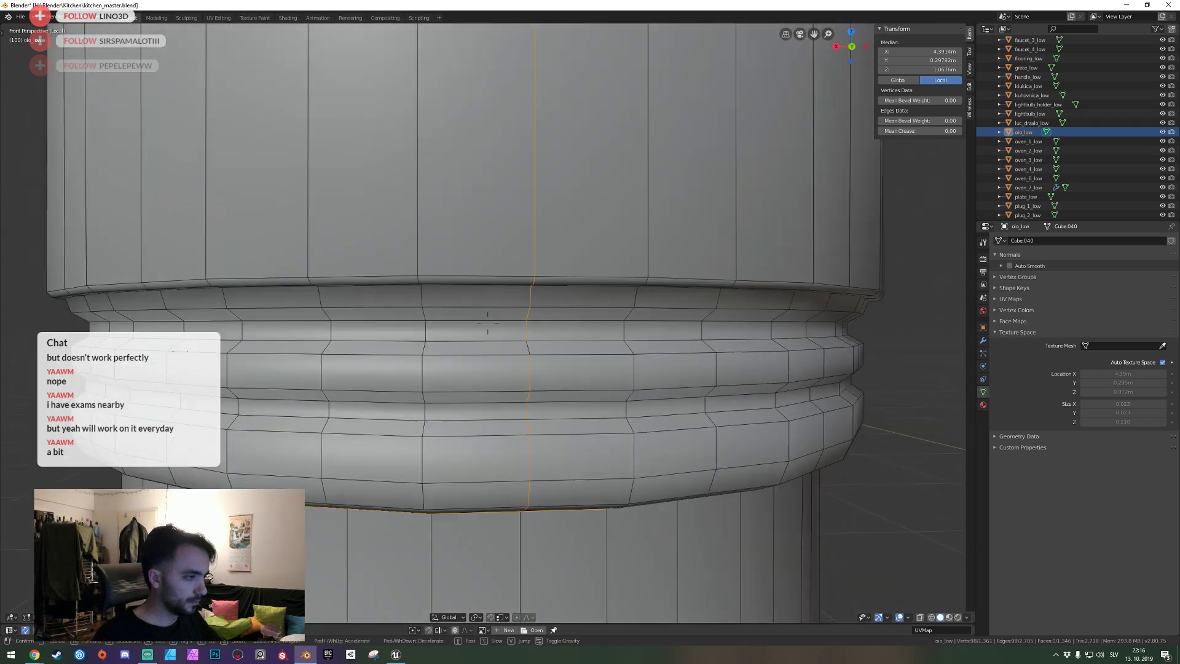
pyautogui.click(487, 322)
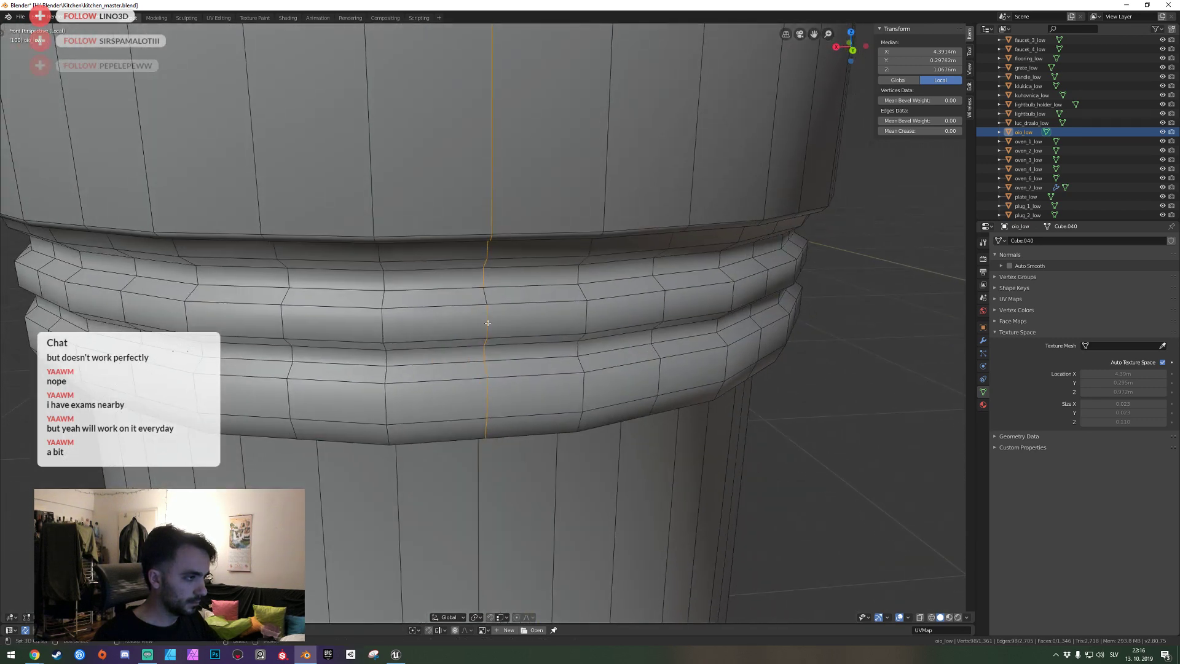
# Mark the selected lid loop and vertical edge as UV seams.
pyautogui.hotkey('ctrl', 'e')
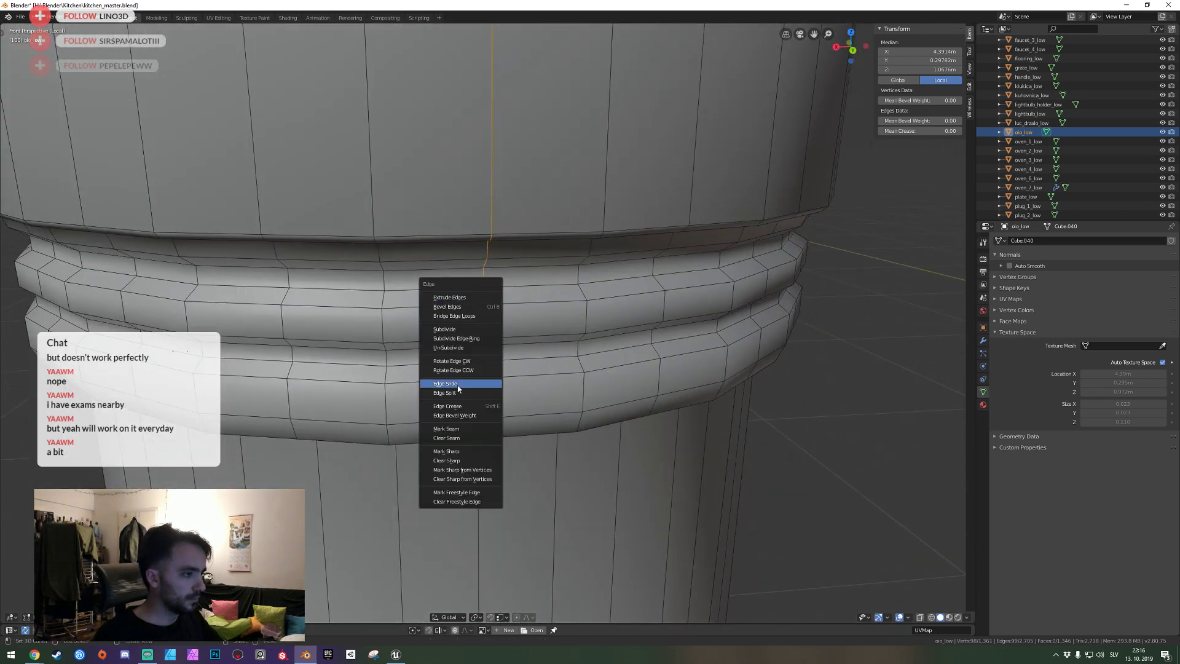
pyautogui.click(448, 428)
pyautogui.hotkey('shift', '`')
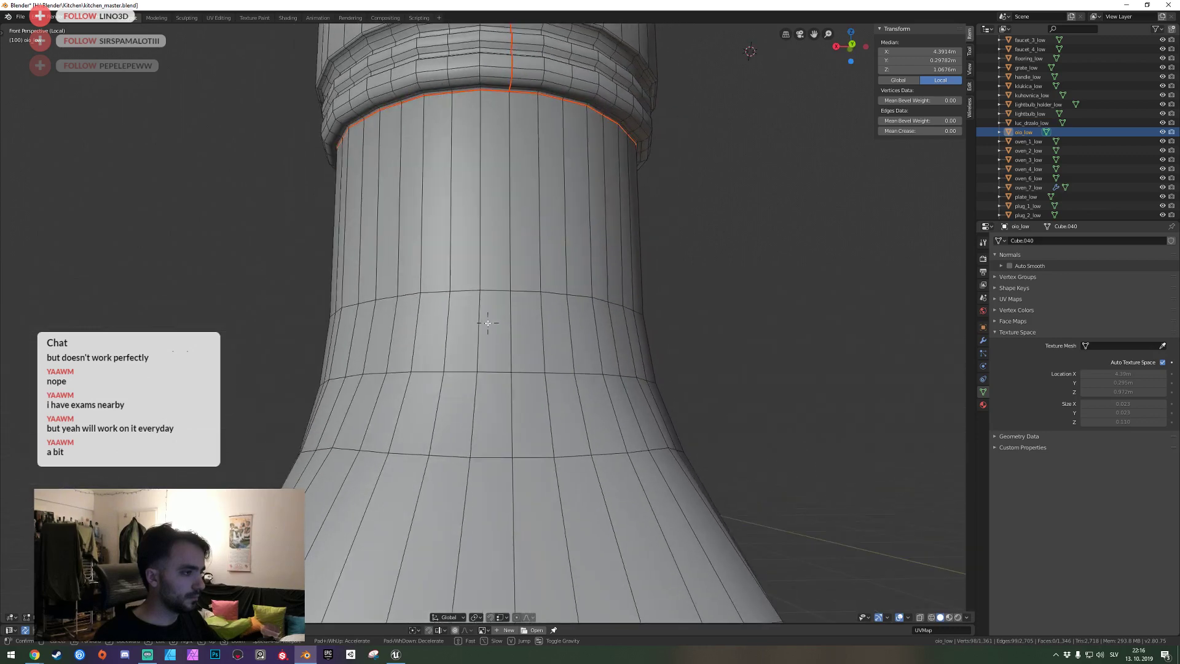
pyautogui.press('s')
pyautogui.click(494, 295)
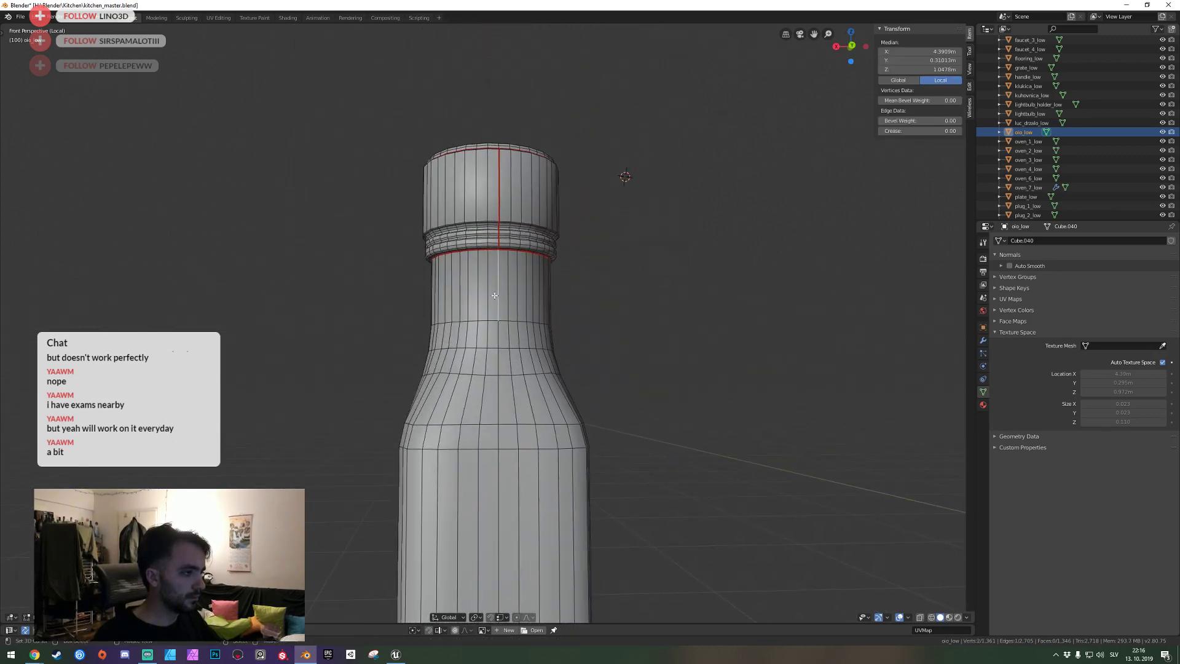
# Mark the jar's bottom edge loop as a UV seam.
pyautogui.hotkey('shift', '`')
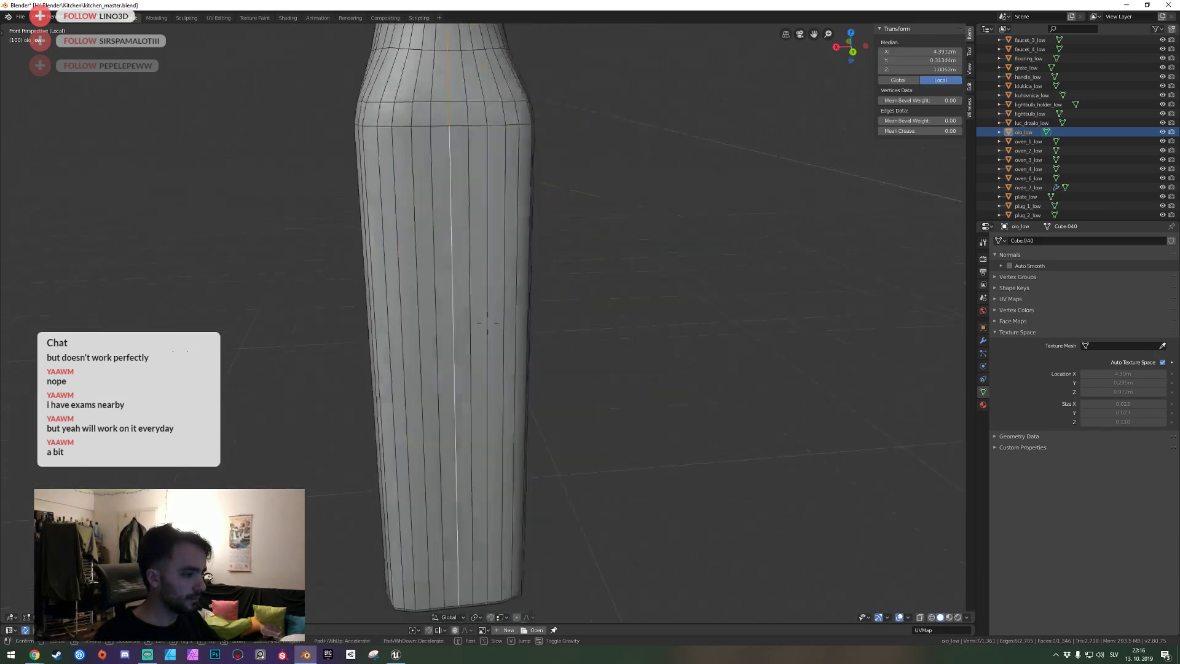
pyautogui.press('w')
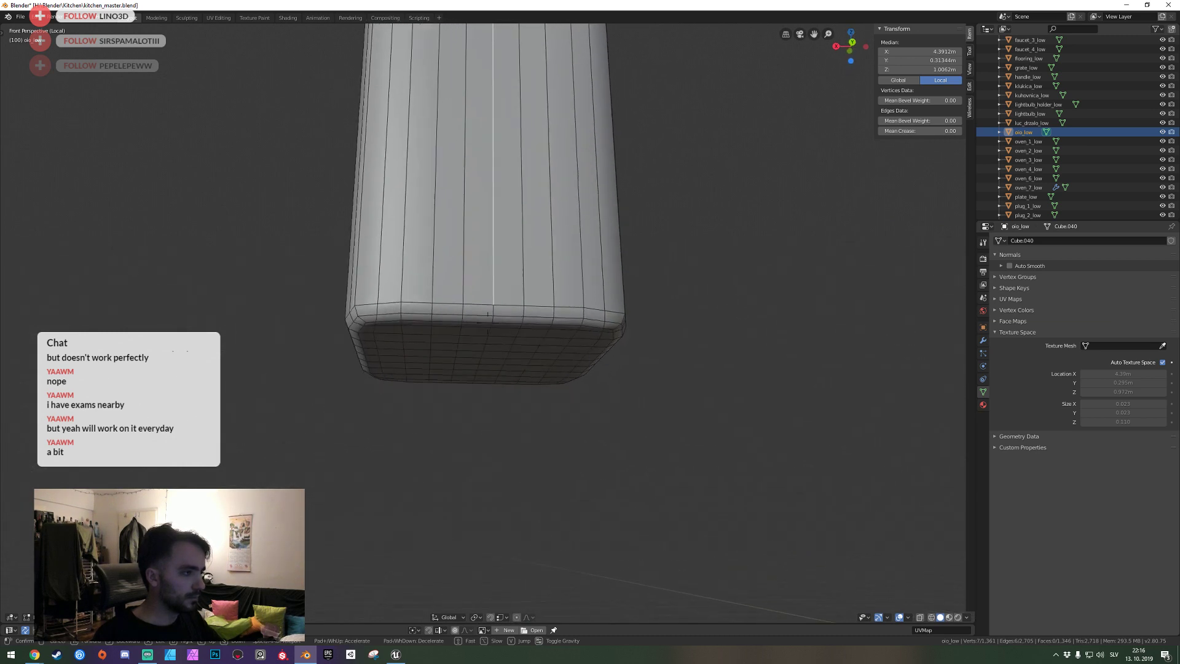
pyautogui.click(488, 322)
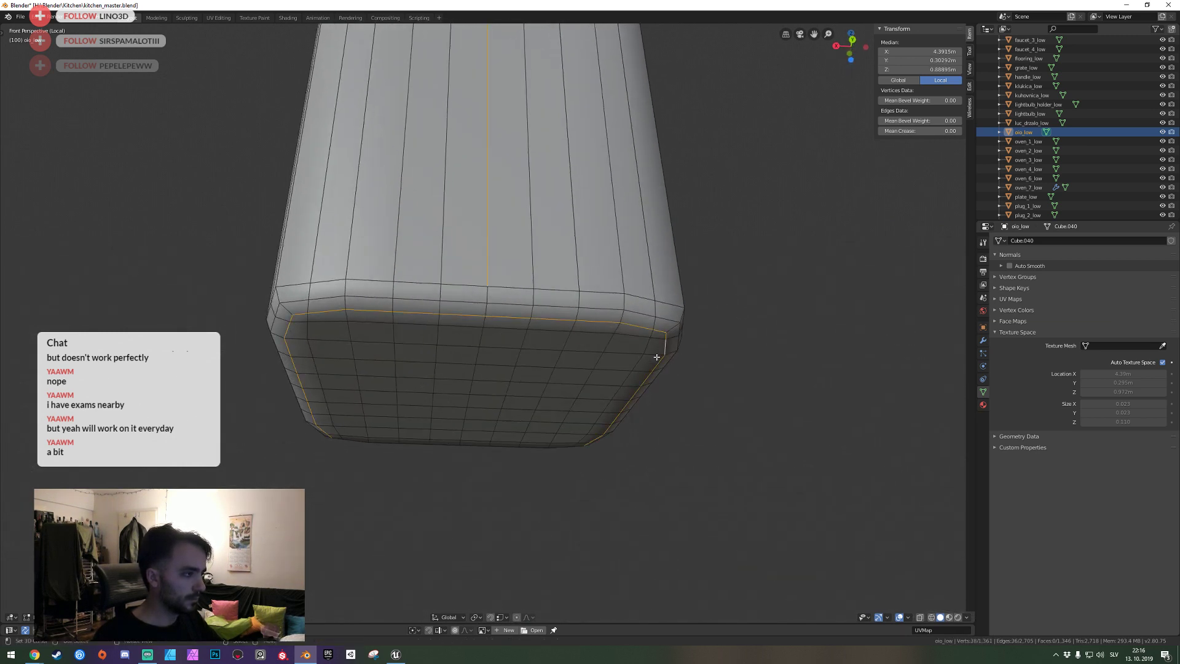
pyautogui.hotkey('shift', '`')
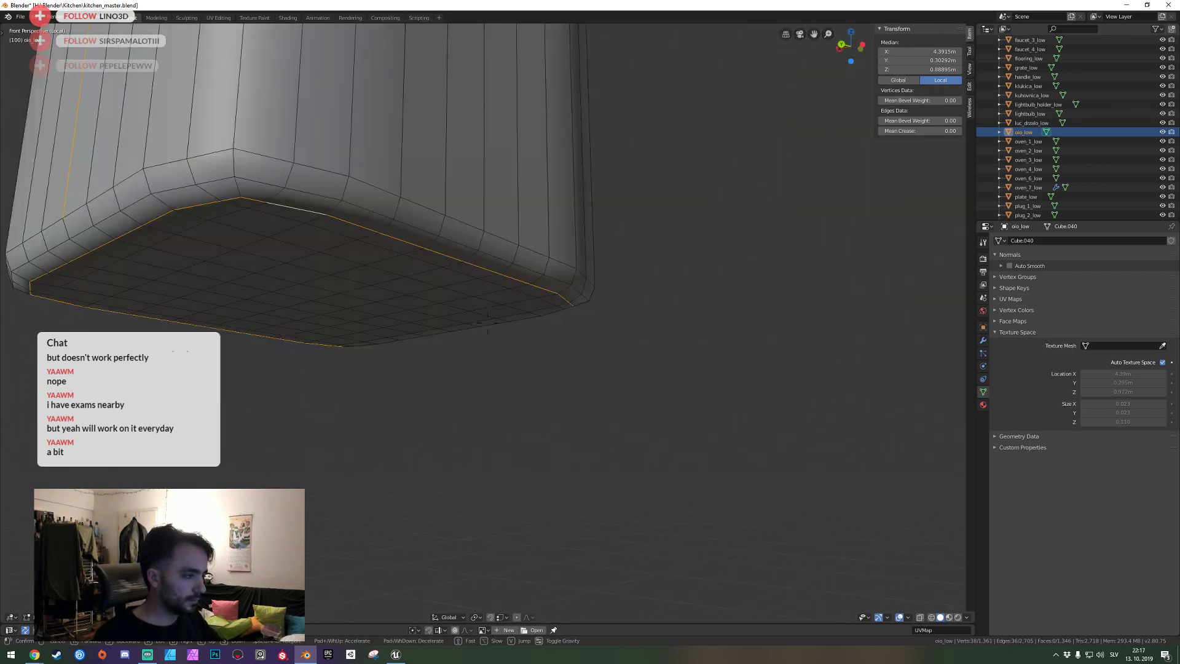
pyautogui.press('s')
pyautogui.click(488, 322)
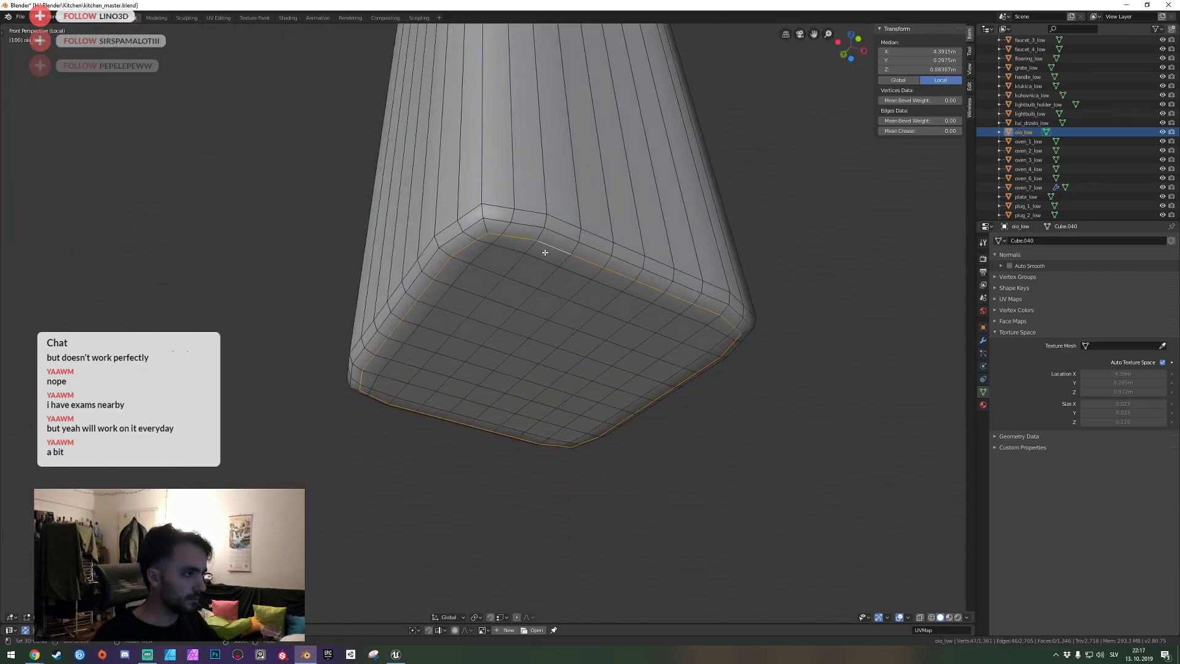
pyautogui.hotkey('shift', '`')
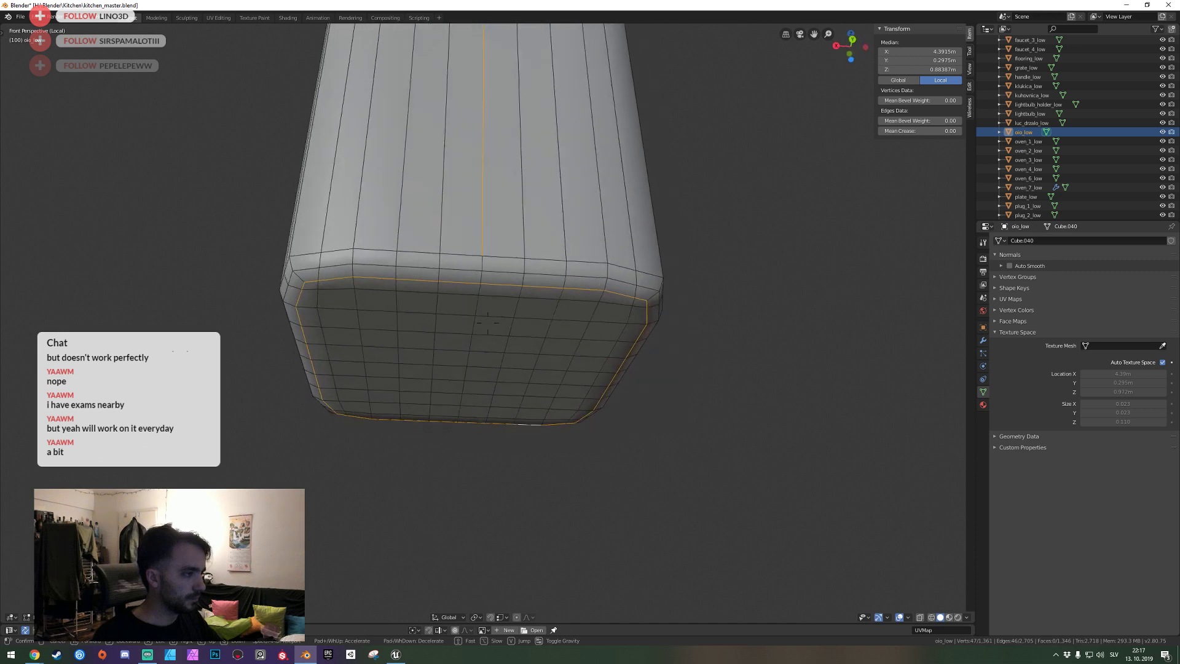
pyautogui.click(488, 323)
pyautogui.rightClick(482, 251)
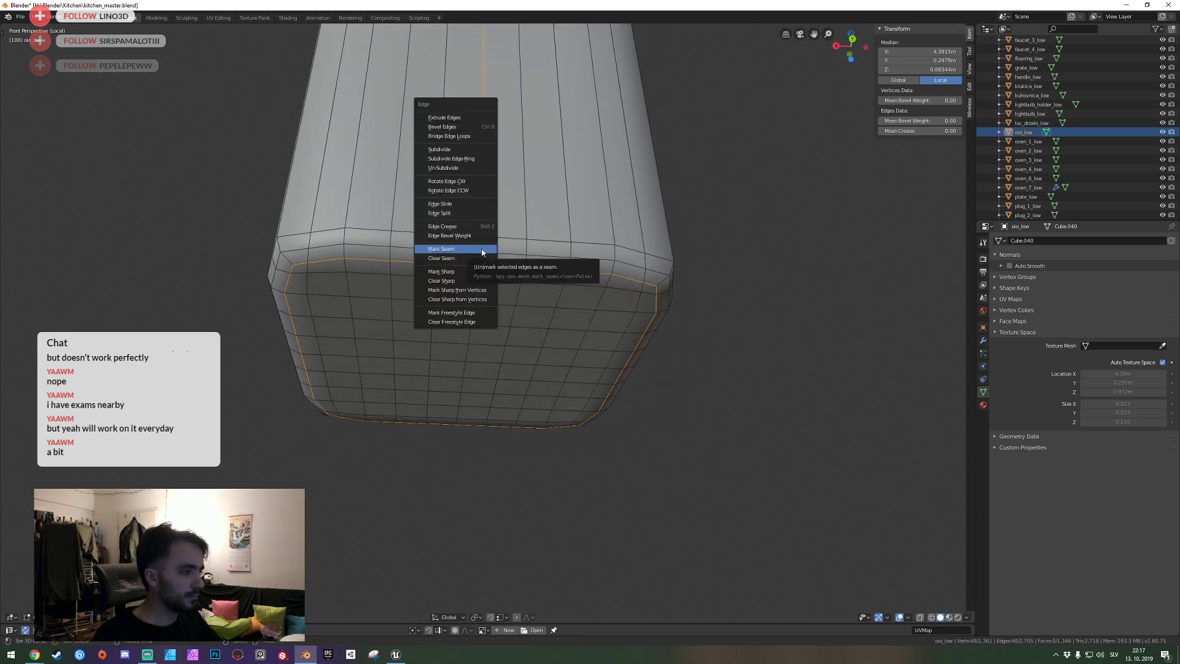
pyautogui.click(481, 251)
# Briefly open the UV layout area to check the seams, then close it.
pyautogui.hotkey('shift', '`')
pyautogui.click(488, 323)
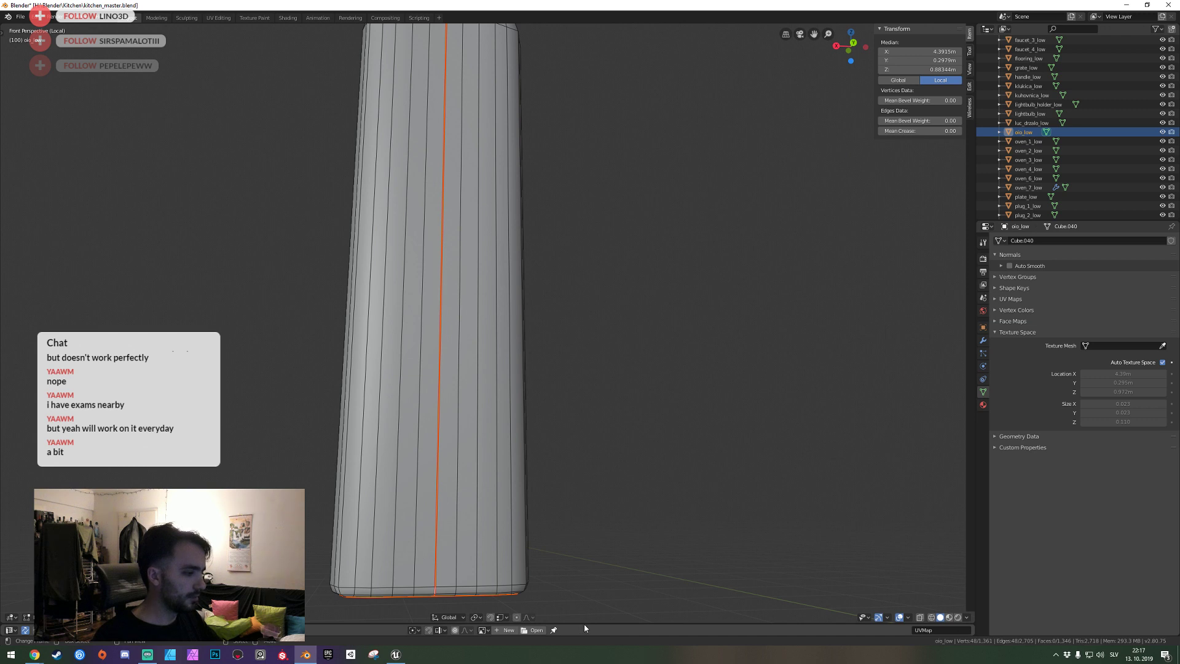
pyautogui.moveTo(582, 626)
pyautogui.mouseDown()
pyautogui.moveTo(579, 281)
pyautogui.moveTo(579, 625)
pyautogui.mouseUp()
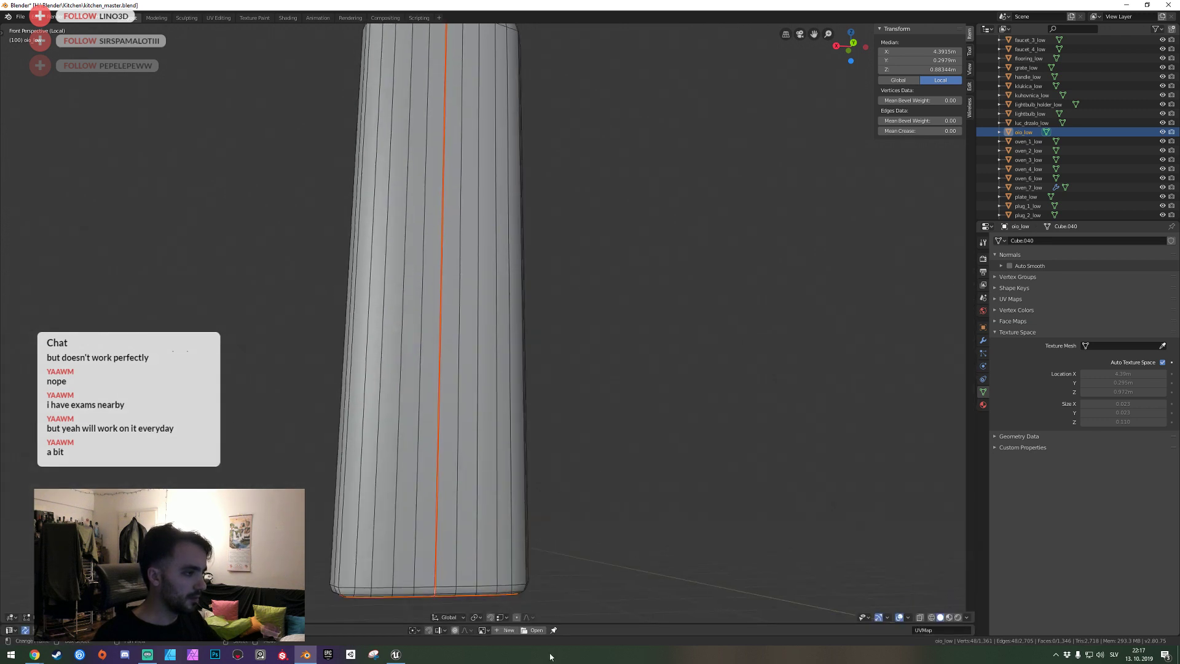
pyautogui.hotkey('shift', 'f')
# Select the bottle's extra vertical edge loops on both the right and left sides.
pyautogui.press('q')
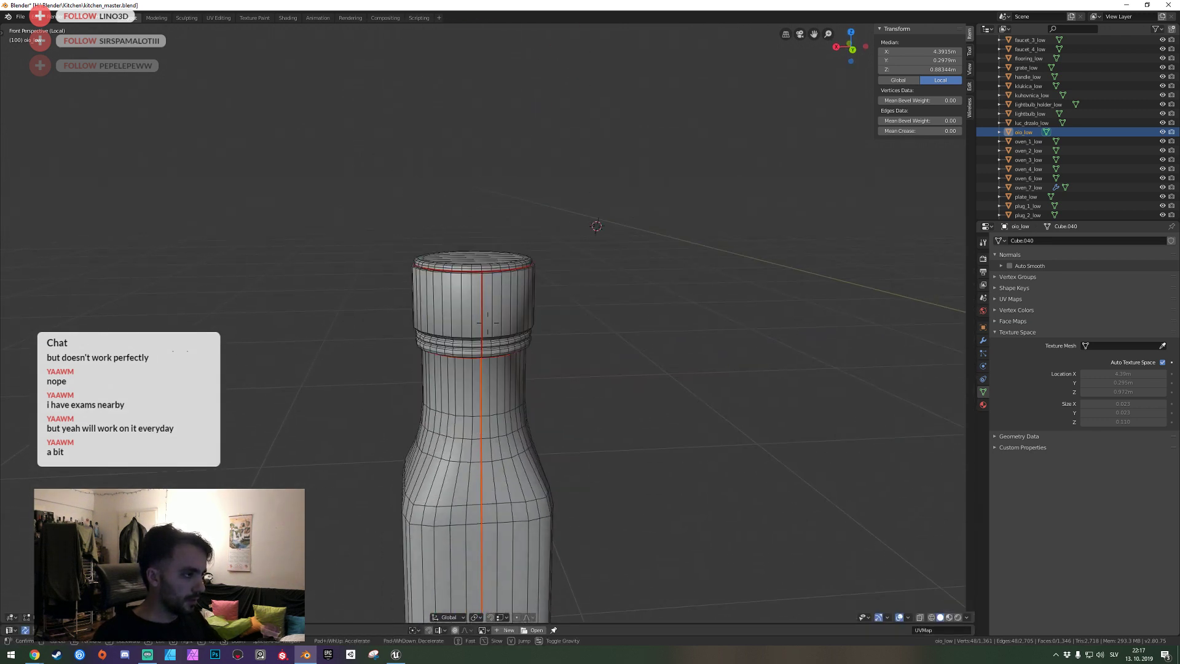
pyautogui.click(487, 322)
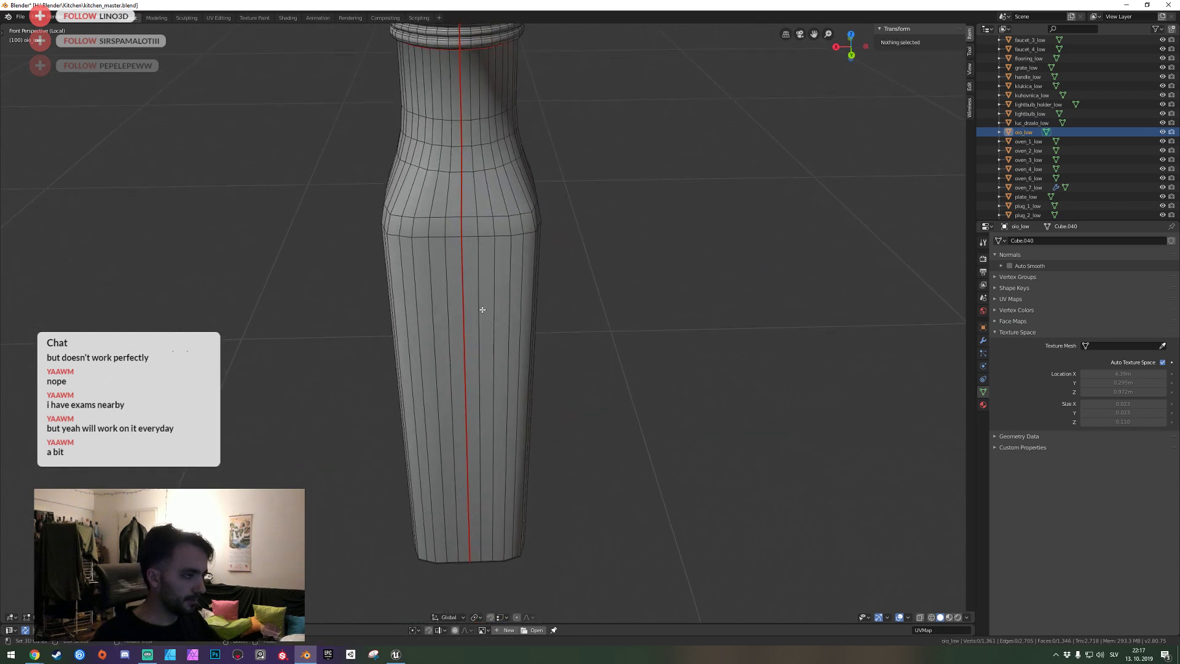
pyautogui.keyDown('alt'); pyautogui.click(501, 282); pyautogui.keyUp('alt')
pyautogui.hotkey('shift', 'f')
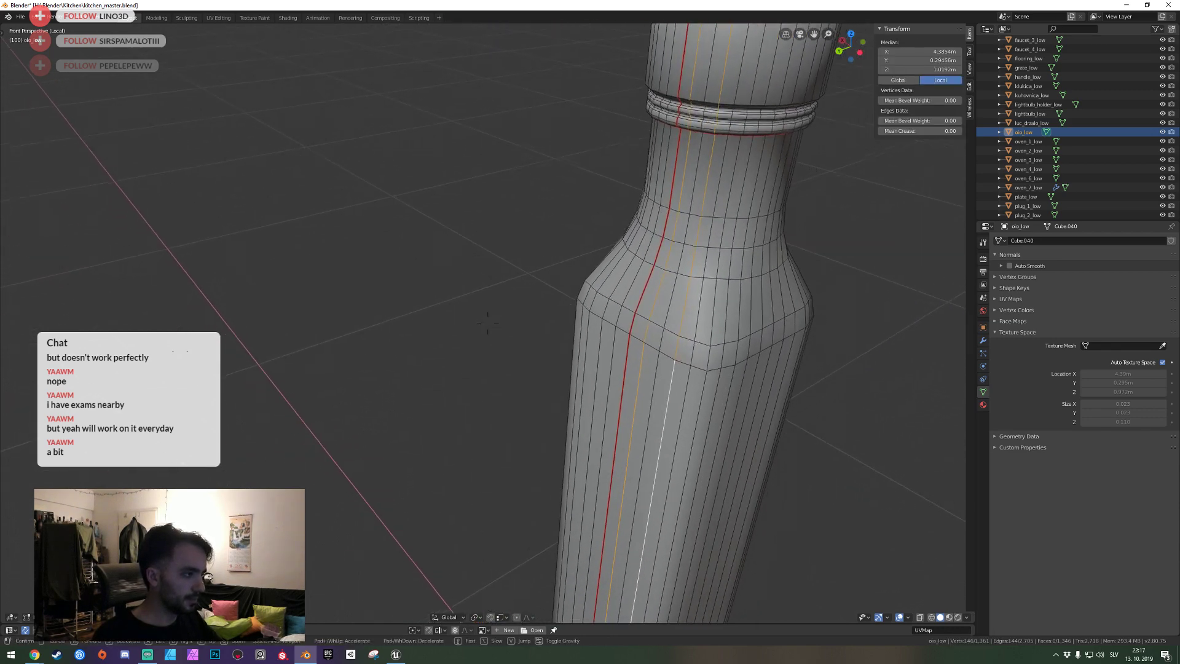
pyautogui.click(485, 326)
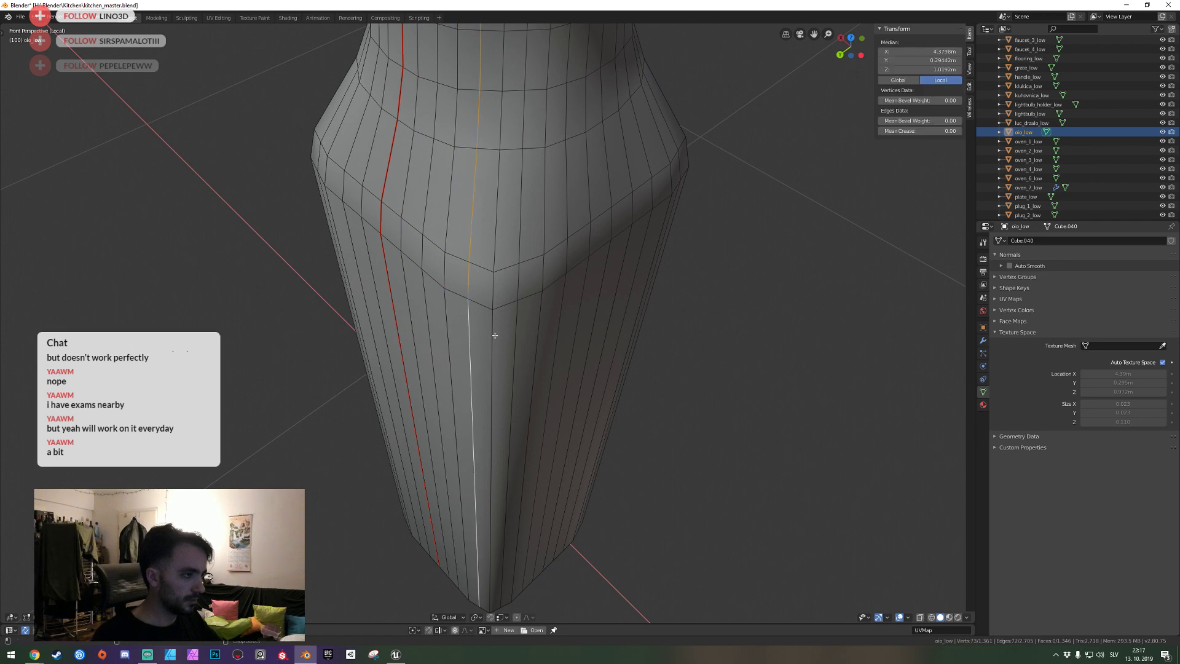
pyautogui.keyDown('alt'); pyautogui.keyDown('shift'); pyautogui.click(532, 329); pyautogui.keyUp('shift'); pyautogui.keyUp('alt')
pyautogui.keyDown('alt'); pyautogui.keyDown('shift'); pyautogui.click(578, 304); pyautogui.keyUp('shift'); pyautogui.keyUp('alt')
pyautogui.keyDown('alt'); pyautogui.keyDown('shift'); pyautogui.click(618, 277); pyautogui.keyUp('shift'); pyautogui.keyUp('alt')
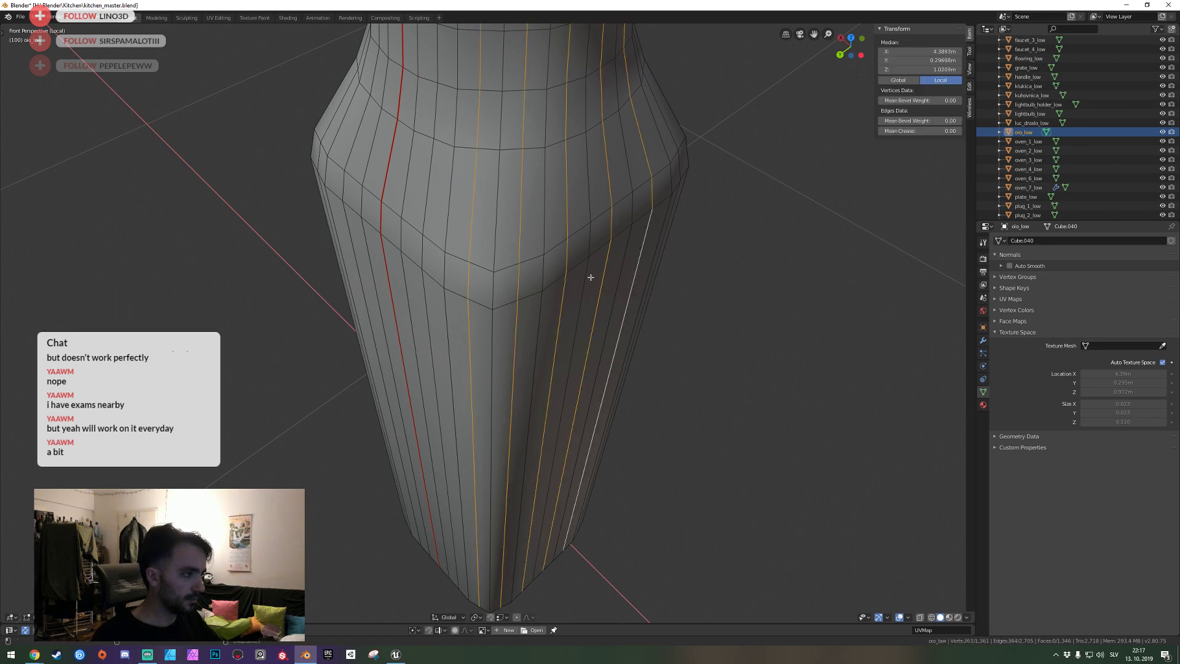
pyautogui.keyDown('alt'); pyautogui.keyDown('shift'); pyautogui.click(435, 299); pyautogui.keyUp('shift'); pyautogui.keyUp('alt')
pyautogui.keyDown('alt'); pyautogui.keyDown('shift'); pyautogui.click(403, 288); pyautogui.keyUp('shift'); pyautogui.keyUp('alt')
pyautogui.keyDown('alt'); pyautogui.keyDown('shift'); pyautogui.click(367, 275); pyautogui.keyUp('shift'); pyautogui.keyUp('alt')
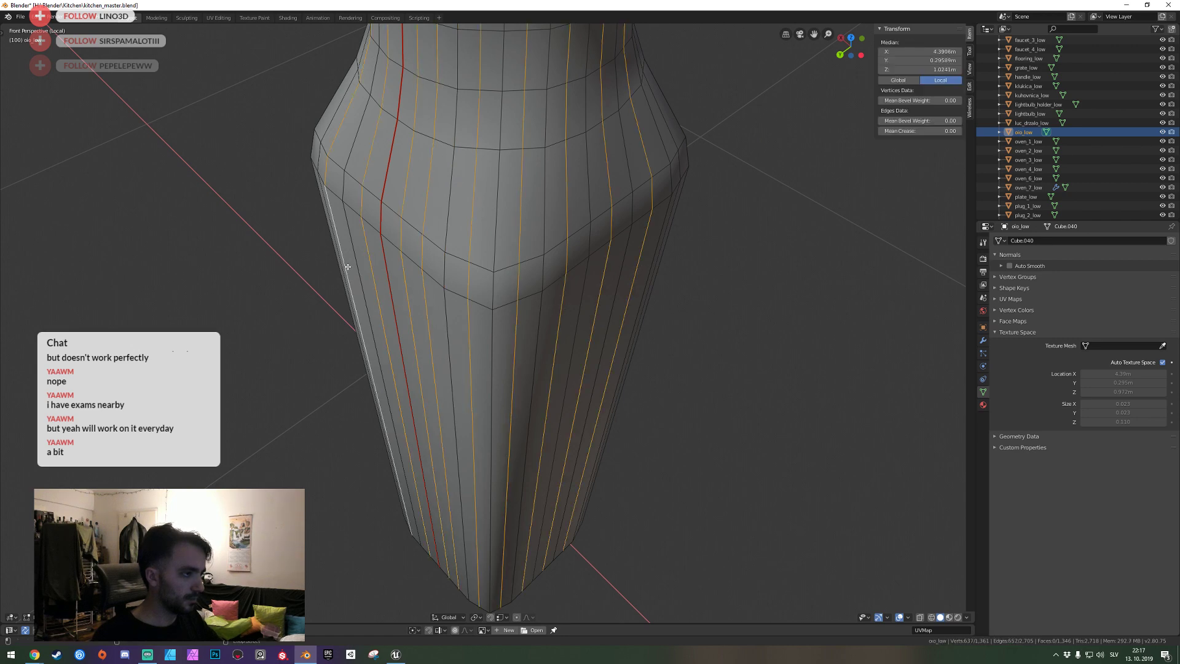
# Dissolve the selected vertical edge loops after checking them around the bottle.
pyautogui.hotkey('shift', '`')
pyautogui.click(513, 329)
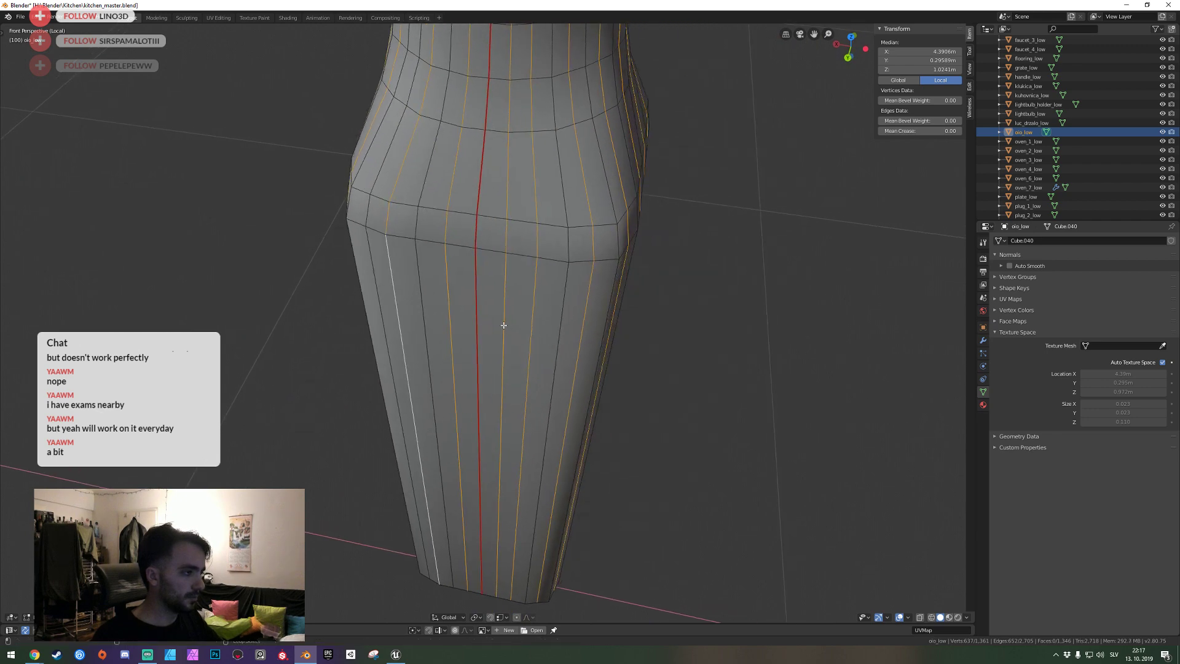
pyautogui.moveTo(474, 334); pyautogui.dragTo(566, 329, button='middle')
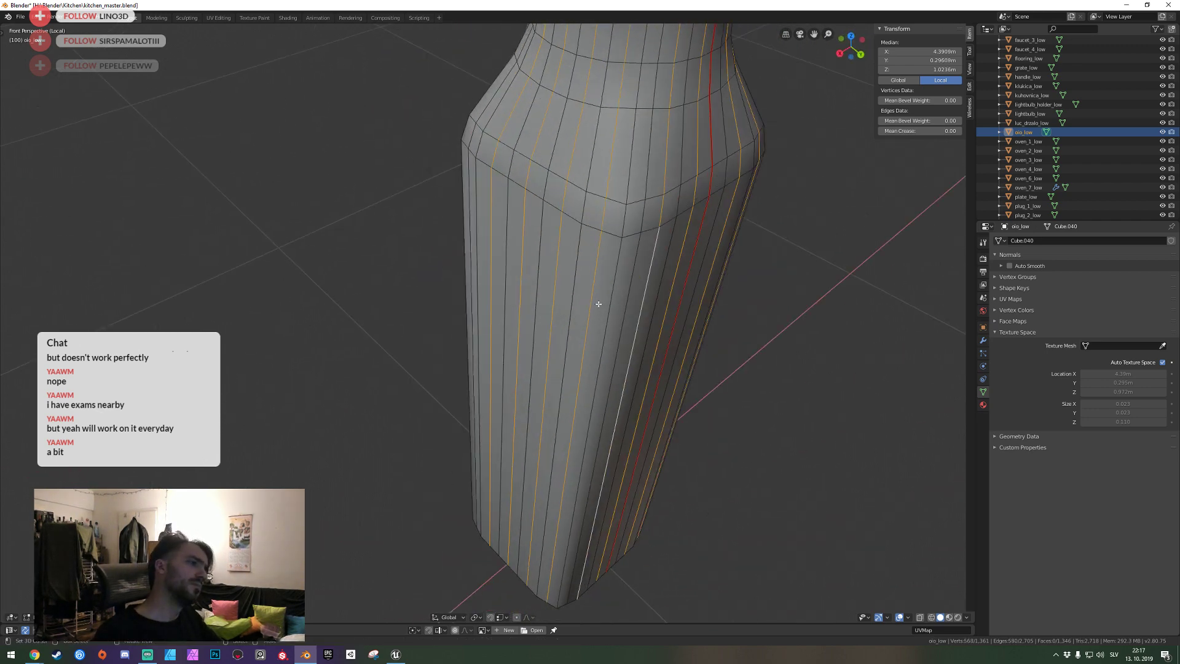
pyautogui.moveTo(598, 303); pyautogui.dragTo(485, 328, button='middle')
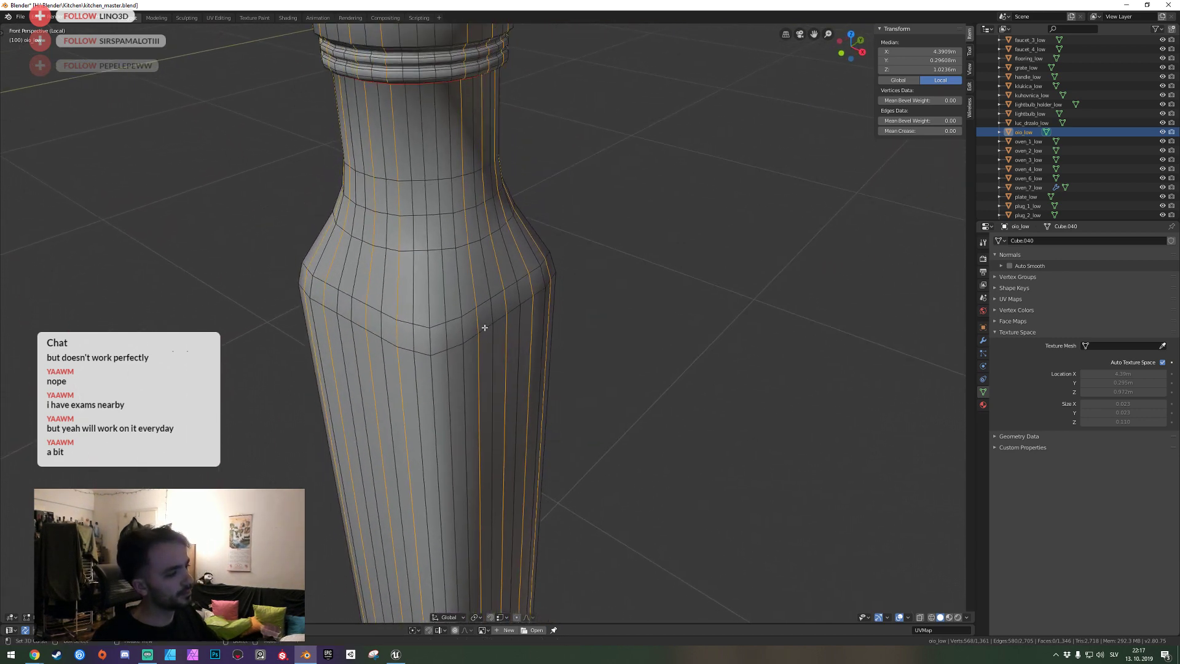
pyautogui.hotkey('ctrl', 'x')
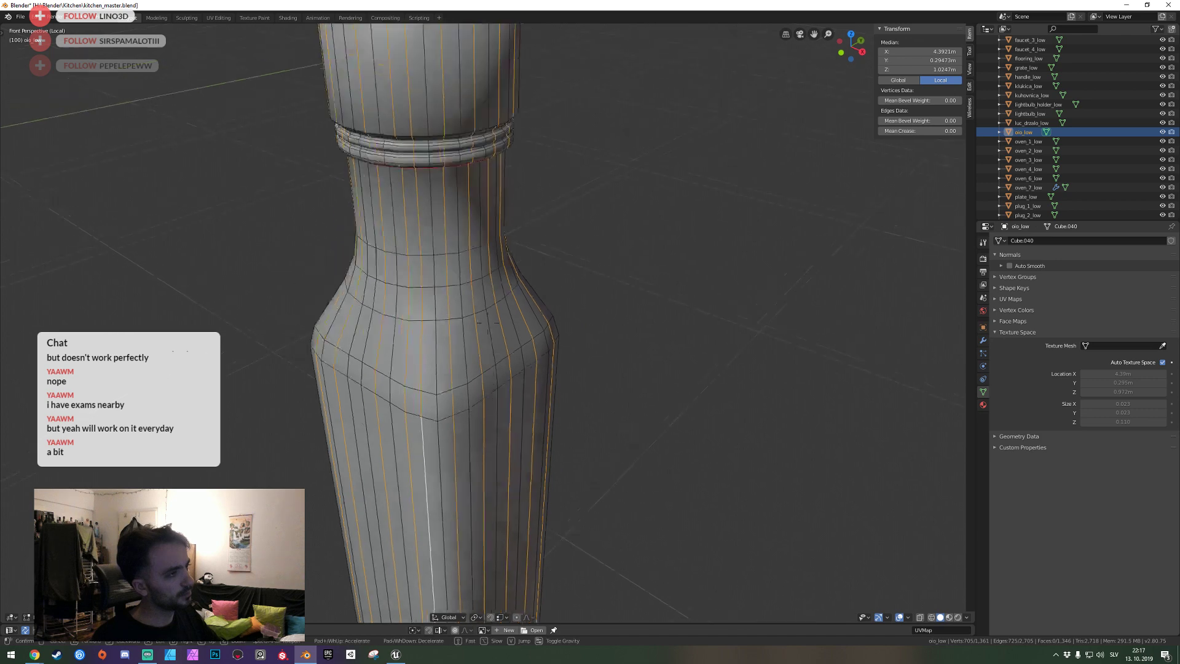
pyautogui.moveTo(416, 371); pyautogui.dragTo(487, 323, button='middle')
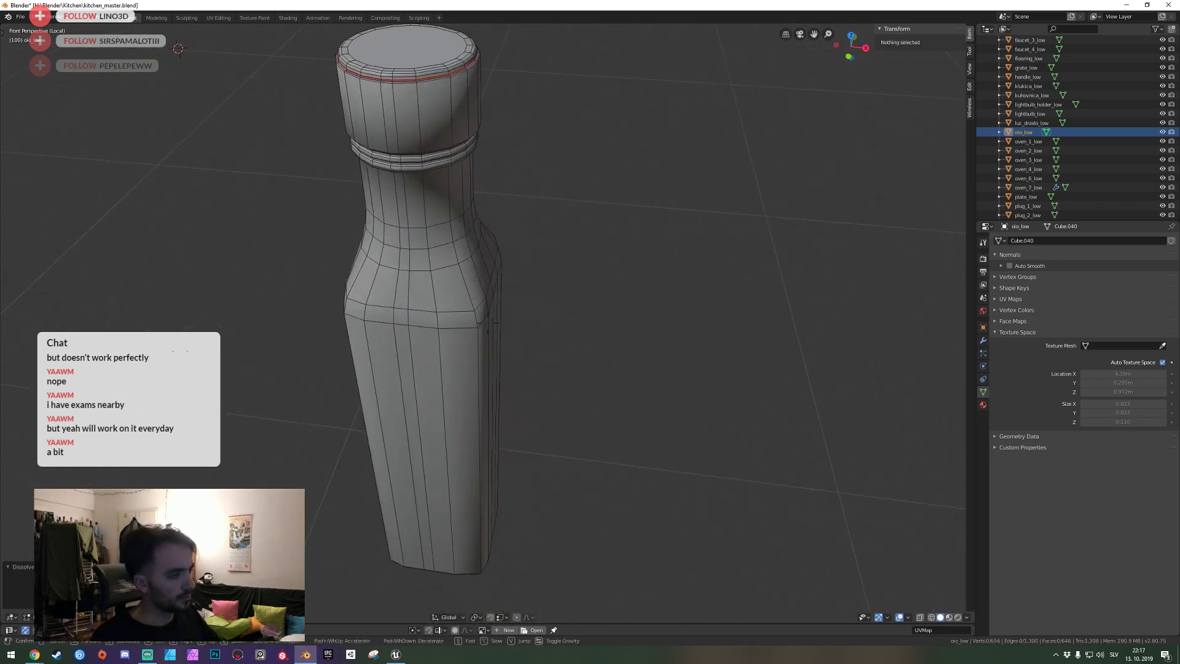
pyautogui.click(487, 322)
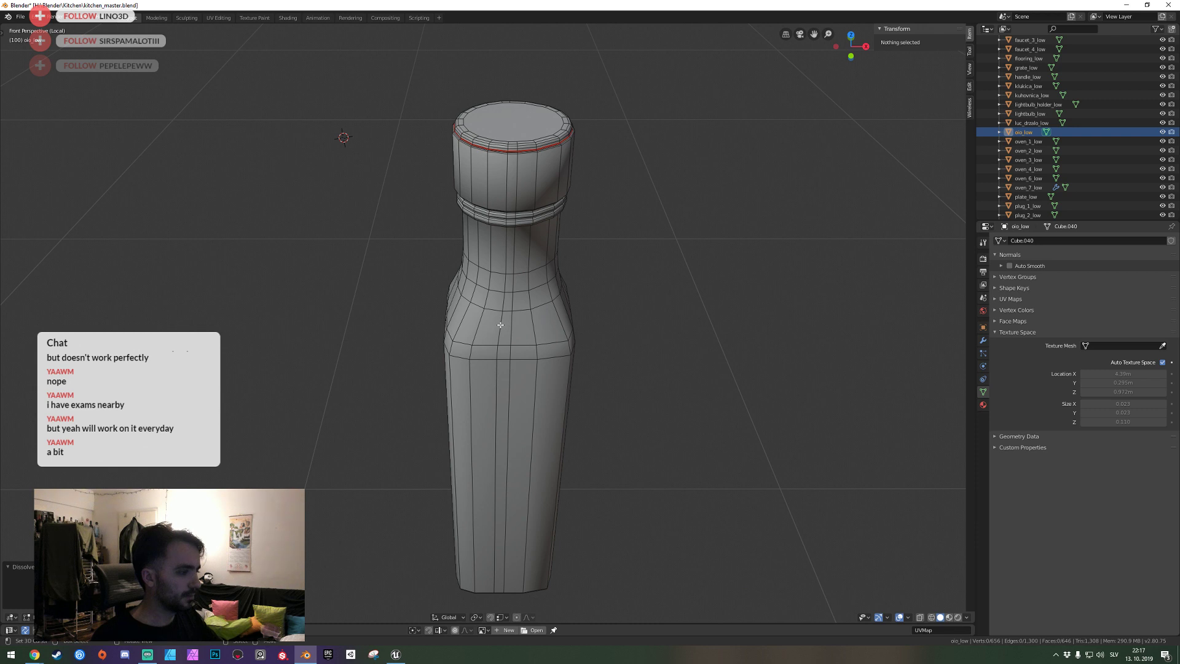
# Return oio_low to object mode.
pyautogui.hotkey('shift', '`')
pyautogui.click(487, 322)
pyautogui.press('Tab')
pyautogui.hotkey('shift', '`')
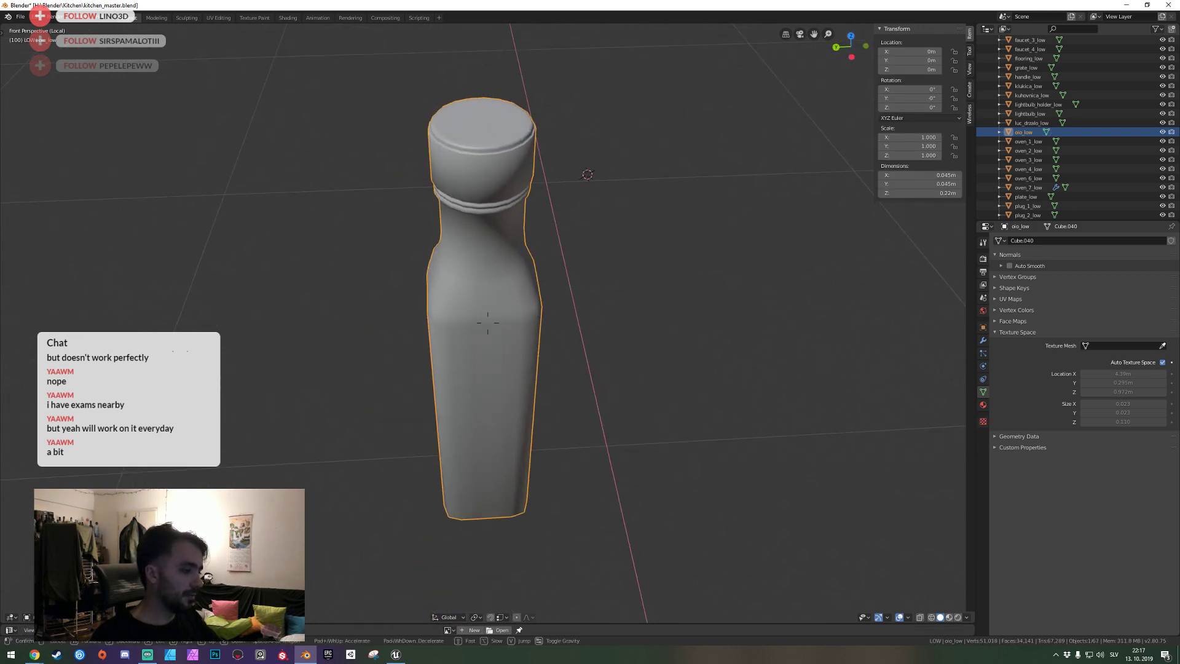
# Inspect the bottle up close, toggling Edit Mode, and save kitchen_master.blend.
pyautogui.press('w')
pyautogui.click(487, 322)
pyautogui.press('Tab')
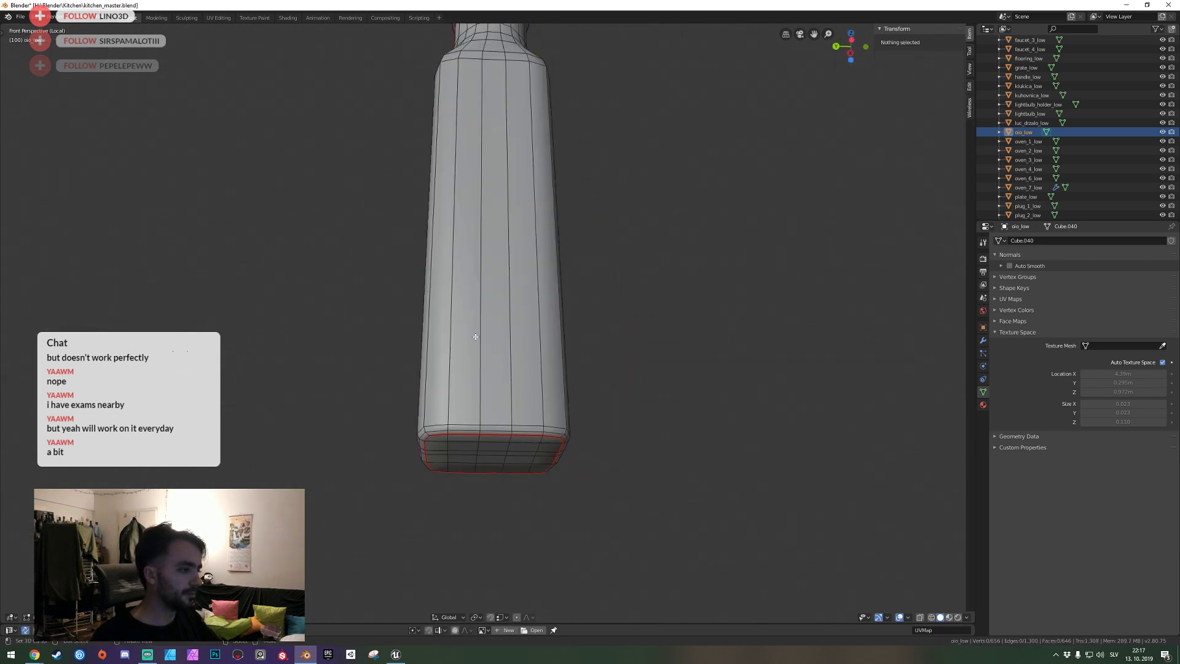
pyautogui.press('Tab')
pyautogui.hotkey('shift', '`')
pyautogui.press('s')
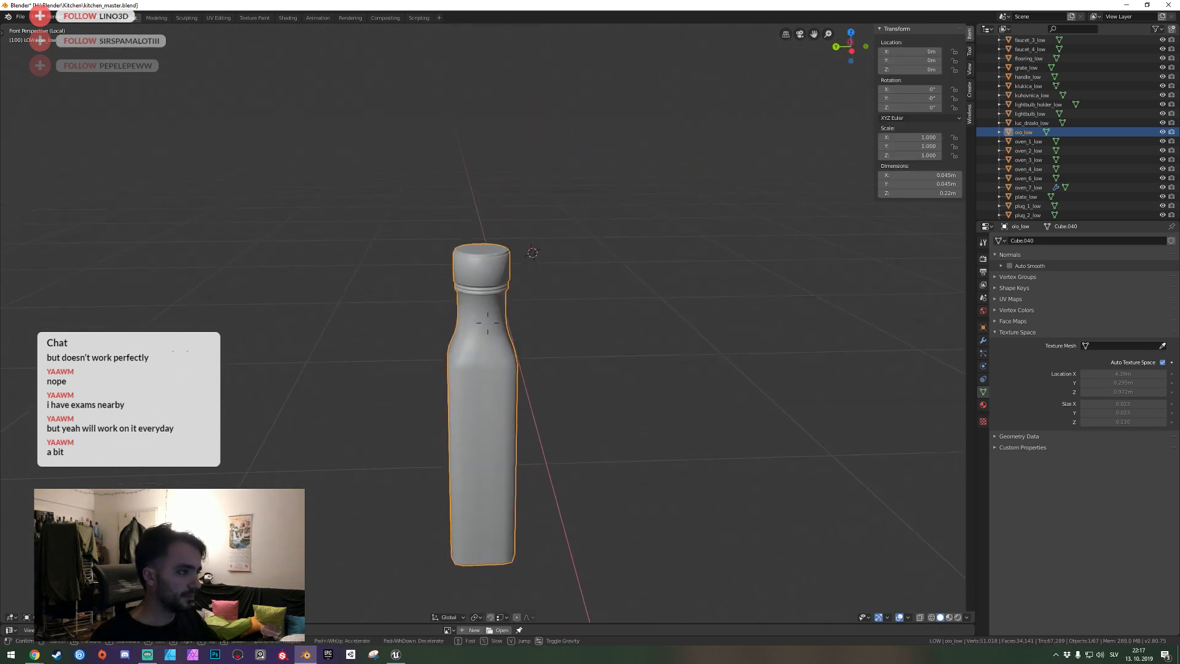
pyautogui.hotkey('ctrl', 's')
# Move closer to the bottle and open a UV layout area above the viewport.
pyautogui.press('w')
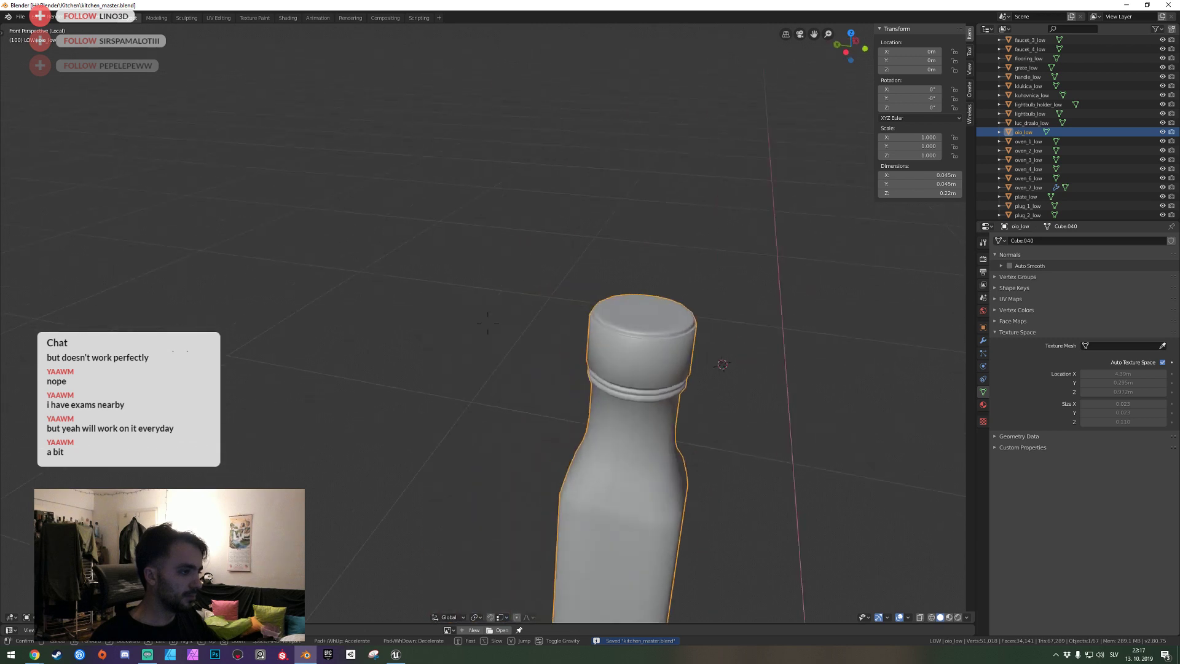
pyautogui.click(571, 352)
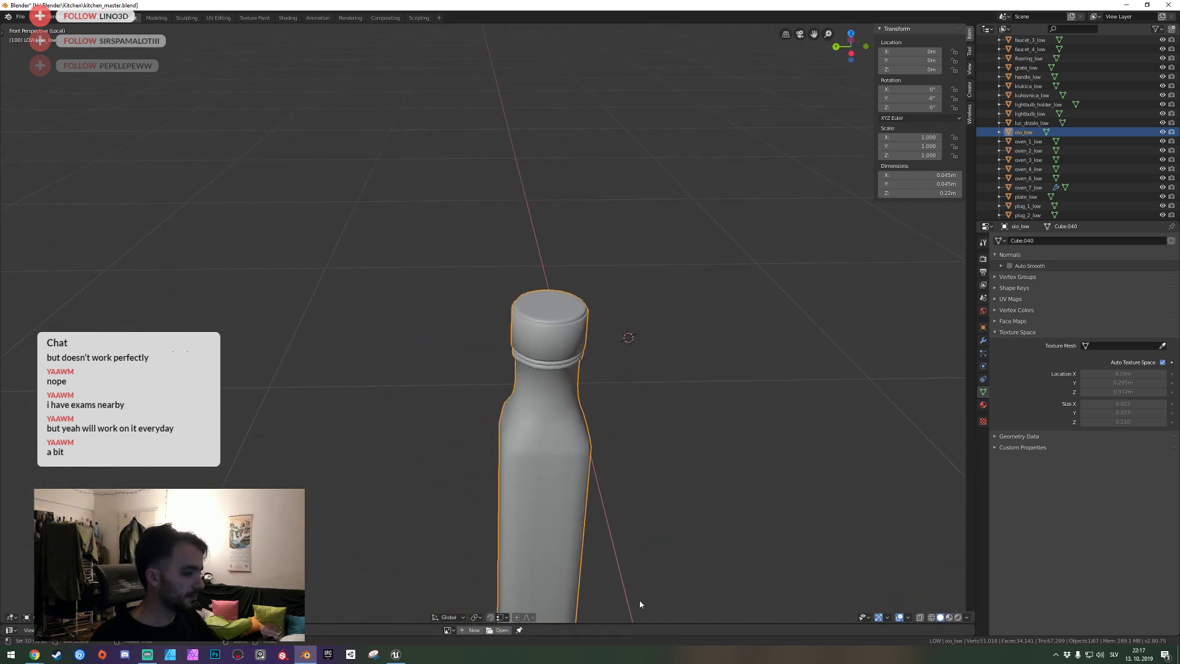
pyautogui.moveTo(657, 623); pyautogui.dragTo(657, 358)
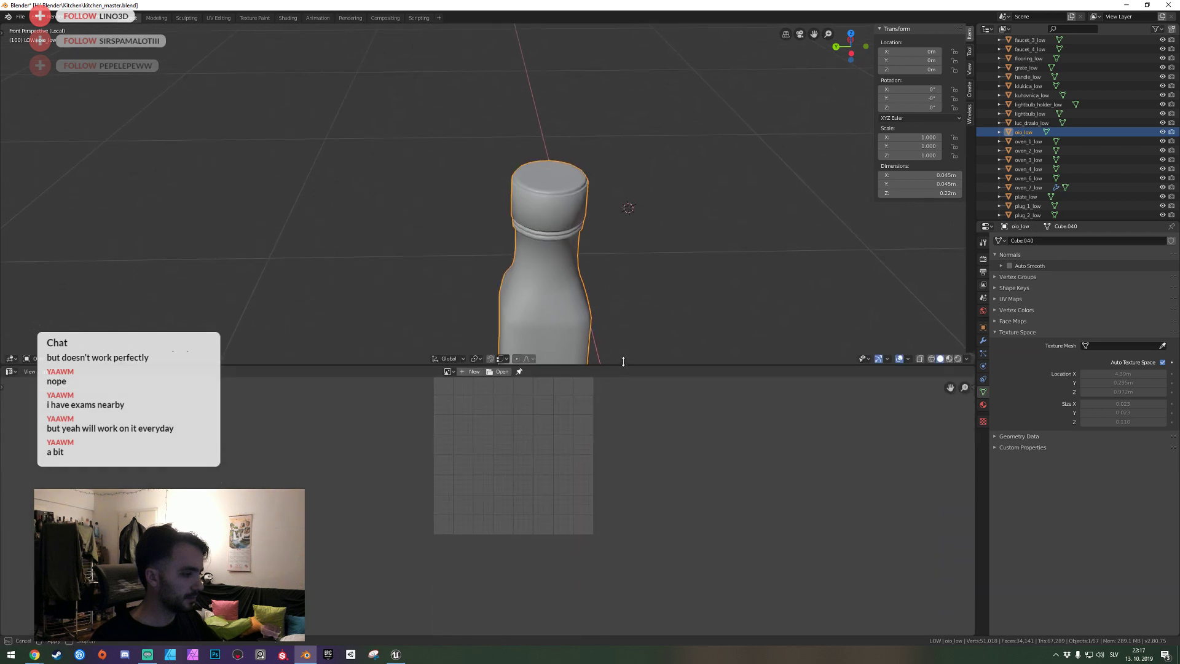
pyautogui.press('Tab')
pyautogui.press('Tab')
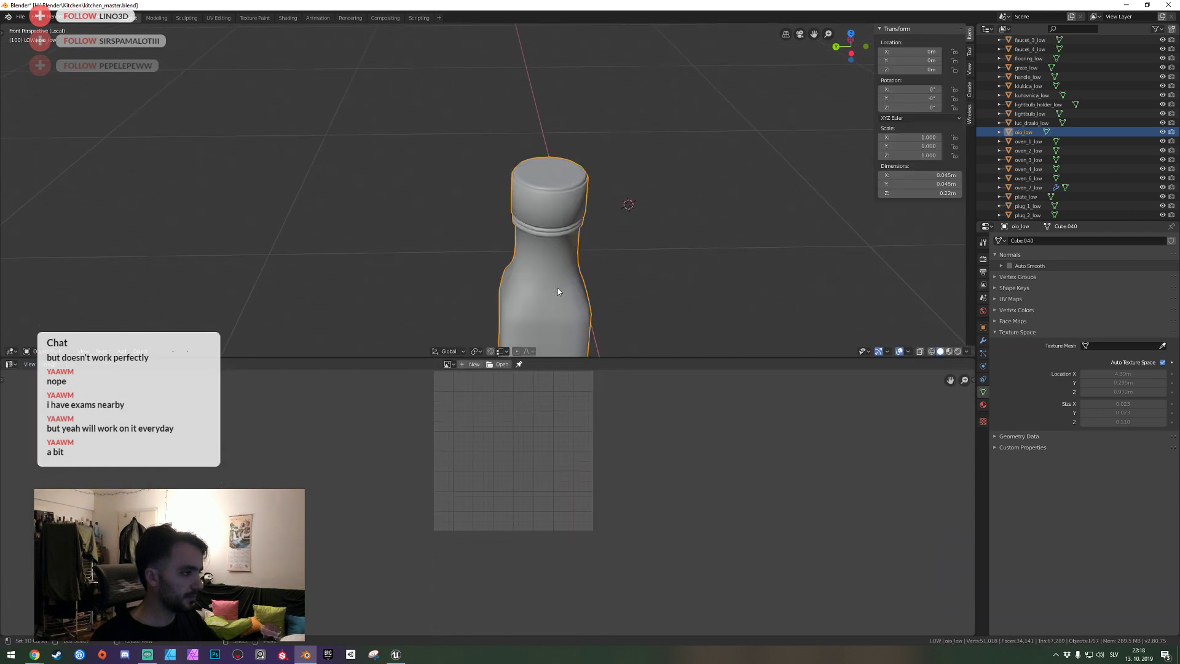
# Apply the bottle's transforms, including Visual Transform.
pyautogui.hotkey('ctrl', 'a')
pyautogui.click(510, 215)
pyautogui.hotkey('ctrl', 'a')
pyautogui.click(501, 291)
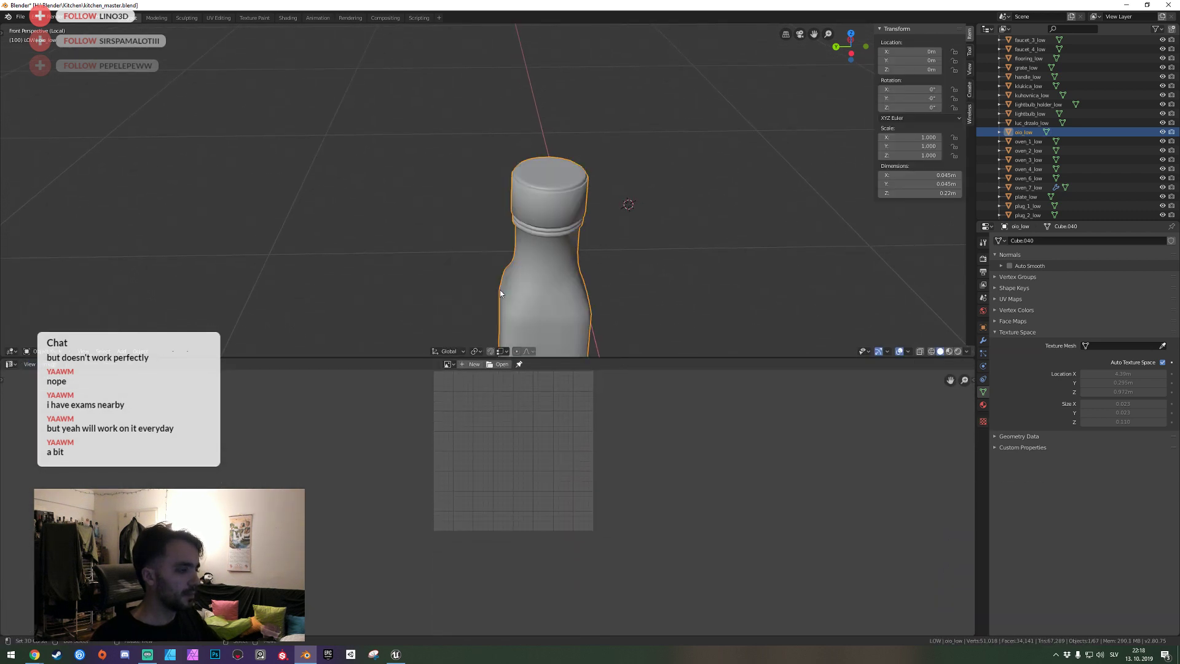
# Unwrap the bottle's whole mesh into fresh UV islands, then save the file.
pyautogui.press('Tab')
pyautogui.press('u')
pyautogui.click(522, 288)
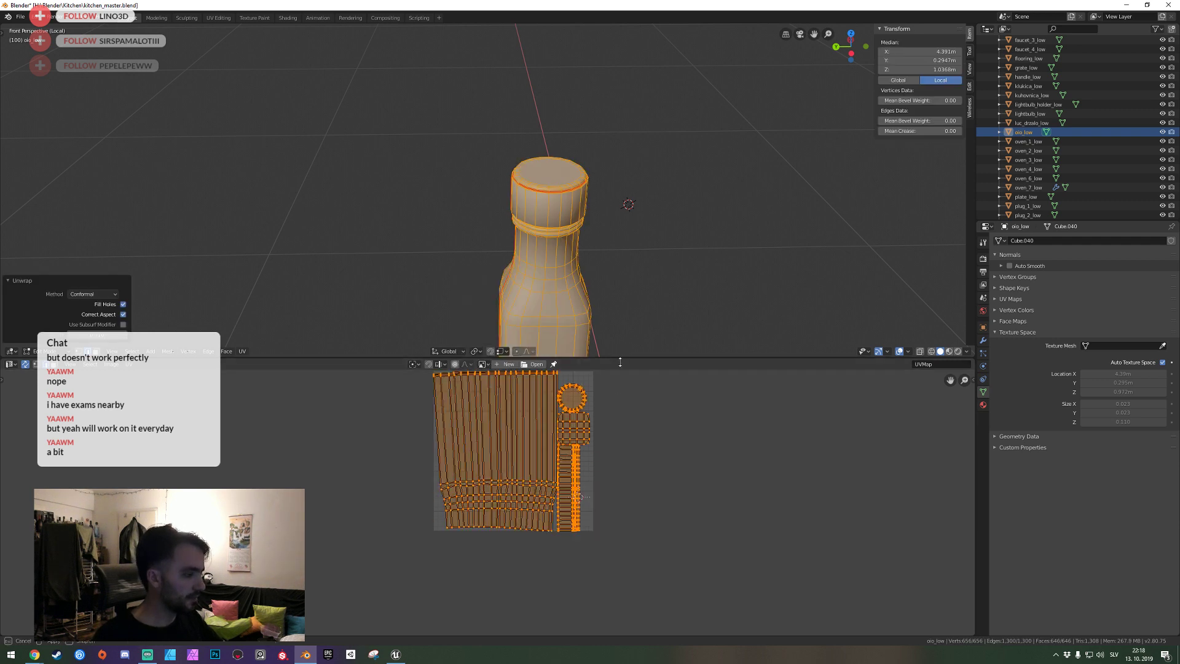
pyautogui.moveTo(620, 358); pyautogui.dragTo(620, 624)
pyautogui.press('Tab')
pyautogui.hotkey('ctrl', 's')
# Pull the view back to see the bottle beside the grater and bowl.
pyautogui.hotkey('shift', '`')
pyautogui.press('s')
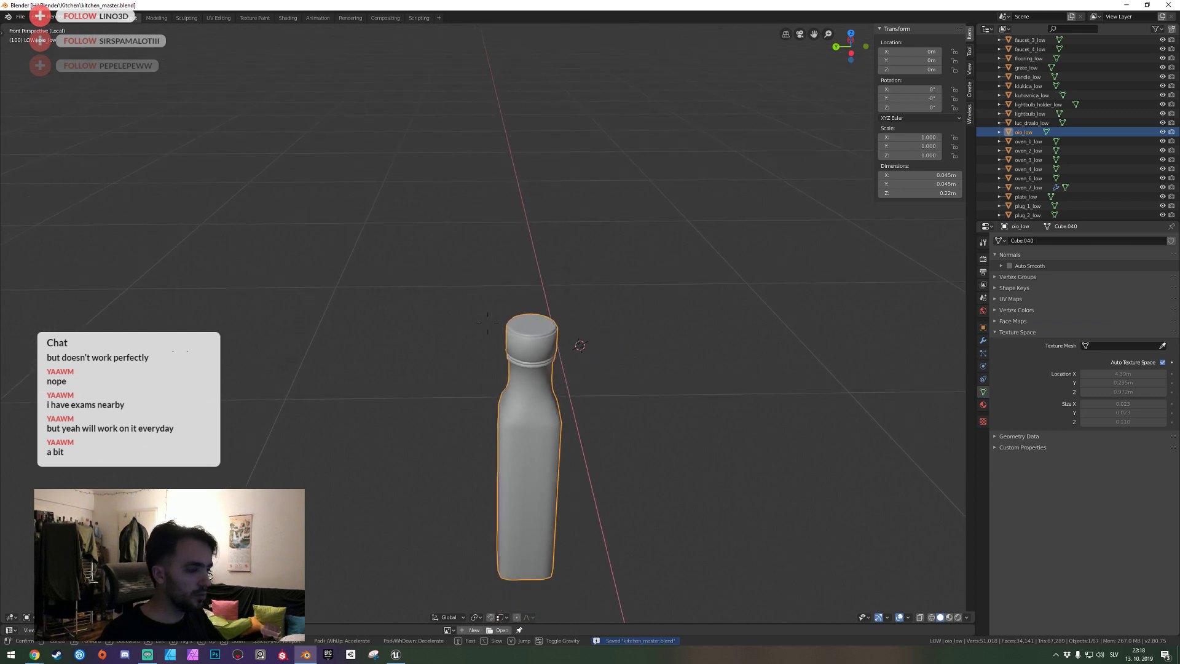
pyautogui.click(487, 322)
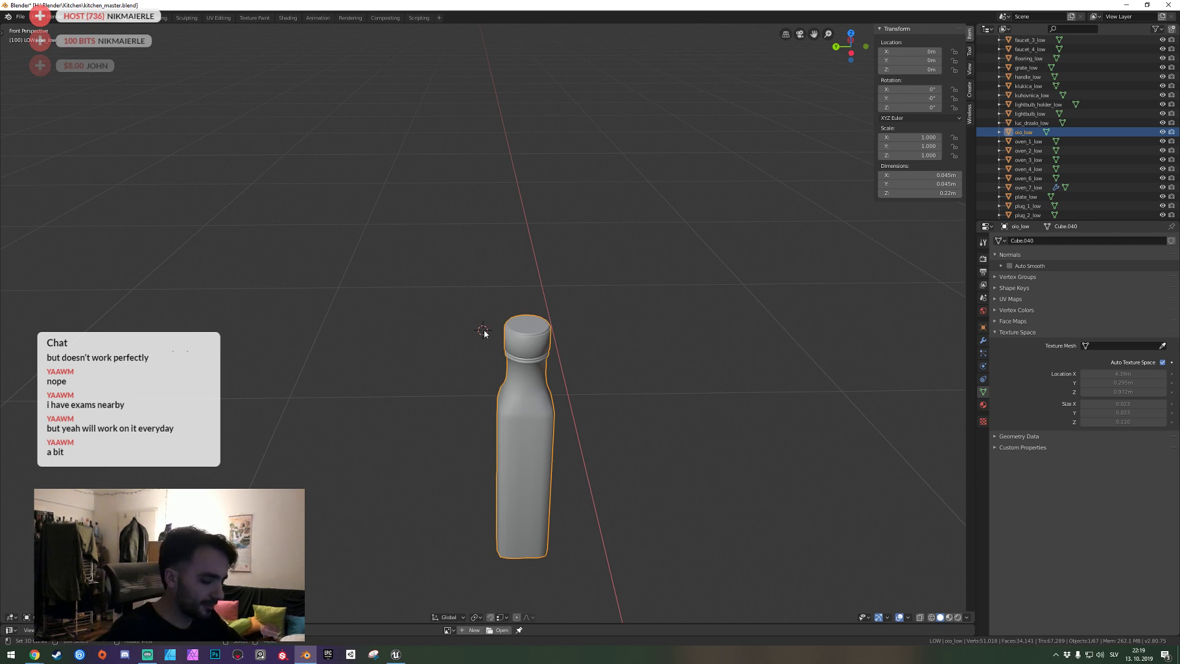
pyautogui.hotkey('shift', '`')
pyautogui.press('s')
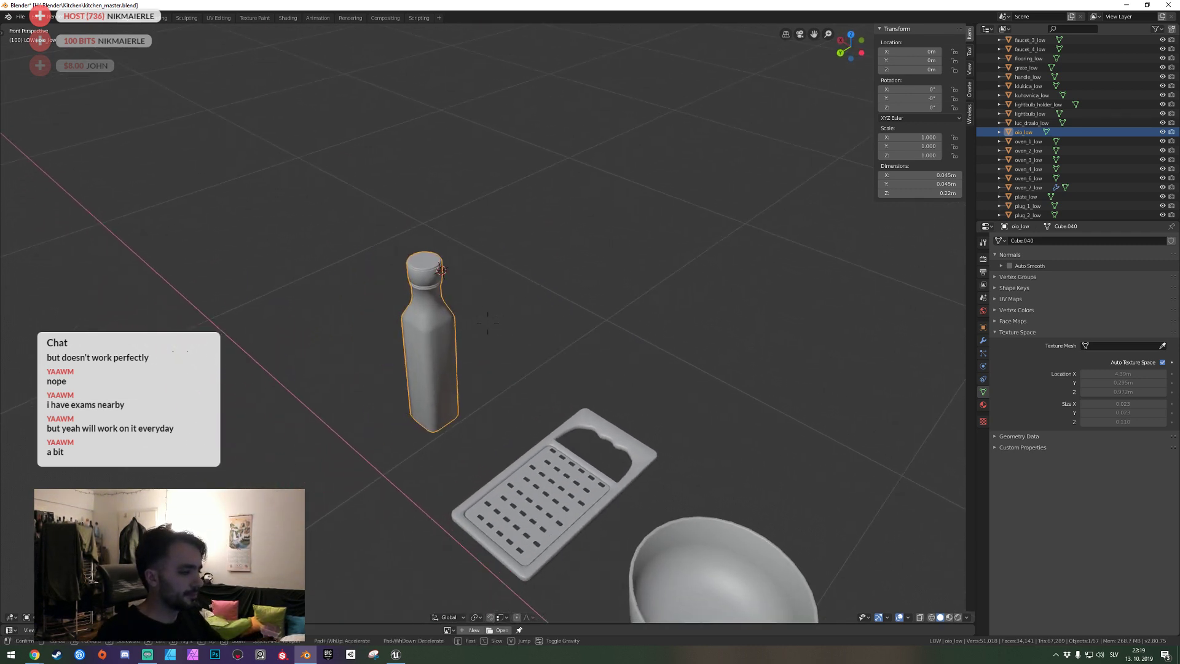
pyautogui.click(514, 380)
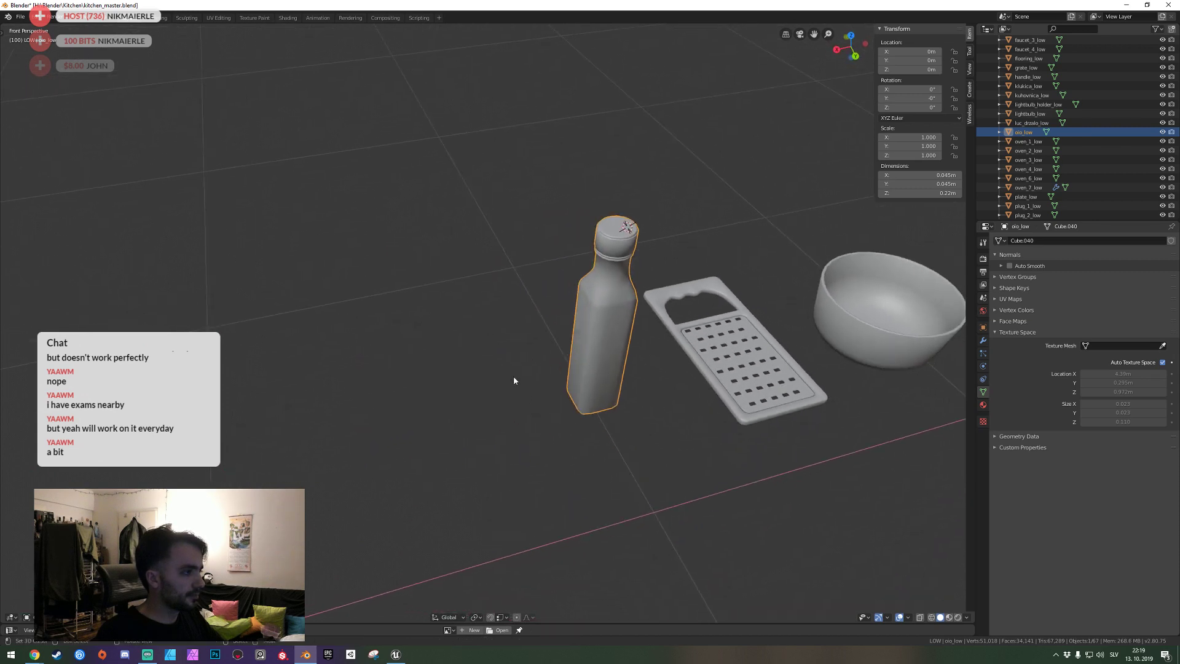
# Add a cylinder and set its dimension to 0.135 m.
pyautogui.hotkey('shift', 'a')
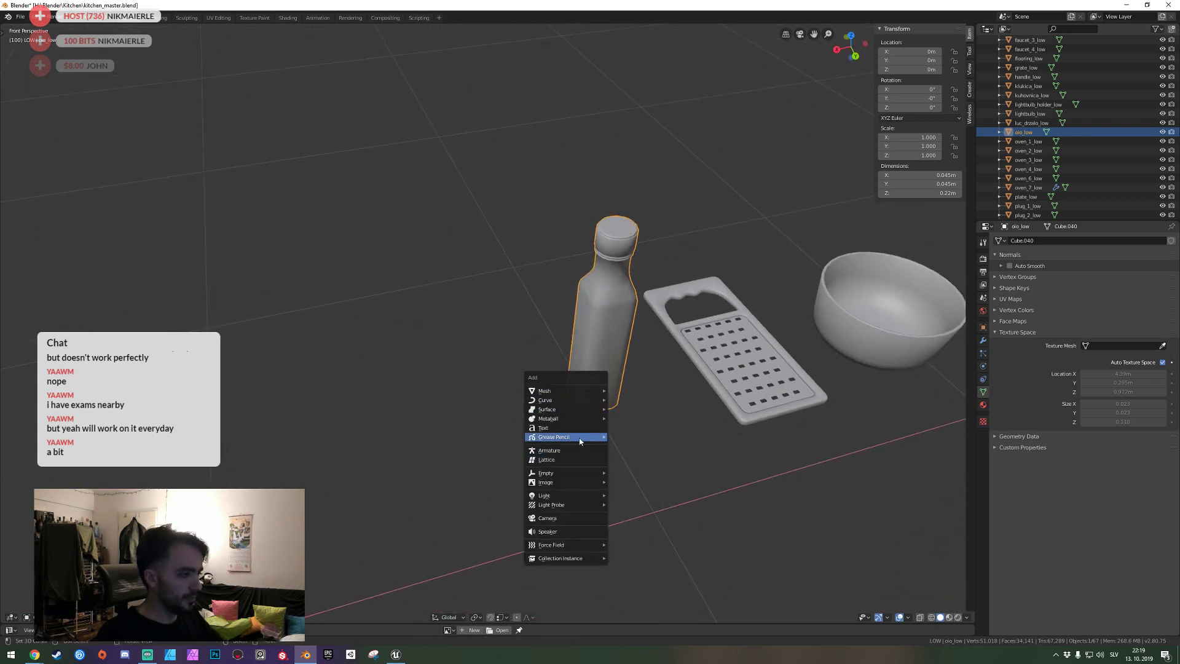
pyautogui.moveTo(565, 389)
pyautogui.click(664, 436)
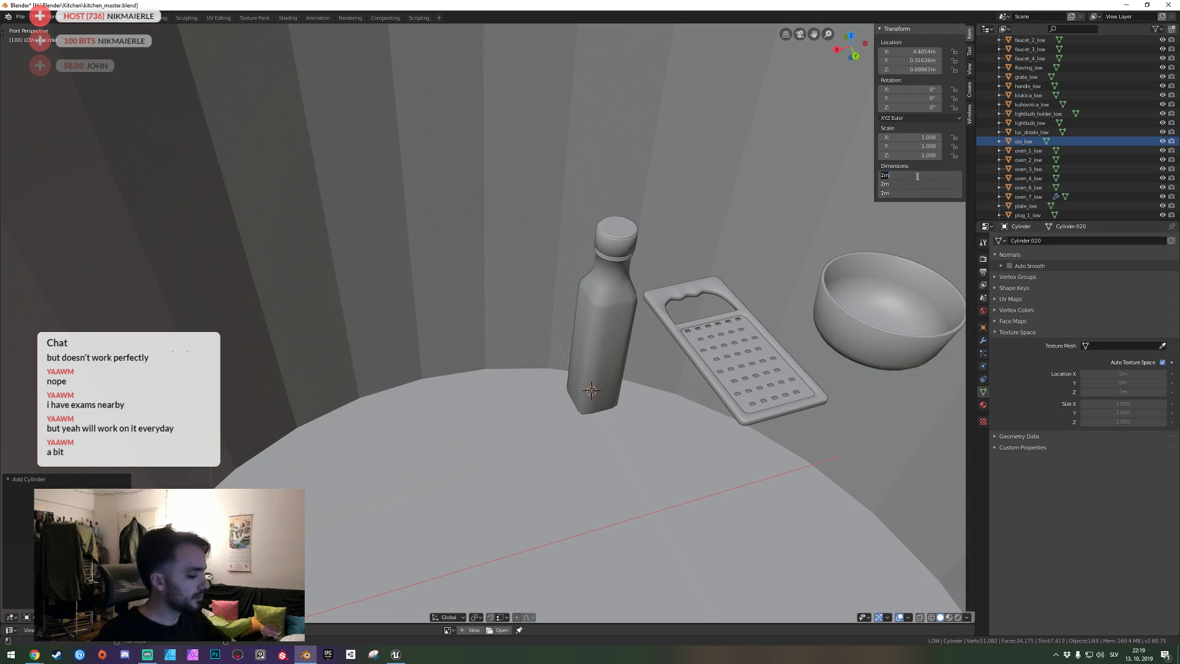
pyautogui.press('BackSpace')
pyautogui.write('135')
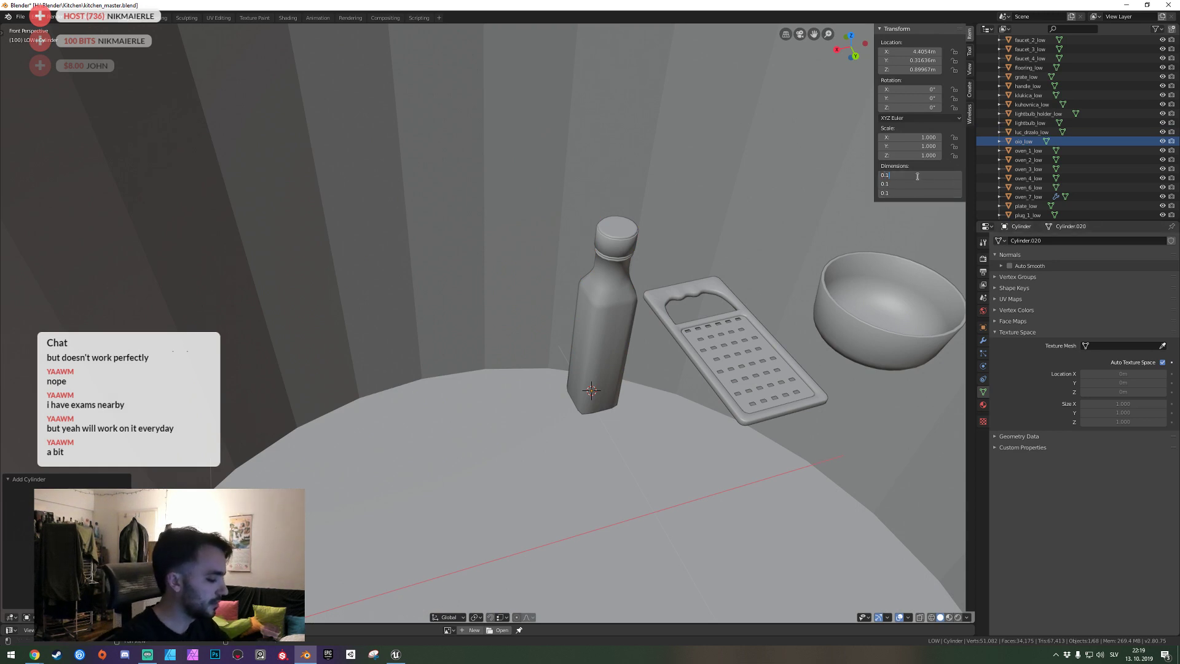
pyautogui.press('Return')
# Move the cylinder along X beside the bottle and raise it slightly along Z.
pyautogui.hotkey('shift', '`')
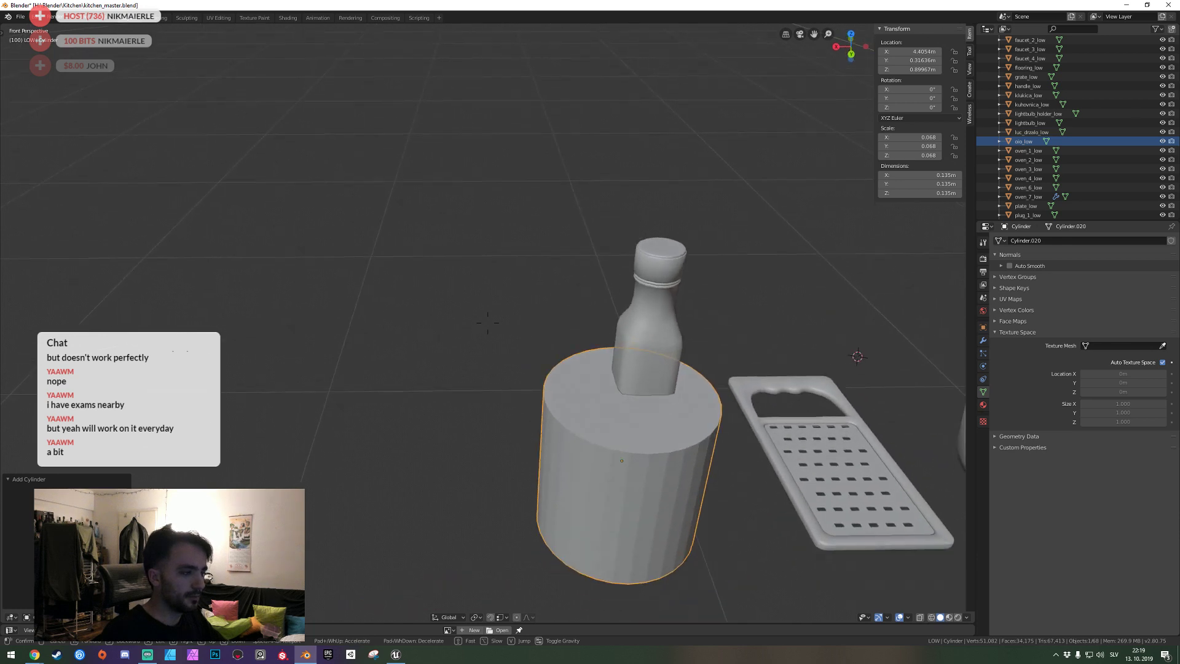
pyautogui.press('Return')
pyautogui.press('g')
pyautogui.press('x')
pyautogui.click(391, 318)
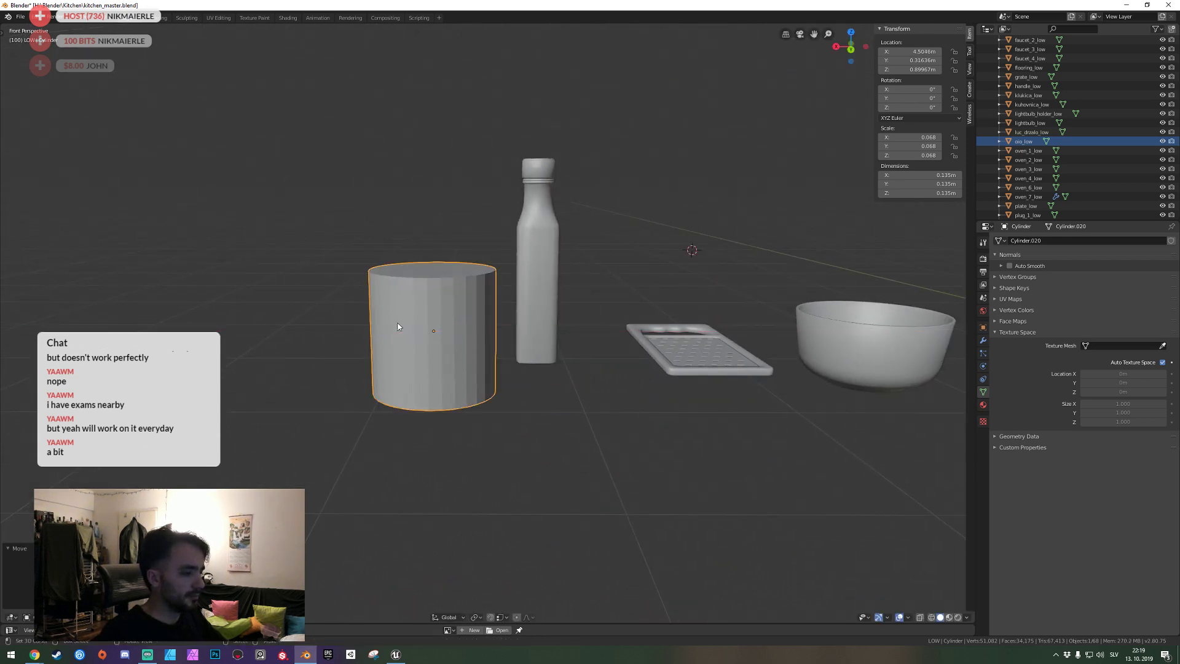
pyautogui.press('g')
pyautogui.press('z')
pyautogui.click(583, 439)
# Nudge the cylinder along X again and save the file.
pyautogui.press('g')
pyautogui.press('x')
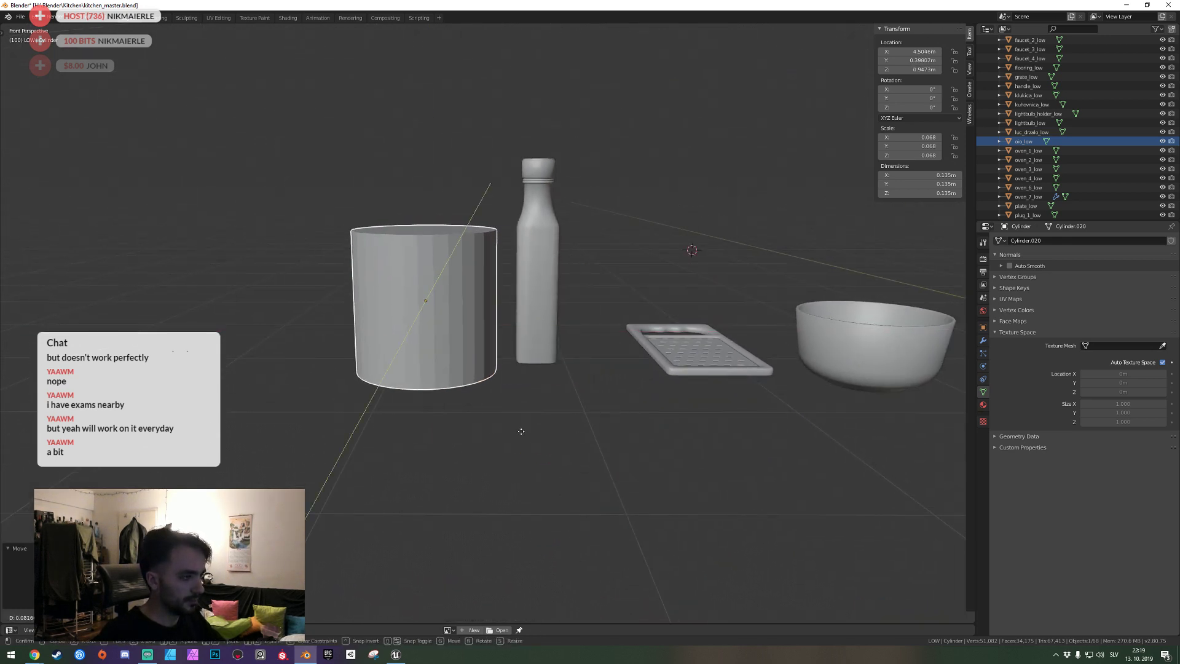
pyautogui.click(493, 433)
pyautogui.hotkey('ctrl', 's')
# Shade the cylinder smooth and turn on Auto Smooth.
pyautogui.hotkey('shift', '`')
pyautogui.press('w')
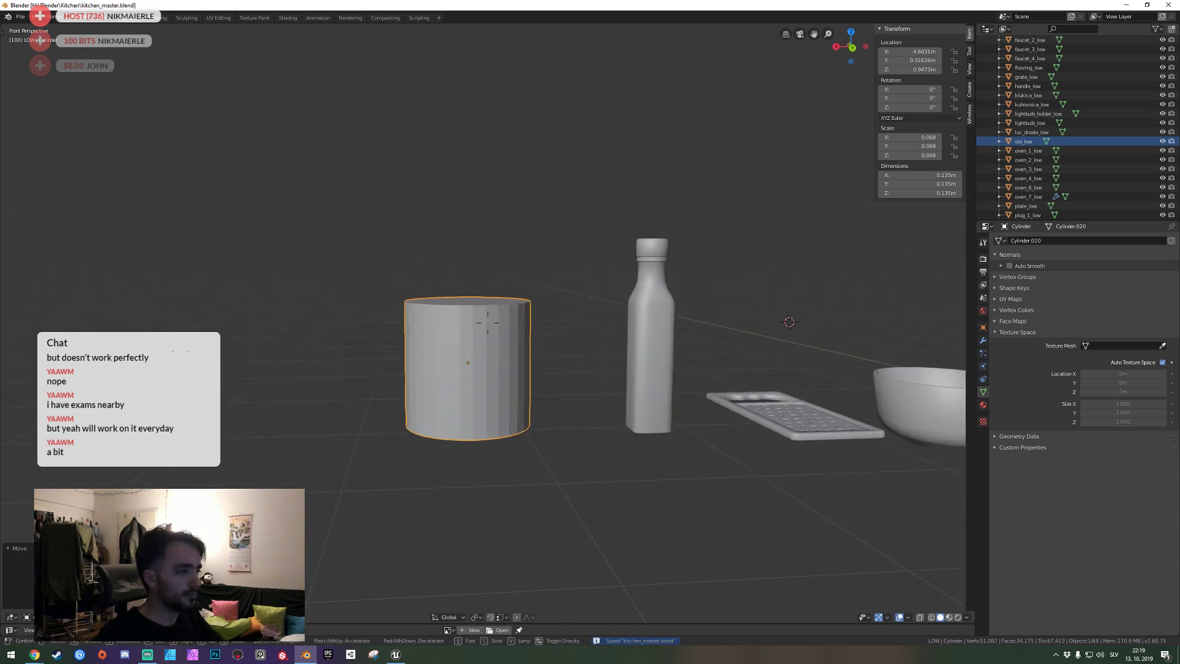
pyautogui.click(488, 327)
pyautogui.rightClick(566, 318)
pyautogui.click(566, 323)
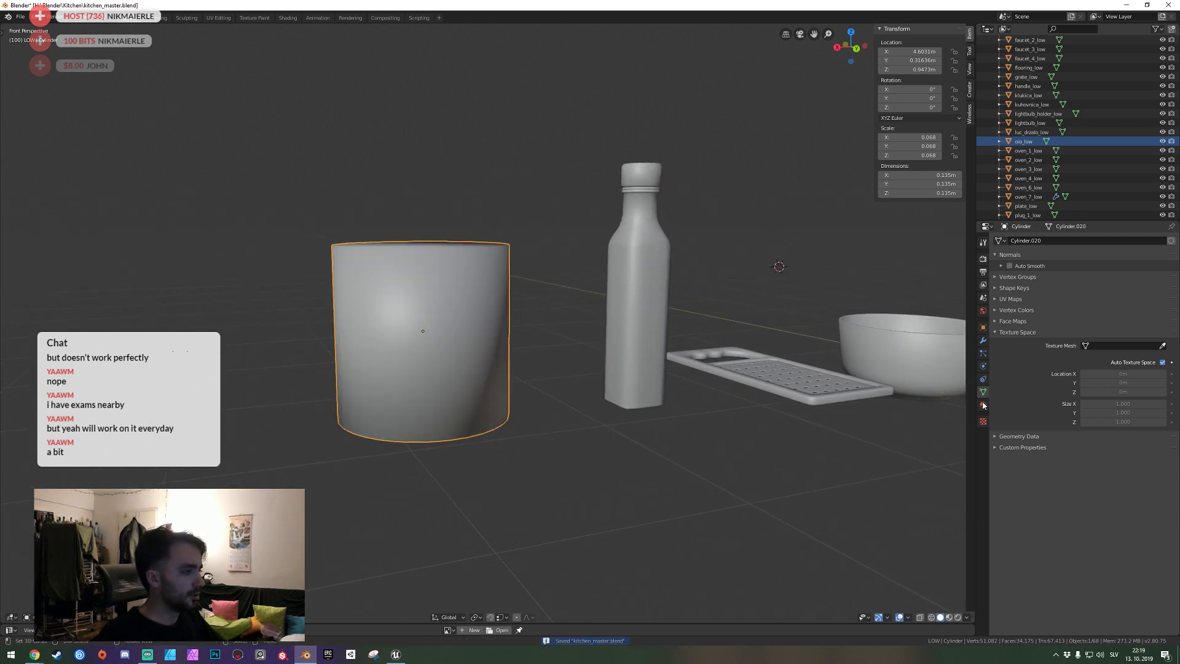
pyautogui.click(1009, 266)
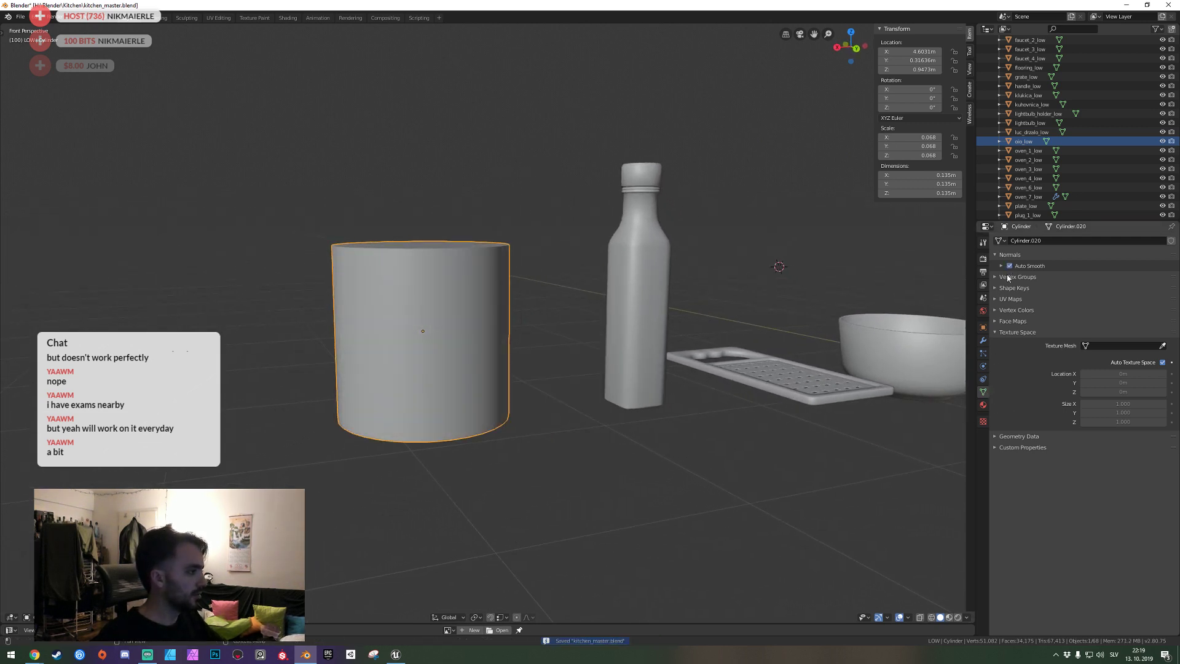
# Add a Weighted Normal modifier to the cylinder and save.
pyautogui.click(983, 342)
pyautogui.click(1020, 240)
pyautogui.click(927, 301)
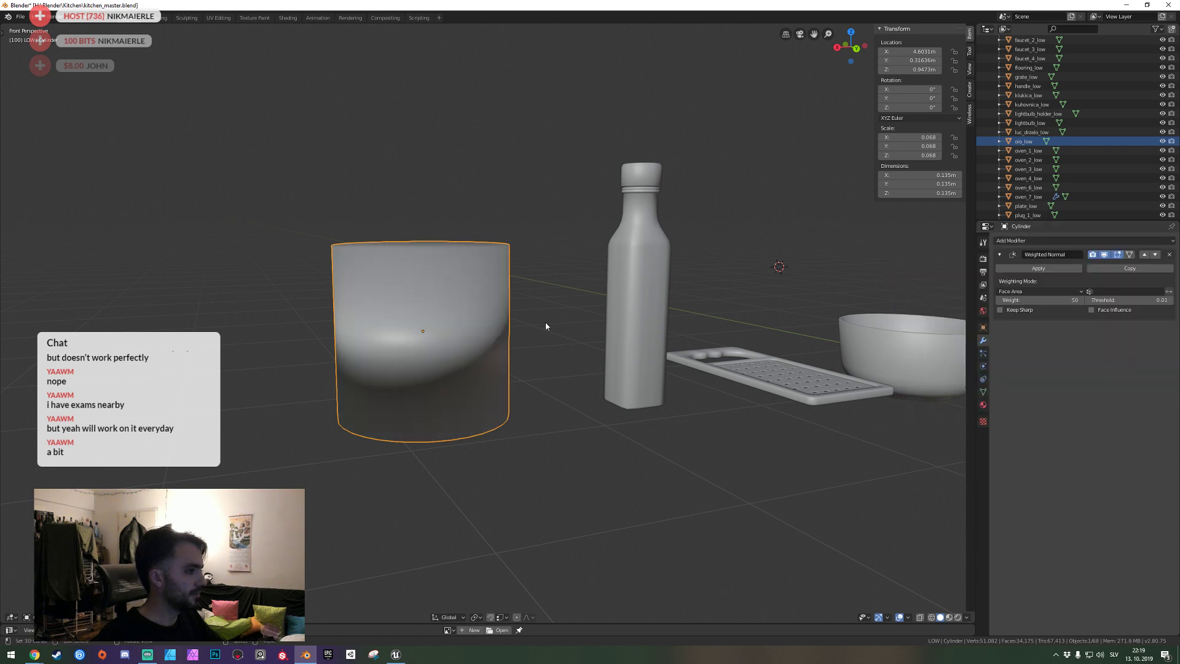
pyautogui.hotkey('ctrl', 's')
# Set the cylinder's X and Y dimensions to 0.06 m.
pyautogui.hotkey('shift', '`')
pyautogui.click(488, 320)
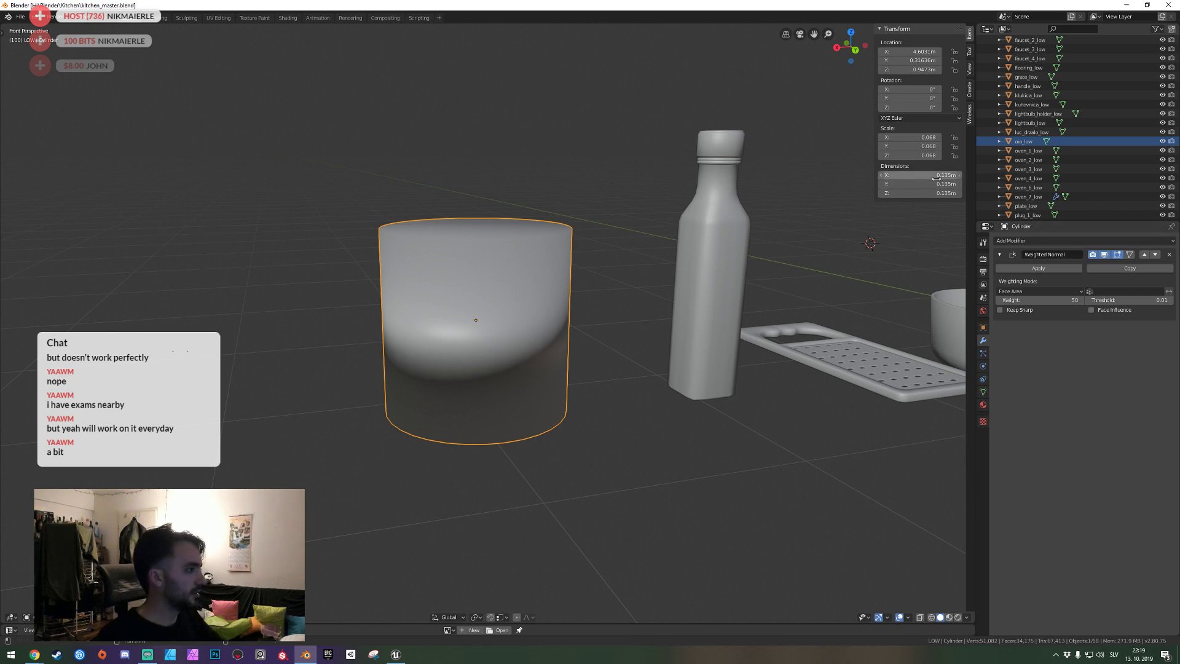
pyautogui.moveTo(921, 175); pyautogui.dragTo(929, 175)
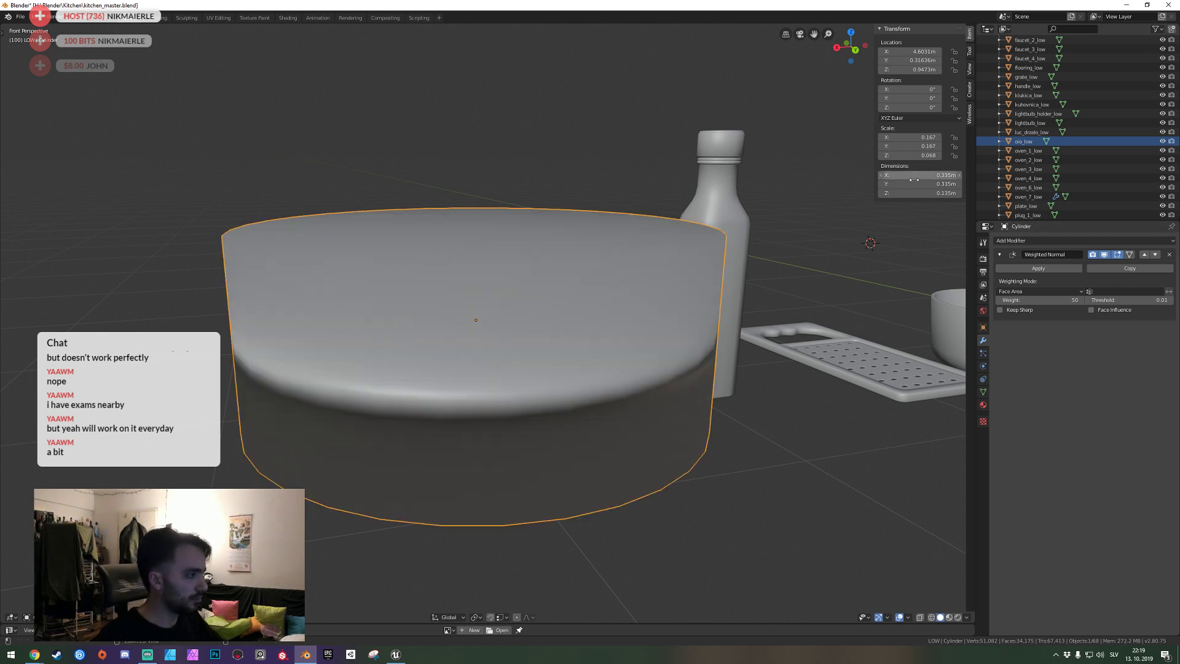
pyautogui.press('Escape')
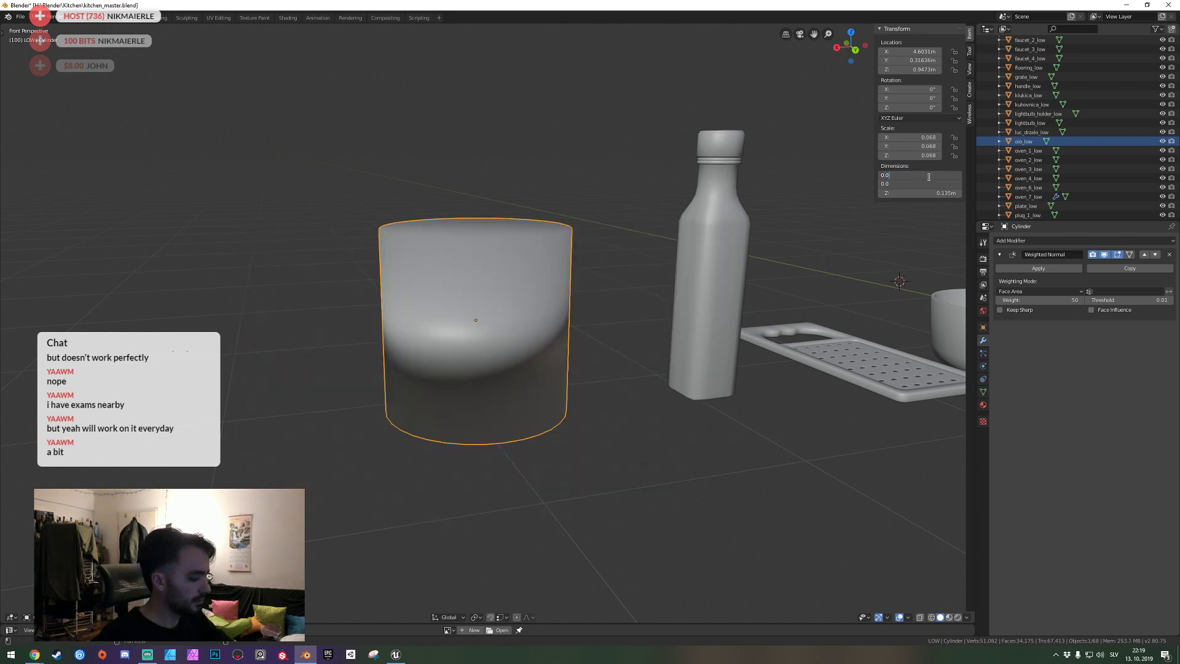
pyautogui.press('Return')
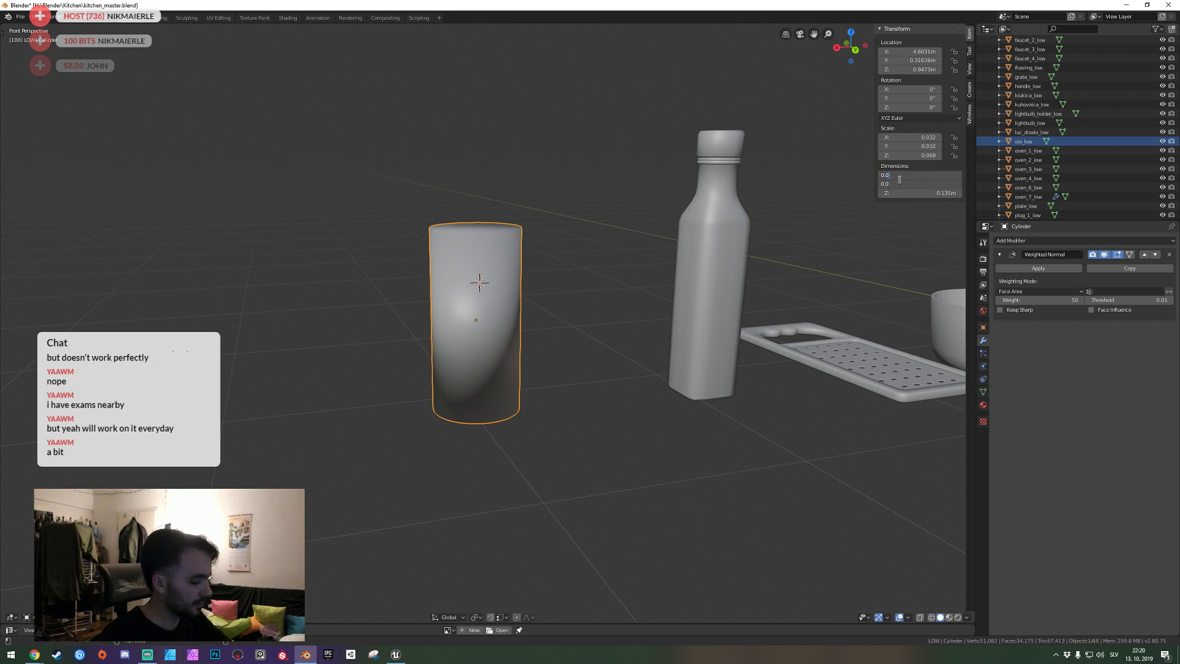
pyautogui.write('6')
pyautogui.press('Return')
pyautogui.scroll(2, 582, 408)
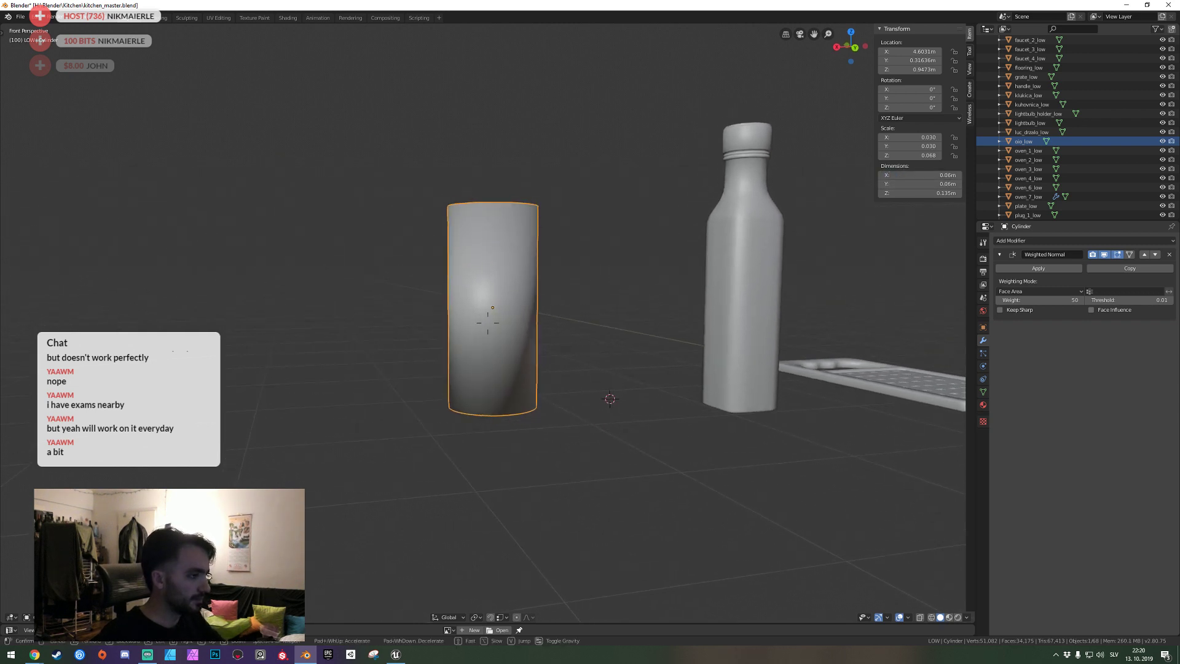
pyautogui.scroll(2, 608, 400)
# Add seven horizontal loop cuts around the cylinder.
pyautogui.scroll(2, 633, 324)
pyautogui.press('Tab')
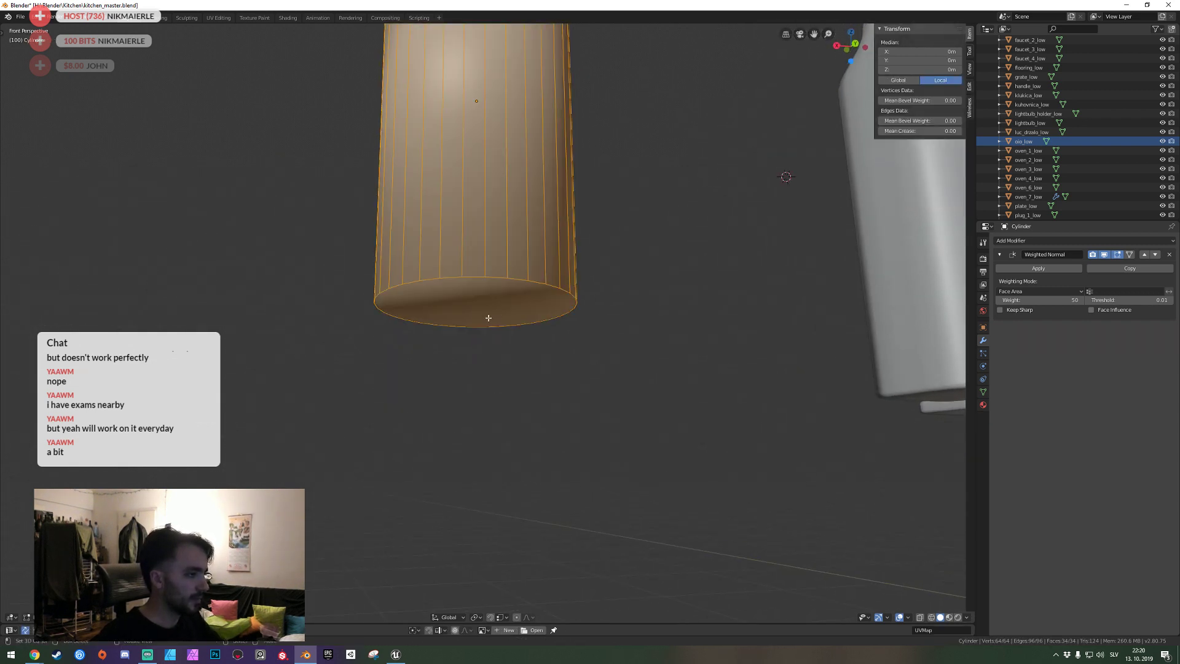
pyautogui.click(492, 309)
pyautogui.scroll(-3, 494, 309)
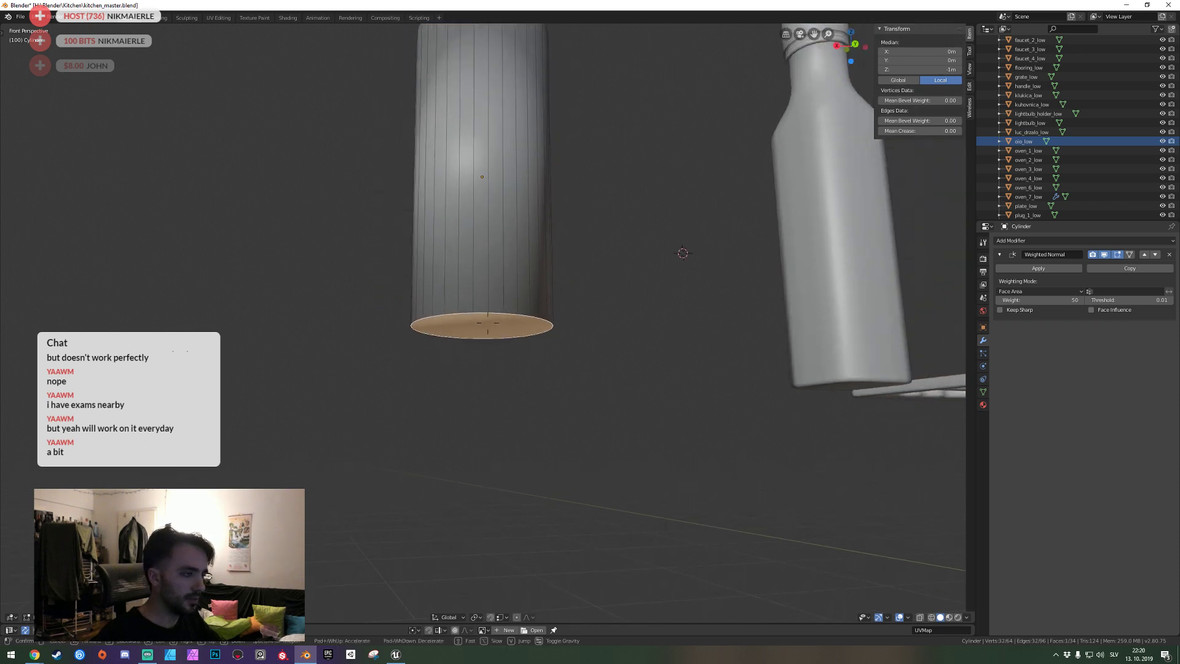
pyautogui.scroll(-3, 489, 319)
pyautogui.hotkey('alt', 'a')
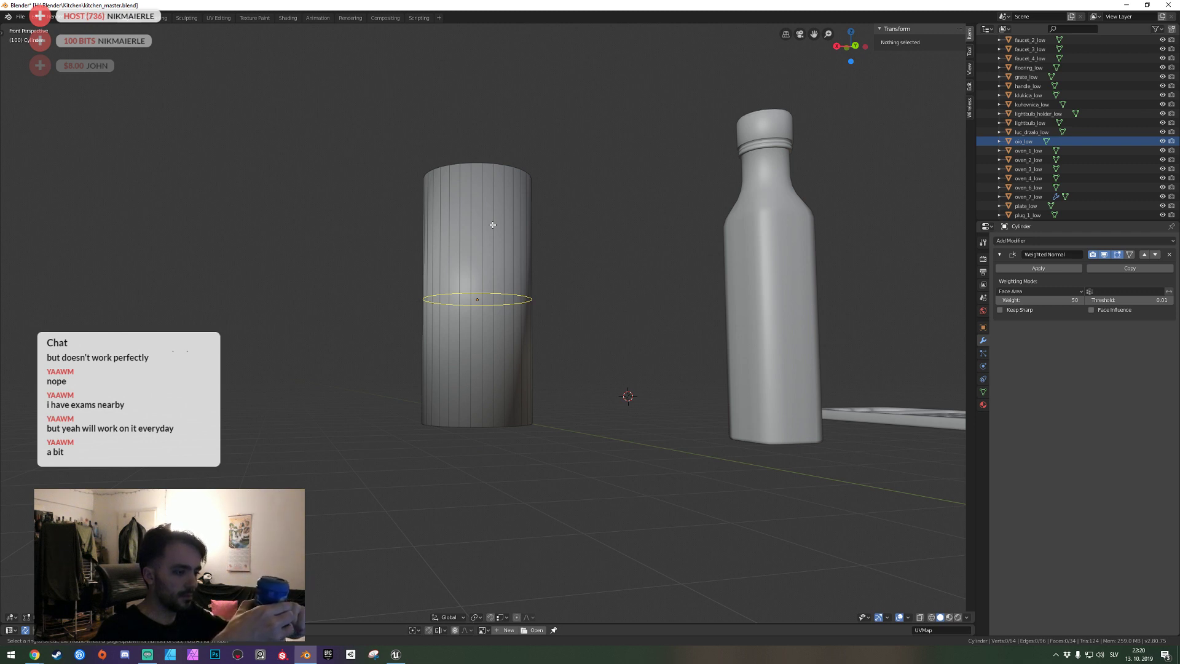
pyautogui.scroll(6, 492, 224)
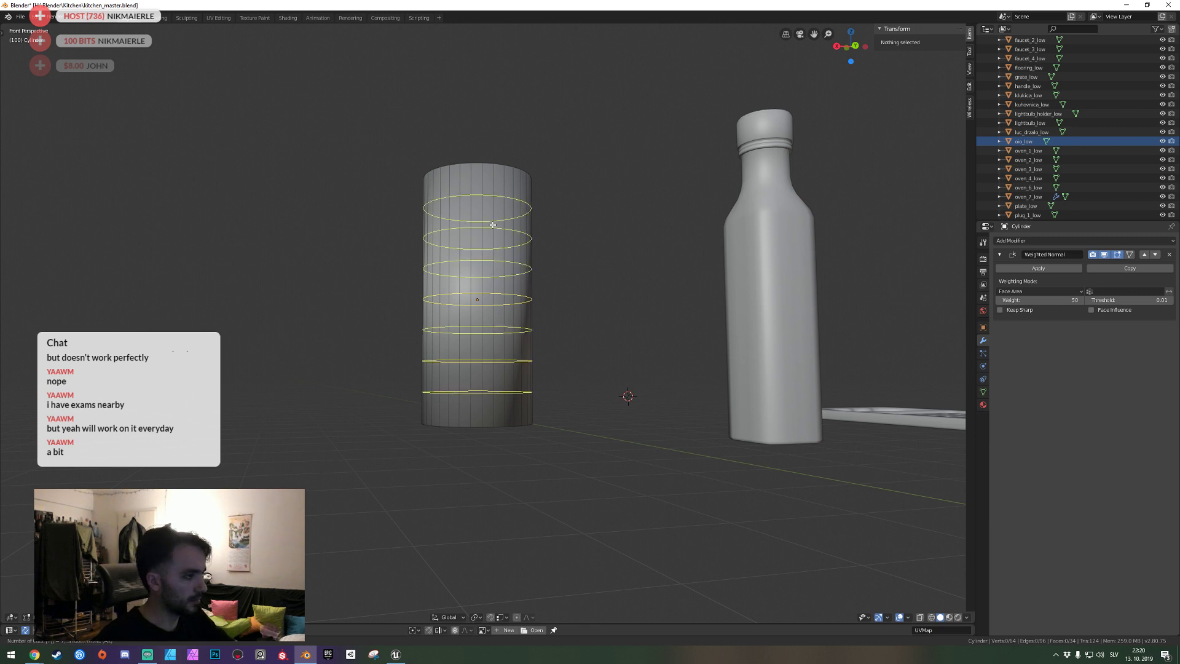
pyautogui.click(492, 225)
pyautogui.press('w')
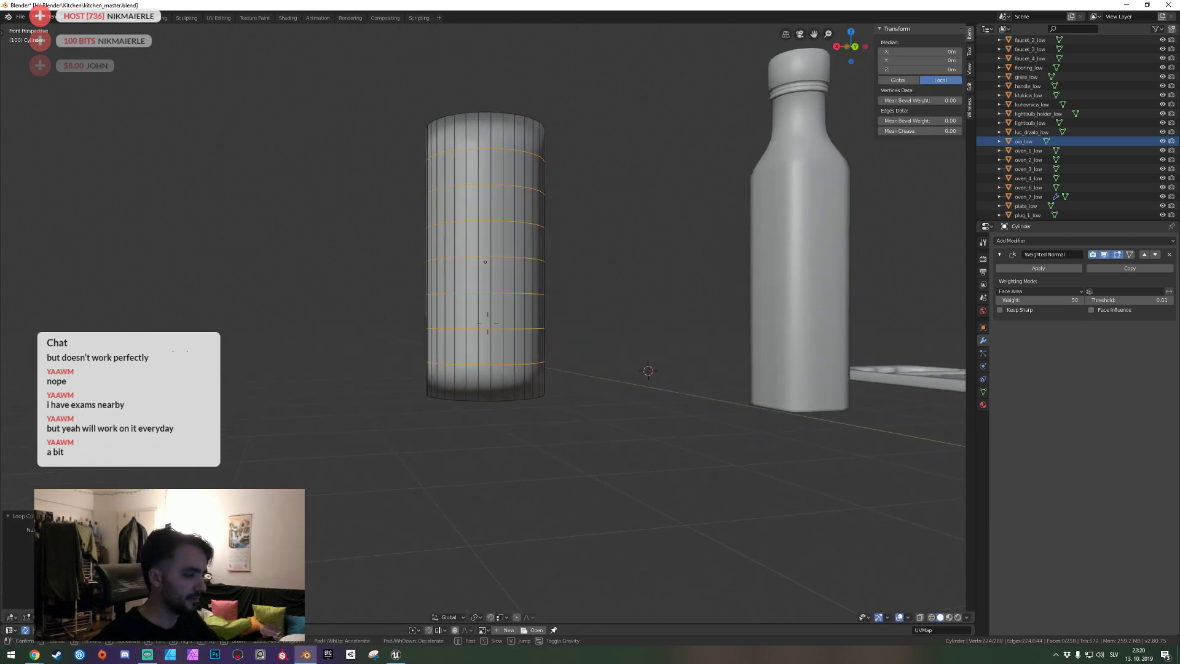
pyautogui.click(492, 318)
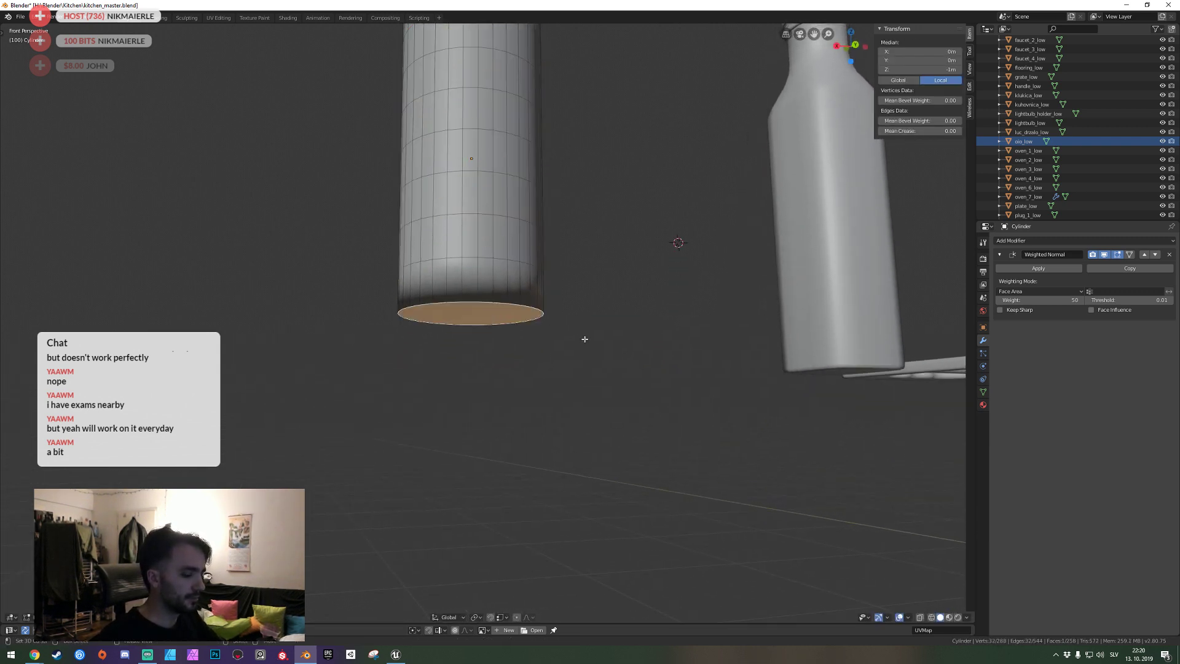
# Scale the bottom face to 0.85 so the base tapers inward.
pyautogui.press('s')
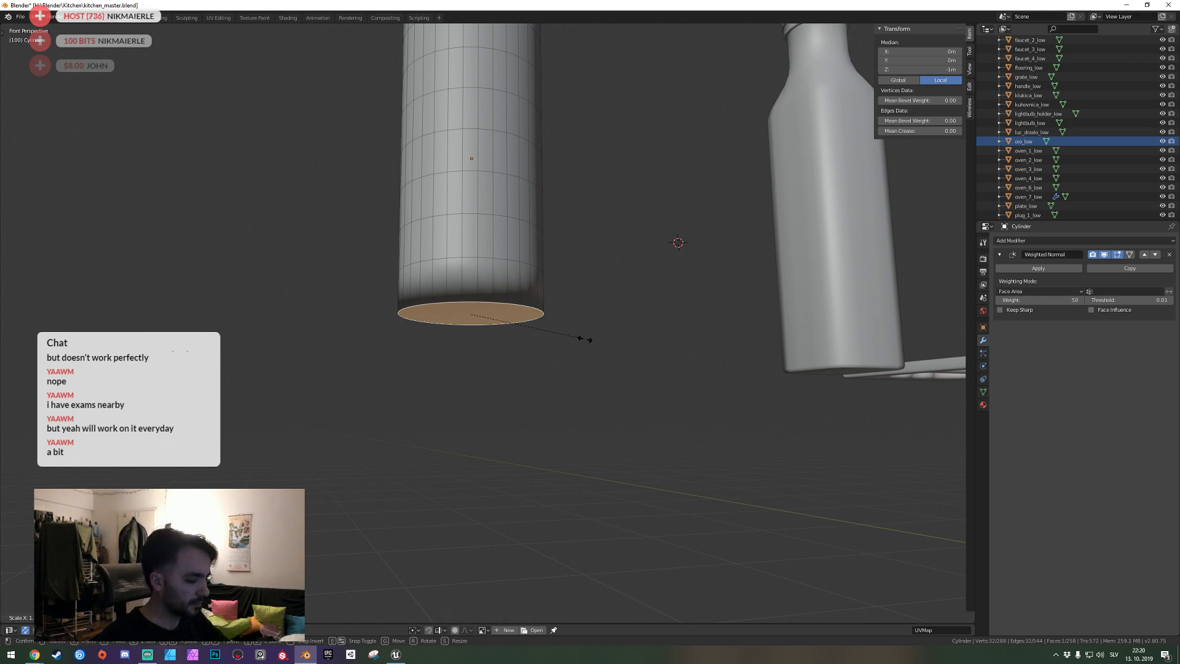
pyautogui.write('0.7')
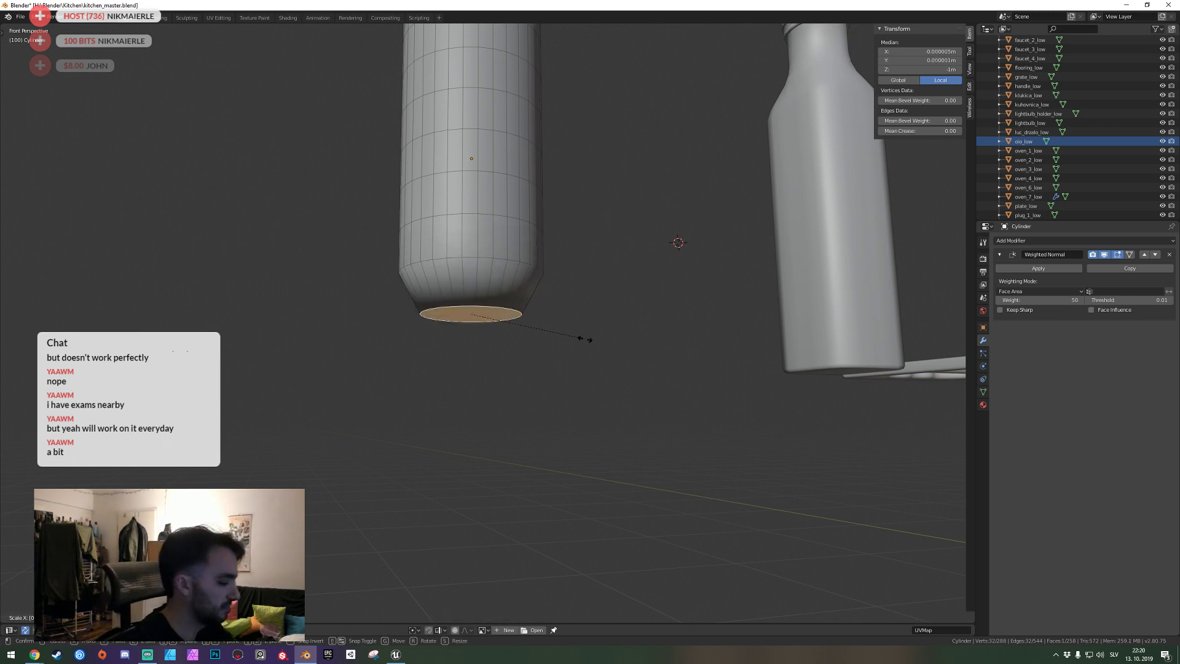
pyautogui.press('BackSpace')
pyautogui.write('8')
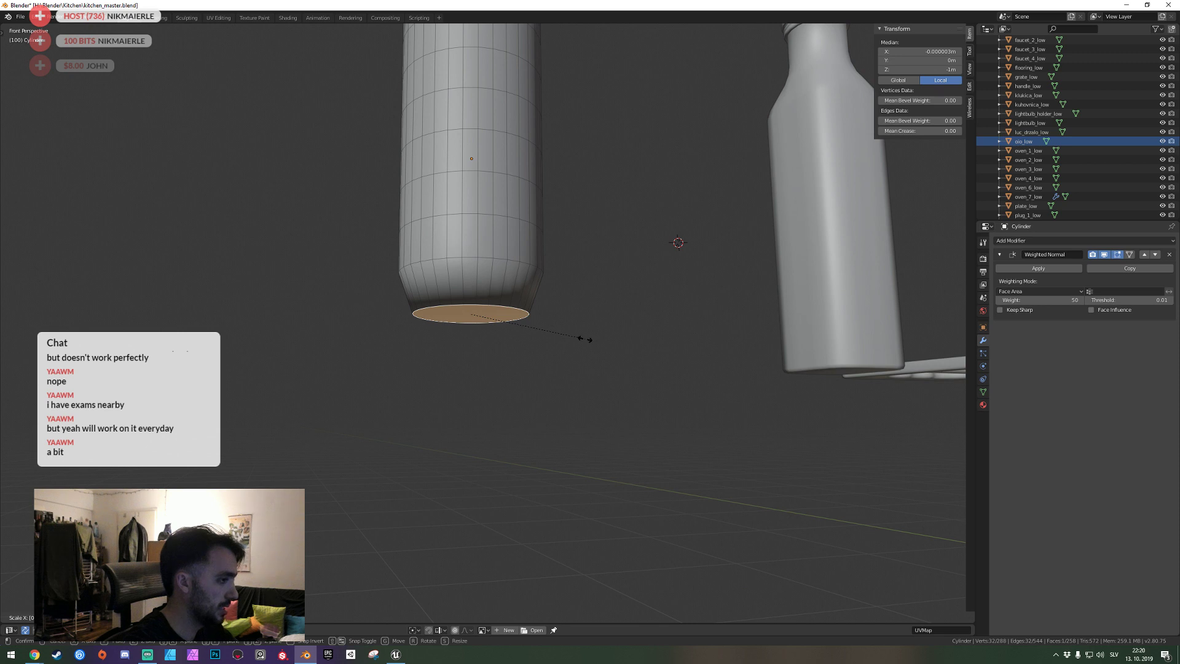
pyautogui.write('5')
pyautogui.press('Return')
pyautogui.hotkey('shift', '`')
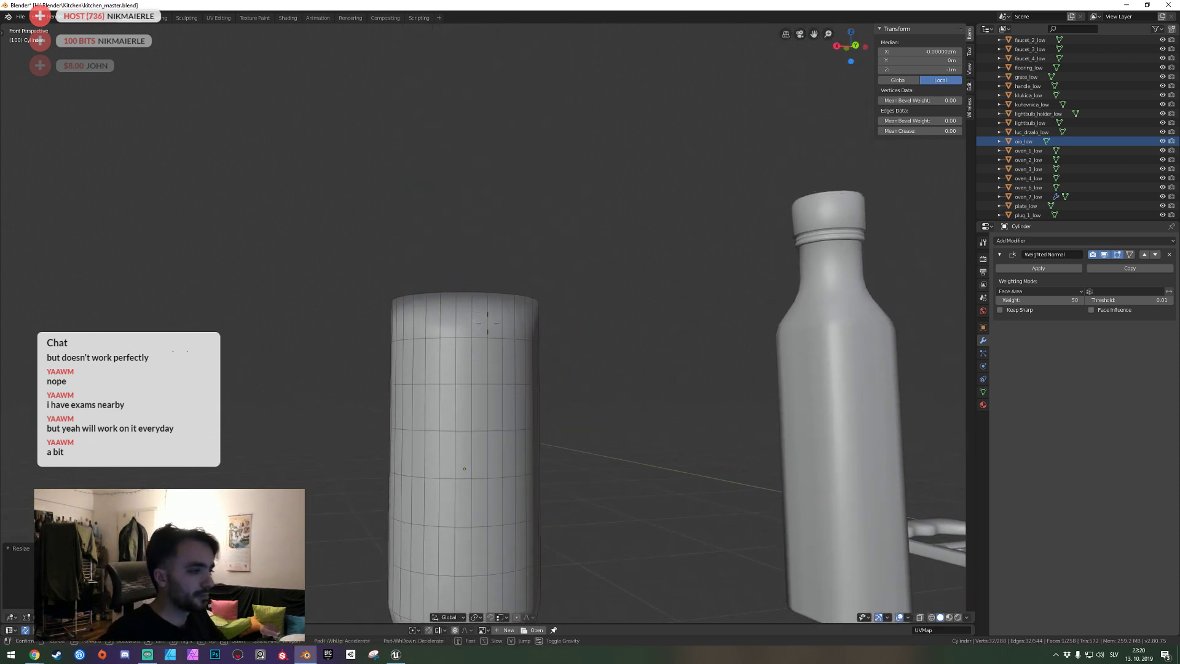
pyautogui.press('Escape')
pyautogui.hotkey('alt', 'a')
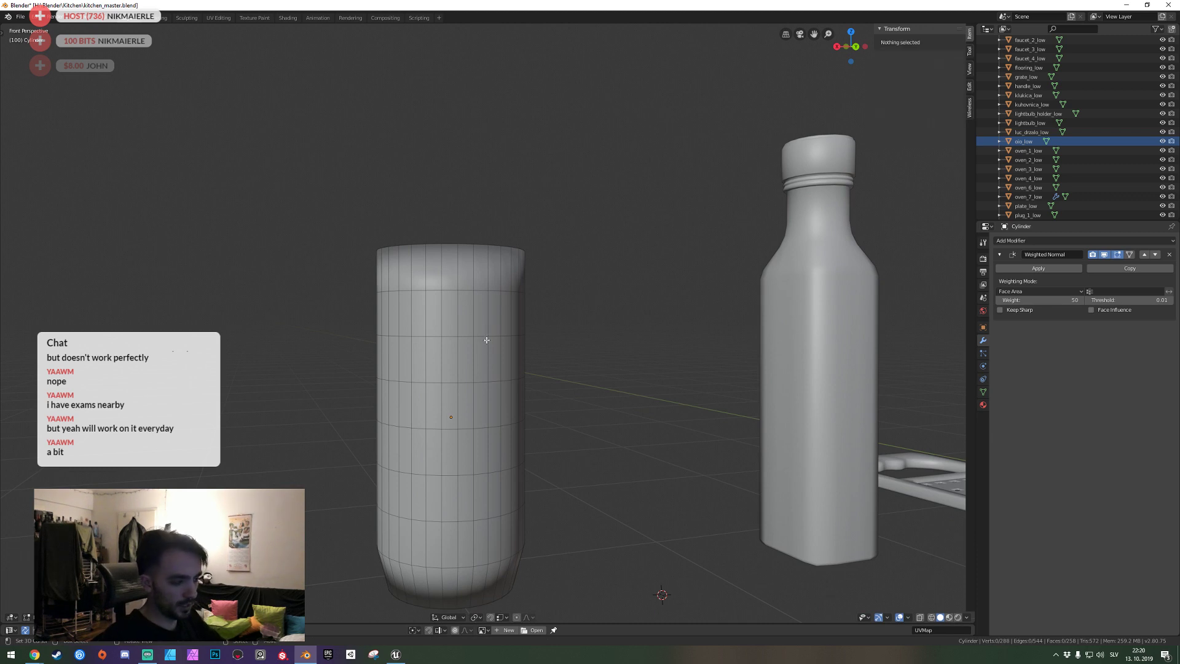
# Undo the bottom taper and dissolve two edge loops on the cylinder.
pyautogui.hotkey('ctrl', 'z')
pyautogui.hotkey('ctrl', 'z')
pyautogui.hotkey('ctrl', 'z')
pyautogui.hotkey('ctrl', 'z')
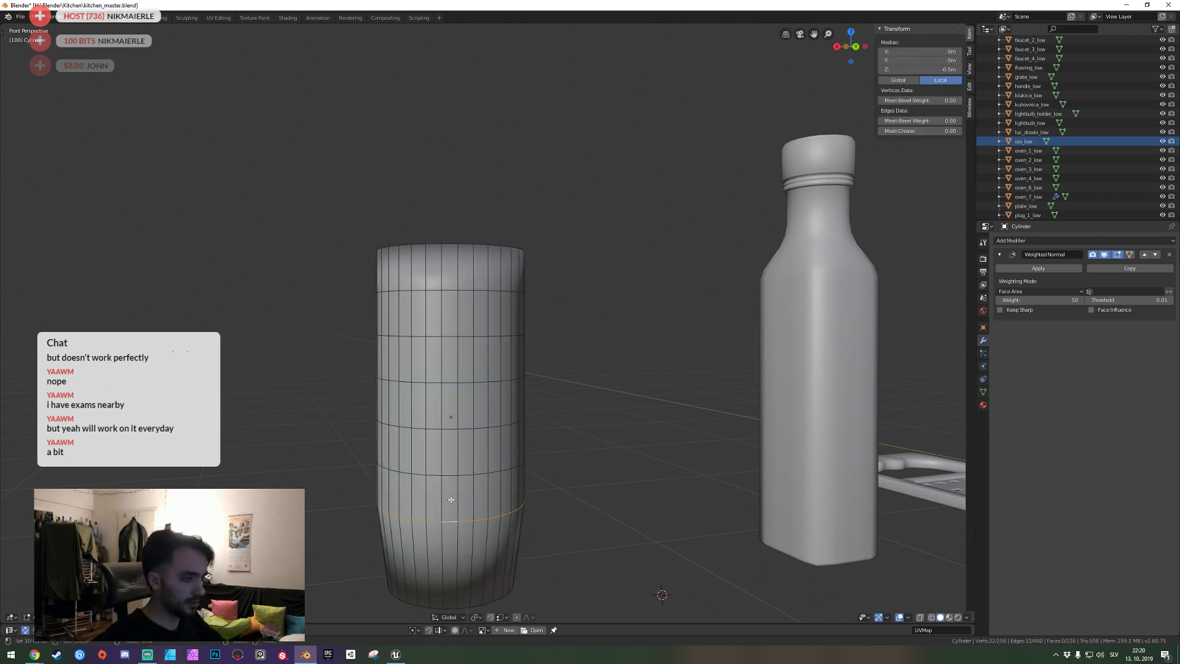
pyautogui.hotkey('ctrl', 'z')
pyautogui.hotkey('ctrl', 'z')
pyautogui.hotkey('ctrl', 'z')
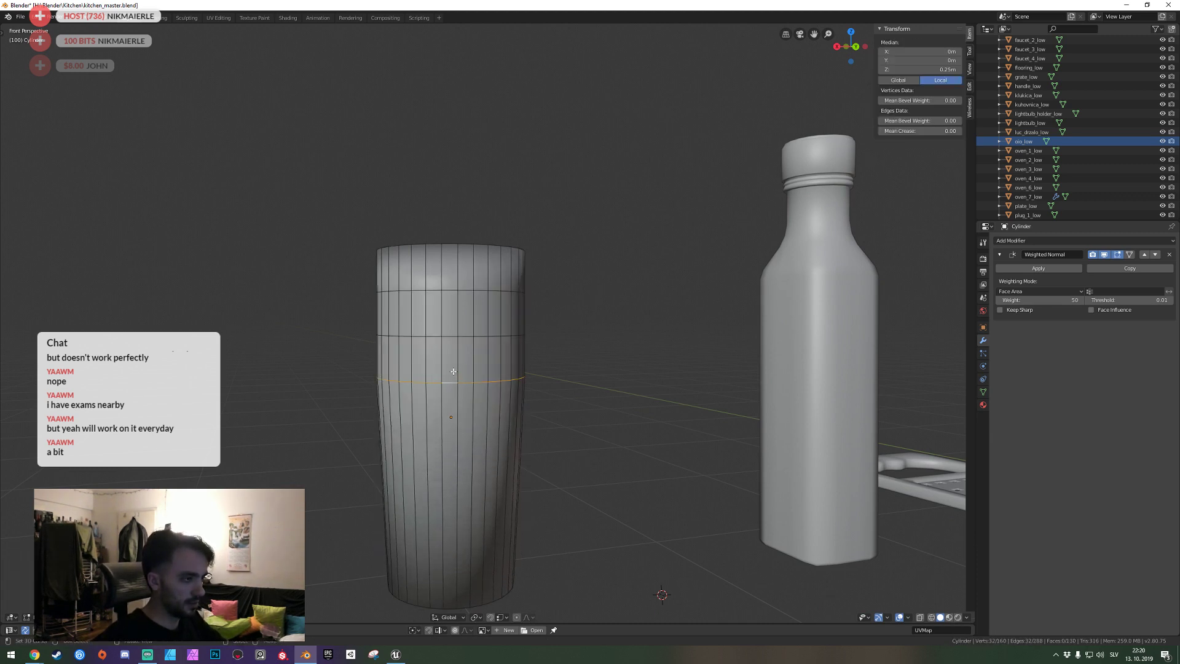
pyautogui.hotkey('ctrl', 'x')
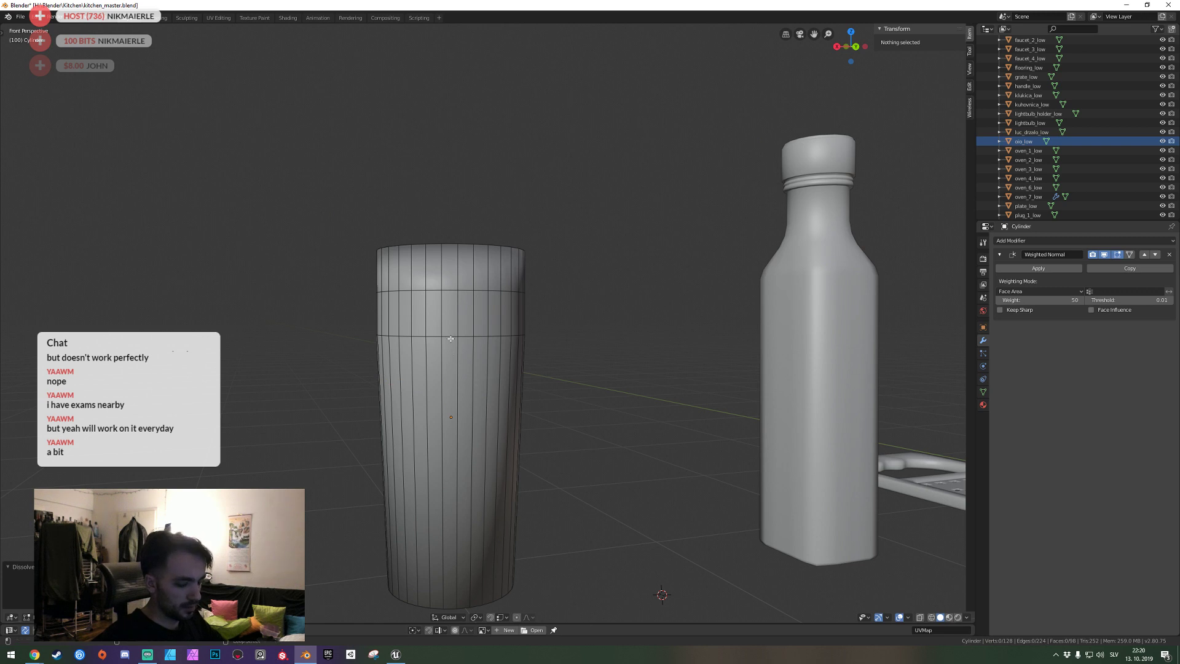
pyautogui.keyDown('alt'); pyautogui.click(450, 337); pyautogui.keyUp('alt')
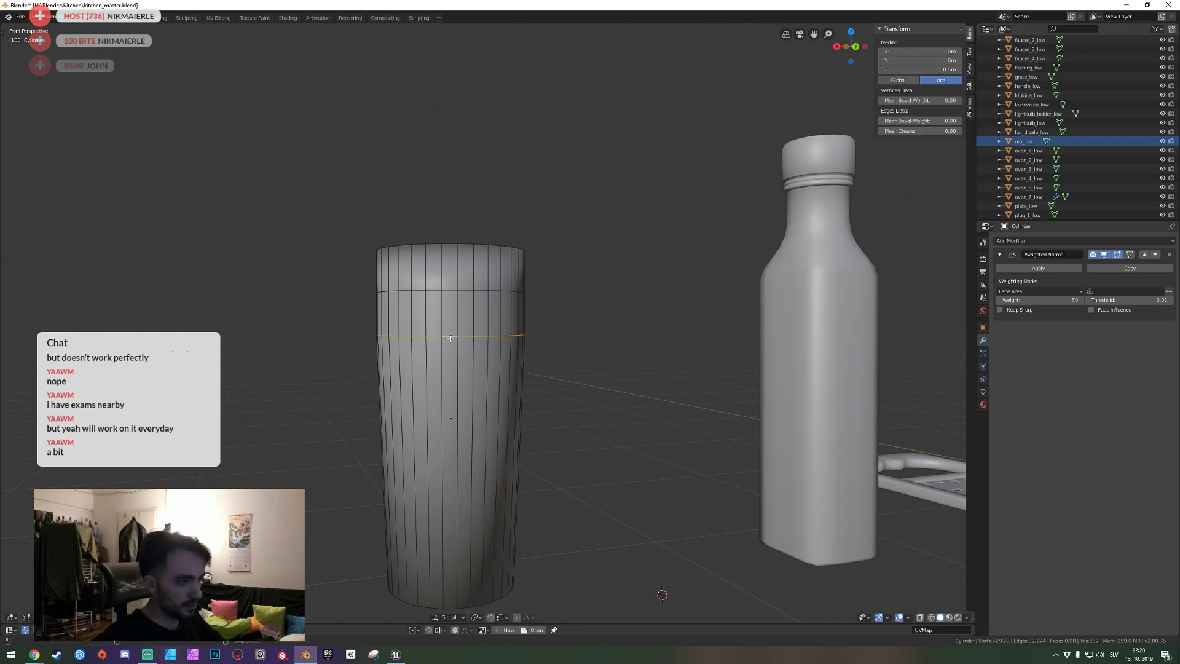
pyautogui.hotkey('ctrl', 'x')
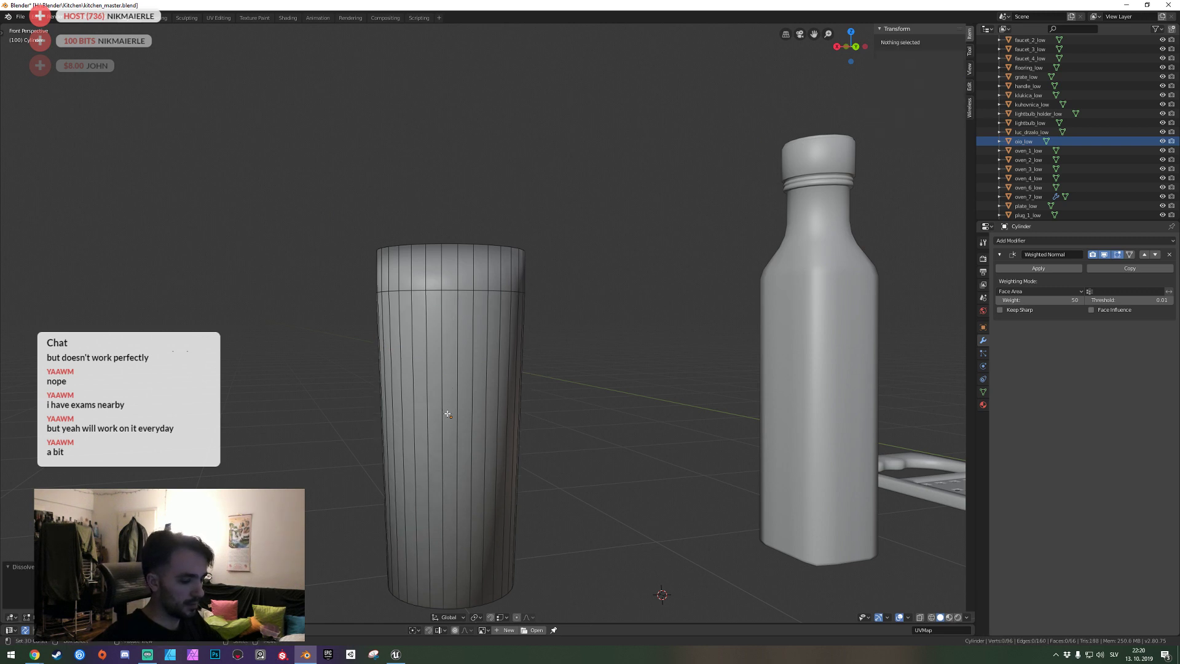
# Cut a new edge loop near the base, cancelling a trial bevel.
pyautogui.hotkey('ctrl', 'r')
pyautogui.click(449, 416)
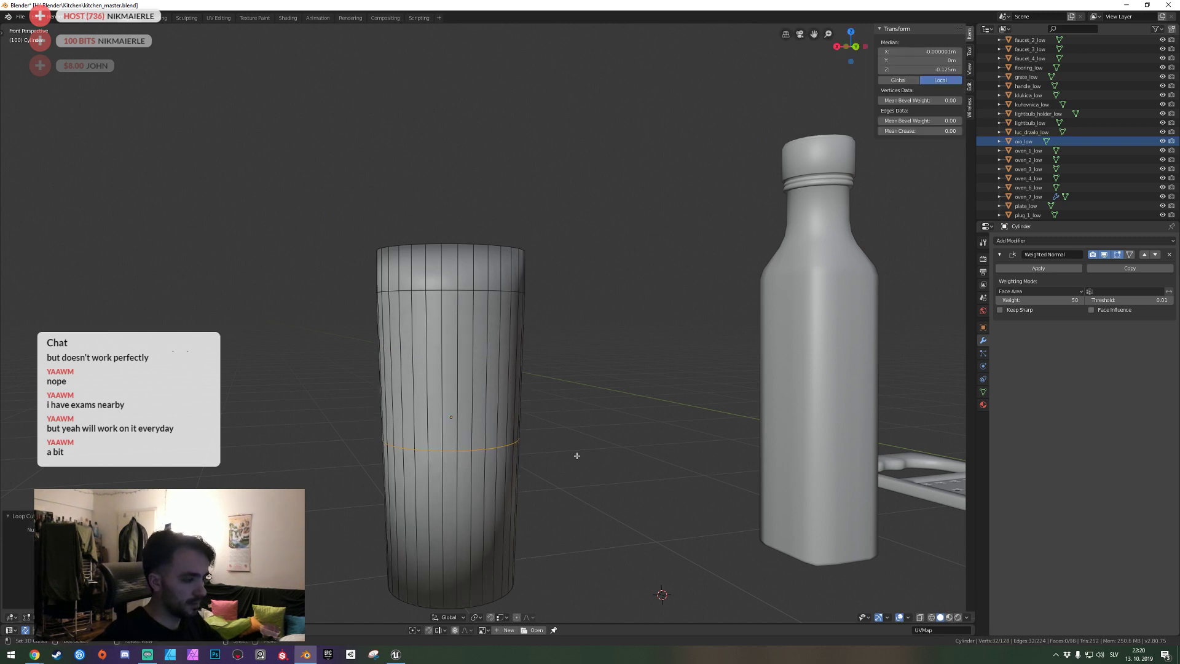
pyautogui.click(587, 456)
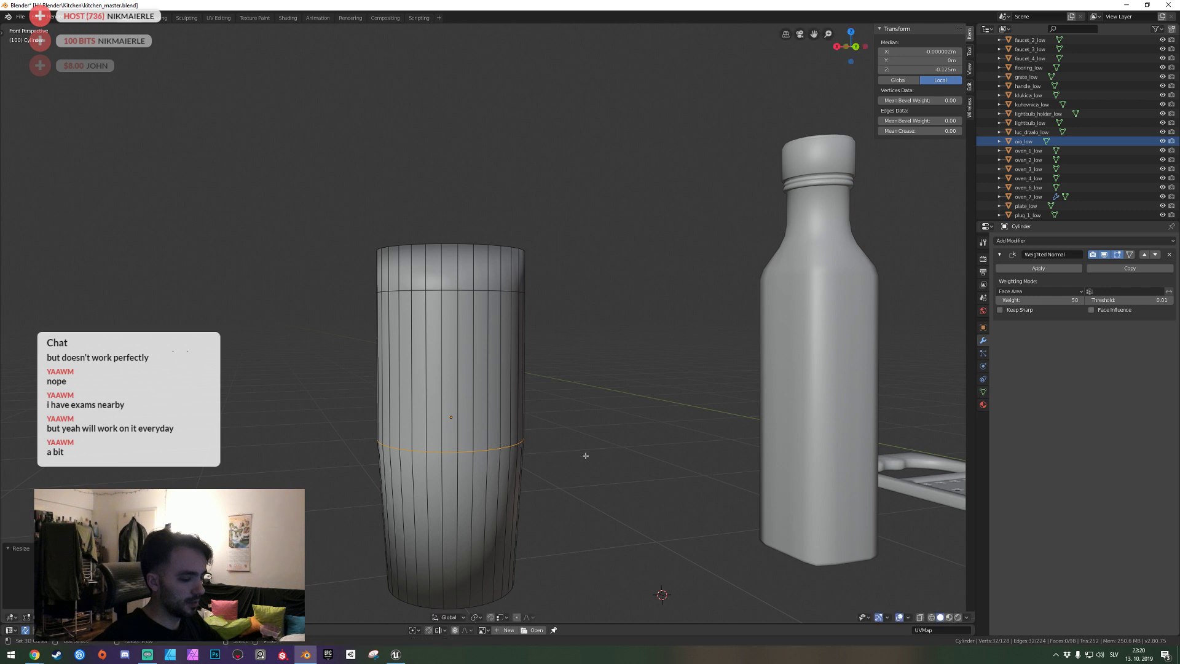
pyautogui.hotkey('ctrl', 'b')
pyautogui.scroll(2, 670, 462)
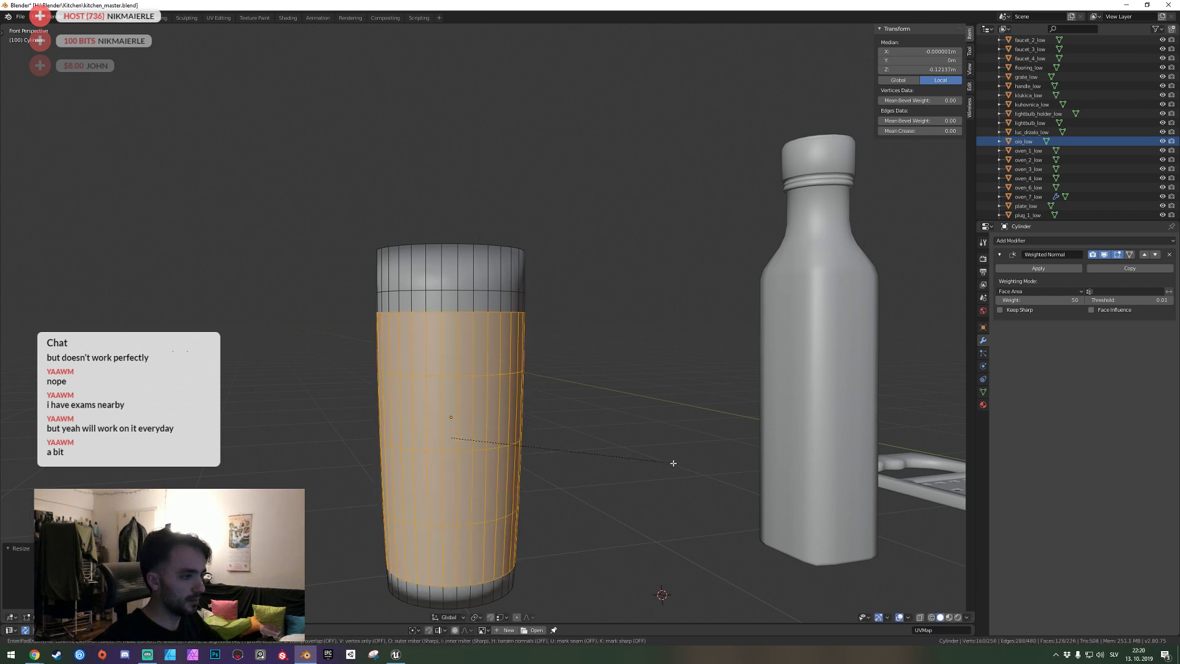
pyautogui.press('Escape')
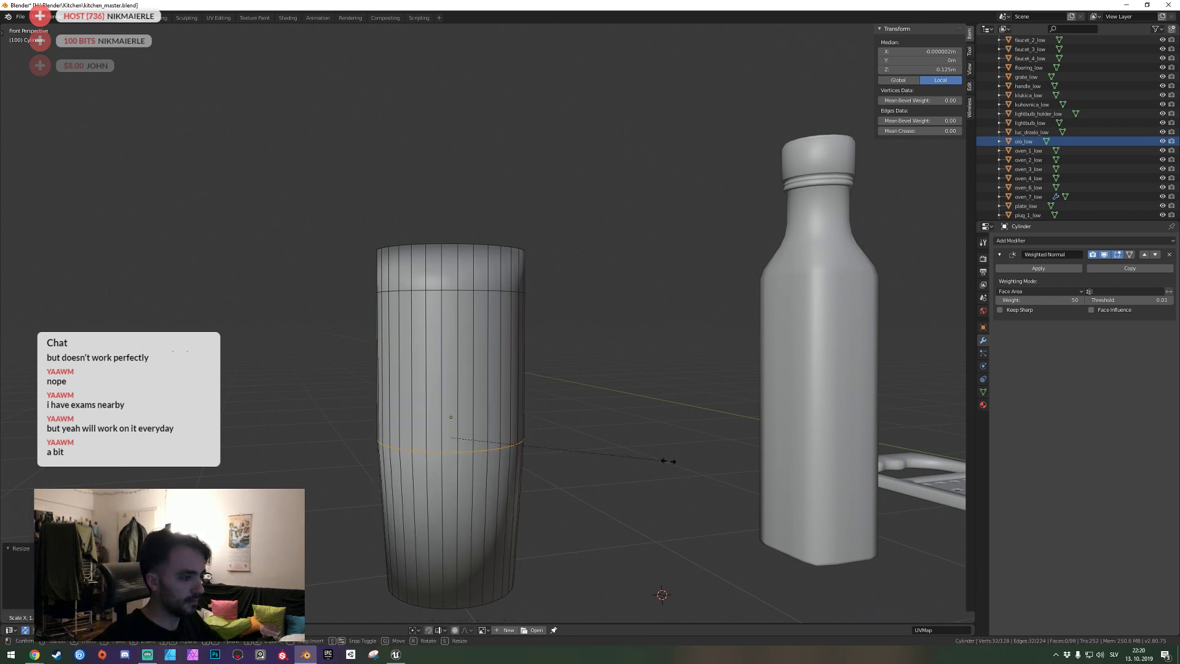
# In front view, lower the new edge loop and scale it to taper the base.
pyautogui.press('KP_1')
pyautogui.scroll(-3, 667, 461)
pyautogui.scroll(-3, 667, 461)
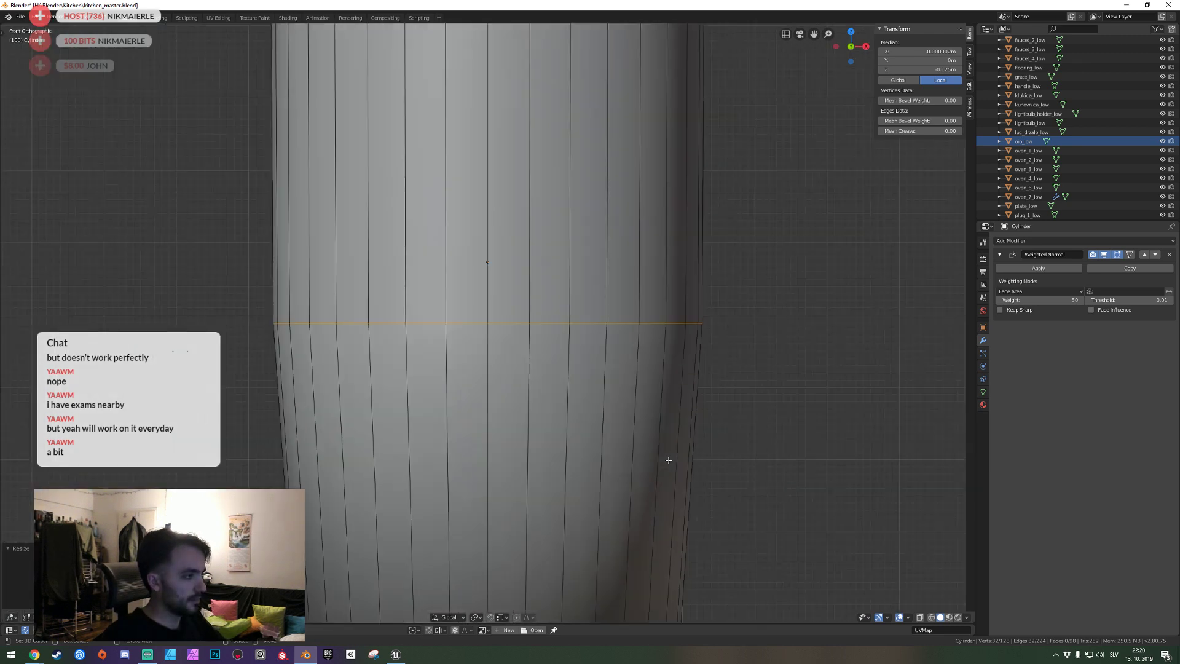
pyautogui.scroll(-2, 673, 443)
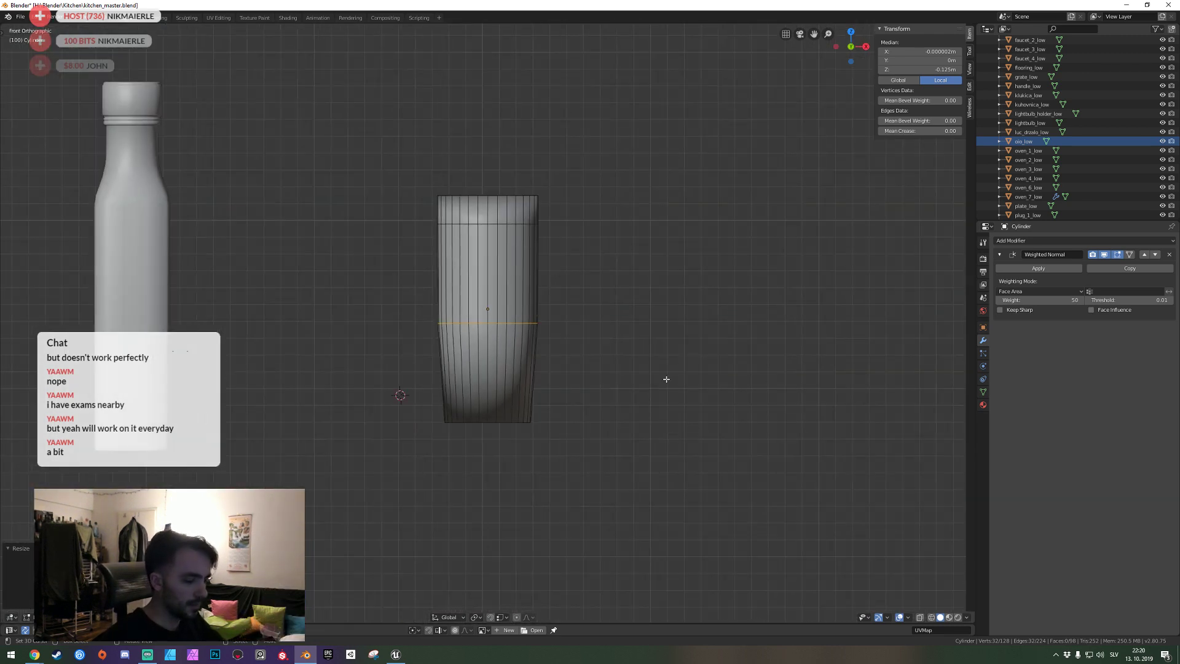
pyautogui.press('g')
pyautogui.press('z')
pyautogui.click(673, 419)
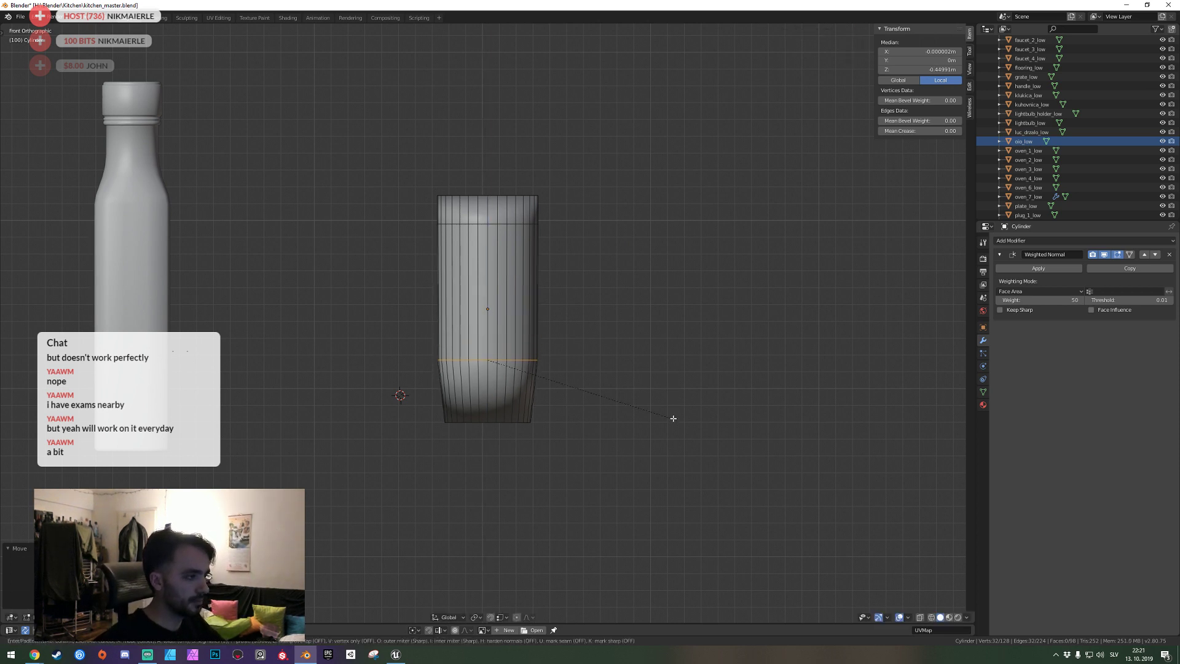
pyautogui.press('s')
pyautogui.click(622, 403)
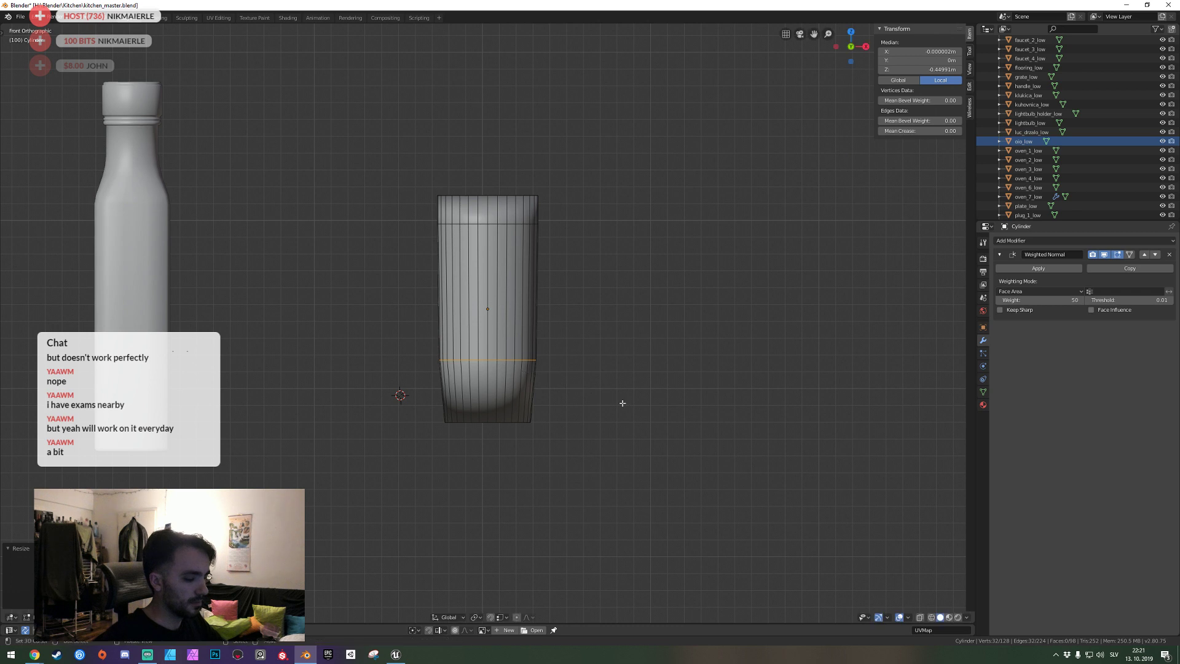
# Apply the jar's transforms and bevel the lower faces into a rounded base.
pyautogui.press('Tab')
pyautogui.hotkey('ctrl', 'a')
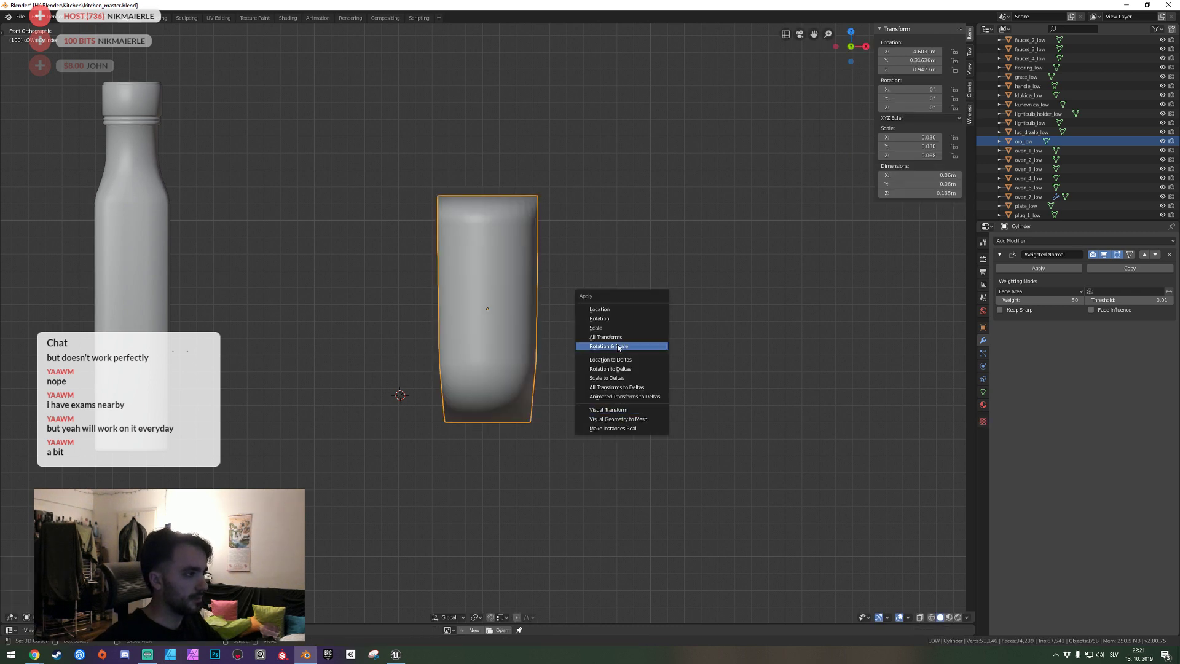
pyautogui.click(602, 412)
pyautogui.press('Tab')
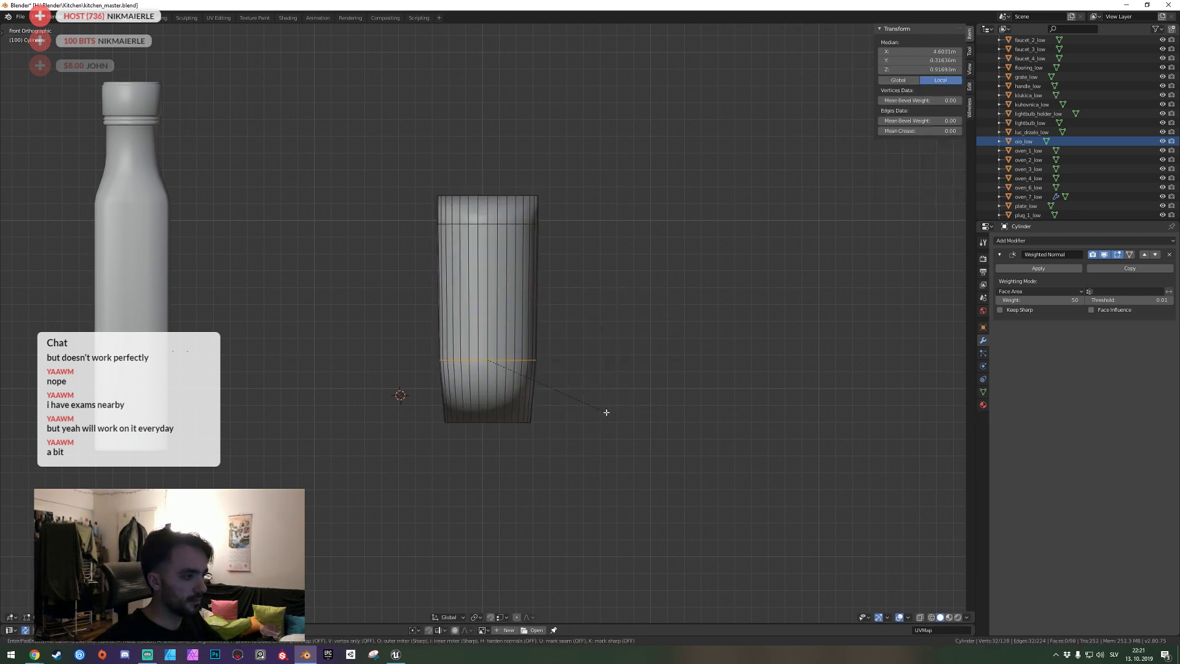
pyautogui.hotkey('ctrl', 'b')
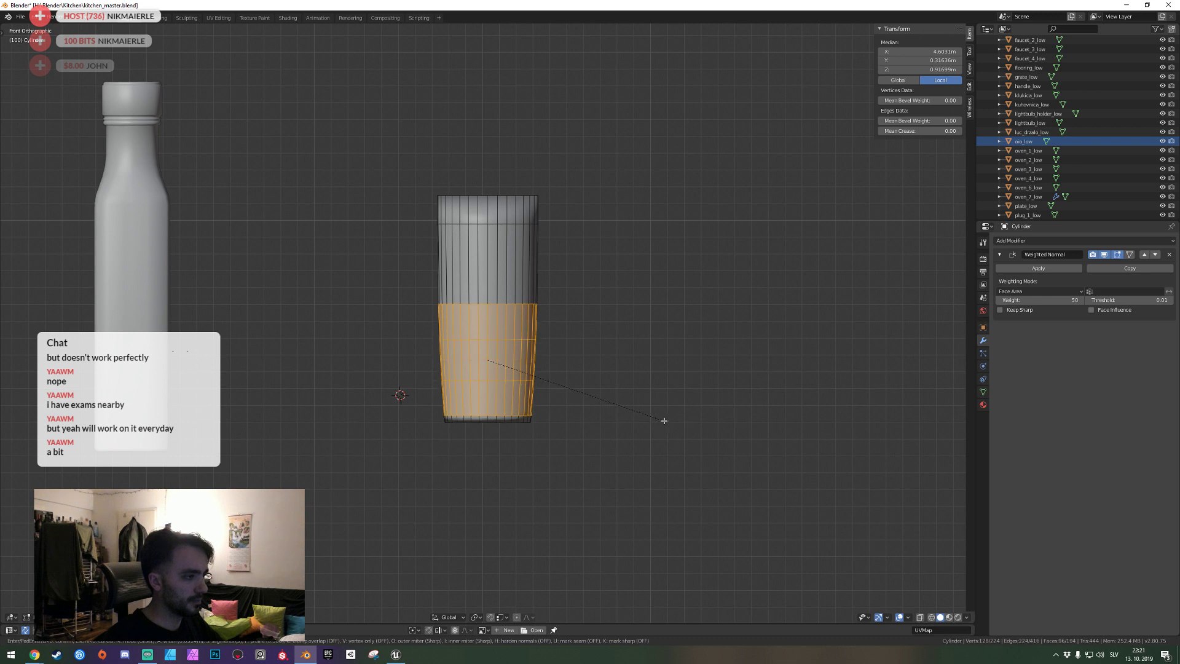
pyautogui.click(658, 418)
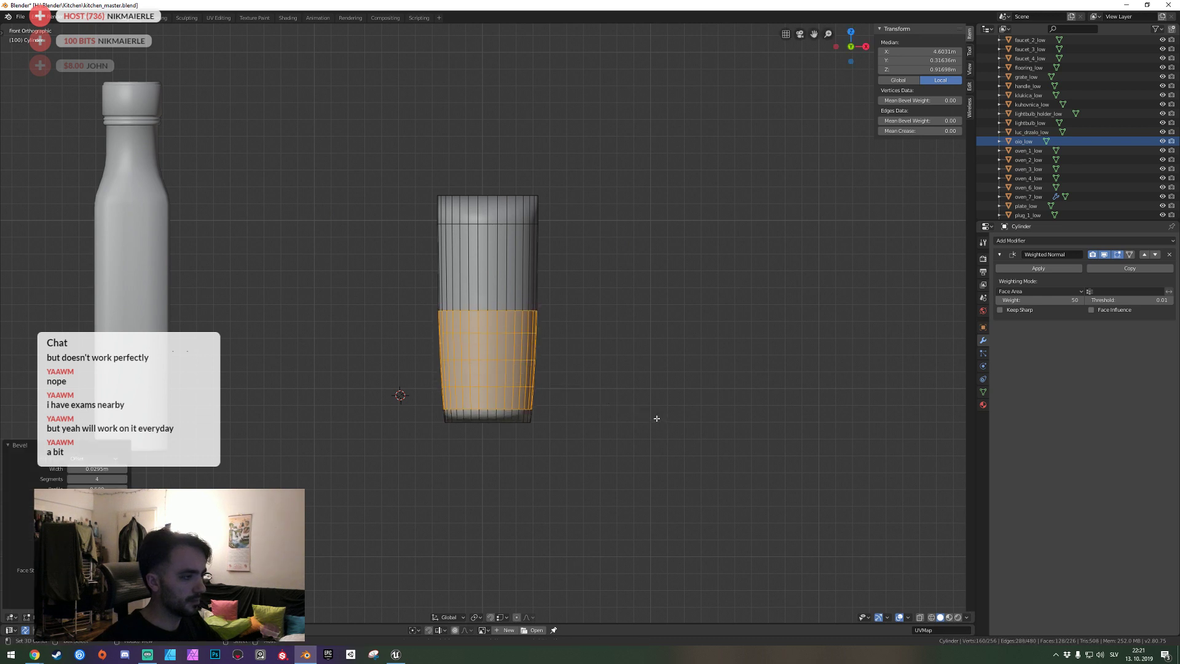
pyautogui.press('Tab')
# Select the jar's top cap face and scale it smaller.
pyautogui.hotkey('shift', '`')
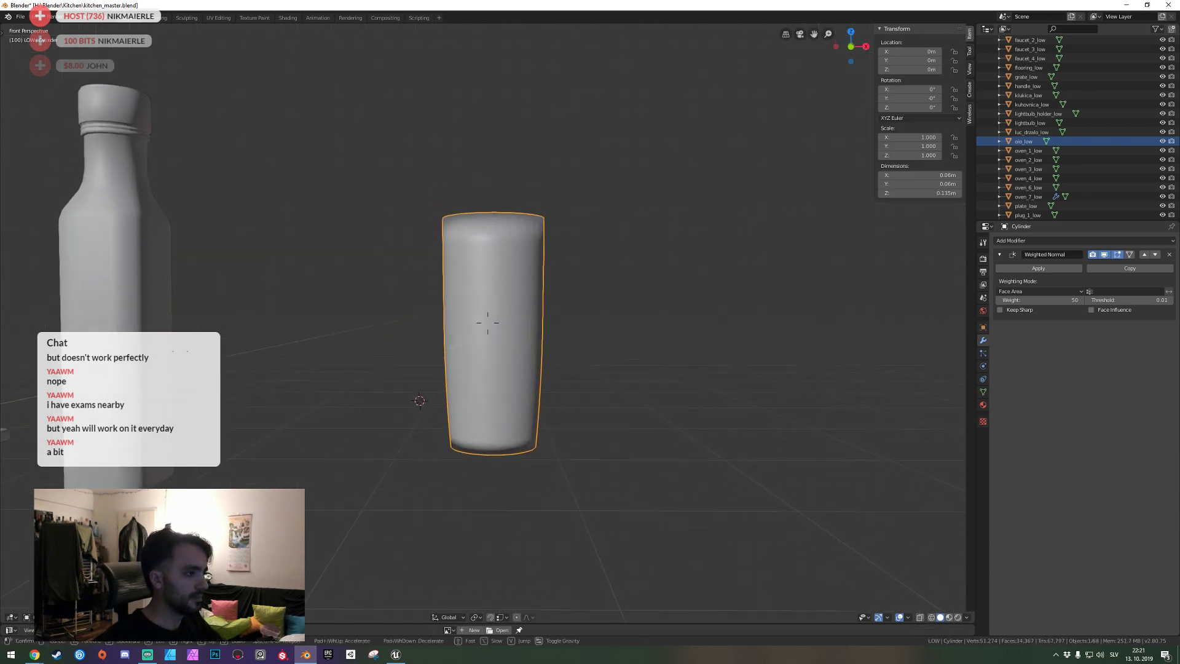
pyautogui.press('w')
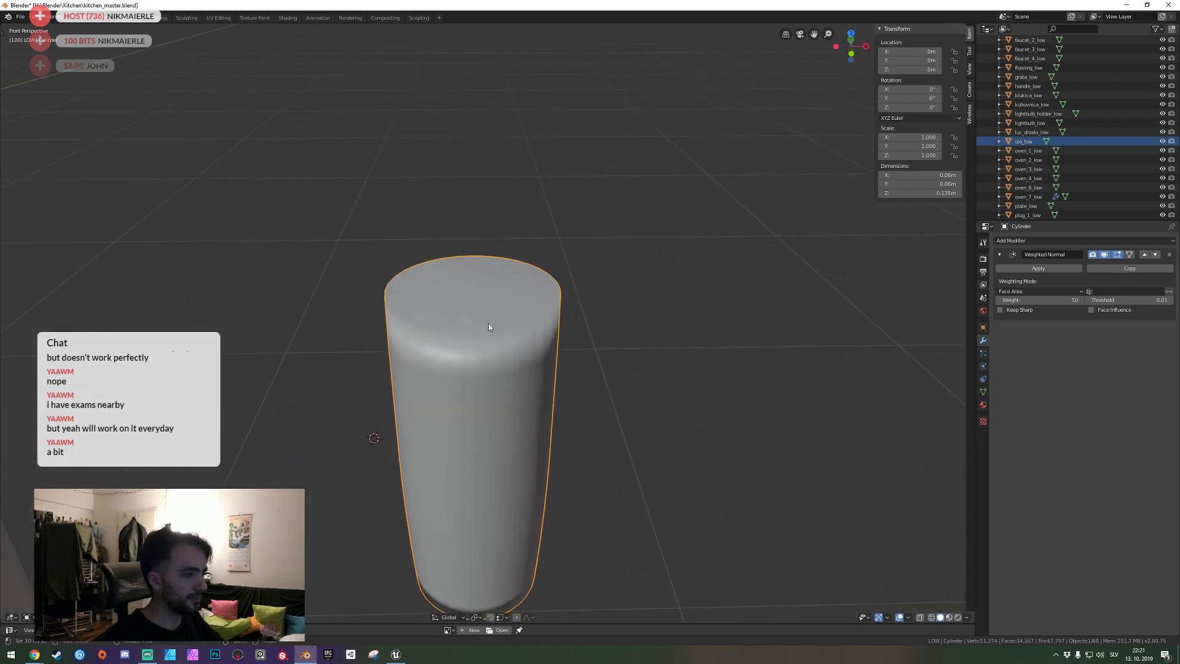
pyautogui.press('Tab')
pyautogui.click(487, 321)
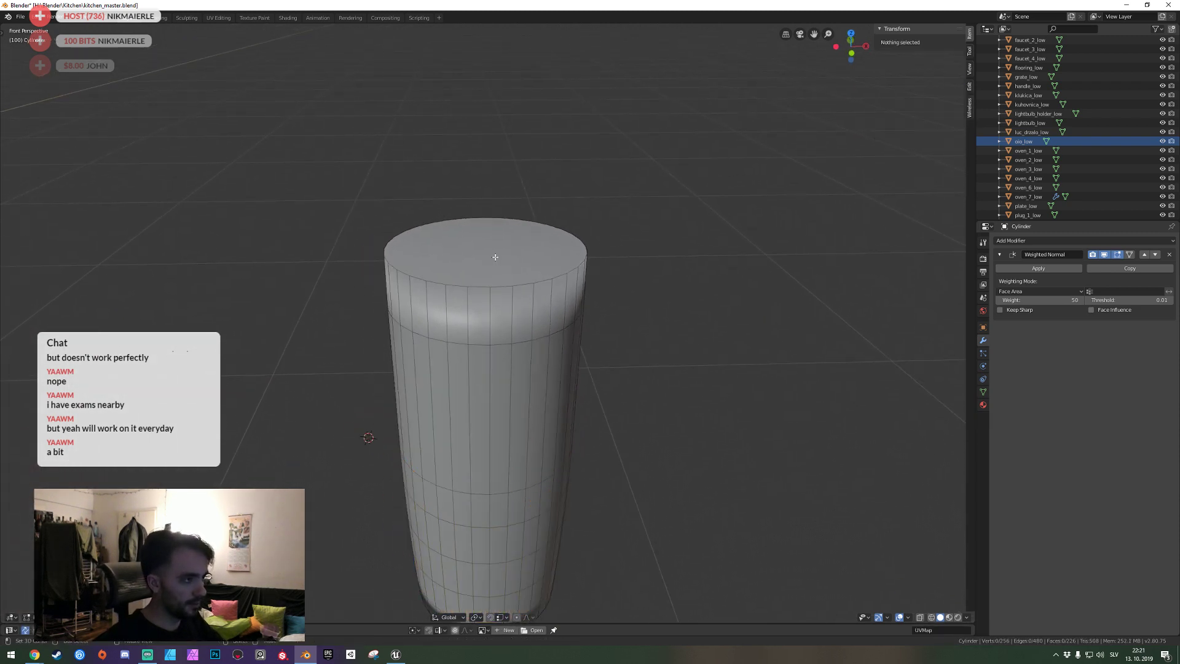
pyautogui.click(560, 281)
pyautogui.press('s')
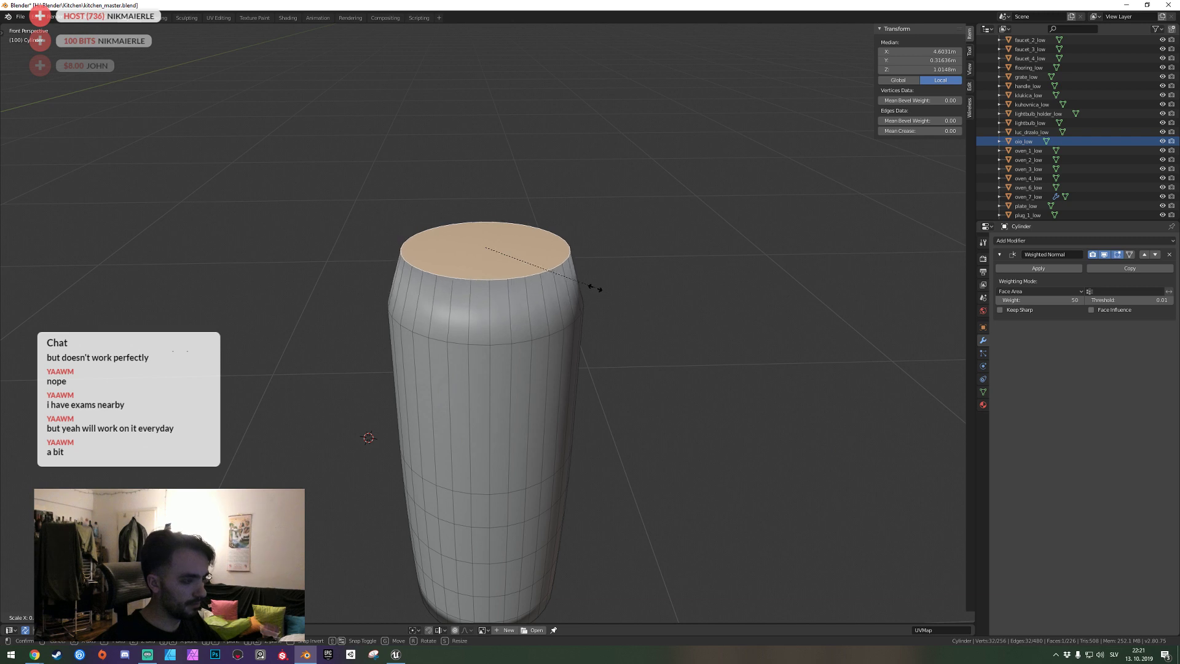
pyautogui.click(590, 283)
# Add an edge loop near the top and scale it inward in front view.
pyautogui.hotkey('ctrl', 'r')
pyautogui.click(569, 274)
pyautogui.rightClick(572, 277)
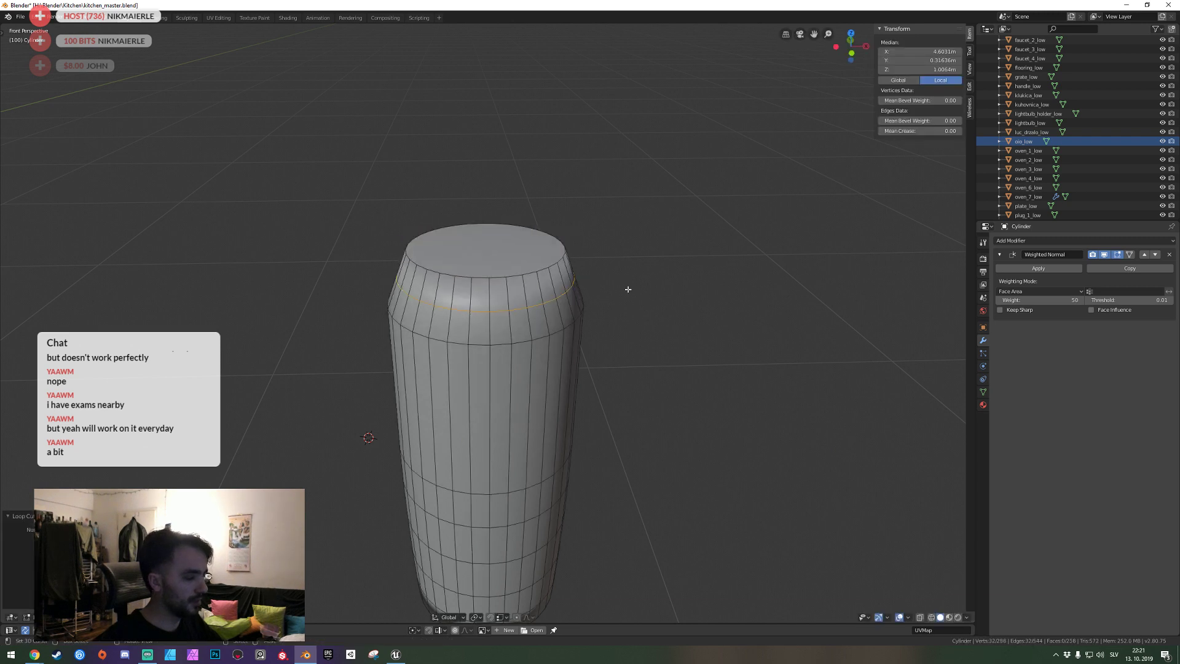
pyautogui.press('KP_5')
pyautogui.press('KP_1')
pyautogui.press('s')
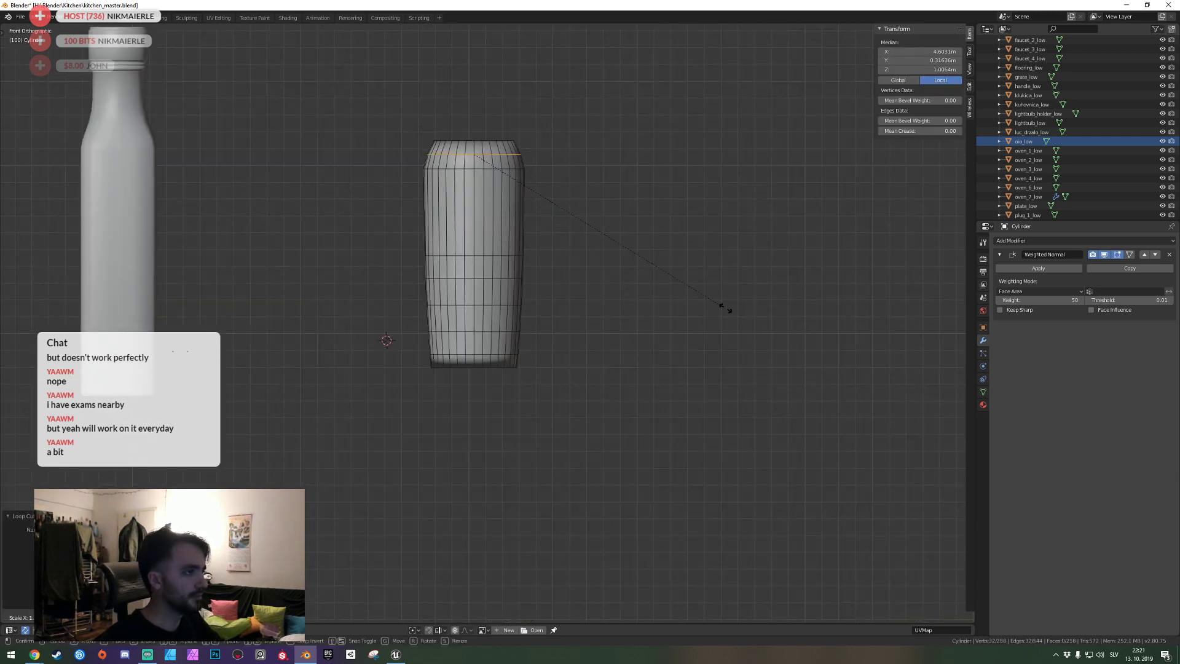
pyautogui.click(767, 310)
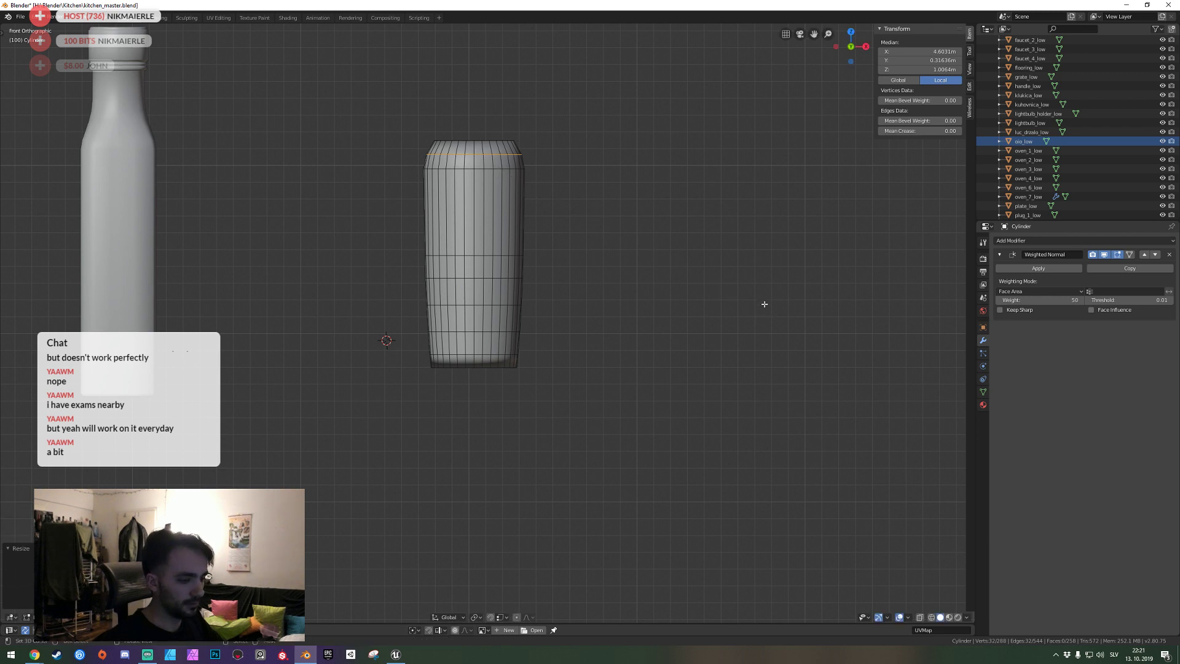
pyautogui.scroll(4, 657, 229)
pyautogui.keyDown('shift'); pyautogui.scroll(3, 611, 246); pyautogui.keyUp('shift')
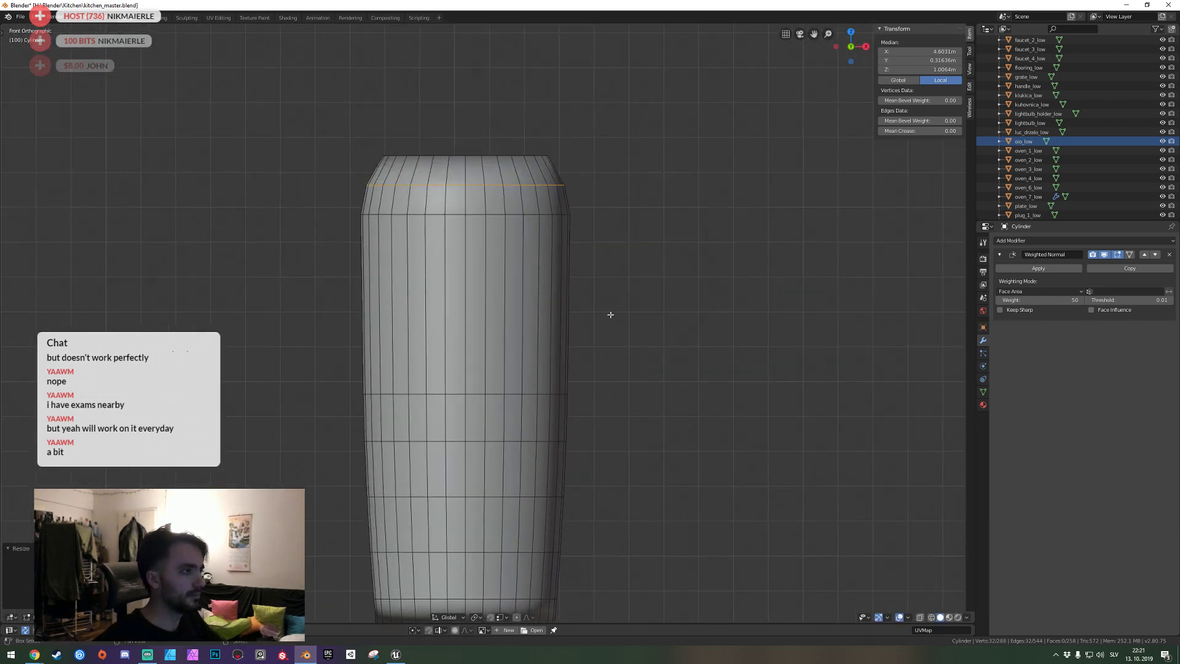
pyautogui.press('s')
pyautogui.click(641, 244)
pyautogui.hotkey('alt', 'a')
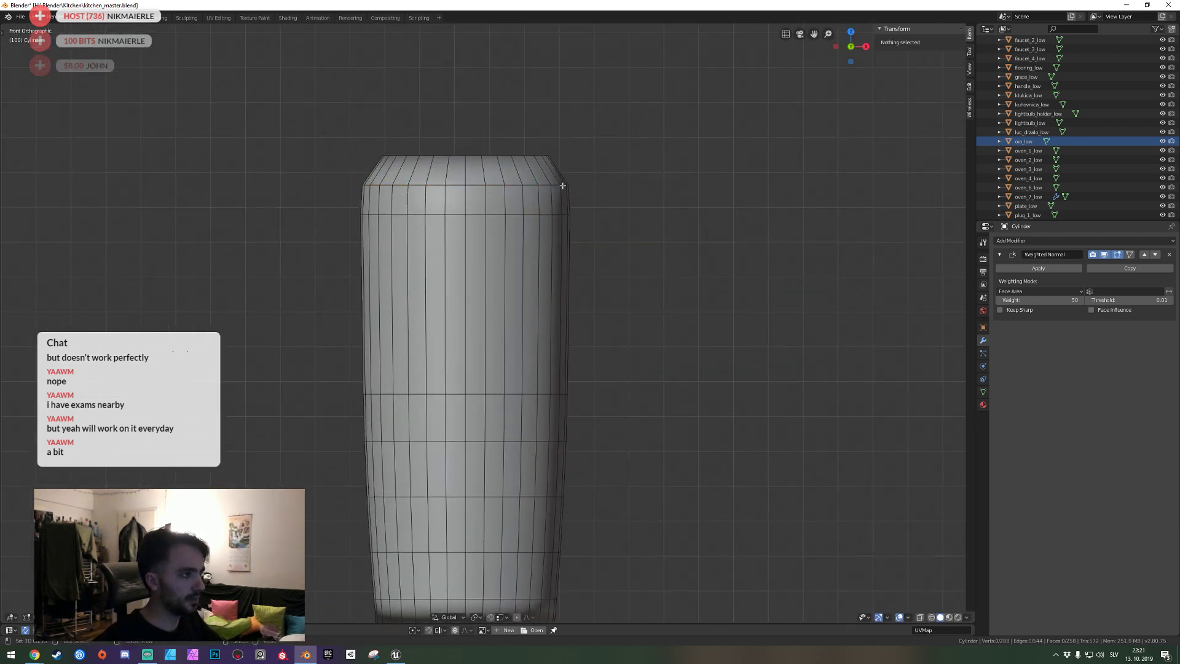
# Cut and scale another top loop into a rounded shoulder, save, then bevel the loop below.
pyautogui.hotkey('ctrl', 'r')
pyautogui.click(547, 171)
pyautogui.rightClick(615, 175)
pyautogui.press('s')
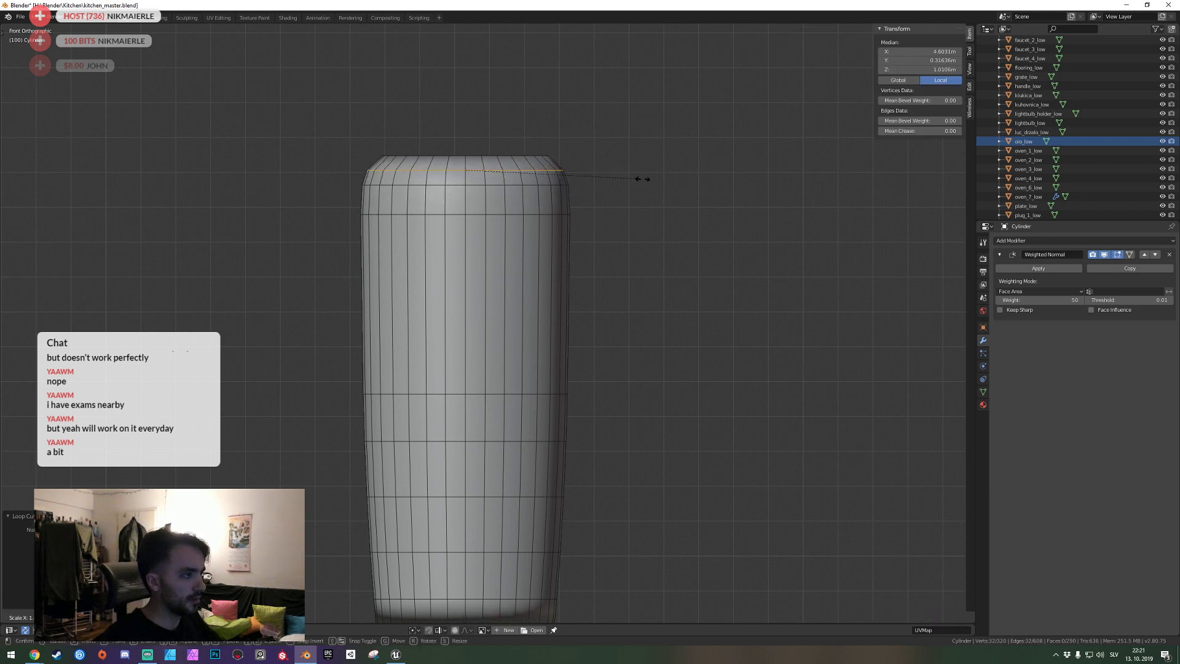
pyautogui.click(643, 179)
pyautogui.hotkey('ctrl', 's')
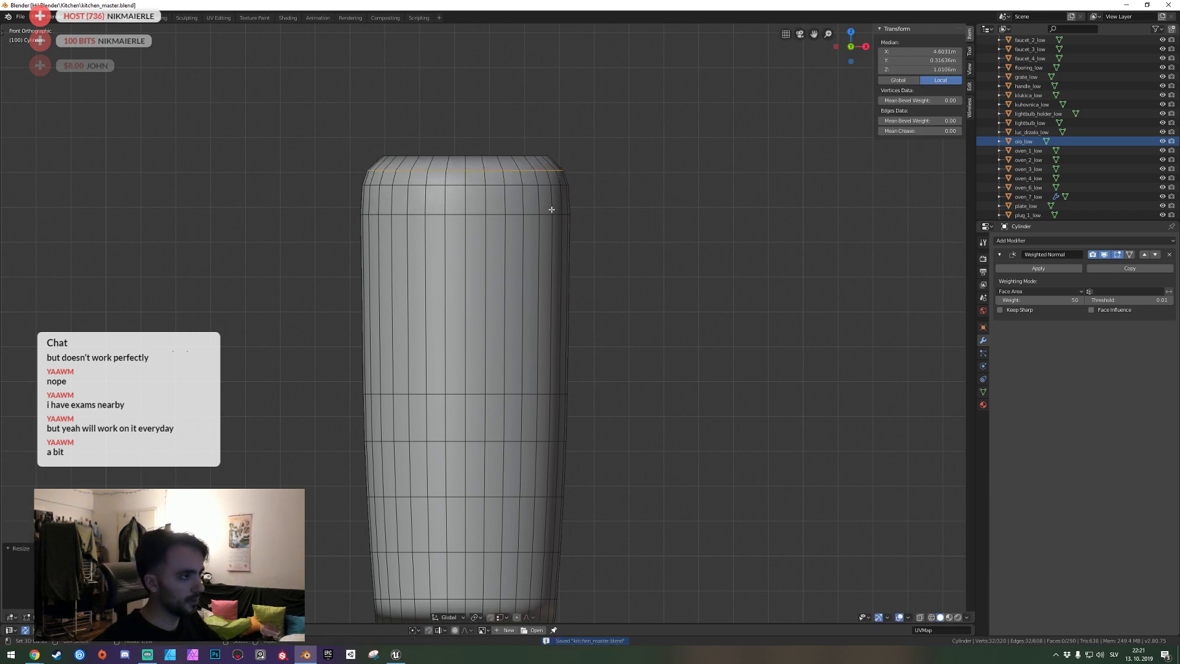
pyautogui.keyDown('alt'); pyautogui.click(547, 213); pyautogui.keyUp('alt')
pyautogui.hotkey('ctrl', 'b')
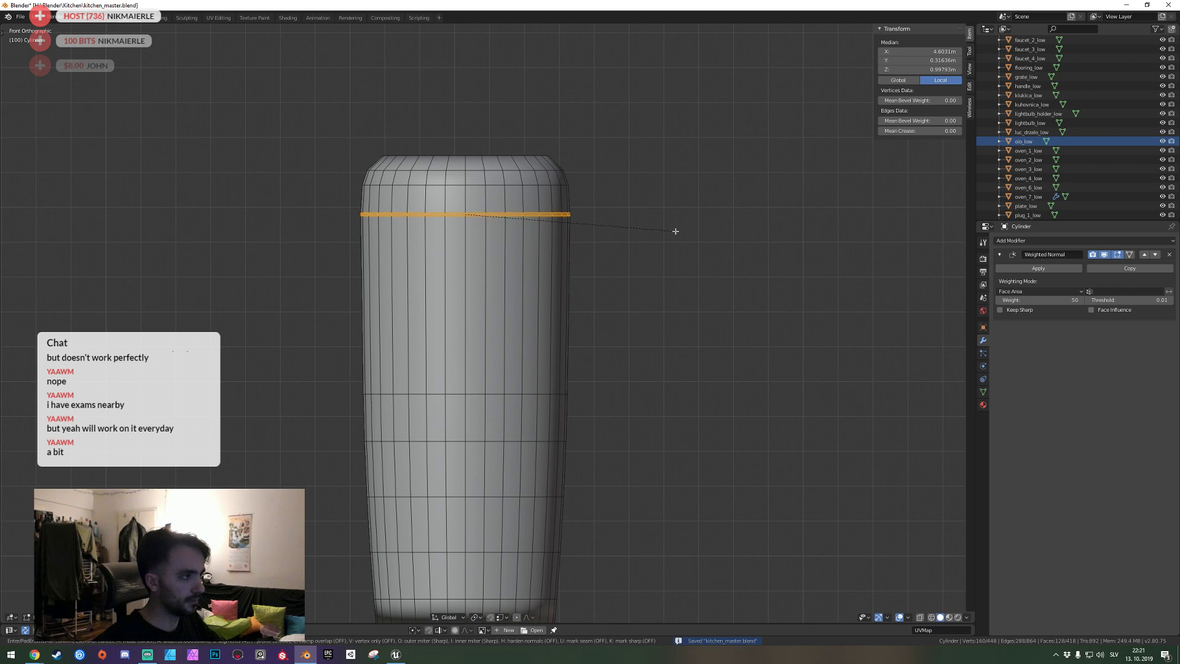
# Extrude the narrow bevelled band and scale it inward horizontally into a recessed groove ring.
pyautogui.click(674, 232)
pyautogui.hotkey('shift', '`')
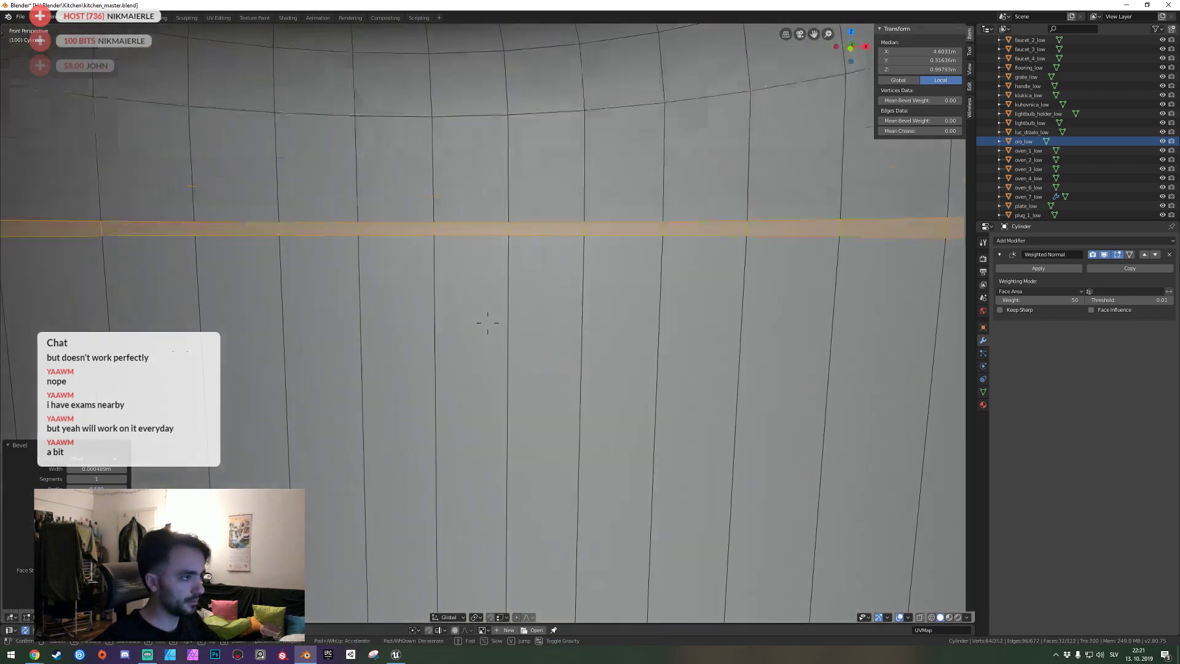
pyautogui.press('s')
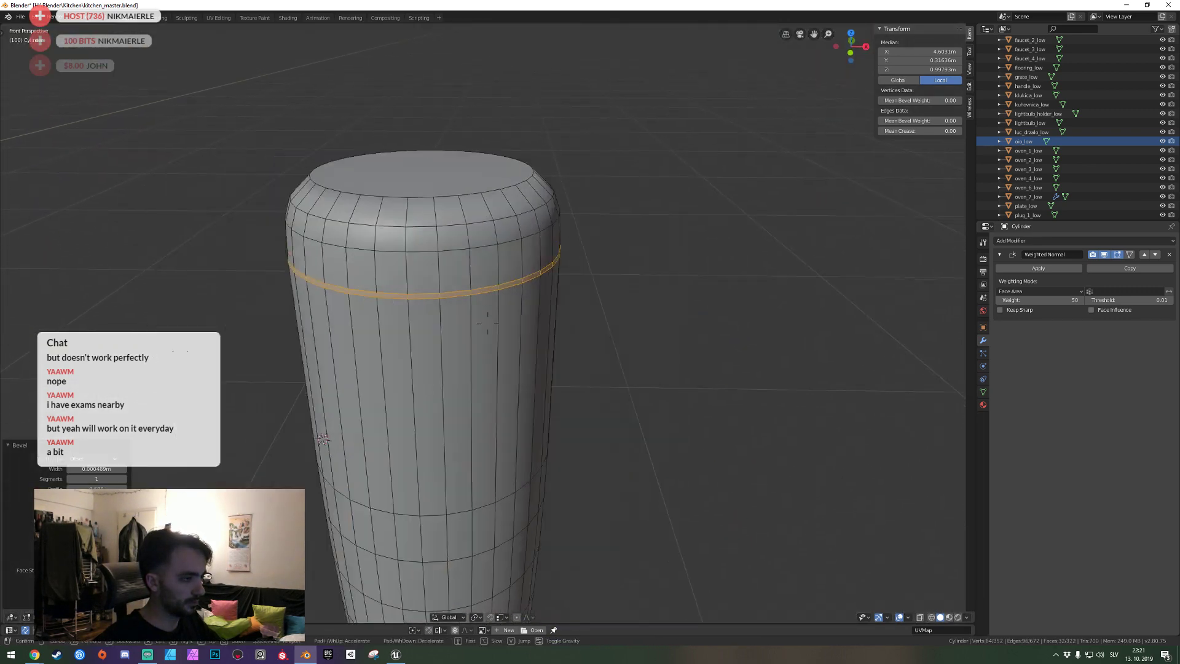
pyautogui.click(666, 322)
pyautogui.press('e')
pyautogui.rightClick(666, 323)
pyautogui.press('s')
pyautogui.hotkey('shift', 'z')
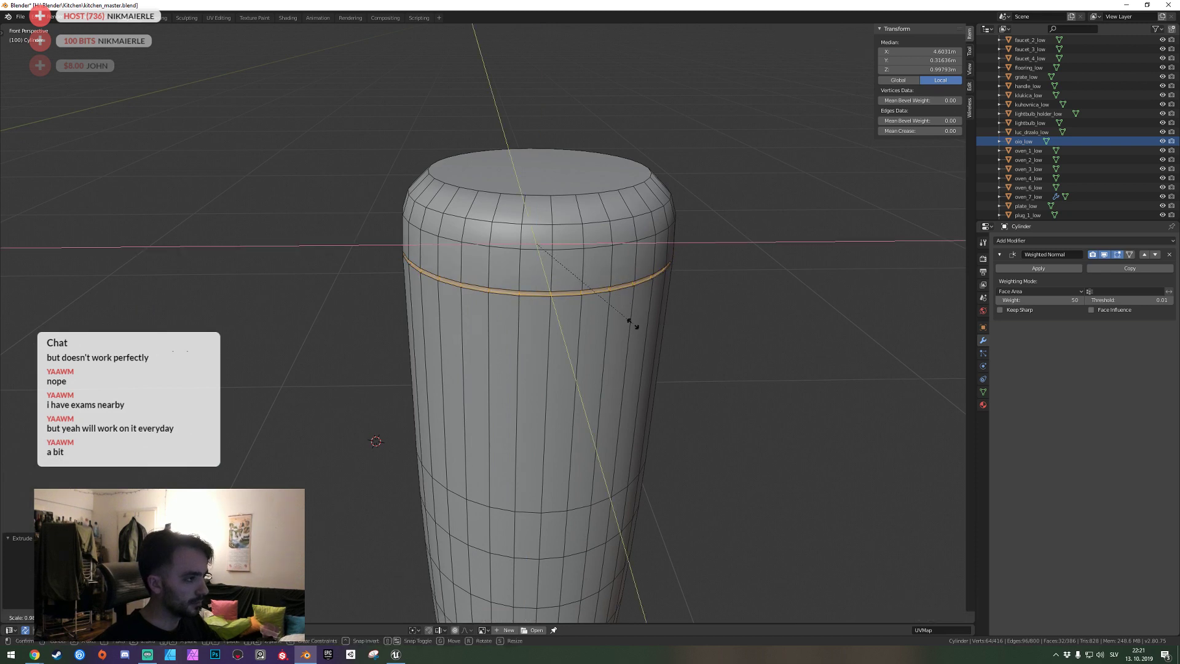
pyautogui.click(613, 322)
# Bevel the edges of the groove ring, viewed from below.
pyautogui.moveTo(613, 322); pyautogui.dragTo(449, 336, button='middle')
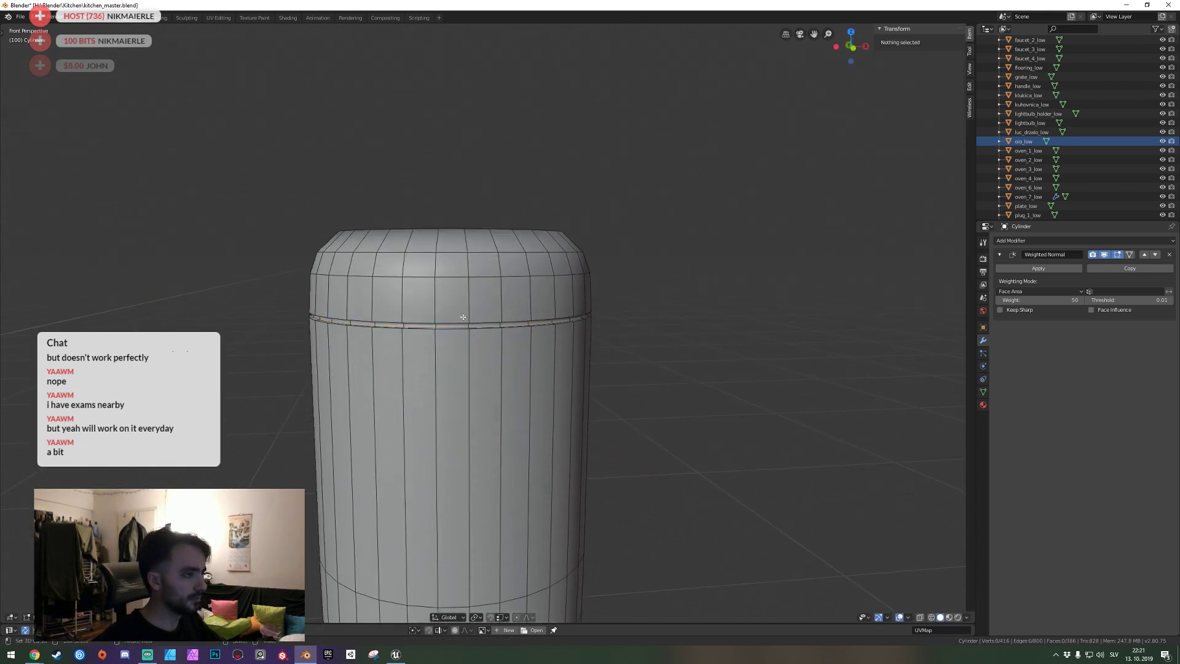
pyautogui.scroll(1, 448, 336)
pyautogui.scroll(2, 467, 332)
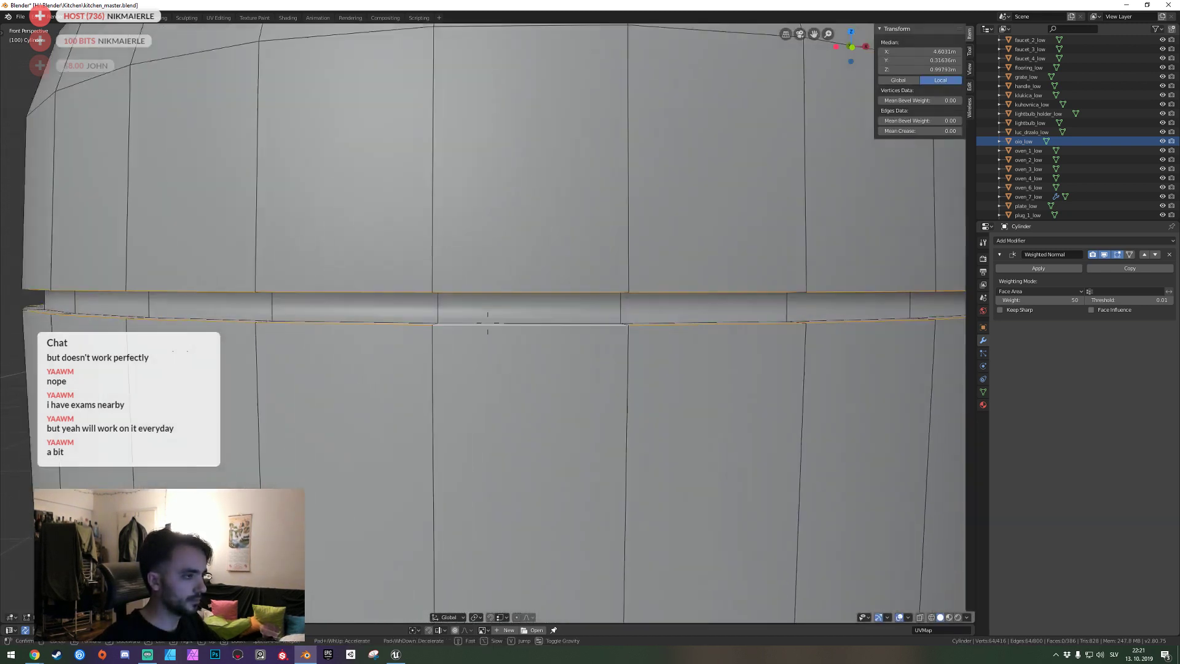
pyautogui.scroll(5, 488, 324)
pyautogui.moveTo(487, 324); pyautogui.dragTo(558, 357, button='middle')
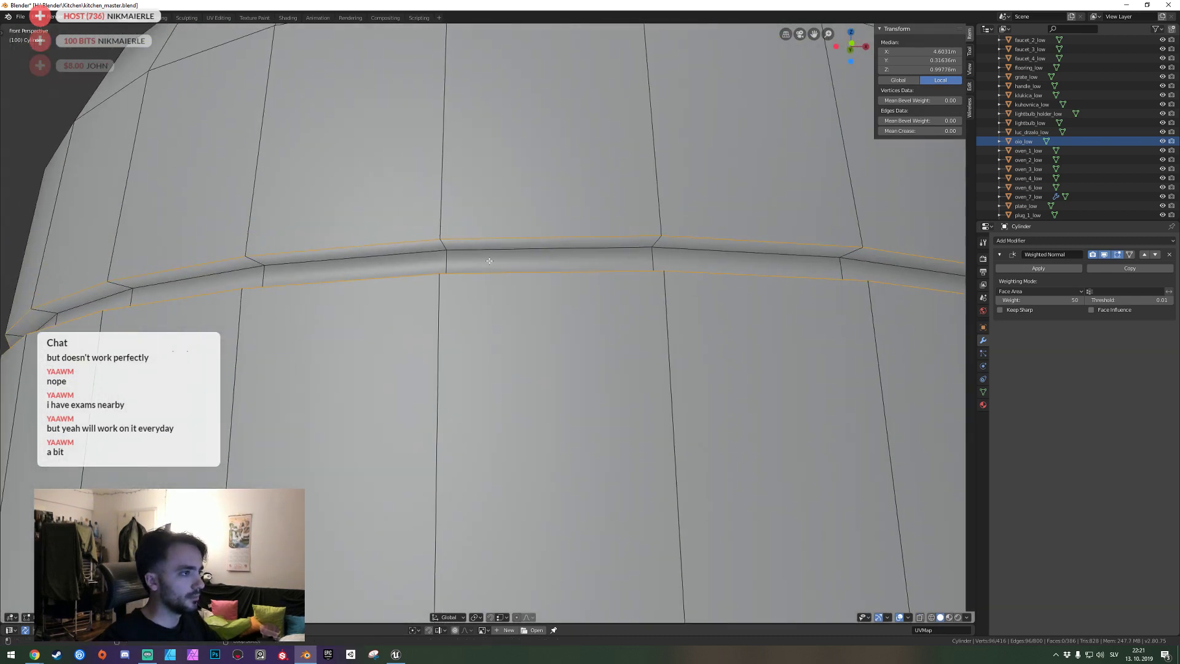
pyautogui.hotkey('ctrl', 'b')
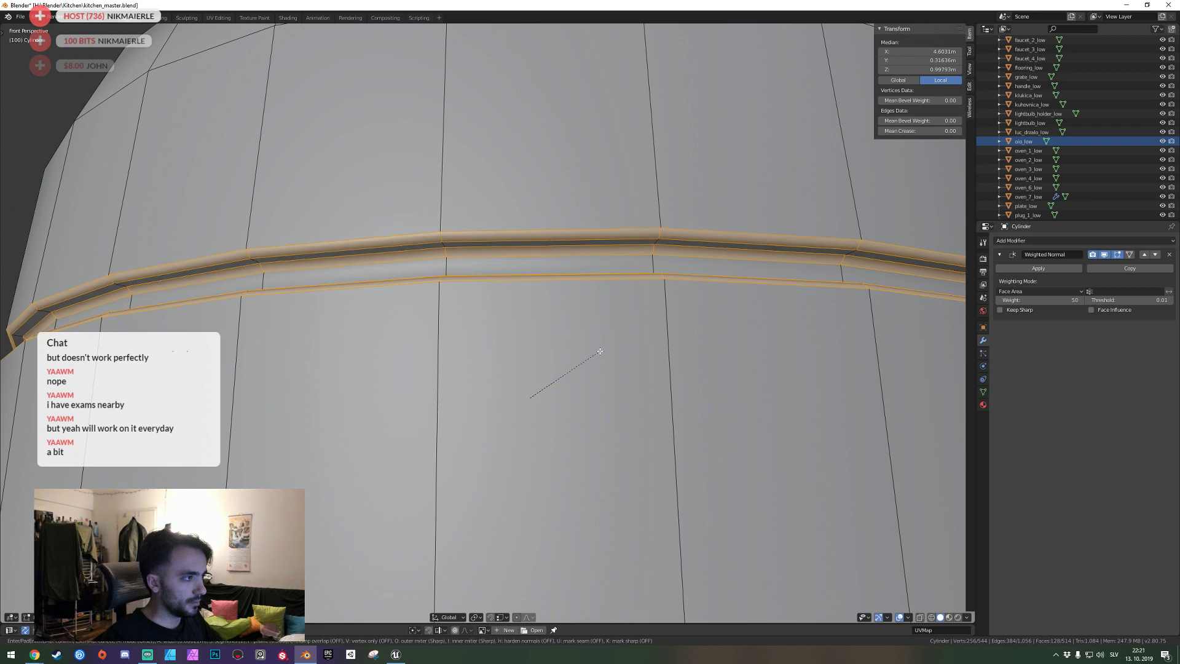
pyautogui.click(602, 347)
# Return to object mode, save kitchen_master.blend, and go back into mesh editing.
pyautogui.press('Tab')
pyautogui.hotkey('shift', '`')
pyautogui.press('s')
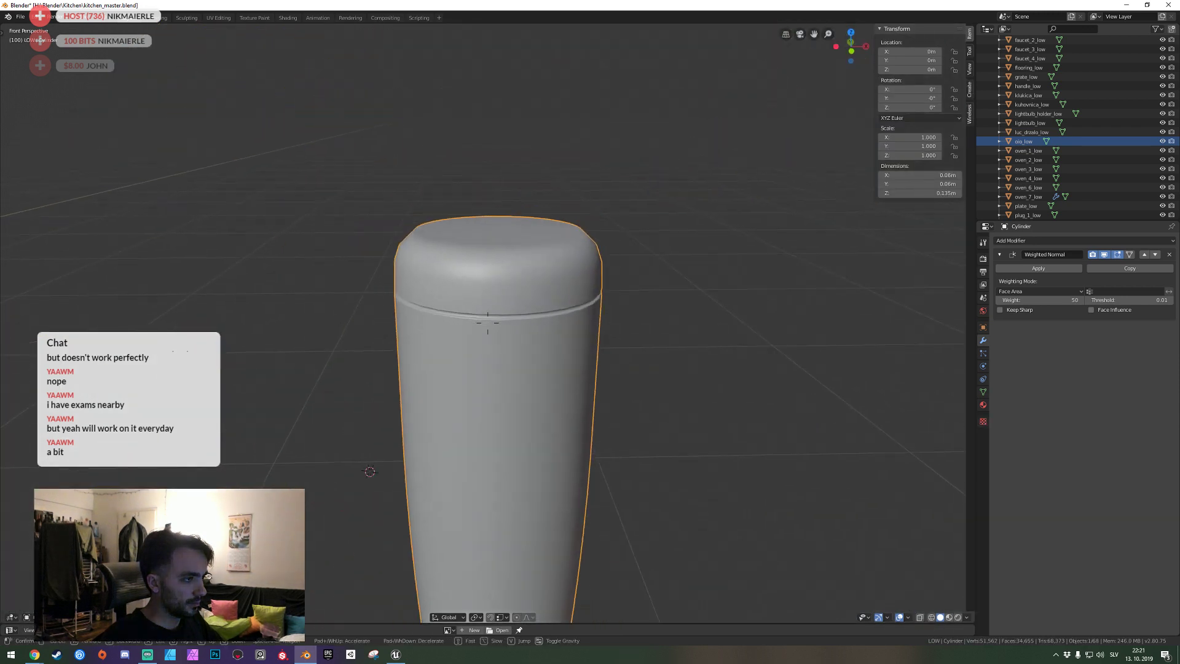
pyautogui.hotkey('ctrl', 's')
pyautogui.press('w')
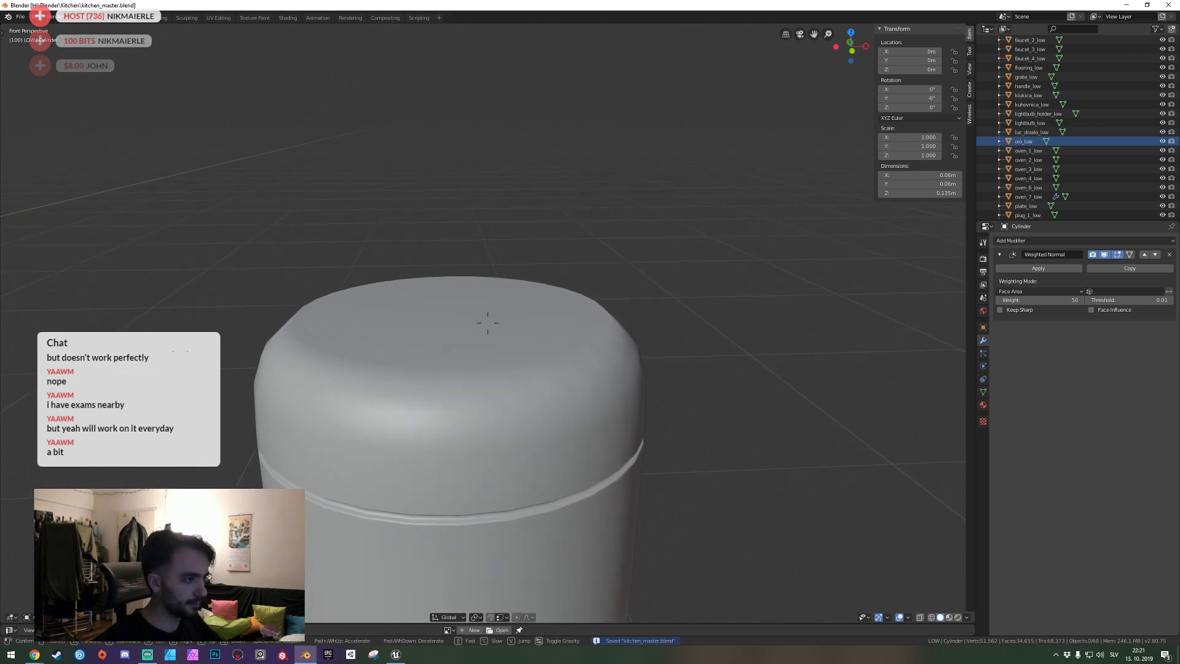
pyautogui.press('Tab')
# Bevel the edge loop around the jar's top into a narrow seam band.
pyautogui.press('Escape')
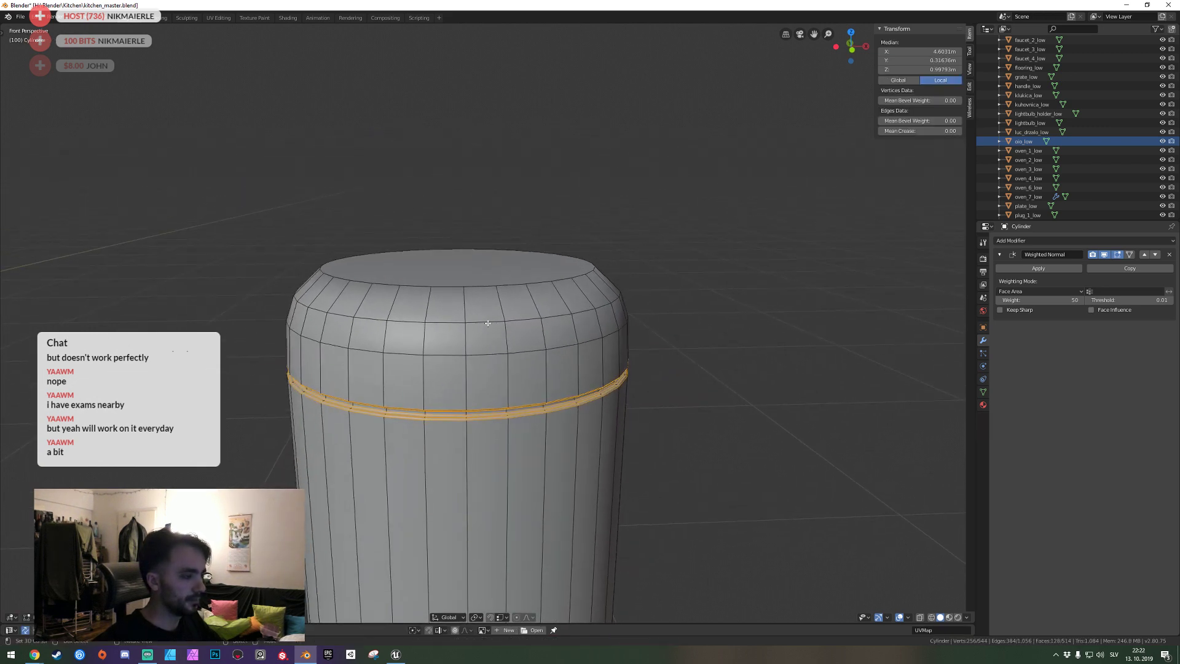
pyautogui.hotkey('alt', 'a')
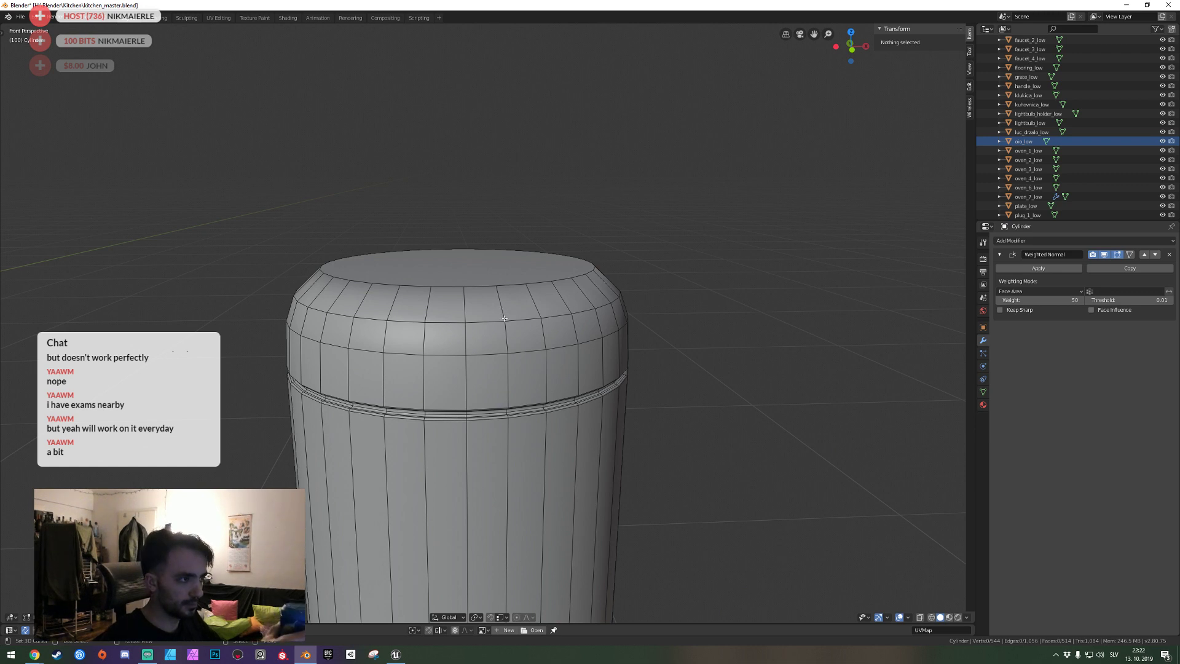
pyautogui.keyDown('alt'); pyautogui.click(481, 325); pyautogui.keyUp('alt')
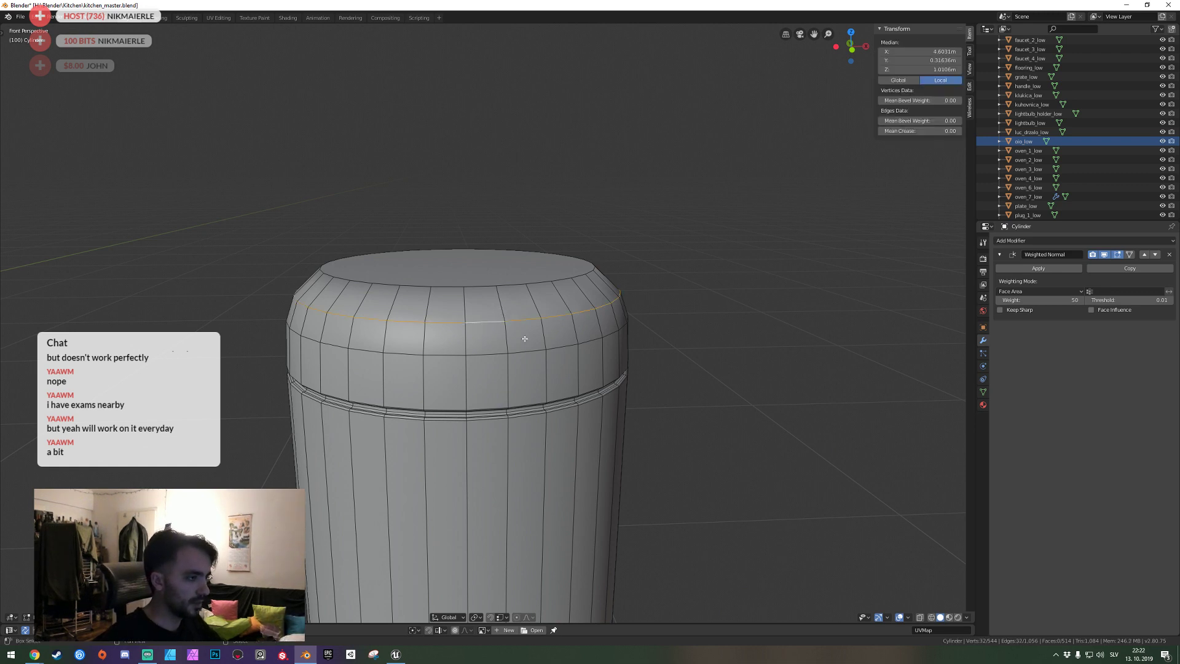
pyautogui.hotkey('ctrl', 'b')
pyautogui.click(601, 358)
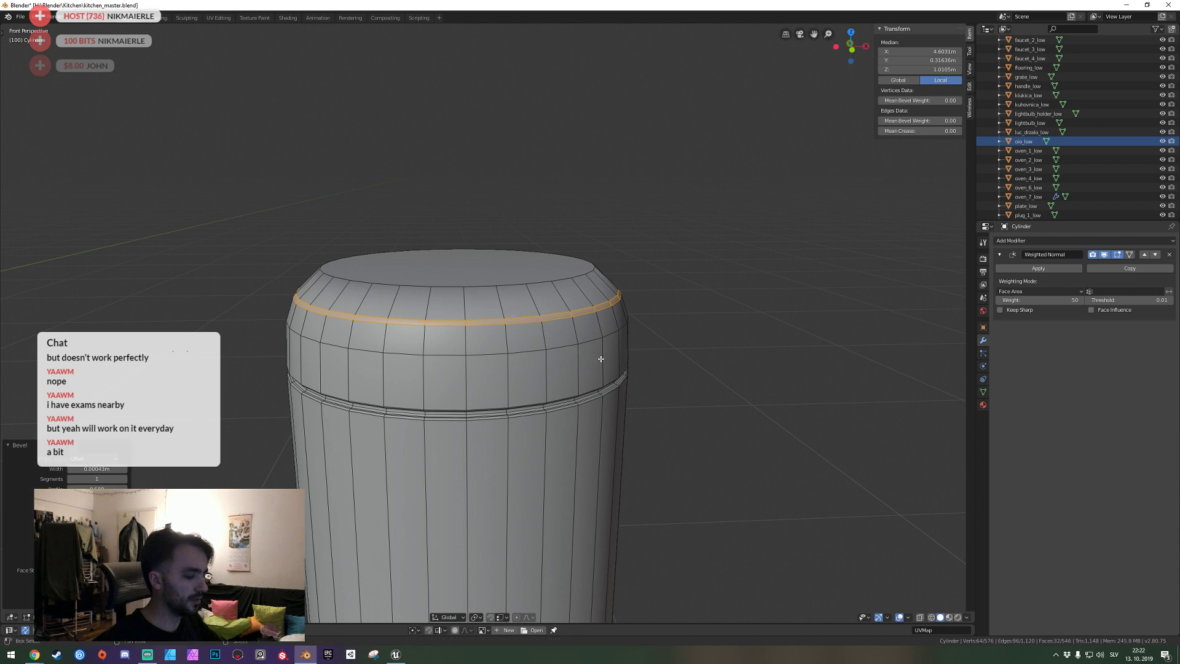
# Extrude the seam band and scale it horizontally around the jar.
pyautogui.press('e')
pyautogui.press('s')
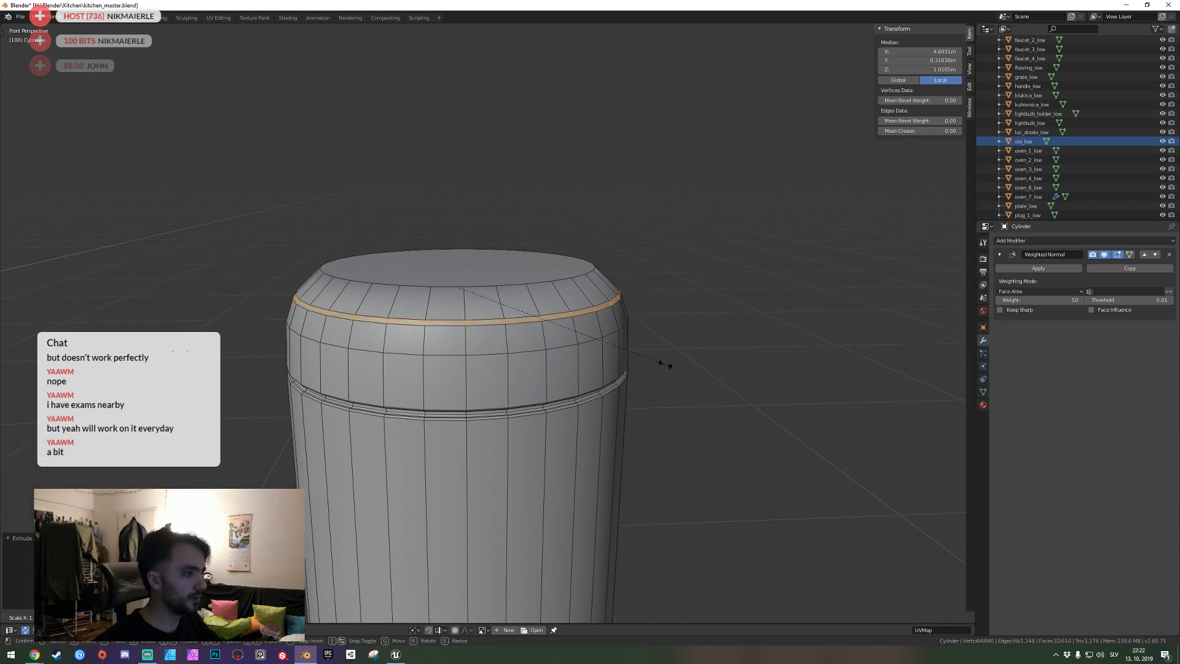
pyautogui.hotkey('shift', 'z')
pyautogui.click(657, 361)
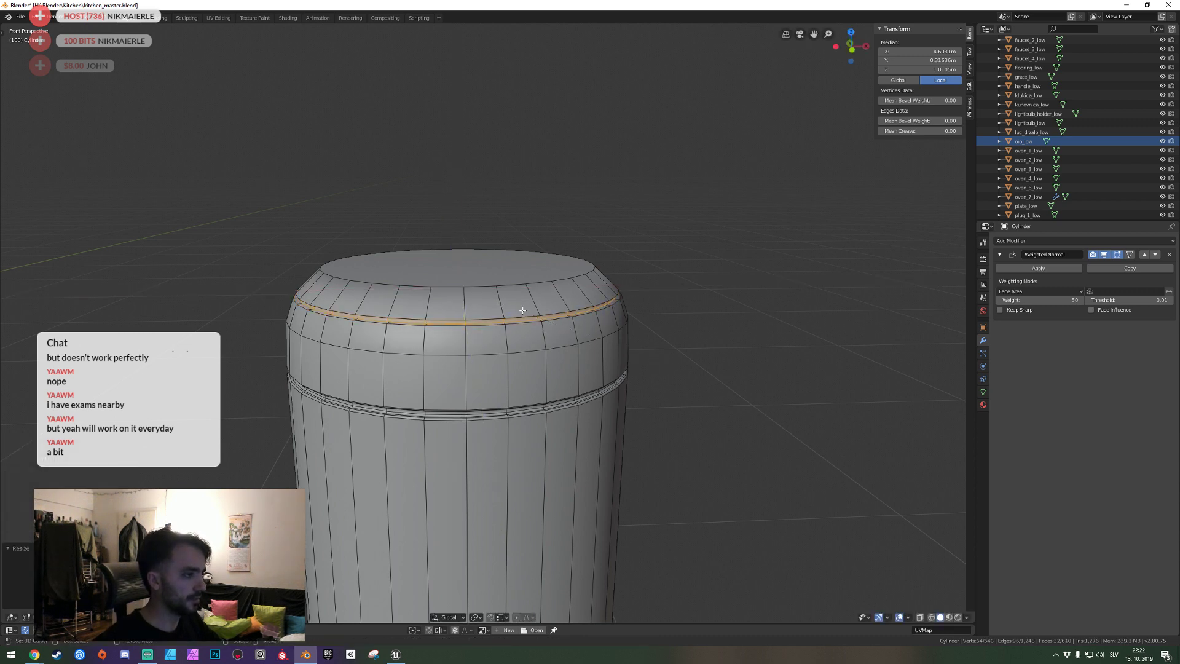
# Select the seam band's edge loops and bevel them into a grooved ring.
pyautogui.press('KP_Decimal')
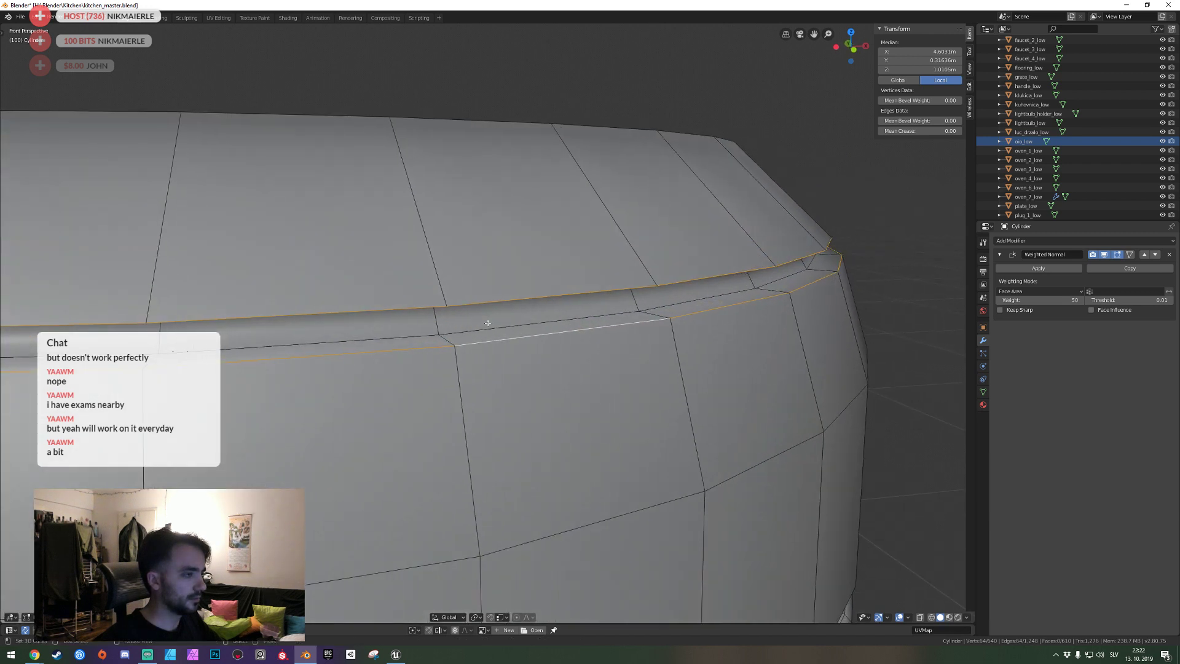
pyautogui.keyDown('alt'); pyautogui.keyDown('shift'); pyautogui.click(488, 322); pyautogui.keyUp('shift'); pyautogui.keyUp('alt')
pyautogui.press('KP_Decimal')
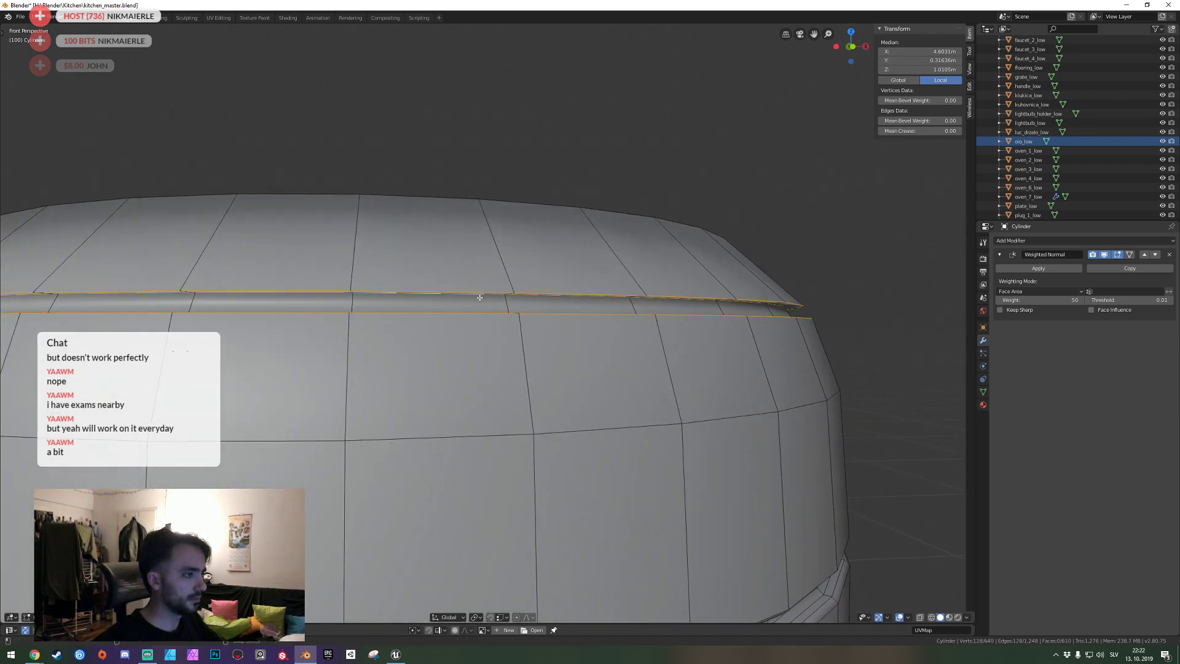
pyautogui.hotkey('shift', '`')
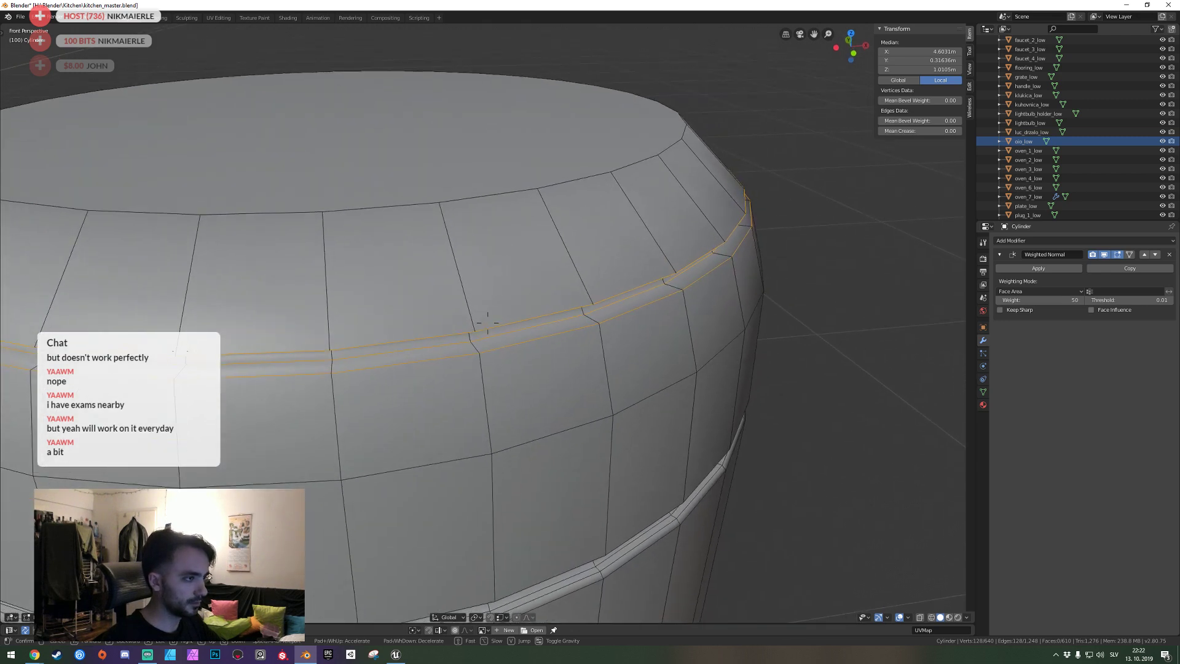
pyautogui.click(488, 323)
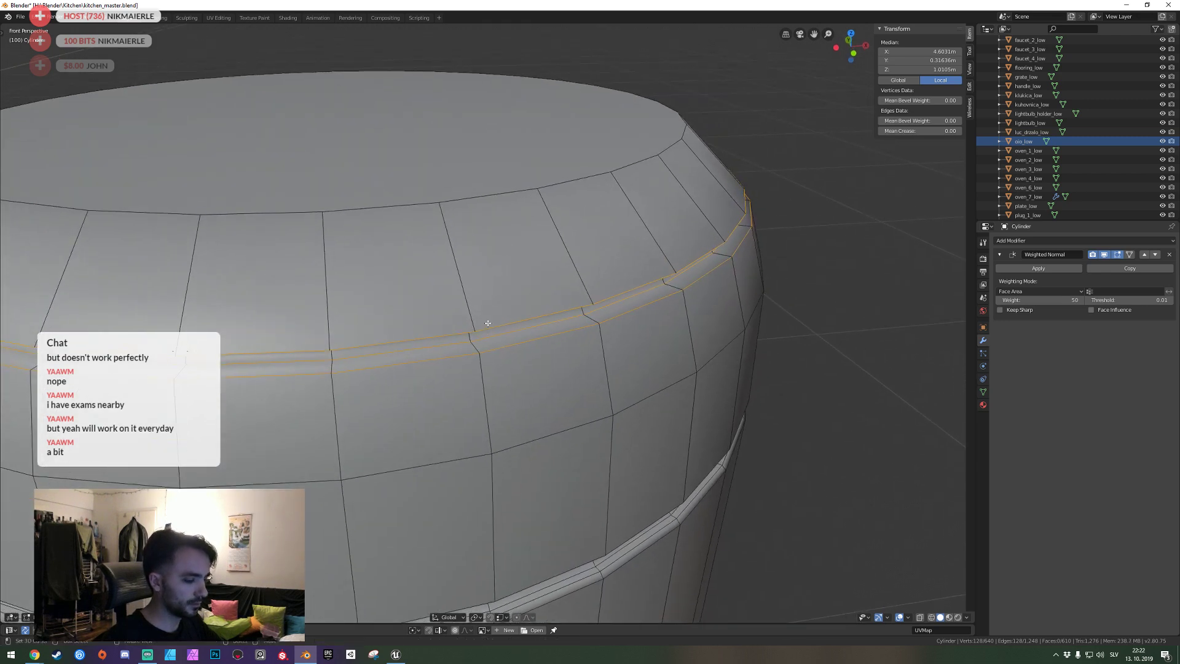
pyautogui.hotkey('ctrl', 'b')
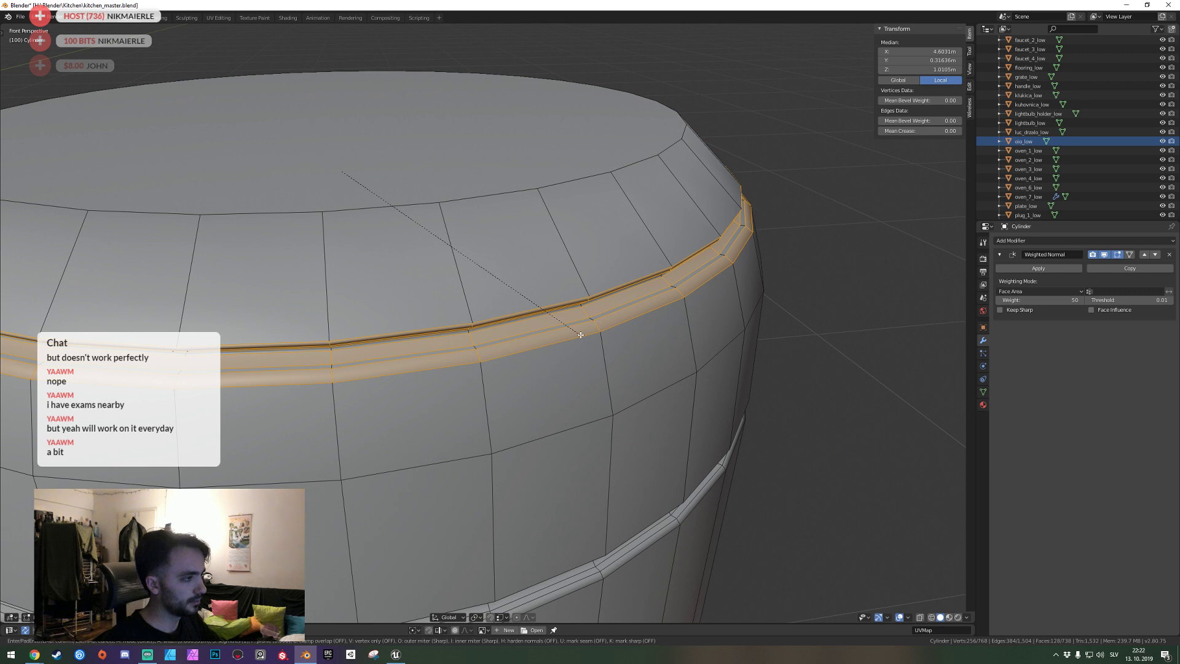
pyautogui.click(581, 335)
# Save kitchen_master.blend in object mode, then return to editing the jar mesh.
pyautogui.press('Tab')
pyautogui.hotkey('shift', '`')
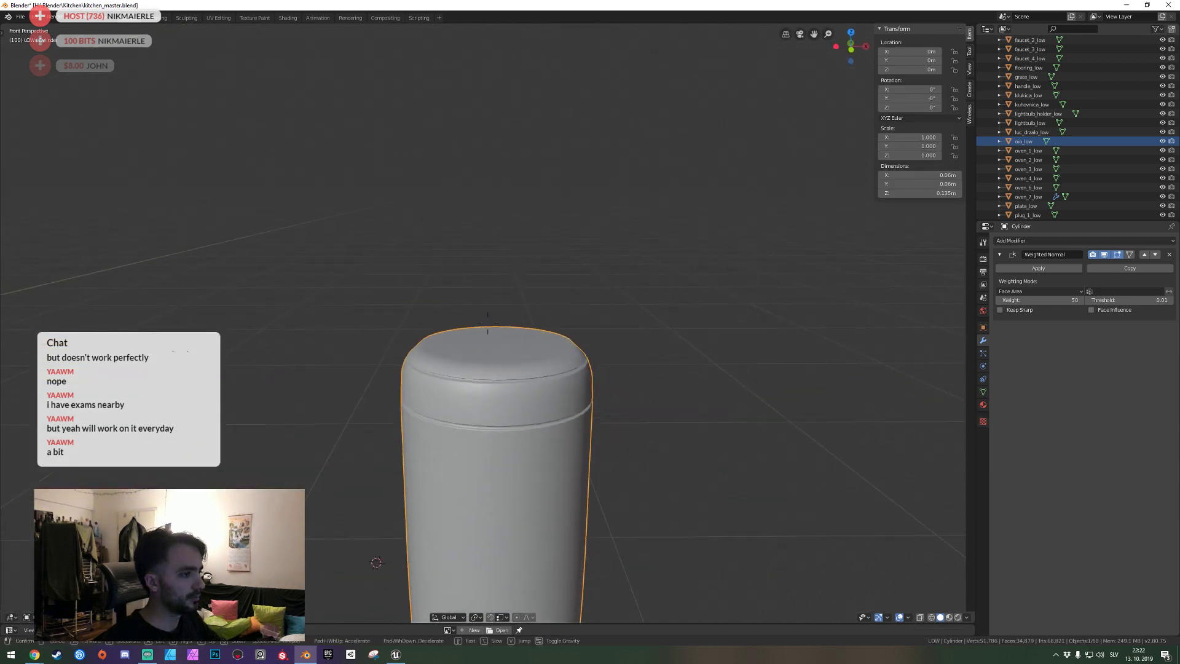
pyautogui.hotkey('ctrl', 's')
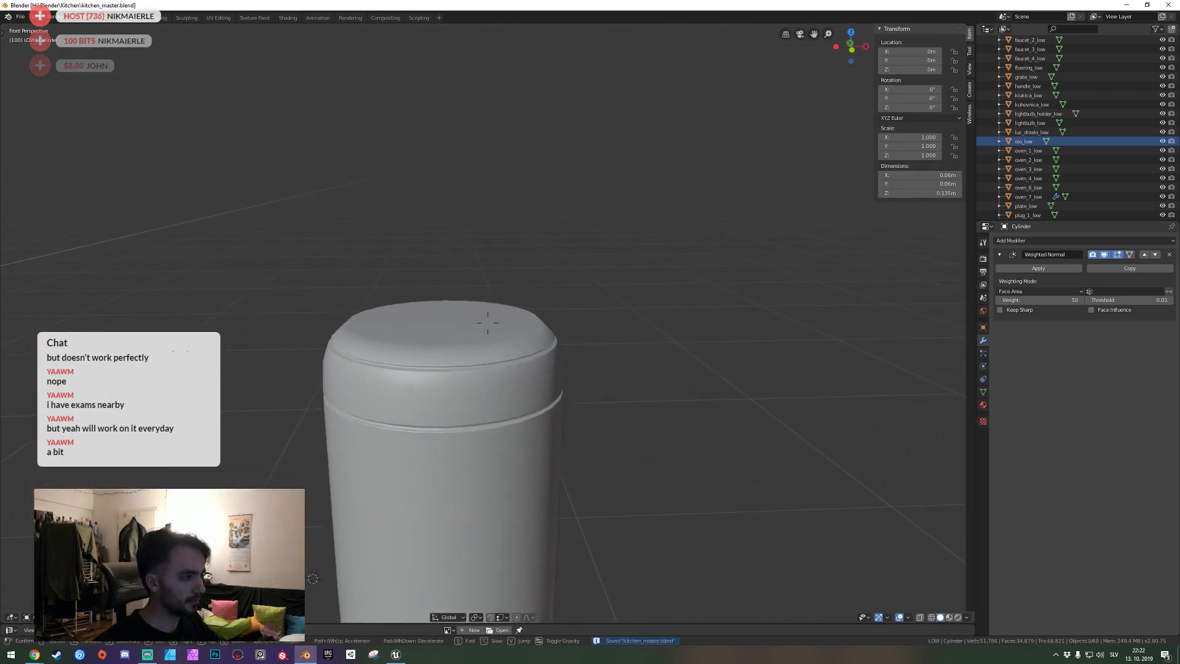
pyautogui.press('Tab')
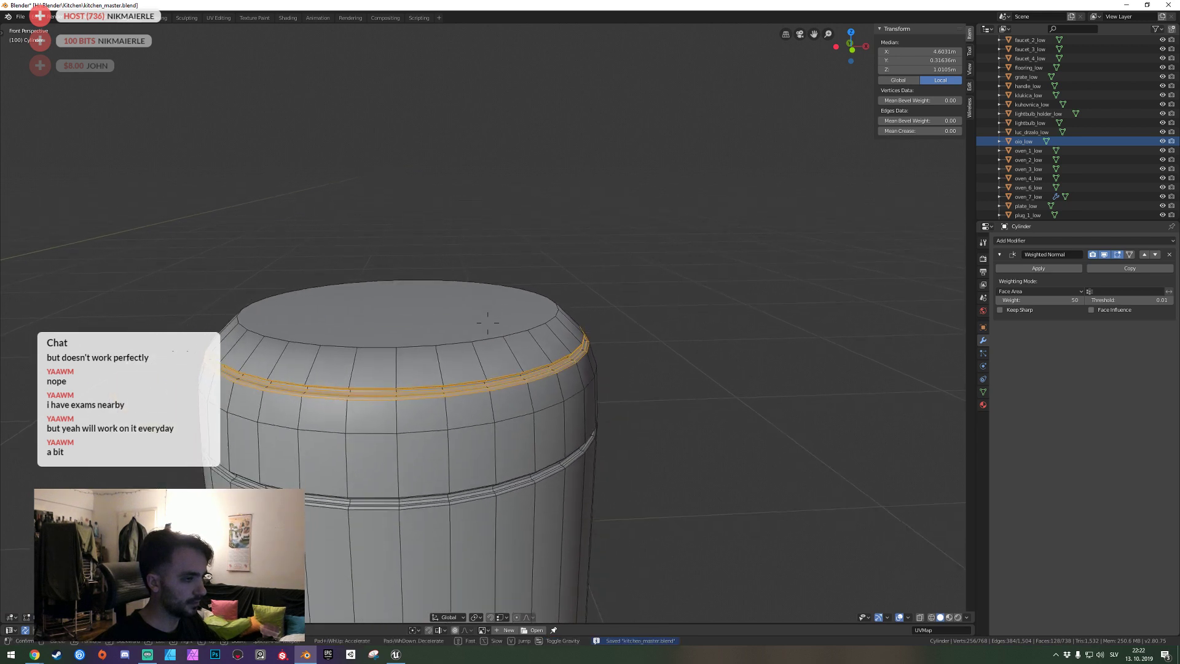
# Inset the jar's top face twice with extrude-and-scale, leaving a thin inner ring.
pyautogui.press('s')
pyautogui.press('w')
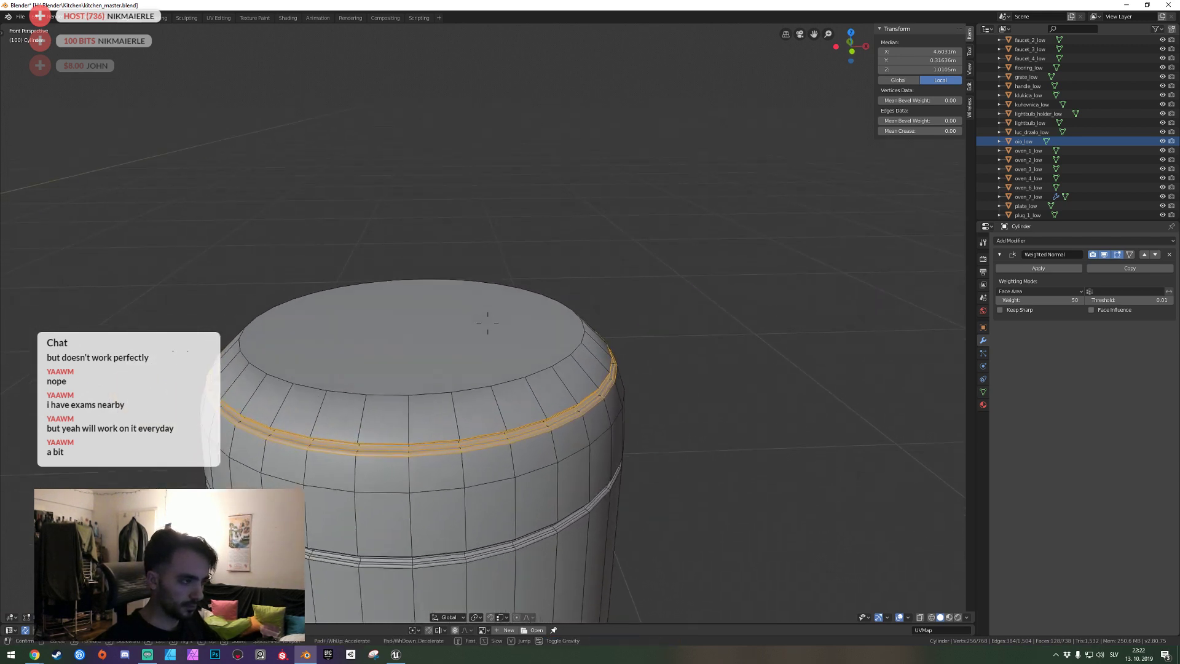
pyautogui.click(484, 324)
pyautogui.click(482, 312)
pyautogui.press('e')
pyautogui.press('s')
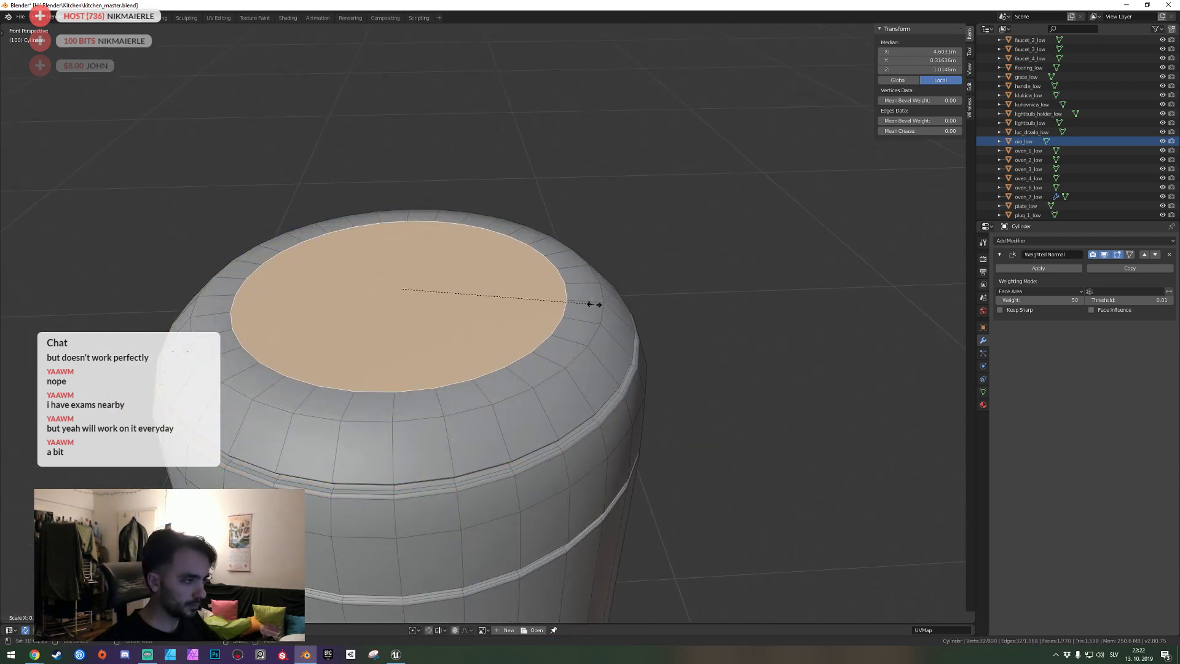
pyautogui.click(597, 307)
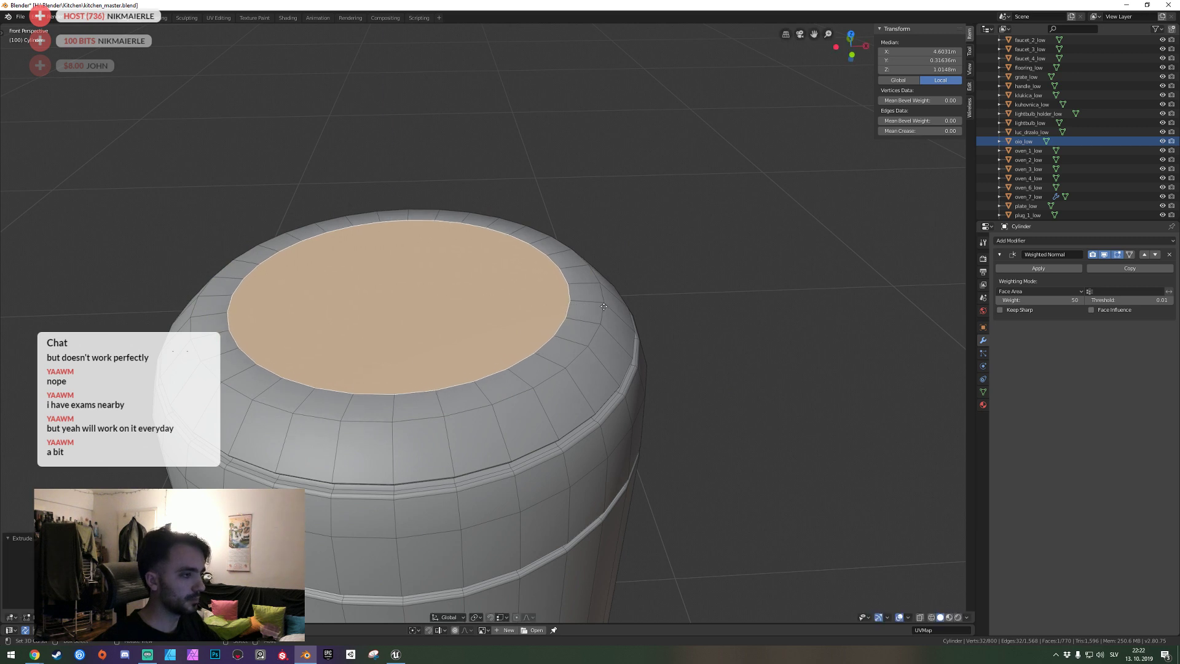
pyautogui.press('e')
pyautogui.press('s')
pyautogui.click(597, 306)
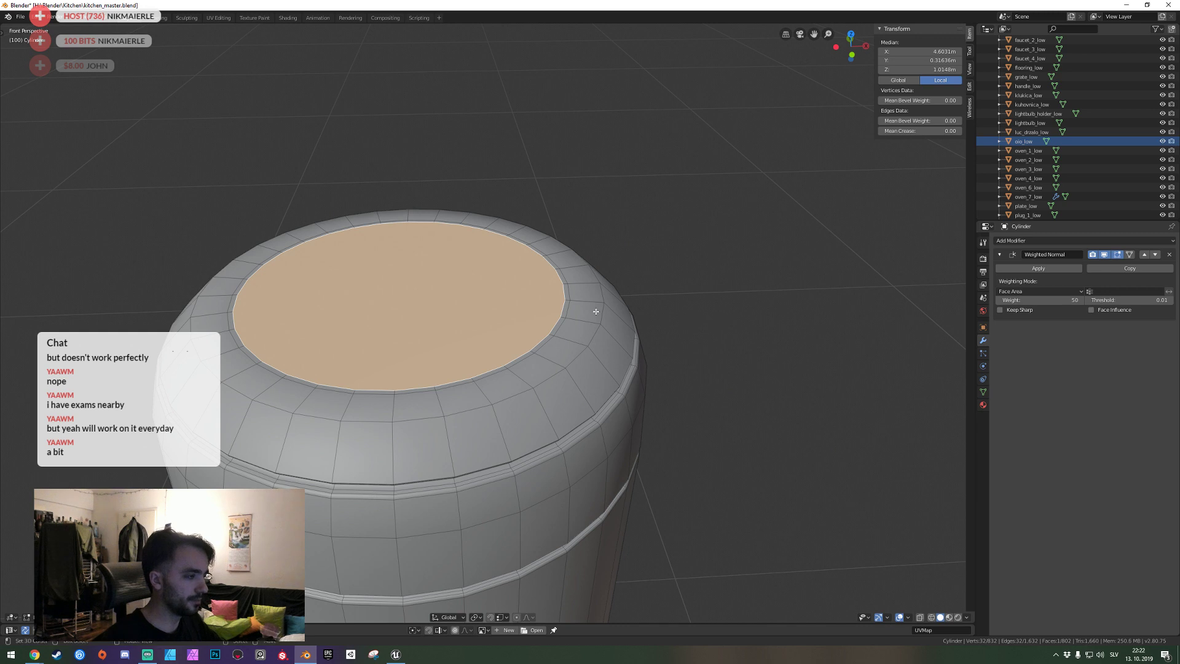
# In Top view, select all faces of the thin inner ring on the jar top.
pyautogui.press('KP_Decimal')
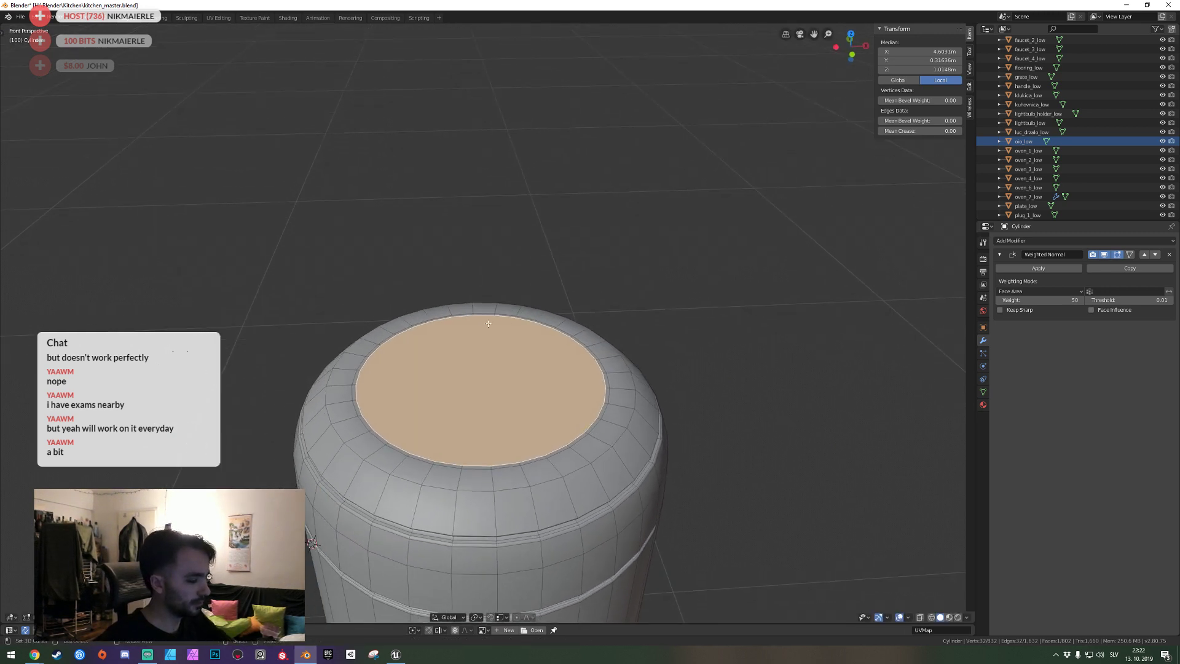
pyautogui.press('KP_7')
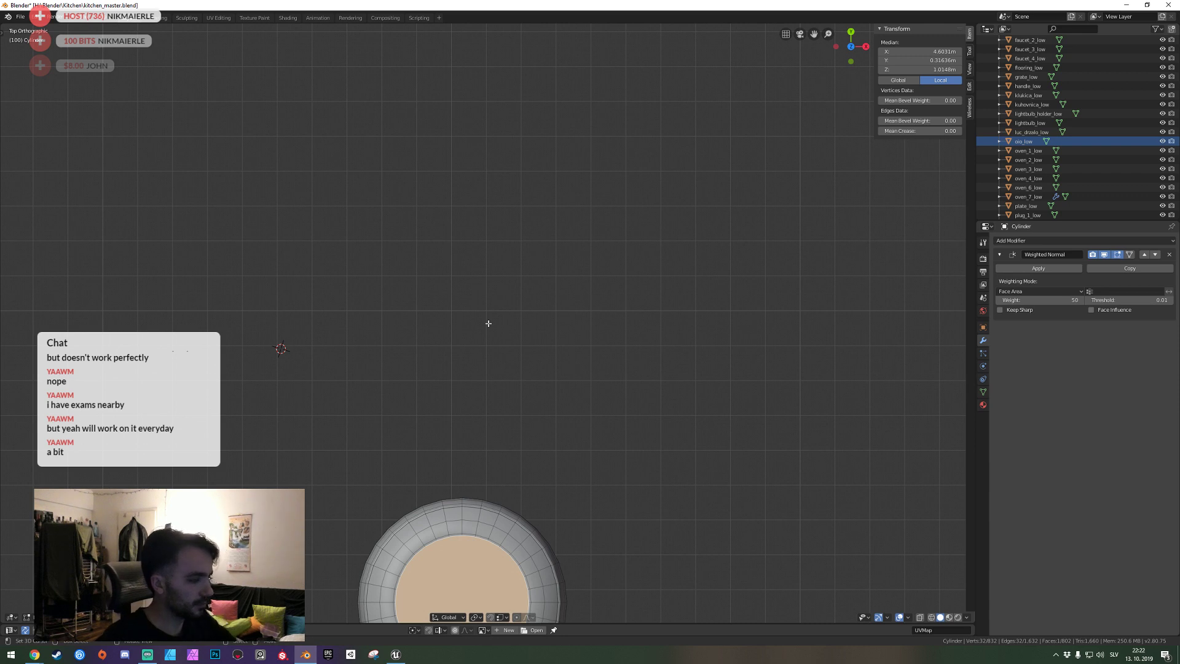
pyautogui.keyDown('shift'); pyautogui.moveTo(488, 324); pyautogui.dragTo(555, 219, button='middle'); pyautogui.keyUp('shift')
pyautogui.hotkey('alt', 'a')
pyautogui.scroll(5, 572, 359)
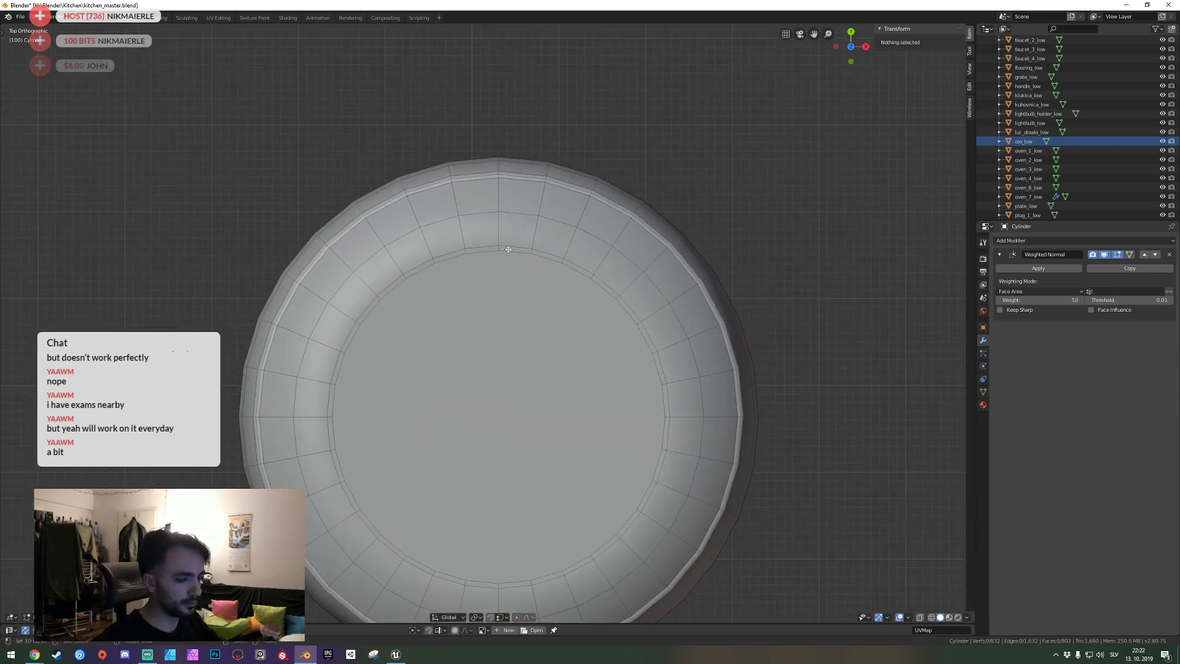
pyautogui.click(507, 247)
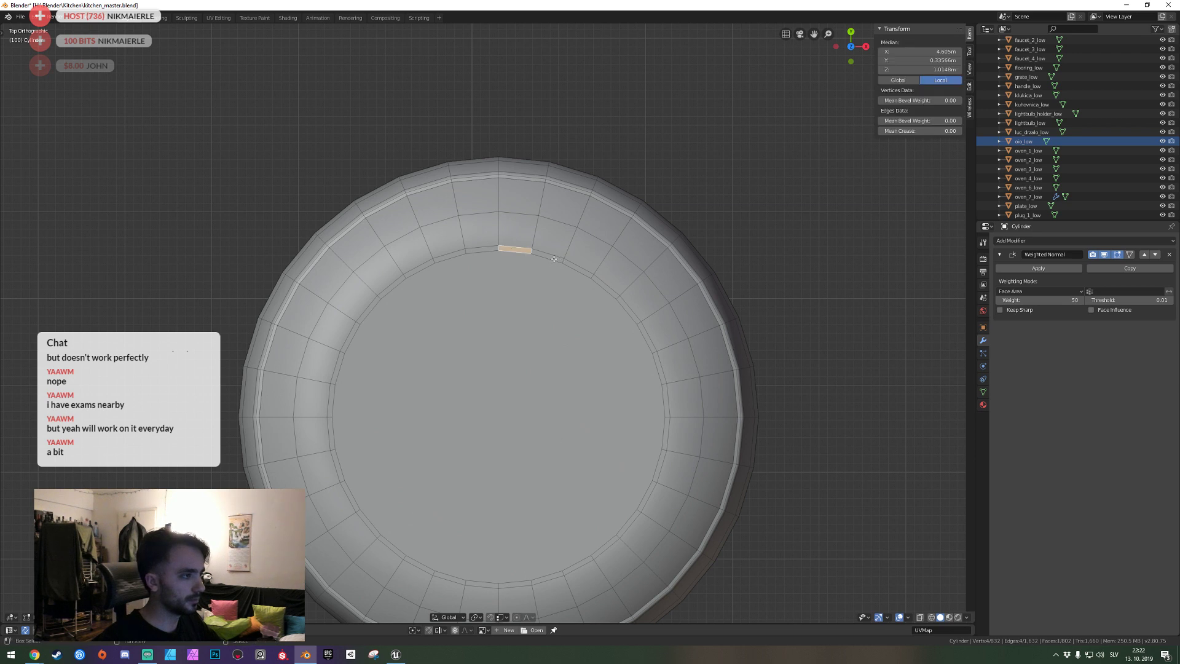
pyautogui.keyDown('shift'); pyautogui.click(553, 259); pyautogui.keyUp('shift')
pyautogui.scroll(-2, 537, 326)
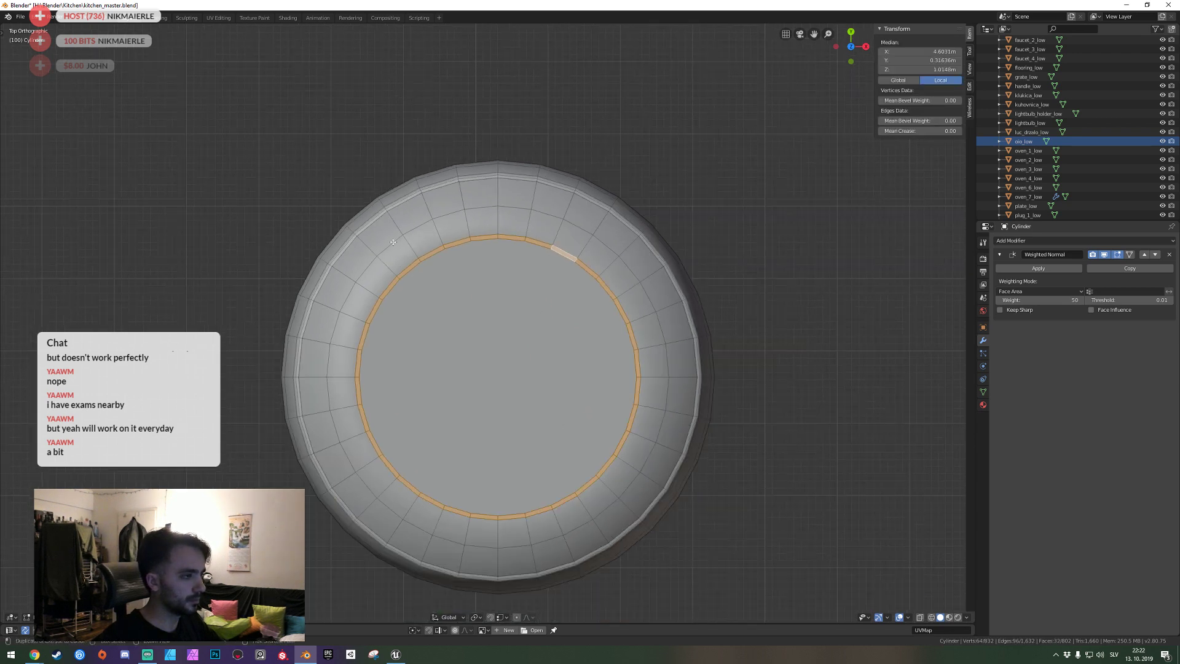
pyautogui.moveTo(279, 130); pyautogui.dragTo(434, 550)
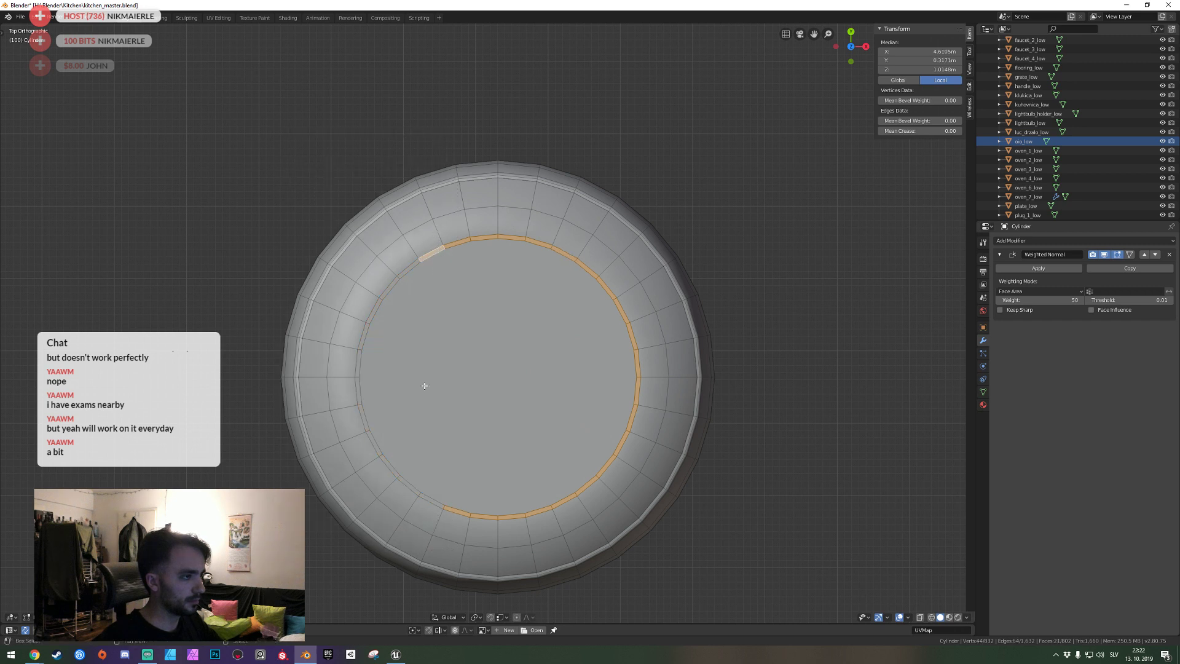
pyautogui.keyDown('shift'); pyautogui.click(428, 498); pyautogui.keyUp('shift')
# Extrude the inner face ring upward into a low raised lip around the top.
pyautogui.hotkey('shift', '`')
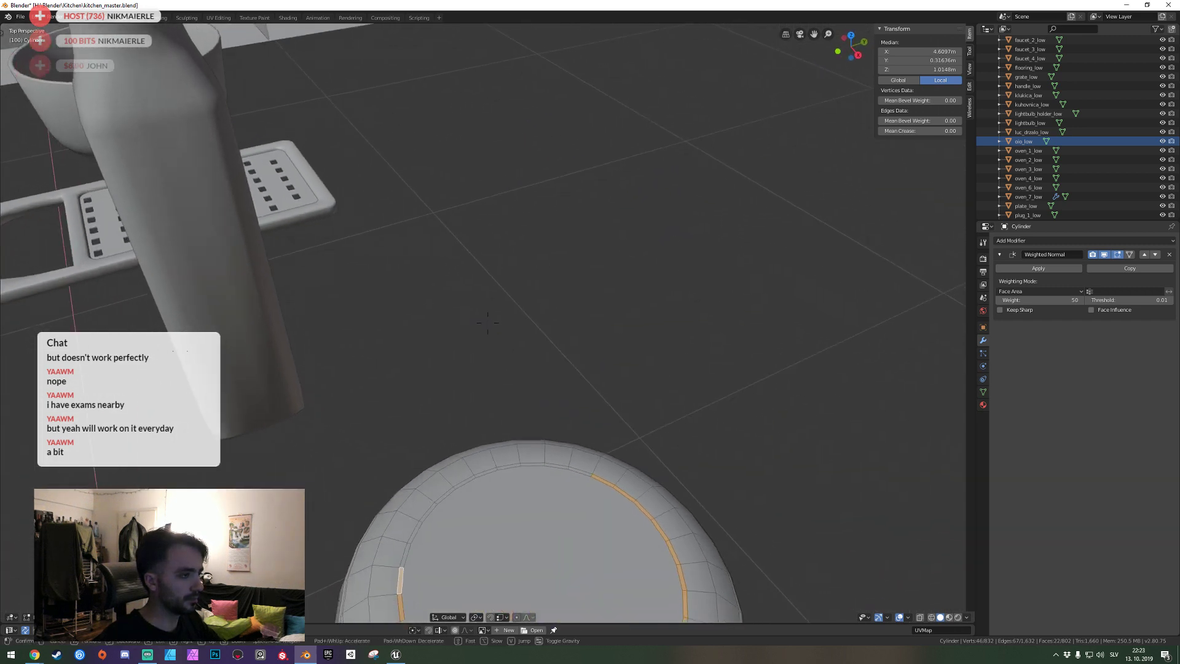
pyautogui.click(488, 323)
pyautogui.press('e')
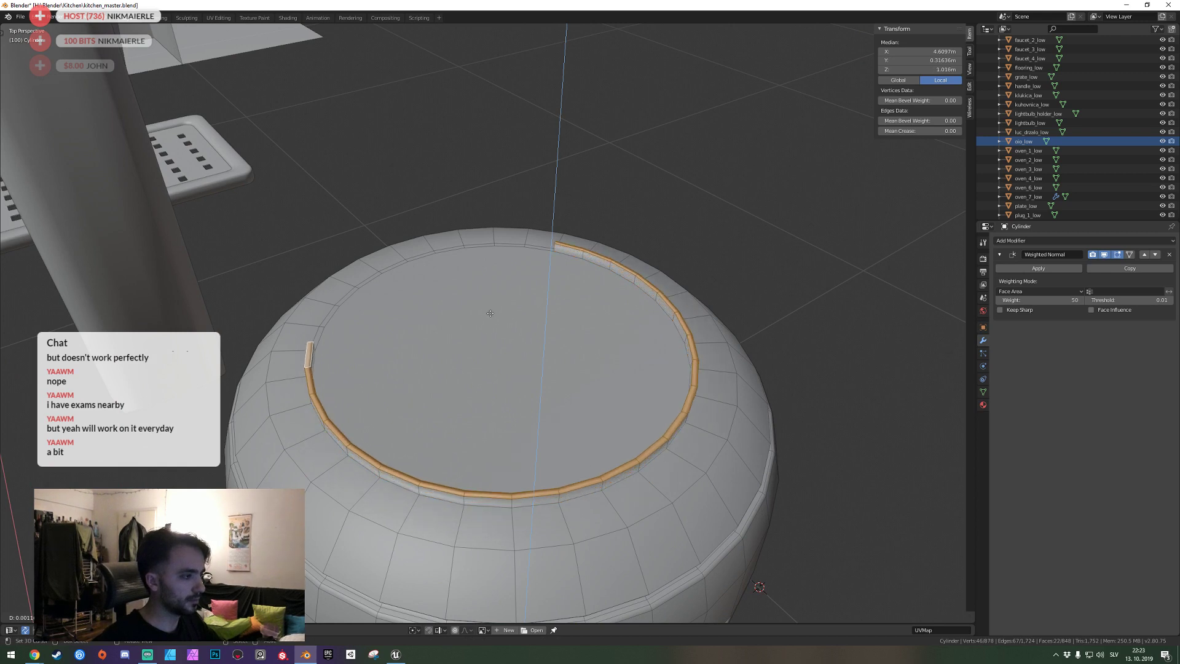
pyautogui.click(491, 314)
pyautogui.keyDown('alt'); pyautogui.click(307, 382); pyautogui.keyUp('alt')
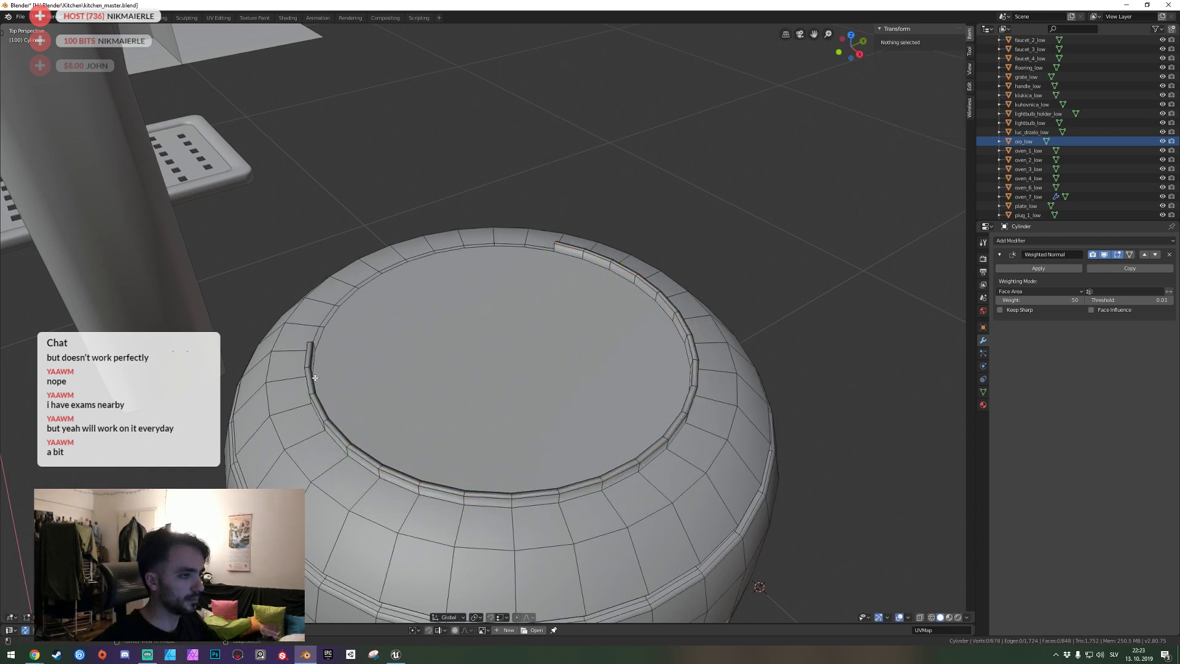
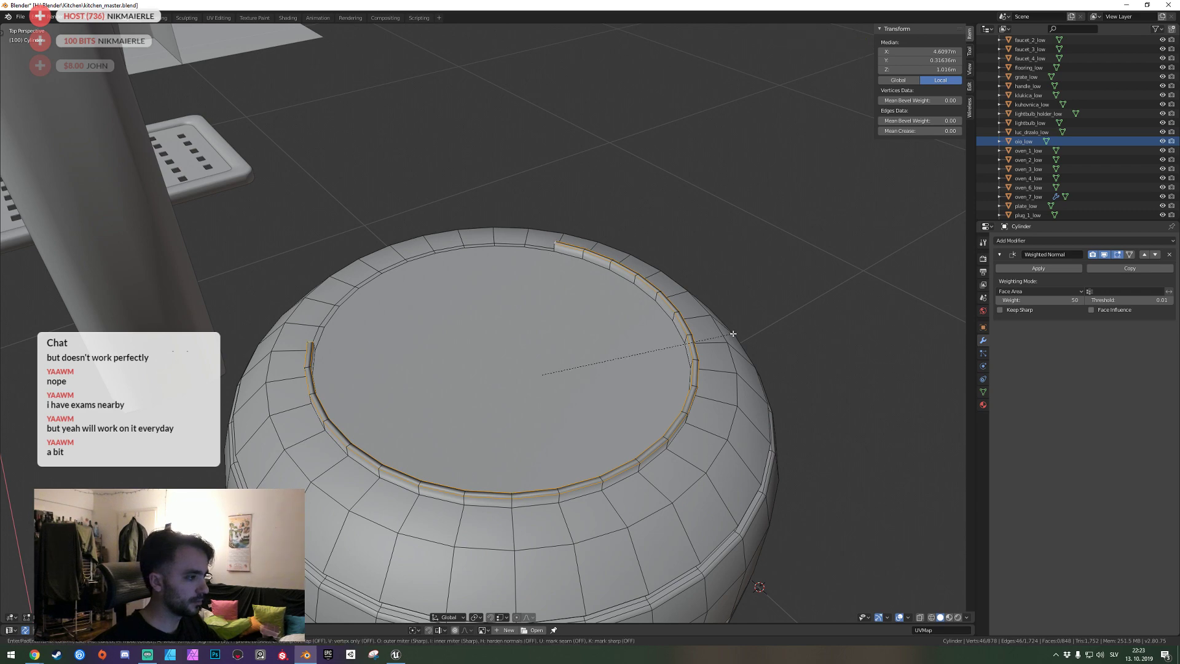
# Fly in close to the groove and bevel its selected edge loop.
pyautogui.press('w')
pyautogui.click(488, 323)
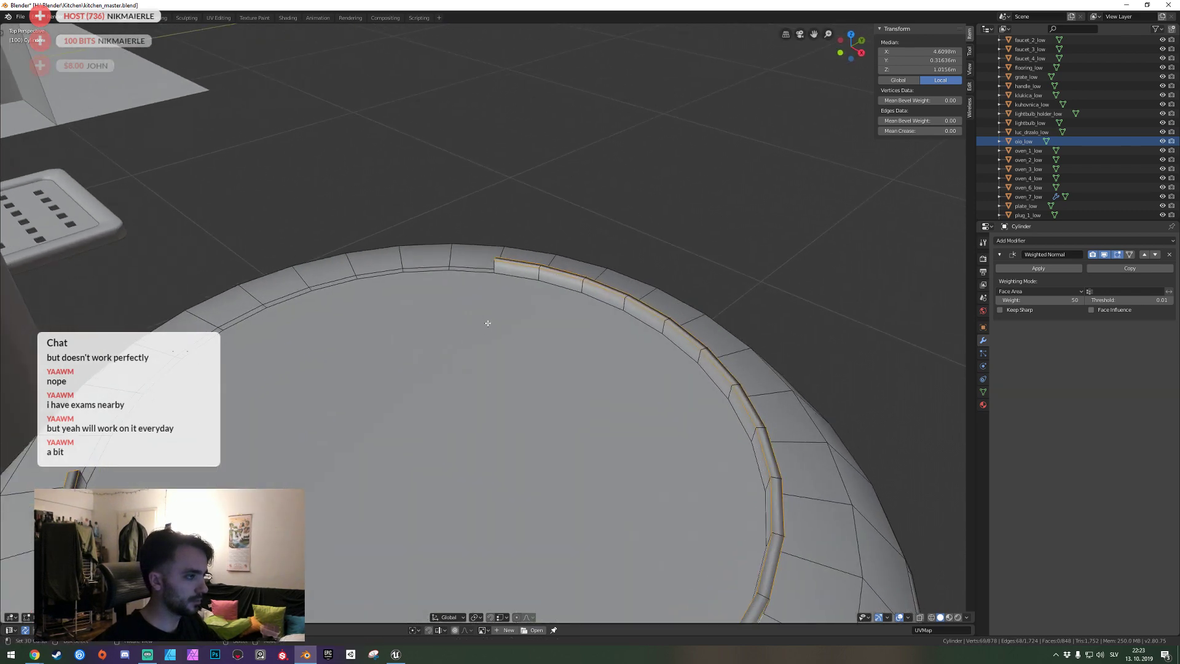
pyautogui.moveTo(504, 285); pyautogui.dragTo(489, 332, button='middle')
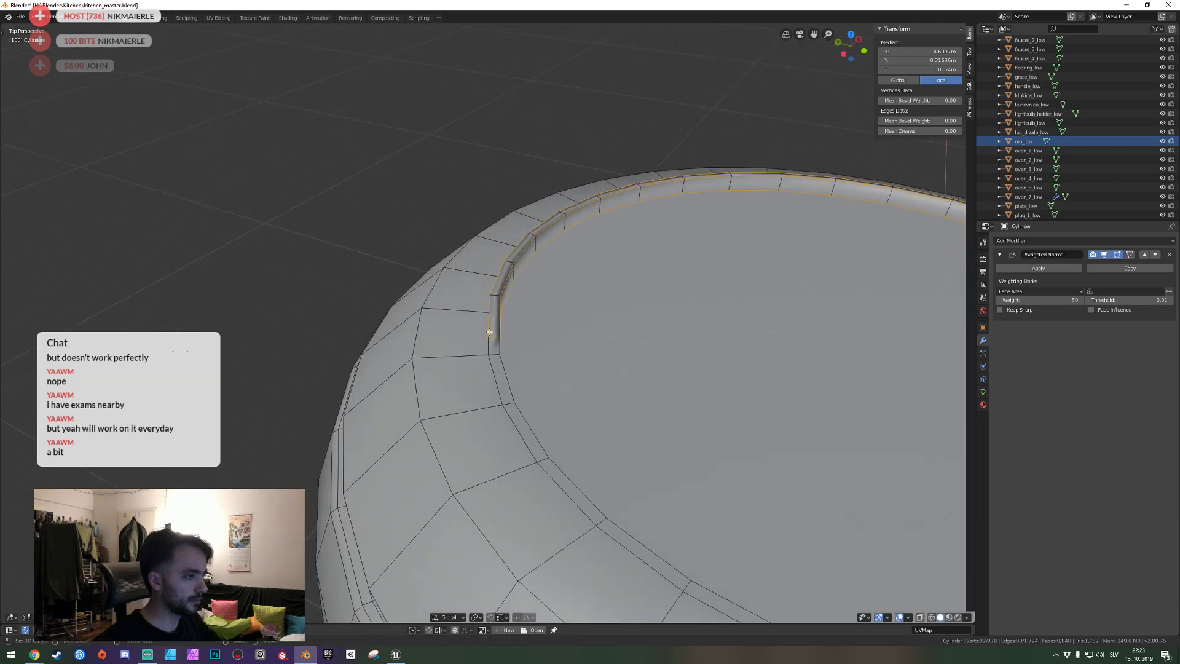
pyautogui.hotkey('shift', '`')
pyautogui.press('w')
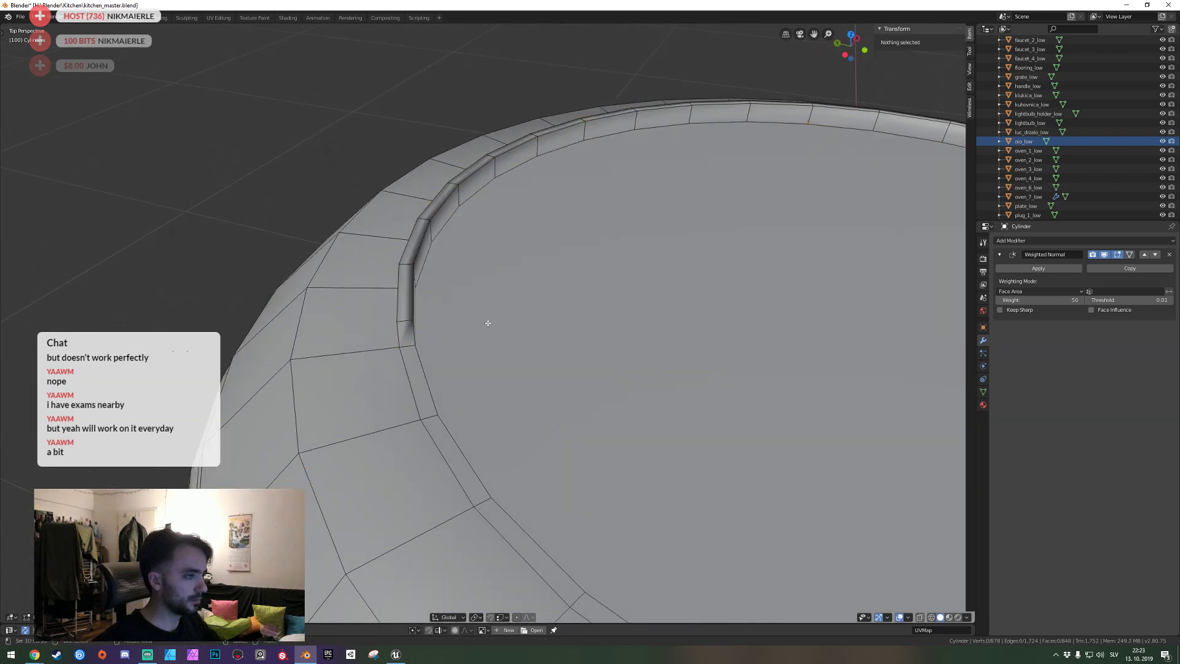
pyautogui.click(488, 324)
pyautogui.moveTo(488, 323); pyautogui.dragTo(480, 364, button='middle')
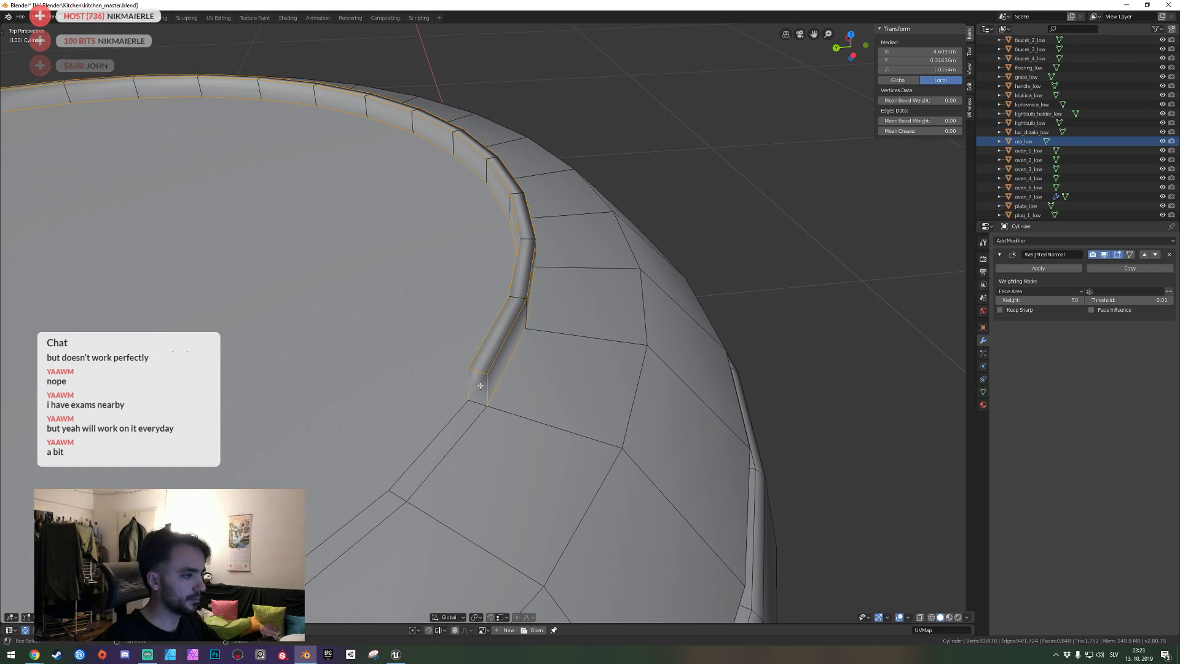
pyautogui.hotkey('ctrl', 'b')
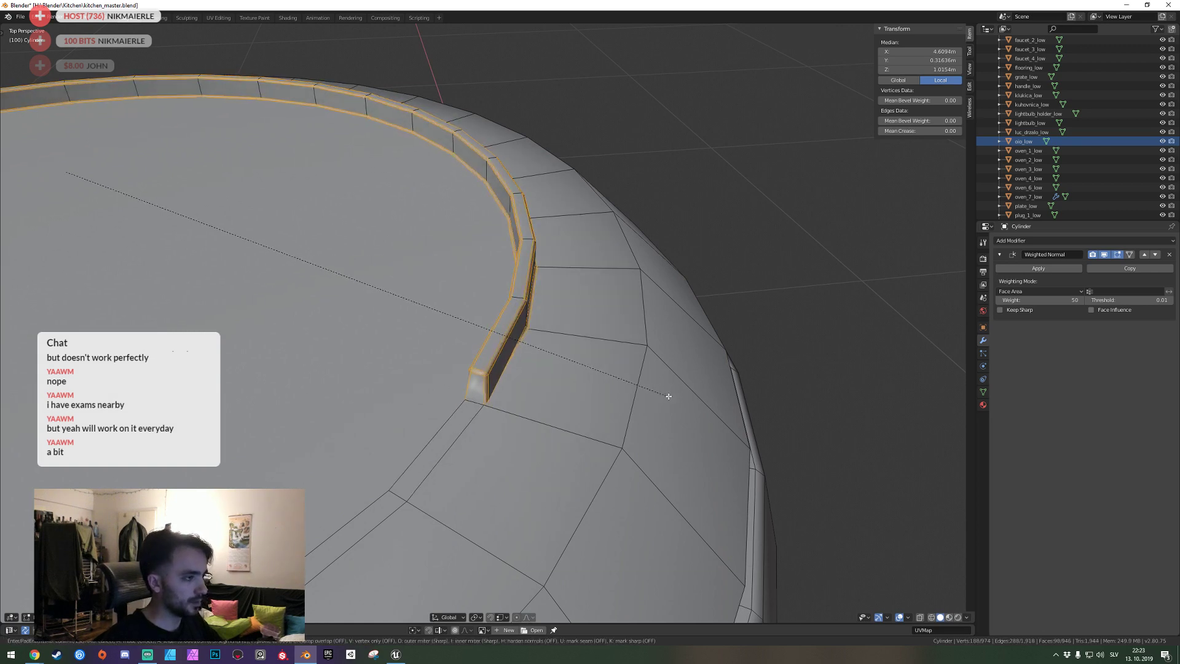
pyautogui.click(681, 400)
# Check the bevel's shading in Object Mode, leaving the Apply menu unused, then clear the mesh selection.
pyautogui.press('Tab')
pyautogui.hotkey('ctrl', 'a')
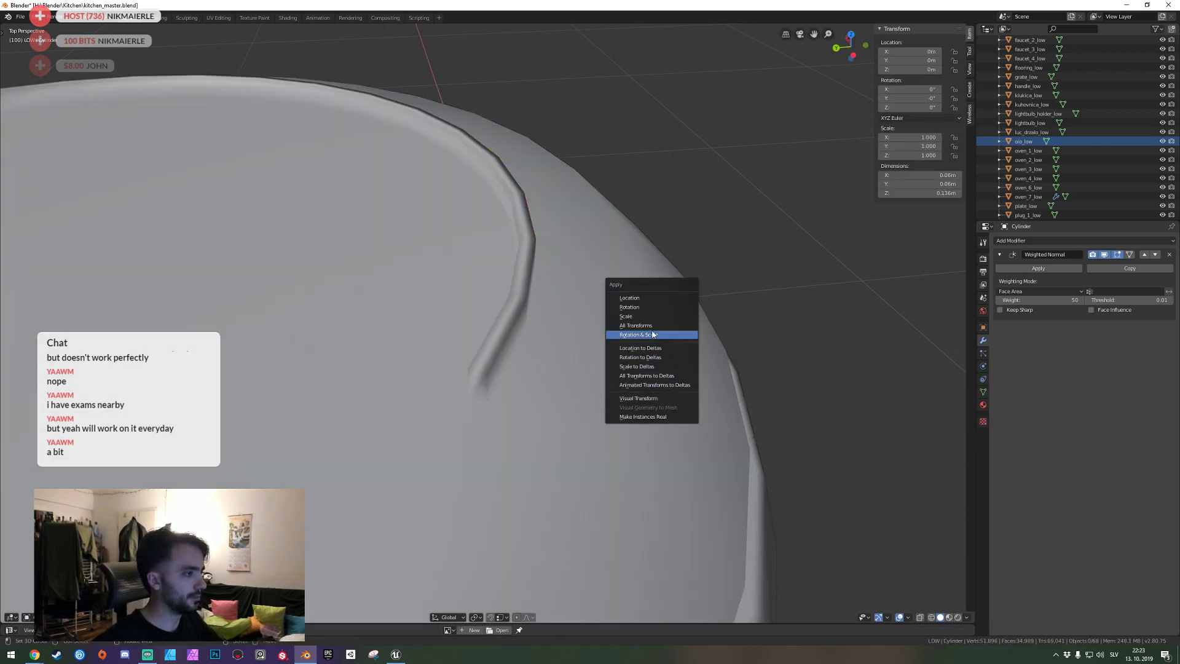
pyautogui.click(626, 400)
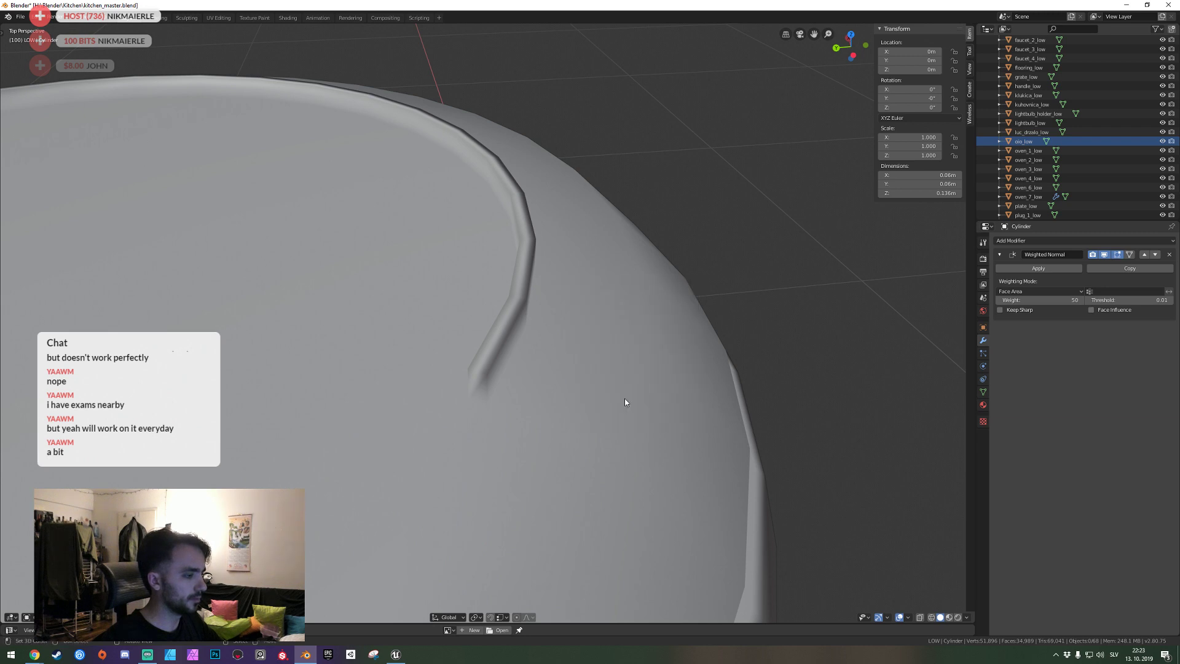
pyautogui.press('Tab')
pyautogui.press('a')
pyautogui.press('Tab')
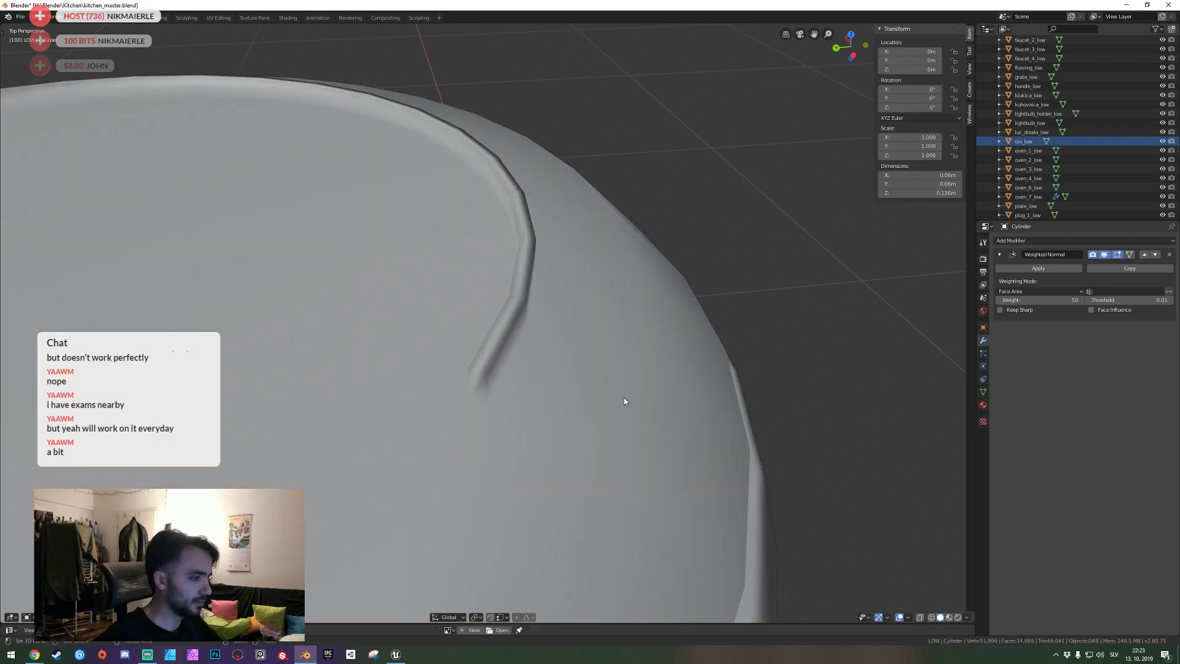
pyautogui.press('Tab')
pyautogui.hotkey('alt', 'a')
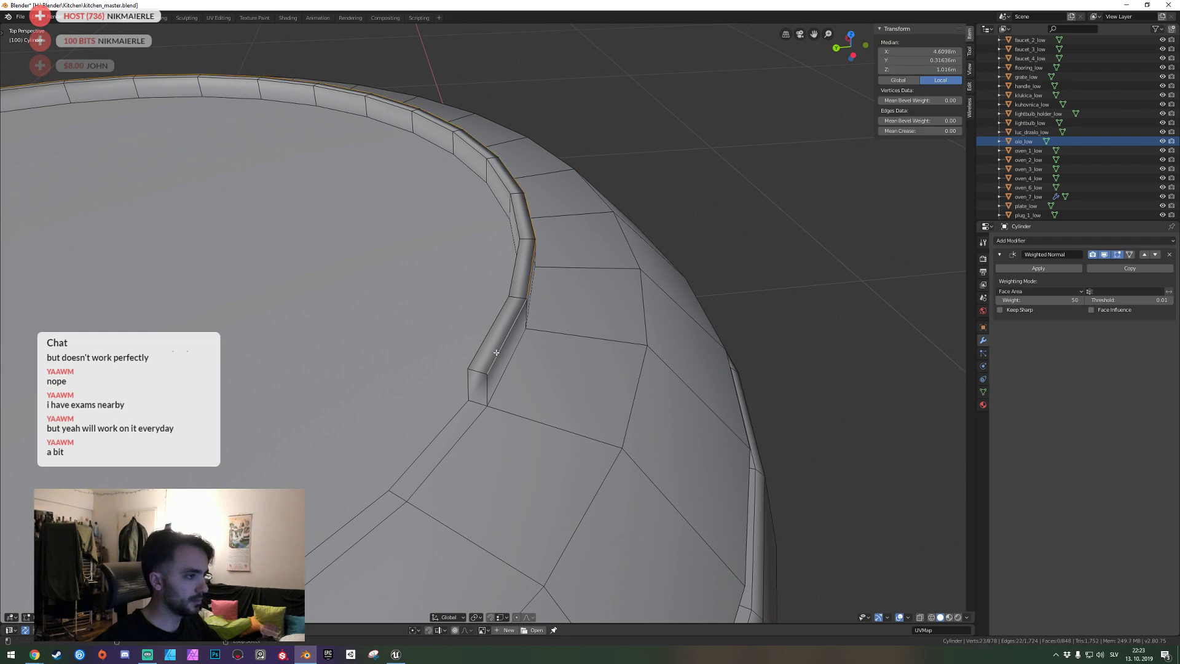
# Bevel the groove's inner rim edge loop a second time, then return to Object Mode.
pyautogui.keyDown('alt'); pyautogui.click(487, 355); pyautogui.keyUp('alt')
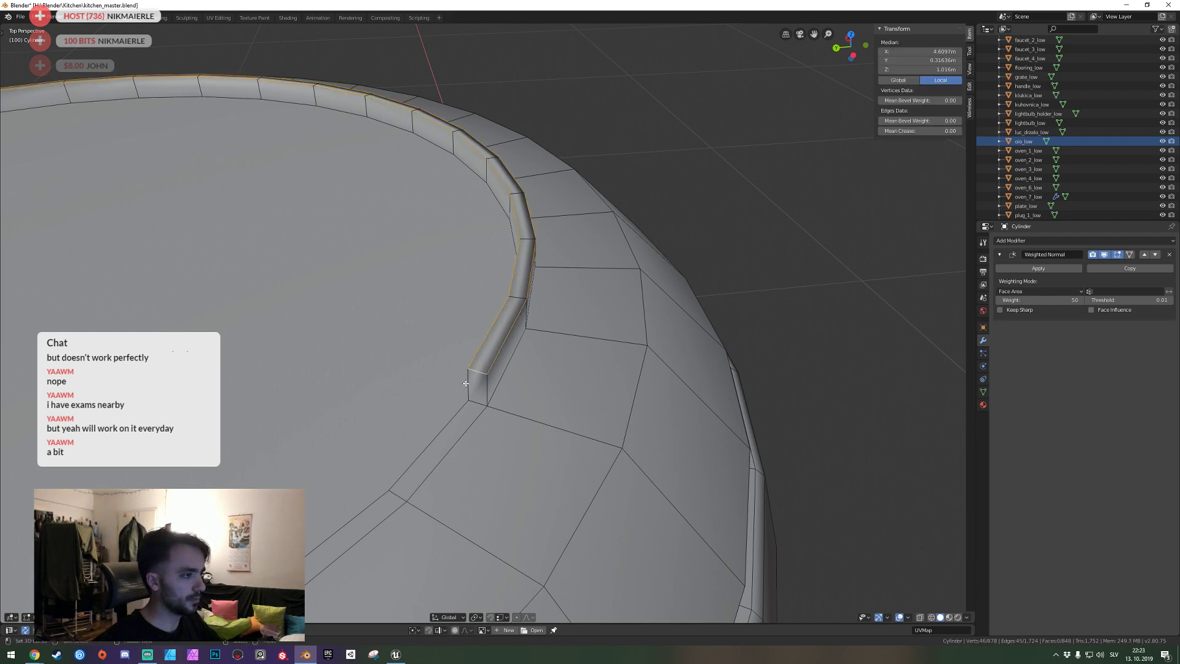
pyautogui.moveTo(466, 383)
pyautogui.mouseDown(button='middle')
pyautogui.moveTo(589, 286)
pyautogui.moveTo(504, 326)
pyautogui.mouseUp(button='middle')
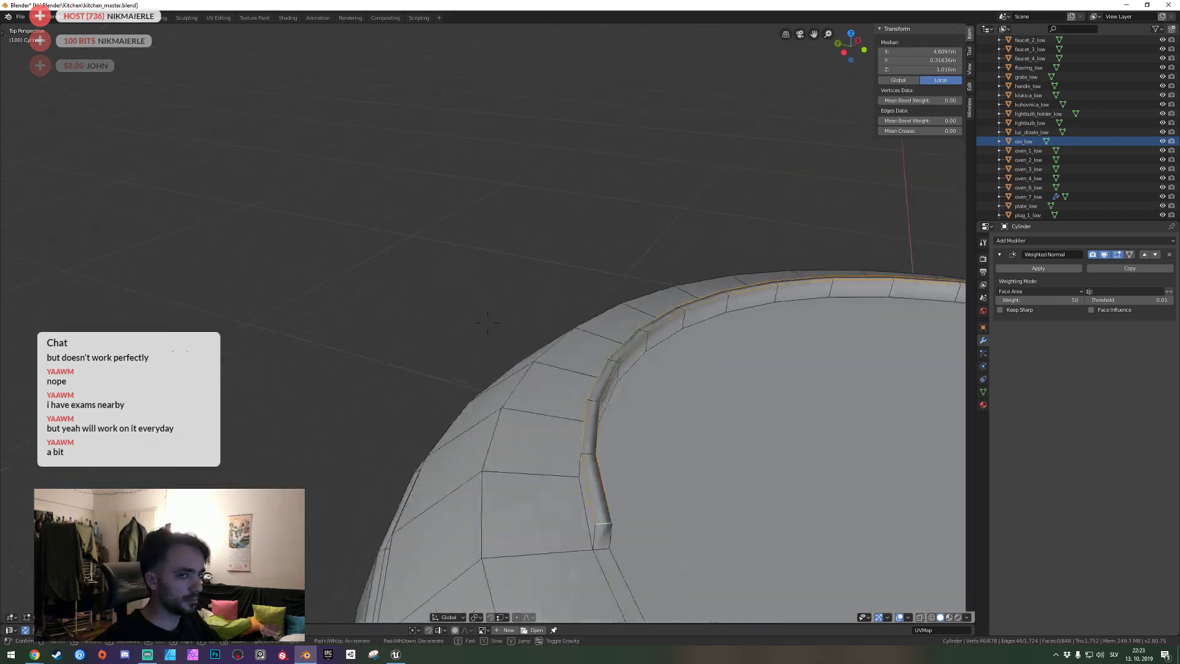
pyautogui.hotkey('ctrl', 'b')
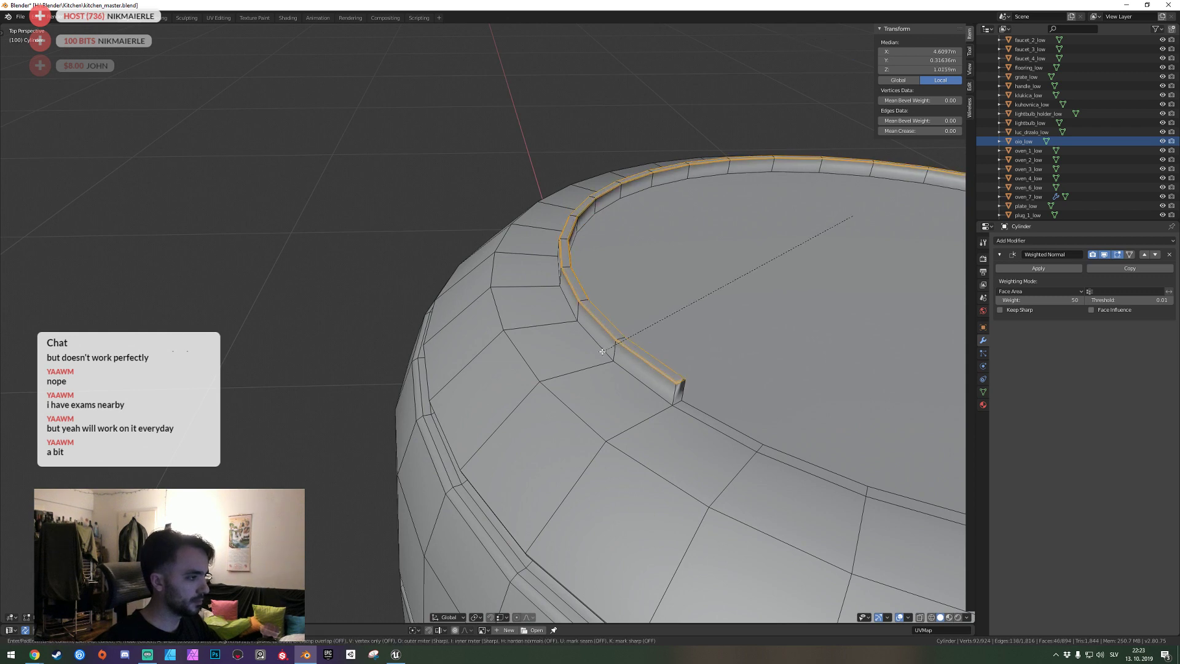
pyautogui.click(591, 352)
pyautogui.hotkey('alt', 'a')
pyautogui.moveTo(591, 351)
pyautogui.mouseDown(button='middle')
pyautogui.moveTo(483, 323)
pyautogui.moveTo(504, 369)
pyautogui.mouseUp(button='middle')
pyautogui.scroll(2, 482, 324)
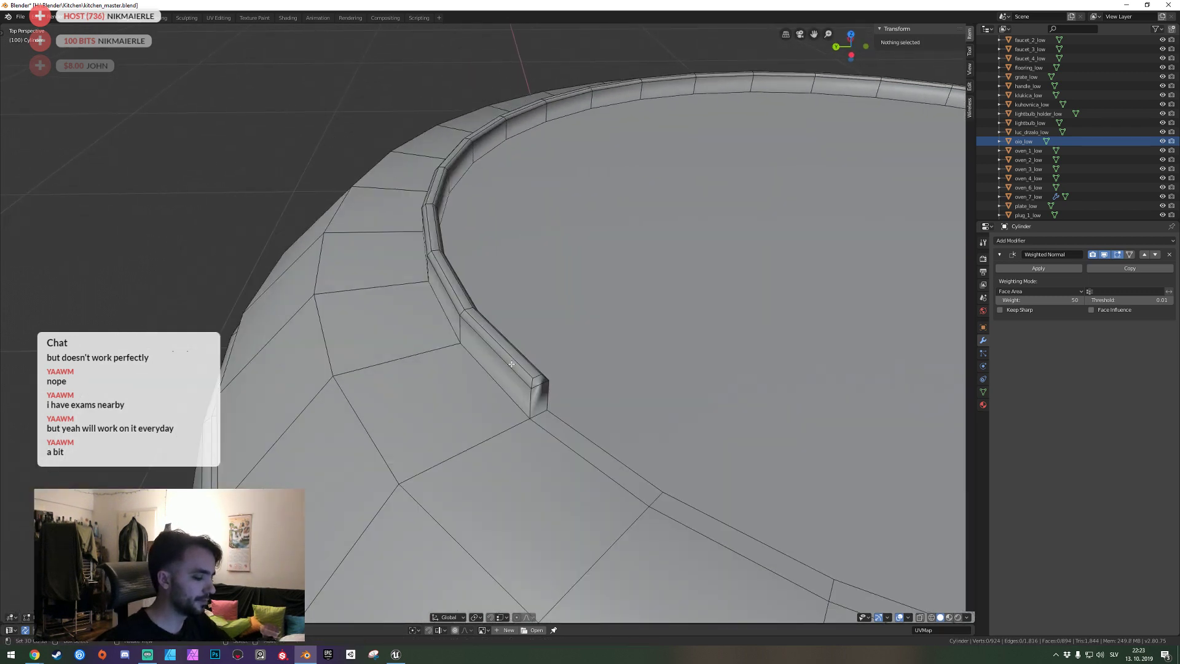
pyautogui.press('Tab')
pyautogui.scroll(-3, 512, 364)
# Select the cylinder's top face, scale it inward and extrude it slightly downward.
pyautogui.hotkey('shift', '`')
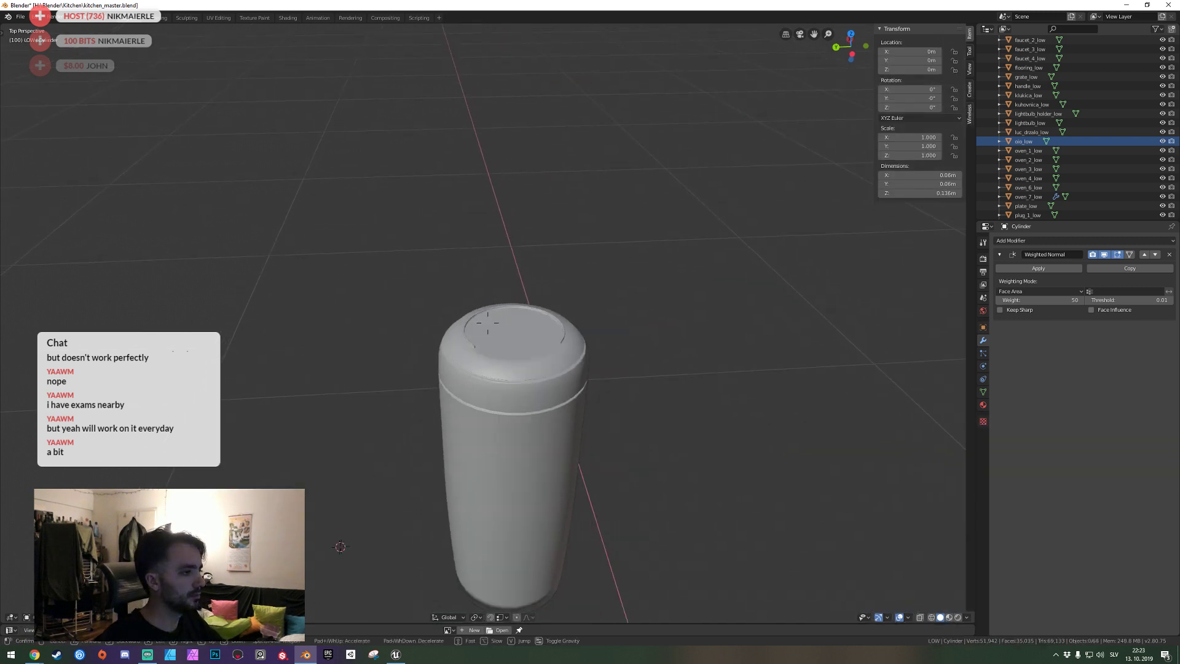
pyautogui.press('w')
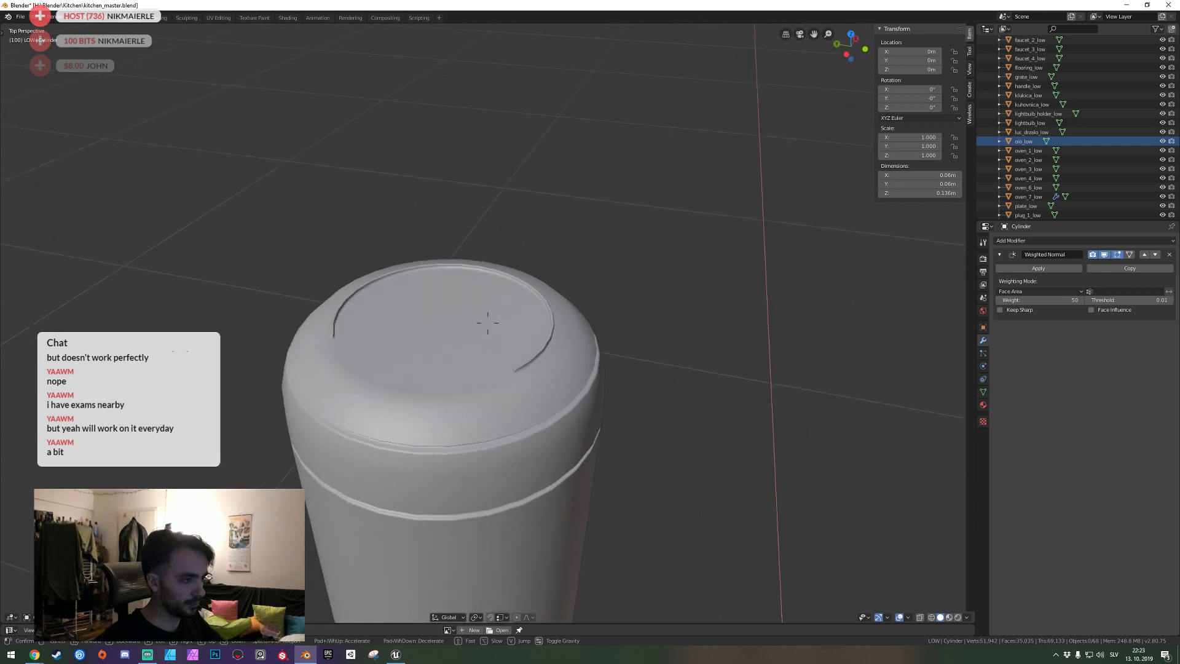
pyautogui.click(487, 322)
pyautogui.press('Tab')
pyautogui.rightClick(488, 326)
pyautogui.press('Escape')
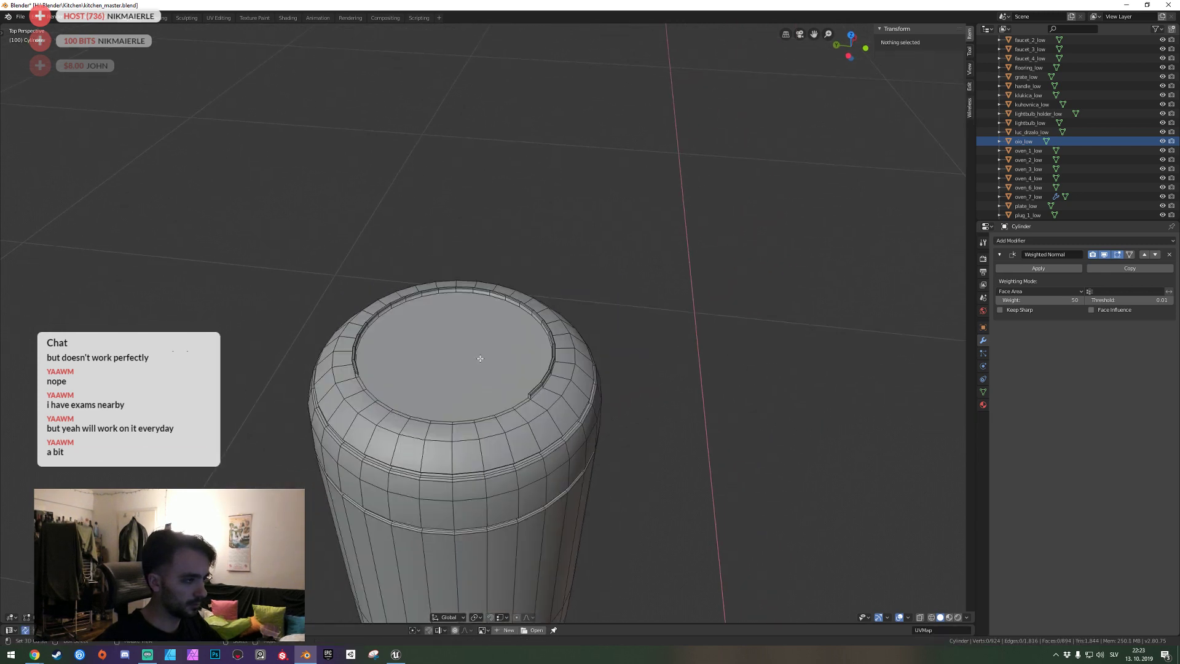
pyautogui.hotkey('shift', '`')
pyautogui.click(488, 322)
pyautogui.click(488, 322)
pyautogui.press('s')
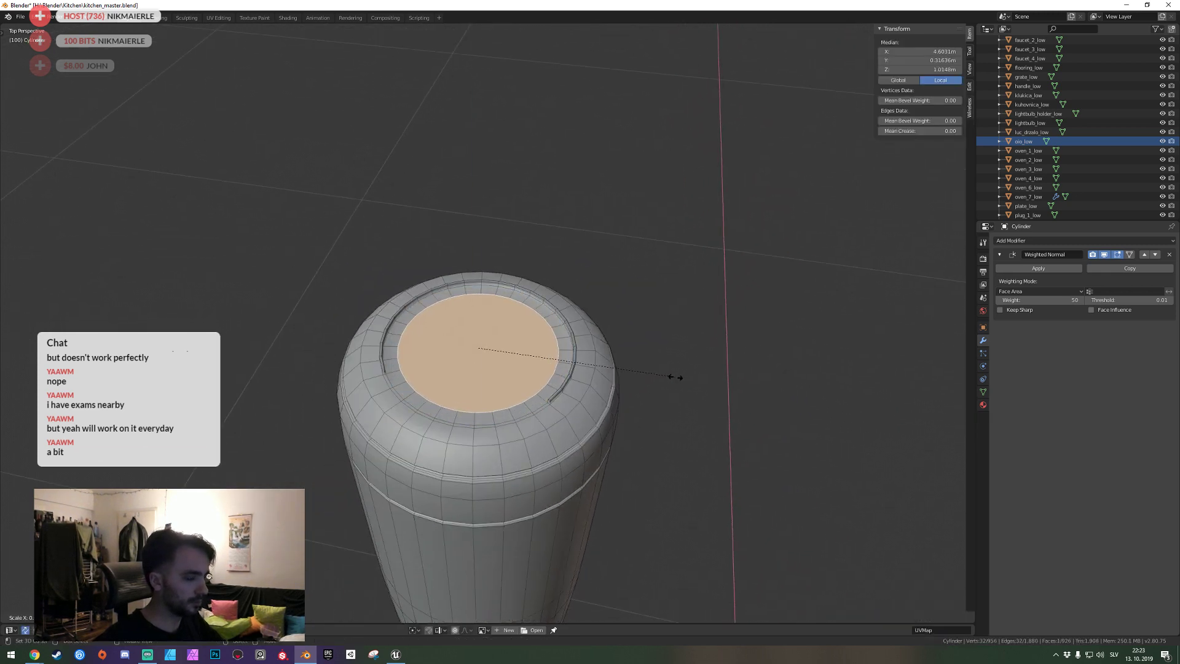
pyautogui.click(668, 375)
pyautogui.hotkey('shift', '`')
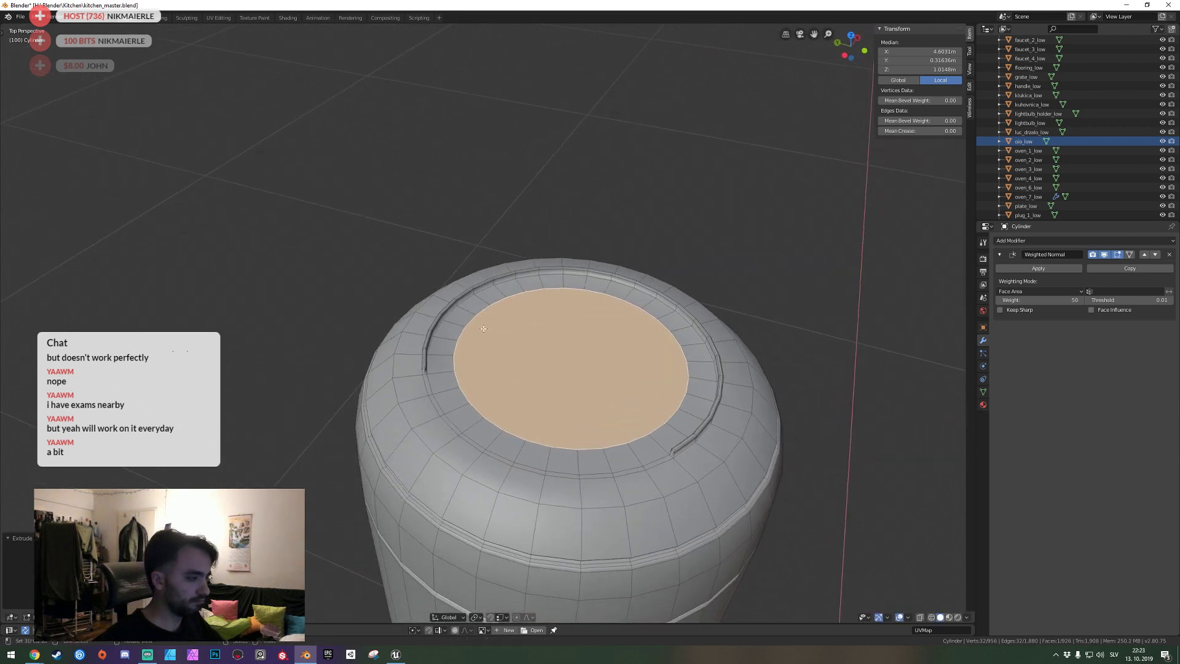
pyautogui.press('e')
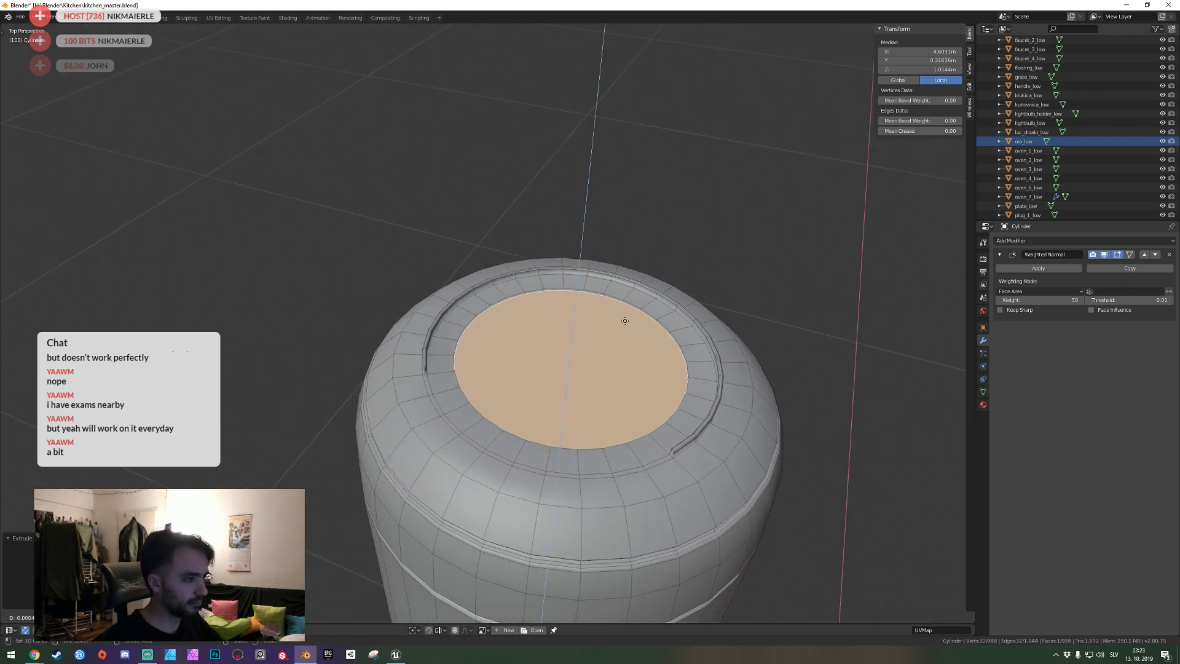
pyautogui.click(667, 330)
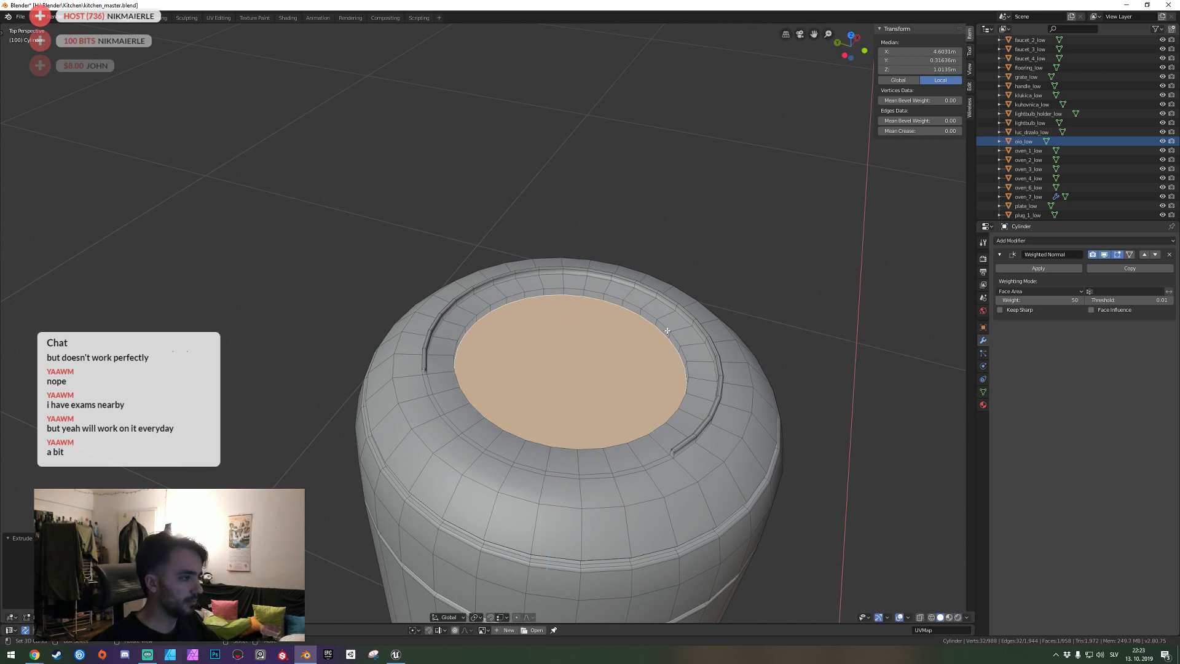
# Extrude and shrink a smaller centre face, then undo back to the larger face.
pyautogui.press('e')
pyautogui.press('s')
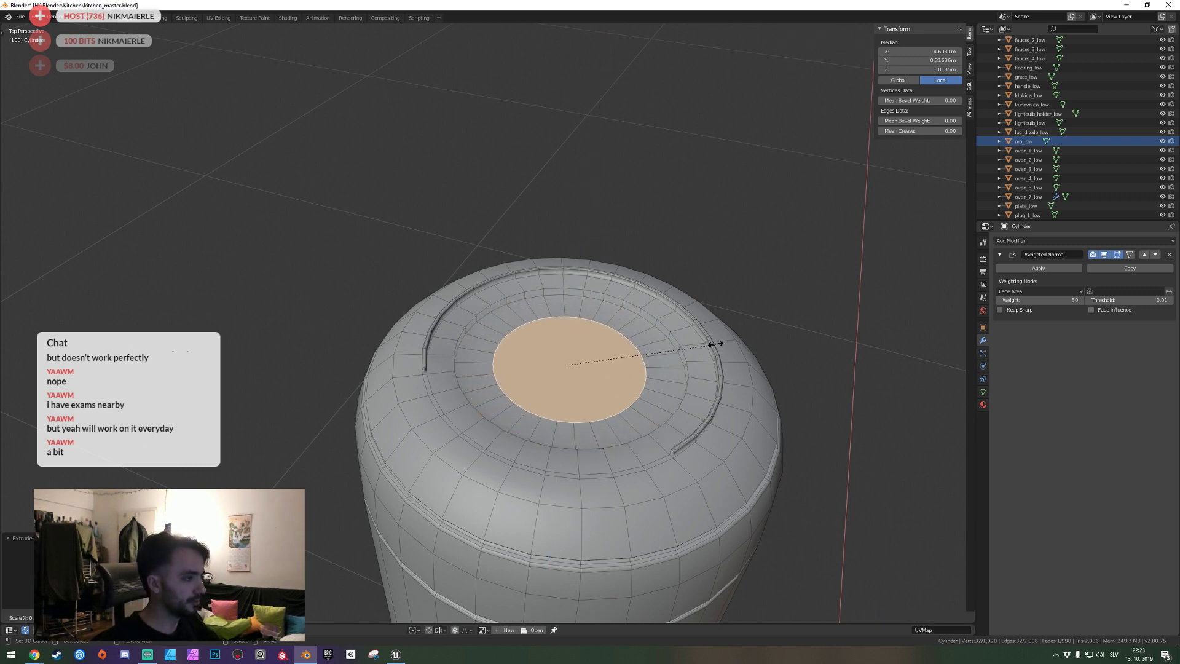
pyautogui.click(619, 350)
pyautogui.hotkey('shift', '`')
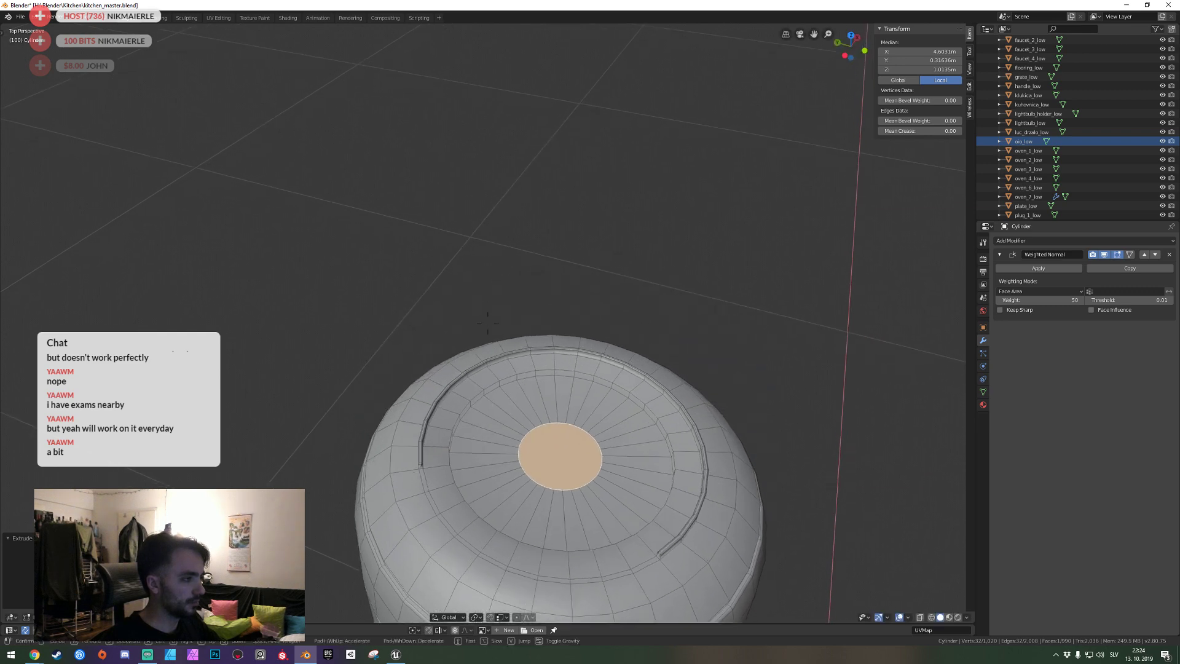
pyautogui.click(487, 322)
pyautogui.hotkey('ctrl', 'z')
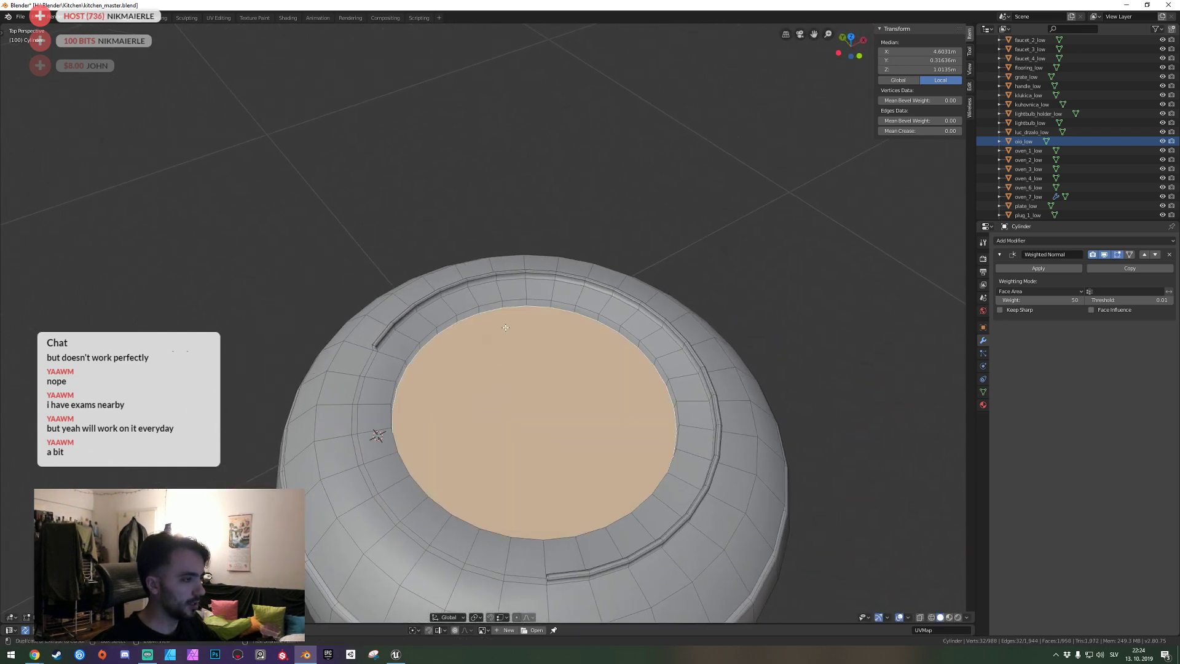
pyautogui.hotkey('ctrl', 'z')
# Re-extrude the top face and scale it down into a small central disc.
pyautogui.press('e')
pyautogui.press('s')
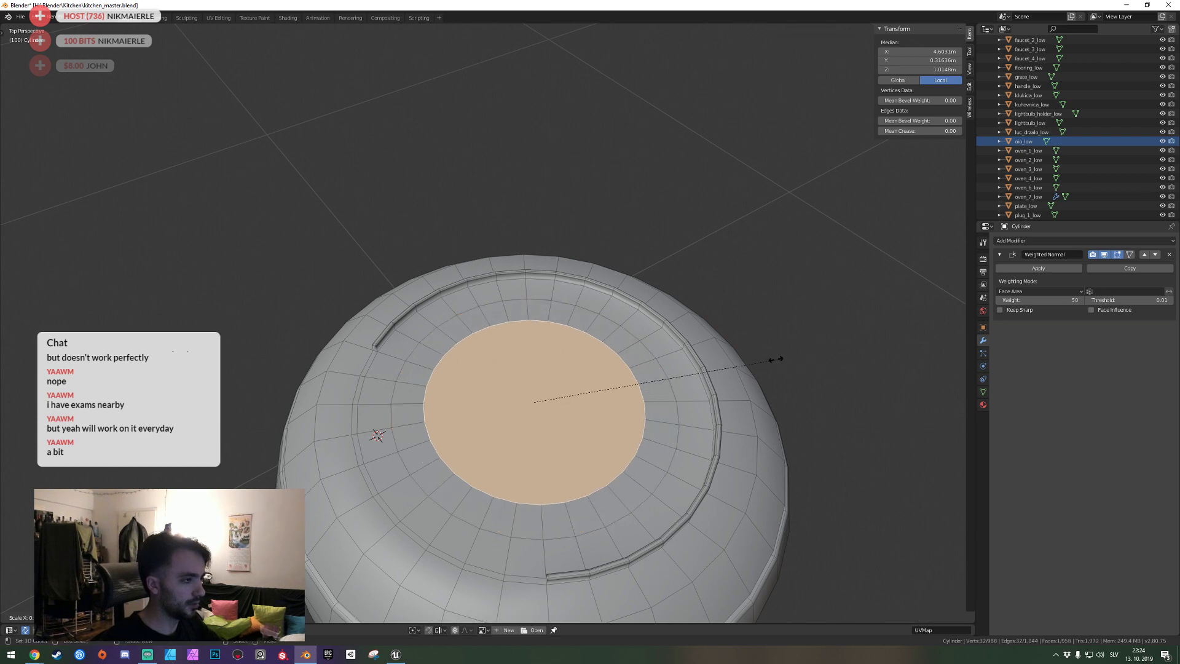
pyautogui.click(612, 366)
pyautogui.moveTo(611, 366); pyautogui.dragTo(459, 319, button='middle')
# From top view, select a fan of inner cap faces and try a vertical move, then cancel.
pyautogui.press('KP_7')
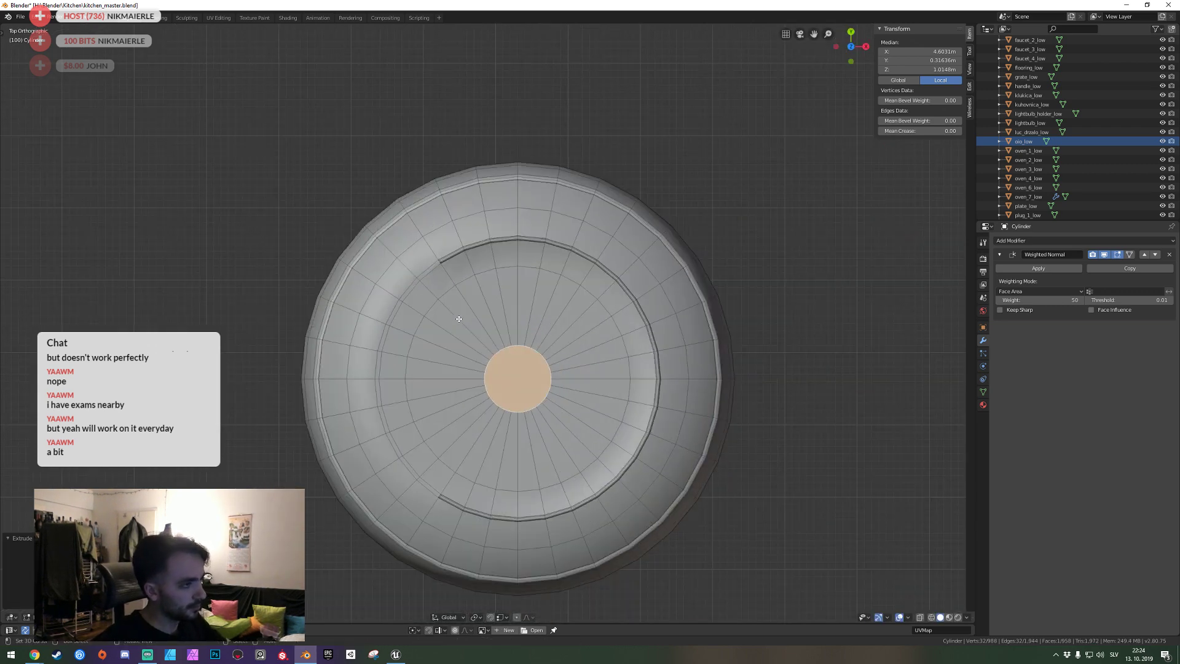
pyautogui.moveTo(459, 321)
pyautogui.mouseDown()
pyautogui.moveTo(426, 405)
pyautogui.moveTo(456, 458)
pyautogui.mouseUp()
pyautogui.hotkey('shift', '`')
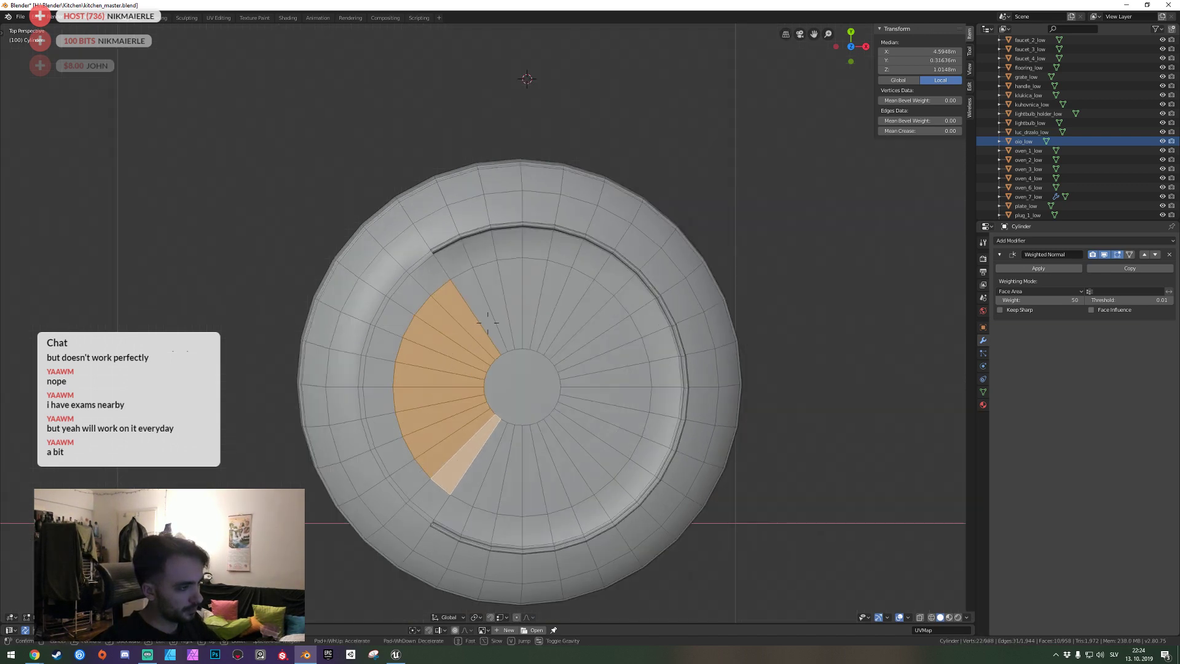
pyautogui.click(486, 324)
pyautogui.press('g')
pyautogui.press('z')
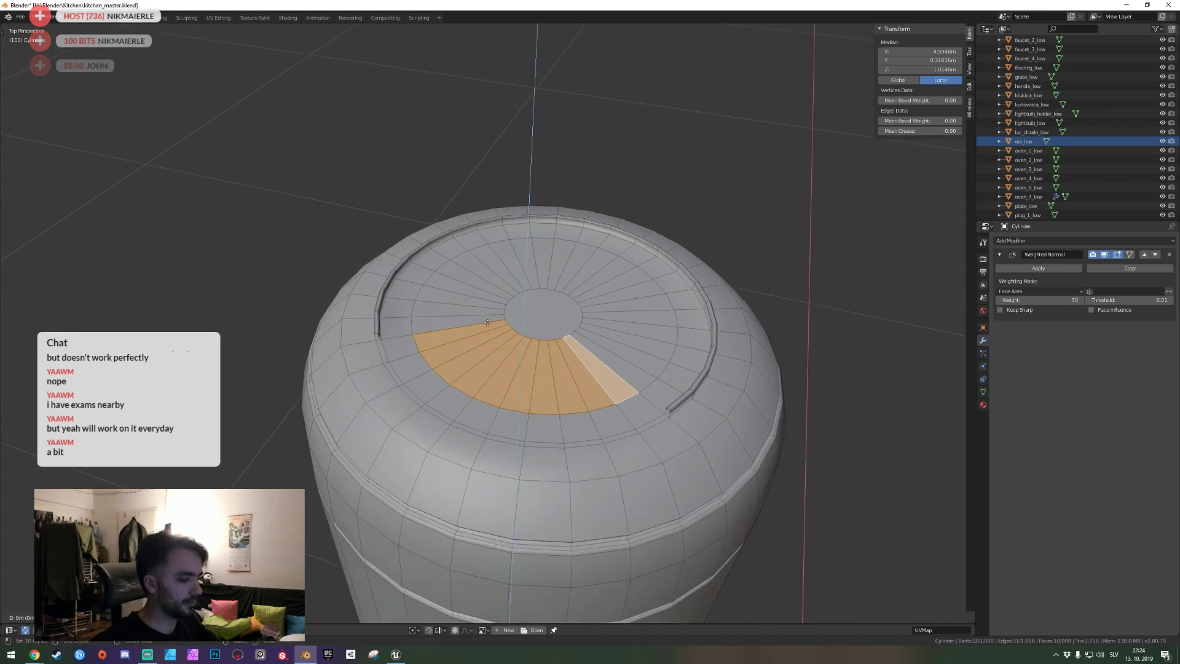
pyautogui.press('Escape')
pyautogui.press('KP_7')
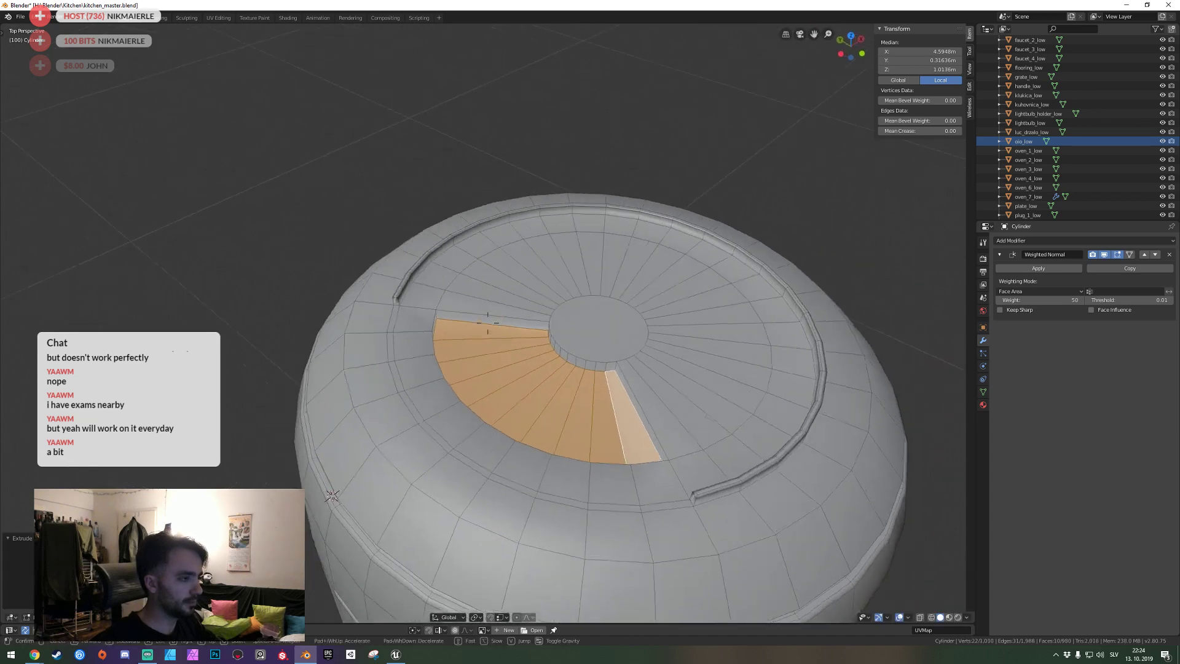
pyautogui.scroll(3, 455, 284)
pyautogui.hotkey('alt', 'a')
# Select the wedge outline edges on the cap and bevel them into a recessed groove.
pyautogui.click(396, 249)
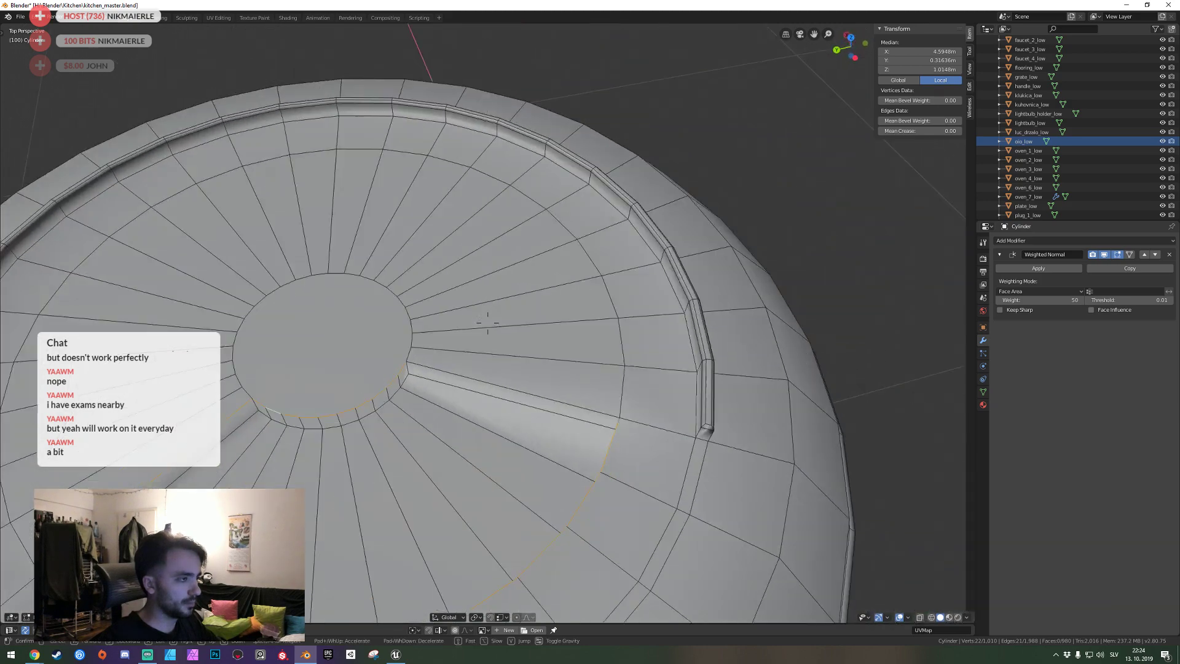
pyautogui.click(440, 365)
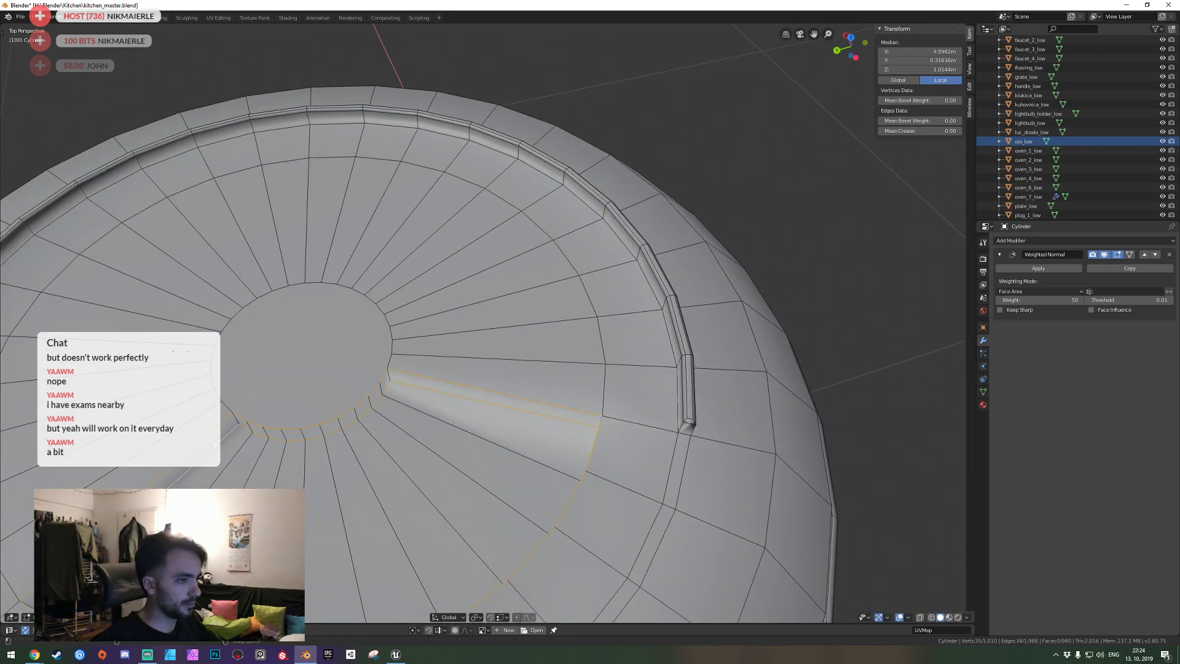
pyautogui.moveTo(467, 344); pyautogui.dragTo(487, 323, button='middle')
pyautogui.scroll(-4, 433, 356)
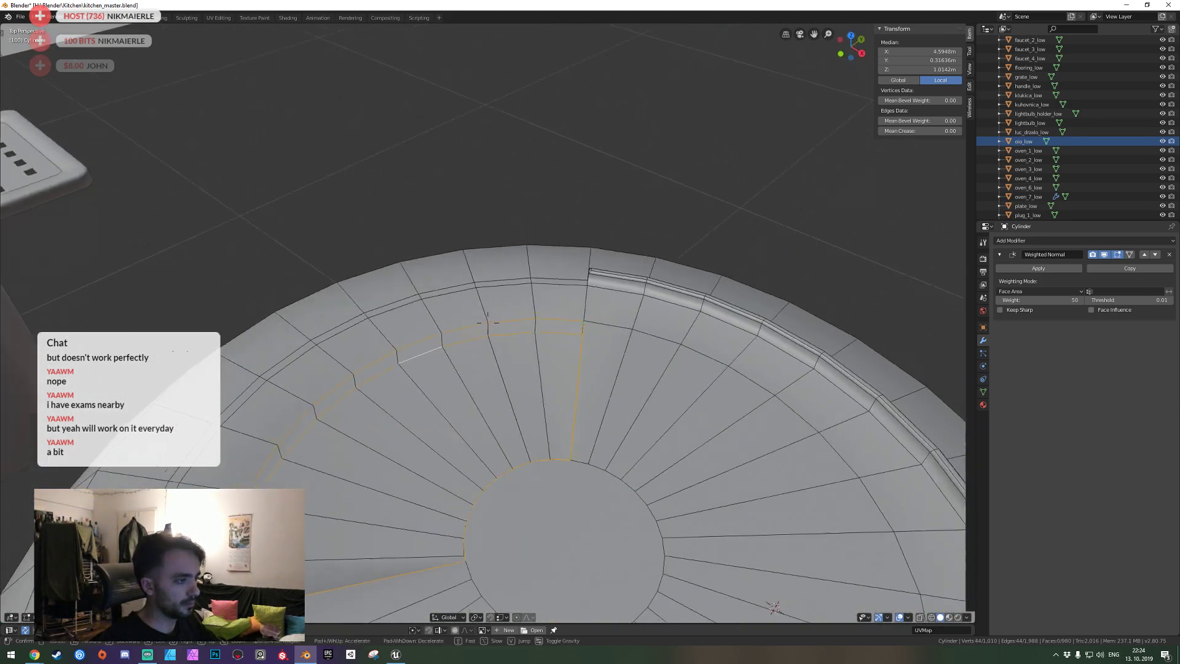
pyautogui.moveTo(433, 357); pyautogui.dragTo(487, 322, button='middle')
pyautogui.hotkey('ctrl', 'b')
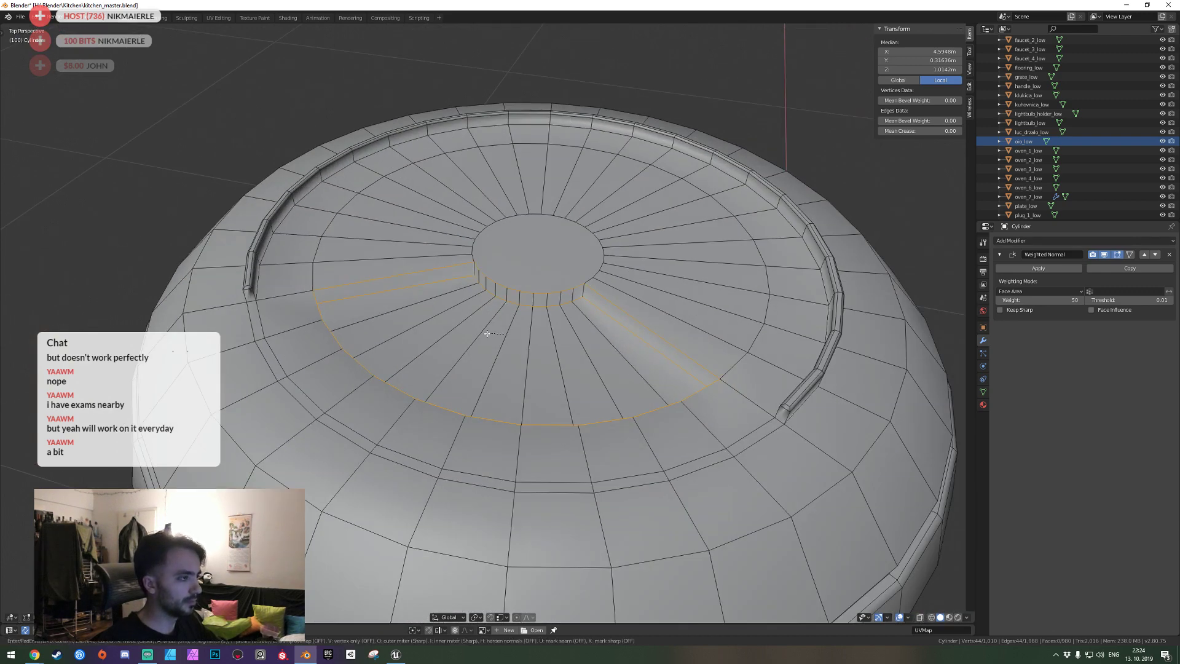
pyautogui.click(570, 358)
pyautogui.press('Tab')
pyautogui.scroll(-5, 559, 363)
# Save the file and bring the cap into view in Edit Mode with nothing selected.
pyautogui.hotkey('ctrl', 's')
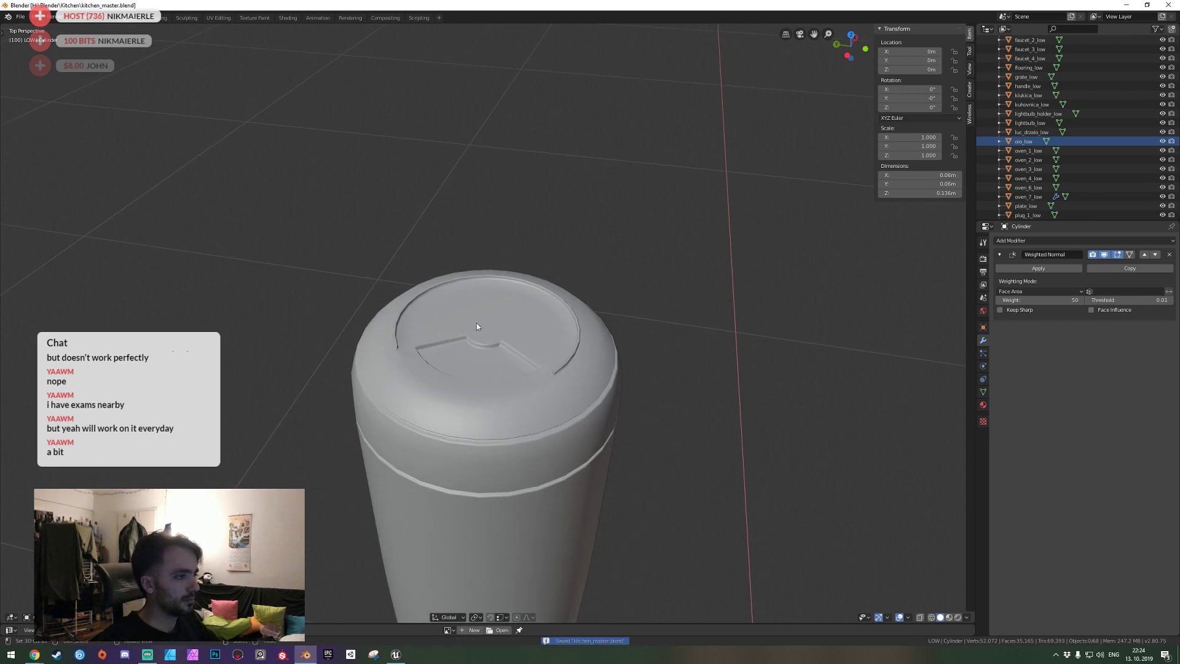
pyautogui.hotkey('shift', '`')
pyautogui.press('w')
pyautogui.click(490, 326)
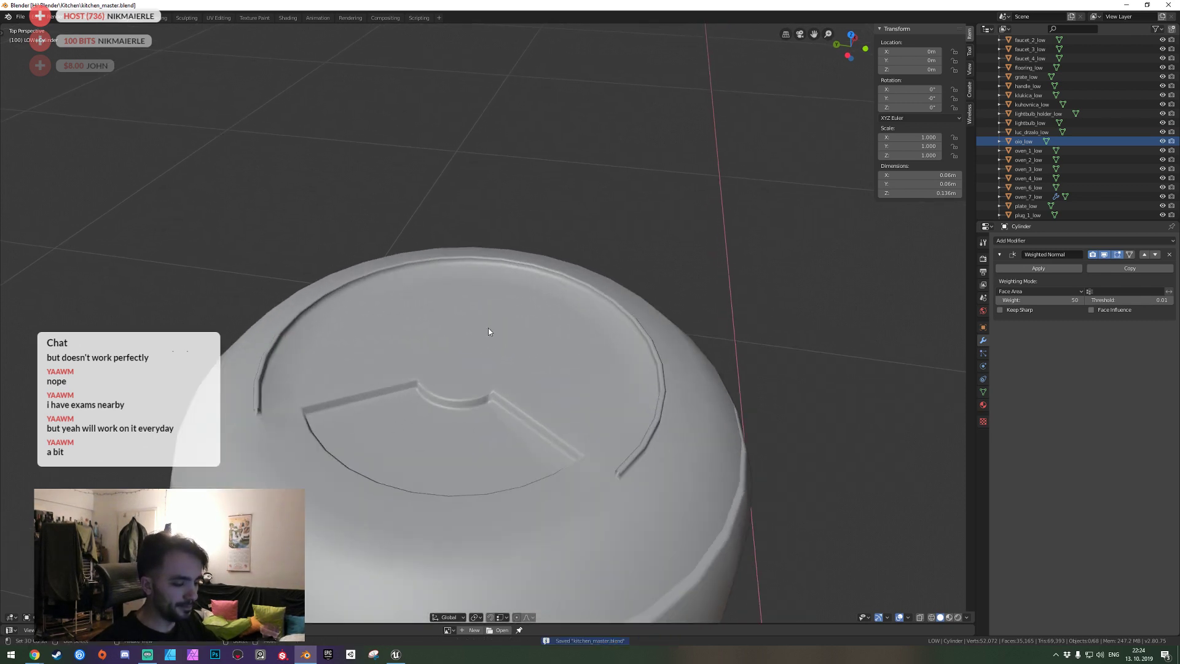
pyautogui.moveTo(497, 343); pyautogui.dragTo(488, 322, button='middle')
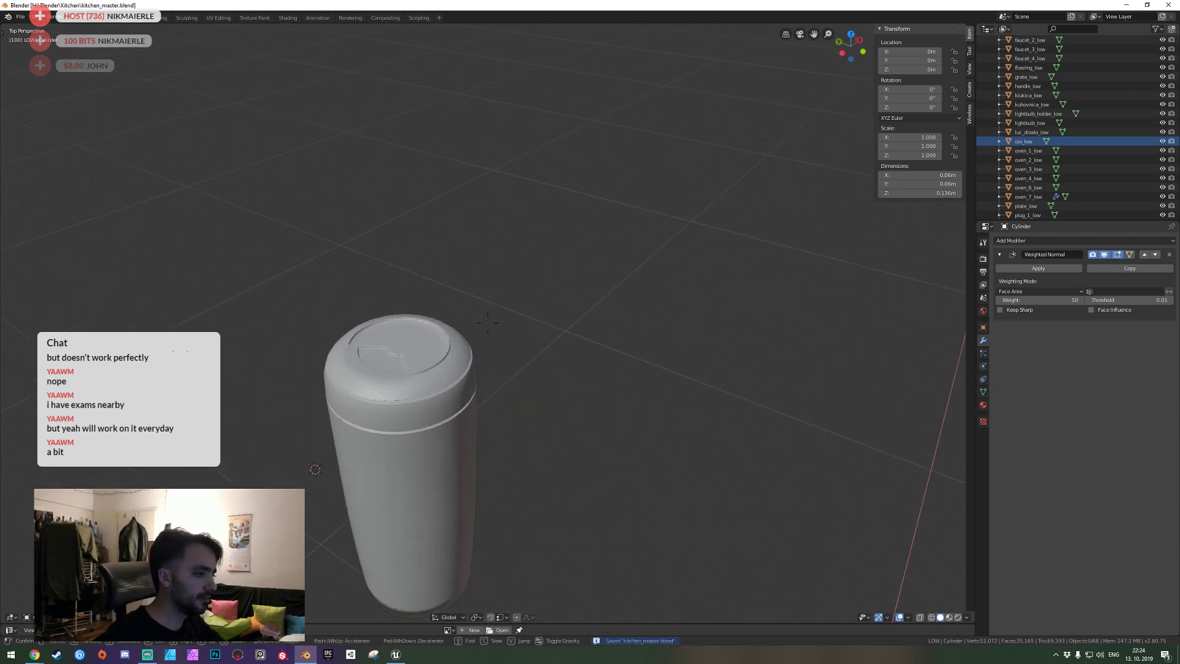
pyautogui.press('a')
pyautogui.hotkey('shift', '`')
pyautogui.press('w')
pyautogui.press('Tab')
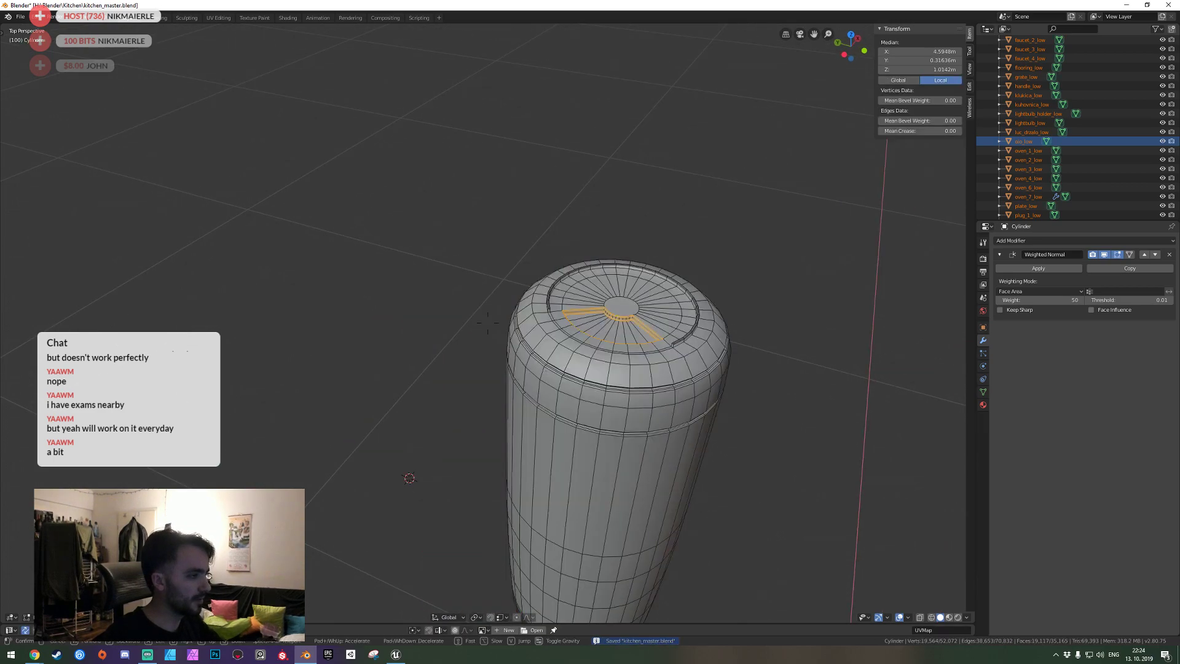
pyautogui.press('w')
pyautogui.press('w')
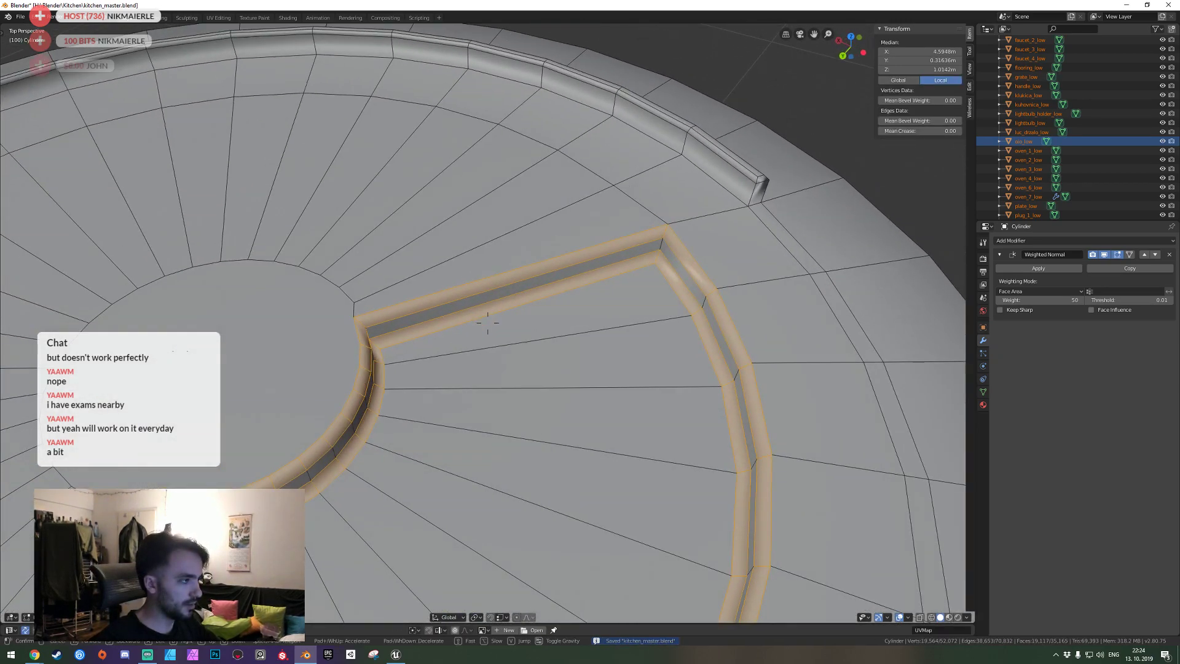
pyautogui.press('s')
pyautogui.press('Return')
pyautogui.hotkey('alt', 'a')
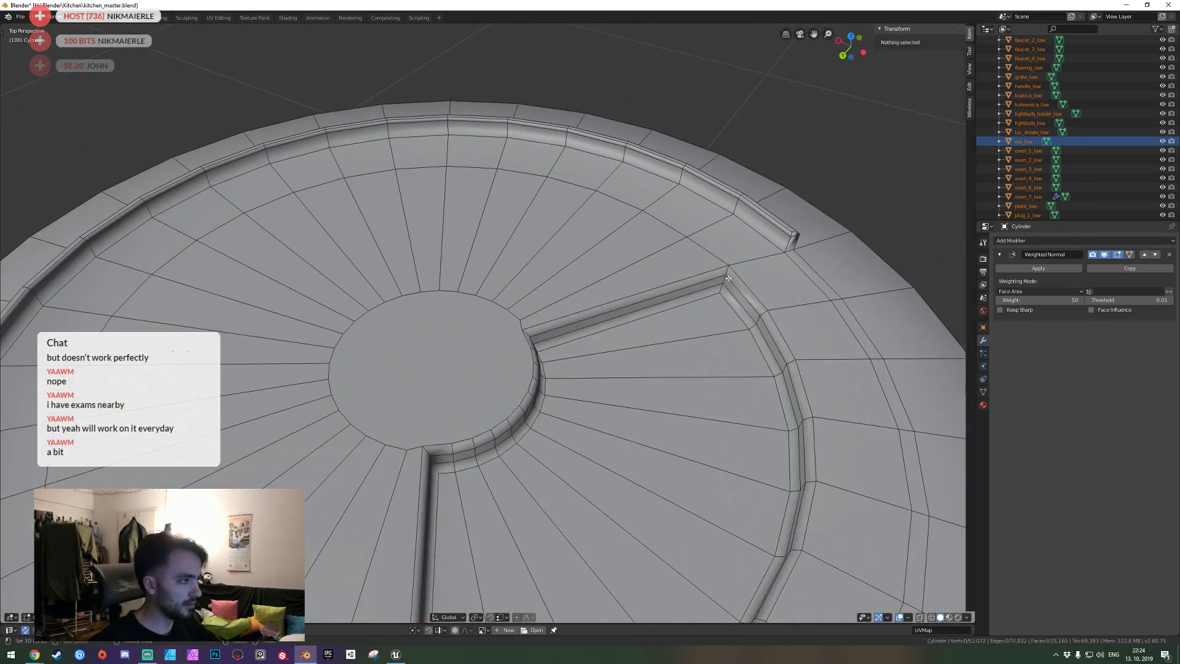
# Bevel the wedge groove's two radial edge loops, return to Object Mode and save.
pyautogui.keyDown('alt'); pyautogui.click(729, 269); pyautogui.keyUp('alt')
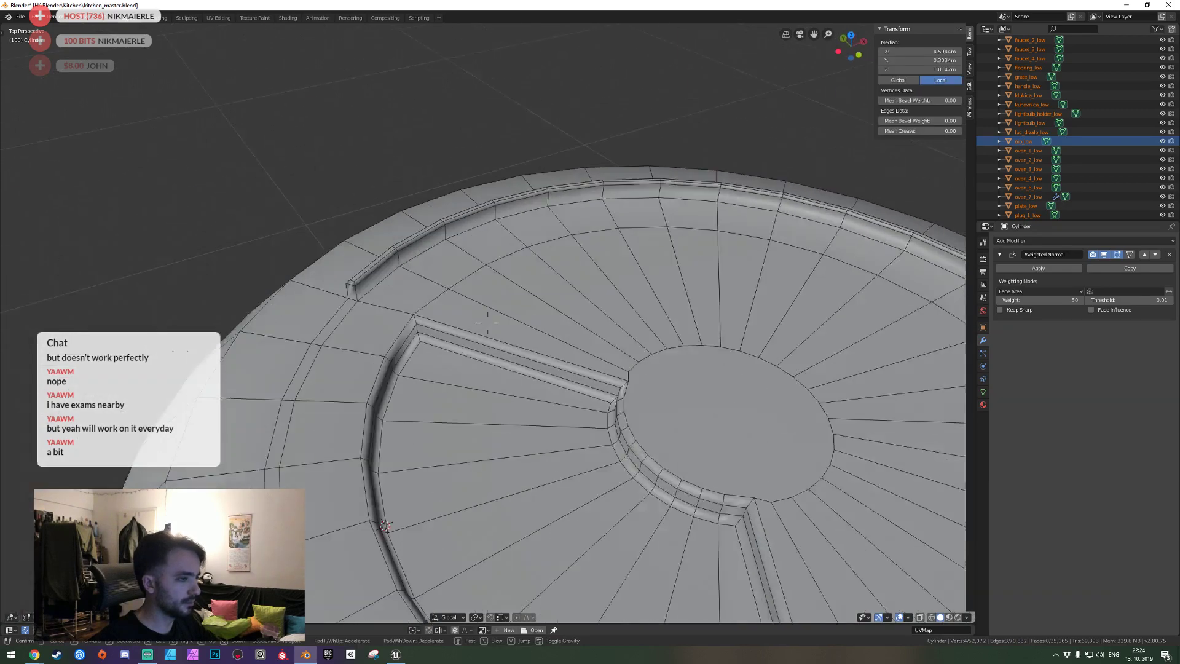
pyautogui.click(495, 322)
pyautogui.keyDown('alt'); pyautogui.keyDown('shift'); pyautogui.click(508, 300); pyautogui.keyUp('shift'); pyautogui.keyUp('alt')
pyautogui.moveTo(508, 300); pyautogui.dragTo(487, 323, button='middle')
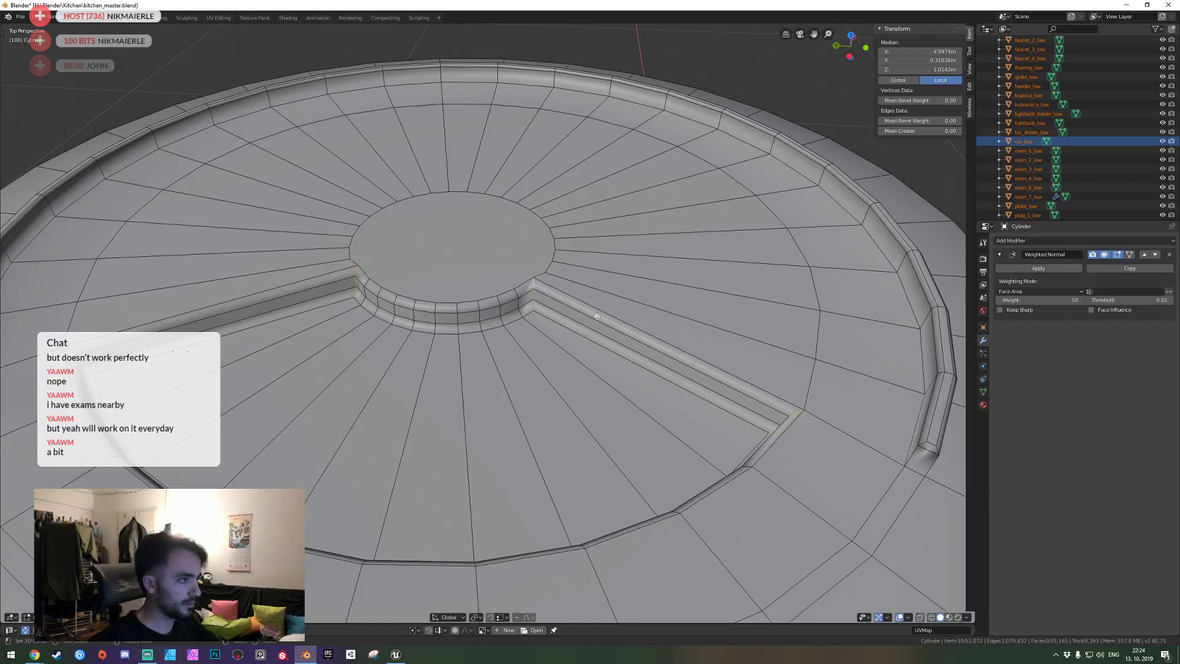
pyautogui.hotkey('ctrl', 'b')
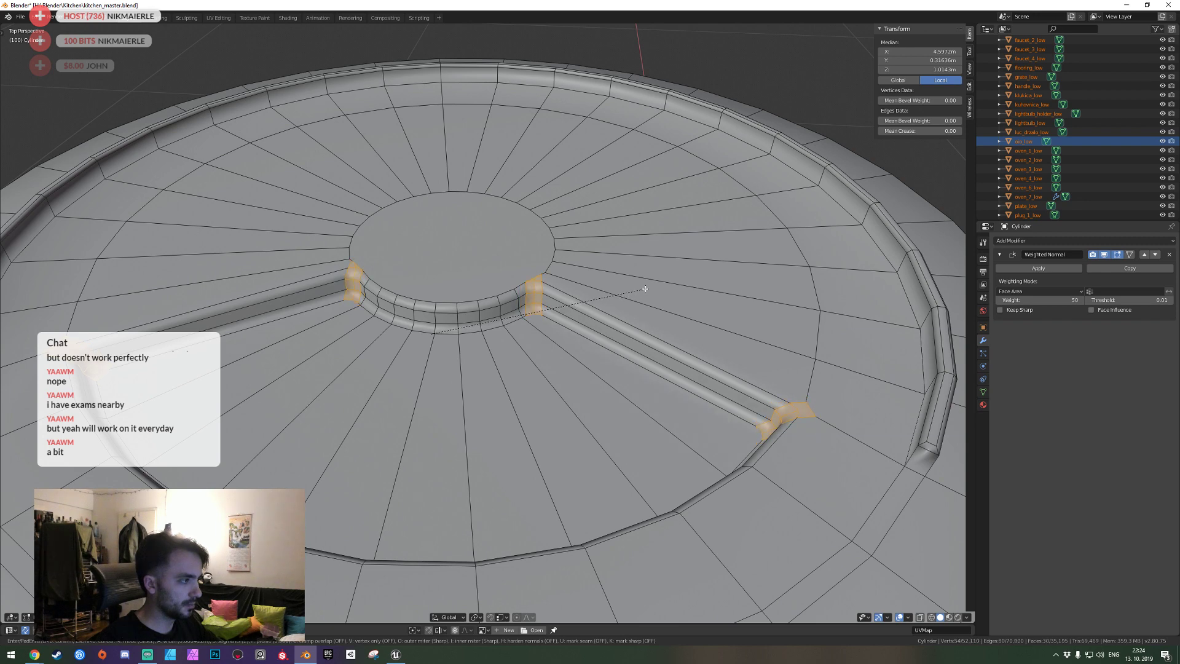
pyautogui.click(645, 289)
pyautogui.press('Tab')
pyautogui.hotkey('shift', '`')
pyautogui.hotkey('ctrl', 's')
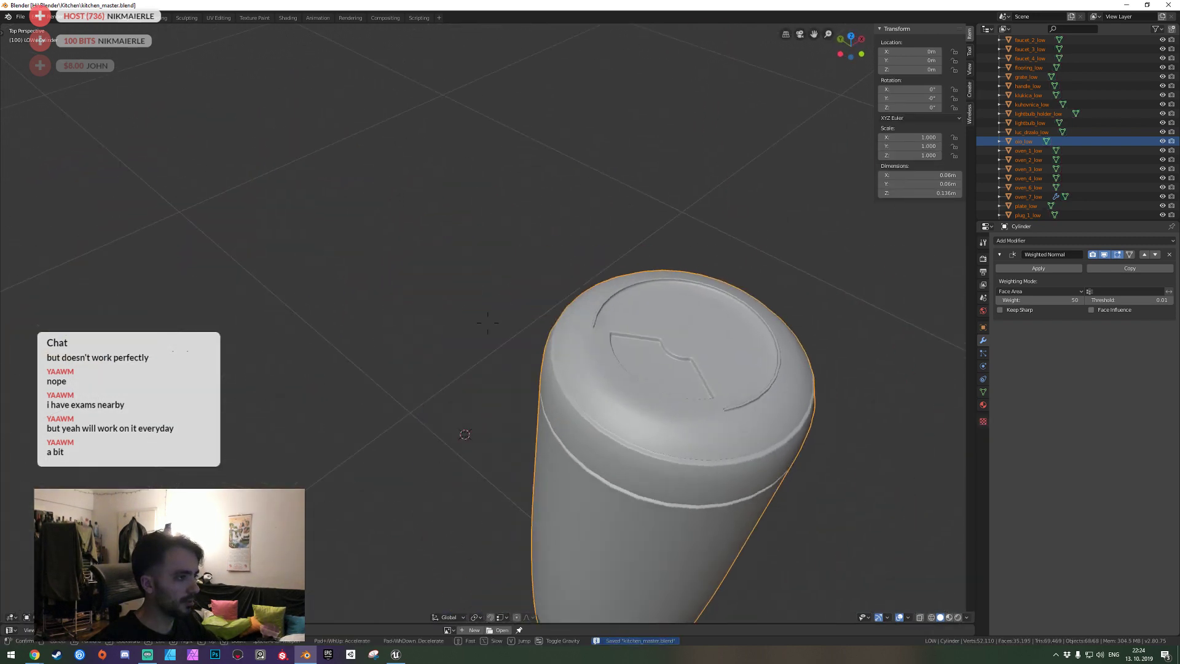
# Walk around the grooved cylinder to inspect it from several sides, then frame it in view.
pyautogui.press('s')
pyautogui.press('w')
pyautogui.click(489, 325)
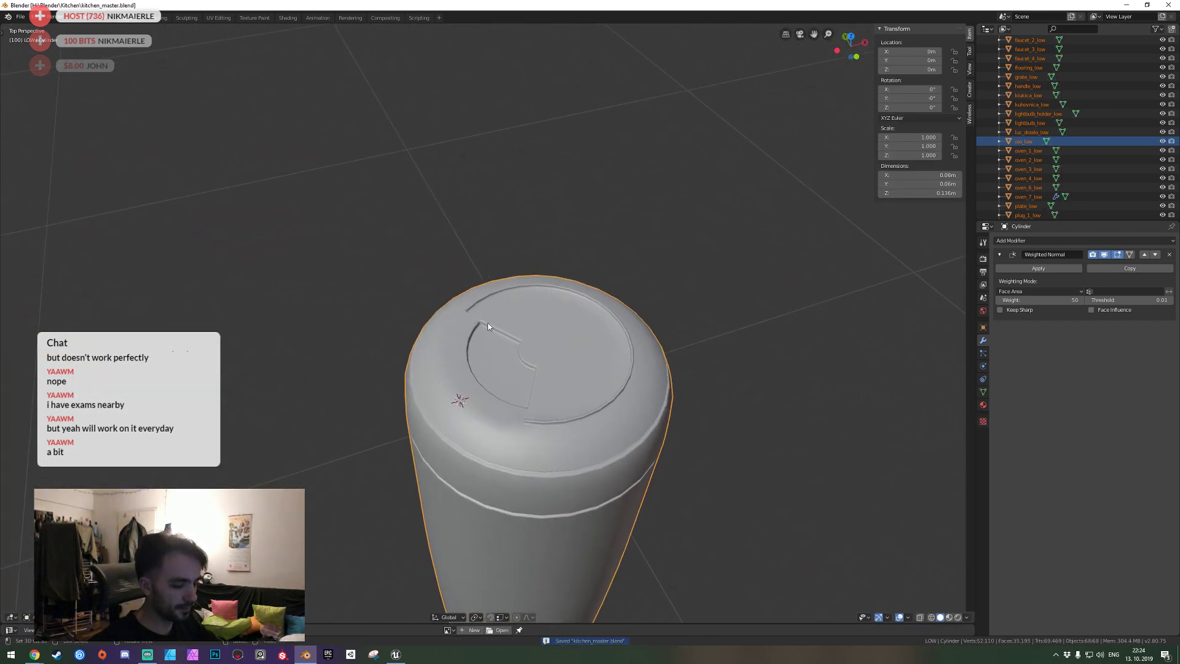
pyautogui.hotkey('shift', '`')
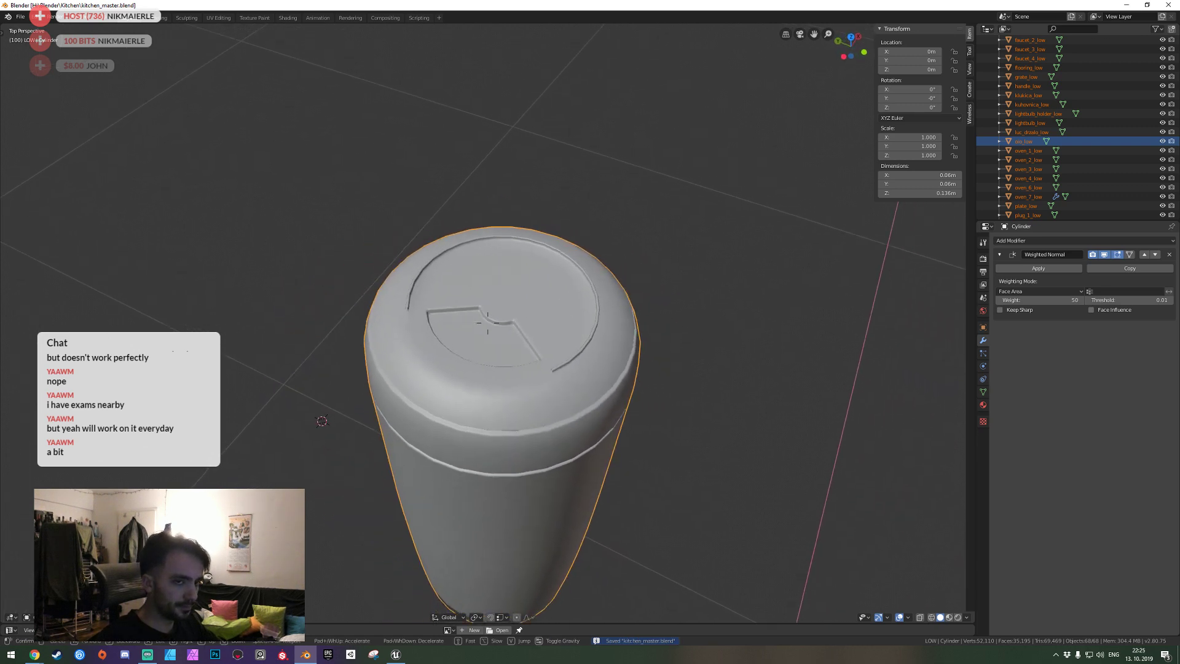
pyautogui.click(487, 324)
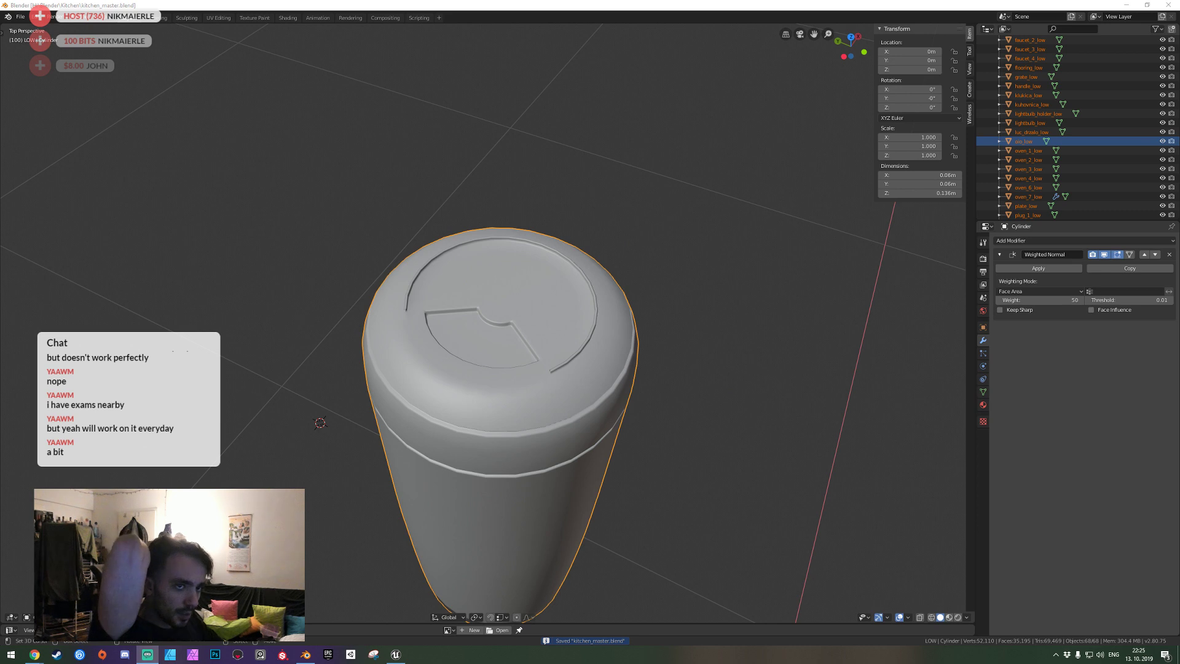
pyautogui.hotkey('shift', '`')
pyautogui.press('s')
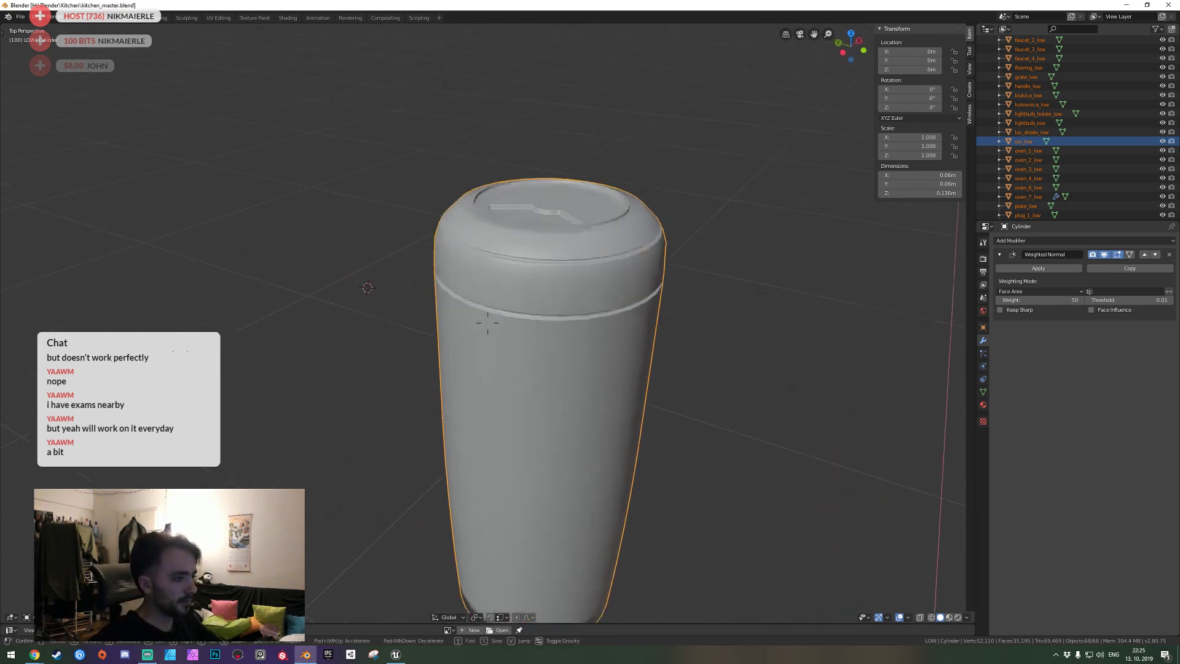
pyautogui.click(488, 326)
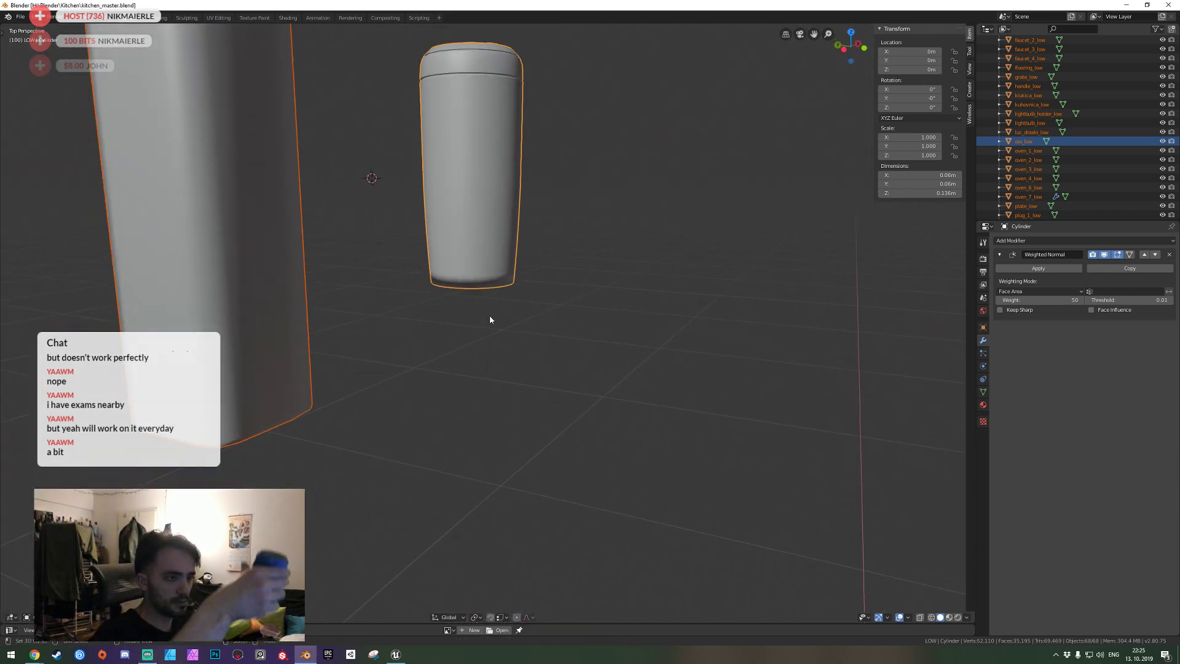
pyautogui.click(521, 349)
pyautogui.press('KP_Decimal')
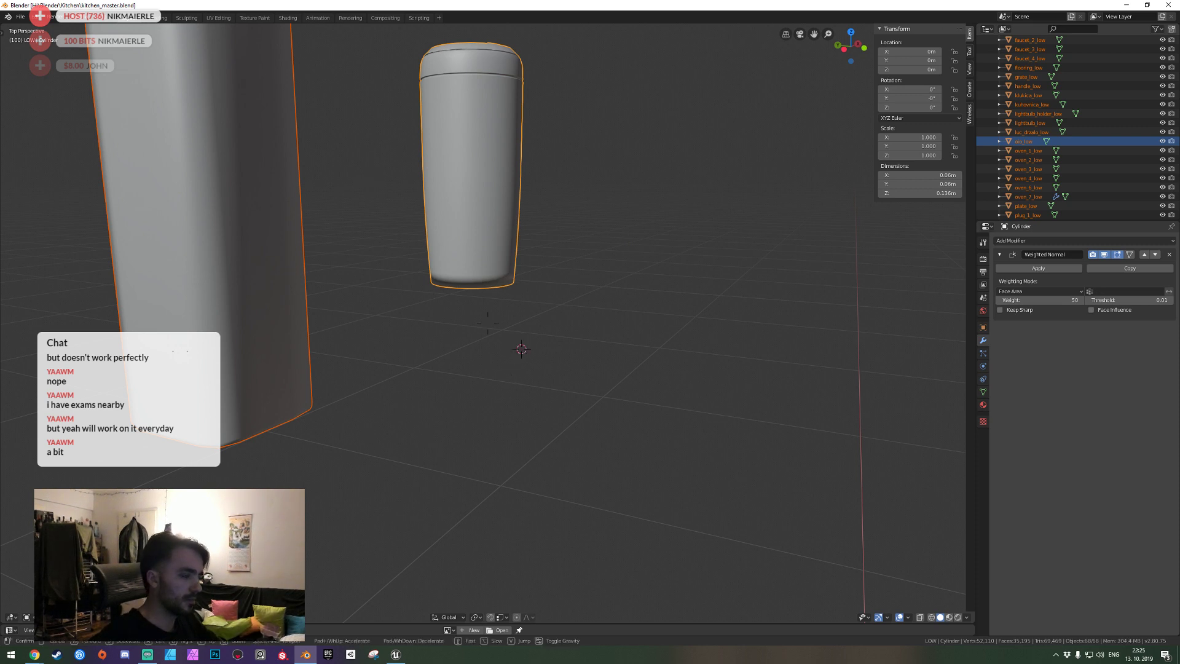
# Select the bottom cap face, start and cancel an inset, then save kitchen_master.blend.
pyautogui.press('Tab')
pyautogui.scroll(2, 488, 323)
pyautogui.click(478, 363)
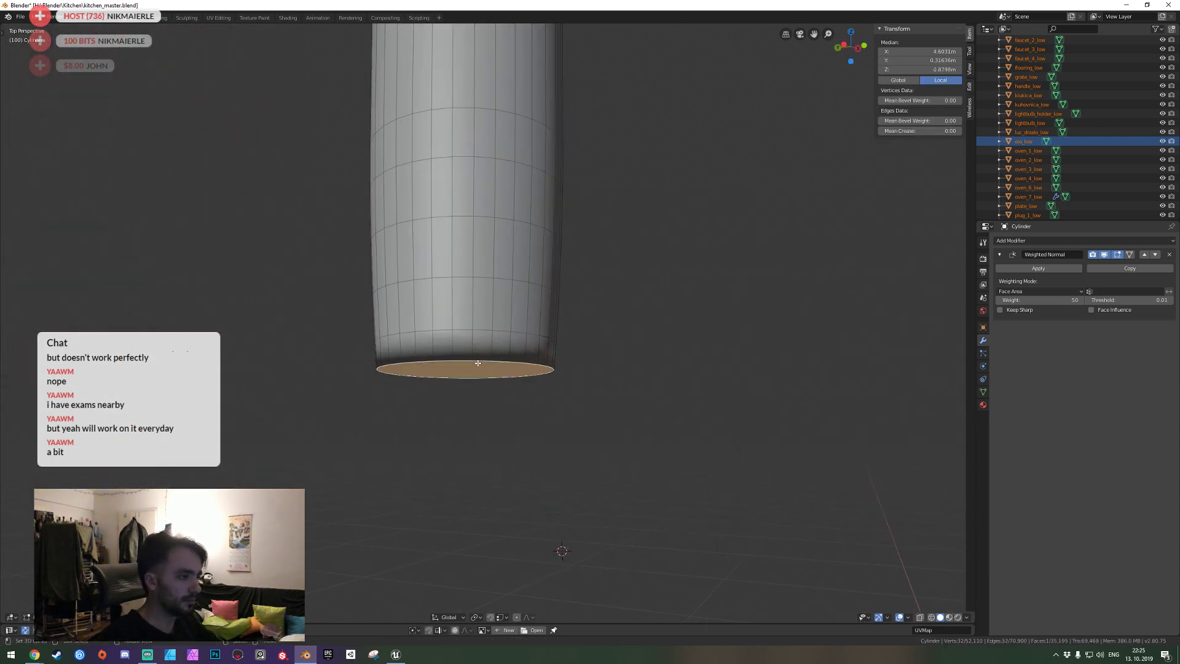
pyautogui.press('i')
pyautogui.press('Escape')
pyautogui.press('Tab')
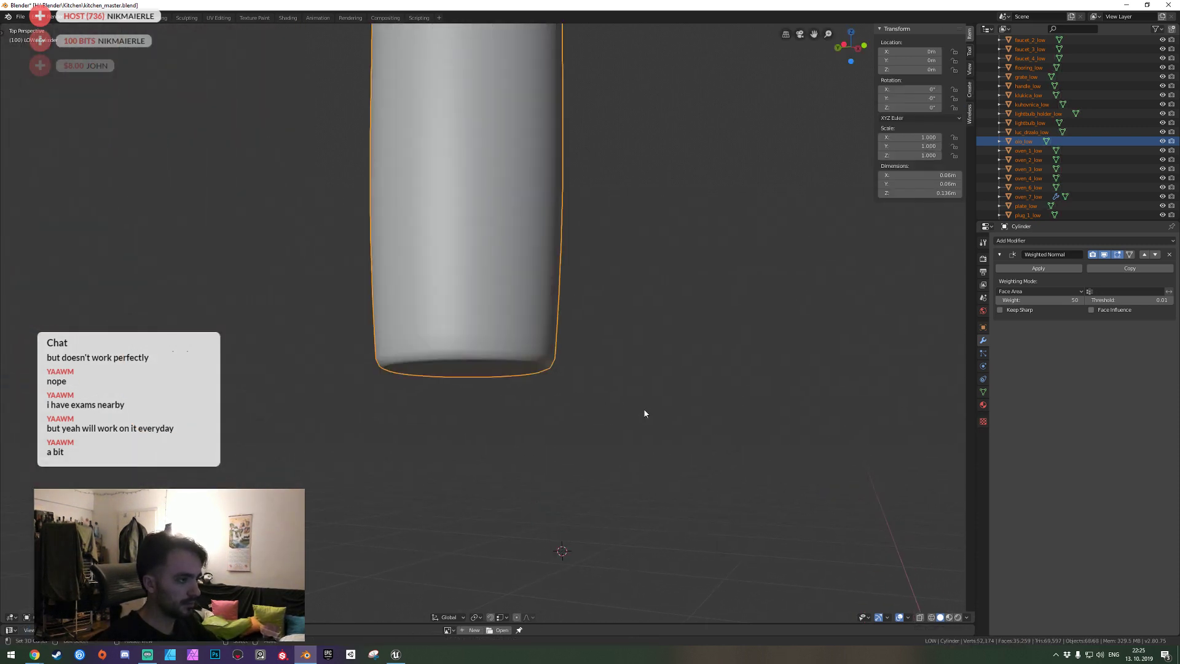
pyautogui.hotkey('shift', '`')
pyautogui.hotkey('ctrl', 's')
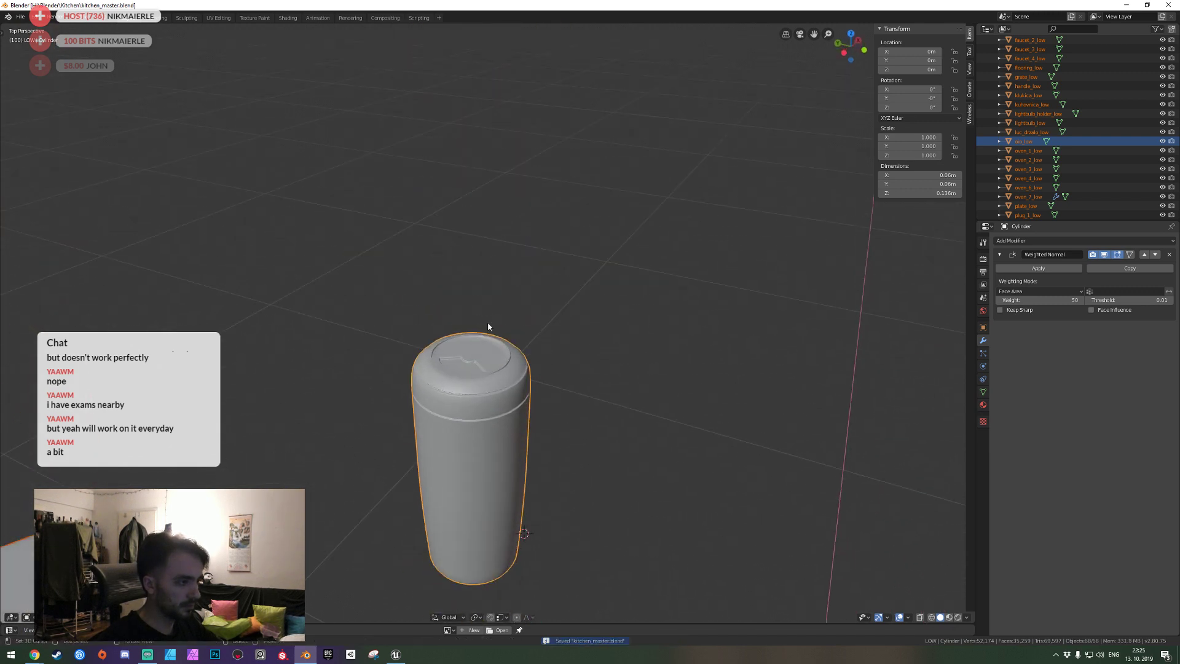
pyautogui.press('Escape')
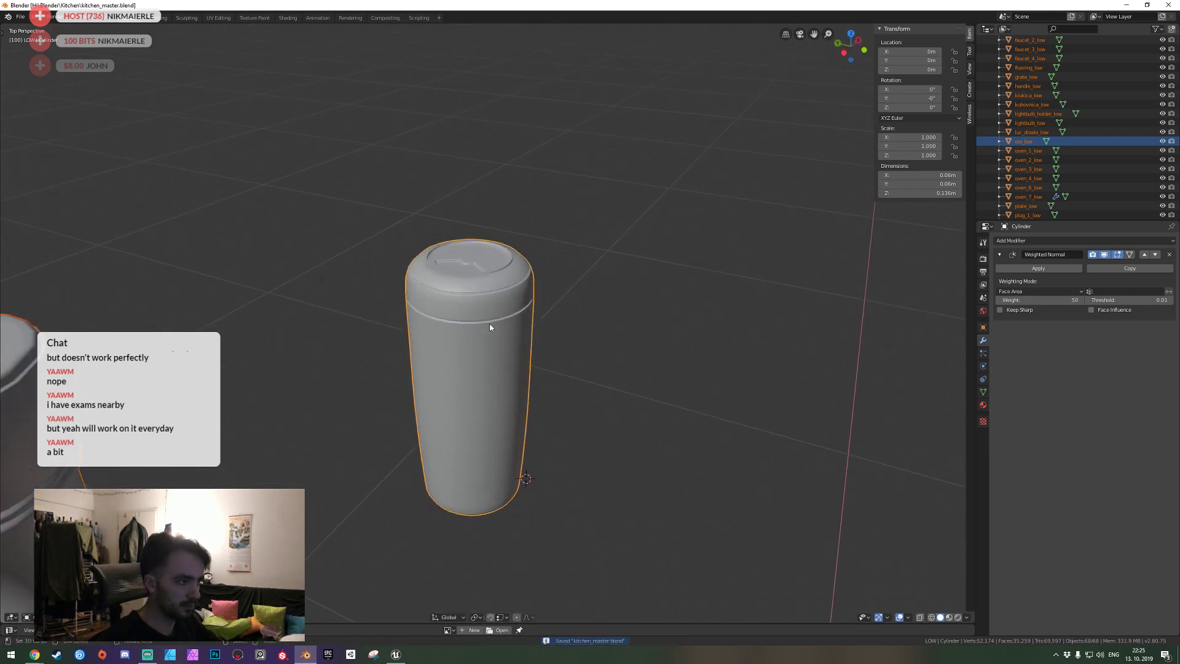
pyautogui.scroll(5, 488, 330)
# Fly around the cylinder in Edit Mode to get close to the groove below the lid.
pyautogui.press('Tab')
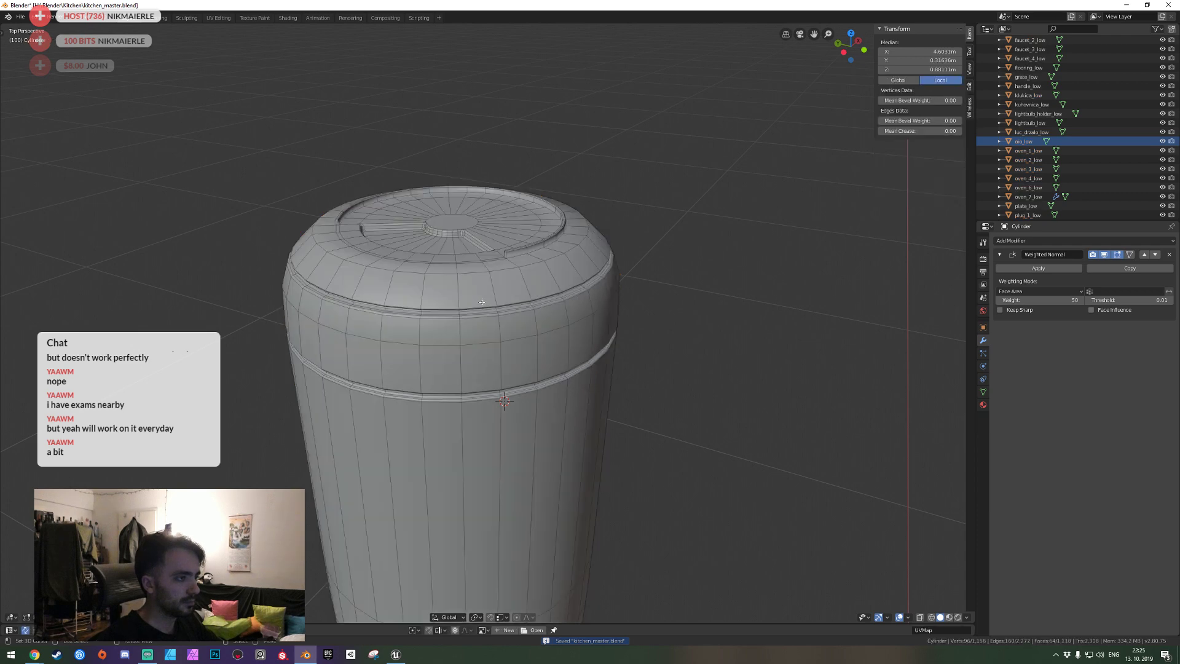
pyautogui.hotkey('shift', '`')
pyautogui.press('w')
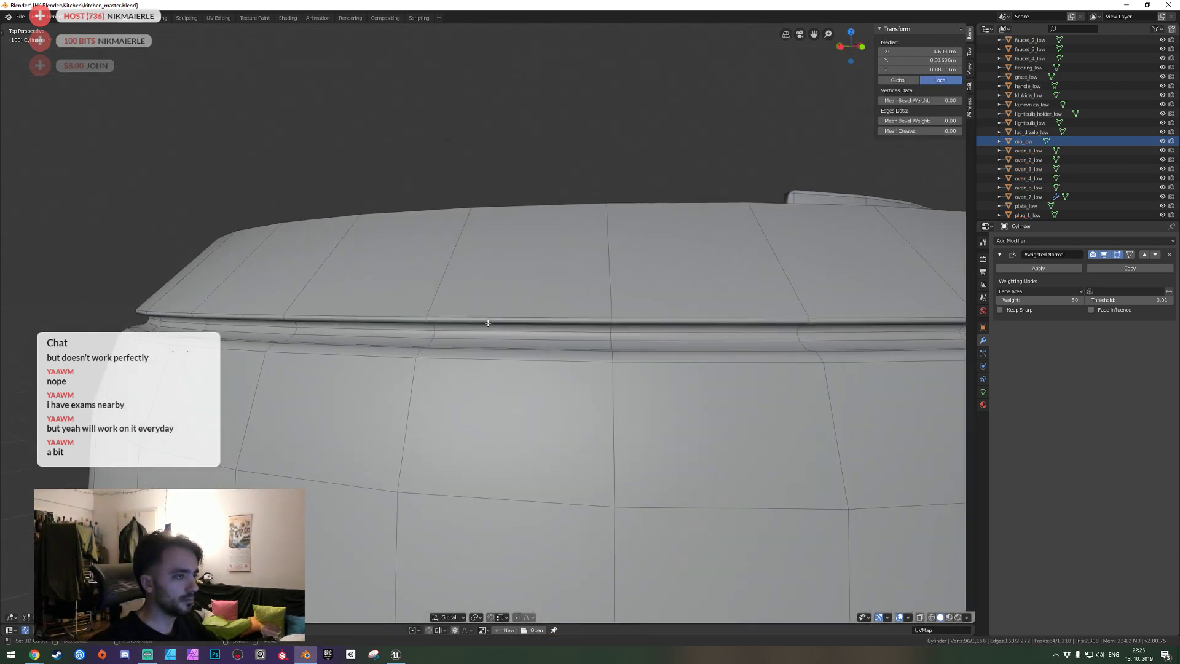
pyautogui.press('w')
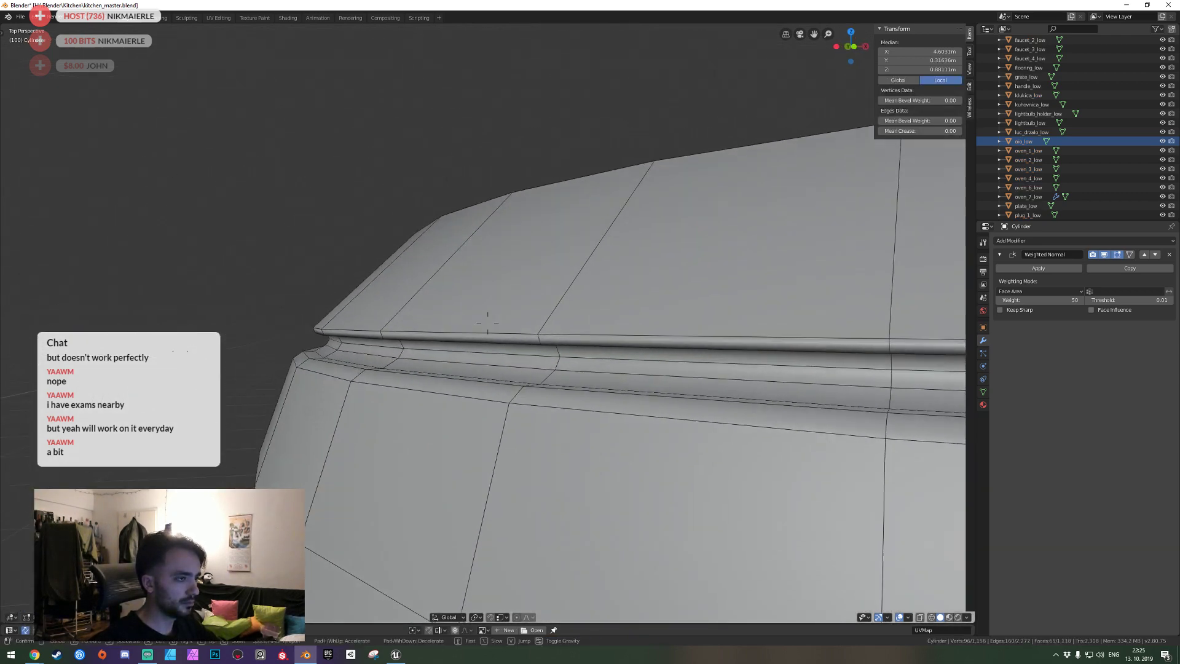
pyautogui.press('s')
pyautogui.press('Tab')
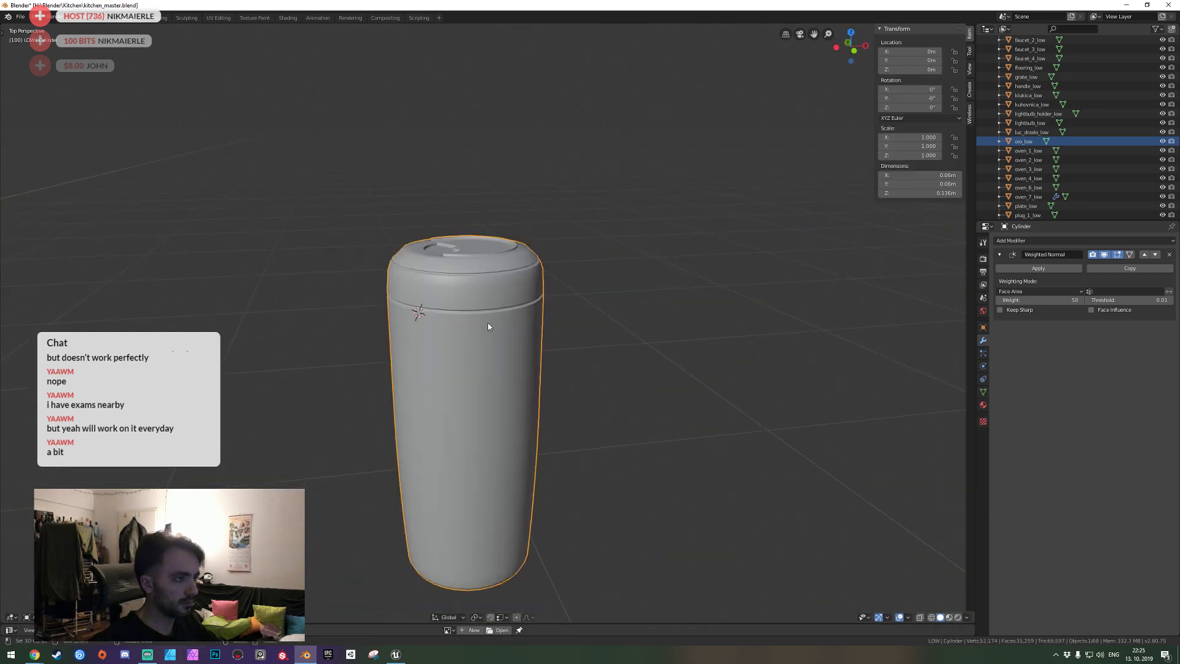
pyautogui.press('w')
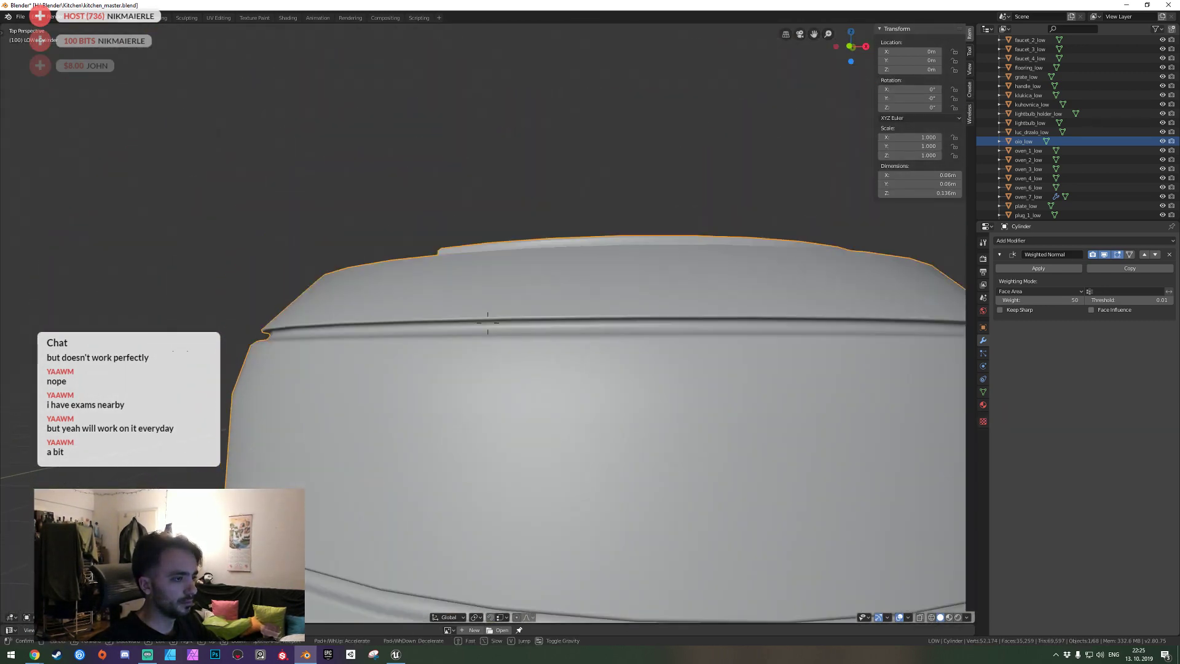
pyautogui.click(488, 326)
pyautogui.press('Tab')
pyautogui.hotkey('shift', '`')
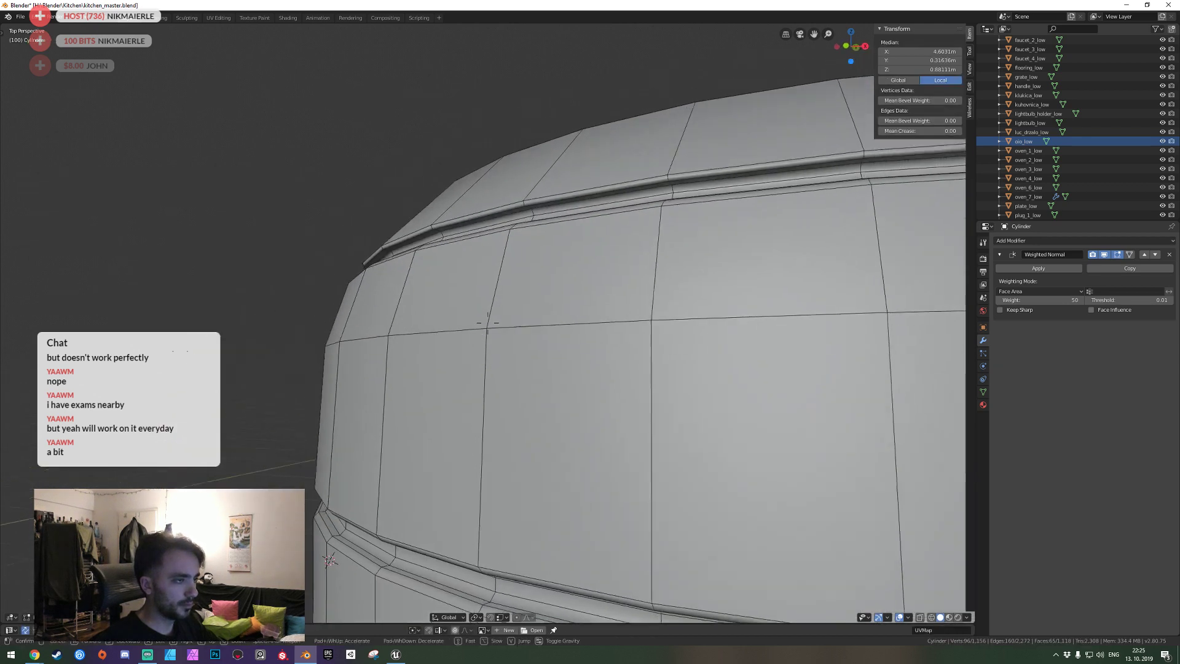
pyautogui.click(488, 322)
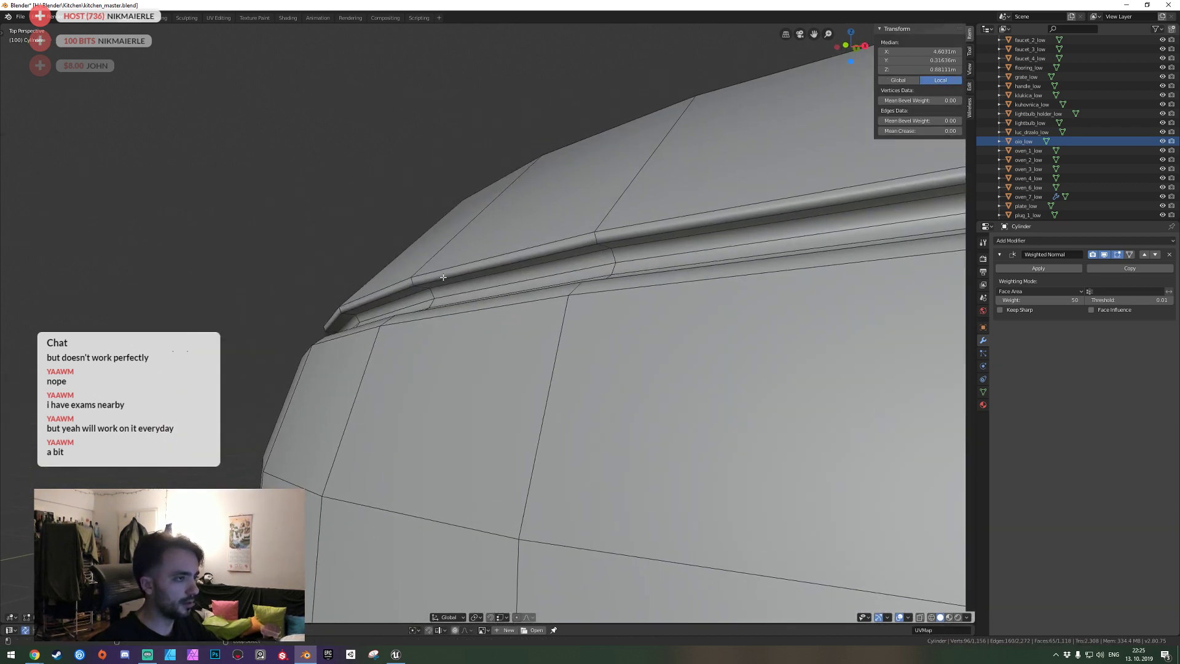
pyautogui.hotkey('shift', '`')
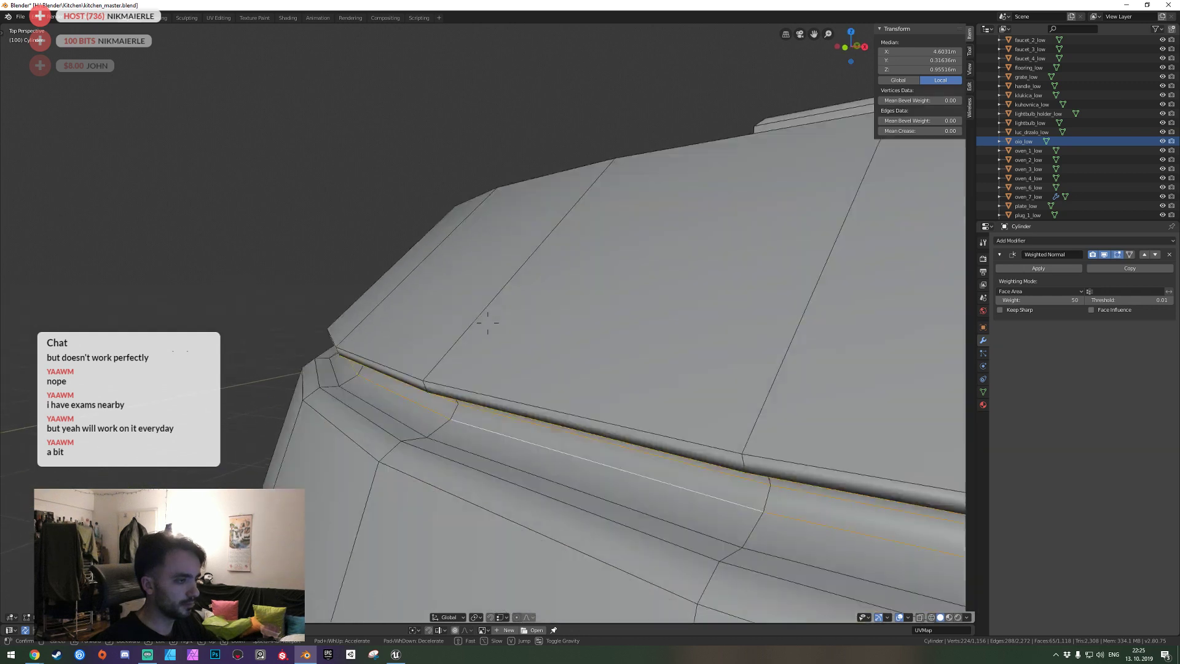
pyautogui.click(487, 322)
# Select the two groove edge loops and try scaling them, cancelling so the shape stays unchanged.
pyautogui.keyDown('alt'); pyautogui.keyDown('shift'); pyautogui.click(482, 401); pyautogui.keyUp('shift'); pyautogui.keyUp('alt')
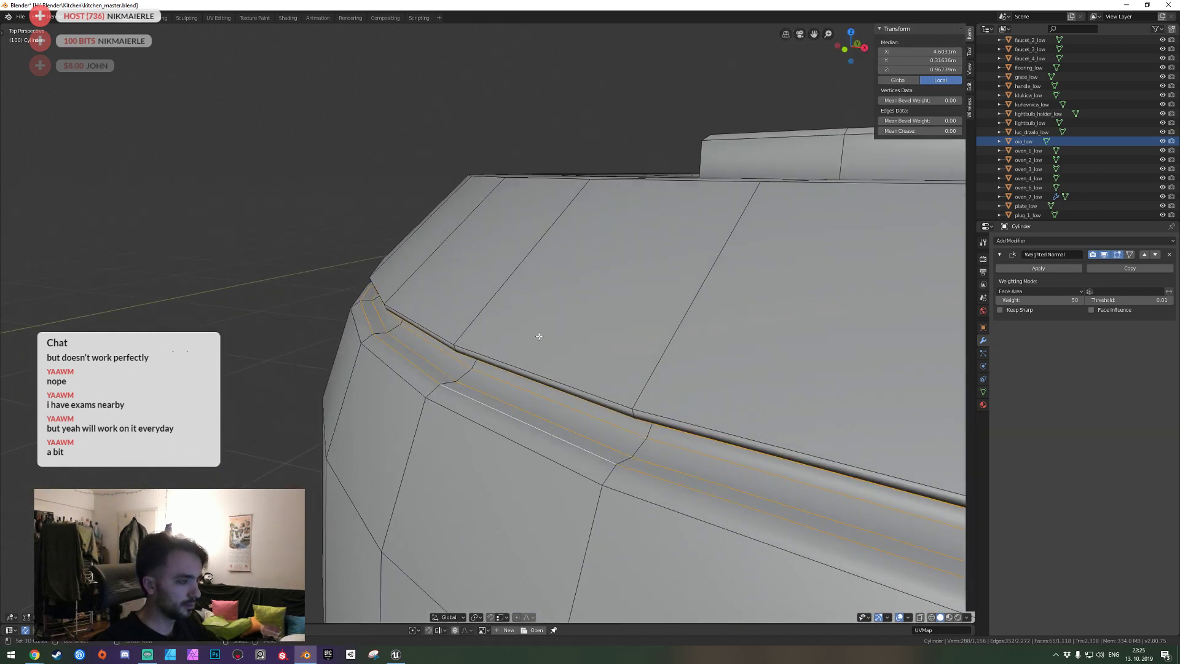
pyautogui.keyDown('alt'); pyautogui.keyDown('shift'); pyautogui.click(466, 349); pyautogui.keyUp('shift'); pyautogui.keyUp('alt')
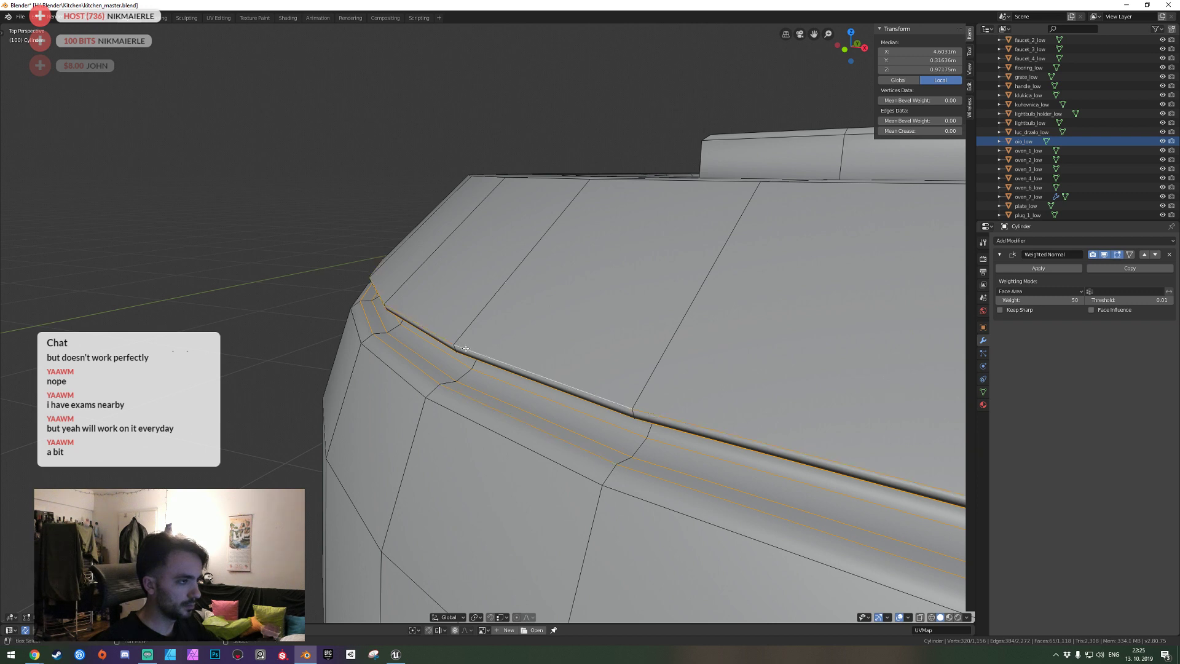
pyautogui.moveTo(466, 348); pyautogui.dragTo(529, 332, button='middle')
pyautogui.press('s')
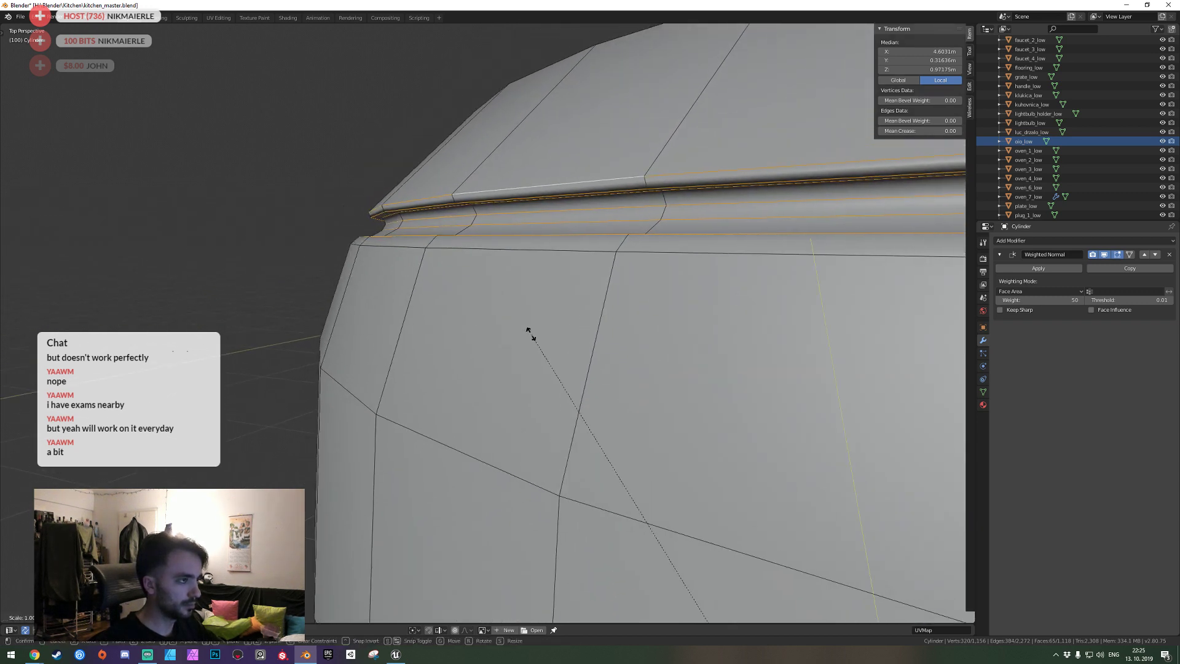
pyautogui.click(531, 332)
pyautogui.press('s')
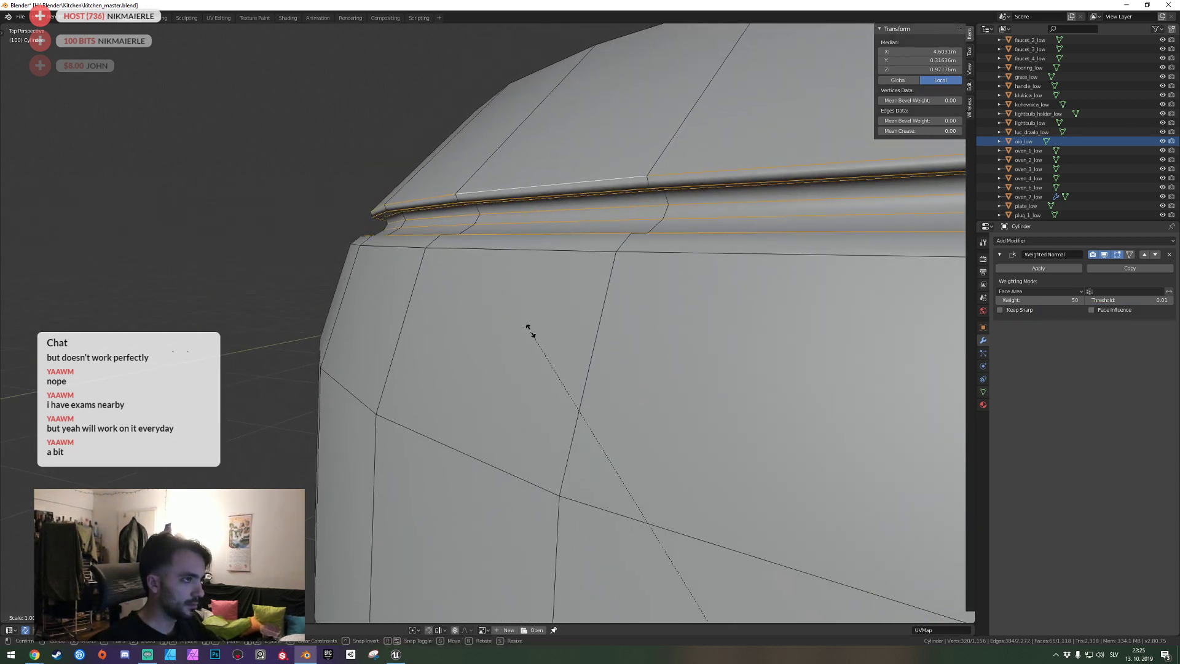
pyautogui.press('Escape')
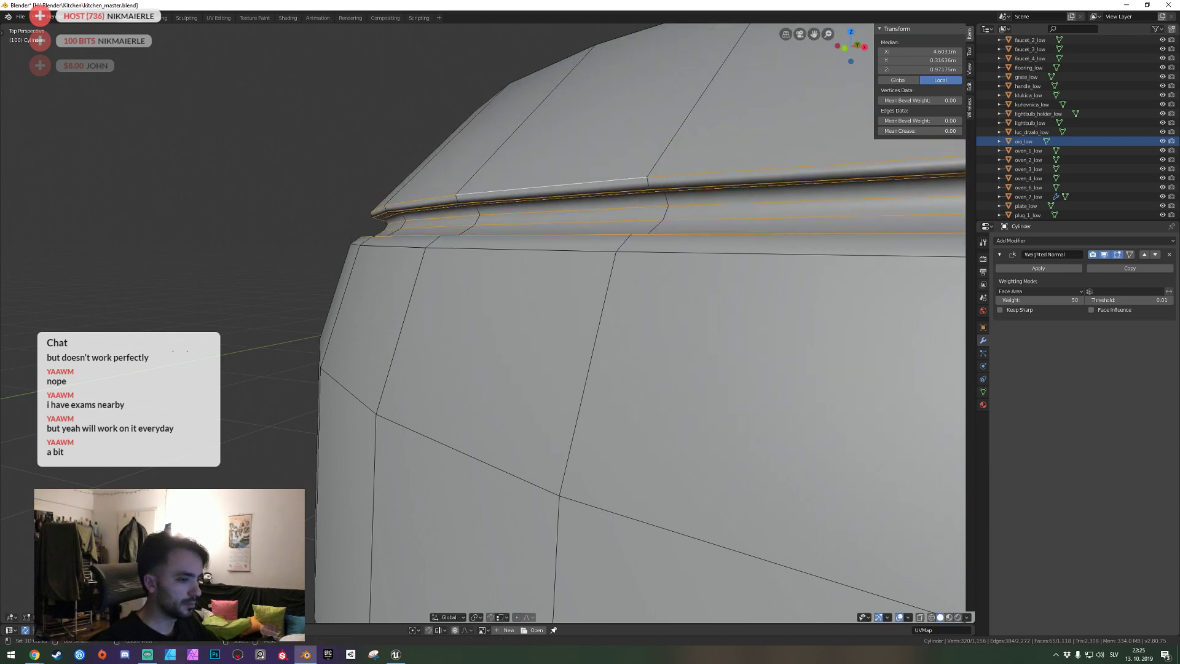
pyautogui.scroll(-5, 250, 472)
pyautogui.moveTo(250, 472); pyautogui.dragTo(487, 323, button='middle')
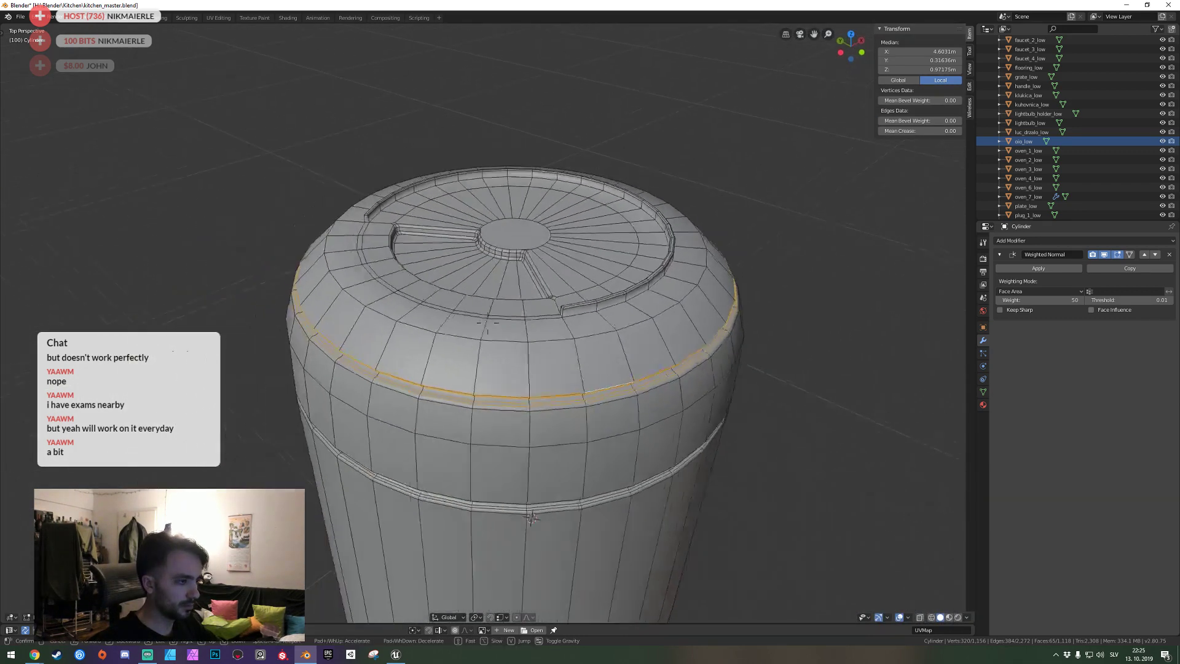
# Apply all transforms to the cylinder.
pyautogui.press('Tab')
pyautogui.hotkey('ctrl', 'a')
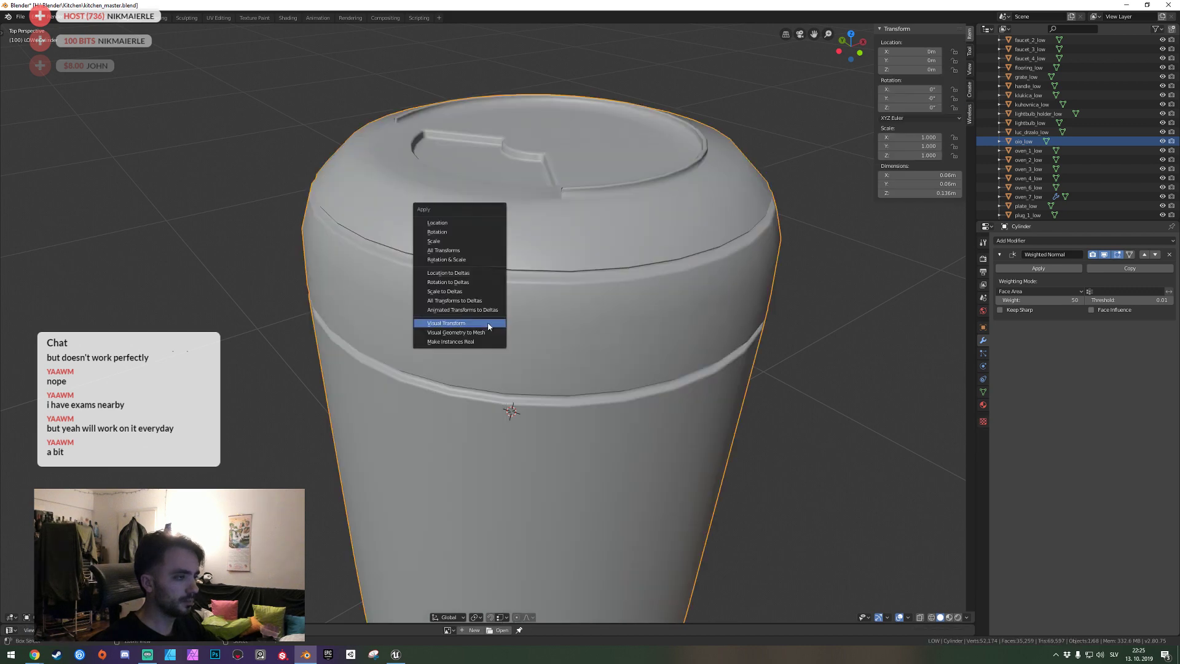
pyautogui.click(458, 250)
pyautogui.hotkey('ctrl', 'a')
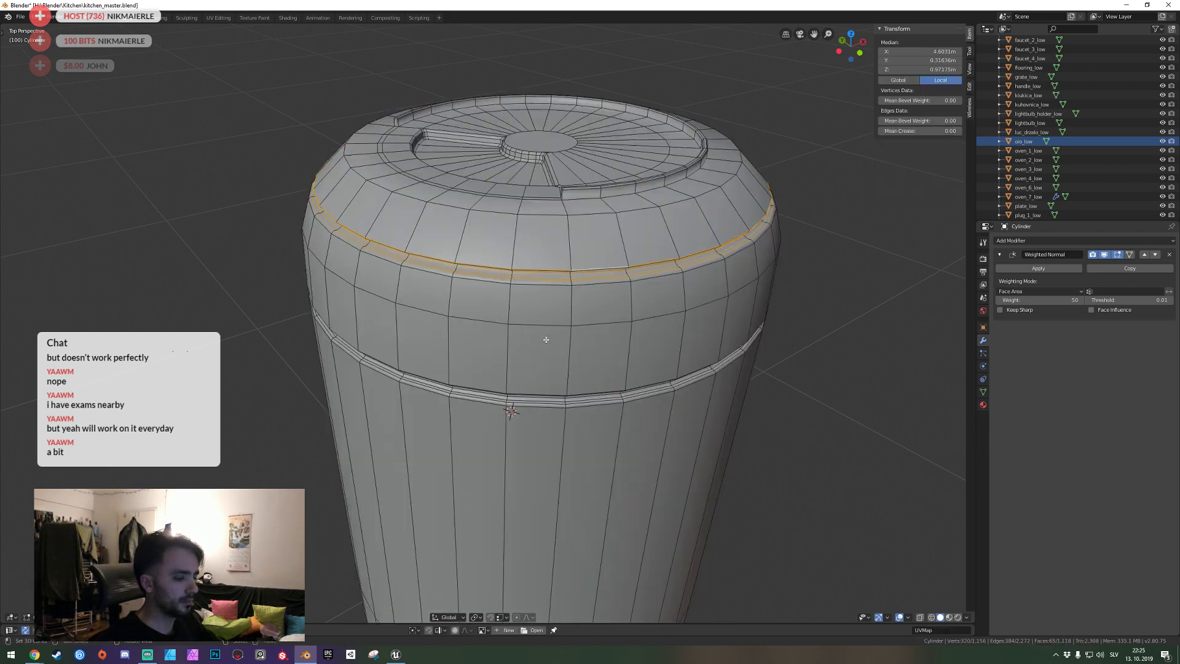
# Enter Edit Mode, clear the selection and fly in close to the cylinder's top rim.
pyautogui.press('Tab')
pyautogui.hotkey('shift', '`')
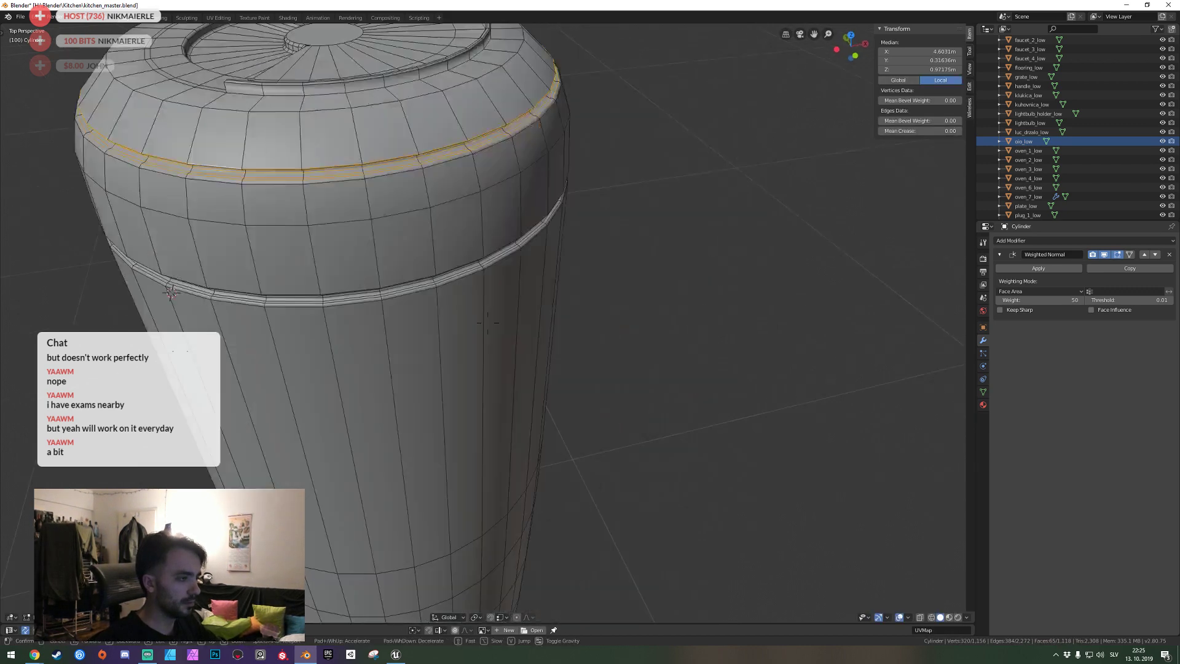
pyautogui.press('s')
pyautogui.click(488, 323)
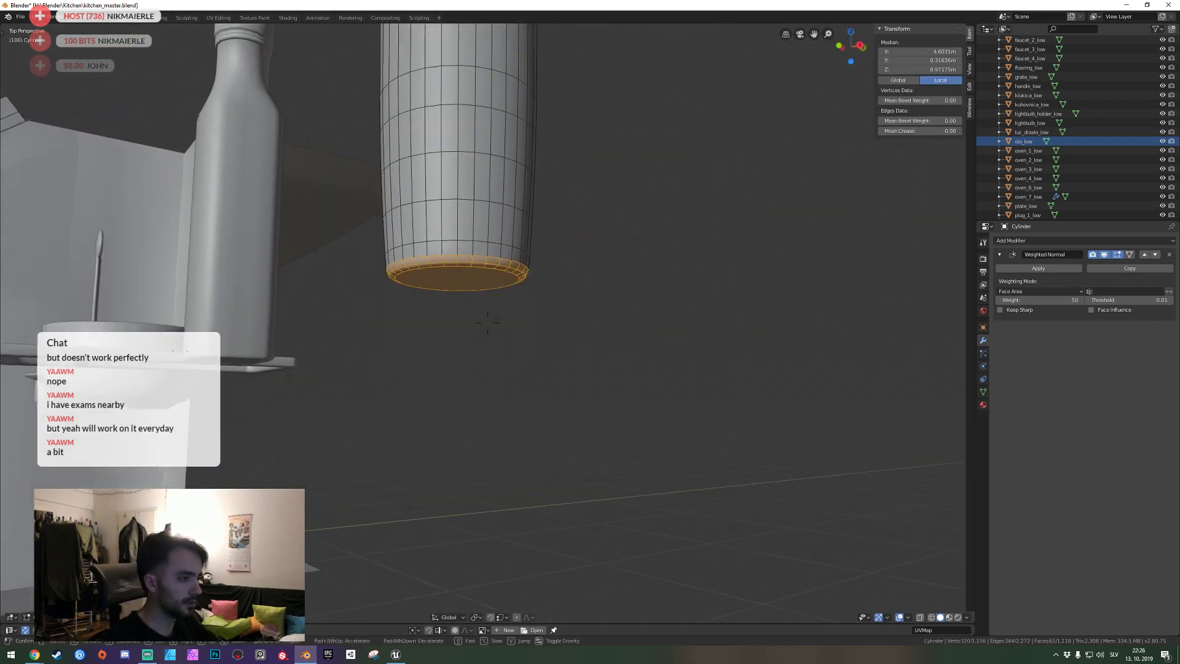
pyautogui.moveTo(488, 323)
pyautogui.mouseDown(button='middle')
pyautogui.moveTo(483, 237)
pyautogui.moveTo(483, 327)
pyautogui.mouseUp(button='middle')
pyautogui.keyDown('alt'); pyautogui.keyDown('shift'); pyautogui.click(482, 237); pyautogui.keyUp('shift'); pyautogui.keyUp('alt')
pyautogui.hotkey('alt', 'a')
pyautogui.hotkey('shift', '`')
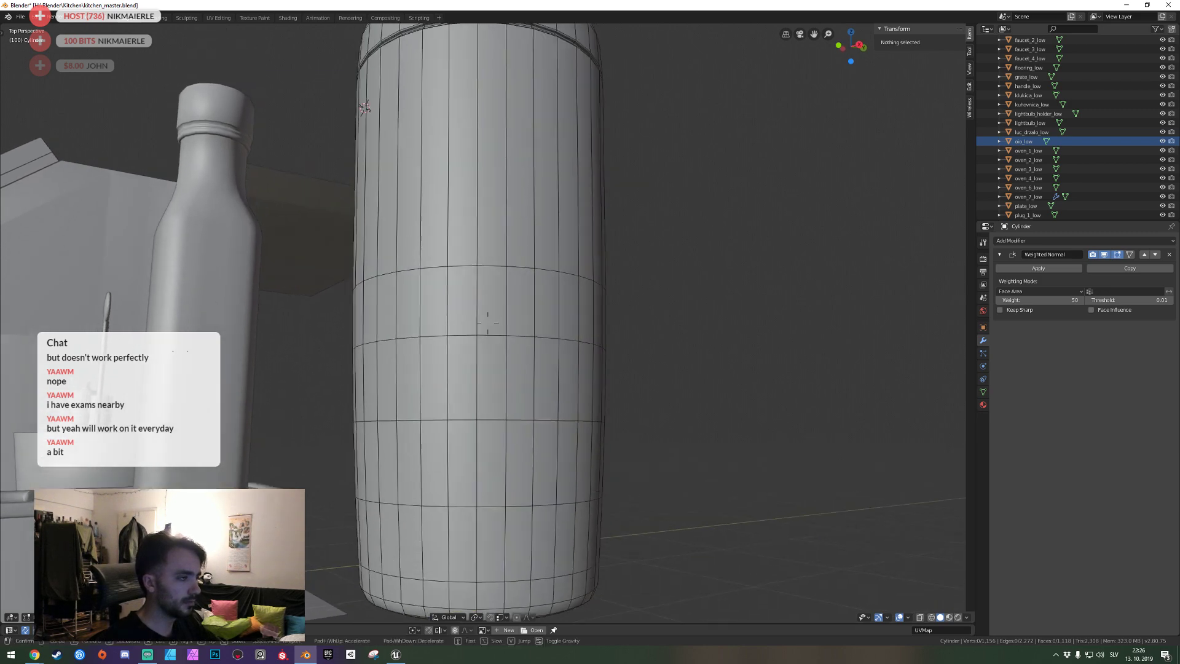
pyautogui.press('w')
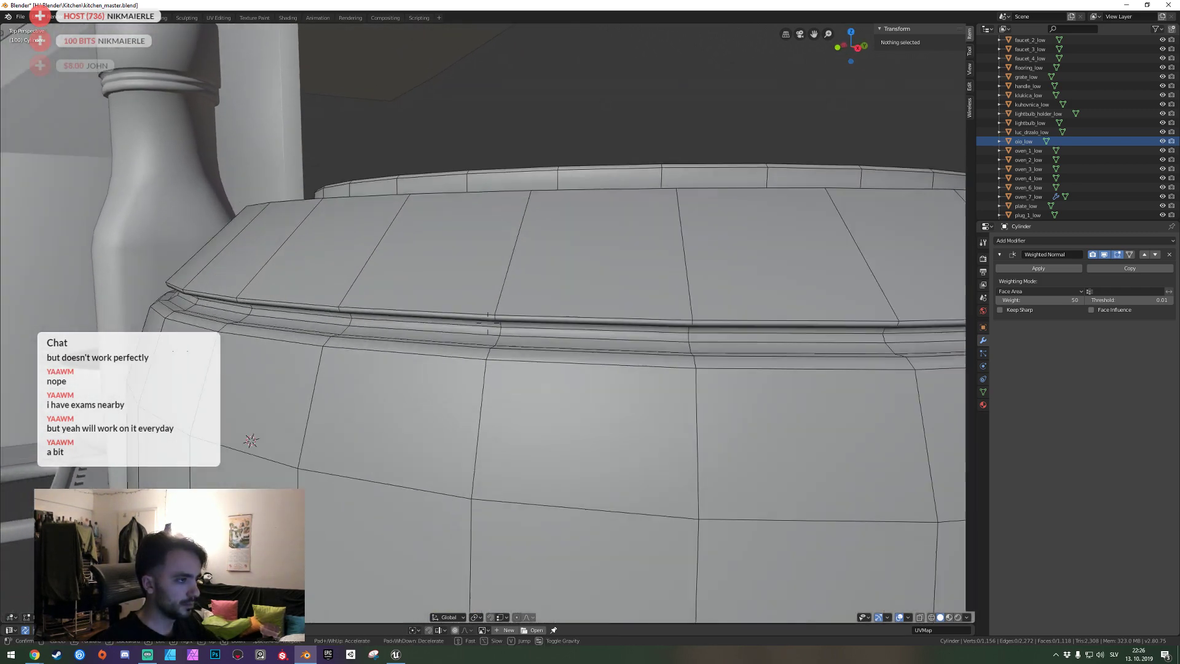
# Select three rim edge loops and scale them to 0.58, narrowing the lid groove.
pyautogui.click(526, 319)
pyautogui.keyDown('alt'); pyautogui.click(526, 318); pyautogui.keyUp('alt')
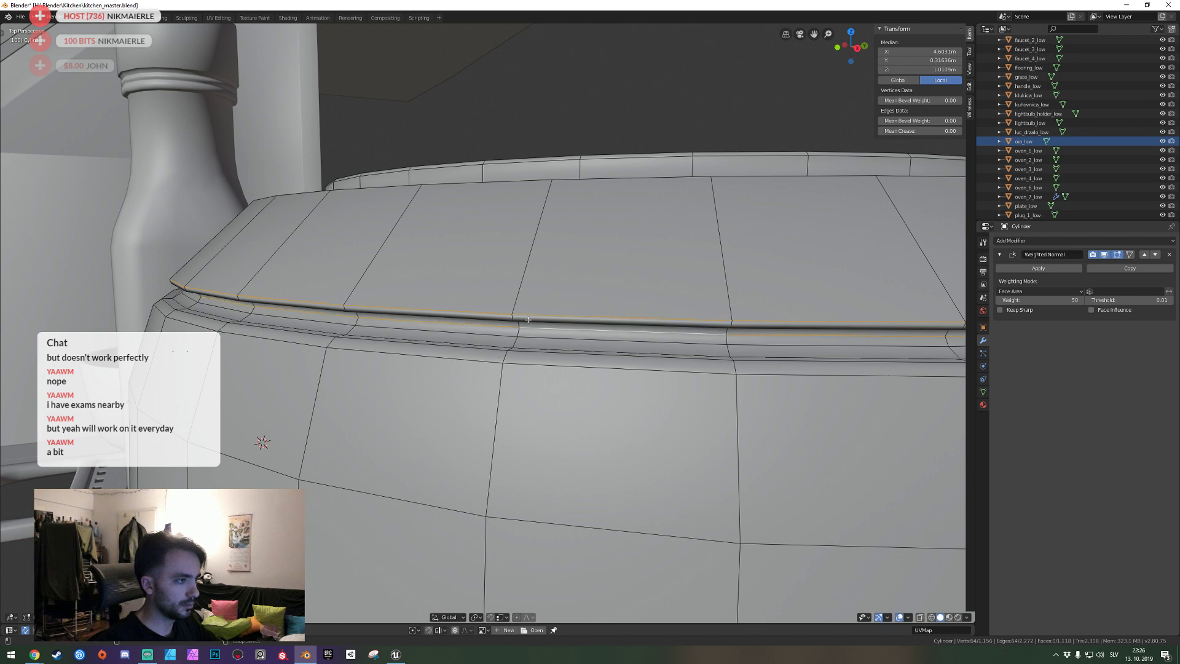
pyautogui.keyDown('alt'); pyautogui.keyDown('shift'); pyautogui.click(526, 347); pyautogui.keyUp('shift'); pyautogui.keyUp('alt')
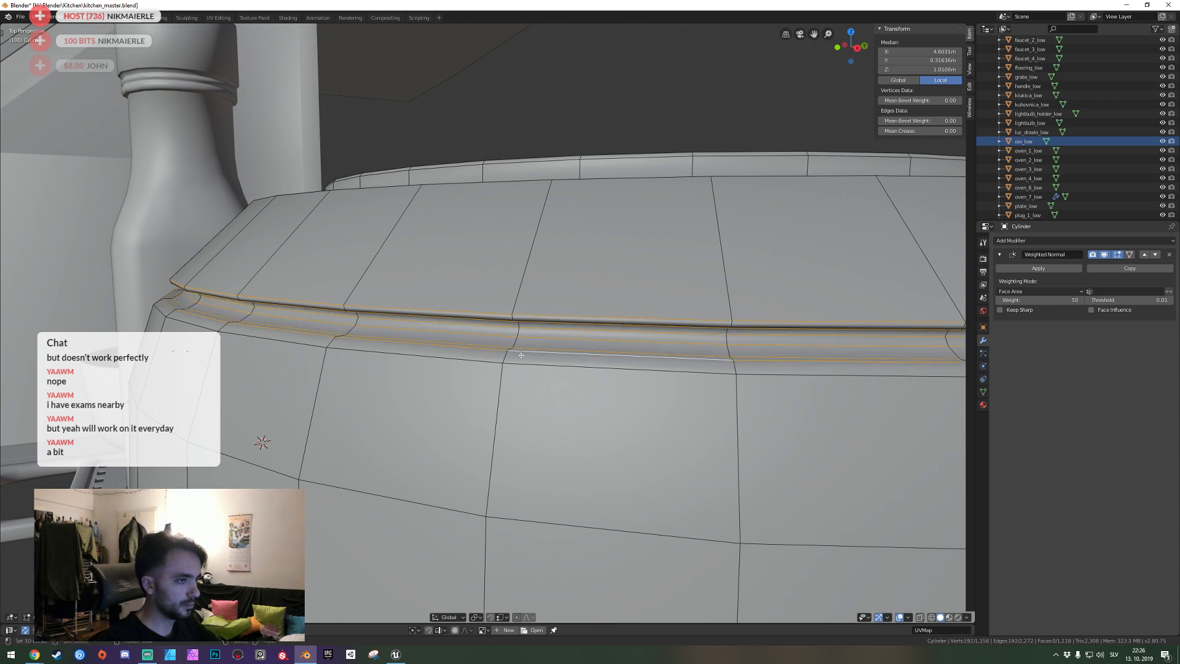
pyautogui.hotkey('shift', '`')
pyautogui.keyDown('alt'); pyautogui.keyDown('shift'); pyautogui.click(452, 286); pyautogui.keyUp('shift'); pyautogui.keyUp('alt')
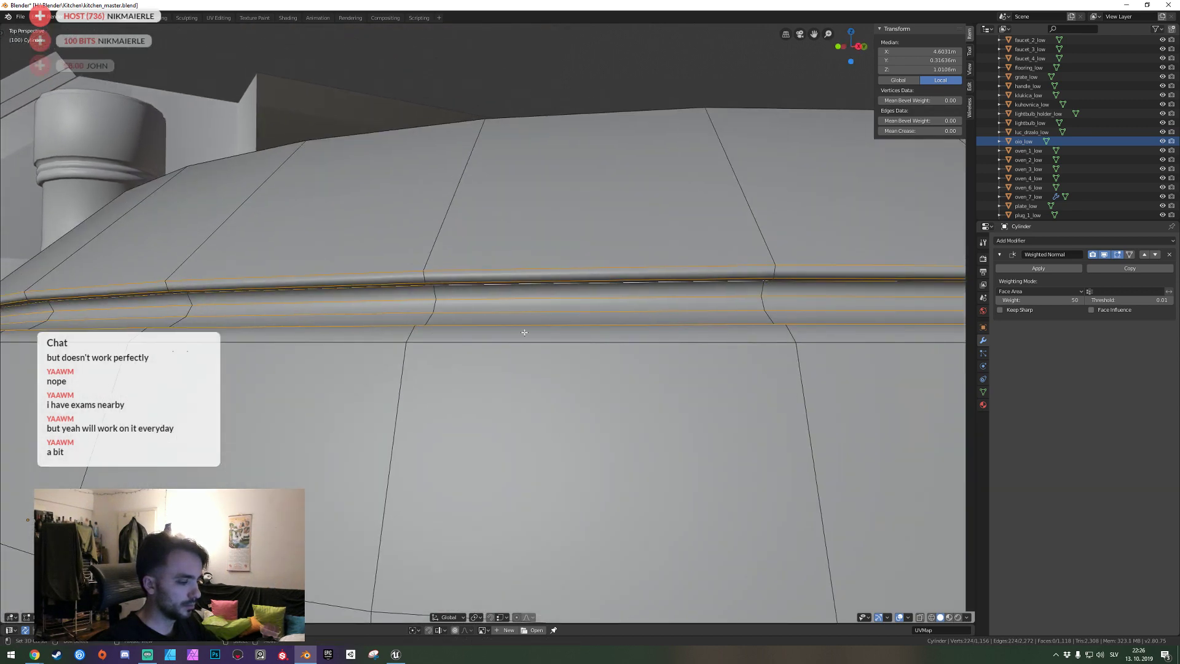
pyautogui.press('s')
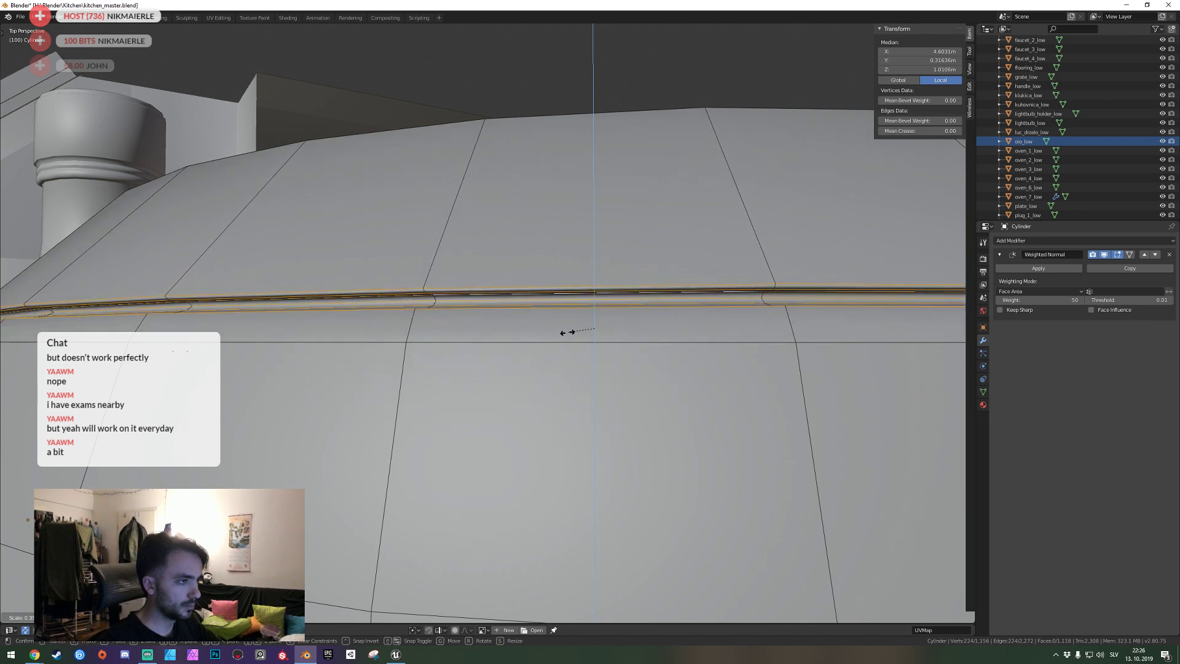
pyautogui.click(564, 331)
pyautogui.press('Tab')
pyautogui.hotkey('shift', '`')
# Save kitchen_master.blend and select the cylinder object.
pyautogui.click(487, 322)
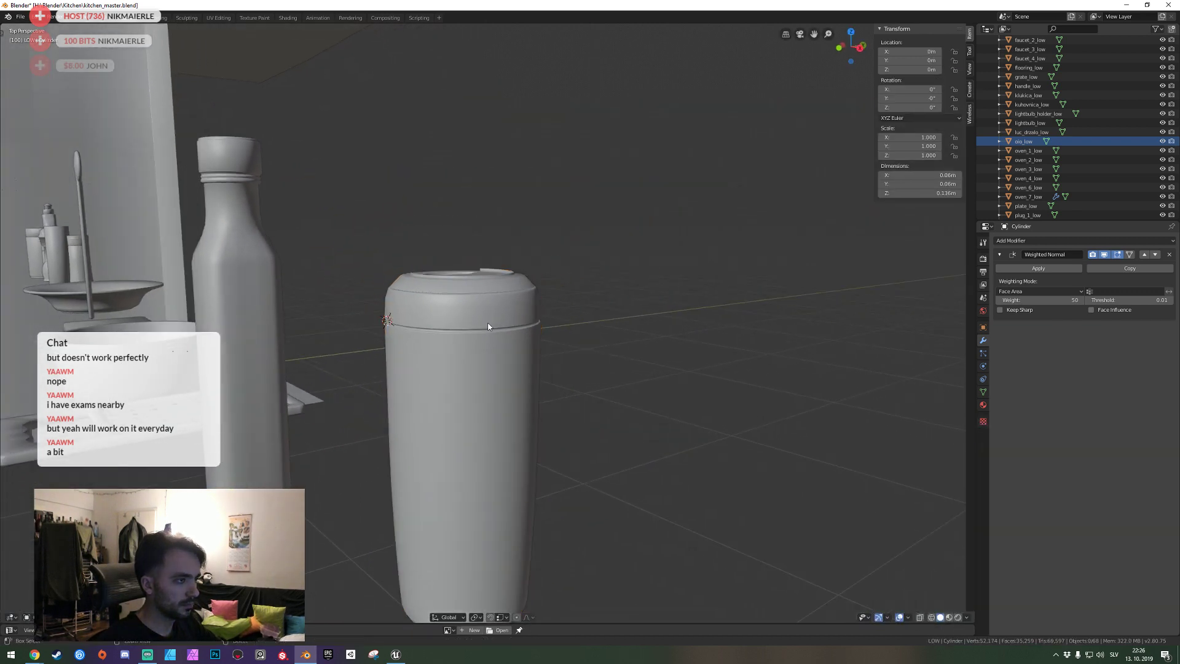
pyautogui.hotkey('ctrl', 's')
pyautogui.moveTo(487, 322); pyautogui.dragTo(488, 326, button='middle')
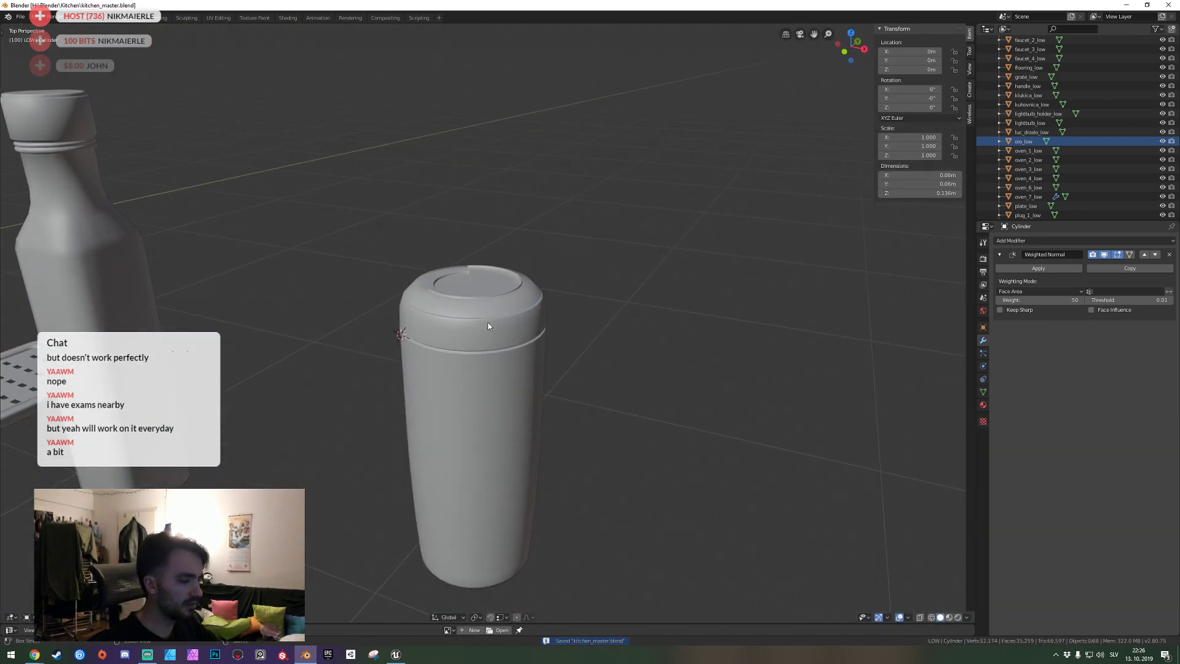
pyautogui.click(489, 335)
pyautogui.press('super')
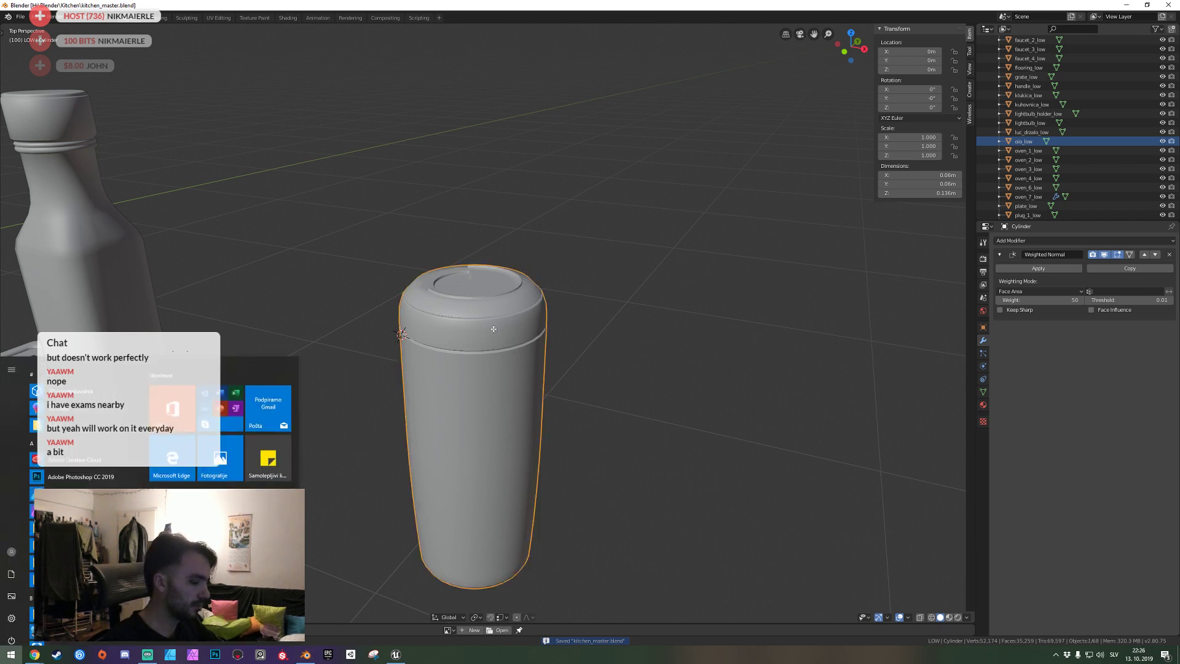
pyautogui.click(498, 334)
# Frame the cylinder in the view and rename it vegeta_high.
pyautogui.press('Tab')
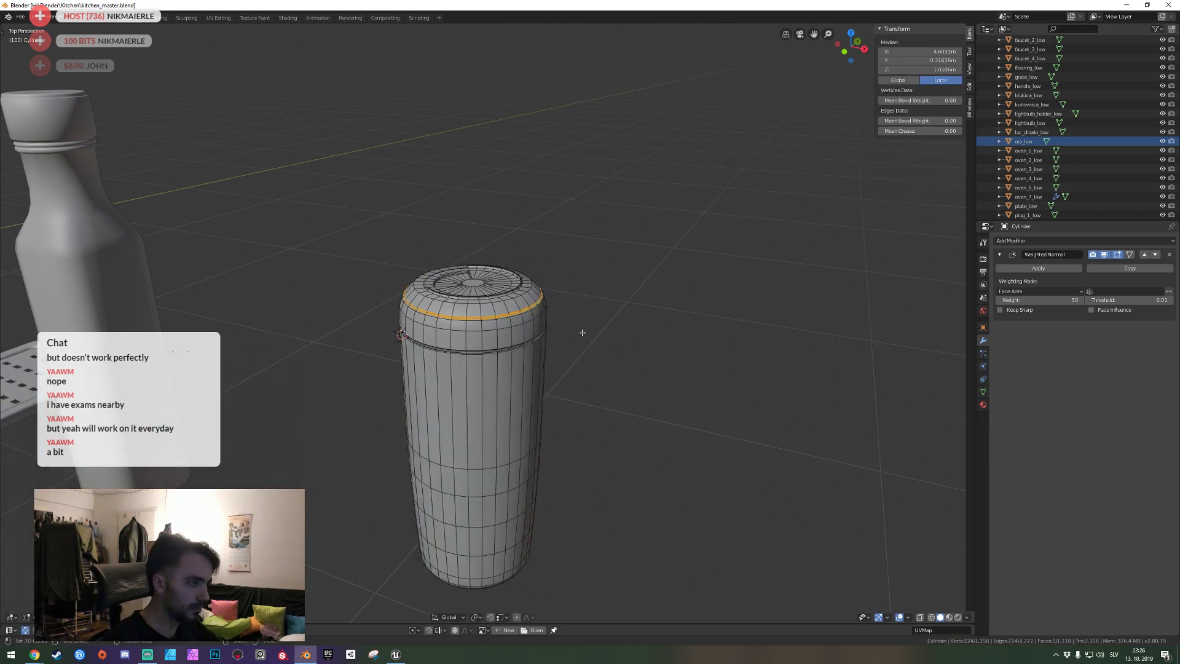
pyautogui.press('Tab')
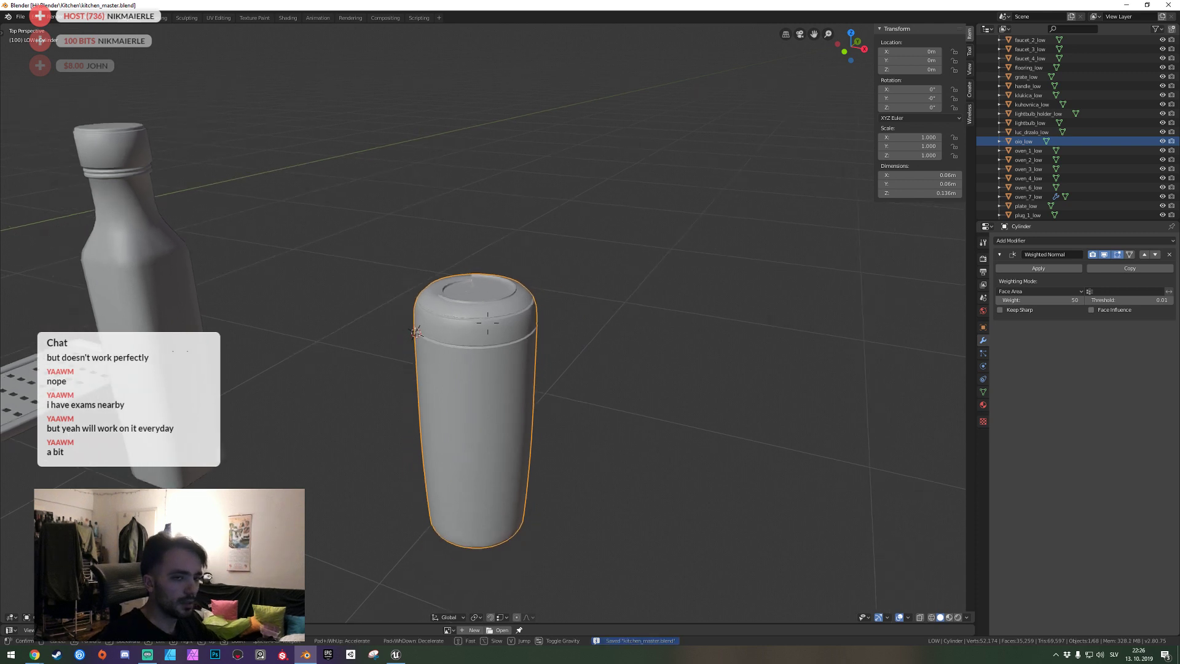
pyautogui.scroll(2, 535, 337)
pyautogui.scroll(2, 491, 331)
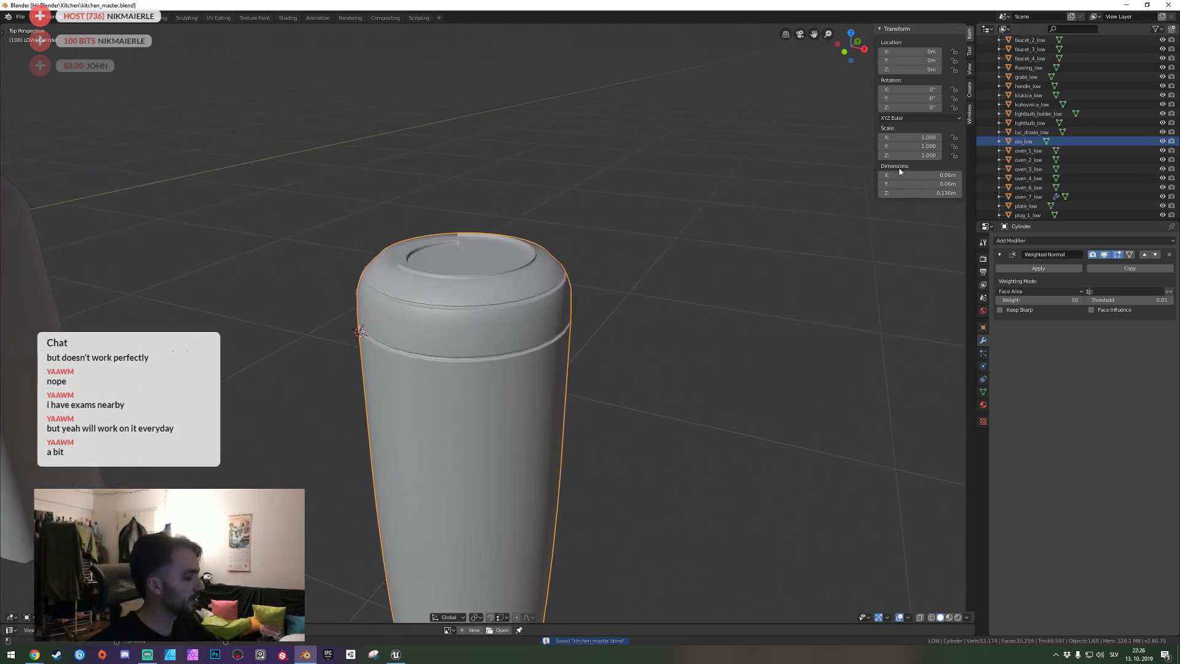
pyautogui.press('KP_Decimal')
pyautogui.press('KP_Decimal')
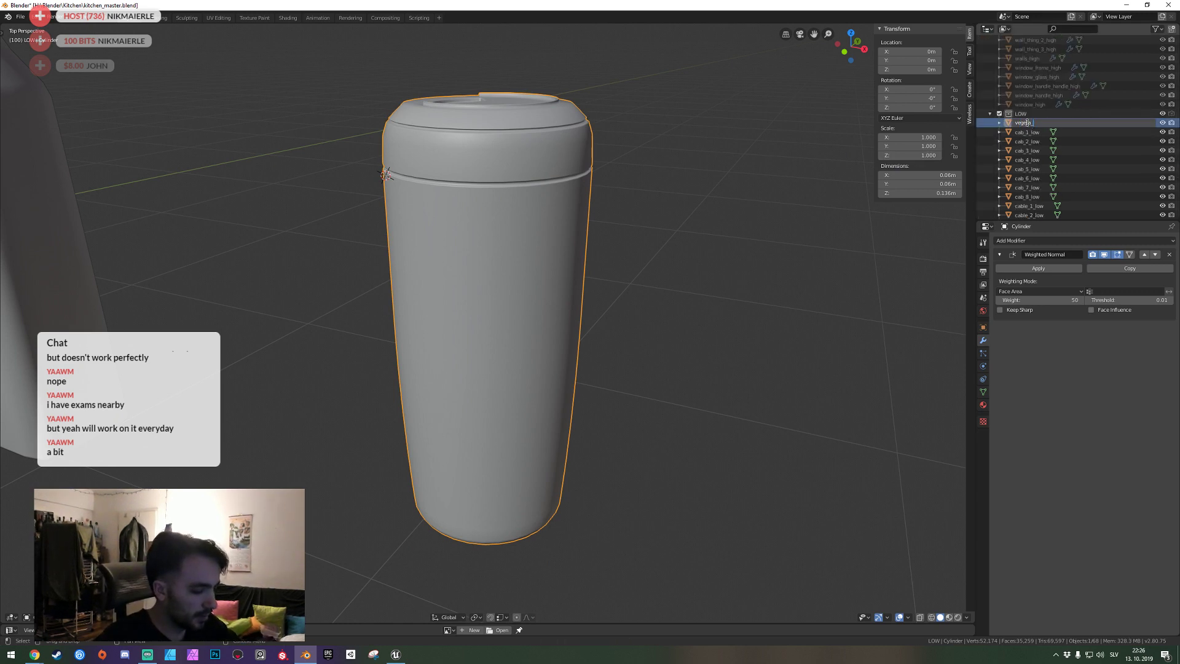
pyautogui.write('high')
pyautogui.press('Return')
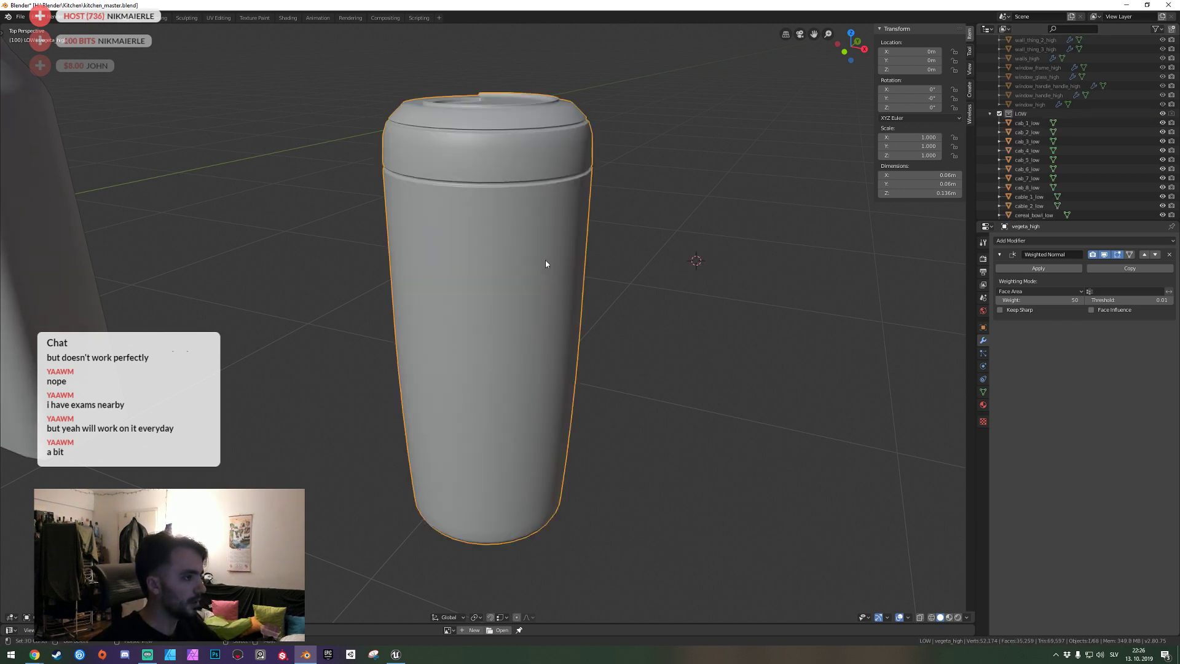
# Move vegeta_high into Collection and place a duplicate of it in the LOW collection.
pyautogui.press('m')
pyautogui.click(545, 263)
pyautogui.hotkey('shift', 'd')
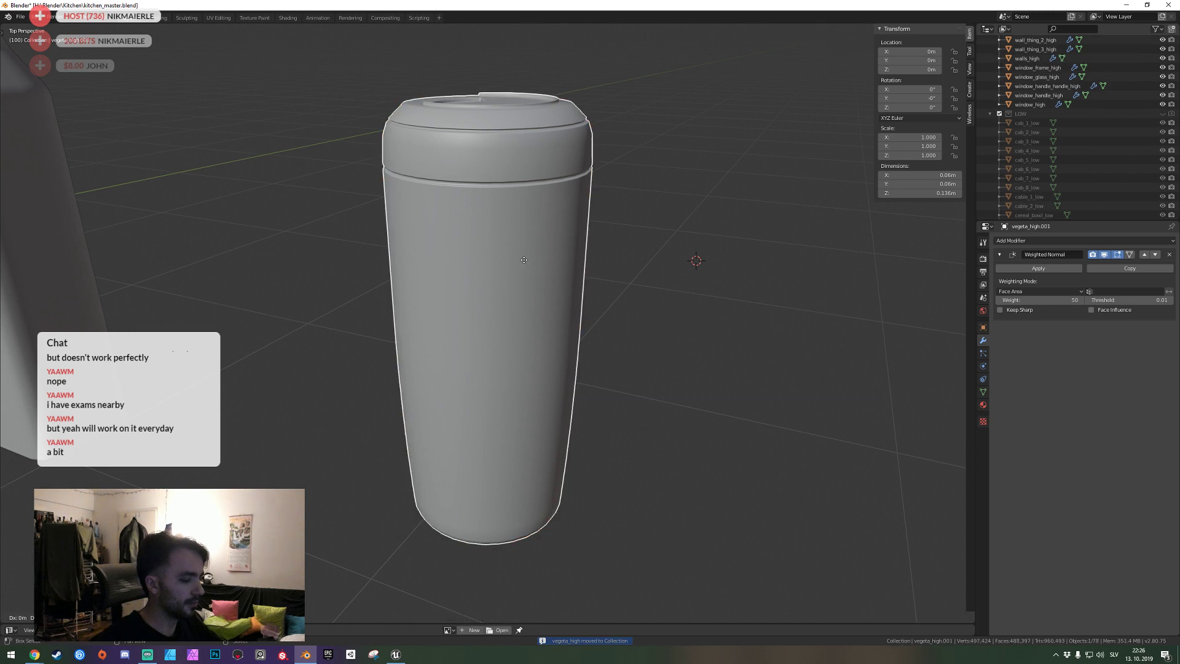
pyautogui.click(524, 260)
pyautogui.press('m')
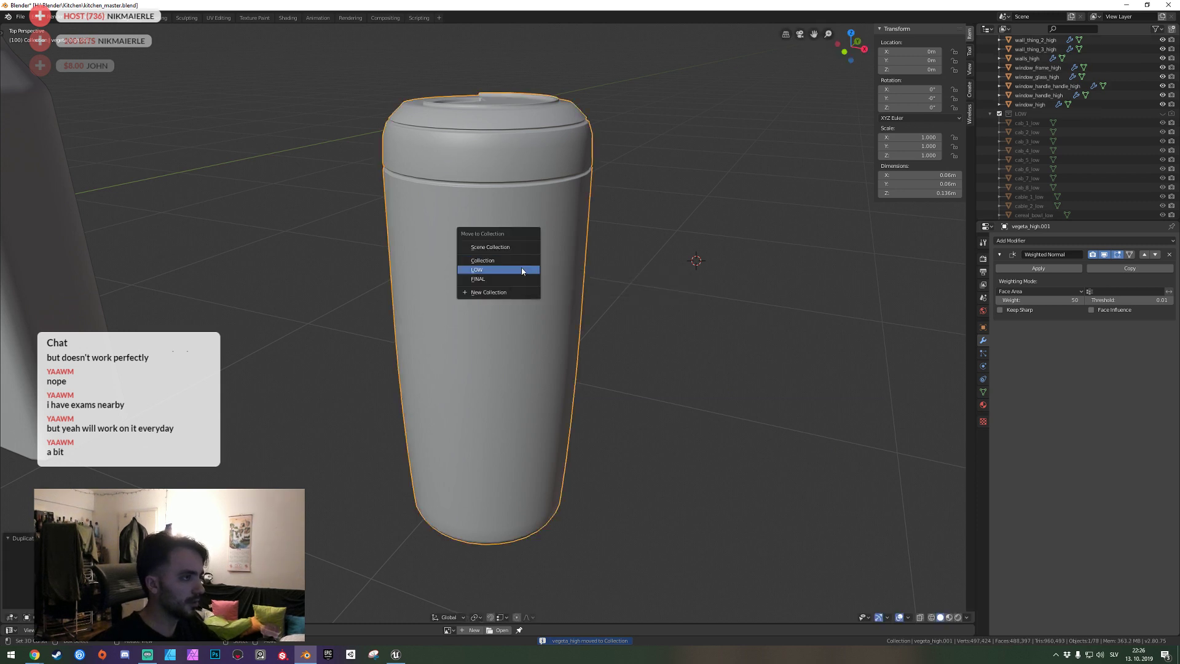
pyautogui.click(511, 263)
# Rename the duplicate vegeta_low, remove its Weighted Normal modifier and disable Auto Smooth.
pyautogui.press('KP_Decimal')
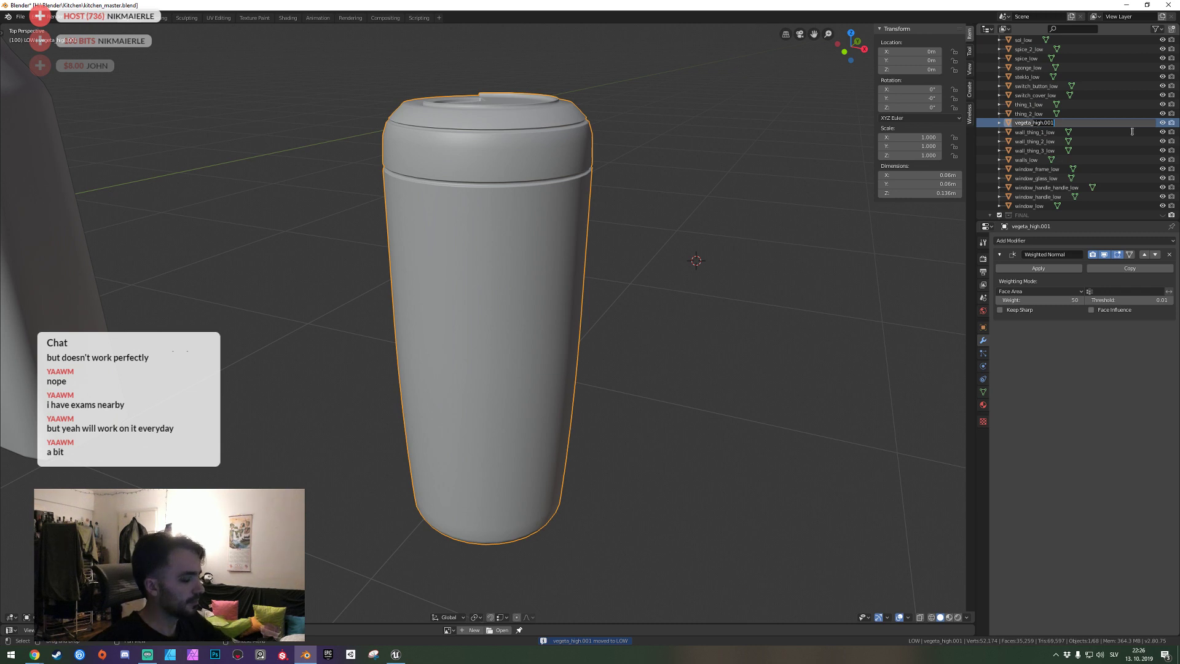
pyautogui.write('low')
pyautogui.press('Return')
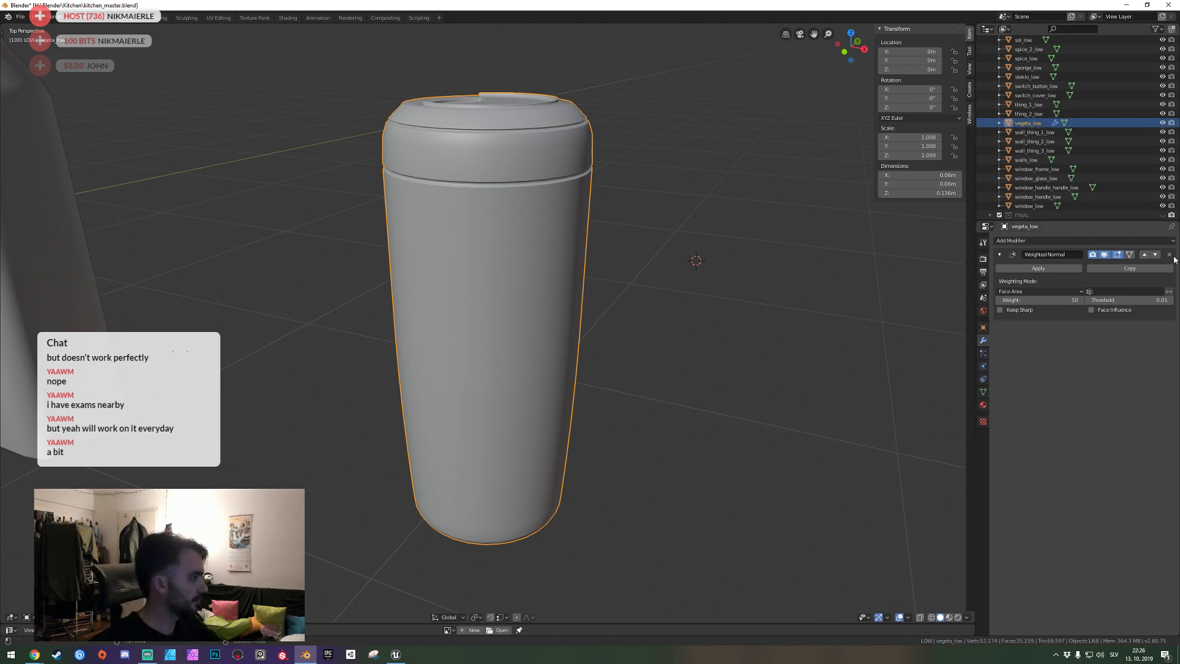
pyautogui.click(1170, 254)
pyautogui.click(983, 393)
pyautogui.click(1010, 266)
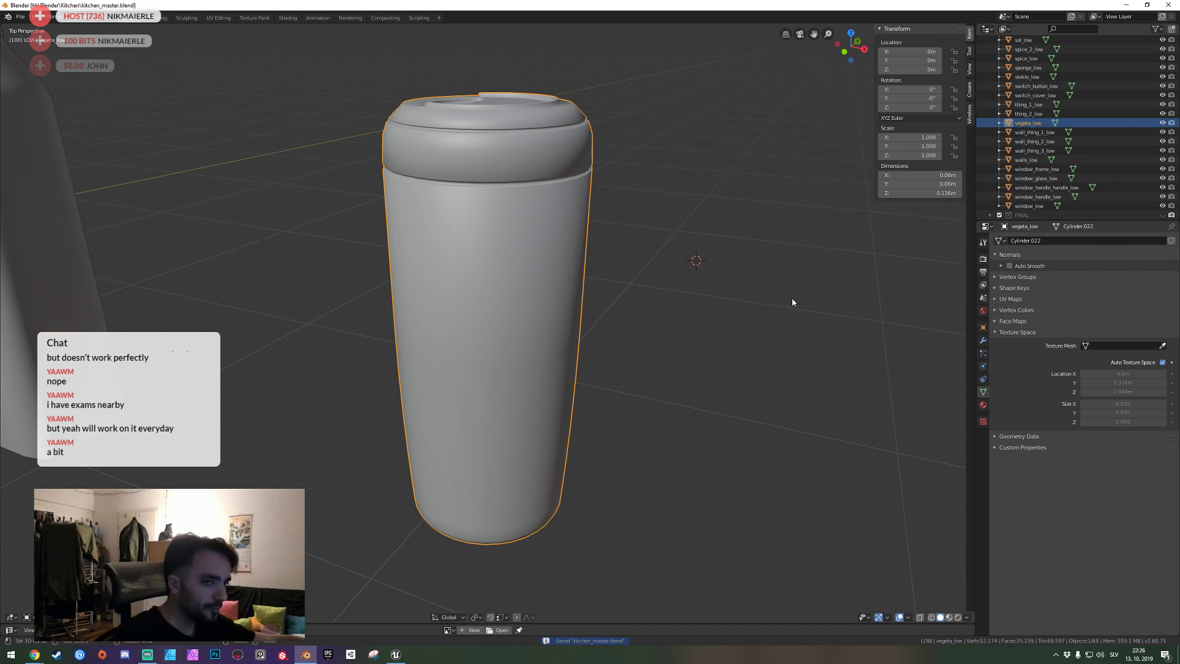
# In Edit Mode, dissolve several body edge loops, then undo those dissolves.
pyautogui.moveTo(792, 302); pyautogui.dragTo(488, 323, button='middle')
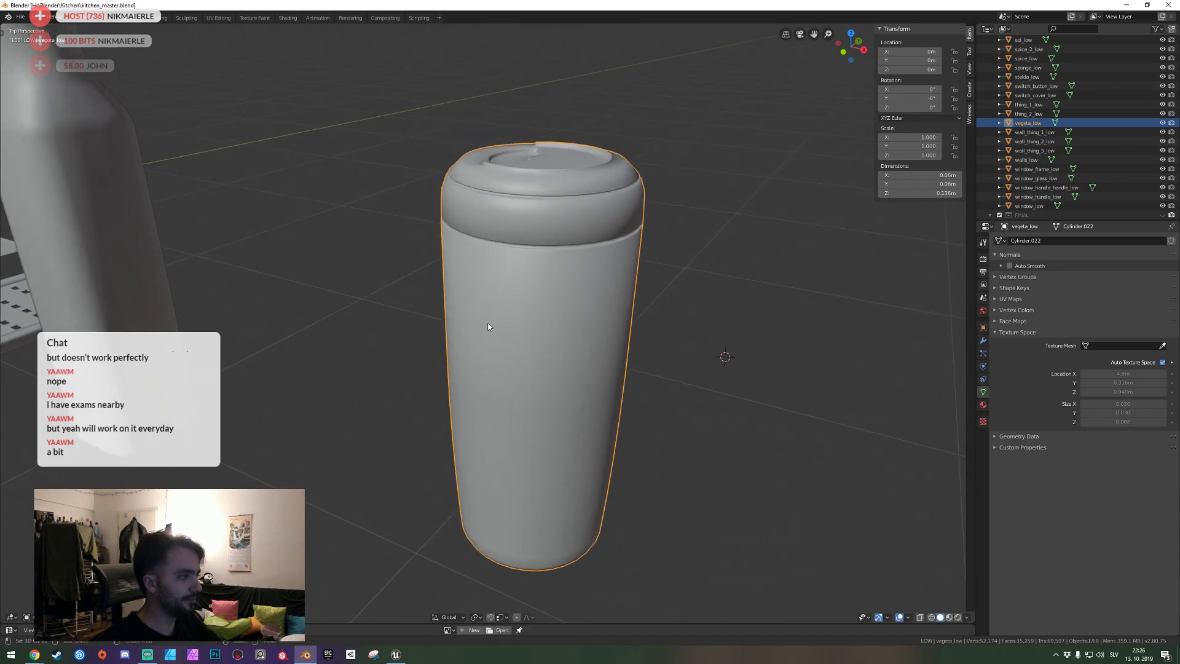
pyautogui.press('Tab')
pyautogui.hotkey('shift', '`')
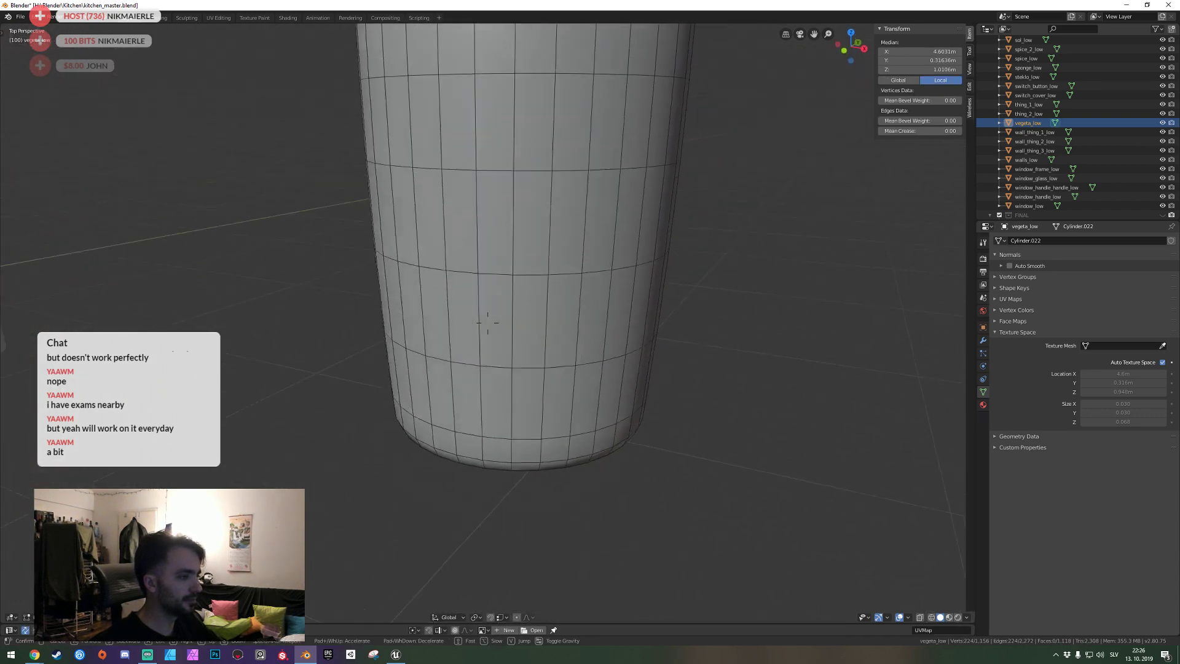
pyautogui.press('a')
pyautogui.hotkey('alt', 'a')
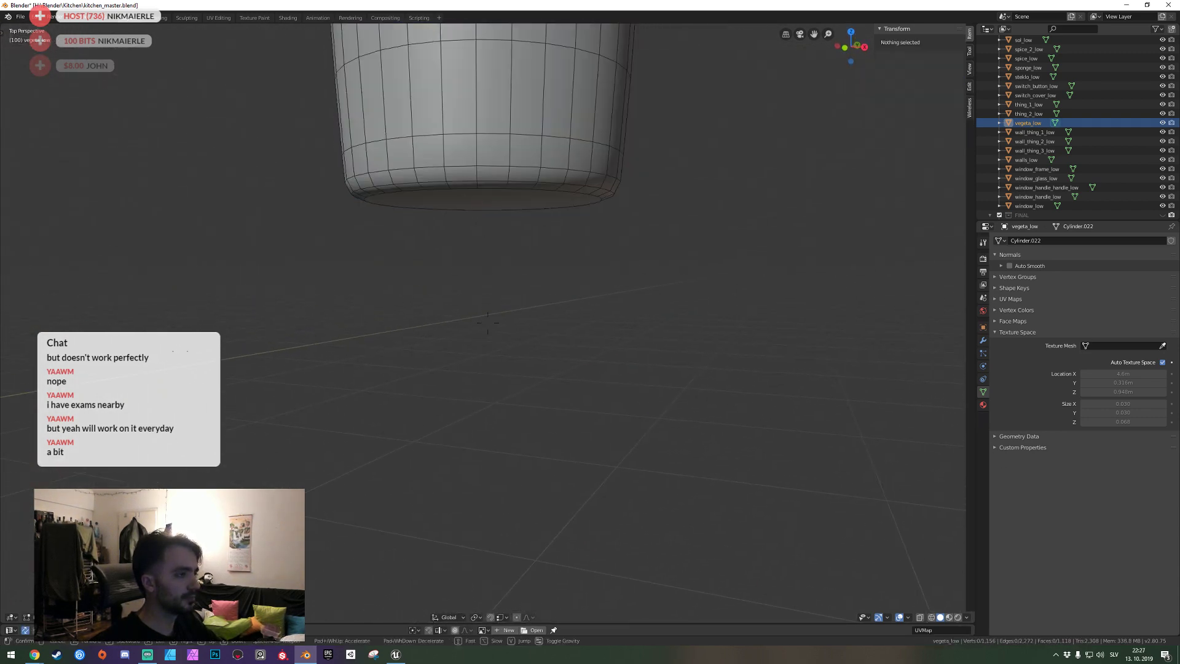
pyautogui.press('w')
pyautogui.click(488, 324)
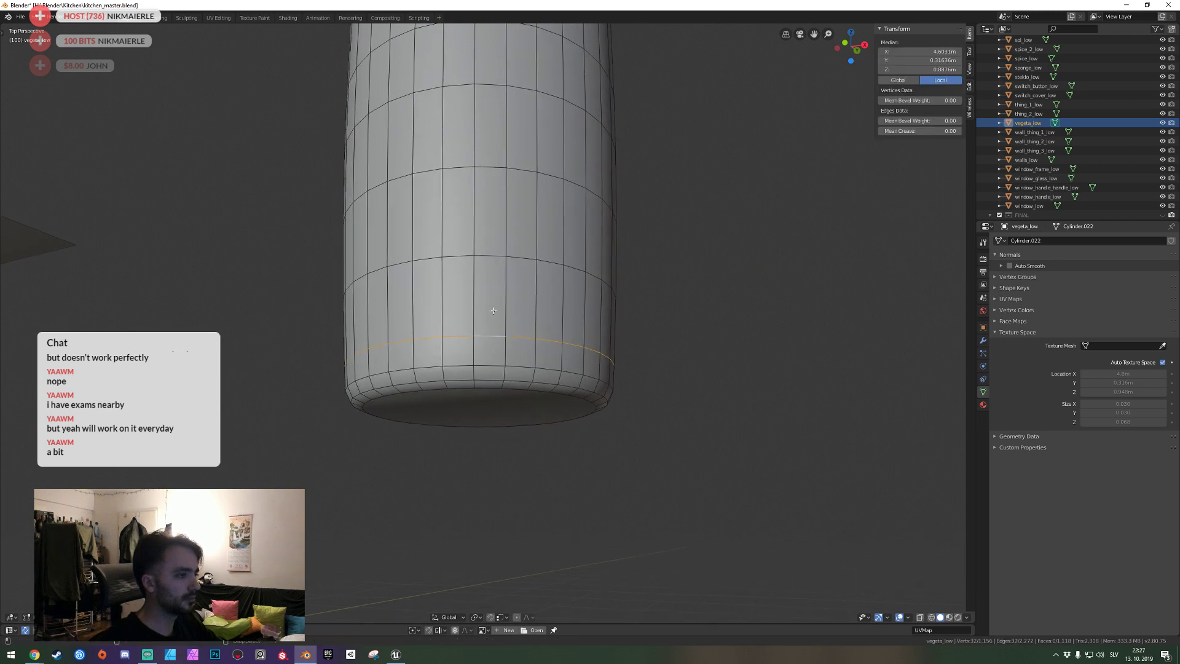
pyautogui.keyDown('alt'); pyautogui.click(485, 166); pyautogui.keyUp('alt')
pyautogui.moveTo(485, 166); pyautogui.dragTo(497, 404, button='middle')
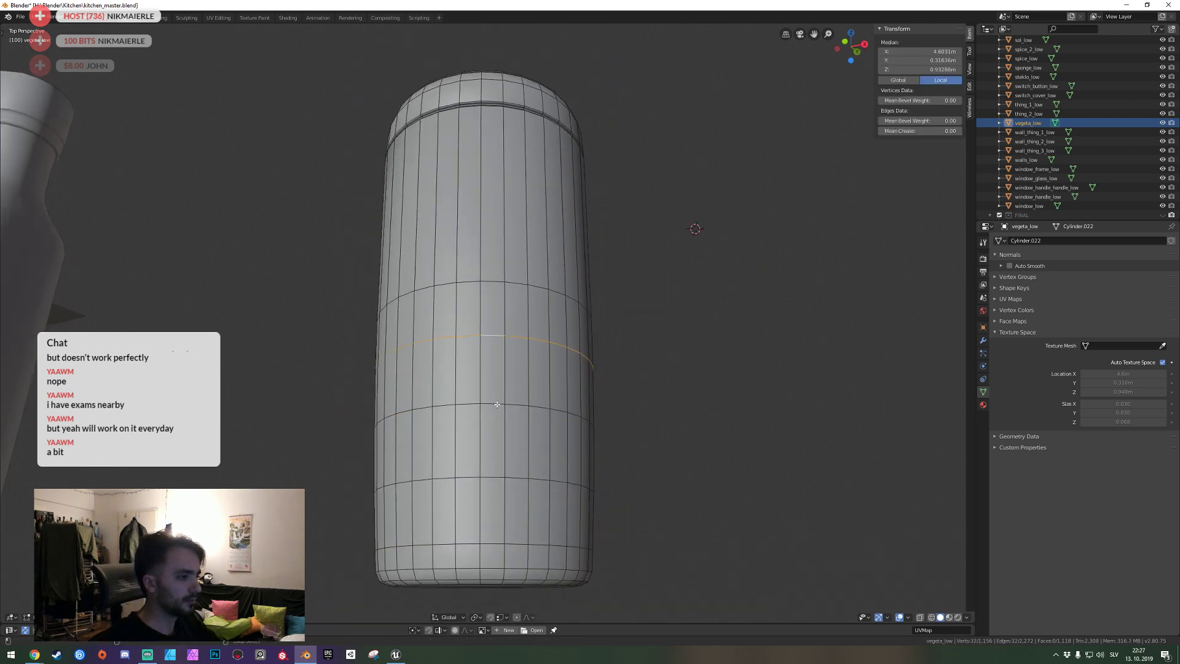
pyautogui.hotkey('ctrl', 'x')
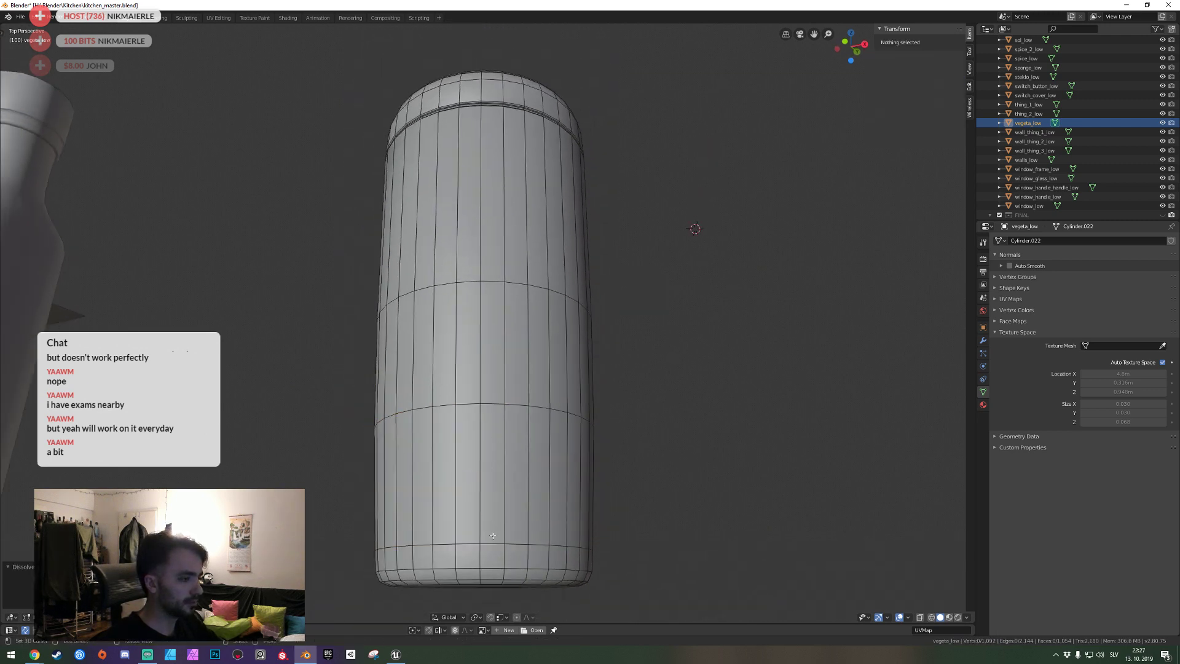
pyautogui.keyDown('alt'); pyautogui.click(493, 535); pyautogui.keyUp('alt')
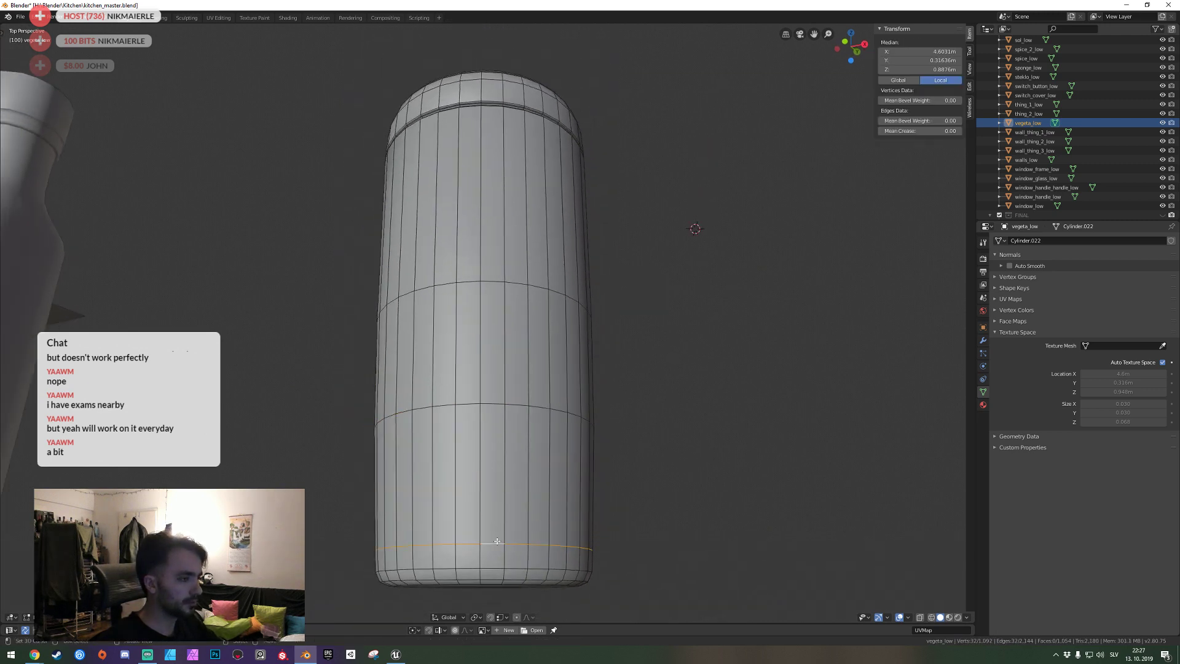
pyautogui.hotkey('ctrl', 'x')
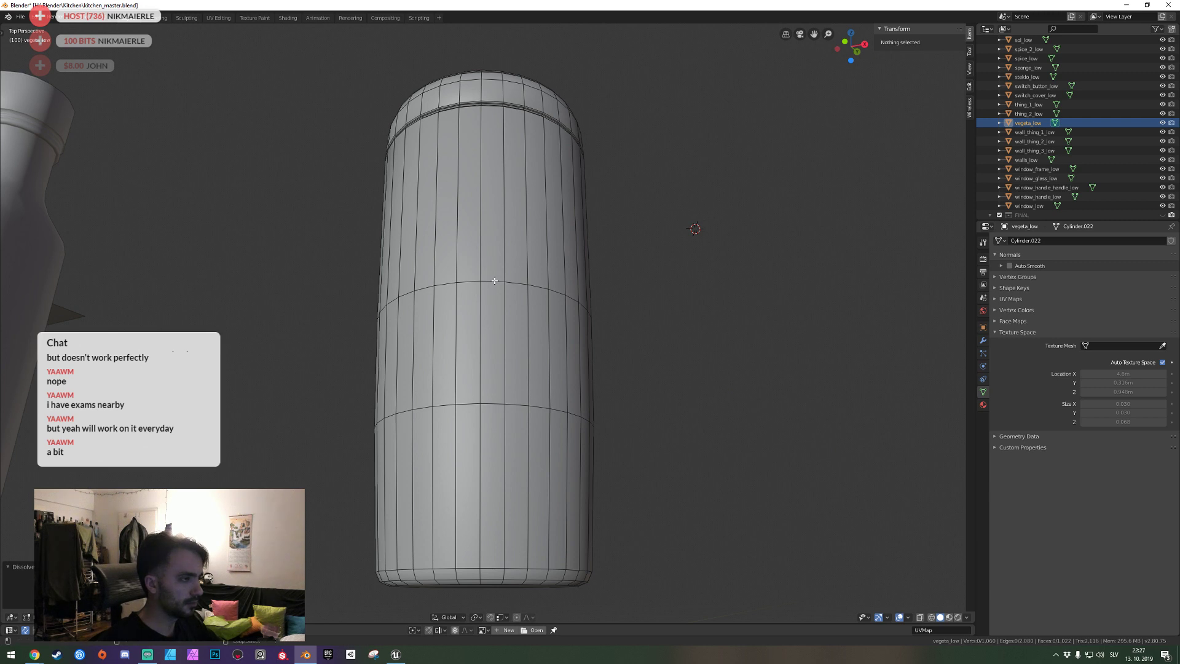
pyautogui.keyDown('alt'); pyautogui.click(495, 281); pyautogui.keyUp('alt')
pyautogui.hotkey('ctrl', 'x')
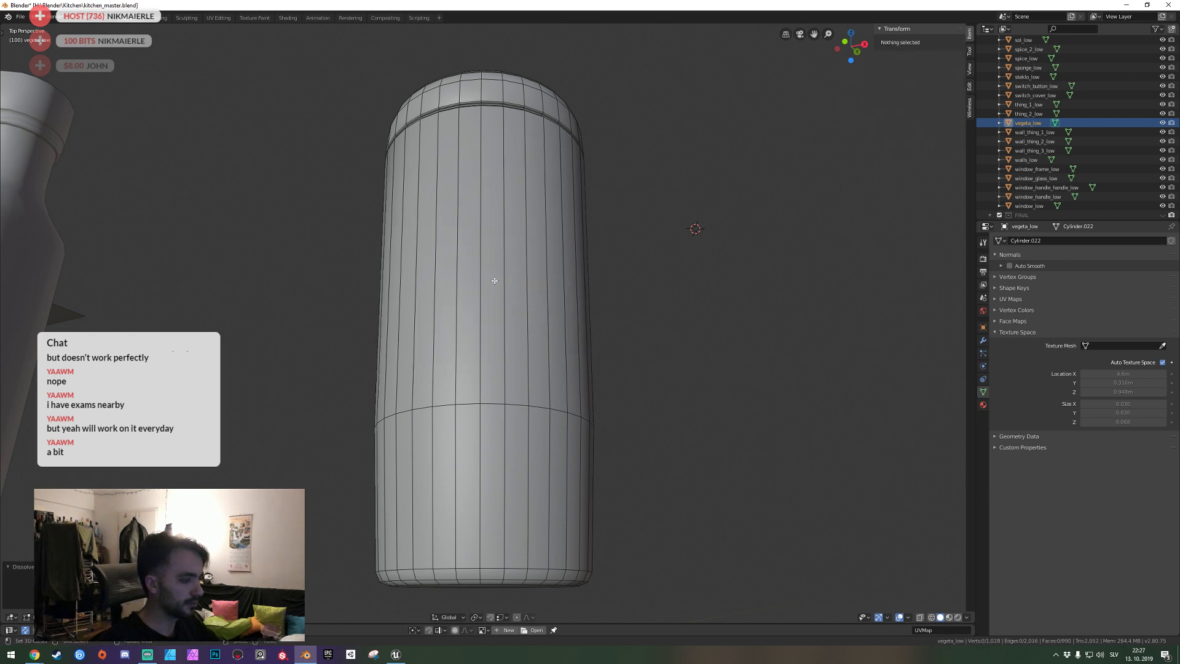
pyautogui.hotkey('ctrl', 'z')
pyautogui.hotkey('ctrl', 'z')
pyautogui.hotkey('ctrl', 'z')
pyautogui.hotkey('ctrl', 'z')
pyautogui.hotkey('ctrl', 'z')
pyautogui.hotkey('ctrl', 'z')
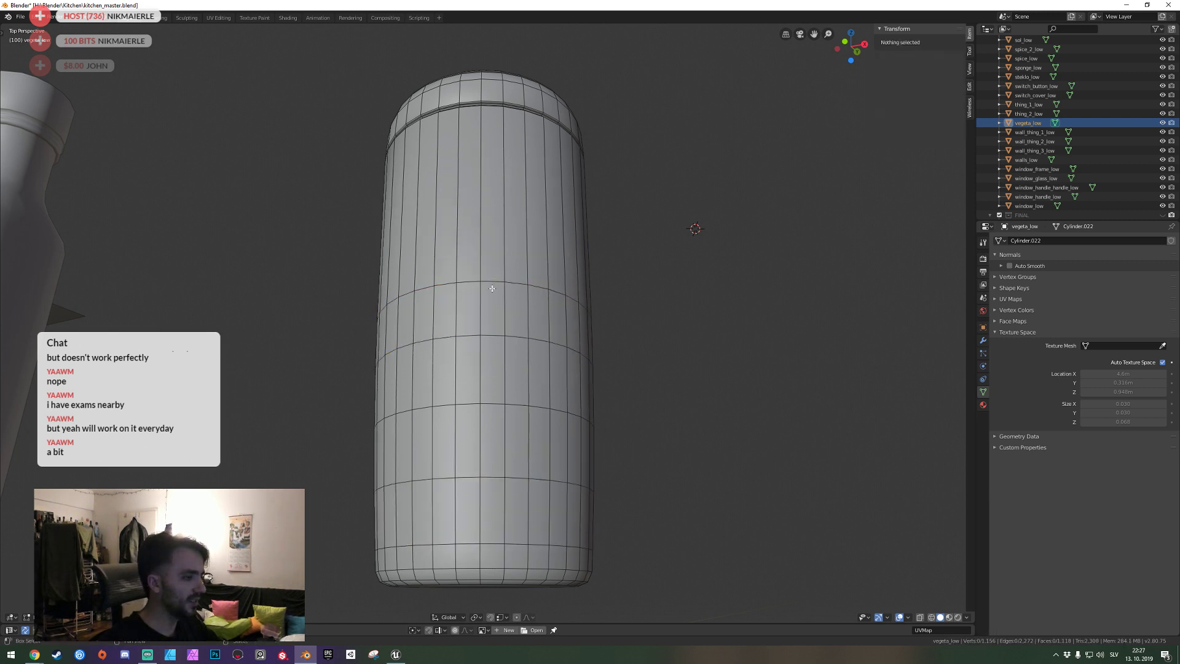
# Fly close to the cylinder top and dissolve one rim edge loop.
pyautogui.hotkey('shift', '`')
pyautogui.press('w')
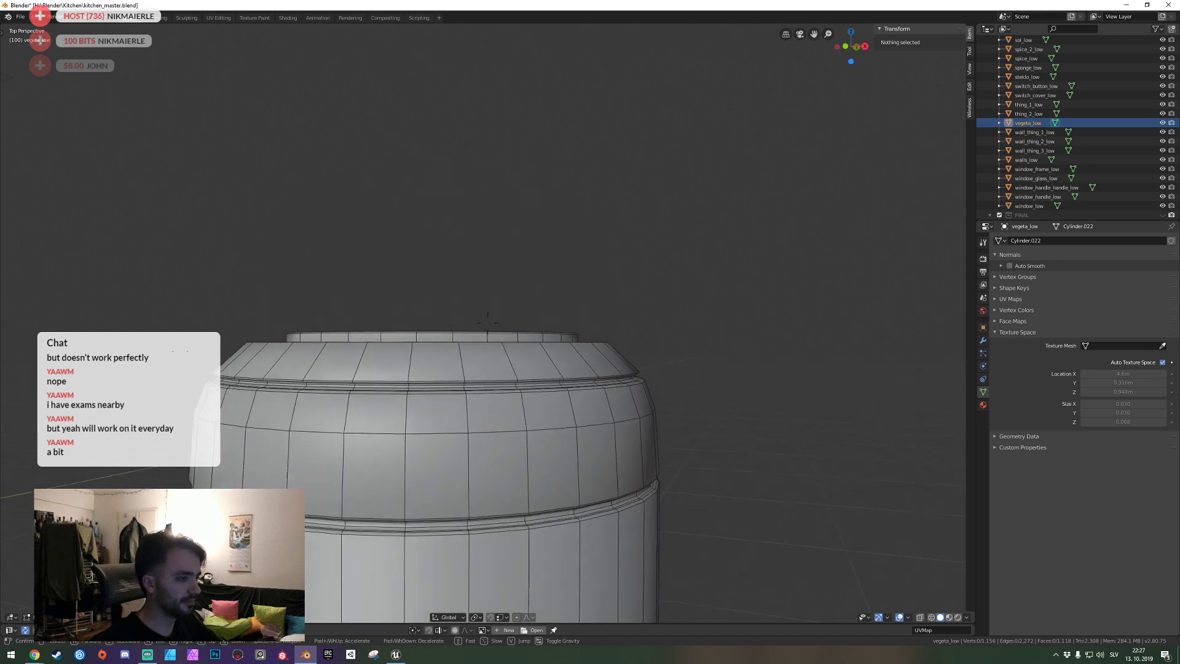
pyautogui.press('w')
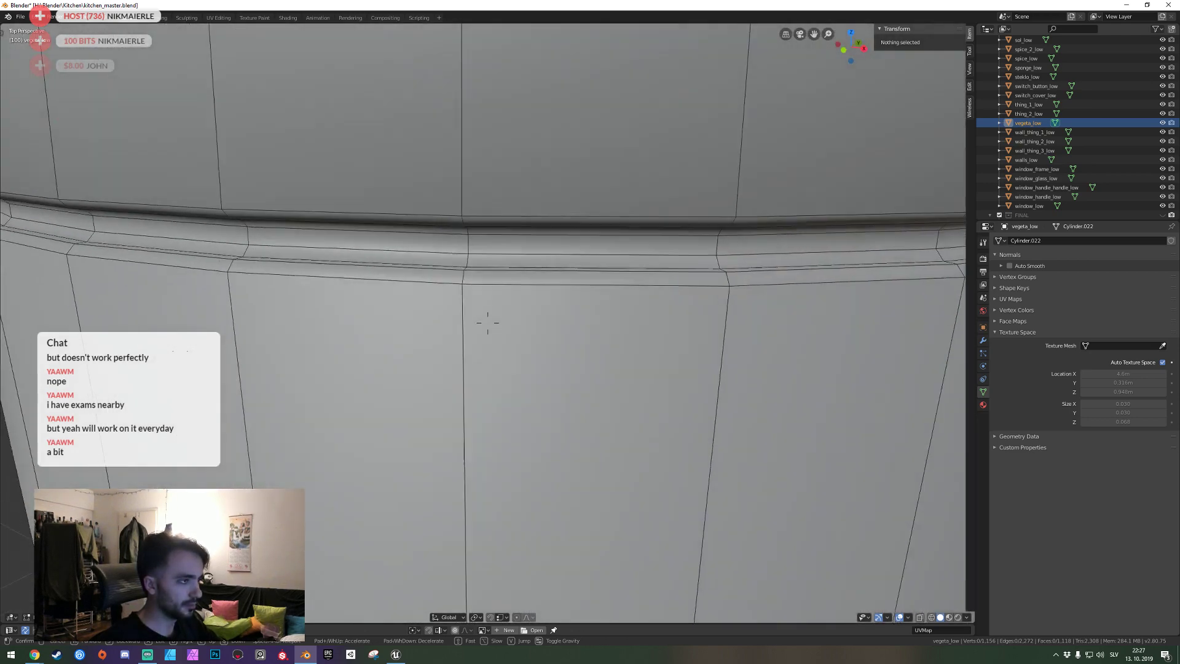
pyautogui.click(487, 322)
pyautogui.keyDown('alt'); pyautogui.click(485, 306); pyautogui.keyUp('alt')
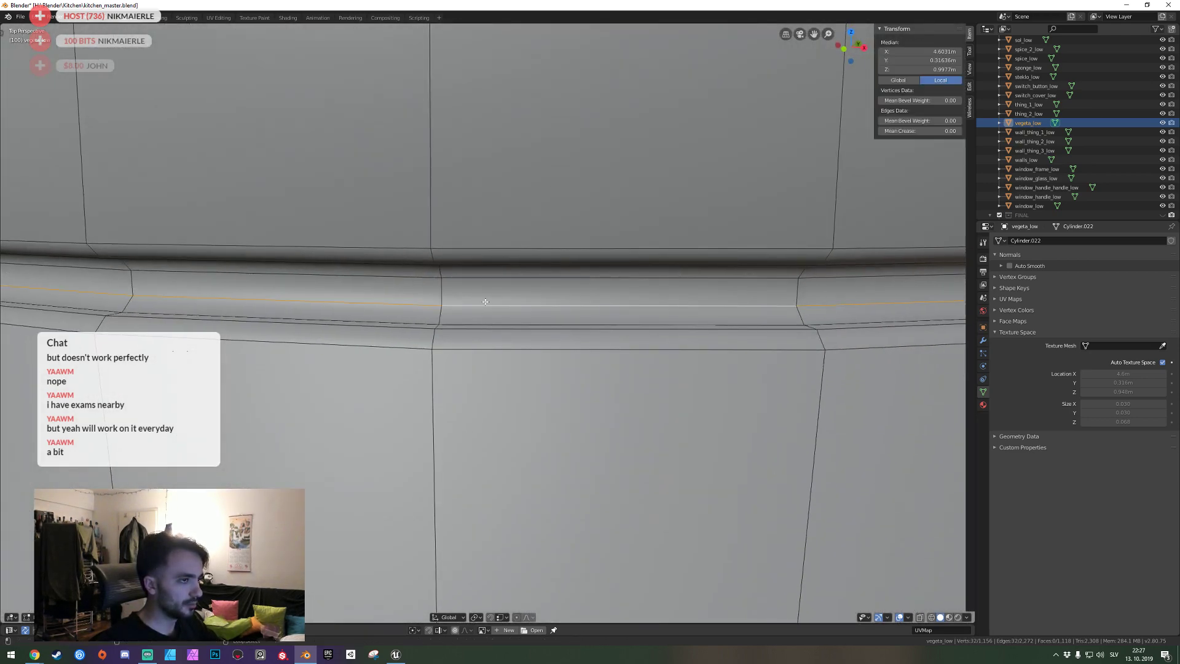
pyautogui.hotkey('ctrl', 'x')
# Dissolve further rim edge loops, including the loop below the flange.
pyautogui.hotkey('shift', '`')
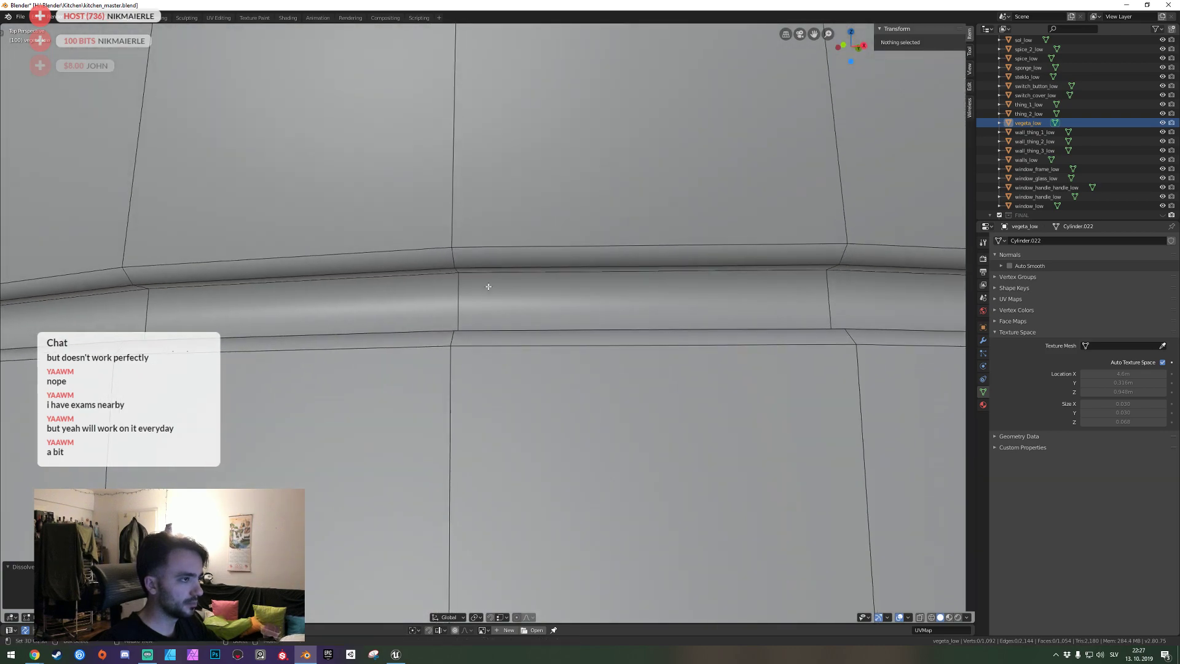
pyautogui.press('s')
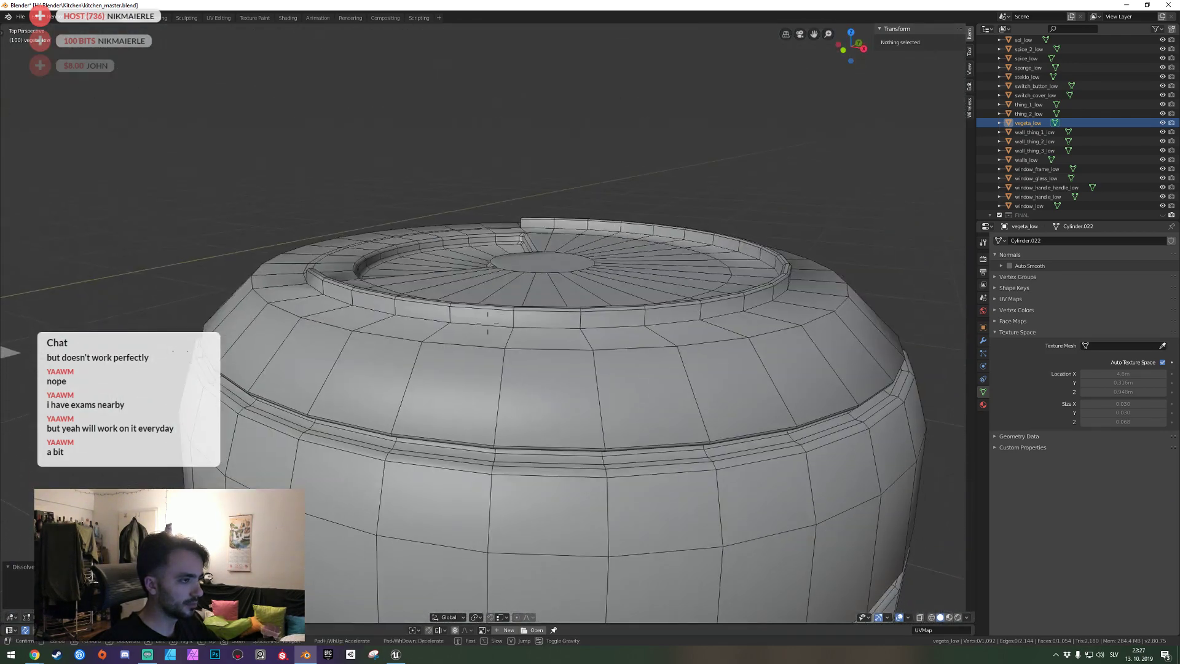
pyautogui.press('w')
pyautogui.press('q')
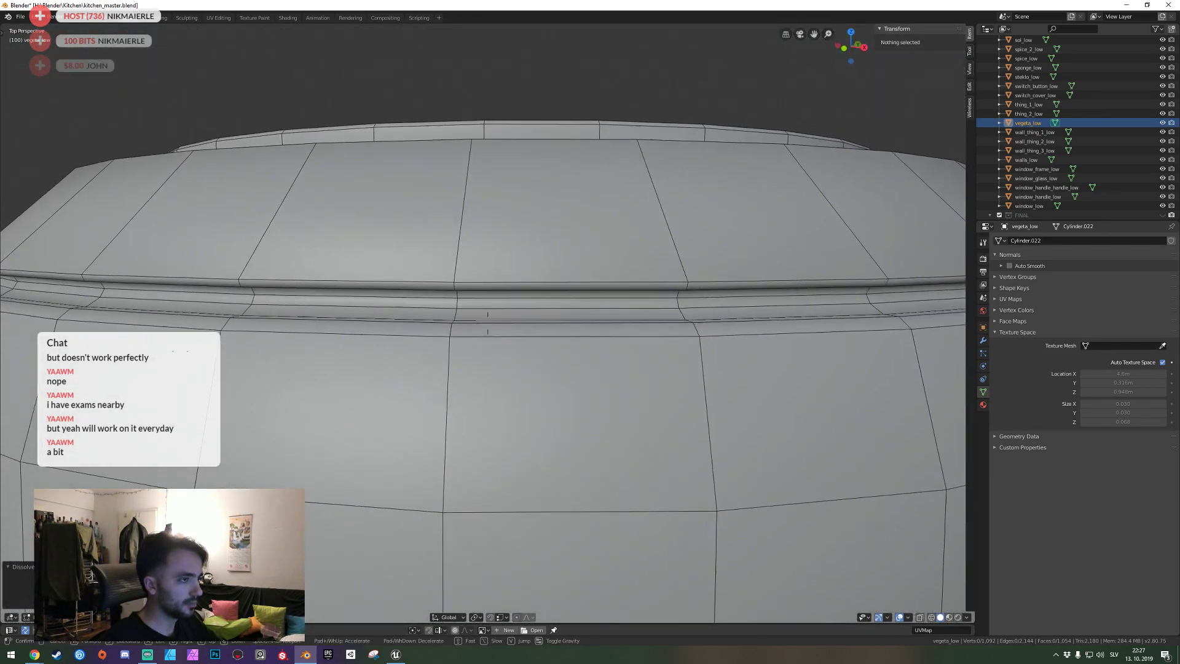
pyautogui.click(488, 322)
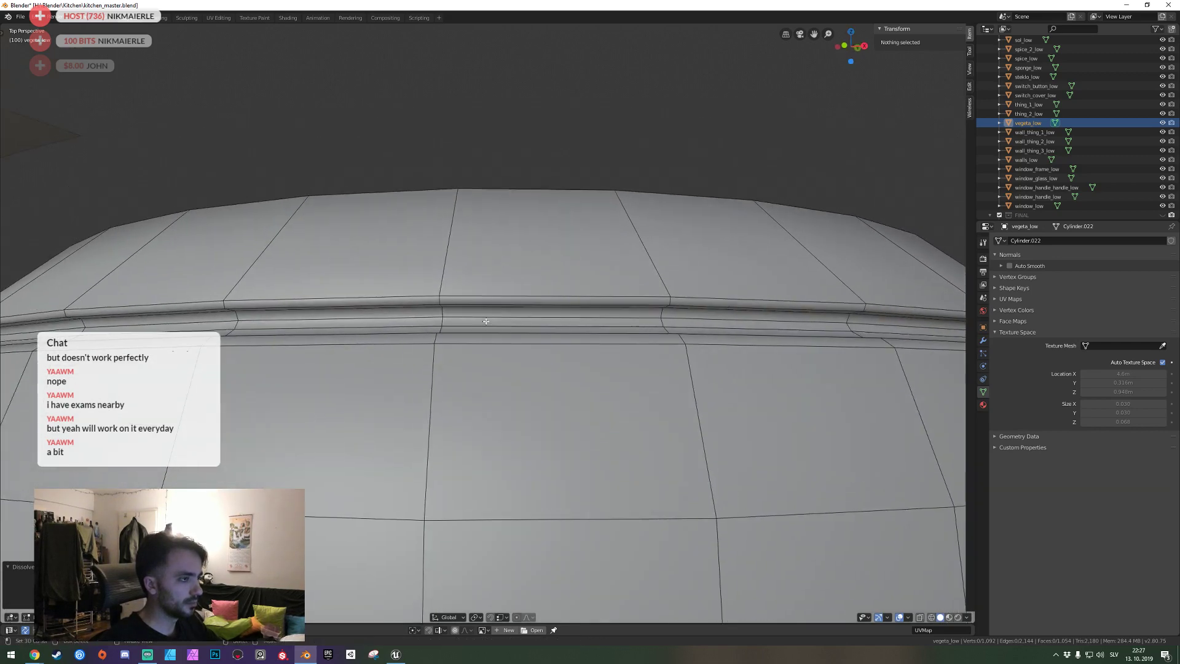
pyautogui.hotkey('shift', '`')
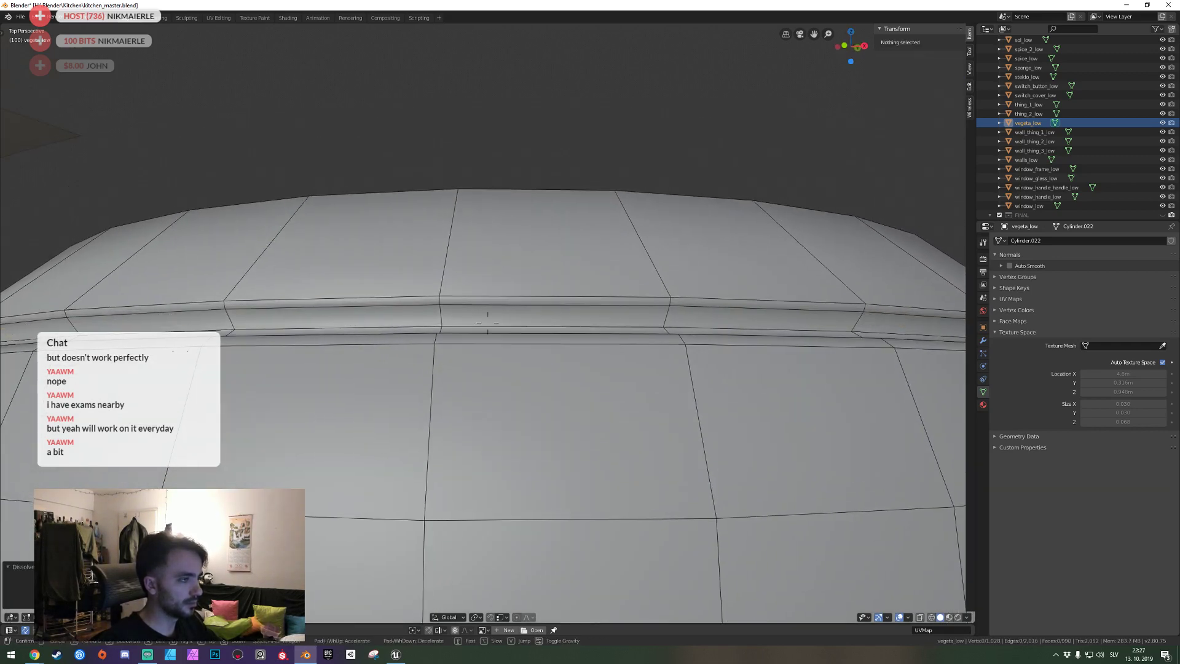
pyautogui.press('e')
pyautogui.keyDown('alt'); pyautogui.click(455, 473); pyautogui.keyUp('alt')
pyautogui.hotkey('ctrl', 'x')
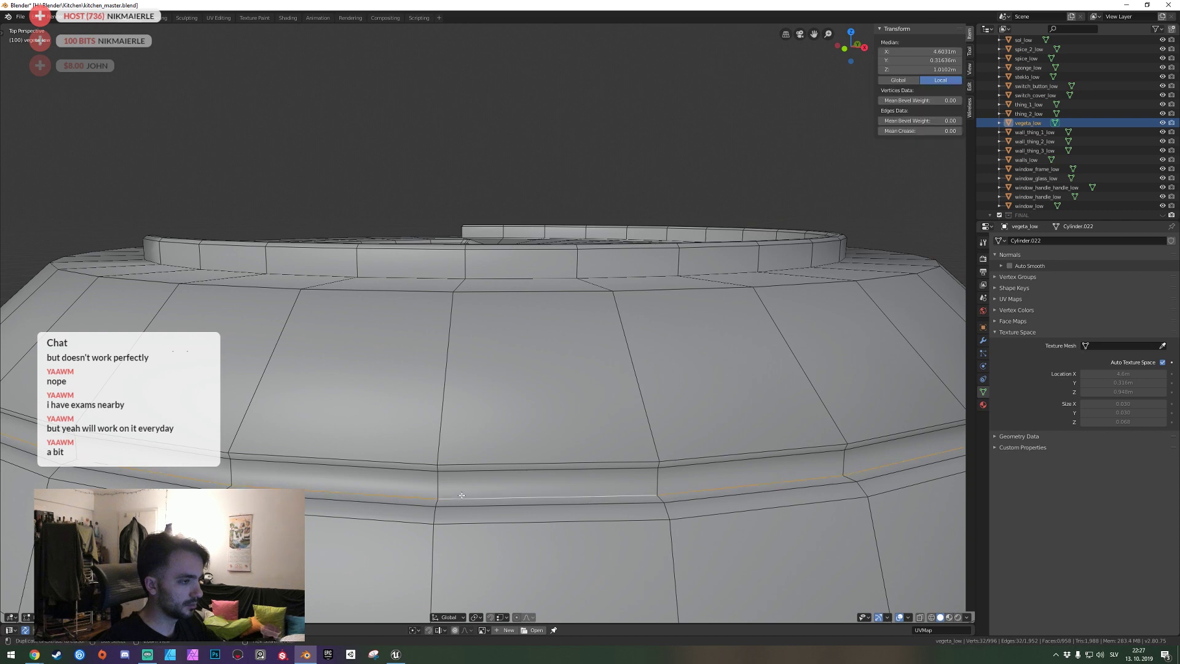
pyautogui.hotkey('ctrl', 'x')
pyautogui.keyDown('alt'); pyautogui.click(467, 474); pyautogui.keyUp('alt')
pyautogui.hotkey('ctrl', 'x')
pyautogui.hotkey('shift', '`')
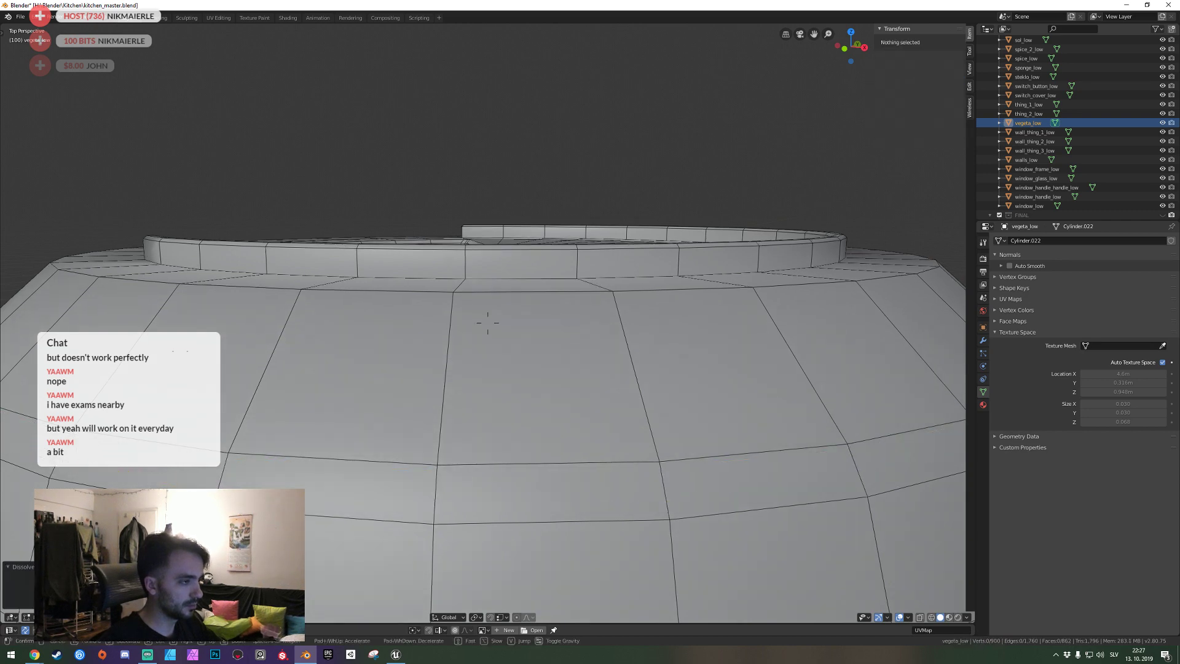
# Fly around the lid to inspect its inner rim.
pyautogui.press('s')
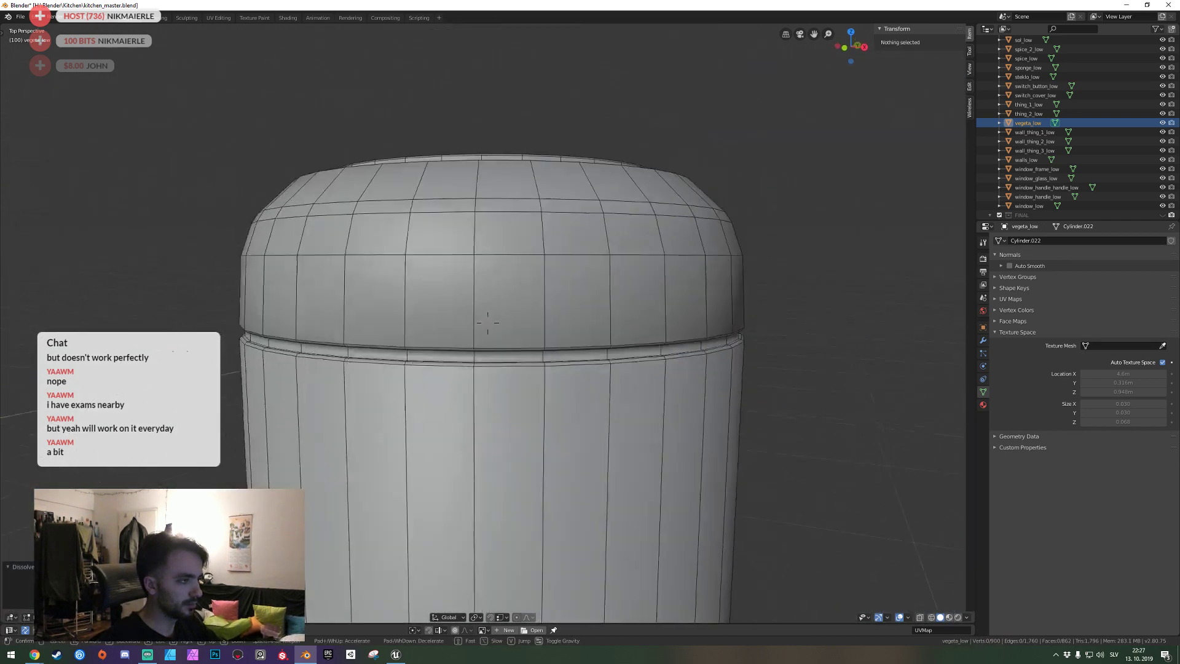
pyautogui.press('w')
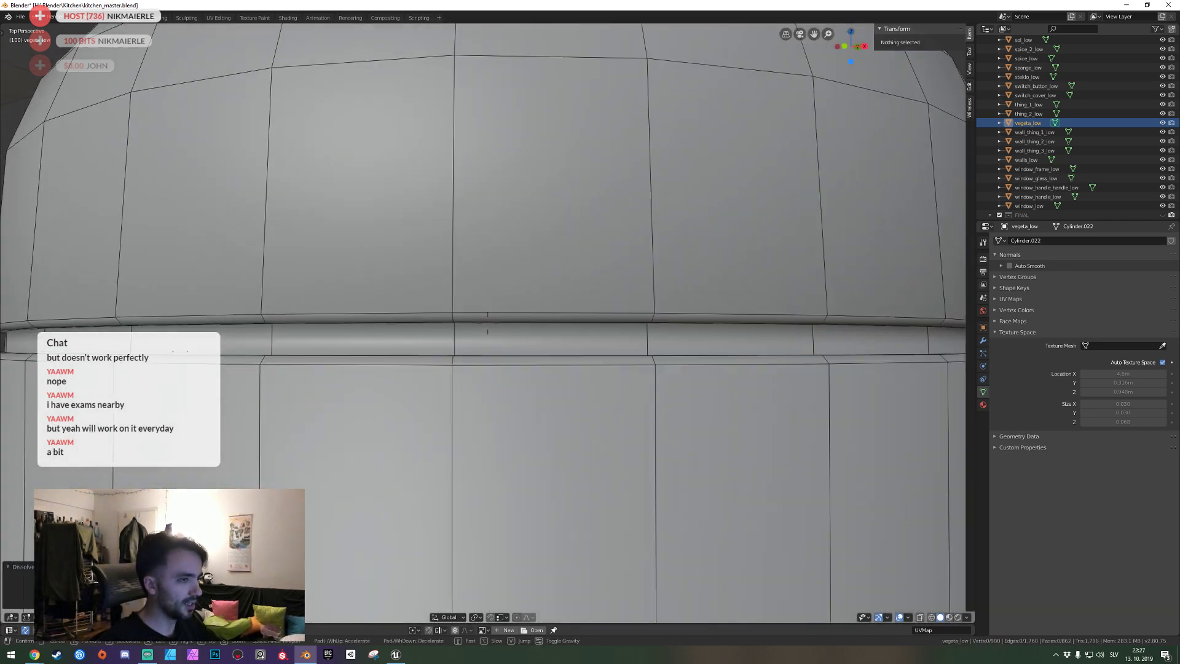
pyautogui.press('e')
pyautogui.press('w')
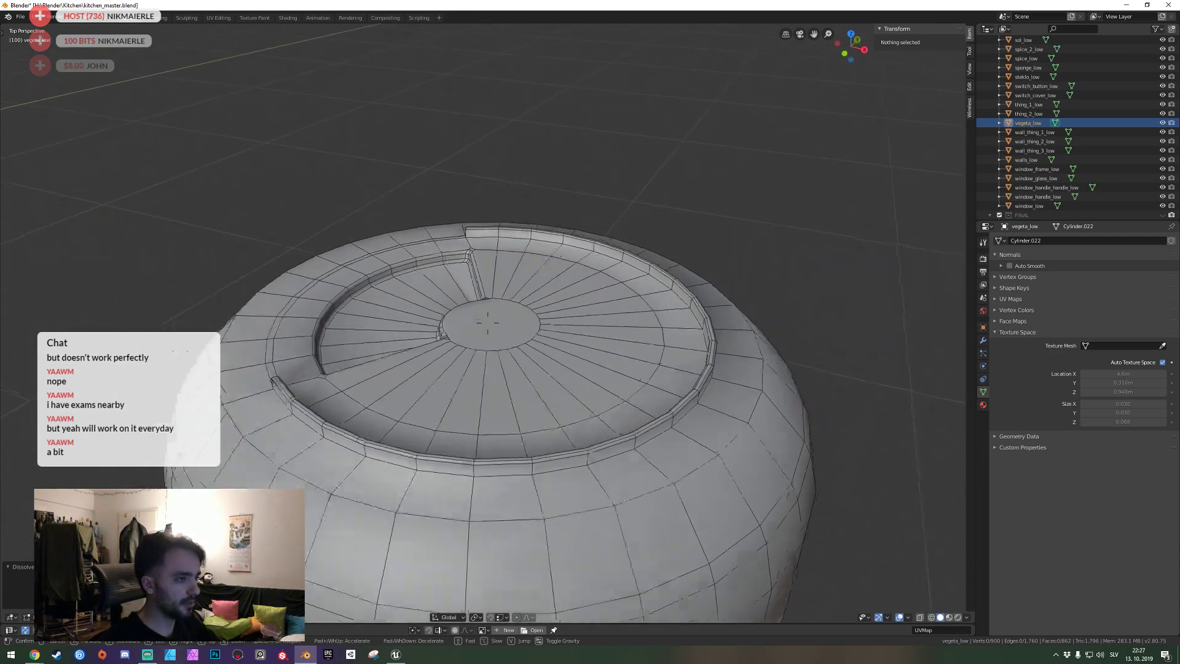
pyautogui.press('d')
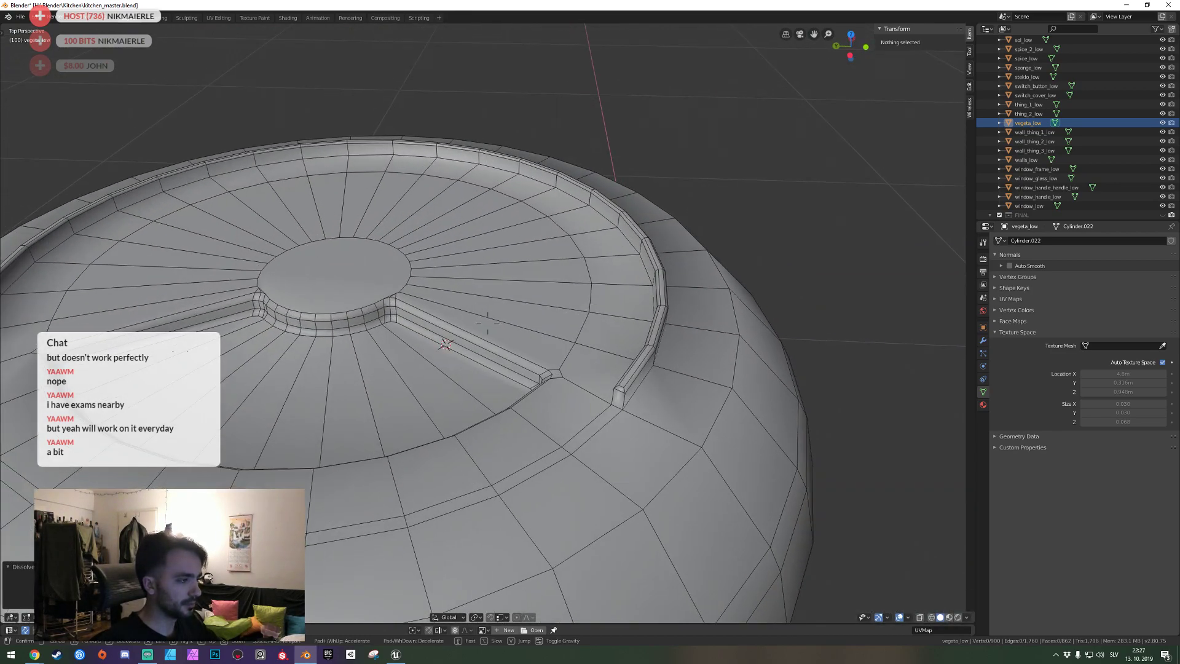
pyautogui.press('s')
pyautogui.press('w')
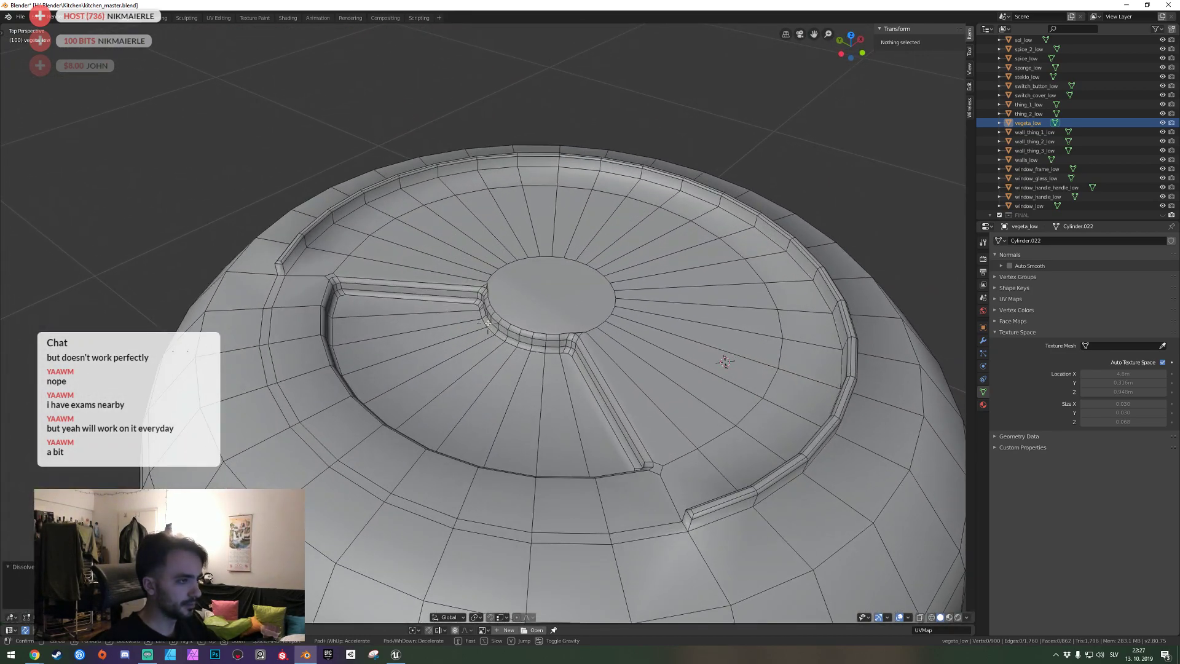
# Delete the ring of lid-rim faces and the old inner disk of the top.
pyautogui.click(317, 263)
pyautogui.keyDown('alt'); pyautogui.keyDown('shift'); pyautogui.click(305, 291); pyautogui.keyUp('shift'); pyautogui.keyUp('alt')
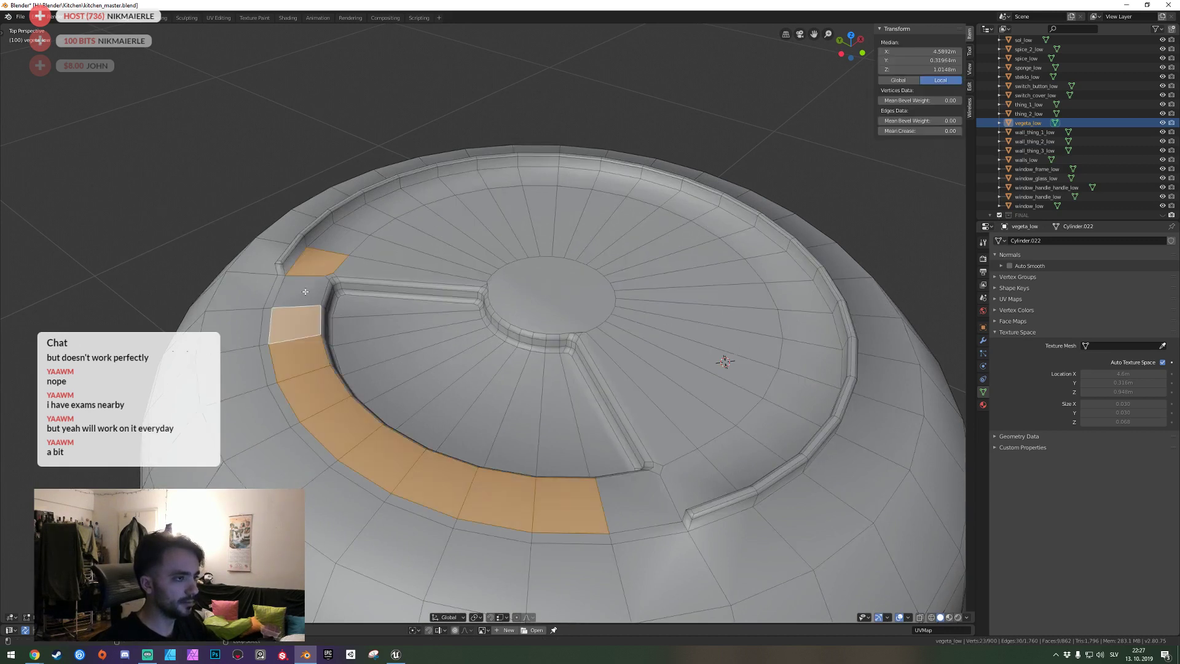
pyautogui.keyDown('alt'); pyautogui.keyDown('shift'); pyautogui.click(377, 214); pyautogui.keyUp('shift'); pyautogui.keyUp('alt')
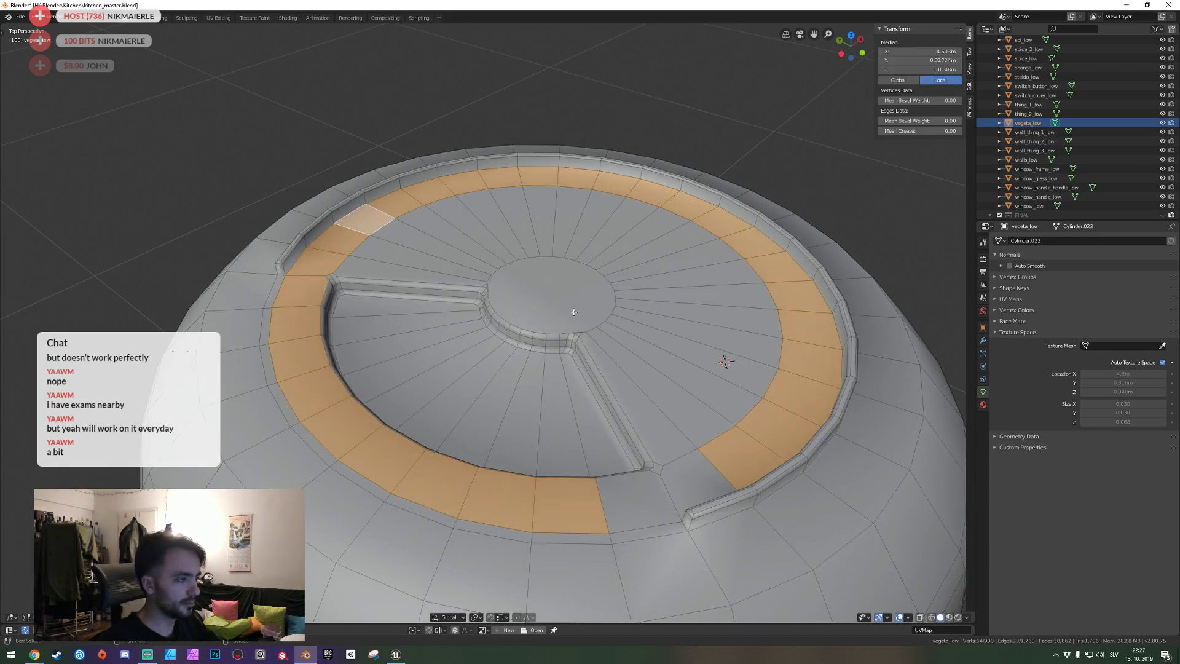
pyautogui.keyDown('shift'); pyautogui.click(692, 483); pyautogui.keyUp('shift')
pyautogui.keyDown('shift'); pyautogui.click(643, 495); pyautogui.keyUp('shift')
pyautogui.press('x')
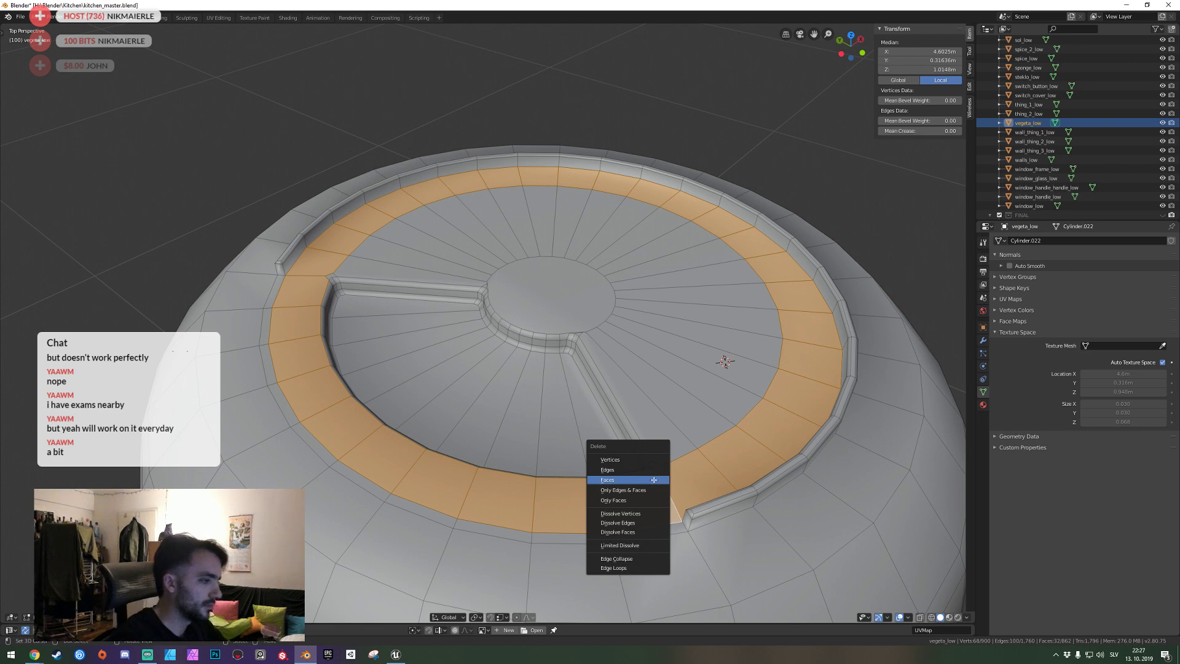
pyautogui.click(654, 480)
pyautogui.press('l')
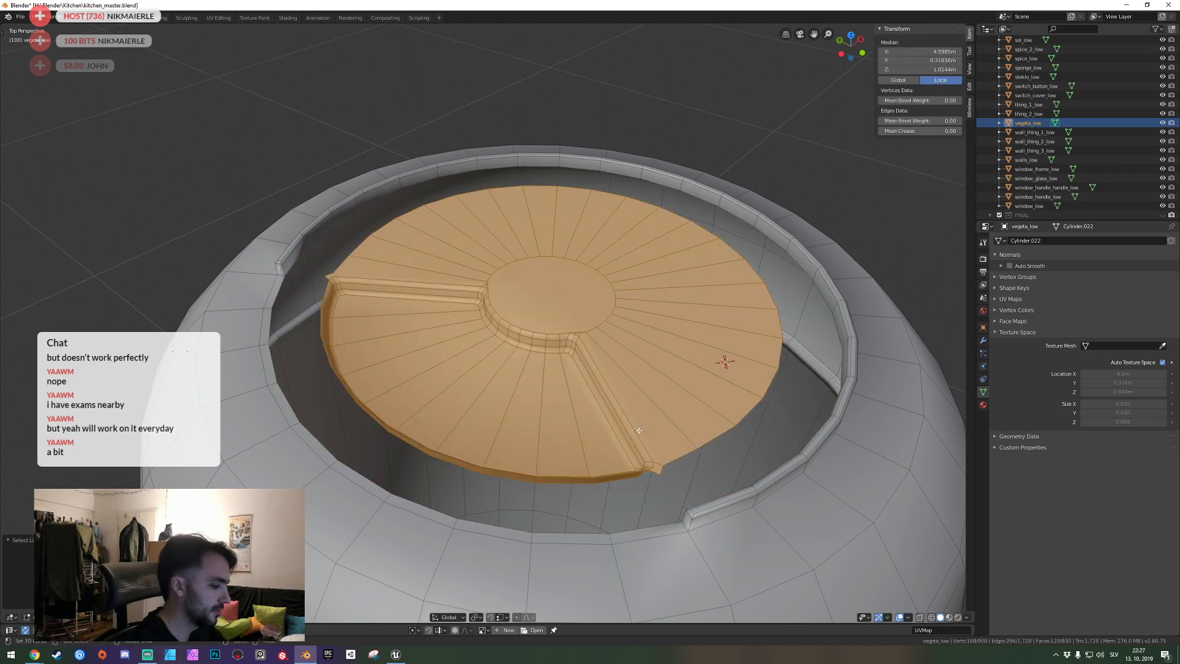
pyautogui.press('x')
pyautogui.click(639, 427)
# Extrude the inner edge loop, scale it inward, merge it at center, and save.
pyautogui.keyDown('alt'); pyautogui.click(266, 321); pyautogui.keyUp('alt')
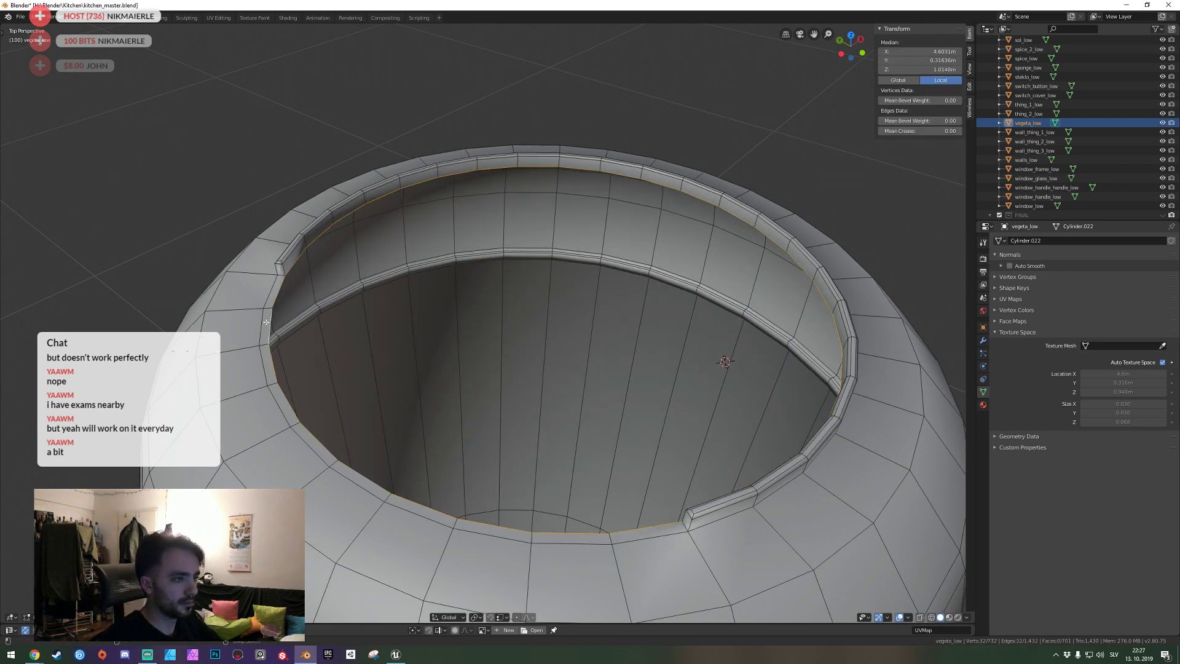
pyautogui.press('e')
pyautogui.press('s')
pyautogui.click(308, 330)
pyautogui.hotkey('alt', 'm')
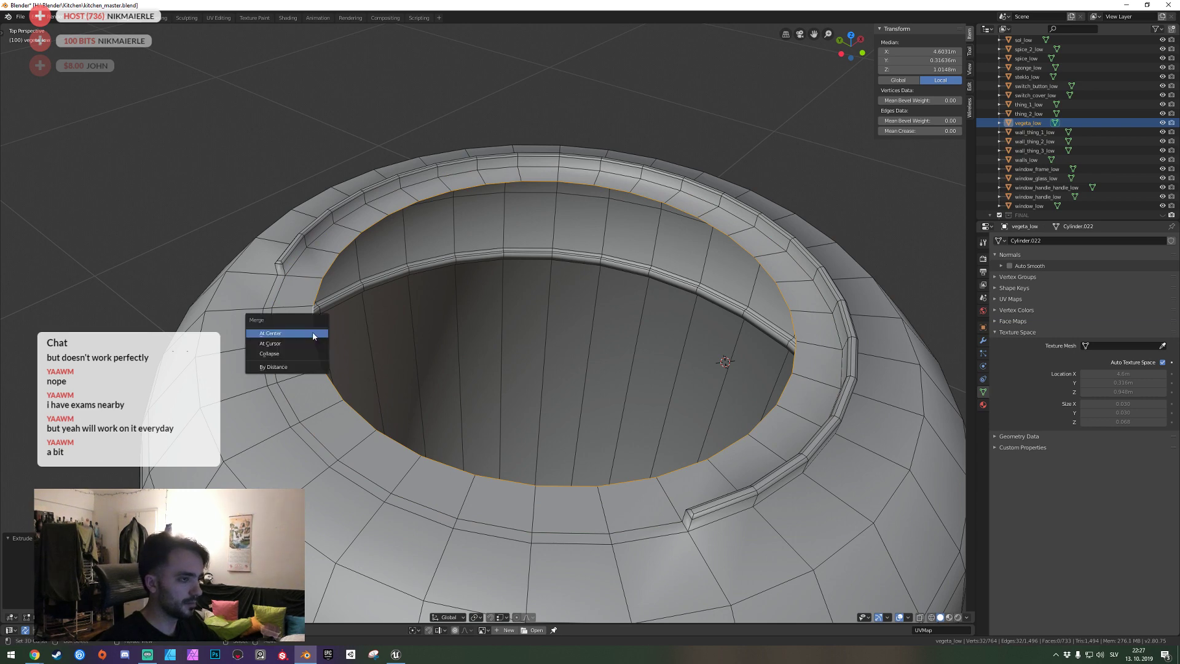
pyautogui.click(313, 337)
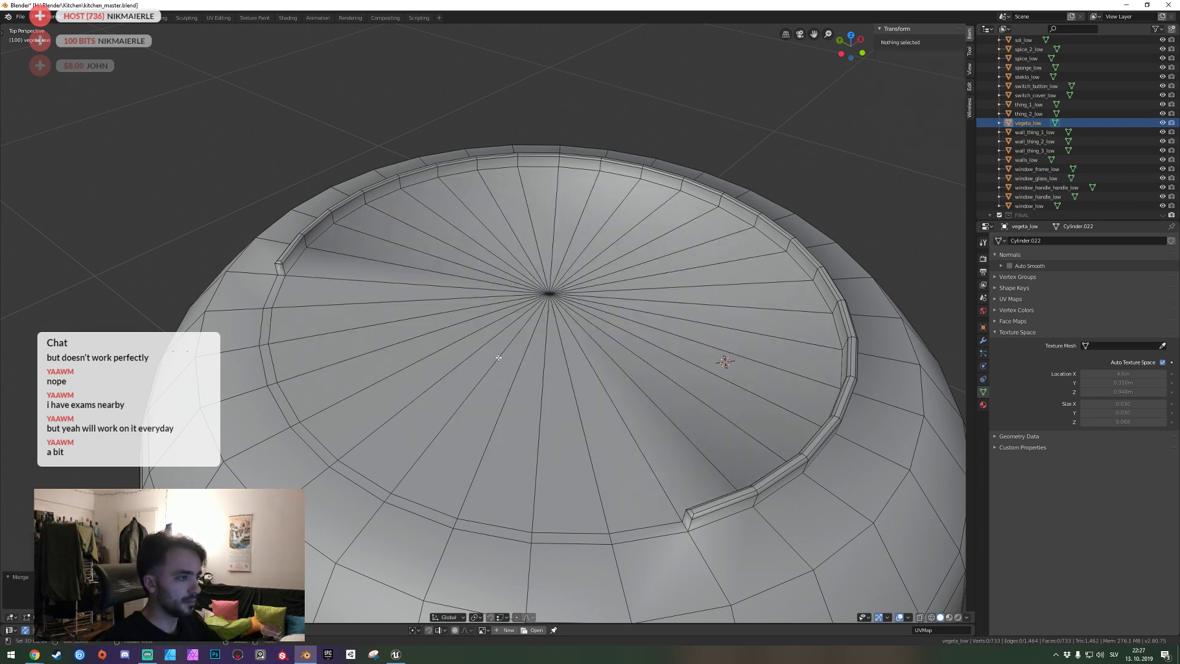
pyautogui.press('Tab')
pyautogui.hotkey('ctrl', 's')
# Back in Edit Mode, fly around the dome and select its rim edge loop.
pyautogui.hotkey('shift', '`')
pyautogui.click(487, 322)
pyautogui.press('Tab')
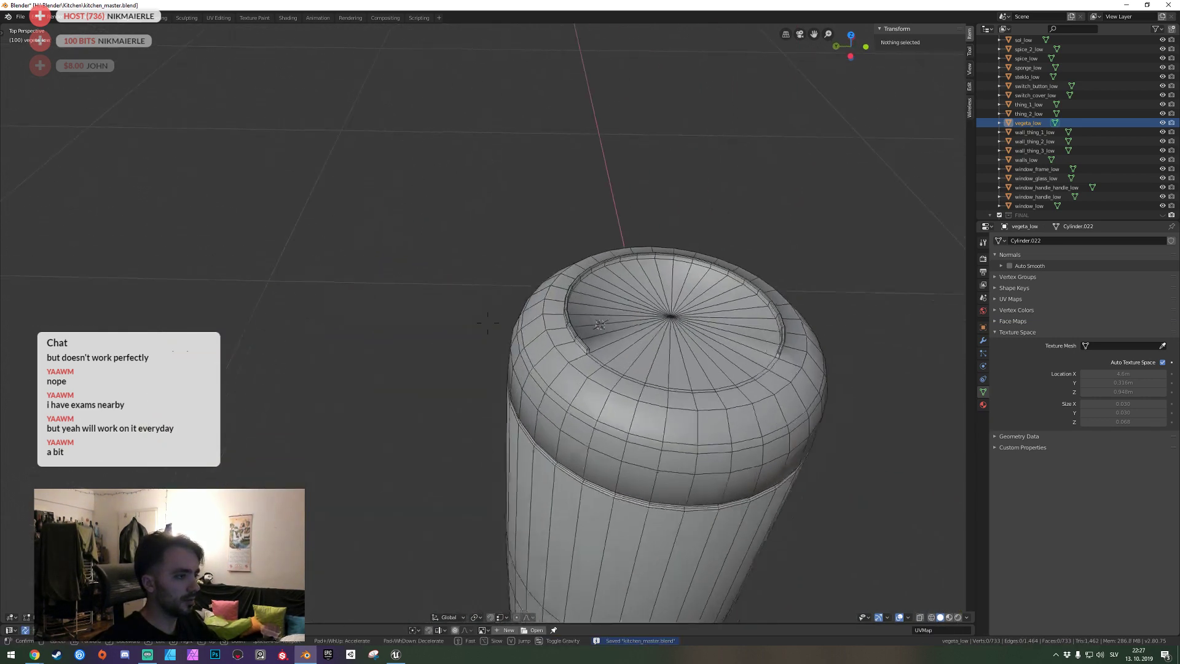
pyautogui.hotkey('shift', '`')
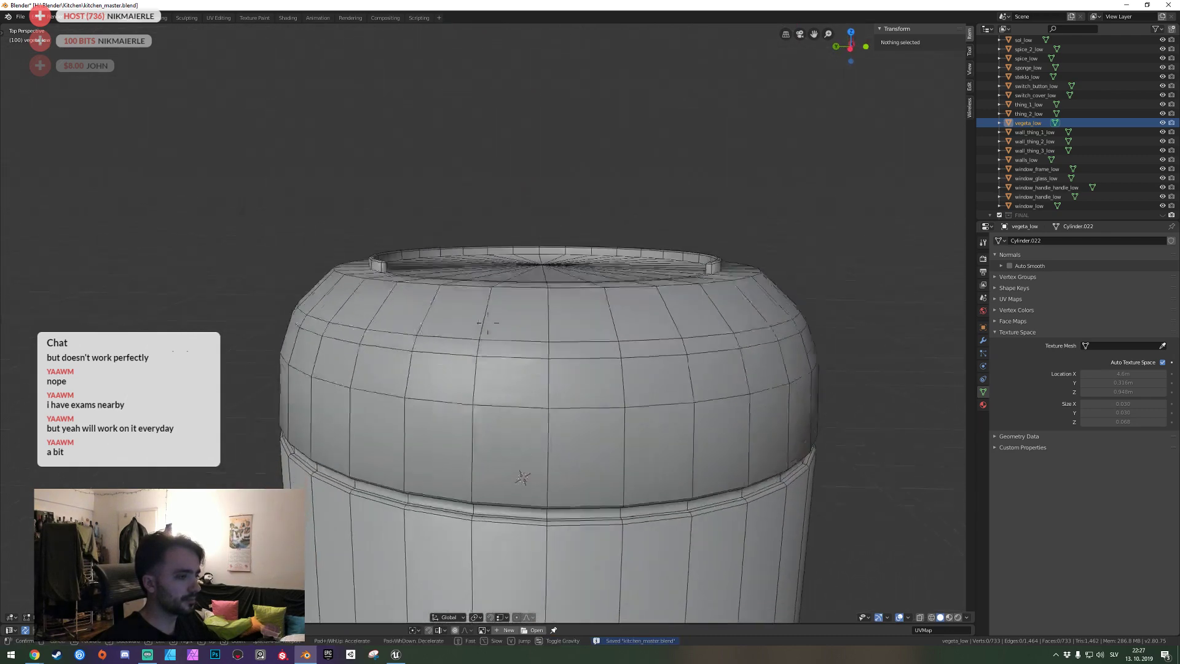
pyautogui.click(488, 322)
pyautogui.hotkey('shift', '`')
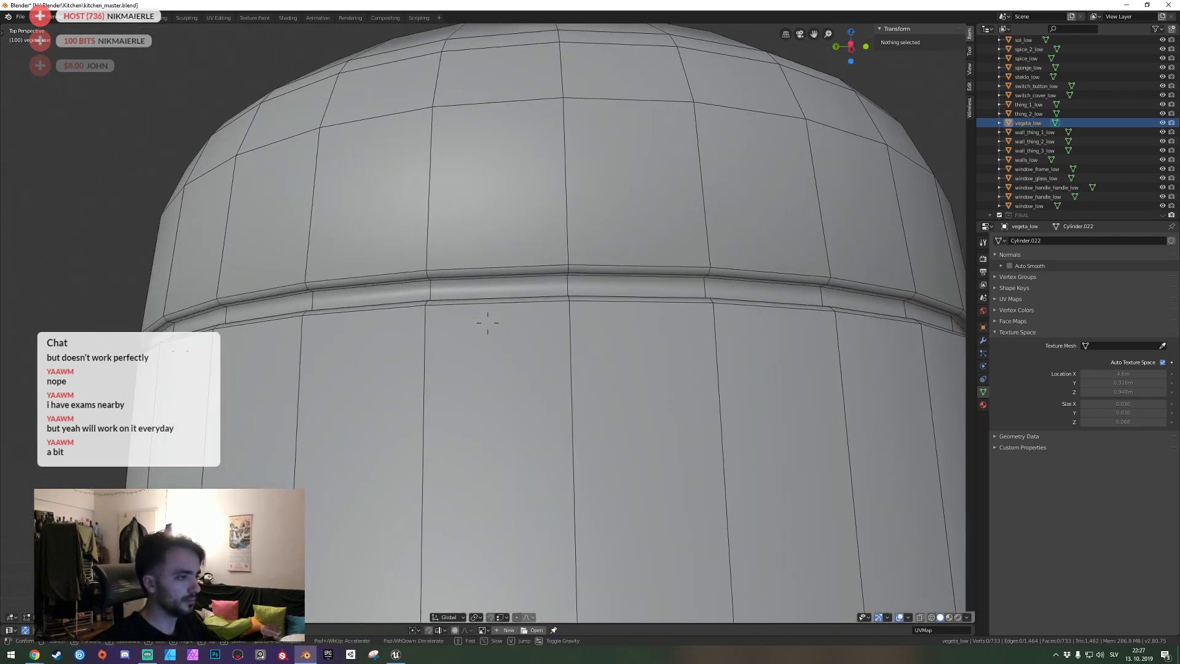
pyautogui.keyDown('alt'); pyautogui.click(463, 268); pyautogui.keyUp('alt')
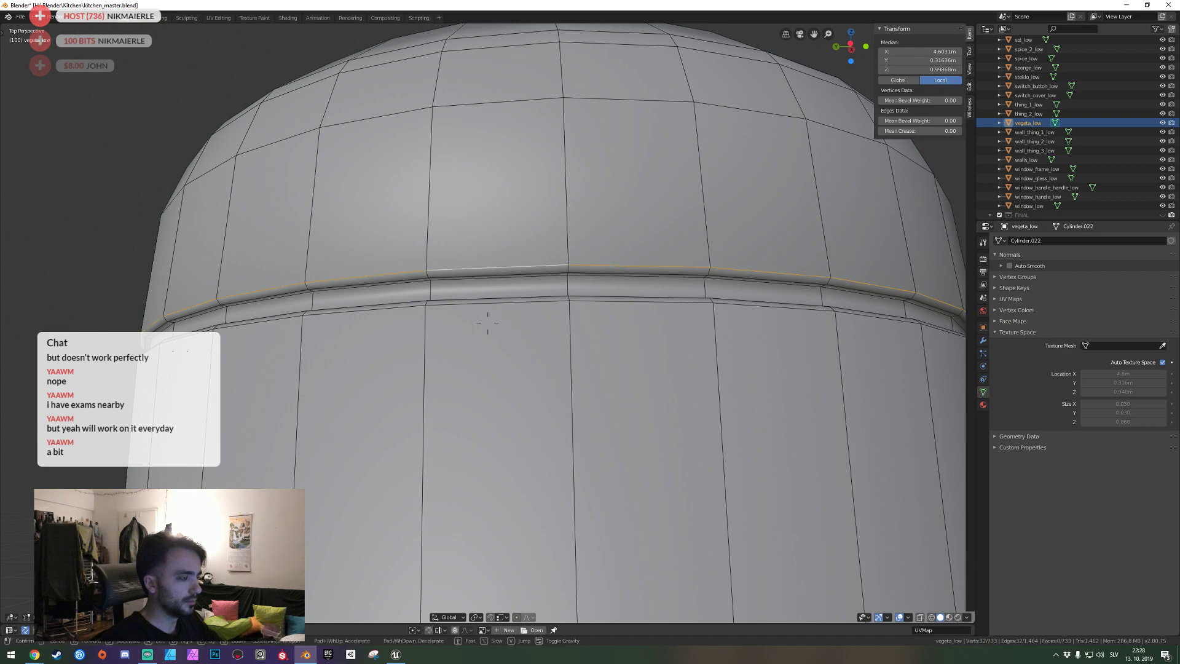
pyautogui.hotkey('shift', '`')
pyautogui.press('w')
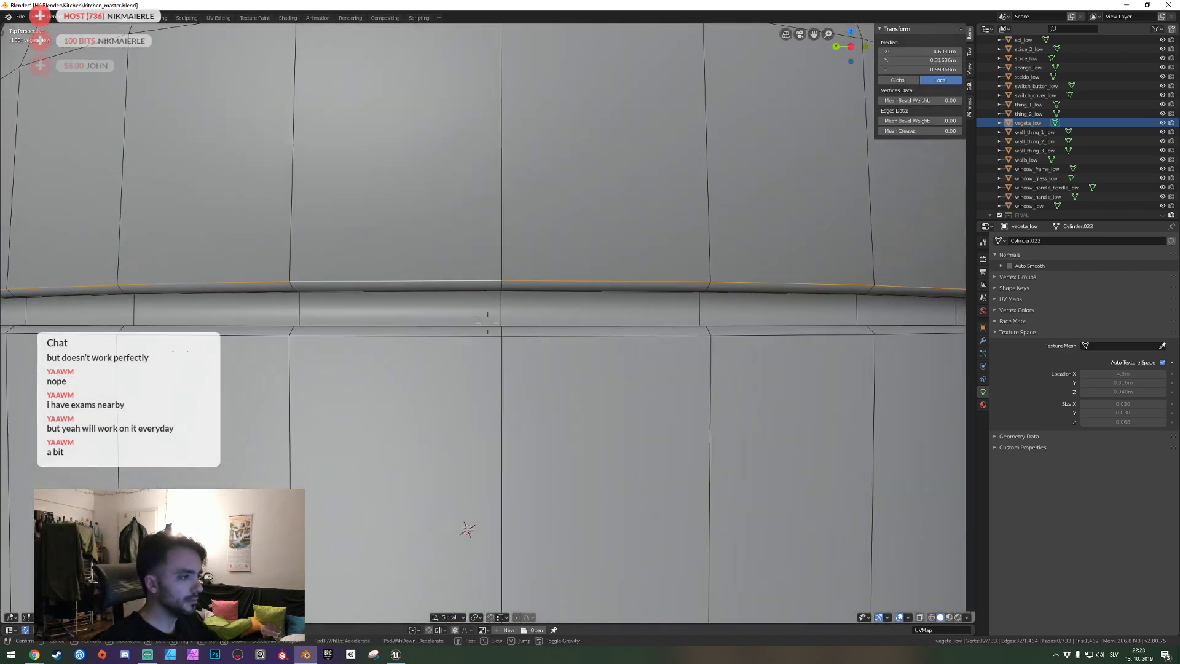
pyautogui.press('s')
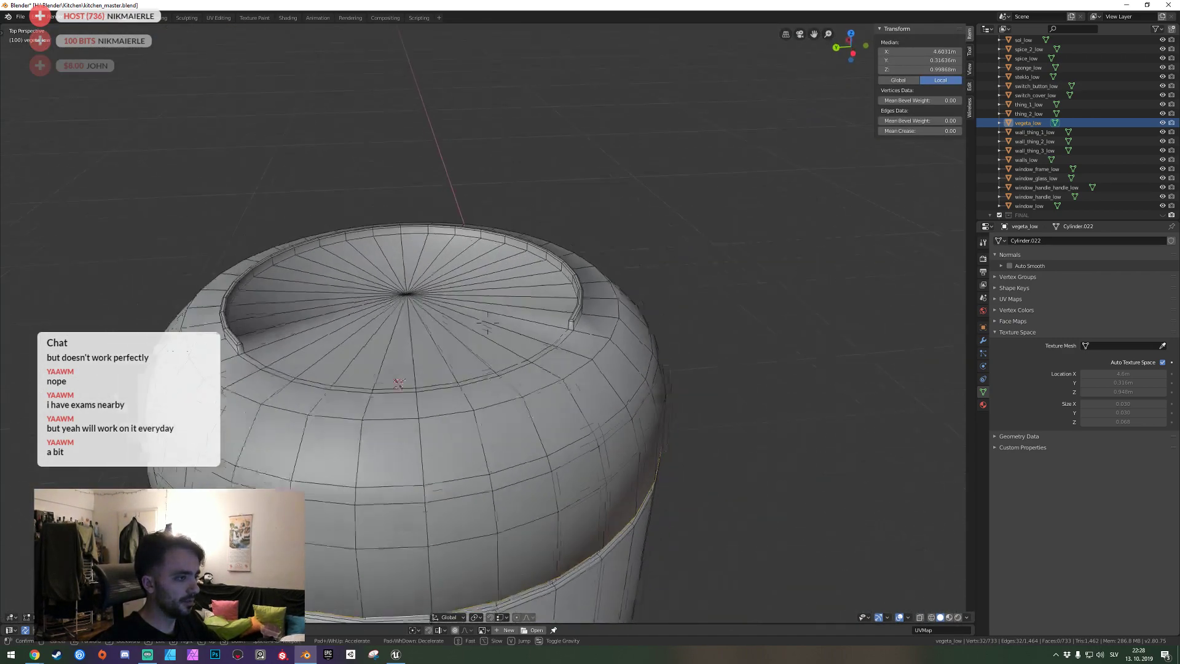
pyautogui.click(486, 324)
# Fly around the rim to inspect it from several angles.
pyautogui.hotkey('shift', '`')
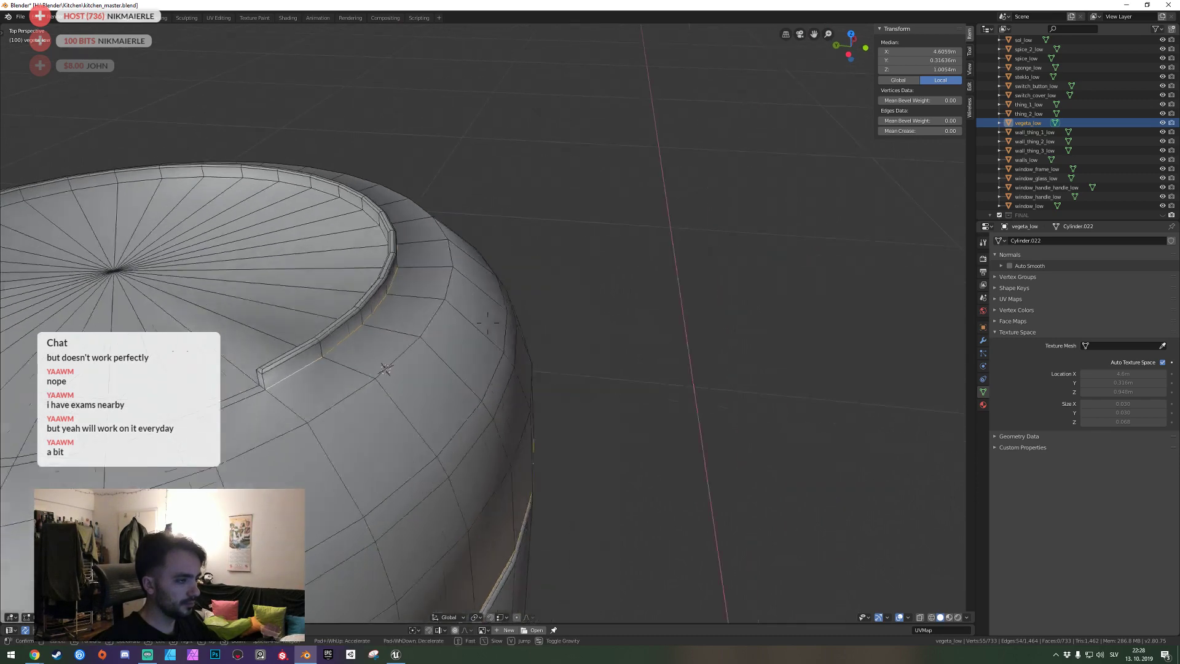
pyautogui.press('w')
pyautogui.click(484, 347)
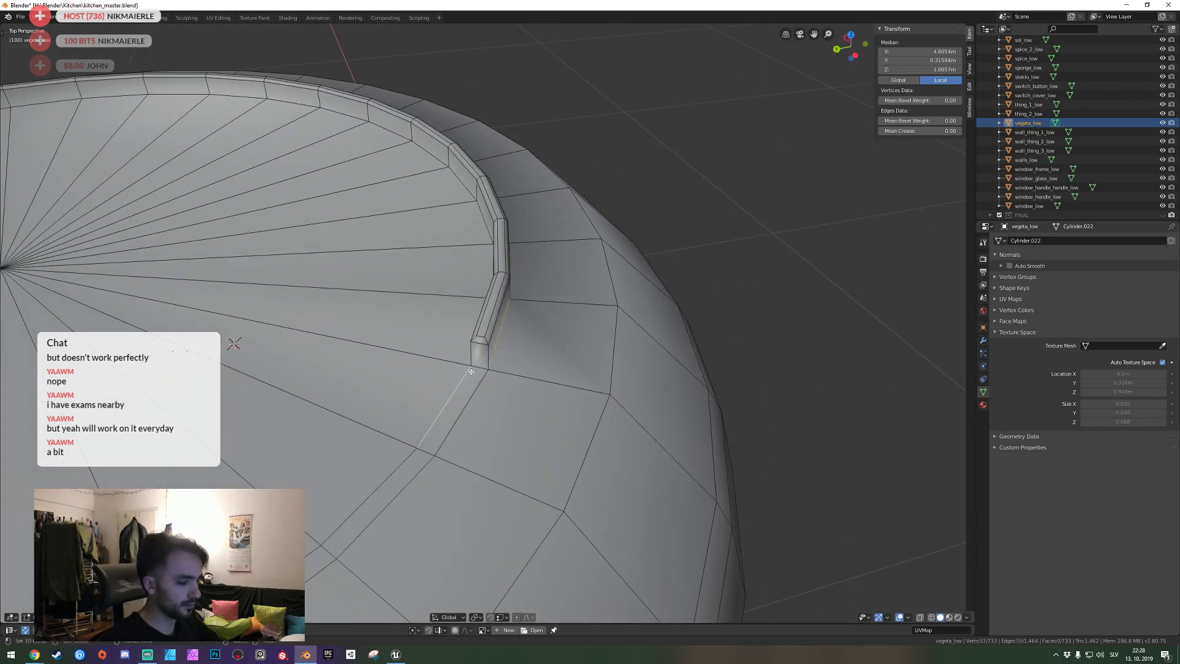
pyautogui.hotkey('shift', '`')
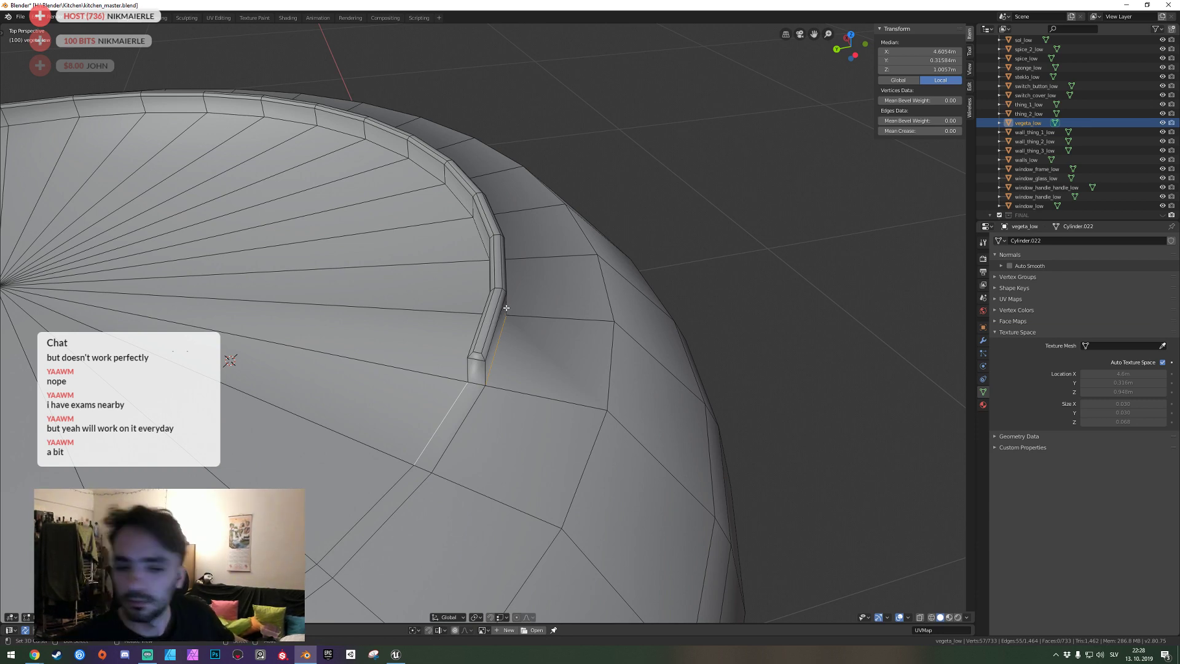
pyautogui.hotkey('shift', '`')
pyautogui.press('s')
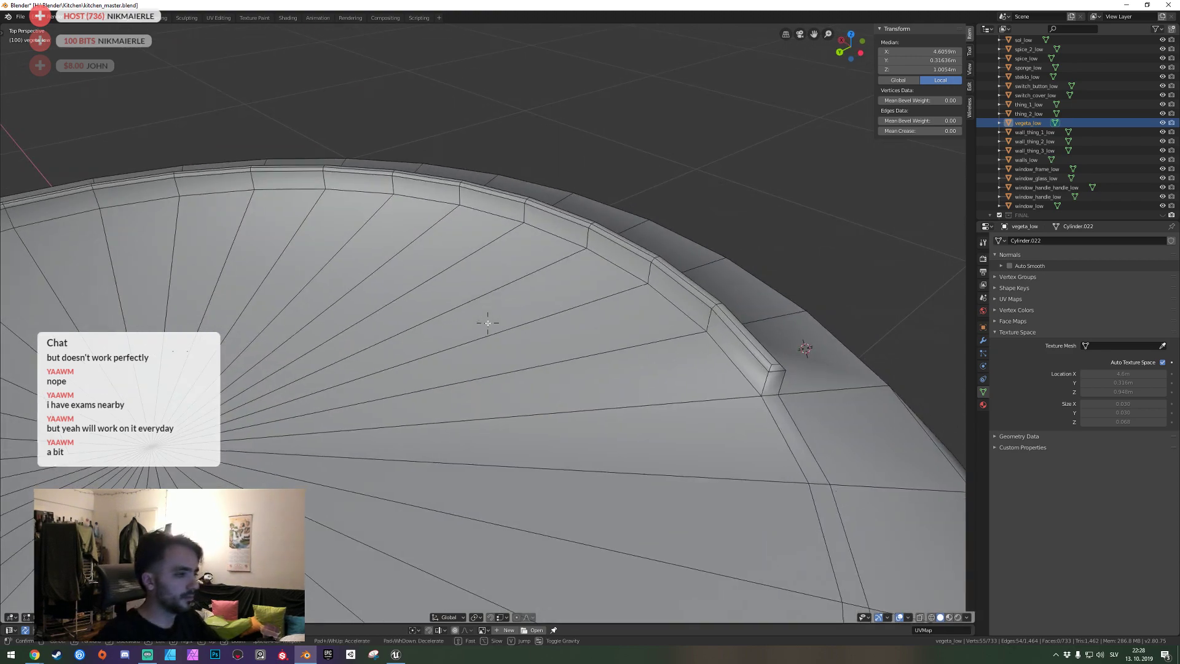
pyautogui.press('s')
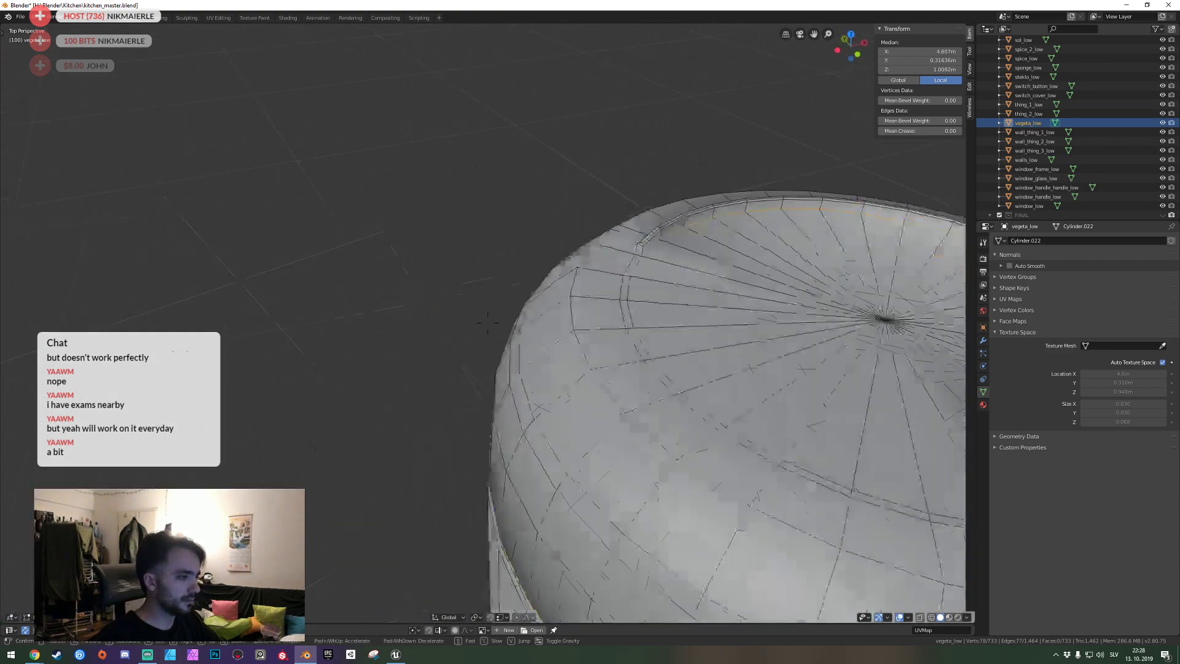
pyautogui.press('w')
pyautogui.click(562, 328)
pyautogui.scroll(-3, 568, 334)
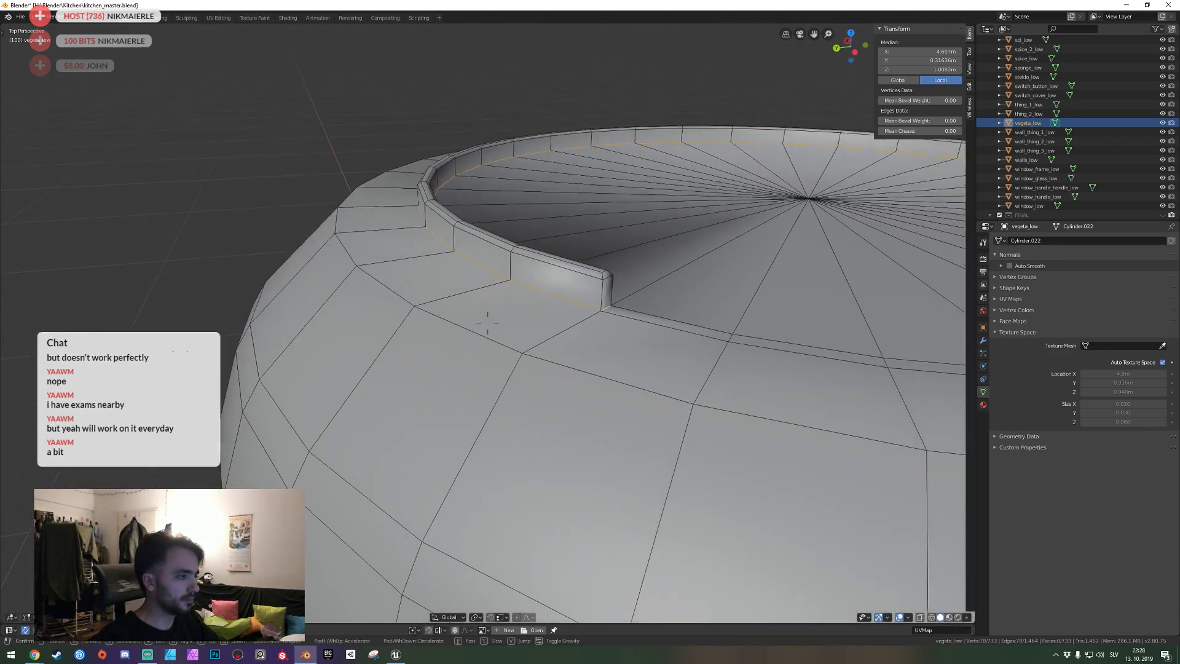
pyautogui.hotkey('shift', '`')
pyautogui.press('s')
pyautogui.click(487, 322)
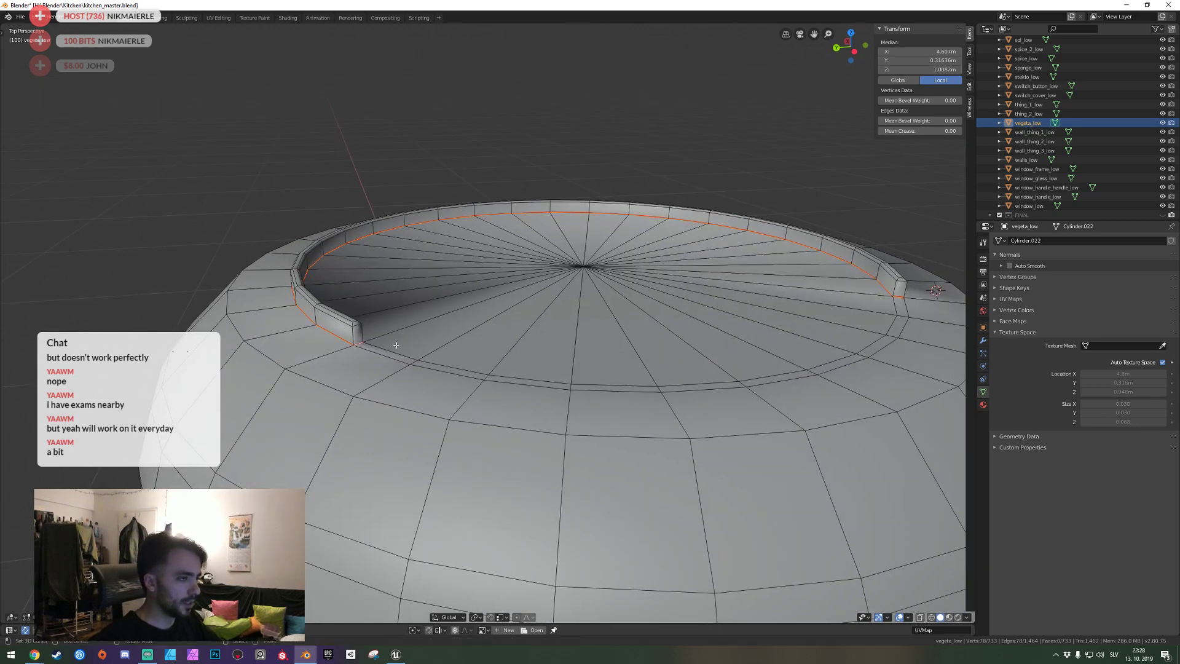
# Mark the edges where the jar's rim wall ends as a UV seam.
pyautogui.click(355, 336)
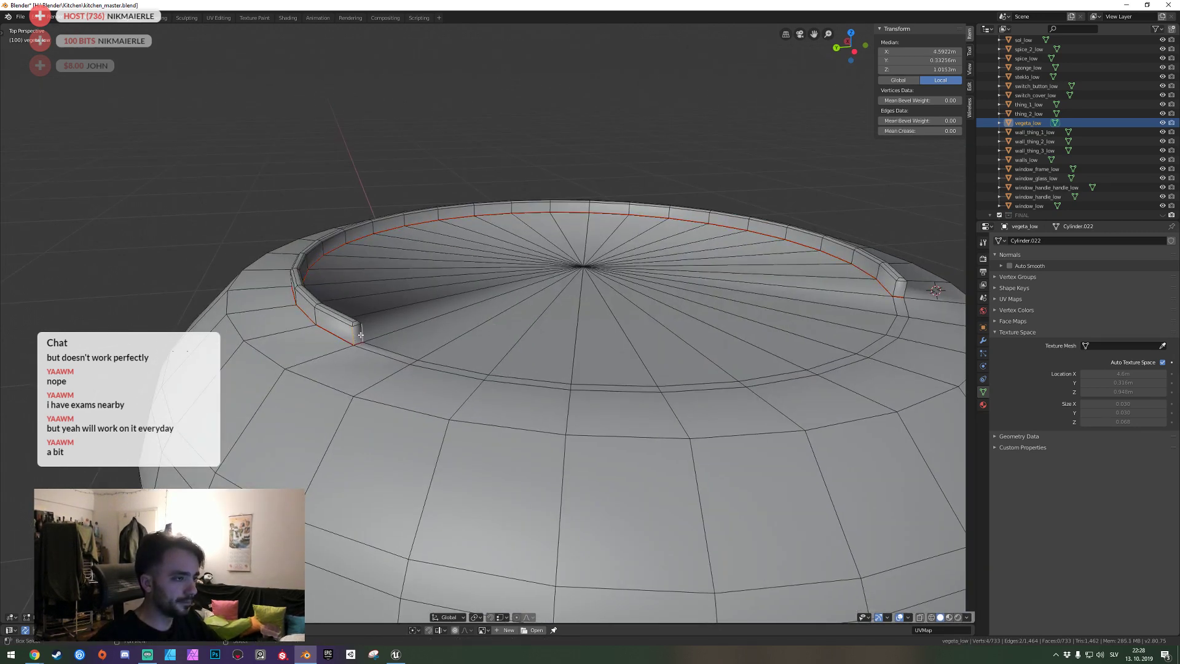
pyautogui.moveTo(355, 336); pyautogui.dragTo(470, 381, button='middle')
pyautogui.scroll(3, 470, 381)
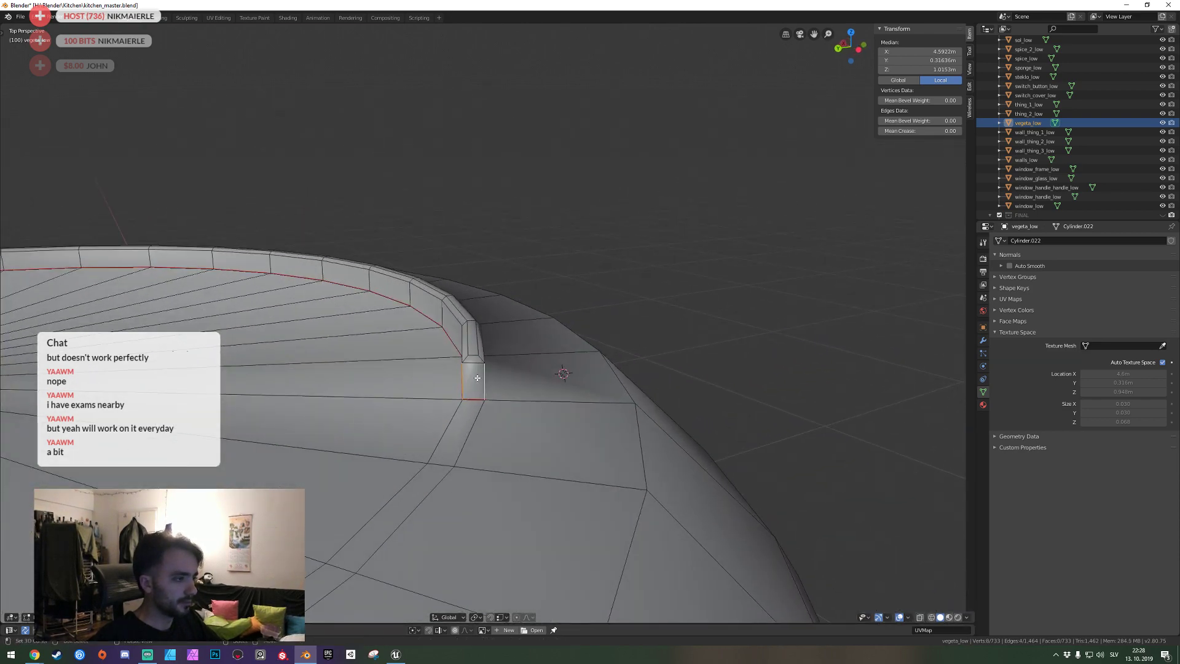
pyautogui.hotkey('ctrl', 'e')
pyautogui.click(477, 381)
# Mark one vertical edge on the jar's shoulder as a seam.
pyautogui.hotkey('shift', '`')
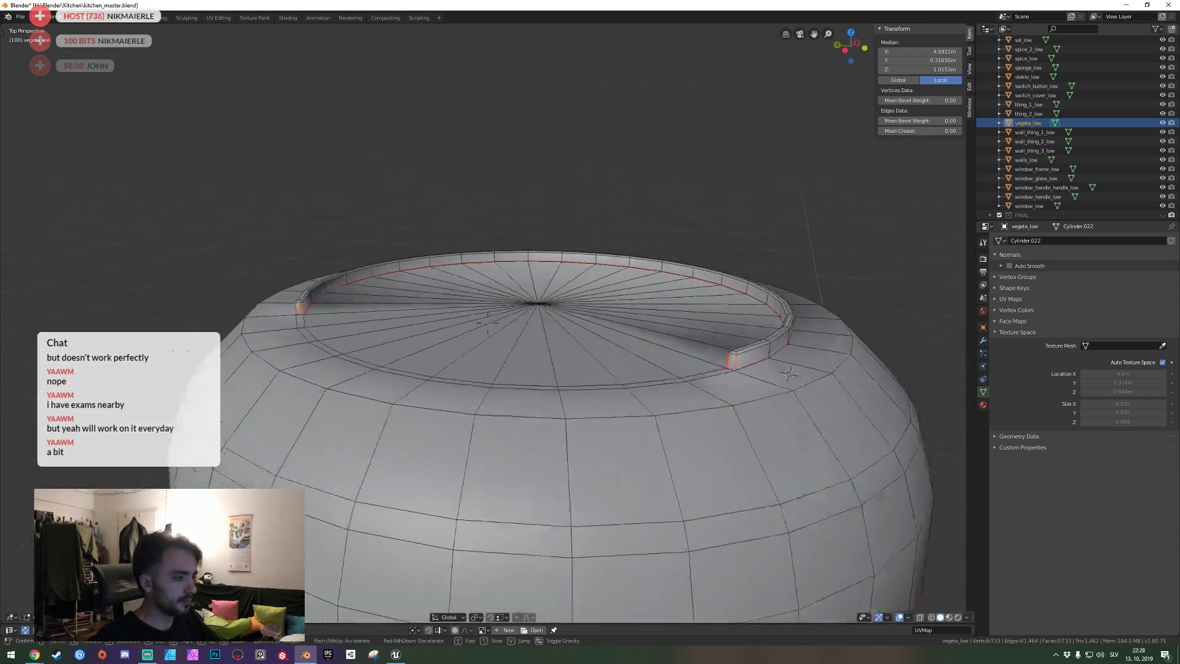
pyautogui.press('s')
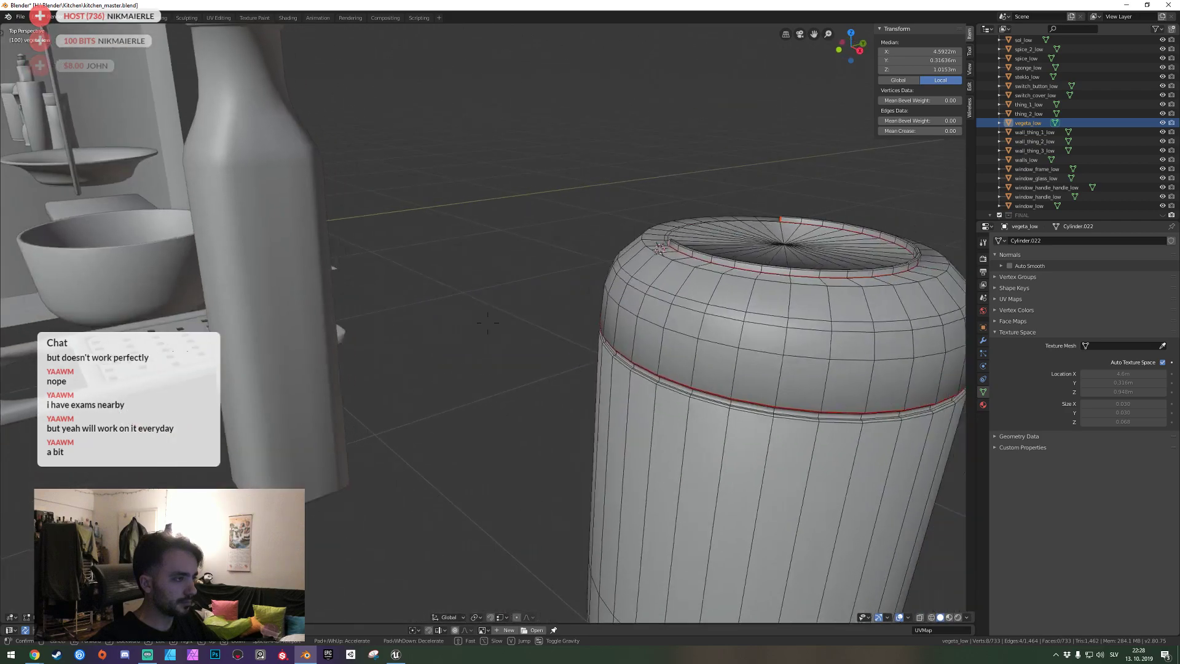
pyautogui.press('w')
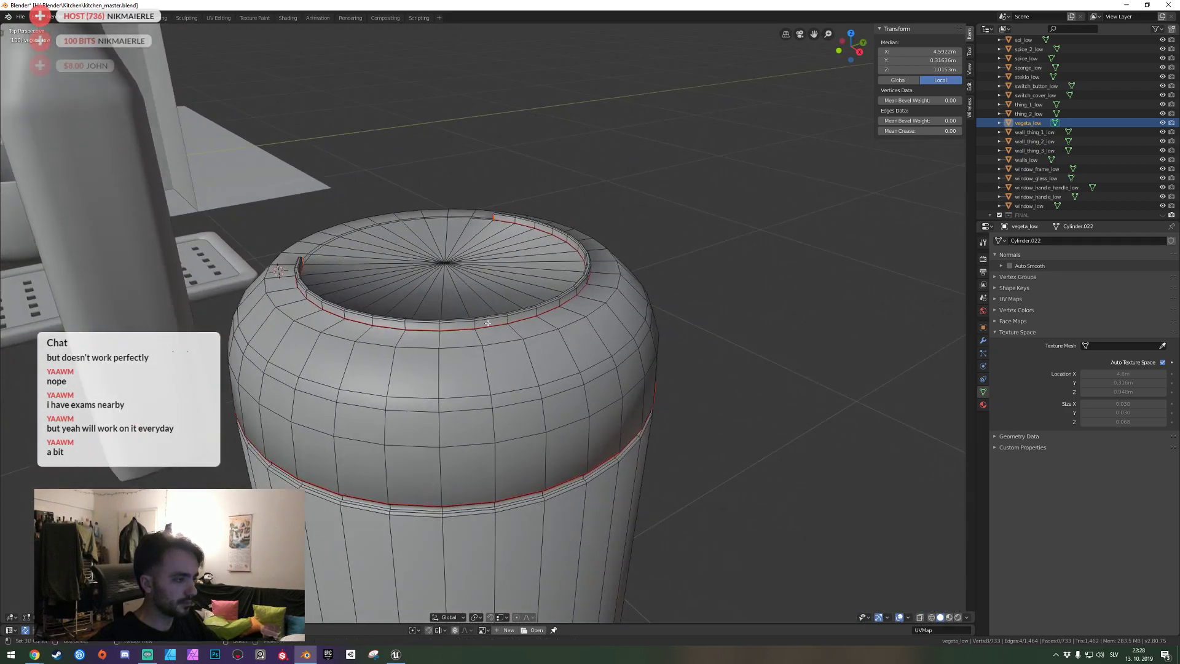
pyautogui.click(470, 345)
pyautogui.click(456, 327)
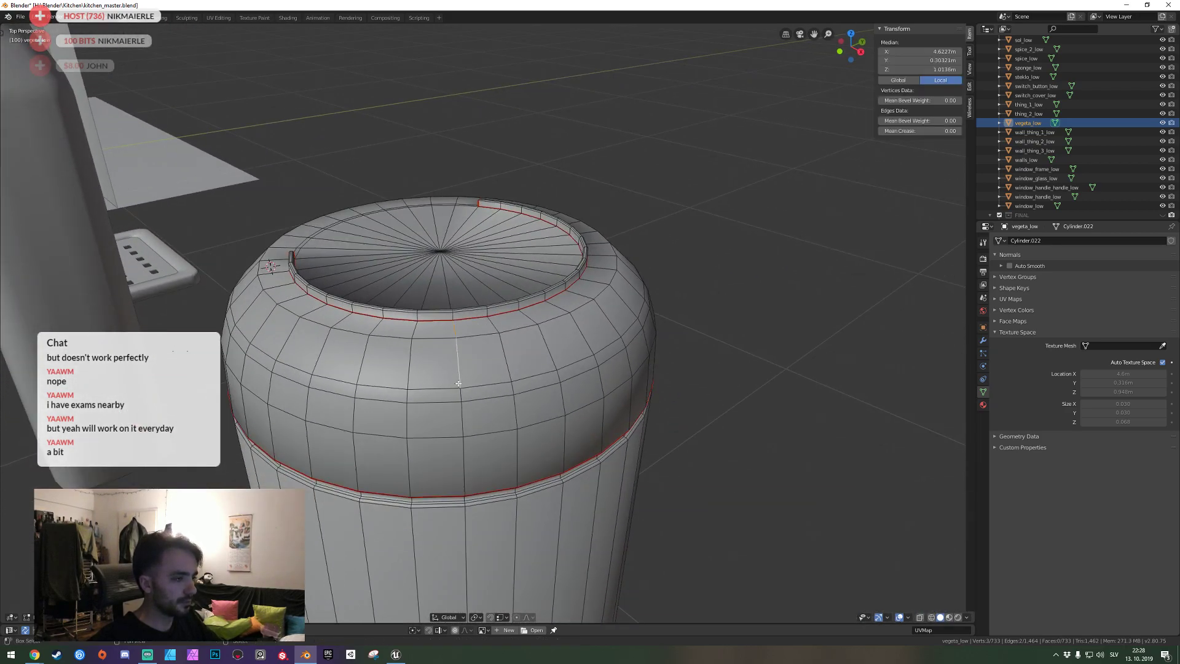
pyautogui.rightClick(462, 462)
pyautogui.click(463, 462)
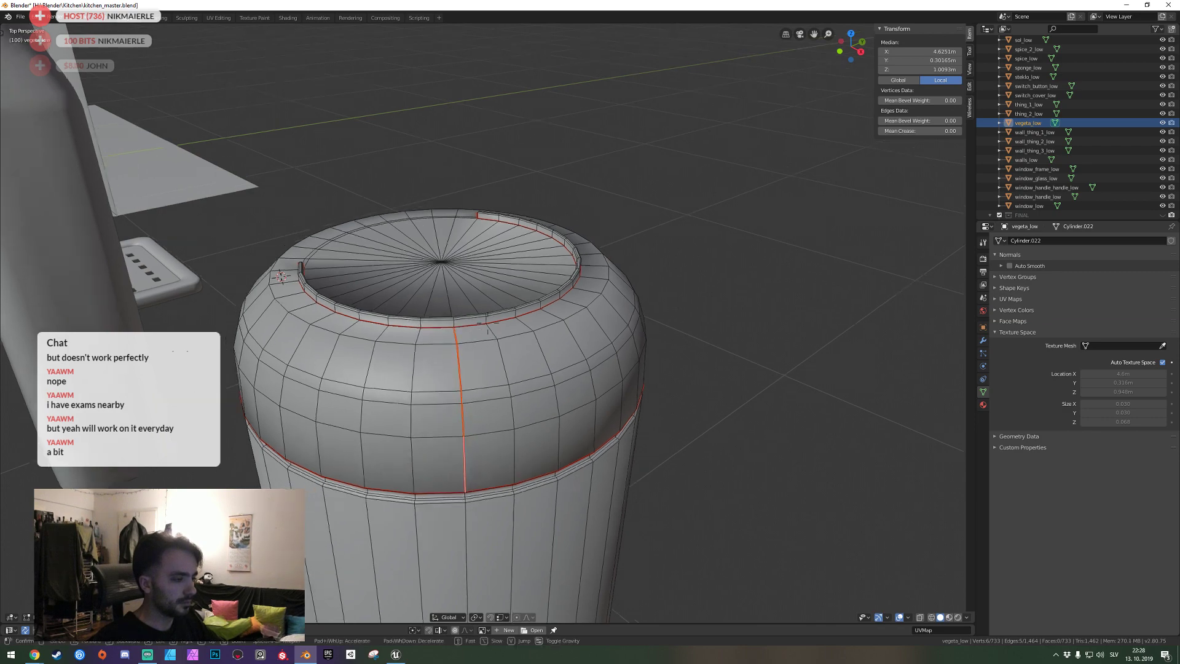
# Extend the vertical edge selection down the jar's side toward the bottom cap.
pyautogui.hotkey('shift', '`')
pyautogui.press('w')
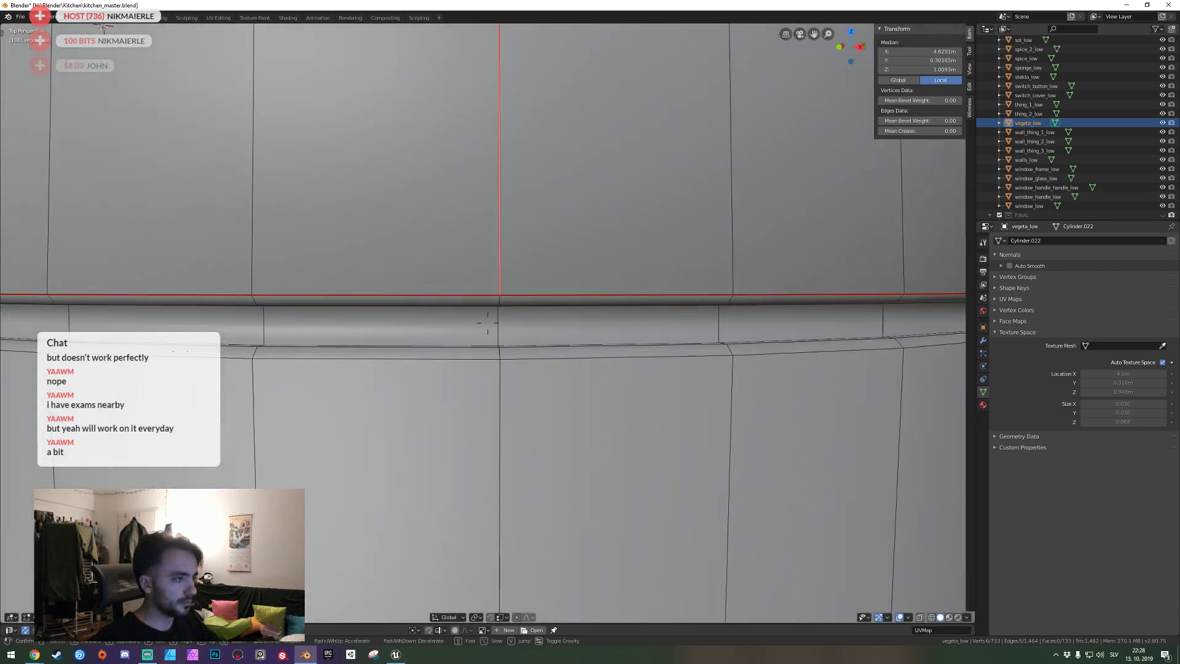
pyautogui.click(488, 322)
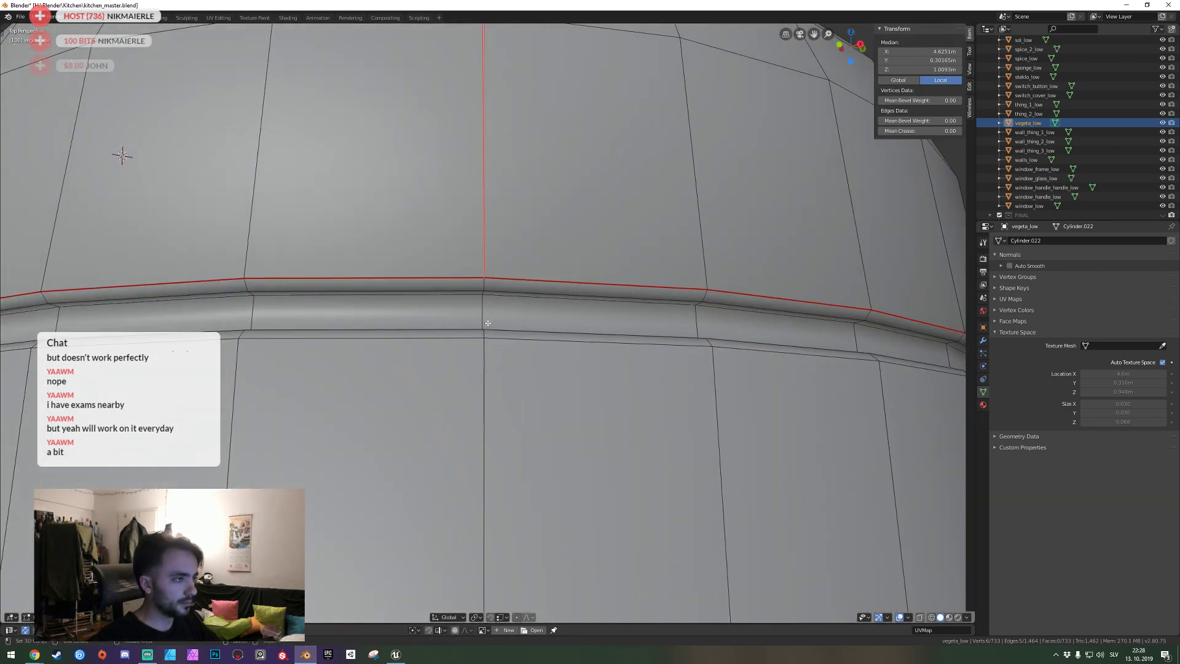
pyautogui.keyDown('shift'); pyautogui.click(481, 293); pyautogui.keyUp('shift')
pyautogui.moveTo(482, 293); pyautogui.dragTo(482, 344, button='middle')
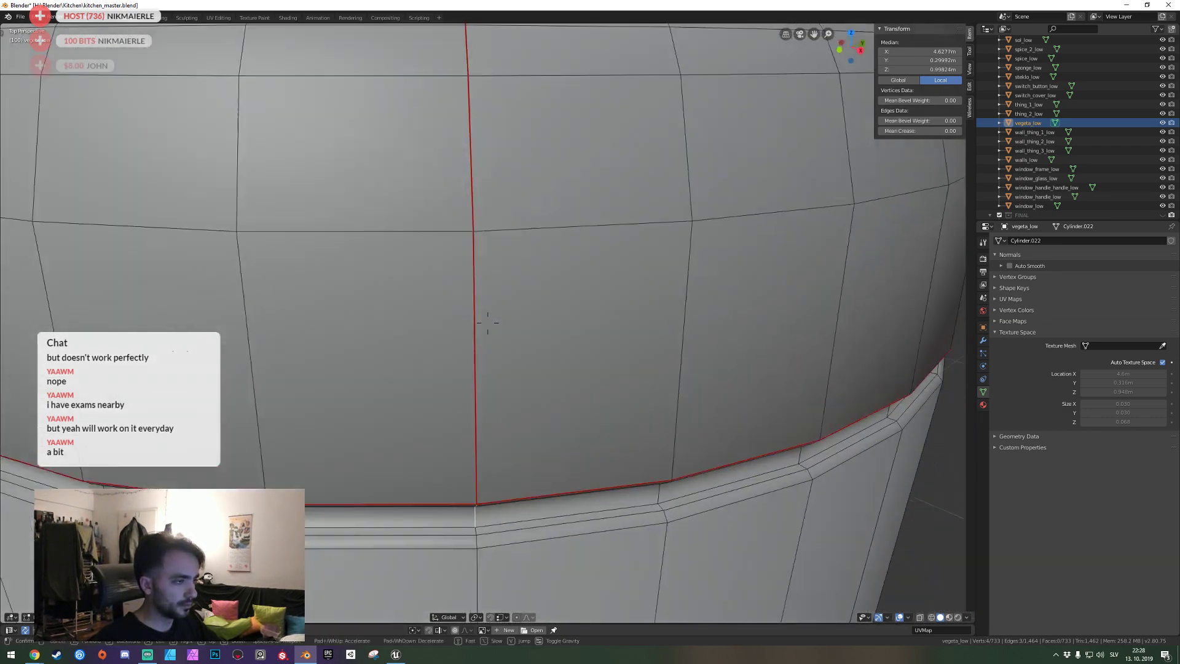
pyautogui.scroll(-5, 481, 391)
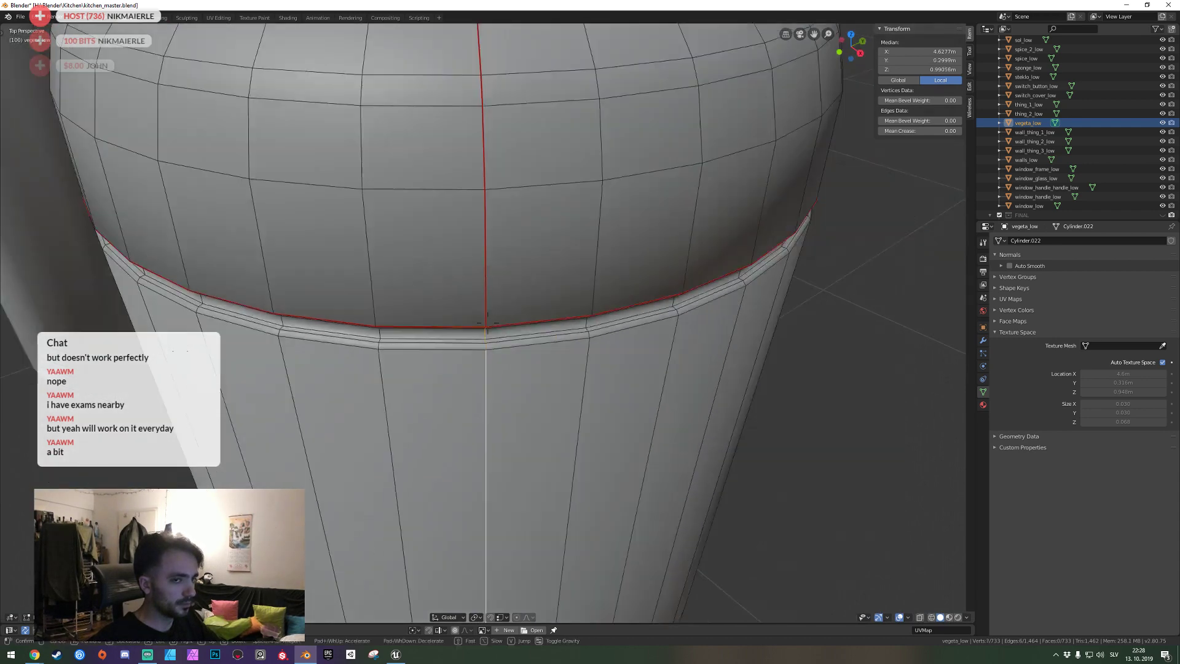
pyautogui.moveTo(481, 391); pyautogui.dragTo(501, 260, button='middle')
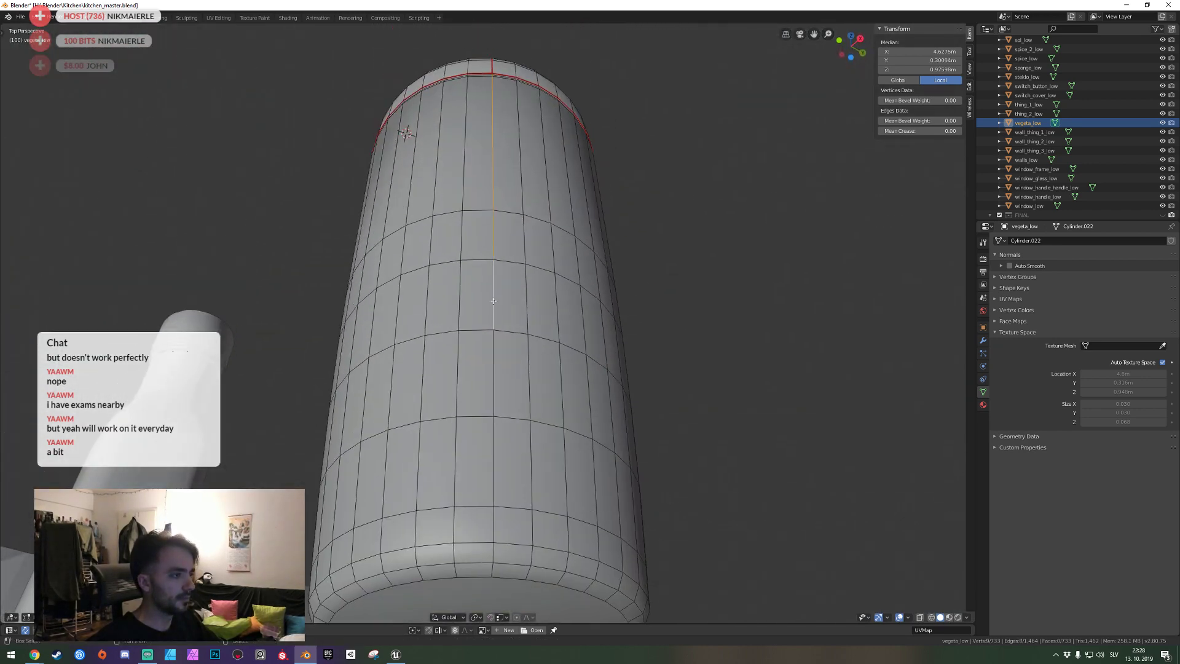
pyautogui.keyDown('shift'); pyautogui.moveTo(480, 406); pyautogui.dragTo(488, 324, button='middle'); pyautogui.keyUp('shift')
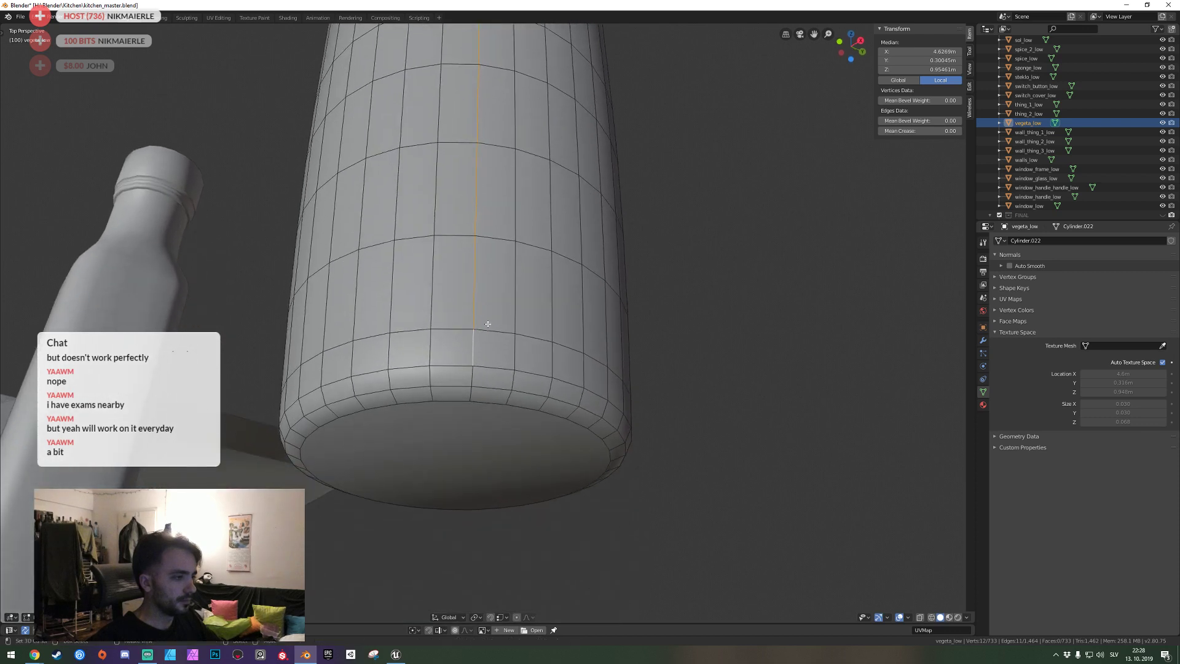
pyautogui.rightClick(470, 392)
# Mark the vertical side edges as a seam and collapse the bottom cap's inner disc to one vertex.
pyautogui.click(471, 391)
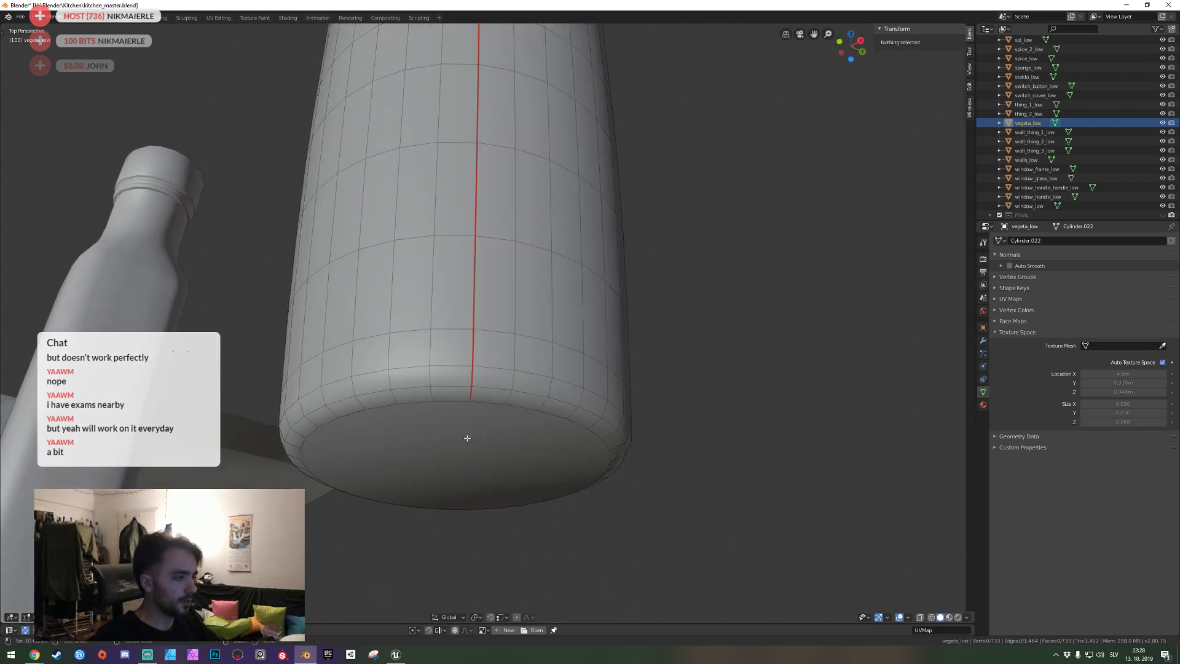
pyautogui.click(467, 437)
pyautogui.press('e')
pyautogui.press('s')
pyautogui.click(596, 436)
pyautogui.press('m')
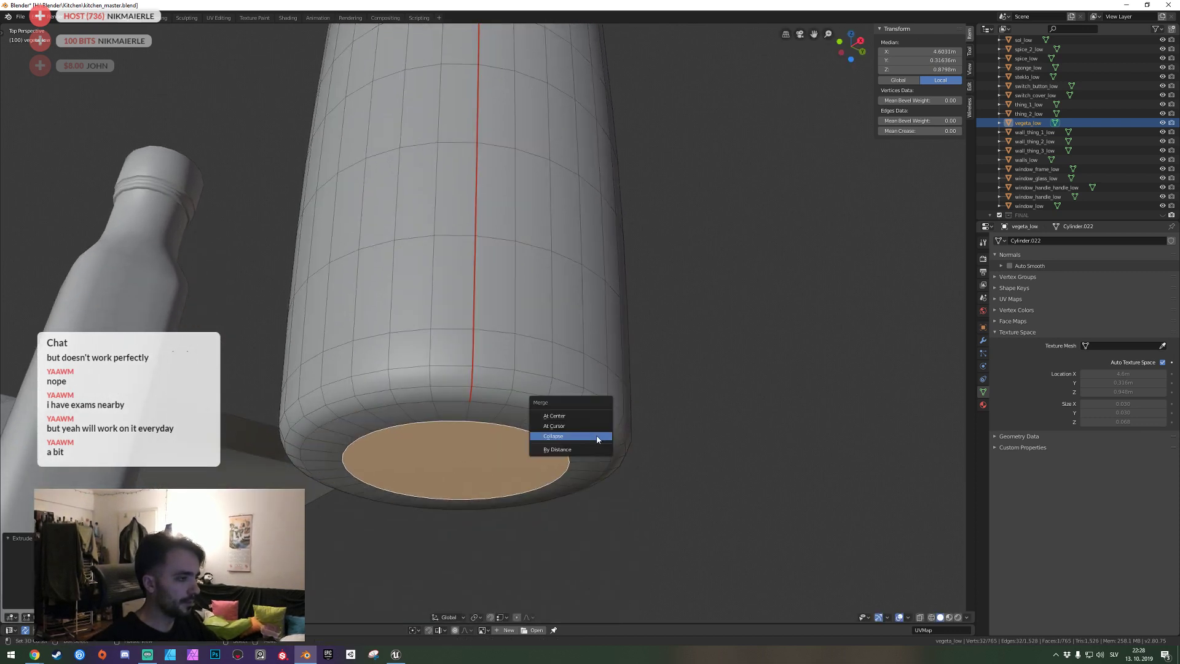
pyautogui.click(592, 436)
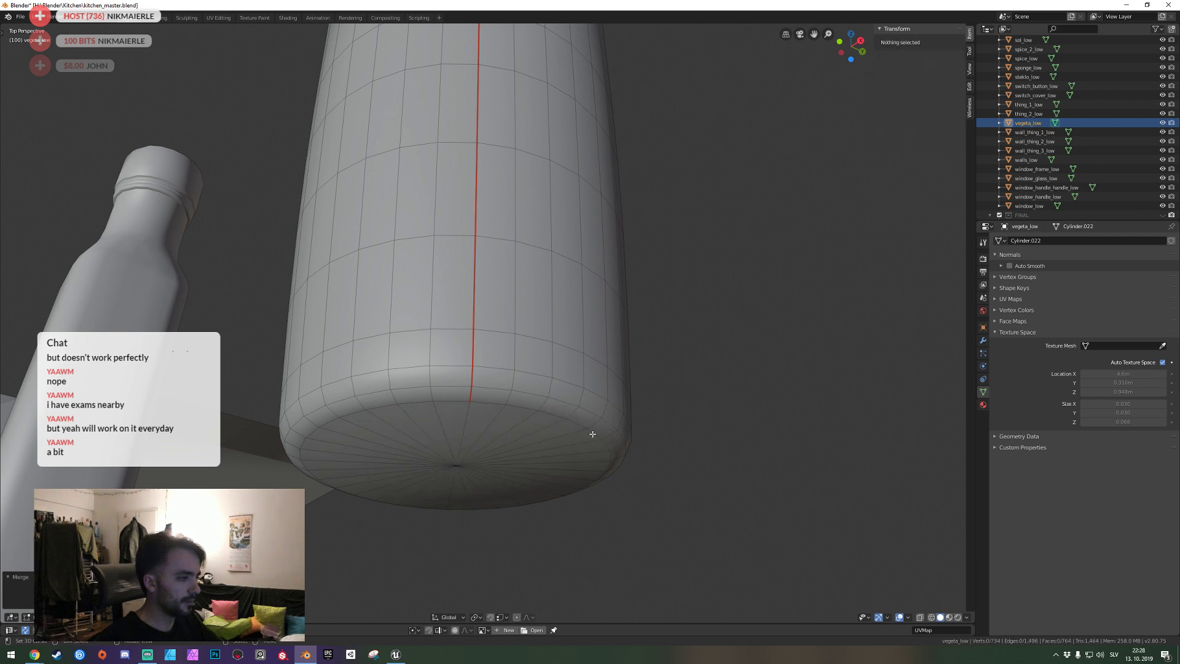
# Mark the cylinder's bottom edge loop as a seam.
pyautogui.press('a')
pyautogui.hotkey('alt', 'a')
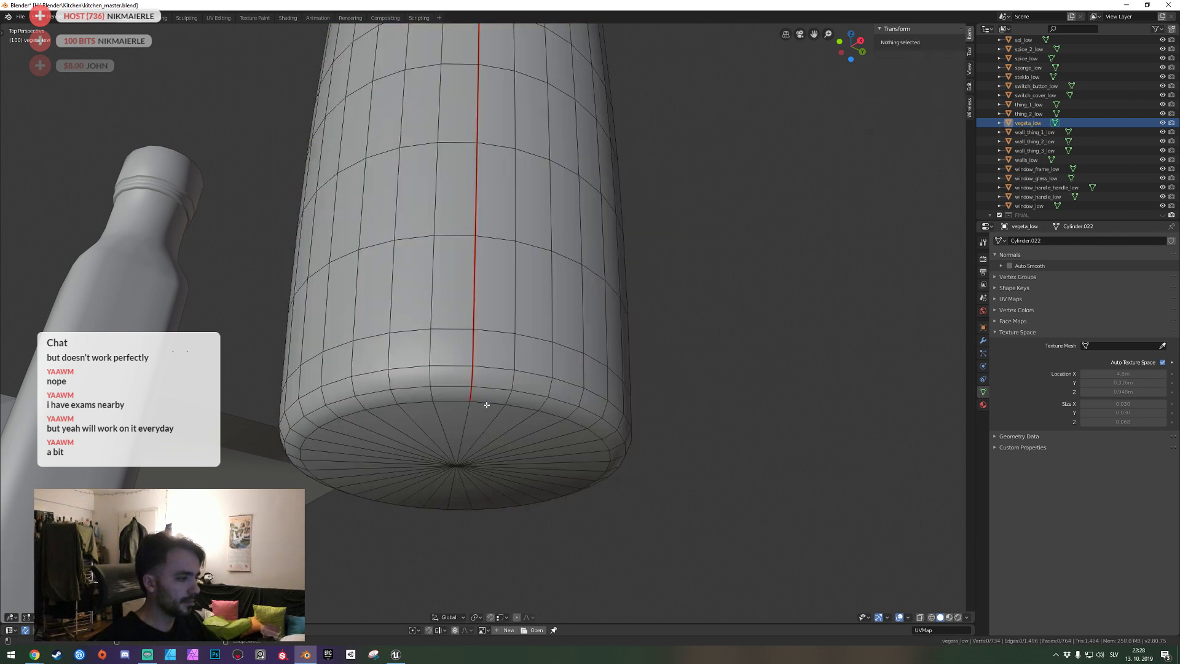
pyautogui.keyDown('alt'); pyautogui.click(486, 405); pyautogui.keyUp('alt')
pyautogui.hotkey('ctrl', 'e')
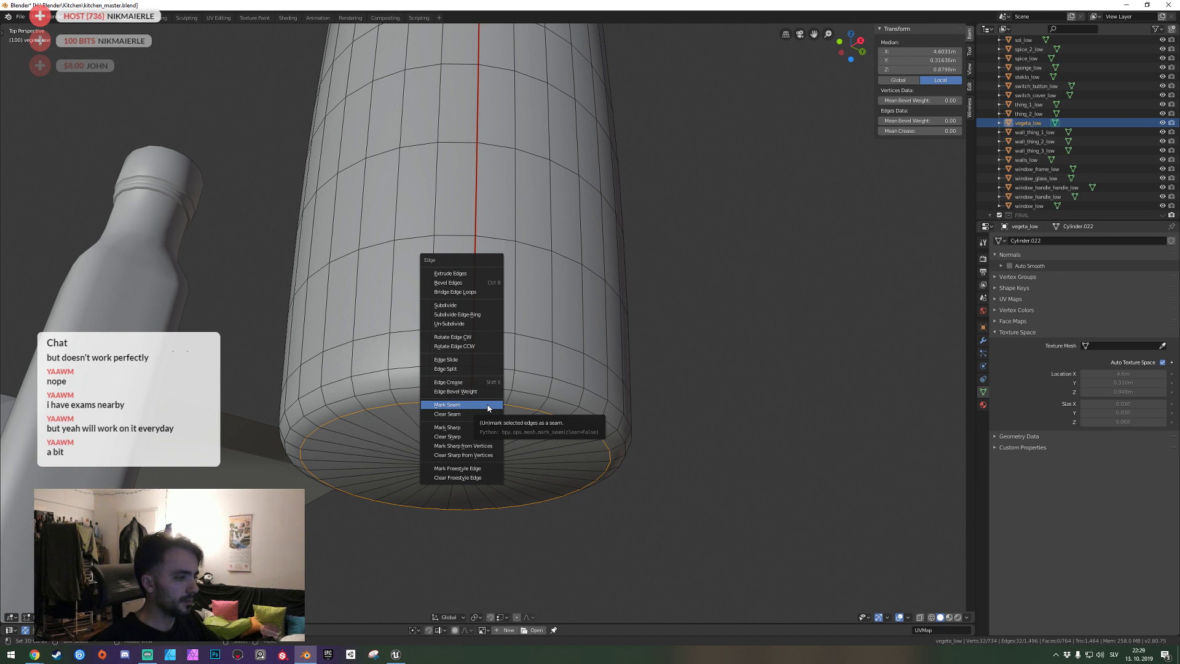
pyautogui.click(488, 406)
# Orbit to the cylinder base and enlarge the UV editor below the 3D view.
pyautogui.hotkey('ctrl', 'e')
pyautogui.click(490, 402)
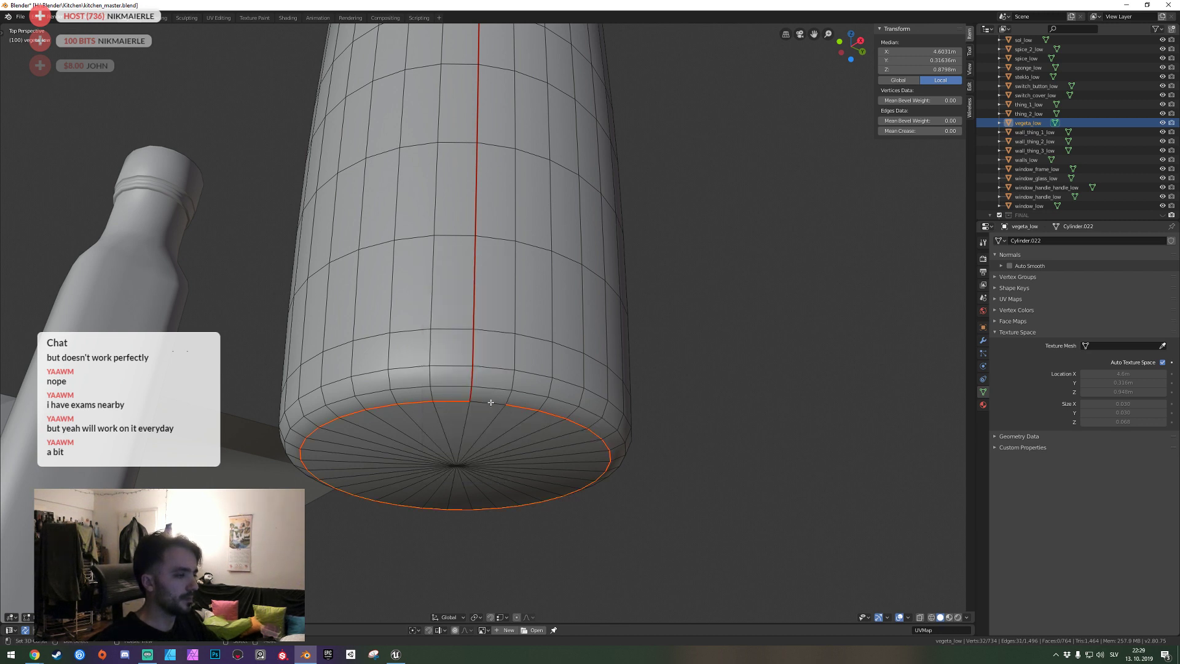
pyautogui.moveTo(491, 402); pyautogui.dragTo(662, 643, button='middle')
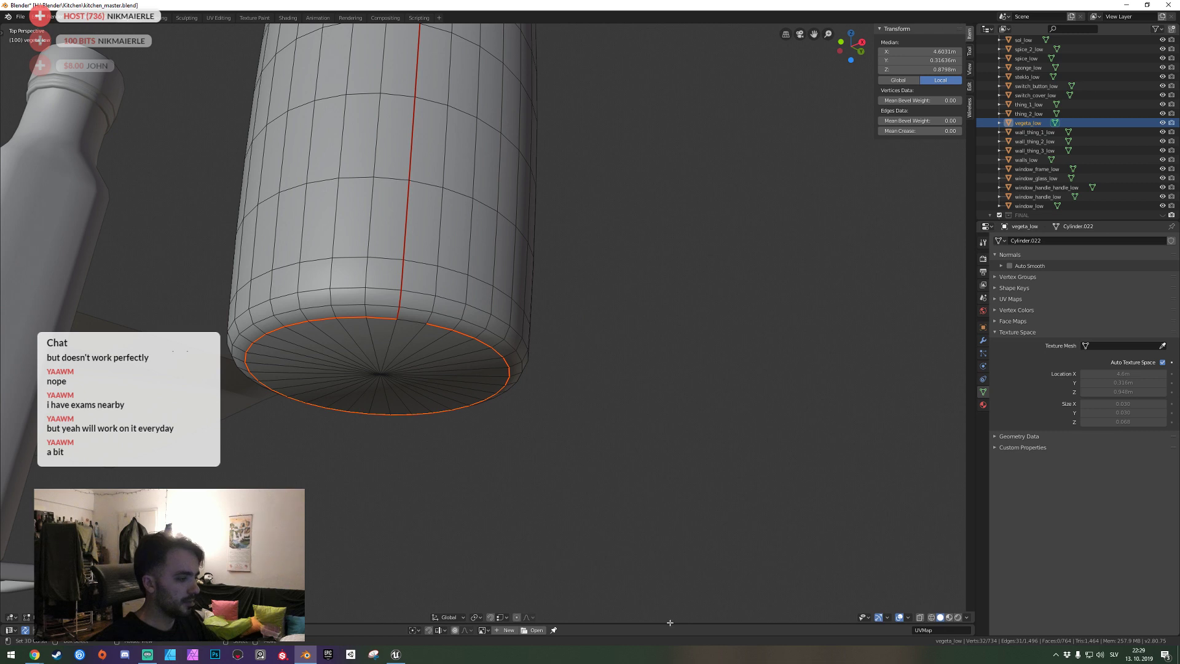
pyautogui.moveTo(671, 586)
pyautogui.mouseDown()
pyautogui.moveTo(600, 281)
pyautogui.moveTo(599, 449)
pyautogui.mouseUp()
pyautogui.rightClick(413, 232)
# Re-unwrap with the new seams and apply all transforms to the cylinder.
pyautogui.click(413, 232)
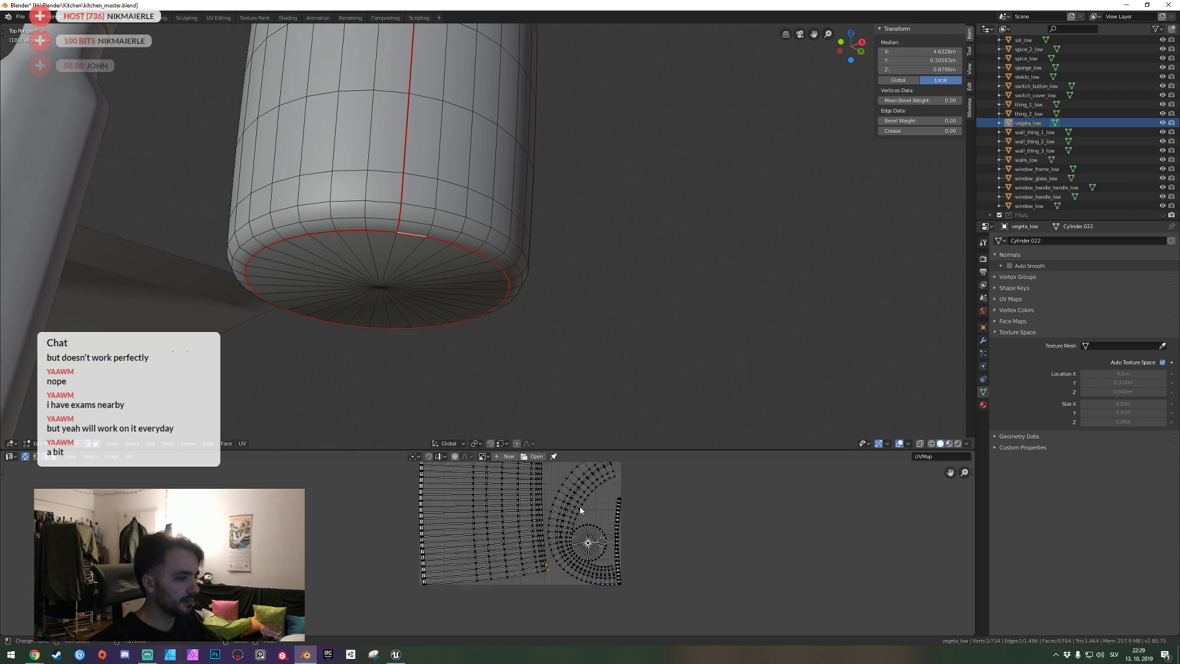
pyautogui.press('a')
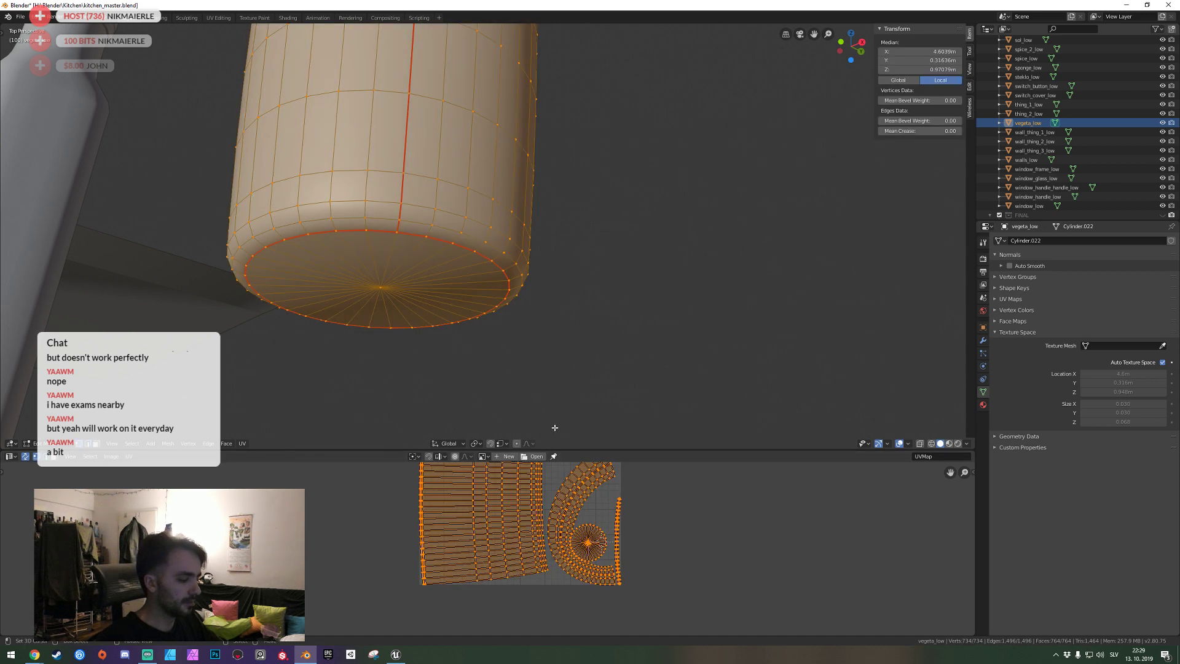
pyautogui.press('Tab')
pyautogui.hotkey('ctrl', 'a')
pyautogui.click(499, 290)
pyautogui.hotkey('ctrl', 'a')
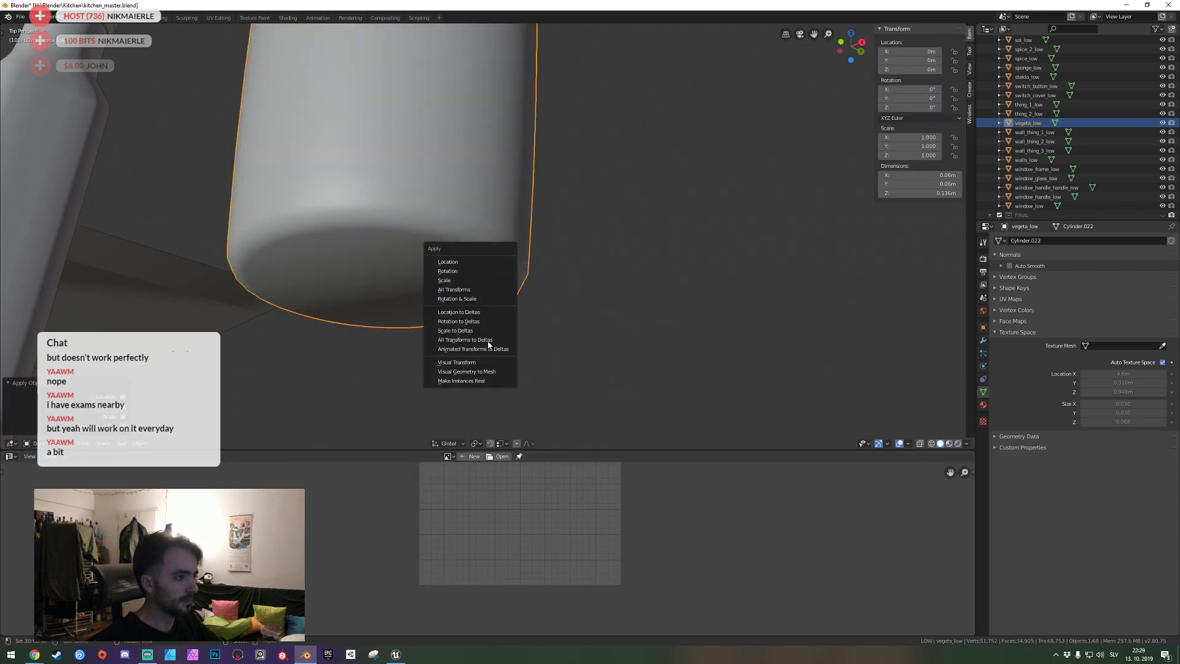
pyautogui.press('Escape')
# Unwrap the whole mesh again and bring the cylinder's top rim into view.
pyautogui.press('Tab')
pyautogui.press('u')
pyautogui.click(485, 359)
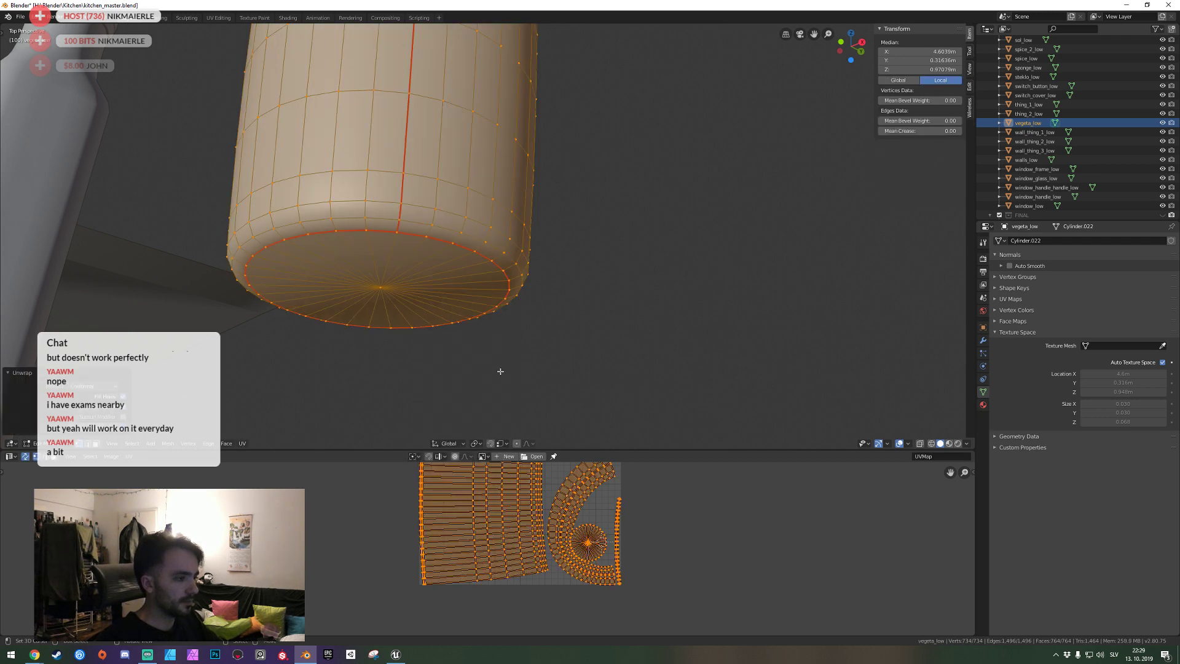
pyautogui.hotkey('alt', 'a')
pyautogui.press('l')
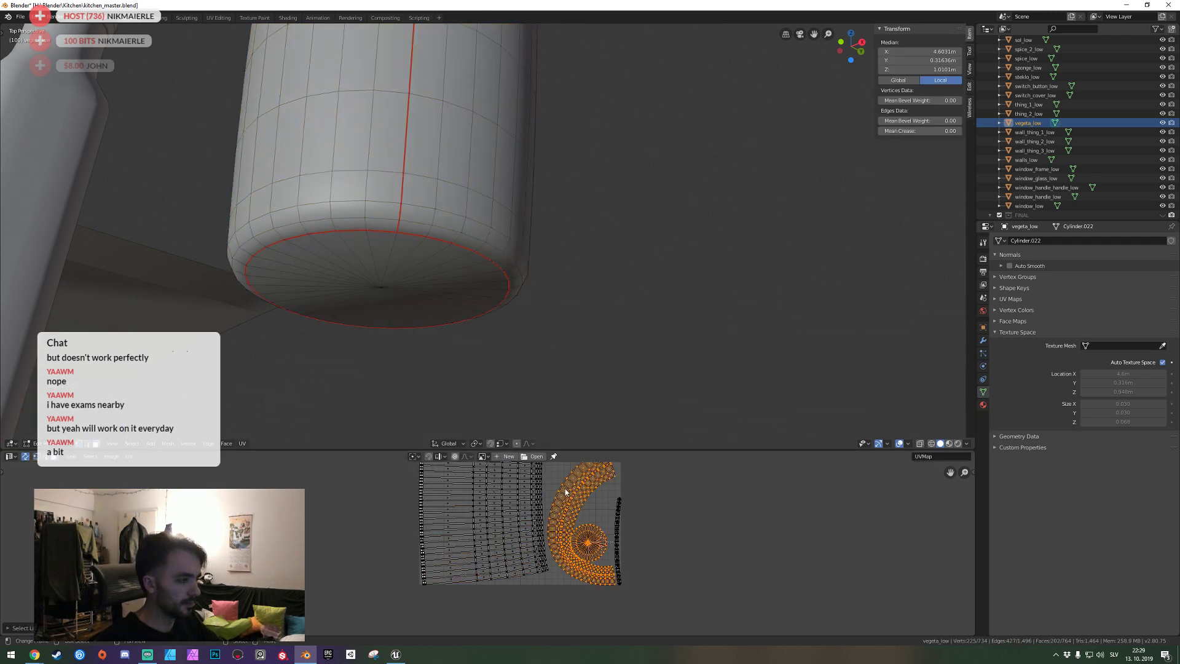
pyautogui.moveTo(511, 289); pyautogui.dragTo(515, 296, button='middle')
pyautogui.press('e')
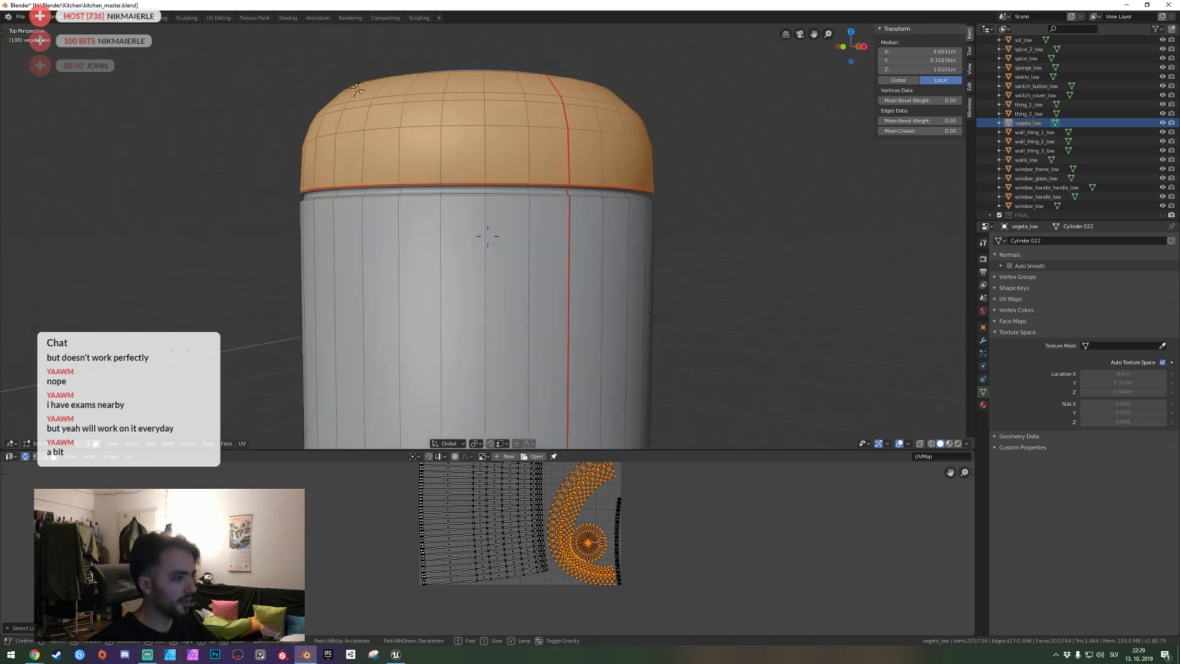
pyautogui.press('w')
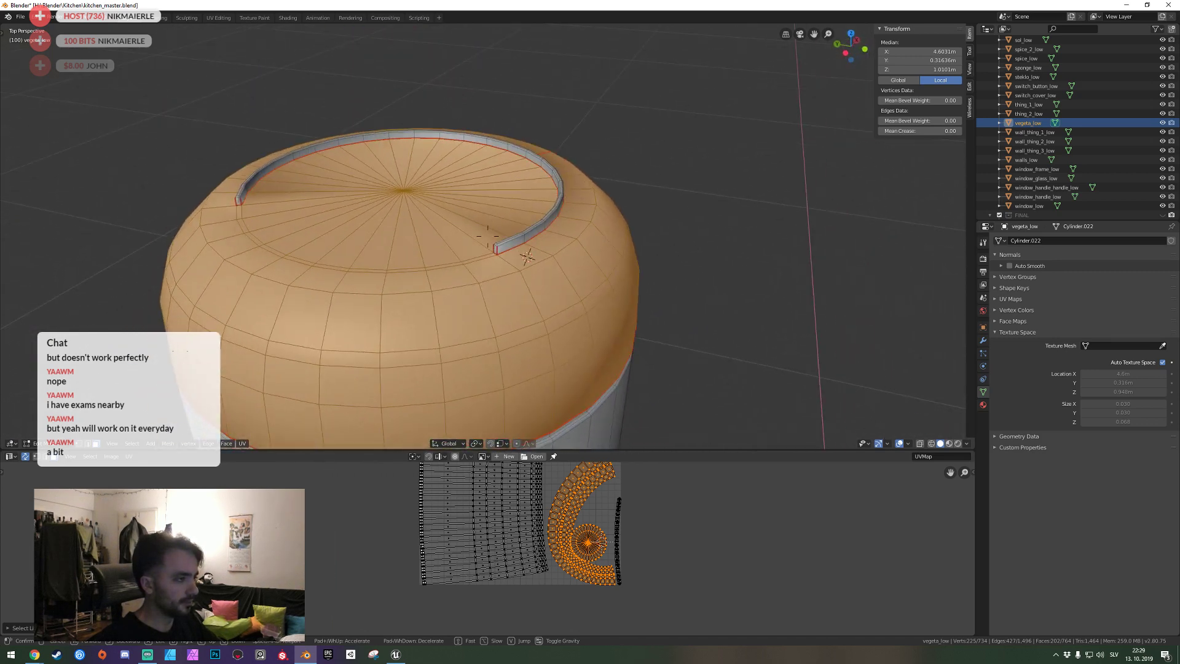
pyautogui.press('s')
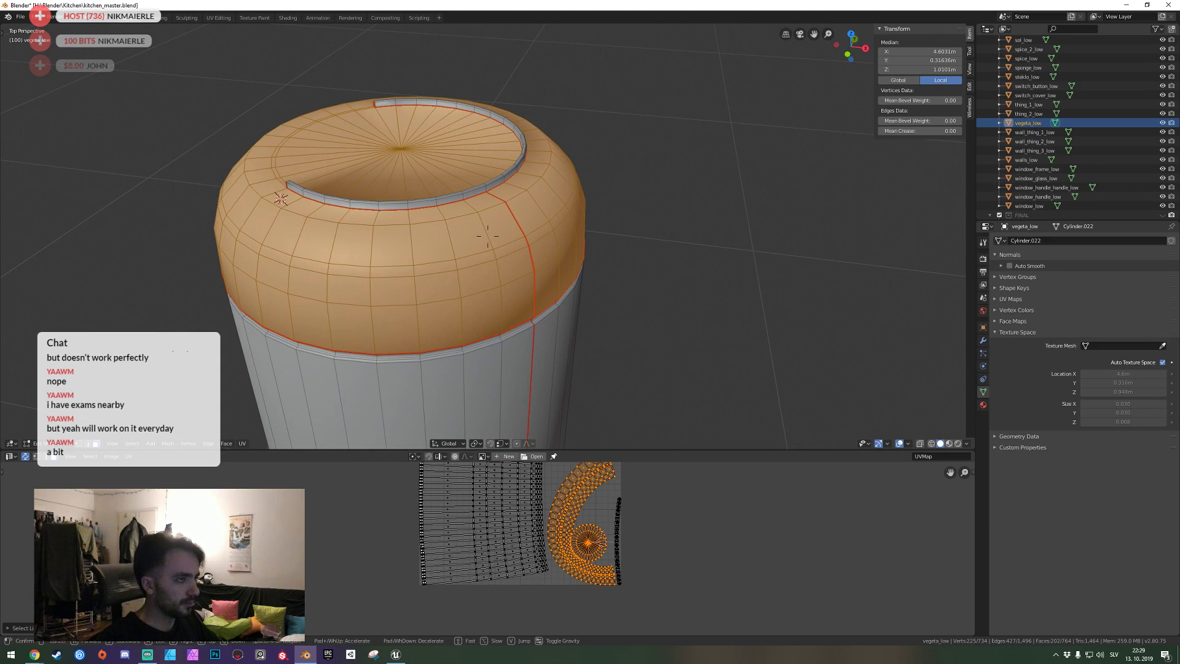
# Mark the top rim loop as a seam and re-unwrap the UVs.
pyautogui.click(487, 235)
pyautogui.hotkey('alt', 'a')
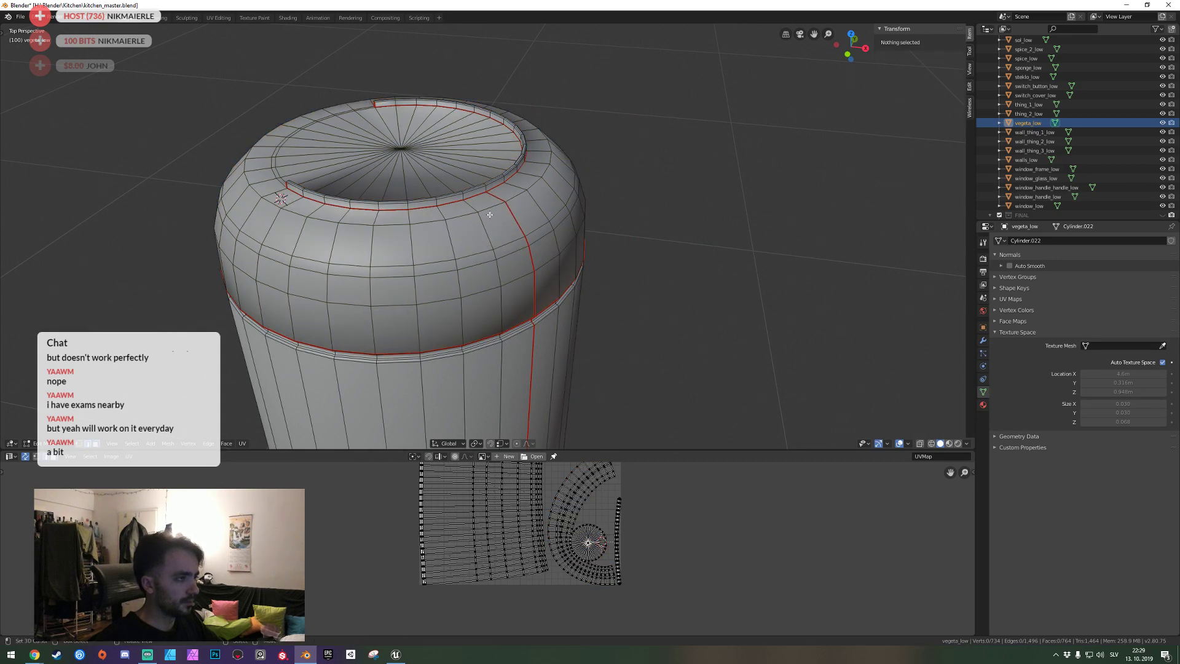
pyautogui.keyDown('alt'); pyautogui.click(490, 217); pyautogui.keyUp('alt')
pyautogui.hotkey('ctrl', 'e')
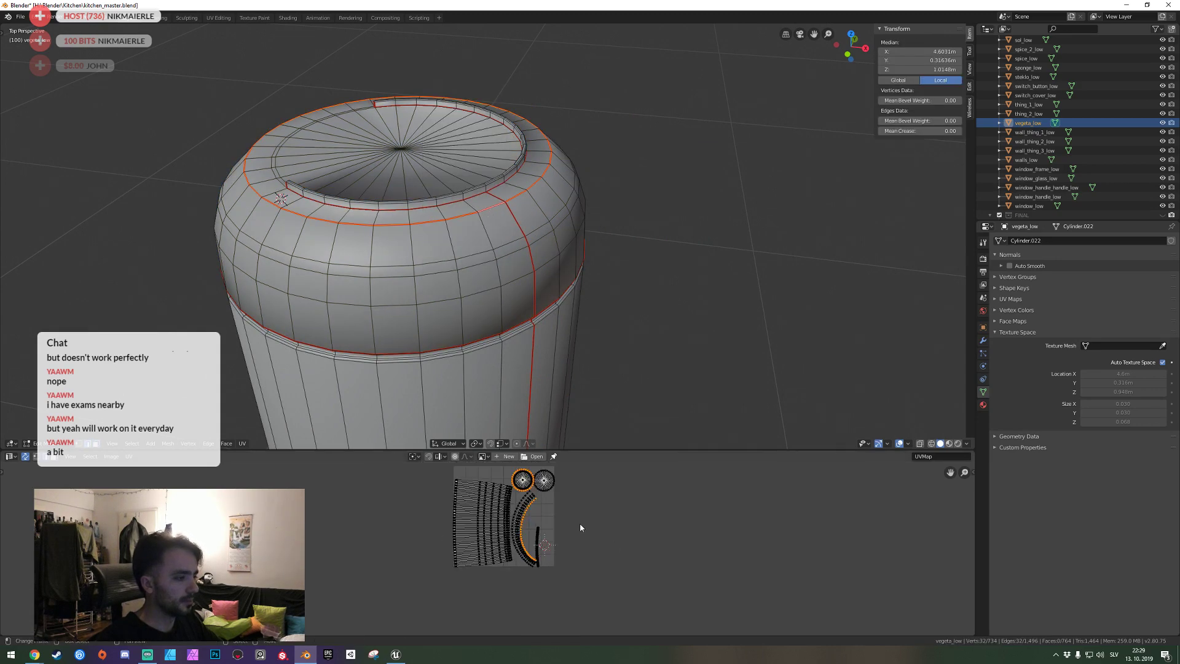
pyautogui.press('Tab')
# Save kitchen_master.blend and exit Local View to show the cylinder among the other props.
pyautogui.hotkey('ctrl', 's')
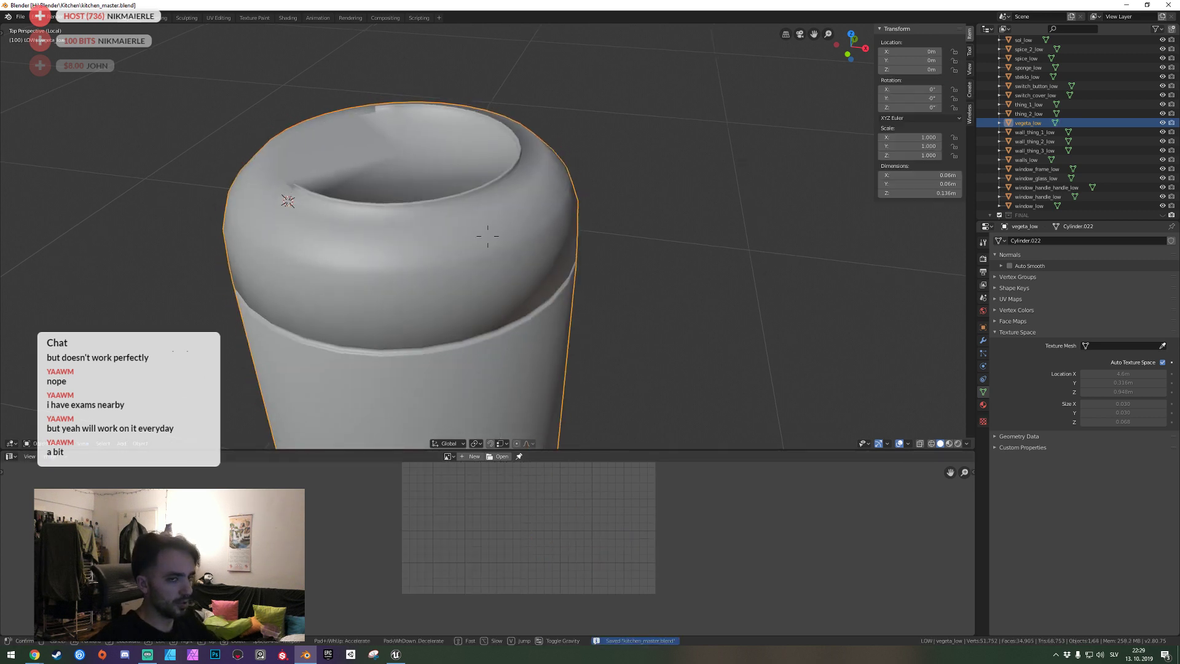
pyautogui.press('KP_Divide')
pyautogui.hotkey('shift', '`')
pyautogui.click(488, 240)
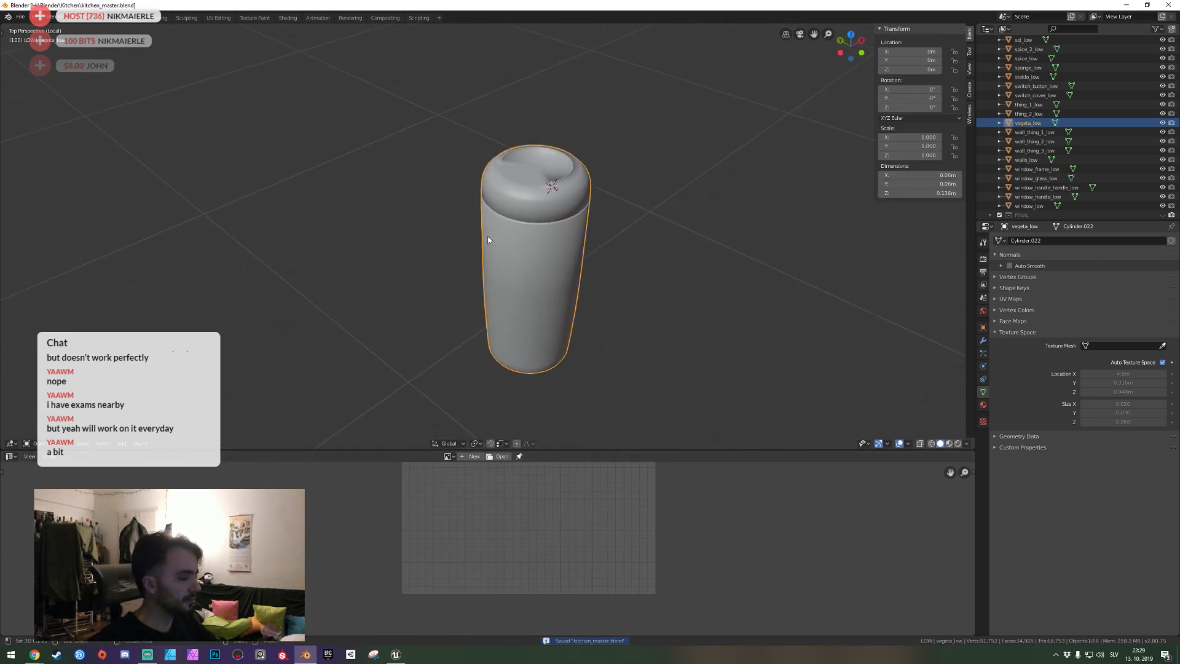
pyautogui.click(594, 223)
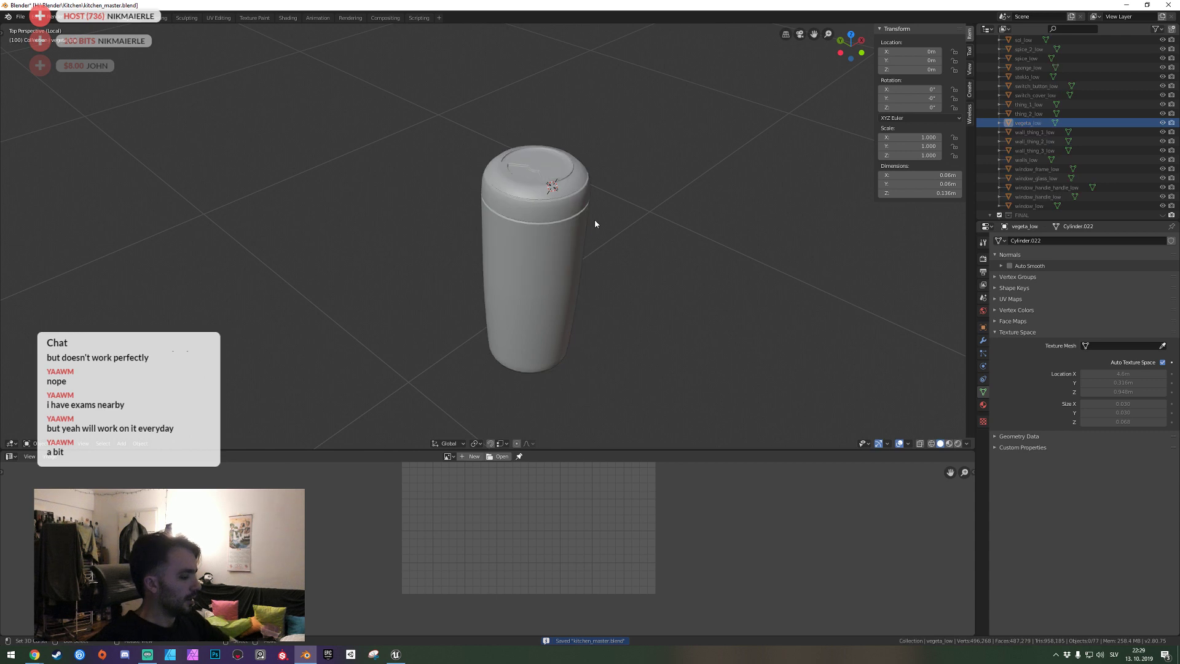
pyautogui.press('KP_Divide')
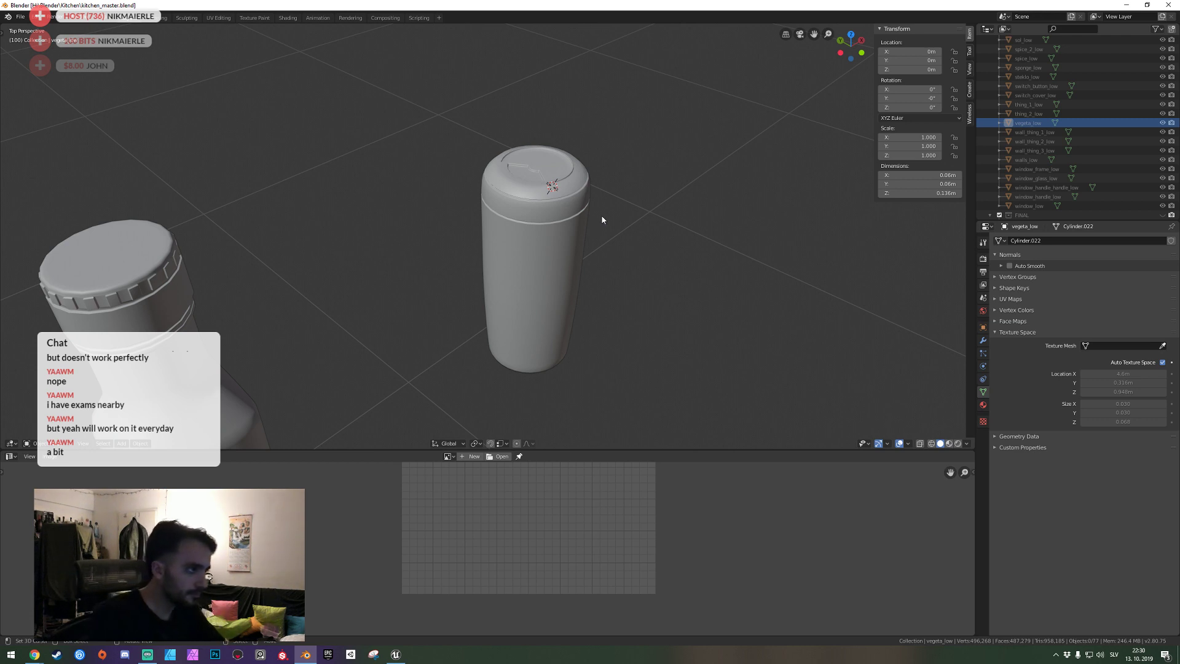
pyautogui.click(595, 220)
# Save the scene, fly back to reveal the nearby props, and place the 3D cursor on the floor.
pyautogui.hotkey('ctrl', 's')
pyautogui.hotkey('shift', '`')
pyautogui.press('s')
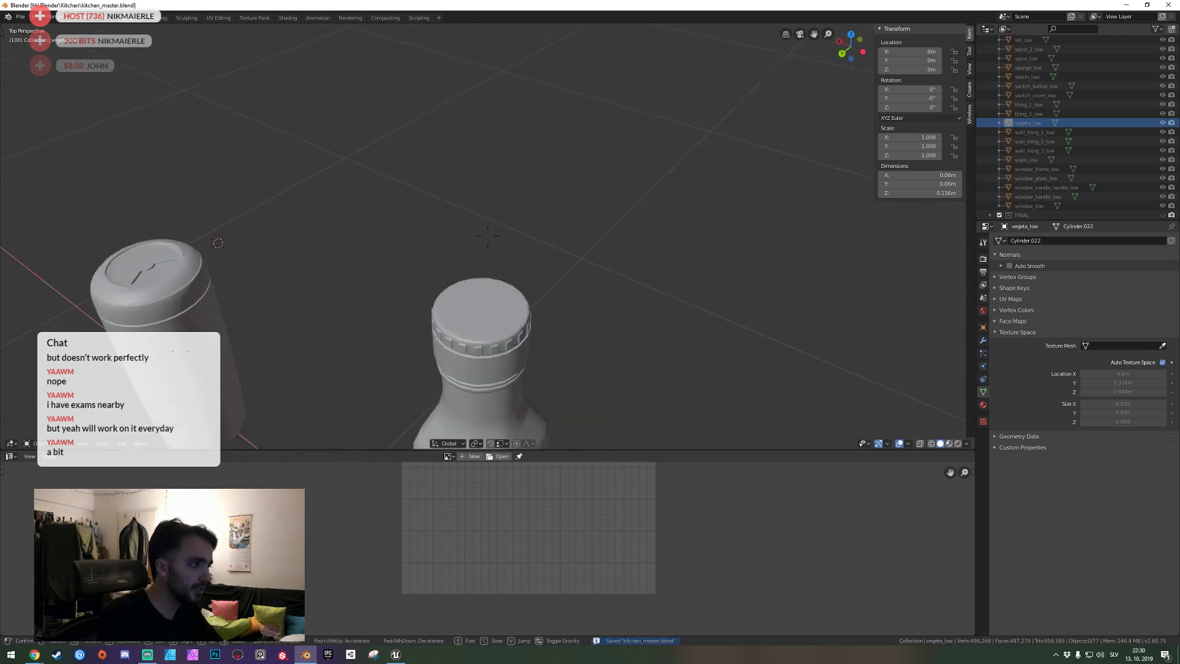
pyautogui.click(512, 245)
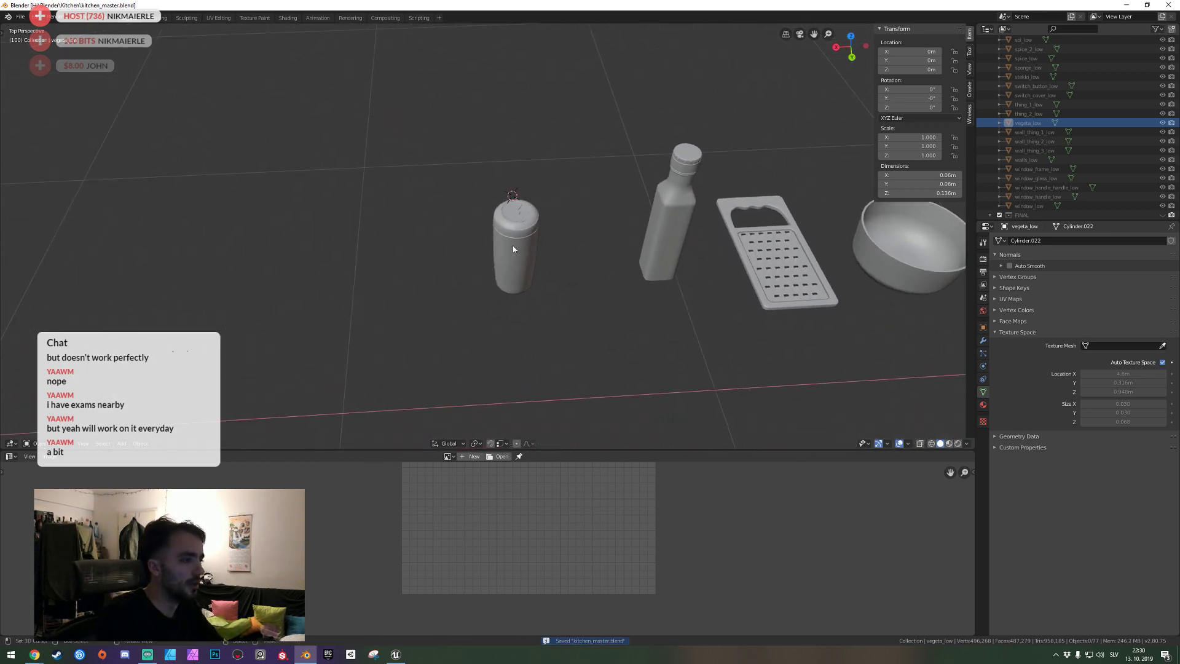
pyautogui.click(471, 249)
pyautogui.hotkey('ctrl', 's')
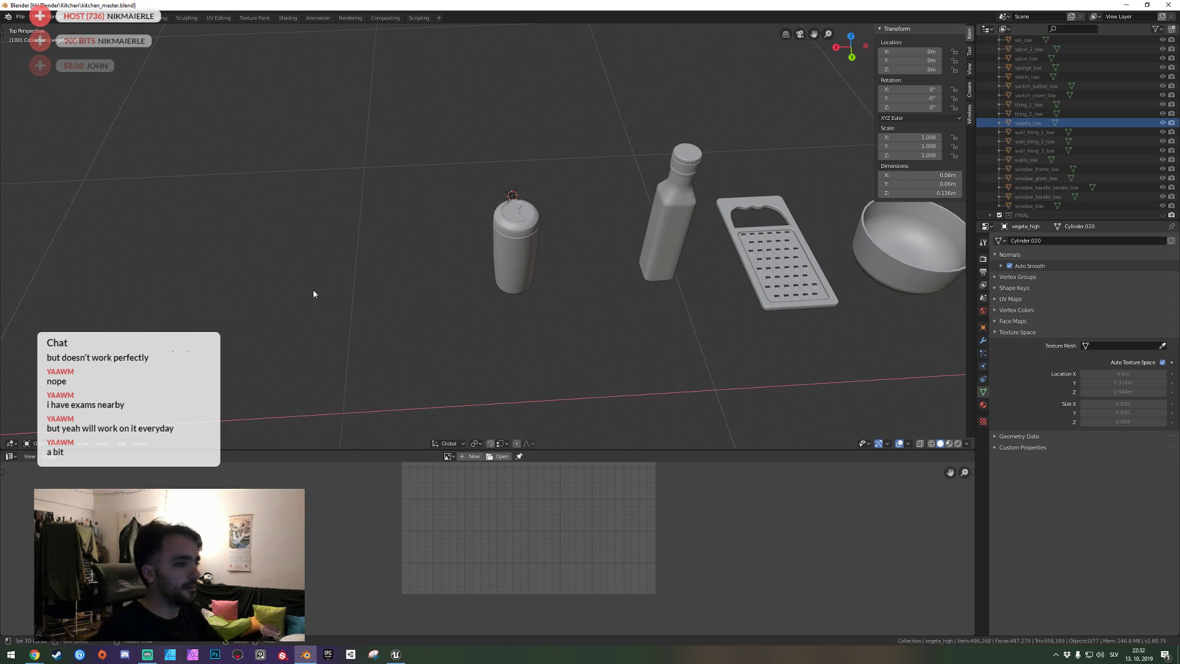
pyautogui.click(309, 264)
# Add a cube, scale it by 0.9, then set all three dimensions to 0.32 m.
pyautogui.hotkey('shift', 'a')
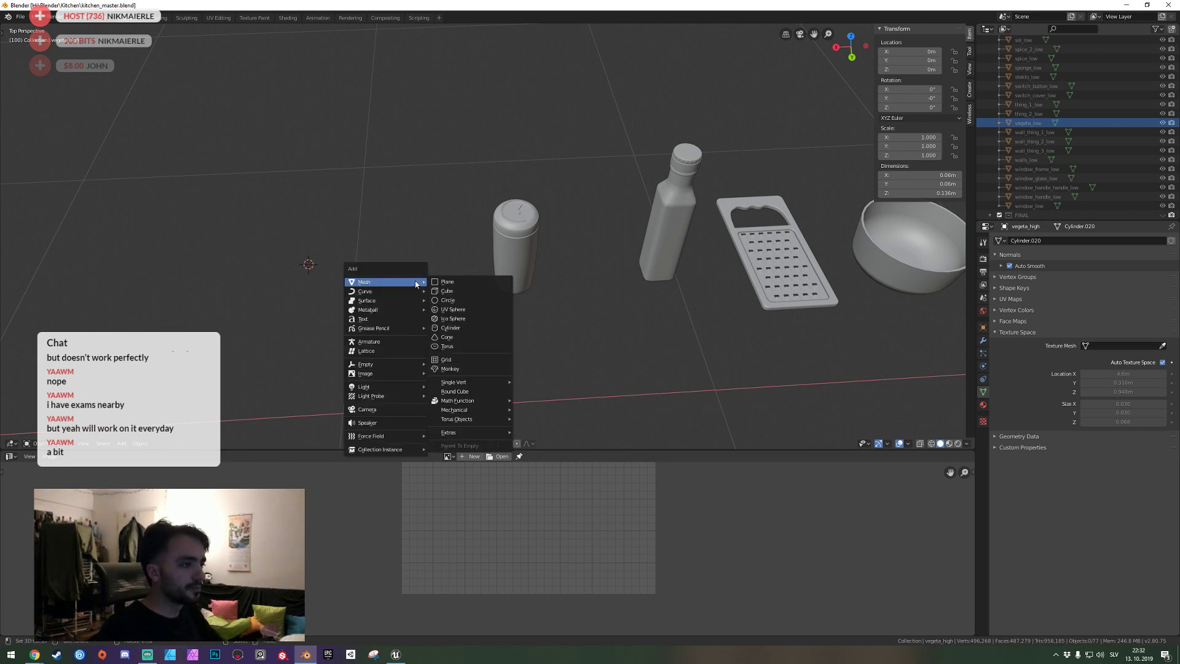
pyautogui.hotkey('shift', 'a')
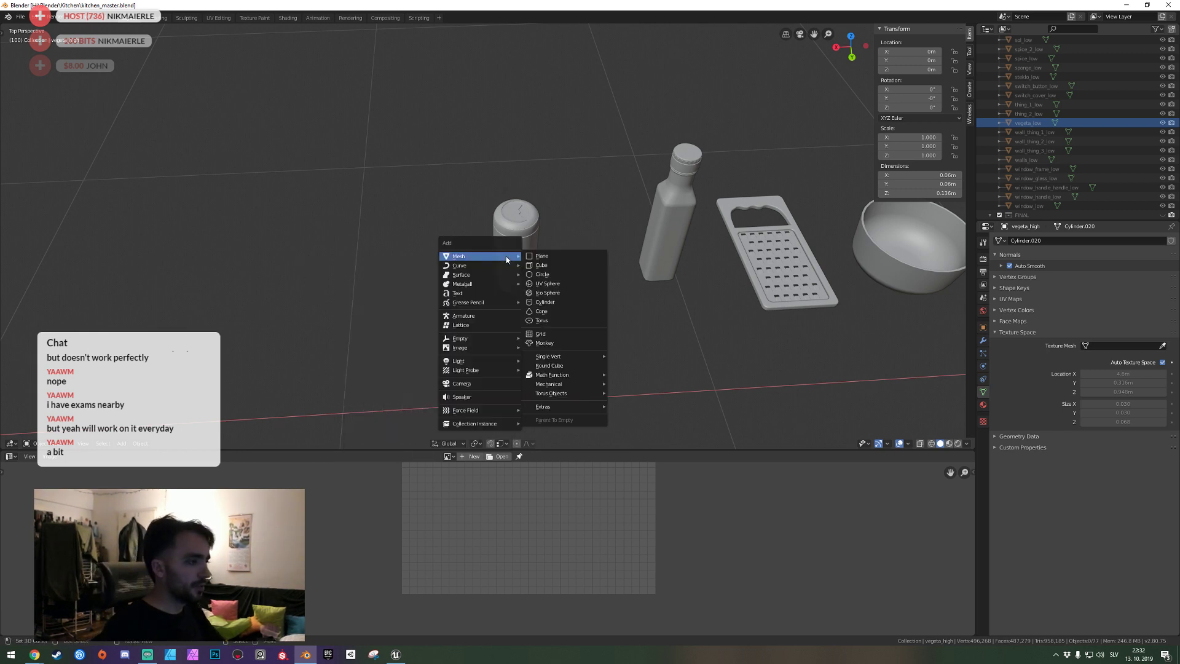
pyautogui.click(540, 265)
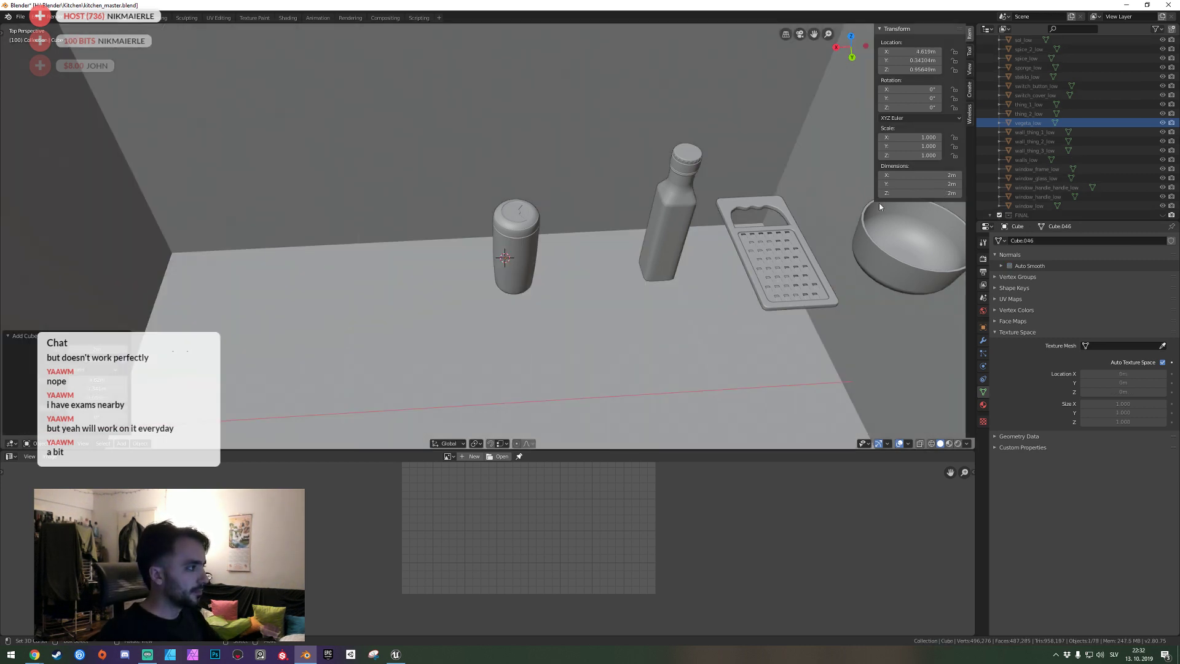
pyautogui.write('s.9')
pyautogui.press('Return')
pyautogui.moveTo(908, 175); pyautogui.dragTo(909, 193)
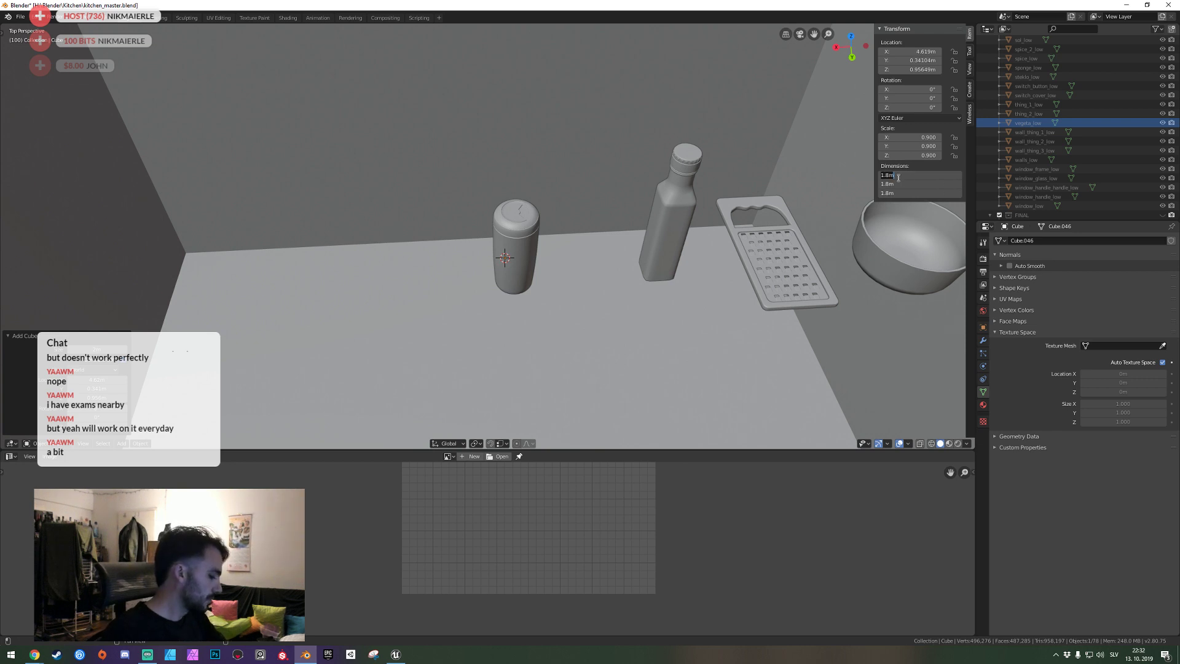
pyautogui.press('Escape')
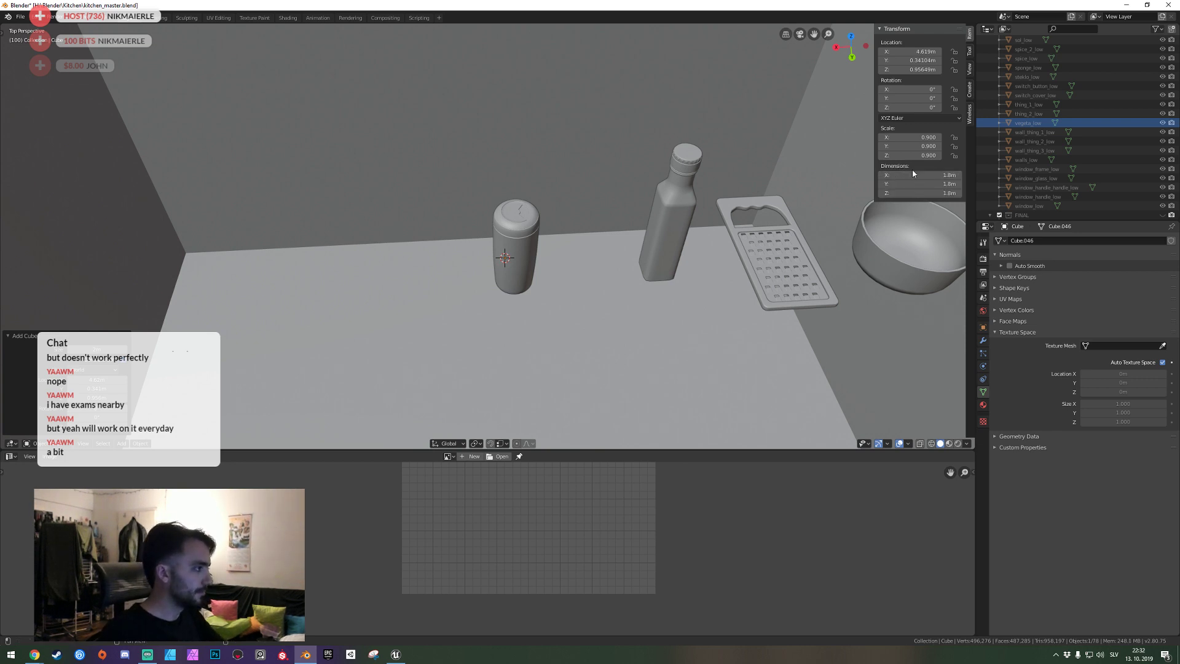
pyautogui.moveTo(918, 193); pyautogui.dragTo(922, 175)
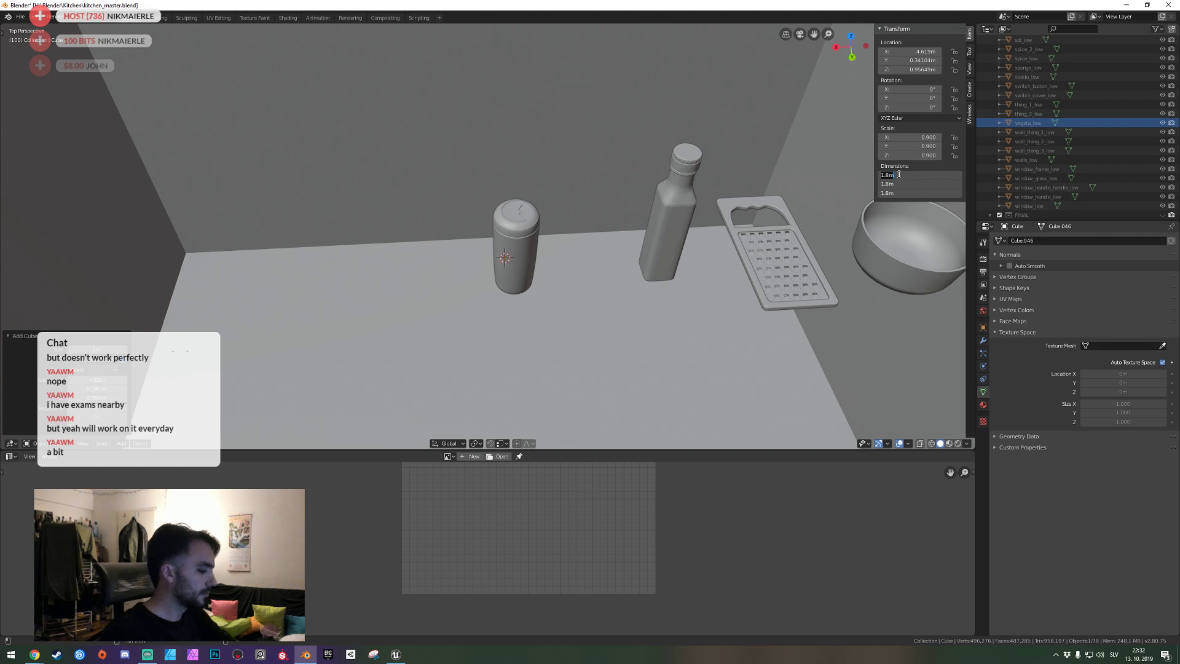
pyautogui.write('0.32')
pyautogui.press('Return')
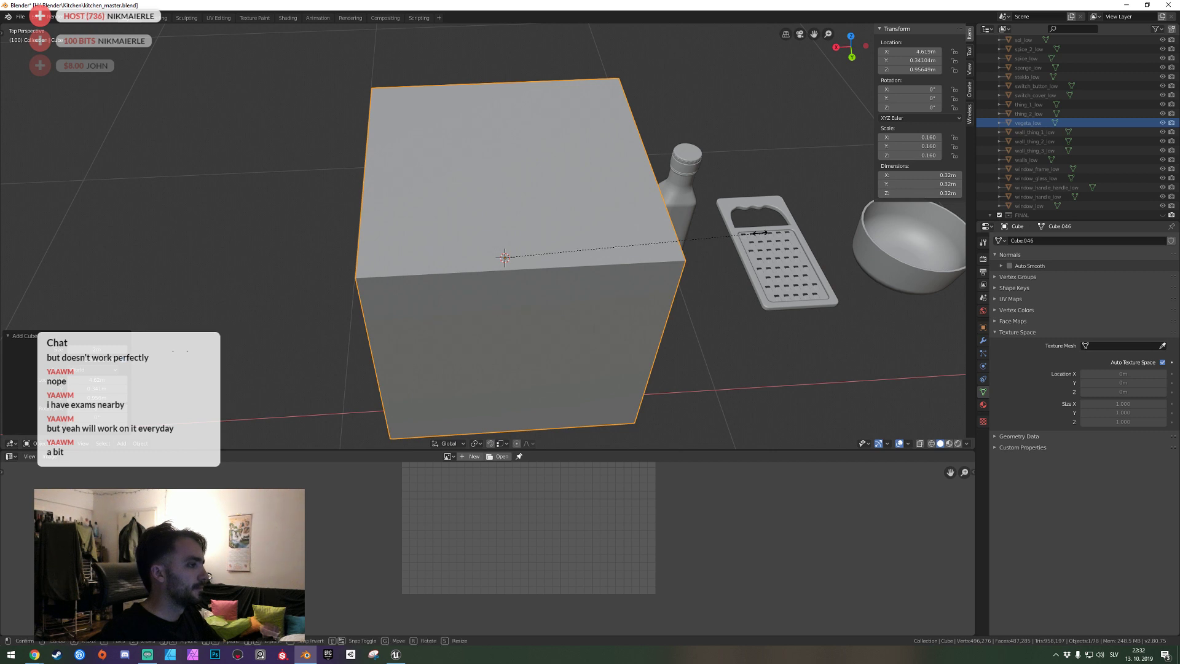
# Set the cube's Y dimension to 0.002 m and Z to 0.045 m, and move it along X.
pyautogui.click(918, 186)
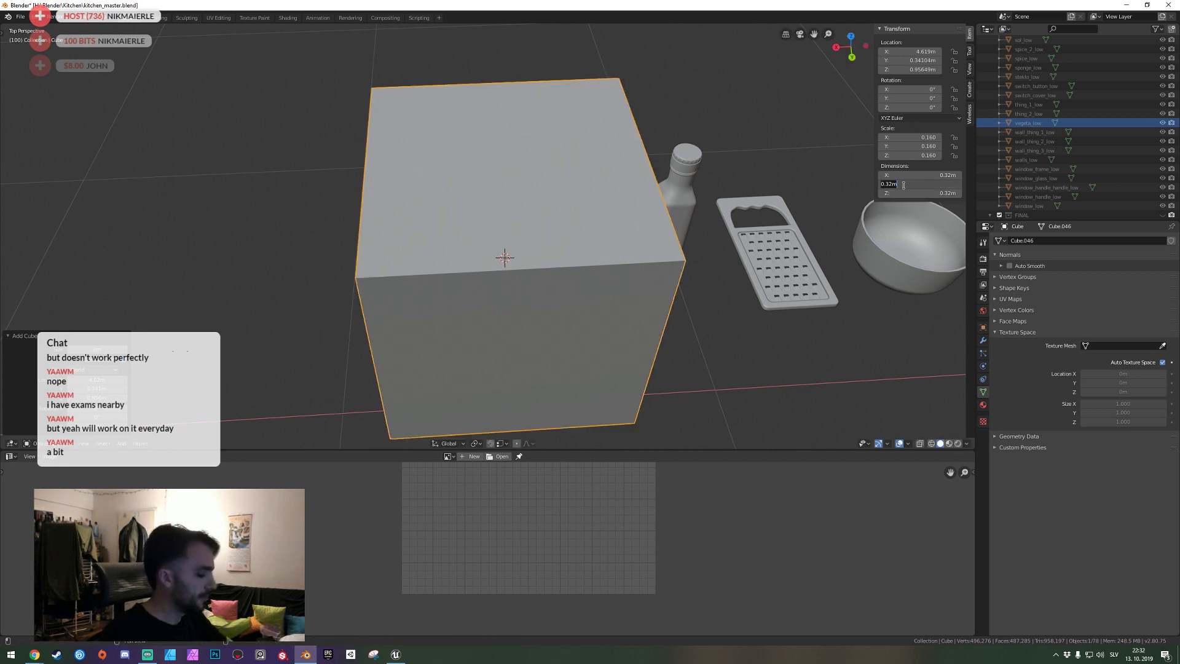
pyautogui.write('2')
pyautogui.press('Return')
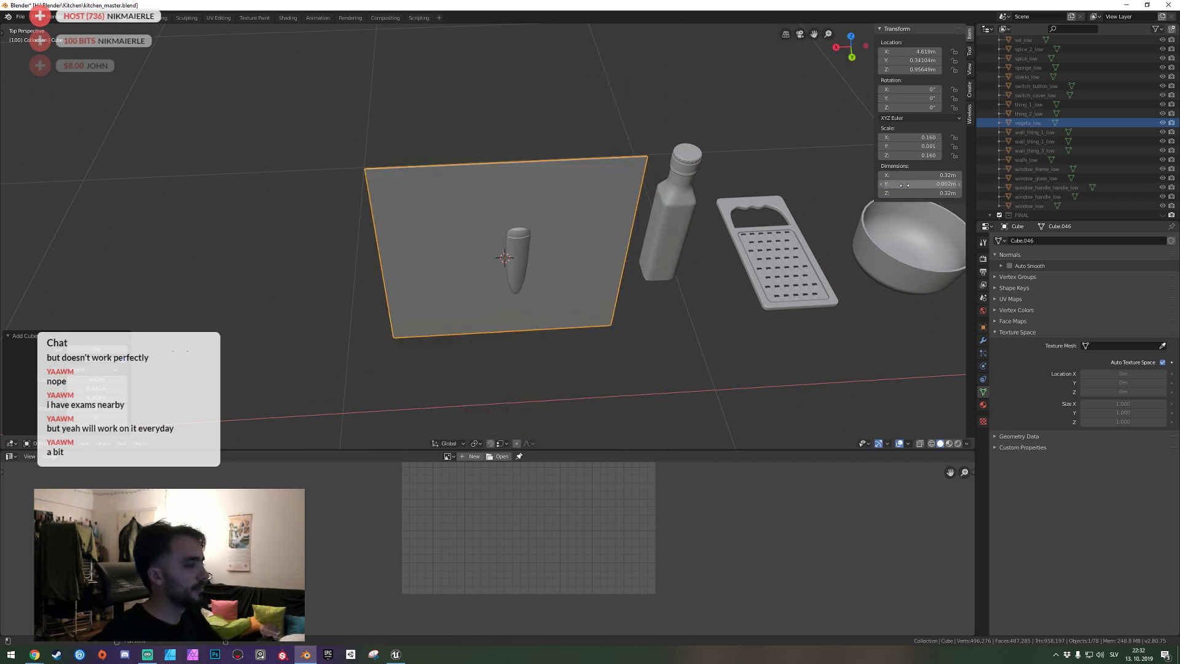
pyautogui.keyDown('shift'); pyautogui.rightClick(645, 208); pyautogui.keyUp('shift')
pyautogui.press('g')
pyautogui.press('x')
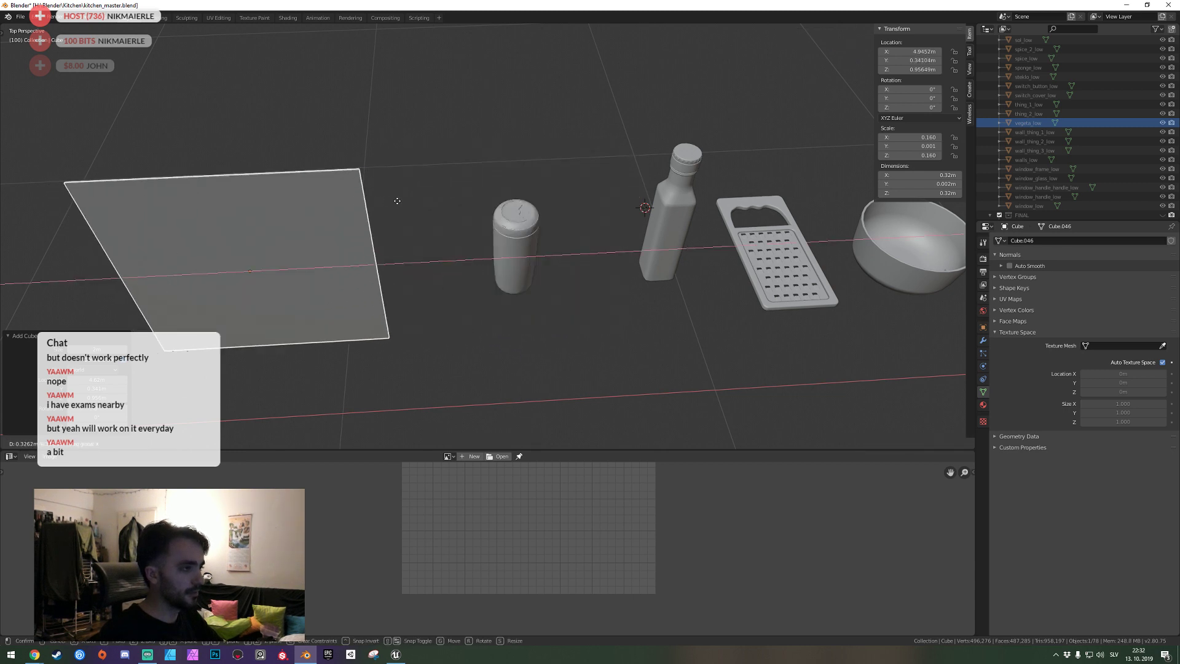
pyautogui.click(405, 205)
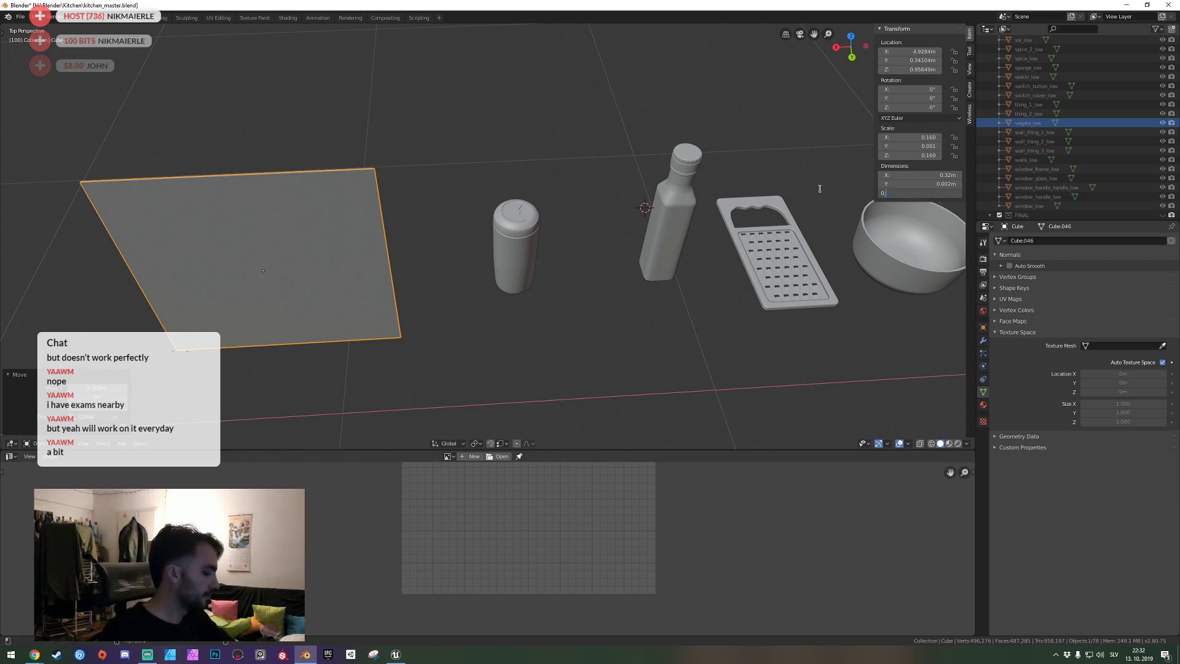
pyautogui.press('Return')
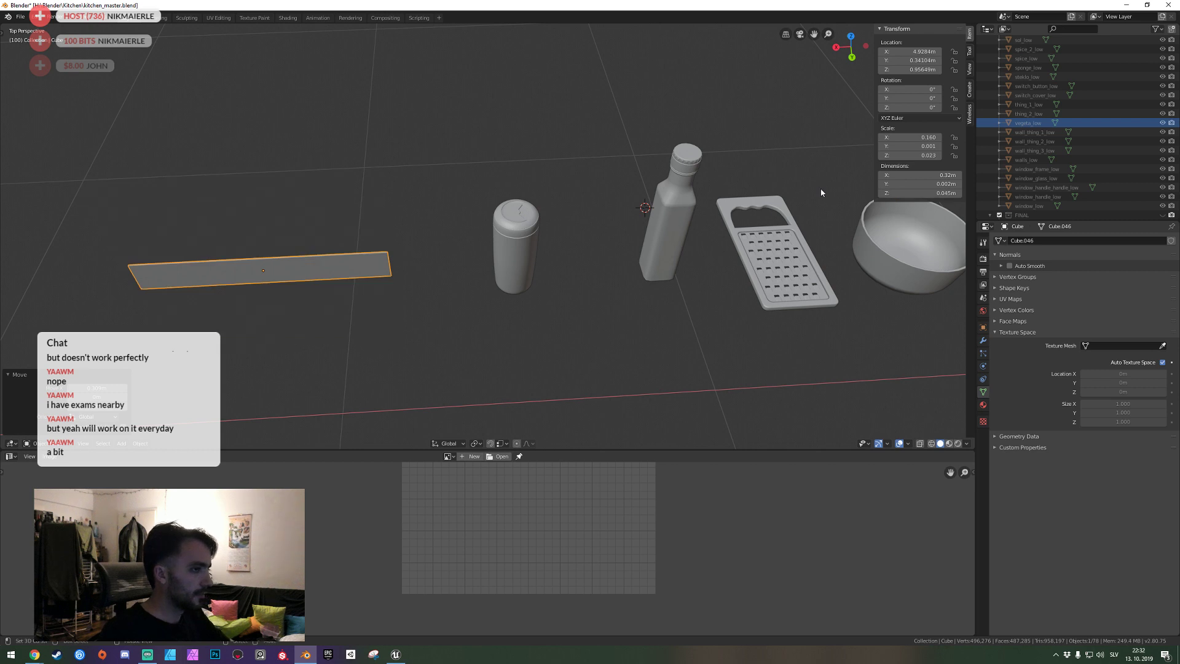
pyautogui.hotkey('shift', '`')
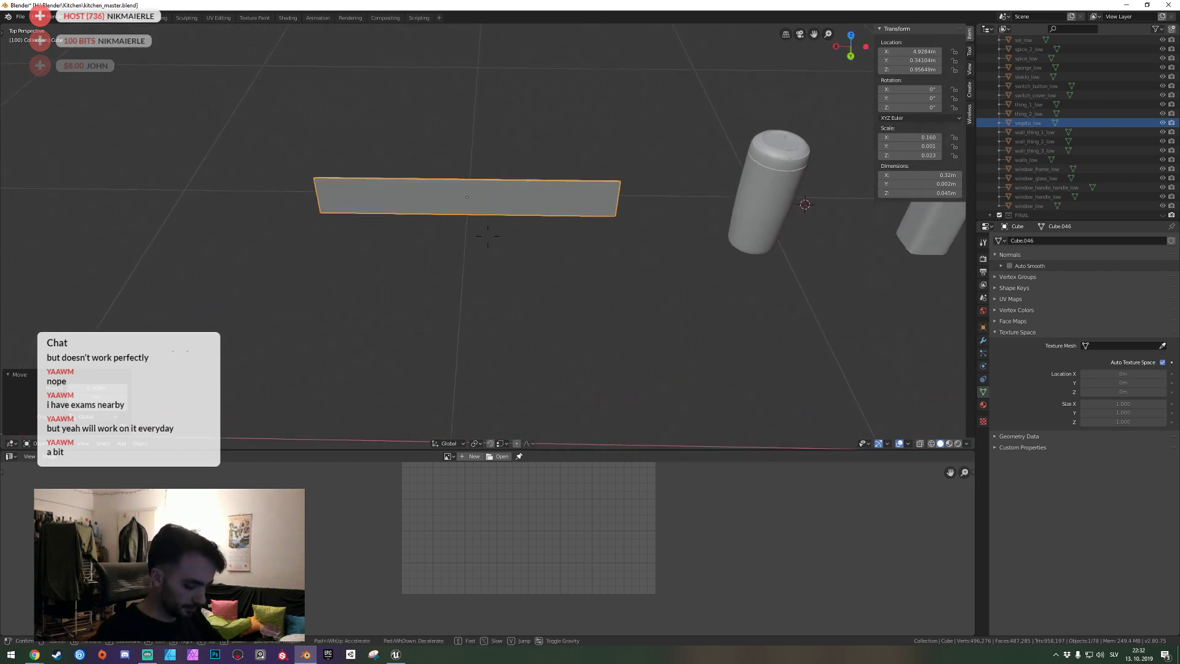
# Fly close to the strip and enter Edit Mode with nothing selected.
pyautogui.press('w')
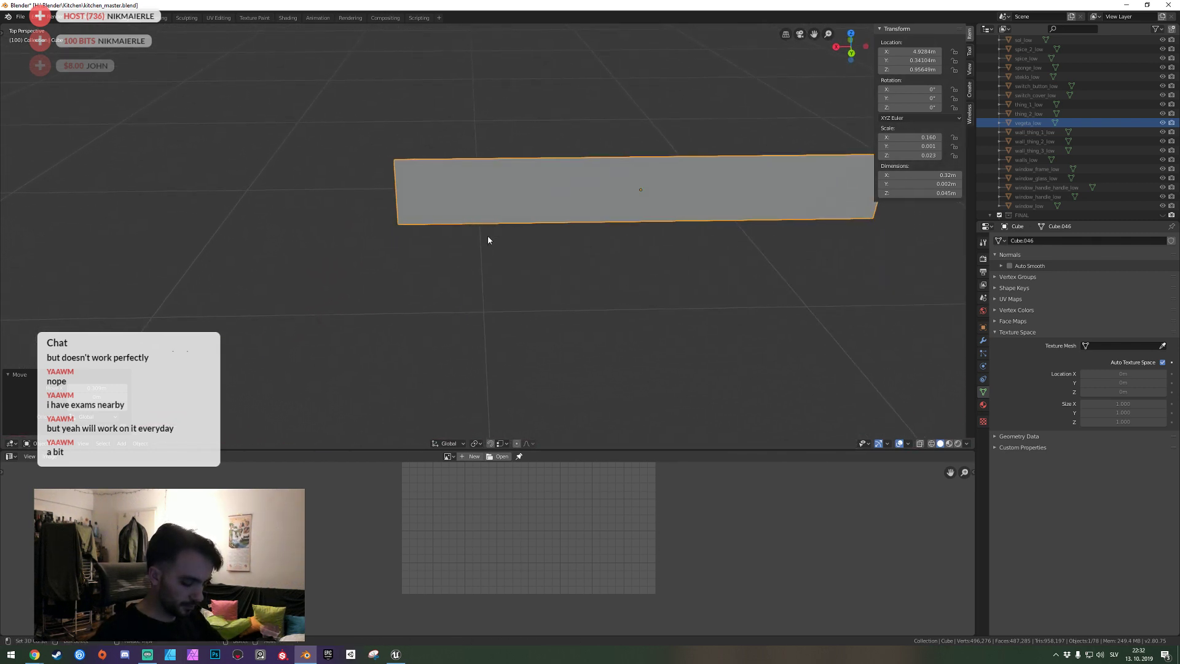
pyautogui.click(488, 239)
pyautogui.press('Tab')
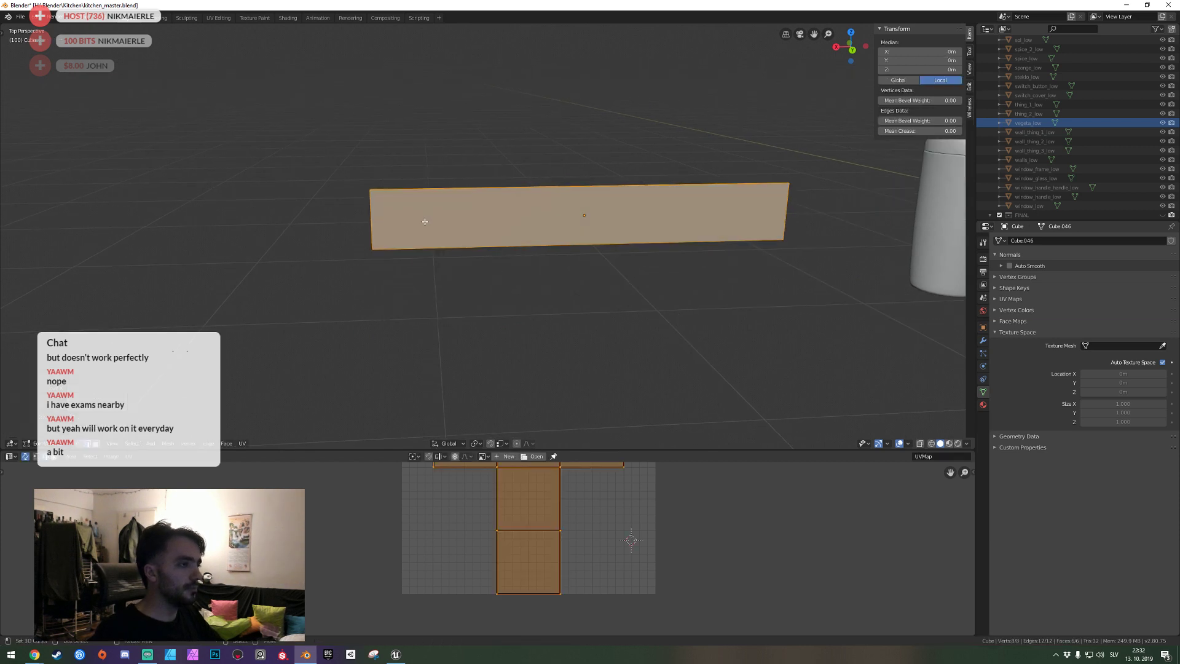
pyautogui.hotkey('shift', '`')
pyautogui.click(488, 236)
pyautogui.hotkey('alt', 'a')
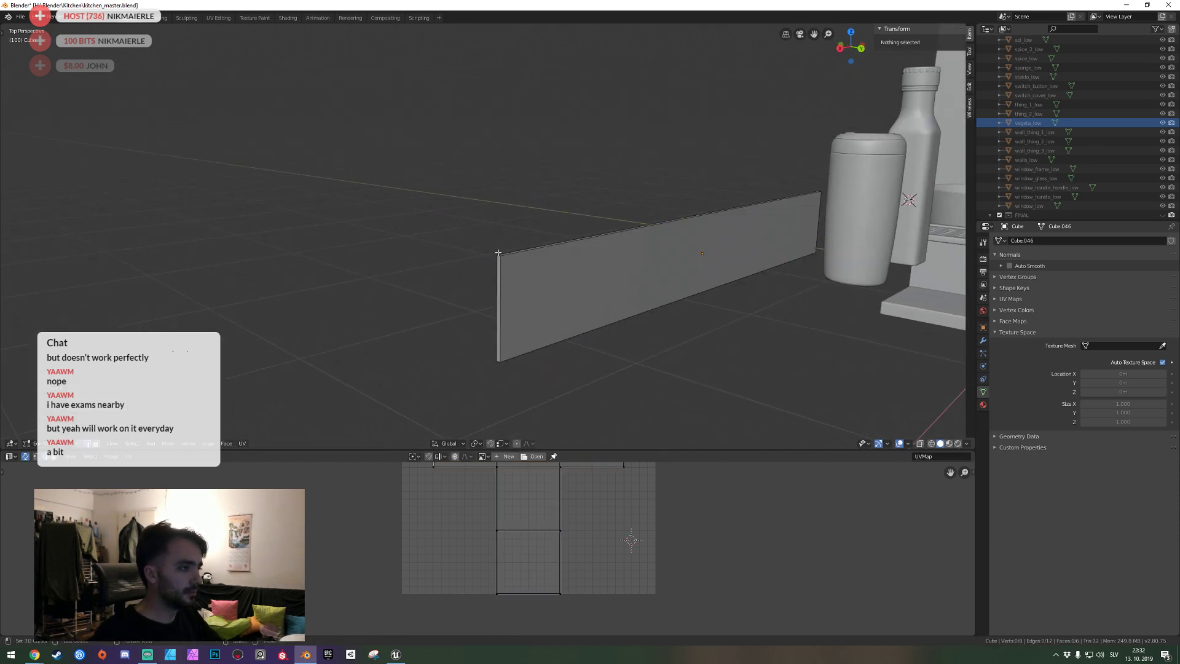
pyautogui.click(499, 255)
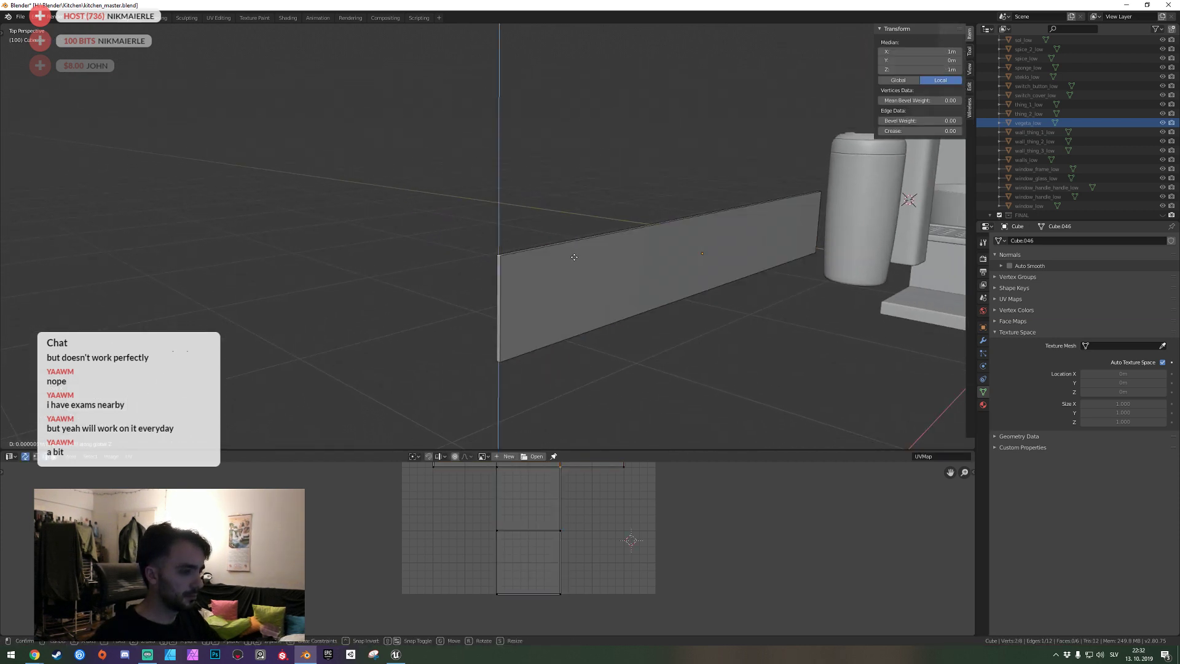
pyautogui.hotkey('alt', 'a')
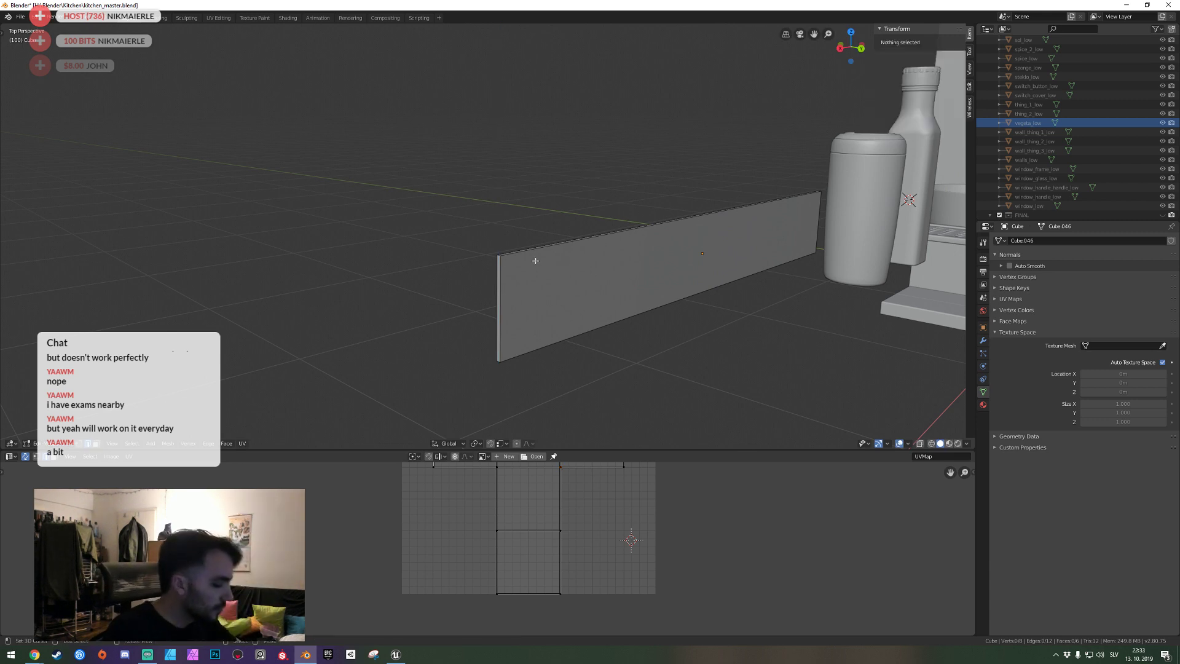
# Frame the strip from front and back views and add a vertical edge loop slid left.
pyautogui.press('KP_1')
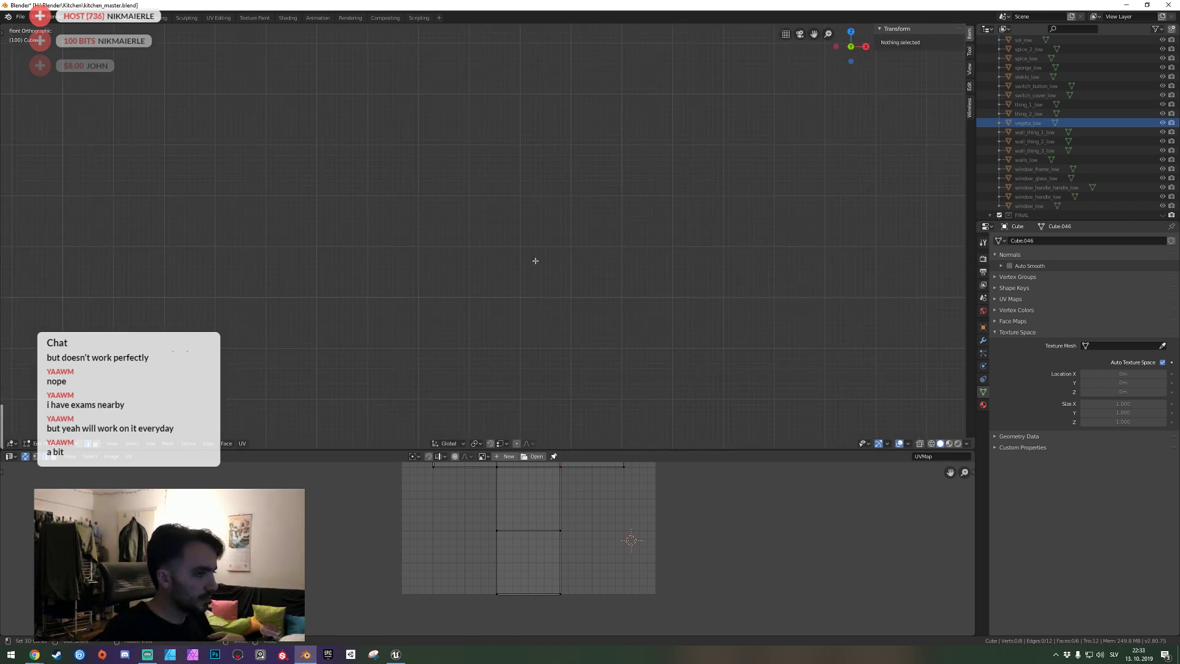
pyautogui.scroll(-5, 474, 290)
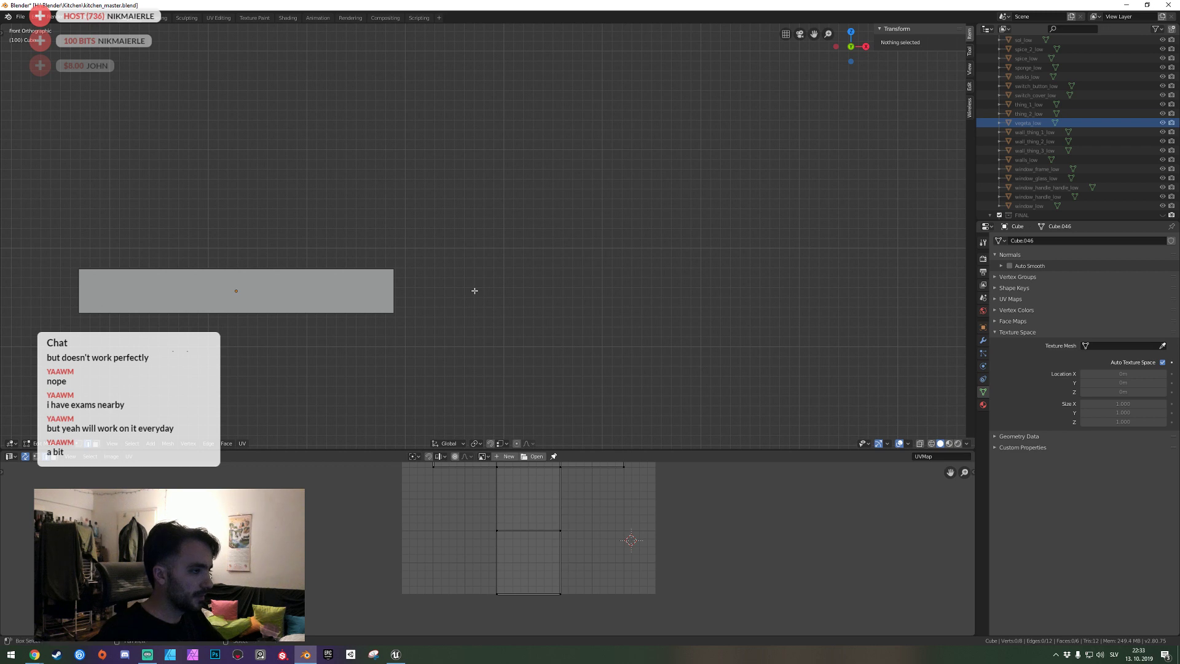
pyautogui.moveTo(474, 290)
pyautogui.keyDown('shift'); pyautogui.mouseDown(button='middle')
pyautogui.moveTo(738, 237)
pyautogui.moveTo(679, 256)
pyautogui.mouseUp(button='middle'); pyautogui.keyUp('shift')
pyautogui.press('ctrl+KP_1')
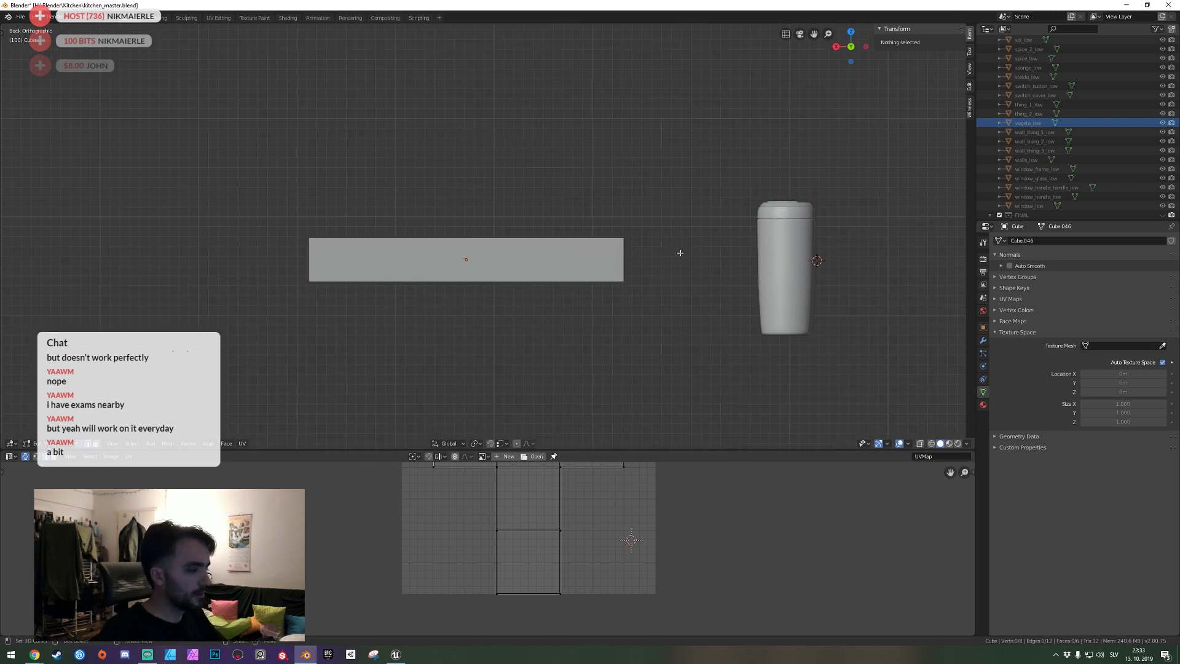
pyautogui.keyDown('shift'); pyautogui.moveTo(585, 269); pyautogui.dragTo(720, 315, button='middle'); pyautogui.keyUp('shift')
pyautogui.scroll(2, 500, 282)
pyautogui.scroll(1, 500, 282)
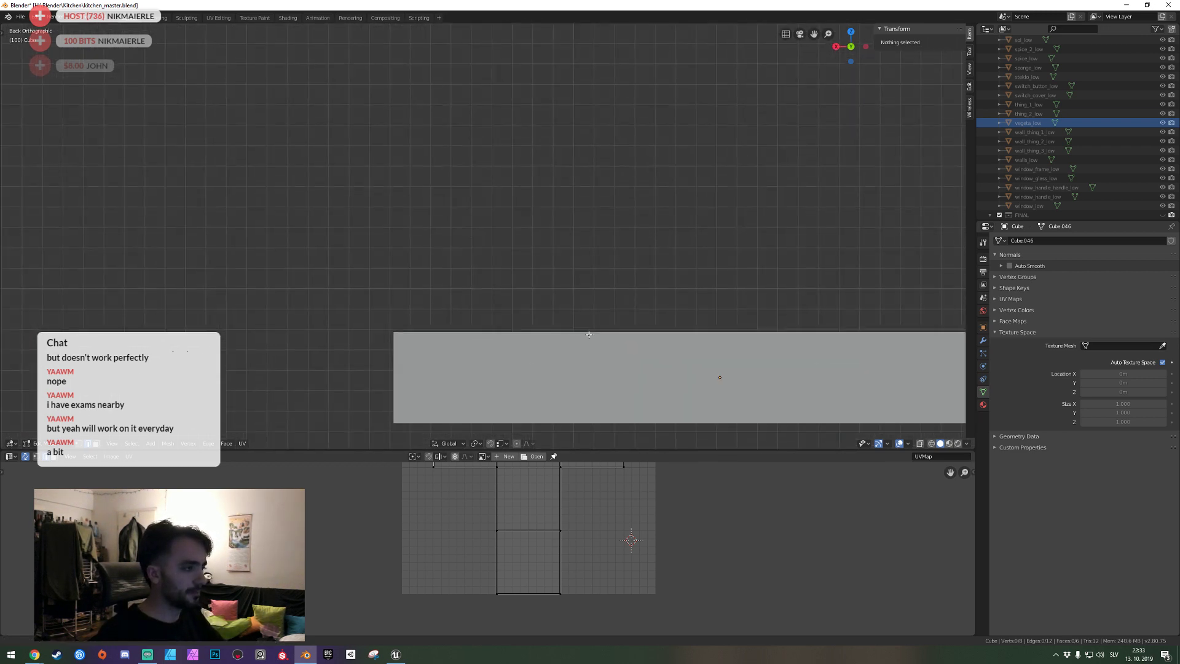
pyautogui.scroll(1, 557, 359)
pyautogui.keyDown('shift'); pyautogui.moveTo(558, 359); pyautogui.dragTo(469, 247, button='middle'); pyautogui.keyUp('shift')
pyautogui.moveTo(580, 244); pyautogui.dragTo(424, 257)
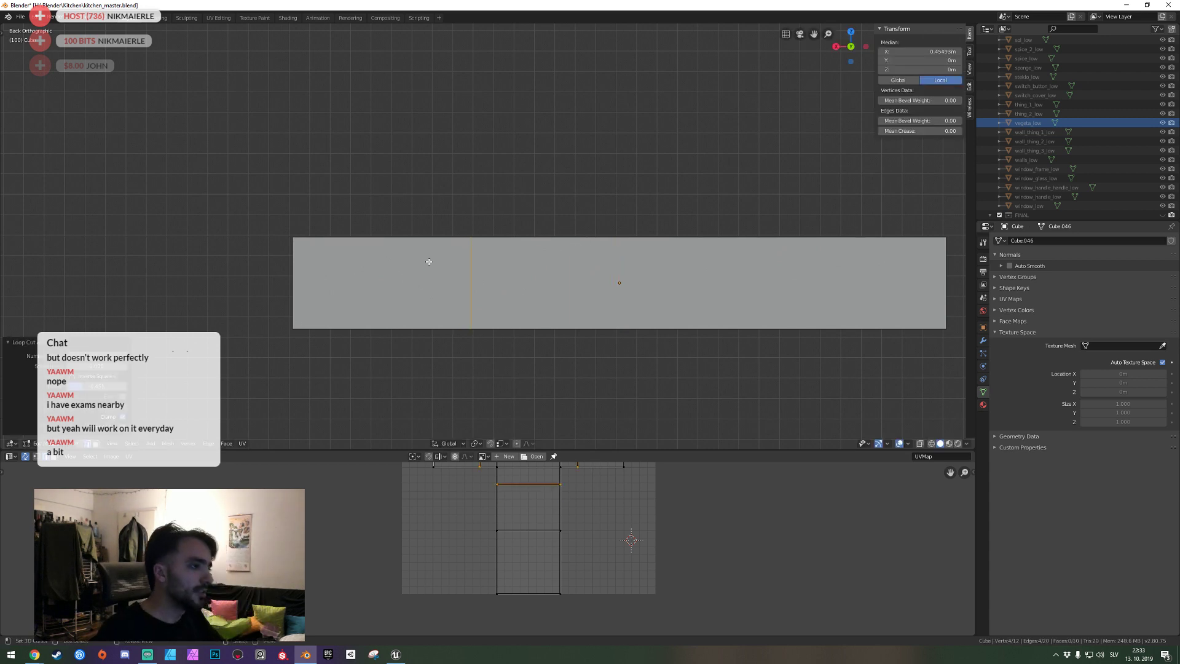
# Lower the top edge at the strip's end along Z.
pyautogui.hotkey('shift', '`')
pyautogui.press('w')
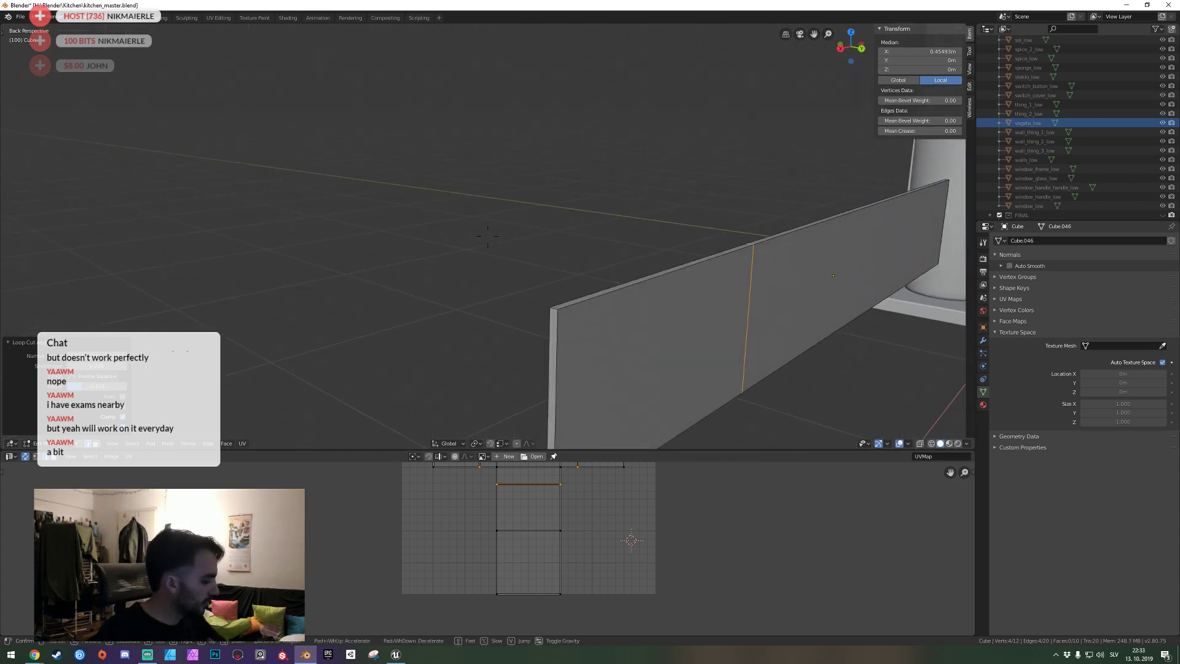
pyautogui.click(492, 240)
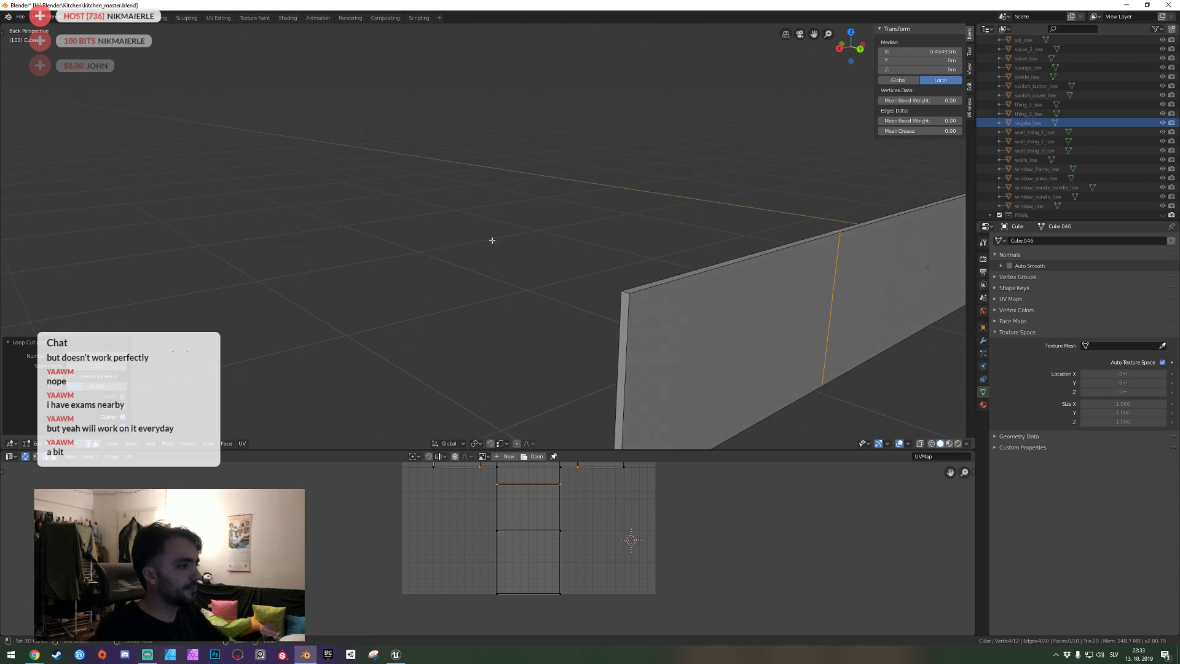
pyautogui.click(626, 293)
pyautogui.press('b')
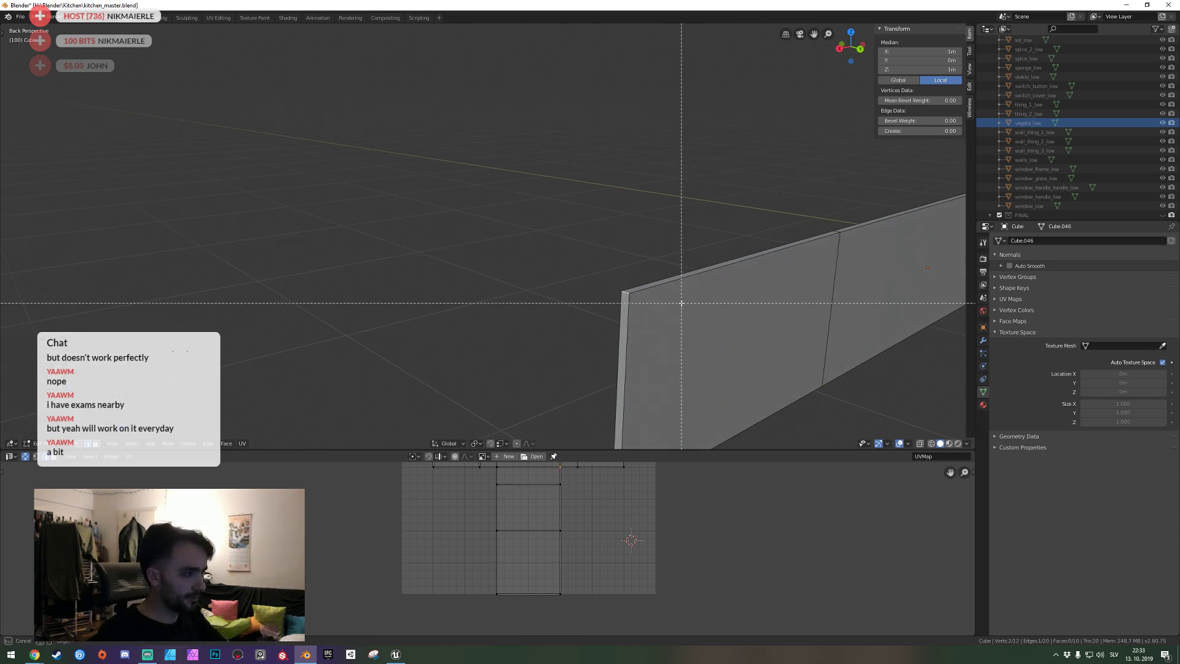
pyautogui.press('Escape')
pyautogui.press('g')
pyautogui.press('z')
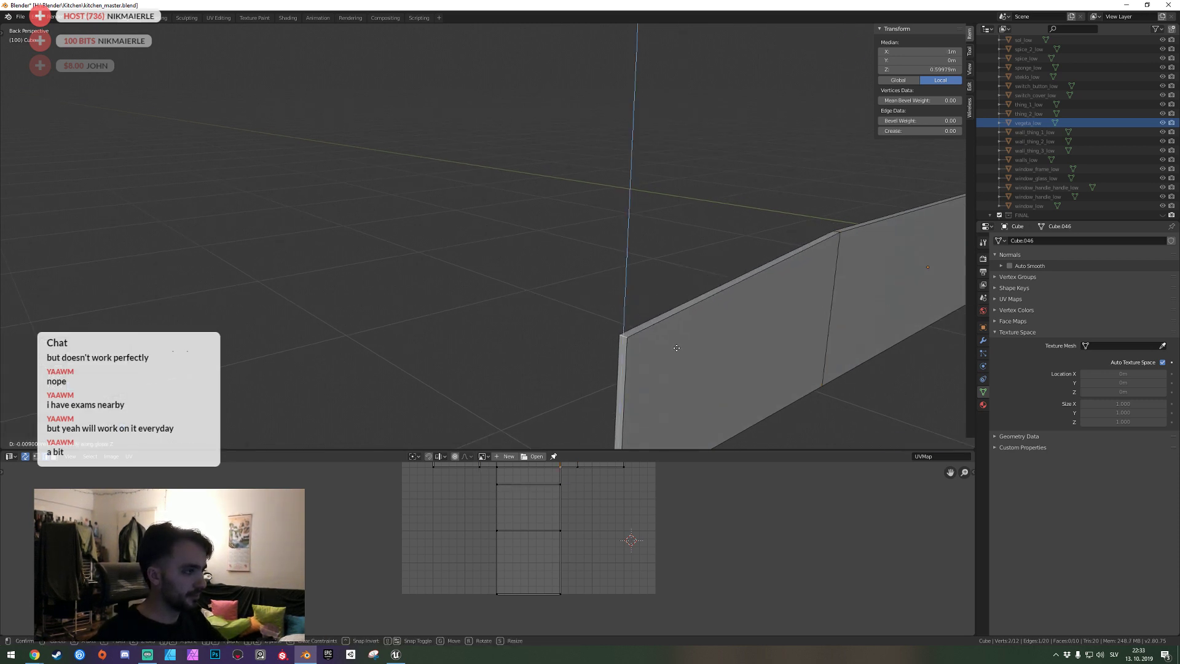
pyautogui.click(677, 348)
# Raise the bottom edge at the strip's end along Z to taper the tip.
pyautogui.hotkey('shift', '`')
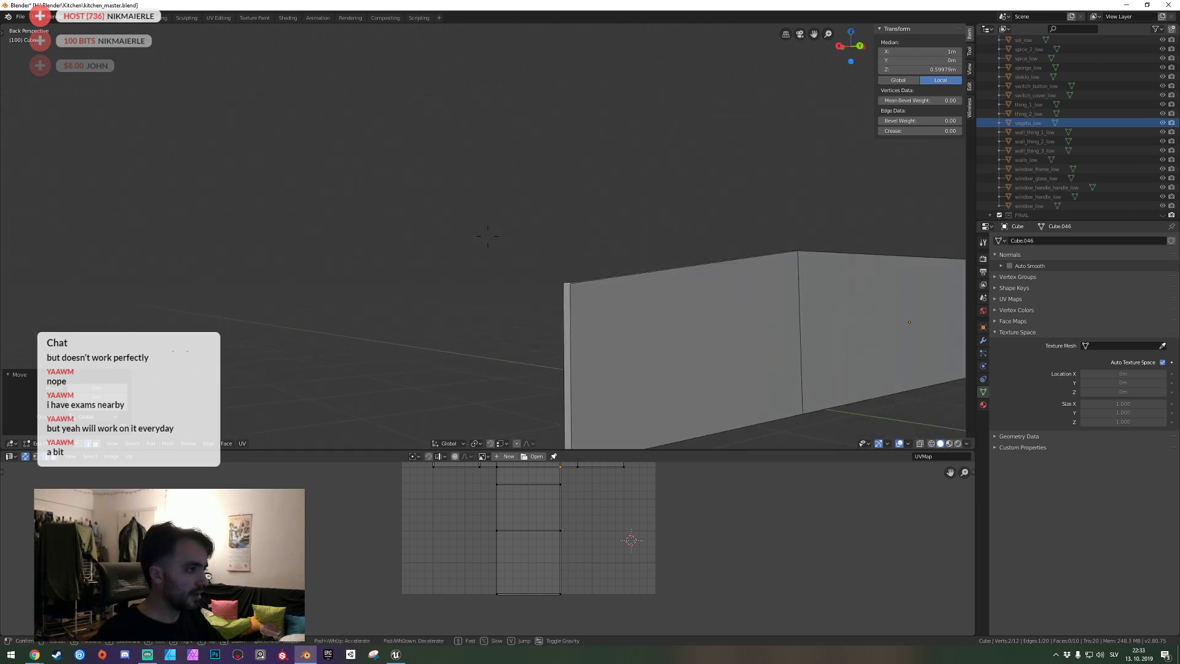
pyautogui.click(488, 236)
pyautogui.click(536, 244)
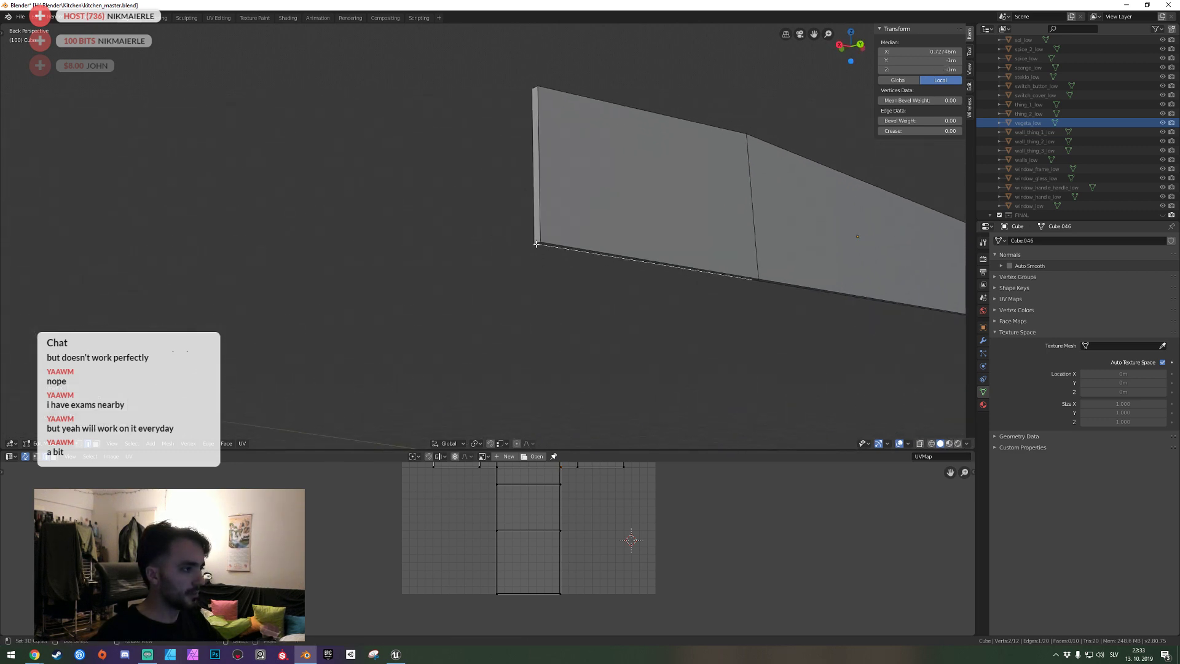
pyautogui.press('g')
pyautogui.press('z')
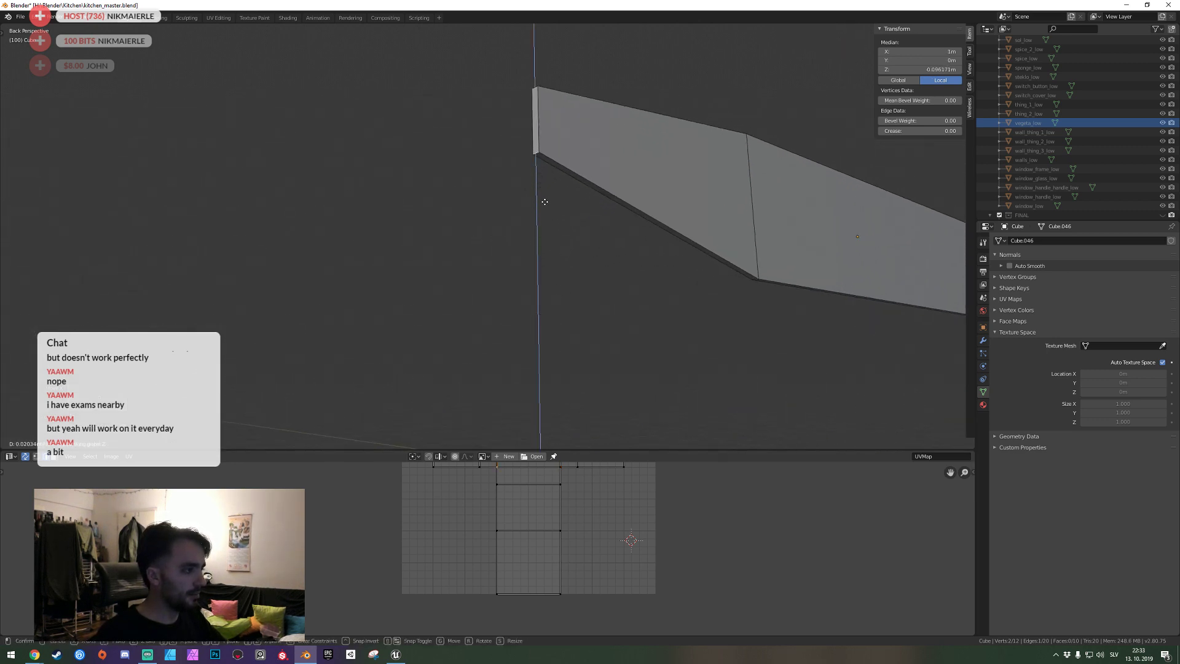
pyautogui.click(543, 202)
# Slant the dividing edge by moving its bottom vertex along X, then save kitchen_master.blend.
pyautogui.hotkey('shift', '`')
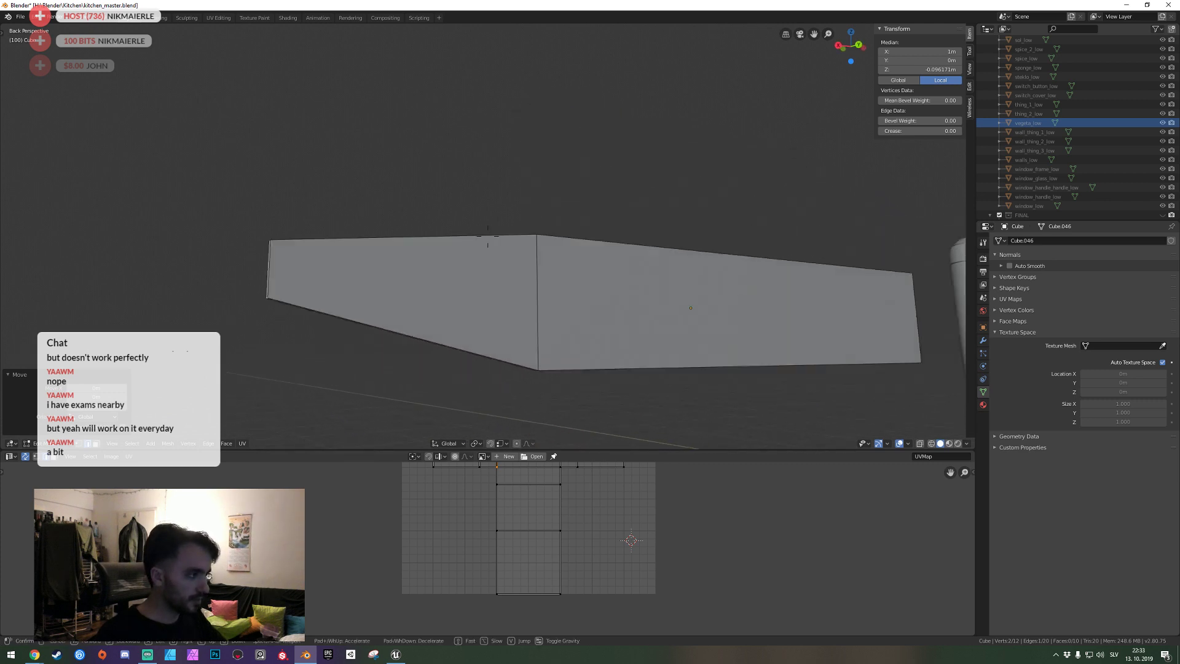
pyautogui.press('w')
pyautogui.click(488, 235)
pyautogui.click(546, 284)
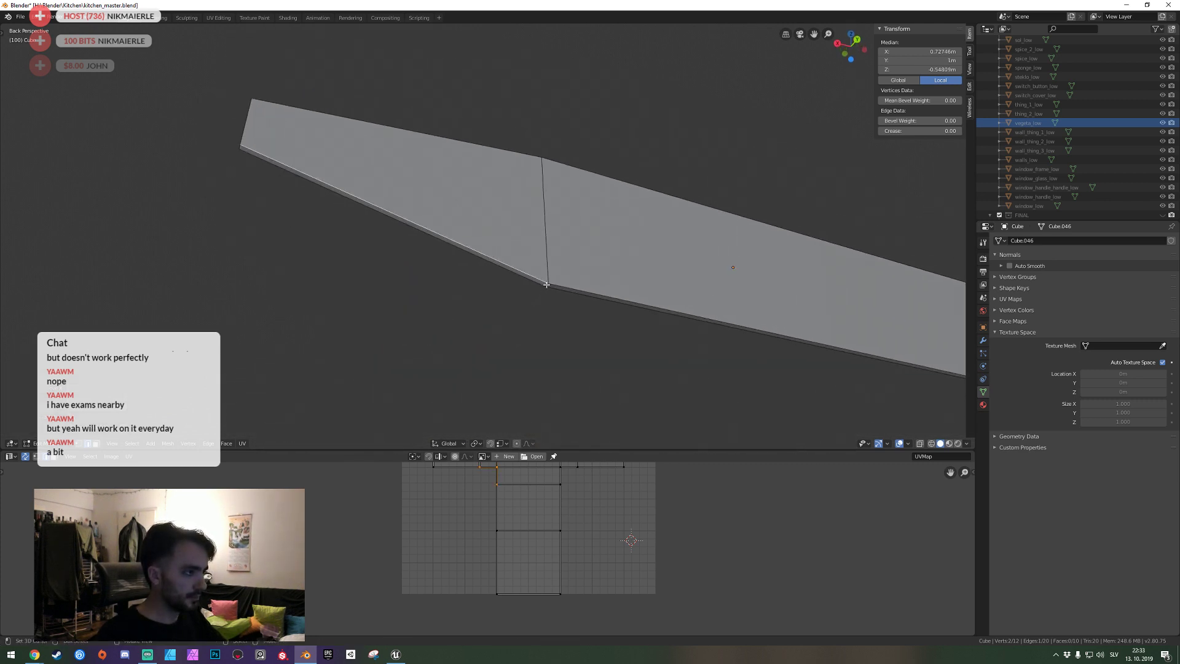
pyautogui.press('g')
pyautogui.press('x')
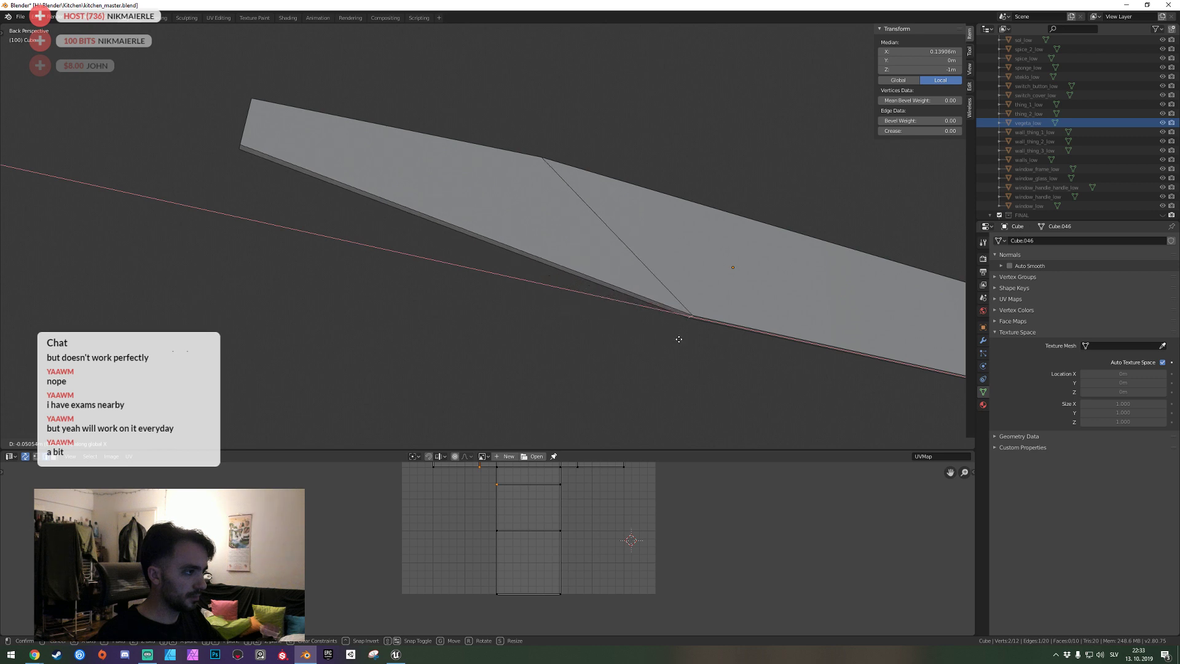
pyautogui.click(743, 352)
pyautogui.hotkey('ctrl', 's')
pyautogui.press('w')
pyautogui.press('Tab')
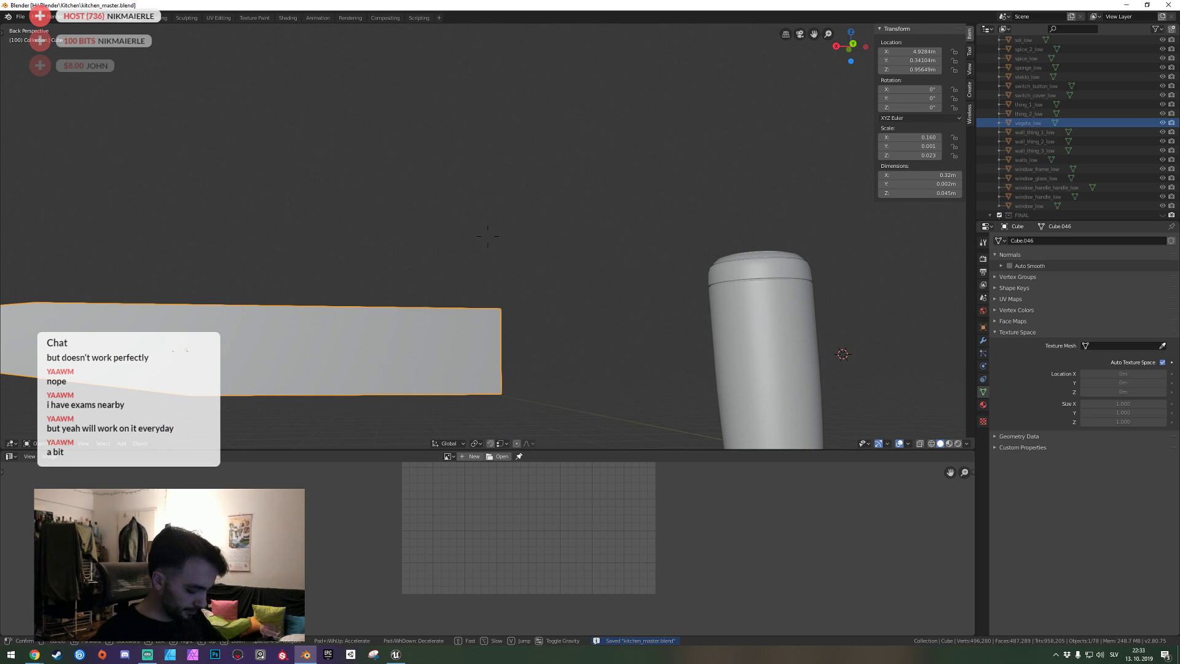
# Add a vertical edge loop across the blade and flatten it straight with zero X scale.
pyautogui.click(487, 236)
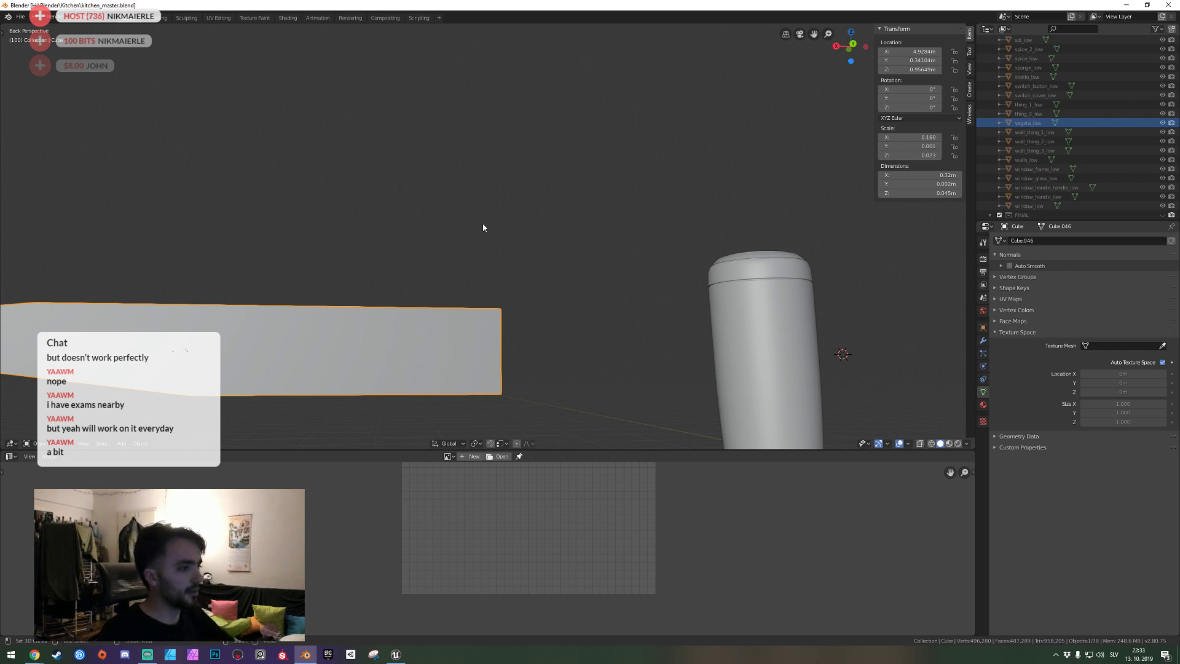
pyautogui.click(482, 223)
pyautogui.press('Tab')
pyautogui.hotkey('ctrl', 'r')
pyautogui.click(451, 307)
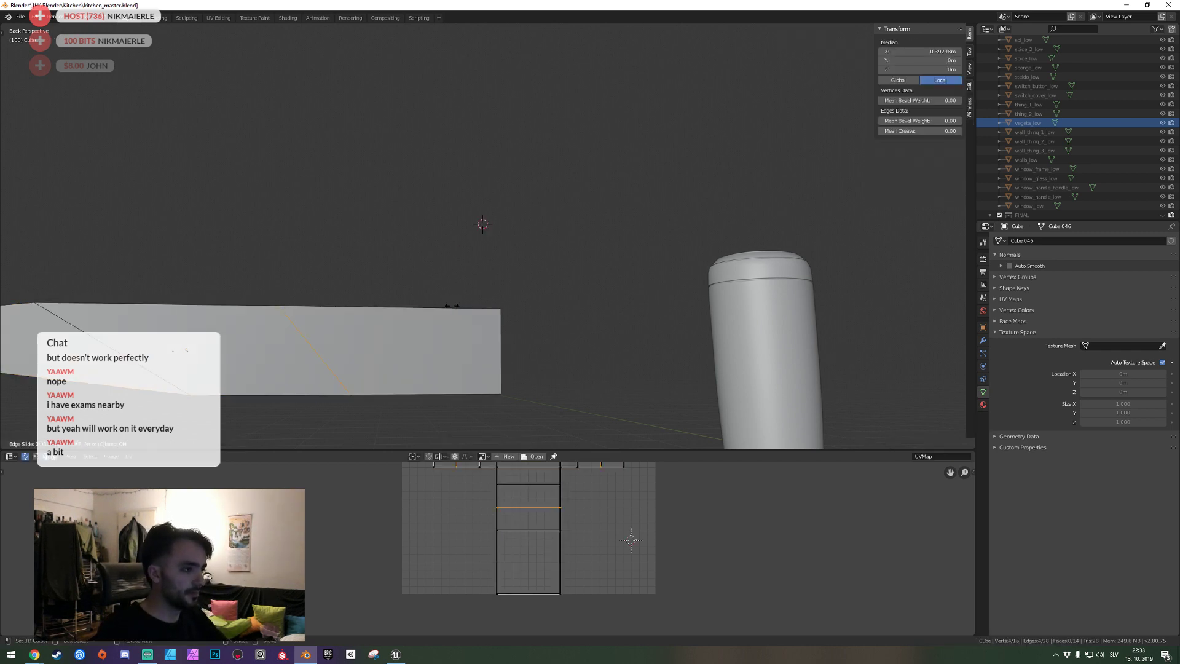
pyautogui.click(502, 316)
pyautogui.press('s')
pyautogui.press('x')
pyautogui.press('0')
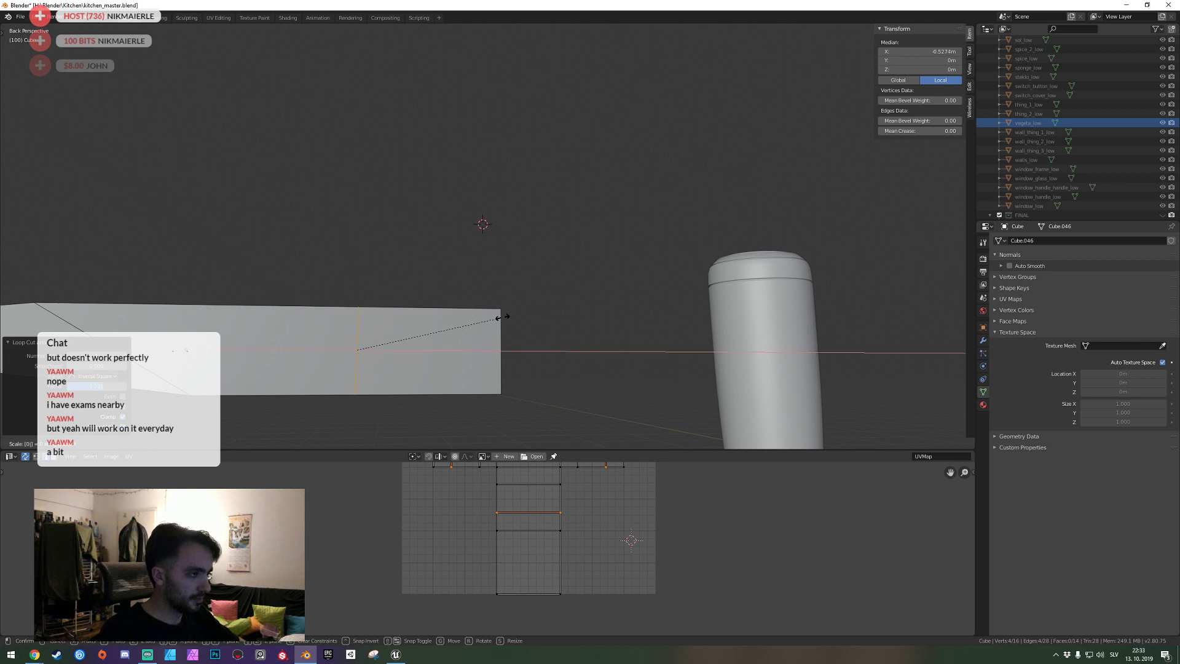
pyautogui.press('Return')
# Slide the straightened loop along X to its new position on the blade.
pyautogui.hotkey('shift', 'Tab')
pyautogui.press('g')
pyautogui.press('x')
pyautogui.click(502, 317)
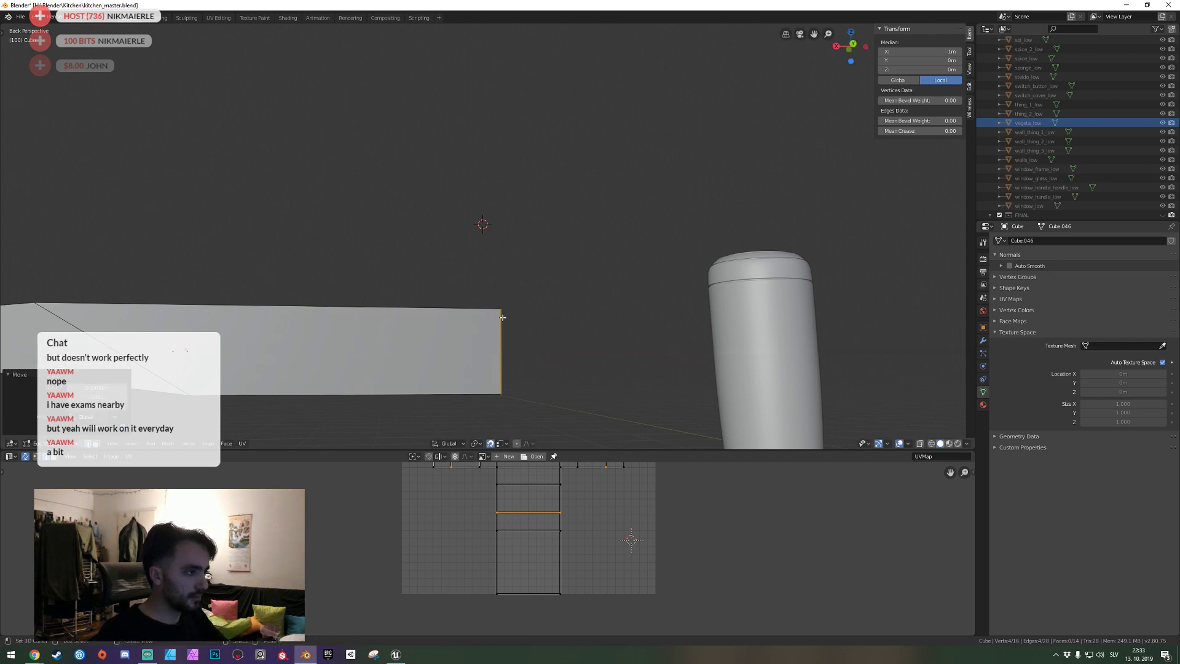
pyautogui.hotkey('shift', 'Tab')
pyautogui.press('g')
pyautogui.press('x')
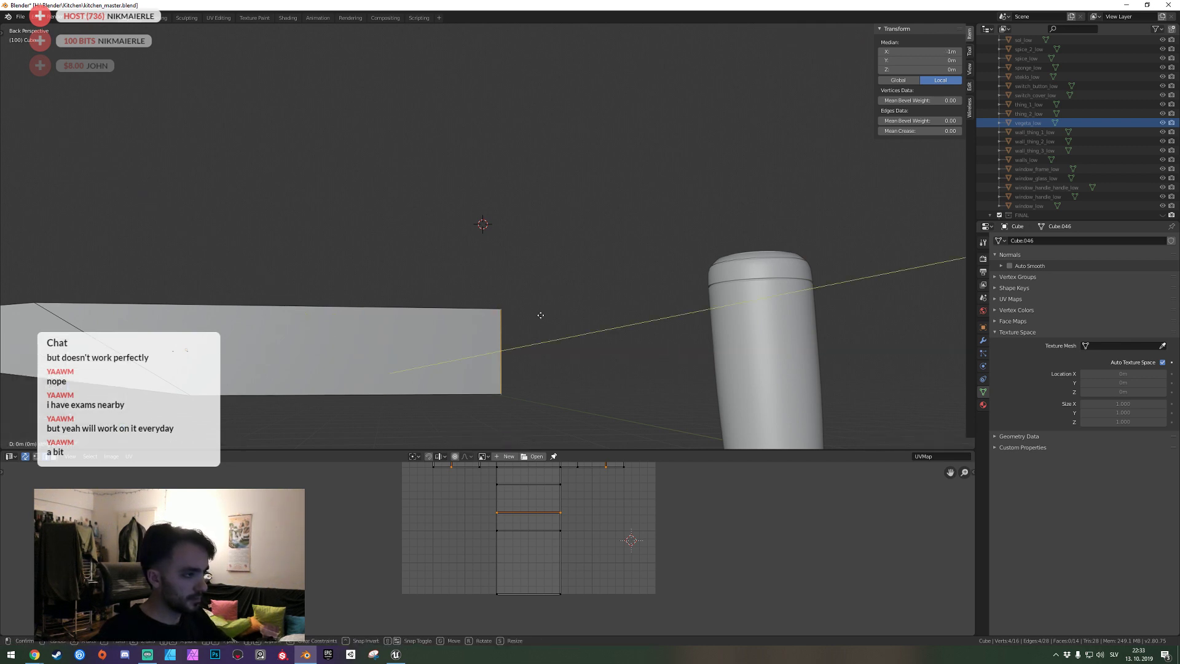
pyautogui.press('x')
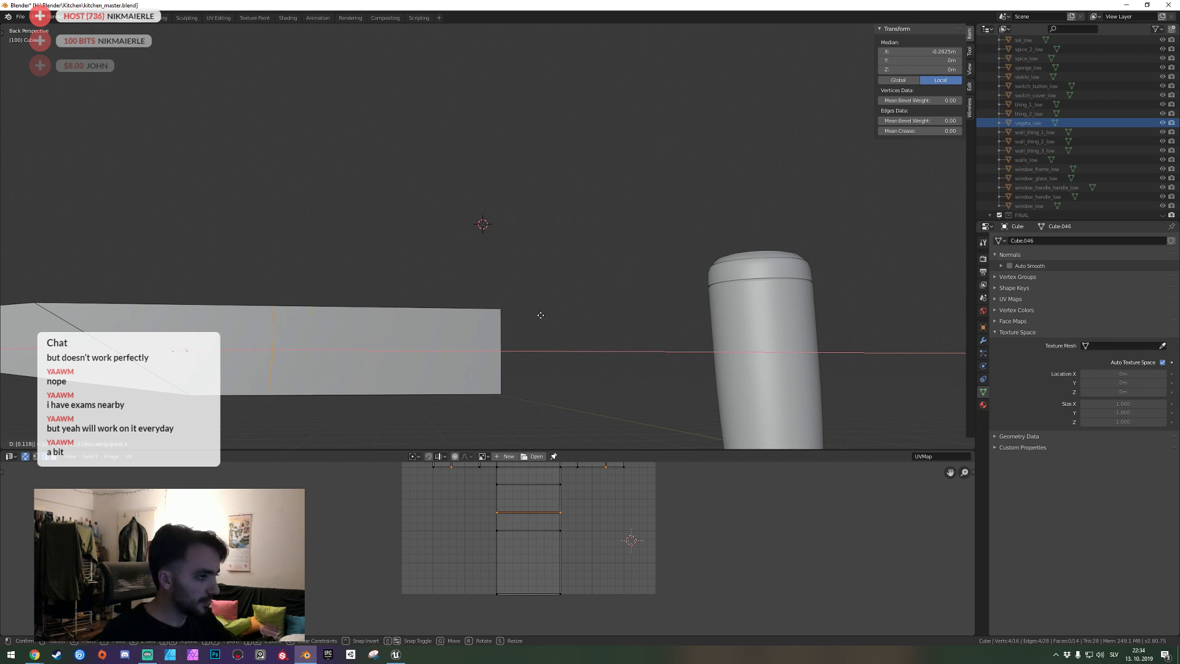
pyautogui.click(540, 314)
pyautogui.hotkey('shift', '`')
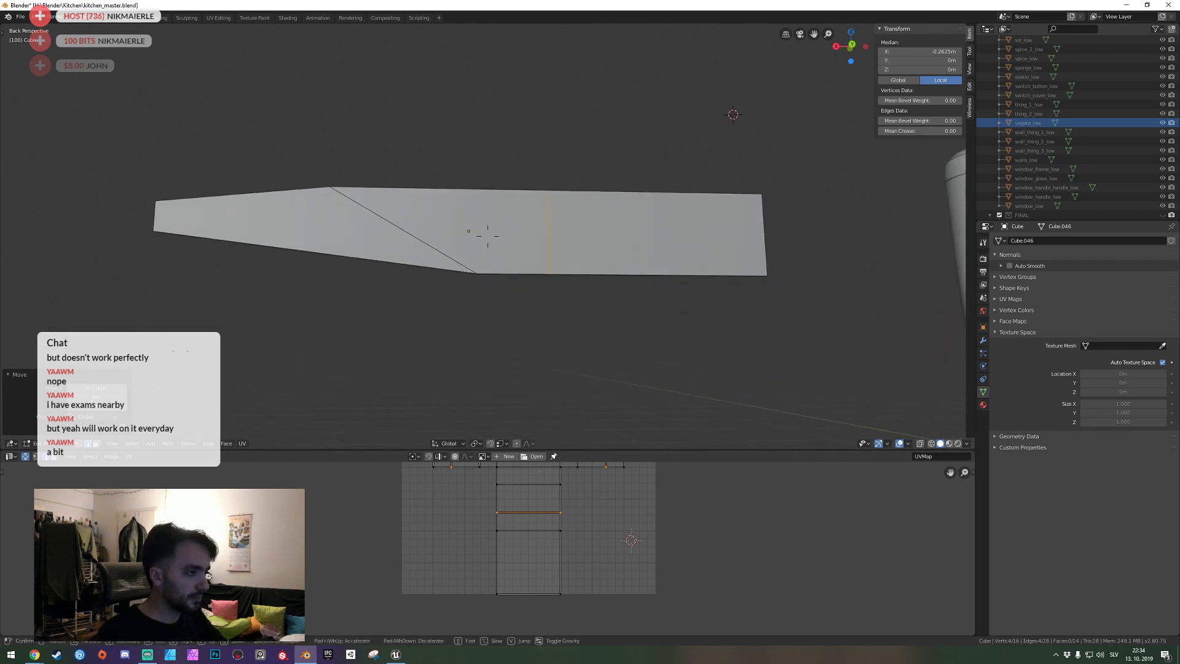
pyautogui.click(487, 236)
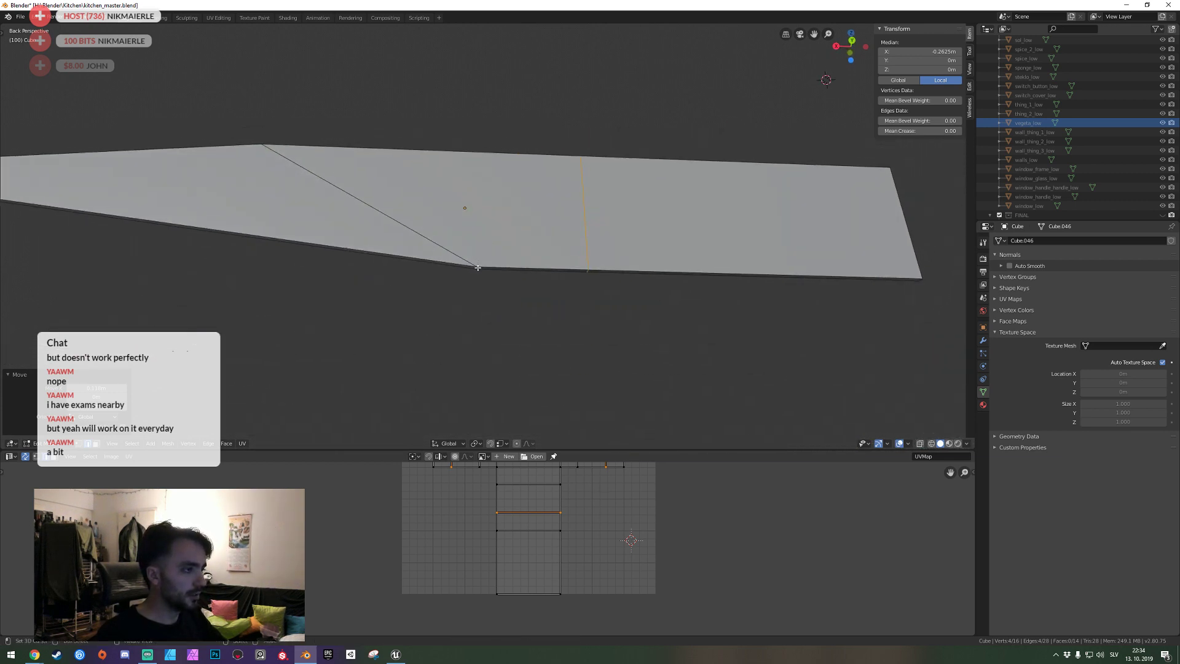
# Move the diagonal edge's lower vertex left along X and lower it along Z.
pyautogui.click(478, 267)
pyautogui.press('g')
pyautogui.press('x')
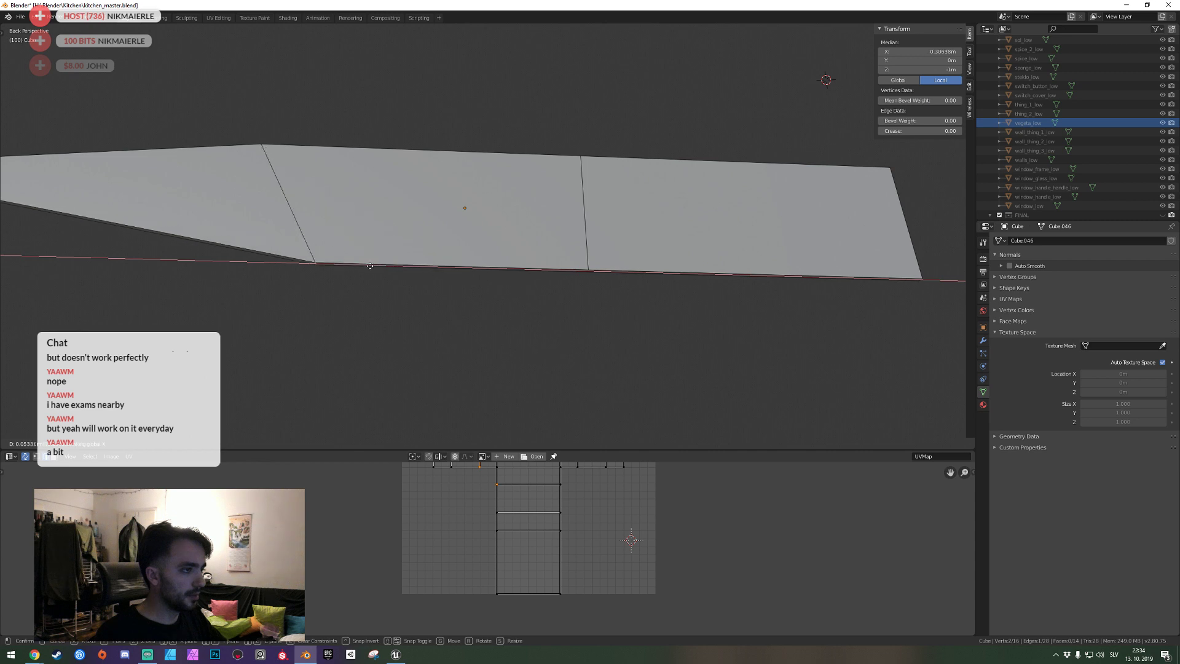
pyautogui.click(299, 249)
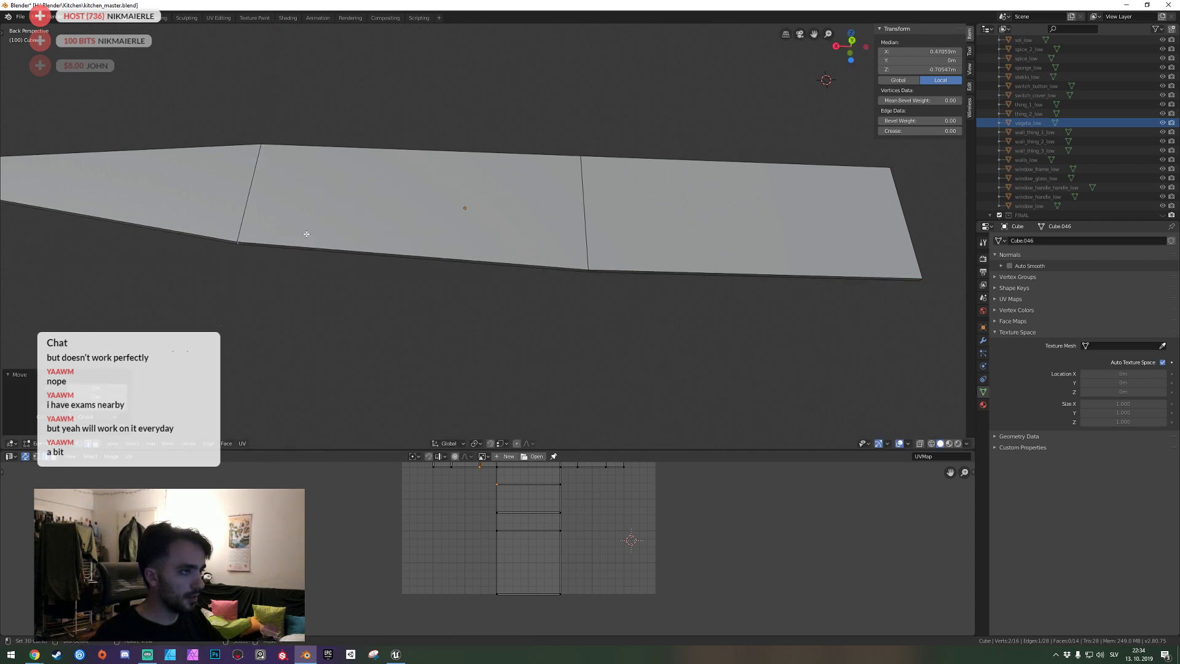
pyautogui.moveTo(307, 234); pyautogui.dragTo(488, 237, button='middle')
pyautogui.press('g')
pyautogui.press('y')
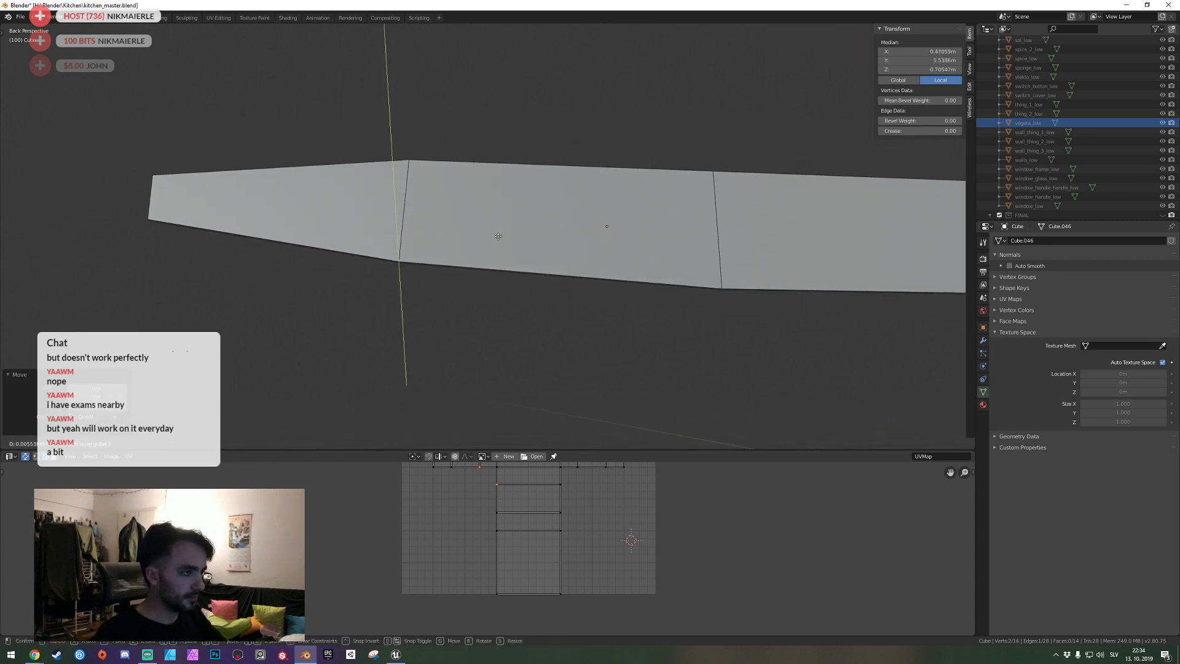
pyautogui.press('x')
pyautogui.press('z')
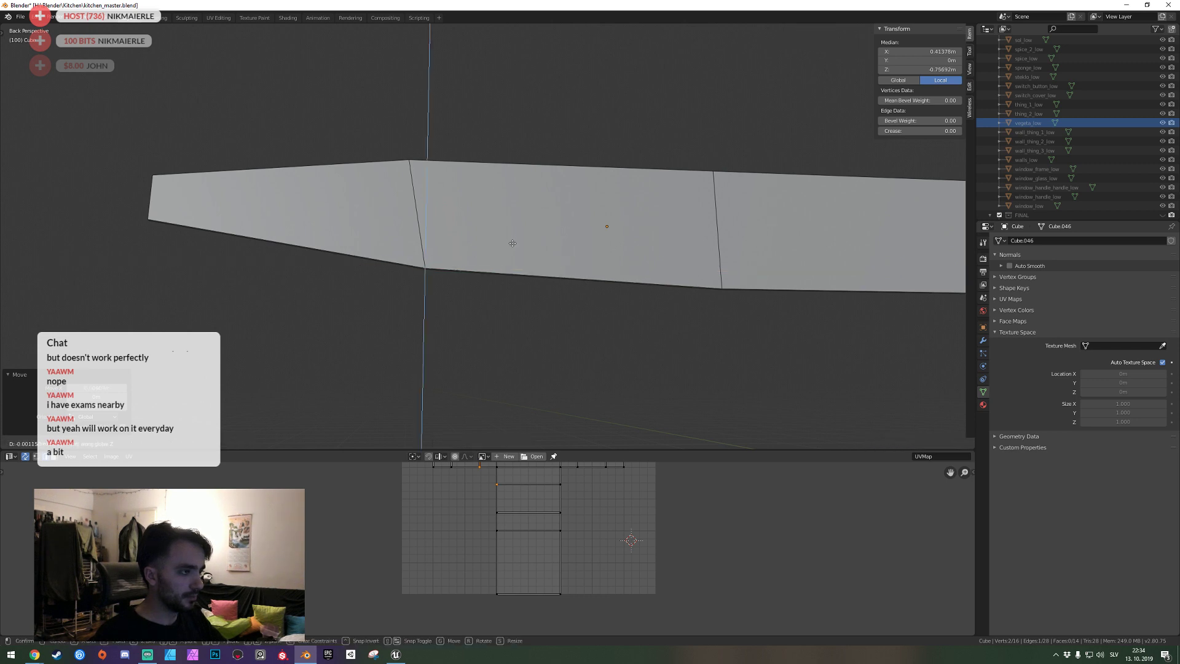
pyautogui.click(511, 246)
pyautogui.press('x')
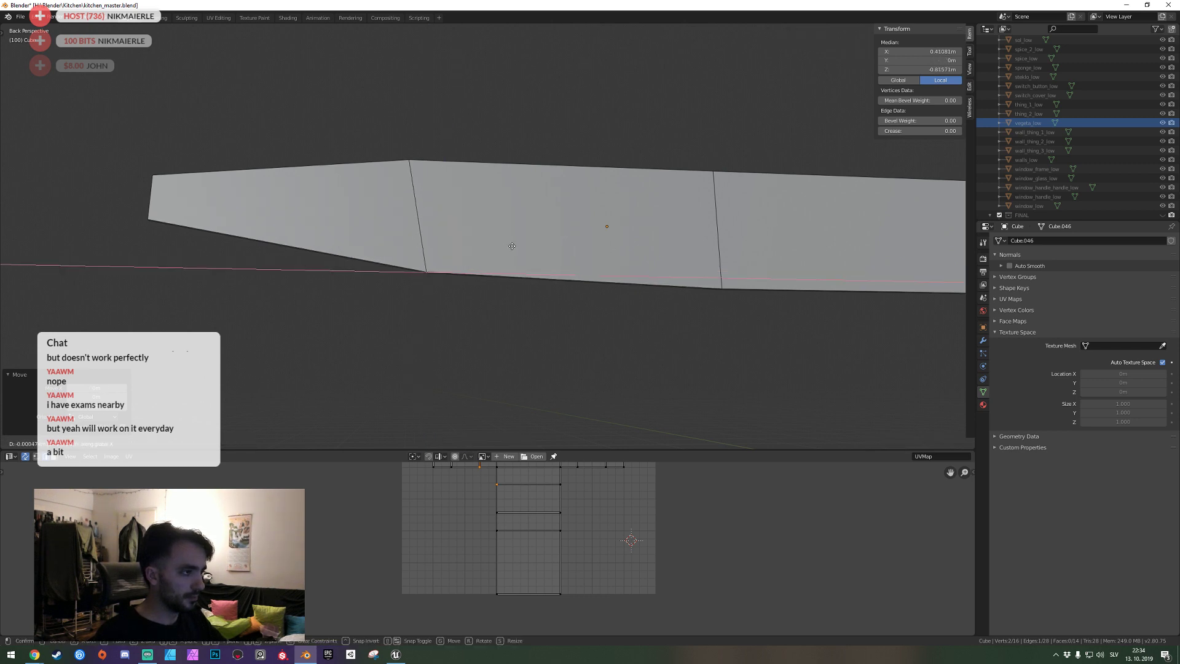
pyautogui.click(535, 249)
# Save kitchen_master.blend and fly the view around the blade.
pyautogui.hotkey('ctrl', 's')
pyautogui.hotkey('shift', '`')
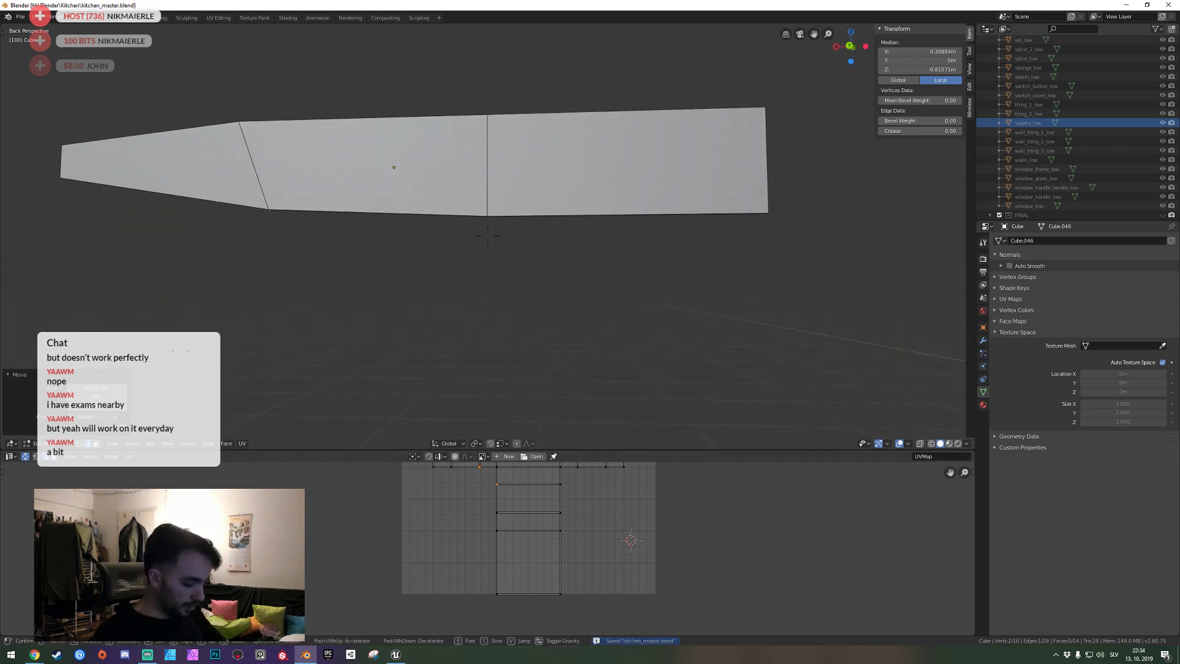
pyautogui.click(488, 235)
# Add a single lengthwise edge loop through the middle of the blade.
pyautogui.click(739, 165)
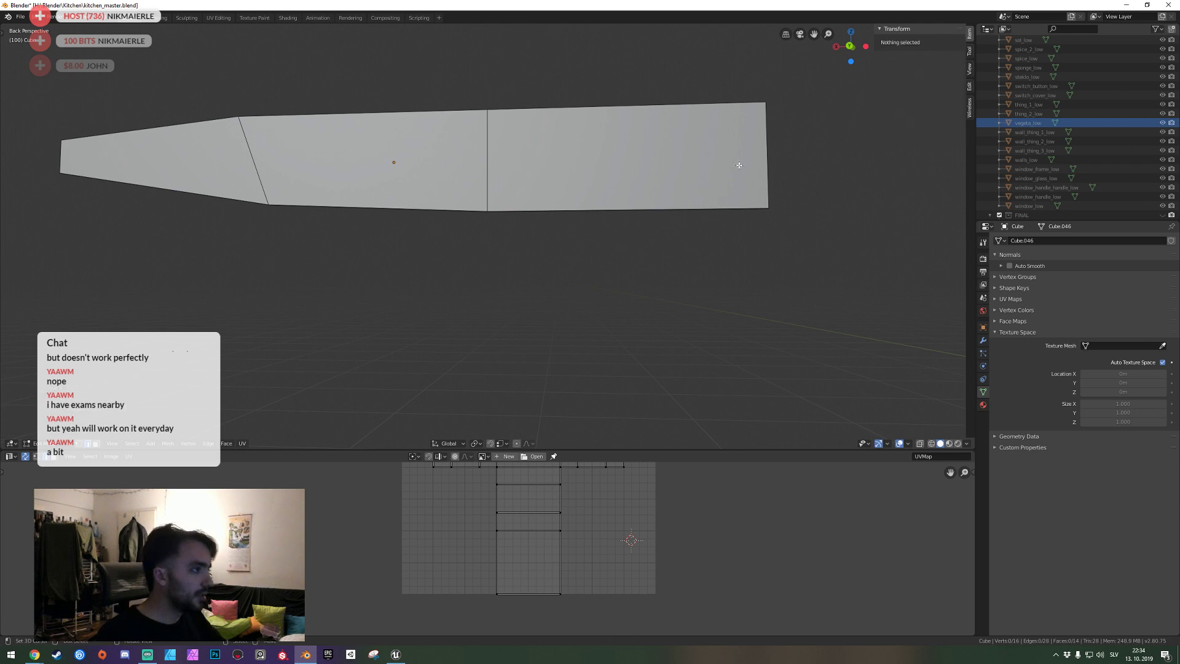
pyautogui.hotkey('ctrl', 'r')
pyautogui.scroll(1, 759, 154)
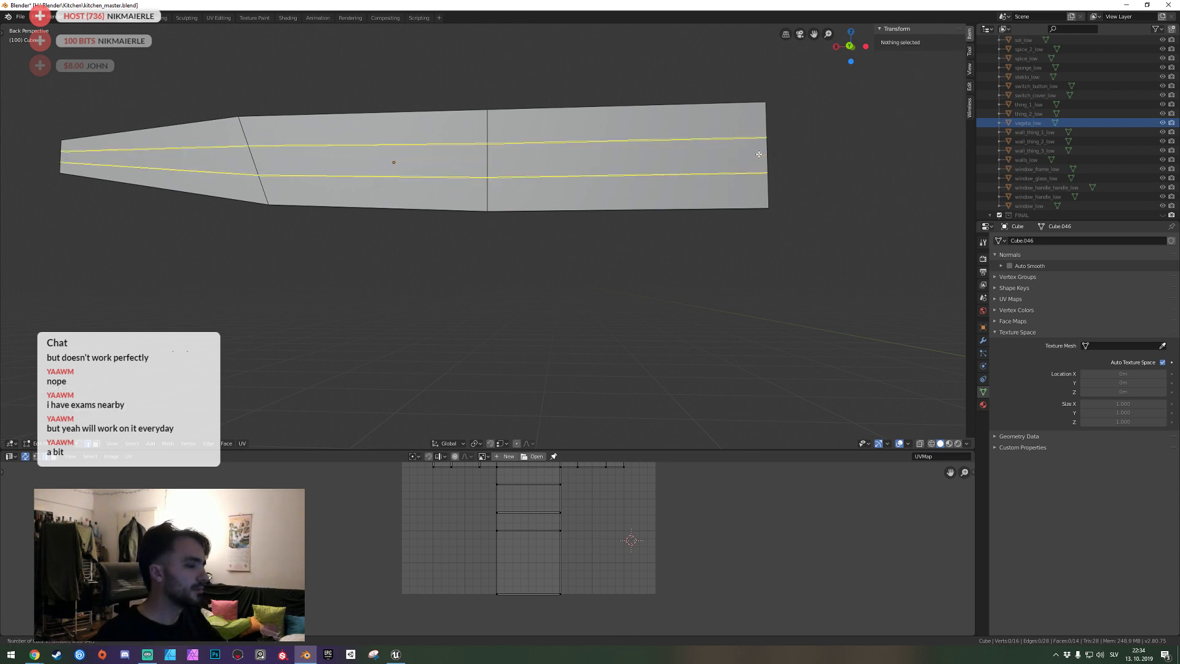
pyautogui.press('Escape')
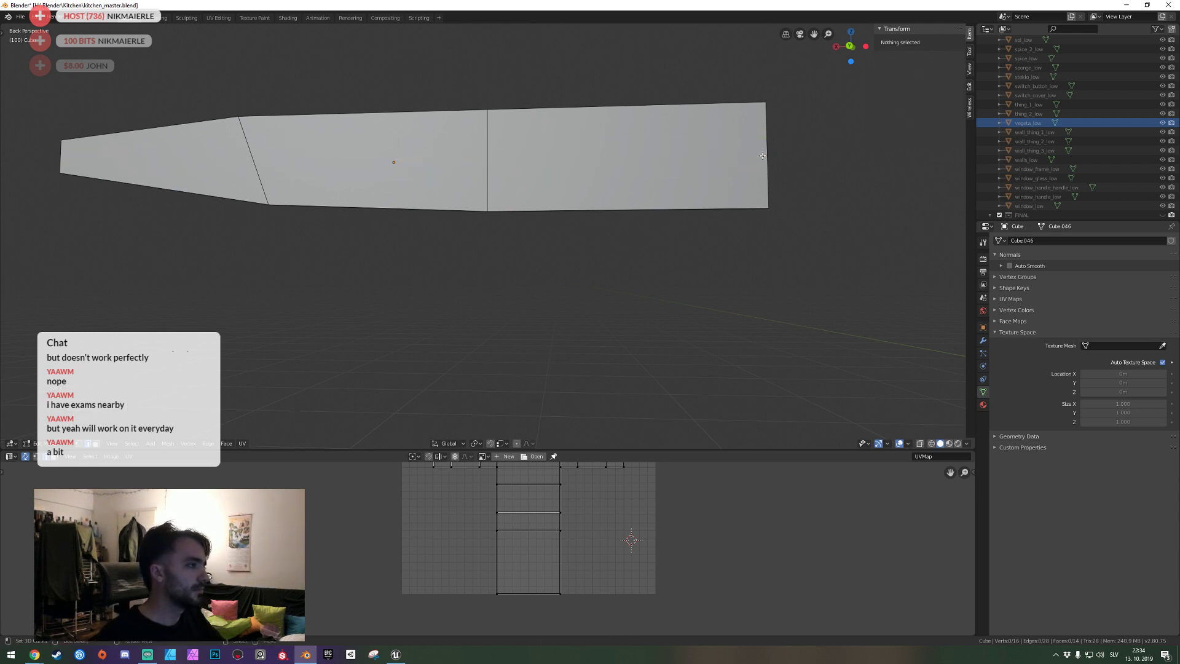
pyautogui.hotkey('ctrl', 'r')
pyautogui.scroll(1, 762, 155)
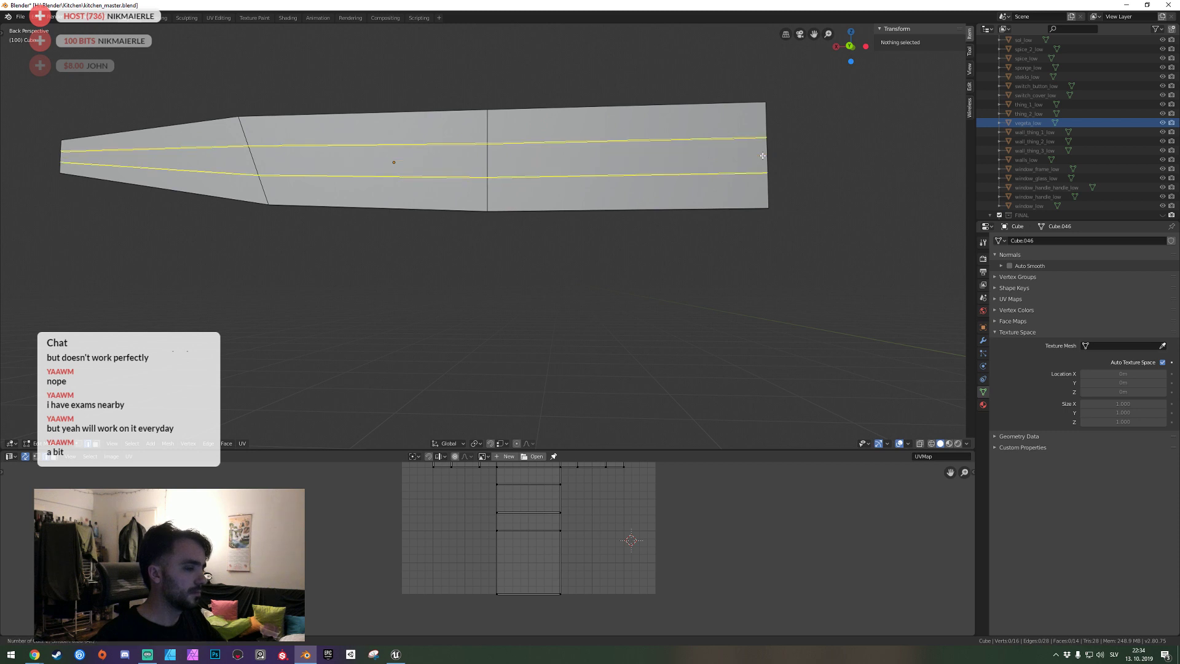
pyautogui.press('Escape')
pyautogui.hotkey('ctrl', 'r')
pyautogui.click(767, 156)
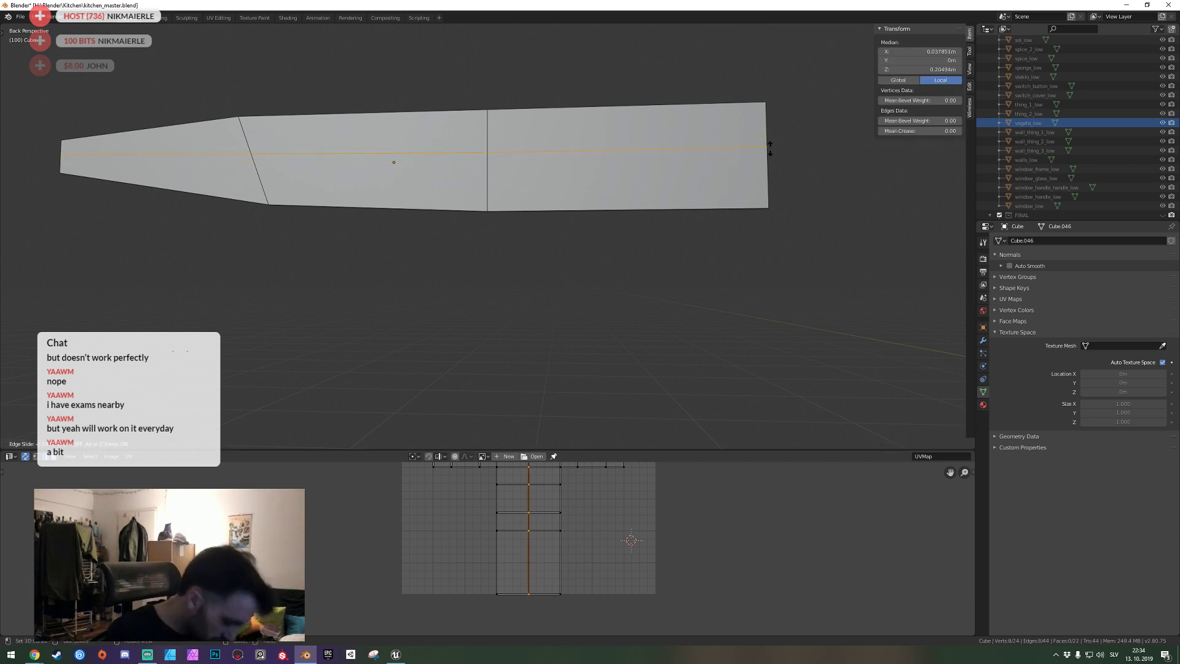
pyautogui.click(769, 151)
# Delete the two lower-right faces at the heel to cut the notch.
pyautogui.hotkey('shift', '`')
pyautogui.hotkey('alt', 'a')
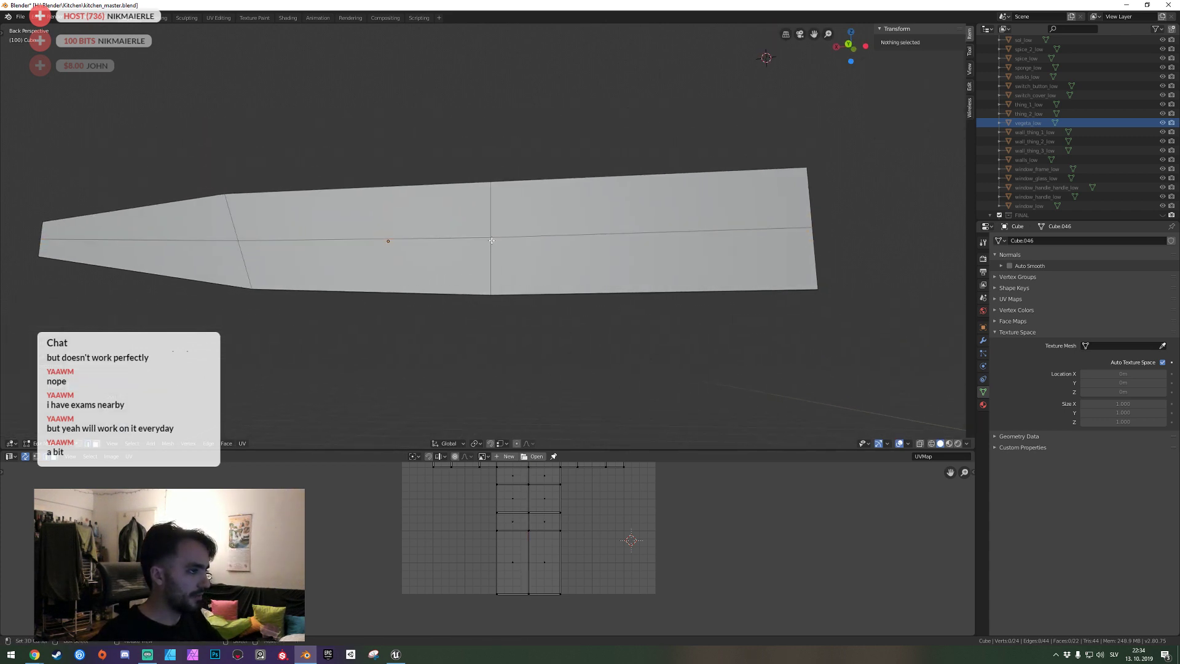
pyautogui.click(487, 236)
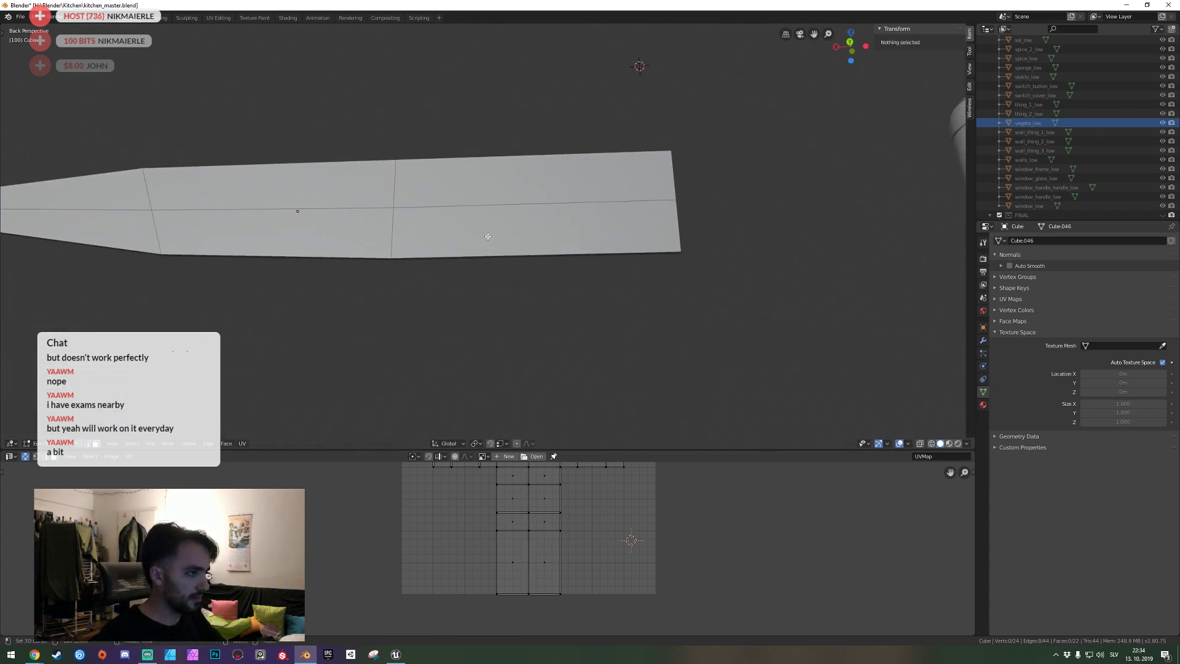
pyautogui.click(612, 245)
pyautogui.press('x')
pyautogui.click(611, 271)
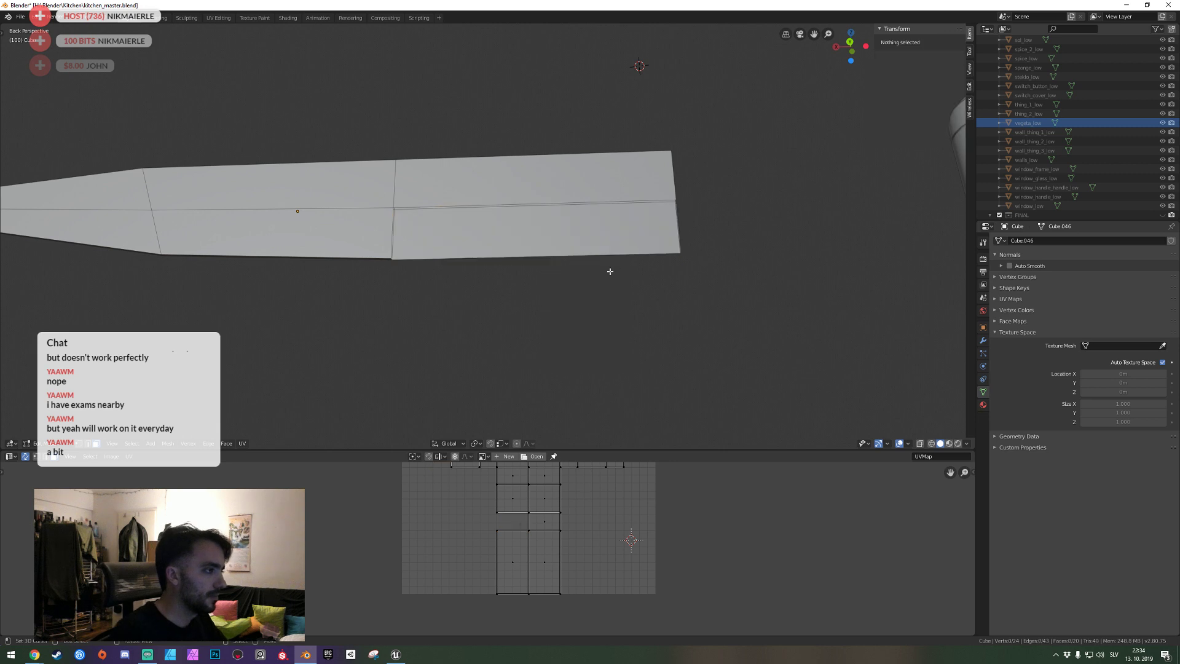
pyautogui.click(673, 236)
pyautogui.press('x')
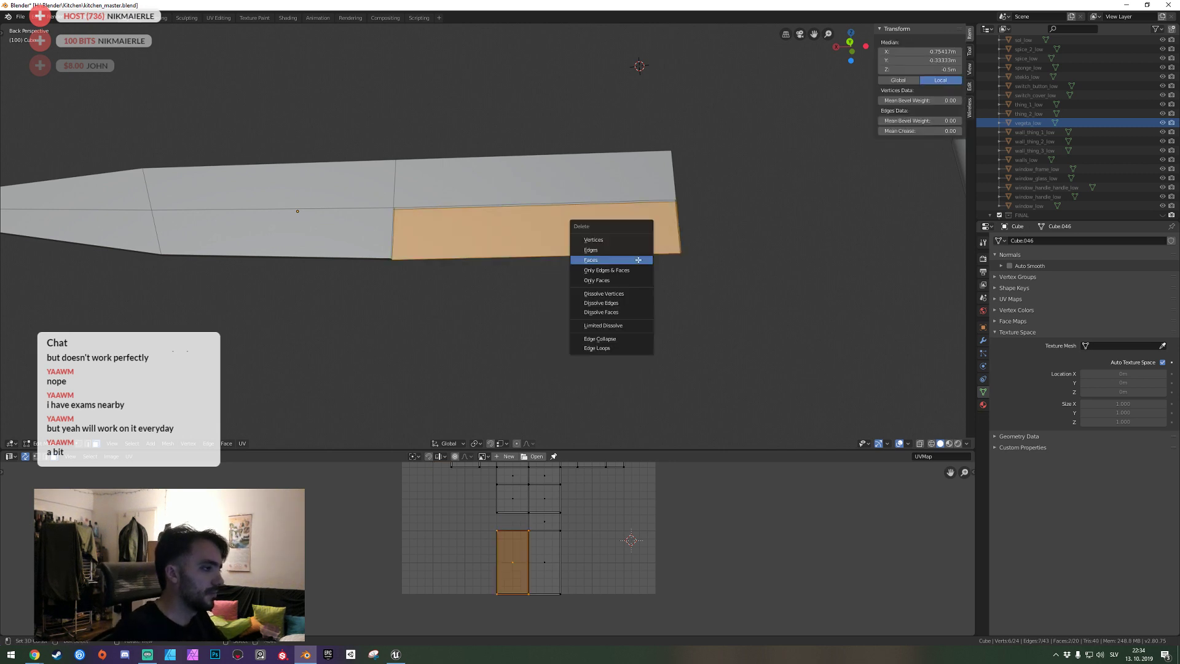
pyautogui.click(638, 261)
# Inspect the notch from an angle, return to Object Mode and save kitchen_master.blend.
pyautogui.moveTo(513, 218); pyautogui.dragTo(485, 234, button='middle')
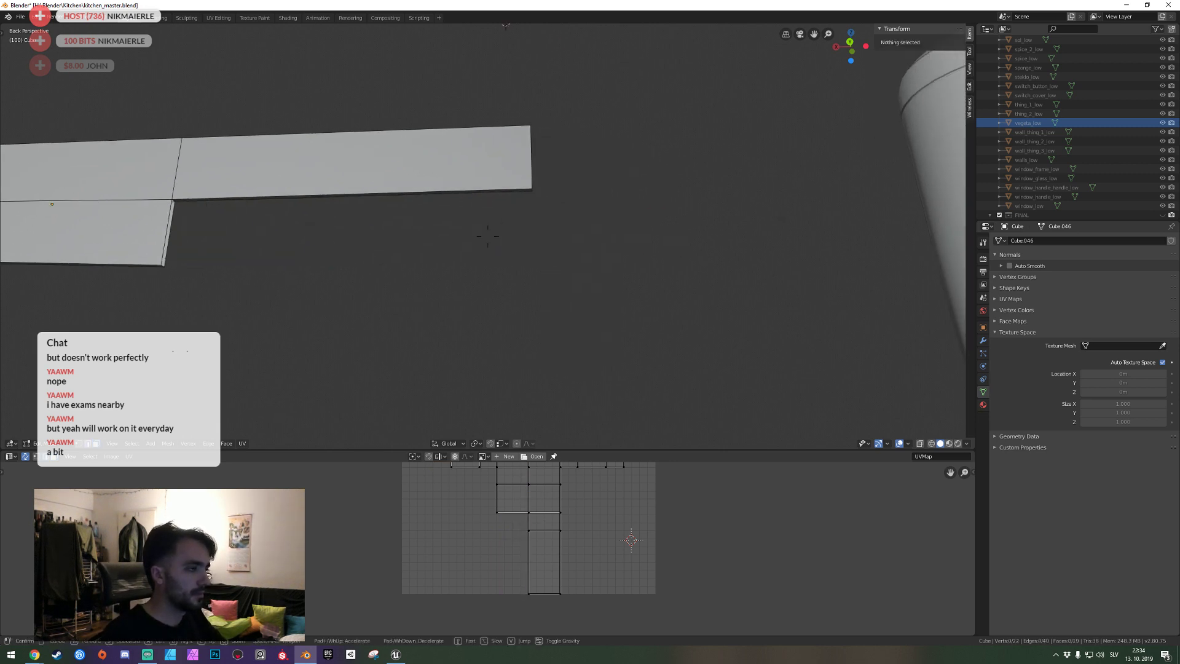
pyautogui.press('a')
pyautogui.click(372, 303)
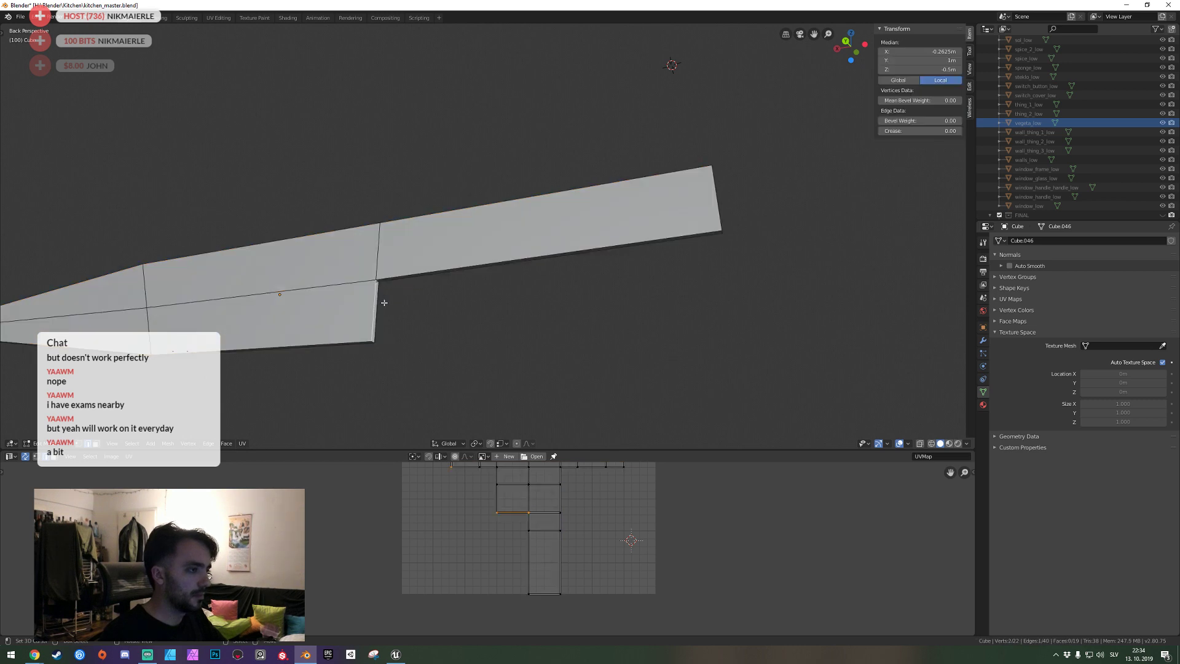
pyautogui.press('Tab')
pyautogui.hotkey('ctrl', 's')
pyautogui.hotkey('shift', '`')
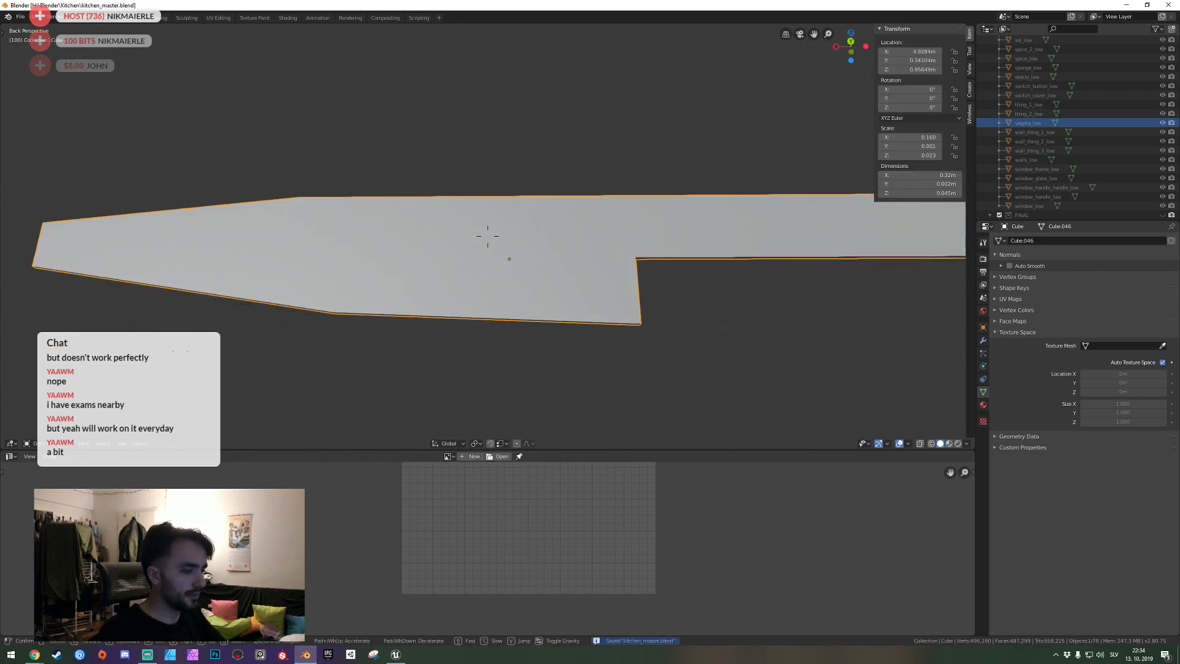
pyautogui.click(488, 235)
# Apply Cube.046's transforms and go back to editing the blade mesh.
pyautogui.press('Tab')
pyautogui.press('Tab')
pyautogui.hotkey('ctrl', 'a')
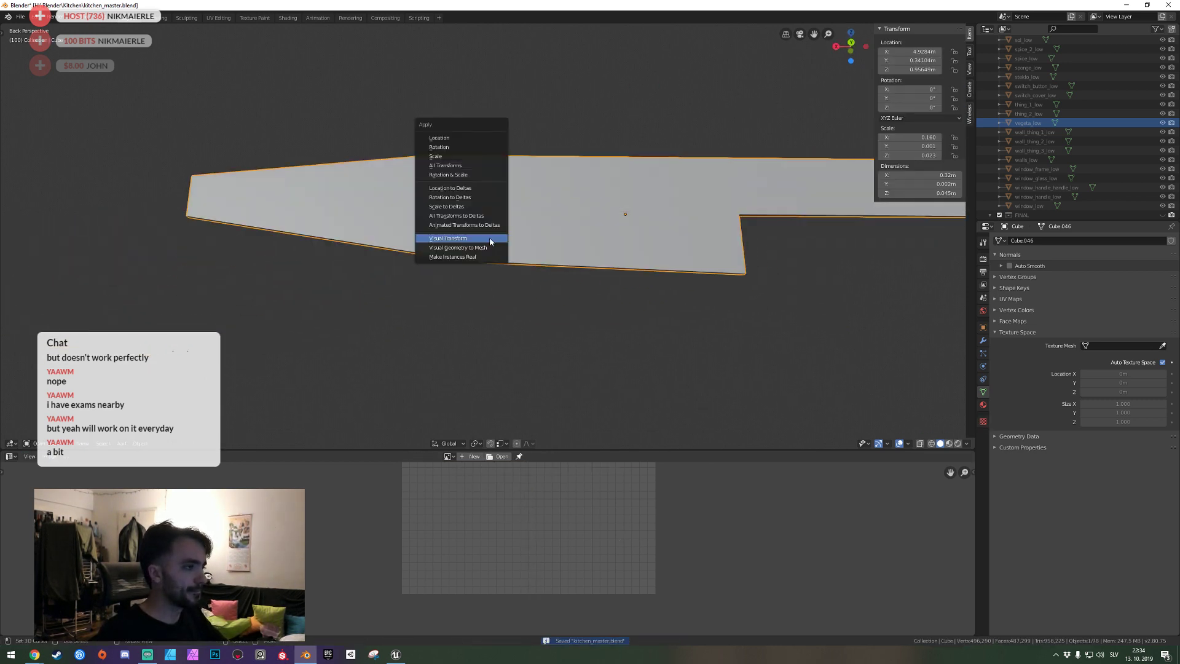
pyautogui.click(448, 238)
pyautogui.press('Tab')
pyautogui.hotkey('shift', '`')
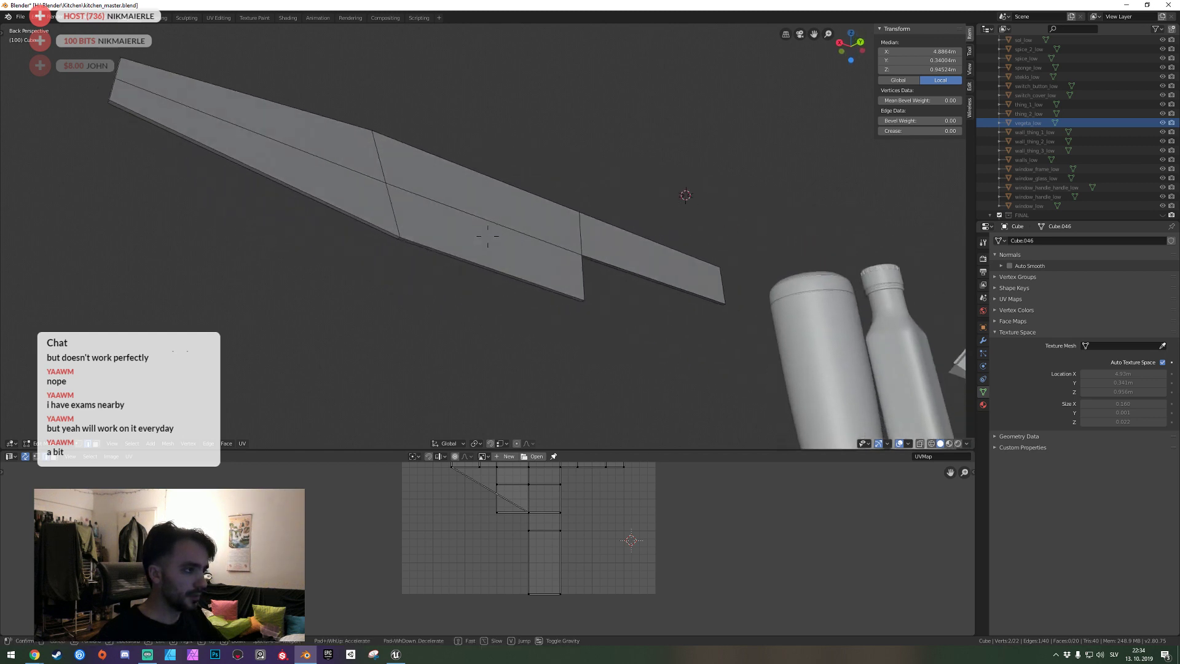
# Bevel the blade's cutting edge with extra segments.
pyautogui.click(484, 243)
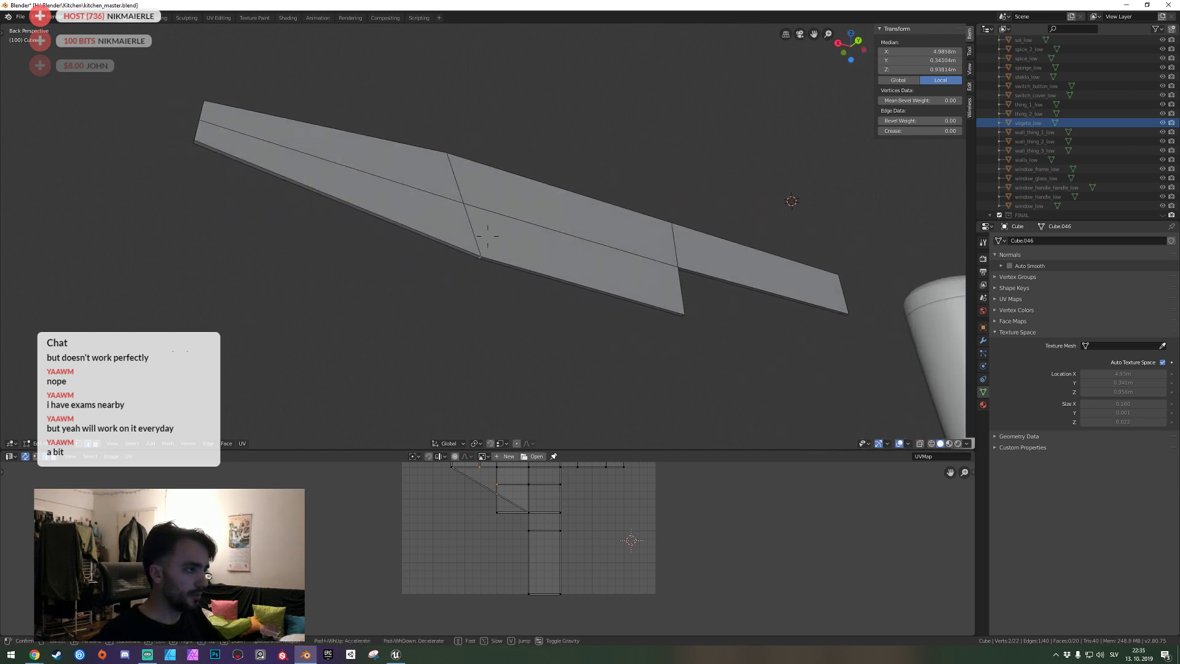
pyautogui.hotkey('ctrl', 'b')
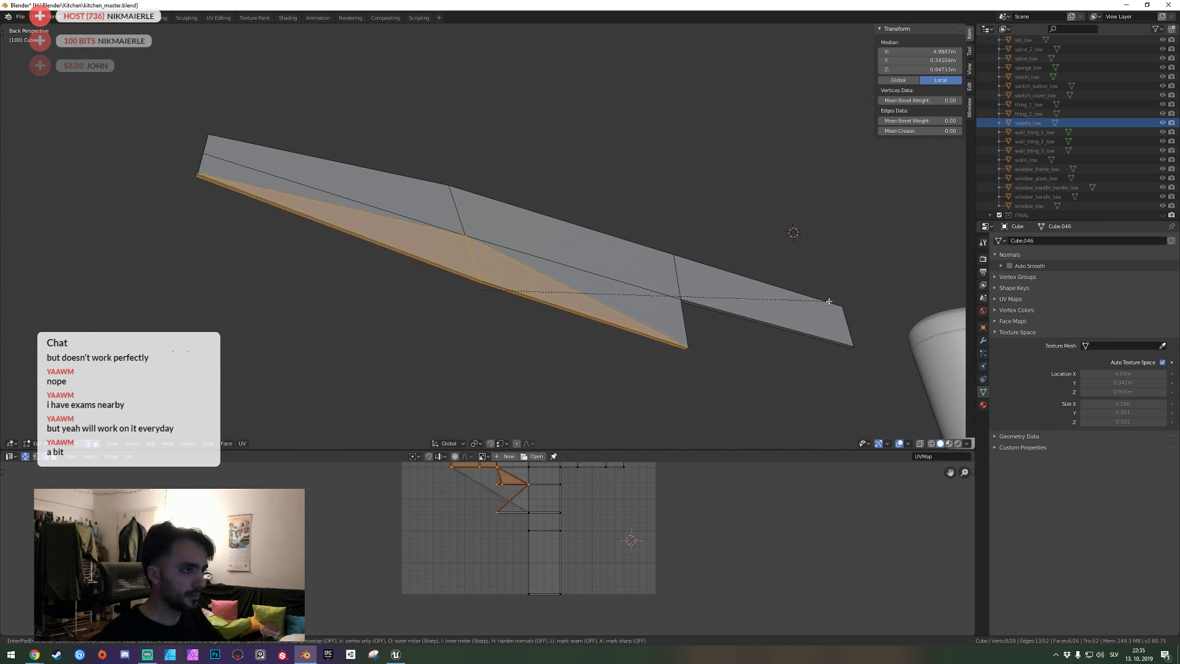
pyautogui.scroll(1, 817, 298)
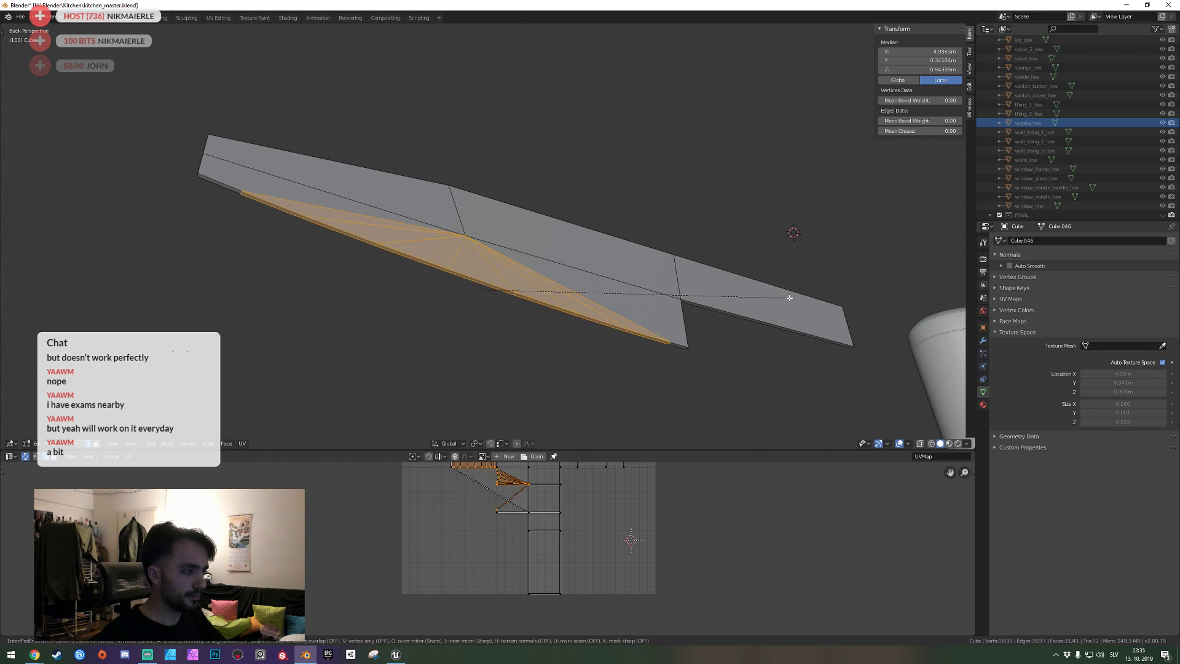
pyautogui.click(797, 297)
pyautogui.hotkey('shift', '`')
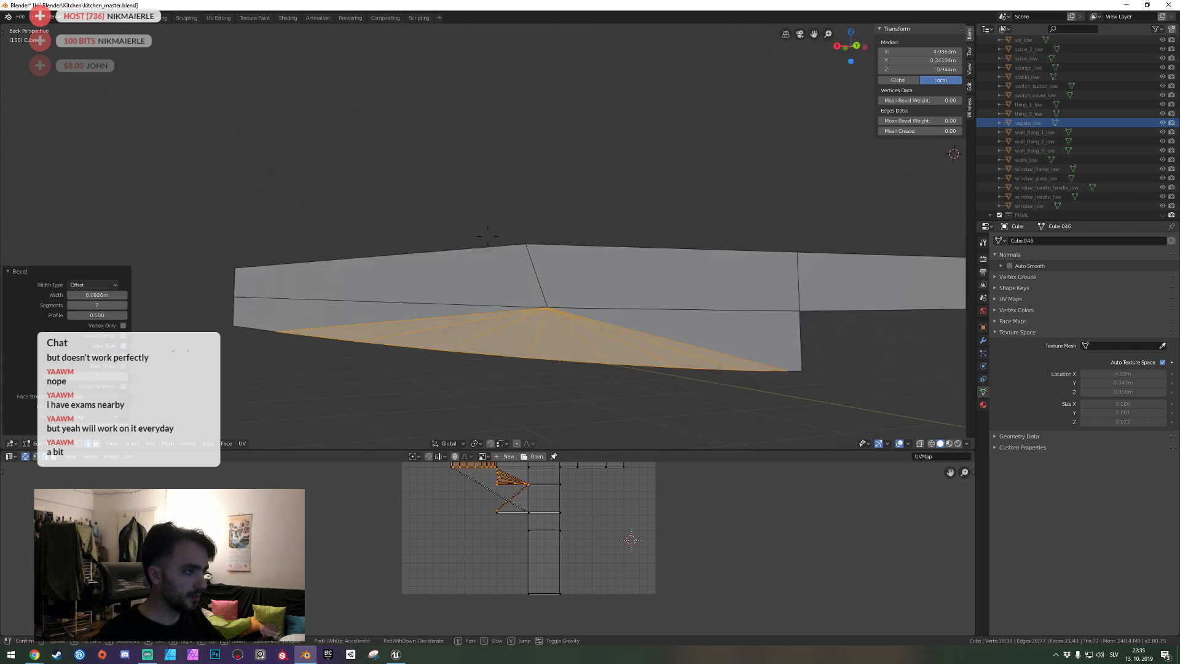
pyautogui.click(597, 258)
# Select the blade's top edge and raise it slightly along Z.
pyautogui.hotkey('alt', 'a')
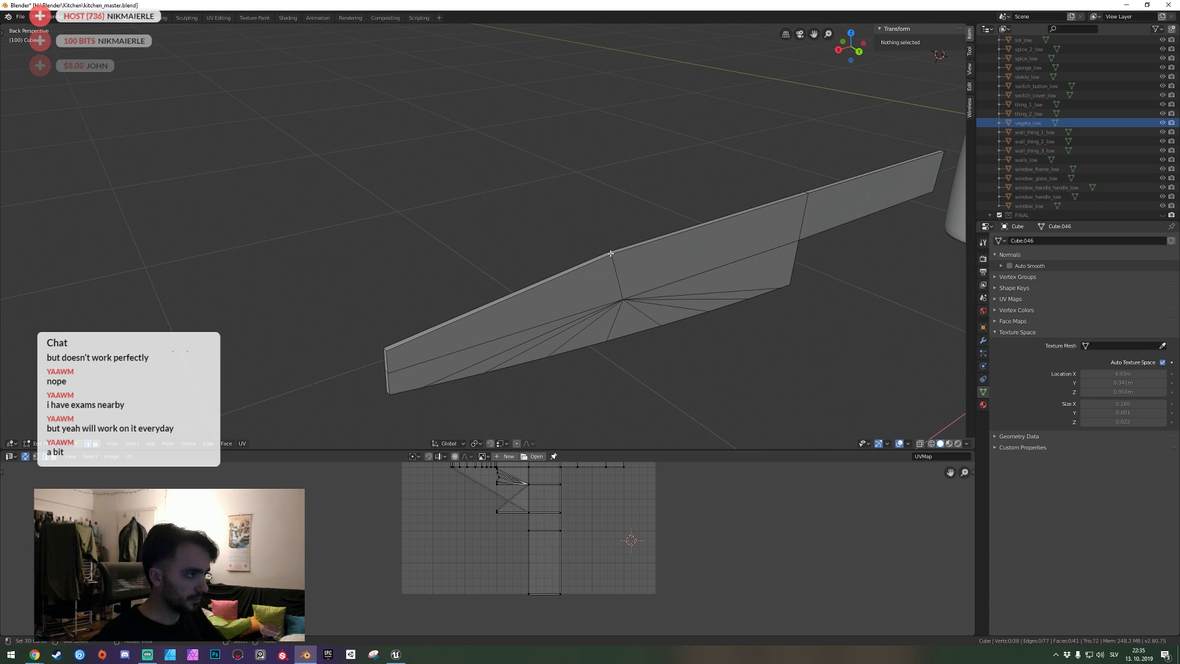
pyautogui.click(609, 253)
pyautogui.hotkey('ctrl', 'b')
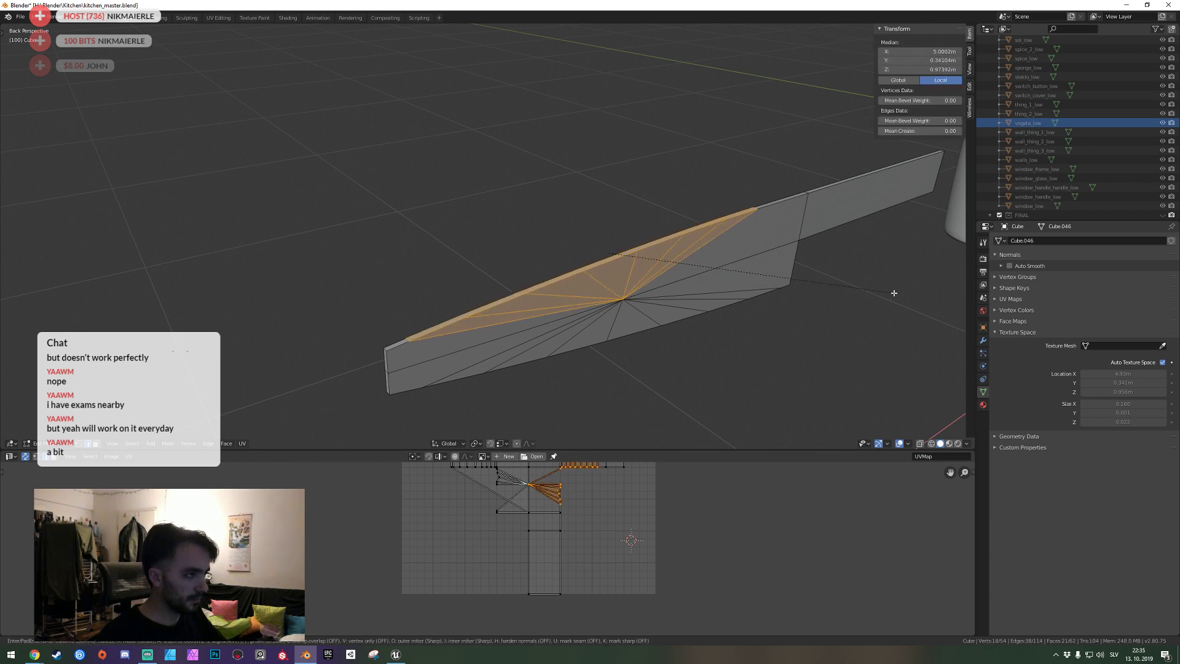
pyautogui.press('Escape')
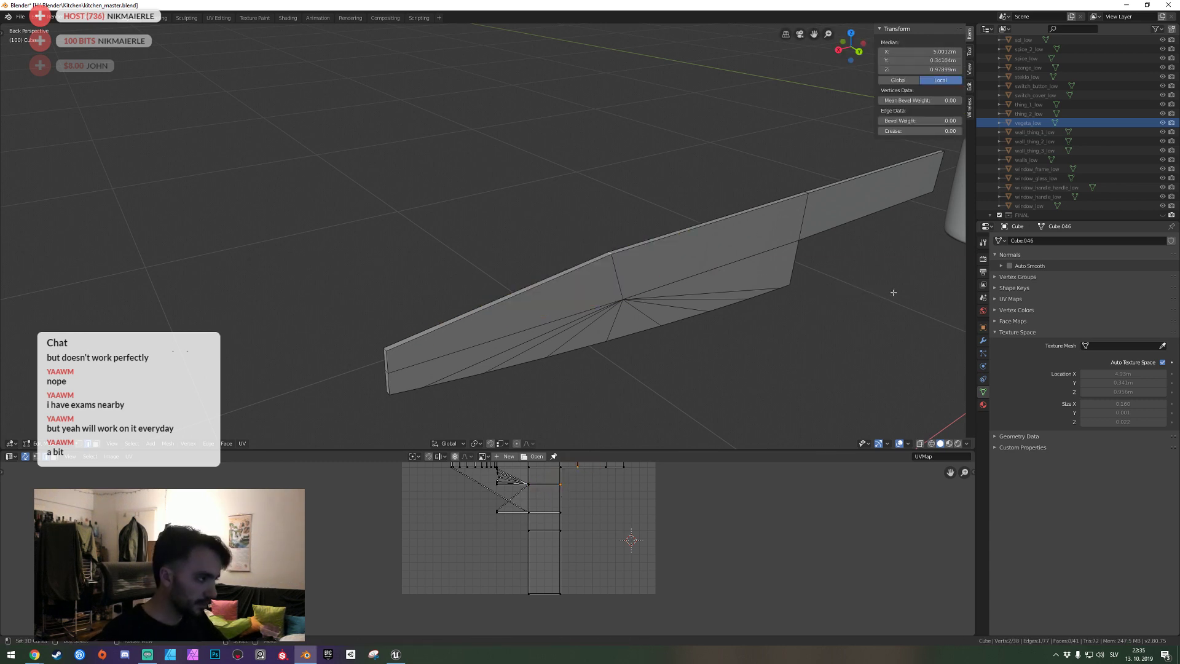
pyautogui.hotkey('shift', '`')
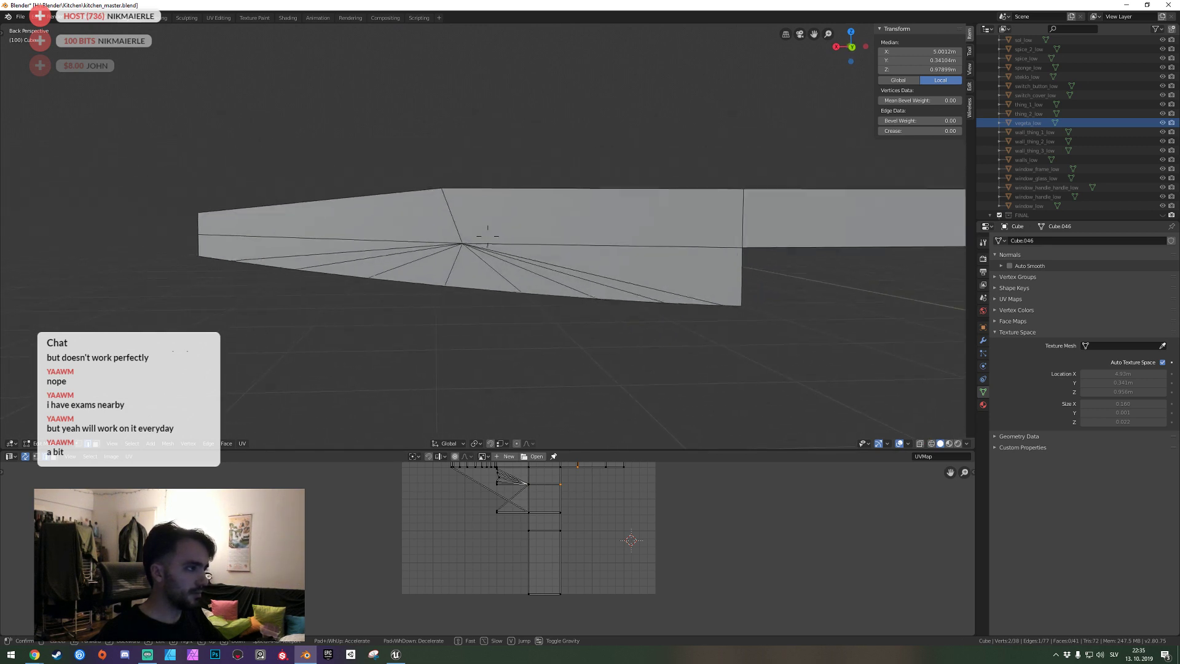
pyautogui.press('w')
pyautogui.click(483, 318)
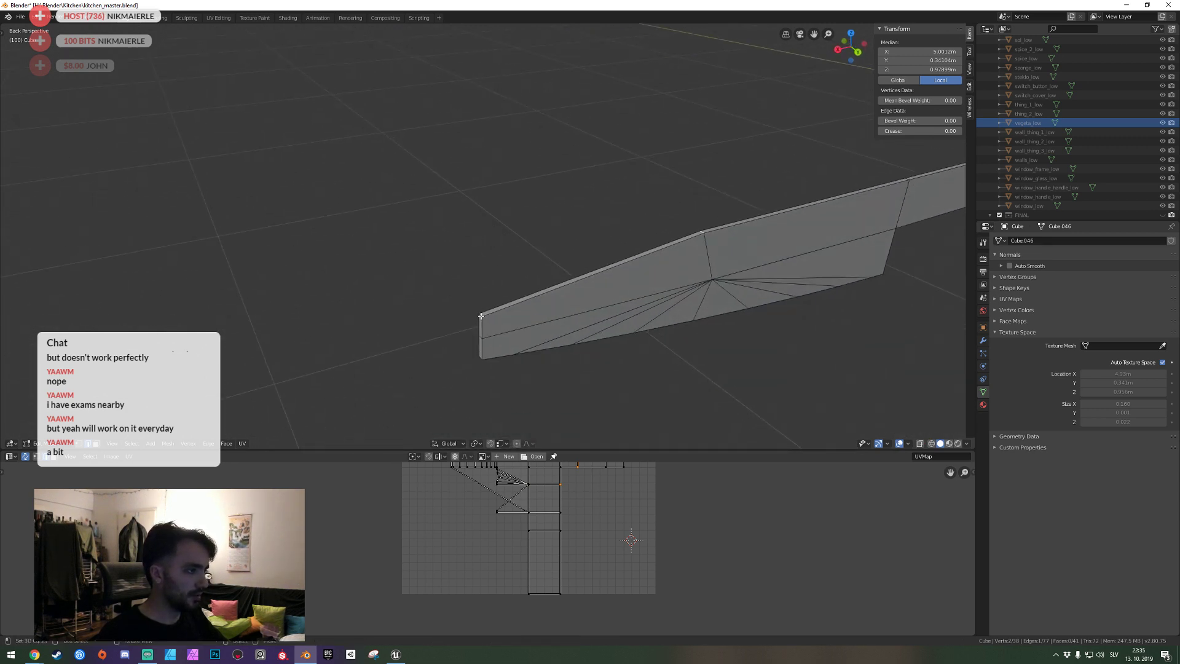
pyautogui.press('g')
pyautogui.press('z')
pyautogui.click(543, 301)
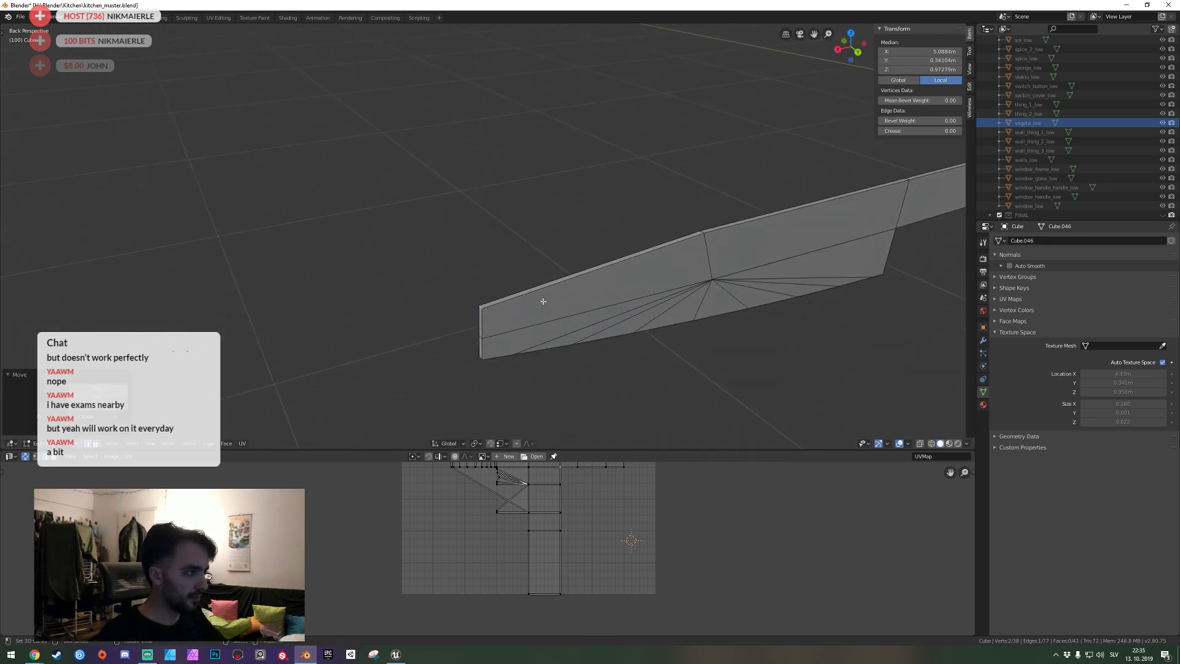
# Bevel the top edge into a 7-segment fan, redoing the bevel once.
pyautogui.hotkey('ctrl', 'b')
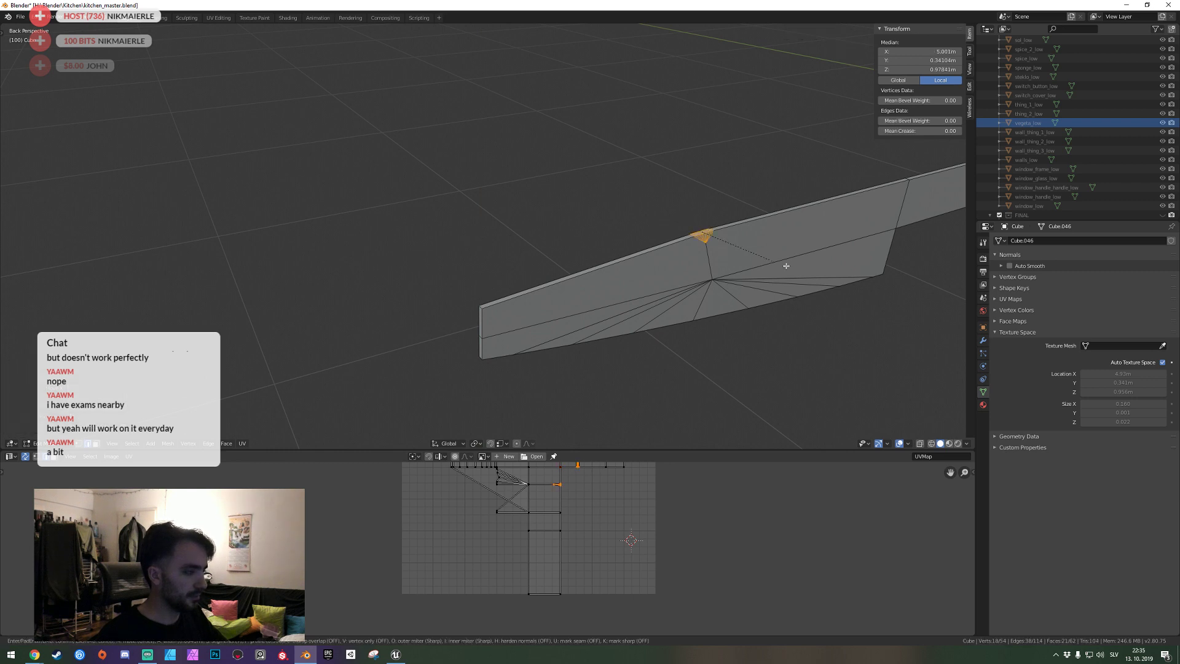
pyautogui.click(22, 303)
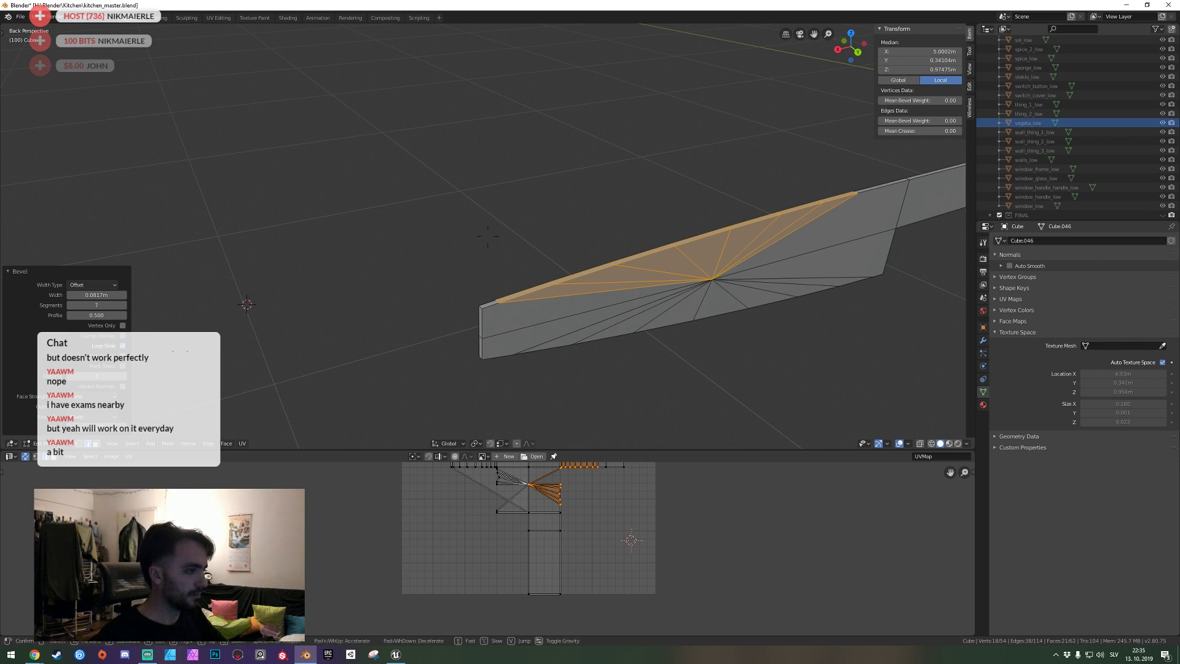
pyautogui.moveTo(227, 309); pyautogui.dragTo(485, 238, button='middle')
pyautogui.hotkey('ctrl', 'z')
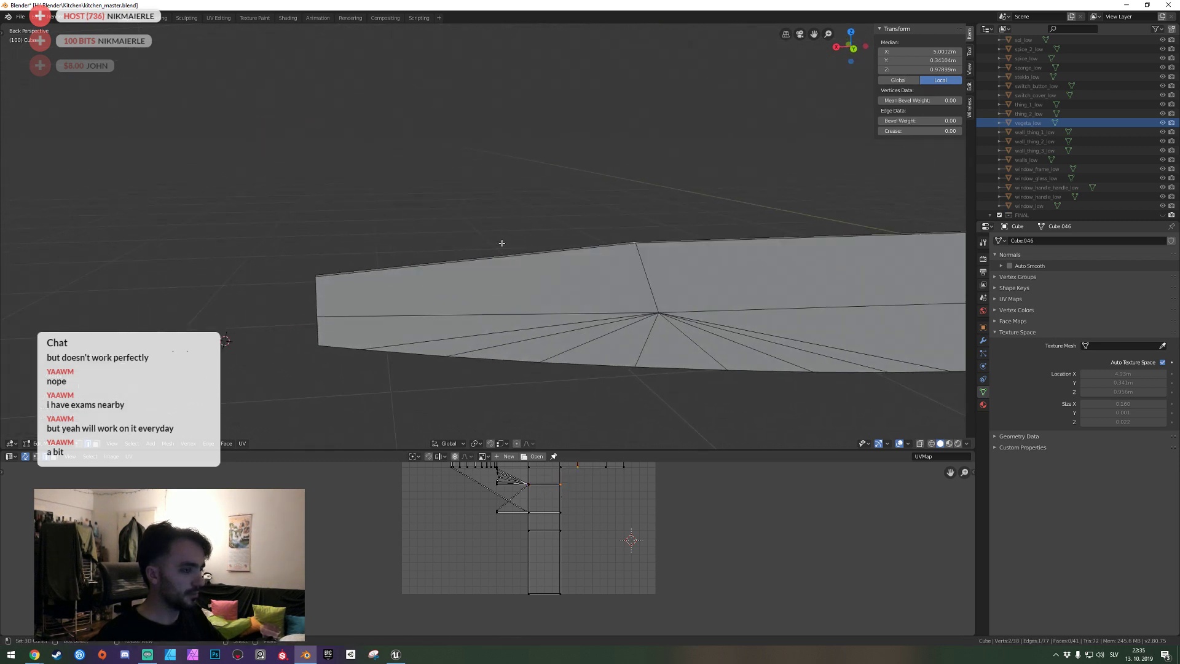
pyautogui.hotkey('ctrl', 'b')
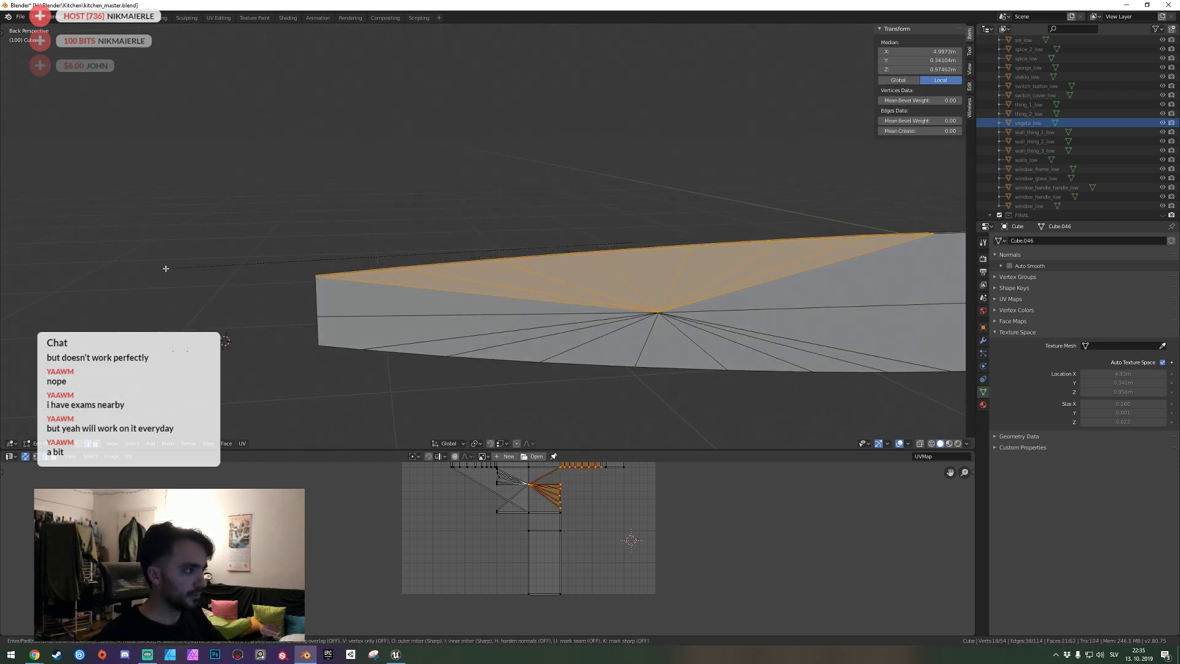
pyautogui.click(340, 298)
# Save kitchen_master.blend and re-enter Edit Mode at an oblique view of the blade.
pyautogui.press('Tab')
pyautogui.hotkey('ctrl', 's')
pyautogui.scroll(-3, 489, 240)
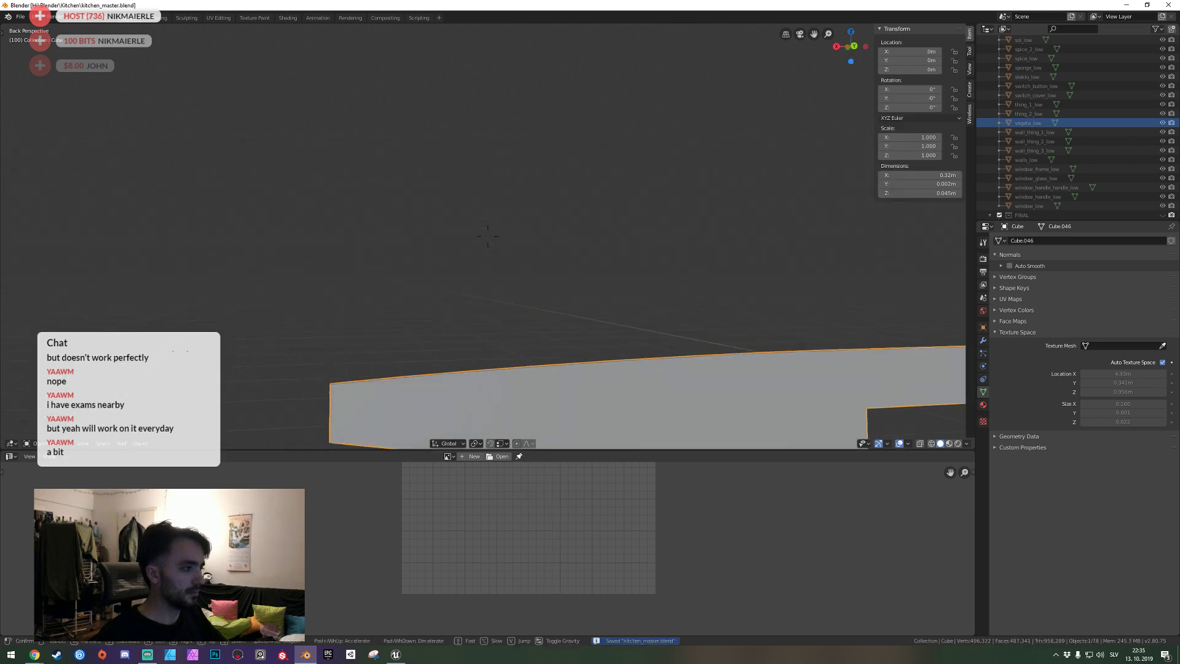
pyautogui.press('Tab')
pyautogui.moveTo(489, 239); pyautogui.dragTo(498, 262, button='middle')
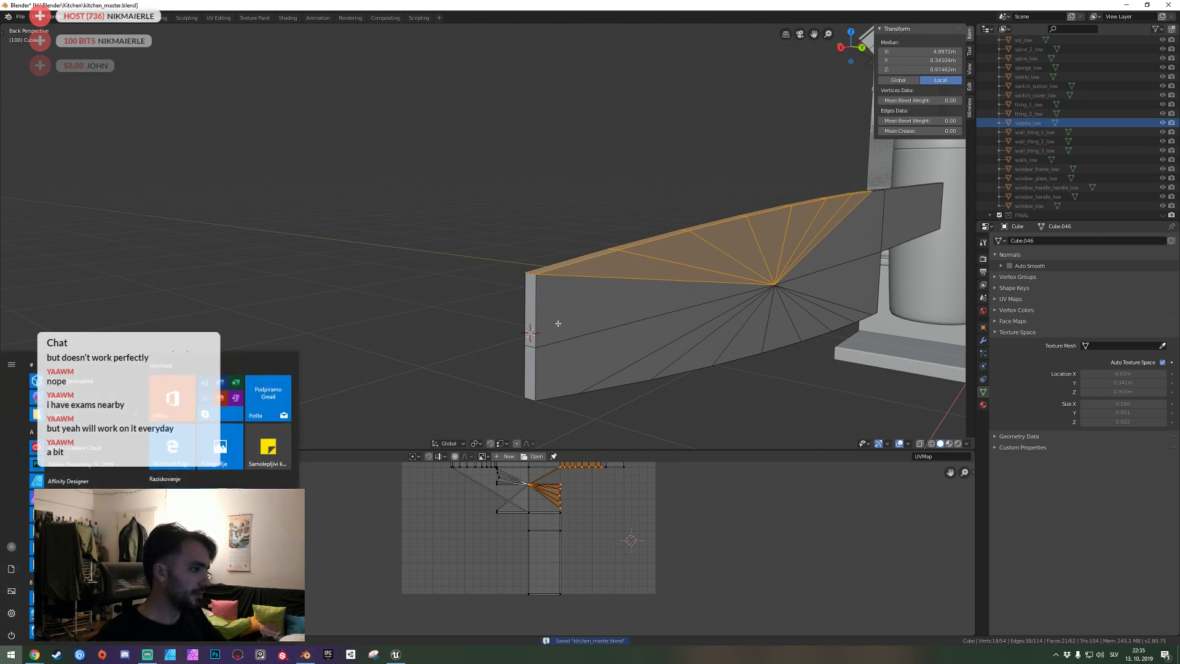
# Undo the triangle fan faces so the blade is back to clean quads.
pyautogui.press('Tab')
pyautogui.press('Tab')
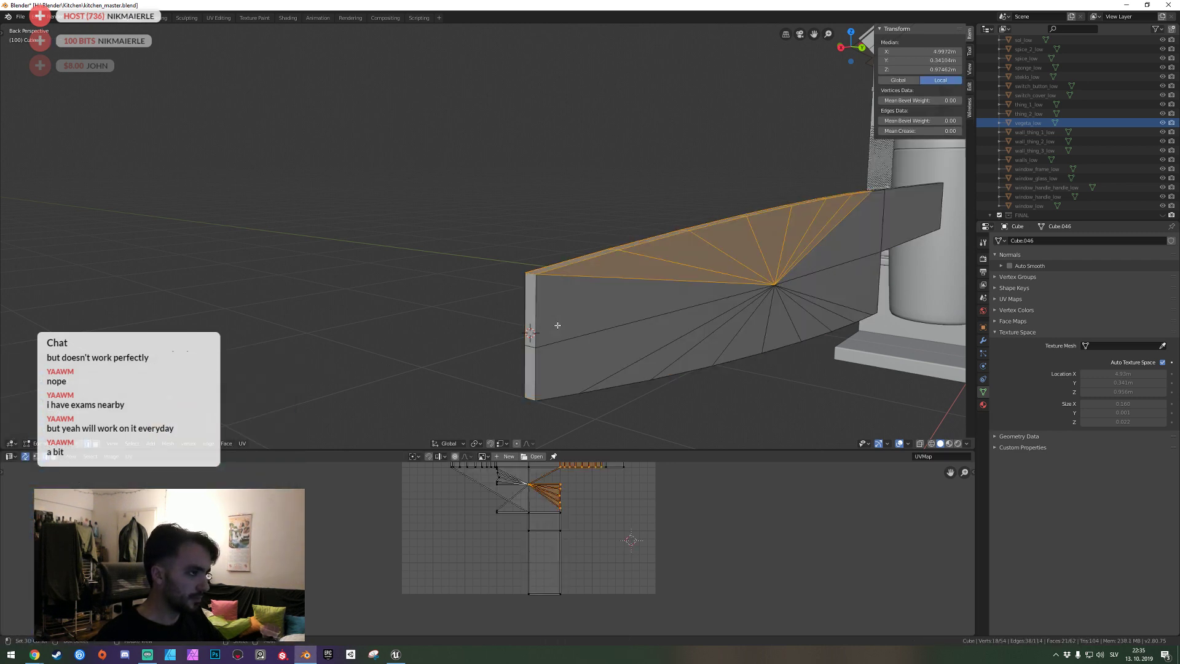
pyautogui.click(557, 325)
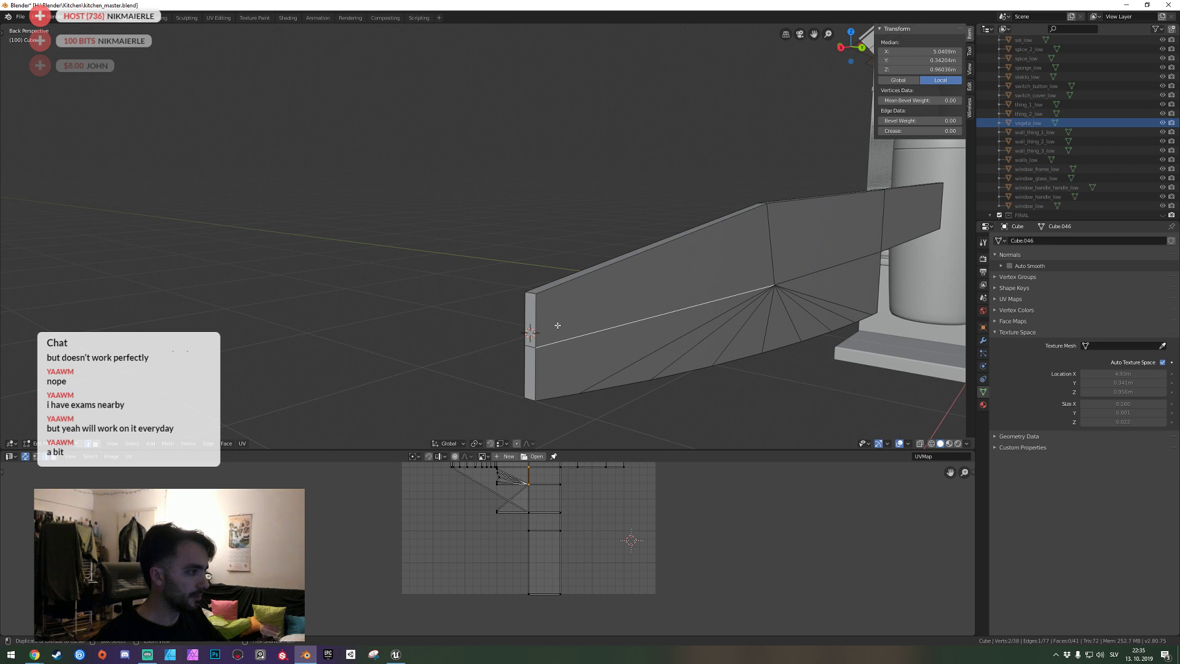
pyautogui.moveTo(550, 353); pyautogui.dragTo(486, 234, button='middle')
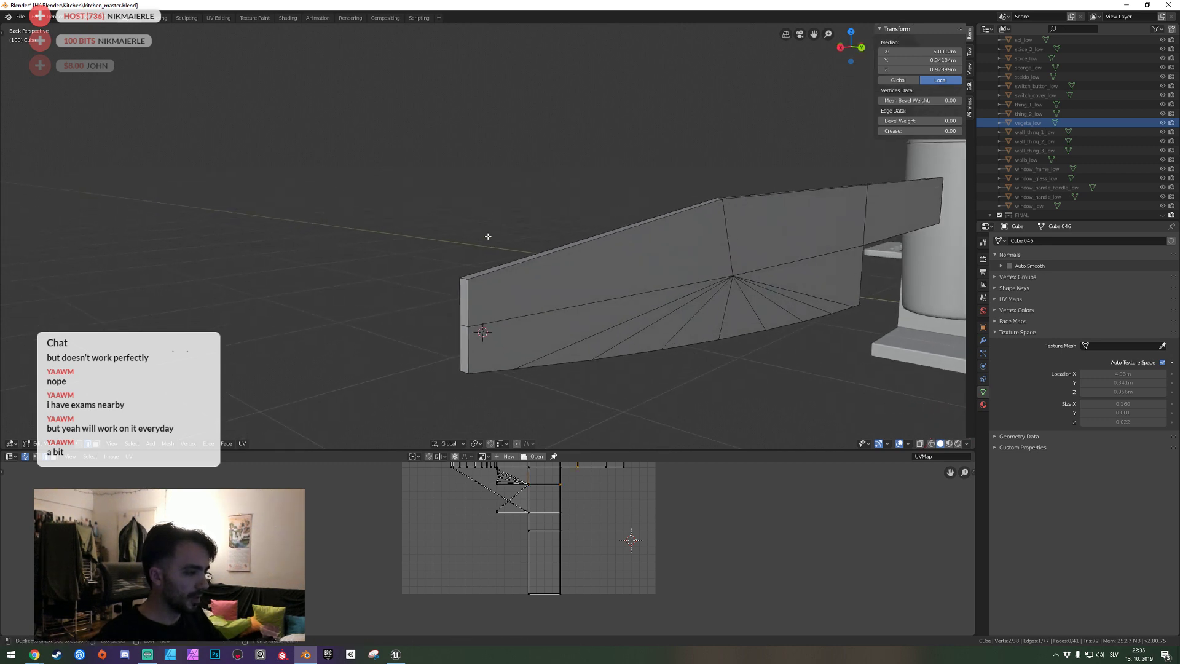
pyautogui.hotkey('ctrl', 'z')
pyautogui.hotkey('ctrl', 'z')
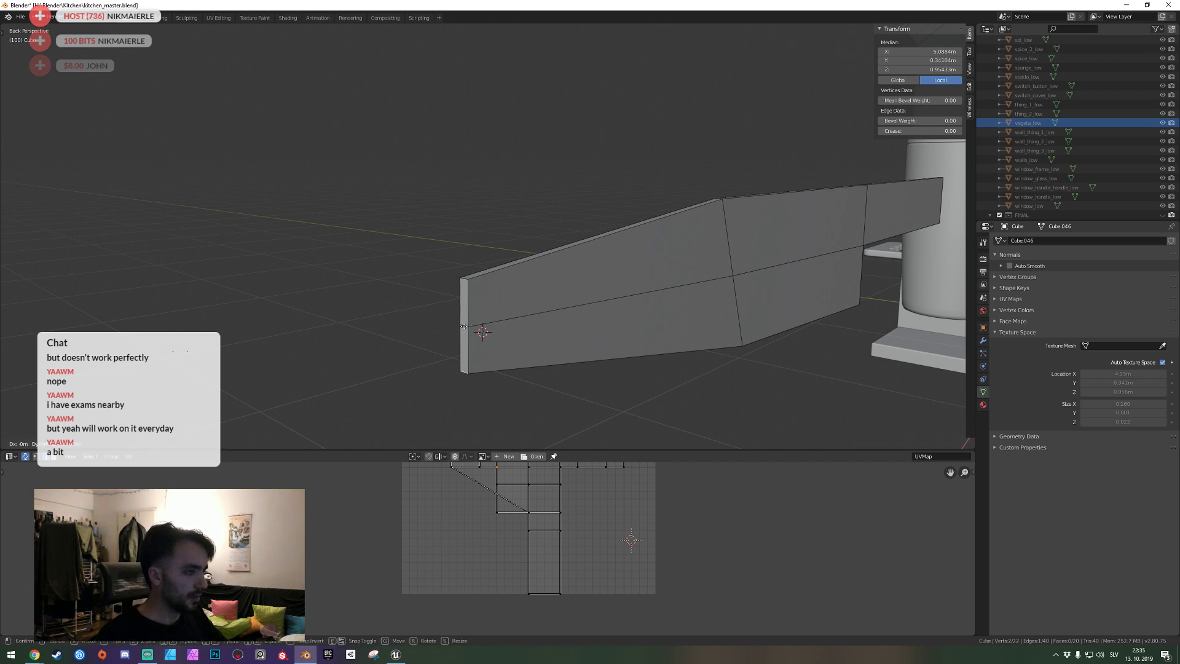
# Raise the blade's middle edge along Z in two adjustments.
pyautogui.press('g')
pyautogui.press('z')
pyautogui.click(464, 293)
pyautogui.press('g')
pyautogui.press('z')
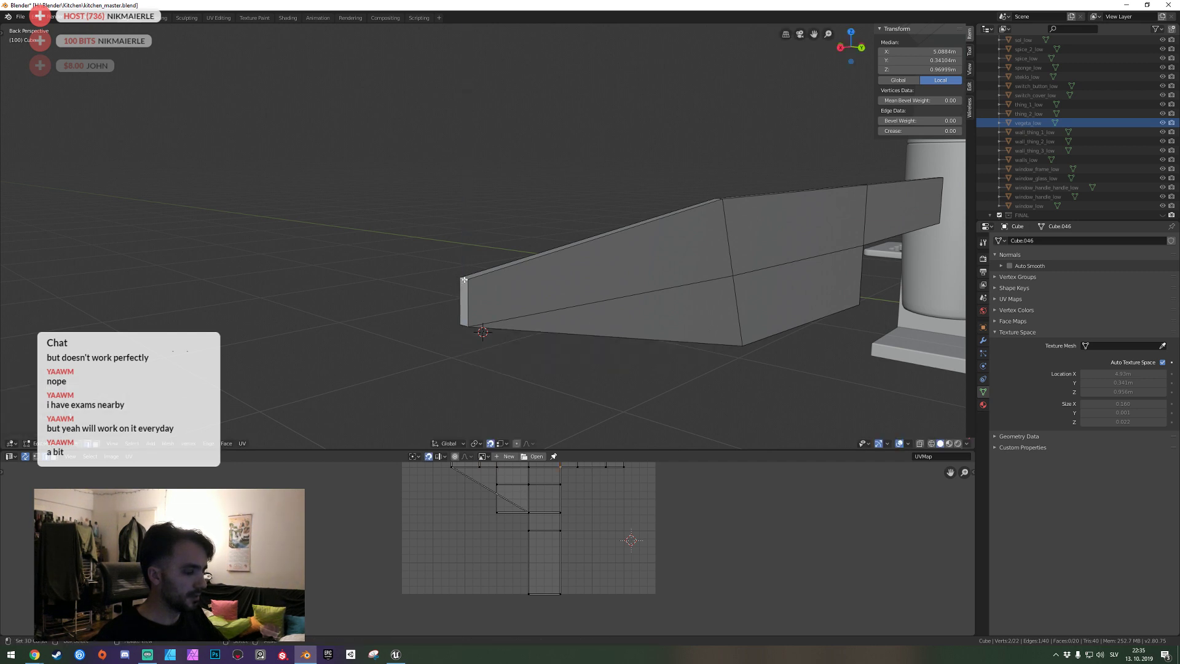
pyautogui.hotkey('shift', '`')
pyautogui.press('w')
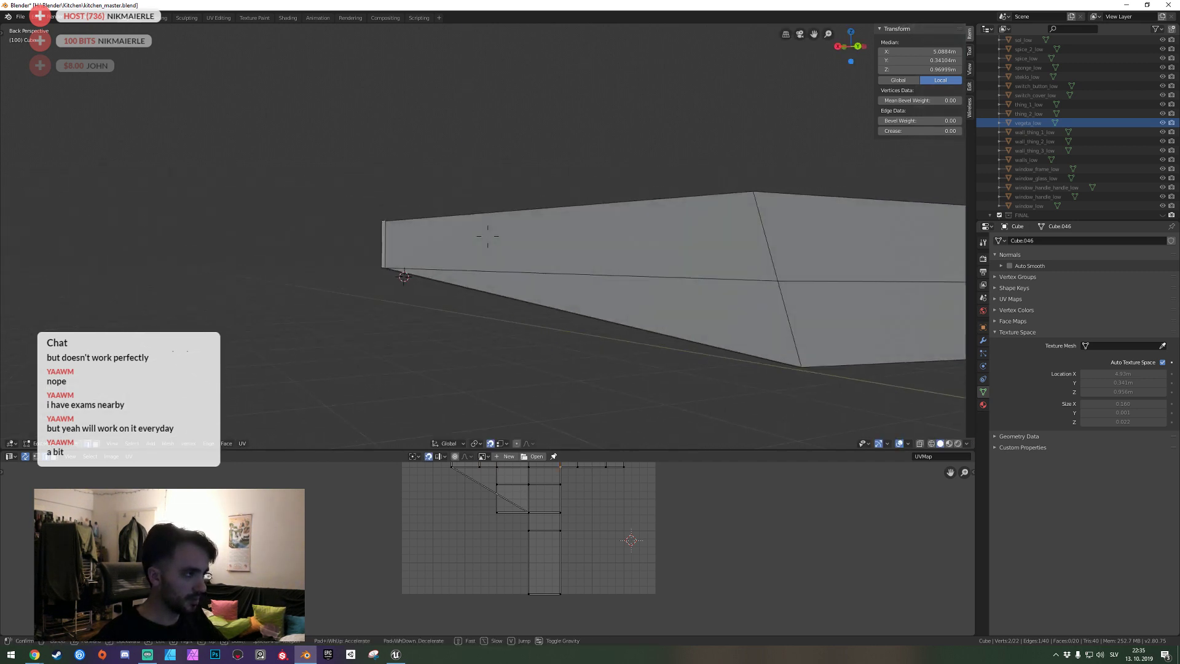
pyautogui.click(512, 254)
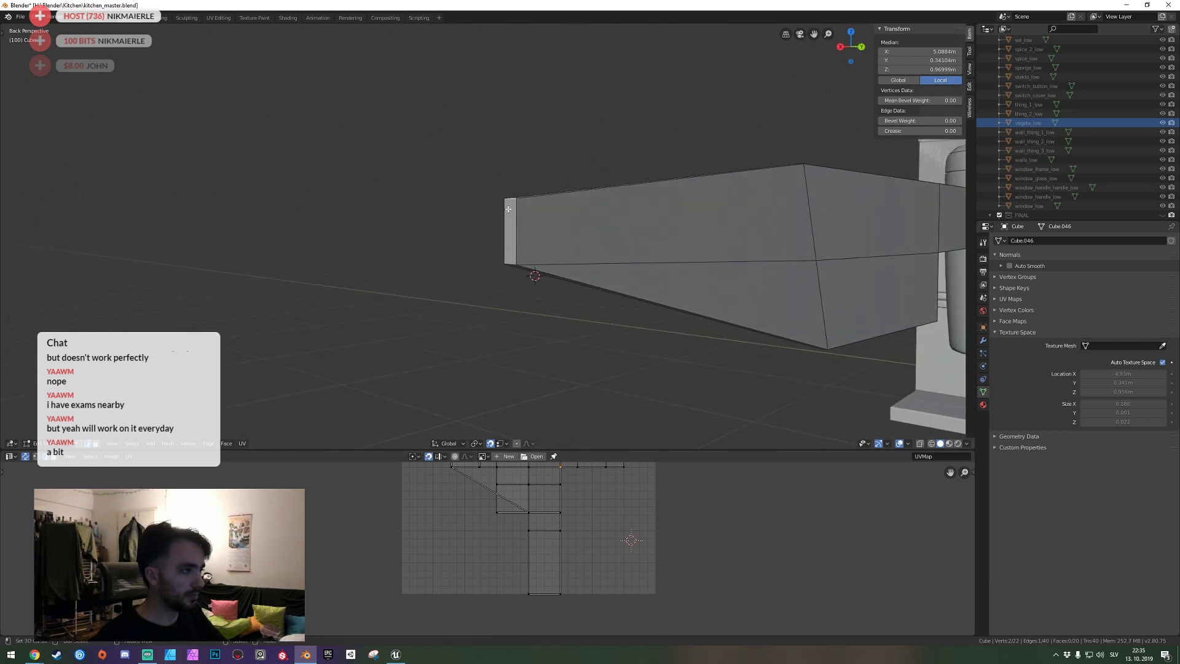
pyautogui.click(511, 260)
pyautogui.hotkey('shift', '`')
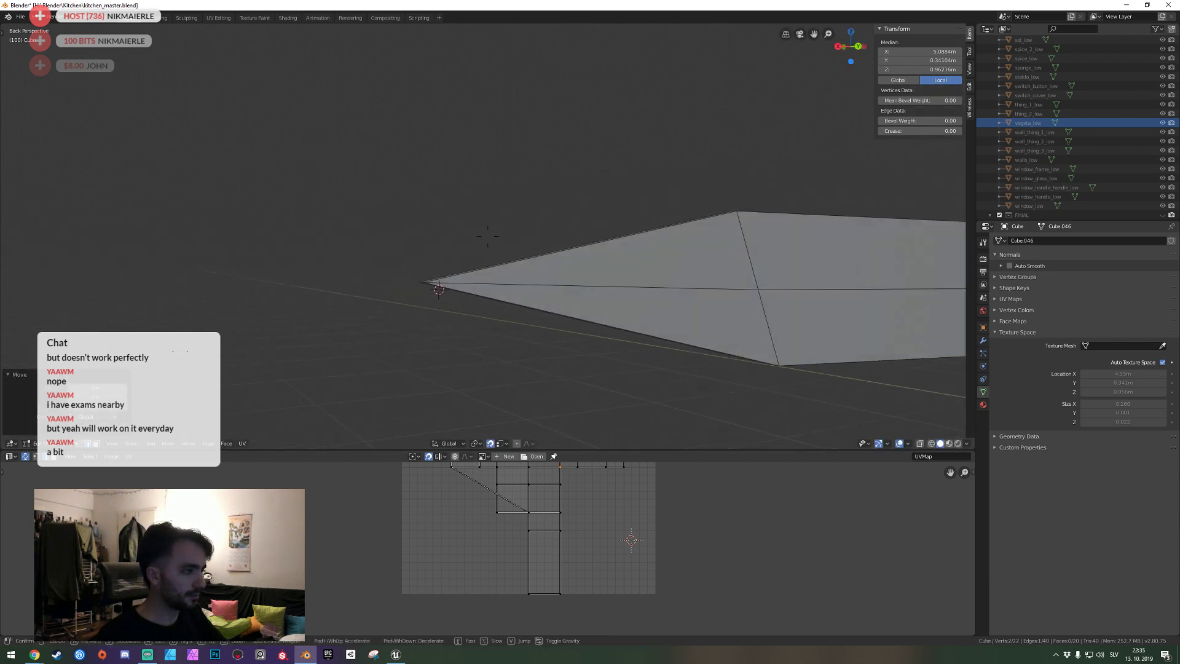
pyautogui.click(487, 236)
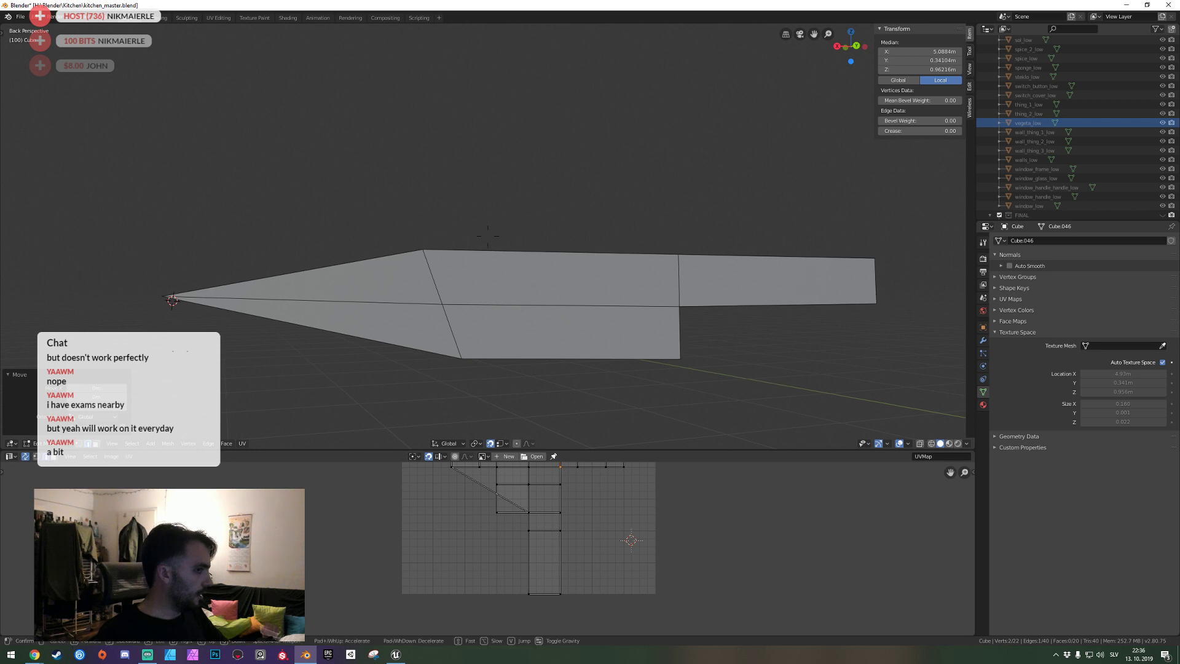
pyautogui.keyDown('shift'); pyautogui.moveTo(41, 417); pyautogui.dragTo(274, 383, button='middle'); pyautogui.keyUp('shift')
# Merge all vertices by distance, removing 4 duplicate vertices.
pyautogui.press('a')
pyautogui.click(196, 444)
pyautogui.moveTo(221, 301)
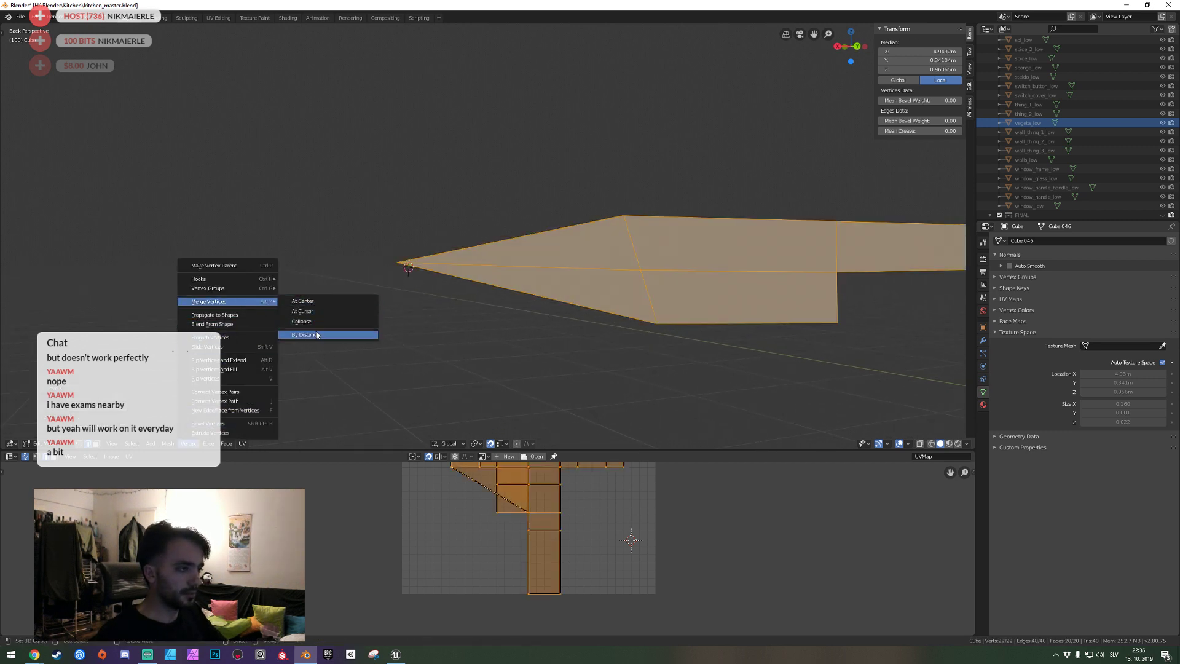
pyautogui.click(310, 334)
pyautogui.hotkey('shift', '`')
pyautogui.click(449, 285)
# Move the blade's tip vertex upward to reshape the point.
pyautogui.hotkey('alt', 'a')
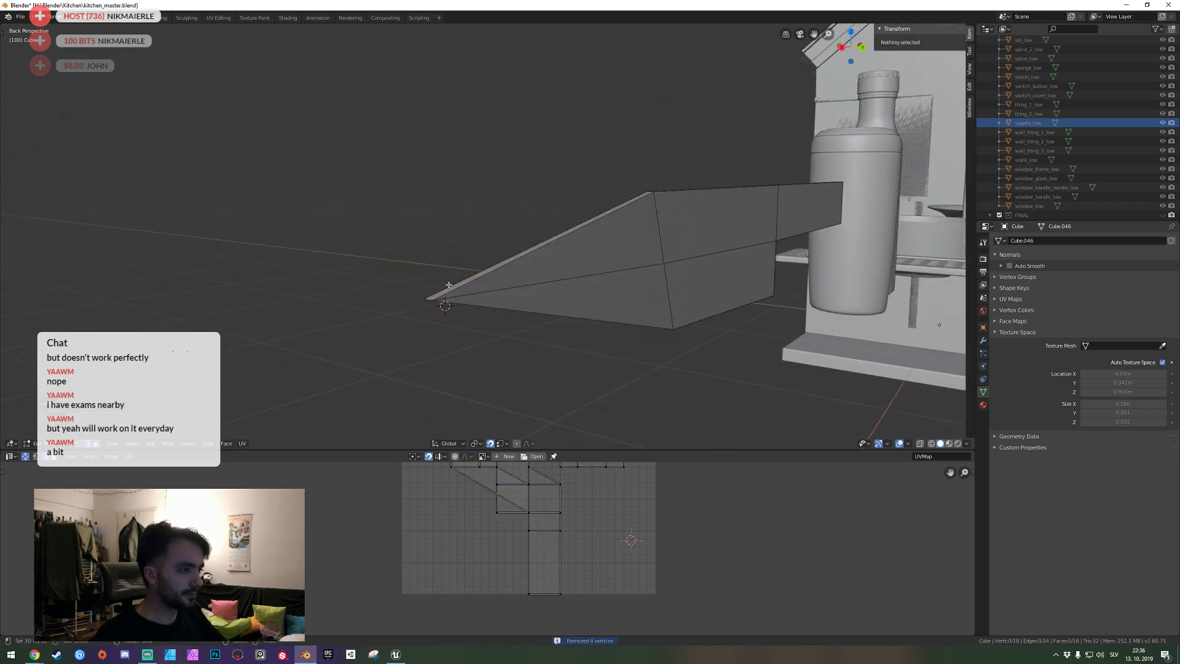
pyautogui.click(430, 299)
pyautogui.press('g')
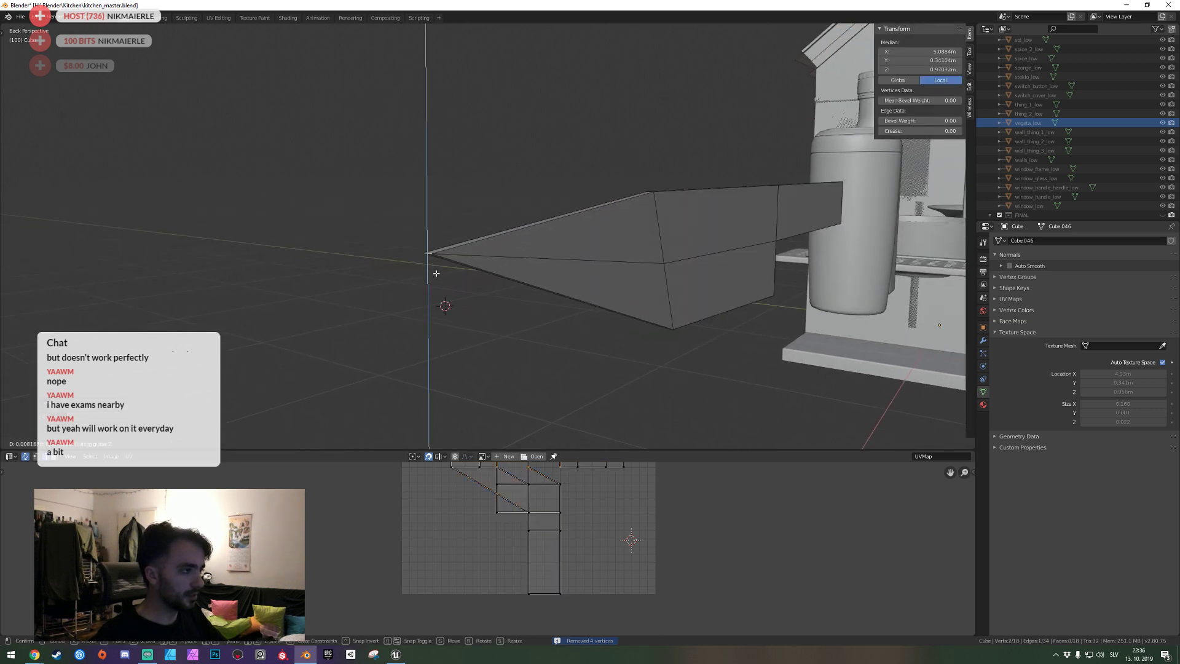
pyautogui.click(430, 257)
pyautogui.hotkey('shift', '`')
pyautogui.click(487, 236)
# Bring up the Apply transforms menu in Object Mode, dismiss it, and return to Edit Mode.
pyautogui.press('Tab')
pyautogui.hotkey('ctrl', 'a')
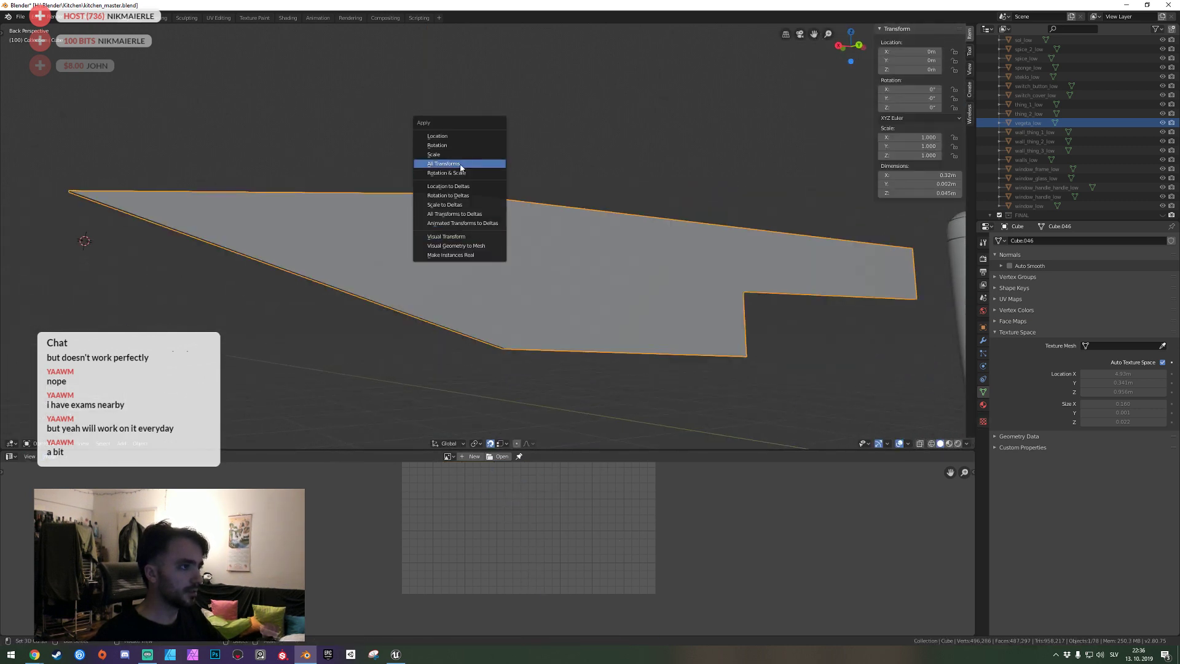
pyautogui.press('Escape')
pyautogui.press('Tab')
# Select the blade's top edge and preview a new bevel fan near the tip.
pyautogui.hotkey('shift', '`')
pyautogui.click(489, 234)
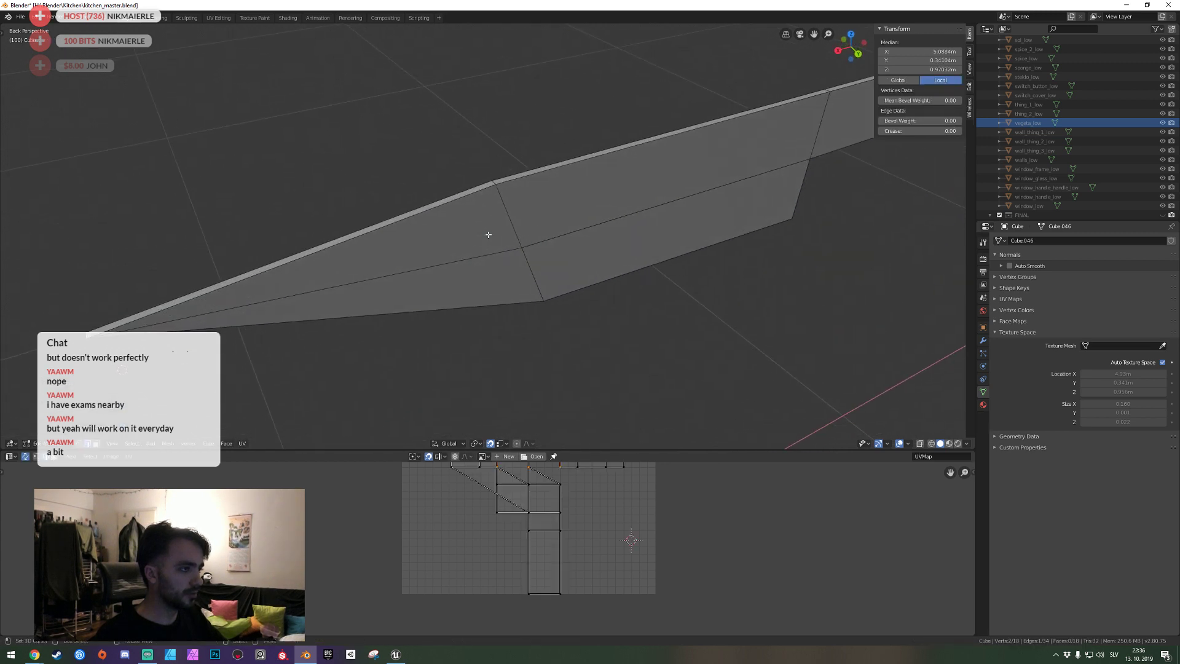
pyautogui.scroll(-5, 494, 182)
pyautogui.moveTo(494, 183); pyautogui.dragTo(488, 234, button='middle')
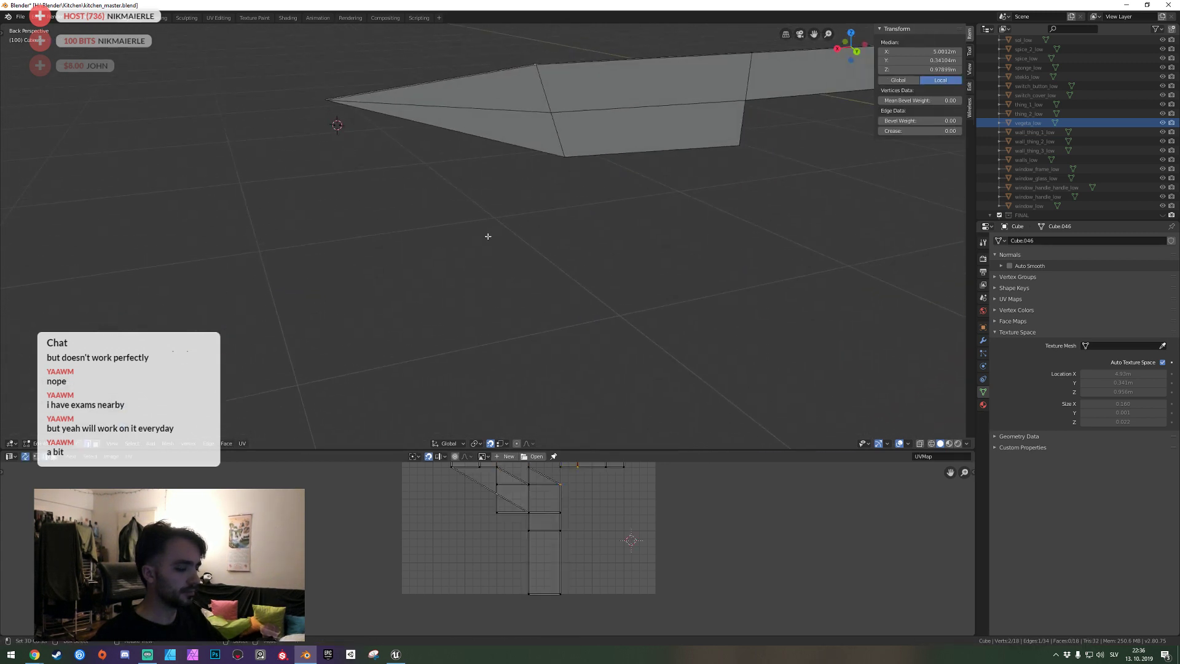
pyautogui.hotkey('ctrl', 'b')
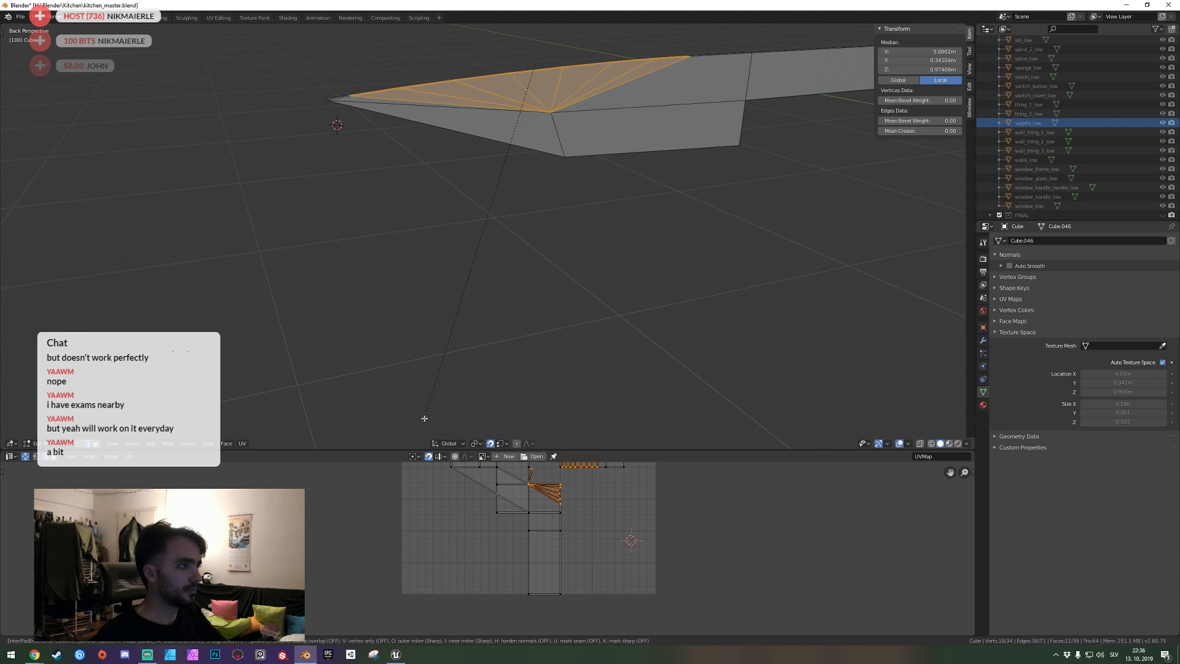
# Confirm the tip bevel, then re-bevel the blade's cutting edge into a wider fan.
pyautogui.click(424, 418)
pyautogui.moveTo(471, 252)
pyautogui.mouseDown(button='middle')
pyautogui.moveTo(478, 164)
pyautogui.moveTo(493, 243)
pyautogui.mouseUp(button='middle')
pyautogui.hotkey('alt', 'a')
pyautogui.click(479, 164)
pyautogui.hotkey('ctrl', 'b')
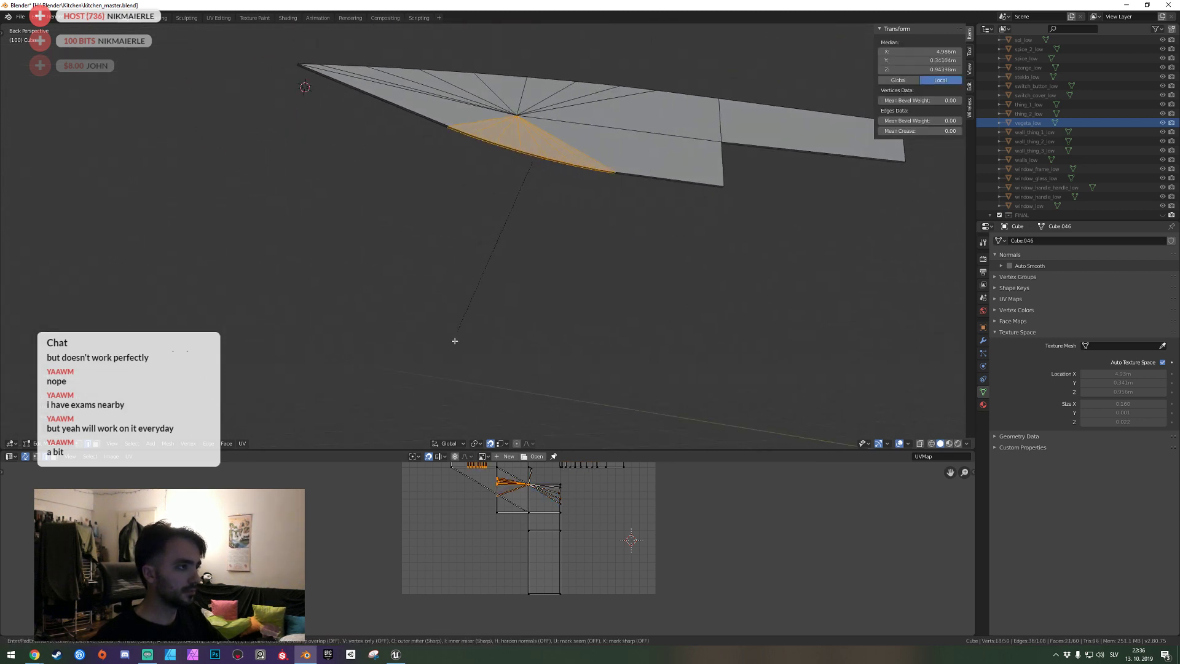
pyautogui.click(432, 19)
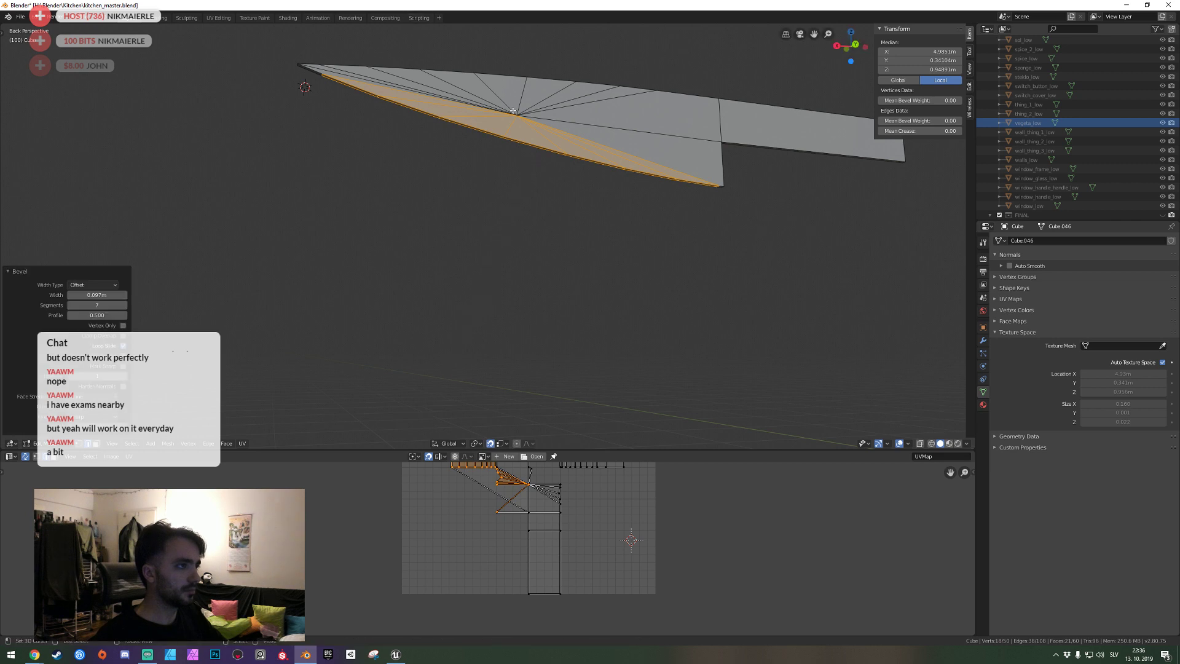
# Return to Object Mode and save kitchen_master.blend.
pyautogui.hotkey('shift', '`')
pyautogui.press('Tab')
pyautogui.hotkey('ctrl', 's')
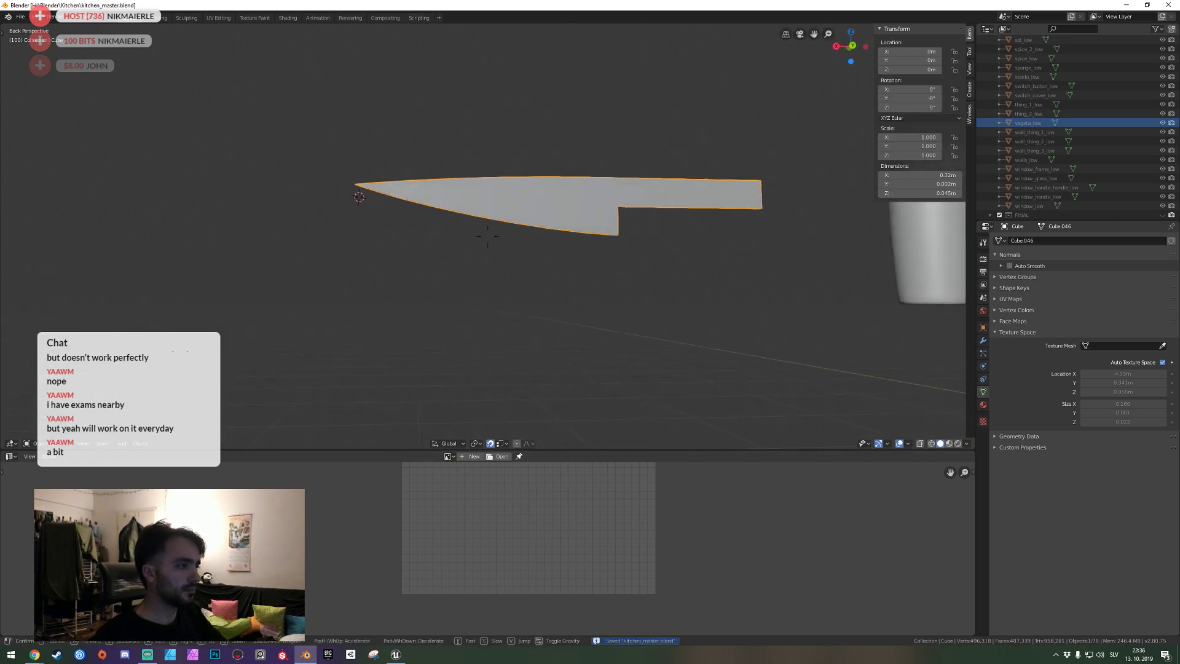
pyautogui.click(485, 243)
pyautogui.press('Tab')
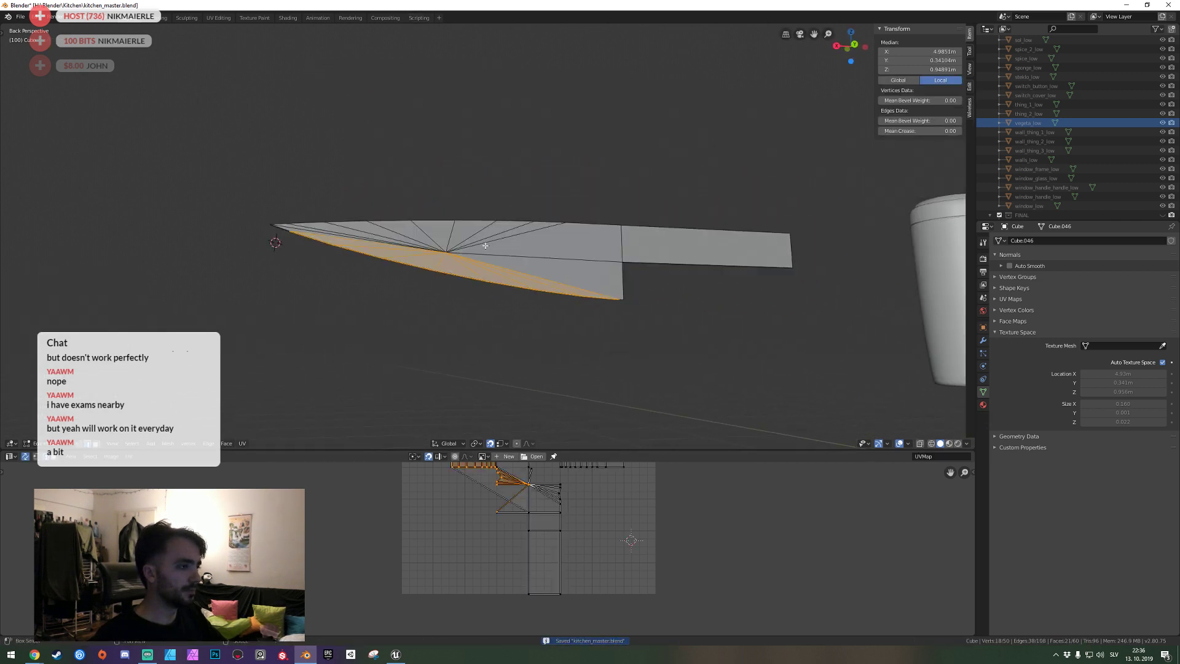
pyautogui.press('Tab')
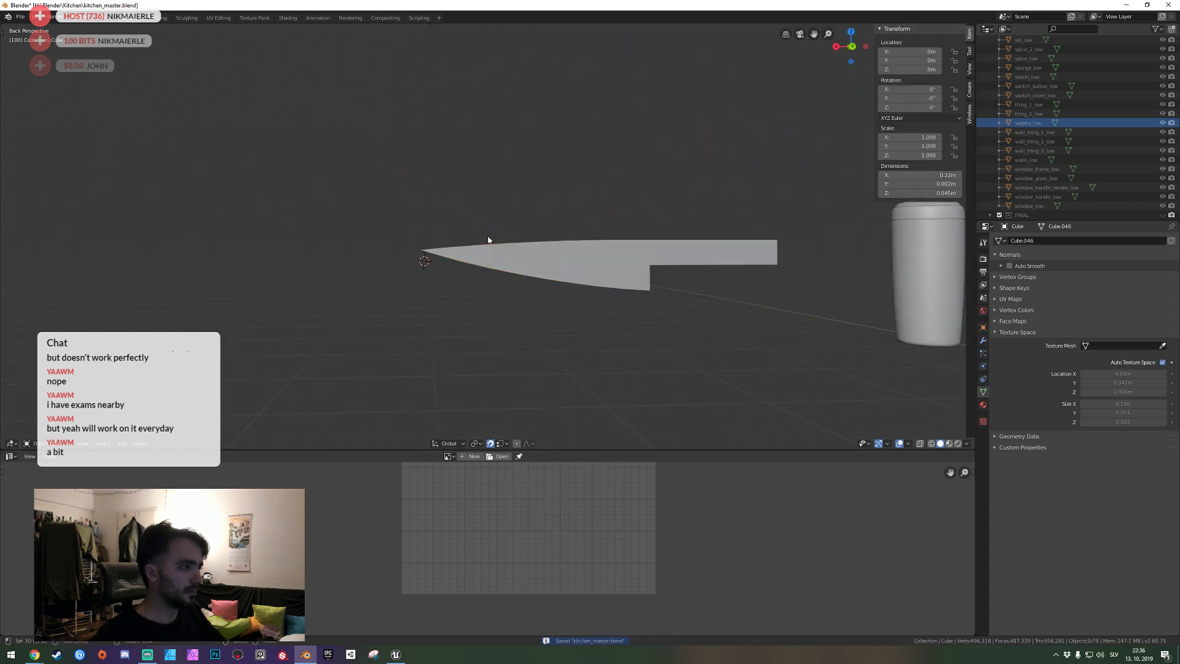
# Pan the view, undo the last two changes, and switch over to Unreal Engine.
pyautogui.keyDown('shift'); pyautogui.moveTo(488, 240); pyautogui.dragTo(532, 273, button='middle'); pyautogui.keyUp('shift')
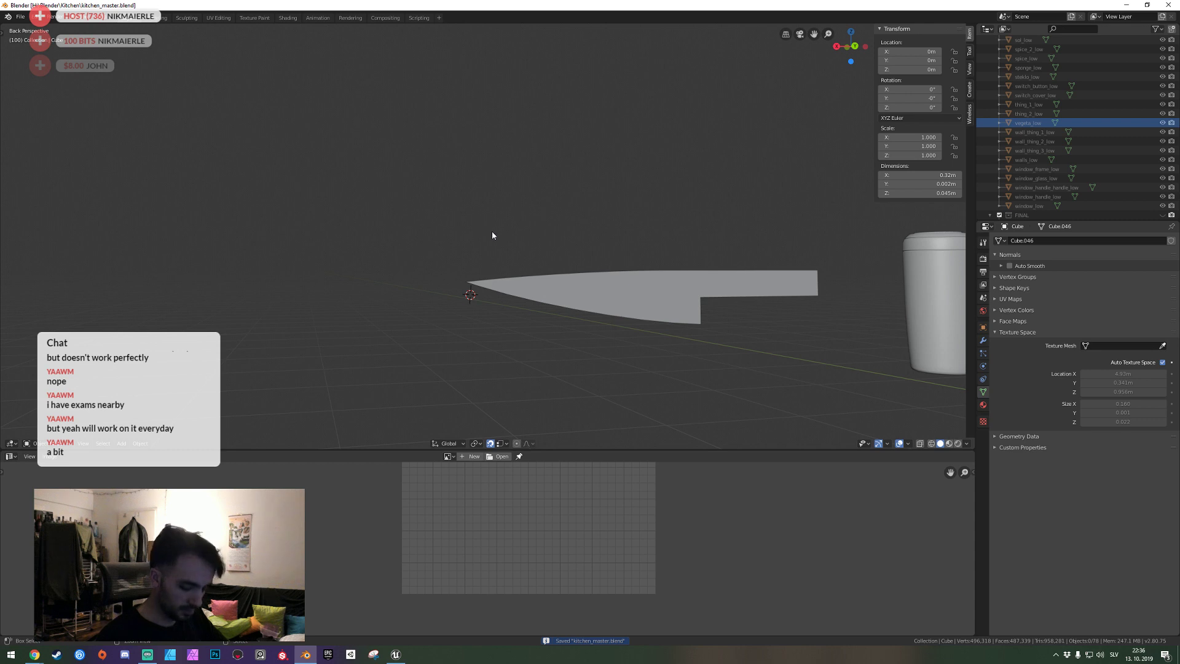
pyautogui.hotkey('ctrl', 'z')
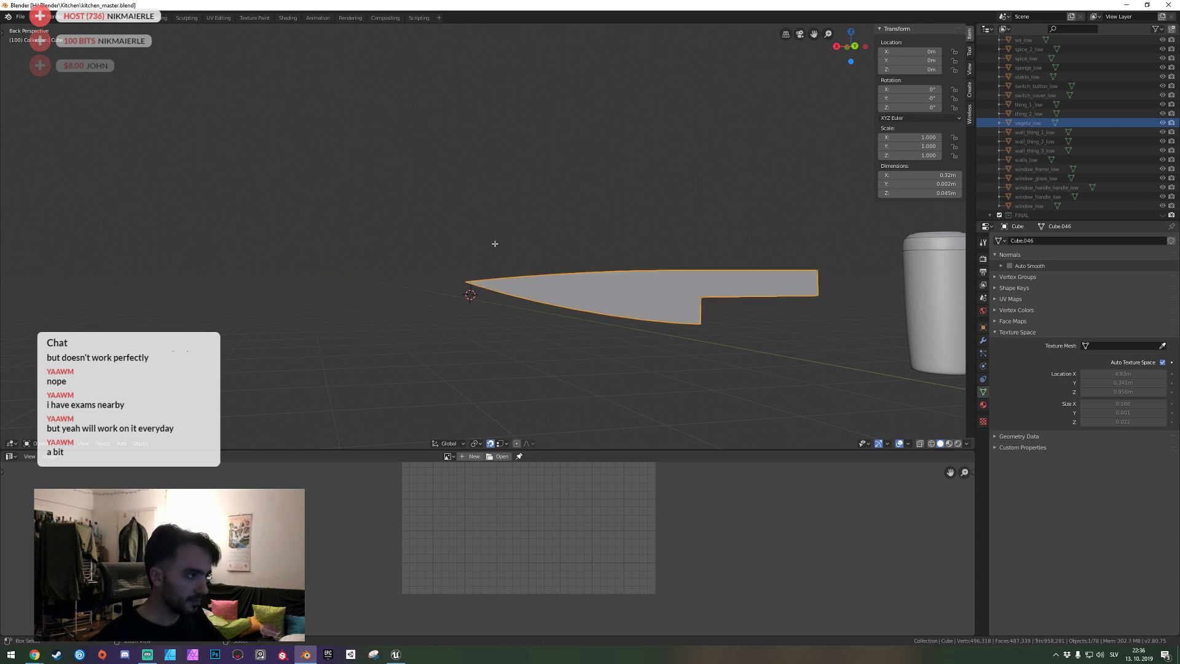
pyautogui.hotkey('ctrl', 'z')
pyautogui.hotkey('alt', 'Tab')
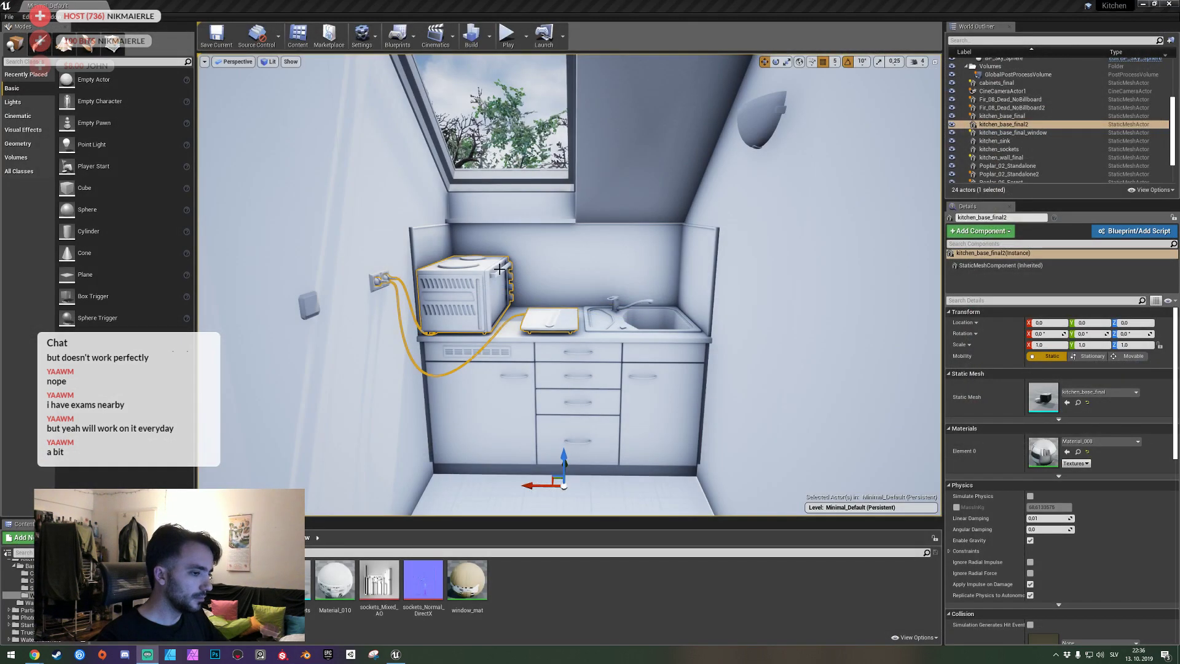
# Switch from the Unreal kitchen level back to the Blender window.
pyautogui.click(305, 653)
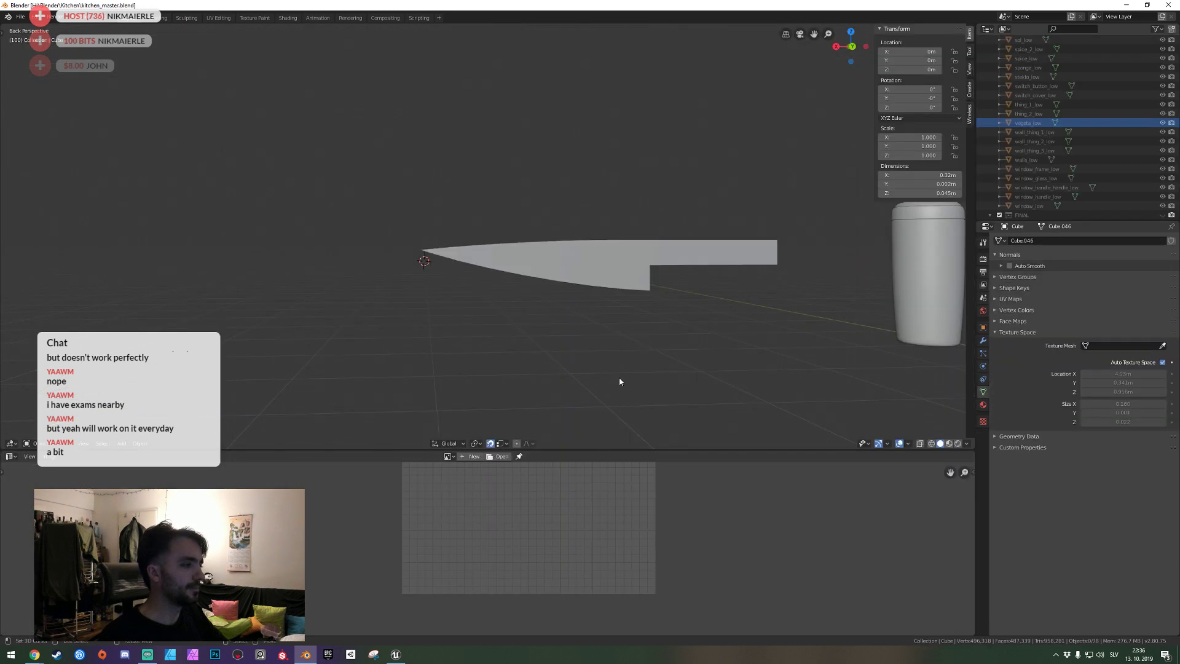
# Fly the view over to the knife, select it and enter Edit Mode.
pyautogui.hotkey('shift', '`')
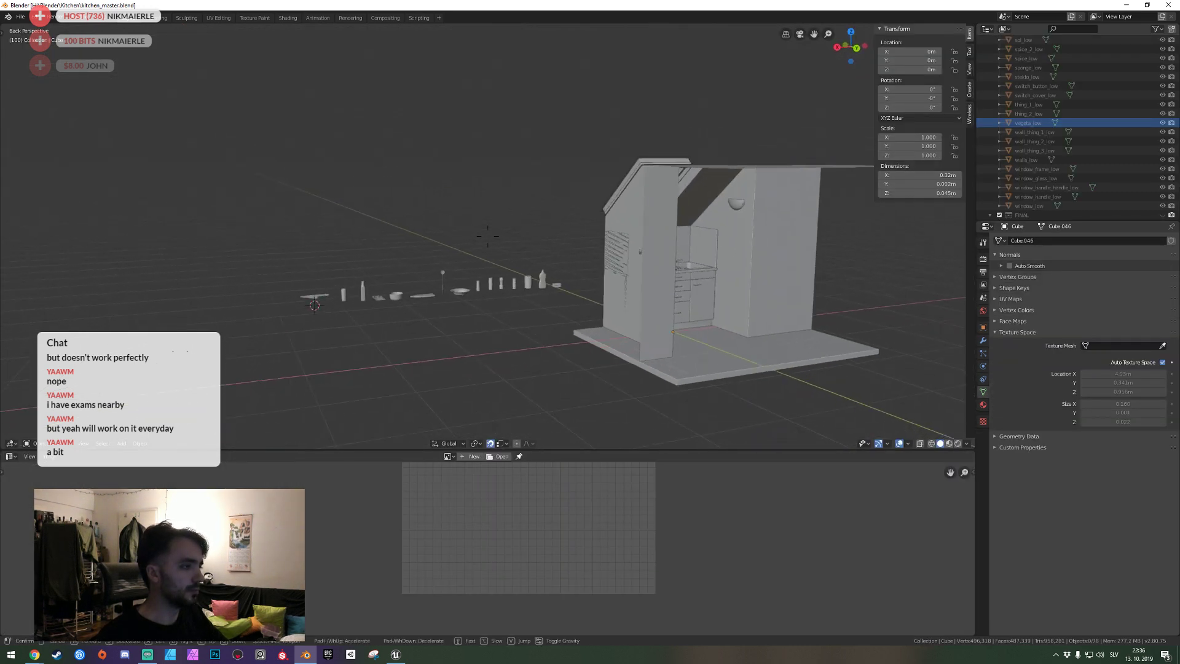
pyautogui.press('a')
pyautogui.press('w')
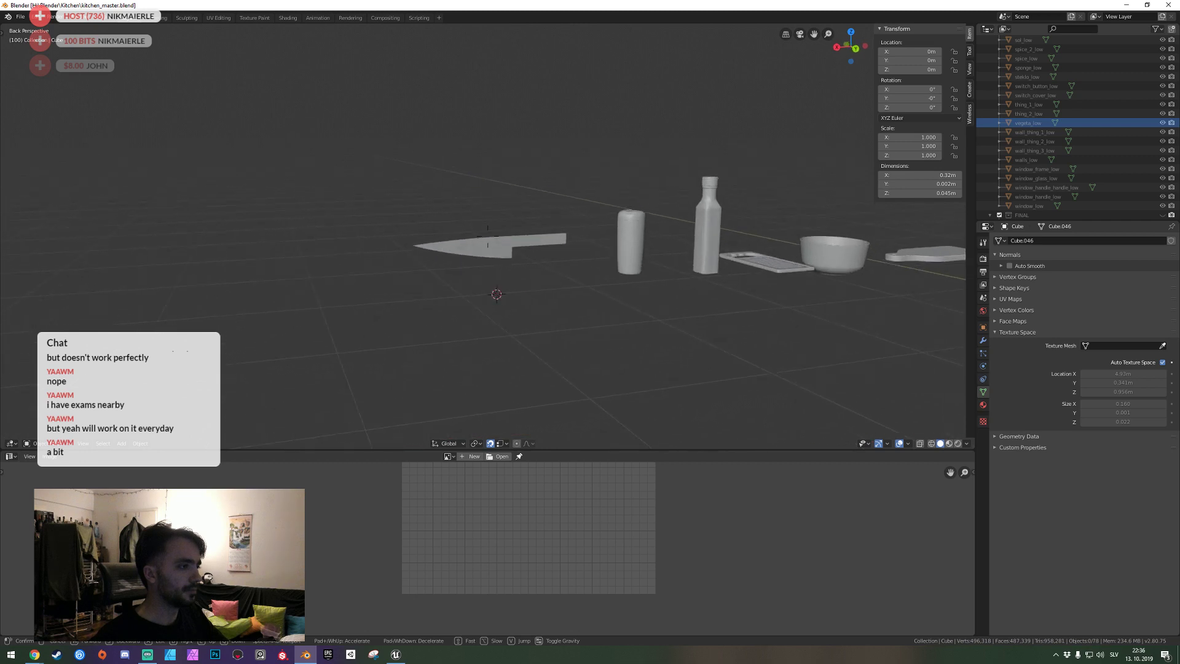
pyautogui.click(487, 239)
pyautogui.click(472, 241)
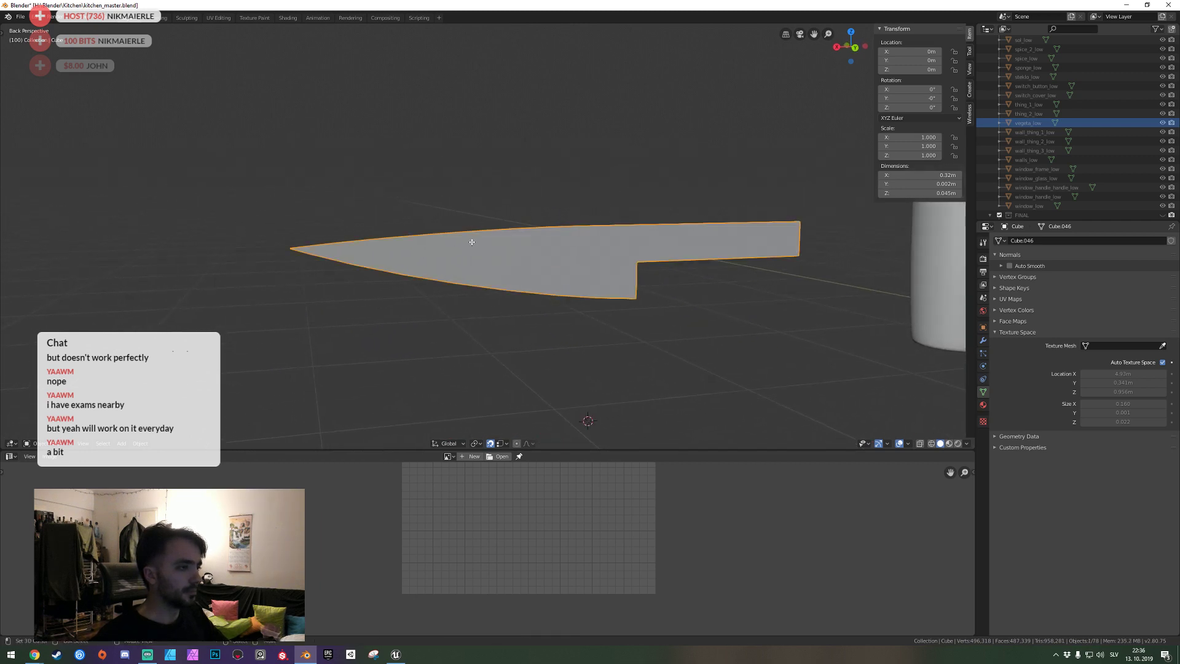
pyautogui.press('Tab')
# Reframe the knife, clear the selection and box-select the blade faces.
pyautogui.hotkey('shift', '`')
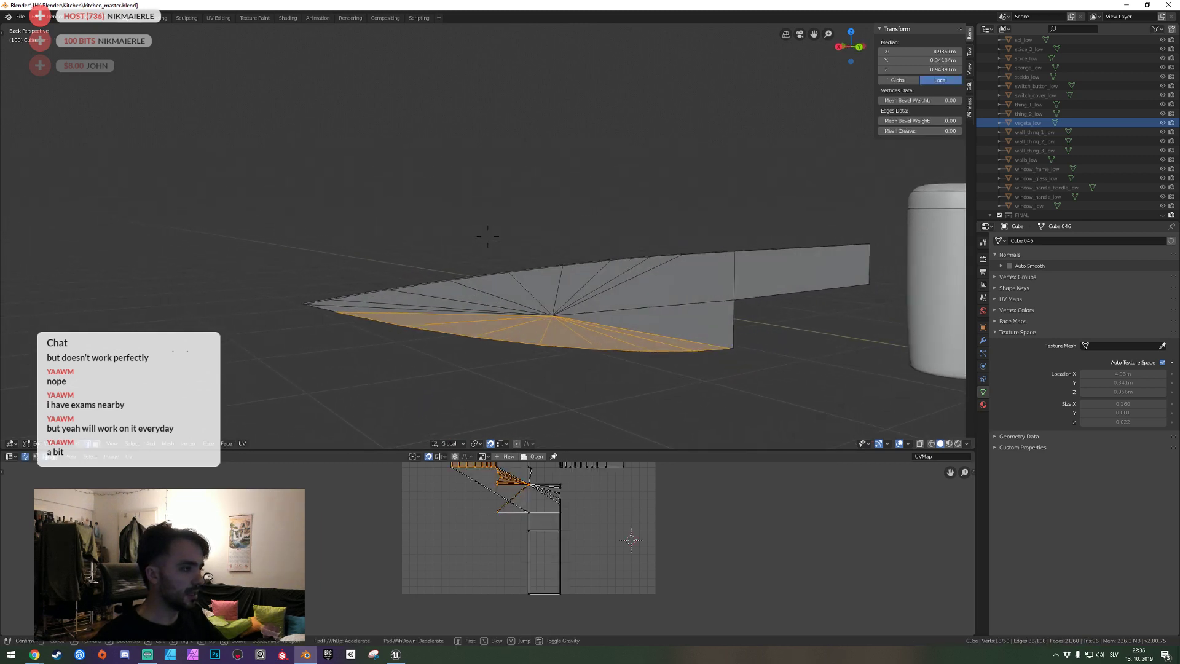
pyautogui.press('s')
pyautogui.click(498, 242)
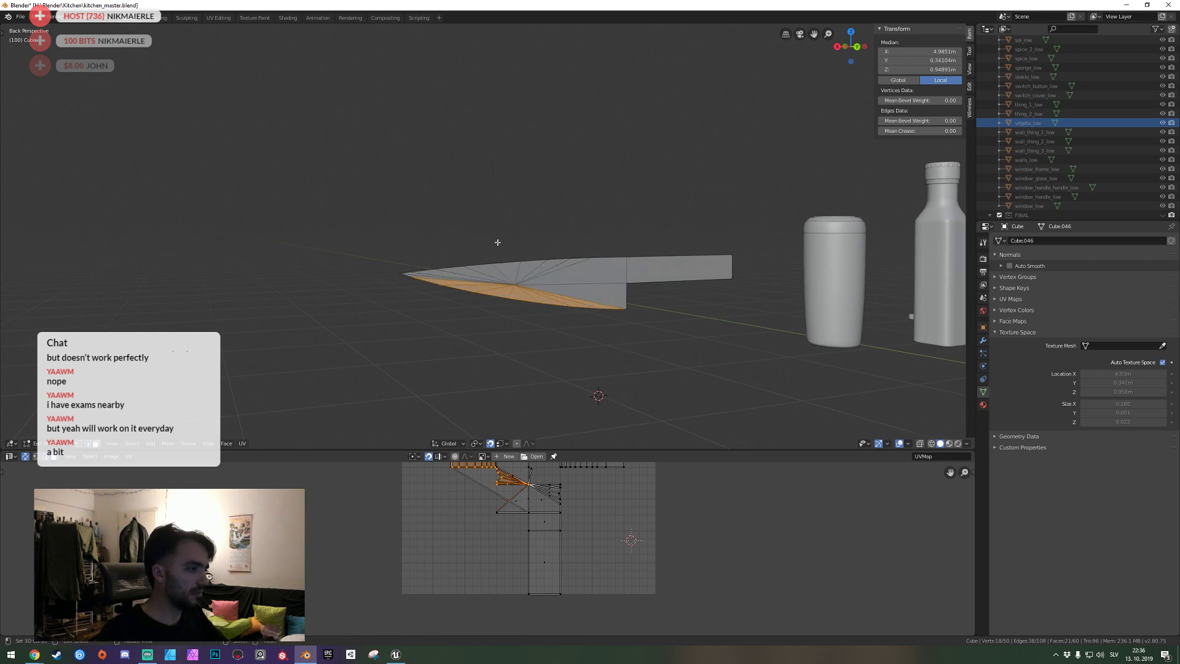
pyautogui.click(498, 242)
pyautogui.scroll(2, 434, 256)
pyautogui.moveTo(437, 201)
pyautogui.mouseDown()
pyautogui.moveTo(320, 411)
pyautogui.moveTo(86, 397)
pyautogui.mouseUp()
# Delete the triangle-fan blade faces from the knife mesh.
pyautogui.press('x')
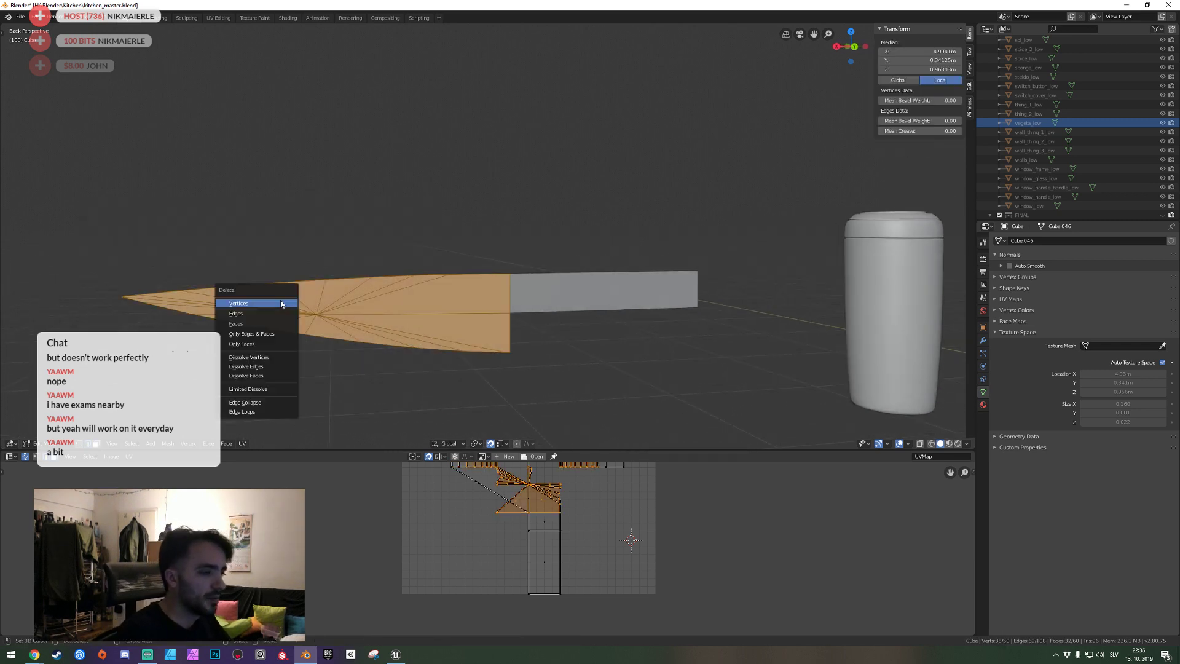
pyautogui.press('Escape')
pyautogui.press('x')
pyautogui.click(260, 312)
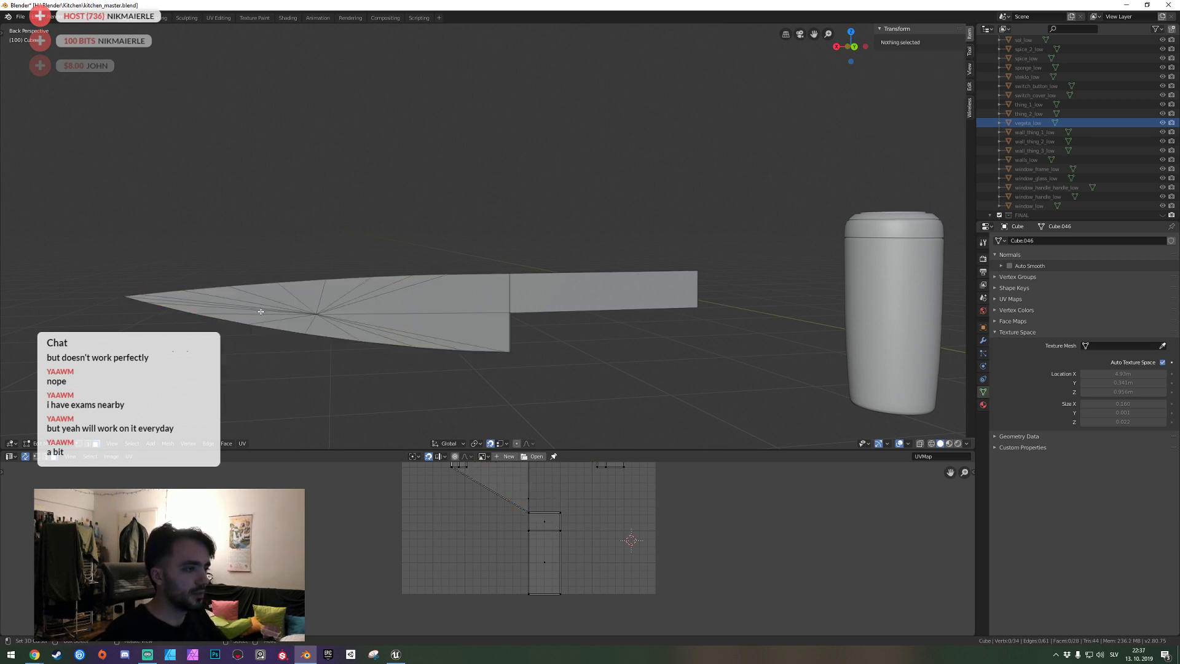
pyautogui.moveTo(412, 214); pyautogui.dragTo(80, 375)
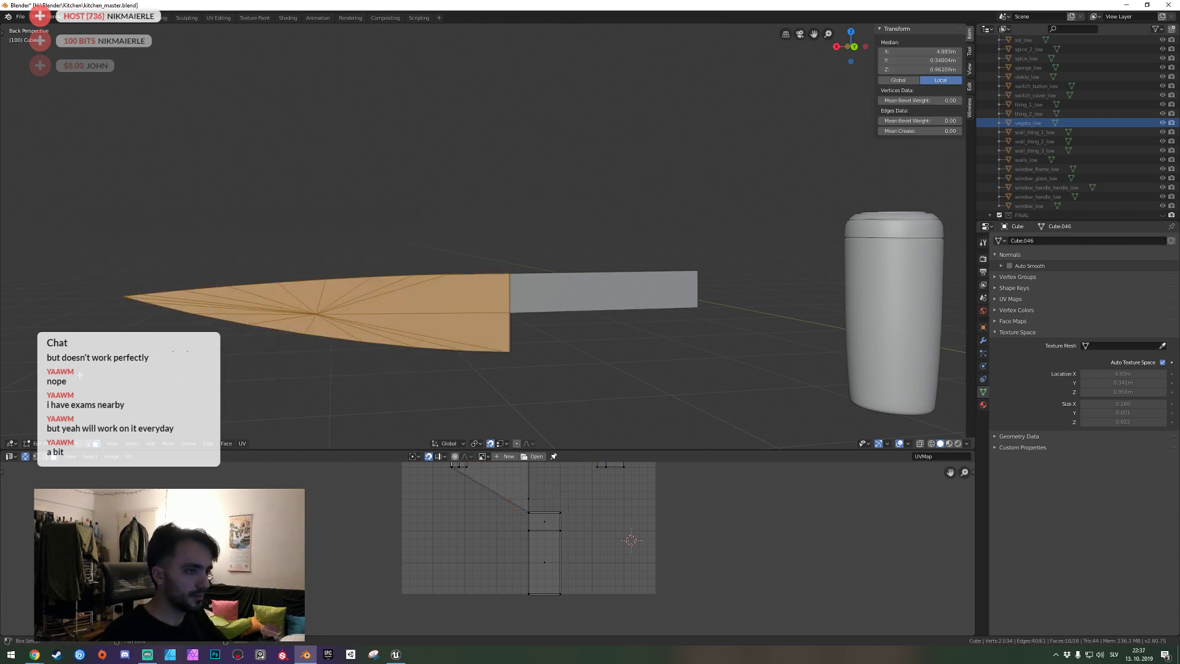
pyautogui.press('x')
pyautogui.click(283, 306)
# Delete the leftover stray vertices at the lower left of the blade.
pyautogui.press('a')
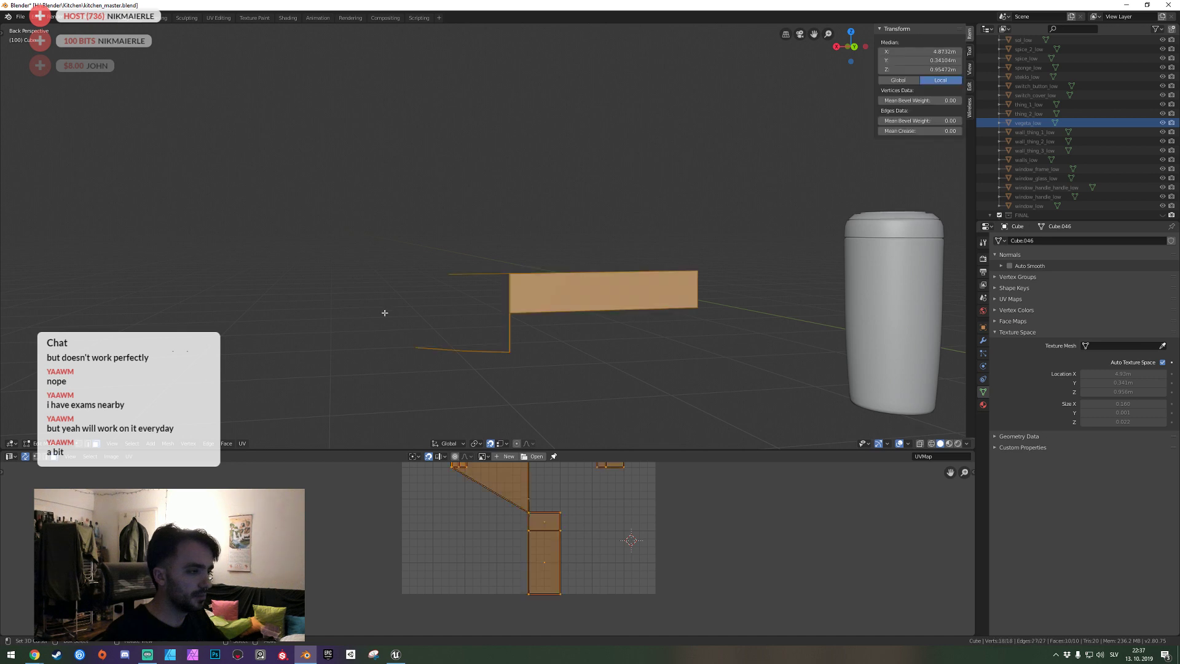
pyautogui.moveTo(390, 315); pyautogui.dragTo(508, 373)
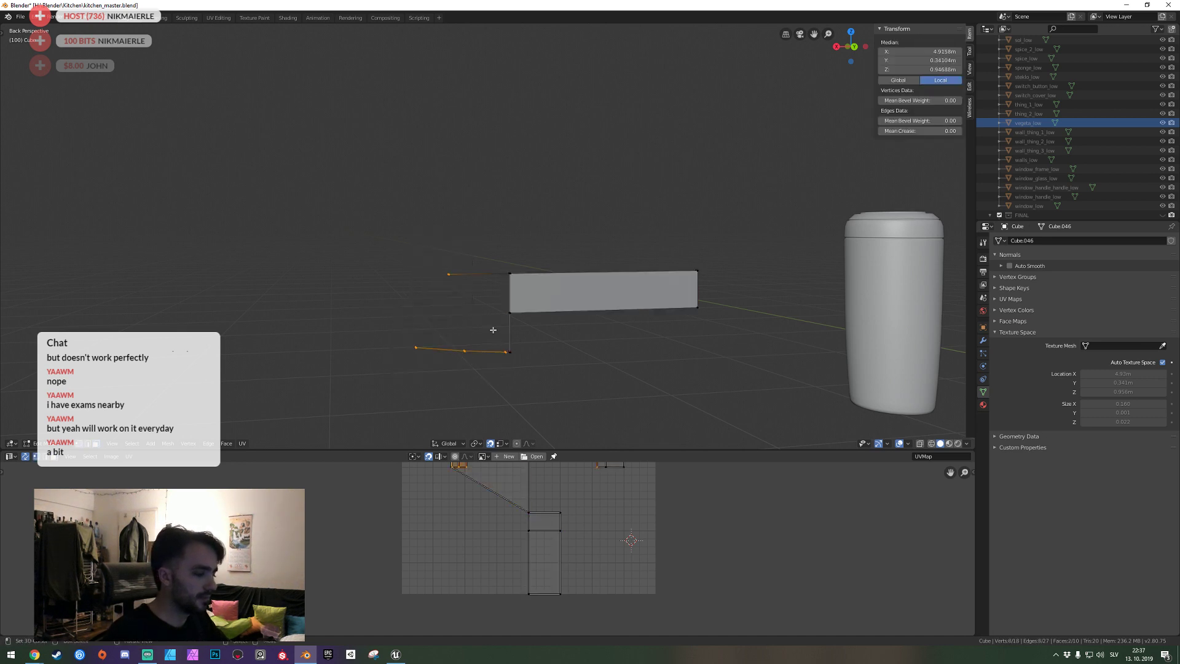
pyautogui.press('x')
pyautogui.click(470, 310)
# Extrude the strip's left end edge along the X axis into a flat panel.
pyautogui.hotkey('shift', '`')
pyautogui.press('w')
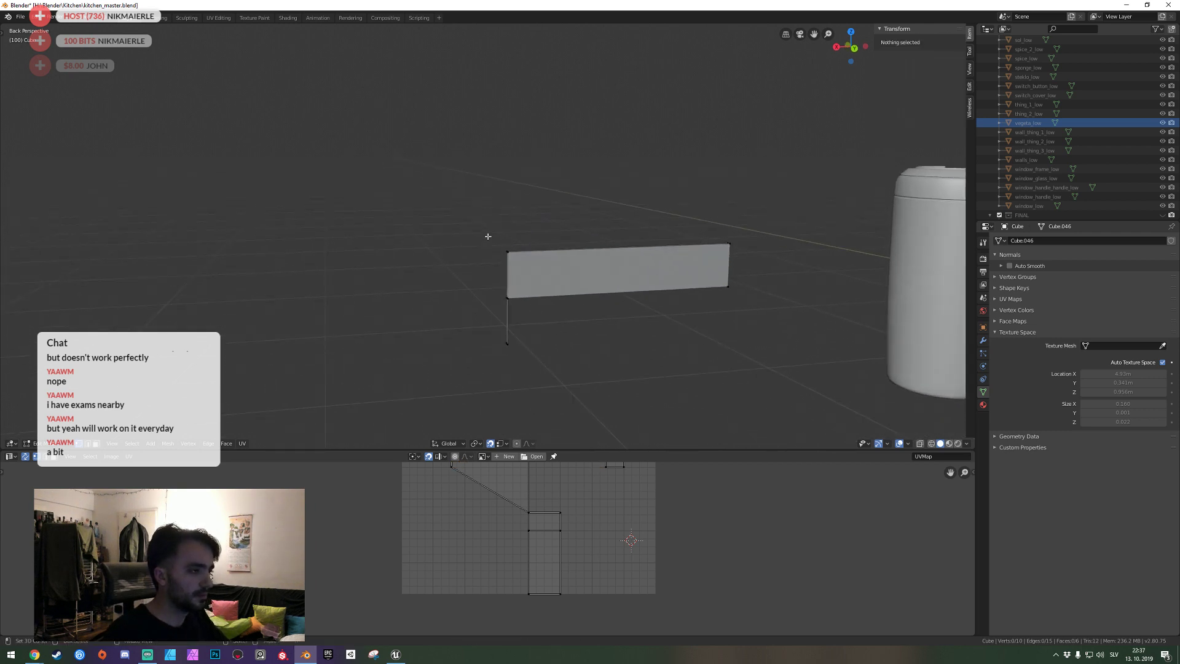
pyautogui.click(508, 226)
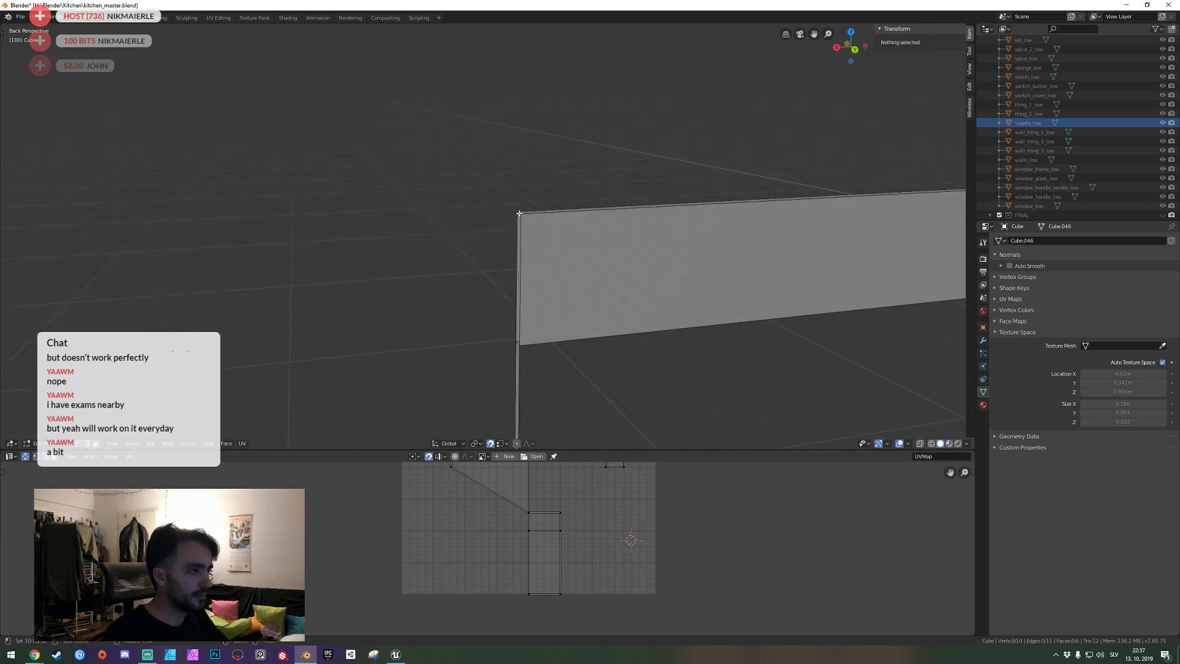
pyautogui.keyDown('alt'); pyautogui.click(519, 213); pyautogui.keyUp('alt')
pyautogui.moveTo(519, 213)
pyautogui.mouseDown(button='middle')
pyautogui.moveTo(488, 237)
pyautogui.moveTo(413, 237)
pyautogui.mouseUp(button='middle')
pyautogui.scroll(-4, 492, 240)
pyautogui.press('e')
pyautogui.press('x')
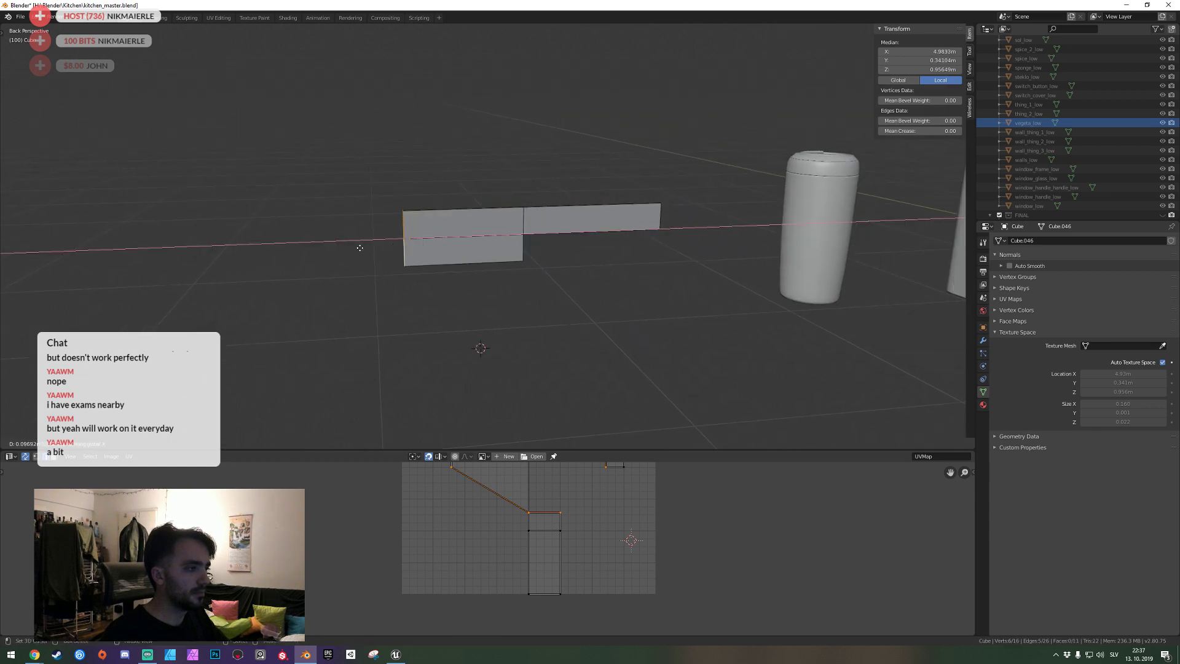
pyautogui.click(264, 250)
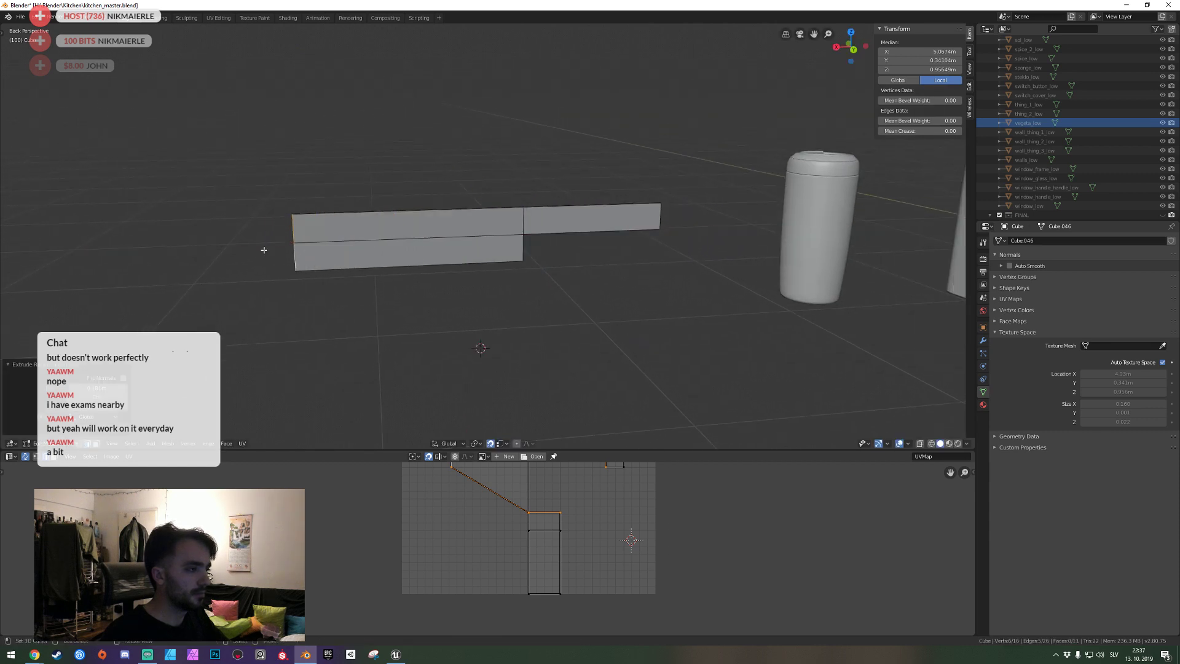
# Save kitchen_master.blend and briefly show the desktop before returning to Blender.
pyautogui.hotkey('shift', '`')
pyautogui.hotkey('ctrl', 's')
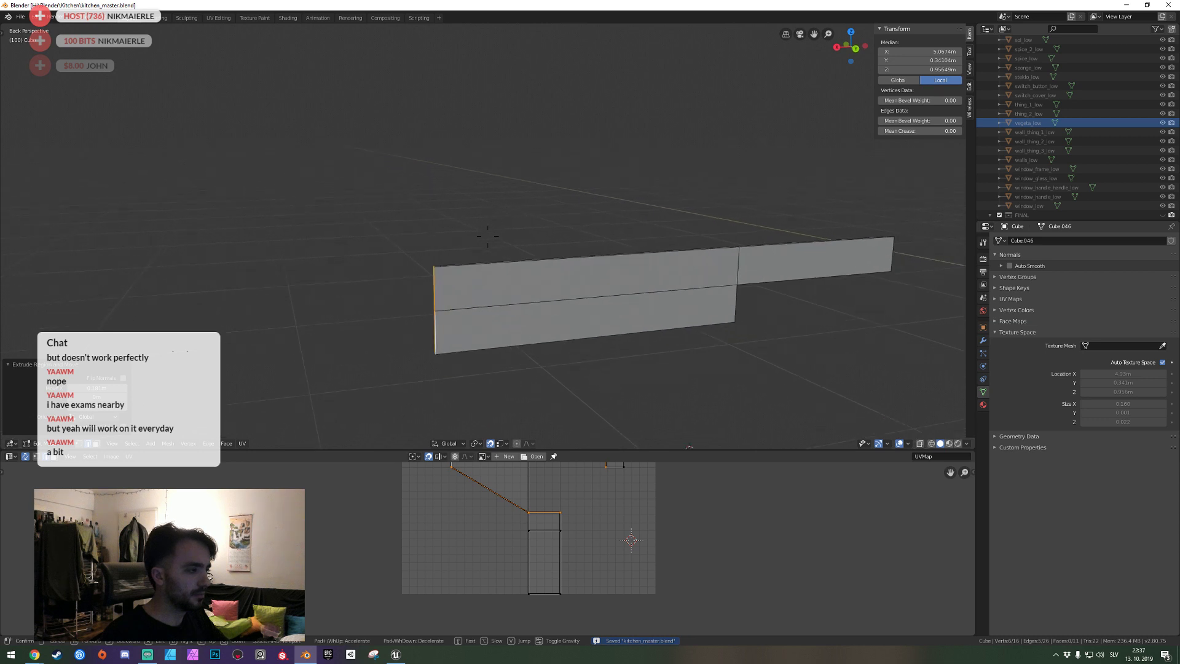
pyautogui.press('w')
pyautogui.click(488, 232)
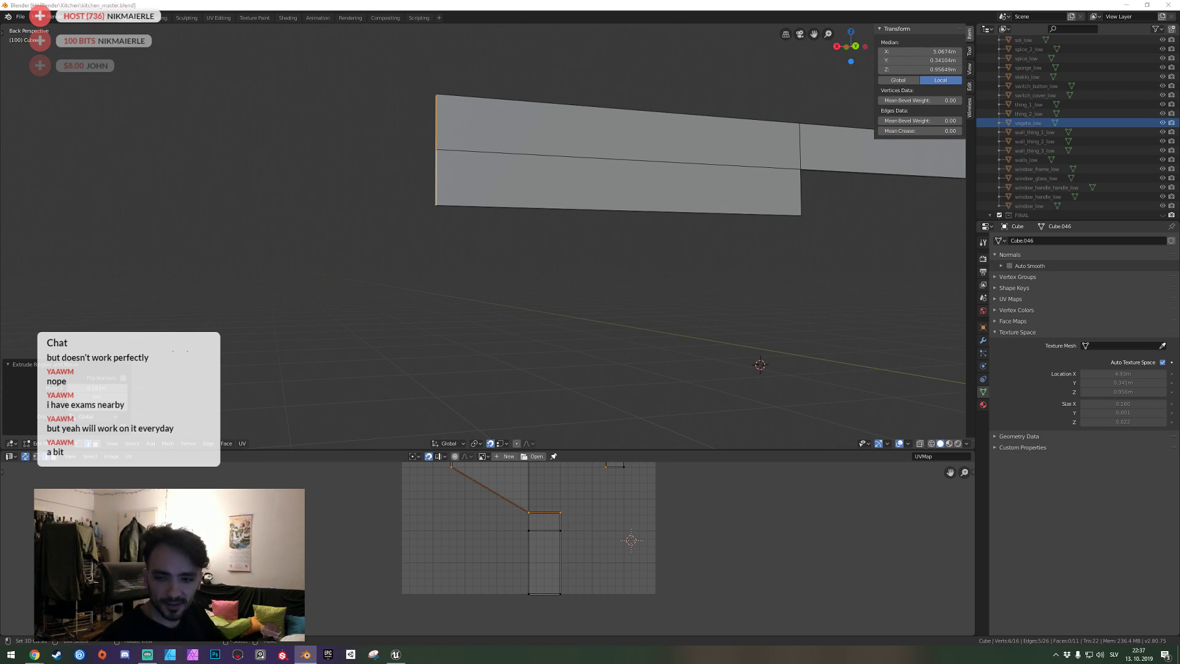
pyautogui.press('super+d')
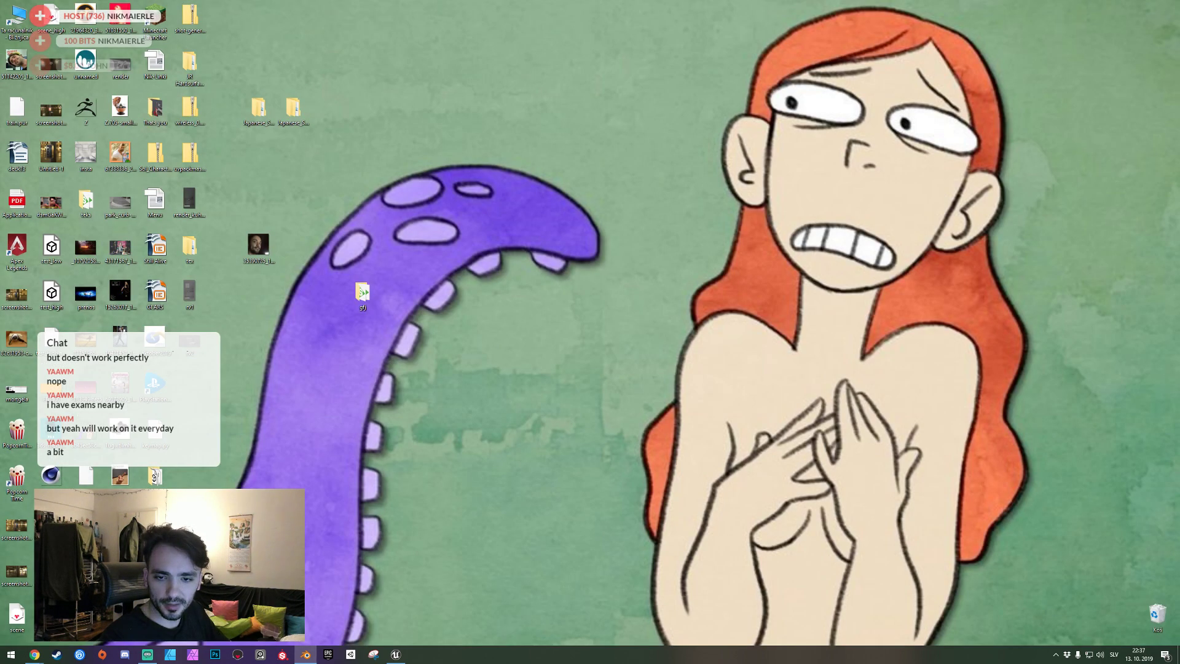
pyautogui.press('super+d')
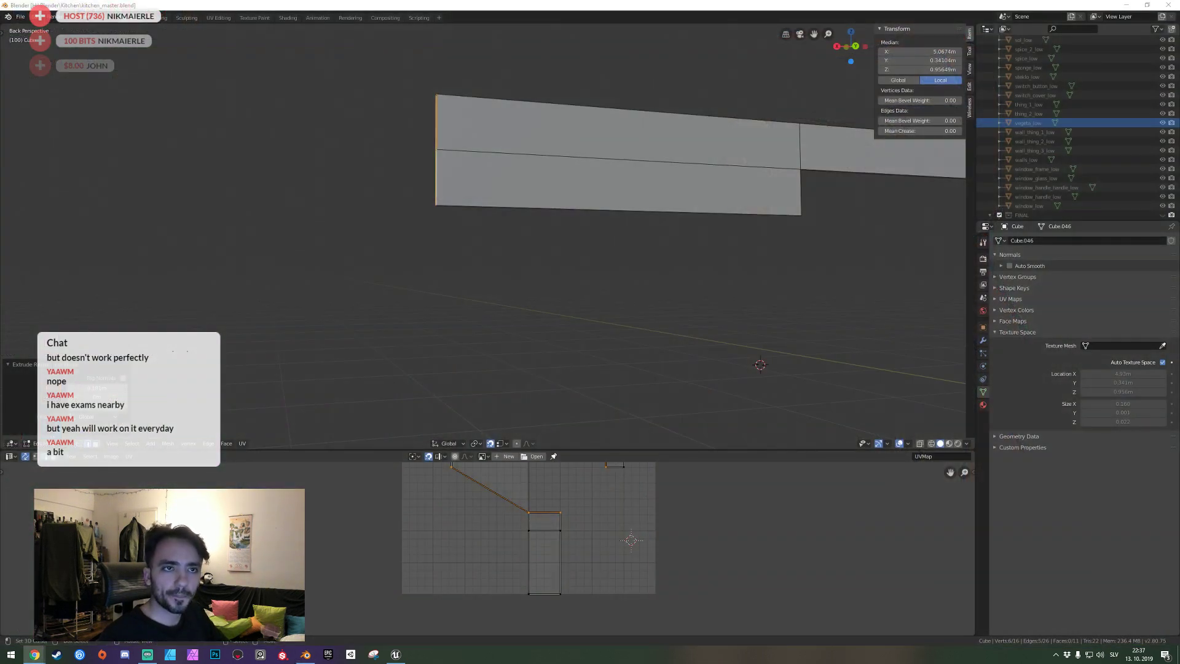
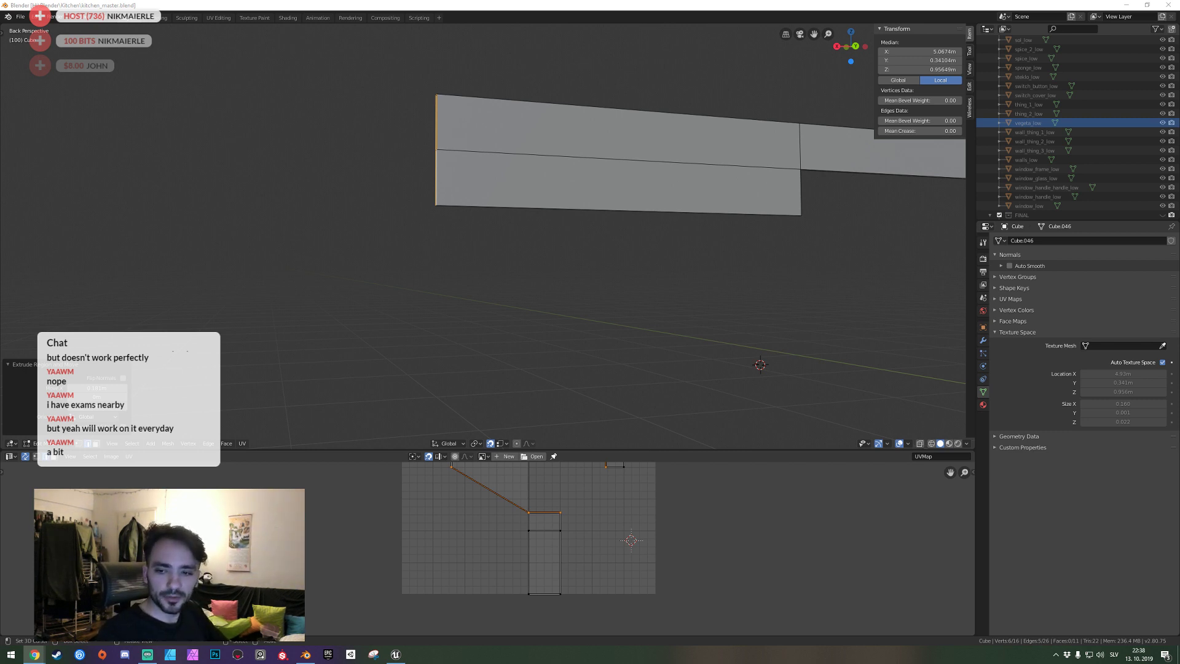
# Add a vertical edge loop across the blade near its left end.
pyautogui.moveTo(400, 263); pyautogui.dragTo(556, 258, button='middle')
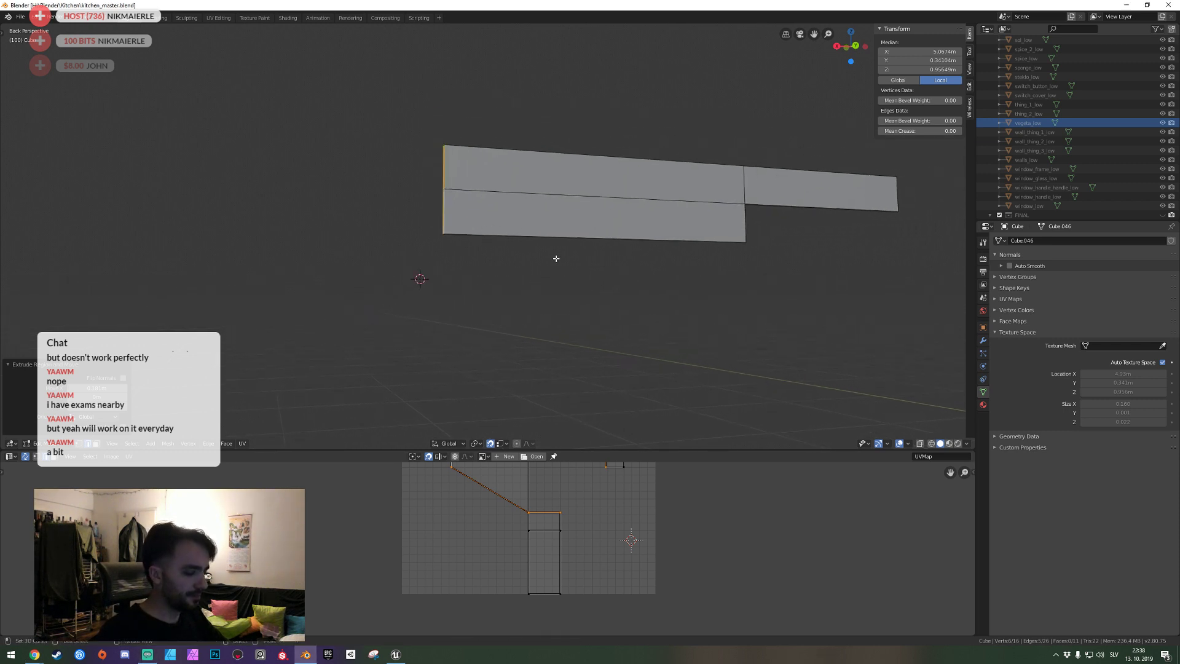
pyautogui.press('s')
pyautogui.press('z')
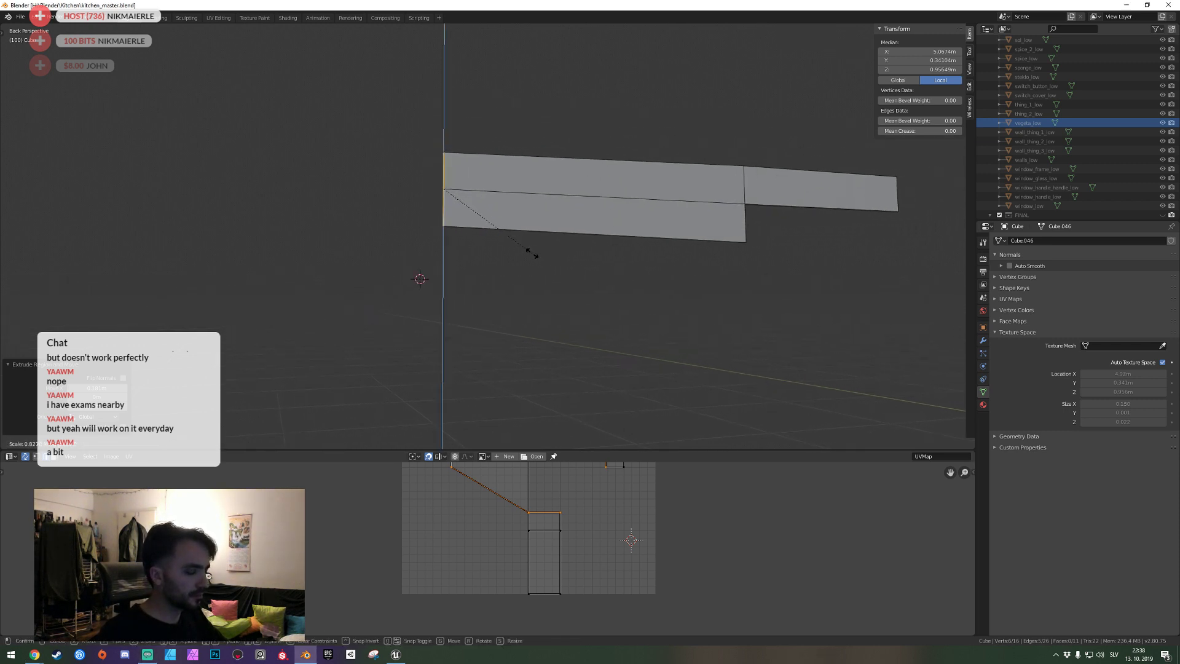
pyautogui.rightClick(532, 252)
pyautogui.hotkey('ctrl', 'r')
pyautogui.click(530, 165)
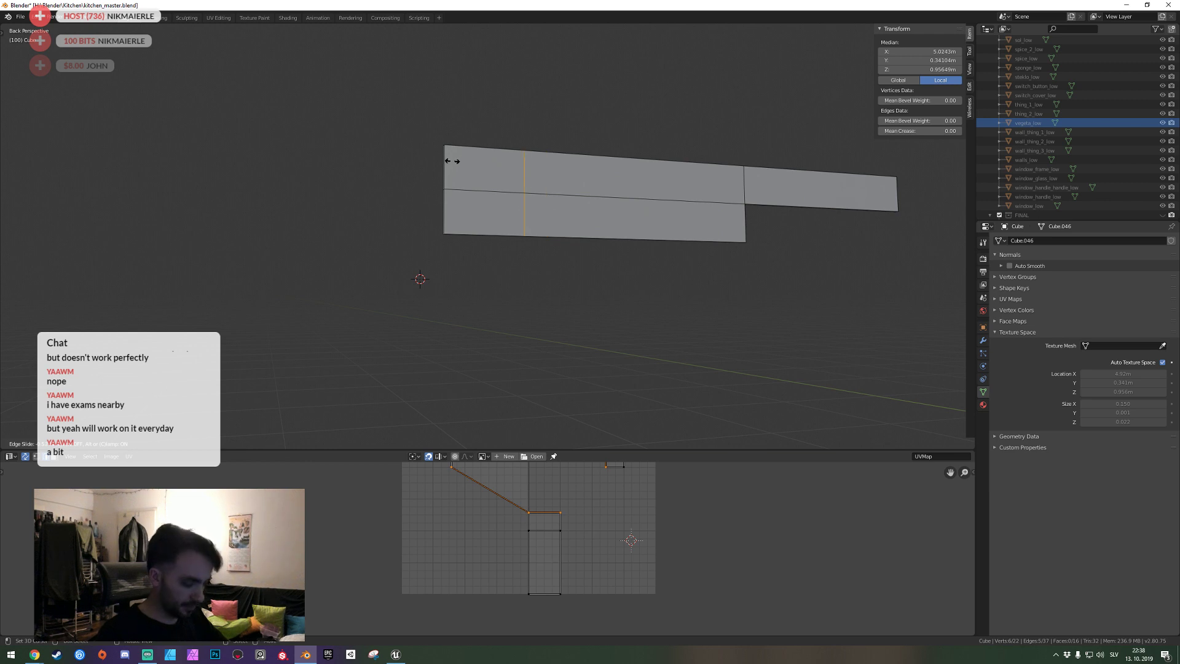
pyautogui.click(445, 161)
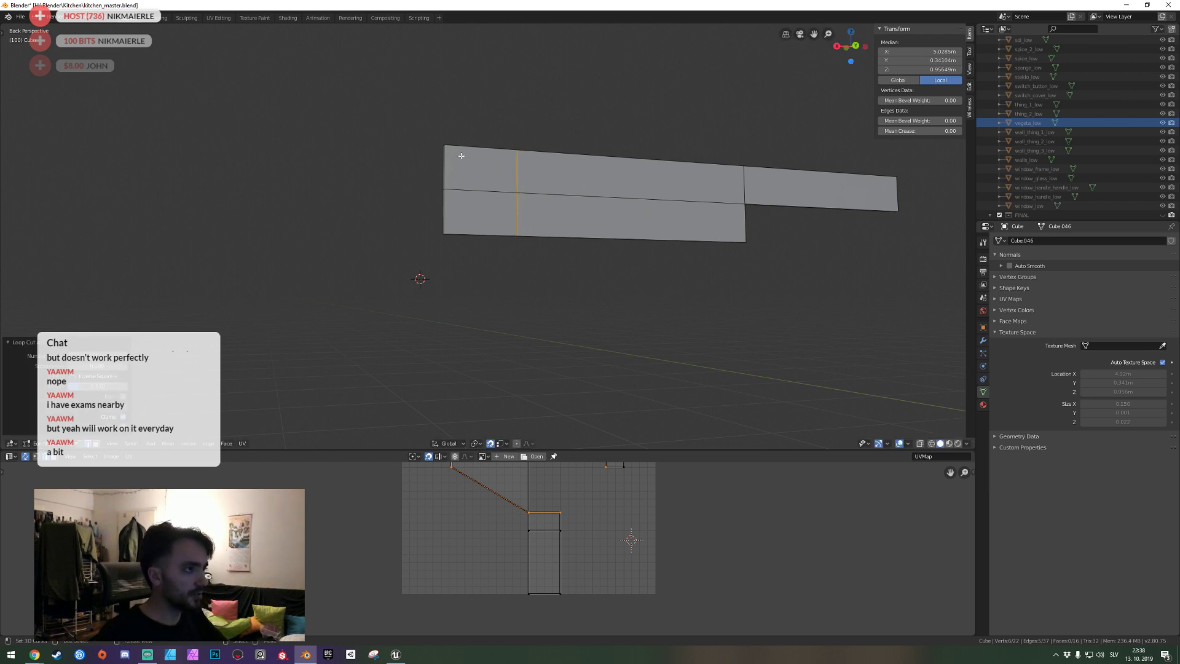
pyautogui.hotkey('shift', '`')
pyautogui.click(488, 236)
# Slide the new edge loop along X into position near the left end.
pyautogui.press('g')
pyautogui.press('x')
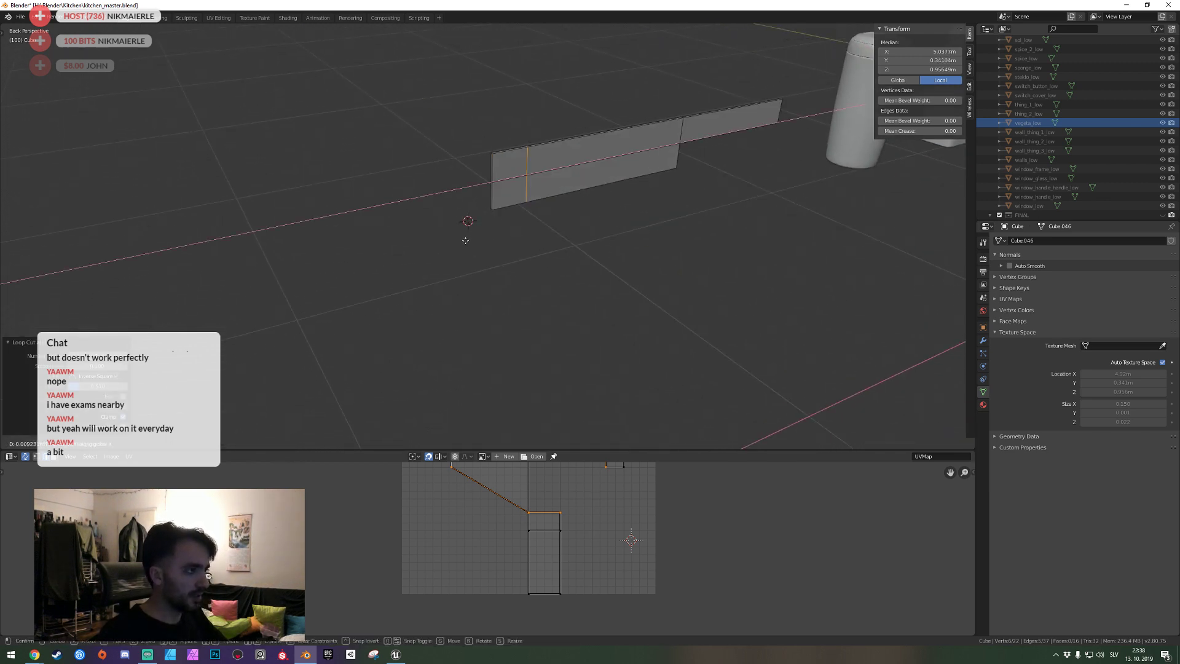
pyautogui.click(467, 241)
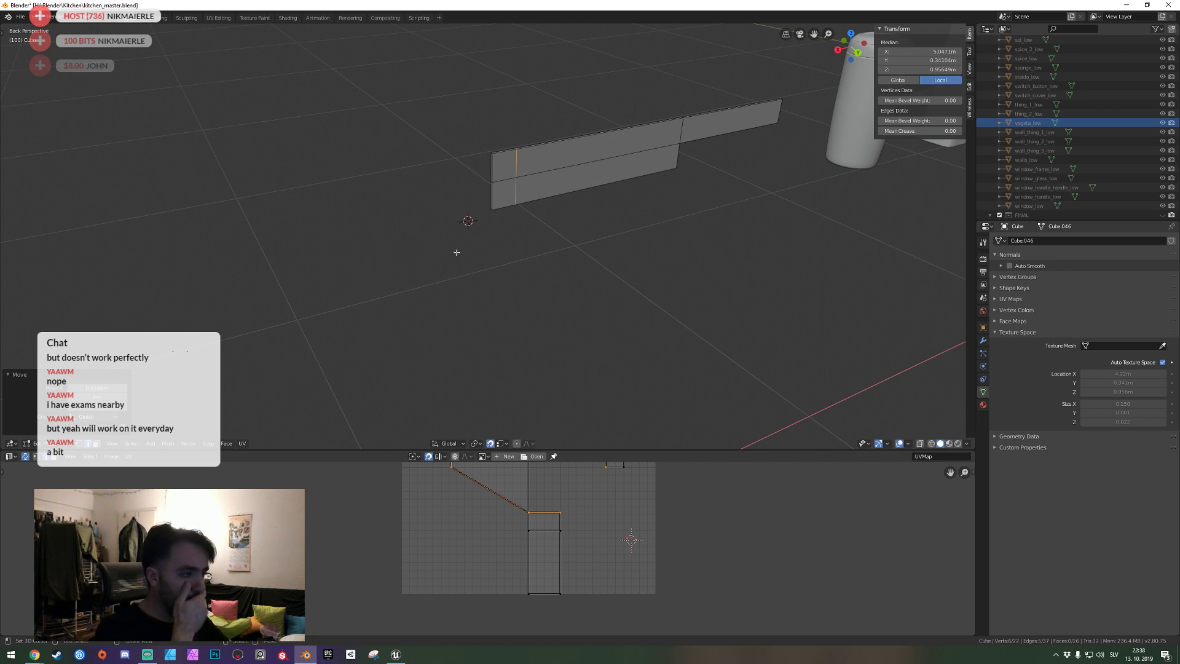
pyautogui.press('Tab')
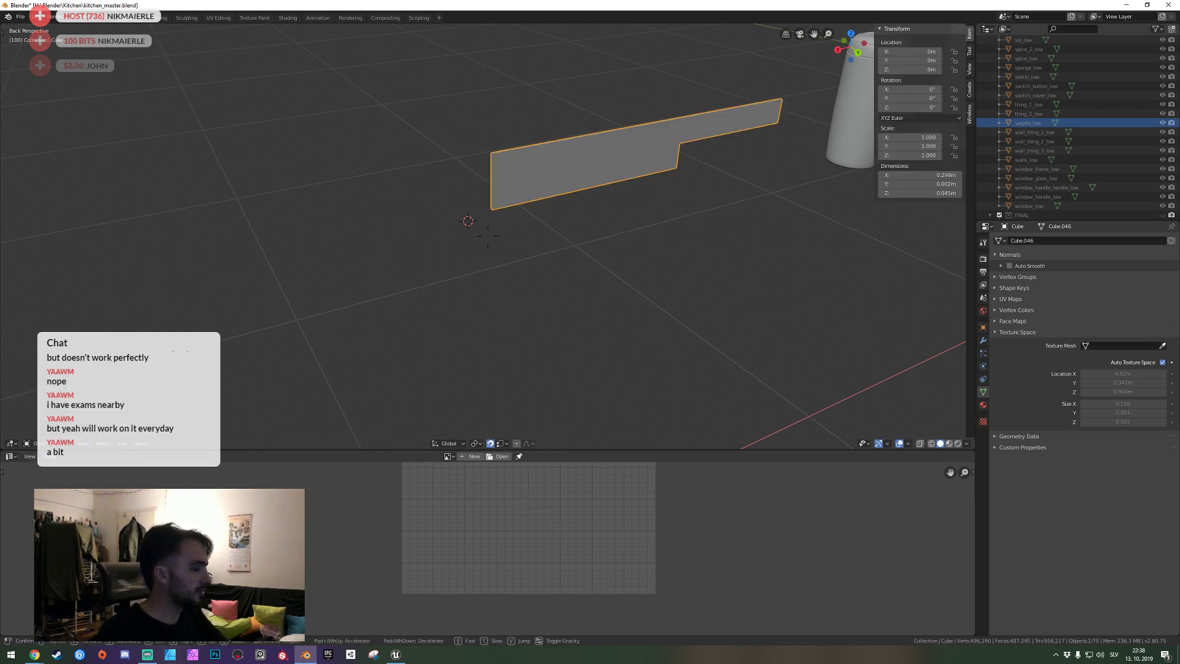
pyautogui.press('Tab')
pyautogui.hotkey('shift', '`')
pyautogui.click(487, 240)
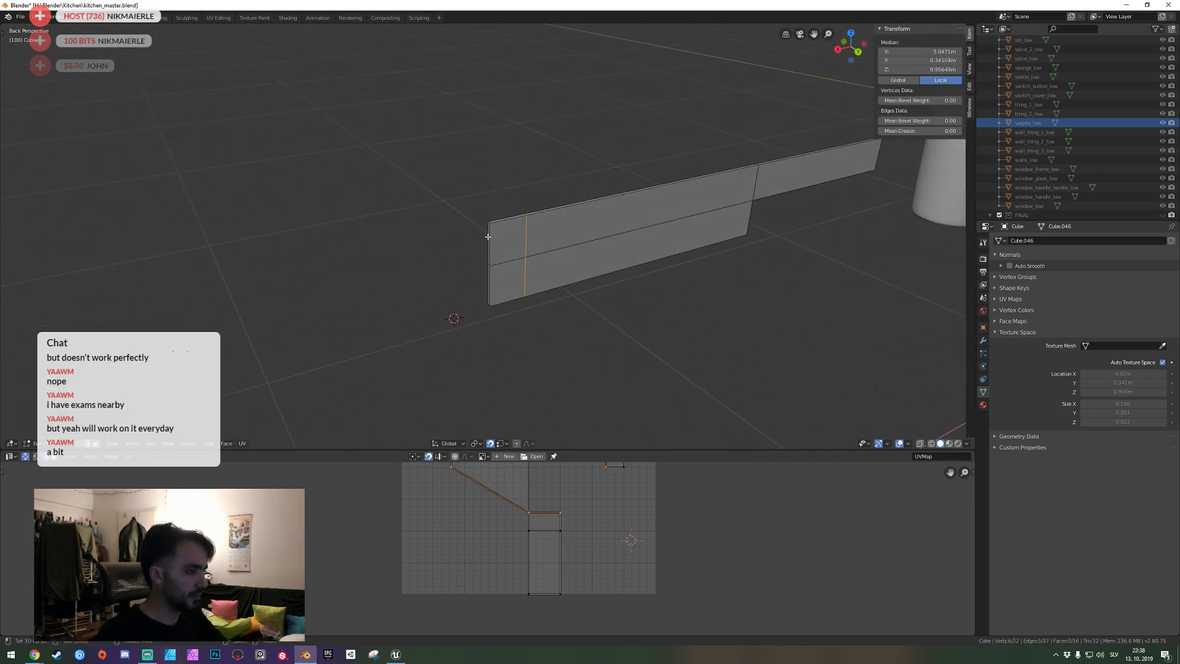
# Fill in the missing faces on the blade's left-end and bottom edges.
pyautogui.click(490, 241)
pyautogui.hotkey('ctrl', 'z')
pyautogui.click(490, 265)
pyautogui.hotkey('shift', '`')
pyautogui.press('w')
pyautogui.click(487, 236)
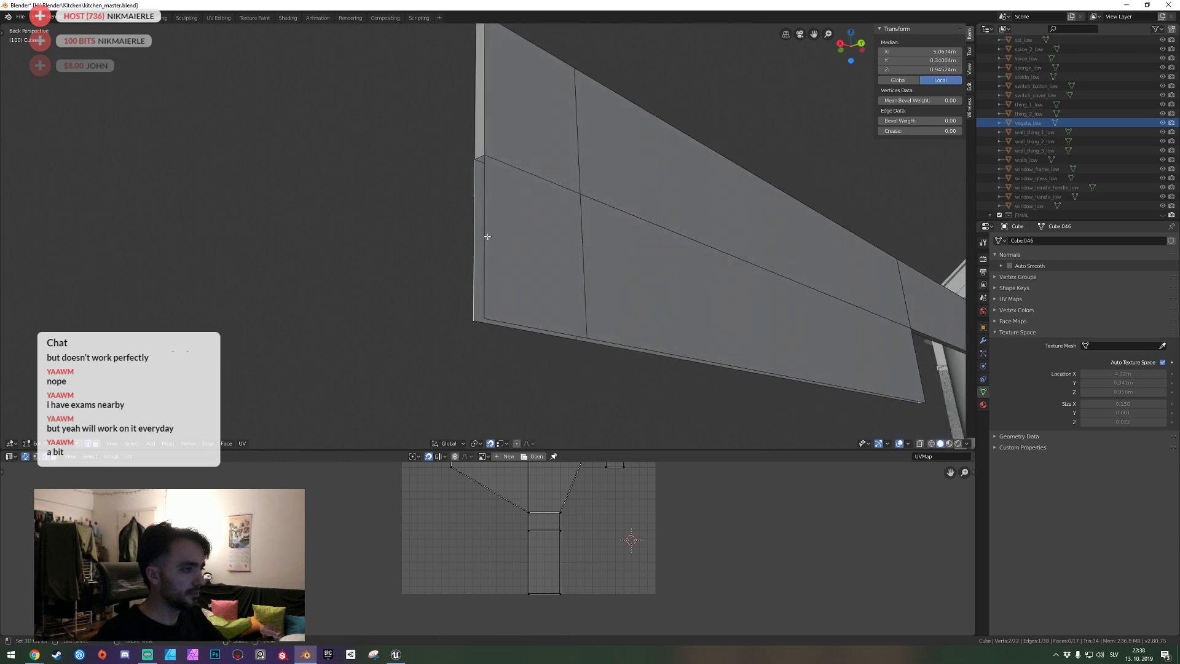
pyautogui.hotkey('ctrl', 'z')
pyautogui.hotkey('ctrl', 'shift', 'z')
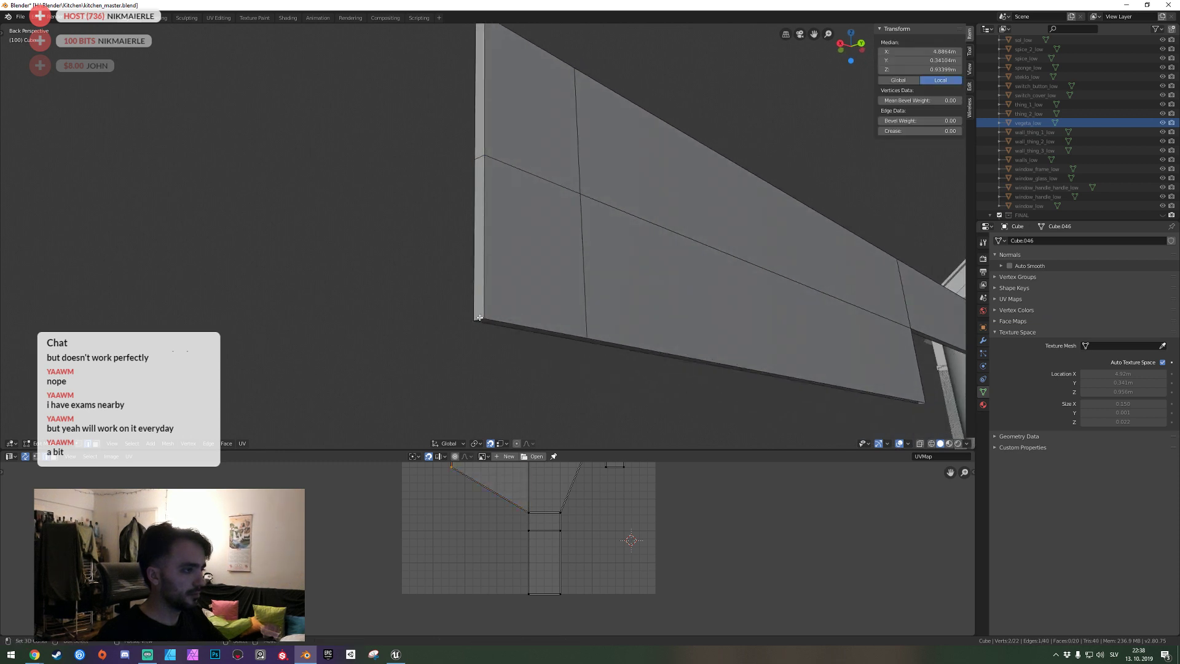
# Select the whole blade mesh and return to Object Mode.
pyautogui.hotkey('shift', '`')
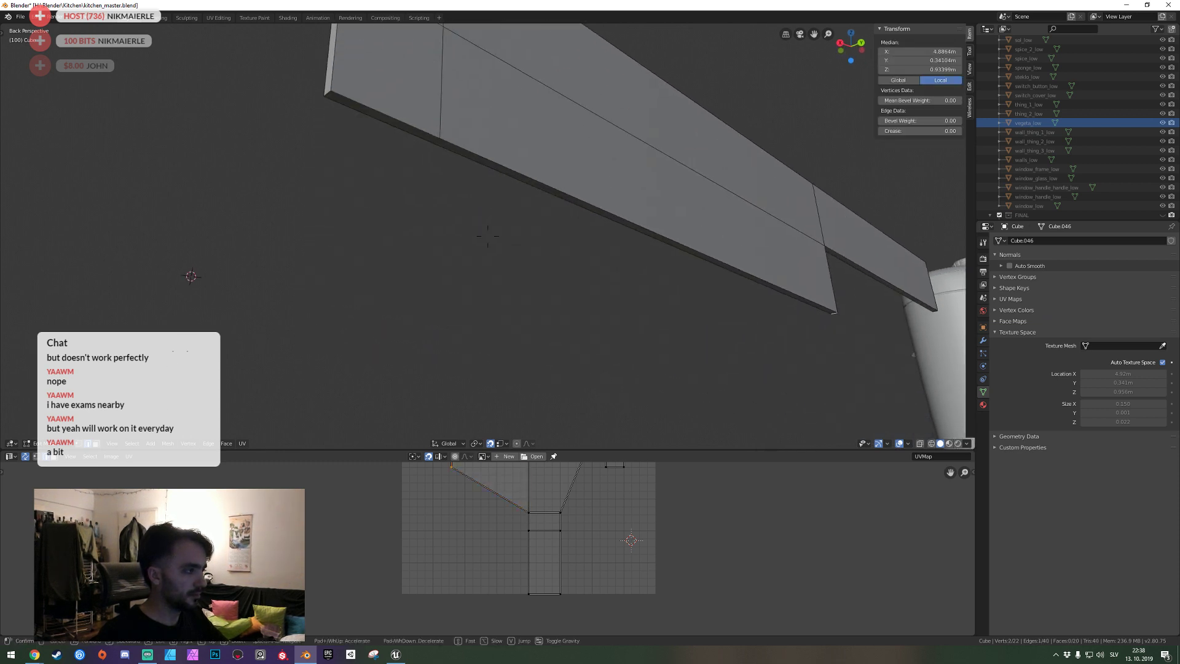
pyautogui.click(487, 235)
pyautogui.hotkey('alt', 'a')
pyautogui.press('a')
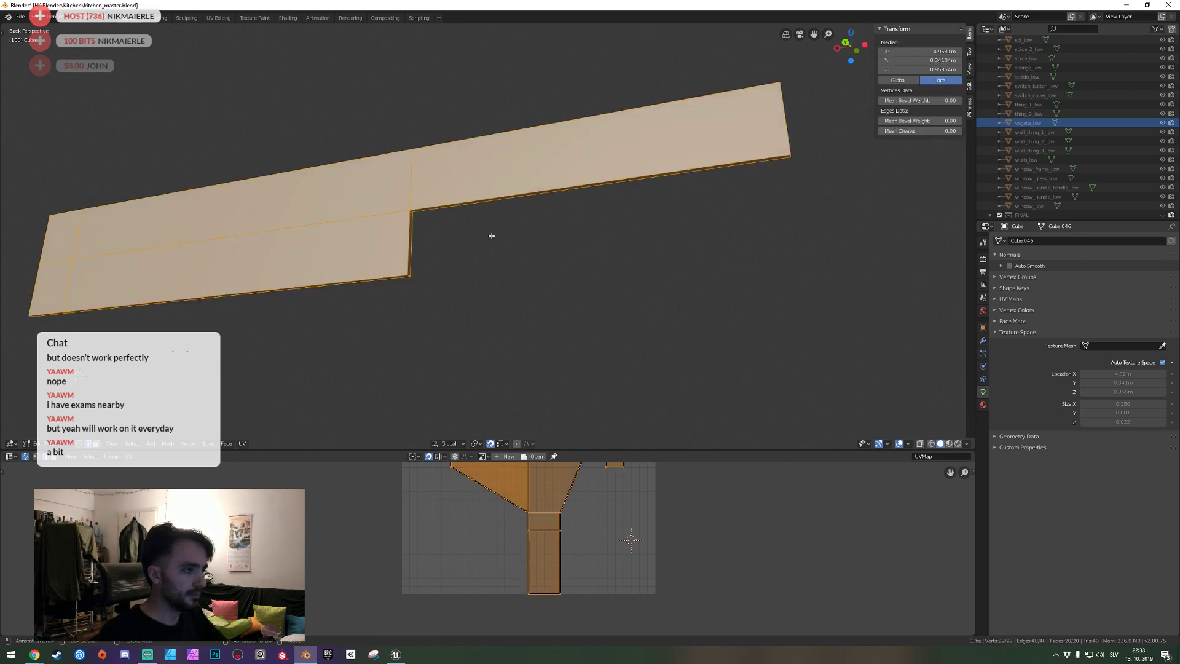
pyautogui.press('Tab')
# Extend the blade's left-end faces along X to a 0.315 m length and save.
pyautogui.hotkey('shift', '`')
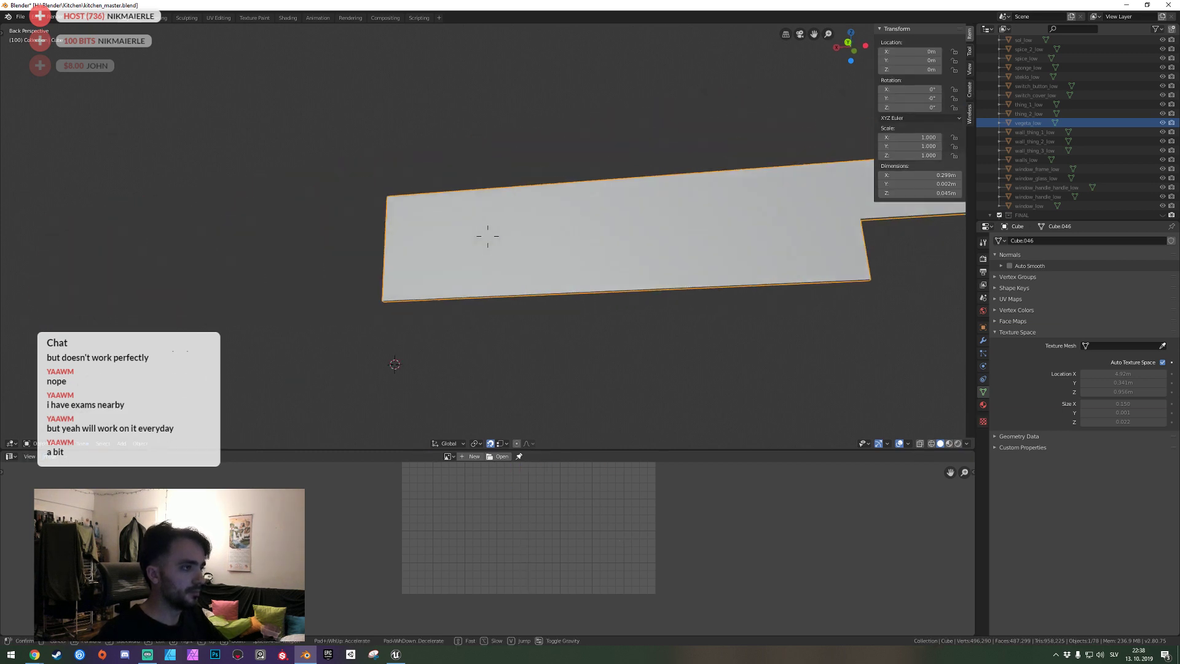
pyautogui.click(488, 240)
pyautogui.press('Tab')
pyautogui.hotkey('shift', '`')
pyautogui.click(438, 187)
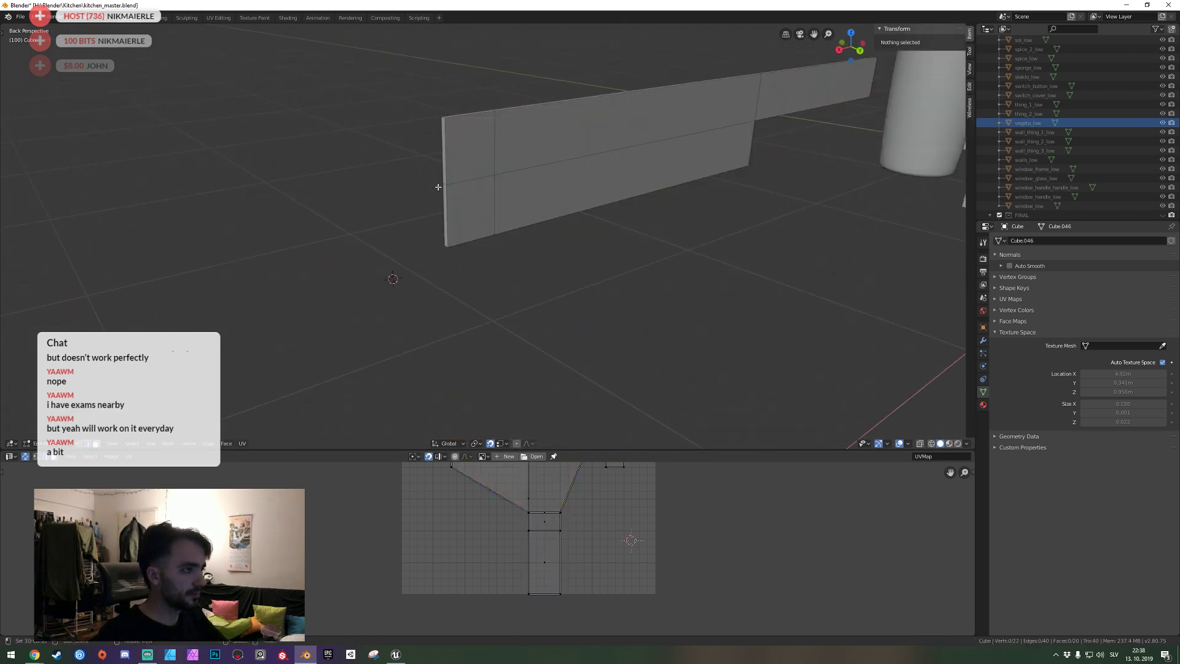
pyautogui.keyDown('alt'); pyautogui.click(450, 187); pyautogui.keyUp('alt')
pyautogui.keyDown('alt'); pyautogui.click(444, 181); pyautogui.keyUp('alt')
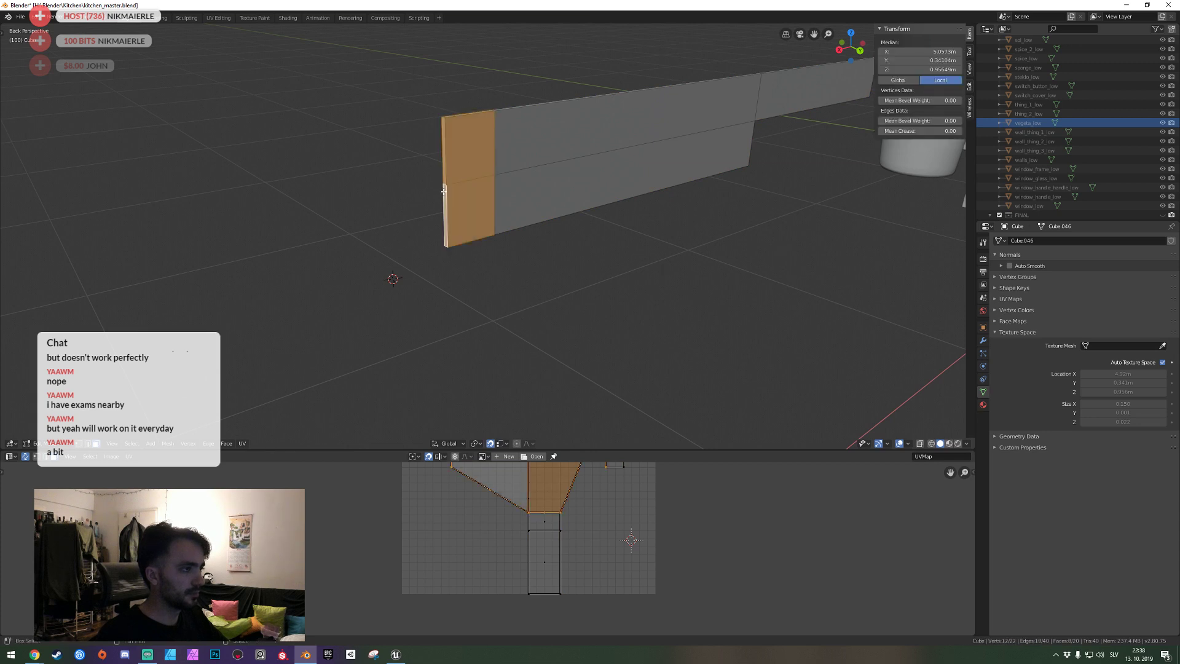
pyautogui.press('g')
pyautogui.press('x')
pyautogui.click(406, 202)
pyautogui.press('Tab')
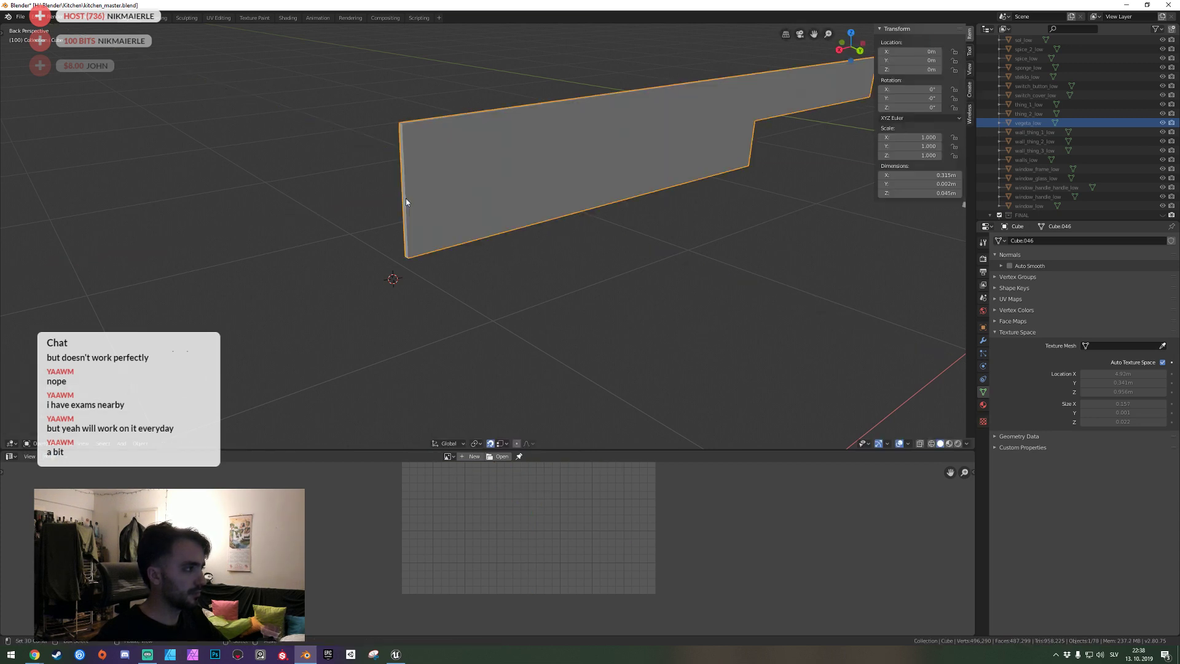
pyautogui.hotkey('ctrl', 's')
# Slide the vertical edge loop near the left end along X.
pyautogui.keyDown('shift'); pyautogui.moveTo(405, 202); pyautogui.dragTo(488, 235, button='middle'); pyautogui.keyUp('shift')
pyautogui.press('Tab')
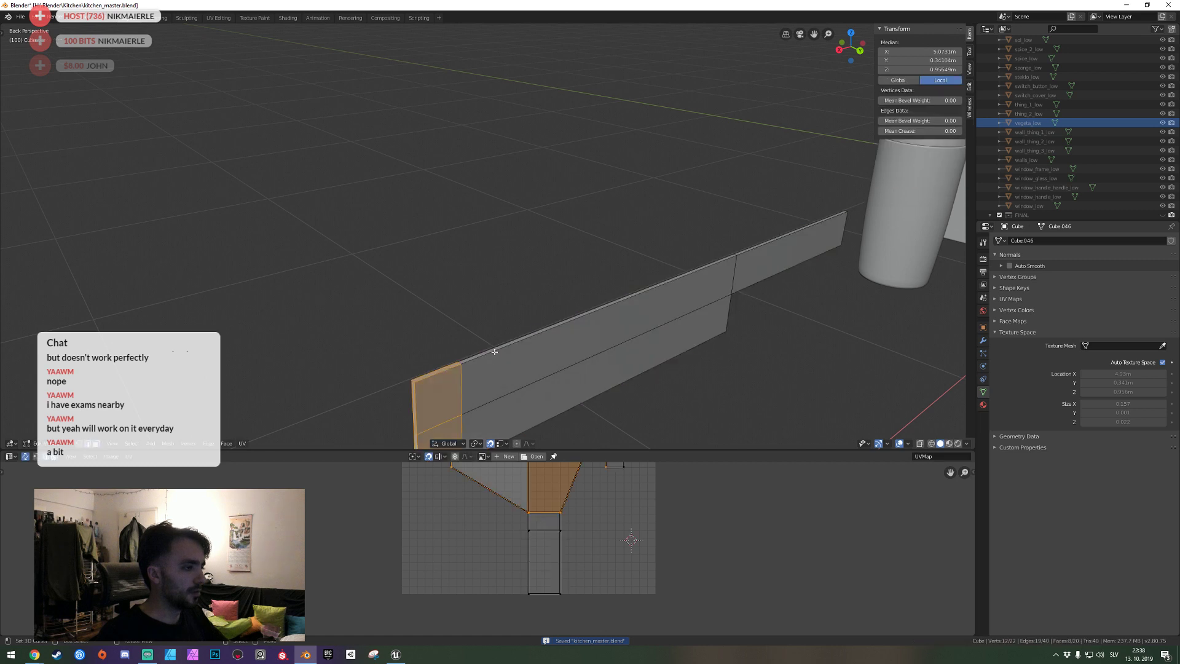
pyautogui.keyDown('alt'); pyautogui.click(465, 380); pyautogui.keyUp('alt')
pyautogui.press('g')
pyautogui.press('x')
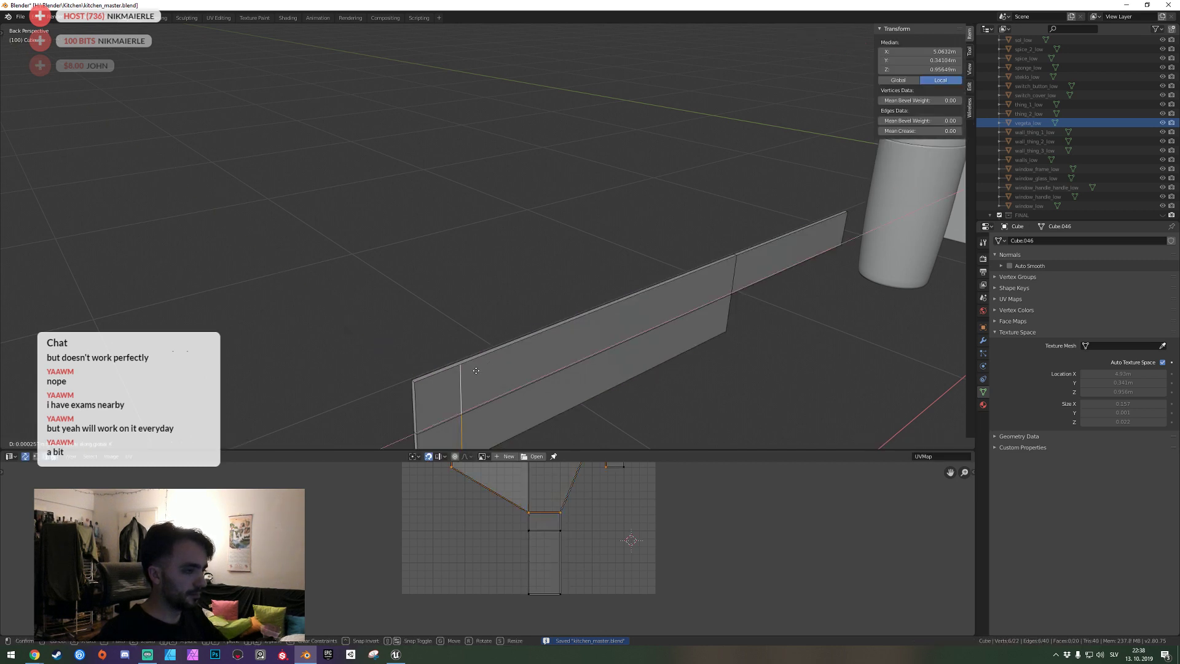
pyautogui.click(465, 375)
pyautogui.hotkey('shift', '`')
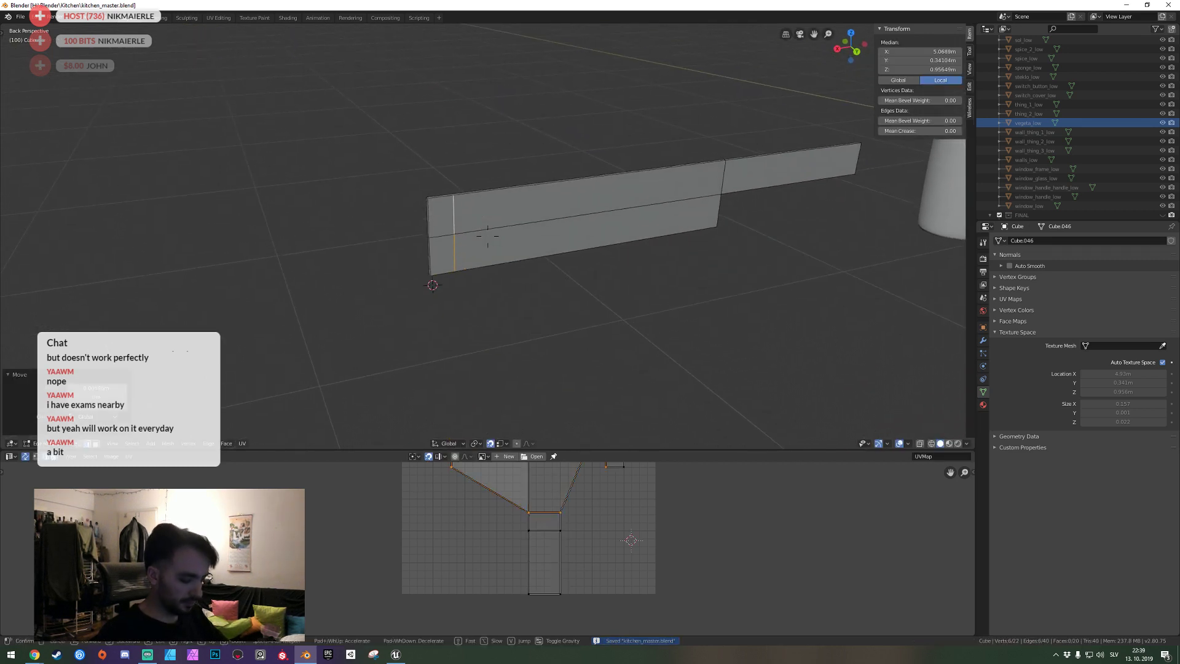
pyautogui.press('w')
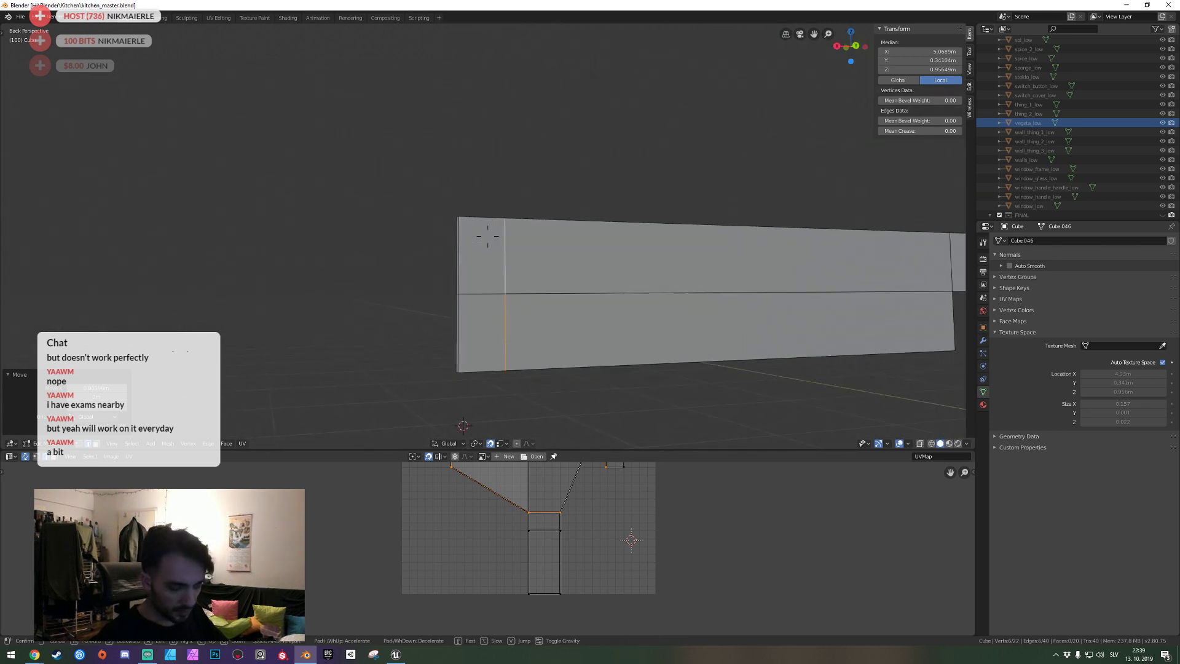
pyautogui.click(488, 235)
# Nudge the edge loop slightly right and save Kitchen_master.blend.
pyautogui.press('g')
pyautogui.click(487, 236)
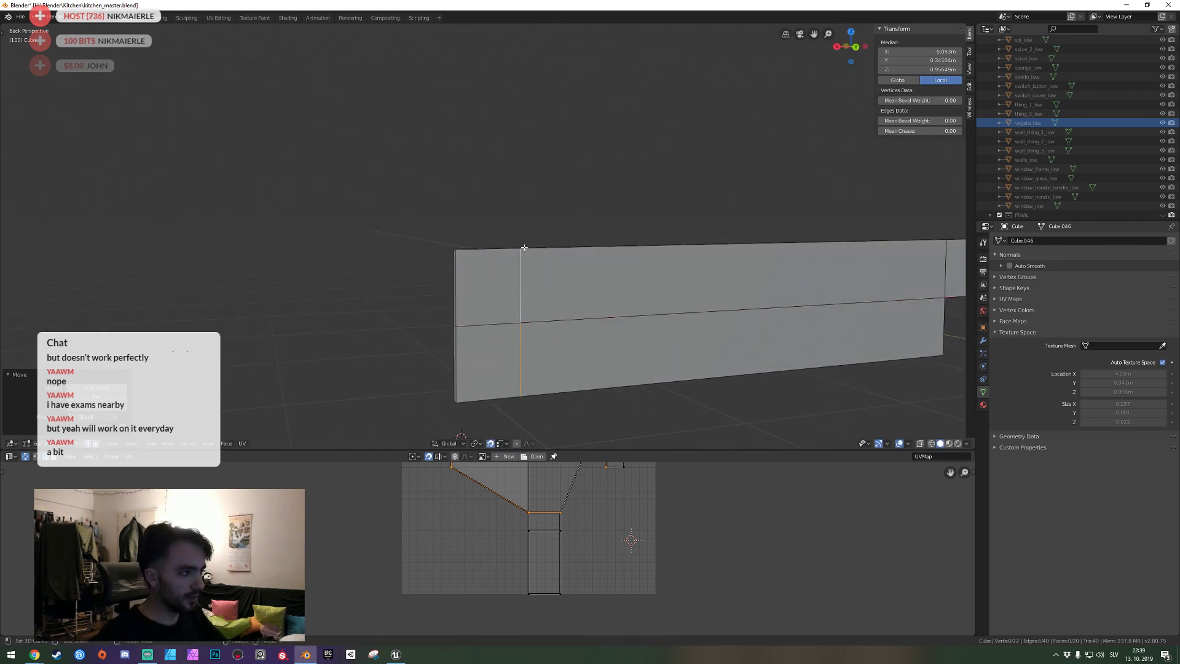
pyautogui.hotkey('ctrl', 's')
pyautogui.hotkey('shift', '`')
pyautogui.press('s')
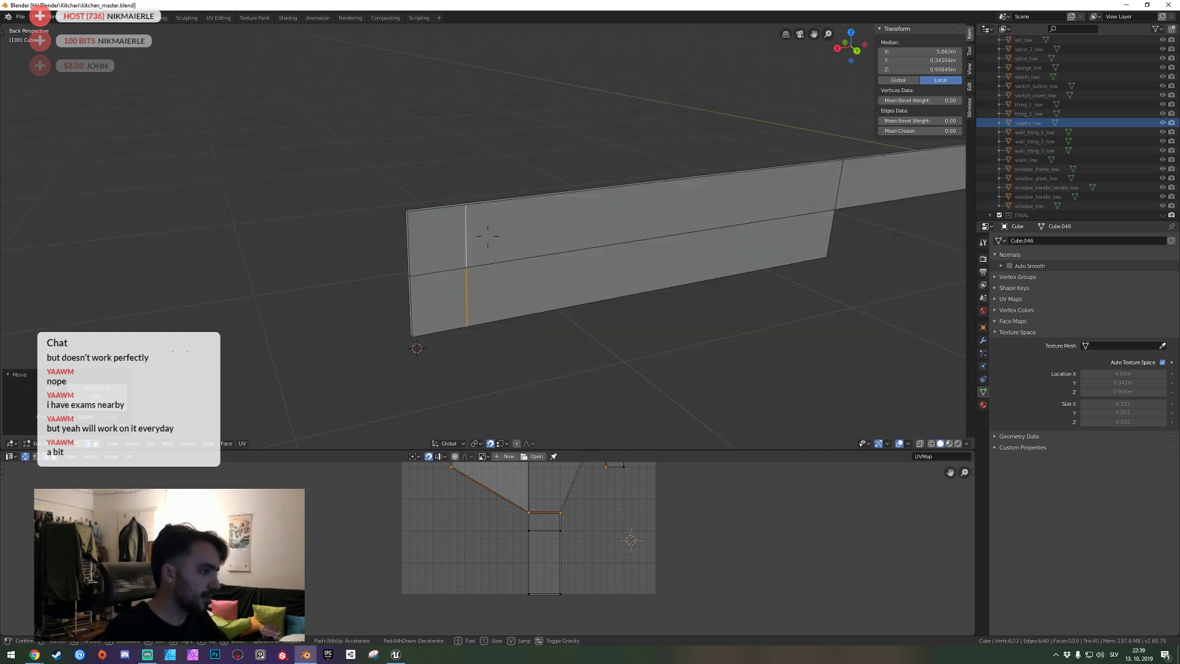
pyautogui.click(487, 236)
# From the back view, cut five vertical edge loops through the blade.
pyautogui.press('KP_3')
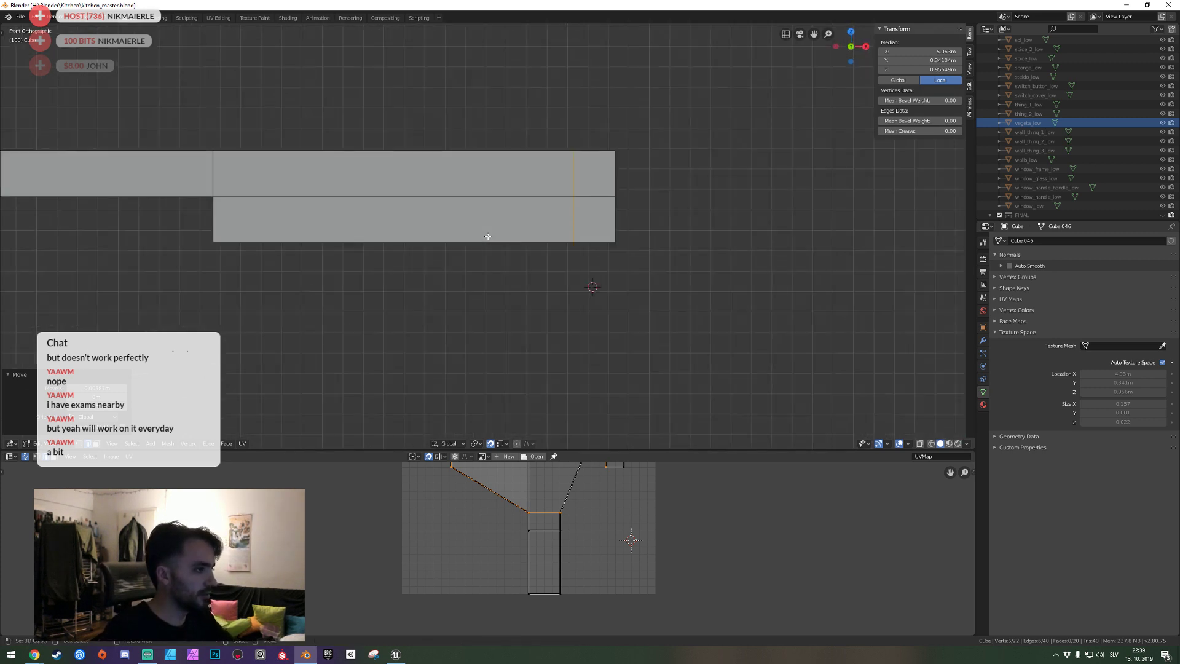
pyautogui.press('ctrl+KP_1')
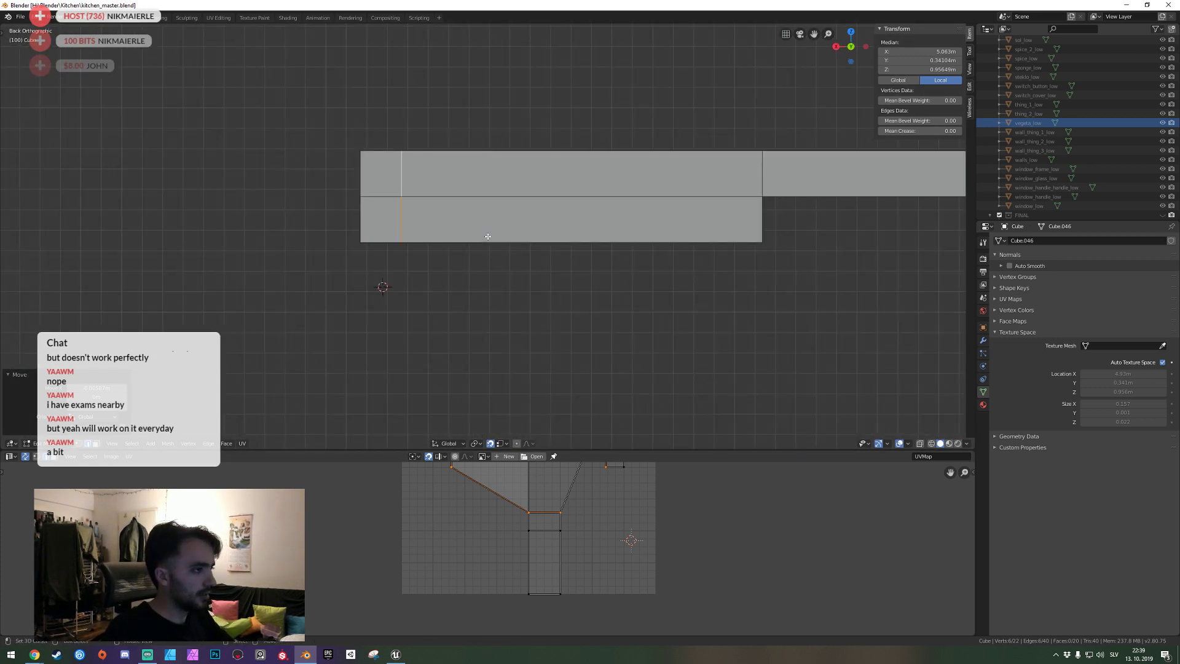
pyautogui.hotkey('ctrl', 'r')
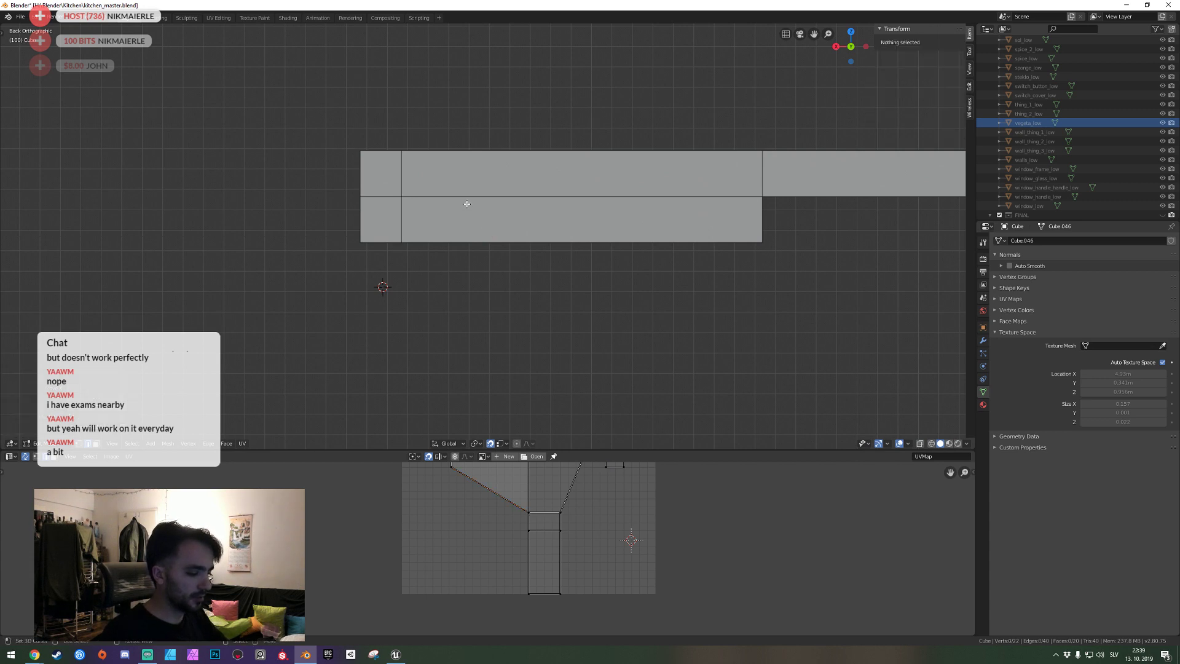
pyautogui.scroll(4, 469, 203)
pyautogui.click(469, 203)
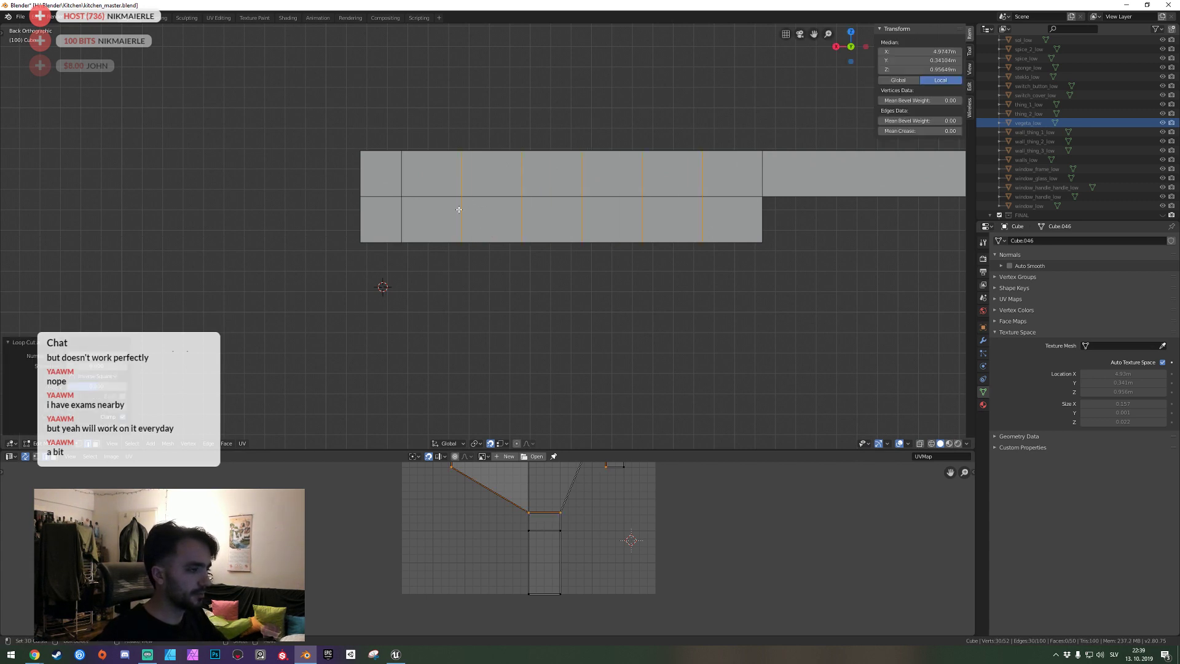
pyautogui.press('3')
# In X-ray wireframe, lower the top-left corner and the next top vertex vertically.
pyautogui.press('z')
pyautogui.click(288, 234)
pyautogui.hotkey('alt', 'a')
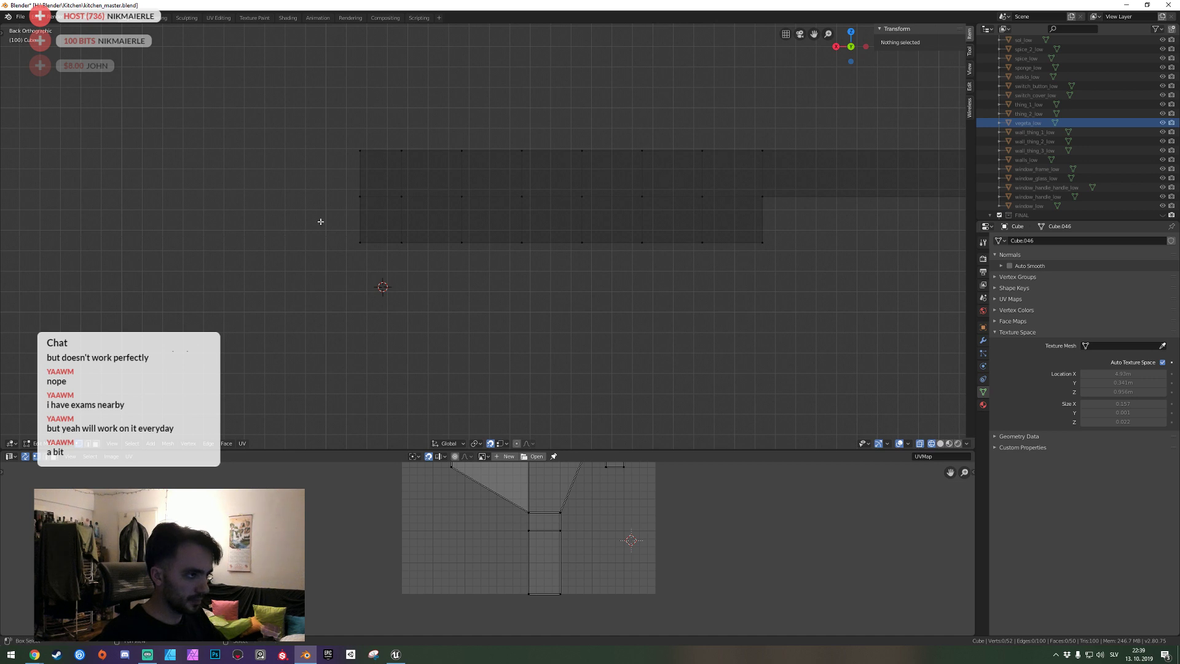
pyautogui.moveTo(342, 130); pyautogui.dragTo(376, 165)
pyautogui.press('g')
pyautogui.press('z')
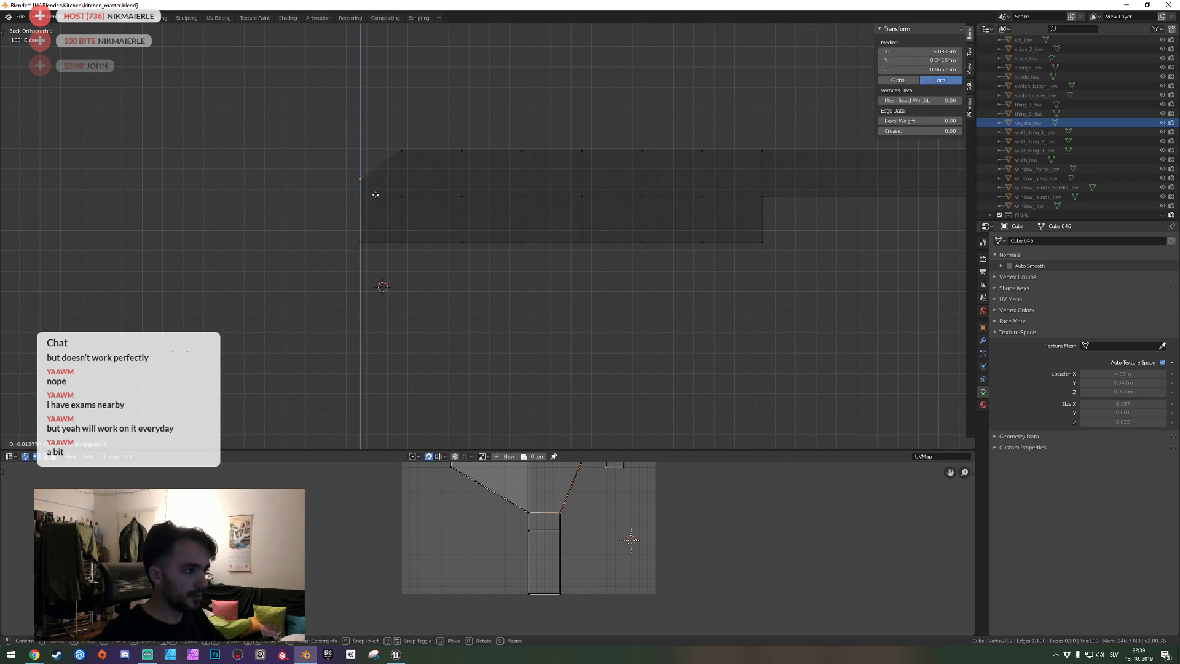
pyautogui.click(376, 181)
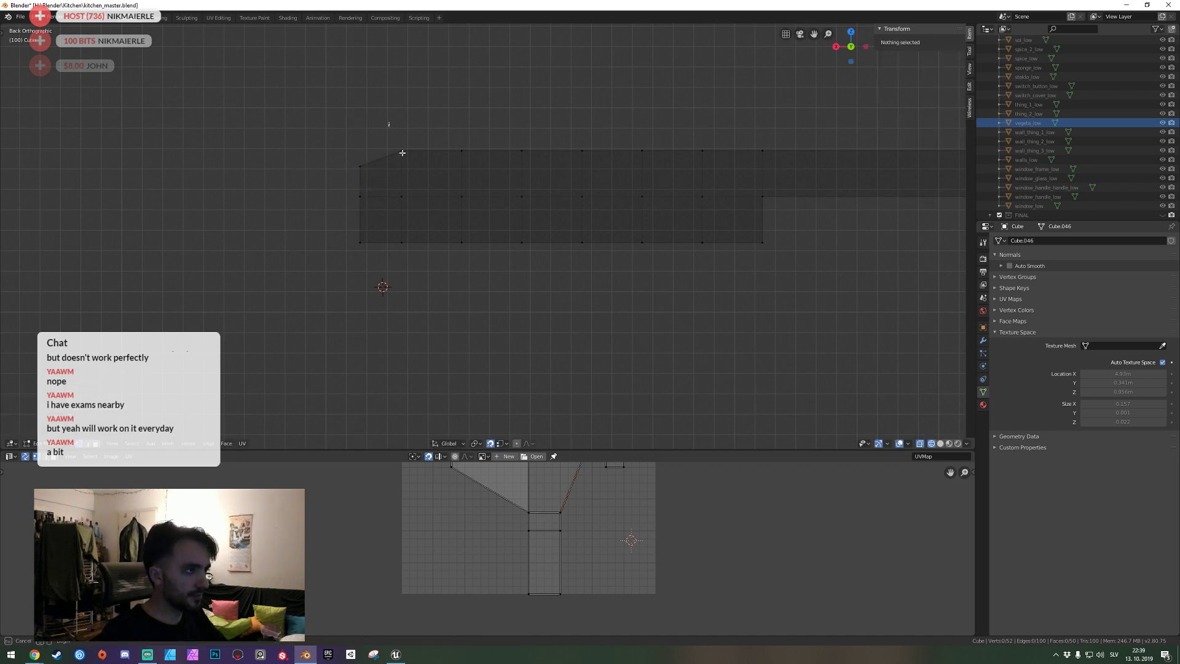
pyautogui.click(409, 161)
pyautogui.press('g')
pyautogui.press('z')
pyautogui.click(415, 171)
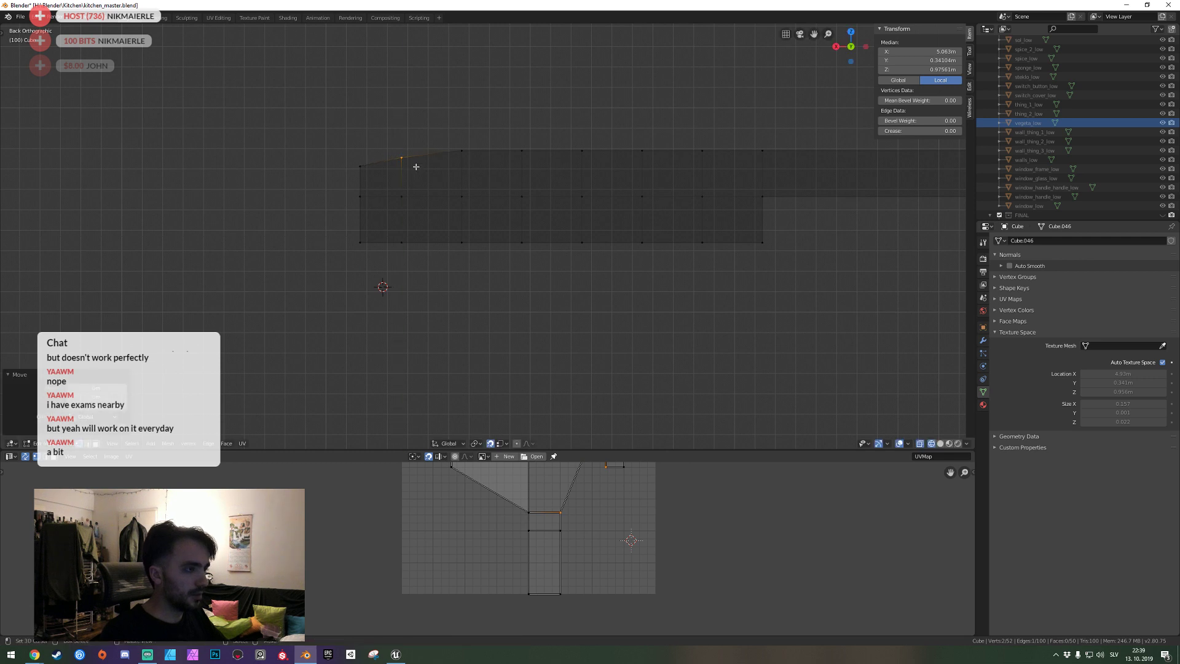
# Adjust the heights of the remaining top-edge vertices to slope the blade's top.
pyautogui.press('g')
pyautogui.press('z')
pyautogui.click(416, 165)
pyautogui.moveTo(442, 129); pyautogui.dragTo(466, 159)
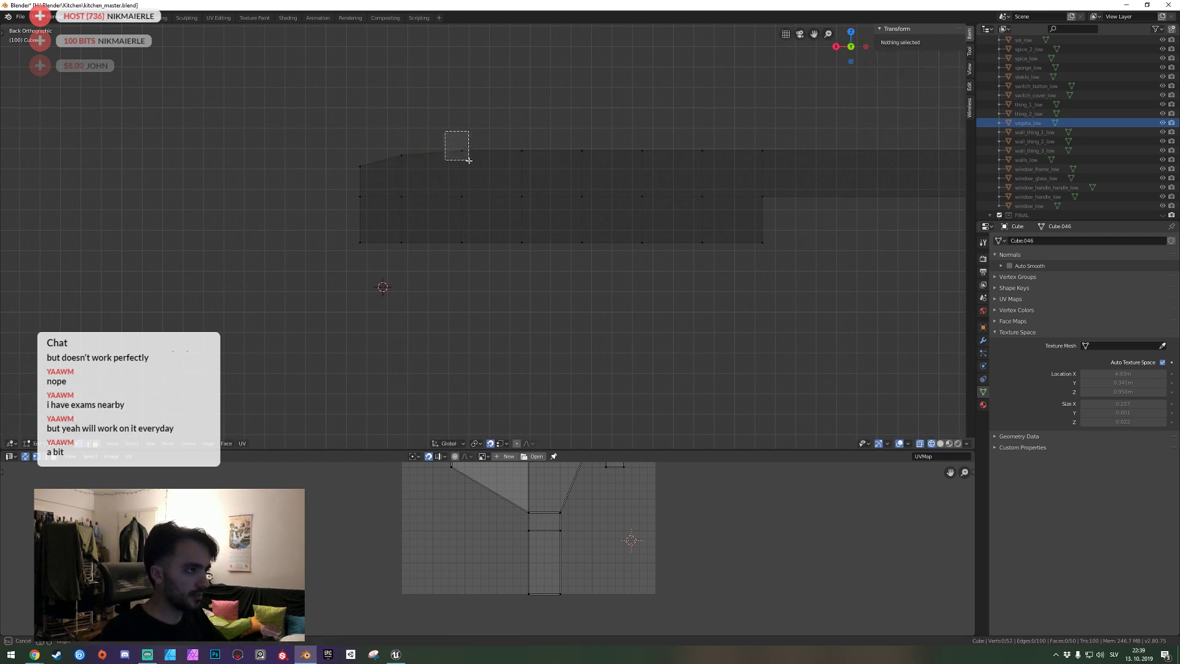
pyautogui.press('g')
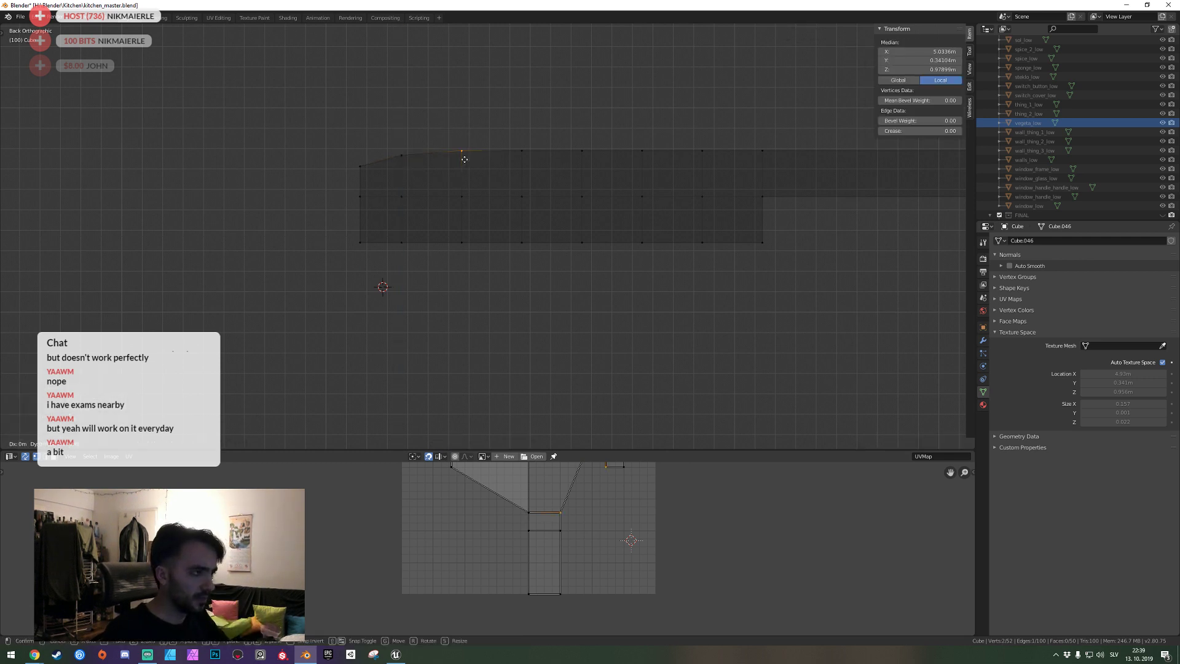
pyautogui.press('z')
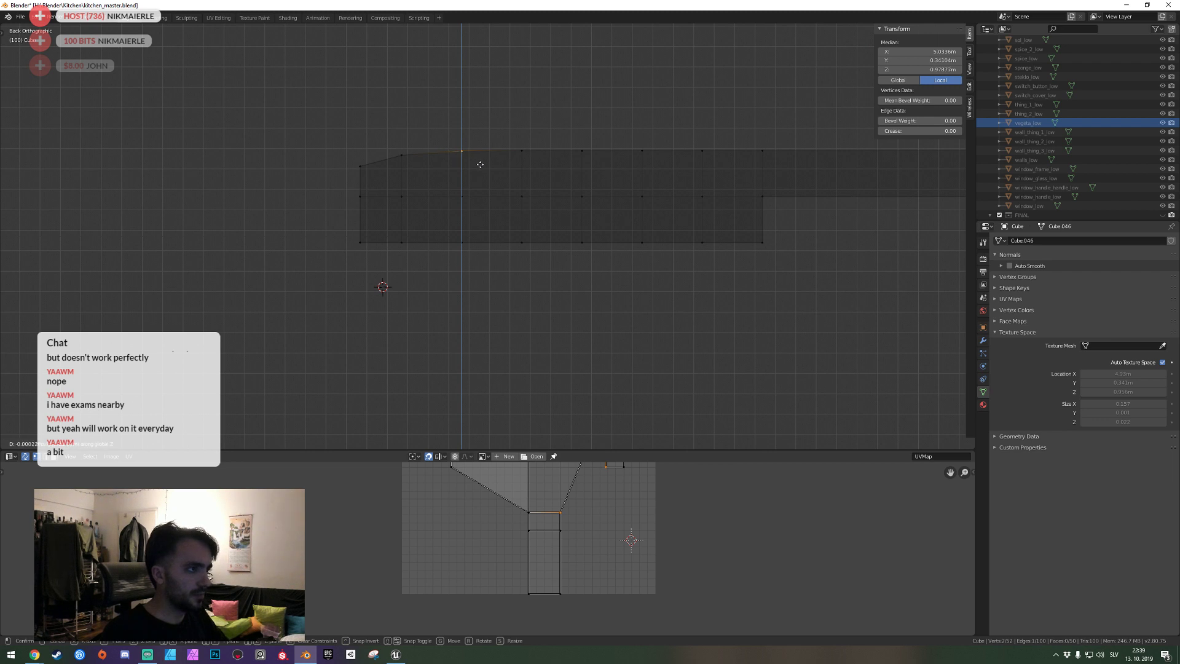
pyautogui.click(483, 169)
pyautogui.moveTo(395, 145)
pyautogui.mouseDown()
pyautogui.moveTo(416, 164)
pyautogui.moveTo(371, 171)
pyautogui.mouseUp()
pyautogui.press('g')
pyautogui.press('z')
pyautogui.click(422, 176)
# Raise the blade's bottom-left vertex vertically.
pyautogui.hotkey('alt', 'a')
pyautogui.moveTo(342, 221); pyautogui.dragTo(380, 263)
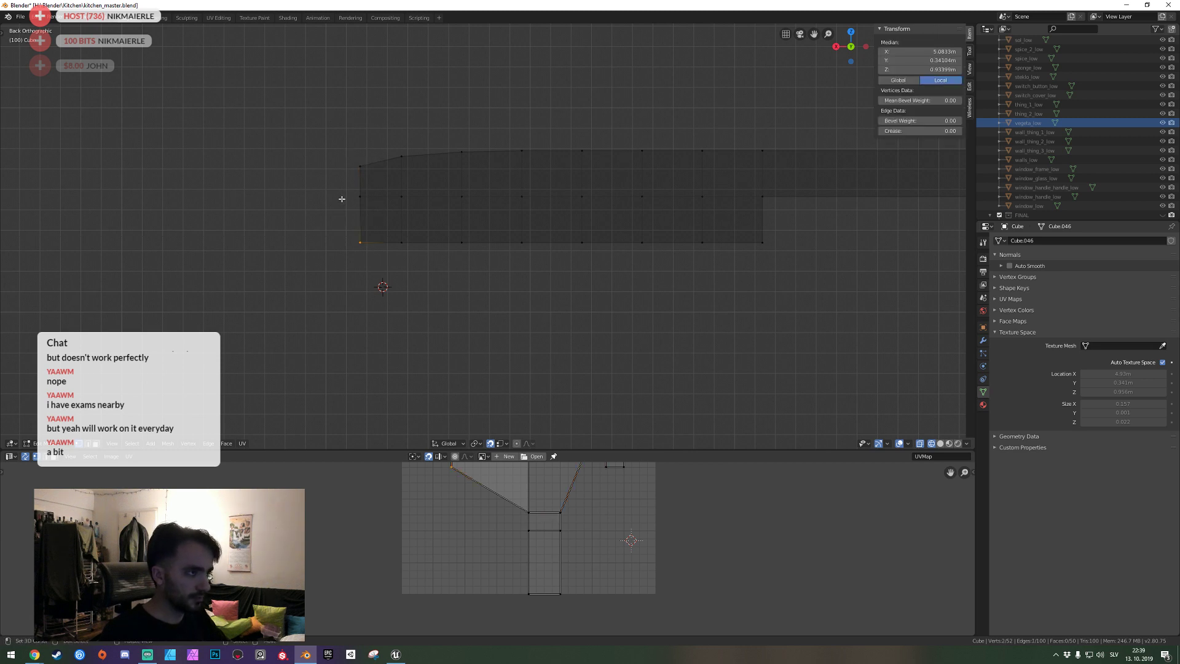
pyautogui.hotkey('alt', 'a')
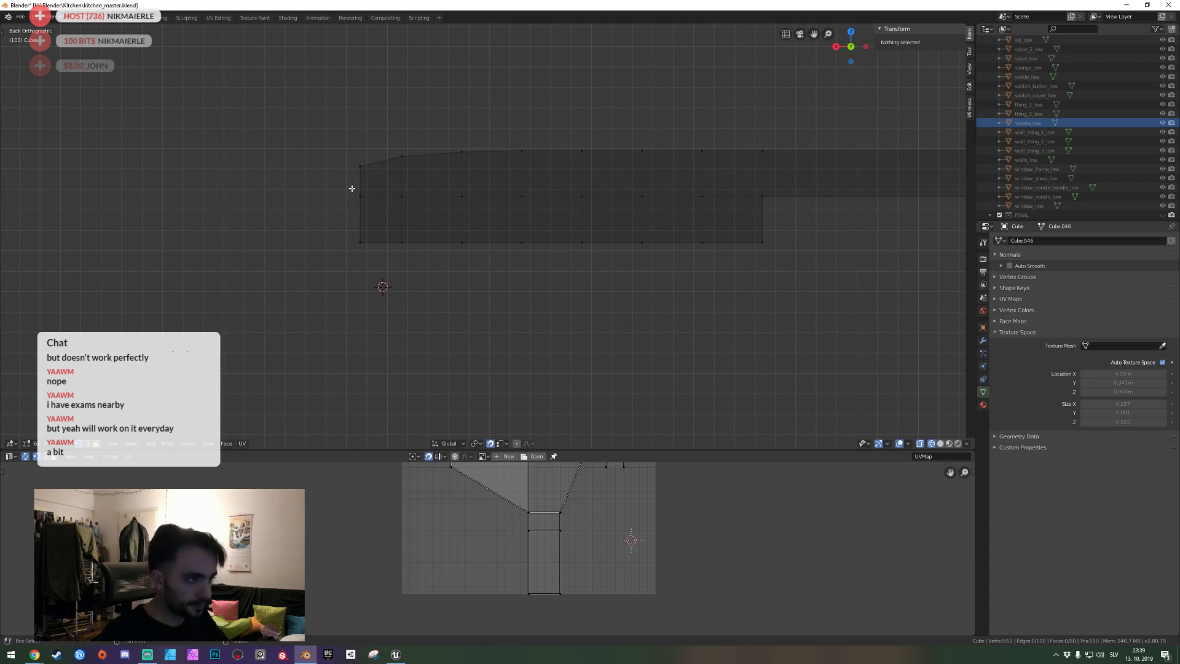
pyautogui.moveTo(346, 185); pyautogui.dragTo(368, 211)
pyautogui.press('b')
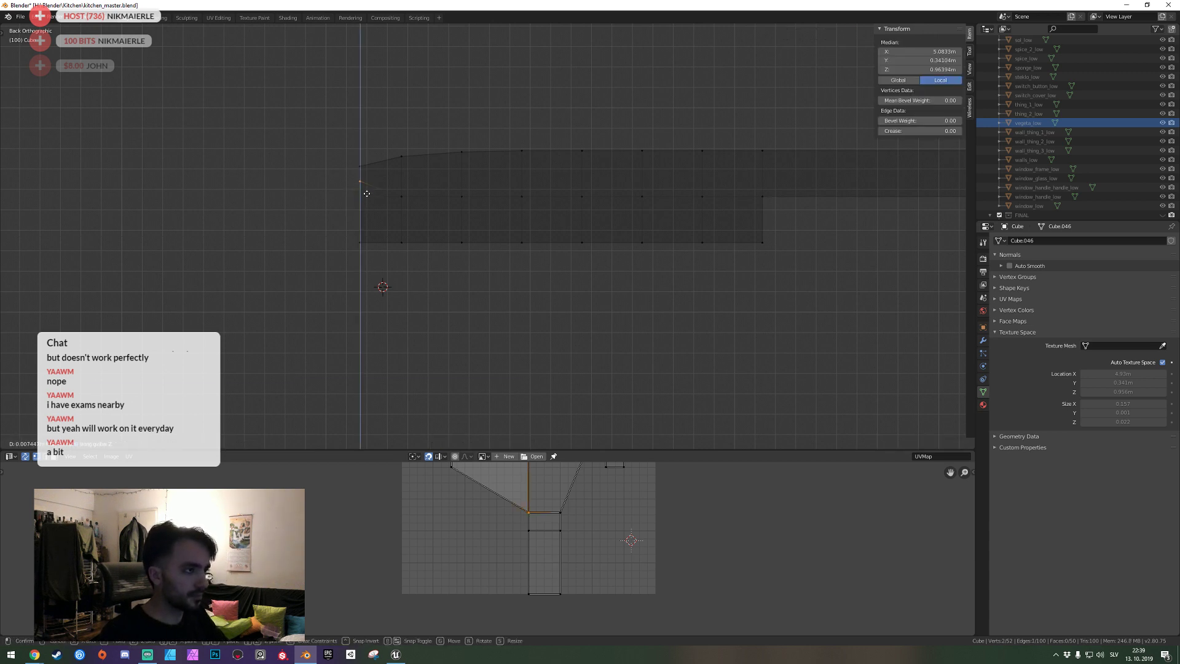
pyautogui.moveTo(360, 193); pyautogui.dragTo(359, 247, button='middle')
pyautogui.moveTo(354, 237); pyautogui.dragTo(369, 257)
pyautogui.press('g')
pyautogui.press('z')
pyautogui.click(368, 201)
# Begin curving the lower edge by moving the first lower-edge vertices vertically.
pyautogui.click(357, 158)
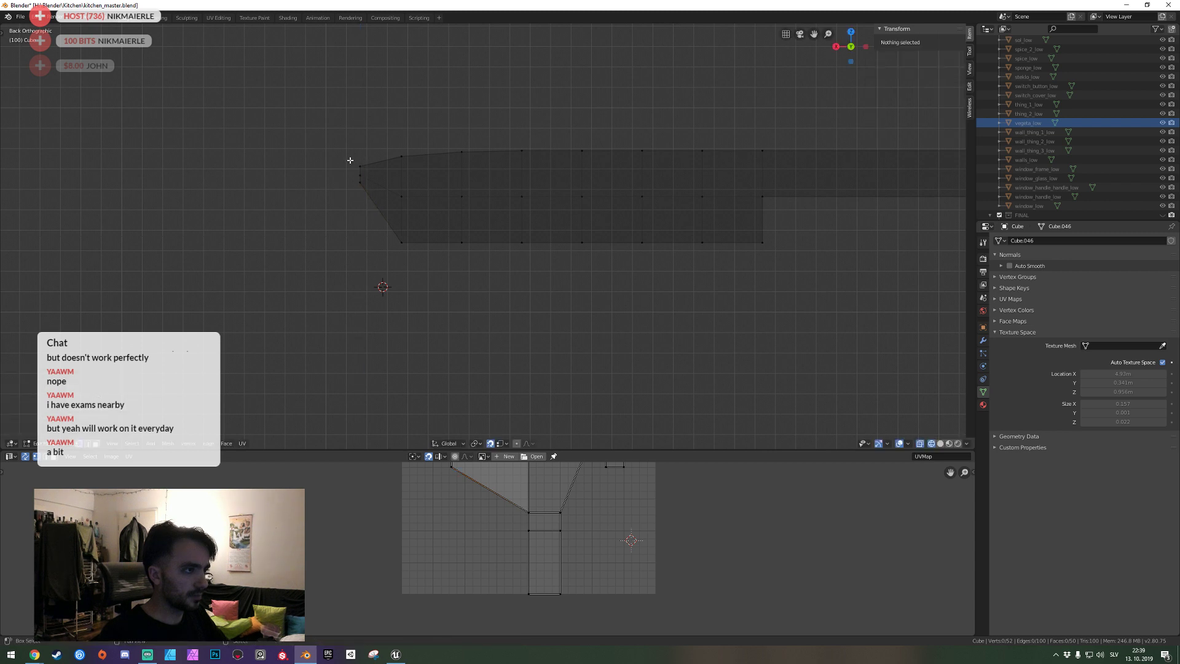
pyautogui.moveTo(371, 215); pyautogui.dragTo(419, 265)
pyautogui.press('g')
pyautogui.press('z')
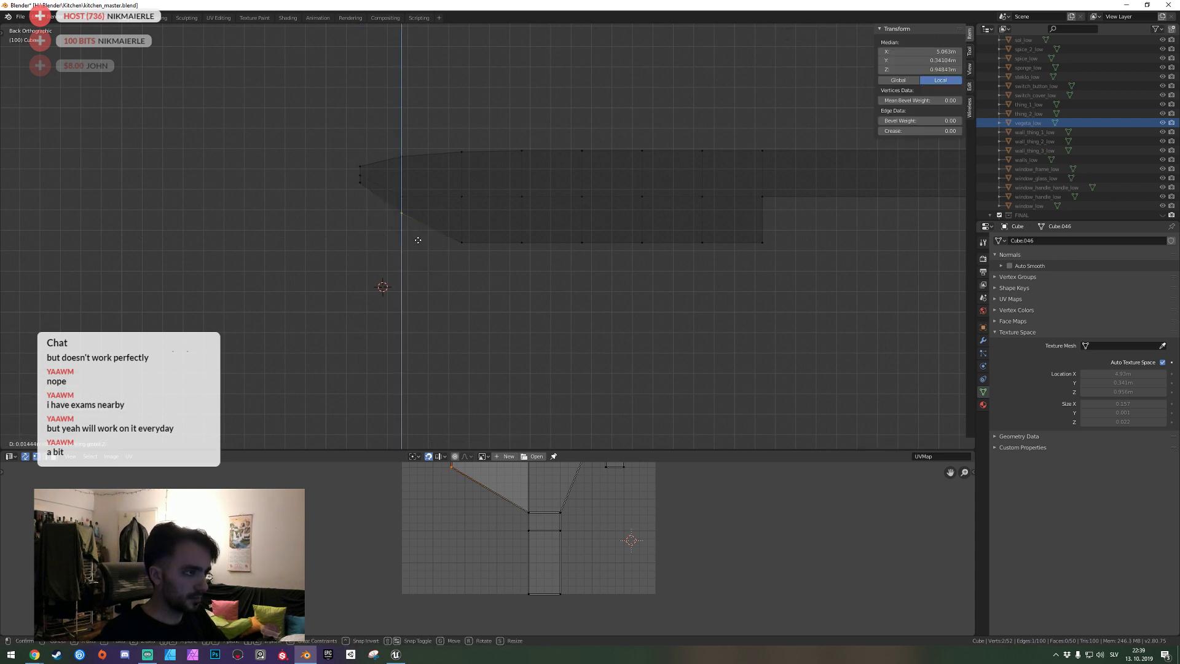
pyautogui.click(419, 239)
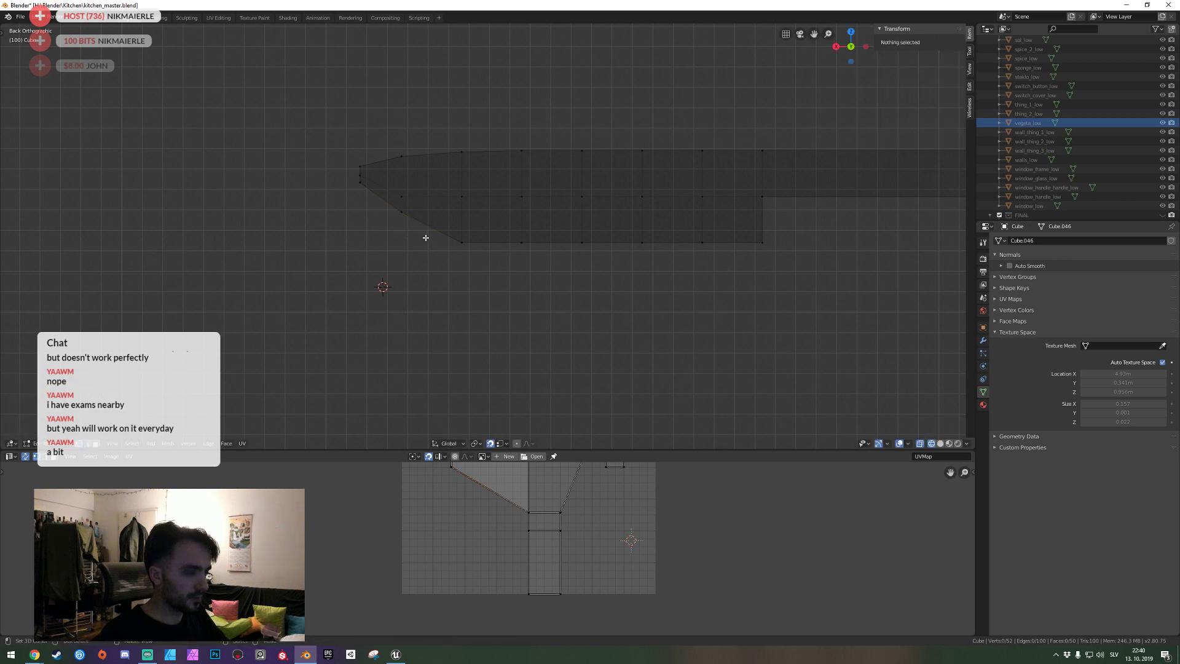
pyautogui.moveTo(435, 223); pyautogui.dragTo(481, 260)
pyautogui.moveTo(396, 206)
pyautogui.mouseDown()
pyautogui.moveTo(471, 260)
pyautogui.moveTo(540, 261)
pyautogui.mouseUp()
pyautogui.press('g')
pyautogui.press('z')
pyautogui.press('Return')
# Move the remaining lower-edge vertices vertically to finish the curved lower edge.
pyautogui.press('g')
pyautogui.press('z')
pyautogui.click(471, 240)
pyautogui.press('g')
pyautogui.press('z')
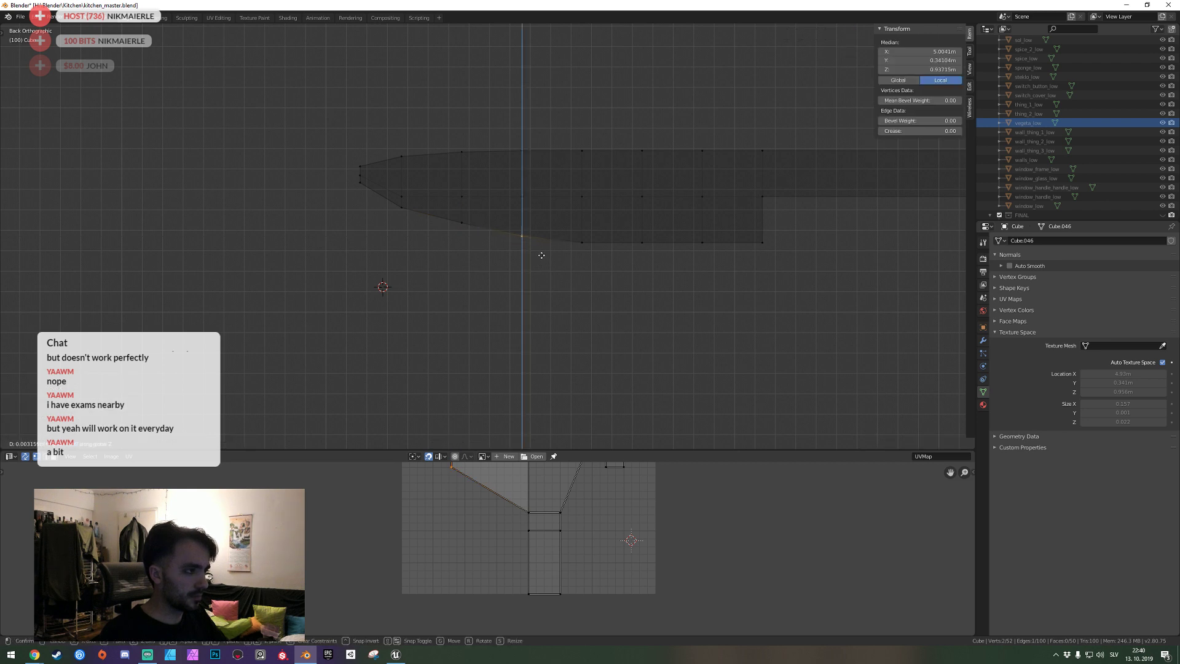
pyautogui.click(541, 253)
pyautogui.click(589, 256)
pyautogui.press('g')
pyautogui.press('z')
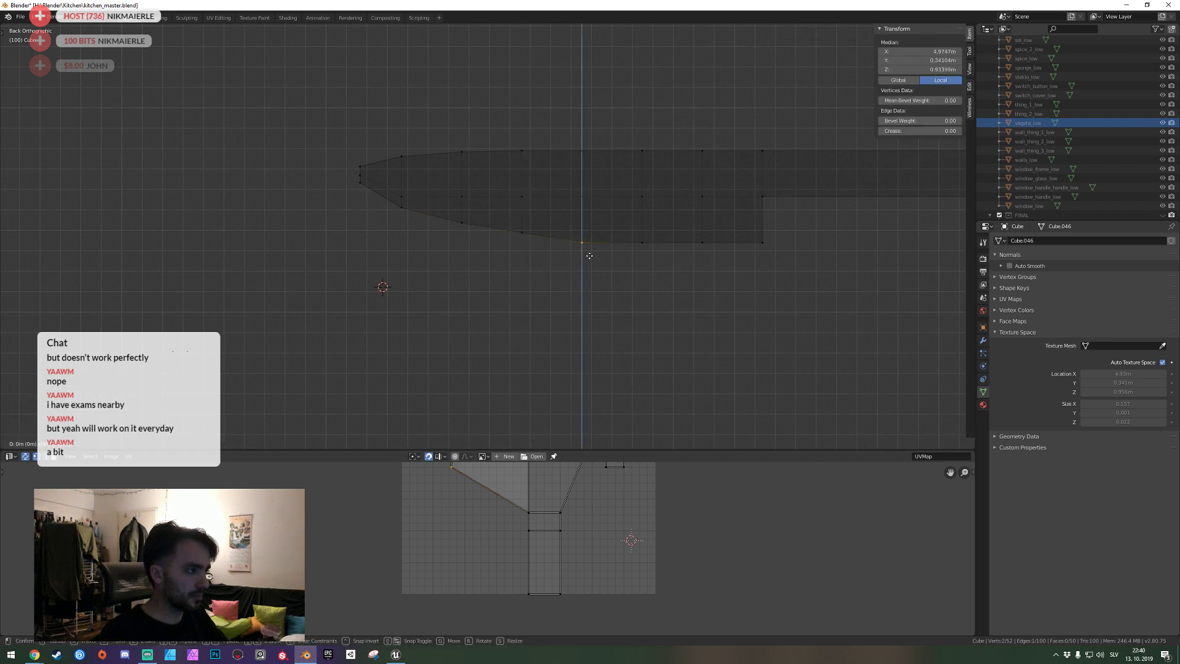
pyautogui.click(589, 226)
pyautogui.click(658, 256)
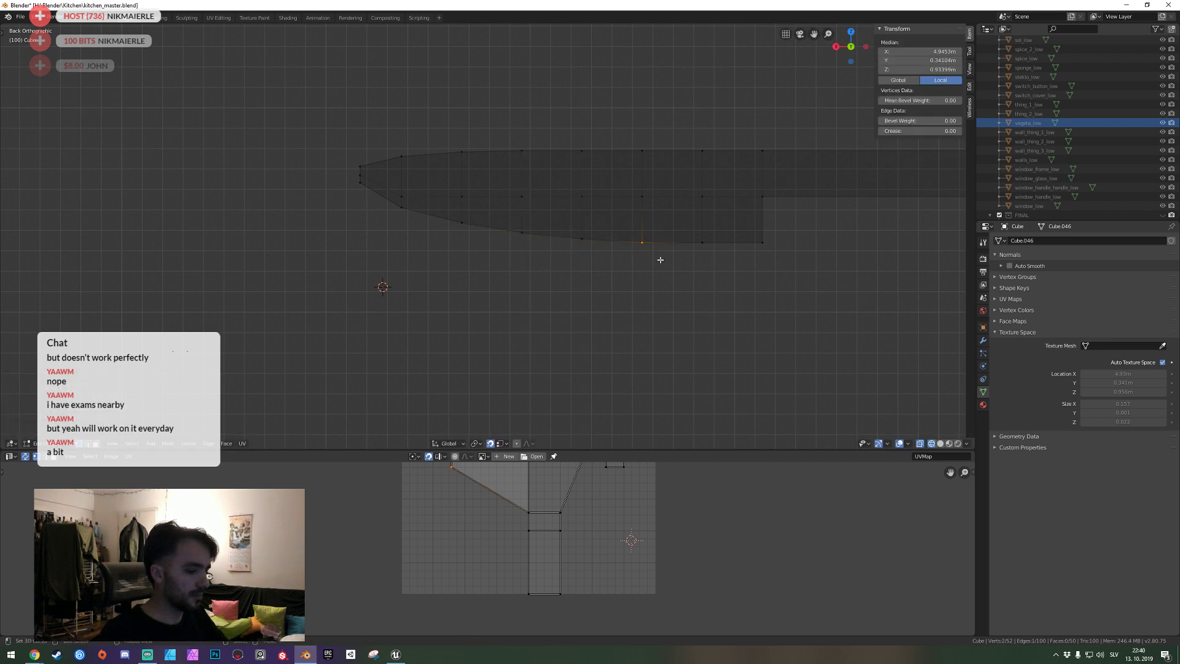
pyautogui.press('g')
pyautogui.press('z')
pyautogui.click(657, 249)
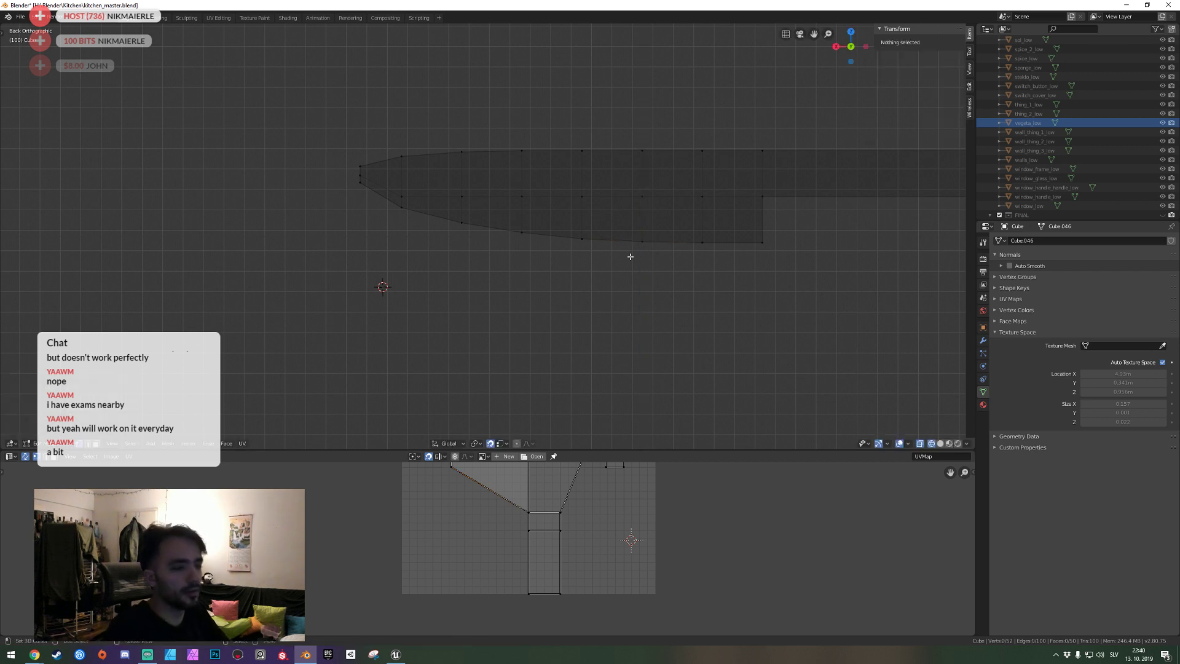
# Inspect the blade and slightly adjust the bottom edge near the tip vertically.
pyautogui.hotkey('shift', '`')
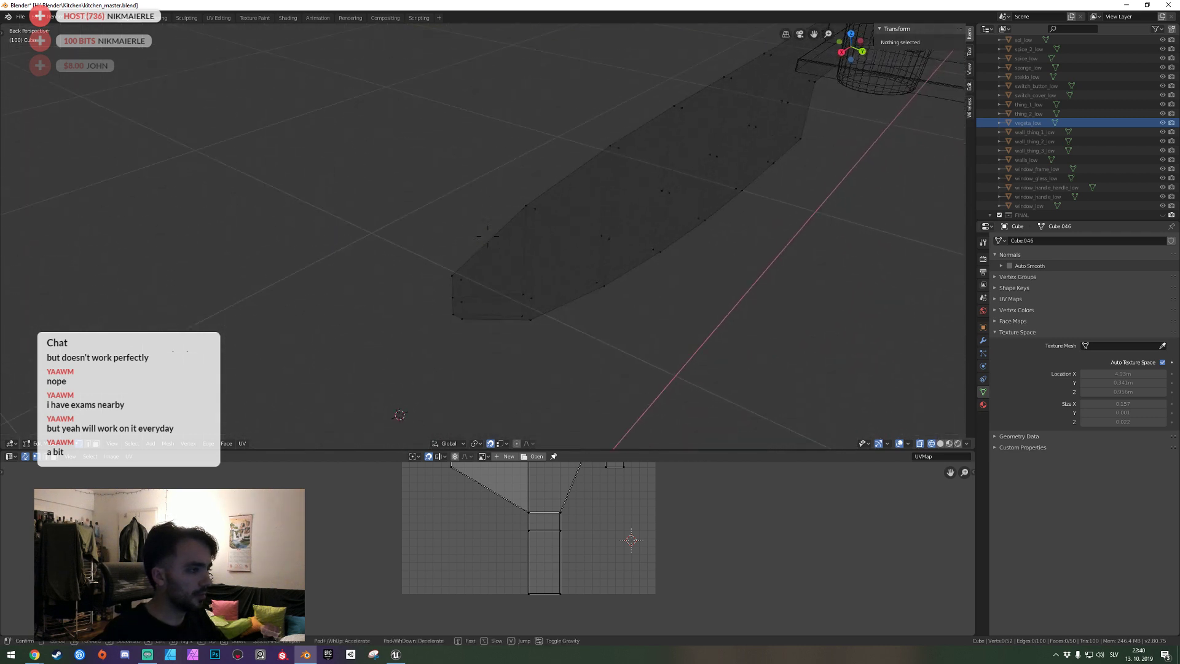
pyautogui.click(470, 263)
pyautogui.click(460, 278)
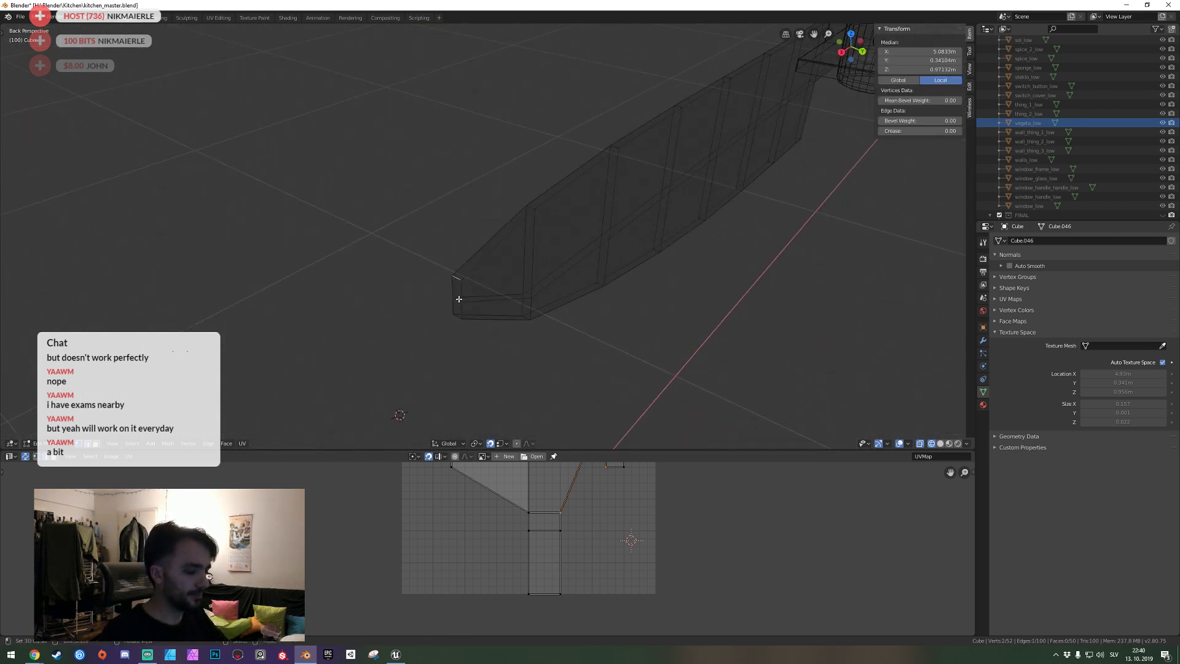
pyautogui.click(455, 318)
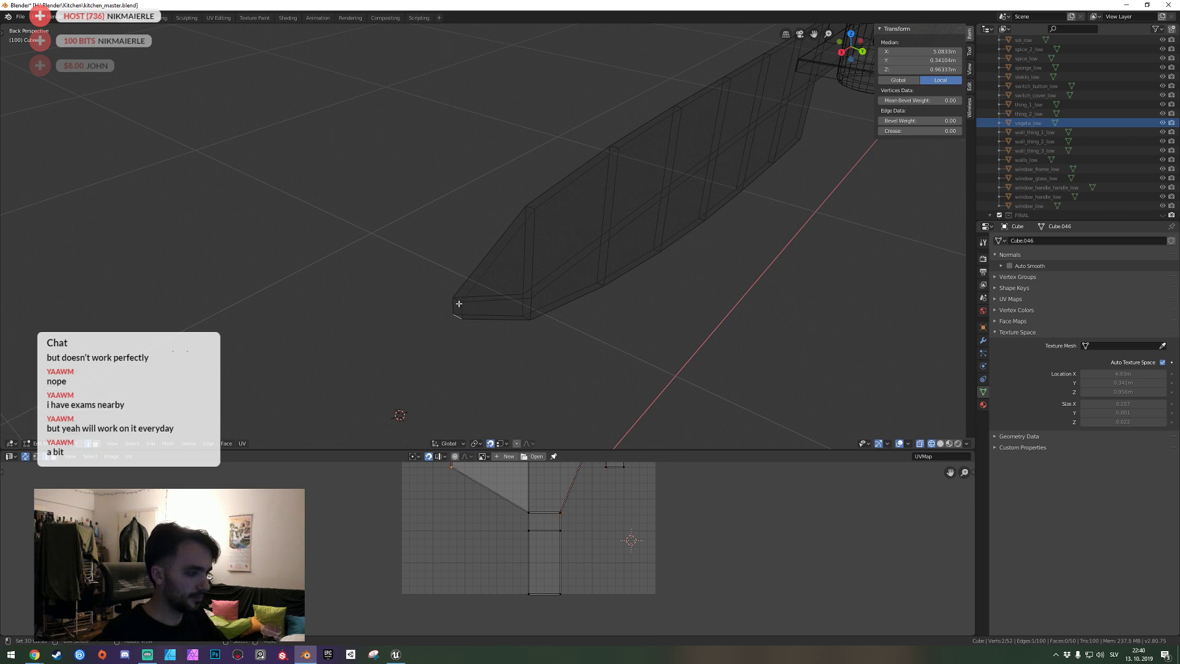
pyautogui.press('g')
pyautogui.press('z')
pyautogui.click(213, 416)
# Merge the whole mesh's duplicate vertices by distance and save the file.
pyautogui.press('a')
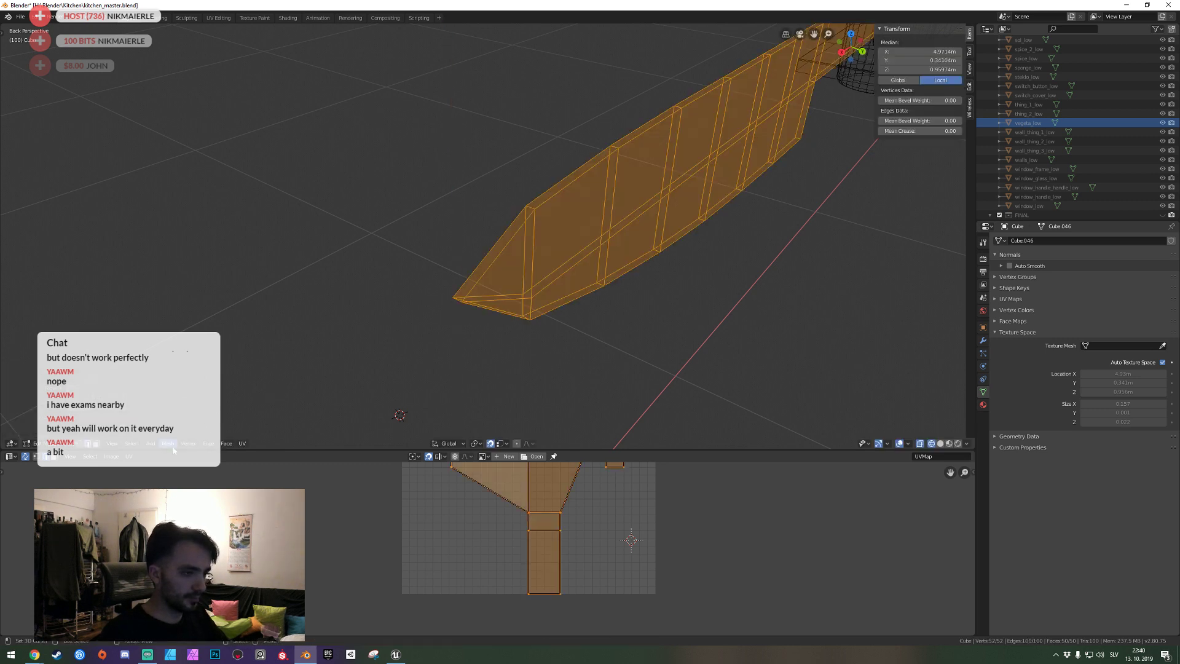
pyautogui.click(173, 443)
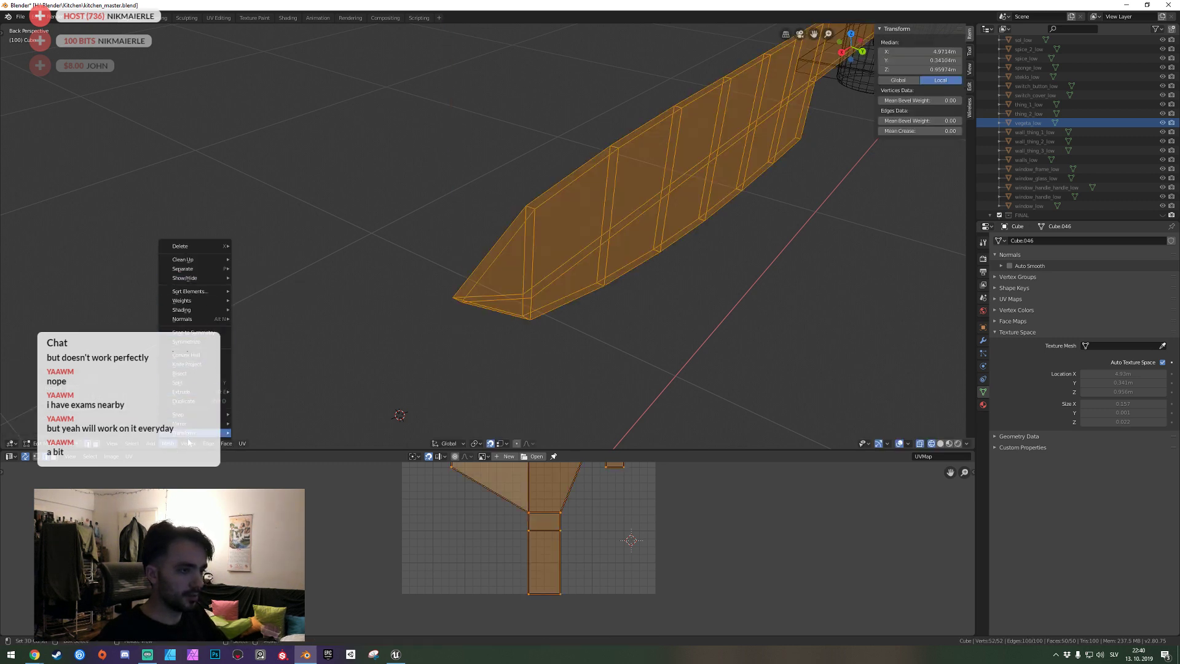
pyautogui.click(318, 324)
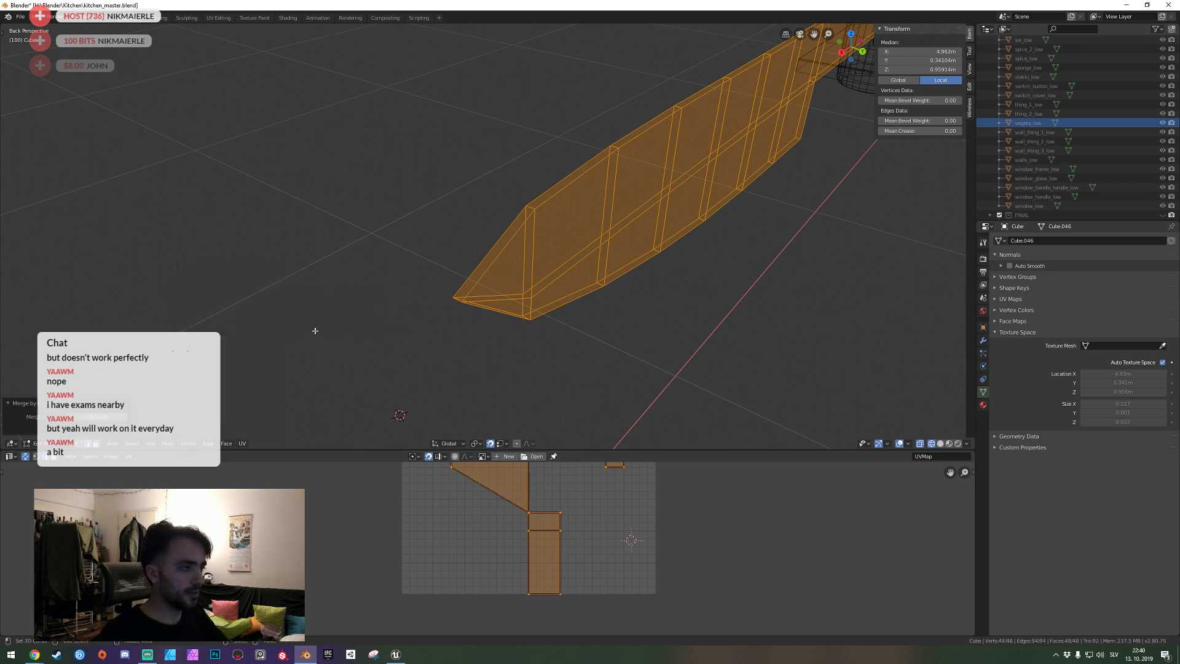
pyautogui.hotkey('ctrl', 's')
# Extend the tip vertex along X into a pointed tip and save.
pyautogui.hotkey('shift', '`')
pyautogui.click(488, 235)
pyautogui.press('ctrl+KP_1')
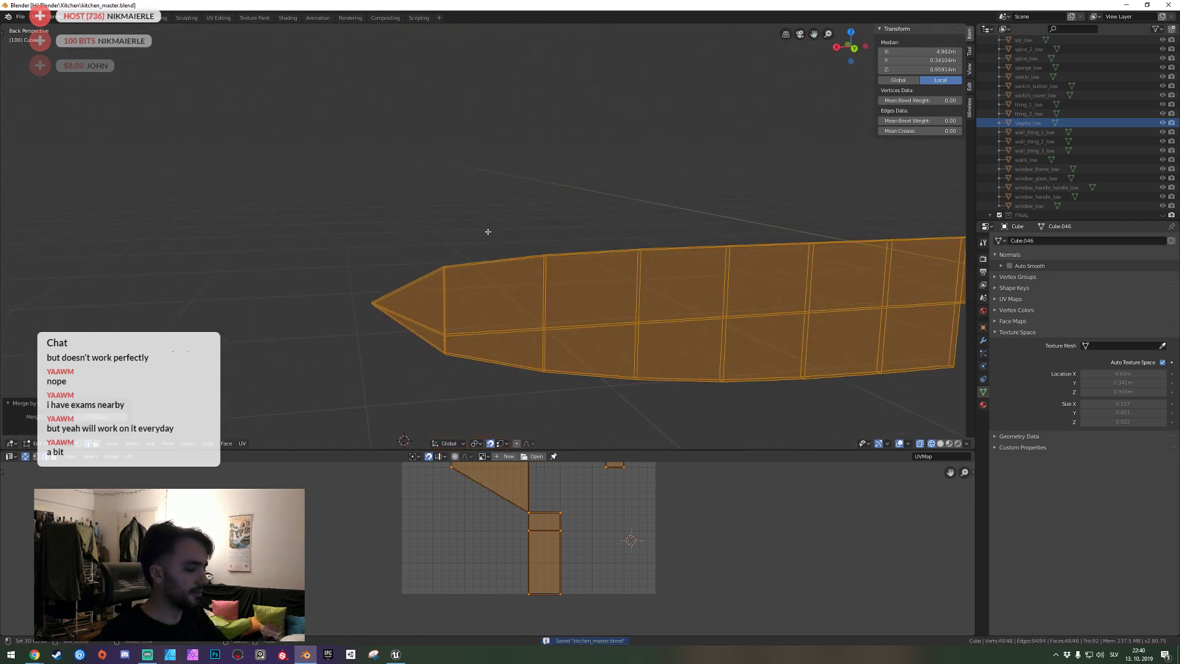
pyautogui.hotkey('alt', 'a')
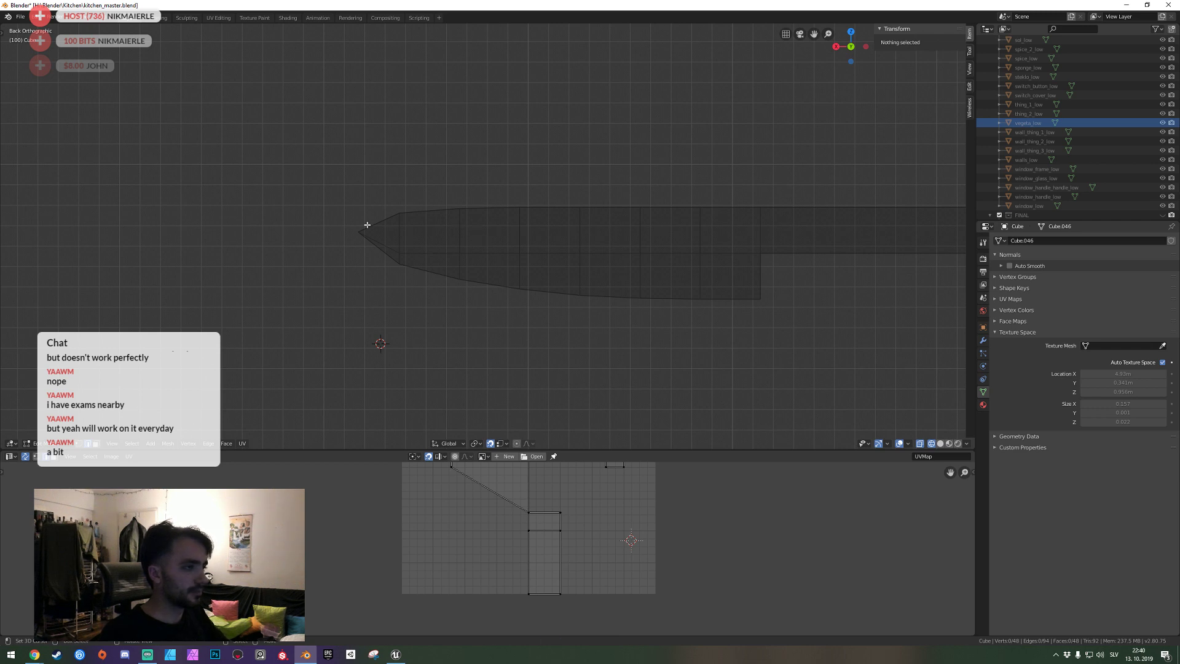
pyautogui.moveTo(313, 197); pyautogui.dragTo(386, 268)
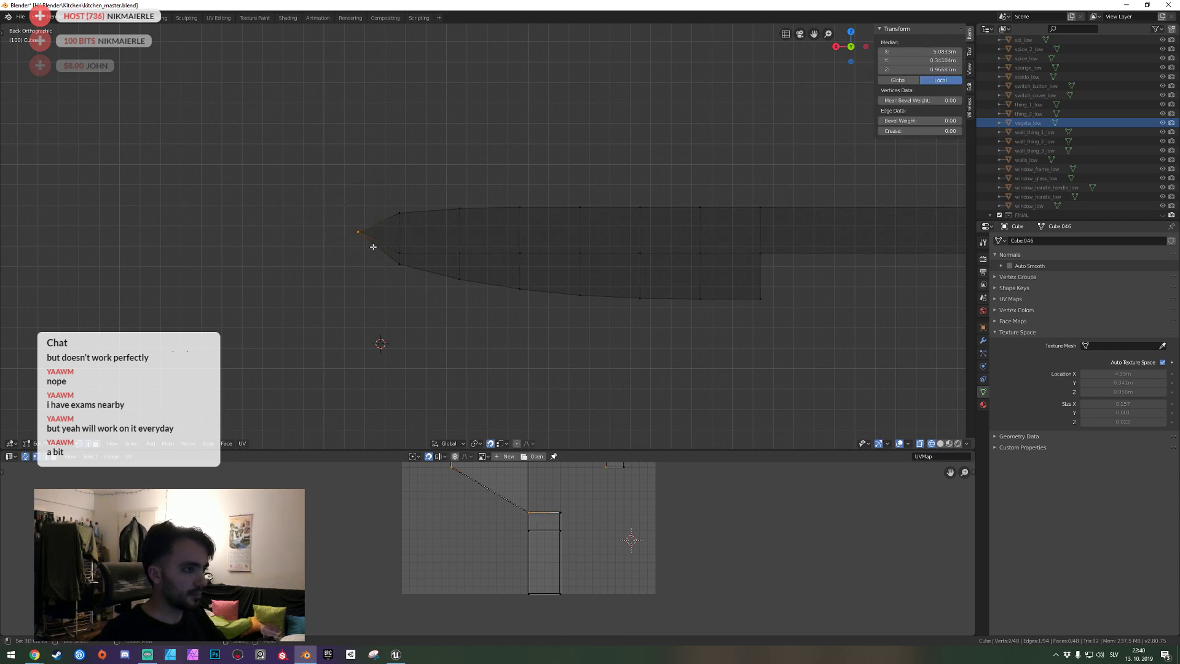
pyautogui.press('g')
pyautogui.press('x')
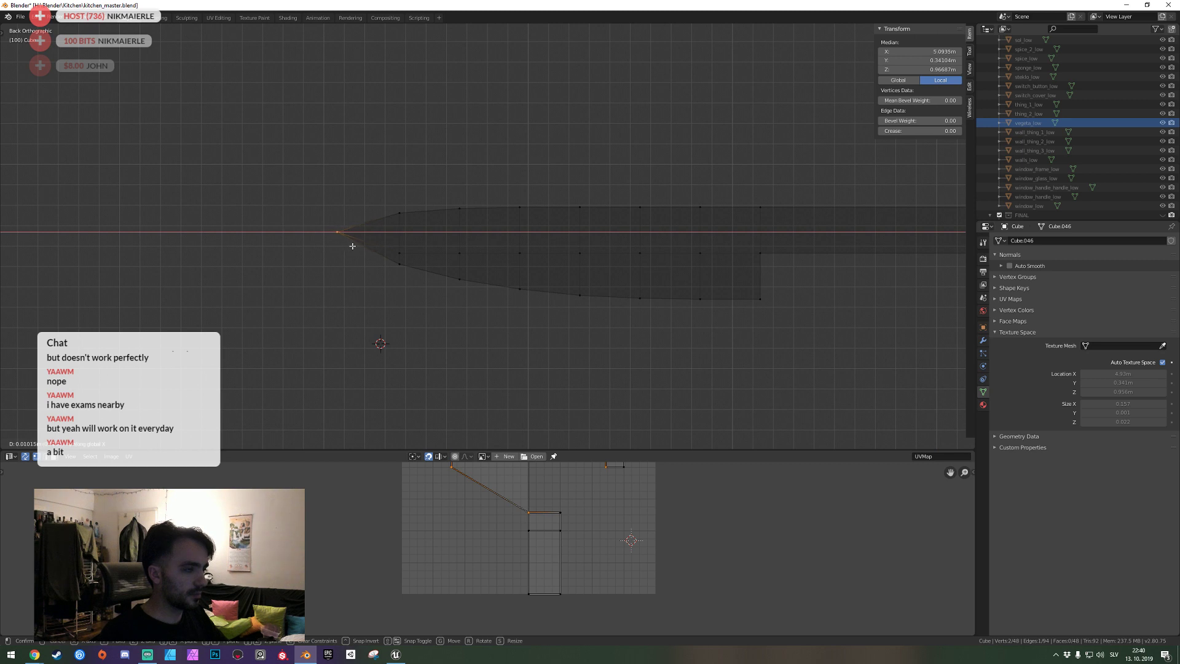
pyautogui.click(352, 246)
pyautogui.hotkey('ctrl', 's')
# Adjust the heights of the middle-row vertices near the tip.
pyautogui.hotkey('alt', 'a')
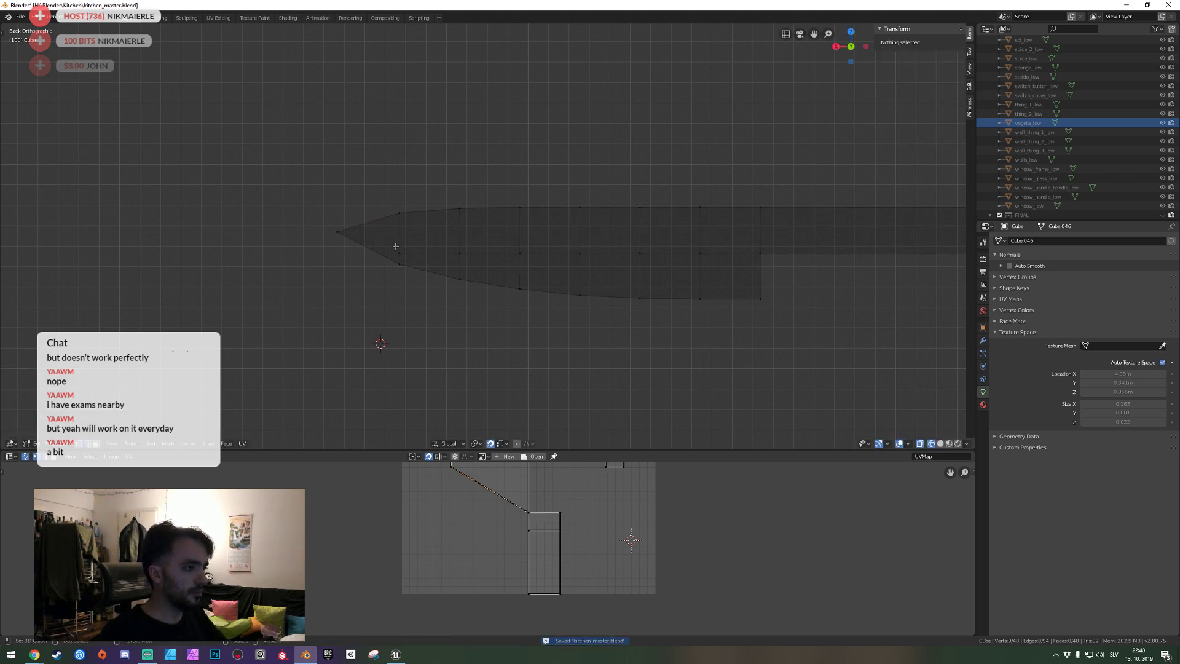
pyautogui.moveTo(418, 255); pyautogui.dragTo(418, 256)
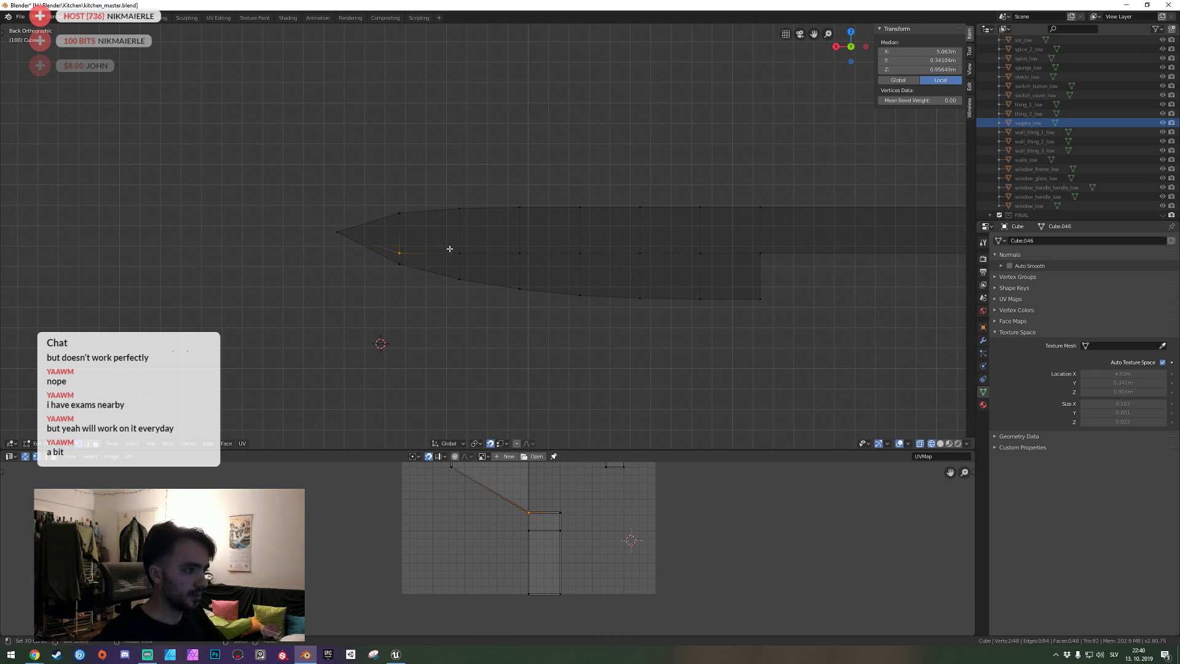
pyautogui.press('g')
pyautogui.press('z')
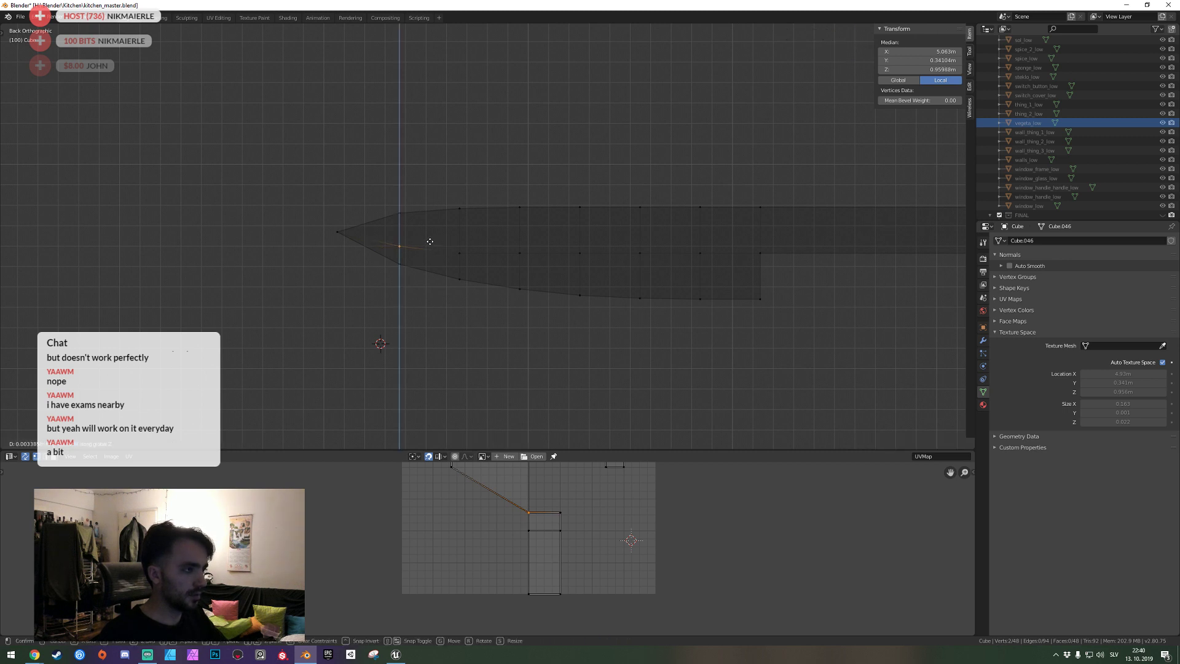
pyautogui.click(430, 237)
pyautogui.moveTo(435, 239); pyautogui.dragTo(536, 262)
pyautogui.press('g')
pyautogui.press('z')
pyautogui.click(470, 253)
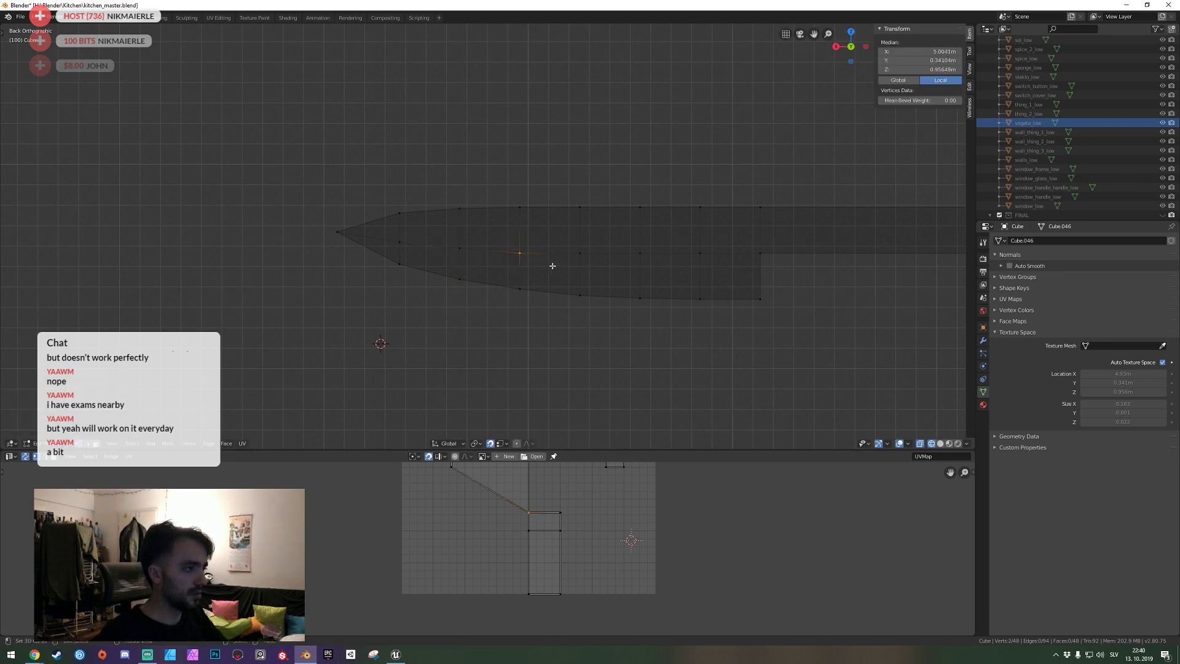
# Move one more middle-row vertex vertically and begin cutting a lengthwise edge loop.
pyautogui.press('g')
pyautogui.press('z')
pyautogui.click(549, 260)
pyautogui.click(563, 257)
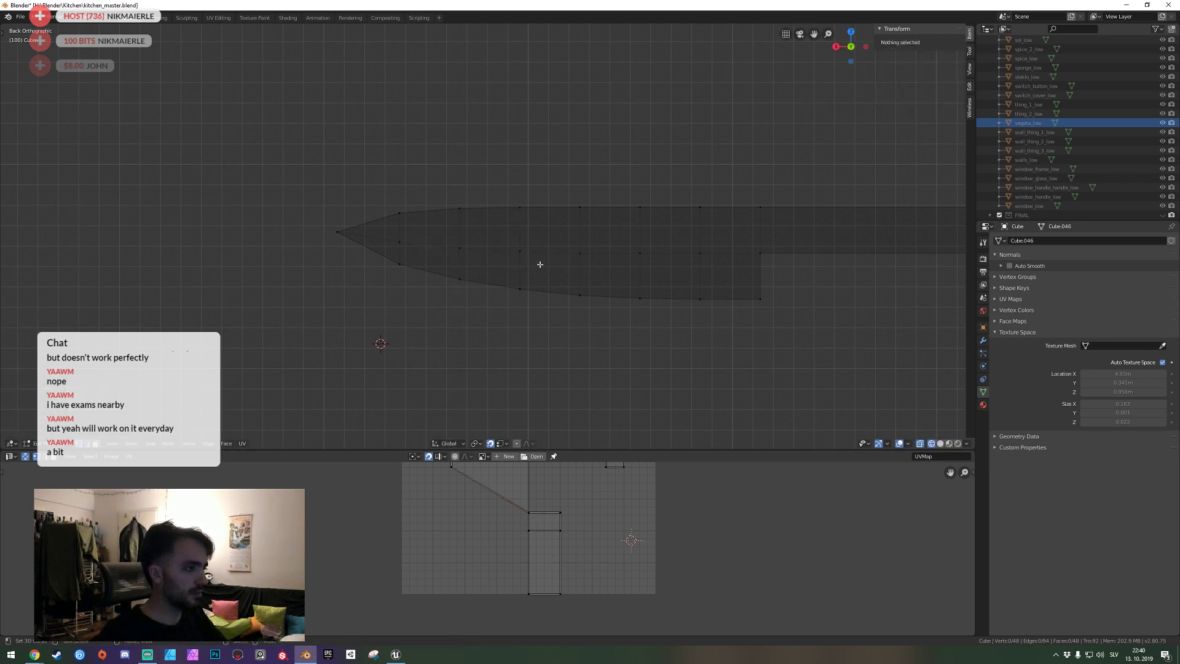
pyautogui.hotkey('ctrl', 'r')
# Place an unslid loop along the blade's middle, join its vertices with edges, and save.
pyautogui.click(430, 258)
pyautogui.rightClick(380, 253)
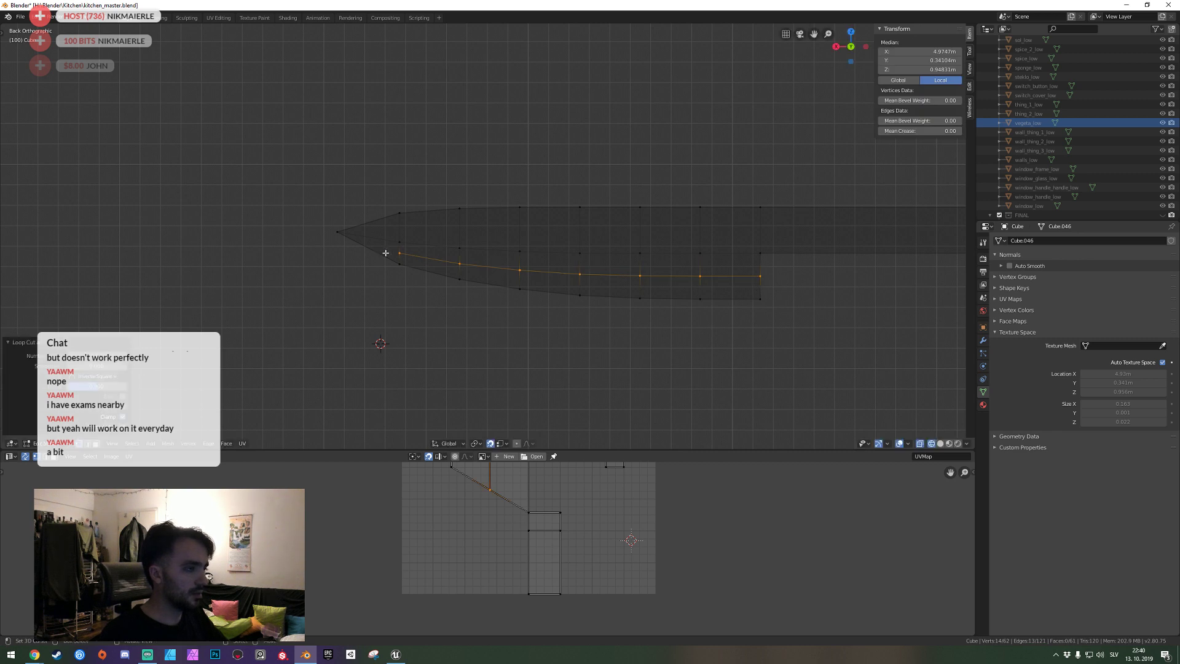
pyautogui.moveTo(385, 252); pyautogui.dragTo(553, 261, button='middle')
pyautogui.click(563, 266)
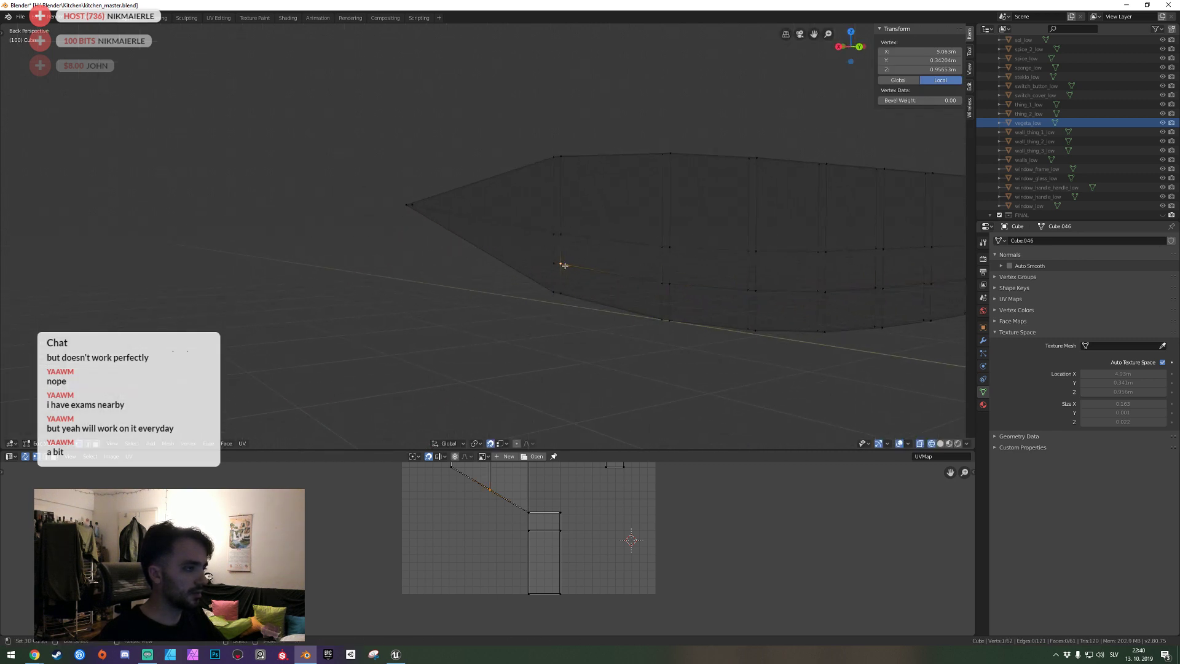
pyautogui.press('j')
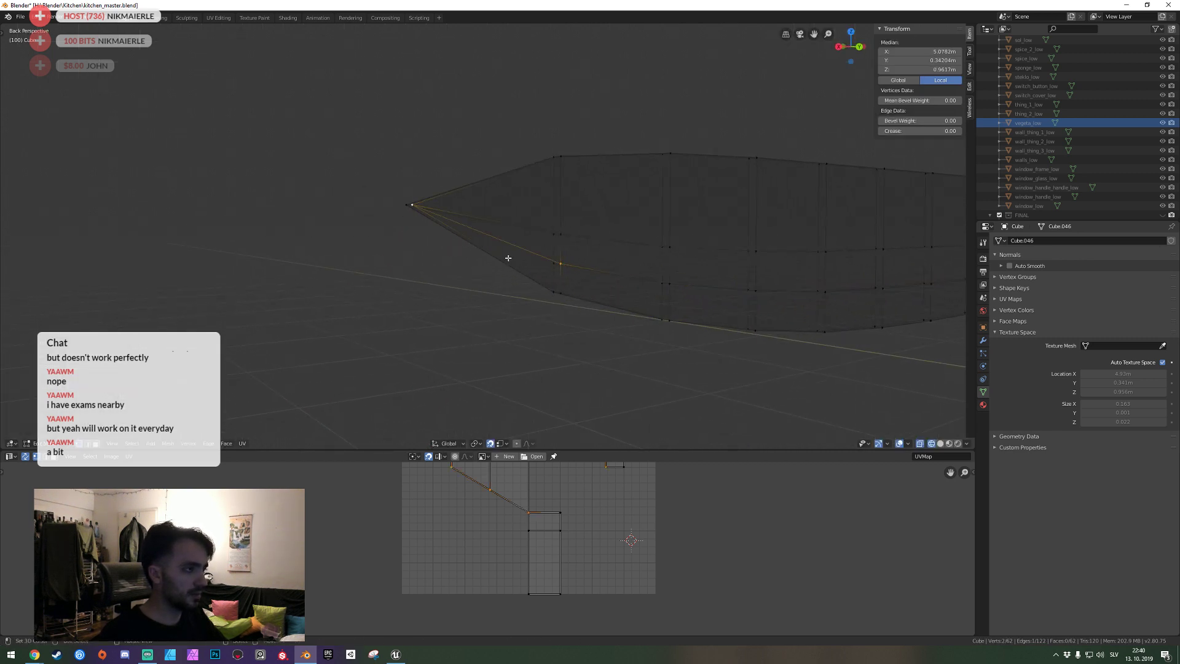
pyautogui.click(543, 268)
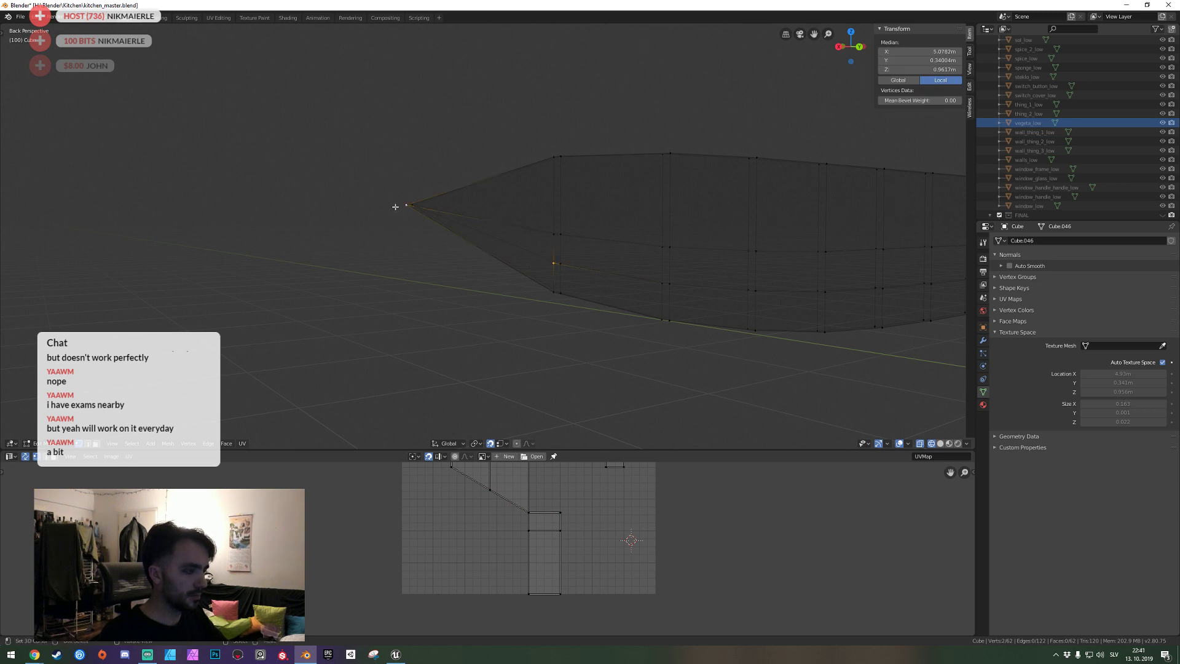
pyautogui.press('j')
pyautogui.hotkey('ctrl', 's')
# Switch to the orthographic back view and select a vertex on the blade's lower edge.
pyautogui.moveTo(395, 206); pyautogui.dragTo(488, 236, button='middle')
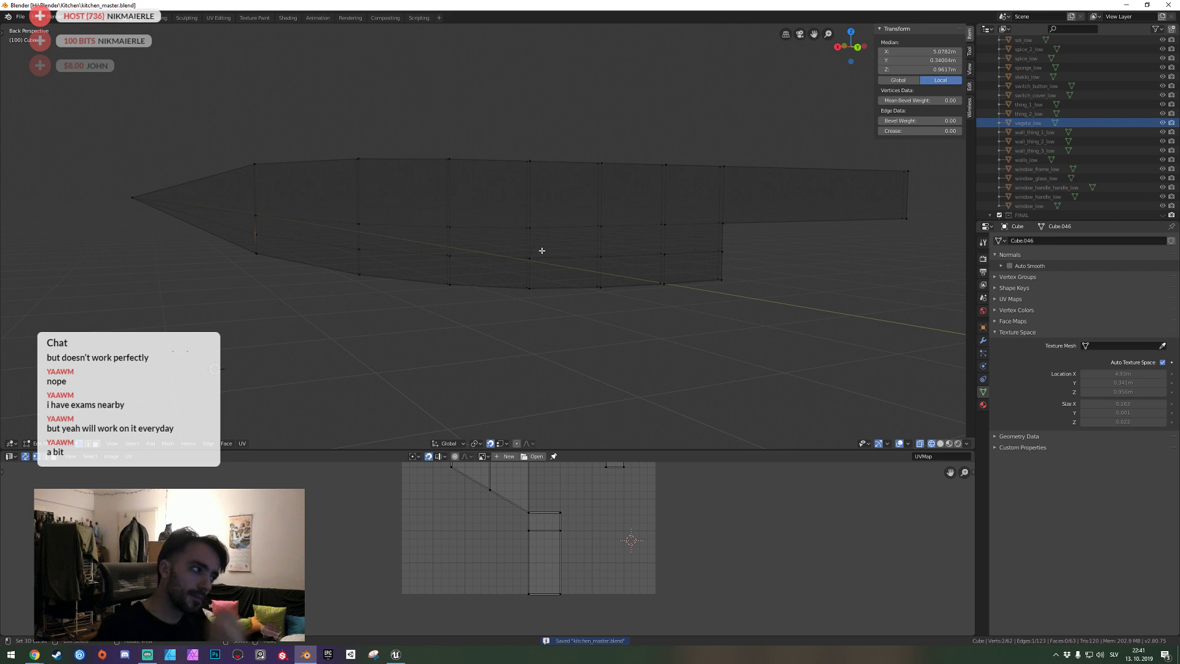
pyautogui.moveTo(535, 242); pyautogui.dragTo(496, 236, button='middle')
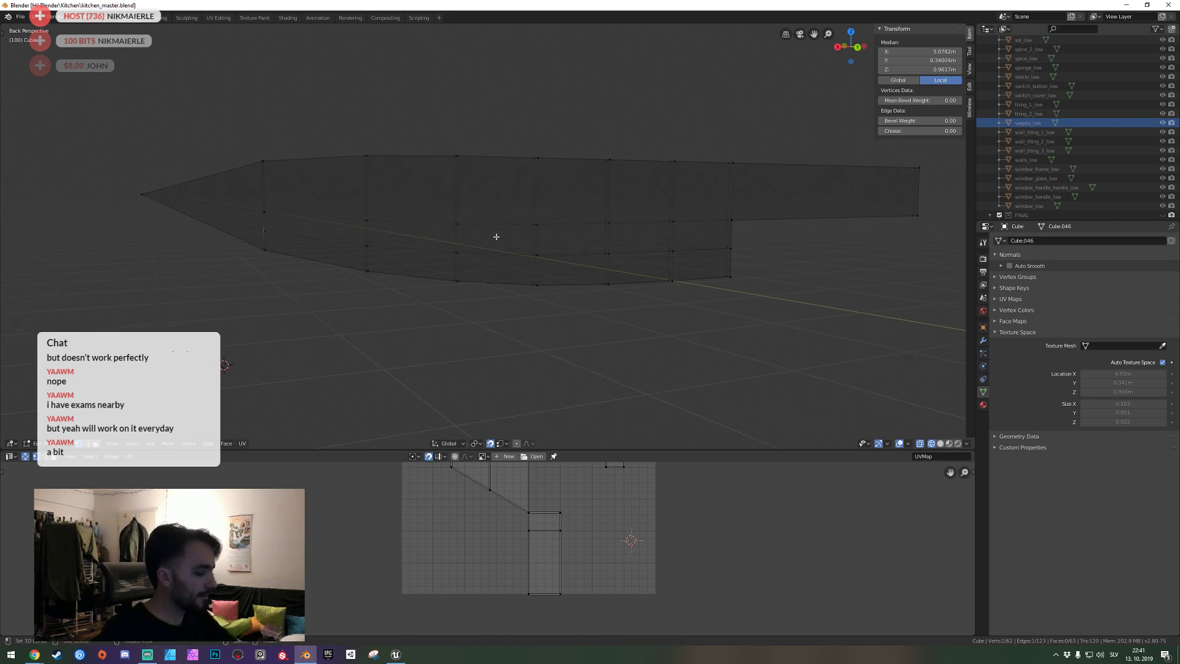
pyautogui.press('ctrl+KP_1')
pyautogui.scroll(3, 406, 237)
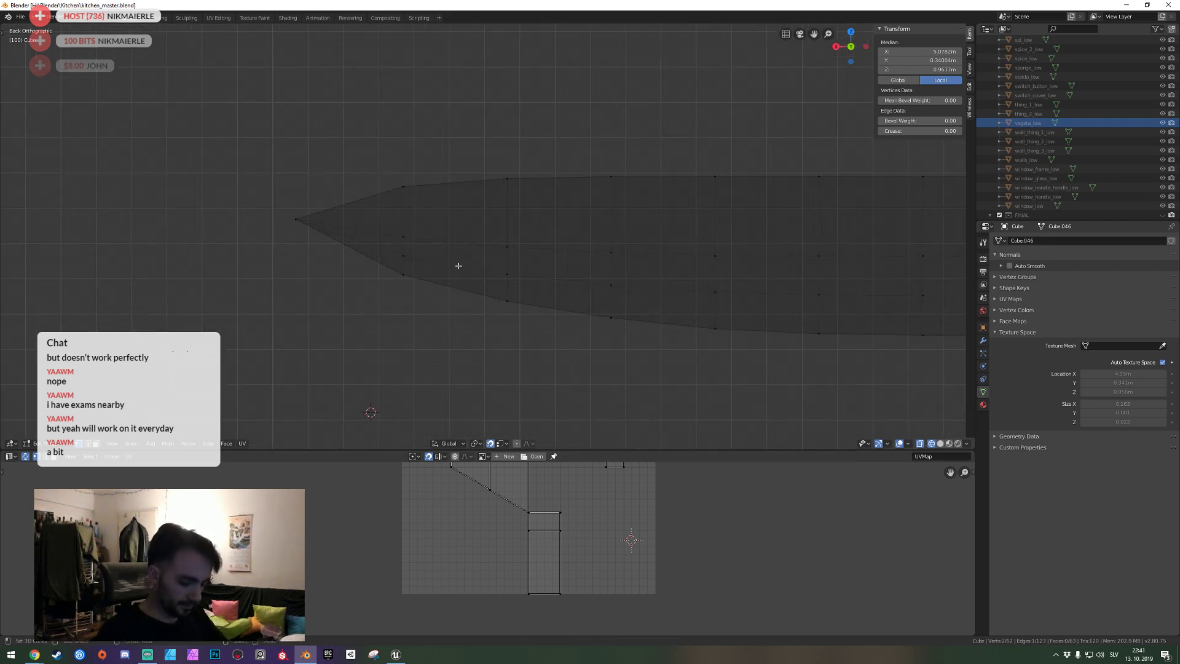
pyautogui.scroll(1, 458, 265)
pyautogui.scroll(-2, 458, 266)
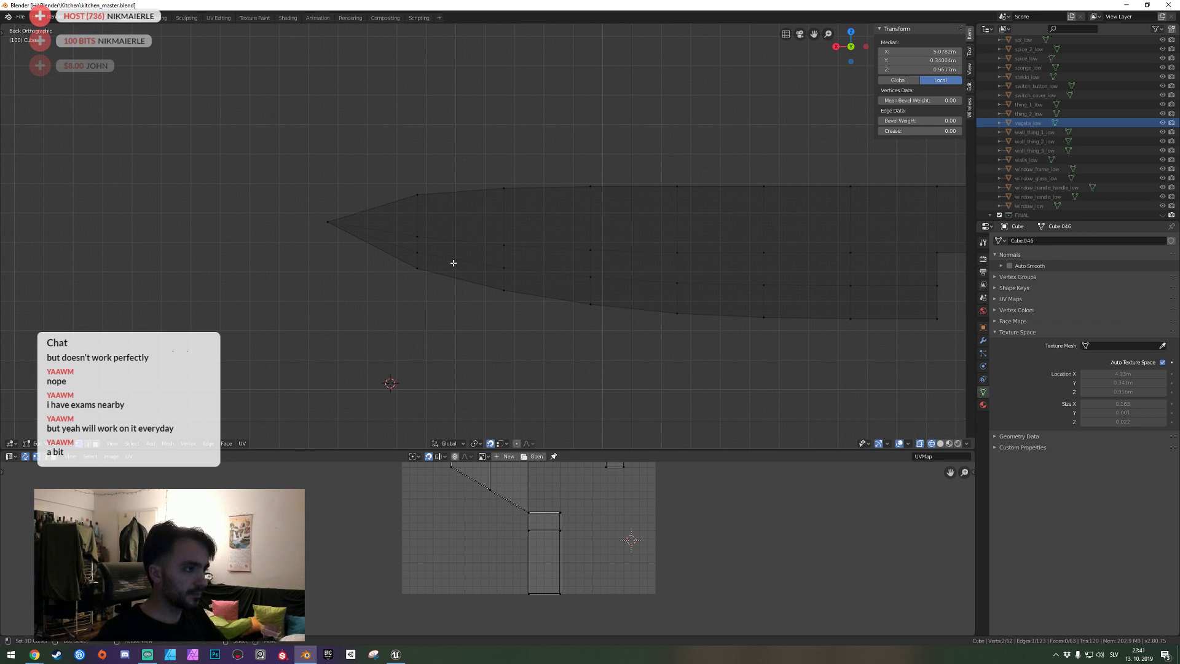
pyautogui.click(453, 263)
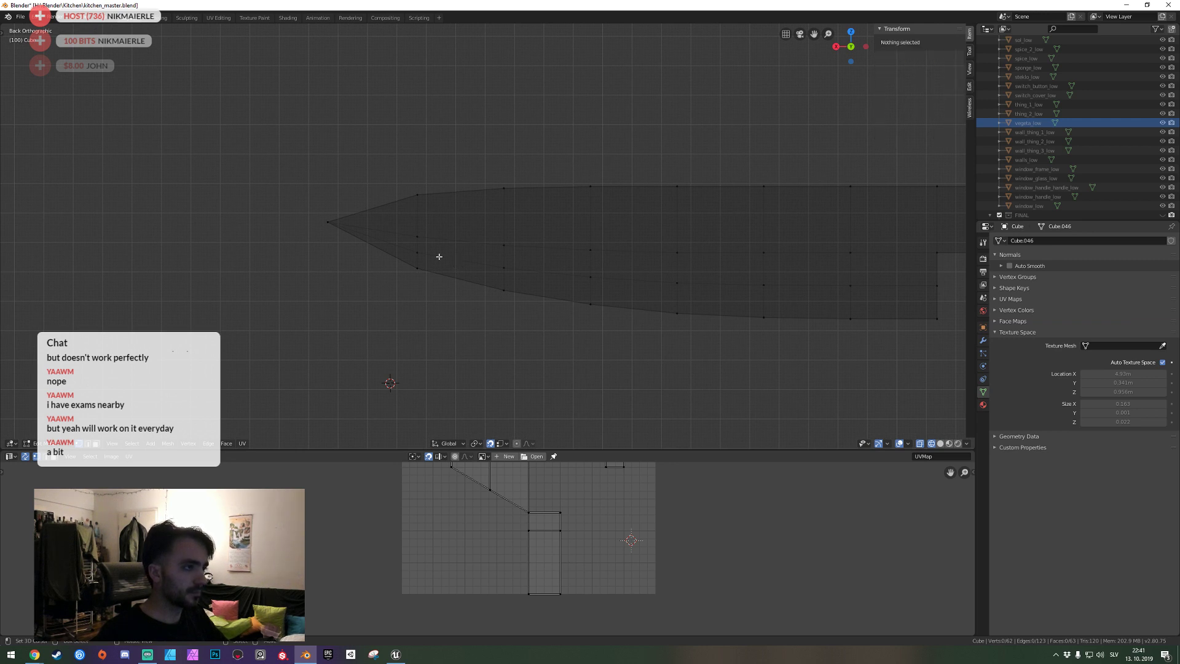
pyautogui.keyDown('shift'); pyautogui.moveTo(452, 258); pyautogui.dragTo(407, 241, button='middle'); pyautogui.keyUp('shift')
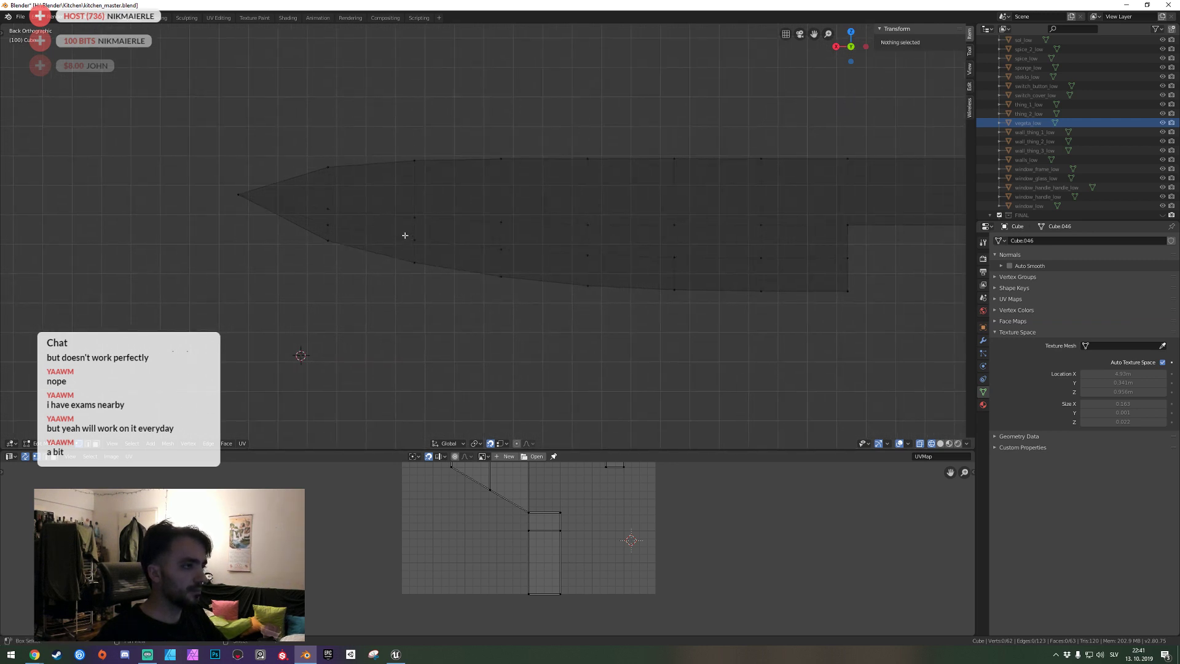
pyautogui.moveTo(405, 235); pyautogui.dragTo(435, 254)
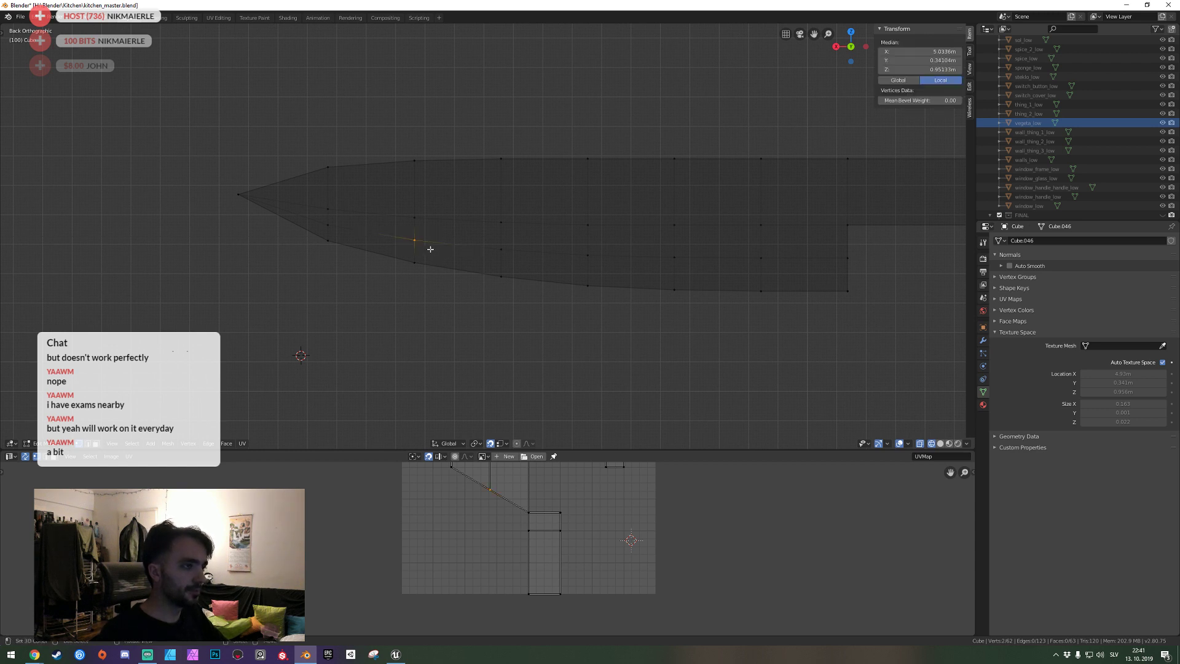
pyautogui.click(365, 243)
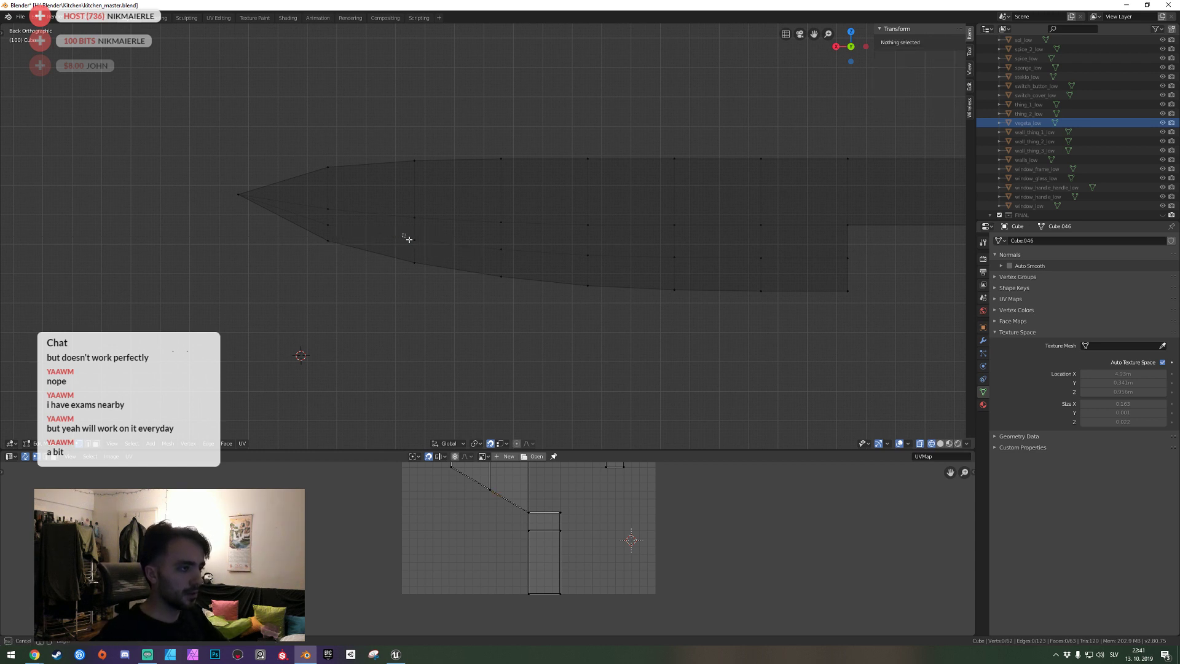
pyautogui.moveTo(405, 237); pyautogui.dragTo(425, 246)
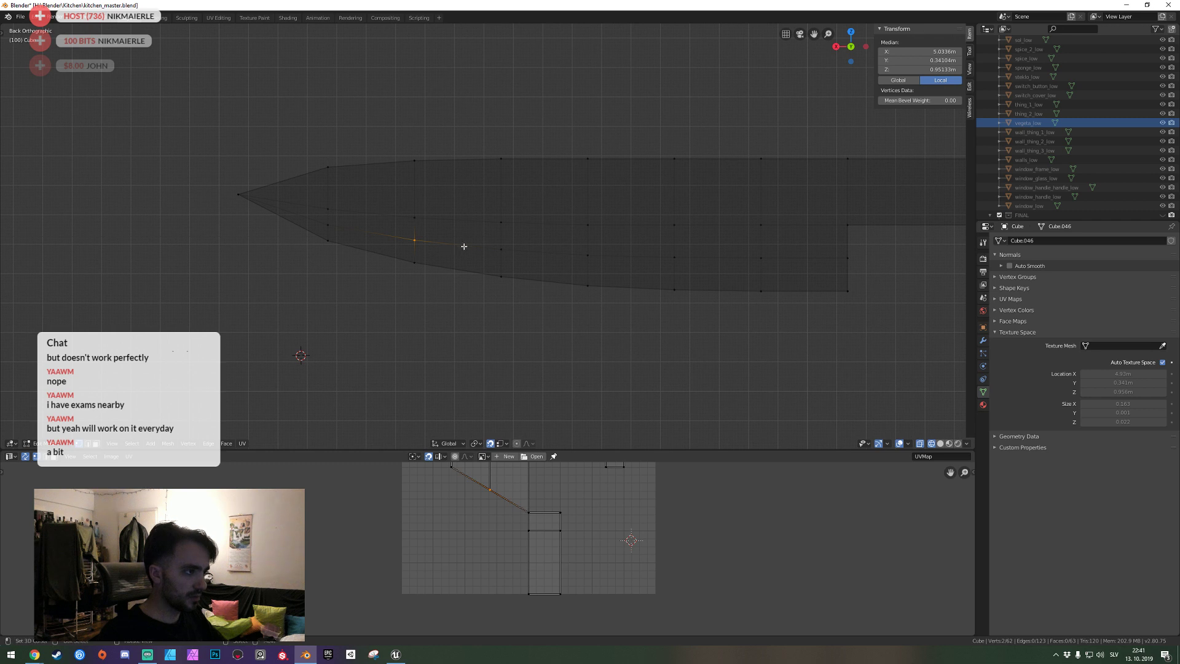
# Move three successive lower-edge vertices vertically to smooth the blade's curve toward the heel.
pyautogui.press('g')
pyautogui.press('z')
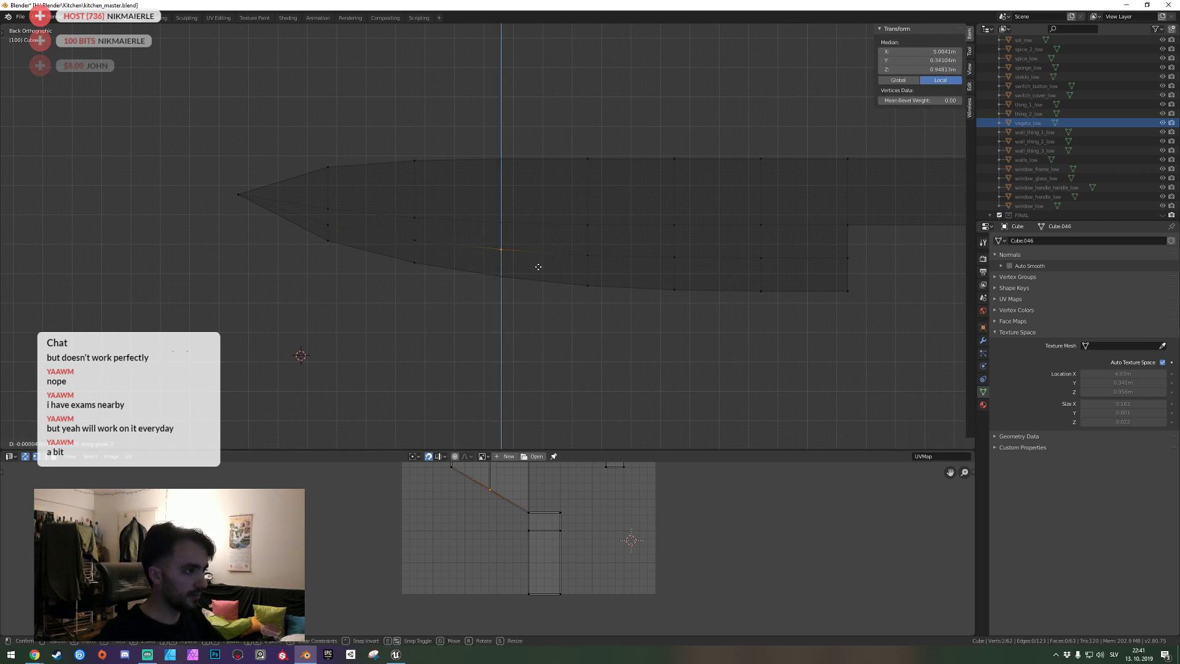
pyautogui.click(544, 281)
pyautogui.click(584, 265)
pyautogui.press('g')
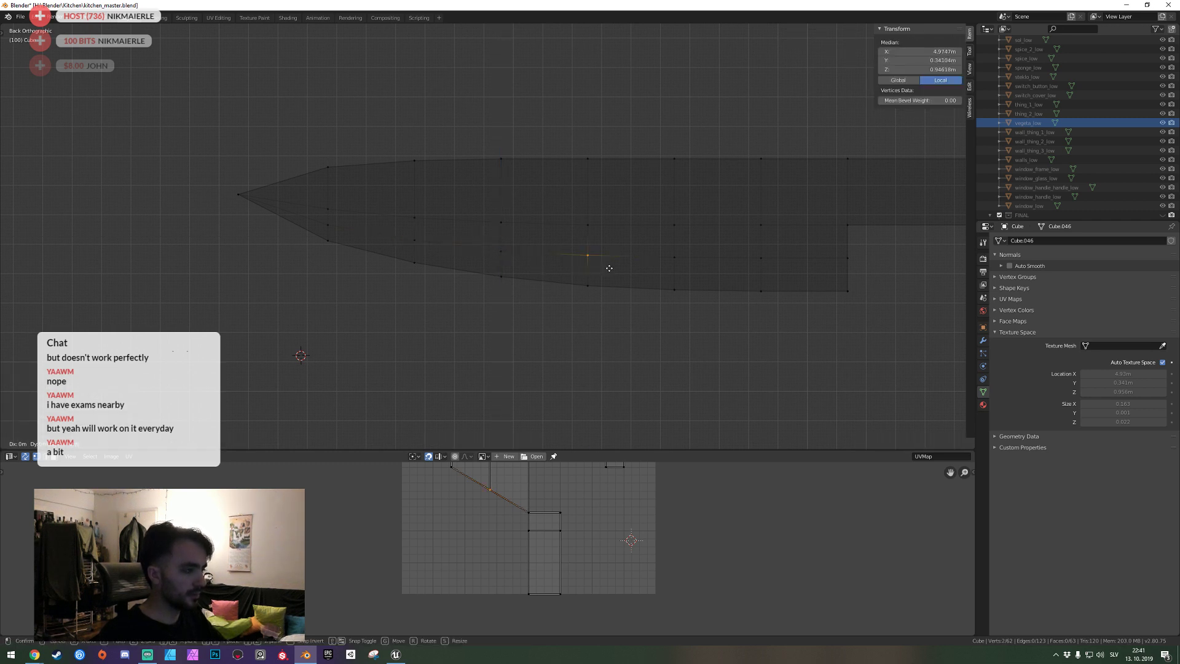
pyautogui.press('z')
pyautogui.click(640, 289)
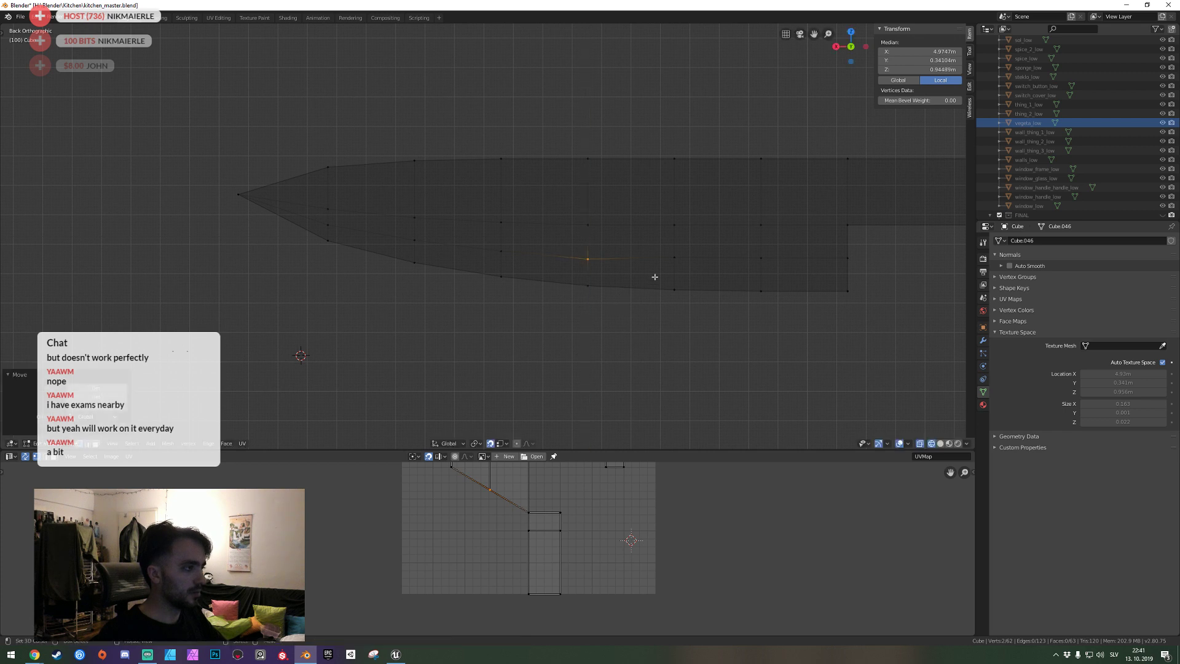
pyautogui.click(682, 270)
pyautogui.press('g')
pyautogui.press('z')
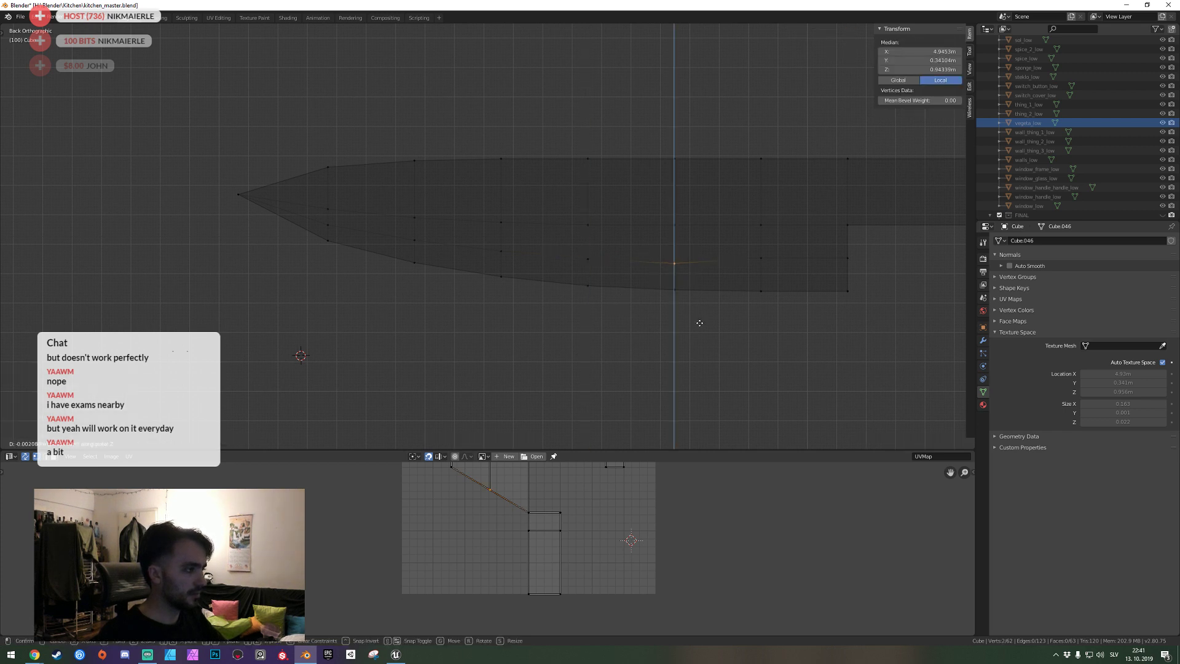
pyautogui.click(738, 301)
# Adjust the heights of the heel-side lower edge segment and the heel-step vertex, then save.
pyautogui.moveTo(749, 247); pyautogui.dragTo(861, 277)
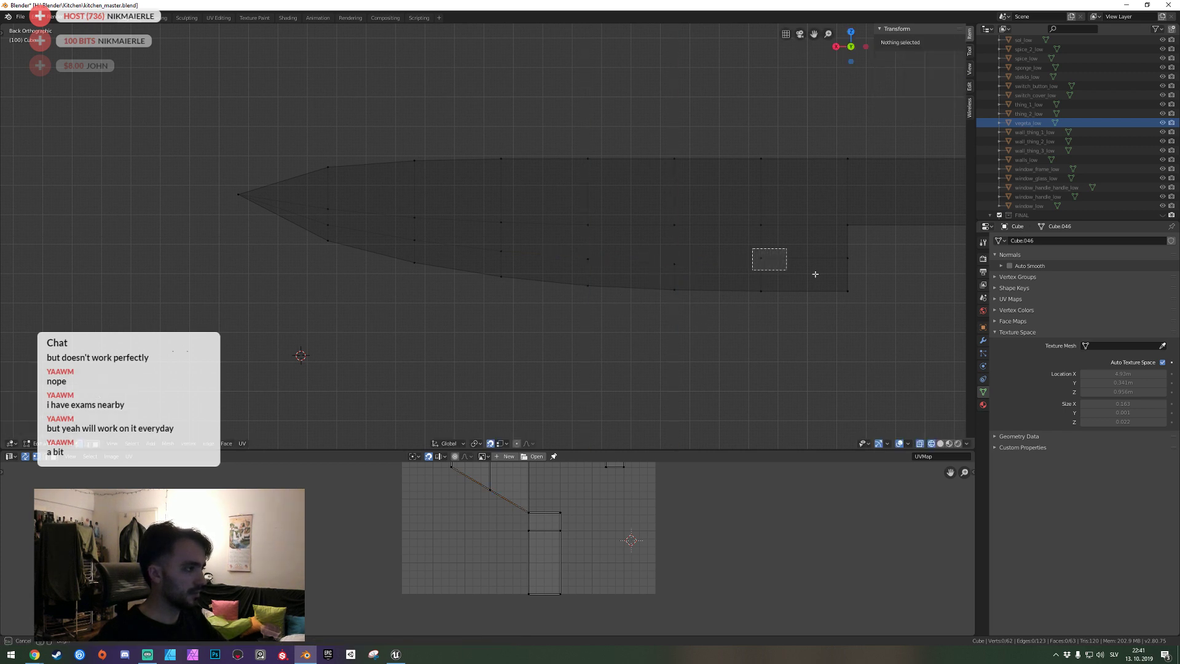
pyautogui.press('g')
pyautogui.press('z')
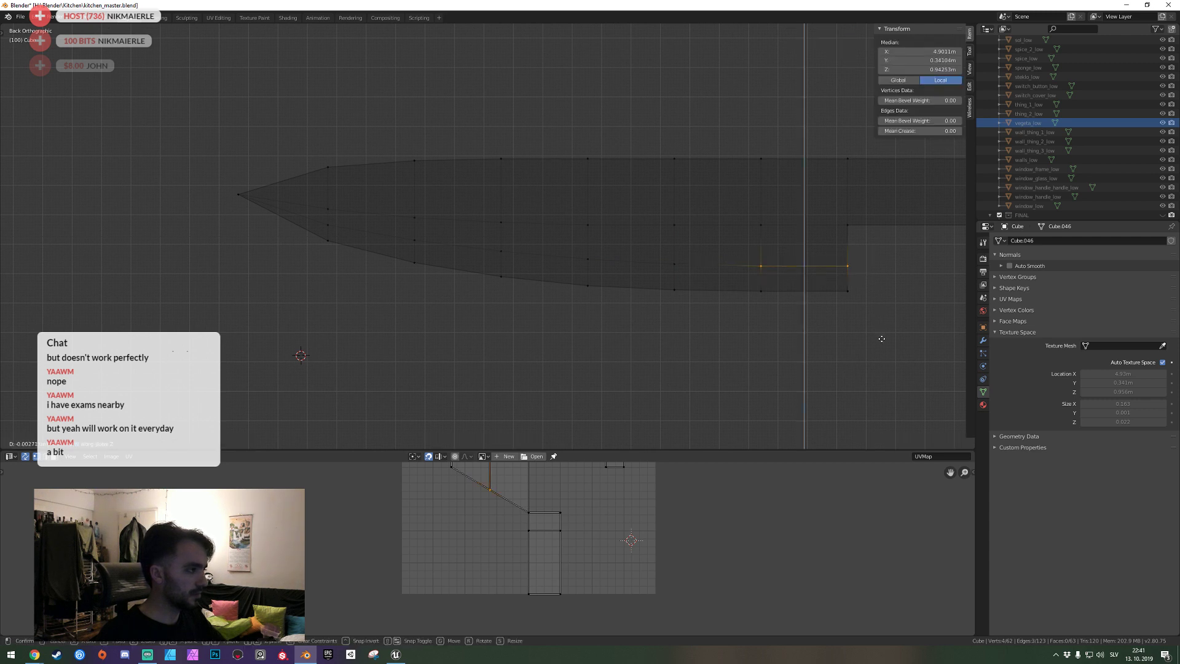
pyautogui.click(884, 337)
pyautogui.moveTo(833, 255); pyautogui.dragTo(862, 279)
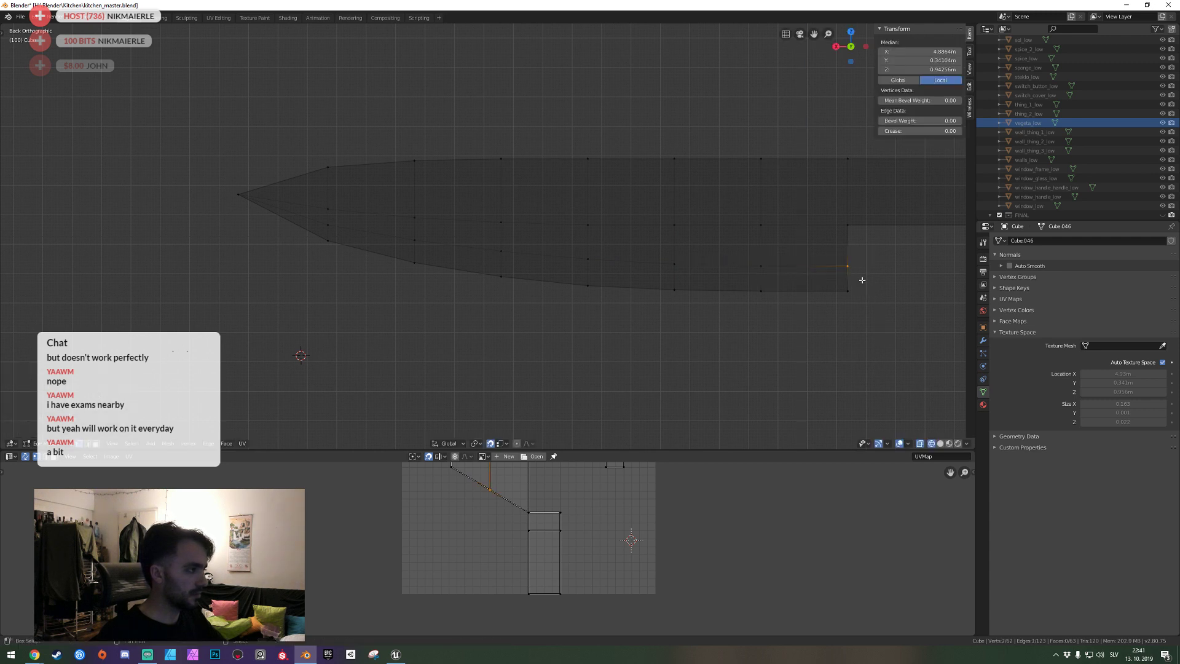
pyautogui.press('g')
pyautogui.press('z')
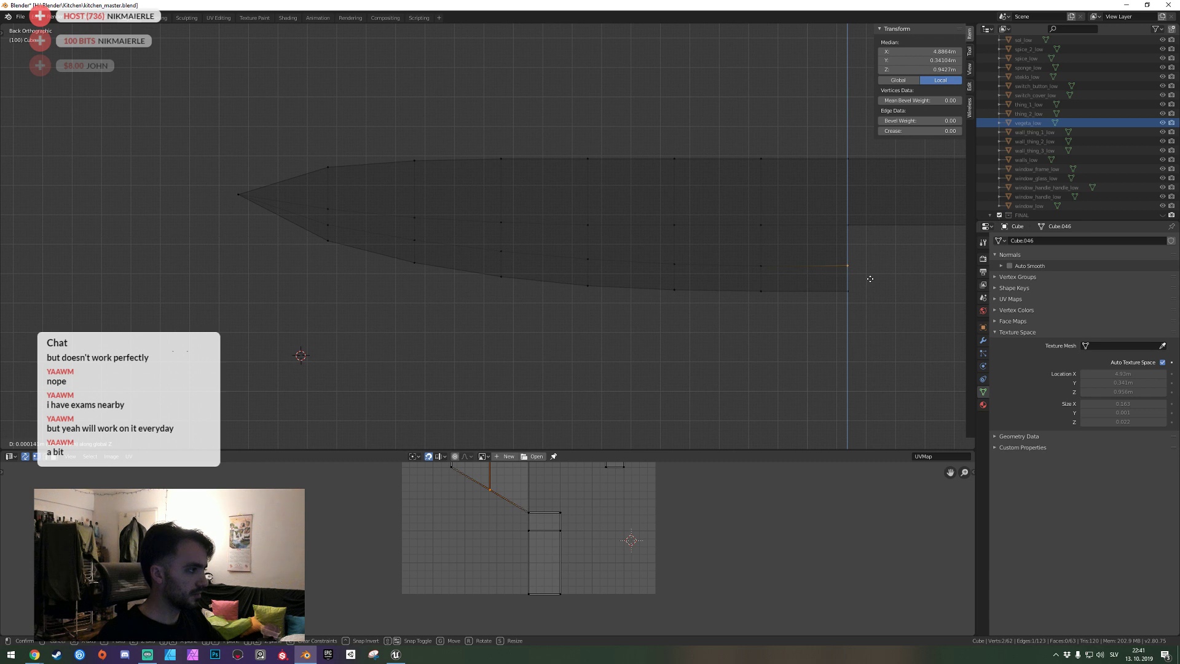
pyautogui.click(871, 278)
pyautogui.hotkey('ctrl', 's')
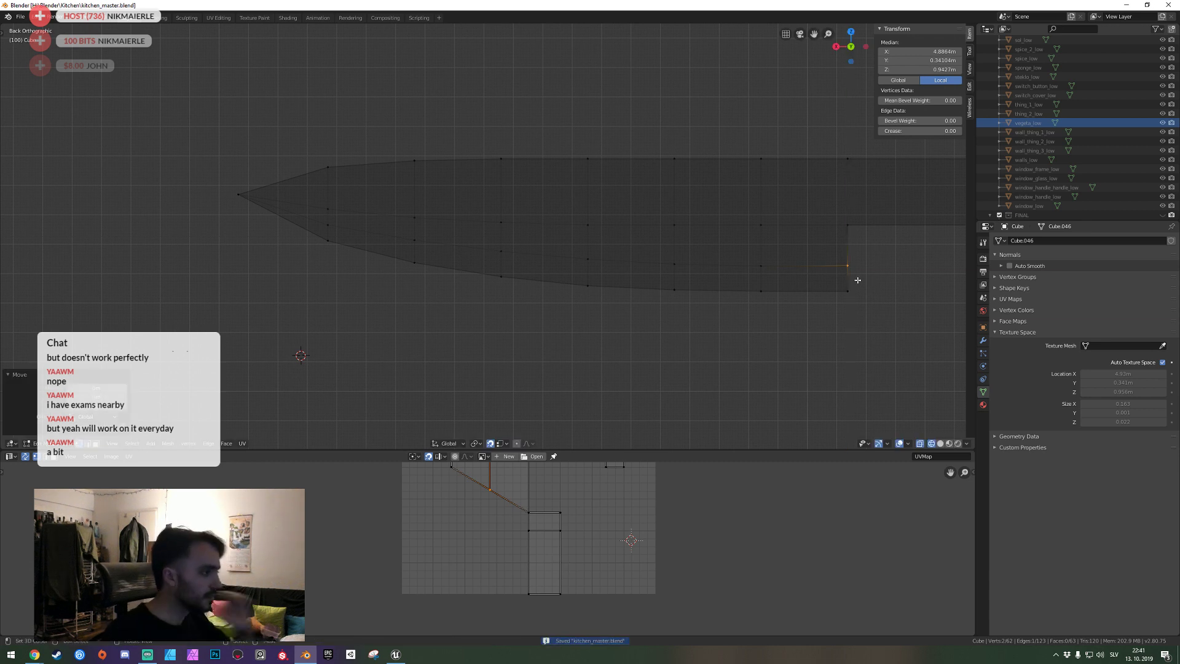
# Add a vertical edge loop near the heel step, shift it along X, and save.
pyautogui.hotkey('ctrl', 'r')
pyautogui.click(808, 178)
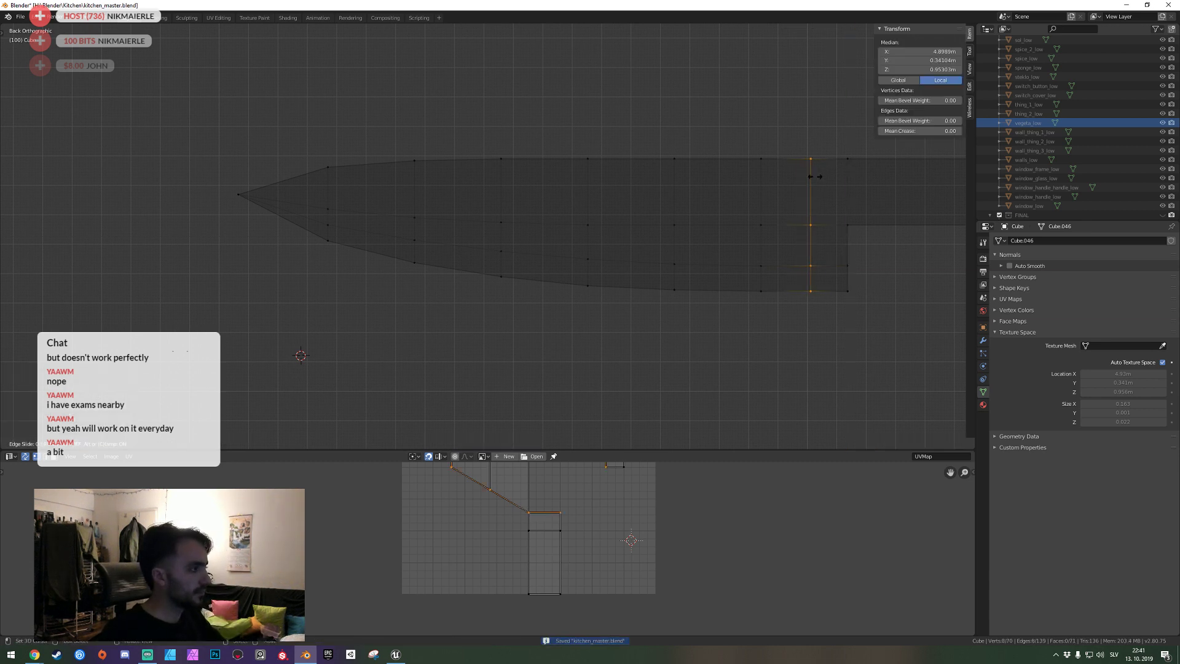
pyautogui.click(805, 192)
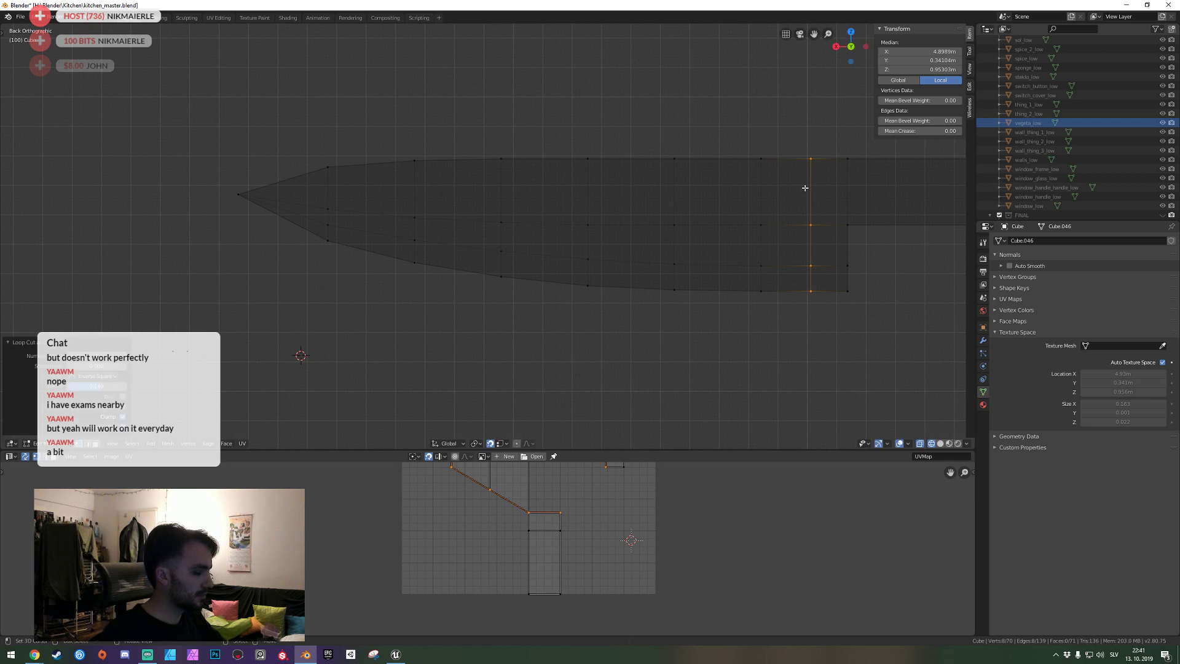
pyautogui.press('g')
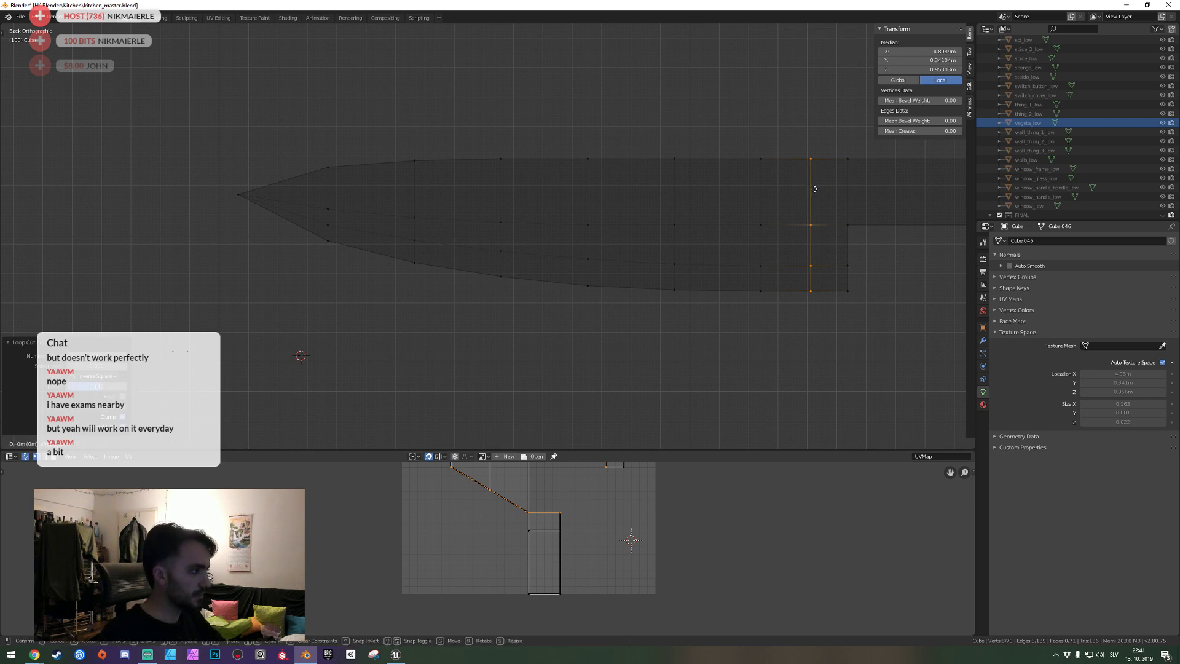
pyautogui.press('x')
pyautogui.click(817, 189)
pyautogui.hotkey('shift', '`')
# Restore solid display and rip an edge of the new loop apart with V.
pyautogui.hotkey('alt', 'z')
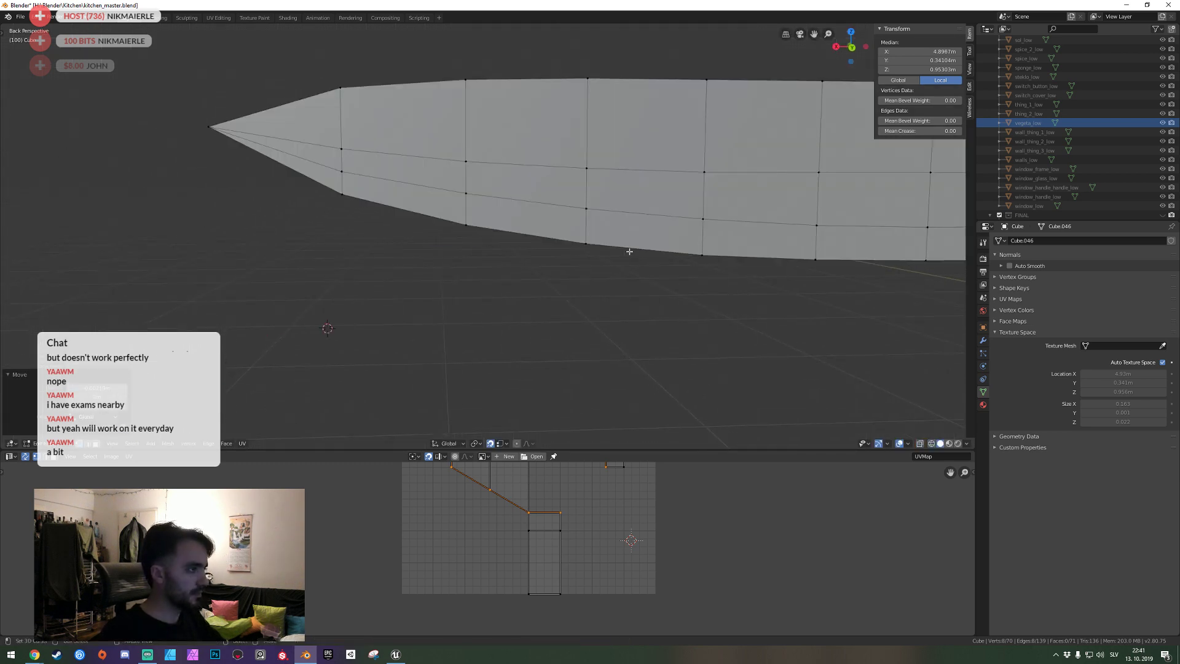
pyautogui.hotkey('ctrl', 's')
pyautogui.press('w')
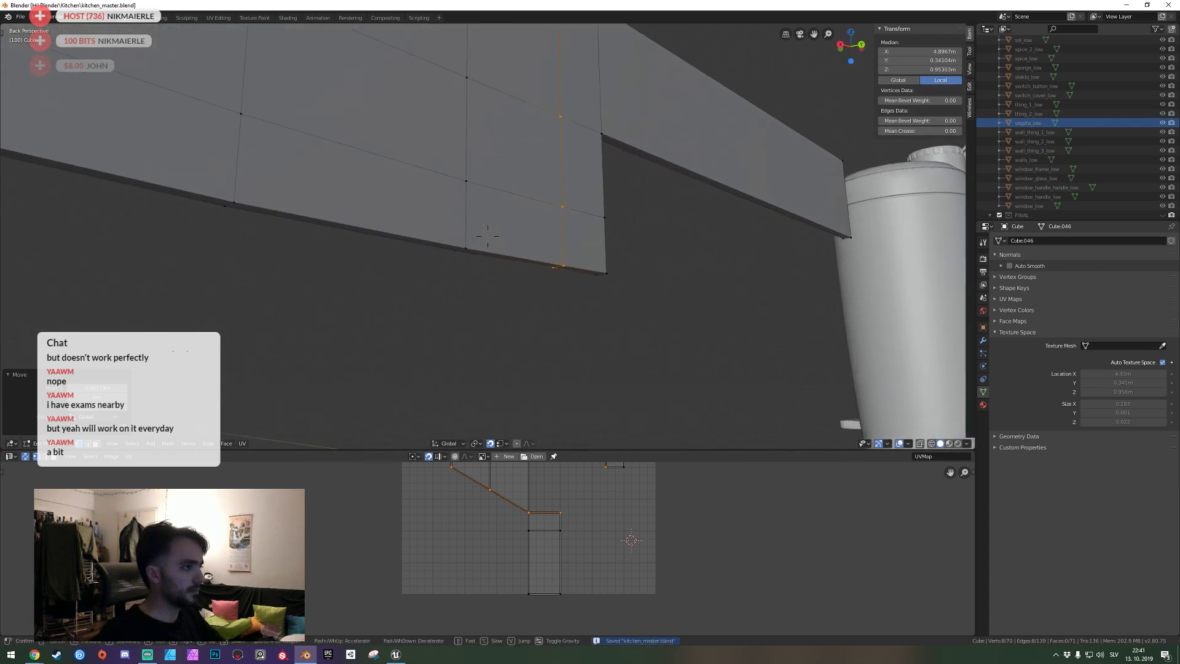
pyautogui.click(487, 235)
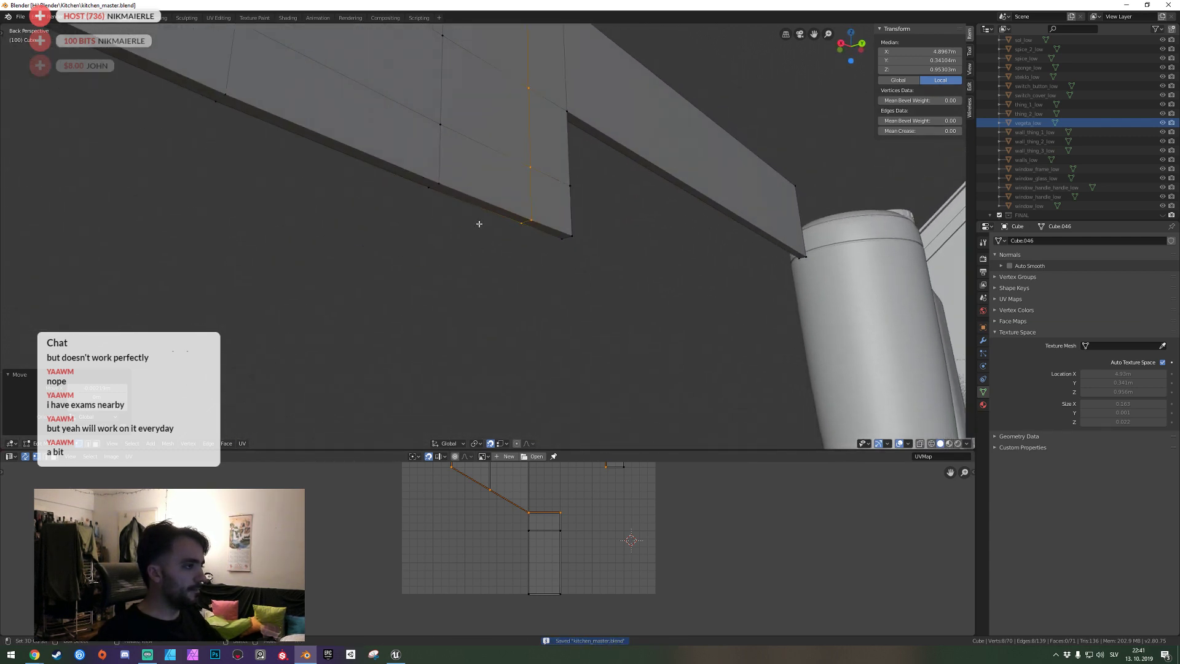
pyautogui.click(531, 209)
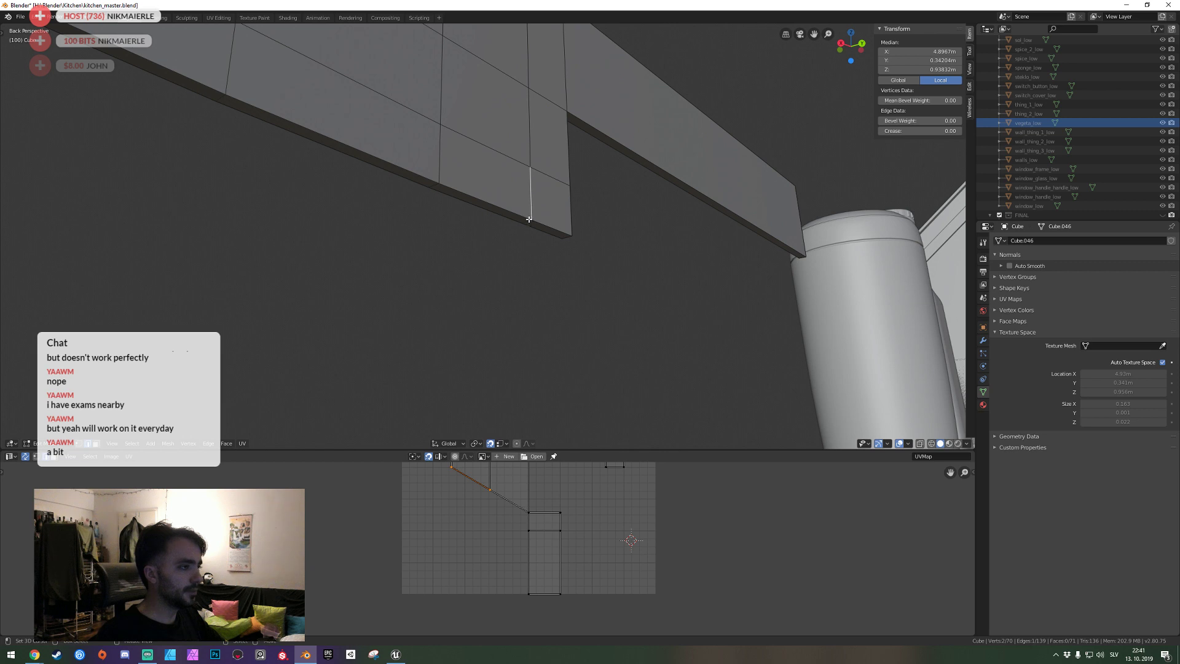
pyautogui.moveTo(519, 227); pyautogui.dragTo(509, 258, button='middle')
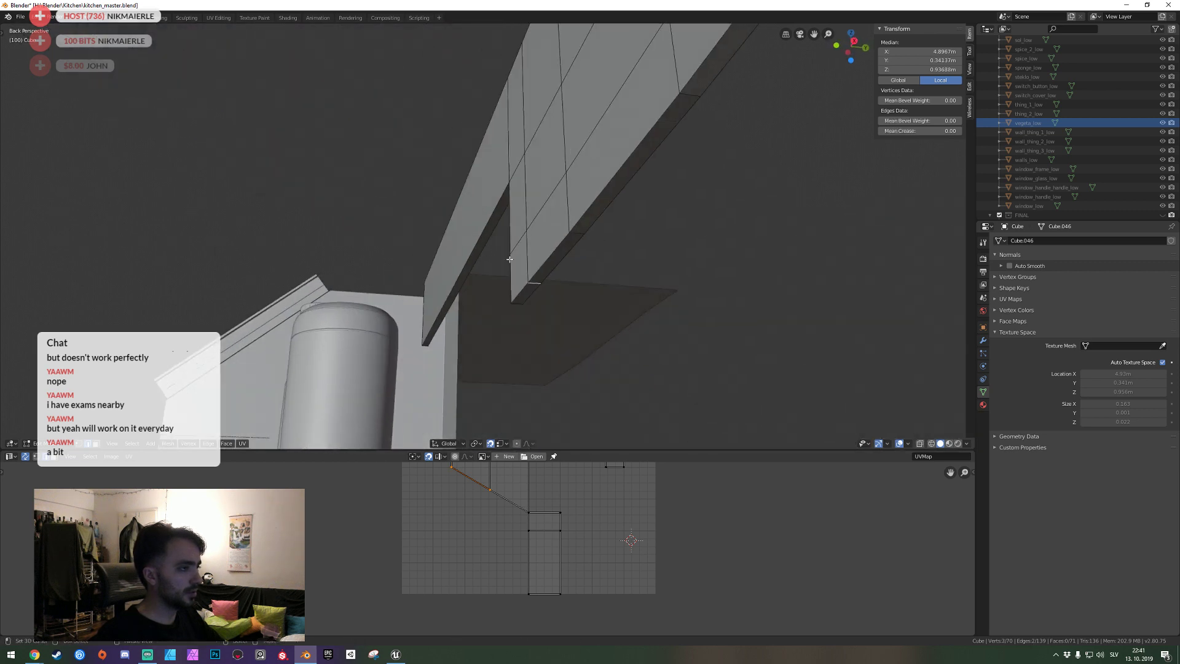
pyautogui.press('v')
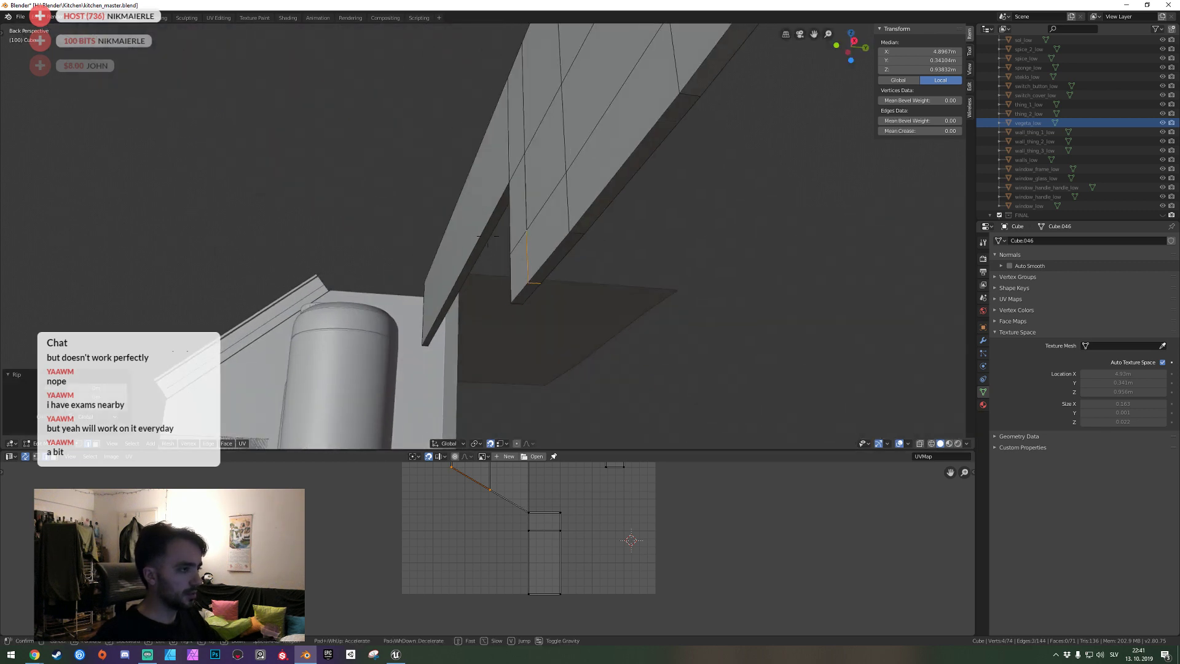
pyautogui.moveTo(527, 262)
pyautogui.mouseDown(button='middle')
pyautogui.moveTo(488, 236)
pyautogui.moveTo(538, 242)
pyautogui.mouseUp(button='middle')
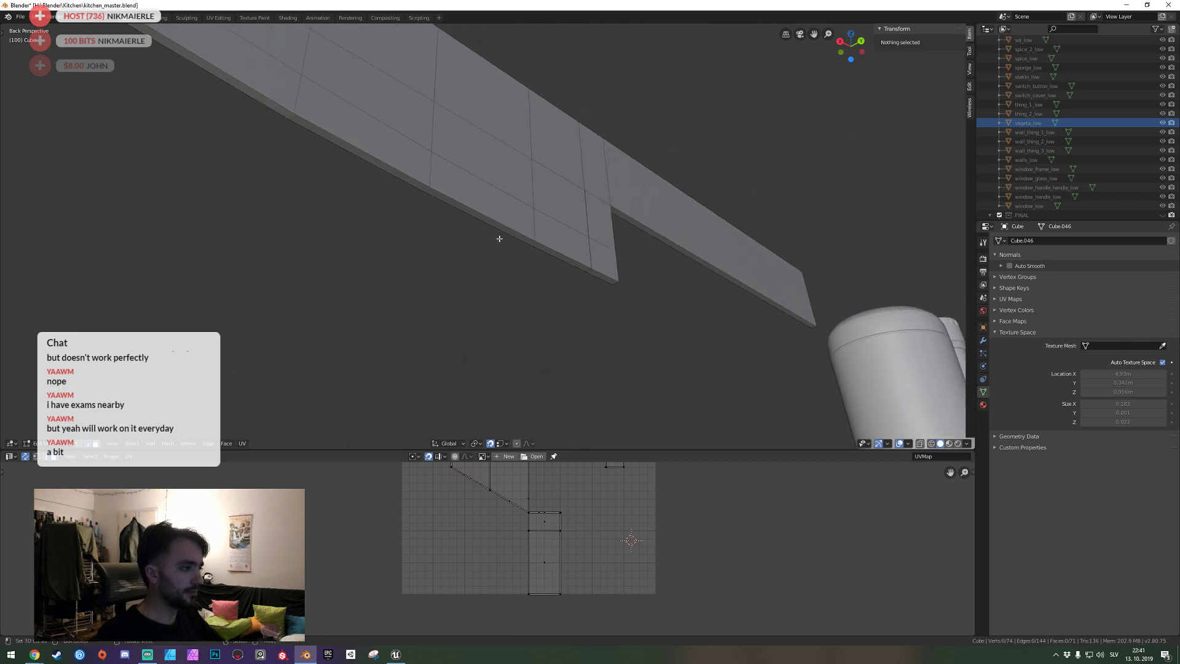
# Select the thin side faces along the ripped edge strip of the blade.
pyautogui.click(541, 244)
pyautogui.click(556, 256)
pyautogui.keyDown('shift'); pyautogui.click(483, 215); pyautogui.keyUp('shift')
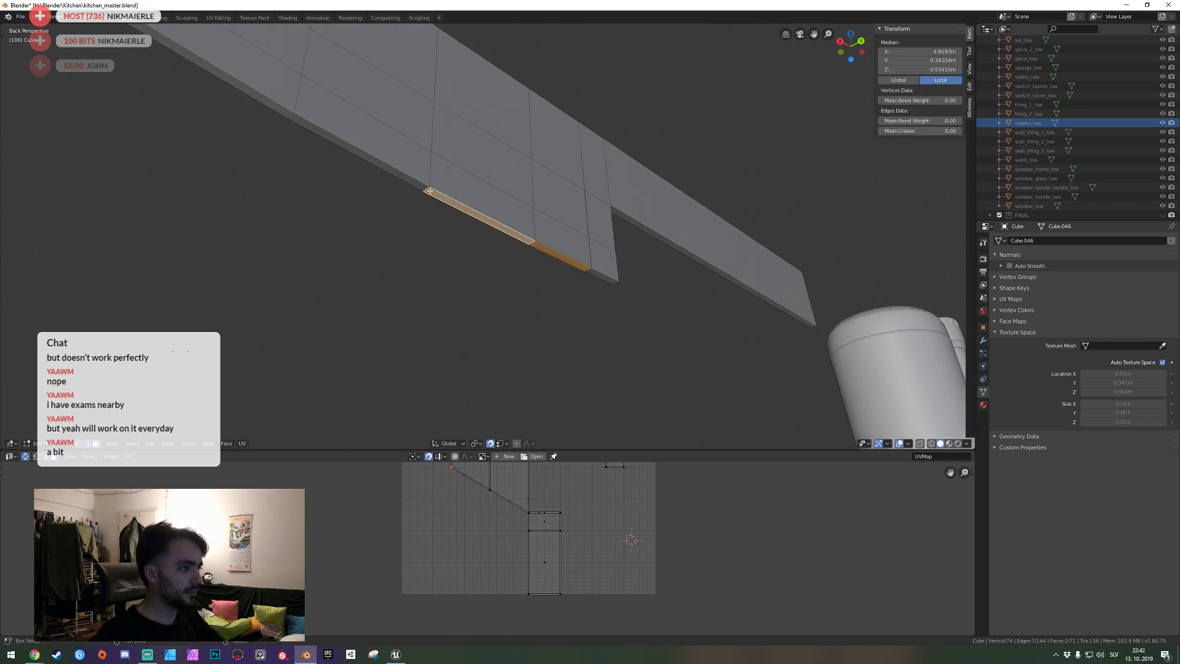
pyautogui.keyDown('shift'); pyautogui.click(363, 155); pyautogui.keyUp('shift')
pyautogui.keyDown('shift'); pyautogui.click(290, 123); pyautogui.keyUp('shift')
pyautogui.hotkey('shift', '`')
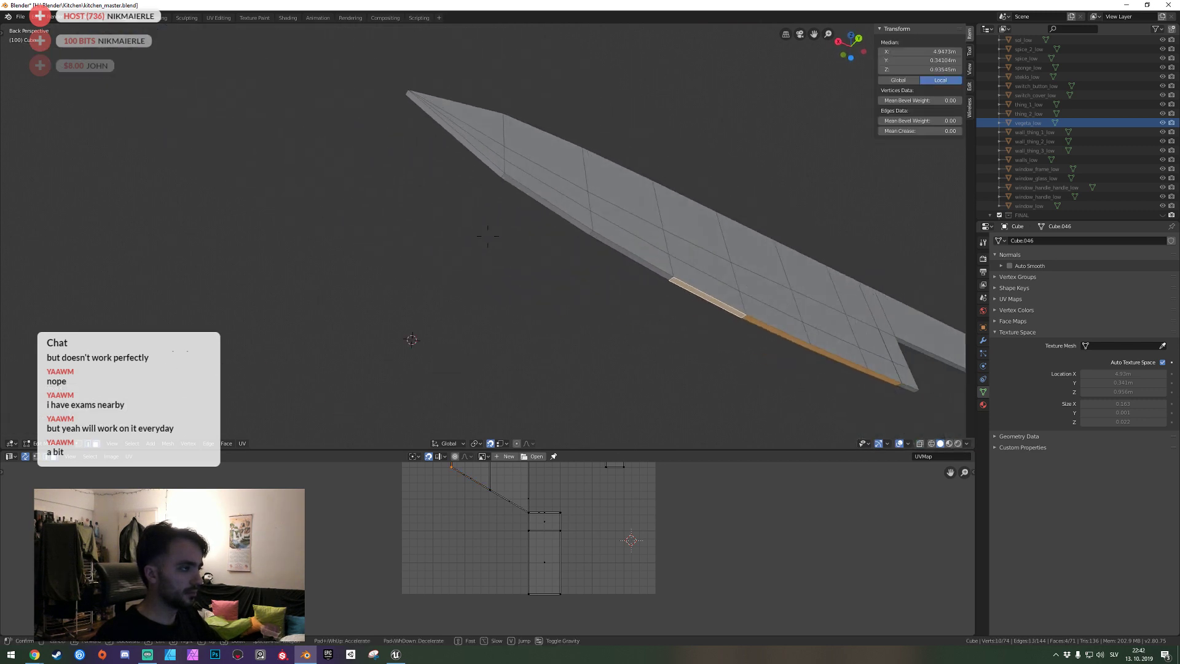
pyautogui.click(498, 225)
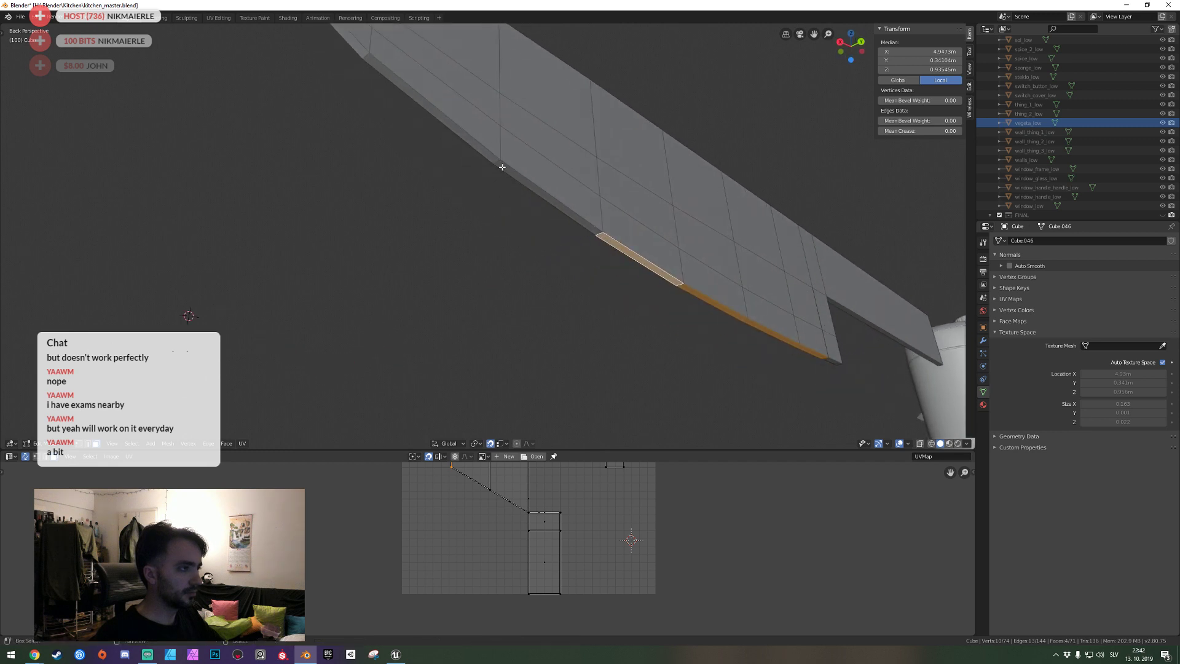
pyautogui.keyDown('ctrl'); pyautogui.click(502, 167); pyautogui.keyUp('ctrl')
pyautogui.moveTo(474, 158); pyautogui.dragTo(459, 267, button='middle')
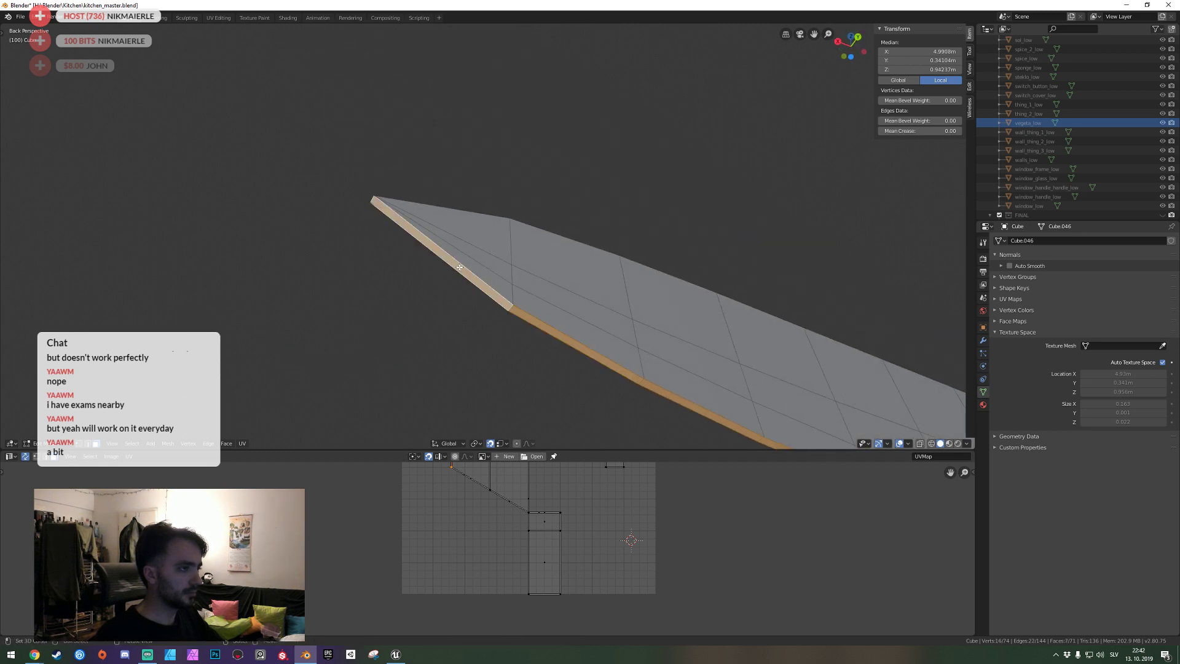
pyautogui.hotkey('shift', '`')
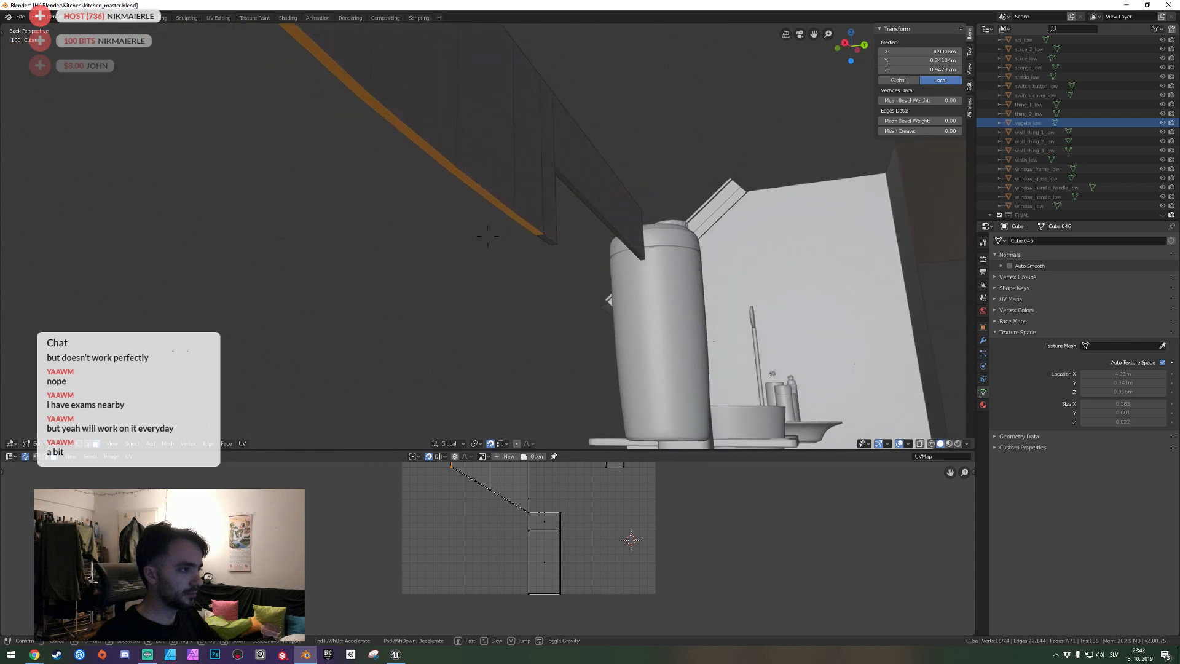
pyautogui.click(487, 236)
# Scale the selected part of the blade along the Y axis.
pyautogui.press('s')
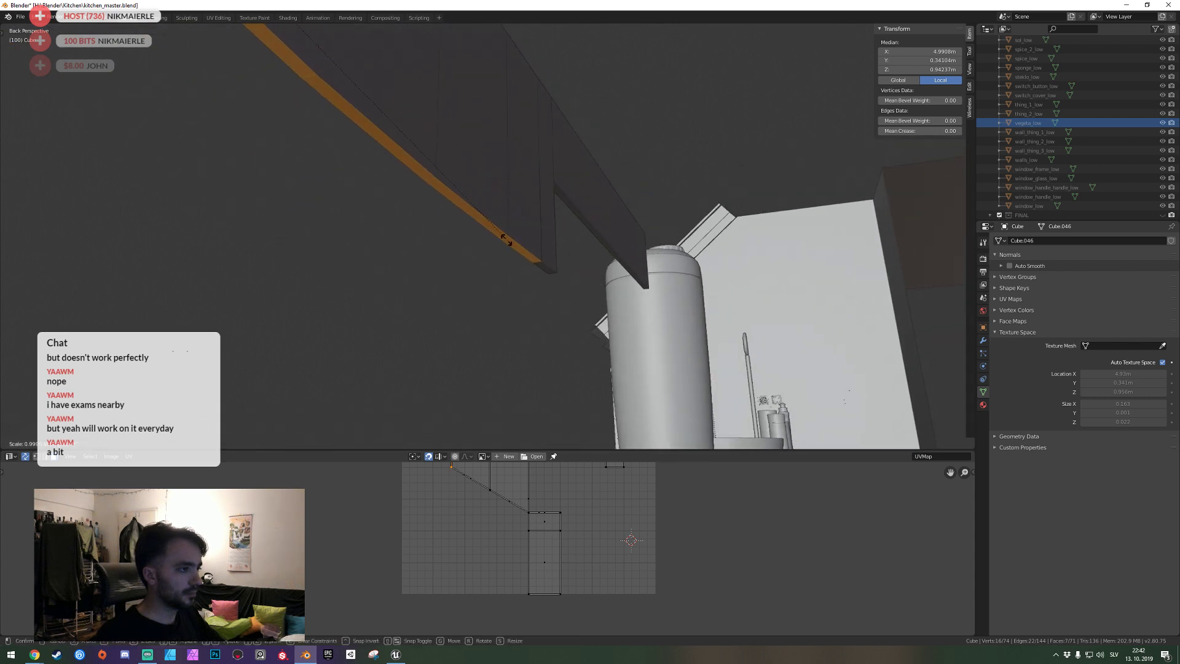
pyautogui.moveTo(130, 92); pyautogui.dragTo(555, 240, button='middle')
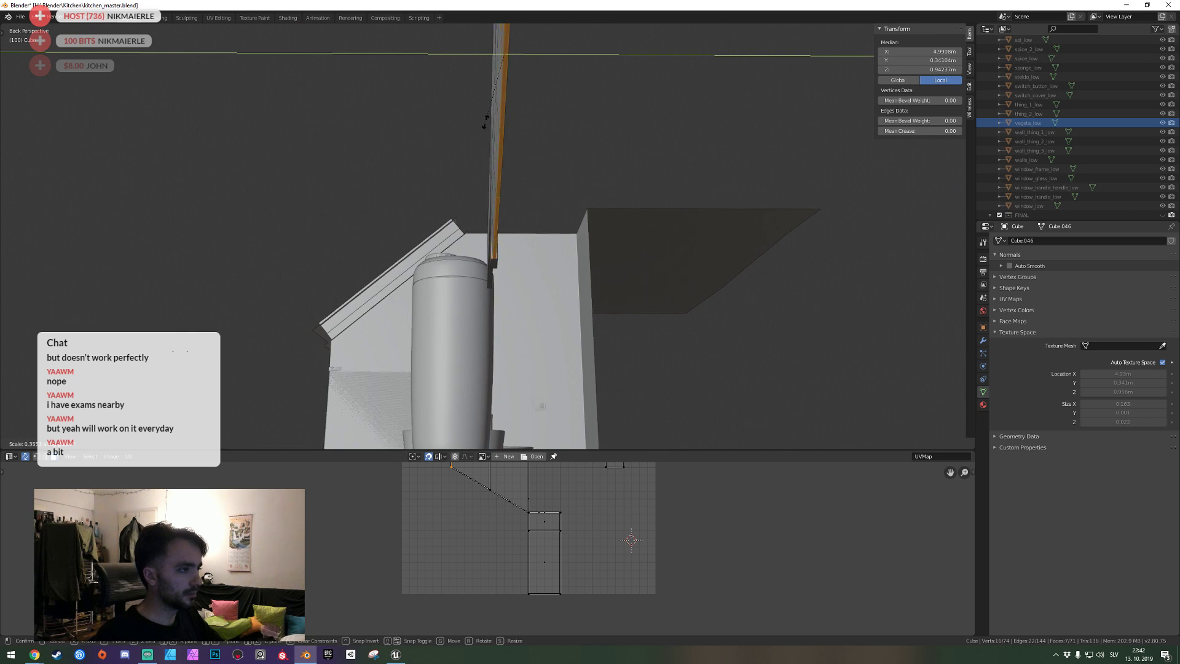
pyautogui.click(513, 184)
pyautogui.hotkey('shift', '`')
pyautogui.press('w')
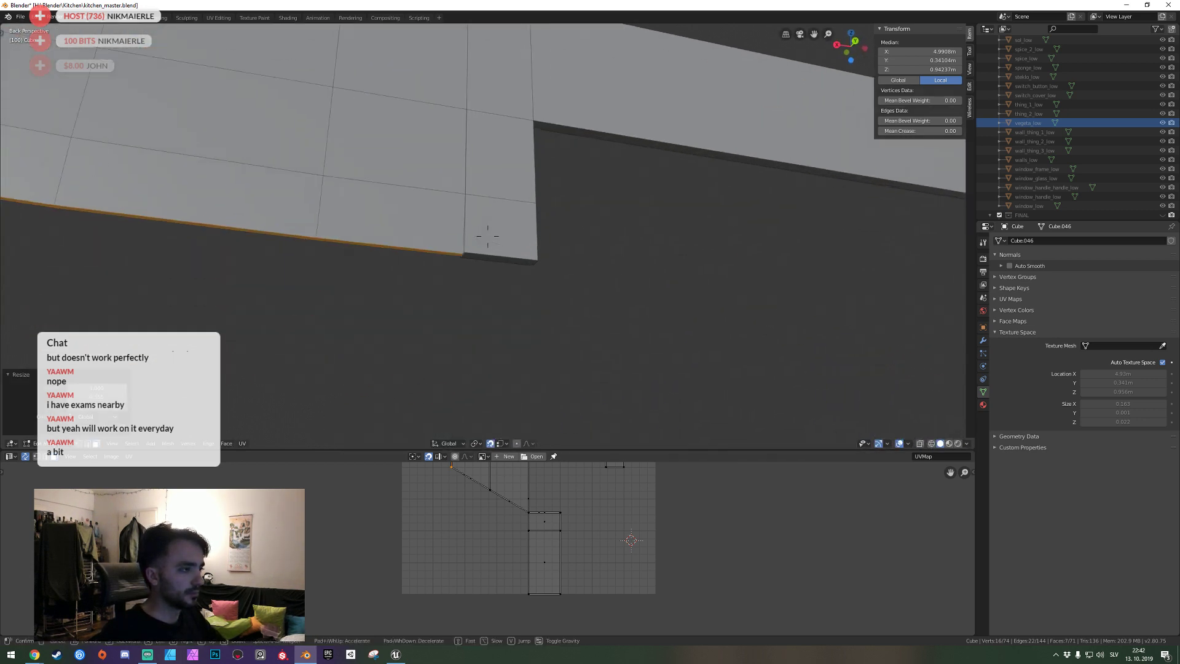
pyautogui.click(488, 236)
# Slide the single front edge at the heel along the X axis.
pyautogui.click(443, 268)
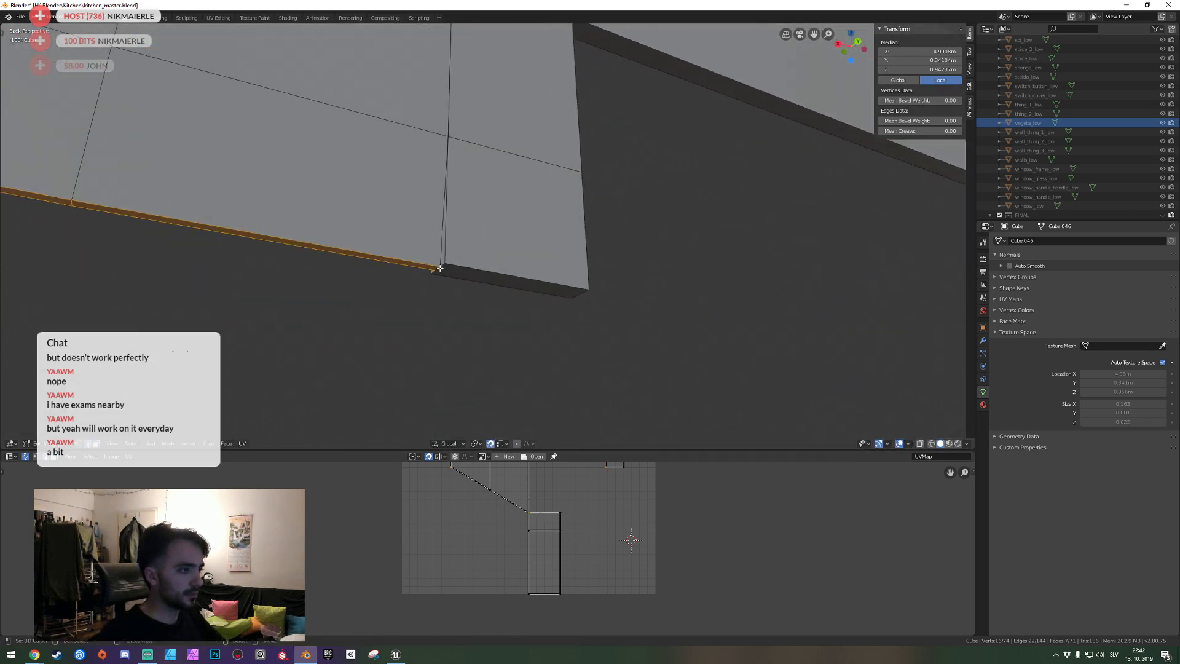
pyautogui.click(484, 279)
pyautogui.press('g')
pyautogui.press('x')
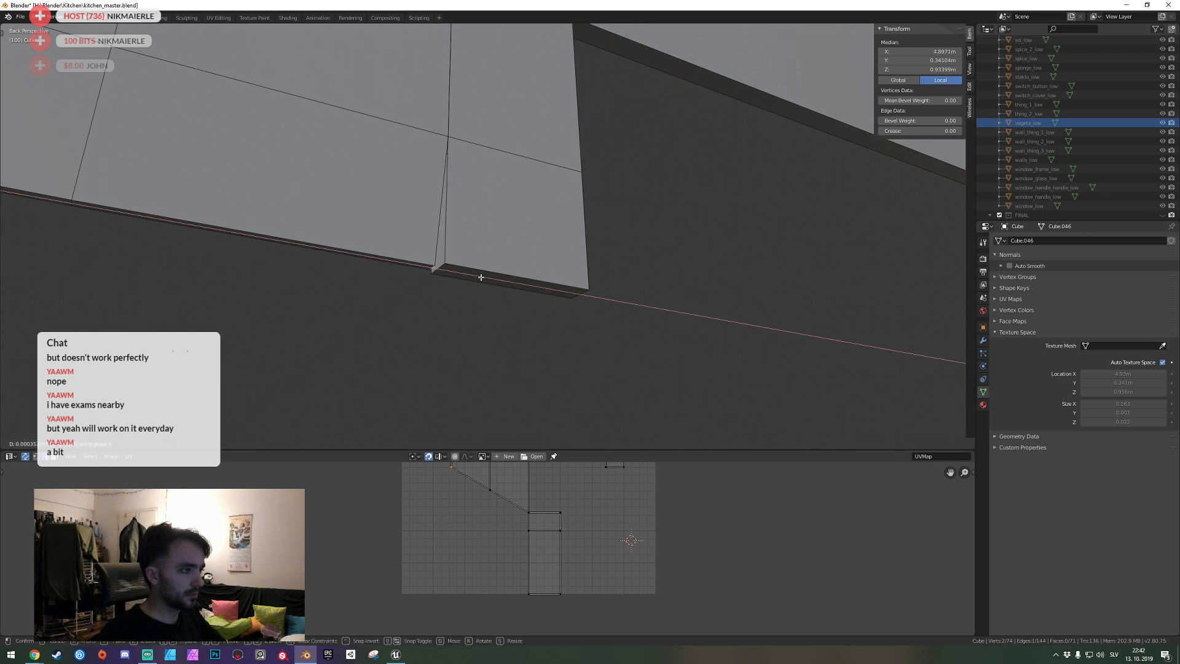
pyautogui.click(481, 277)
# Connect the heel corner's vertices across its face, return to Object Mode, and save.
pyautogui.click(442, 246)
pyautogui.press('w')
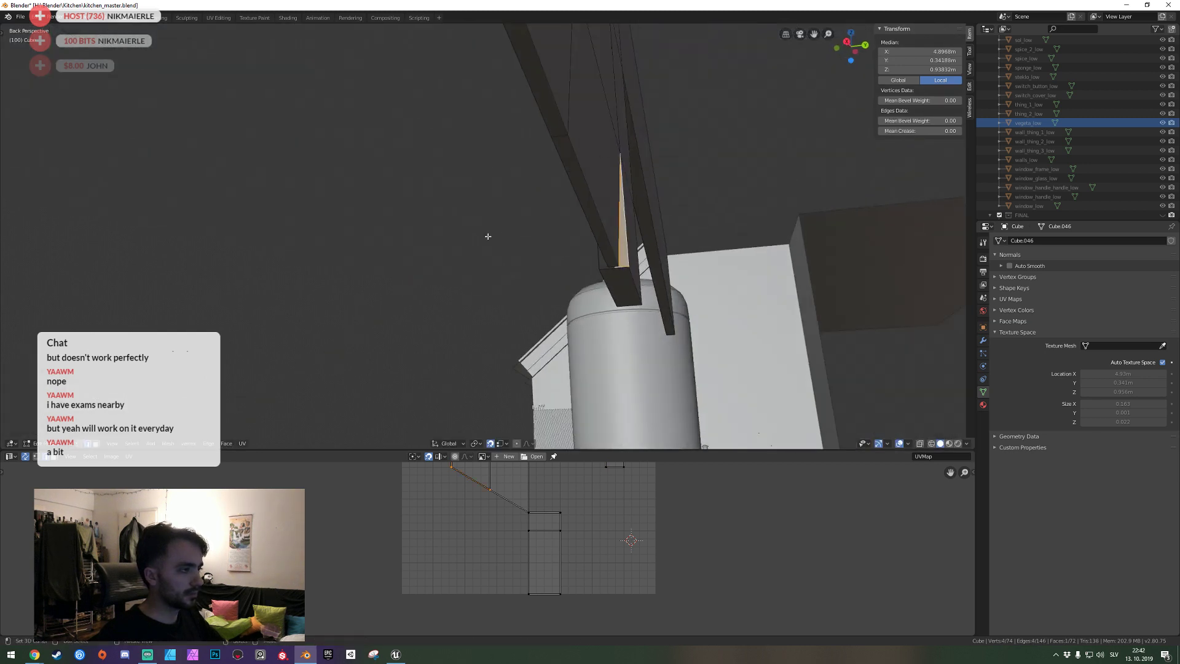
pyautogui.press('f')
pyautogui.moveTo(488, 236); pyautogui.dragTo(563, 244, button='middle')
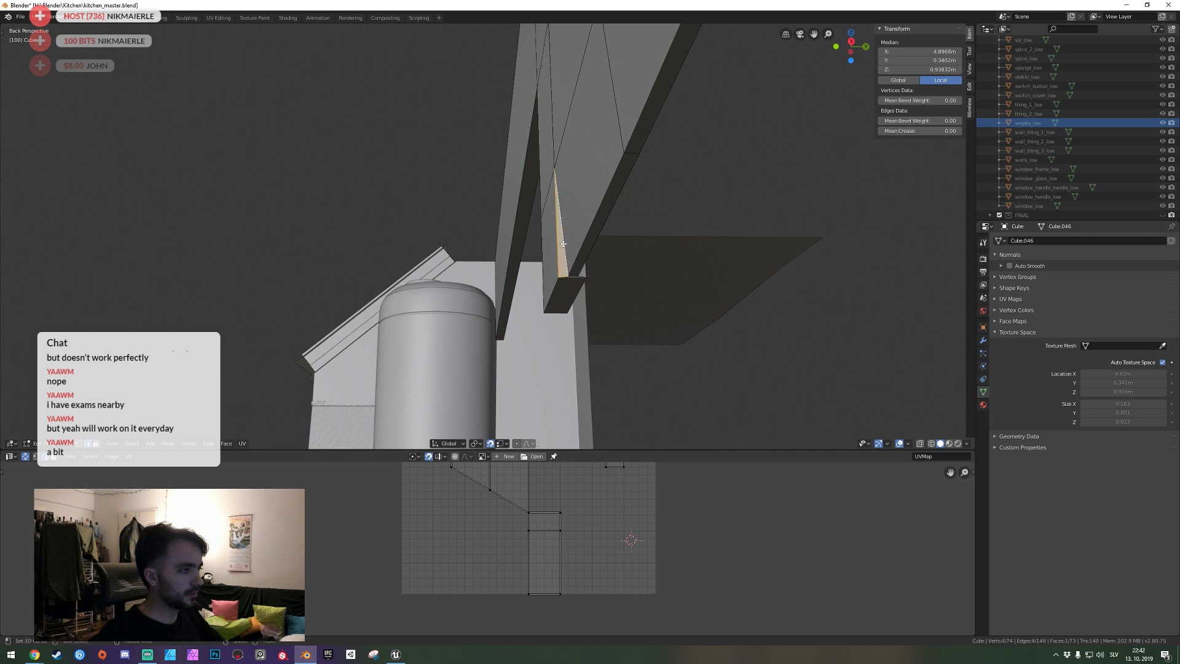
pyautogui.moveTo(563, 244); pyautogui.dragTo(488, 236, button='middle')
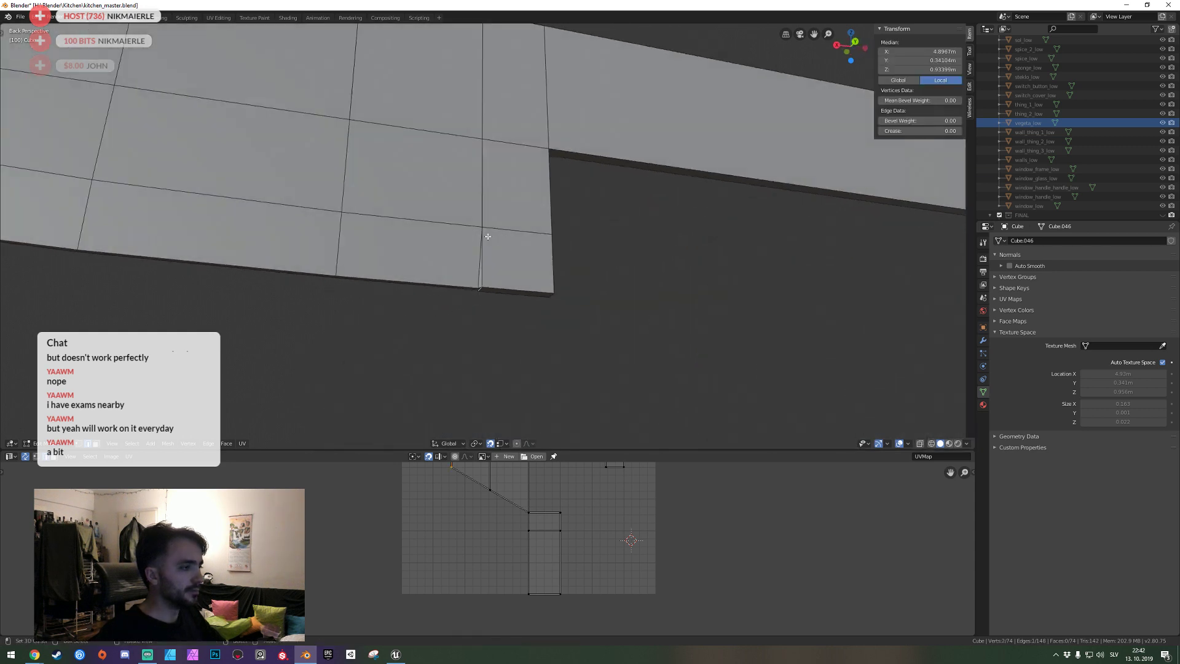
pyautogui.press('Tab')
pyautogui.hotkey('ctrl', 's')
pyautogui.hotkey('shift', '`')
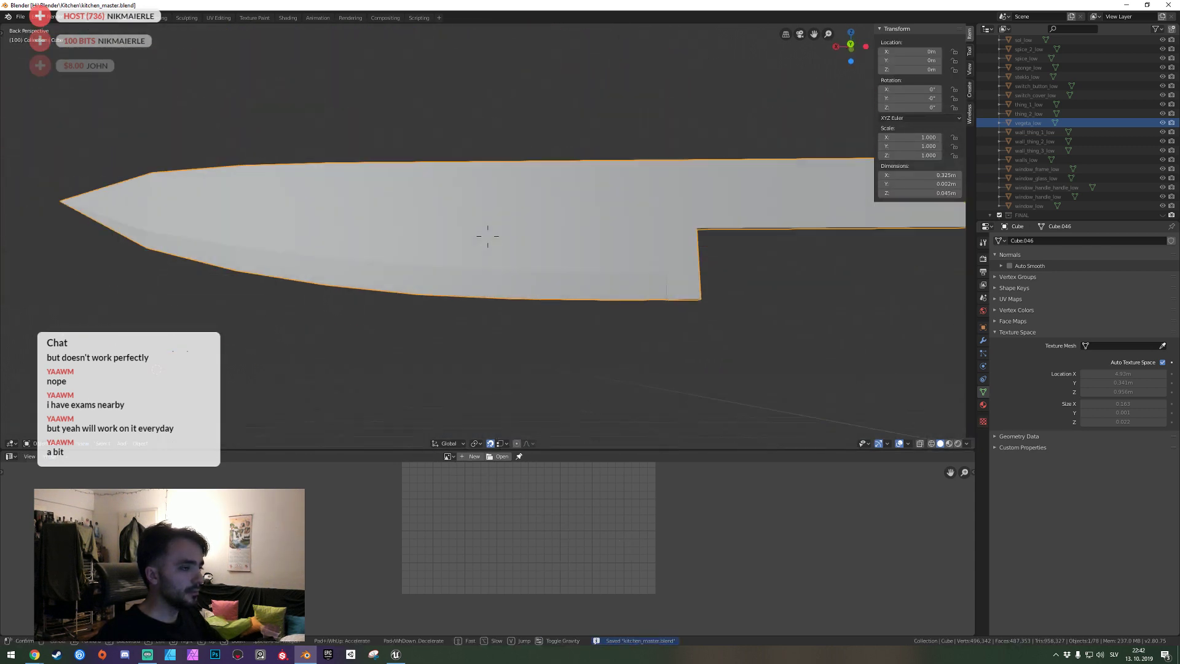
# Add a Weighted Normal modifier (Face Area, weight 50) to the knife and shade it smooth.
pyautogui.press('s')
pyautogui.click(484, 247)
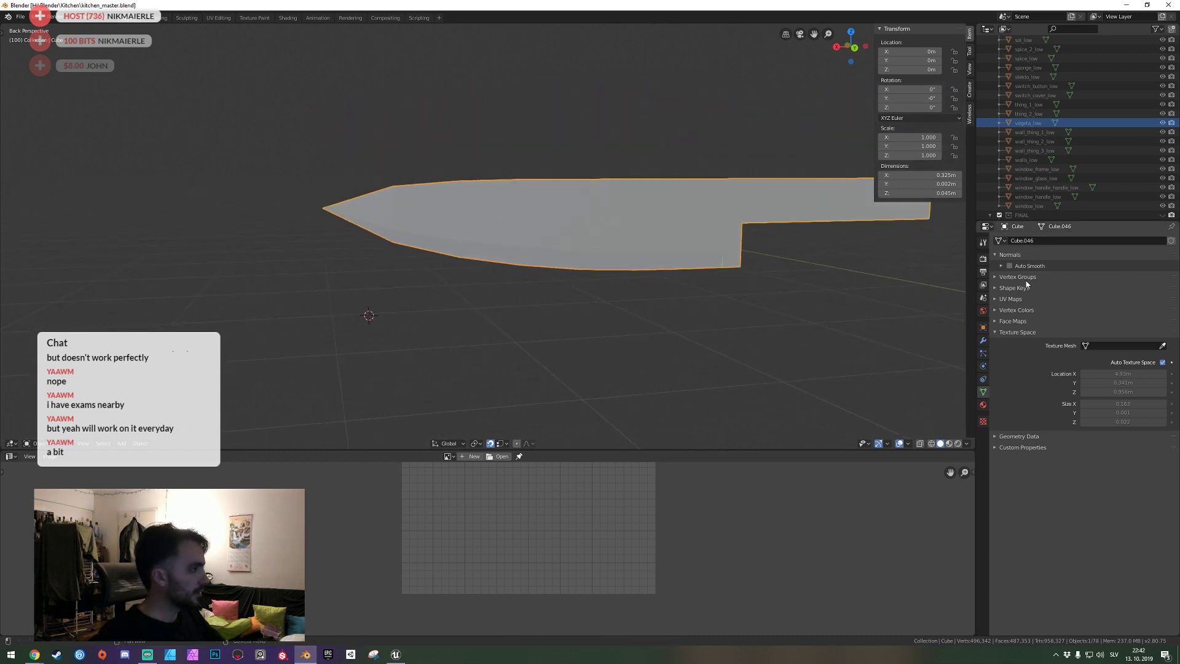
pyautogui.click(983, 341)
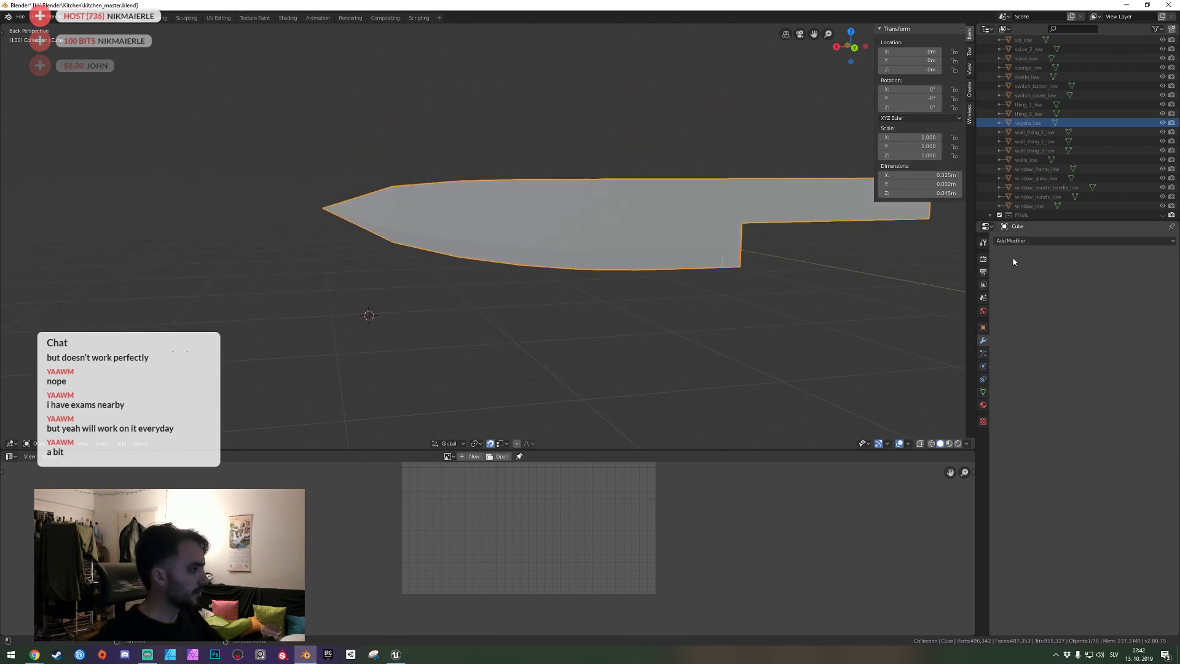
pyautogui.click(1015, 240)
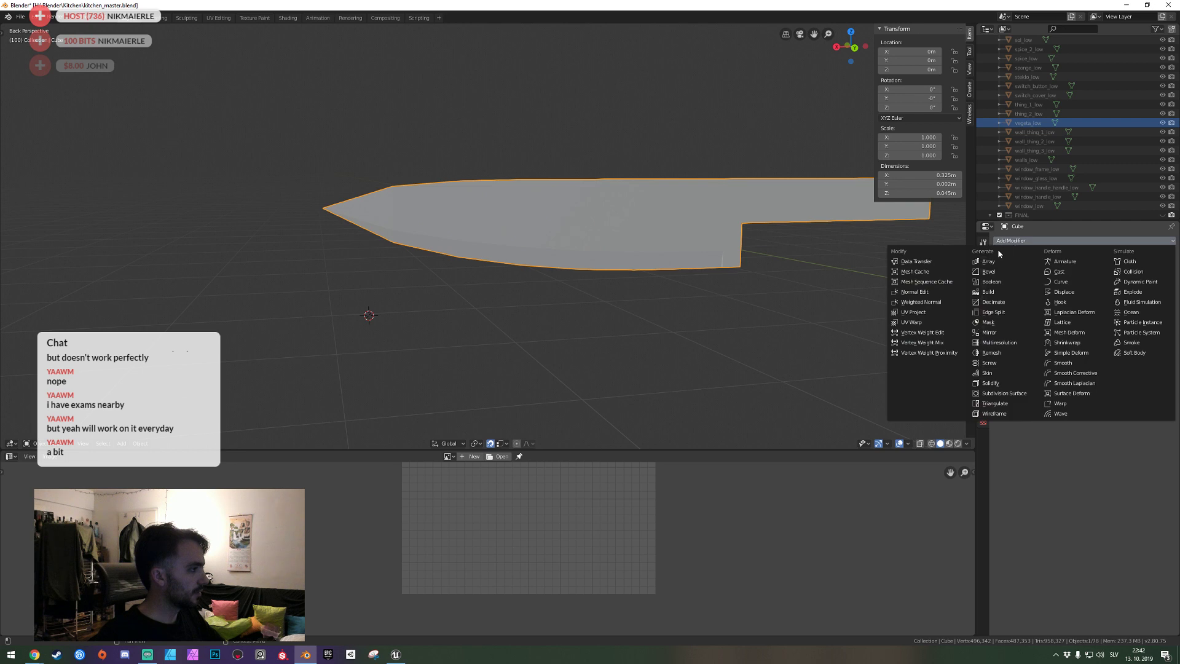
pyautogui.click(921, 302)
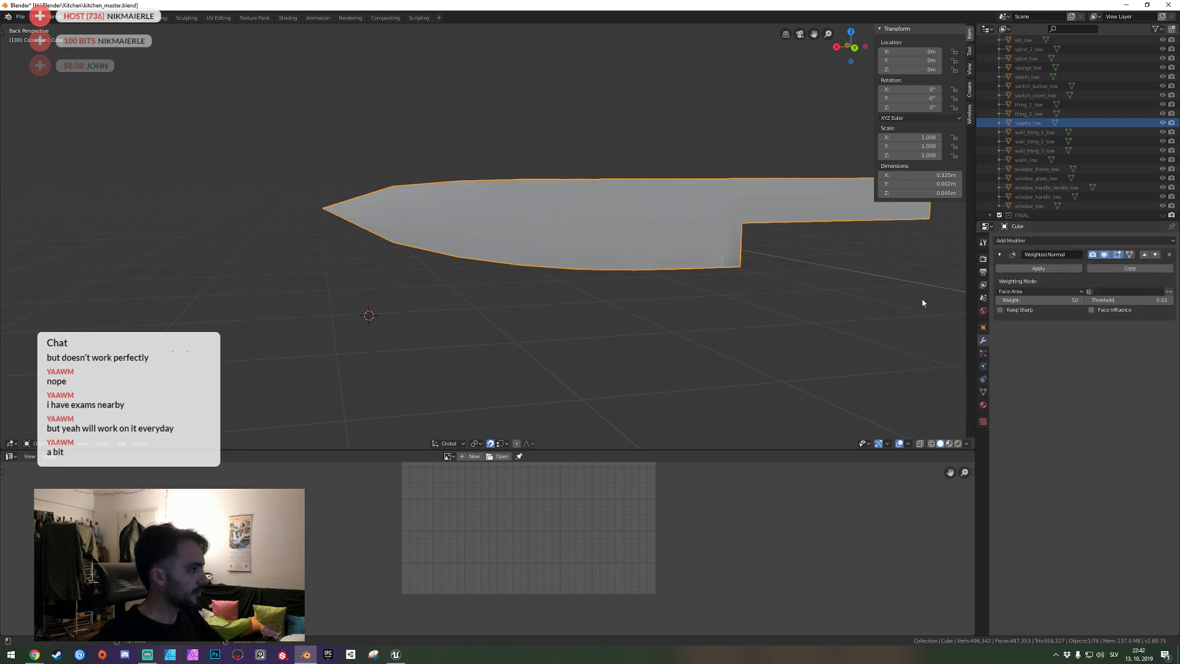
pyautogui.rightClick(849, 345)
pyautogui.click(849, 345)
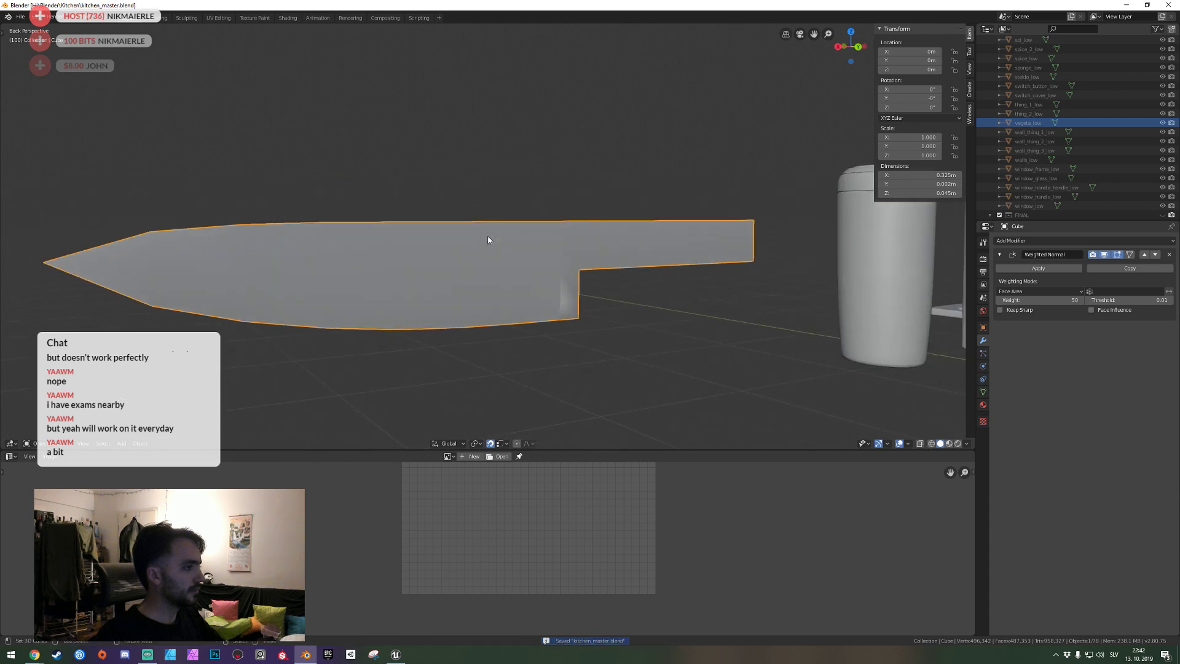
# In Edit Mode, select the vertical edge at the knife's heel corner.
pyautogui.press('Tab')
pyautogui.press('w')
pyautogui.press('w')
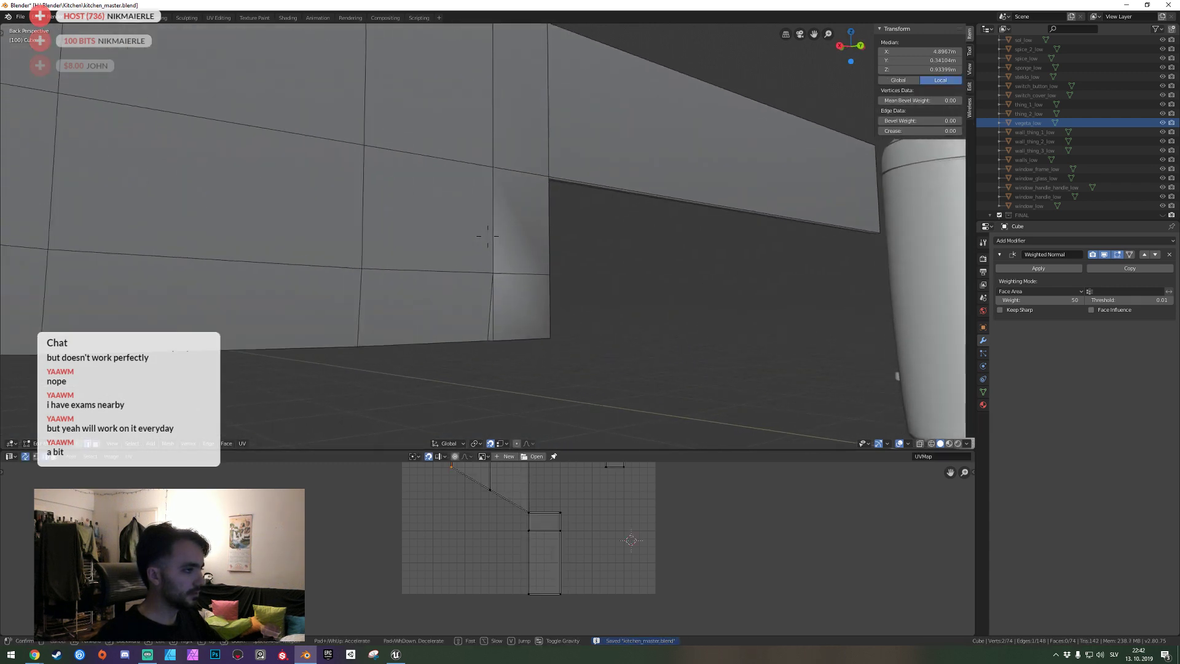
pyautogui.press('Tab')
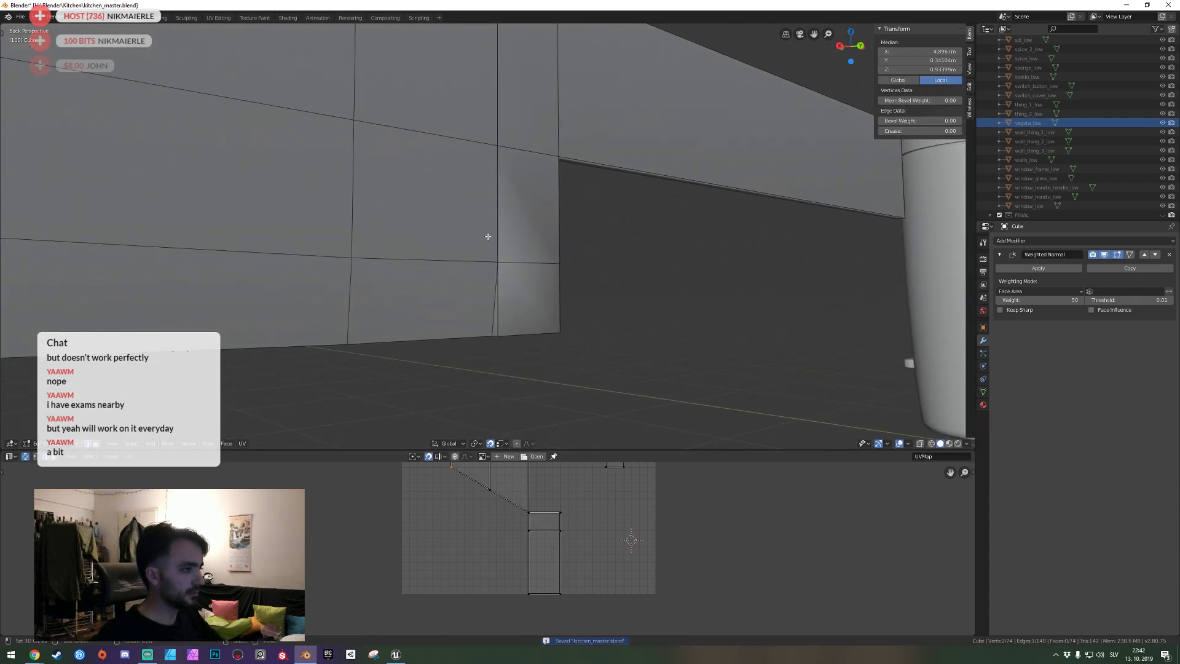
pyautogui.click(487, 236)
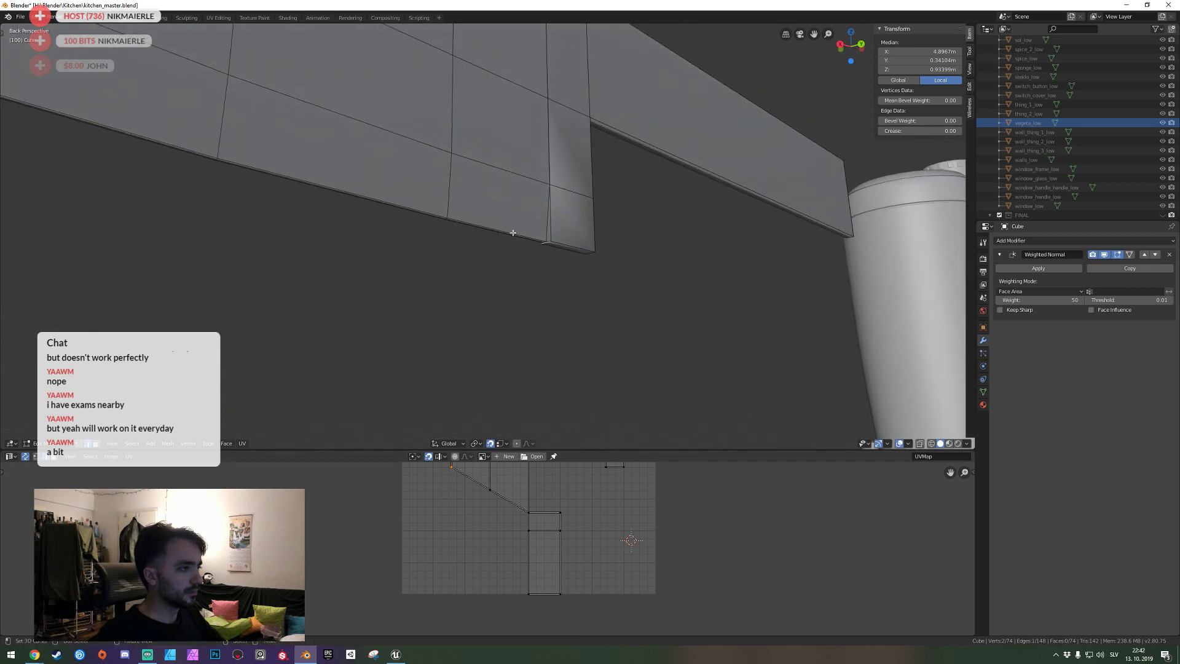
pyautogui.scroll(1, 513, 233)
pyautogui.scroll(1, 501, 234)
pyautogui.click(526, 262)
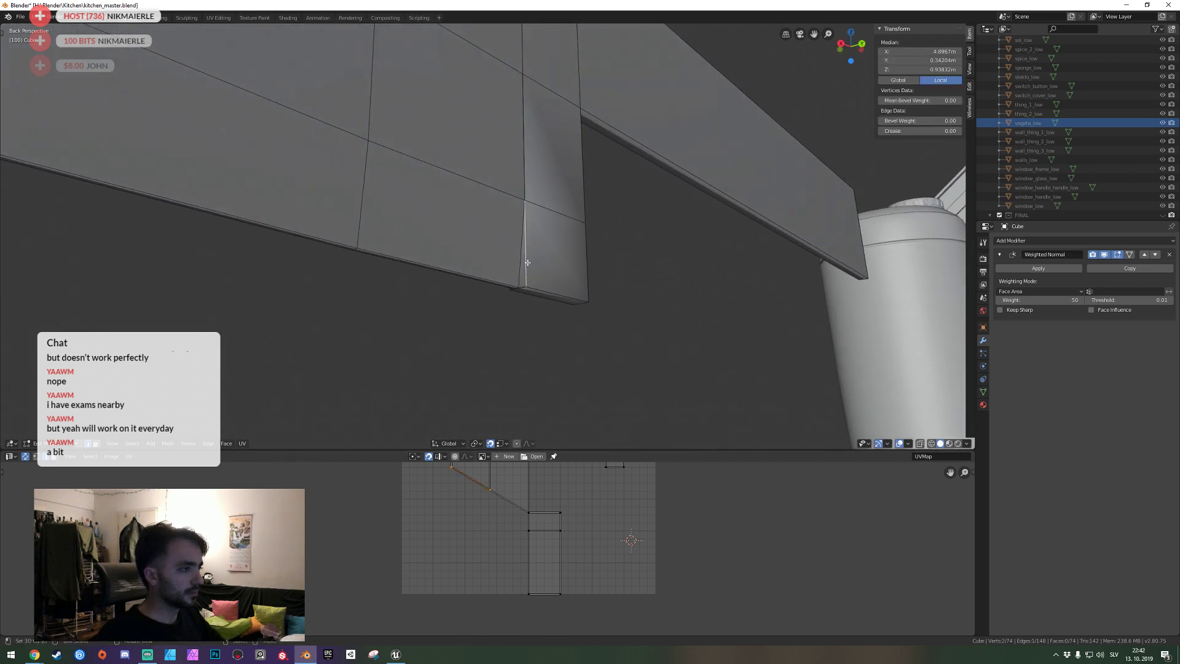
pyautogui.moveTo(527, 262); pyautogui.dragTo(501, 256, button='middle')
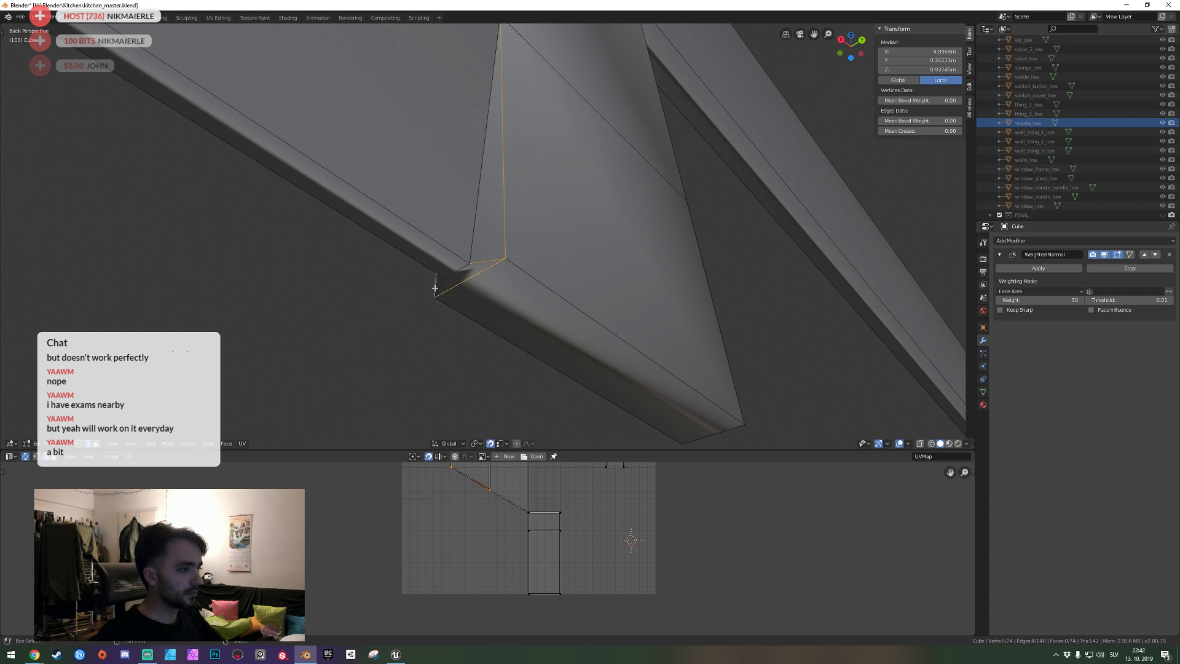
pyautogui.hotkey('shift', '`')
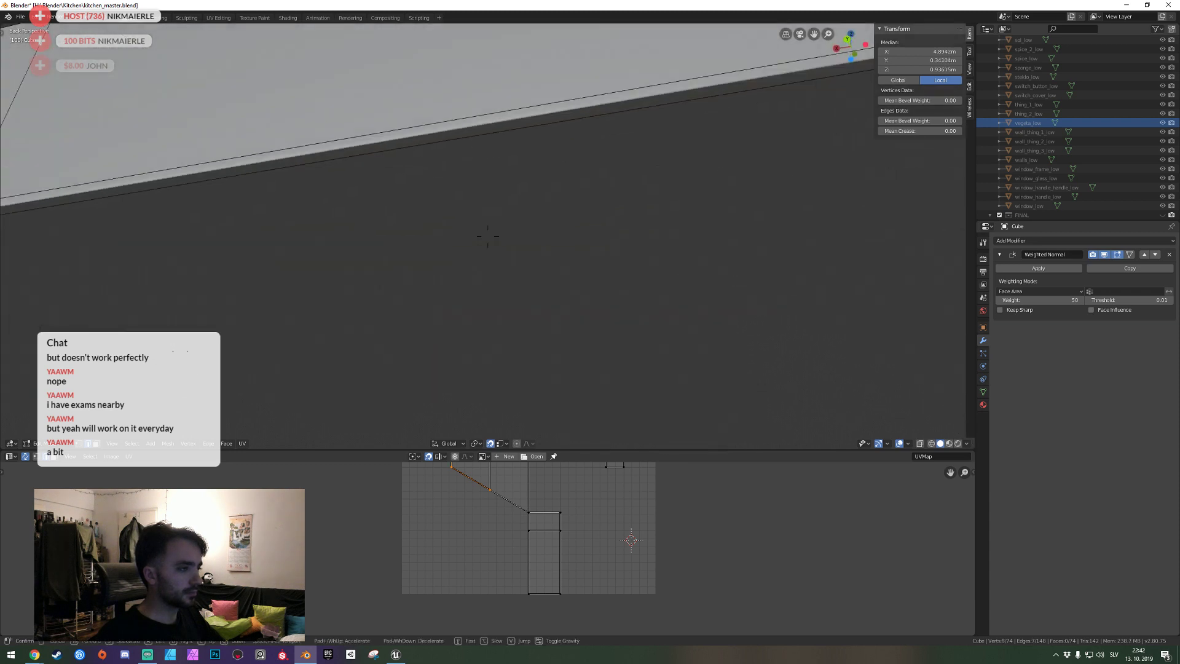
pyautogui.click(485, 305)
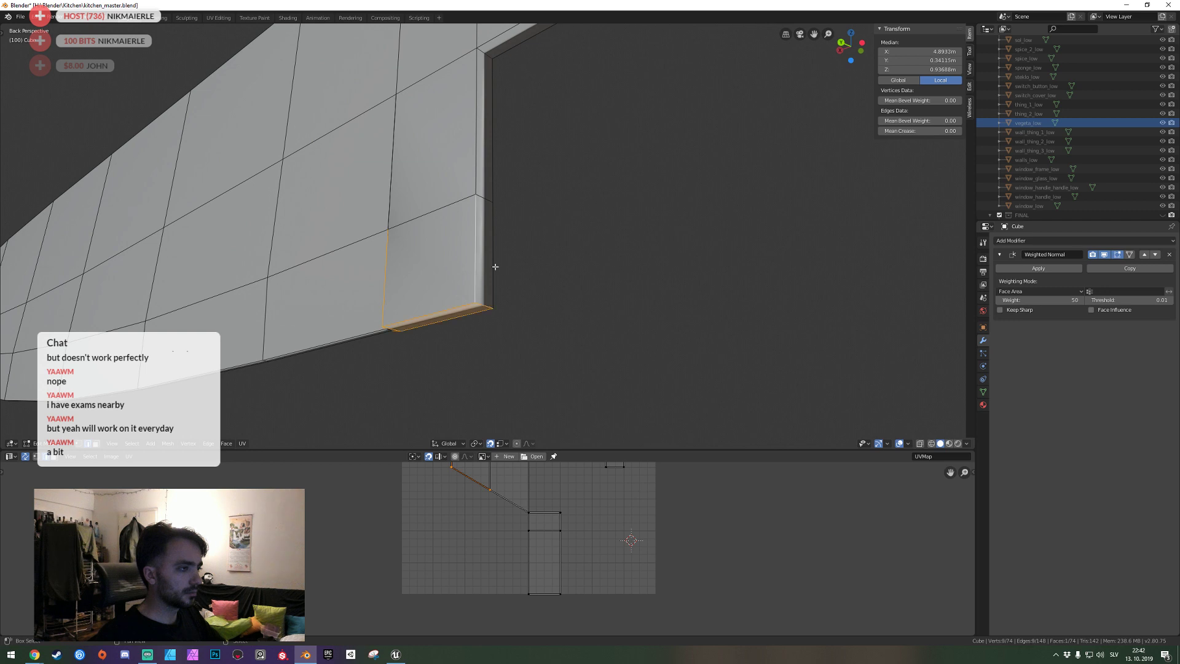
pyautogui.hotkey('shift', '`')
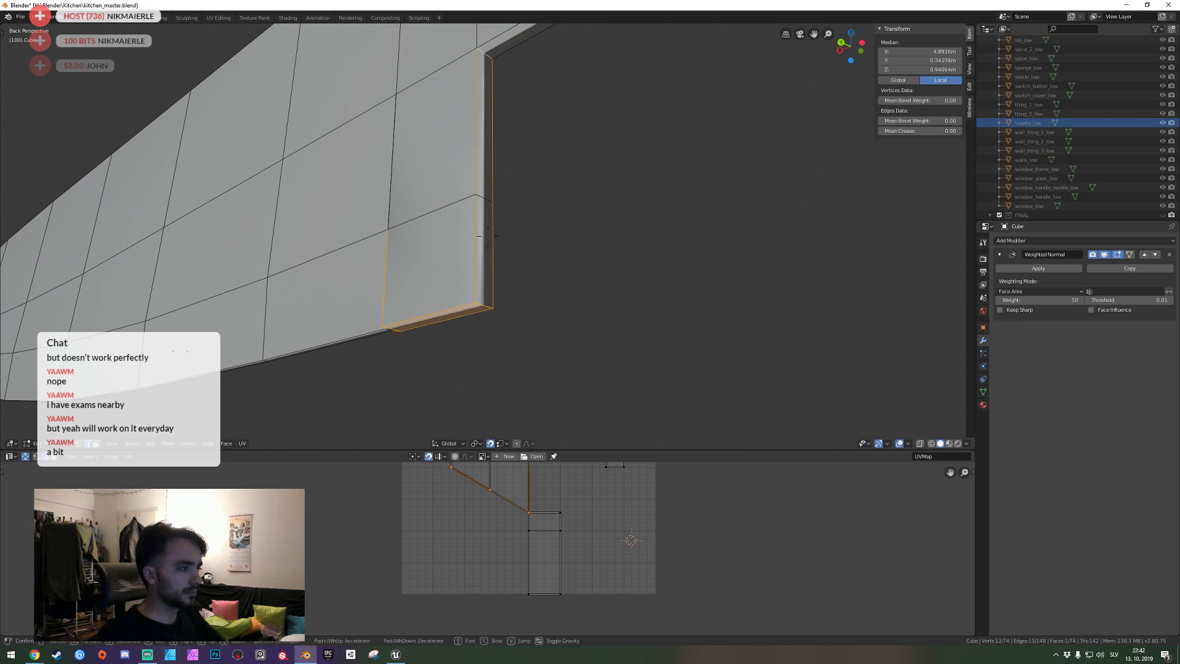
pyautogui.press('s')
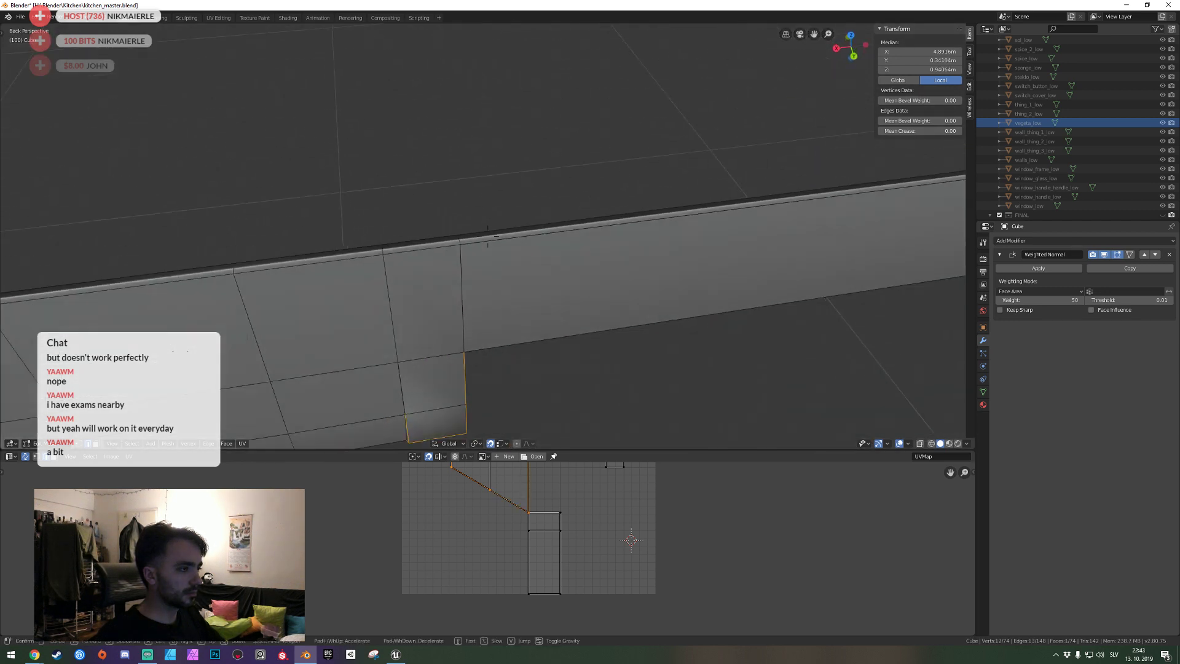
pyautogui.click(490, 244)
pyautogui.moveTo(483, 248); pyautogui.dragTo(490, 241, button='middle')
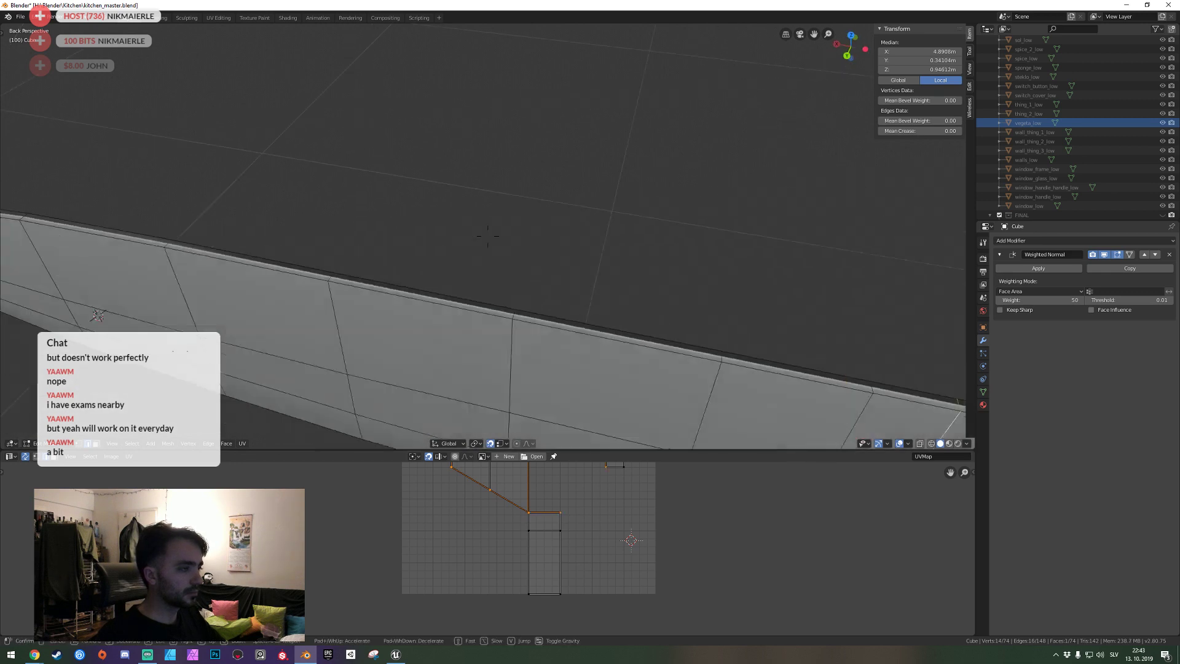
# Add the top edge loop along the spine to the edge selection.
pyautogui.keyDown('alt'); pyautogui.keyDown('shift'); pyautogui.click(490, 240); pyautogui.keyUp('shift'); pyautogui.keyUp('alt')
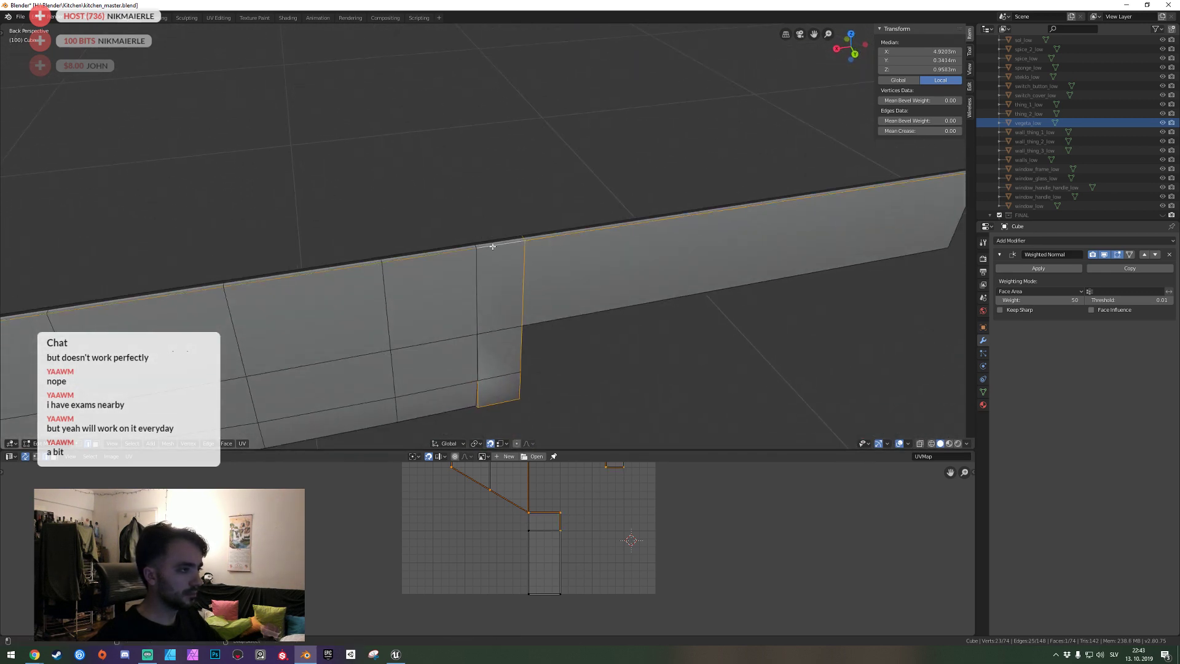
pyautogui.hotkey('shift', '`')
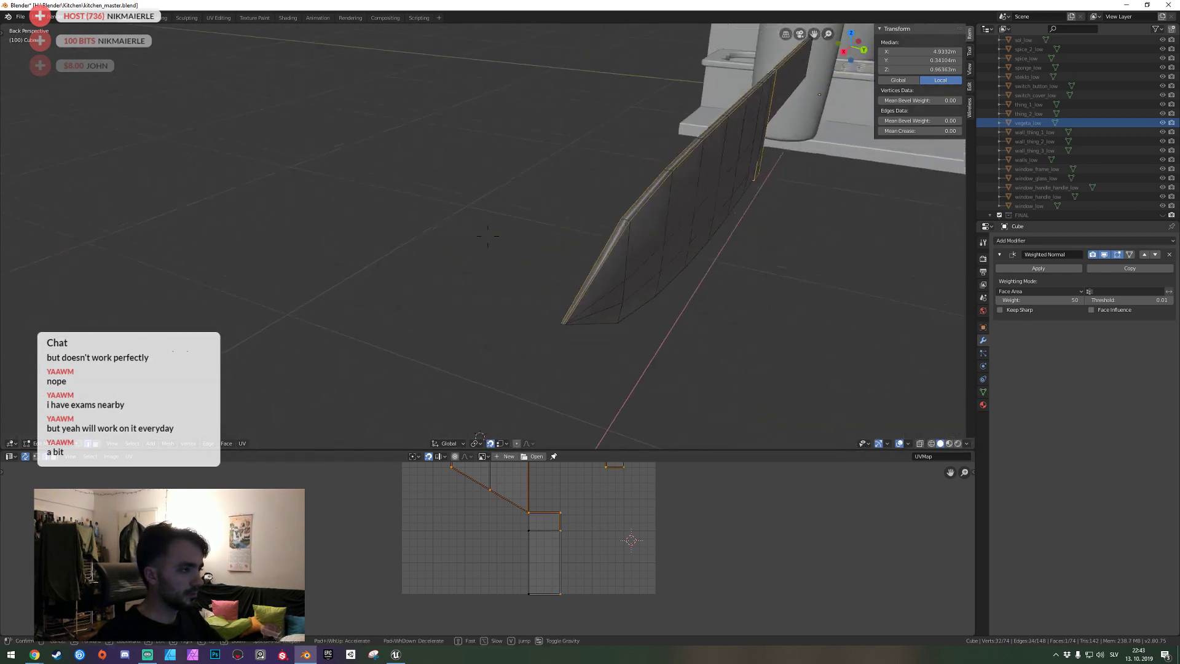
pyautogui.click(488, 236)
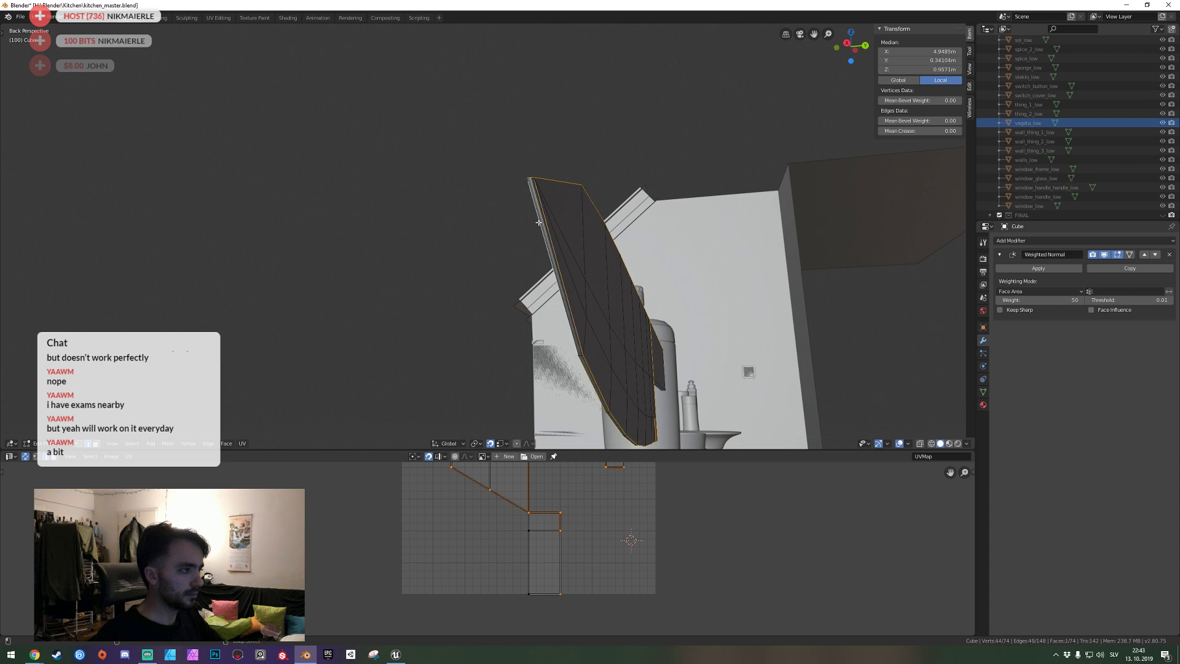
pyautogui.hotkey('shift', '`')
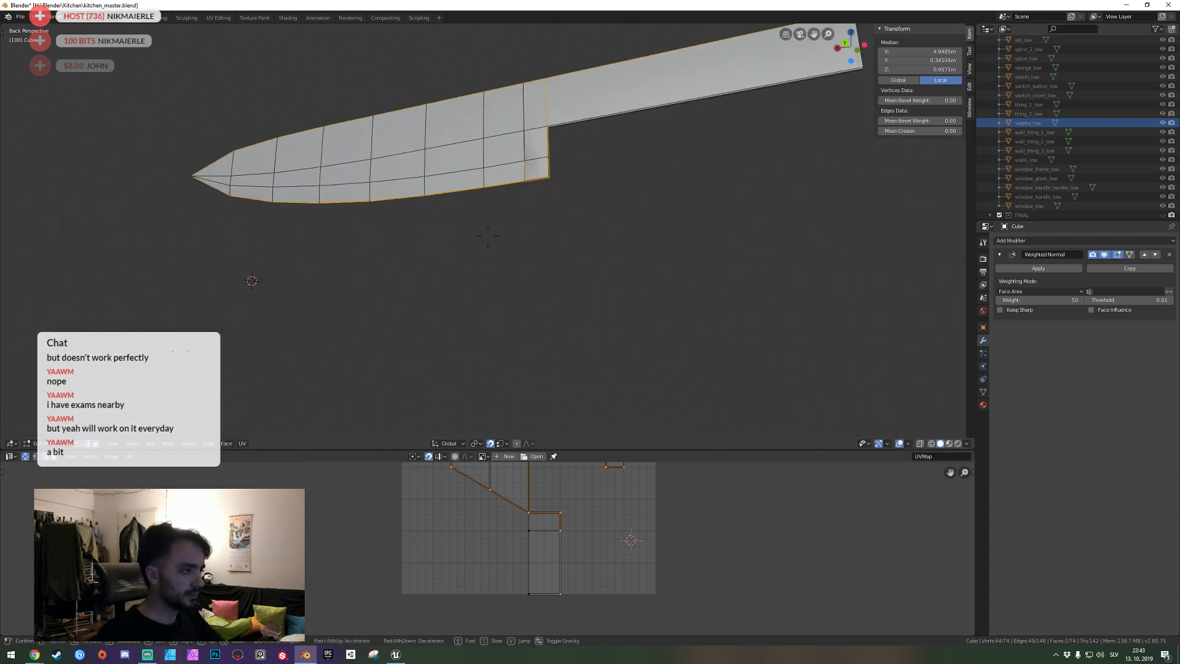
pyautogui.click(488, 236)
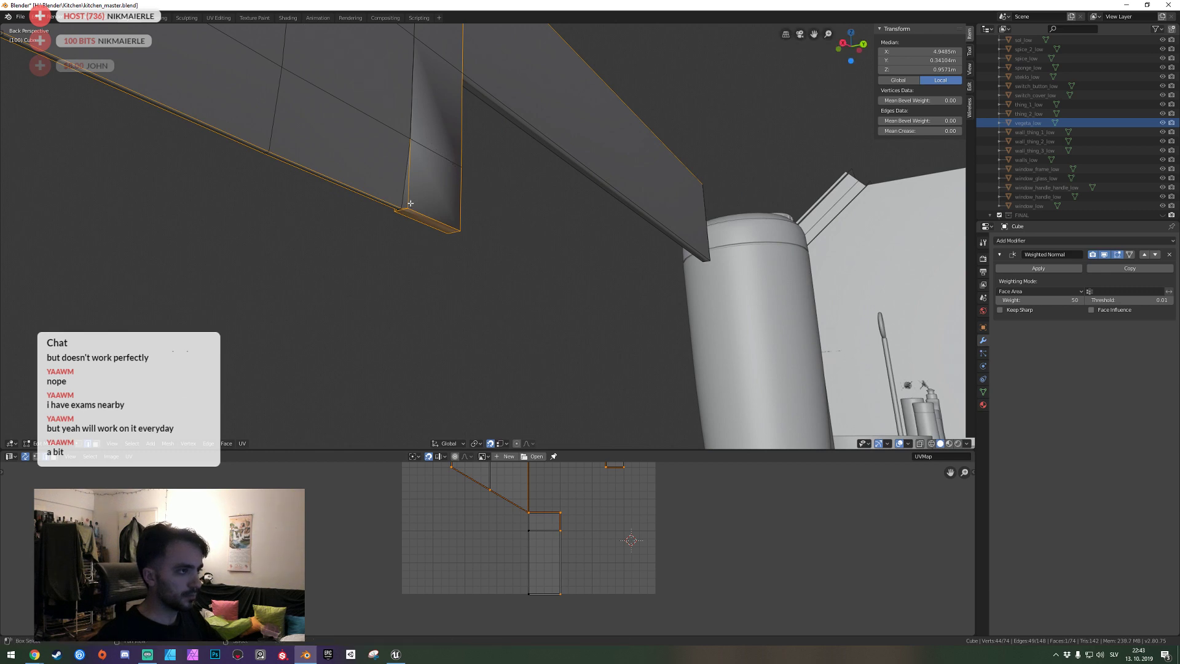
pyautogui.hotkey('shift', '`')
pyautogui.click(545, 244)
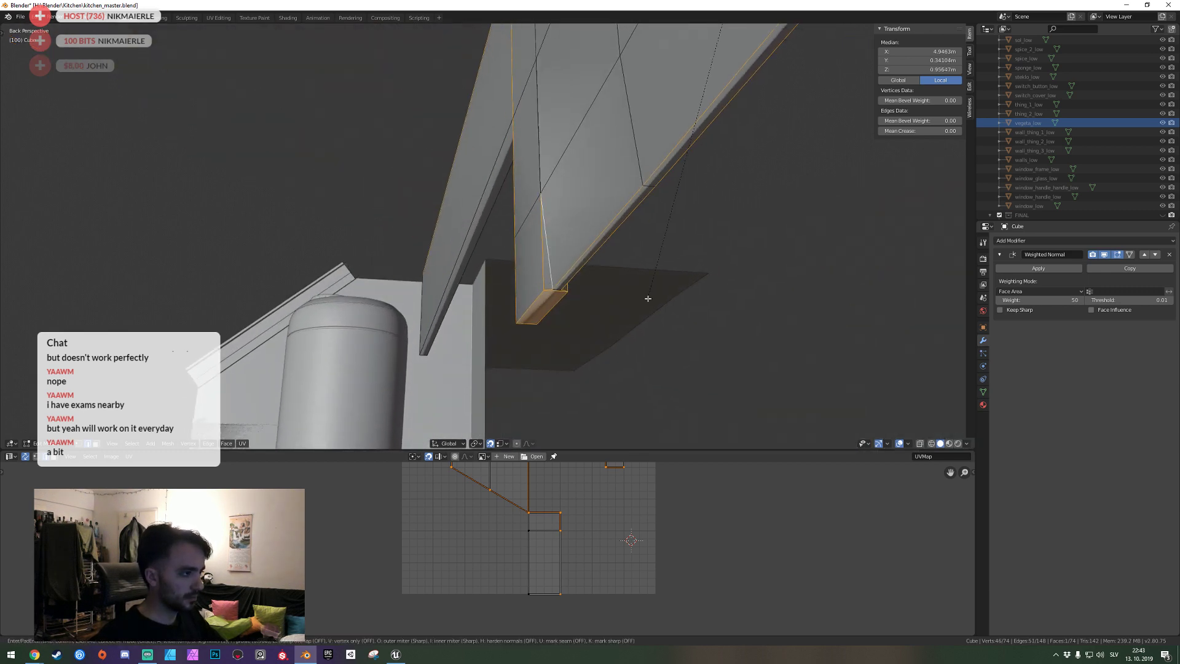
# Bevel the selected edges with a very thin one-segment bevel and return to Object Mode.
pyautogui.hotkey('ctrl', 'b')
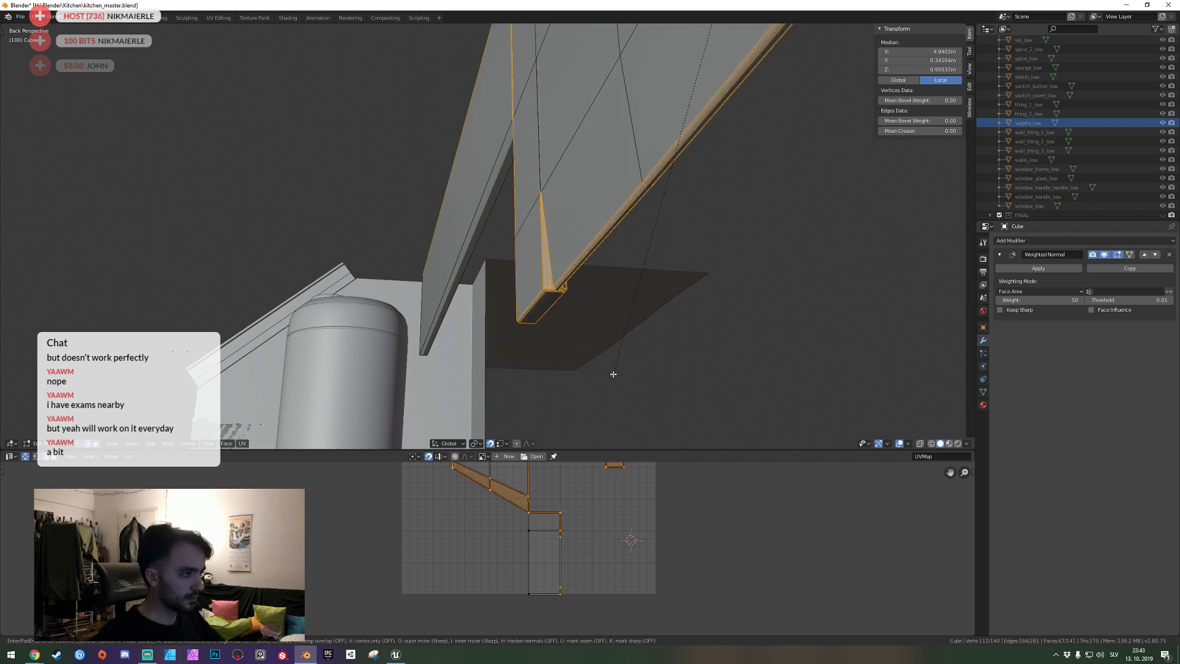
pyautogui.click(613, 363)
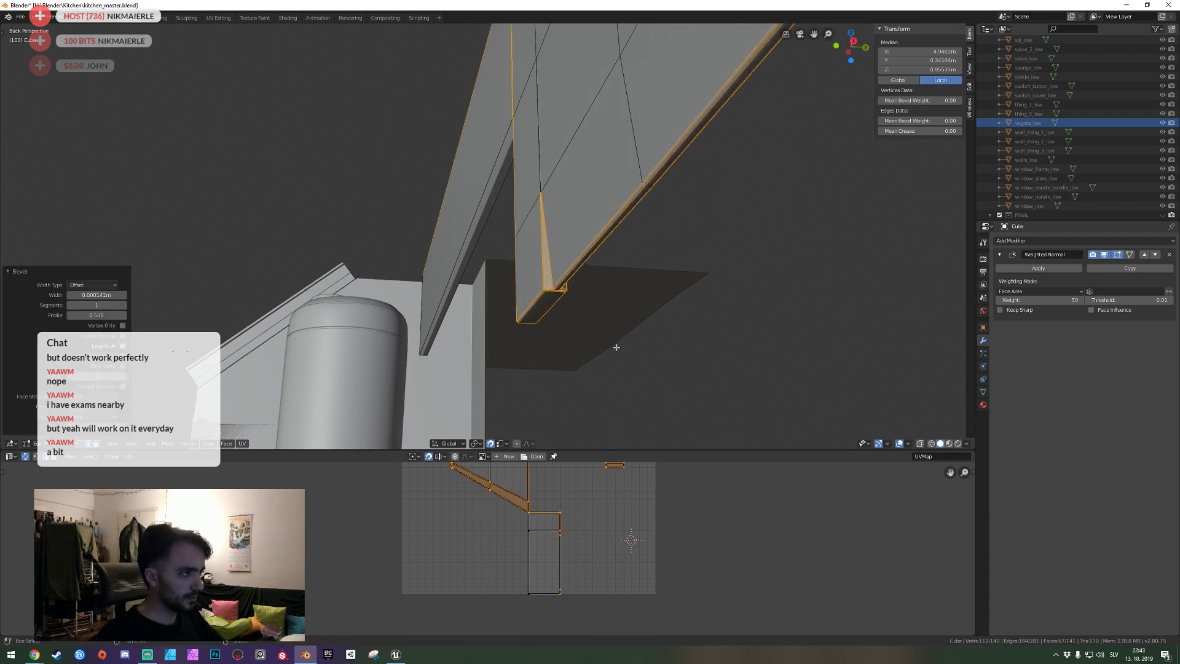
pyautogui.press('KP_Decimal')
pyautogui.press('Tab')
pyautogui.hotkey('shift', '`')
# Enter Edit Mode on the knife and bring the heel into close view.
pyautogui.press('s')
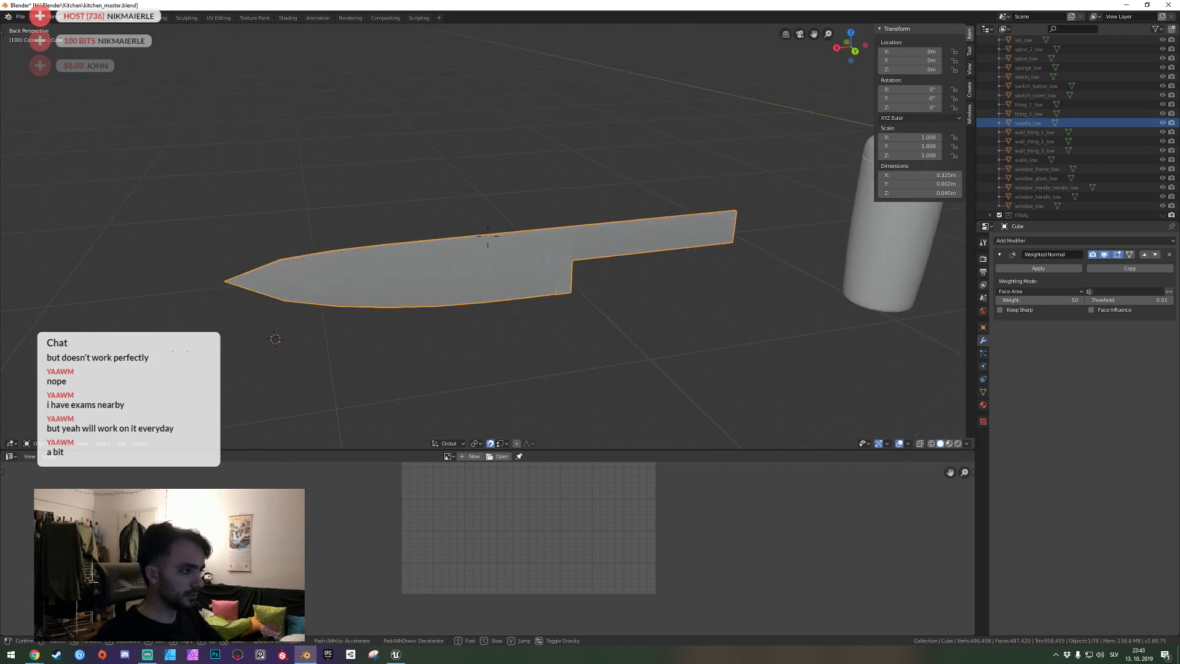
pyautogui.press('w')
pyautogui.click(487, 235)
pyautogui.press('Tab')
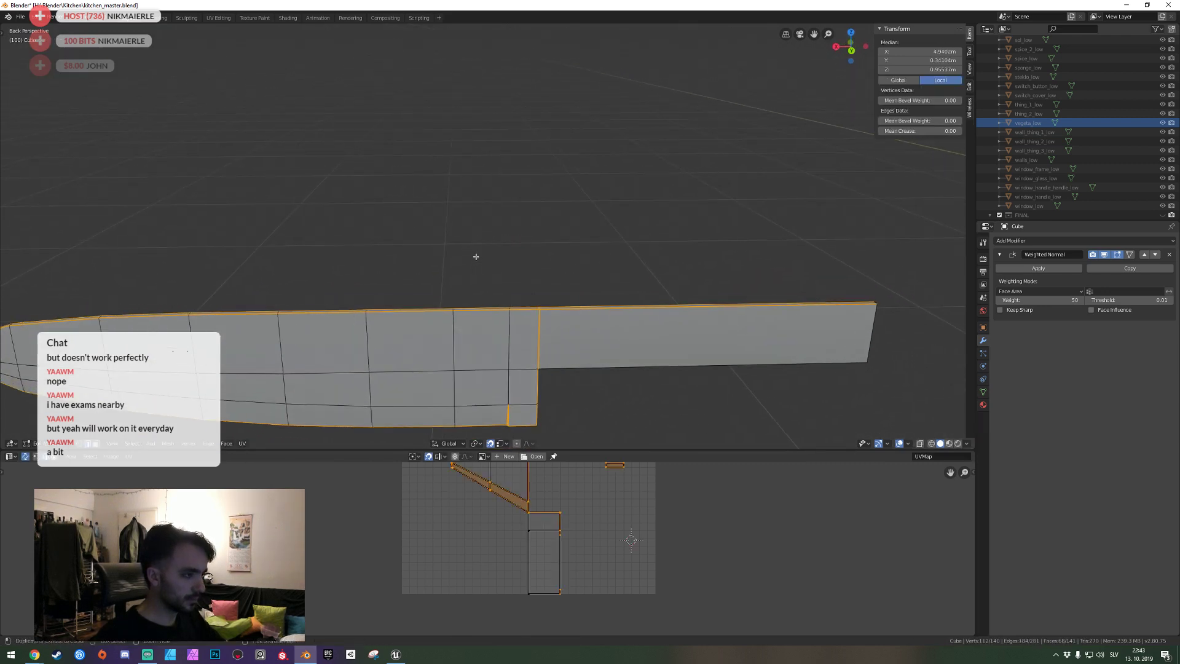
pyautogui.press('Tab')
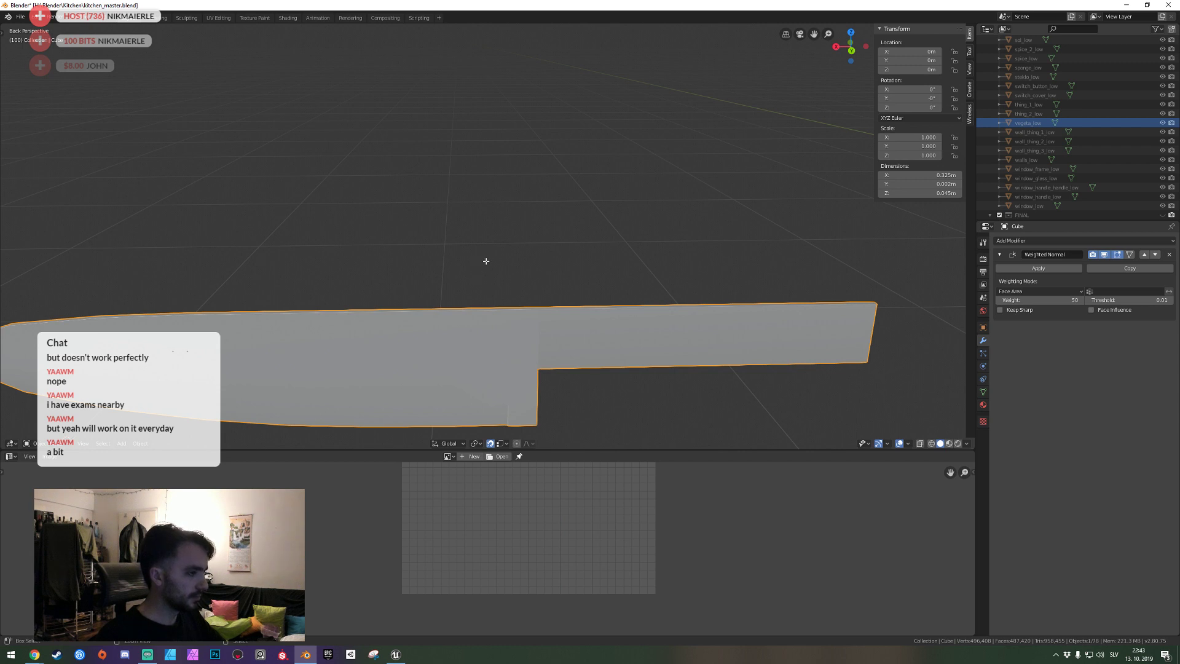
pyautogui.press('Tab')
pyautogui.hotkey('shift', '`')
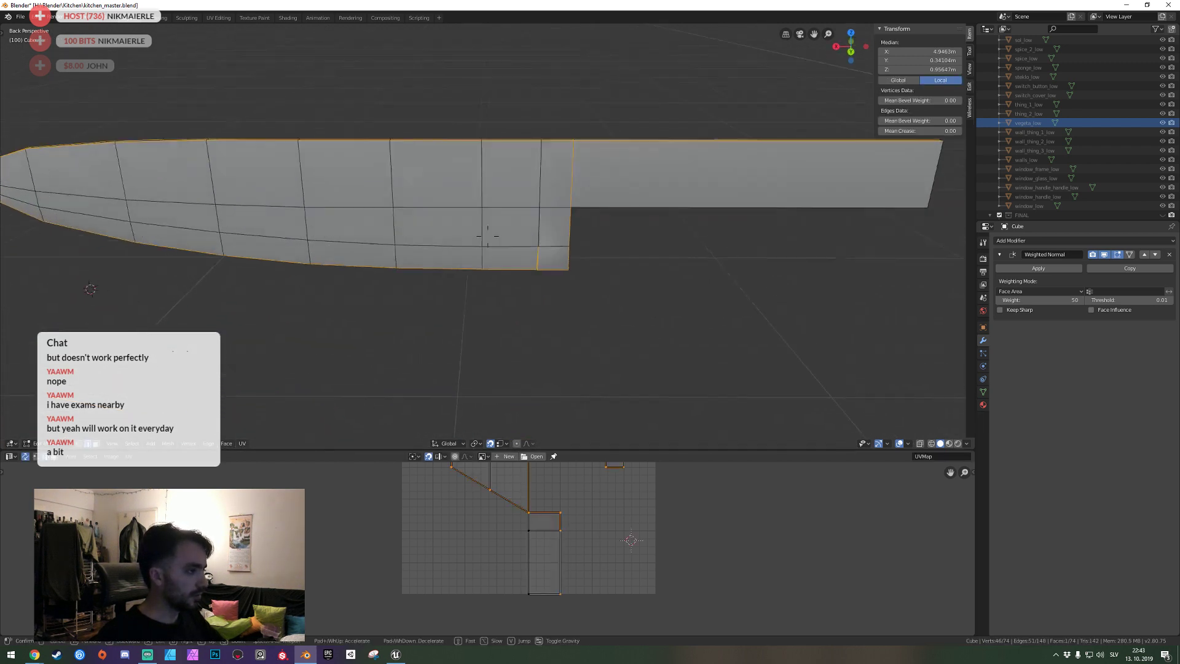
pyautogui.press('w')
pyautogui.click(487, 221)
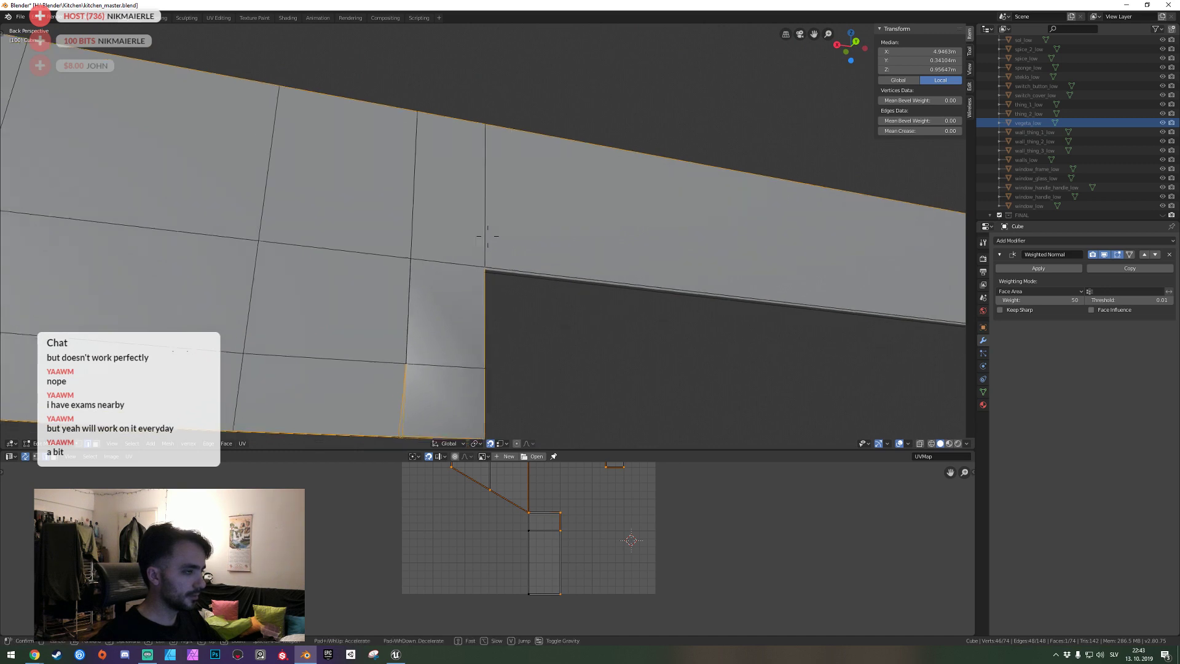
pyautogui.moveTo(473, 220); pyautogui.dragTo(488, 236, button='middle')
pyautogui.hotkey('ctrl', 's')
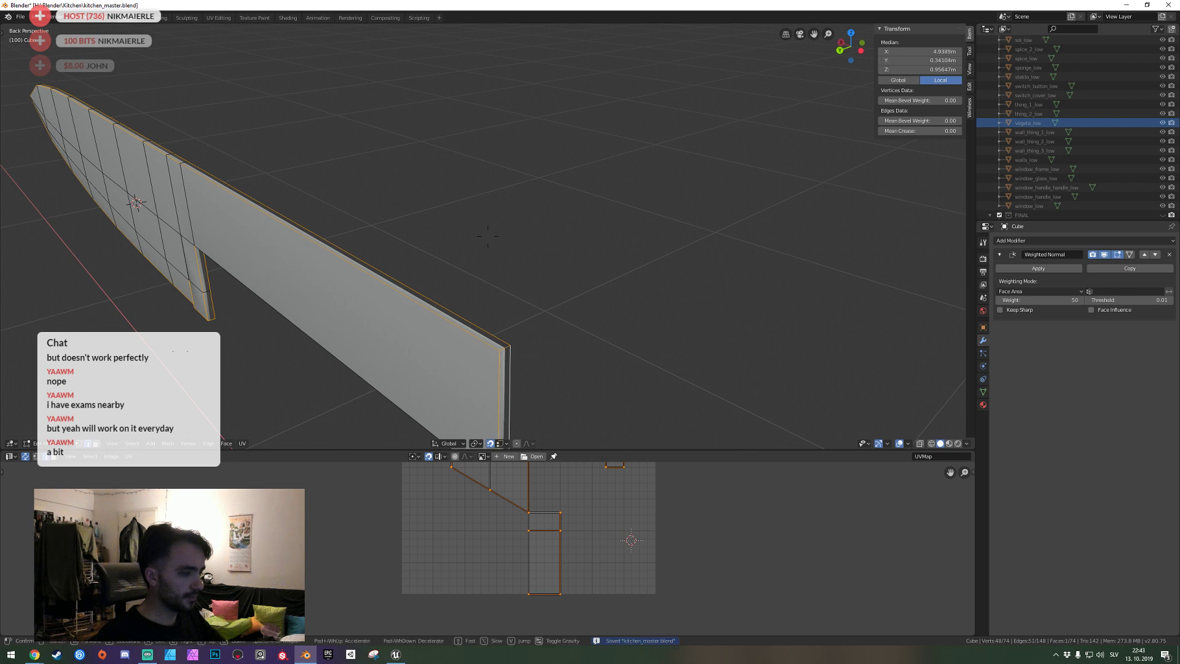
# Bevel the edges of the heel step's end face, return to Object Mode, and save.
pyautogui.moveTo(500, 355)
pyautogui.mouseDown(button='middle')
pyautogui.moveTo(460, 267)
pyautogui.moveTo(488, 236)
pyautogui.mouseUp(button='middle')
pyautogui.keyDown('shift'); pyautogui.click(461, 267); pyautogui.keyUp('shift')
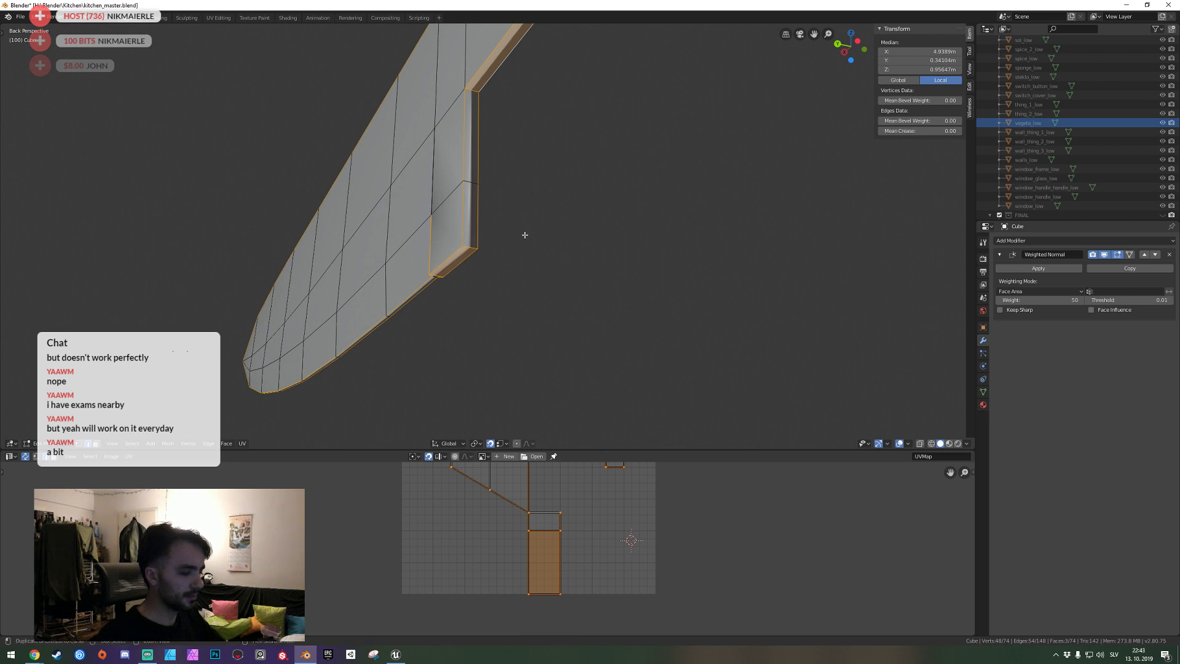
pyautogui.hotkey('ctrl', 'b')
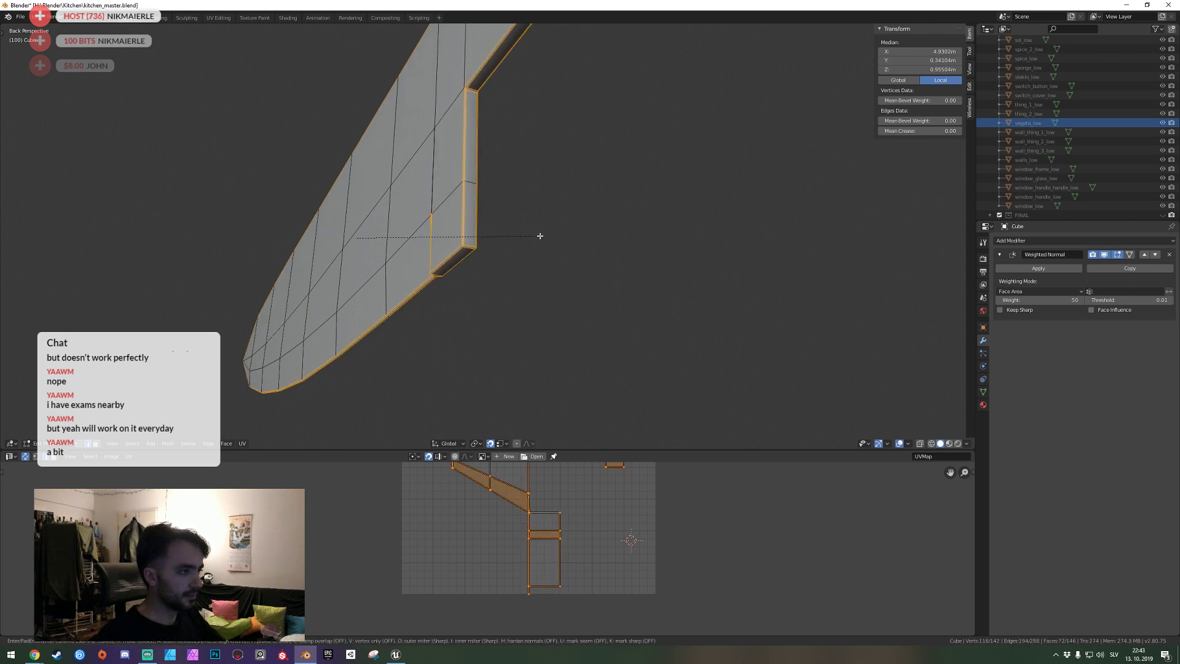
pyautogui.click(539, 236)
pyautogui.press('Tab')
pyautogui.hotkey('ctrl', 's')
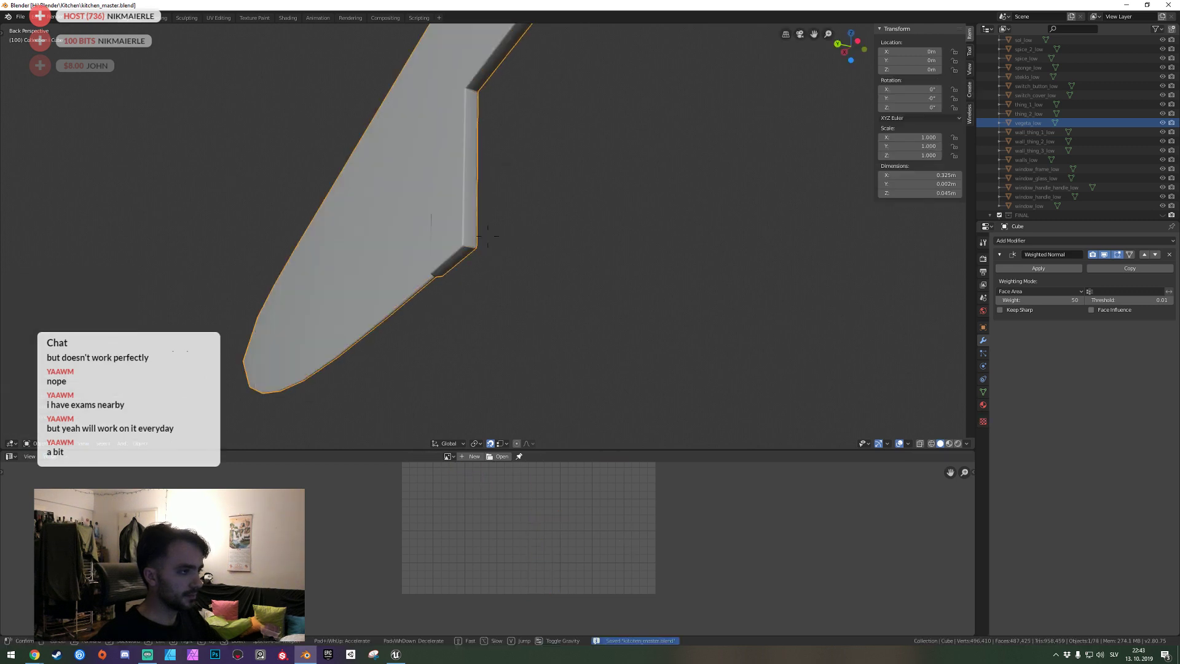
# Frame the knife in the view and re-enter Edit Mode.
pyautogui.hotkey('shift', '`')
pyautogui.press('s')
pyautogui.click(487, 235)
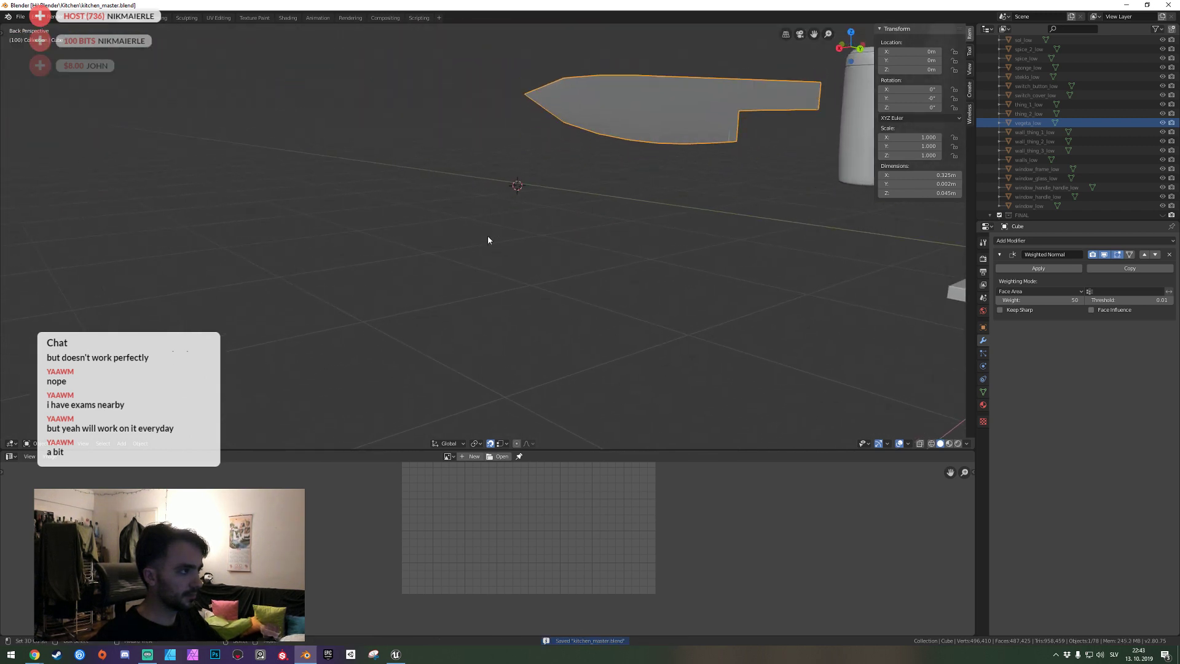
pyautogui.press('KP_Decimal')
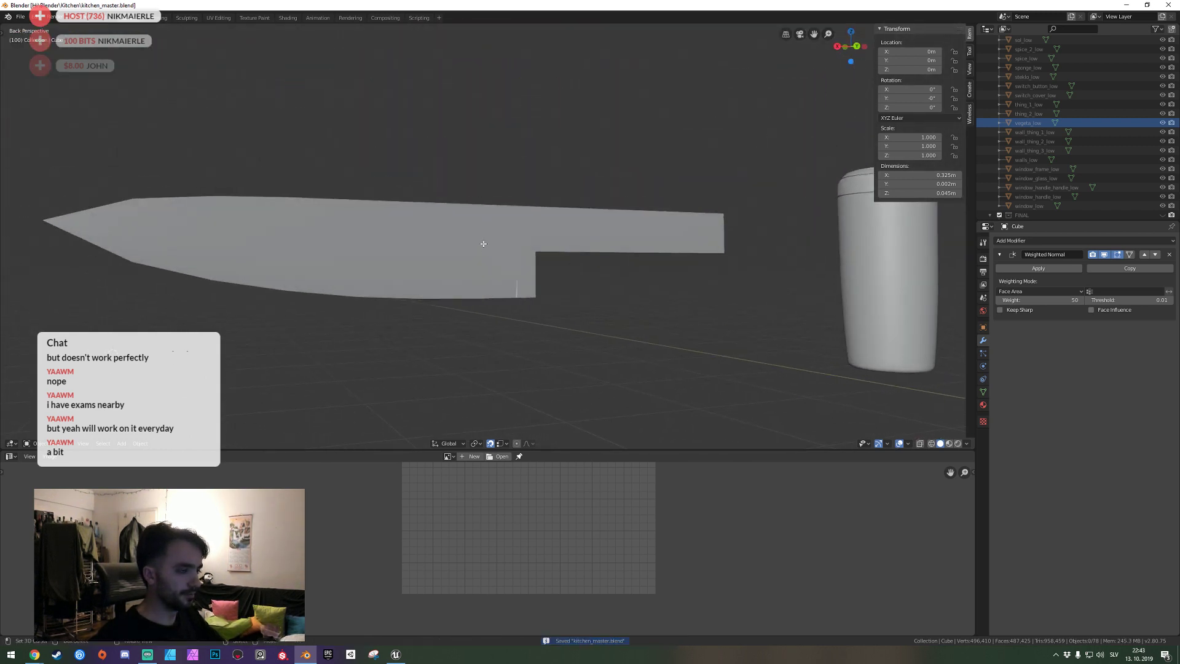
pyautogui.press('Tab')
# Bevel the blade's five vertical edge loops into wide strips (302 vertices) and return to Object Mode.
pyautogui.keyDown('shift'); pyautogui.moveTo(484, 244); pyautogui.dragTo(708, 290, button='middle'); pyautogui.keyUp('shift')
pyautogui.keyDown('alt'); pyautogui.click(349, 271); pyautogui.keyUp('alt')
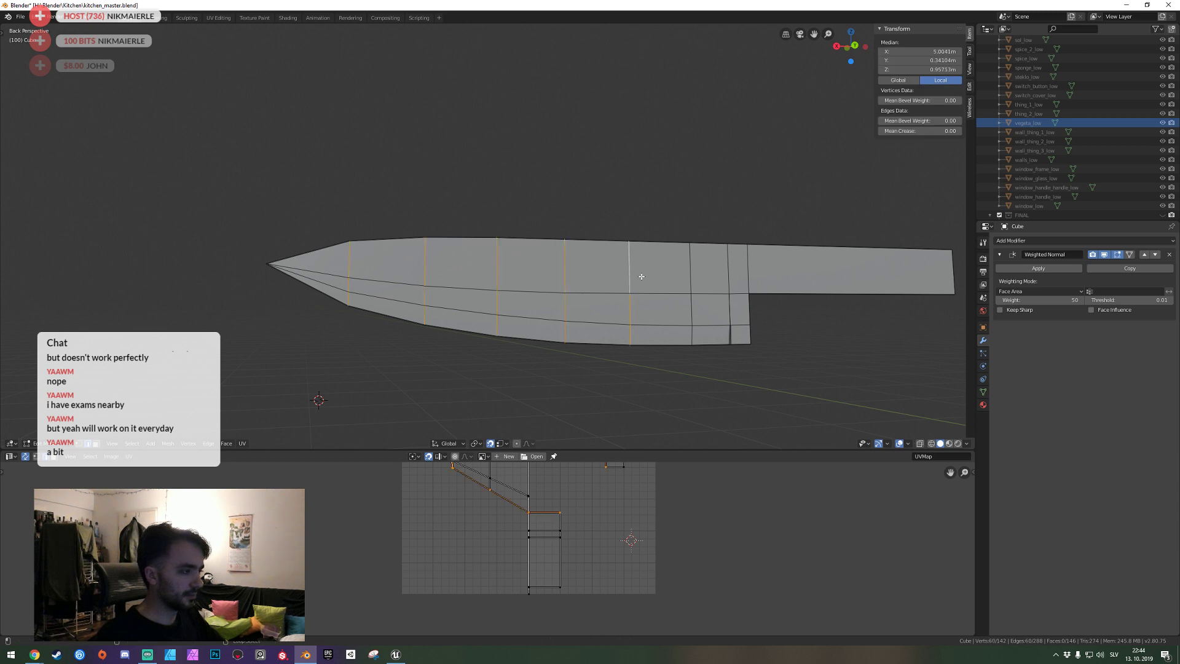
pyautogui.hotkey('ctrl', 'b')
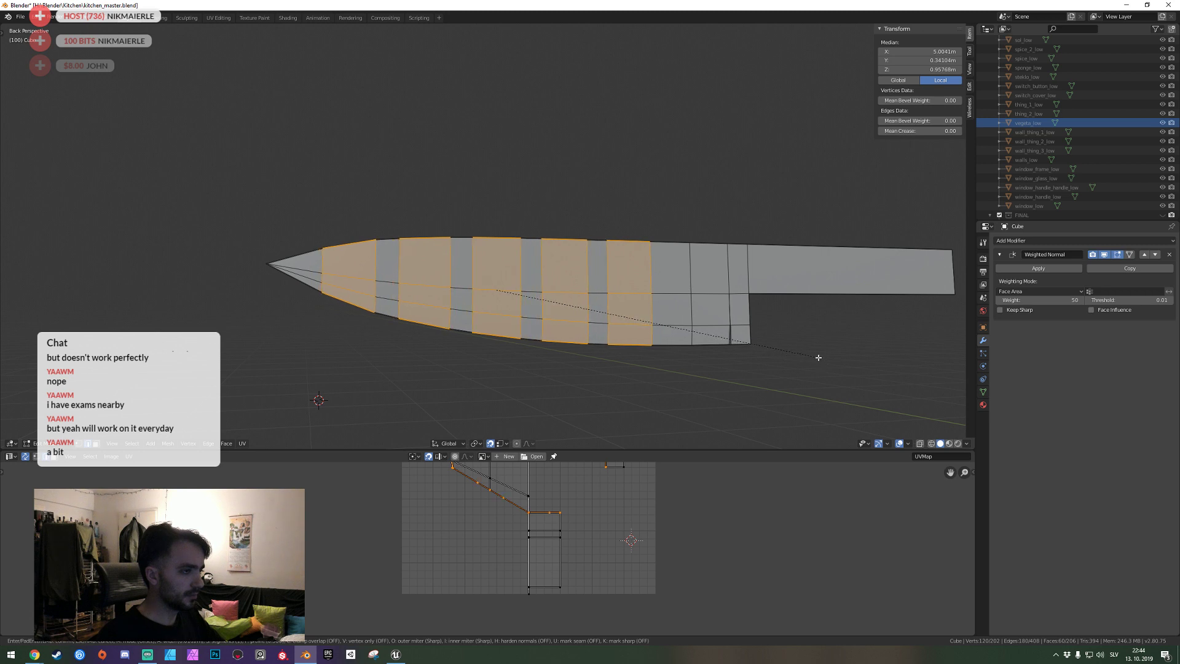
pyautogui.click(818, 358)
pyautogui.press('Tab')
pyautogui.scroll(-3, 688, 341)
# Save the file and fly the view in toward the knife to check its shading.
pyautogui.hotkey('shift', '`')
pyautogui.hotkey('ctrl', 's')
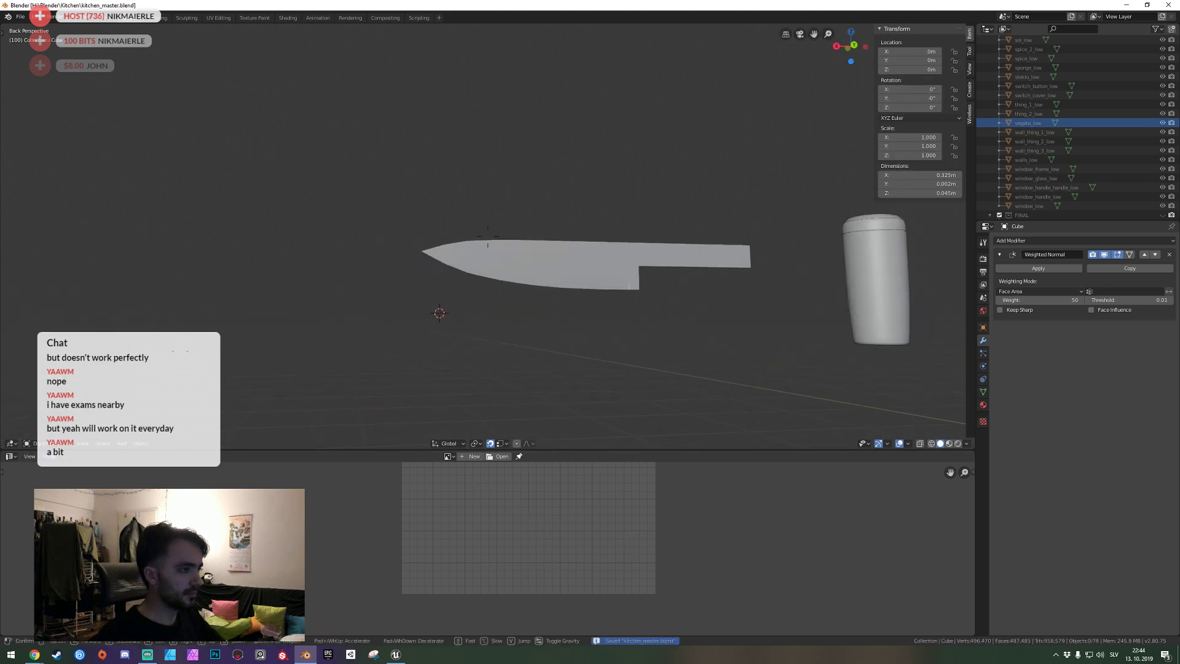
pyautogui.press('w')
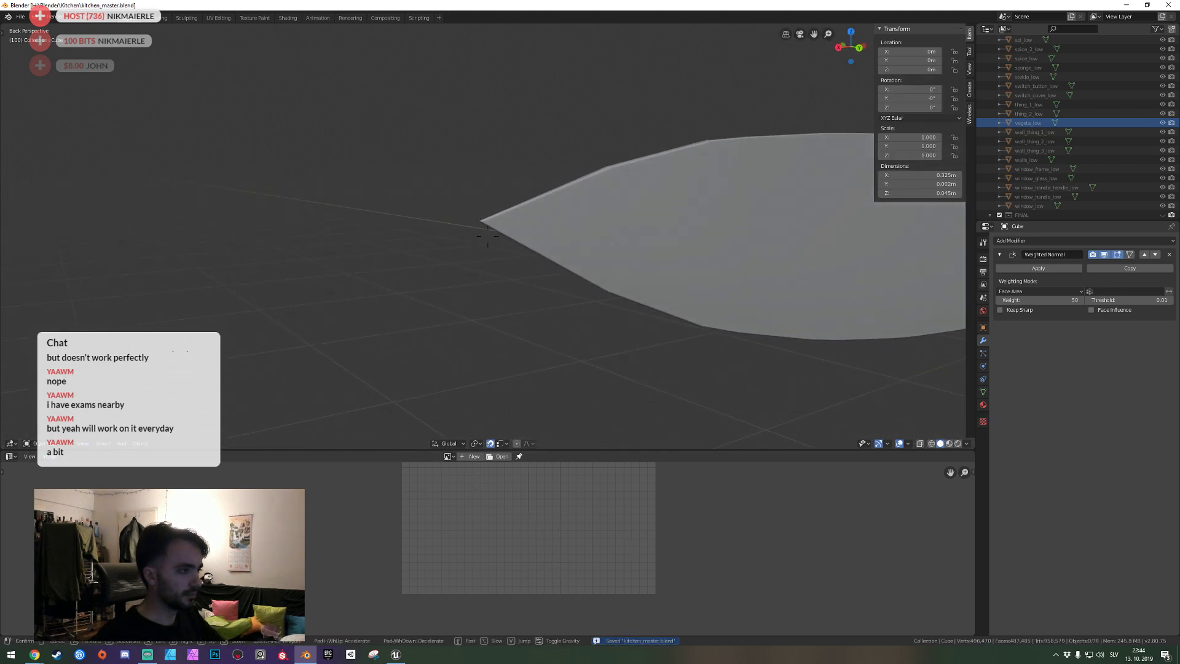
pyautogui.press('Tab')
pyautogui.press('s')
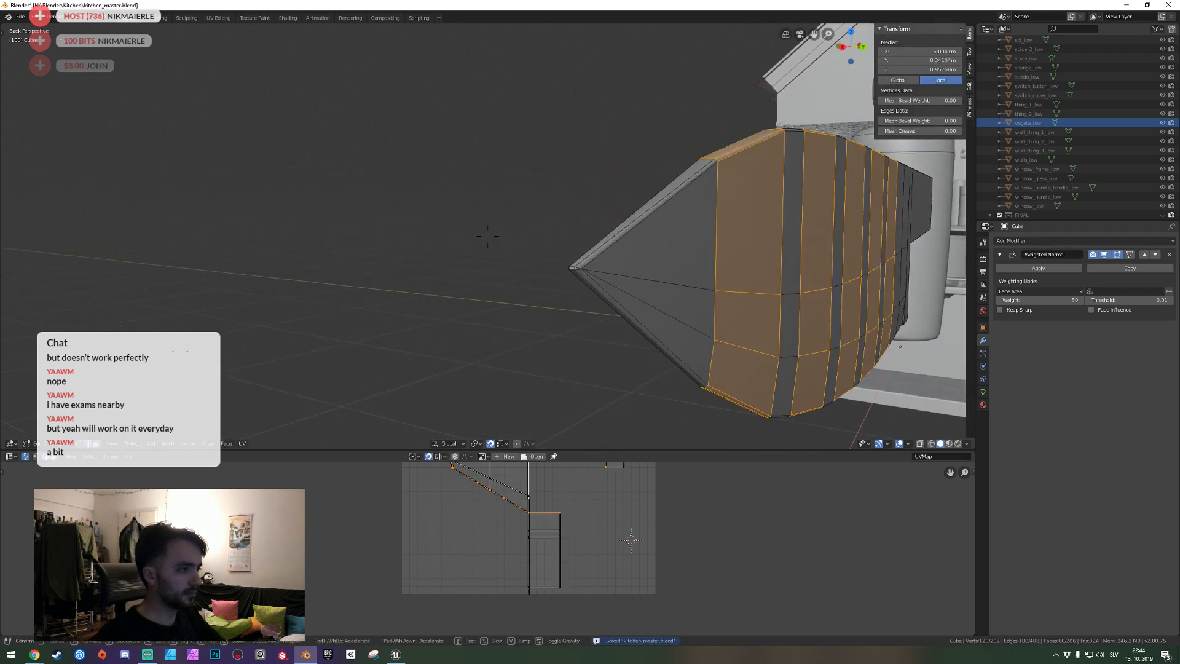
pyautogui.press('Tab')
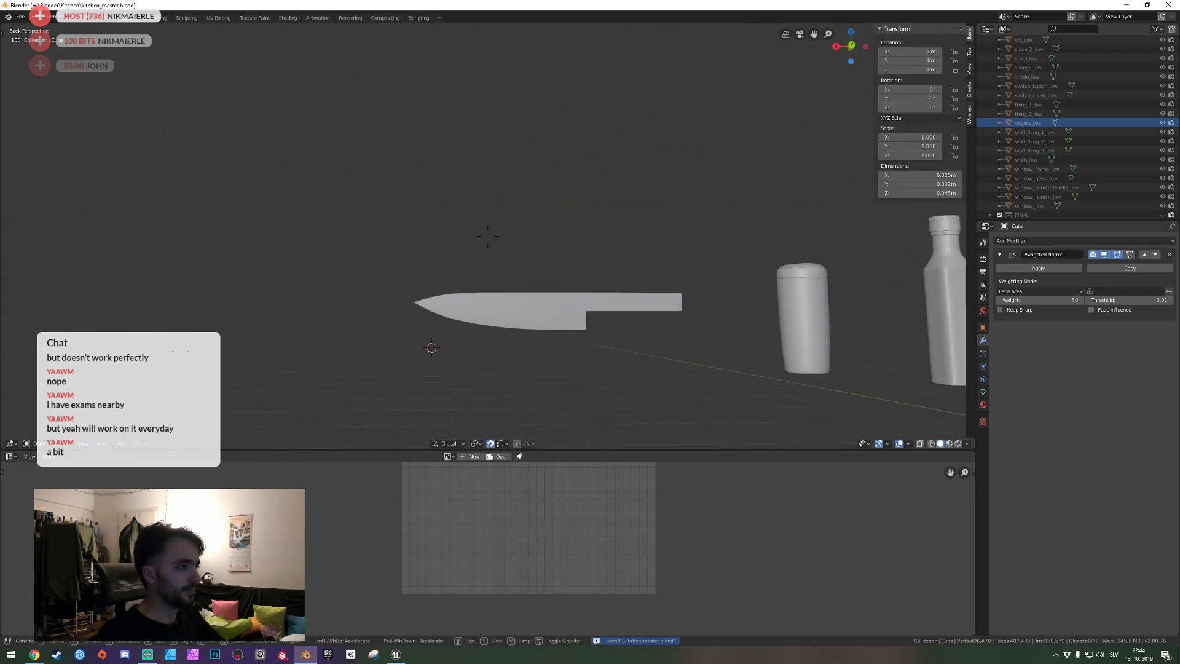
pyautogui.press('w')
pyautogui.click(478, 241)
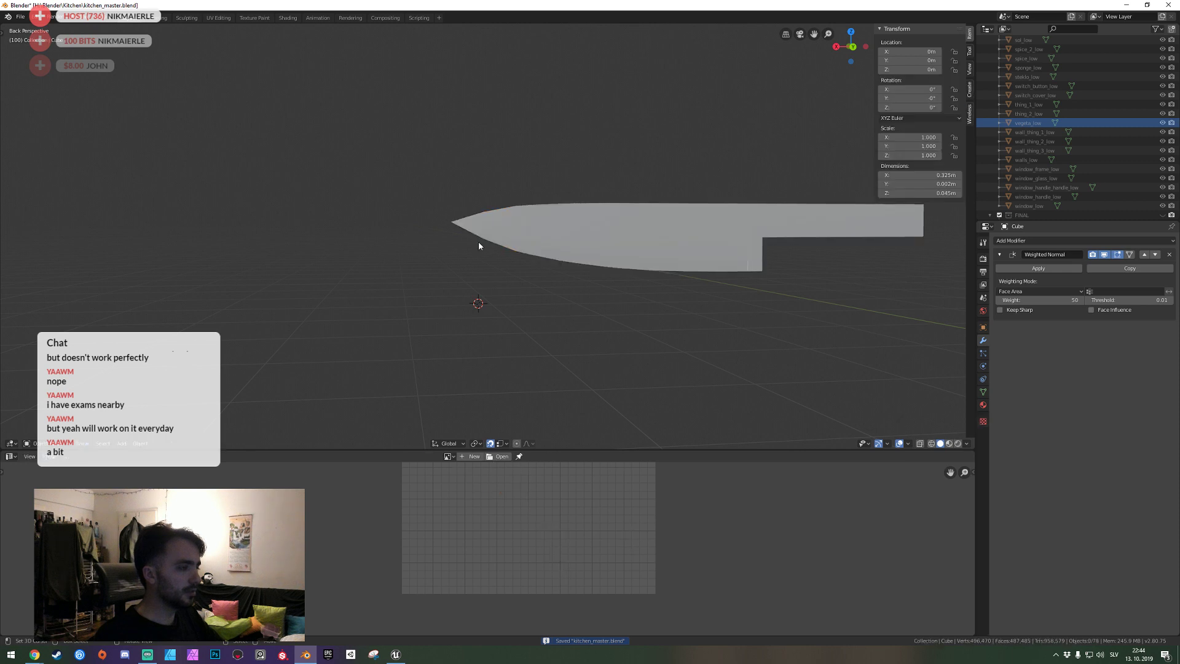
# Try a Subdivision modifier on the knife, remove it again, and save.
pyautogui.click(521, 239)
pyautogui.hotkey('ctrl', '1')
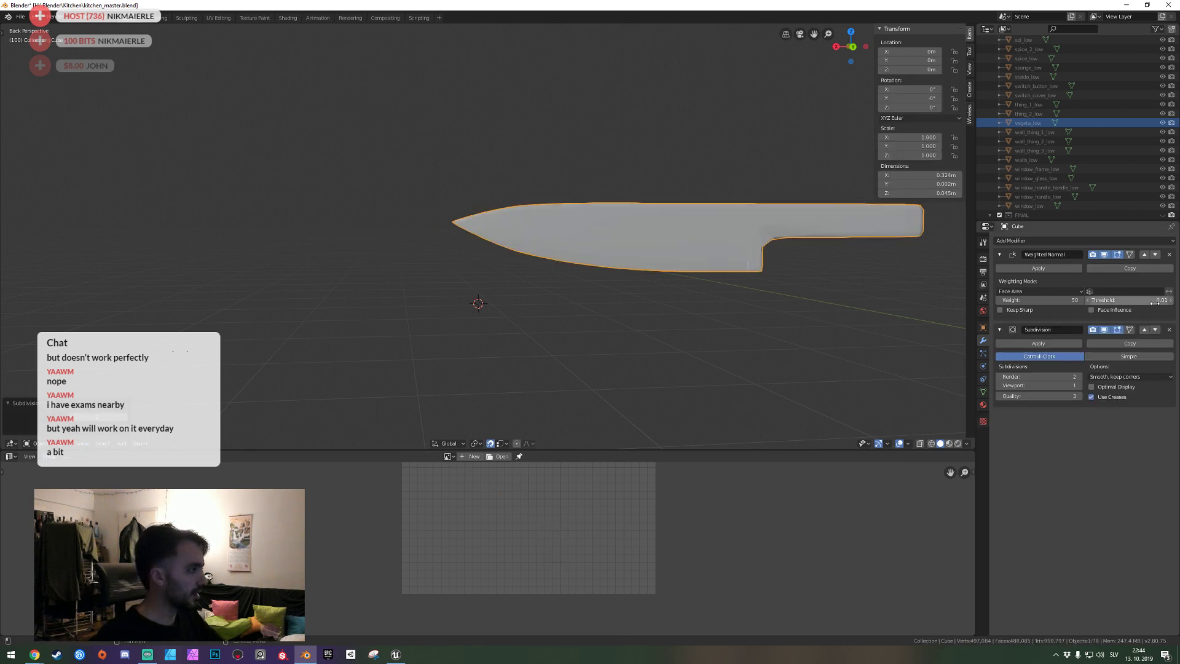
pyautogui.click(1170, 332)
pyautogui.hotkey('ctrl', 's')
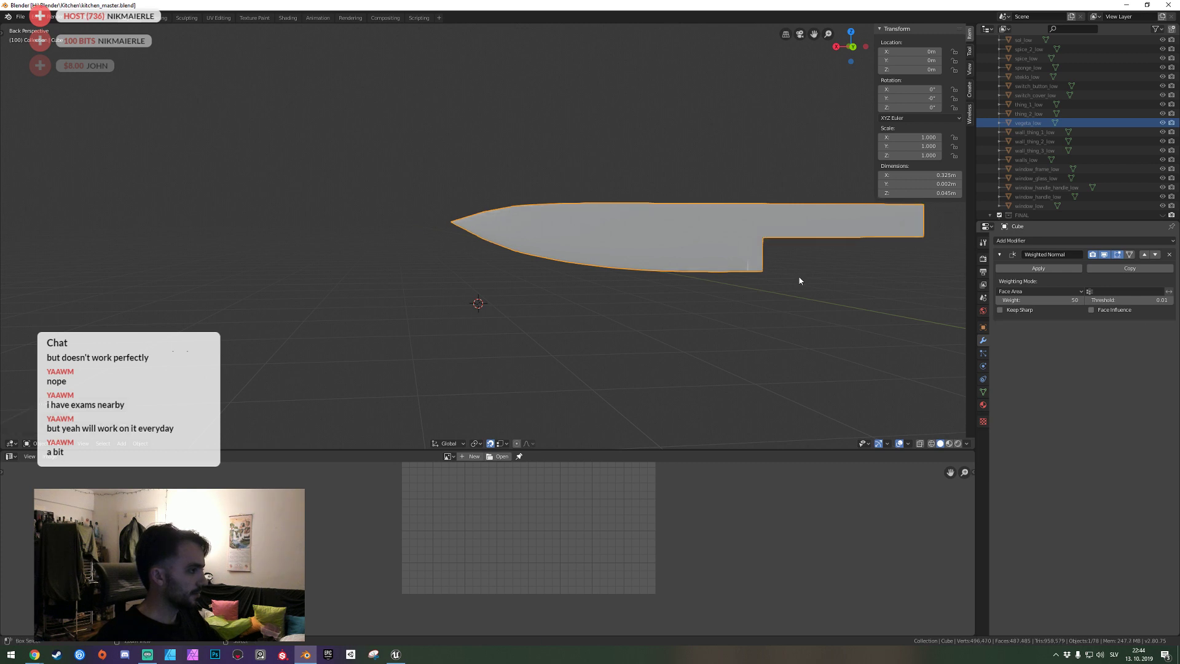
# Fly the view toward the tang, enter Edit Mode, and deselect all faces.
pyautogui.hotkey('shift', '`')
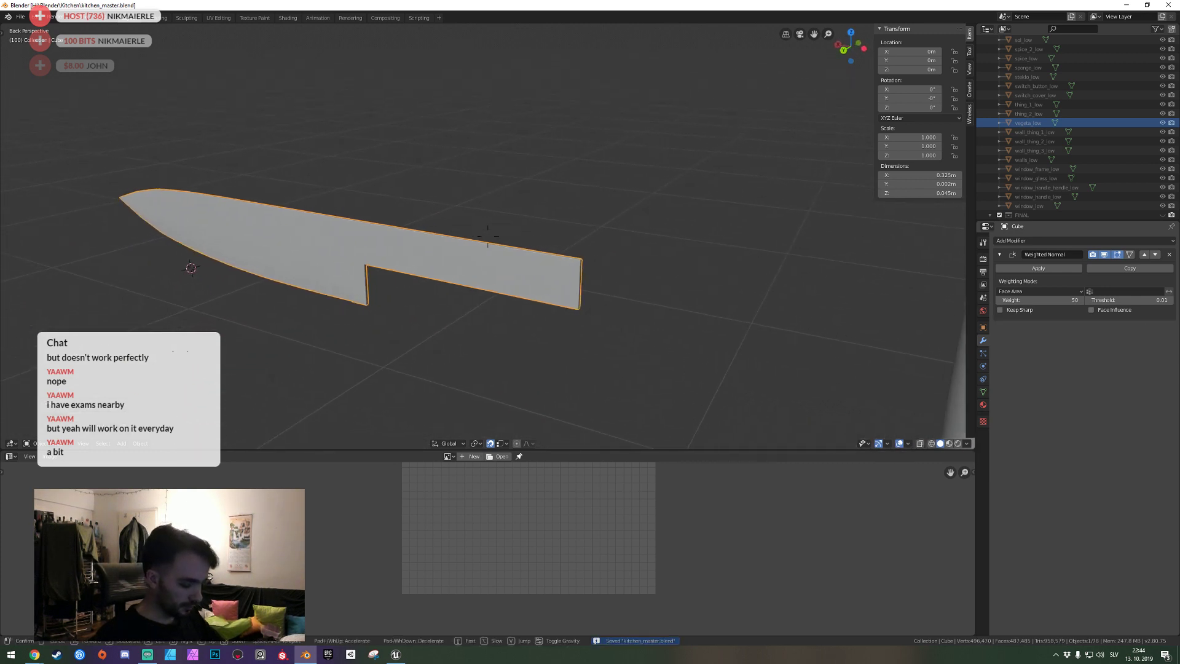
pyautogui.click(481, 242)
pyautogui.press('Tab')
pyautogui.hotkey('shift', '`')
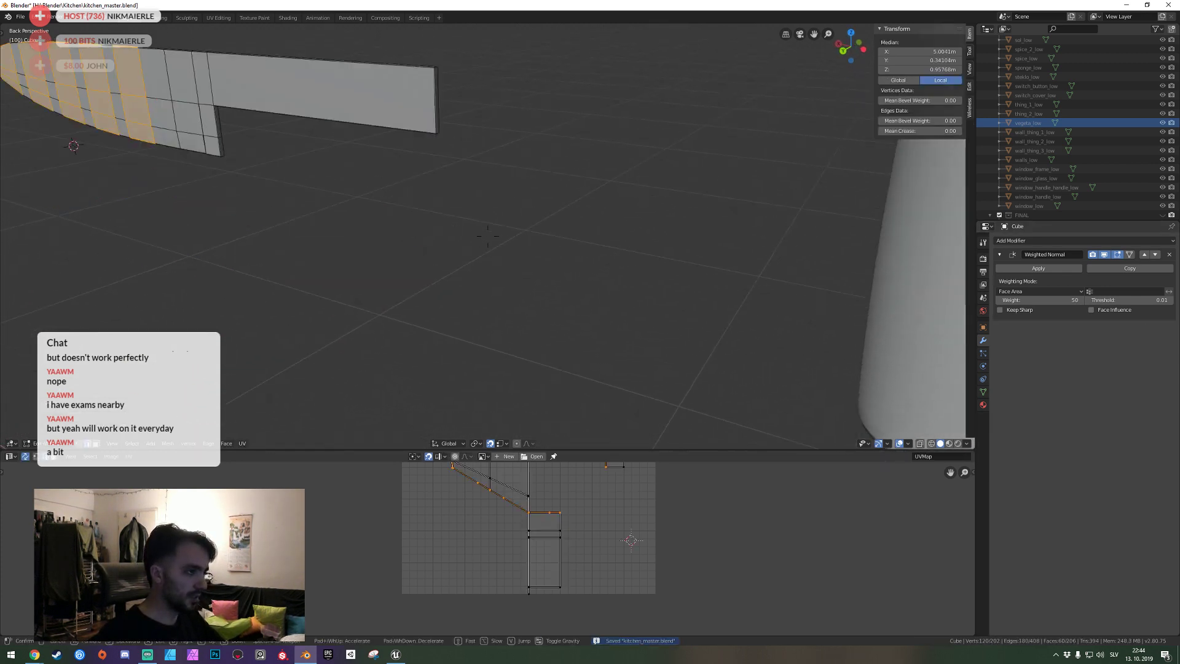
pyautogui.click(487, 236)
pyautogui.hotkey('alt', 'a')
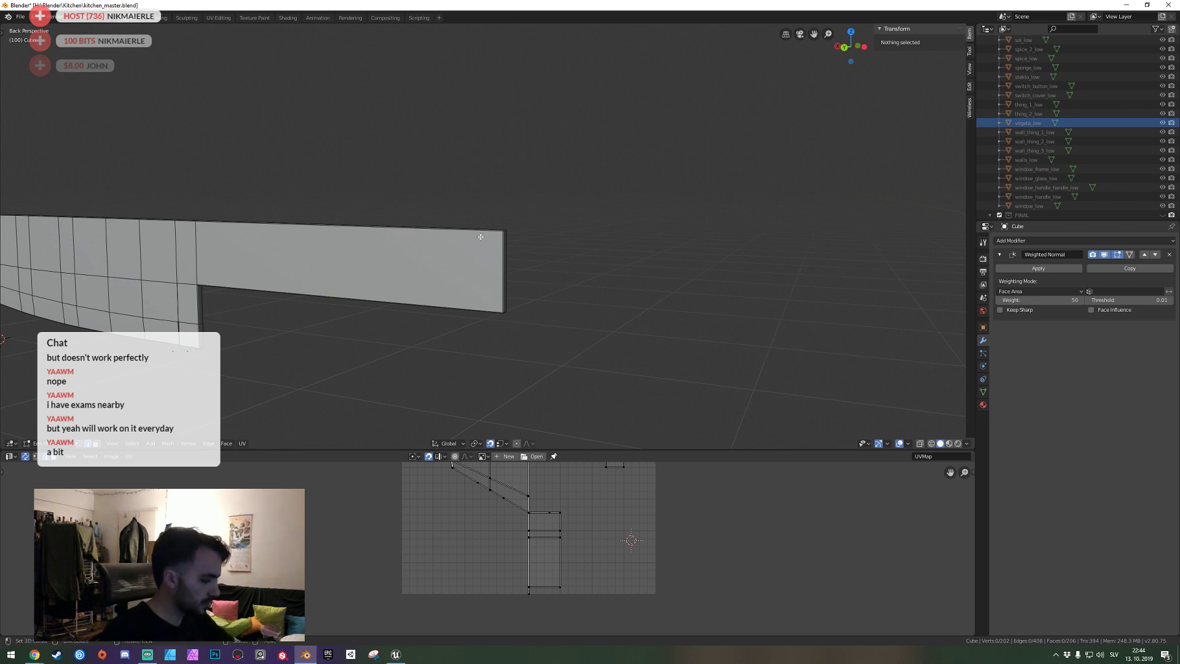
# In orthographic side view, add six evenly spaced loop cuts across the tang.
pyautogui.press('KP_5')
pyautogui.keyDown('shift'); pyautogui.moveTo(442, 251); pyautogui.dragTo(517, 252, button='middle'); pyautogui.keyUp('shift')
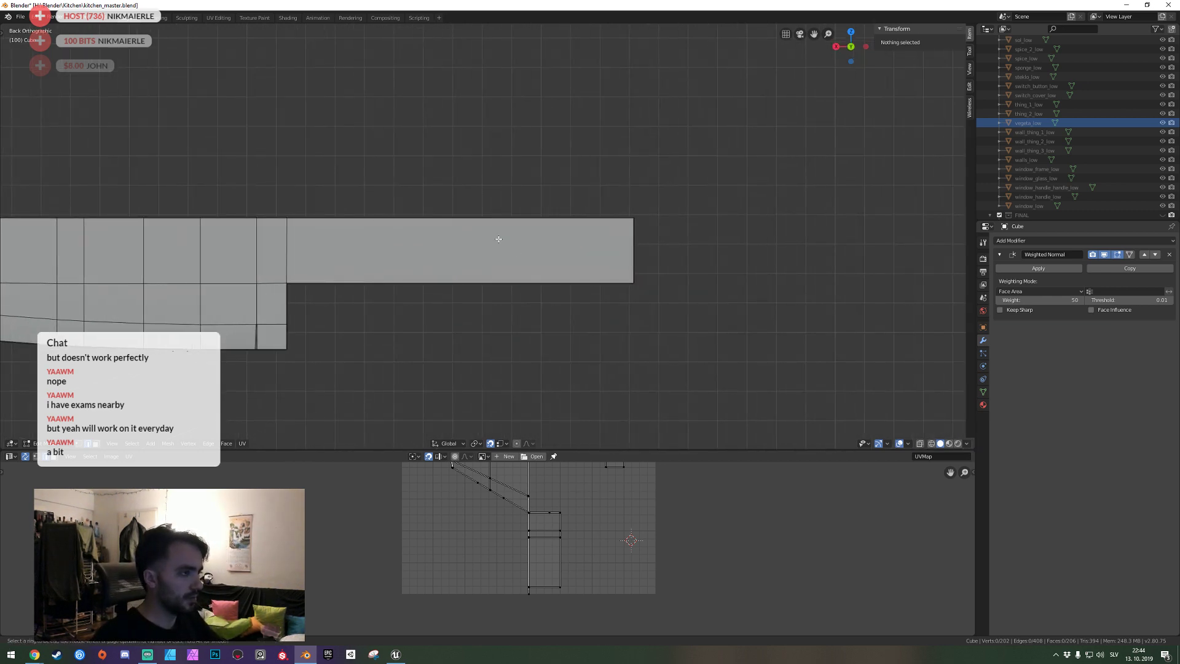
pyautogui.scroll(9, 483, 222)
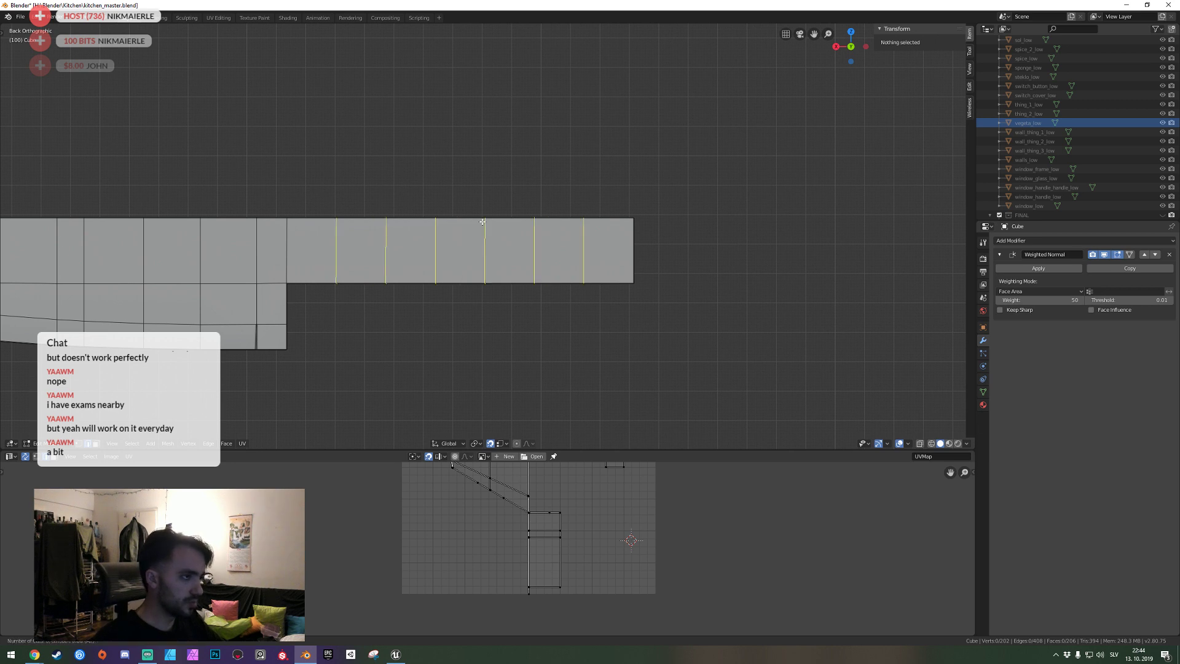
pyautogui.scroll(2, 483, 221)
pyautogui.scroll(-6, 482, 222)
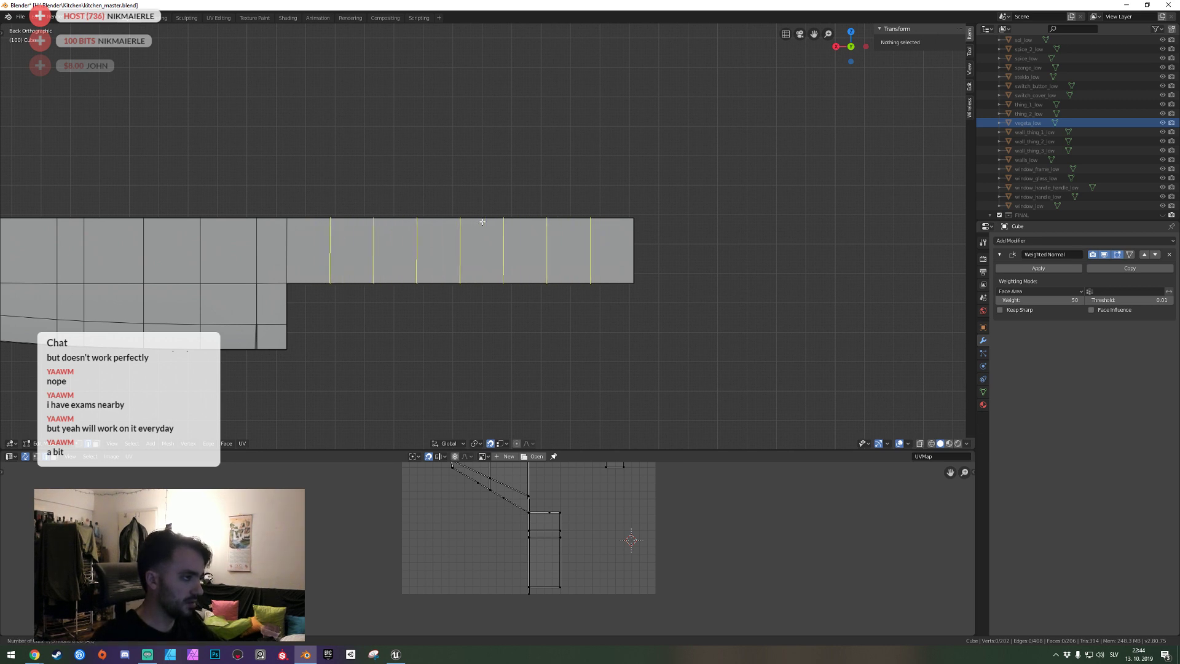
pyautogui.scroll(-4, 483, 221)
pyautogui.scroll(4, 482, 221)
pyautogui.click(482, 222)
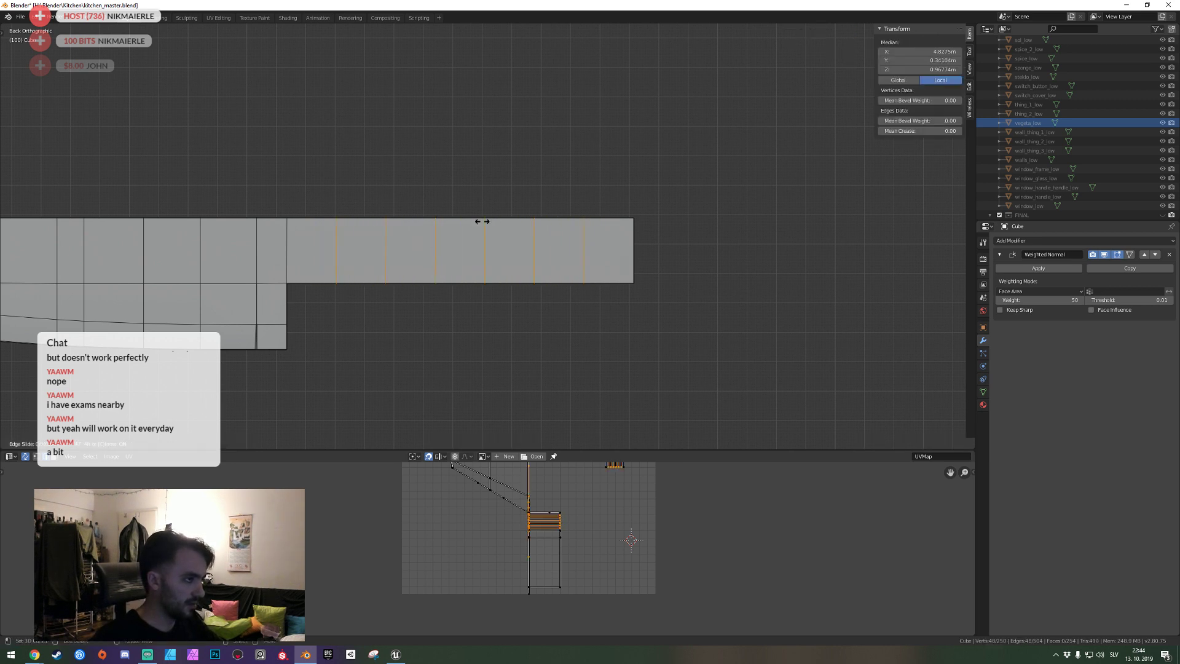
pyautogui.rightClick(483, 221)
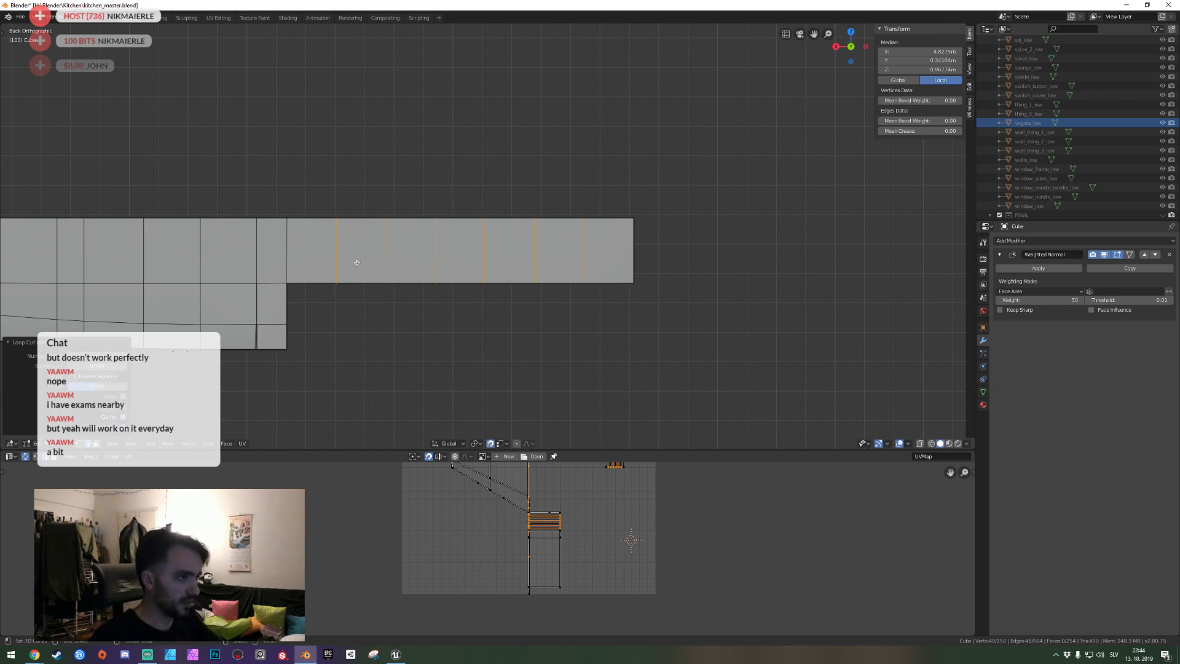
# Slide one tang edge loop along X and add another vertical loop cut.
pyautogui.keyDown('alt'); pyautogui.click(337, 258); pyautogui.keyUp('alt')
pyautogui.press('g')
pyautogui.press('x')
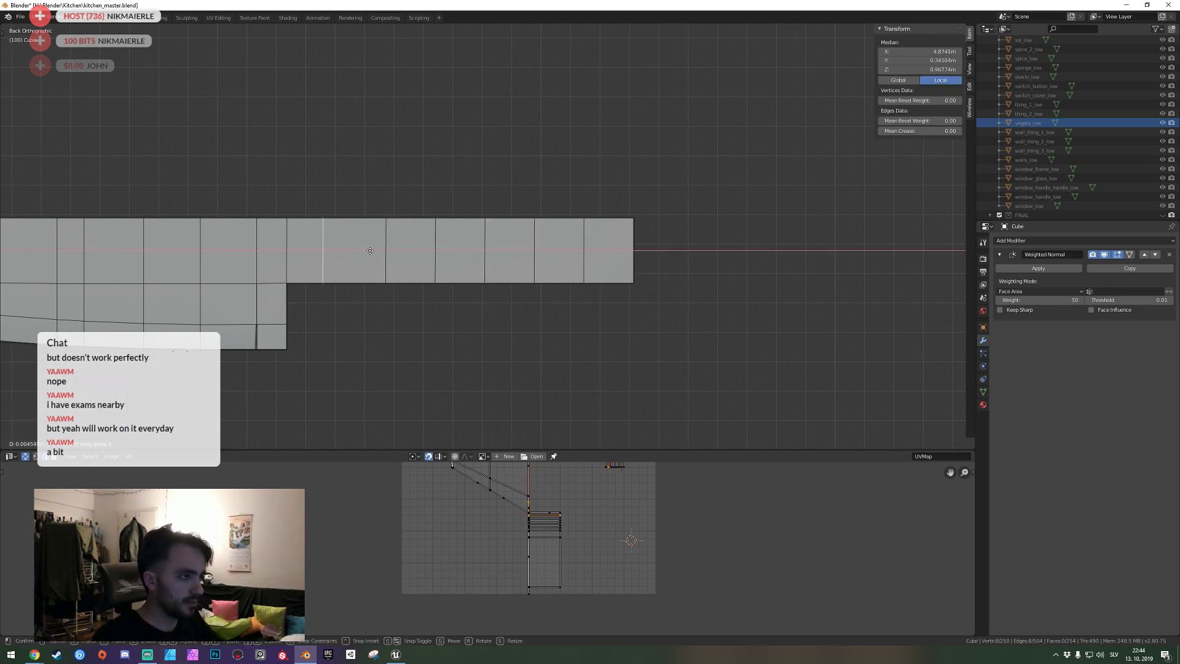
pyautogui.click(364, 248)
pyautogui.hotkey('alt', 'a')
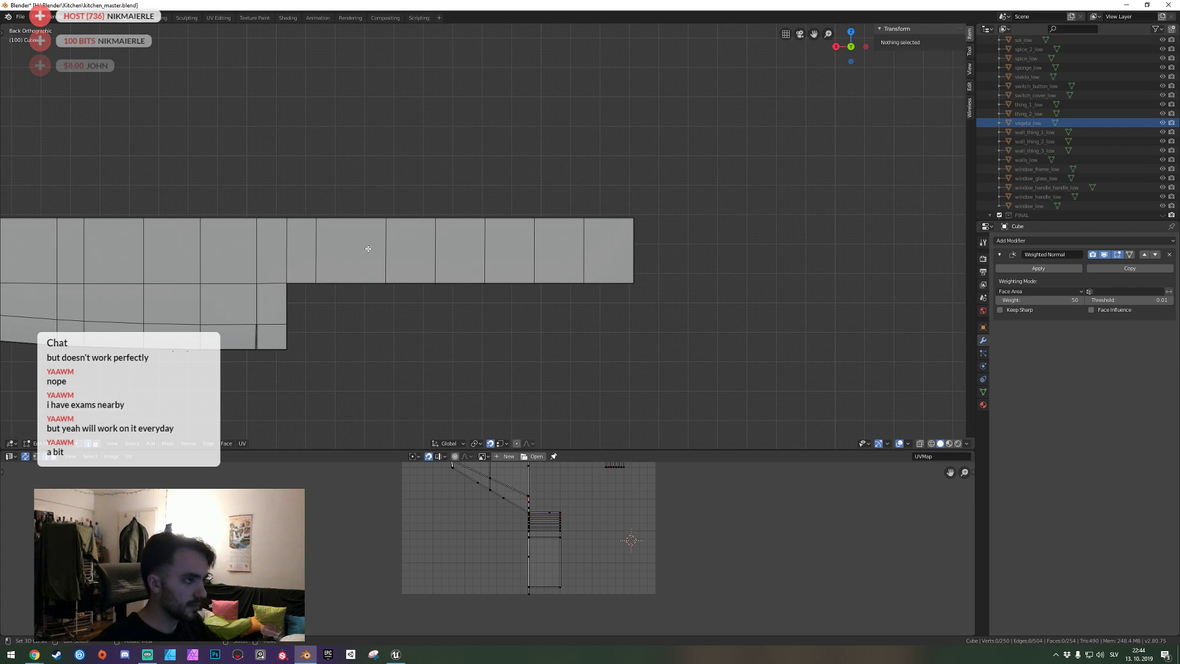
pyautogui.hotkey('ctrl', 'r')
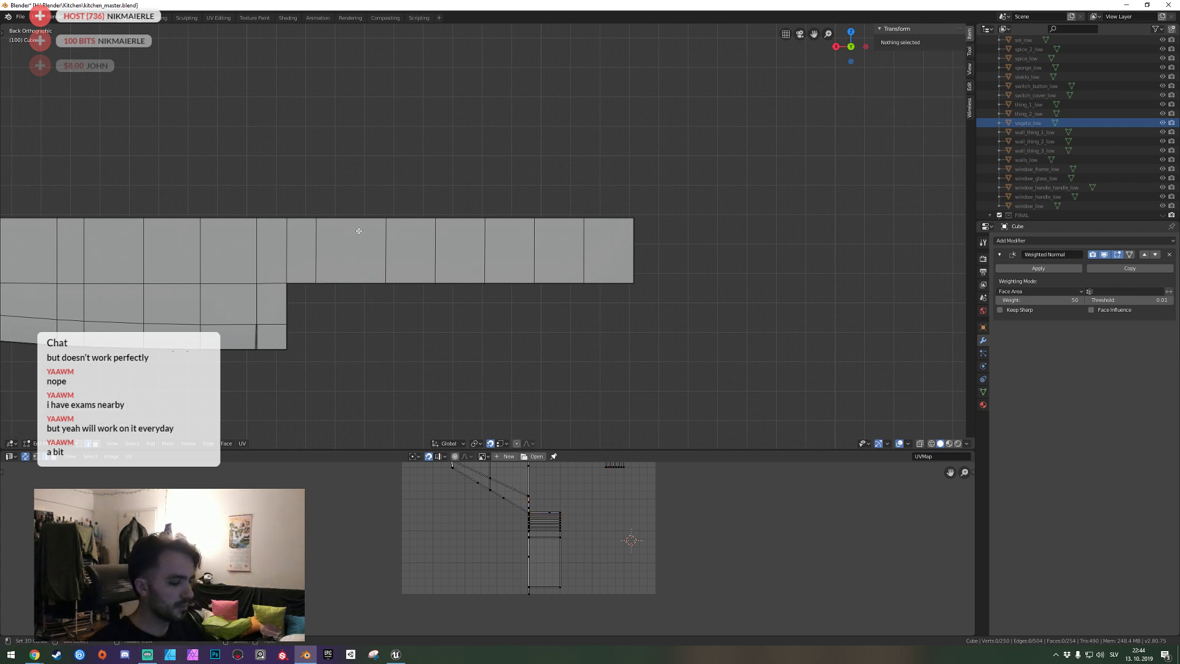
pyautogui.click(352, 257)
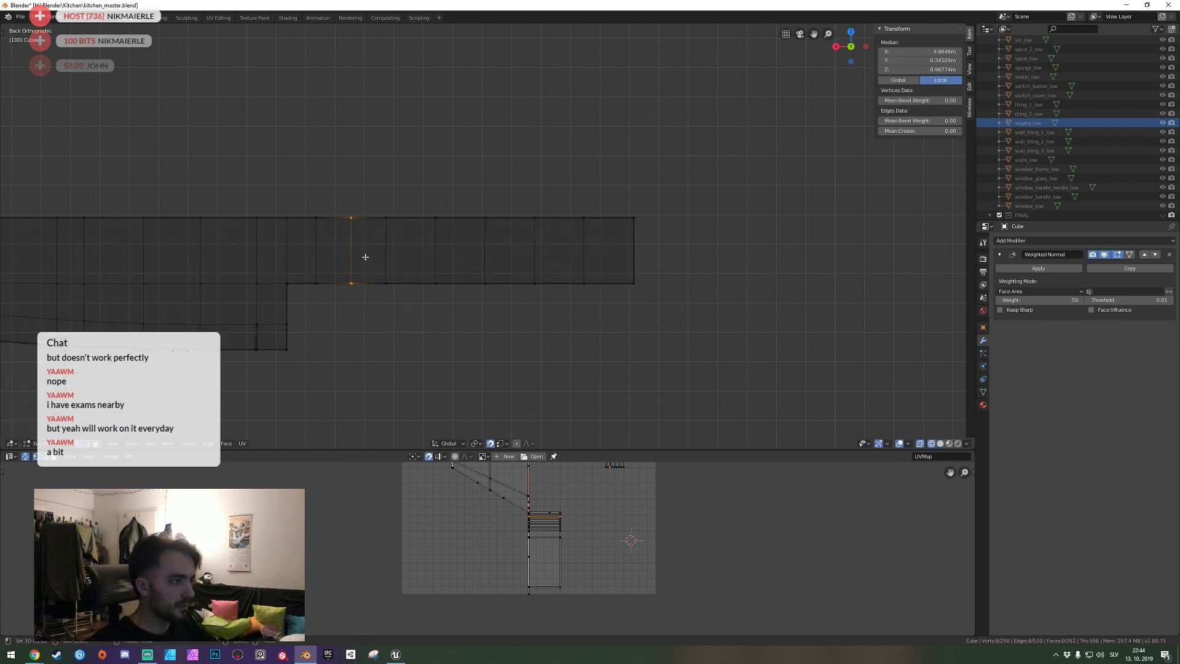
# Move two box-selected rows of bottom-edge vertices vertically to start the wave.
pyautogui.moveTo(338, 278); pyautogui.dragTo(600, 308)
pyautogui.press('g')
pyautogui.press('z')
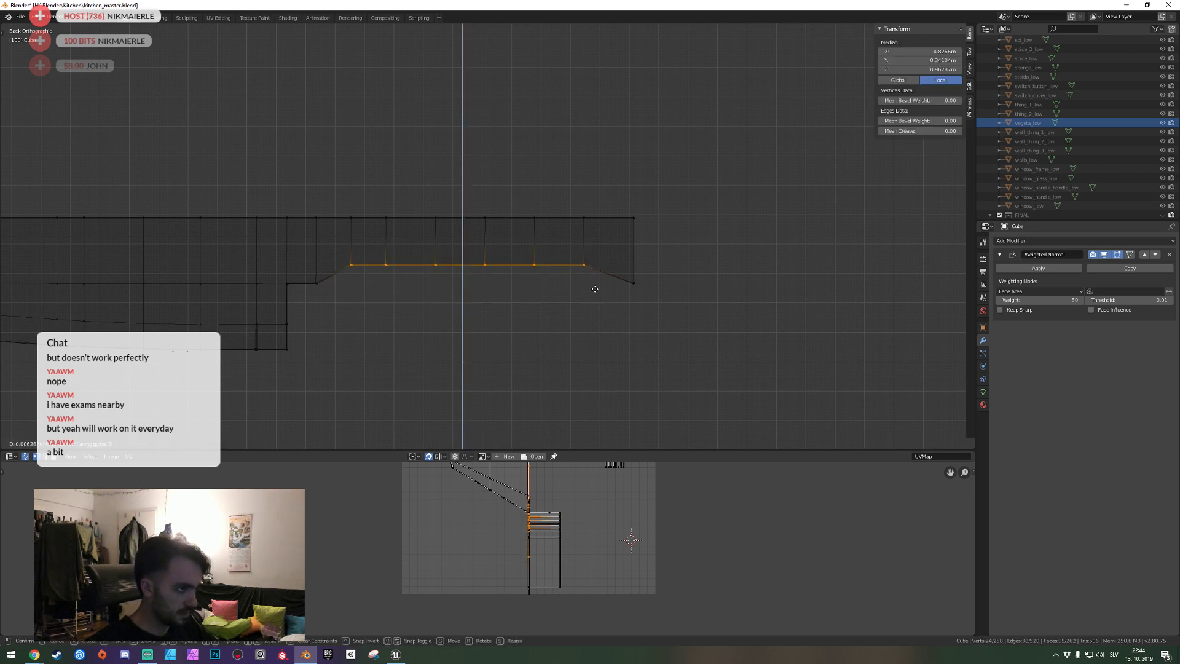
pyautogui.click(595, 286)
pyautogui.hotkey('alt', 'a')
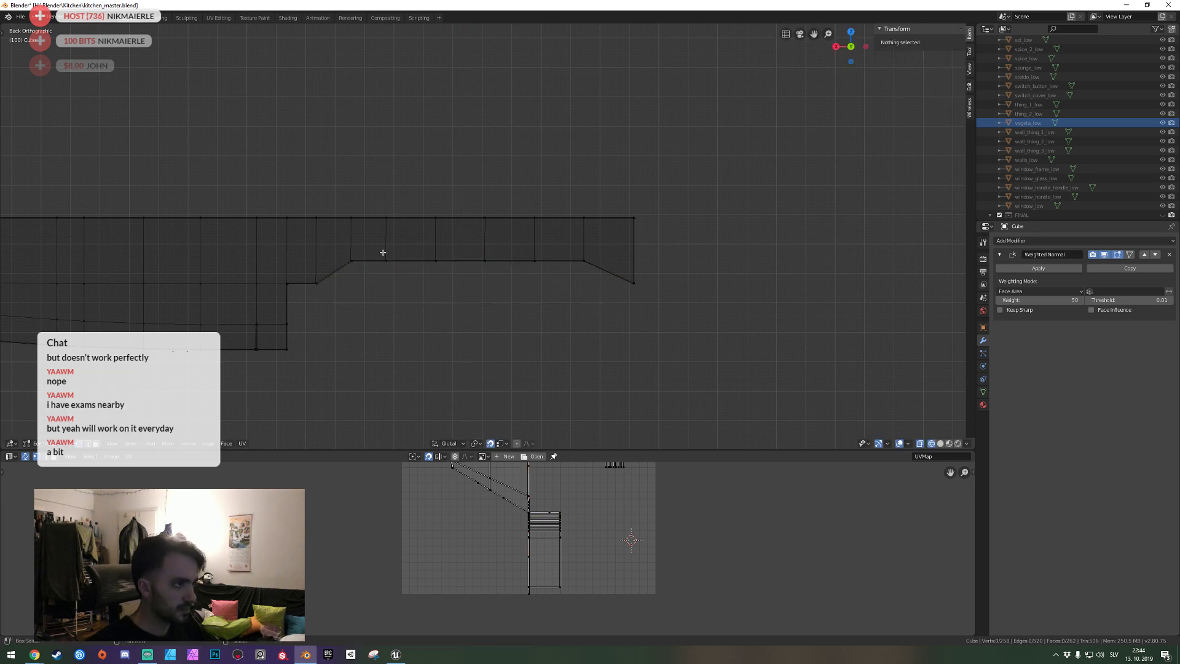
pyautogui.moveTo(380, 250); pyautogui.dragTo(547, 281)
pyautogui.press('g')
pyautogui.press('z')
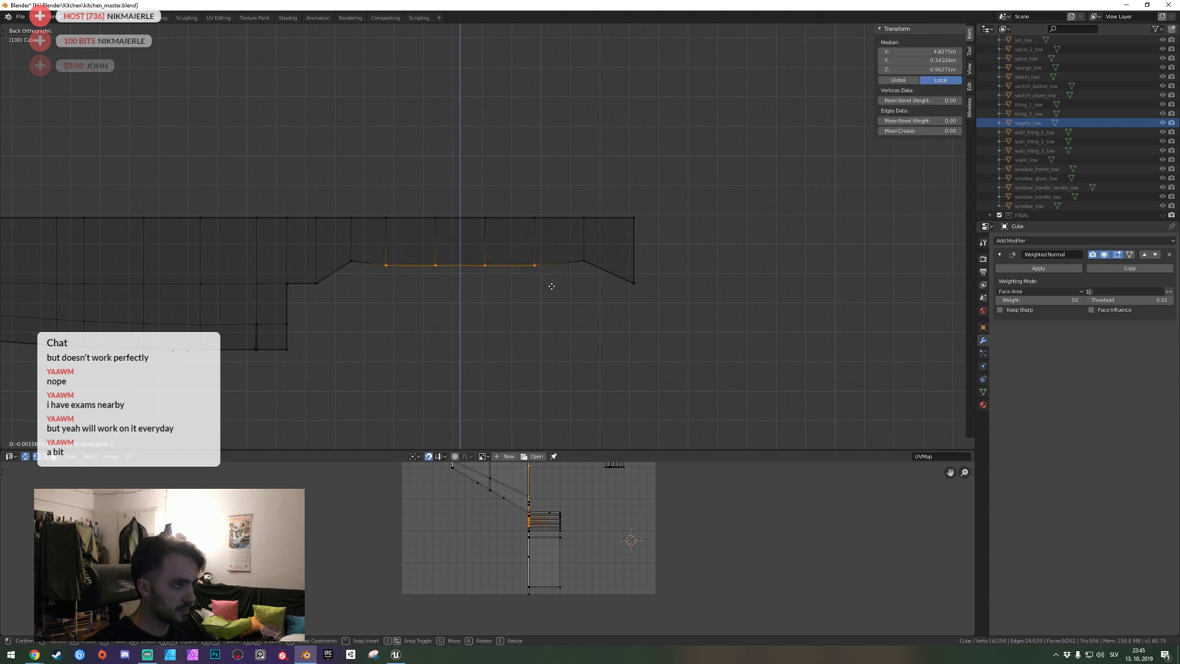
pyautogui.click(551, 286)
pyautogui.hotkey('alt', 'a')
# Lower the three central bottom-edge vertices and adjust one more vertex's height.
pyautogui.moveTo(418, 251); pyautogui.dragTo(550, 293)
pyautogui.press('g')
pyautogui.press('z')
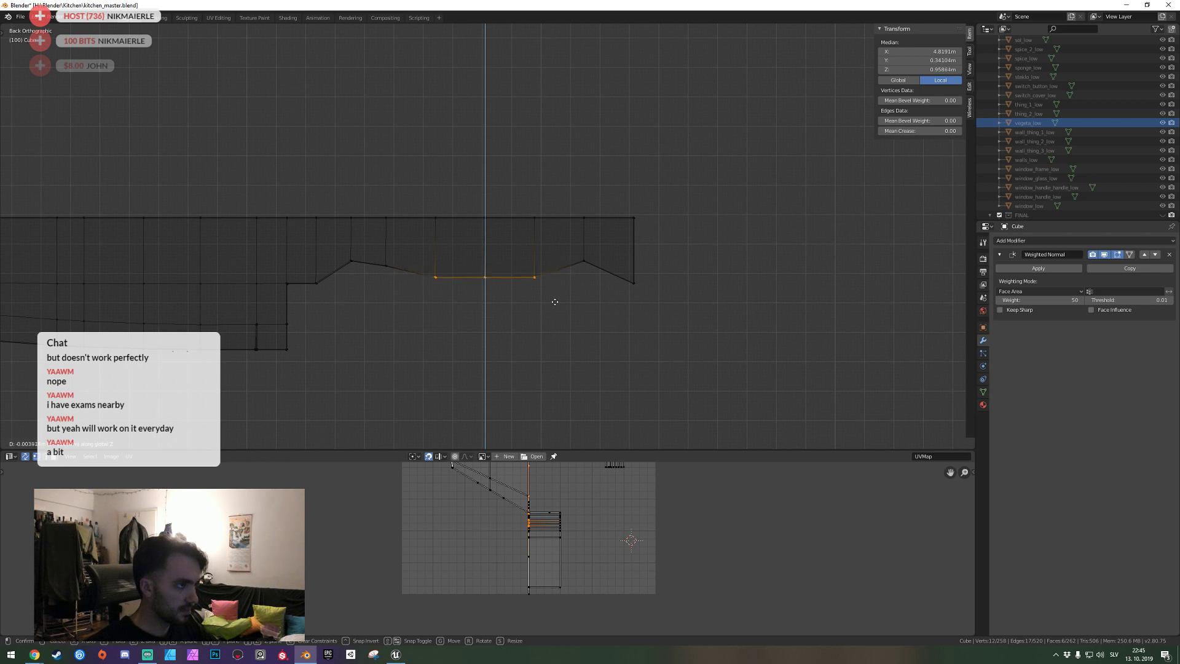
pyautogui.click(555, 302)
pyautogui.hotkey('alt', 'a')
pyautogui.moveTo(389, 270)
pyautogui.mouseDown()
pyautogui.moveTo(498, 286)
pyautogui.moveTo(446, 288)
pyautogui.mouseUp()
pyautogui.press('g')
pyautogui.press('z')
pyautogui.click(405, 289)
pyautogui.hotkey('alt', 'a')
# Move two more bottom-edge vertices vertically to continue the wave.
pyautogui.press('g')
pyautogui.press('z')
pyautogui.click(502, 292)
pyautogui.hotkey('alt', 'a')
pyautogui.press('g')
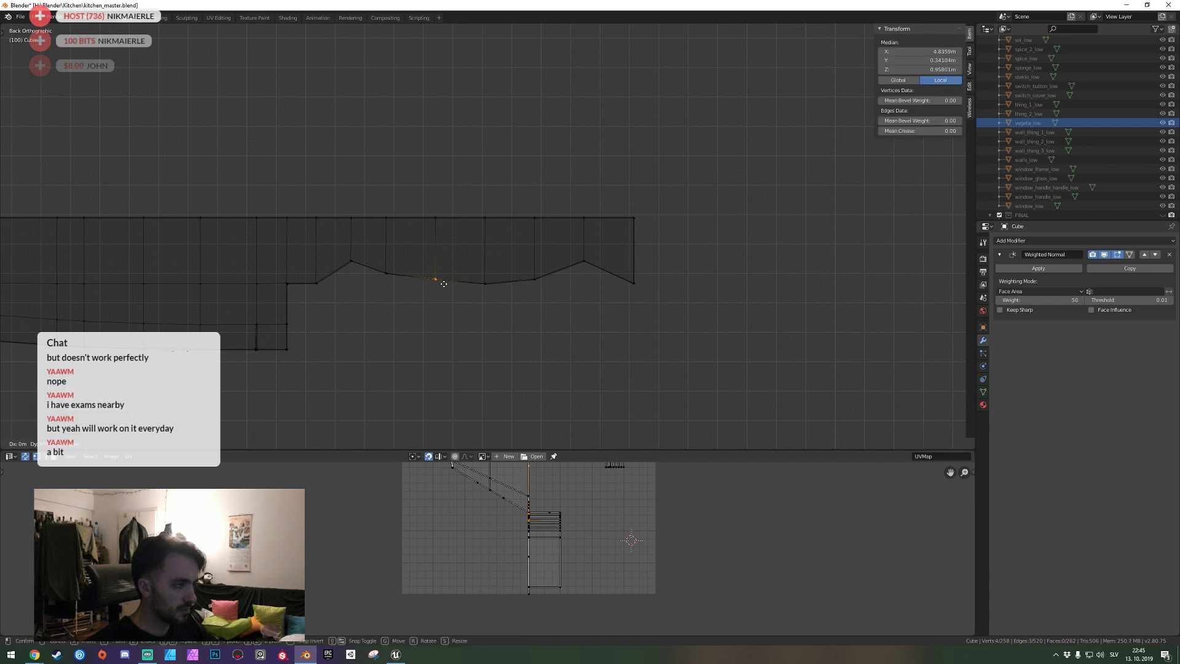
pyautogui.press('z')
pyautogui.click(447, 287)
pyautogui.hotkey('alt', 'a')
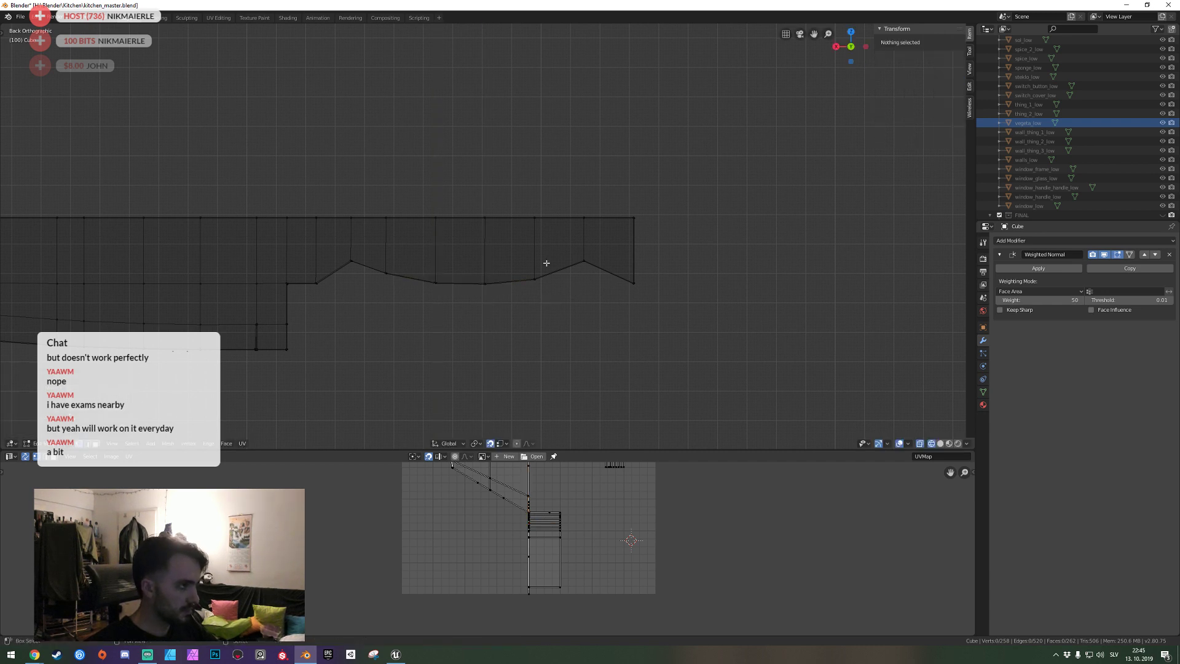
# Raise the bottom vertex near the blade's end.
pyautogui.moveTo(545, 260); pyautogui.dragTo(587, 266)
pyautogui.press('g')
pyautogui.press('z')
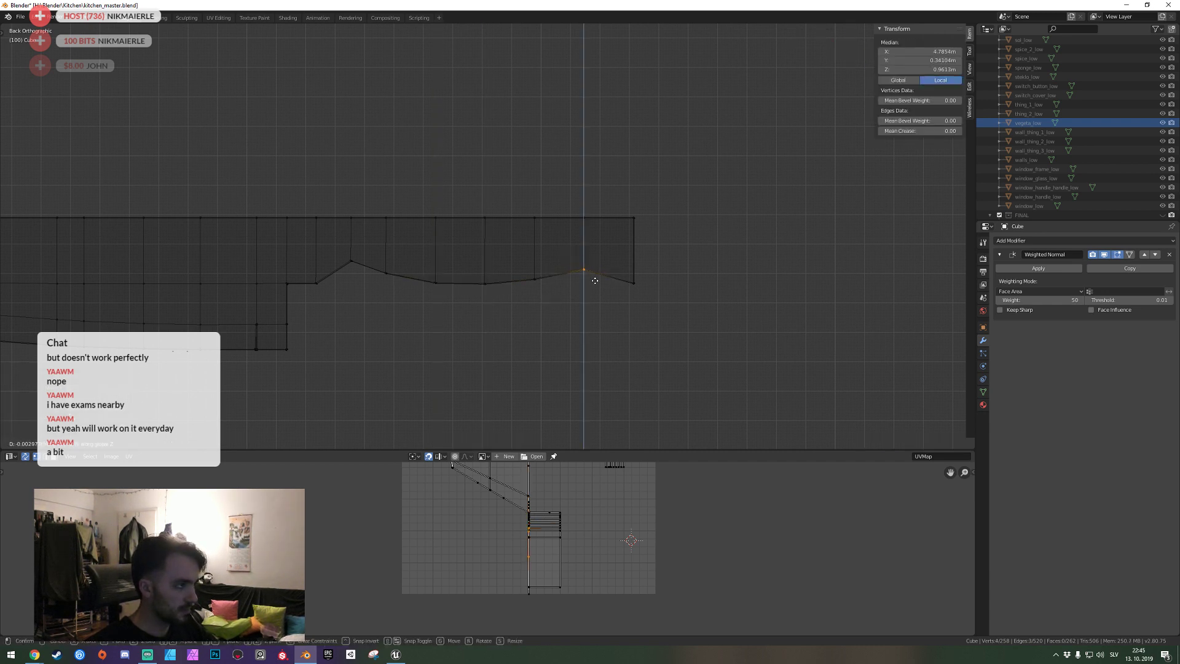
pyautogui.click(595, 280)
pyautogui.hotkey('alt', 'a')
# Add a loop cut between the last two columns and adjust its bottom vertex height.
pyautogui.hotkey('ctrl', 'r')
pyautogui.click(611, 258)
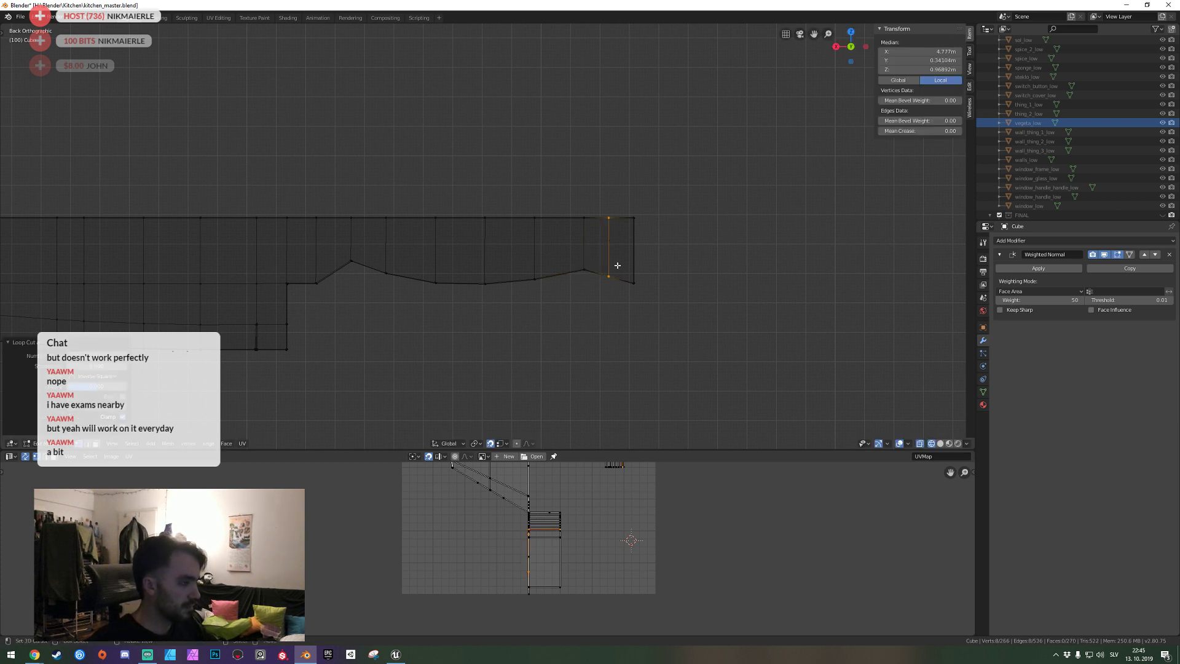
pyautogui.click(609, 271)
pyautogui.press('g')
pyautogui.press('z')
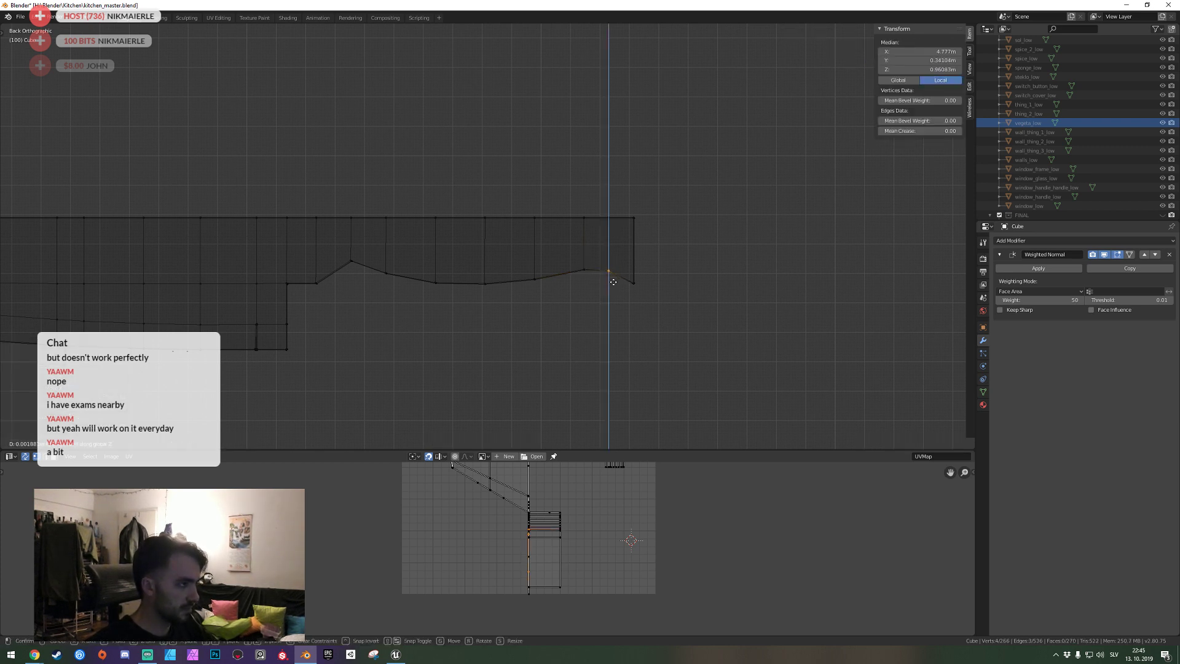
pyautogui.click(613, 284)
pyautogui.hotkey('alt', 'a')
# Add a second loop cut near the end and lower its bottom vertex.
pyautogui.hotkey('ctrl', 'r')
pyautogui.click(620, 282)
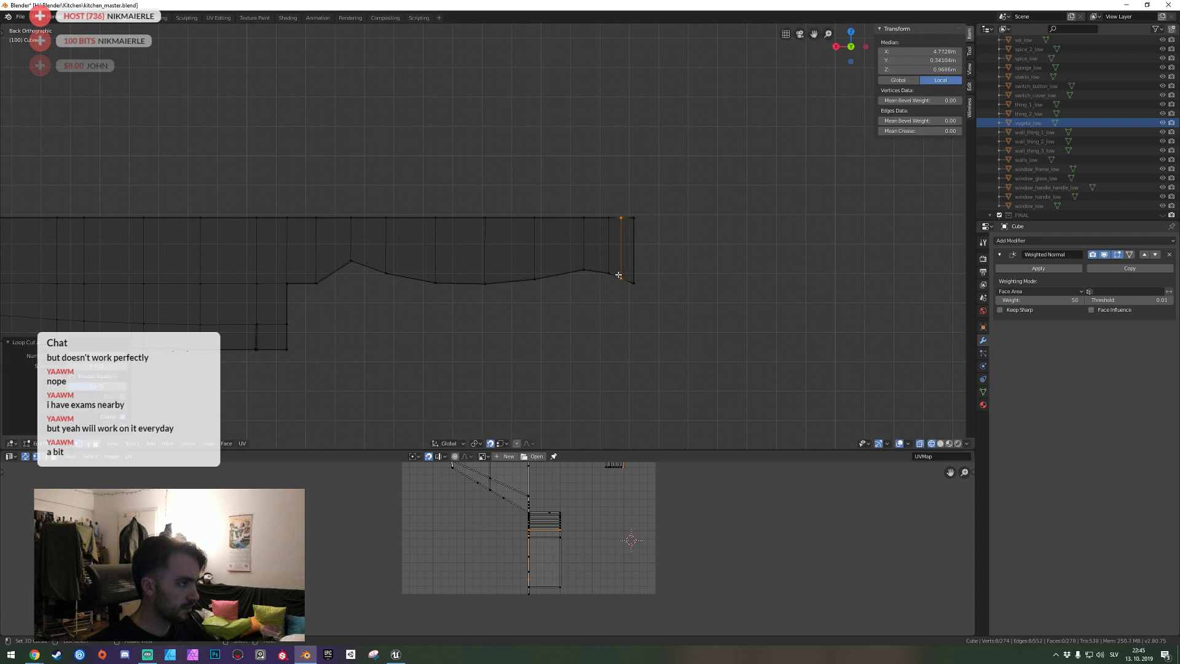
pyautogui.hotkey('alt', 'a')
pyautogui.keyDown('alt'); pyautogui.click(621, 284); pyautogui.keyUp('alt')
pyautogui.press('g')
pyautogui.press('z')
pyautogui.click(625, 290)
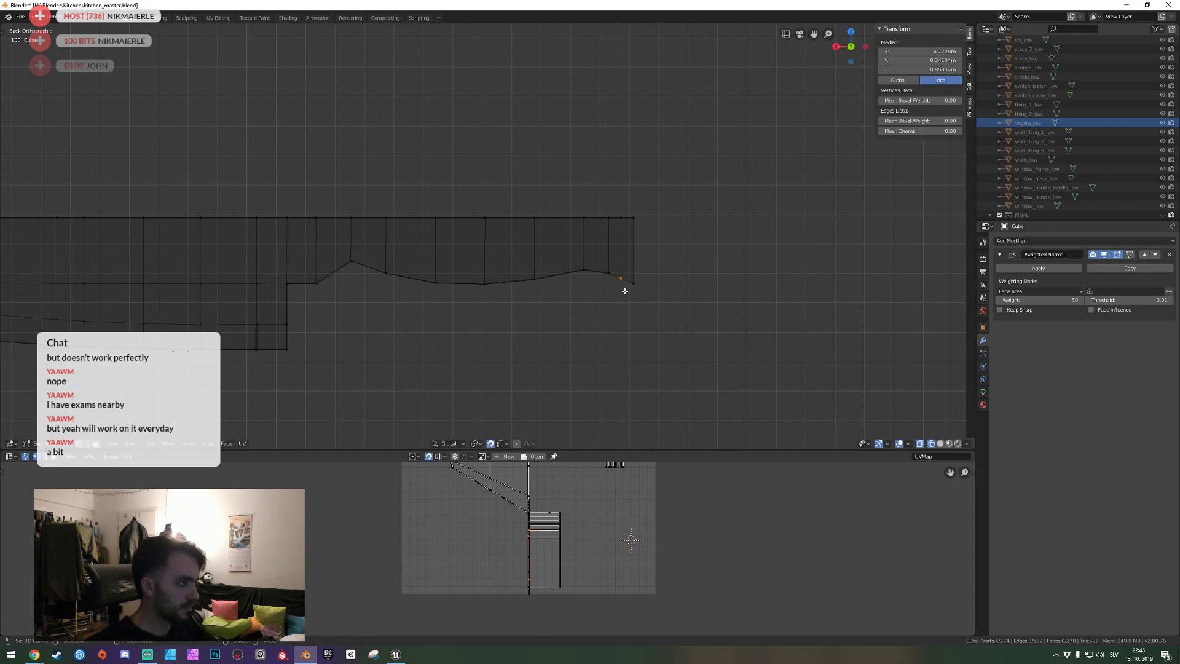
pyautogui.press('g')
pyautogui.press('z')
pyautogui.click(619, 297)
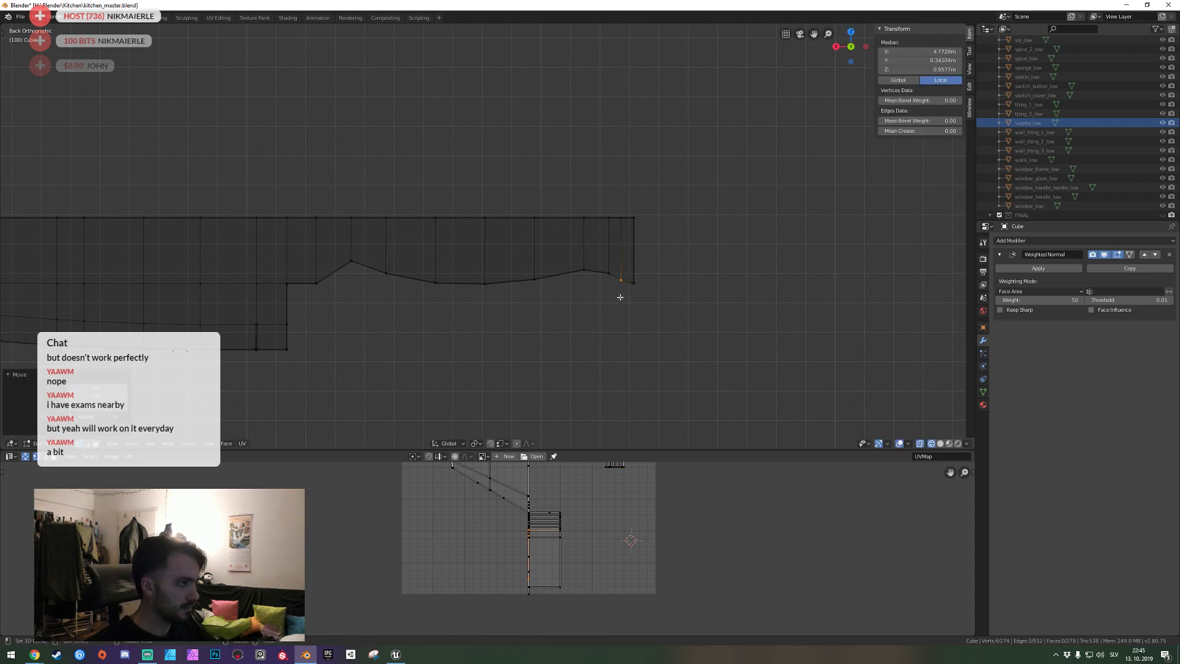
pyautogui.hotkey('alt', 'a')
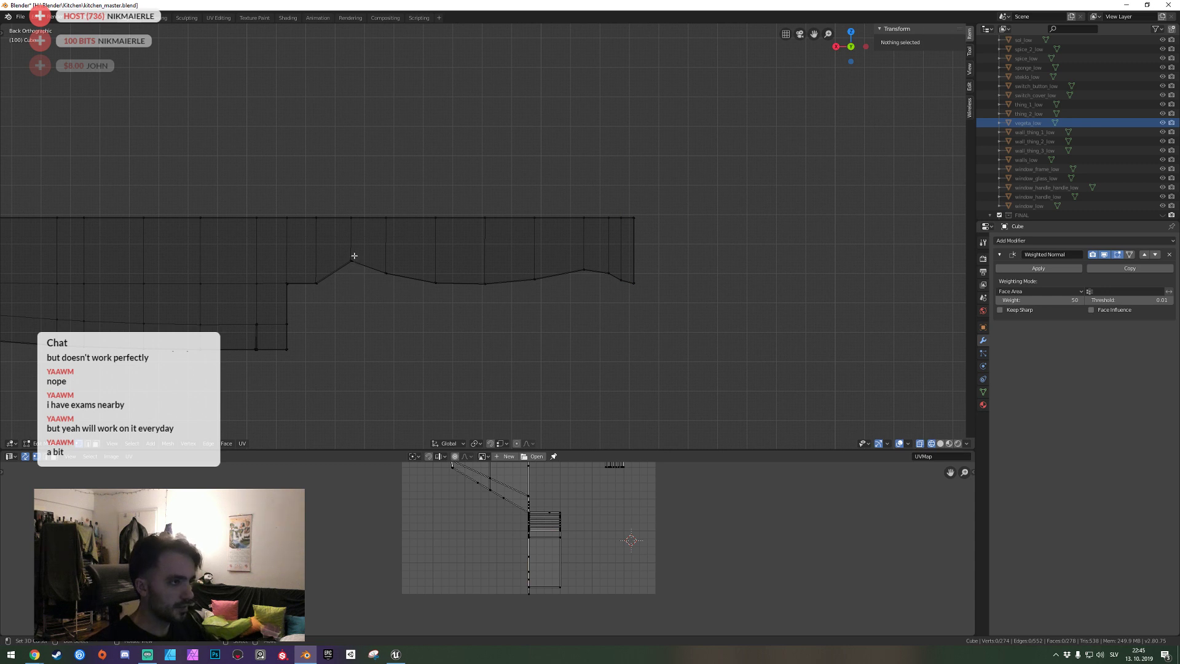
pyautogui.keyDown('alt'); pyautogui.click(354, 249); pyautogui.keyUp('alt')
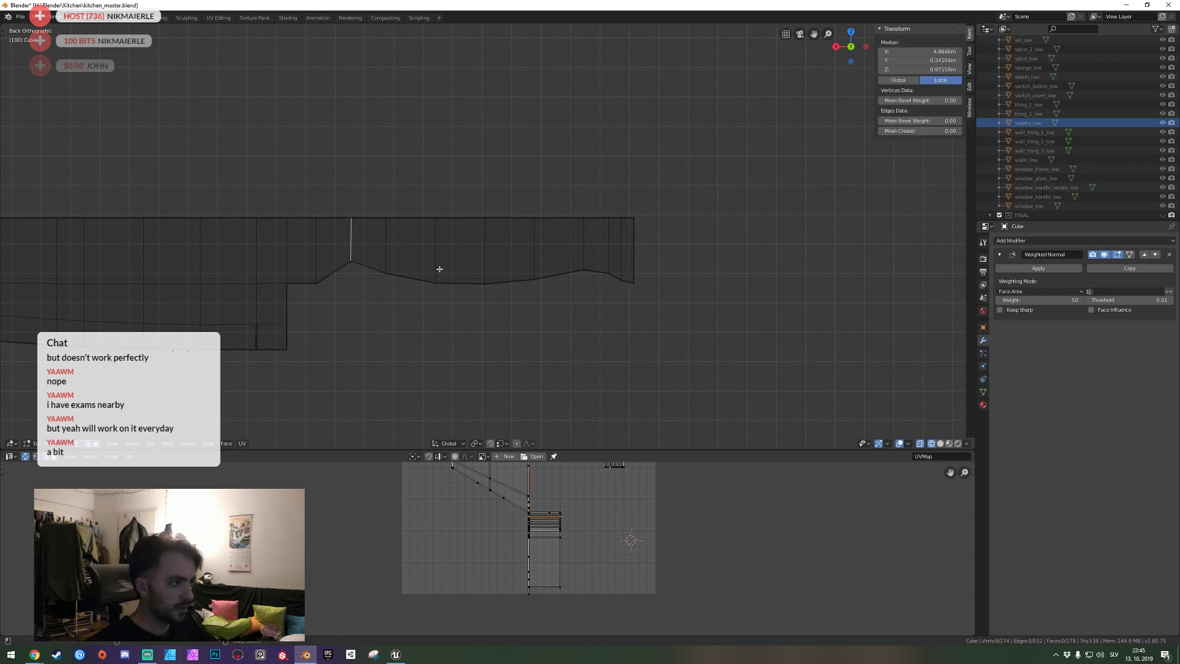
# Bevel the heel-corner vertical loop into a narrow pair and save.
pyautogui.hotkey('ctrl', 'b')
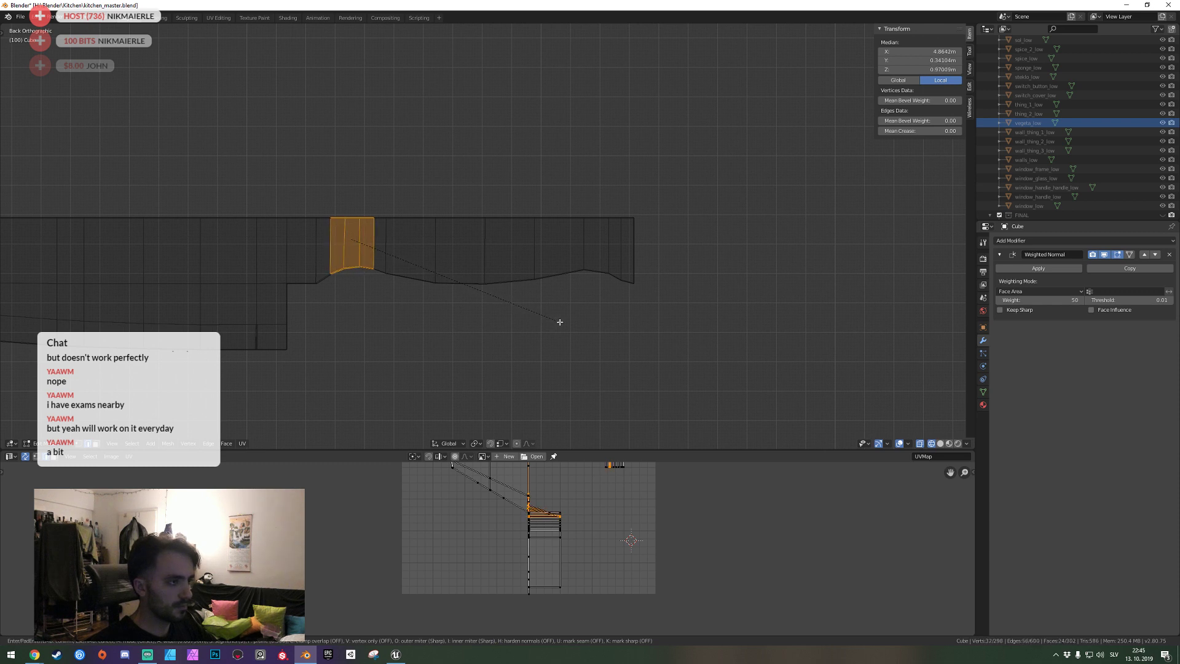
pyautogui.press('Escape')
pyautogui.keyDown('alt'); pyautogui.click(317, 265); pyautogui.keyUp('alt')
pyautogui.hotkey('ctrl', 'b')
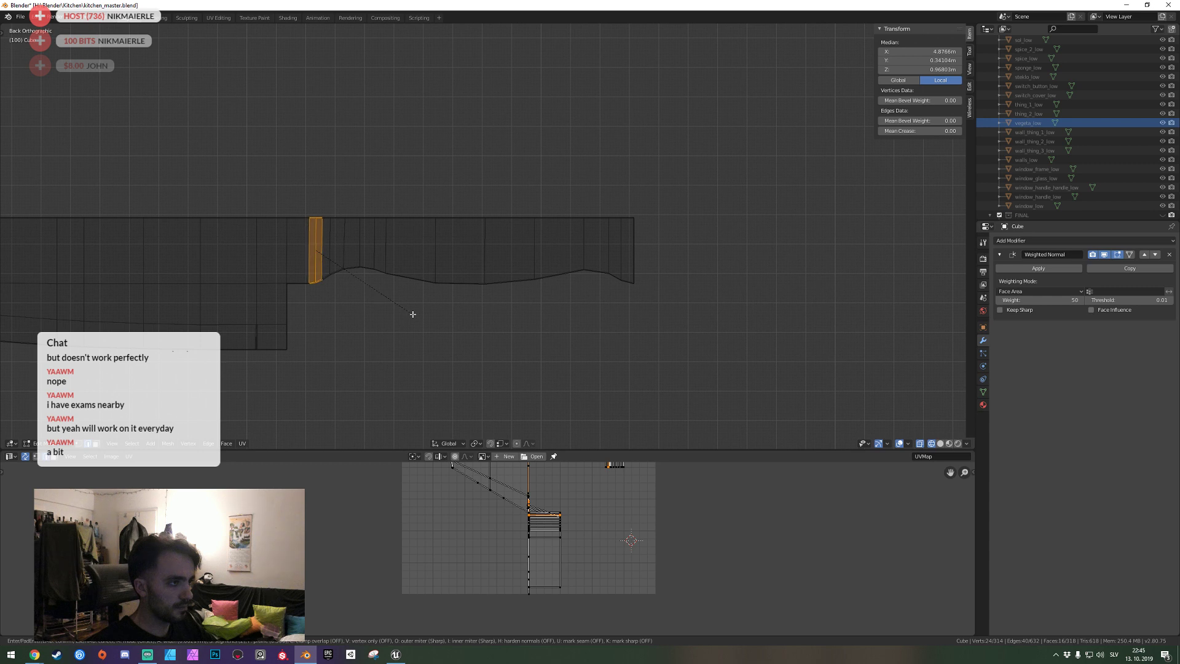
pyautogui.click(412, 314)
pyautogui.hotkey('ctrl', 's')
# Bevel the vertical loop near the blade's end narrowly, return to Object Mode, and save.
pyautogui.keyDown('alt'); pyautogui.click(430, 255); pyautogui.keyUp('alt')
pyautogui.keyDown('alt'); pyautogui.keyDown('shift'); pyautogui.click(470, 258); pyautogui.keyUp('shift'); pyautogui.keyUp('alt')
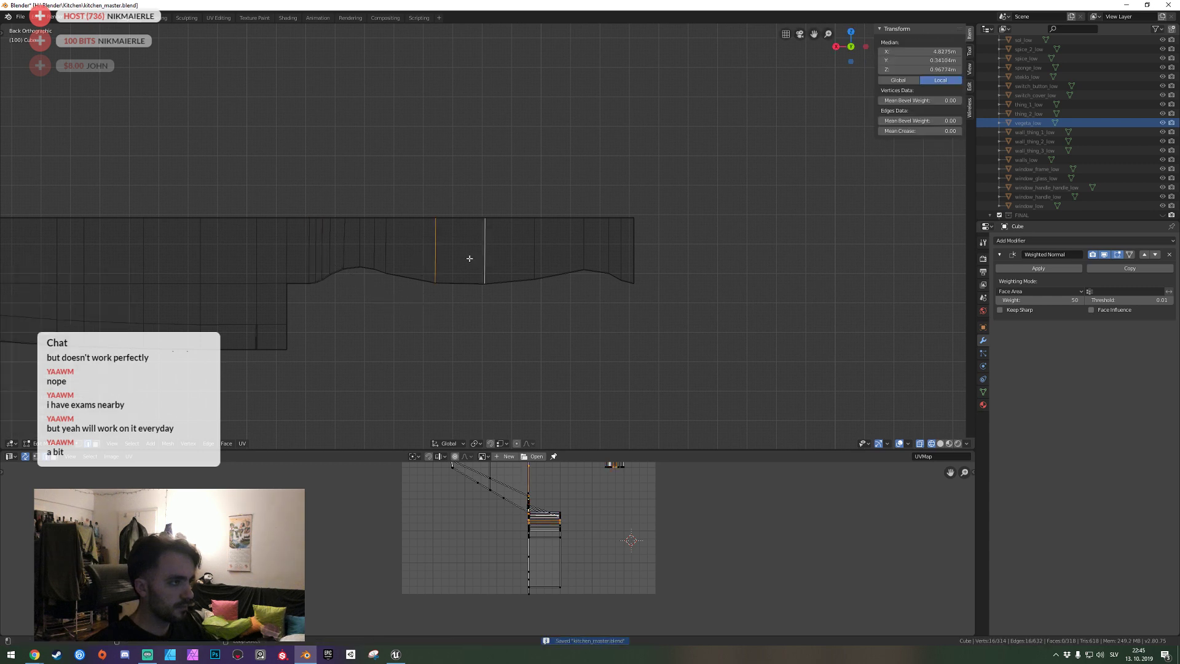
pyautogui.hotkey('ctrl', 'b')
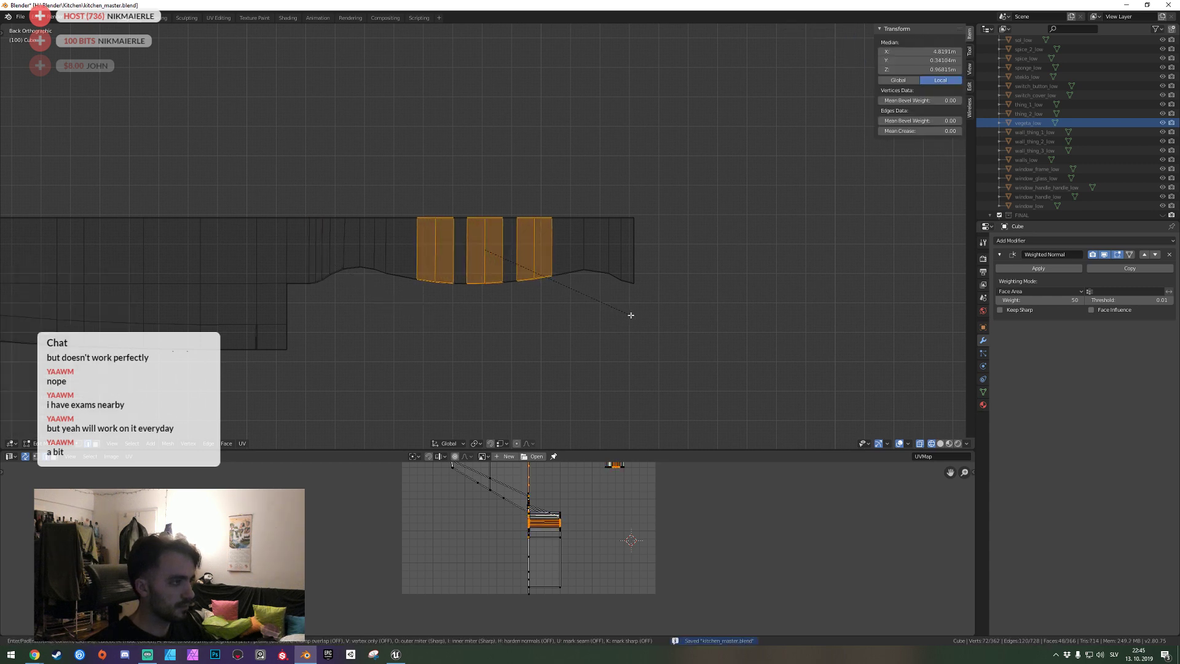
pyautogui.scroll(-1, 630, 314)
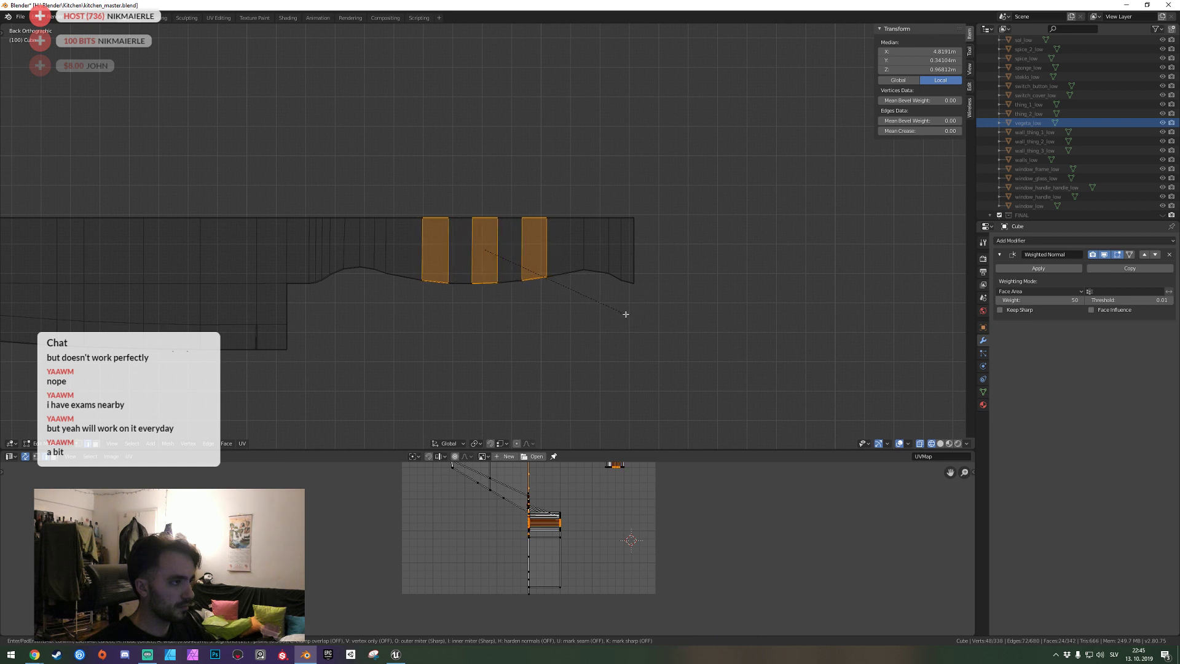
pyautogui.press('Escape')
pyautogui.keyDown('alt'); pyautogui.click(601, 273); pyautogui.keyUp('alt')
pyautogui.hotkey('ctrl', 'b')
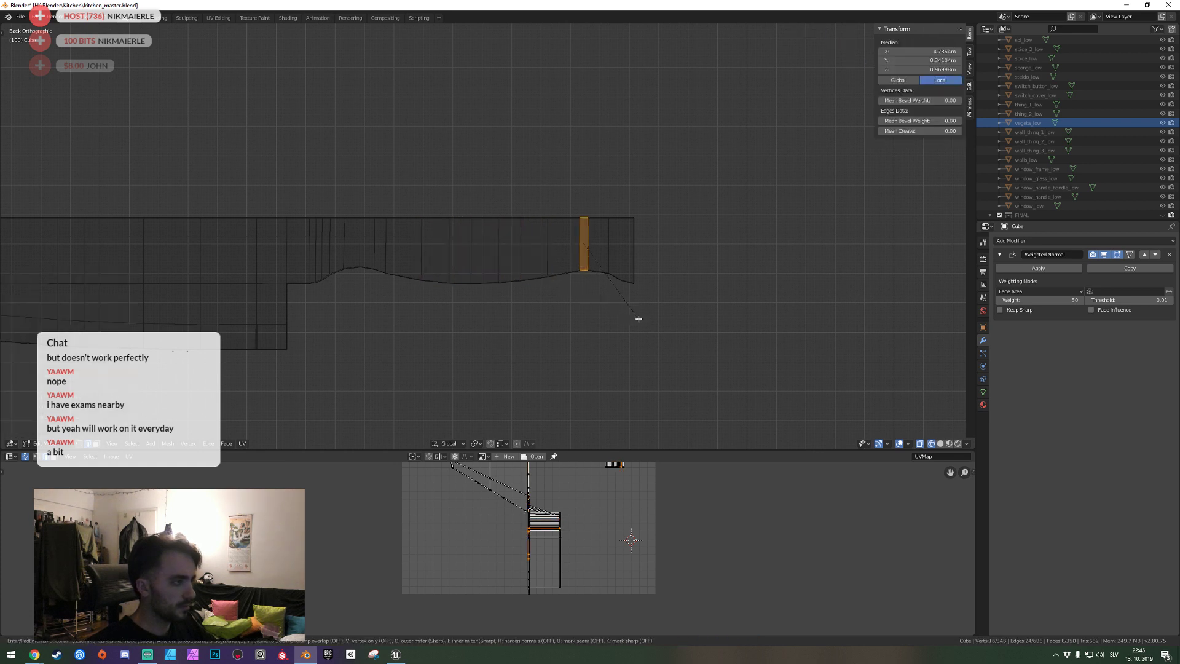
pyautogui.click(642, 321)
pyautogui.press('Tab')
pyautogui.hotkey('ctrl', 's')
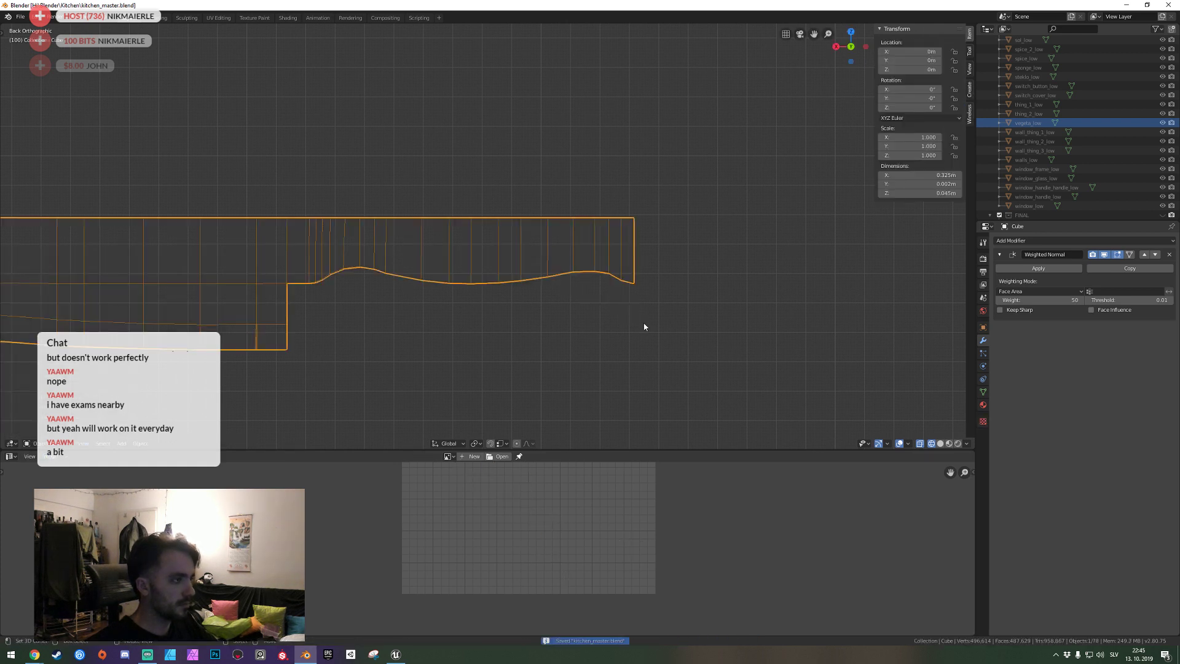
# Switch to solid shading, inspect the blade, and save kitchen_master.blend again.
pyautogui.press('z')
pyautogui.click(676, 315)
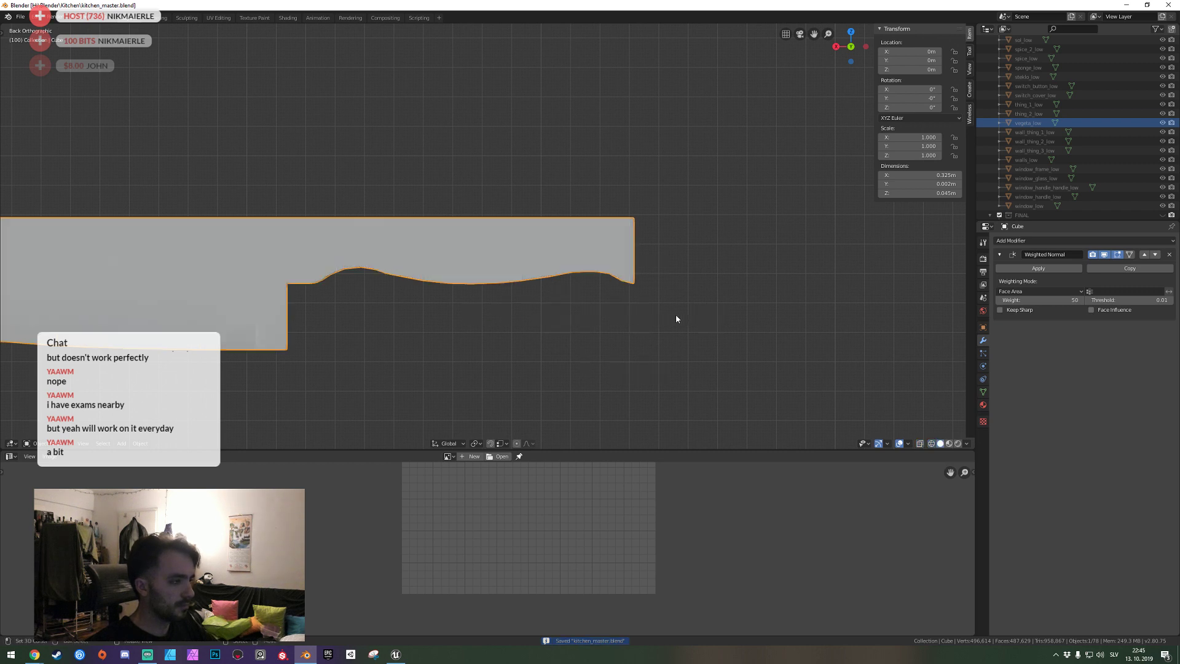
pyautogui.hotkey('shift', '`')
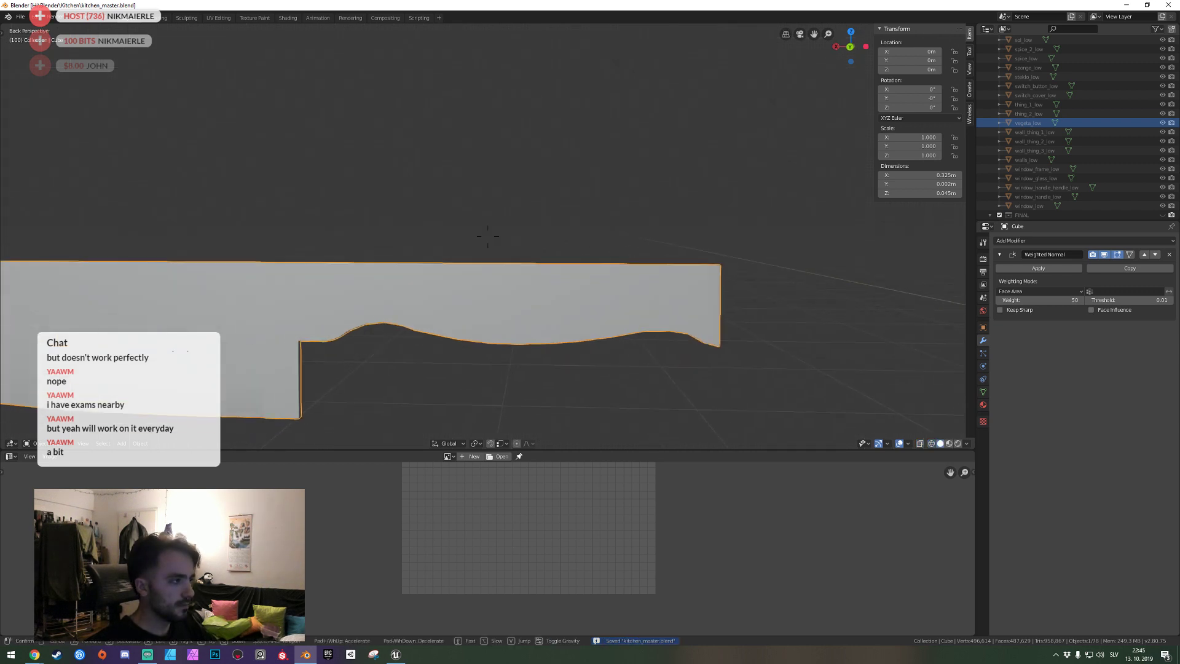
pyautogui.click(488, 236)
pyautogui.press('Tab')
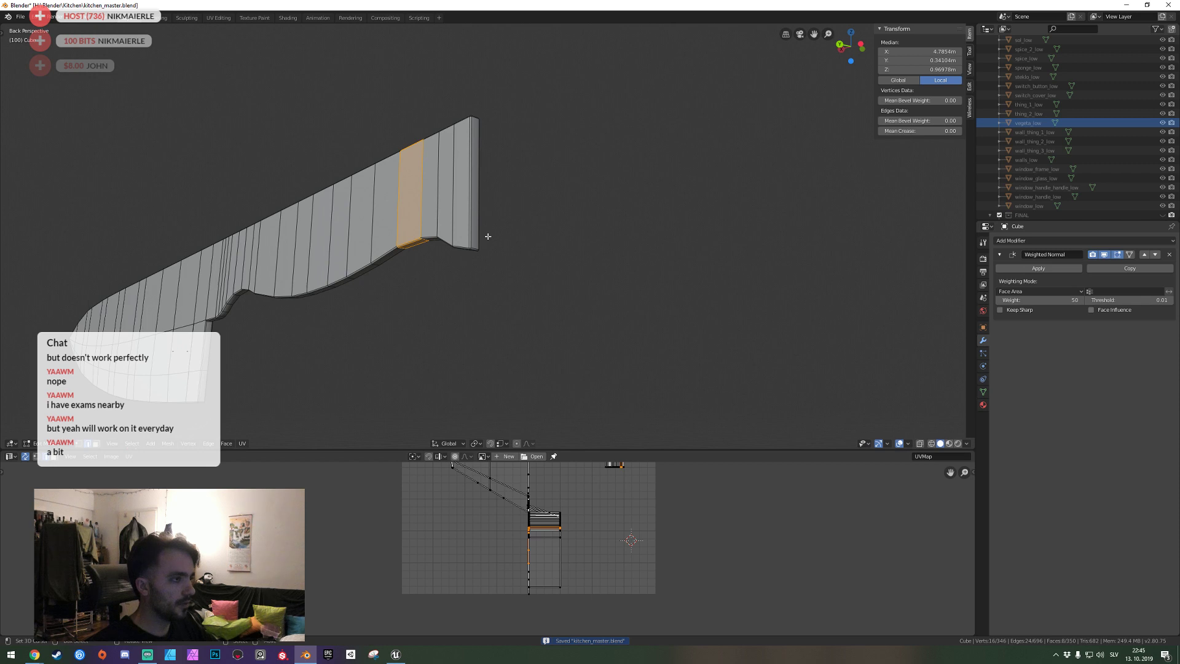
pyautogui.press('Tab')
pyautogui.hotkey('ctrl', 's')
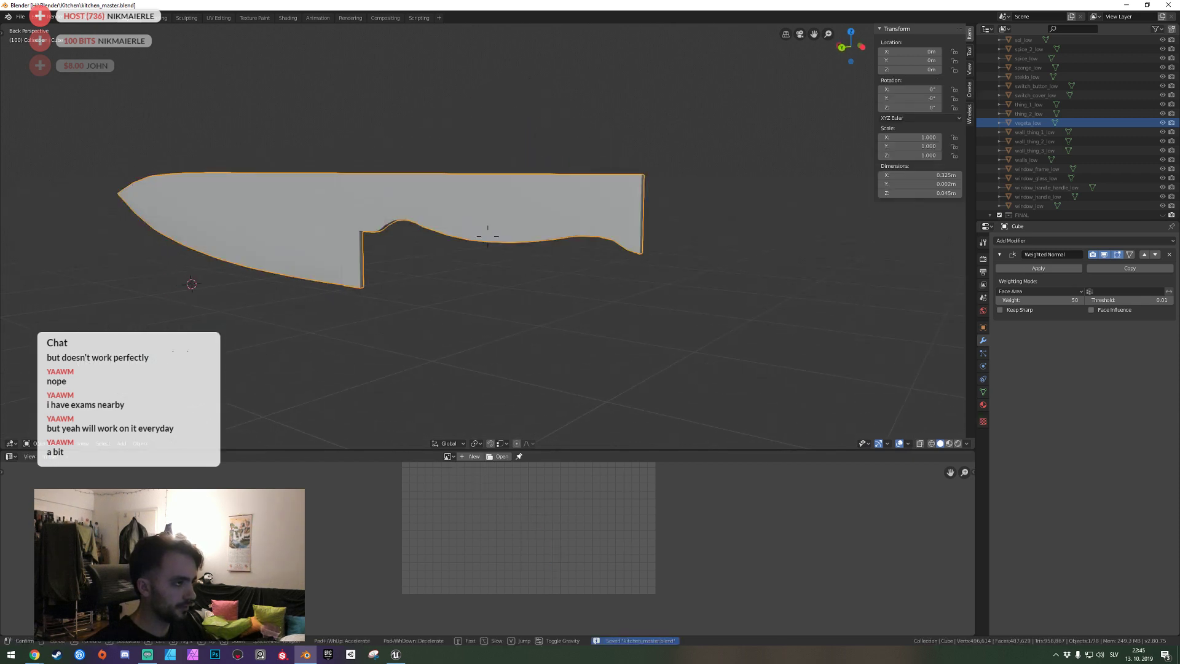
# In Edit Mode from the back view, select all faces of the wavy heel piece.
pyautogui.hotkey('shift', '`')
pyautogui.click(488, 236)
pyautogui.press('Tab')
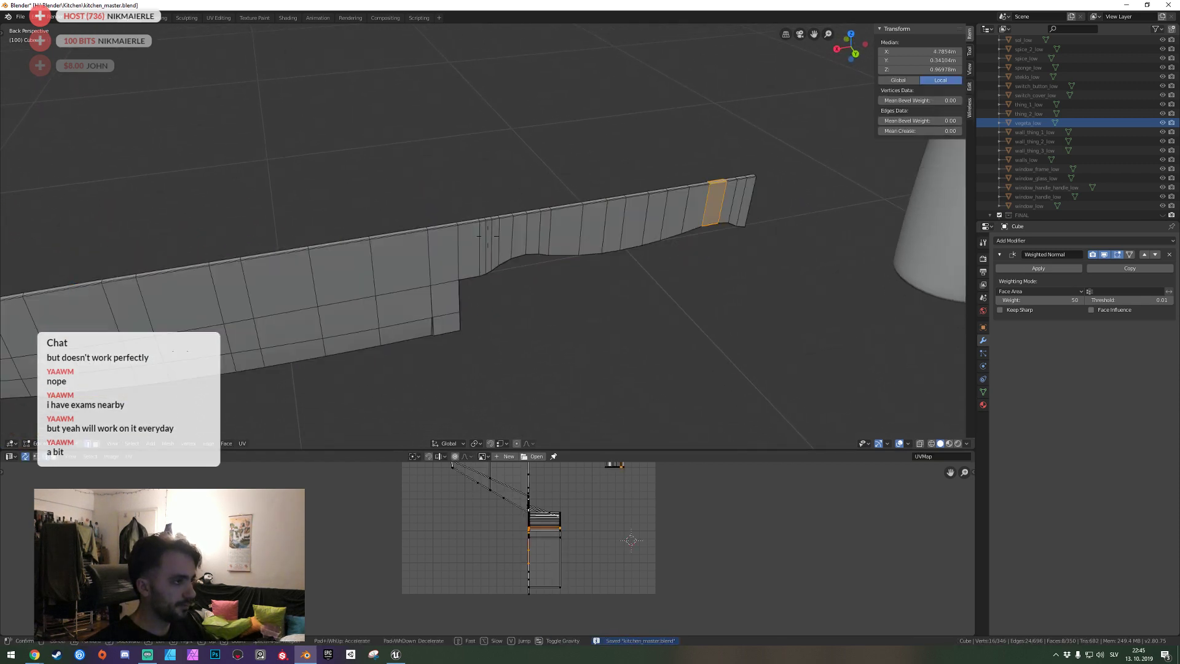
pyautogui.hotkey('alt', 'a')
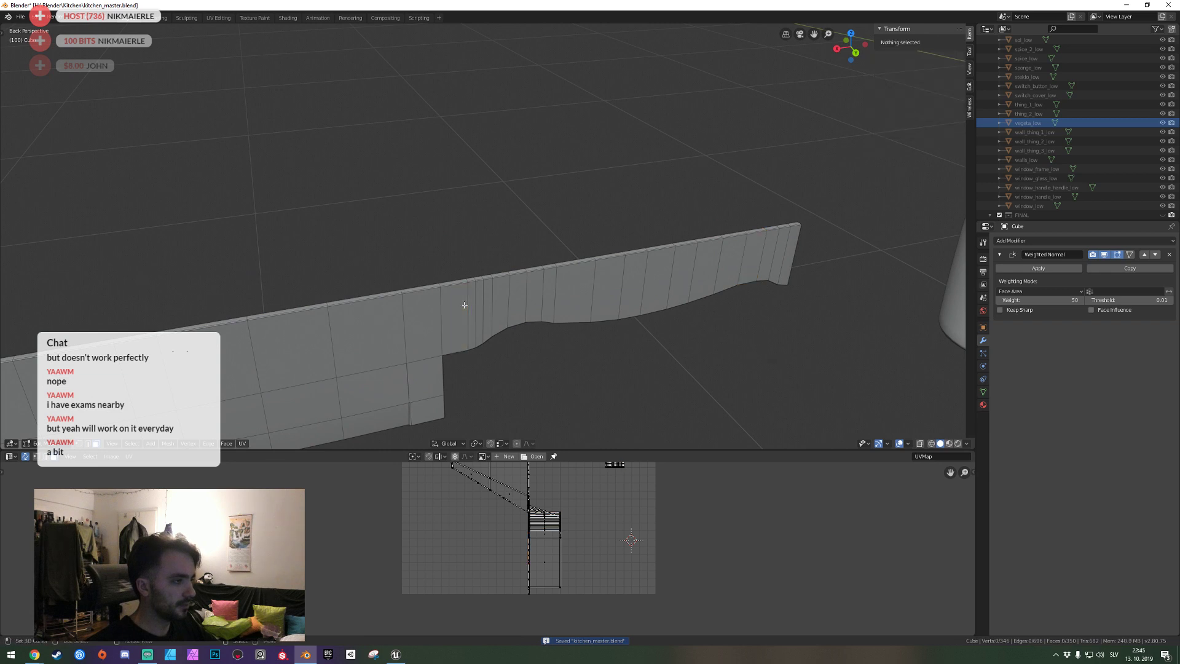
pyautogui.press('ctrl+KP_1')
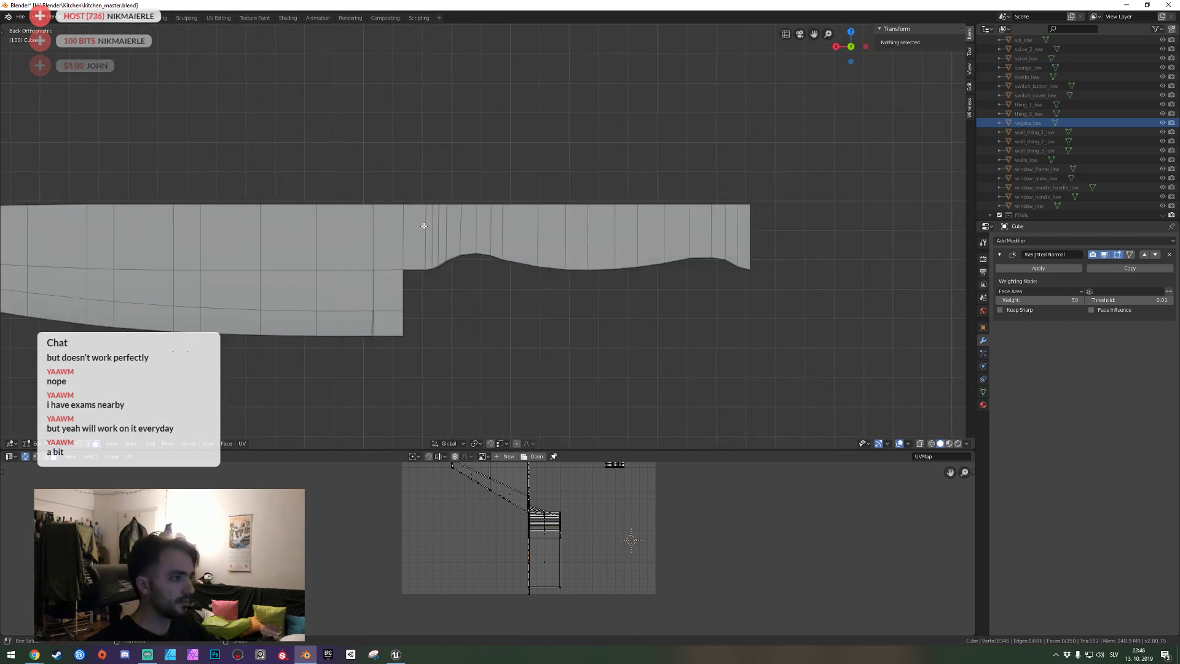
pyautogui.moveTo(711, 242); pyautogui.dragTo(749, 245)
# Extrude the selected heel-piece faces by 0.008, giving 386 vertices and 390 faces.
pyautogui.hotkey('shift', '`')
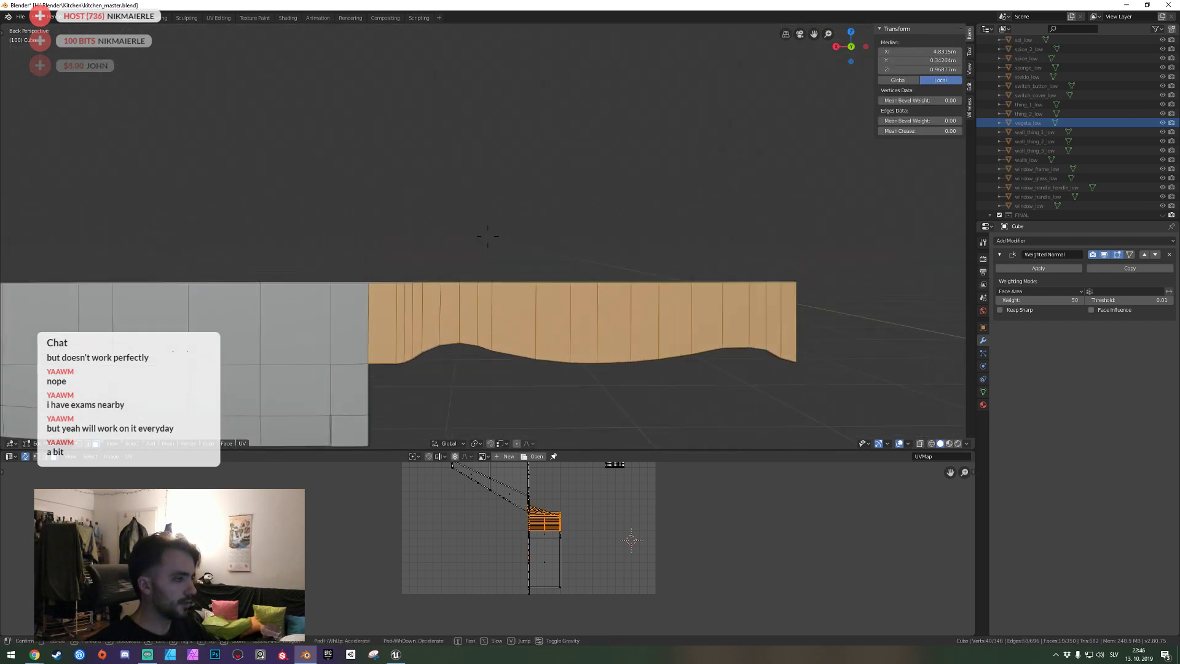
pyautogui.click(487, 236)
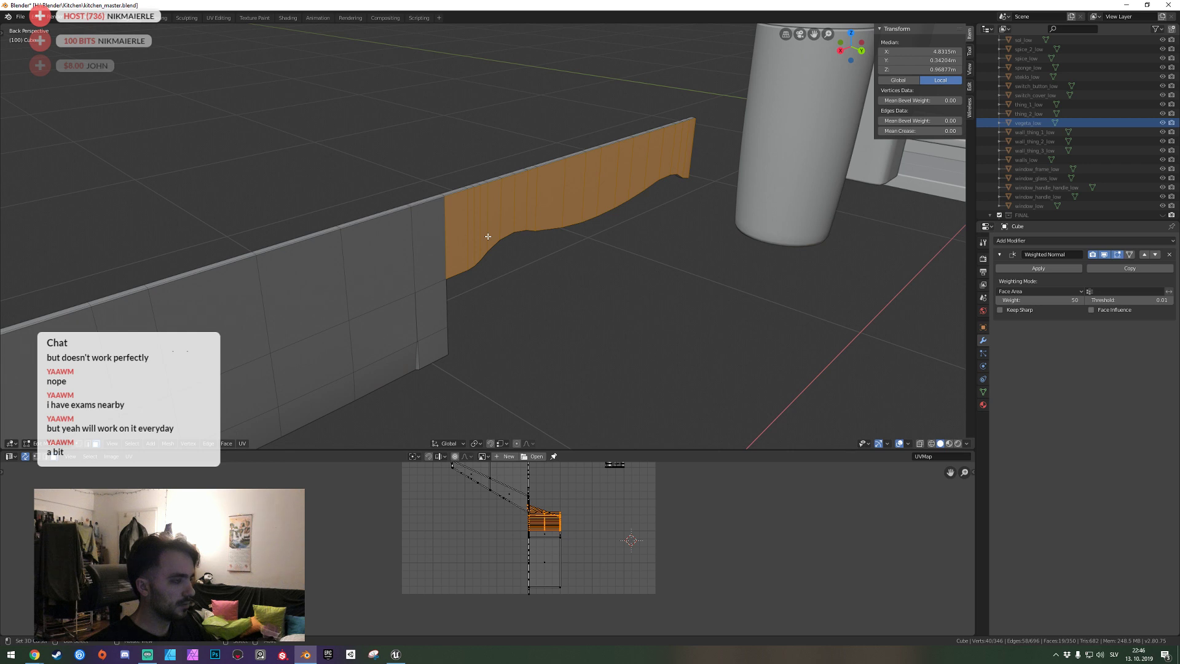
pyautogui.press('e')
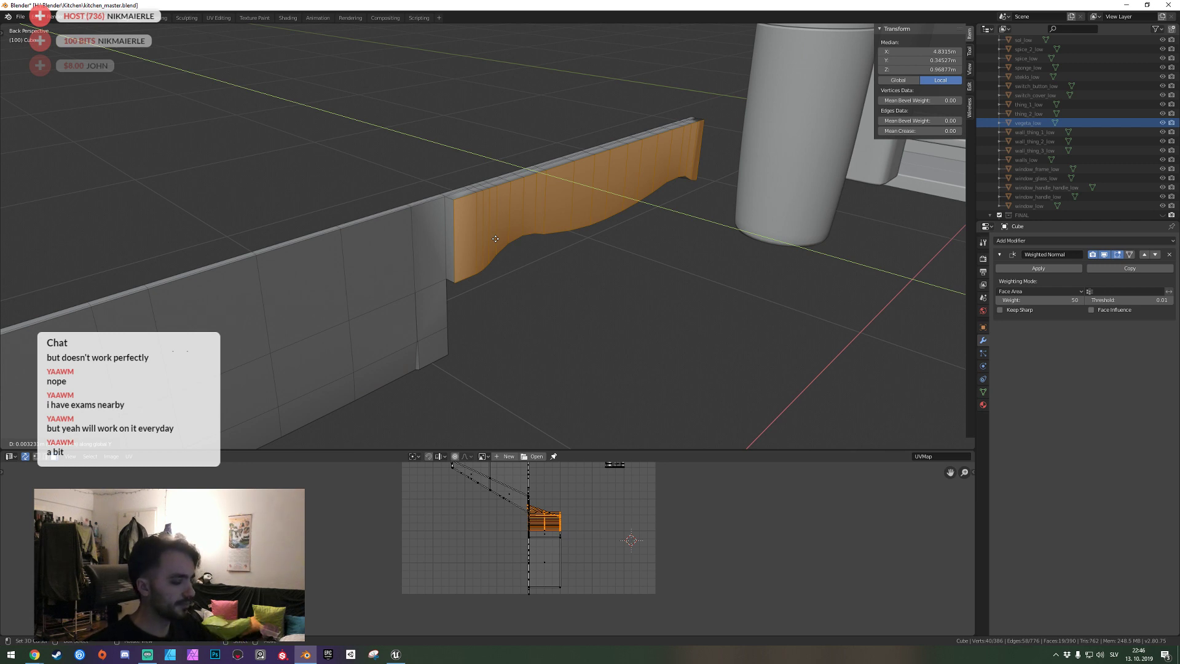
pyautogui.press('e')
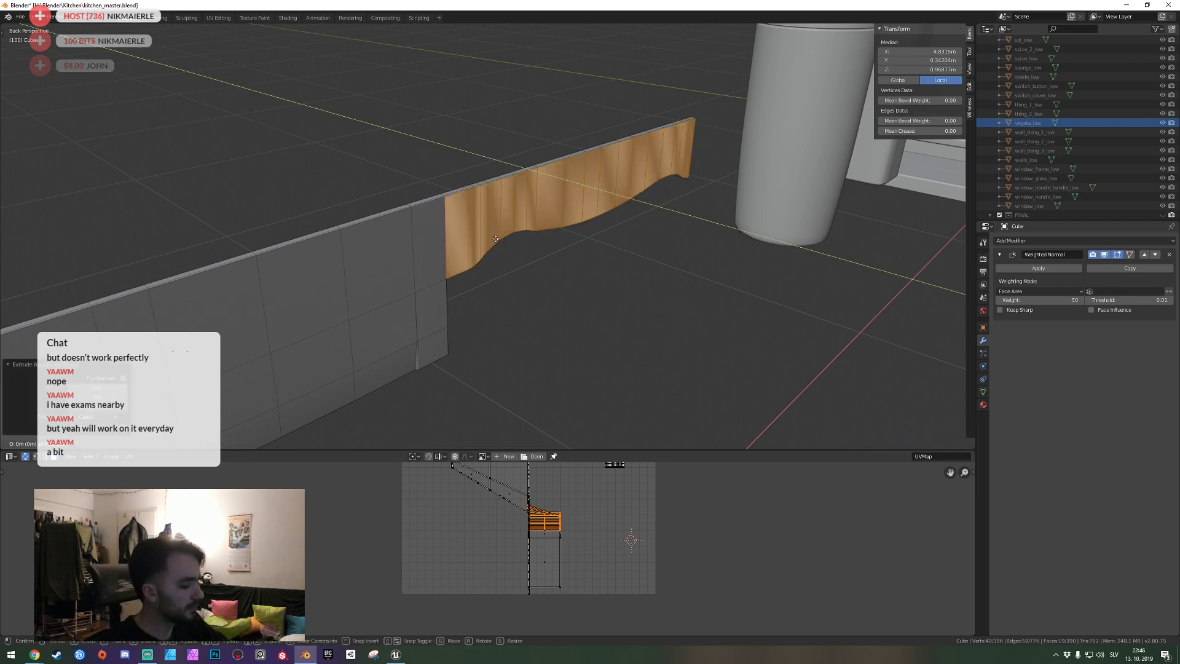
pyautogui.write('08')
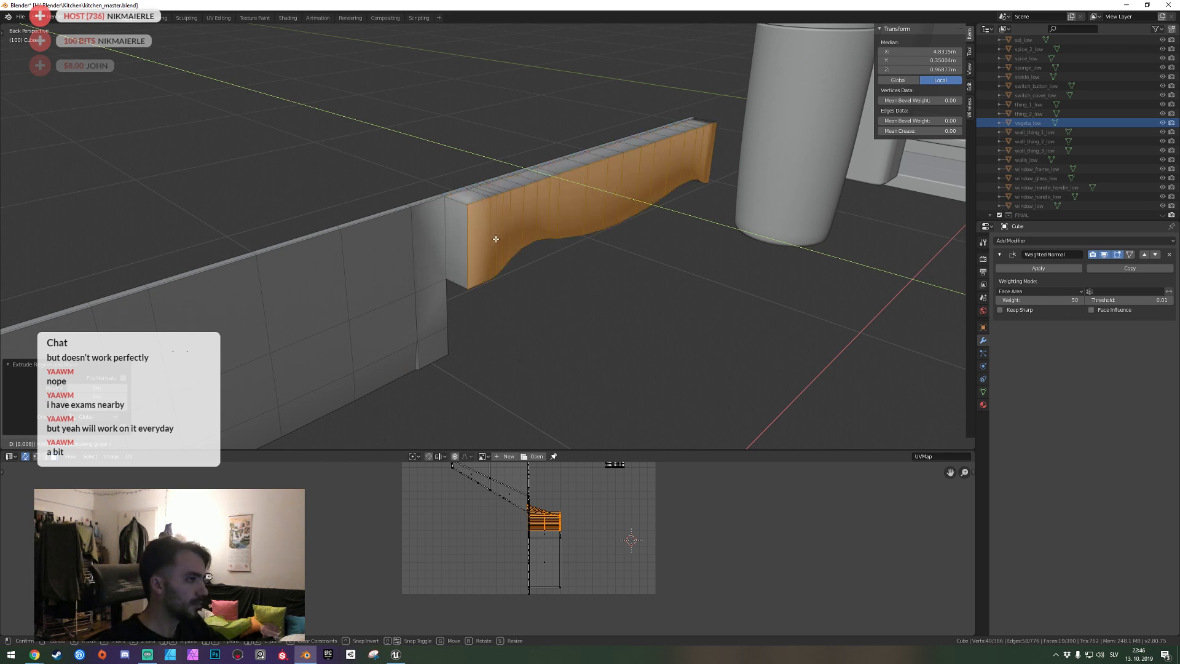
pyautogui.press('Return')
pyautogui.hotkey('shift', '`')
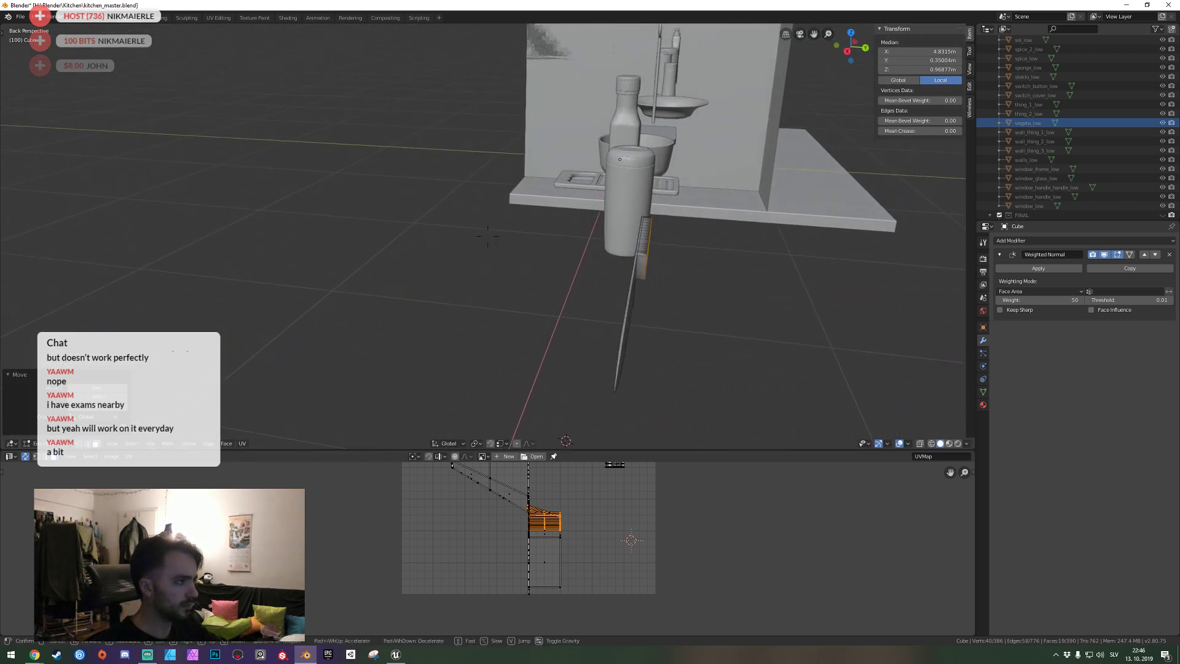
# Select the heel piece's top face loop, its end face, then all its faces.
pyautogui.press('w')
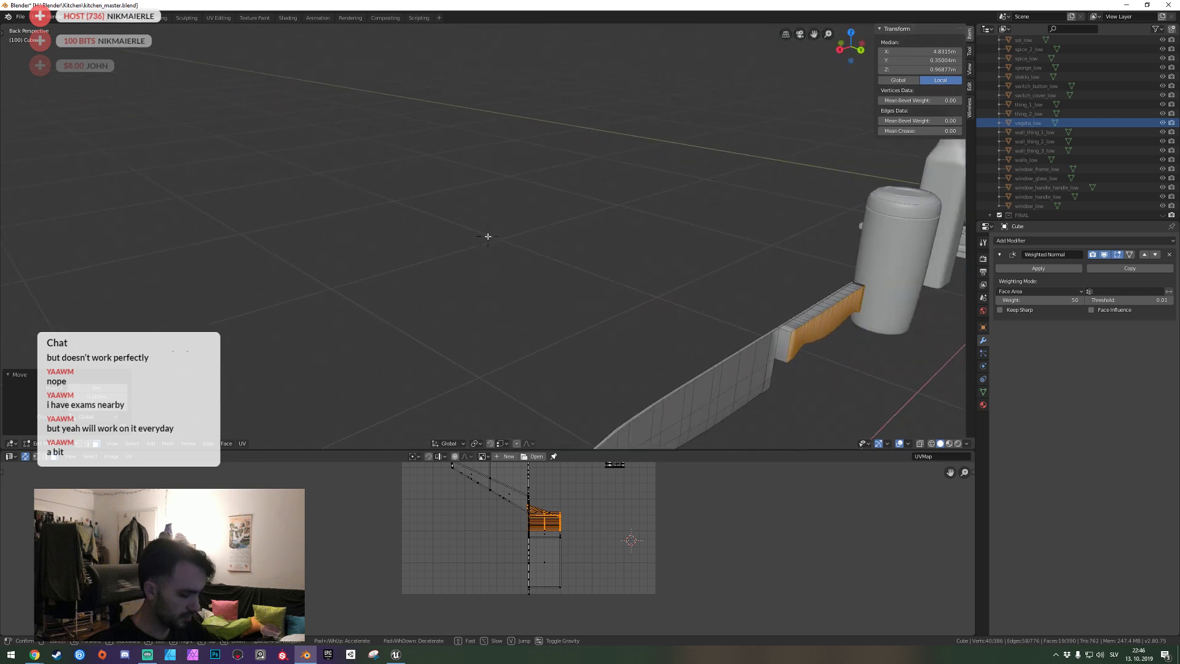
pyautogui.click(488, 236)
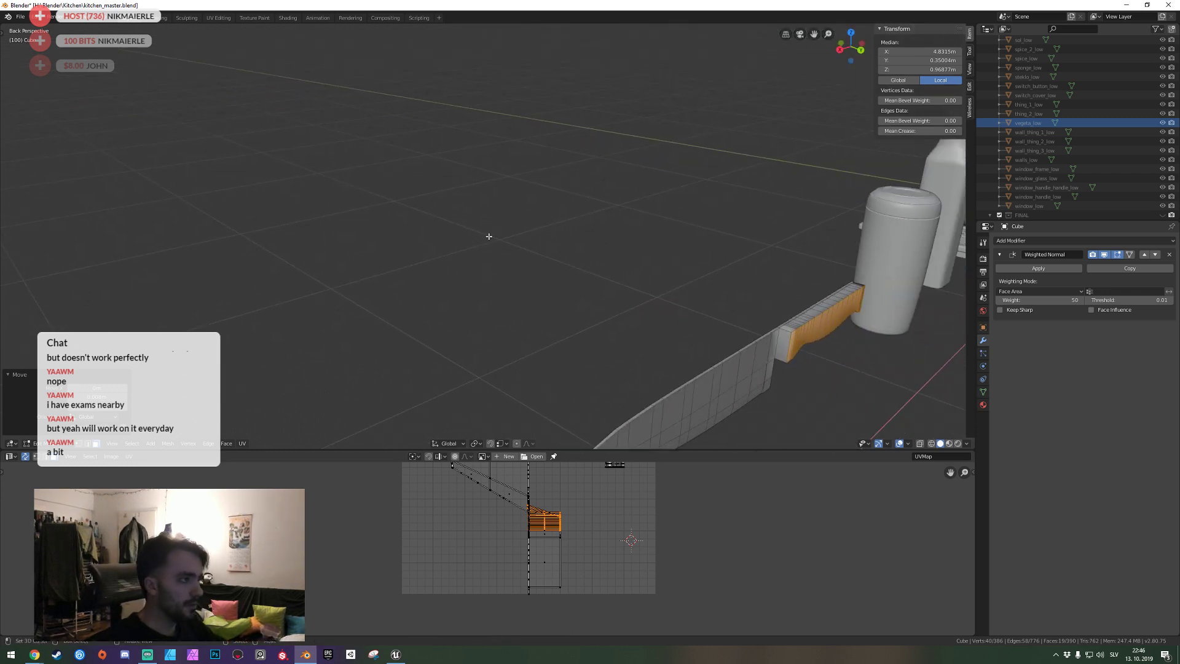
pyautogui.hotkey('shift', '`')
pyautogui.press('w')
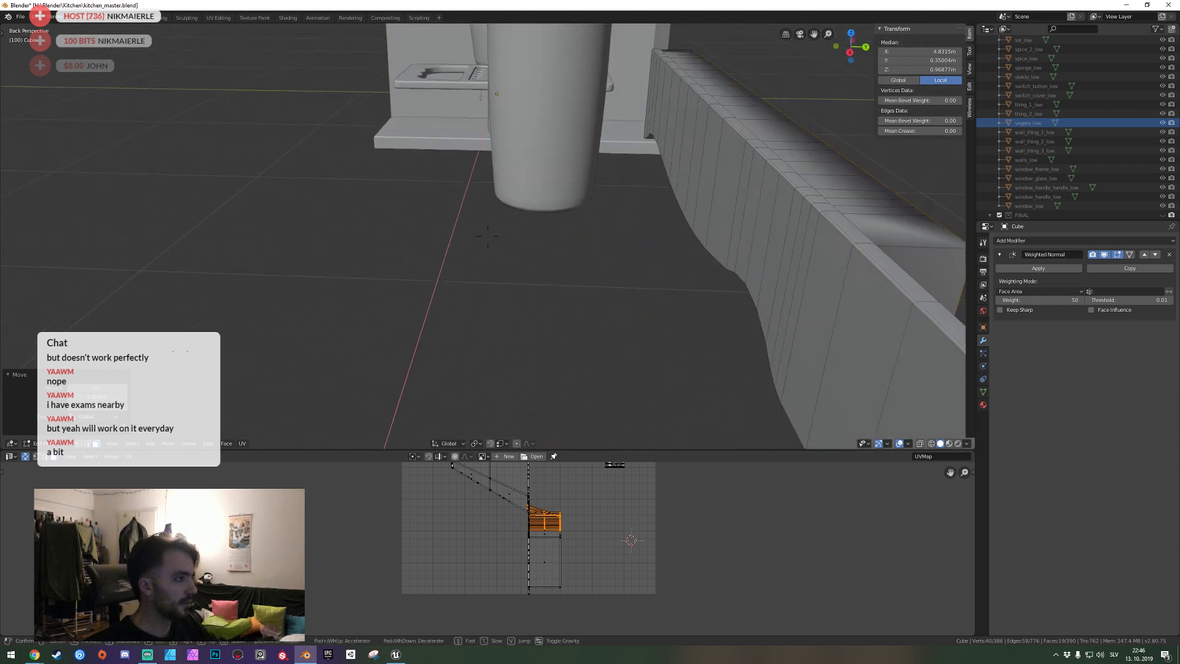
pyautogui.click(488, 236)
pyautogui.keyDown('alt'); pyautogui.click(469, 253); pyautogui.keyUp('alt')
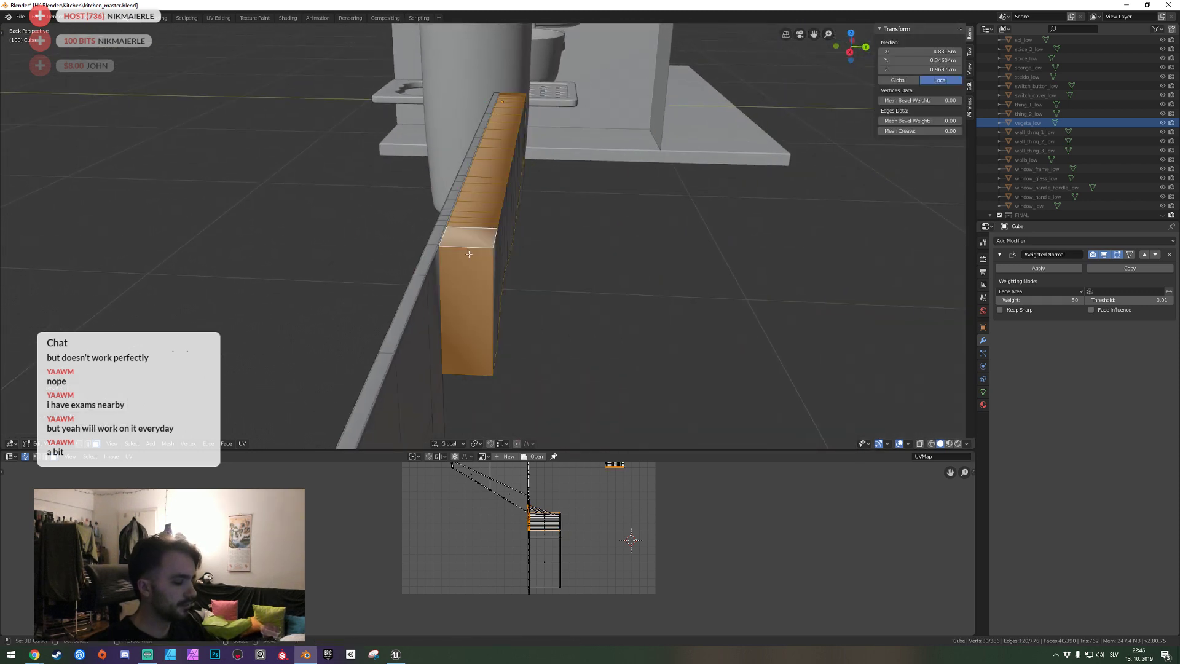
pyautogui.hotkey('shift', '`')
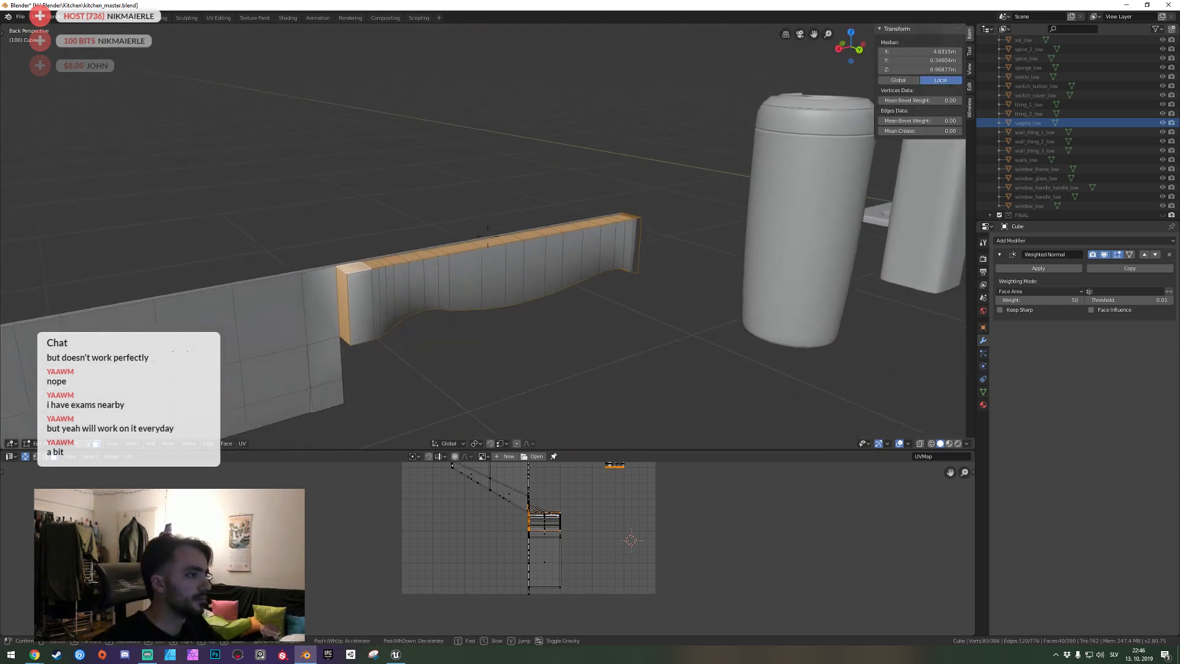
pyautogui.click(488, 236)
pyautogui.keyDown('shift'); pyautogui.click(391, 205); pyautogui.keyUp('shift')
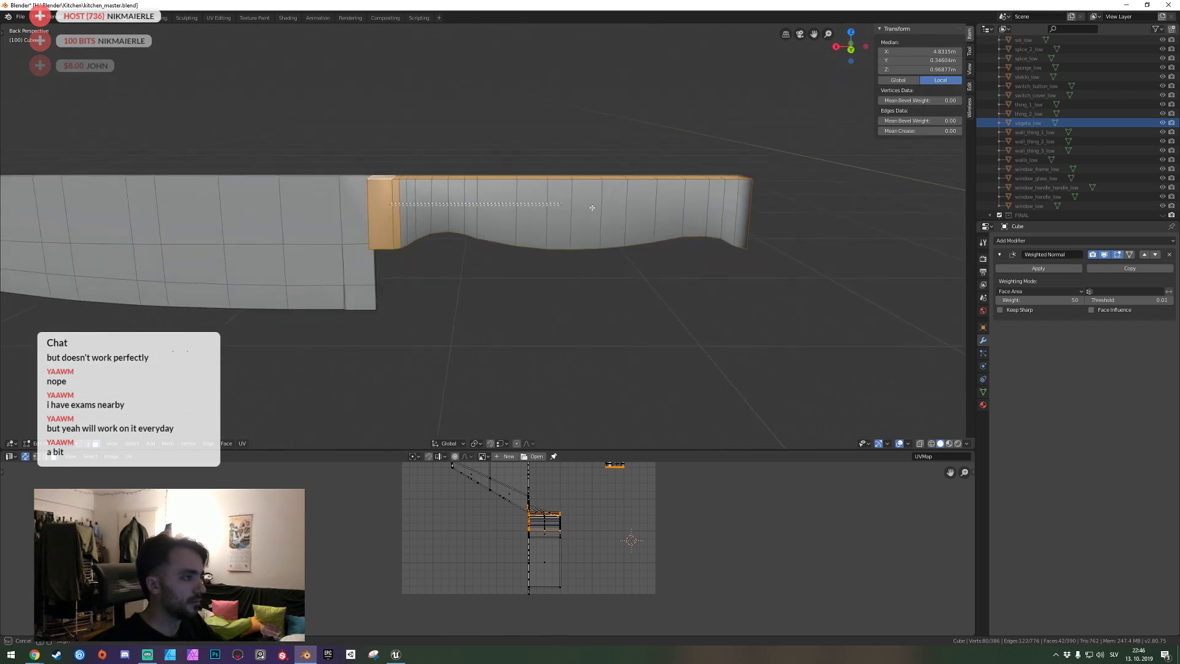
pyautogui.moveTo(730, 214); pyautogui.dragTo(730, 214)
# Separate the selected faces into a new heel piece object and select it.
pyautogui.press('p')
pyautogui.click(707, 206)
pyautogui.press('Tab')
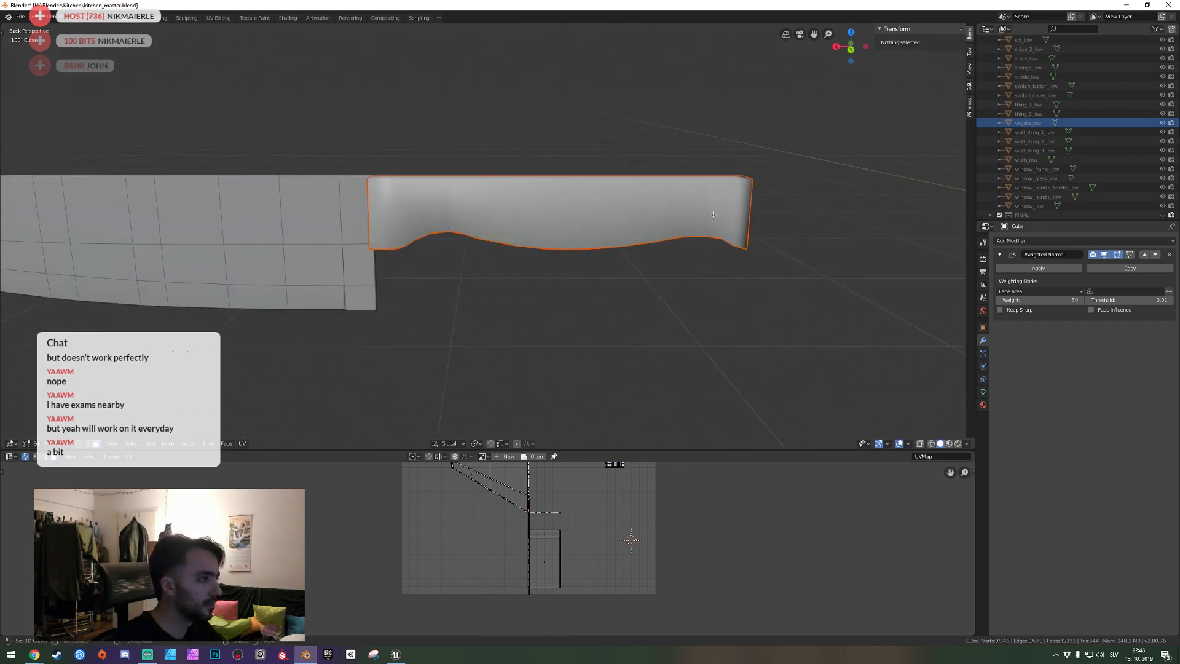
pyautogui.click(485, 223)
pyautogui.keyDown('shift'); pyautogui.moveTo(486, 223); pyautogui.dragTo(532, 253, button='middle'); pyautogui.keyUp('shift')
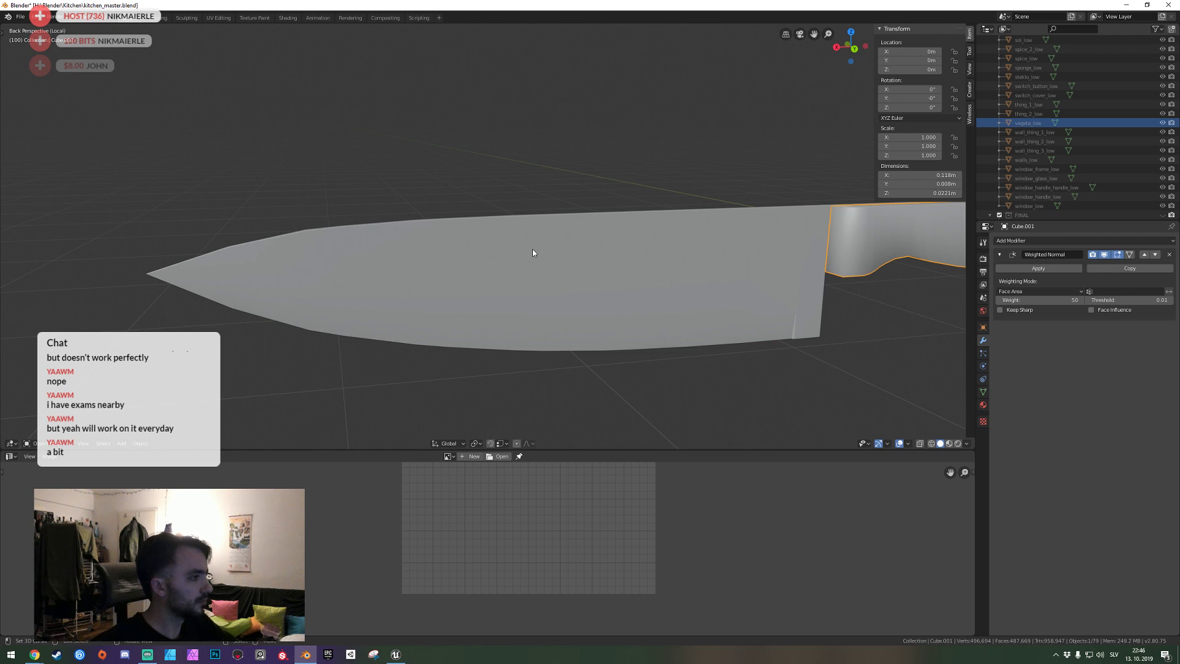
# Isolate the heel piece in local view and enter Edit Mode on it.
pyautogui.press('KP_Divide')
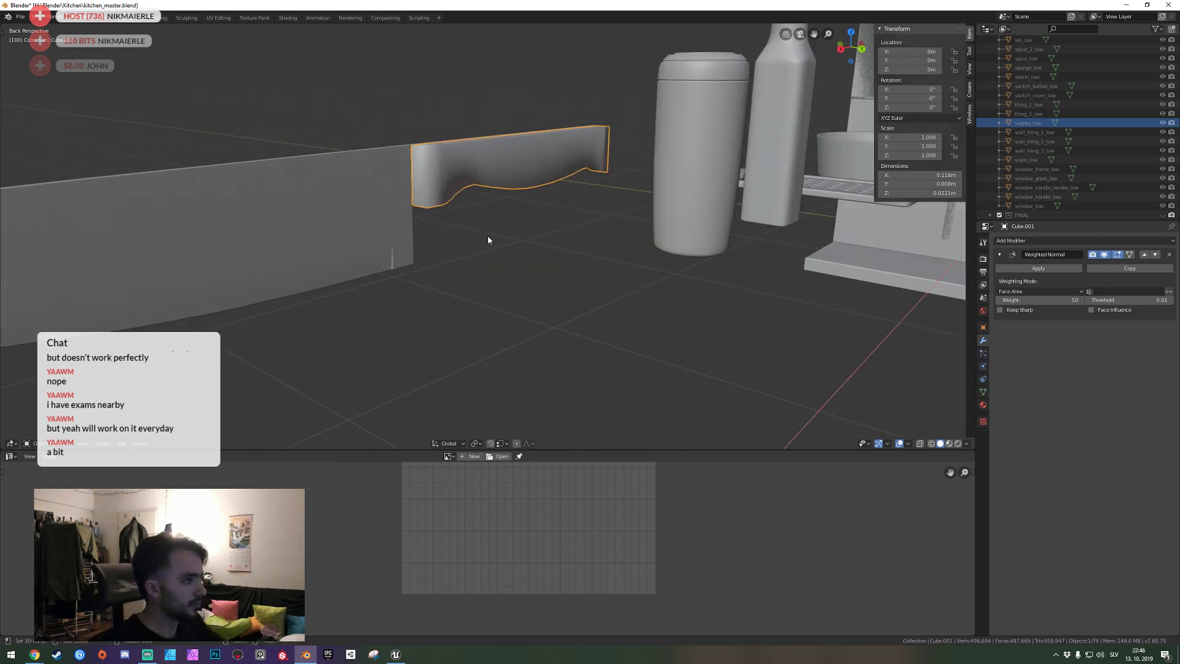
pyautogui.press('KP_Divide')
pyautogui.moveTo(490, 166); pyautogui.dragTo(488, 239, button='middle')
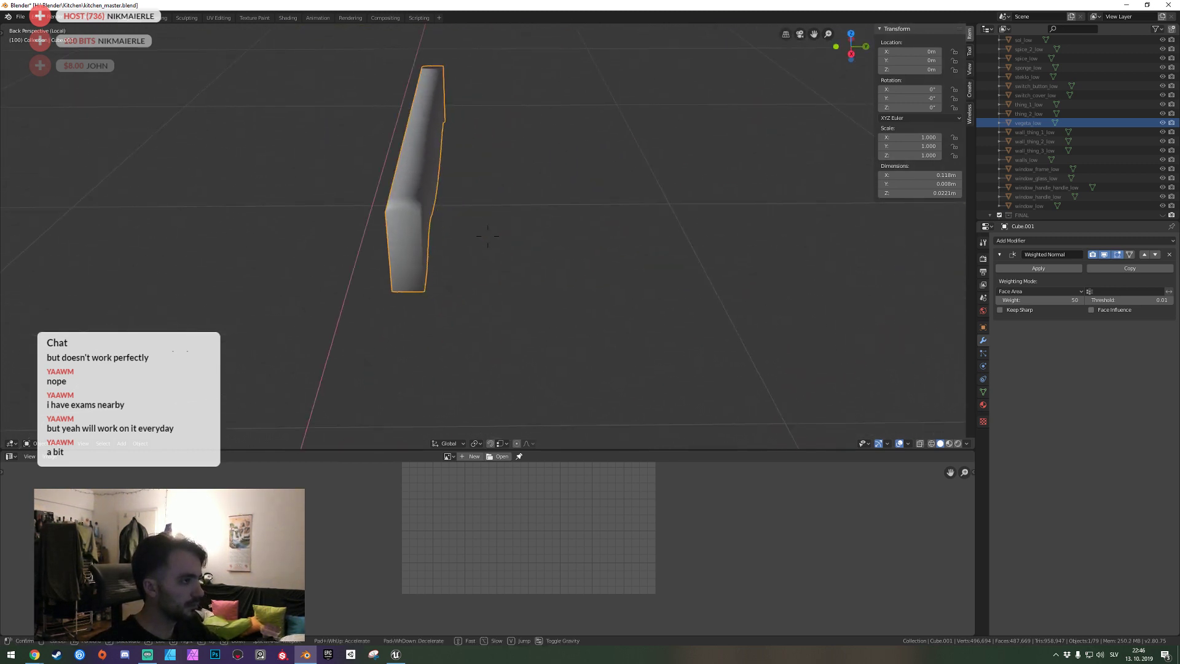
pyautogui.press('Tab')
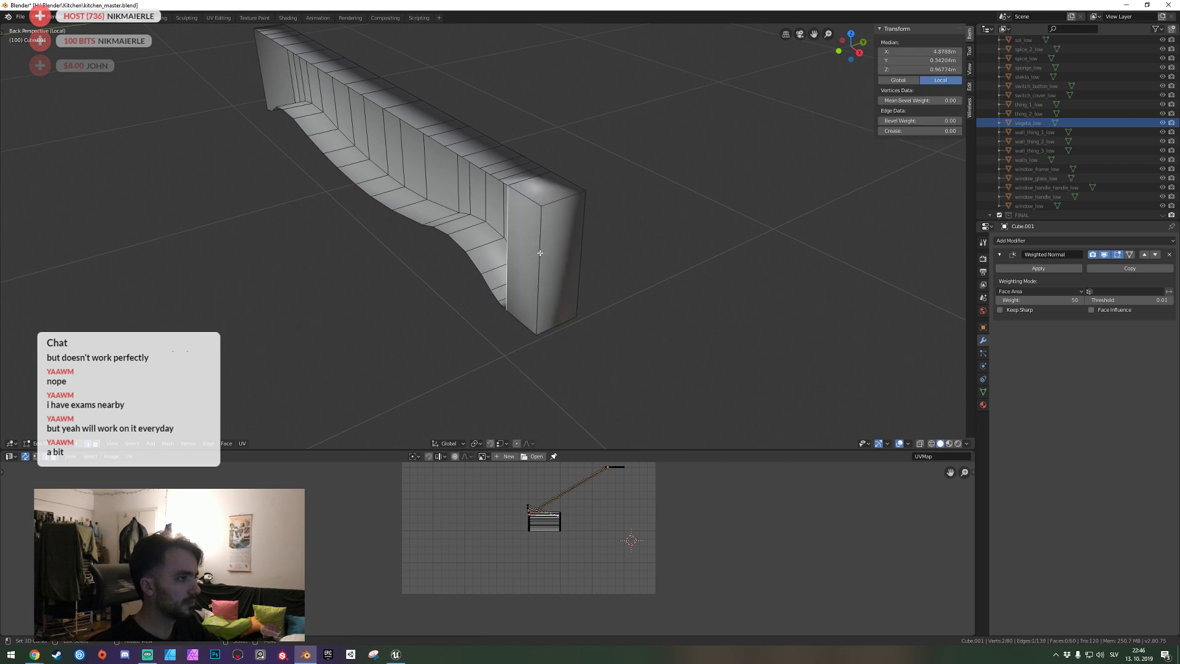
# Select the heel piece's long top and bottom edge paths plus the short inner top edge.
pyautogui.hotkey('shift', '`')
pyautogui.press('s')
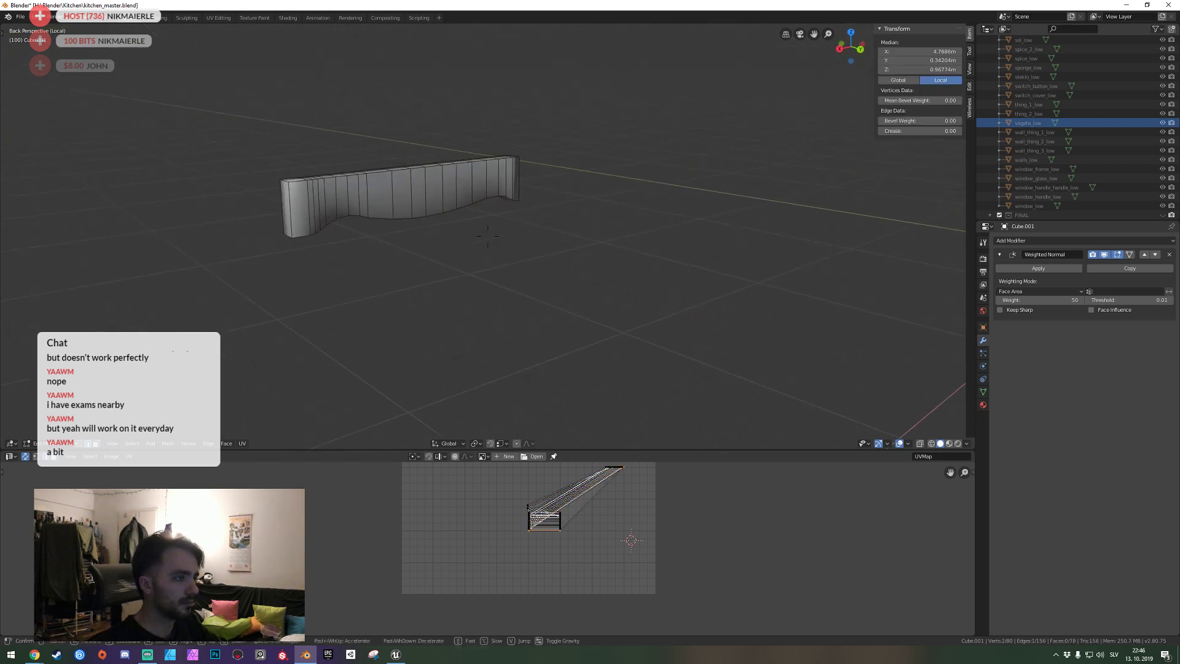
pyautogui.press('w')
pyautogui.click(489, 238)
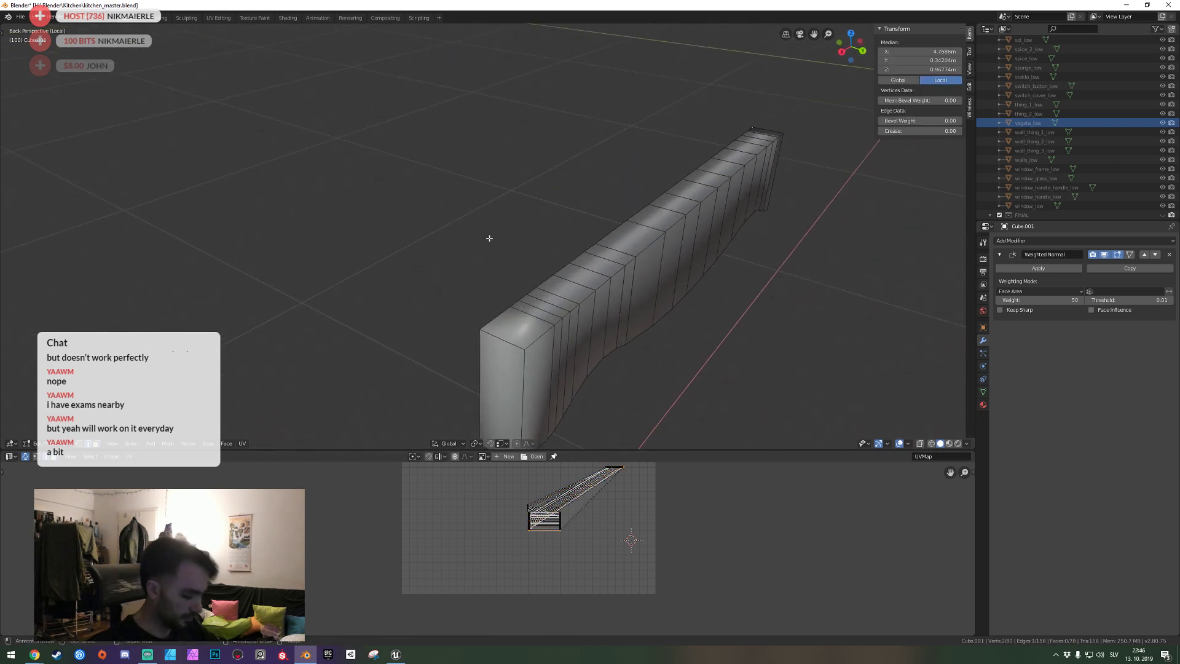
pyautogui.keyDown('alt'); pyautogui.click(488, 315); pyautogui.keyUp('alt')
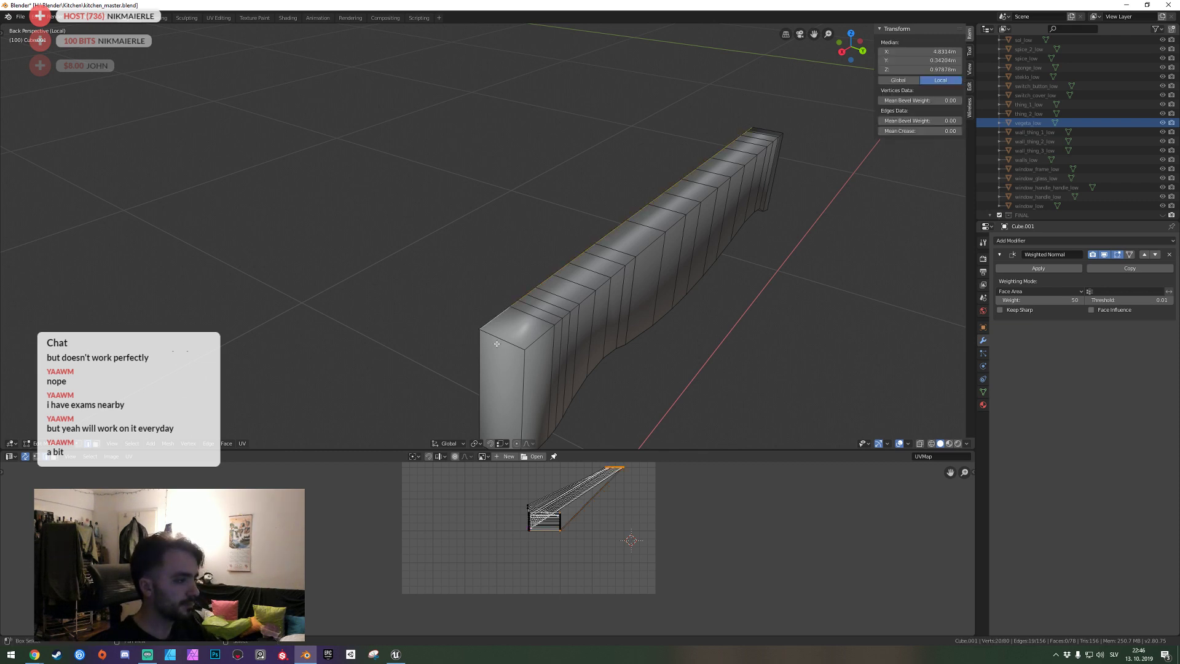
pyautogui.keyDown('ctrl'); pyautogui.click(738, 199); pyautogui.keyUp('ctrl')
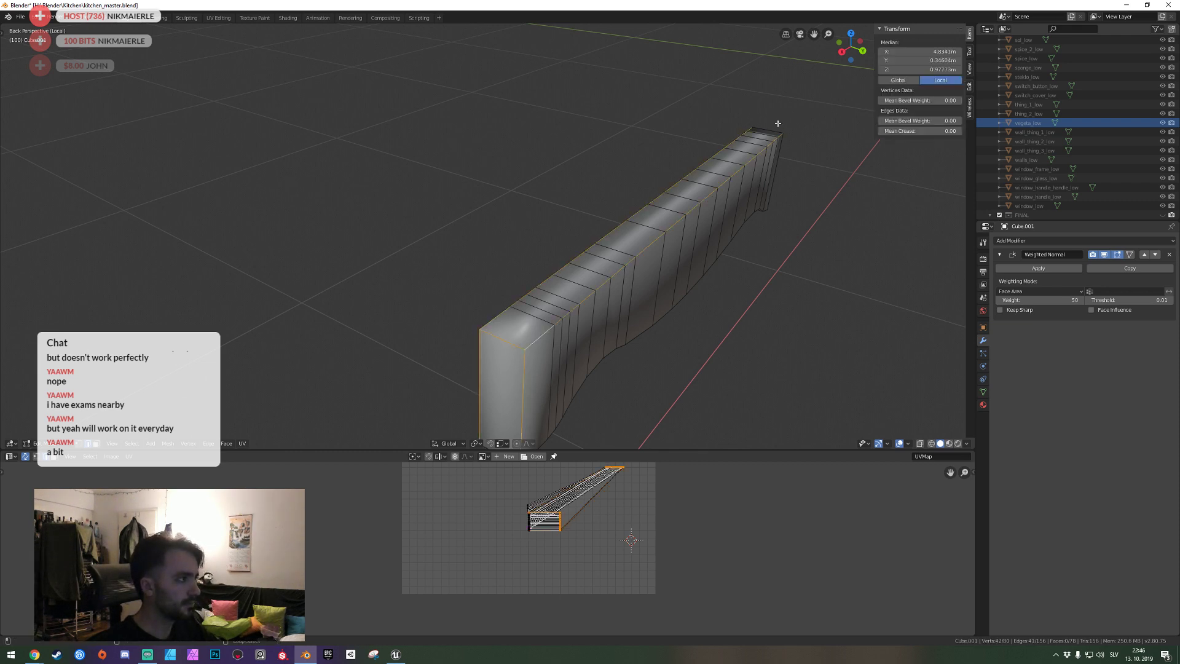
pyautogui.keyDown('ctrl'); pyautogui.click(772, 211); pyautogui.keyUp('ctrl')
pyautogui.hotkey('shift', '`')
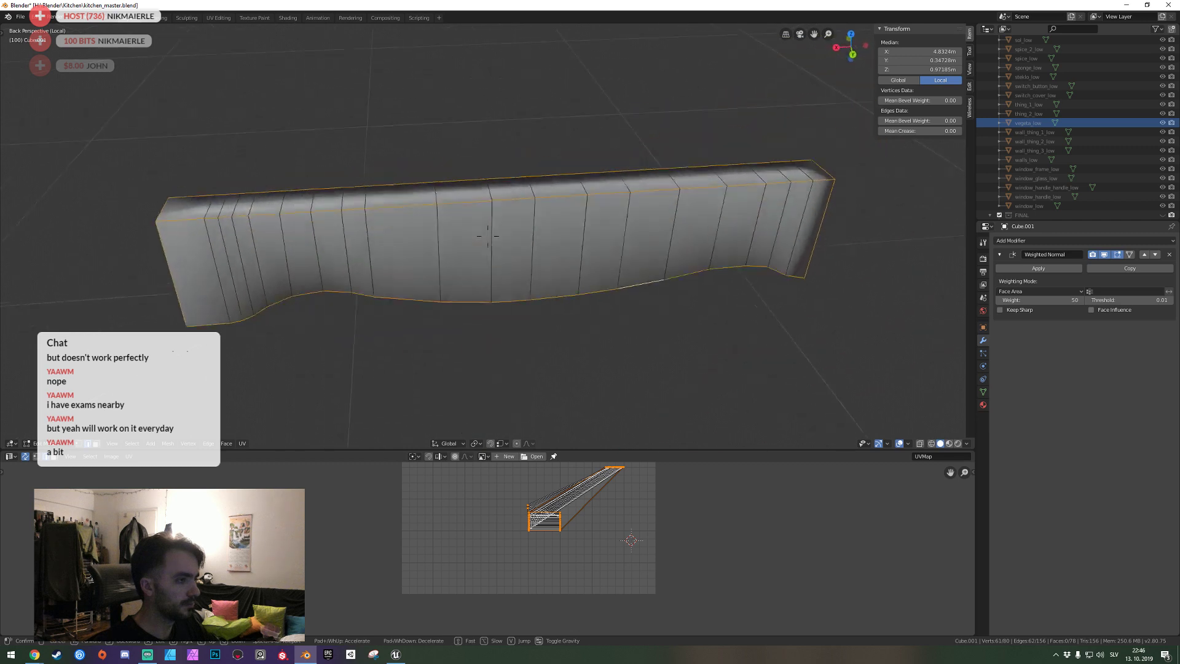
pyautogui.click(487, 235)
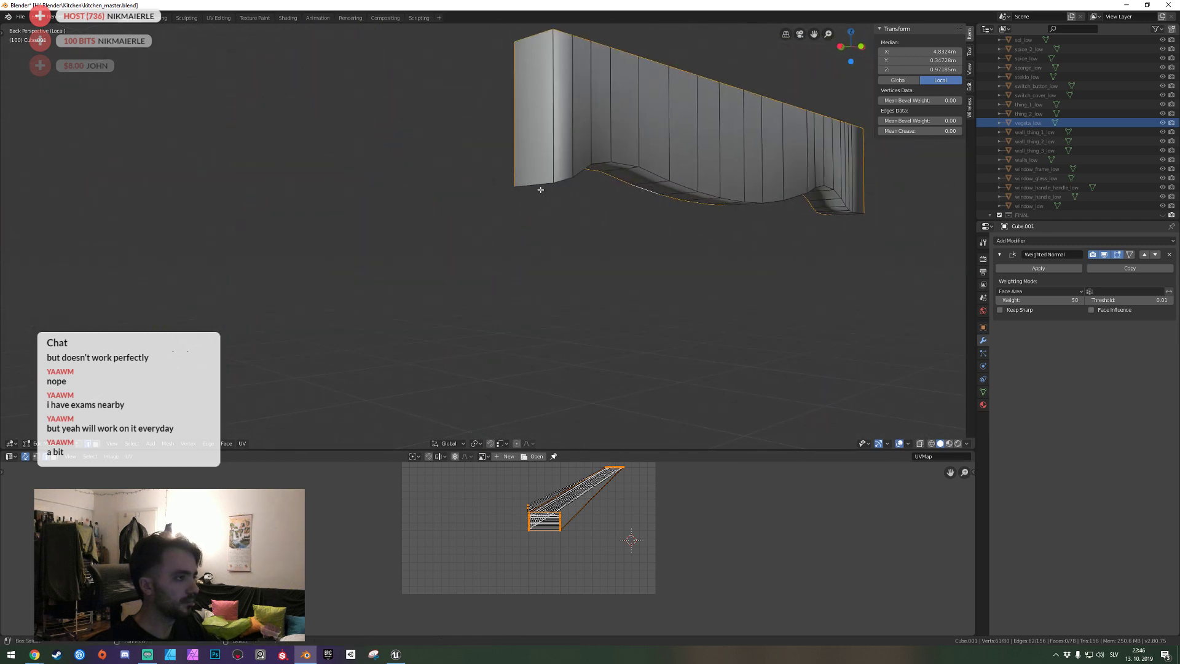
pyautogui.keyDown('ctrl'); pyautogui.click(558, 156); pyautogui.keyUp('ctrl')
pyautogui.keyDown('shift'); pyautogui.click(626, 163); pyautogui.keyUp('shift')
# Frame the whole heel piece and start bevelling the selected edges.
pyautogui.hotkey('shift', '`')
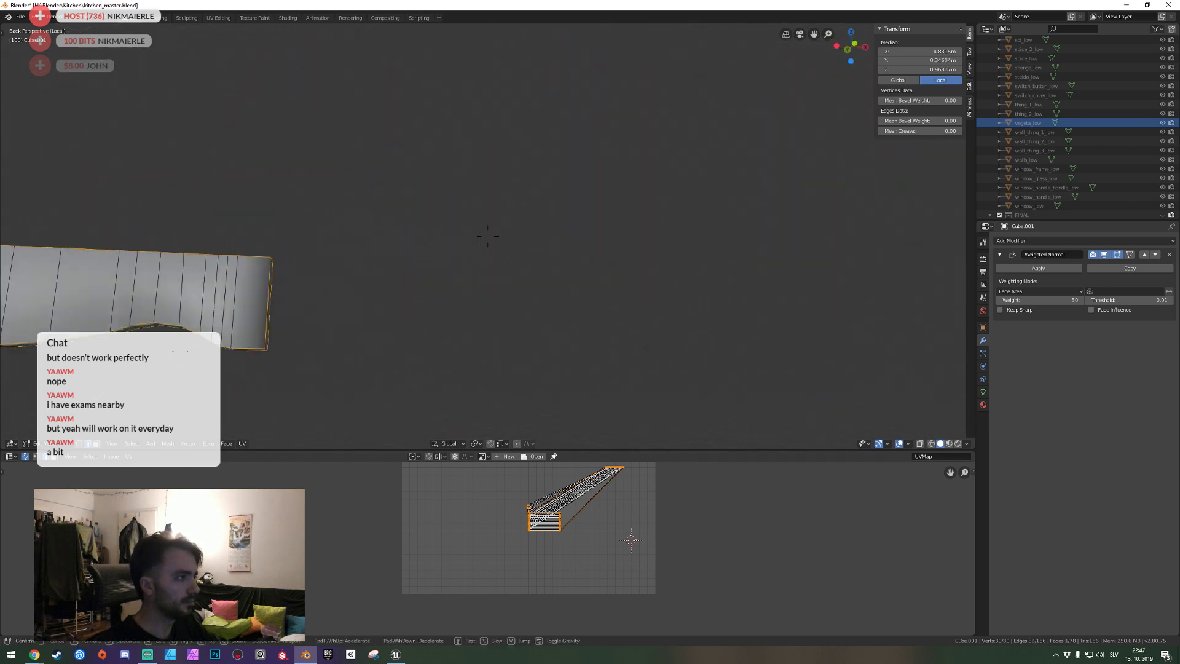
pyautogui.press('w')
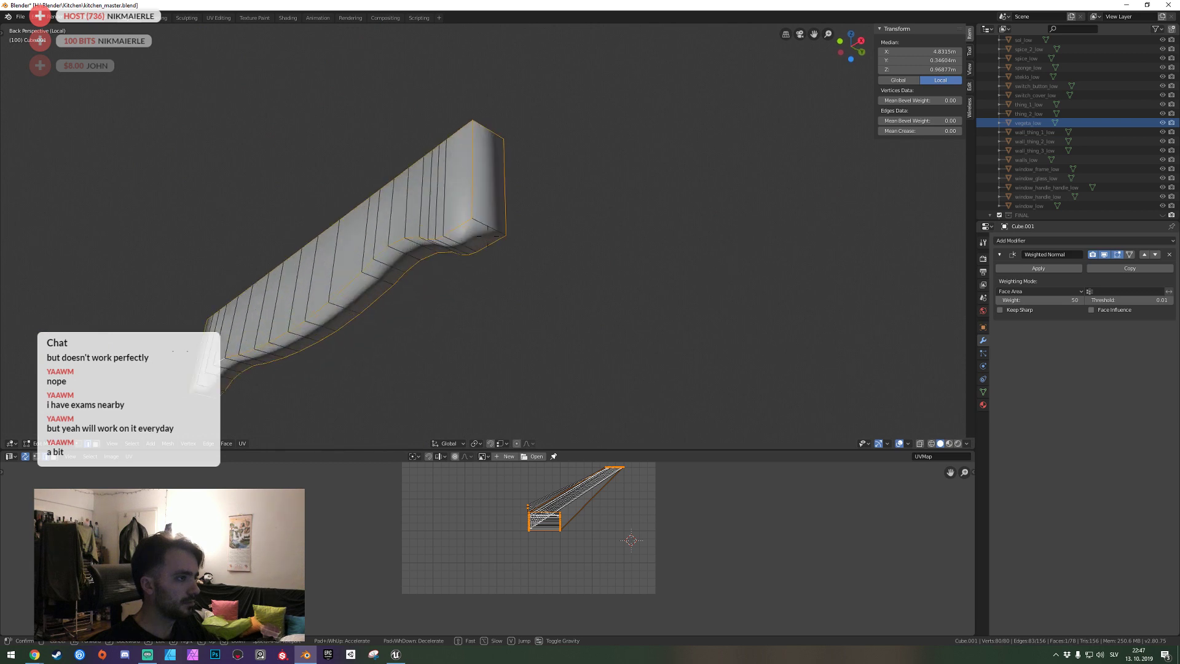
pyautogui.press('s')
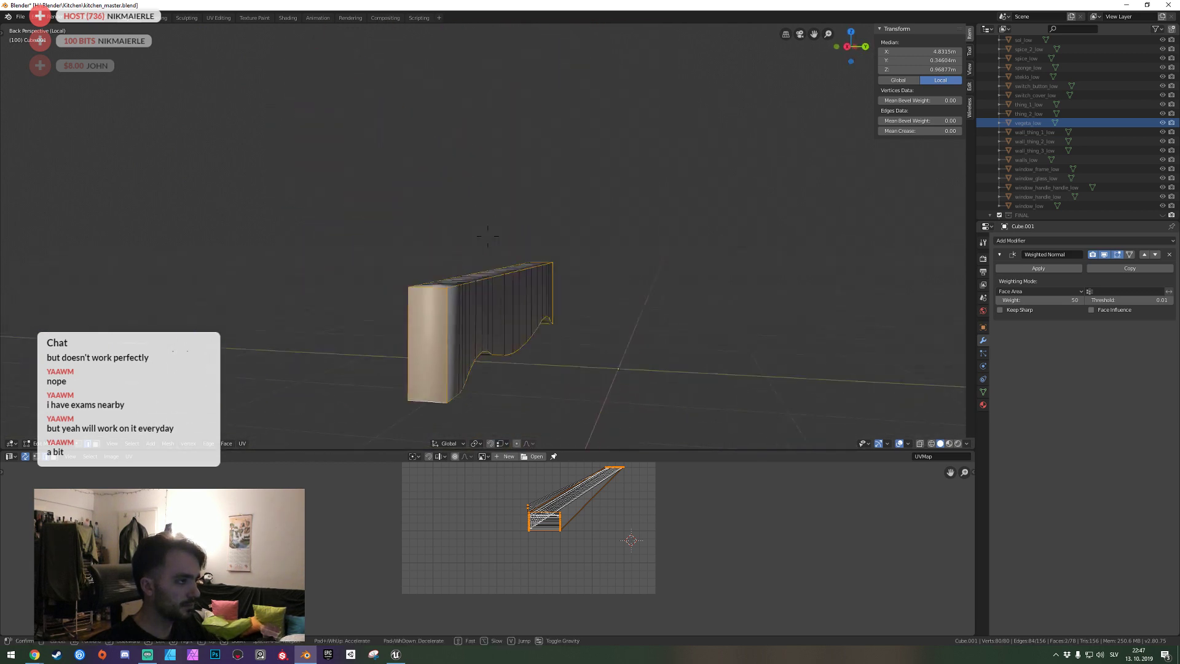
pyautogui.click(578, 271)
pyautogui.hotkey('ctrl', 'b')
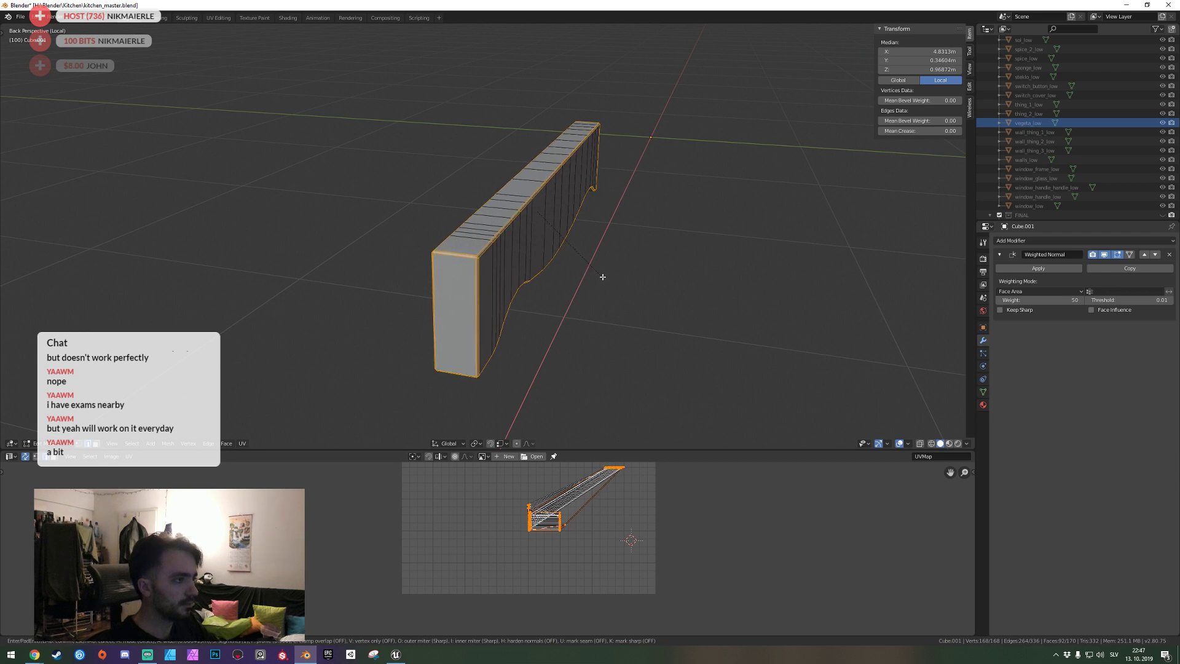
# Confirm the bevel, leave local view and save kitchen_master.blend.
pyautogui.click(602, 278)
pyautogui.press('Tab')
pyautogui.press('KP_Divide')
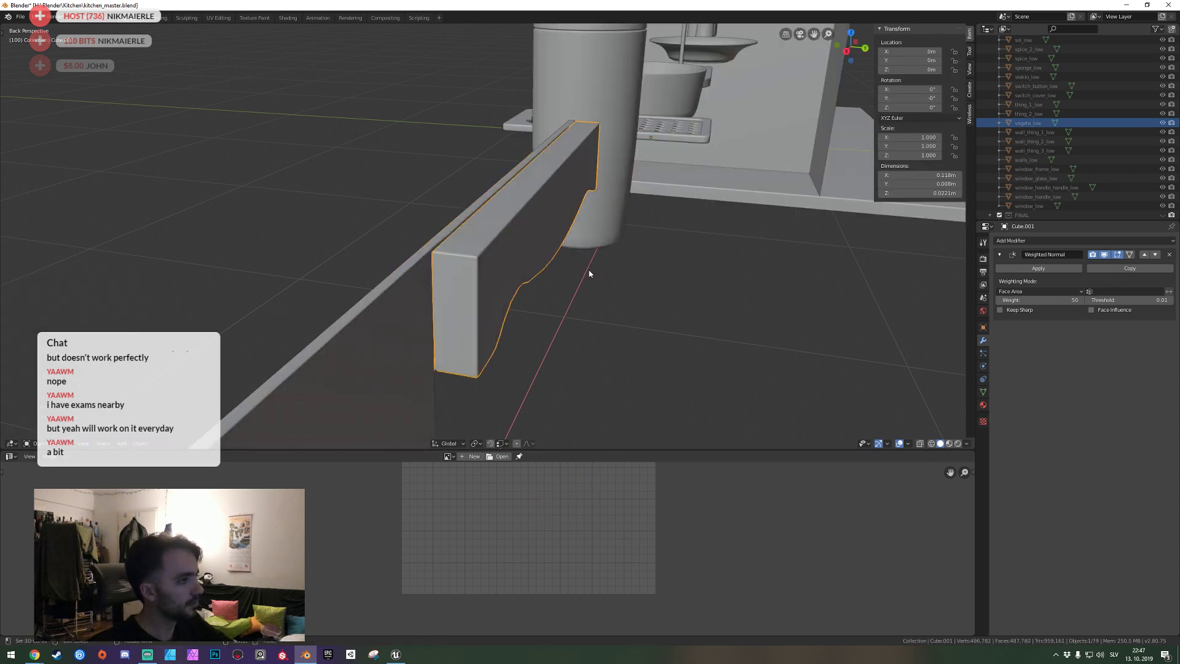
pyautogui.moveTo(589, 273)
pyautogui.mouseDown(button='middle')
pyautogui.moveTo(488, 239)
pyautogui.moveTo(471, 266)
pyautogui.mouseUp(button='middle')
pyautogui.click(488, 235)
pyautogui.hotkey('ctrl', 's')
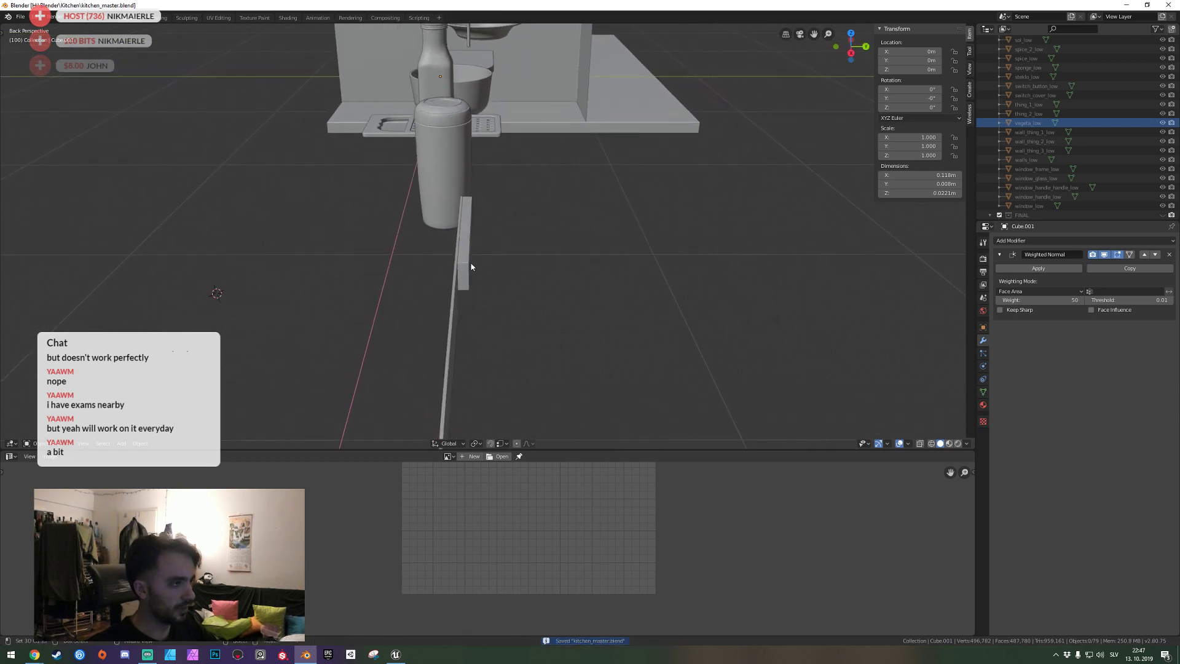
# Apply the heel piece Cube.001's transform so its scale is 1.000.
pyautogui.click(466, 269)
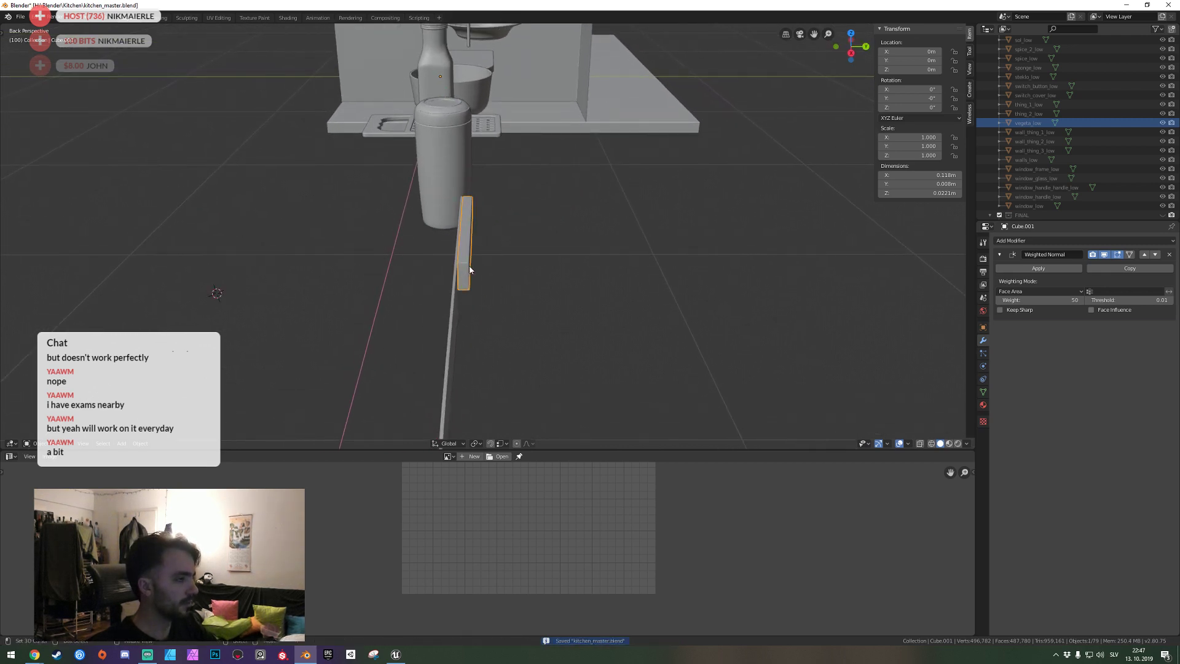
pyautogui.hotkey('ctrl', 'a')
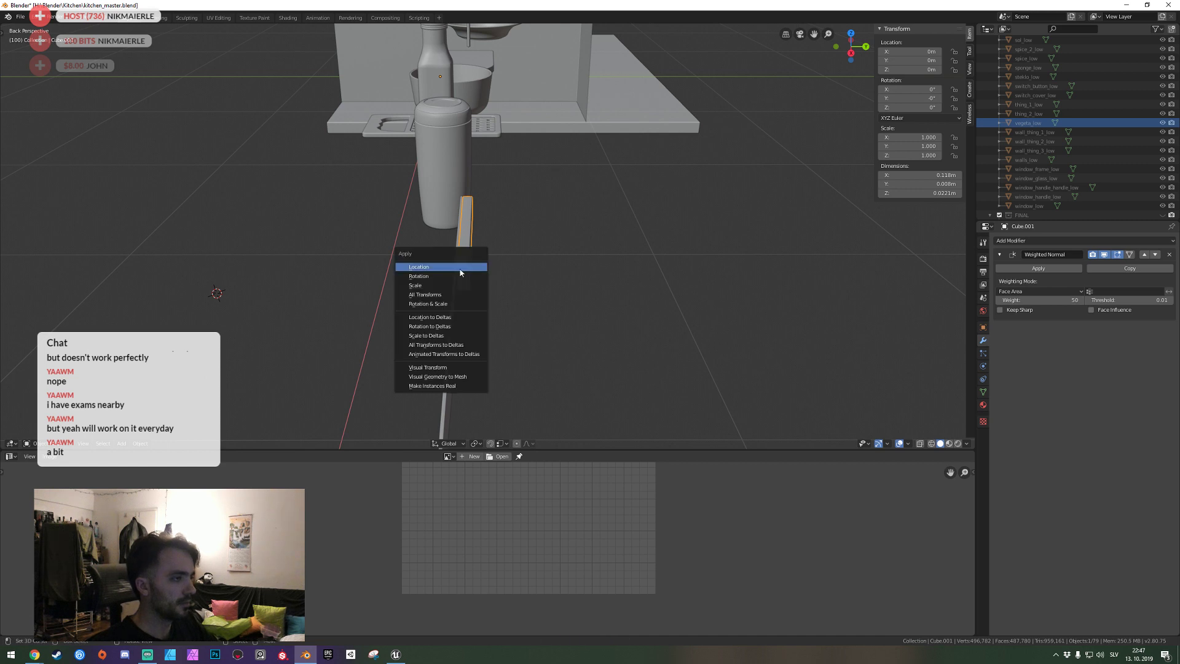
pyautogui.click(445, 293)
# Give the heel piece fresh projected UVs and return to Object Mode.
pyautogui.press('Tab')
pyautogui.press('u')
pyautogui.click(403, 342)
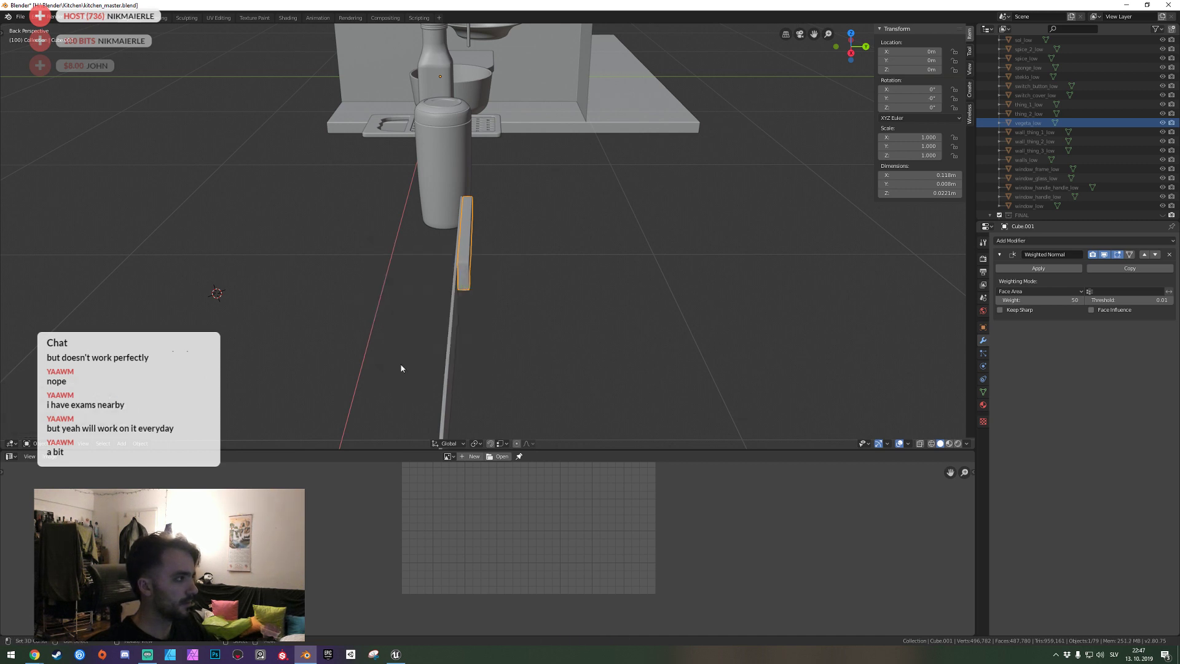
pyautogui.press('Tab')
pyautogui.press('s')
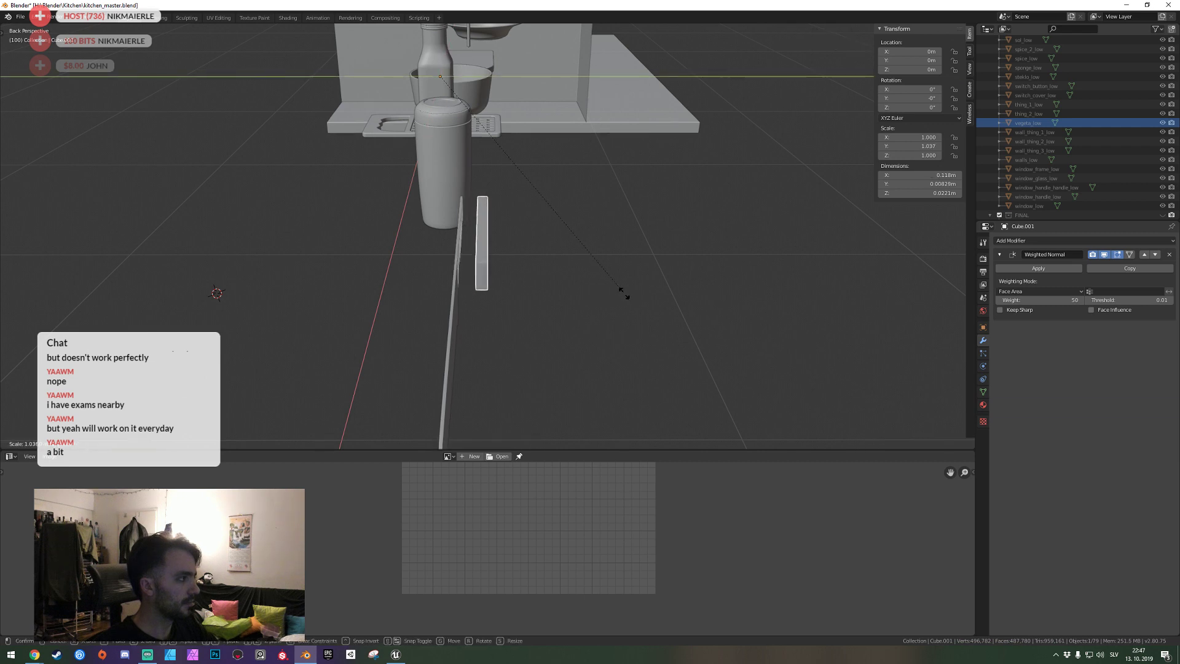
pyautogui.click(618, 291)
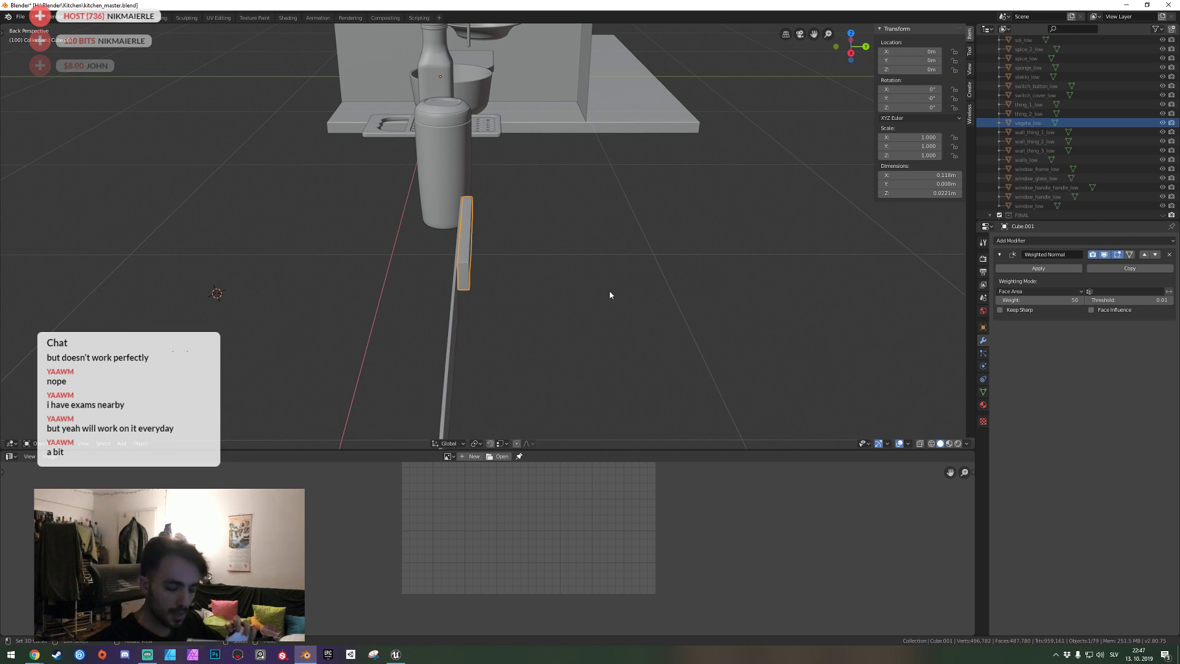
# Edit the heel piece from top view with X-ray turned on.
pyautogui.press('Tab')
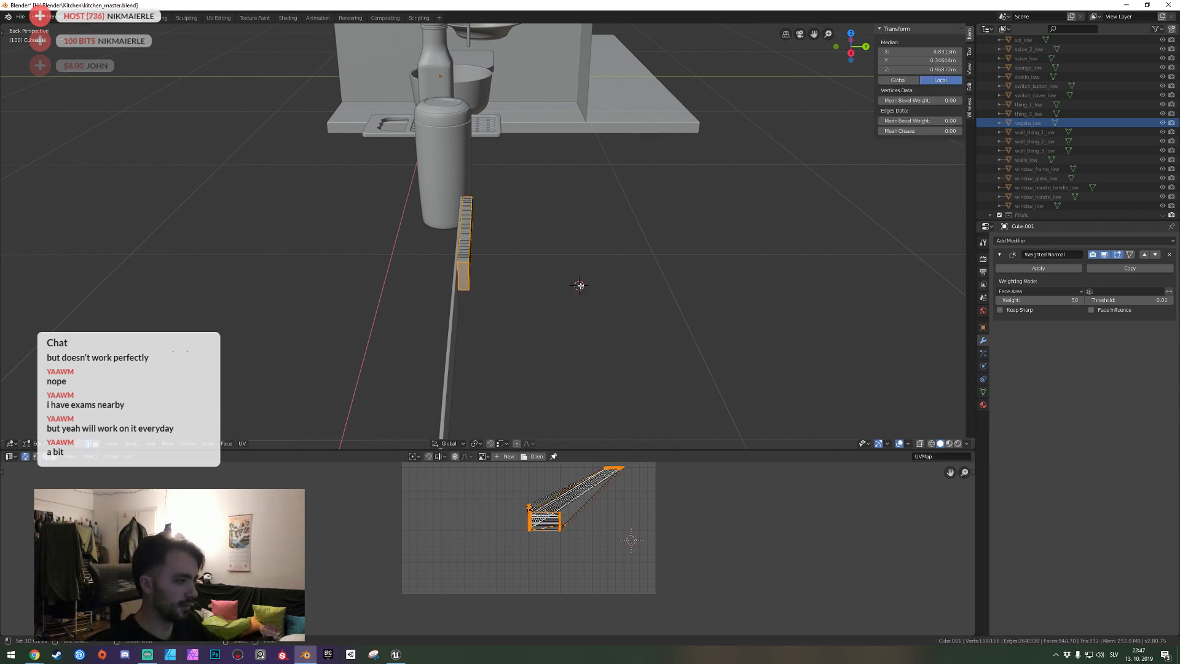
pyautogui.hotkey('shift', '`')
pyautogui.click(487, 236)
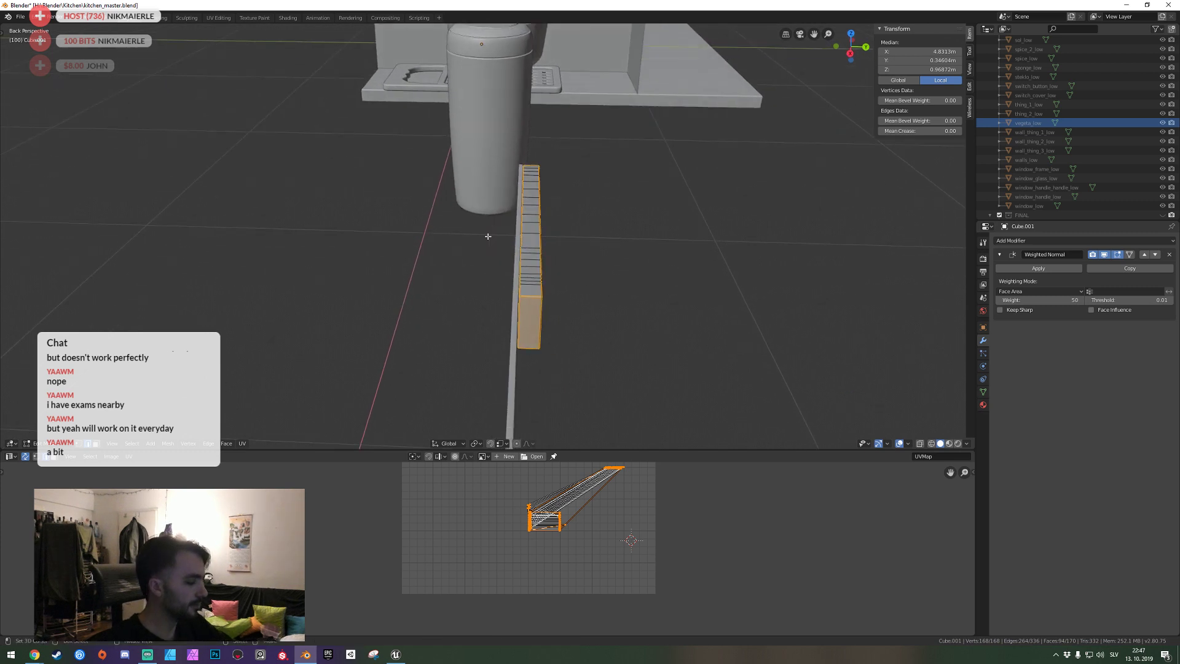
pyautogui.press('KP_7')
pyautogui.hotkey('alt', 'z')
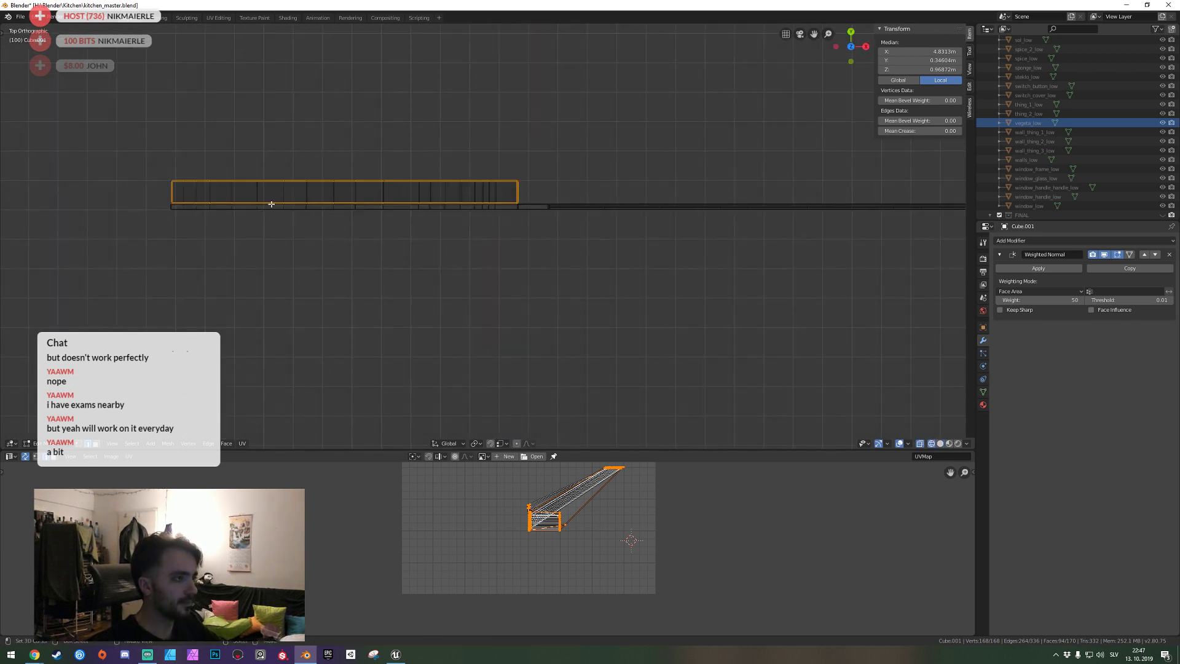
# Box-select the top row of vertices, slide them along Y, and return to Object Mode.
pyautogui.press('a')
pyautogui.hotkey('alt', 'a')
pyautogui.moveTo(141, 129); pyautogui.dragTo(556, 182)
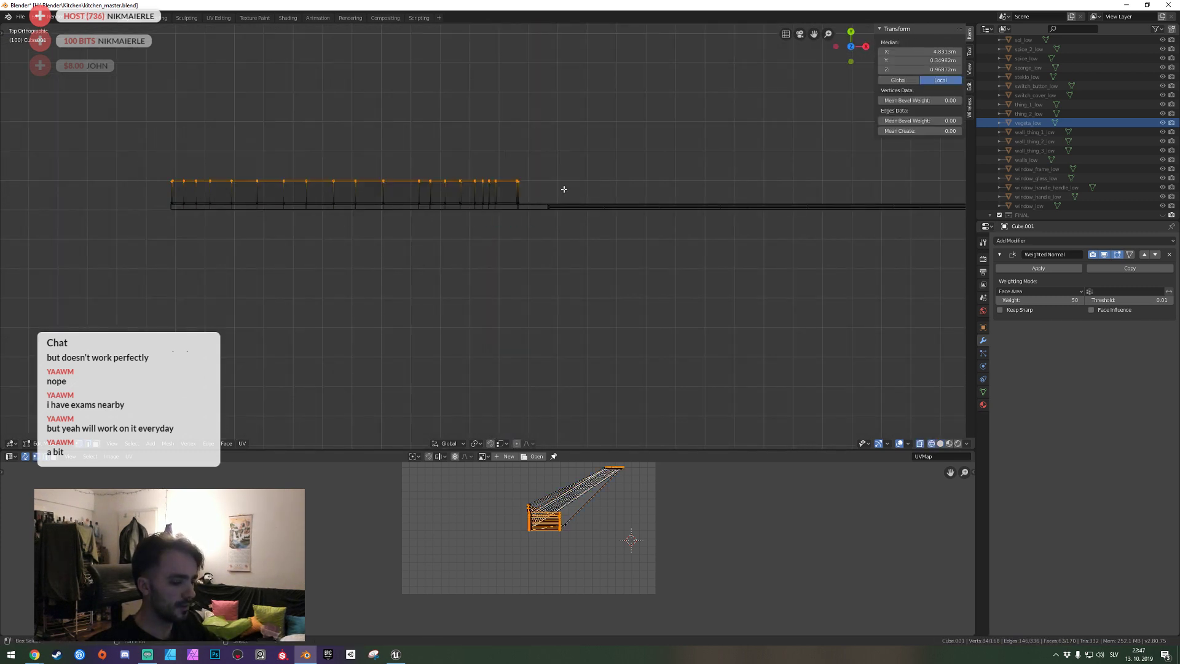
pyautogui.press('g')
pyautogui.press('y')
pyautogui.click(565, 190)
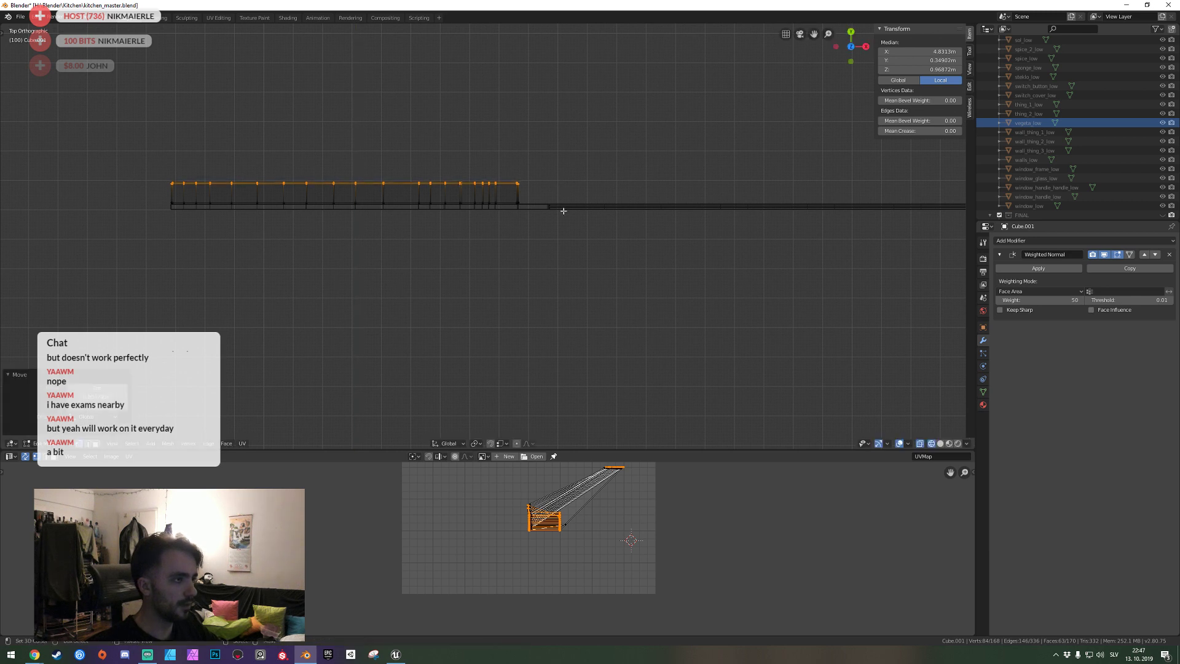
pyautogui.press('Tab')
# Turn off X-ray, save, and get a top-down view of the heel piece.
pyautogui.hotkey('alt', 'z')
pyautogui.hotkey('shift', '`')
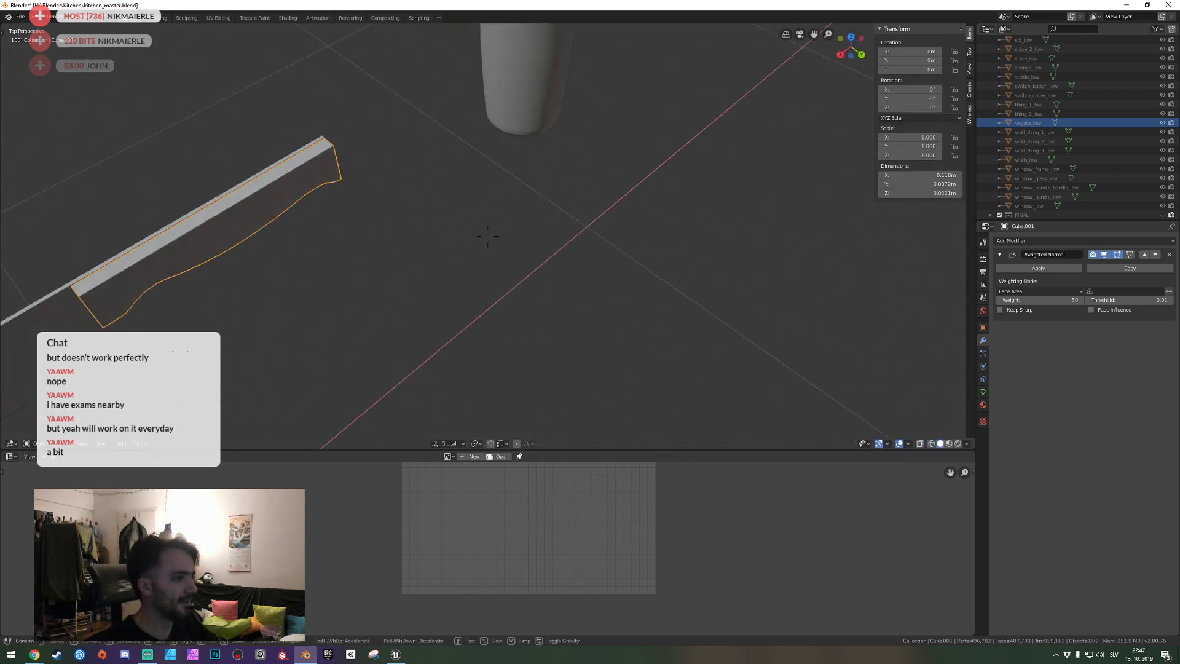
pyautogui.hotkey('ctrl', 's')
pyautogui.click(488, 235)
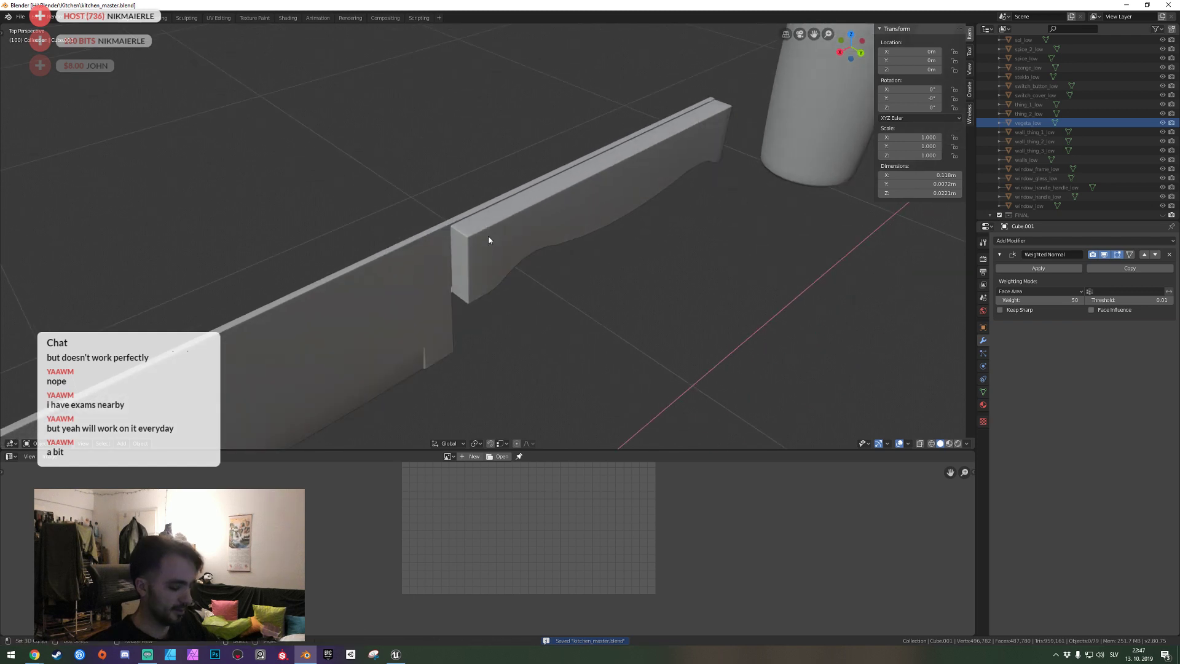
pyautogui.hotkey('shift', '`')
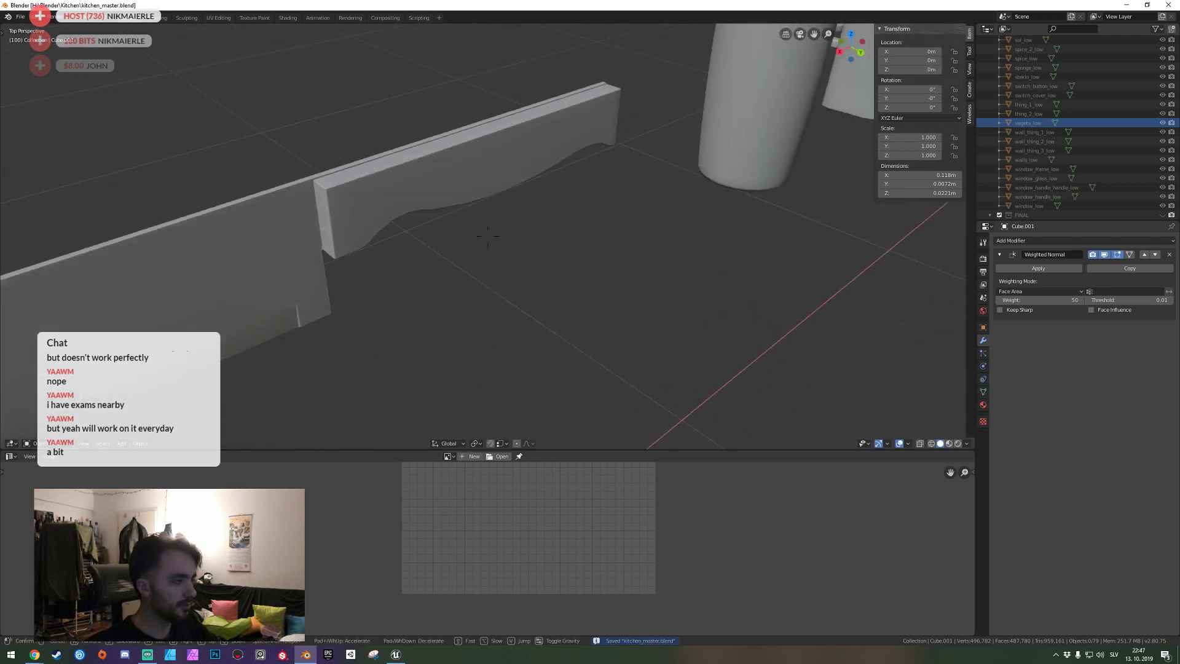
pyautogui.click(488, 235)
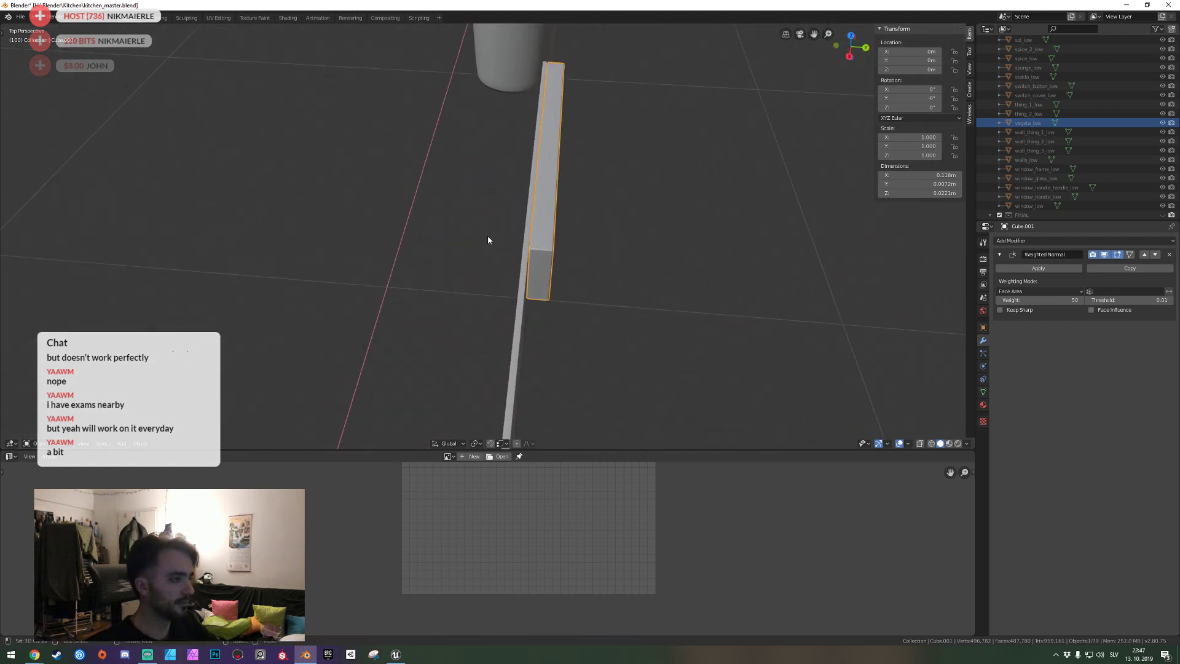
pyautogui.press('KP_7')
# Duplicate the heel piece as Cube.002, offset it −0.009356 m along Y, and save.
pyautogui.hotkey('shift', 'd')
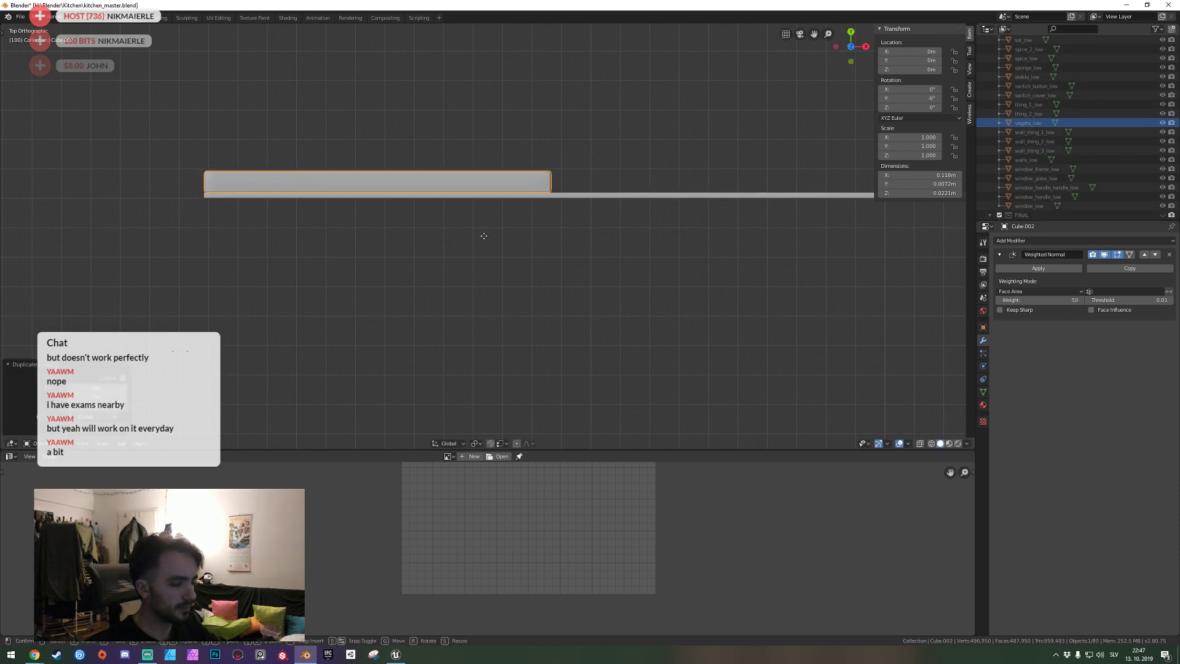
pyautogui.press('y')
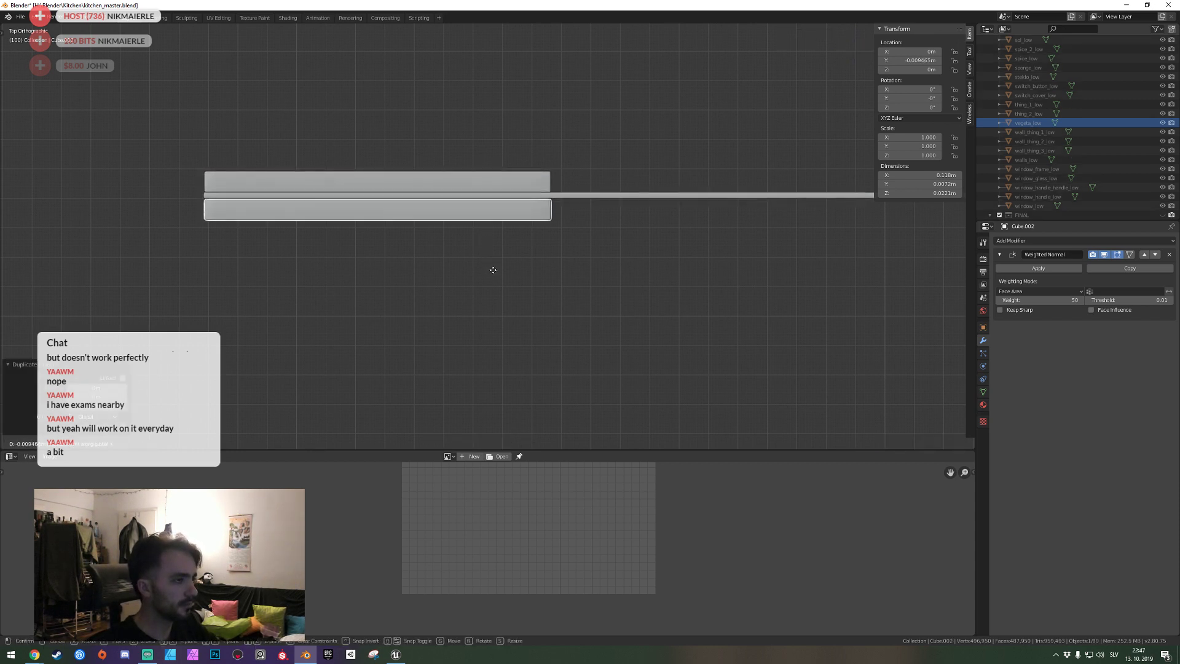
pyautogui.click(493, 269)
pyautogui.hotkey('ctrl', 's')
# Move the view close to the knife and select the original wavy heel piece.
pyautogui.hotkey('shift', '`')
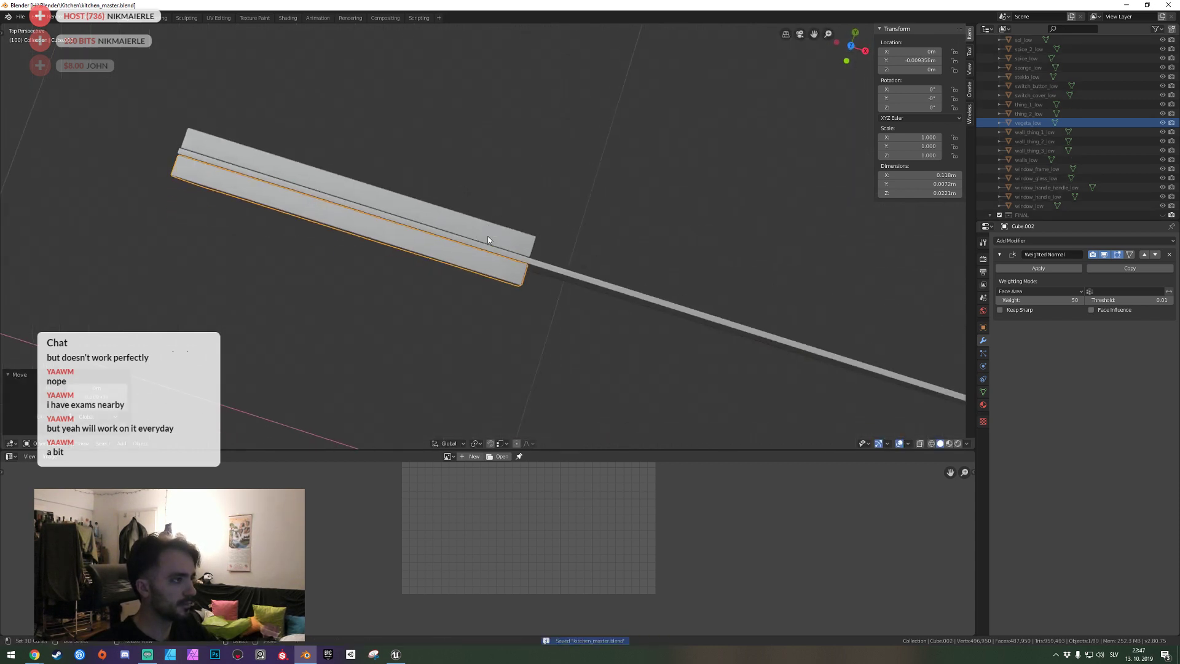
pyautogui.press('w')
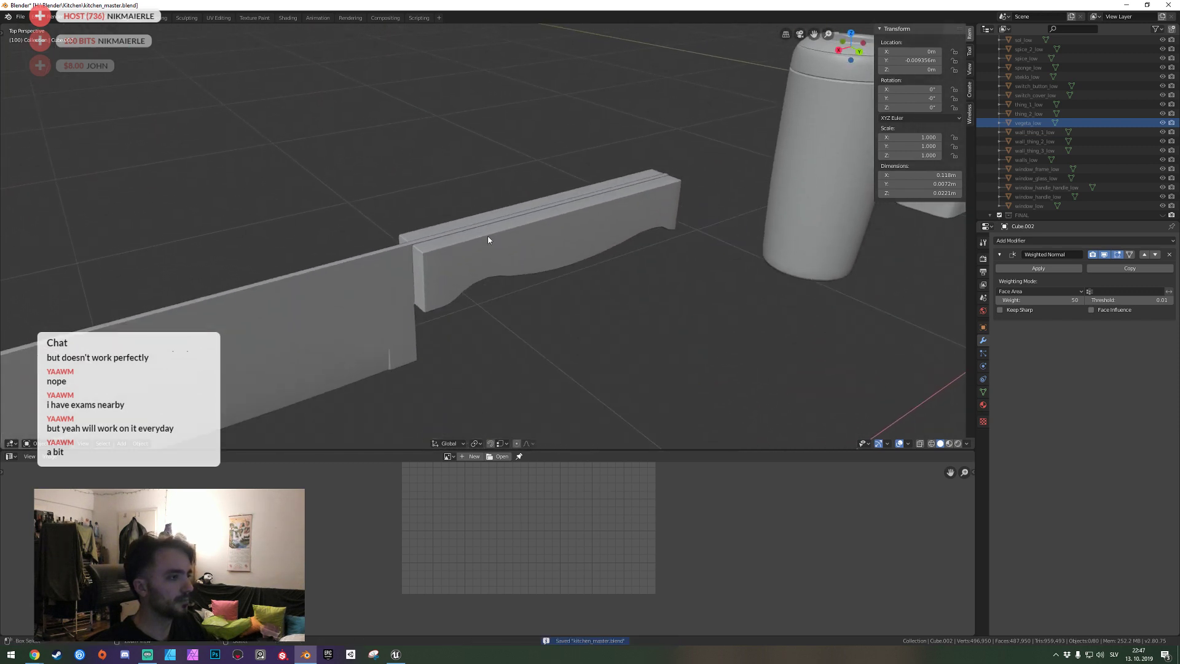
pyautogui.press('s')
pyautogui.press('w')
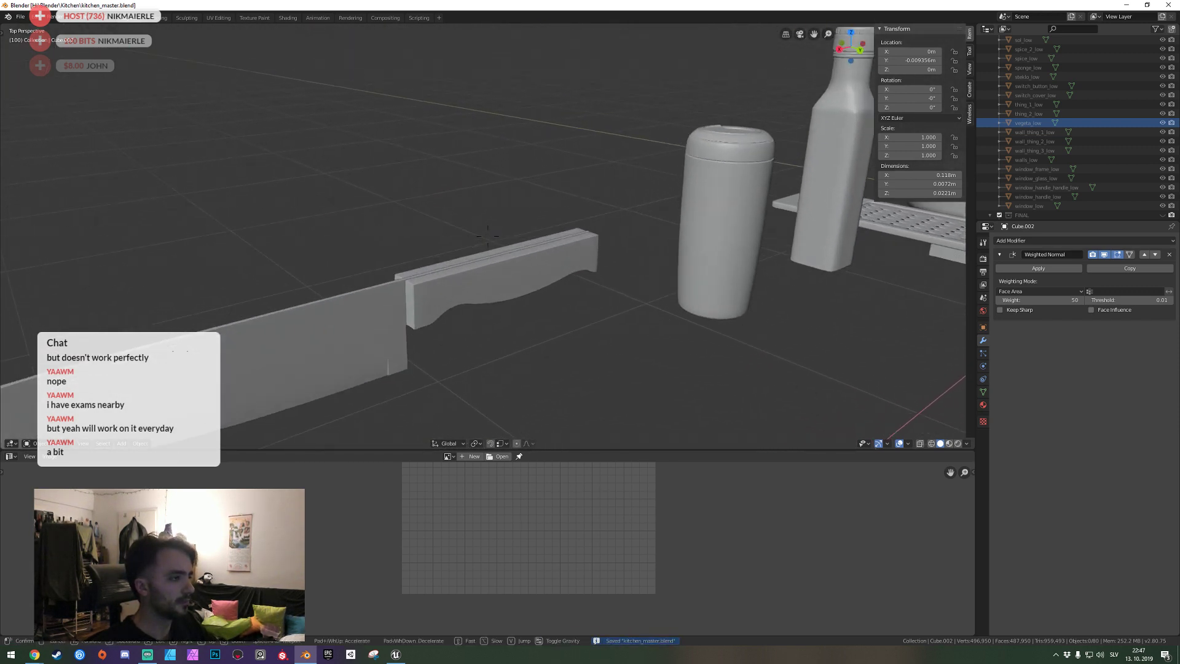
pyautogui.click(488, 238)
pyautogui.scroll(1, 488, 239)
pyautogui.scroll(1, 483, 240)
pyautogui.click(475, 240)
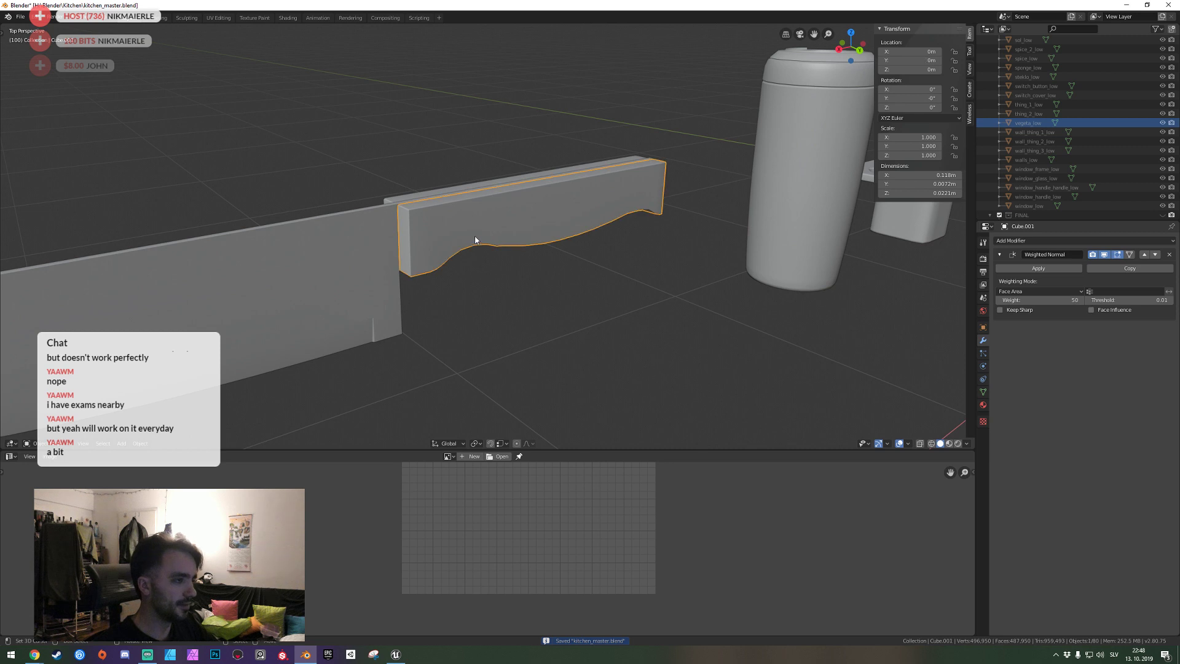
pyautogui.moveTo(481, 239); pyautogui.dragTo(487, 242, button='middle')
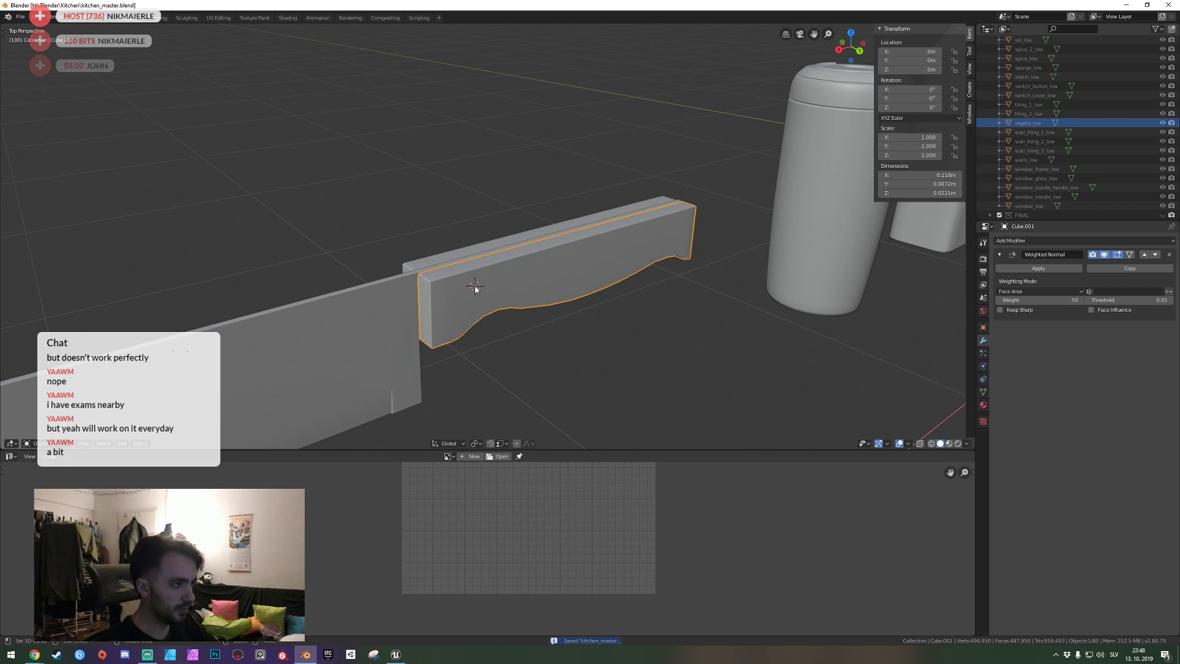
# Set the 3D cursor at the rivet spot on the copied heel piece, save, and view from the back.
pyautogui.hotkey('shift', 'd')
pyautogui.press('y')
pyautogui.click(445, 259)
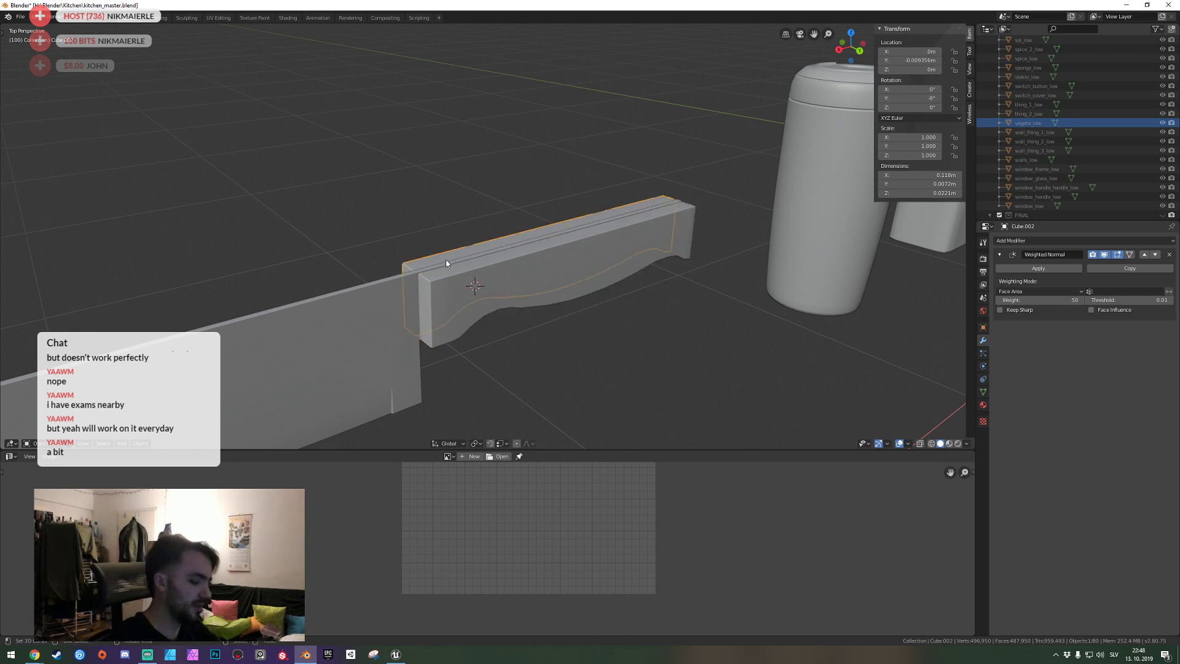
pyautogui.keyDown('shift'); pyautogui.rightClick(462, 287); pyautogui.keyUp('shift')
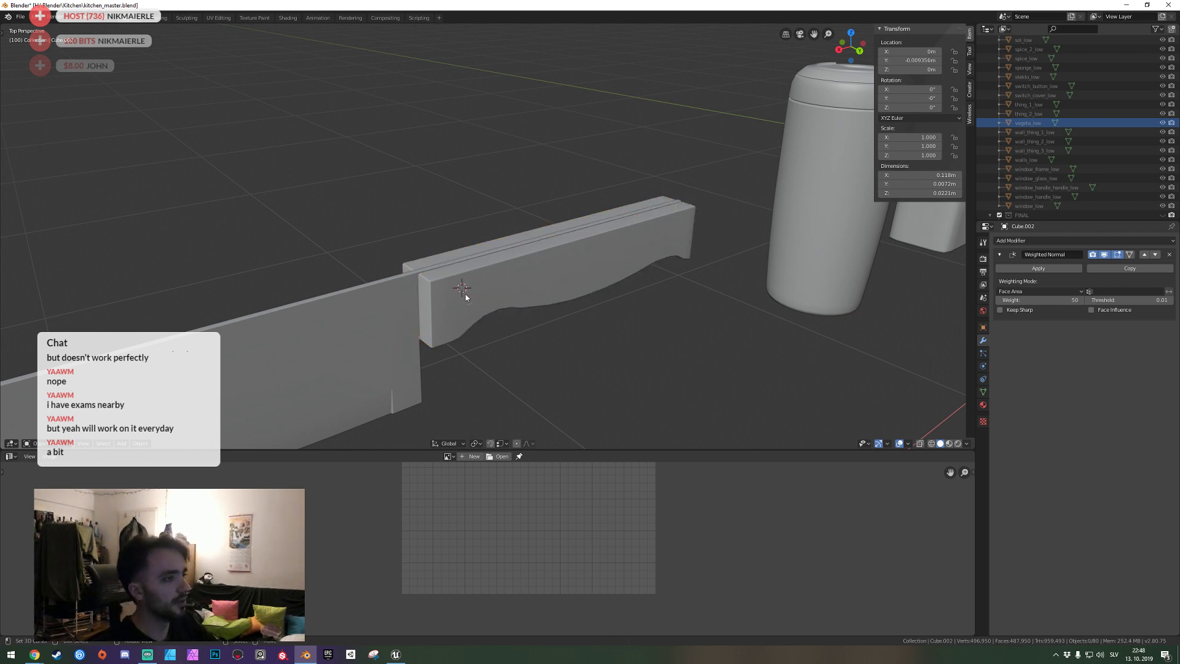
pyautogui.hotkey('ctrl', 's')
pyautogui.press('ctrl+KP_1')
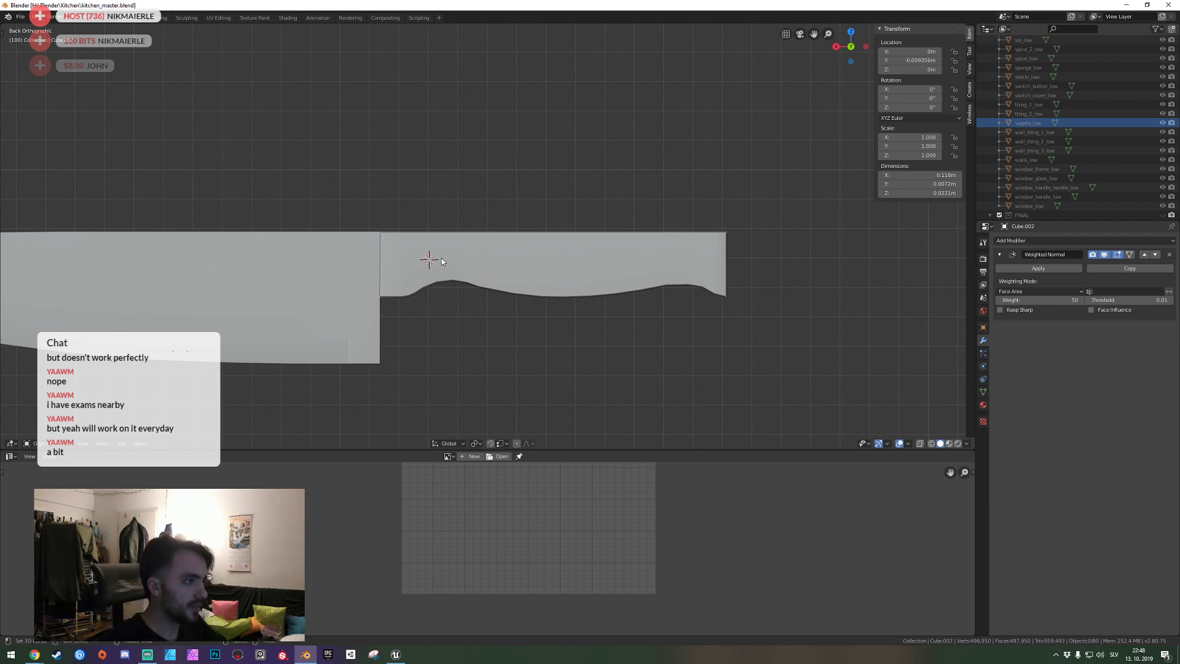
# Add a cylinder at the 3D cursor, sized 0.007 m on all axes and rotated 90° on X.
pyautogui.hotkey('shift', 'a')
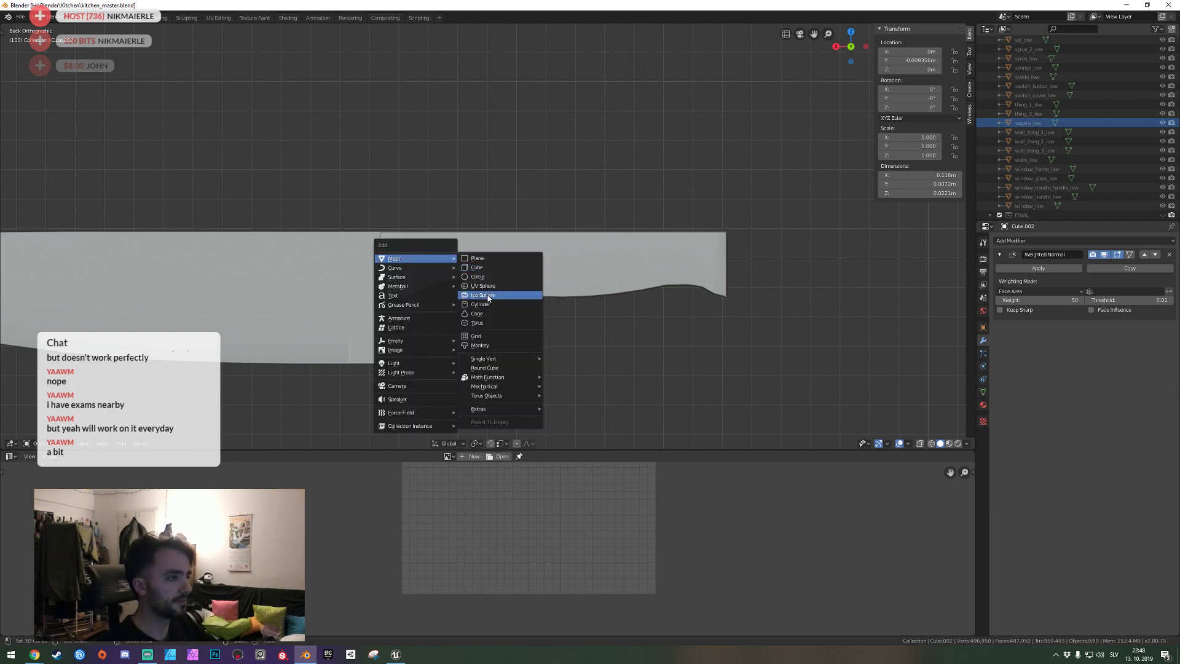
pyautogui.click(487, 305)
pyautogui.press('s')
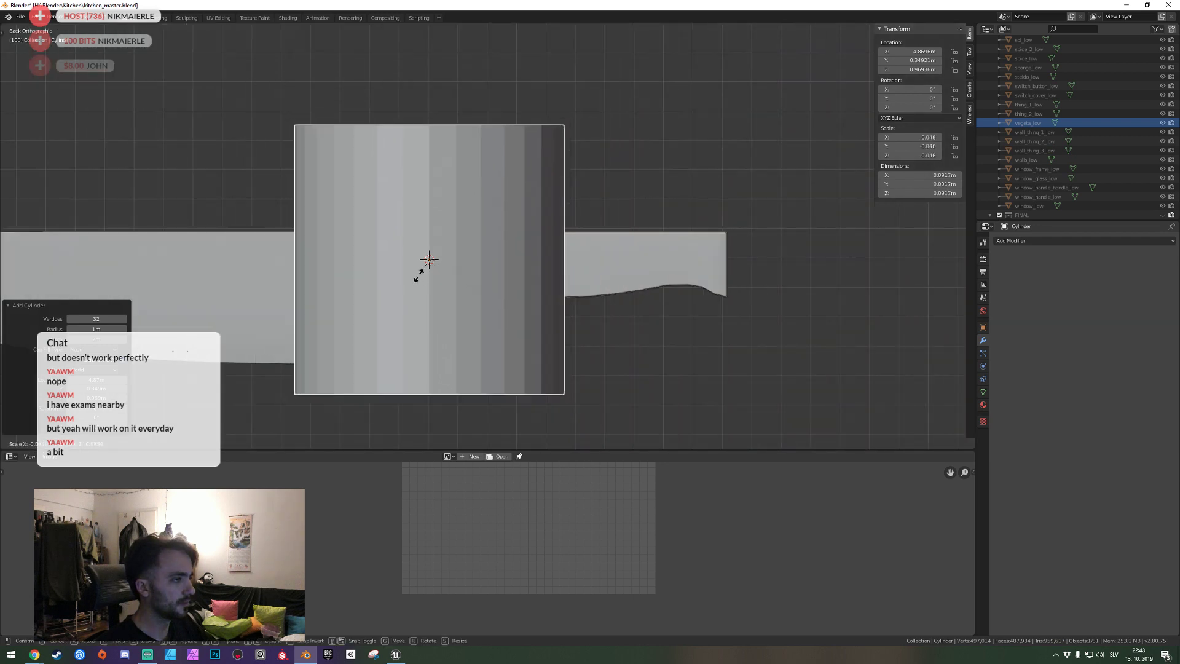
pyautogui.click(431, 262)
pyautogui.moveTo(913, 175); pyautogui.dragTo(912, 193)
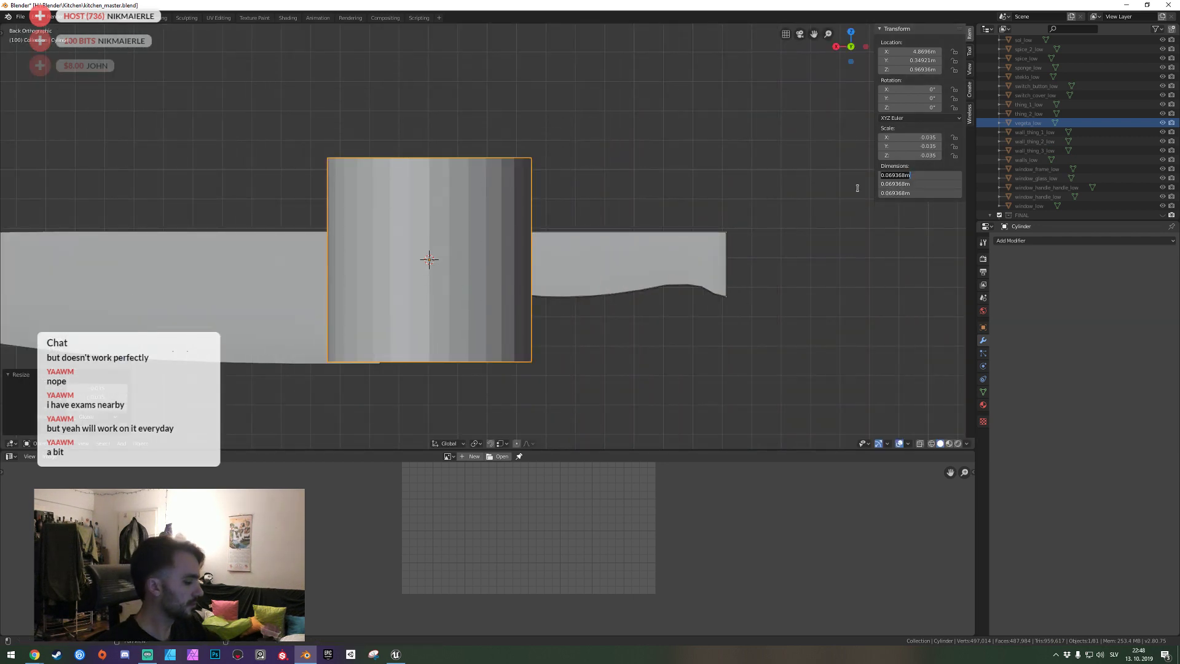
pyautogui.write('007')
pyautogui.press('Return')
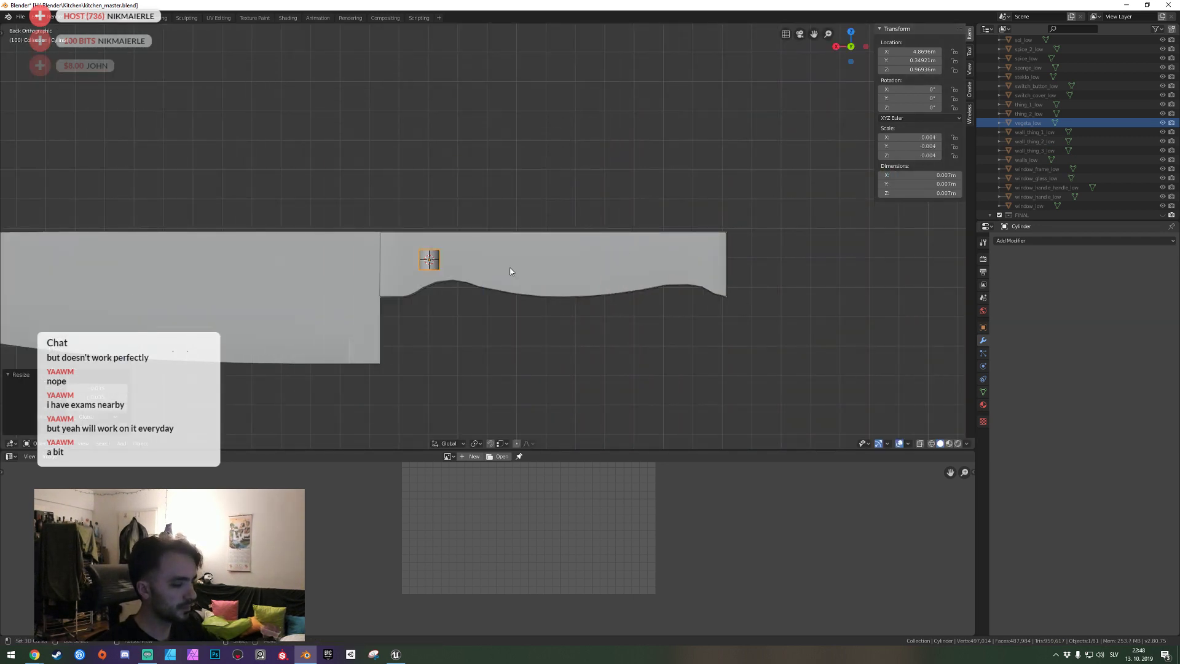
pyautogui.write('rx')
pyautogui.write('90')
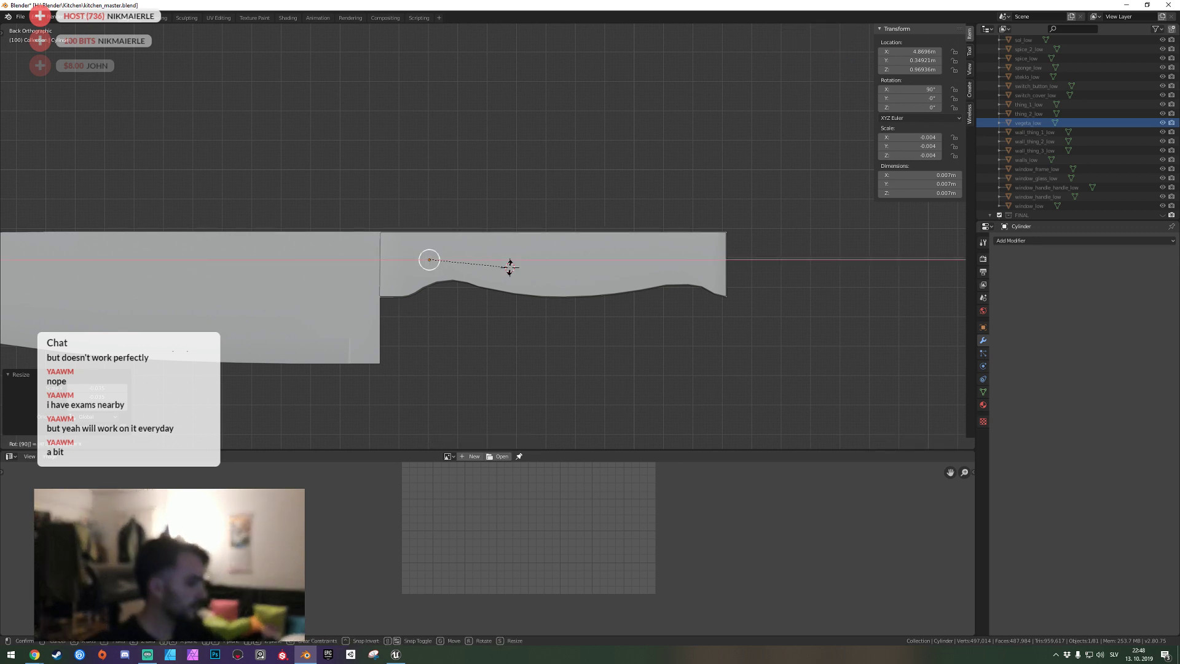
pyautogui.press('Return')
# Try repositioning the cylinder vertically, restore it, and bring the view to face it.
pyautogui.press('g')
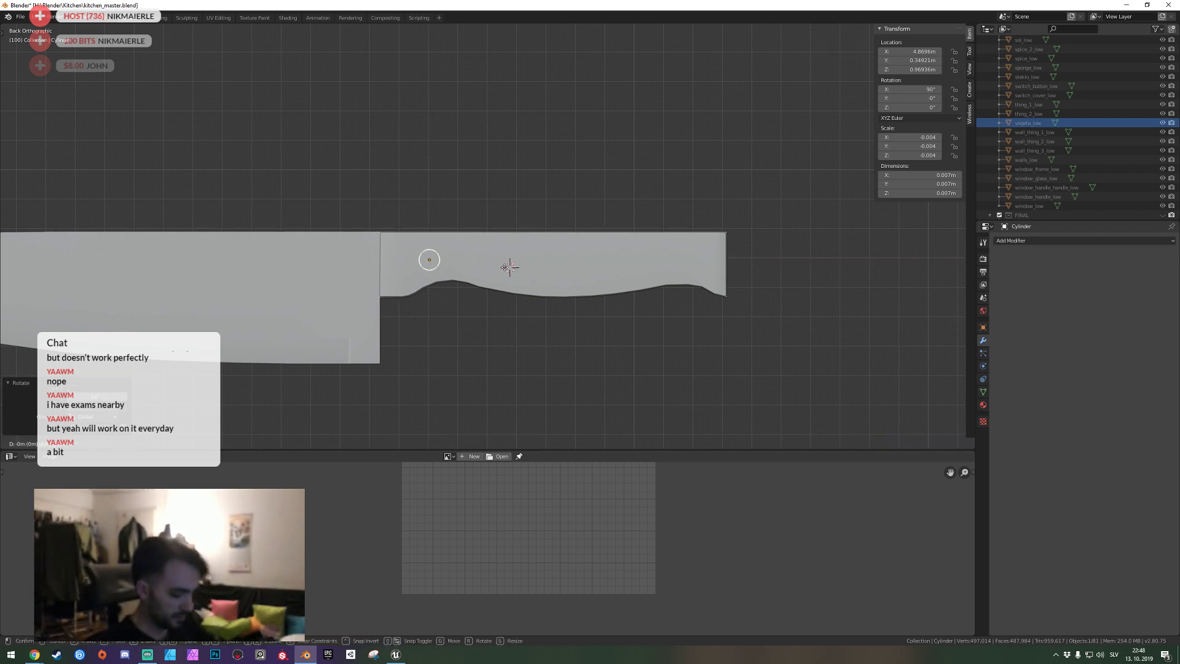
pyautogui.press('Escape')
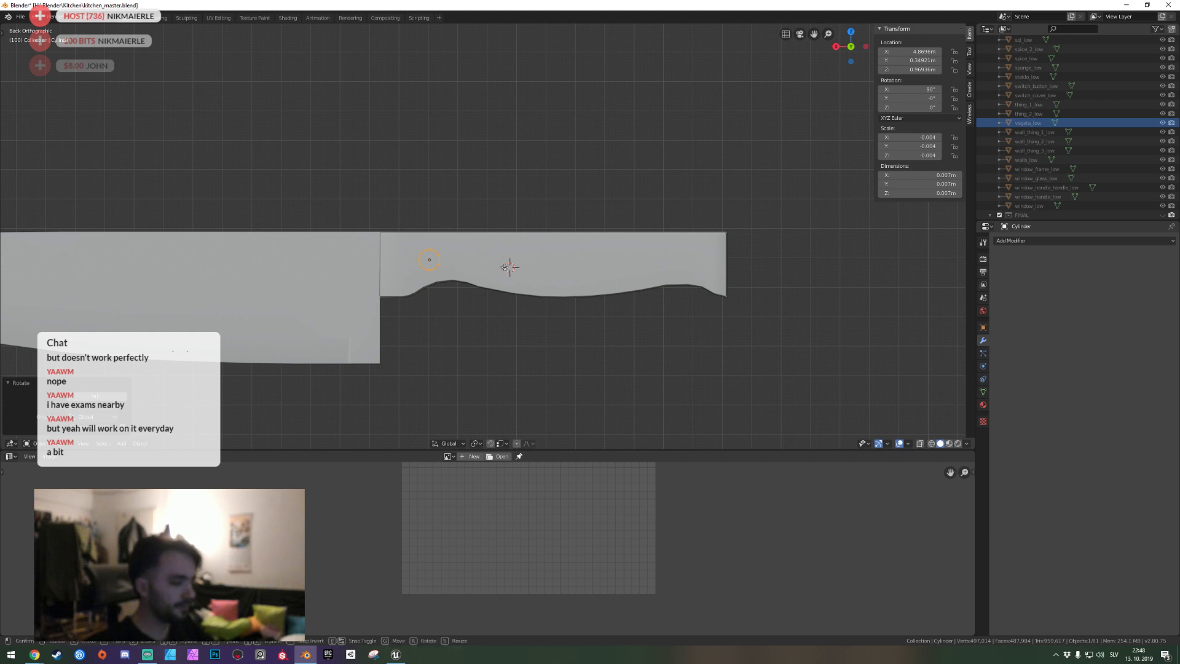
pyautogui.press('g')
pyautogui.press('z')
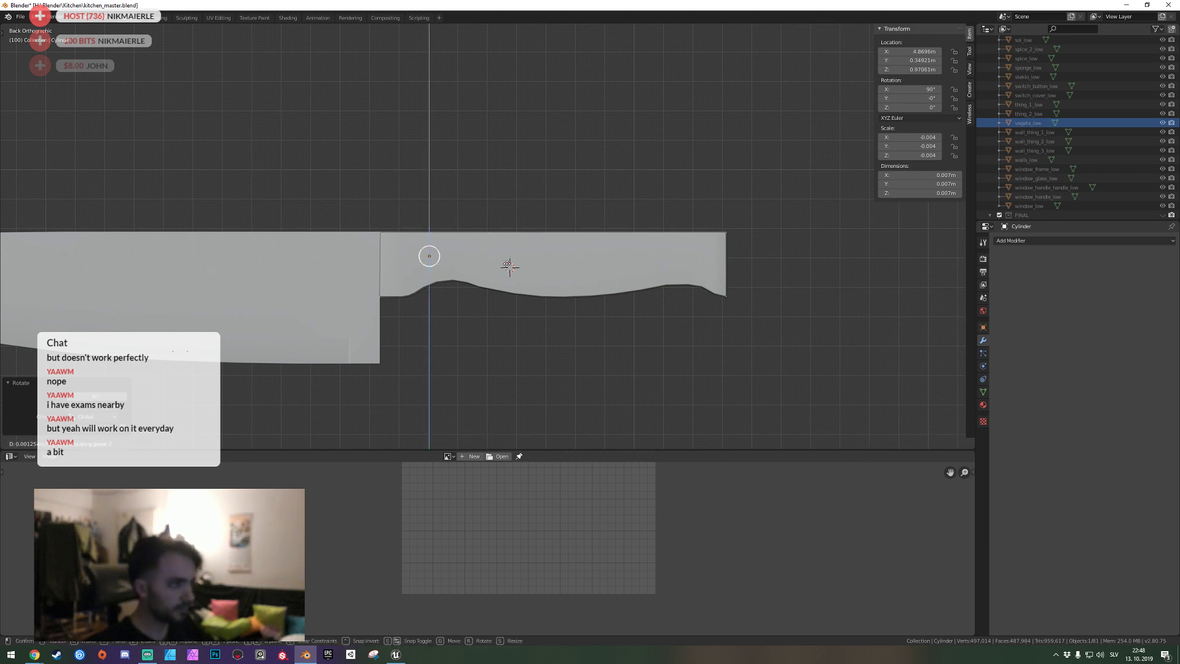
pyautogui.press('Escape')
pyautogui.press('Delete')
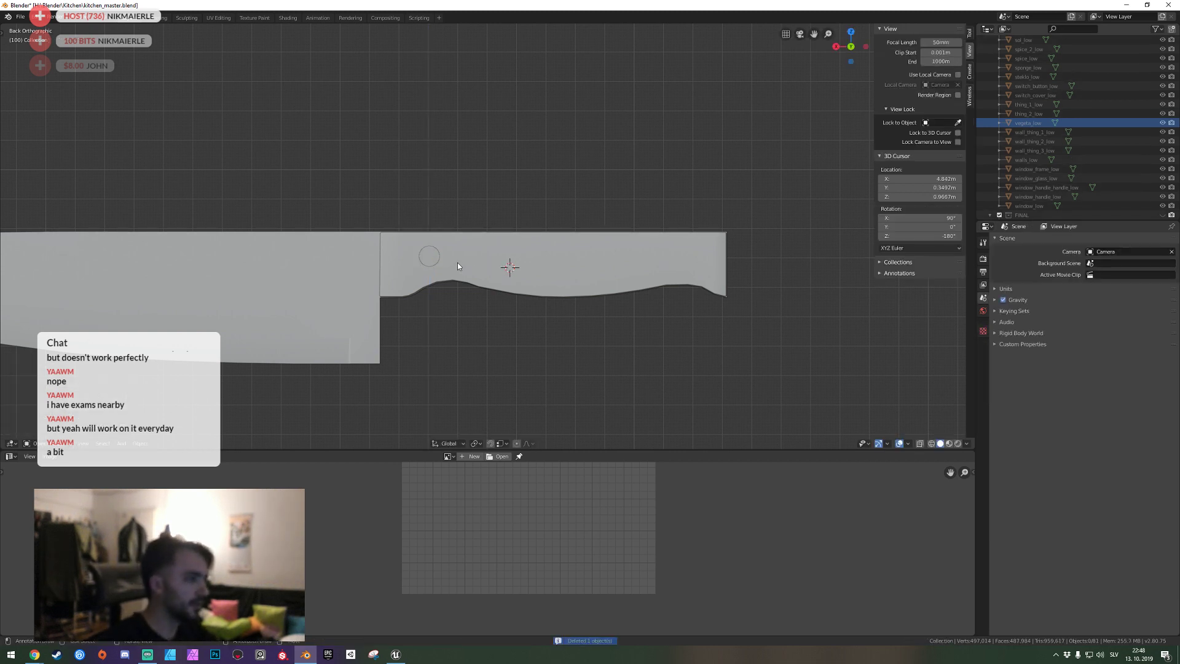
pyautogui.hotkey('ctrl', 'z')
pyautogui.hotkey('shift', '`')
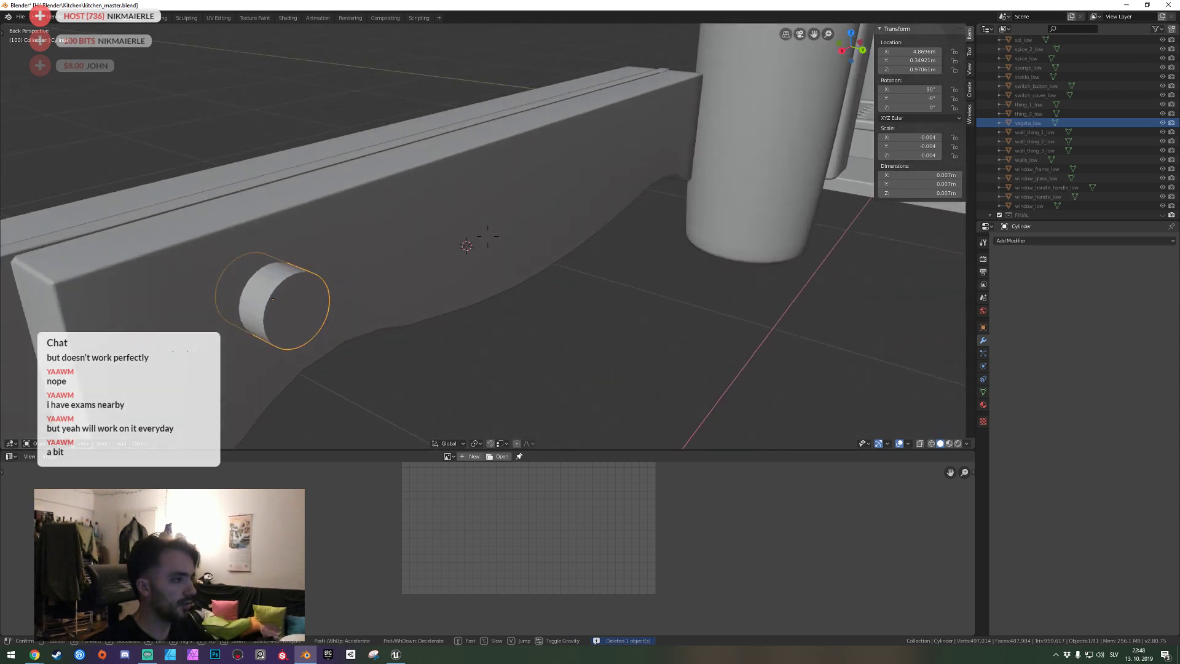
pyautogui.click(487, 235)
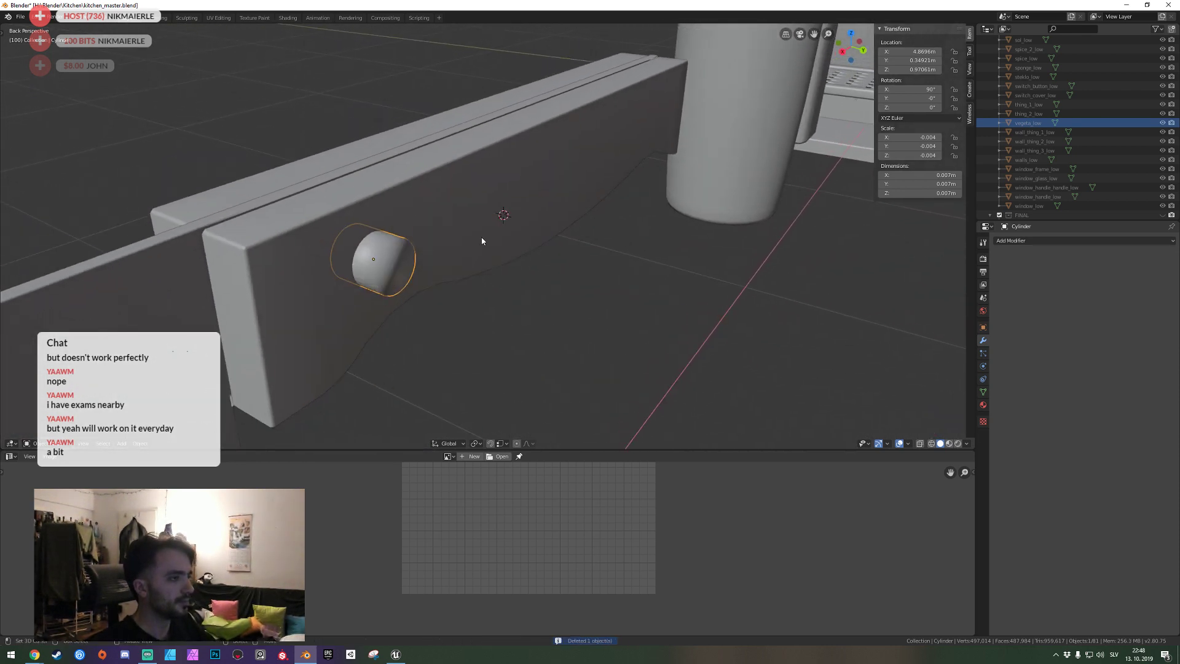
# Apply a Boolean Difference with the cylinder on the front heel piece, then delete the cylinder.
pyautogui.click(641, 278)
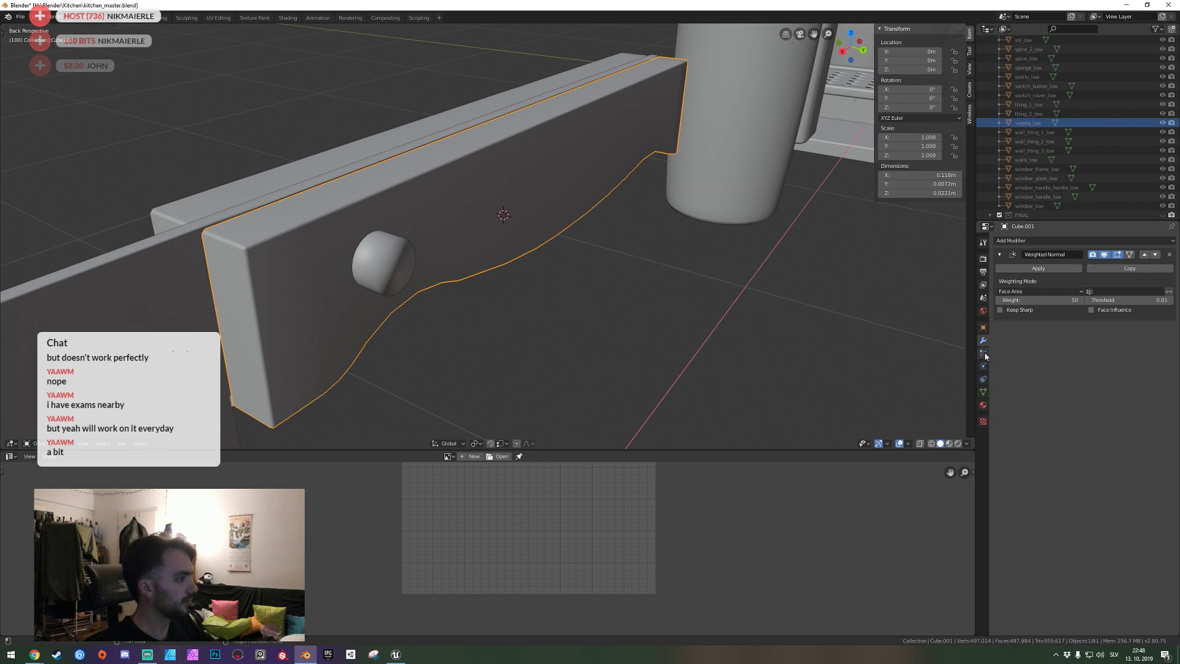
pyautogui.click(1002, 240)
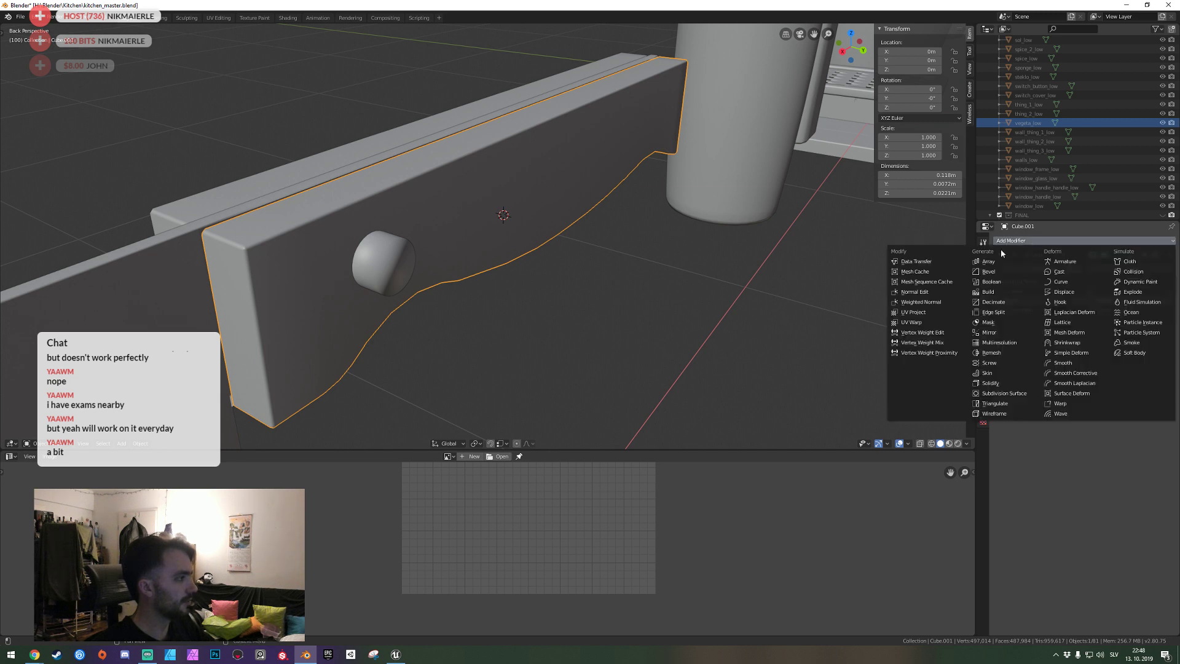
pyautogui.click(993, 290)
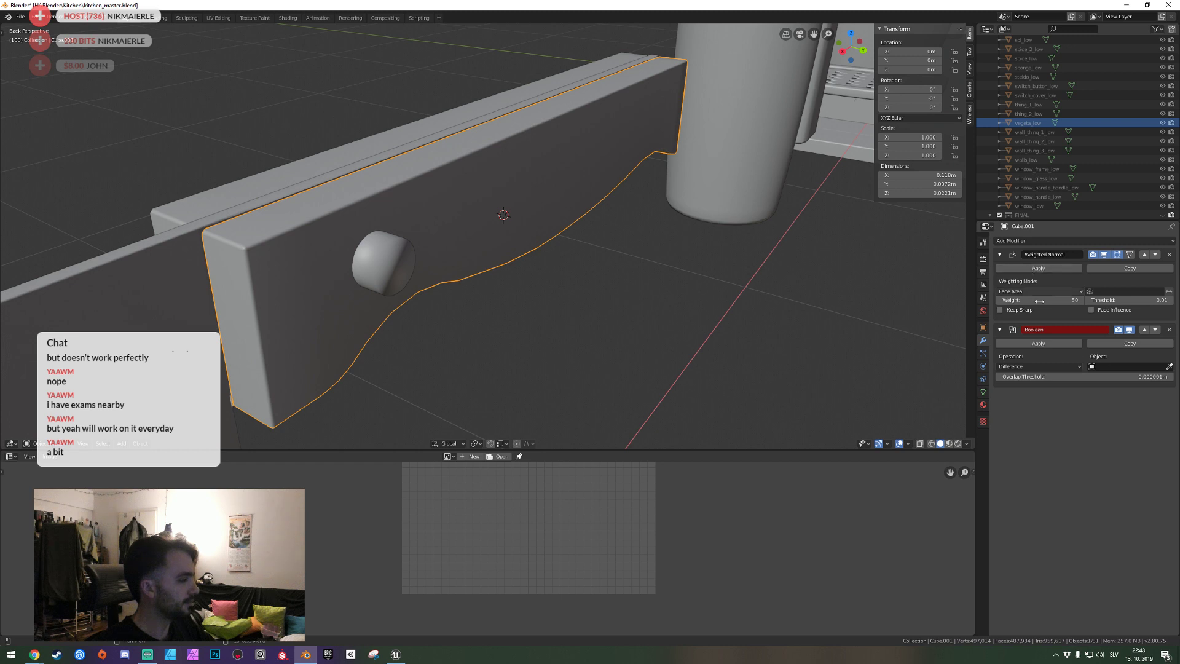
pyautogui.click(401, 268)
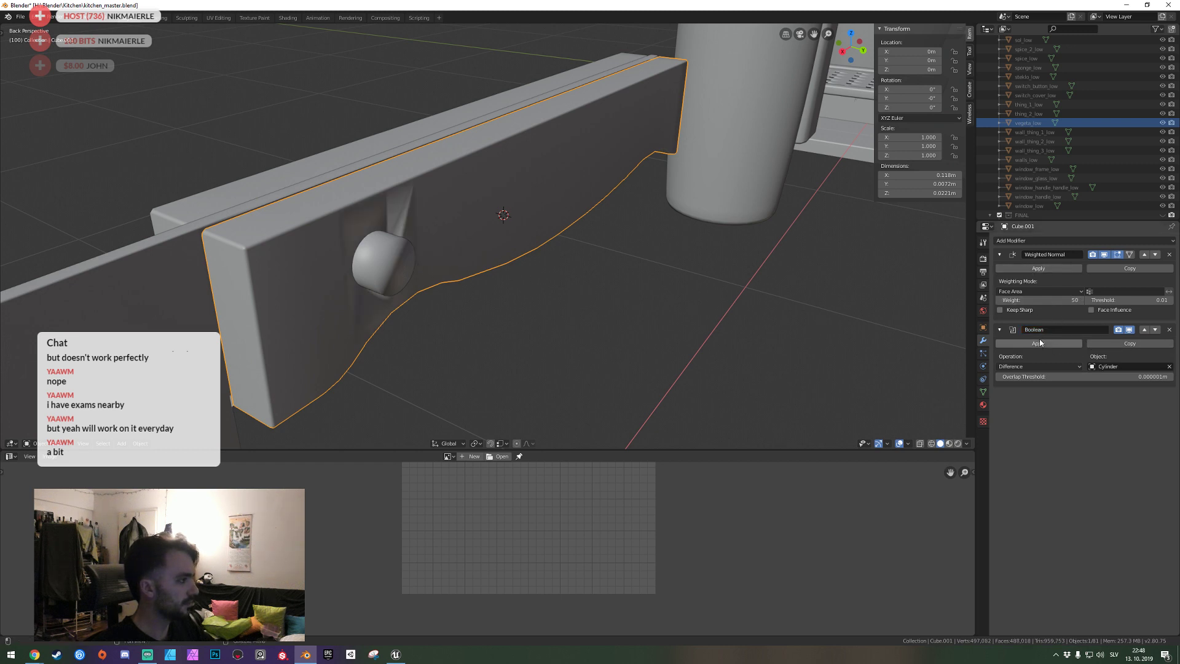
pyautogui.click(1040, 343)
pyautogui.click(397, 263)
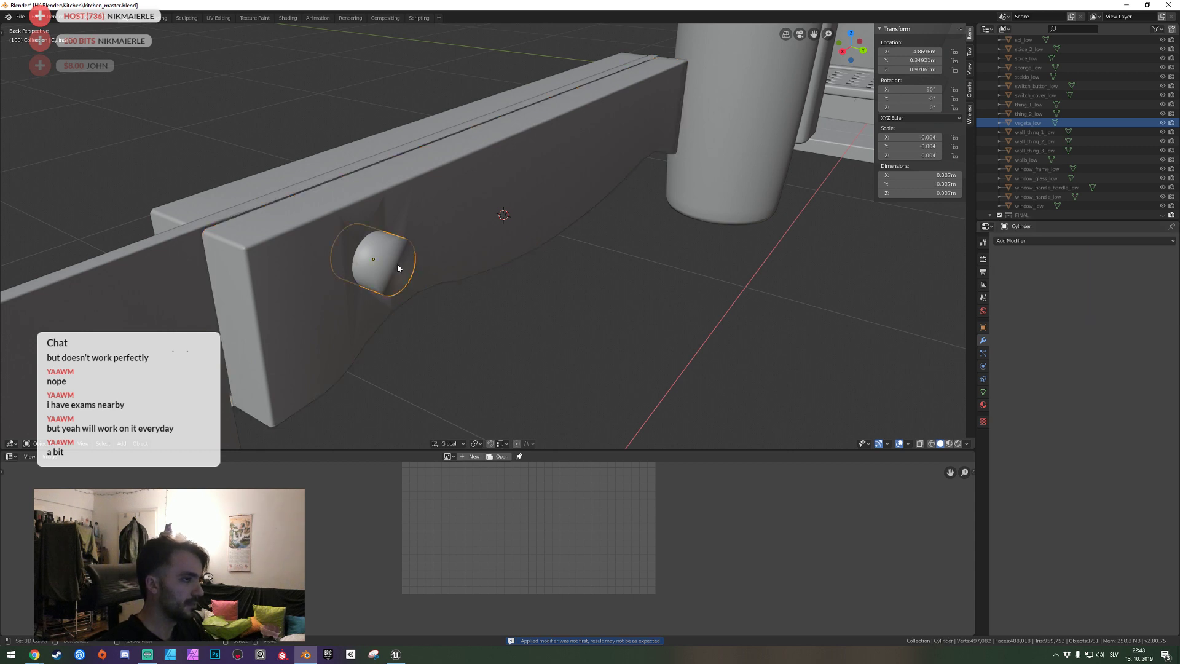
pyautogui.press('Delete')
# On the heel piece, select the recess's circular bottom face and move it along Y to a new depth.
pyautogui.click(375, 262)
pyautogui.press('Tab')
pyautogui.hotkey('shift', '`')
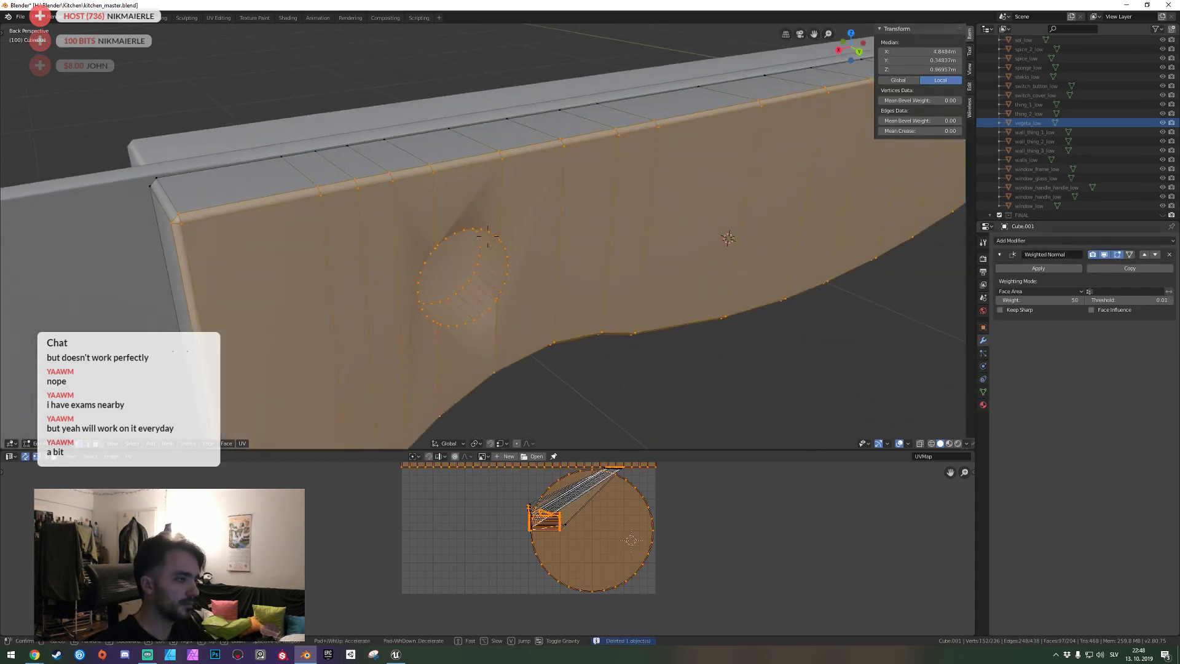
pyautogui.click(467, 242)
pyautogui.click(360, 290)
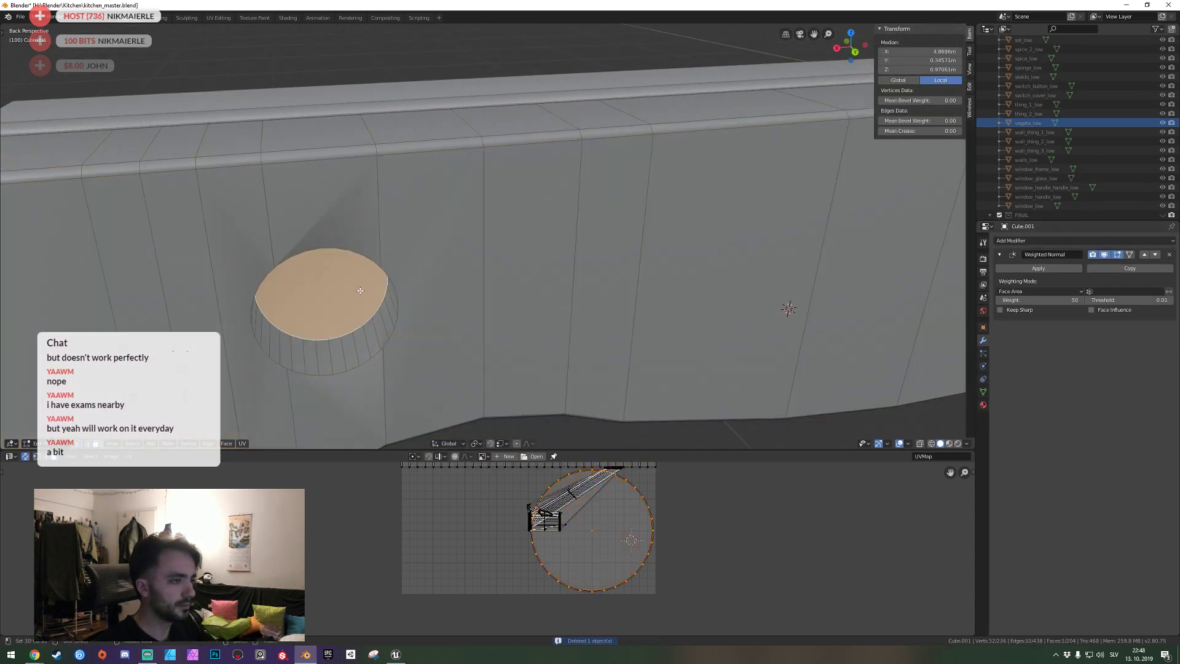
pyautogui.press('g')
pyautogui.press('y')
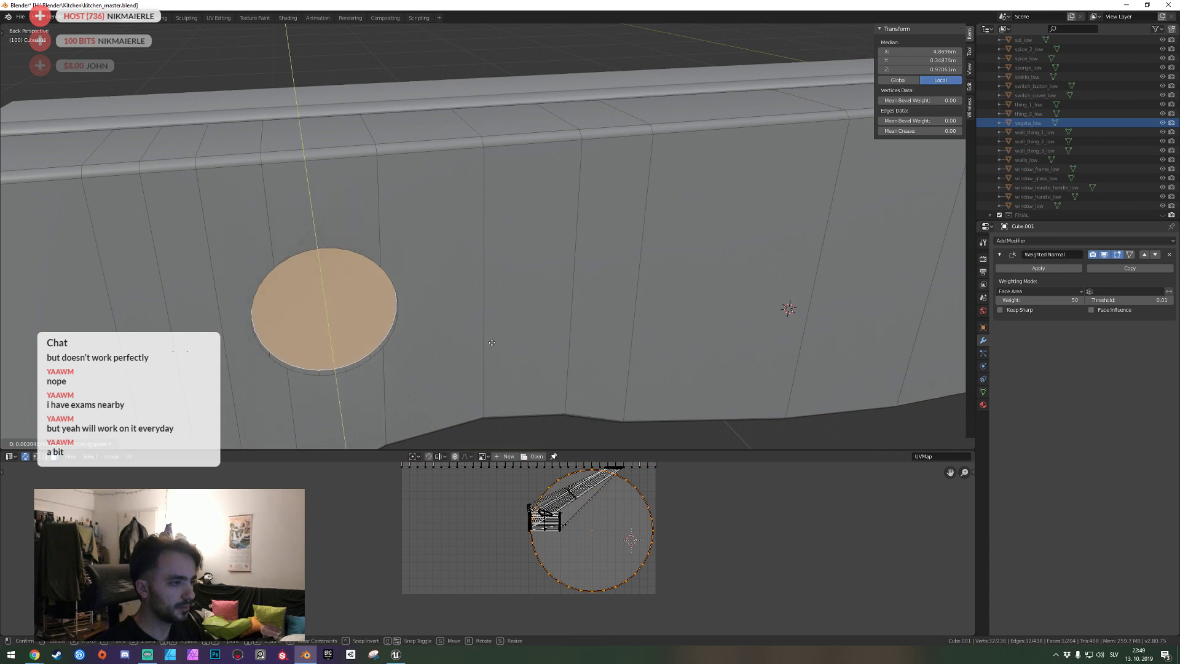
pyautogui.click(492, 342)
# Extrude the circular recess face and resize it, discarding a second extrusion.
pyautogui.press('e')
pyautogui.press('s')
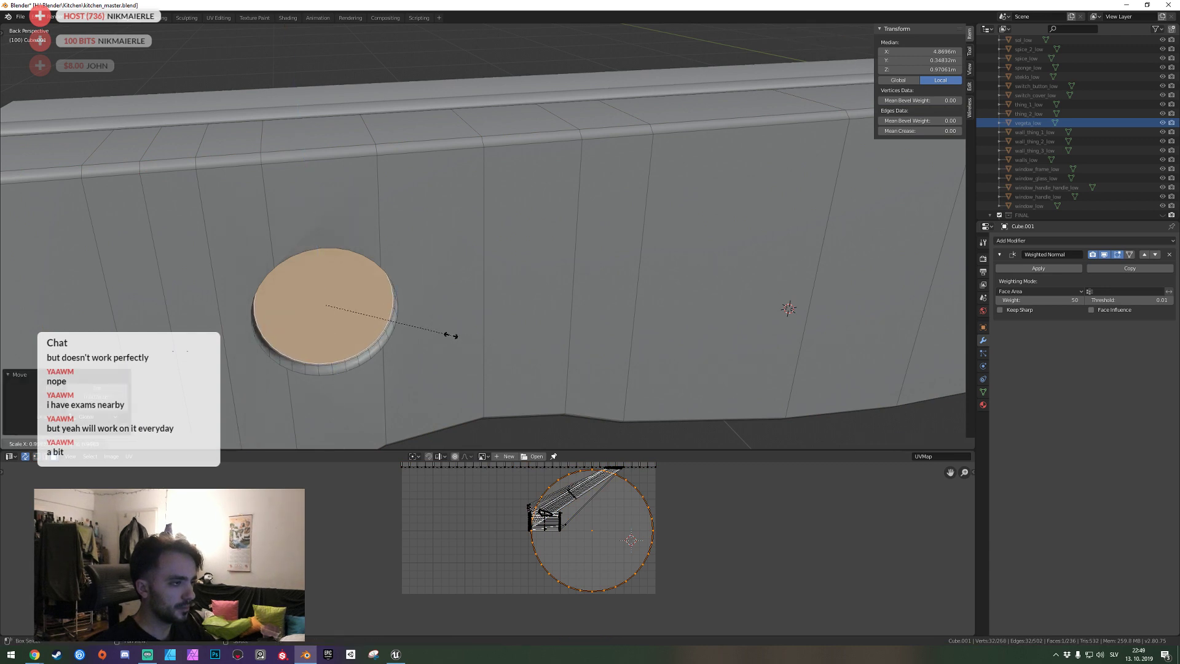
pyautogui.click(452, 335)
pyautogui.press('e')
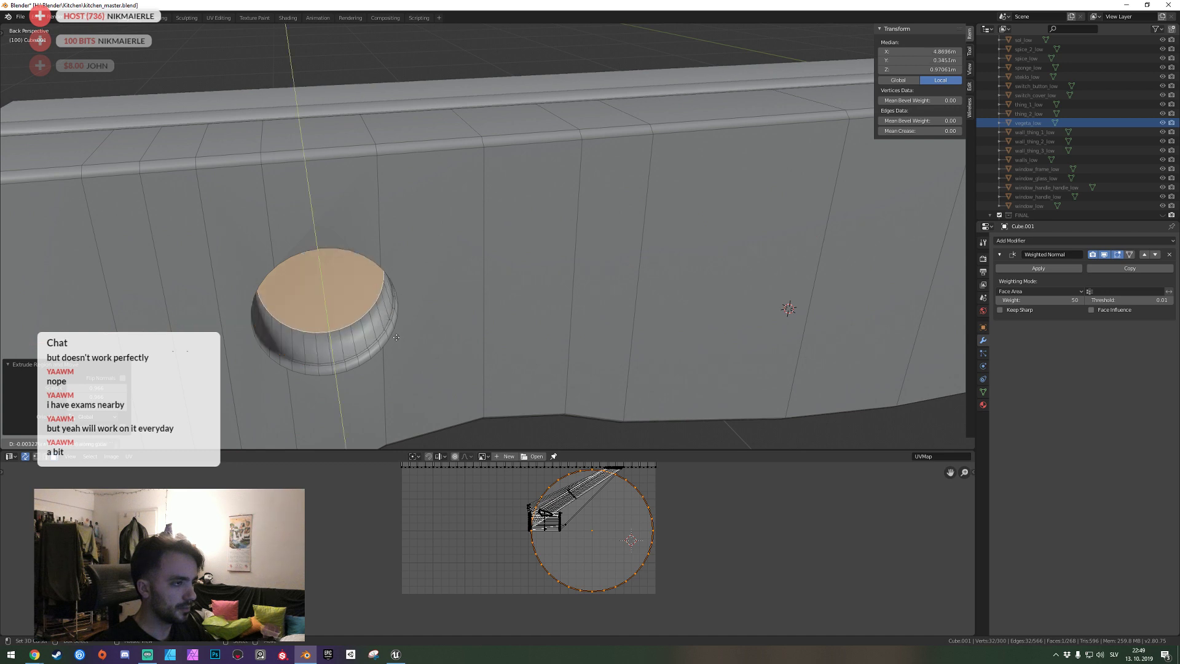
pyautogui.rightClick(396, 338)
pyautogui.hotkey('alt', 'a')
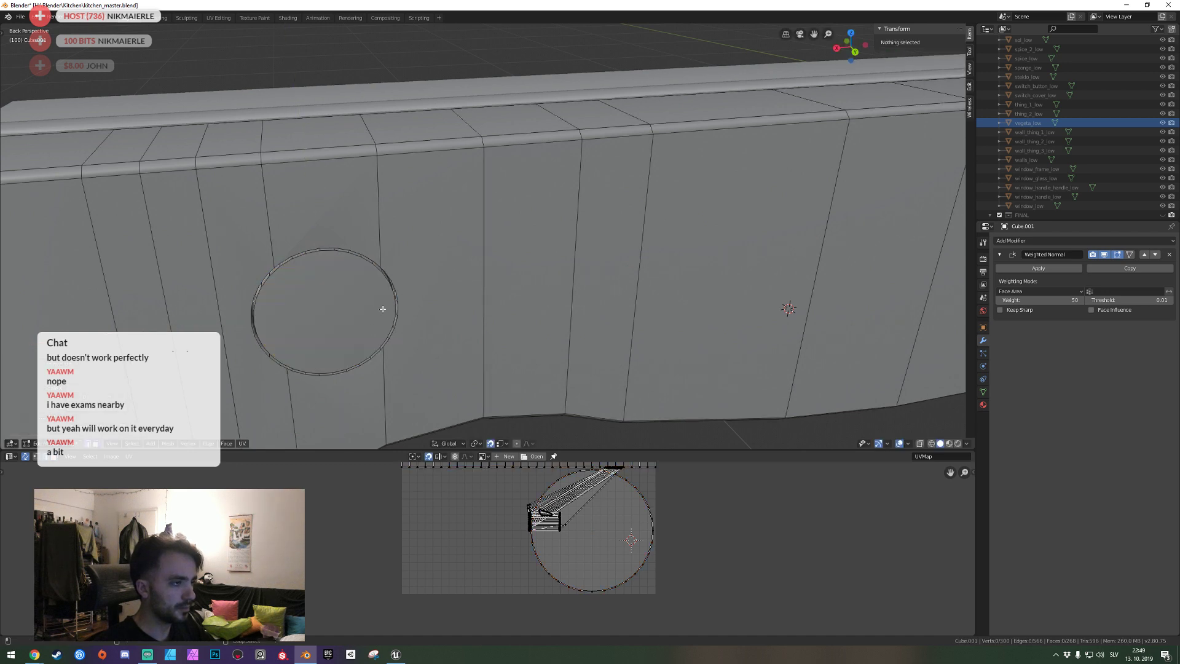
pyautogui.hotkey('ctrl', 'z')
# Select a vertical edge loop across the heel and frame the view on the circle face.
pyautogui.keyDown('alt'); pyautogui.keyDown('shift'); pyautogui.click(388, 393); pyautogui.keyUp('shift'); pyautogui.keyUp('alt')
pyautogui.hotkey('shift', '`')
pyautogui.press('w')
pyautogui.press('s')
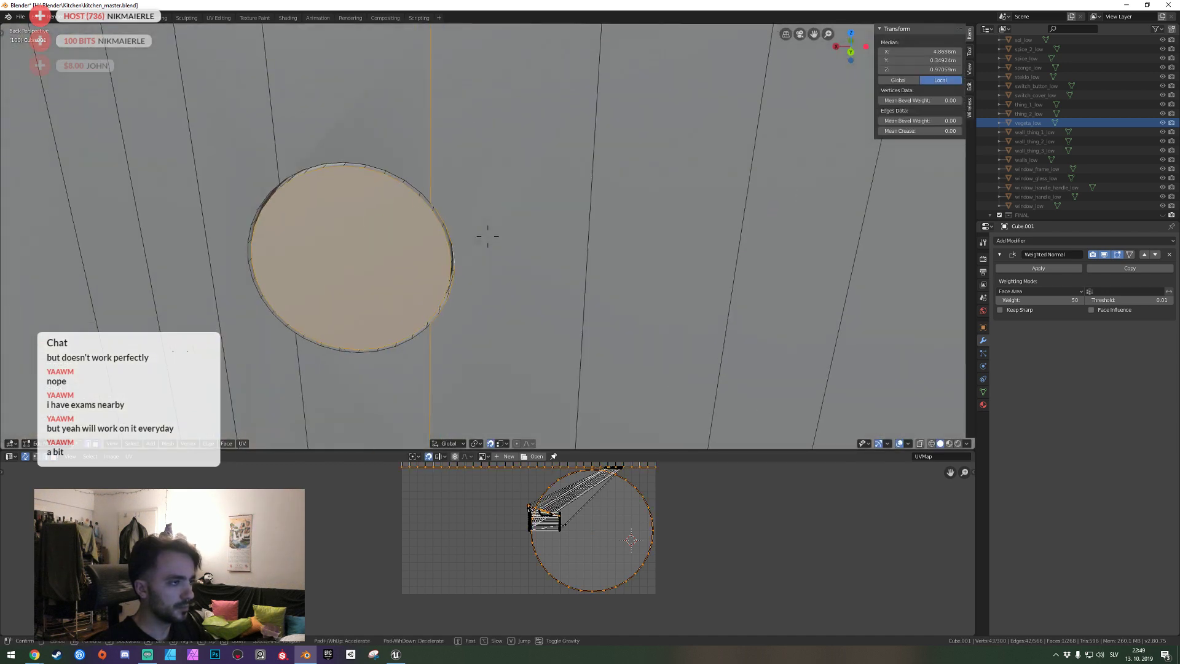
pyautogui.click(415, 201)
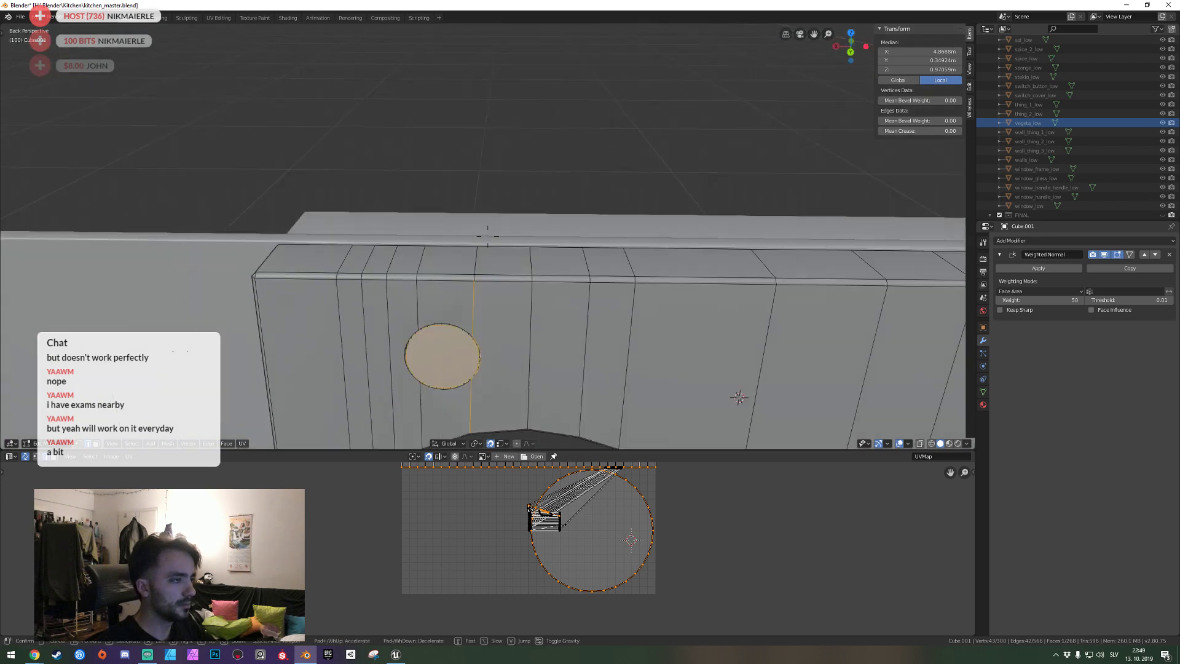
pyautogui.moveTo(426, 189); pyautogui.dragTo(488, 236, button='middle')
pyautogui.hotkey('ctrl', 'z')
pyautogui.press('KP_Decimal')
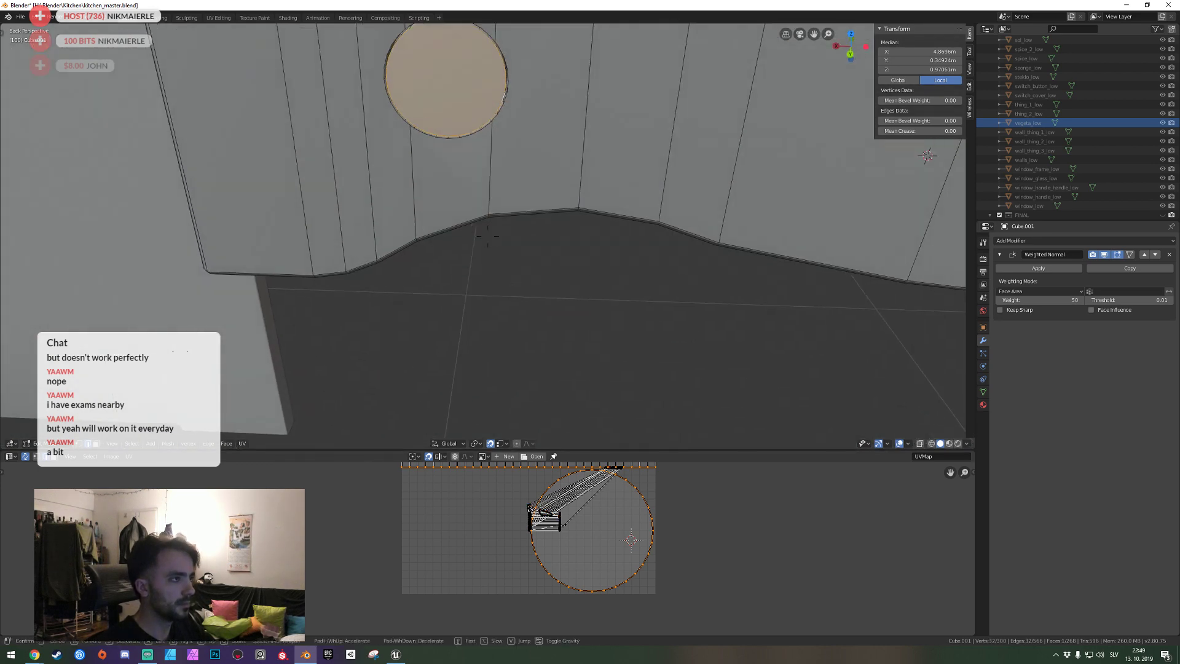
pyautogui.hotkey('shift', '`')
# Bevel the edge of the circular recess's rim.
pyautogui.hotkey('ctrl', 'shift', 'z')
pyautogui.press('s')
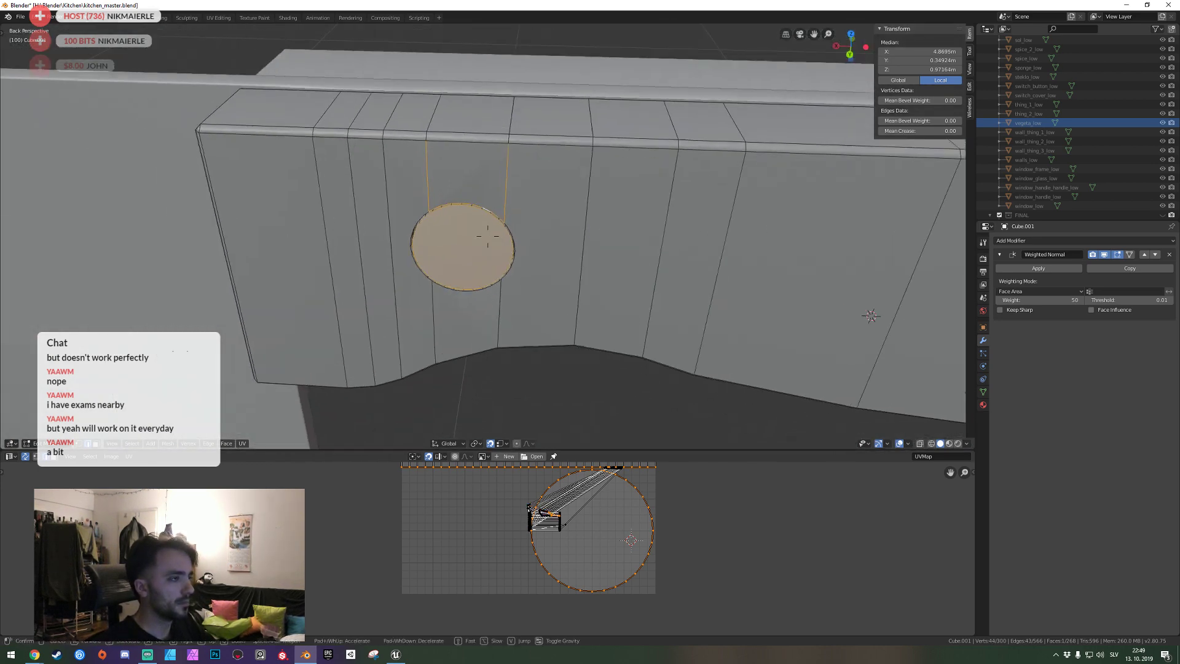
pyautogui.press('w')
pyautogui.press('s')
pyautogui.click(465, 210)
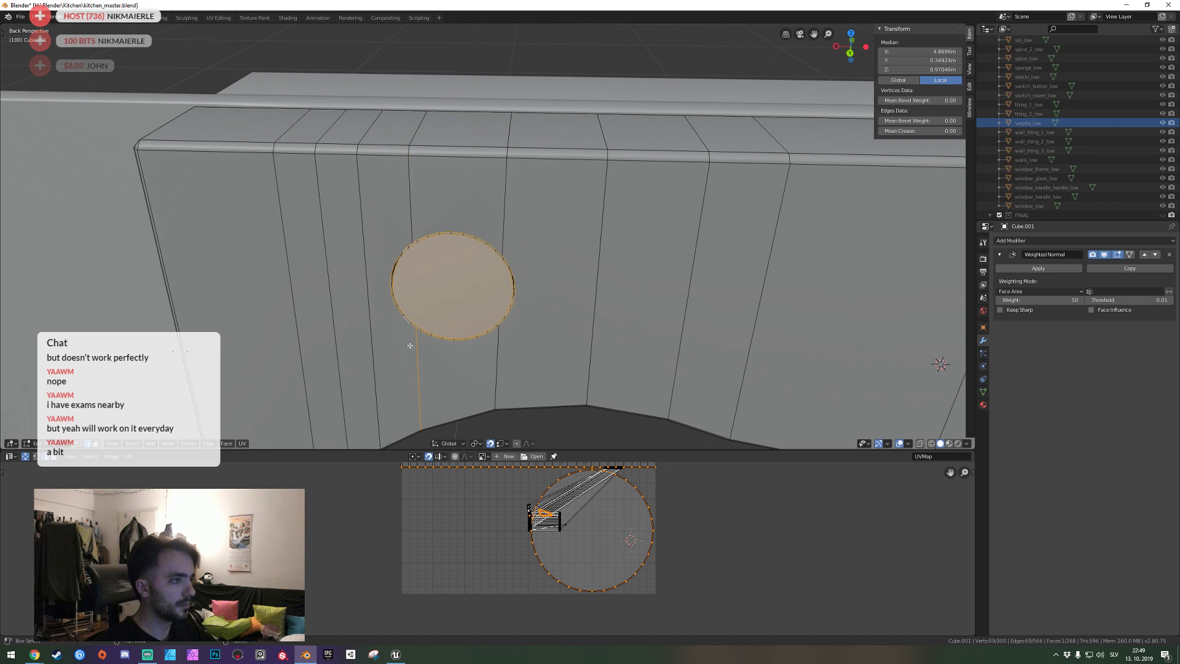
pyautogui.scroll(2, 485, 238)
pyautogui.scroll(2, 485, 237)
pyautogui.scroll(2, 486, 238)
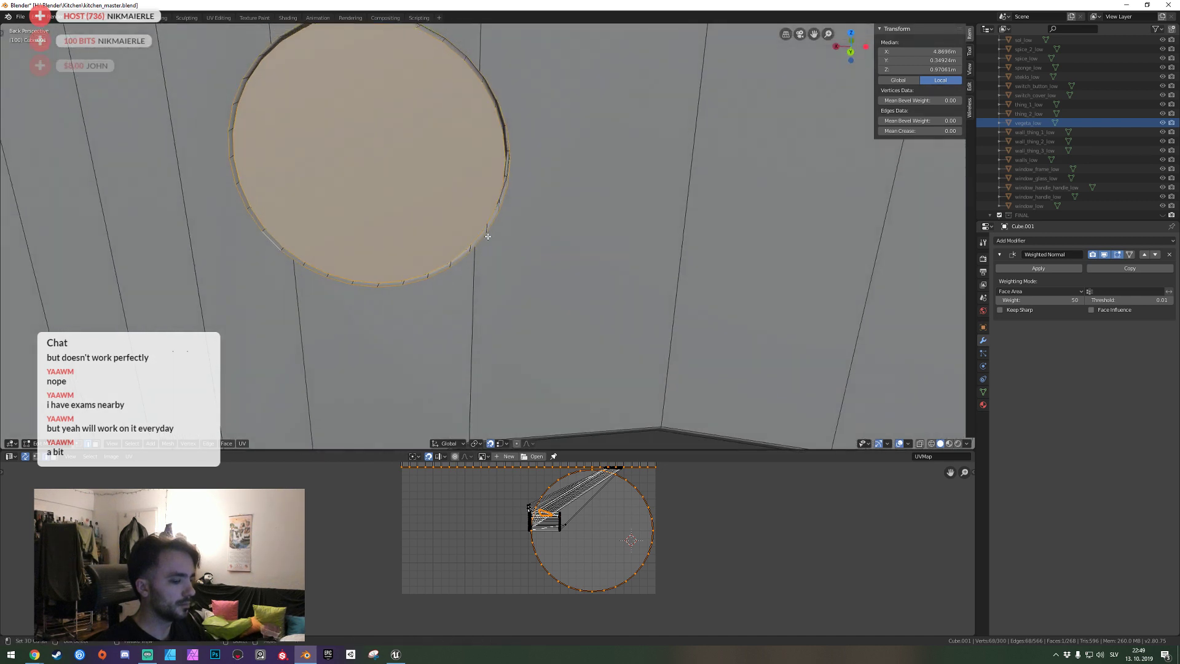
pyautogui.hotkey('ctrl', 'b')
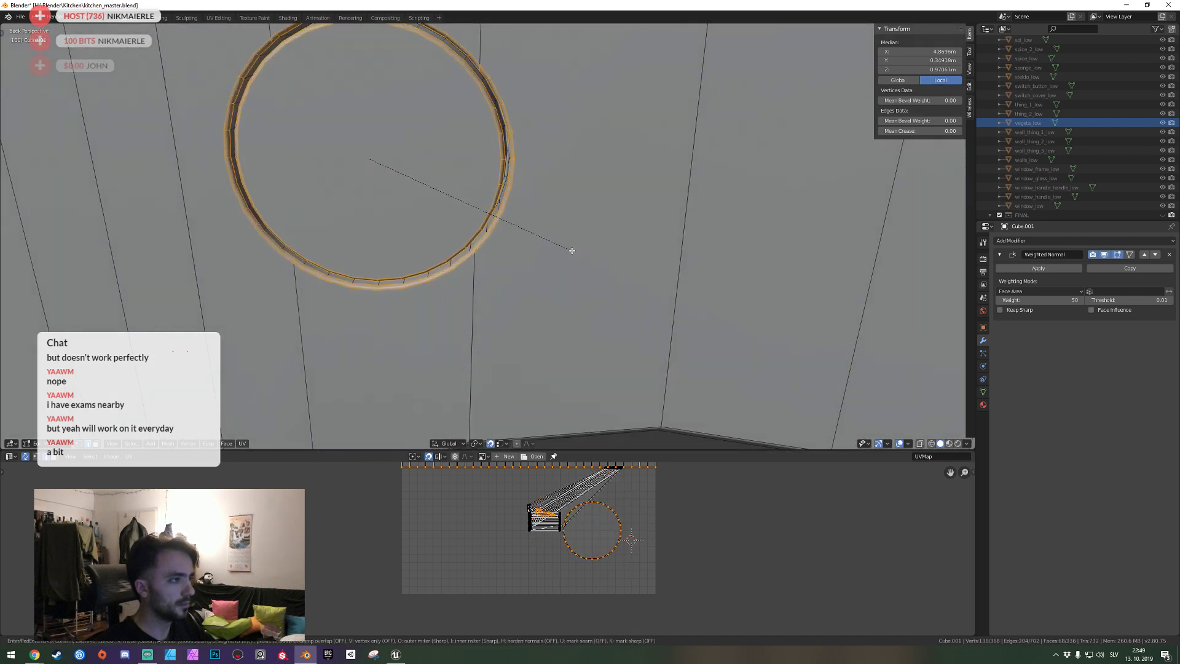
pyautogui.click(579, 249)
# Move the view in close to the bevelled rim, back in Edit Mode on the heel piece.
pyautogui.press('Tab')
pyautogui.hotkey('shift', '`')
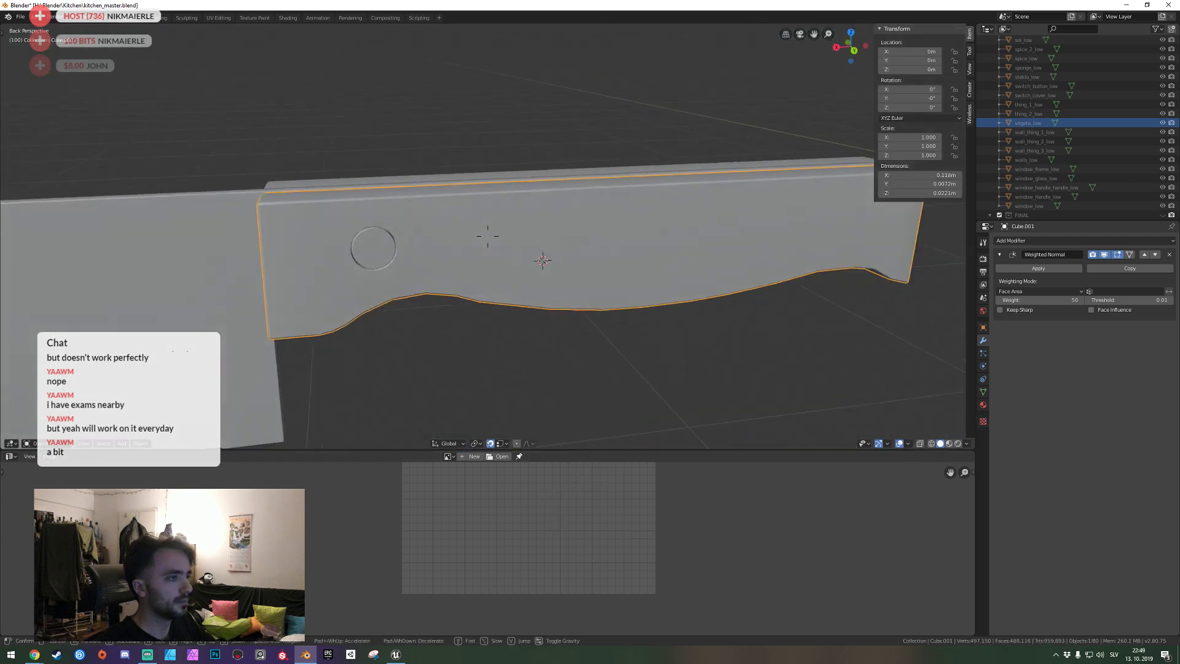
pyautogui.press('w')
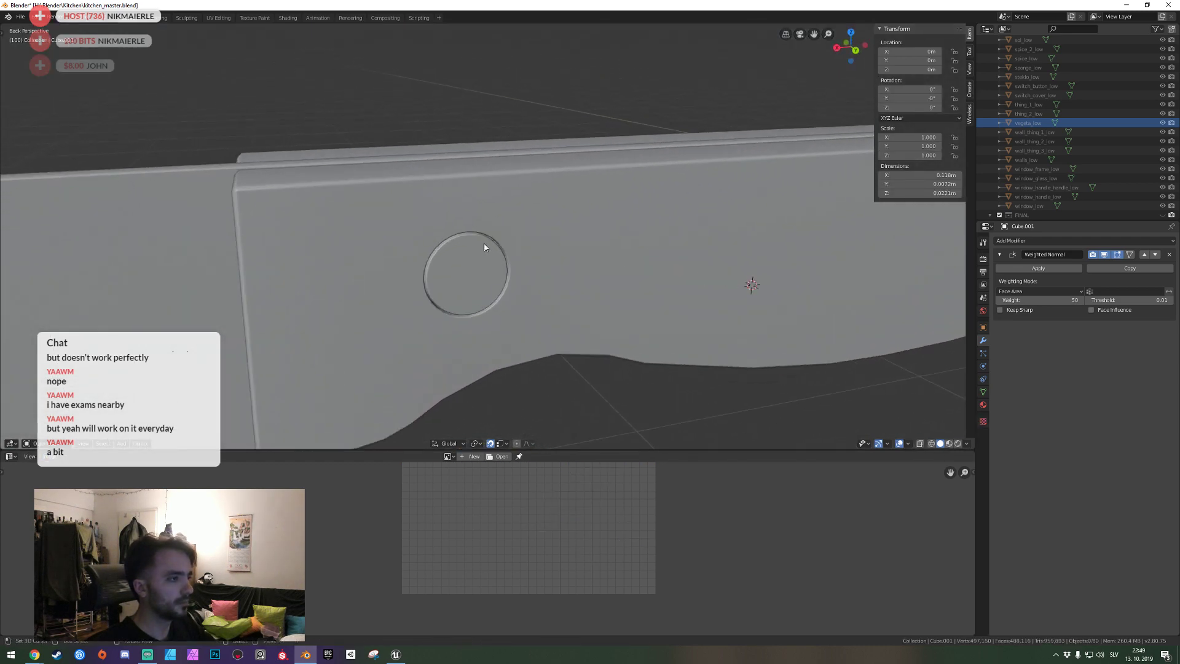
pyautogui.click(481, 253)
pyautogui.press('Tab')
pyautogui.hotkey('shift', '`')
pyautogui.press('w')
pyautogui.click(461, 292)
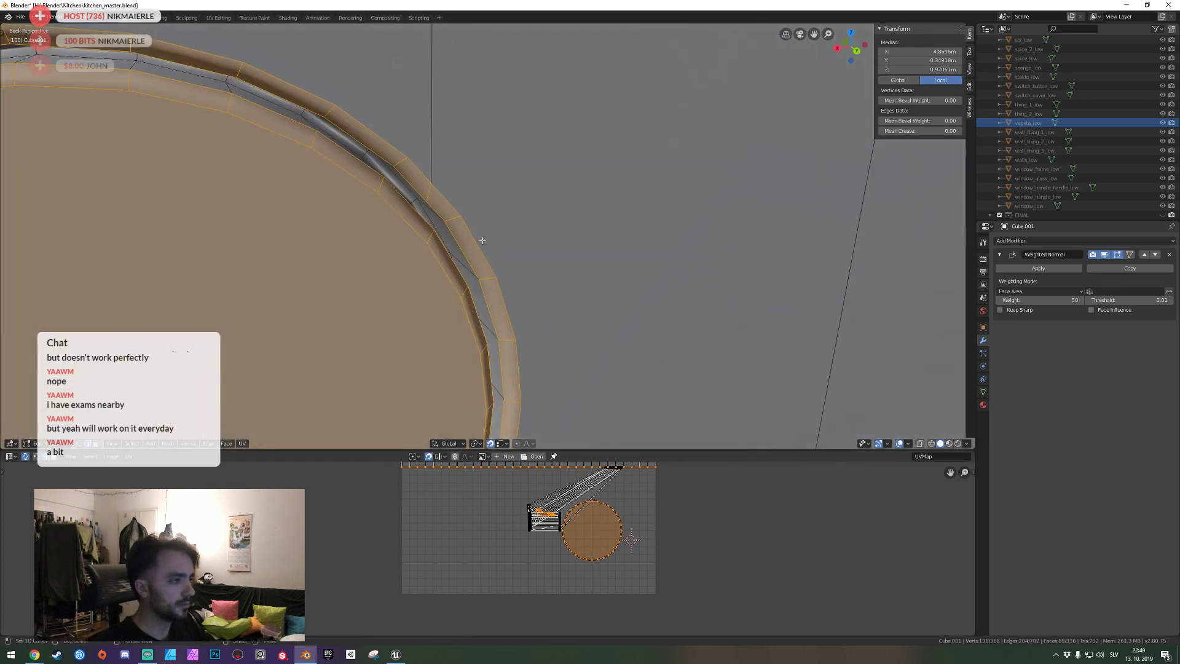
# Select two neighbouring face loops around the bevelled rim.
pyautogui.hotkey('alt', 'a')
pyautogui.keyDown('alt'); pyautogui.click(461, 293); pyautogui.keyUp('alt')
pyautogui.moveTo(461, 292); pyautogui.dragTo(441, 228, button='middle')
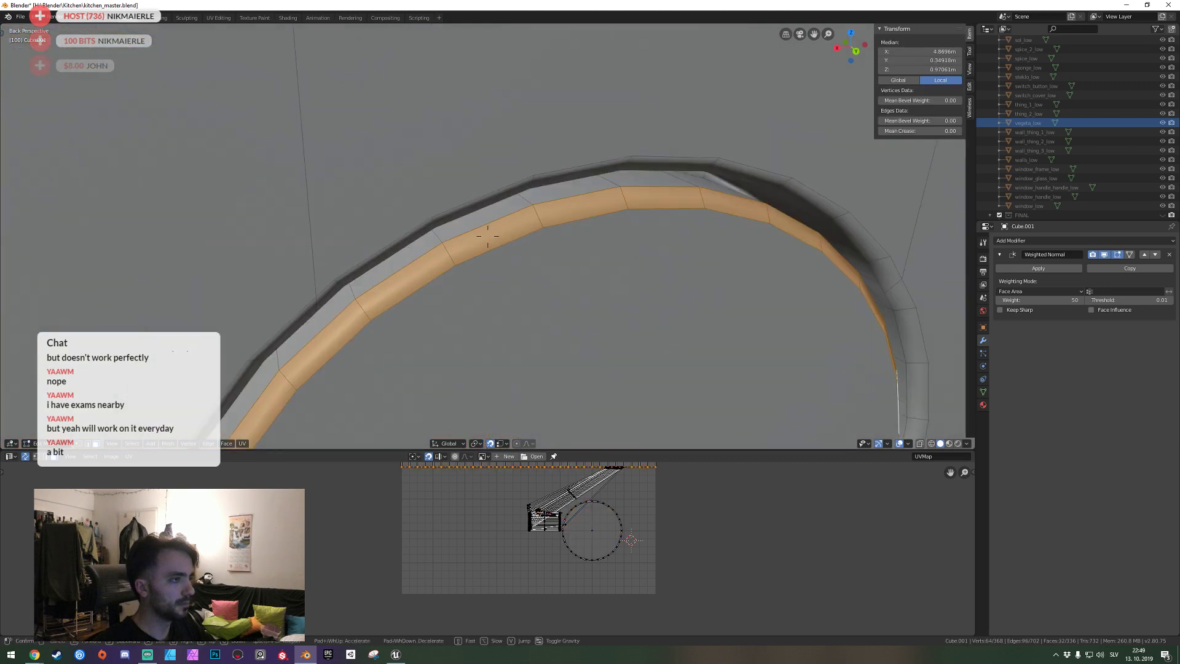
pyautogui.keyDown('alt'); pyautogui.keyDown('shift'); pyautogui.click(441, 229); pyautogui.keyUp('shift'); pyautogui.keyUp('alt')
pyautogui.press('s')
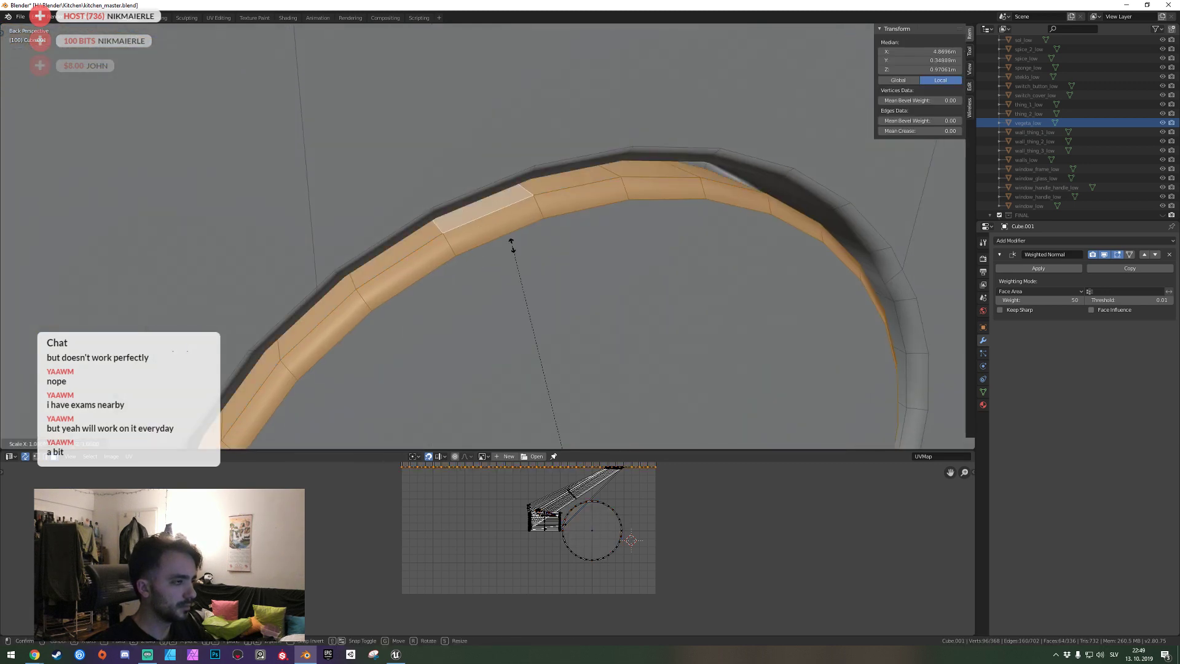
pyautogui.press('Escape')
# Resize the selected rim ring, working from a straight back view.
pyautogui.press('KP_1')
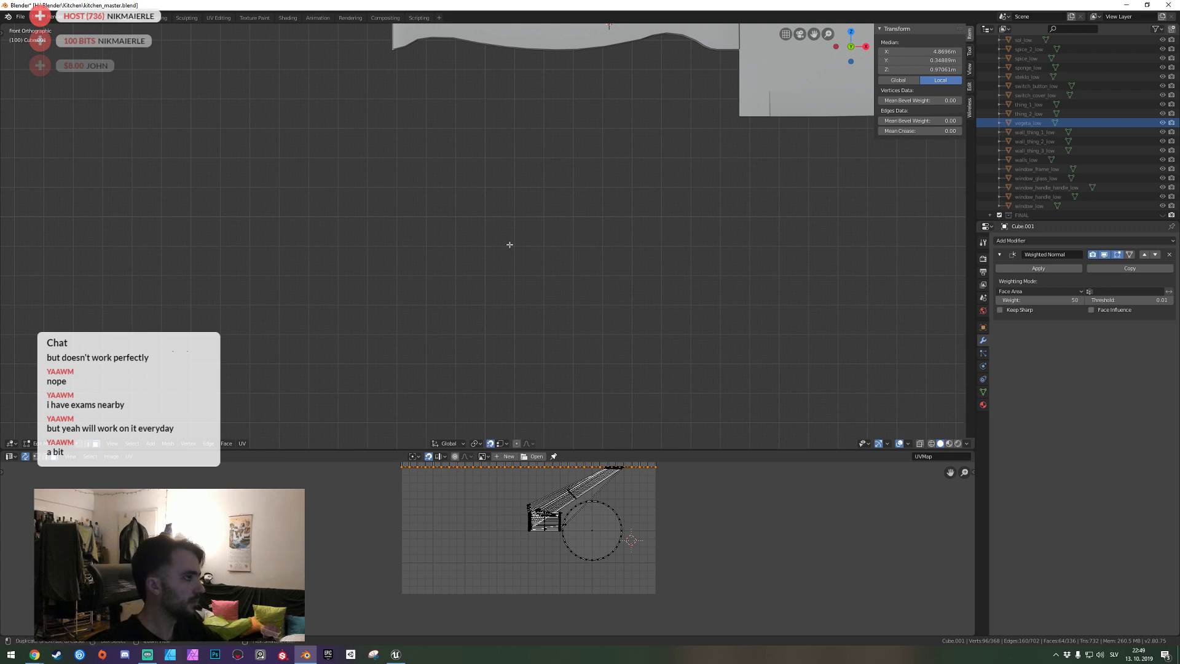
pyautogui.press('ctrl+KP_1')
pyautogui.press('KP_Decimal')
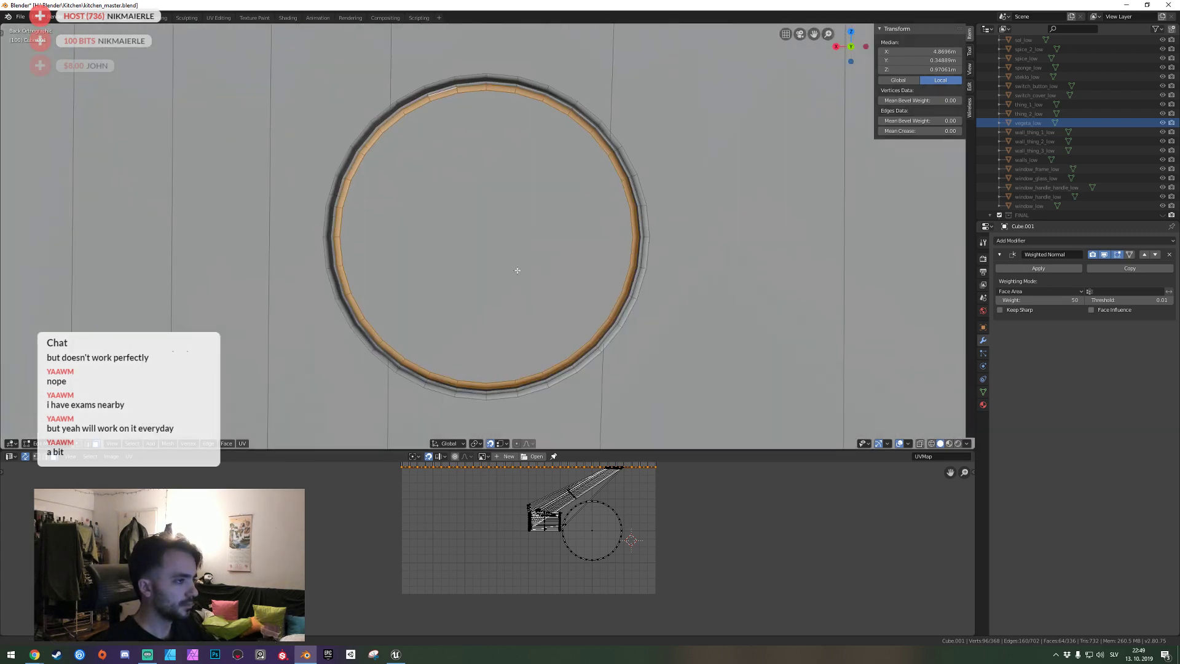
pyautogui.press('s')
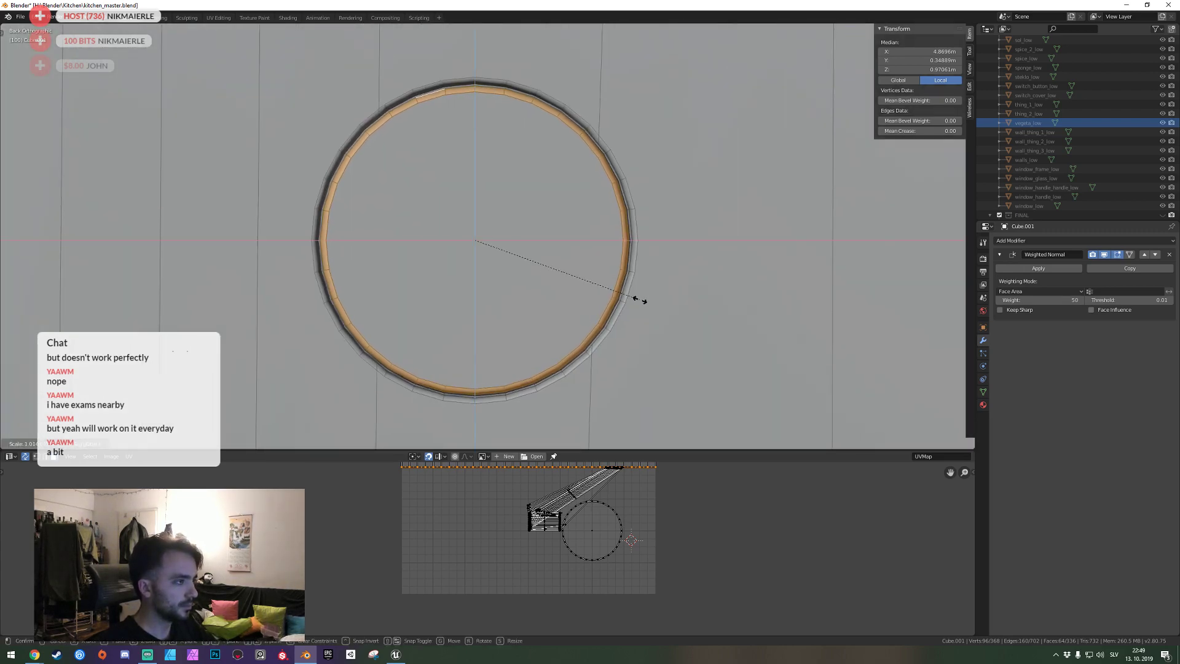
pyautogui.click(644, 301)
# Return to a perspective view and reselect the heel piece for mesh editing.
pyautogui.press('Tab')
pyautogui.press('KP_5')
pyautogui.scroll(-8, 488, 240)
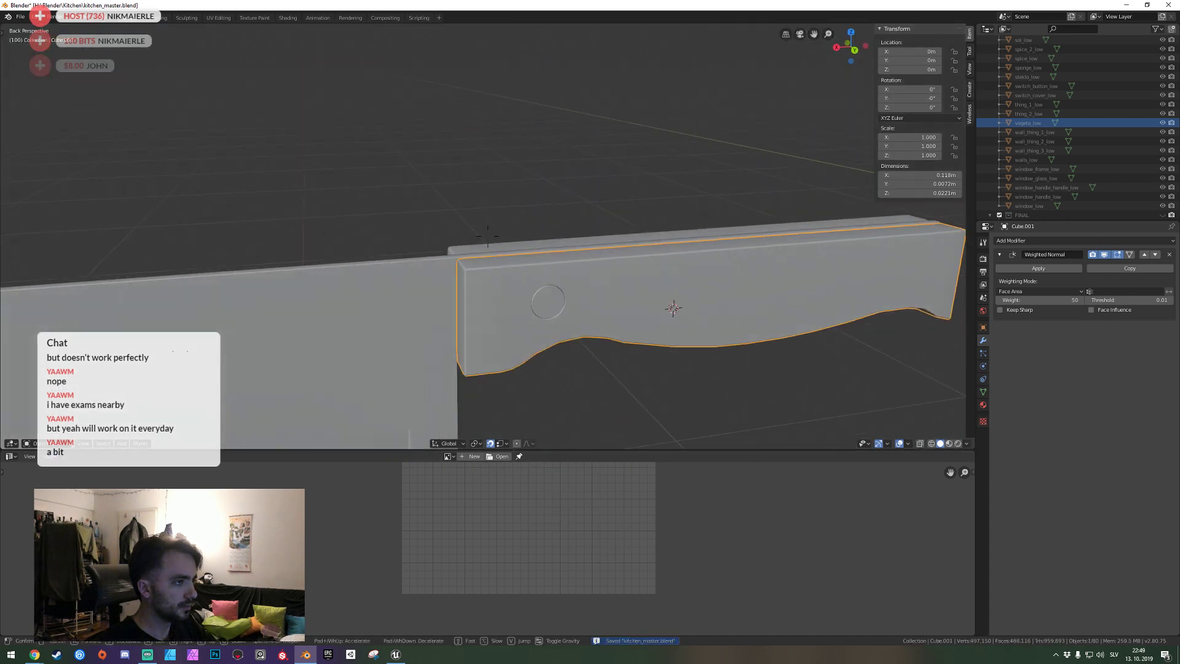
pyautogui.scroll(2, 488, 239)
pyautogui.scroll(2, 488, 240)
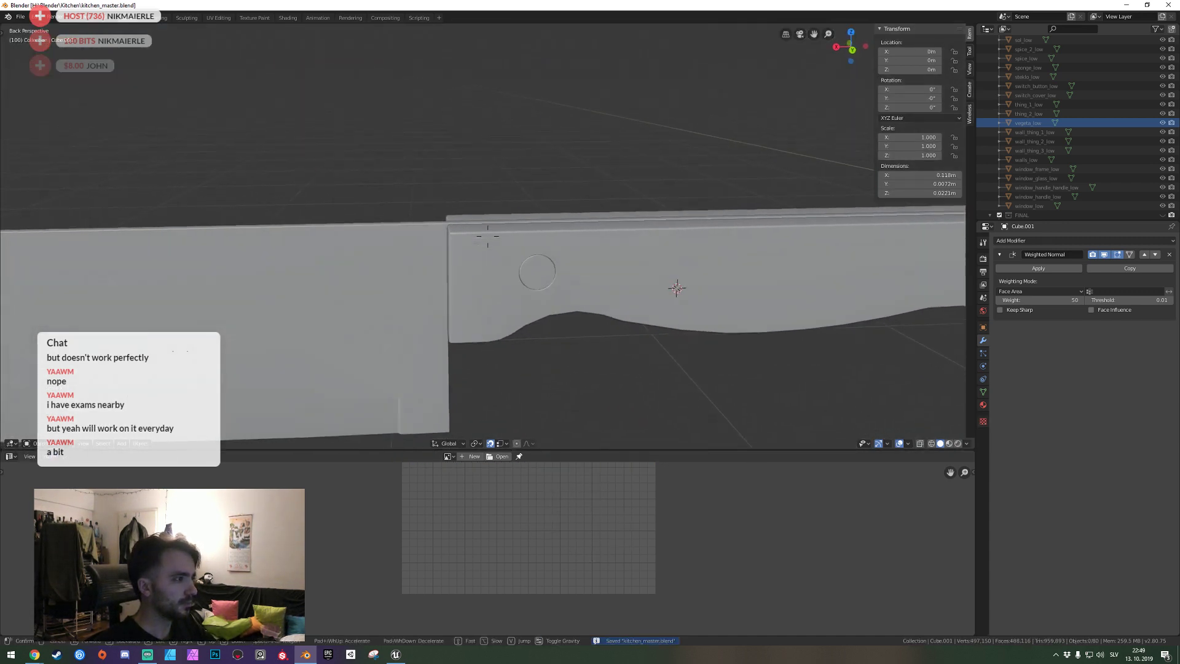
pyautogui.scroll(2, 488, 240)
pyautogui.scroll(2, 488, 239)
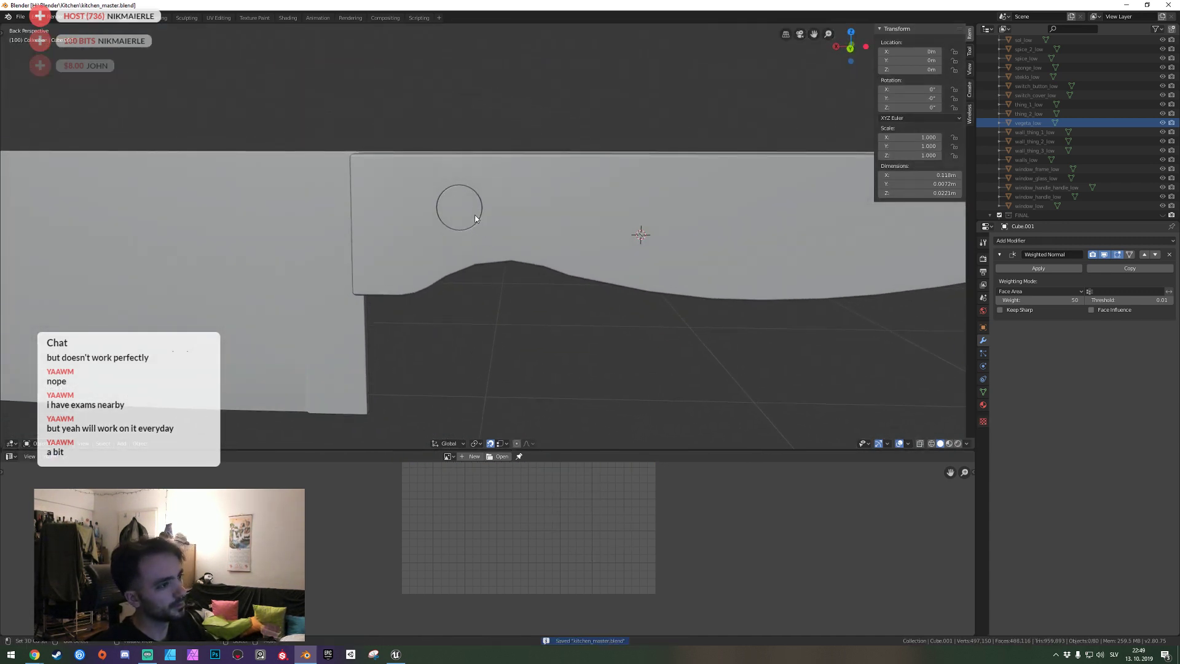
pyautogui.click(475, 218)
pyautogui.press('Tab')
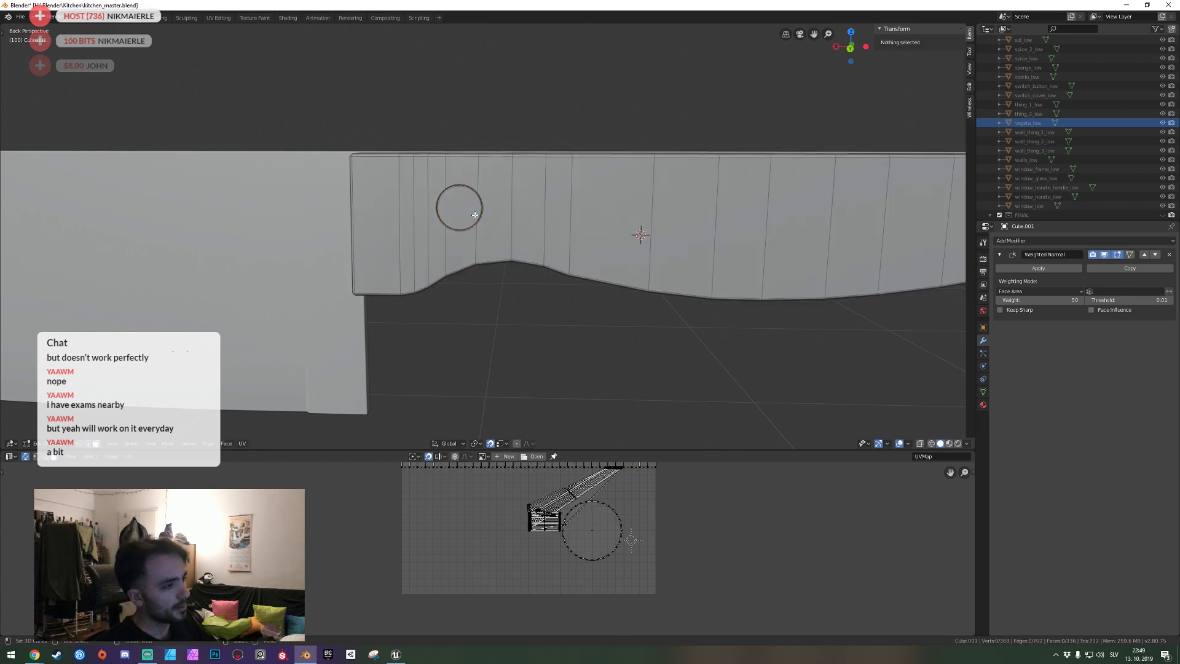
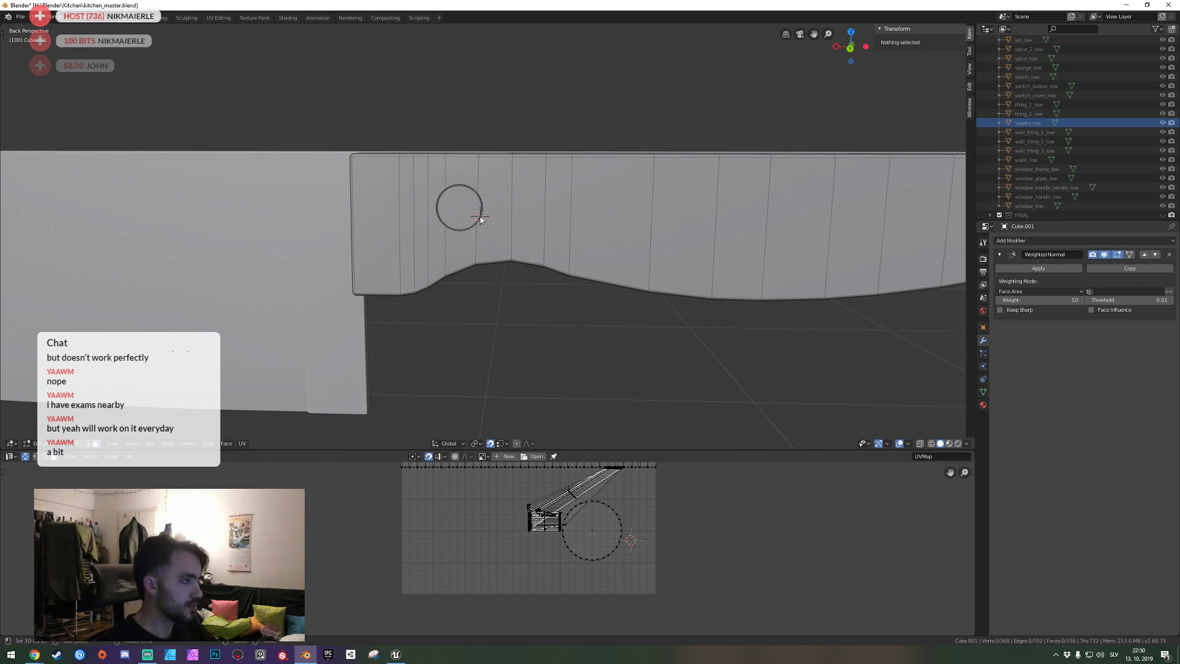
# Inspect the knife handle and grow the face selection over its end cap.
pyautogui.press('Tab')
pyautogui.hotkey('shift', '`')
pyautogui.click(489, 240)
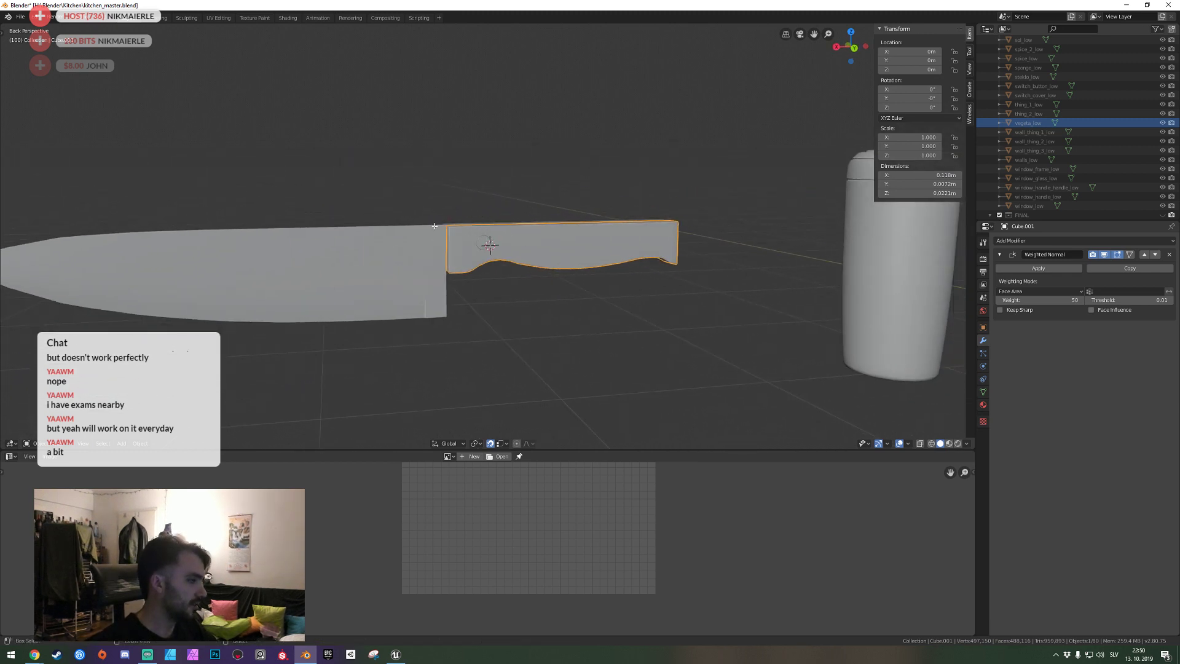
pyautogui.press('Tab')
pyautogui.press('Tab')
pyautogui.press('Tab')
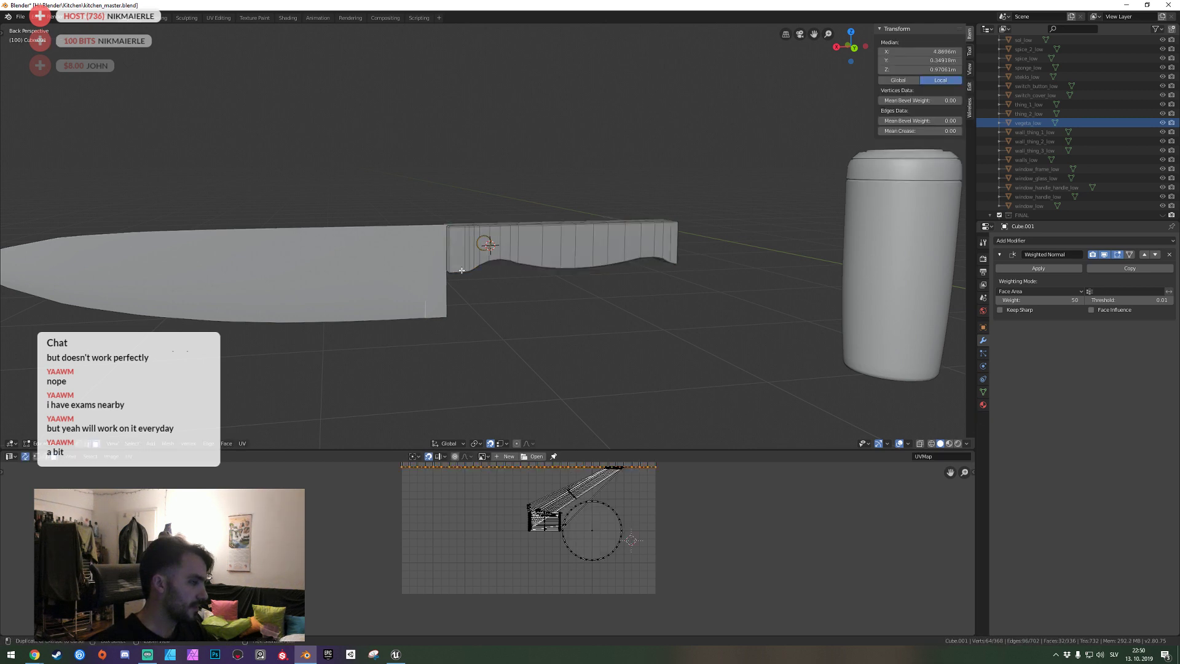
pyautogui.press('l')
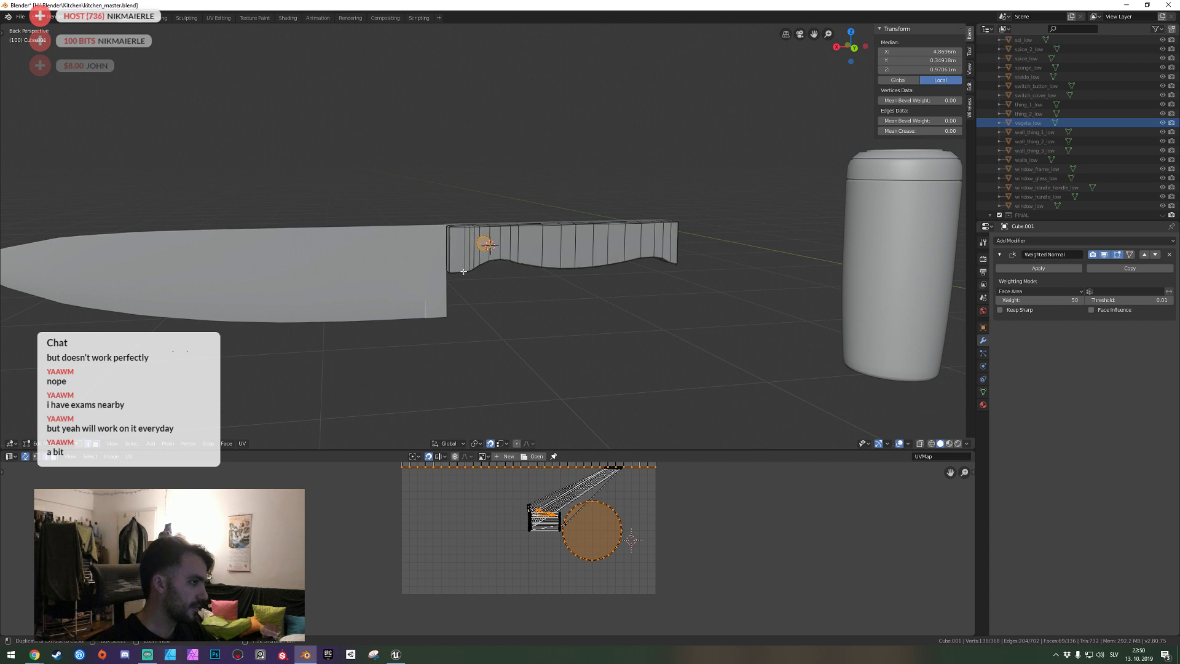
pyautogui.press('Tab')
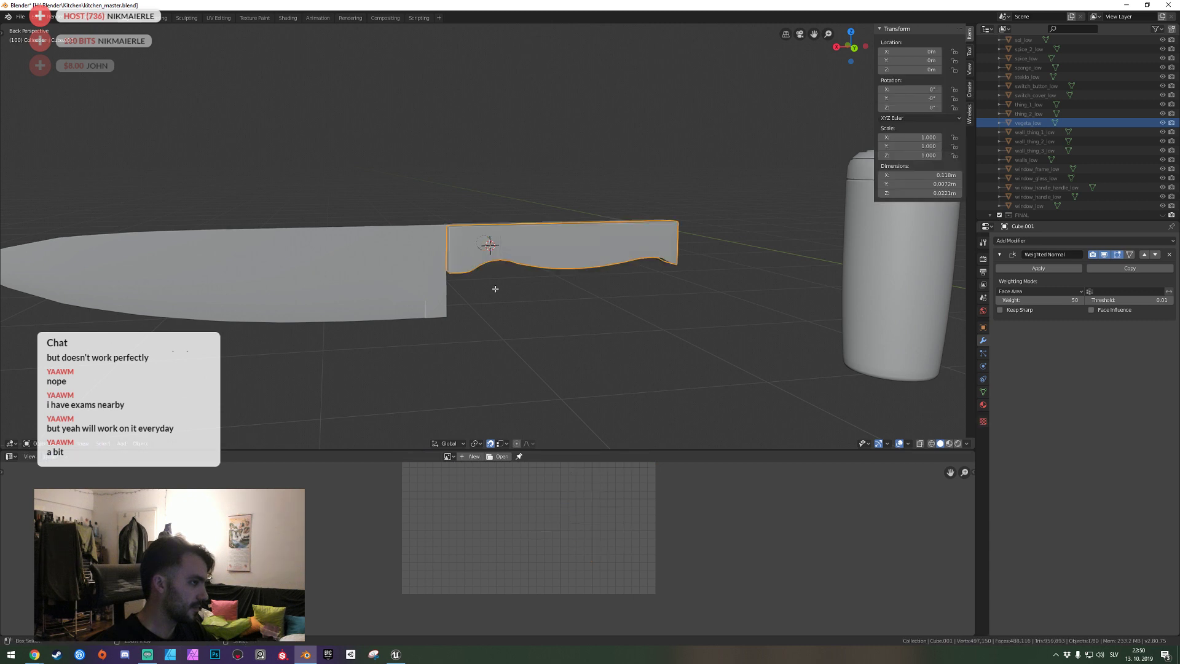
# Undo the extra extruded geometry on the handle and place the 3D cursor on it.
pyautogui.click(495, 288)
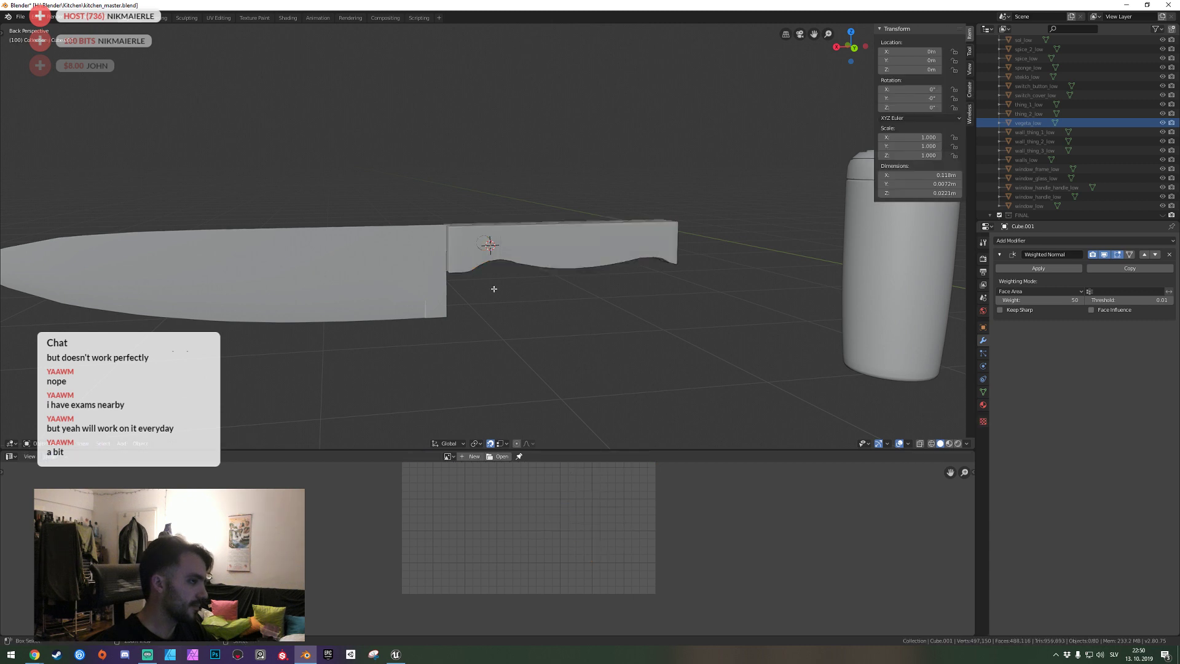
pyautogui.keyDown('shift'); pyautogui.rightClick(463, 263); pyautogui.keyUp('shift')
pyautogui.press('Tab')
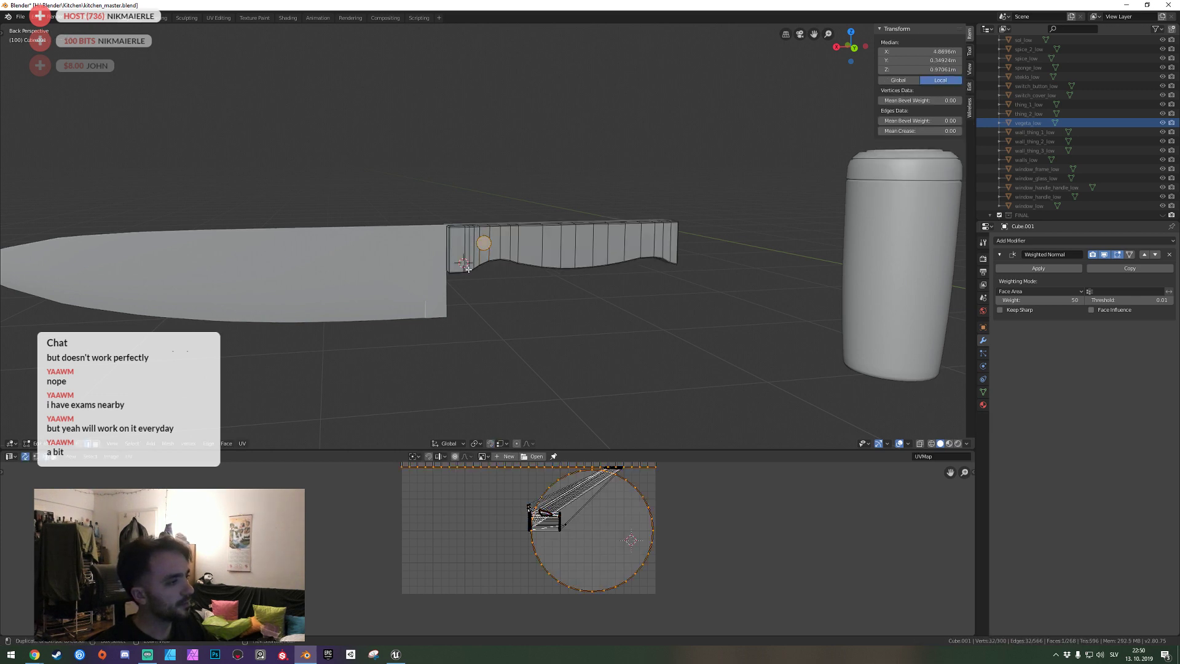
pyautogui.hotkey('ctrl', 'z')
pyautogui.hotkey('ctrl', 'l')
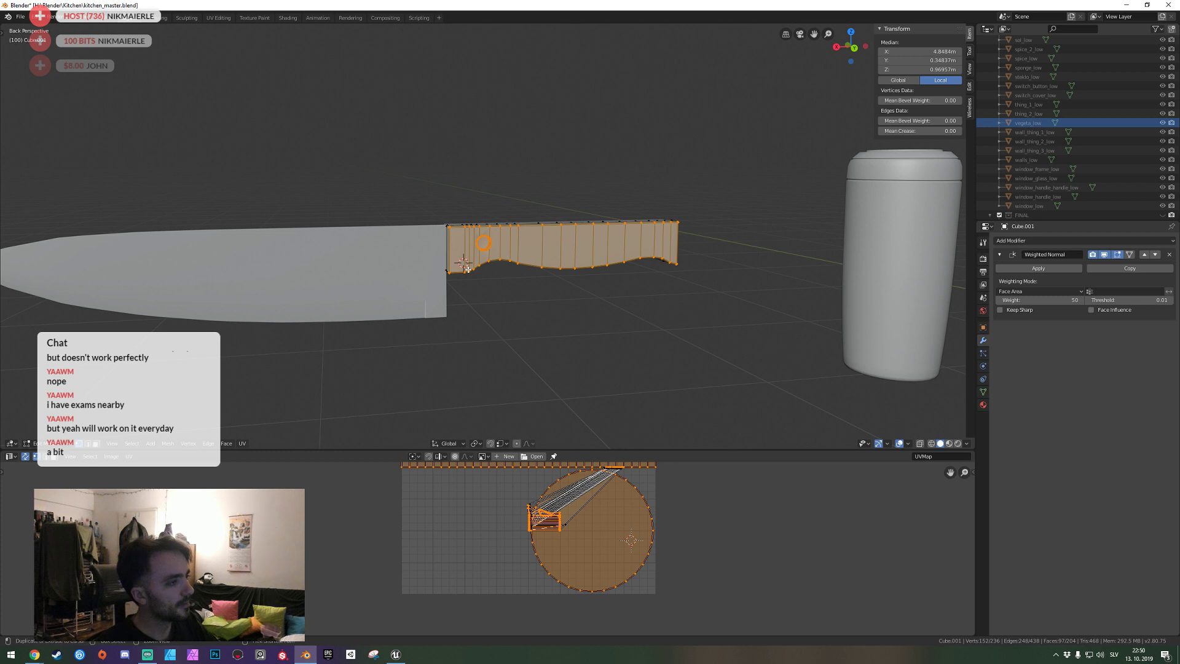
pyautogui.press('Tab')
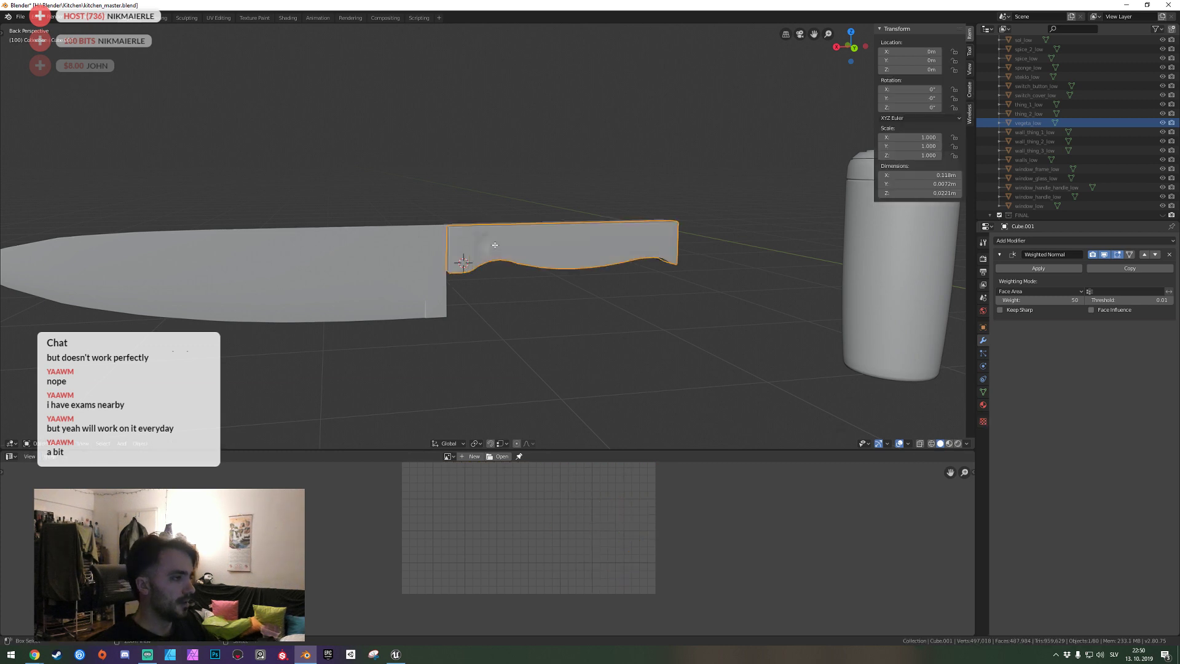
pyautogui.click(485, 283)
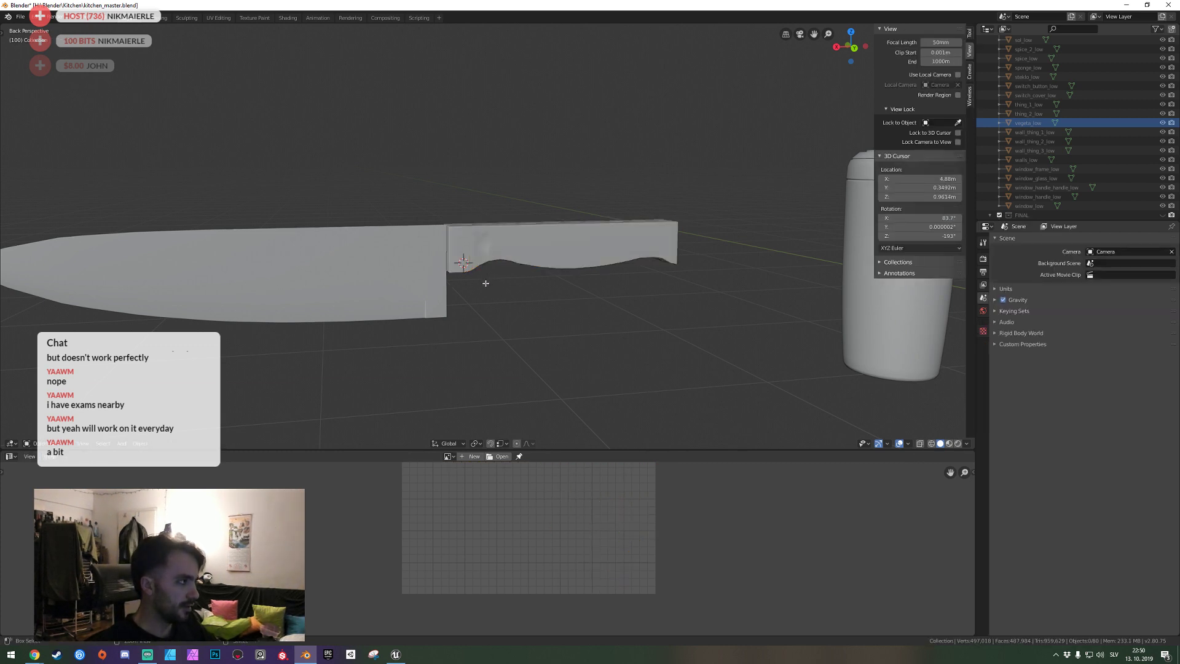
# Discard the trial sphere and its Boolean modifier, then save kitchen_master.blend.
pyautogui.hotkey('ctrl', 'z')
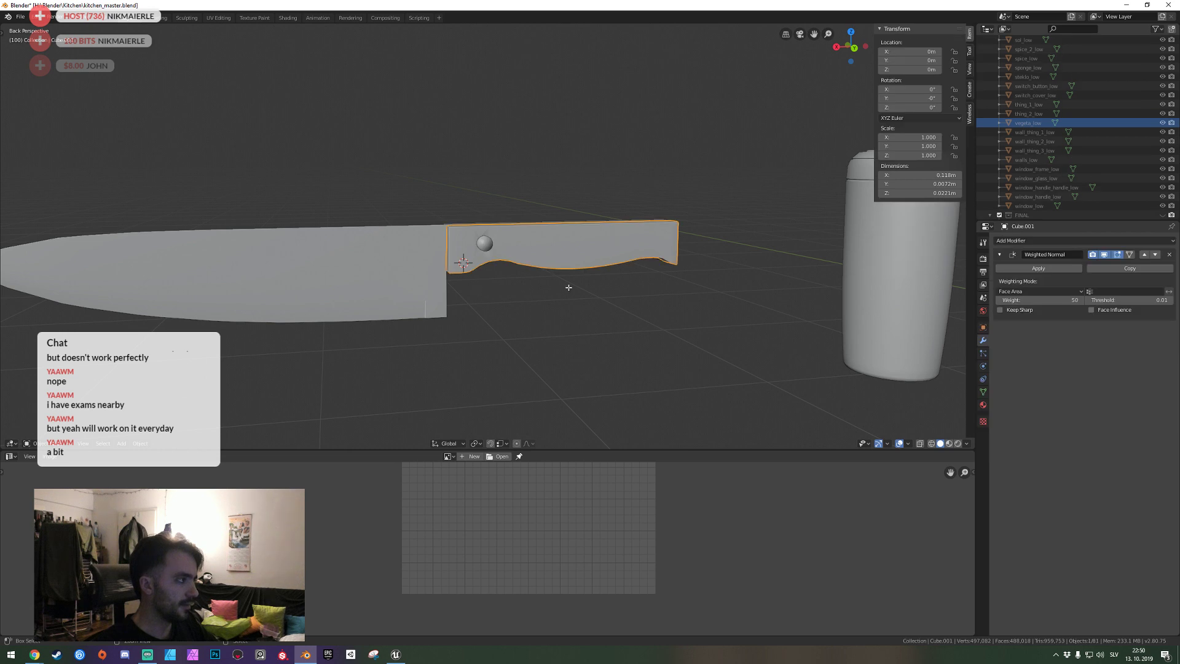
pyautogui.hotkey('ctrl', 'shift', 'z')
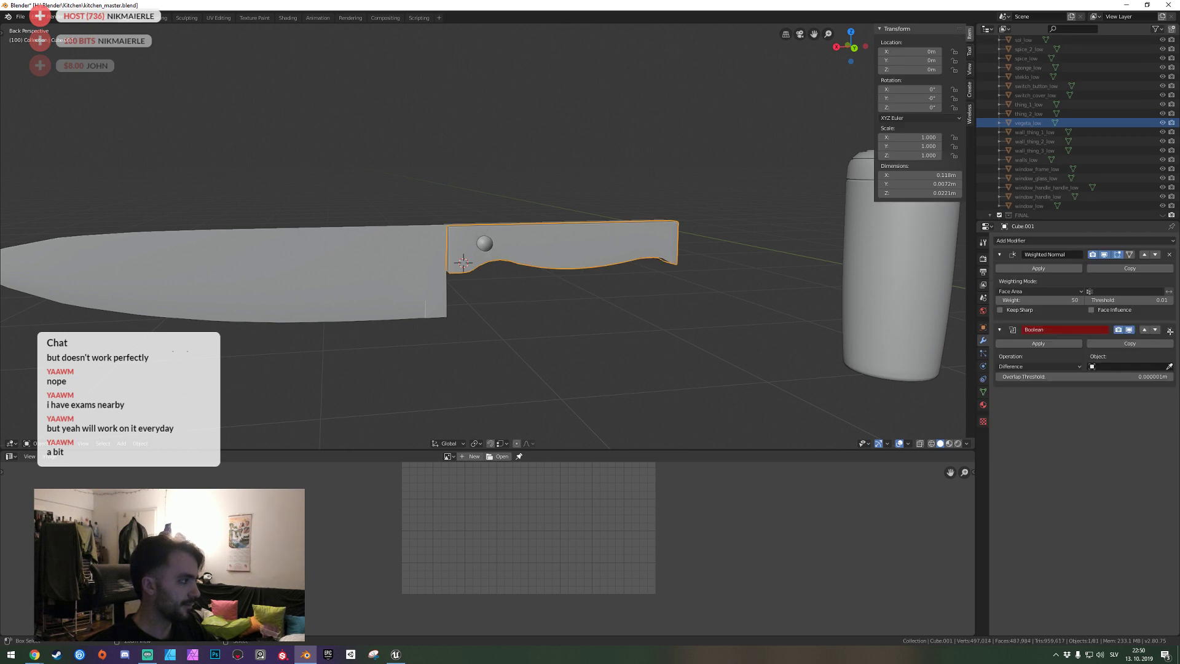
pyautogui.click(1170, 330)
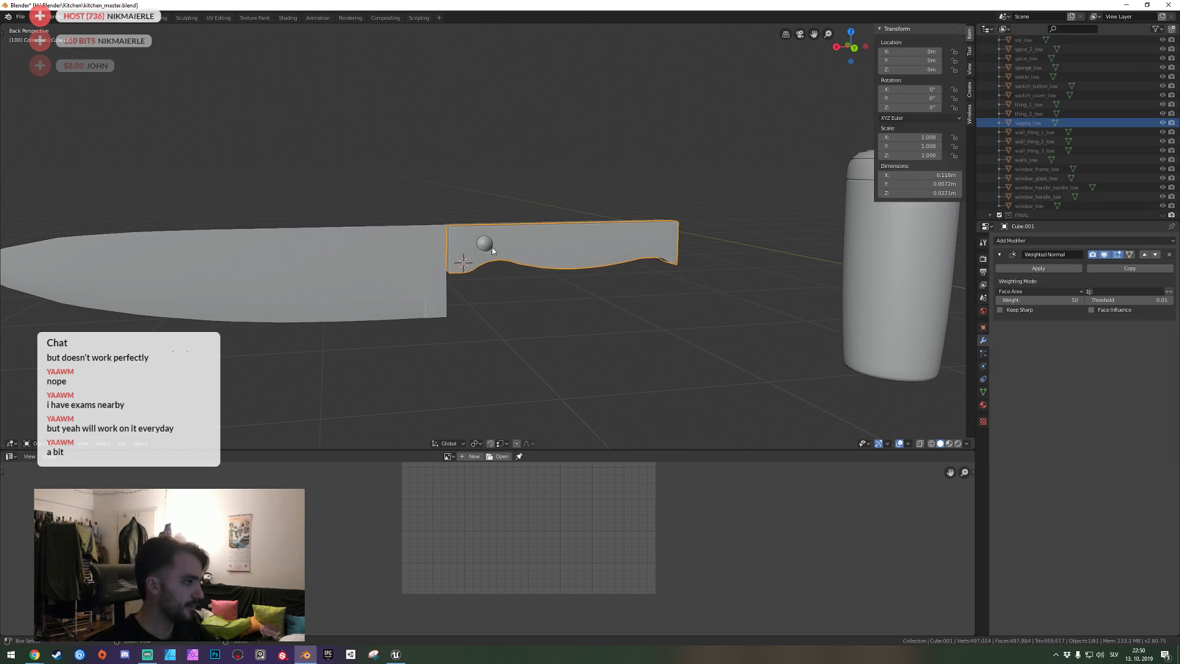
pyautogui.press('Delete')
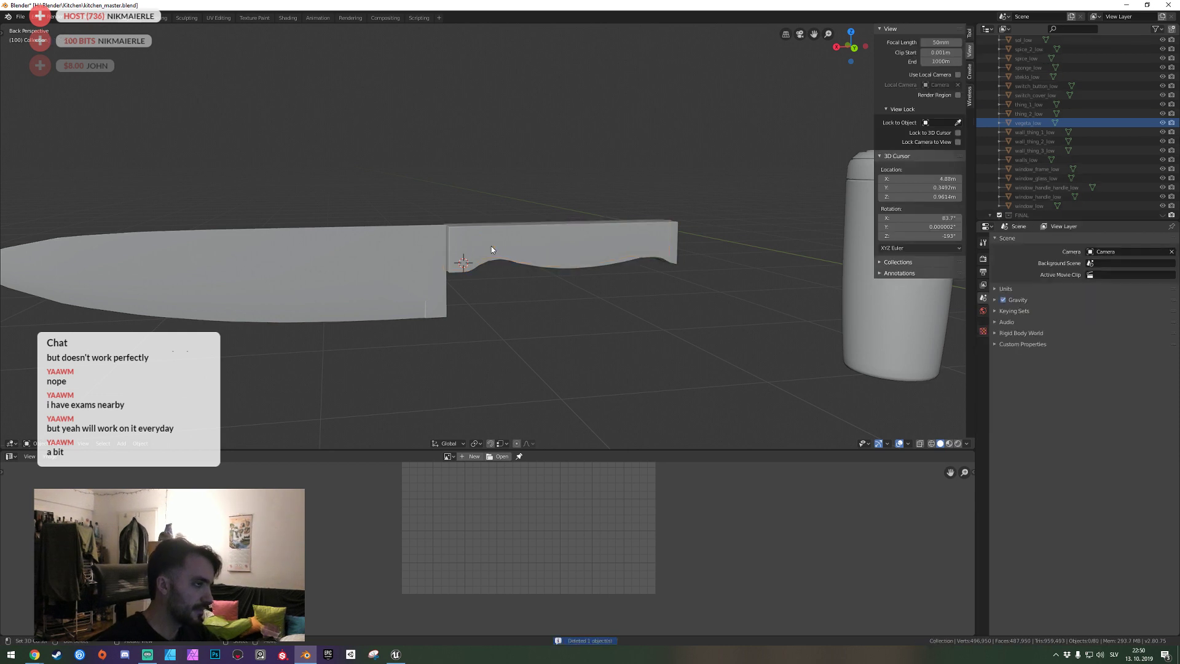
pyautogui.hotkey('ctrl', 's')
# Bevel two edge loops near the knife blade's tip.
pyautogui.click(492, 248)
pyautogui.moveTo(492, 249); pyautogui.dragTo(519, 247, button='middle')
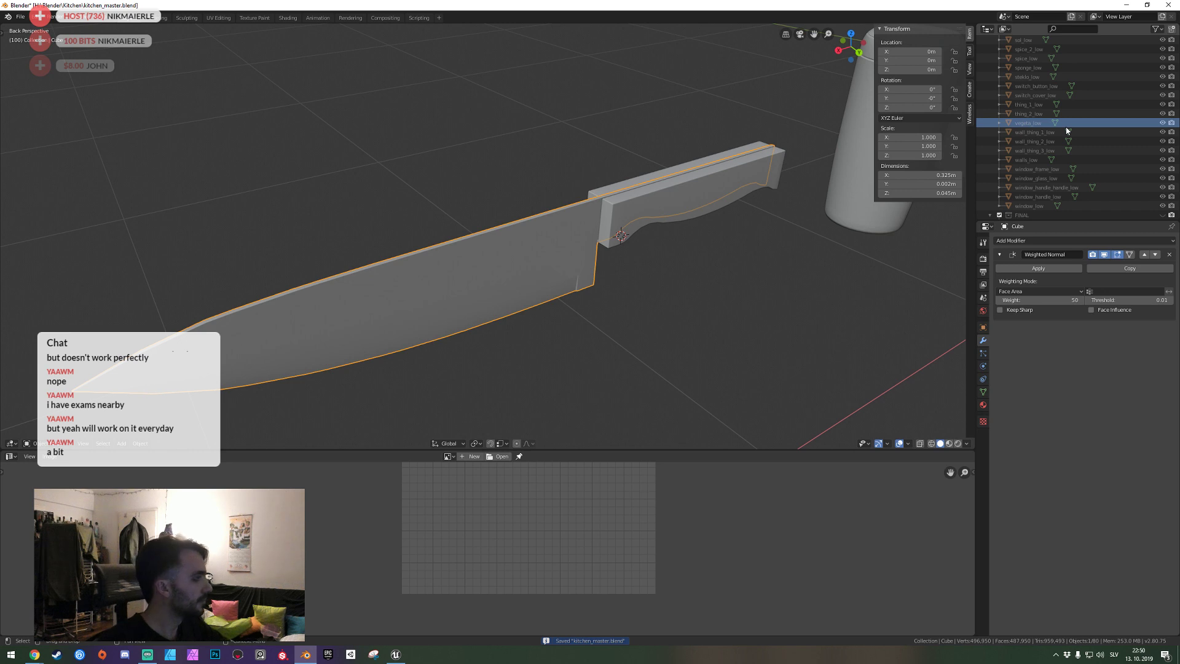
pyautogui.scroll(15, 1066, 131)
pyautogui.press('Tab')
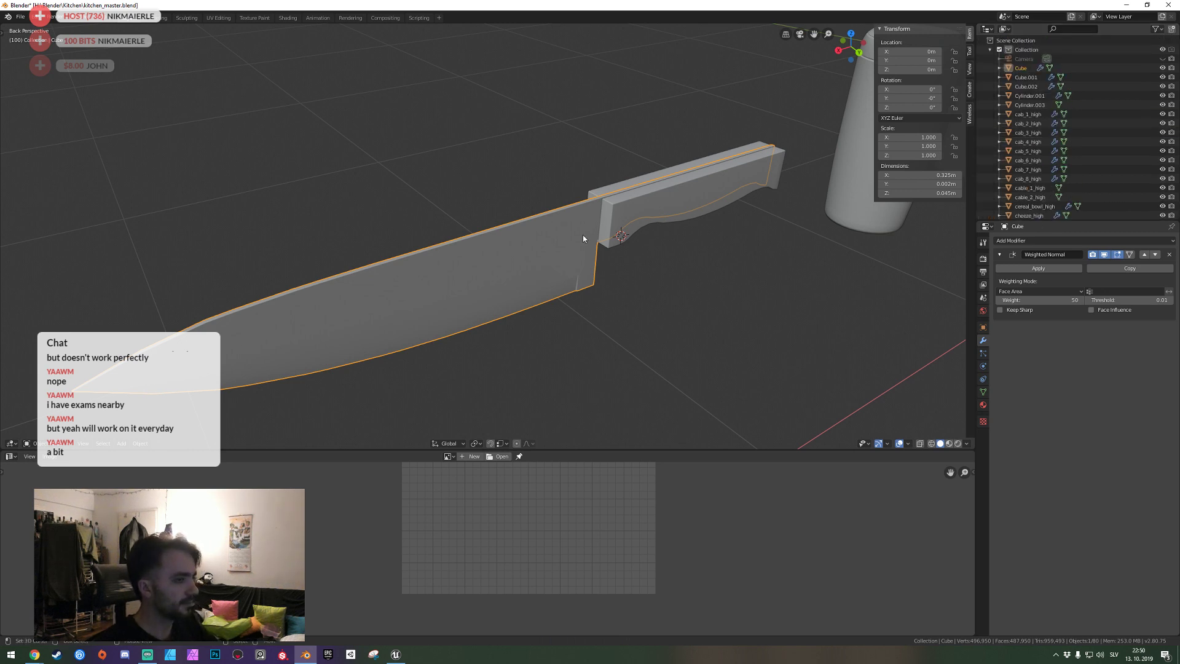
pyautogui.hotkey('shift', '`')
pyautogui.click(487, 235)
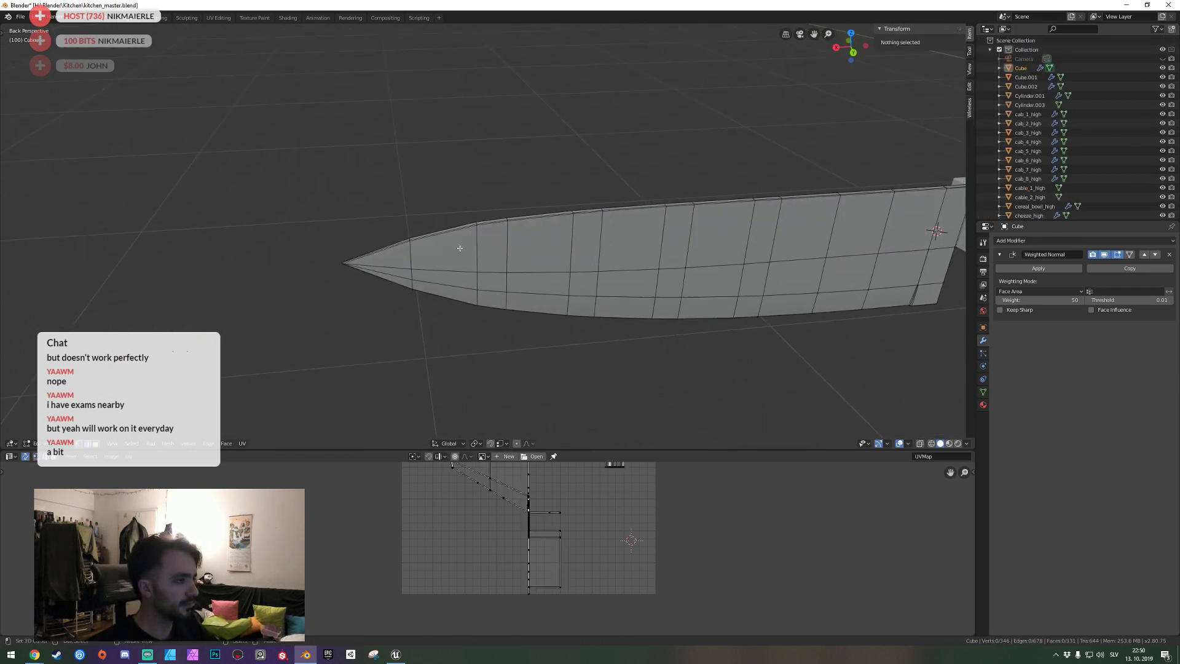
pyautogui.keyDown('alt'); pyautogui.click(414, 253); pyautogui.keyUp('alt')
pyautogui.hotkey('ctrl', 'b')
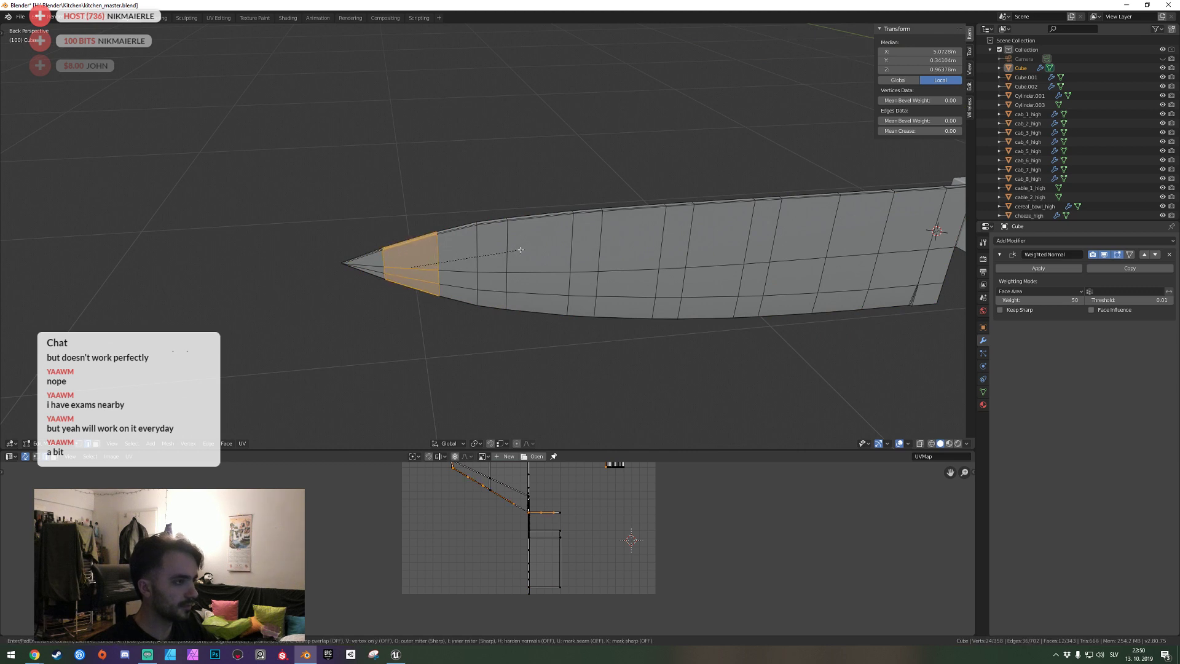
pyautogui.click(492, 248)
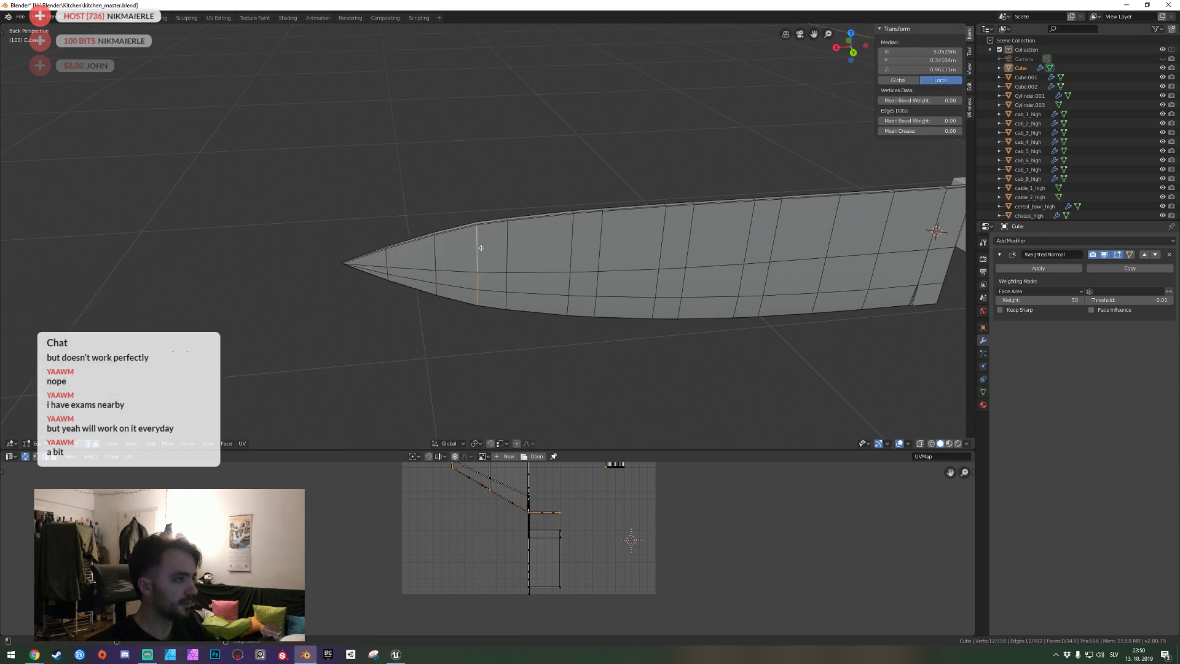
pyautogui.hotkey('ctrl', 'b')
pyautogui.click(564, 257)
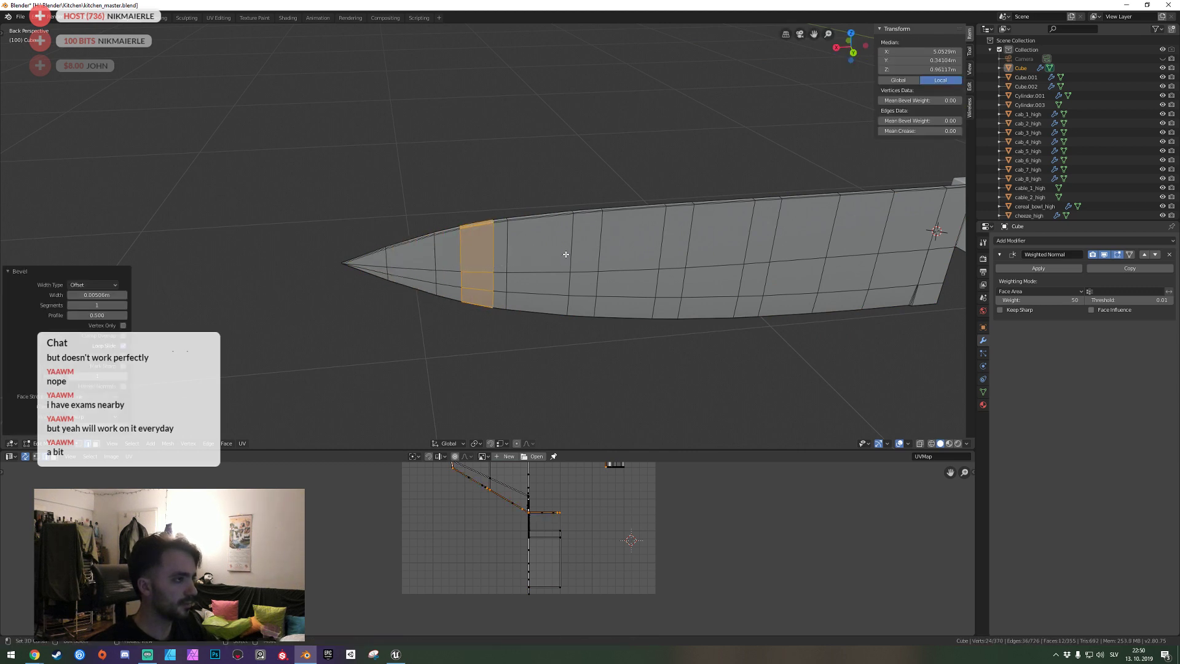
# Rename the blade knife_blade_high and the handle knife_hilt_high.
pyautogui.press('Tab')
pyautogui.click(1023, 69)
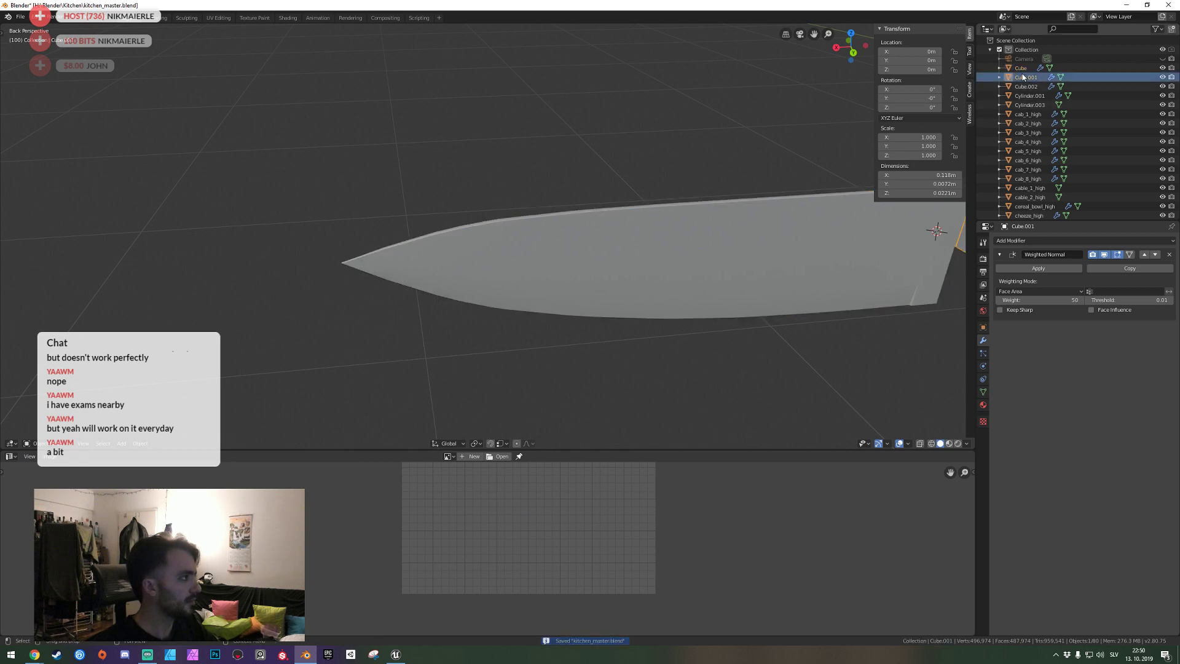
pyautogui.write('knife_blad')
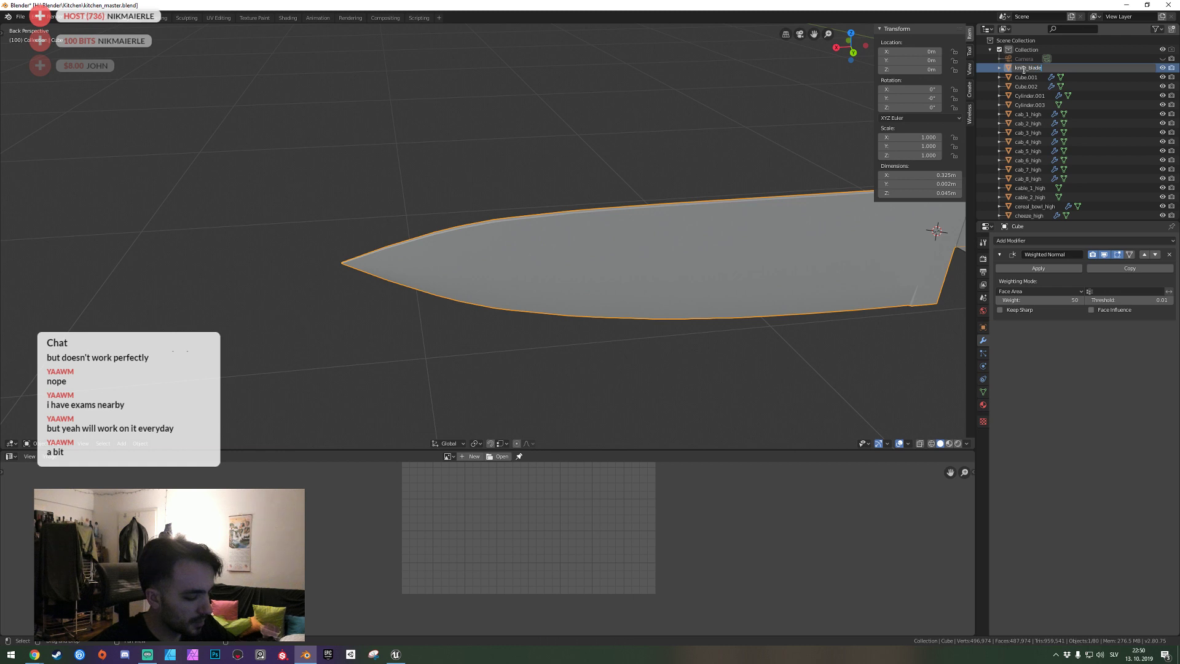
pyautogui.write('igh')
pyautogui.press('Return')
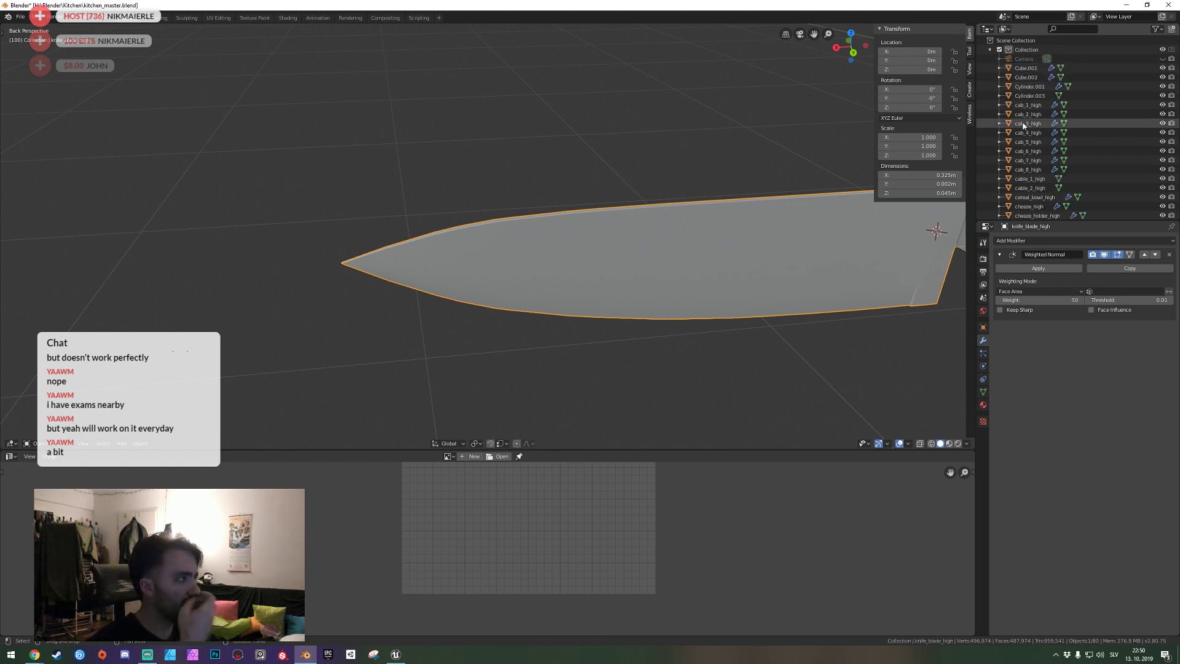
pyautogui.scroll(-5, 791, 279)
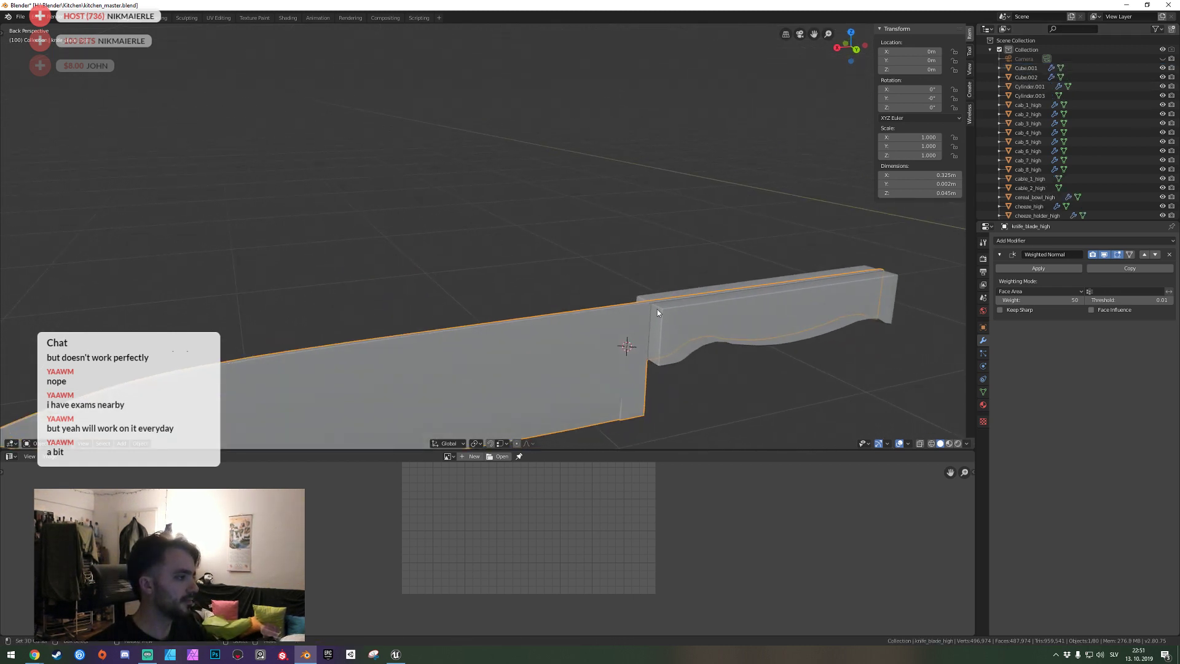
pyautogui.click(1025, 68)
pyautogui.doubleClick(1009, 69)
pyautogui.write('knife_hndl_high')
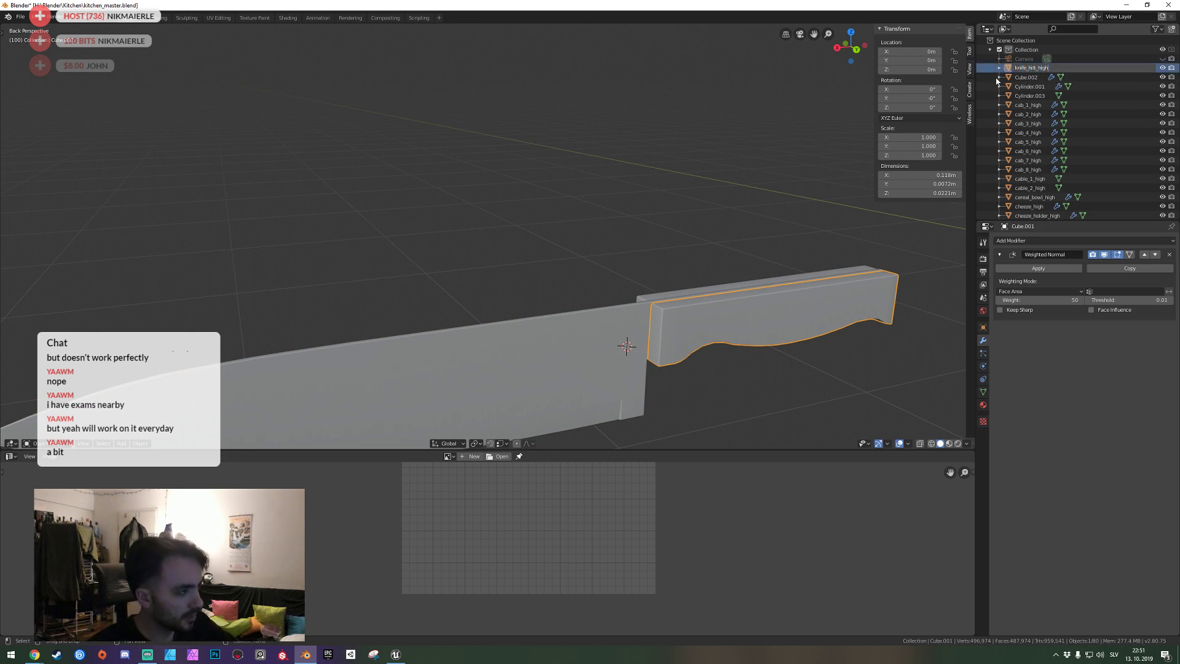
pyautogui.press('Return')
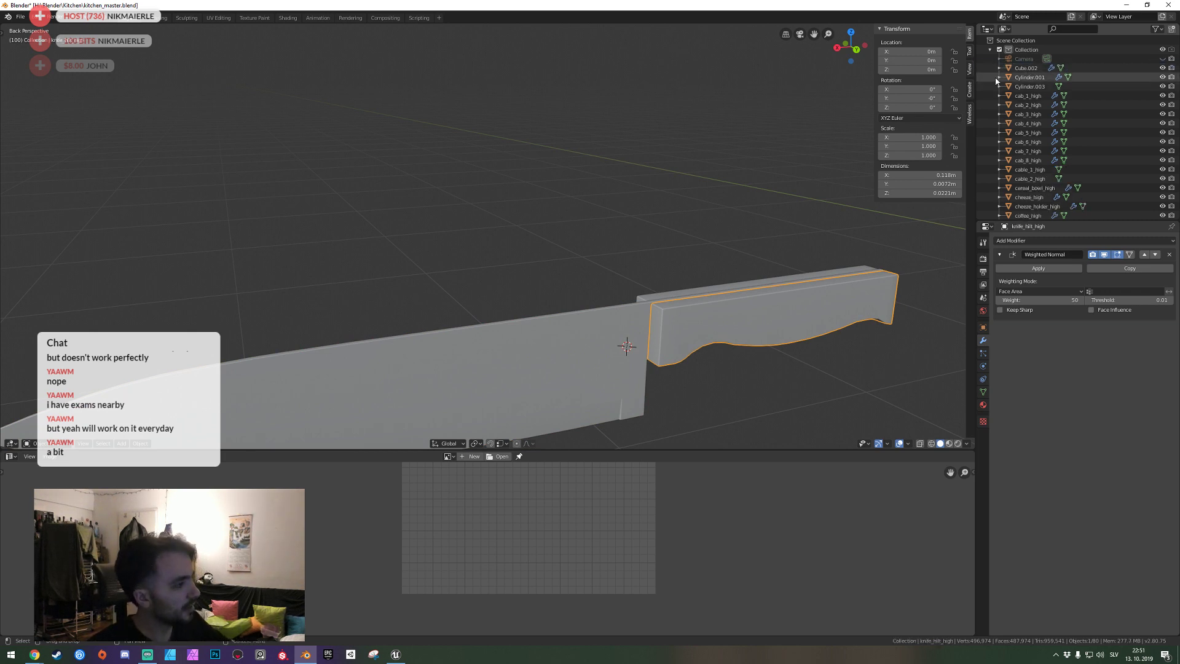
# Duplicate the blade and handle in place.
pyautogui.keyDown('shift'); pyautogui.click(547, 320); pyautogui.keyUp('shift')
pyautogui.hotkey('shift', 'd')
pyautogui.rightClick(548, 321)
# Move the duplicated knife parts into the LOW collection and save.
pyautogui.press('m')
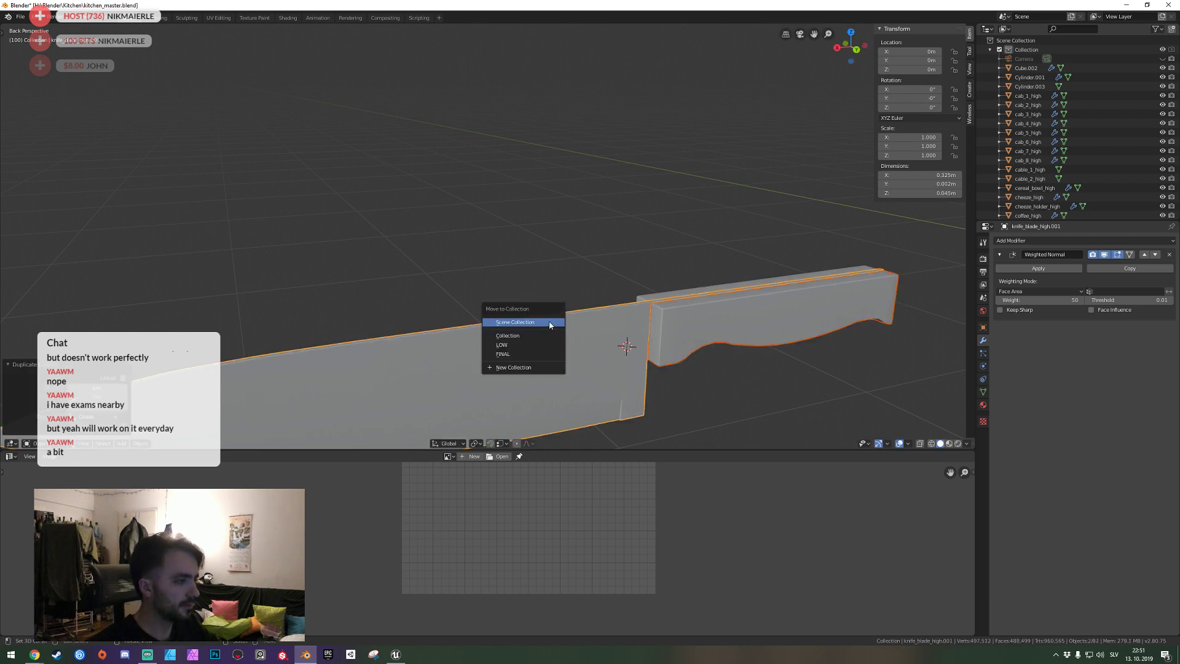
pyautogui.click(534, 346)
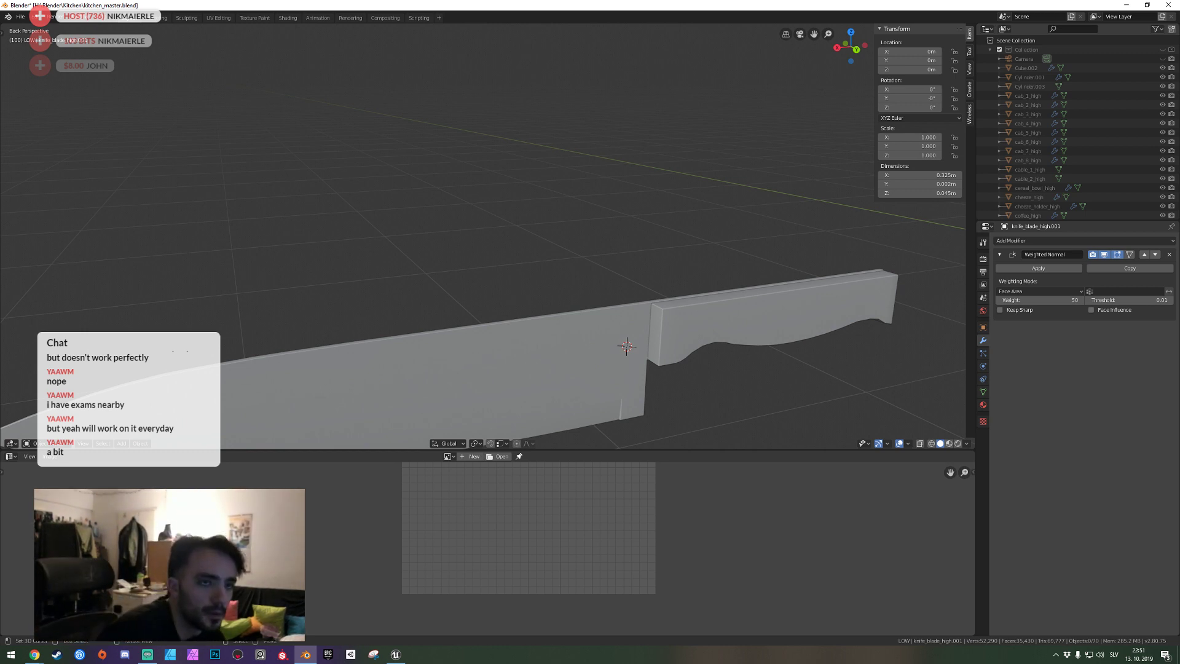
pyautogui.hotkey('alt', 'Tab')
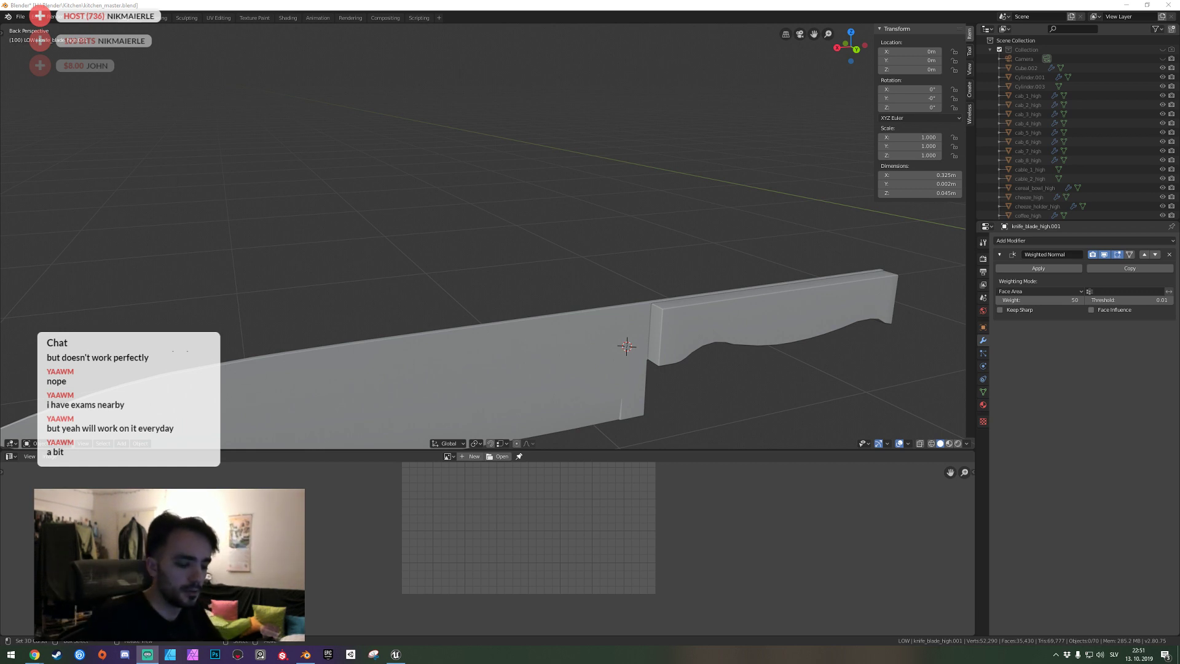
pyautogui.click(137, 227)
pyautogui.hotkey('ctrl', 's')
# Remove the blade's Weighted Normal modifier, toggle Auto Smooth, and save.
pyautogui.moveTo(400, 261); pyautogui.dragTo(490, 234, button='middle')
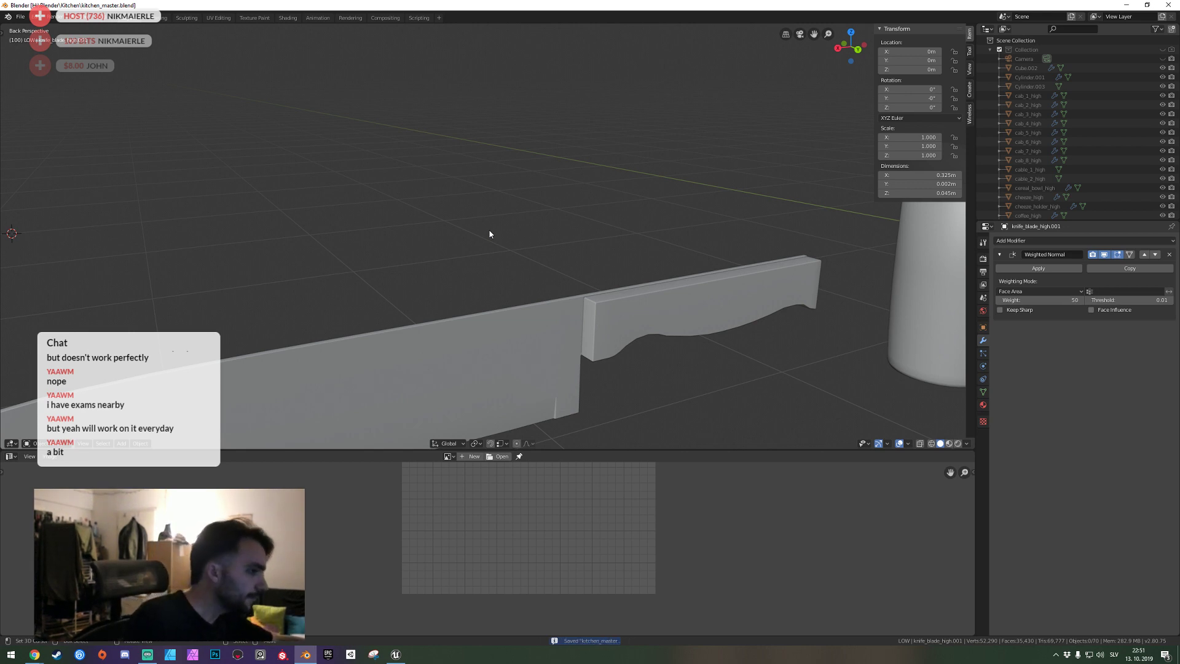
pyautogui.click(463, 334)
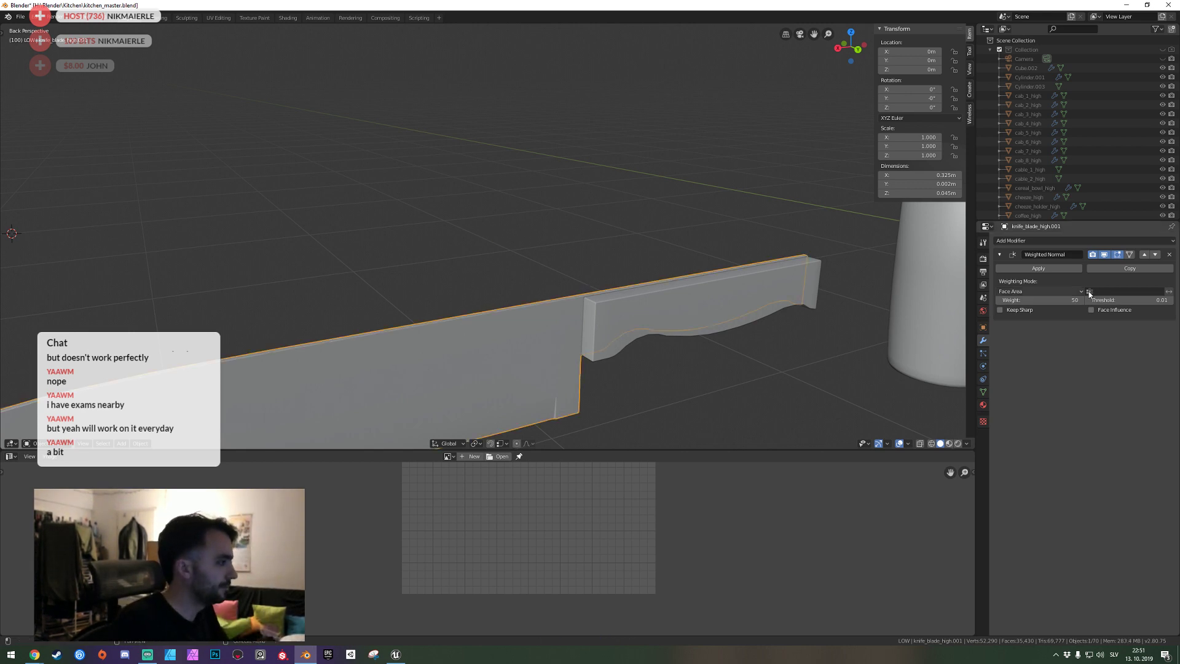
pyautogui.click(1169, 255)
pyautogui.click(983, 391)
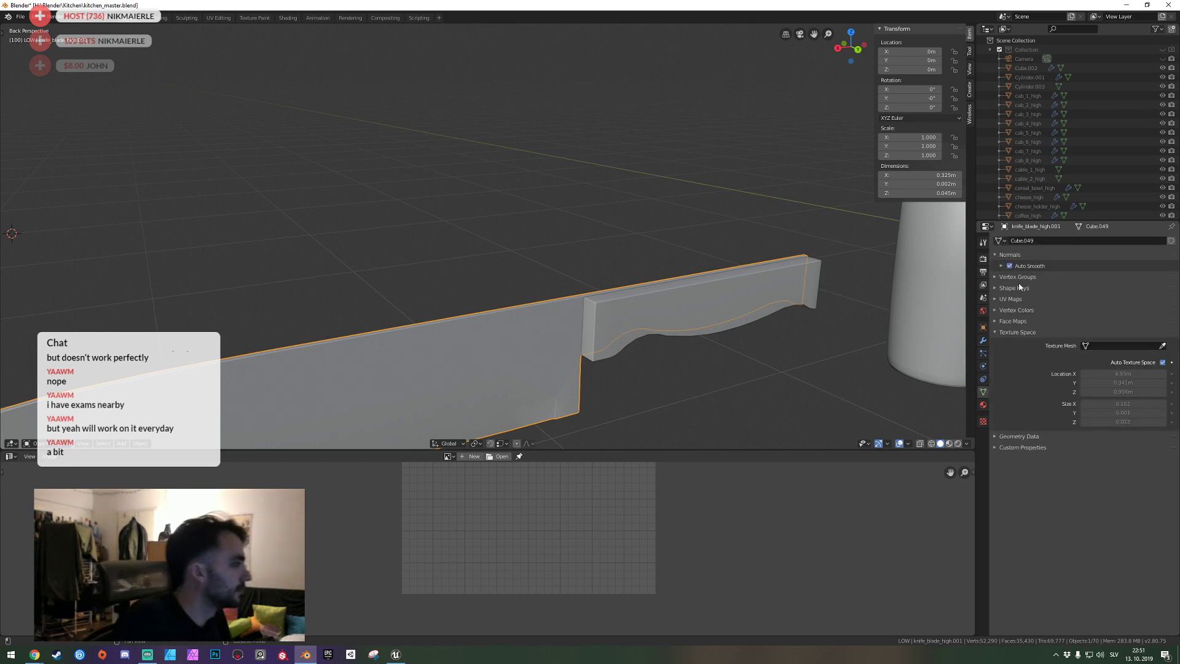
pyautogui.click(1010, 265)
pyautogui.hotkey('ctrl', 's')
# Dissolve the first edge loop across the blade from a side view.
pyautogui.press('Tab')
pyautogui.moveTo(647, 361); pyautogui.dragTo(474, 274, button='middle')
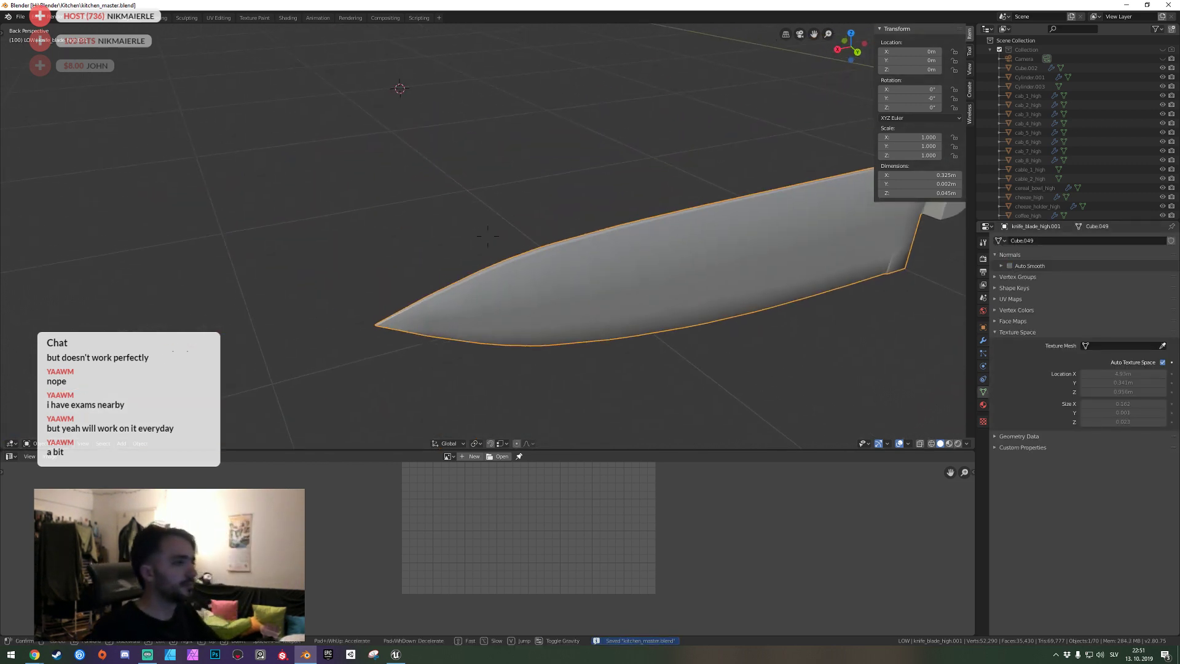
pyautogui.keyDown('alt'); pyautogui.click(474, 281); pyautogui.keyUp('alt')
pyautogui.hotkey('shift', '`')
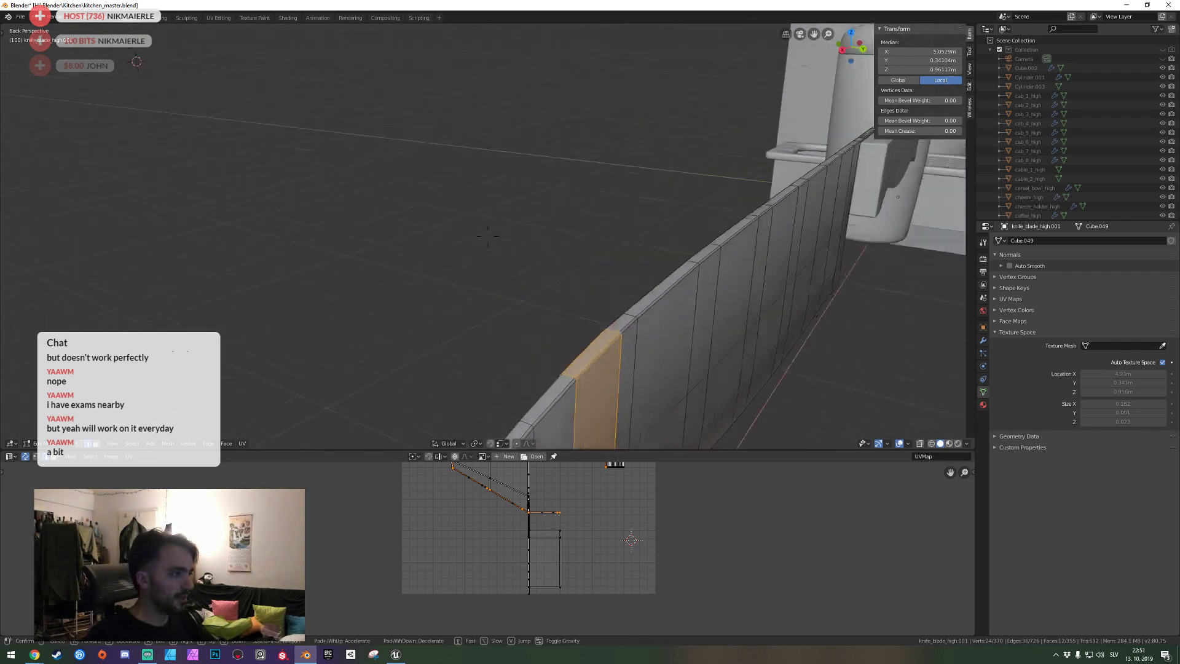
pyautogui.press('w')
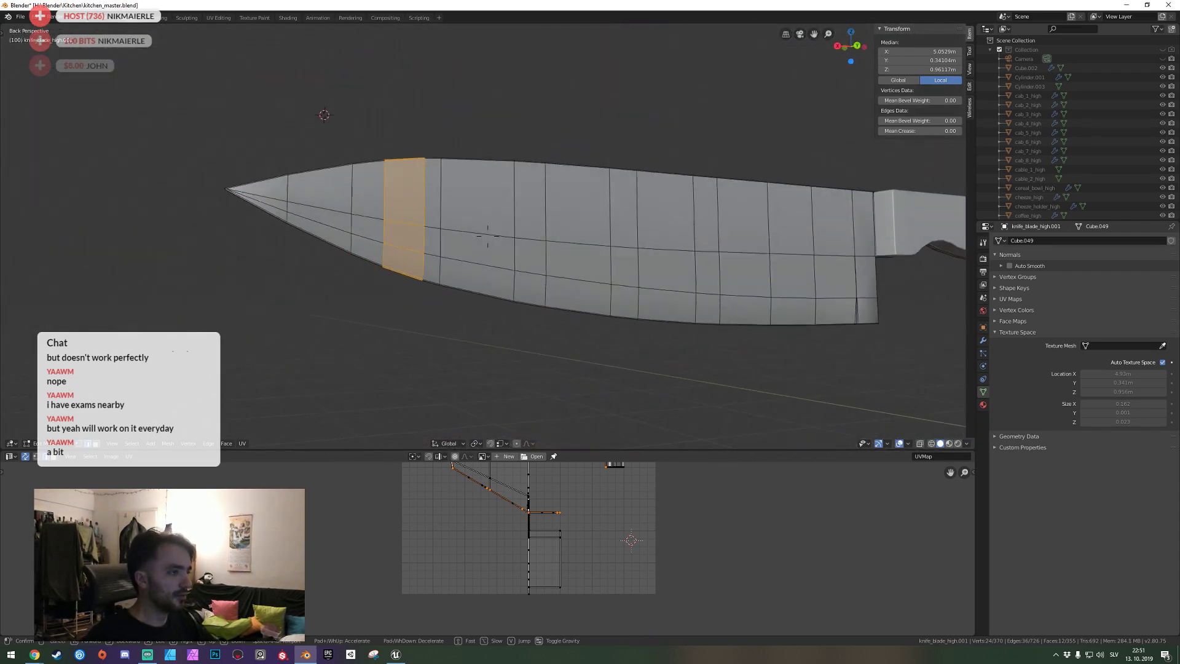
pyautogui.click(484, 235)
pyautogui.keyDown('alt'); pyautogui.click(463, 196); pyautogui.keyUp('alt')
pyautogui.hotkey('ctrl', 'x')
# Dissolve four more edge loops along the length of the blade.
pyautogui.keyDown('alt'); pyautogui.click(403, 197); pyautogui.keyUp('alt')
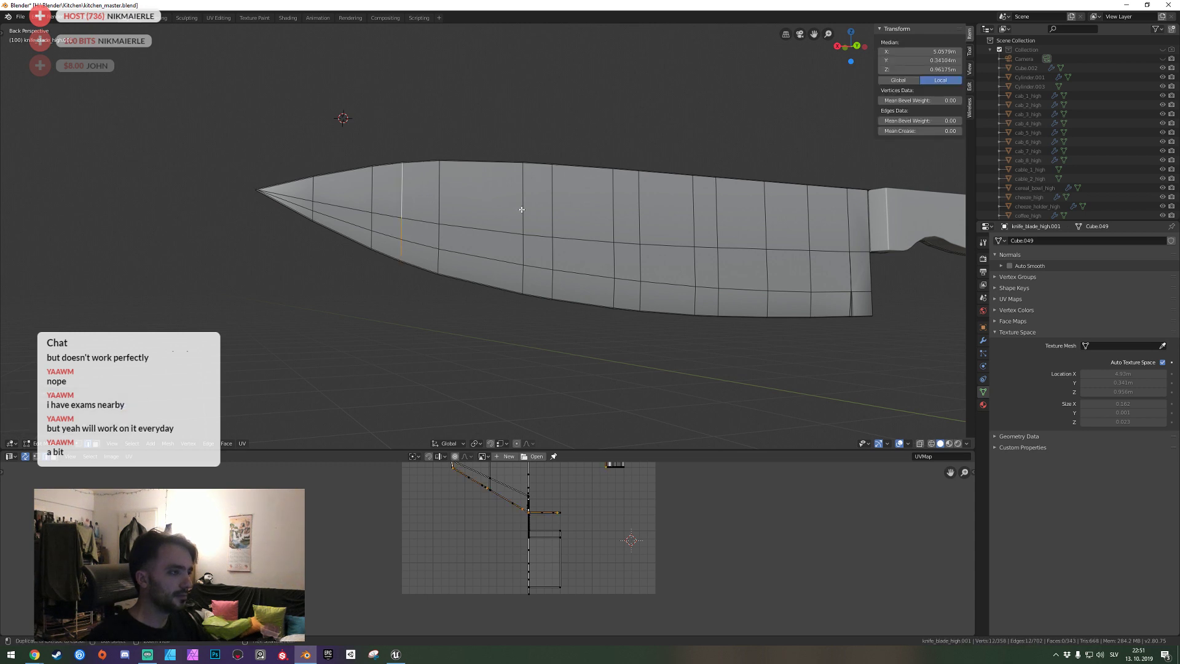
pyautogui.hotkey('alt', 'a')
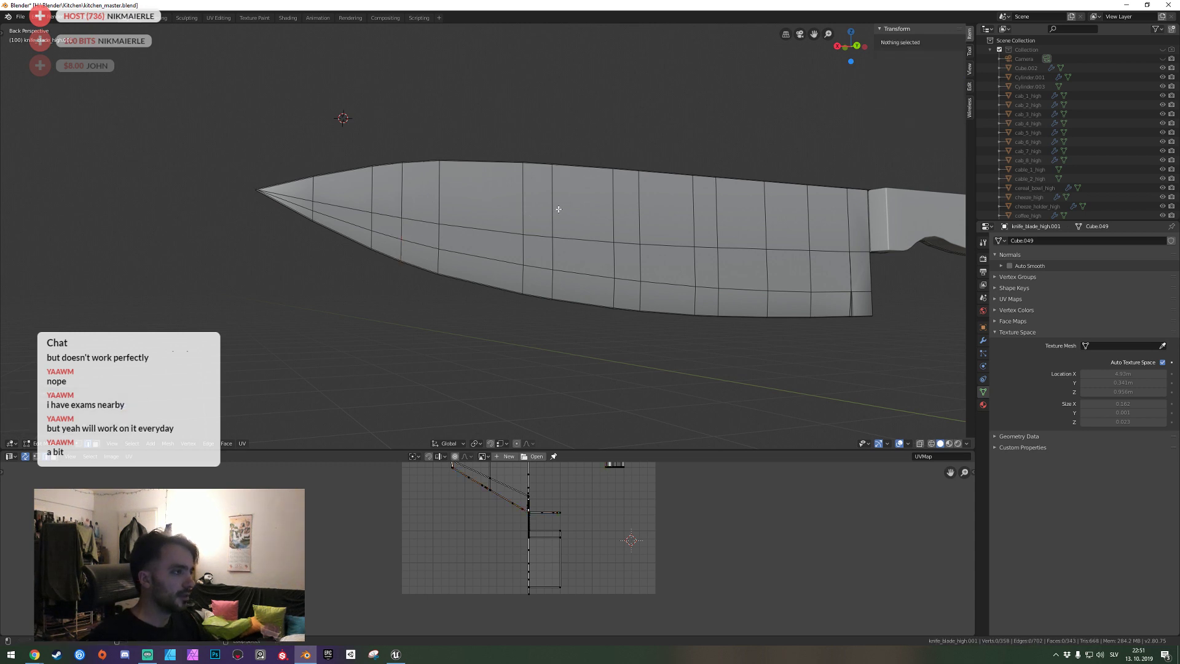
pyautogui.keyDown('alt'); pyautogui.click(557, 209); pyautogui.keyUp('alt')
pyautogui.hotkey('ctrl', 'x')
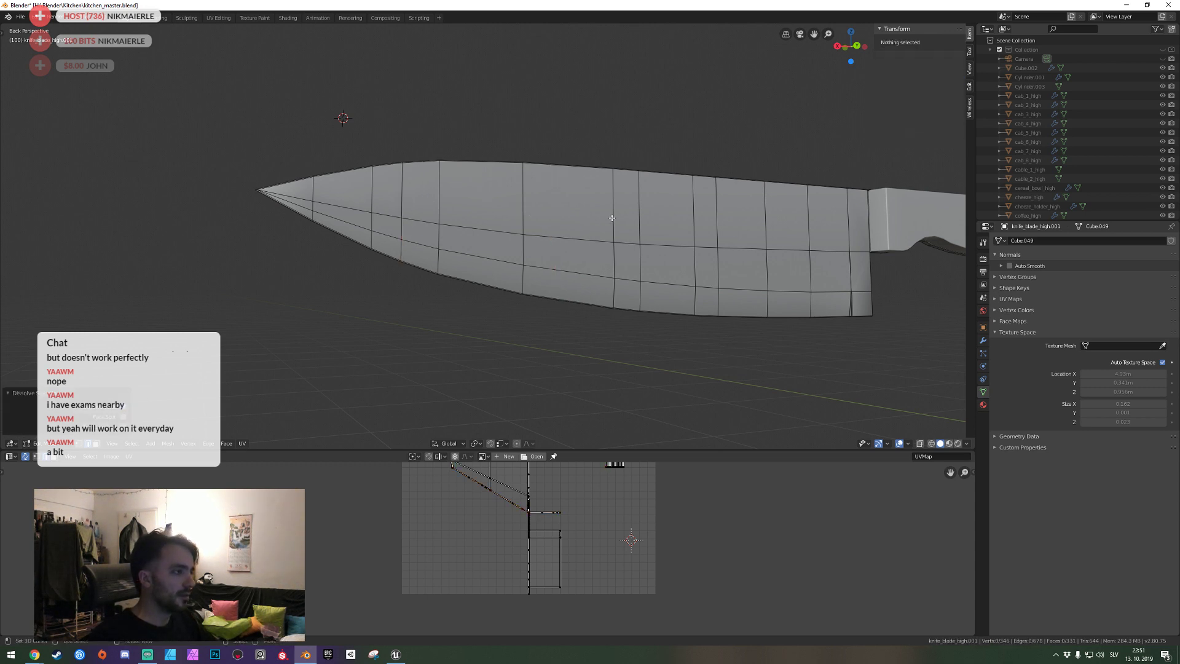
pyautogui.keyDown('alt'); pyautogui.click(642, 206); pyautogui.keyUp('alt')
pyautogui.hotkey('ctrl', 'x')
pyautogui.keyDown('alt'); pyautogui.click(721, 210); pyautogui.keyUp('alt')
pyautogui.hotkey('ctrl', 'x')
pyautogui.keyDown('alt'); pyautogui.click(806, 220); pyautogui.keyUp('alt')
pyautogui.hotkey('ctrl', 'x')
pyautogui.moveTo(810, 222); pyautogui.dragTo(488, 236, button='middle')
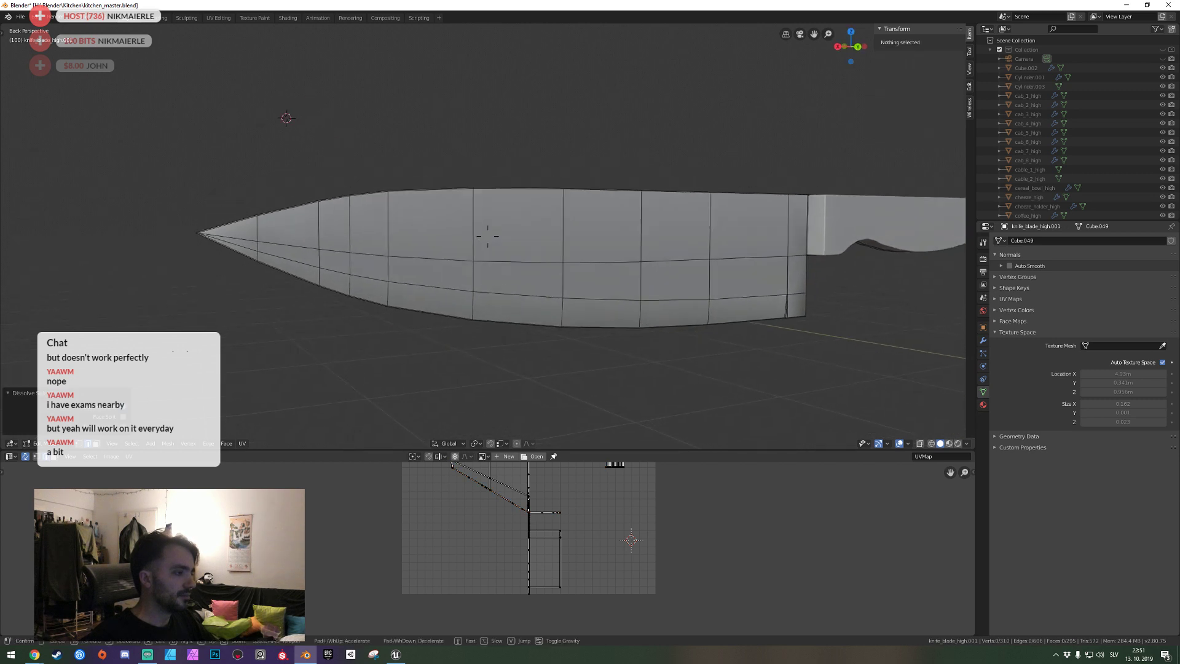
# Undo the dissolves to restore all blade edge loops and frame the knife.
pyautogui.hotkey('ctrl', 'z')
pyautogui.hotkey('ctrl', 'z')
pyautogui.hotkey('ctrl', 'z')
pyautogui.hotkey('ctrl', 'z')
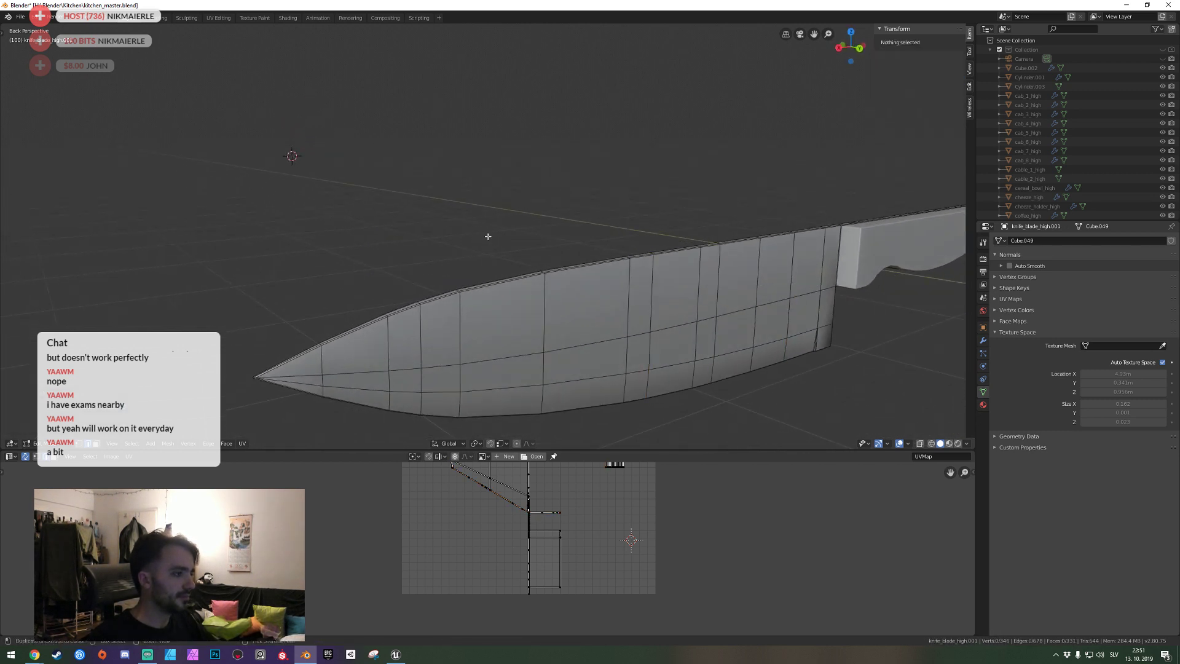
pyautogui.hotkey('ctrl', 'z')
pyautogui.hotkey('ctrl', 'z')
pyautogui.hotkey('ctrl', 'z')
pyautogui.hotkey('ctrl', 'z')
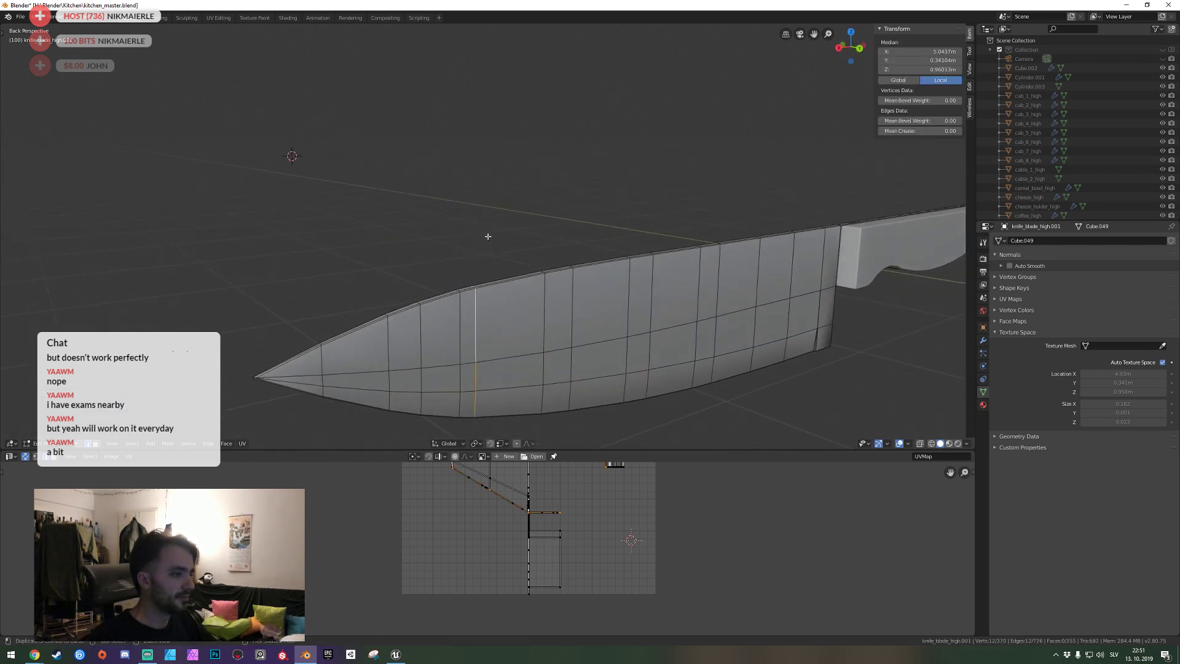
pyautogui.press('Tab')
pyautogui.press('KP_Decimal')
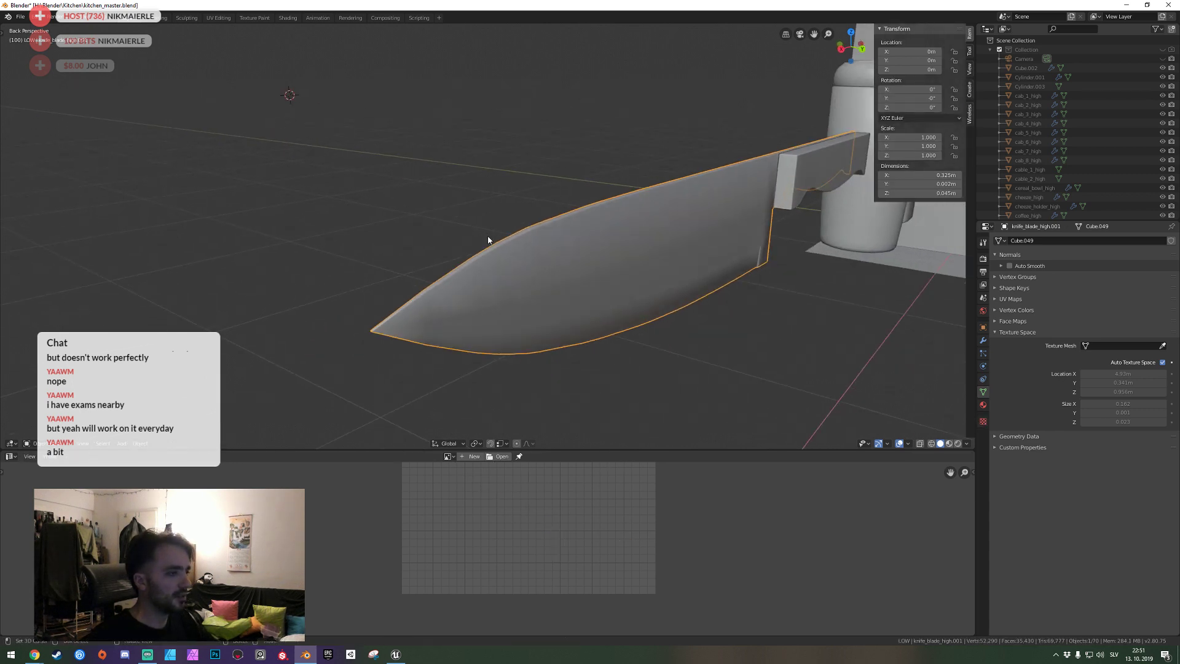
# Select the edge loop running along the blade's outer edge.
pyautogui.press('Tab')
pyautogui.hotkey('shift', '`')
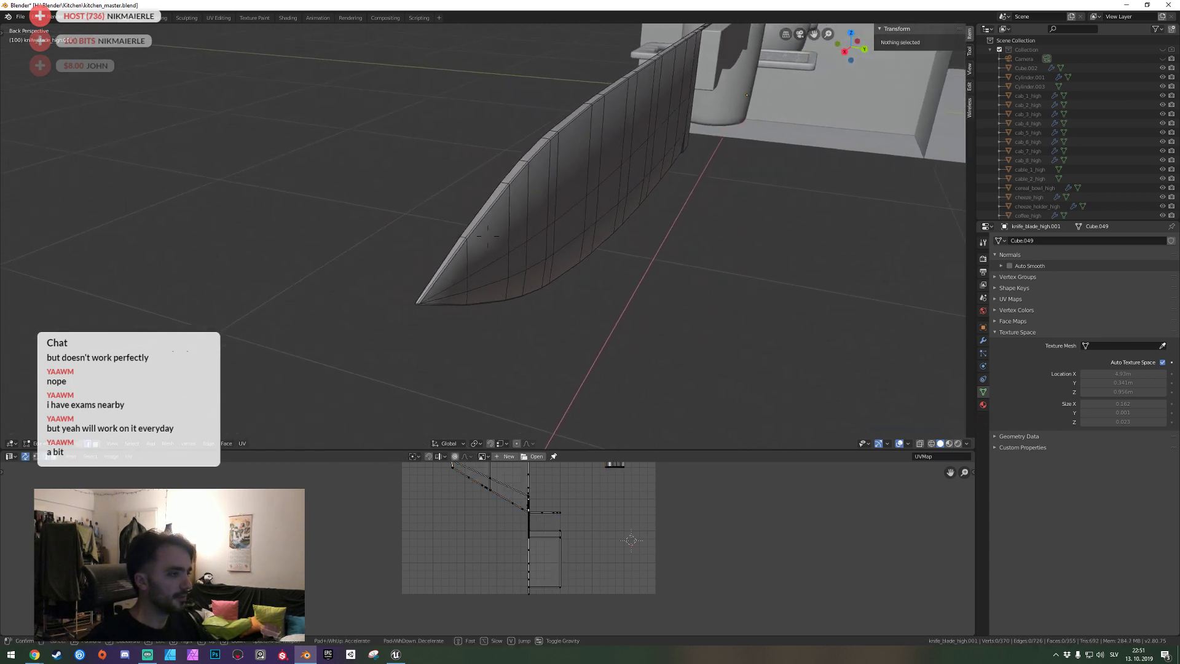
pyautogui.click(463, 237)
pyautogui.keyDown('alt'); pyautogui.click(468, 232); pyautogui.keyUp('alt')
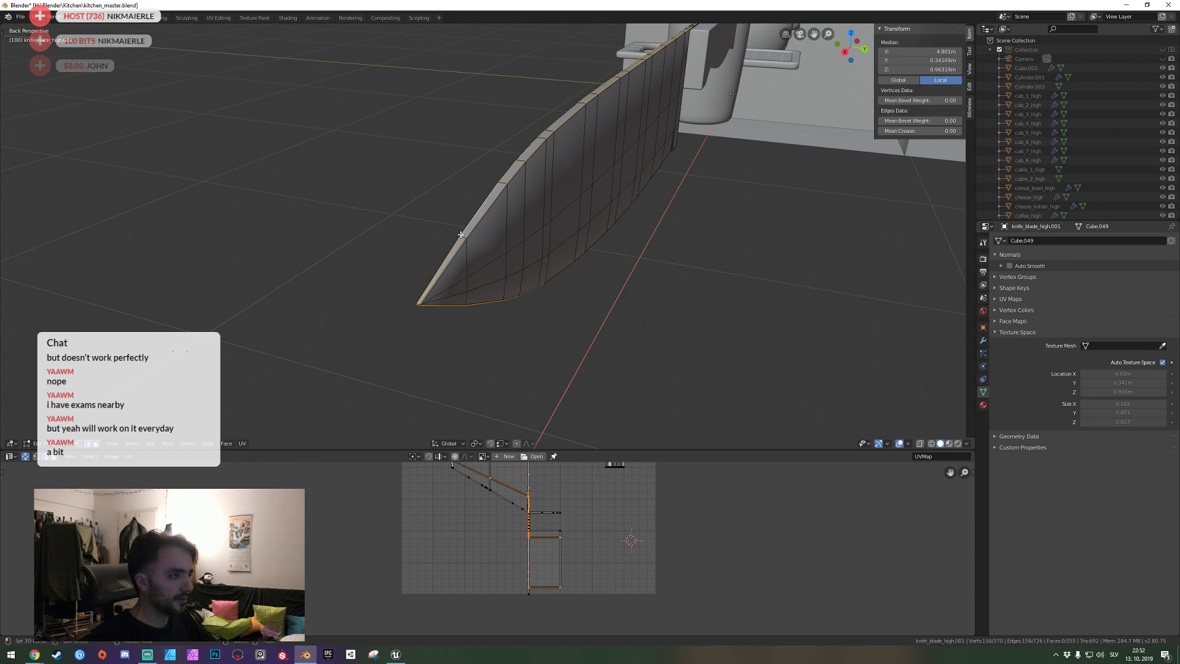
pyautogui.hotkey('shift', '`')
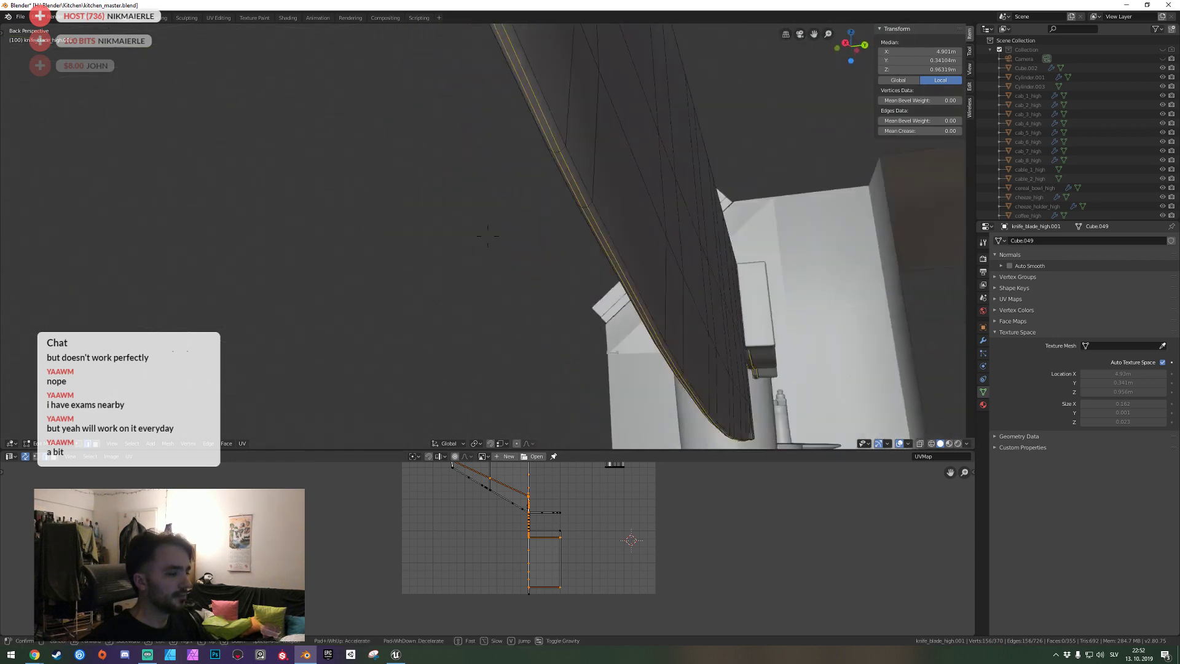
pyautogui.press('s')
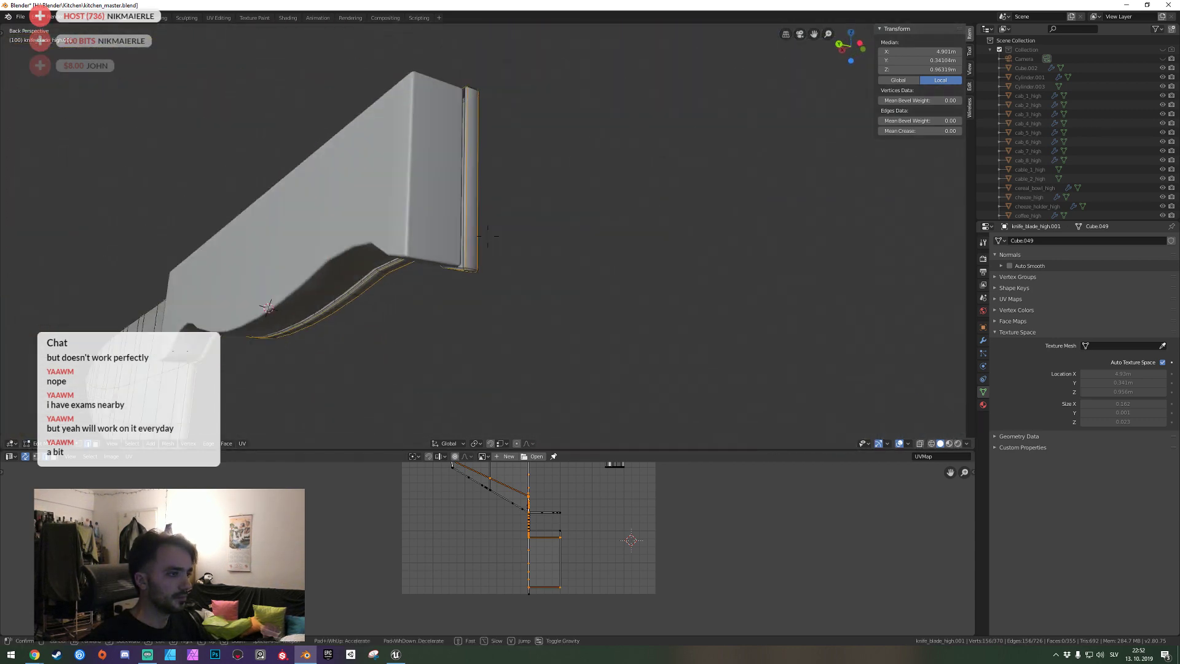
pyautogui.press('w')
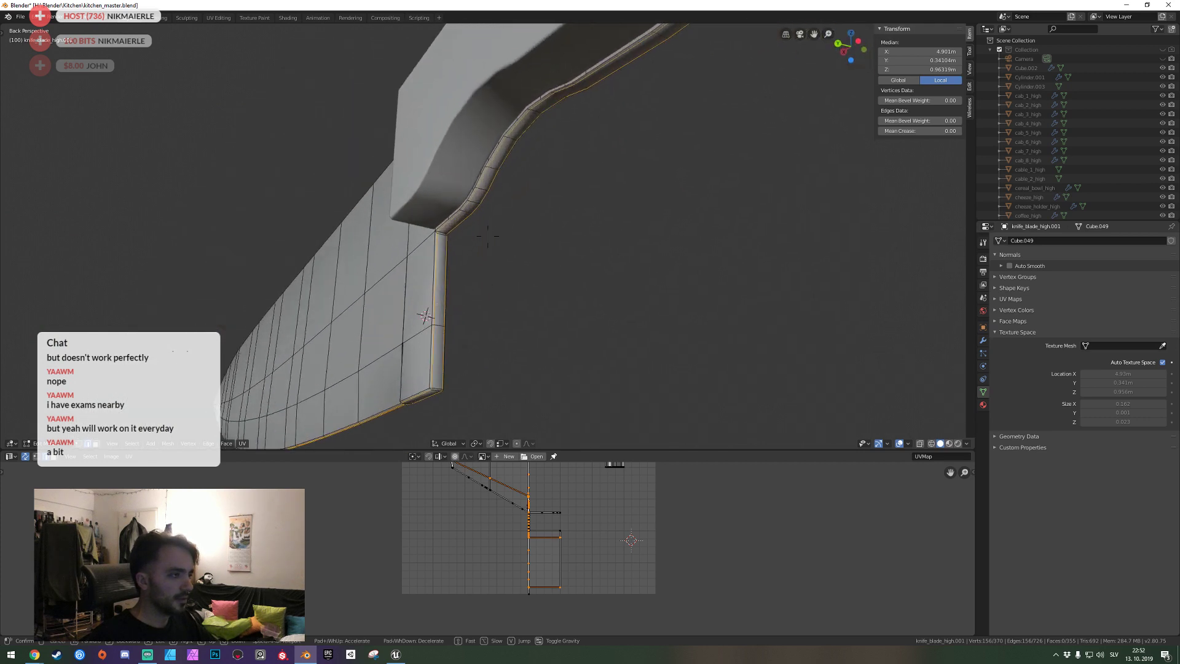
pyautogui.click(474, 252)
# Check the outer edge loop up to the tip and mark it as a UV seam.
pyautogui.hotkey('shift', '`')
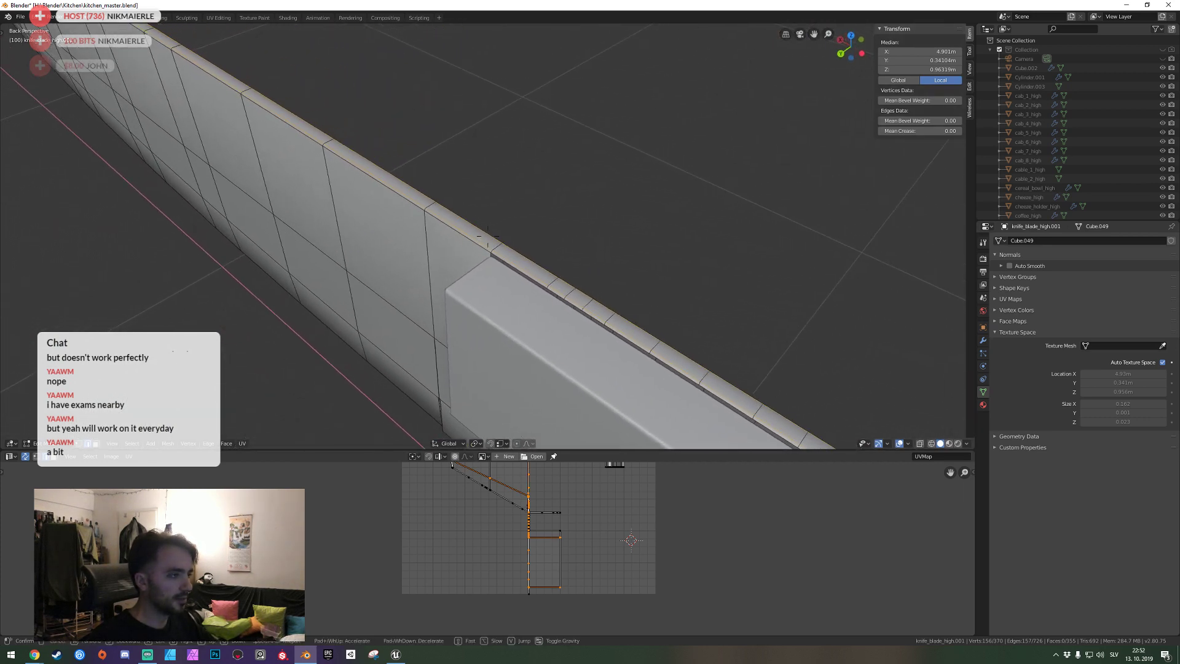
pyautogui.click(496, 245)
pyautogui.hotkey('shift', '`')
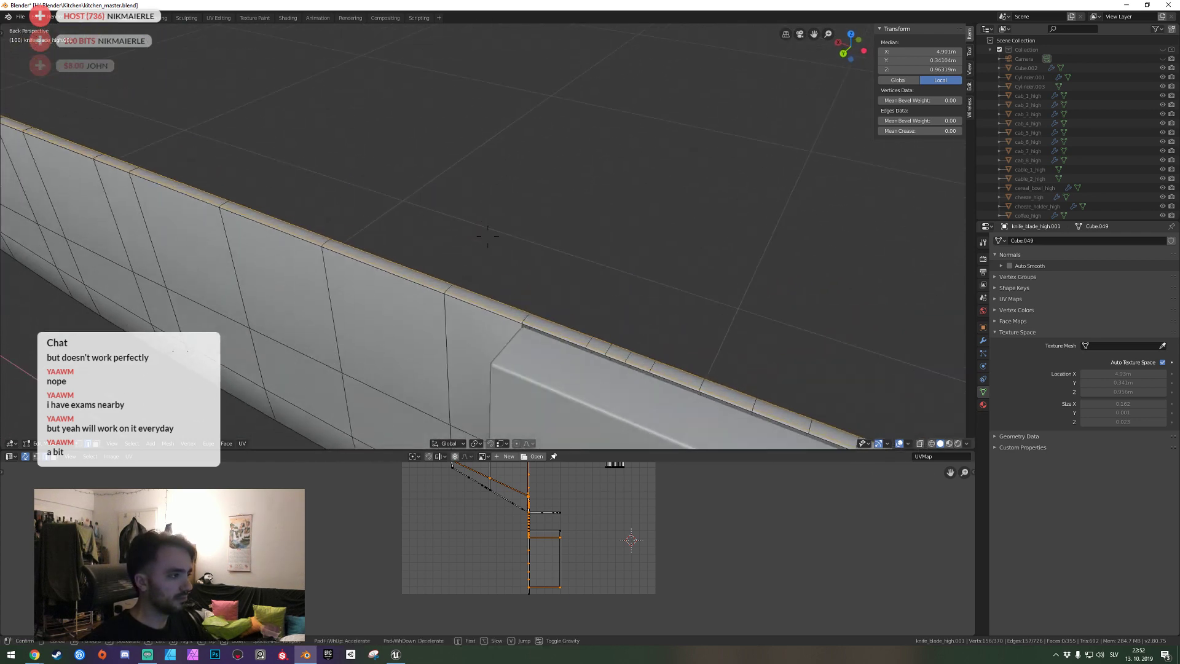
pyautogui.press('s')
pyautogui.press('w')
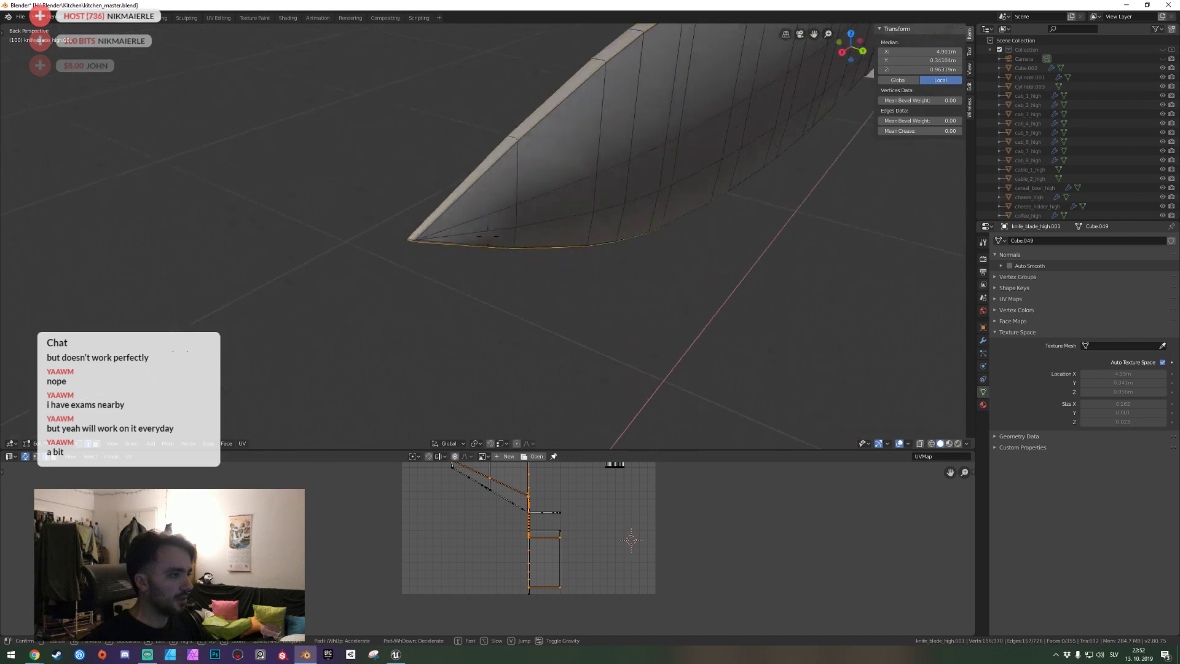
pyautogui.click(517, 225)
pyautogui.hotkey('ctrl', 'e')
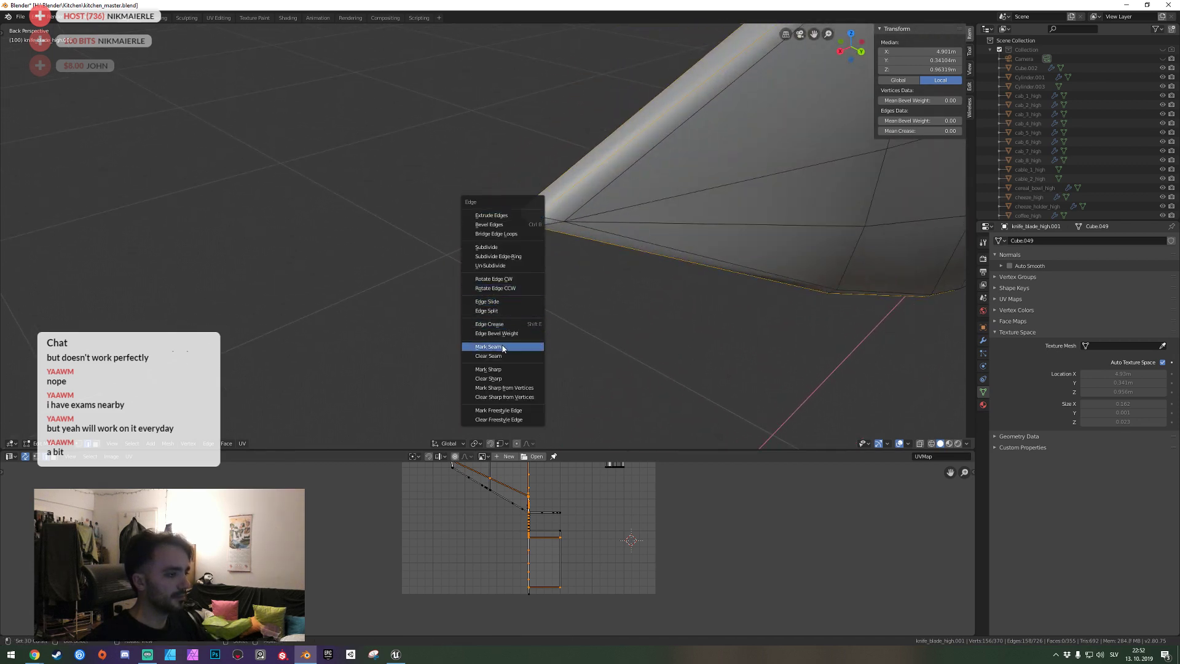
pyautogui.click(500, 346)
# Fly the view to the hilt's end and return to Object Mode.
pyautogui.hotkey('shift', '`')
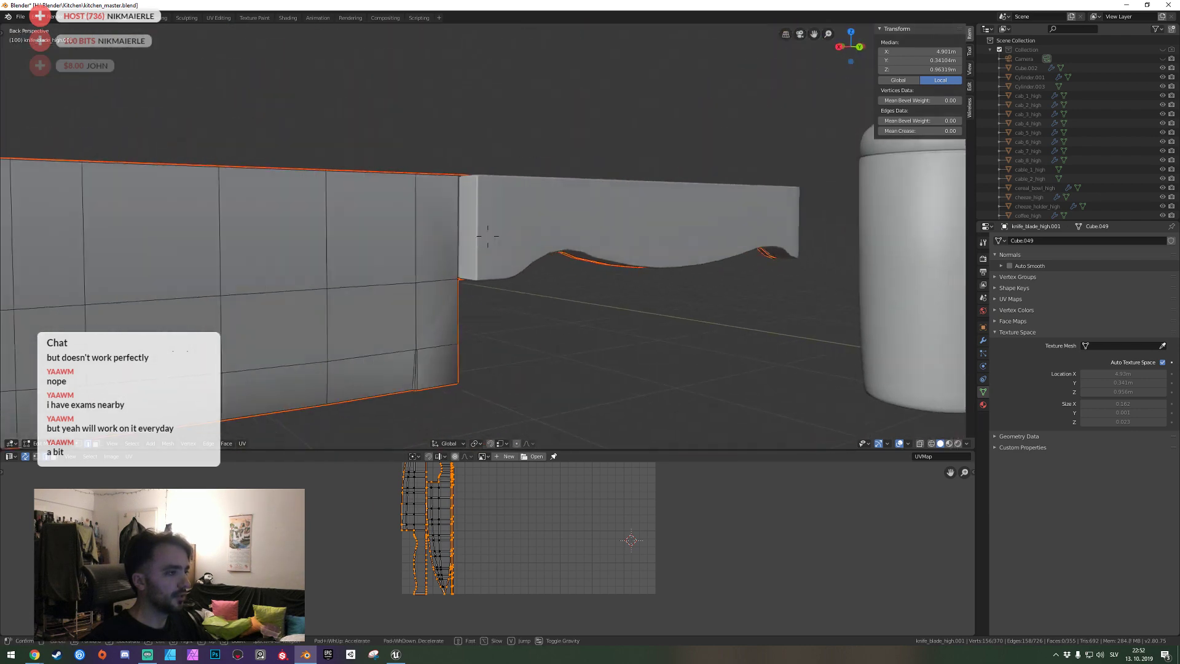
pyautogui.press('w')
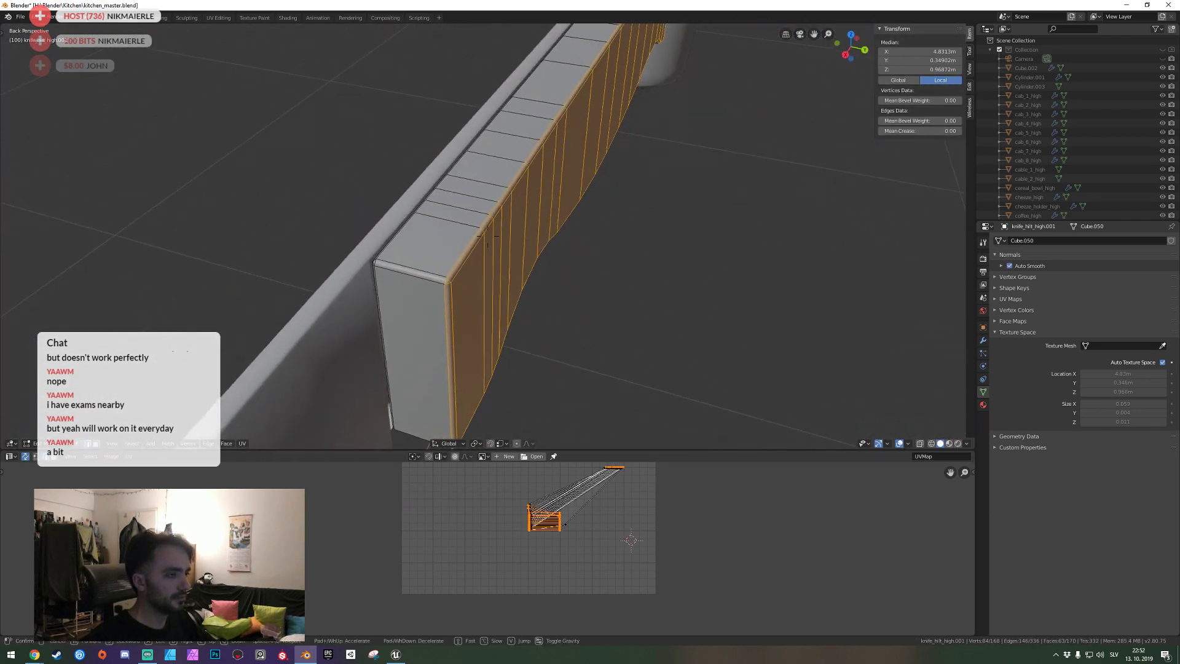
pyautogui.click(488, 236)
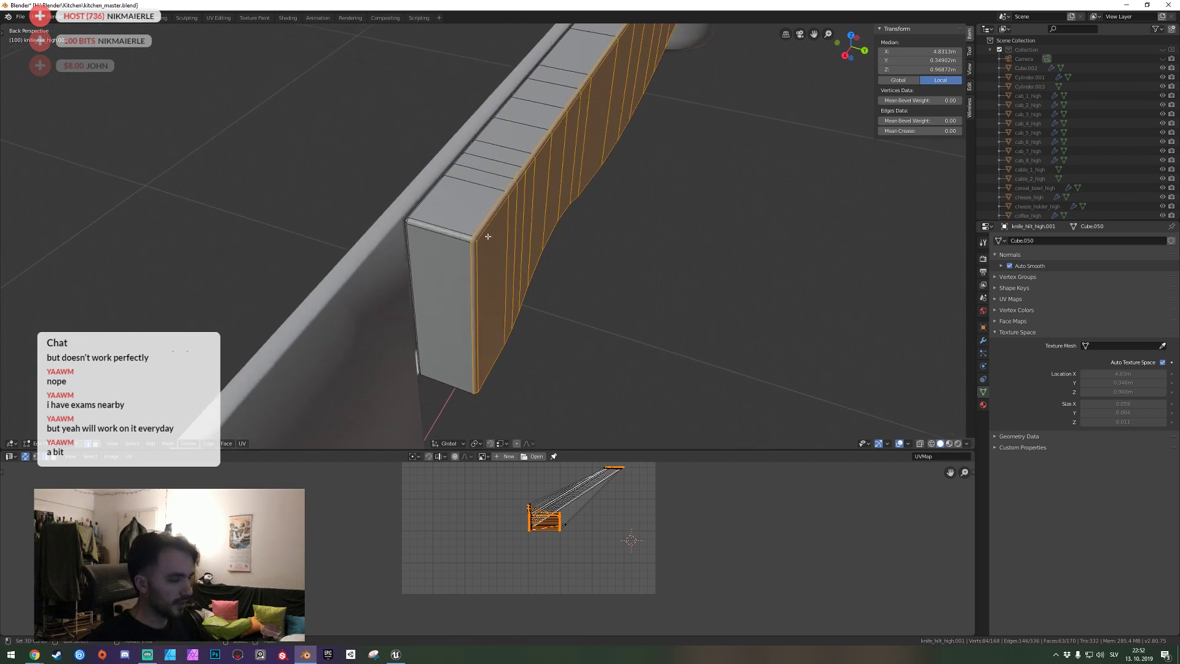
pyautogui.press('Tab')
pyautogui.hotkey('shift', '`')
# Save, then select the knife hilt and move it along the Y axis.
pyautogui.press('s')
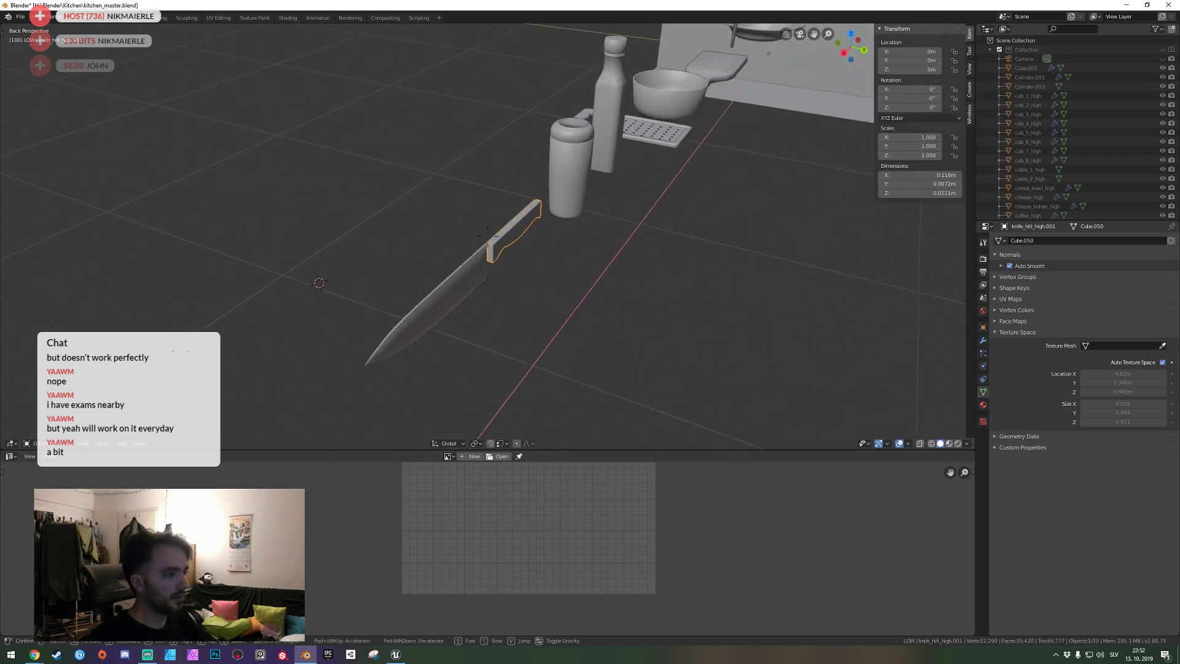
pyautogui.press('w')
pyautogui.hotkey('ctrl', 's')
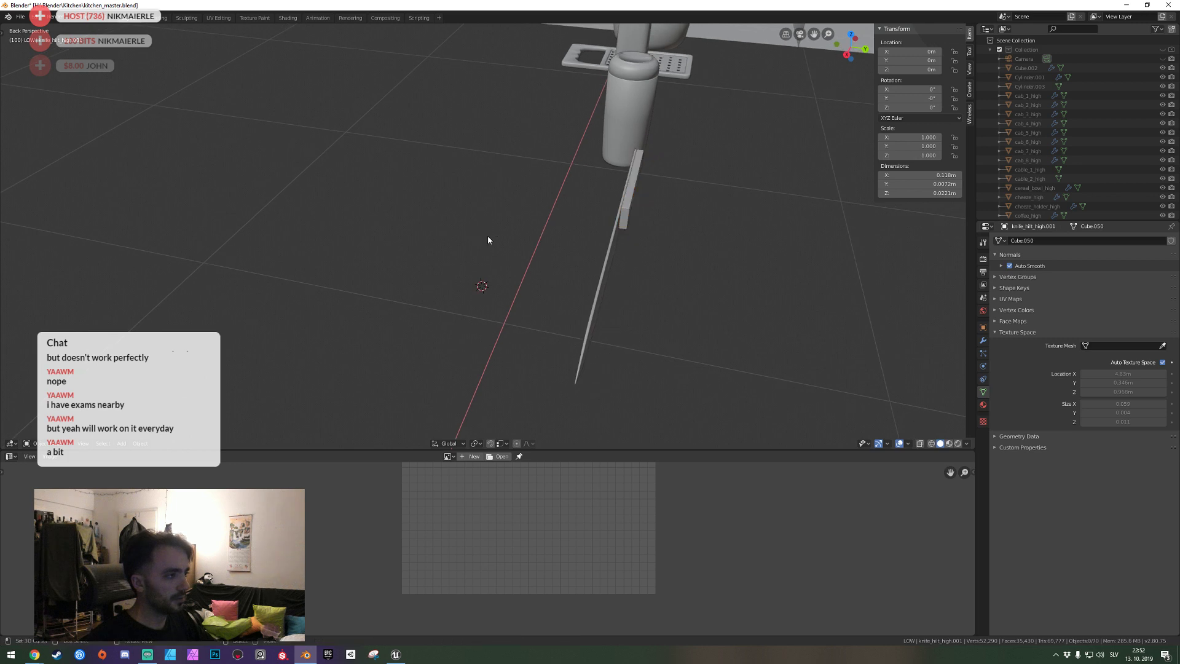
pyautogui.press('w')
pyautogui.click(459, 260)
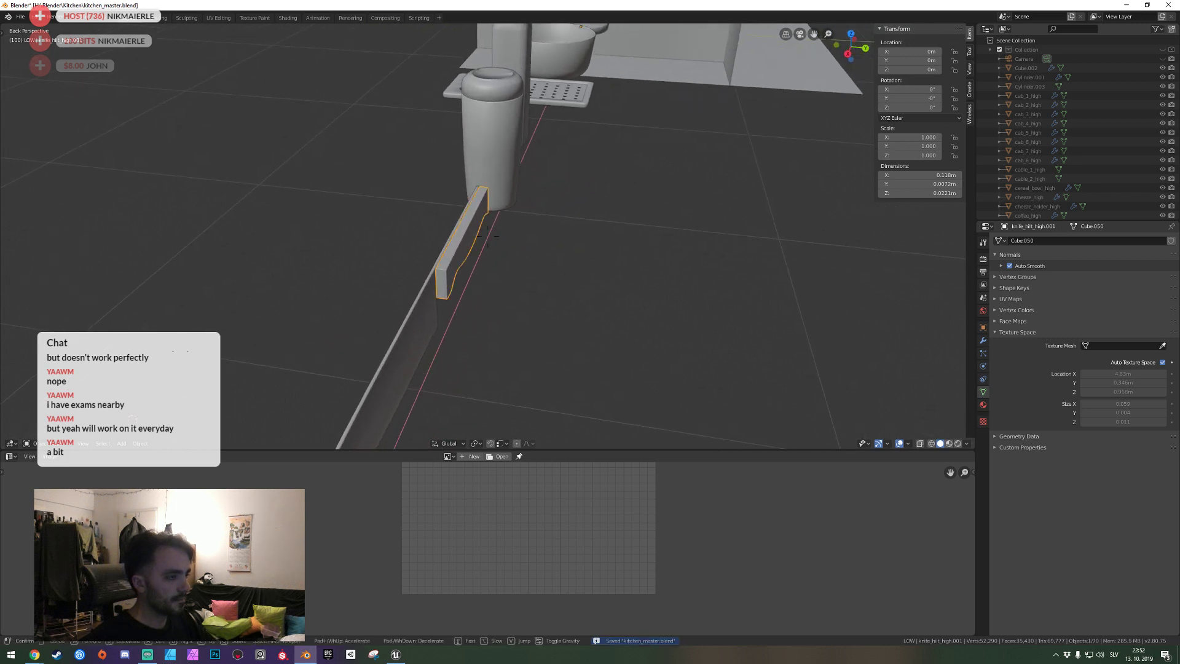
pyautogui.press('g')
pyautogui.press('y')
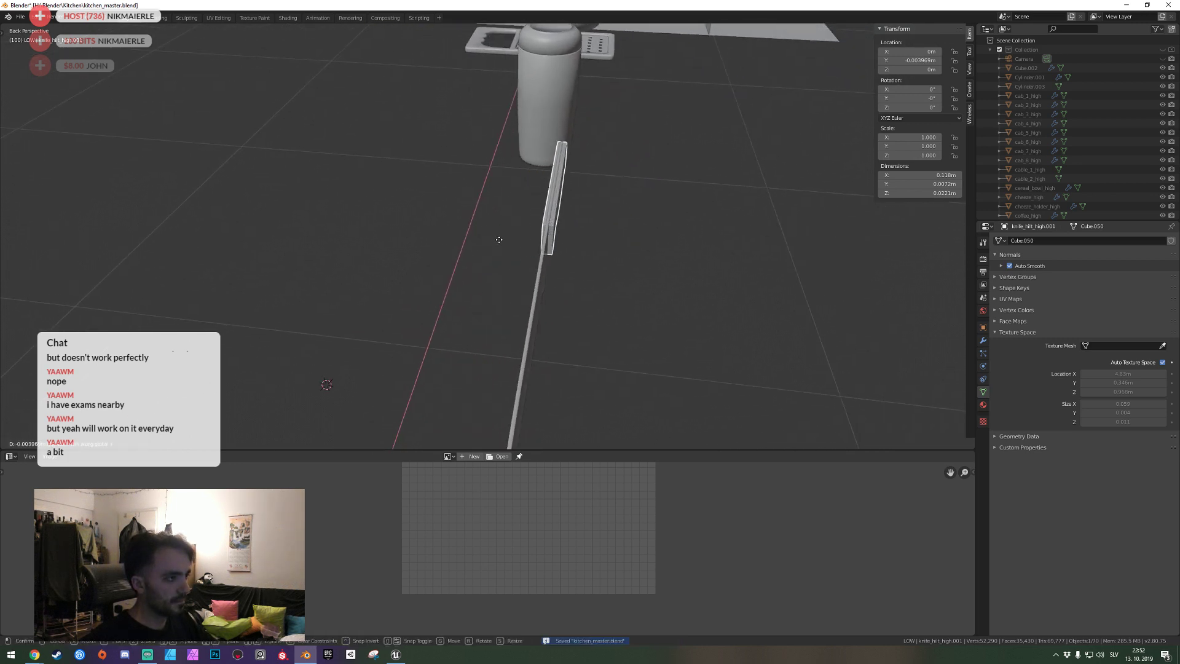
pyautogui.click(498, 239)
# Set the 3D cursor beside the knife and toggle the high-poly collection view.
pyautogui.hotkey('shift', '`')
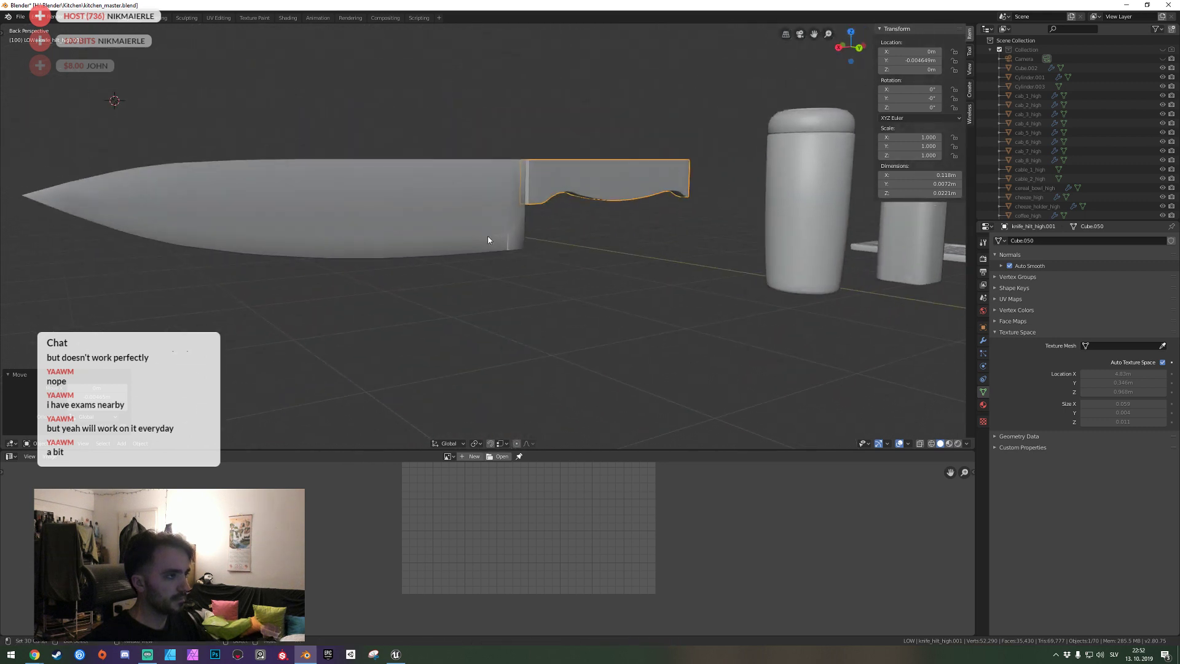
pyautogui.press('s')
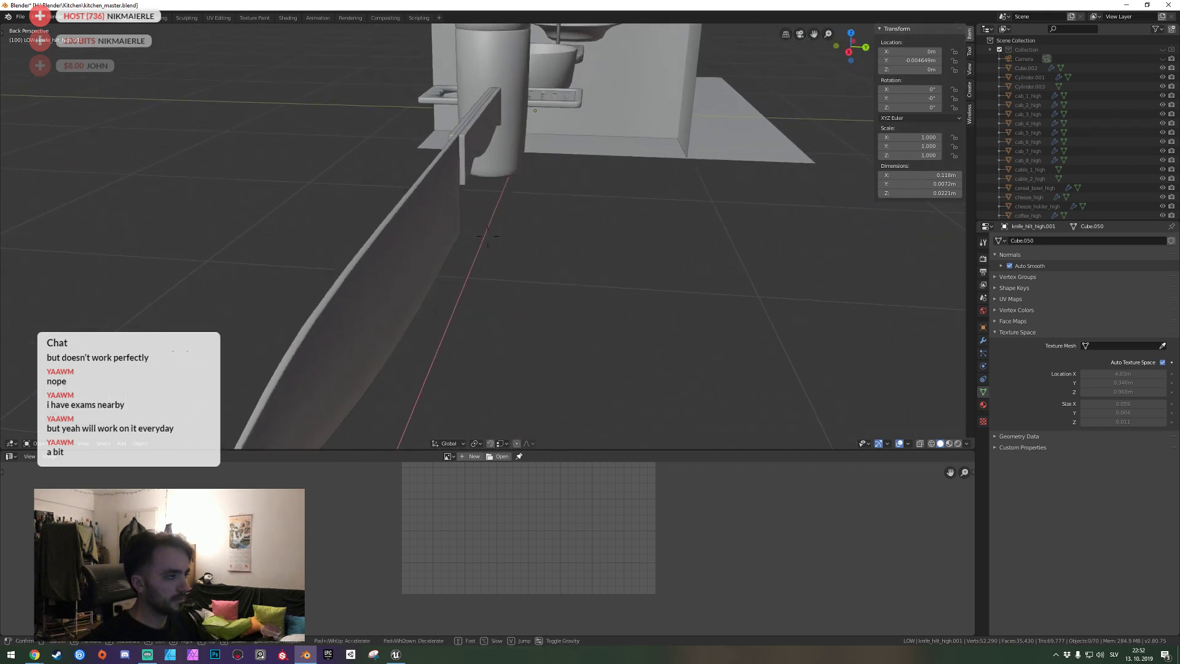
pyautogui.press('w')
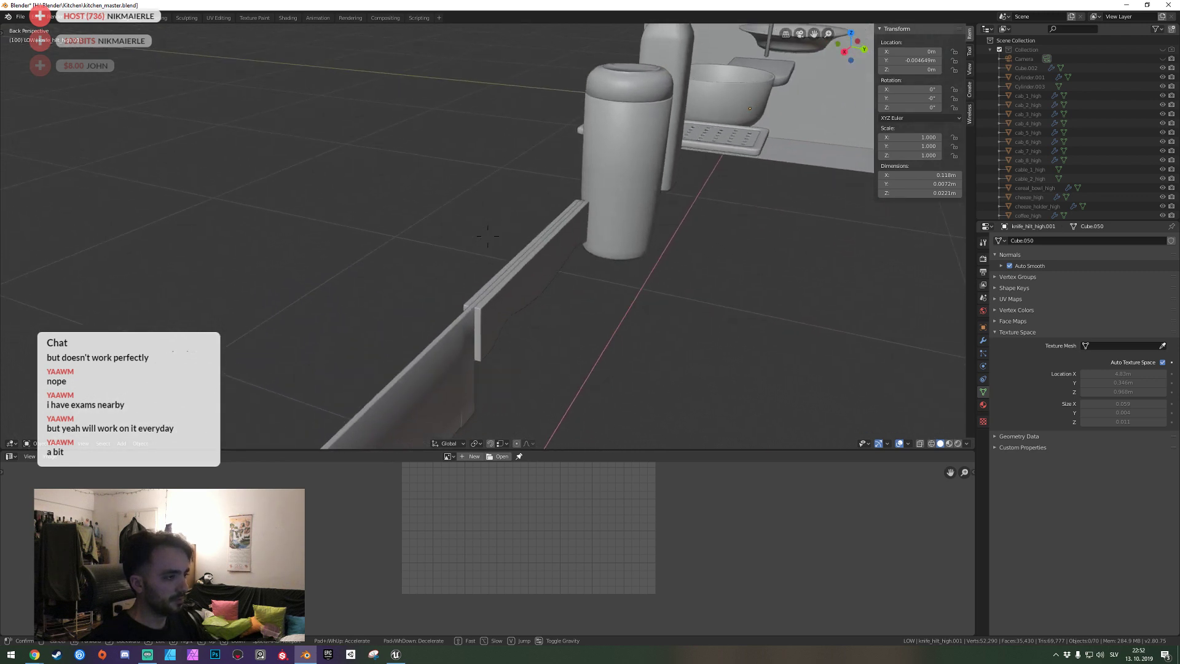
pyautogui.click(488, 242)
pyautogui.keyDown('shift'); pyautogui.rightClick(488, 243); pyautogui.keyUp('shift')
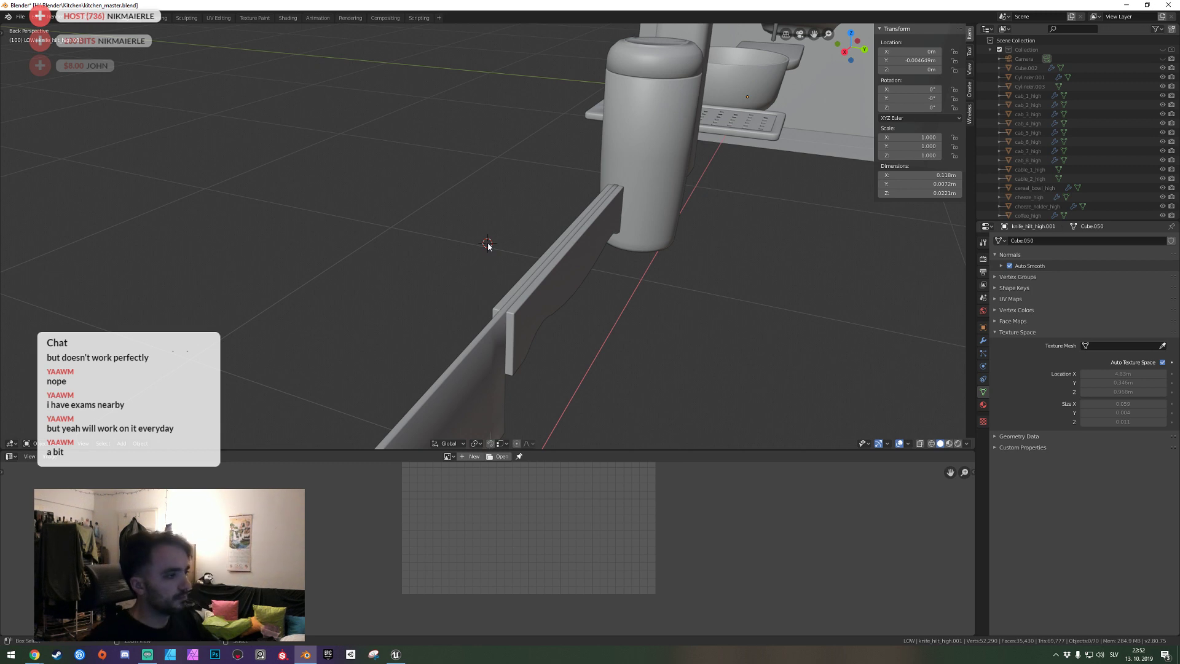
pyautogui.hotkey('shift', '1')
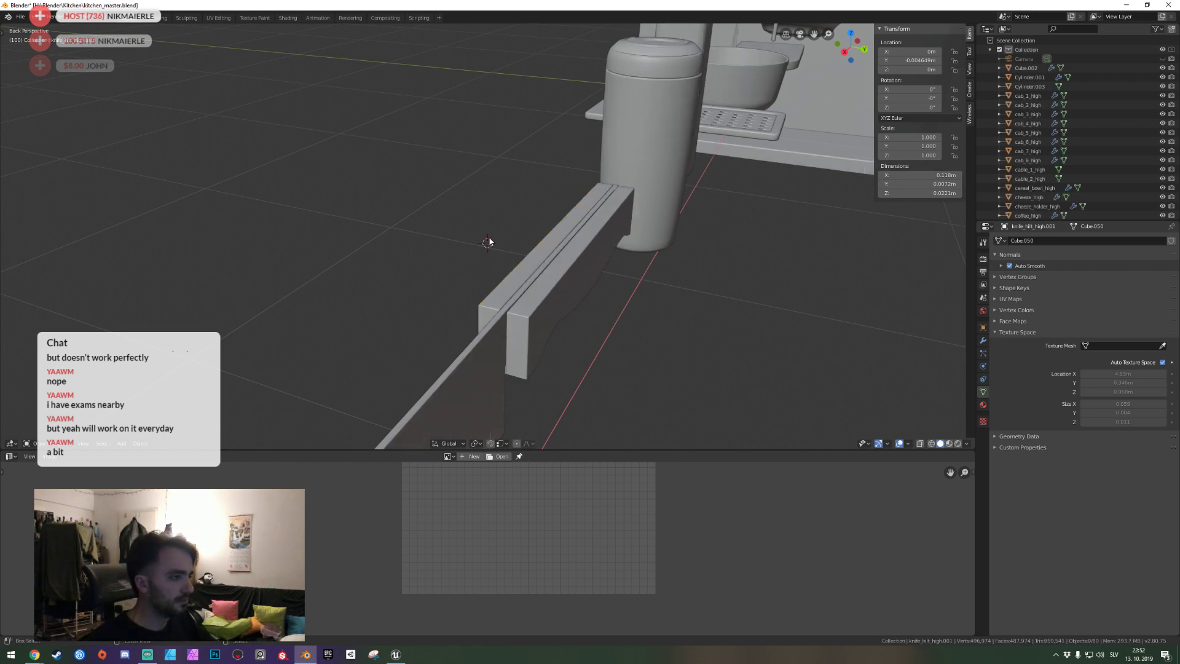
pyautogui.scroll(-4, 488, 241)
pyautogui.hotkey('ctrl', 'z')
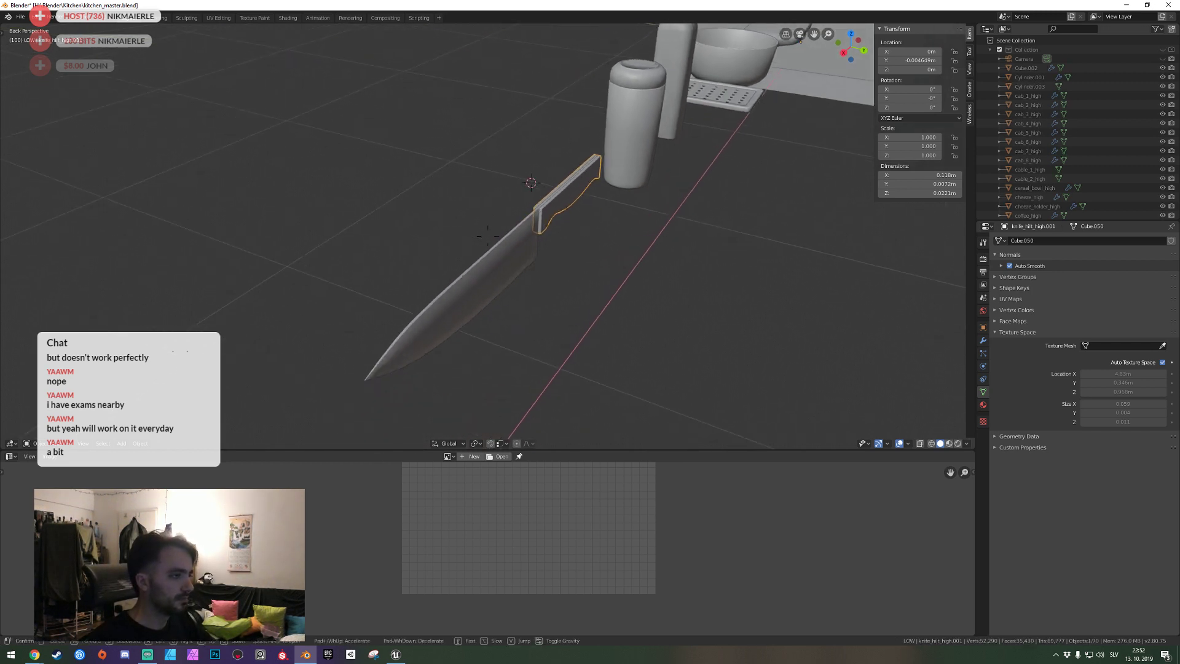
# From a top view, reset the hilt's location so Y is 0.
pyautogui.hotkey('shift', '`')
pyautogui.press('w')
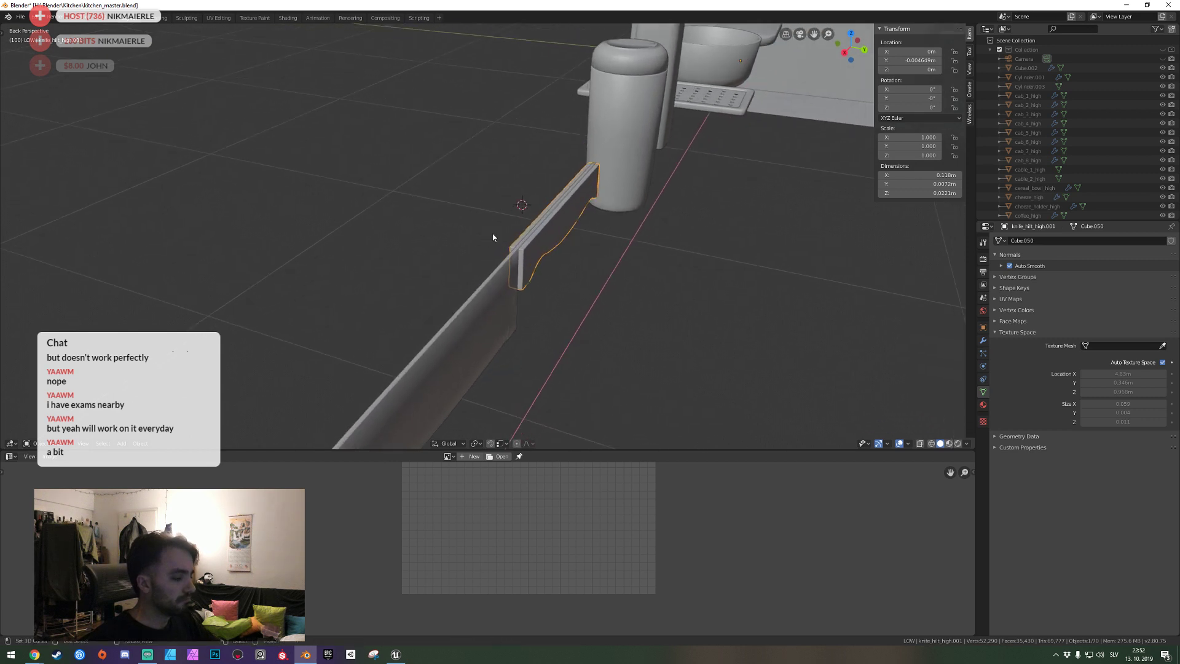
pyautogui.press('KP_7')
pyautogui.press('KP_7')
pyautogui.press('KP_Decimal')
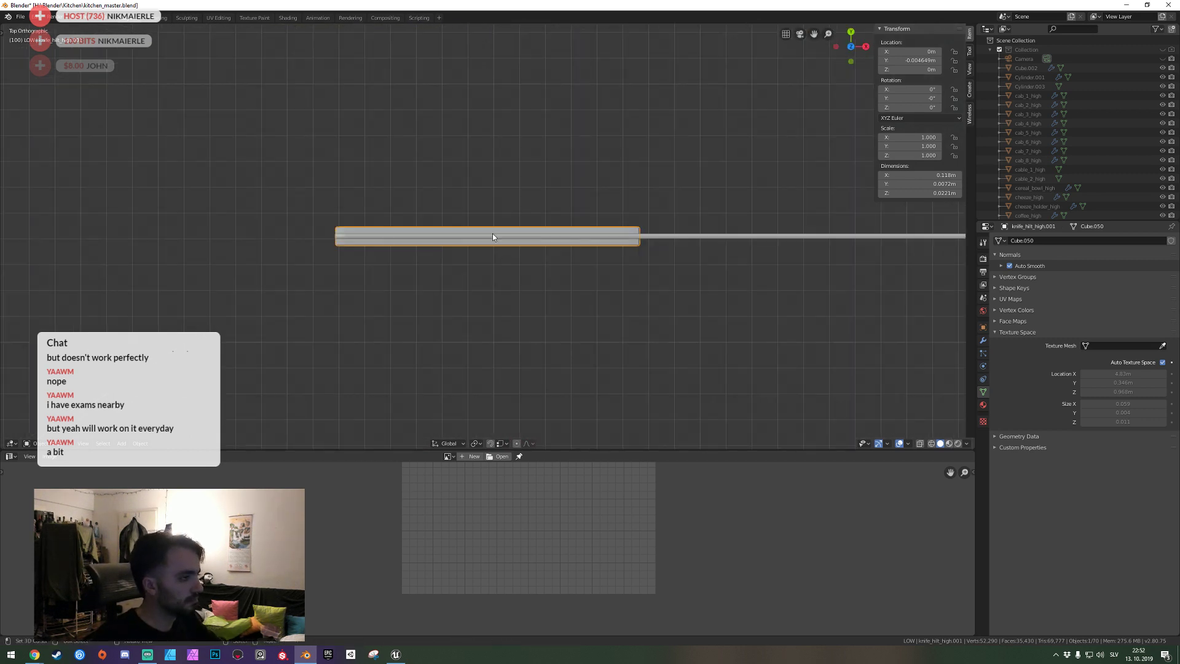
pyautogui.press('g')
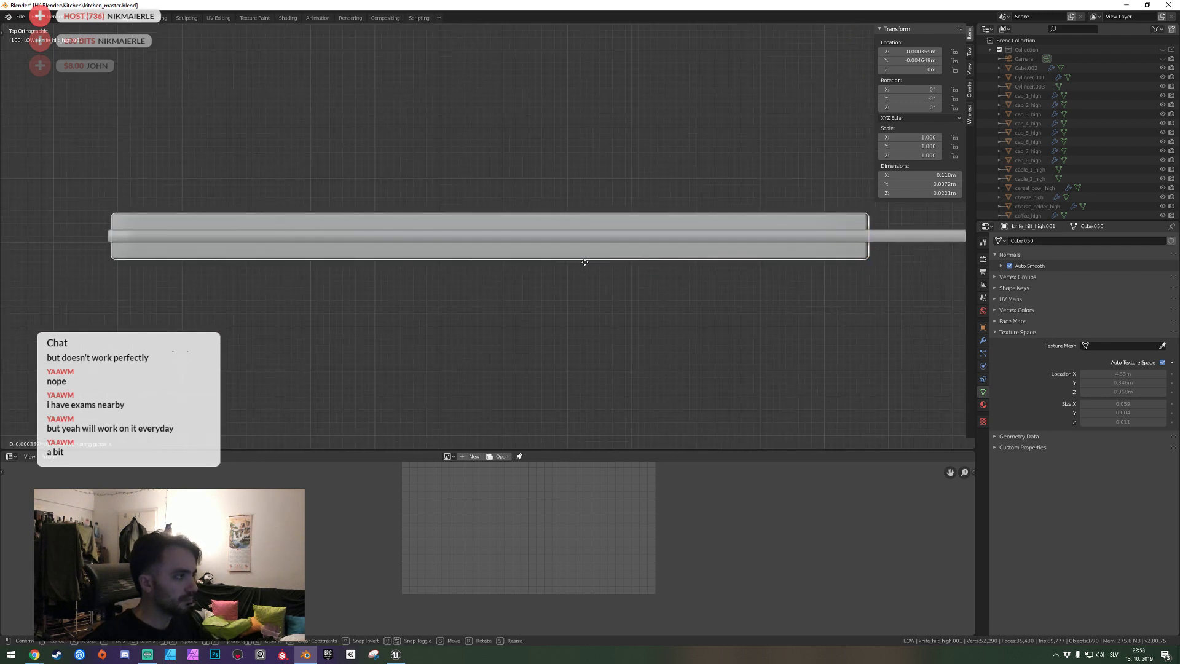
pyautogui.rightClick(585, 263)
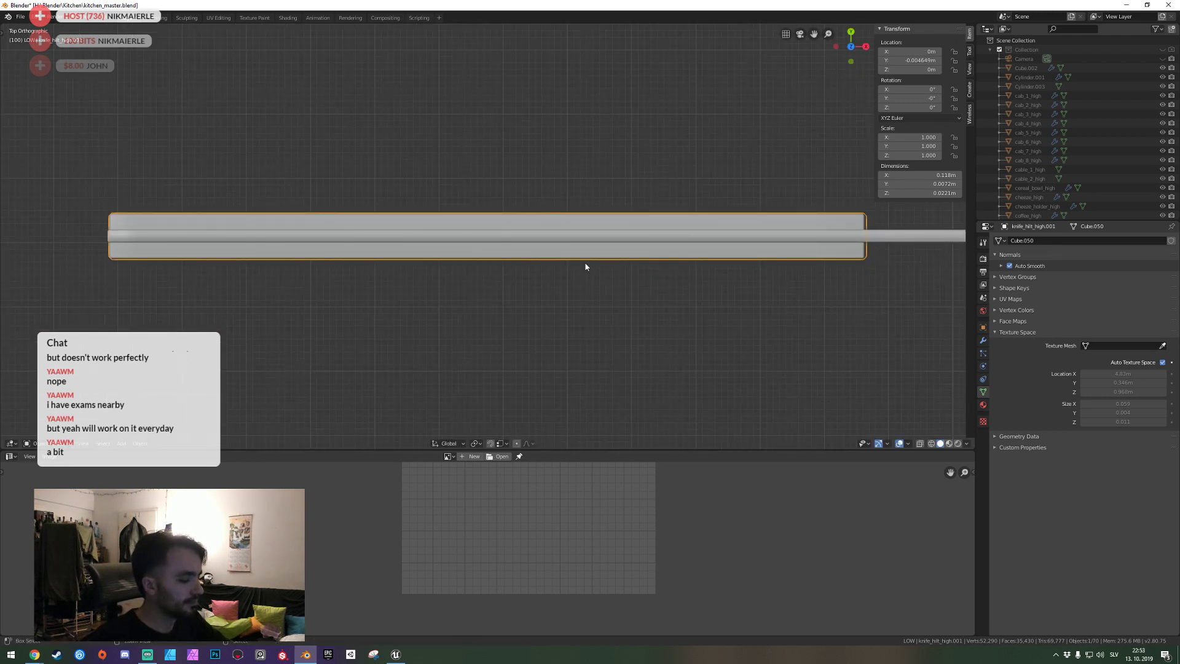
pyautogui.hotkey('alt', 'g')
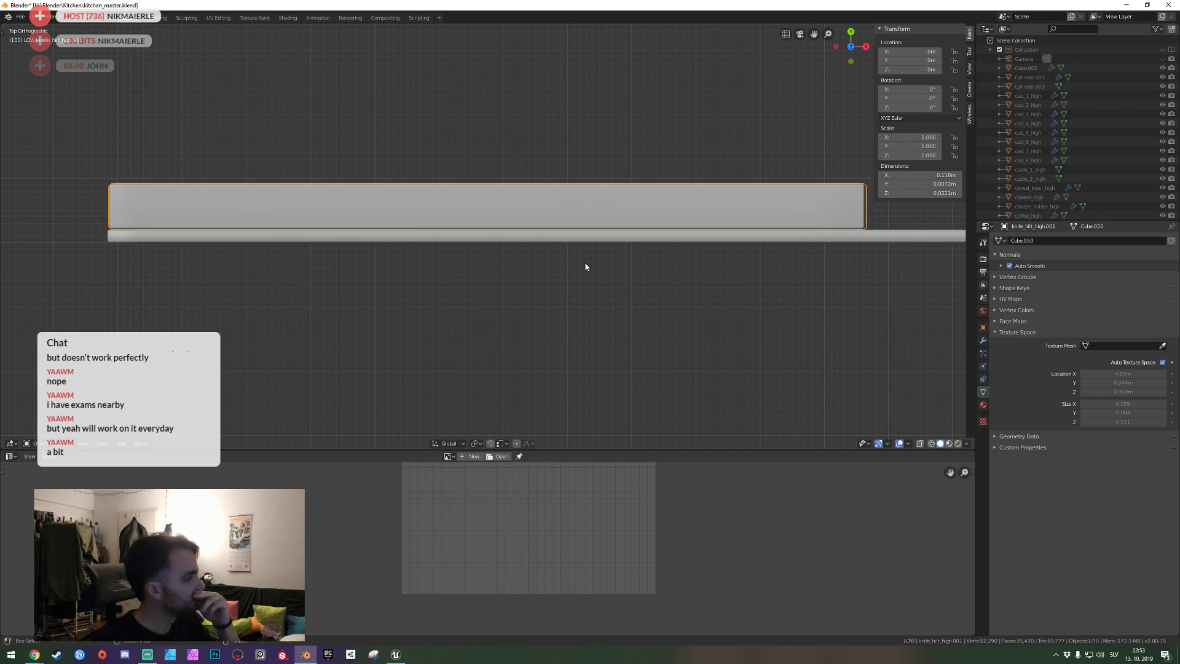
# Delete the duplicate hilt box and select the knife blade.
pyautogui.hotkey('shift', '`')
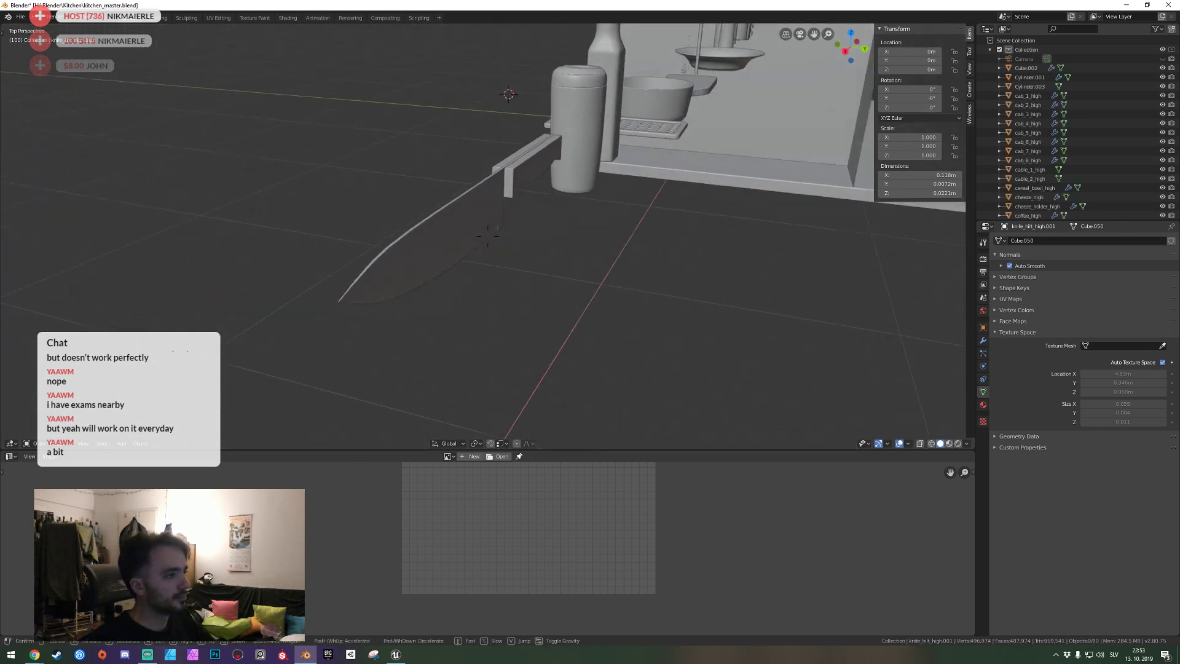
pyautogui.press('w')
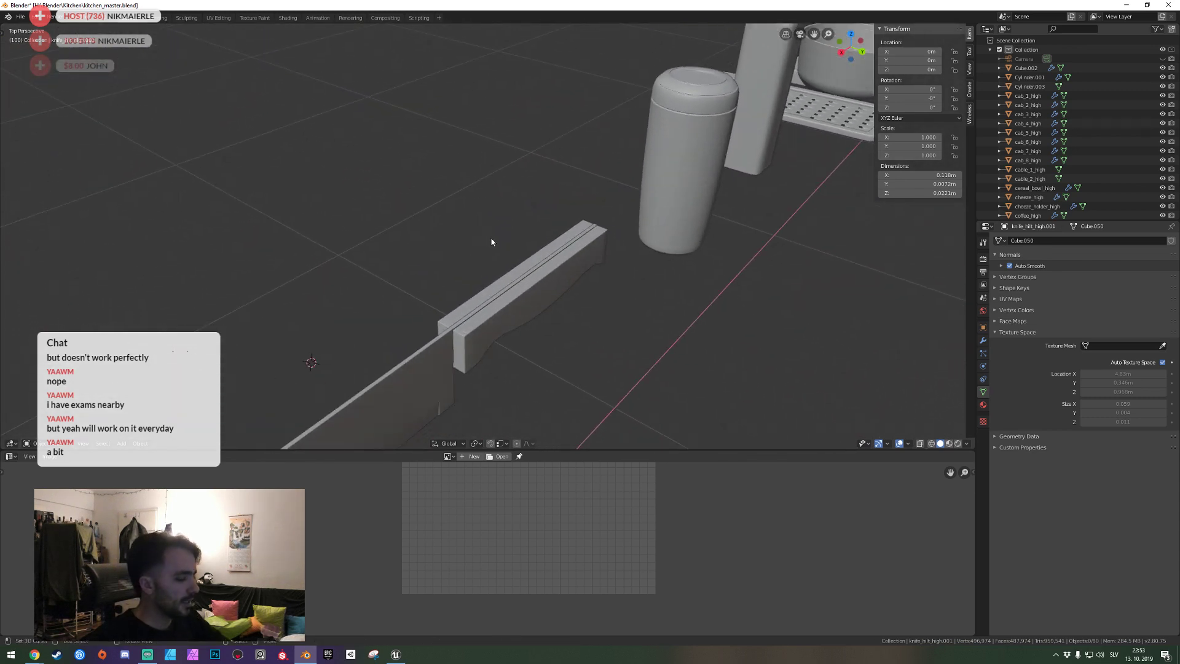
pyautogui.press('KP_7')
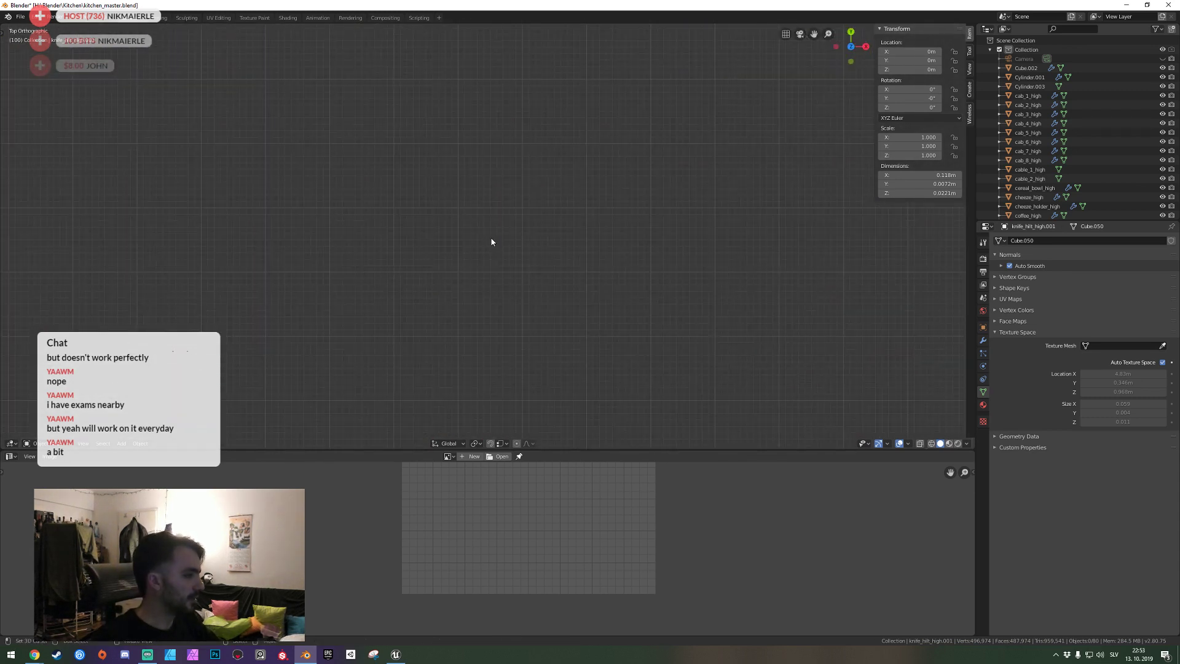
pyautogui.hotkey('shift', '`')
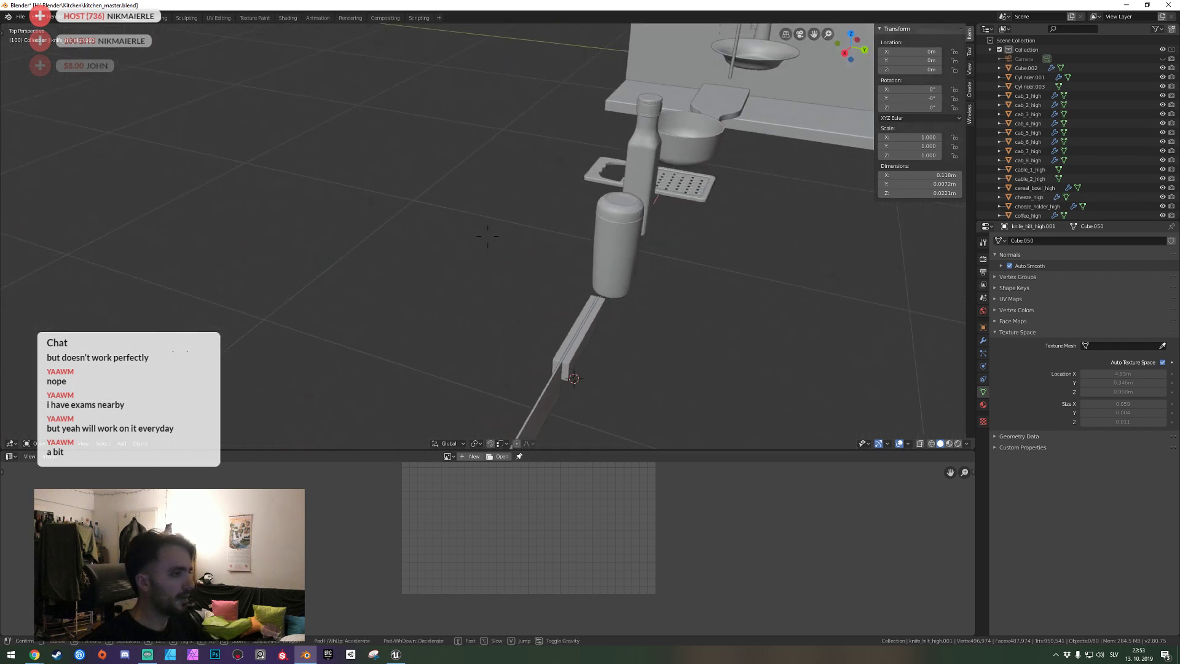
pyautogui.click(492, 236)
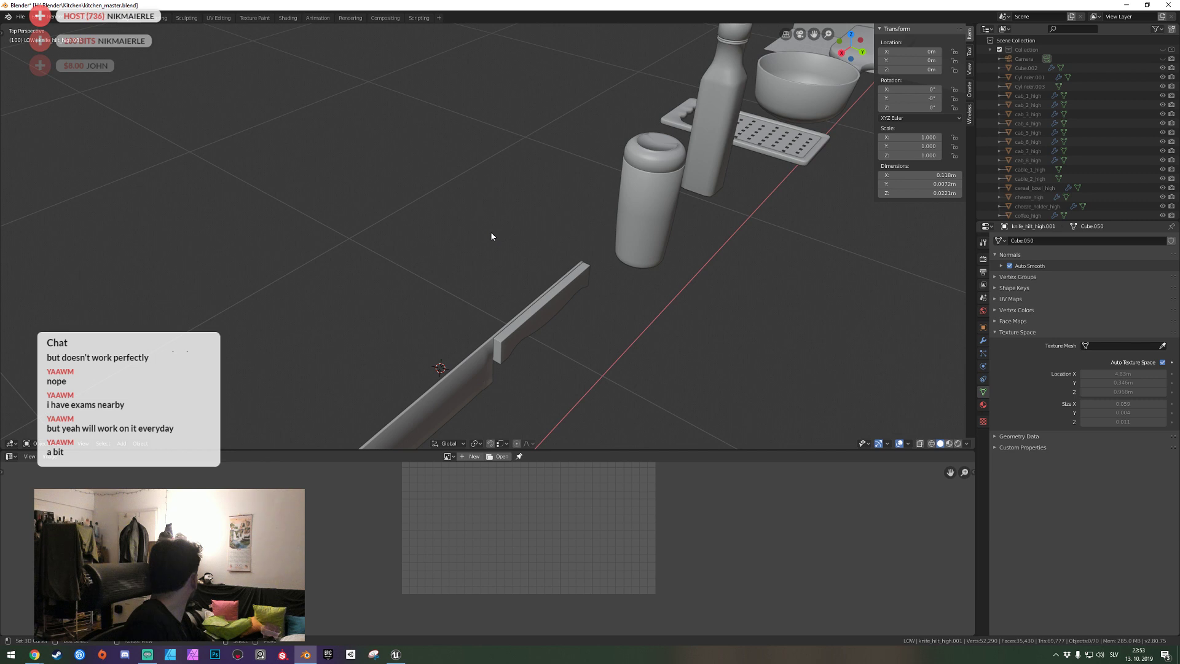
pyautogui.hotkey('shift', '`')
pyautogui.press('w')
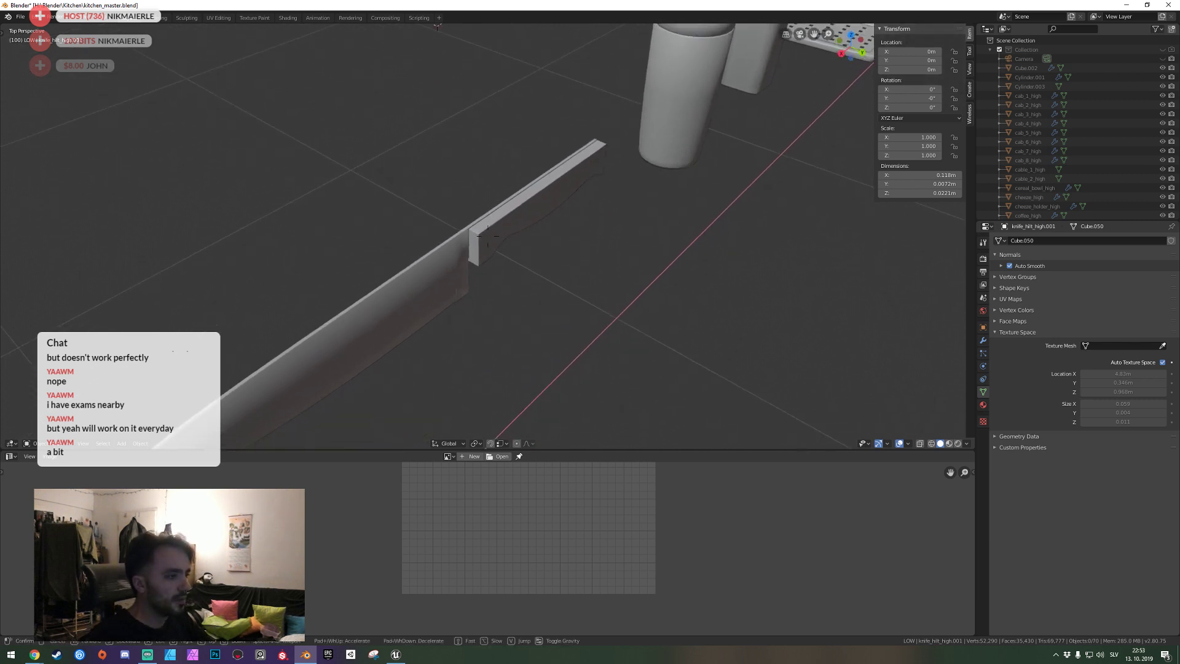
pyautogui.click(488, 244)
pyautogui.click(489, 241)
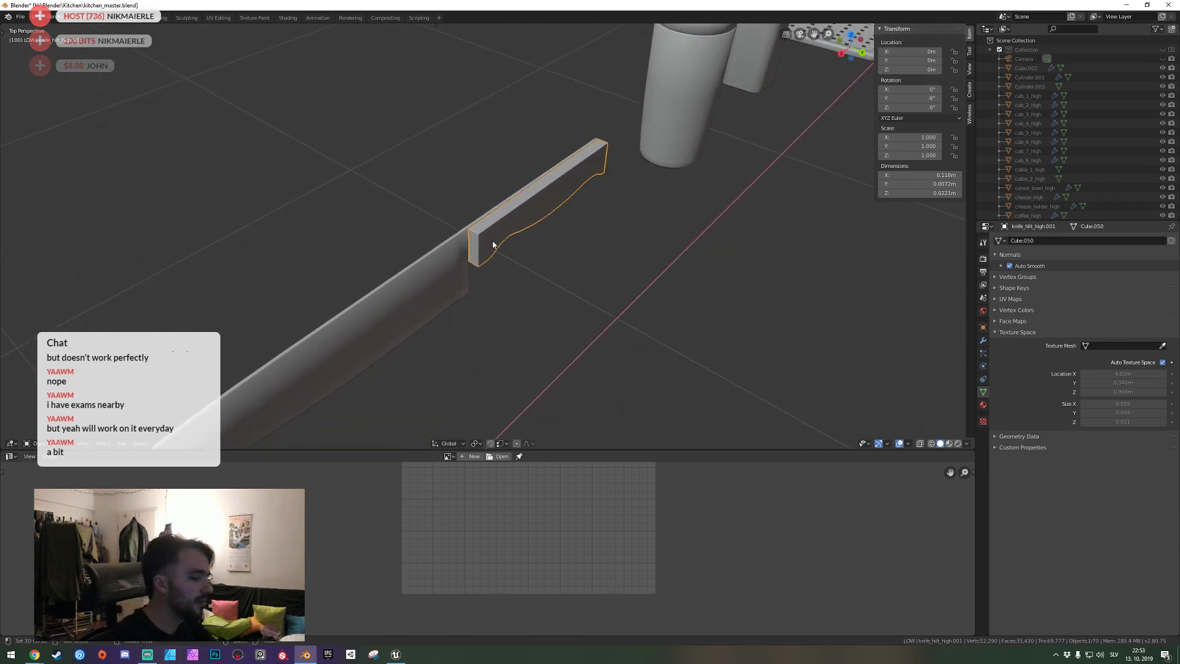
pyautogui.press('Delete')
pyautogui.click(489, 241)
# Enter Edit Mode on the blade and inspect its cut-out faces from close up.
pyautogui.press('Tab')
pyautogui.hotkey('shift', '`')
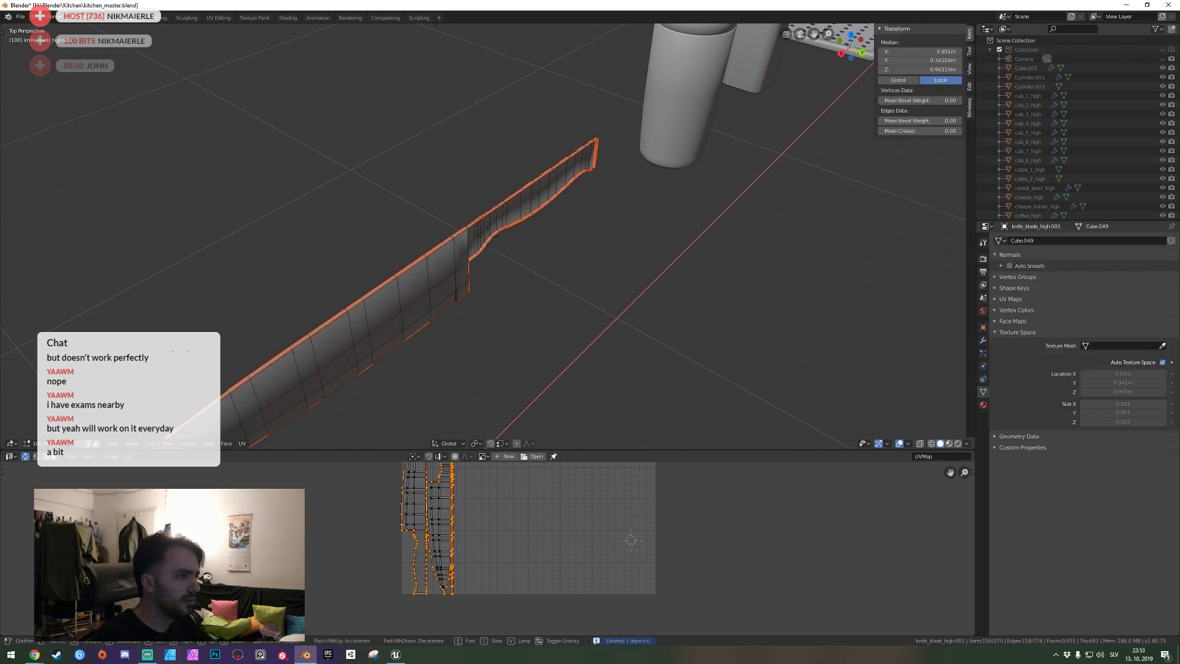
pyautogui.press('w')
pyautogui.click(488, 235)
pyautogui.hotkey('alt', 'a')
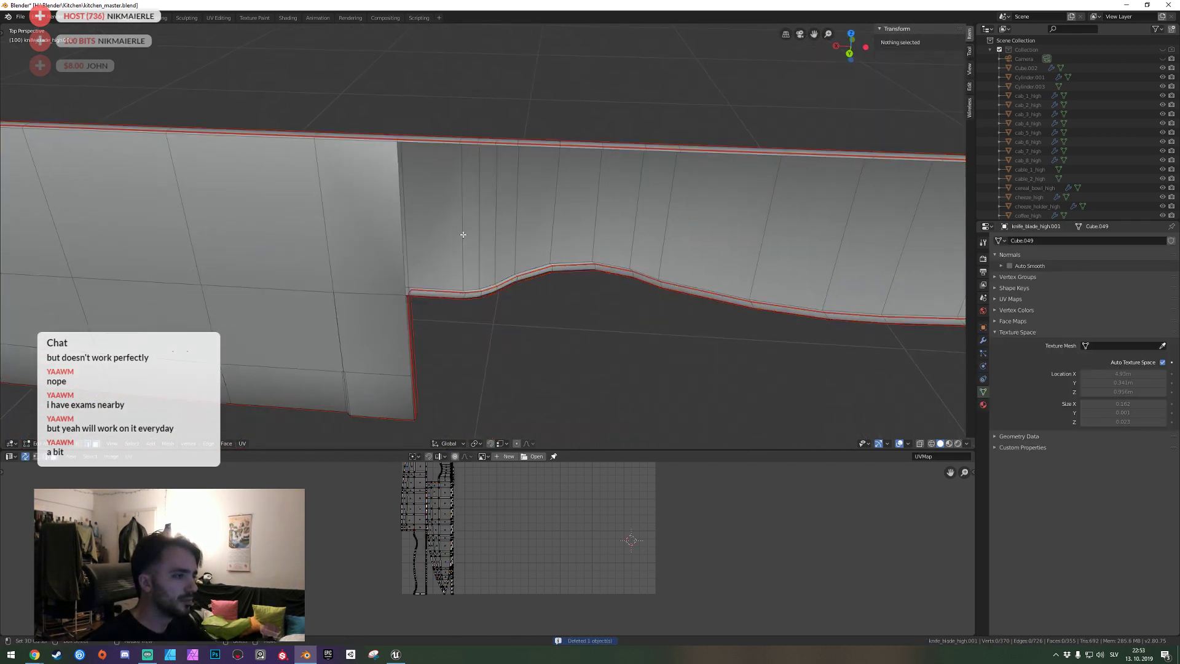
pyautogui.scroll(4, 467, 234)
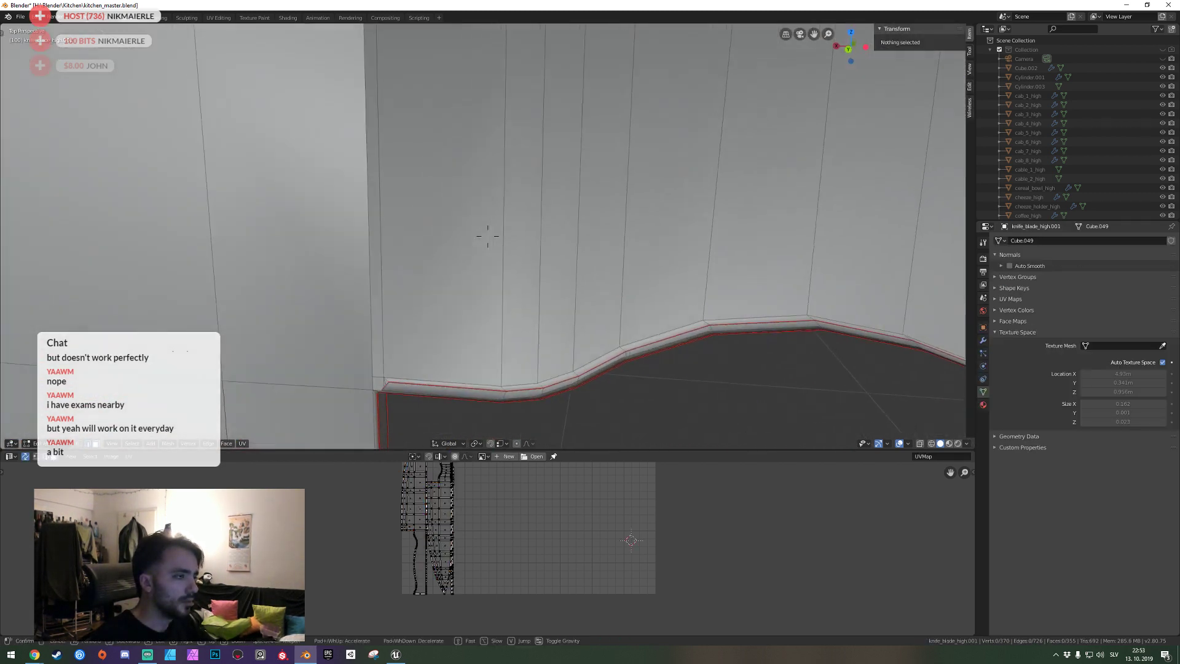
pyautogui.scroll(-2, 482, 215)
pyautogui.scroll(-2, 487, 237)
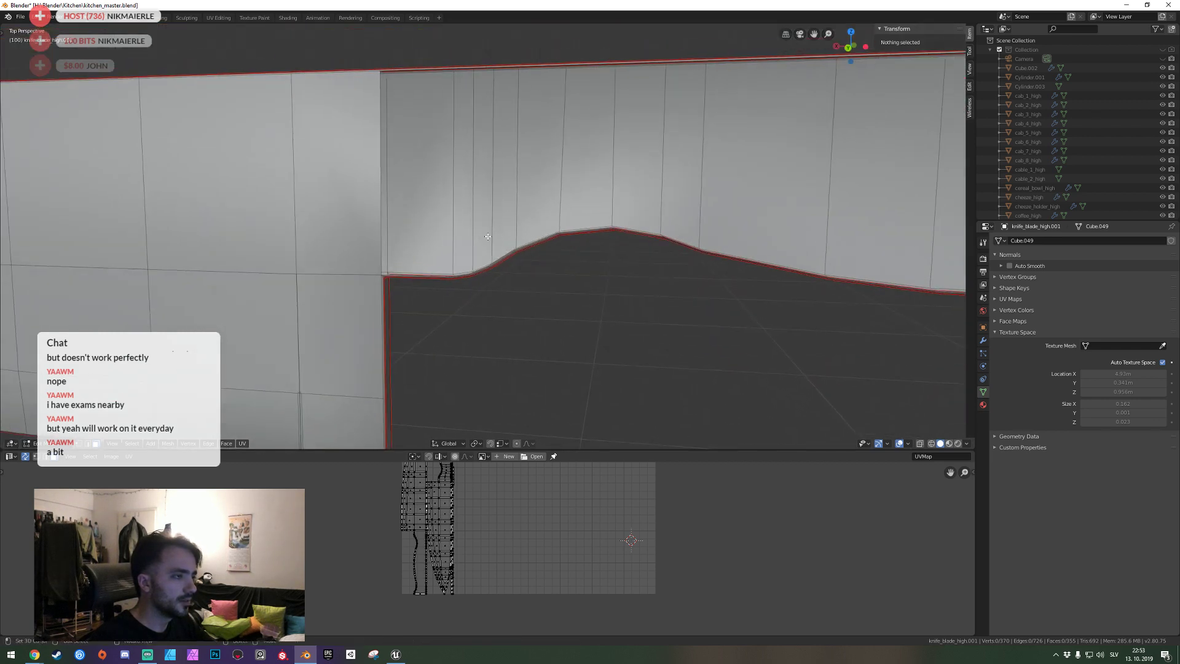
pyautogui.press('l')
pyautogui.moveTo(430, 164)
pyautogui.mouseDown(button='middle')
pyautogui.moveTo(476, 242)
pyautogui.moveTo(432, 288)
pyautogui.moveTo(368, 284)
pyautogui.mouseUp(button='middle')
pyautogui.hotkey('alt', 'a')
# Box-select the flat faces along the blade's tang and delete them.
pyautogui.click(432, 288)
pyautogui.hotkey('alt', 'a')
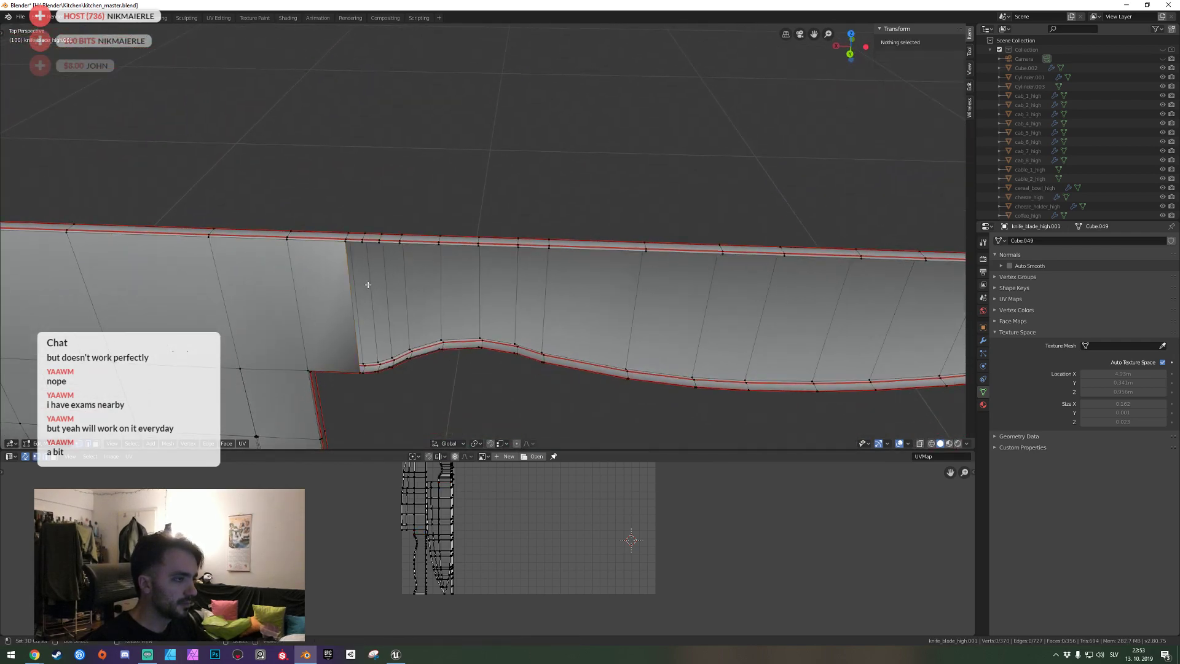
pyautogui.moveTo(368, 285); pyautogui.dragTo(592, 287)
pyautogui.moveTo(592, 287); pyautogui.dragTo(479, 236, button='middle')
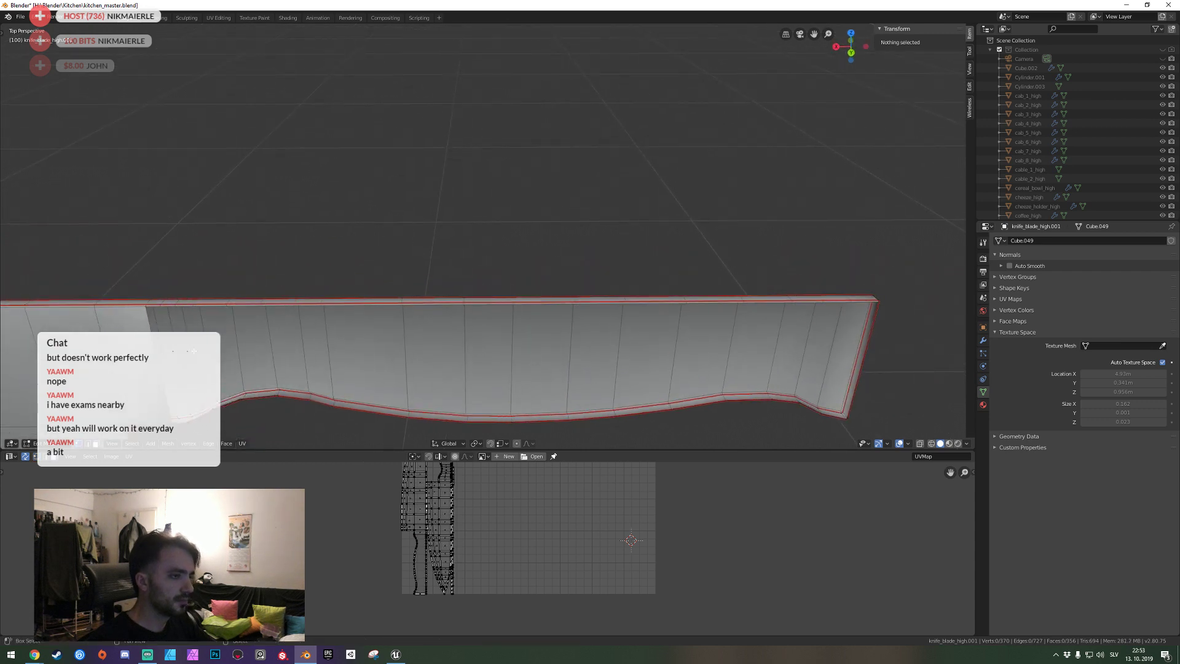
pyautogui.moveTo(621, 358); pyautogui.dragTo(847, 351)
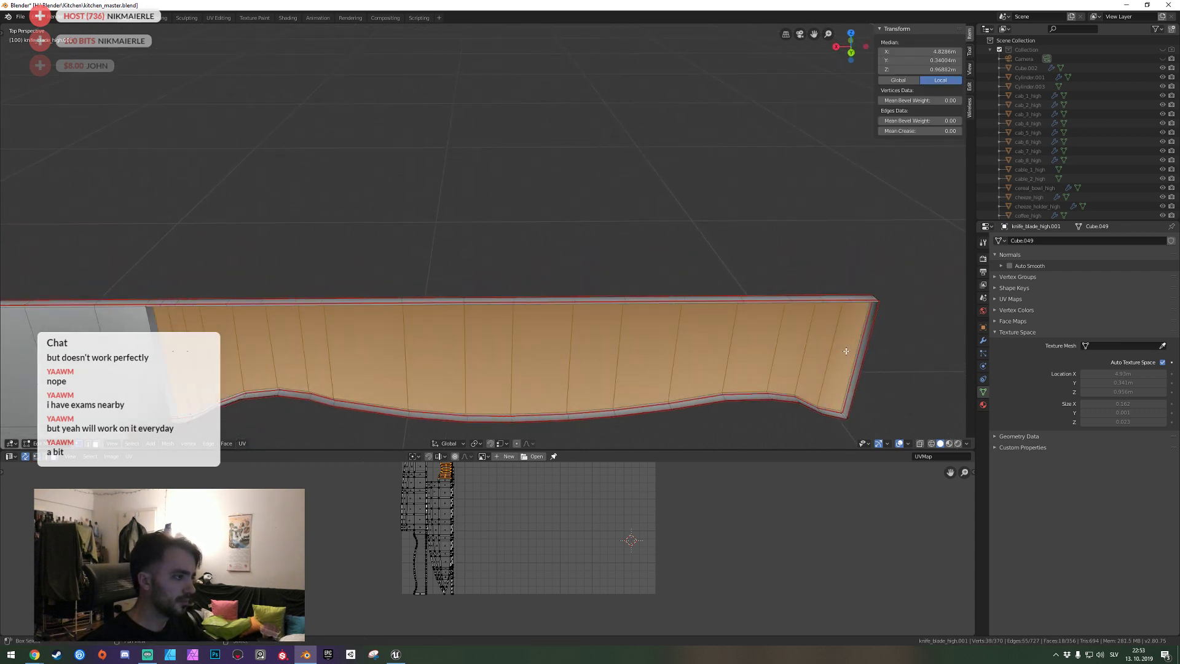
pyautogui.press('x')
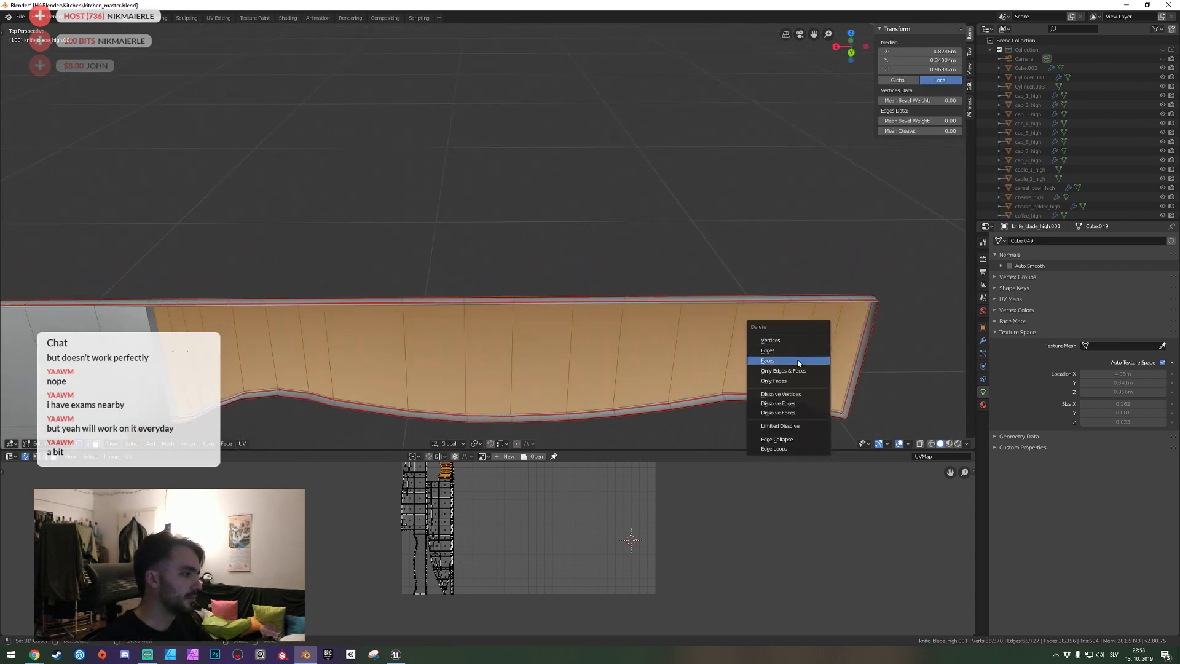
pyautogui.click(802, 361)
# Fill the gap at the blade's open end with a face and save kitchen_master.blend.
pyautogui.click(843, 381)
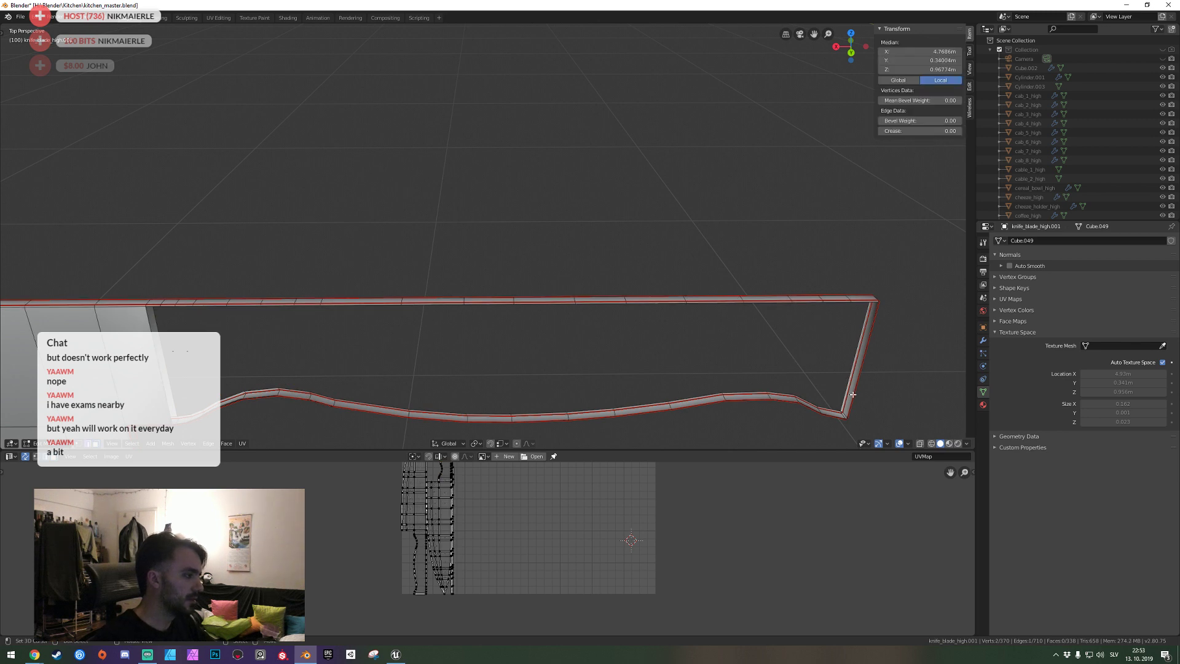
pyautogui.press('f')
pyautogui.moveTo(853, 394)
pyautogui.mouseDown(button='middle')
pyautogui.moveTo(488, 237)
pyautogui.moveTo(488, 257)
pyautogui.mouseUp(button='middle')
pyautogui.press('Tab')
pyautogui.hotkey('ctrl', 's')
pyautogui.scroll(3, 493, 247)
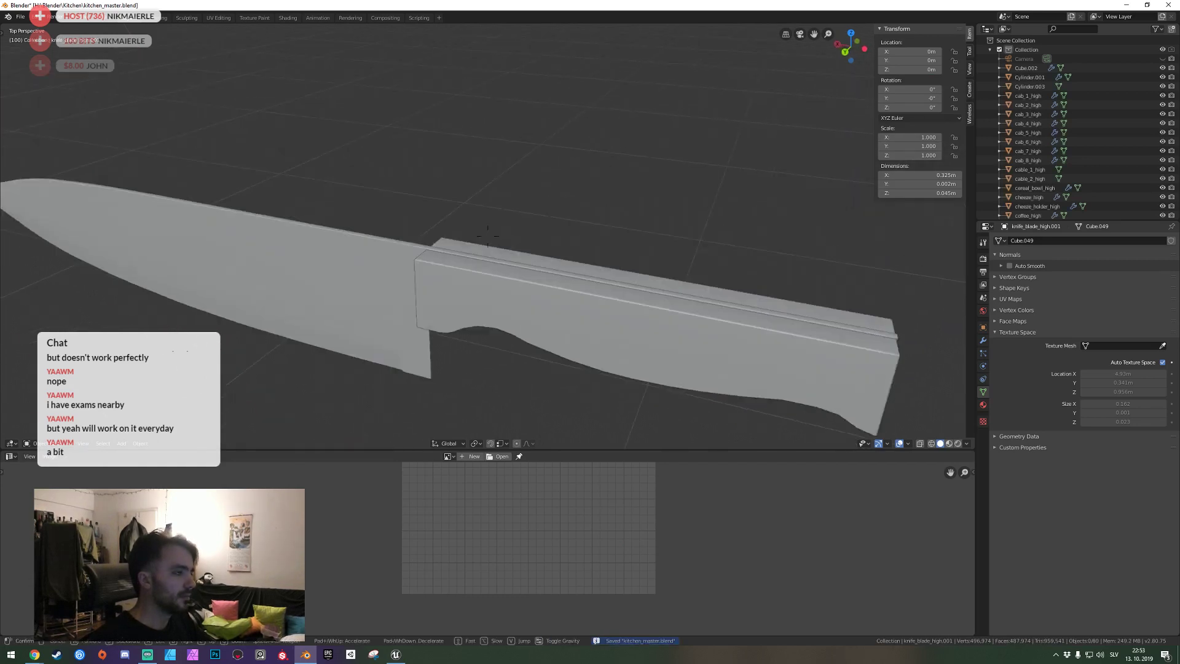
# Delete the thin Cube.002 strip and frame knife_hilt_high in top view.
pyautogui.click(486, 250)
pyautogui.press('Delete')
pyautogui.click(463, 293)
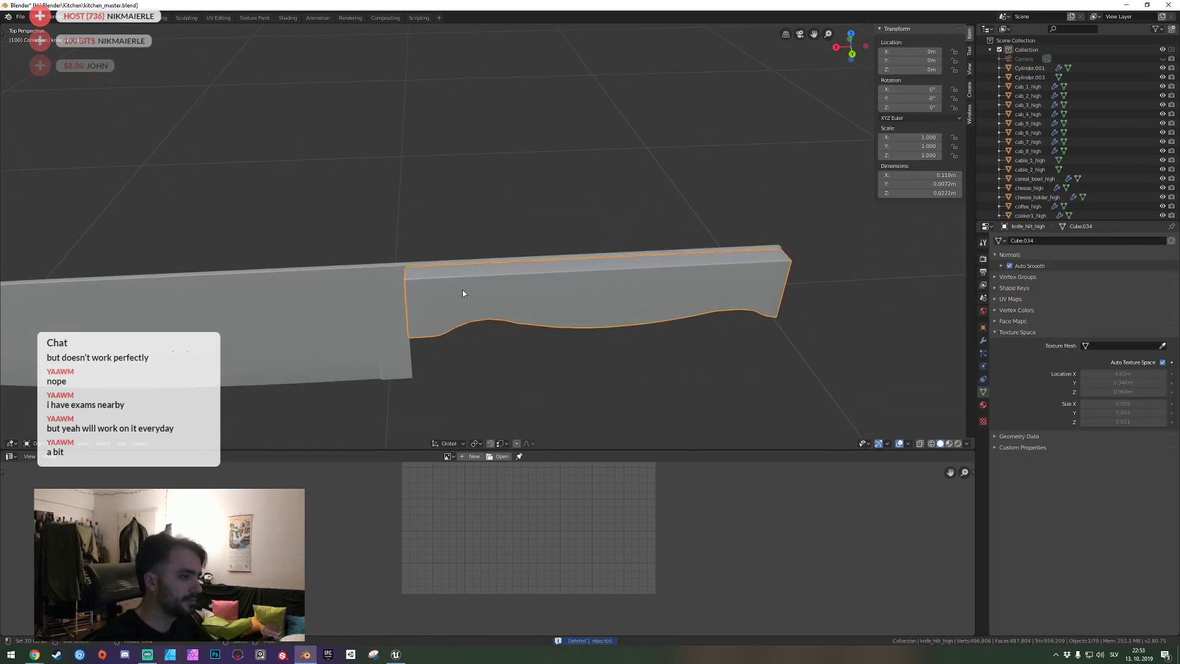
pyautogui.press('KP_7')
pyautogui.press('KP_Decimal')
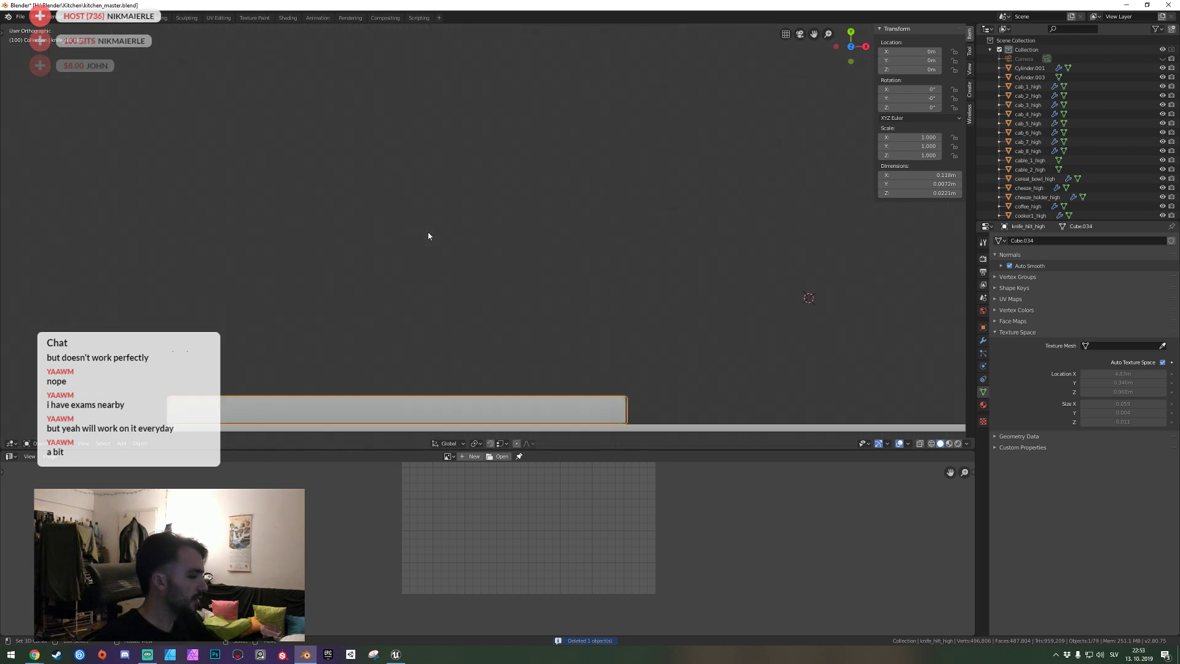
pyautogui.scroll(3, 481, 243)
pyautogui.scroll(1, 588, 257)
# Set the knife hilt's origin to its geometry.
pyautogui.press('s')
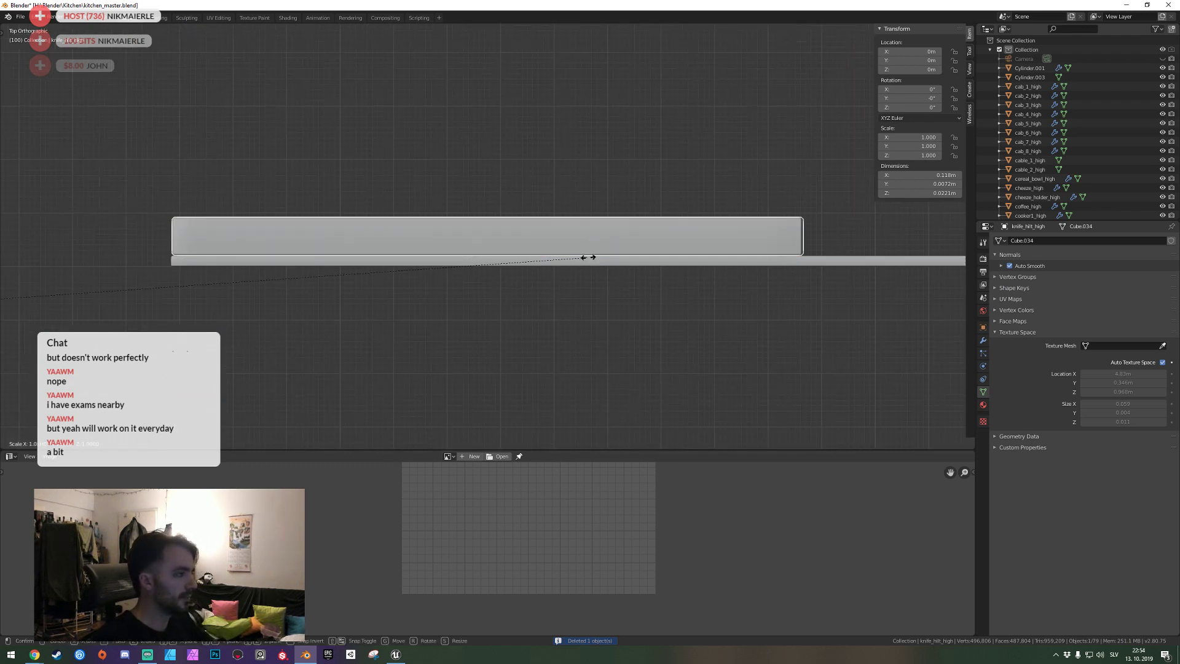
pyautogui.press('Escape')
pyautogui.click(140, 443)
pyautogui.moveTo(159, 342)
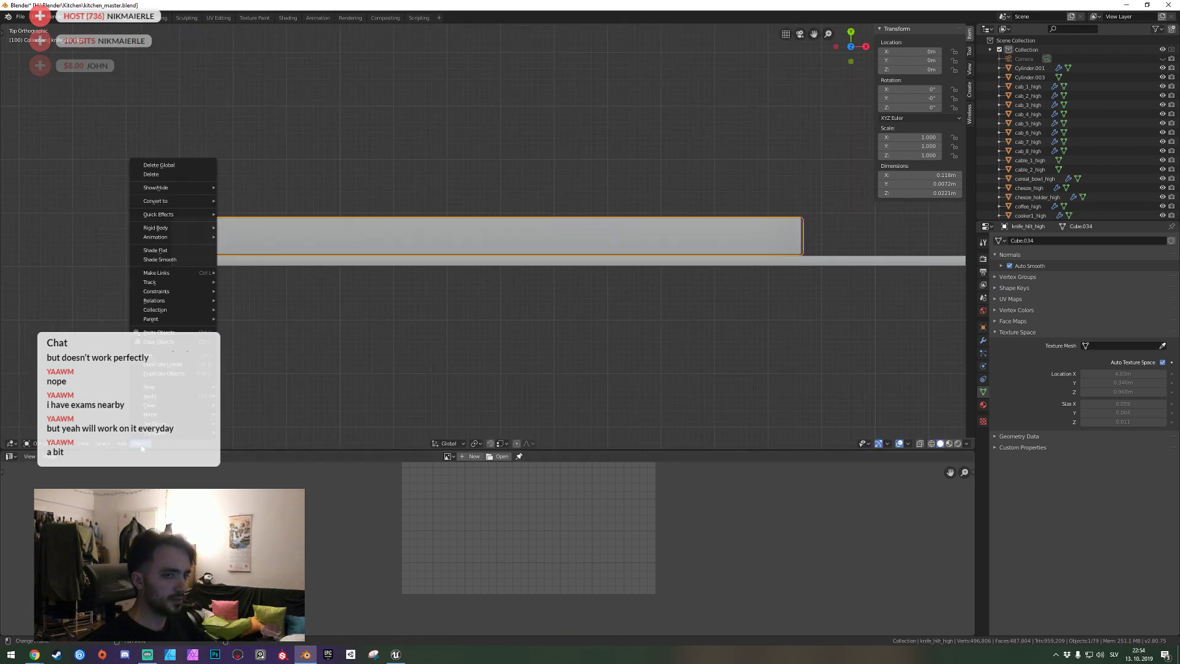
pyautogui.click(239, 432)
# Scale the hilt to 1.516 along Y, move it along Y, and save.
pyautogui.press('s')
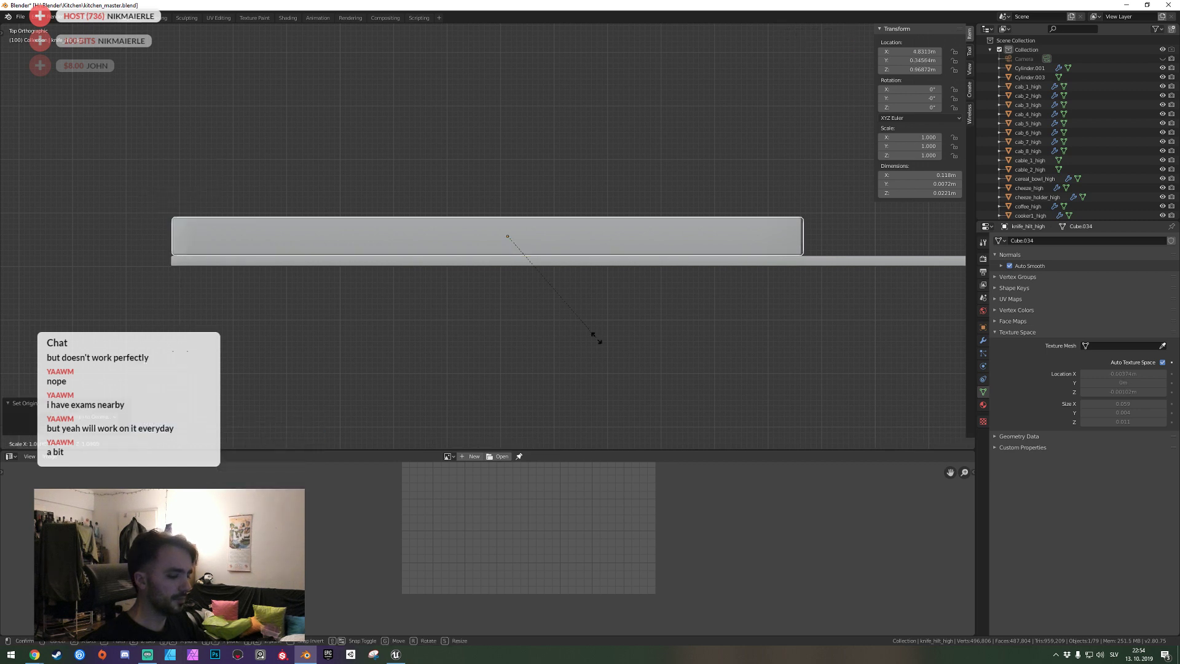
pyautogui.press('y')
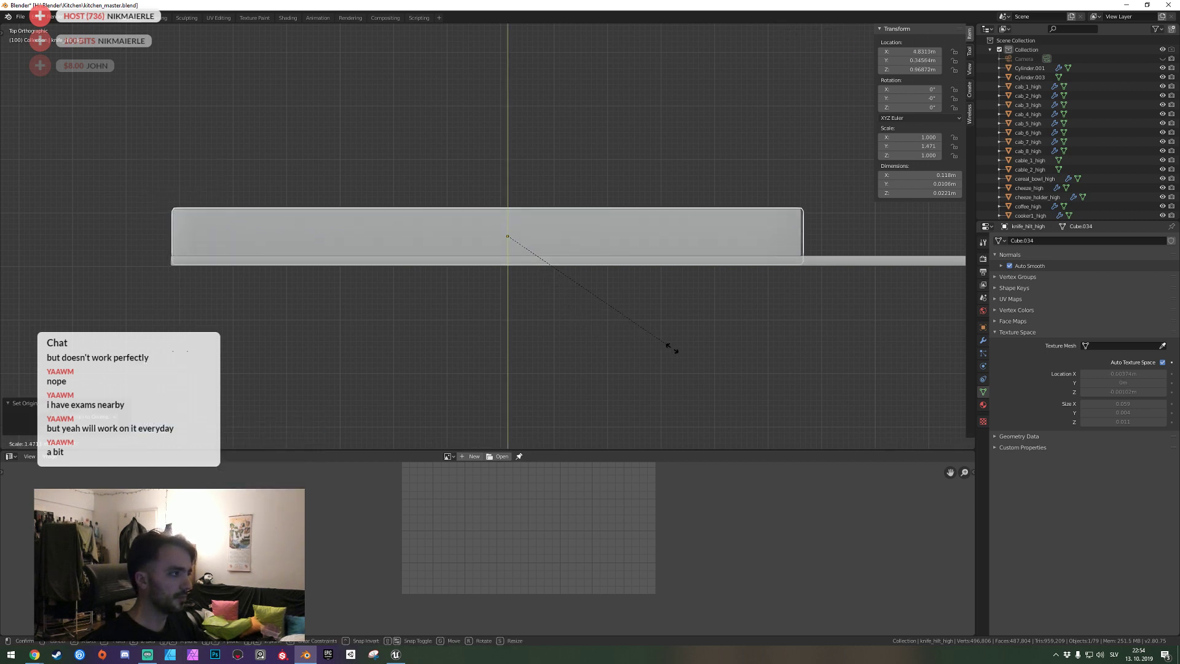
pyautogui.click(680, 347)
pyautogui.press('g')
pyautogui.press('y')
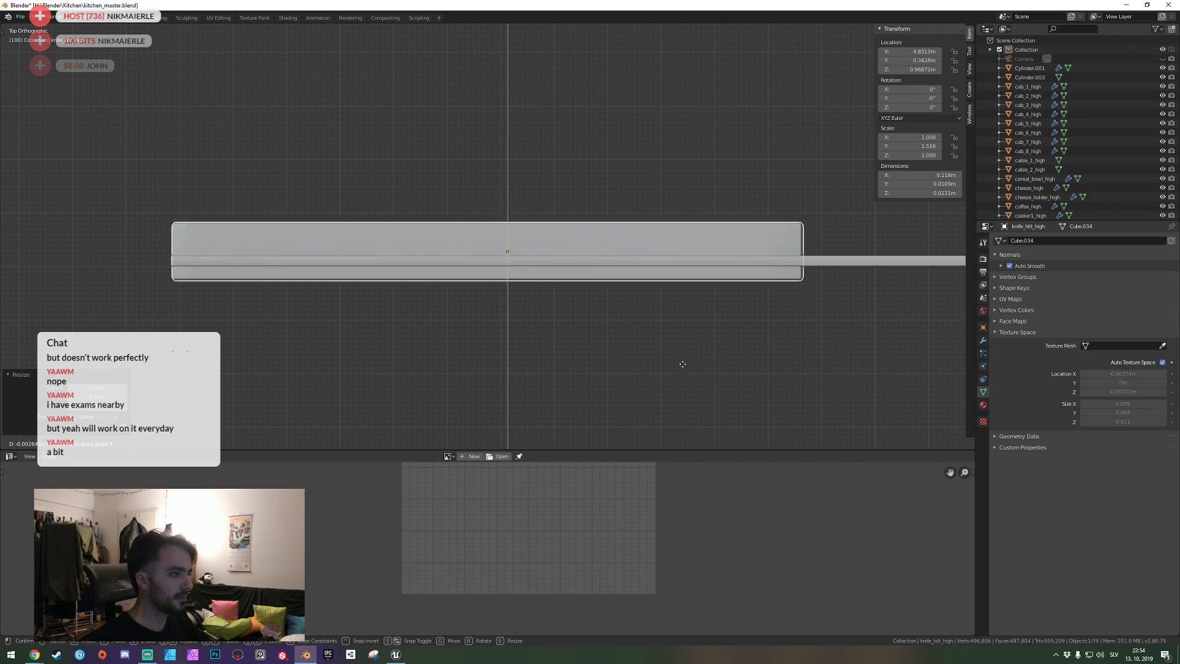
pyautogui.click(678, 397)
pyautogui.hotkey('ctrl', 's')
# Fly back through the scene and reveal the knife hilt in the outliner.
pyautogui.hotkey('shift', '`')
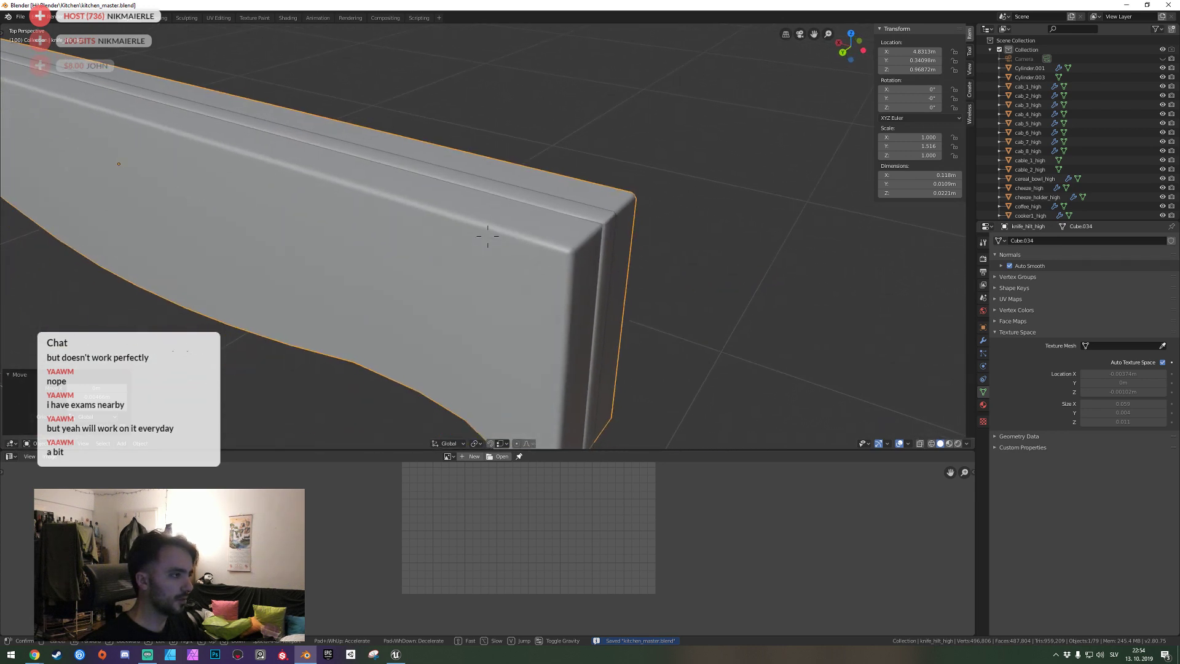
pyautogui.press('s')
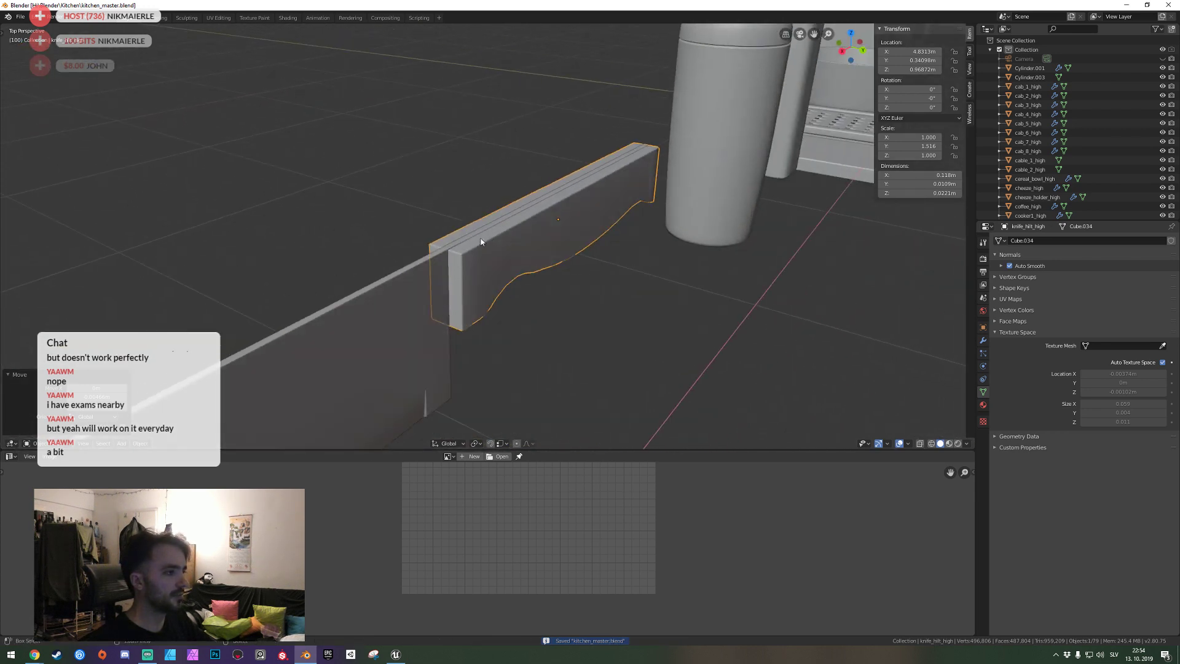
pyautogui.click(487, 234)
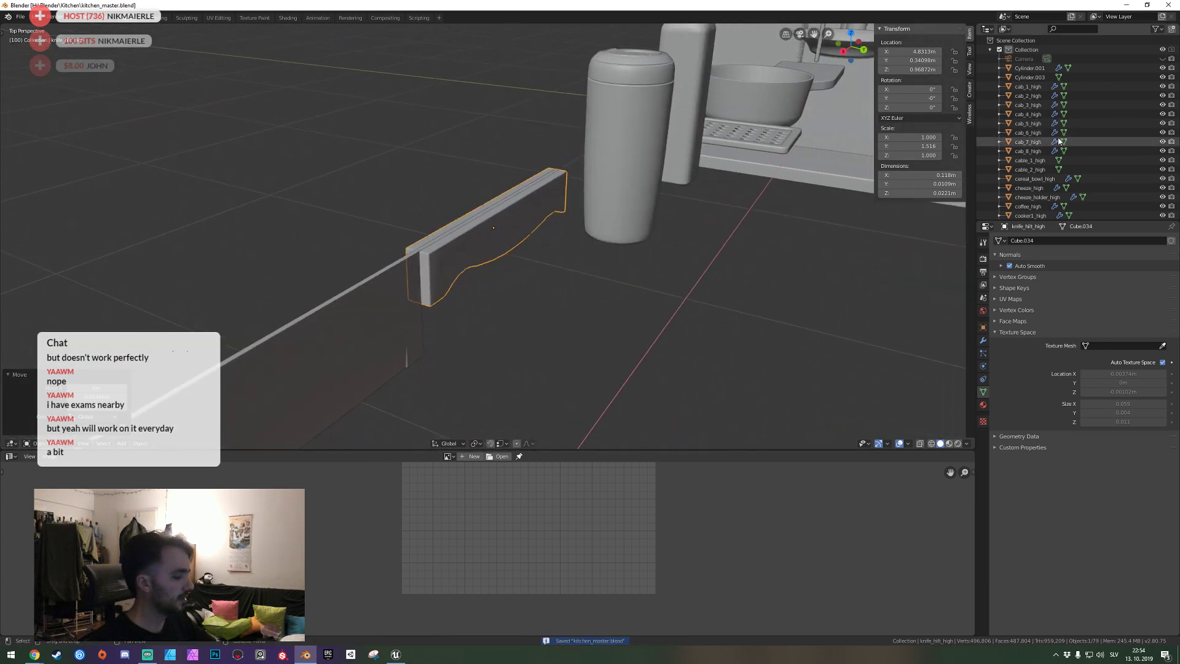
pyautogui.press('.')
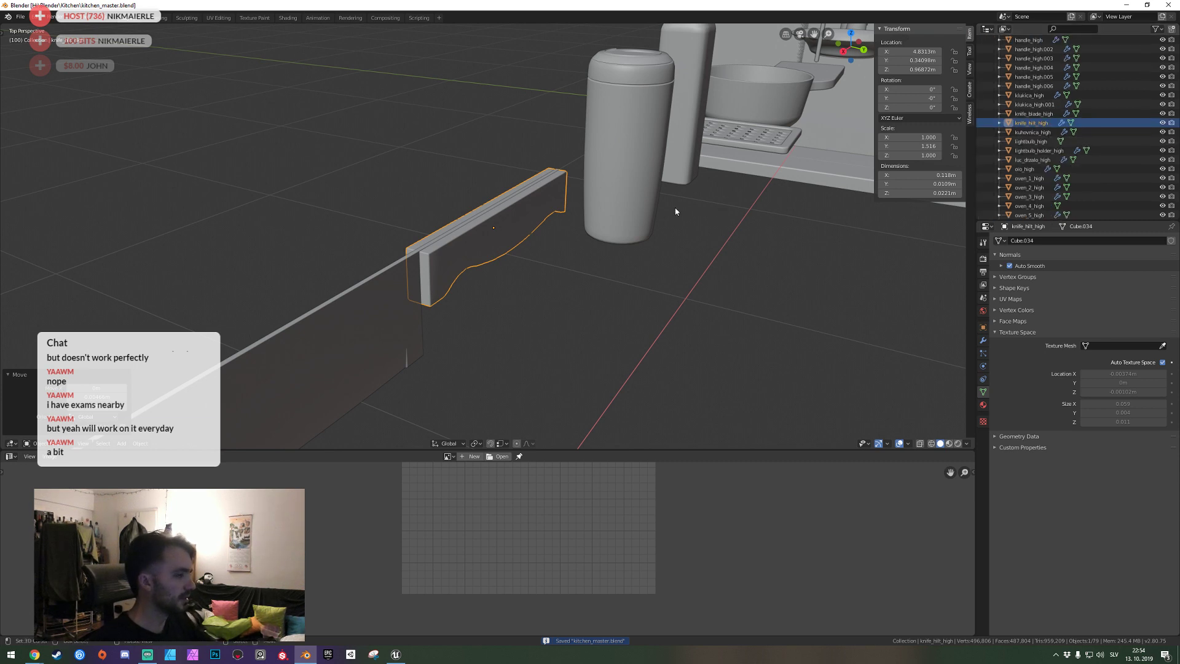
# Duplicate the knife hilt in place and move the copy into the LOW collection.
pyautogui.press('2')
pyautogui.press('1')
pyautogui.click(479, 248)
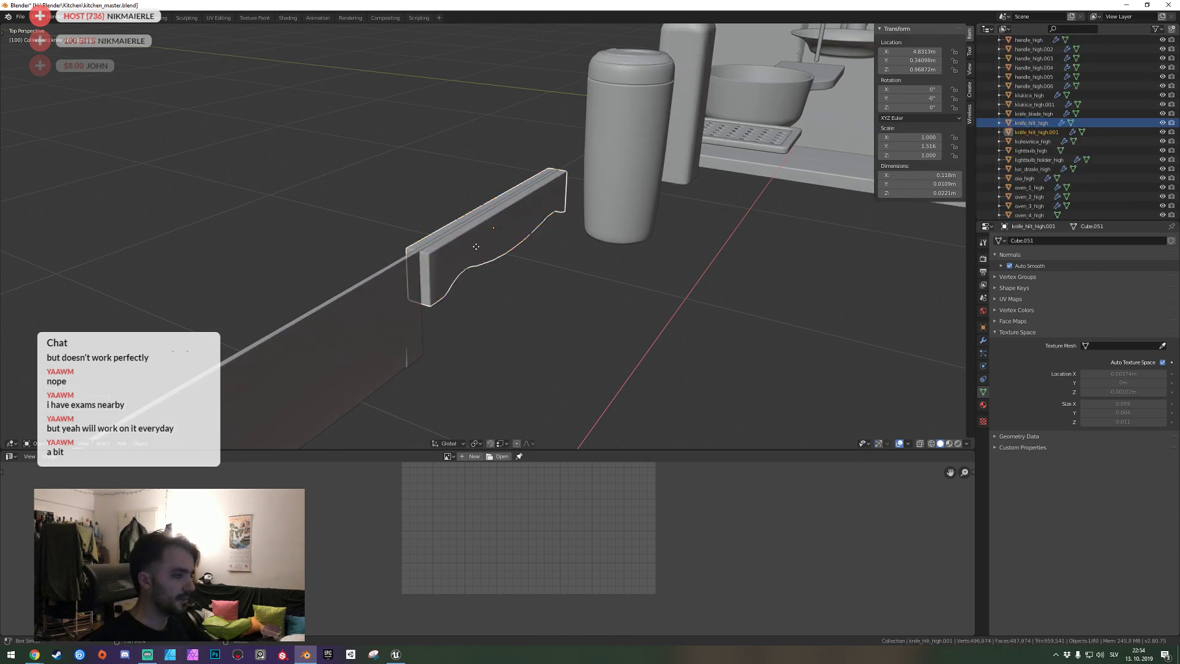
pyautogui.hotkey('shift', 'd')
pyautogui.press('Escape')
pyautogui.press('m')
pyautogui.click(477, 247)
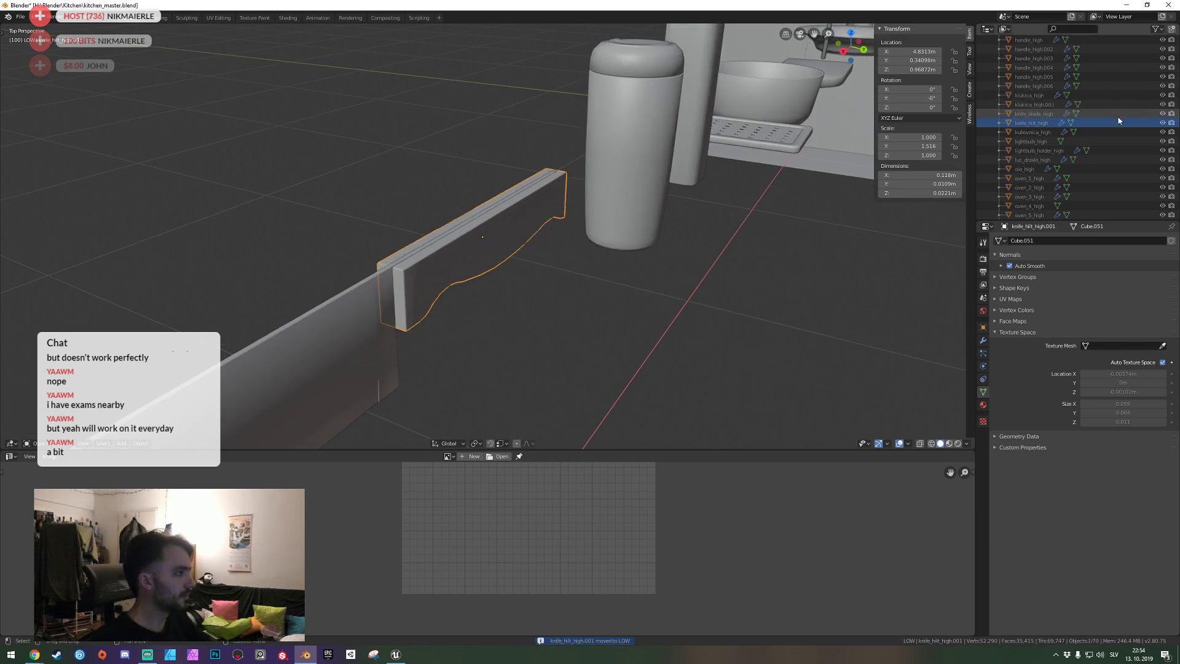
# Rename the blade copy knife_blade_low, then isolate knife_hilt_low in local view for mesh editing.
pyautogui.scroll(-8, 1026, 105)
pyautogui.scroll(-8, 1044, 116)
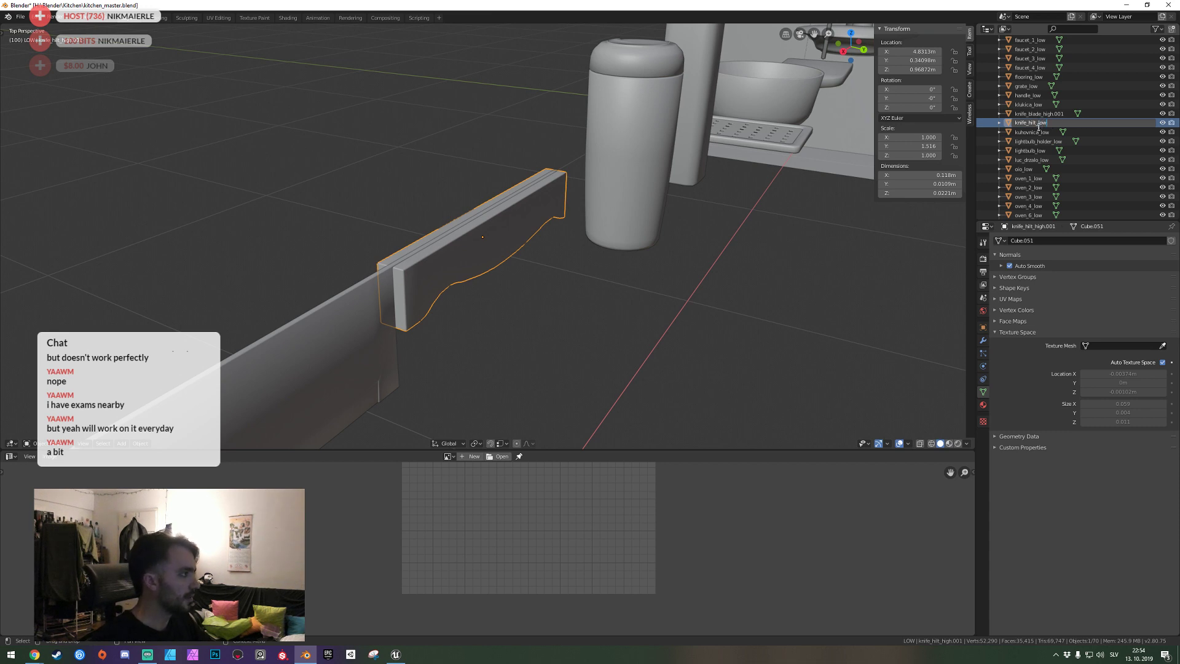
pyautogui.doubleClick(1055, 112)
pyautogui.write('low')
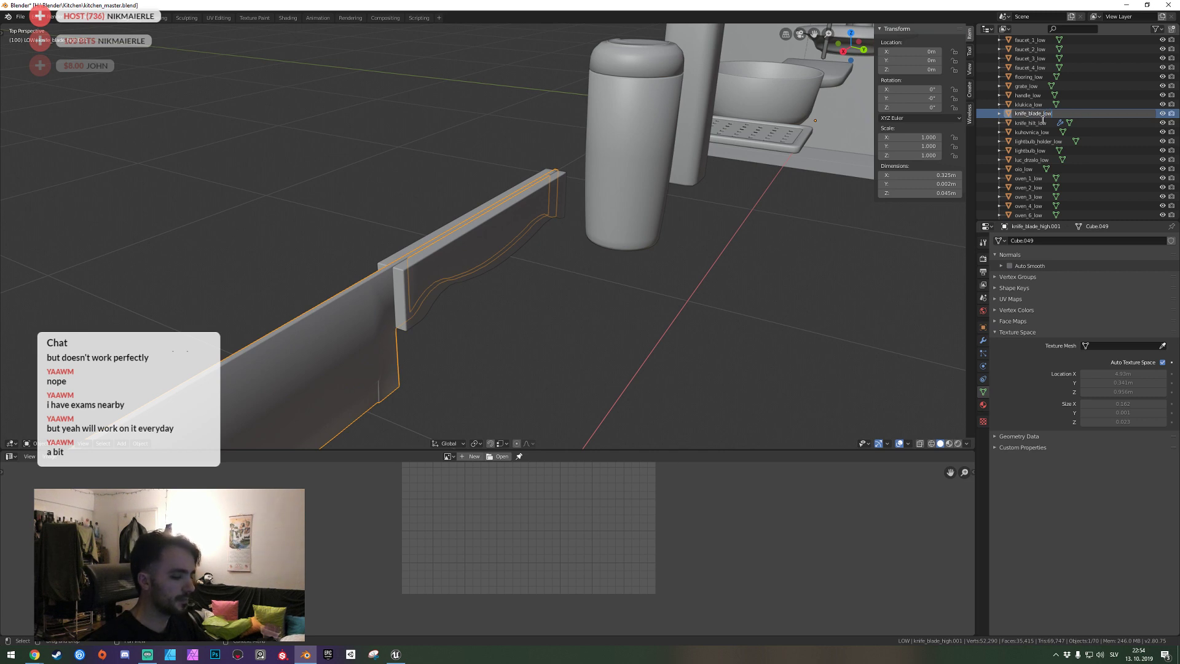
pyautogui.press('Return')
pyautogui.click(416, 310)
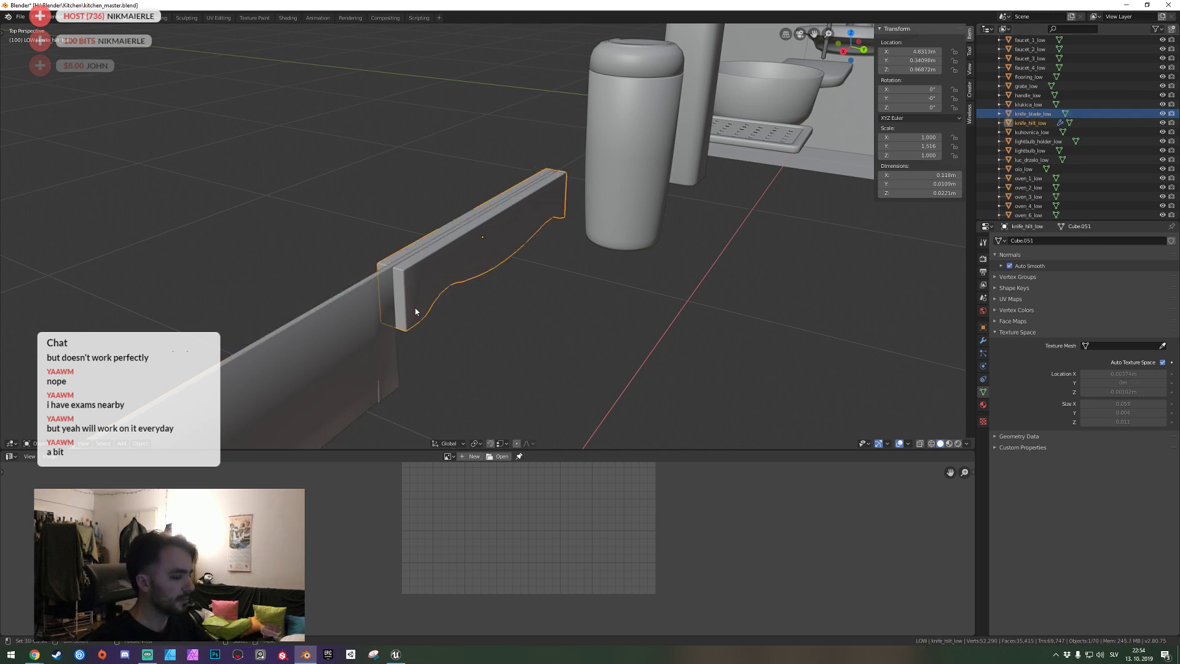
pyautogui.press('KP_Divide')
pyautogui.press('Tab')
# Save, then mark the edge loop around the hilt's end as a UV seam.
pyautogui.hotkey('alt', 'a')
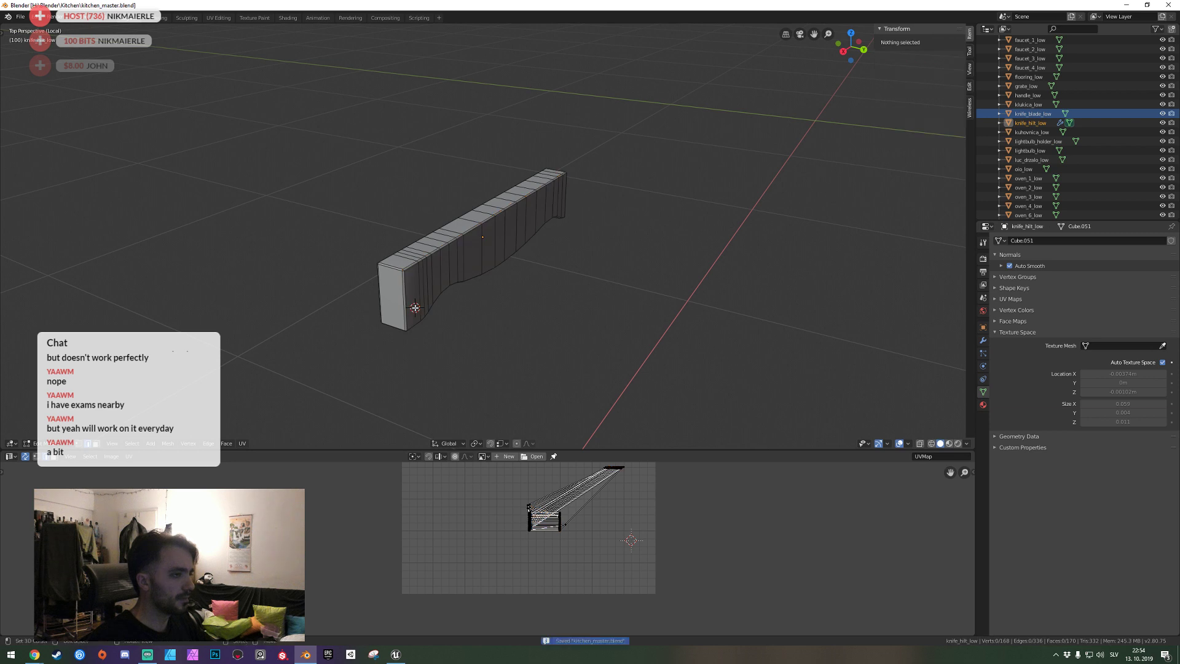
pyautogui.hotkey('ctrl', 's')
pyautogui.keyDown('shift'); pyautogui.moveTo(415, 308); pyautogui.dragTo(478, 265, button='middle'); pyautogui.keyUp('shift')
pyautogui.keyDown('alt'); pyautogui.click(478, 265); pyautogui.keyUp('alt')
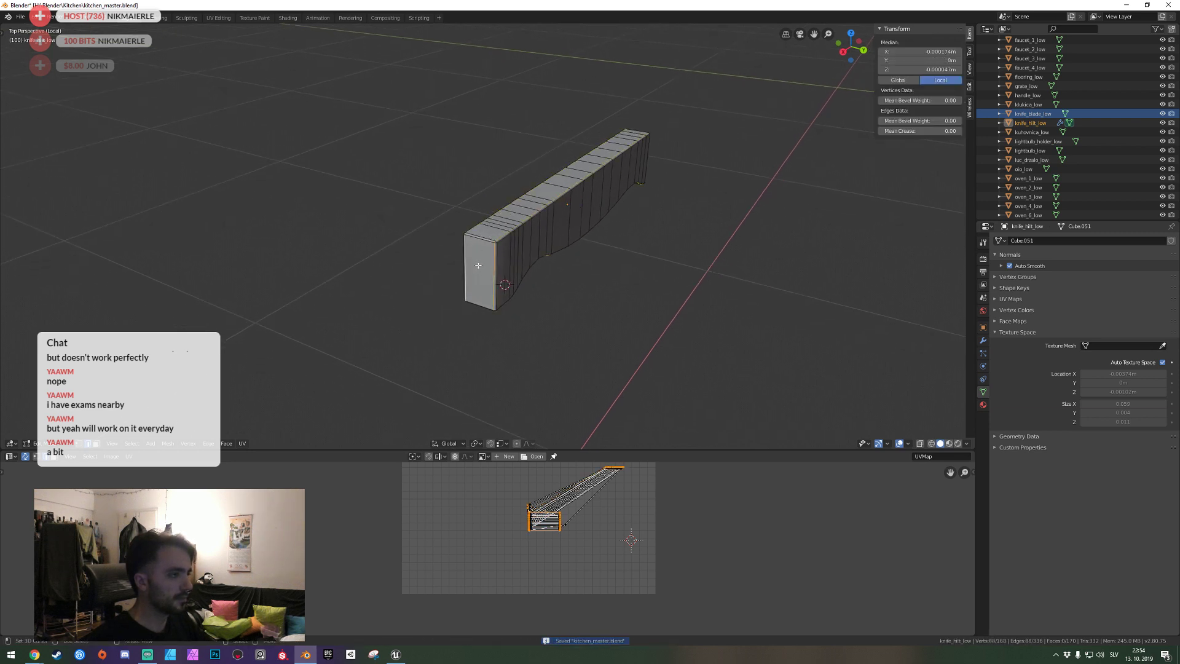
pyautogui.hotkey('ctrl', 'e')
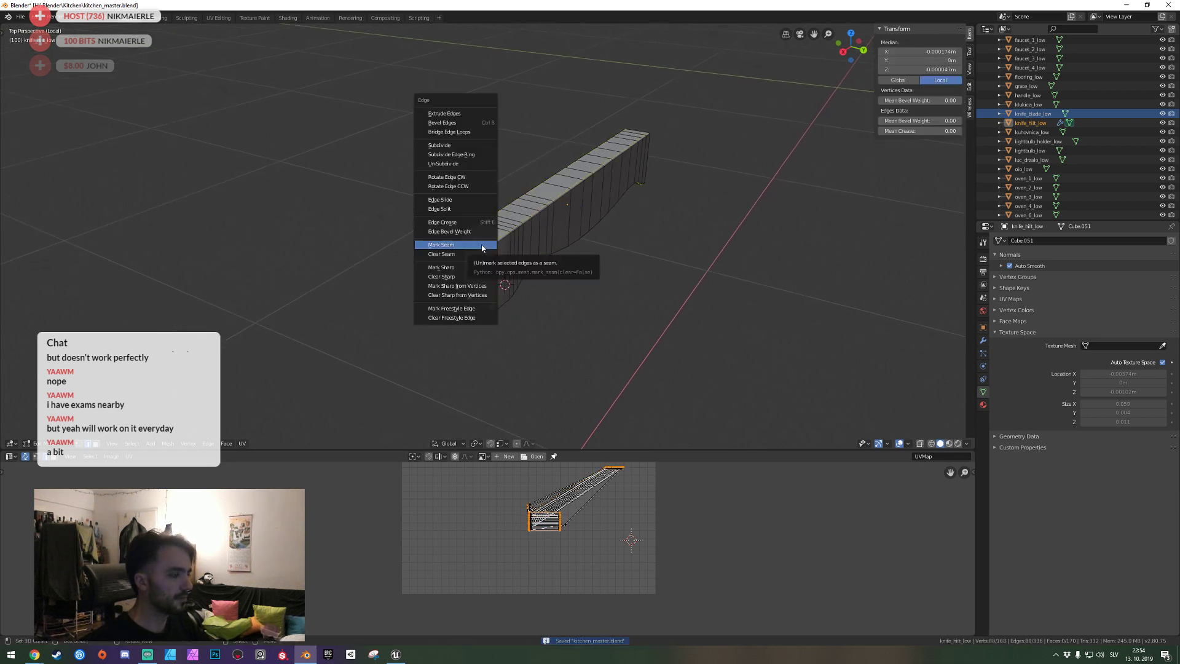
pyautogui.click(482, 245)
pyautogui.moveTo(482, 247); pyautogui.dragTo(488, 236, button='middle')
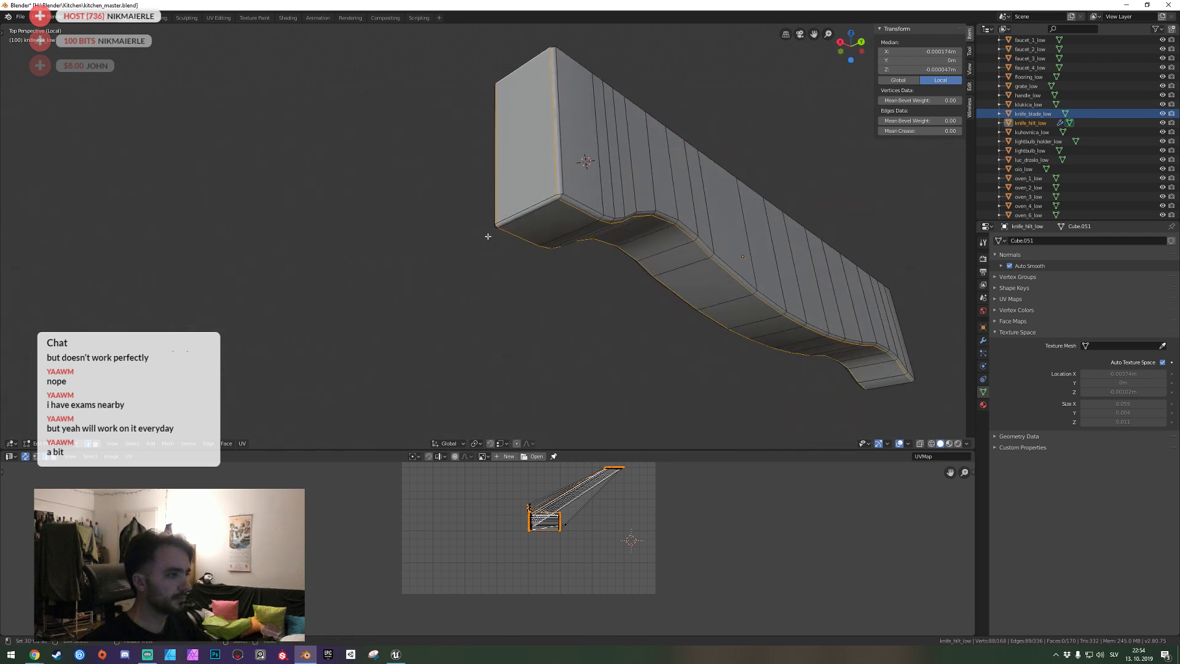
# Unwrap the hilt's UVs, inspect the result, exit local view and save.
pyautogui.press('u')
pyautogui.click(539, 216)
pyautogui.hotkey('shift', '`')
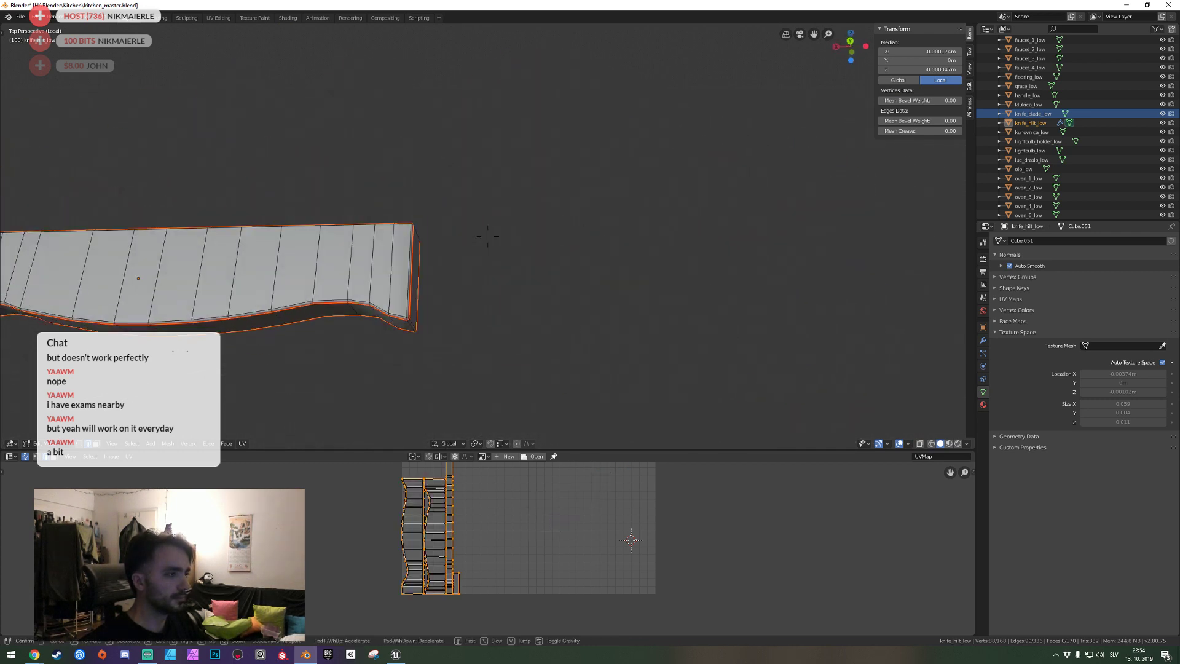
pyautogui.click(487, 236)
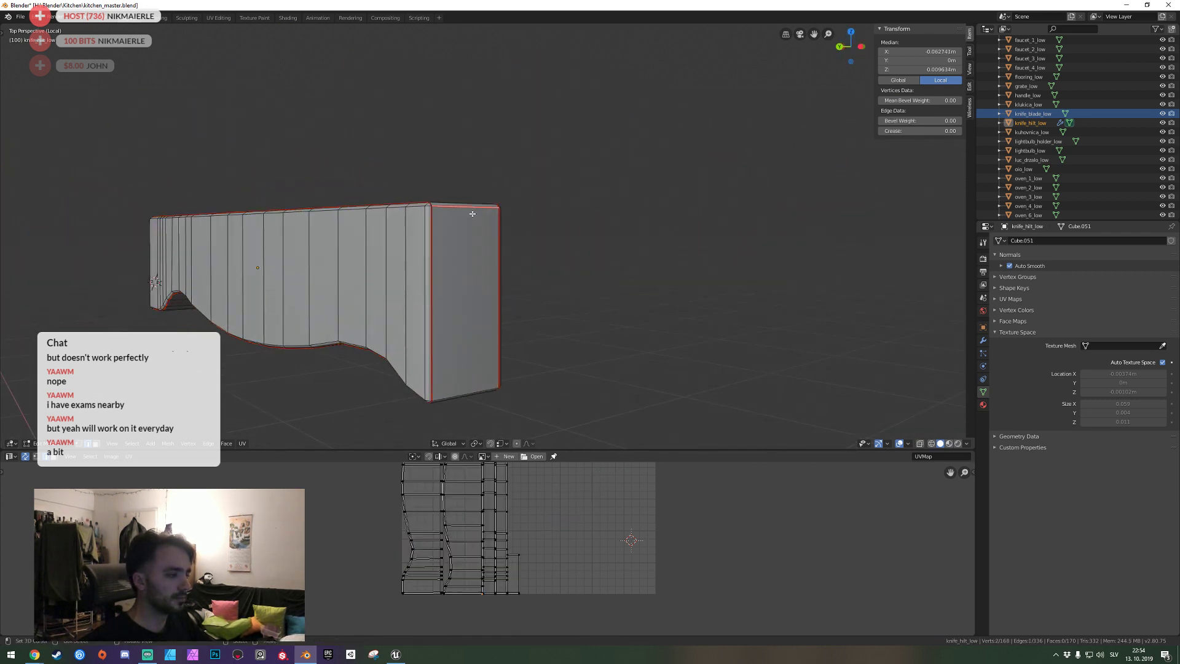
pyautogui.hotkey('shift', '`')
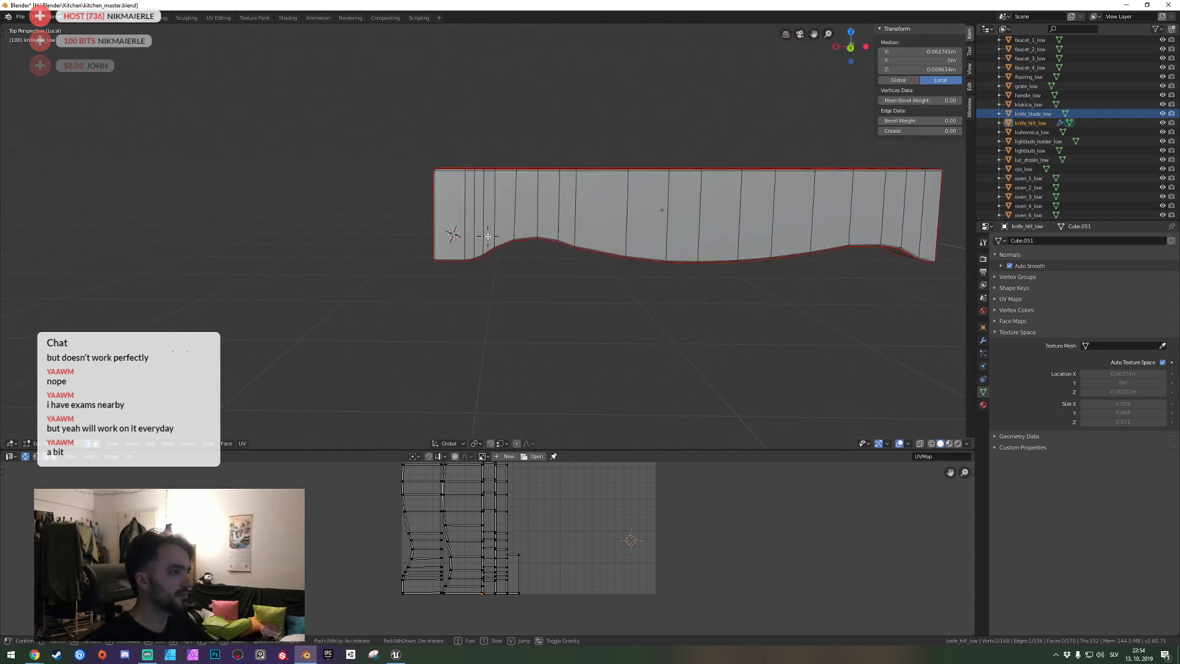
pyautogui.click(483, 235)
pyautogui.press('KP_Divide')
pyautogui.hotkey('ctrl', 's')
pyautogui.press('Tab')
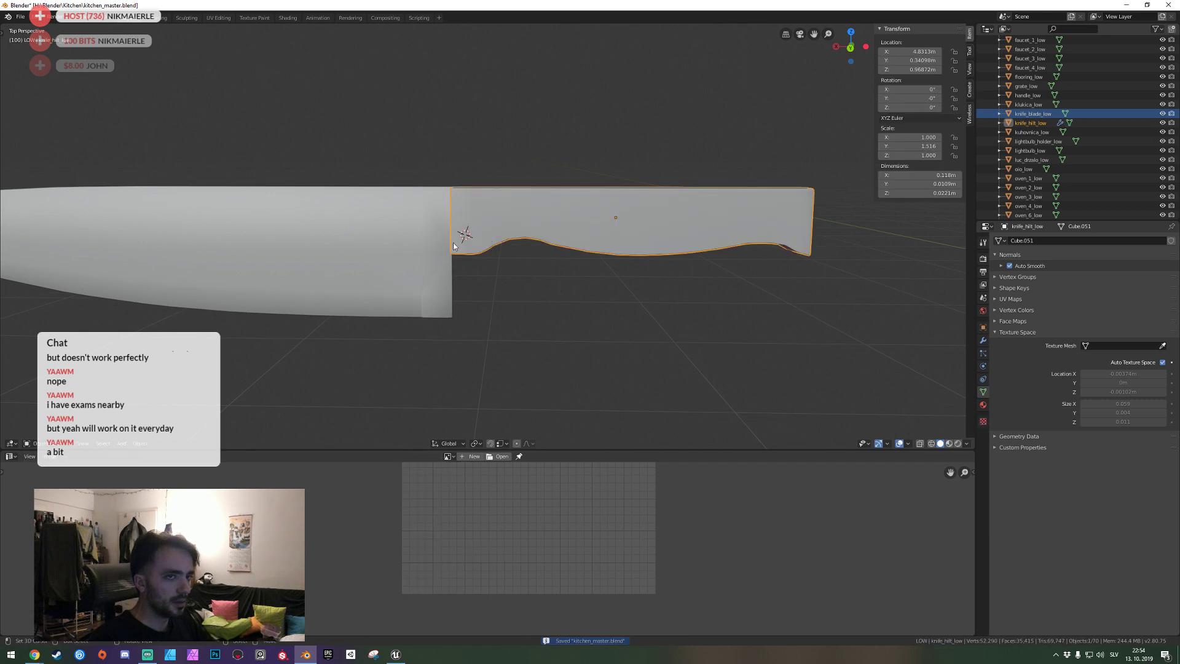
# Fly out to view the whole knife, then back in to the hilt in Edit Mode.
pyautogui.hotkey('shift', '`')
pyautogui.press('s')
pyautogui.click(488, 240)
pyautogui.click(488, 240)
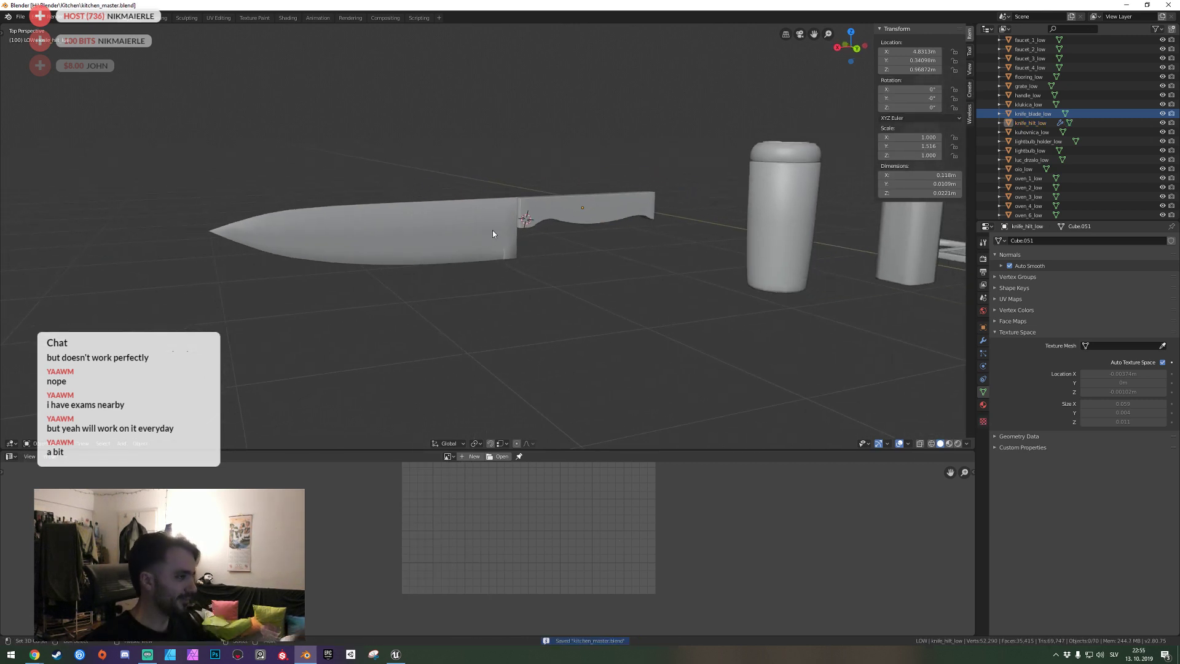
pyautogui.hotkey('shift', '`')
pyautogui.press('Tab')
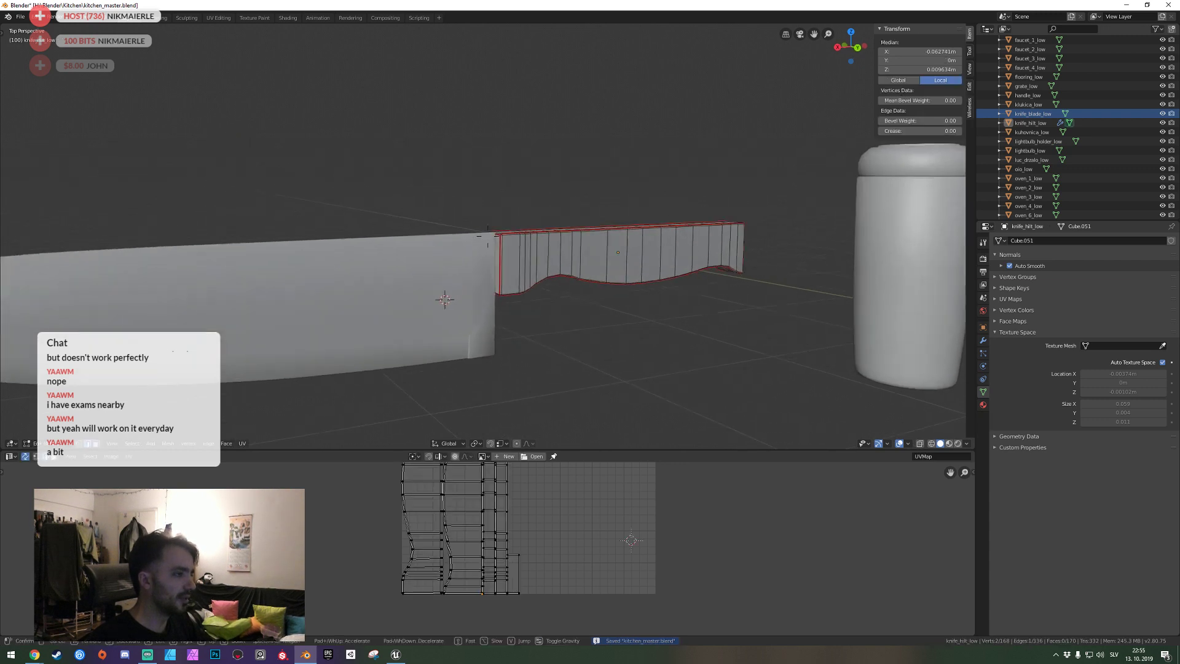
pyautogui.press('w')
pyautogui.click(489, 236)
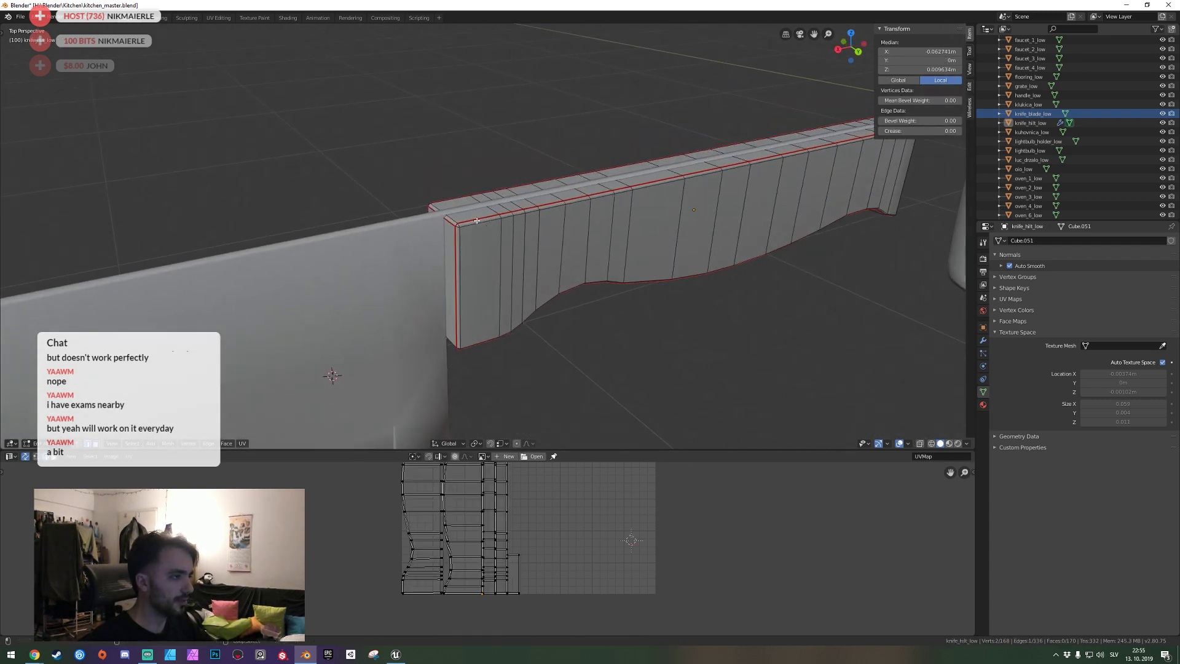
# Mark an edge loop along the hilt's side as a UV seam.
pyautogui.keyDown('alt'); pyautogui.click(477, 220); pyautogui.keyUp('alt')
pyautogui.hotkey('ctrl', 'e')
pyautogui.click(481, 241)
pyautogui.hotkey('alt', 'a')
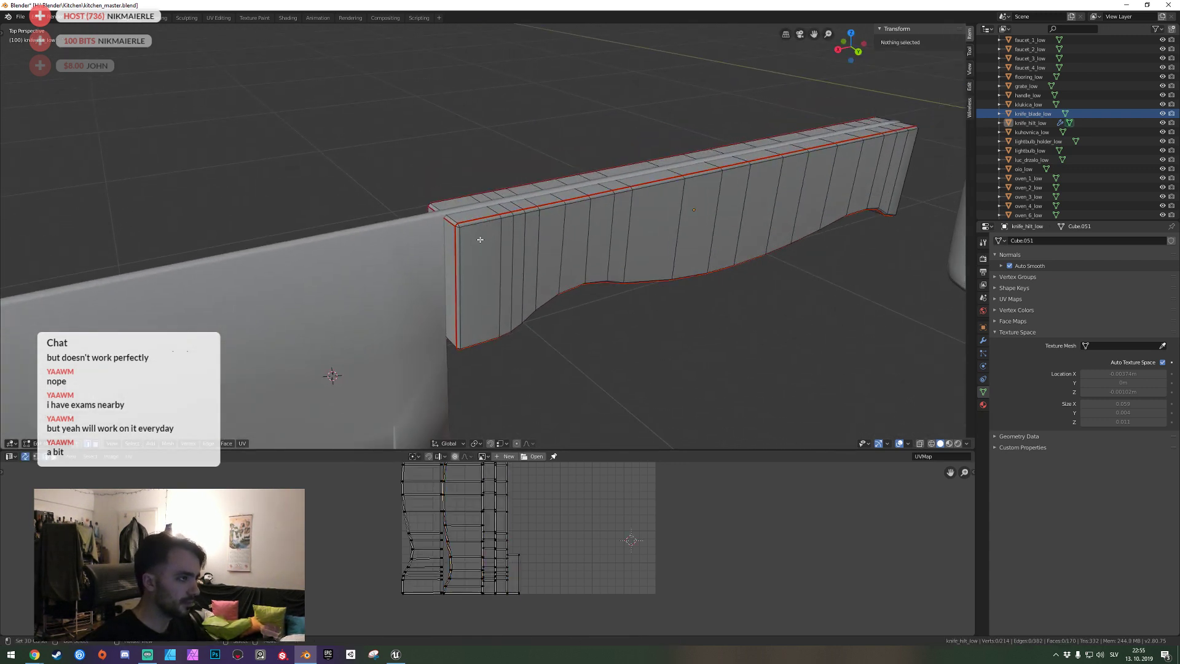
# Delete the hilt's seam-bounded side faces and fill the open boundary with one face.
pyautogui.press('l')
pyautogui.press('x')
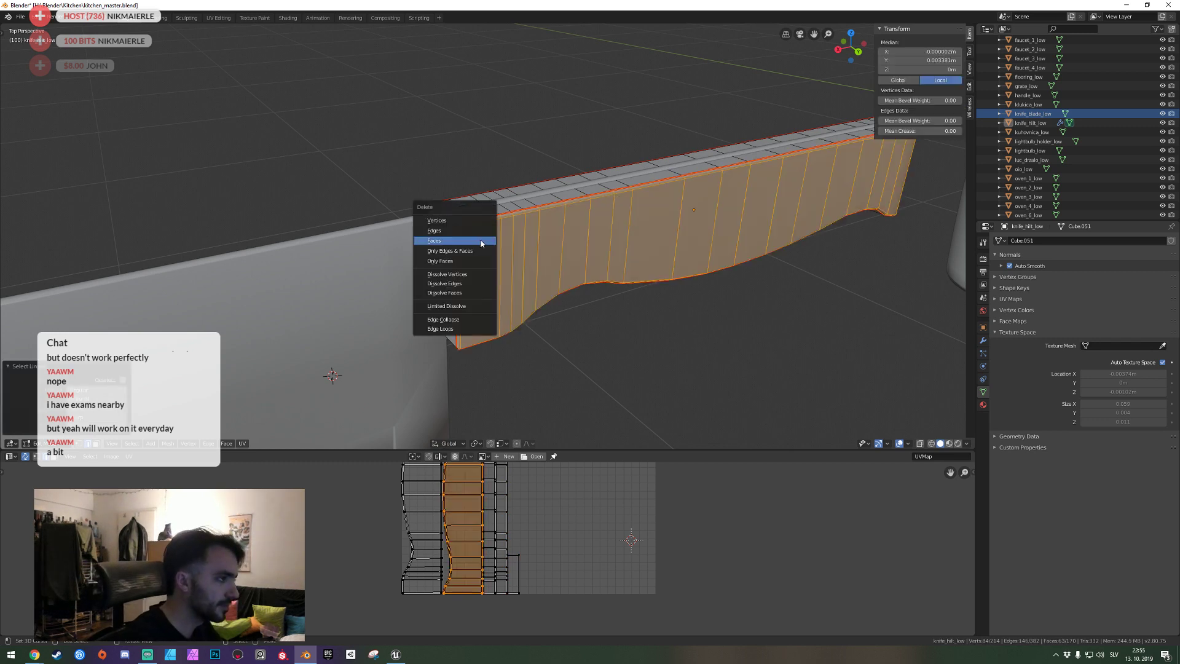
pyautogui.click(480, 239)
pyautogui.keyDown('alt'); pyautogui.click(478, 222); pyautogui.keyUp('alt')
pyautogui.press('f')
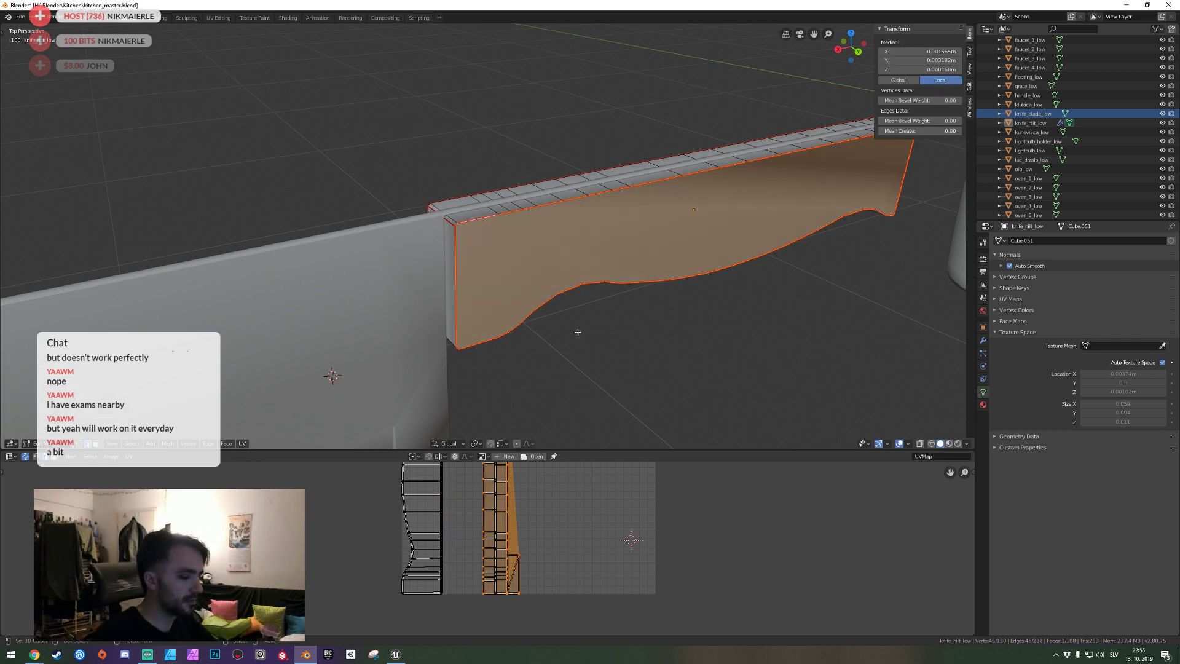
pyautogui.hotkey('ctrl', 'b')
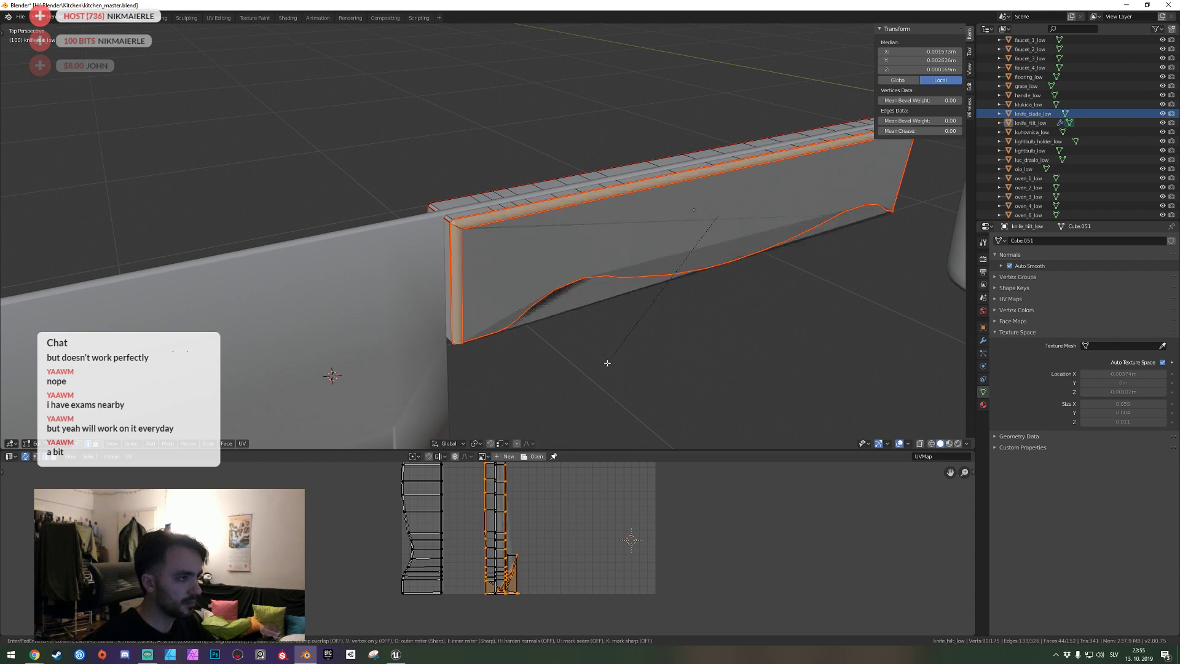
pyautogui.rightClick(607, 354)
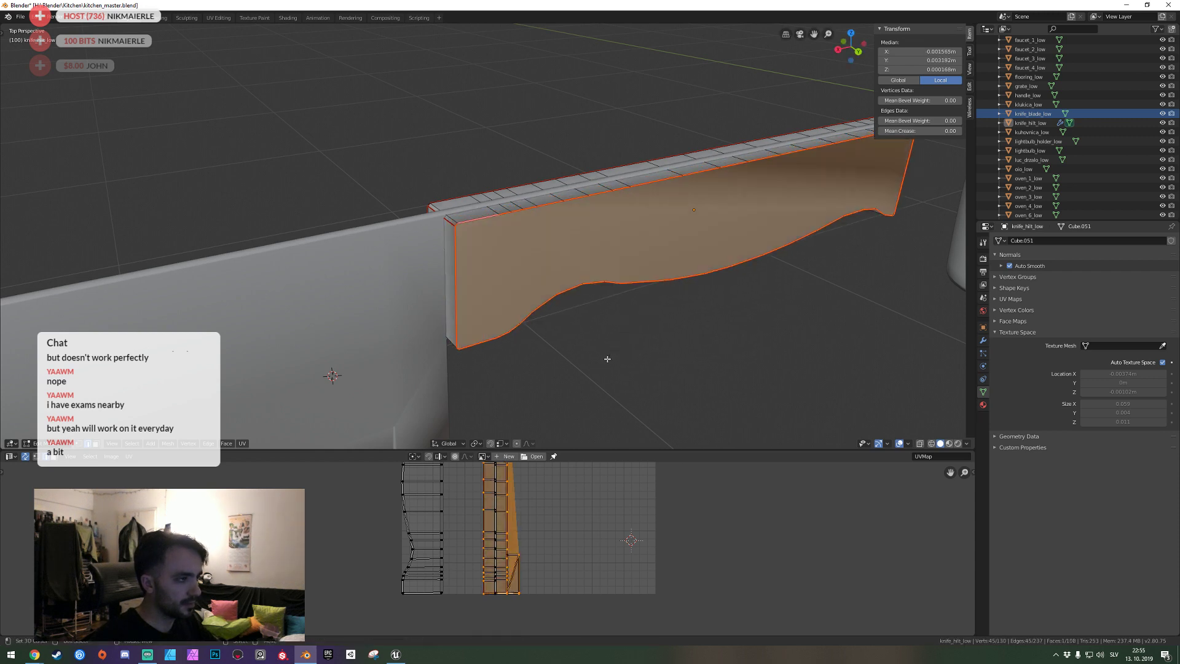
pyautogui.hotkey('alt', 'a')
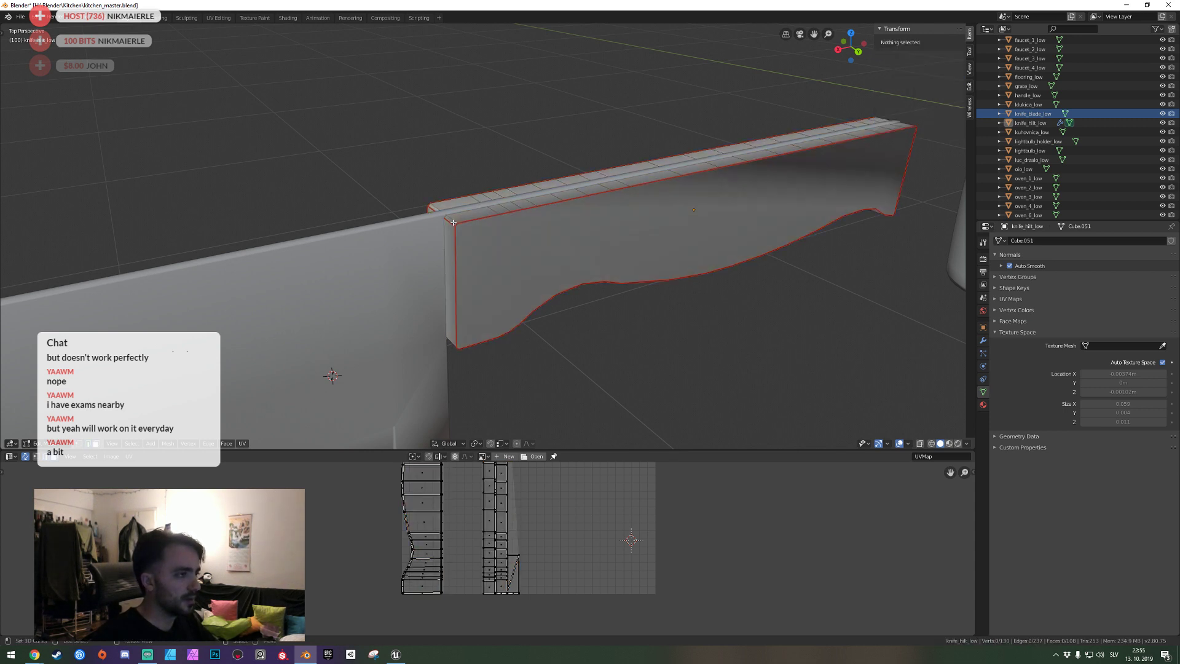
# Delete the hilt's thickness face loop, extrude the front face, and dissolve the redundant geometry.
pyautogui.keyDown('alt'); pyautogui.click(456, 220); pyautogui.keyUp('alt')
pyautogui.press('x')
pyautogui.click(456, 223)
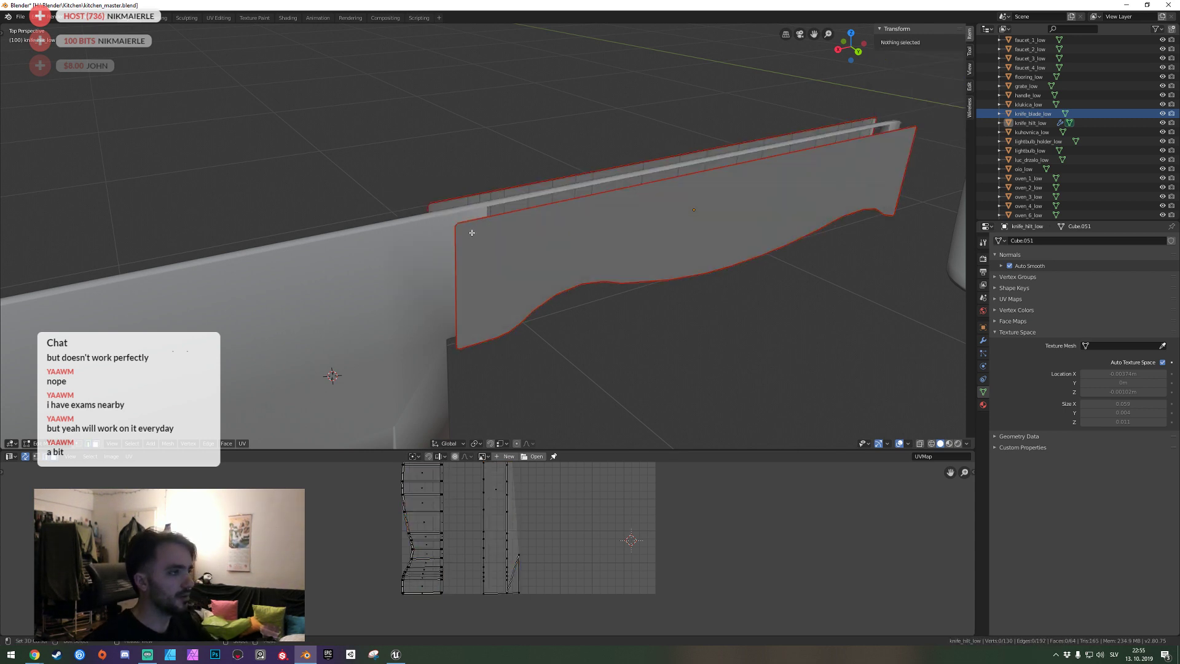
pyautogui.press('e')
pyautogui.click(516, 280)
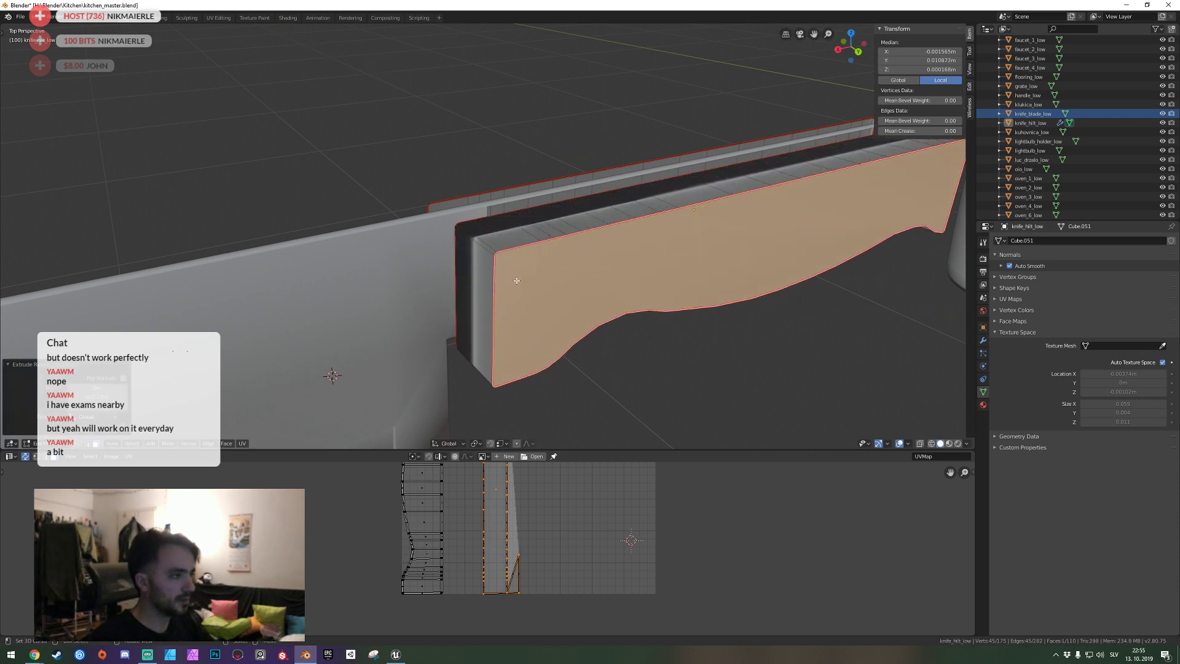
pyautogui.hotkey('ctrl', 'x')
pyautogui.hotkey('alt', 'a')
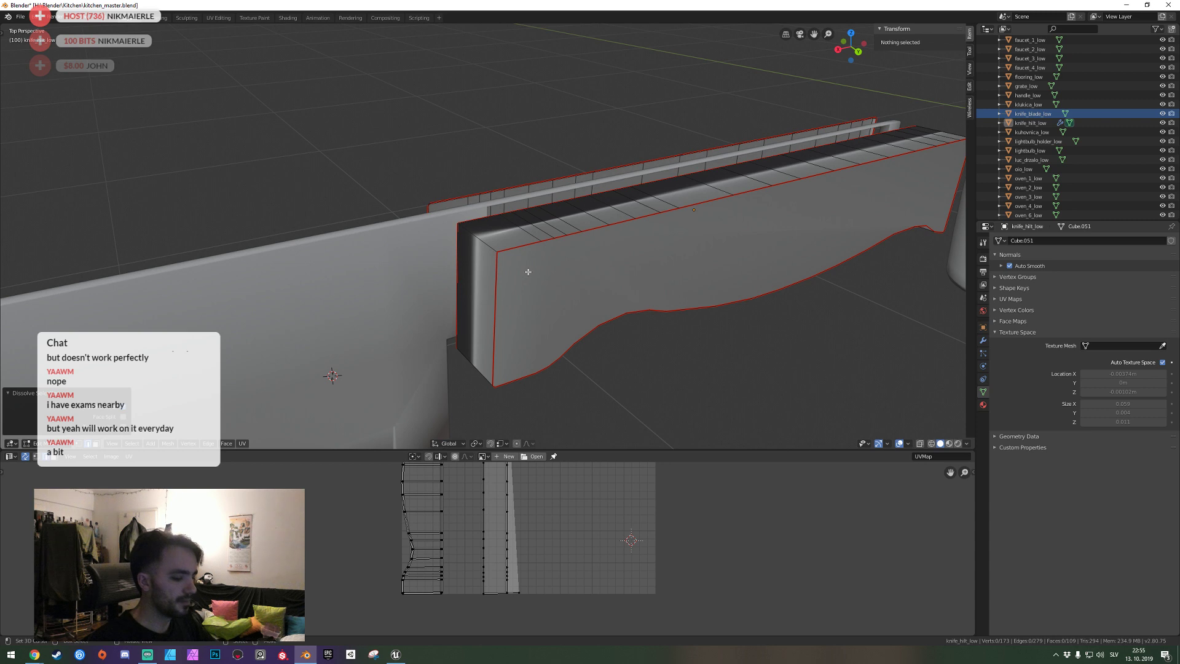
# Give the hilt's front face a rounded multi-segment bevel and return to Object Mode.
pyautogui.click(528, 272)
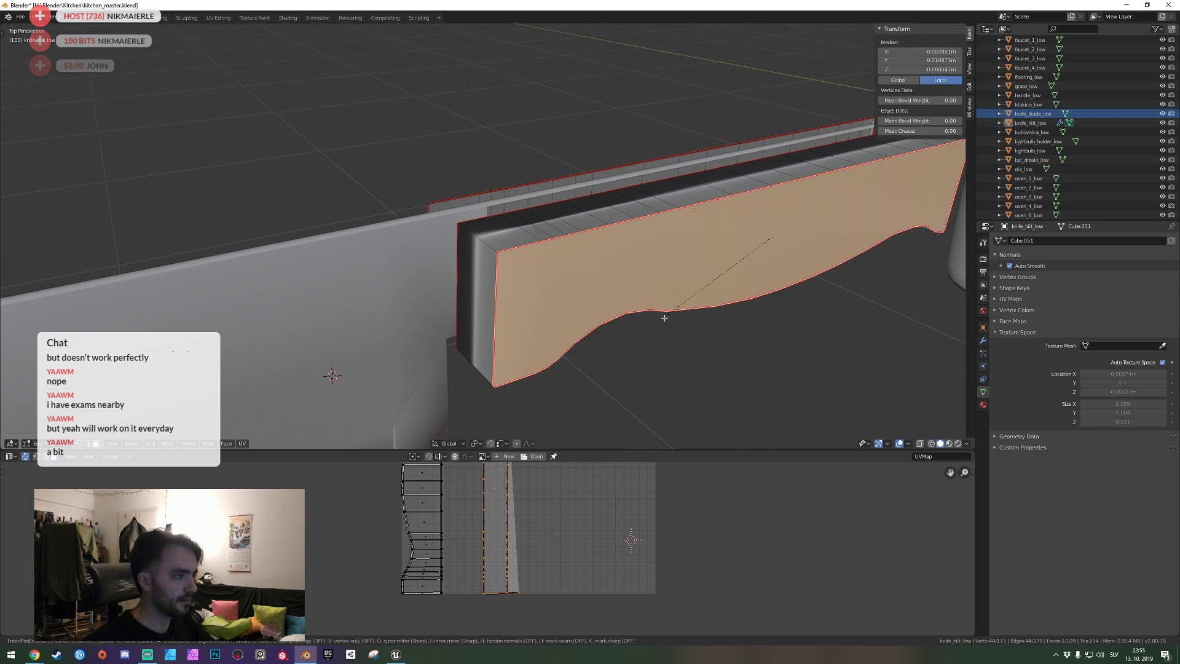
pyautogui.press('i')
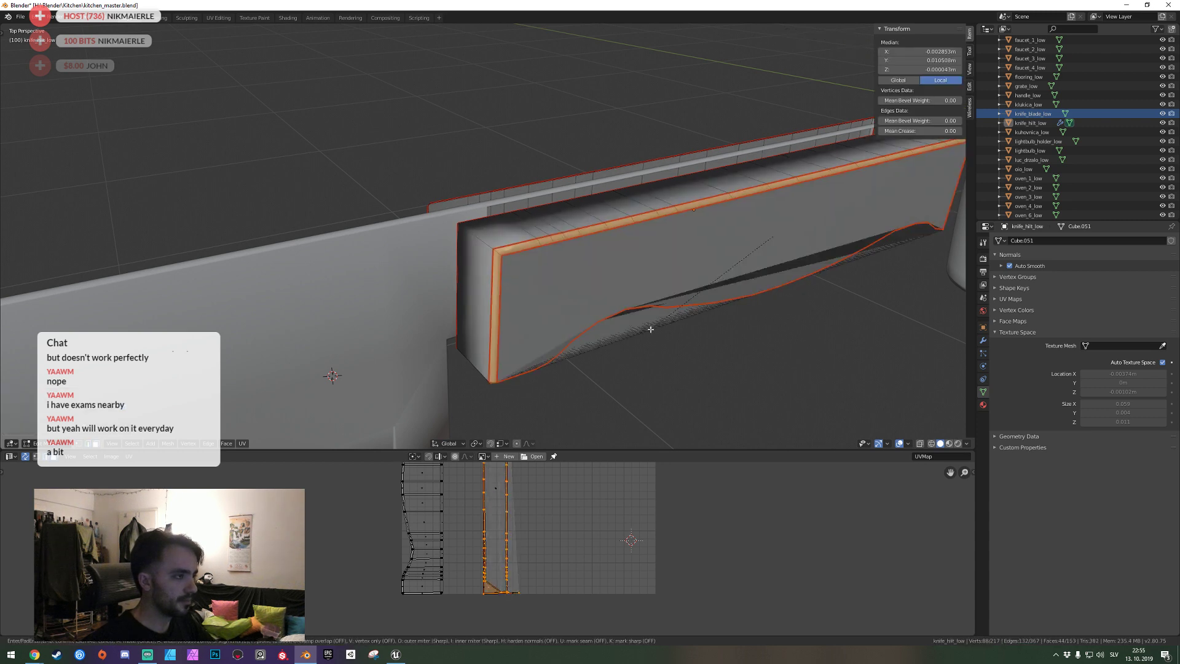
pyautogui.scroll(3, 646, 335)
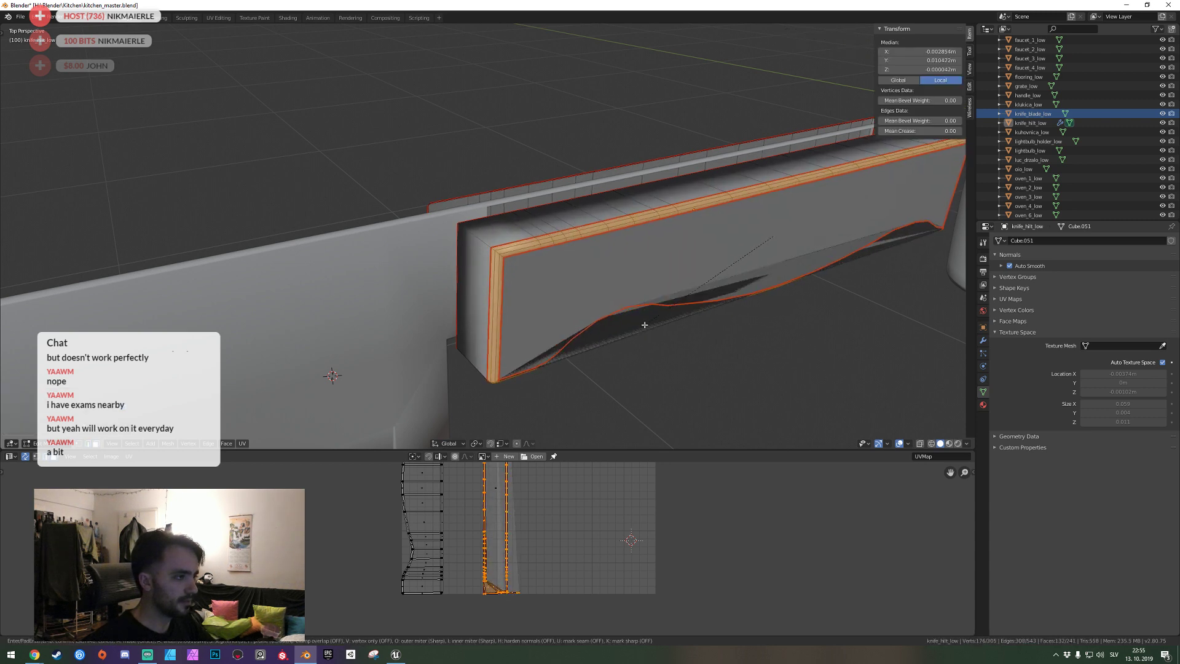
pyautogui.press('Escape')
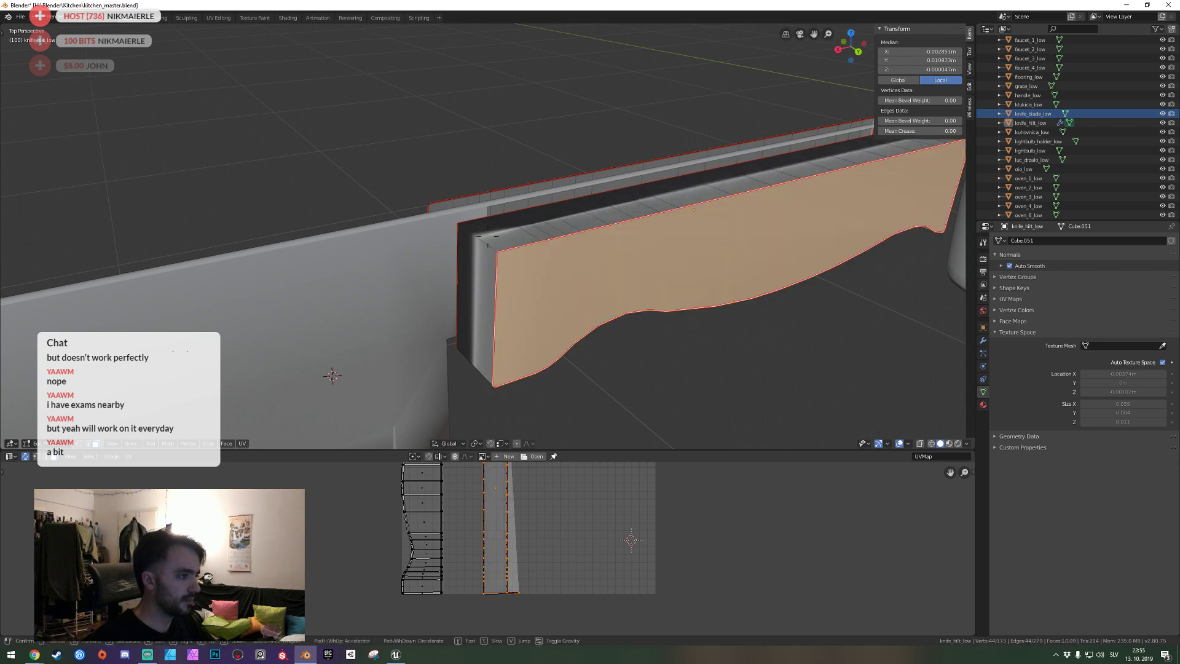
pyautogui.press('w')
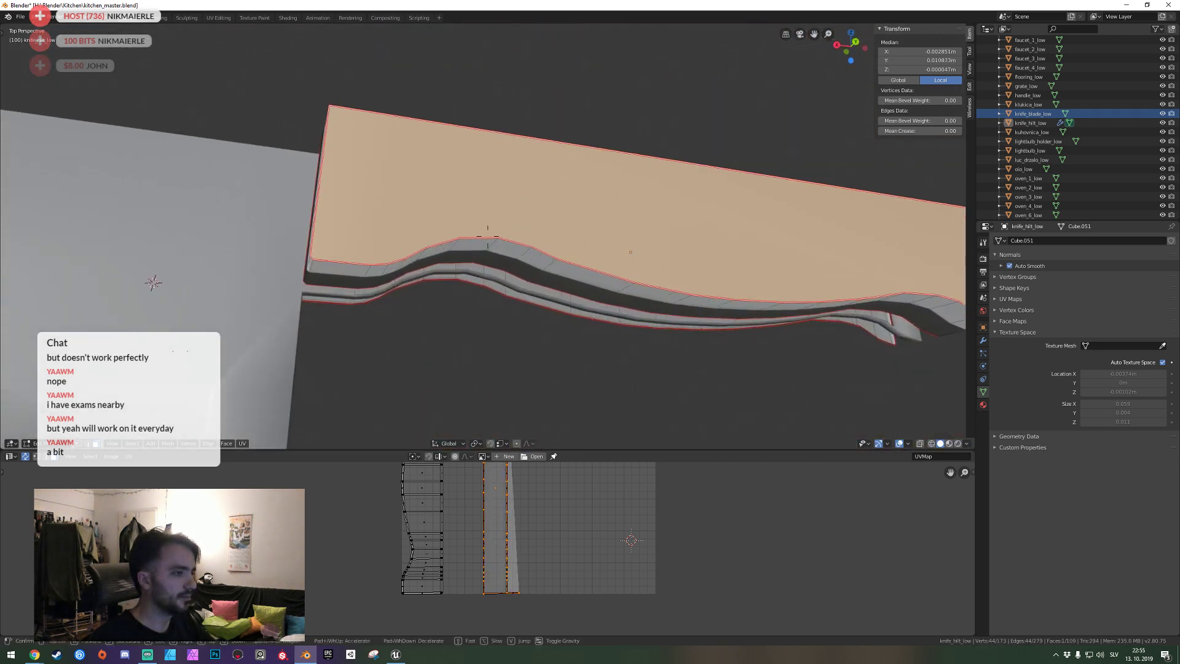
pyautogui.click(488, 236)
pyautogui.hotkey('ctrl', 'b')
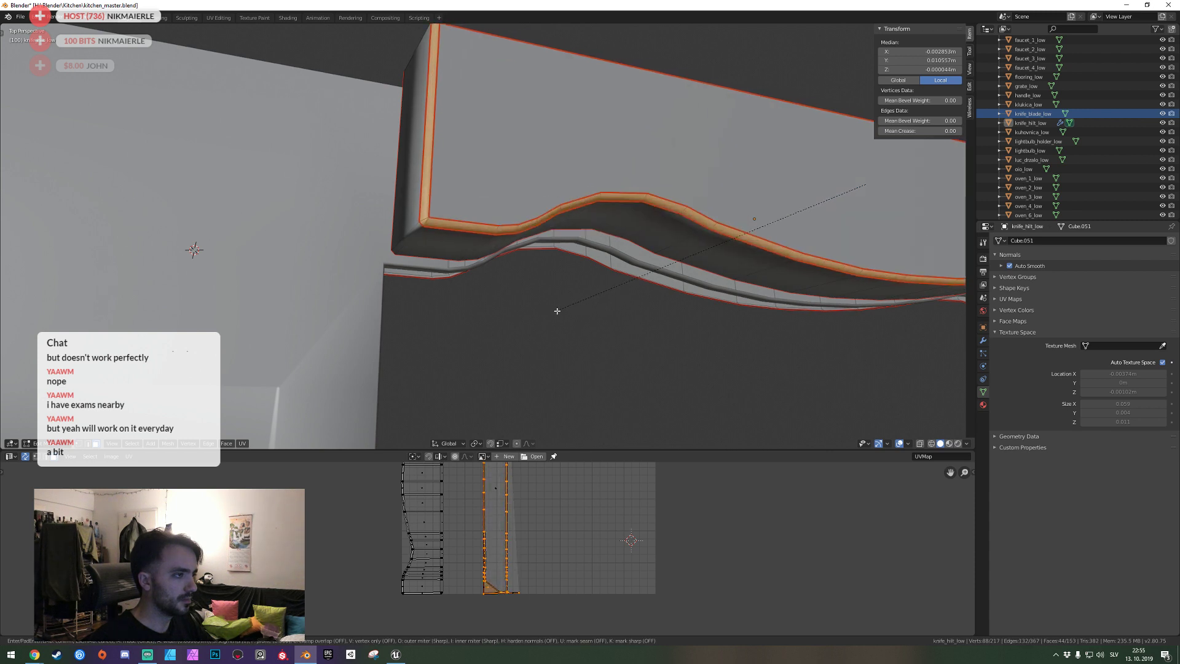
pyautogui.scroll(4, 541, 313)
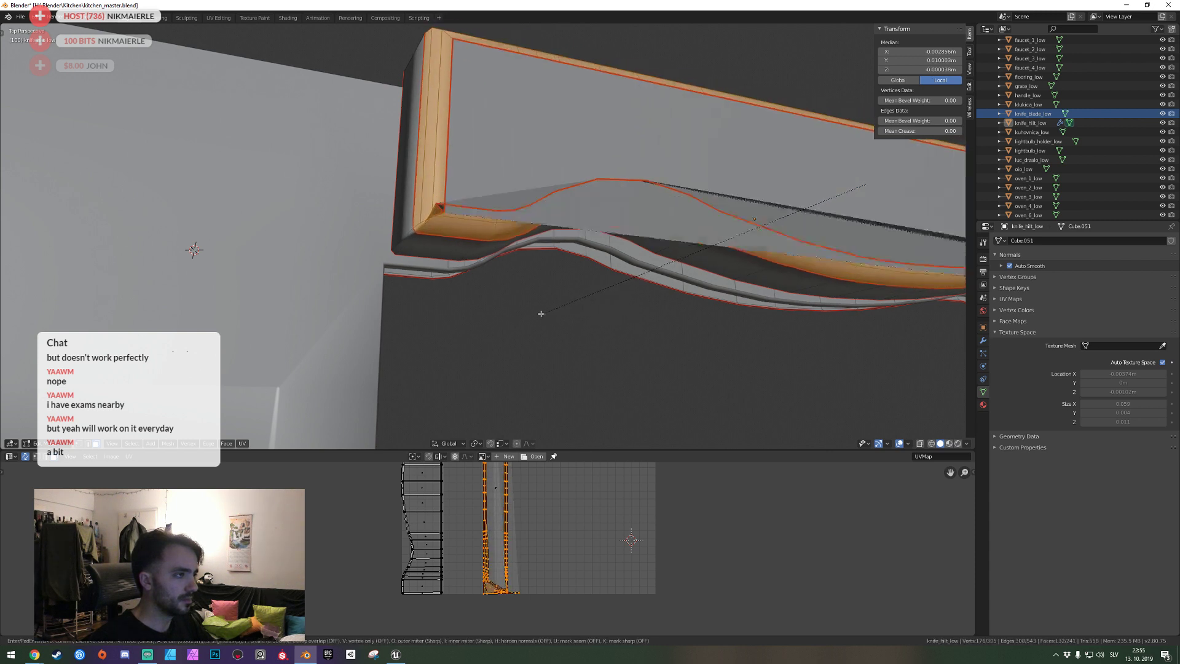
pyautogui.click(532, 315)
pyautogui.press('Tab')
# Pull the view back to the knife and check the hilt mesh in edit mode.
pyautogui.hotkey('shift', '`')
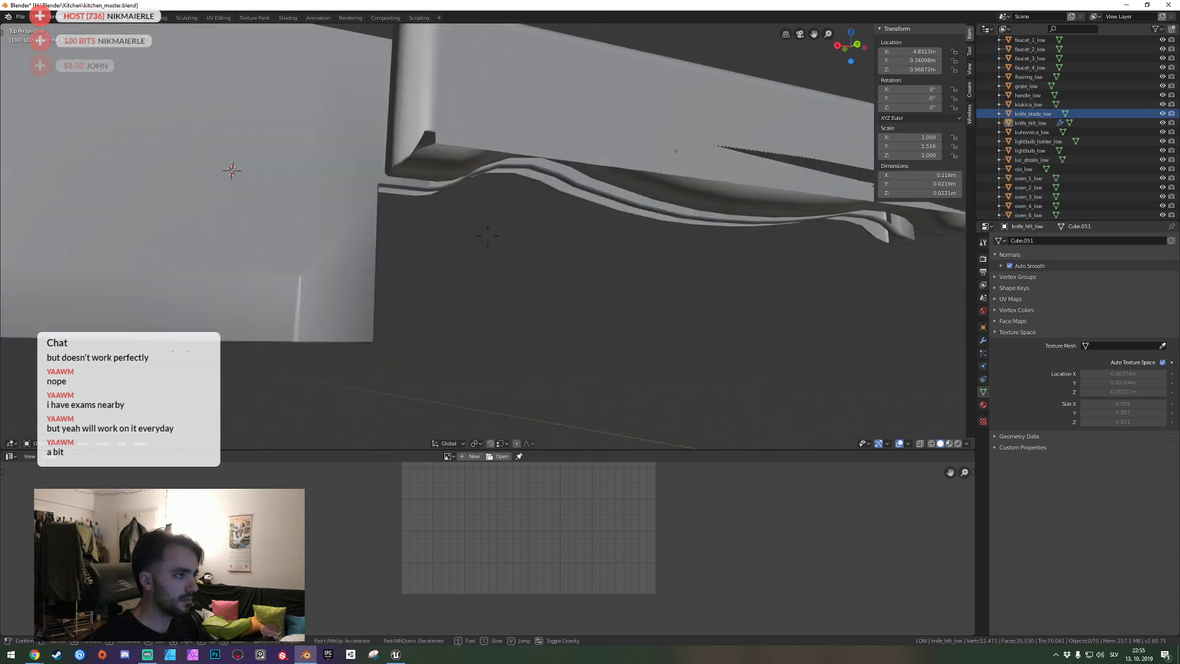
pyautogui.press('s')
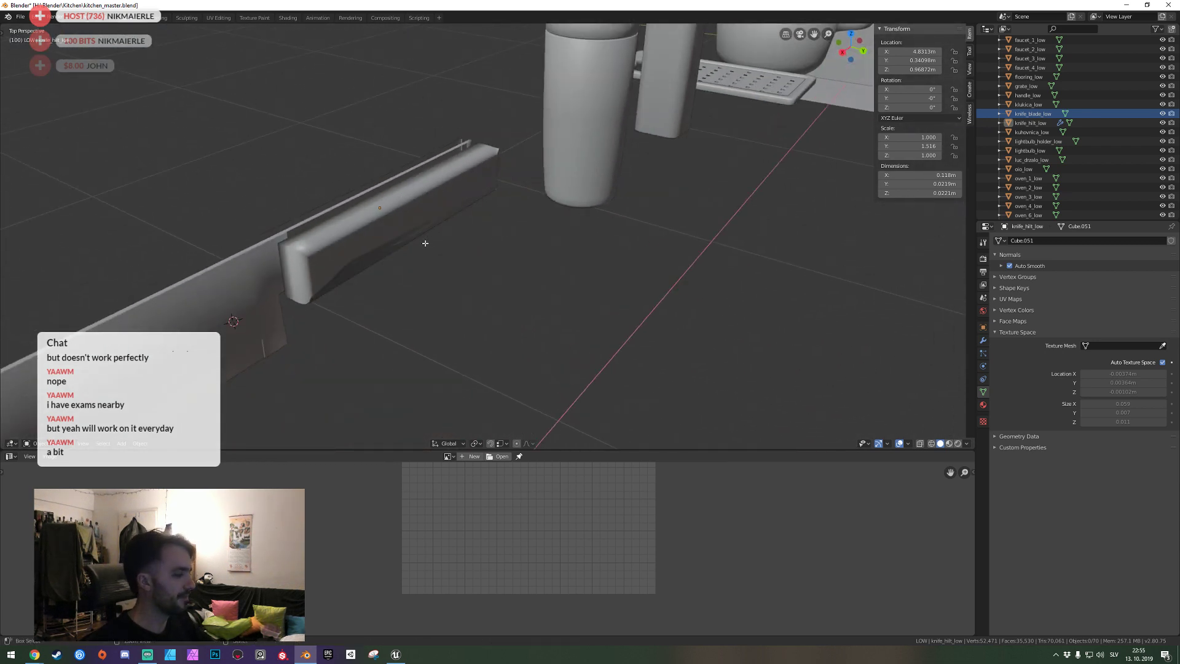
pyautogui.press('Tab')
pyautogui.hotkey('alt', 'a')
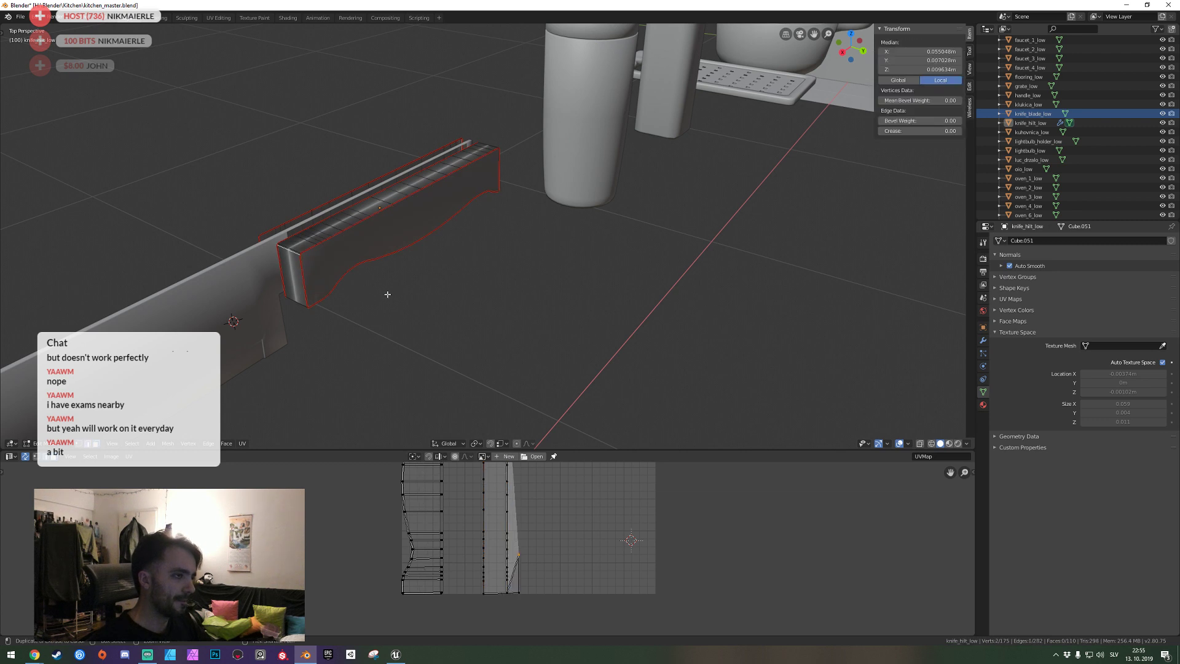
pyautogui.press('a')
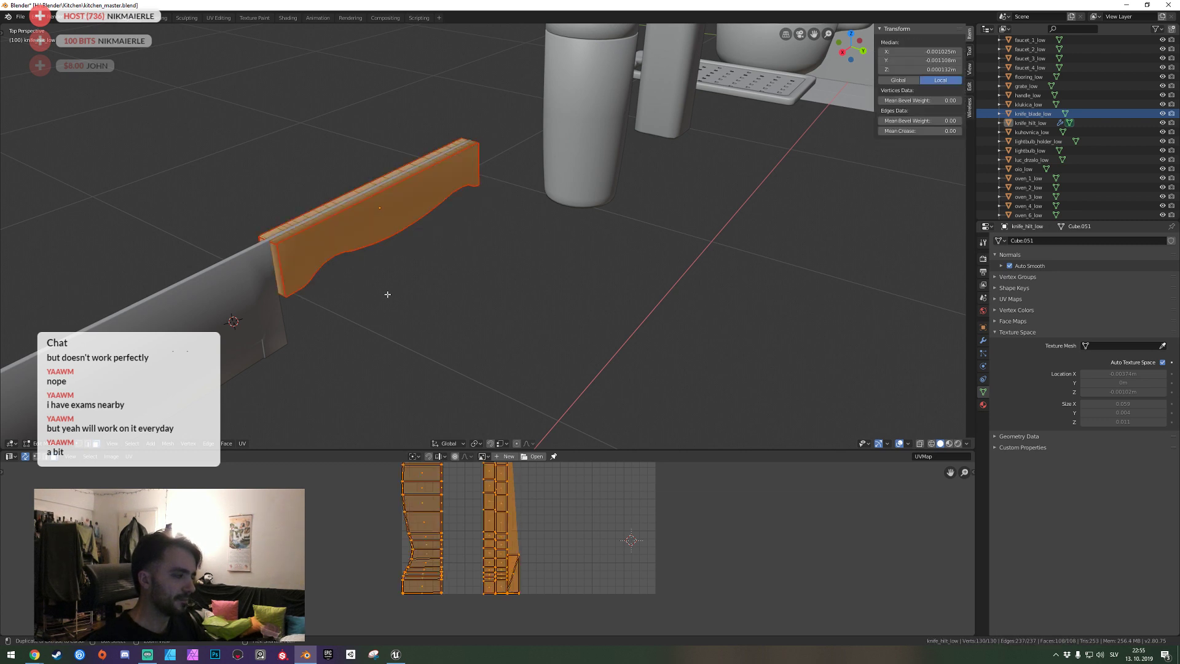
pyautogui.press('Tab')
# Hide knife_hilt_high to show the low-poly knife and inspect it end-on.
pyautogui.click(335, 252)
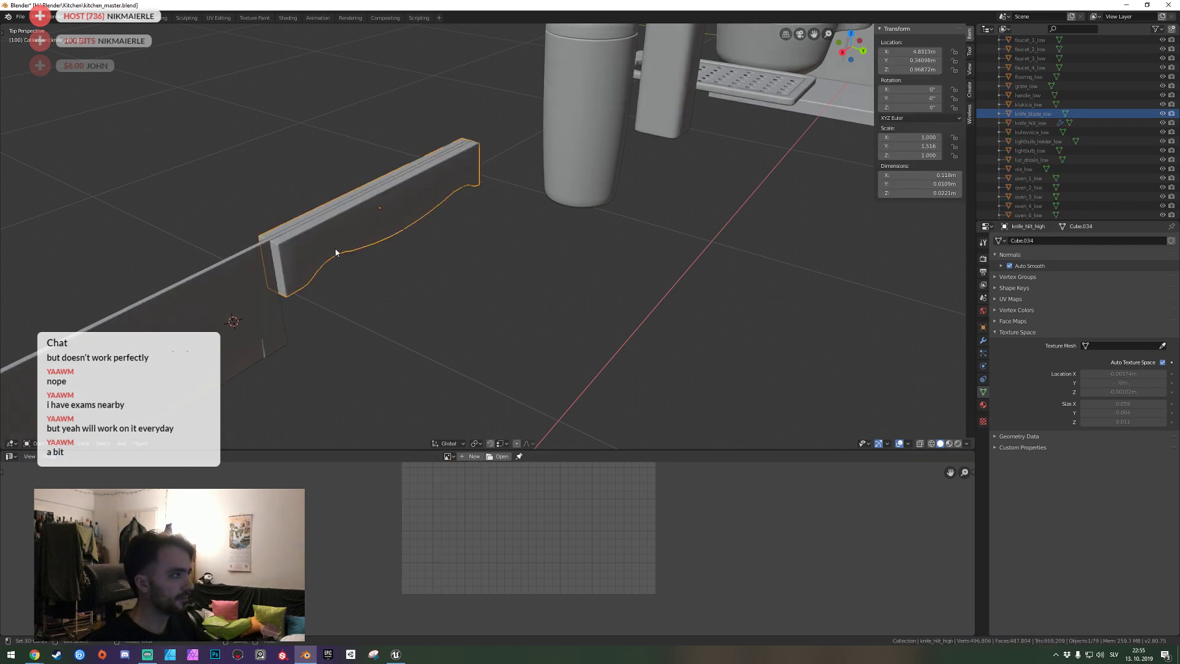
pyautogui.press('1')
pyautogui.moveTo(336, 252)
pyautogui.mouseDown(button='middle')
pyautogui.moveTo(488, 265)
pyautogui.moveTo(465, 326)
pyautogui.mouseUp(button='middle')
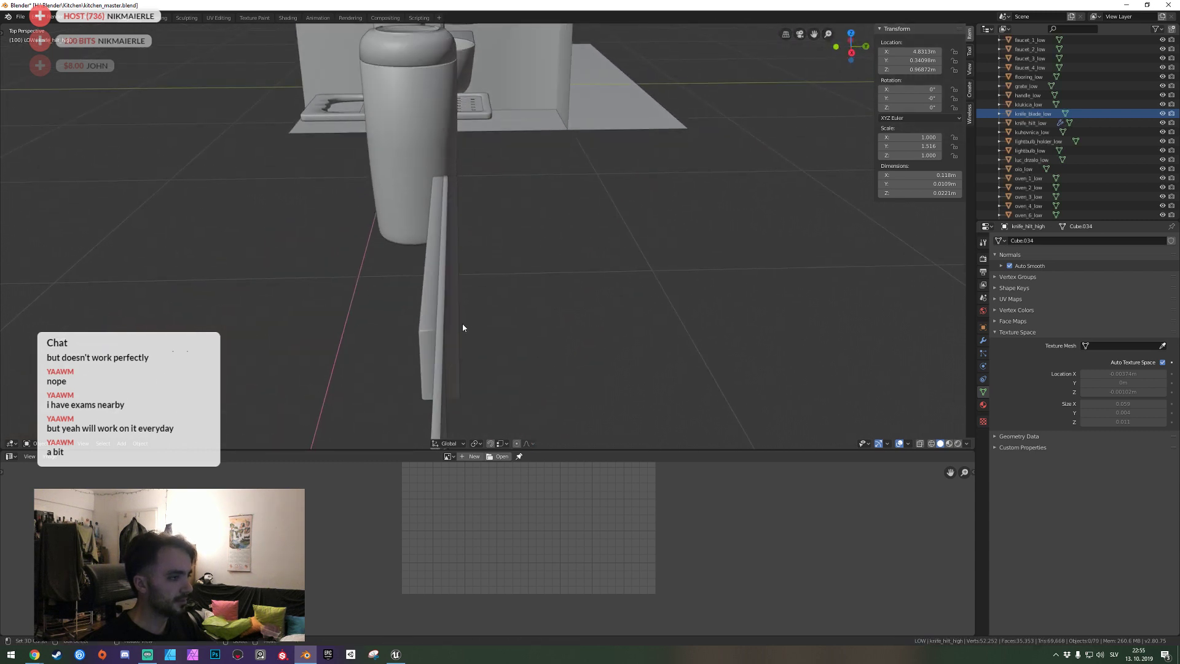
pyautogui.press('Tab')
pyautogui.press('w')
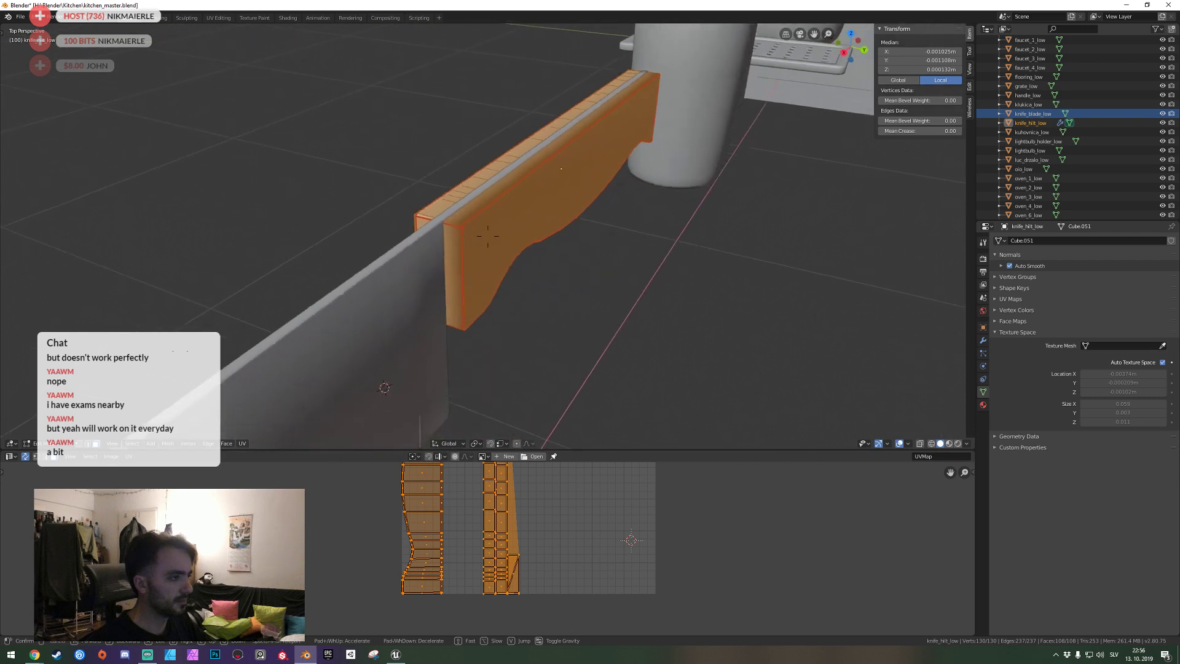
pyautogui.click(474, 238)
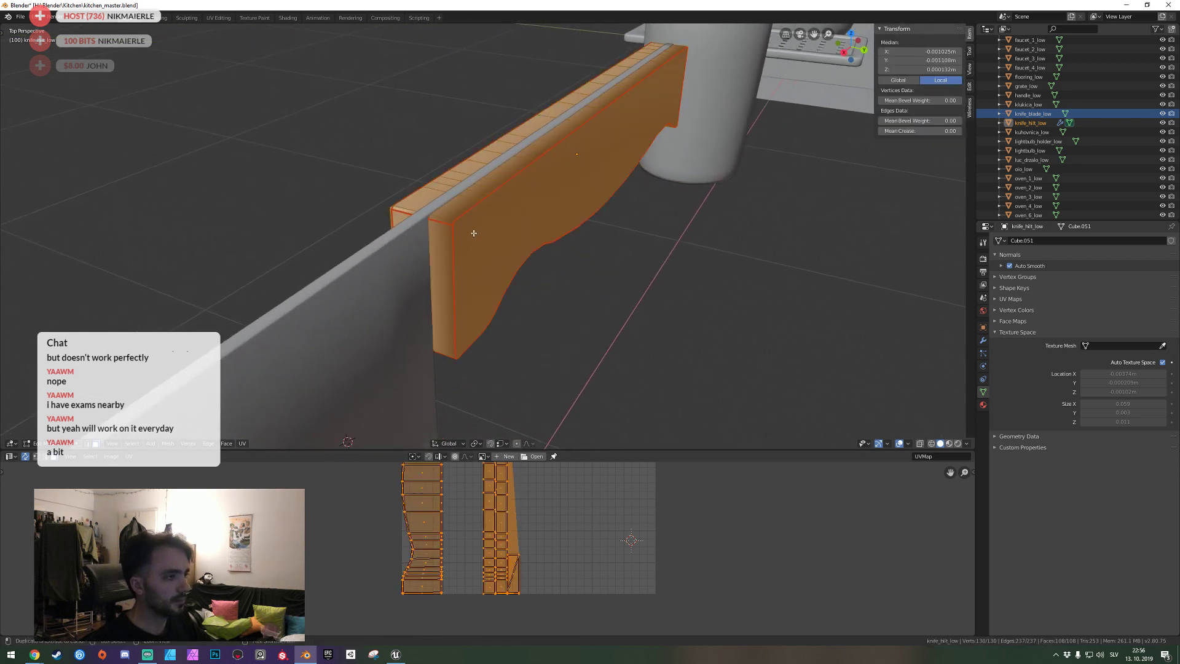
pyautogui.press('Tab')
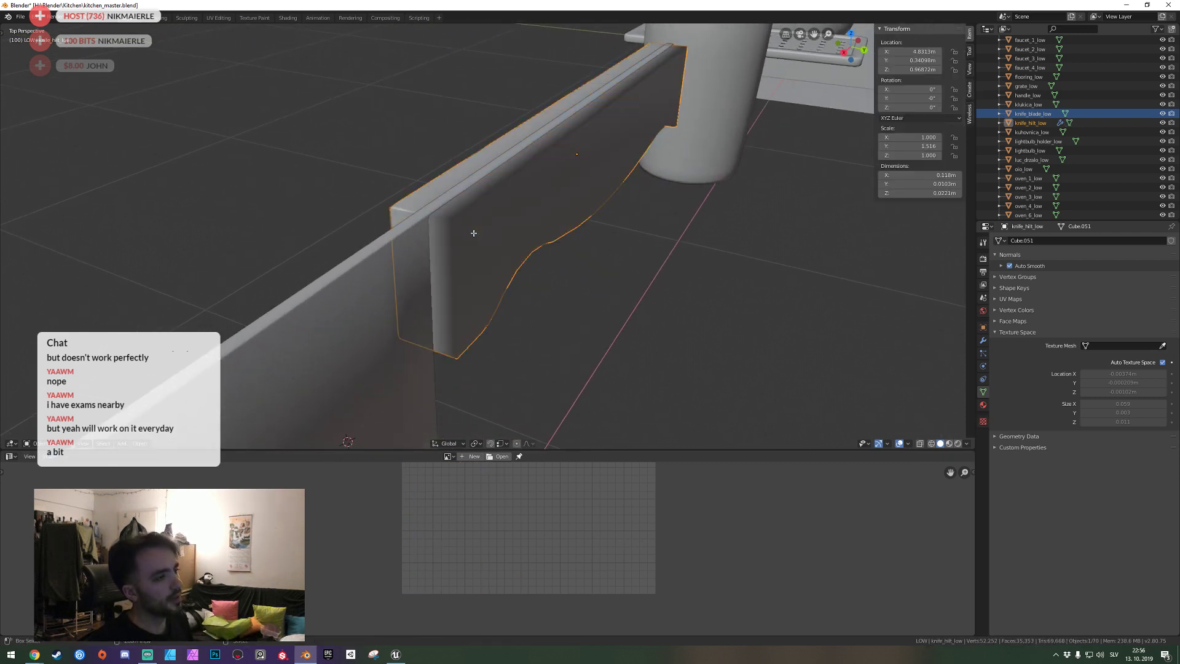
# Toggle high/low-poly hilt visibility and select knife_hilt_low for editing.
pyautogui.click(474, 233)
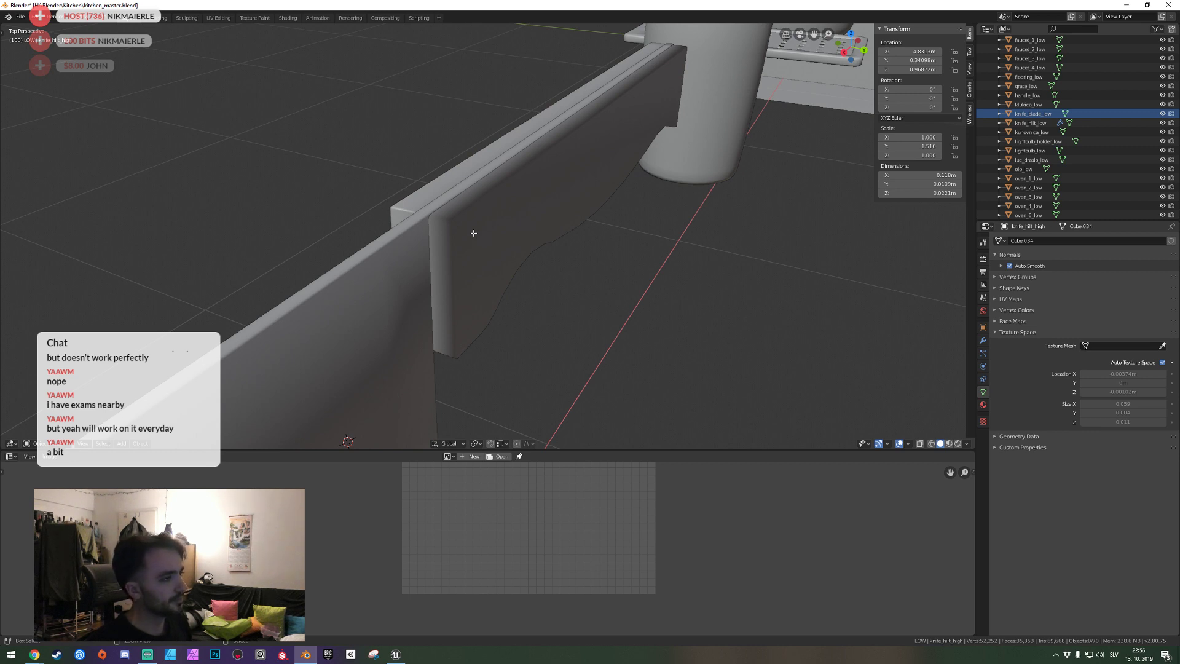
pyautogui.press('1')
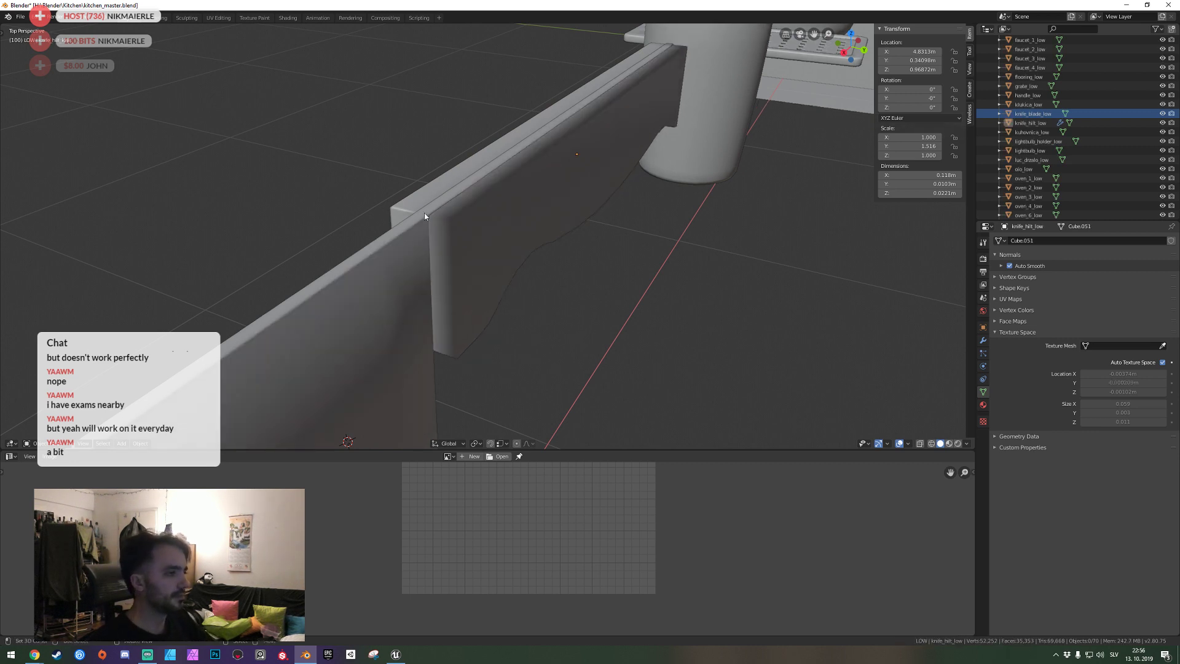
pyautogui.click(478, 219)
pyautogui.press('Tab')
pyautogui.press('Tab')
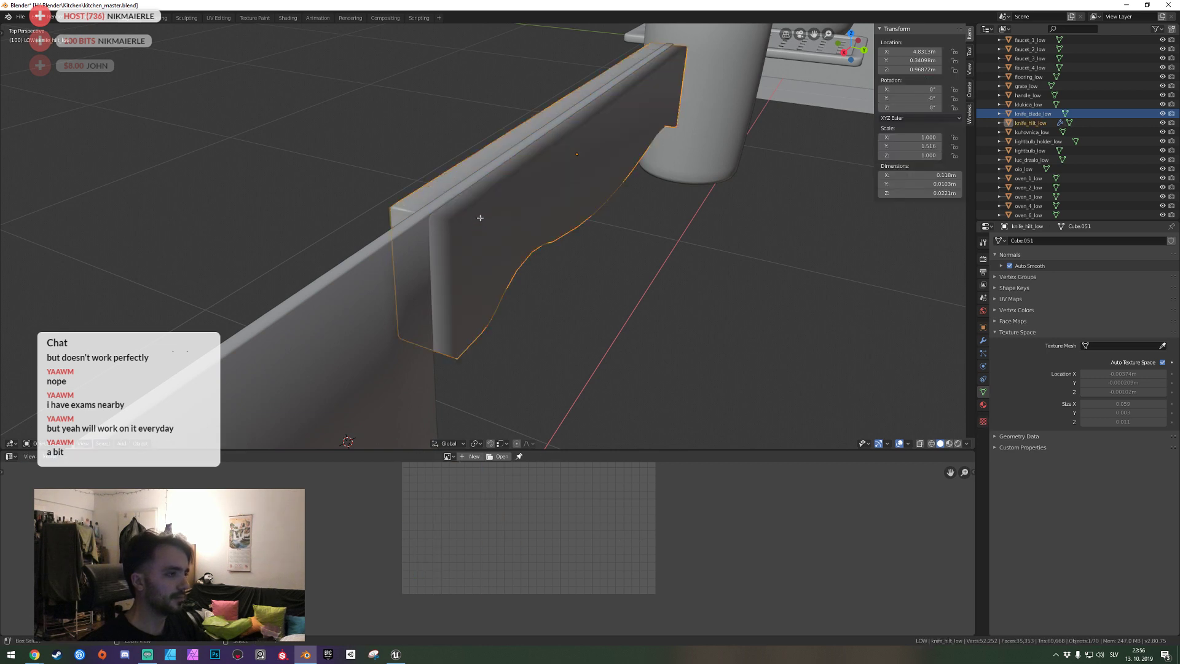
pyautogui.press('Tab')
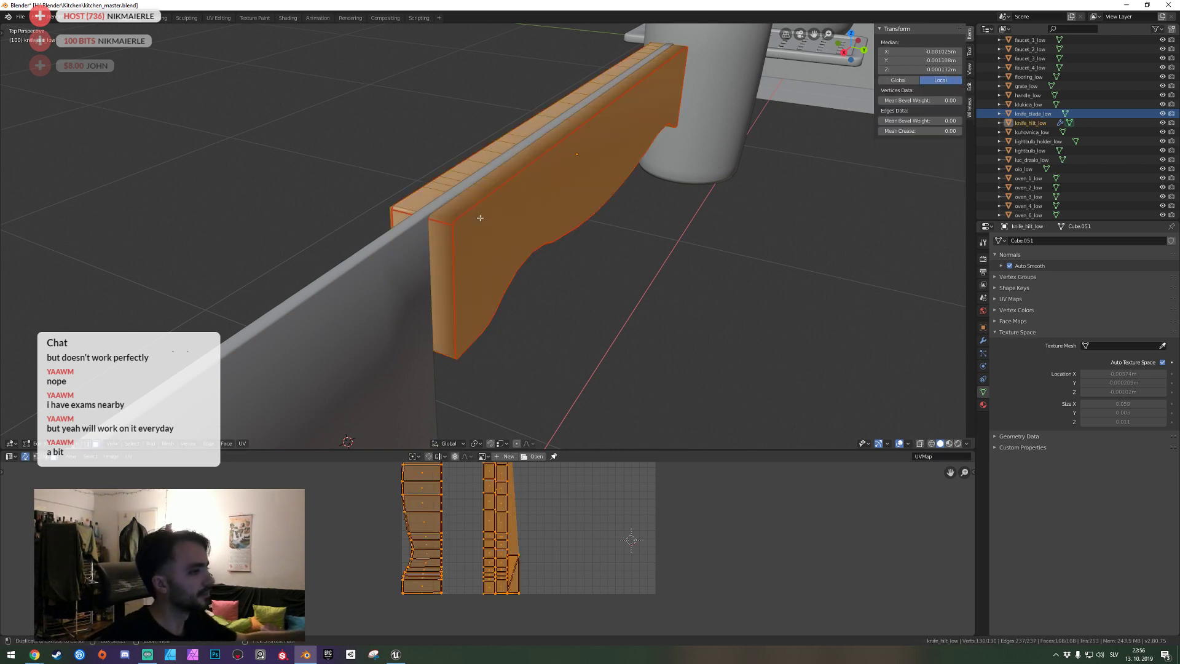
pyautogui.press('Tab')
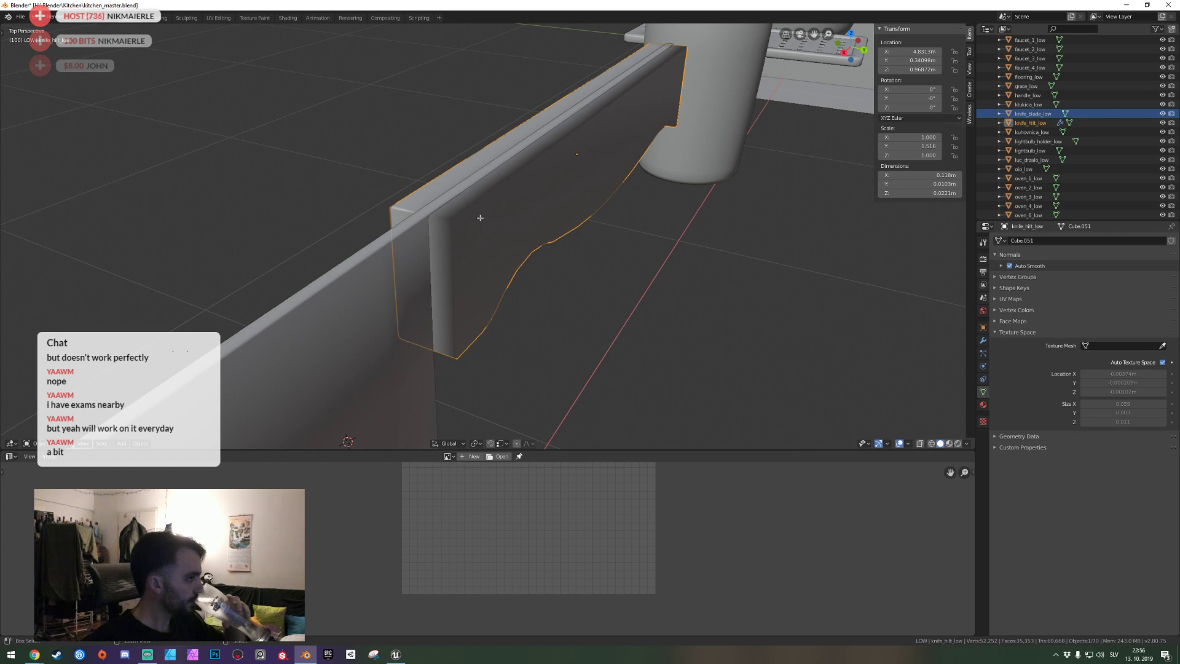
pyautogui.hotkey('alt', 'a')
pyautogui.press('Tab')
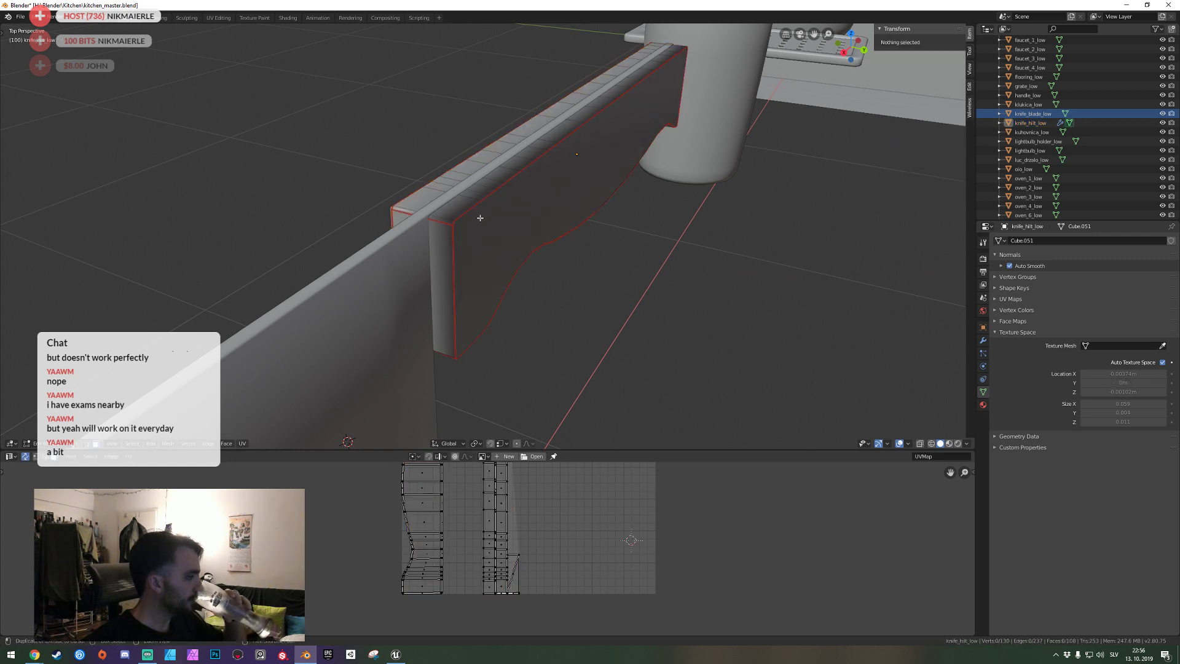
# Undo back to restore the hilt's vertical edge loops, then save kitchen_master.blend.
pyautogui.hotkey('alt', 'a')
pyautogui.hotkey('ctrl', 'z')
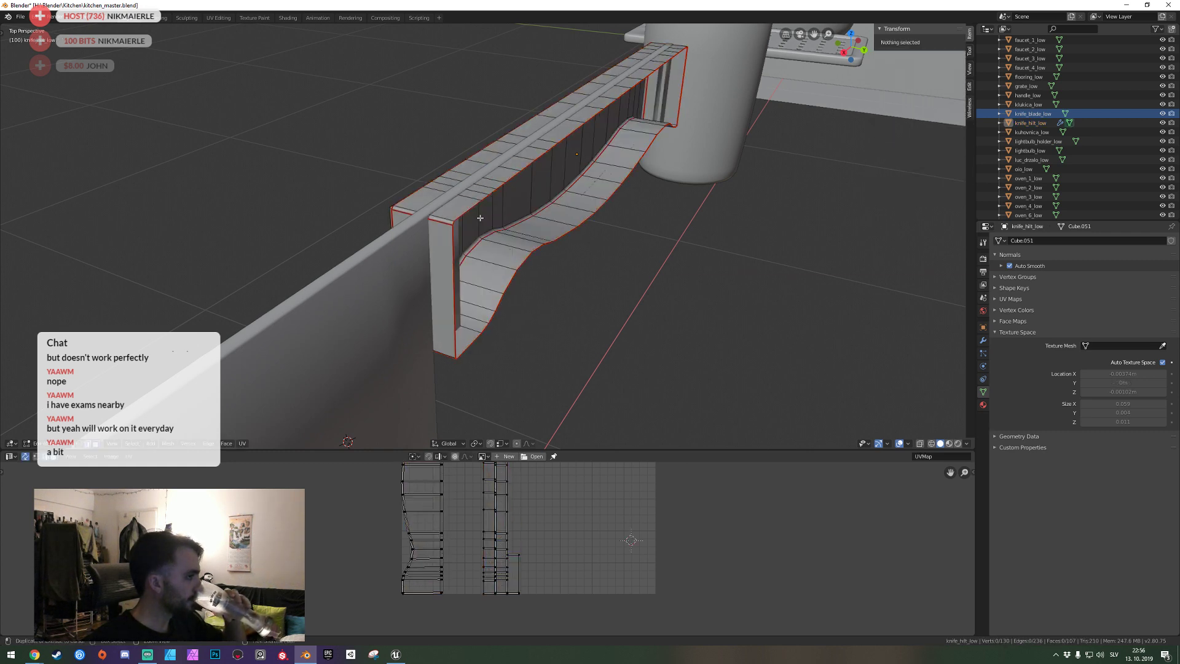
pyautogui.hotkey('ctrl', 'z')
pyautogui.hotkey('ctrl', 'z')
pyautogui.press('Tab')
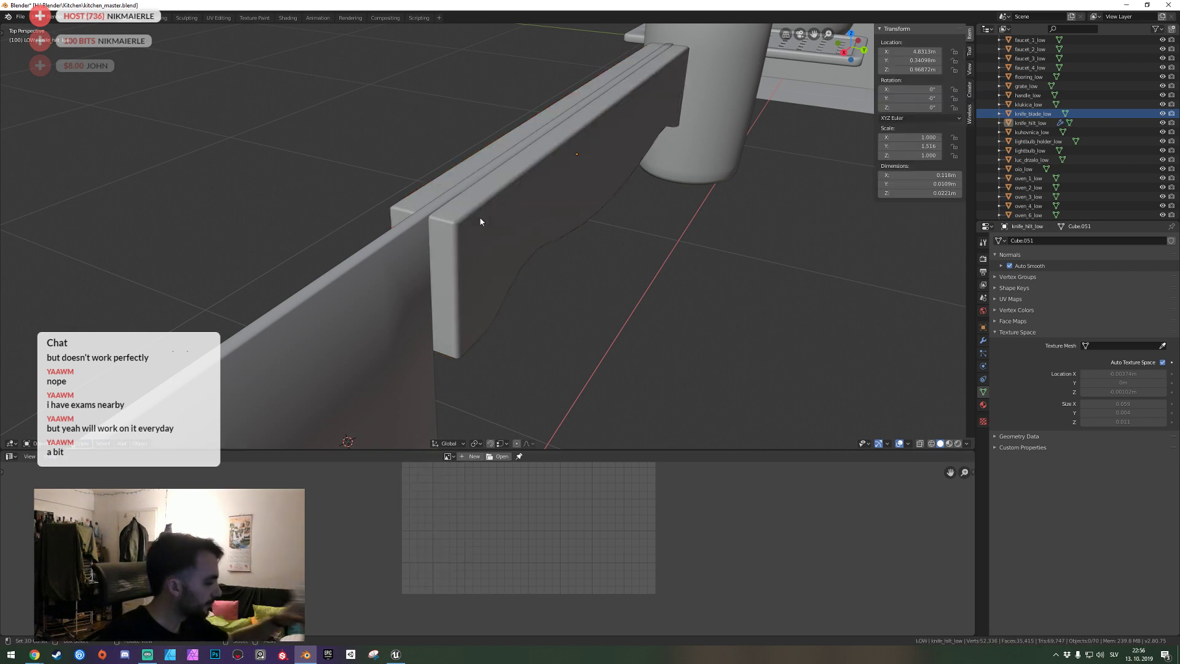
pyautogui.hotkey('ctrl', 's')
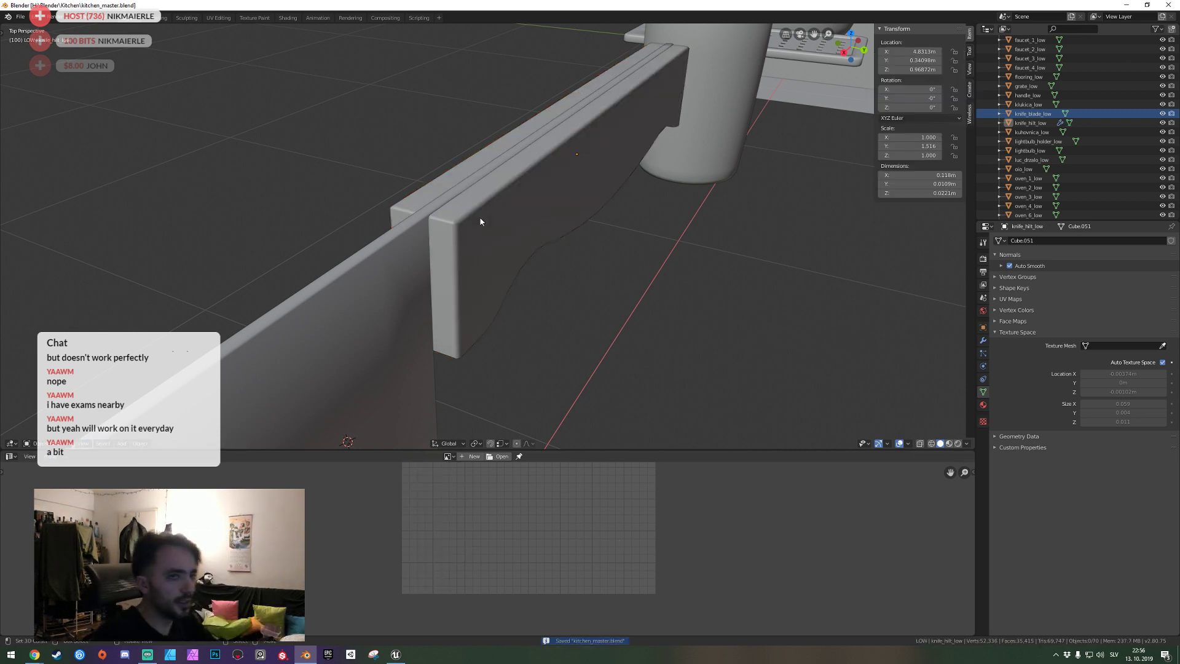
# Review knife_hilt_low's UV islands in edit mode, then save the file again.
pyautogui.click(475, 229)
pyautogui.press('Tab')
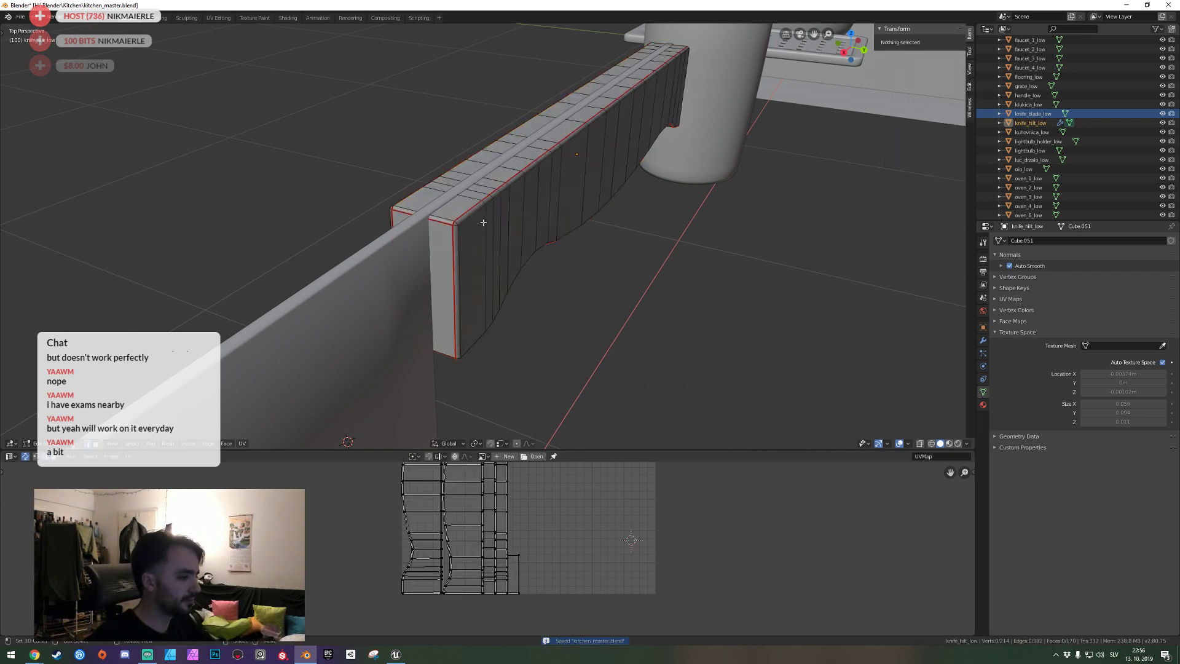
pyautogui.press('Tab')
pyautogui.hotkey('ctrl', 's')
pyautogui.hotkey('shift', '`')
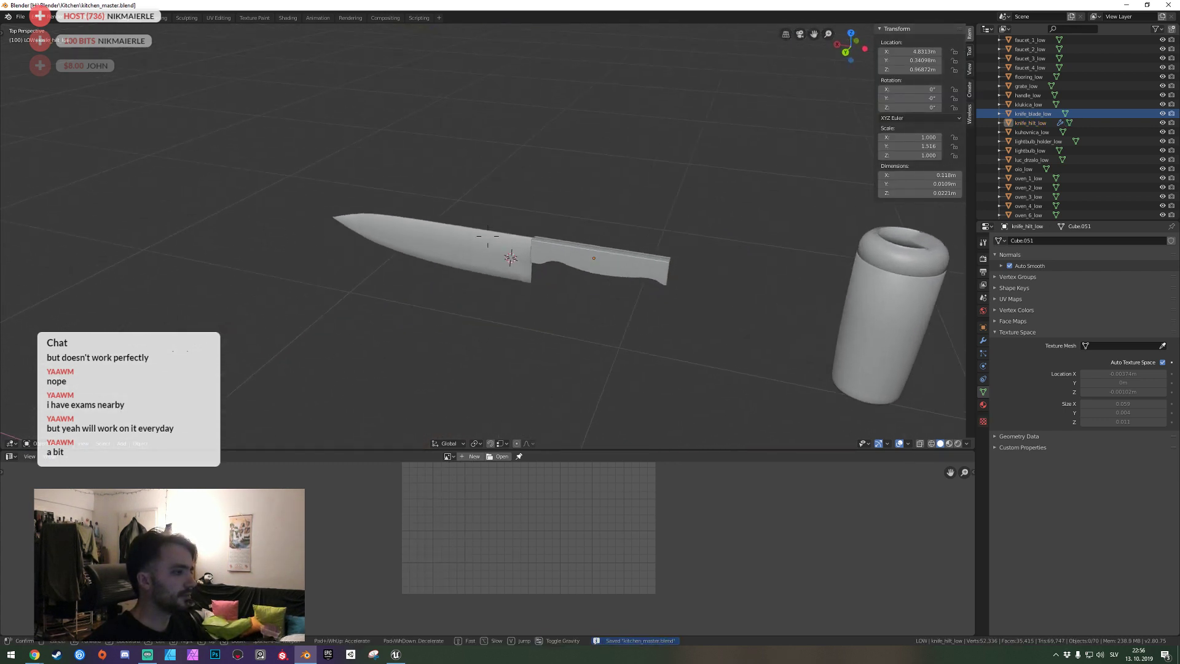
# Fly in close to the knife blade and view its modifier settings.
pyautogui.press('w')
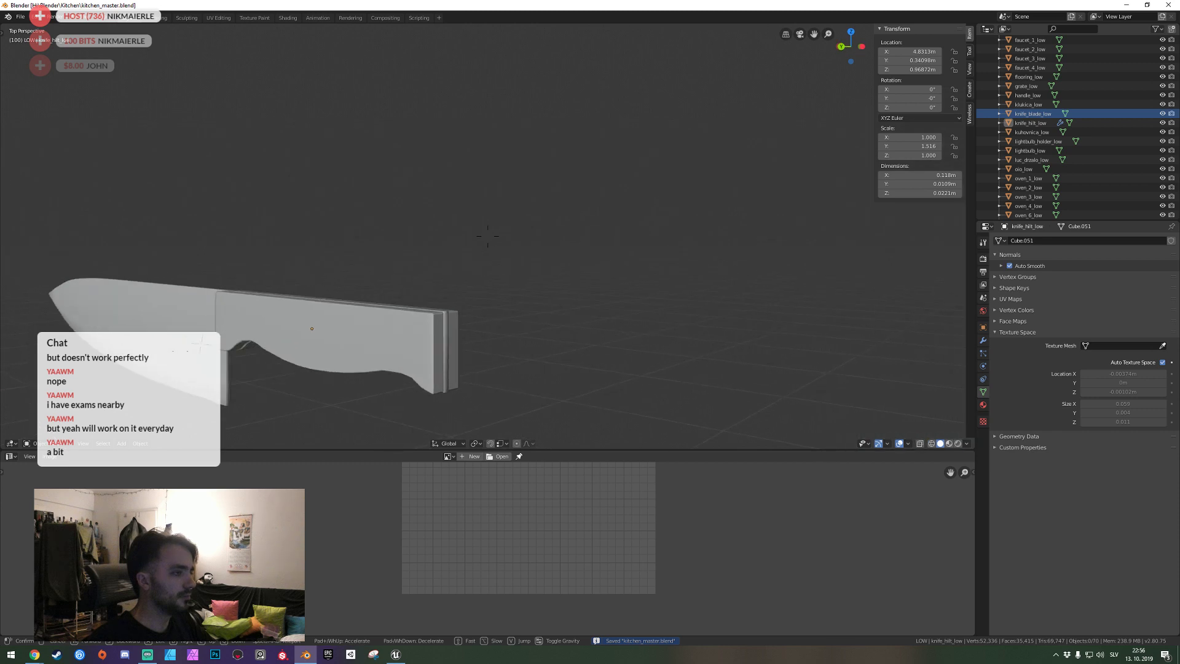
pyautogui.press('w')
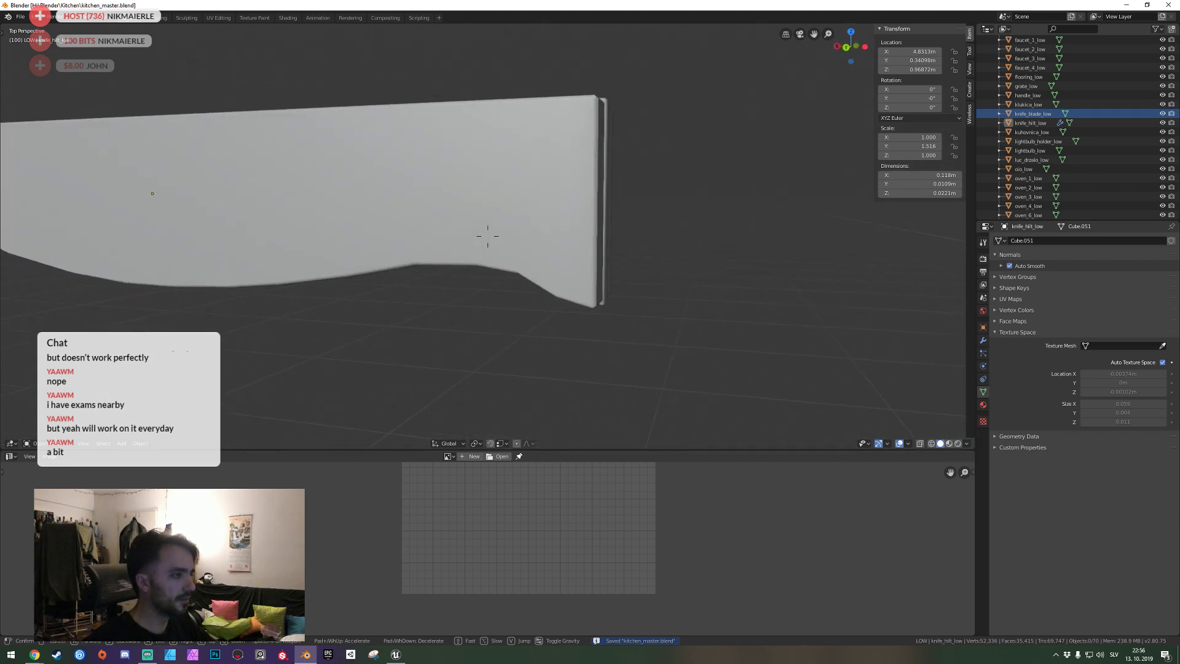
pyautogui.click(488, 235)
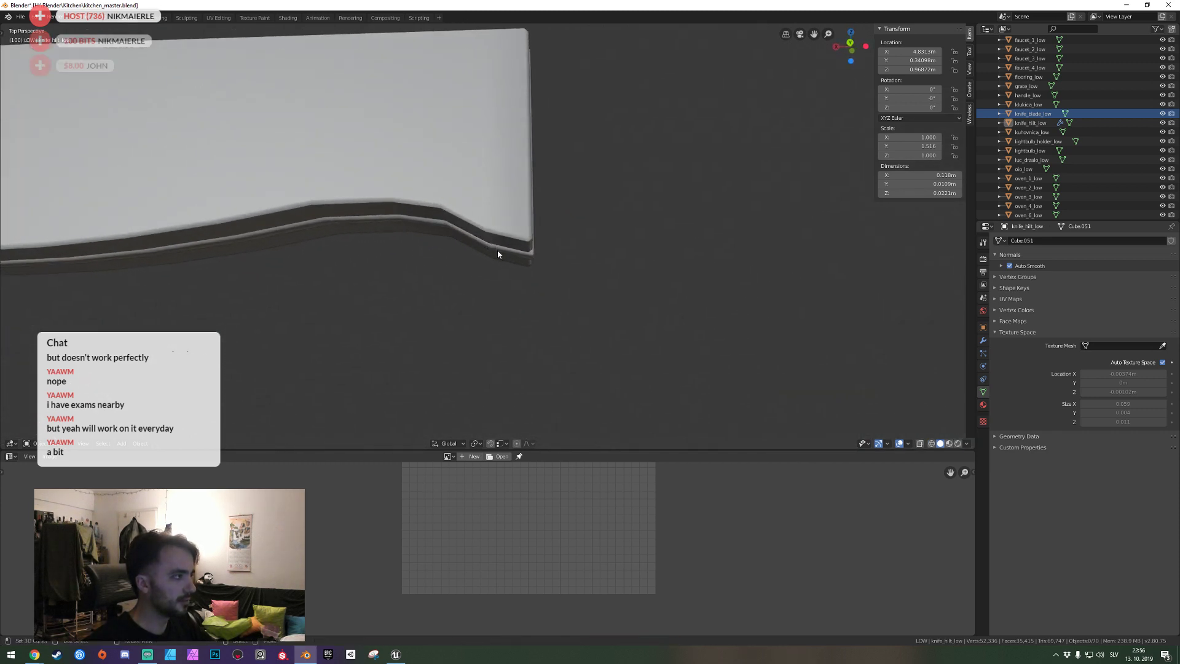
pyautogui.click(498, 254)
pyautogui.click(983, 341)
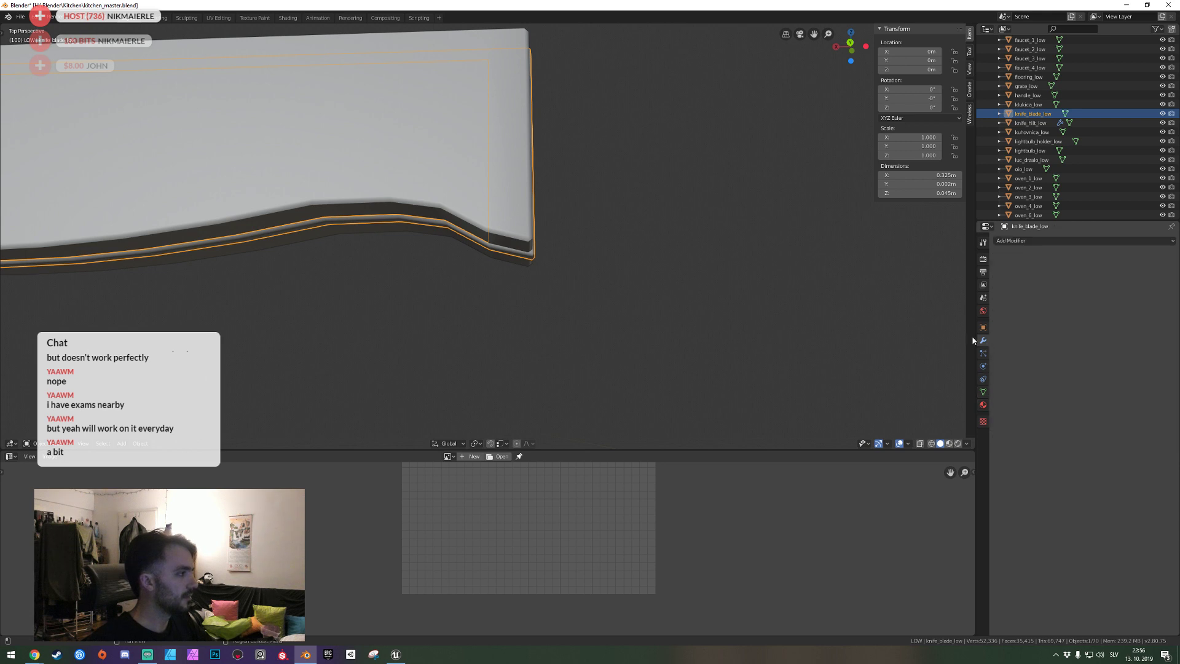
pyautogui.moveTo(557, 274)
pyautogui.mouseDown(button='middle')
pyautogui.moveTo(475, 248)
pyautogui.moveTo(490, 241)
pyautogui.mouseUp(button='middle')
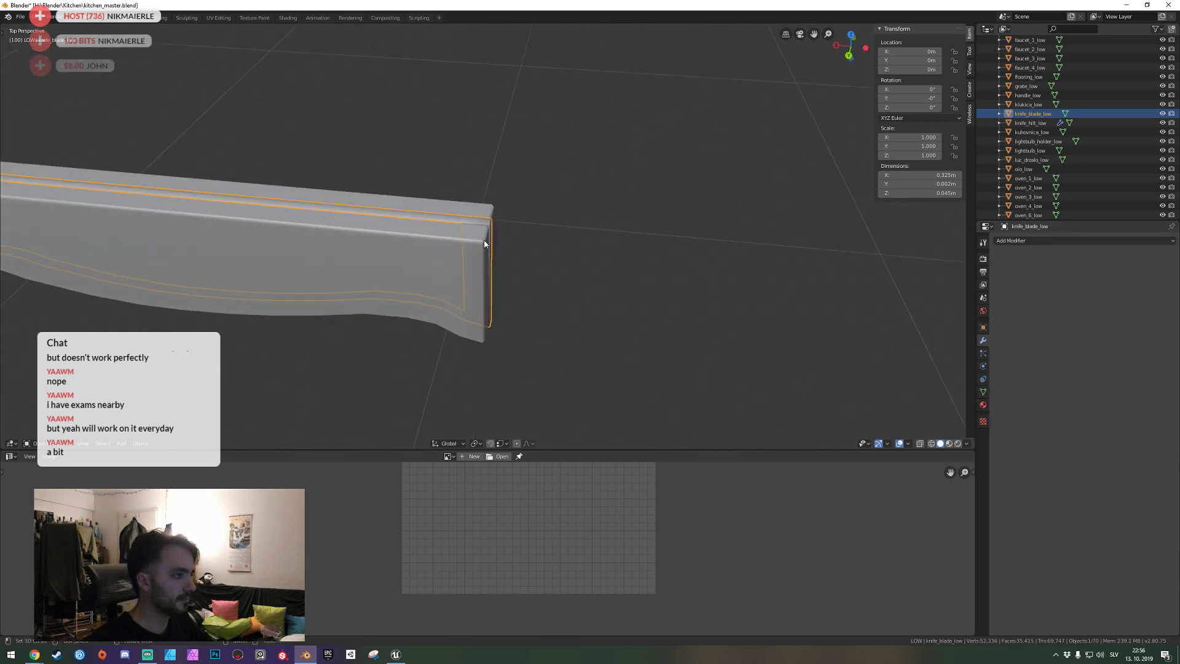
# Select the hilt with its Weighted Normal modifier and try moving it along X.
pyautogui.click(503, 228)
pyautogui.press('g')
pyautogui.press('x')
pyautogui.write('0')
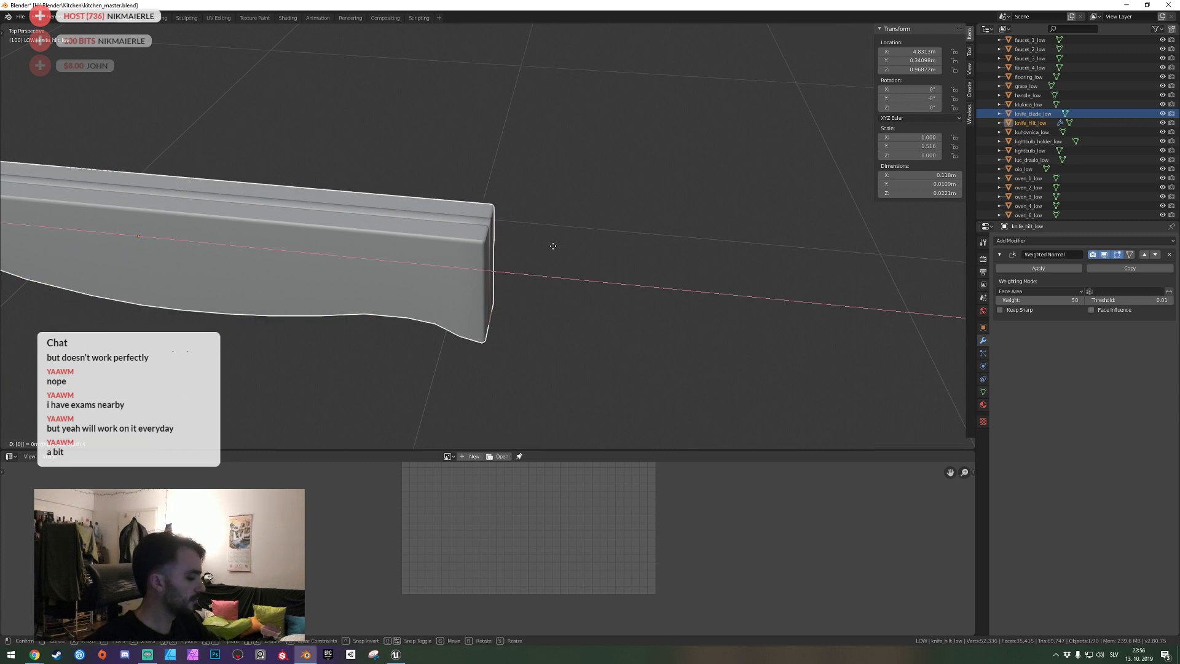
pyautogui.write('1-')
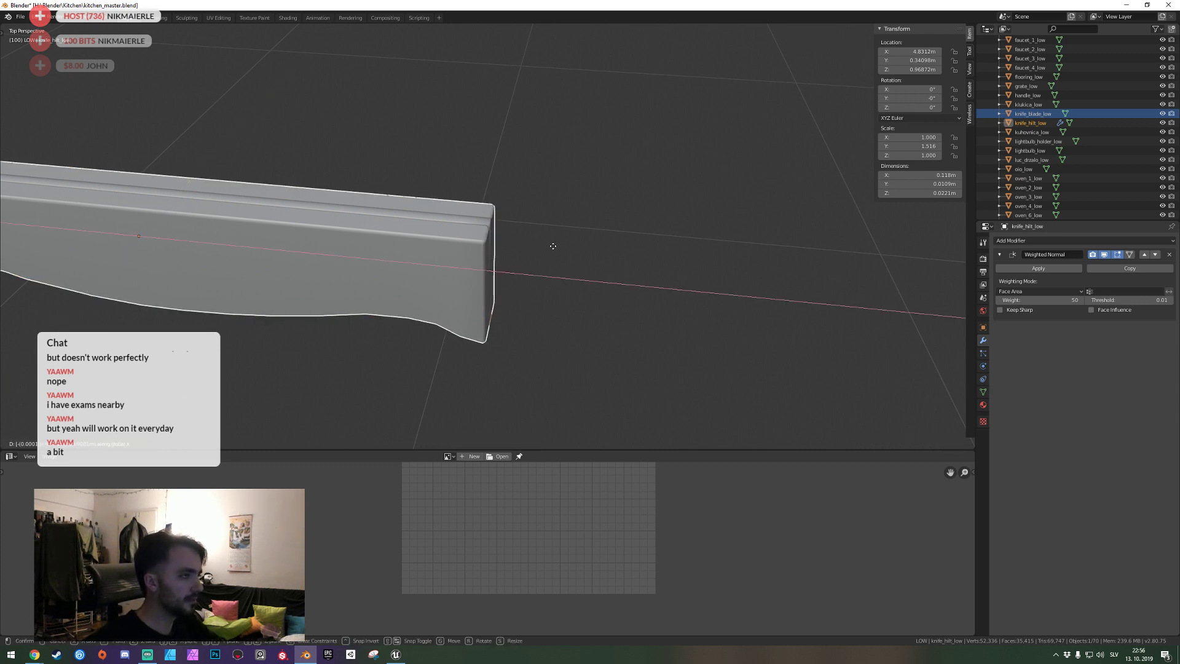
pyautogui.press('Return')
pyautogui.moveTo(553, 246); pyautogui.dragTo(488, 239, button='middle')
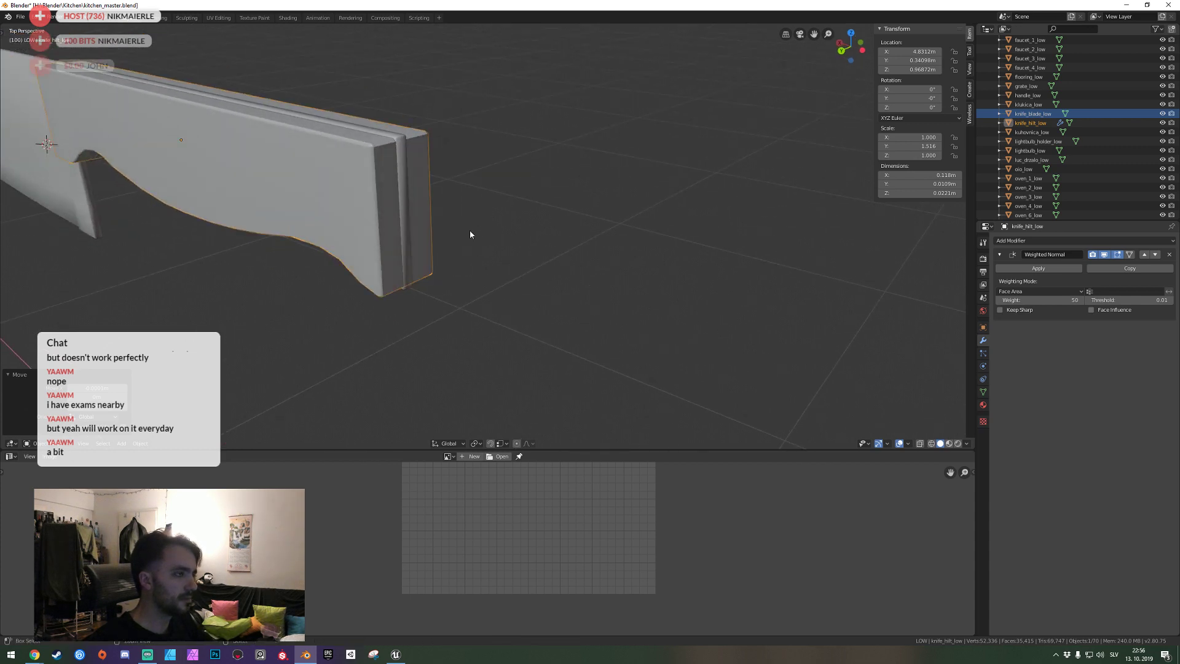
# Undo the hilt move, deselect it, and save kitchen_master.blend.
pyautogui.hotkey('ctrl', 'z')
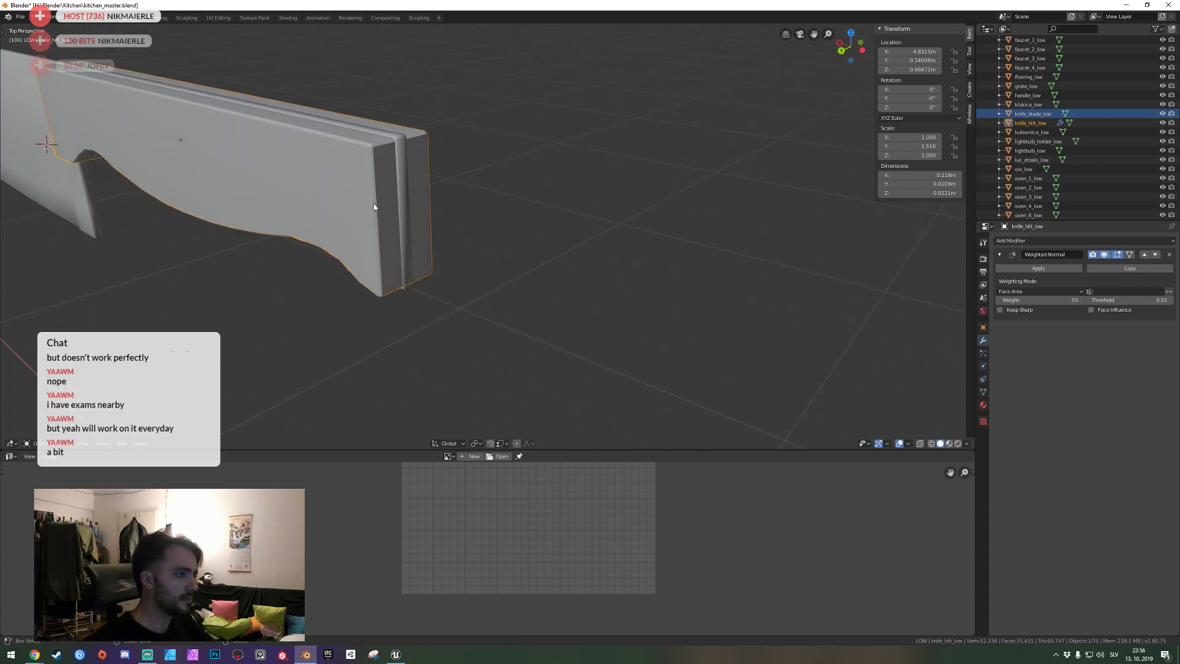
pyautogui.click(480, 240)
pyautogui.hotkey('ctrl', 's')
pyautogui.scroll(-3, 485, 240)
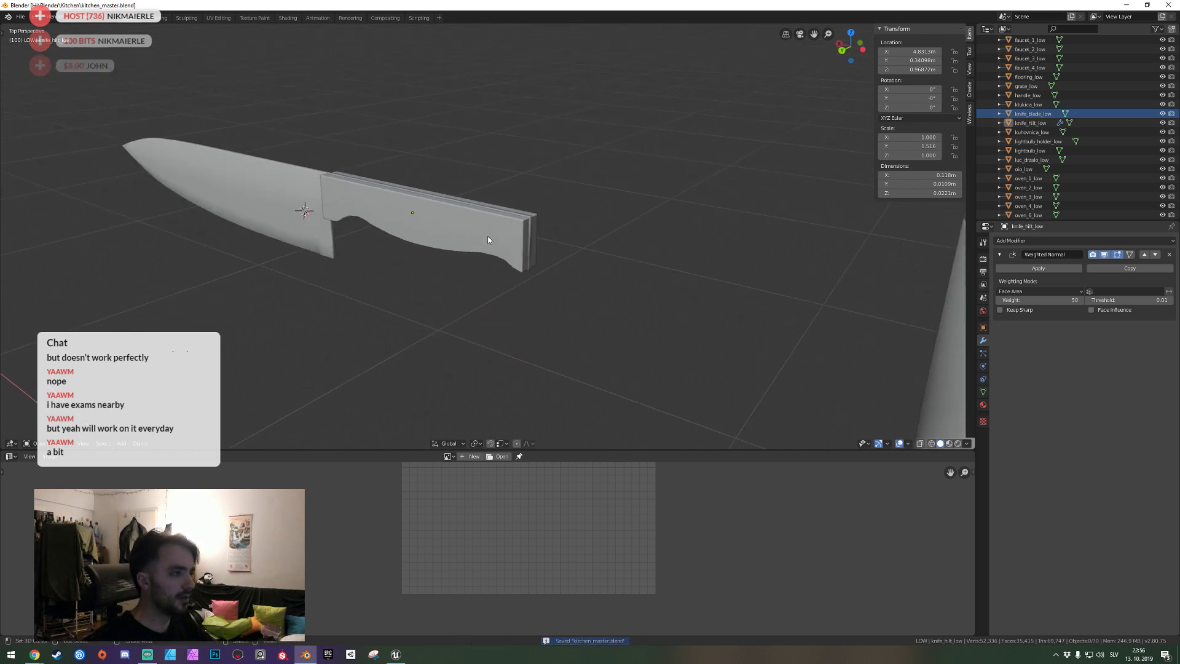
# Fly the view back to show the knife among the other kitchen objects.
pyautogui.hotkey('shift', '`')
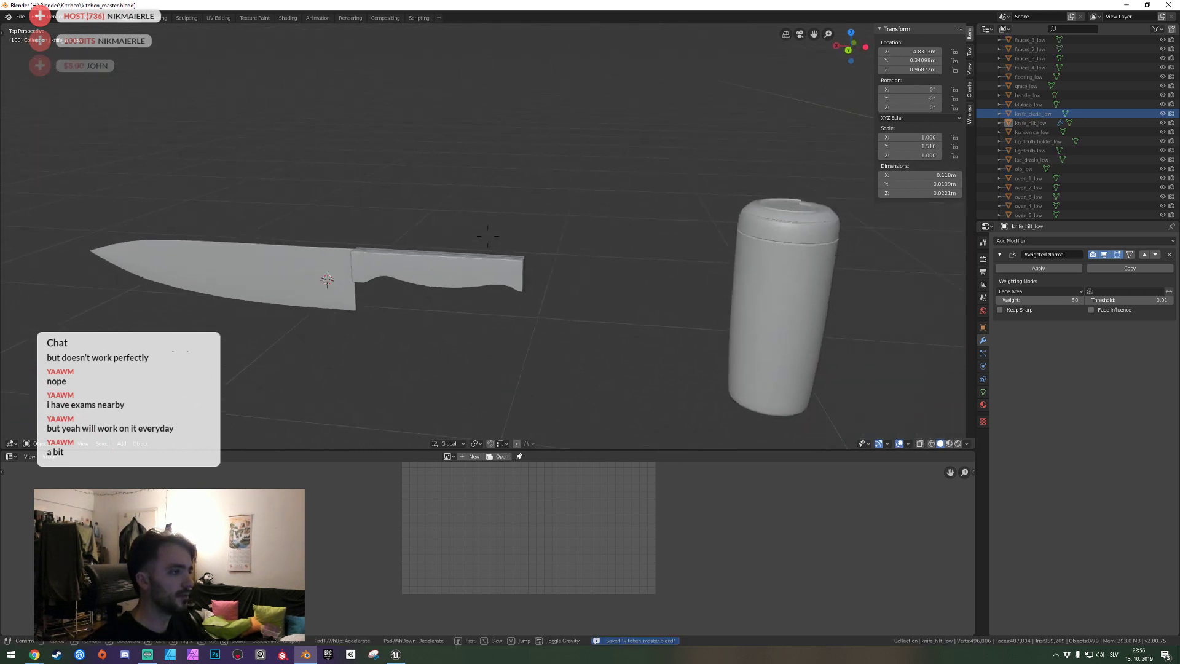
pyautogui.press('s')
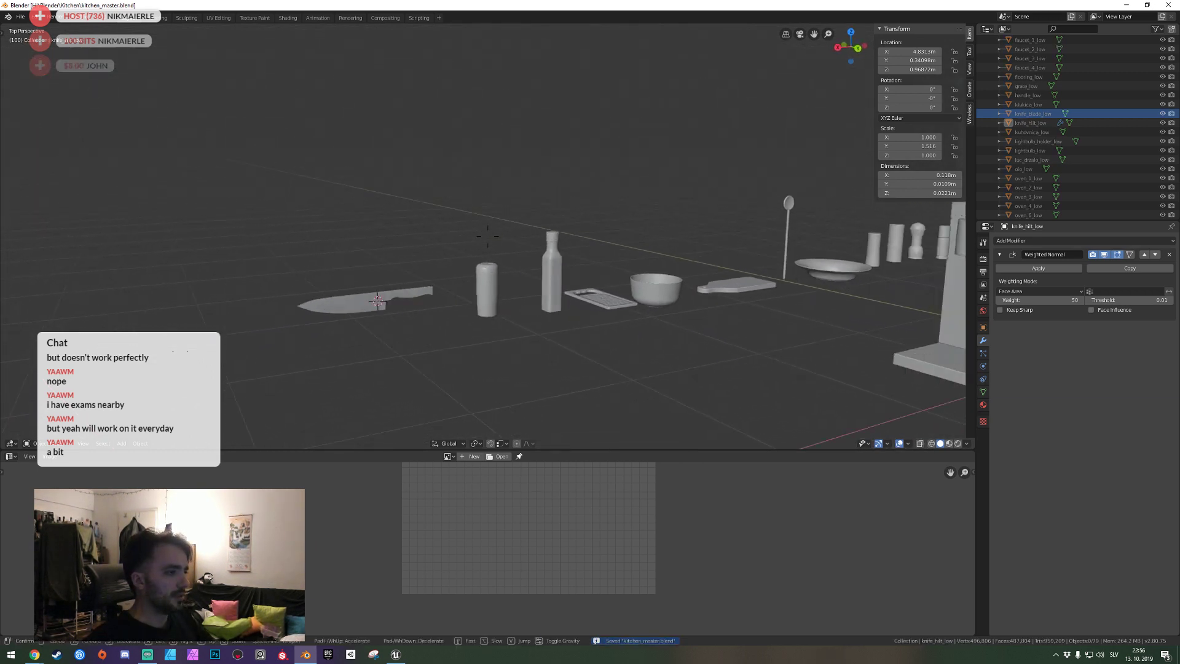
pyautogui.press('a')
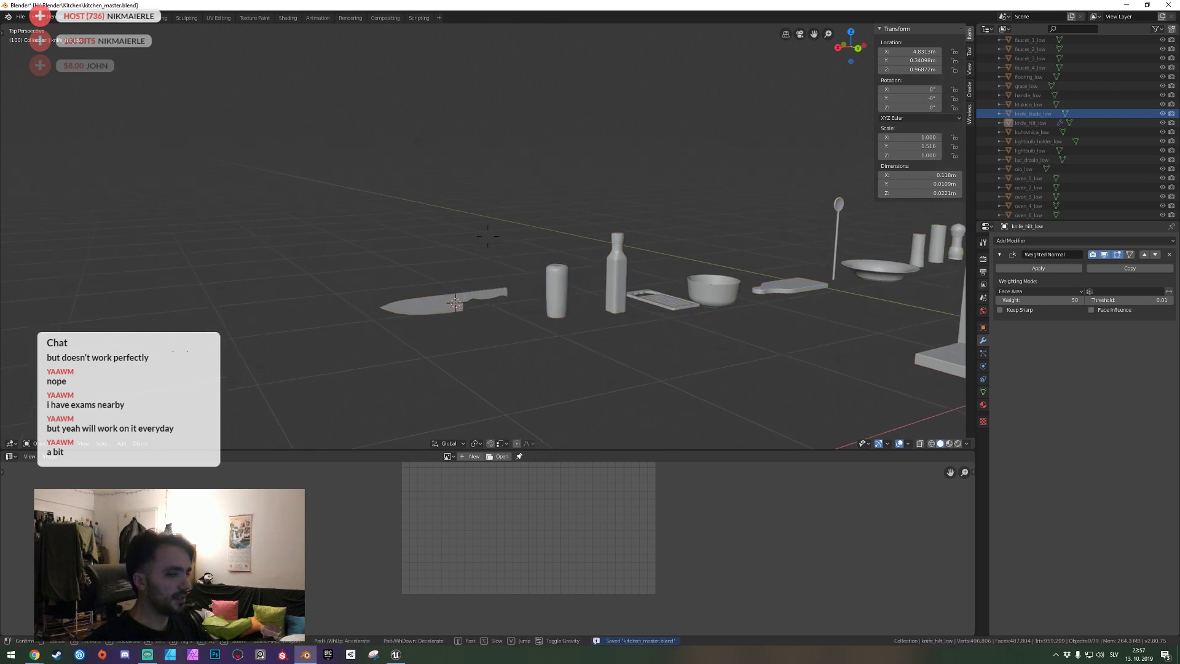
pyautogui.press('w')
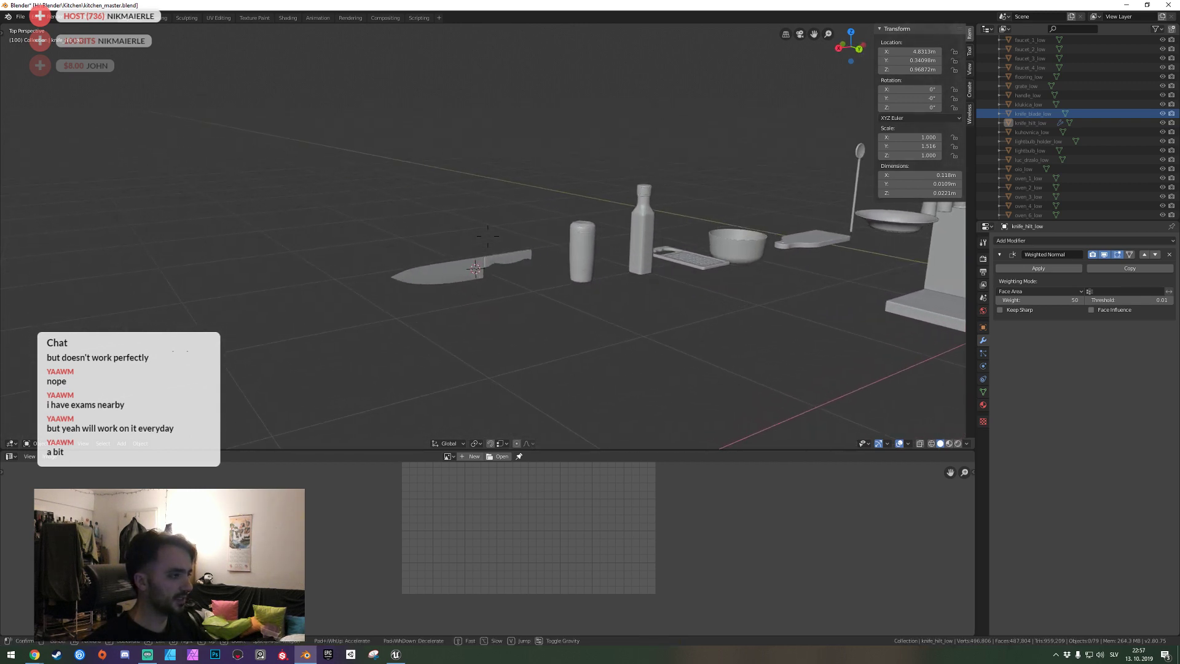
pyautogui.press('w')
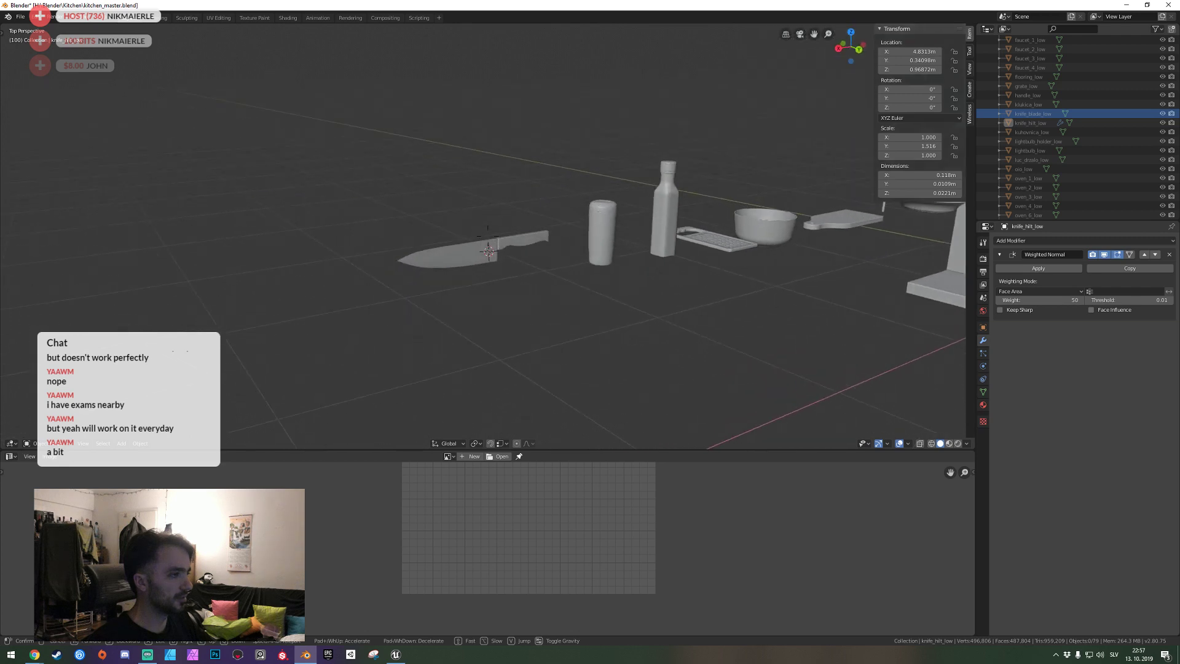
pyautogui.click(488, 251)
pyautogui.moveTo(447, 257); pyautogui.dragTo(488, 240, button='middle')
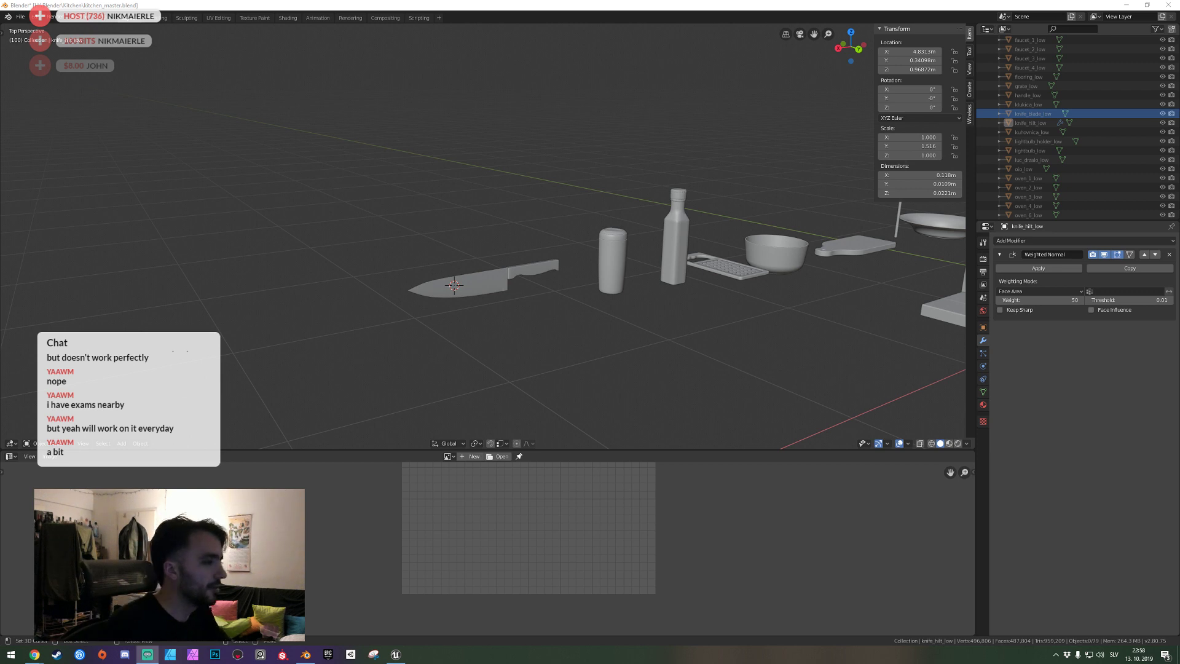
# Fly around the bottle, grater and bowl, then save the file.
pyautogui.hotkey('shift', '`')
pyautogui.press('w')
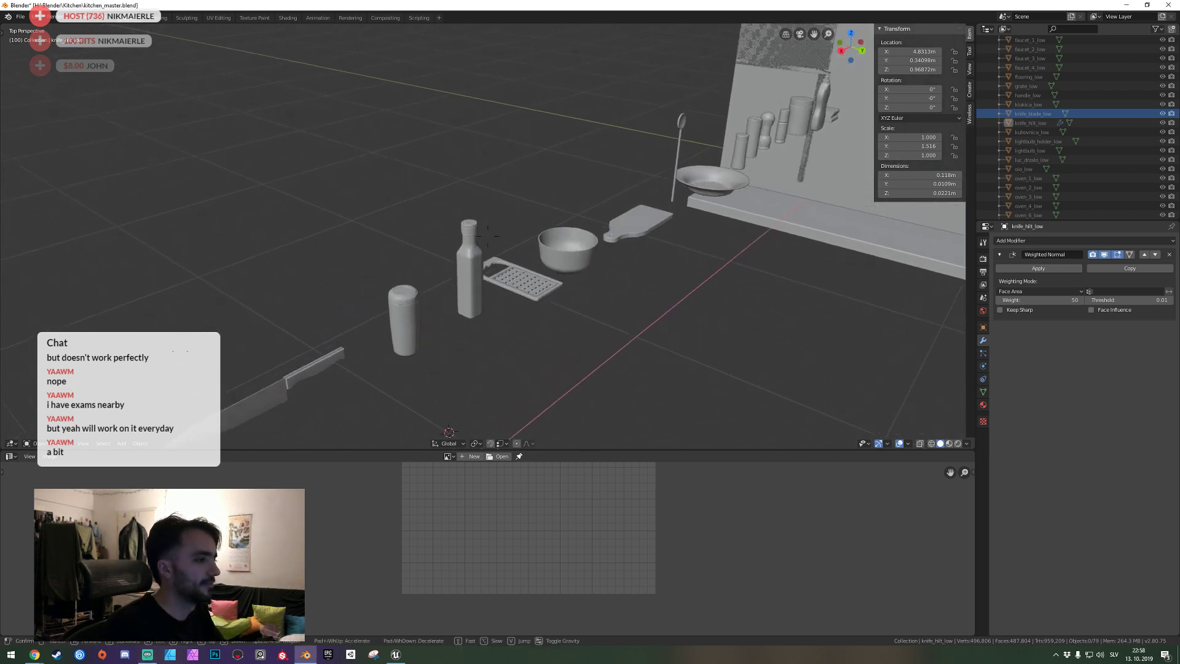
pyautogui.press('w')
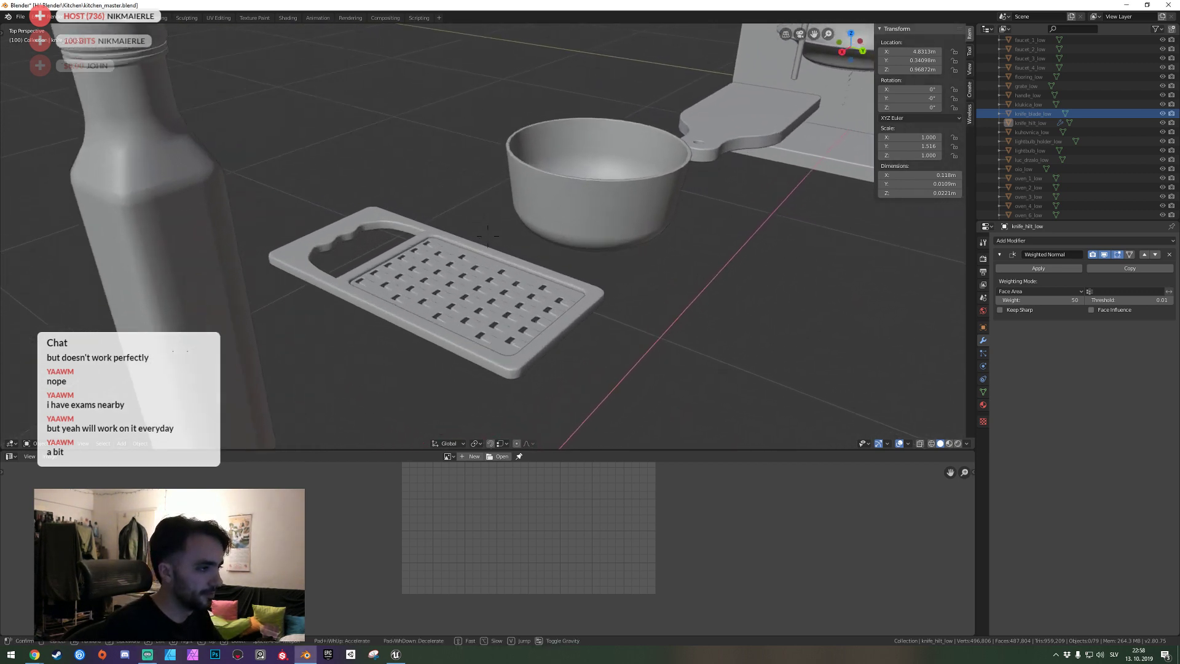
pyautogui.press('s')
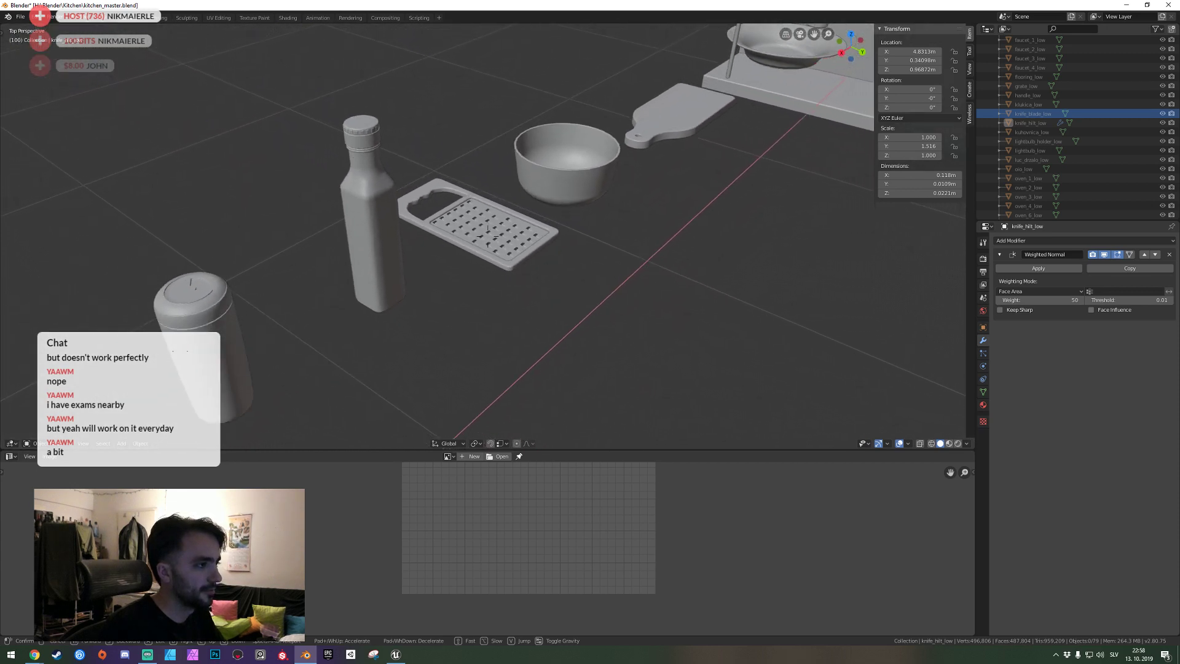
pyautogui.press('w')
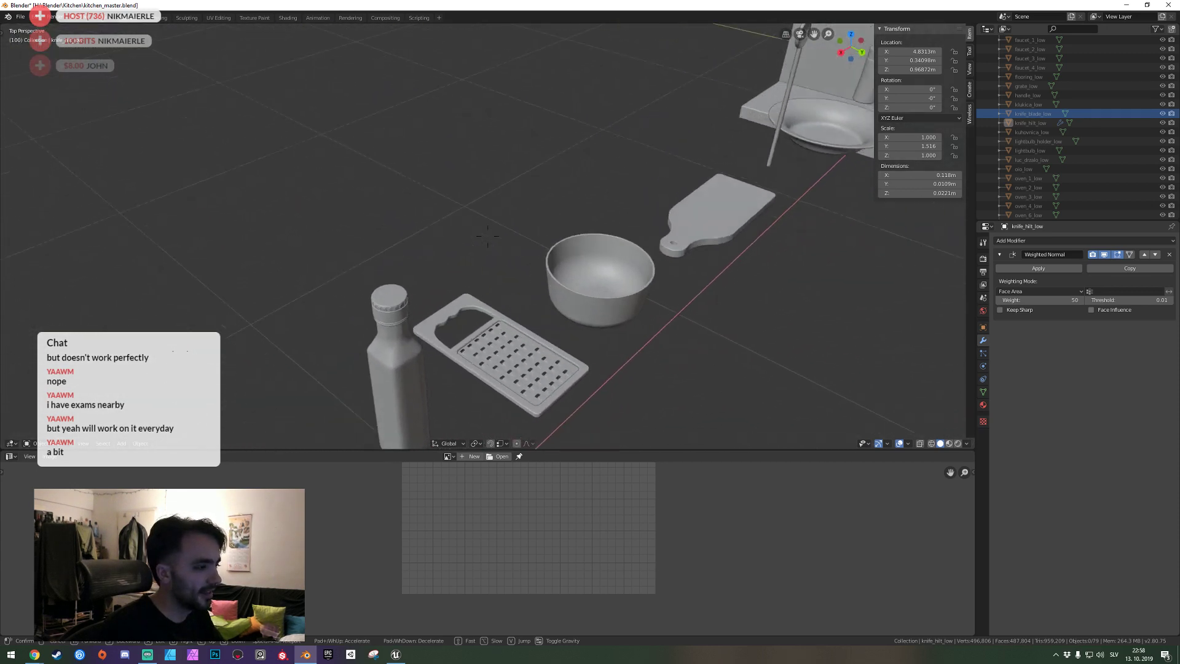
pyautogui.press('s')
pyautogui.click(488, 235)
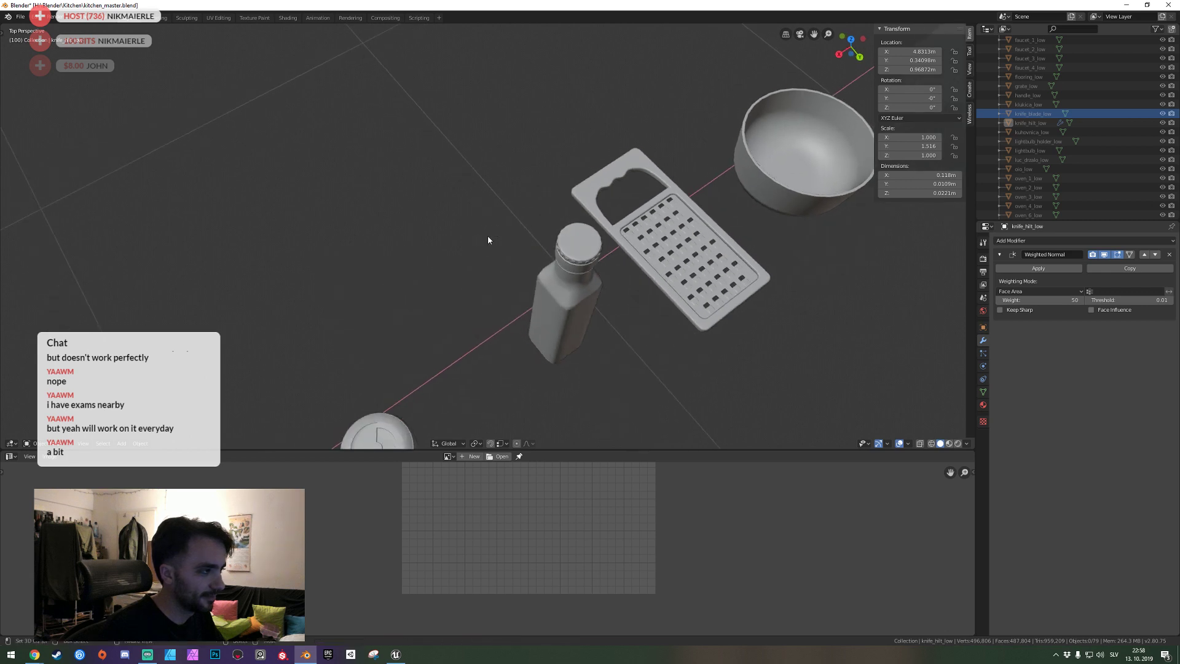
pyautogui.hotkey('ctrl', 's')
# Fly to the knife and nearby props, then place the 3D cursor on the blade.
pyautogui.hotkey('shift', '`')
pyautogui.press('s')
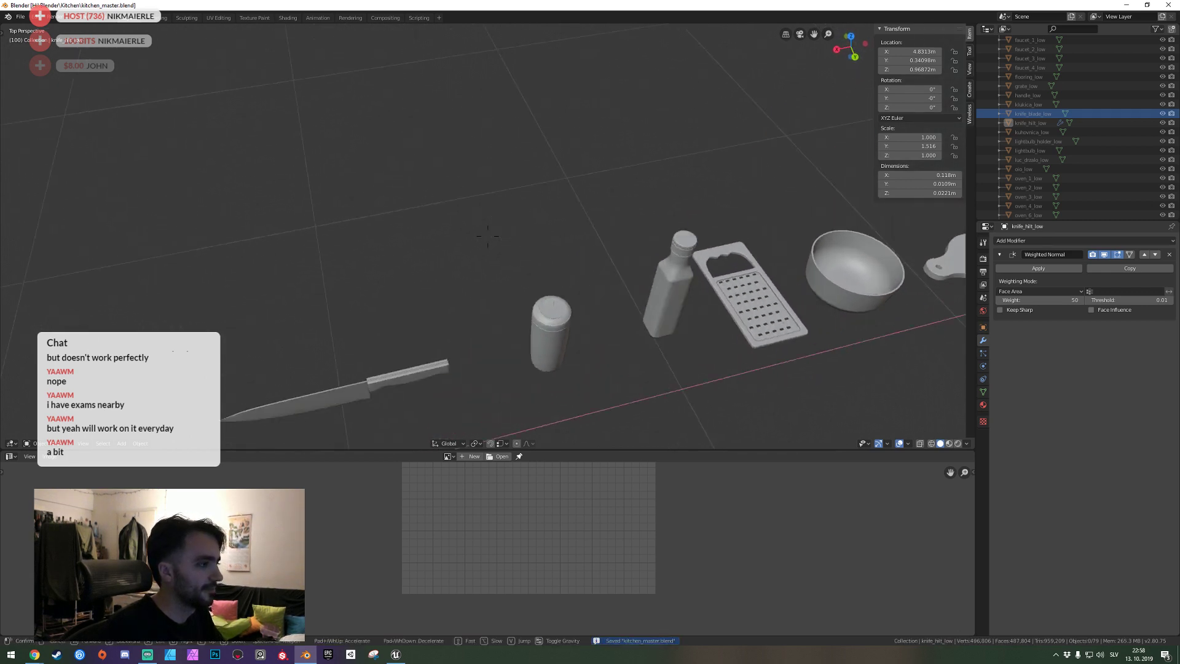
pyautogui.click(479, 223)
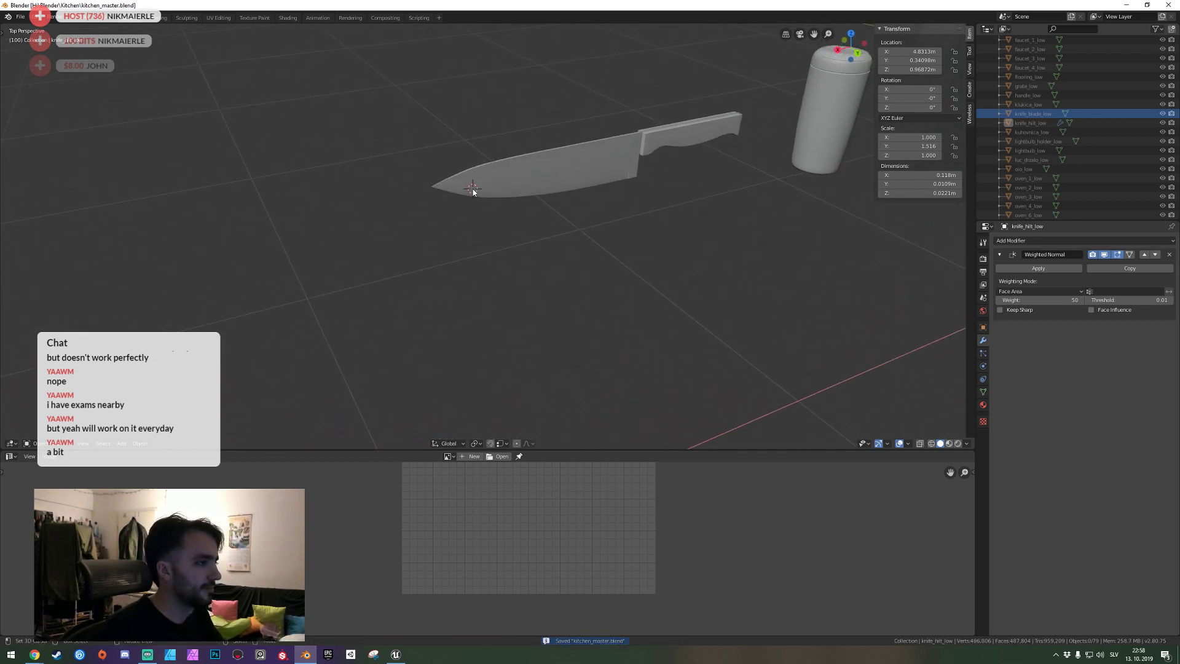
pyautogui.hotkey('shift', '`')
pyautogui.press('s')
pyautogui.click(487, 241)
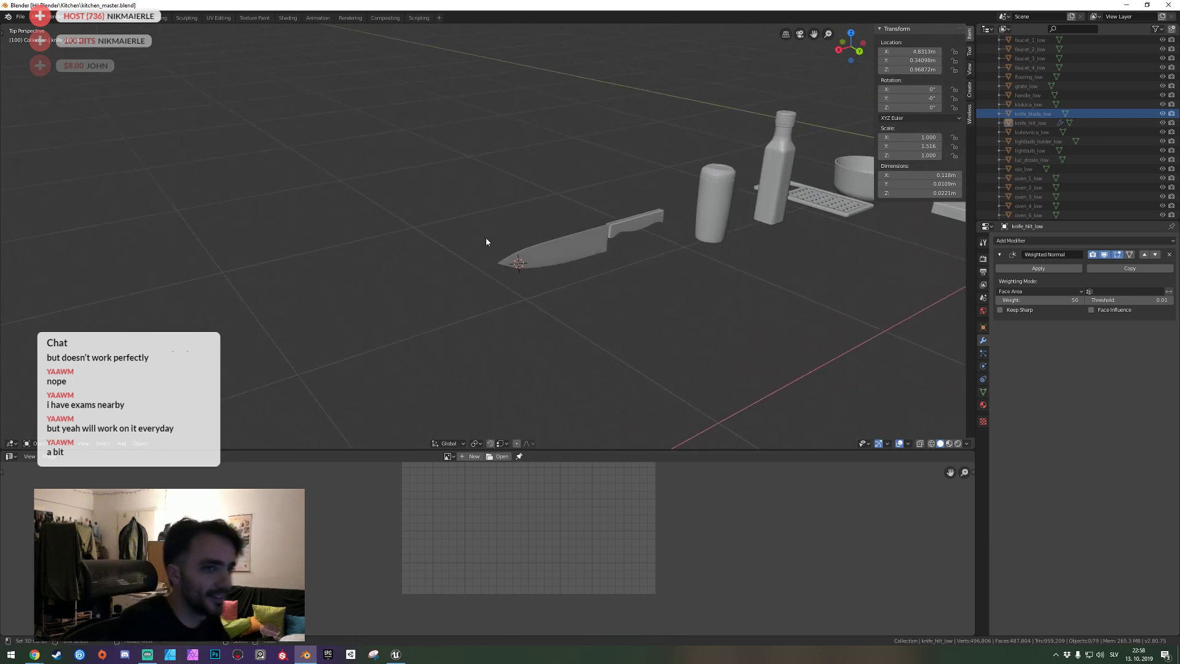
pyautogui.hotkey('alt', 'Tab')
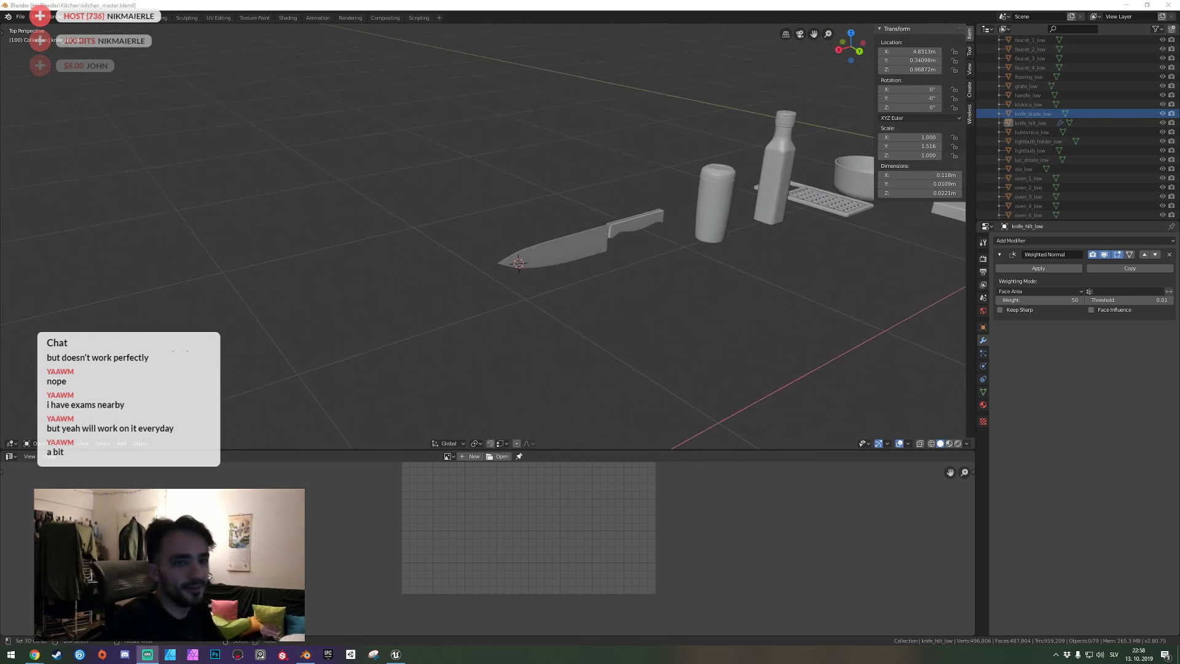
pyautogui.click(540, 256)
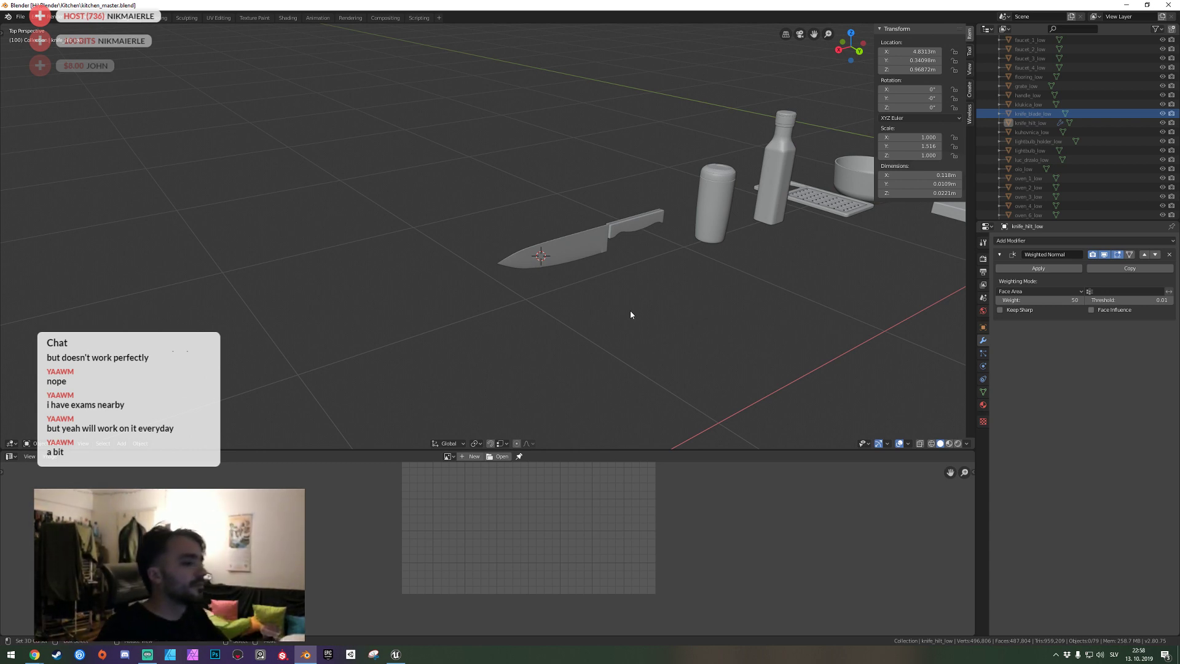
# Add a 64-vertex cylinder and scale it down.
pyautogui.hotkey('shift', 'a')
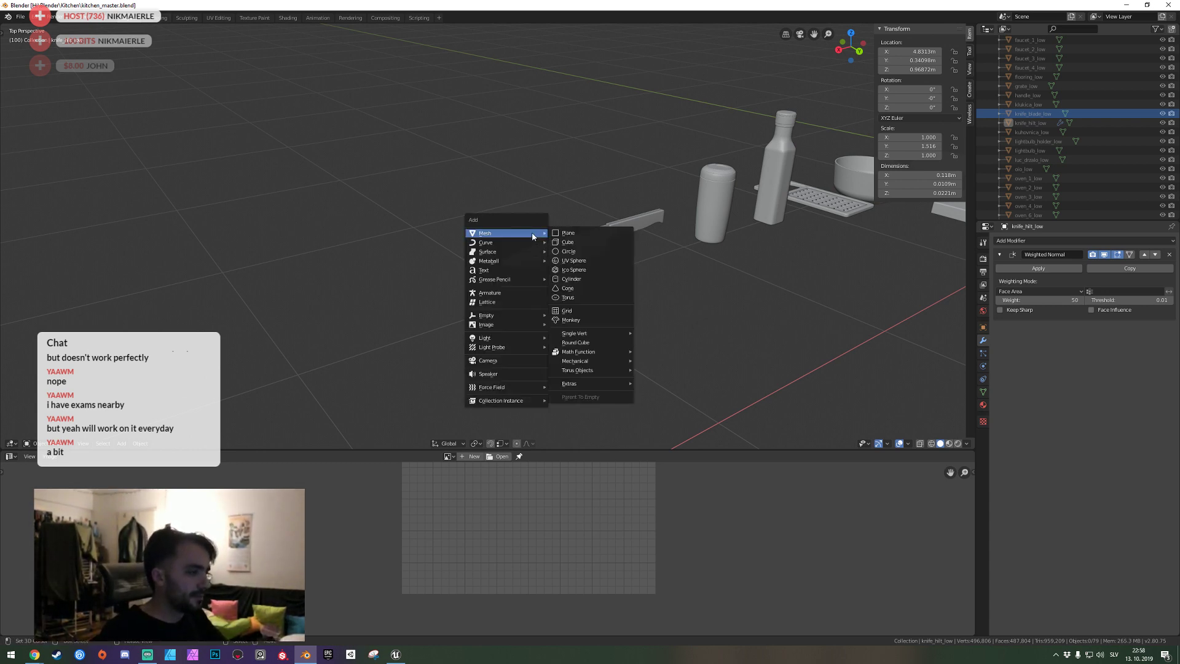
pyautogui.click(574, 278)
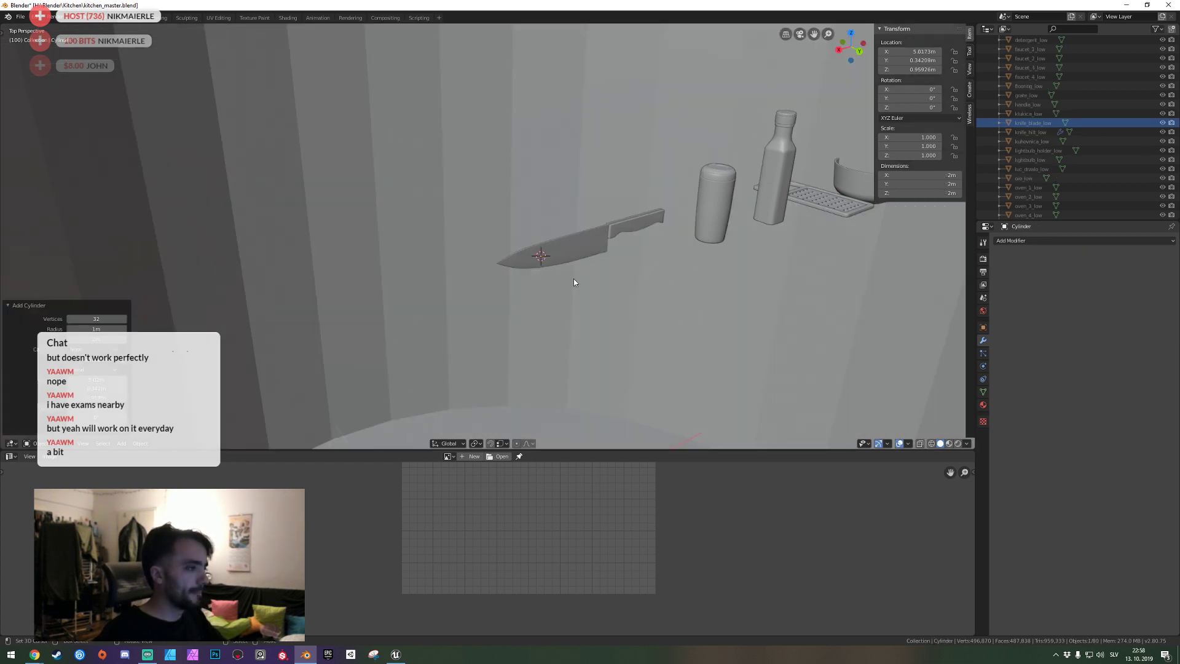
pyautogui.click(105, 319)
pyautogui.write('64')
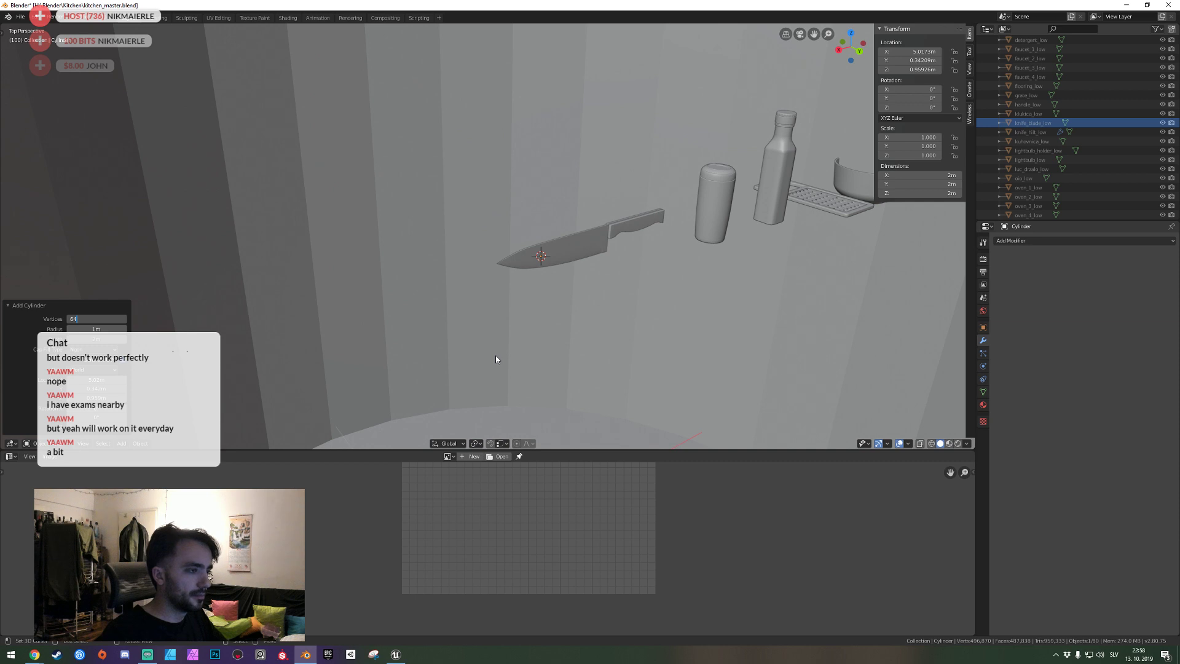
pyautogui.press('Return')
pyautogui.press('s')
pyautogui.click(676, 356)
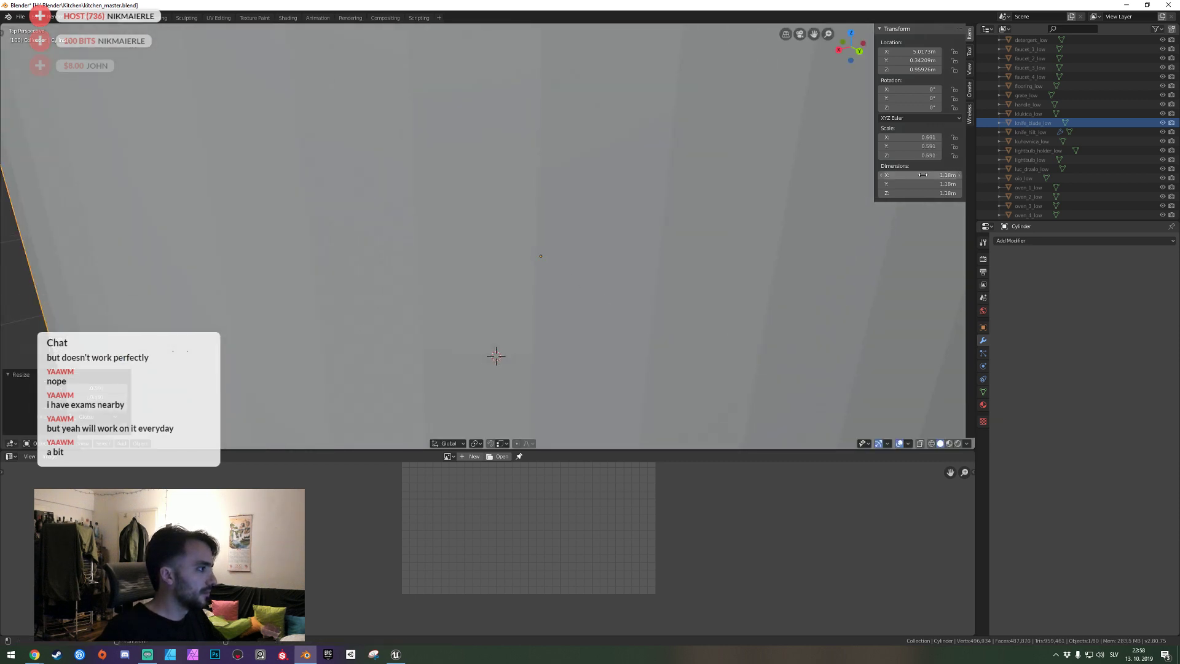
# Set the cylinder's dimensions to 0.255 m across and 0.073 m tall.
pyautogui.moveTo(923, 174); pyautogui.dragTo(923, 193)
pyautogui.write('0.2')
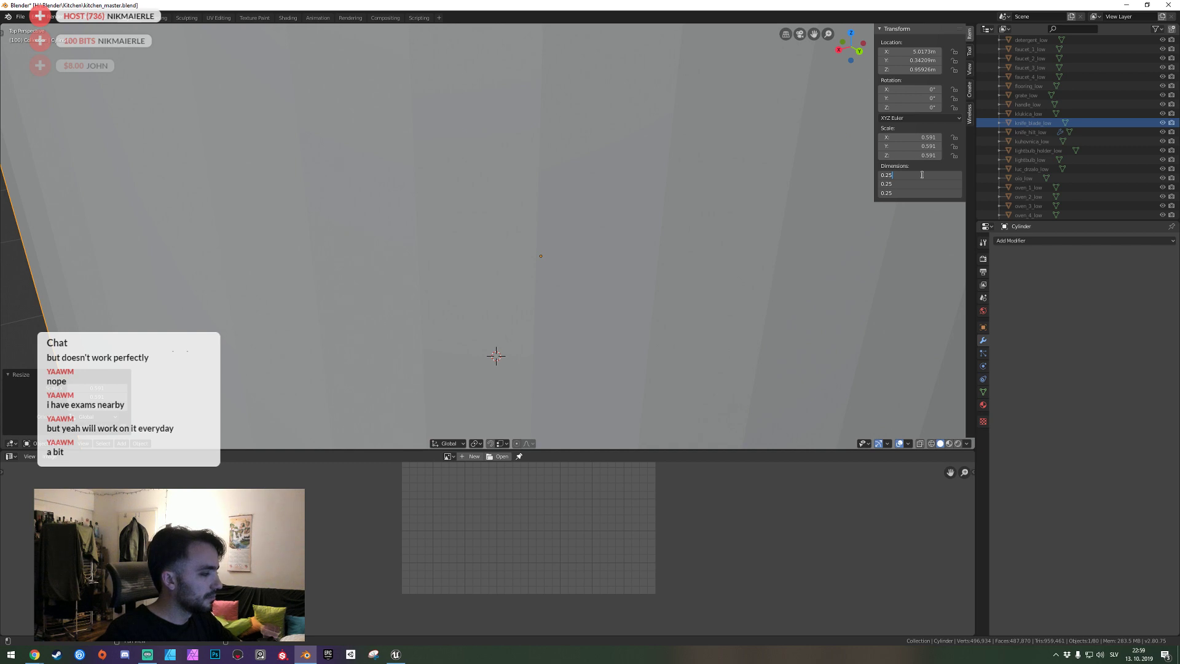
pyautogui.write('5')
pyautogui.press('Return')
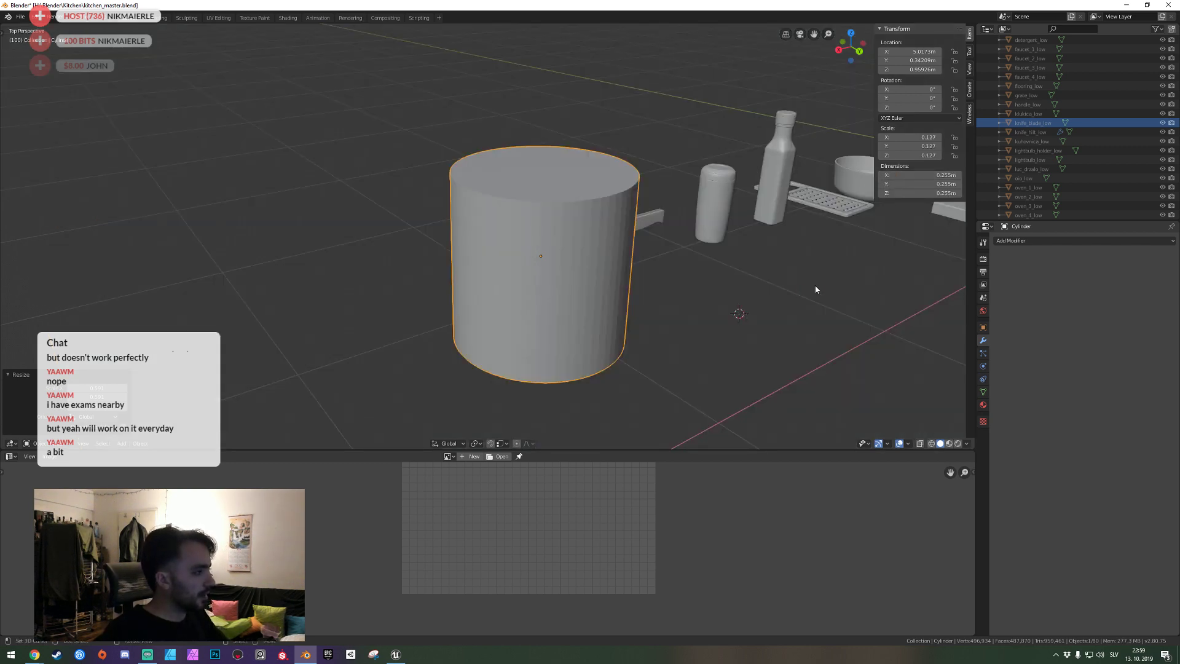
pyautogui.click(930, 194)
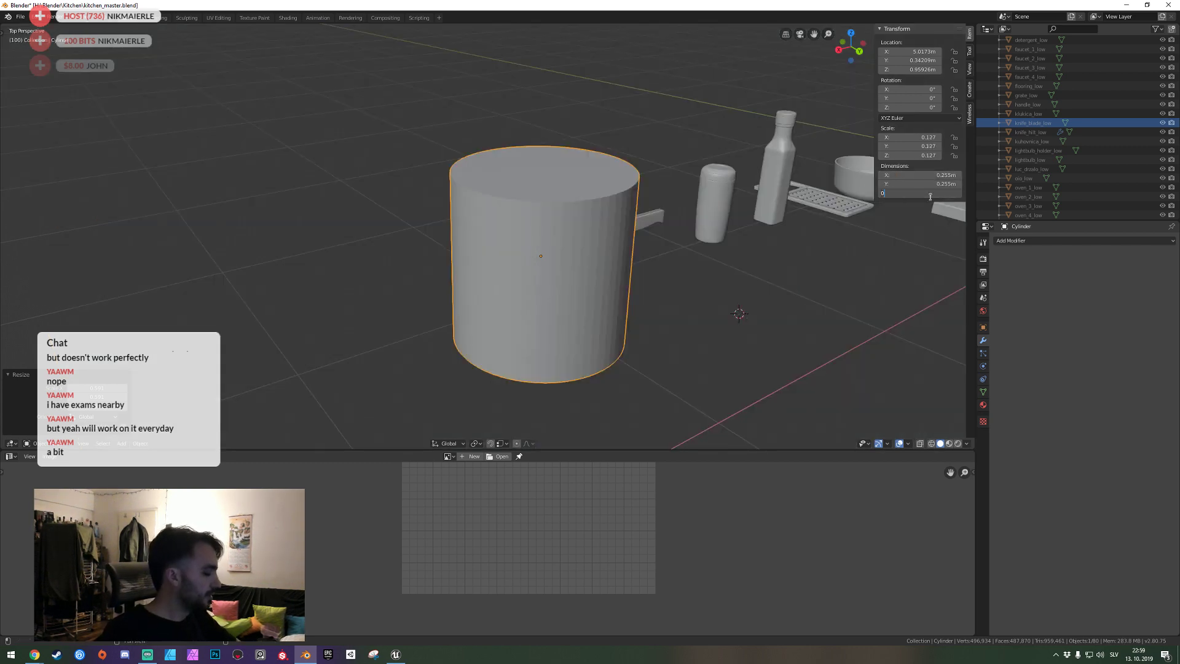
pyautogui.write('73')
pyautogui.press('Return')
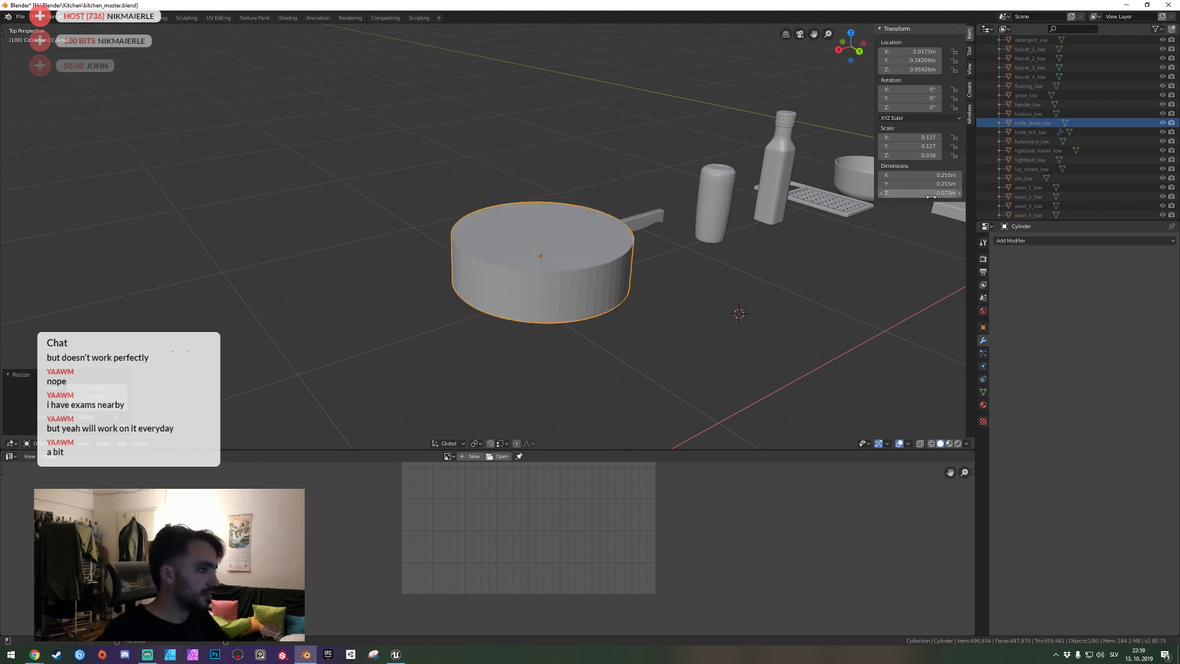
# Shade the cylinder smooth.
pyautogui.scroll(1, 676, 243)
pyautogui.scroll(1, 553, 241)
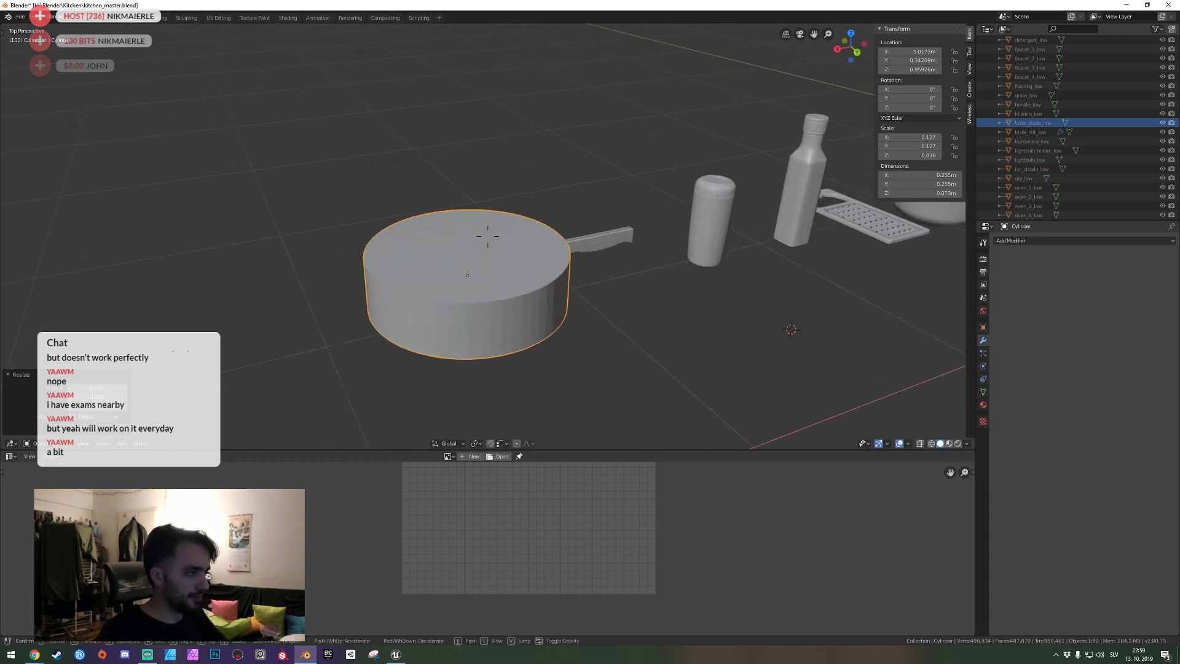
pyautogui.scroll(1, 488, 240)
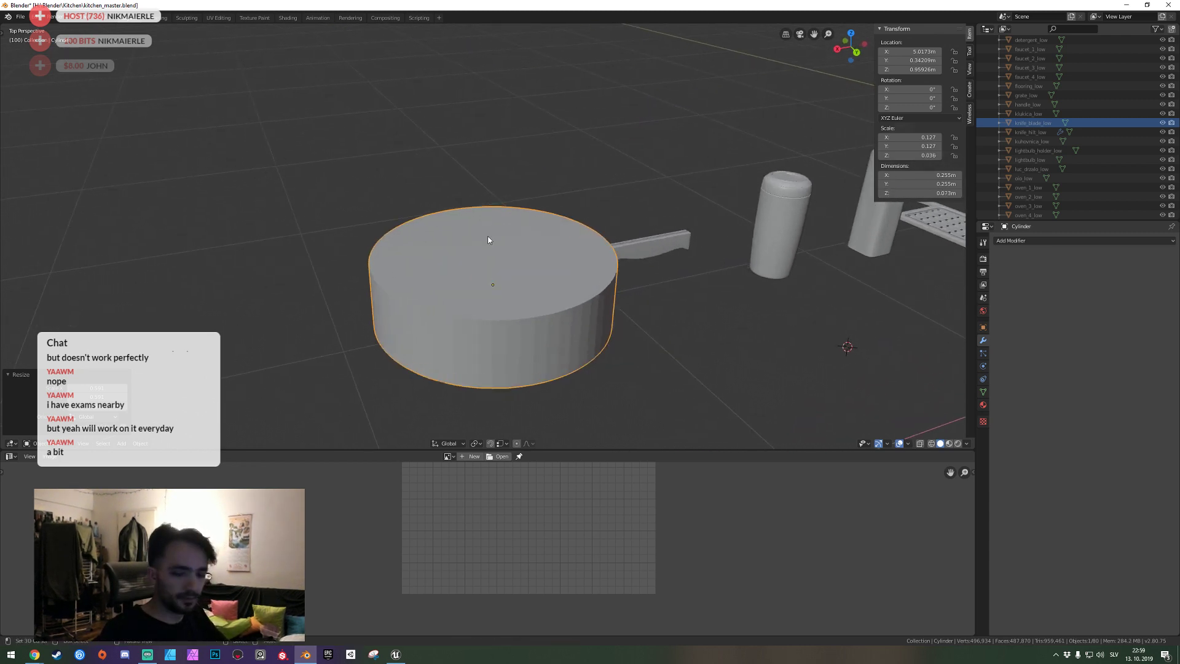
pyautogui.press('Tab')
pyautogui.press('Tab')
pyautogui.rightClick(536, 246)
pyautogui.click(537, 253)
# Enable Auto Smooth normals and add a Weighted Normal modifier to the cylinder.
pyautogui.click(983, 392)
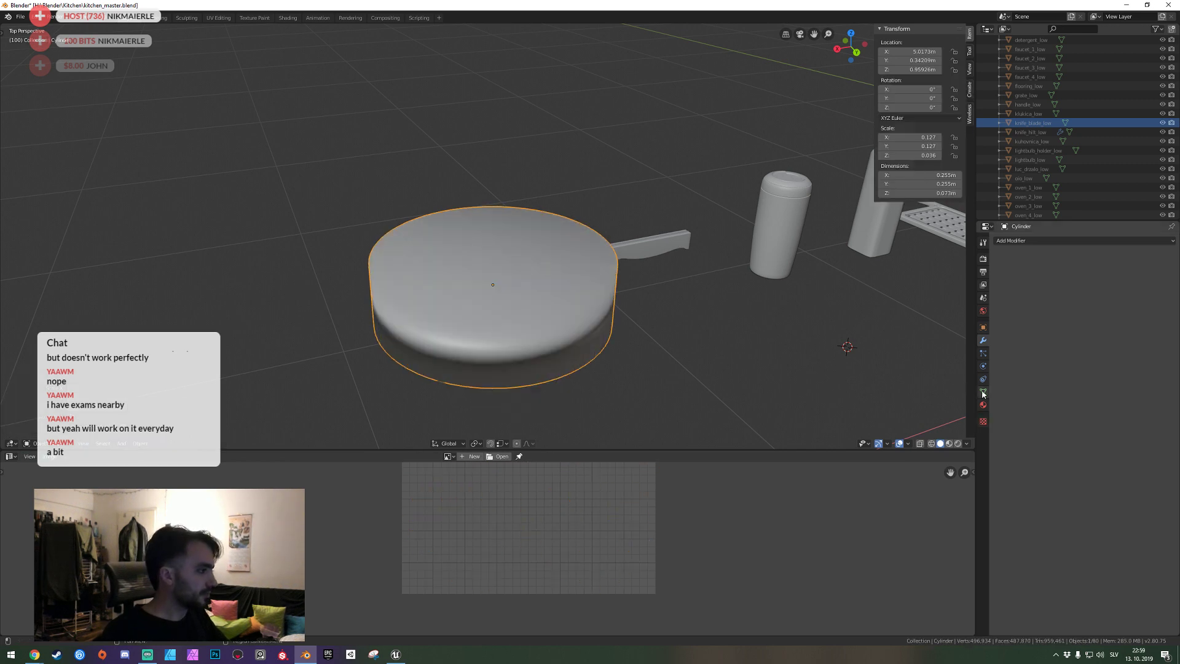
pyautogui.click(1010, 255)
pyautogui.click(984, 340)
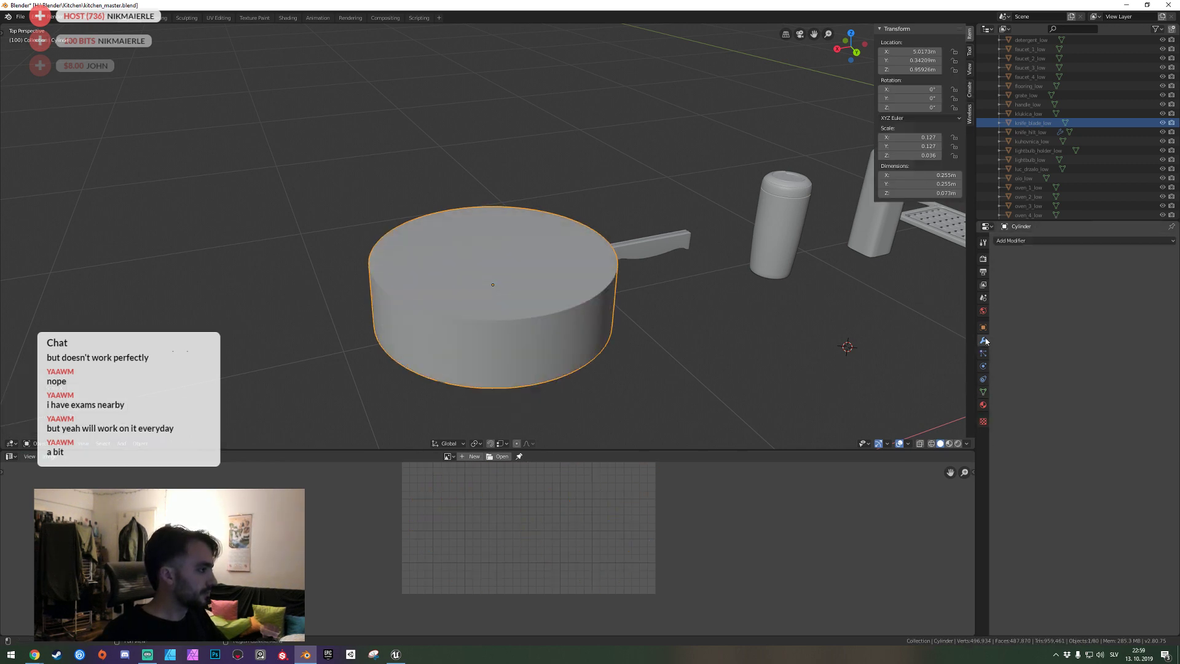
pyautogui.click(1026, 246)
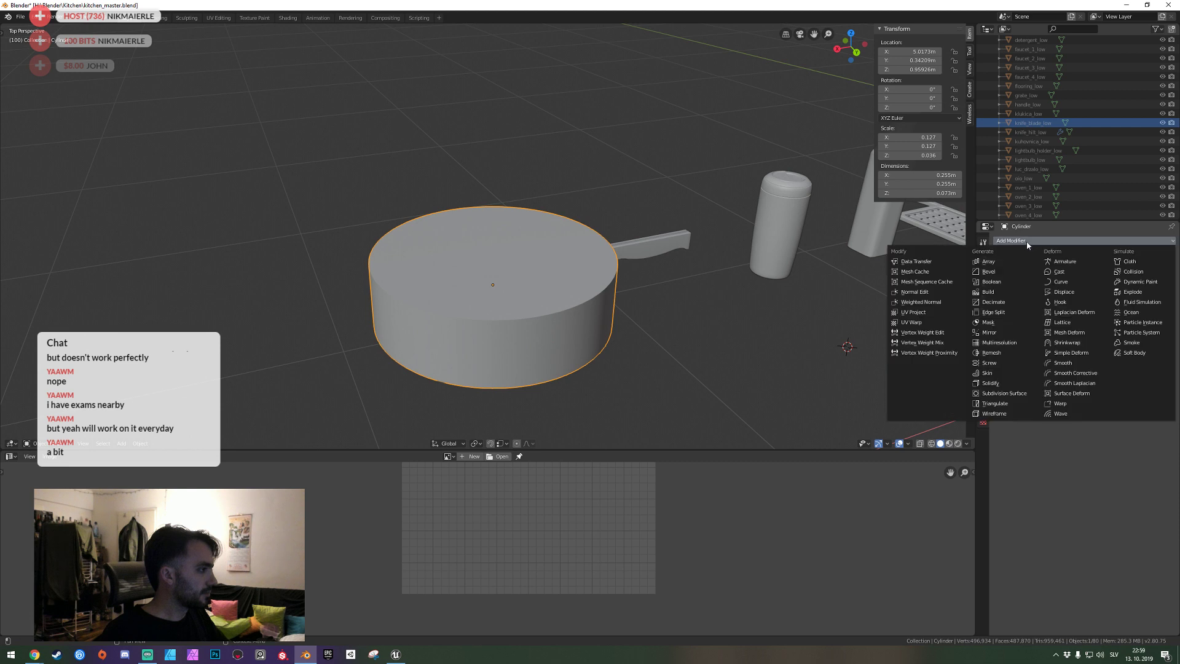
pyautogui.click(935, 301)
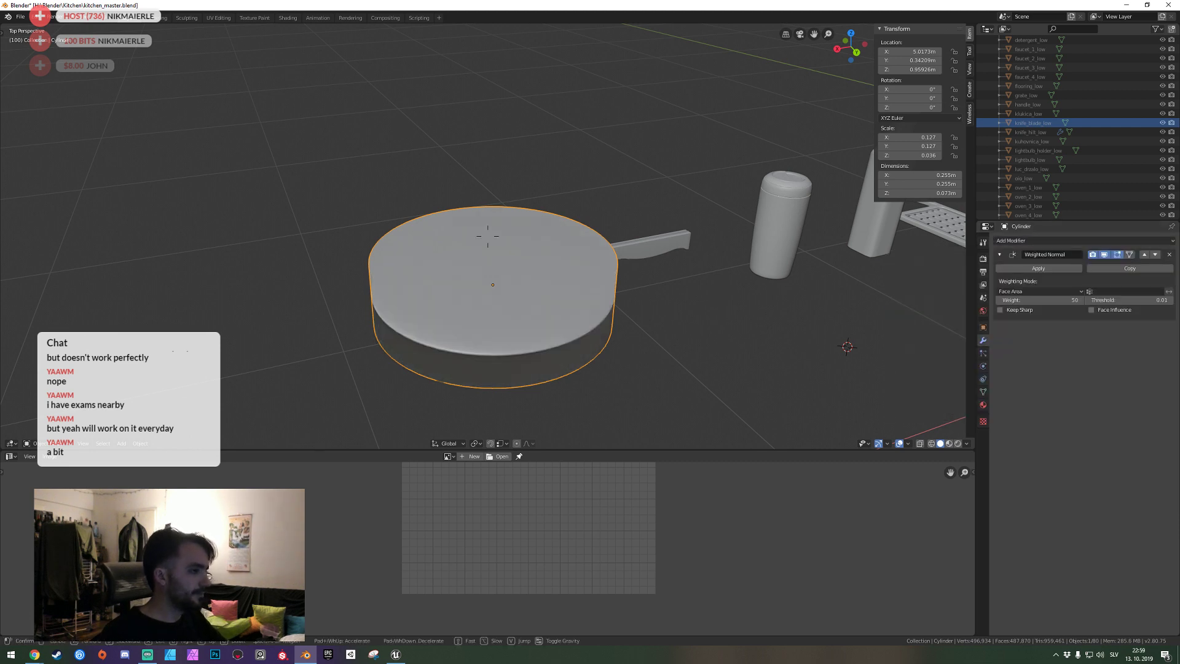
# Shrink the top face inward and extrude it down to hollow the pot.
pyautogui.press('Tab')
pyautogui.moveTo(614, 270)
pyautogui.mouseDown(button='middle')
pyautogui.moveTo(504, 246)
pyautogui.moveTo(590, 240)
pyautogui.mouseUp(button='middle')
pyautogui.click(494, 242)
pyautogui.press('s')
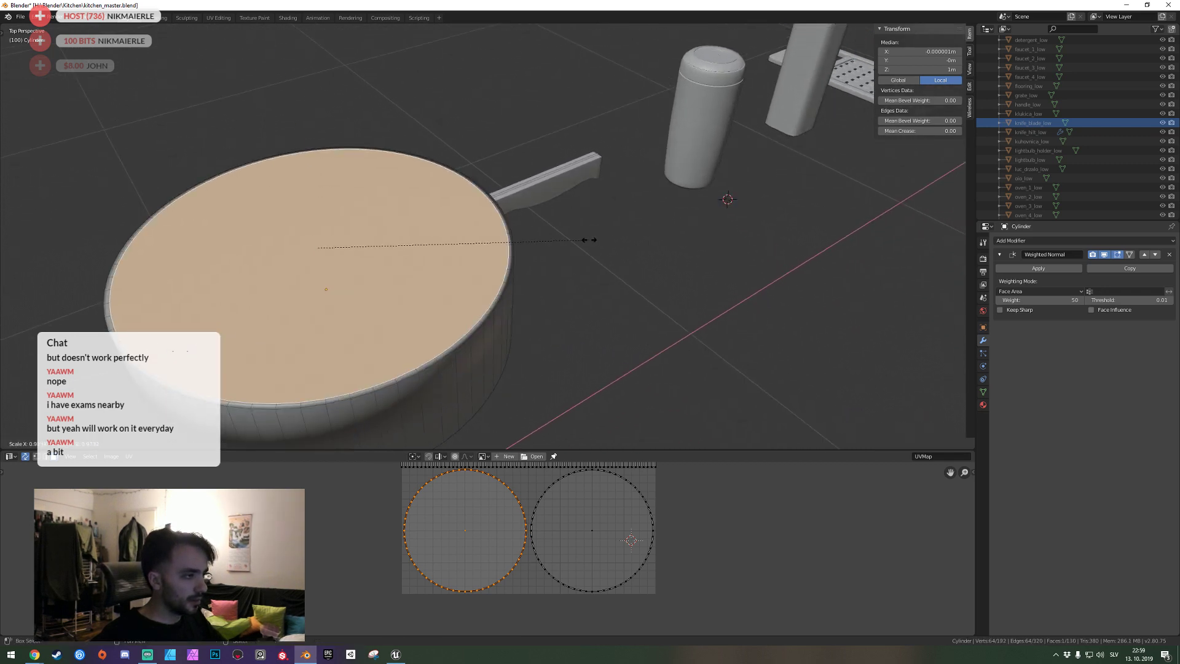
pyautogui.click(600, 242)
pyautogui.press('e')
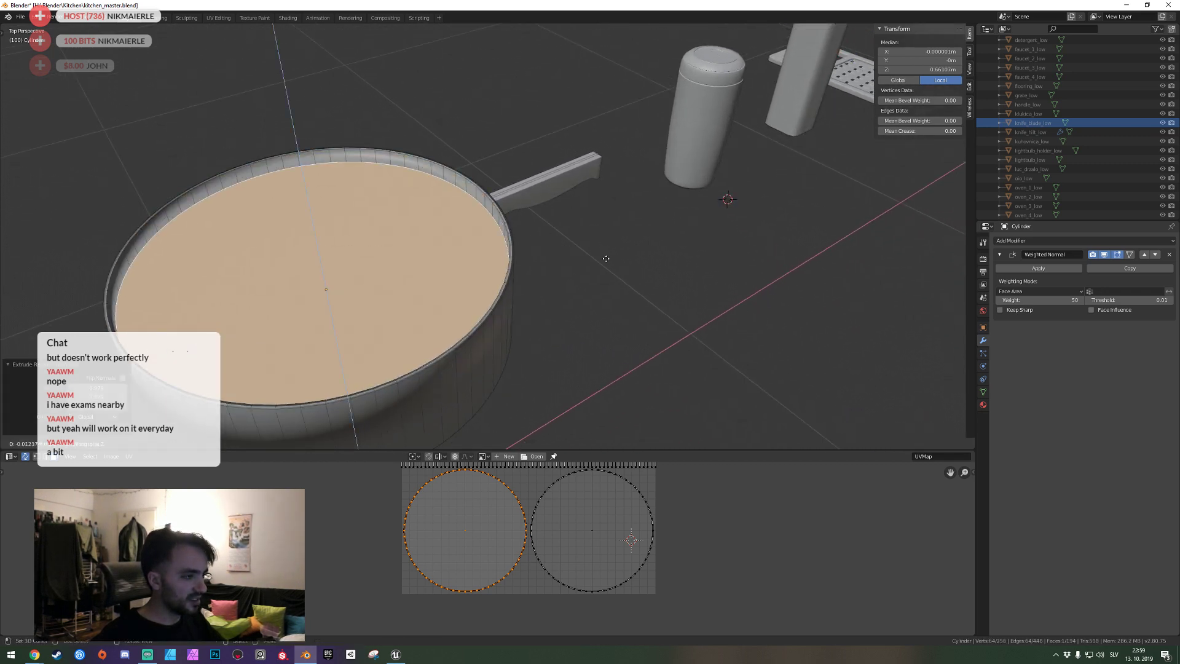
pyautogui.click(608, 325)
pyautogui.press('Tab')
# Move the pot vertically, centre it in view, and save the file.
pyautogui.scroll(-4, 470, 244)
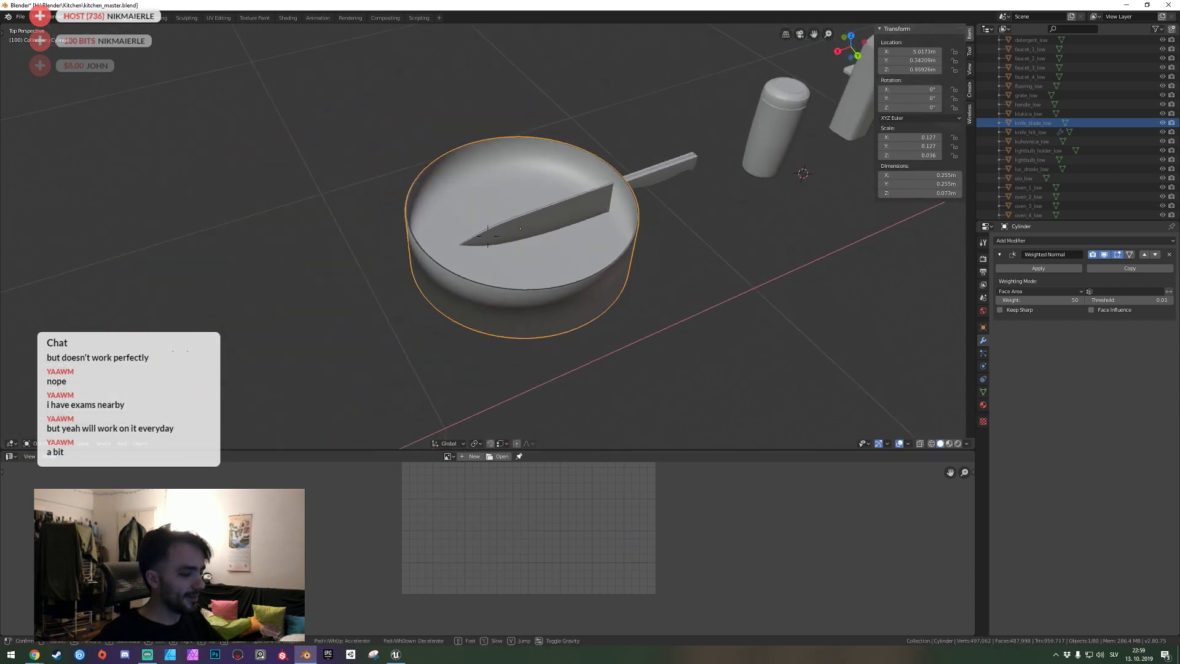
pyautogui.press('g')
pyautogui.press('z')
pyautogui.click(381, 238)
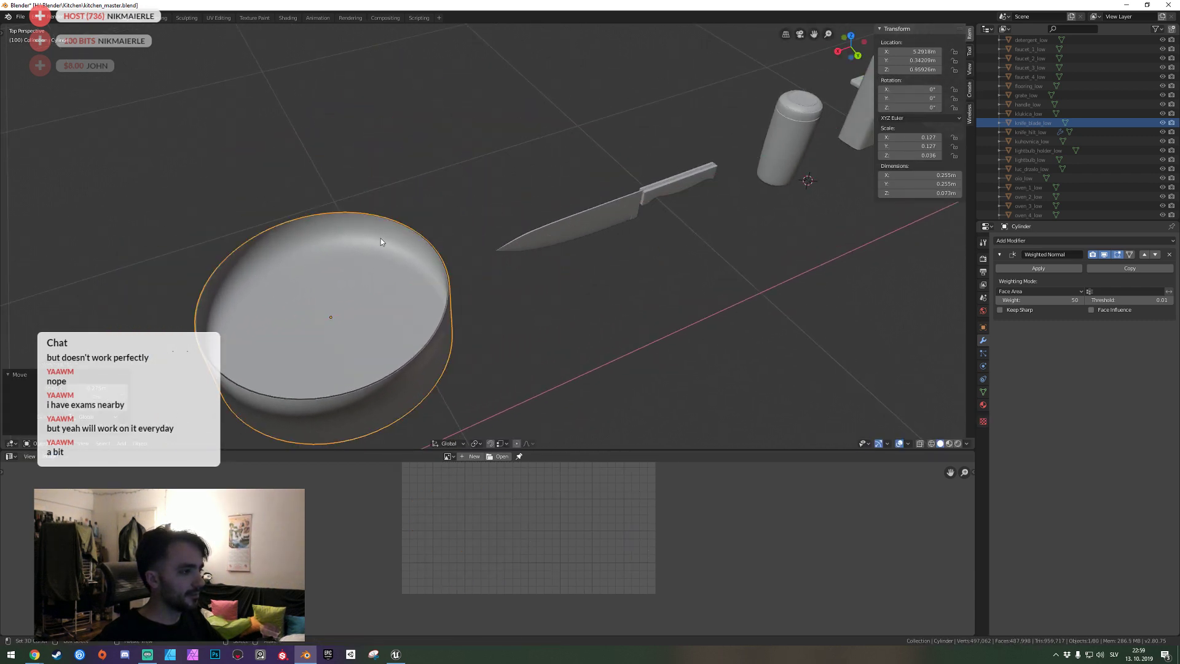
pyautogui.hotkey('shift', '`')
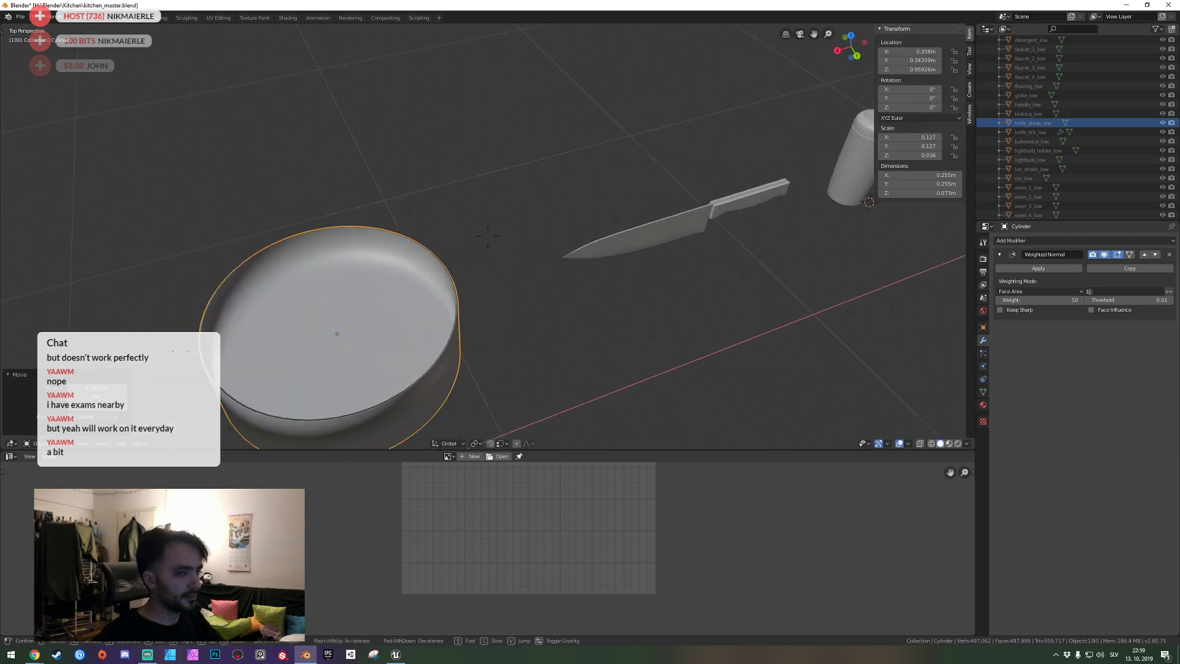
pyautogui.click(490, 240)
pyautogui.hotkey('ctrl', 's')
pyautogui.press('Tab')
# Walk the view closer to the pot and clear the top-face selection.
pyautogui.hotkey('shift', '`')
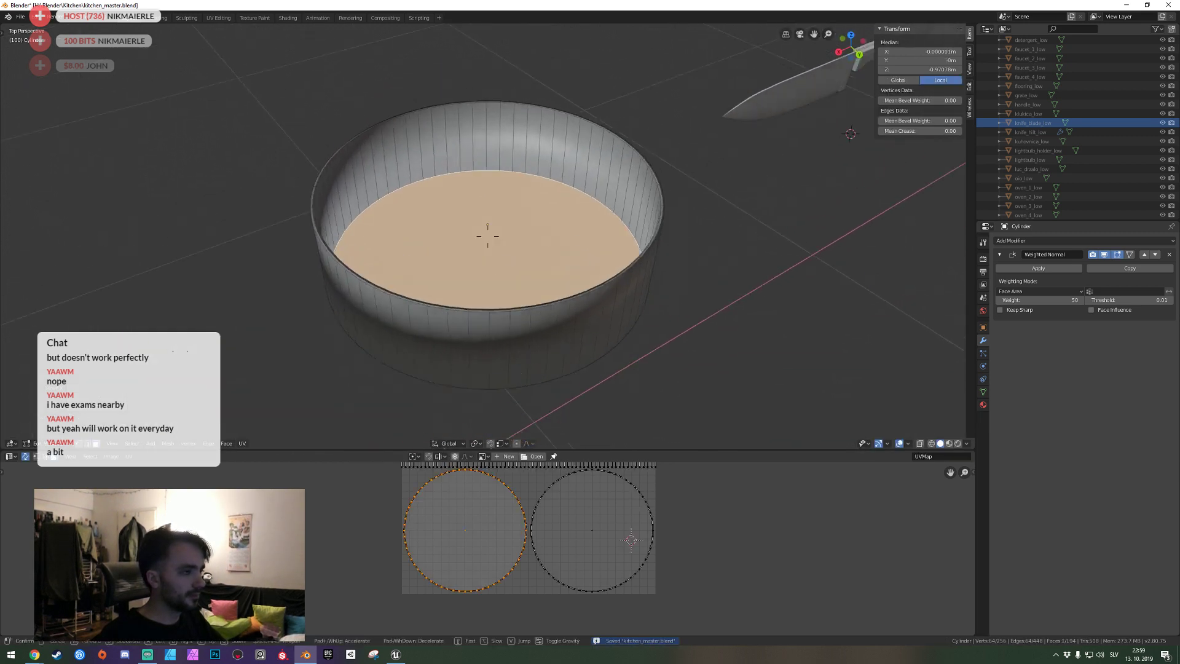
pyautogui.click(488, 236)
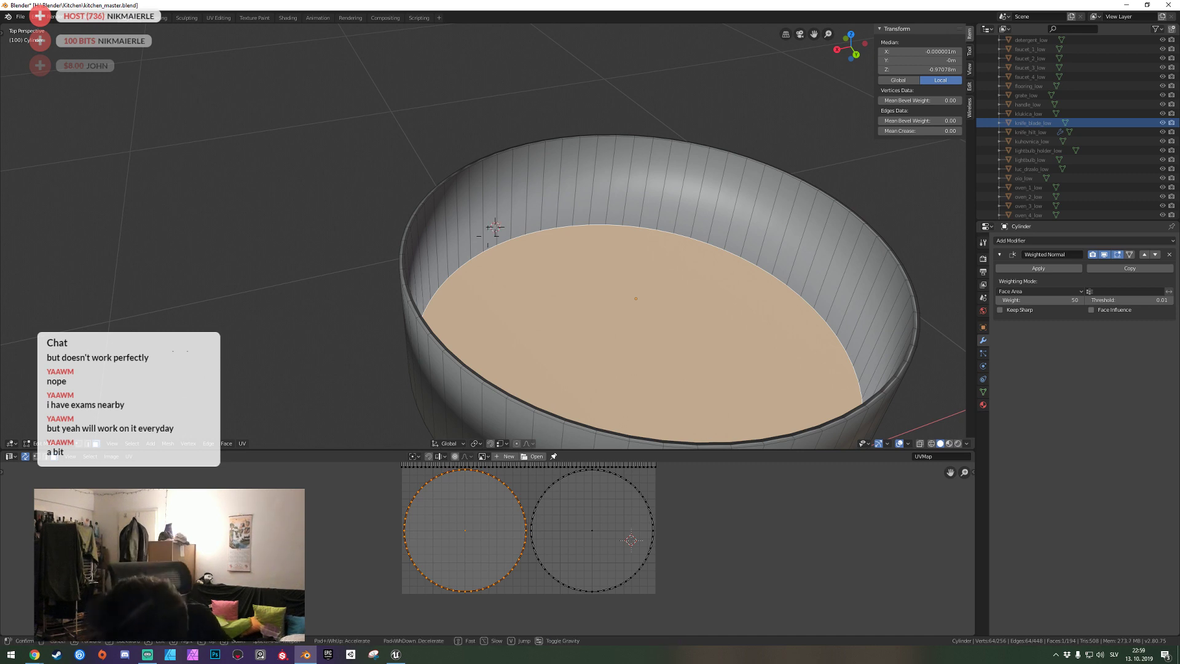
pyautogui.hotkey('shift', '`')
pyautogui.press('s')
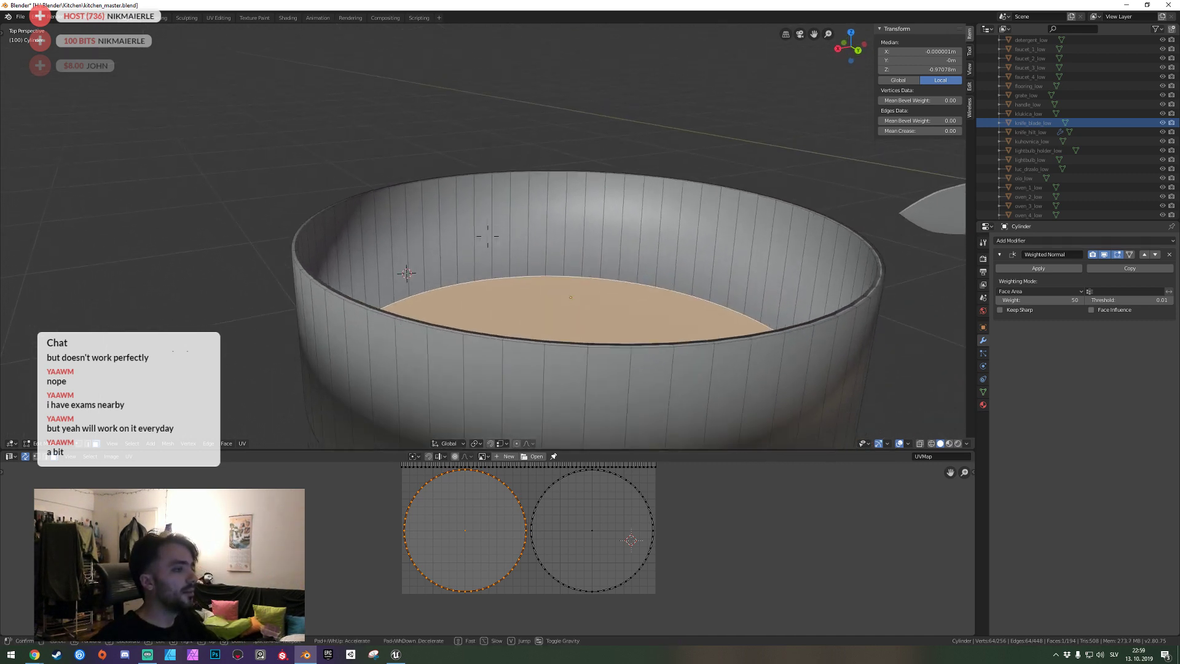
pyautogui.click(608, 364)
pyautogui.hotkey('alt', 'a')
pyautogui.hotkey('ctrl', 'r')
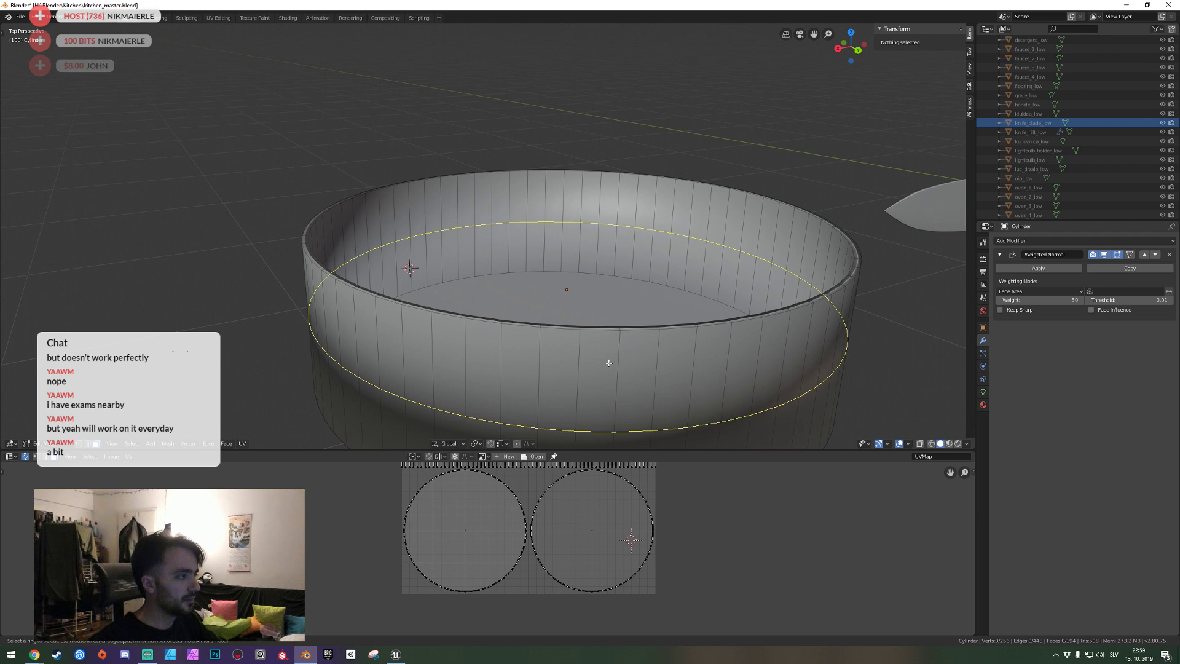
# Cut two horizontal edge loops into the pot wall and slide them up toward the rim.
pyautogui.click(608, 363)
pyautogui.rightClick(612, 359)
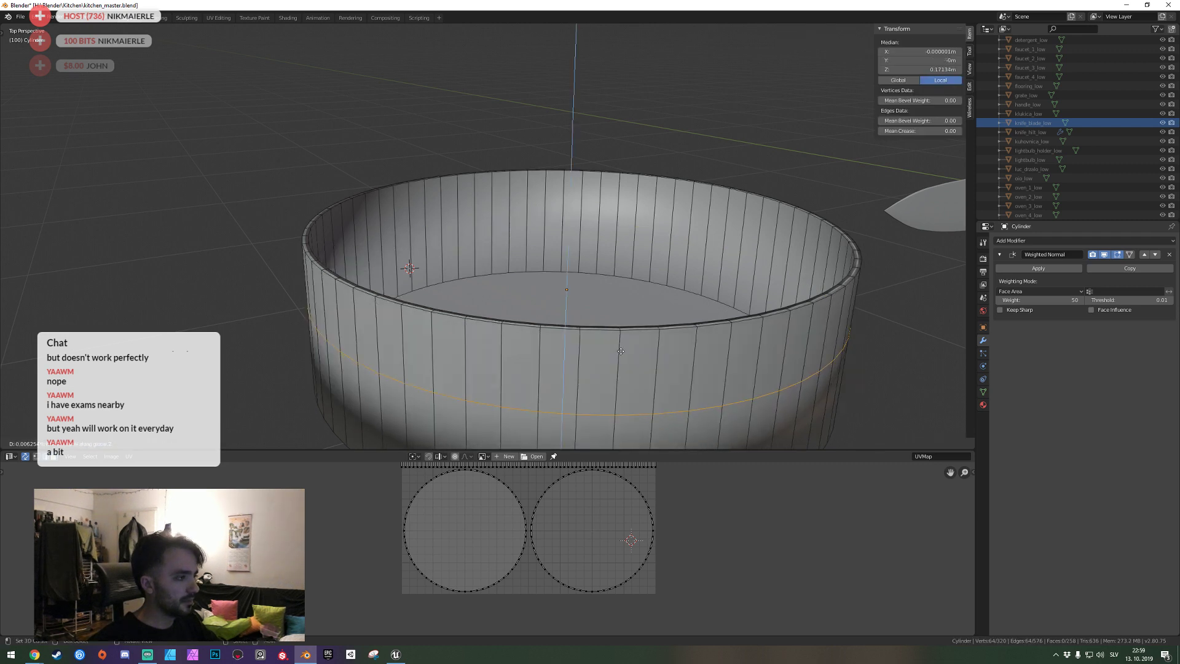
pyautogui.press('g')
pyautogui.press('z')
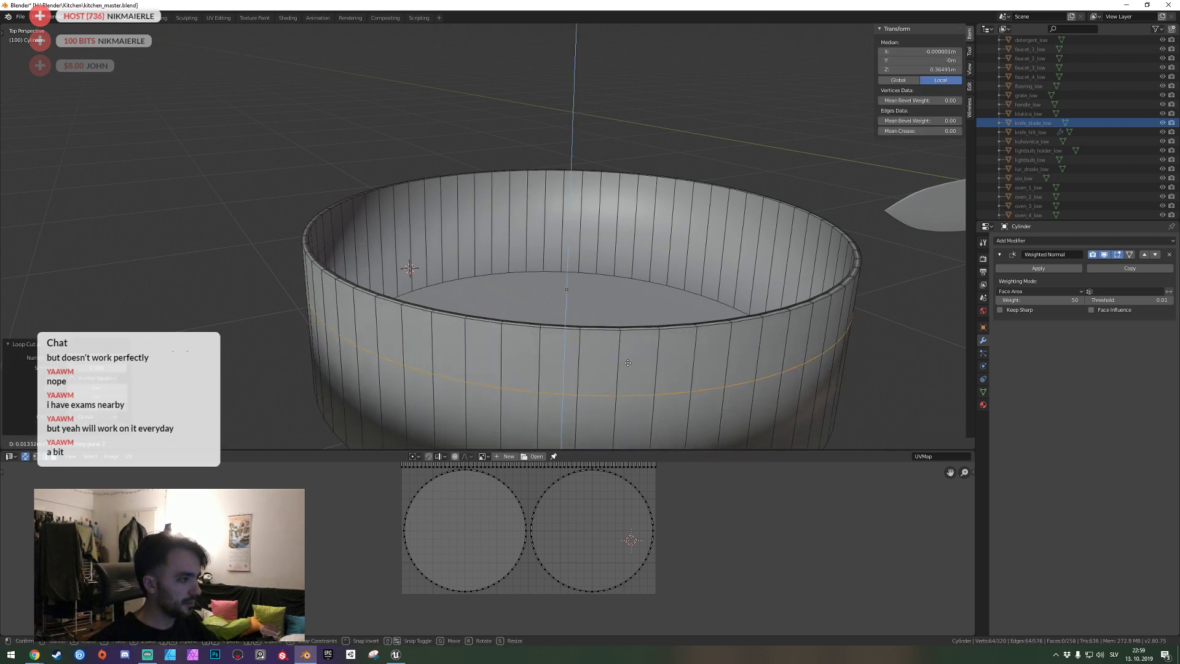
pyautogui.click(626, 323)
pyautogui.hotkey('ctrl', 'r')
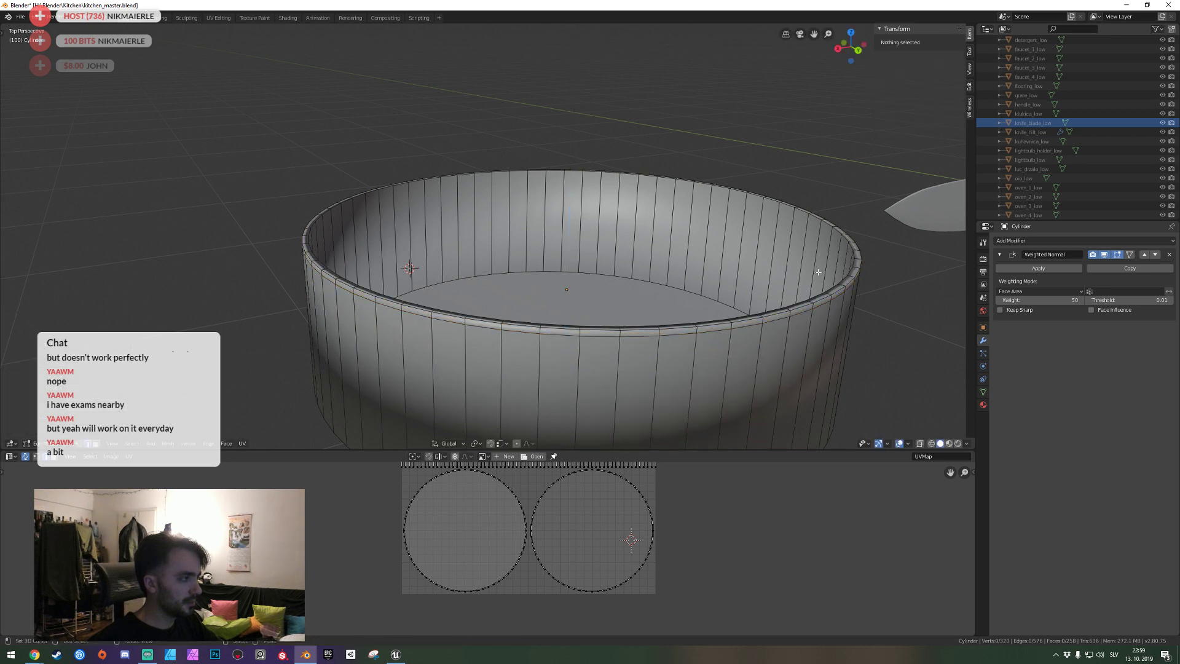
pyautogui.click(826, 269)
pyautogui.rightClick(832, 266)
pyautogui.press('g')
pyautogui.press('z')
pyautogui.click(697, 338)
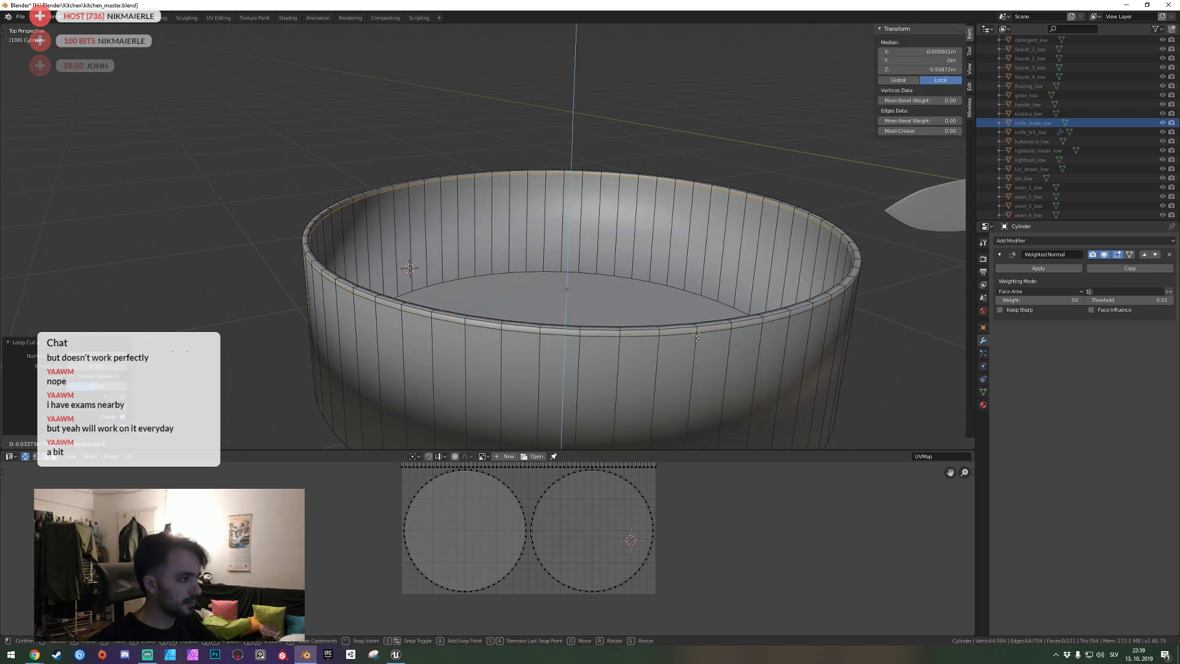
# Scale the top rim faces and extrude them upward into a lip, then leave edit mode.
pyautogui.press('a')
pyautogui.hotkey('alt', 'a')
pyautogui.keyDown('alt'); pyautogui.click(697, 330); pyautogui.keyUp('alt')
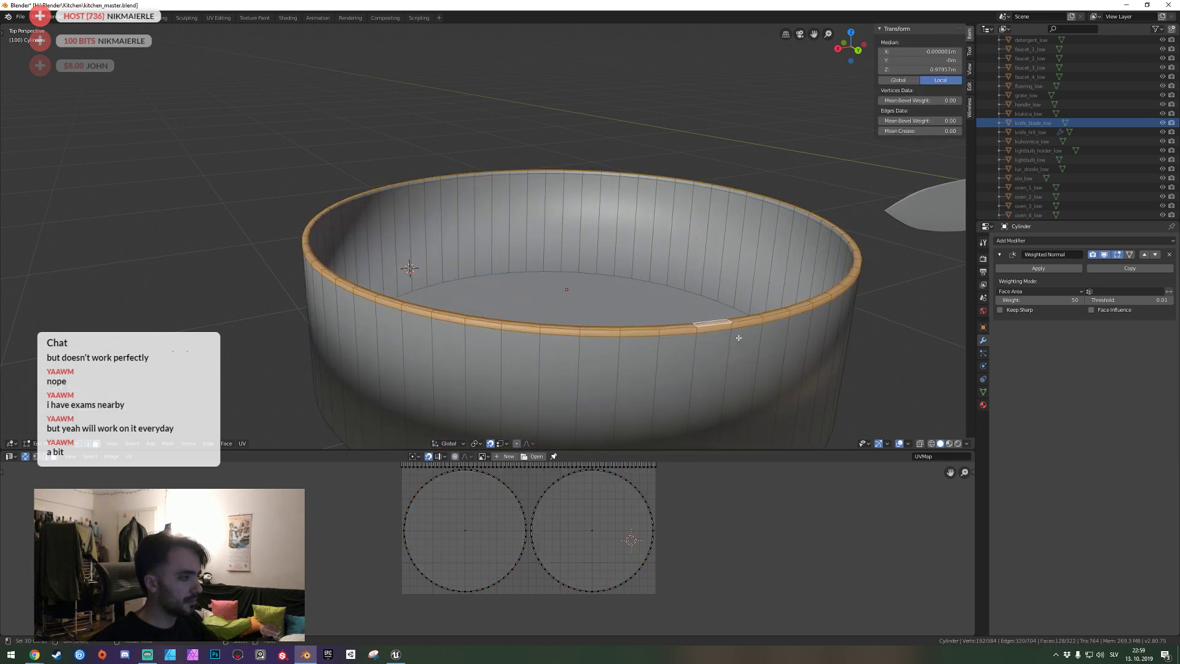
pyautogui.keyDown('alt'); pyautogui.click(695, 325); pyautogui.keyUp('alt')
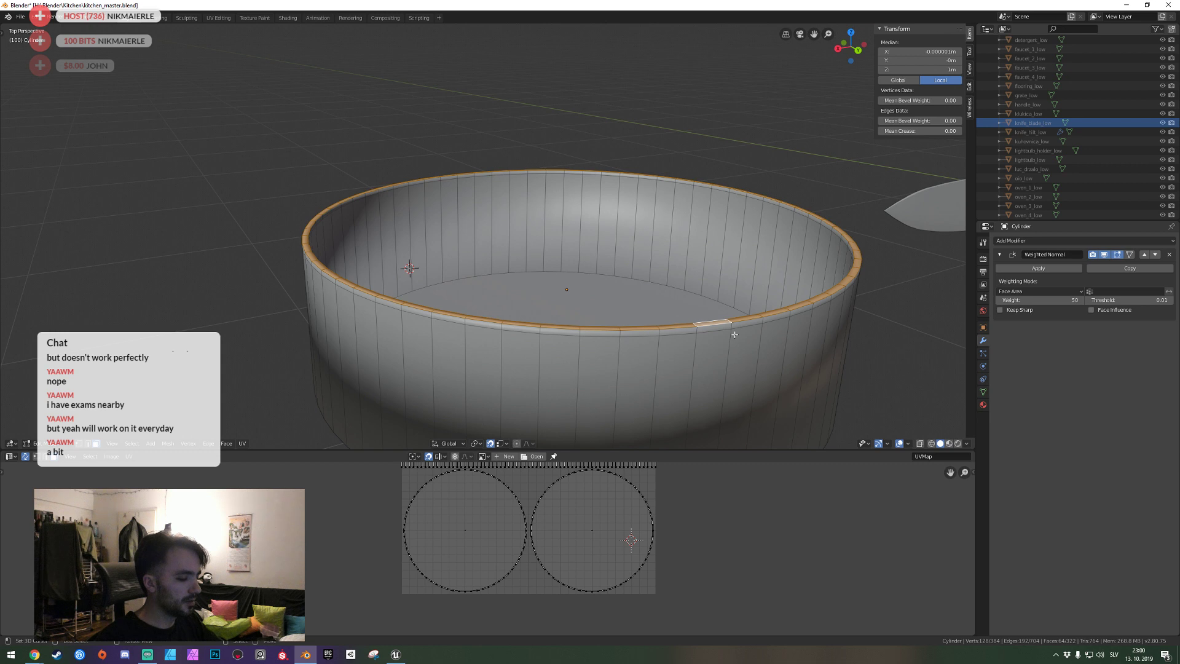
pyautogui.press('s')
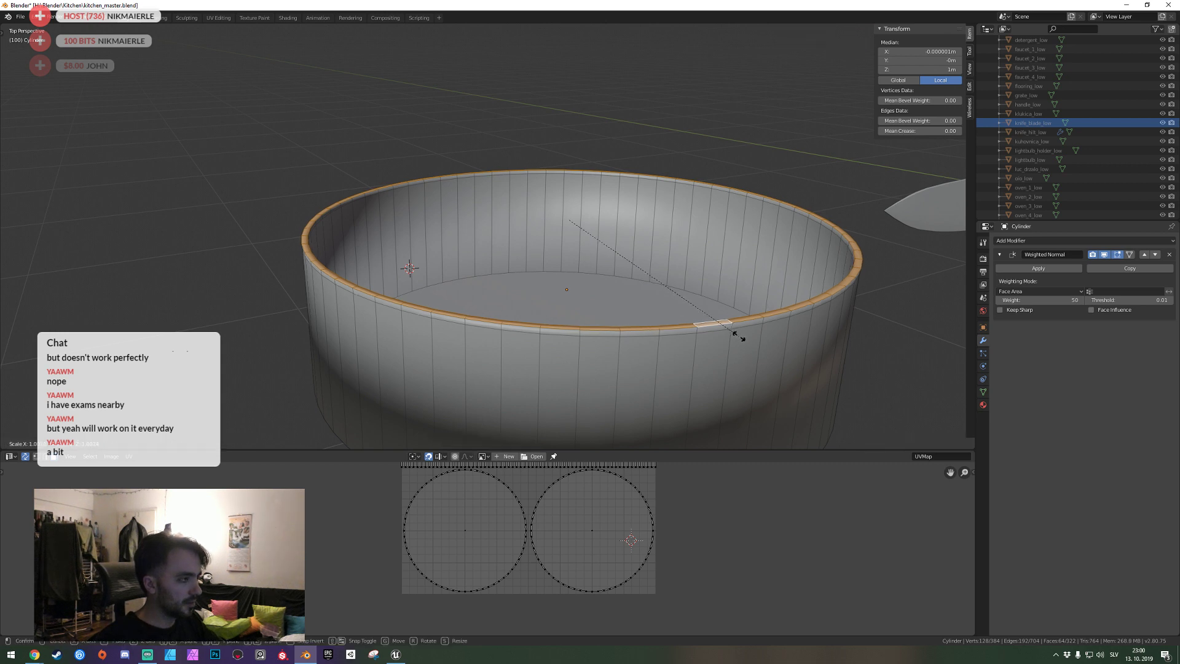
pyautogui.click(747, 341)
pyautogui.press('e')
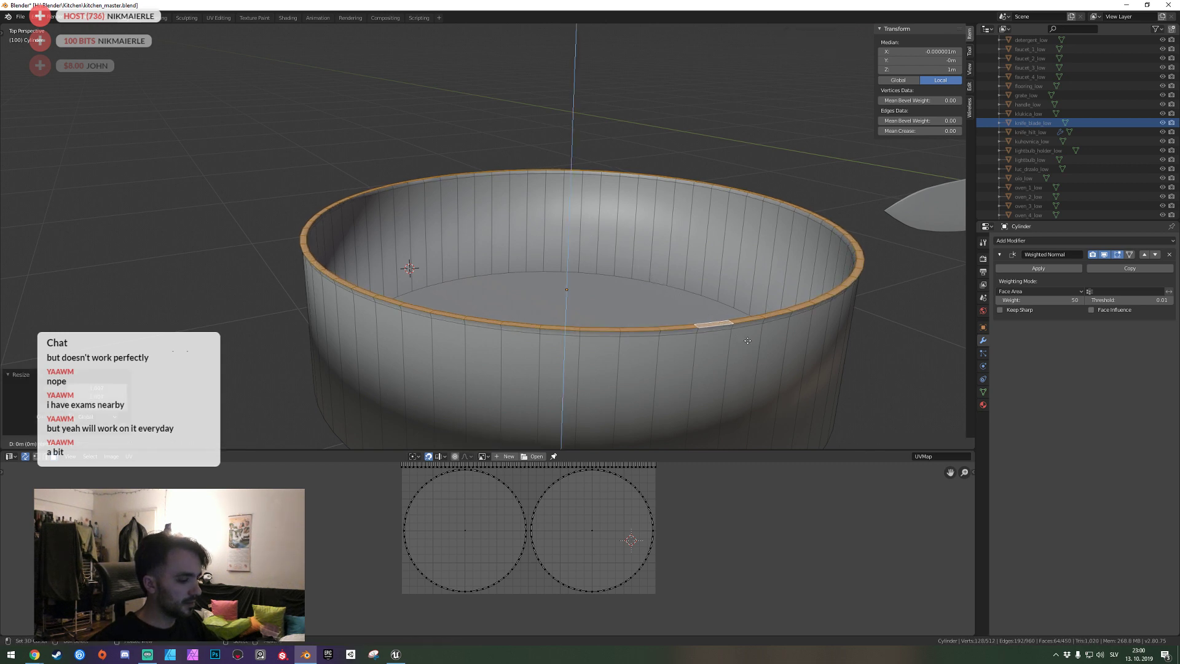
pyautogui.click(752, 319)
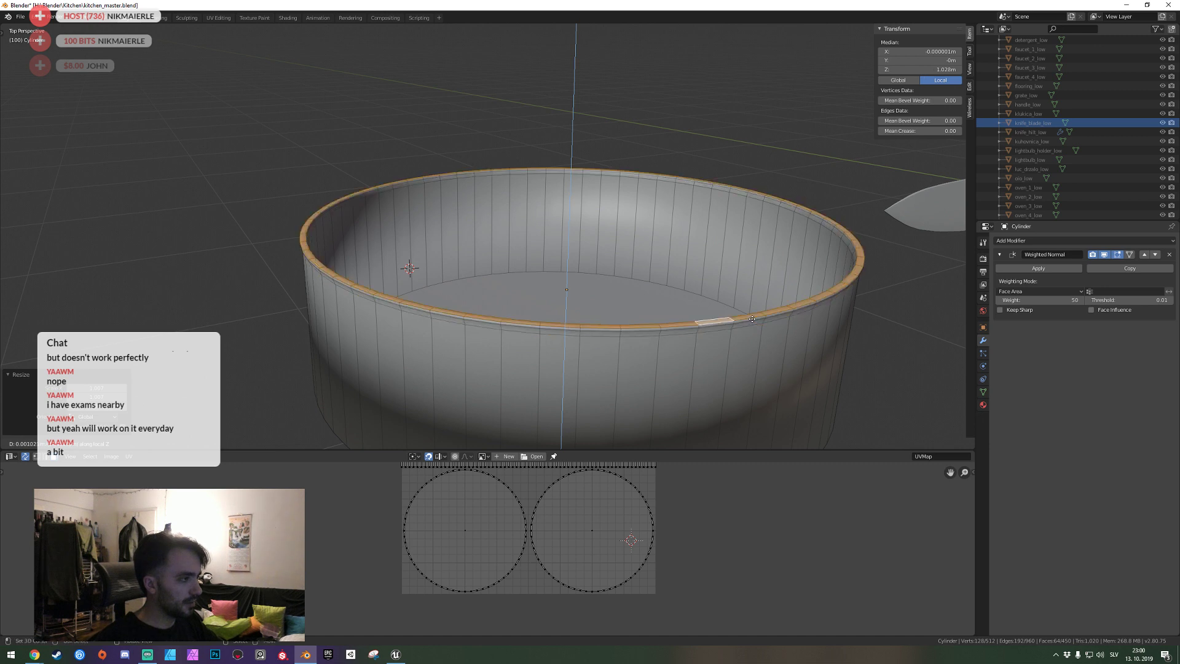
pyautogui.press('Tab')
pyautogui.scroll(-2, 744, 317)
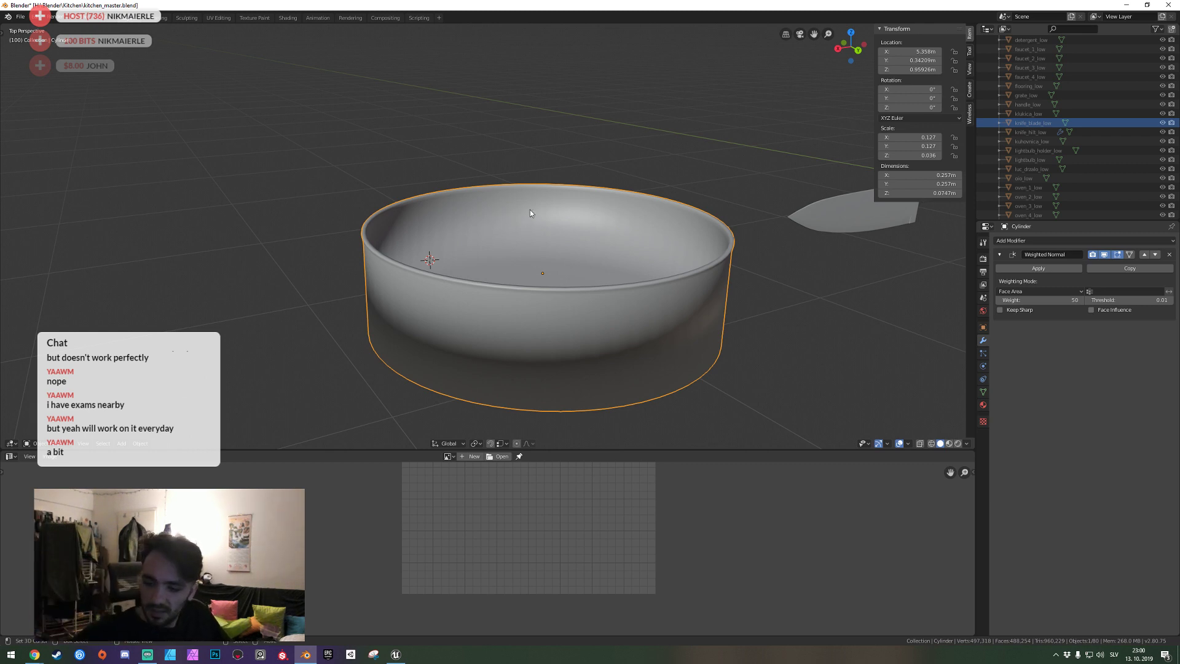
# Apply the pot's location and scale using All Transforms.
pyautogui.click(534, 270)
pyautogui.press('Tab')
pyautogui.press('Tab')
pyautogui.hotkey('ctrl', 'a')
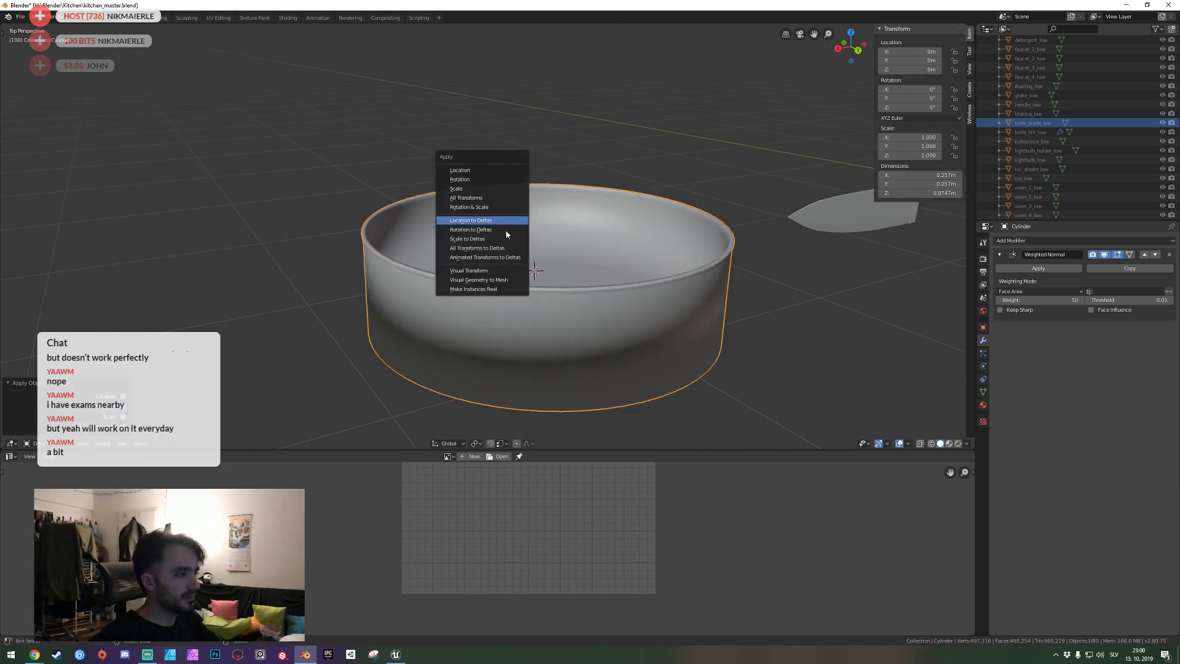
pyautogui.click(493, 270)
pyautogui.press('Tab')
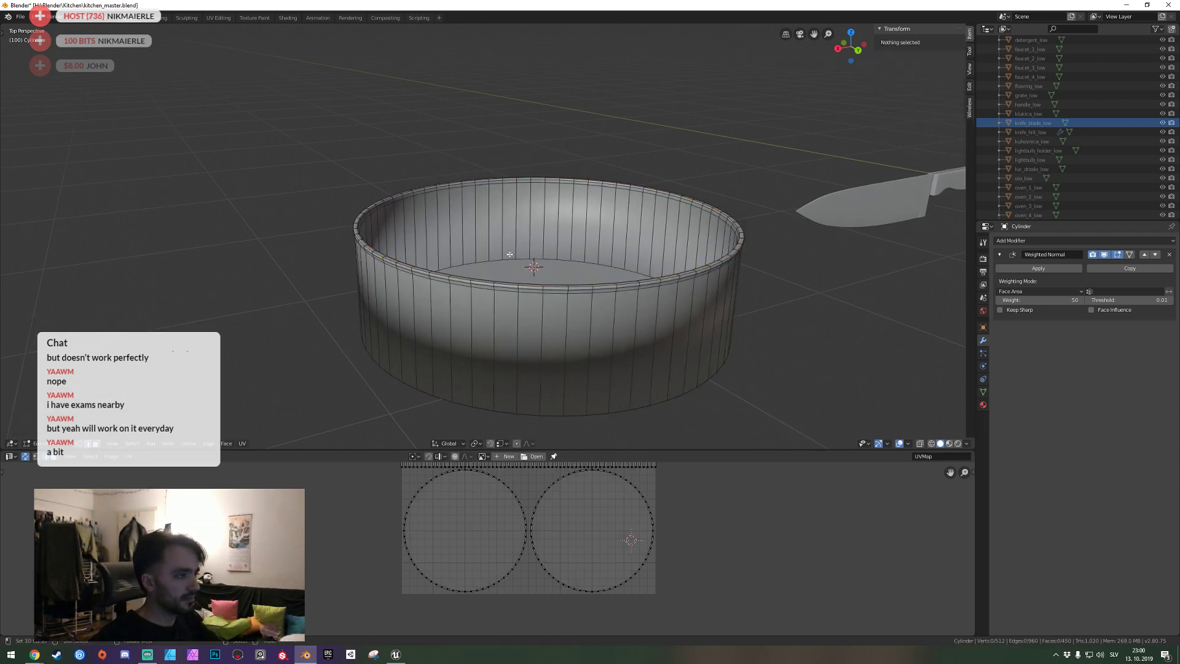
# Bevel the pot's bottom edges to round them off.
pyautogui.moveTo(511, 256); pyautogui.dragTo(488, 236, button='middle')
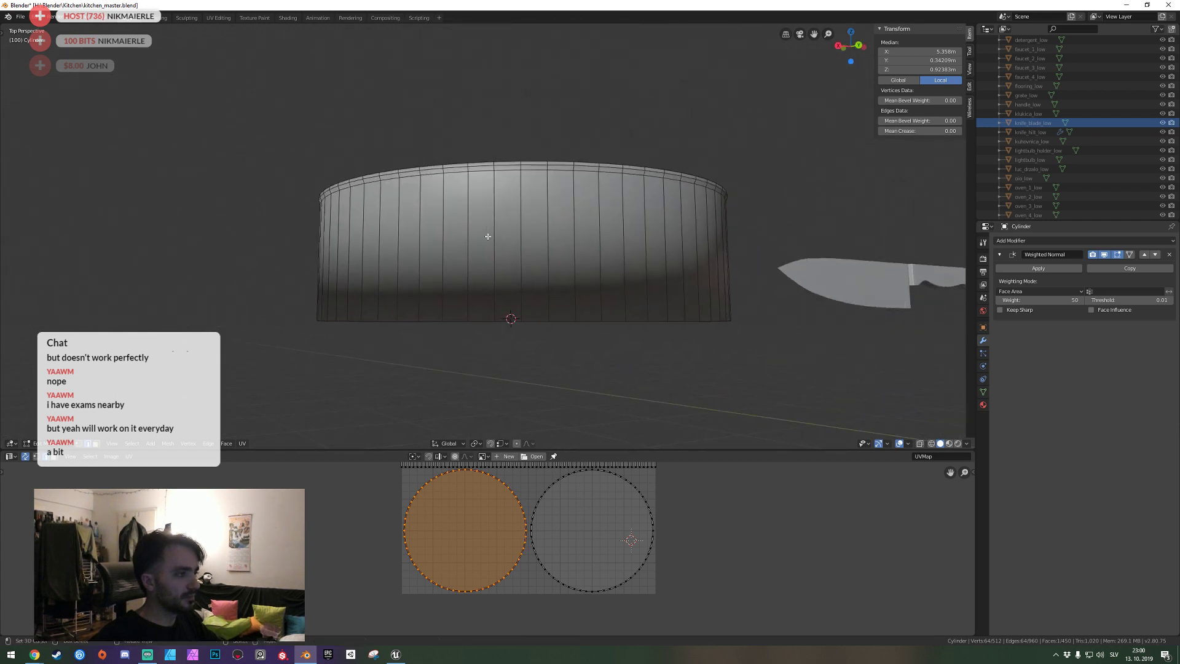
pyautogui.keyDown('shift'); pyautogui.click(499, 328); pyautogui.keyUp('shift')
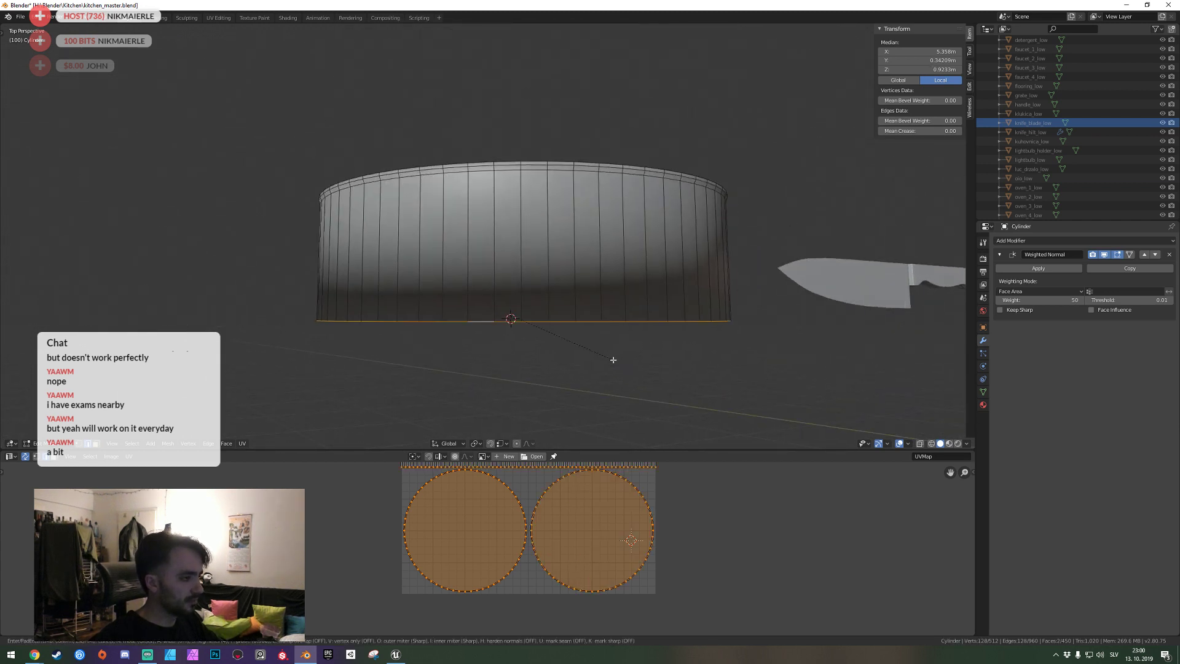
pyautogui.hotkey('ctrl', 'b')
pyautogui.click(740, 409)
pyautogui.press('Tab')
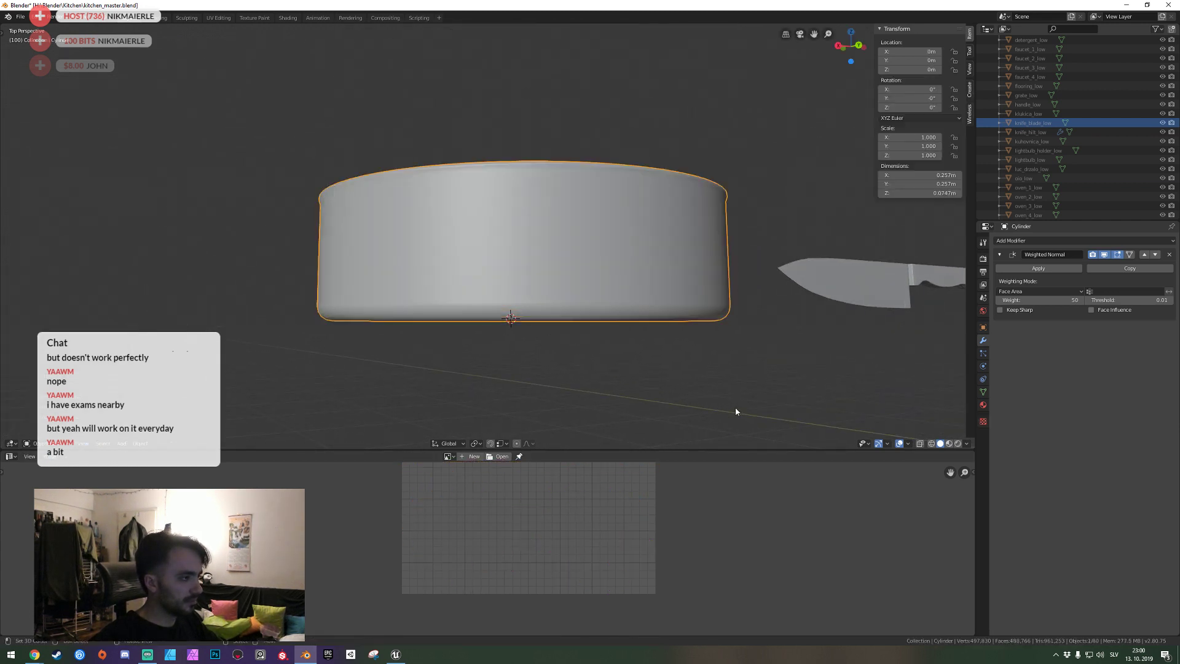
# Save the kitchen file and bring the view closer above the pot.
pyautogui.hotkey('ctrl', 's')
pyautogui.hotkey('shift', '`')
pyautogui.press('w')
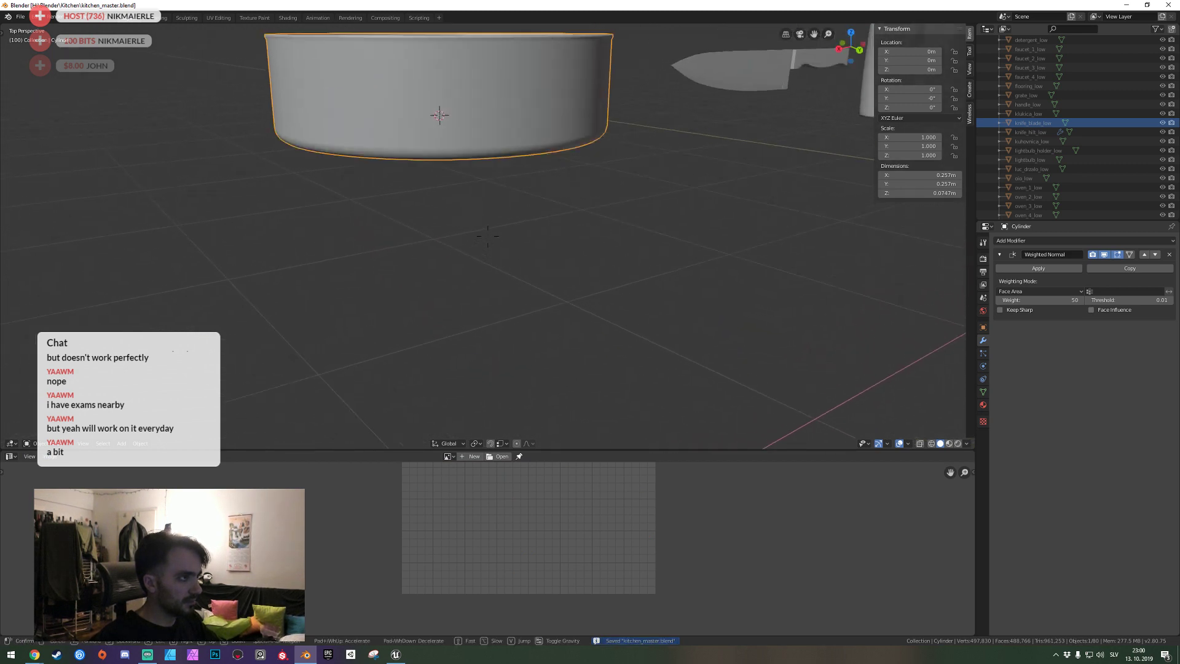
pyautogui.click(488, 240)
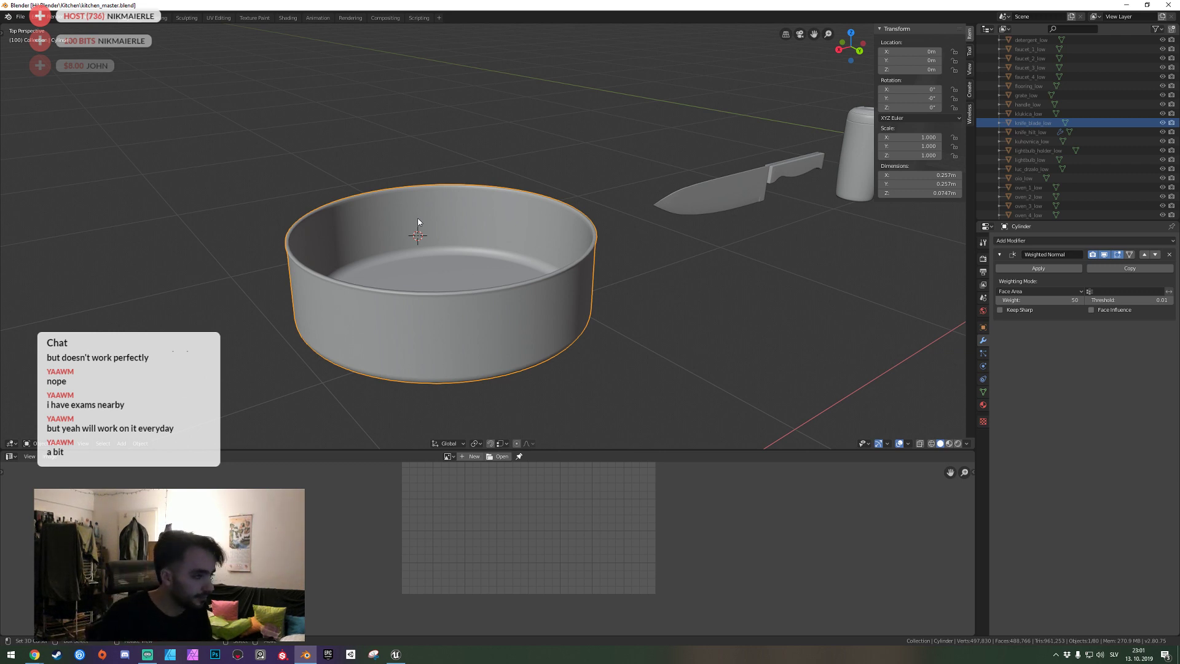
# Isolate and frame the pot, snap the cursor to world origin, and set Origin to Geometry.
pyautogui.press('KP_Divide')
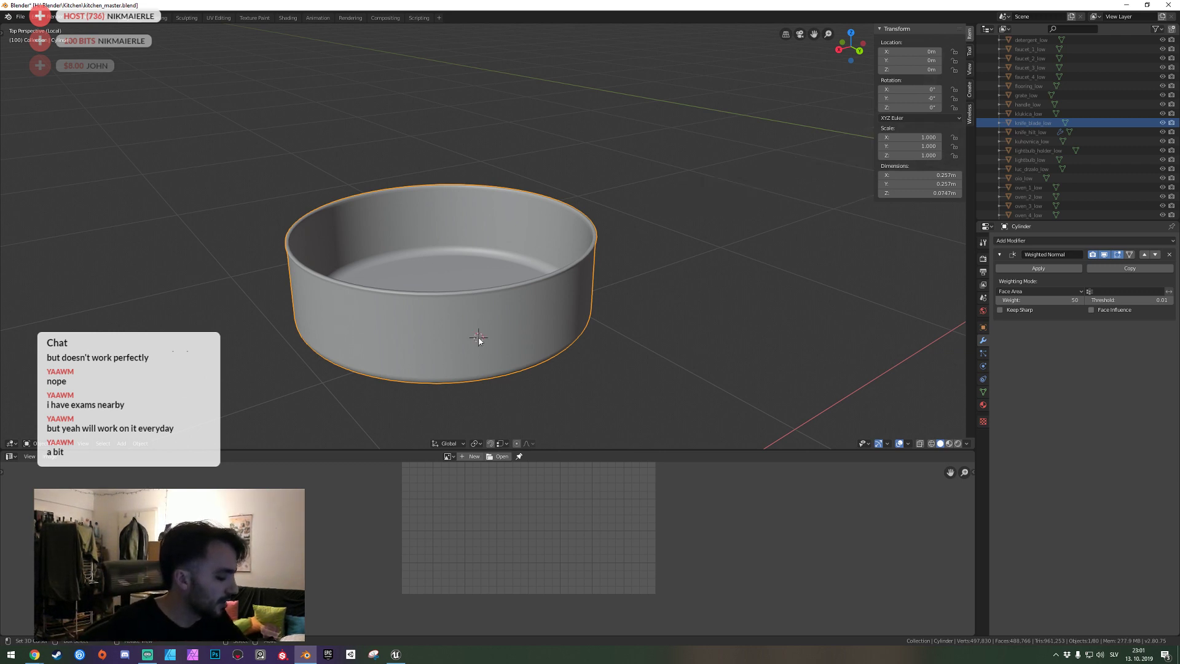
pyautogui.press('KP_1')
pyautogui.press('KP_Decimal')
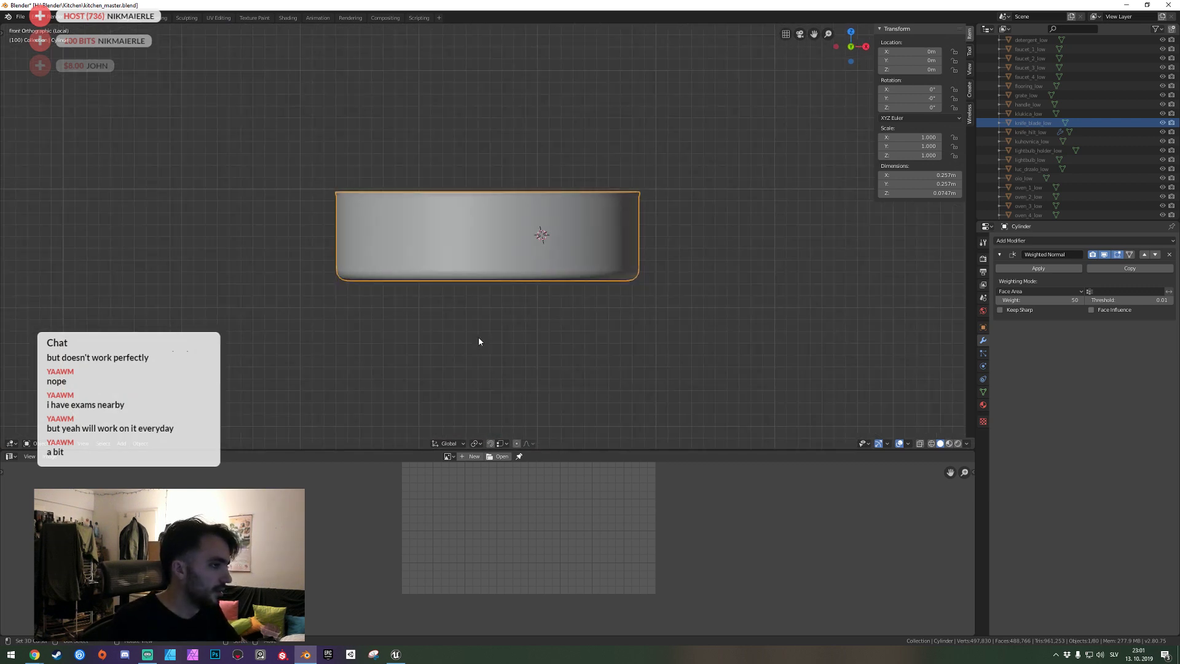
pyautogui.hotkey('shift', 's')
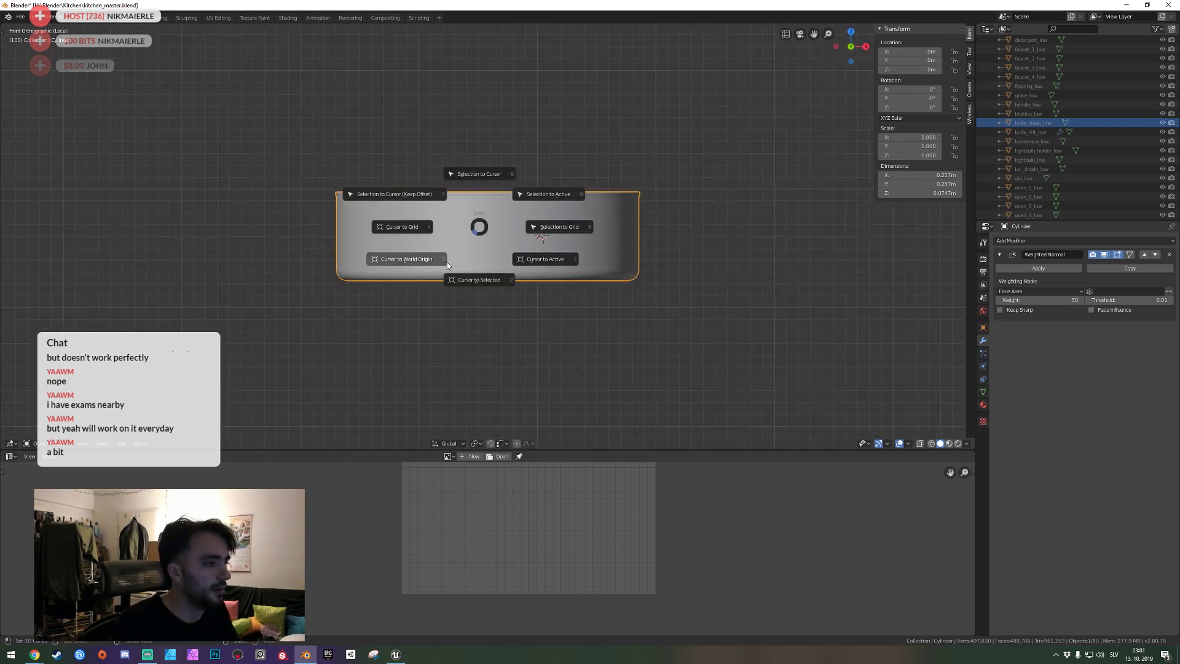
pyautogui.click(464, 286)
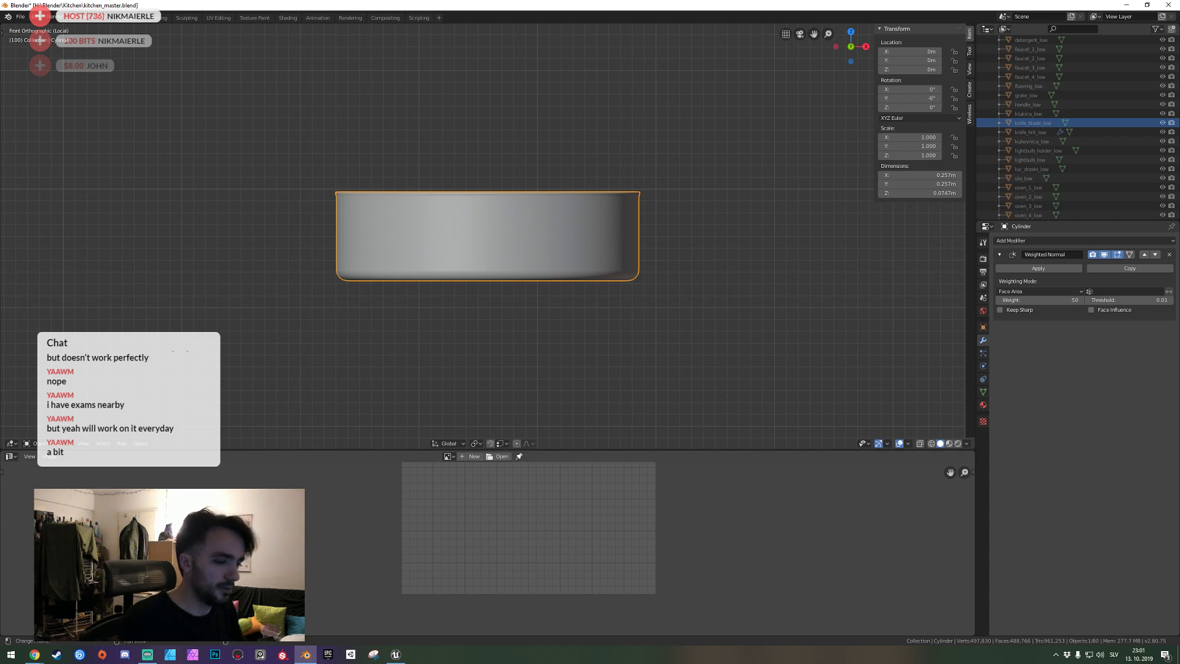
pyautogui.click(145, 443)
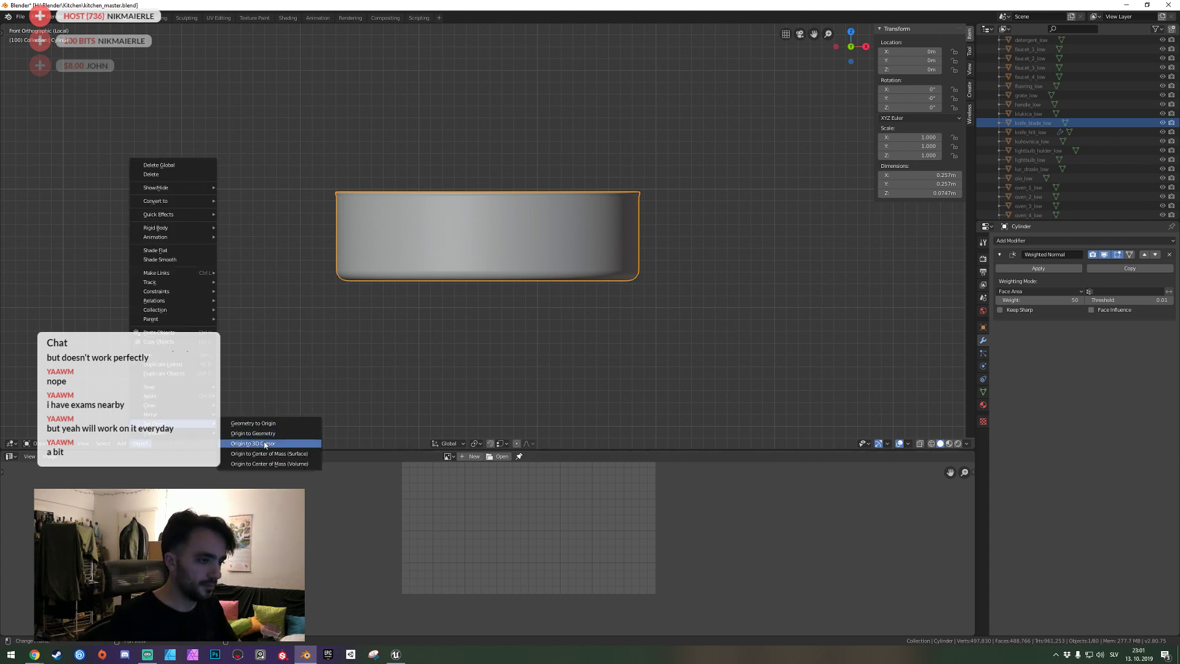
pyautogui.click(264, 437)
# Add a test cylinder, then delete it again.
pyautogui.hotkey('shift', 'a')
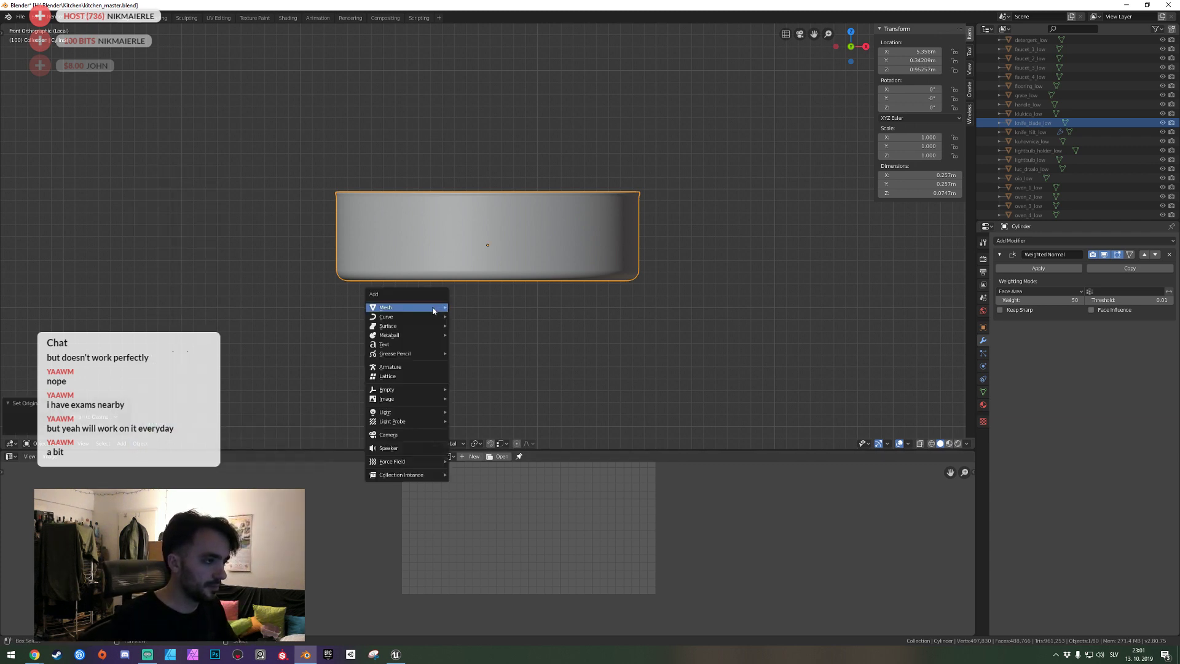
pyautogui.click(472, 353)
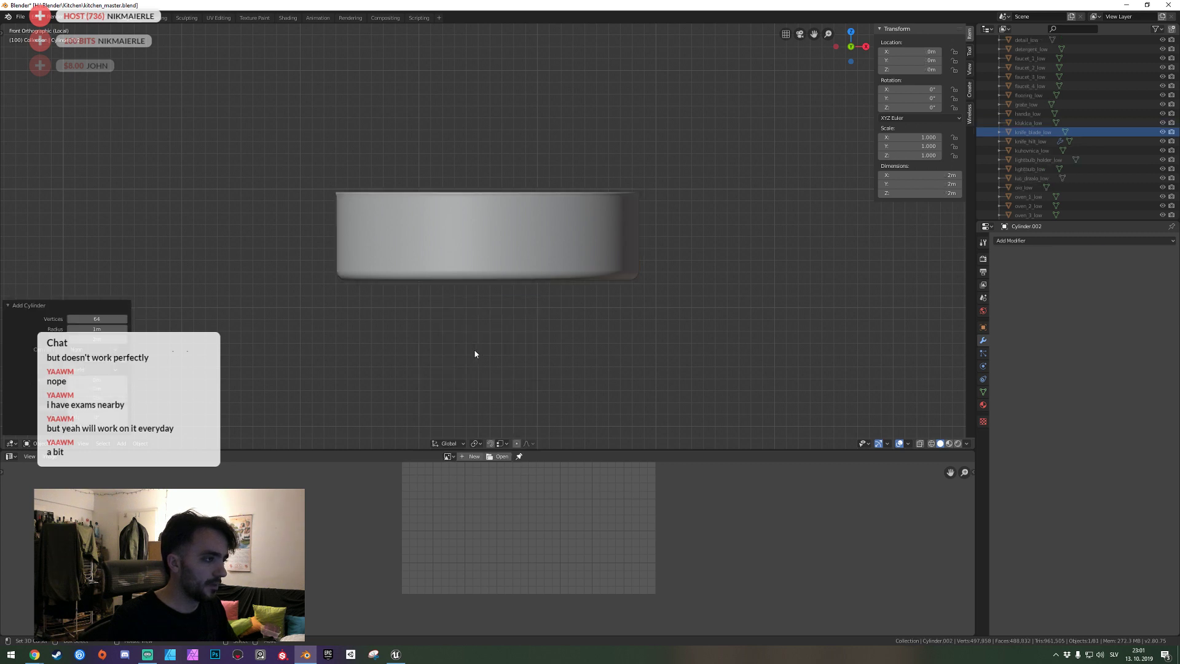
pyautogui.press('s')
pyautogui.press('Escape')
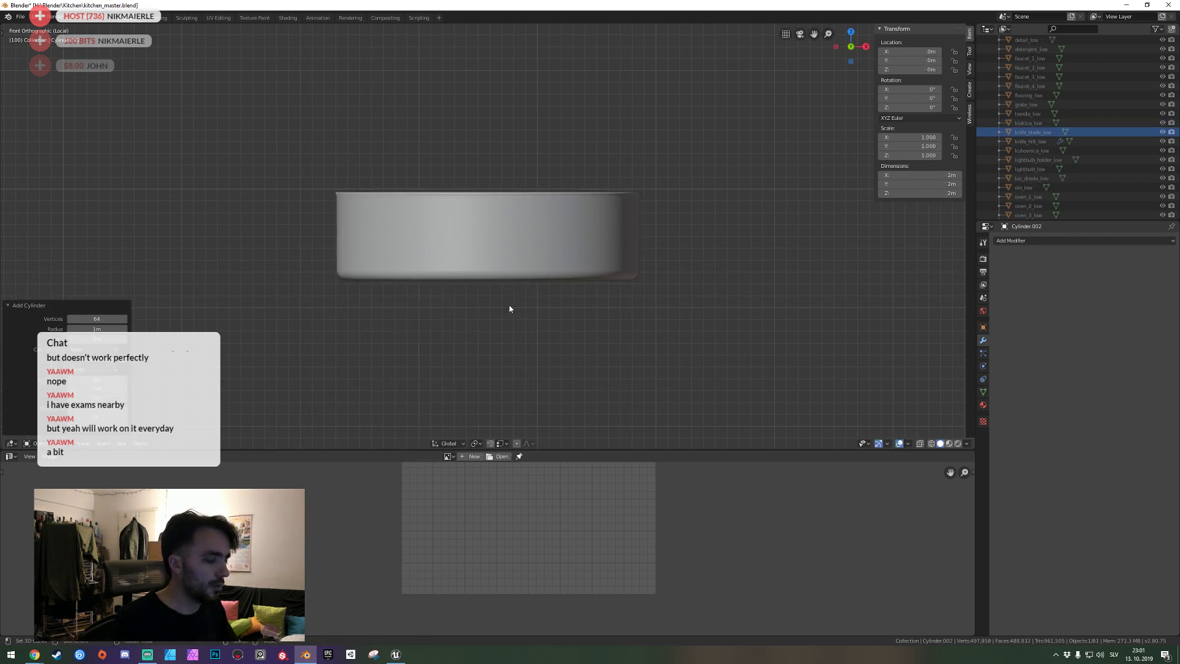
pyautogui.press('Delete')
pyautogui.click(484, 255)
# Add a small cylinder at the pot's centre, rotated 90° on X.
pyautogui.hotkey('shift', 's')
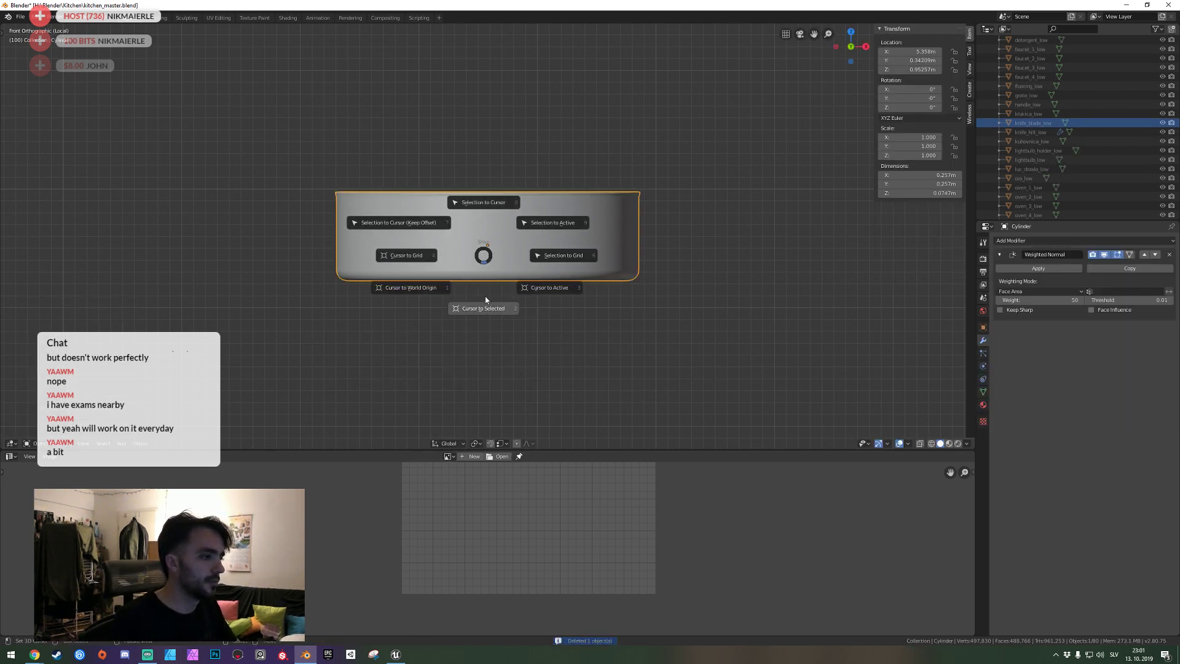
pyautogui.click(485, 298)
pyautogui.hotkey('shift', 'a')
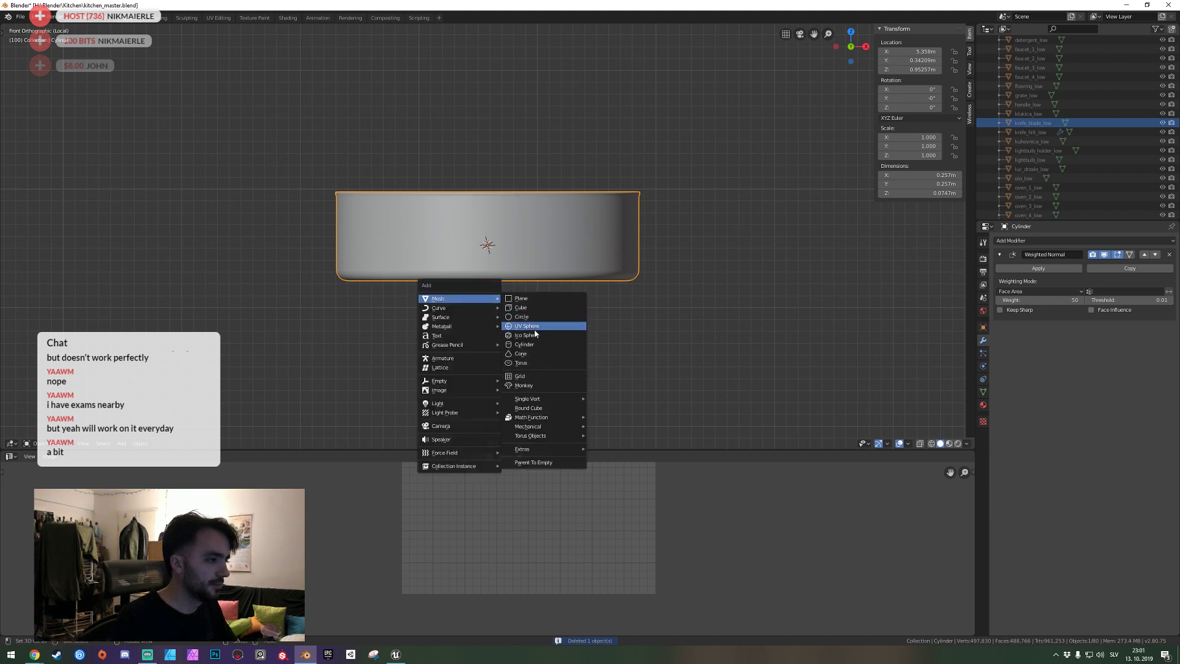
pyautogui.click(536, 343)
pyautogui.press('s')
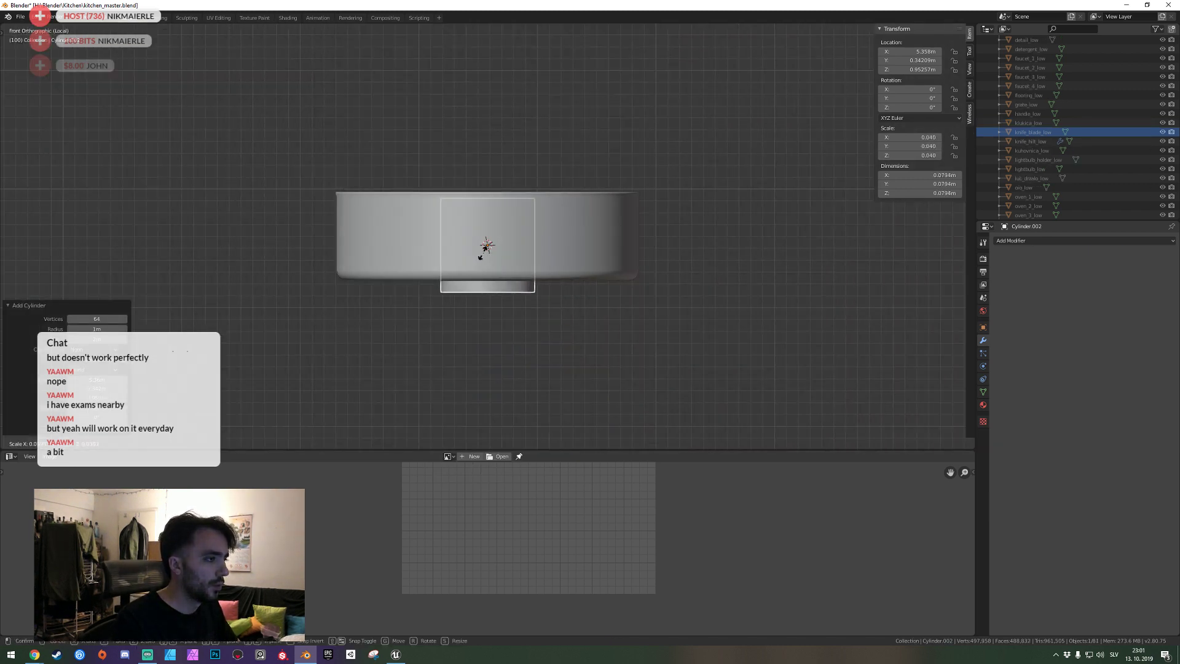
pyautogui.click(487, 246)
pyautogui.write('rx')
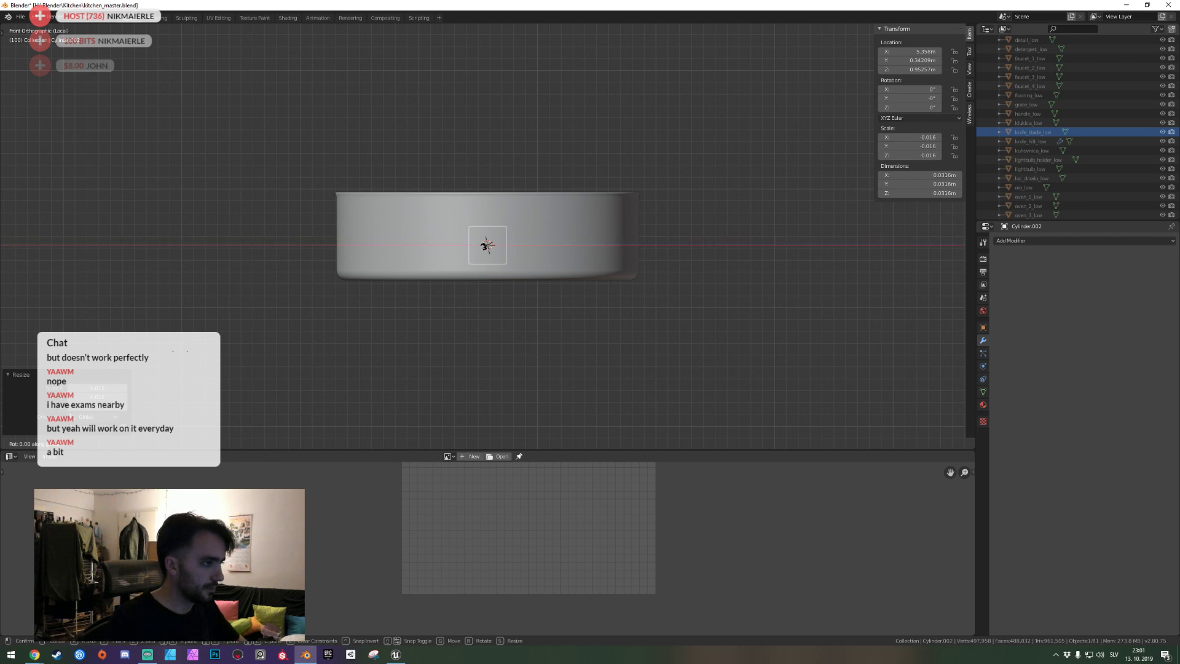
pyautogui.write('90')
pyautogui.press('Return')
# Move the cylinder along Y to the pot's front wall and raise it along Z.
pyautogui.moveTo(486, 242); pyautogui.dragTo(485, 277, button='middle')
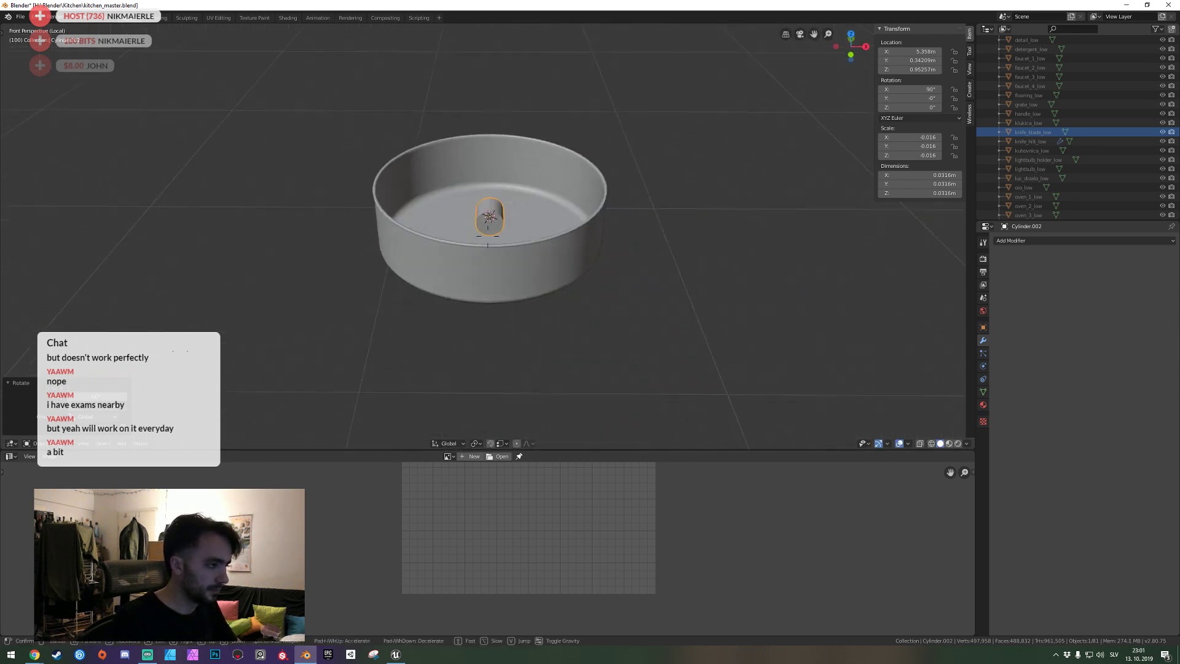
pyautogui.press('g')
pyautogui.press('y')
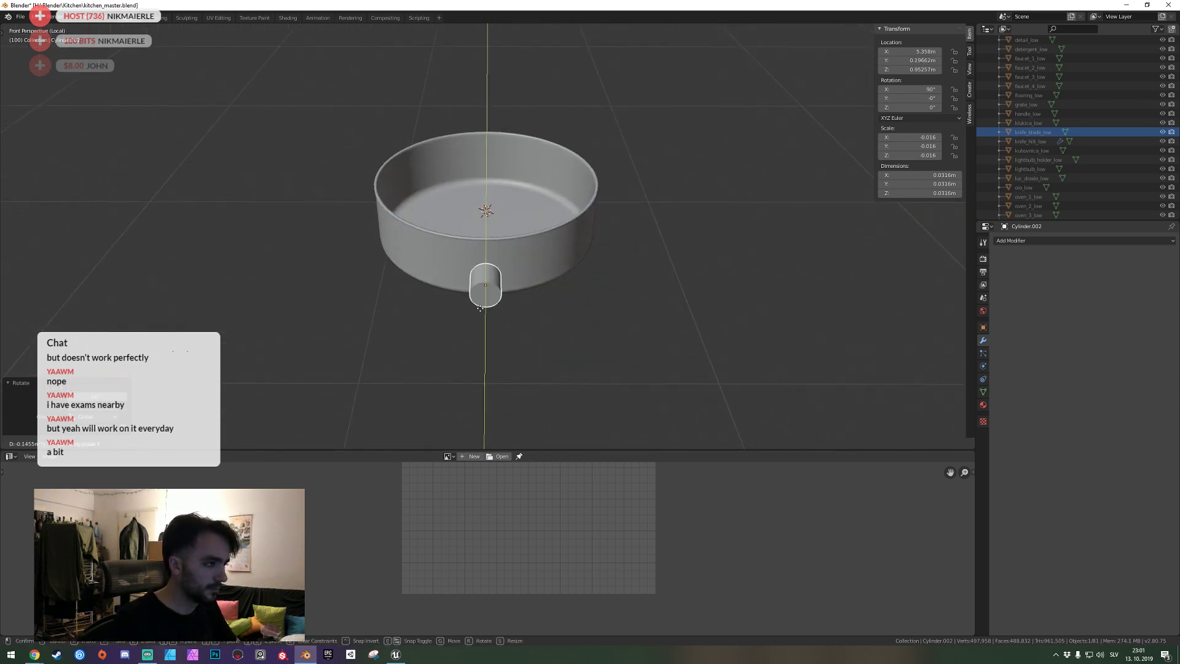
pyautogui.click(482, 307)
pyautogui.press('KP_1')
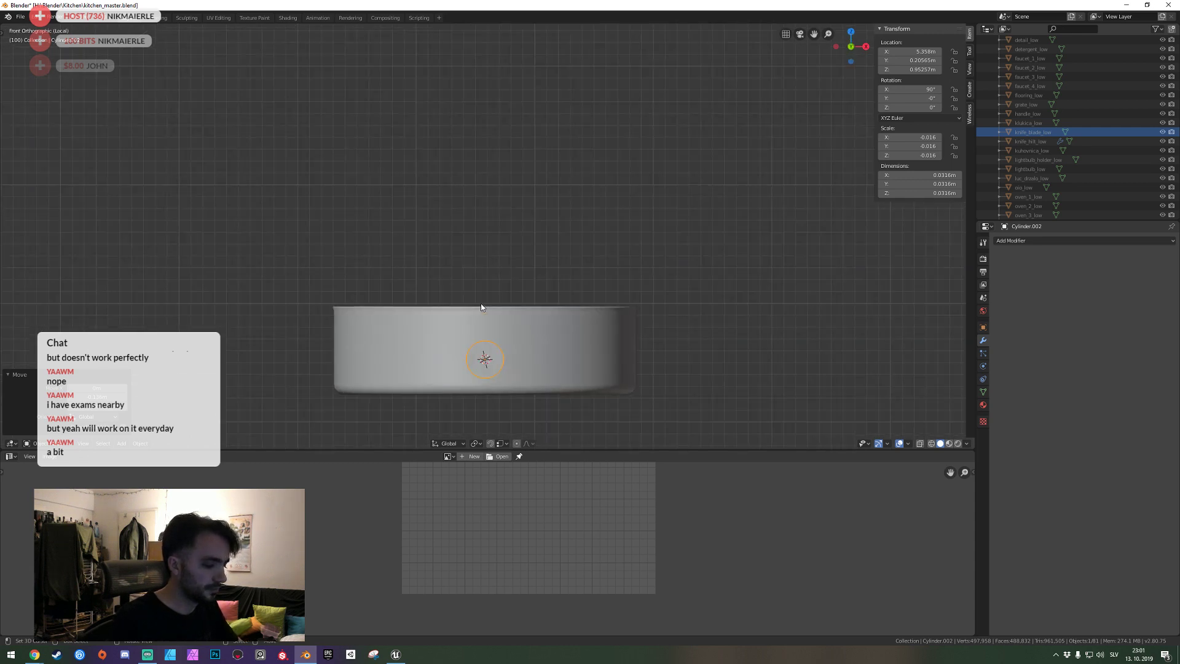
pyautogui.press('g')
pyautogui.press('z')
pyautogui.click(508, 313)
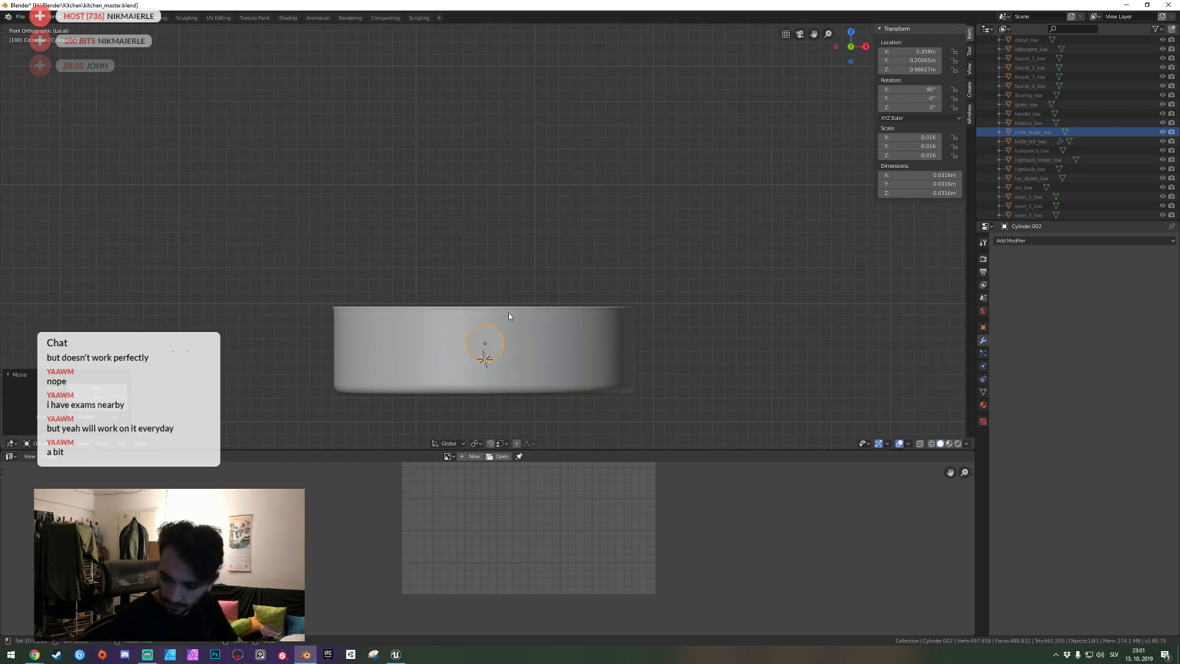
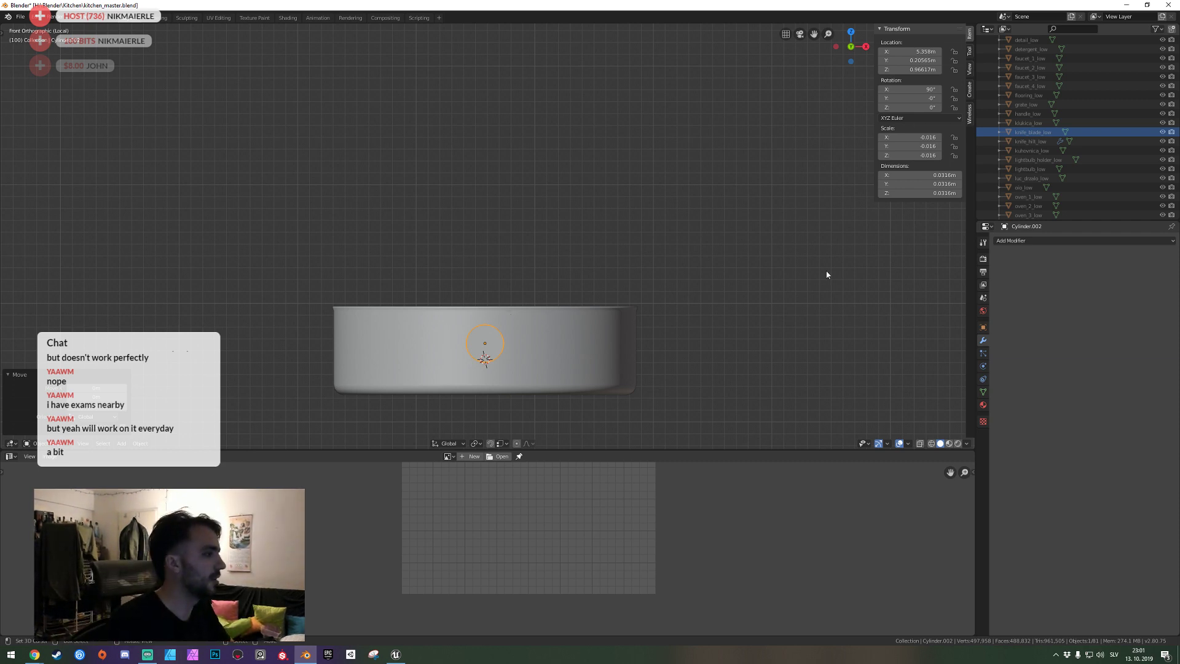
# Set the mount's dimensions to 0.025 m and stretch it along X to about 0.0402 m.
pyautogui.moveTo(918, 175); pyautogui.dragTo(919, 193)
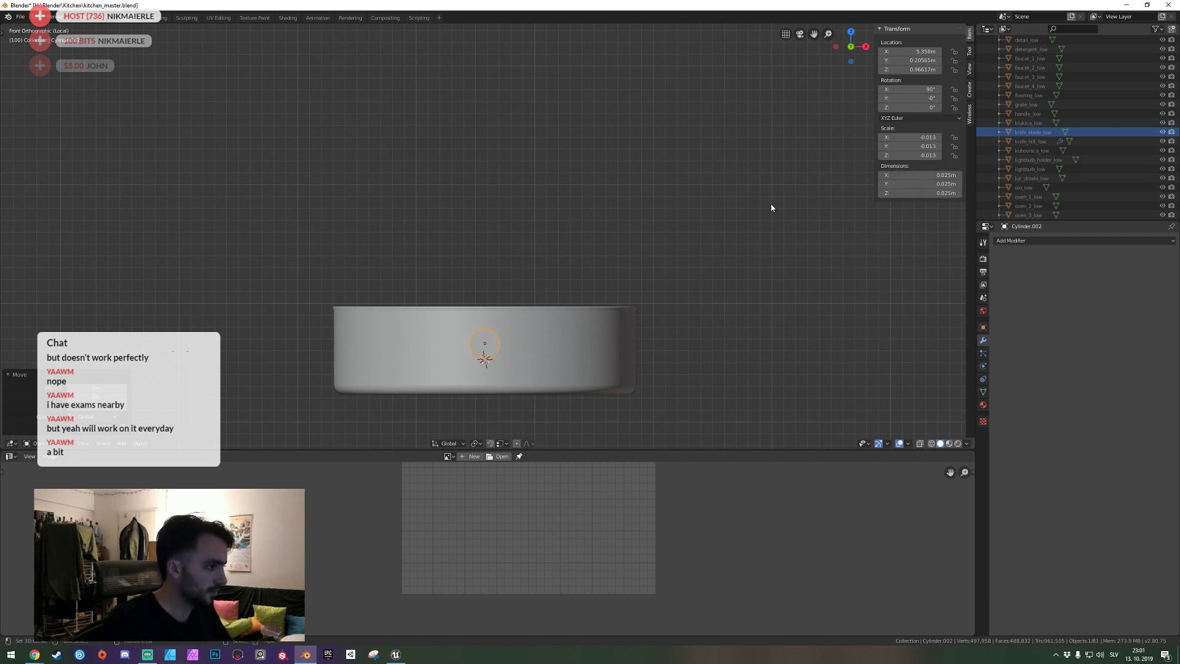
pyautogui.press('s')
pyautogui.press('x')
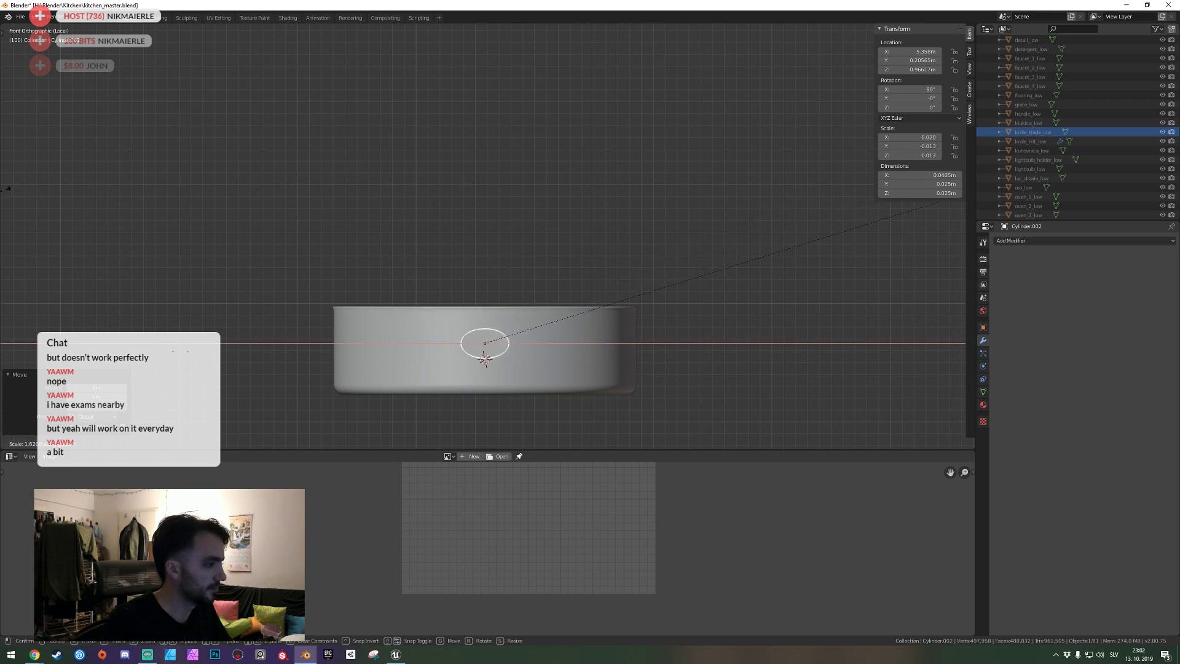
pyautogui.click(948, 202)
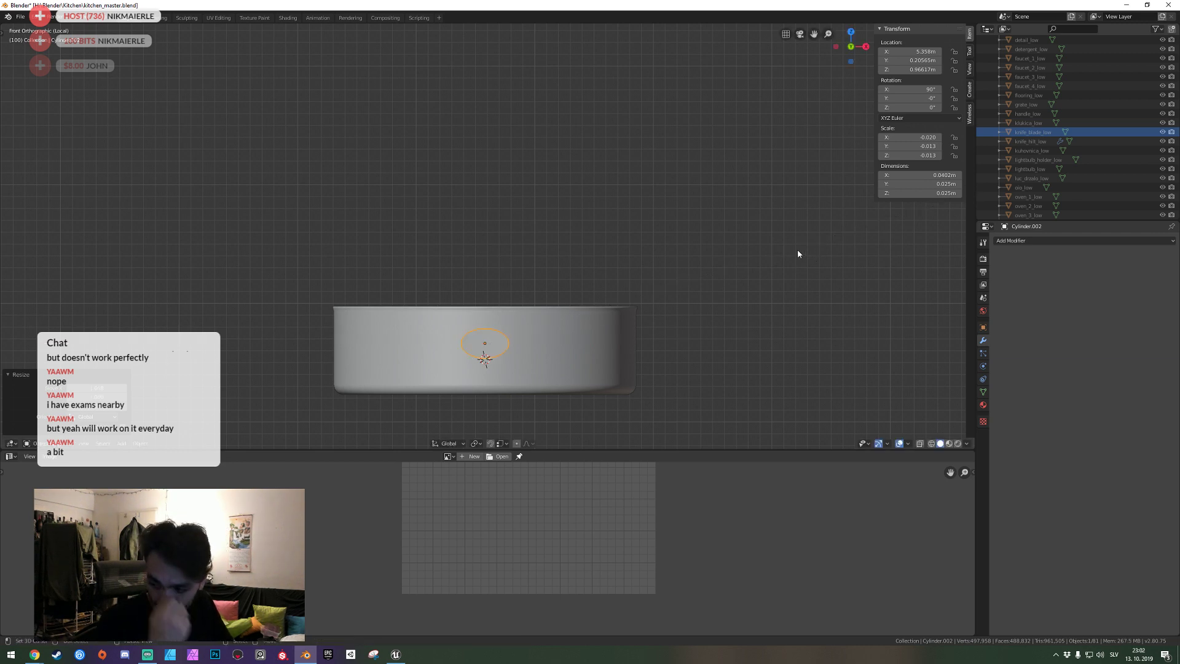
pyautogui.hotkey('shift', '`')
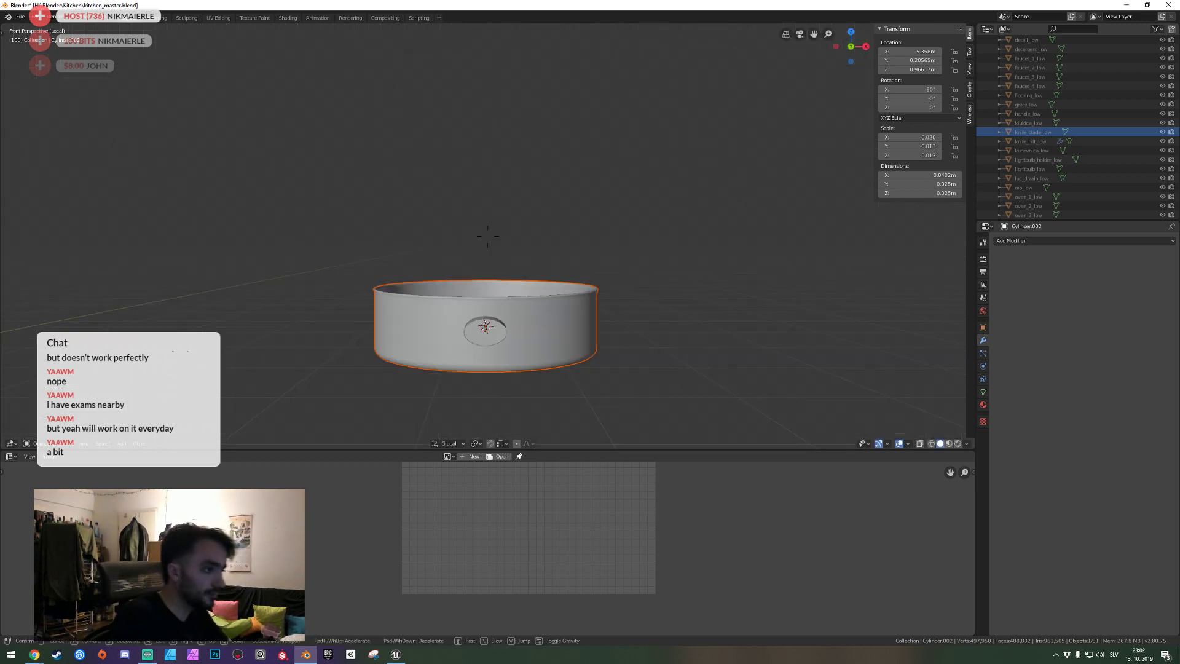
pyautogui.press('w')
pyautogui.click(487, 236)
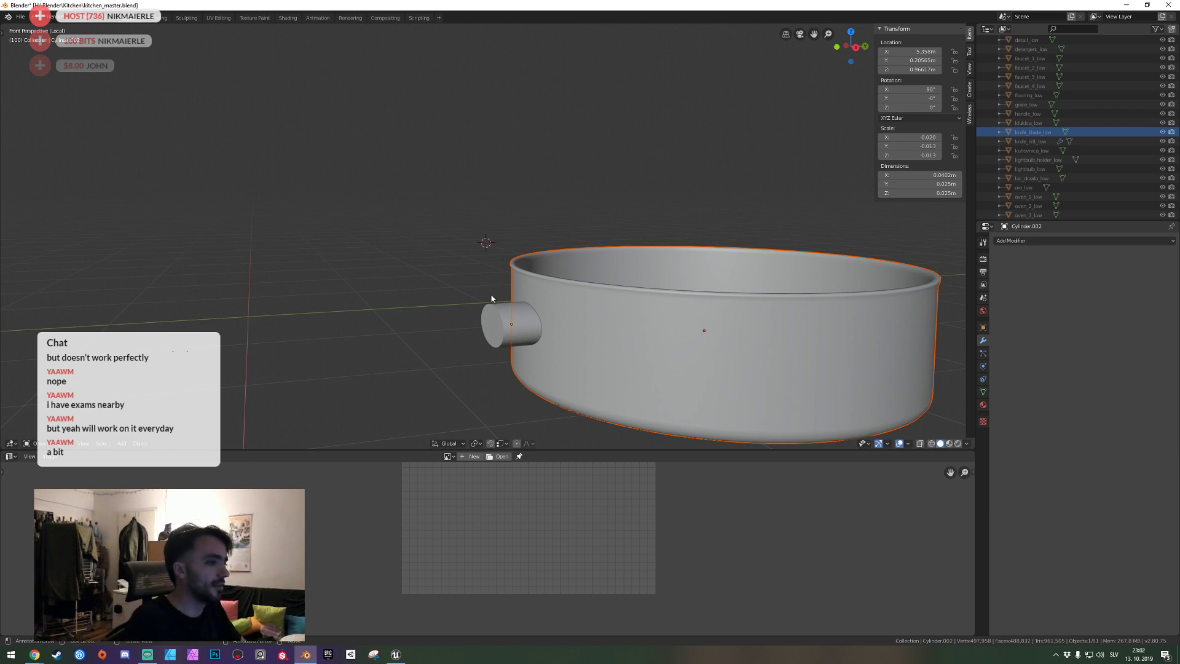
# Add a Weighted Normal modifier to the cylindrical mount.
pyautogui.click(485, 242)
pyautogui.rightClick(511, 323)
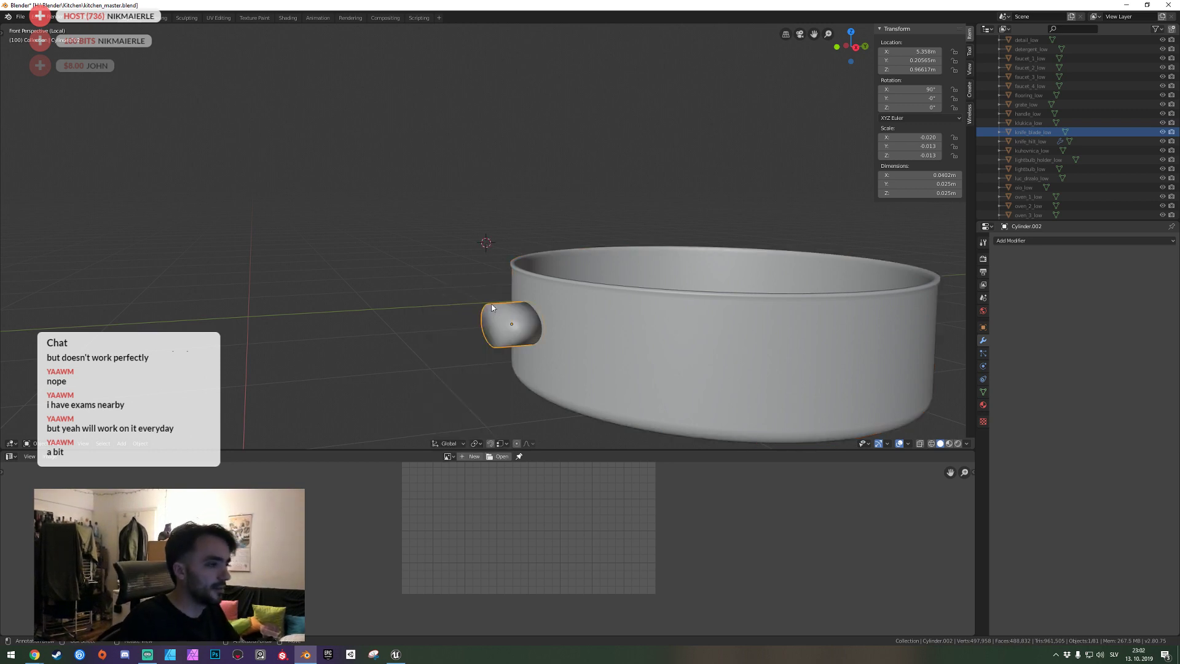
pyautogui.click(983, 391)
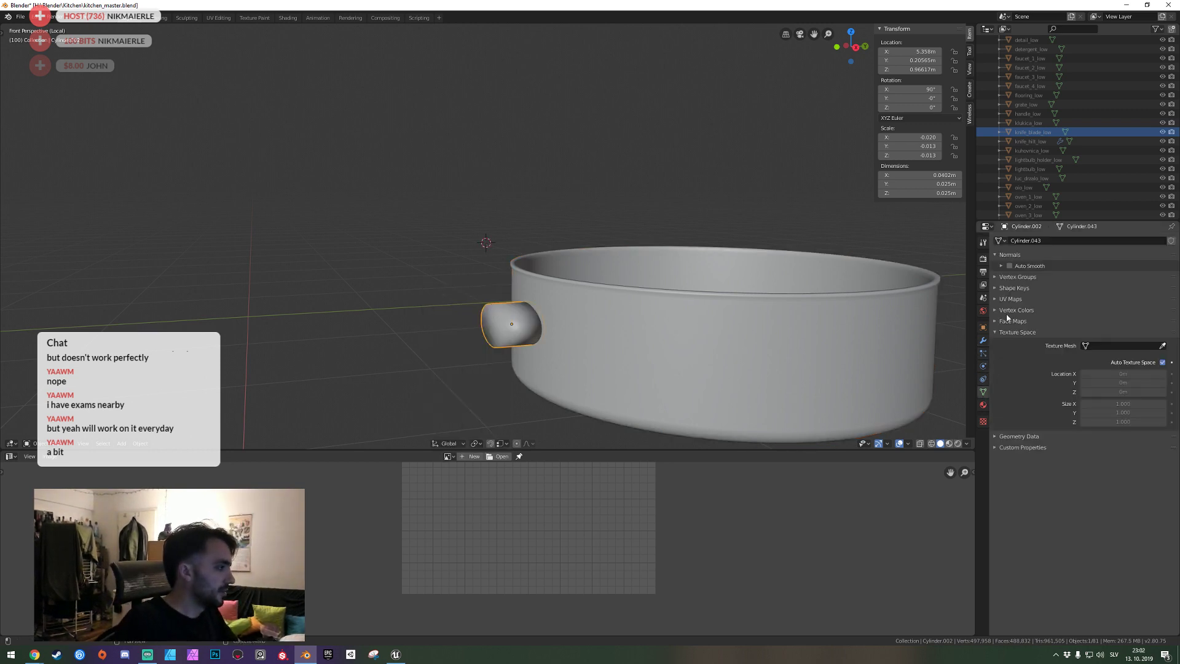
pyautogui.click(983, 340)
pyautogui.click(1014, 240)
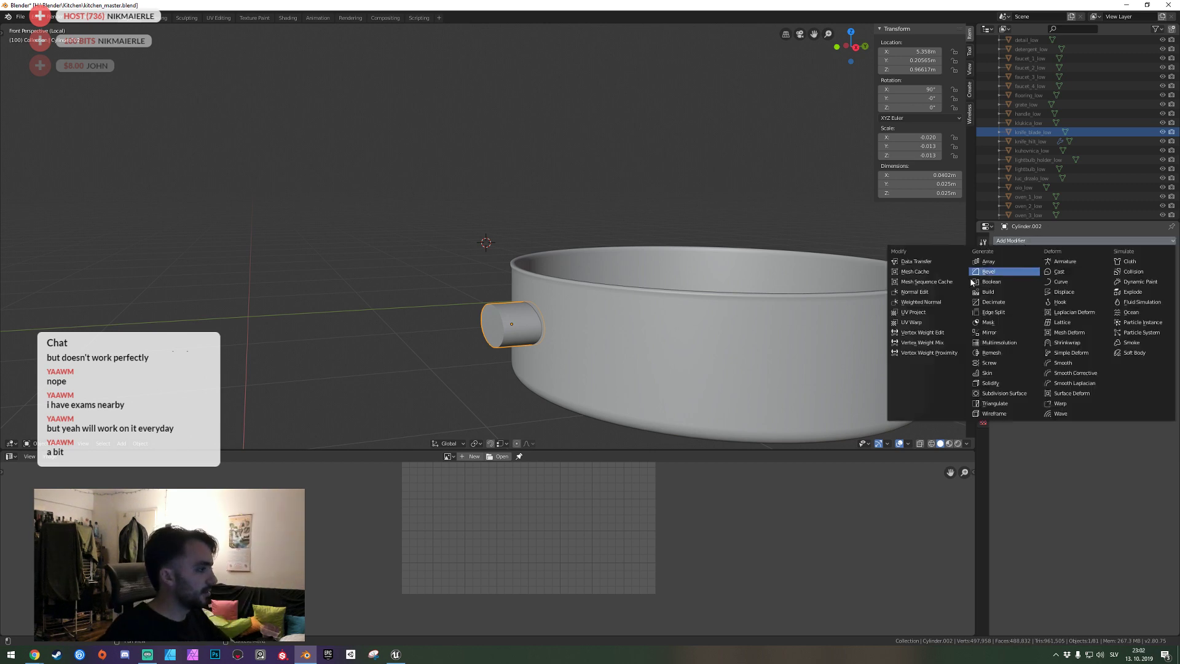
pyautogui.click(921, 302)
# Inspect the isolated mount's mesh in Edit Mode and select one side face strip.
pyautogui.press('KP_Divide')
pyautogui.press('Tab')
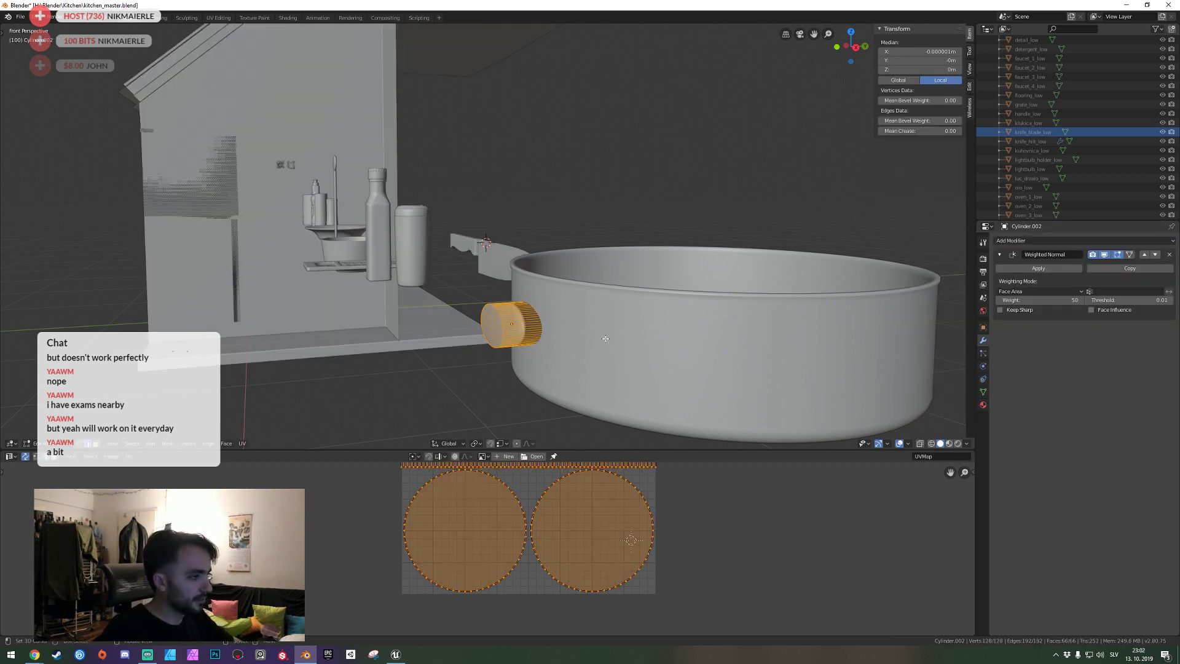
pyautogui.press('KP_Divide')
pyautogui.scroll(3, 485, 258)
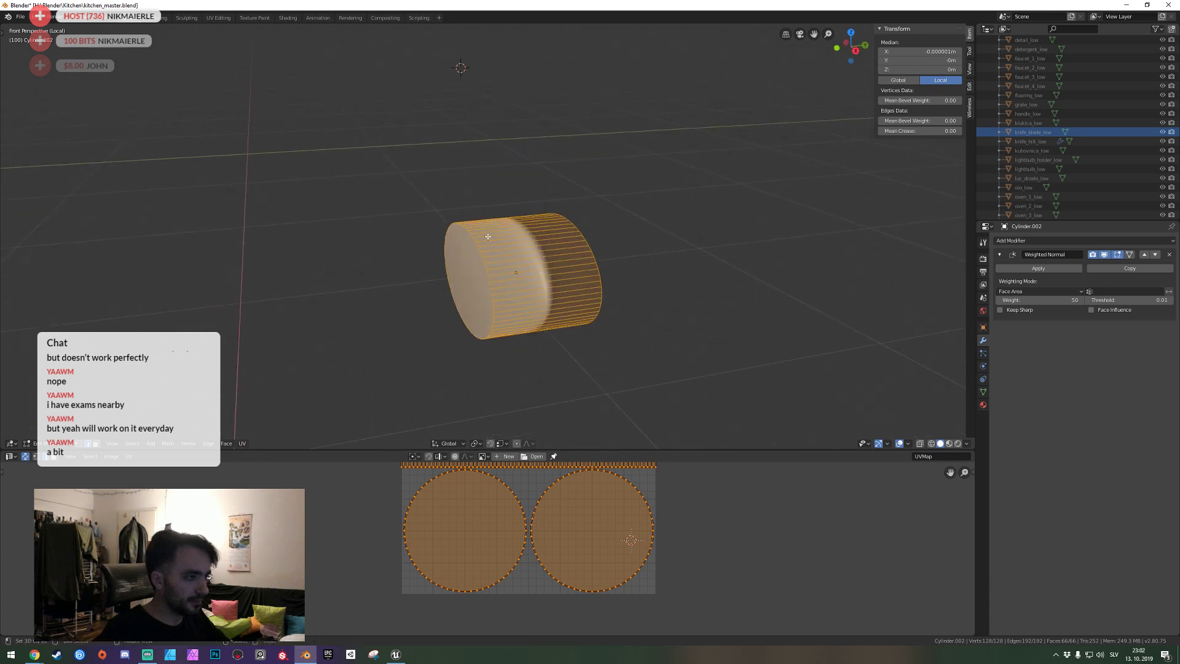
pyautogui.hotkey('alt', 'a')
pyautogui.click(480, 277)
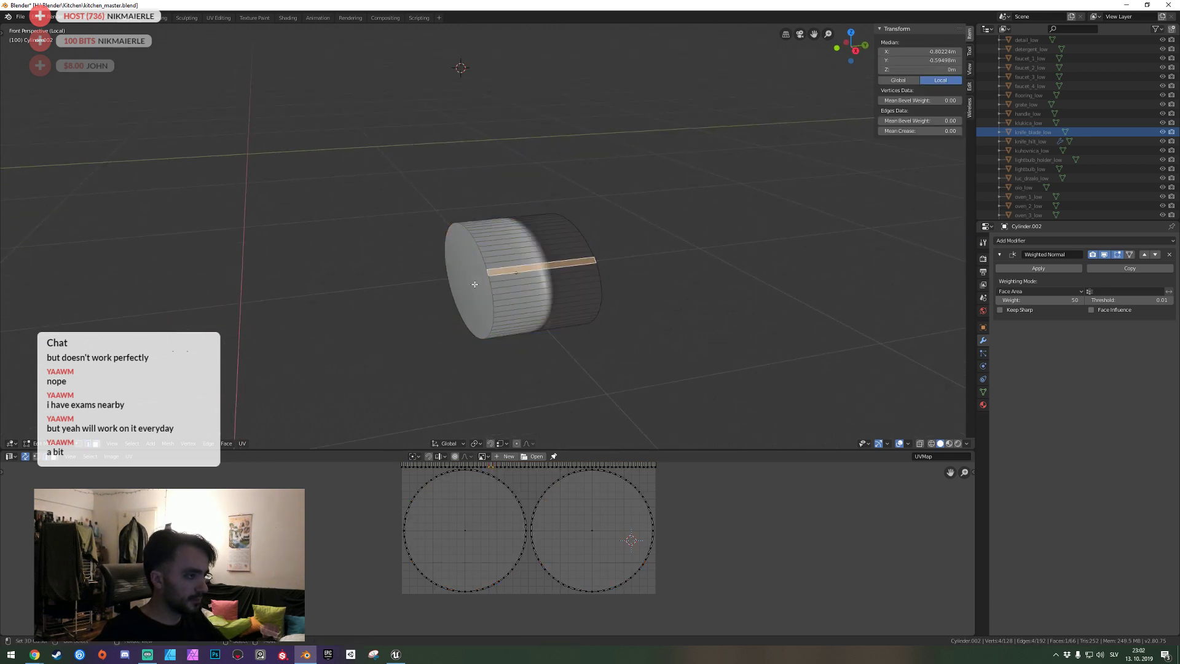
# Move the mount along X so it sits against the pot's side wall, viewed from Top.
pyautogui.press('KP_Divide')
pyautogui.hotkey('shift', '`')
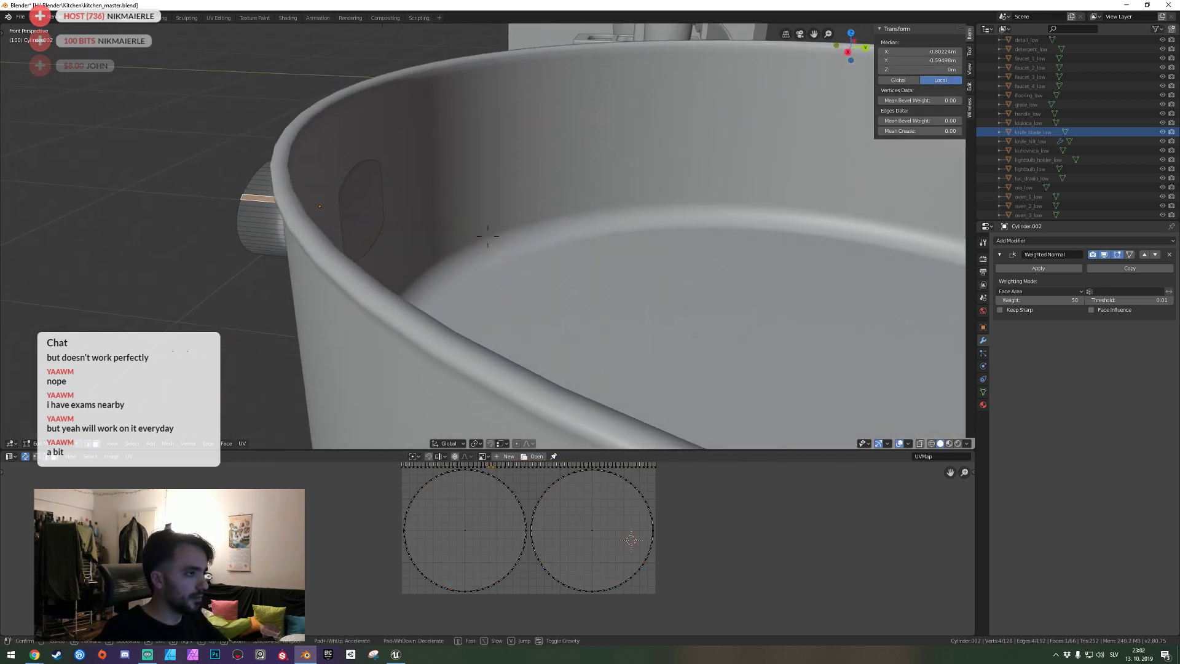
pyautogui.press('Tab')
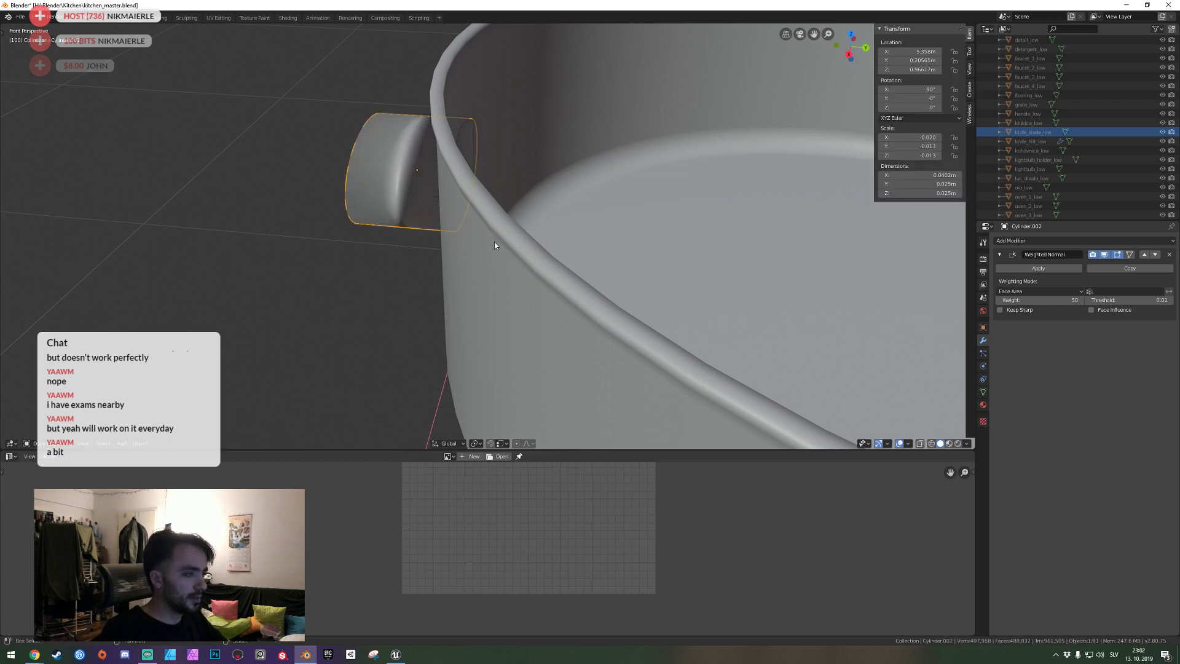
pyautogui.click(487, 236)
pyautogui.press('g')
pyautogui.press('x')
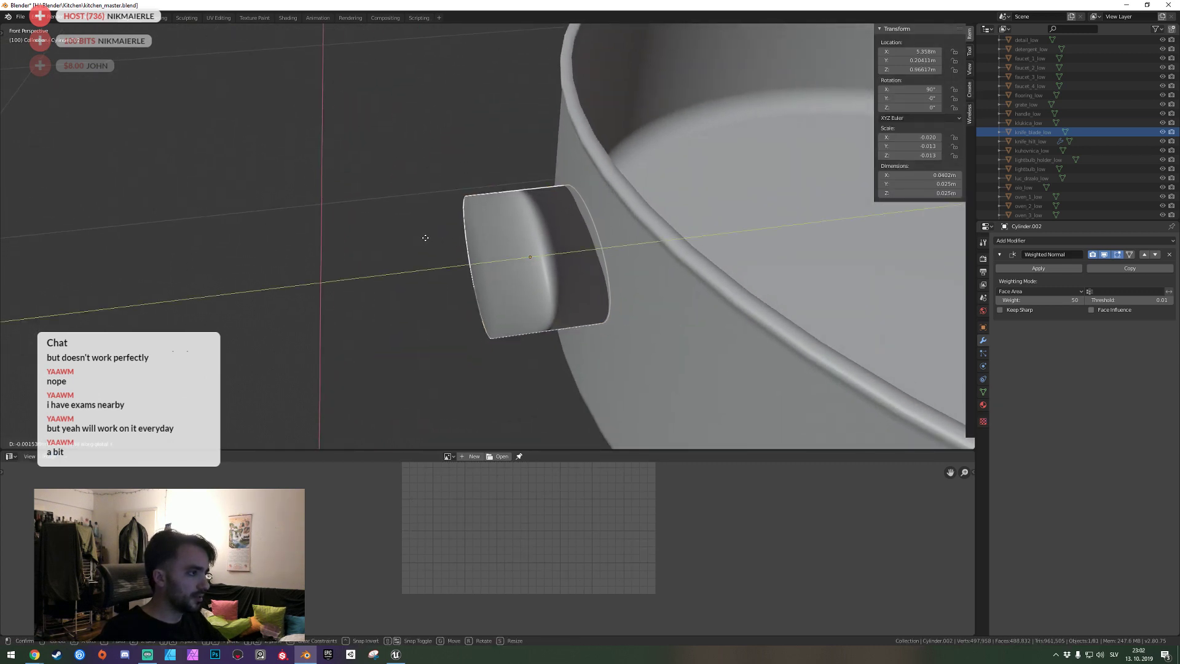
pyautogui.click(425, 237)
pyautogui.press('KP_7')
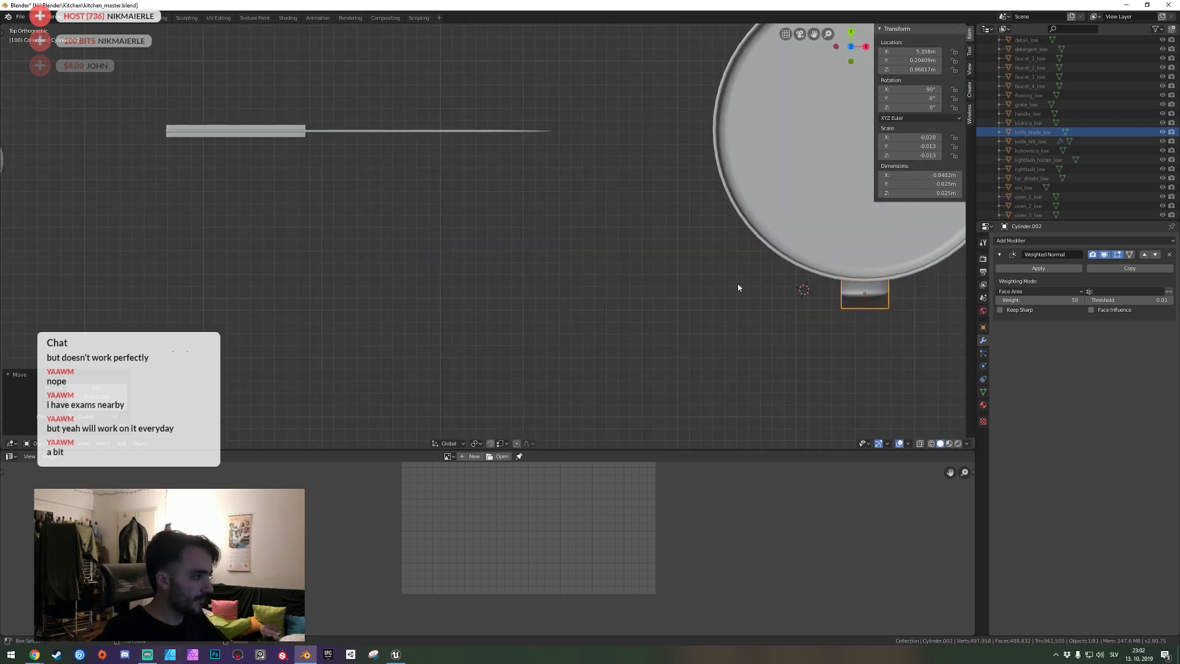
# In wireframe Edit Mode, shift the whole mount mesh along Y toward the pot wall.
pyautogui.keyDown('shift'); pyautogui.moveTo(738, 282); pyautogui.dragTo(486, 206, button='middle'); pyautogui.keyUp('shift')
pyautogui.scroll(5, 485, 205)
pyautogui.scroll(5, 476, 195)
pyautogui.keyDown('shift'); pyautogui.moveTo(406, 117); pyautogui.dragTo(449, 190, button='middle'); pyautogui.keyUp('shift')
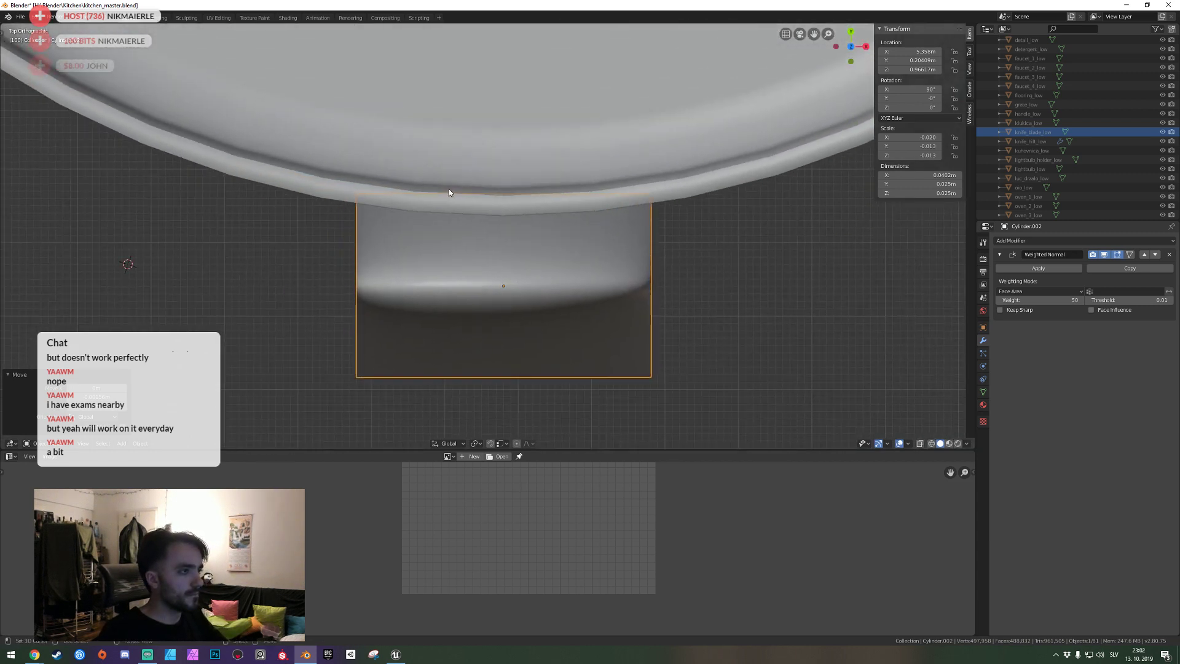
pyautogui.press('Tab')
pyautogui.press('z')
pyautogui.scroll(3, 342, 193)
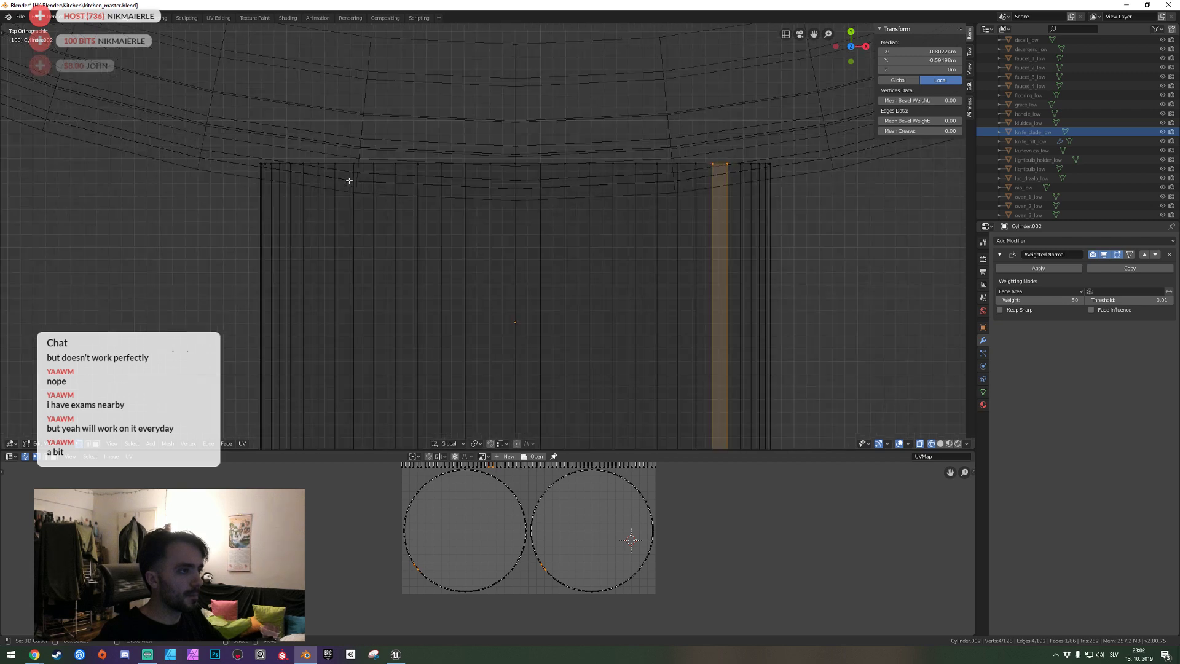
pyautogui.scroll(1, 351, 179)
pyautogui.hotkey('alt', 'a')
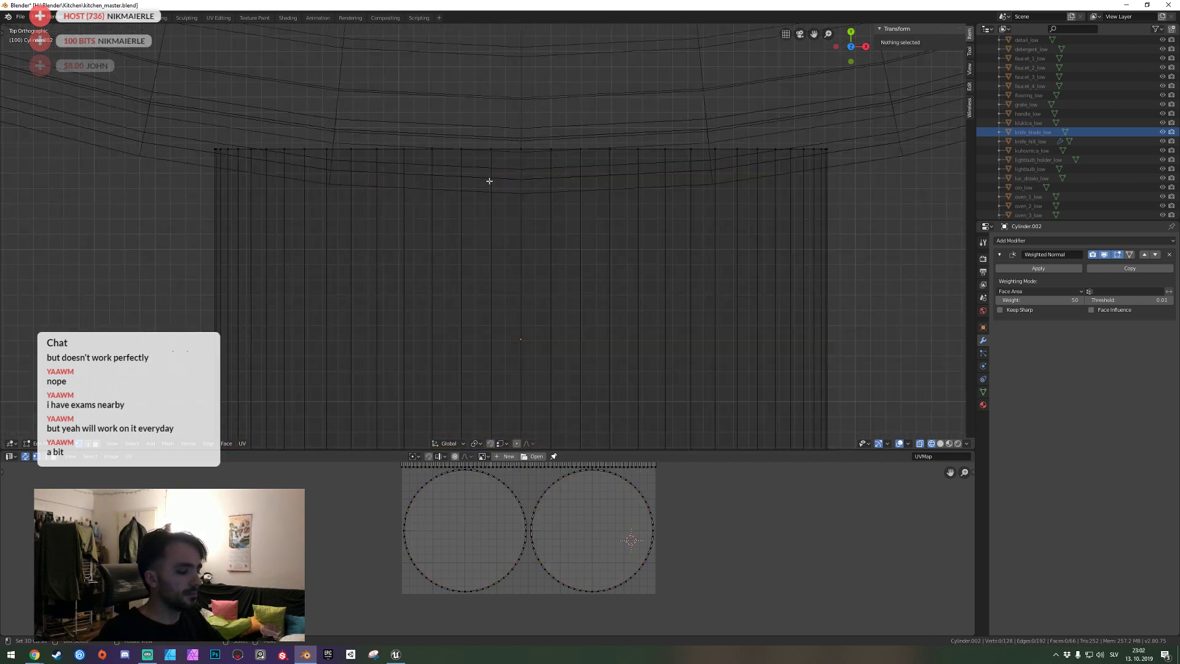
pyautogui.press('a')
pyautogui.press('g')
pyautogui.press('y')
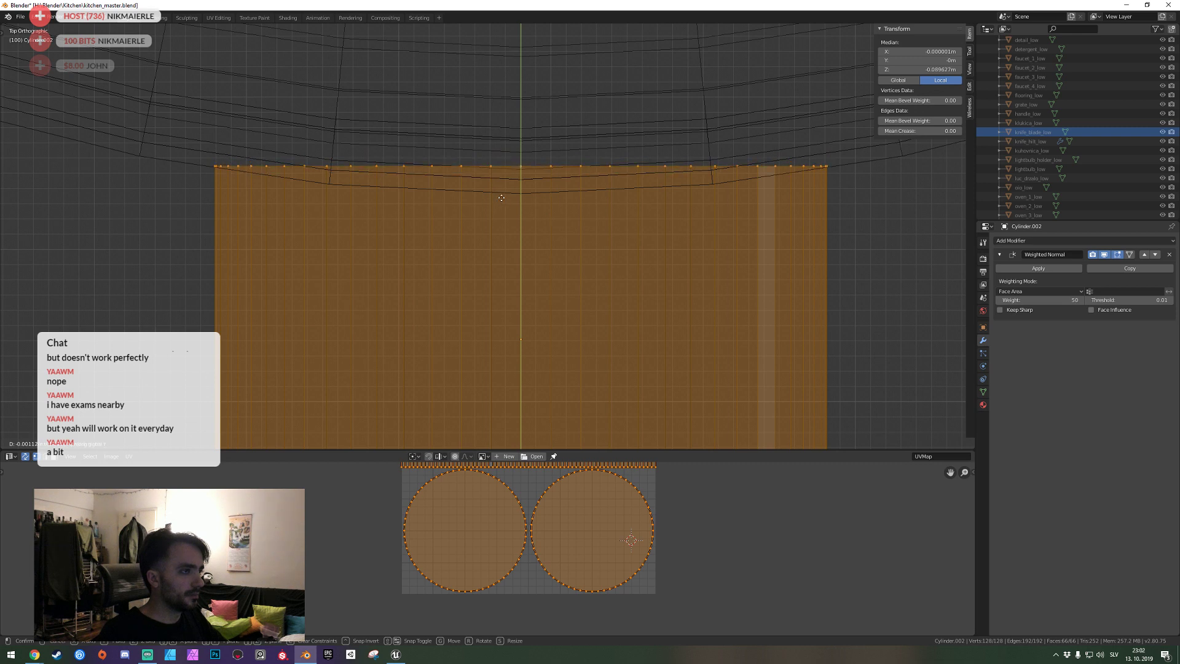
pyautogui.click(503, 192)
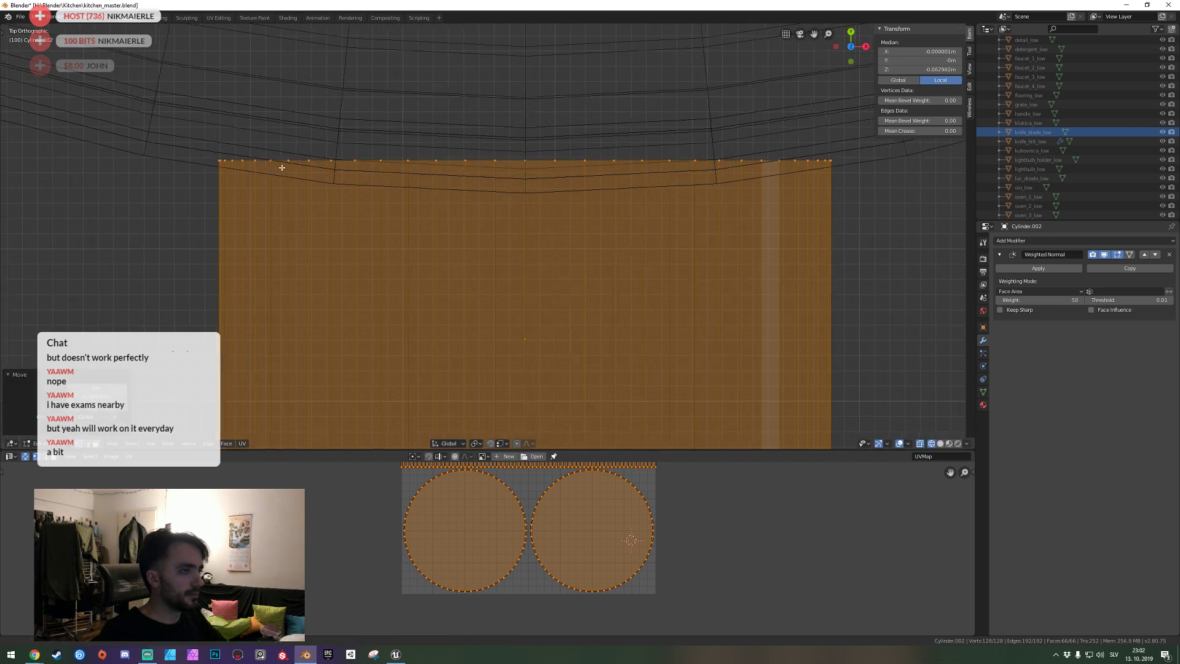
# Nudge the whole mount mesh along Y again so its end meets the outer wall.
pyautogui.keyDown('shift'); pyautogui.moveTo(268, 168); pyautogui.dragTo(319, 176, button='middle'); pyautogui.keyUp('shift')
pyautogui.scroll(2, 277, 165)
pyautogui.scroll(1, 166, 131)
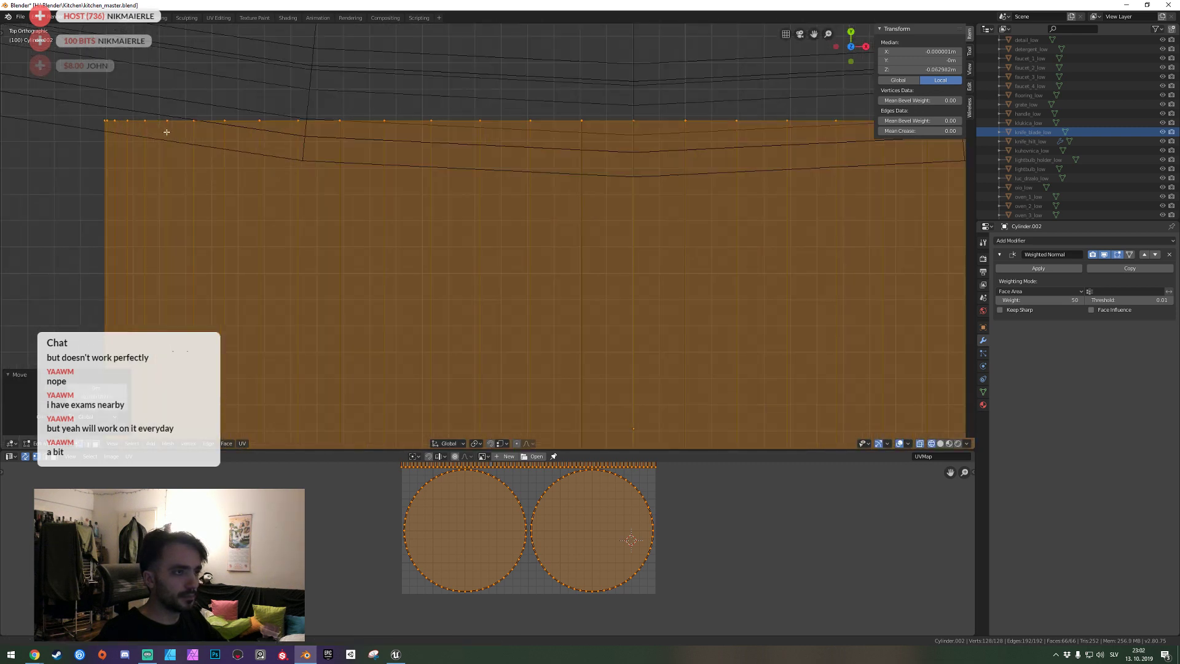
pyautogui.keyDown('shift'); pyautogui.moveTo(166, 131); pyautogui.dragTo(332, 178, button='middle'); pyautogui.keyUp('shift')
pyautogui.hotkey('alt', 'a')
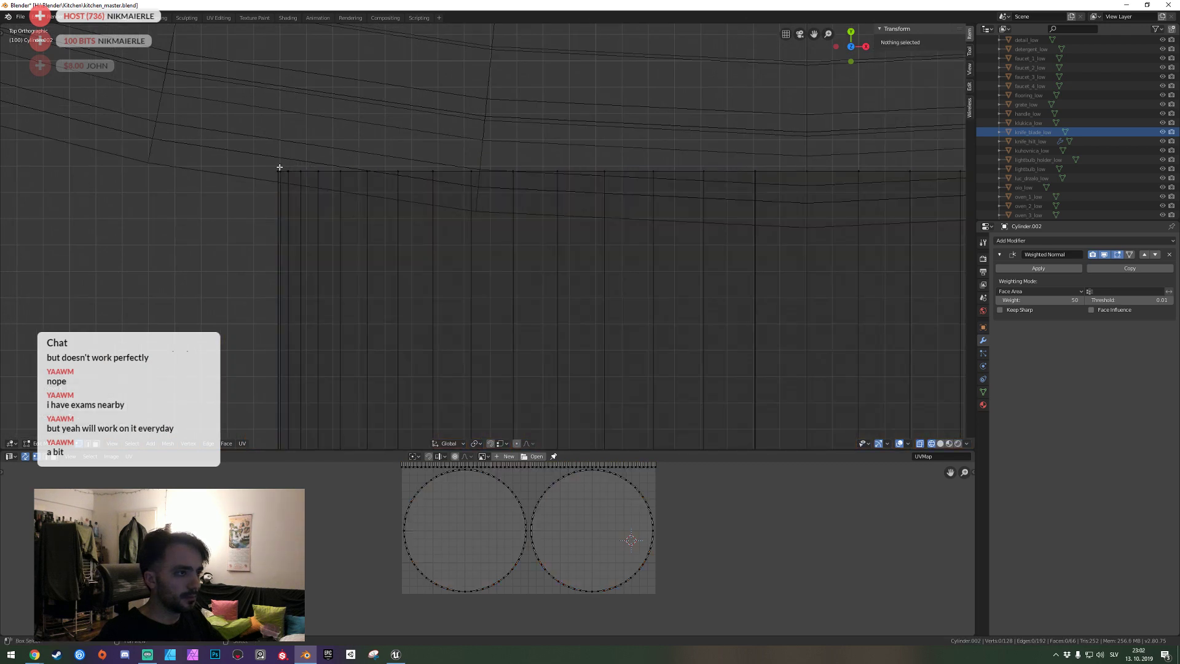
pyautogui.press('a')
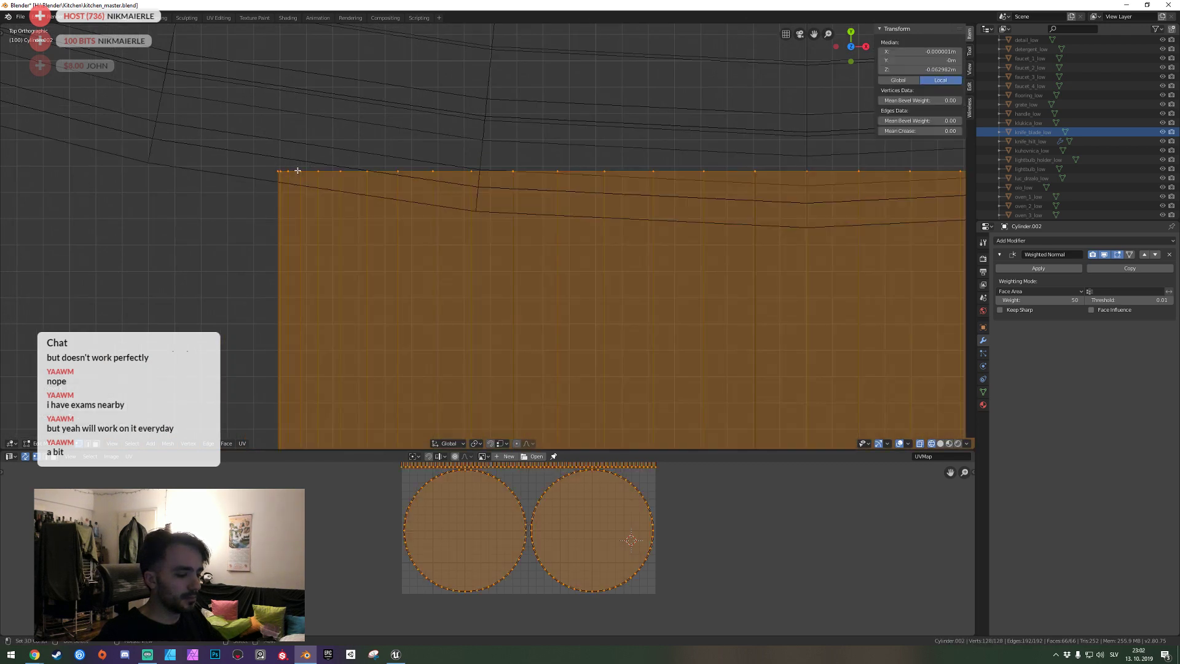
pyautogui.press('g')
pyautogui.press('y')
pyautogui.click(303, 184)
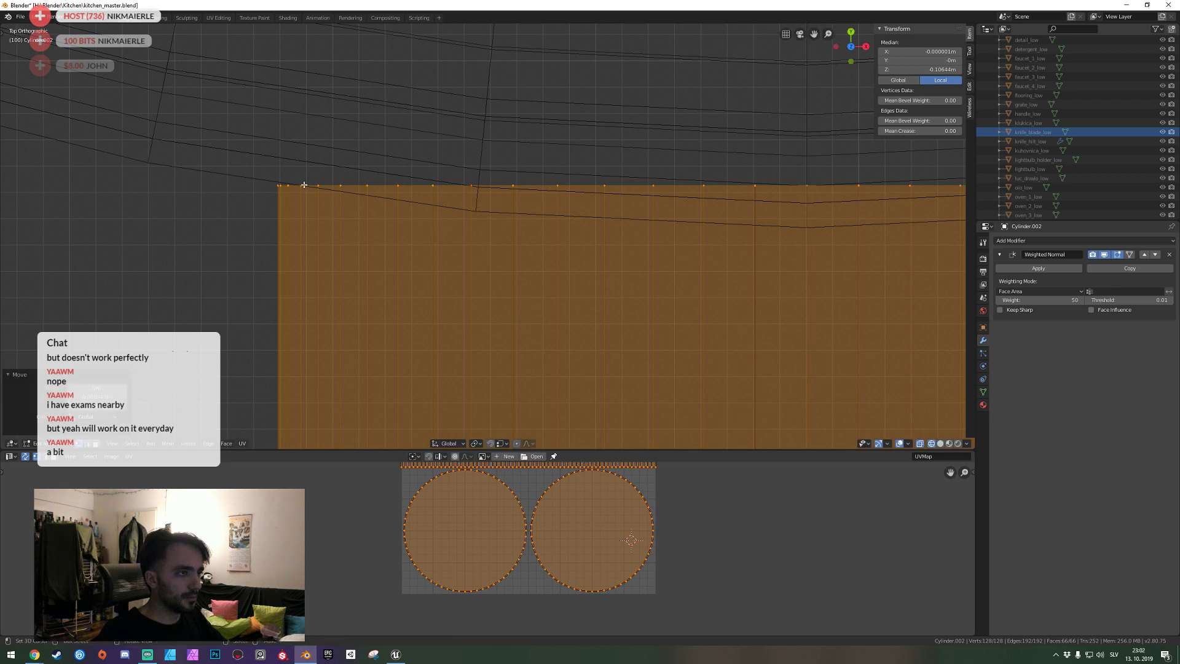
pyautogui.hotkey('alt', 'a')
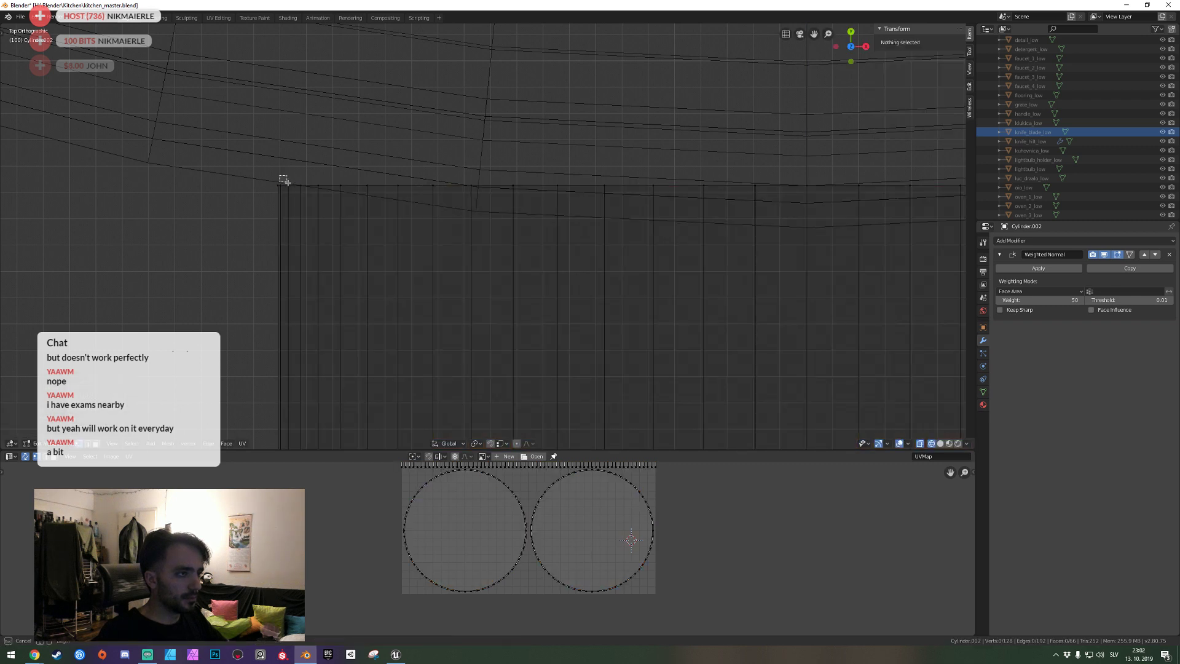
# Box-select the top-row rim vertices of the mount cylinder.
pyautogui.moveTo(284, 180); pyautogui.dragTo(321, 211)
pyautogui.keyDown('shift'); pyautogui.moveTo(303, 153); pyautogui.dragTo(476, 239); pyautogui.keyUp('shift')
pyautogui.keyDown('shift'); pyautogui.moveTo(429, 145); pyautogui.dragTo(762, 219); pyautogui.keyUp('shift')
pyautogui.keyDown('shift'); pyautogui.moveTo(793, 234); pyautogui.dragTo(520, 253, button='middle'); pyautogui.keyUp('shift')
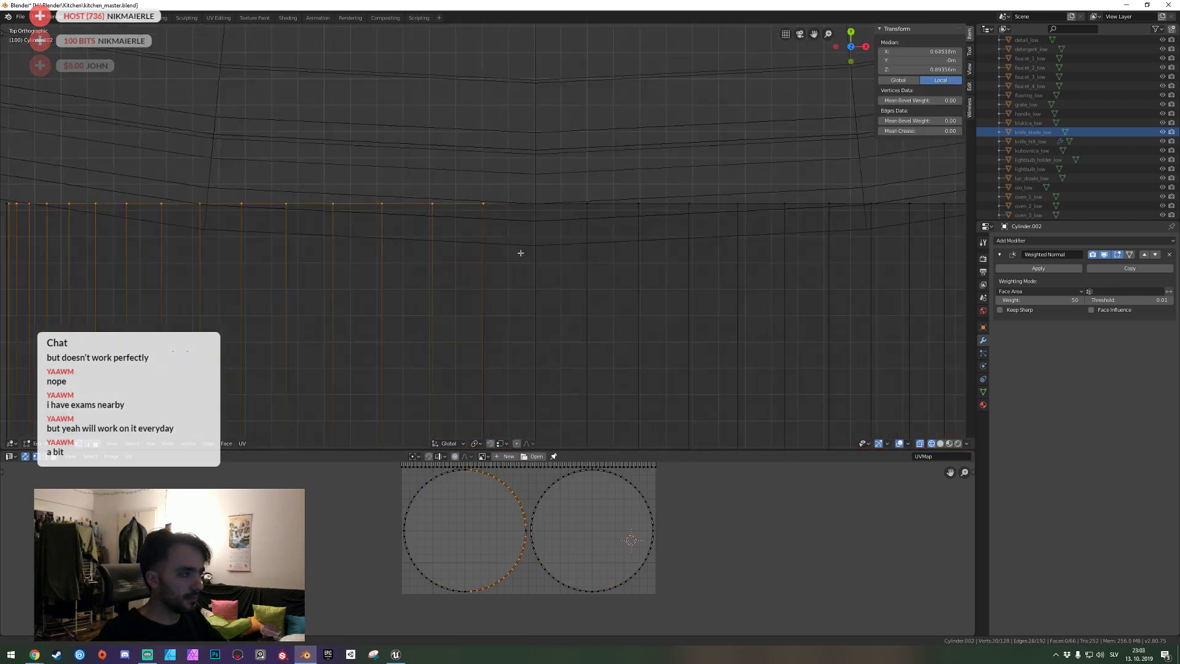
pyautogui.keyDown('shift'); pyautogui.moveTo(361, 109); pyautogui.dragTo(776, 280); pyautogui.keyUp('shift')
pyautogui.keyDown('shift'); pyautogui.moveTo(777, 280); pyautogui.dragTo(495, 252, button='middle'); pyautogui.keyUp('shift')
pyautogui.keyDown('shift'); pyautogui.moveTo(412, 173); pyautogui.dragTo(654, 262); pyautogui.keyUp('shift')
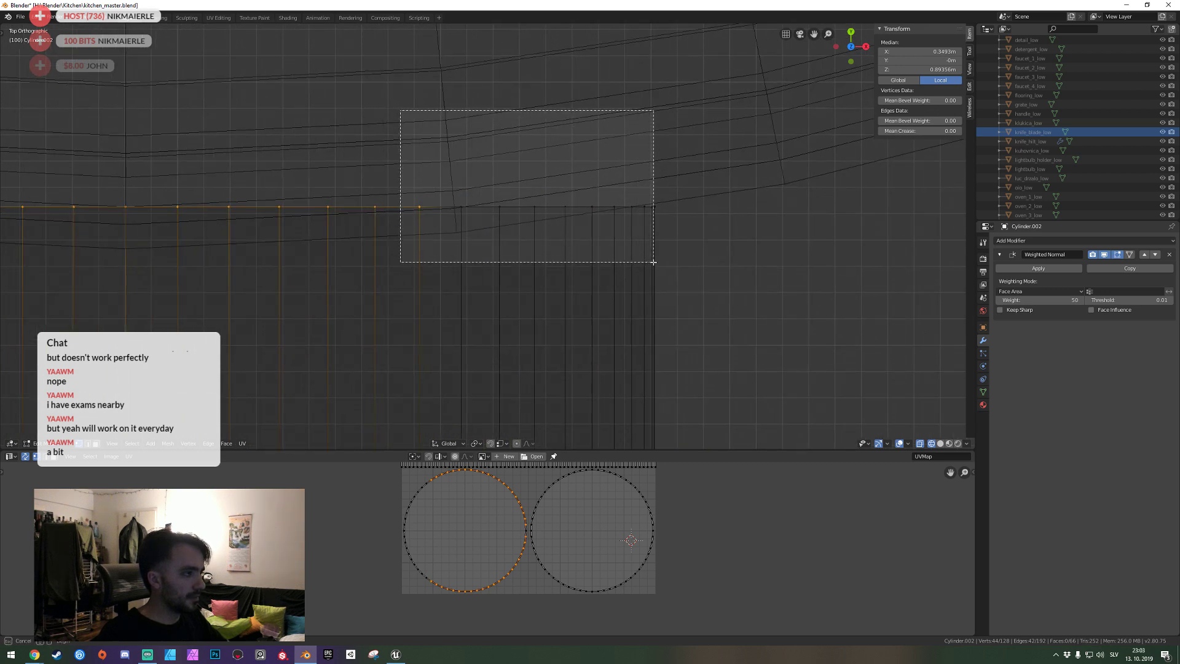
pyautogui.keyDown('shift'); pyautogui.moveTo(653, 262); pyautogui.dragTo(700, 272); pyautogui.keyUp('shift')
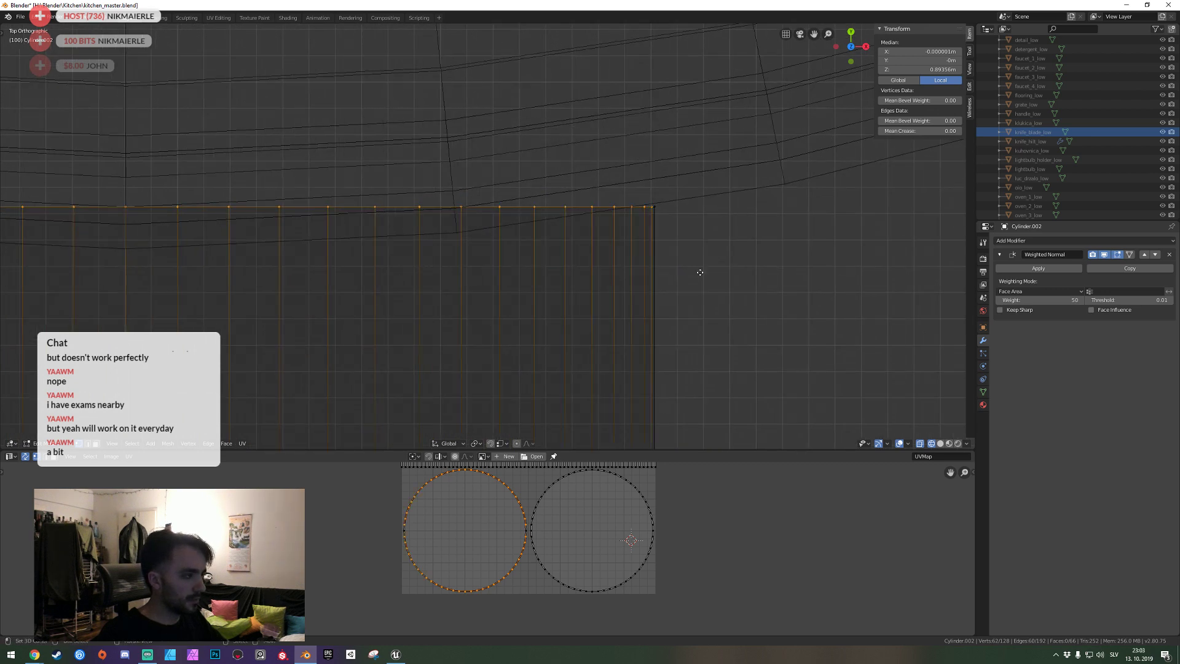
# Start an X move of the selected vertices, cancel it, and briefly leave and re-enter Edit Mode.
pyautogui.press('g')
pyautogui.press('x')
pyautogui.press('Escape')
pyautogui.press('Tab')
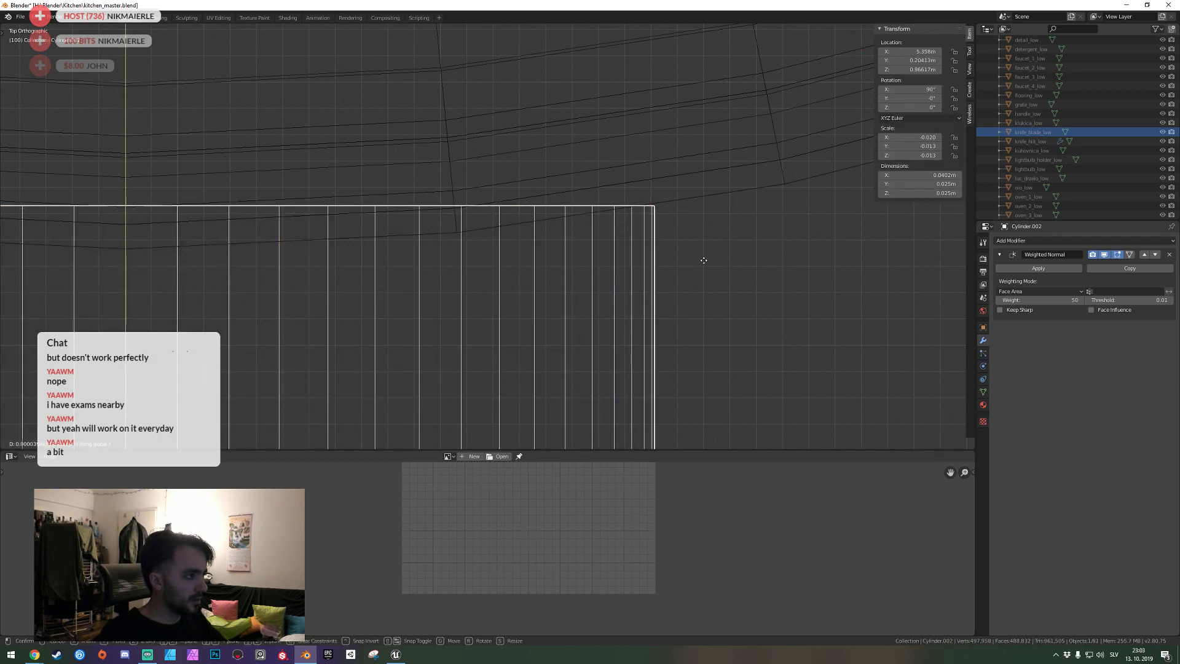
pyautogui.press('Escape')
pyautogui.press('Tab')
# Zoom in, test a Y move of the whole cylinder, cancel it and return to Edit Mode.
pyautogui.scroll(2, 700, 260)
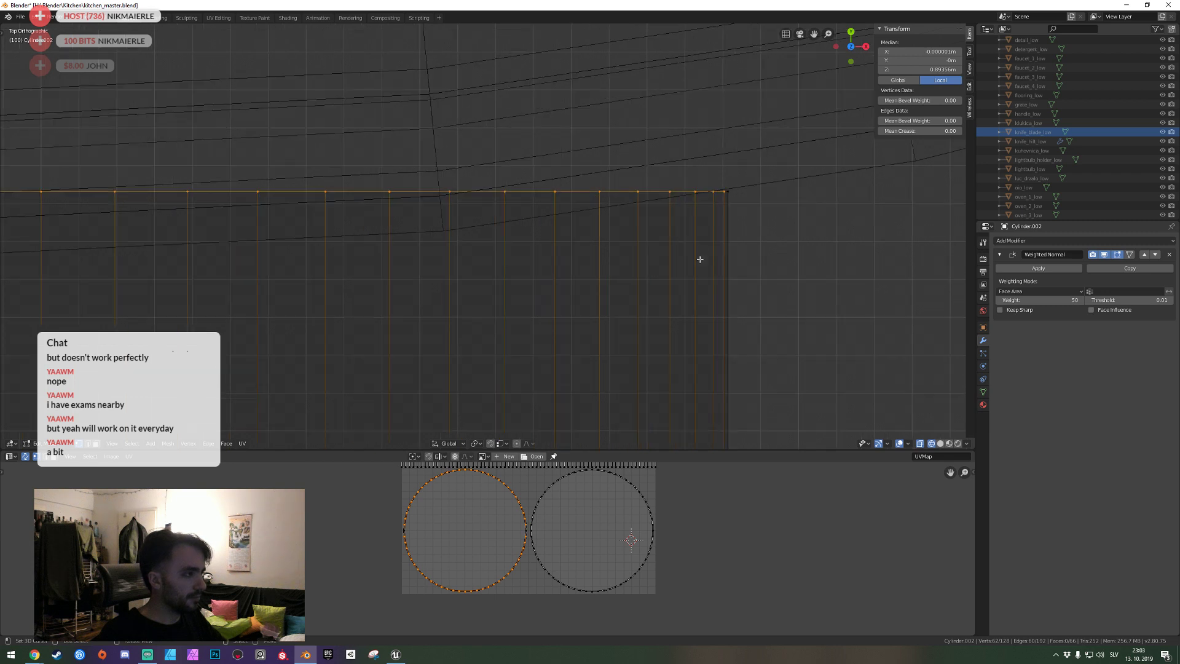
pyautogui.scroll(2, 656, 237)
pyautogui.scroll(2, 693, 240)
pyautogui.keyDown('ctrl'); pyautogui.scroll(-5, 369, 218); pyautogui.keyUp('ctrl')
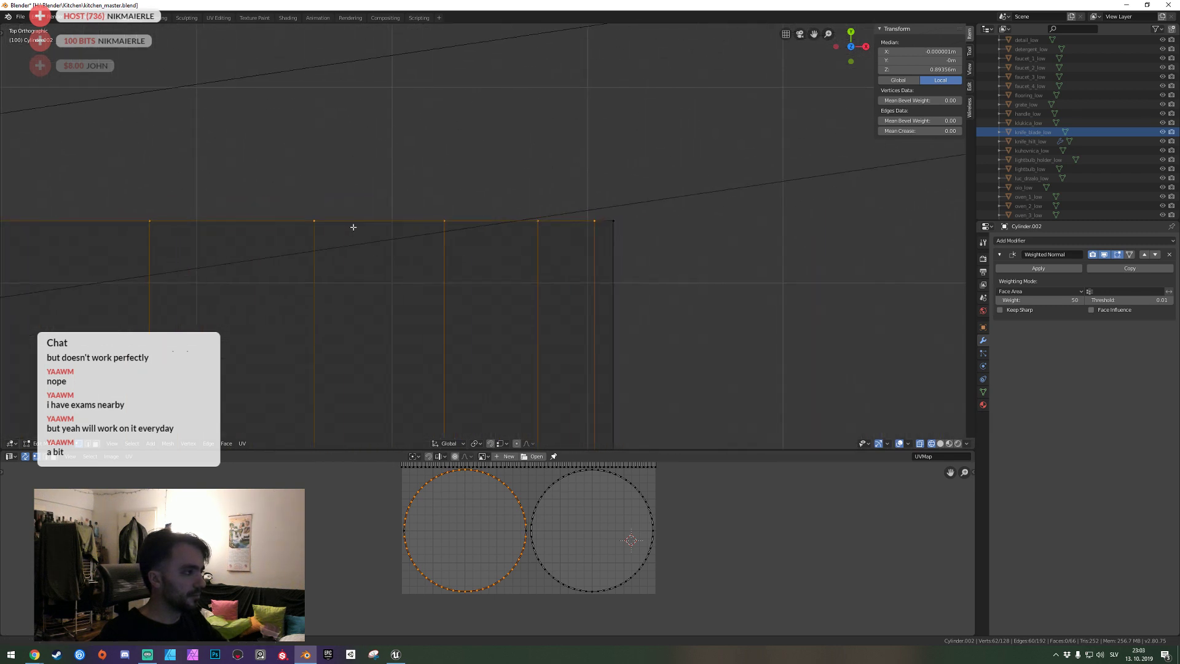
pyautogui.press('Tab')
pyautogui.press('g')
pyautogui.press('y')
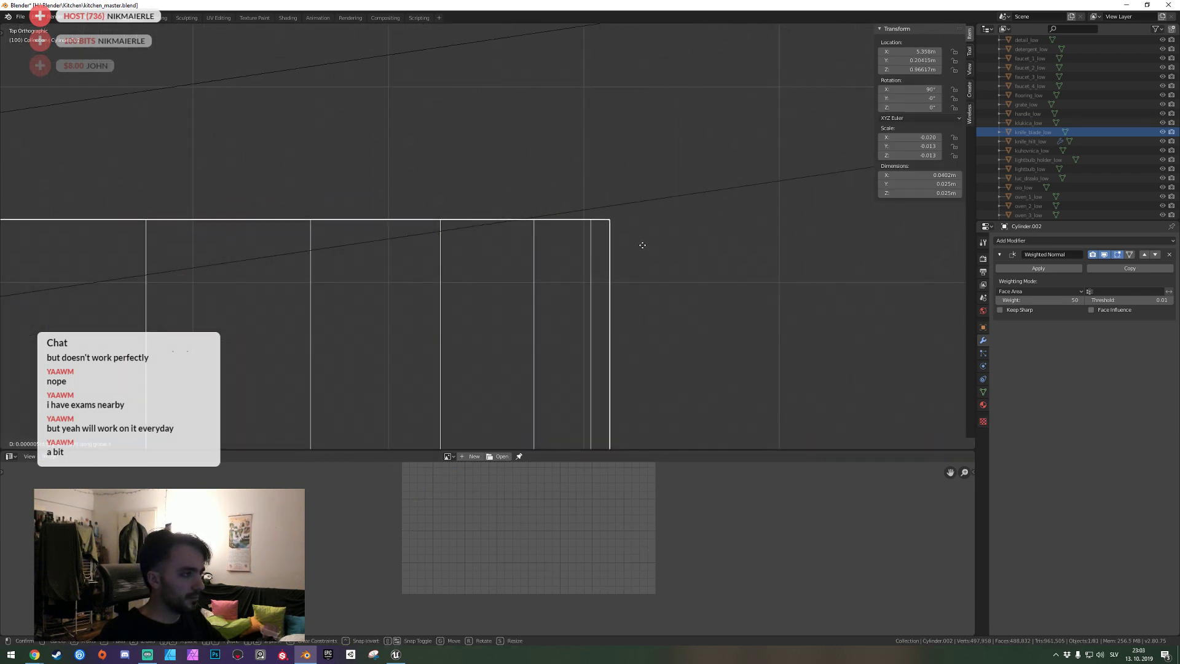
pyautogui.press('Escape')
pyautogui.press('Tab')
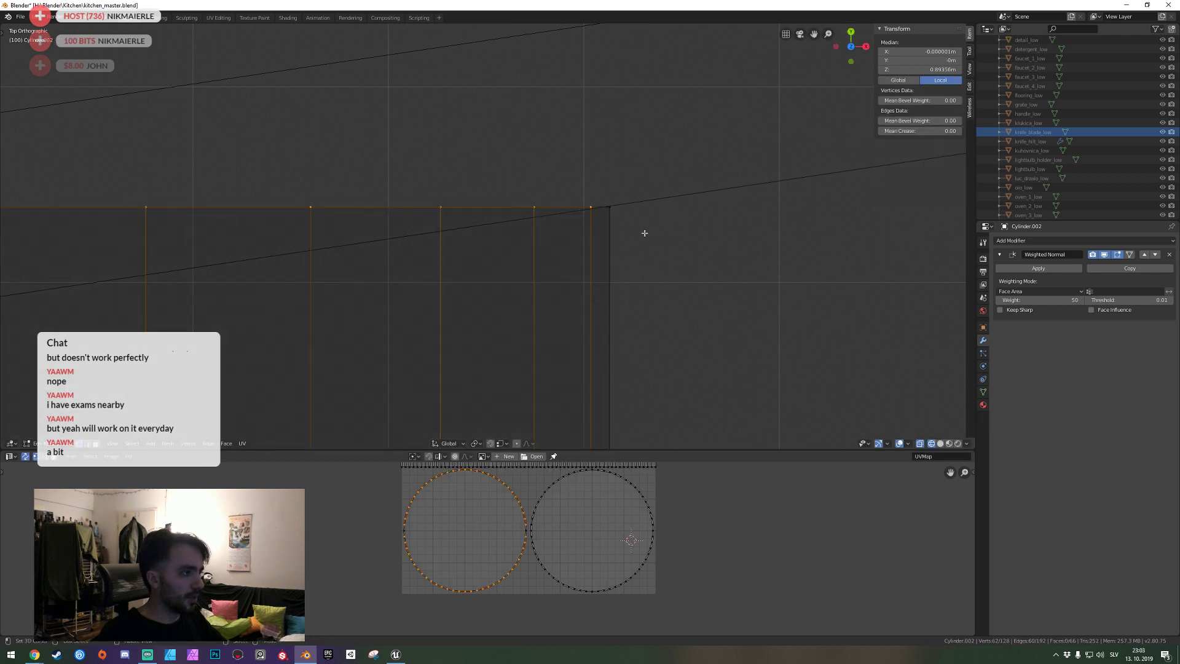
# Lower the selected rim row slightly along Y, then deselect one end column and lower the rest.
pyautogui.press('g')
pyautogui.press('y')
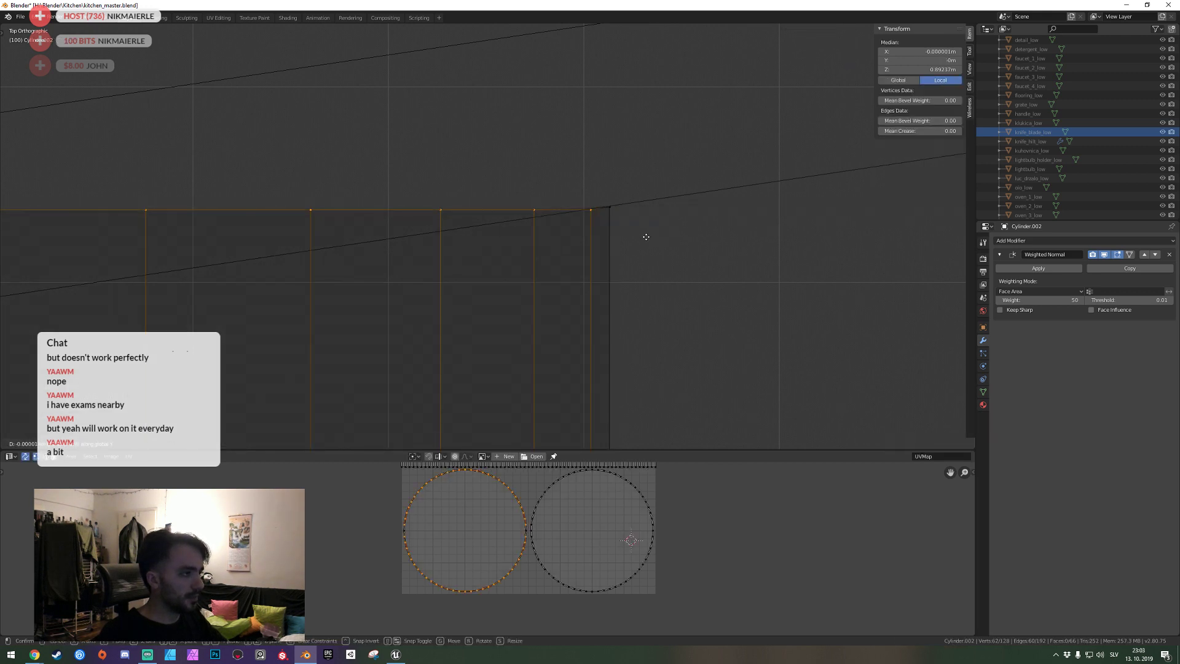
pyautogui.click(606, 237)
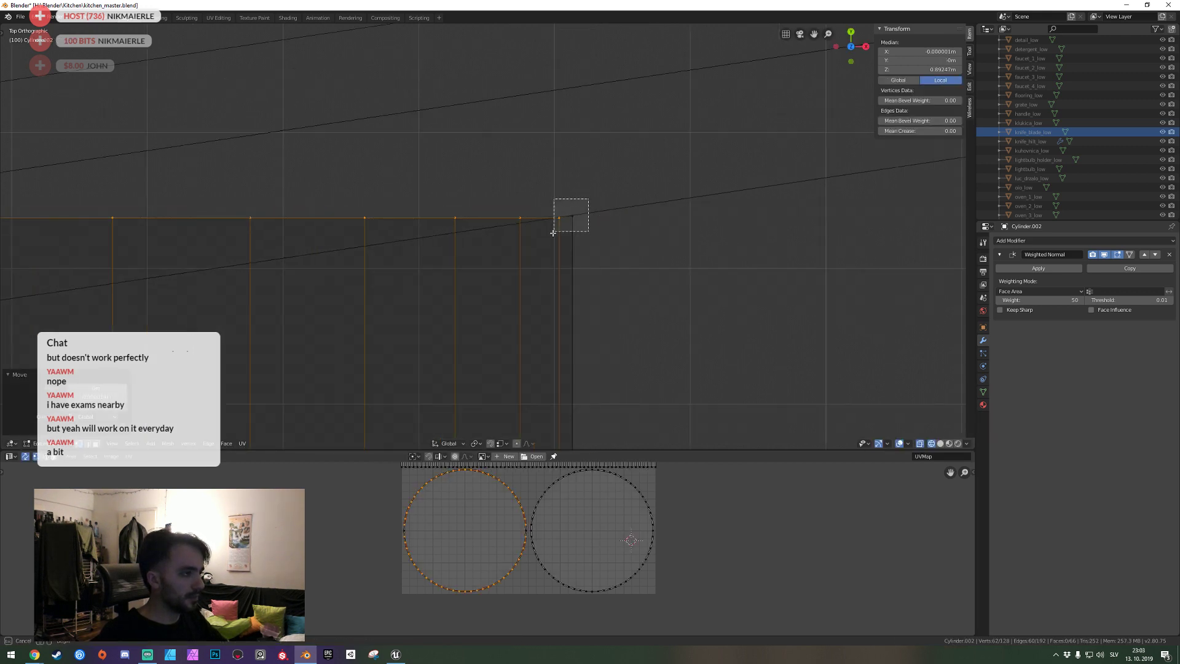
pyautogui.scroll(-4, 523, 292)
pyautogui.keyDown('ctrl'); pyautogui.scroll(5, 405, 232); pyautogui.keyUp('ctrl')
pyautogui.keyDown('ctrl'); pyautogui.scroll(5, 379, 218); pyautogui.keyUp('ctrl')
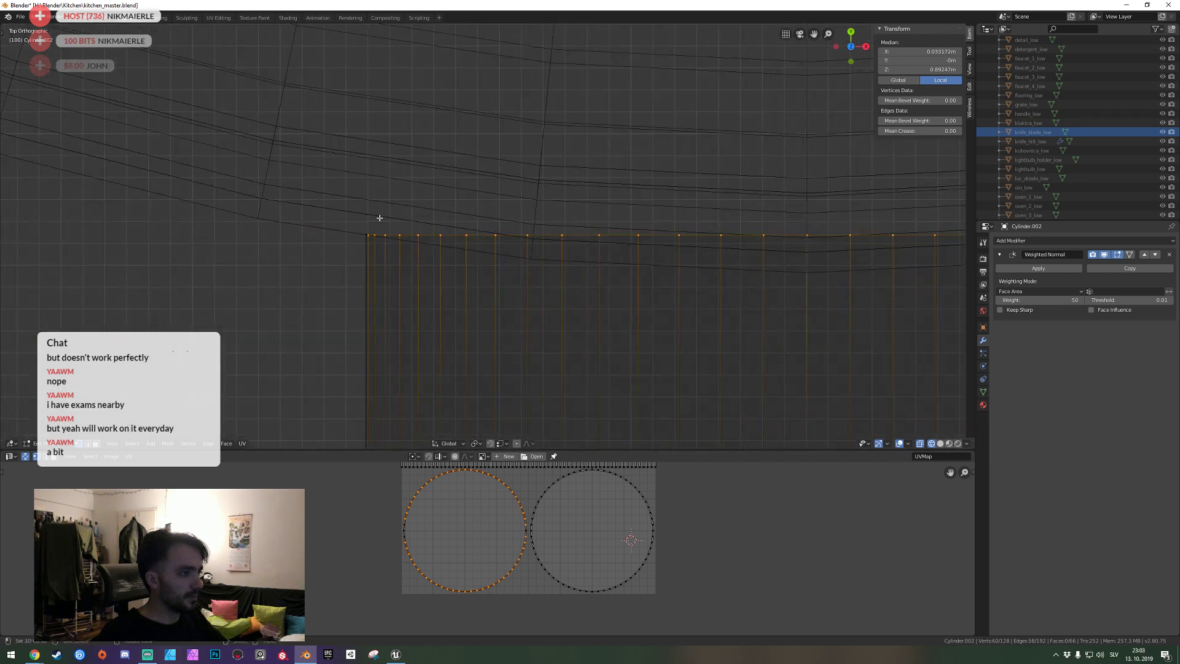
pyautogui.moveTo(329, 205); pyautogui.dragTo(370, 259)
pyautogui.scroll(4, 238, 239)
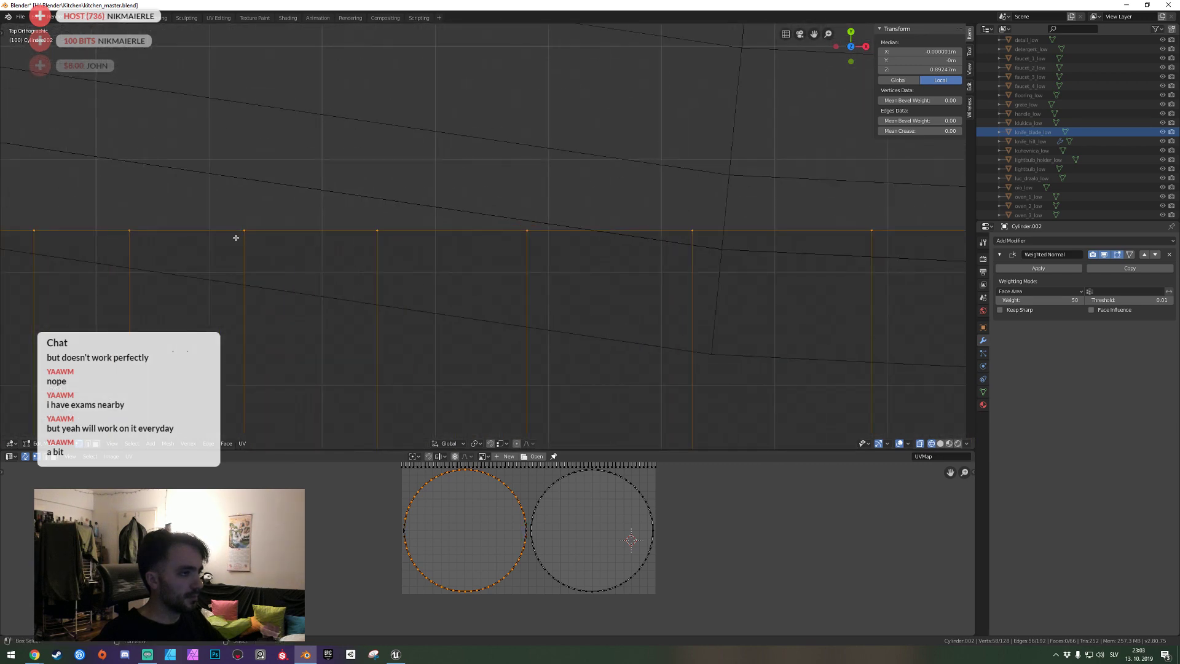
pyautogui.press('g')
pyautogui.press('y')
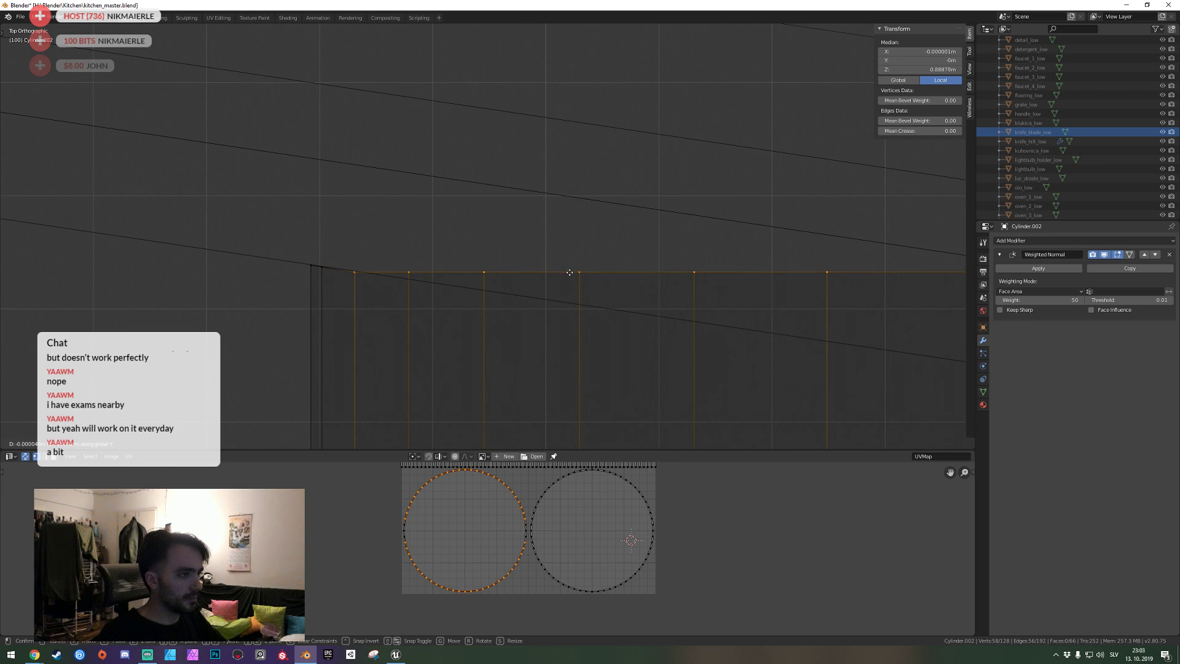
pyautogui.click(369, 269)
# Deselect the next end columns on both sides and shift the remaining vertices along Y.
pyautogui.keyDown('ctrl'); pyautogui.moveTo(338, 240); pyautogui.dragTo(381, 289); pyautogui.keyUp('ctrl')
pyautogui.scroll(-3, 643, 298)
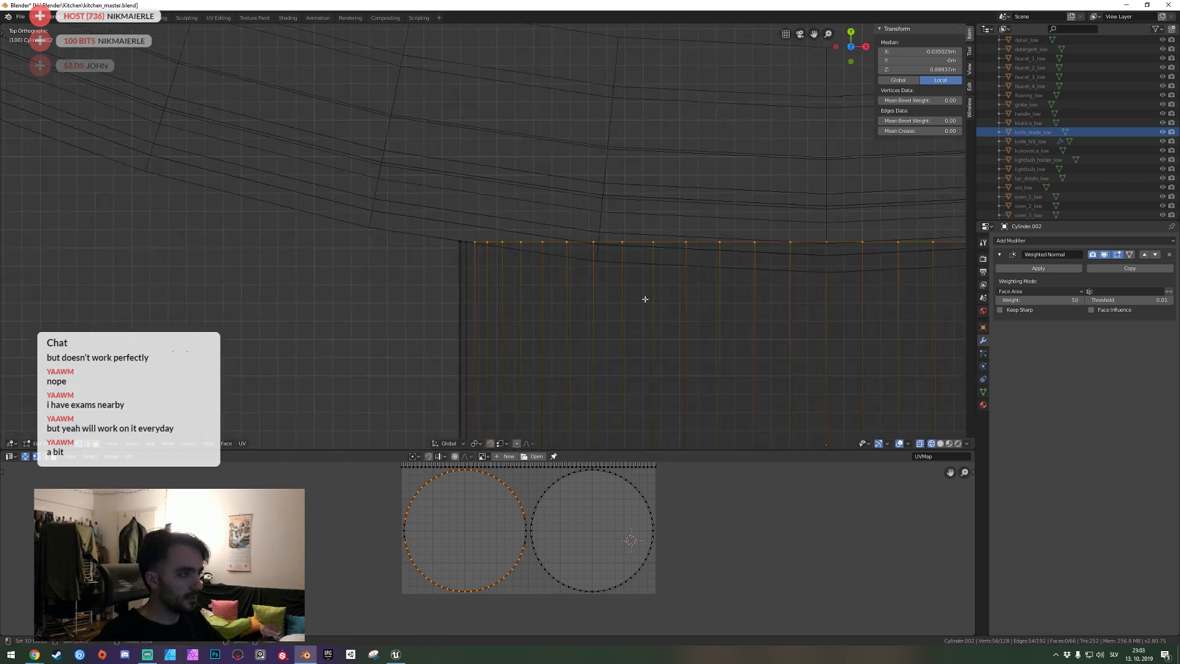
pyautogui.scroll(-2, 293, 256)
pyautogui.keyDown('ctrl'); pyautogui.moveTo(697, 224); pyautogui.dragTo(725, 258); pyautogui.keyUp('ctrl')
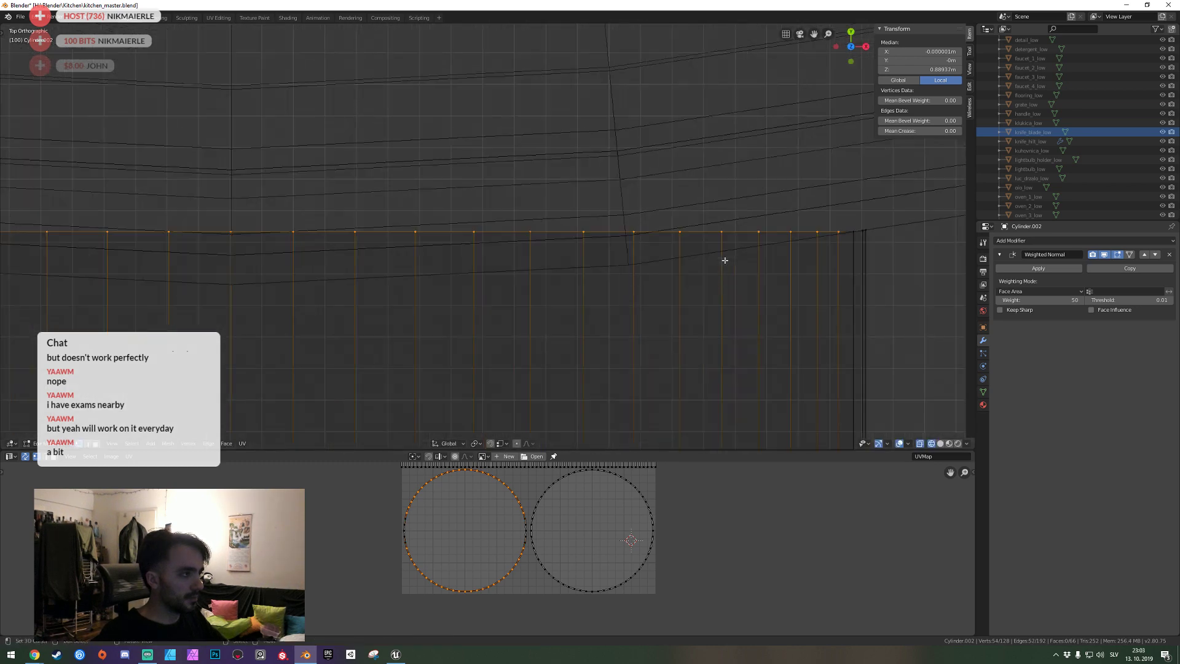
pyautogui.scroll(3, 725, 258)
pyautogui.press('g')
pyautogui.press('y')
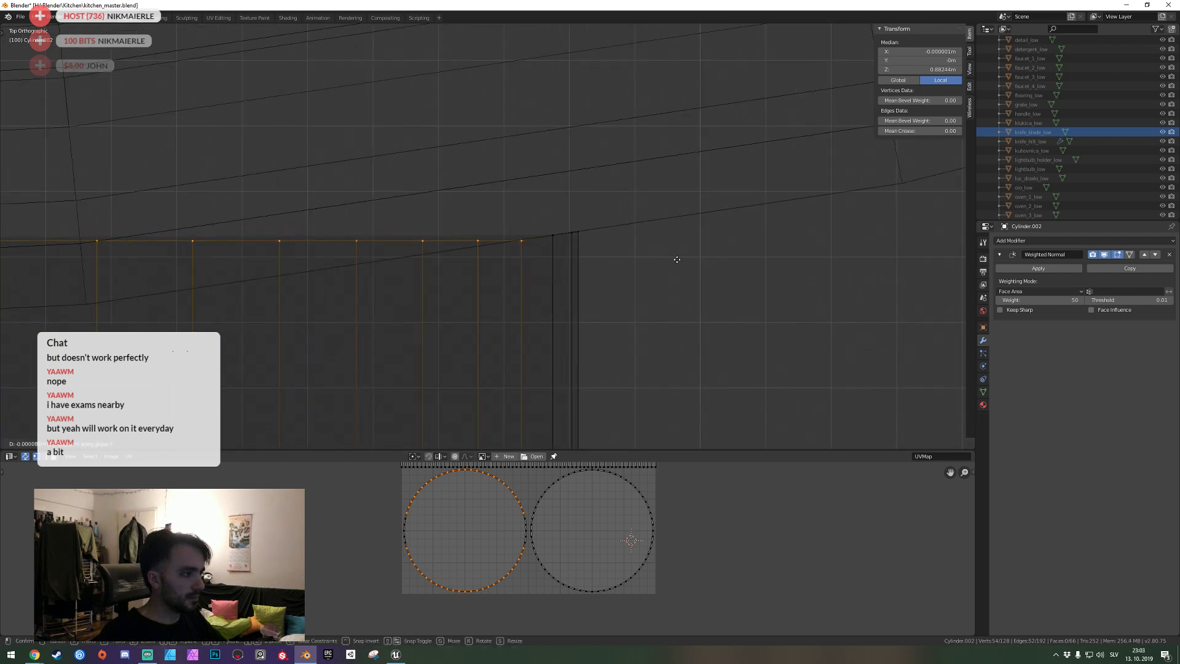
pyautogui.click(676, 254)
# Deselect another pair of end columns and move the remaining vertices along a single axis.
pyautogui.keyDown('ctrl'); pyautogui.moveTo(537, 221); pyautogui.dragTo(494, 443); pyautogui.keyUp('ctrl')
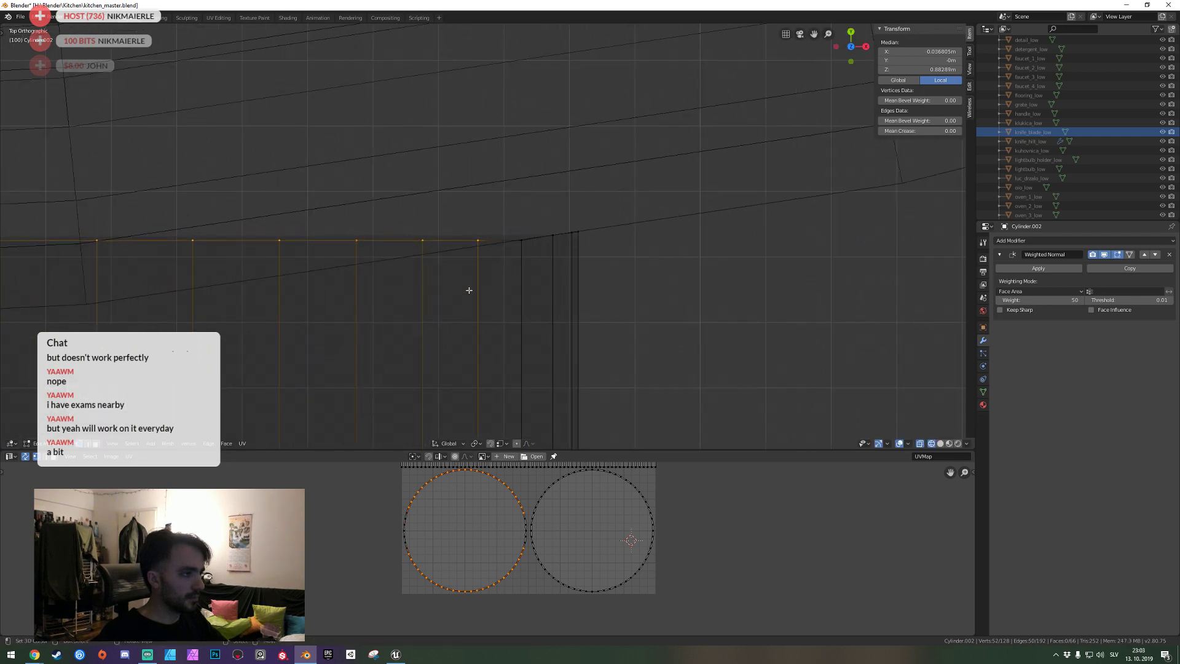
pyautogui.scroll(-2, 319, 266)
pyautogui.keyDown('shift'); pyautogui.moveTo(319, 267); pyautogui.dragTo(483, 244, button='middle'); pyautogui.keyUp('shift')
pyautogui.scroll(2, 527, 268)
pyautogui.keyDown('ctrl'); pyautogui.moveTo(558, 276); pyautogui.dragTo(591, 338); pyautogui.keyUp('ctrl')
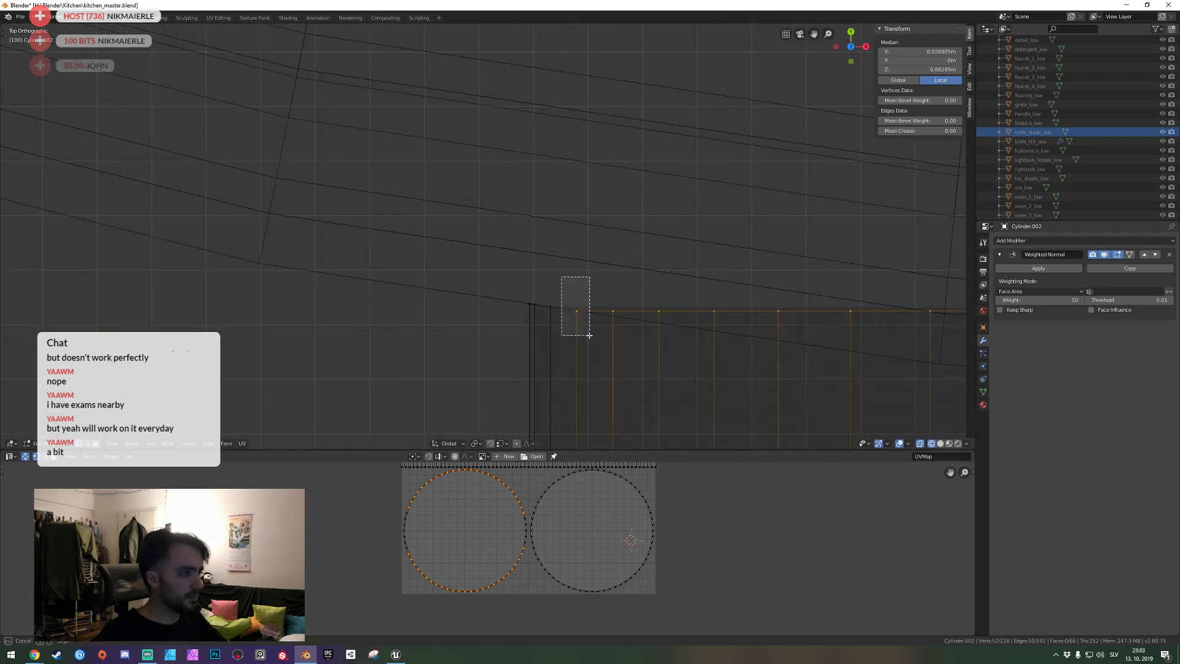
pyautogui.press('g')
pyautogui.press('x')
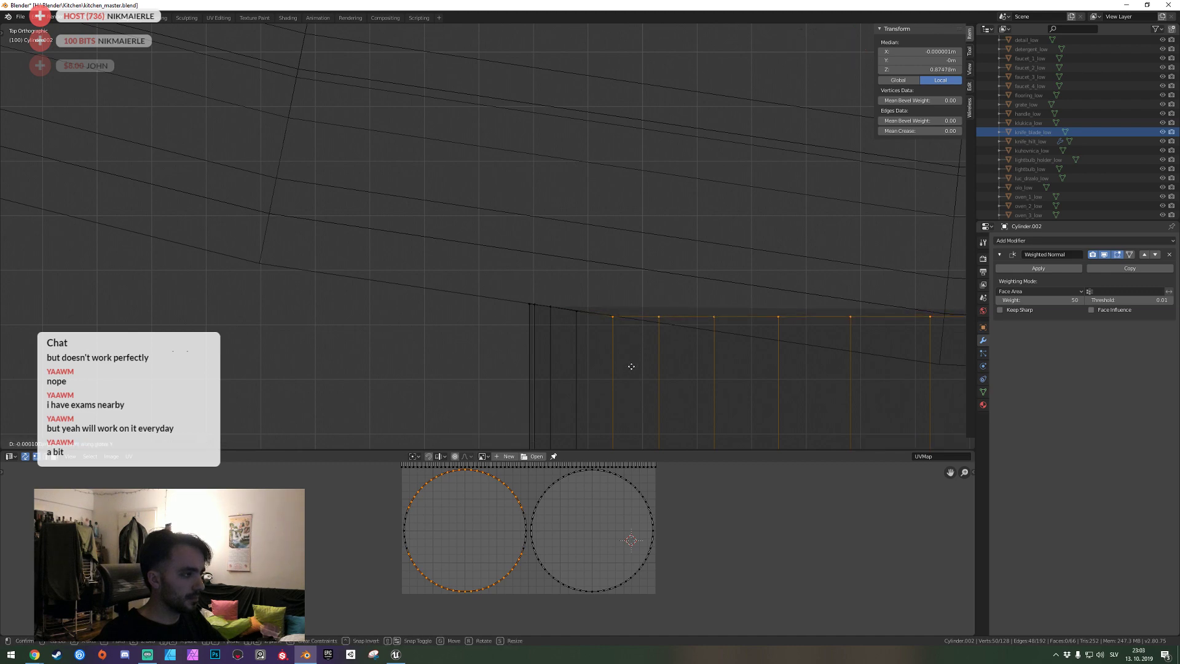
pyautogui.click(636, 357)
# Drop the following end column pair from the selection and lower the remaining vertices.
pyautogui.keyDown('ctrl'); pyautogui.moveTo(610, 307); pyautogui.dragTo(618, 322); pyautogui.keyUp('ctrl')
pyautogui.moveTo(702, 337)
pyautogui.keyDown('shift'); pyautogui.mouseDown(button='middle')
pyautogui.moveTo(421, 297)
pyautogui.moveTo(558, 265)
pyautogui.mouseUp(button='middle'); pyautogui.keyUp('shift')
pyautogui.keyDown('ctrl'); pyautogui.moveTo(627, 259); pyautogui.dragTo(627, 258); pyautogui.keyUp('ctrl')
pyautogui.scroll(3, 630, 273)
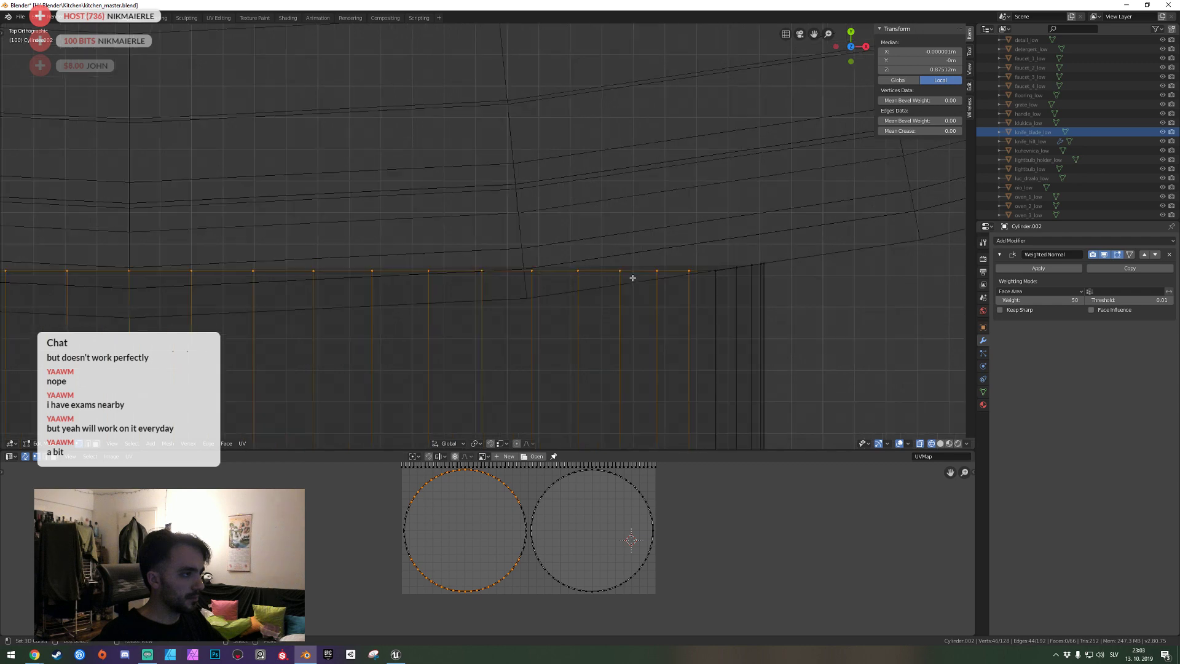
pyautogui.scroll(2, 630, 274)
pyautogui.press('g')
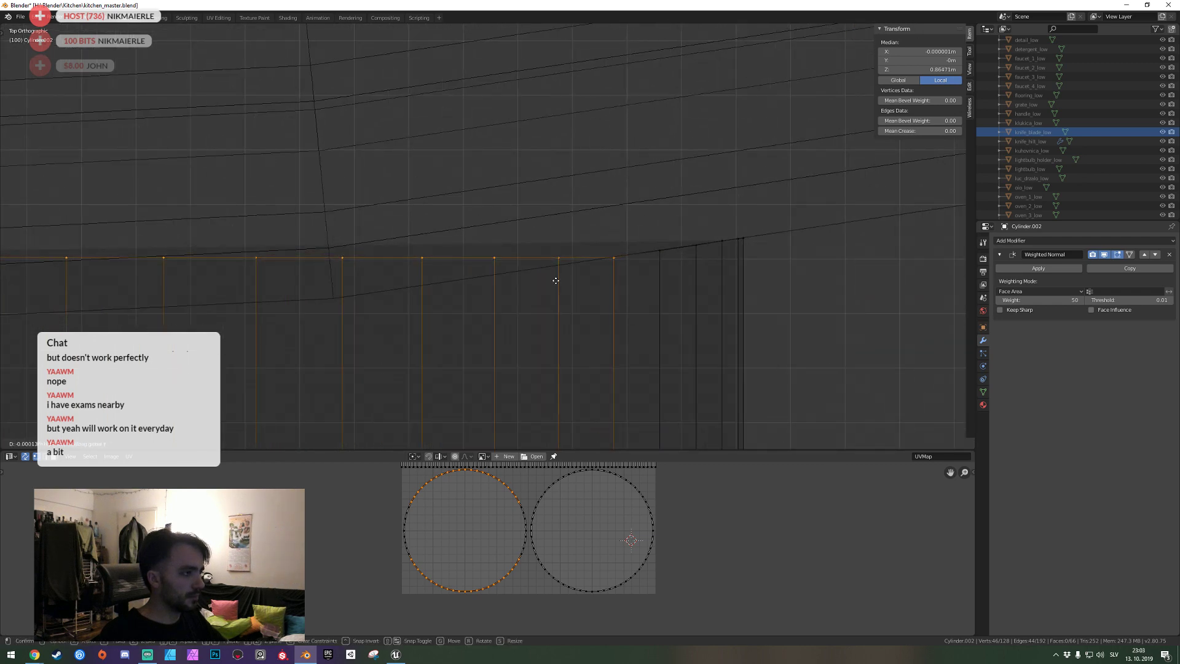
pyautogui.click(554, 278)
# Deselect two further end columns and lower the remaining rim vertices again.
pyautogui.keyDown('ctrl'); pyautogui.moveTo(667, 221); pyautogui.dragTo(620, 254); pyautogui.keyUp('ctrl')
pyautogui.scroll(-3, 574, 295)
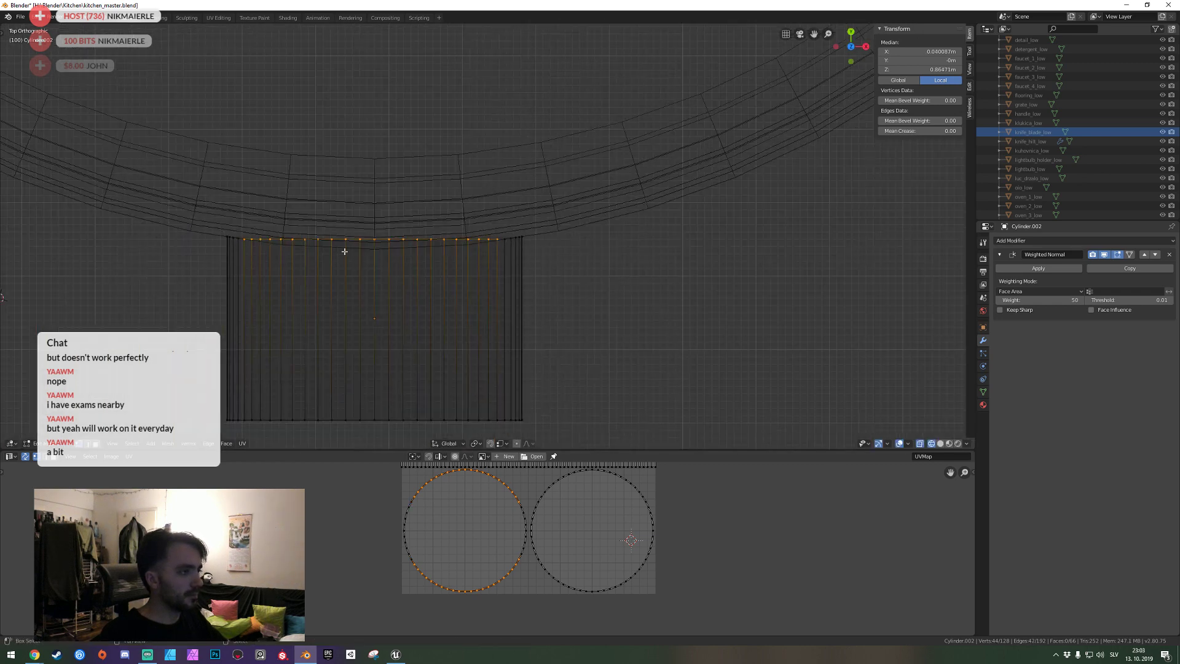
pyautogui.scroll(3, 615, 269)
pyautogui.moveTo(615, 269)
pyautogui.keyDown('shift'); pyautogui.mouseDown(button='middle')
pyautogui.moveTo(725, 313)
pyautogui.moveTo(668, 289)
pyautogui.mouseUp(button='middle'); pyautogui.keyUp('shift')
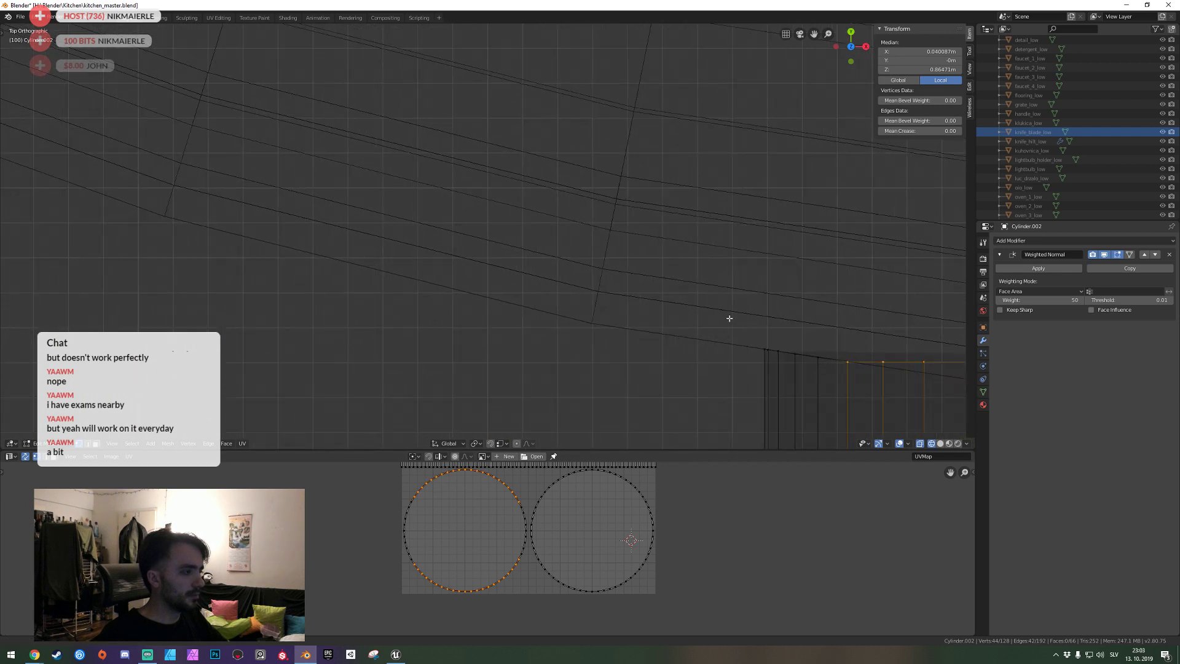
pyautogui.keyDown('shift'); pyautogui.moveTo(729, 319); pyautogui.dragTo(576, 258, button='middle'); pyautogui.keyUp('shift')
pyautogui.keyDown('shift'); pyautogui.click(633, 319); pyautogui.keyUp('shift')
pyautogui.keyDown('shift'); pyautogui.moveTo(637, 319); pyautogui.dragTo(548, 313, button='middle'); pyautogui.keyUp('shift')
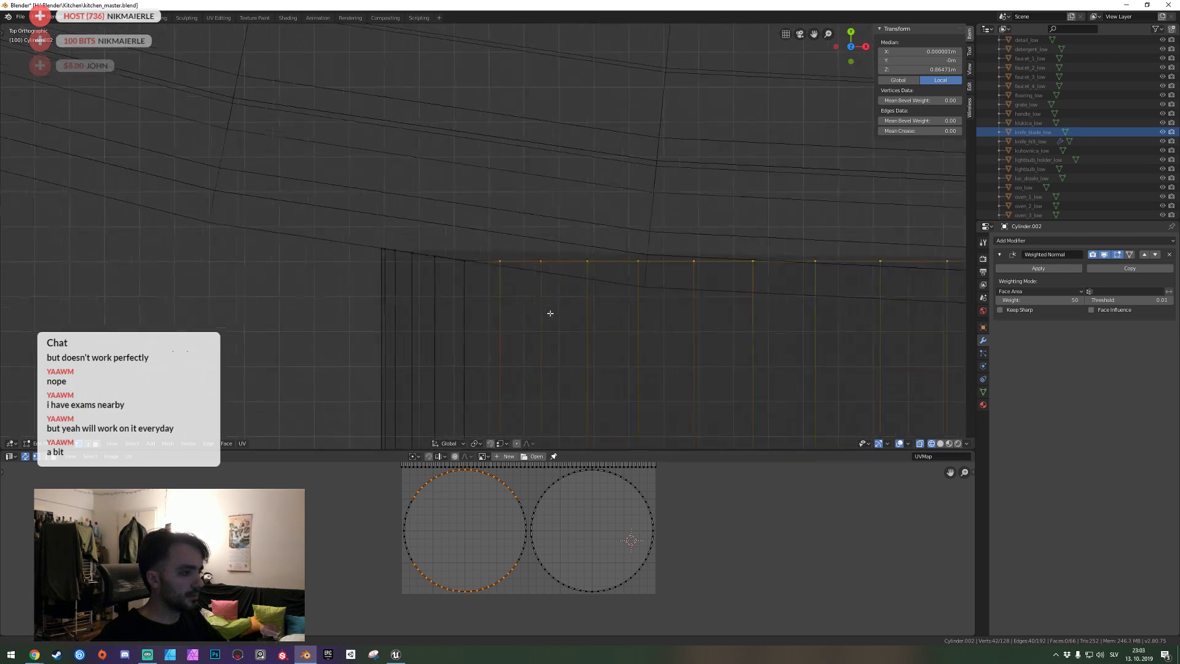
pyautogui.press('g')
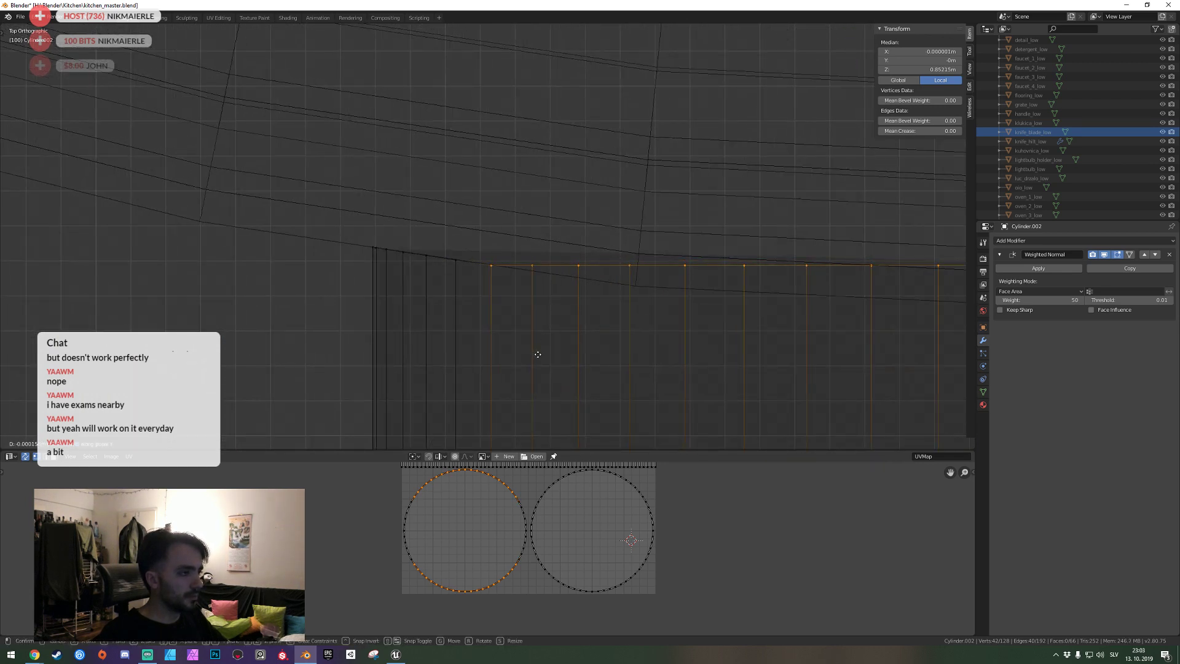
pyautogui.click(538, 354)
# Remove one more end column from the selection and shift the rest along Y.
pyautogui.keyDown('shift'); pyautogui.click(491, 265); pyautogui.keyUp('shift')
pyautogui.moveTo(756, 316)
pyautogui.keyDown('shift'); pyautogui.mouseDown(button='middle')
pyautogui.moveTo(474, 271)
pyautogui.moveTo(261, 286)
pyautogui.moveTo(447, 276)
pyautogui.mouseUp(button='middle'); pyautogui.keyUp('shift')
pyautogui.moveTo(650, 221)
pyautogui.mouseDown()
pyautogui.moveTo(648, 211)
pyautogui.moveTo(642, 243)
pyautogui.mouseUp()
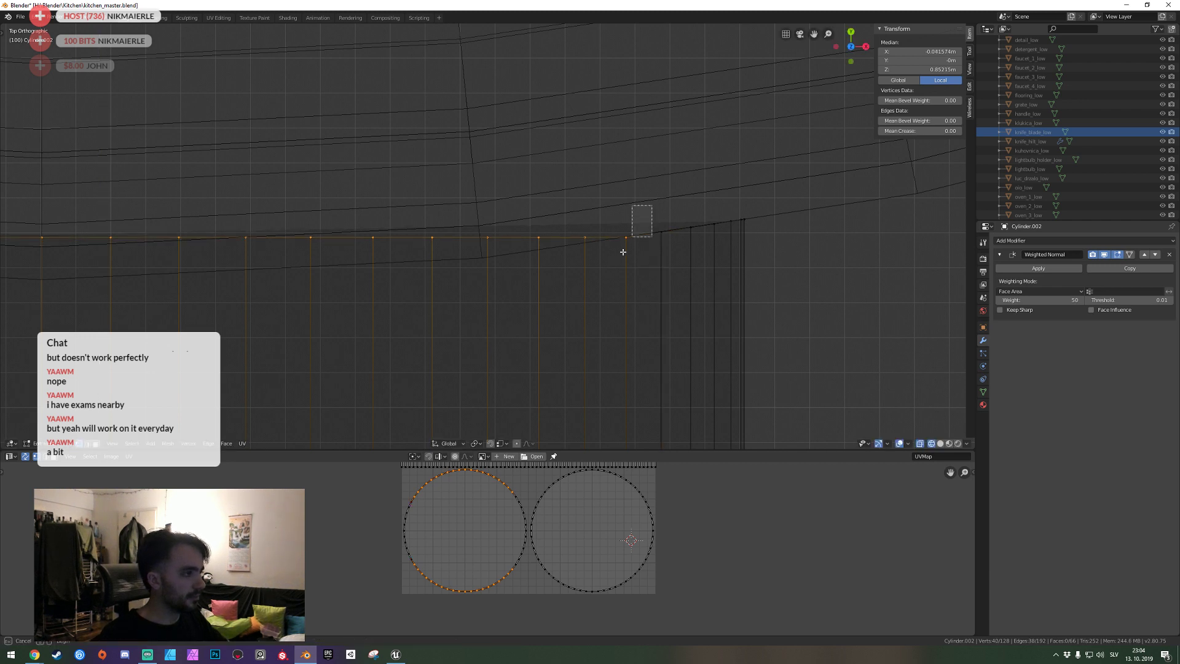
pyautogui.press('g')
pyautogui.press('y')
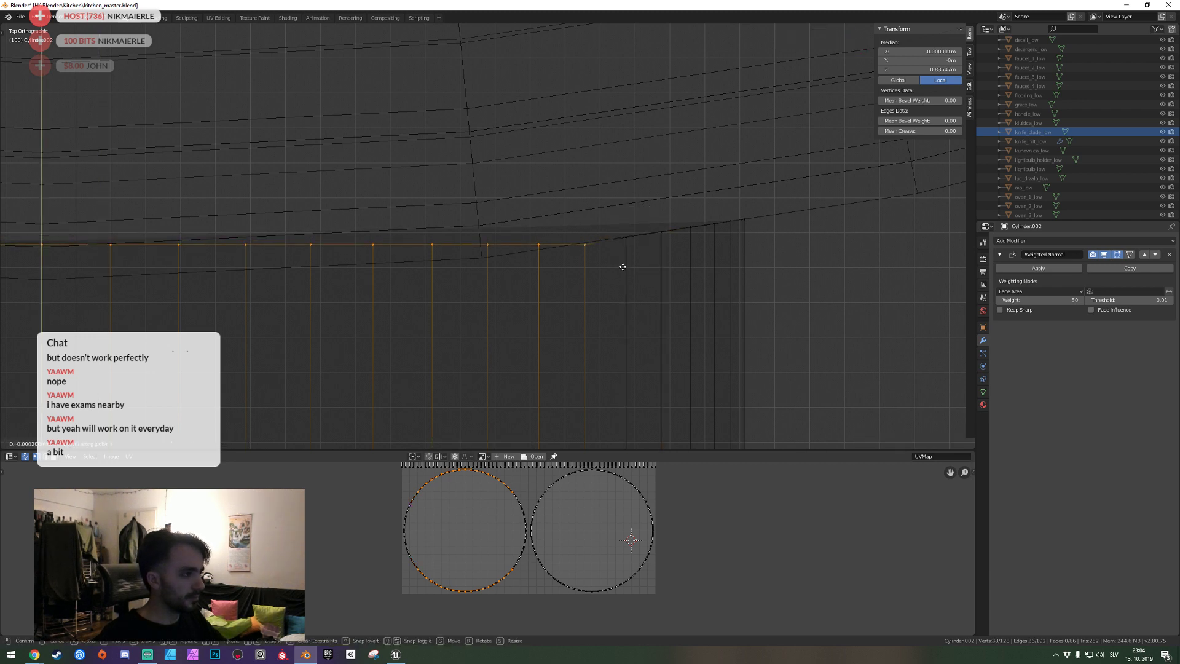
pyautogui.click(623, 267)
# Deselect the next two end columns and lower the vertices that remain selected.
pyautogui.keyDown('ctrl'); pyautogui.moveTo(620, 207); pyautogui.dragTo(566, 276); pyautogui.keyUp('ctrl')
pyautogui.keyDown('ctrl'); pyautogui.scroll(5, 446, 242); pyautogui.keyUp('ctrl')
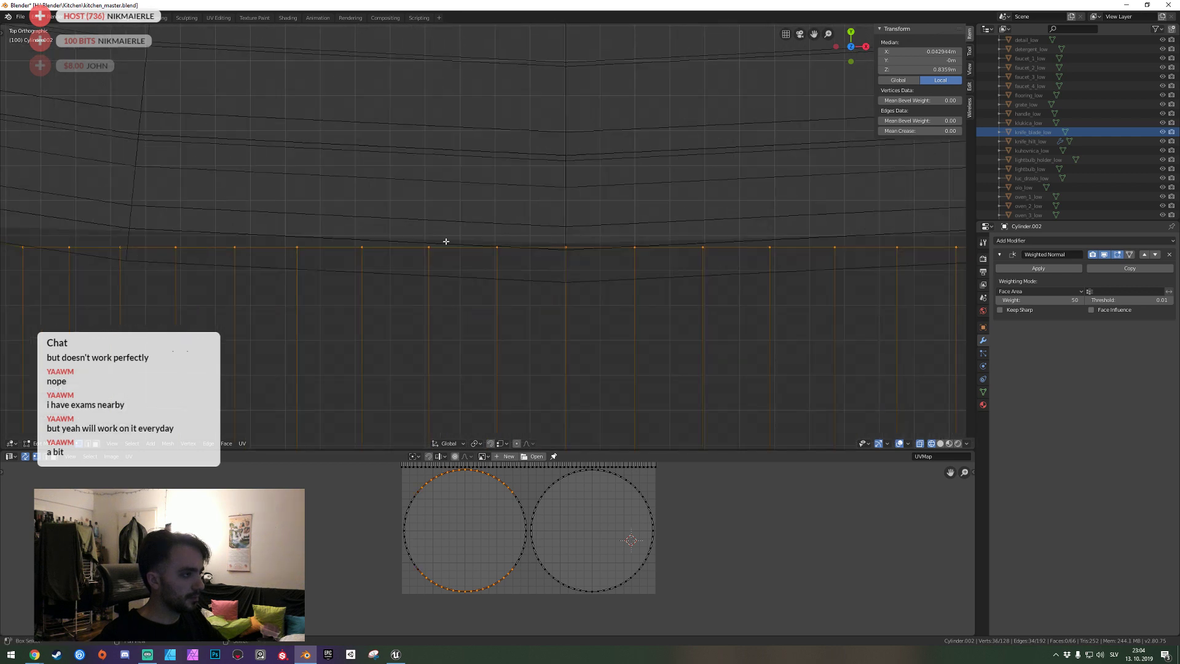
pyautogui.keyDown('ctrl'); pyautogui.scroll(4, 467, 240); pyautogui.keyUp('ctrl')
pyautogui.keyDown('ctrl'); pyautogui.scroll(4, 492, 227); pyautogui.keyUp('ctrl')
pyautogui.keyDown('ctrl'); pyautogui.moveTo(498, 214); pyautogui.dragTo(537, 257); pyautogui.keyUp('ctrl')
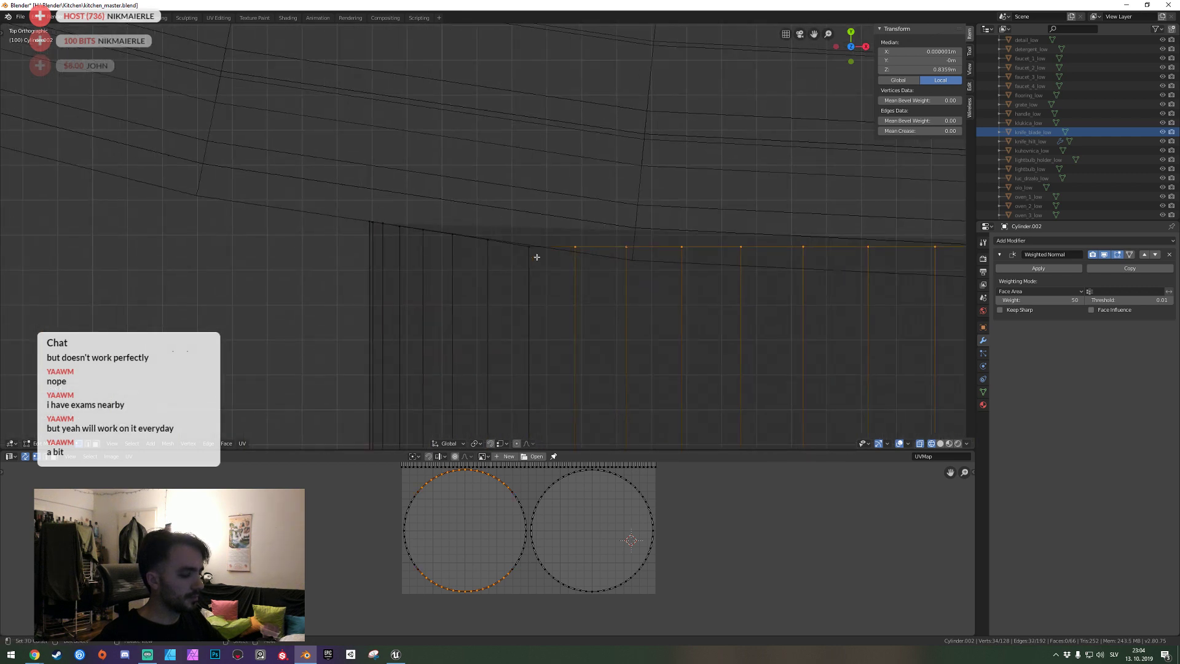
pyautogui.press('g')
pyautogui.click(526, 313)
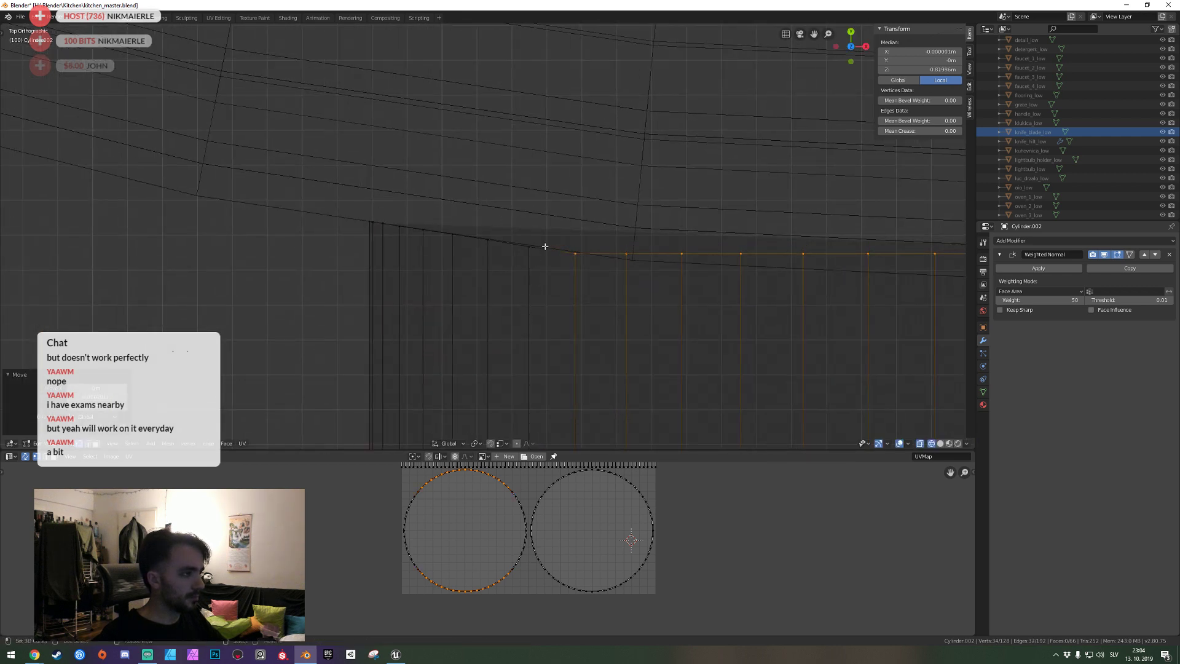
# Deselect two more end columns in turn, moving the remaining vertices along Y after each.
pyautogui.keyDown('ctrl'); pyautogui.moveTo(543, 222); pyautogui.dragTo(587, 310); pyautogui.keyUp('ctrl')
pyautogui.keyDown('ctrl'); pyautogui.scroll(-4, 799, 283); pyautogui.keyUp('ctrl')
pyautogui.keyDown('ctrl'); pyautogui.scroll(-4, 683, 243); pyautogui.keyUp('ctrl')
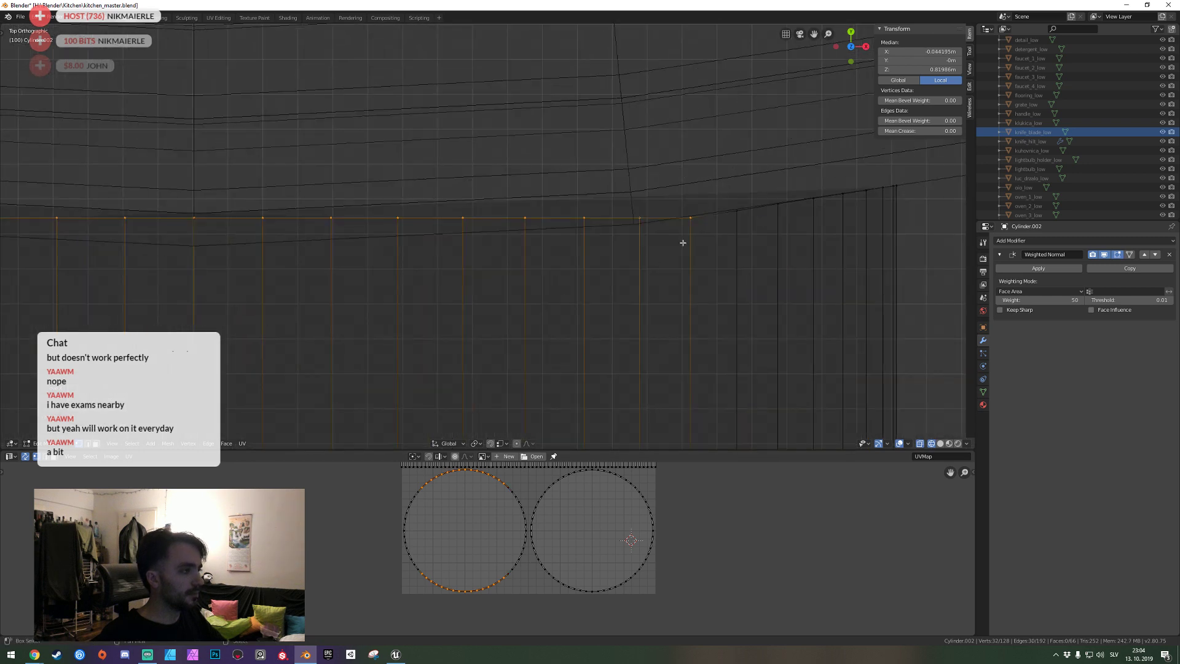
pyautogui.press('g')
pyautogui.press('y')
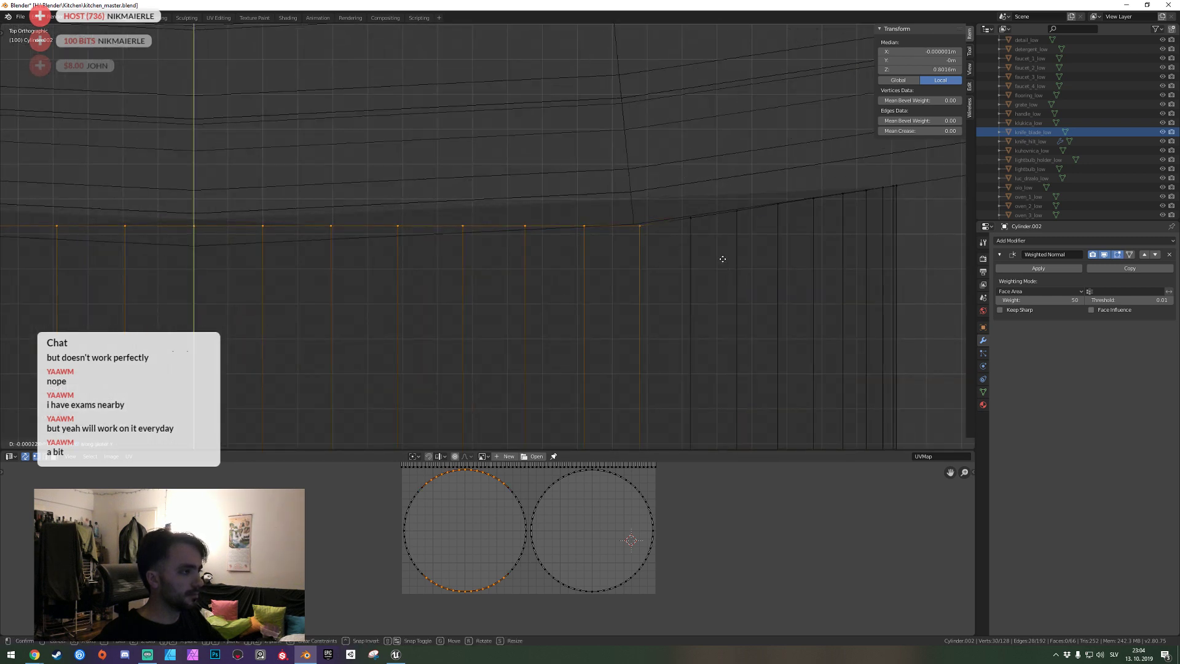
pyautogui.click(723, 259)
pyautogui.keyDown('ctrl'); pyautogui.moveTo(627, 203); pyautogui.dragTo(672, 259); pyautogui.keyUp('ctrl')
pyautogui.keyDown('ctrl'); pyautogui.scroll(-5, 672, 258); pyautogui.keyUp('ctrl')
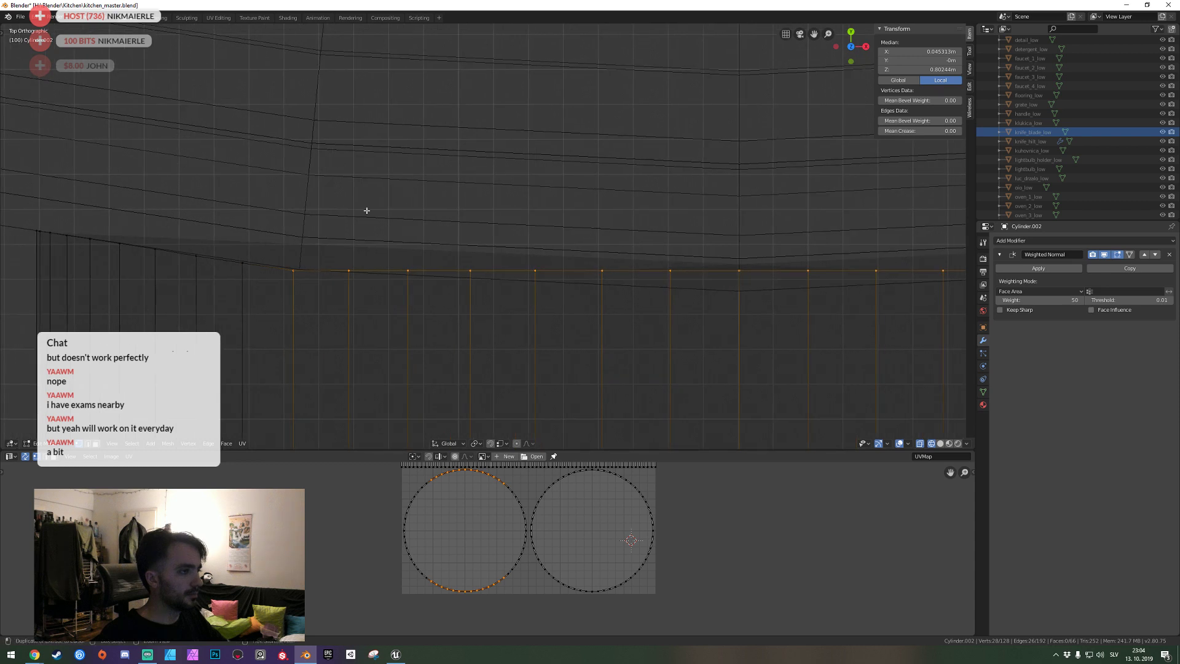
pyautogui.press('g')
pyautogui.press('y')
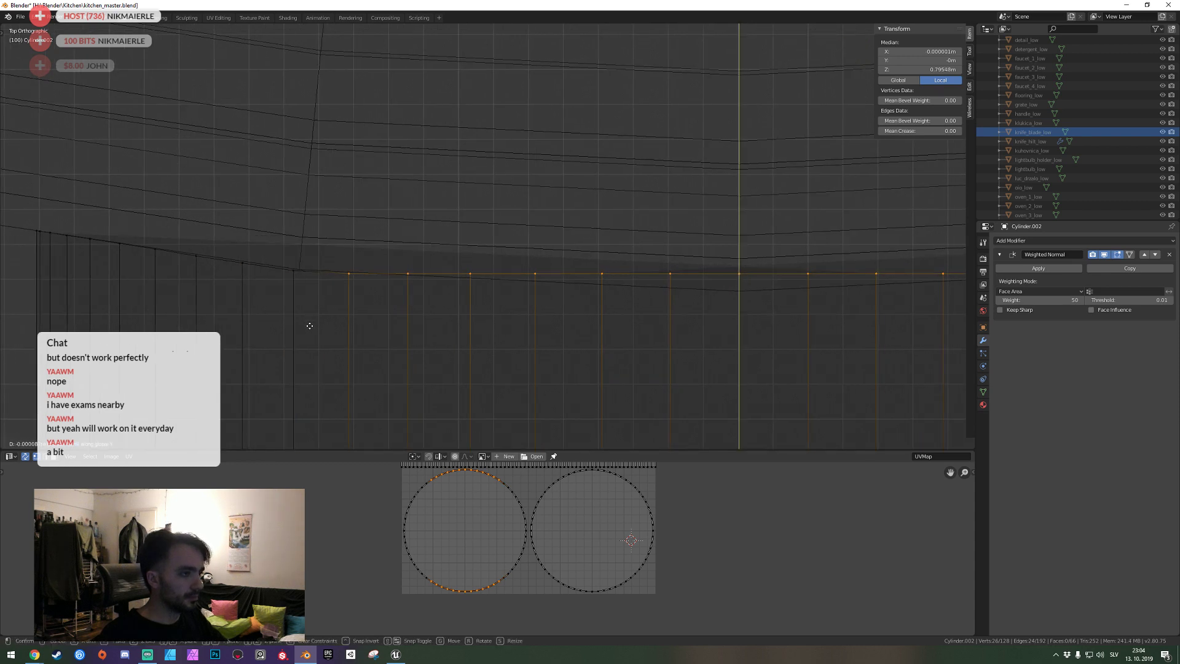
pyautogui.click(309, 331)
# Deselect the next two column pairs, making a Y move of the remaining vertices after each.
pyautogui.keyDown('ctrl'); pyautogui.moveTo(343, 257); pyautogui.dragTo(362, 289); pyautogui.keyUp('ctrl')
pyautogui.keyDown('ctrl'); pyautogui.scroll(-5, 254, 255); pyautogui.keyUp('ctrl')
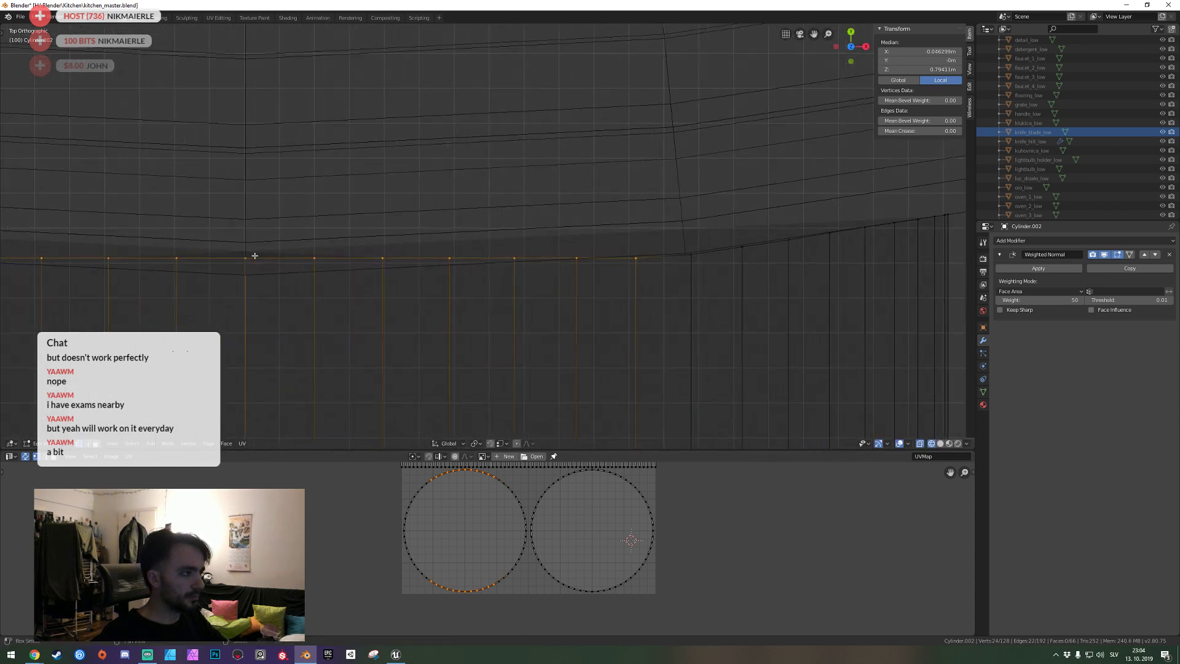
pyautogui.keyDown('ctrl'); pyautogui.moveTo(667, 240); pyautogui.dragTo(616, 284); pyautogui.keyUp('ctrl')
pyautogui.press('g')
pyautogui.press('y')
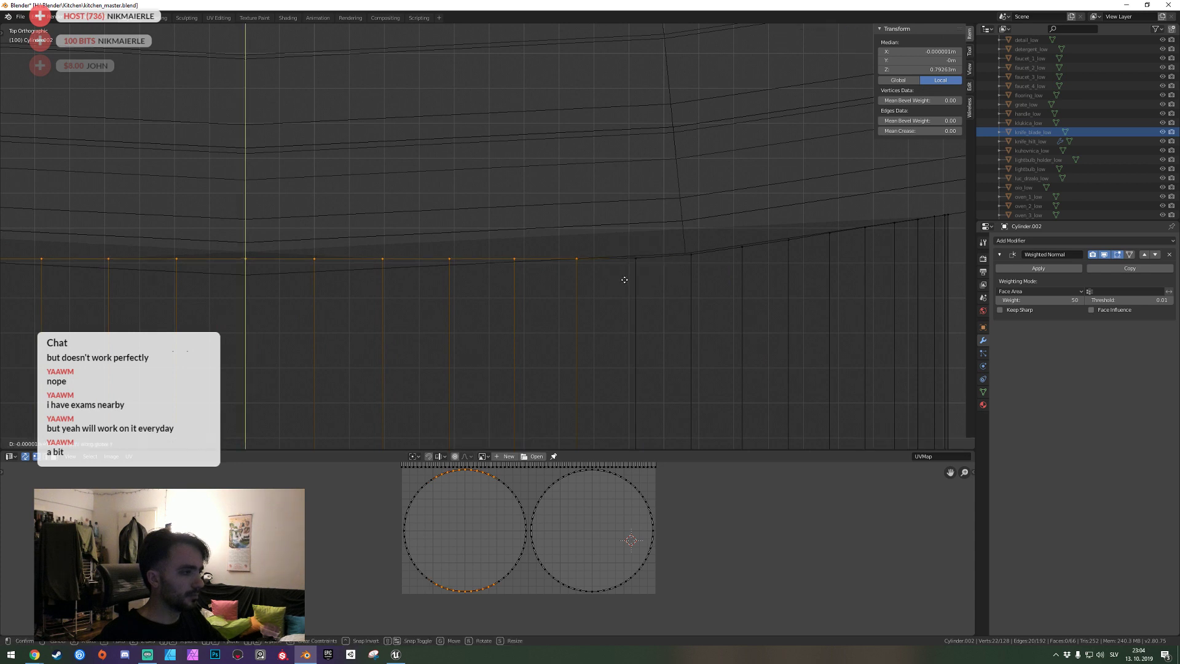
pyautogui.click(622, 297)
pyautogui.keyDown('ctrl'); pyautogui.moveTo(611, 212); pyautogui.dragTo(571, 264); pyautogui.keyUp('ctrl')
pyautogui.keyDown('ctrl'); pyautogui.scroll(5, 709, 251); pyautogui.keyUp('ctrl')
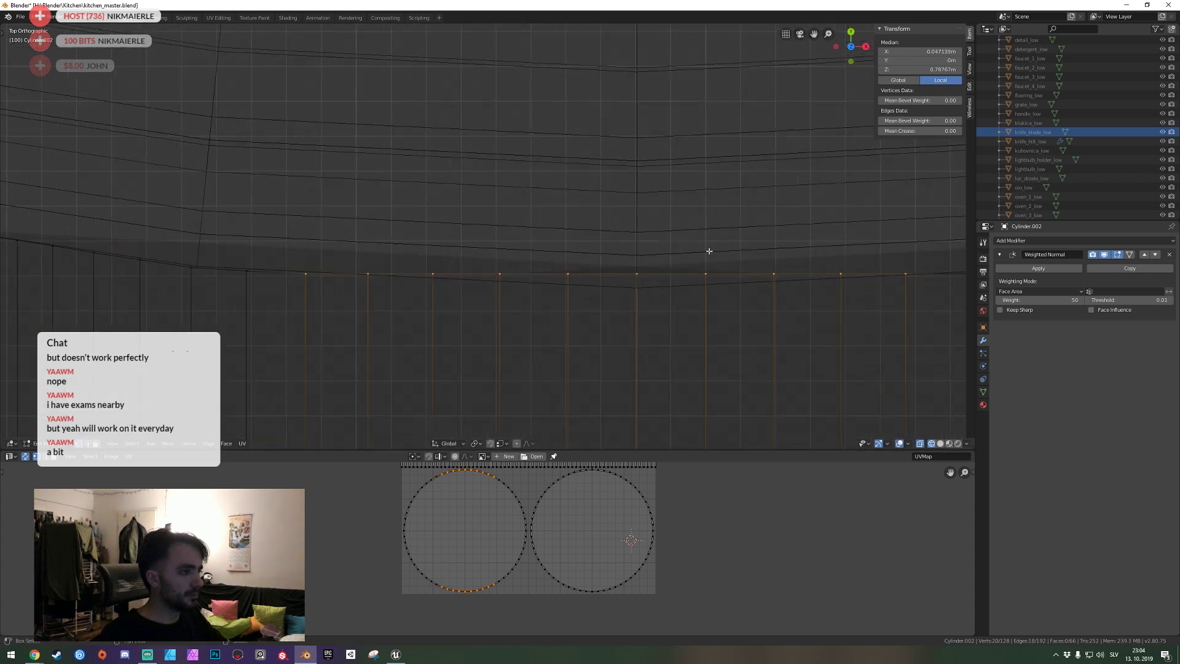
pyautogui.keyDown('ctrl'); pyautogui.moveTo(317, 270); pyautogui.dragTo(321, 276); pyautogui.keyUp('ctrl')
pyautogui.press('g')
pyautogui.press('y')
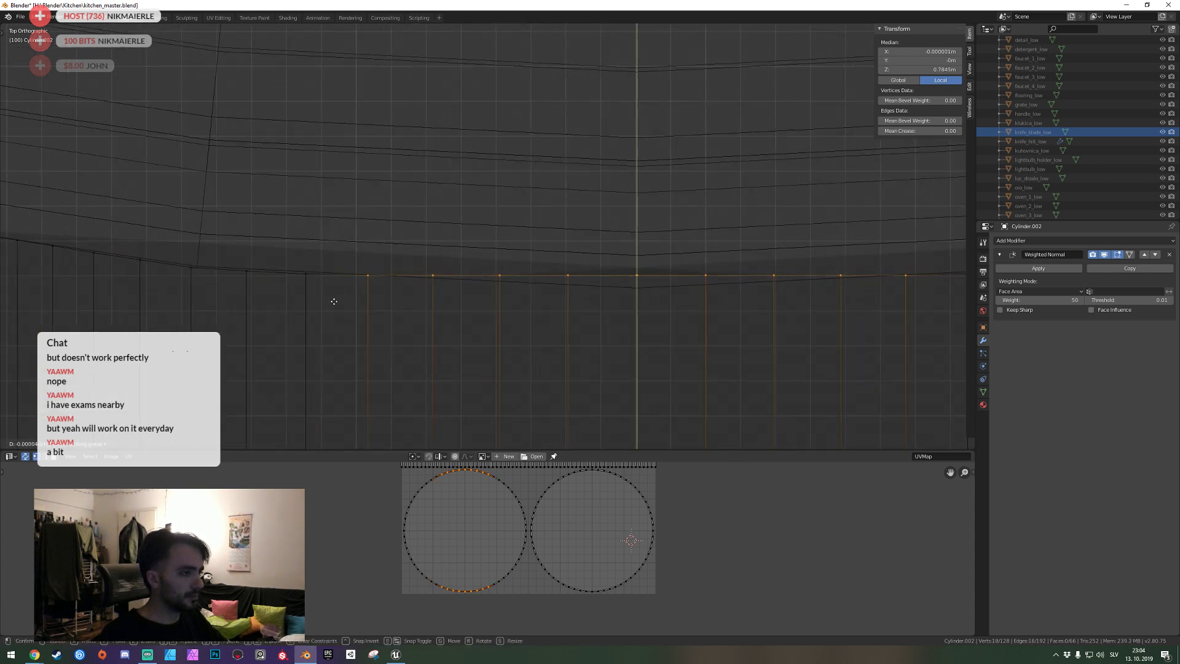
pyautogui.click(329, 321)
# Deselect three more rim columns and make two further Y moves on the remaining vertices.
pyautogui.keyDown('ctrl'); pyautogui.scroll(-5, 729, 287); pyautogui.keyUp('ctrl')
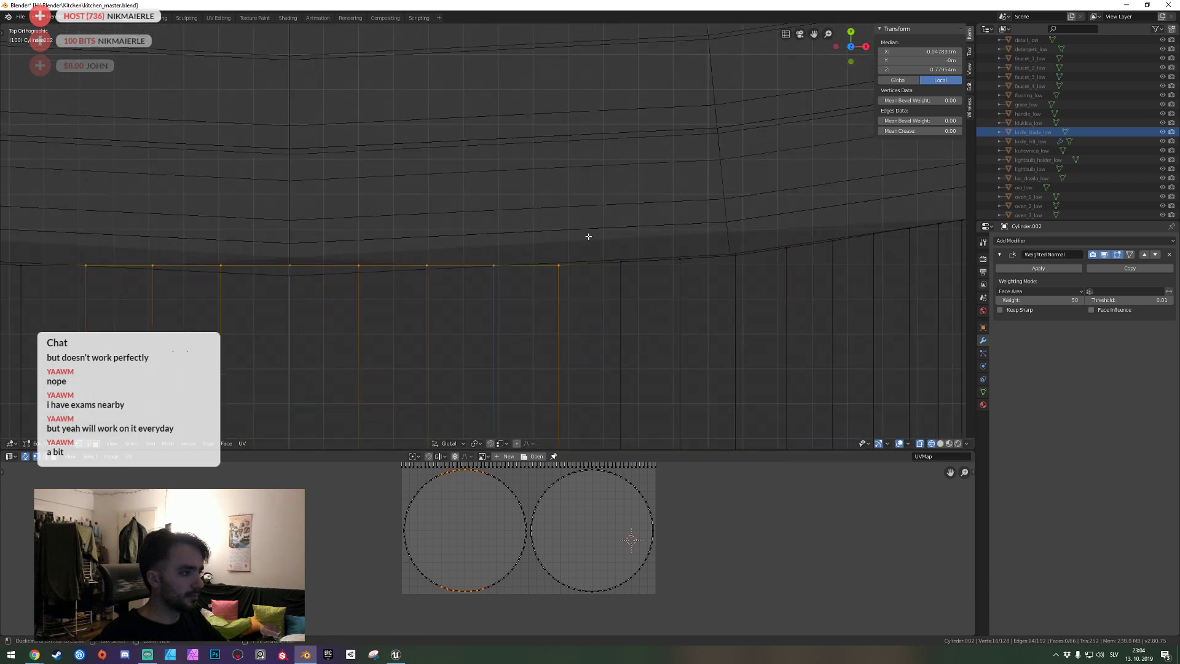
pyautogui.keyDown('ctrl'); pyautogui.moveTo(639, 233); pyautogui.dragTo(541, 289); pyautogui.keyUp('ctrl')
pyautogui.press('g')
pyautogui.press('y')
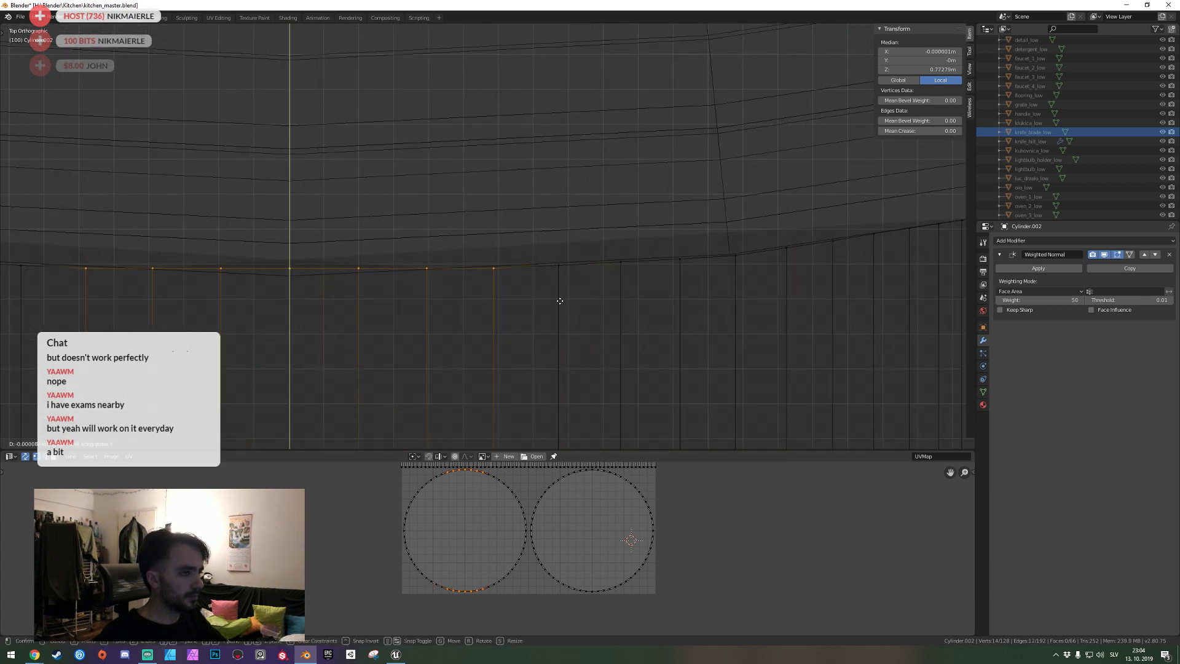
pyautogui.click(559, 300)
pyautogui.keyDown('ctrl'); pyautogui.moveTo(535, 225); pyautogui.dragTo(454, 439); pyautogui.keyUp('ctrl')
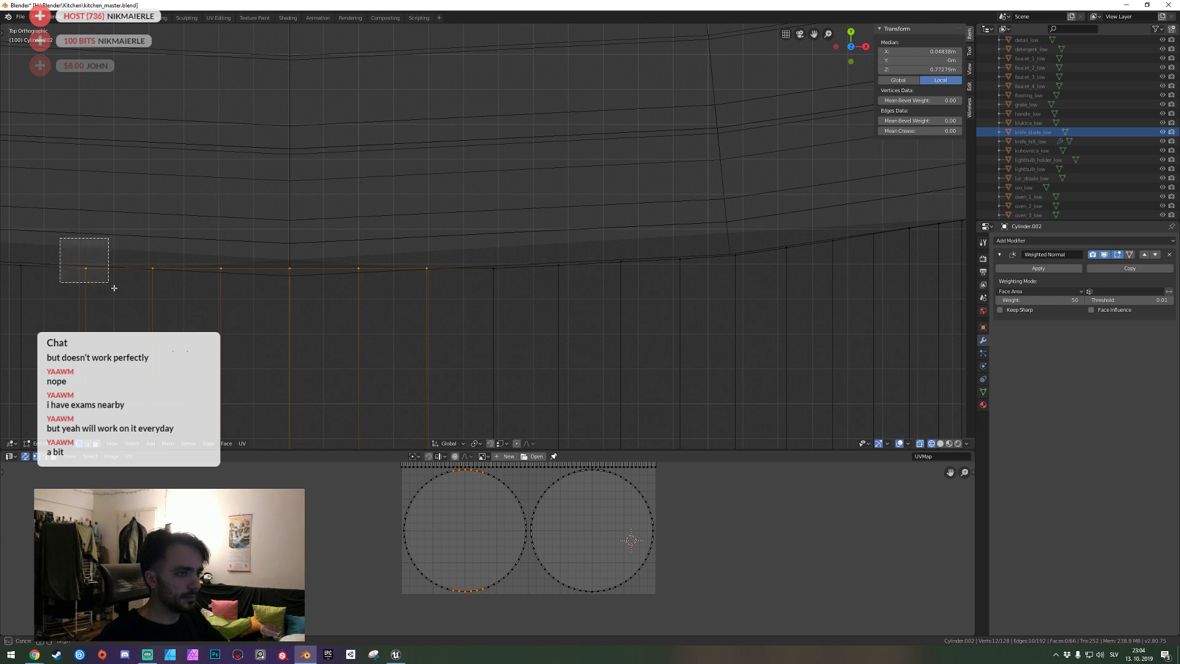
pyautogui.keyDown('ctrl'); pyautogui.moveTo(59, 236); pyautogui.dragTo(122, 332); pyautogui.keyUp('ctrl')
pyautogui.press('g')
pyautogui.press('y')
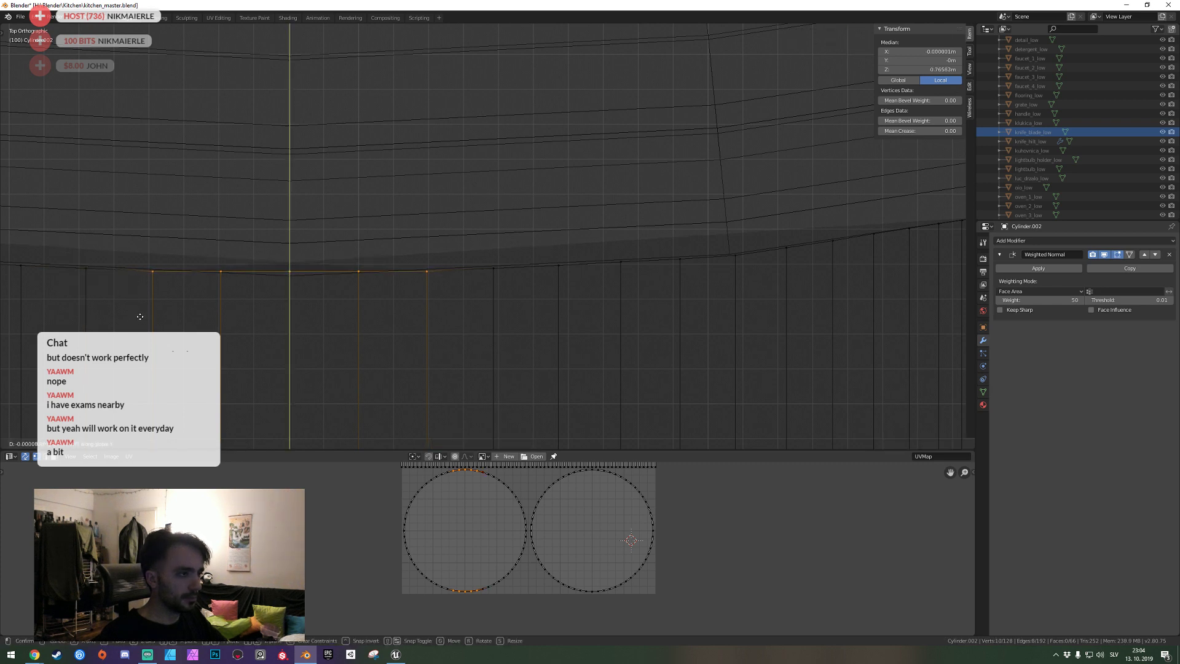
pyautogui.click(140, 315)
# Deselect the last two opposite column pairs and make the final Y moves on the remaining vertex pair.
pyautogui.keyDown('ctrl'); pyautogui.moveTo(134, 269); pyautogui.dragTo(192, 332); pyautogui.keyUp('ctrl')
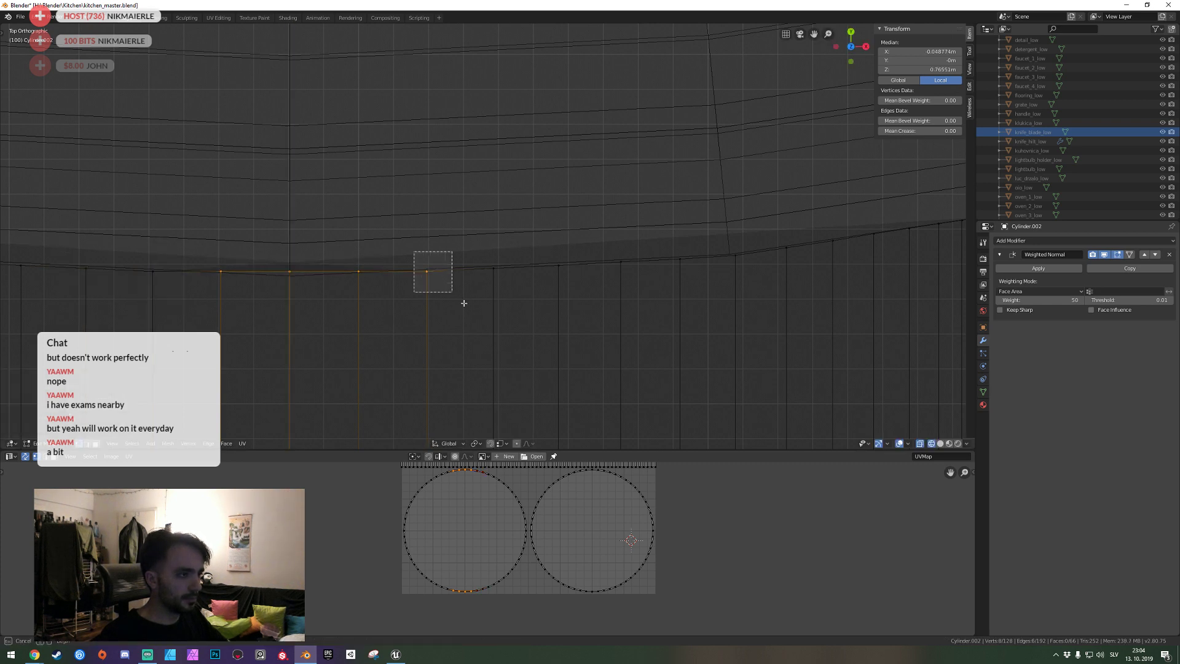
pyautogui.keyDown('ctrl'); pyautogui.moveTo(412, 252); pyautogui.dragTo(454, 293); pyautogui.keyUp('ctrl')
pyautogui.press('y')
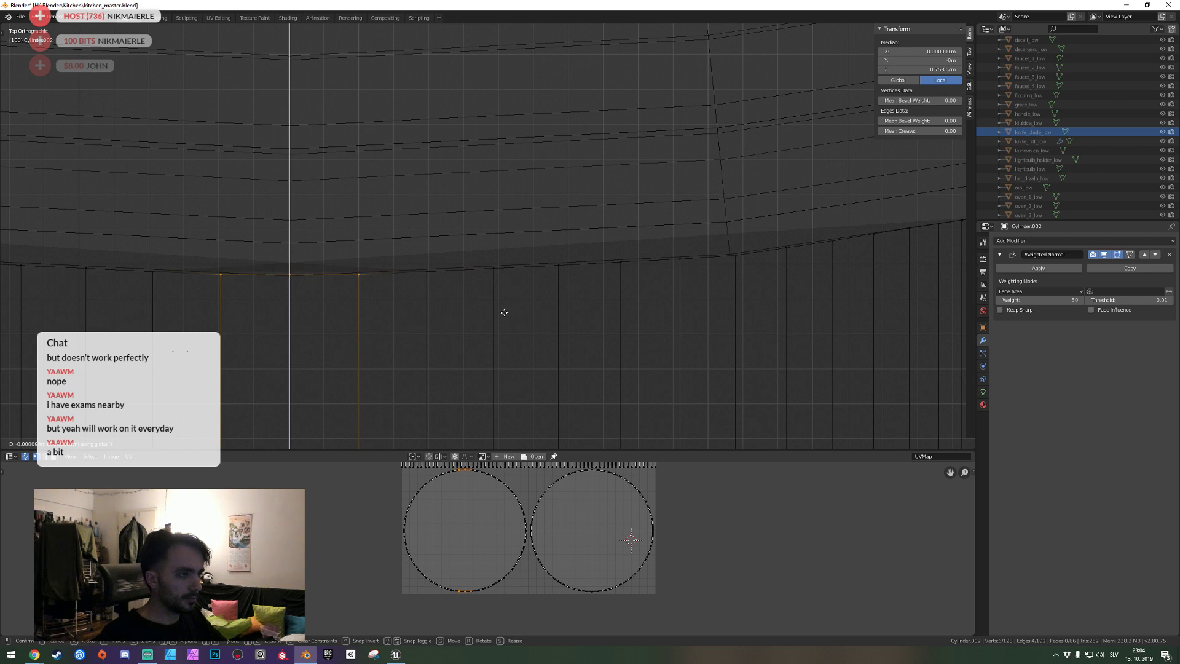
pyautogui.click(504, 313)
pyautogui.keyDown('ctrl'); pyautogui.moveTo(232, 236); pyautogui.dragTo(193, 273); pyautogui.keyUp('ctrl')
pyautogui.keyDown('ctrl'); pyautogui.moveTo(338, 246); pyautogui.dragTo(368, 278); pyautogui.keyUp('ctrl')
pyautogui.press('g')
pyautogui.press('y')
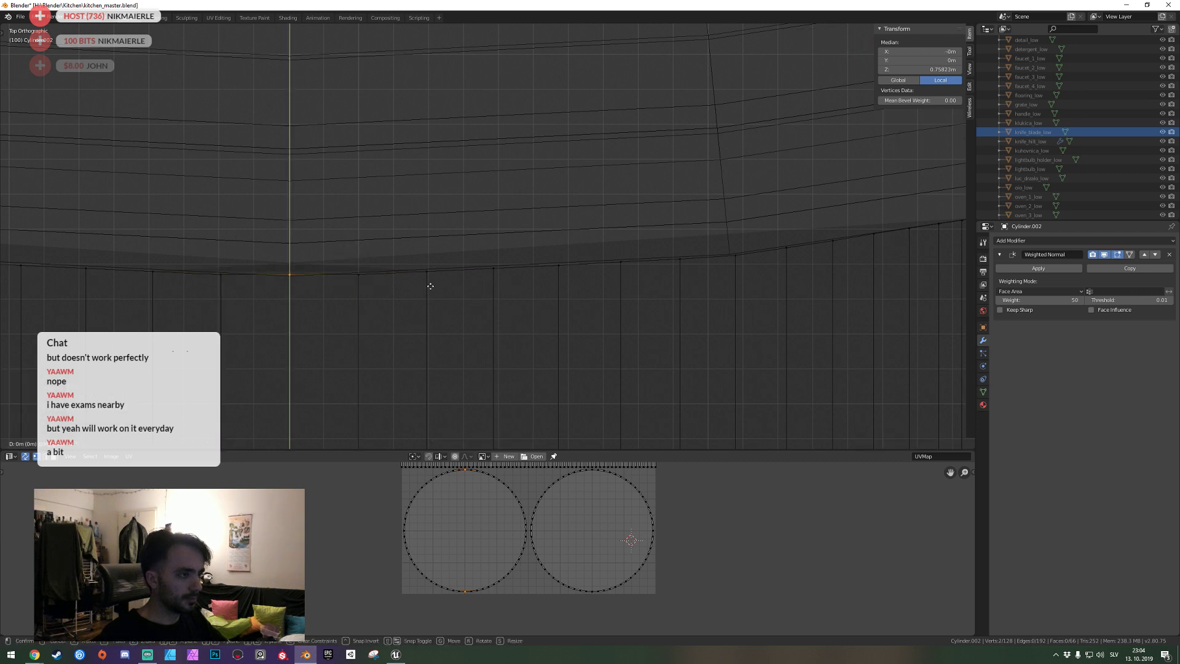
pyautogui.click(426, 307)
# Return to Object Mode, switch to solid shading and save the file.
pyautogui.press('Tab')
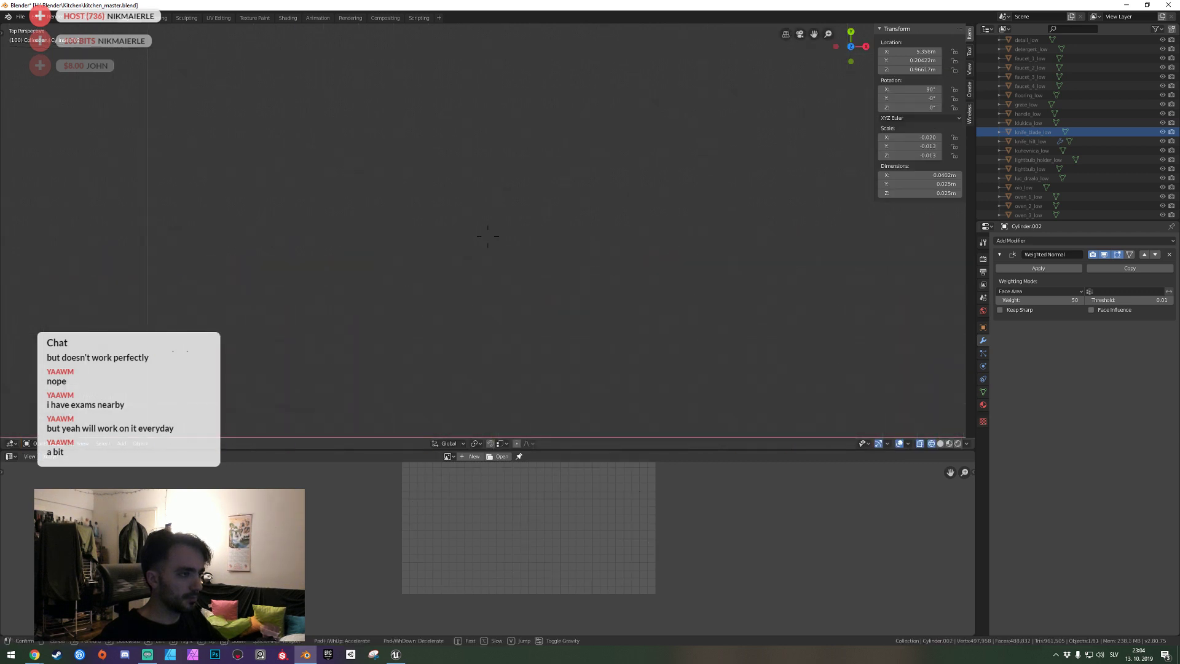
pyautogui.scroll(-5, 488, 240)
pyautogui.scroll(-3, 488, 239)
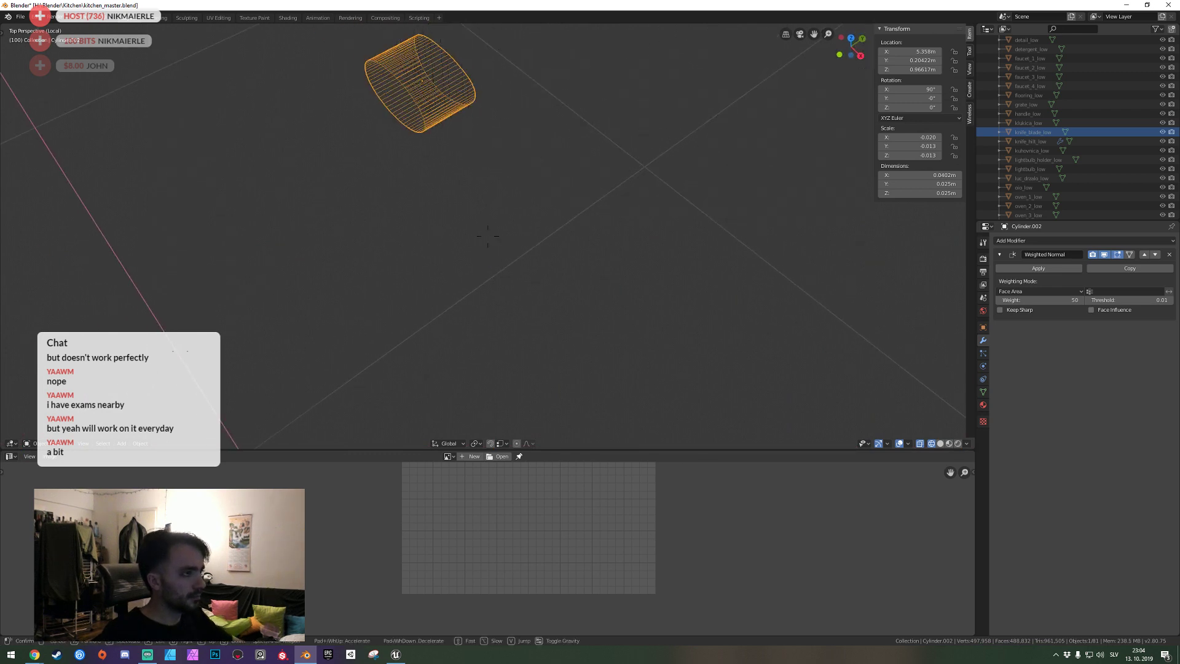
pyautogui.scroll(2, 488, 240)
pyautogui.press('z')
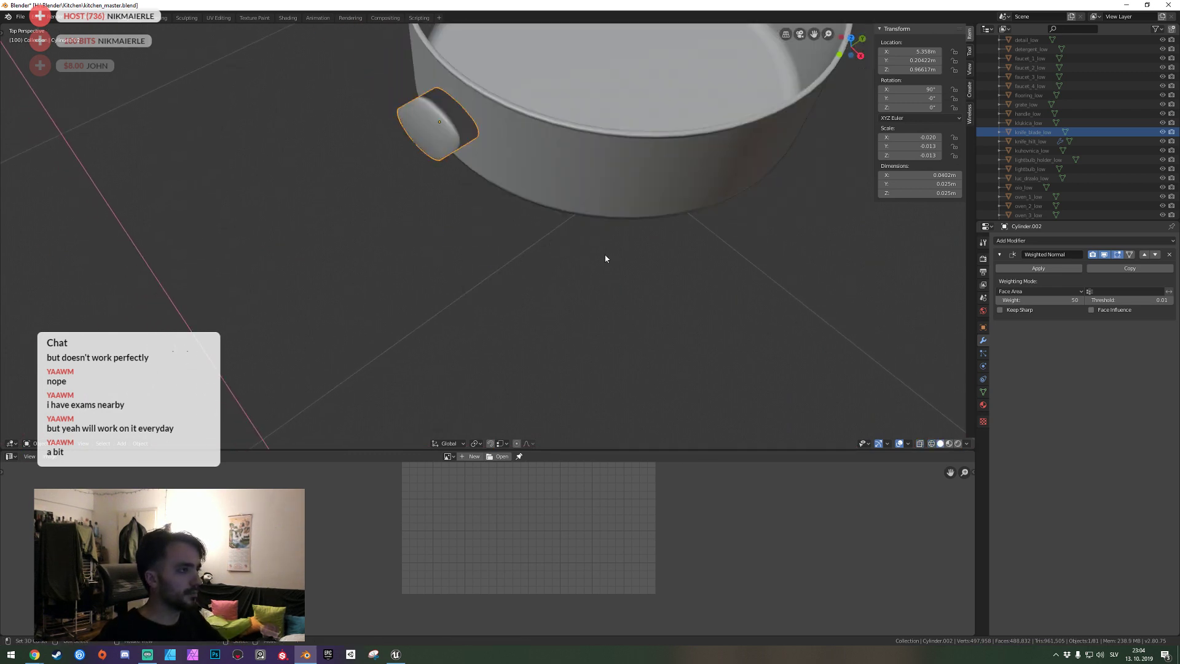
pyautogui.hotkey('ctrl', 's')
# Select both end caps of the mount cylinder and inset them.
pyautogui.hotkey('shift', '`')
pyautogui.press('Tab')
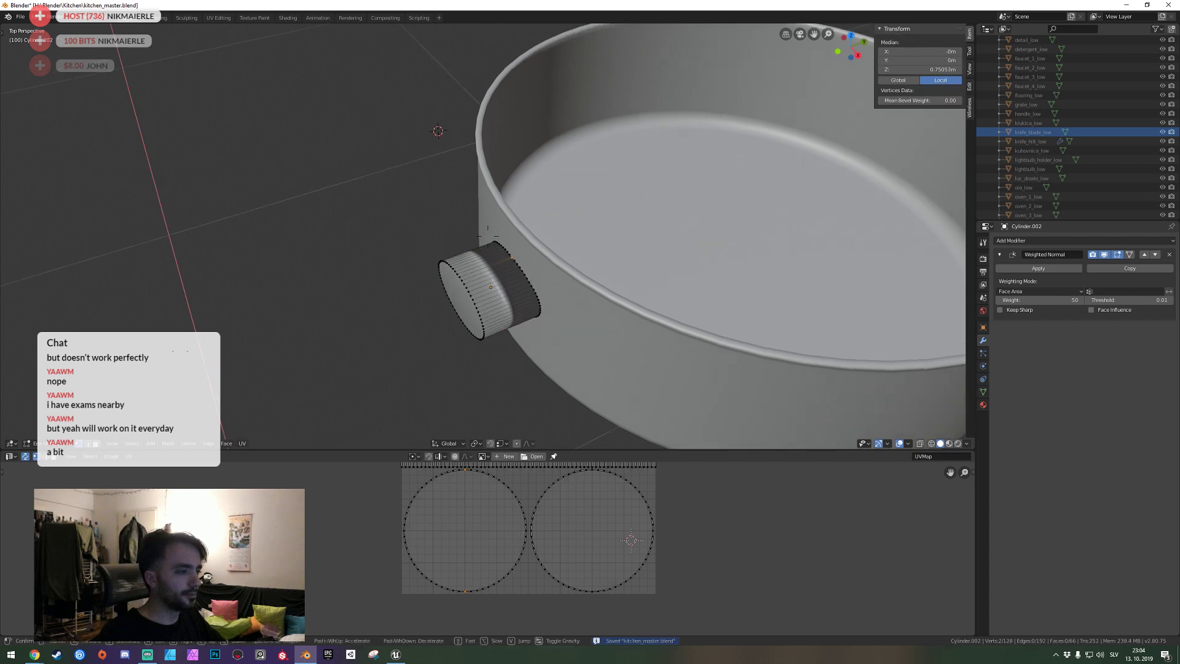
pyautogui.click(488, 235)
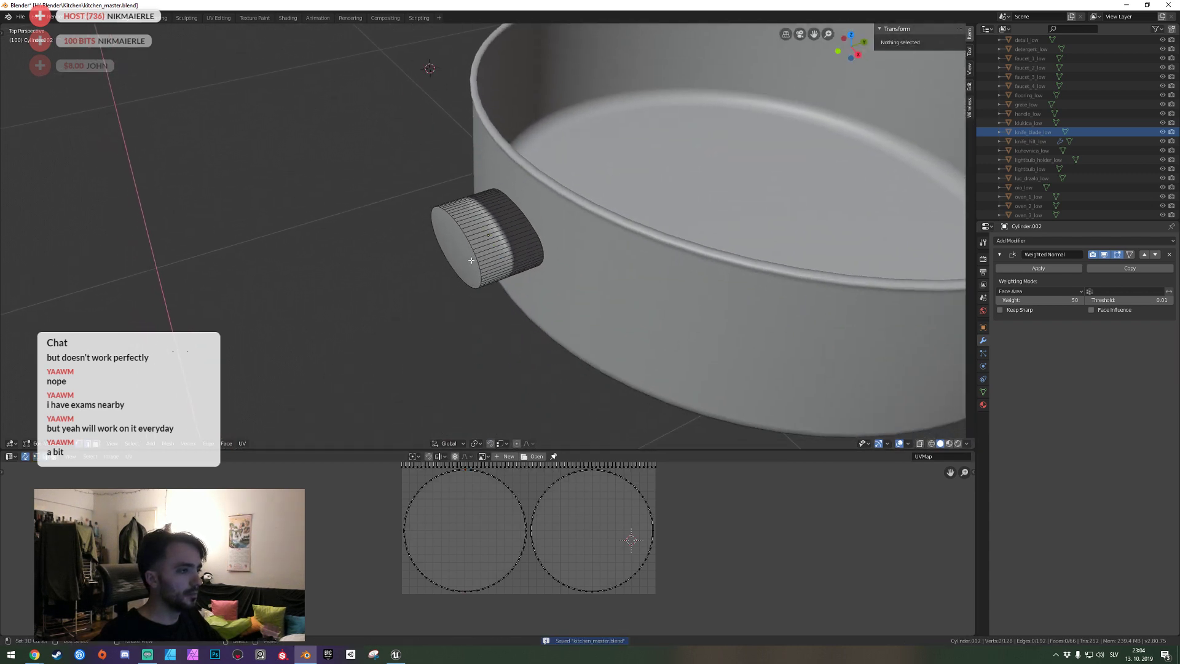
pyautogui.keyDown('alt'); pyautogui.click(471, 265); pyautogui.keyUp('alt')
pyautogui.press('KP_Decimal')
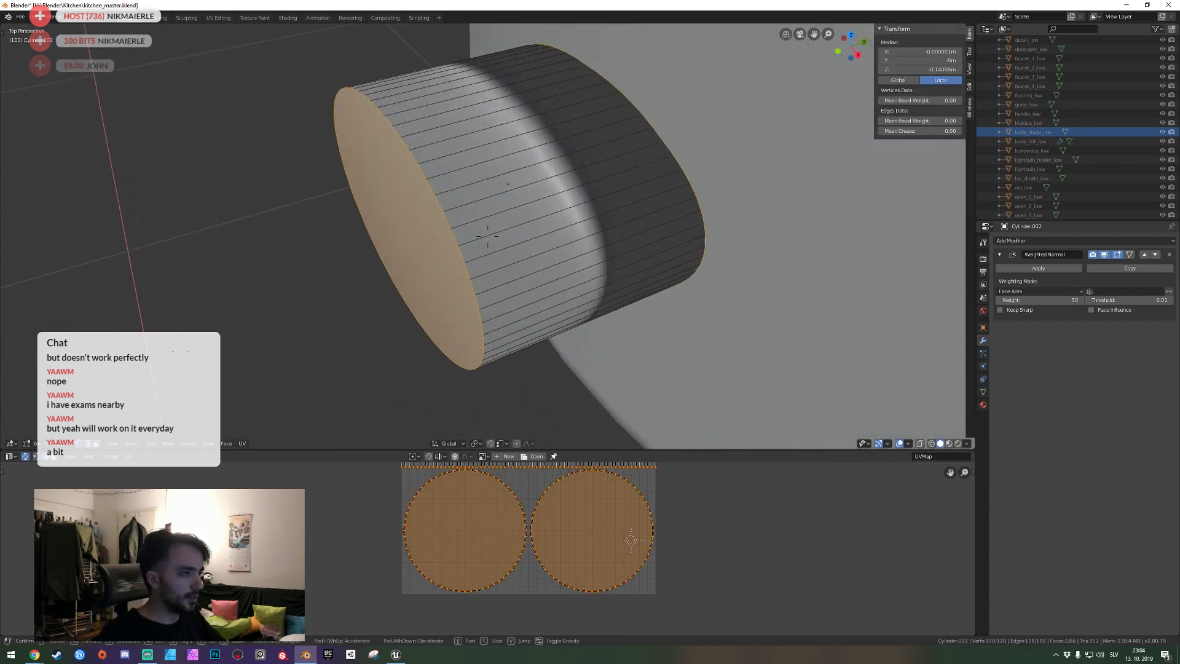
pyautogui.press('i')
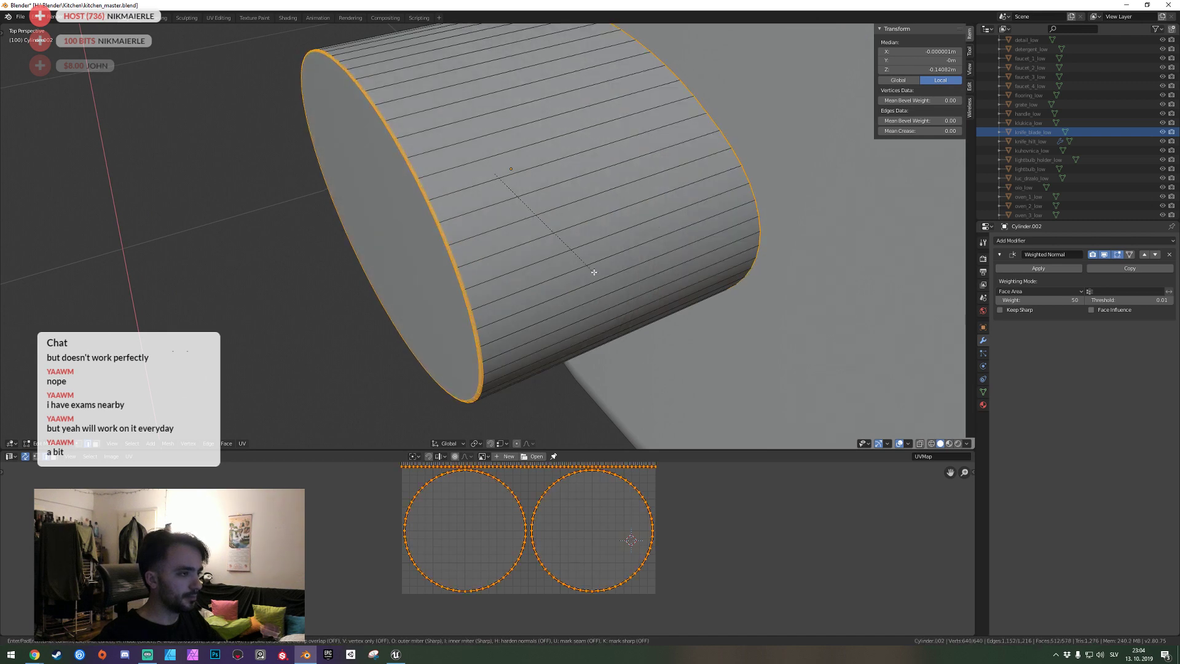
pyautogui.click(602, 277)
# Apply the mount's scale and reselect its cap rims in Edit Mode.
pyautogui.press('Tab')
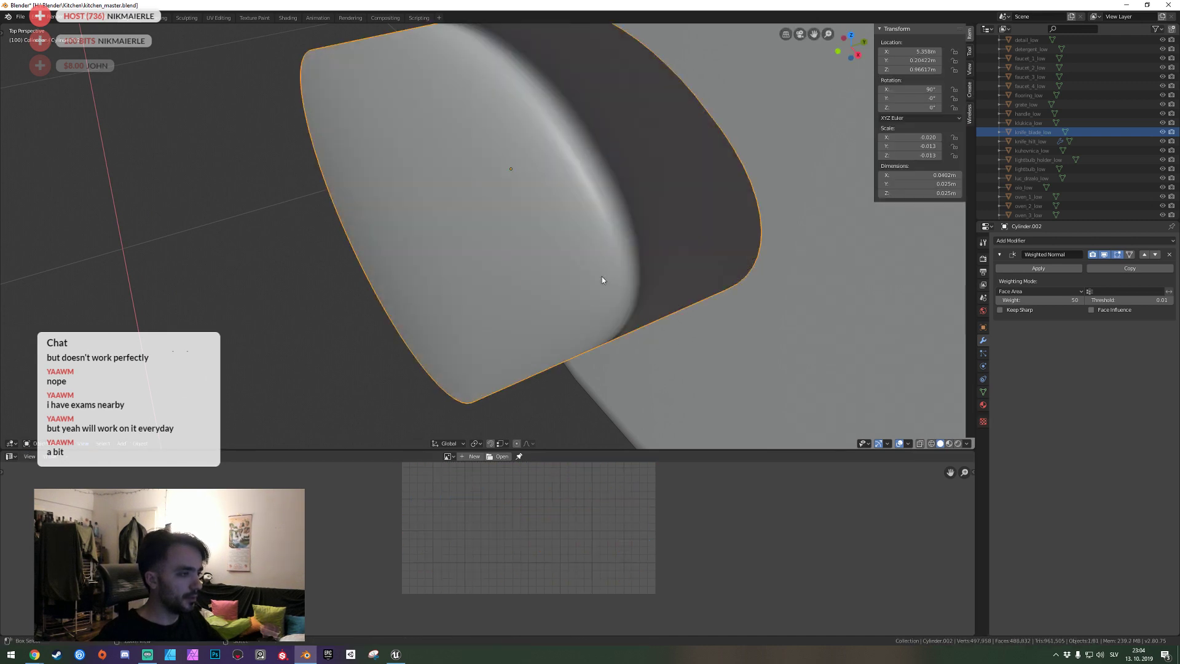
pyautogui.hotkey('ctrl', 'a')
pyautogui.click(580, 212)
pyautogui.hotkey('ctrl', 'a')
pyautogui.click(561, 266)
pyautogui.press('Tab')
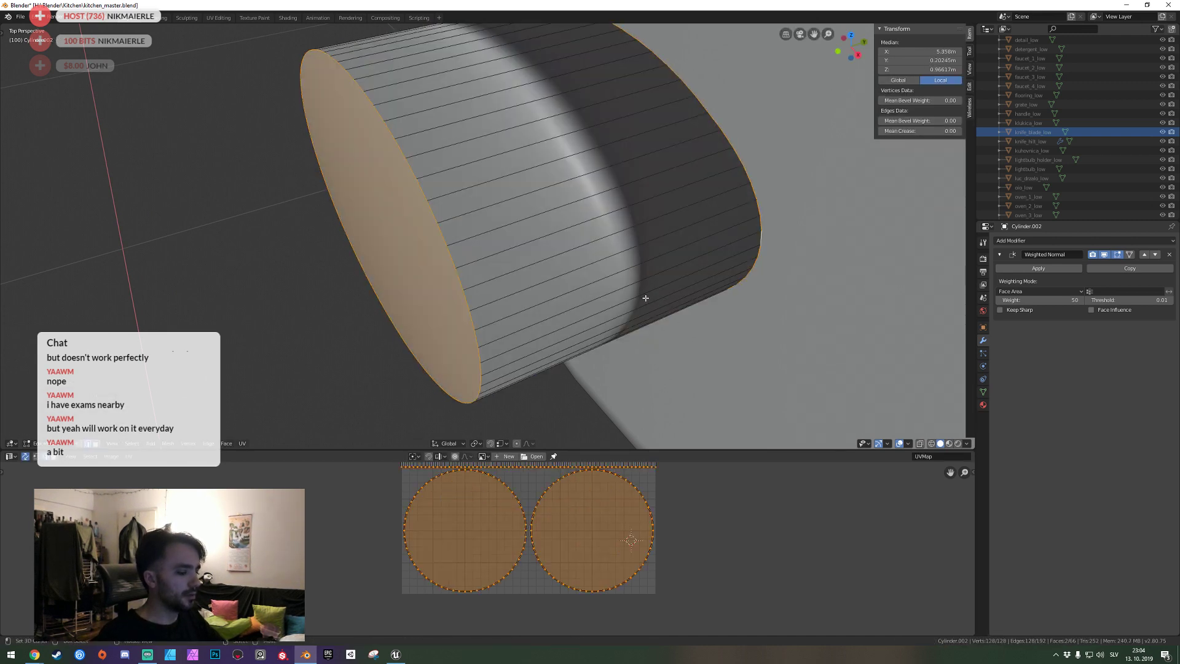
# Bevel the cap rims about 0.000305 m wide and save kitchen_master.blend.
pyautogui.hotkey('ctrl', 'b')
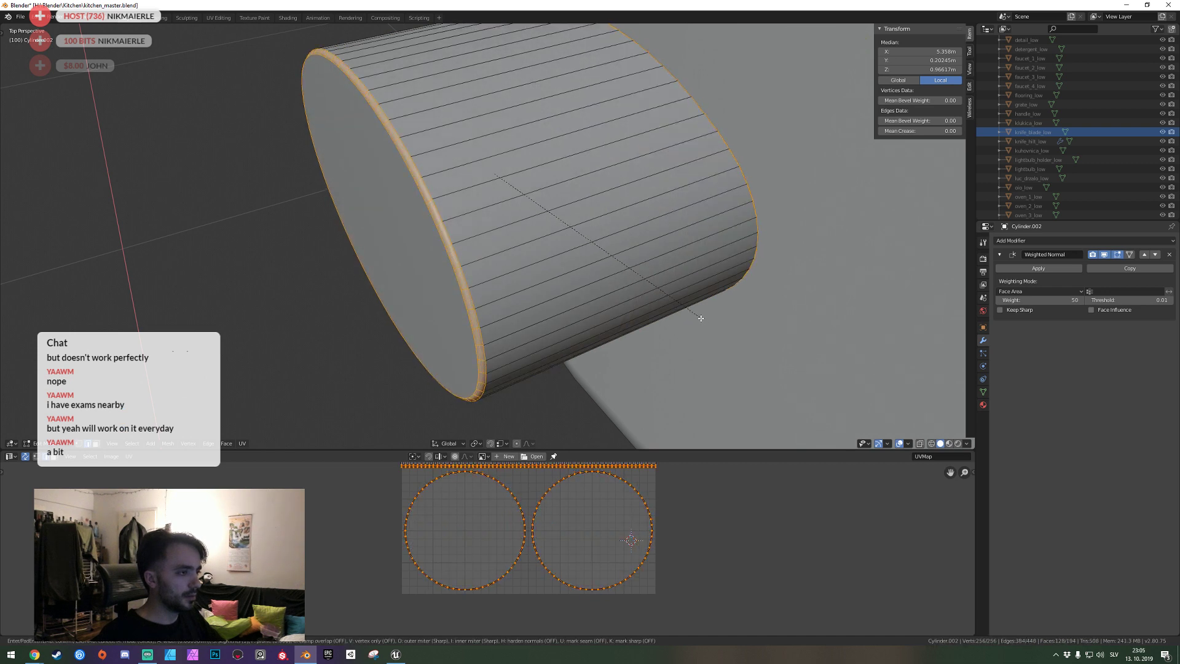
pyautogui.click(692, 316)
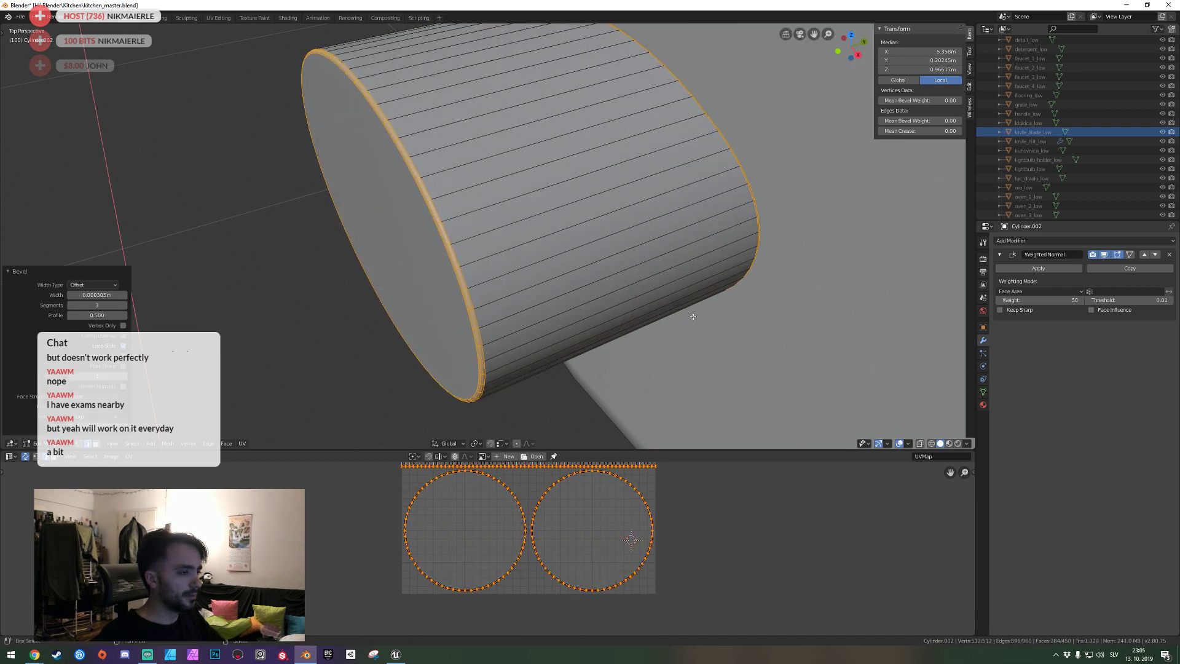
pyautogui.press('Tab')
pyautogui.hotkey('ctrl', 's')
pyautogui.hotkey('shift', '`')
# Walk the view up close to the pan's cylindrical mount.
pyautogui.press('Escape')
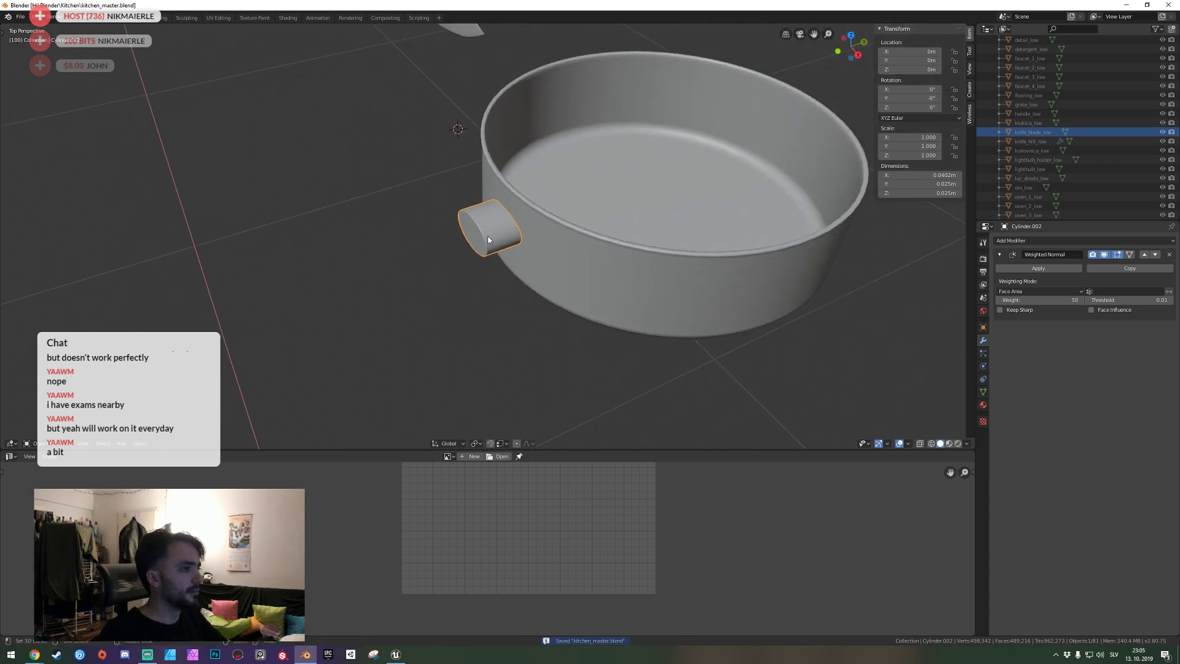
pyautogui.hotkey('shift', '`')
pyautogui.press('w')
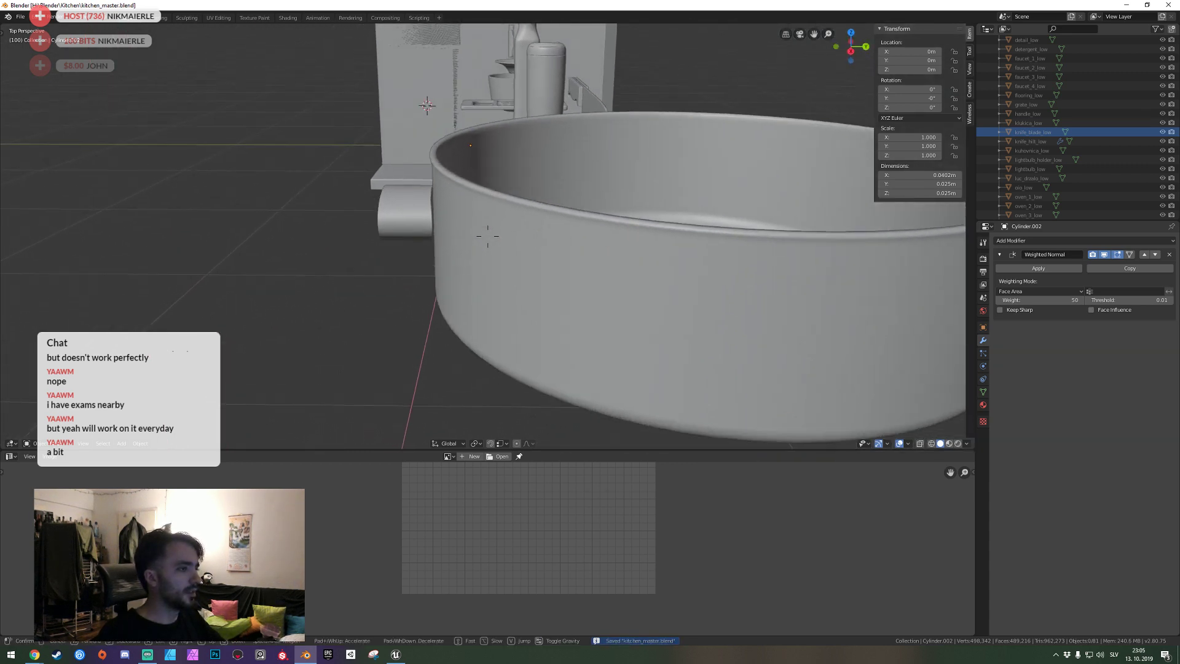
pyautogui.press('w')
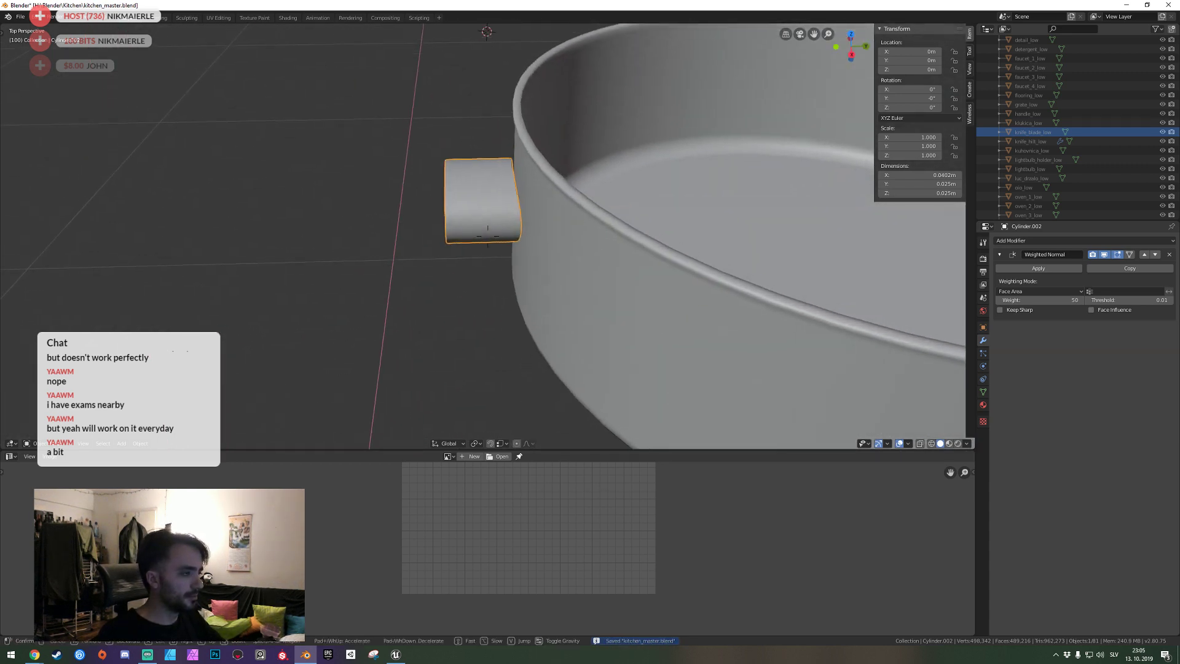
pyautogui.click(491, 237)
pyautogui.press('g')
pyautogui.press('y')
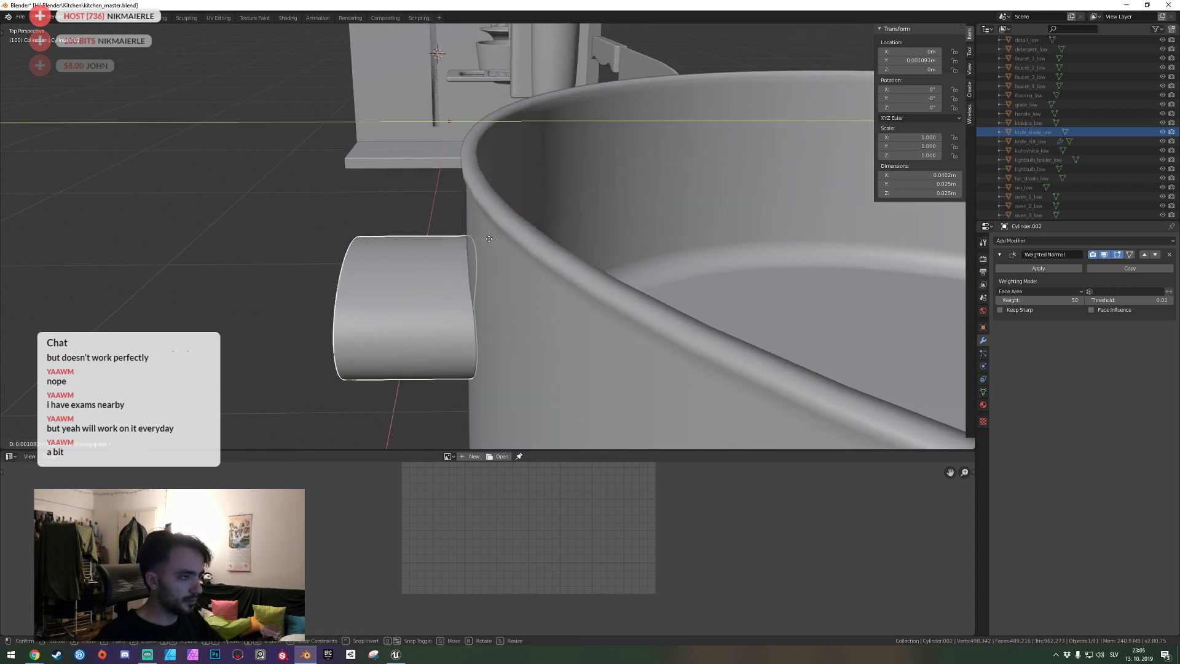
pyautogui.rightClick(489, 238)
# Set the mount's origin to its geometry and nudge it along Y to 0.000761 m.
pyautogui.click(141, 444)
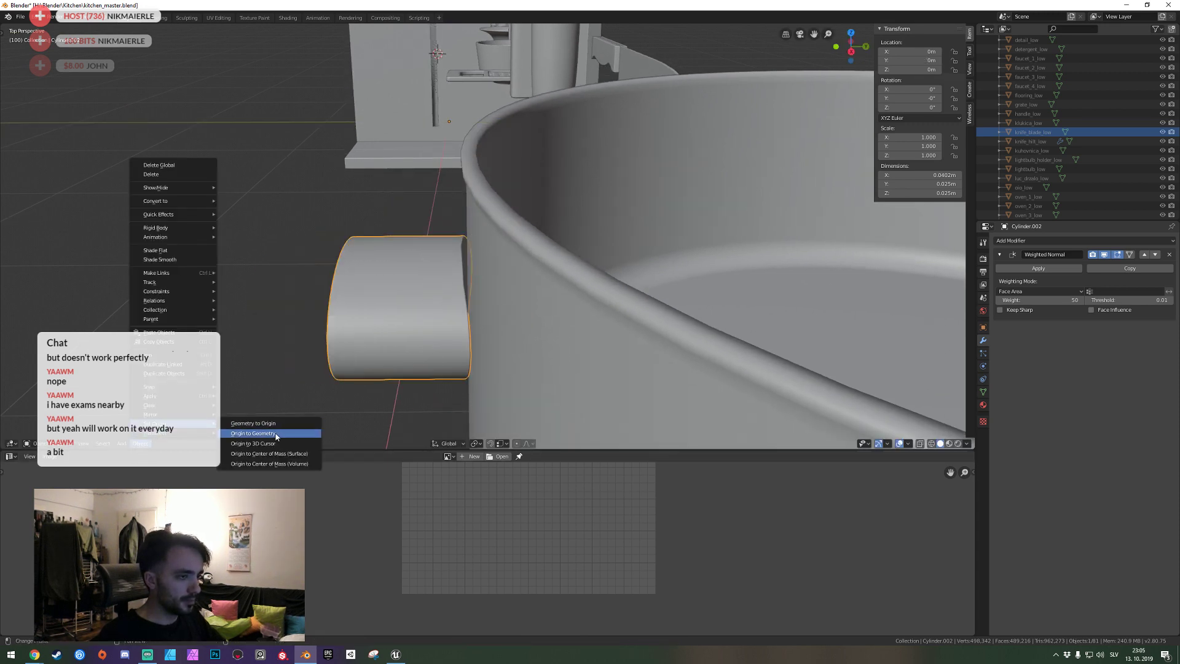
pyautogui.click(276, 434)
pyautogui.hotkey('ctrl', 'a')
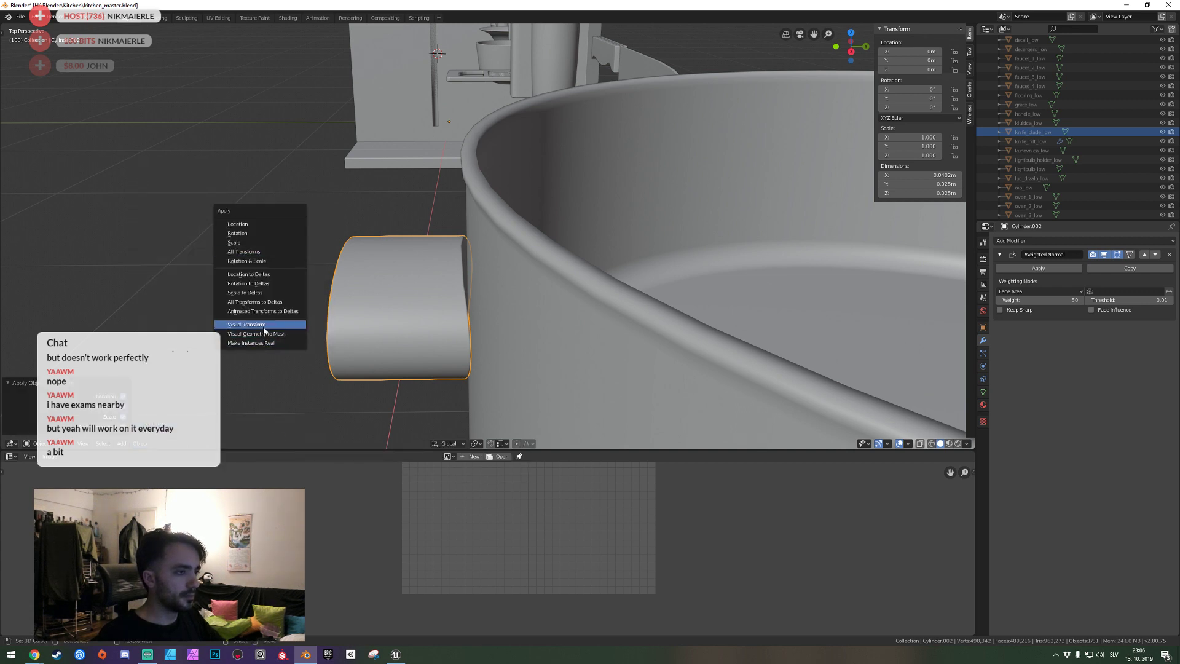
pyautogui.press('g')
pyautogui.press('y')
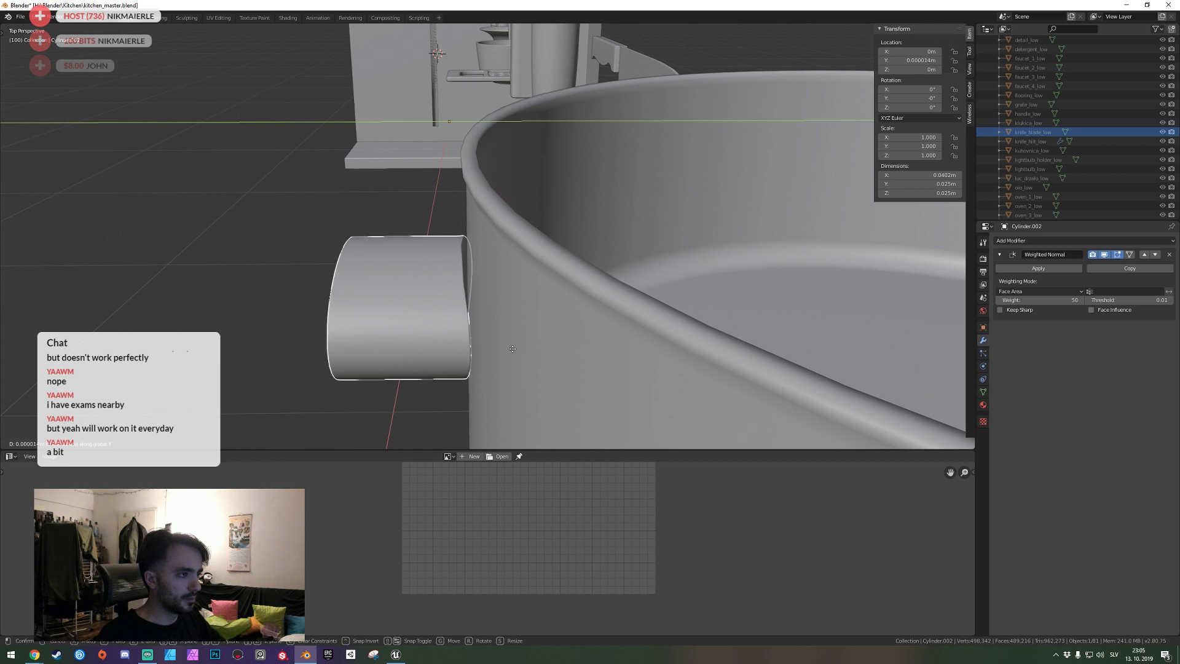
pyautogui.click(512, 348)
# Walk the view back out to see the whole kitchen scene.
pyautogui.hotkey('alt', 'a')
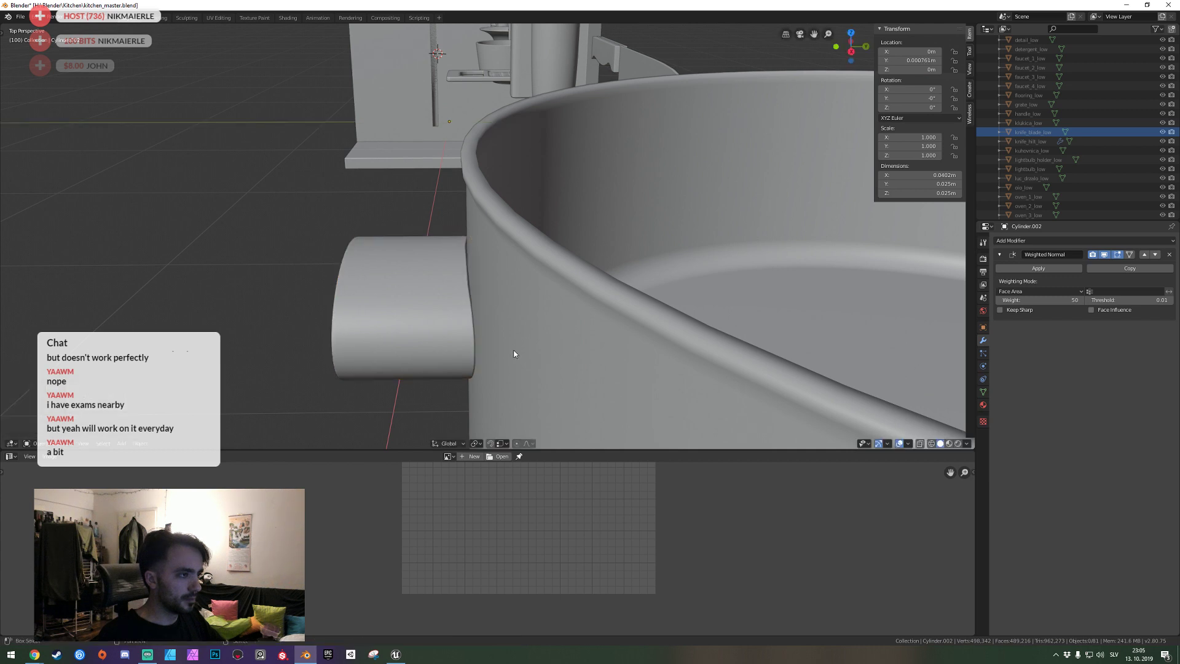
pyautogui.hotkey('shift', '`')
pyautogui.press('s')
pyautogui.click(487, 235)
# Save the scene and bring up the Shift+S snapping menu for the mount.
pyautogui.hotkey('ctrl', 's')
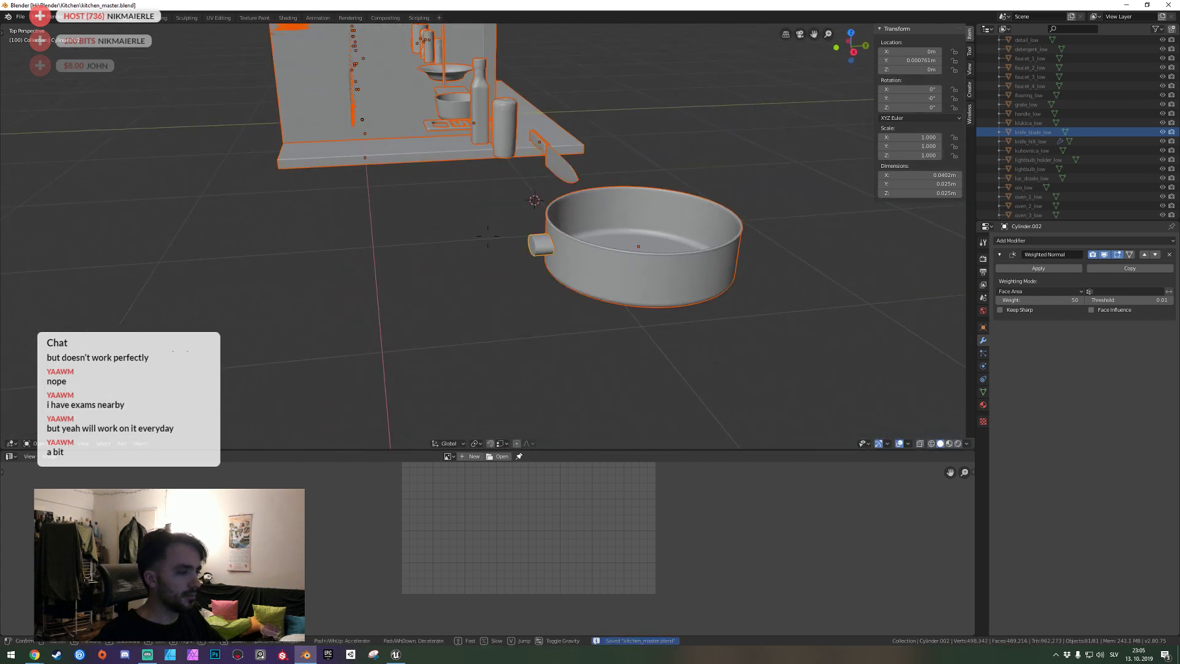
pyautogui.click(488, 234)
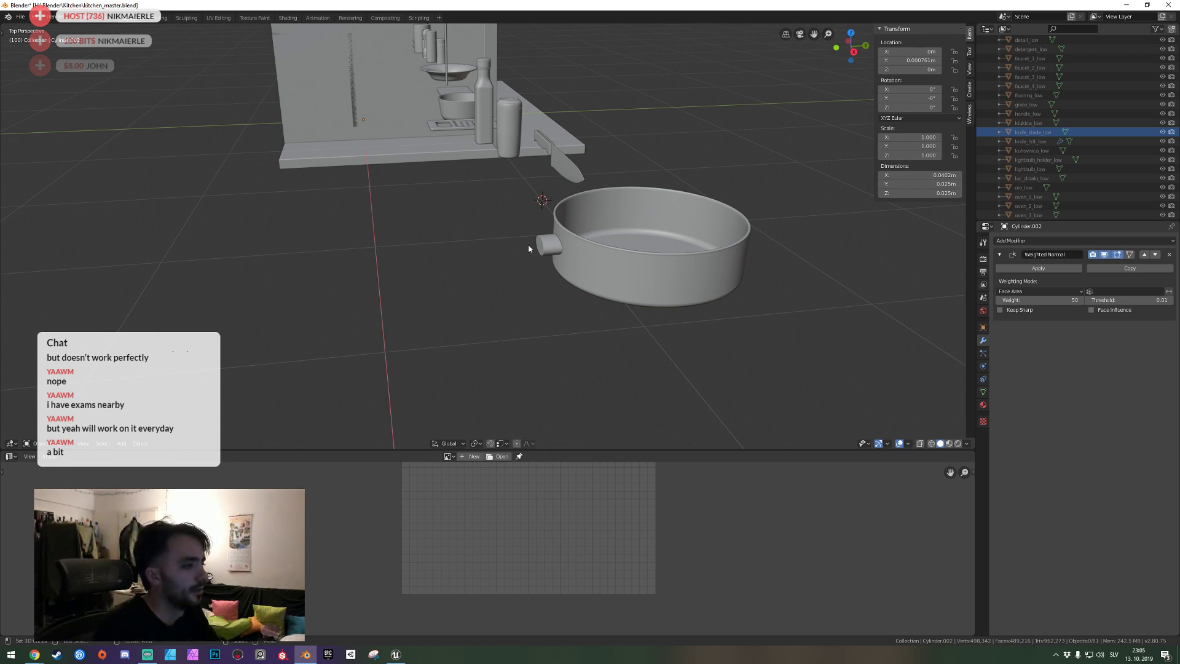
pyautogui.hotkey('shift', 's')
# Centre the mount's origin on its geometry and snap the 3D cursor to it.
pyautogui.click(543, 284)
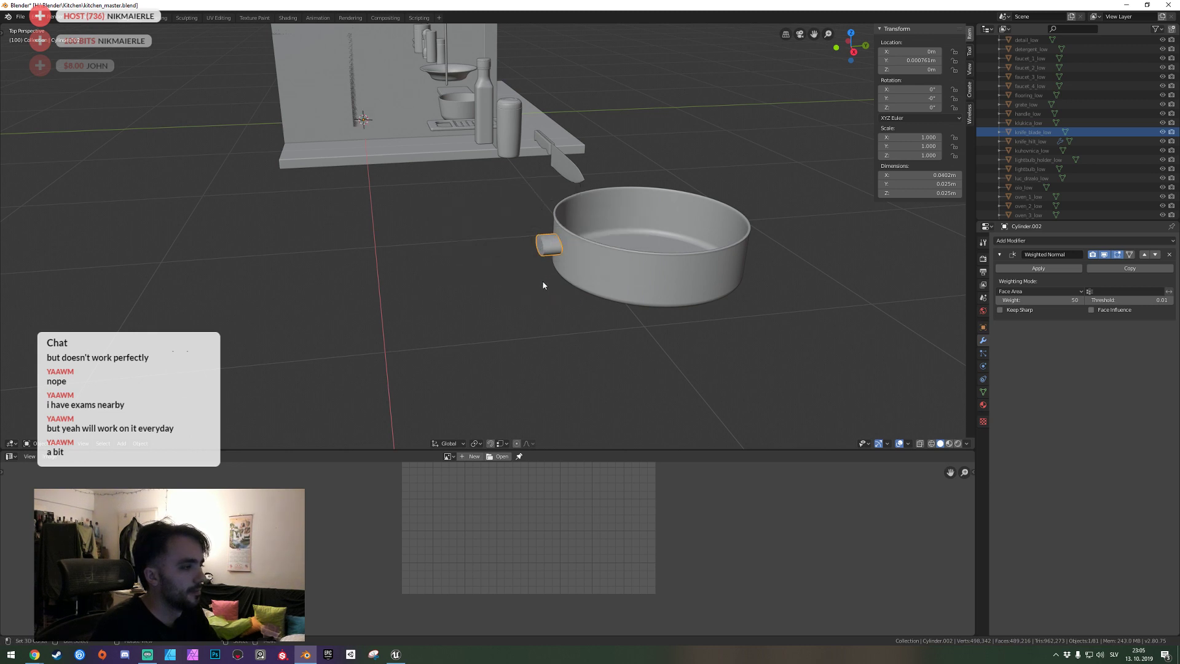
pyautogui.click(140, 444)
pyautogui.moveTo(158, 423)
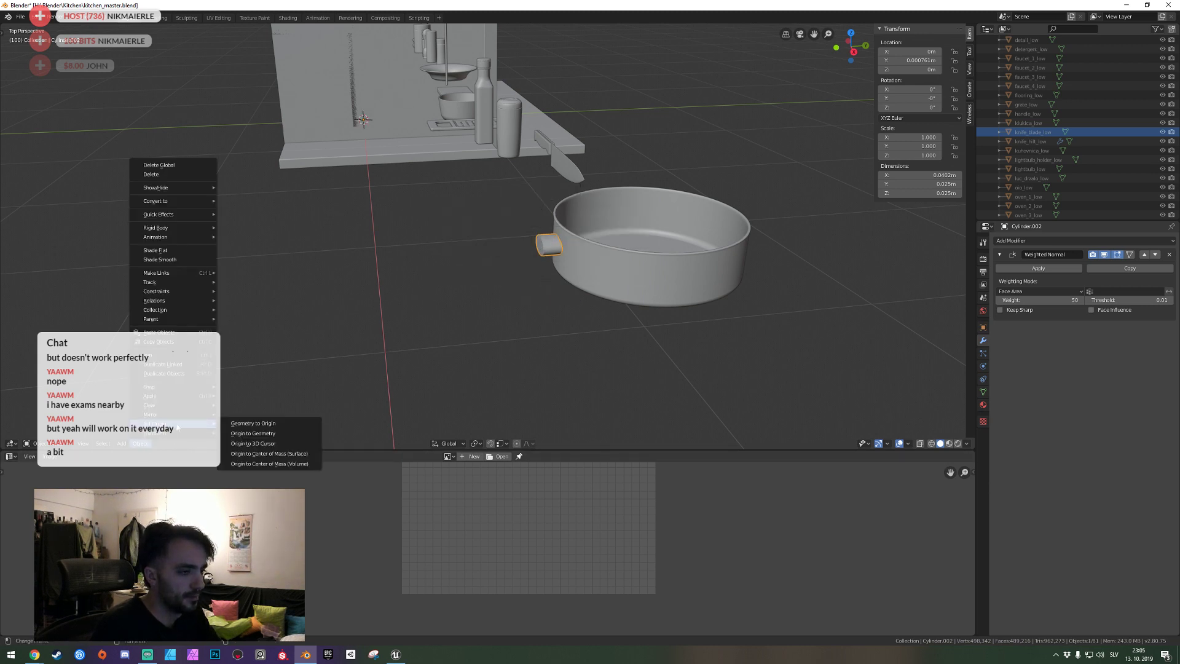
pyautogui.click(272, 433)
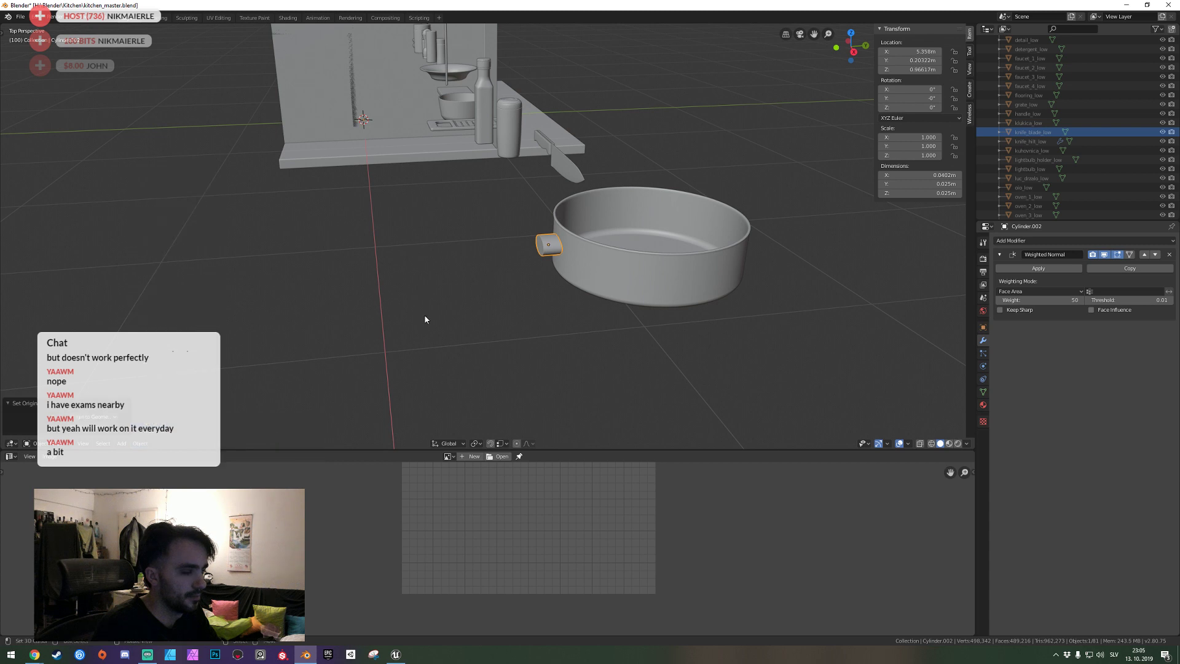
pyautogui.hotkey('shift', 's')
pyautogui.click(411, 367)
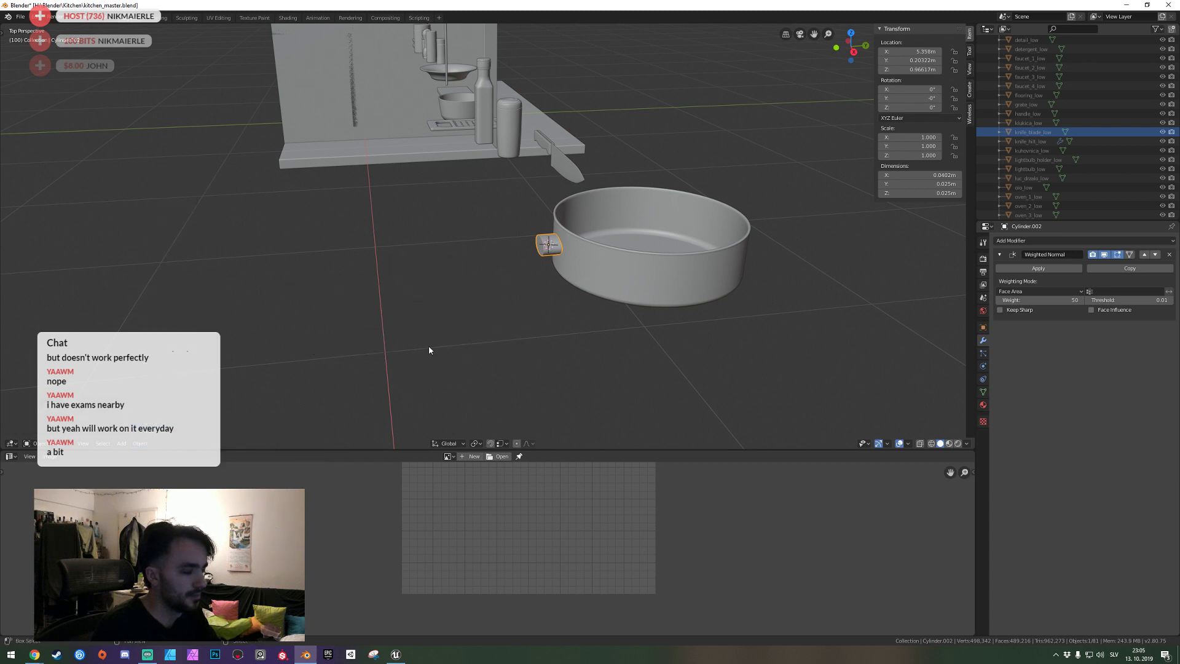
# Add a cube at the mount and size it 0.173 m on every side.
pyautogui.hotkey('shift', 'a')
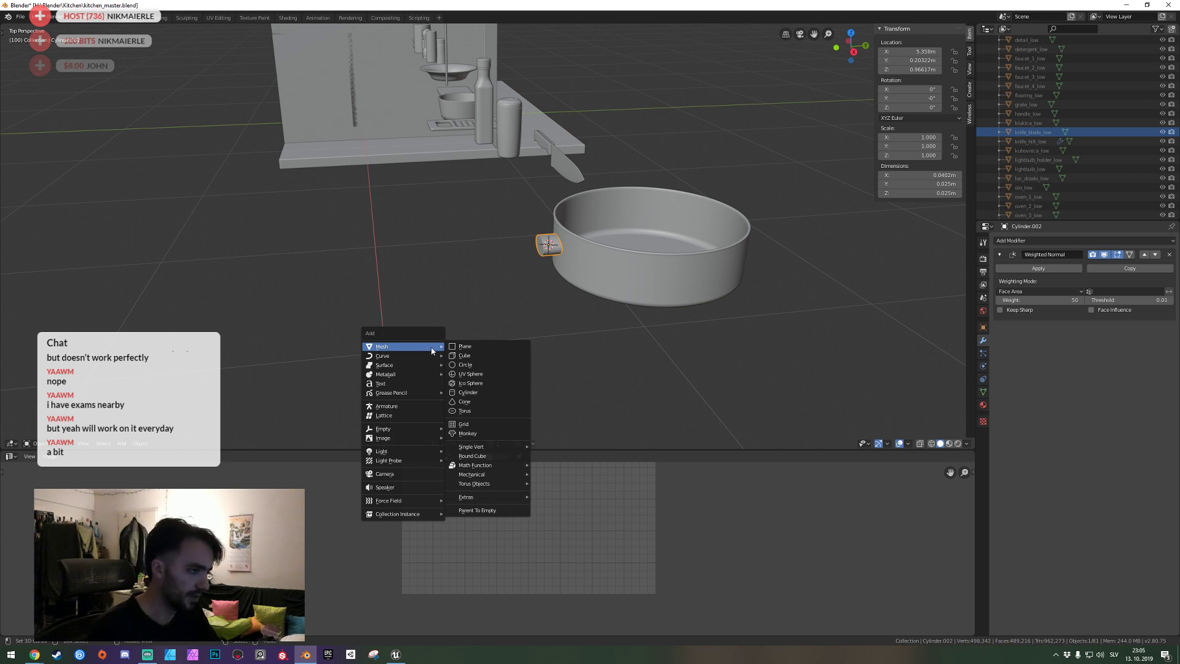
pyautogui.click(474, 357)
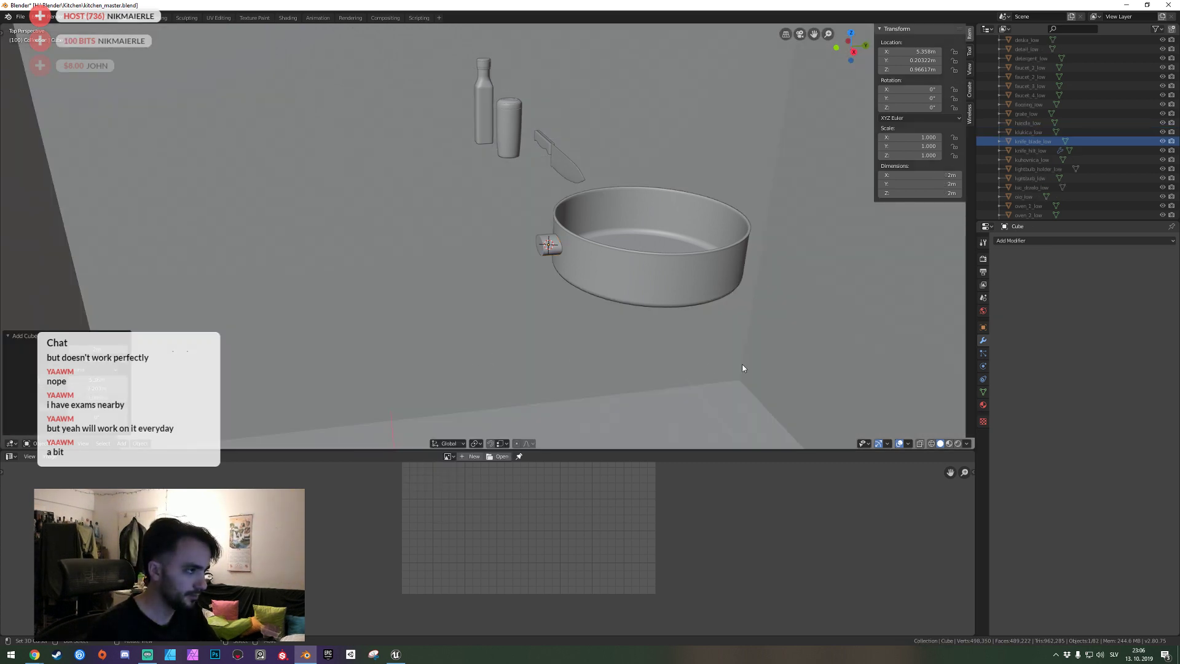
pyautogui.press('s')
pyautogui.click(555, 264)
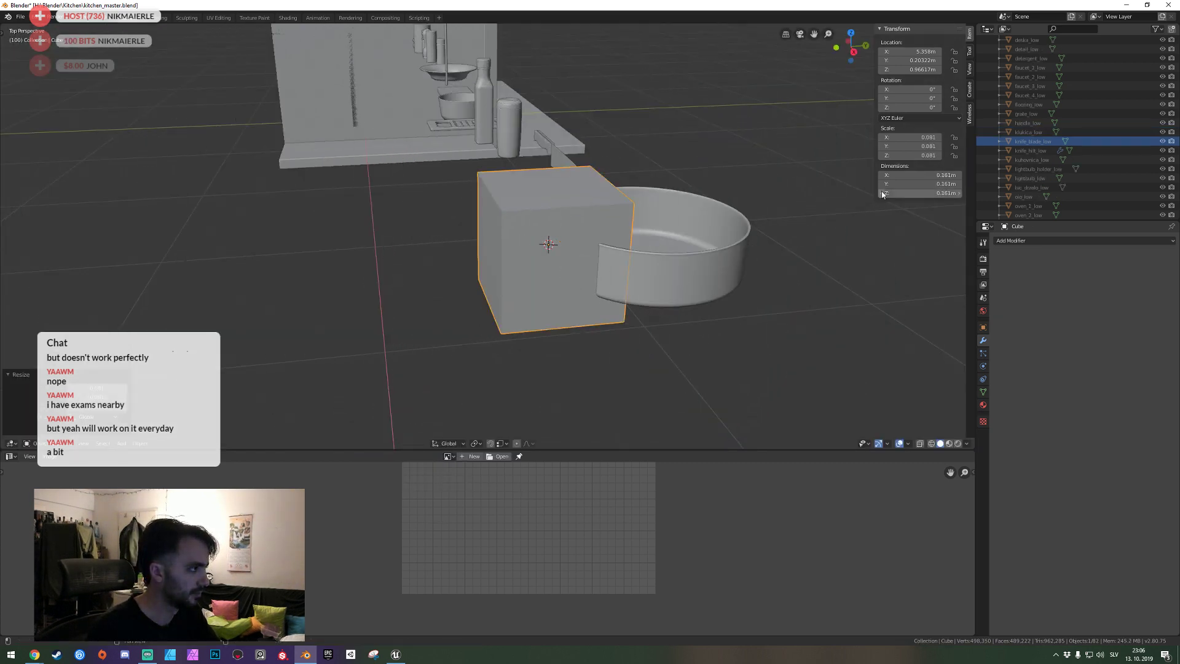
pyautogui.moveTo(891, 193); pyautogui.dragTo(891, 174)
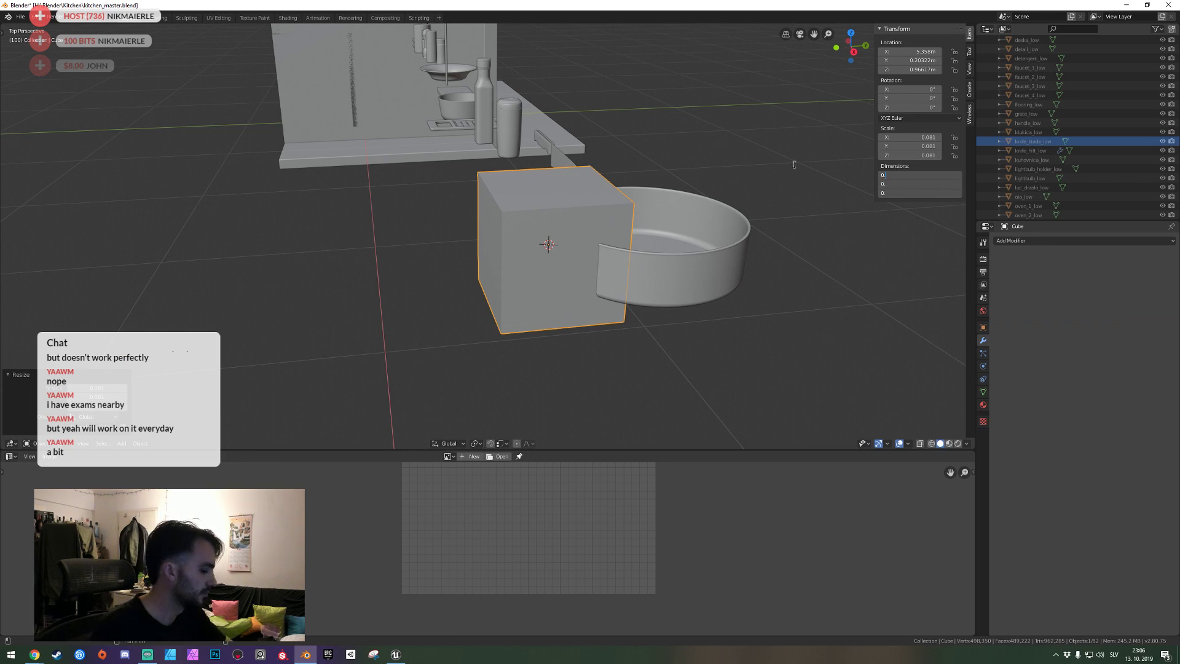
pyautogui.press('Return')
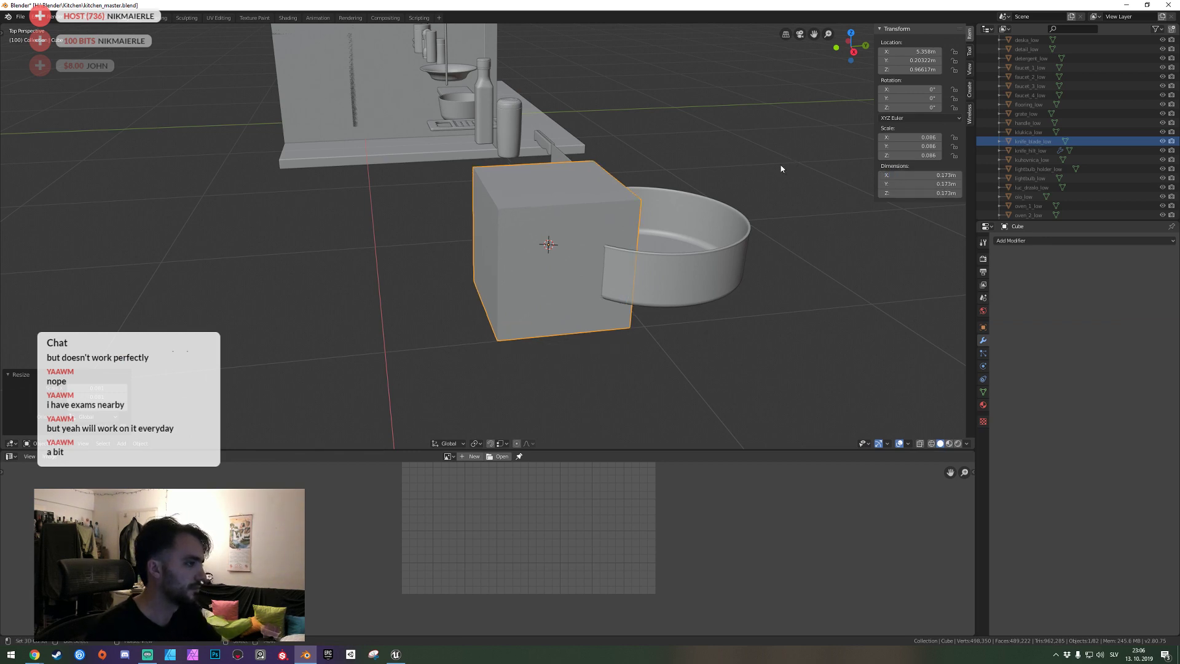
# Flatten the cube to 0.035 m tall and 0.035 m wide, keeping 0.173 m length.
pyautogui.press('s')
pyautogui.press('Escape')
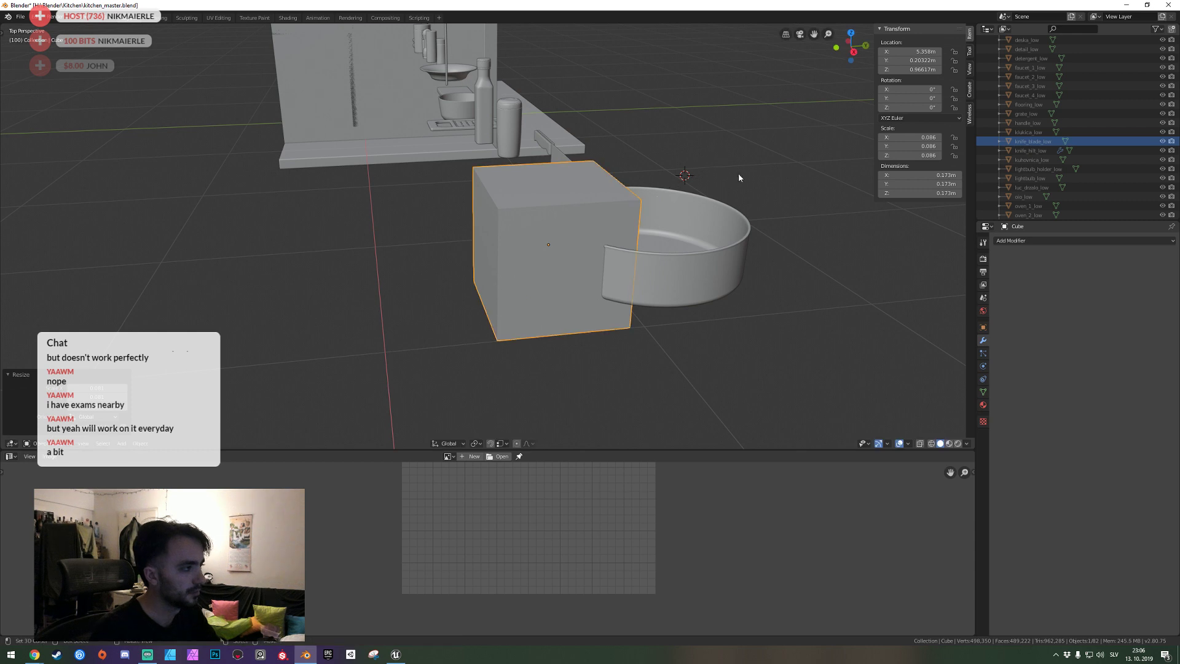
pyautogui.click(919, 193)
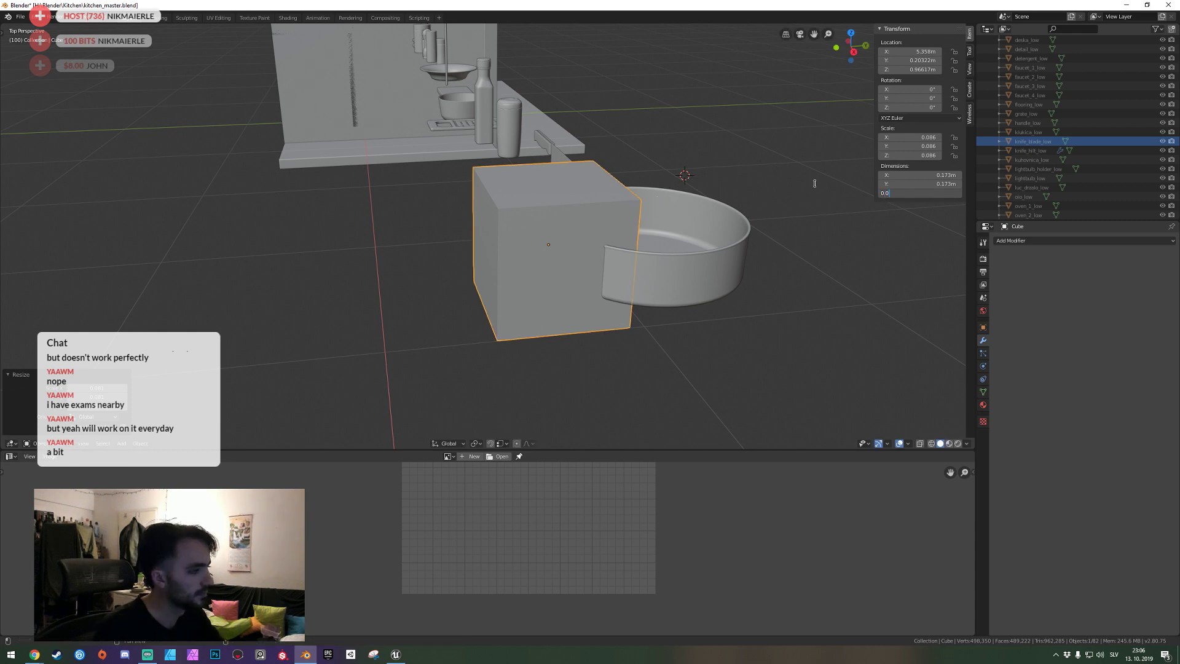
pyautogui.write('35')
pyautogui.press('Return')
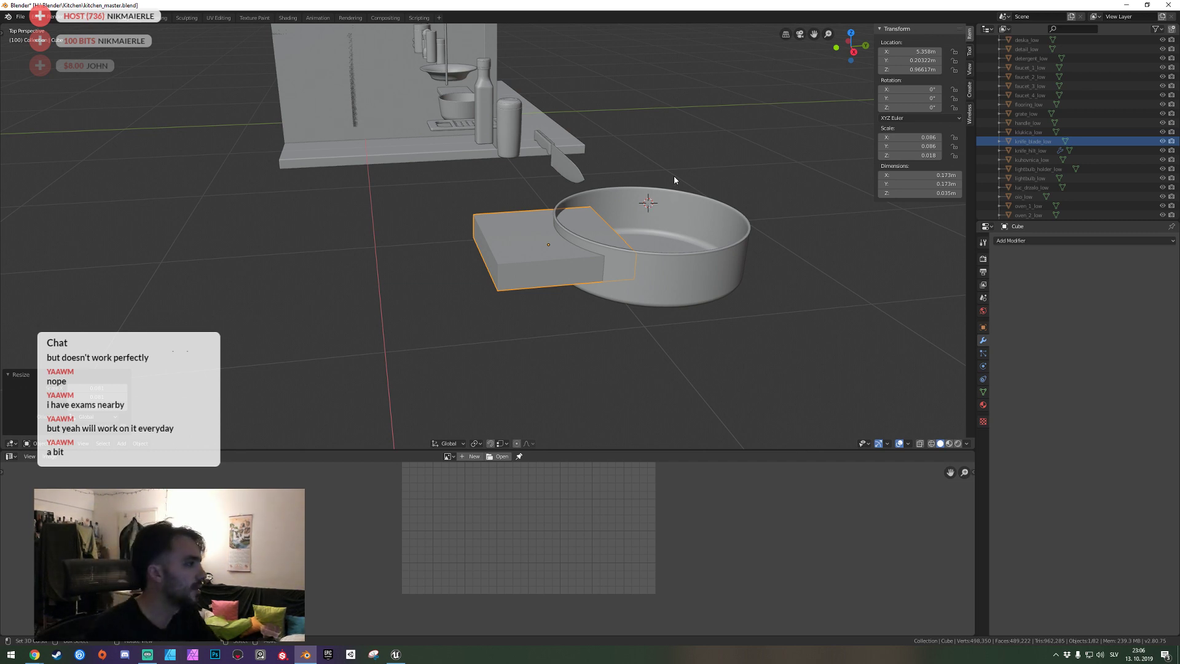
pyautogui.click(919, 175)
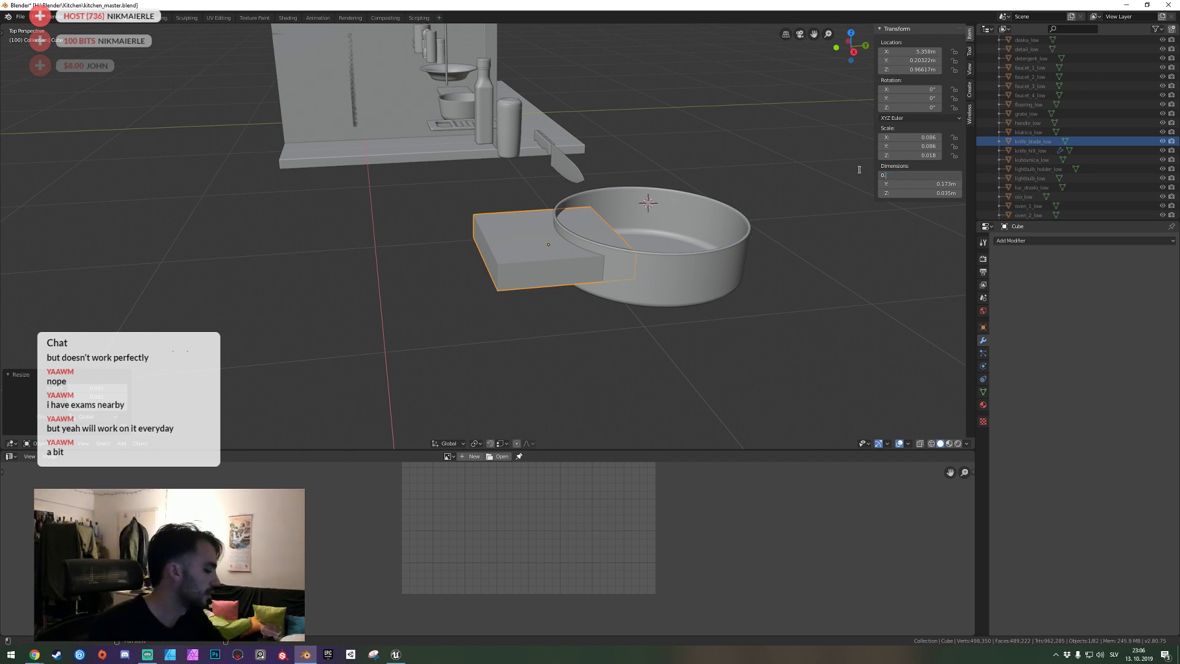
pyautogui.press('Return')
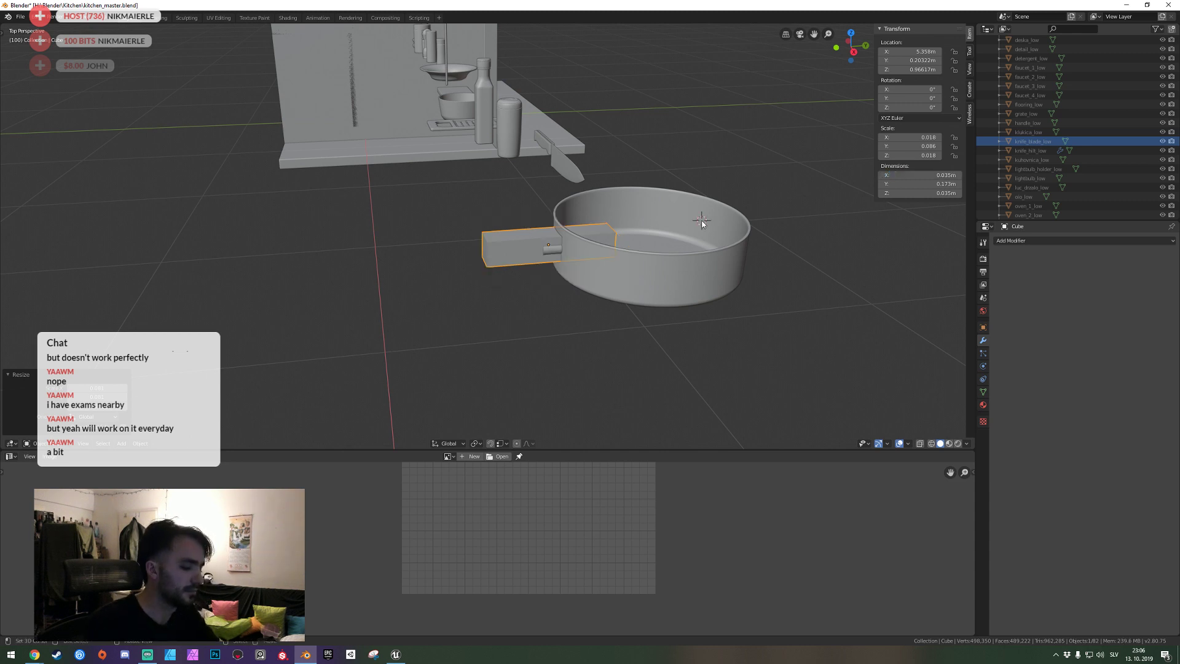
# Move the bar along Y to 0.11078 m so it sticks out from the pan.
pyautogui.press('g')
pyautogui.press('y')
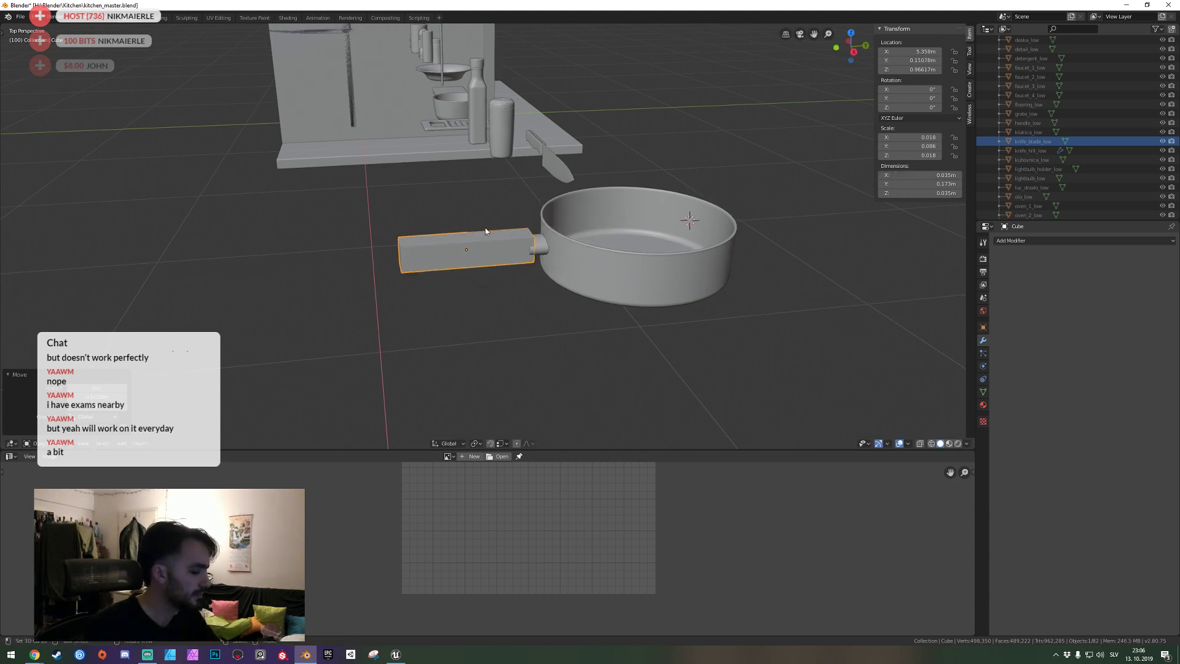
pyautogui.click(485, 229)
pyautogui.press('ctrl+KP_1')
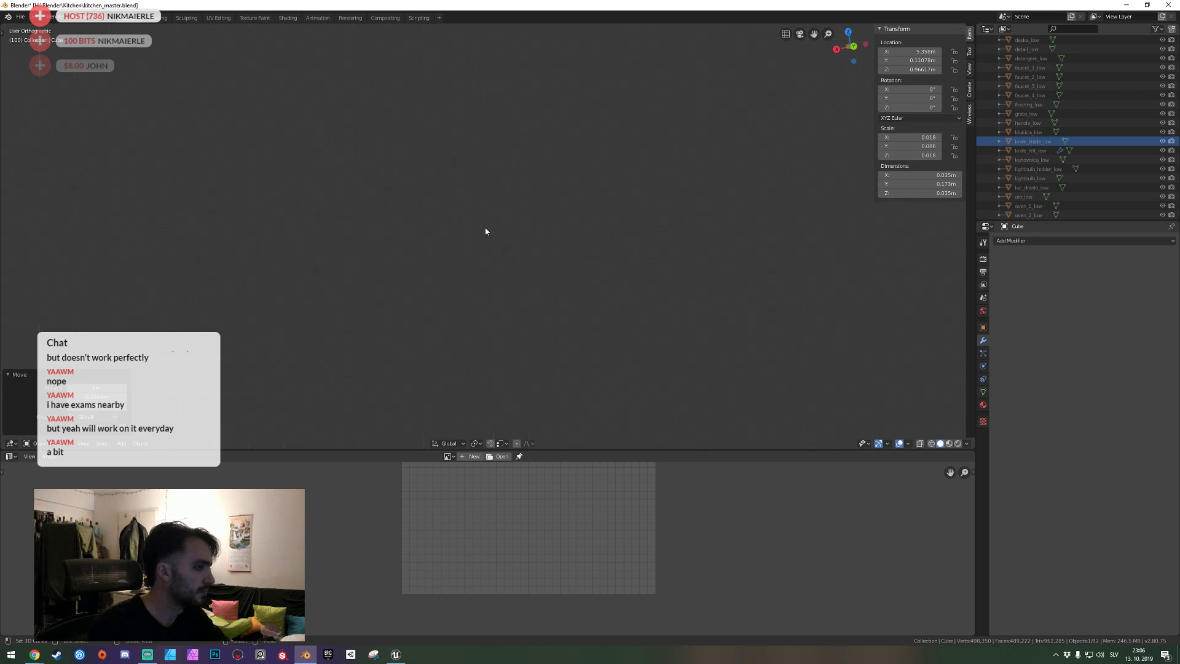
# Slide the handle along Y until it sits flush against the mount.
pyautogui.press('KP_Decimal')
pyautogui.scroll(3, 504, 197)
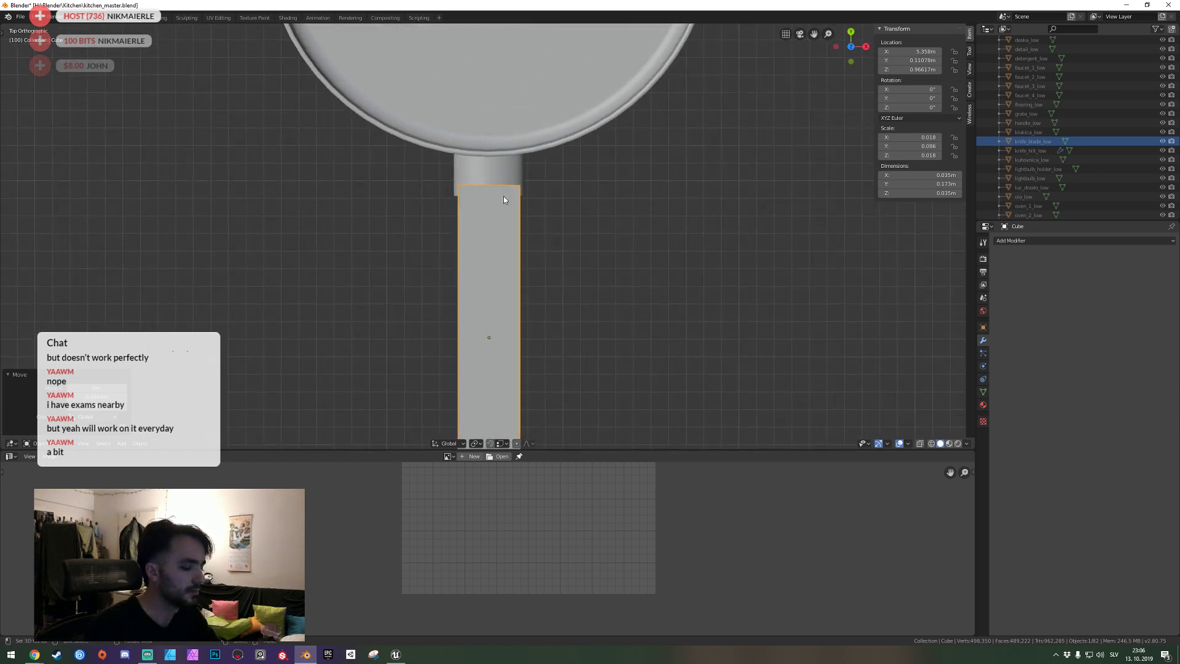
pyautogui.scroll(3, 538, 199)
pyautogui.press('g')
pyautogui.press('y')
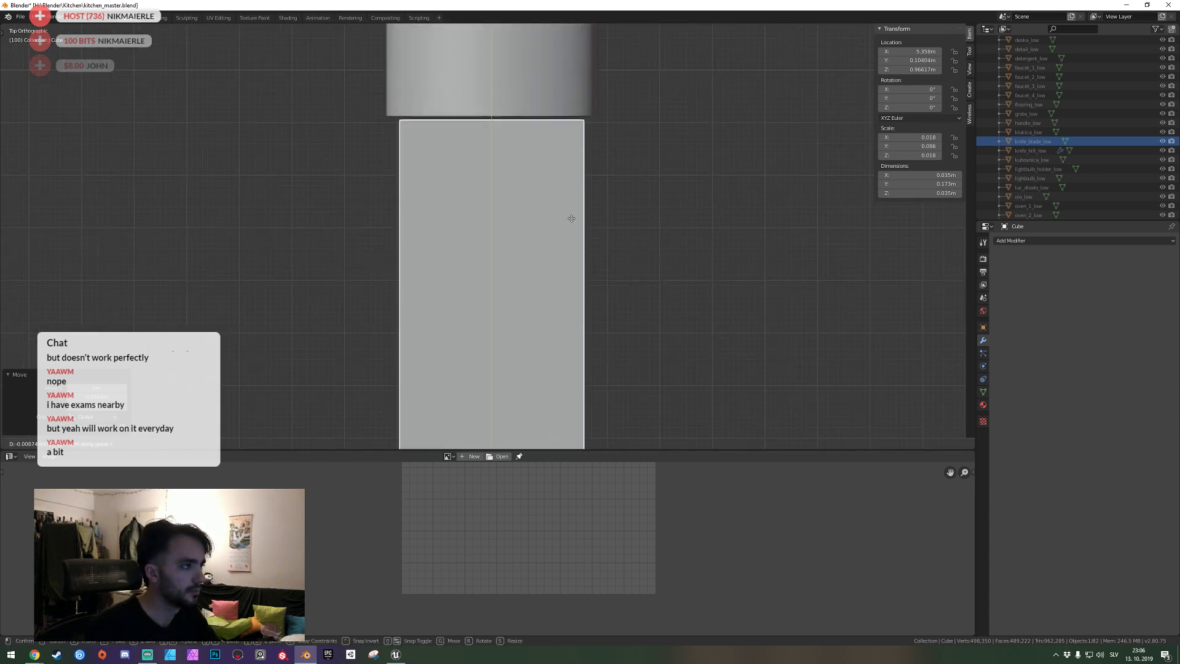
pyautogui.click(570, 184)
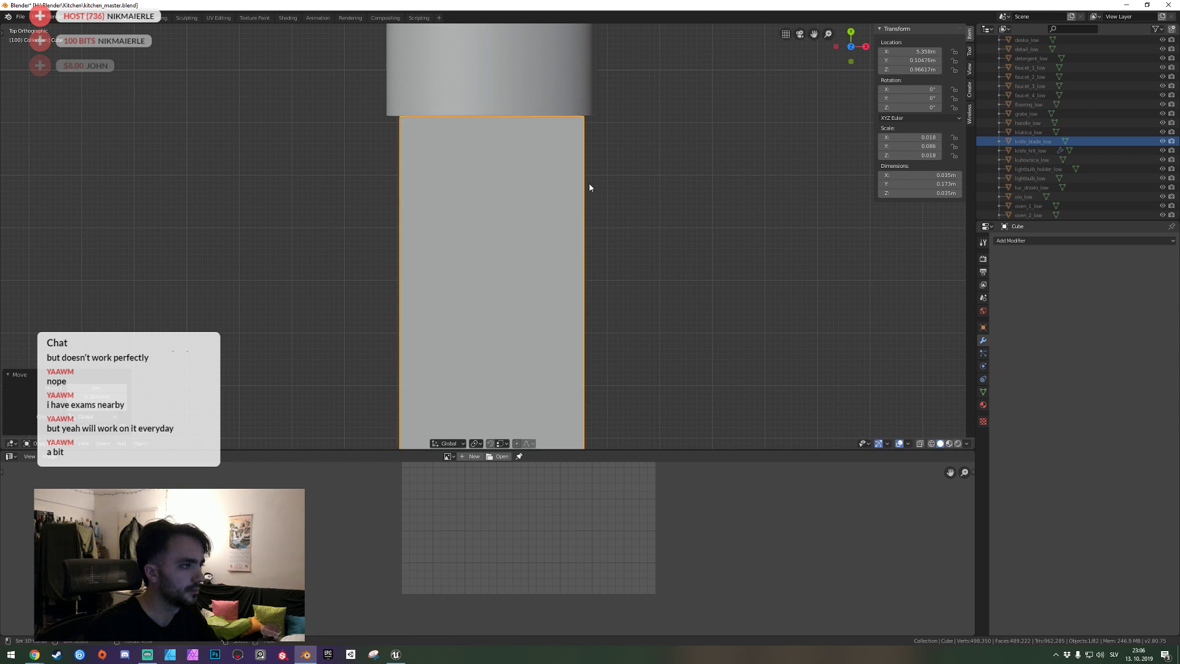
pyautogui.keyDown('shift'); pyautogui.rightClick(589, 183); pyautogui.keyUp('shift')
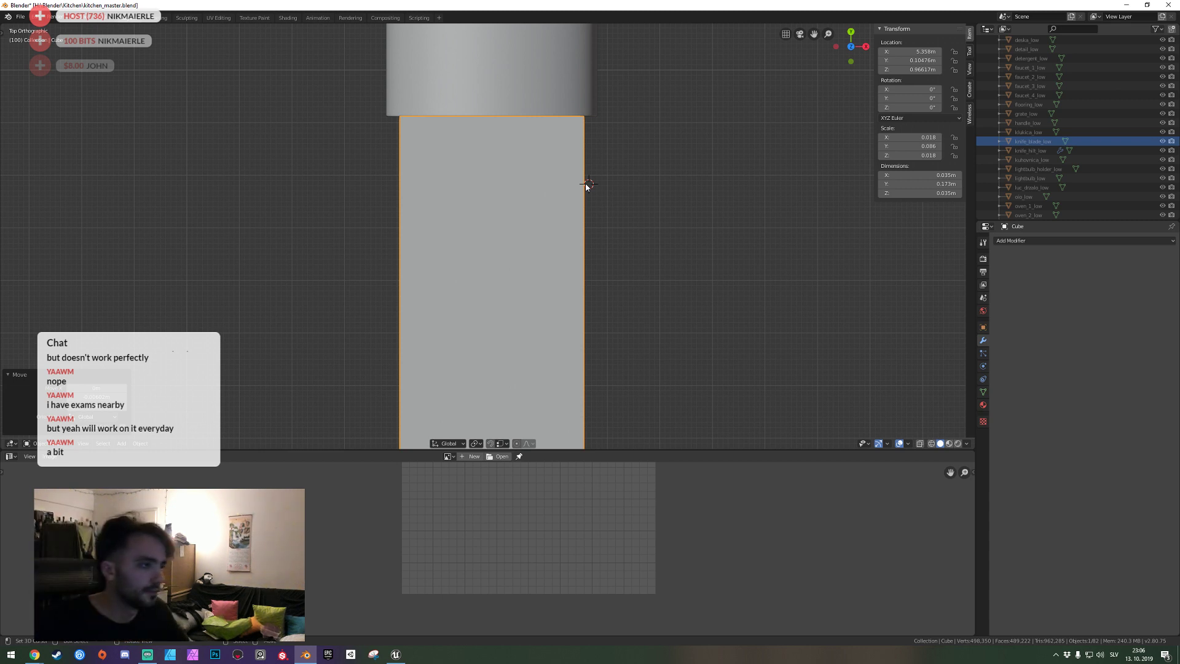
# Widen the handle's X dimension to 0.05 m.
pyautogui.scroll(-4, 574, 186)
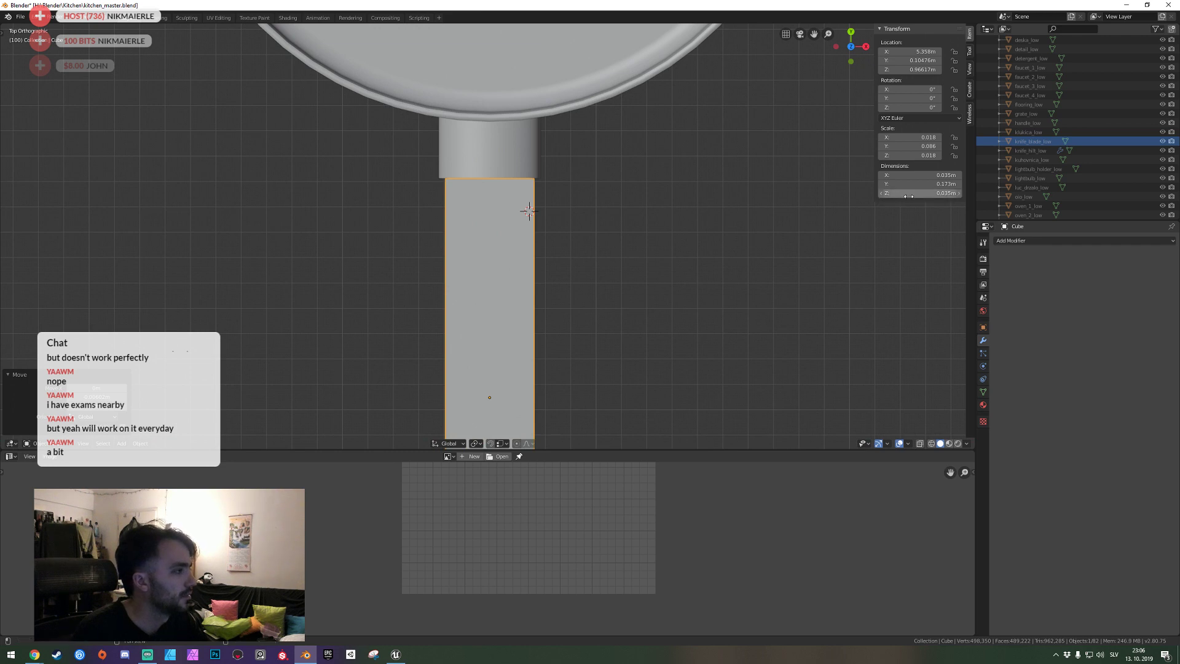
pyautogui.click(920, 175)
pyautogui.write('0.05')
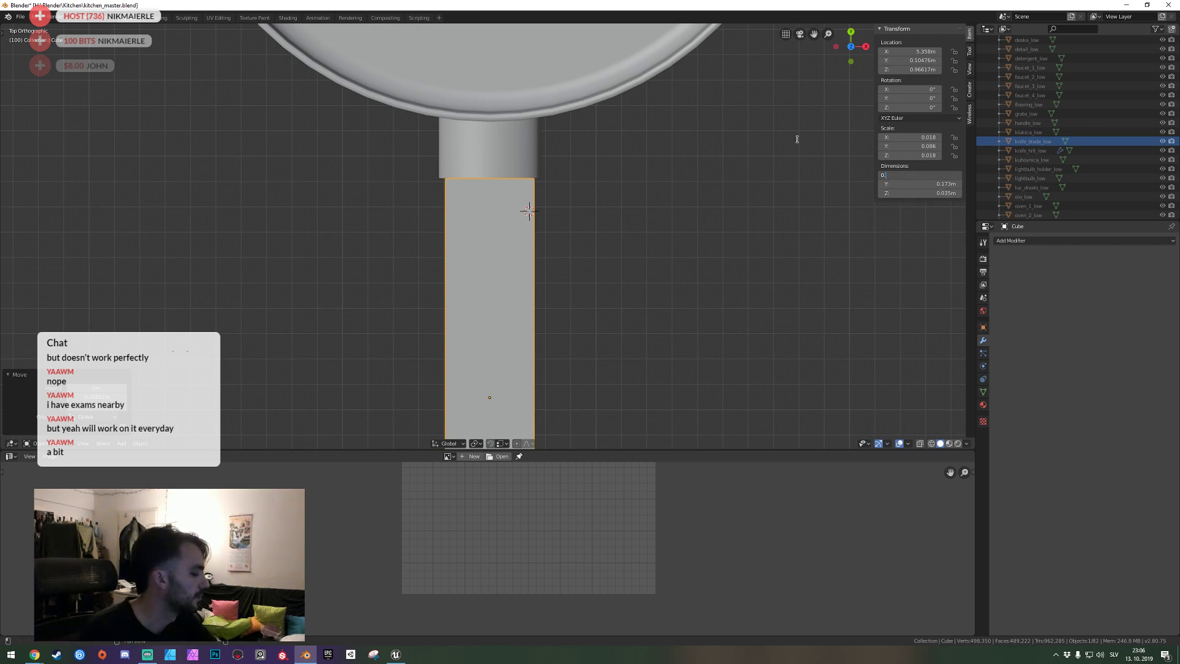
pyautogui.press('Return')
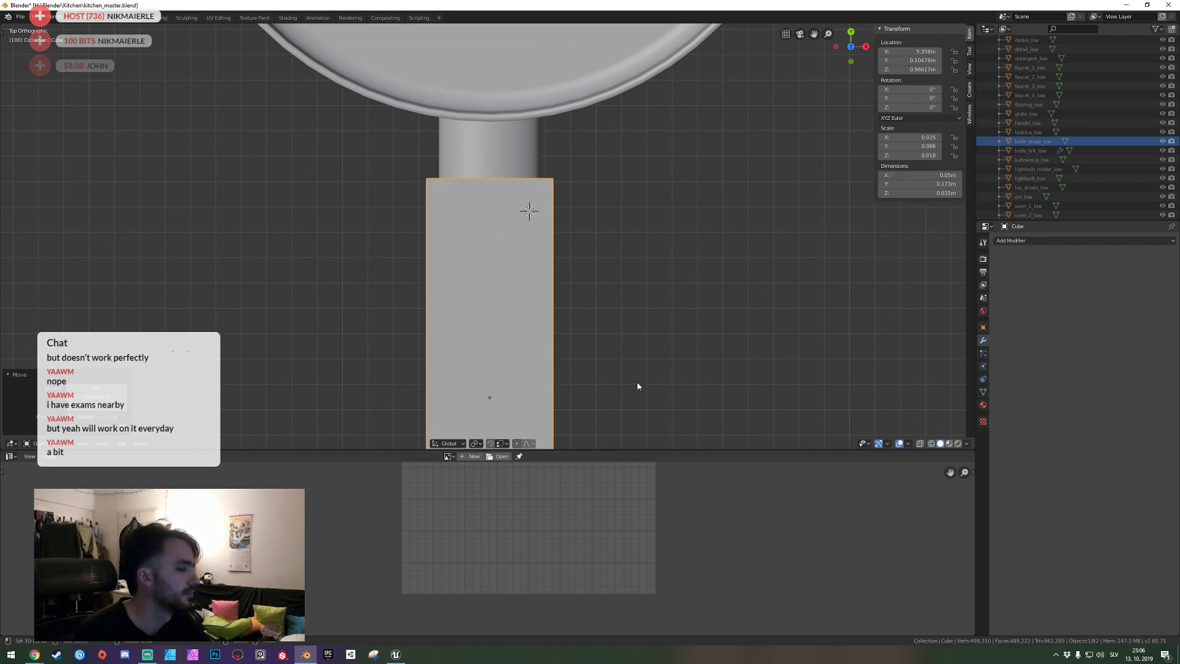
# Fly the view back across the kitchen to the pan and handle.
pyautogui.hotkey('shift', '`')
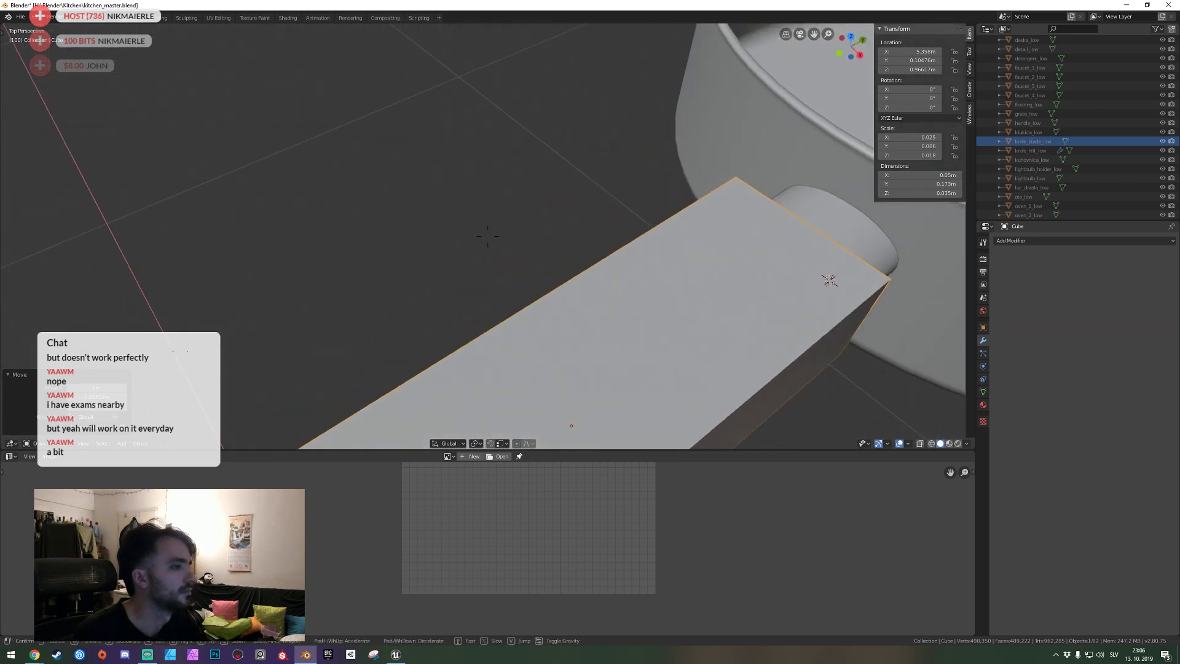
pyautogui.click(602, 344)
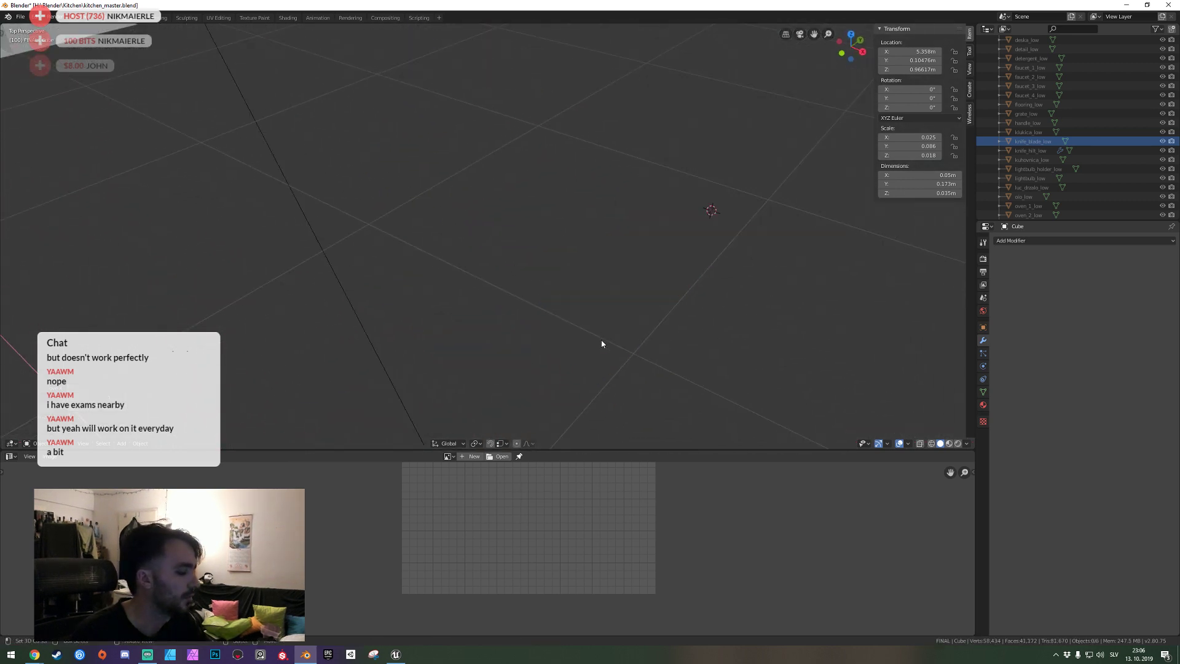
pyautogui.hotkey('shift', '`')
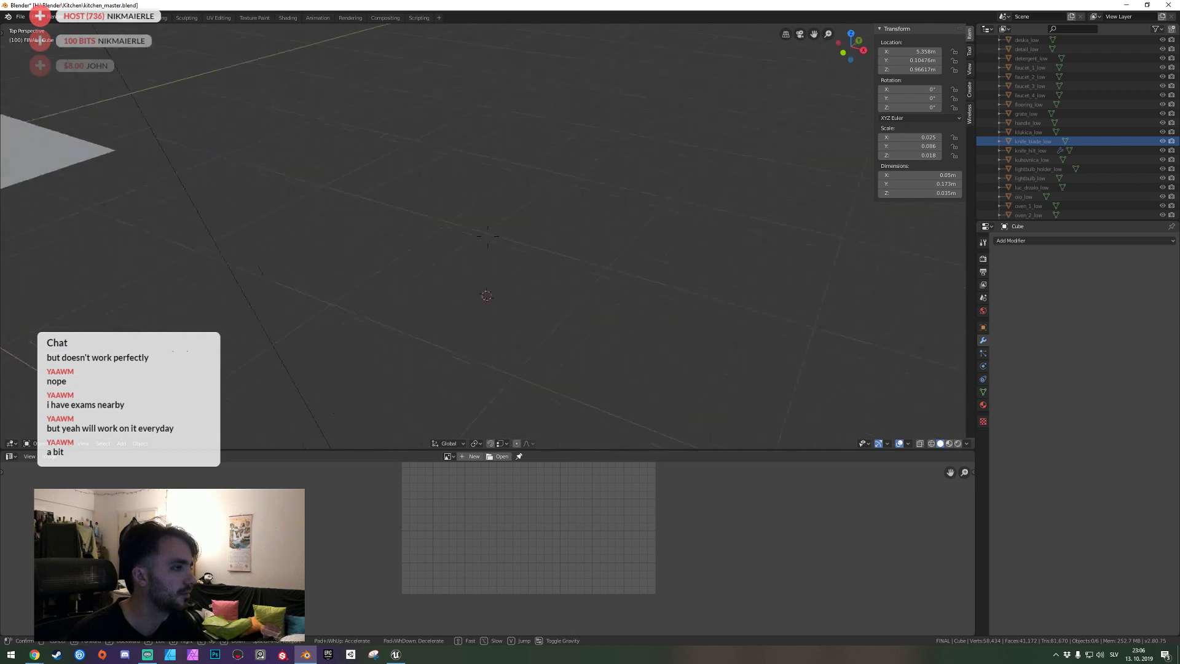
pyautogui.click(488, 239)
pyautogui.hotkey('shift', '`')
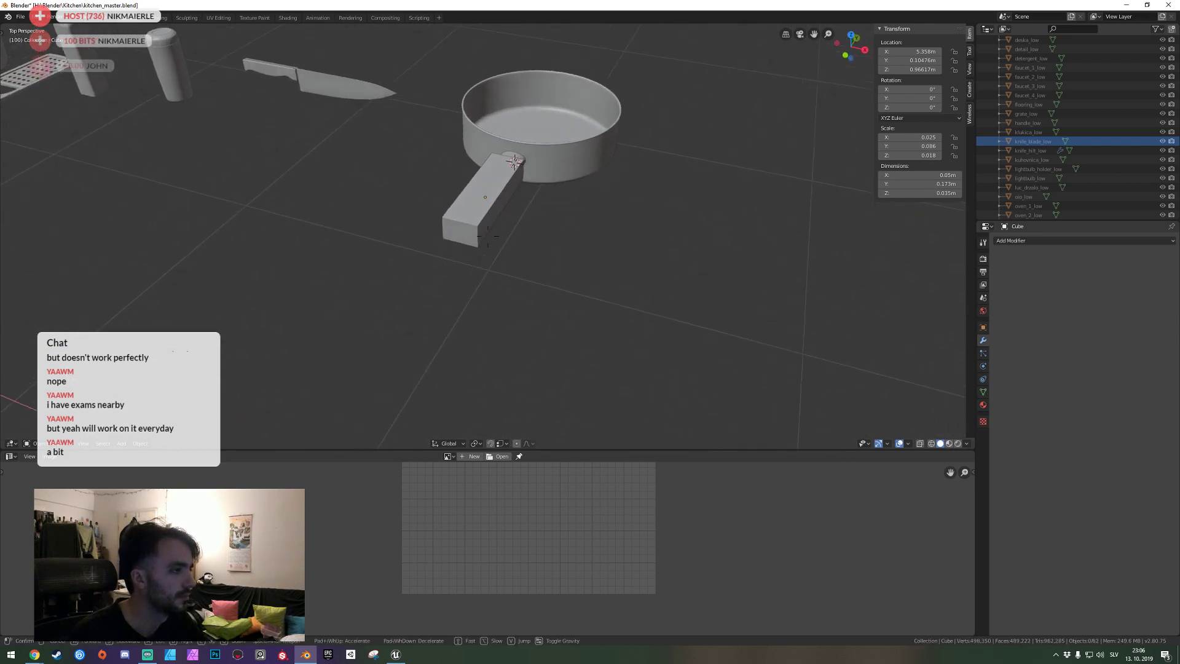
# Add a small 0.03 m helper cube at the handle's far end.
pyautogui.click(468, 247)
pyautogui.keyDown('shift'); pyautogui.rightClick(467, 245); pyautogui.keyUp('shift')
pyautogui.hotkey('shift', 'a')
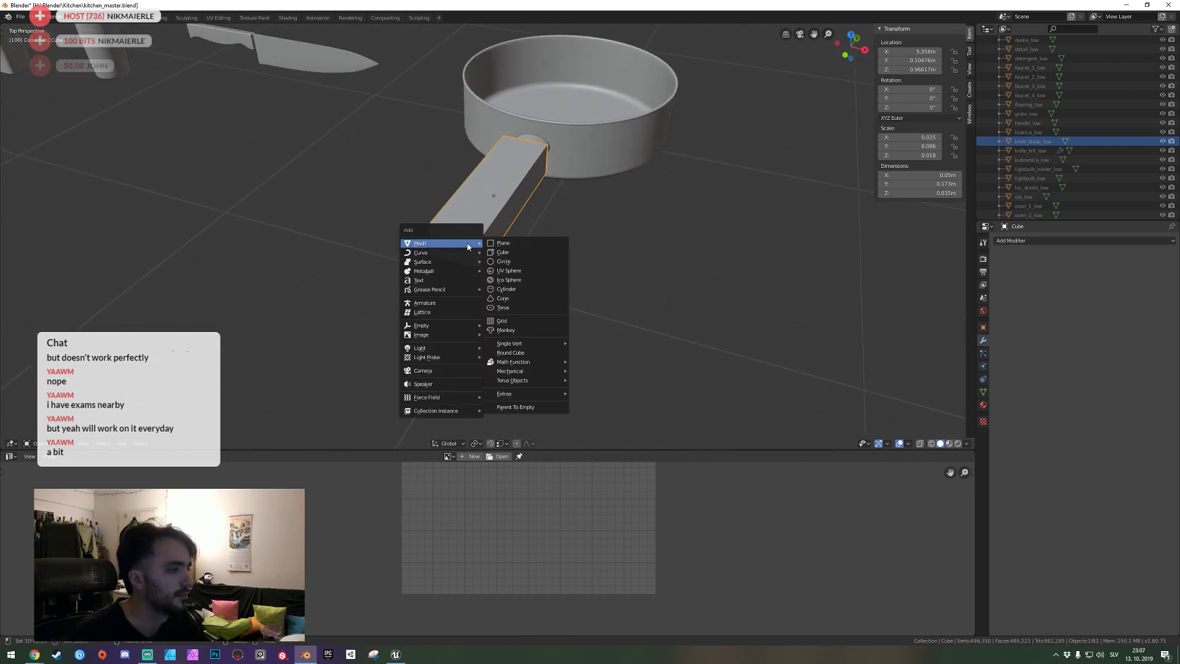
pyautogui.click(506, 253)
pyautogui.press('s')
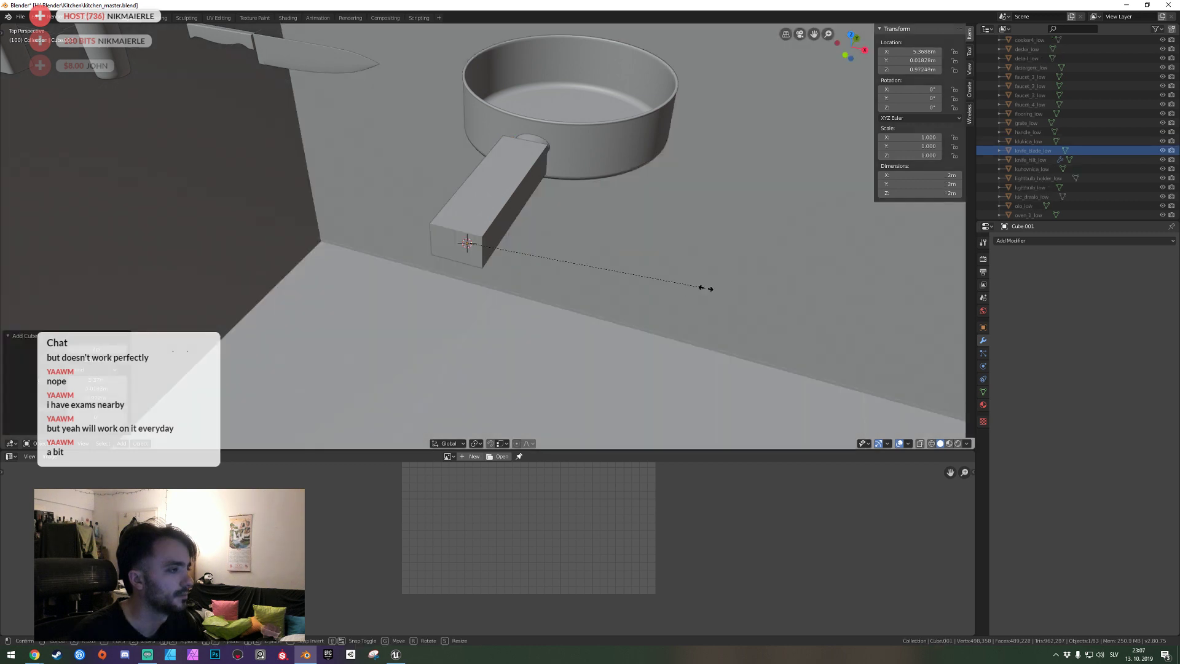
pyautogui.click(654, 255)
pyautogui.moveTo(920, 175); pyautogui.dragTo(920, 193)
pyautogui.write('0.03')
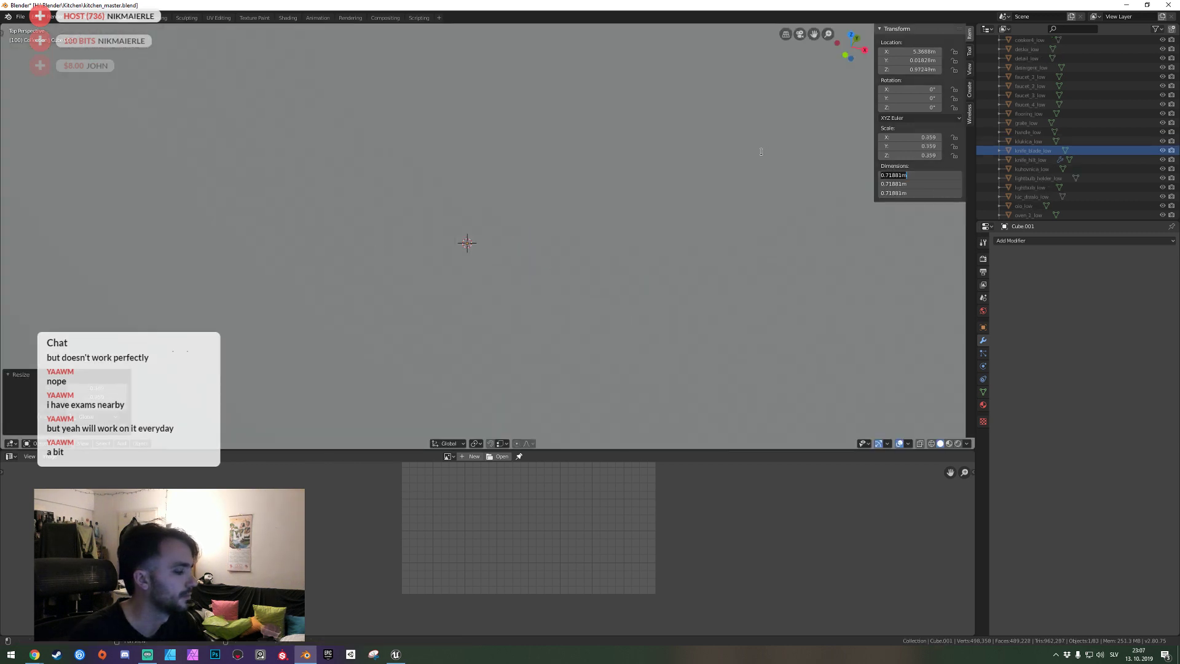
pyautogui.press('Return')
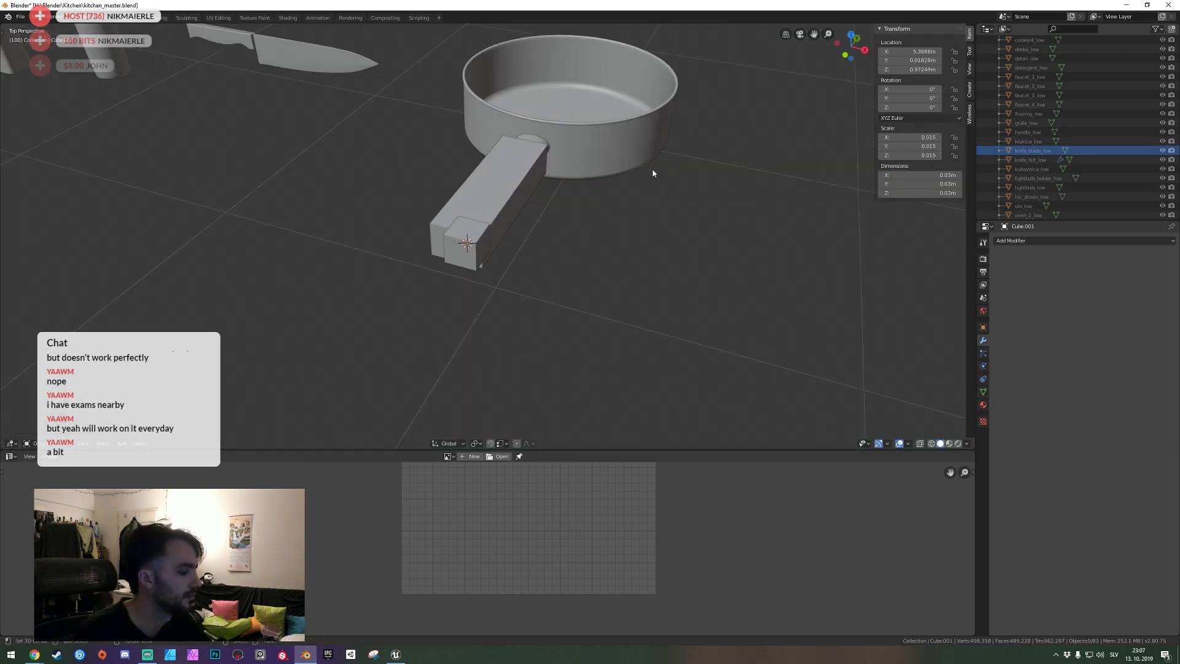
# In top view, nudge the helper cube along X.
pyautogui.press('KP_7')
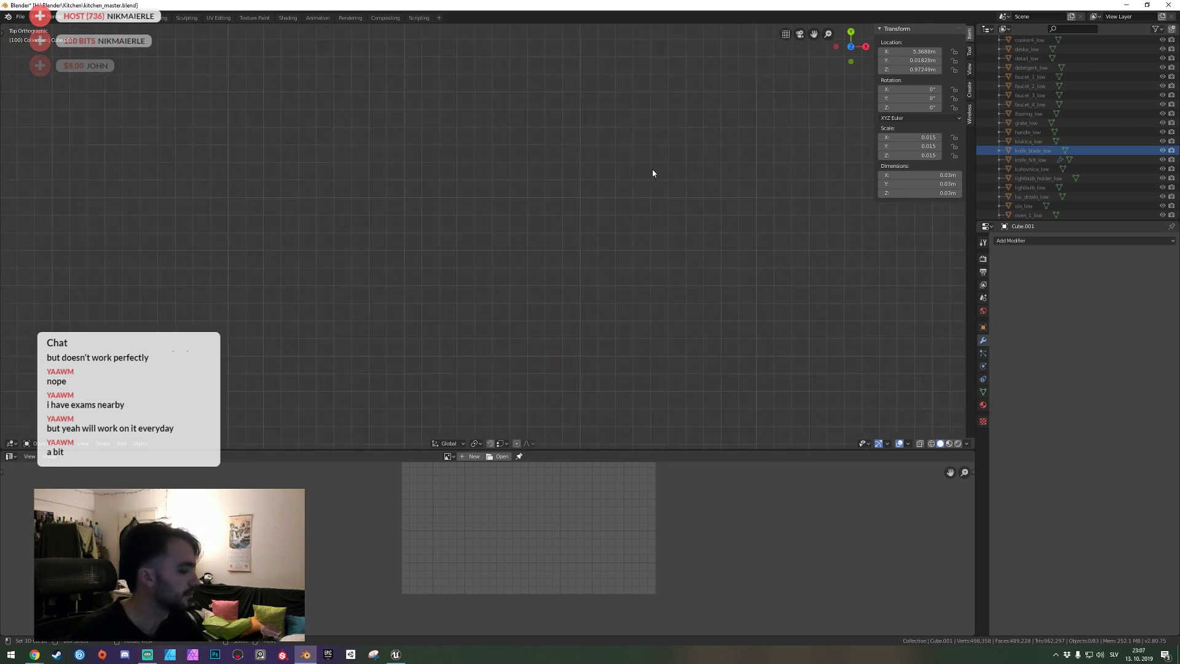
pyautogui.moveTo(586, 152)
pyautogui.keyDown('shift'); pyautogui.mouseDown(button='middle')
pyautogui.moveTo(613, 282)
pyautogui.moveTo(511, 245)
pyautogui.moveTo(442, 197)
pyautogui.moveTo(515, 240)
pyautogui.mouseUp(button='middle'); pyautogui.keyUp('shift')
pyautogui.press('g')
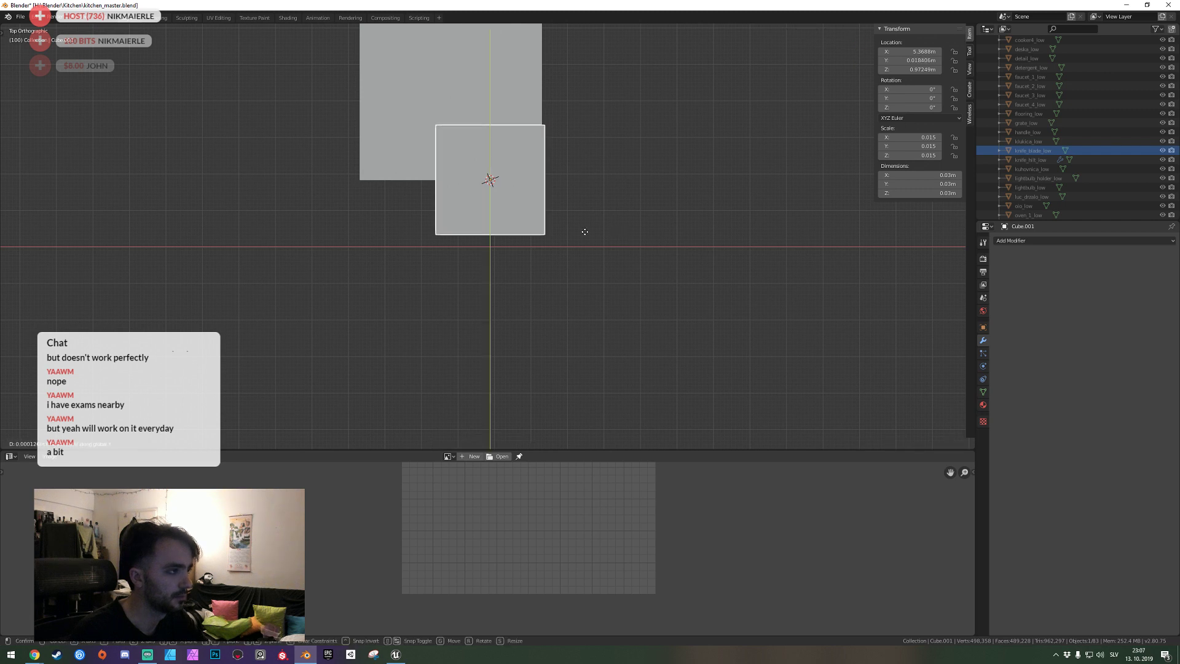
pyautogui.press('x')
pyautogui.click(574, 229)
# Scale the handle's far end edge to 0.592 so the handle tapers.
pyautogui.click(531, 172)
pyautogui.press('Tab')
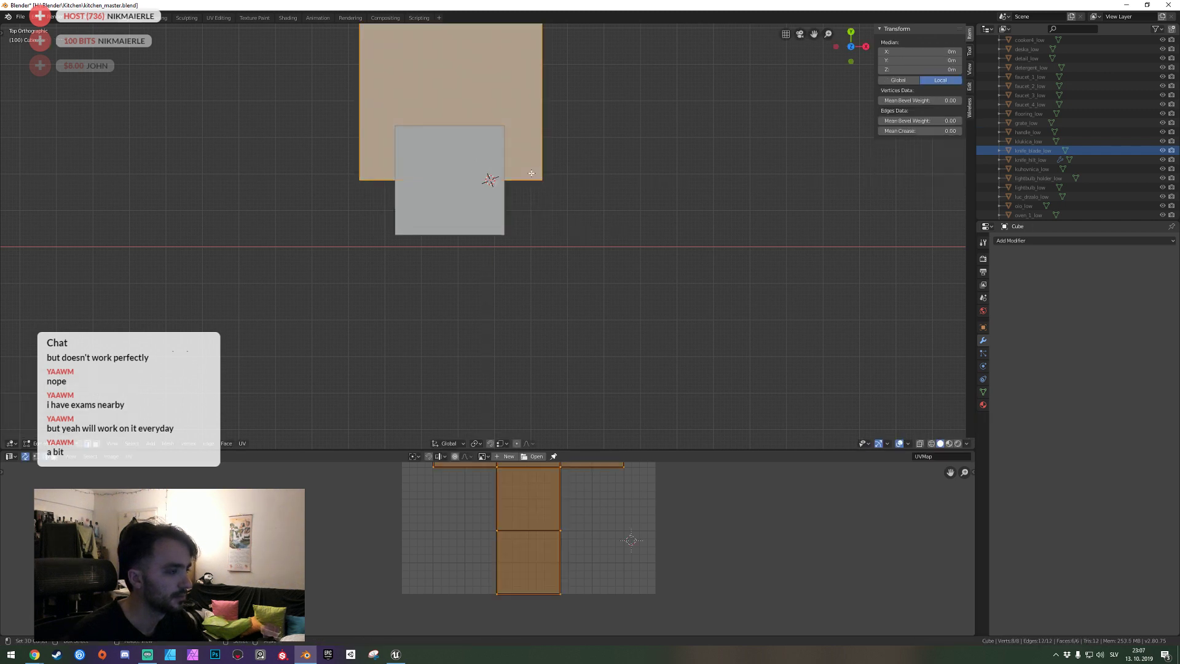
pyautogui.hotkey('alt', 'z')
pyautogui.click(322, 161)
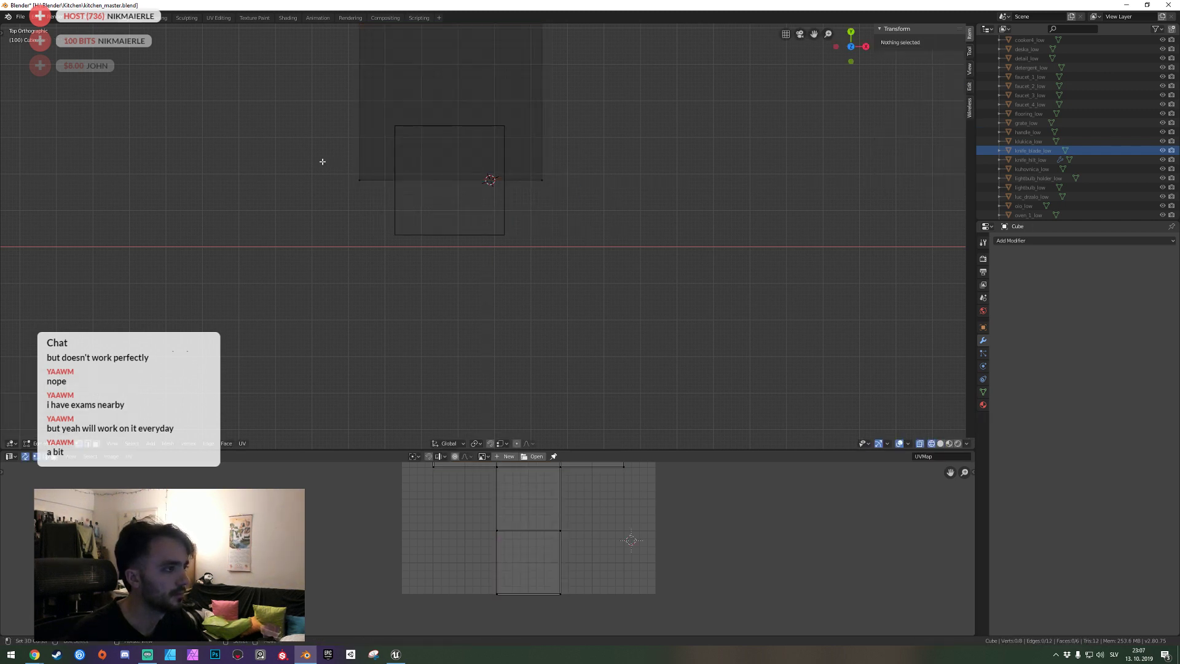
pyautogui.moveTo(322, 161); pyautogui.dragTo(560, 218)
pyautogui.press('s')
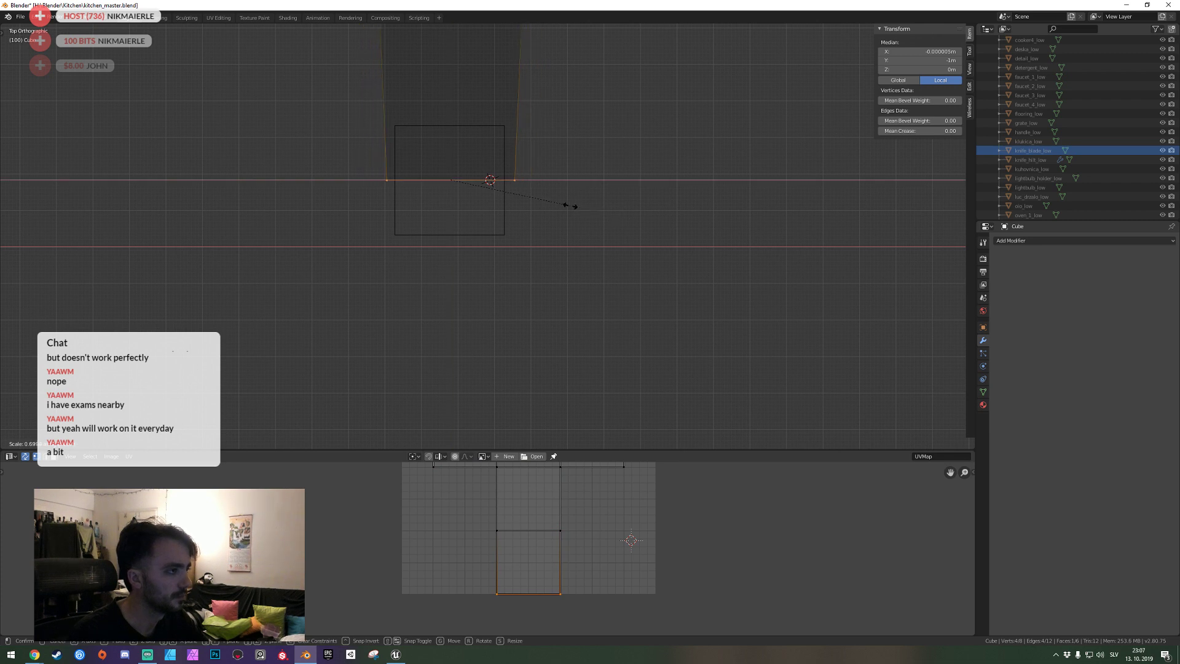
pyautogui.click(553, 201)
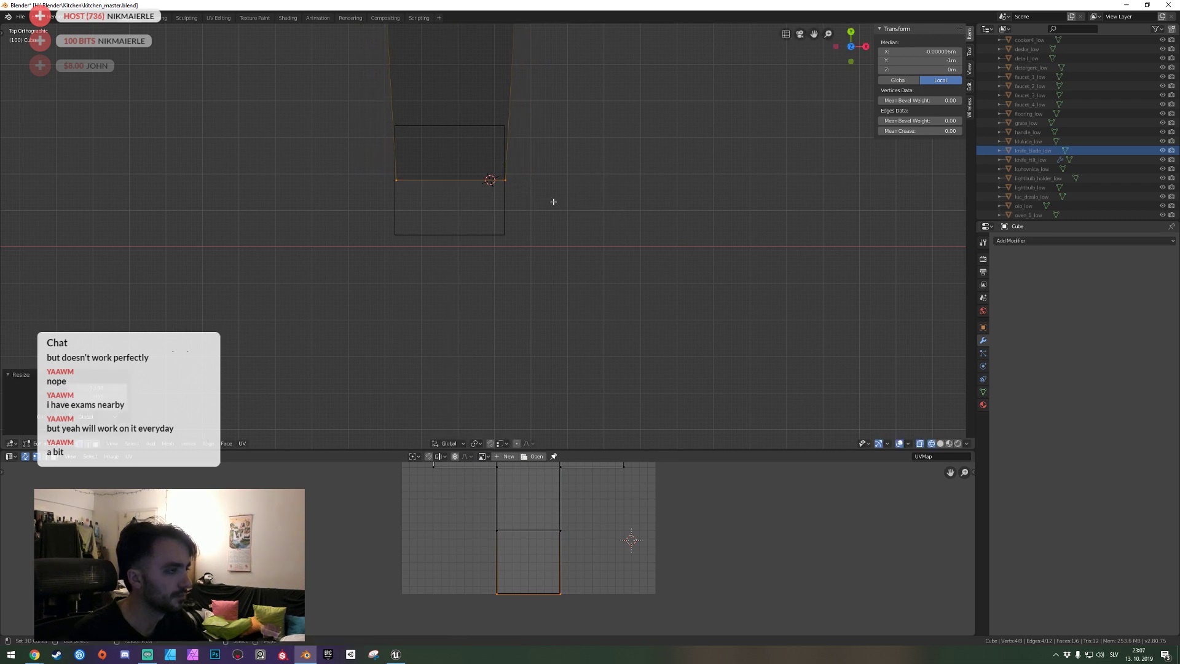
pyautogui.hotkey('alt', 'a')
pyautogui.hotkey('shift', 'z')
# Leave Edit Mode and delete the small helper cube.
pyautogui.hotkey('shift', '`')
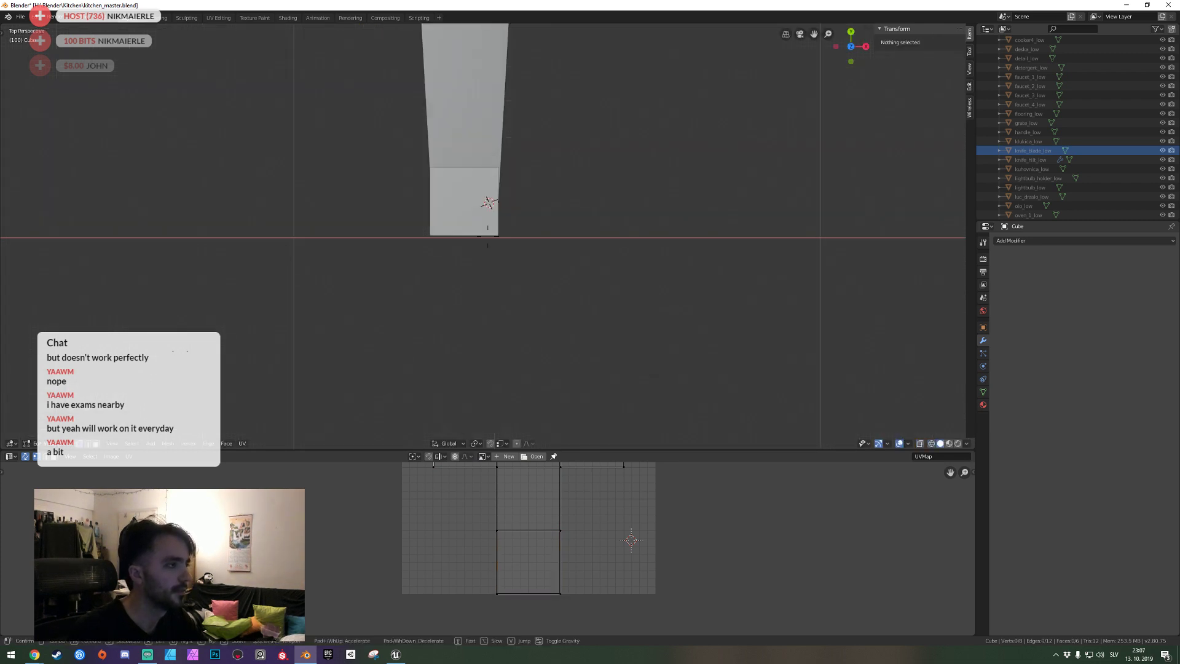
pyautogui.click(487, 235)
pyautogui.press('Tab')
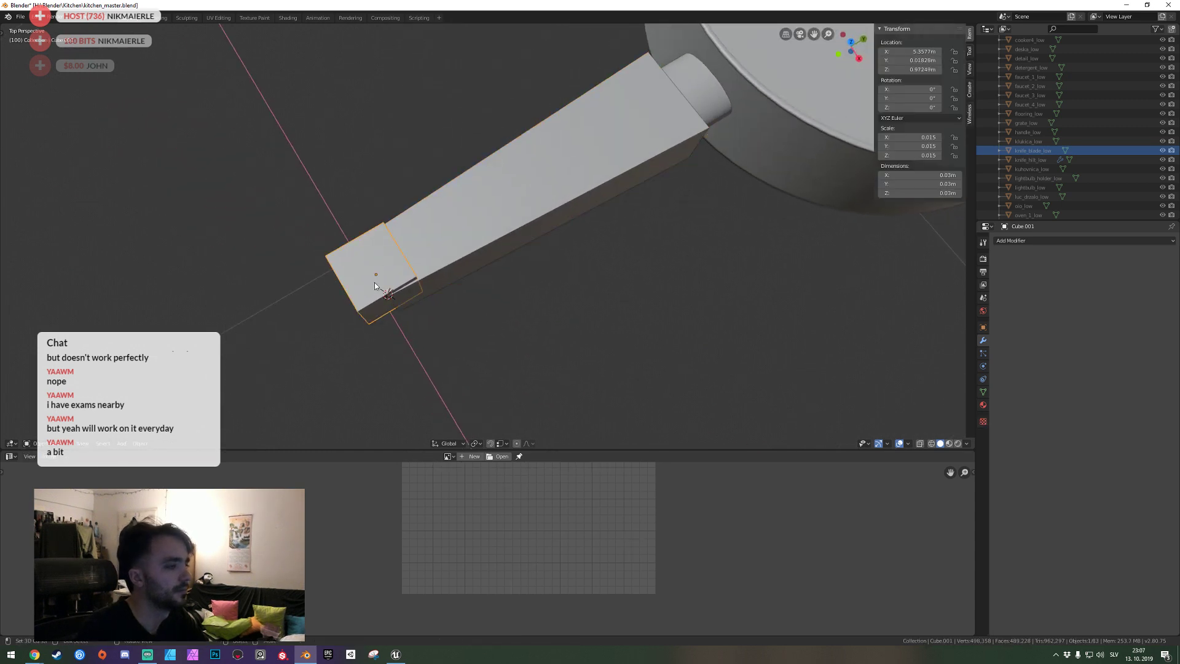
pyautogui.press('Delete')
pyautogui.hotkey('ctrl', 'z')
pyautogui.hotkey('shift', '`')
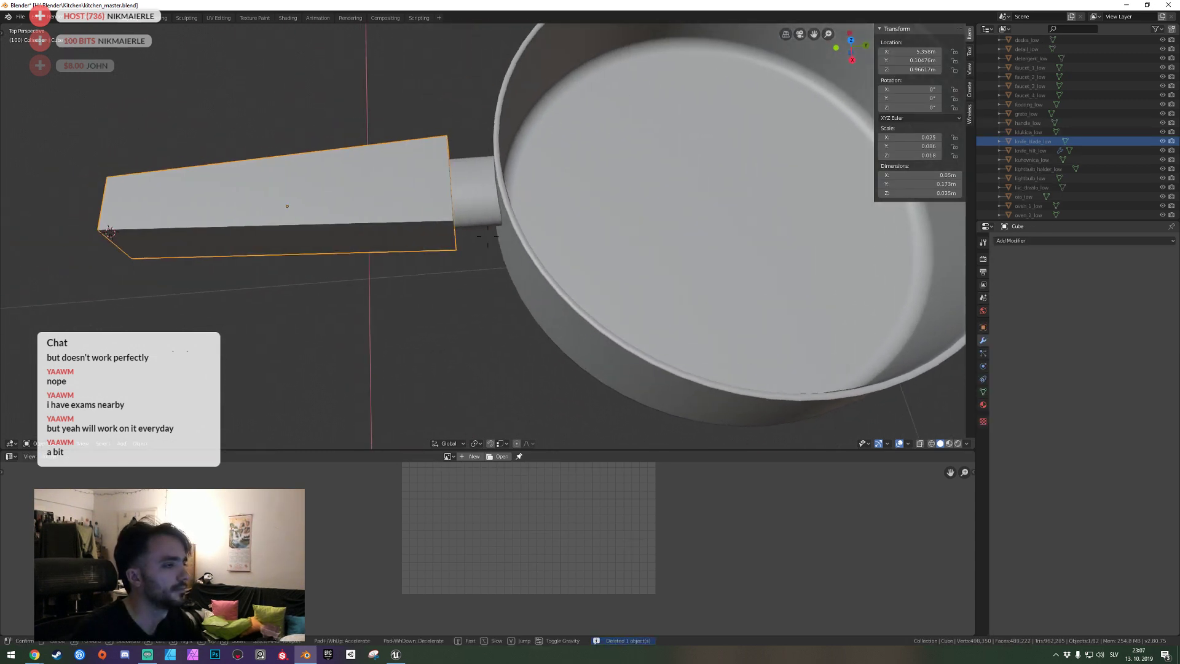
# In top view, select the handle's far end edge in Edit Mode.
pyautogui.click(488, 235)
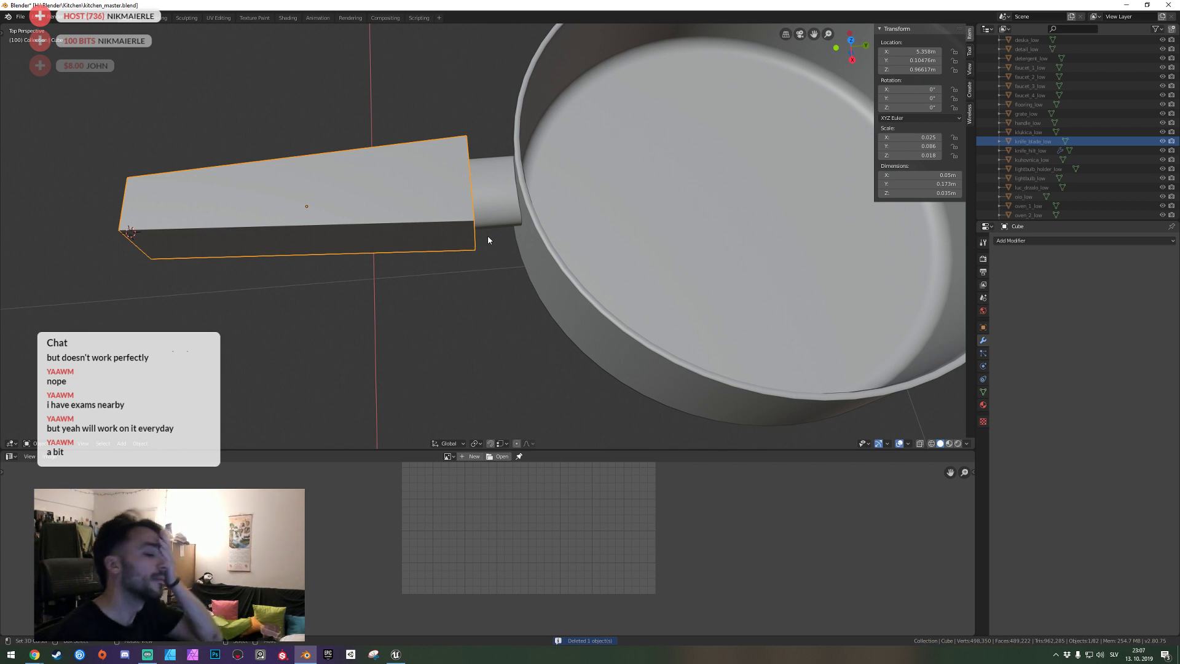
pyautogui.press('KP_7')
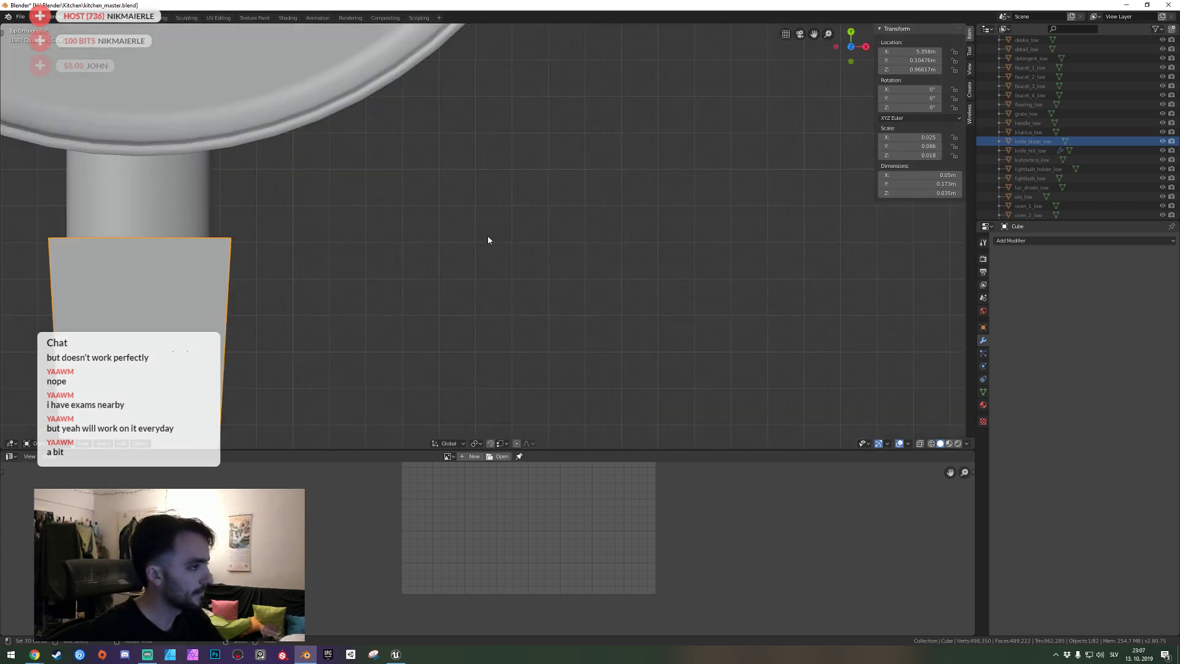
pyautogui.scroll(-3, 460, 246)
pyautogui.scroll(-2, 479, 202)
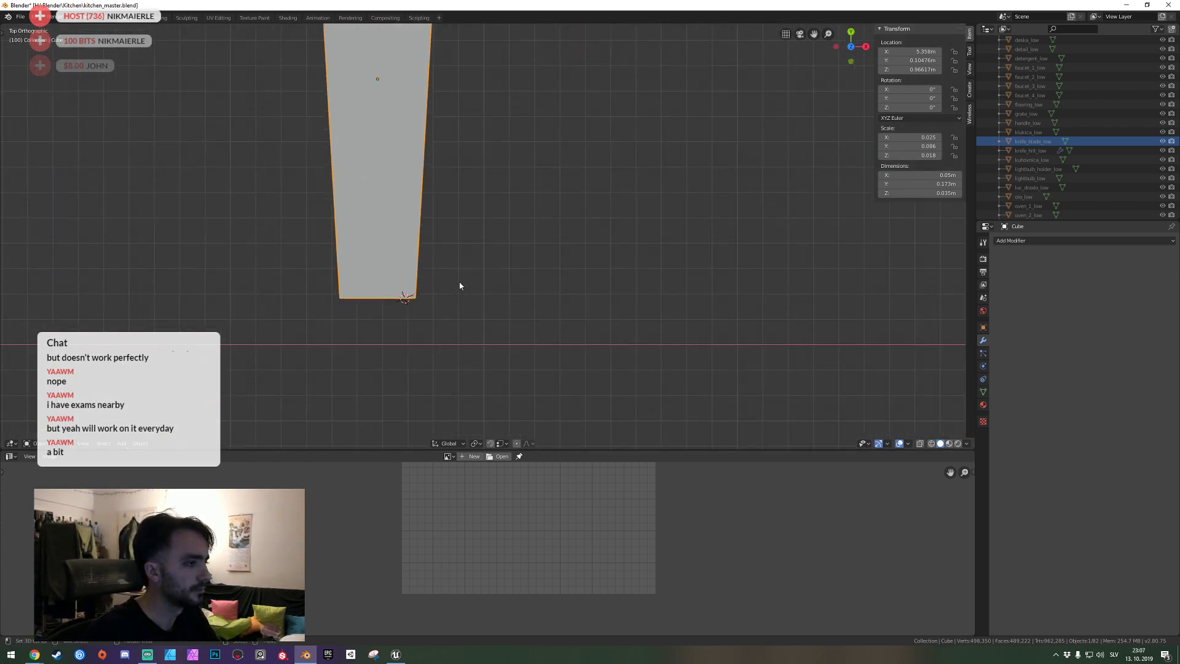
pyautogui.press('Tab')
pyautogui.press('a')
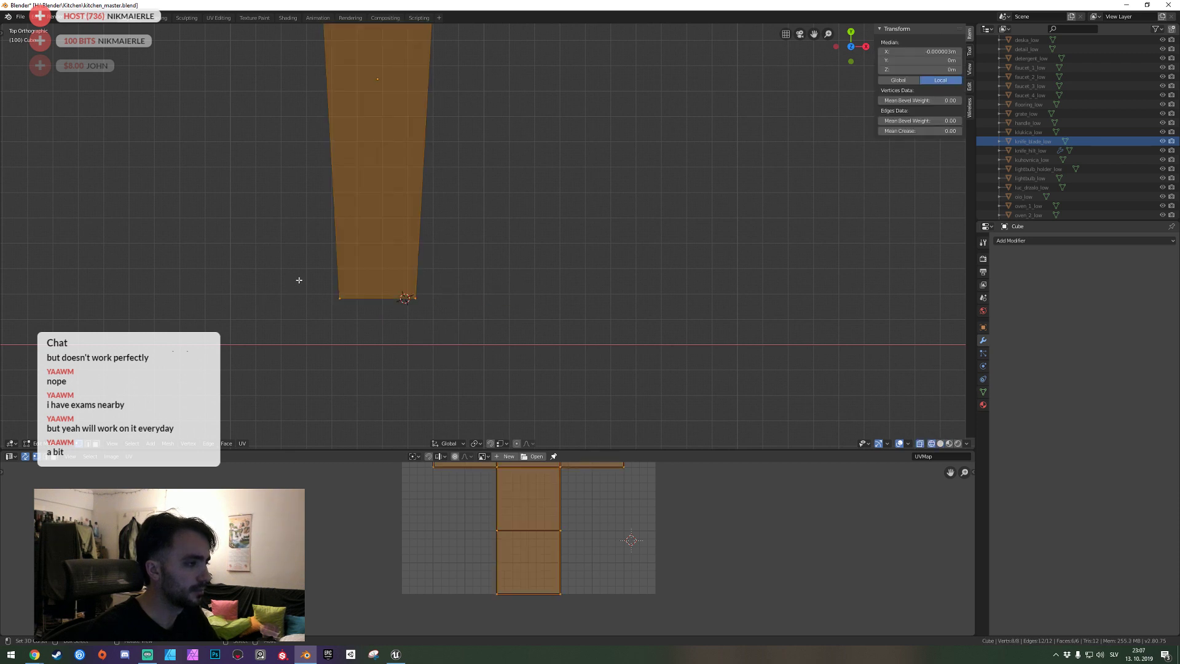
pyautogui.moveTo(298, 278); pyautogui.dragTo(461, 308)
pyautogui.press('g')
pyautogui.press('z')
pyautogui.press('z')
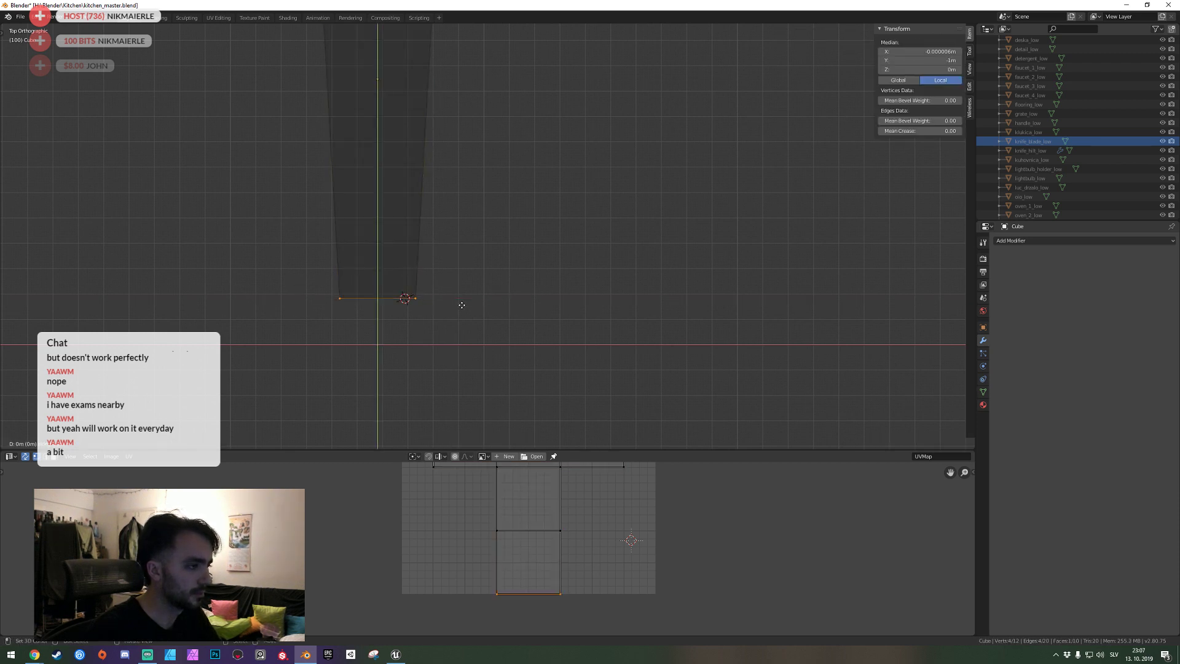
pyautogui.rightClick(469, 316)
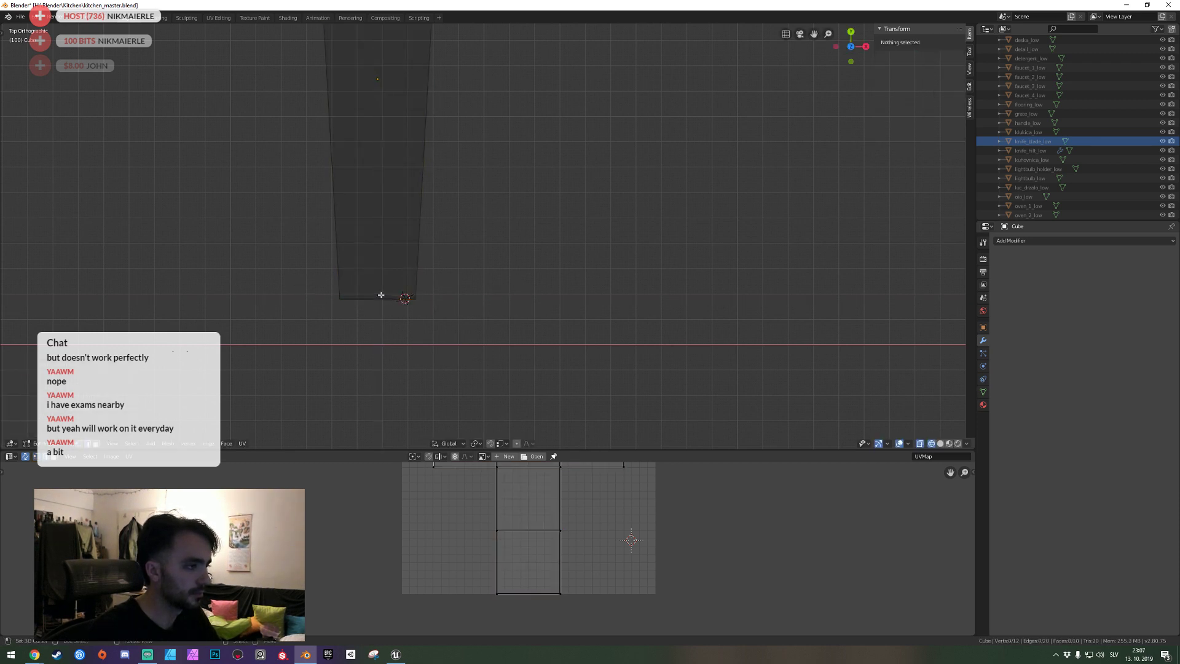
# Position a junction edge along Y to form a short neck near the mount.
pyautogui.keyDown('shift'); pyautogui.scroll(2, 496, 284); pyautogui.keyUp('shift')
pyautogui.keyDown('shift'); pyautogui.scroll(1, 495, 284); pyautogui.keyUp('shift')
pyautogui.press('g')
pyautogui.click(492, 132)
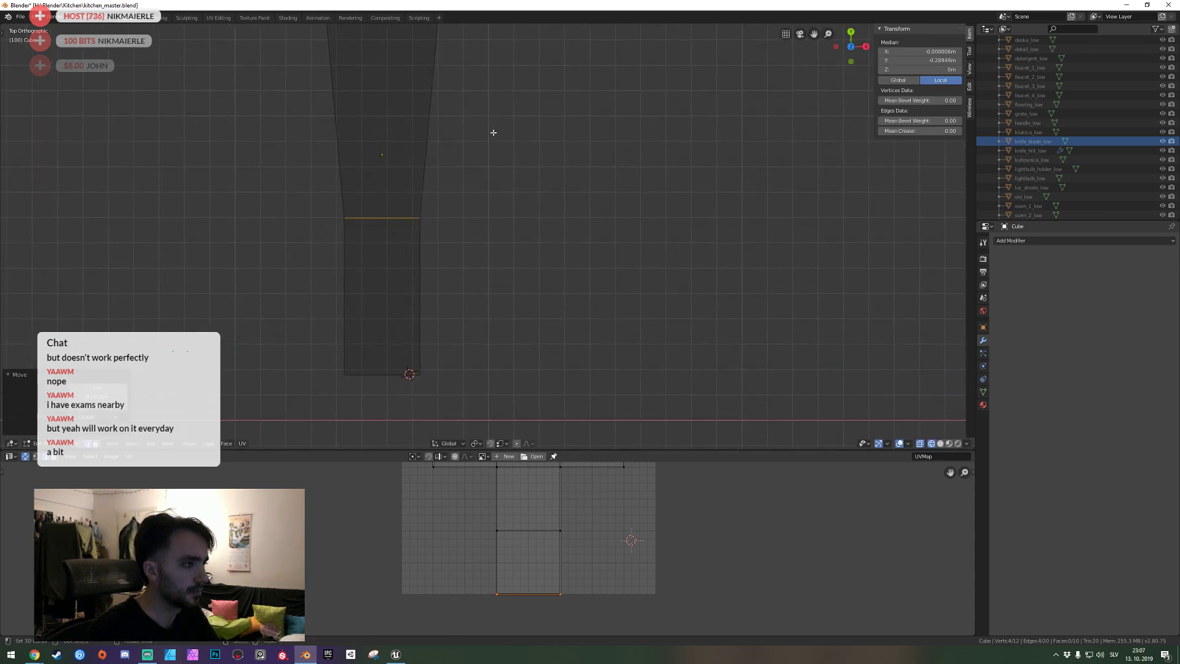
pyautogui.press('g')
pyautogui.click(474, 112)
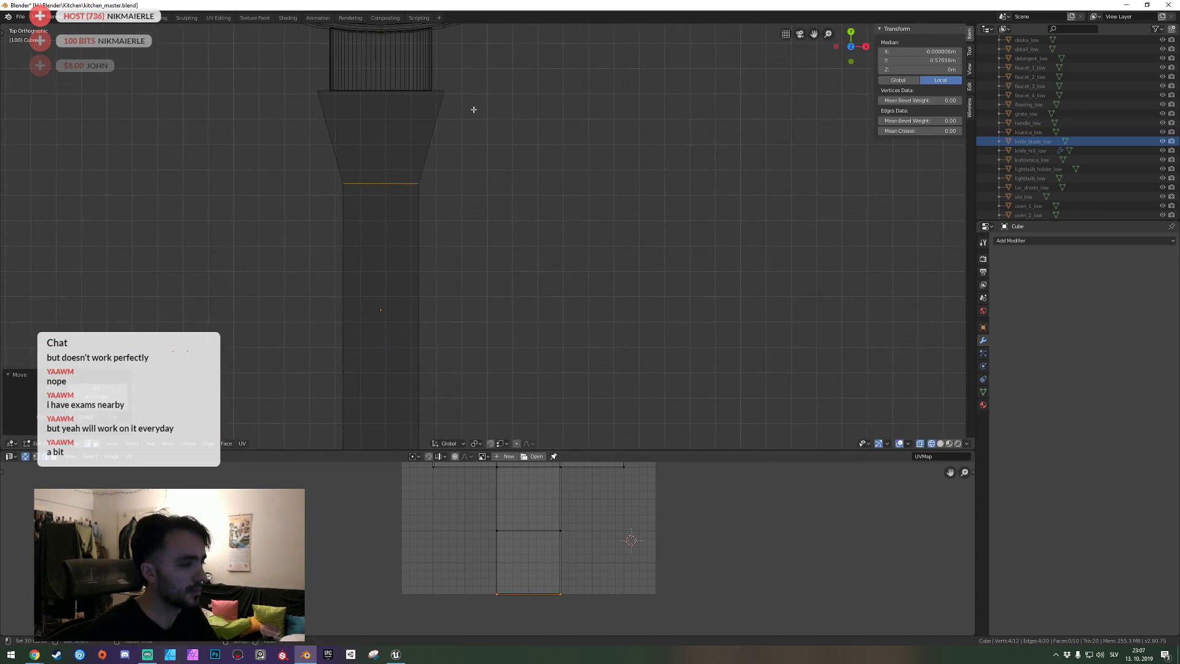
pyautogui.scroll(-3, 478, 243)
pyautogui.press('g')
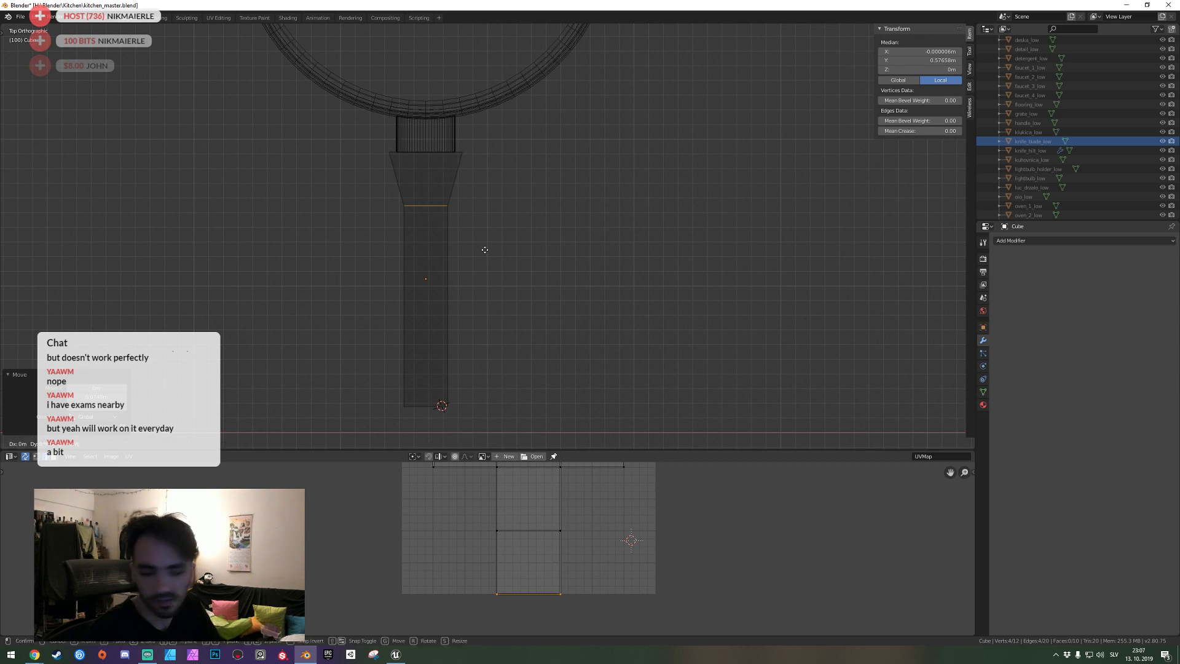
pyautogui.press('y')
pyautogui.click(488, 249)
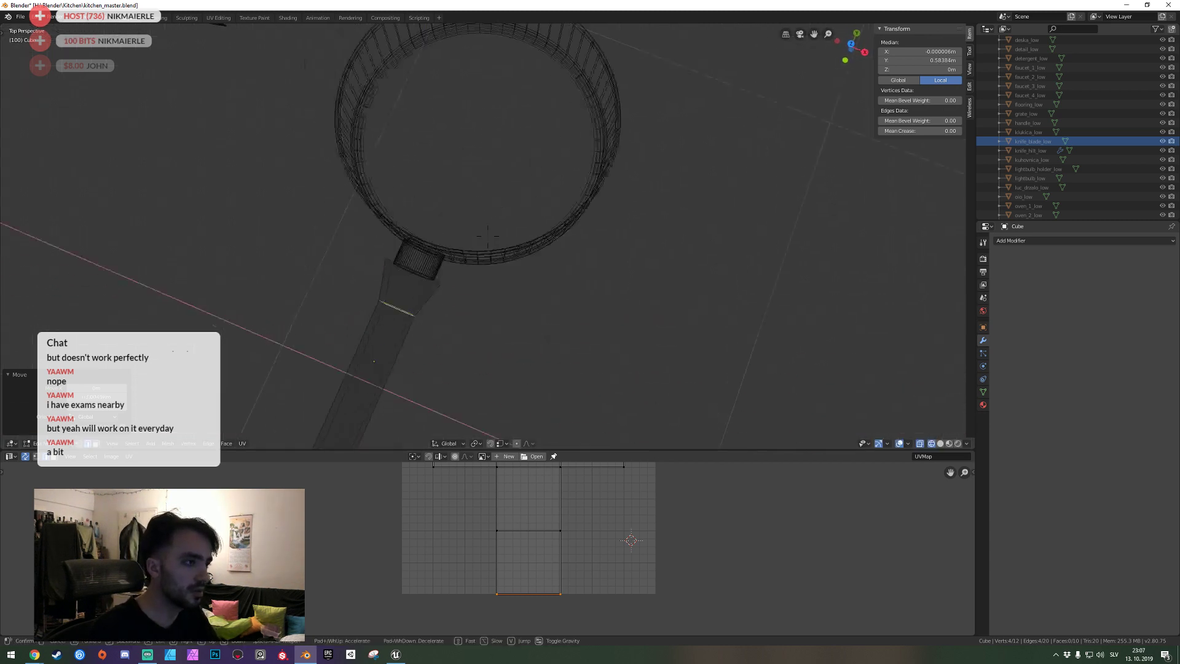
# Orbit to a perspective view of the handle in solid shading.
pyautogui.moveTo(488, 258); pyautogui.dragTo(596, 252, button='middle')
pyautogui.press('z')
pyautogui.click(596, 252)
pyautogui.scroll(3, 484, 233)
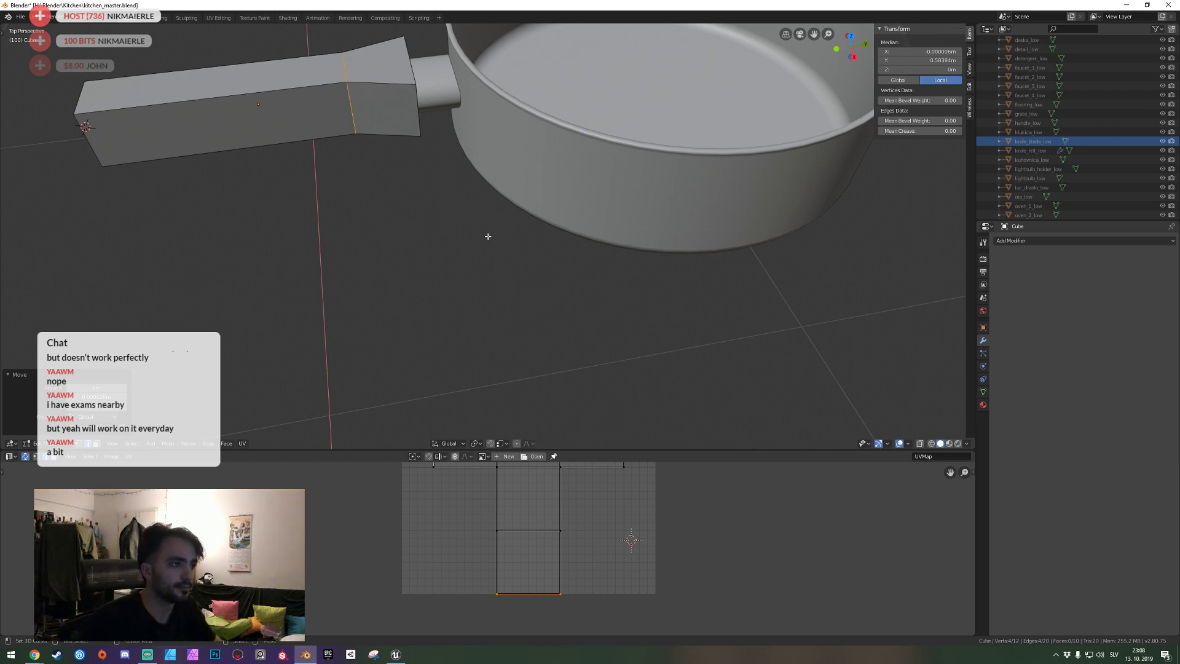
# Add an edge loop along the handle and offset it on Z by the typed value 012.
pyautogui.hotkey('shift', '`')
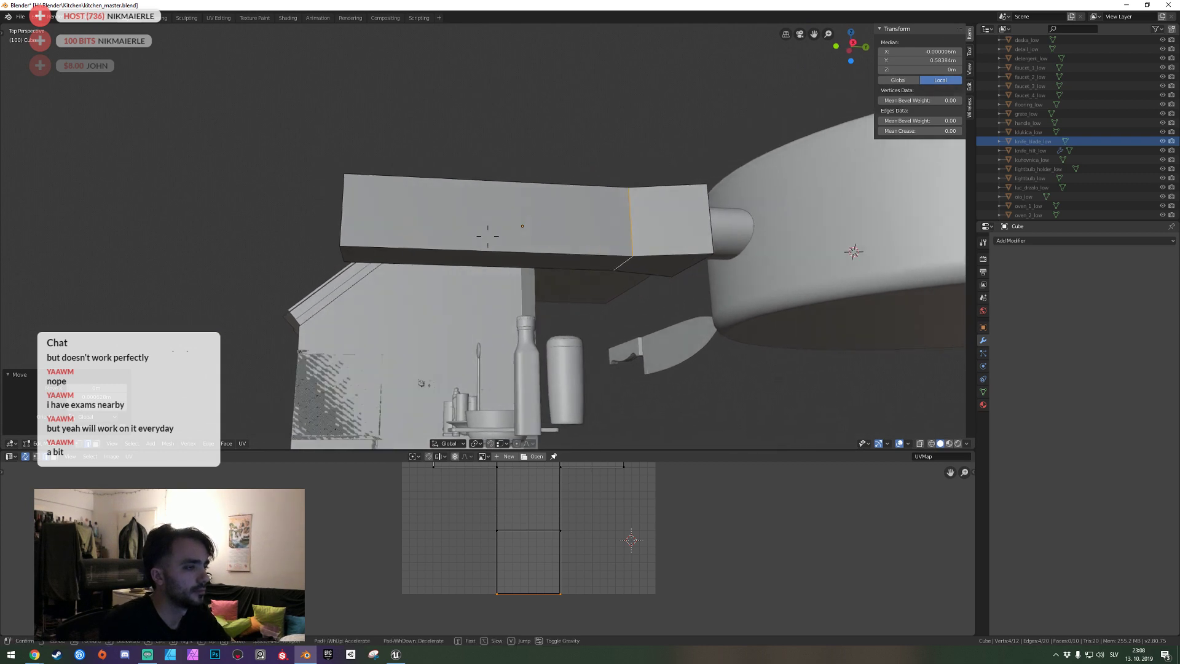
pyautogui.click(488, 236)
pyautogui.hotkey('ctrl', 'r')
pyautogui.click(467, 246)
pyautogui.write('gz')
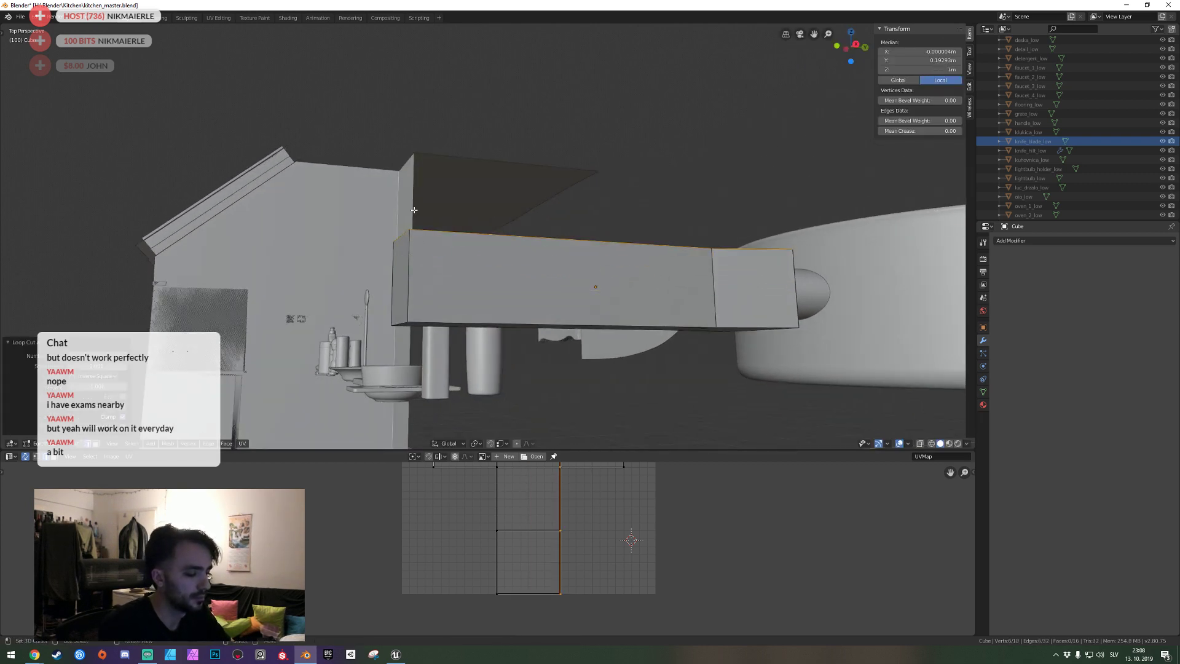
pyautogui.write('012')
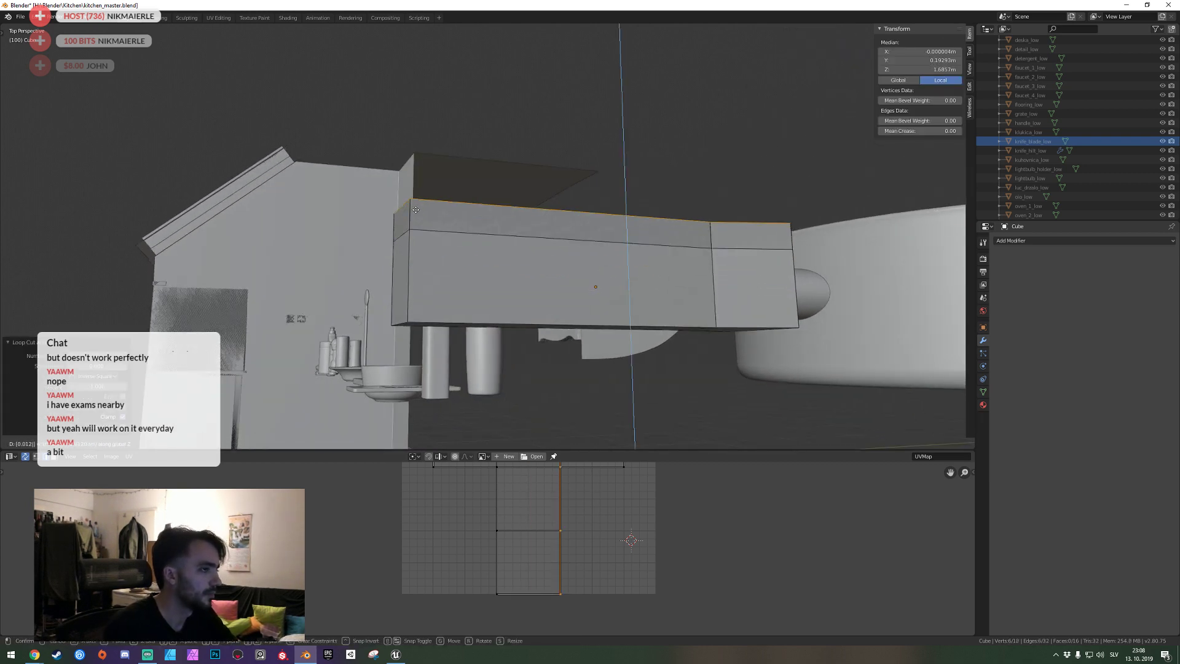
pyautogui.press('Return')
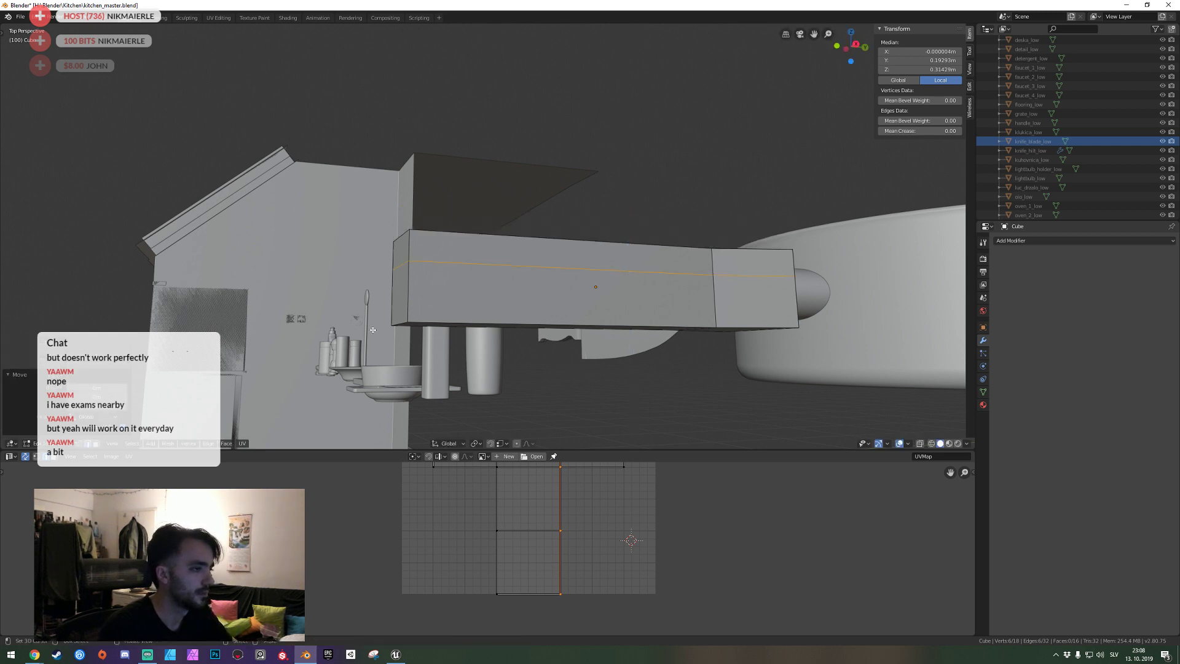
# Raise a bottom edge of the handle along Z, then try moving another edge and cancel.
pyautogui.click(400, 323)
pyautogui.press('g')
pyautogui.press('z')
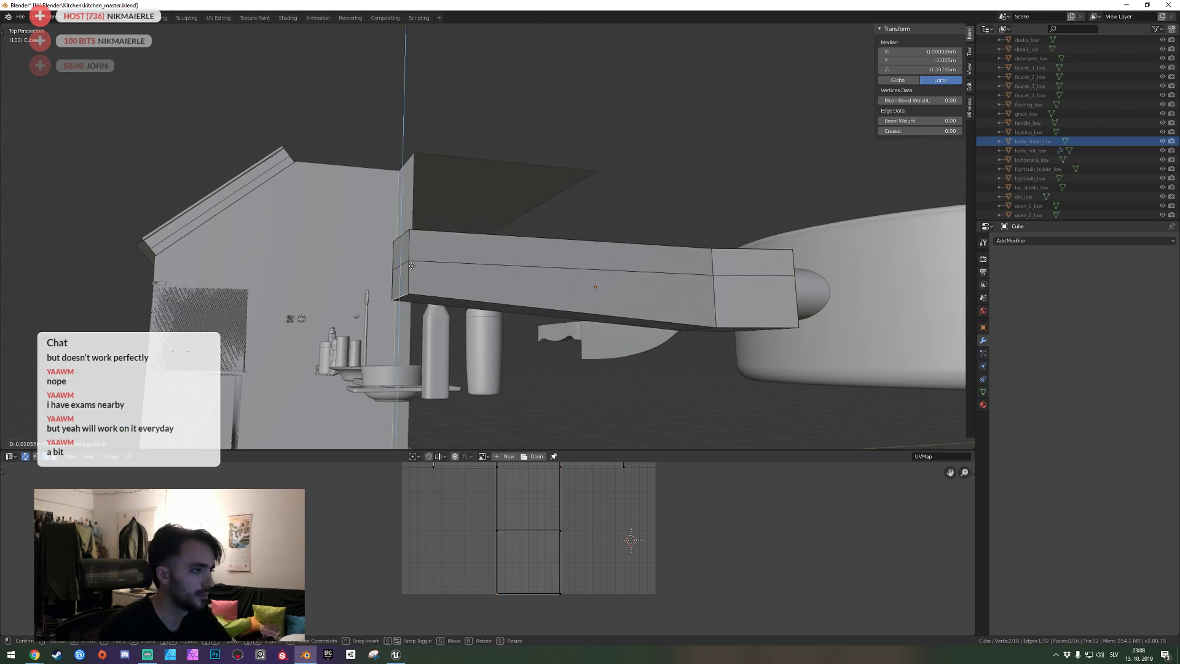
pyautogui.click(409, 270)
pyautogui.hotkey('shift', '`')
pyautogui.press('w')
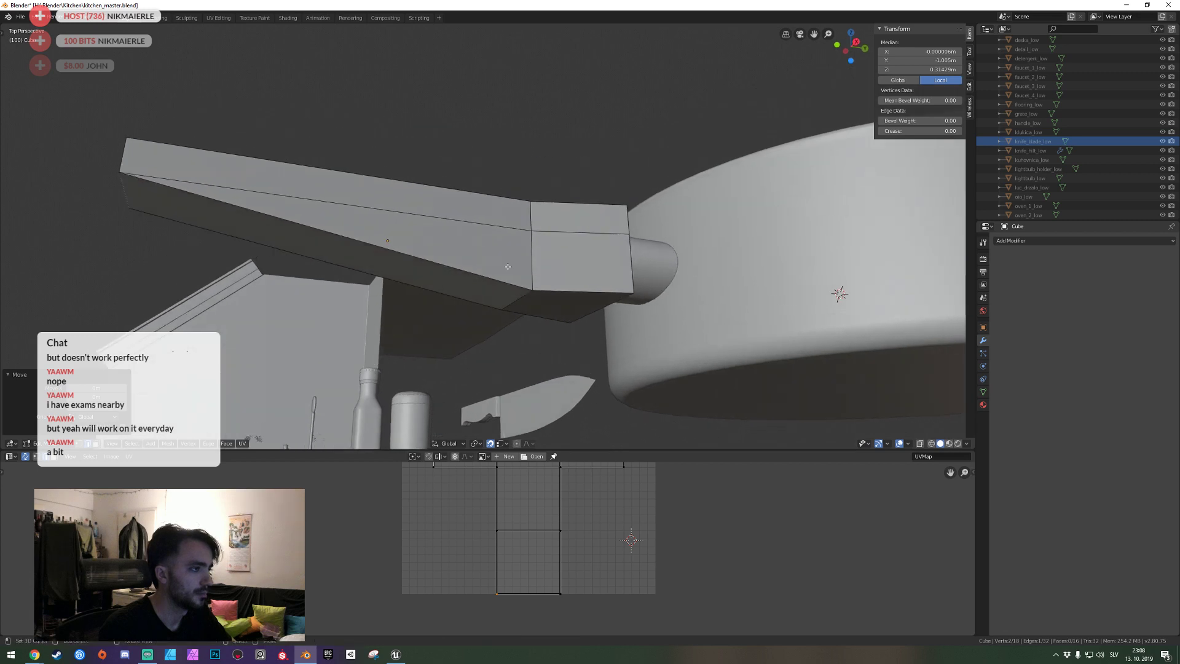
pyautogui.press('Return')
pyautogui.click(527, 276)
pyautogui.press('g')
pyautogui.press('Escape')
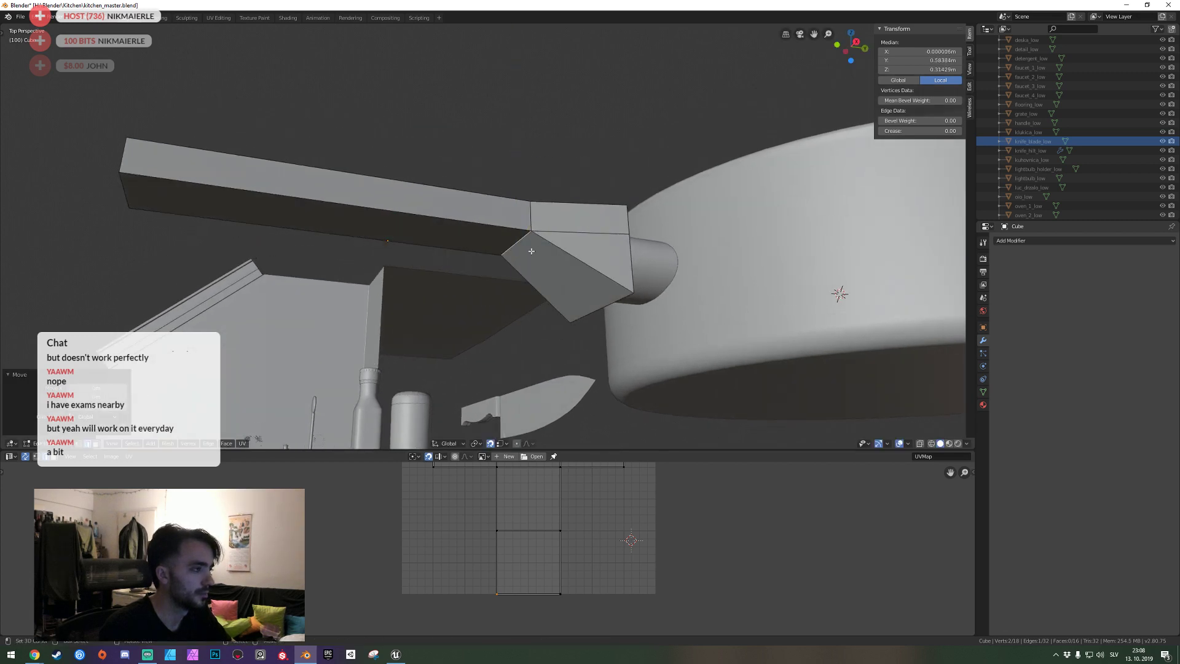
# Merge the handle's overlapping vertices by distance and save kitchen_master.blend.
pyautogui.moveTo(516, 264); pyautogui.dragTo(488, 236, button='middle')
pyautogui.press('a')
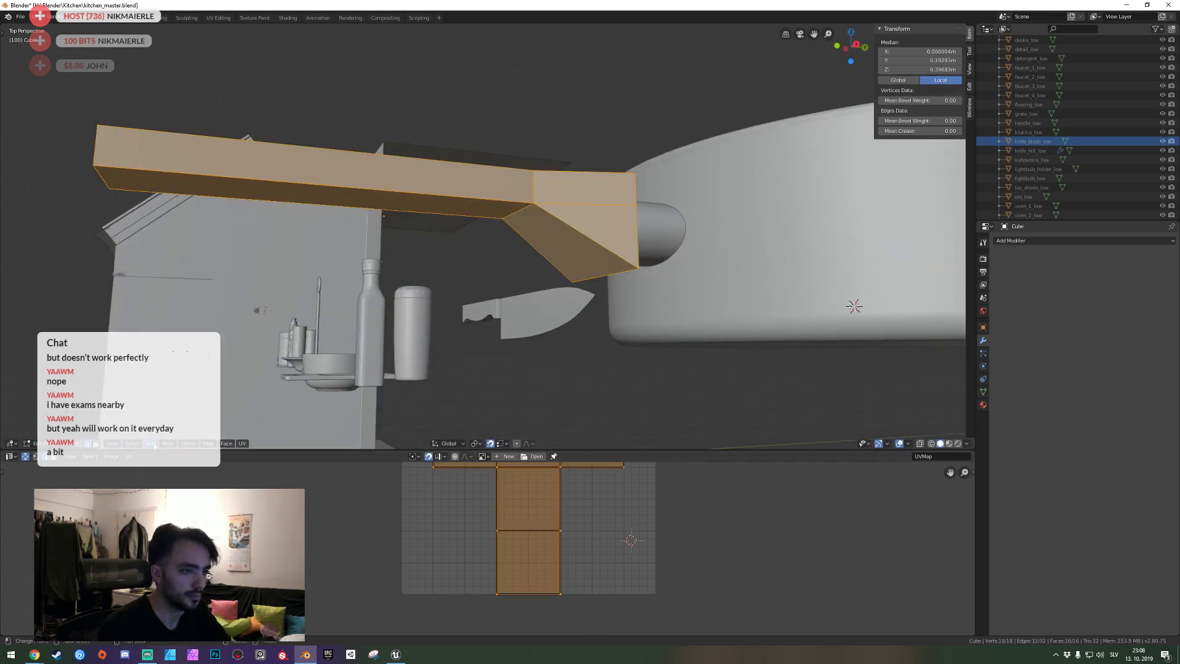
pyautogui.click(195, 443)
pyautogui.moveTo(210, 301)
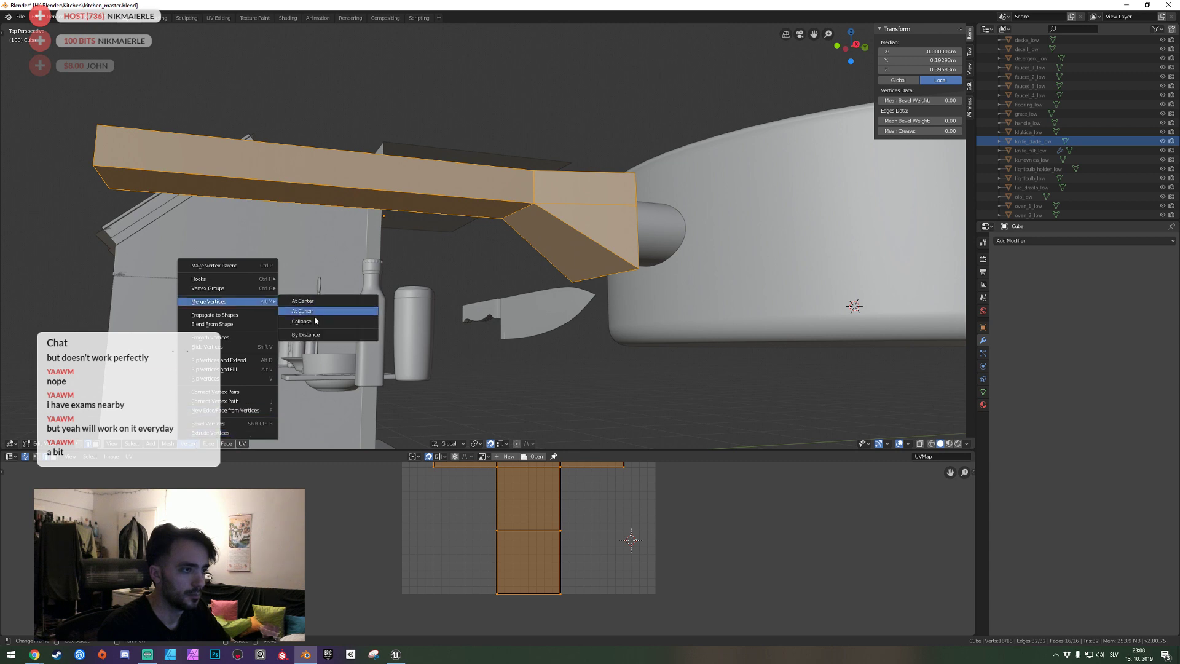
pyautogui.click(329, 334)
pyautogui.press('Tab')
pyautogui.moveTo(467, 259); pyautogui.dragTo(488, 234, button='middle')
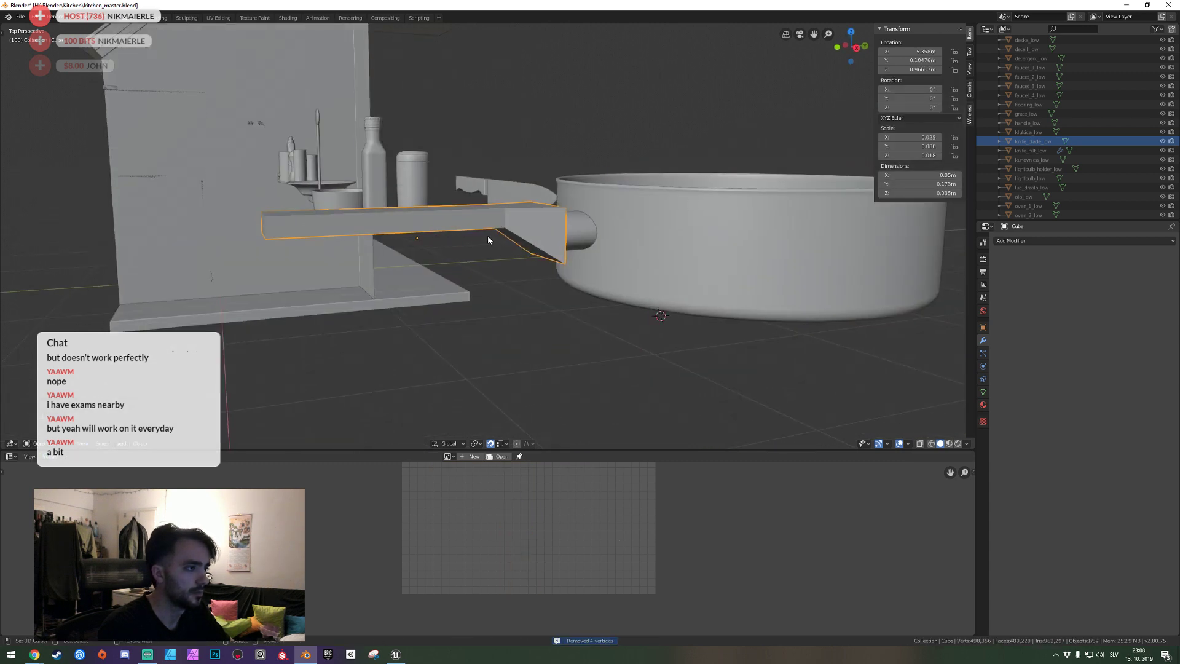
pyautogui.hotkey('ctrl', 's')
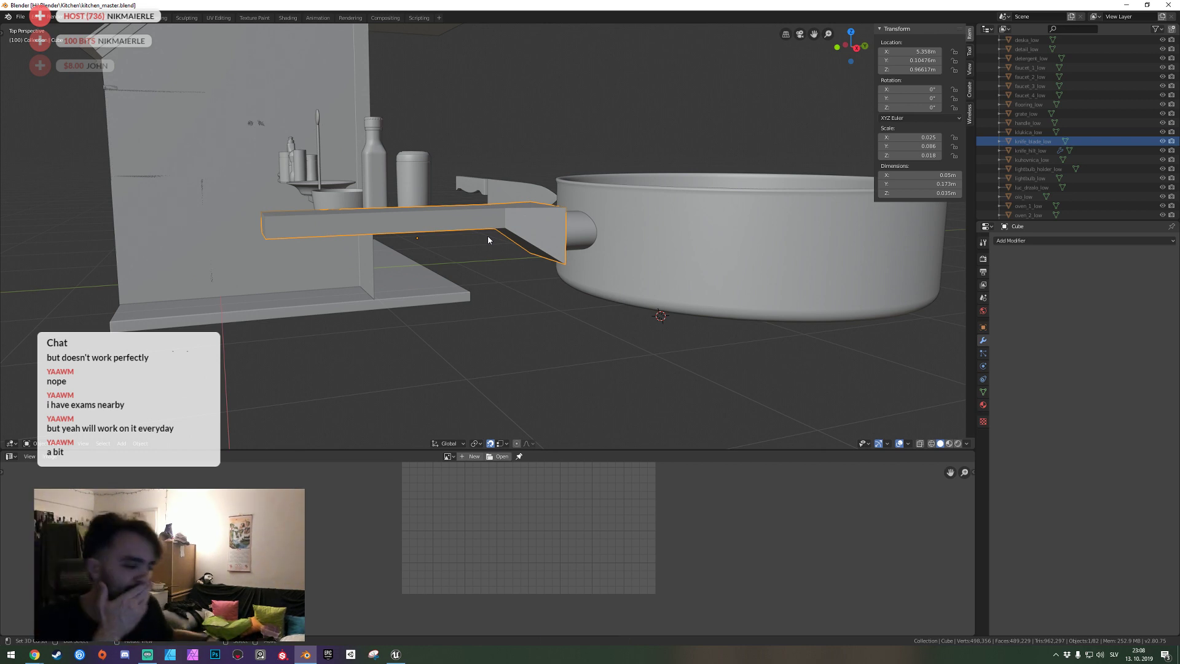
# View the handle from the top in Edit Mode and begin a centre loop cut.
pyautogui.press('KP_7')
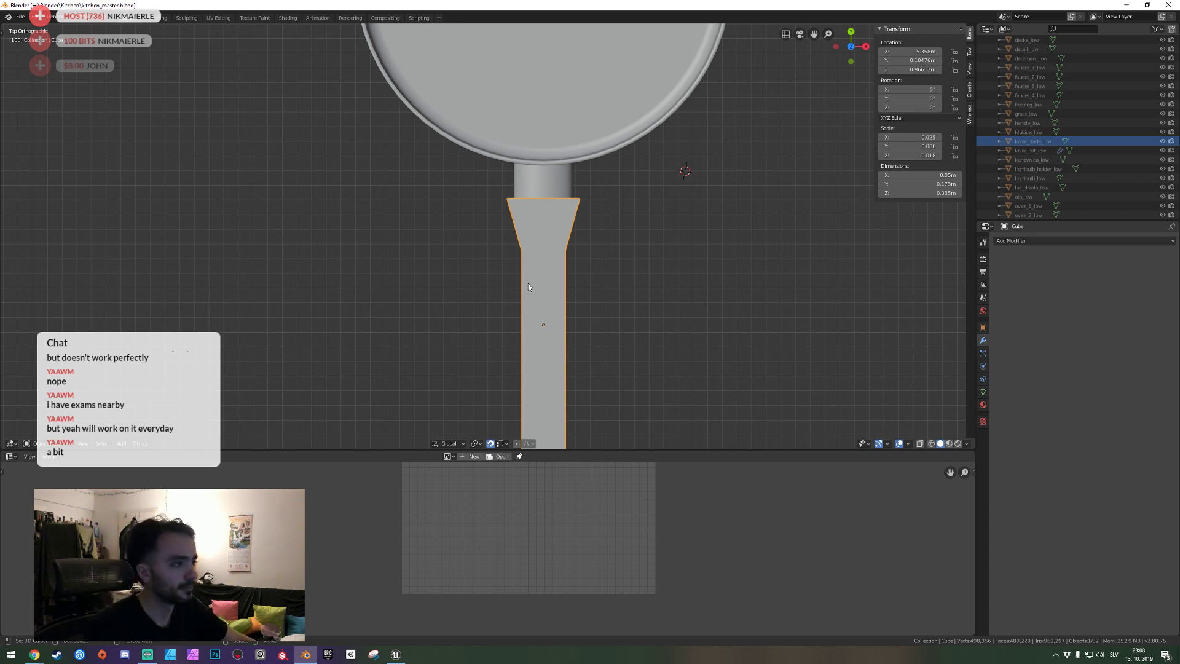
pyautogui.press('KP_5')
pyautogui.press('KP_5')
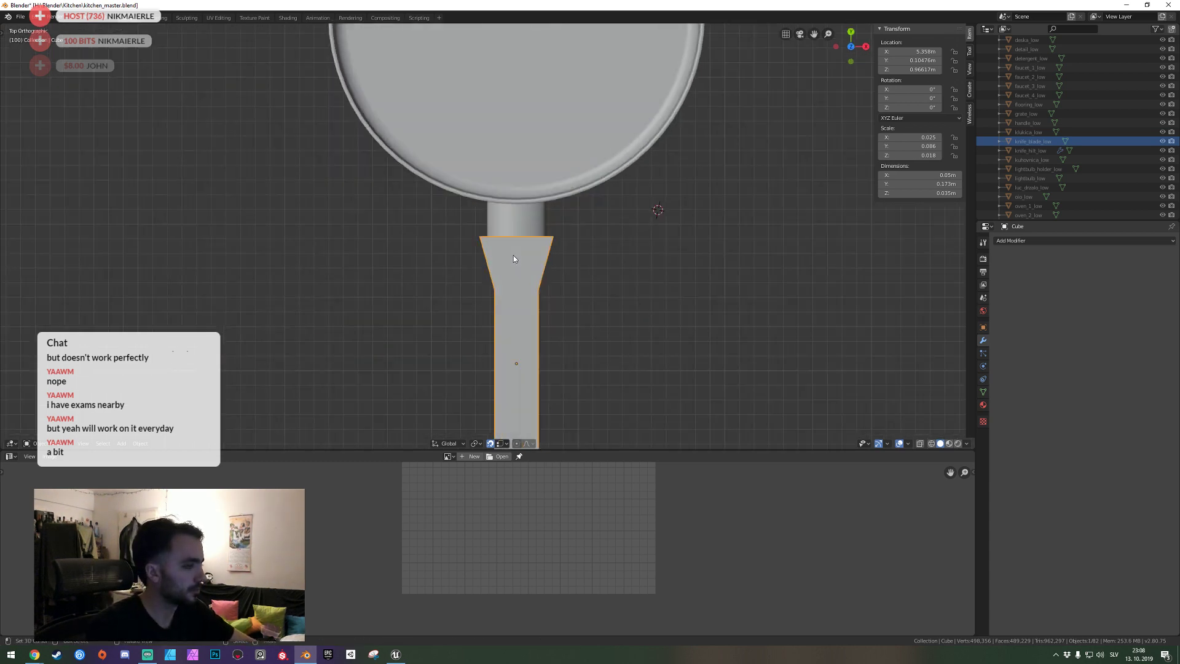
pyautogui.press('Tab')
pyautogui.hotkey('alt', 'a')
pyautogui.hotkey('ctrl', 'r')
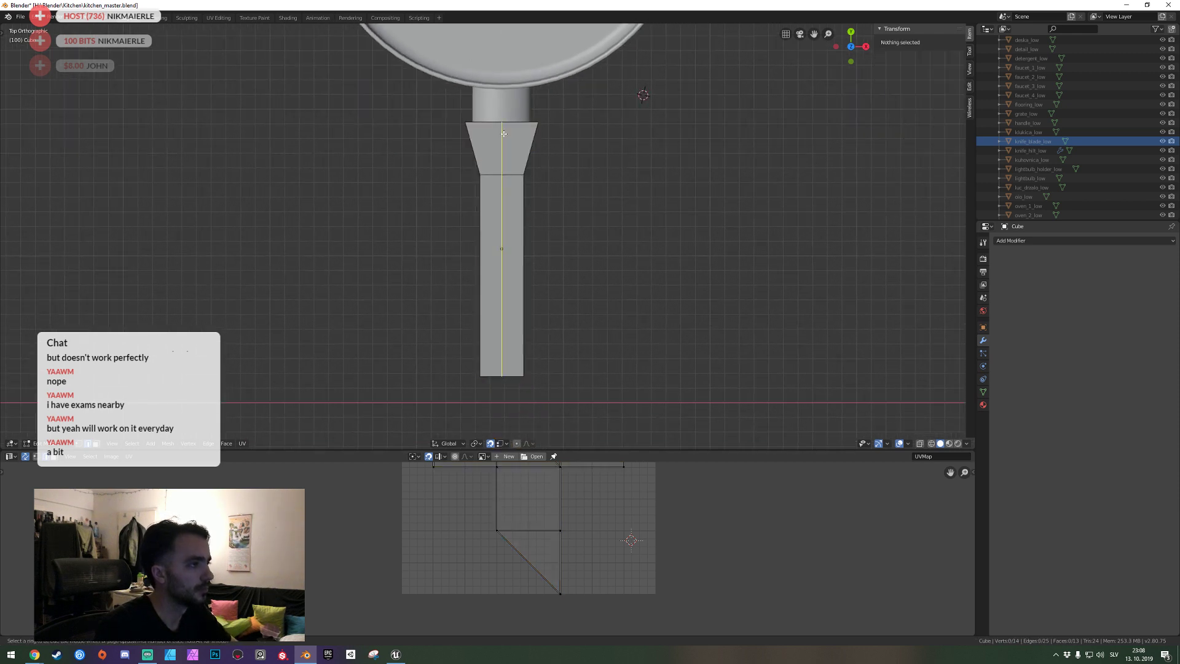
# Place a centred lengthwise loop and, in X-ray, shift the centre points near the mount along Y.
pyautogui.click(503, 133)
pyautogui.rightClick(504, 134)
pyautogui.hotkey('alt', 'z')
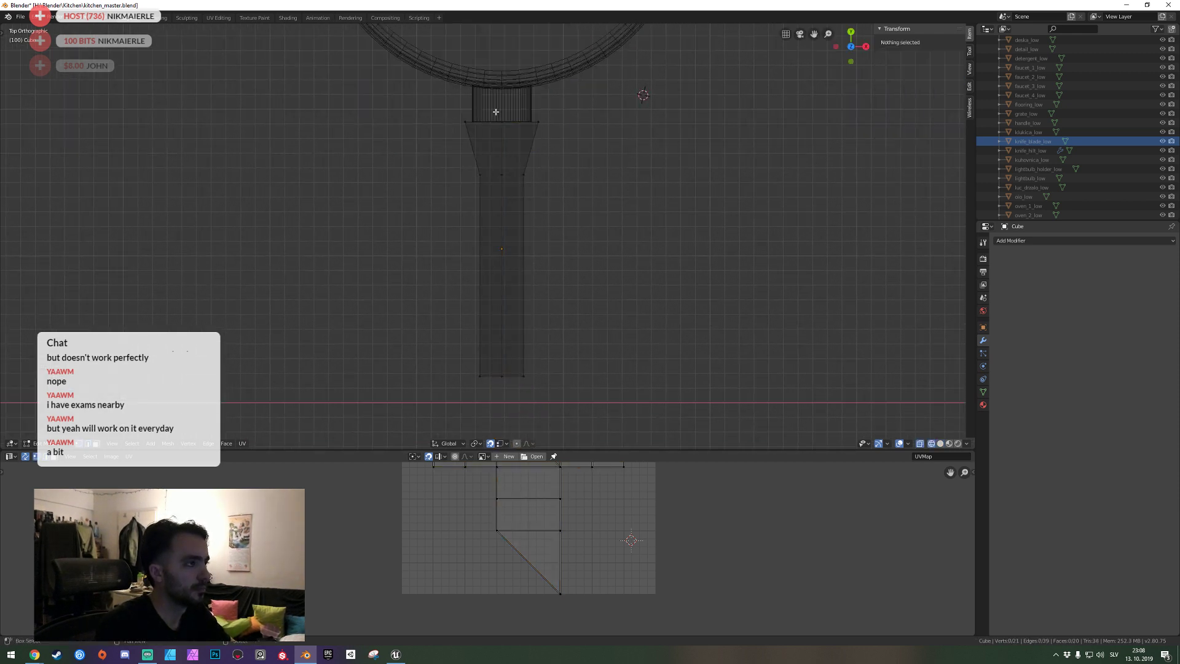
pyautogui.moveTo(496, 111); pyautogui.dragTo(517, 132)
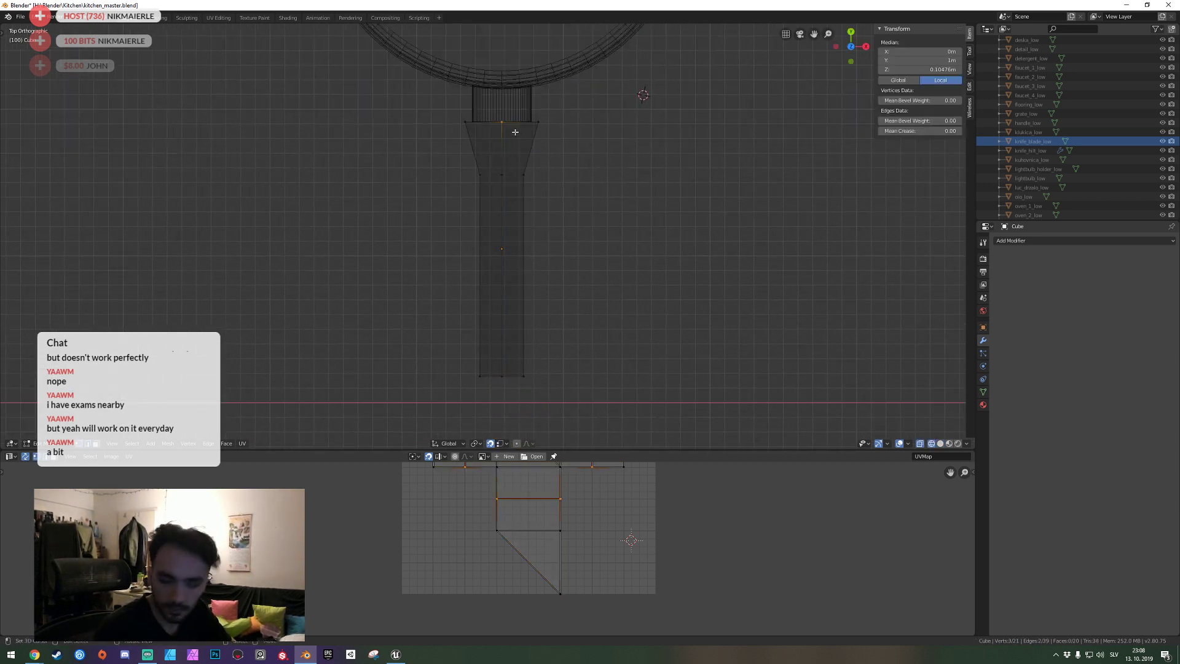
pyautogui.press('g')
pyautogui.press('y')
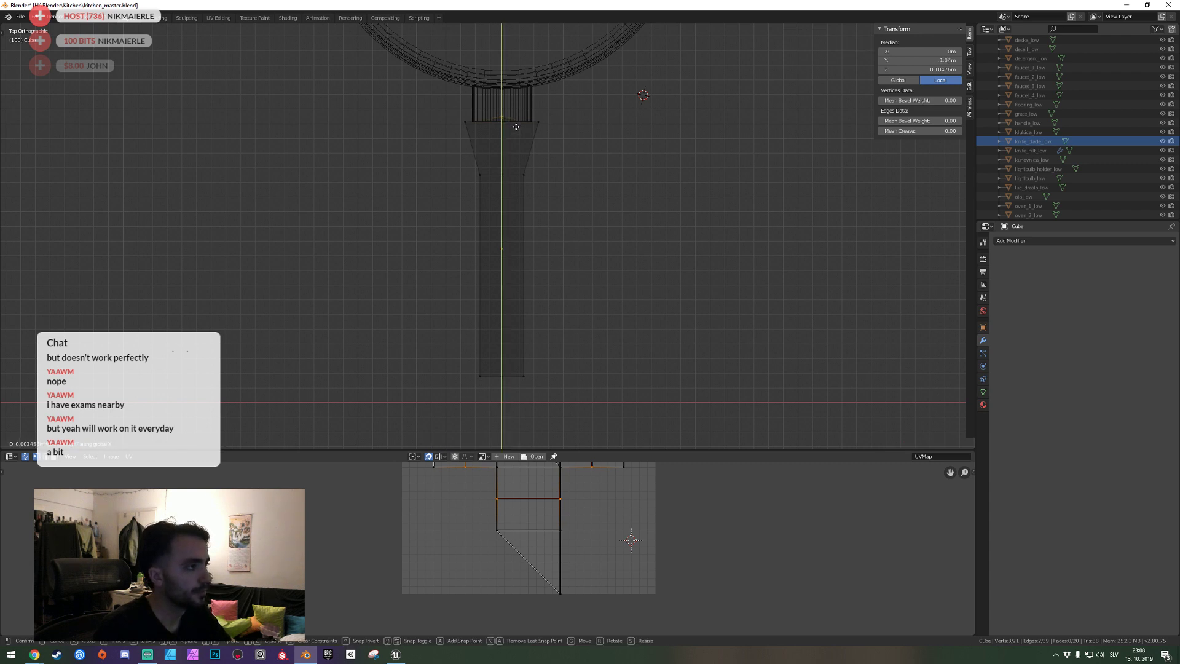
pyautogui.click(516, 126)
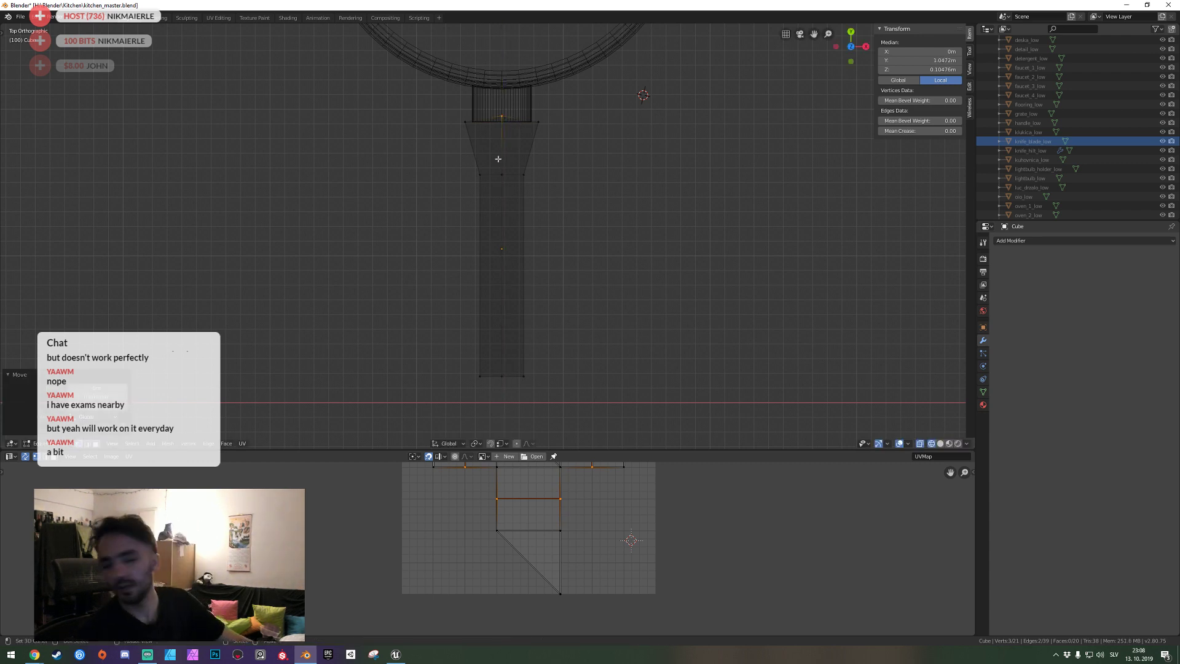
# Move the centre edge at the handle's end along Y and clear the selection.
pyautogui.click(502, 369)
pyautogui.press('g')
pyautogui.press('y')
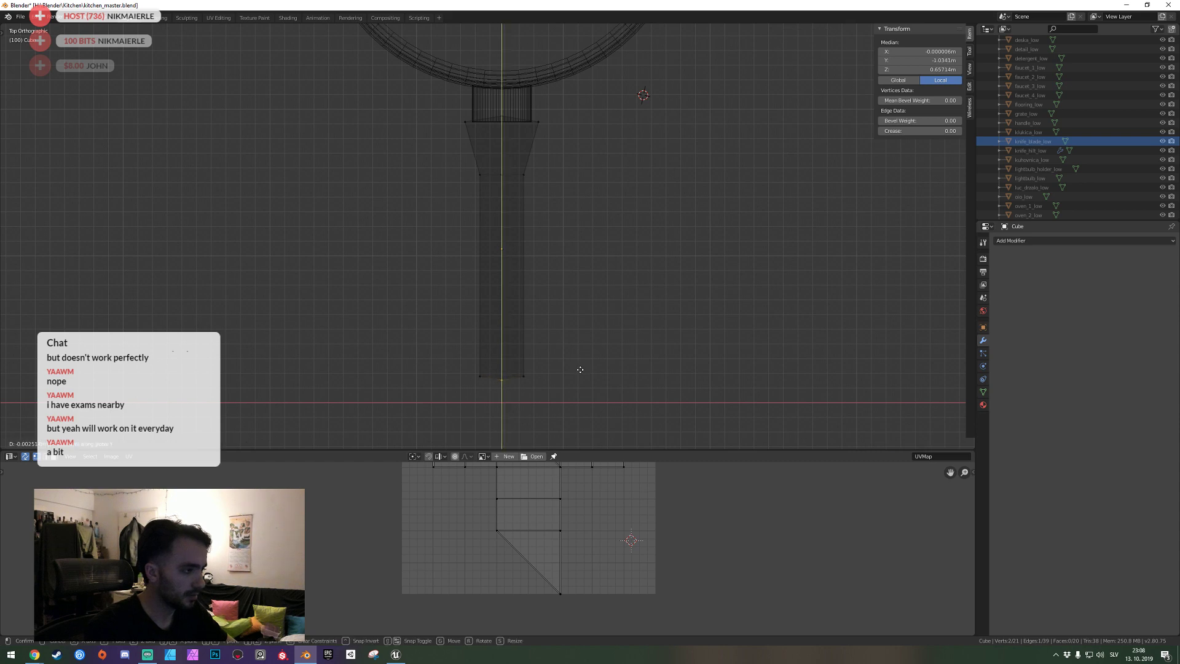
pyautogui.click(582, 371)
pyautogui.hotkey('shift', '`')
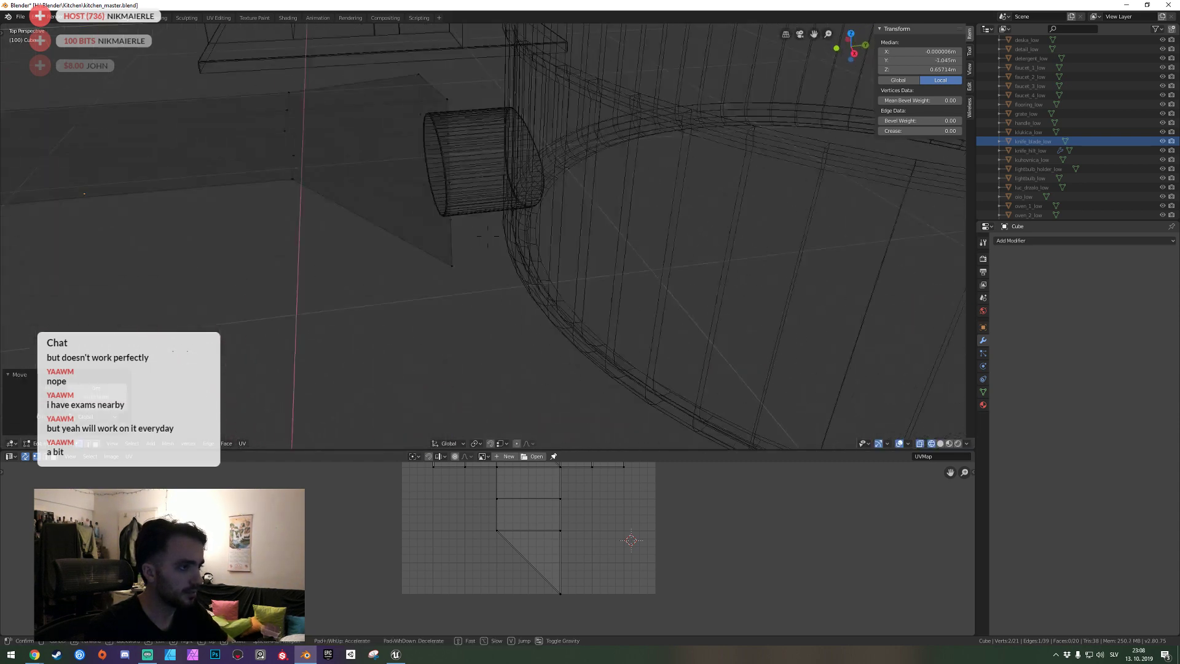
pyautogui.click(487, 238)
pyautogui.hotkey('alt', 'a')
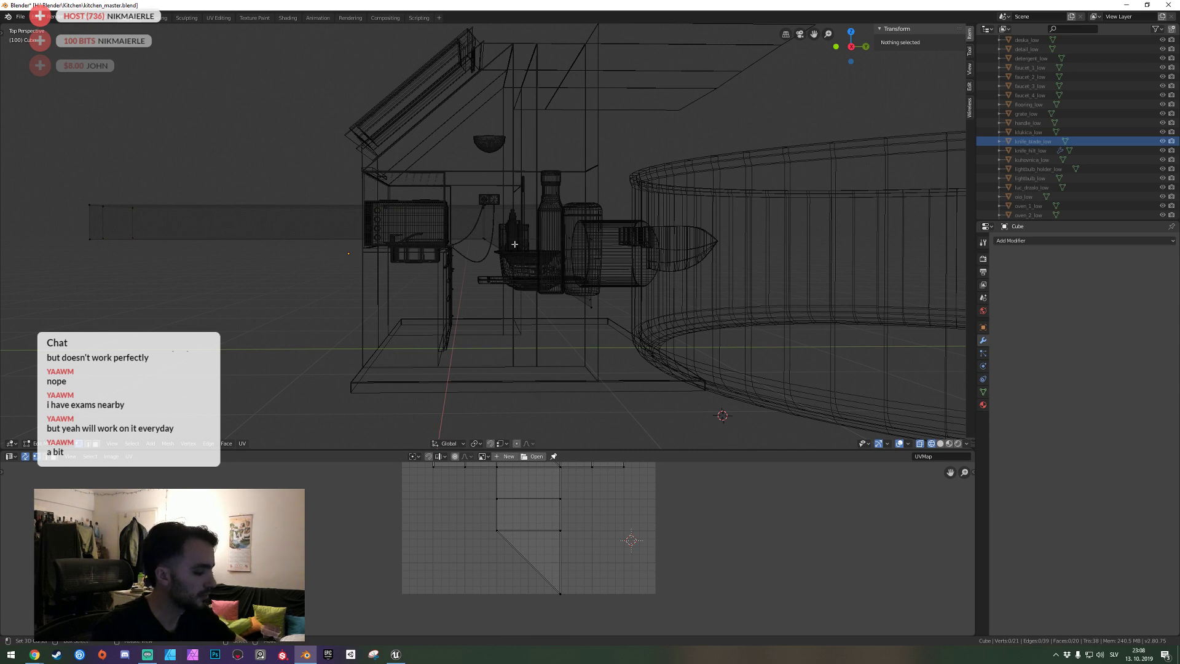
# Return to Object Mode with solid shading and save kitchen_master.blend.
pyautogui.press('Tab')
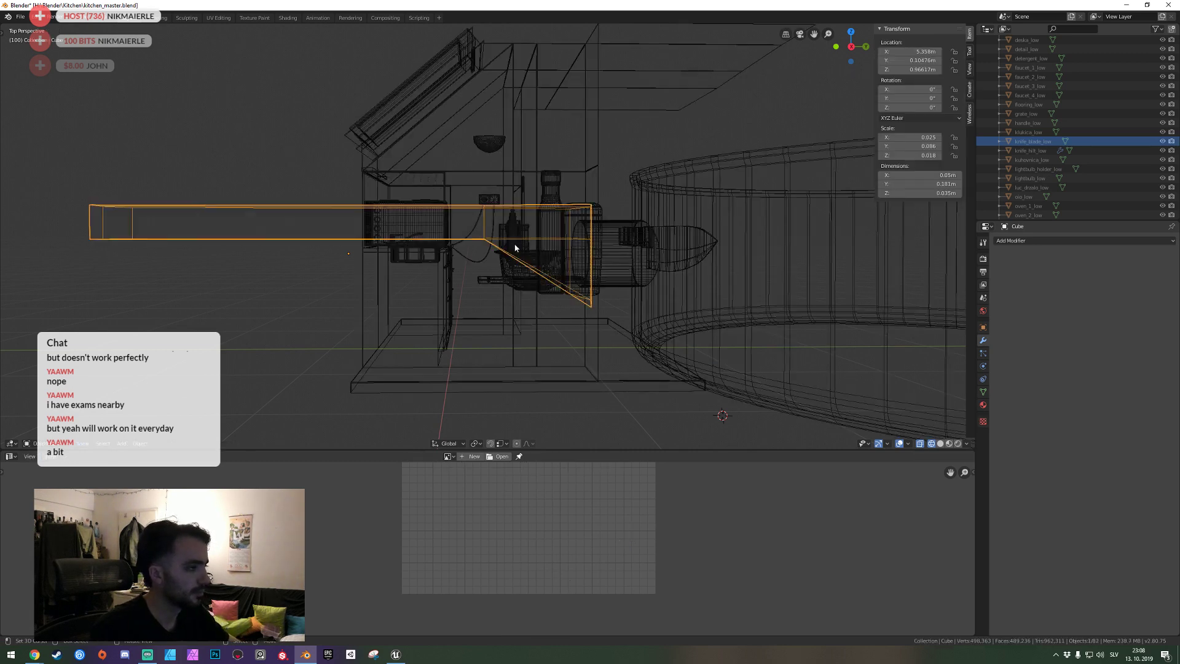
pyautogui.hotkey('shift', '`')
pyautogui.hotkey('shift', 'z')
pyautogui.hotkey('ctrl', 's')
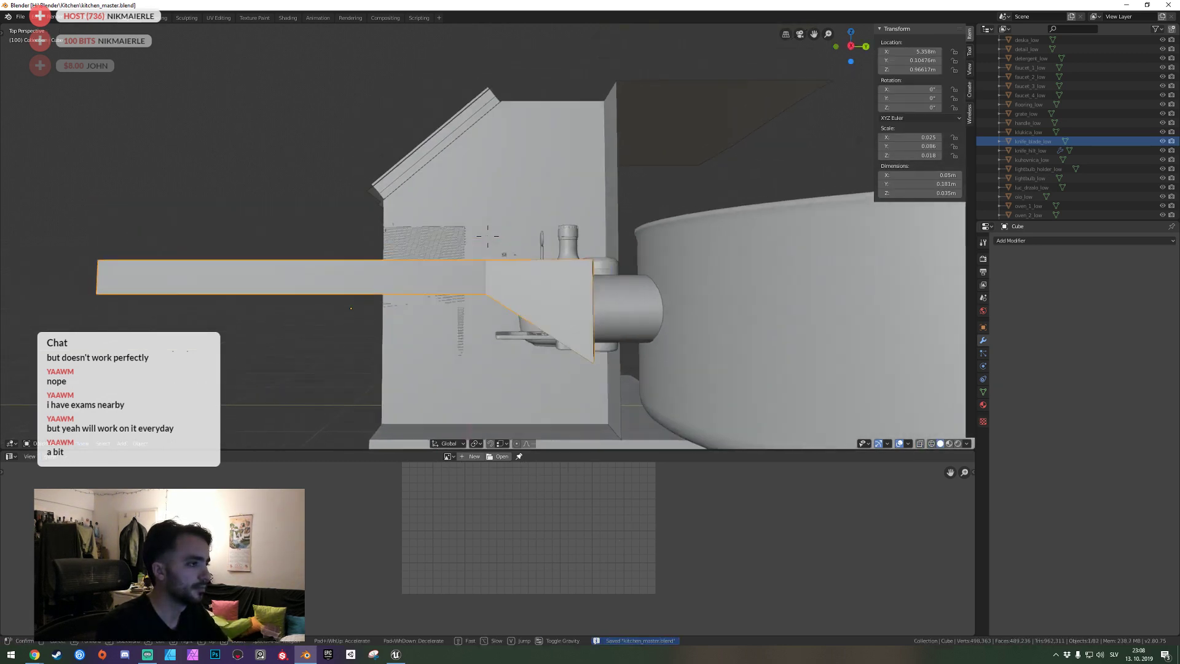
pyautogui.click(488, 240)
# Add two loop cuts across the handle's flared section.
pyautogui.press('Tab')
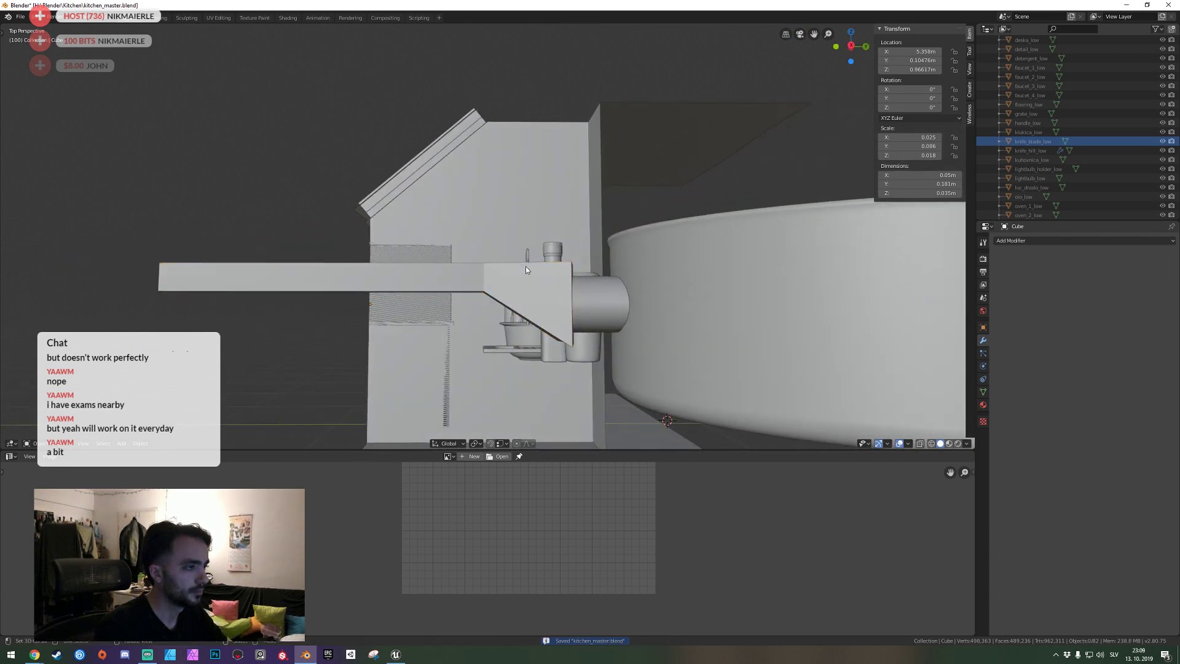
pyautogui.hotkey('alt', 'a')
pyautogui.press('a')
pyautogui.hotkey('alt', 'a')
pyautogui.hotkey('ctrl', 'r')
pyautogui.click(525, 277)
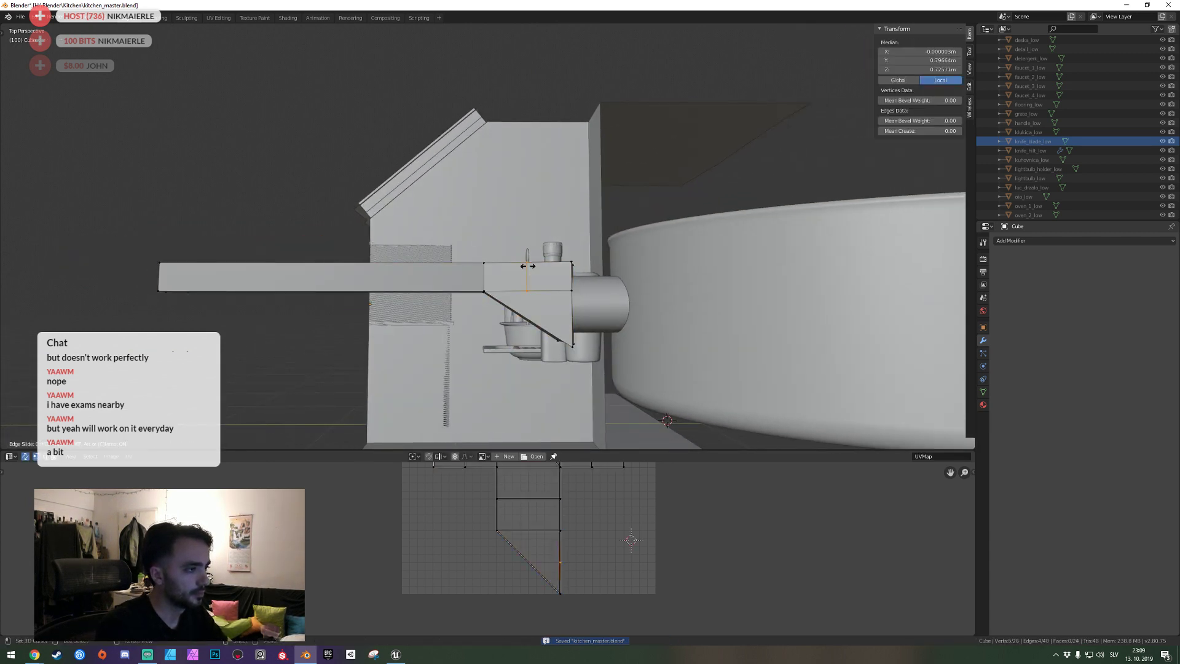
pyautogui.hotkey('alt', 'a')
pyautogui.hotkey('ctrl', 'r')
pyautogui.click(530, 319)
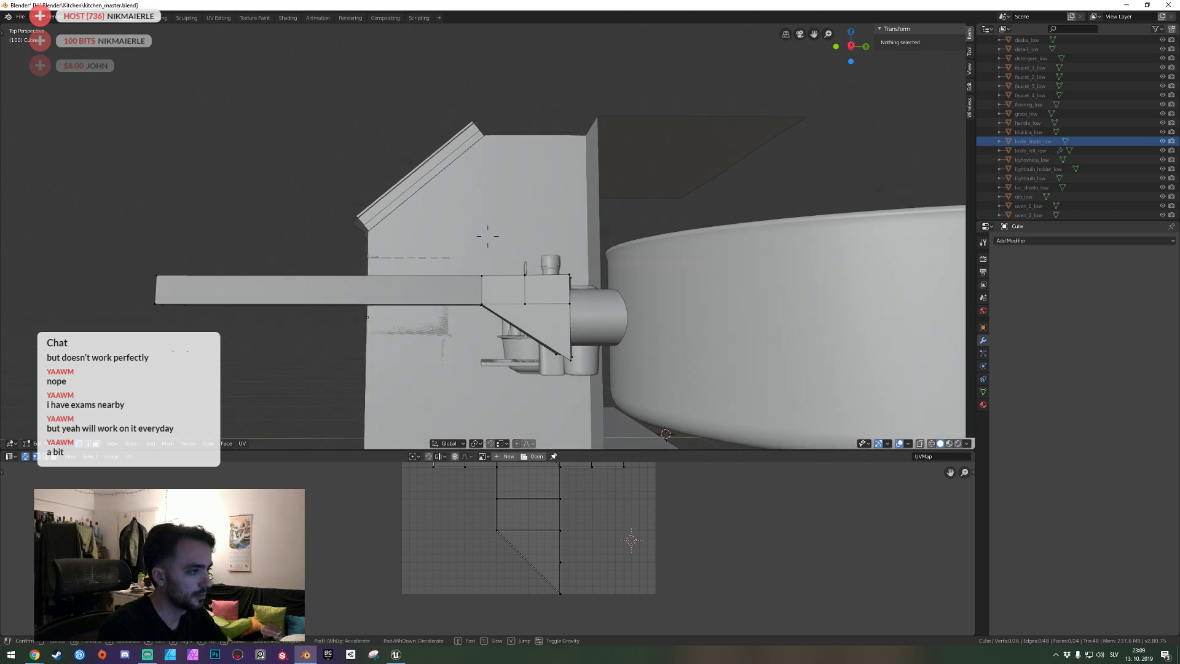
pyautogui.hotkey('shift', '`')
pyautogui.click(485, 244)
# Undo the unwanted edge loop and select the handle object in Object Mode.
pyautogui.hotkey('ctrl', 'z')
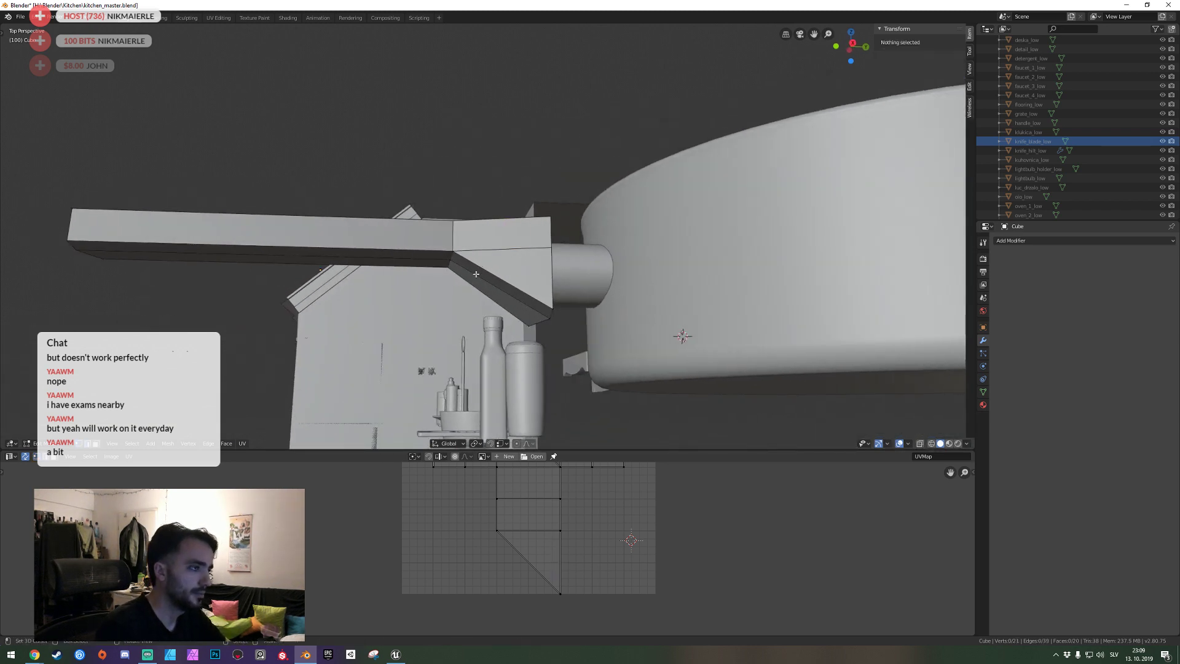
pyautogui.moveTo(477, 263); pyautogui.dragTo(489, 237, button='middle')
pyautogui.press('Tab')
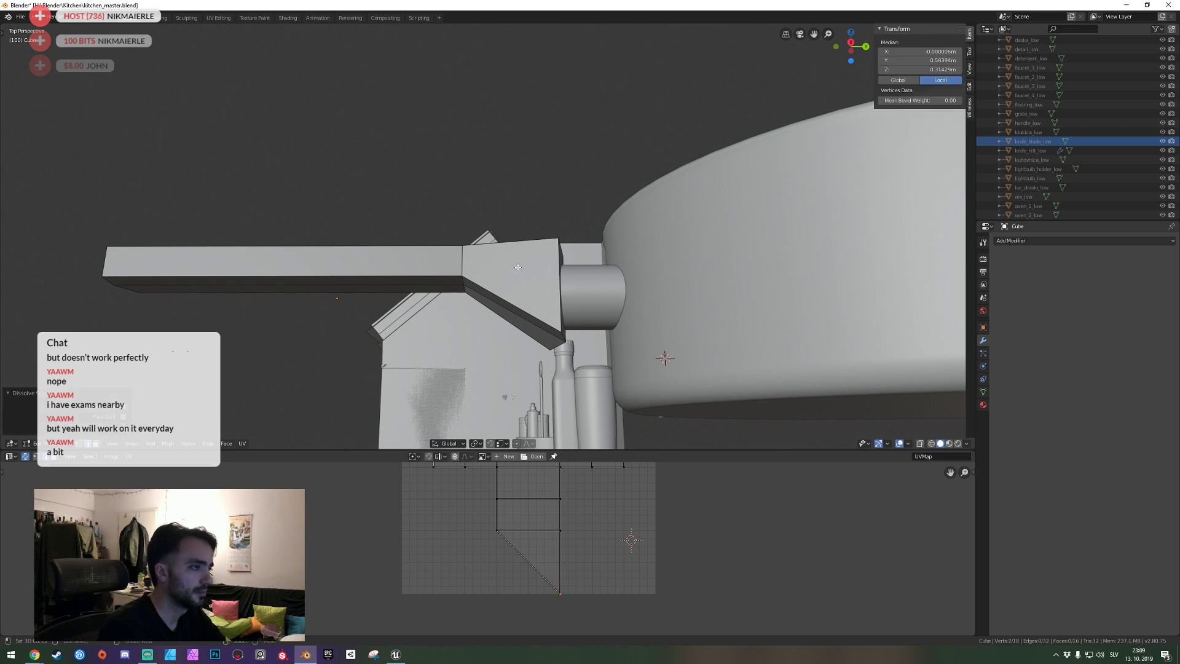
pyautogui.click(519, 267)
pyautogui.hotkey('ctrl', 'a')
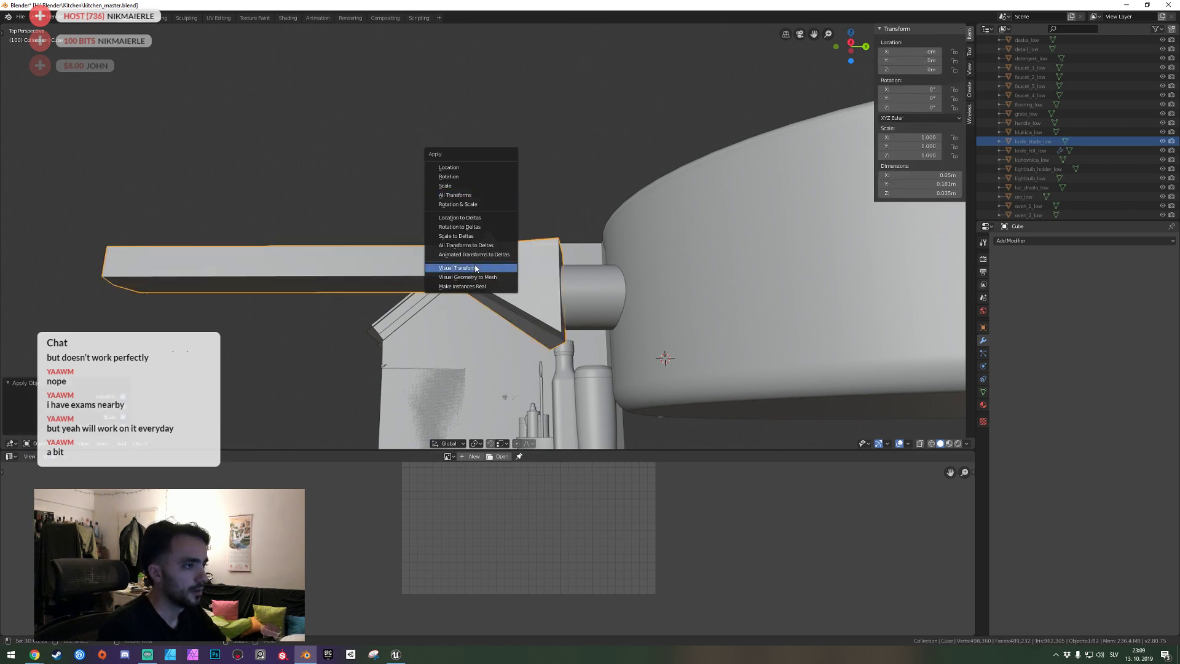
# Apply All Transforms to the handle object.
pyautogui.click(473, 265)
pyautogui.press('Tab')
pyautogui.moveTo(469, 272); pyautogui.dragTo(517, 244, button='middle')
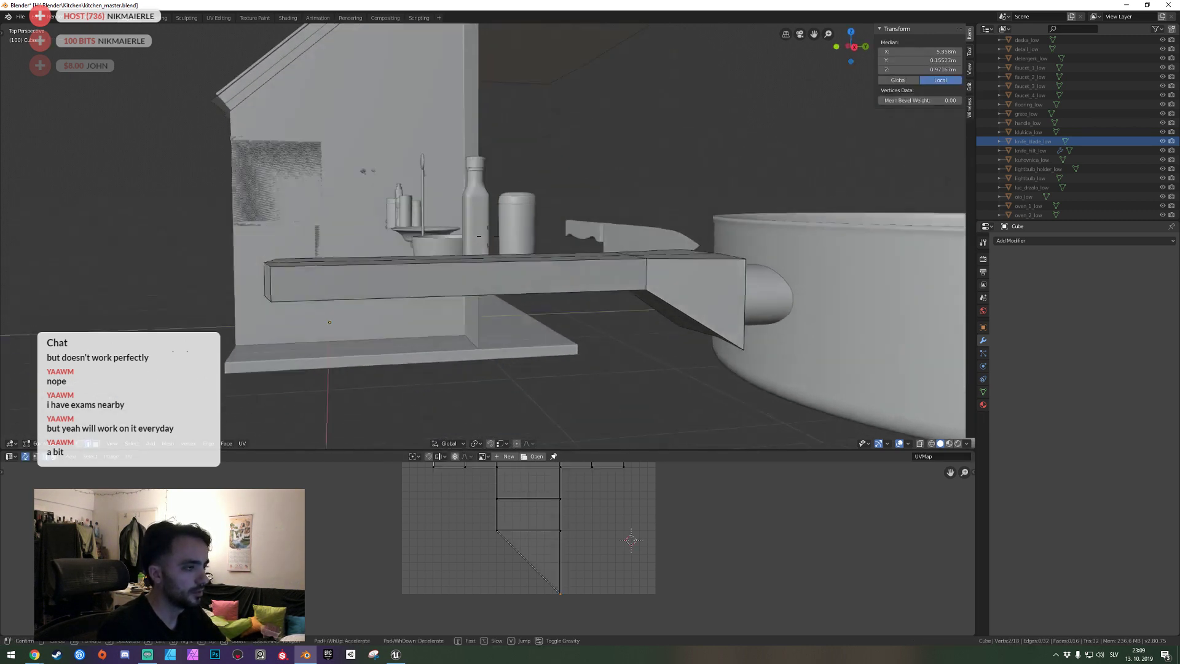
pyautogui.click(517, 244)
pyautogui.press('Tab')
pyautogui.hotkey('ctrl', 'a')
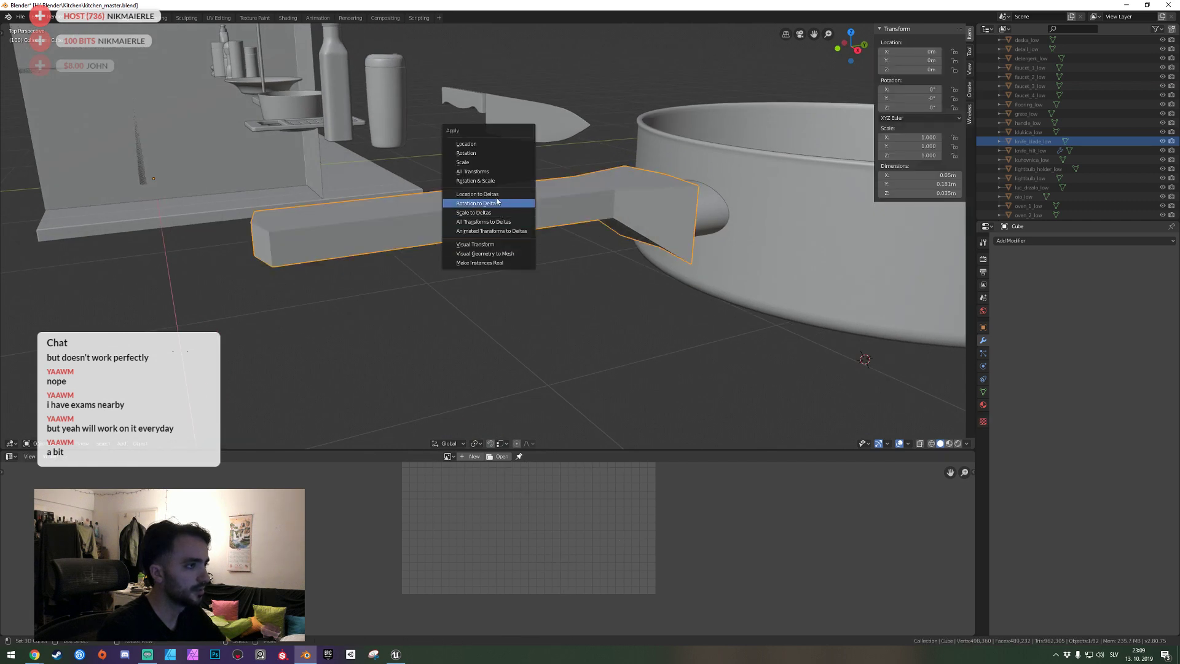
pyautogui.click(485, 171)
pyautogui.hotkey('ctrl', 'a')
pyautogui.click(469, 242)
pyautogui.press('Tab')
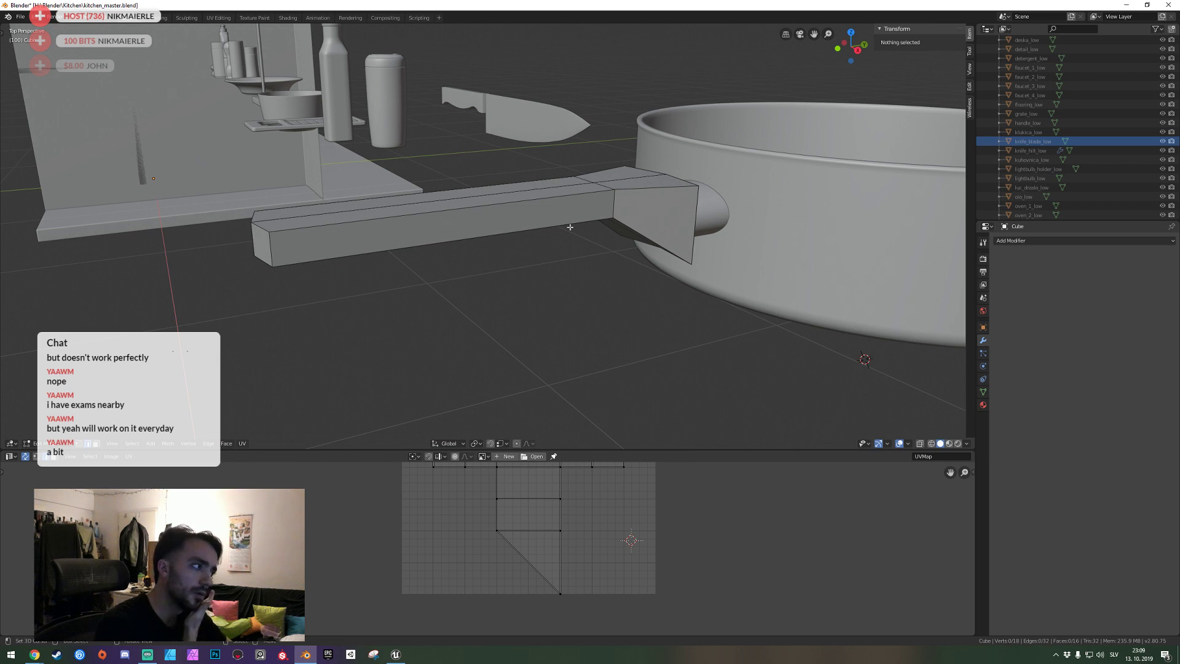
pyautogui.press('Tab')
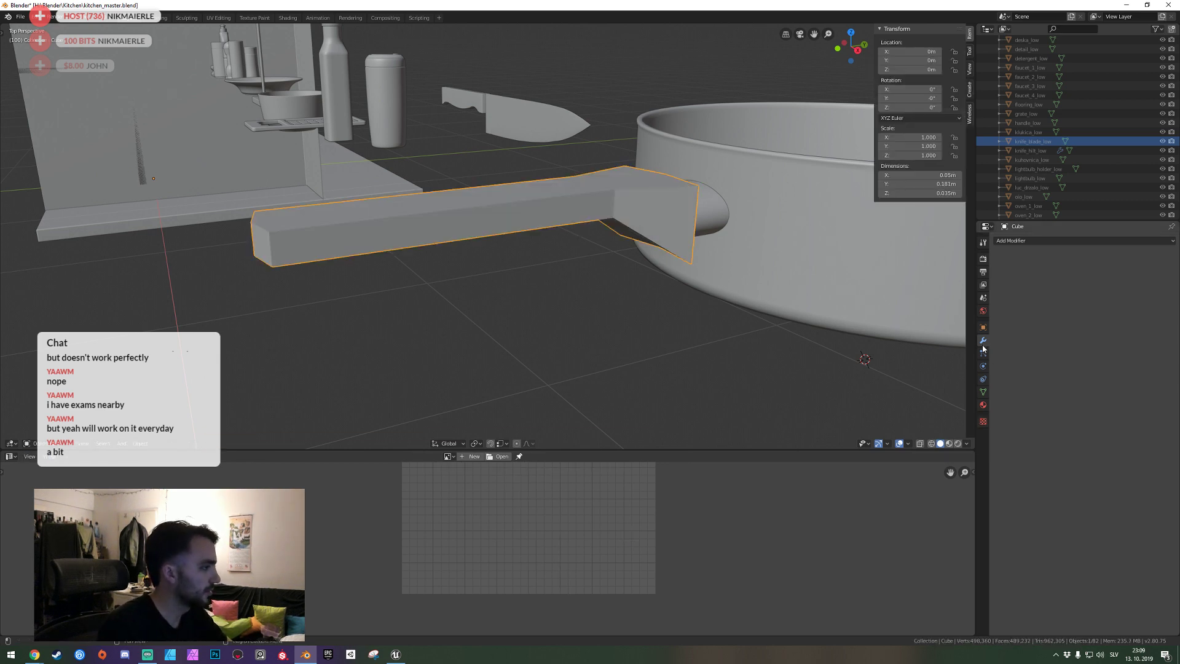
# Add a Weighted Normal modifier, enable Auto Smooth and shade the handle smooth.
pyautogui.click(1035, 245)
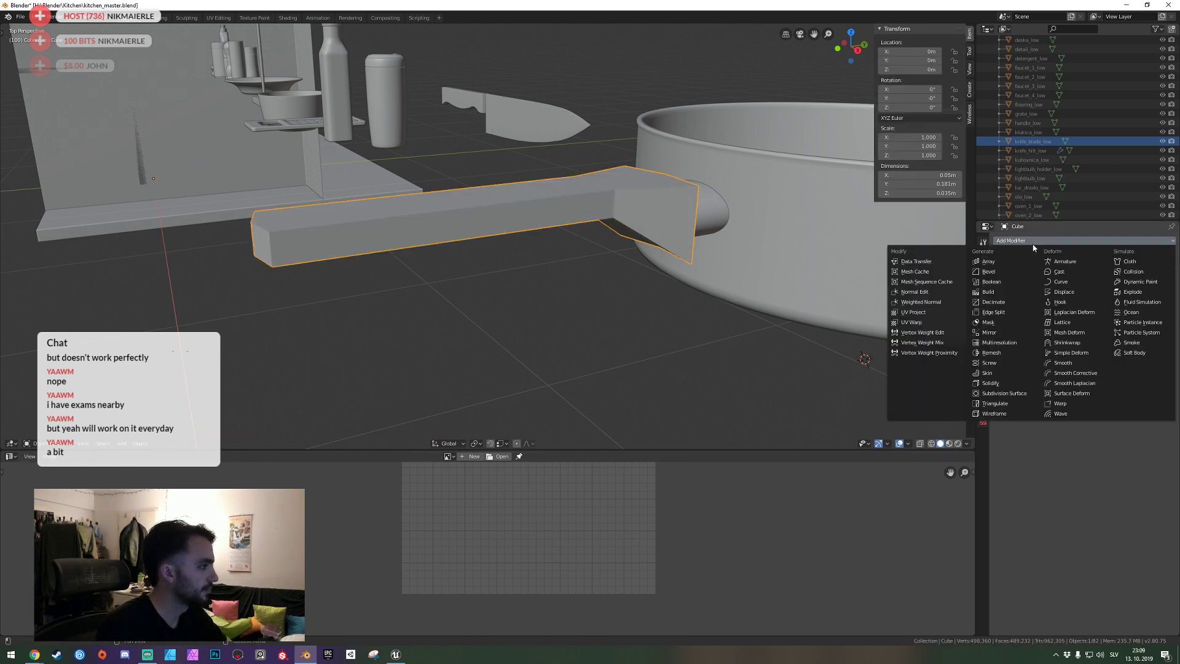
pyautogui.click(930, 304)
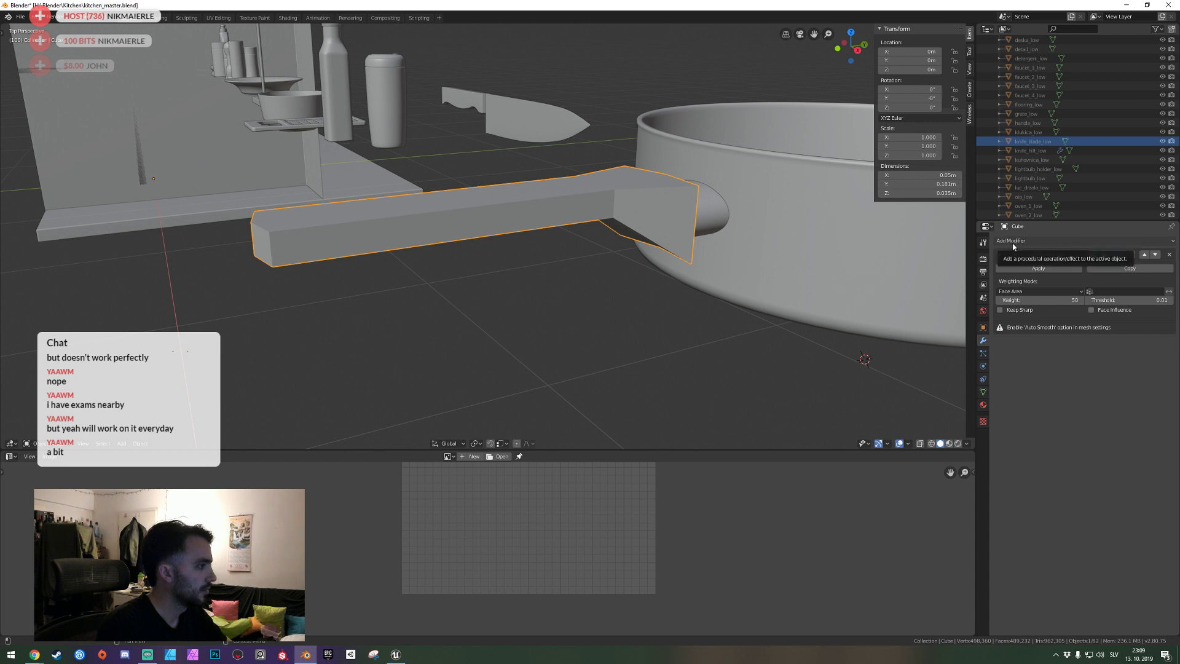
pyautogui.click(982, 392)
pyautogui.click(1010, 265)
pyautogui.rightClick(749, 297)
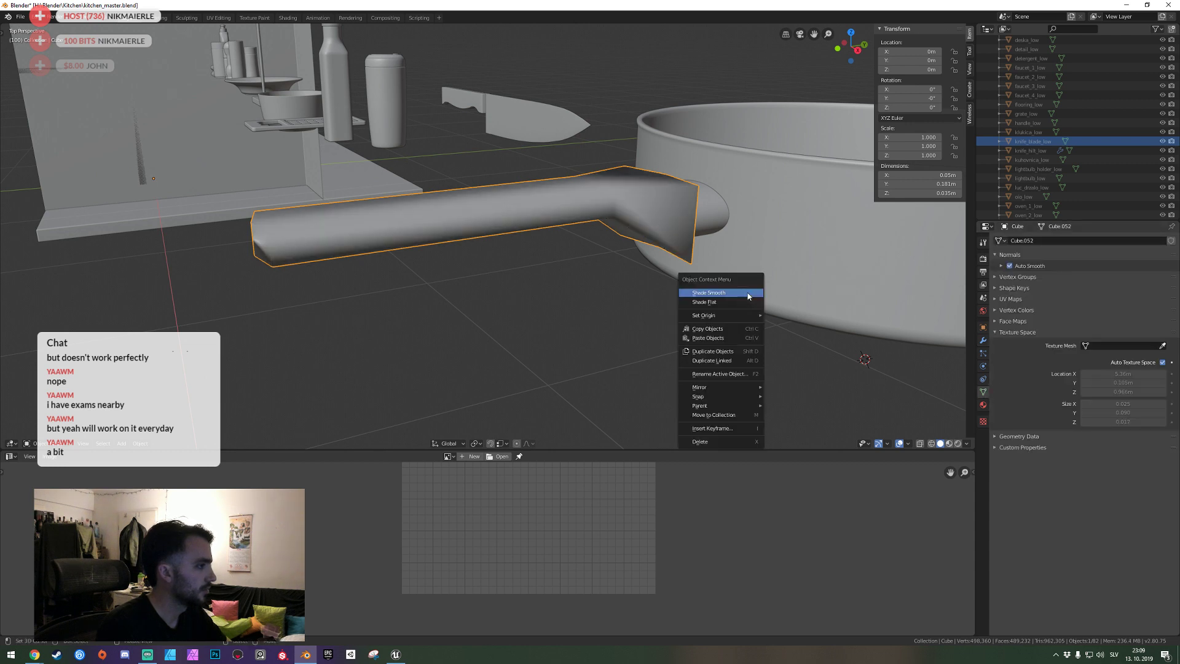
pyautogui.click(749, 294)
# Add another Weighted Normal modifier and a level-2 Subdivision Surface to round the handle.
pyautogui.click(983, 340)
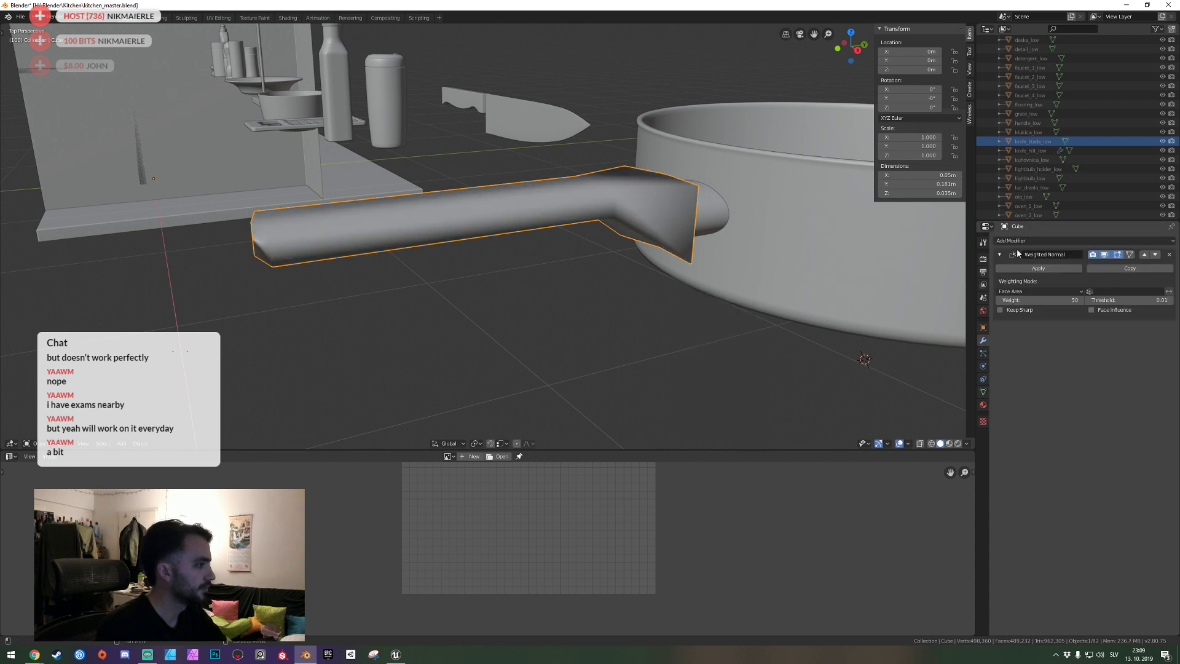
pyautogui.click(1017, 241)
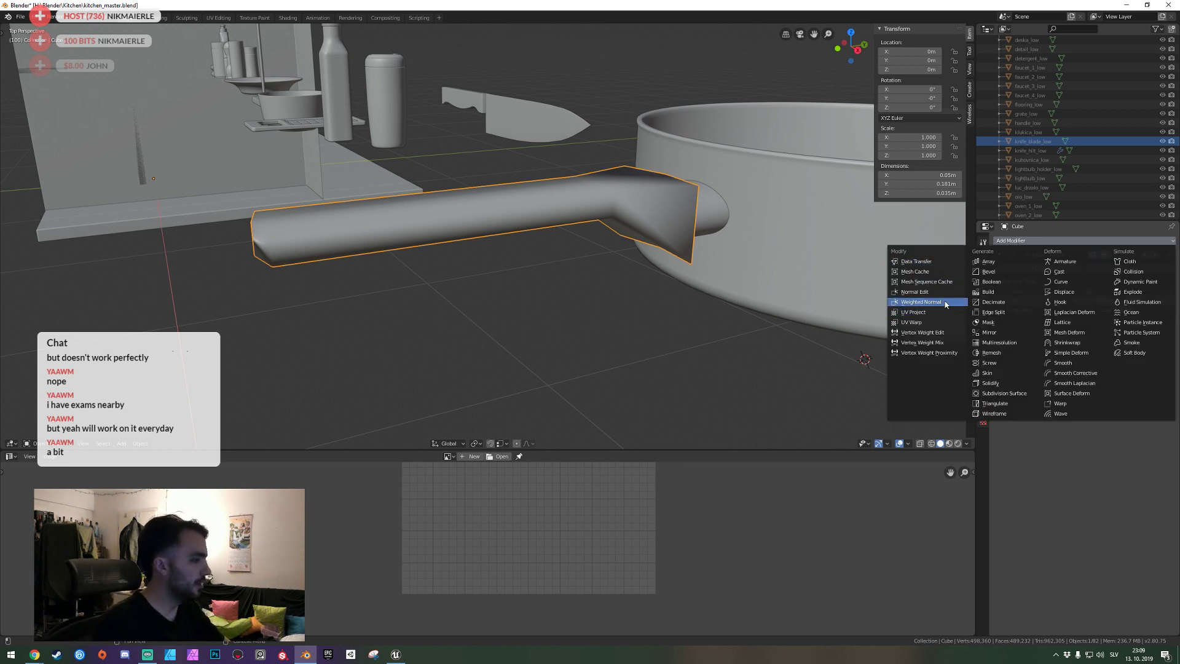
pyautogui.click(921, 302)
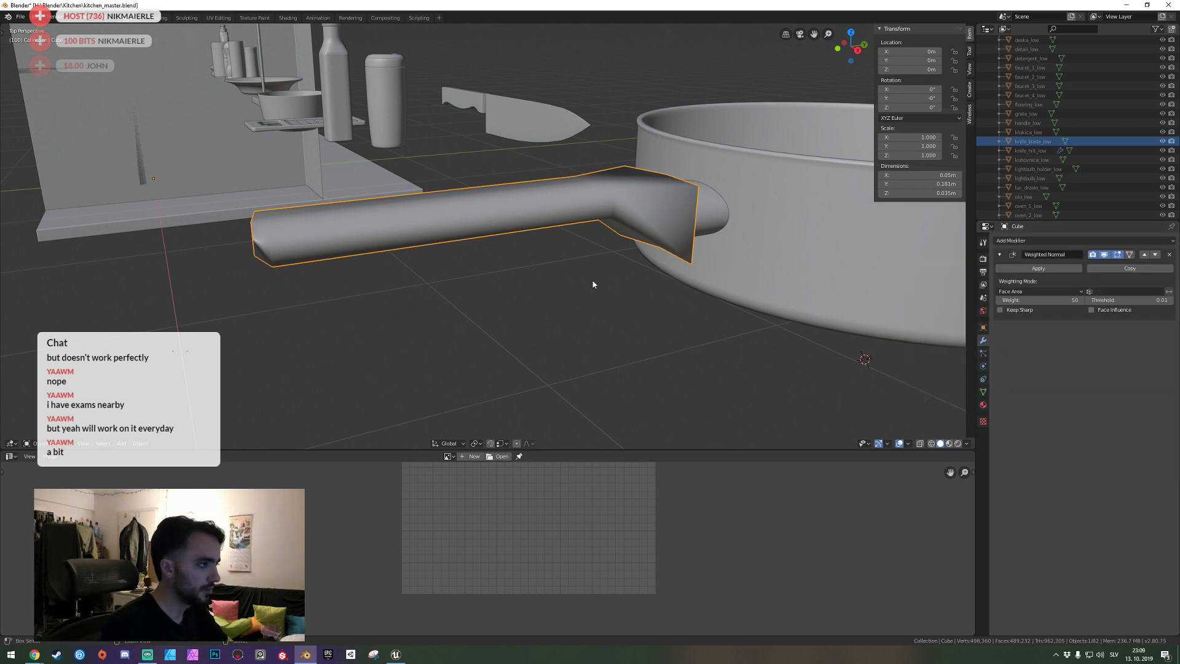
pyautogui.hotkey('ctrl', '2')
# Cut a supporting edge loop across the handle in Edit Mode.
pyautogui.press('Tab')
pyautogui.hotkey('shift', '`')
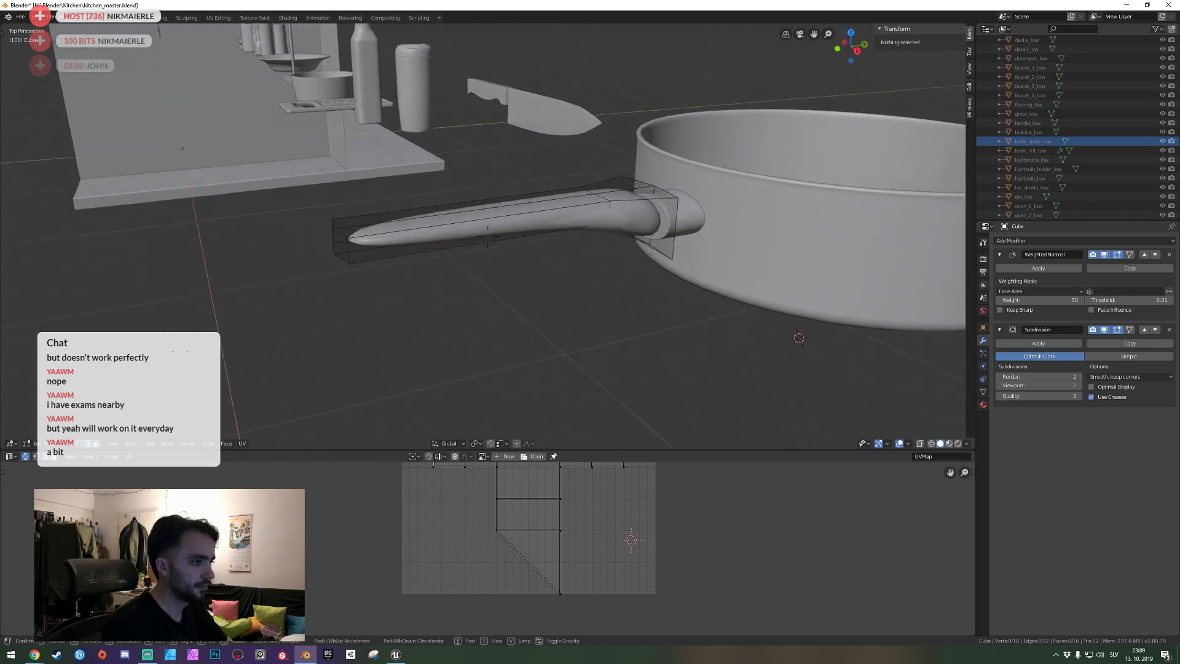
pyautogui.click(487, 237)
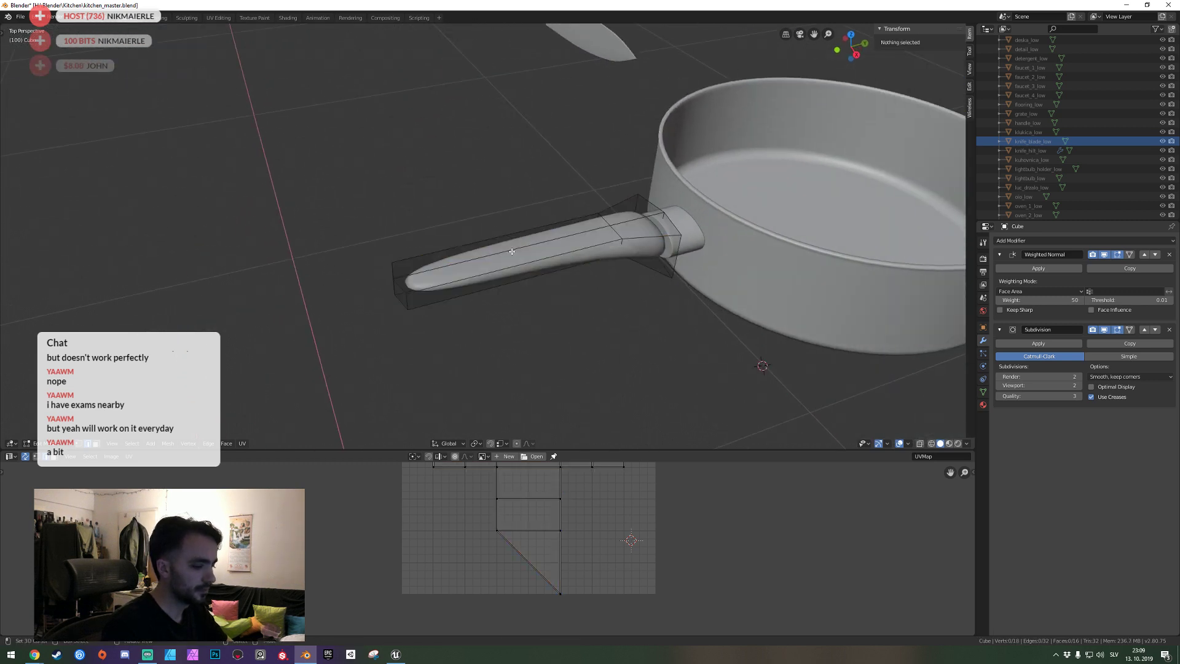
pyautogui.hotkey('ctrl', 'r')
pyautogui.click(512, 252)
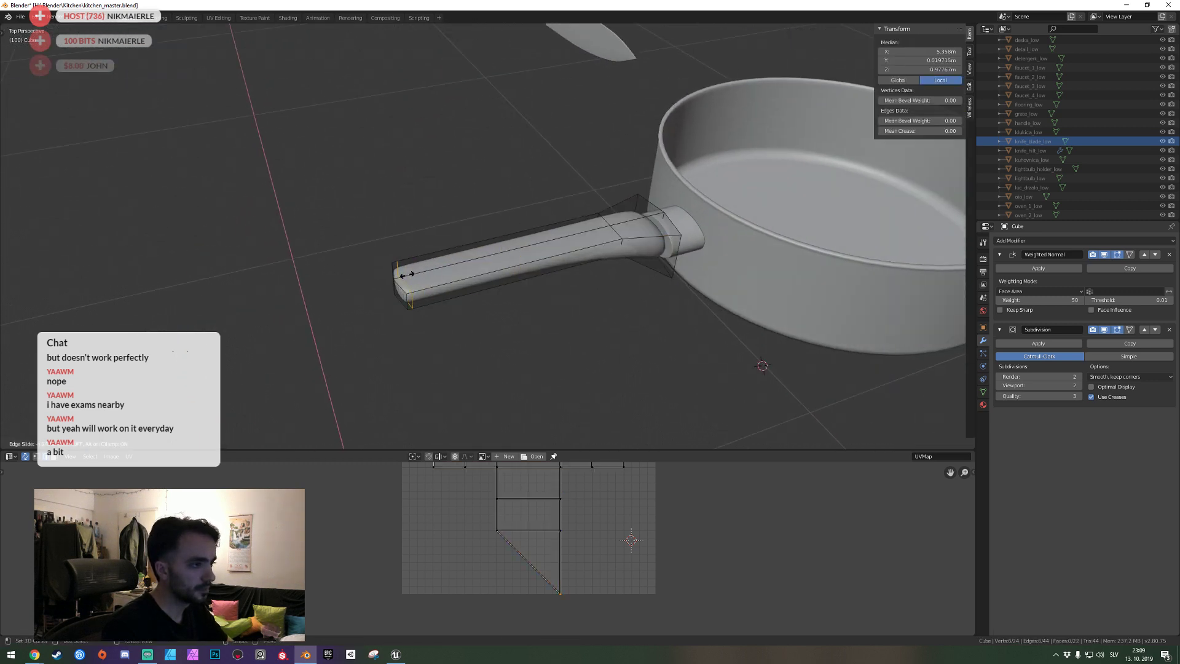
# Add supporting loop cuts across the handle near its tip and the rounded mount end.
pyautogui.click(405, 275)
pyautogui.hotkey('ctrl', 'r')
pyautogui.moveTo(430, 270); pyautogui.dragTo(483, 246, button='middle')
pyautogui.click(483, 246)
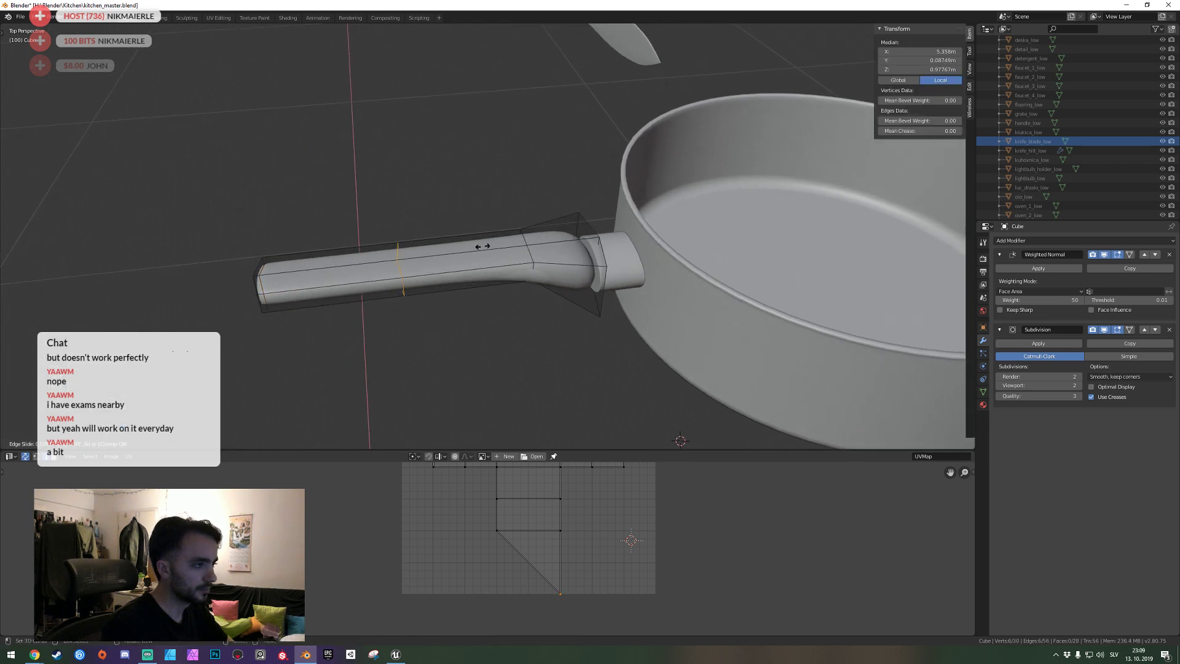
pyautogui.click(613, 258)
pyautogui.hotkey('ctrl', 'r')
pyautogui.click(544, 249)
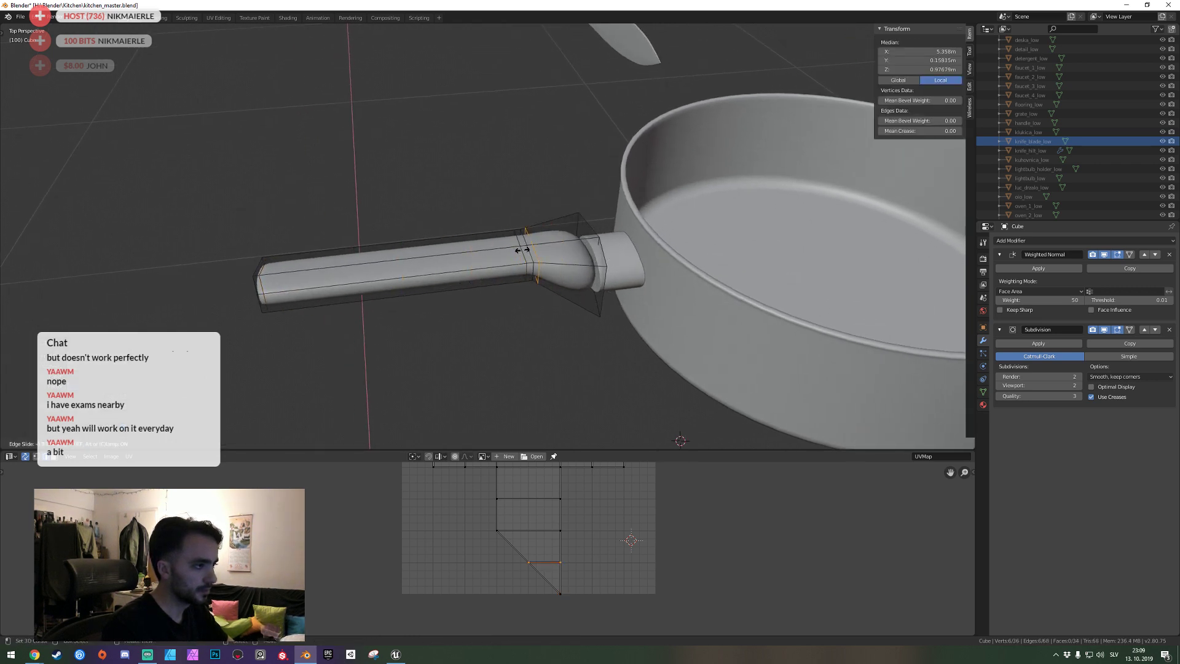
pyautogui.click(522, 250)
pyautogui.hotkey('alt', 'a')
# Slide an edge loop along the handle's length and add another loop near the bulb.
pyautogui.moveTo(522, 250); pyautogui.dragTo(481, 245, button='middle')
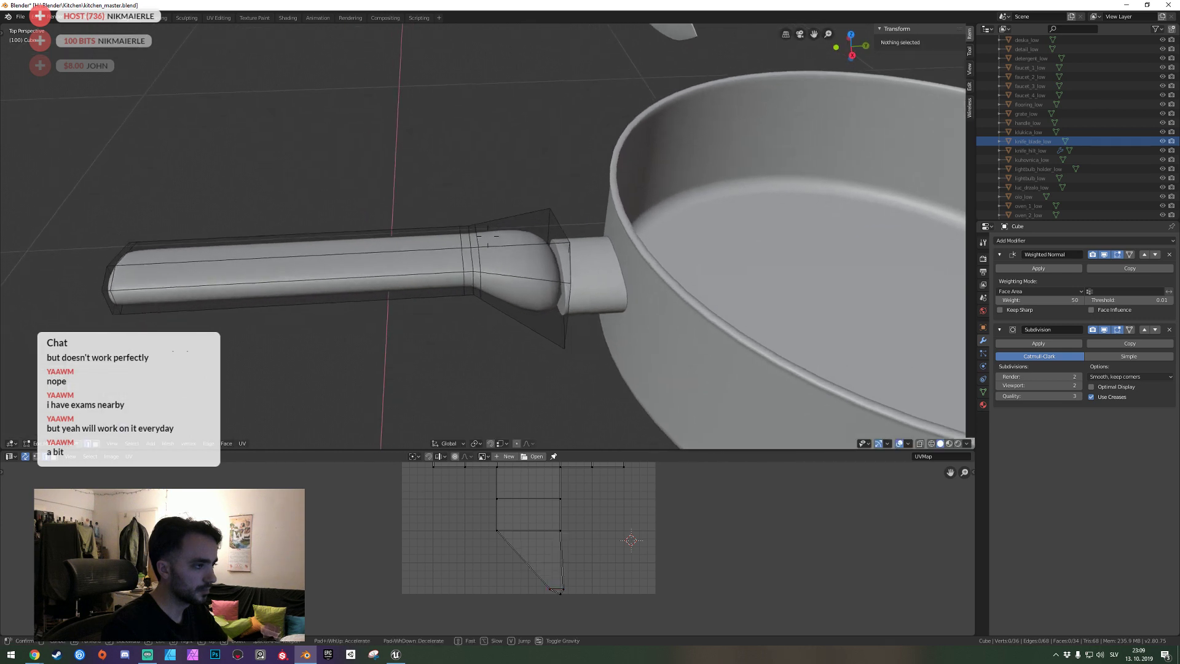
pyautogui.keyDown('alt'); pyautogui.click(469, 252); pyautogui.keyUp('alt')
pyautogui.press('g')
pyautogui.press('y')
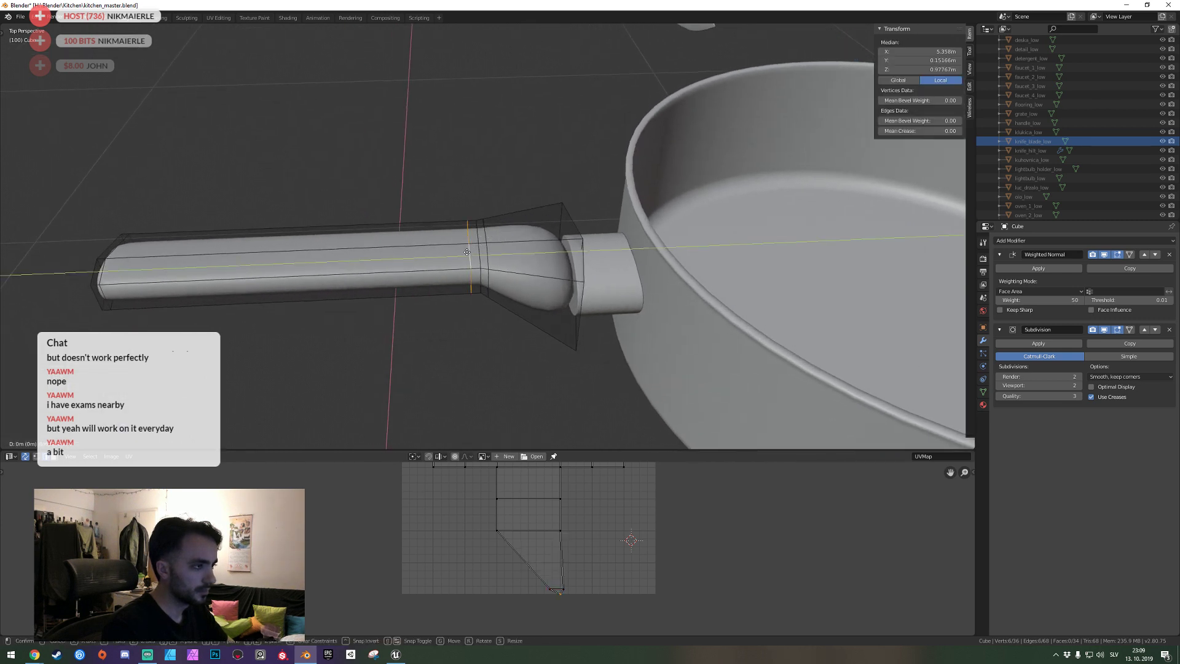
pyautogui.click(492, 248)
pyautogui.hotkey('ctrl', 'r')
pyautogui.click(550, 259)
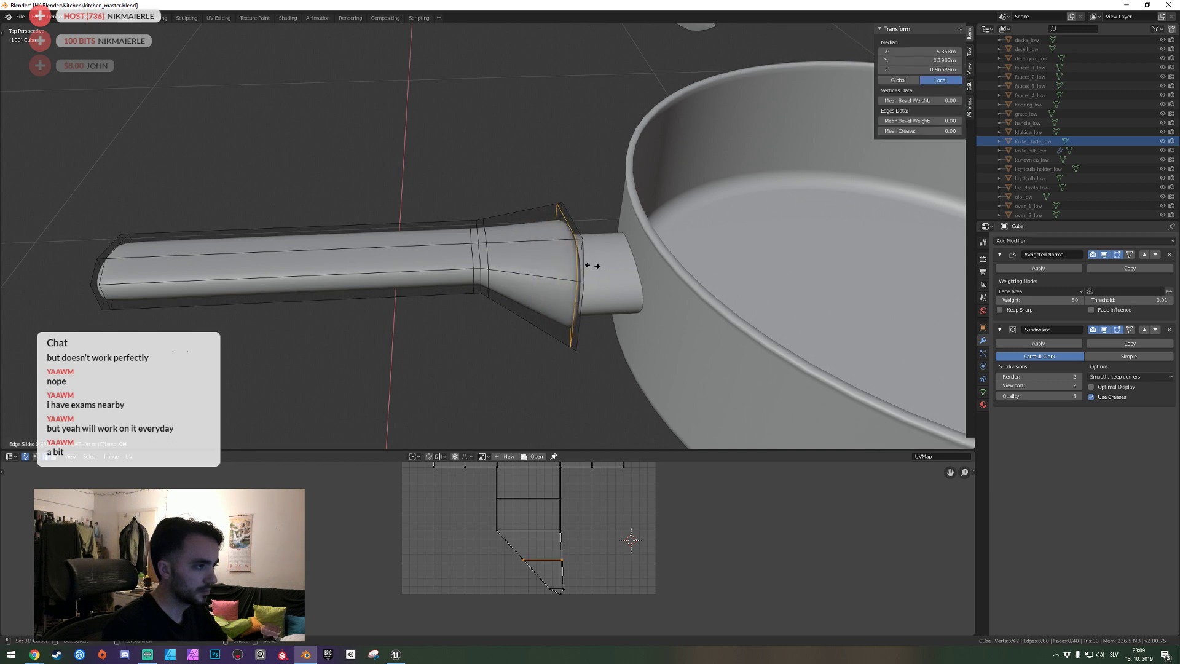
pyautogui.click(592, 266)
pyautogui.hotkey('alt', 'a')
pyautogui.moveTo(592, 265); pyautogui.dragTo(488, 236, button='middle')
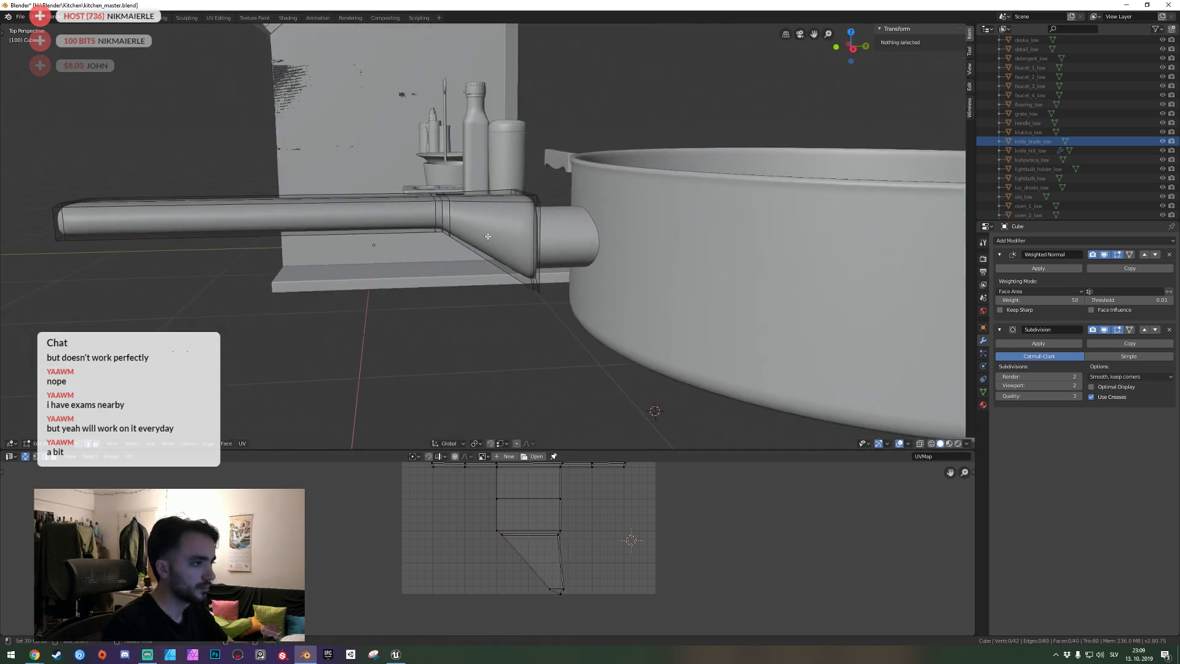
# Cut two lengthwise loops along the handle's top and bottom.
pyautogui.hotkey('ctrl', 'r')
pyautogui.click(539, 221)
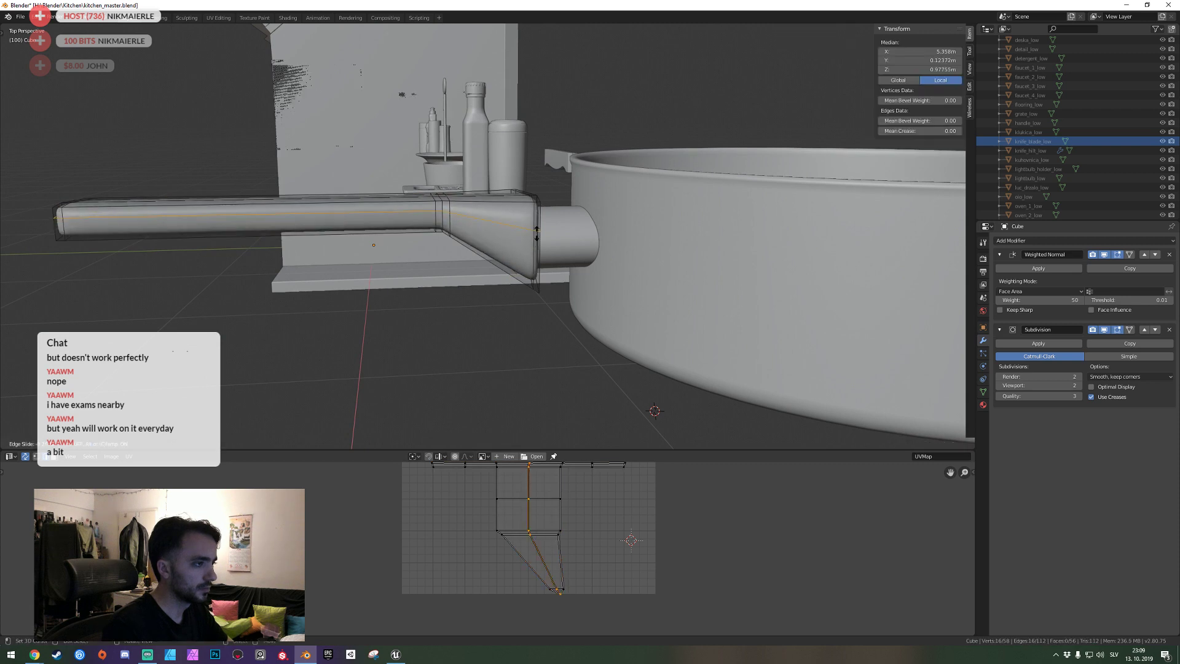
pyautogui.click(540, 215)
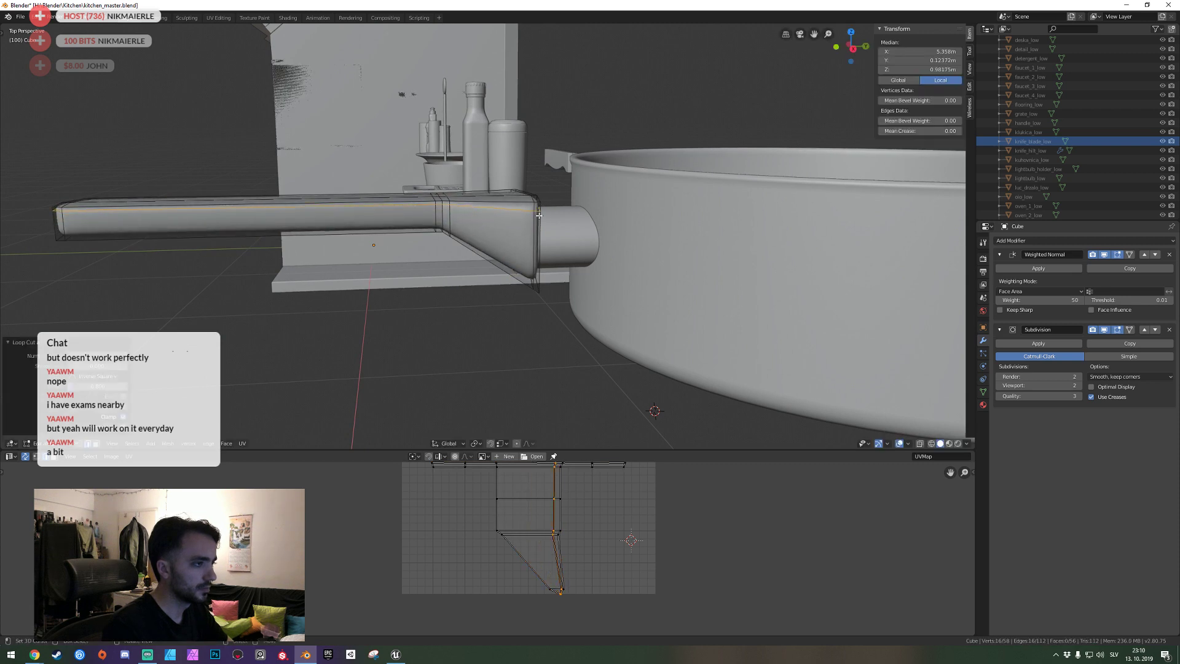
pyautogui.hotkey('ctrl', 'r')
pyautogui.click(534, 264)
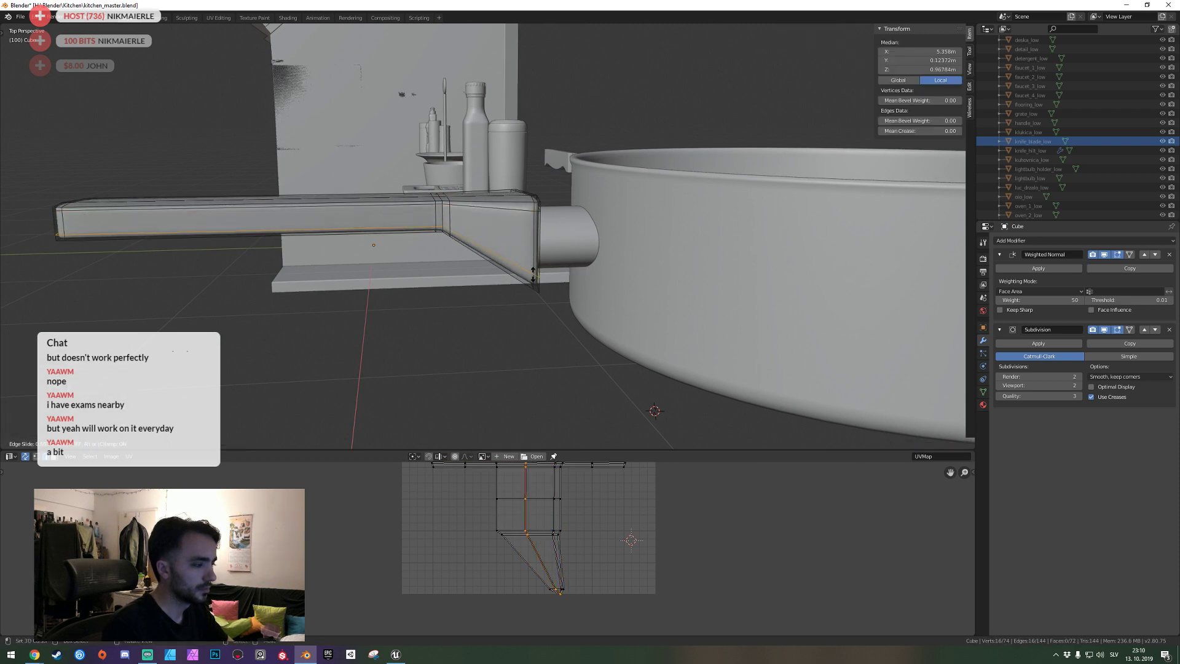
pyautogui.click(539, 231)
# Return to Object Mode and pull the view back to inspect the smoothed handle.
pyautogui.press('Tab')
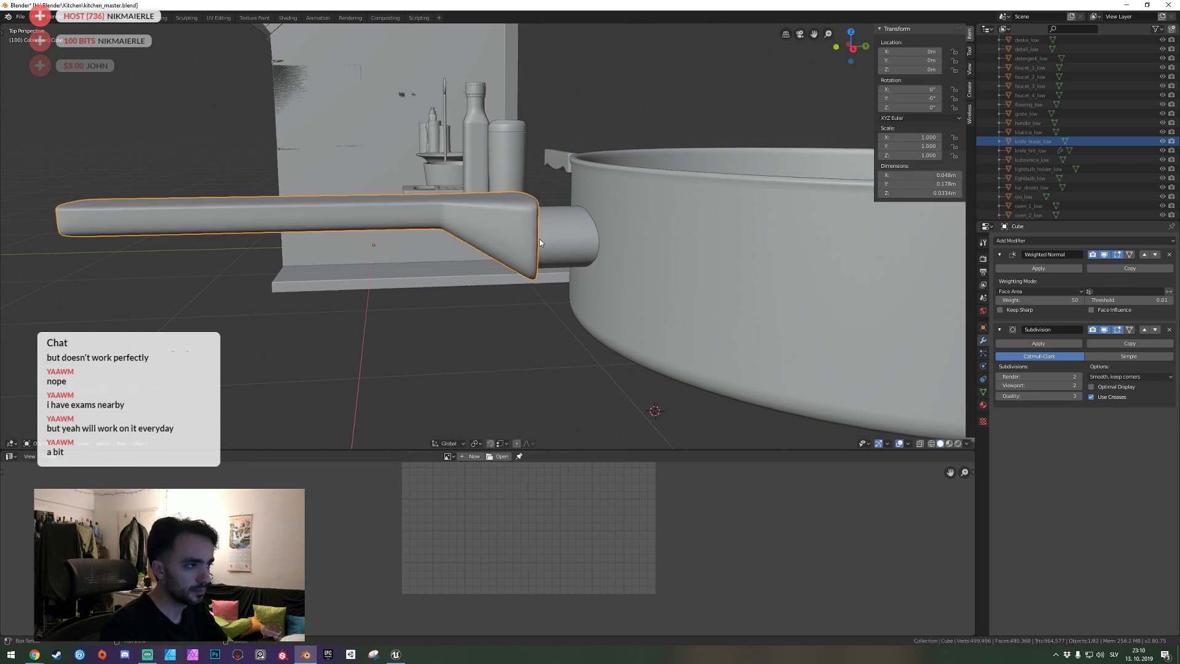
pyautogui.hotkey('shift', '`')
pyautogui.press('s')
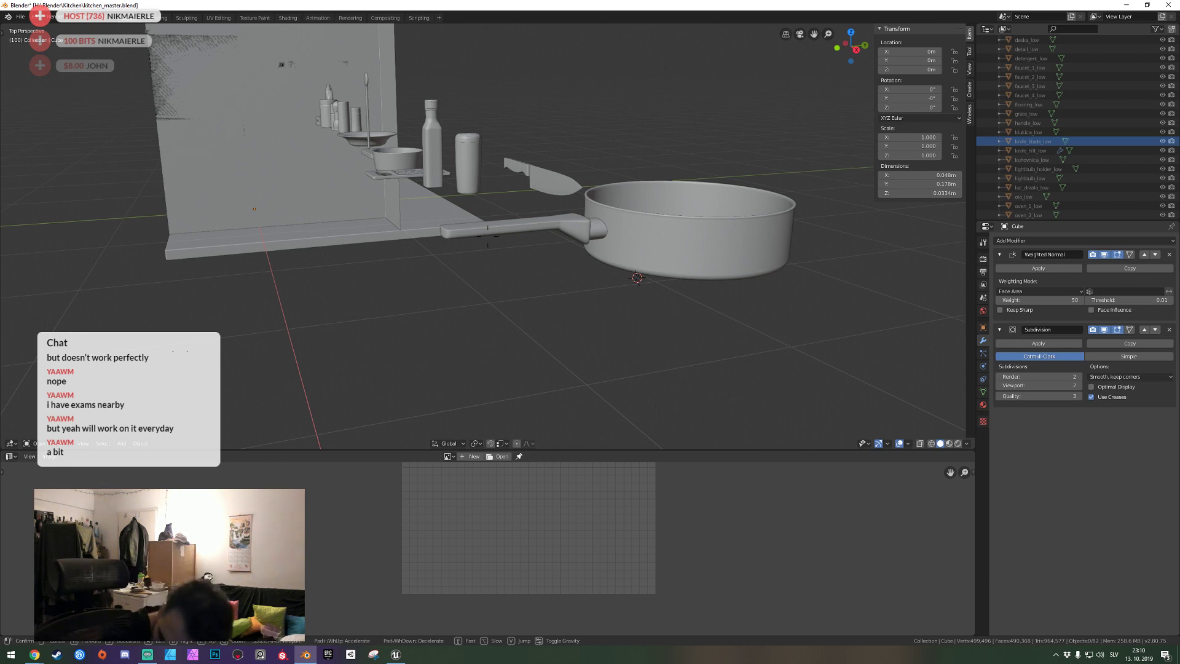
pyautogui.click(488, 235)
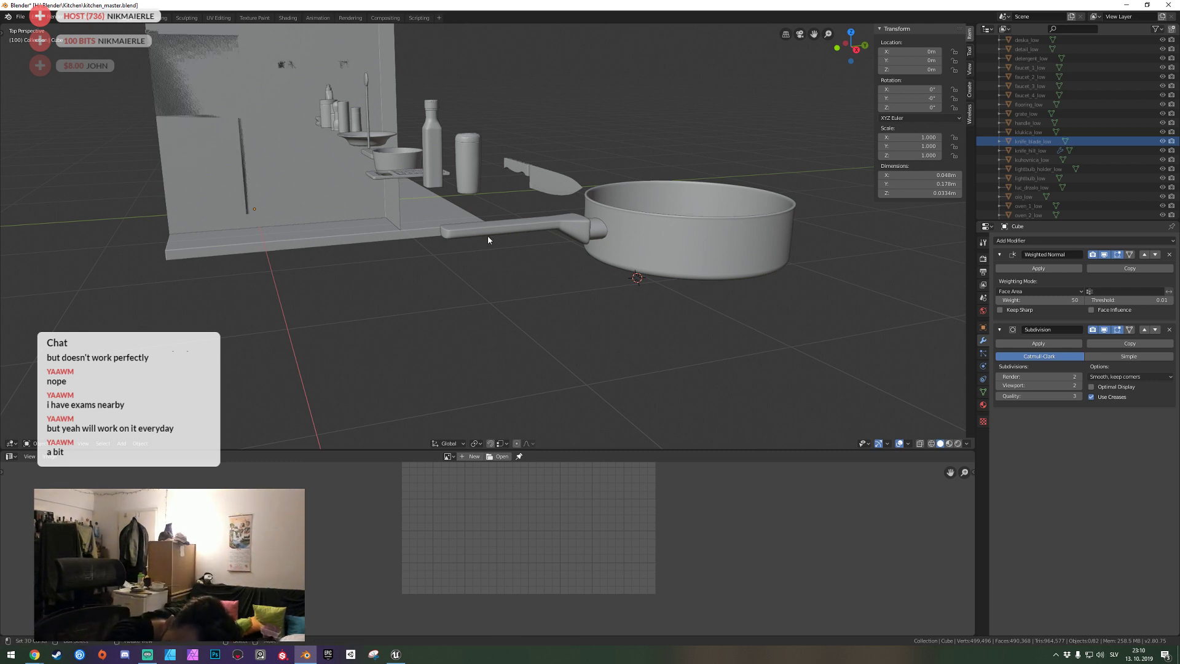
pyautogui.scroll(5, 488, 234)
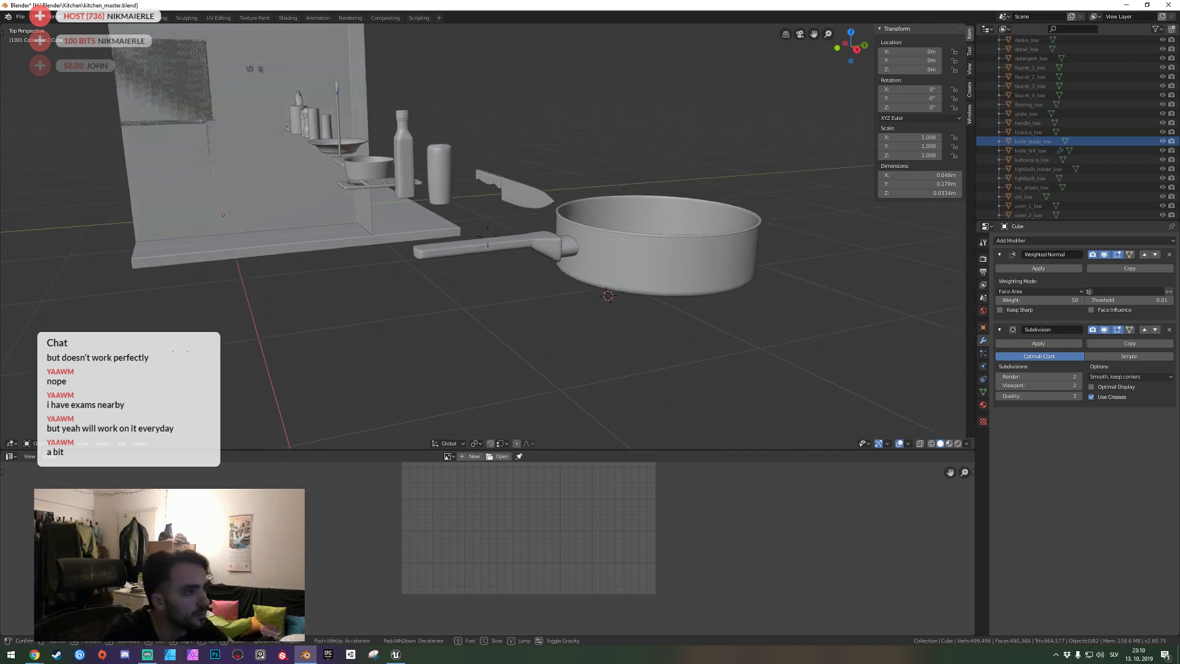
pyautogui.moveTo(488, 234)
pyautogui.mouseDown(button='middle')
pyautogui.moveTo(541, 174)
pyautogui.moveTo(506, 213)
pyautogui.mouseUp(button='middle')
# Dissolve a lengthwise edge loop along the handle.
pyautogui.press('Tab')
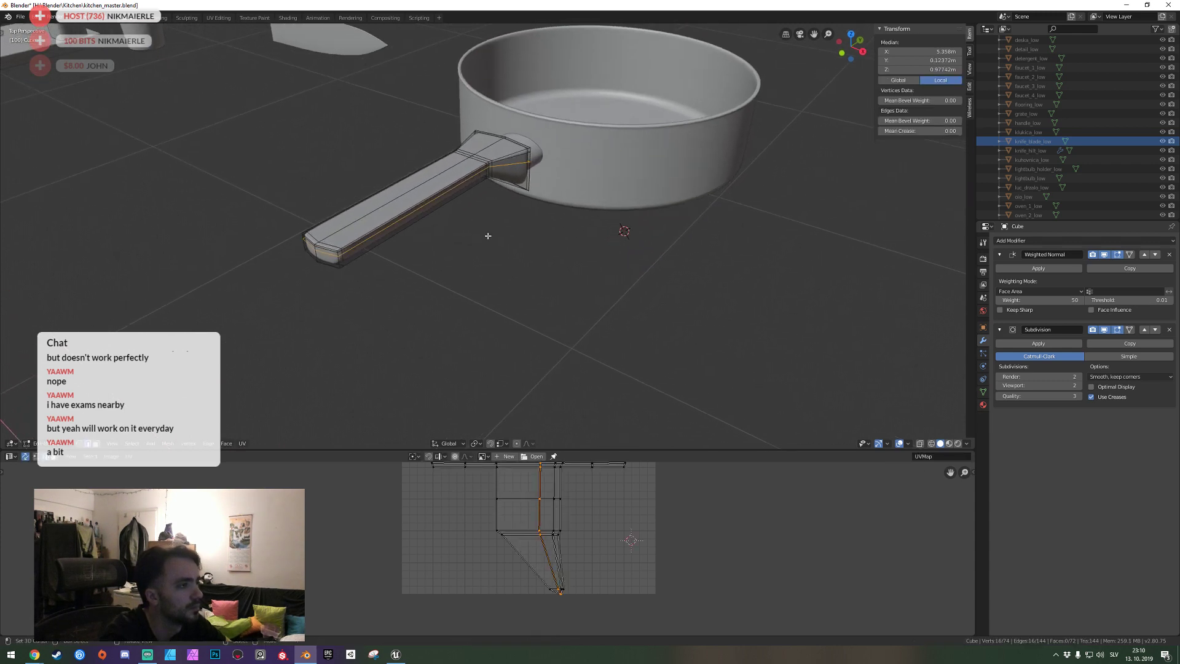
pyautogui.keyDown('alt'); pyautogui.click(507, 211); pyautogui.keyUp('alt')
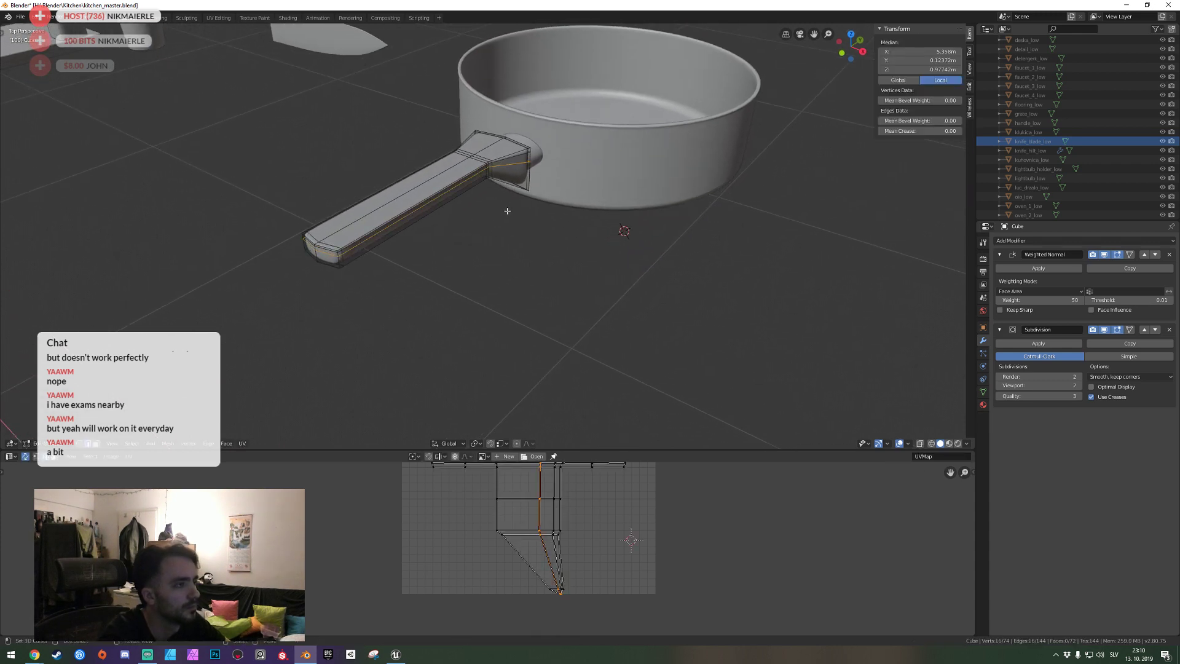
pyautogui.hotkey('ctrl', 'x')
pyautogui.hotkey('shift', '`')
# Cut a lengthwise edge loop along the handle and check the smoothing in Object Mode.
pyautogui.press('w')
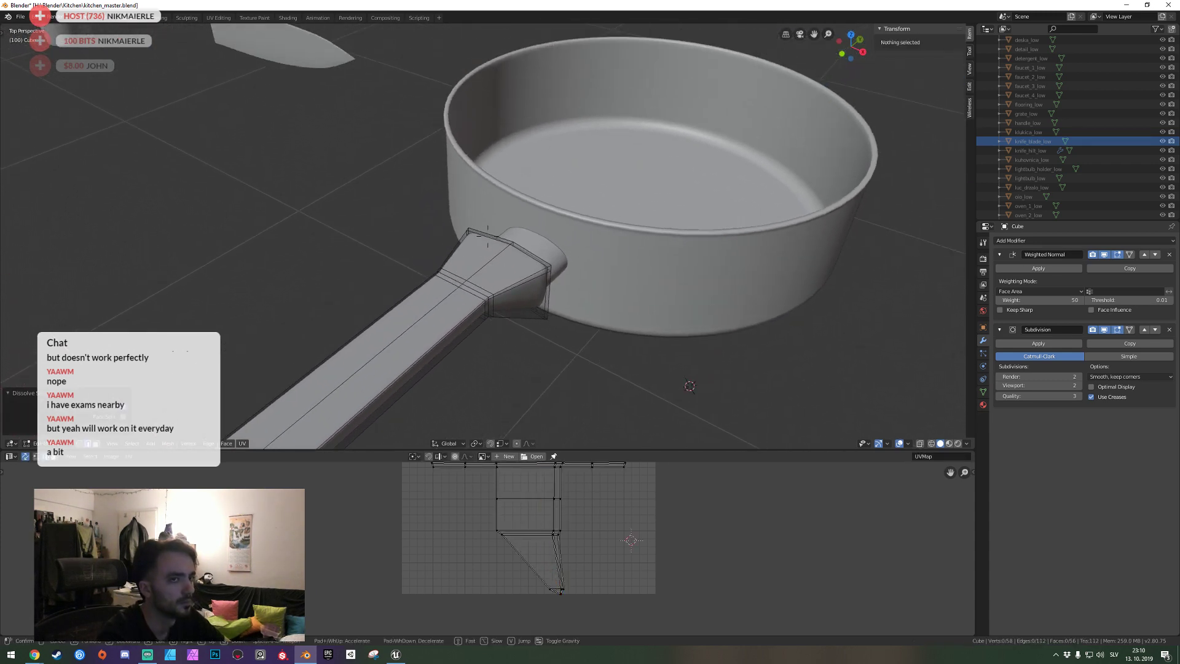
pyautogui.click(488, 236)
pyautogui.hotkey('ctrl', 'r')
pyautogui.click(536, 222)
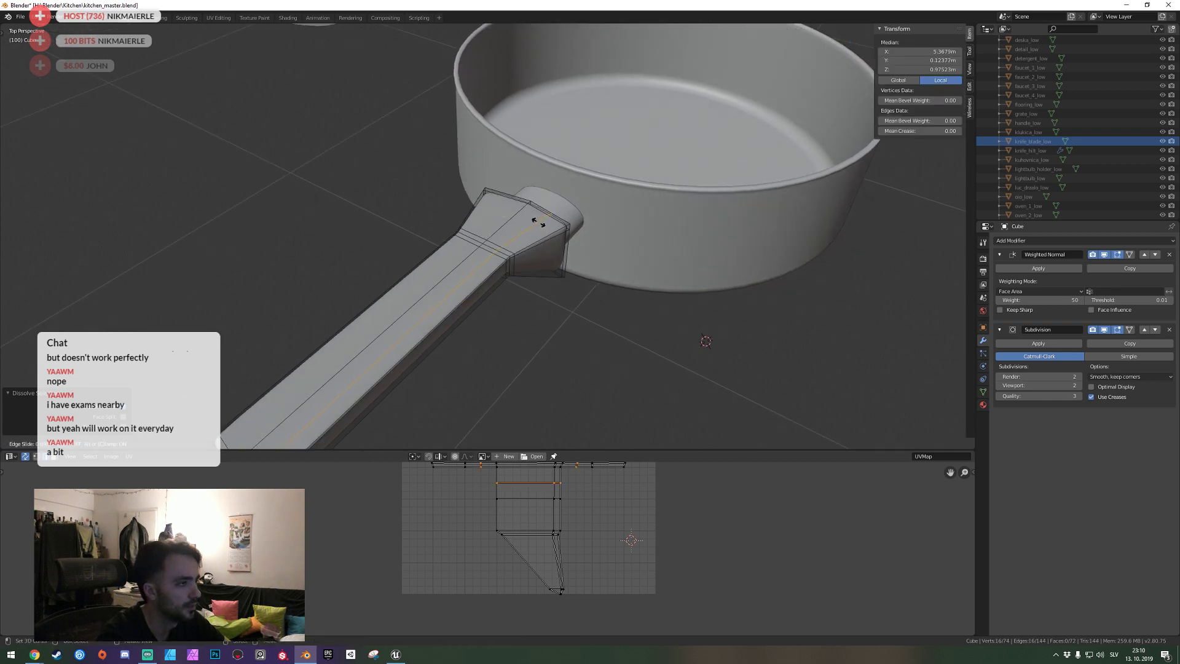
pyautogui.click(532, 215)
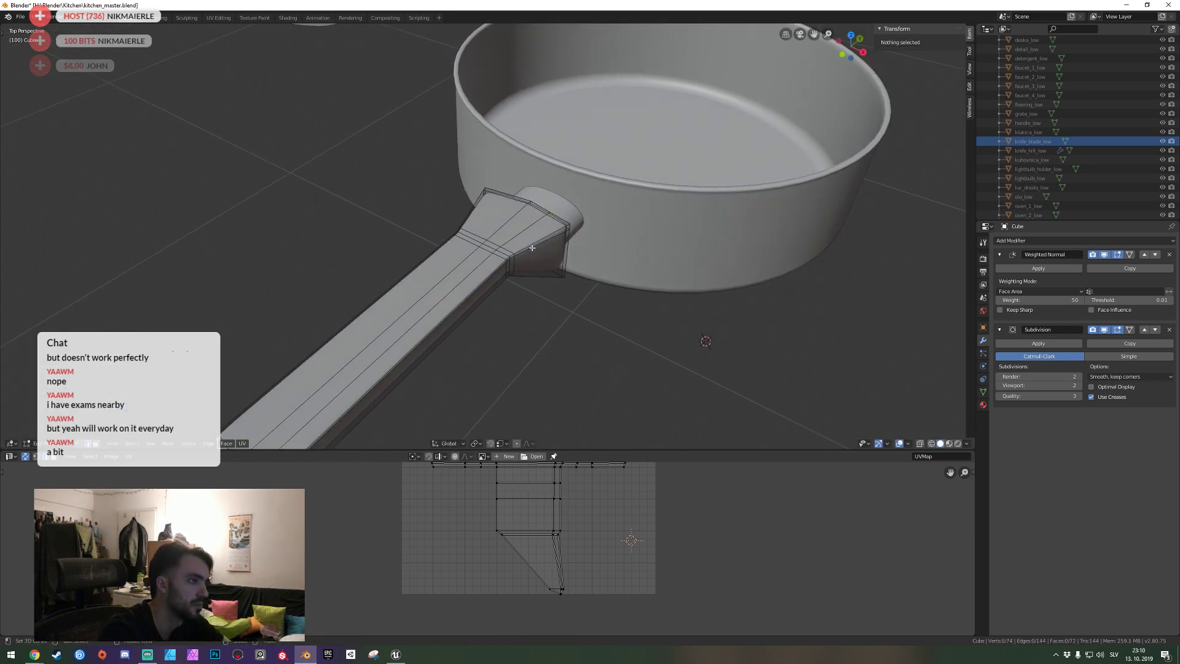
pyautogui.hotkey('alt', 'a')
pyautogui.press('Tab')
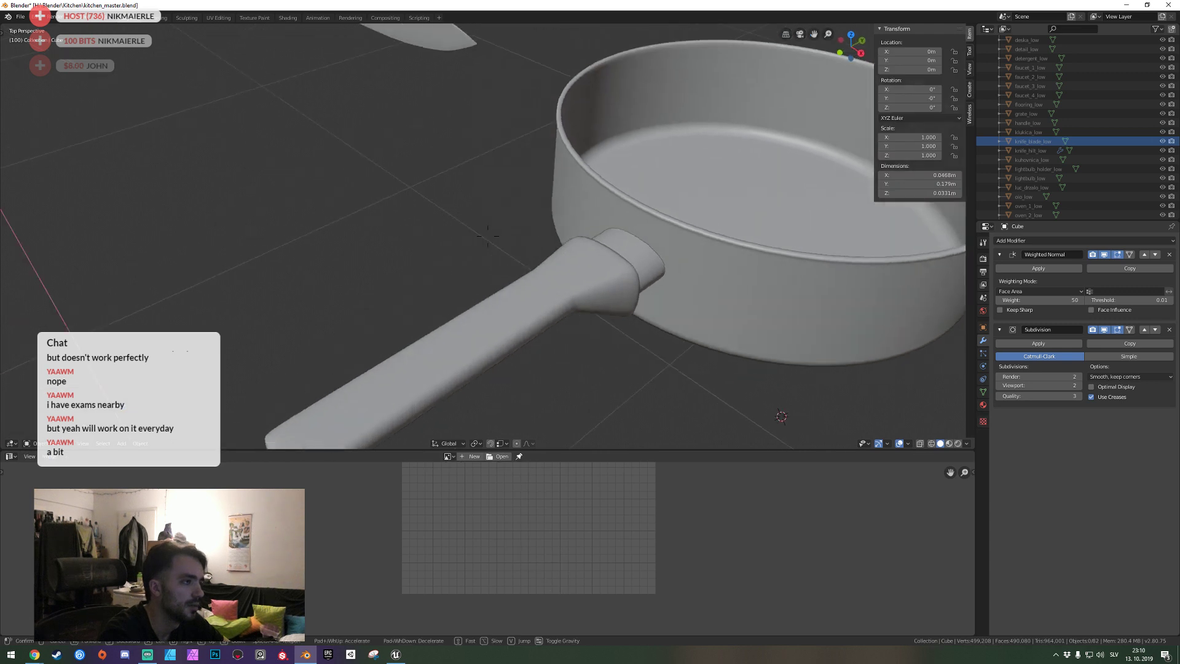
# Add an edge loop around the handle's flared cone.
pyautogui.moveTo(524, 248)
pyautogui.mouseDown(button='middle')
pyautogui.moveTo(488, 239)
pyautogui.moveTo(496, 192)
pyautogui.mouseUp(button='middle')
pyautogui.press('Tab')
pyautogui.press('a')
pyautogui.hotkey('alt', 'a')
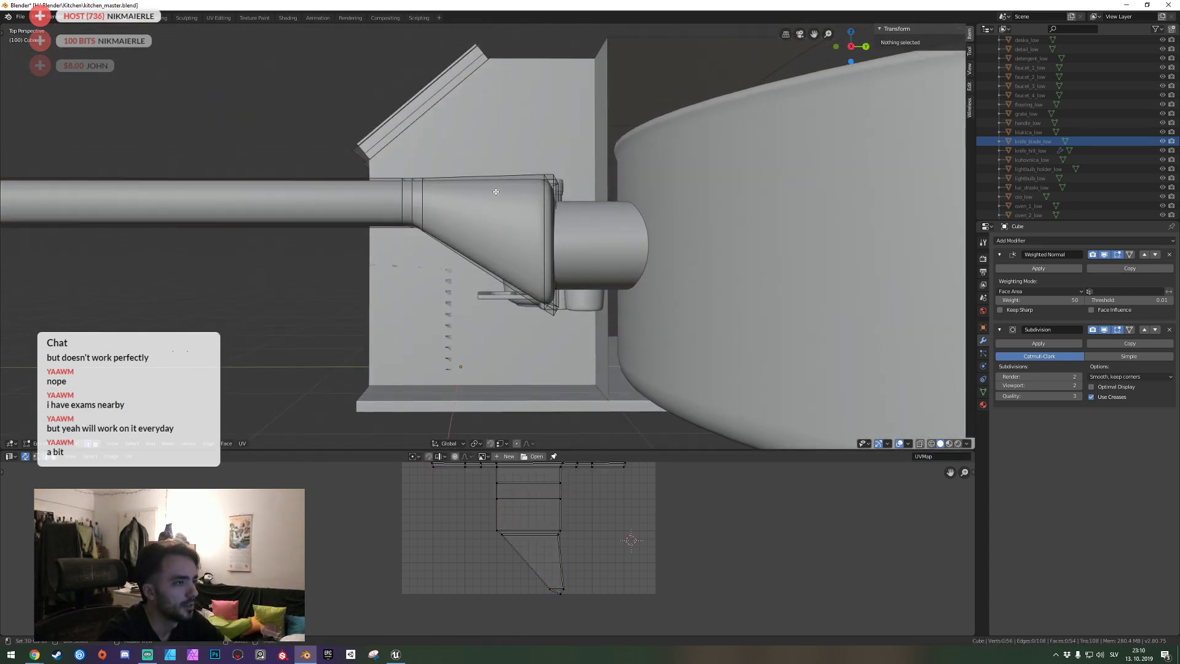
pyautogui.hotkey('ctrl', 'r')
pyautogui.click(496, 192)
pyautogui.hotkey('shift', '`')
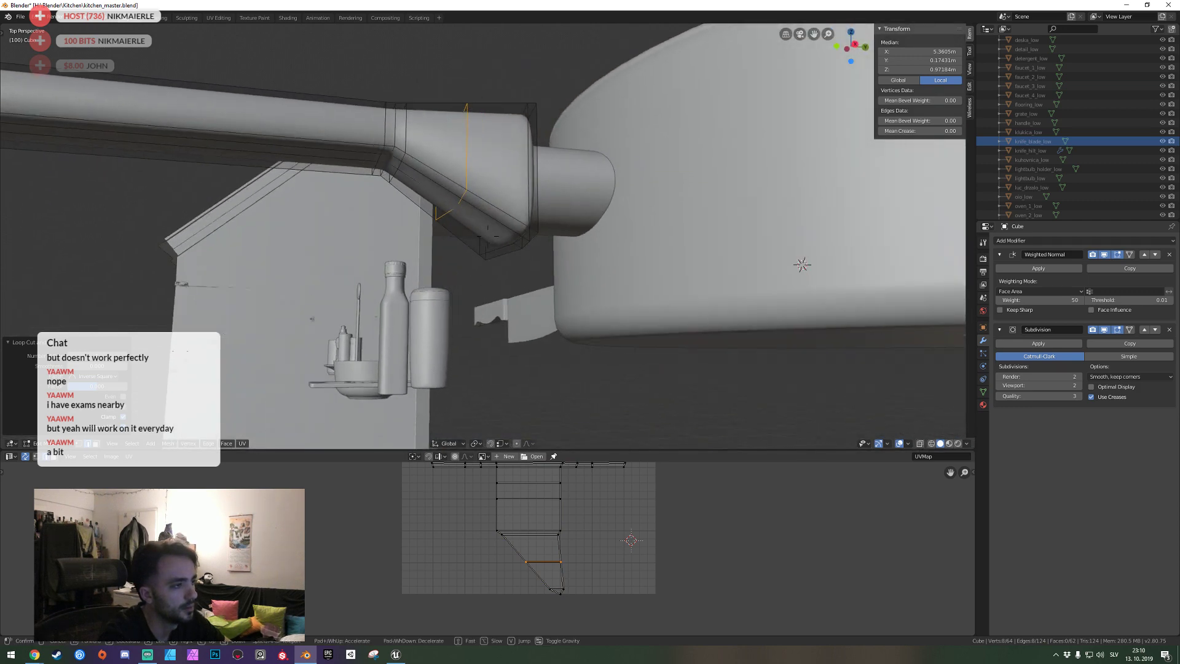
pyautogui.click(459, 202)
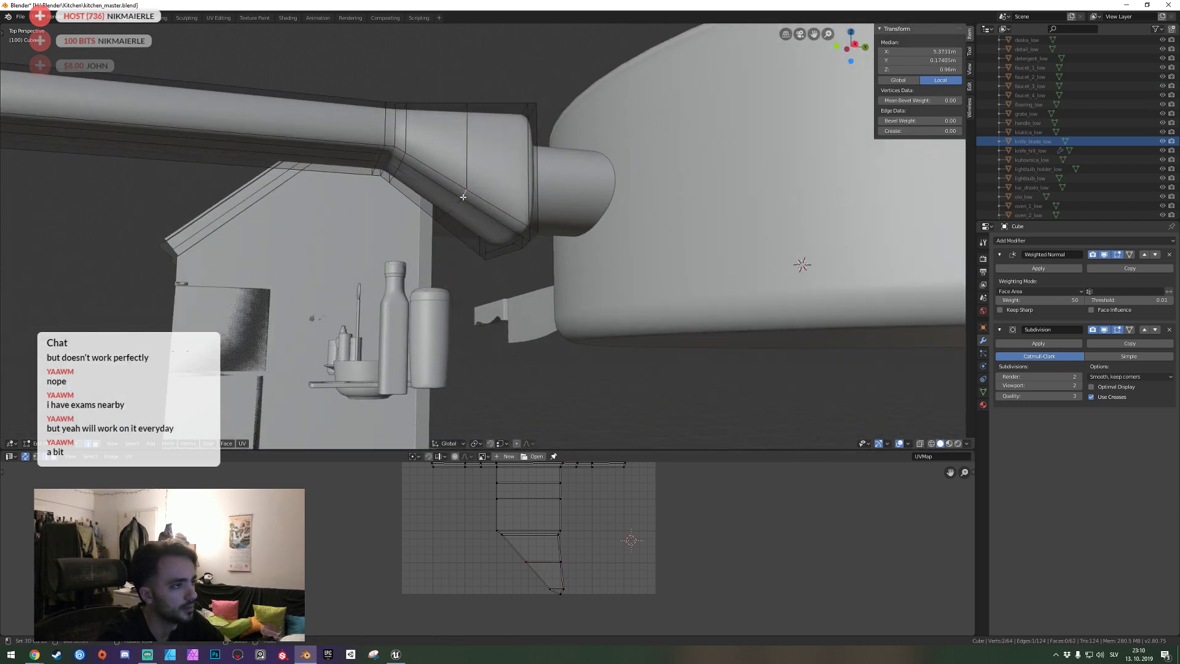
# Dissolve an edge loop near the handle's elbow.
pyautogui.click(450, 212)
pyautogui.moveTo(450, 212); pyautogui.dragTo(431, 203, button='middle')
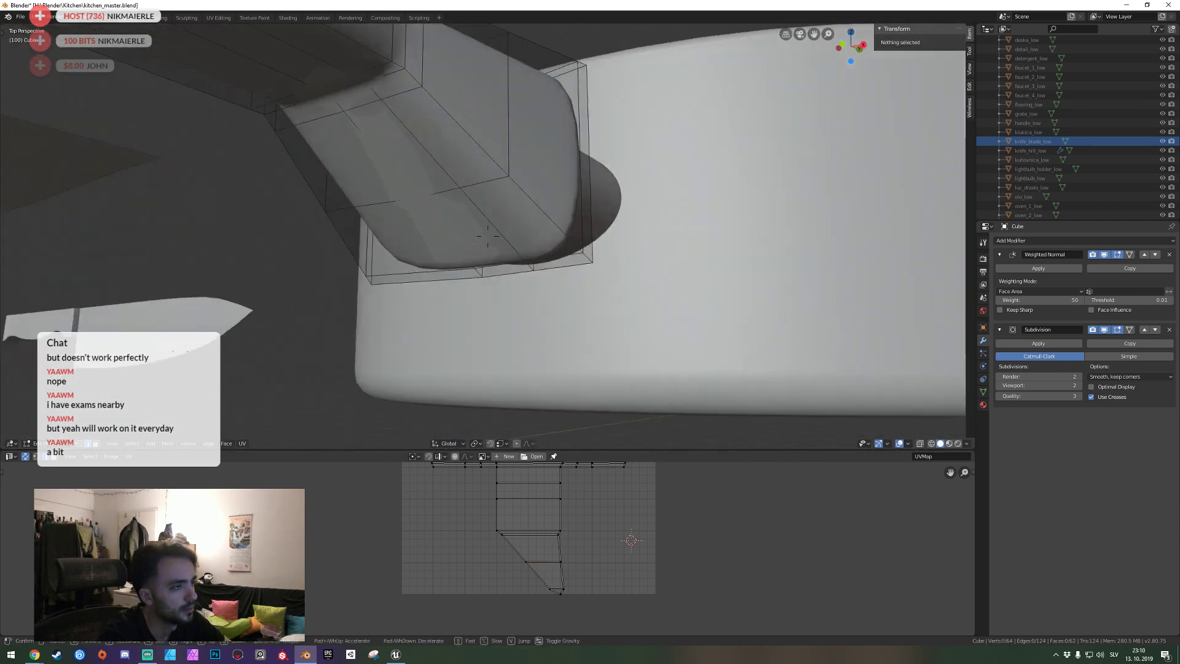
pyautogui.scroll(3, 430, 203)
pyautogui.click(444, 193)
pyautogui.hotkey('ctrl', 'x')
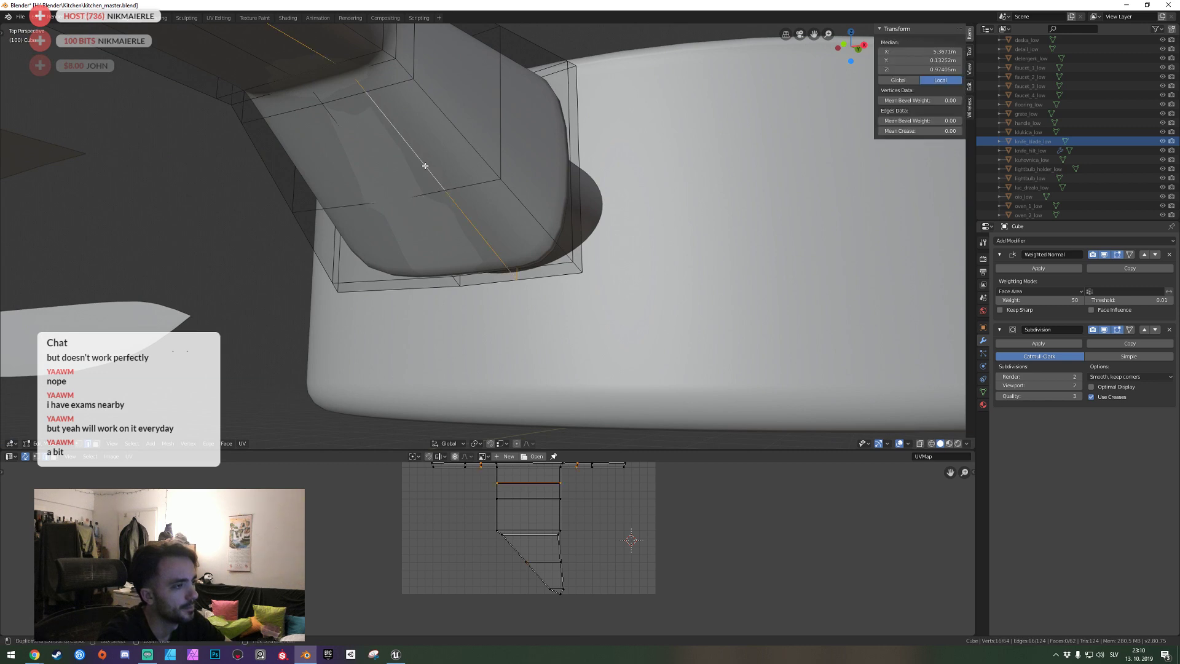
# Lower the selected edges on the elbow's underside straight down along Z.
pyautogui.keyDown('alt'); pyautogui.click(449, 185); pyautogui.keyUp('alt')
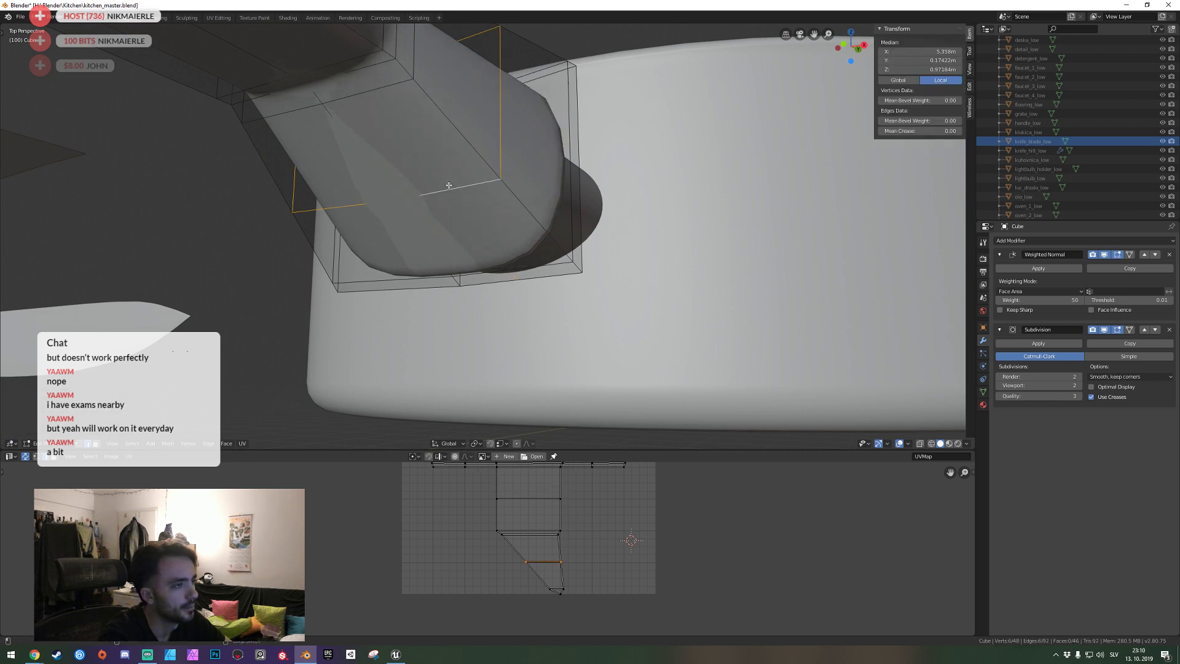
pyautogui.click(352, 203)
pyautogui.keyDown('shift'); pyautogui.click(435, 190); pyautogui.keyUp('shift')
pyautogui.hotkey('shift', '`')
pyautogui.click(487, 228)
pyautogui.press('g')
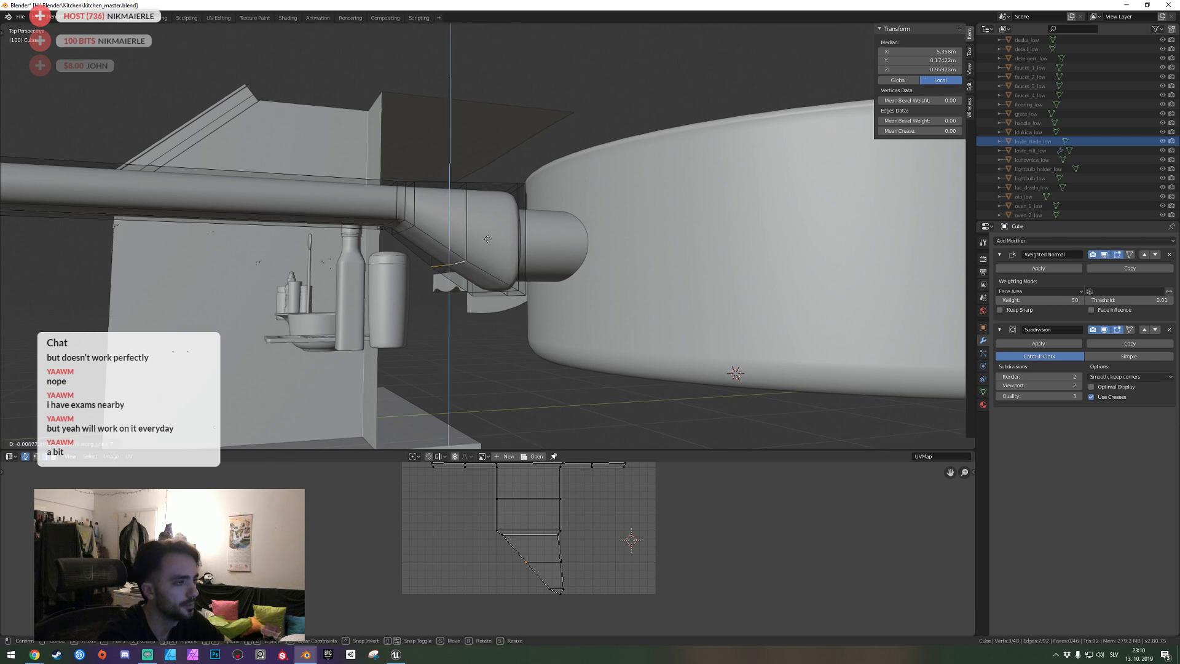
pyautogui.press('z')
pyautogui.click(479, 253)
pyautogui.hotkey('alt', 'a')
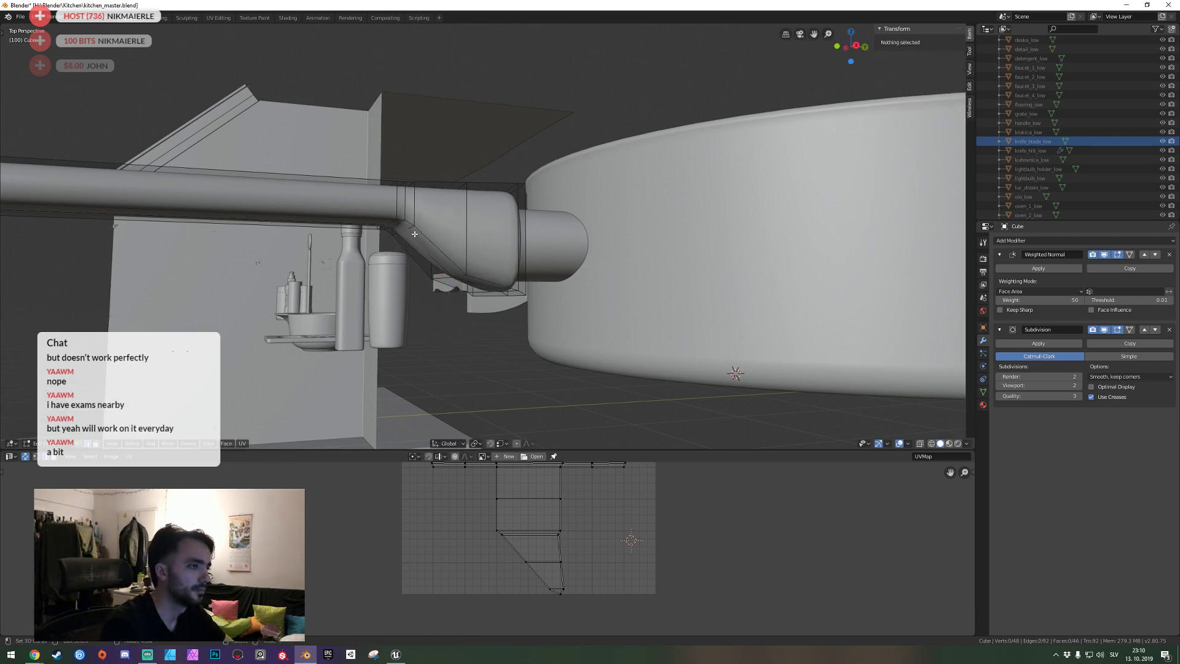
# Dissolve the end edge loop of the handle's flared part.
pyautogui.hotkey('shift', '`')
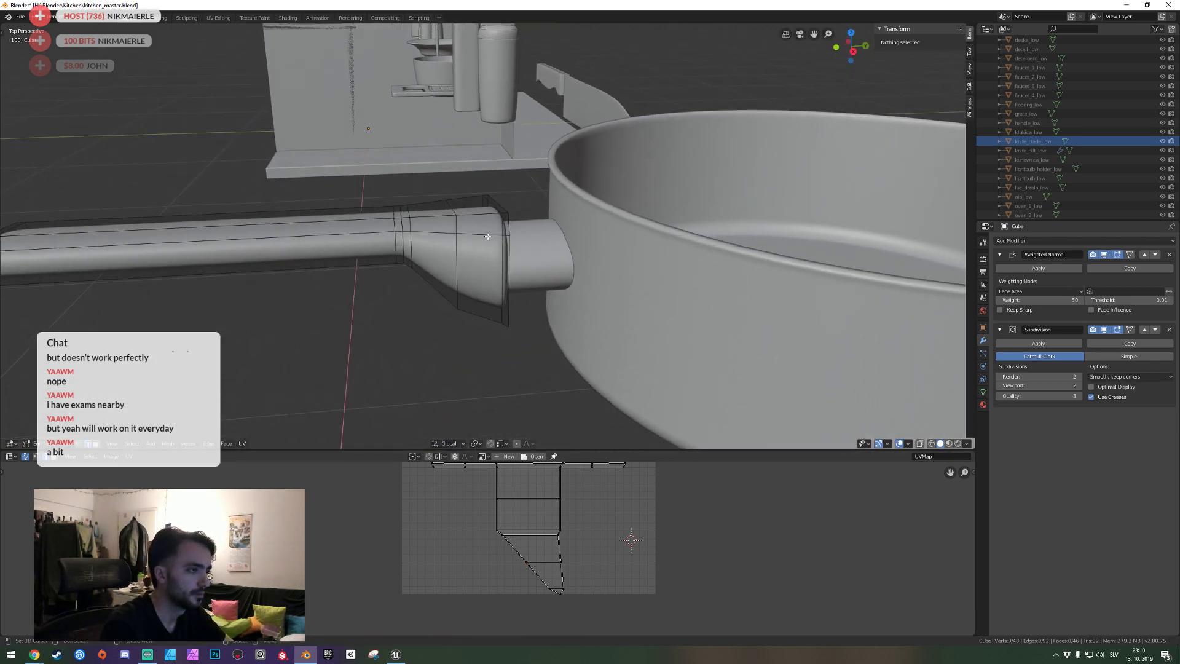
pyautogui.press('a')
pyautogui.hotkey('alt', 'a')
pyautogui.moveTo(446, 234); pyautogui.dragTo(487, 267, button='middle')
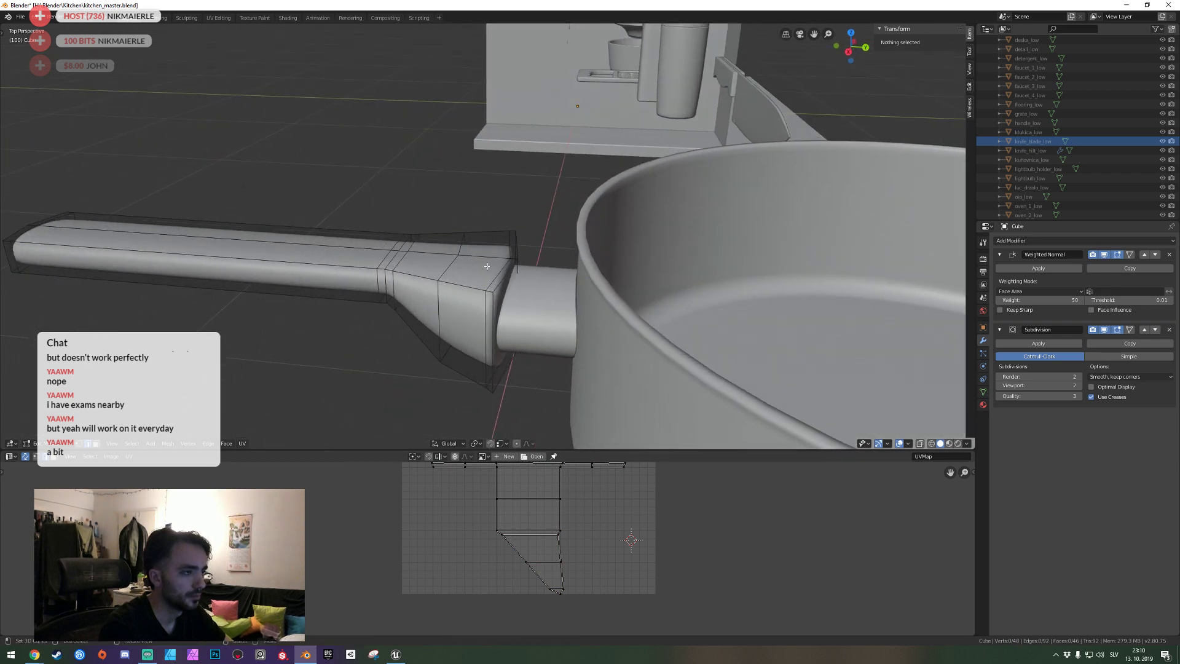
pyautogui.keyDown('alt'); pyautogui.click(496, 272); pyautogui.keyUp('alt')
pyautogui.hotkey('ctrl', 'x')
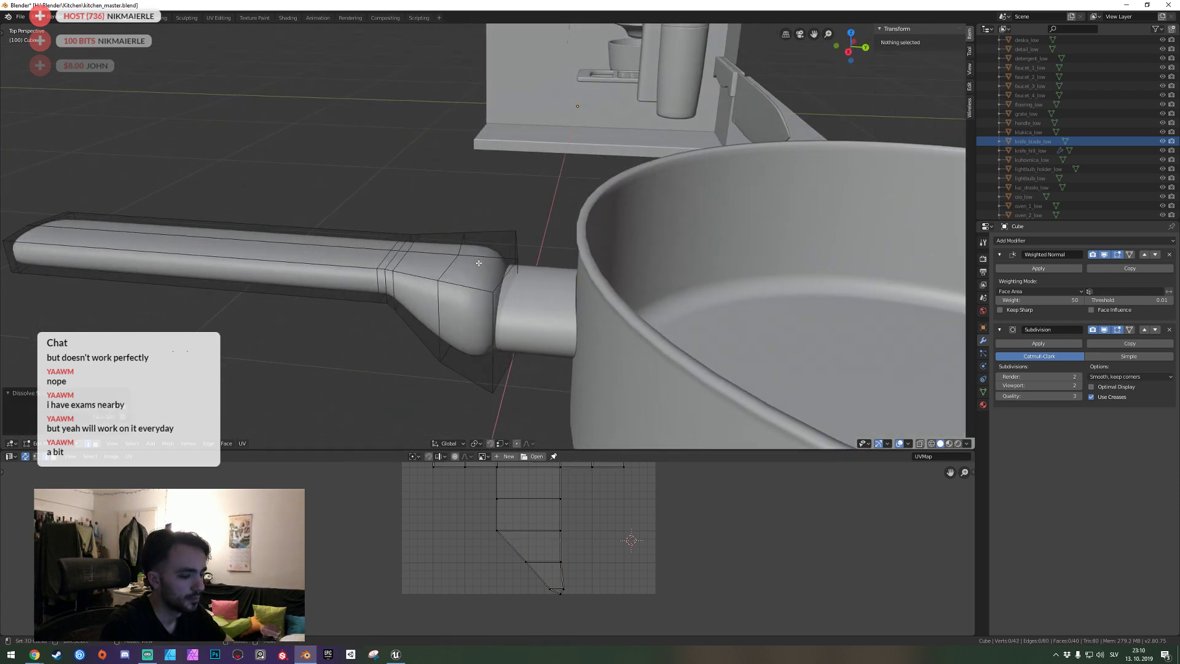
# Re-cut a new loop across the flared end and return to Object Mode.
pyautogui.hotkey('ctrl', 'r')
pyautogui.click(478, 262)
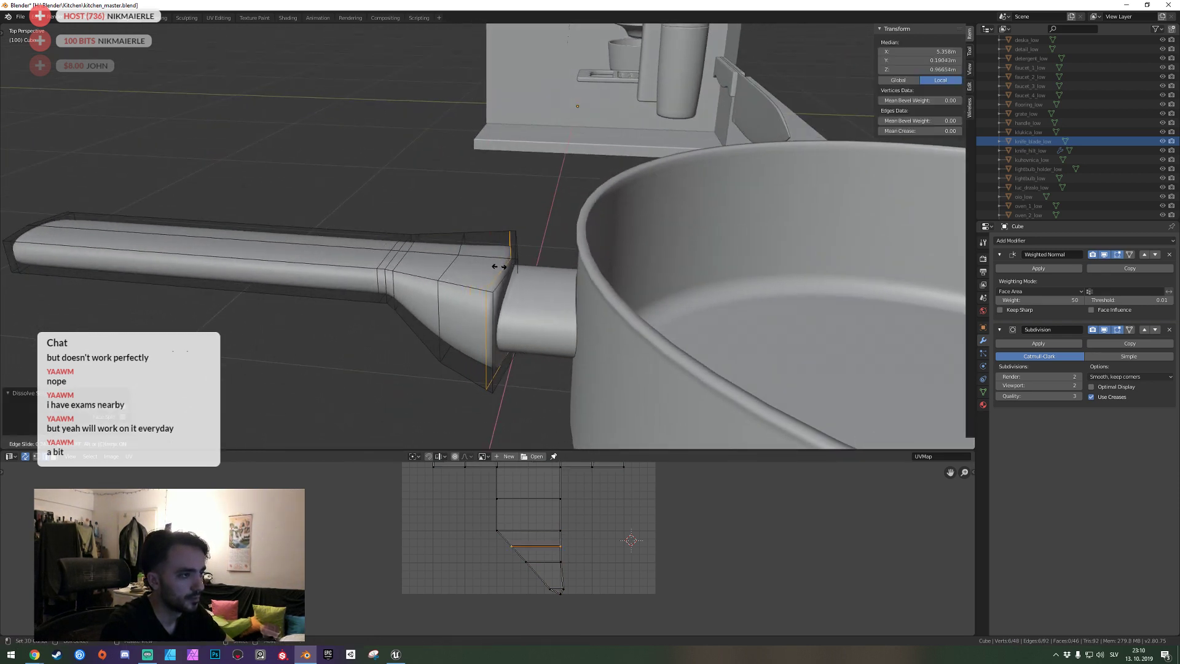
pyautogui.click(498, 264)
pyautogui.hotkey('alt', 'a')
pyautogui.hotkey('ctrl', 'r')
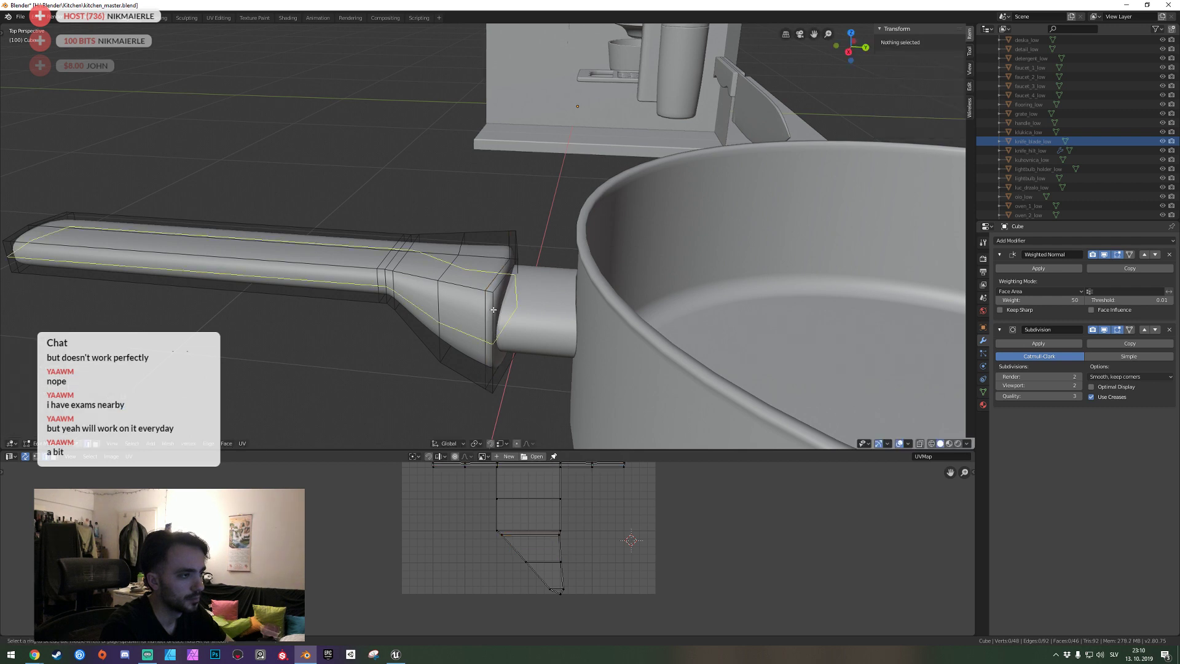
pyautogui.press('Escape')
pyautogui.press('Tab')
# Add an edge loop across the middle of the handle and check the smoothed result.
pyautogui.hotkey('shift', '`')
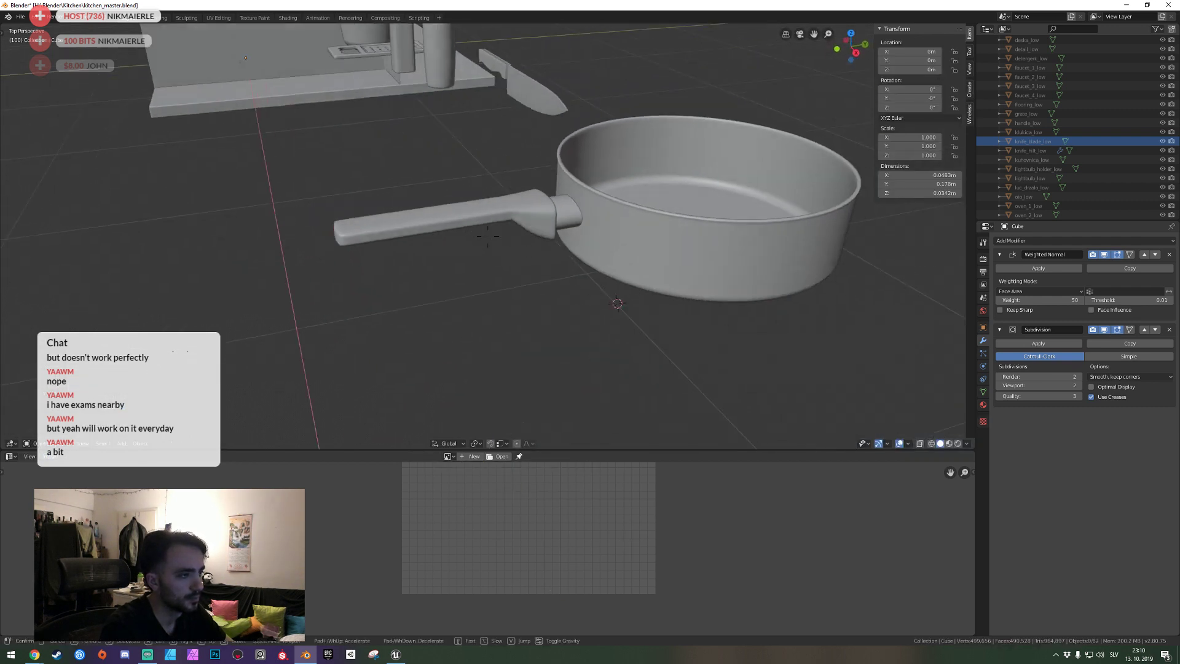
pyautogui.press('w')
pyautogui.click(488, 236)
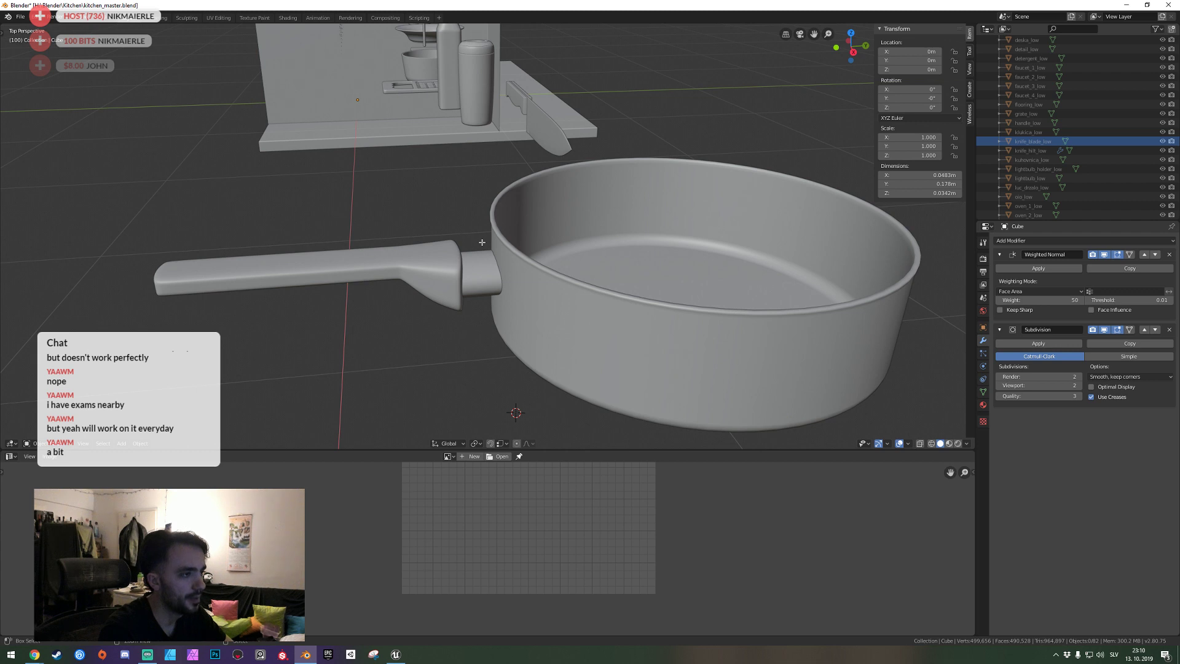
pyautogui.press('Tab')
pyautogui.hotkey('shift', '`')
pyautogui.press('w')
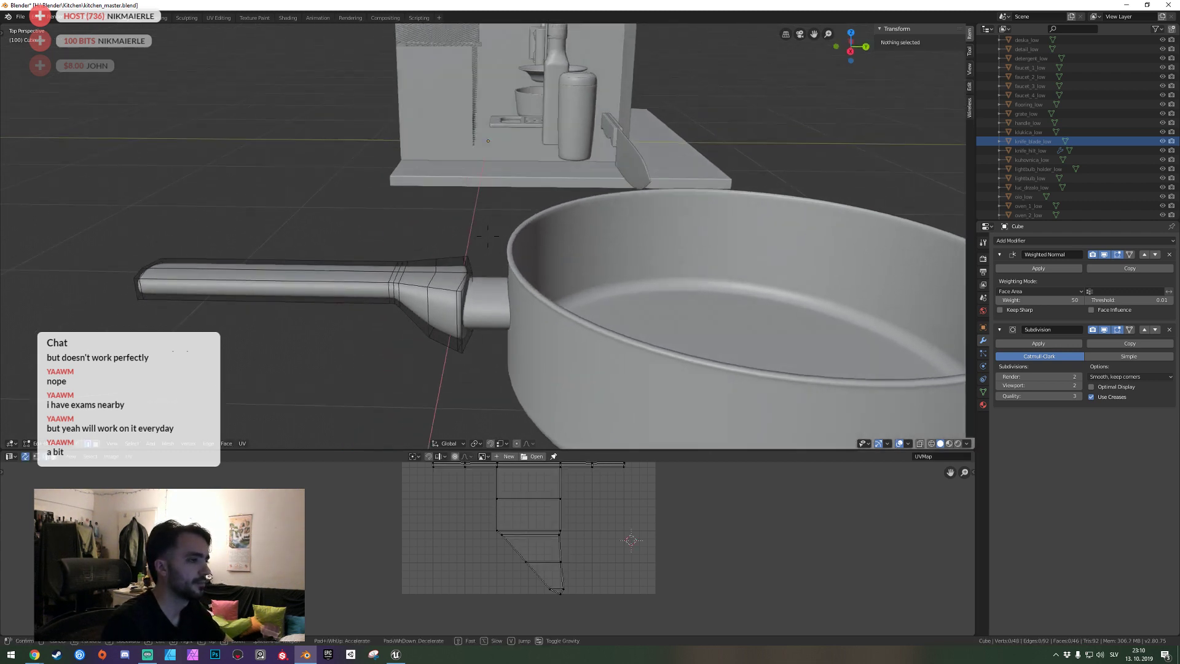
pyautogui.click(487, 235)
pyautogui.press('a')
pyautogui.hotkey('alt', 'a')
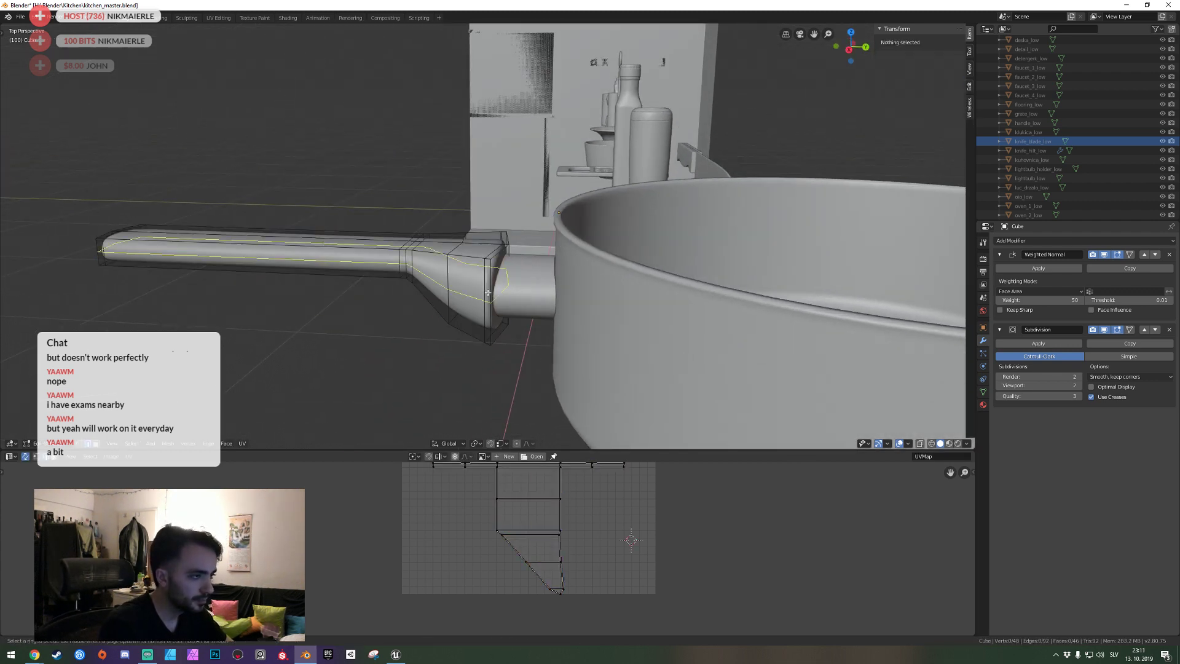
pyautogui.hotkey('ctrl', 'r')
pyautogui.click(487, 292)
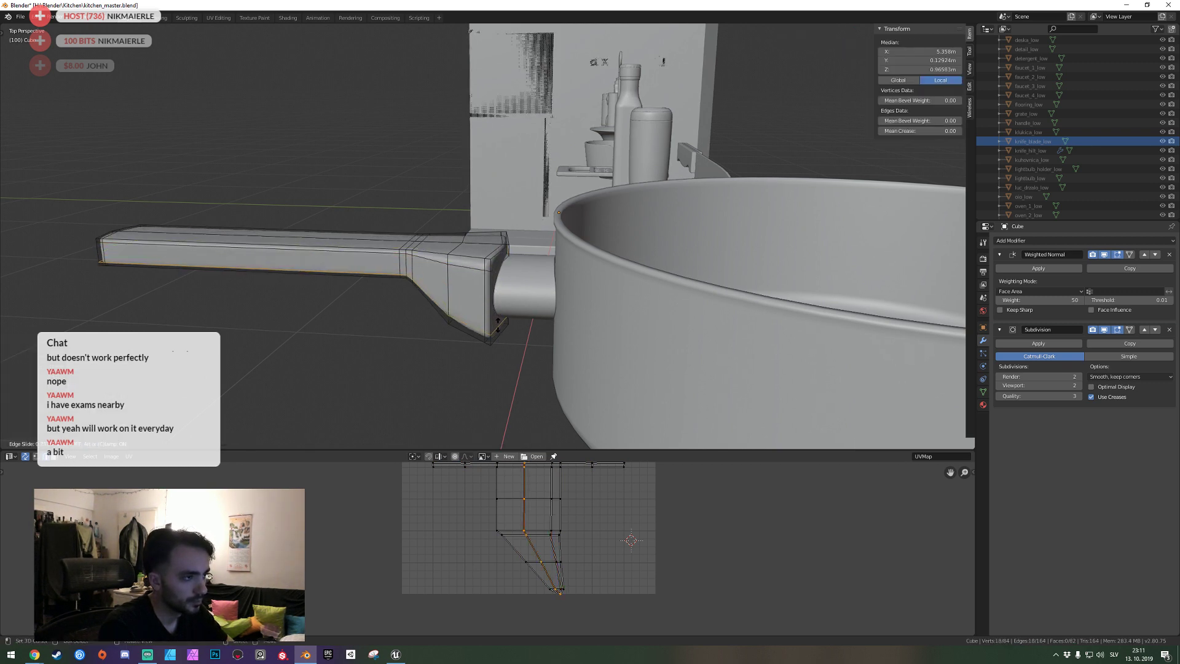
pyautogui.click(506, 287)
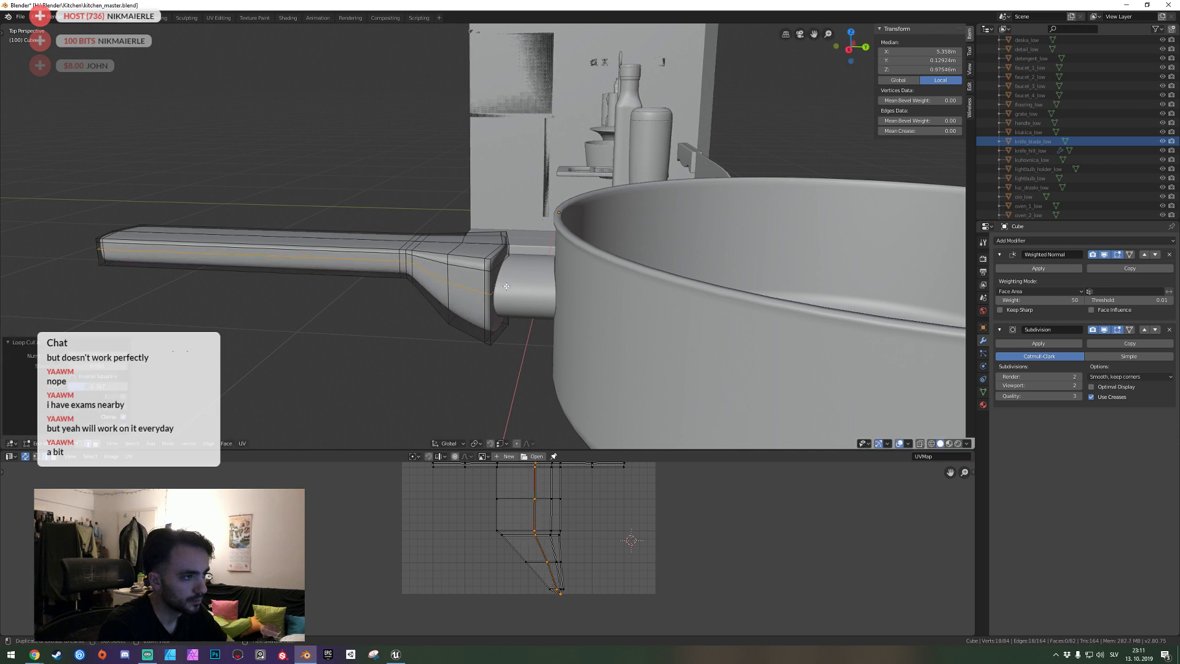
pyautogui.press('Tab')
# Slide the vertical loop near the handle bend to a new position.
pyautogui.moveTo(500, 292); pyautogui.dragTo(495, 242, button='middle')
pyautogui.press('Tab')
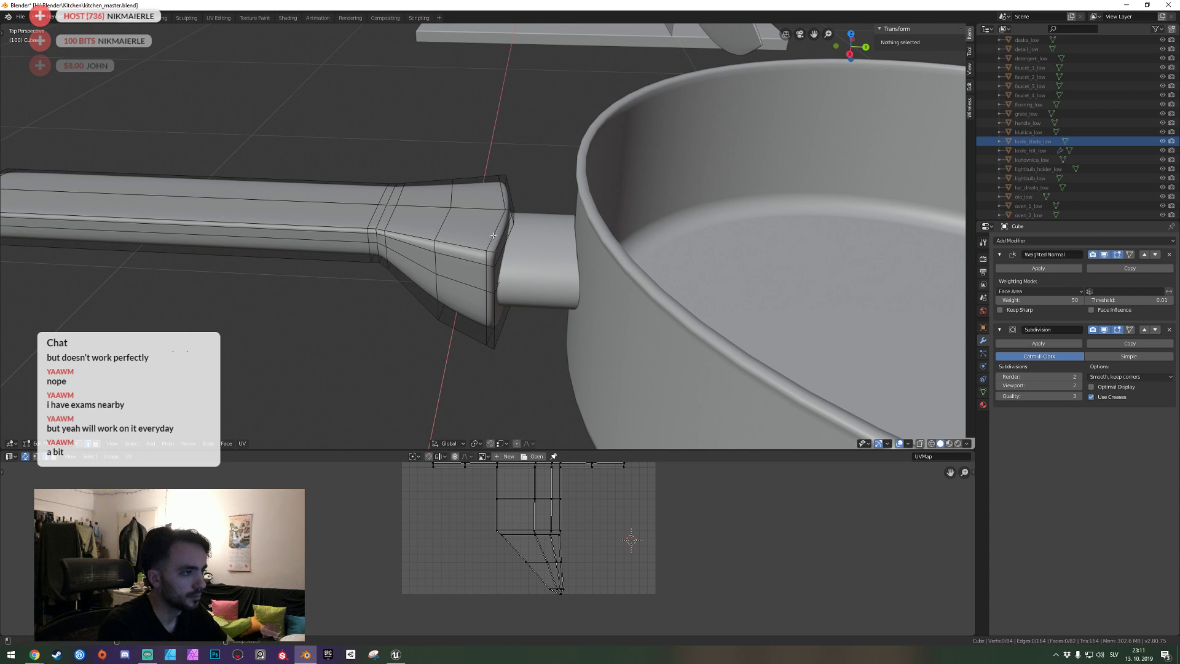
pyautogui.keyDown('alt'); pyautogui.click(494, 235); pyautogui.keyUp('alt')
pyautogui.press('g')
pyautogui.press('g')
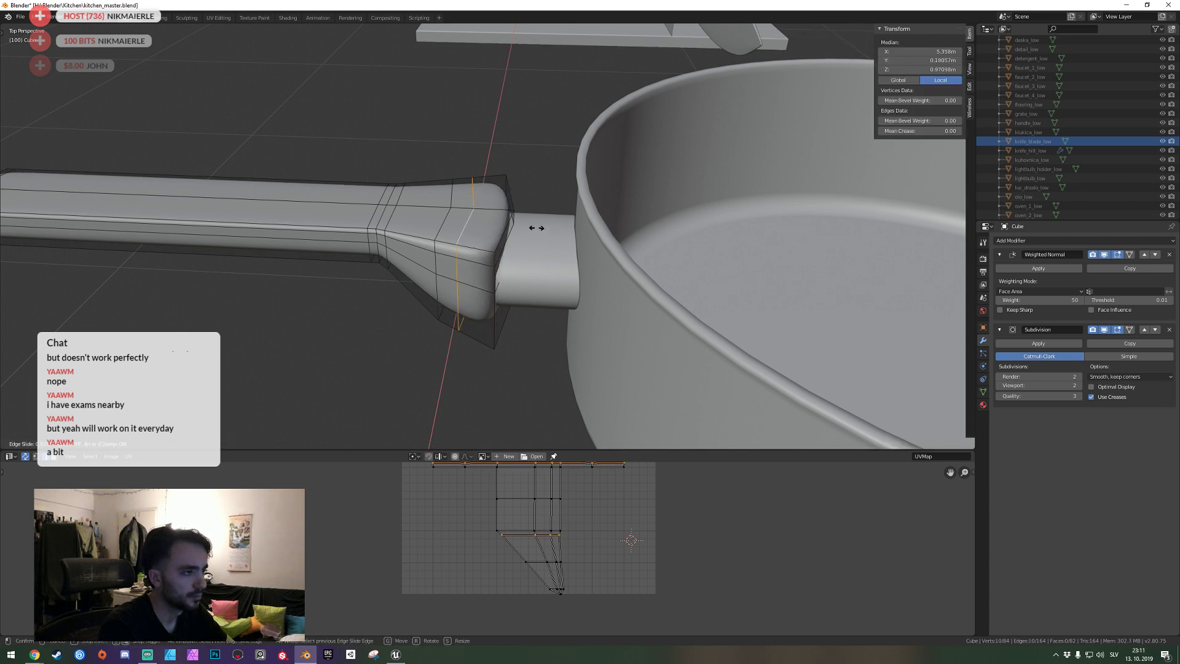
pyautogui.click(537, 228)
pyautogui.press('Tab')
# Lower the whole handle slightly along Z.
pyautogui.hotkey('shift', '`')
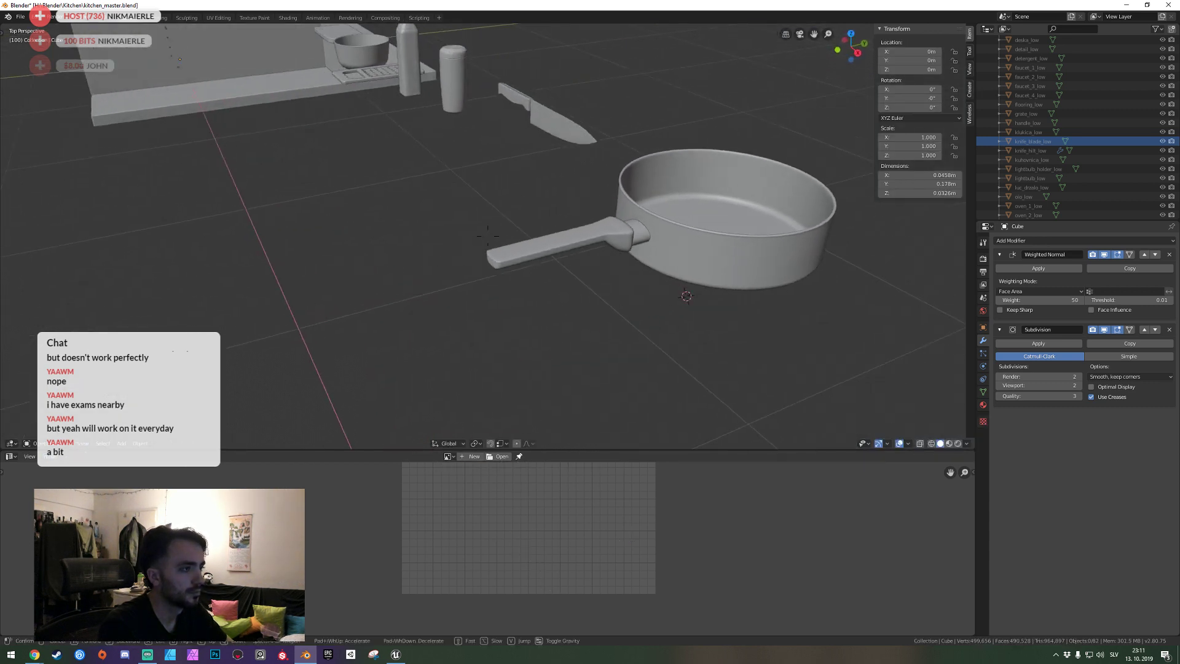
pyautogui.click(441, 240)
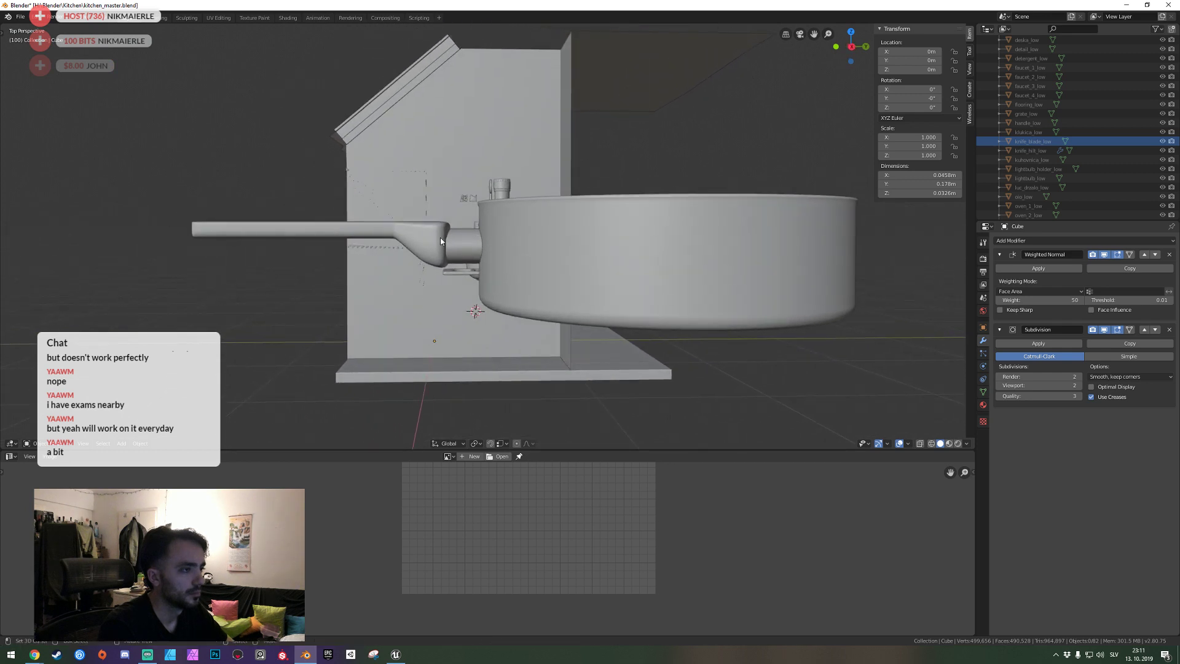
pyautogui.press('g')
pyautogui.press('z')
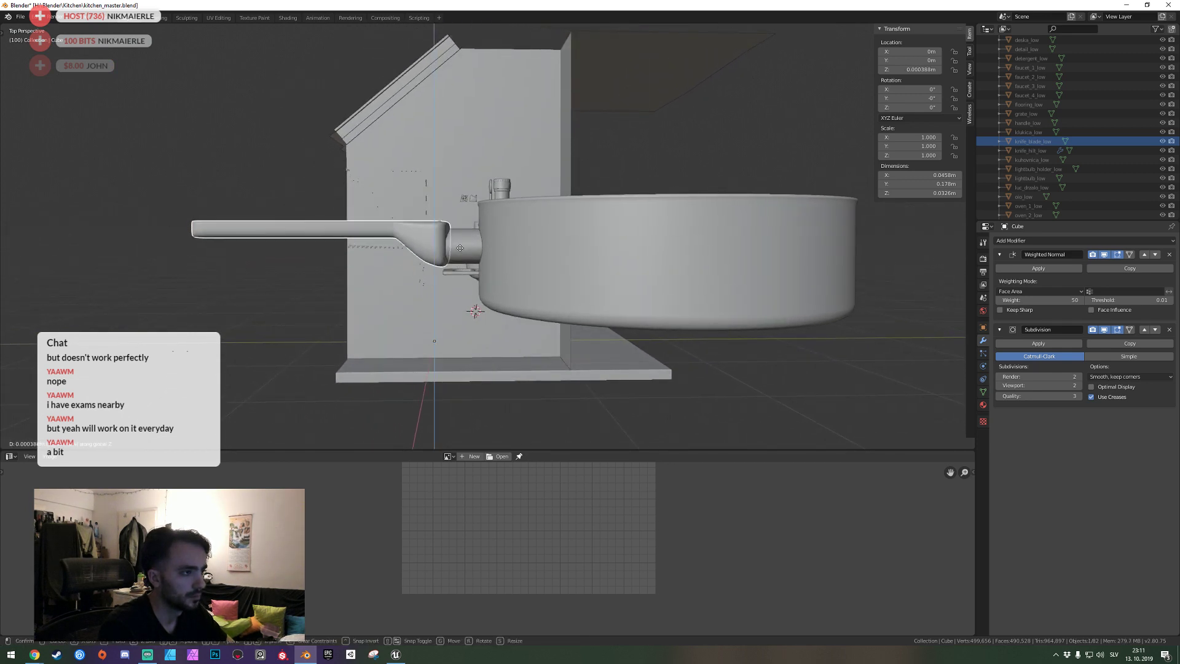
pyautogui.click(463, 250)
# Cut another edge loop into the handle.
pyautogui.hotkey('shift', '`')
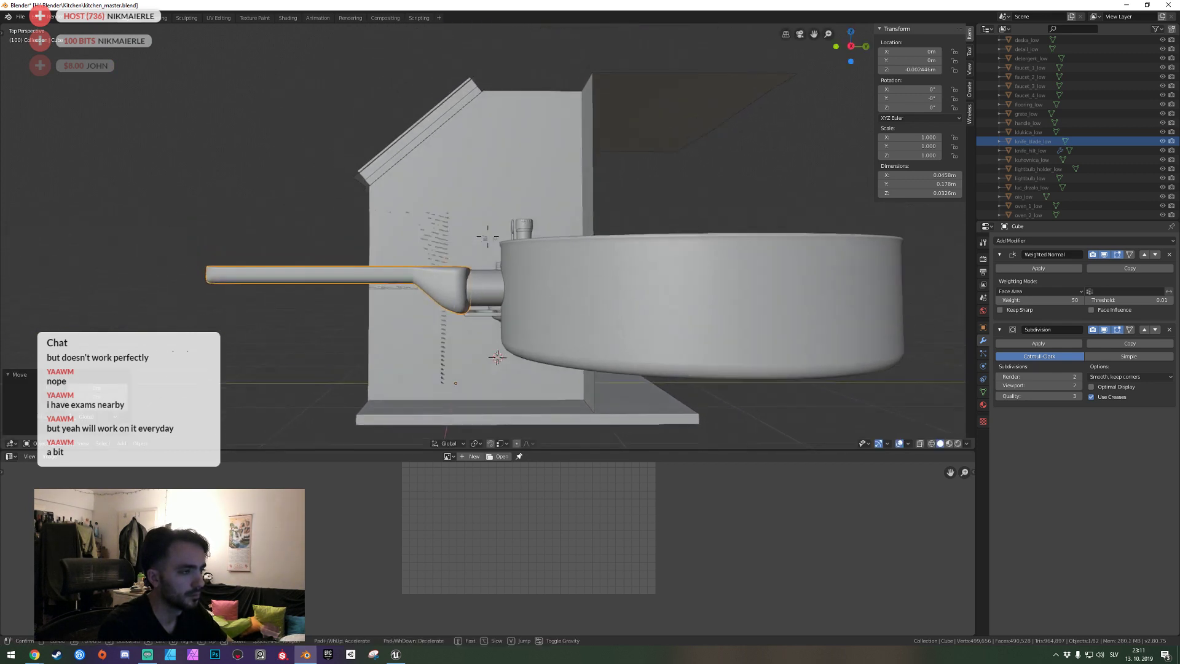
pyautogui.press('w')
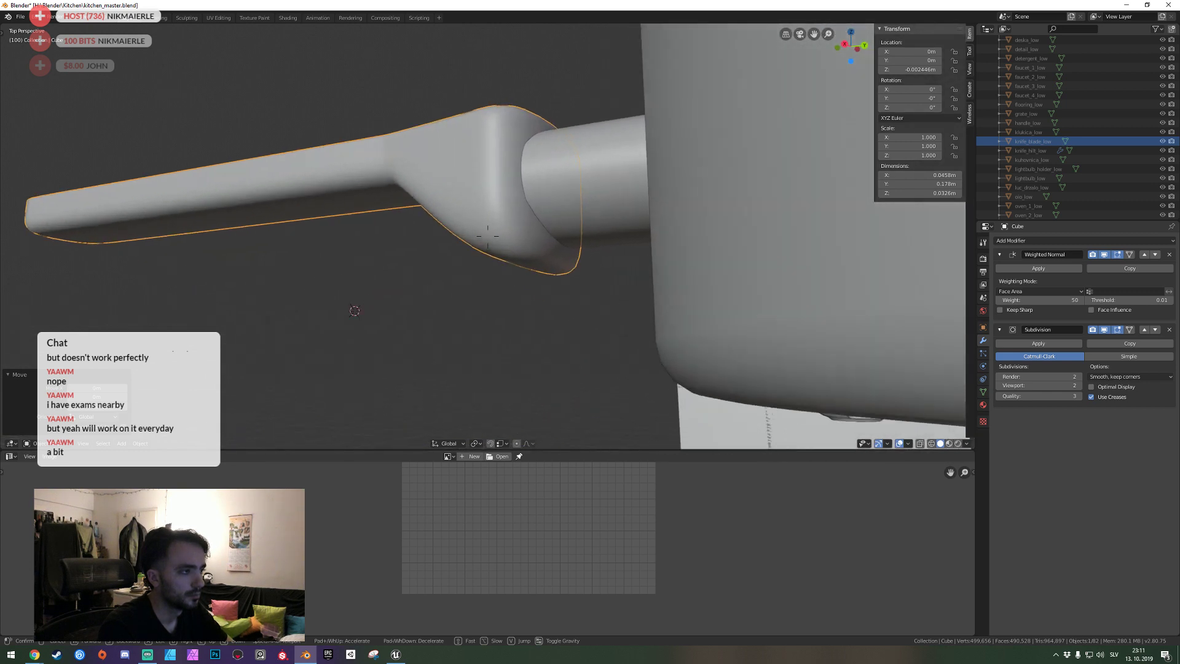
pyautogui.click(488, 236)
pyautogui.press('Tab')
pyautogui.hotkey('shift', '`')
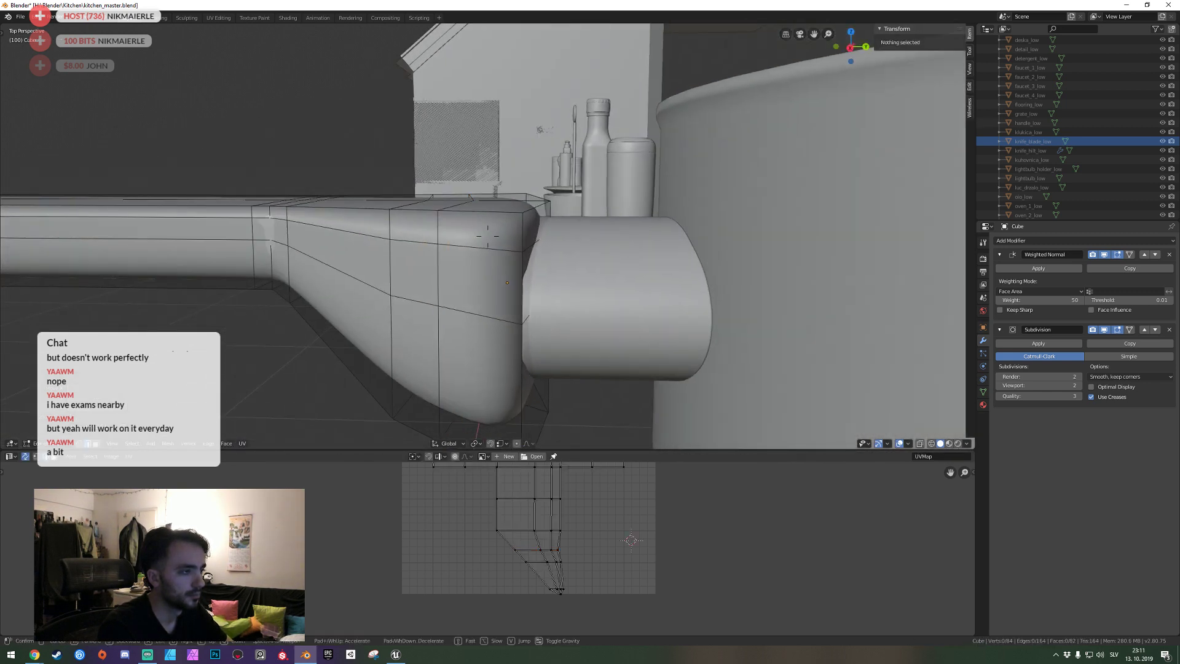
pyautogui.click(487, 236)
pyautogui.hotkey('ctrl', 'r')
pyautogui.click(495, 242)
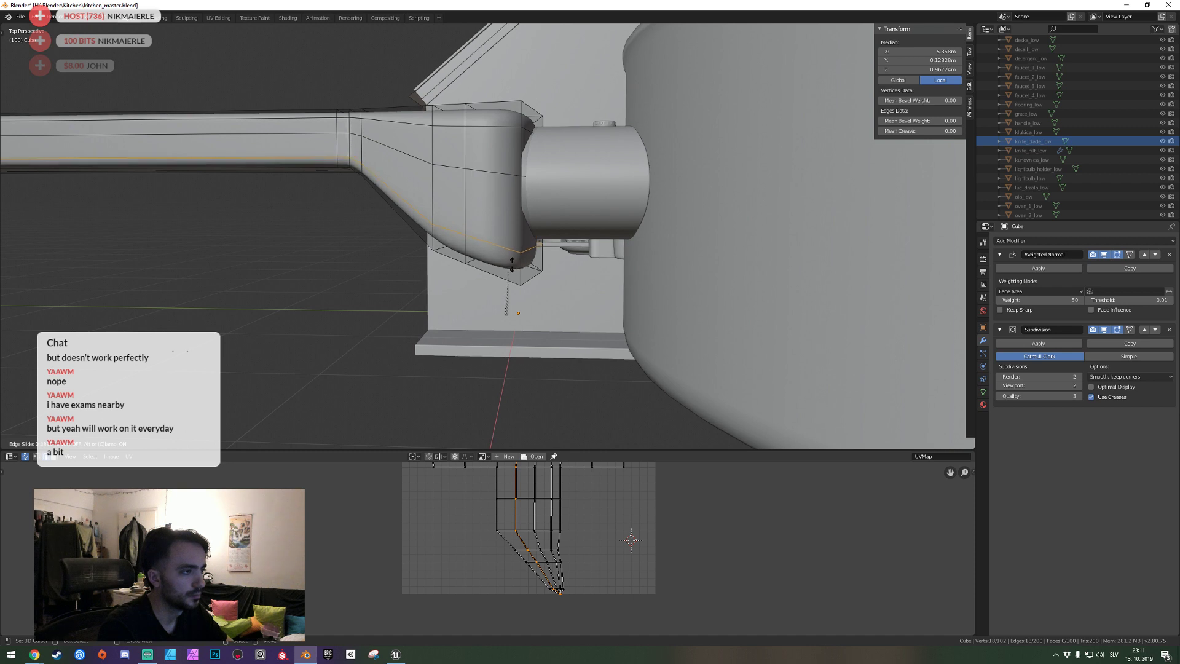
pyautogui.click(514, 264)
pyautogui.press('Tab')
# Shift the whole handle slightly along Y so it sits against the collar.
pyautogui.hotkey('shift', '`')
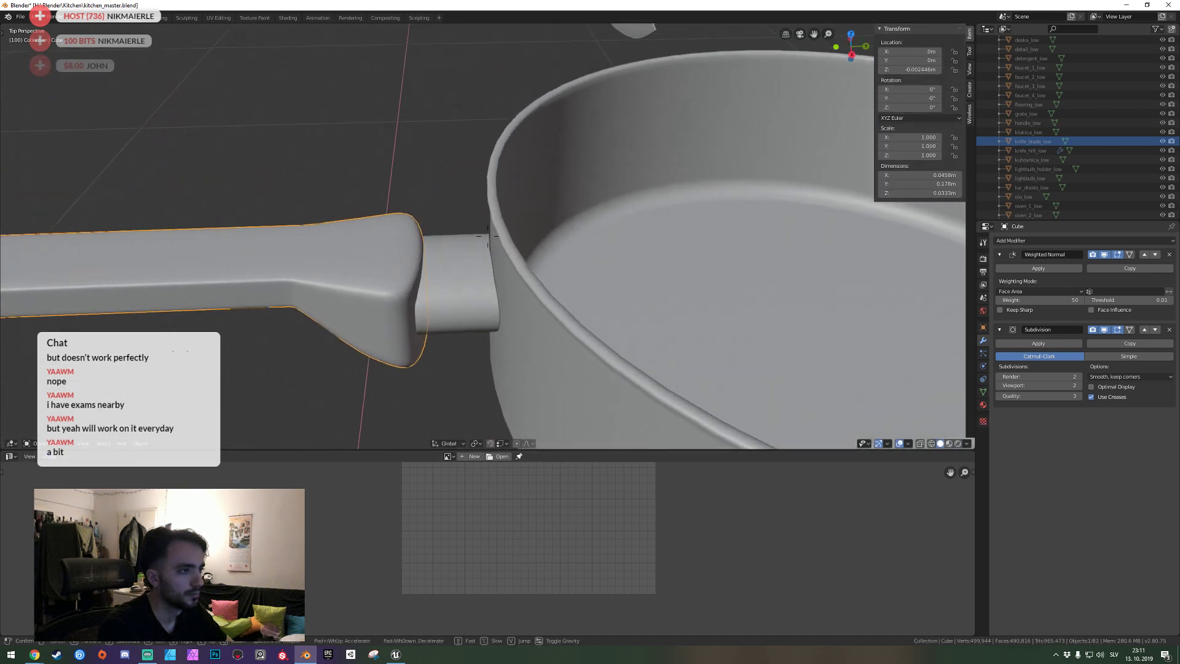
pyautogui.click(488, 239)
pyautogui.hotkey('shift', '`')
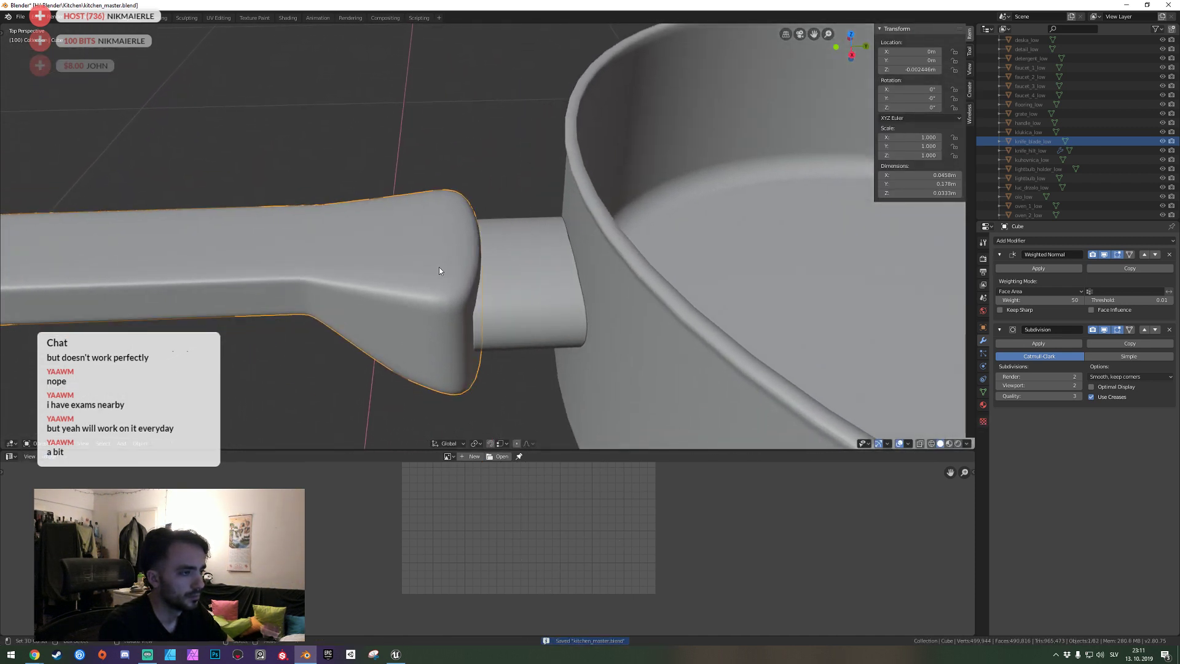
pyautogui.press('g')
pyautogui.press('y')
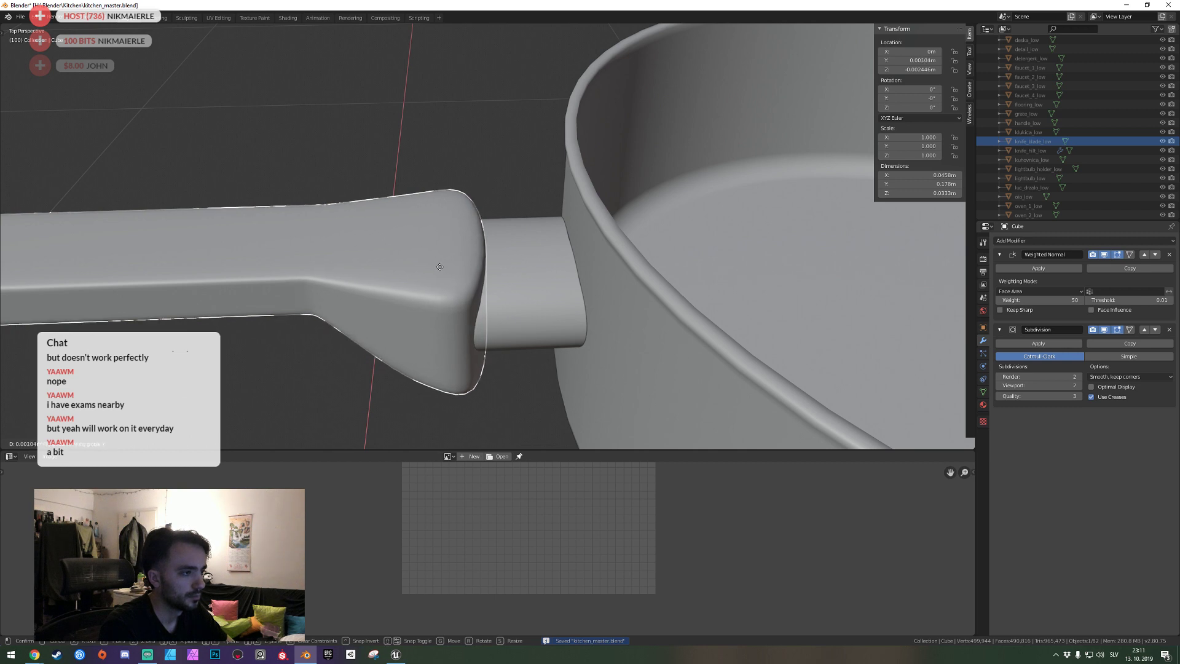
pyautogui.click(441, 265)
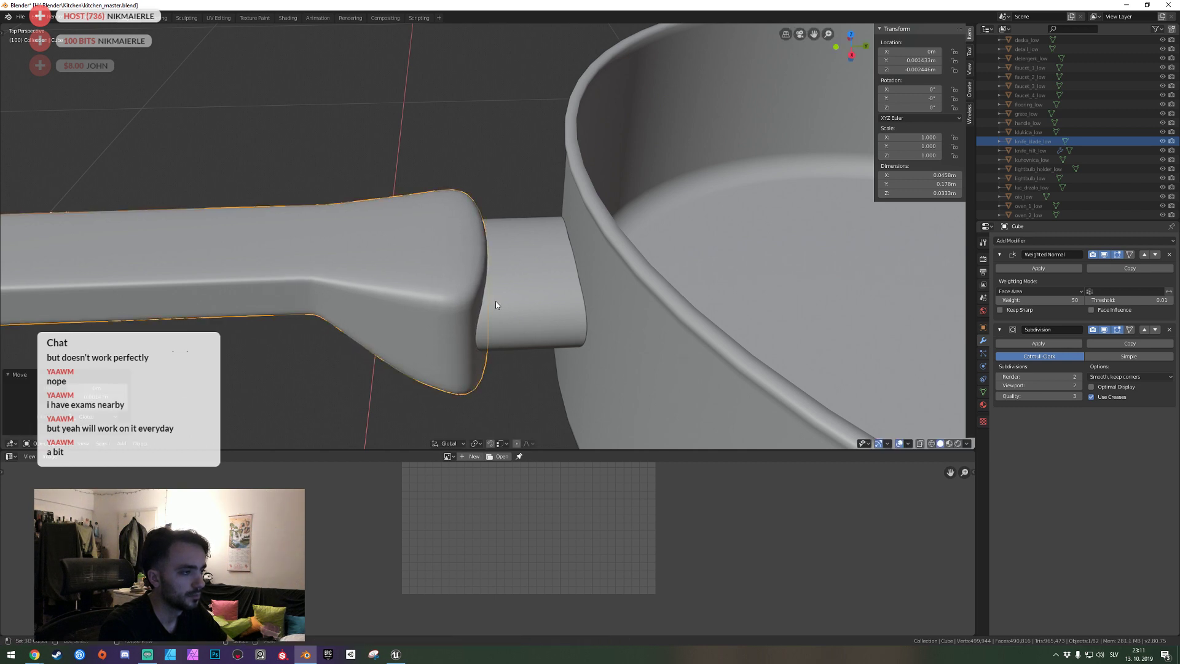
# Select the collar cylinder and save kitchen_master.blend.
pyautogui.click(509, 300)
pyautogui.press('Tab')
pyautogui.press('Tab')
pyautogui.hotkey('shift', '`')
pyautogui.press('s')
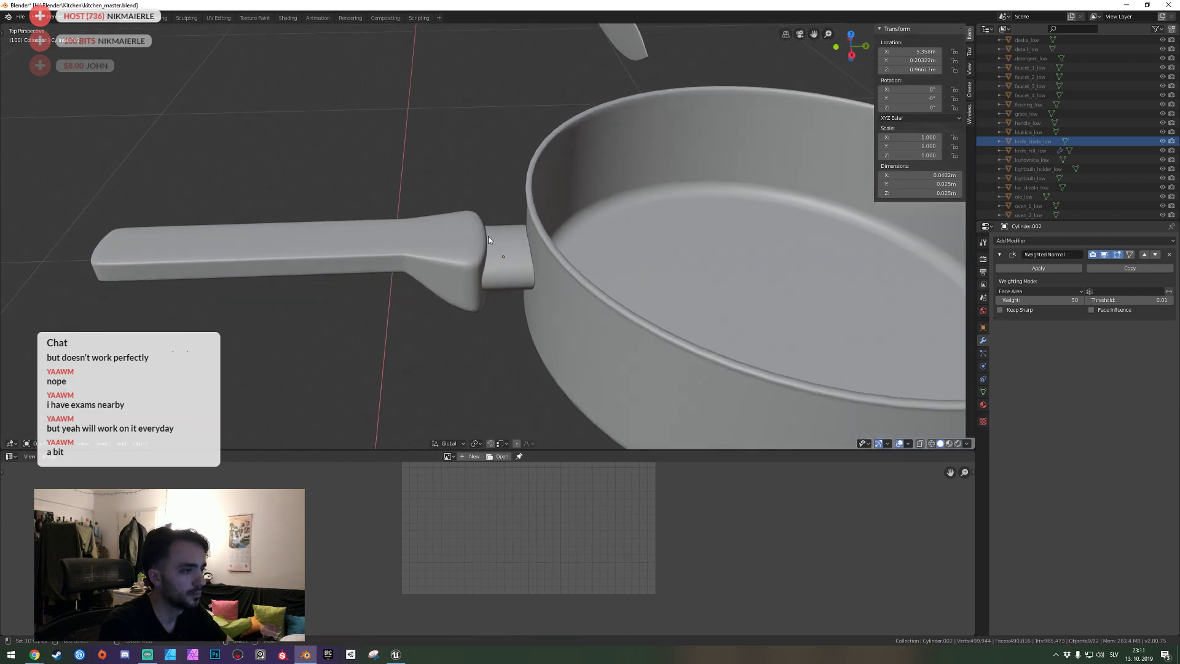
pyautogui.hotkey('ctrl', 's')
pyautogui.press('s')
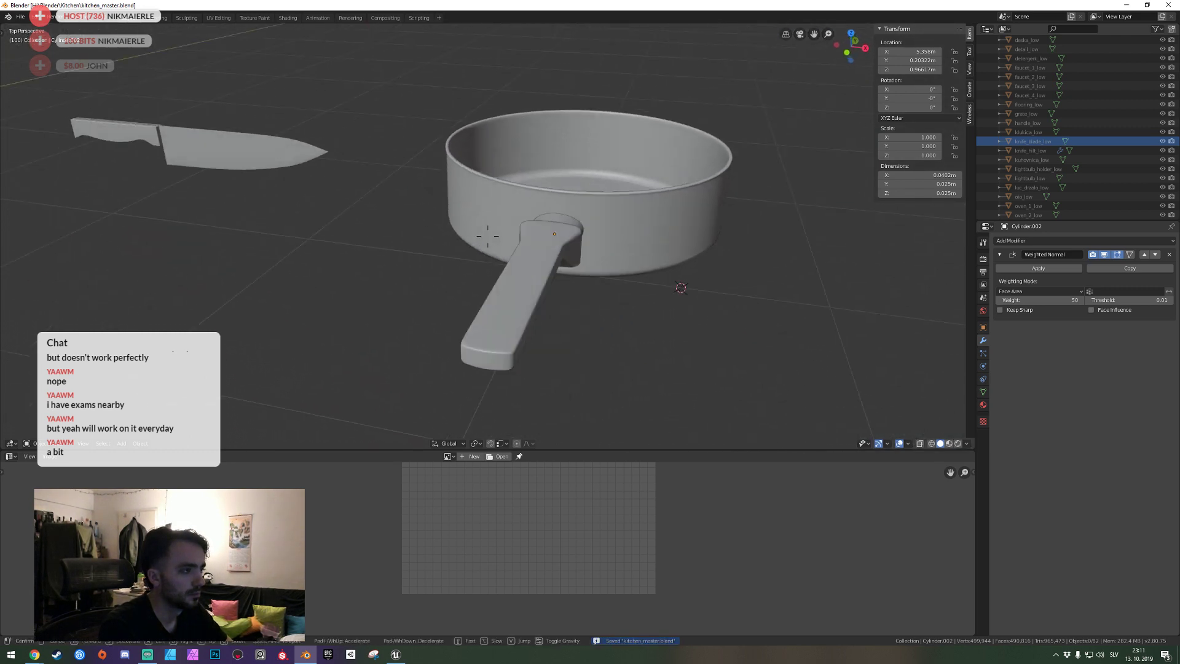
pyautogui.press('s')
pyautogui.press('w')
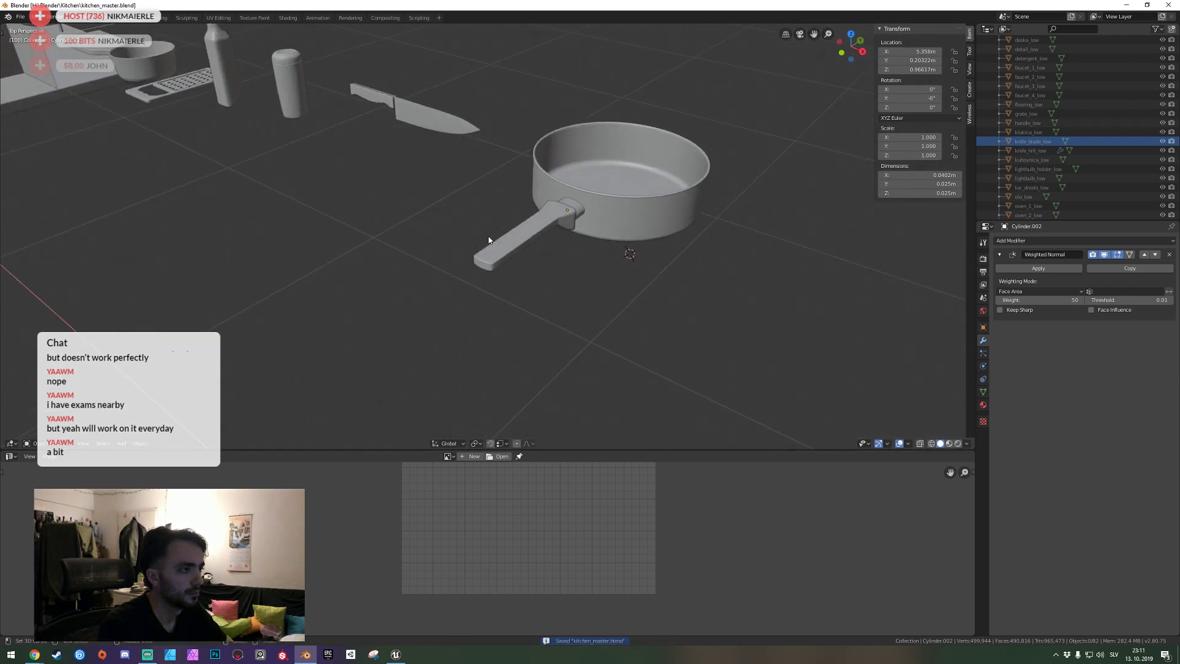
pyautogui.press('w')
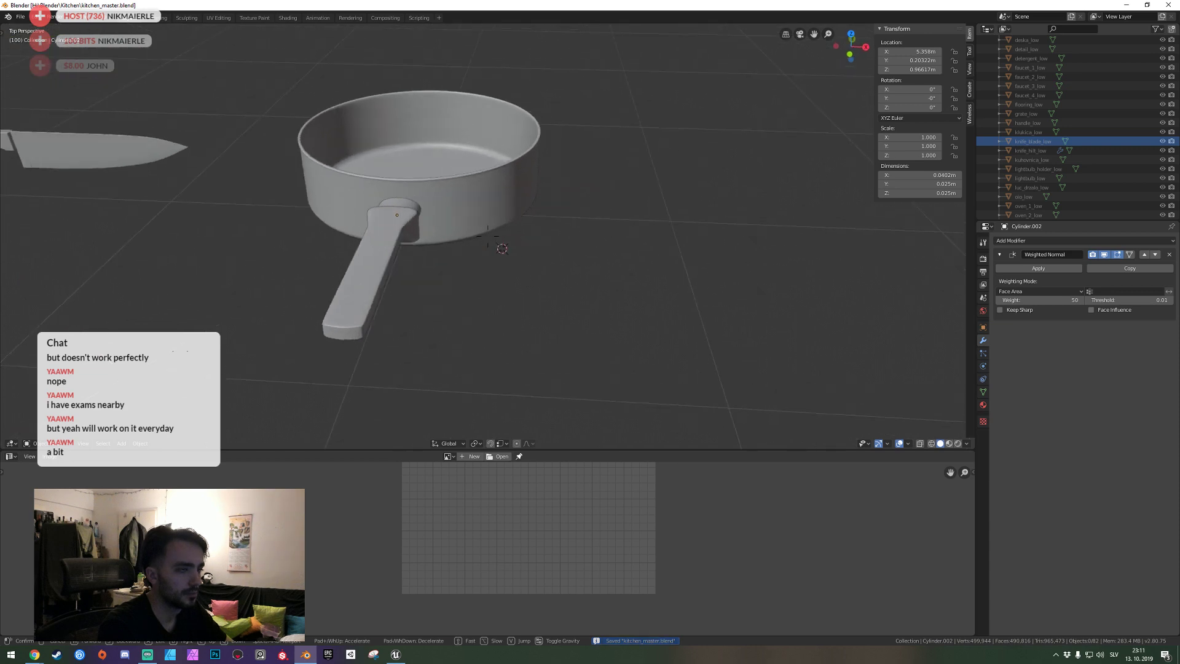
# Slide an edge loop across the handle closer to the bend.
pyautogui.click(487, 236)
pyautogui.press('Tab')
pyautogui.press('Tab')
pyautogui.click(487, 237)
pyautogui.press('Tab')
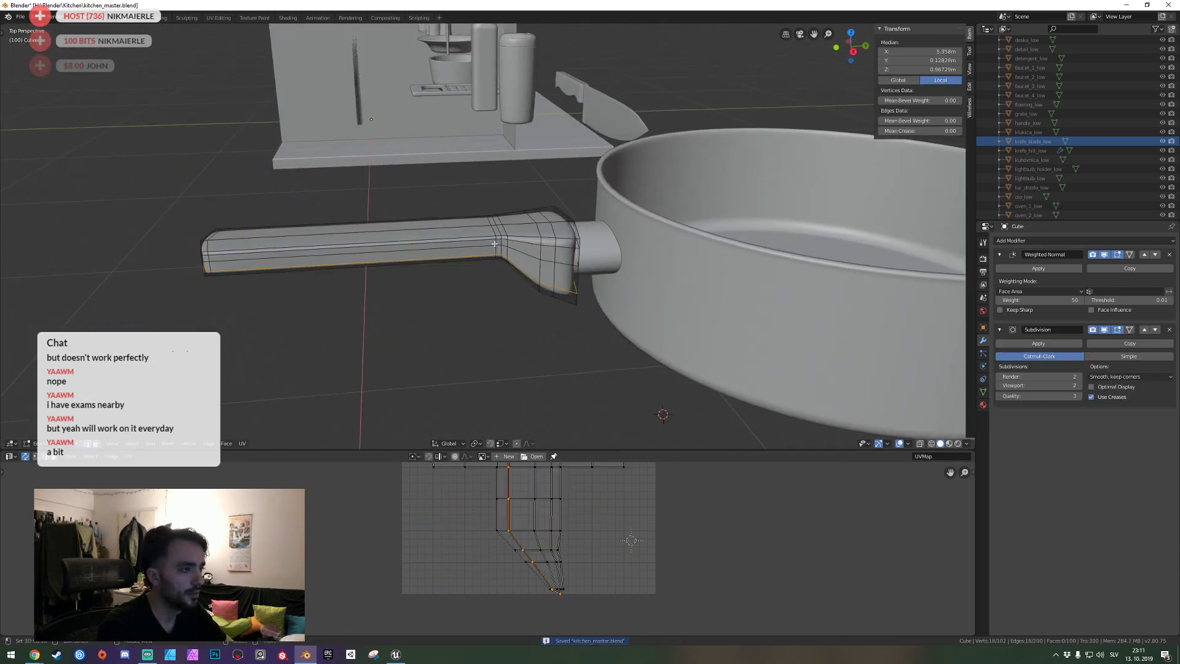
pyautogui.scroll(3, 492, 240)
pyautogui.keyDown('alt'); pyautogui.click(500, 246); pyautogui.keyUp('alt')
pyautogui.press('g')
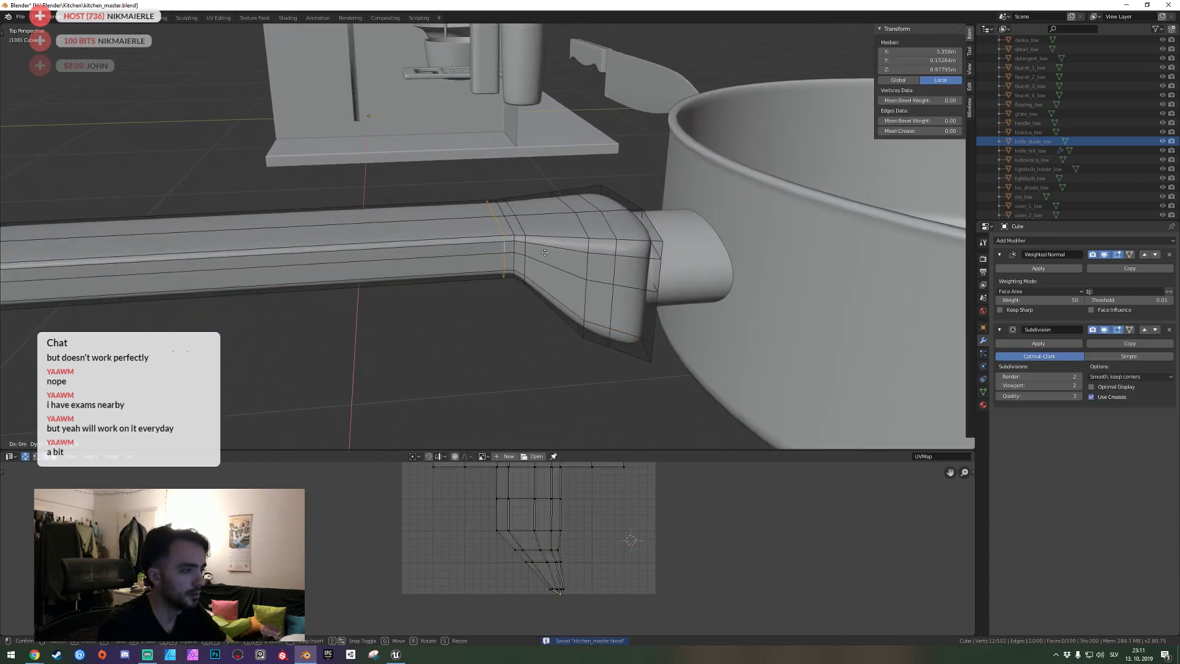
pyautogui.click(527, 249)
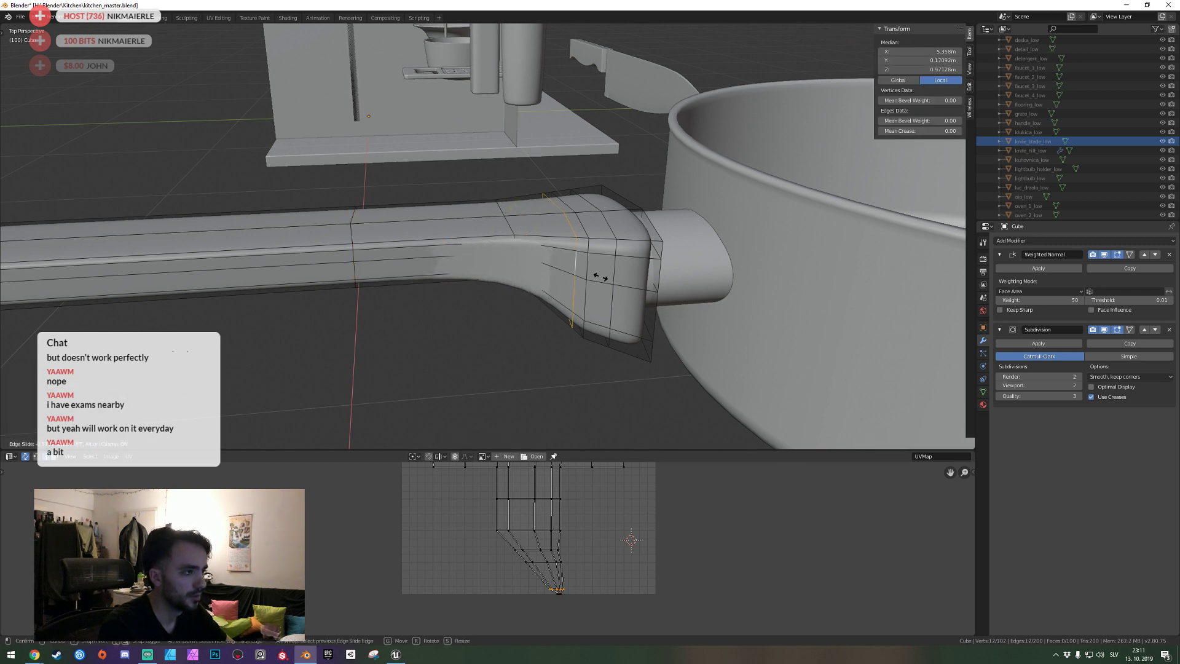
pyautogui.press('Tab')
pyautogui.press('Tab')
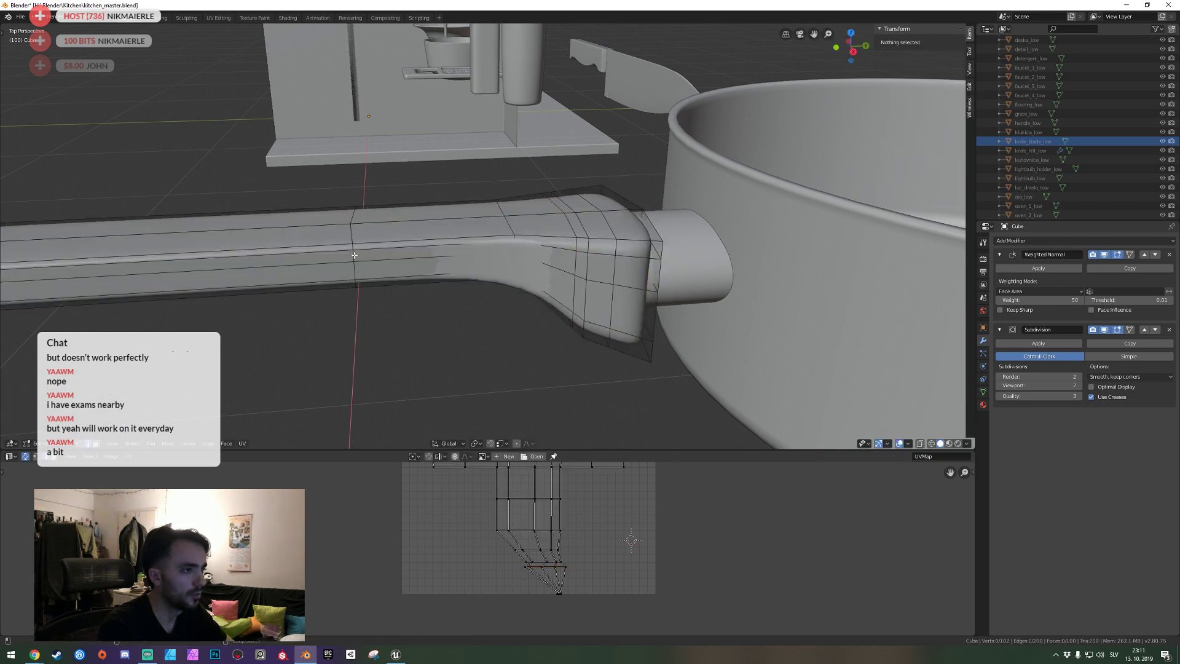
# Slide another handle loop toward the bend and save kitchen_master.blend again.
pyautogui.keyDown('alt'); pyautogui.click(355, 255); pyautogui.keyUp('alt')
pyautogui.press('g')
pyautogui.press('g')
pyautogui.click(438, 259)
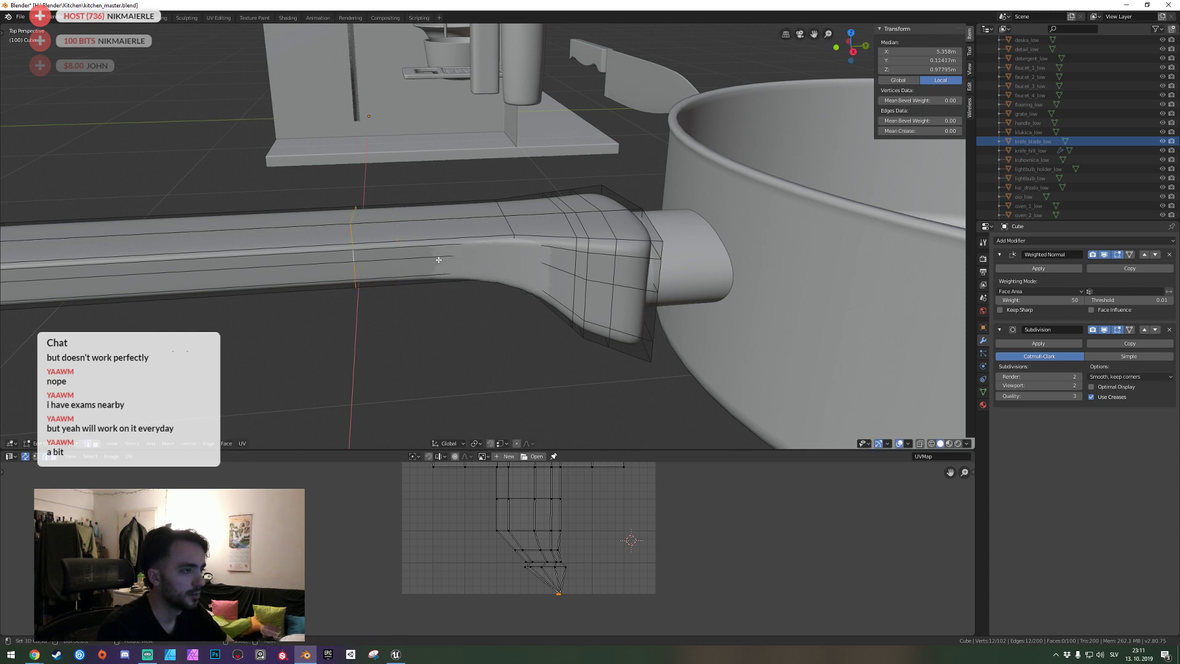
pyautogui.press('Tab')
pyautogui.scroll(-5, 472, 244)
pyautogui.hotkey('ctrl', 's')
pyautogui.hotkey('shift', '`')
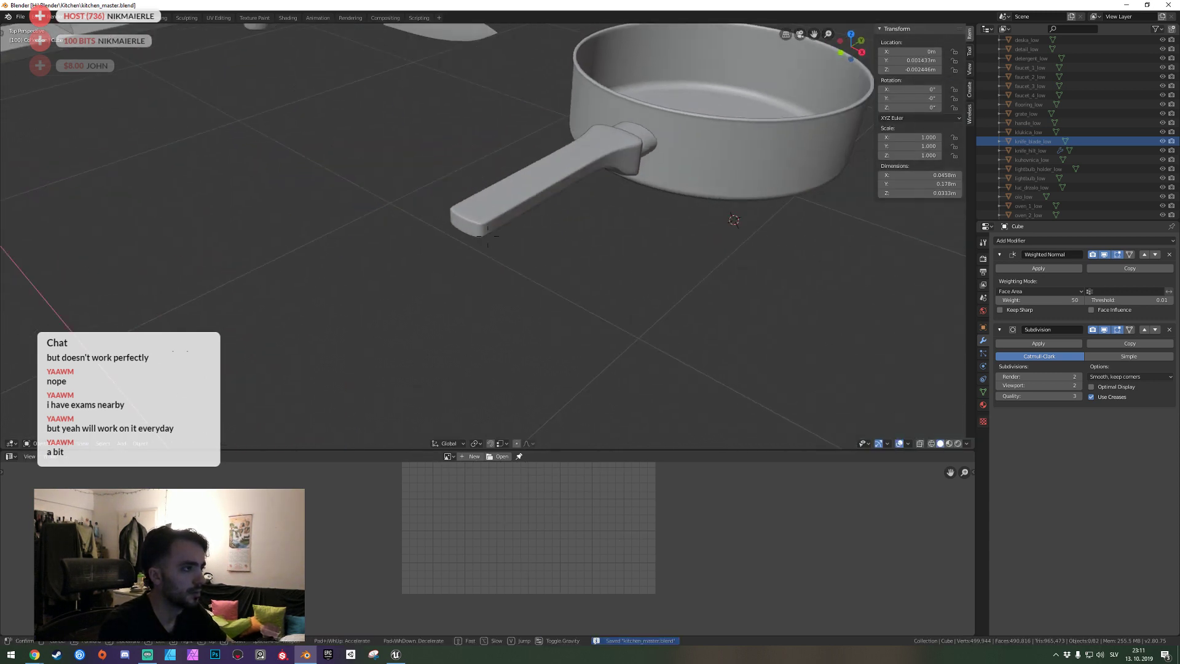
# Add an edge loop across the handle near its end without sliding it.
pyautogui.press('e')
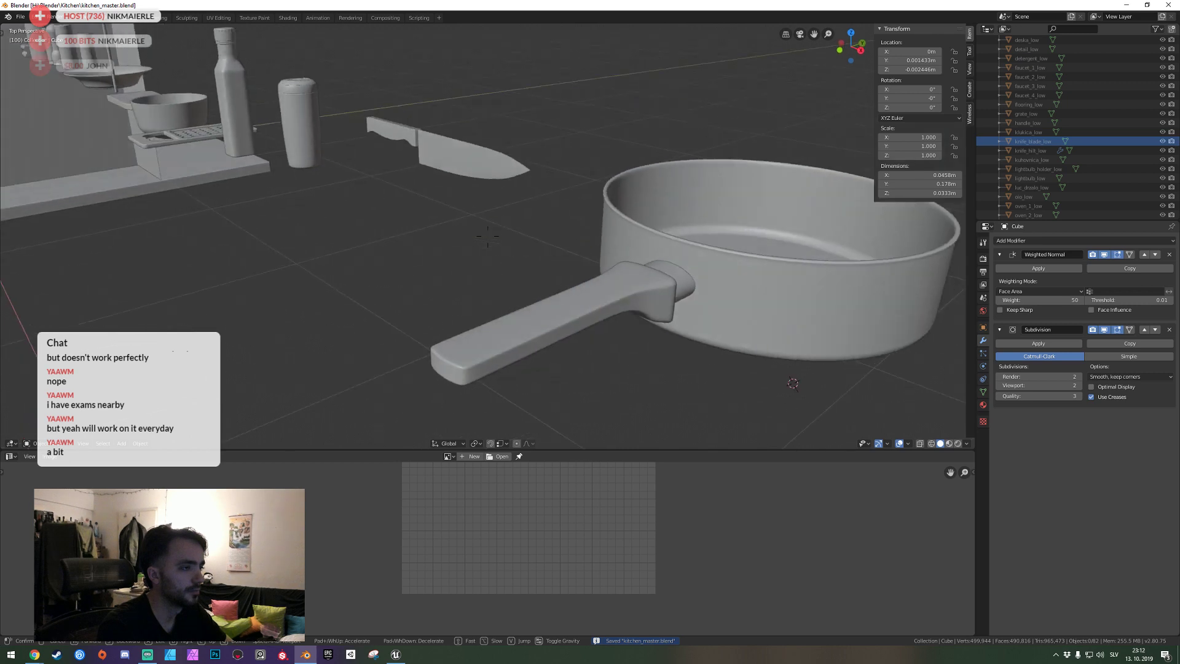
pyautogui.press('w')
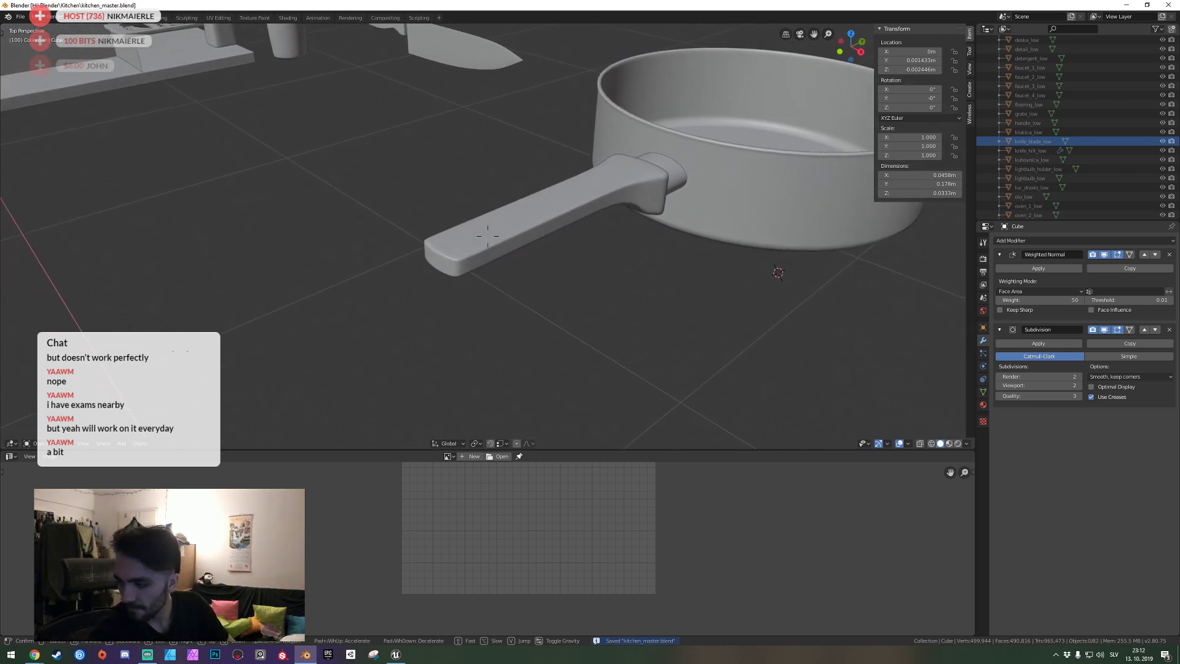
pyautogui.click(487, 236)
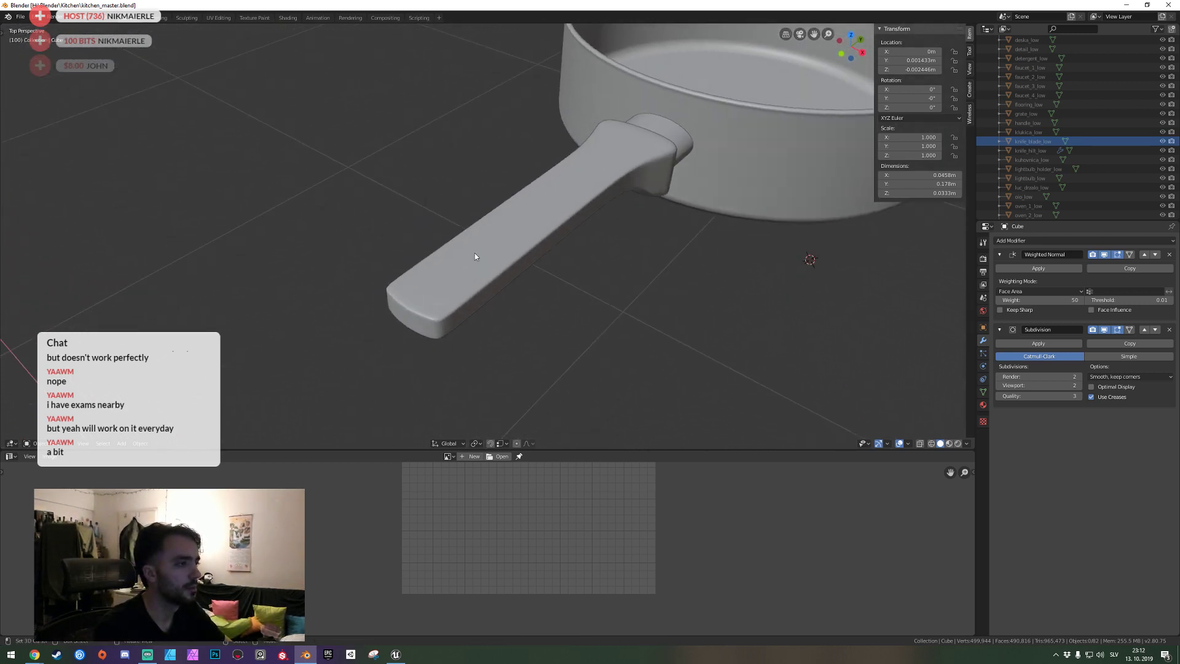
pyautogui.press('Tab')
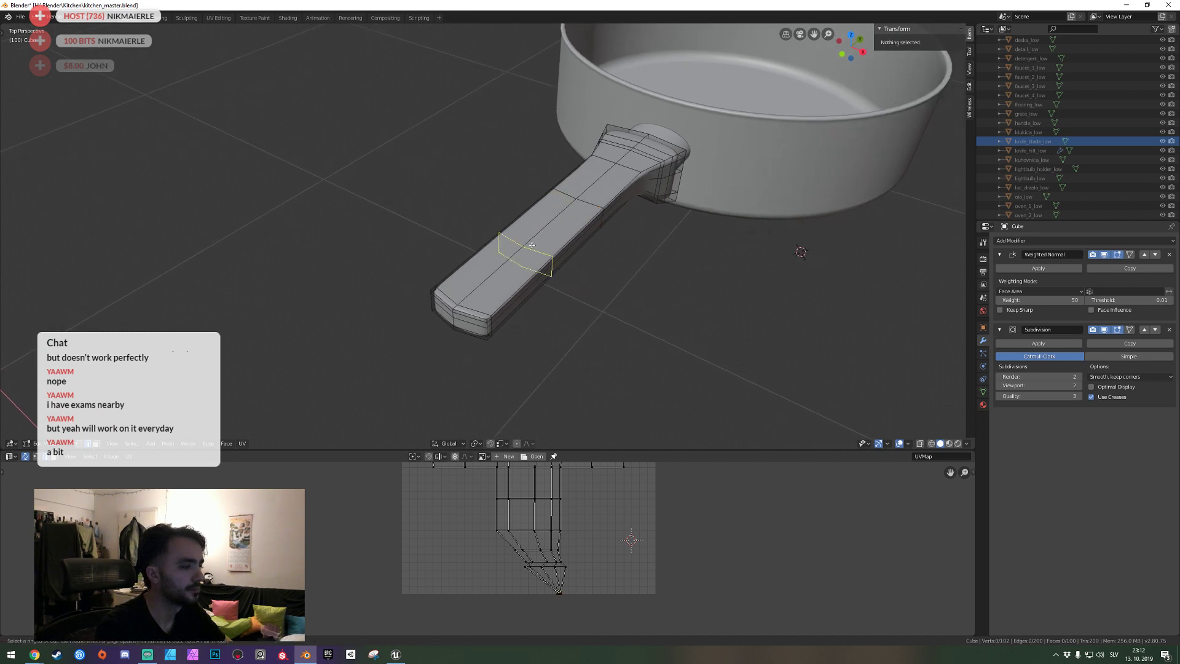
pyautogui.click(532, 246)
pyautogui.rightClick(532, 245)
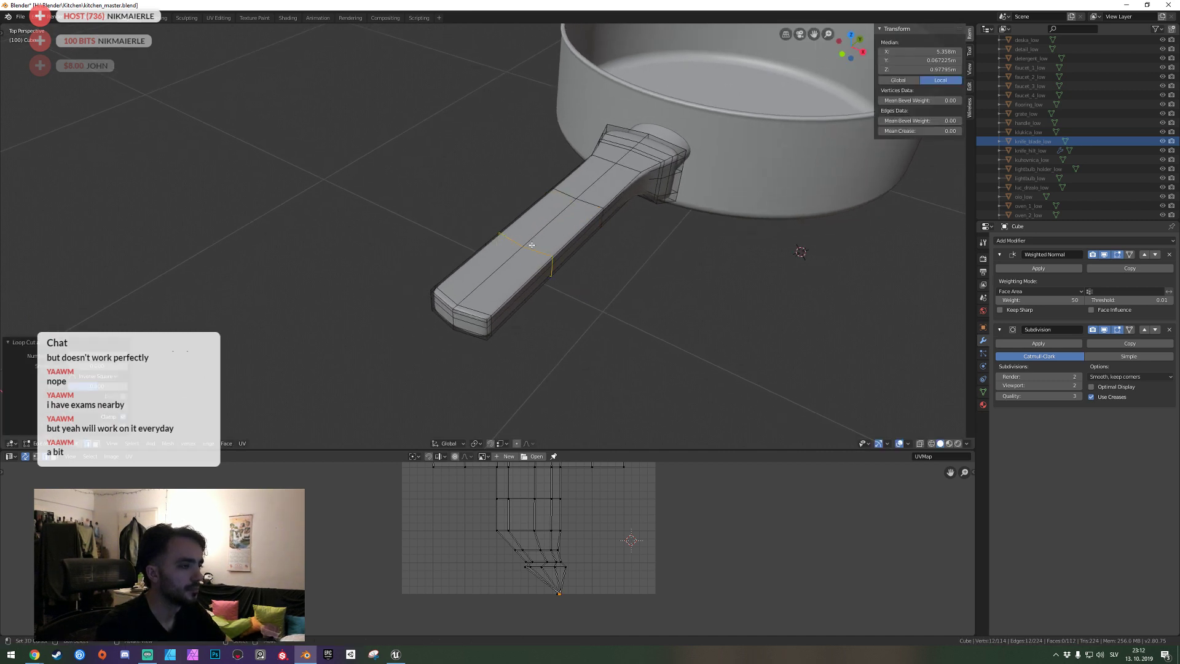
# Scale the new loop slightly along Y and move it along the handle's length.
pyautogui.press('s')
pyautogui.press('y')
pyautogui.click(532, 246)
pyautogui.press('g')
pyautogui.press('y')
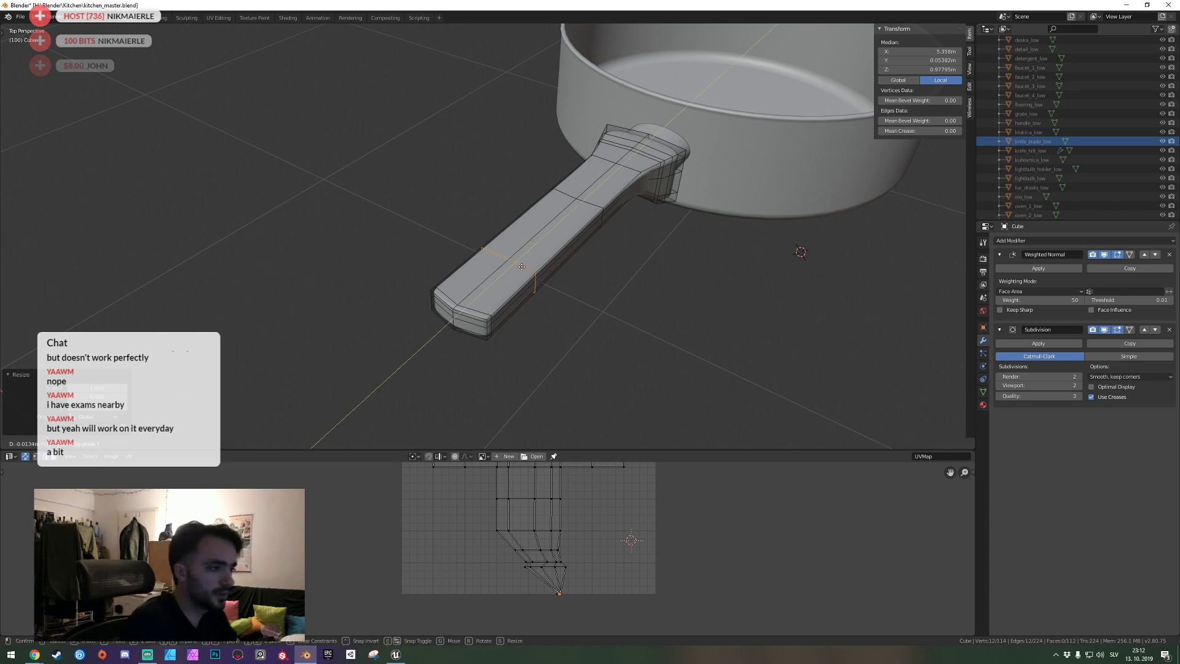
pyautogui.click(523, 268)
# Cut a lengthwise edge loop down the handle's middle and select it.
pyautogui.moveTo(522, 268); pyautogui.dragTo(482, 247, button='middle')
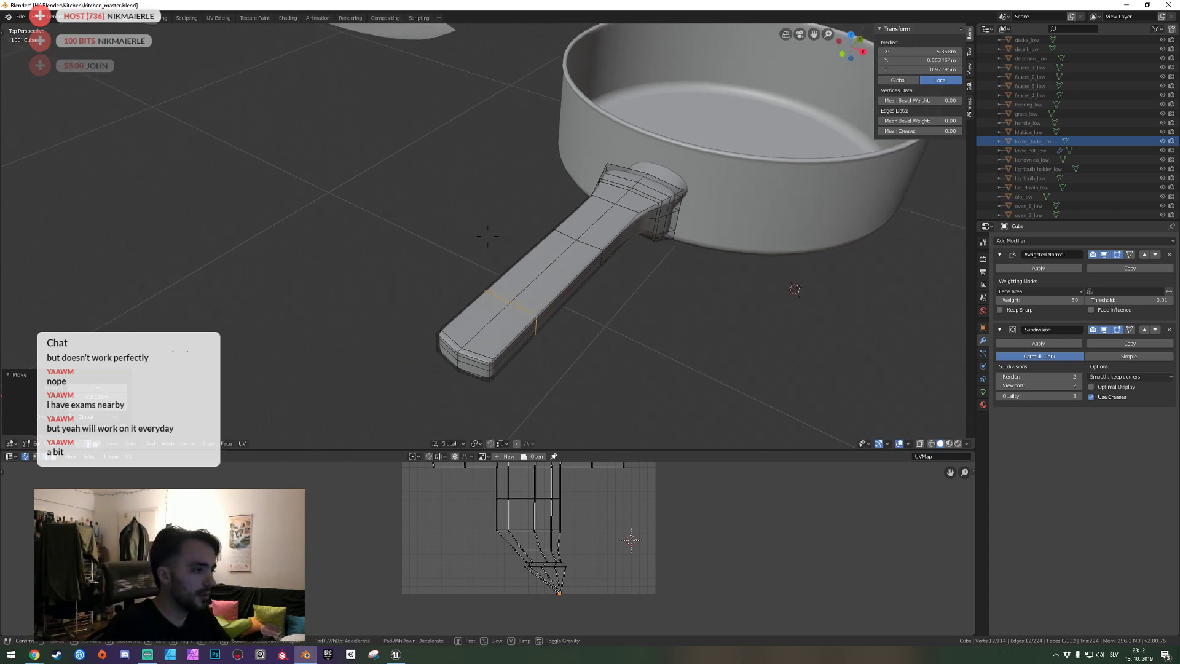
pyautogui.scroll(2, 482, 247)
pyautogui.hotkey('alt', 'a')
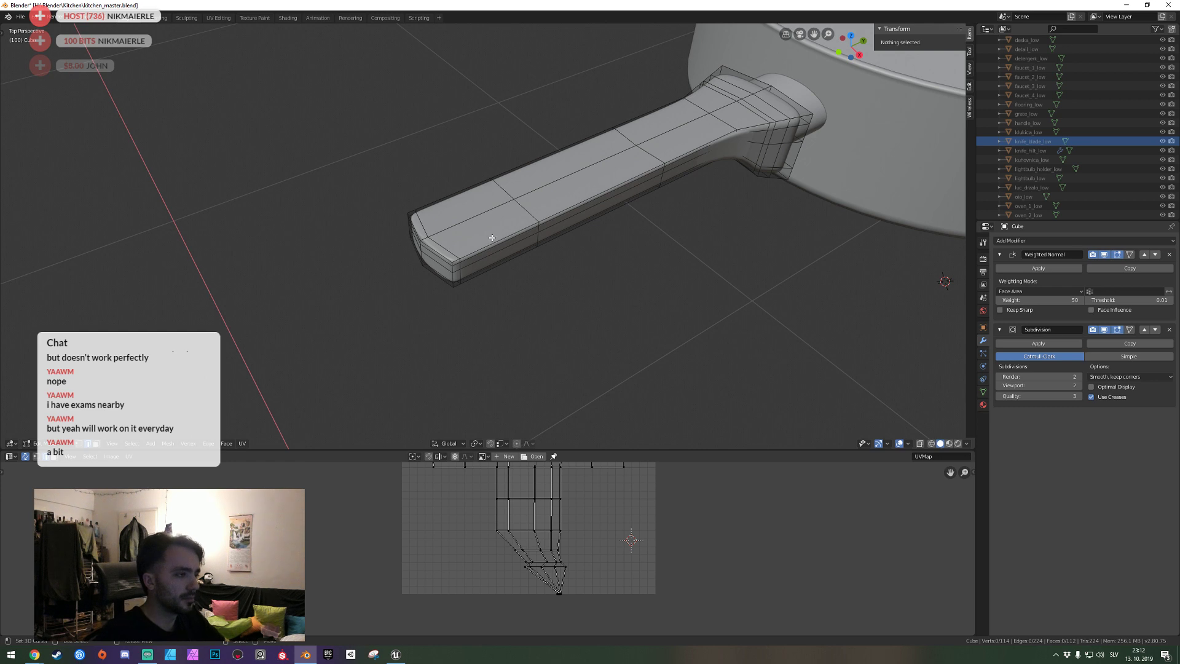
pyautogui.click(522, 212)
pyautogui.hotkey('ctrl', 'z')
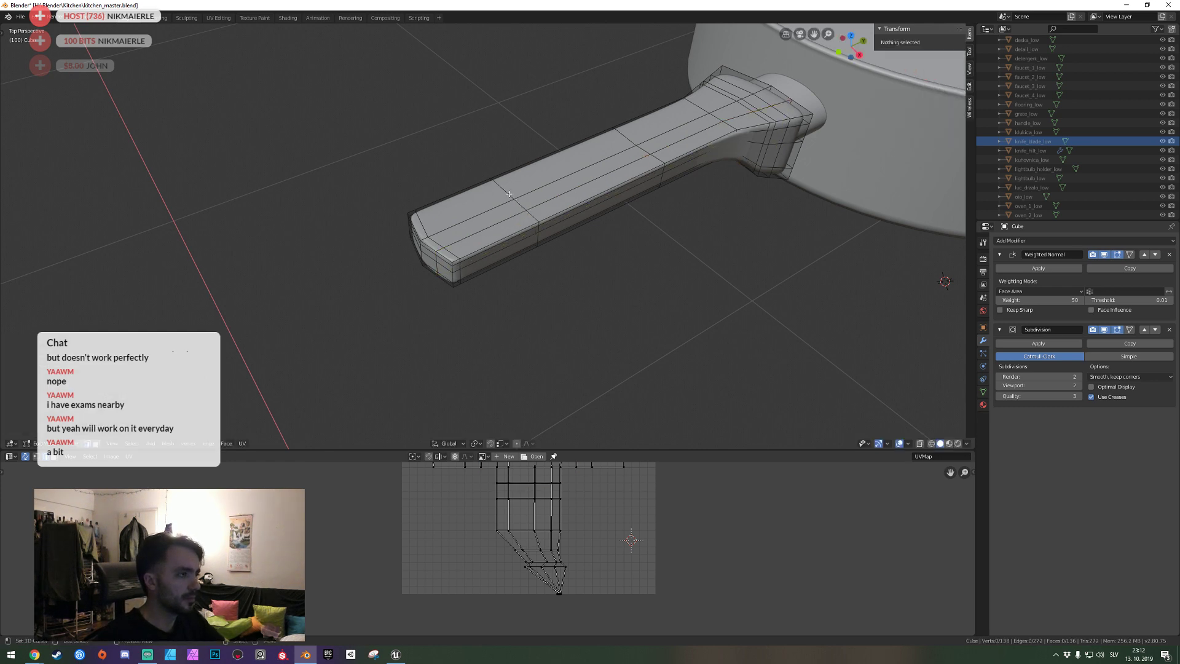
pyautogui.hotkey('ctrl', 'r')
pyautogui.click(501, 189)
pyautogui.click(504, 188)
pyautogui.hotkey('alt', 'a')
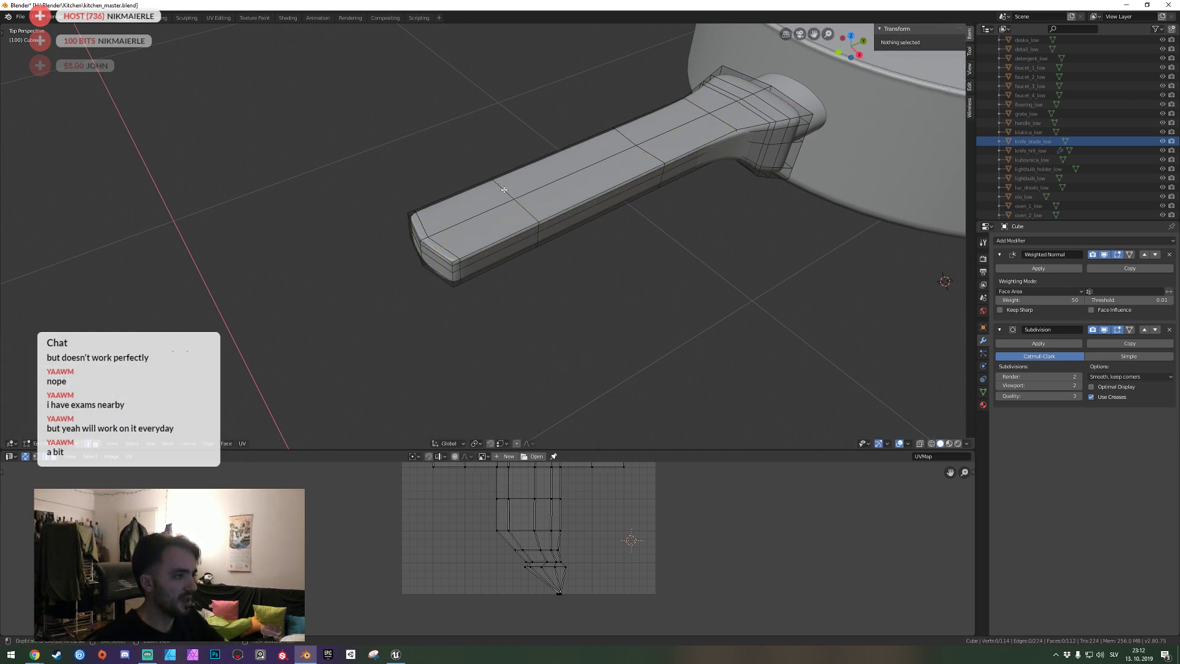
pyautogui.moveTo(496, 202); pyautogui.dragTo(487, 236, button='middle')
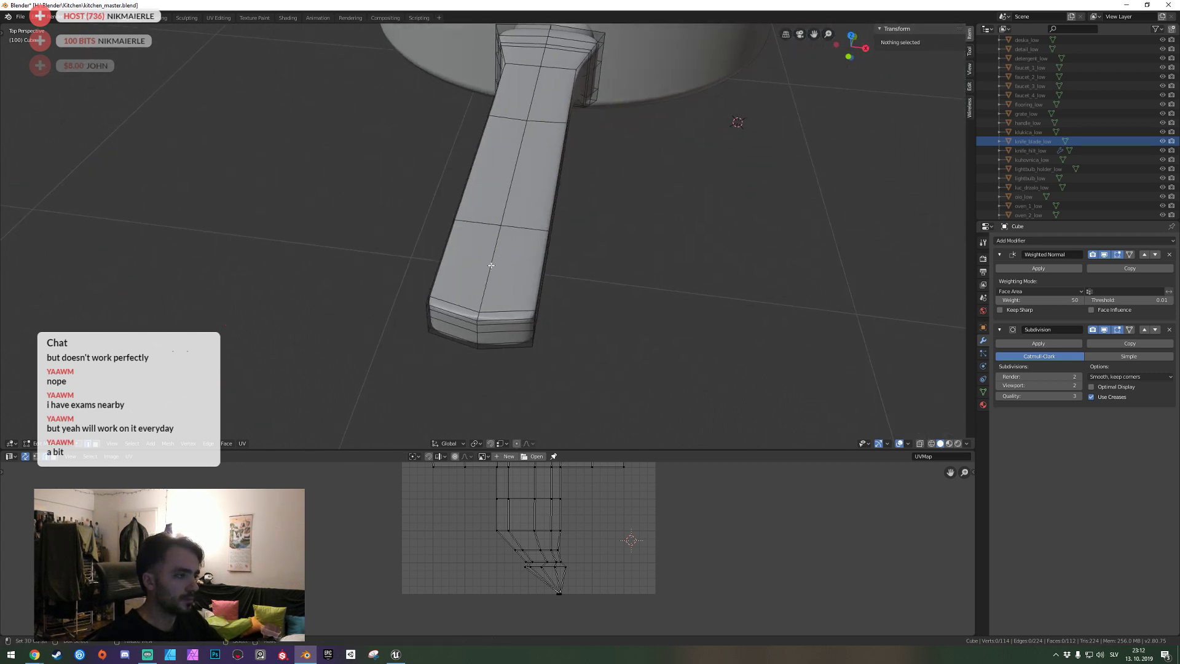
pyautogui.keyDown('alt'); pyautogui.click(490, 265); pyautogui.keyUp('alt')
# Bevel the handle's lengthwise edge loop into a narrow band.
pyautogui.press('Return')
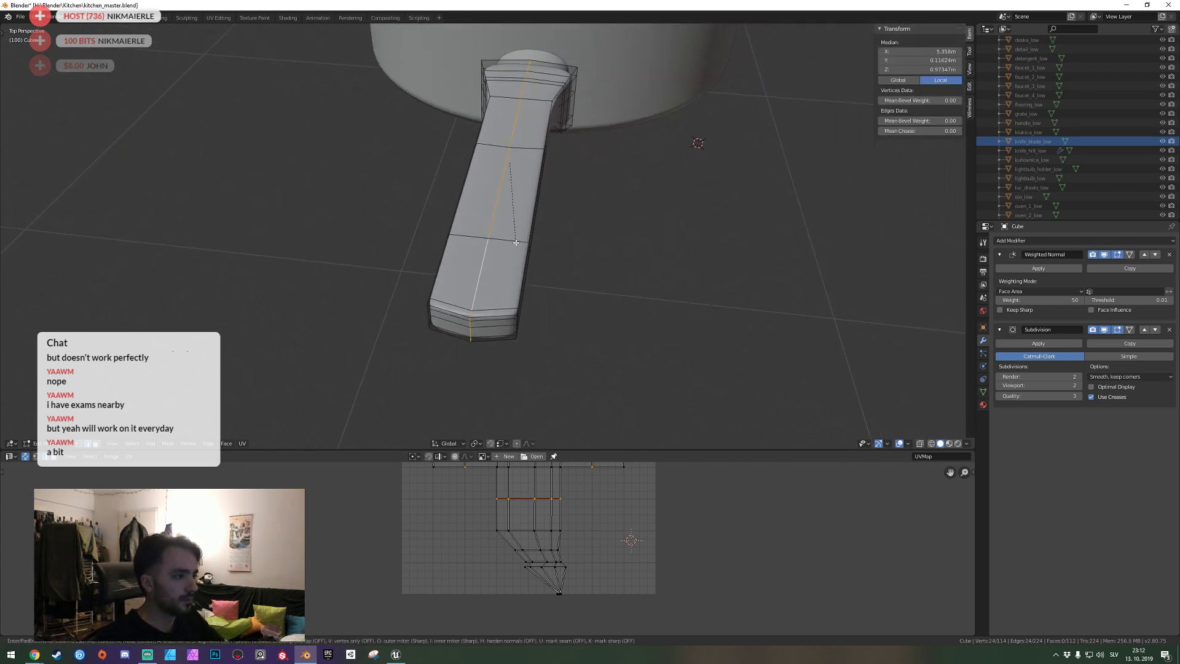
pyautogui.hotkey('ctrl', 'b')
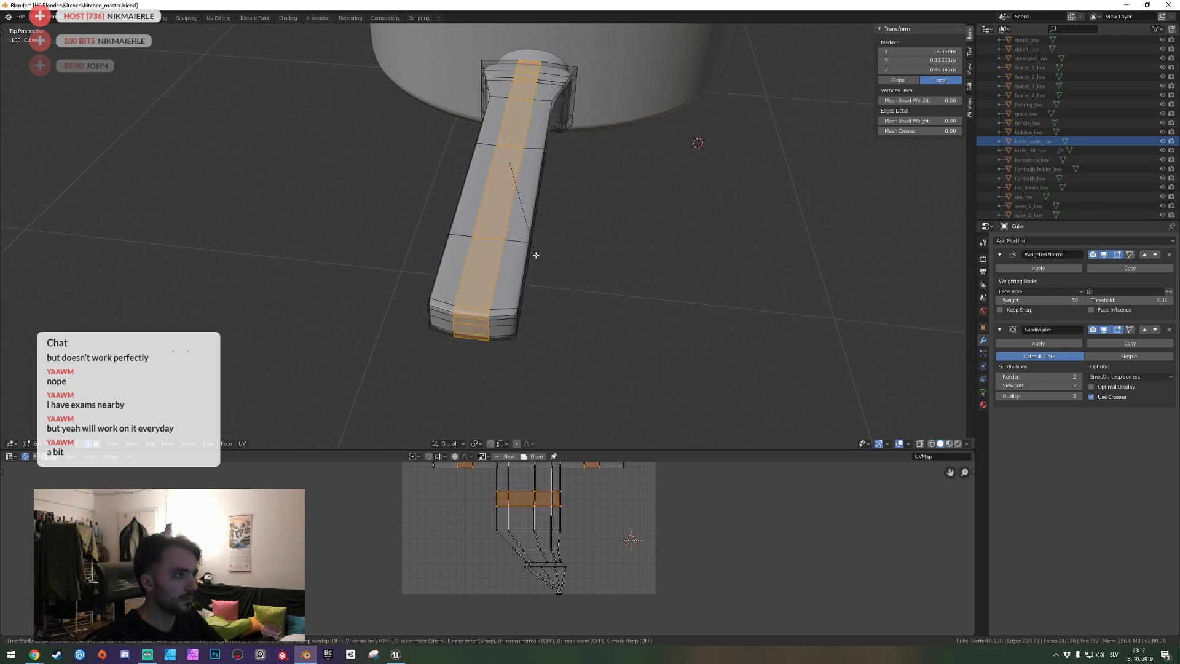
pyautogui.click(534, 257)
pyautogui.moveTo(528, 258); pyautogui.dragTo(430, 257, button='middle')
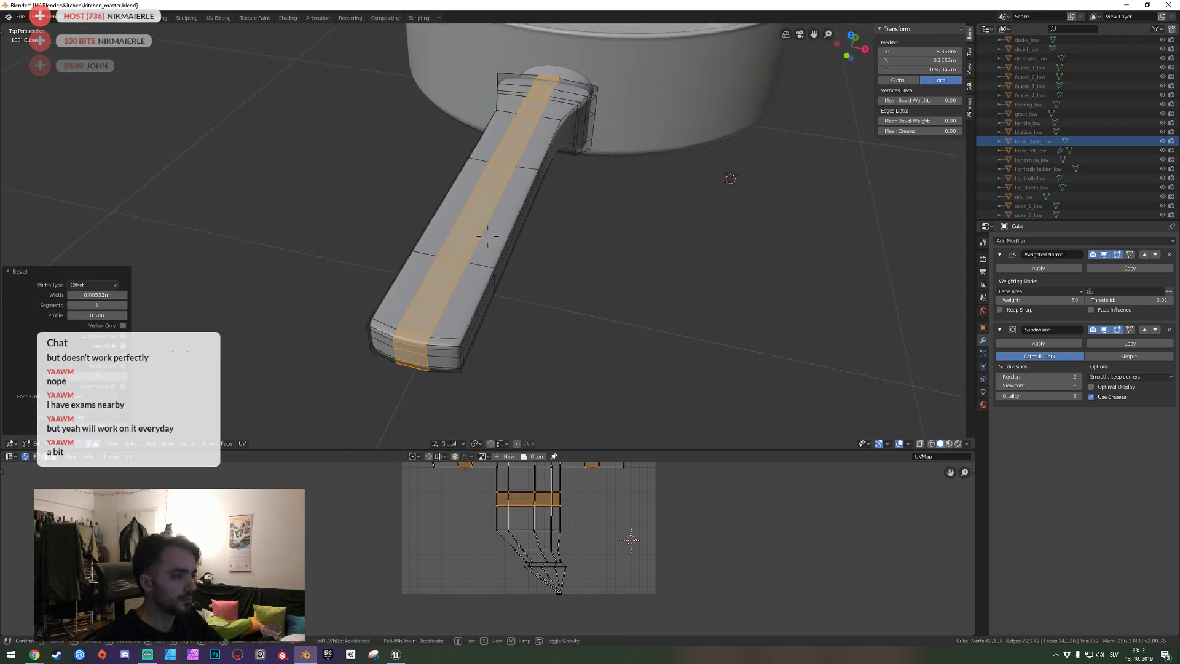
pyautogui.scroll(2, 428, 257)
# Delete the band face near the handle's end.
pyautogui.click(428, 257)
pyautogui.press('x')
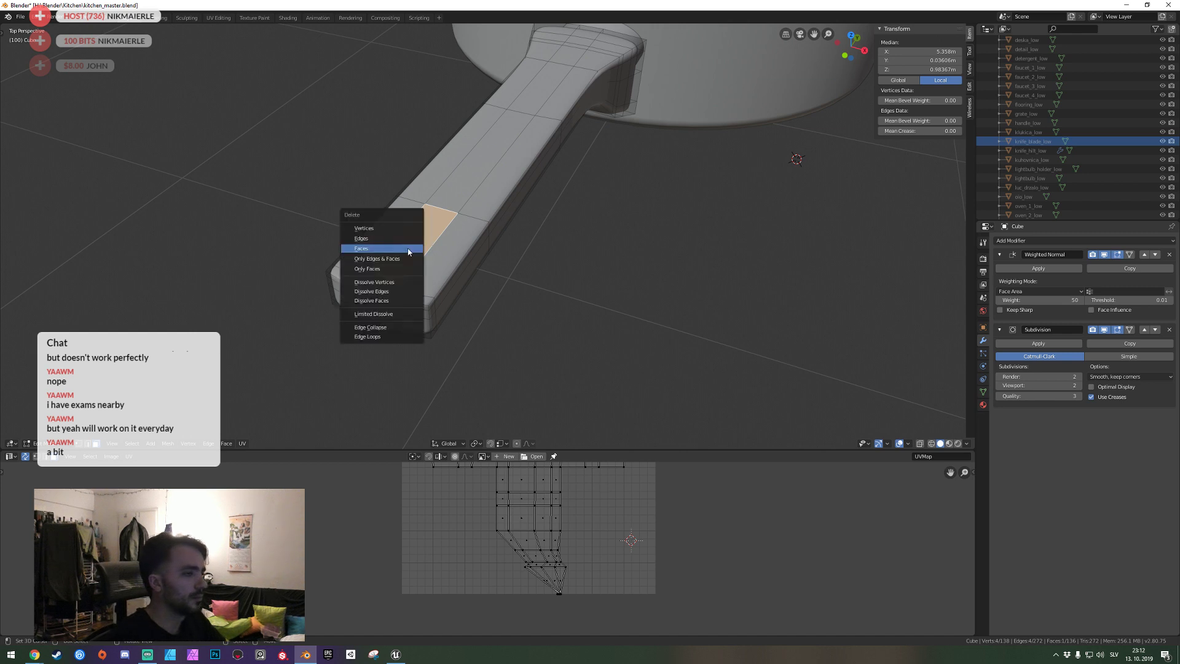
pyautogui.click(378, 247)
pyautogui.hotkey('shift', '`')
pyautogui.press('Return')
# Delete the face where the hole goes and fill the gap at its top end.
pyautogui.click(519, 270)
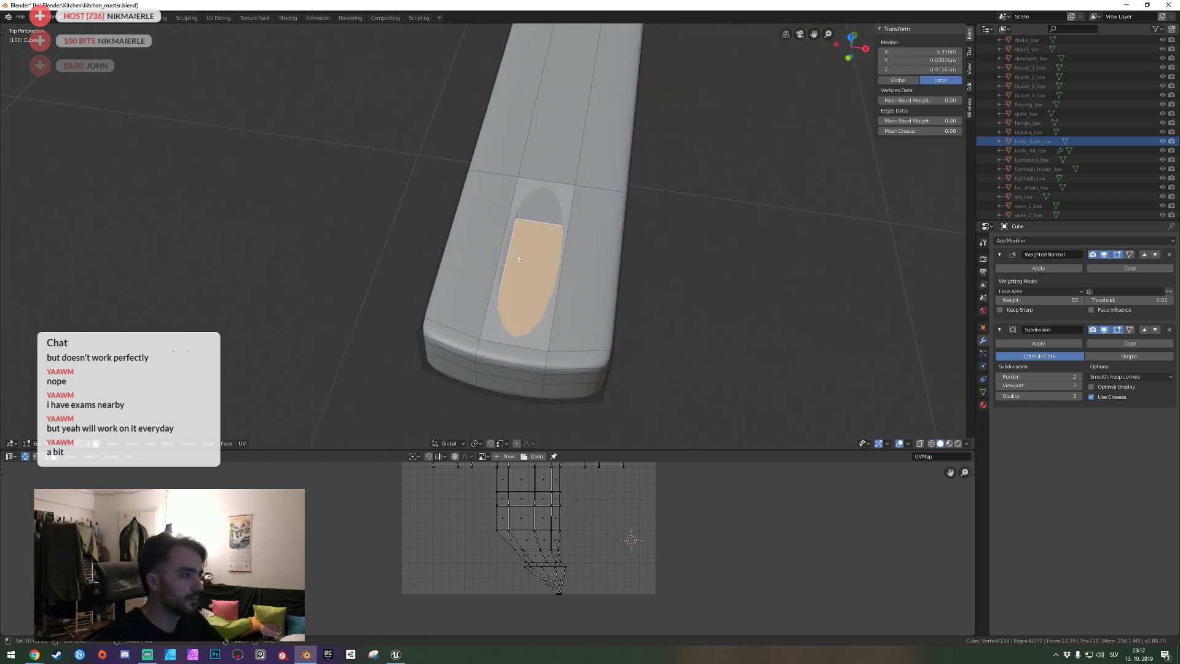
pyautogui.press('x')
pyautogui.click(520, 260)
pyautogui.click(523, 203)
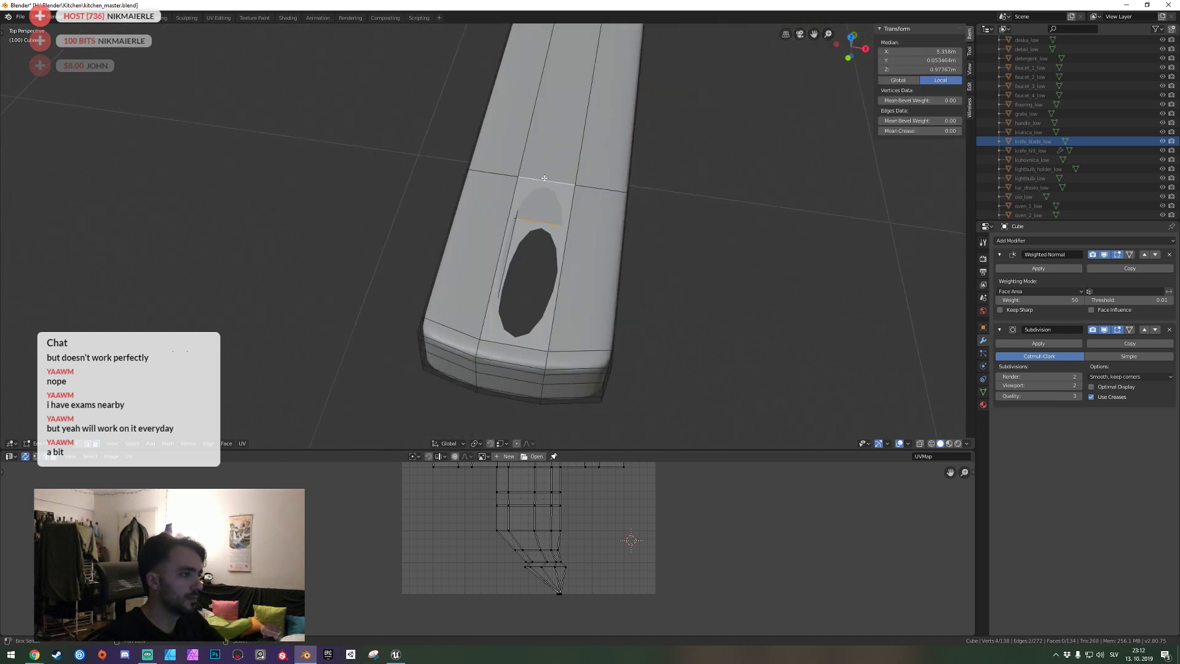
pyautogui.press('f')
pyautogui.press('f')
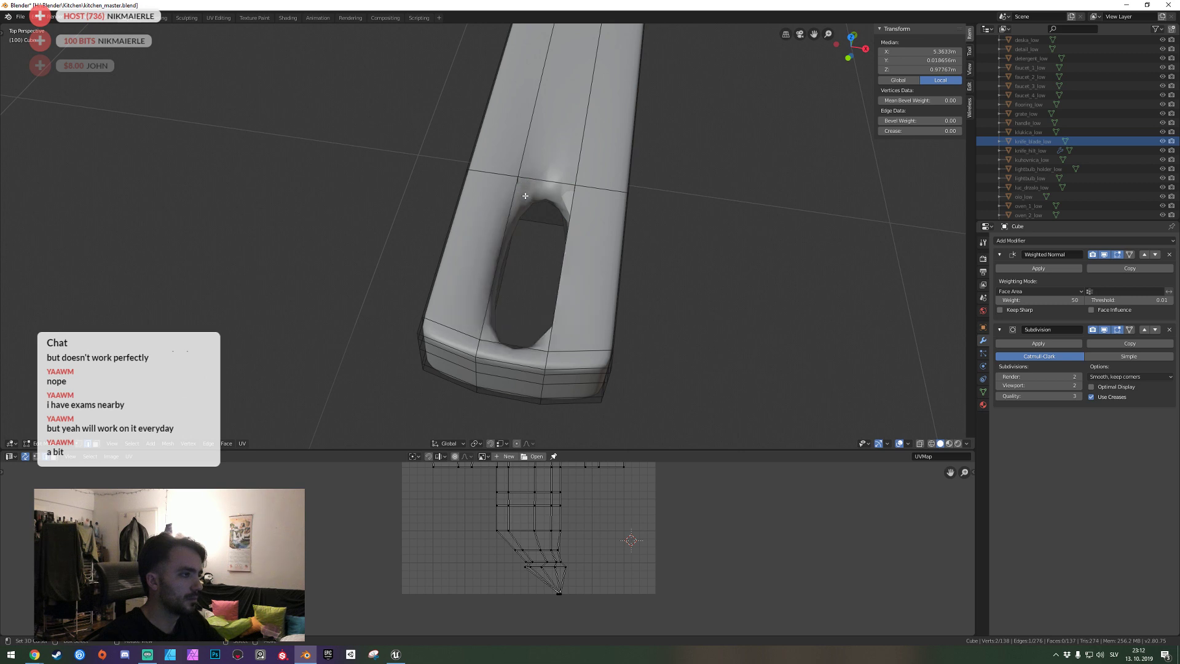
# Select two edges beside the hanging hole and begin bevelling them.
pyautogui.hotkey('shift', '`')
pyautogui.hotkey('alt', 'a')
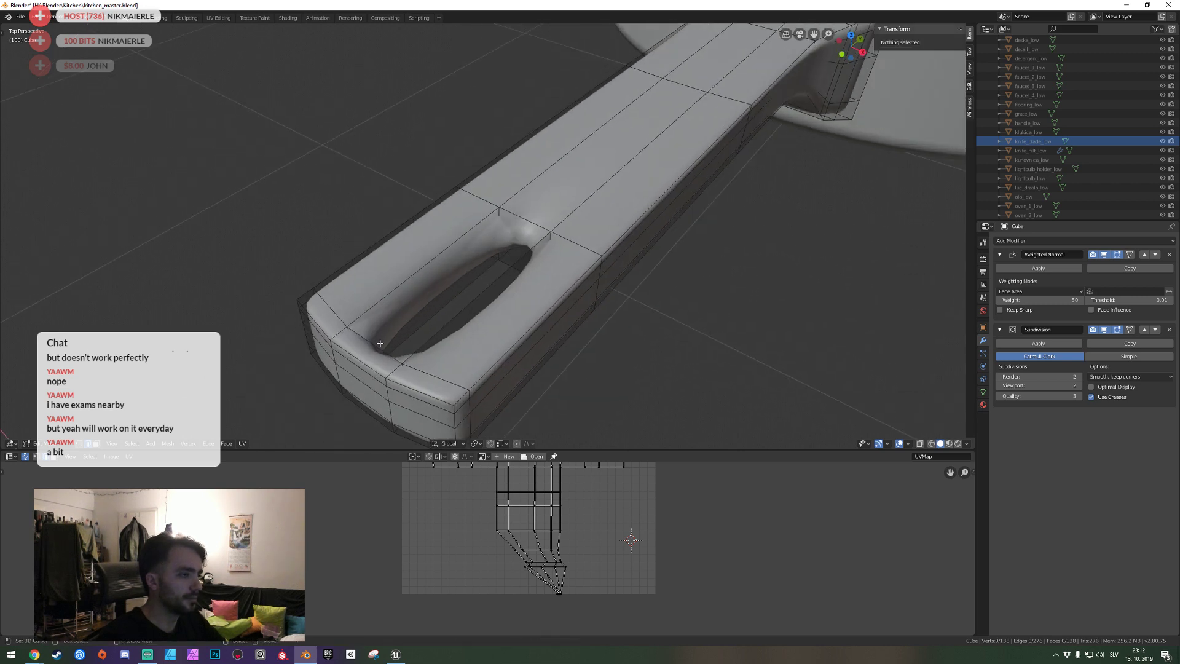
pyautogui.click(498, 229)
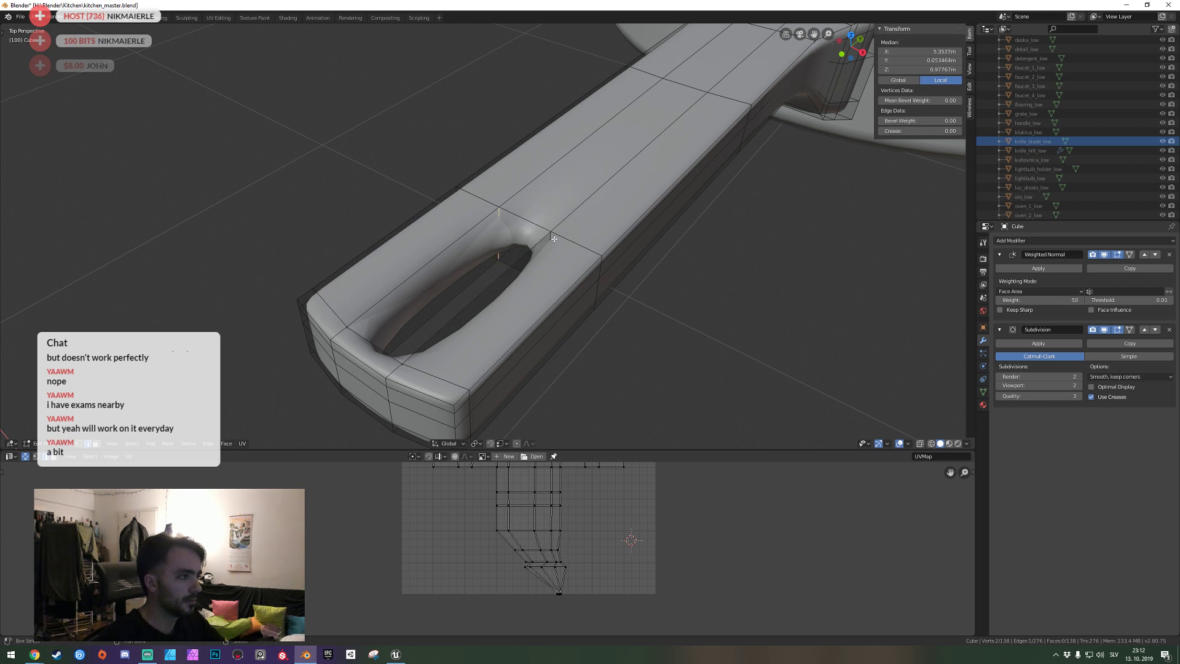
pyautogui.moveTo(541, 248)
pyautogui.mouseDown(button='middle')
pyautogui.moveTo(485, 238)
pyautogui.moveTo(598, 284)
pyautogui.moveTo(581, 231)
pyautogui.mouseUp(button='middle')
pyautogui.keyDown('shift'); pyautogui.click(446, 215); pyautogui.keyUp('shift')
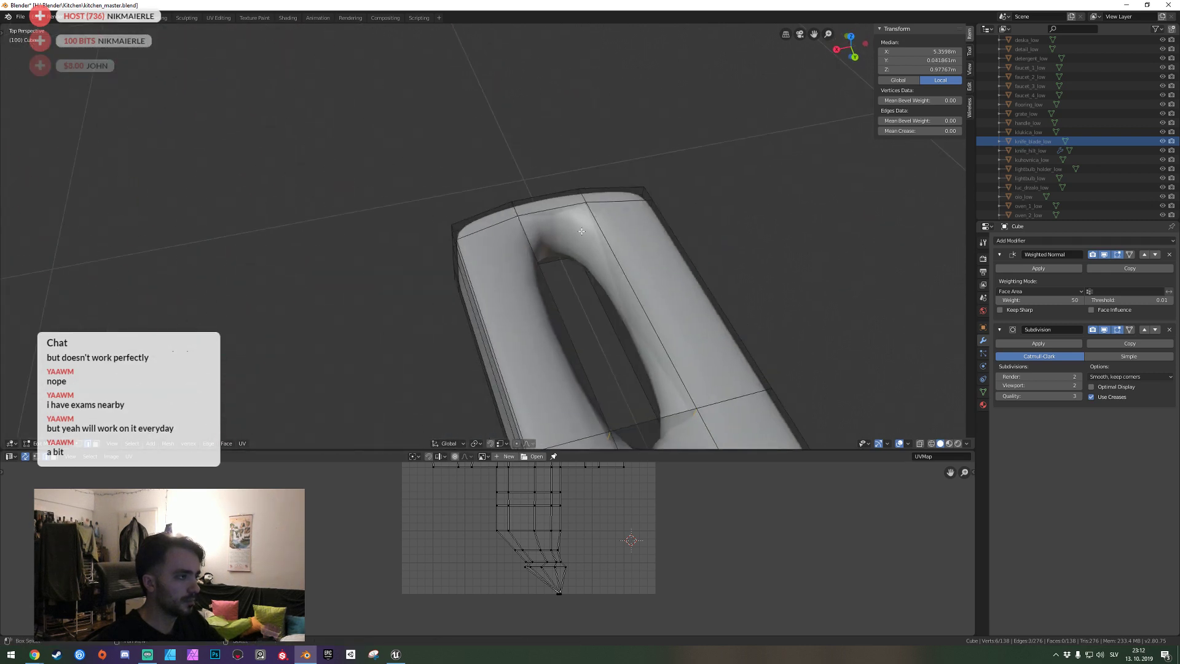
pyautogui.hotkey('ctrl', 'b')
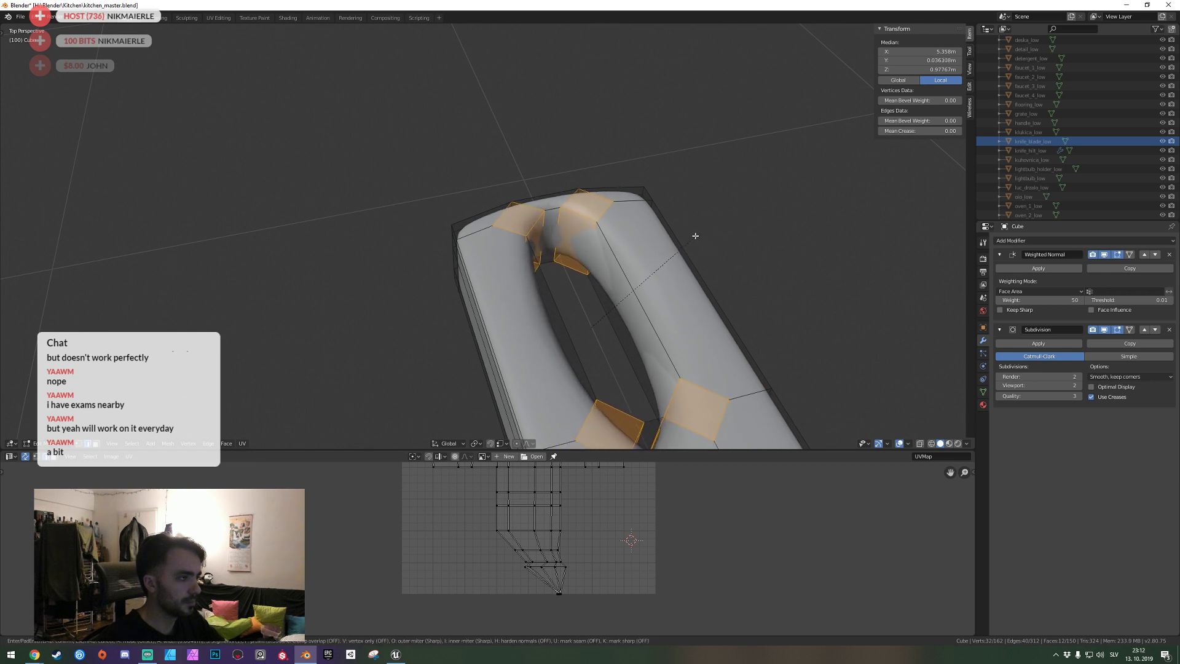
# Replace the edge bevel with a multi-segment bevel on the hole's edge loop.
pyautogui.press('Escape')
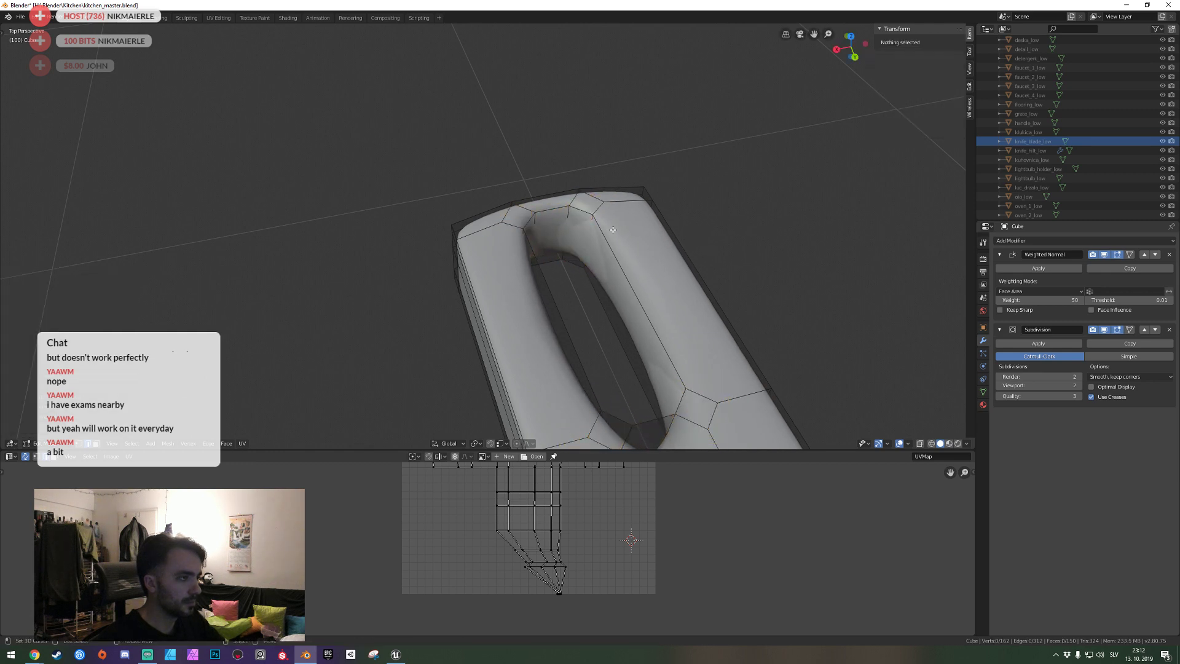
pyautogui.keyDown('alt'); pyautogui.click(555, 213); pyautogui.keyUp('alt')
pyautogui.hotkey('shift', '`')
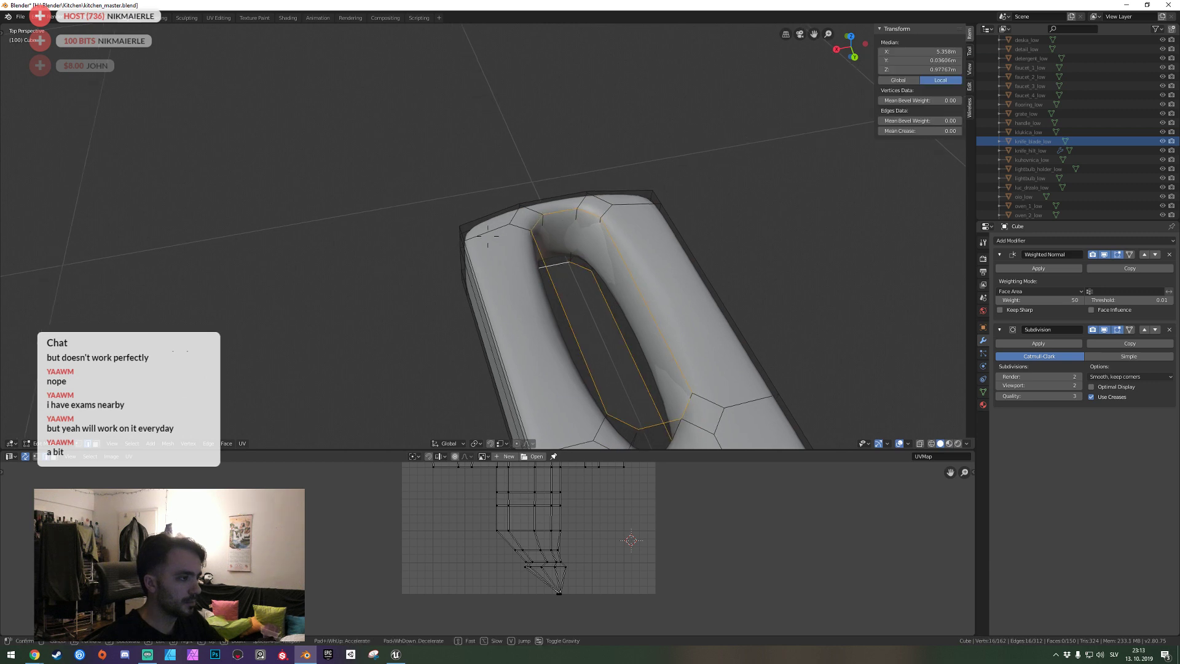
pyautogui.click(487, 235)
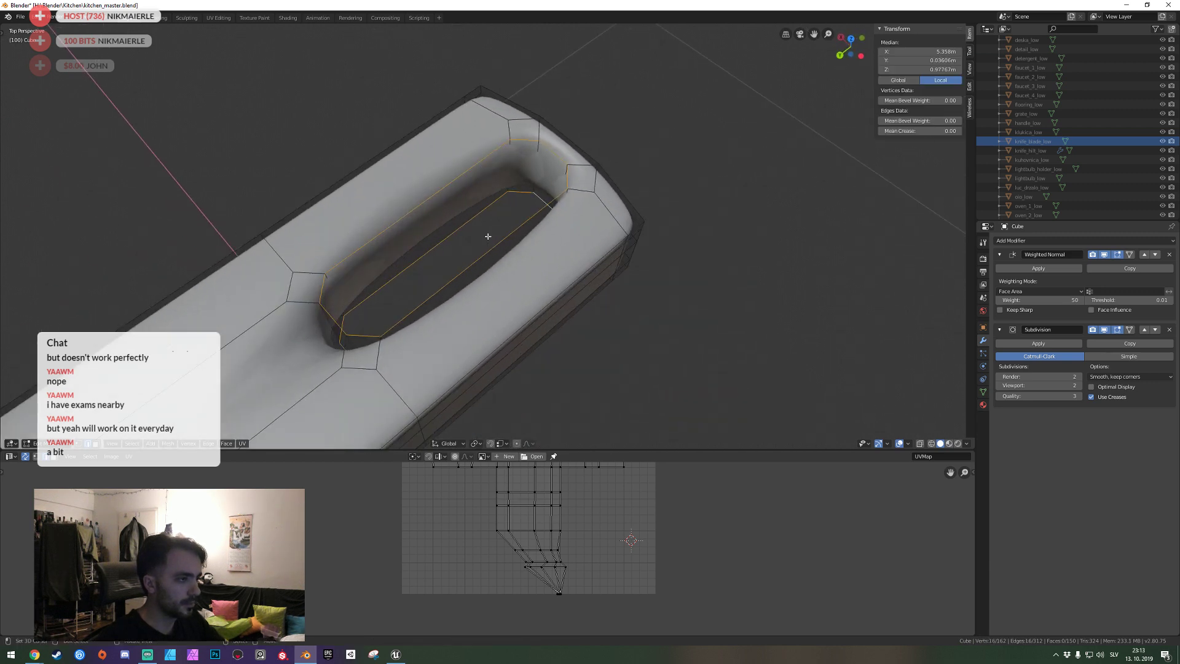
pyautogui.hotkey('ctrl', 'b')
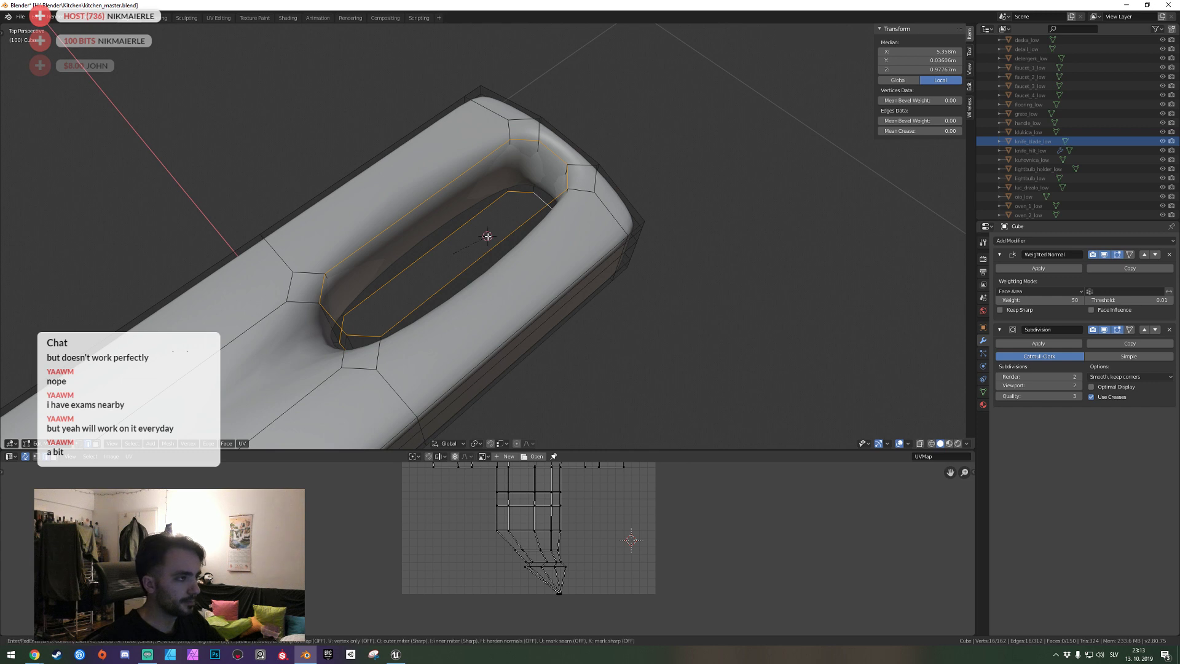
pyautogui.scroll(2, 590, 330)
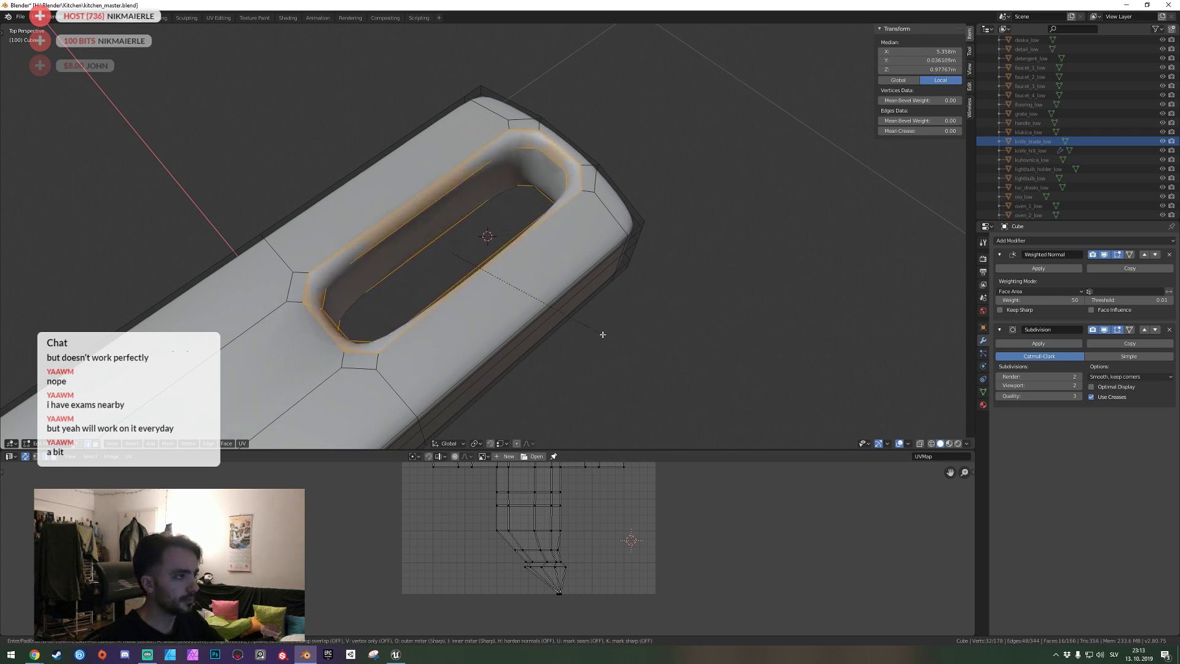
pyautogui.click(551, 308)
# Review the whole pan in Object Mode, then return to Edit Mode on the handle.
pyautogui.press('Tab')
pyautogui.hotkey('shift', '`')
pyautogui.press('s')
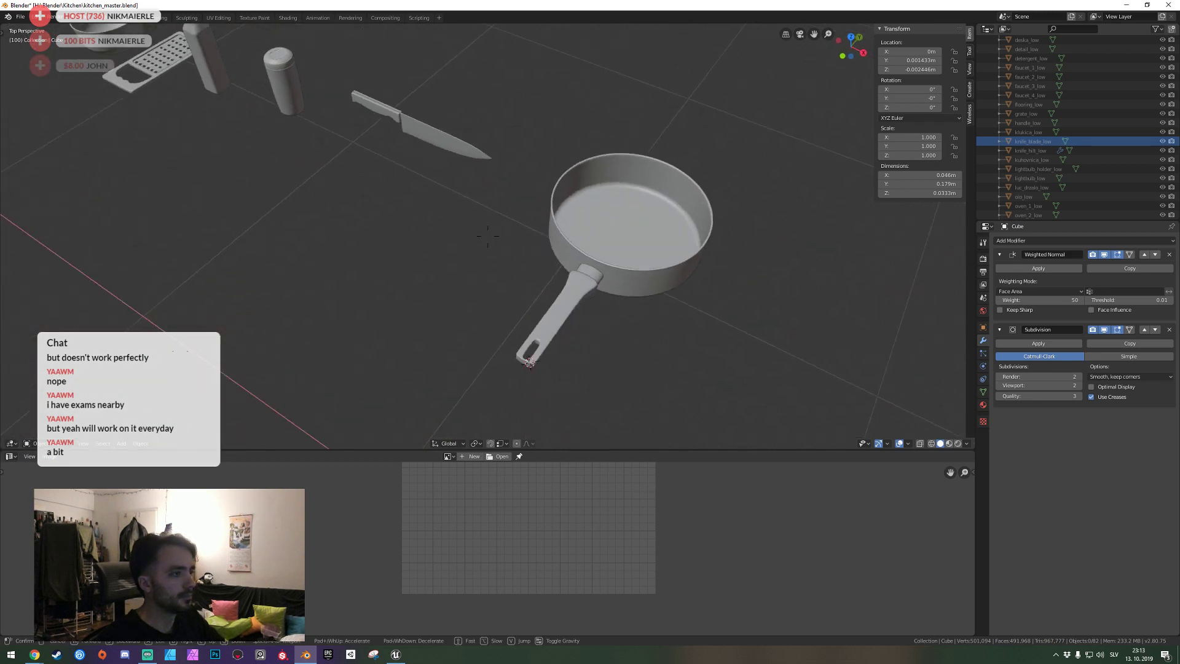
pyautogui.press('w')
pyautogui.click(488, 234)
pyautogui.press('Tab')
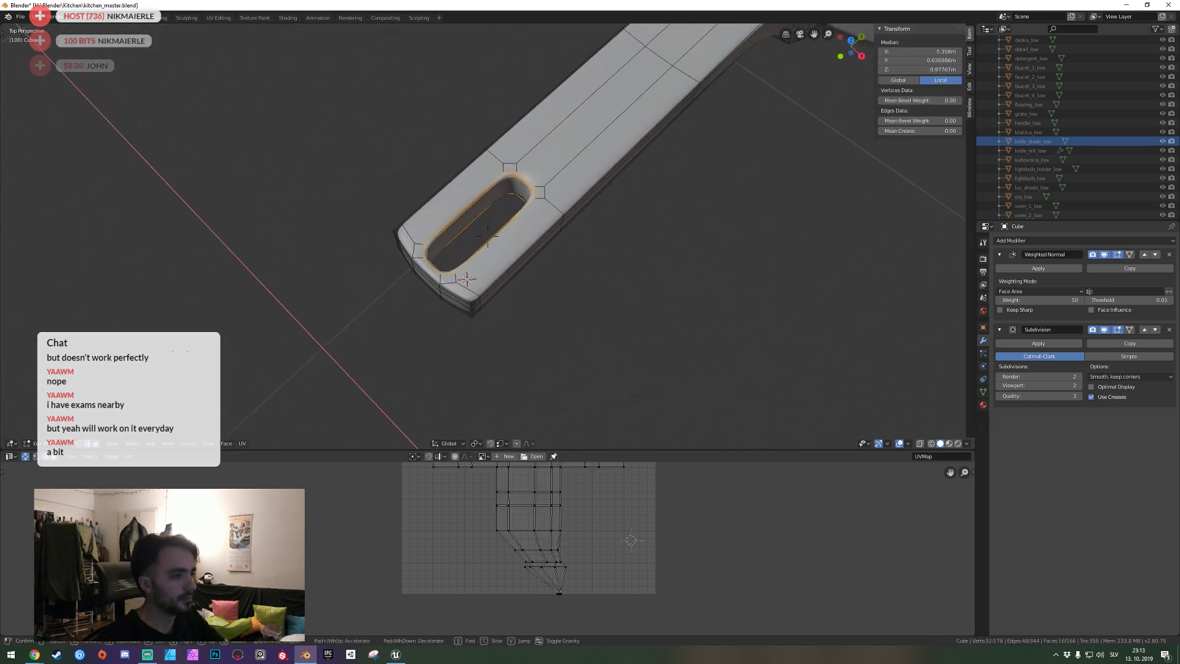
# Show the mesh without subdivision smoothing and select the hole's inner faces and top rim loop.
pyautogui.click(1105, 329)
pyautogui.moveTo(553, 277); pyautogui.dragTo(516, 252, button='middle')
pyautogui.keyDown('alt'); pyautogui.click(516, 246); pyautogui.keyUp('alt')
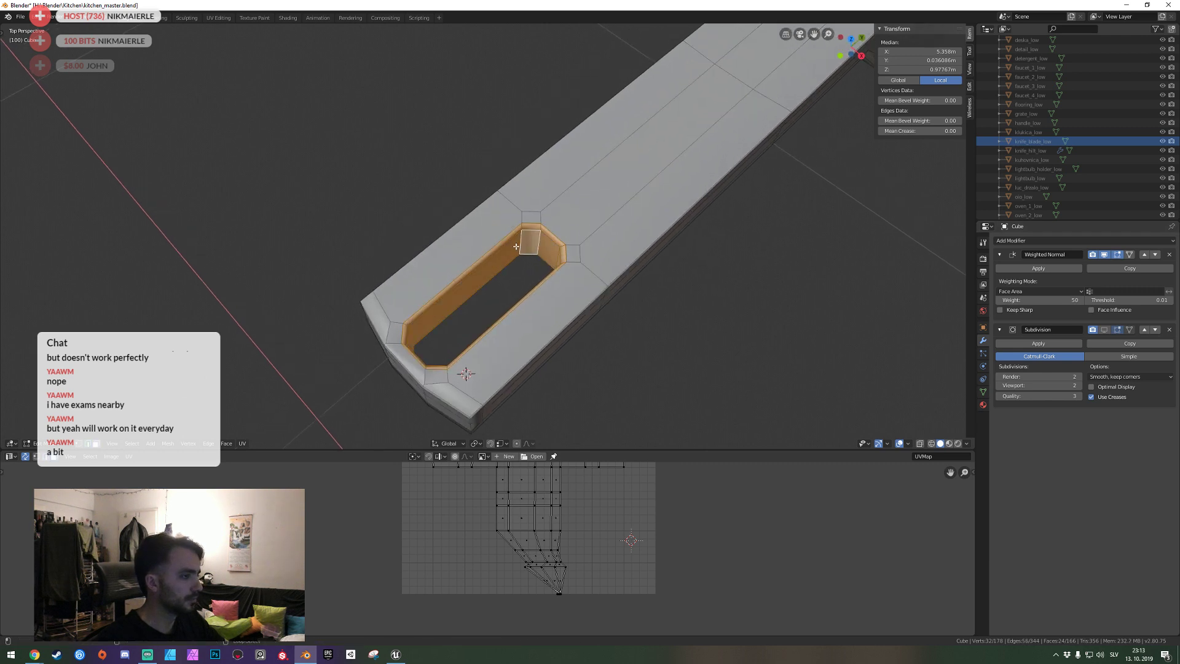
pyautogui.keyDown('alt'); pyautogui.click(520, 222); pyautogui.keyUp('alt')
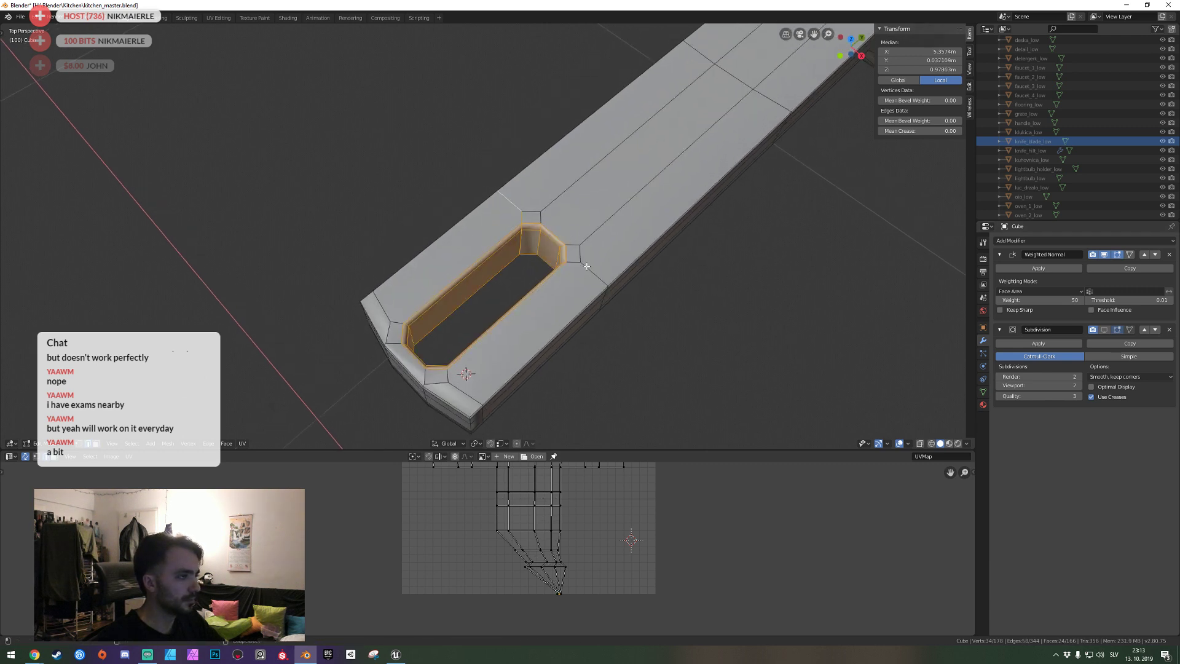
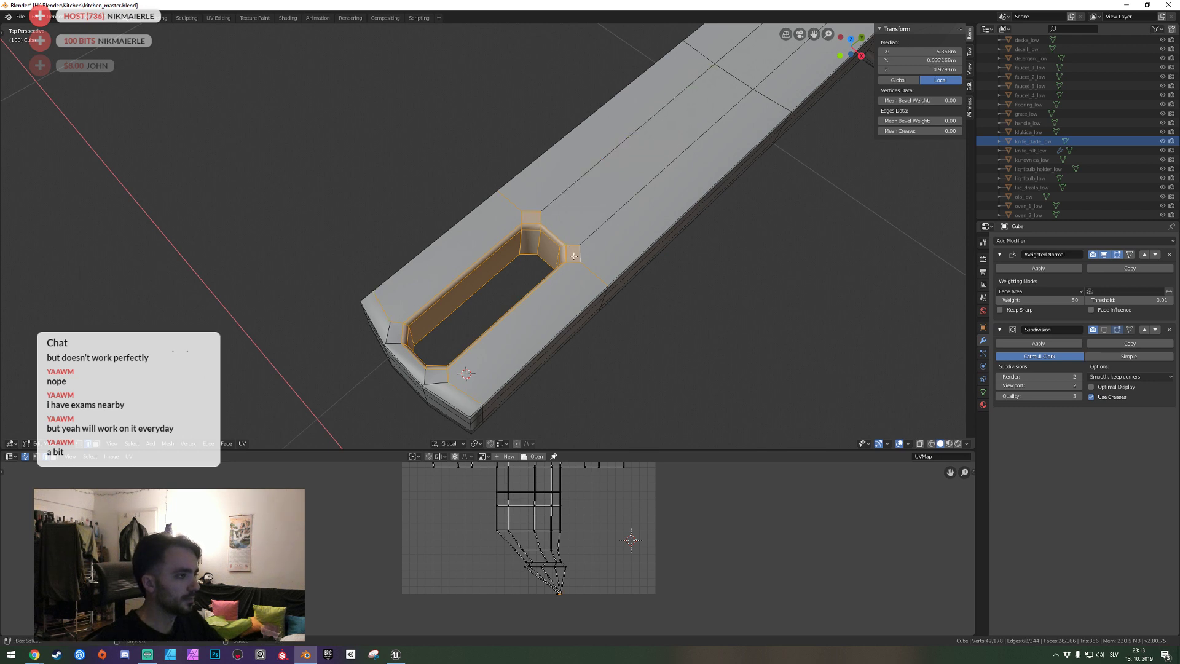
# Slide the slot's inner faces further along the handle's length on the Y axis.
pyautogui.scroll(-5, 465, 361)
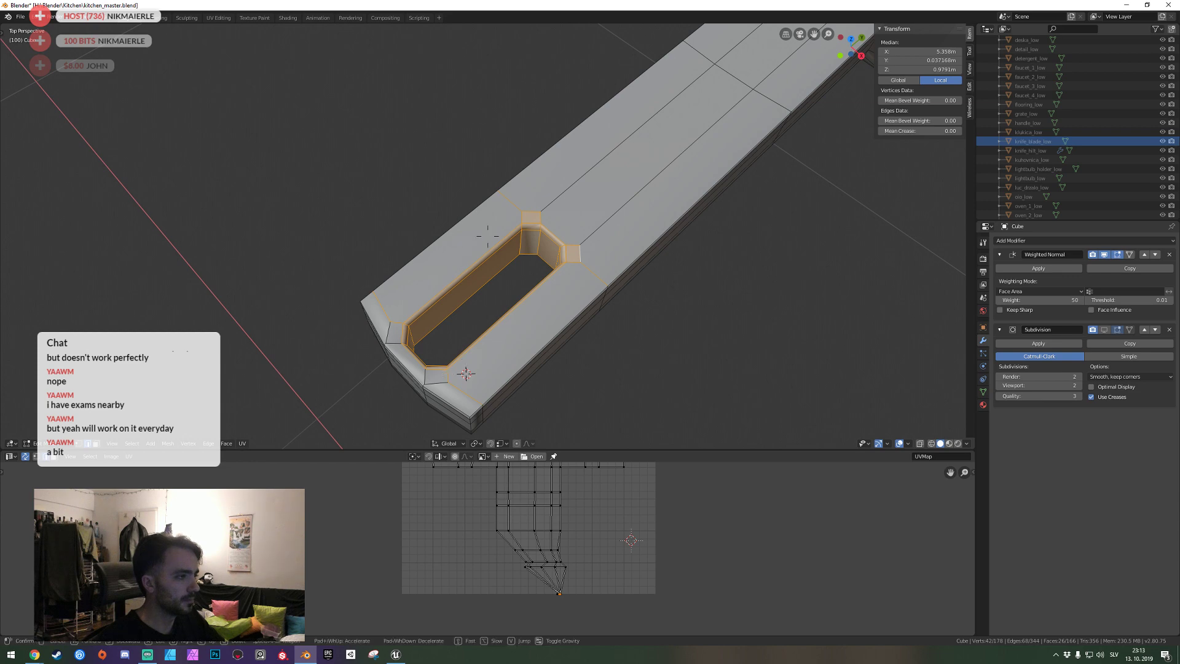
pyautogui.moveTo(465, 361); pyautogui.dragTo(487, 236, button='middle')
pyautogui.scroll(6, 487, 236)
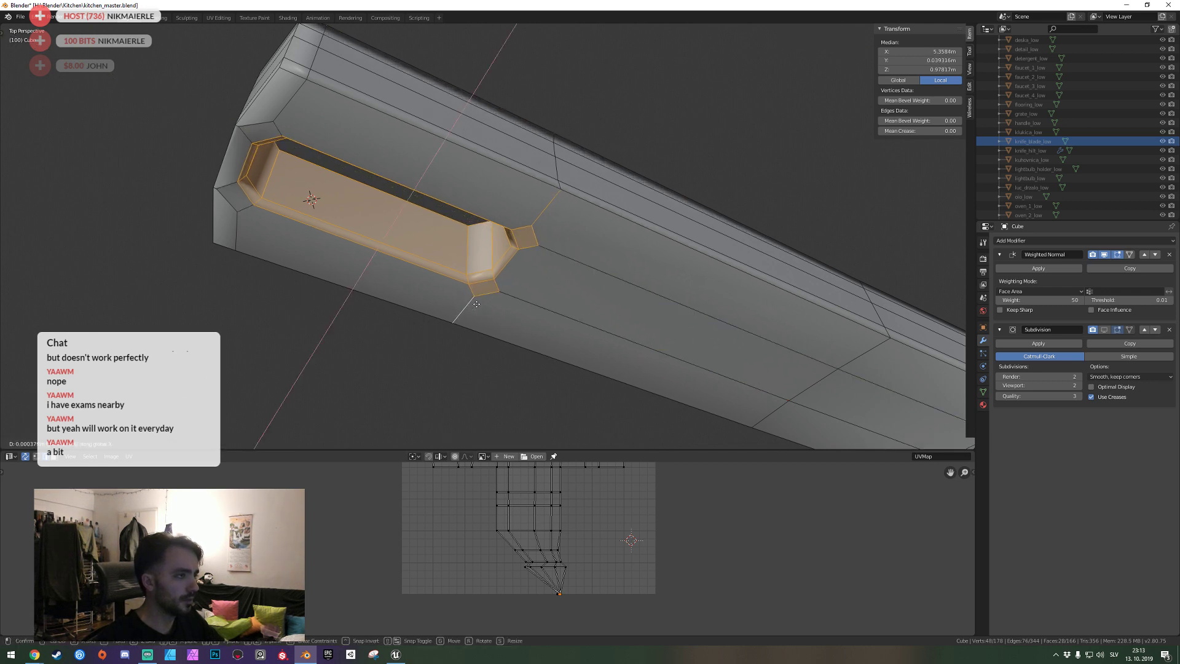
pyautogui.press('g')
pyautogui.press('y')
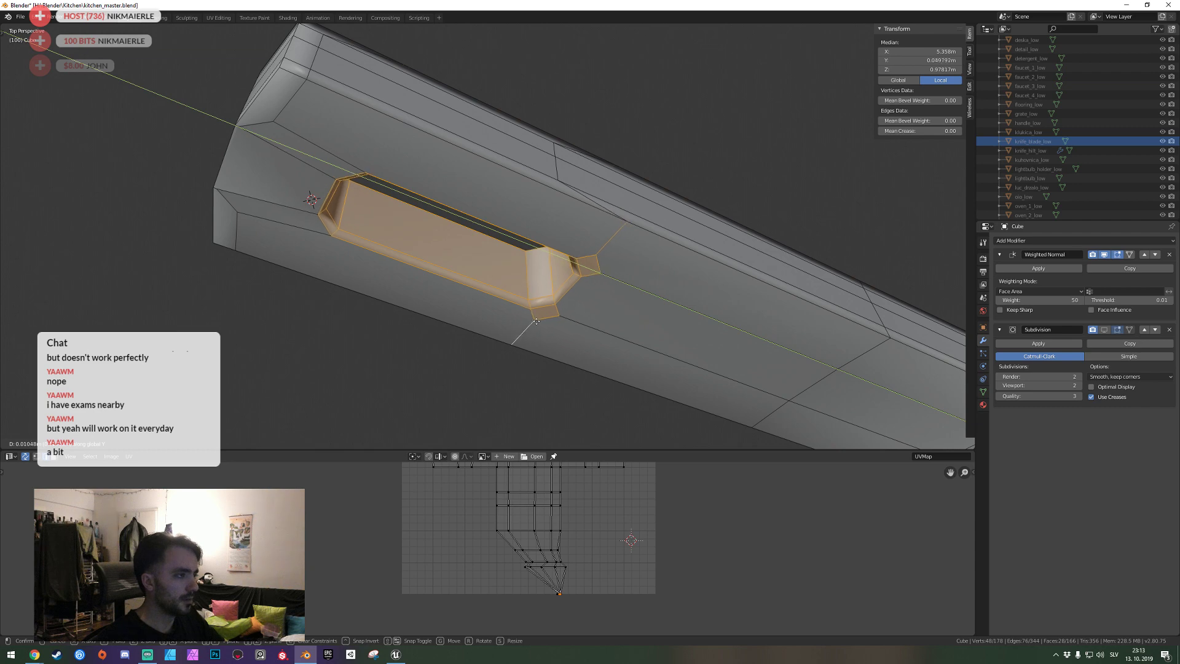
pyautogui.click(539, 305)
# Fly around and under the handle to inspect the stretched slot, in edge select mode.
pyautogui.hotkey('shift', '`')
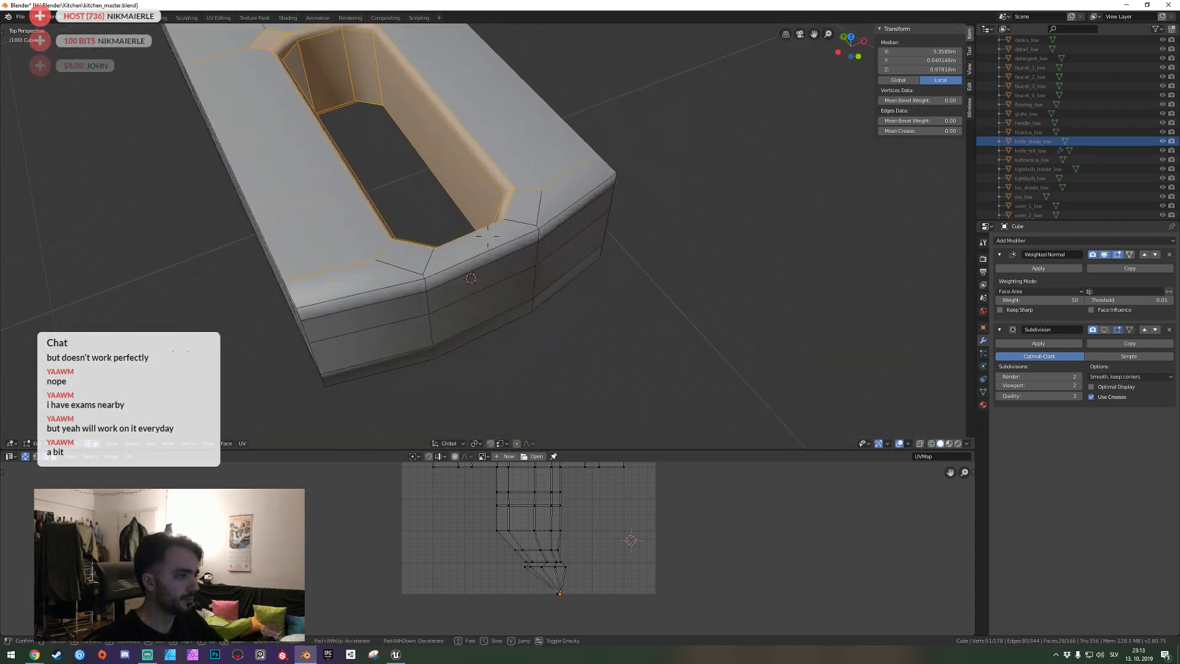
pyautogui.click(612, 194)
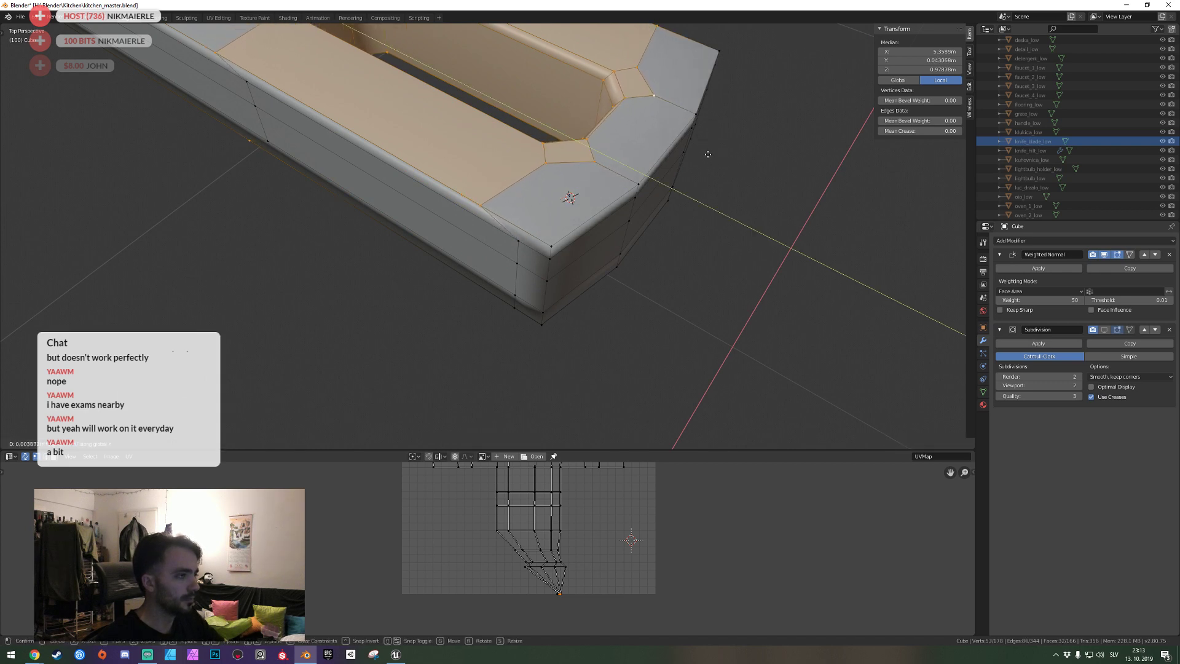
pyautogui.press('2')
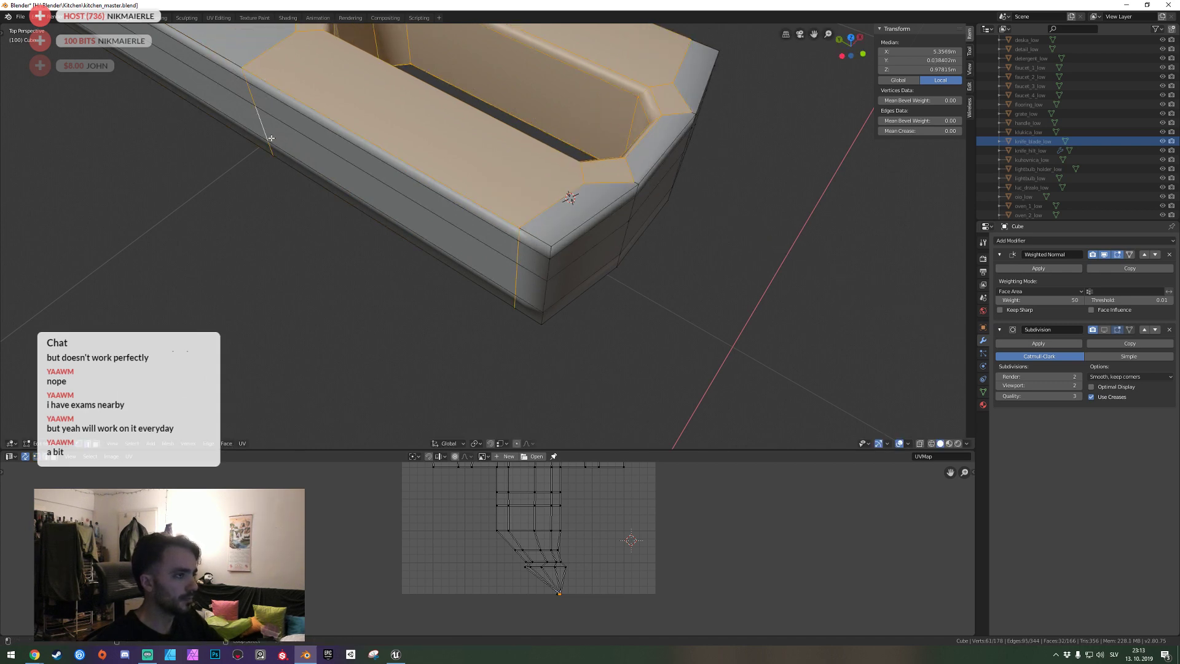
pyautogui.moveTo(271, 138); pyautogui.dragTo(431, 167, button='middle')
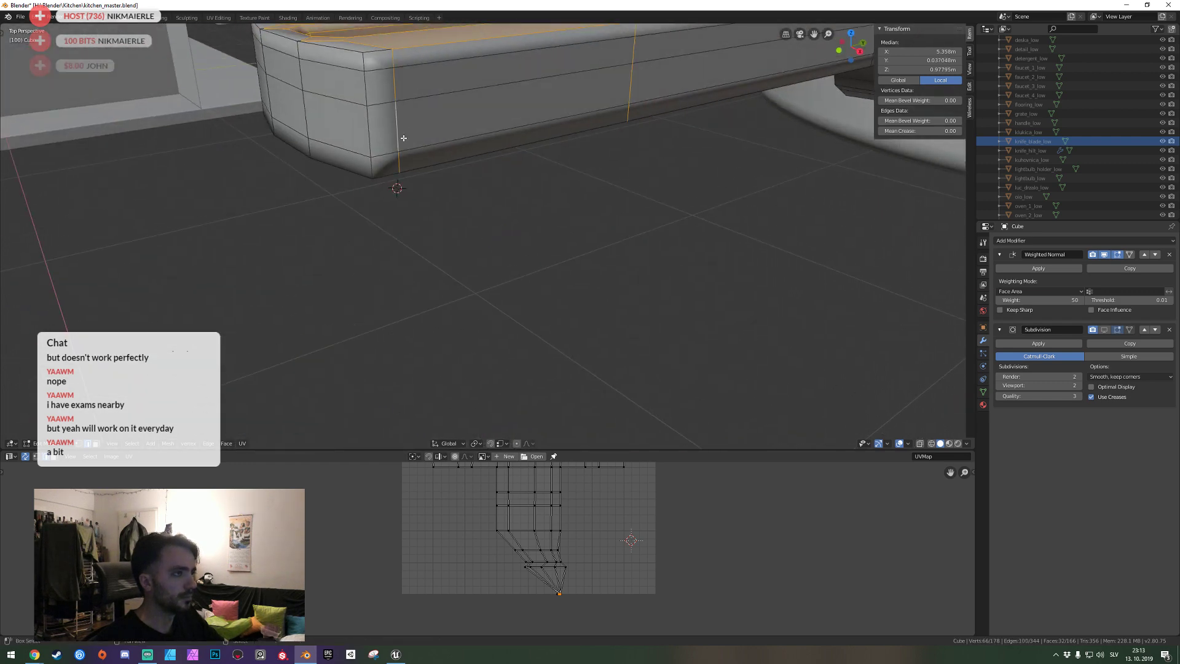
pyautogui.hotkey('shift', '`')
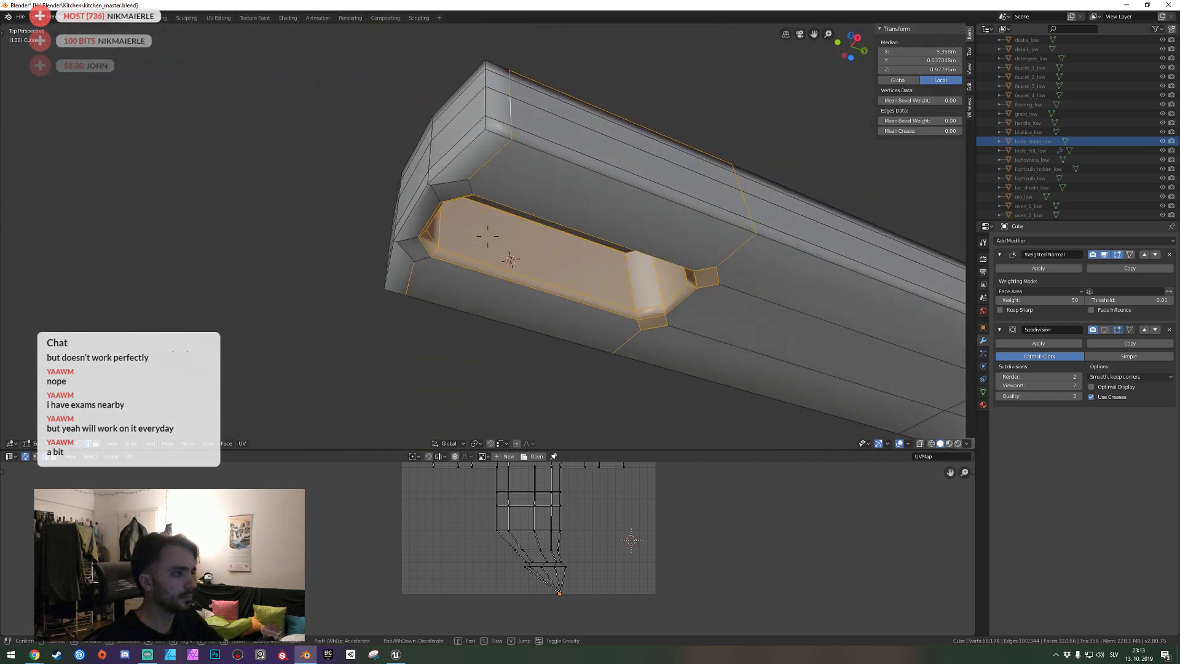
pyautogui.click(473, 204)
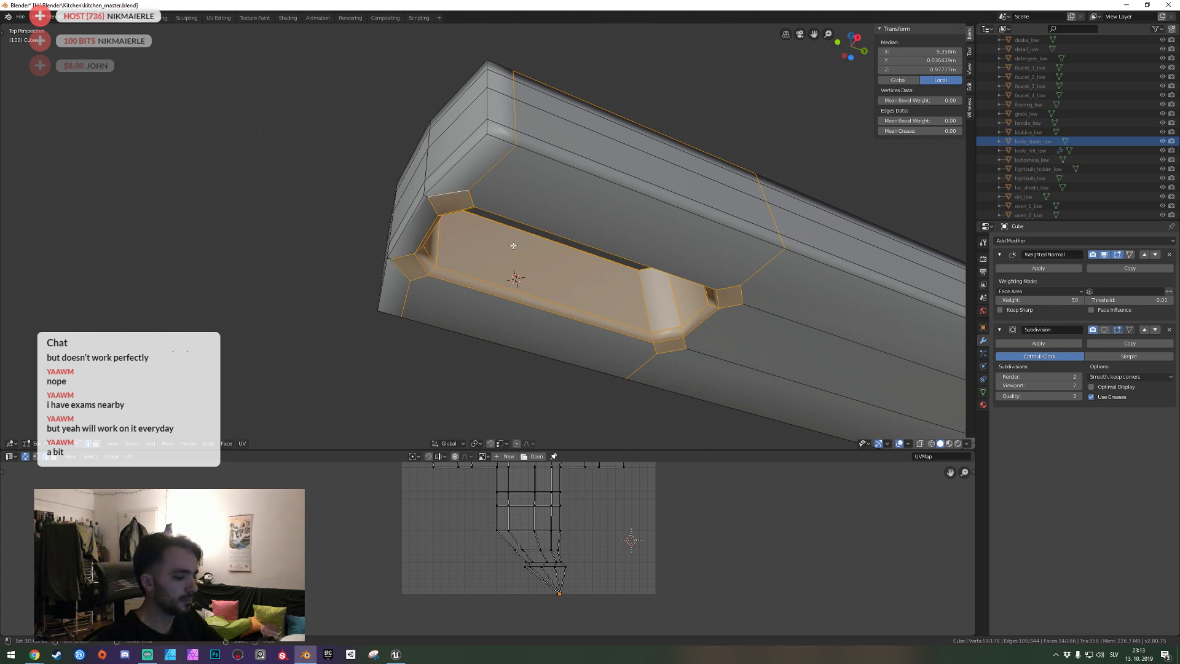
# Confirm the reshaped slot, return to Object Mode and save the kitchen file.
pyautogui.click(560, 276)
pyautogui.press('Tab')
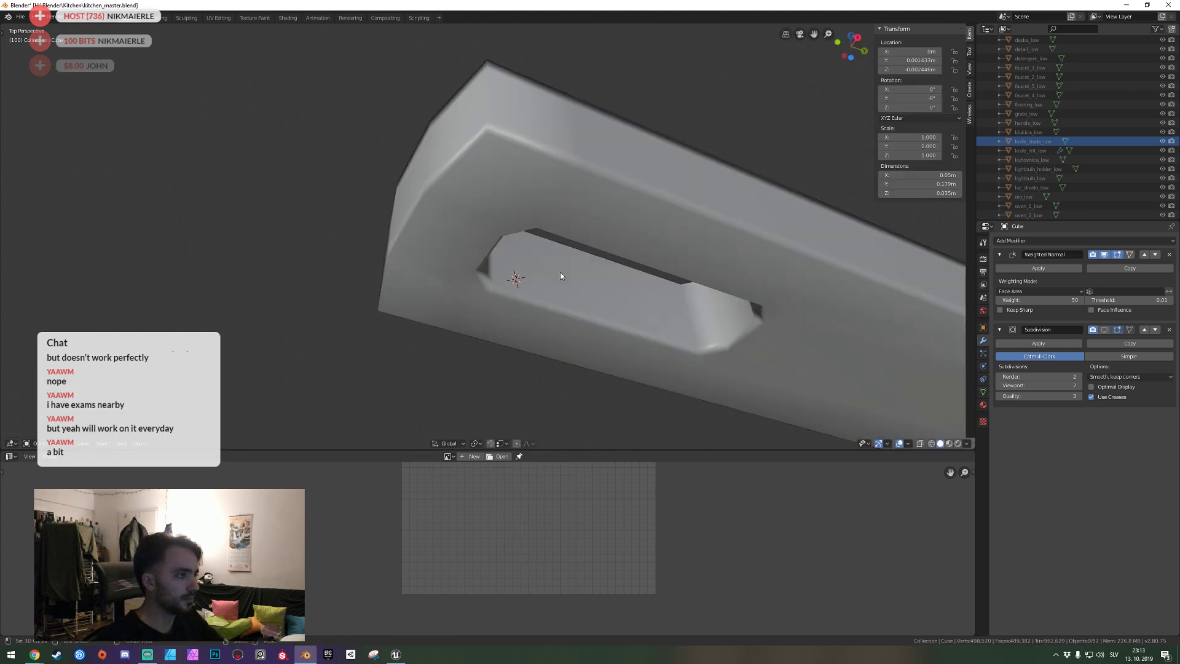
pyautogui.hotkey('shift', '`')
pyautogui.click(488, 240)
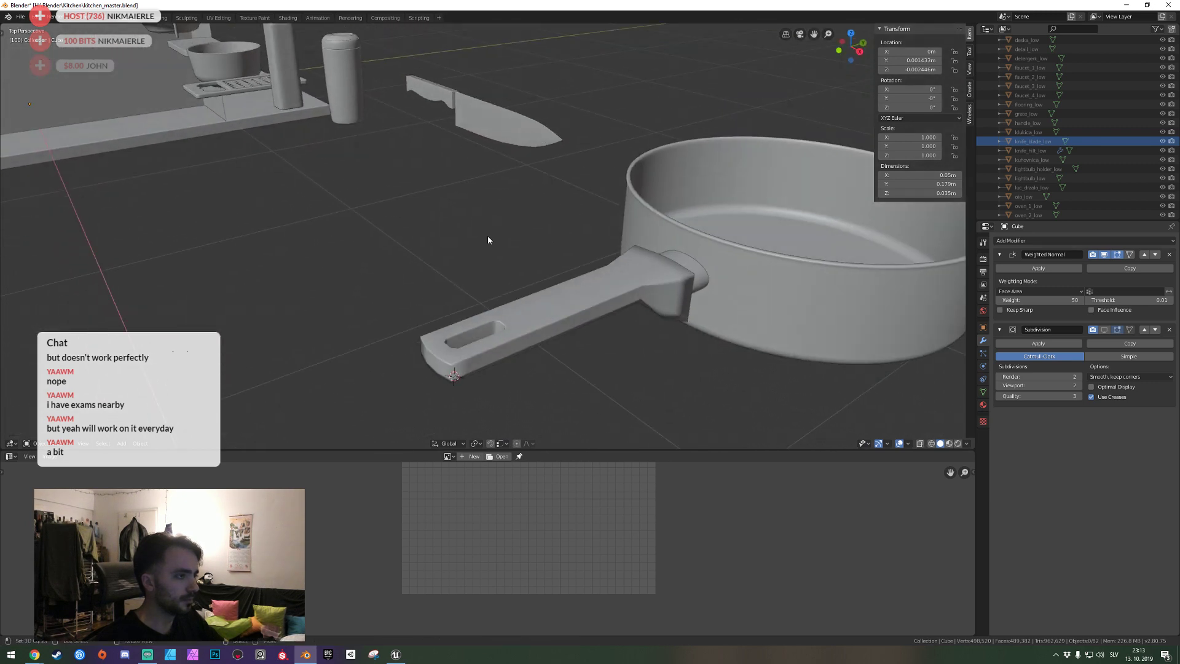
pyautogui.press('a')
pyautogui.hotkey('ctrl', 's')
# Fly the view in to a close-up of the pan handle with nothing selected.
pyautogui.hotkey('shift', '`')
pyautogui.press('w')
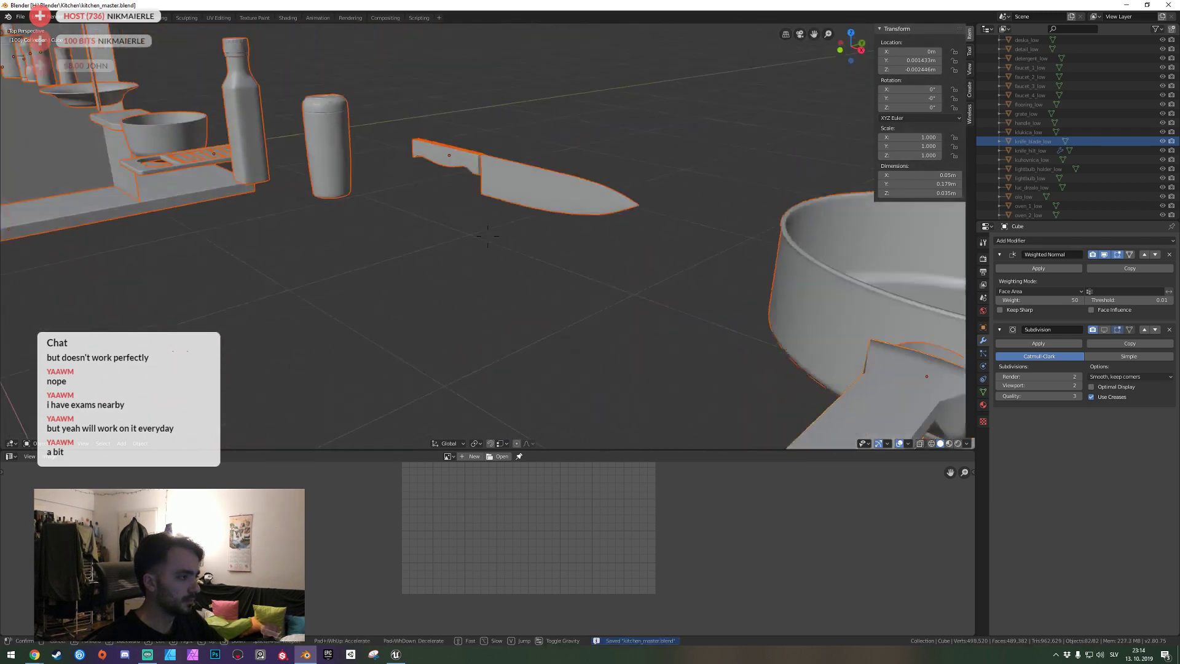
pyautogui.click(488, 235)
pyautogui.hotkey('alt', 'a')
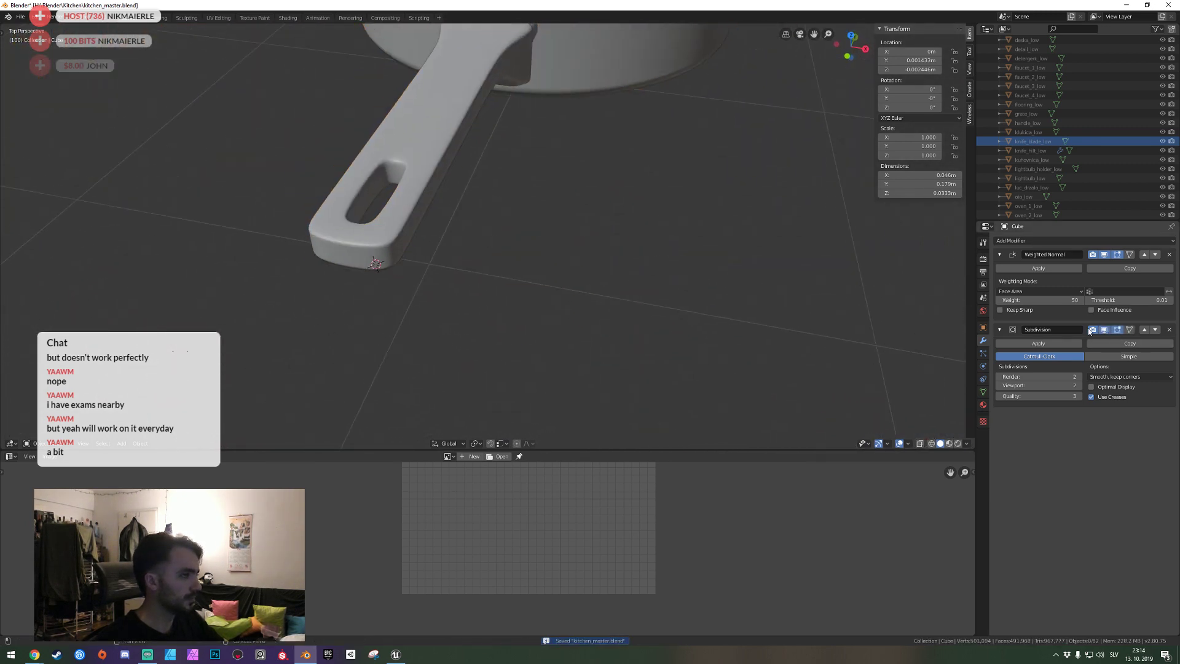
pyautogui.hotkey('shift', '`')
pyautogui.press('s')
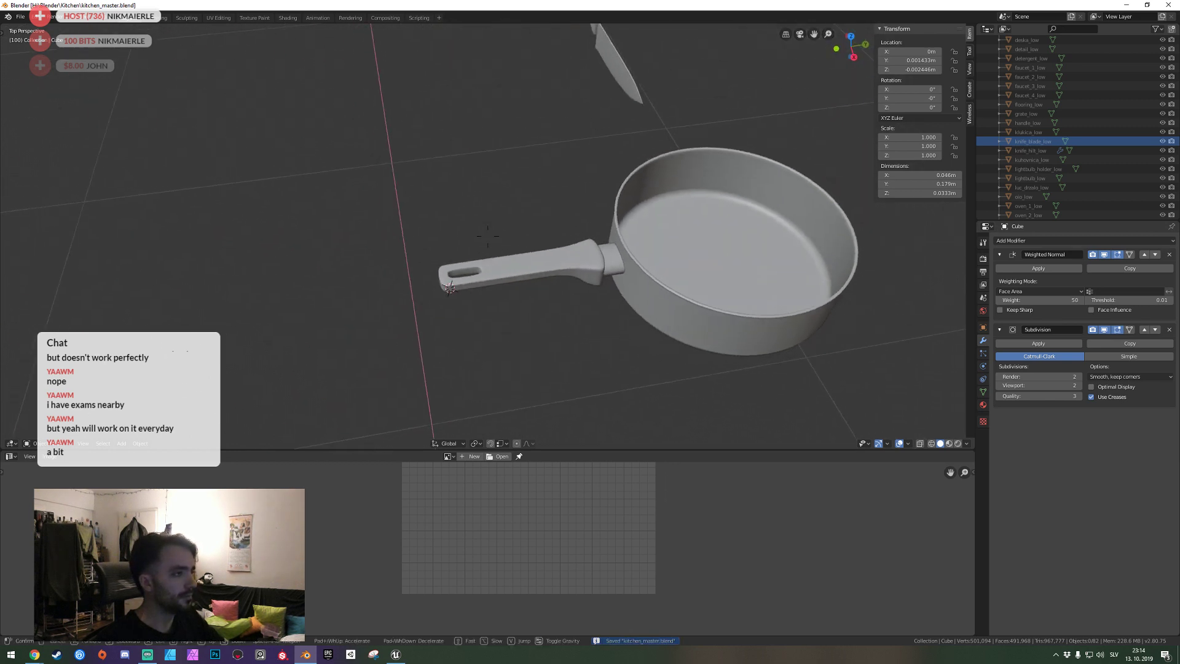
pyautogui.press('w')
pyautogui.click(488, 234)
# In Edit Mode, top wireframe view, box-select the edge loop above the slot.
pyautogui.press('Tab')
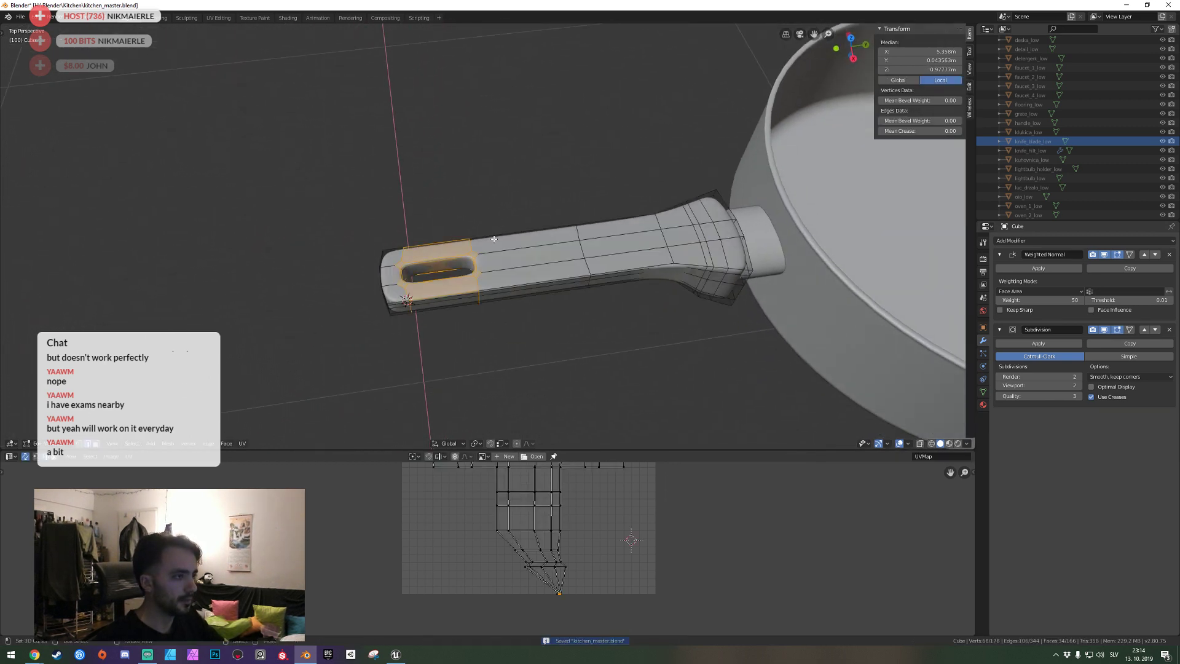
pyautogui.scroll(3, 494, 239)
pyautogui.scroll(3, 488, 236)
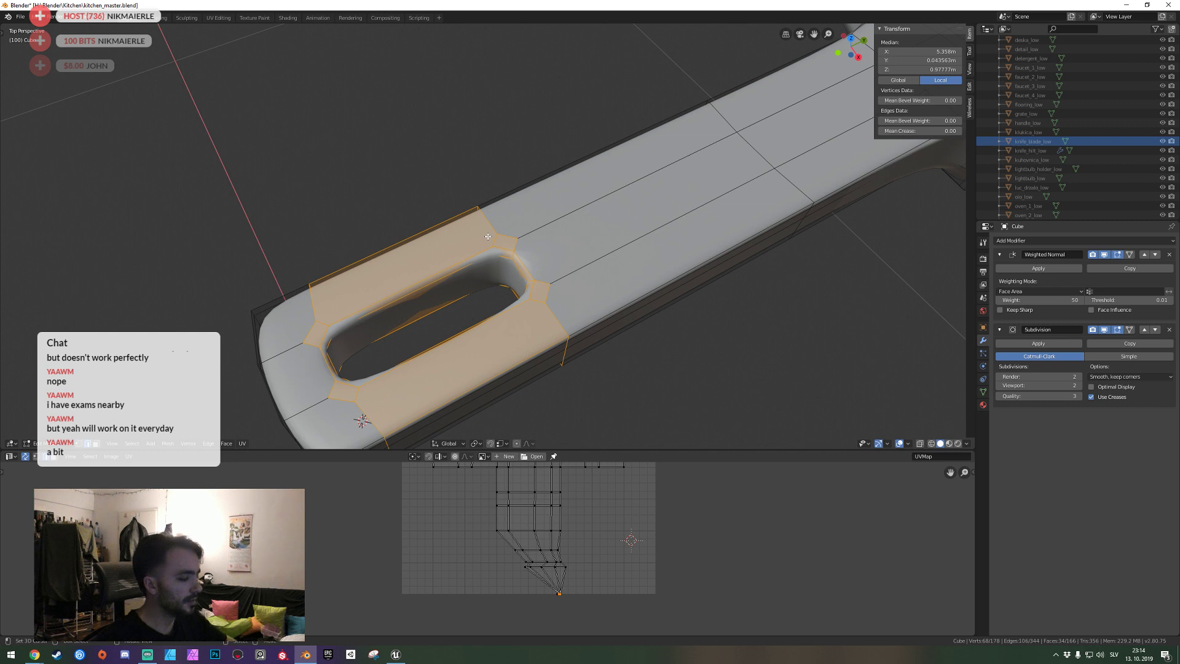
pyautogui.hotkey('shift', 'z')
pyautogui.press('KP_7')
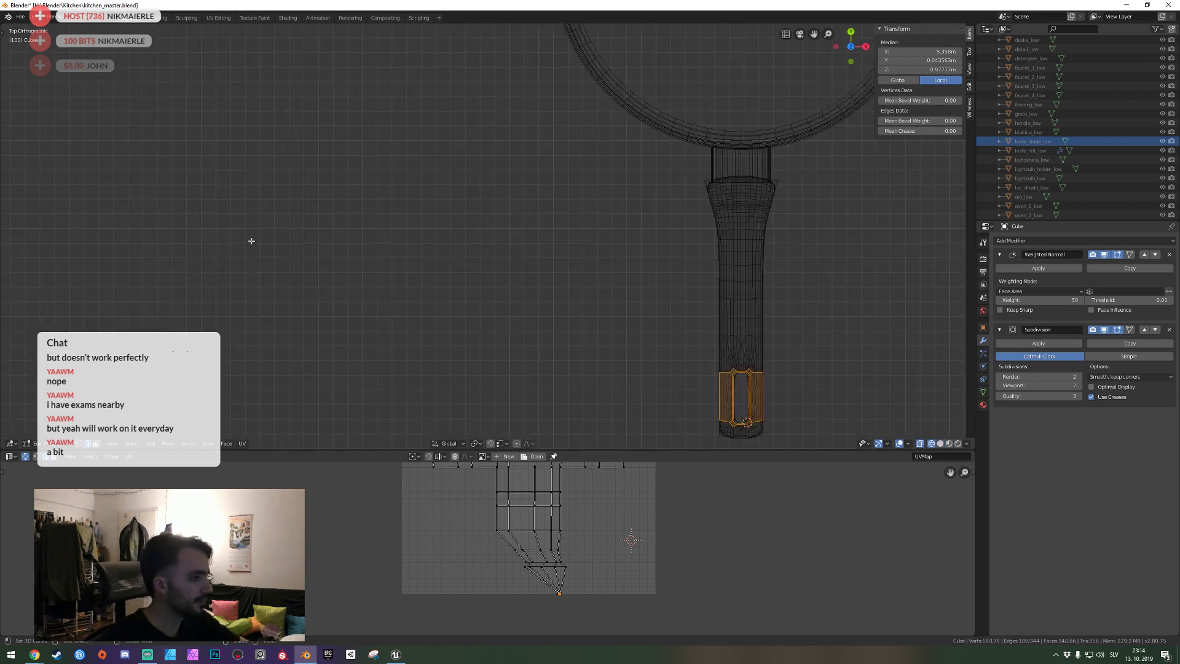
pyautogui.hotkey('alt', 'a')
pyautogui.keyDown('shift'); pyautogui.moveTo(641, 292); pyautogui.dragTo(575, 256, button='middle'); pyautogui.keyUp('shift')
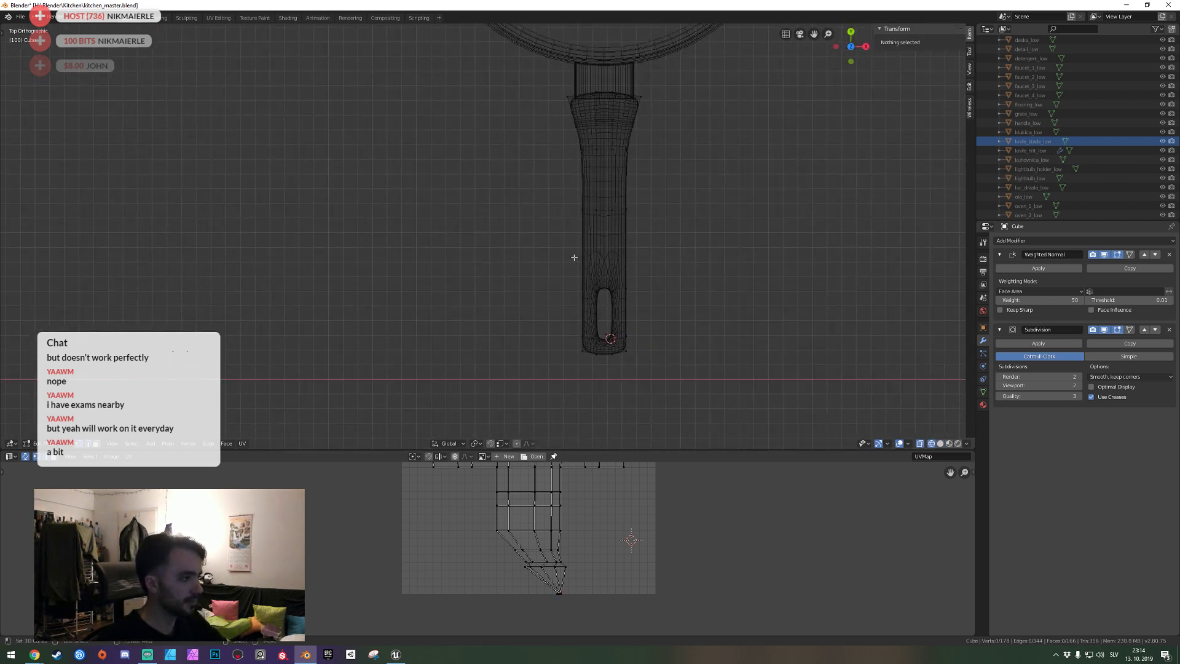
pyautogui.moveTo(531, 236); pyautogui.dragTo(659, 296)
# Back in solid shading, slide that edge loop slightly along the handle's length.
pyautogui.hotkey('shift', 'z')
pyautogui.scroll(3, 748, 277)
pyautogui.scroll(2, 706, 271)
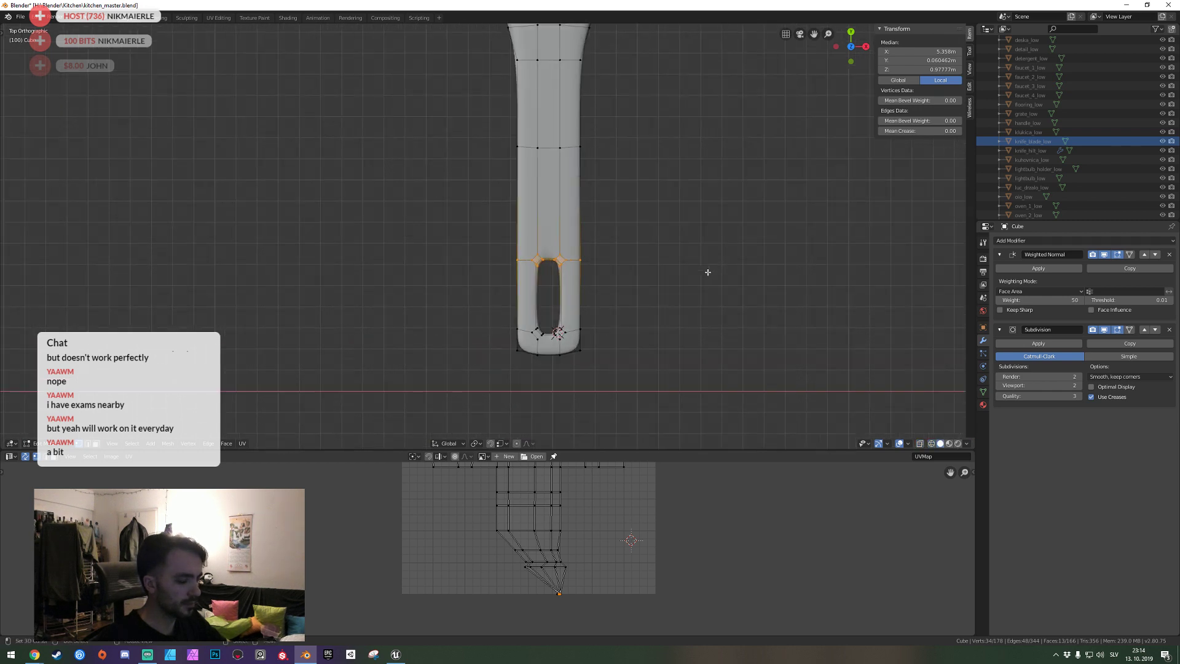
pyautogui.press('g')
pyautogui.press('y')
pyautogui.click(713, 286)
# Return to Object Mode, save kitchen_master.blend and fly to an eye-level side view.
pyautogui.press('Tab')
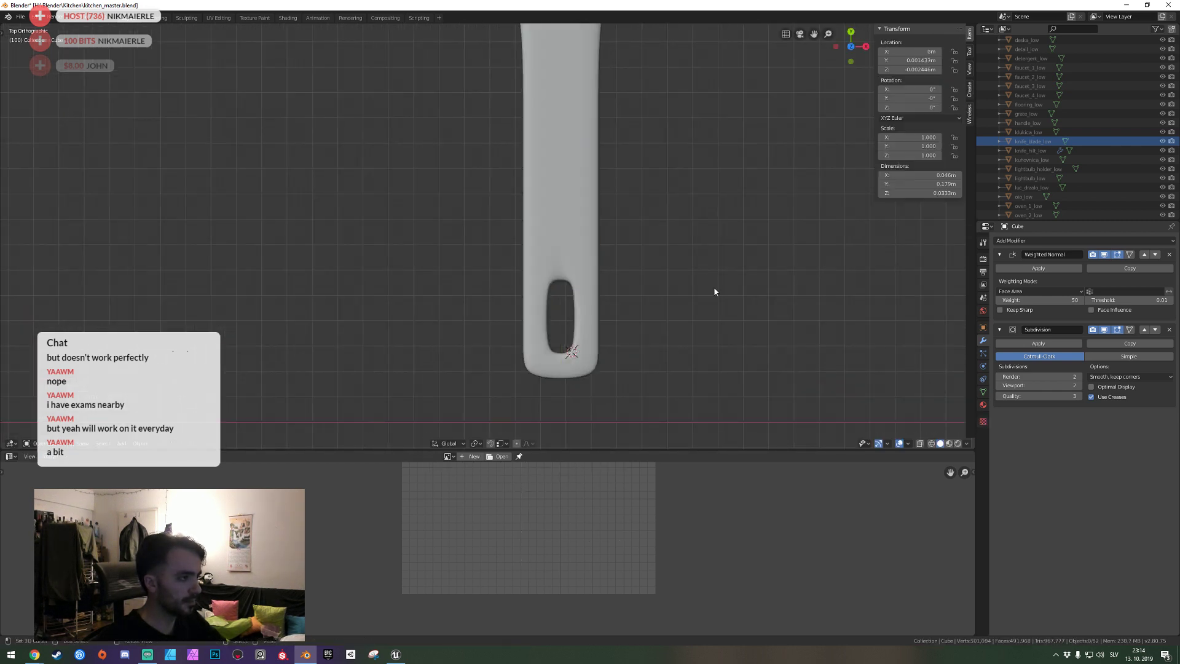
pyautogui.hotkey('ctrl', 's')
pyautogui.hotkey('shift', '`')
pyautogui.press('w')
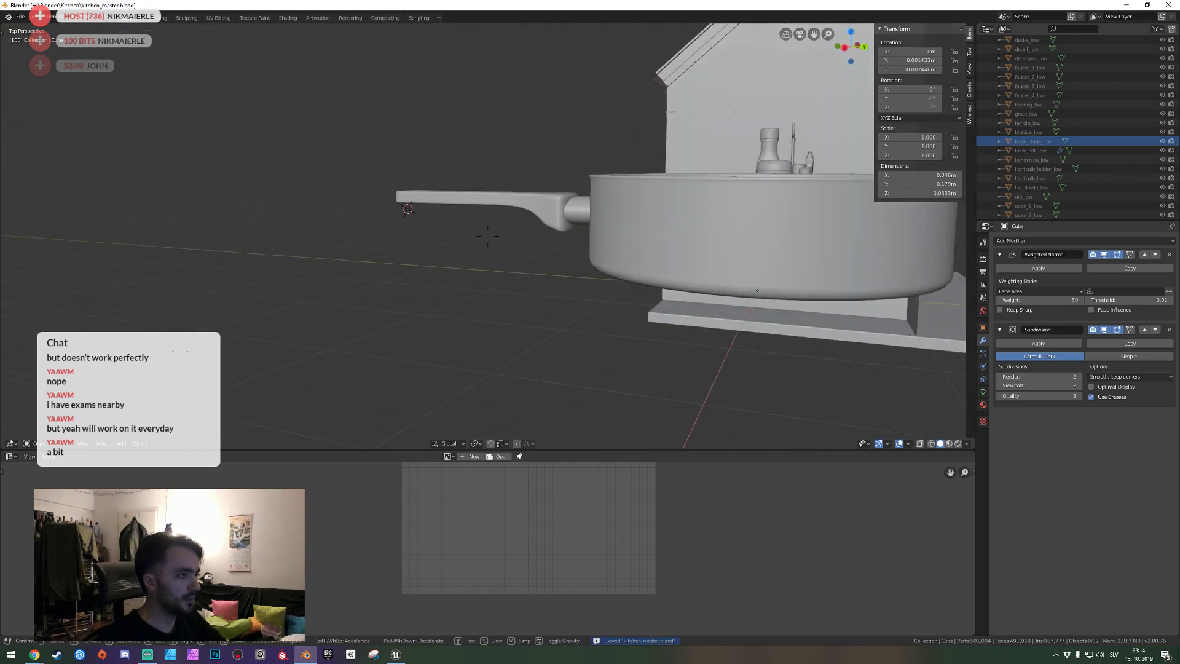
# Select the connector cylinder and view it from straight above in wireframe.
pyautogui.click(488, 235)
pyautogui.click(470, 195)
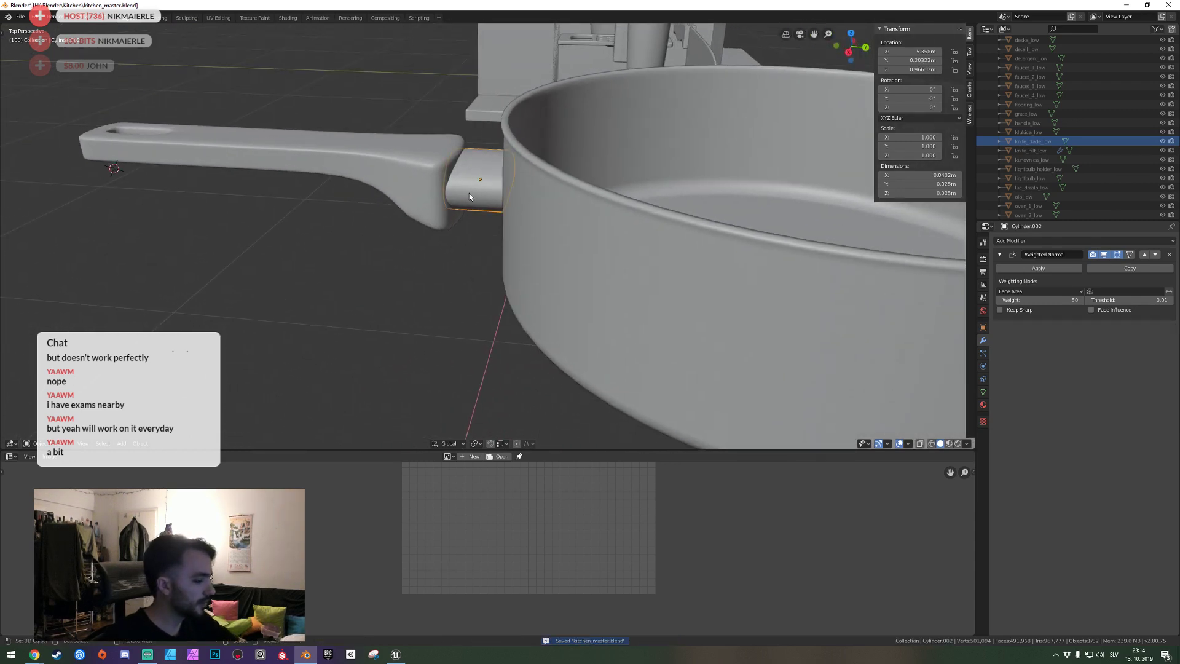
pyautogui.press('KP_7')
pyautogui.press('z')
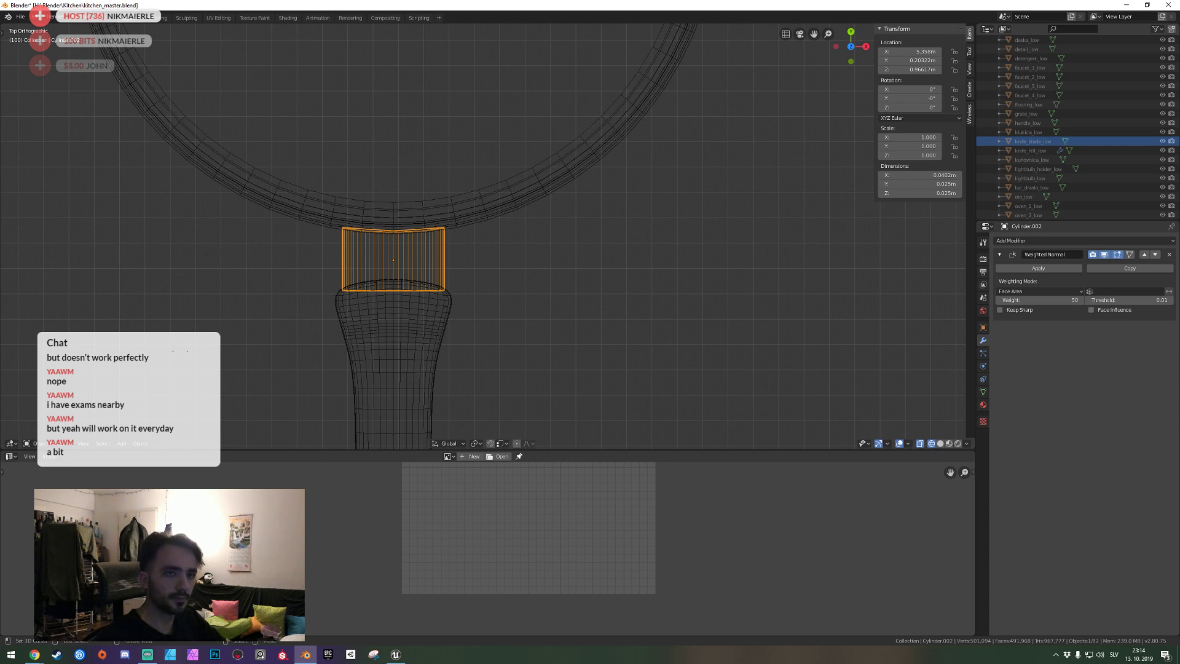
pyautogui.hotkey('alt', 'Tab')
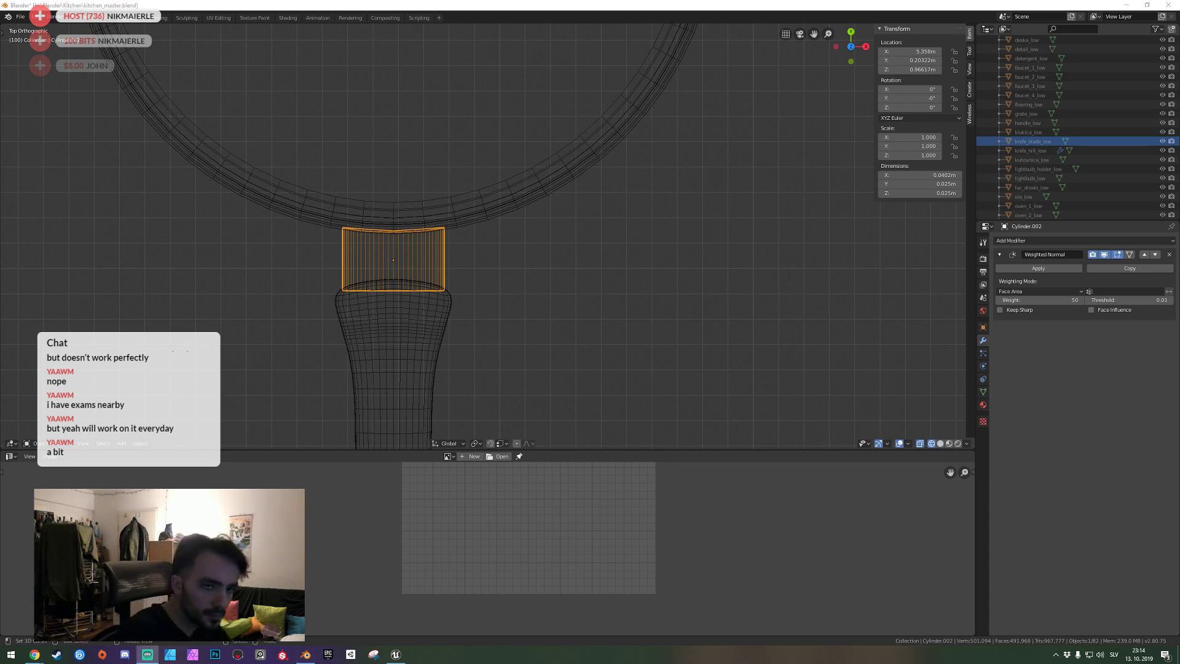
pyautogui.moveTo(430, 258); pyautogui.dragTo(509, 281, button='middle')
pyautogui.press('KP_7')
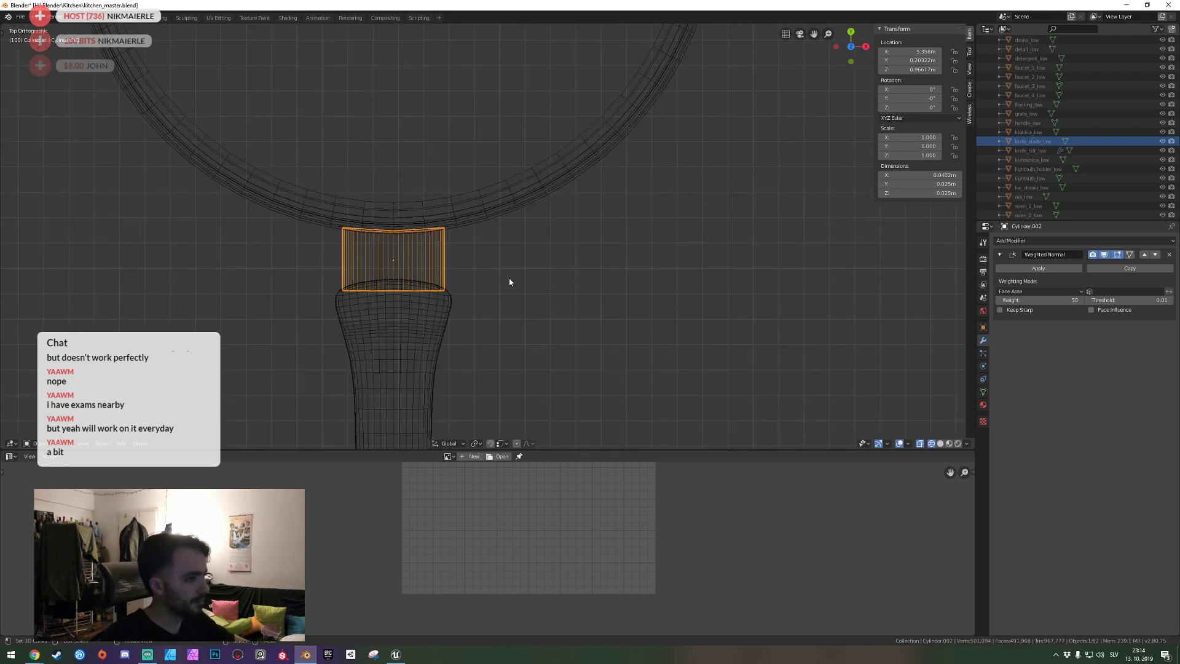
pyautogui.scroll(3, 535, 320)
pyautogui.scroll(2, 540, 330)
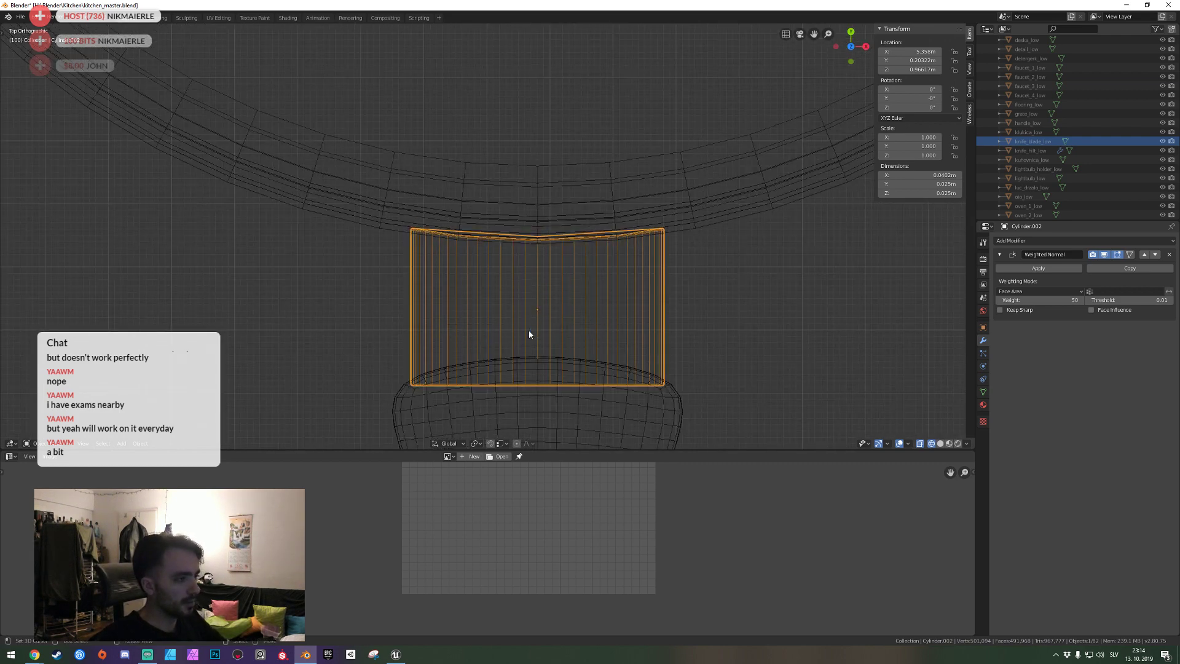
# Save the file, then briefly check the handle mesh in Edit Mode.
pyautogui.hotkey('alt', 'a')
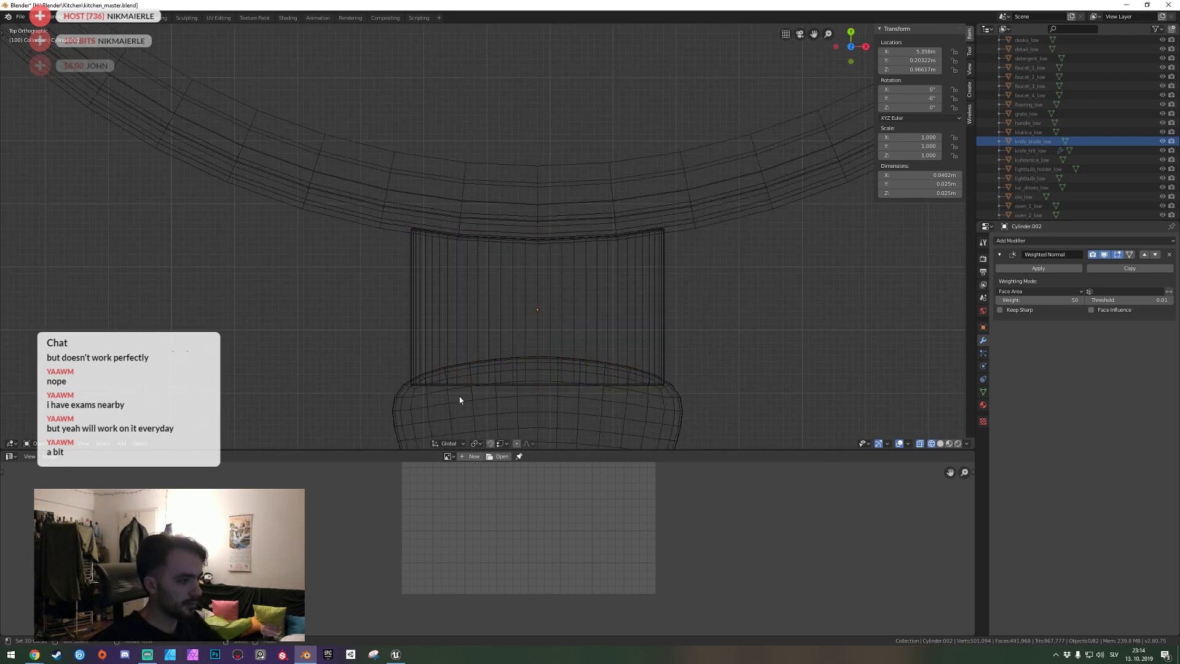
pyautogui.hotkey('ctrl', 's')
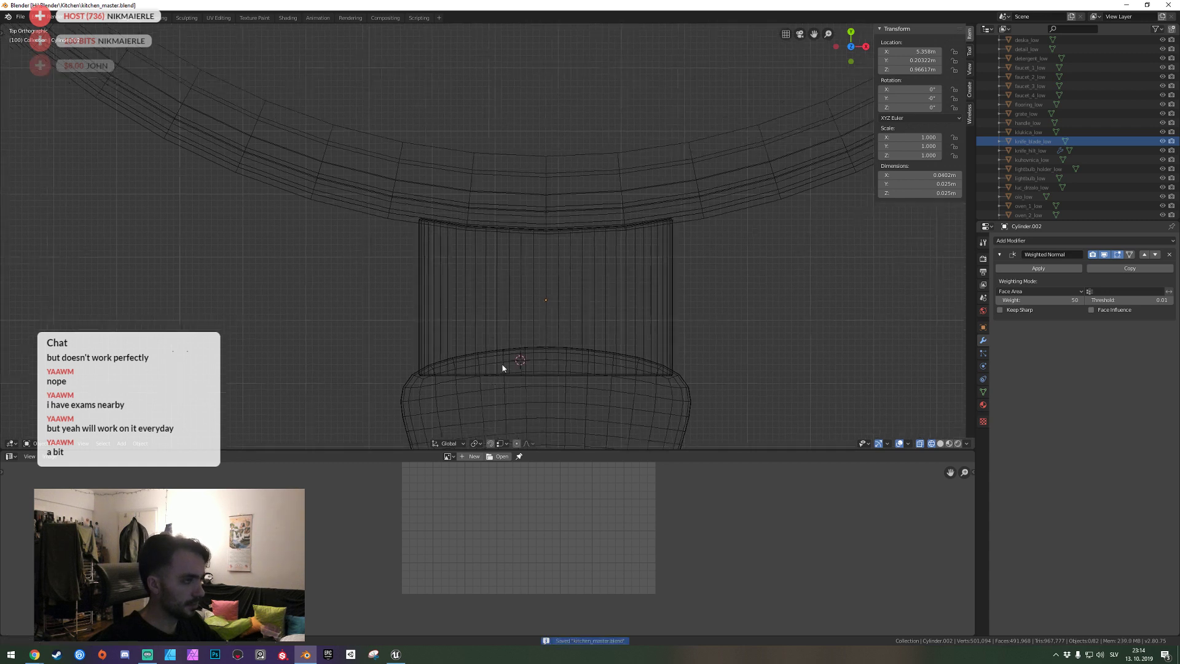
pyautogui.keyDown('shift'); pyautogui.moveTo(497, 382); pyautogui.dragTo(534, 340, button='middle'); pyautogui.keyUp('shift')
pyautogui.click(533, 340)
pyautogui.press('Tab')
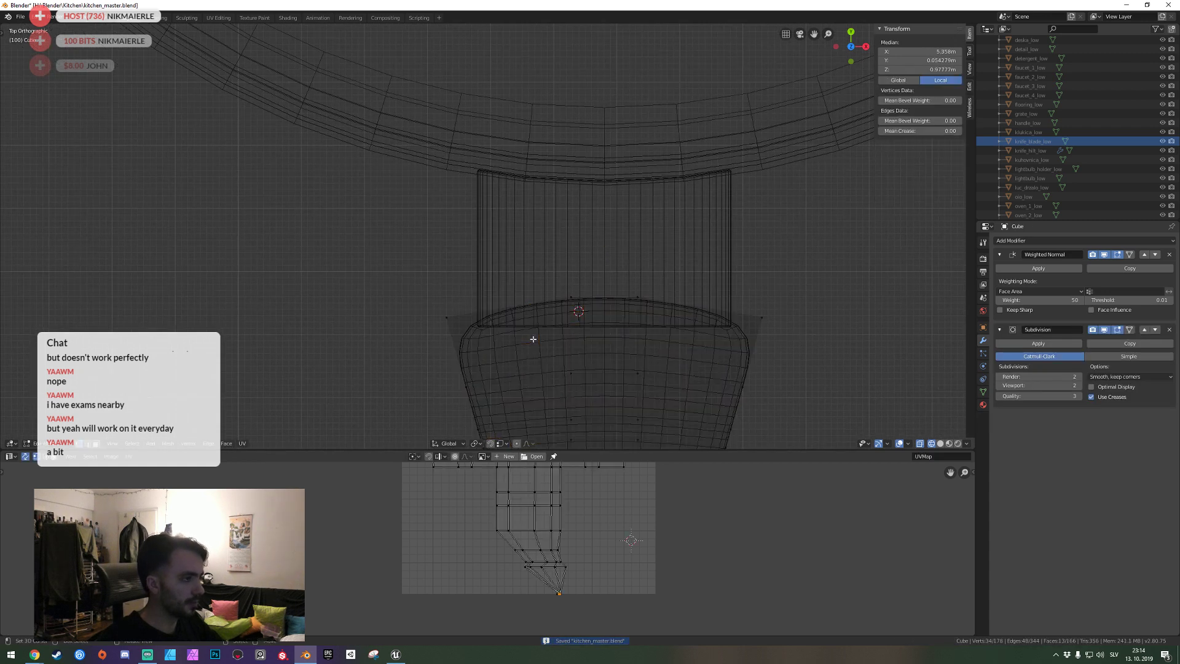
pyautogui.press('a')
pyautogui.hotkey('alt', 'a')
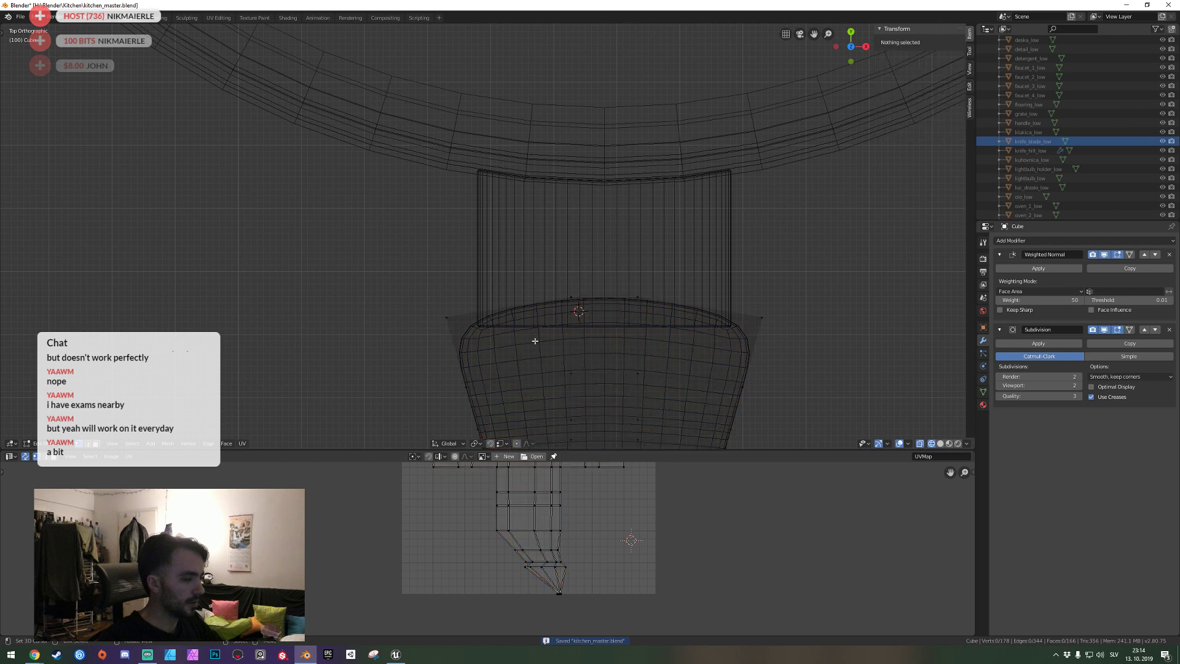
pyautogui.press('Tab')
# Inspect the connector cylinder's mesh in Edit Mode, then switch back to solid shading.
pyautogui.click(513, 274)
pyautogui.press('Tab')
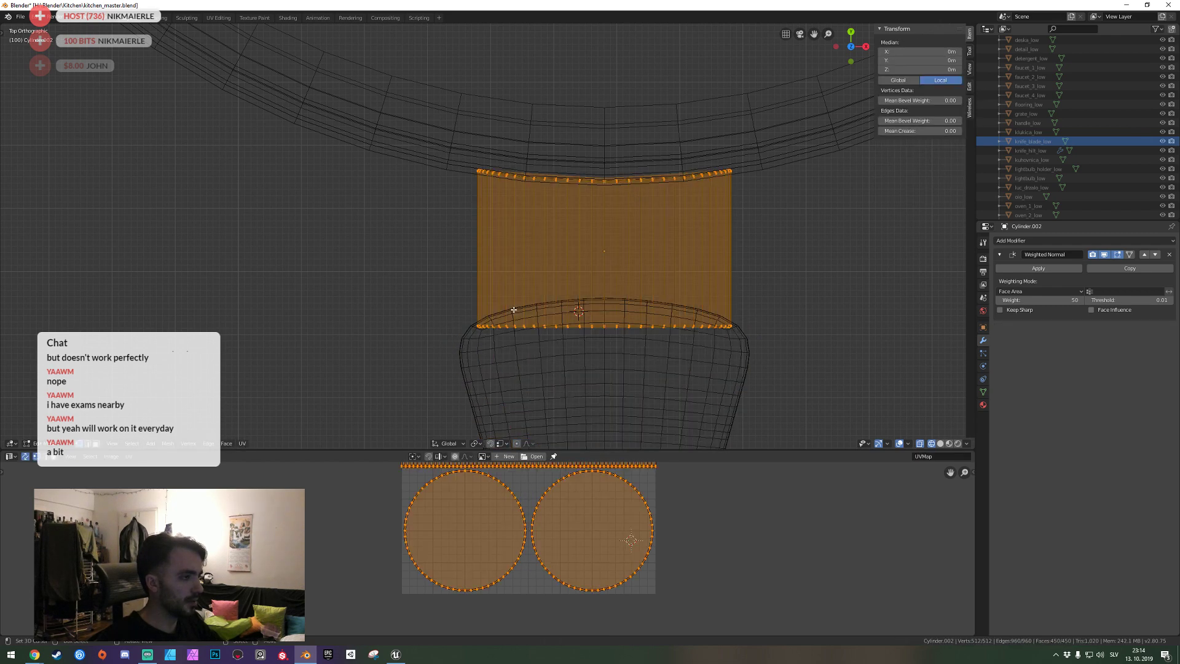
pyautogui.hotkey('alt', 'a')
pyautogui.scroll(3, 487, 348)
pyautogui.scroll(2, 530, 354)
pyautogui.scroll(-2, 530, 354)
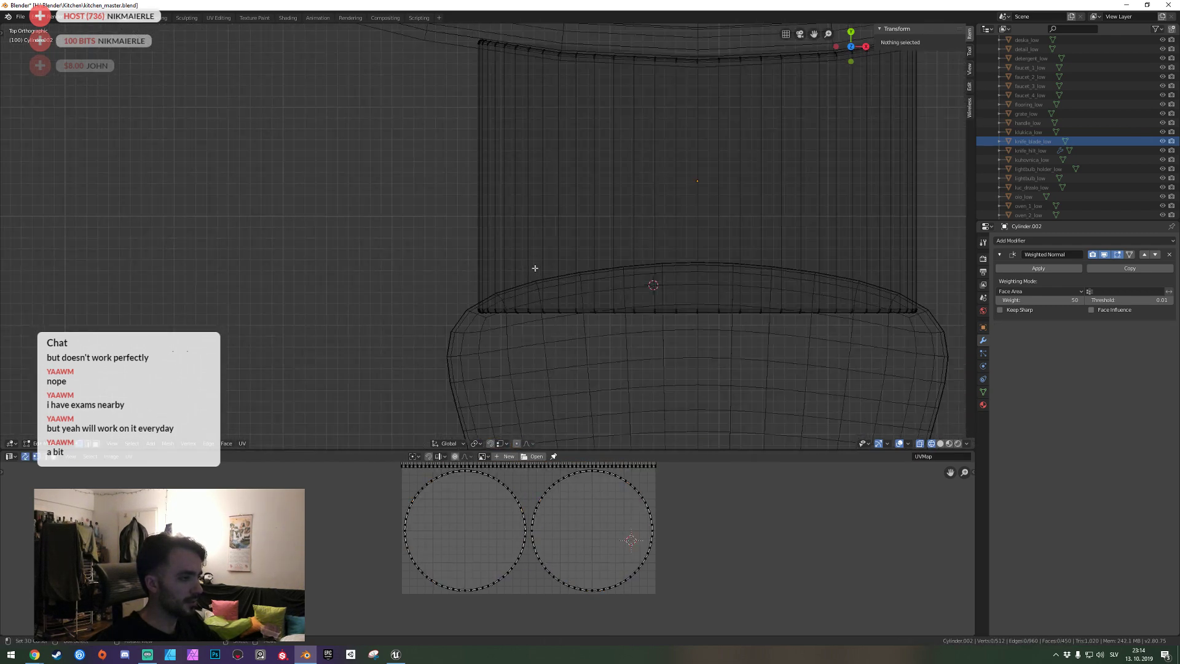
pyautogui.scroll(-3, 521, 307)
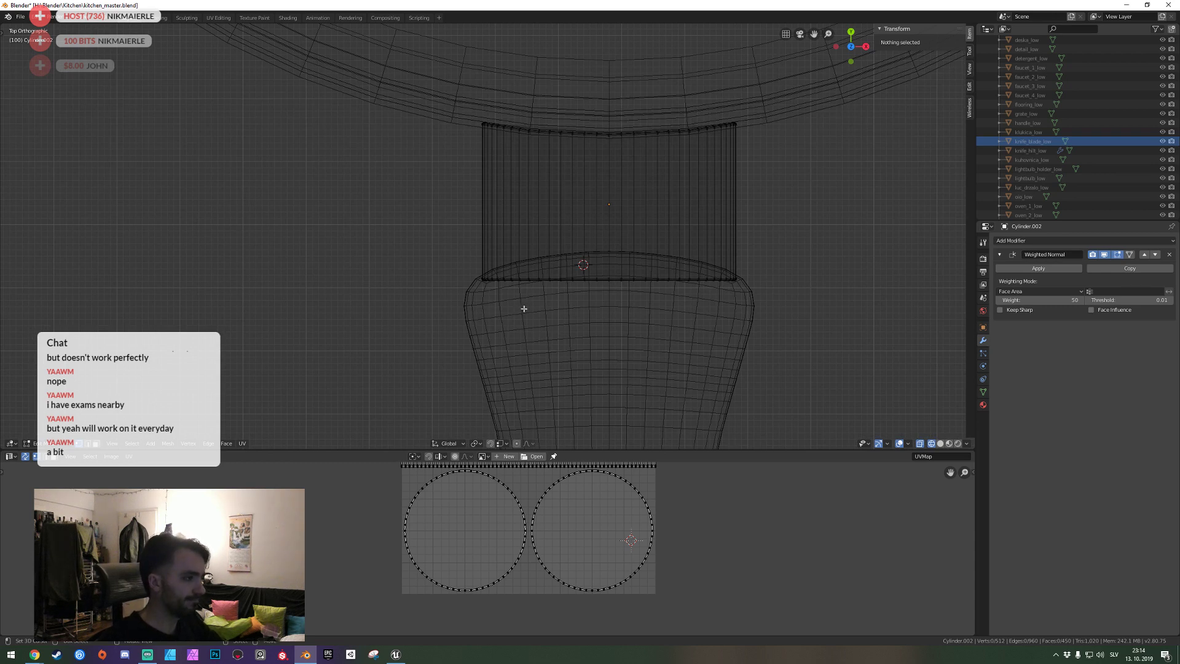
pyautogui.hotkey('shift', 'z')
pyautogui.hotkey('shift', '`')
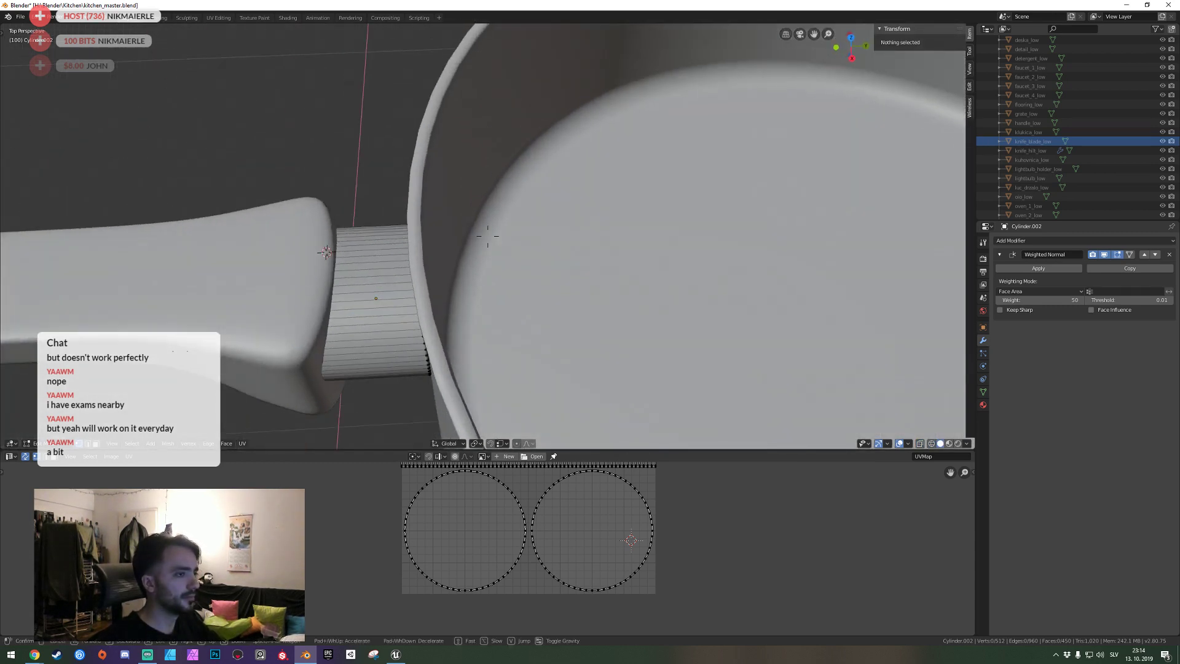
# Save, exit Edit Mode on the connector and fly in close to the pan handle.
pyautogui.hotkey('ctrl', 's')
pyautogui.press('Tab')
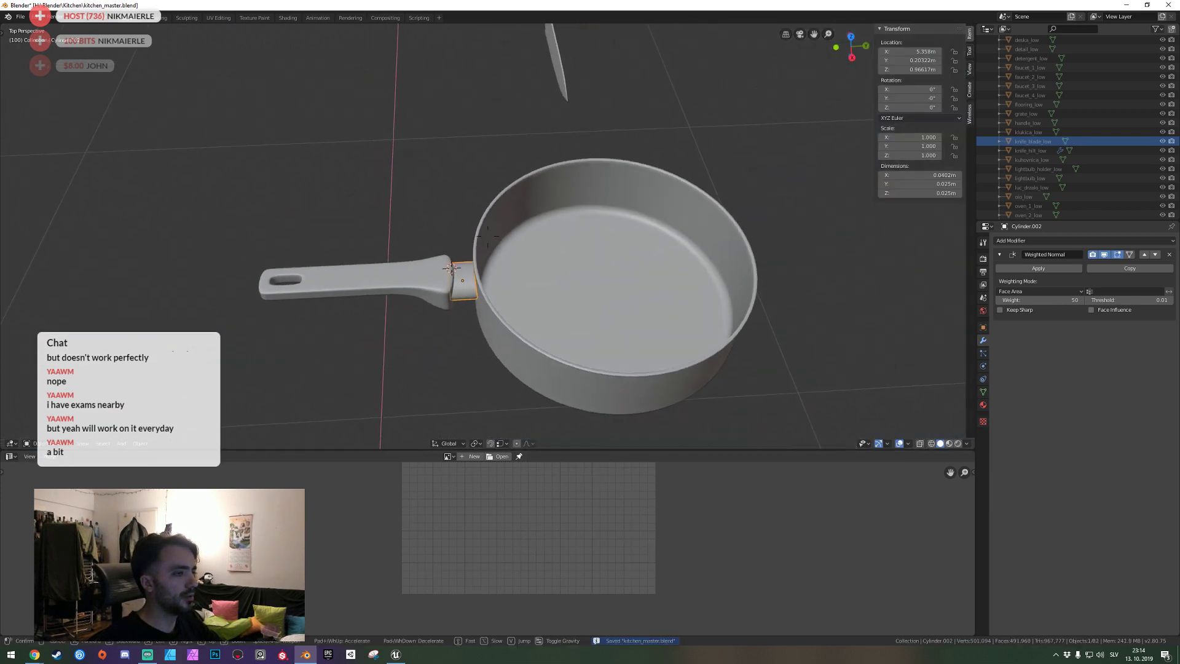
pyautogui.click(488, 235)
pyautogui.hotkey('shift', '`')
pyautogui.press('w')
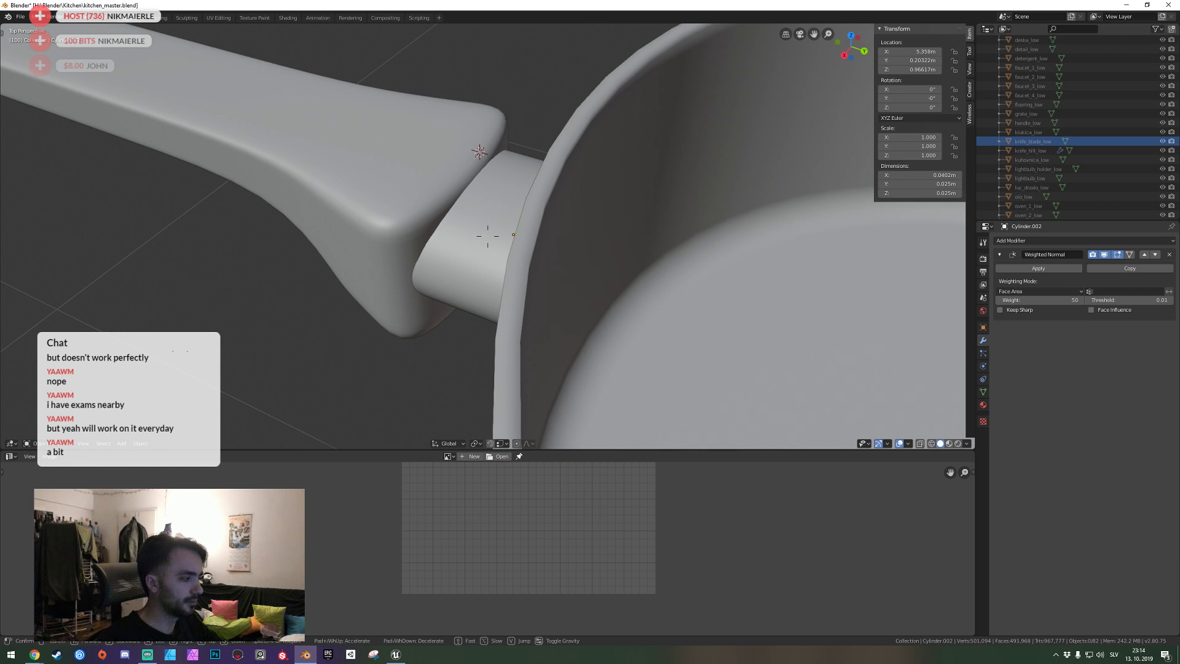
pyautogui.click(487, 235)
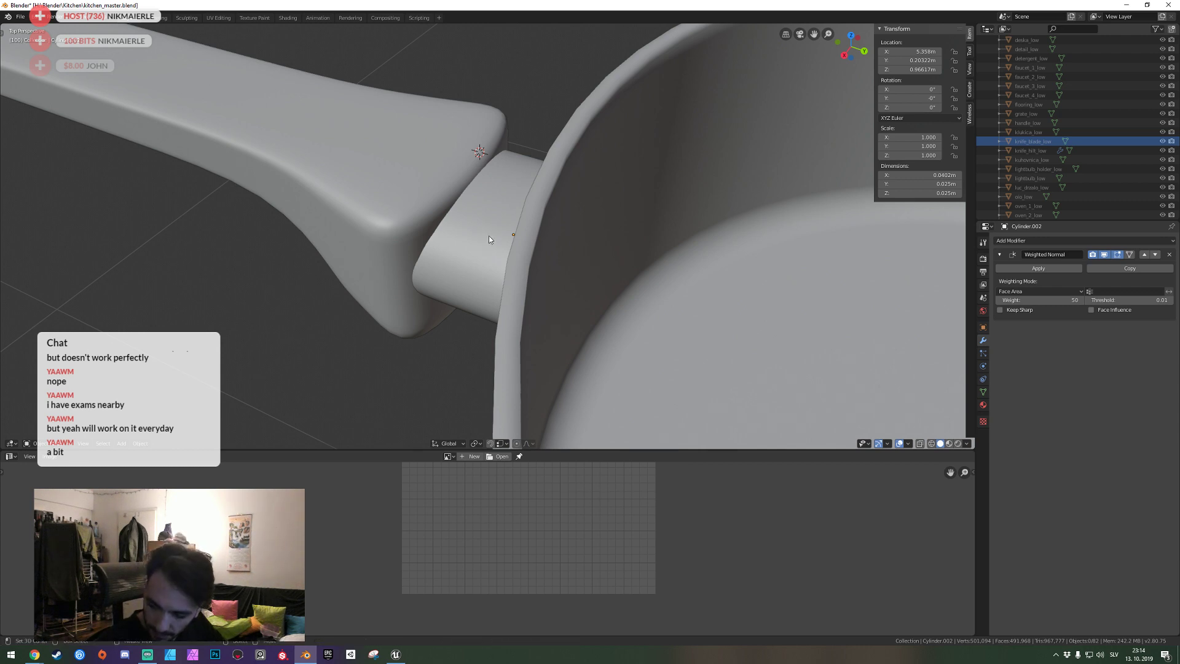
# Pull back to the handle joint, select Cylinder.002 and zoom out to the kitchen.
pyautogui.hotkey('shift', '`')
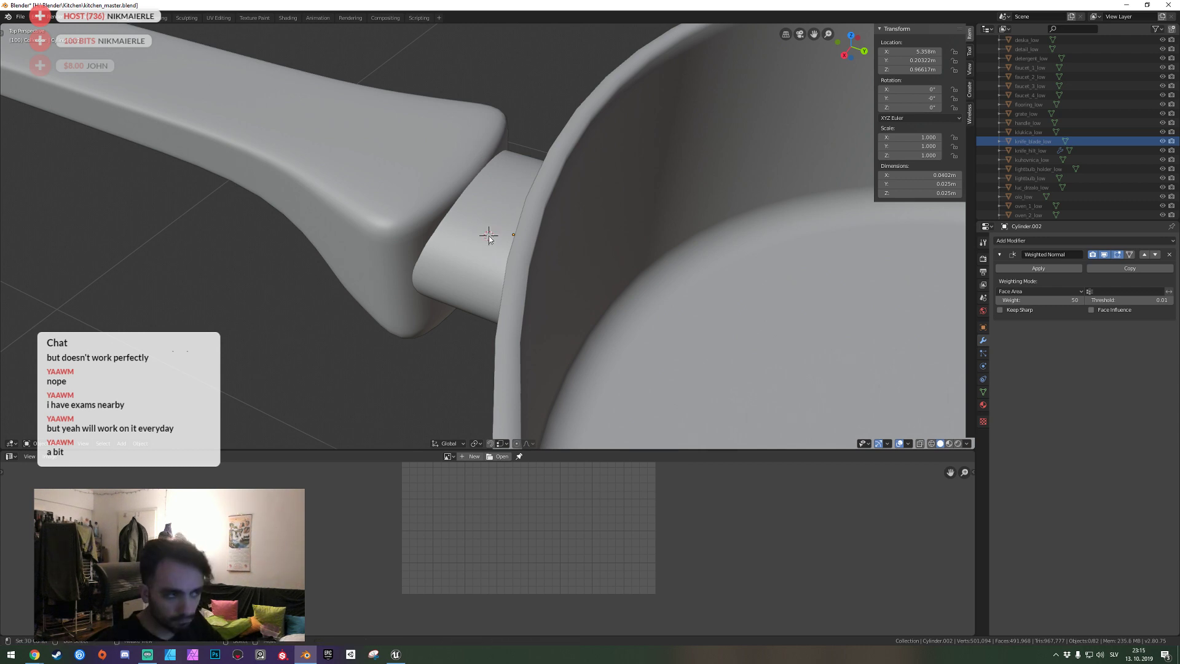
pyautogui.press('s')
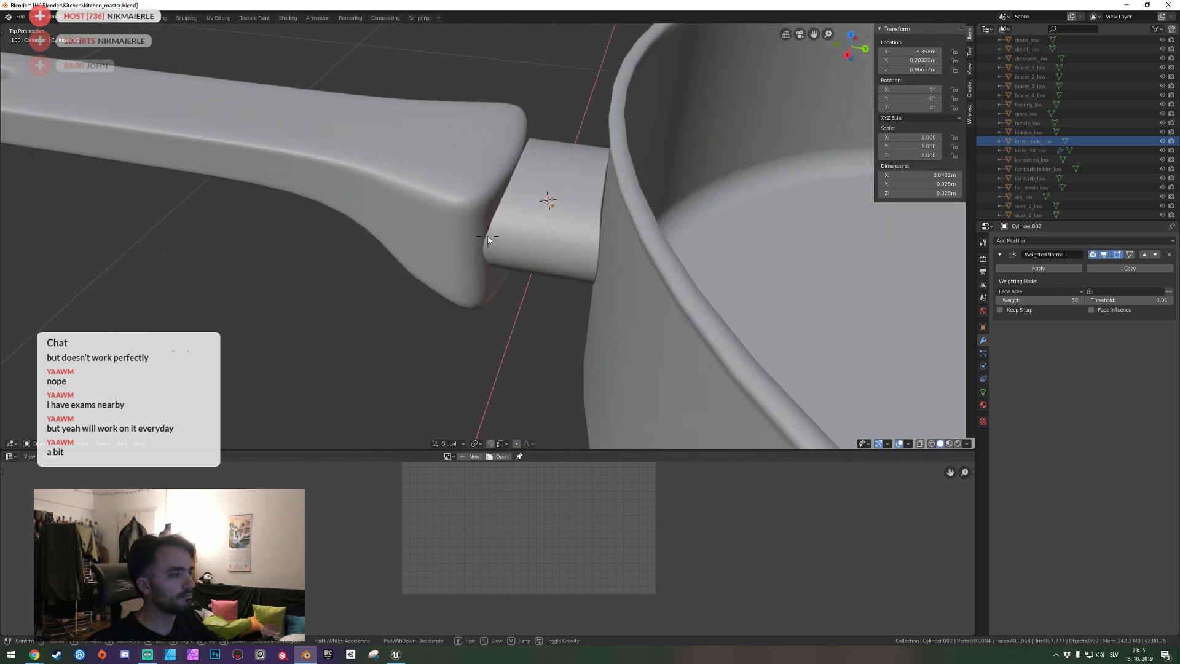
pyautogui.click(488, 235)
pyautogui.moveTo(488, 239); pyautogui.dragTo(466, 275, button='middle')
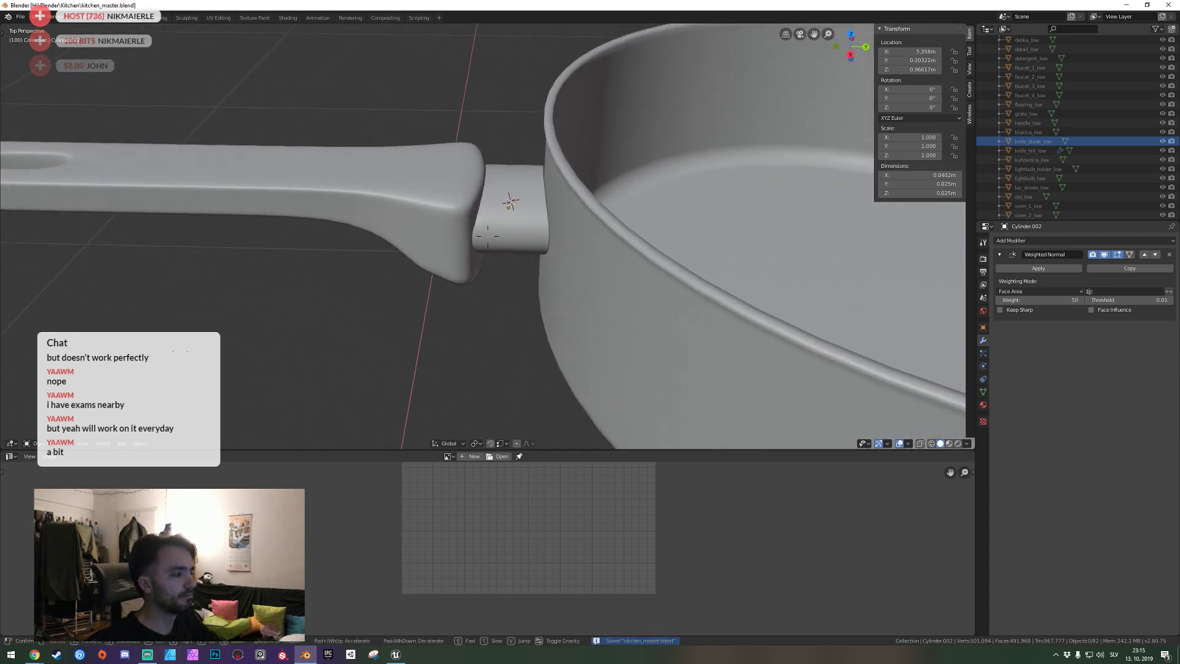
pyautogui.click(465, 277)
pyautogui.scroll(-3, 466, 276)
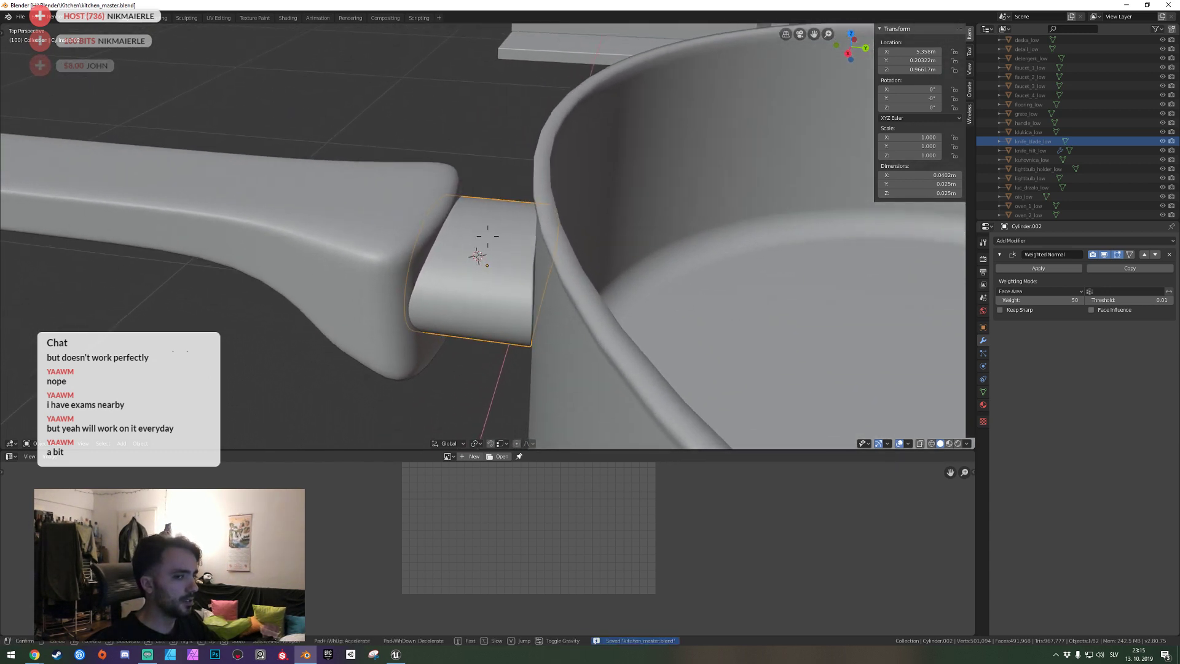
pyautogui.scroll(-4, 476, 258)
pyautogui.scroll(-3, 487, 240)
pyautogui.hotkey('shift', '`')
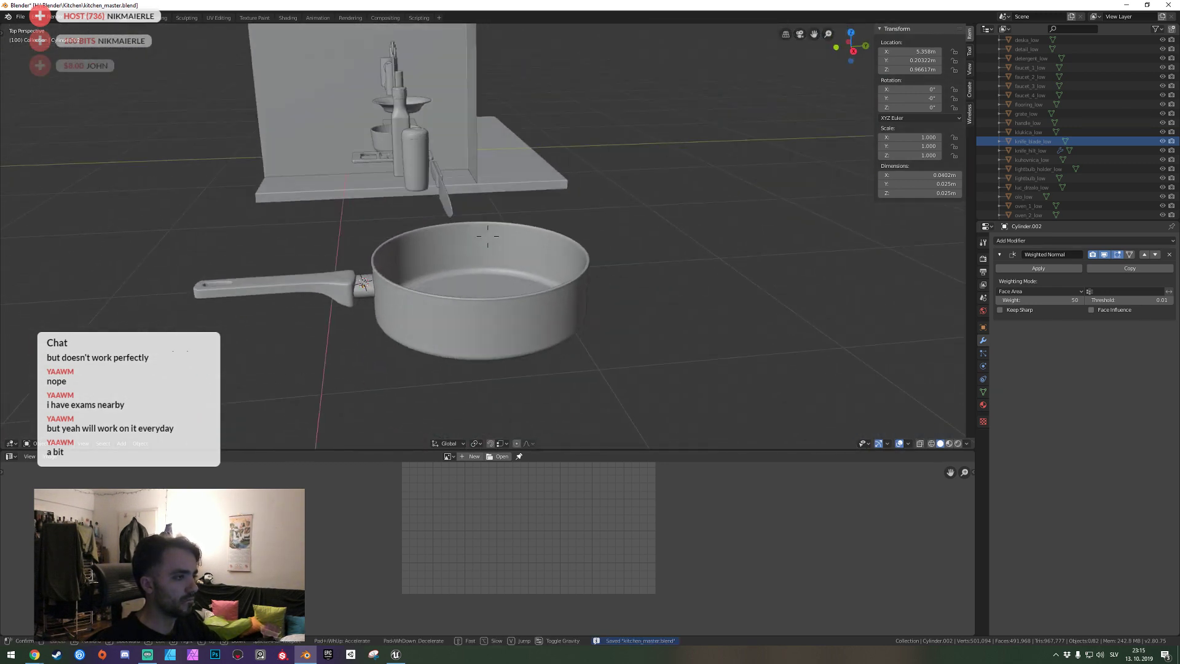
# Select the pan body and rename it pot_1_high in the Outliner.
pyautogui.click(440, 212)
pyautogui.hotkey('ctrl', 's')
pyautogui.click(488, 235)
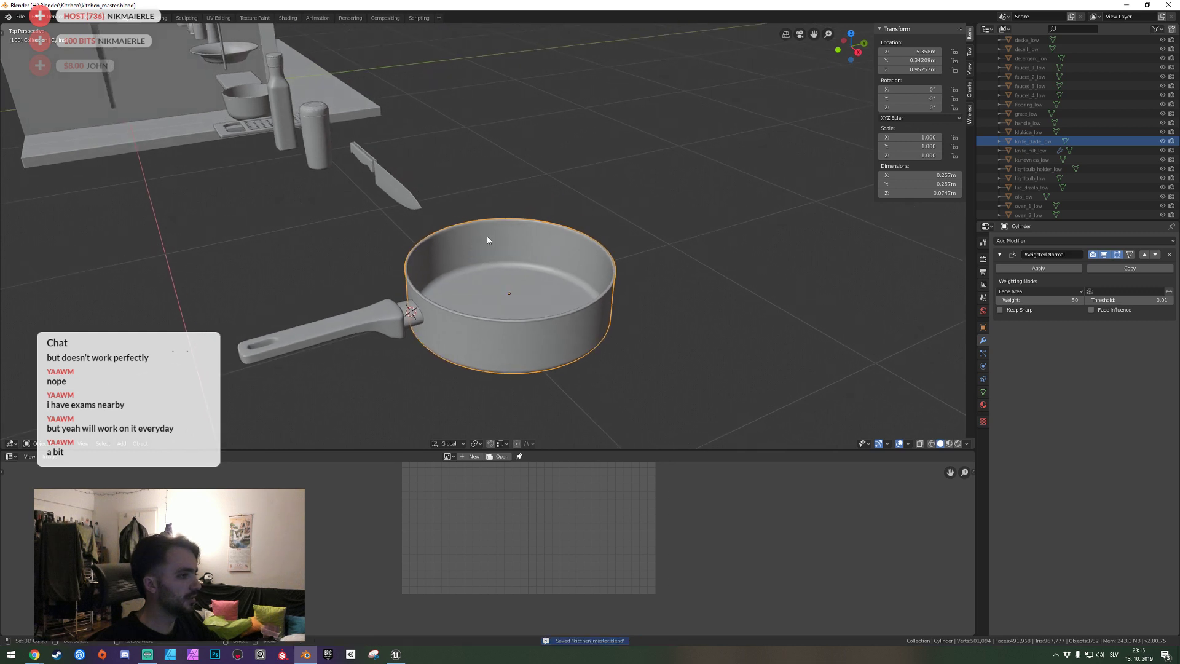
pyautogui.scroll(8, 1049, 163)
pyautogui.keyDown('ctrl'); pyautogui.hscroll(-1, 1048, 163); pyautogui.keyUp('ctrl')
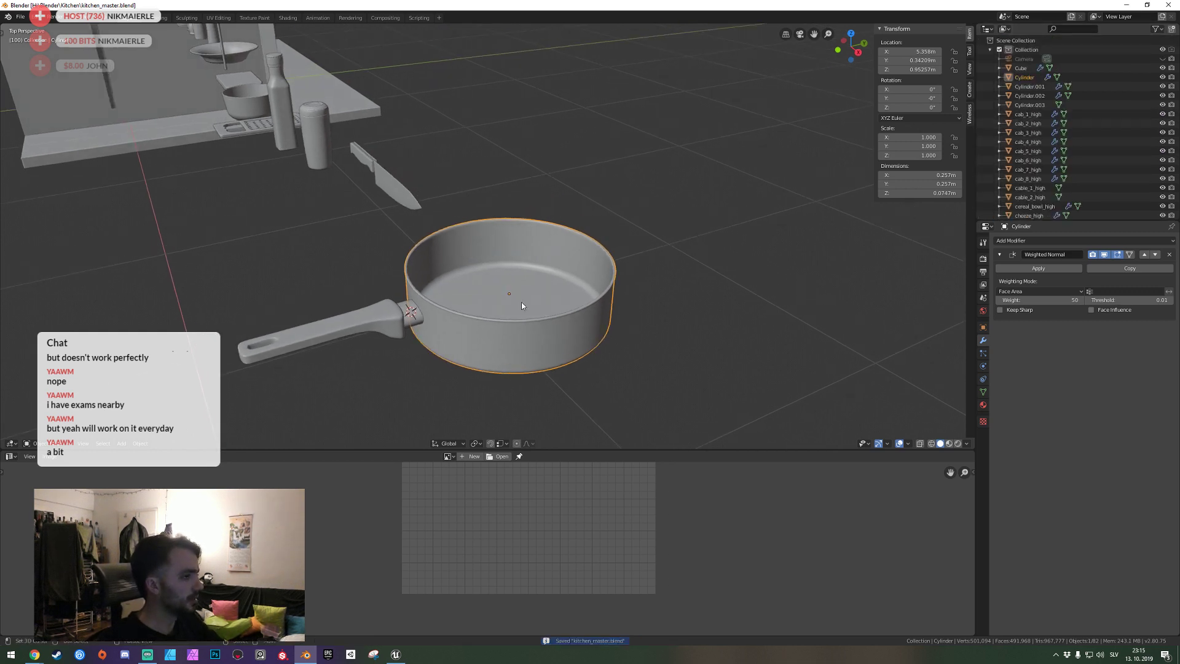
pyautogui.click(421, 318)
pyautogui.click(482, 326)
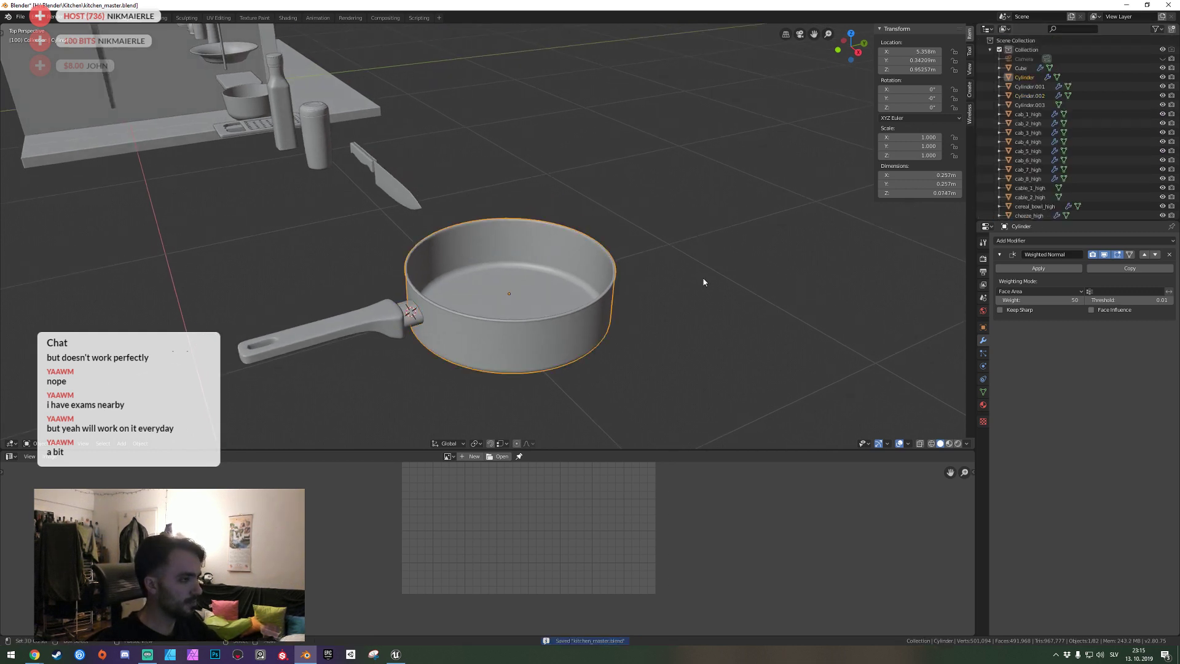
pyautogui.doubleClick(1025, 78)
pyautogui.write('po')
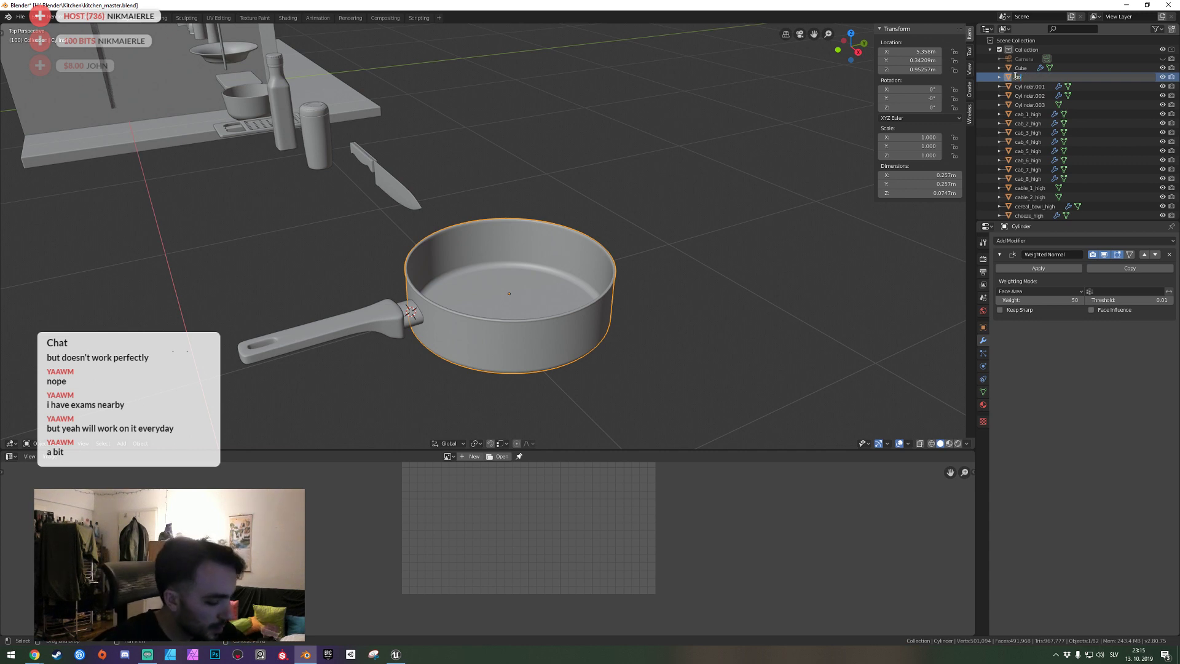
pyautogui.write('_1_')
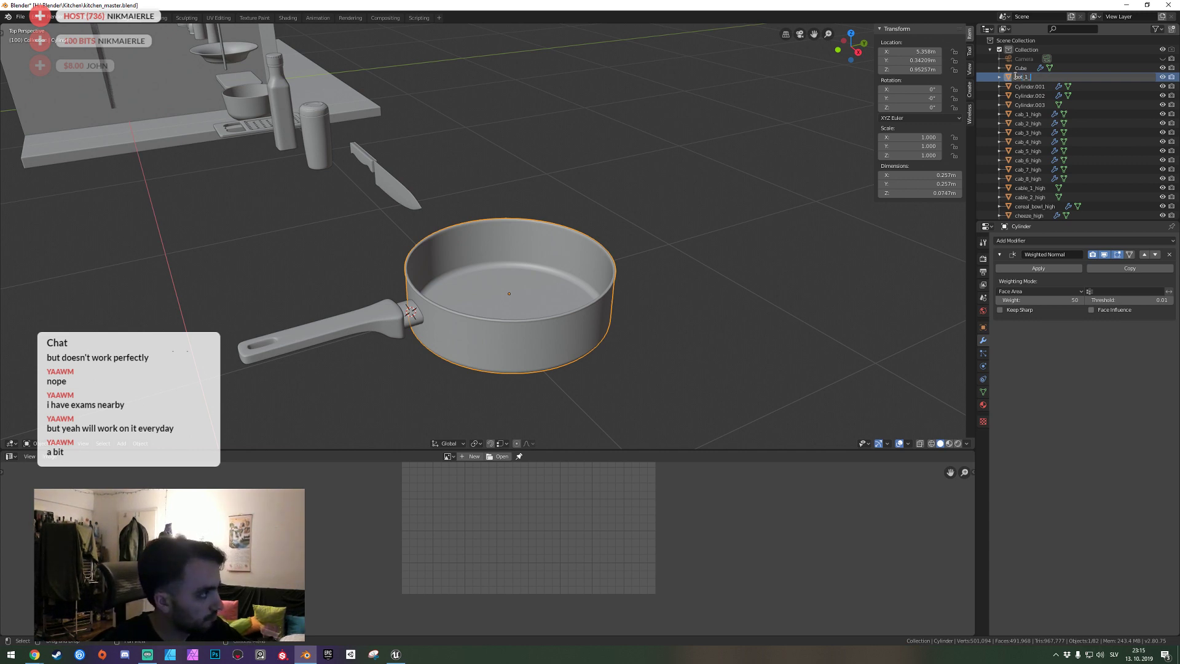
pyautogui.write('gh')
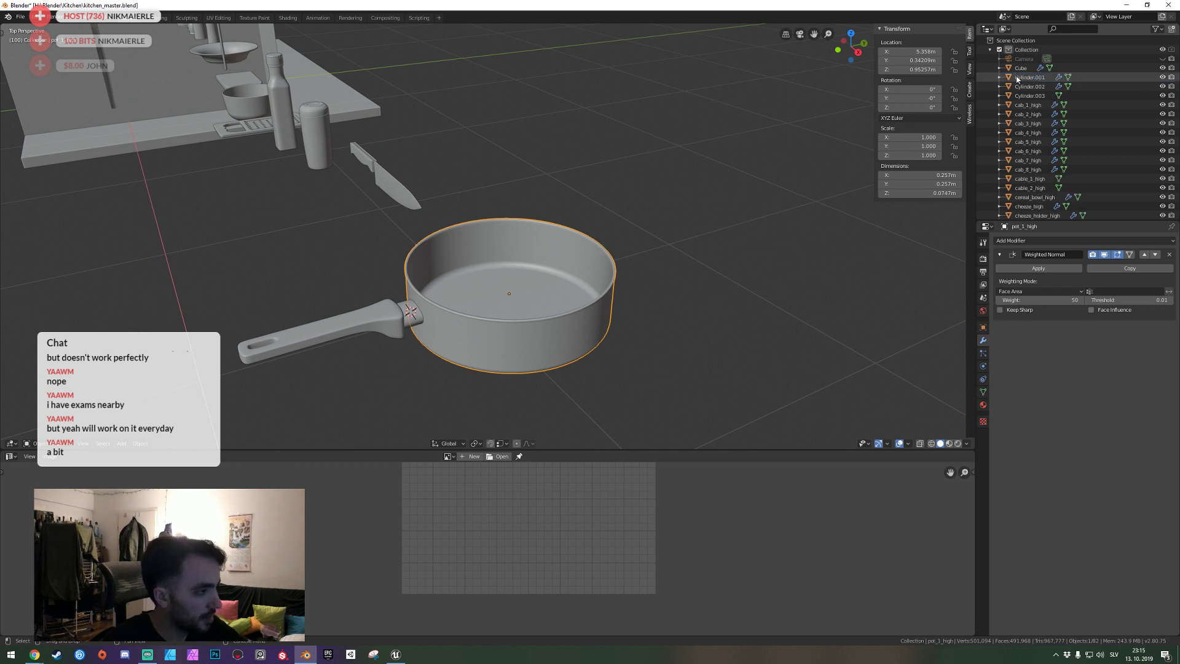
pyautogui.press('Return')
# Rename the connector pot_2_high and the handle pot_3_high, then save.
pyautogui.click(413, 325)
pyautogui.write('pot_2_high')
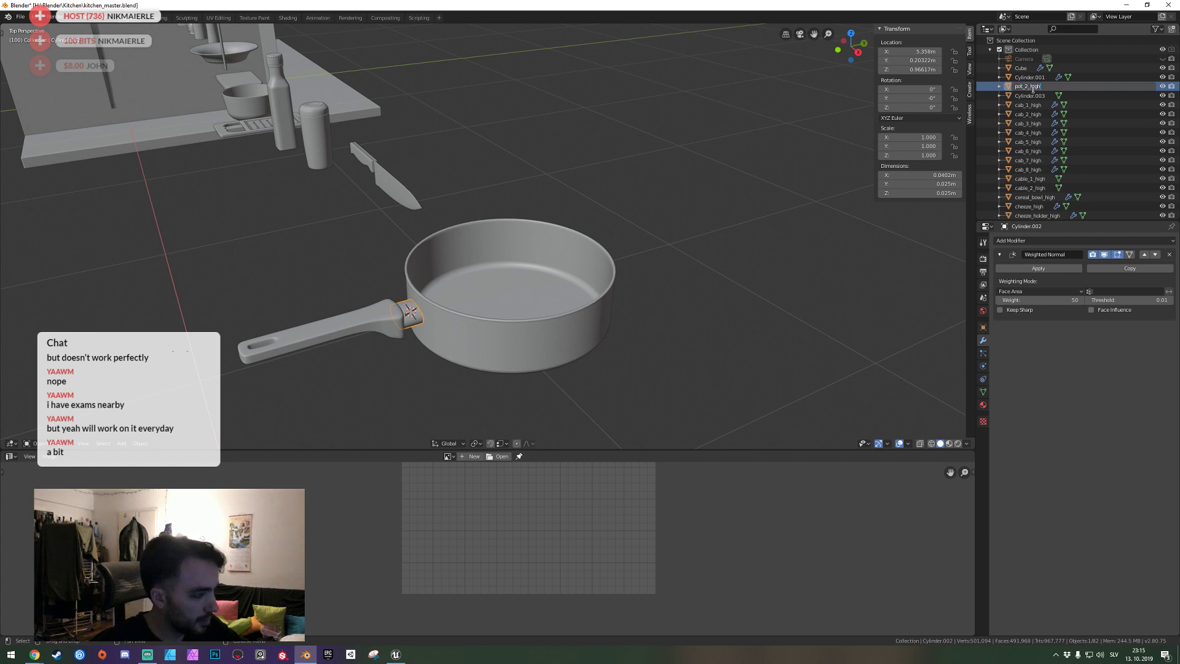
pyautogui.press('Return')
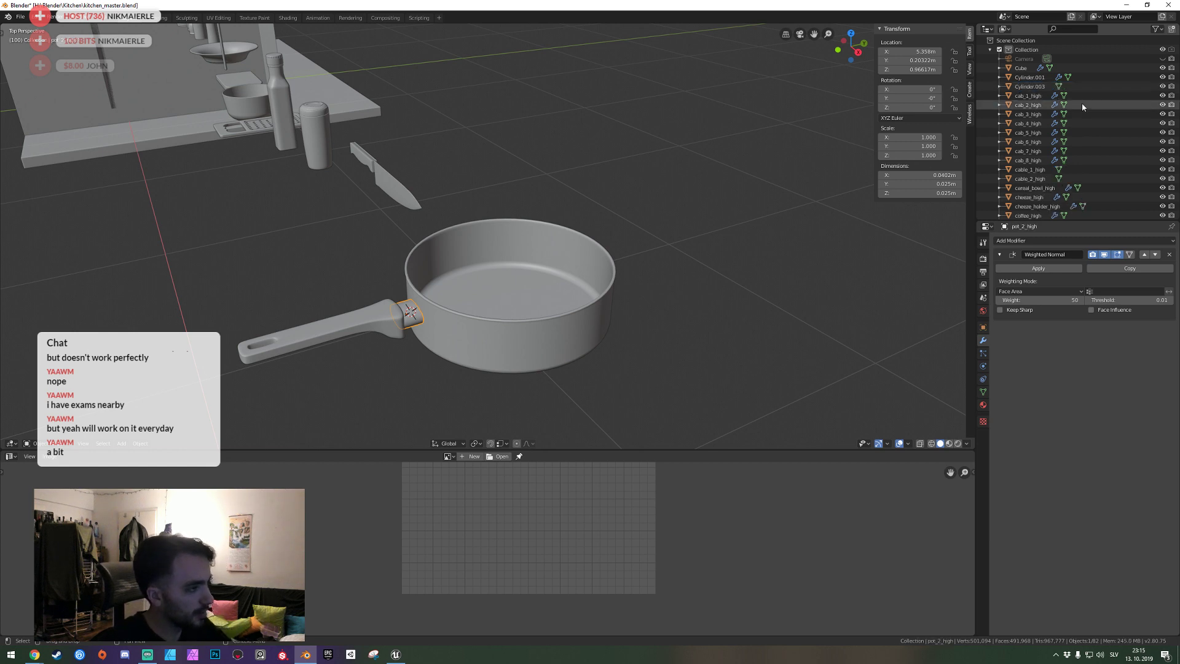
pyautogui.click(372, 311)
pyautogui.doubleClick(1020, 68)
pyautogui.write('pot_3_h')
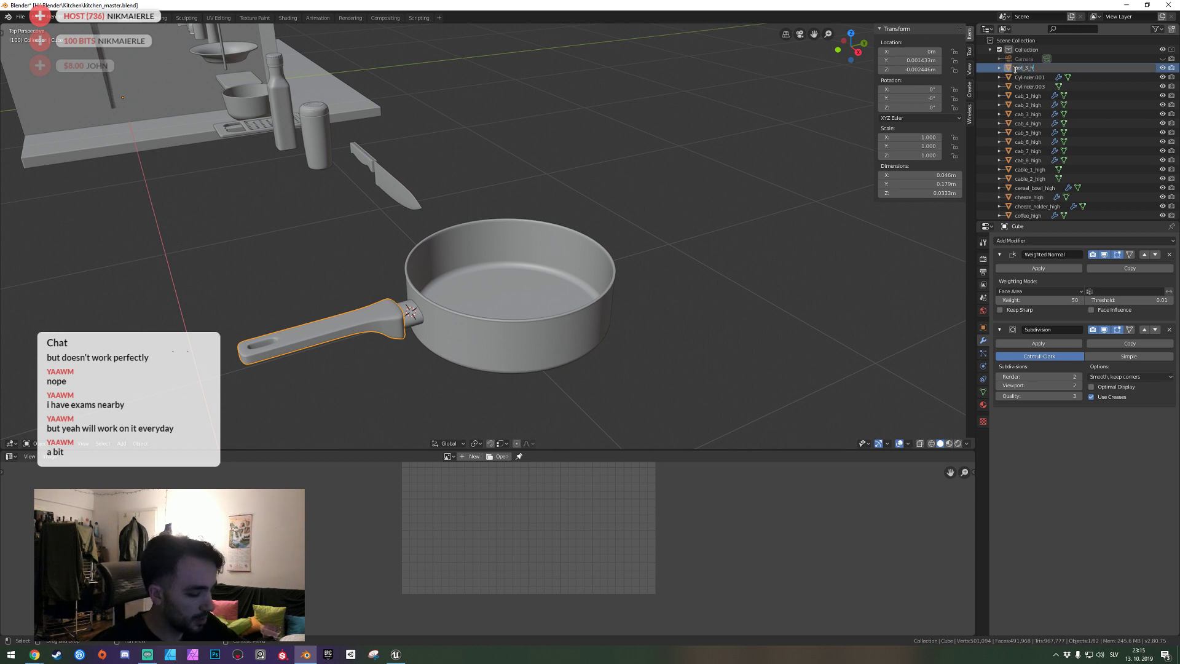
pyautogui.write('igh')
pyautogui.press('Return')
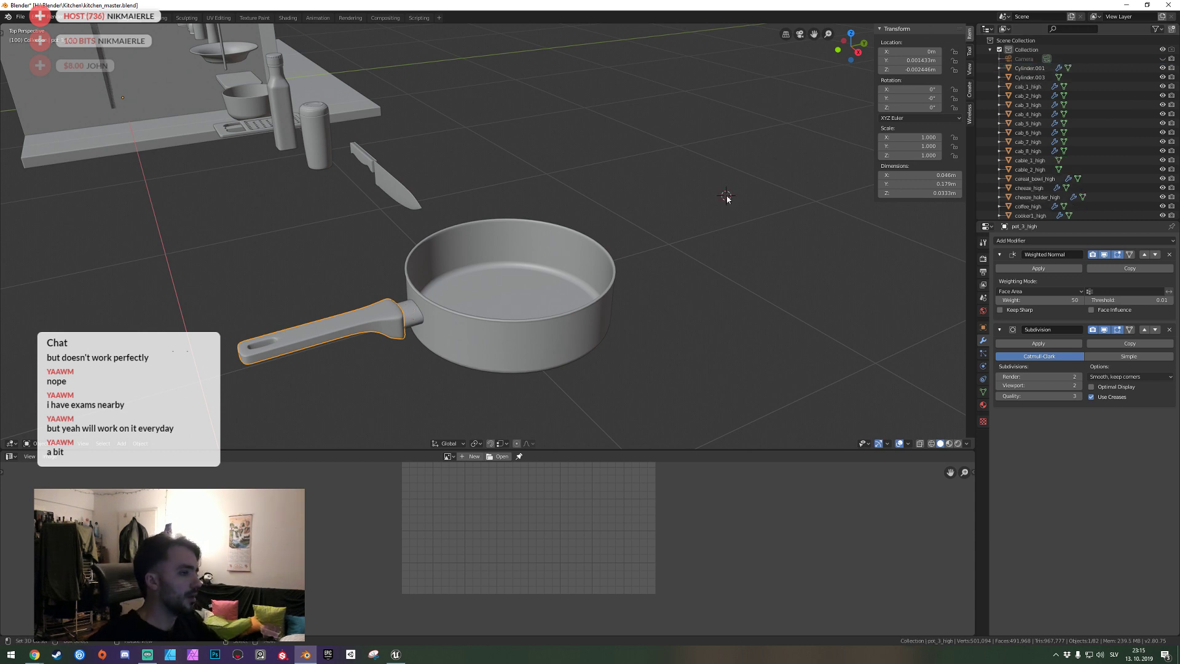
pyautogui.hotkey('ctrl', 's')
# Deselect the handle and snap the 3D cursor to a grid point.
pyautogui.click(740, 197)
pyautogui.hotkey('shift', 's')
pyautogui.click(485, 204)
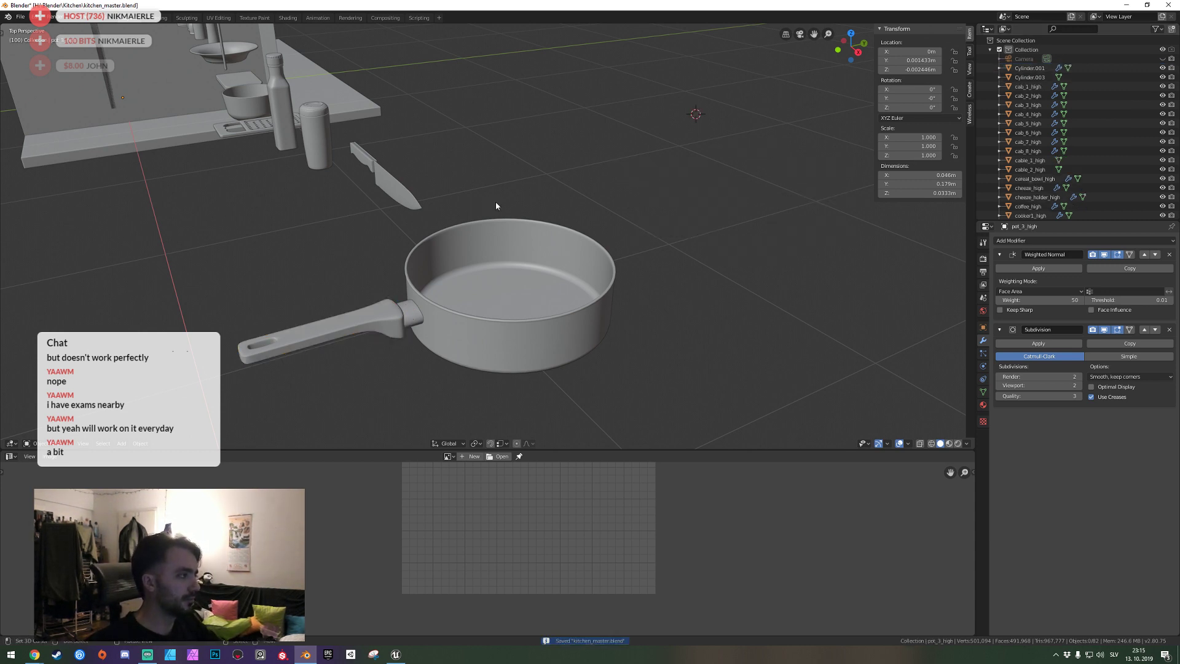
pyautogui.hotkey('shift', '`')
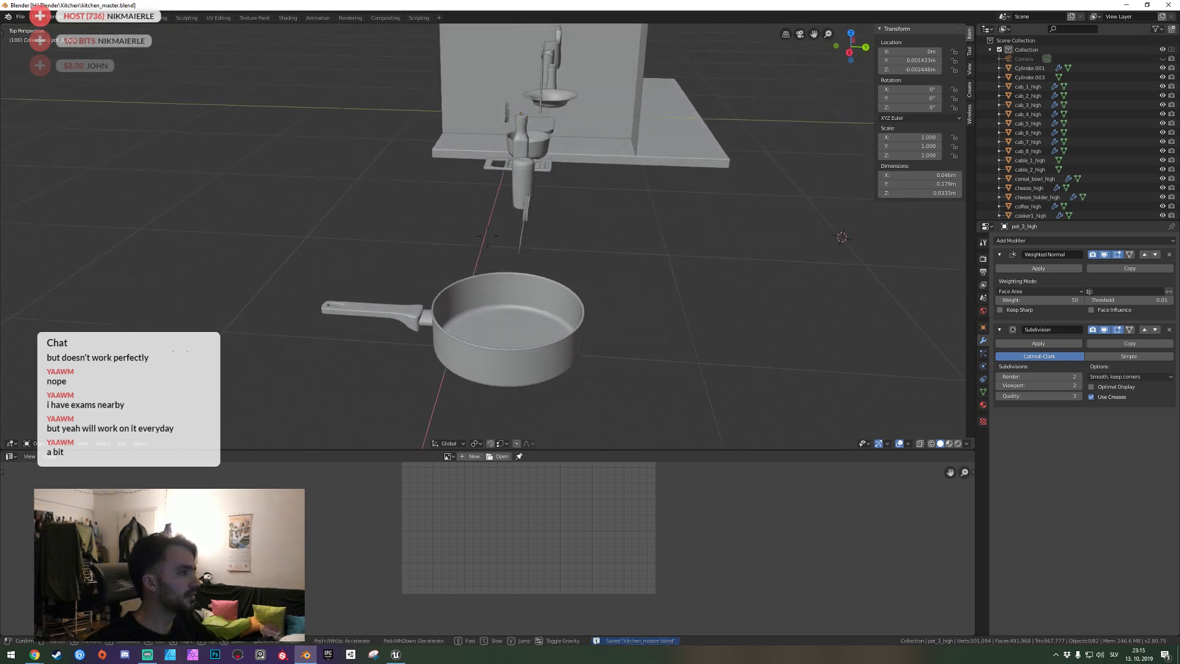
# Fly around the kitchen counter, save the file and orbit back from the counter.
pyautogui.click(487, 235)
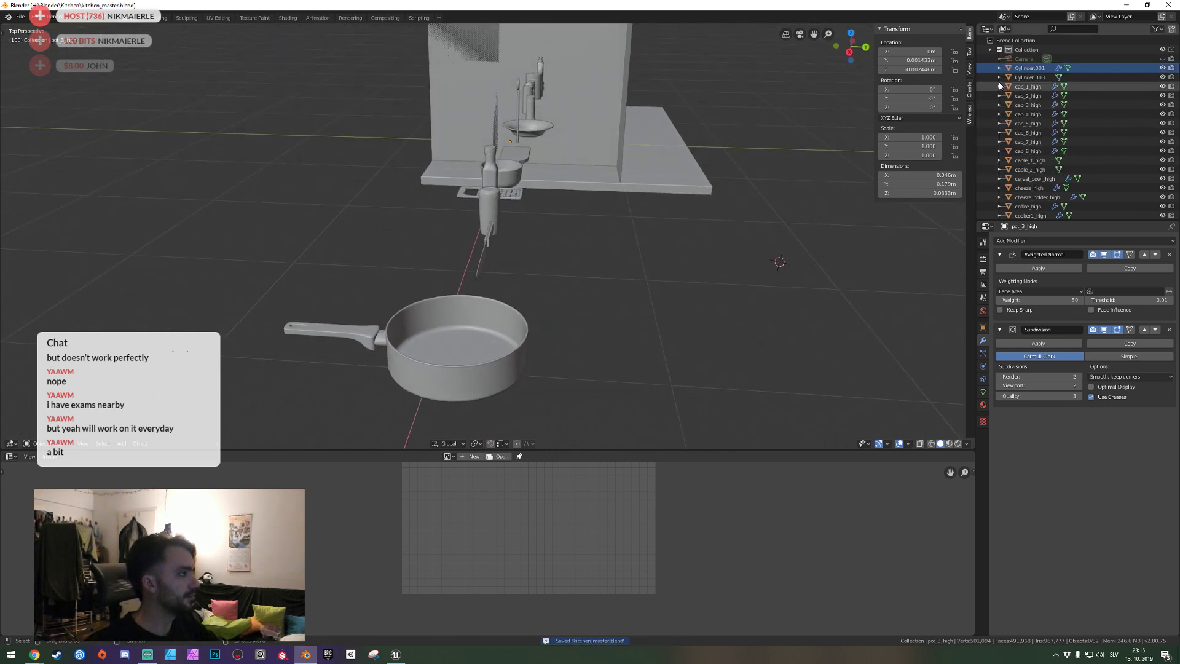
pyautogui.hotkey('shift', '`')
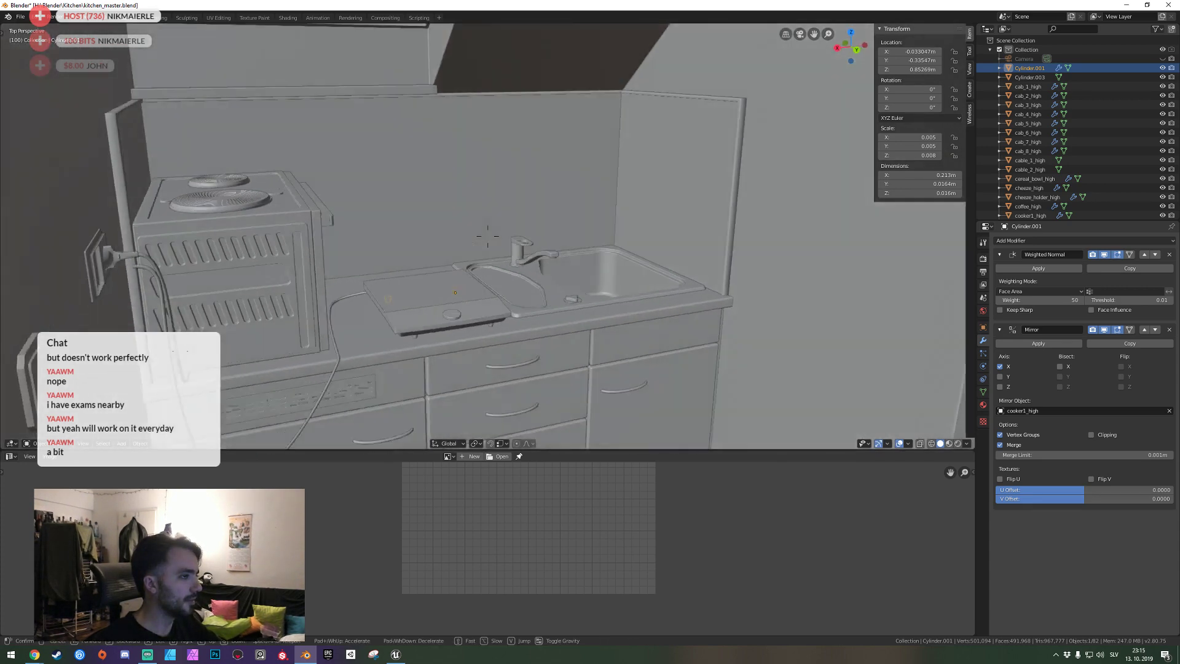
pyautogui.click(487, 239)
pyautogui.hotkey('ctrl', 's')
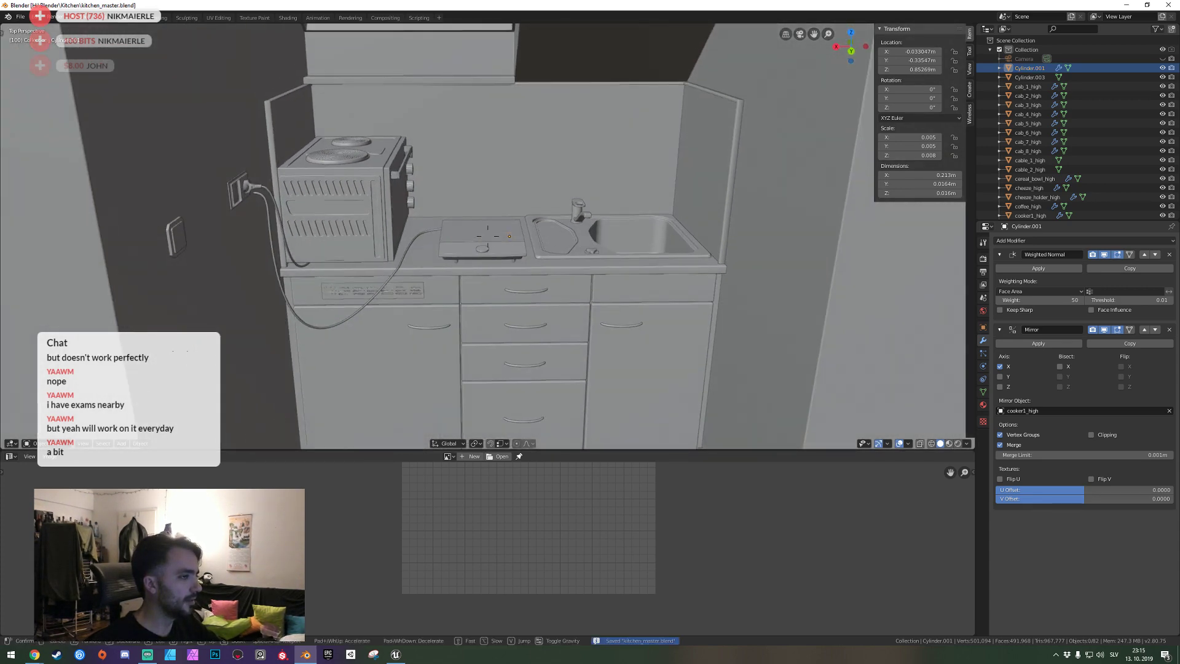
pyautogui.moveTo(487, 239)
pyautogui.mouseDown(button='middle')
pyautogui.moveTo(470, 246)
pyautogui.moveTo(930, 89)
pyautogui.mouseUp(button='middle')
pyautogui.click(470, 246)
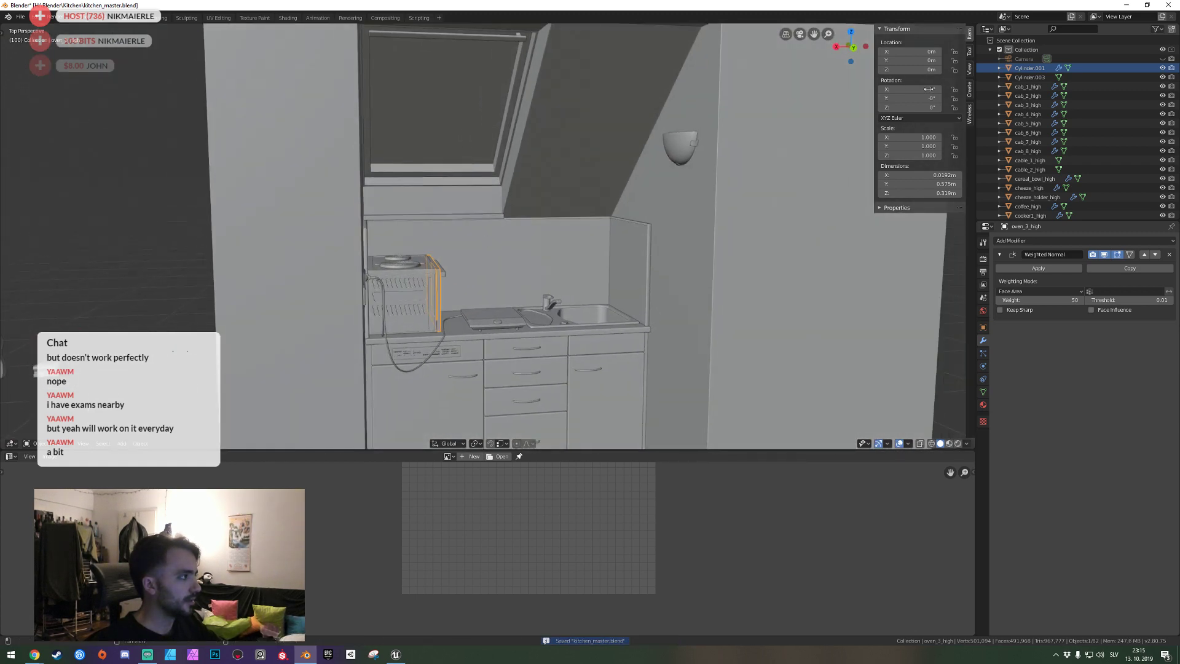
# Select Cylinder.003 and fly over to the row of kitchenware beside the pan.
pyautogui.click(1029, 77)
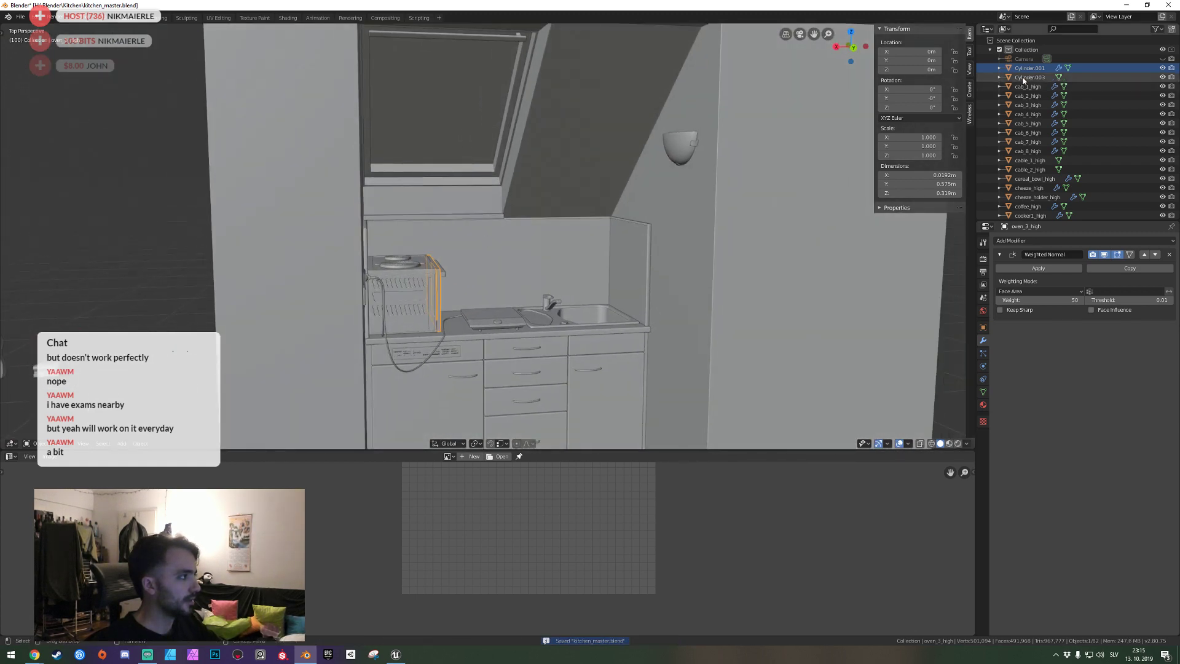
pyautogui.hotkey('shift', '`')
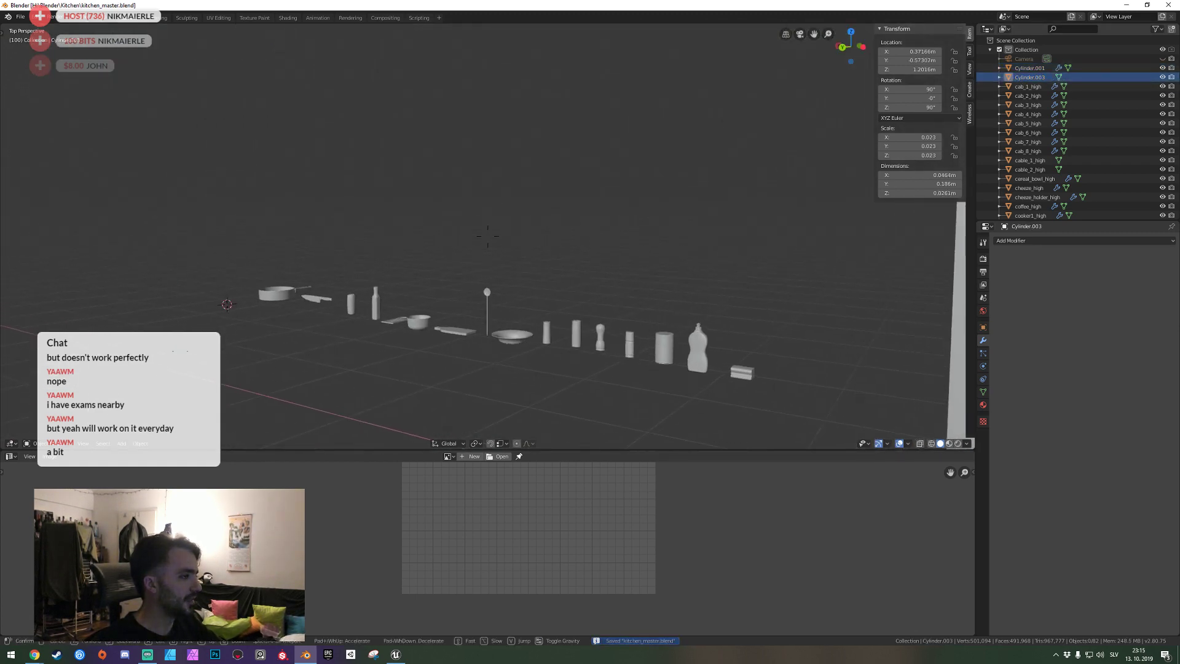
pyautogui.press('w')
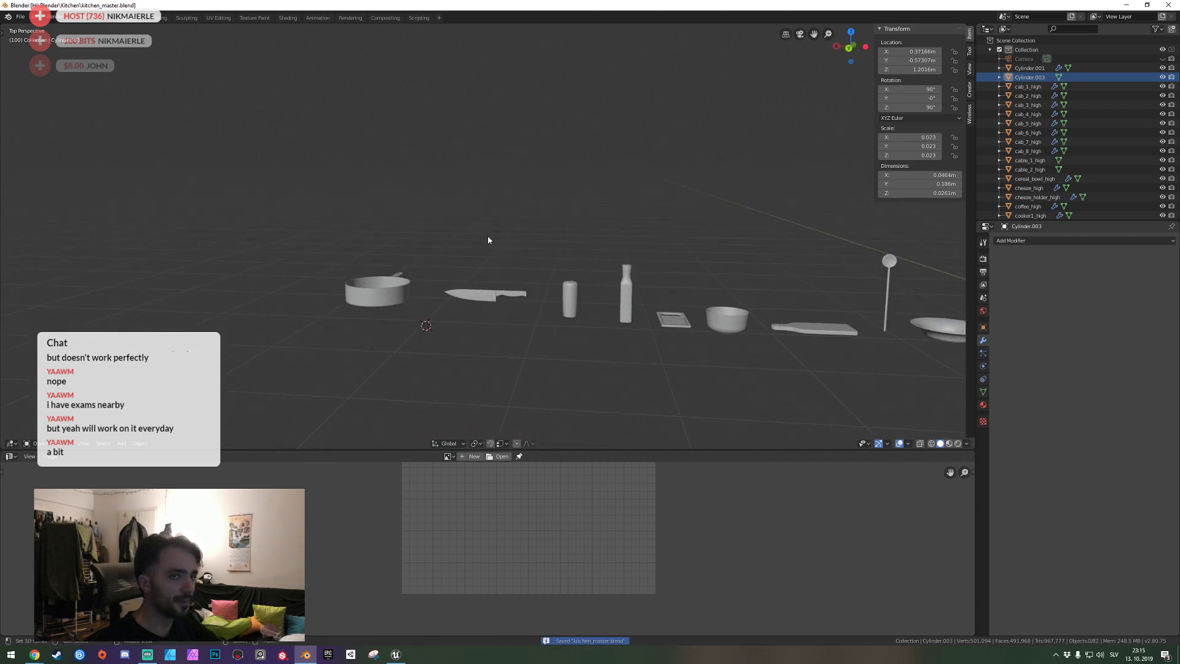
pyautogui.press('w')
pyautogui.click(487, 236)
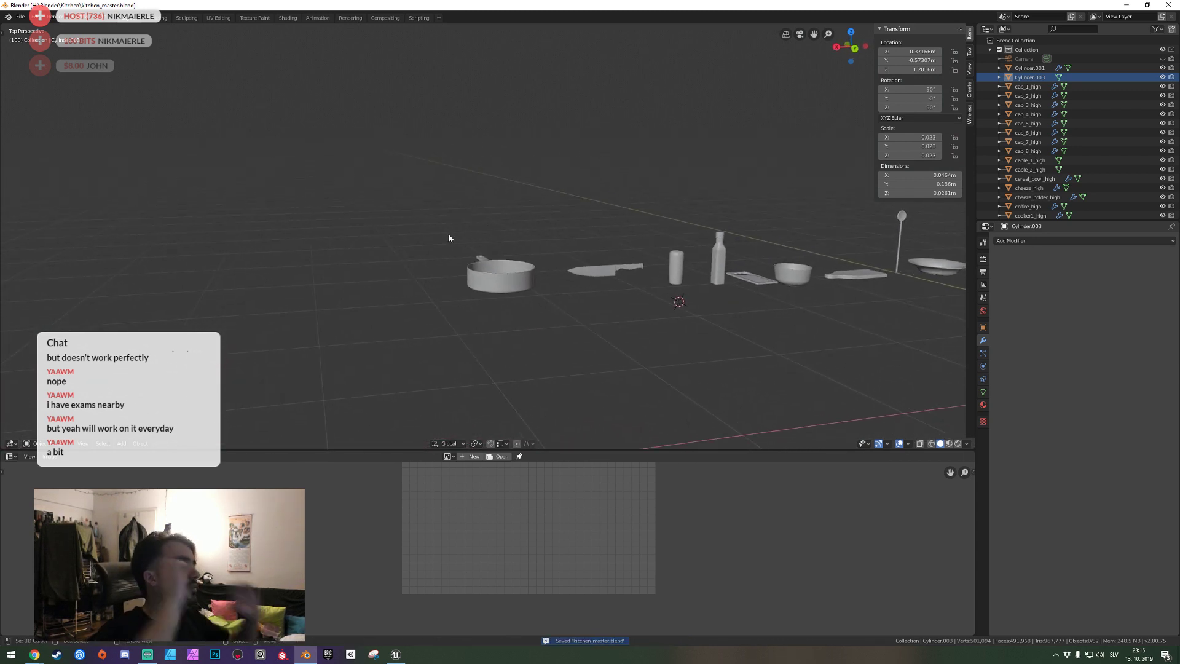